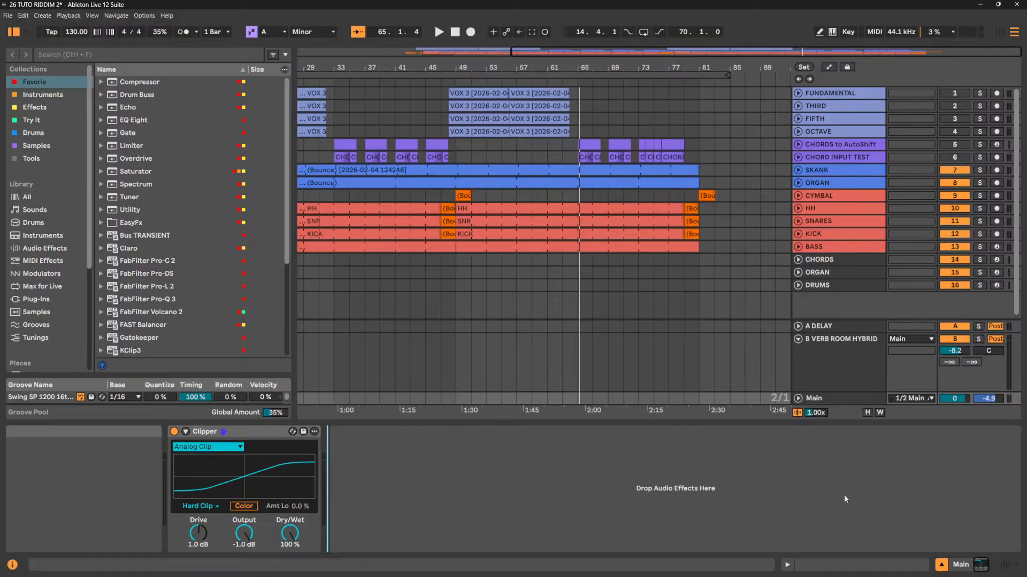
Look through the favourite devices and the Audio Effects library in the browser.
{"action": "scroll", "coordinate": [291, 333], "scroll_direction": "down", "scroll_amount": 3}
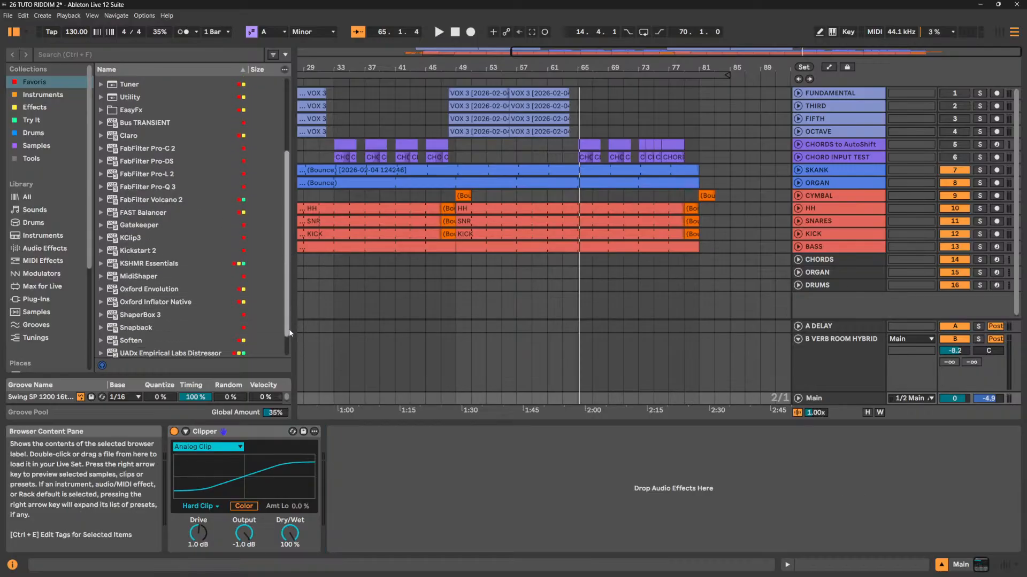
{"action": "scroll", "coordinate": [288, 344], "scroll_direction": "down", "scroll_amount": 1}
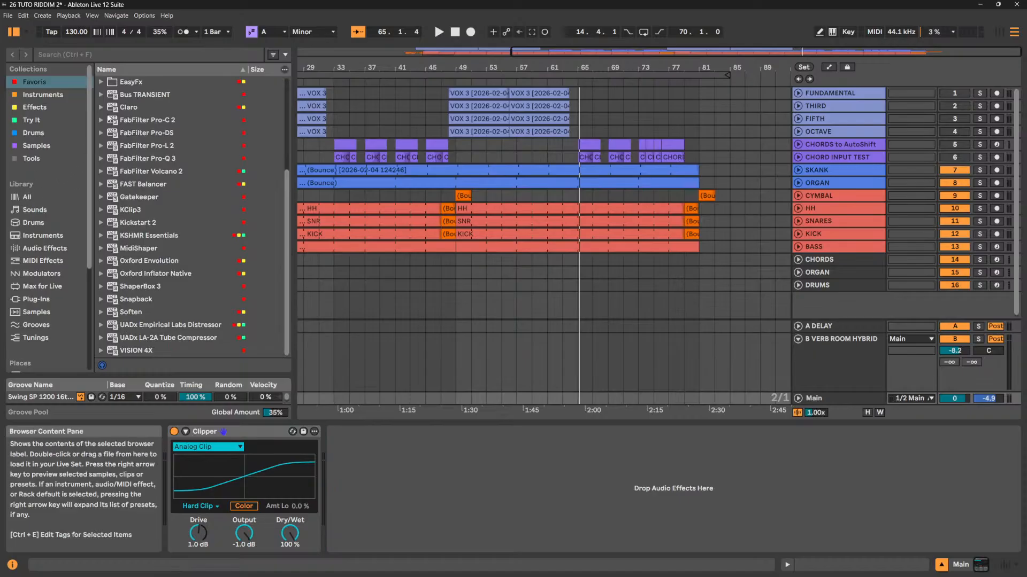
{"action": "scroll", "coordinate": [110, 121], "scroll_direction": "up", "scroll_amount": 1}
{"action": "scroll", "coordinate": [109, 121], "scroll_direction": "up", "scroll_amount": 2}
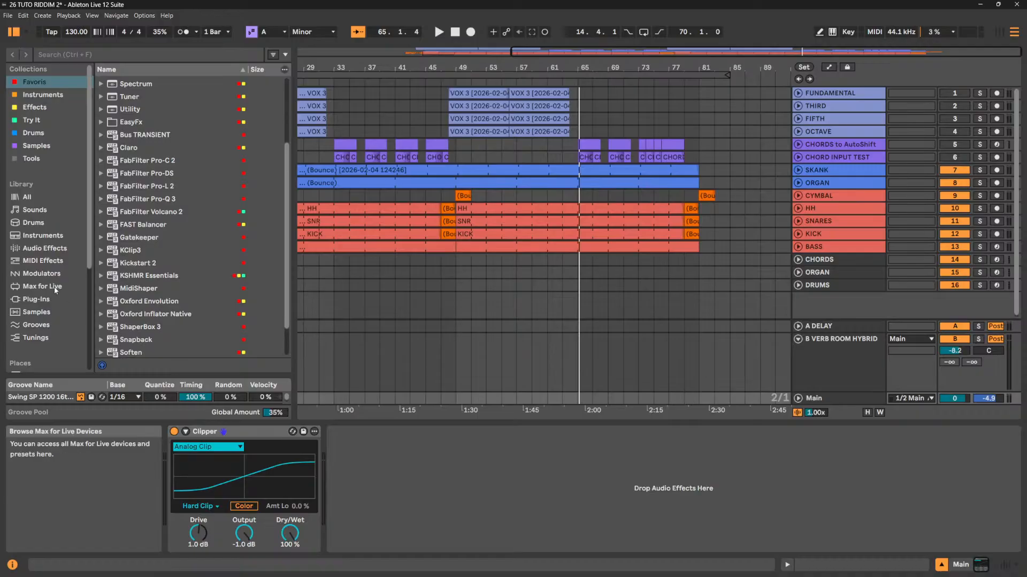
{"action": "left_click", "coordinate": [45, 248]}
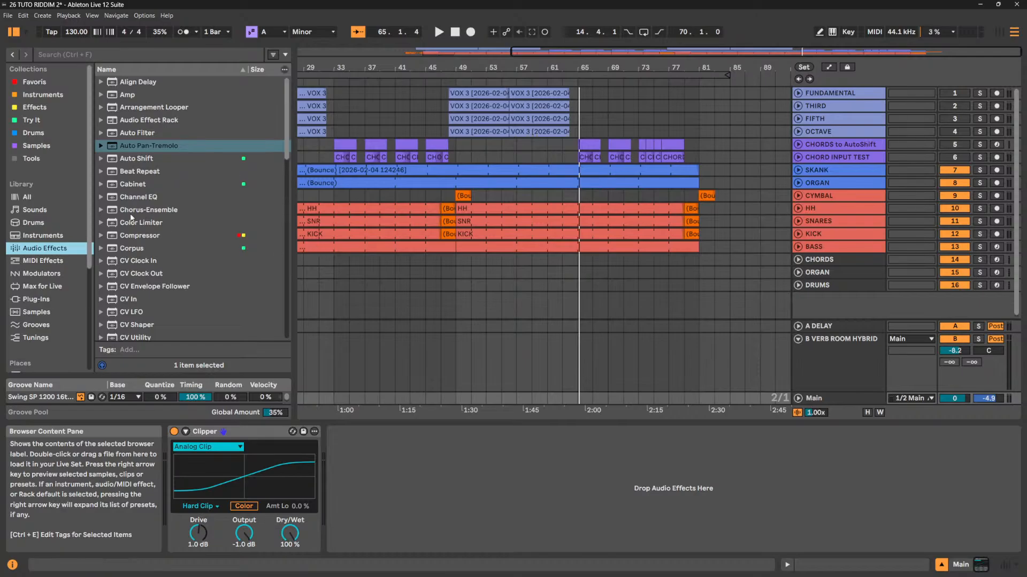
{"action": "scroll", "coordinate": [156, 215], "scroll_direction": "down", "scroll_amount": 1}
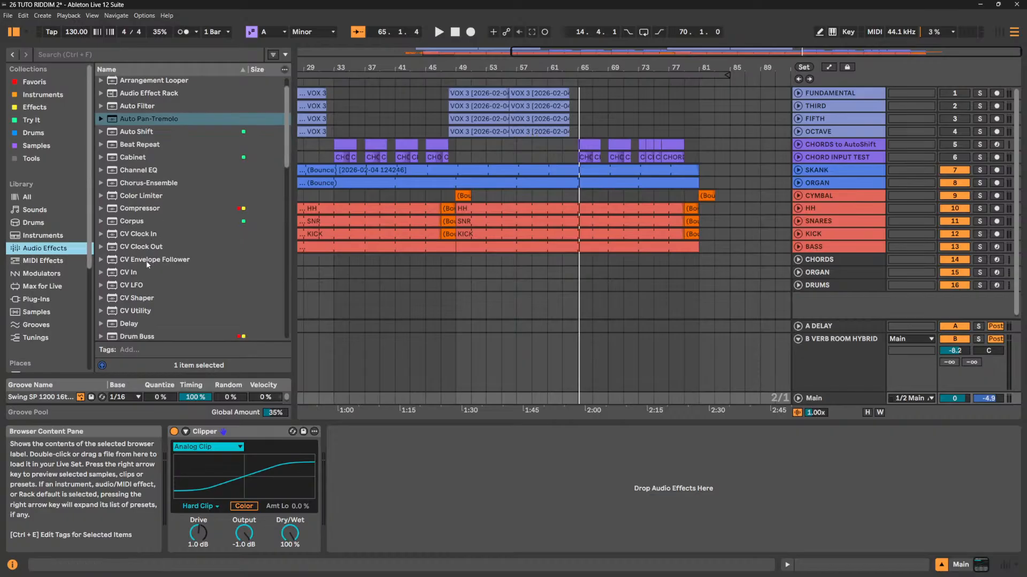
{"action": "scroll", "coordinate": [138, 305], "scroll_direction": "down", "scroll_amount": 1}
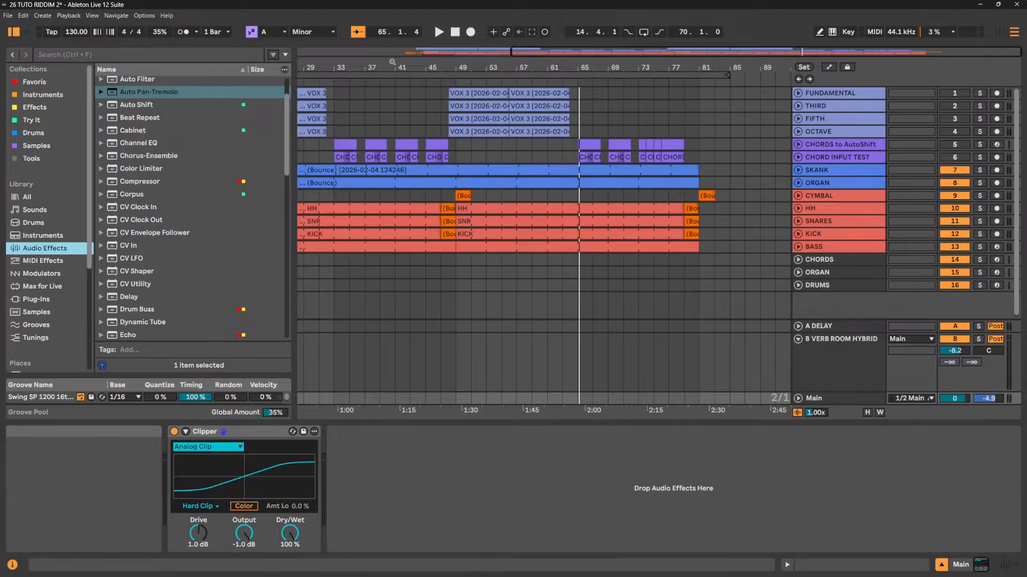
Play the arrangement from the HH pickup clip just before bar 17.
{"action": "left_click_drag", "start_coordinate": [389, 69], "coordinate": [374, 53]}
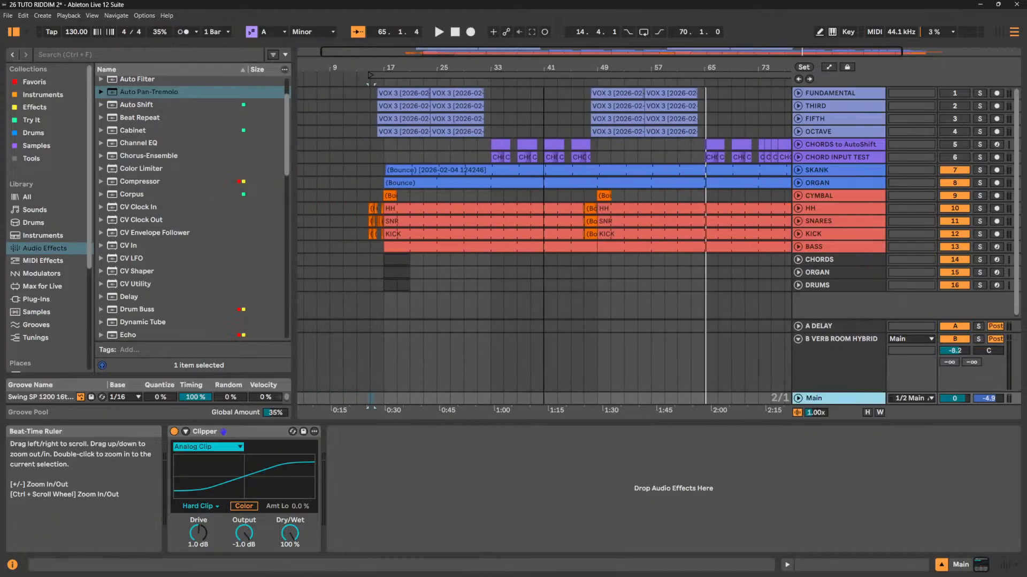
{"action": "left_click", "coordinate": [372, 208]}
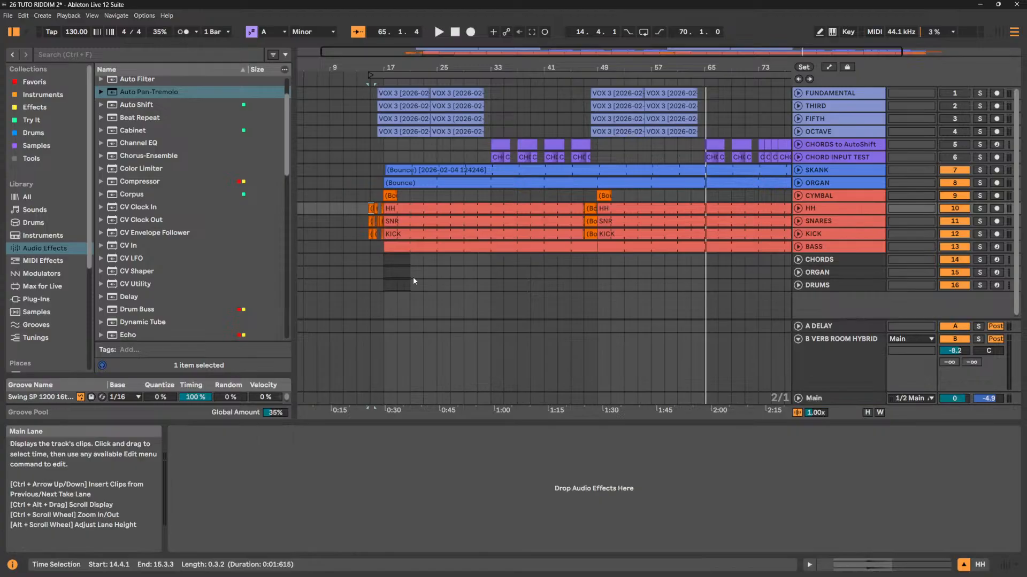
{"action": "key", "text": "space"}
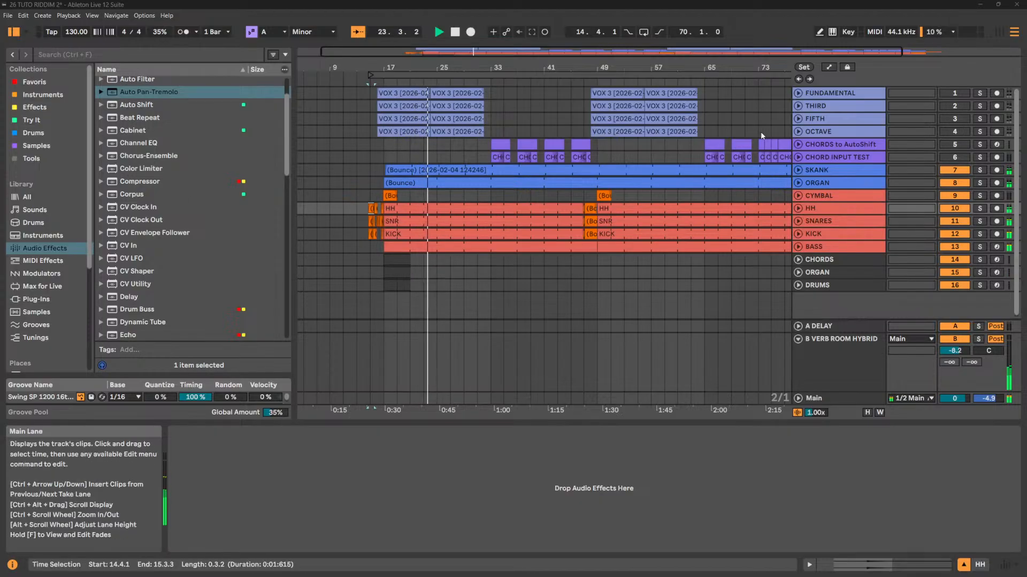
Deactivate the blue SKANK and ORGAN tracks together.
{"action": "left_click", "coordinate": [858, 175]}
{"action": "left_click", "coordinate": [854, 182], "text": "shift"}
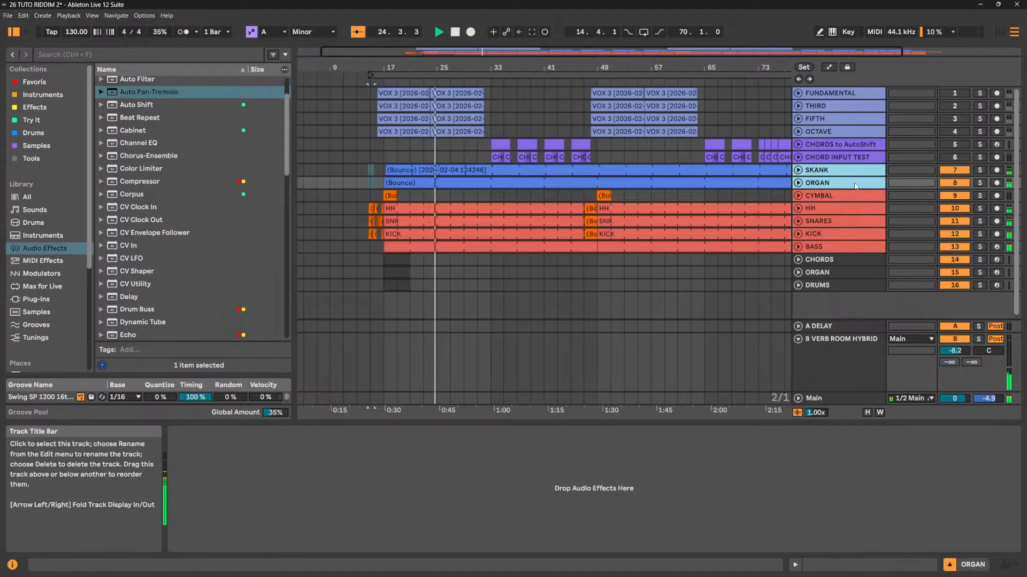
{"action": "left_click", "coordinate": [960, 184]}
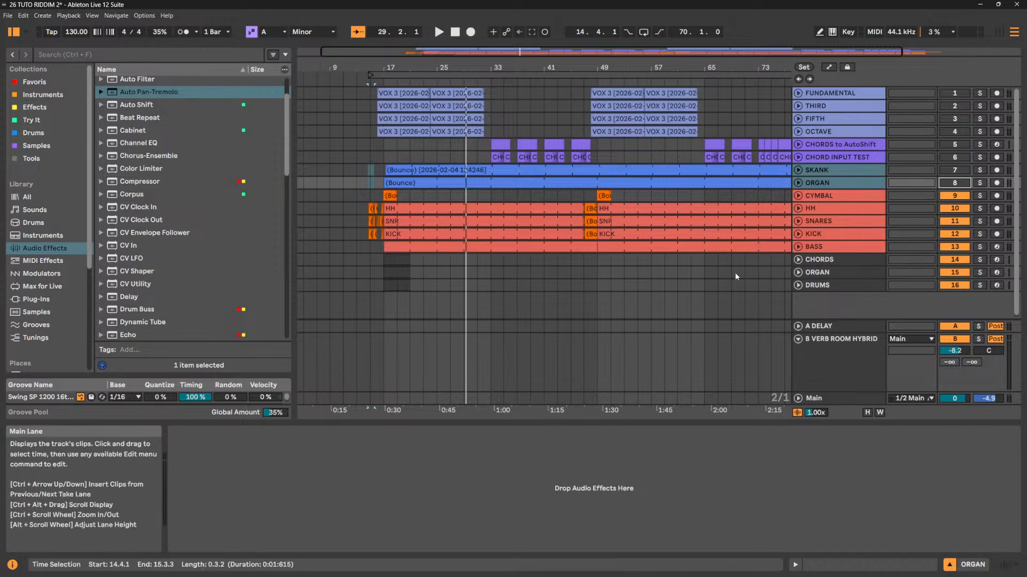
Examine the MIDI notes of the CHORDS clip at bar 17 in an enlarged note editor.
{"action": "double_click", "coordinate": [396, 259]}
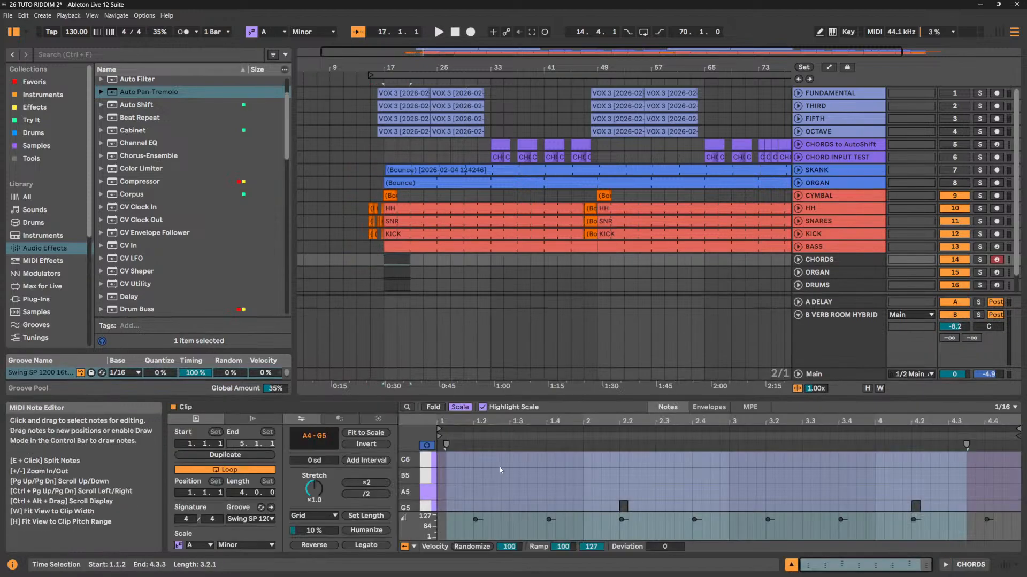
{"action": "left_click_drag", "start_coordinate": [525, 394], "coordinate": [522, 173]}
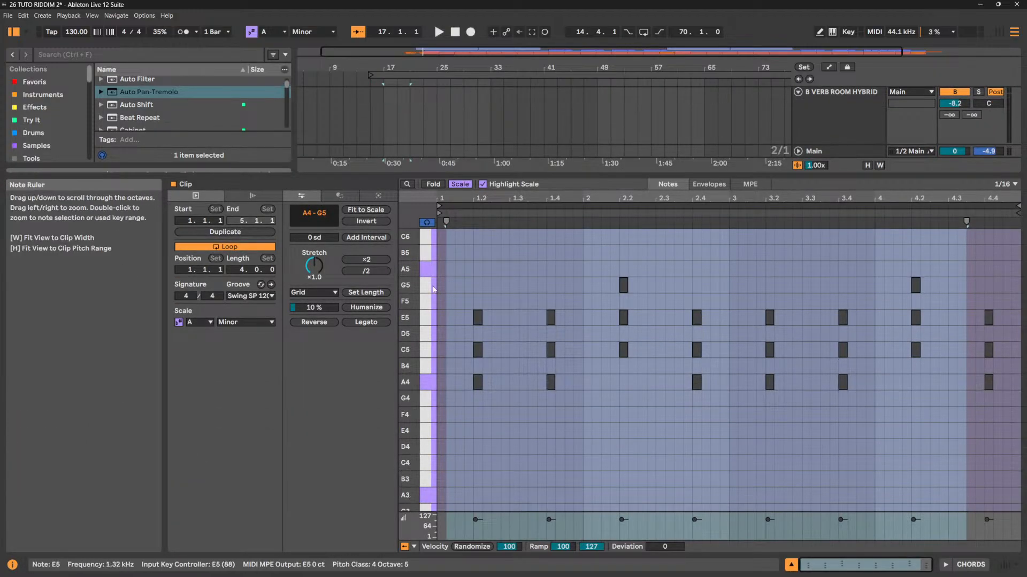
{"action": "left_click_drag", "start_coordinate": [542, 176], "coordinate": [538, 391]}
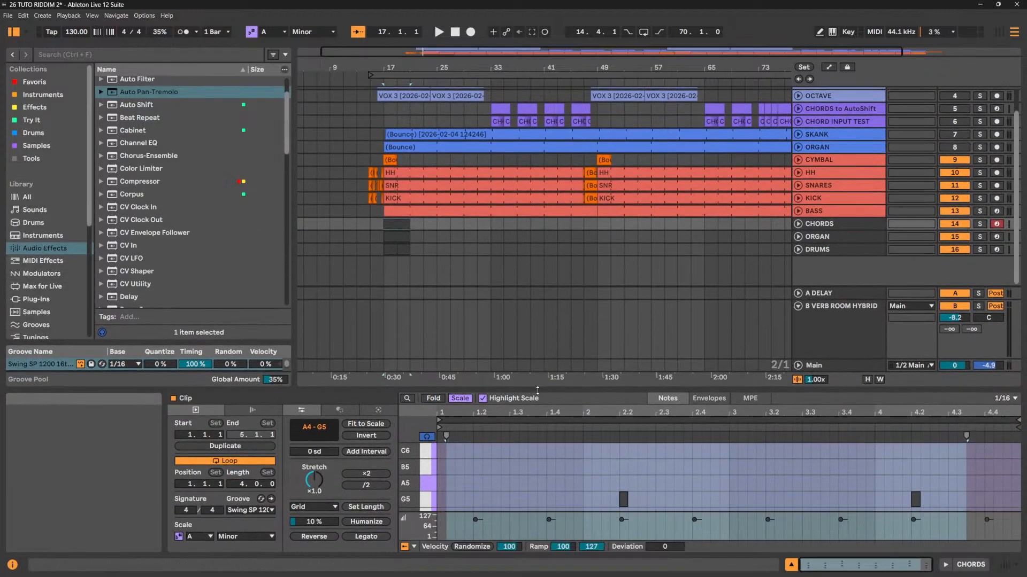
{"action": "left_click", "coordinate": [847, 225]}
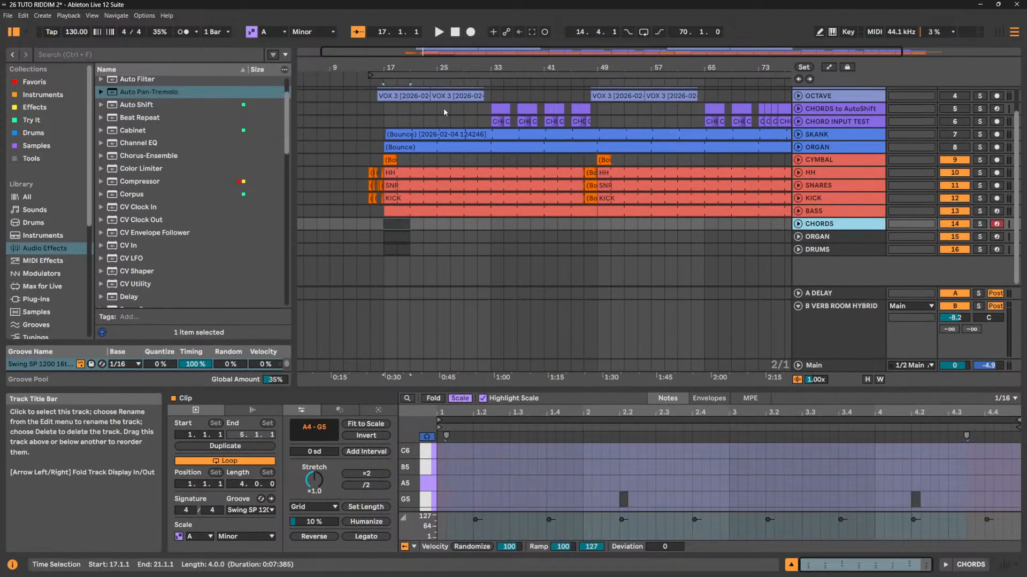
Show the device chain of the FUNDAMENTAL track.
{"action": "scroll", "coordinate": [422, 128], "scroll_direction": "up", "scroll_amount": 3}
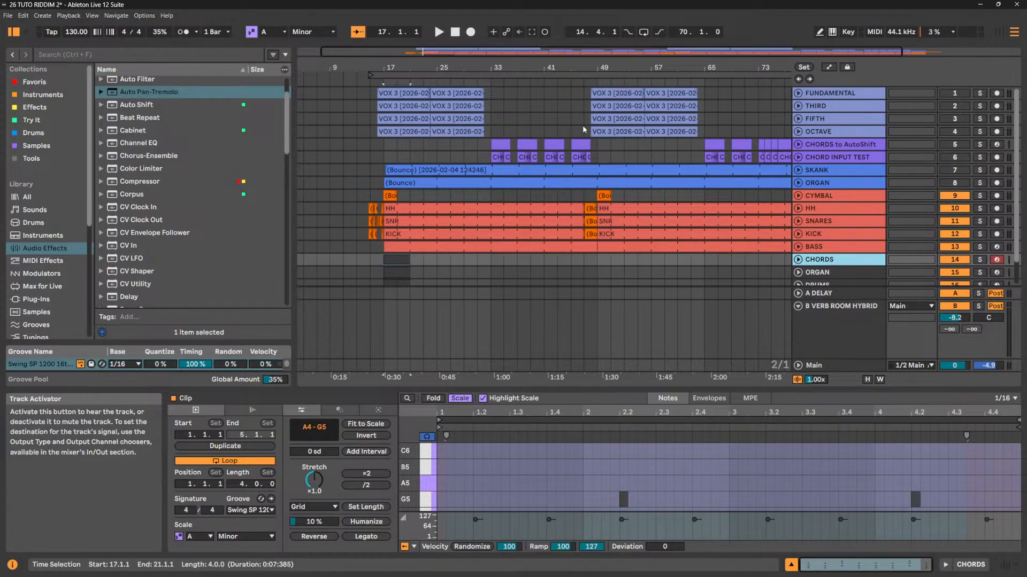
{"action": "left_click", "coordinate": [849, 94]}
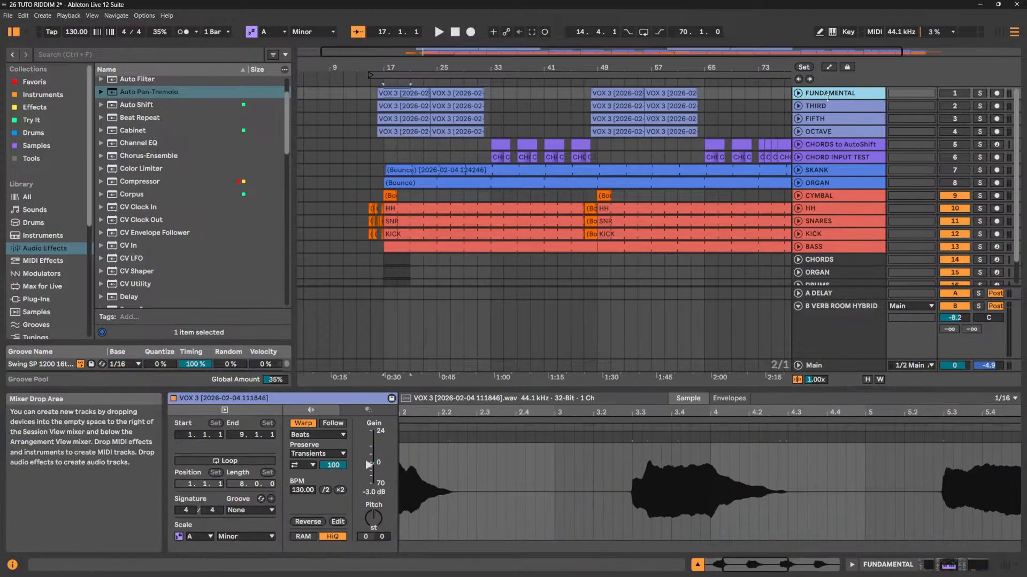
{"action": "double_click", "coordinate": [834, 94]}
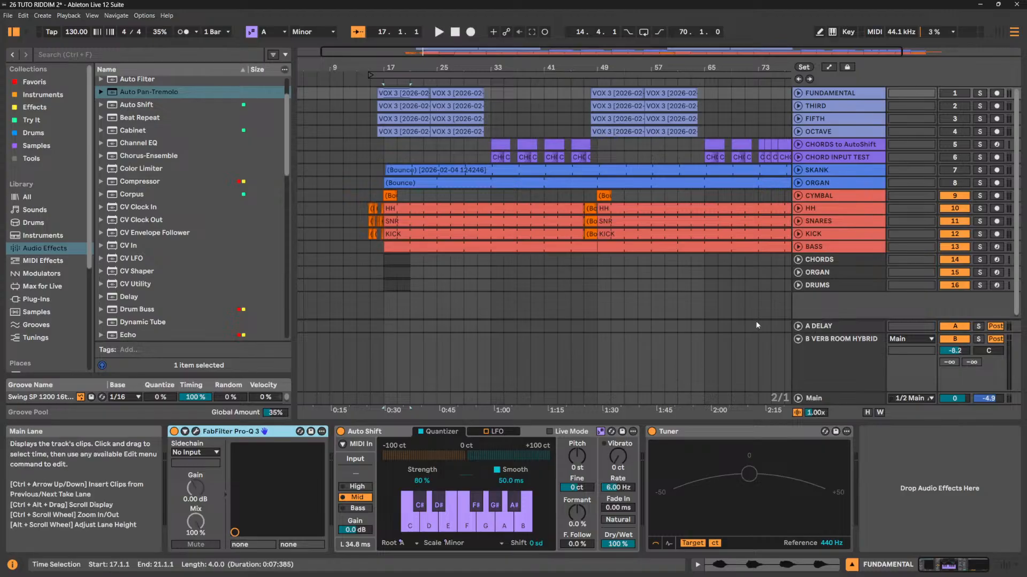
Listen to the drums and bass from the HH pickup clip before bar 17, and stop playback.
{"action": "left_click", "coordinate": [371, 208]}
{"action": "key", "text": "space"}
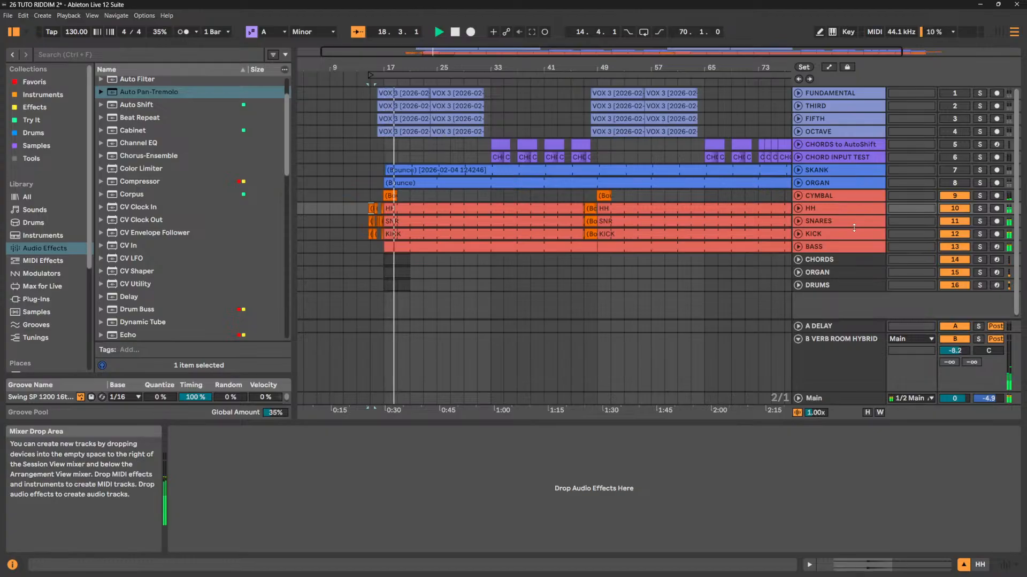
{"action": "key", "text": "space"}
Group the CYMBAL, HH, SNARES and KICK tracks.
{"action": "left_click", "coordinate": [841, 197]}
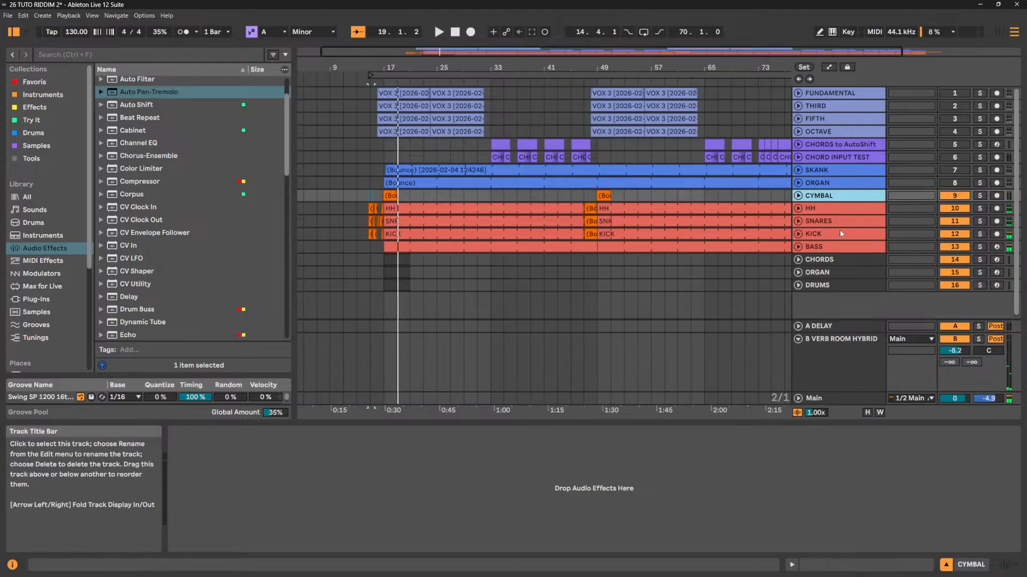
{"action": "left_click", "coordinate": [838, 234], "text": "shift"}
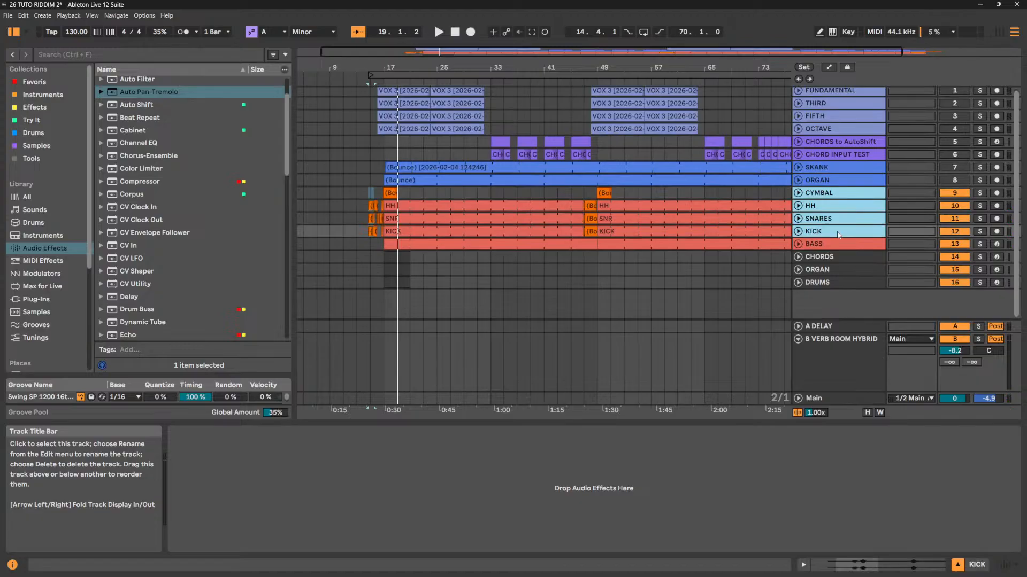
{"action": "key", "text": "ctrl+g"}
Rename the new drum group to DRUM BUS and fold it.
{"action": "left_click", "coordinate": [841, 197]}
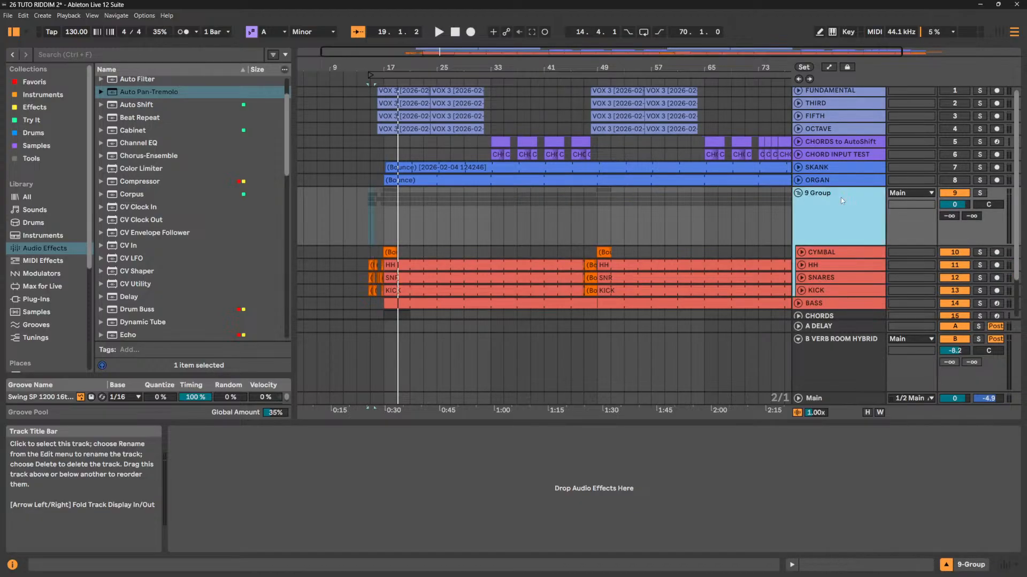
{"action": "key", "text": "ctrl+r"}
{"action": "type", "text": "DRUM BUS"}
{"action": "key", "text": "Return"}
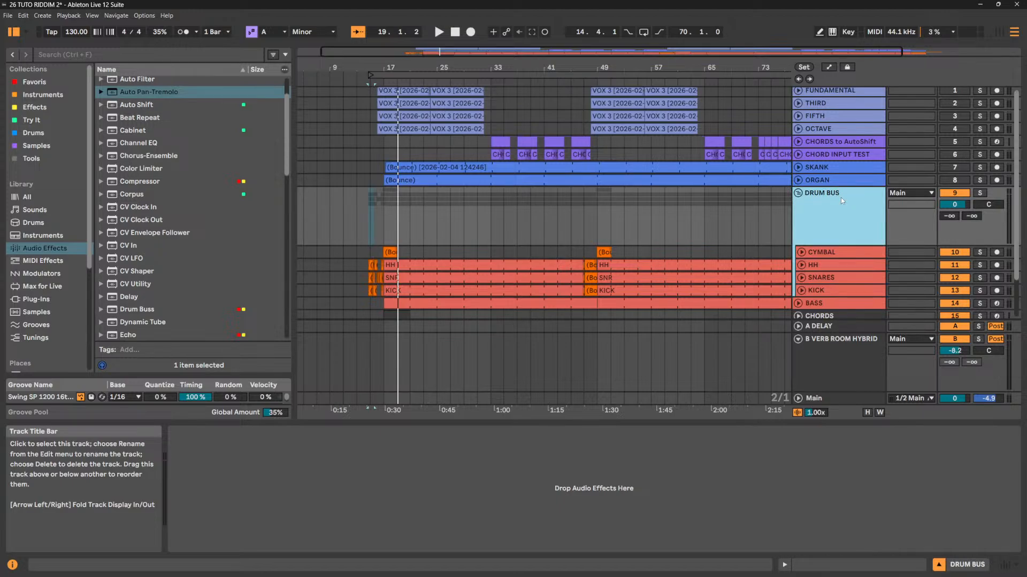
{"action": "left_click", "coordinate": [799, 194]}
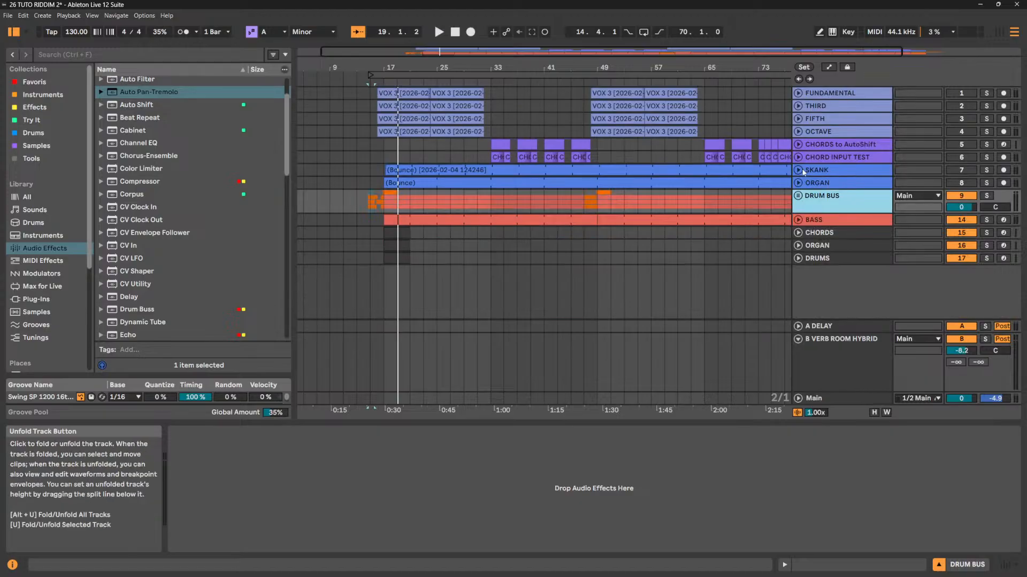
Add the Align Delay audio effect to the SKANK track.
{"action": "left_click", "coordinate": [818, 173]}
{"action": "left_click", "coordinate": [822, 183]}
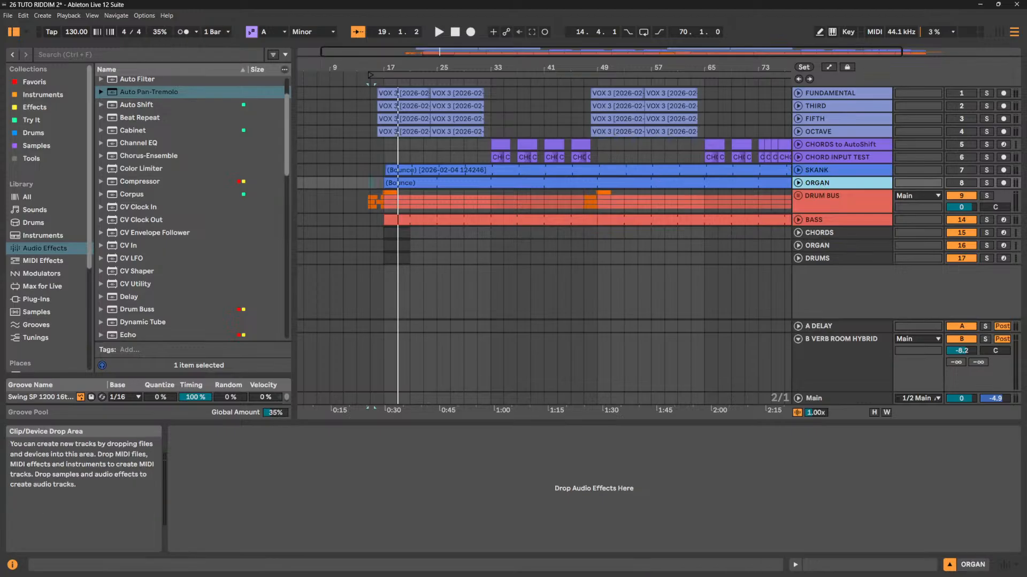
{"action": "scroll", "coordinate": [183, 169], "scroll_direction": "up", "scroll_amount": 2}
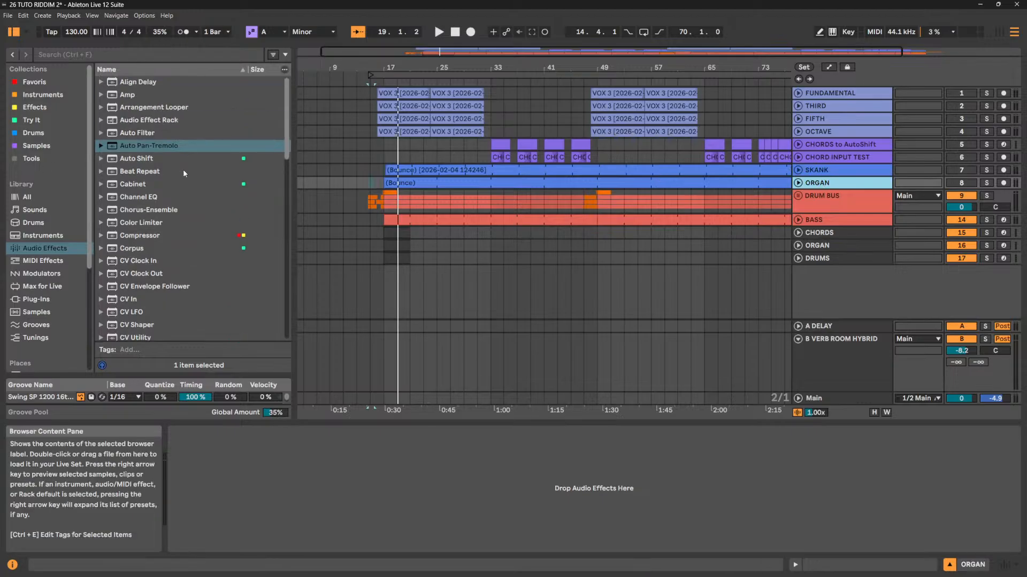
{"action": "left_click", "coordinate": [139, 82]}
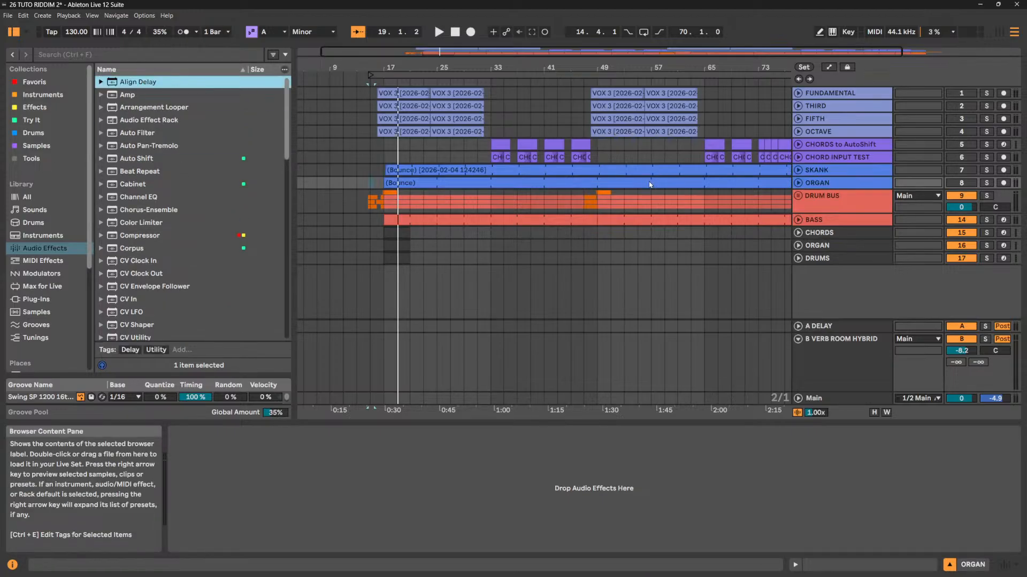
{"action": "left_click", "coordinate": [847, 195]}
{"action": "left_click", "coordinate": [845, 168]}
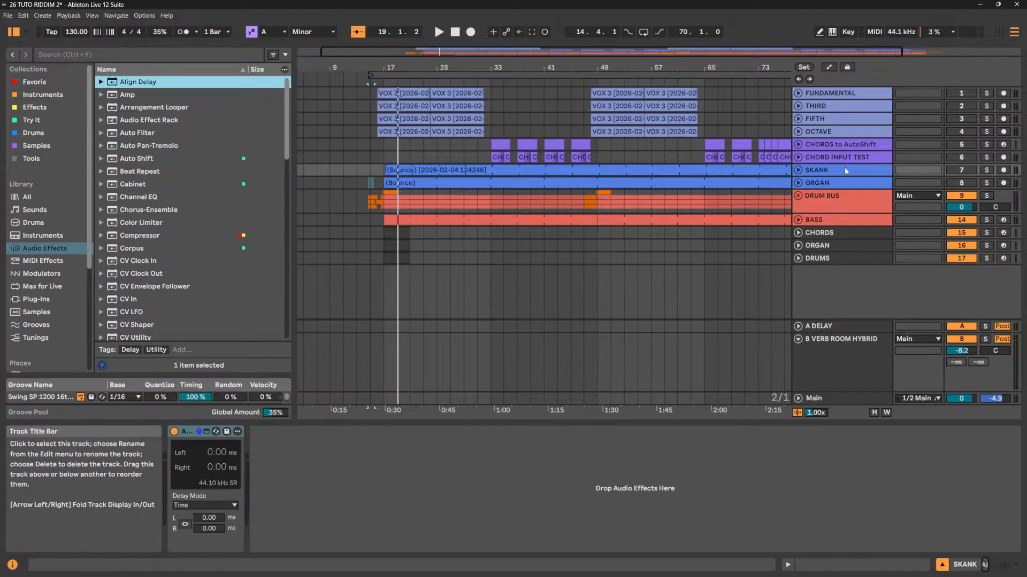
Reactivate the SKANK track, unfold it and solo it.
{"action": "left_click", "coordinate": [961, 170]}
{"action": "left_click", "coordinate": [799, 170]}
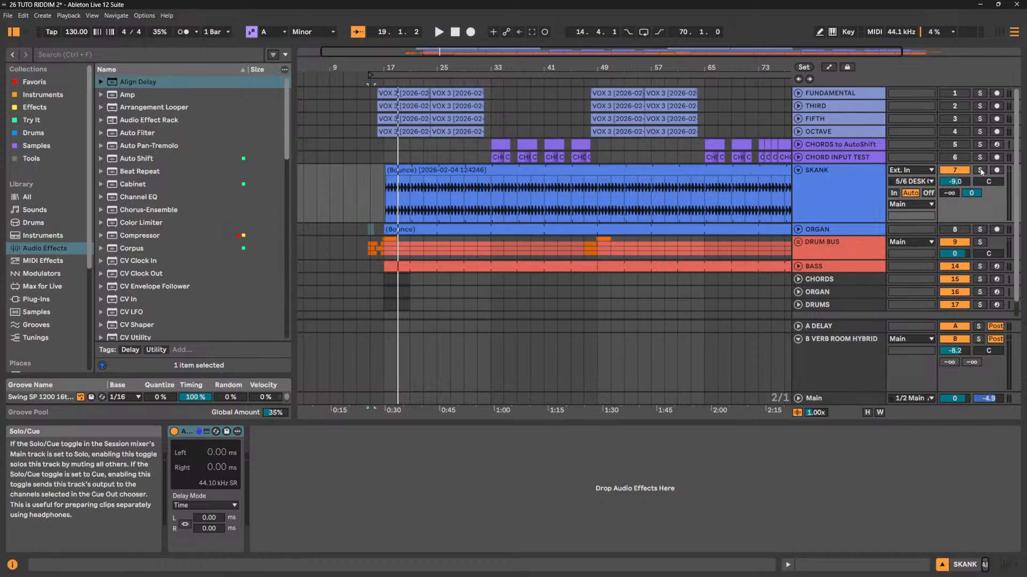
{"action": "left_click", "coordinate": [981, 171]}
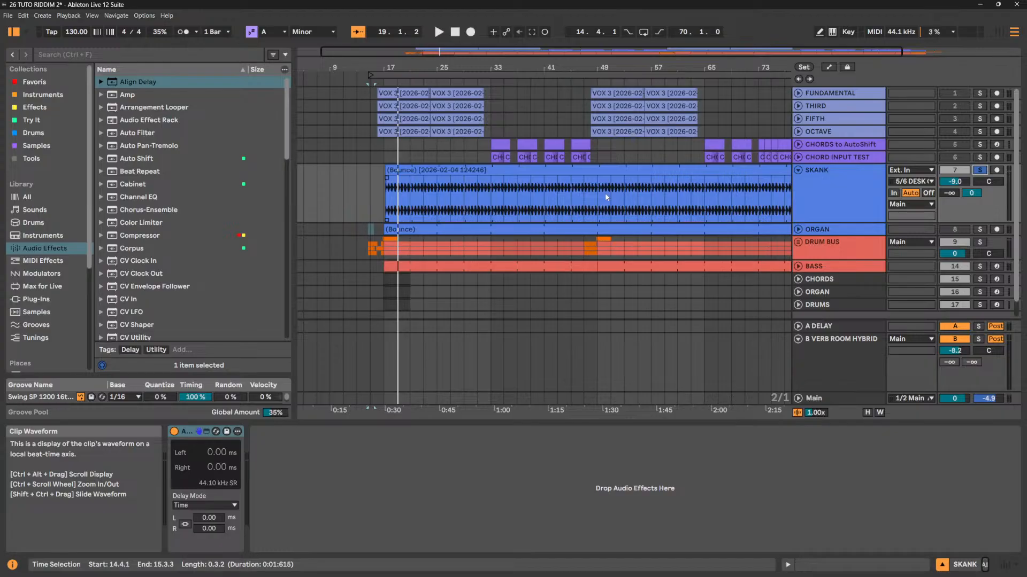
Bypass Align Delay and listen to the soloed SKANK track from about bar 19.
{"action": "left_click", "coordinate": [397, 193]}
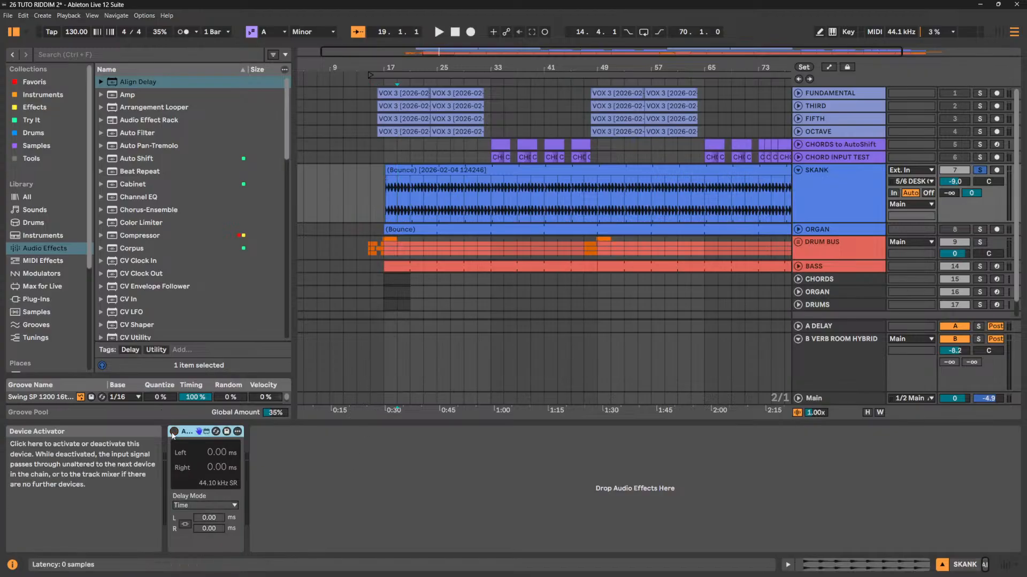
{"action": "left_click", "coordinate": [174, 431]}
{"action": "key", "text": "space"}
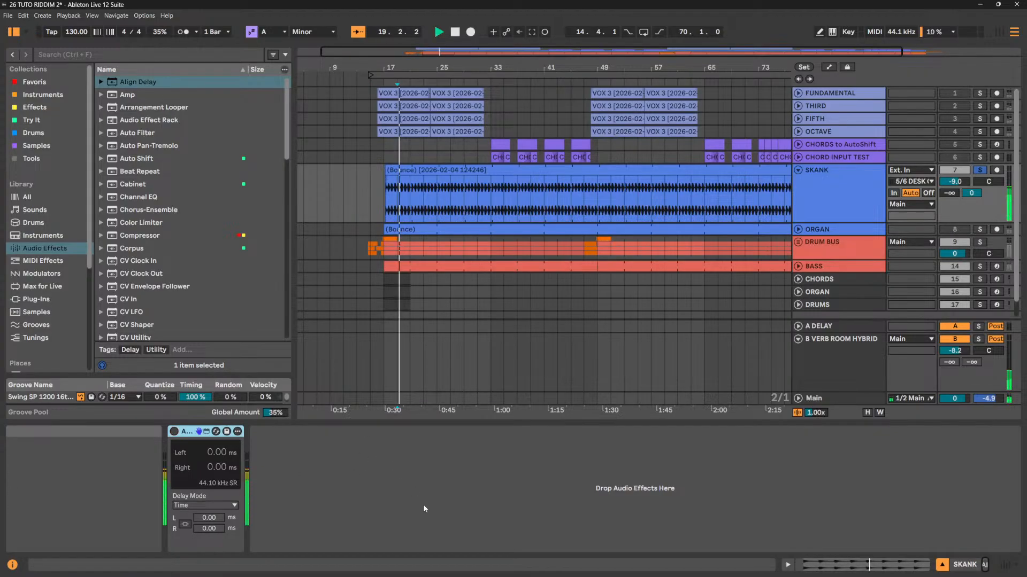
{"action": "key", "text": "space"}
Re-enable Align Delay on the SKANK track and set its delay mode to Distance.
{"action": "left_click", "coordinate": [173, 431]}
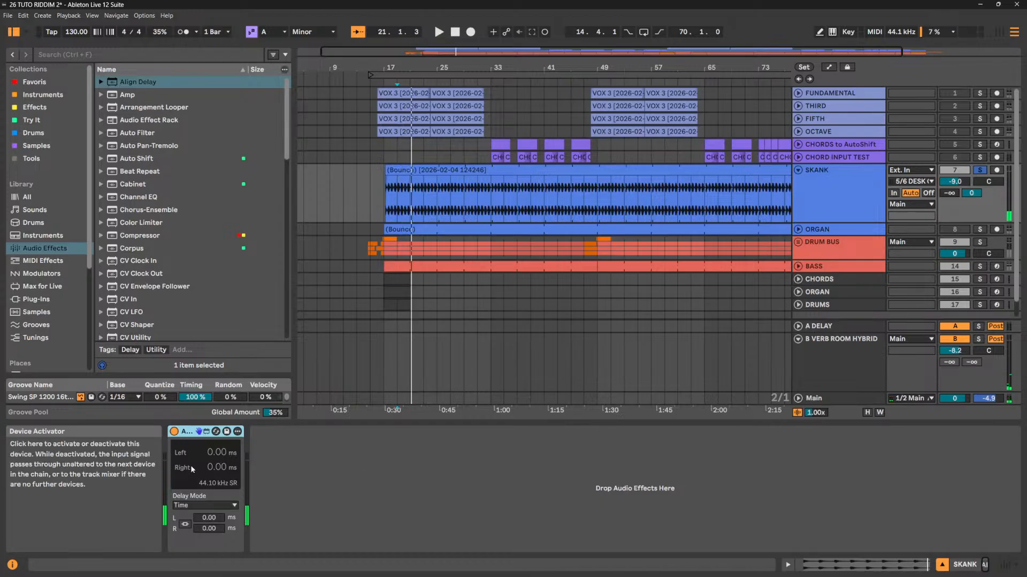
{"action": "left_click", "coordinate": [226, 508]}
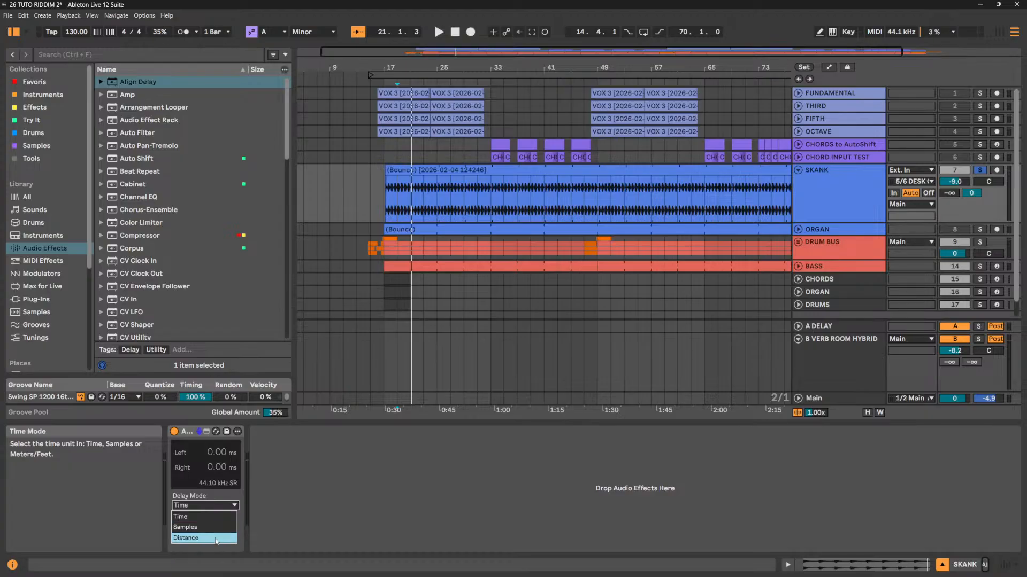
{"action": "left_click", "coordinate": [217, 540]}
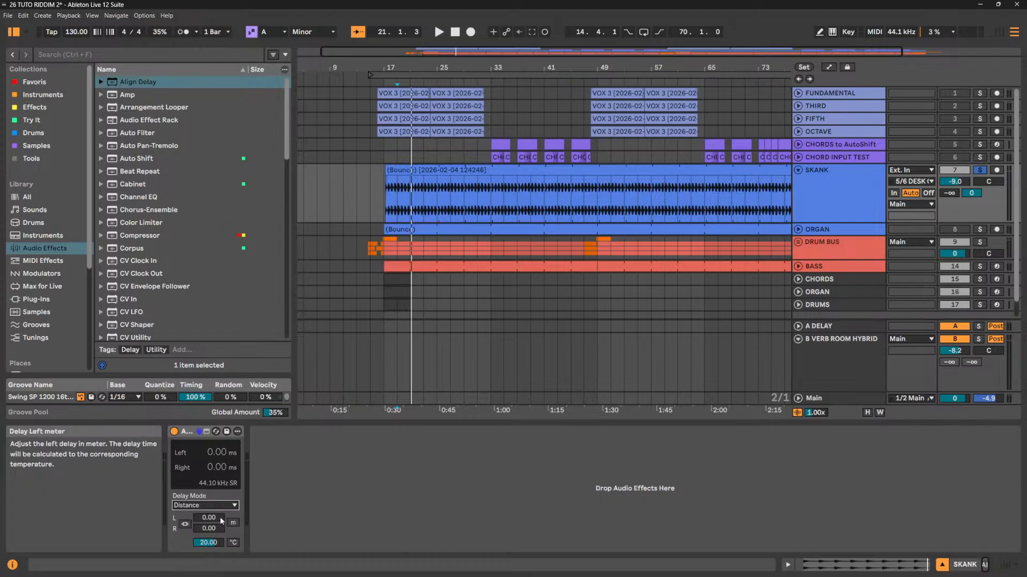
Raise Align Delay's left distance to 27.01 m while listening to the SKANK track, and reset it to 0 m.
{"action": "key", "text": "space"}
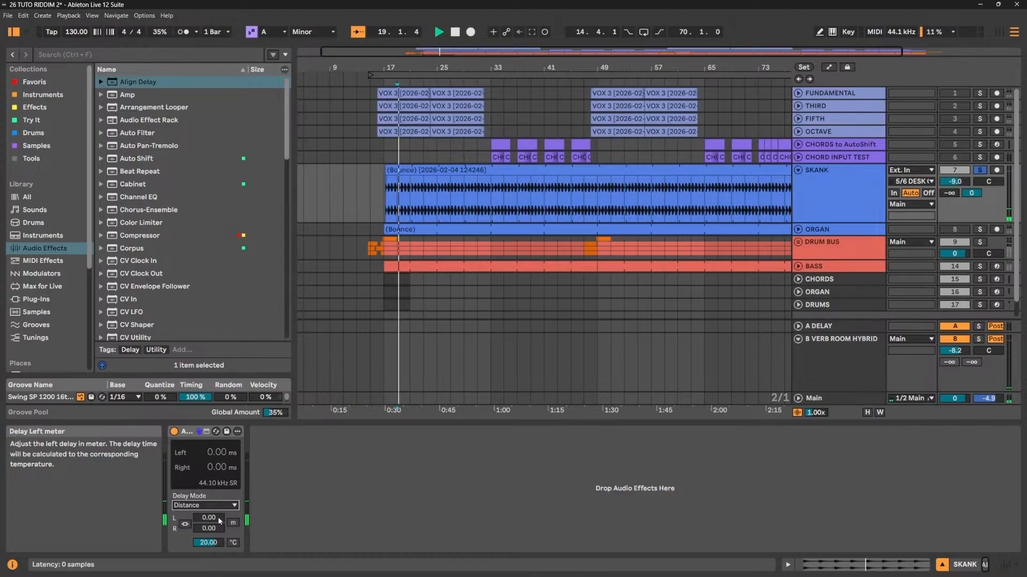
{"action": "left_click_drag", "start_coordinate": [221, 521], "coordinate": [221, 505]}
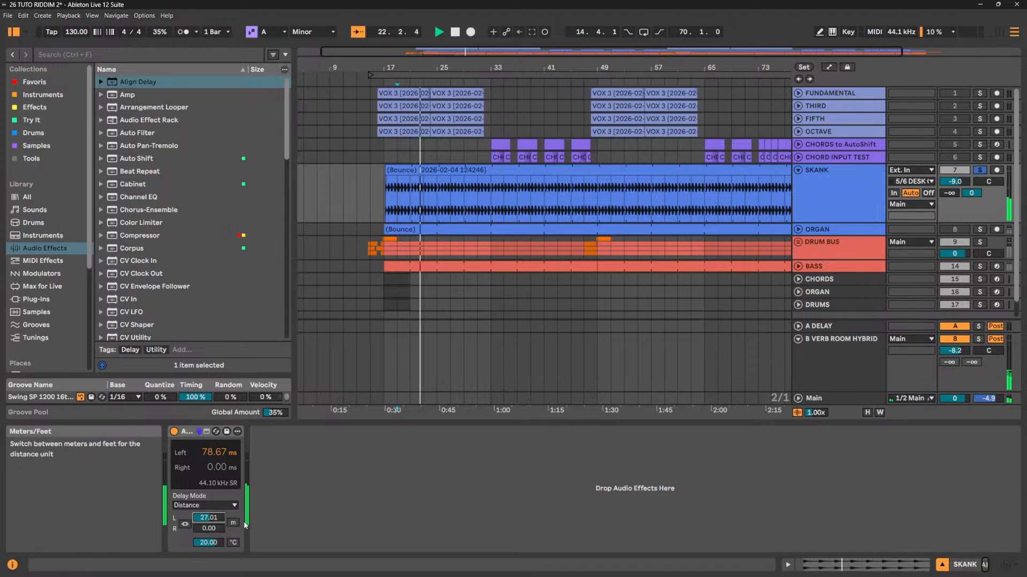
{"action": "key", "text": "space"}
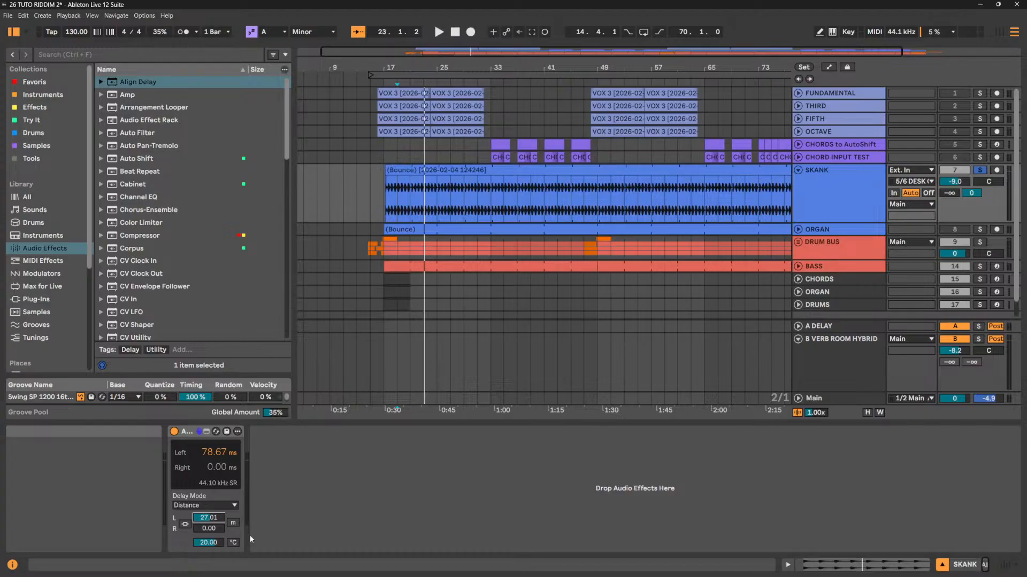
{"action": "key", "text": "space"}
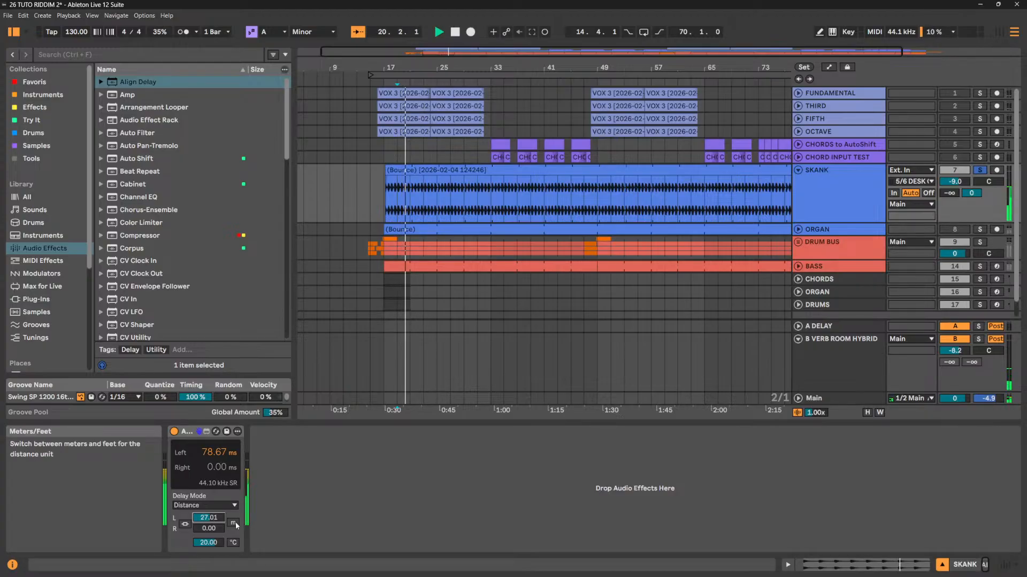
{"action": "left_click_drag", "start_coordinate": [208, 518], "coordinate": [208, 554]}
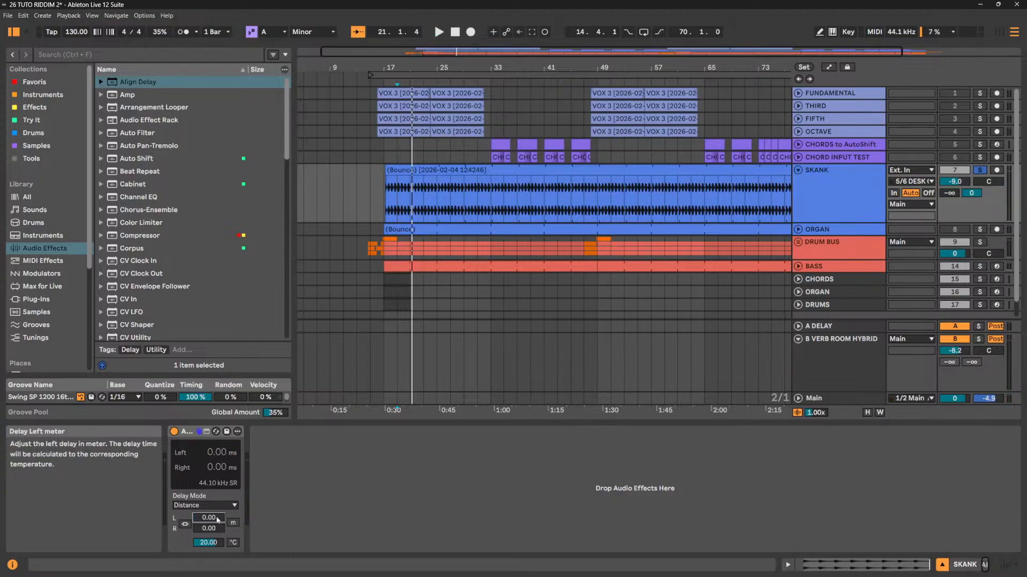
Play the SKANK track and set Align Delay's left distance to 0.75 m and right distance to 0.16 m.
{"action": "key", "text": "space"}
{"action": "left_click_drag", "start_coordinate": [209, 518], "coordinate": [209, 509]}
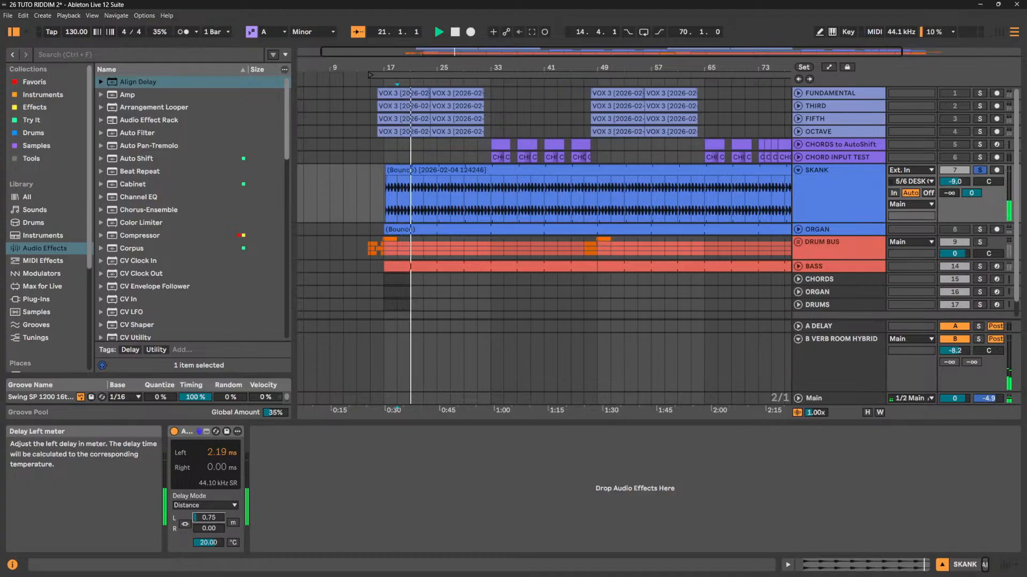
{"action": "left_click_drag", "start_coordinate": [217, 528], "coordinate": [217, 517]}
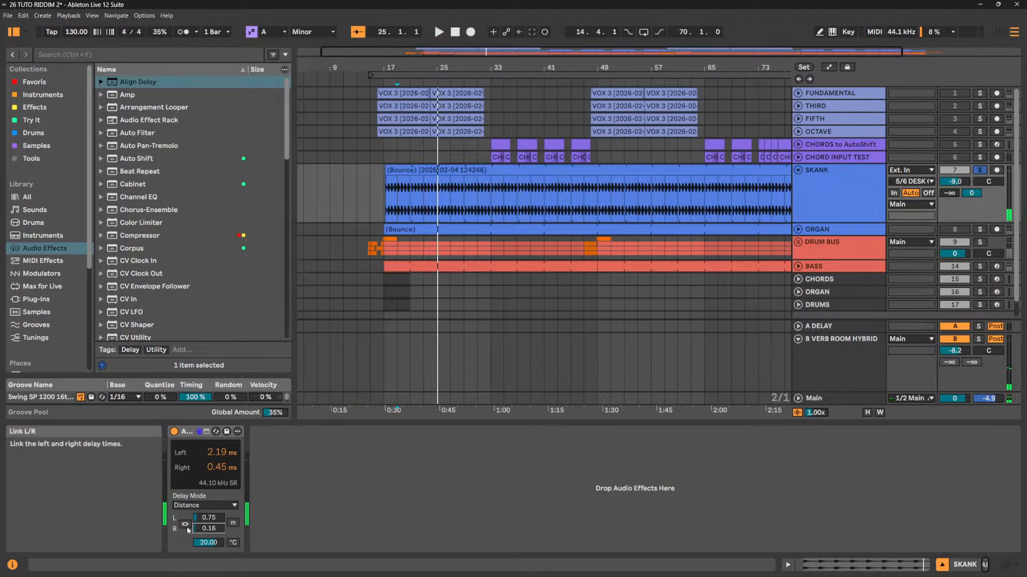
Link the left and right delays, raise the left distance to 3.28 m, unlink them and listen to the SKANK track.
{"action": "left_click", "coordinate": [185, 524]}
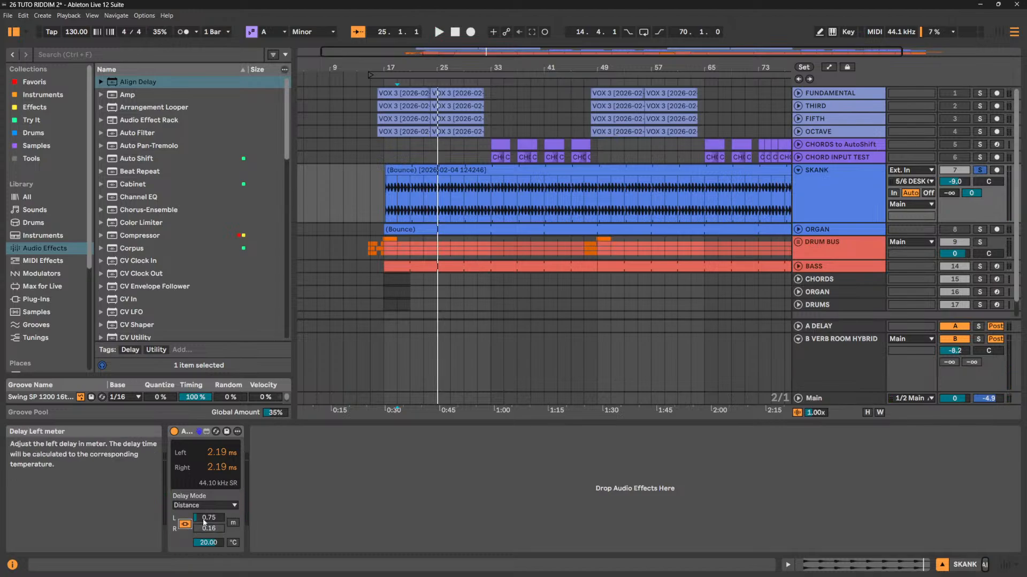
{"action": "left_click_drag", "start_coordinate": [207, 519], "coordinate": [207, 494]}
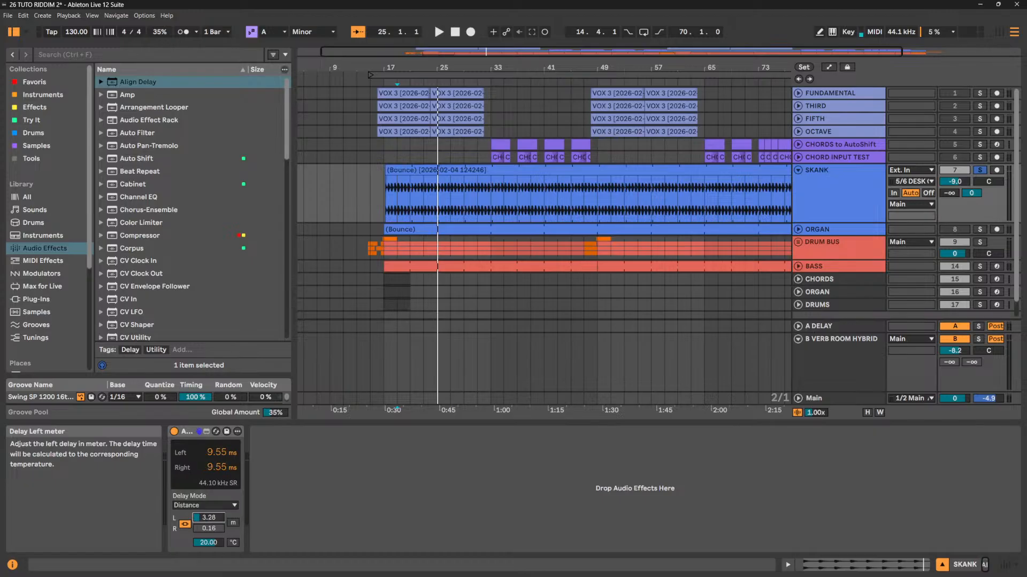
{"action": "left_click", "coordinate": [185, 525]}
{"action": "key", "text": "space"}
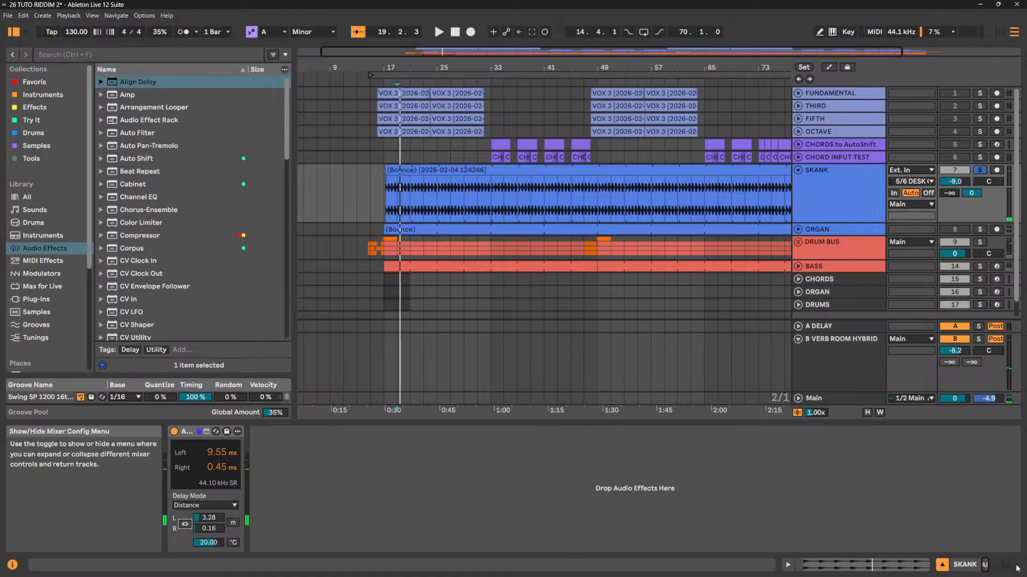
Switch to Session View and show the Track Options controls in the mixer.
{"action": "key", "text": "Tab"}
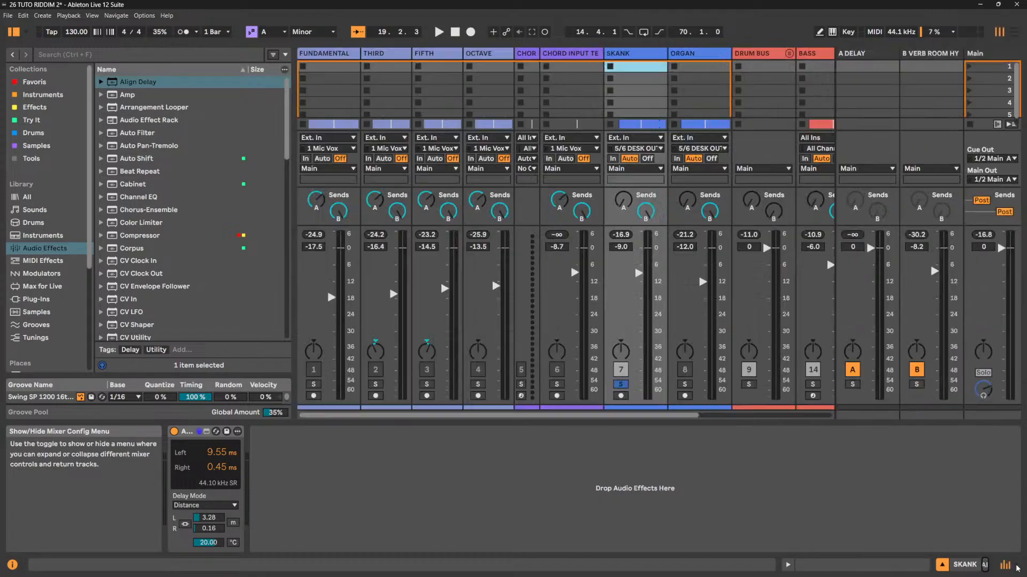
{"action": "left_click", "coordinate": [1017, 568]}
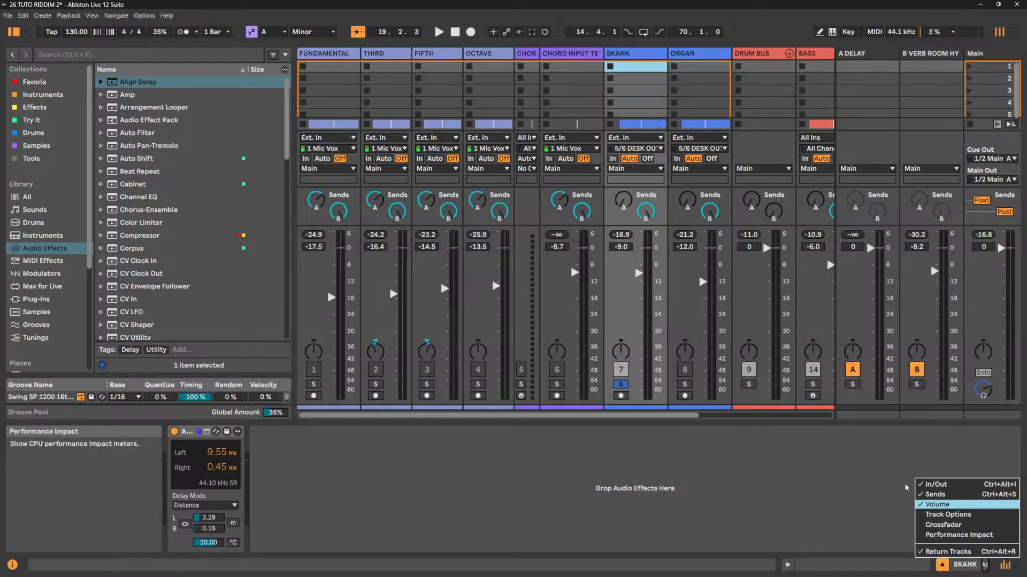
{"action": "left_click", "coordinate": [812, 472]}
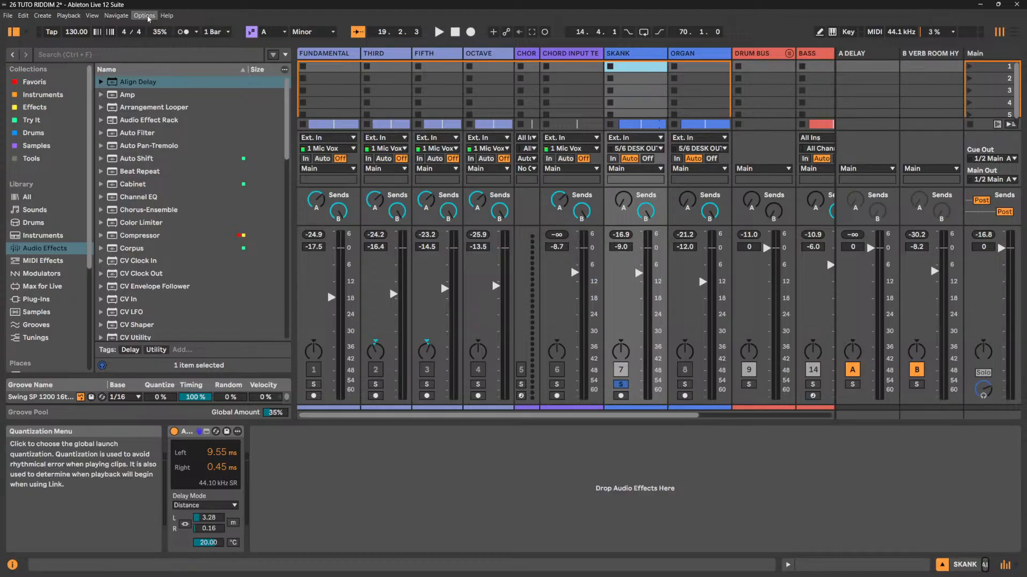
{"action": "left_click", "coordinate": [92, 15]}
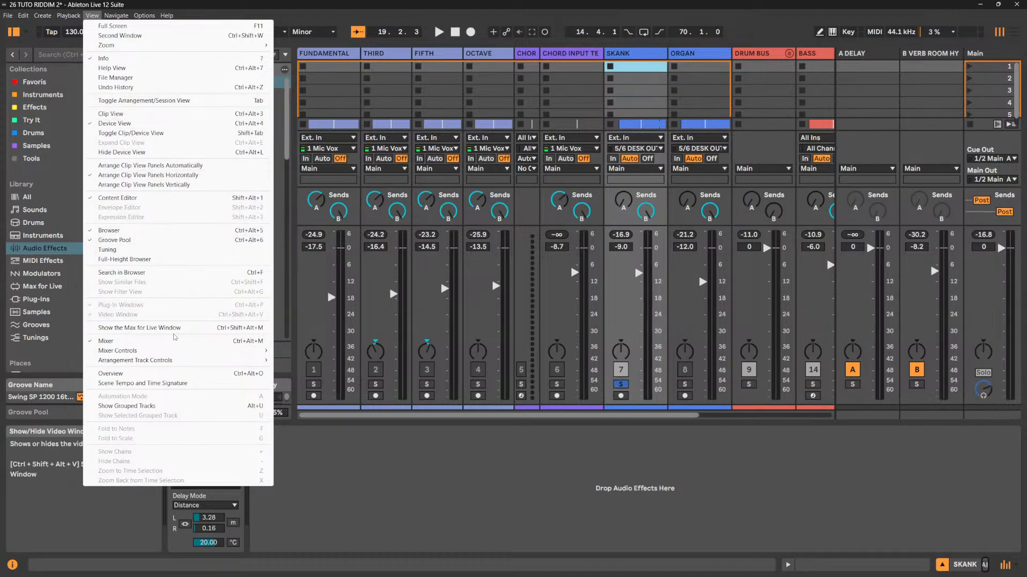
{"action": "mouse_move", "coordinate": [175, 352]}
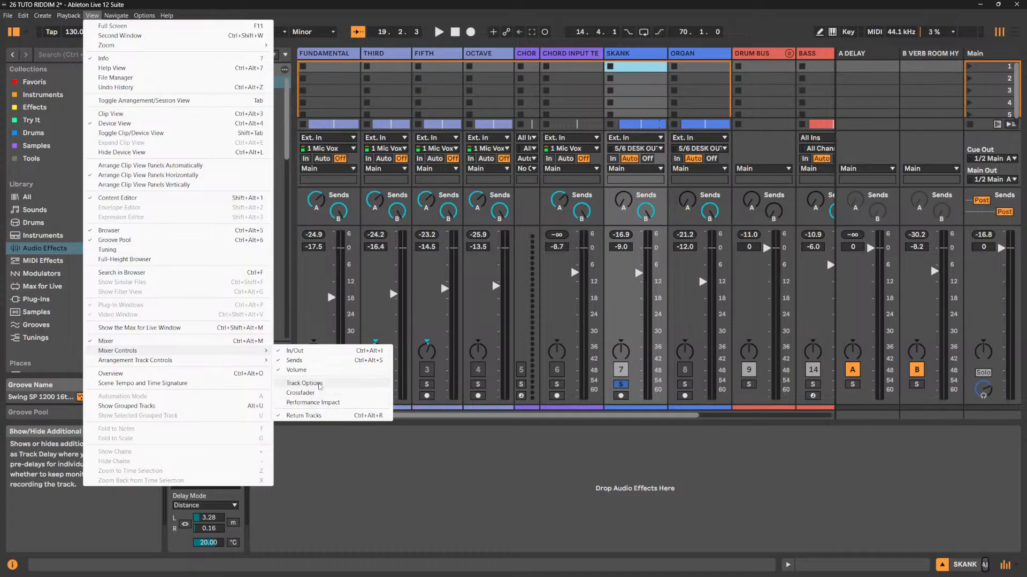
{"action": "left_click", "coordinate": [319, 384]}
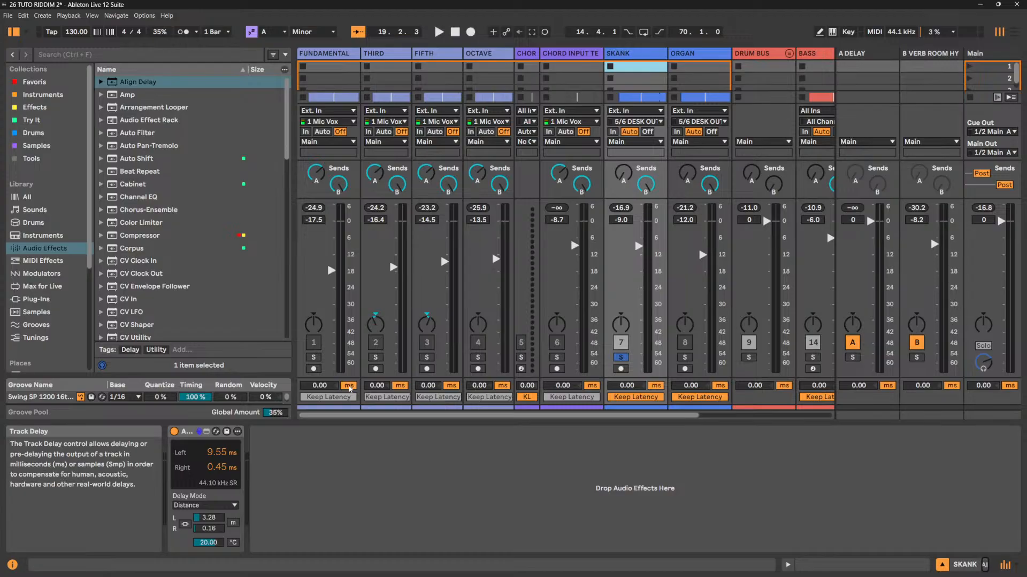
Try a track delay of 10 ms on the THIRD track and reset it to 0 ms.
{"action": "left_click", "coordinate": [405, 386]}
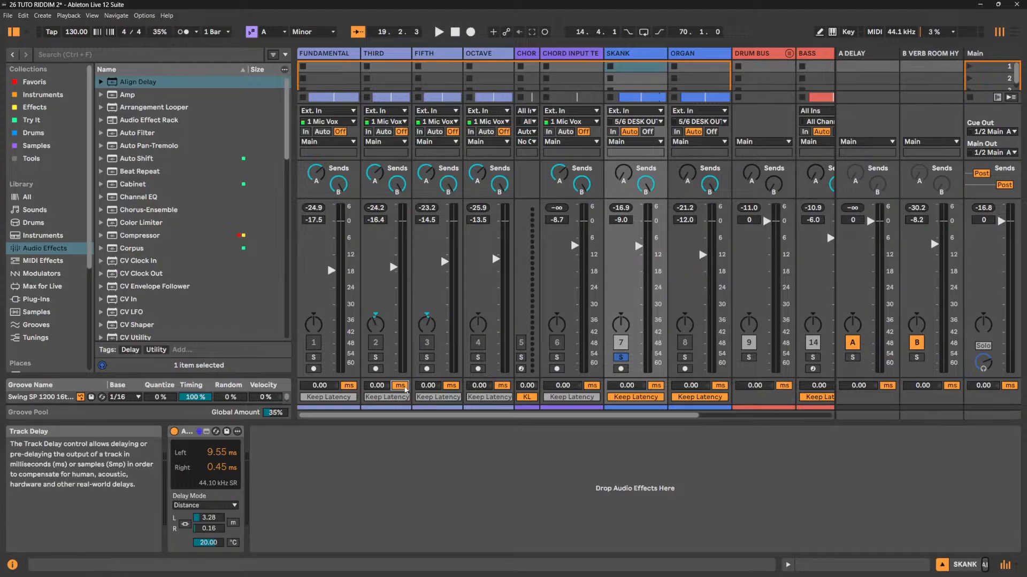
{"action": "left_click", "coordinate": [404, 387]}
{"action": "mouse_move", "coordinate": [376, 385]}
{"action": "left_mouse_down"}
{"action": "mouse_move", "coordinate": [376, 413]}
{"action": "mouse_move", "coordinate": [376, 380]}
{"action": "left_mouse_up"}
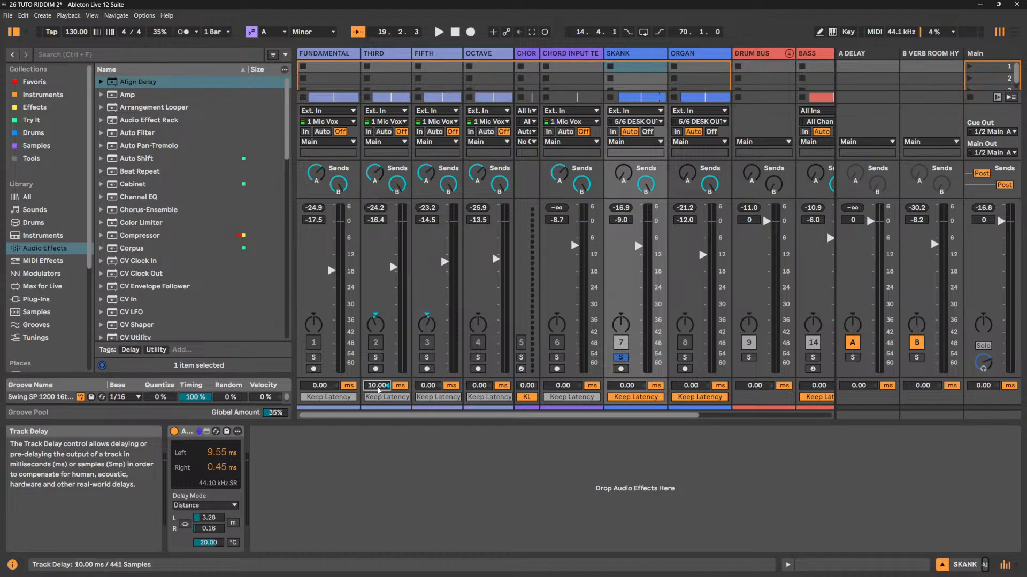
{"action": "double_click", "coordinate": [378, 388]}
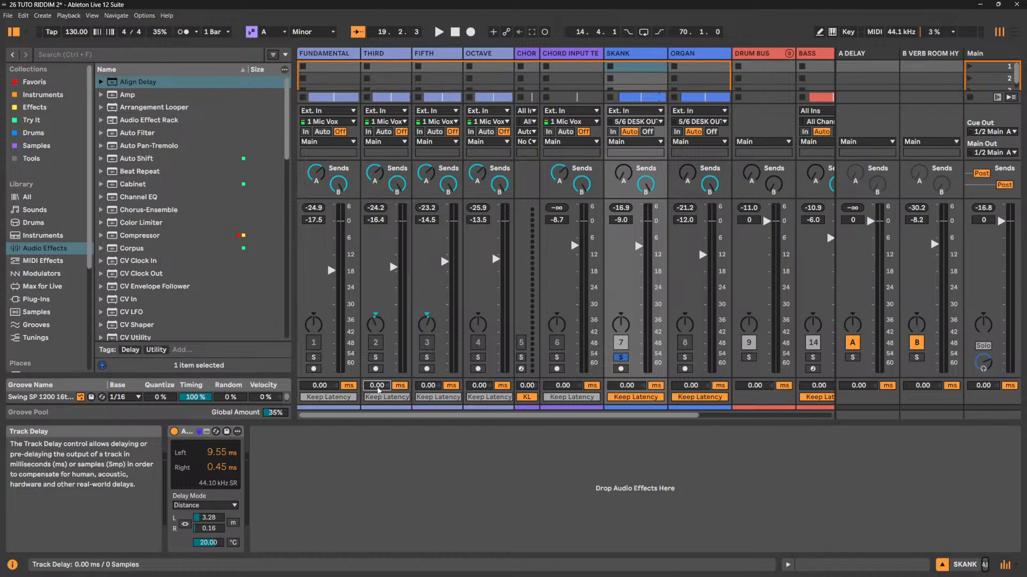
Return to Arrangement View and delete Align Delay from the SKANK track.
{"action": "left_click", "coordinate": [1015, 32]}
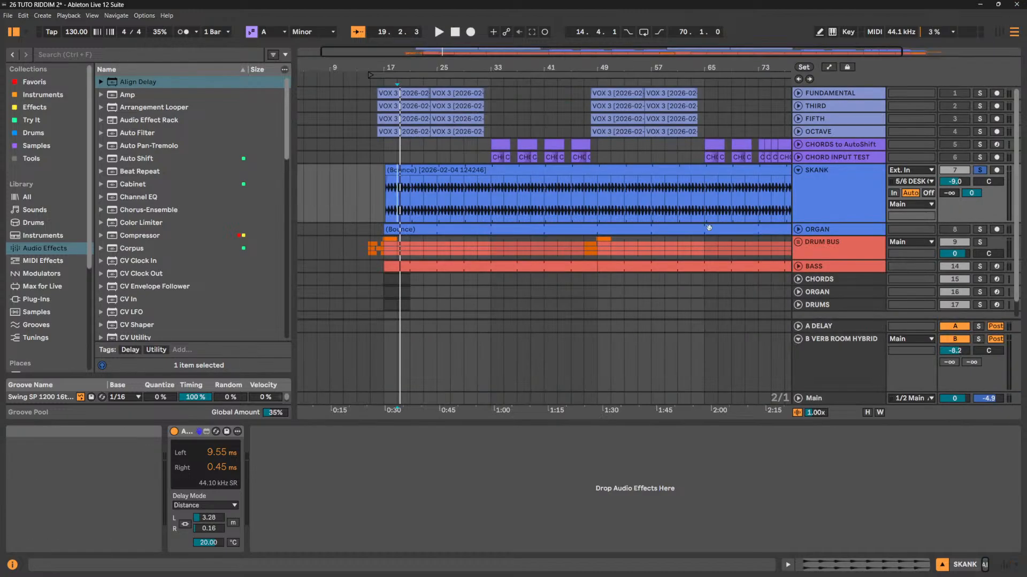
{"action": "left_click", "coordinate": [186, 433]}
{"action": "key", "text": "Delete"}
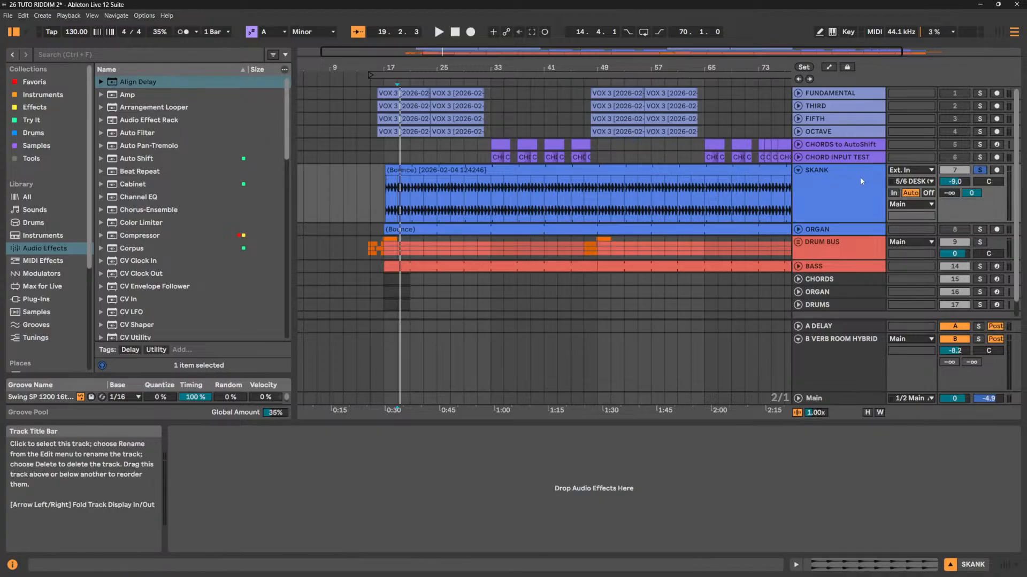
Solo the ORGAN track, unfold it and set the playback start at bar 19.
{"action": "left_click", "coordinate": [852, 232]}
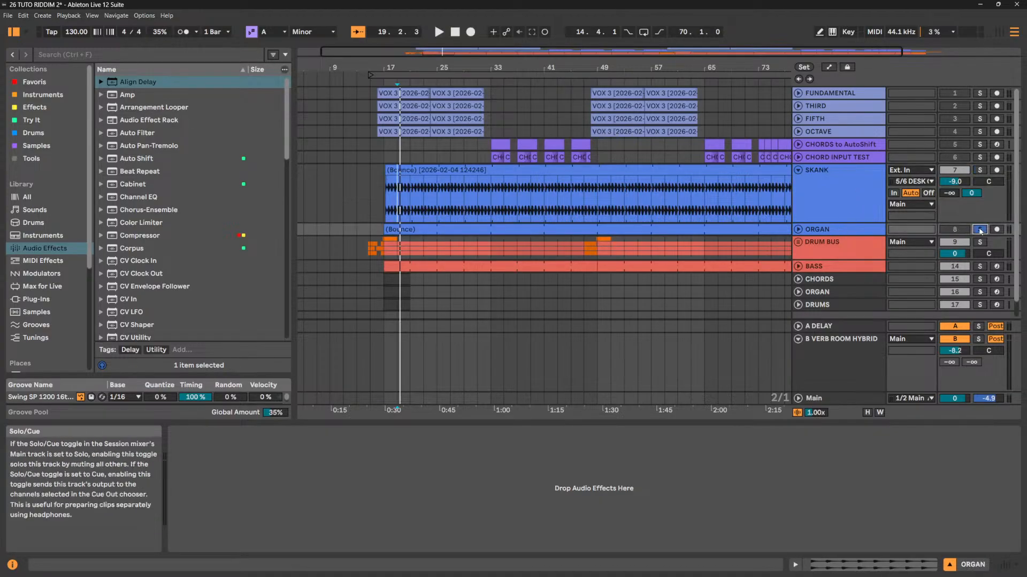
{"action": "key", "text": "u"}
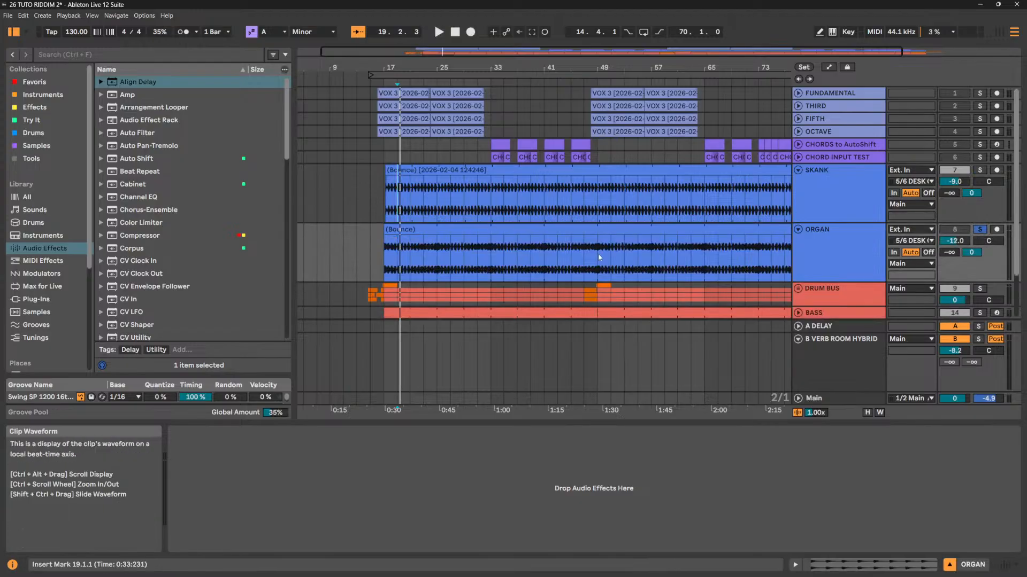
{"action": "key", "text": "space"}
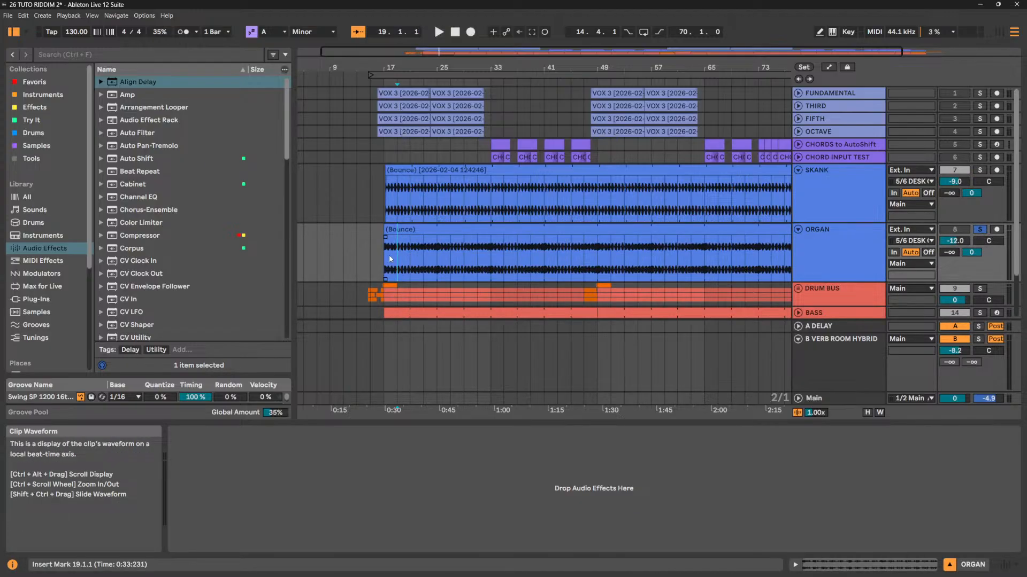
Add the Amp audio effect to the ORGAN track and set its gain to 5.24 during playback.
{"action": "left_click", "coordinate": [130, 96]}
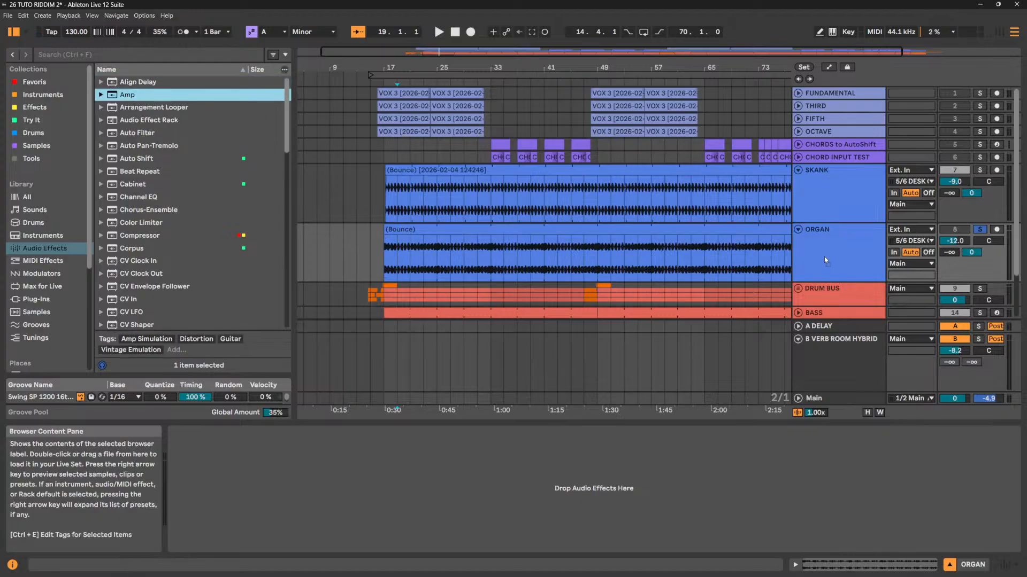
{"action": "key", "text": "Return"}
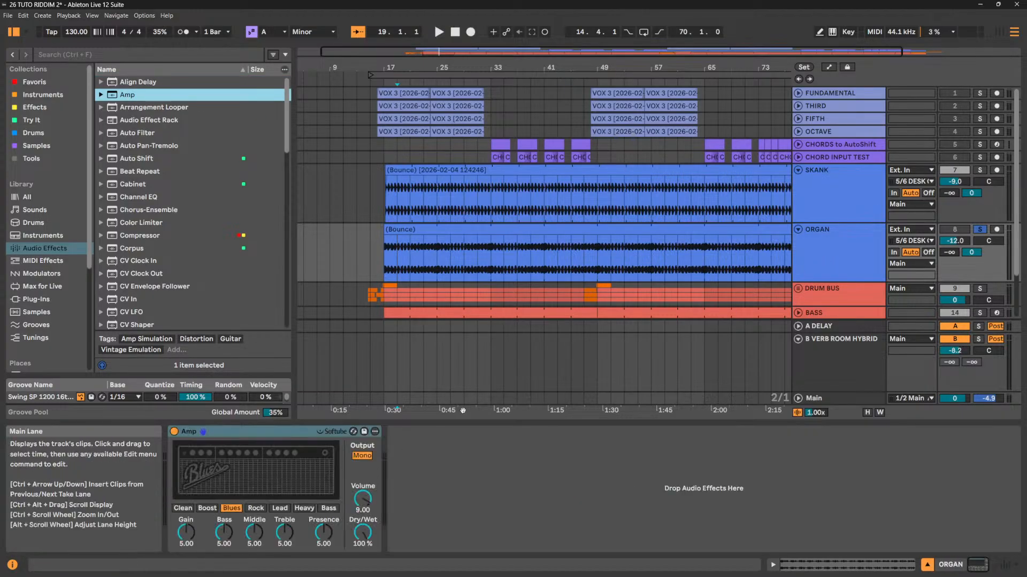
{"action": "left_click_drag", "start_coordinate": [175, 526], "coordinate": [176, 523]}
{"action": "key", "text": "space"}
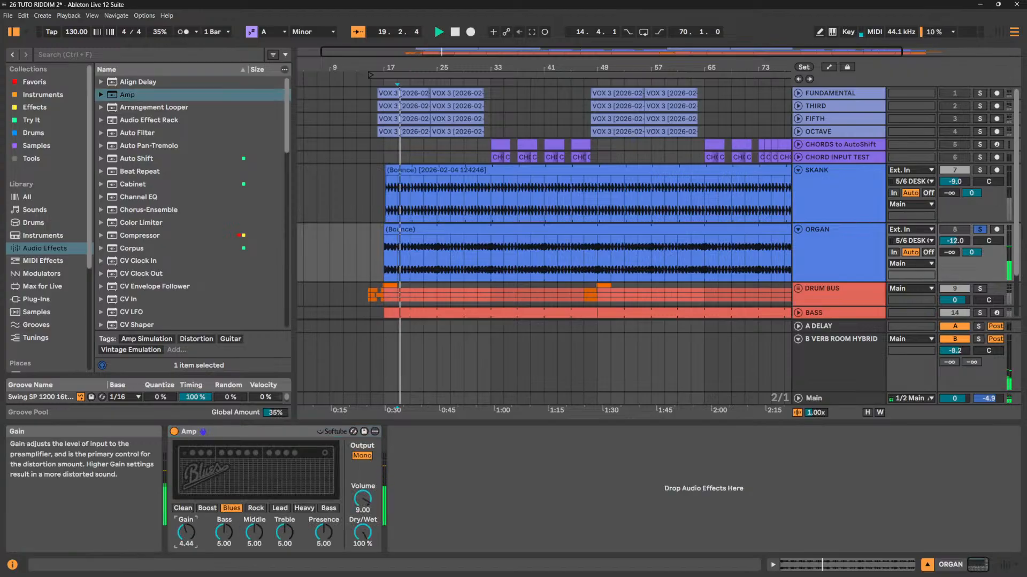
Audition the Clean and Boost amp types on the ORGAN track, and switch back to Blues.
{"action": "left_click", "coordinate": [183, 508]}
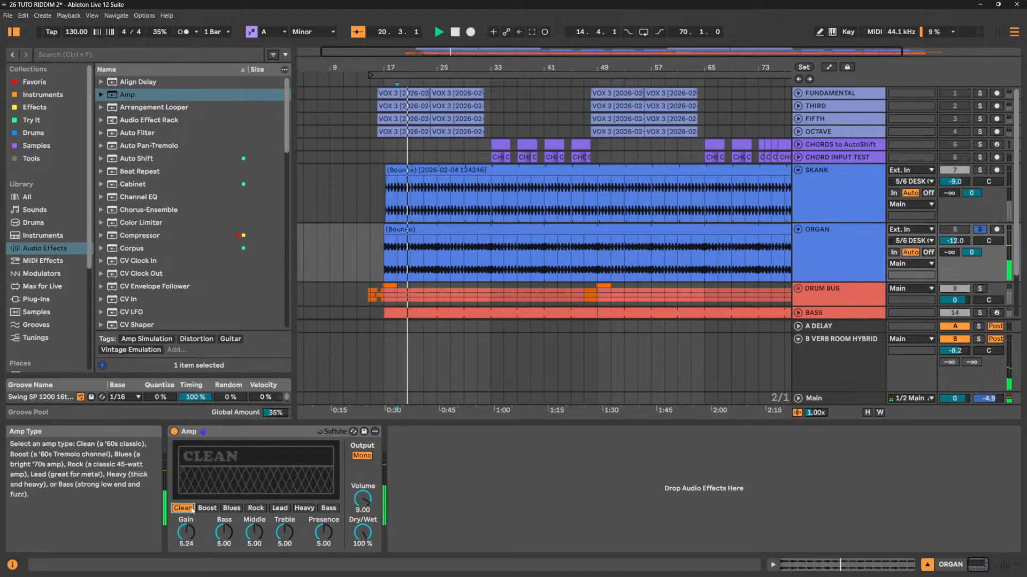
{"action": "left_click", "coordinate": [208, 509]}
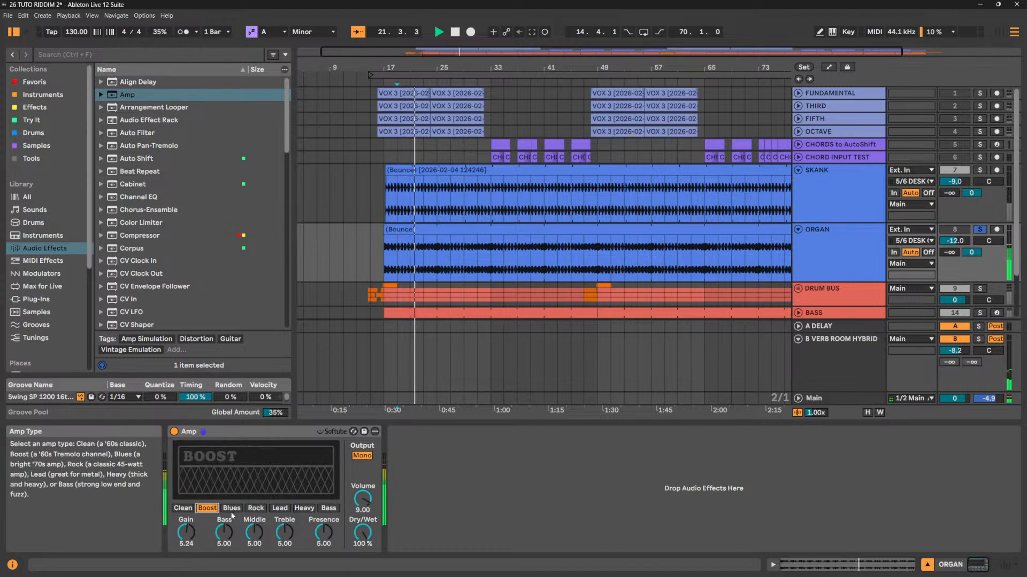
{"action": "left_click", "coordinate": [232, 510]}
{"action": "key", "text": "space"}
Set Amp's bass to 5.32, middle to 5.08, treble to 5.48 and dry/wet to 77%, and play the ORGAN track.
{"action": "left_click_drag", "start_coordinate": [224, 532], "coordinate": [254, 531]}
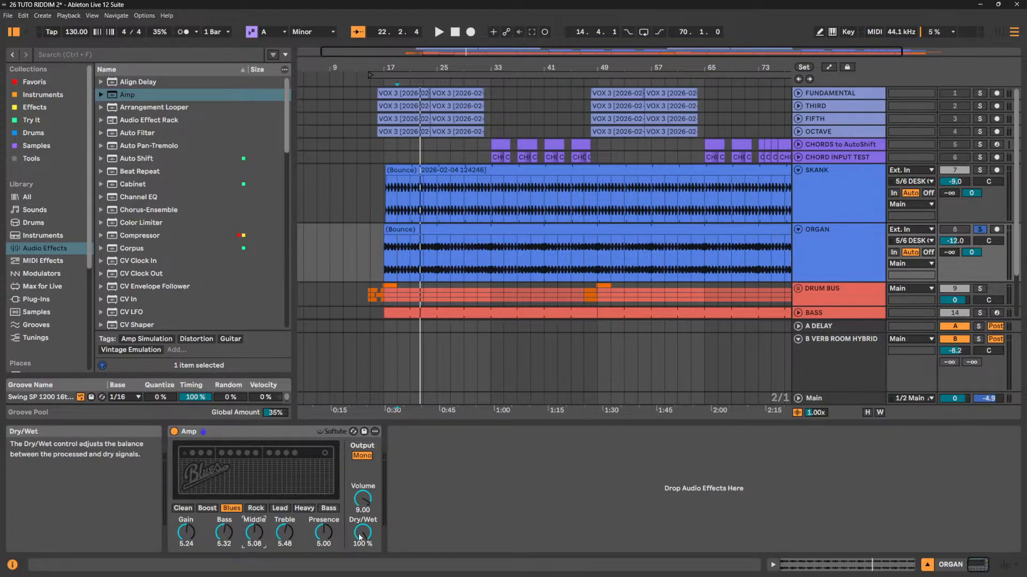
{"action": "left_click_drag", "start_coordinate": [361, 537], "coordinate": [361, 553]}
{"action": "key", "text": "space"}
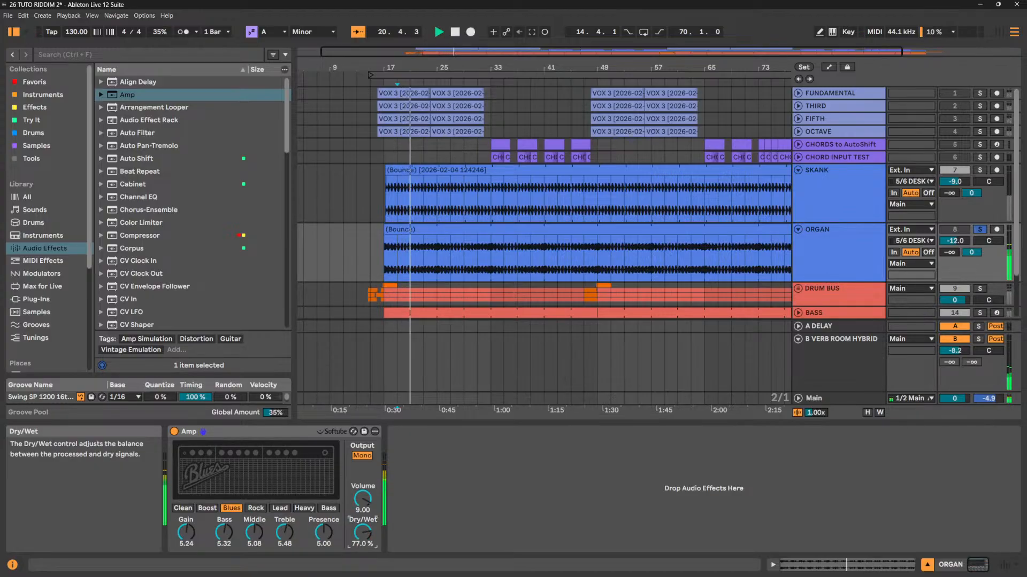
Bypass and re-enable Amp to compare the sound, unsolo the ORGAN track and select the Amp device.
{"action": "left_click", "coordinate": [176, 432]}
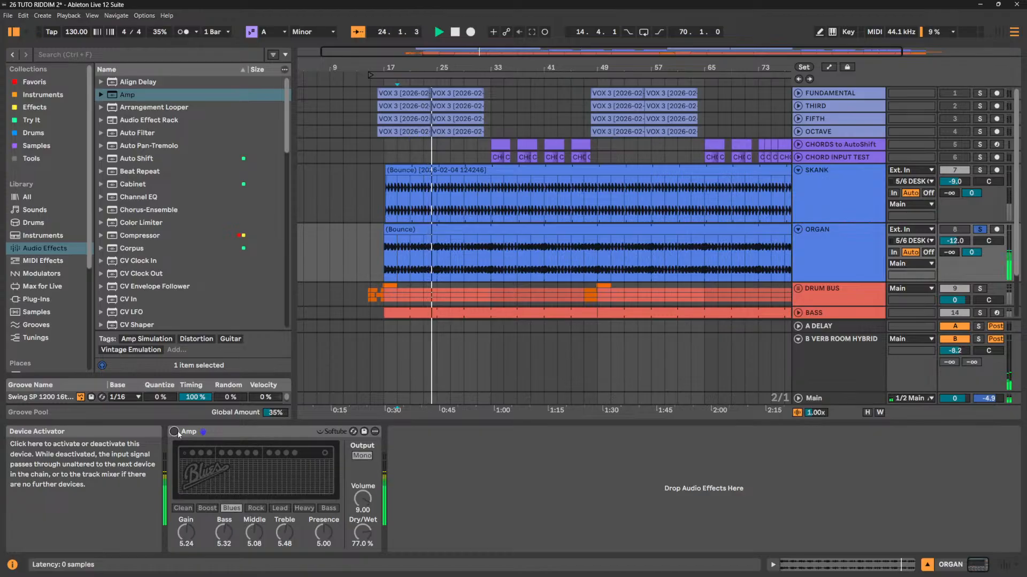
{"action": "left_click", "coordinate": [178, 431]}
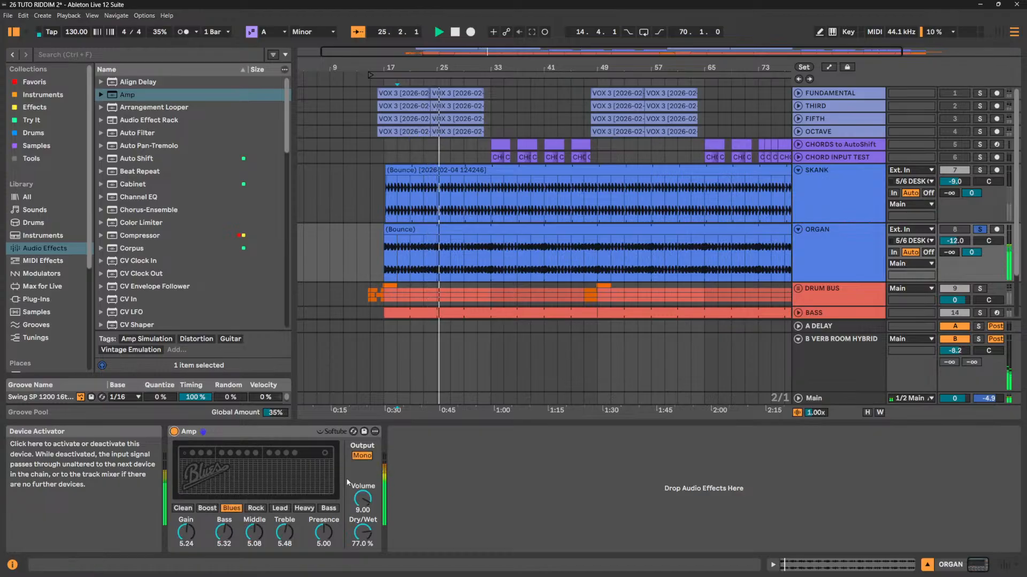
{"action": "left_click", "coordinate": [979, 230]}
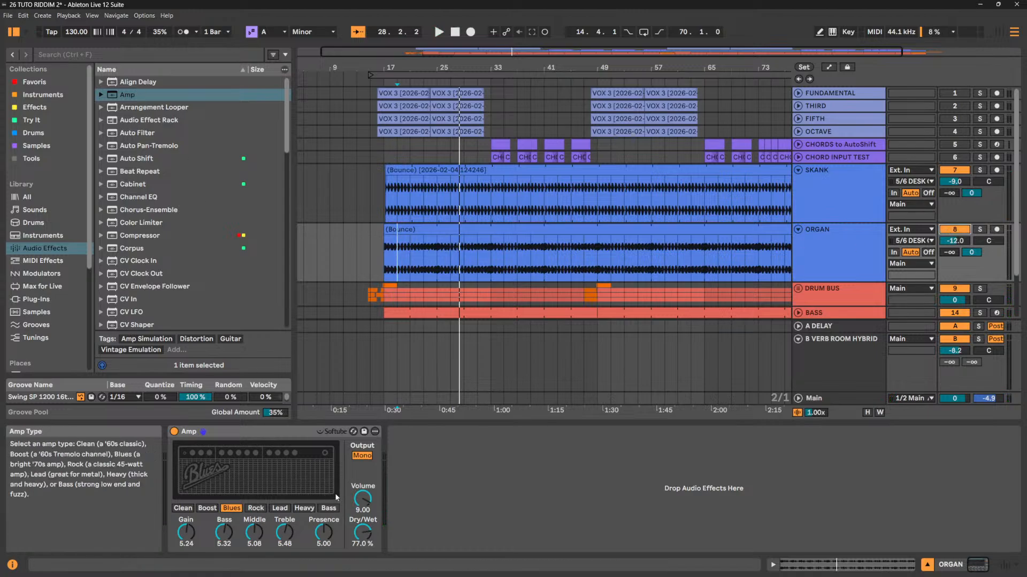
{"action": "left_click", "coordinate": [262, 432]}
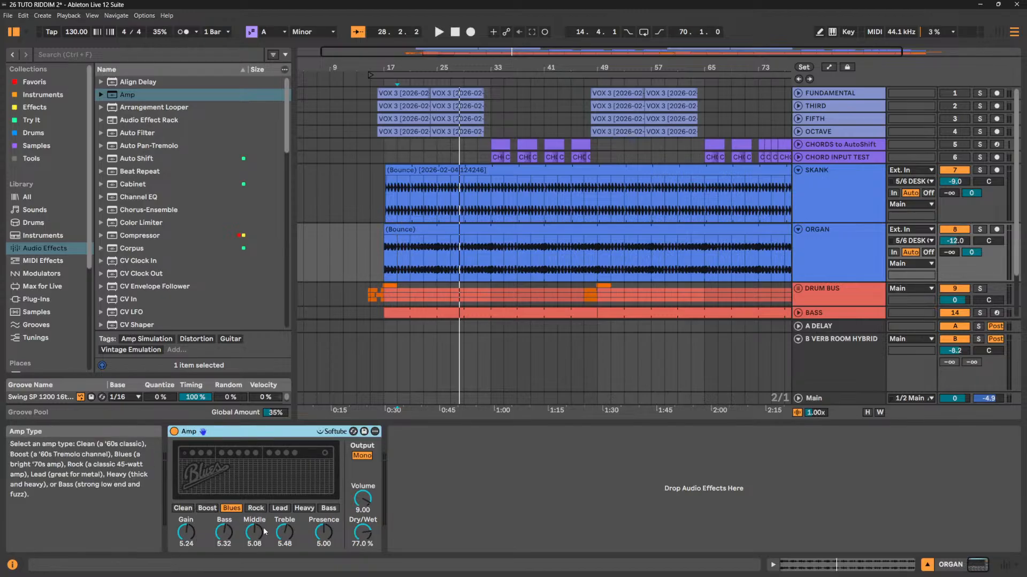
Cycle through all of Amp's types from Clean to Bass, return to Blues and play the arrangement briefly.
{"action": "left_click", "coordinate": [207, 509]}
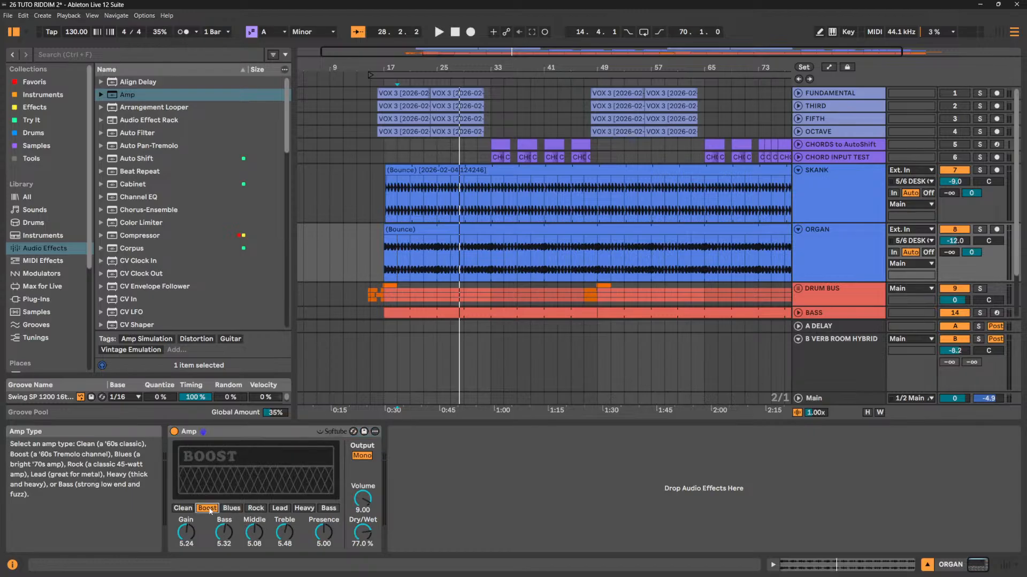
{"action": "left_click", "coordinate": [183, 509]}
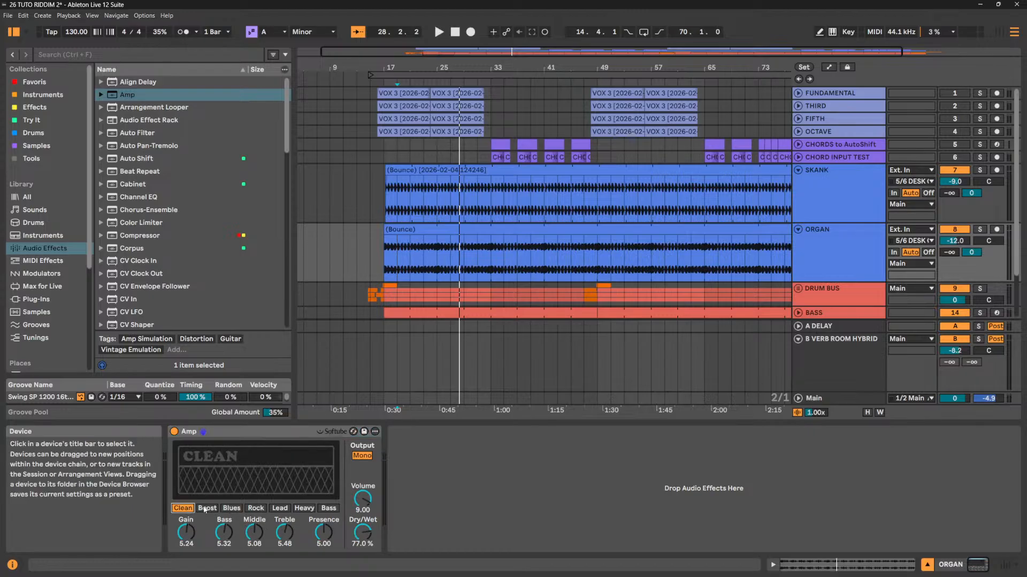
{"action": "left_click", "coordinate": [207, 509]}
{"action": "left_click", "coordinate": [231, 508]}
{"action": "left_click", "coordinate": [257, 508]}
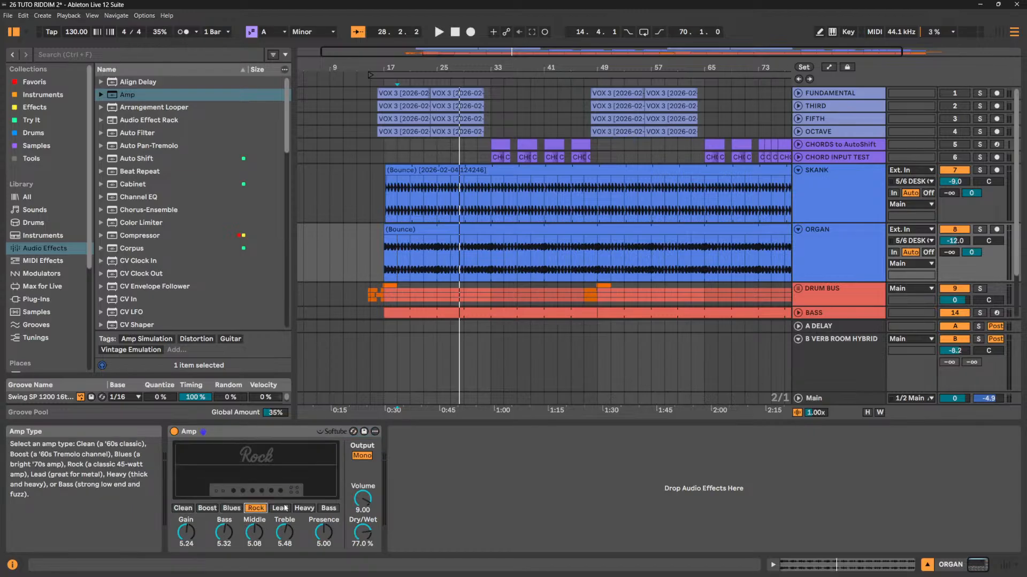
{"action": "left_click", "coordinate": [281, 509]}
{"action": "left_click", "coordinate": [308, 512]}
{"action": "left_click", "coordinate": [328, 511]}
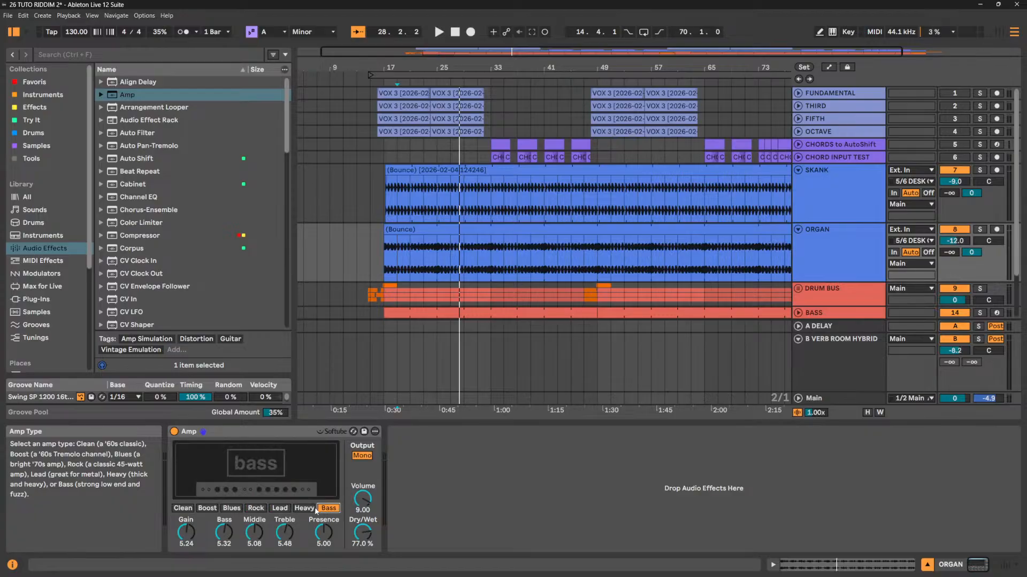
{"action": "left_click", "coordinate": [187, 510]}
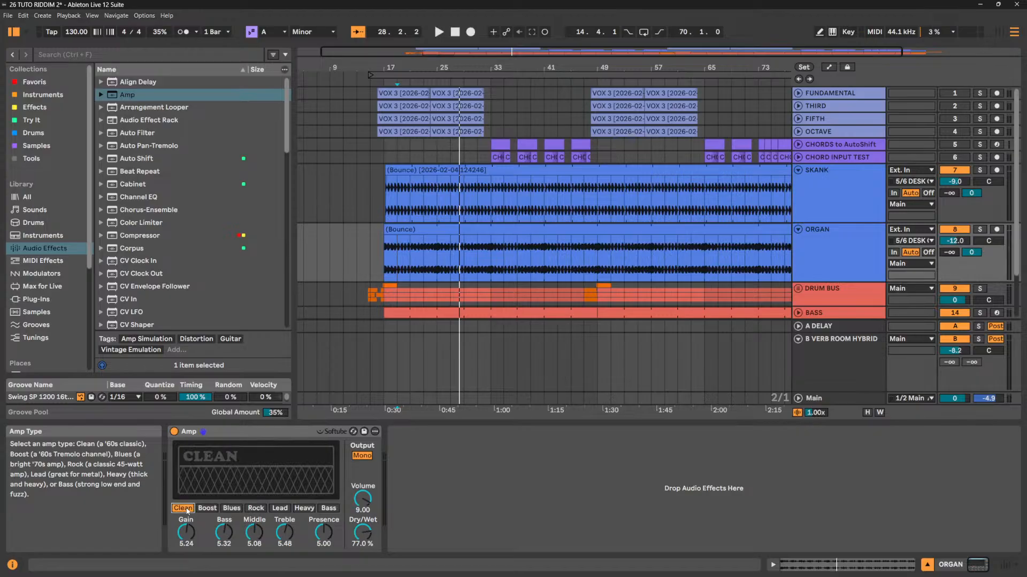
{"action": "left_click", "coordinate": [207, 509]}
{"action": "left_click", "coordinate": [227, 510]}
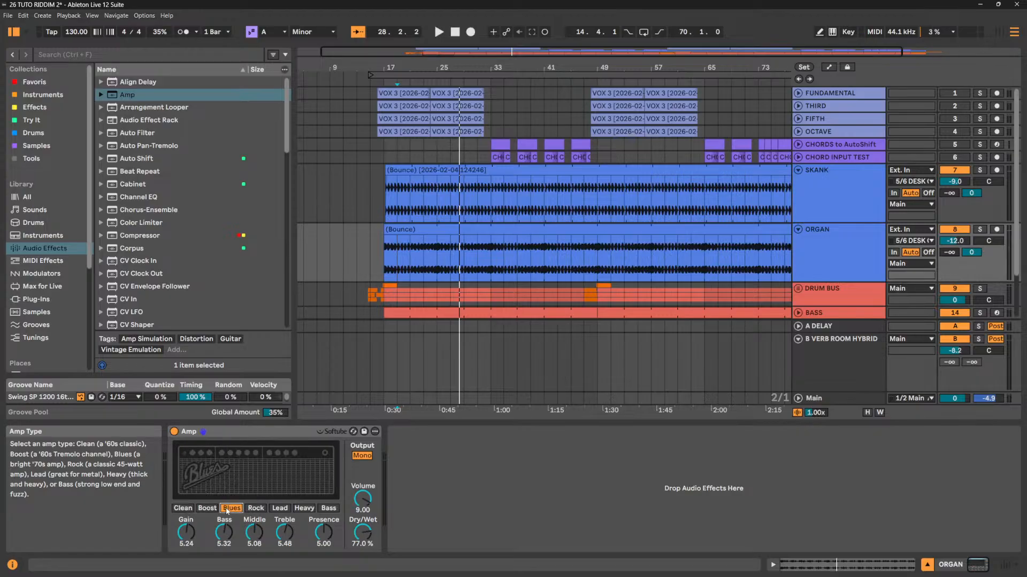
{"action": "key", "text": "space"}
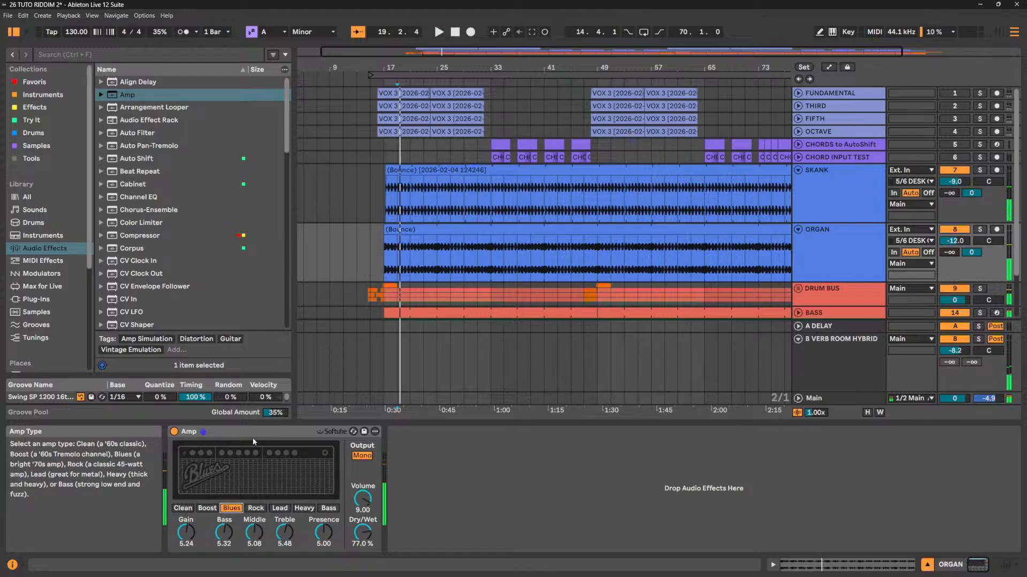
Find the Variations device in the Performance Pack and add it after Amp on the ORGAN track.
{"action": "left_click", "coordinate": [151, 109]}
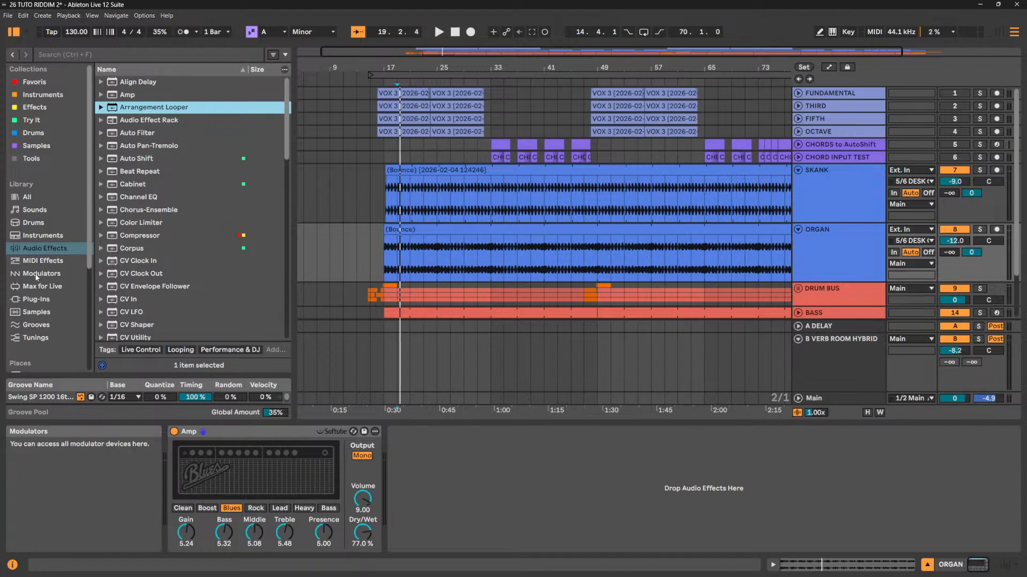
{"action": "scroll", "coordinate": [32, 267], "scroll_direction": "down", "scroll_amount": 4}
{"action": "left_click", "coordinate": [31, 322]}
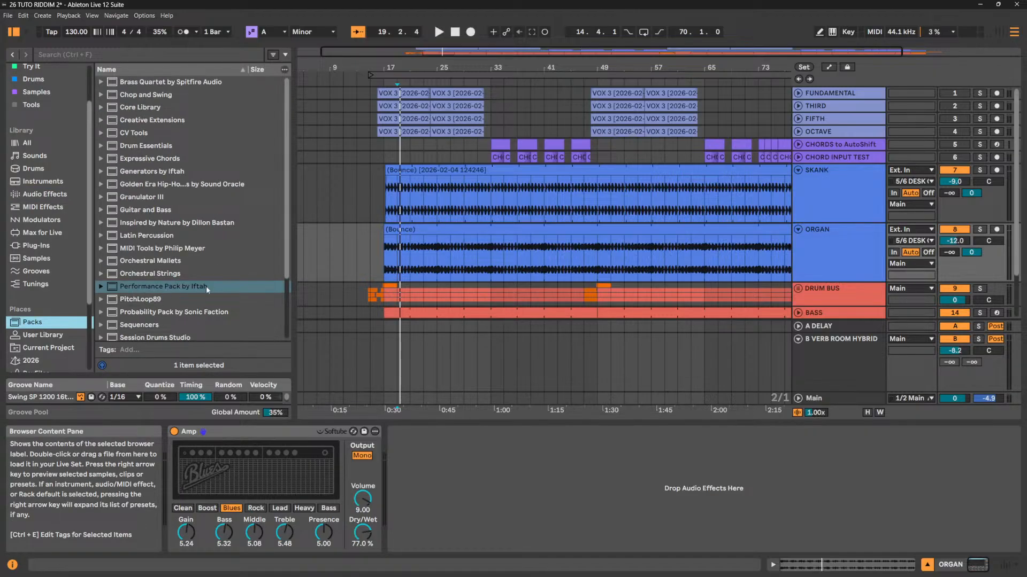
{"action": "left_click", "coordinate": [101, 289]}
{"action": "left_click", "coordinate": [101, 288]}
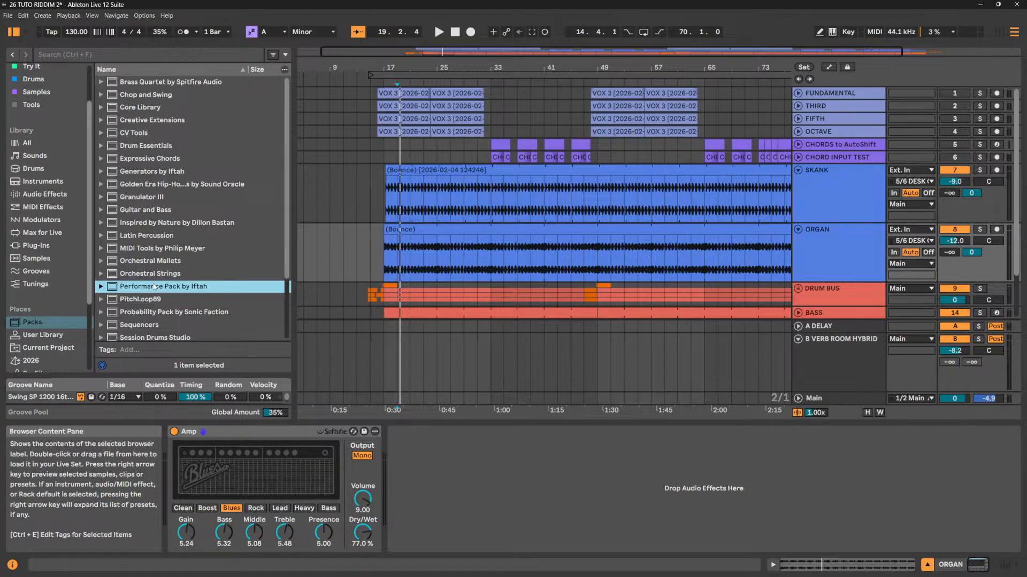
{"action": "left_click", "coordinate": [101, 287]}
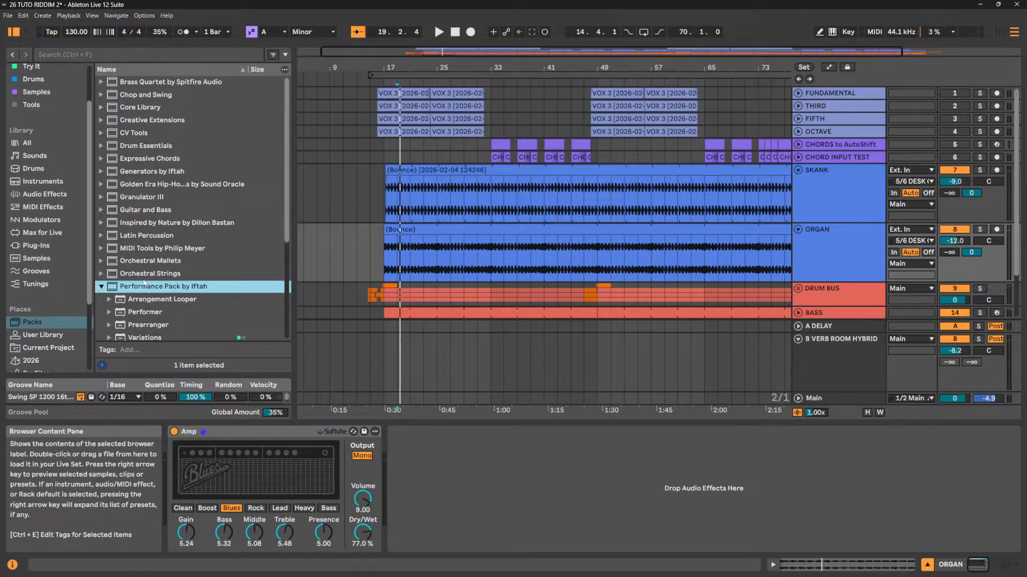
{"action": "scroll", "coordinate": [149, 278], "scroll_direction": "down", "scroll_amount": 3}
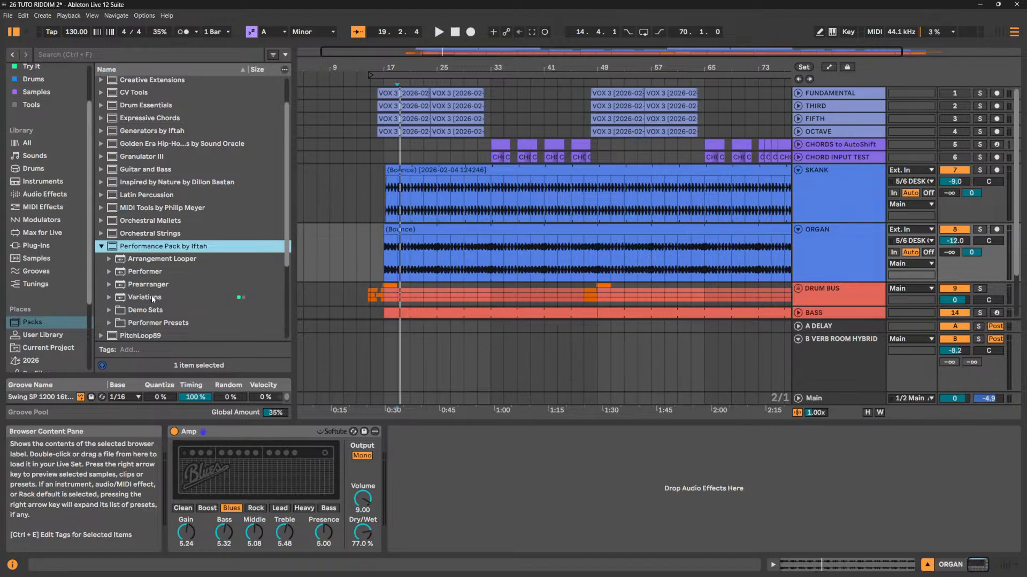
{"action": "left_click_drag", "start_coordinate": [152, 296], "coordinate": [413, 456]}
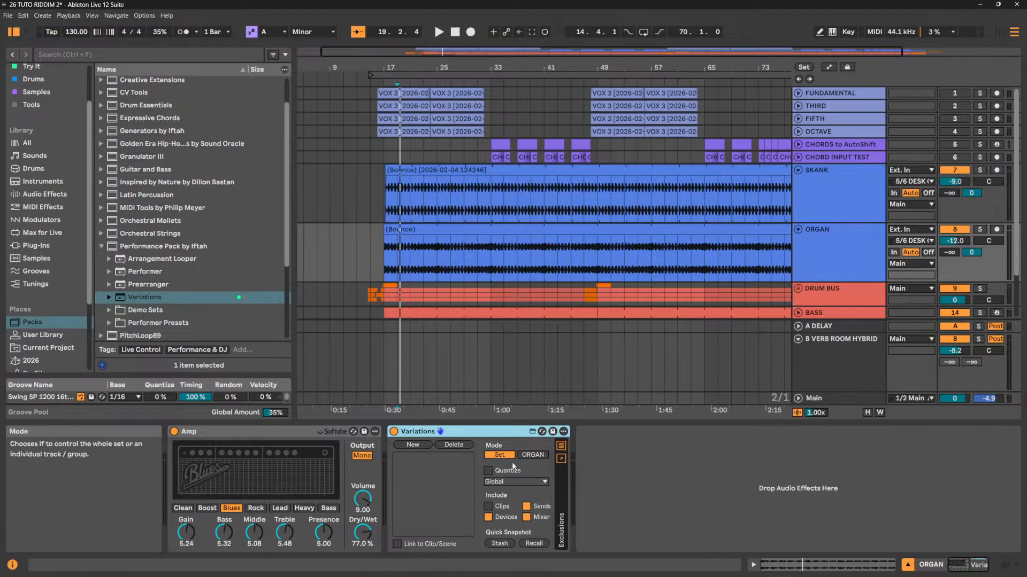
Try Variations' ORGAN mode, return it to Set mode, and enable Quantize with the Global setting.
{"action": "left_click", "coordinate": [537, 456]}
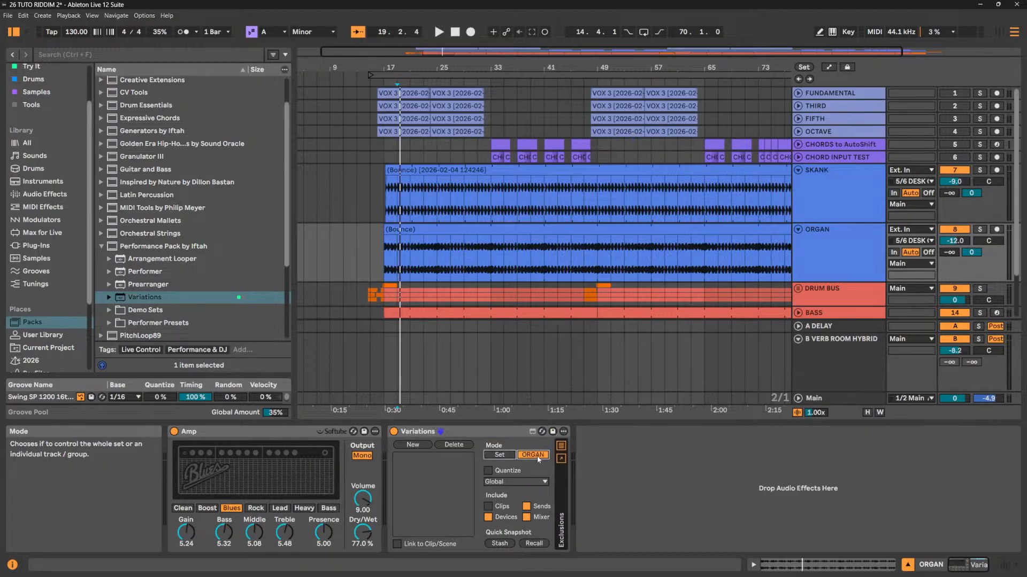
{"action": "left_click", "coordinate": [494, 456]}
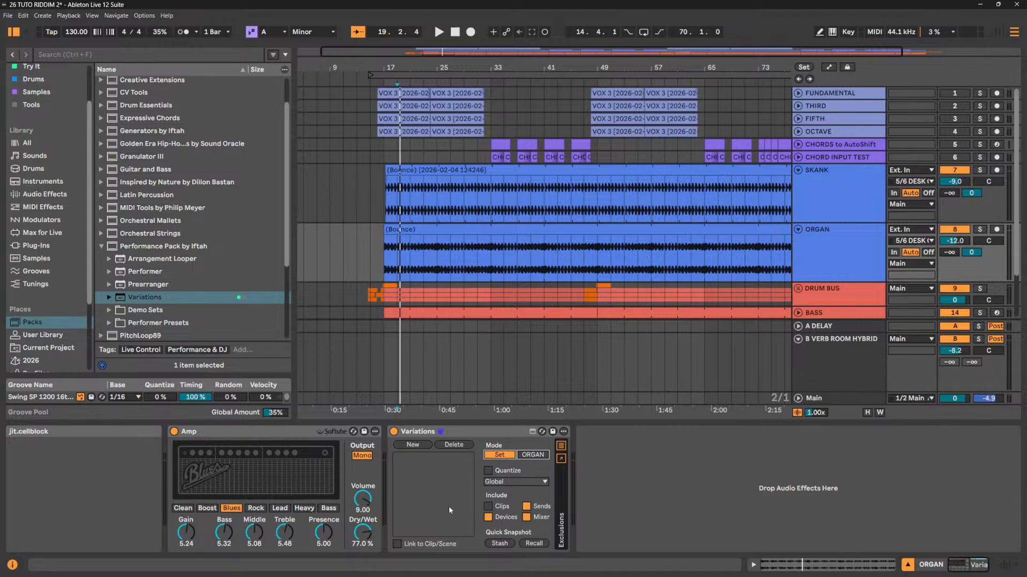
{"action": "left_click", "coordinate": [488, 471]}
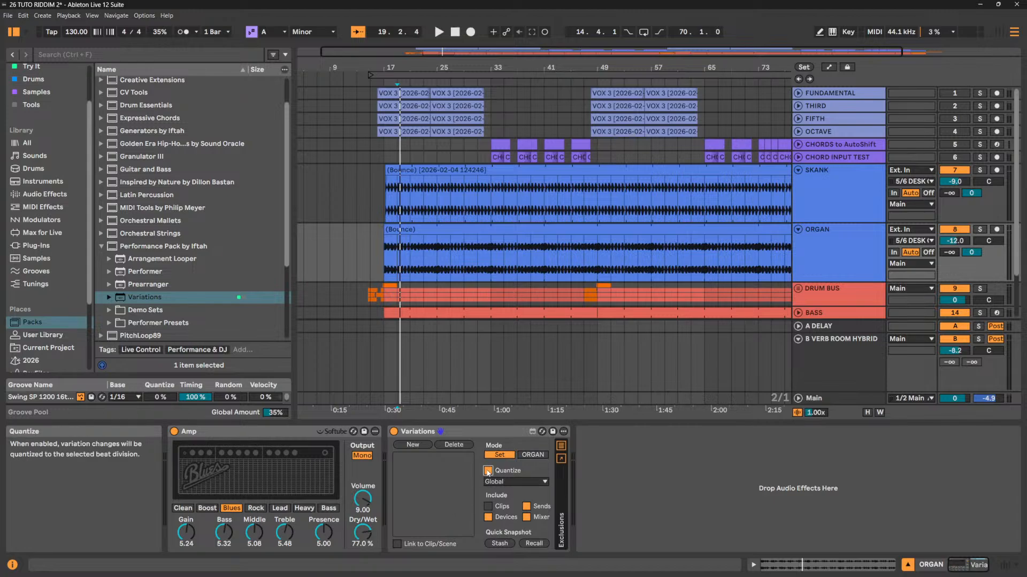
{"action": "left_click", "coordinate": [512, 482]}
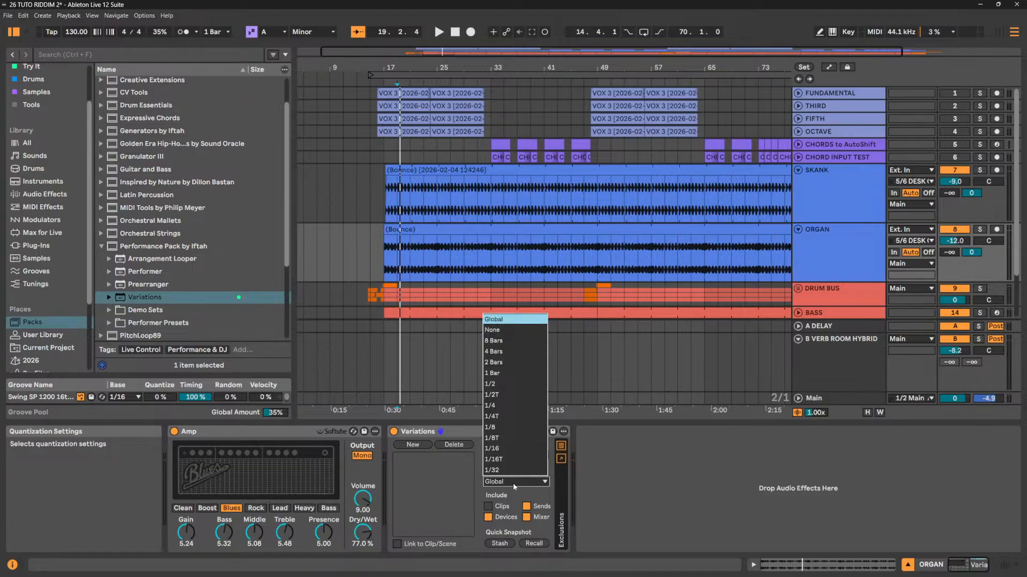
{"action": "left_click", "coordinate": [630, 473]}
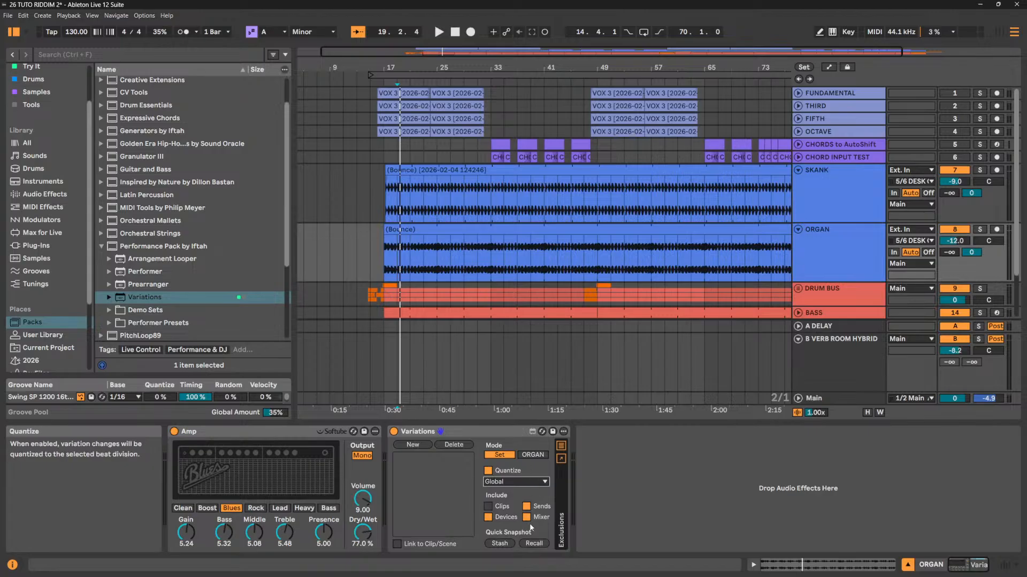
Store the current state as a new variation and name it DEFAULT.
{"action": "left_click", "coordinate": [418, 444]}
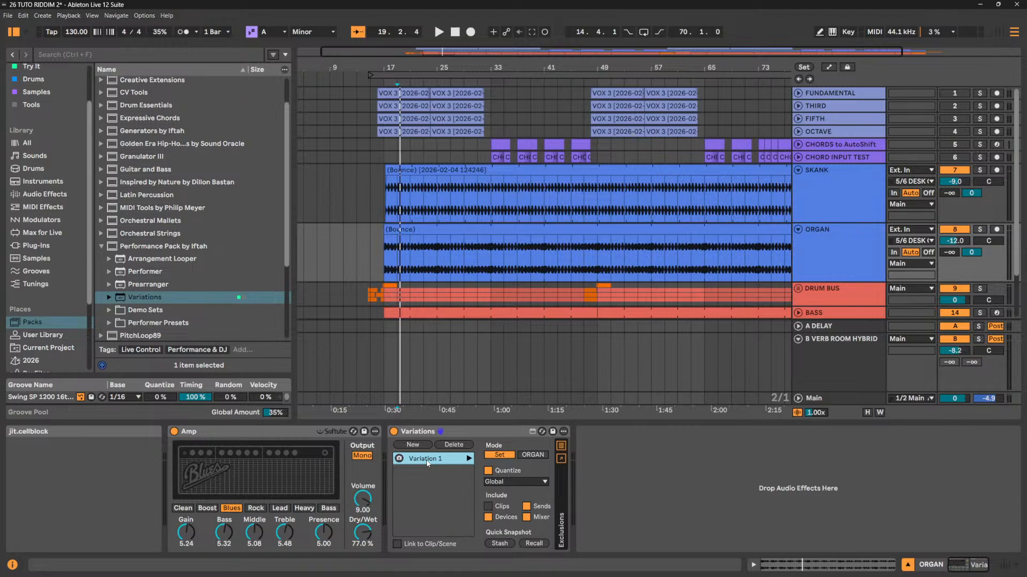
{"action": "key", "text": "a"}
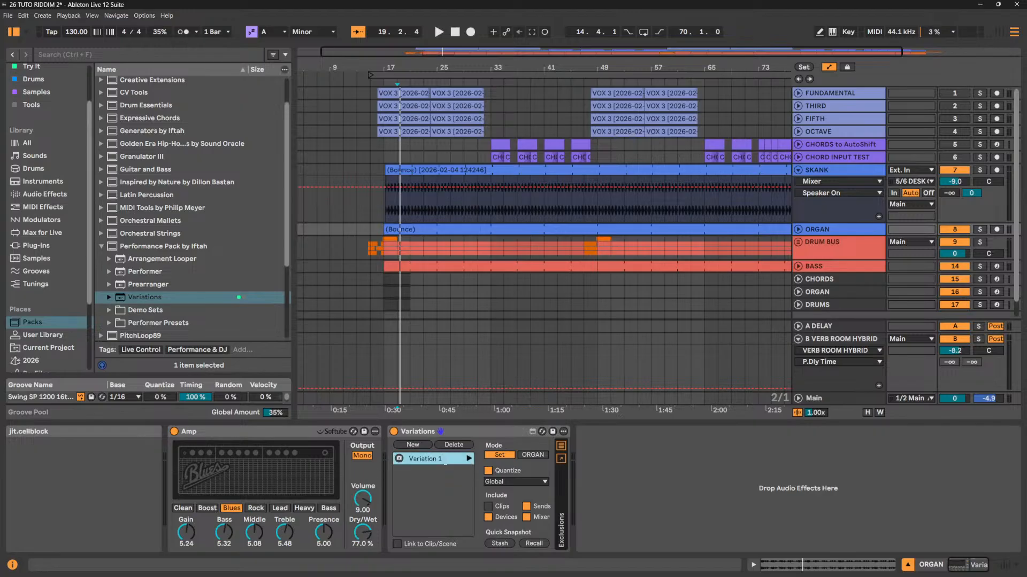
{"action": "double_click", "coordinate": [438, 460]}
{"action": "type", "text": "DEFAULT"}
{"action": "key", "text": "Return"}
{"action": "left_click", "coordinate": [449, 476]}
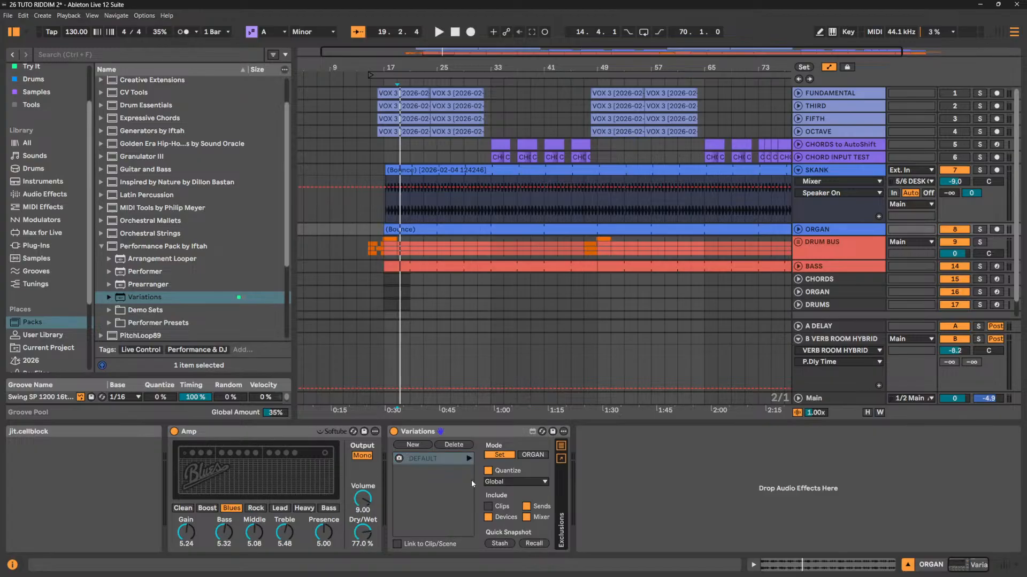
Fold the SKANK track, mute SKANK, ORGAN and DRUM BUS, and store this state as a second variation.
{"action": "left_click", "coordinate": [798, 170]}
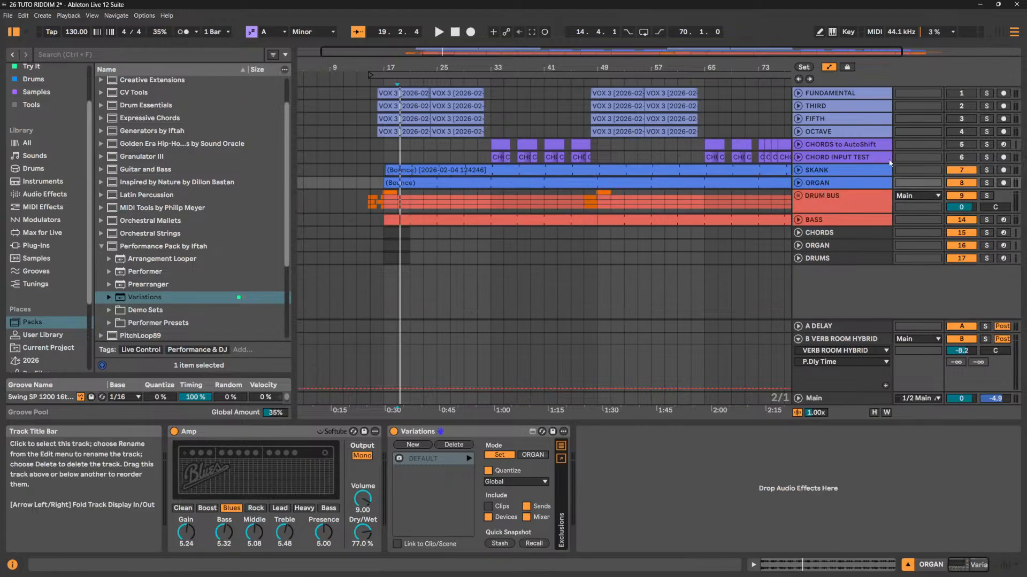
{"action": "left_click", "coordinate": [961, 171]}
{"action": "left_click", "coordinate": [961, 183]}
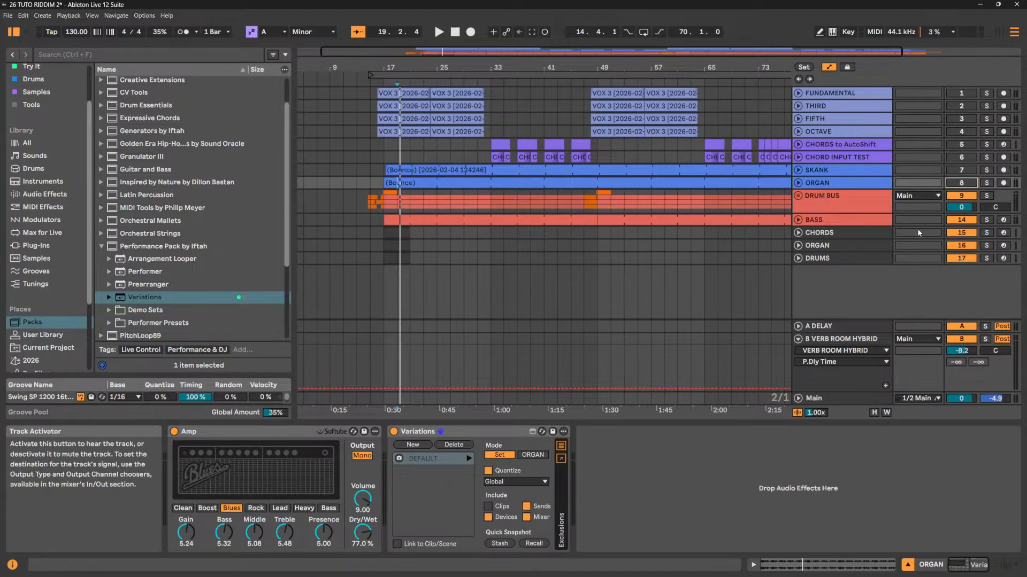
{"action": "left_click", "coordinate": [961, 196]}
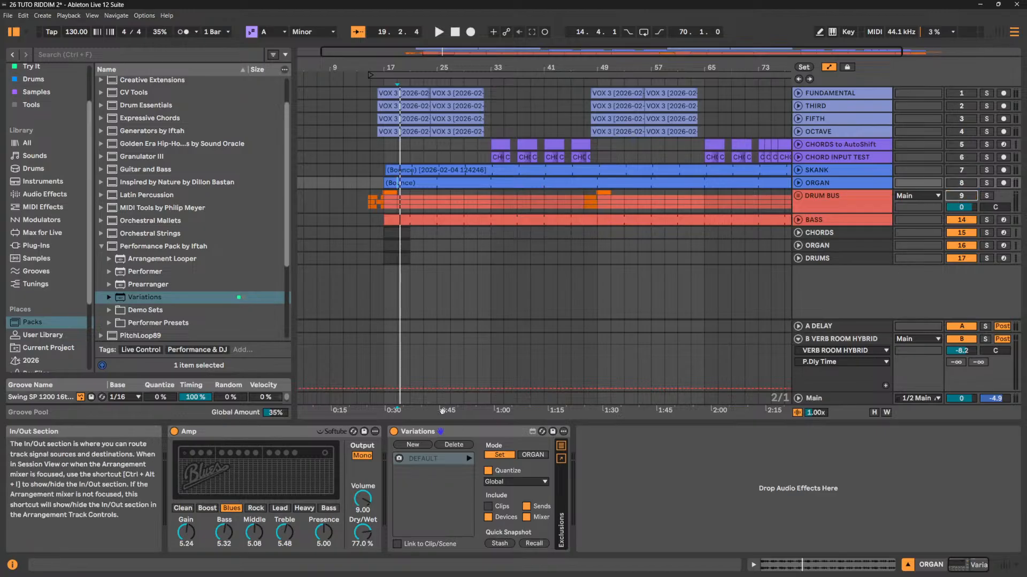
{"action": "left_click", "coordinate": [423, 445]}
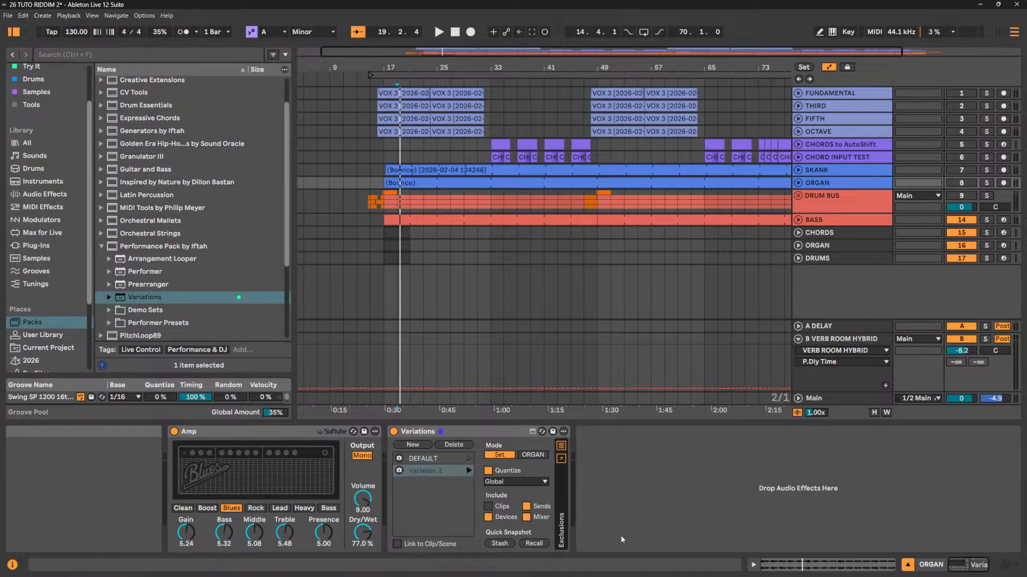
Play the arrangement, launch DEFAULT and the second variation with Global quantization, and stop playback.
{"action": "key", "text": "space"}
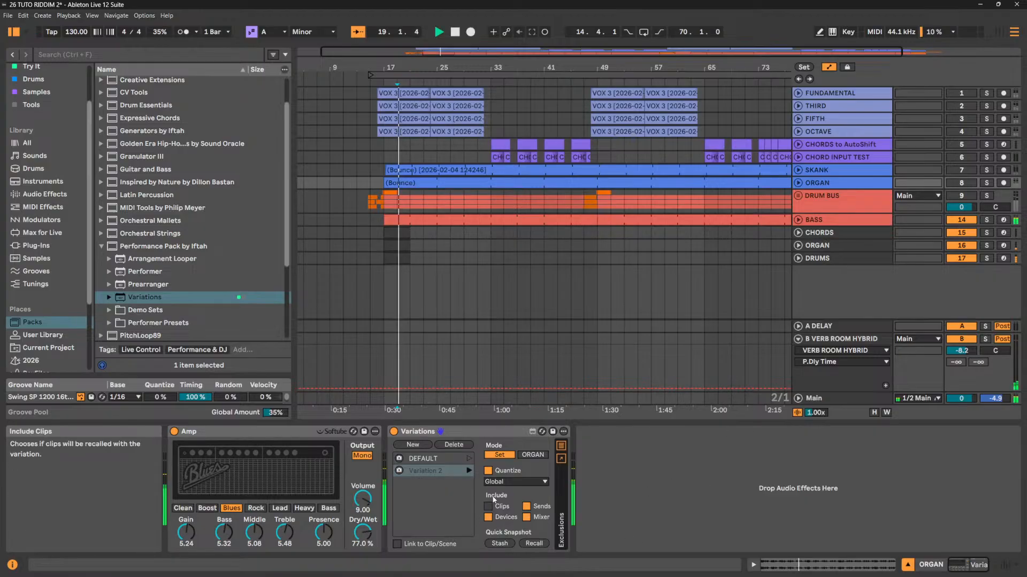
{"action": "left_click", "coordinate": [469, 460]}
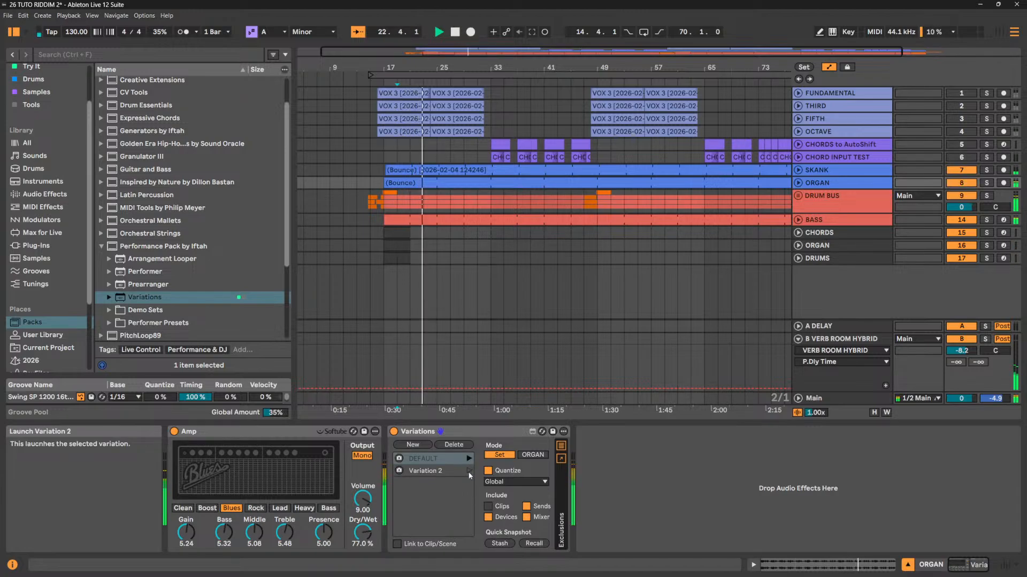
{"action": "left_click", "coordinate": [469, 472]}
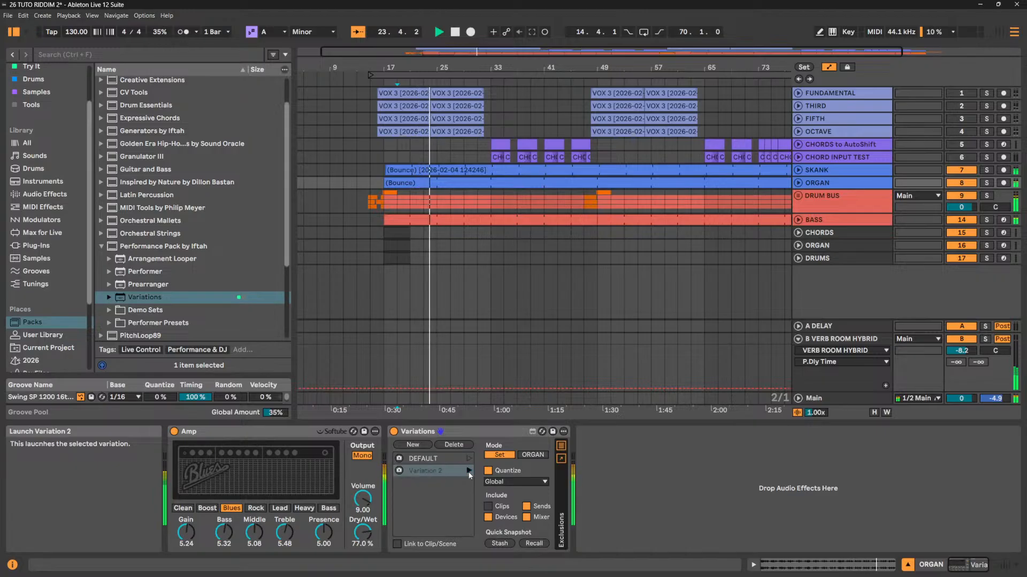
{"action": "key", "text": "space"}
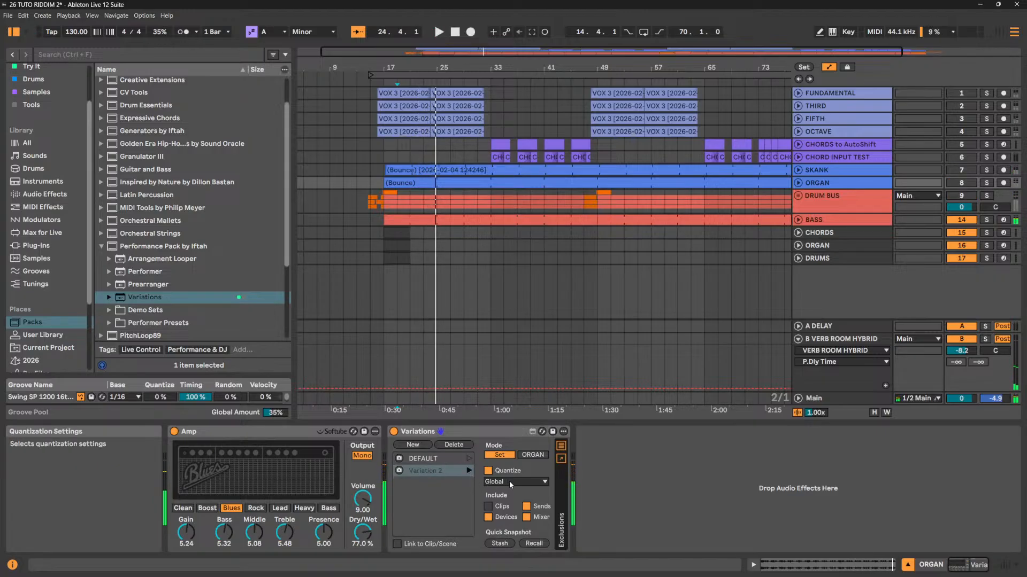
Set Variations' quantization to None and switch between DEFAULT and Variation 2 during playback, ending on DEFAULT.
{"action": "left_click", "coordinate": [522, 483]}
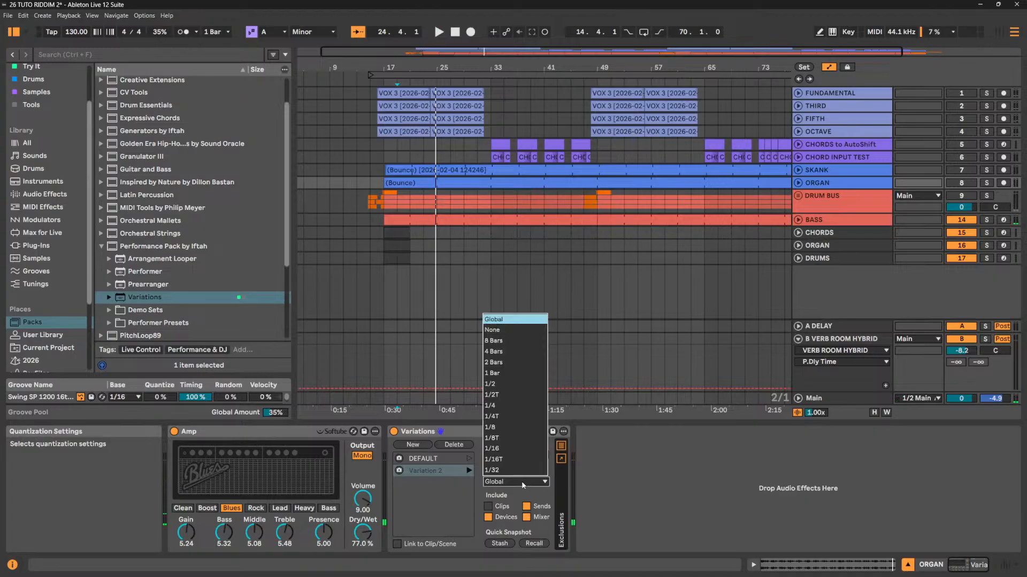
{"action": "left_click", "coordinate": [505, 330]}
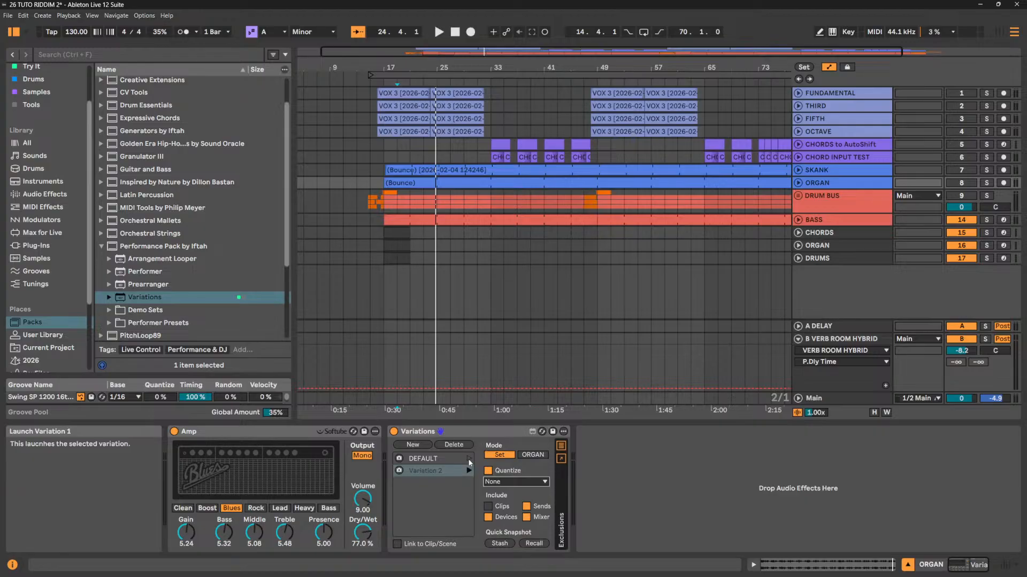
{"action": "key", "text": "space"}
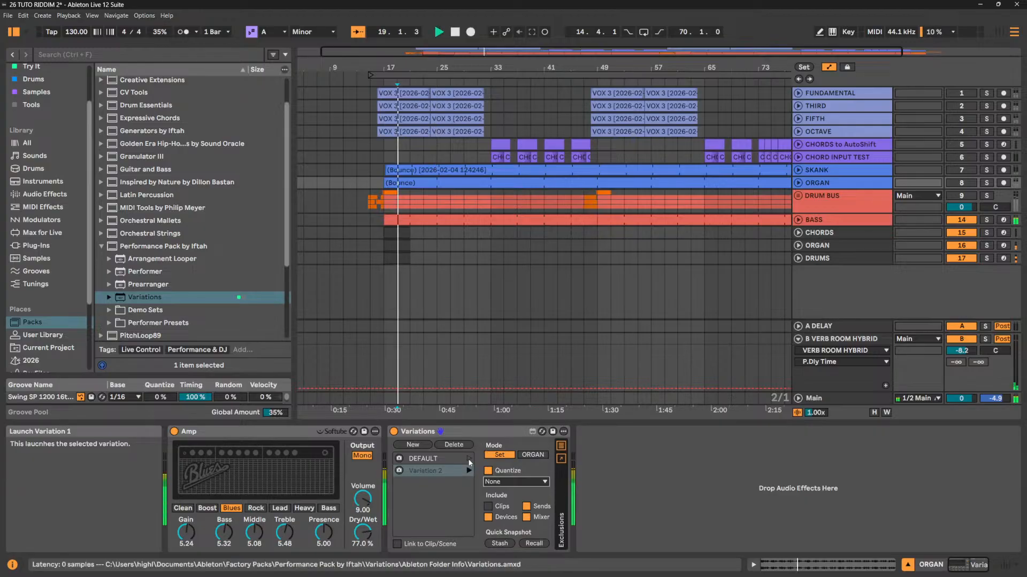
{"action": "left_click", "coordinate": [469, 460]}
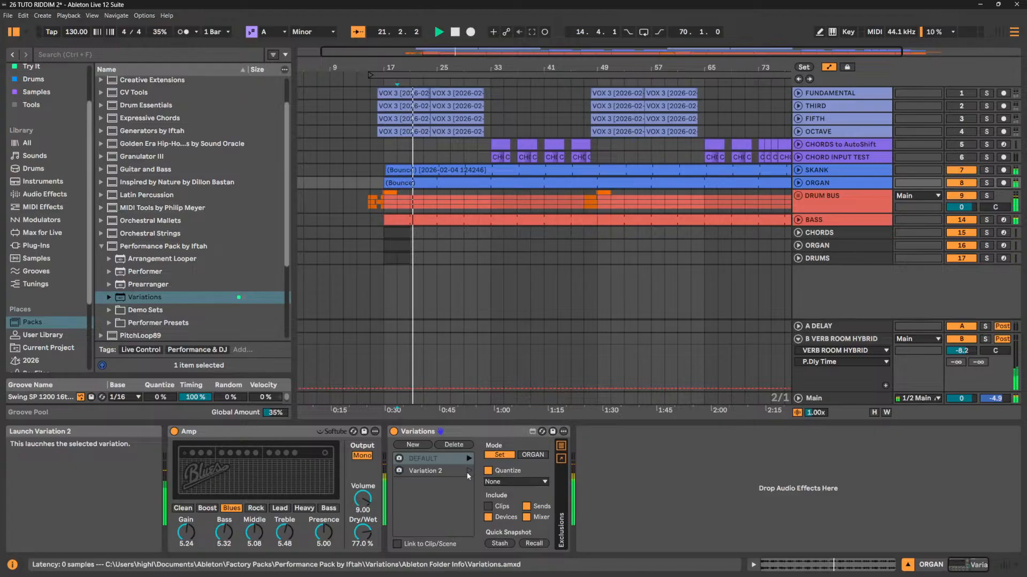
{"action": "left_click", "coordinate": [470, 470]}
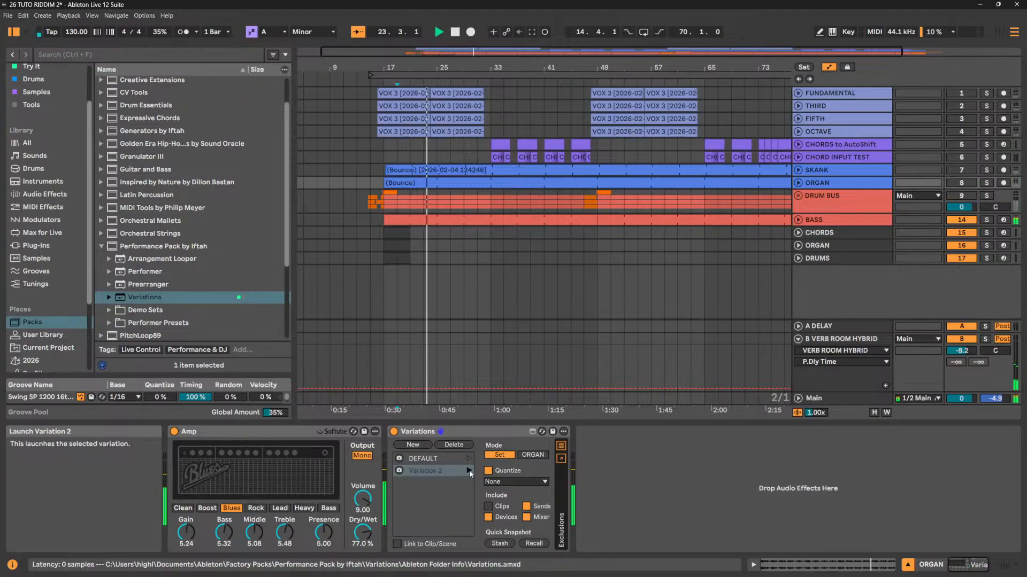
{"action": "left_click", "coordinate": [469, 458]}
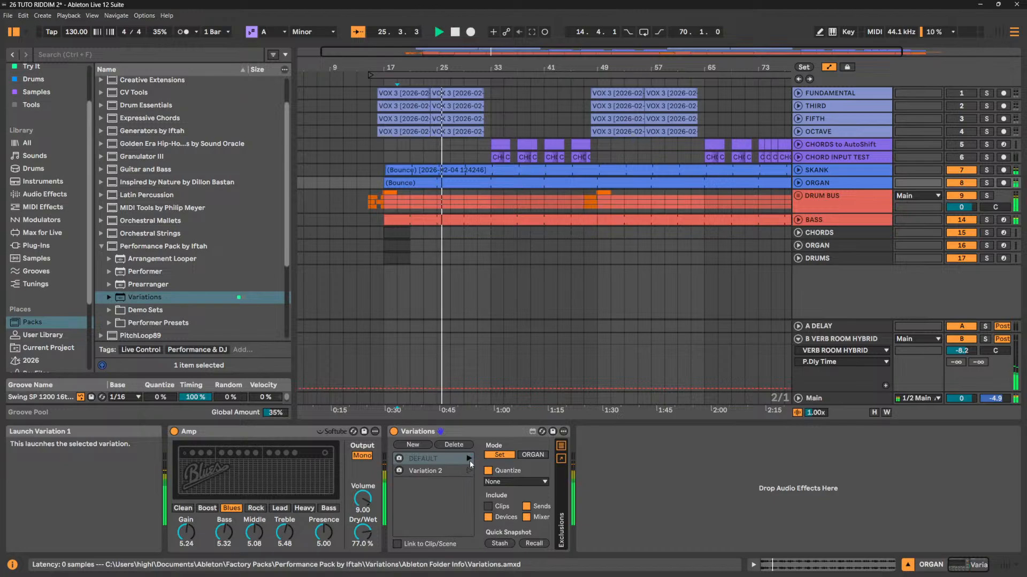
Set Variations' quantization to 1/8 and switch between Variation 2 and DEFAULT during playback, ending on Variation 2.
{"action": "key", "text": "space"}
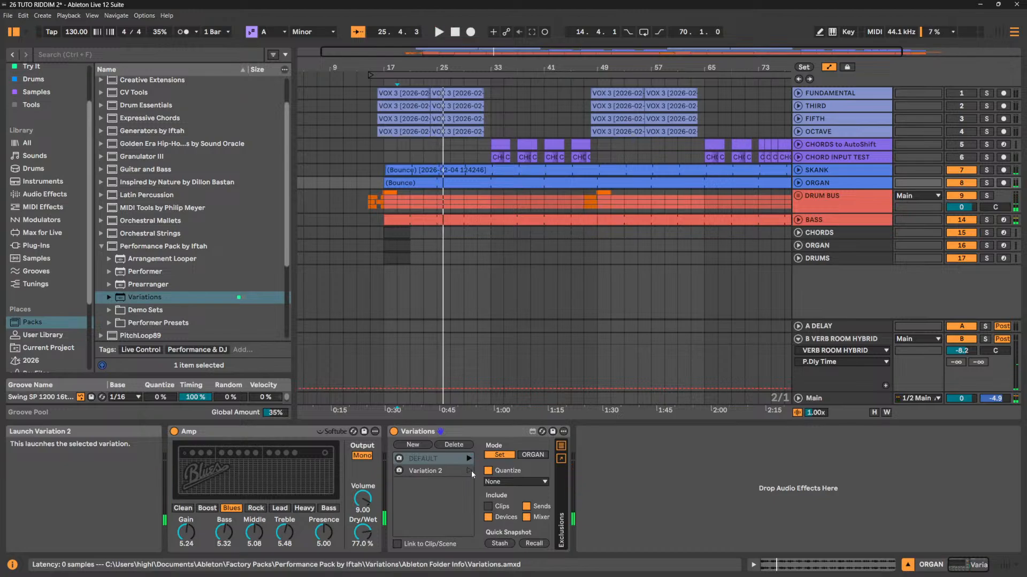
{"action": "left_click", "coordinate": [501, 485]}
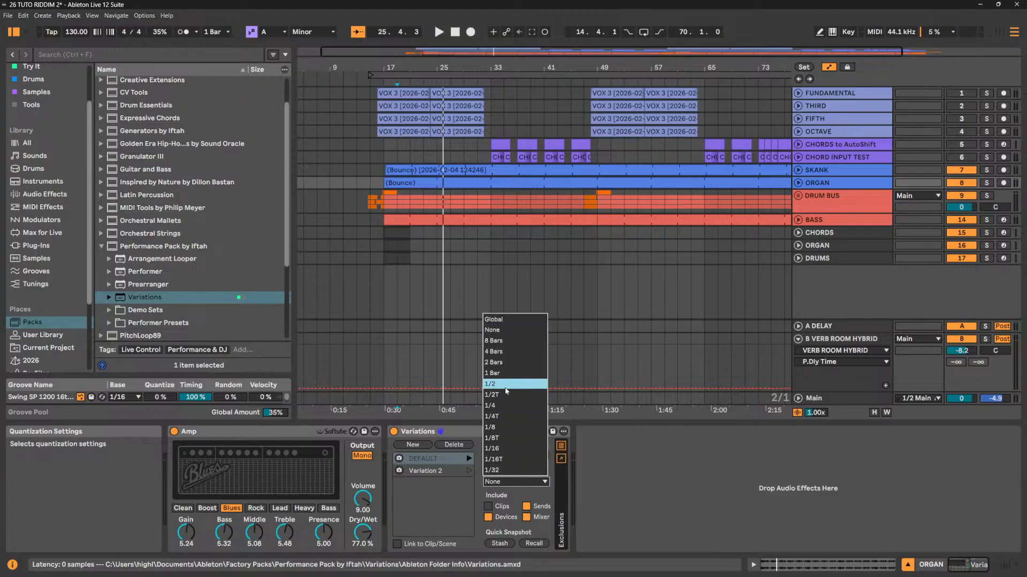
{"action": "left_click", "coordinate": [502, 428]}
{"action": "key", "text": "space"}
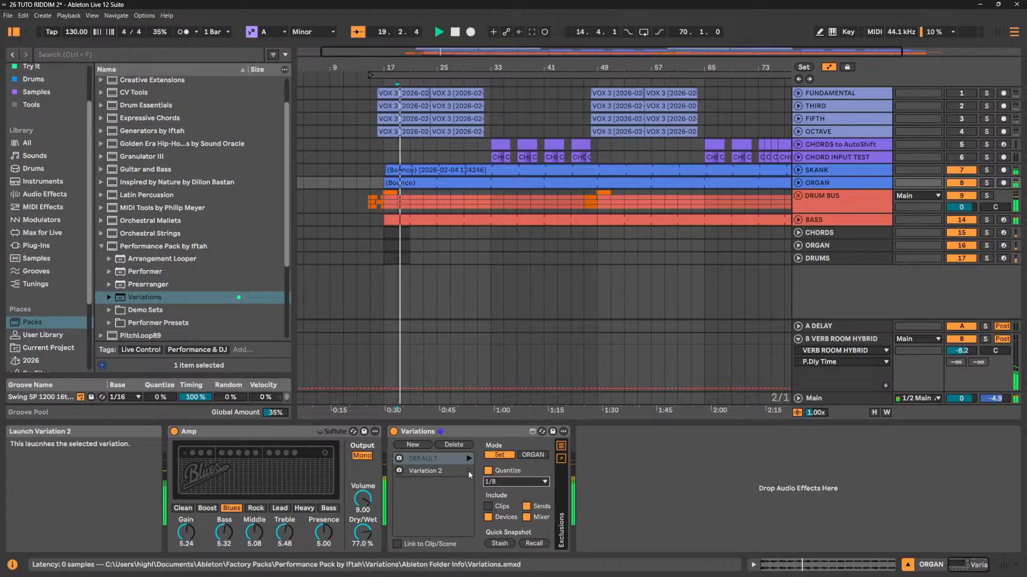
{"action": "left_click", "coordinate": [468, 470]}
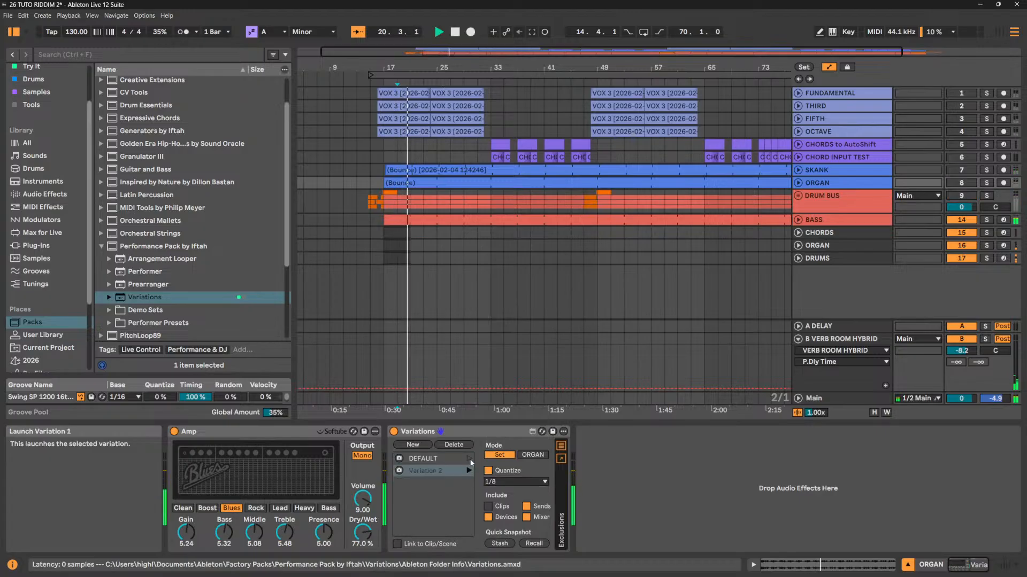
{"action": "left_click", "coordinate": [470, 458]}
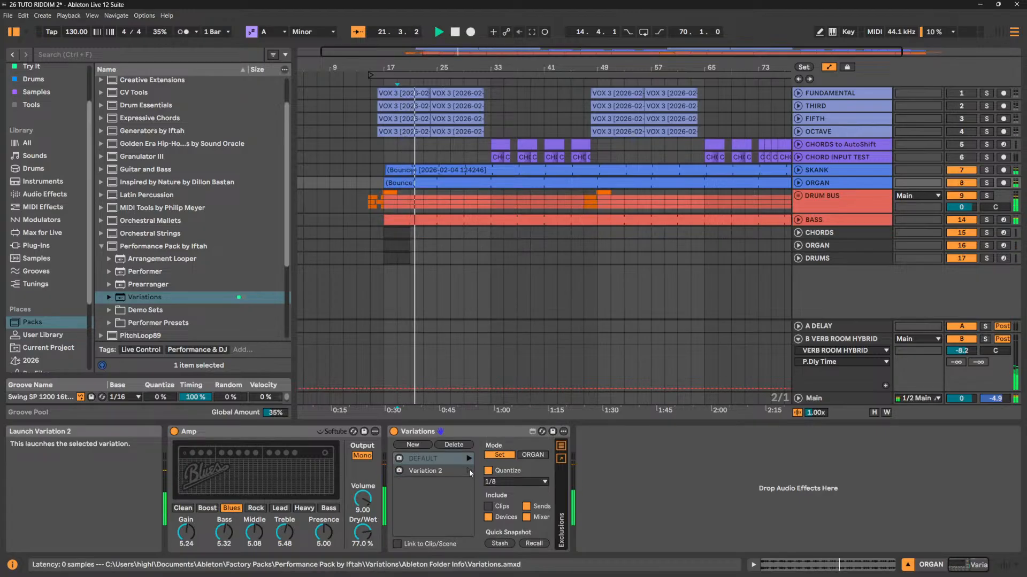
{"action": "left_click", "coordinate": [470, 470]}
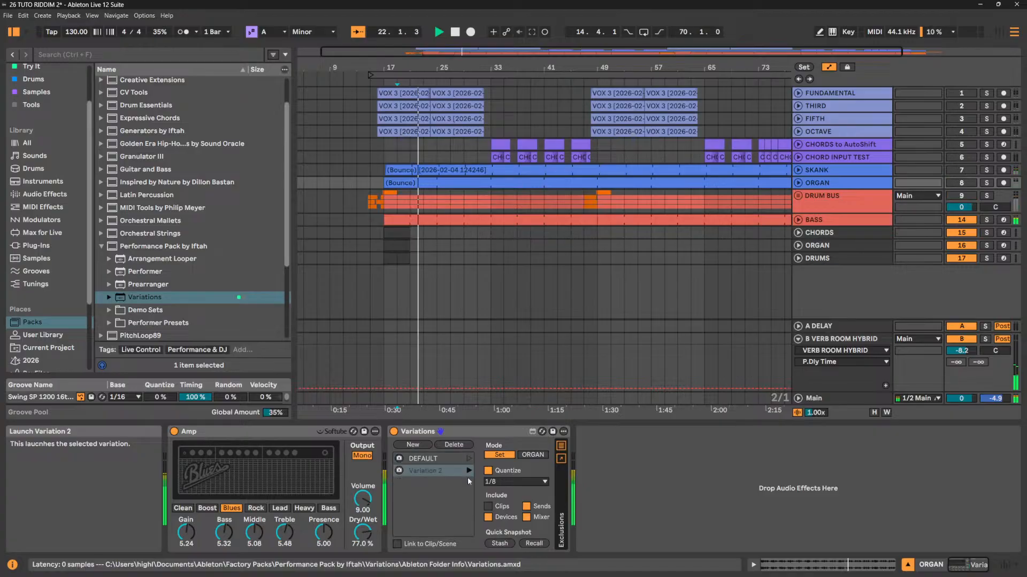
{"action": "left_click", "coordinate": [621, 467]}
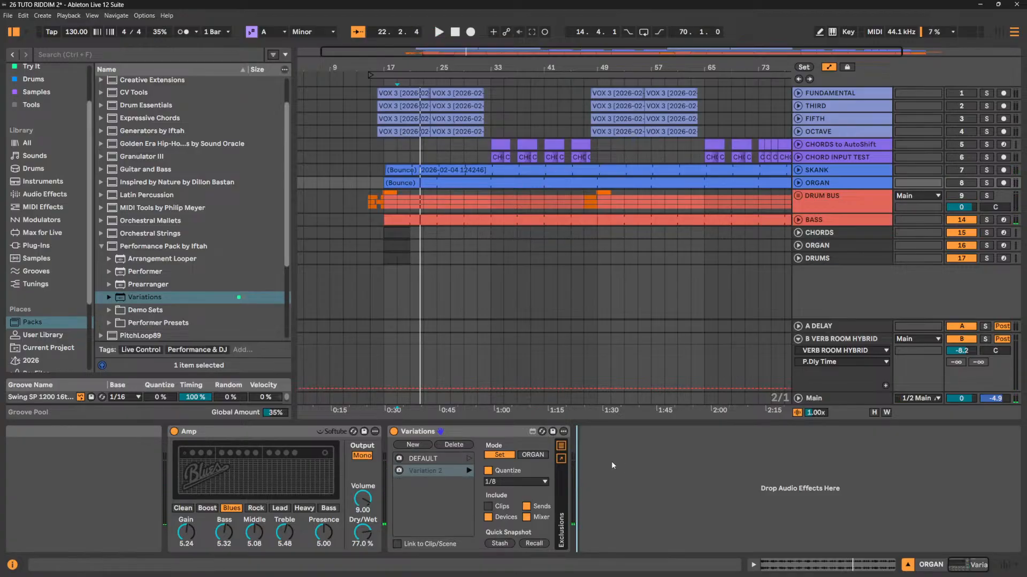
In the Session mixer, lower FUNDAMENTAL to -62.5 dB, CHORD INPUT TEST to -51.2 dB and FIFTH to -50.0 dB, and store a third variation.
{"action": "key", "text": "Tab"}
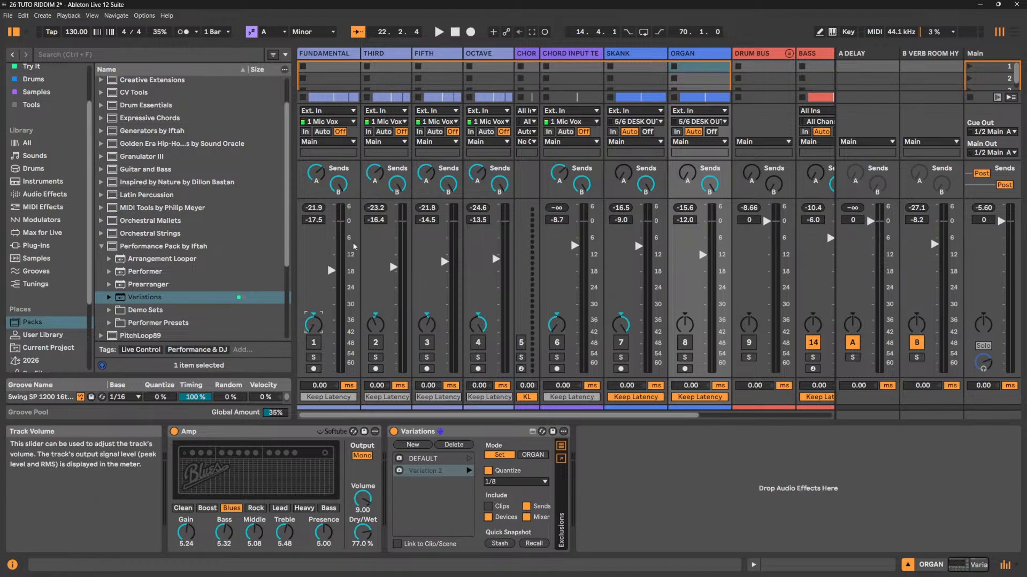
{"action": "left_click_drag", "start_coordinate": [353, 246], "coordinate": [353, 343]}
{"action": "left_click_drag", "start_coordinate": [573, 247], "coordinate": [574, 349]}
{"action": "left_click_drag", "start_coordinate": [444, 261], "coordinate": [444, 347]}
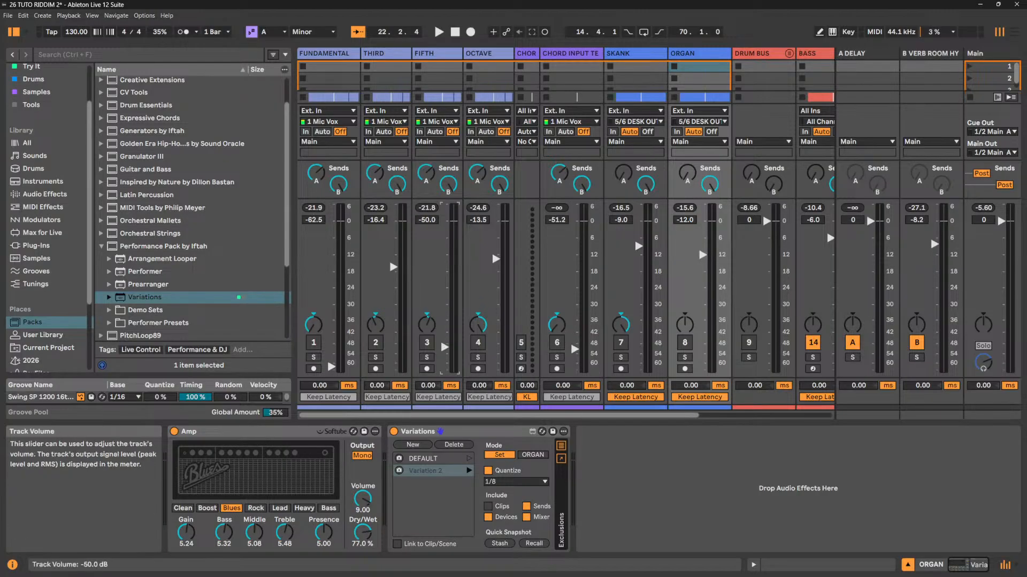
{"action": "left_click", "coordinate": [424, 446]}
Play the set while launching Variation 3, Variation 2 and DEFAULT in turn, and finish stopped on DEFAULT.
{"action": "key", "text": "space"}
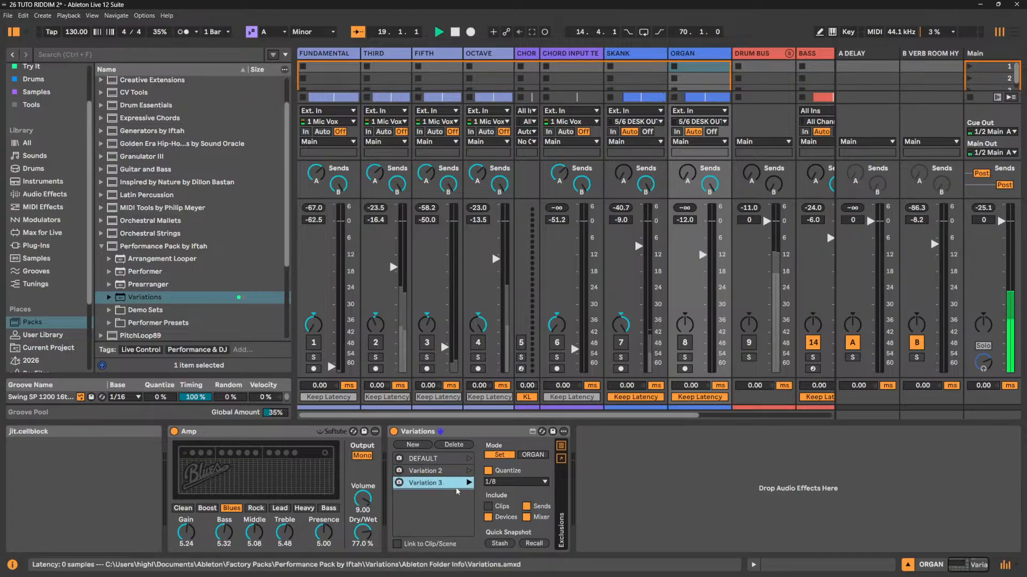
{"action": "left_click", "coordinate": [469, 483]}
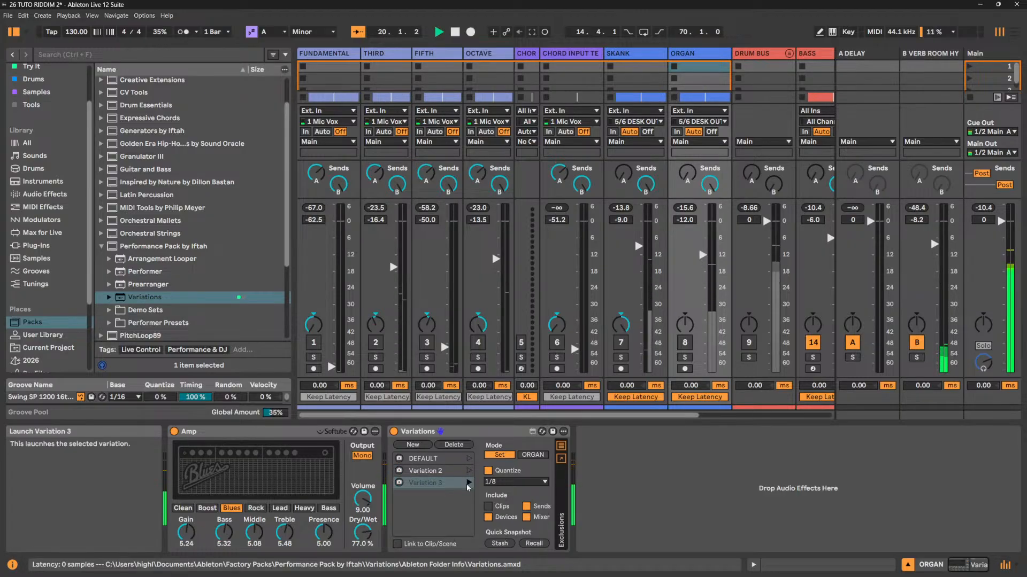
{"action": "left_click", "coordinate": [469, 471]}
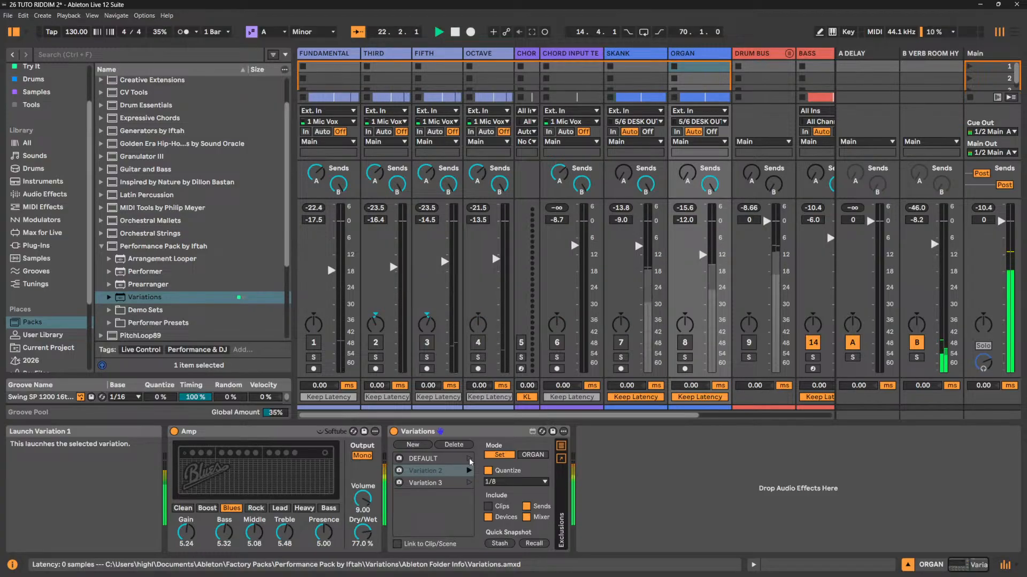
{"action": "left_click", "coordinate": [469, 460]}
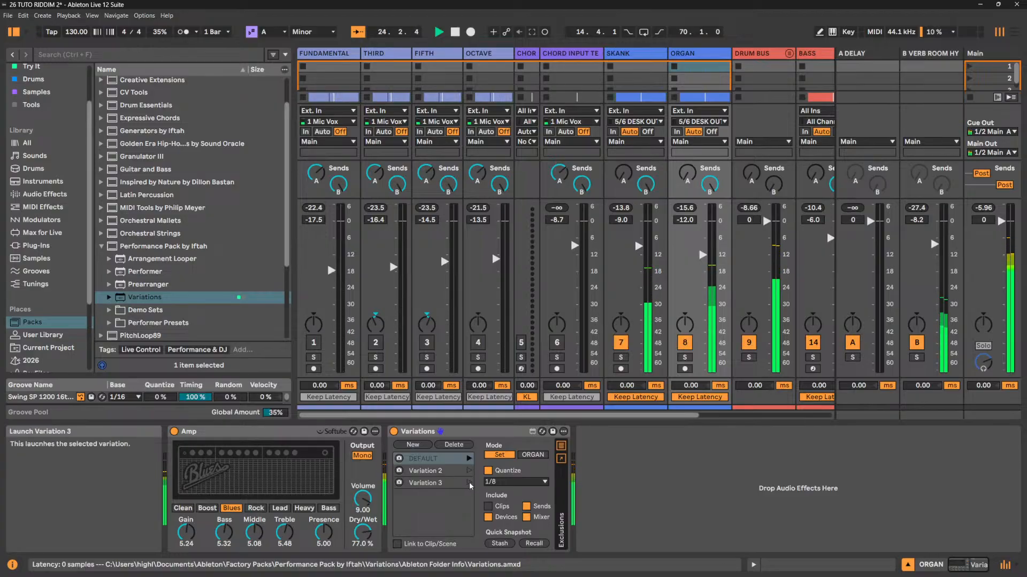
{"action": "left_click", "coordinate": [469, 484]}
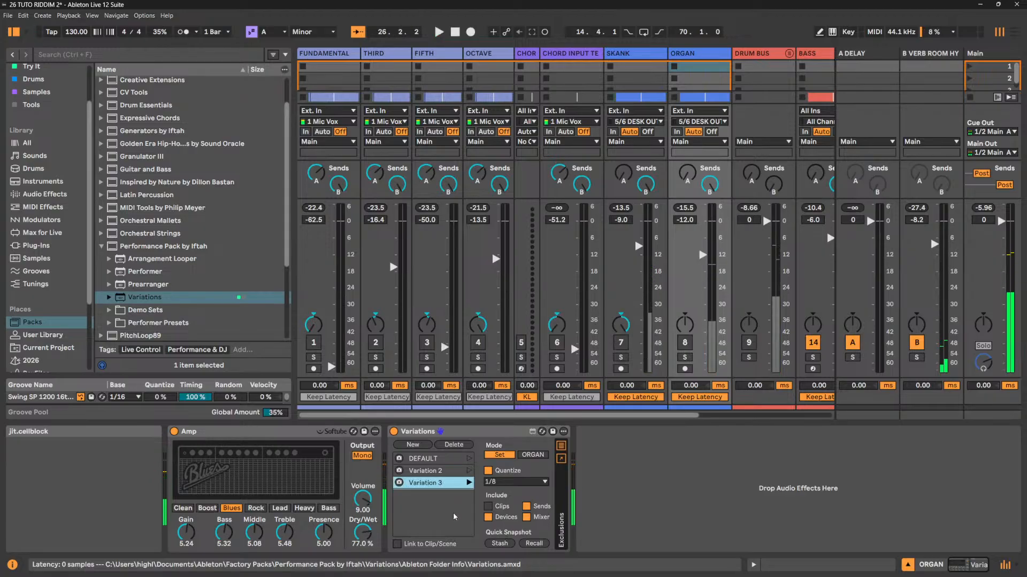
{"action": "left_click", "coordinate": [470, 458]}
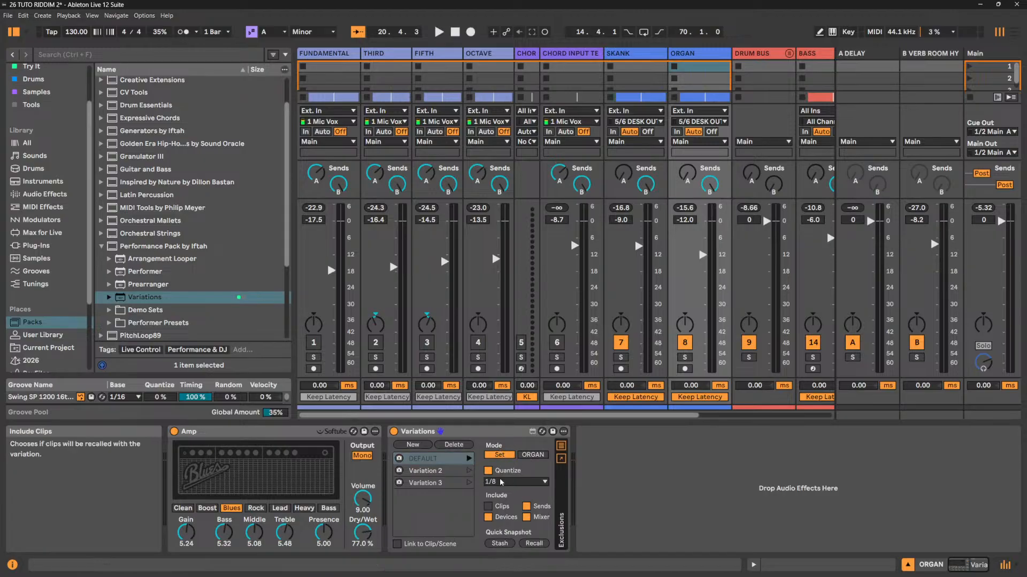
Switch Variations to ORGAN mode, set Amp's Volume to 4.29, Treble to 3.02 and Presence to 2.94, and store this as a new variation.
{"action": "left_click", "coordinate": [535, 455]}
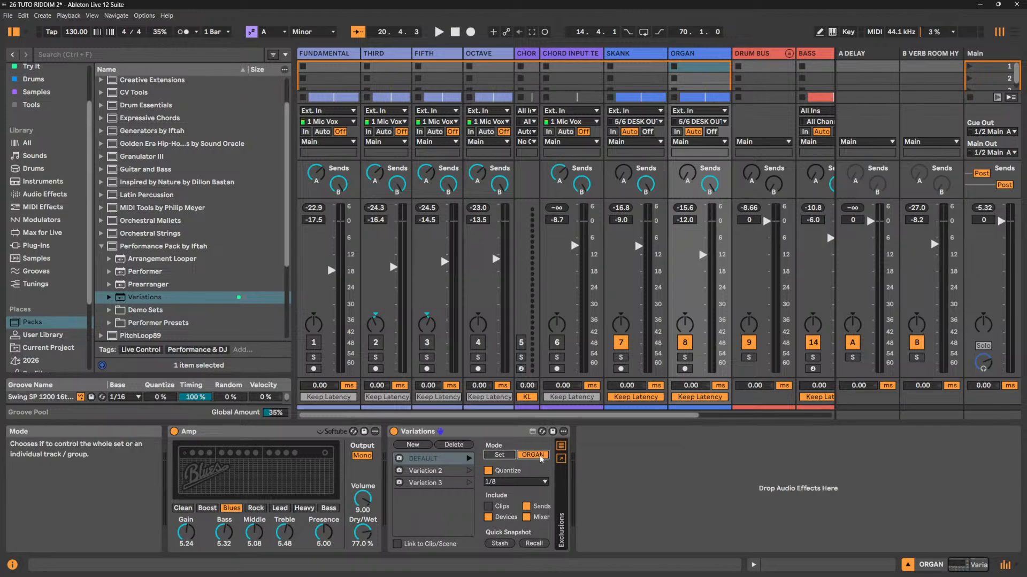
{"action": "left_click", "coordinate": [260, 431]}
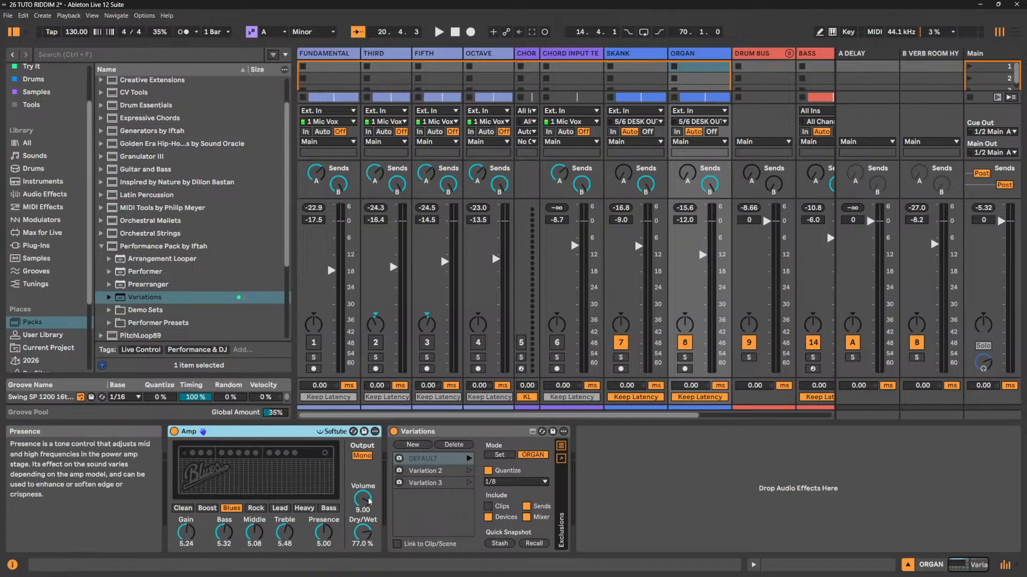
{"action": "left_click_drag", "start_coordinate": [368, 501], "coordinate": [367, 529]}
{"action": "left_click_drag", "start_coordinate": [284, 532], "coordinate": [323, 551]}
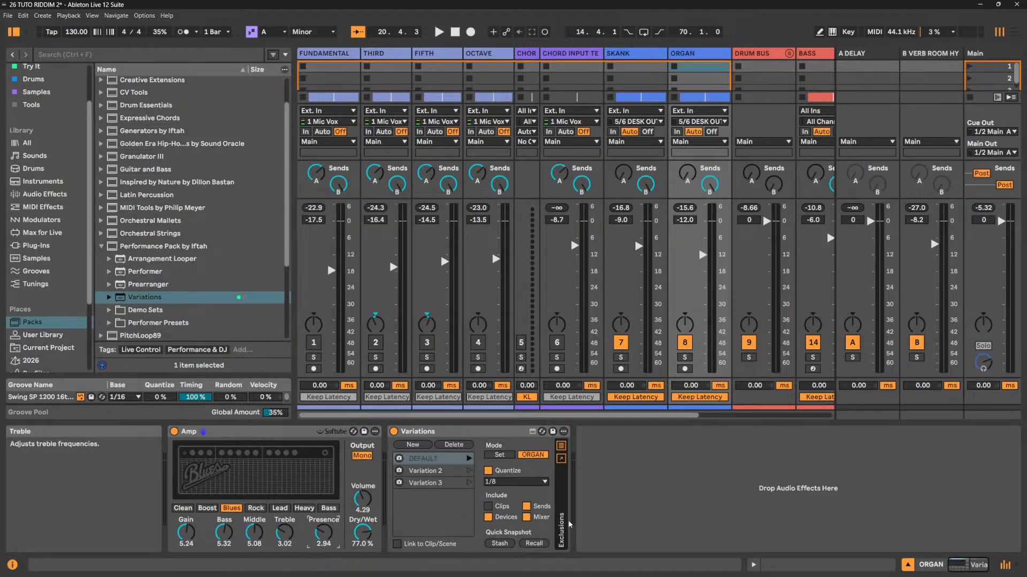
{"action": "left_click", "coordinate": [413, 446]}
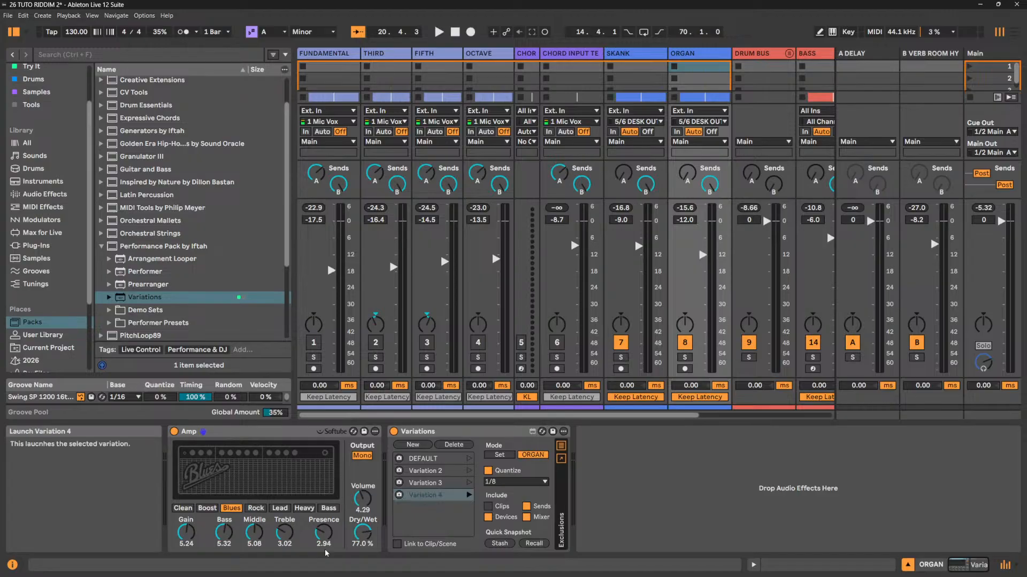
Reset Amp's Presence and Treble to 5.00 and Dry/Wet to 100 %, and store this state as a fifth variation.
{"action": "double_click", "coordinate": [328, 534]}
{"action": "double_click", "coordinate": [364, 532]}
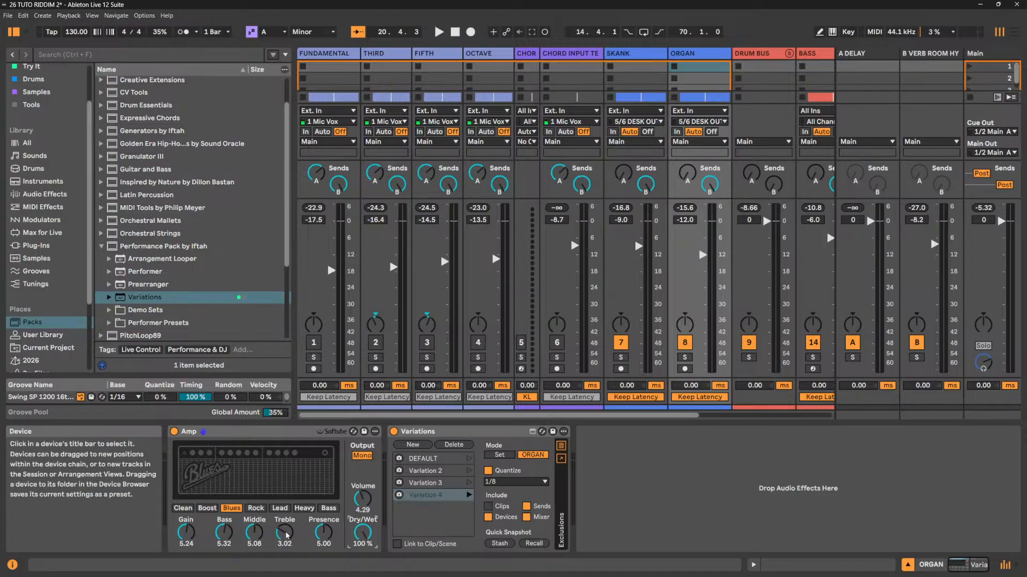
{"action": "double_click", "coordinate": [289, 534]}
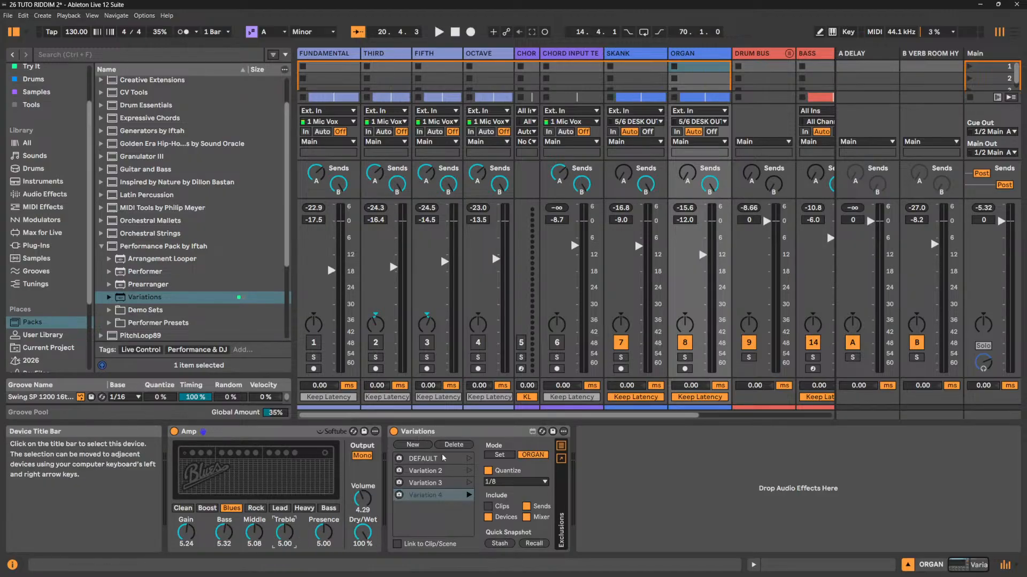
{"action": "left_click", "coordinate": [422, 448]}
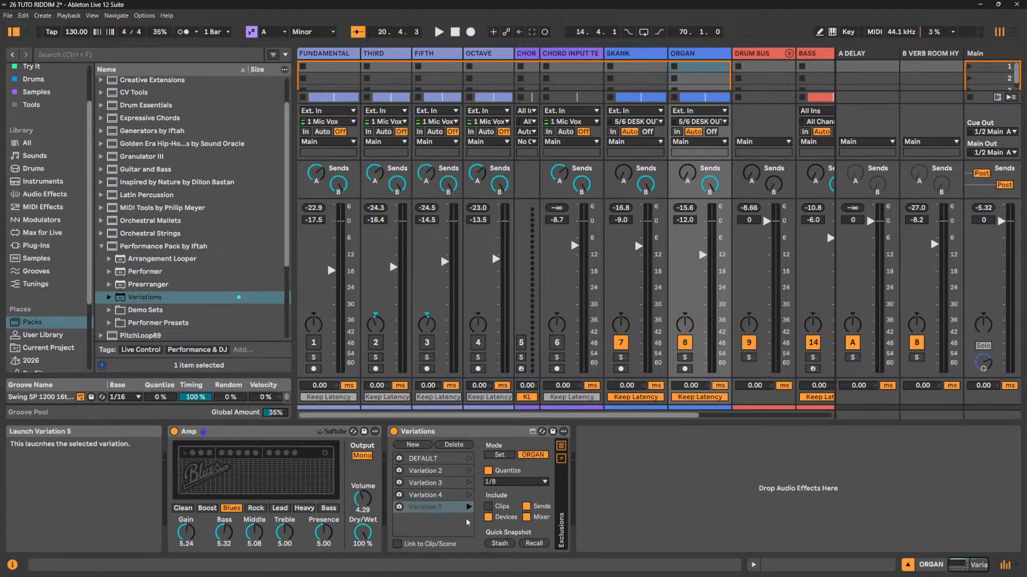
Play the set and switch between Variation 4 and Variation 5, stop playback, and select Variation 5.
{"action": "left_click", "coordinate": [468, 497]}
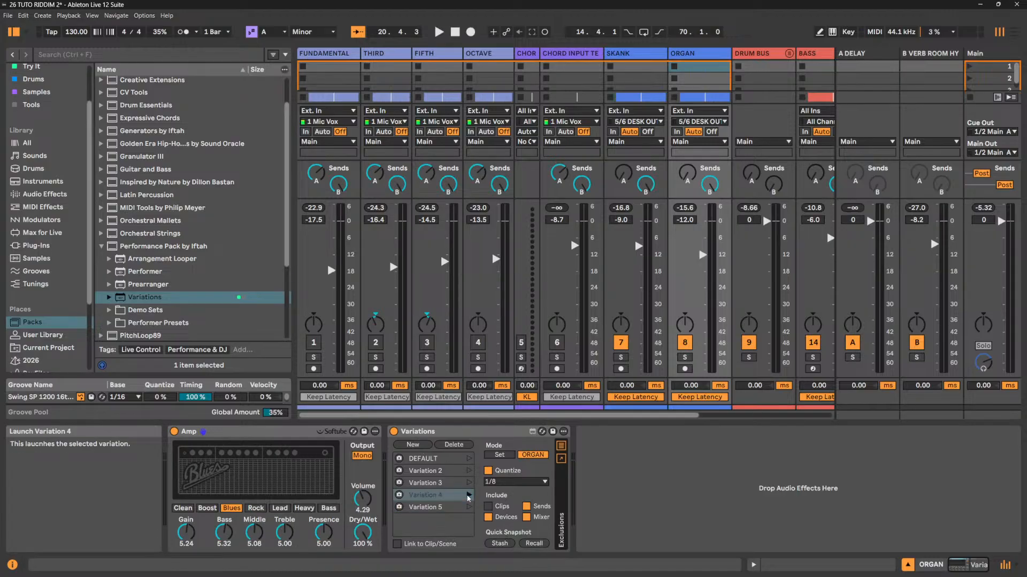
{"action": "key", "text": "space"}
{"action": "left_click", "coordinate": [469, 507]}
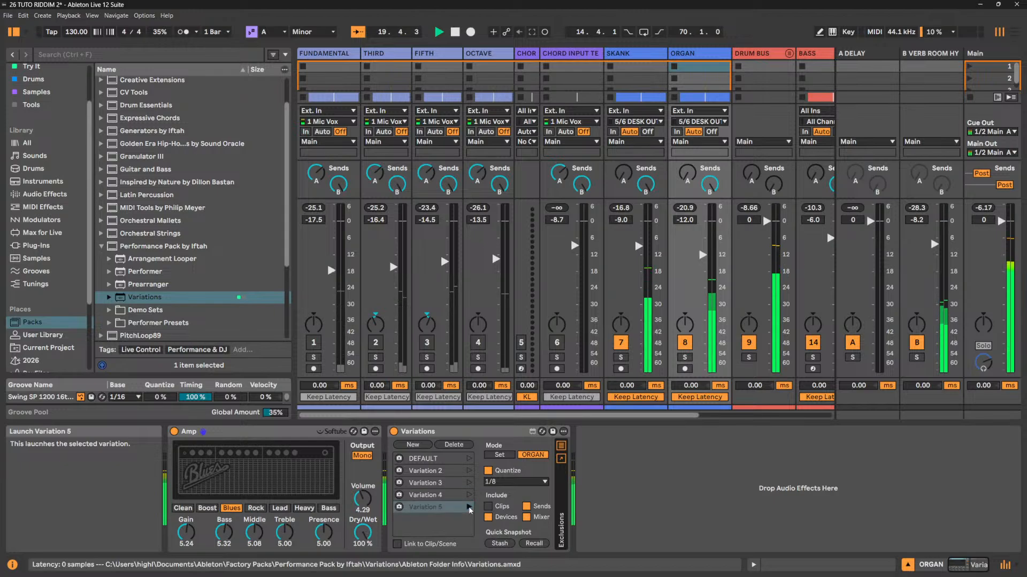
{"action": "left_click", "coordinate": [470, 496]}
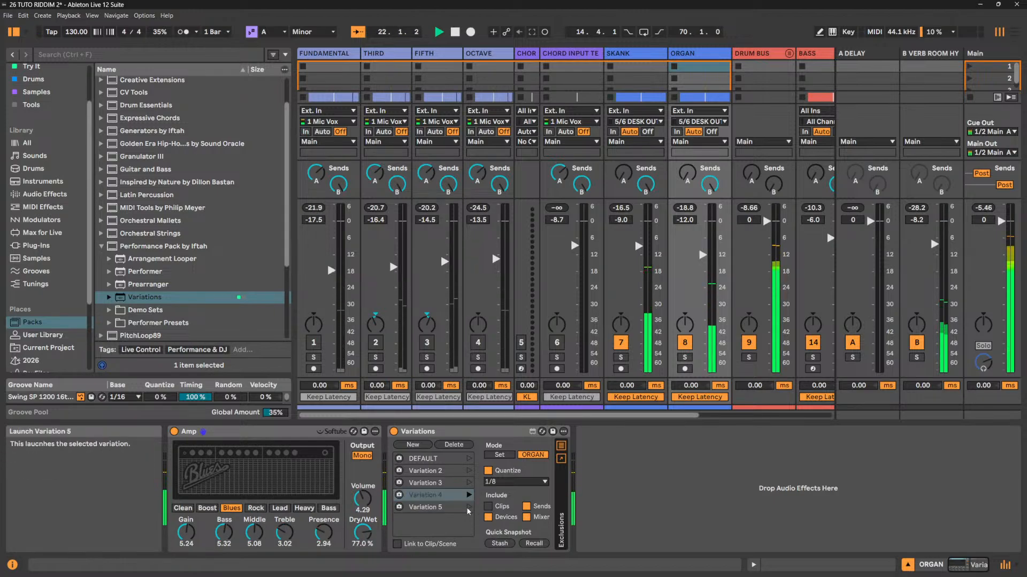
{"action": "key", "text": "space"}
{"action": "left_click", "coordinate": [469, 507]}
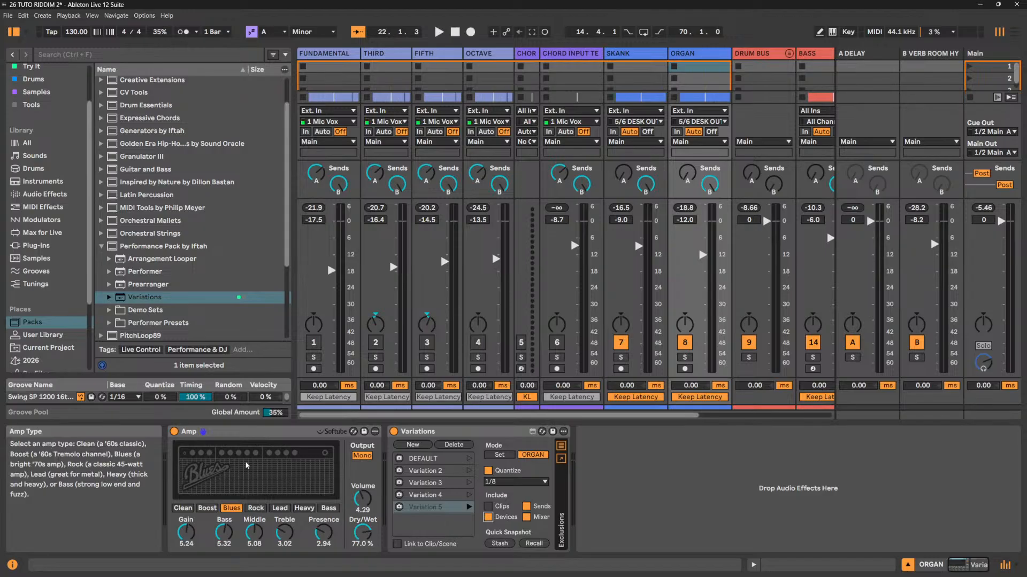
Delete the Variations device from the ORGAN track and collapse Performance Pack by Iftah in the browser.
{"action": "left_click", "coordinate": [476, 435]}
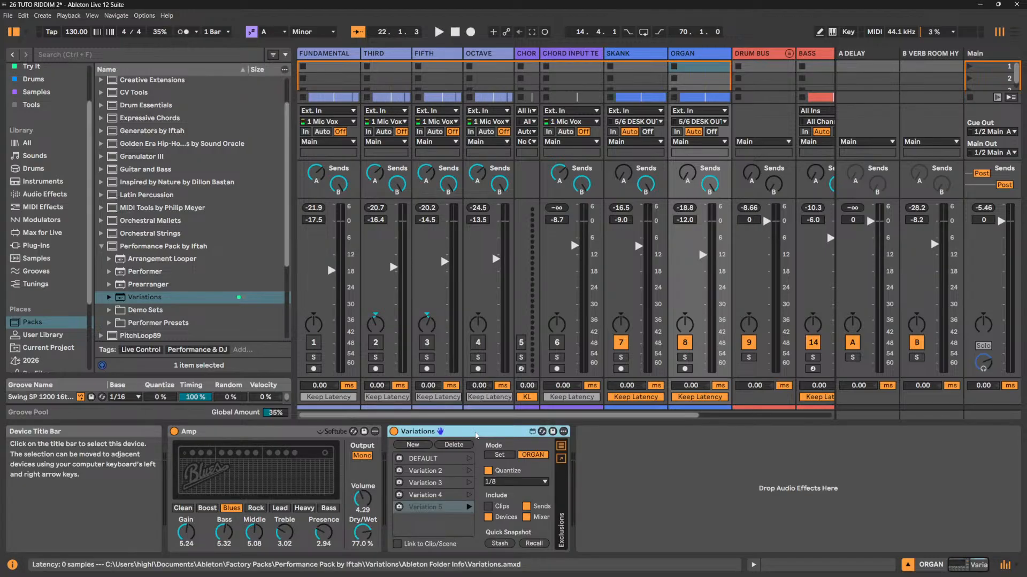
{"action": "key", "text": "Delete"}
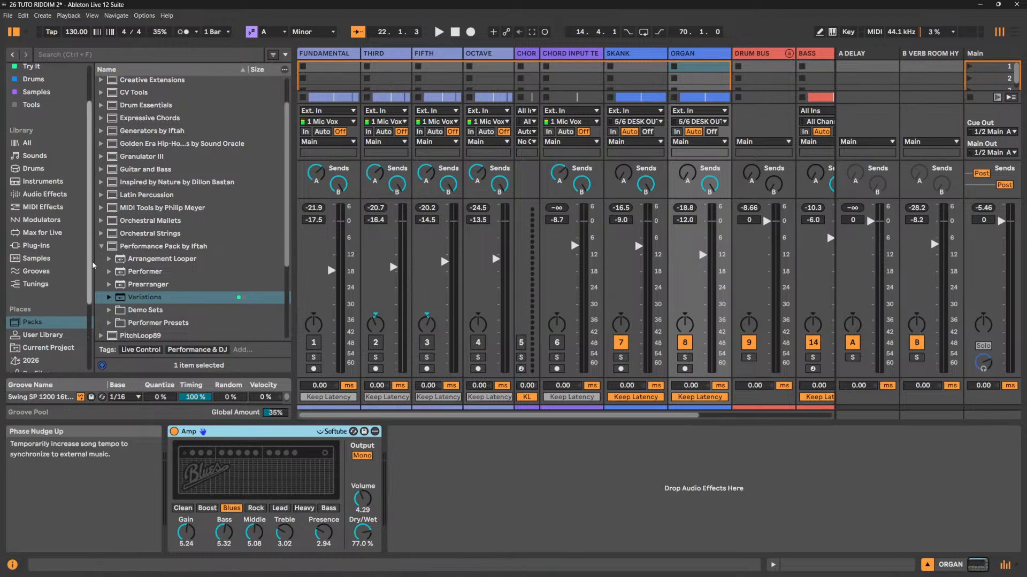
{"action": "scroll", "coordinate": [193, 259], "scroll_direction": "down", "scroll_amount": 2}
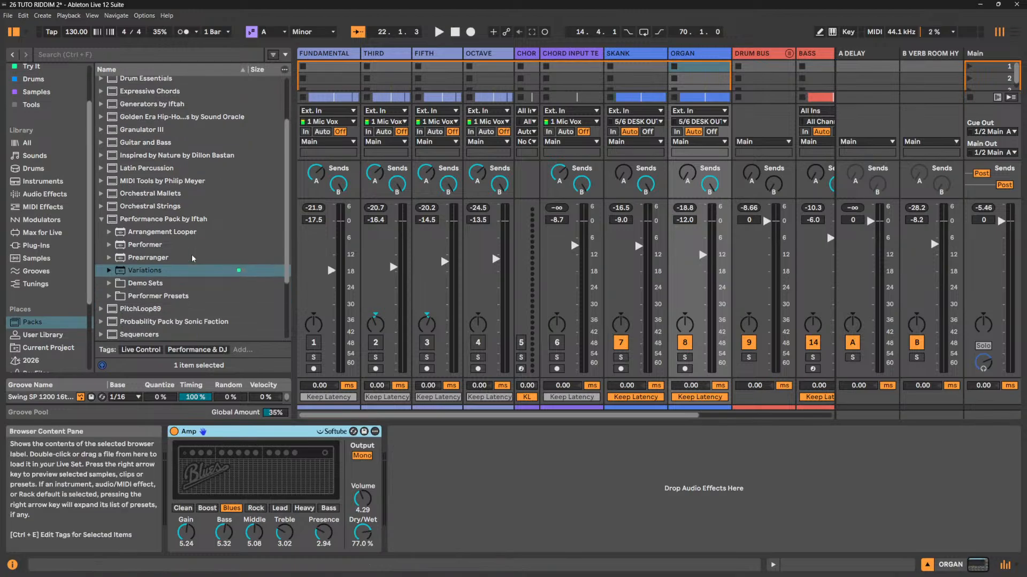
{"action": "left_click", "coordinate": [109, 297]}
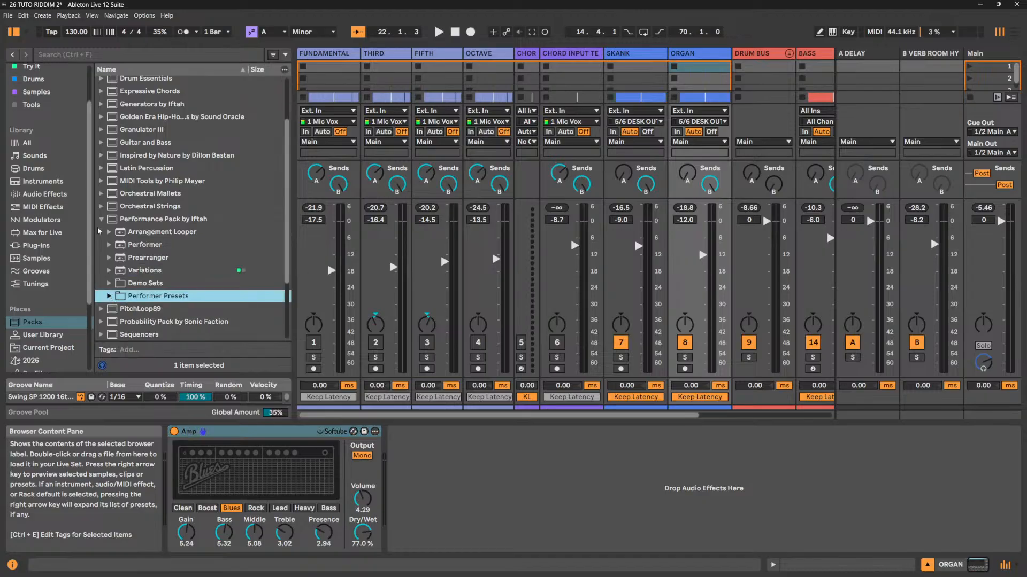
{"action": "left_click", "coordinate": [101, 219]}
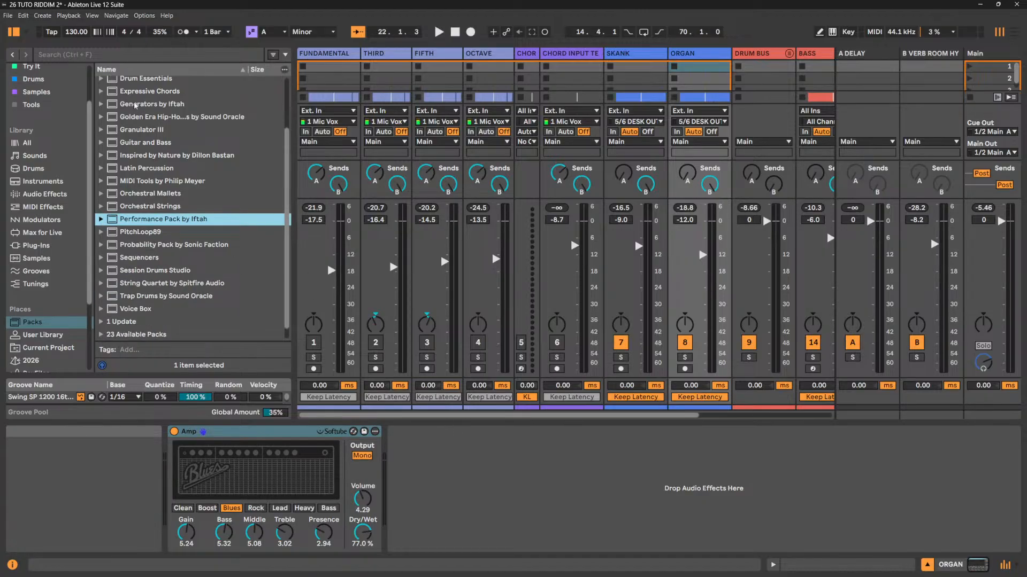
Add an Audio Effect Rack from the Audio Effects category after Amp on the ORGAN track and show its macro controls.
{"action": "left_click", "coordinate": [46, 195]}
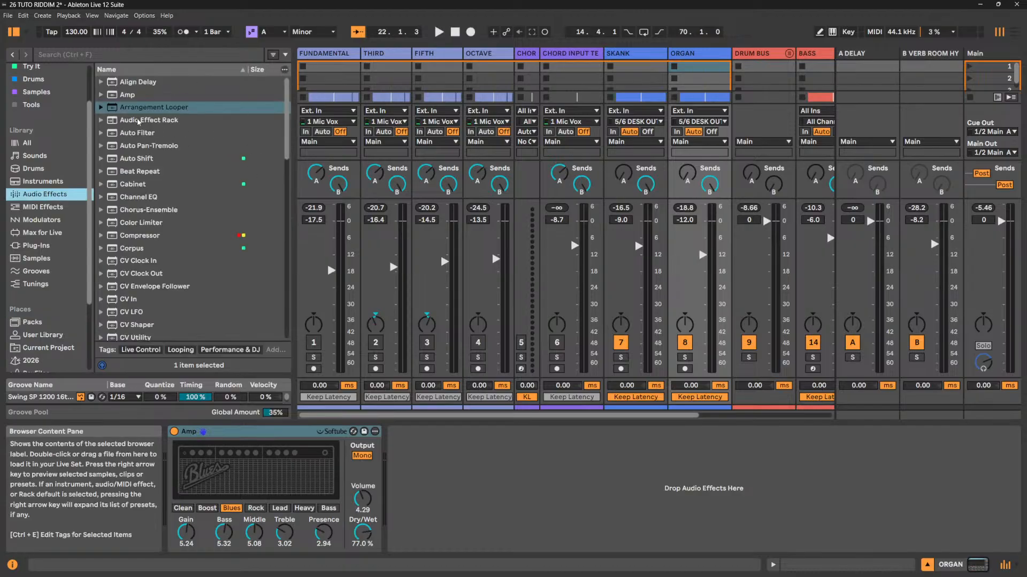
{"action": "left_click_drag", "start_coordinate": [137, 122], "coordinate": [498, 488]}
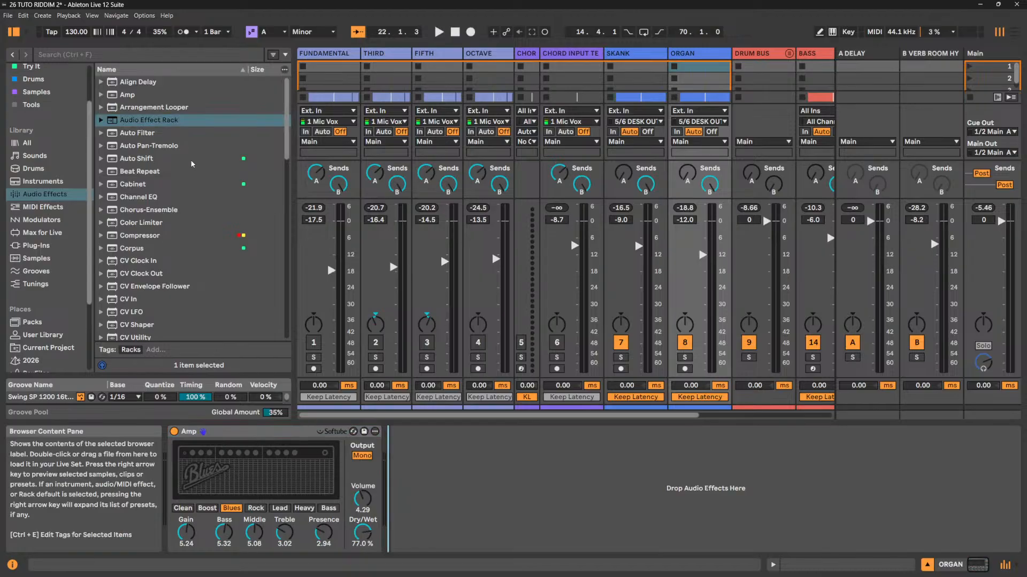
{"action": "left_click_drag", "start_coordinate": [175, 120], "coordinate": [472, 499]}
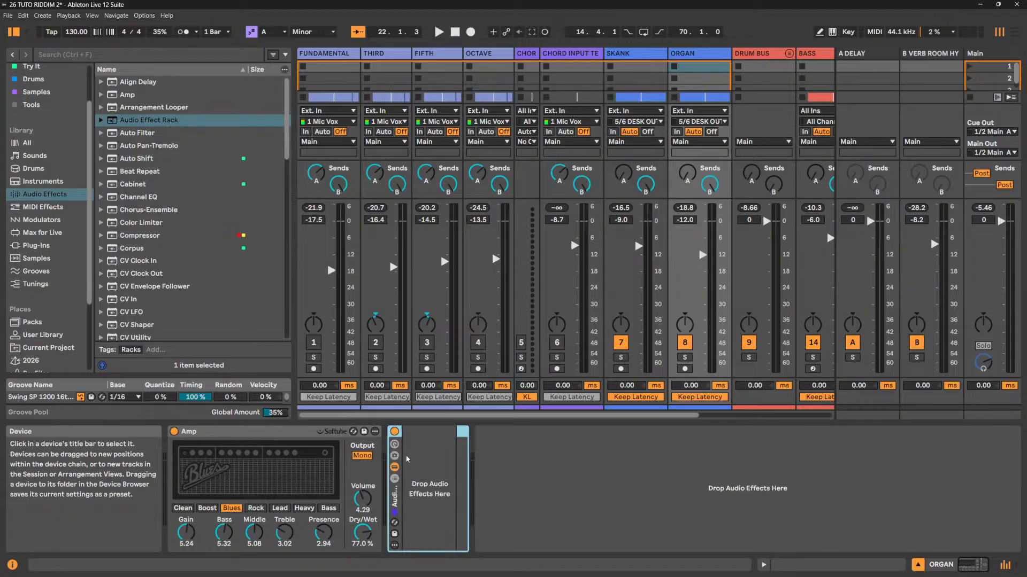
{"action": "left_click", "coordinate": [394, 445]}
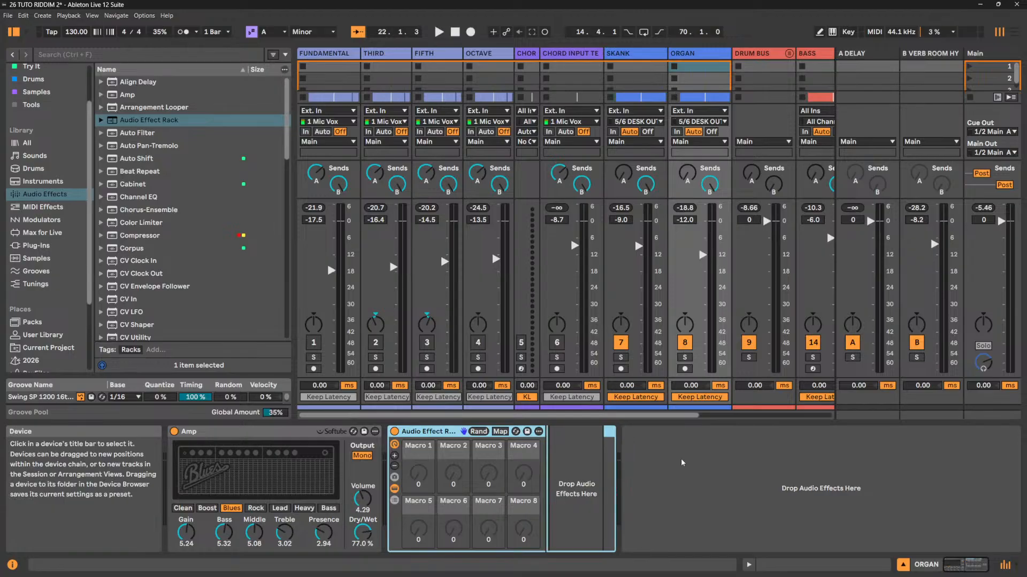
Move the Amp device into the Audio Effect Rack and show the rack's macro variations.
{"action": "left_click", "coordinate": [233, 433]}
{"action": "left_click_drag", "start_coordinate": [233, 433], "coordinate": [604, 434]}
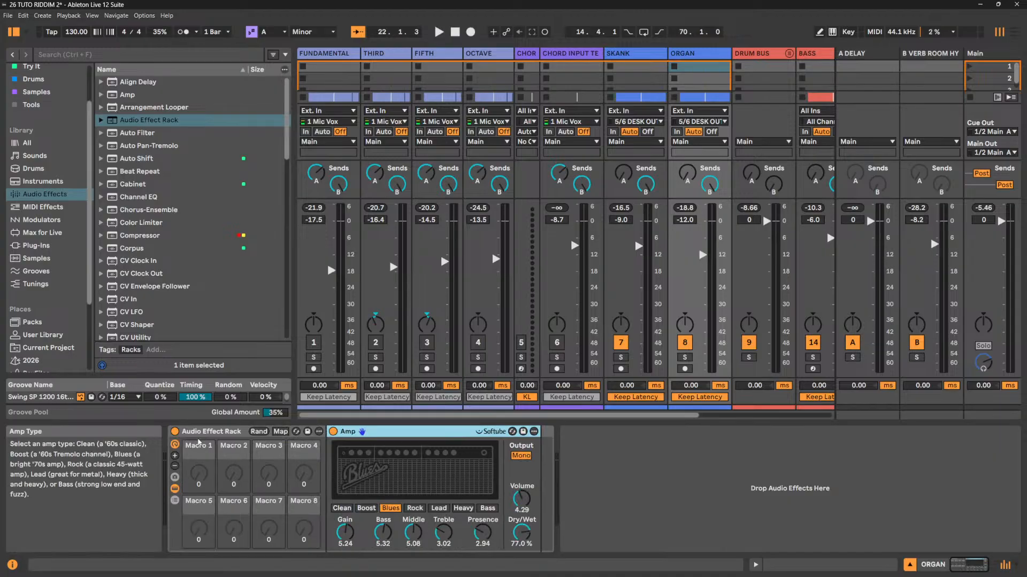
{"action": "left_click", "coordinate": [197, 457]}
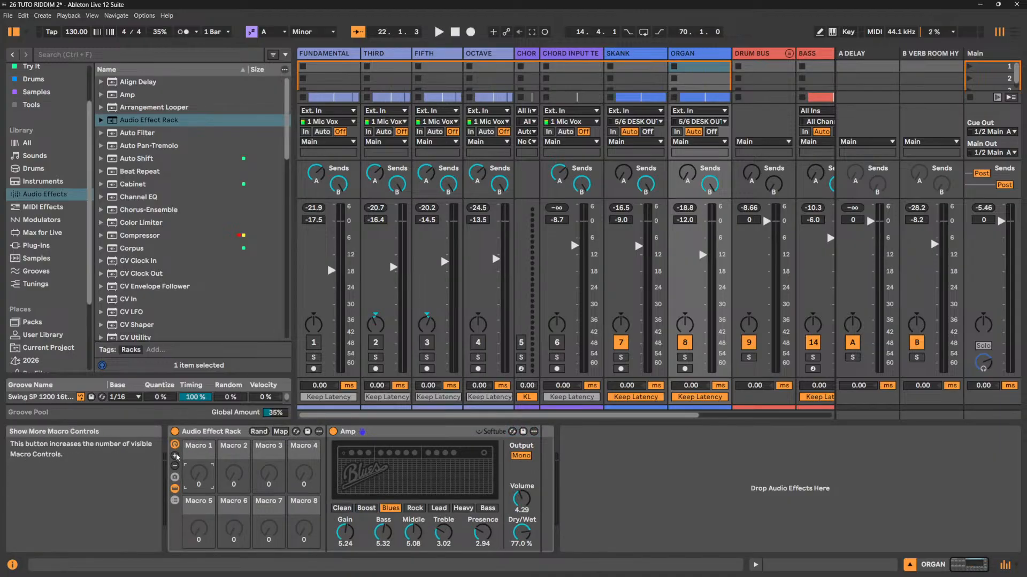
{"action": "left_click", "coordinate": [175, 478]}
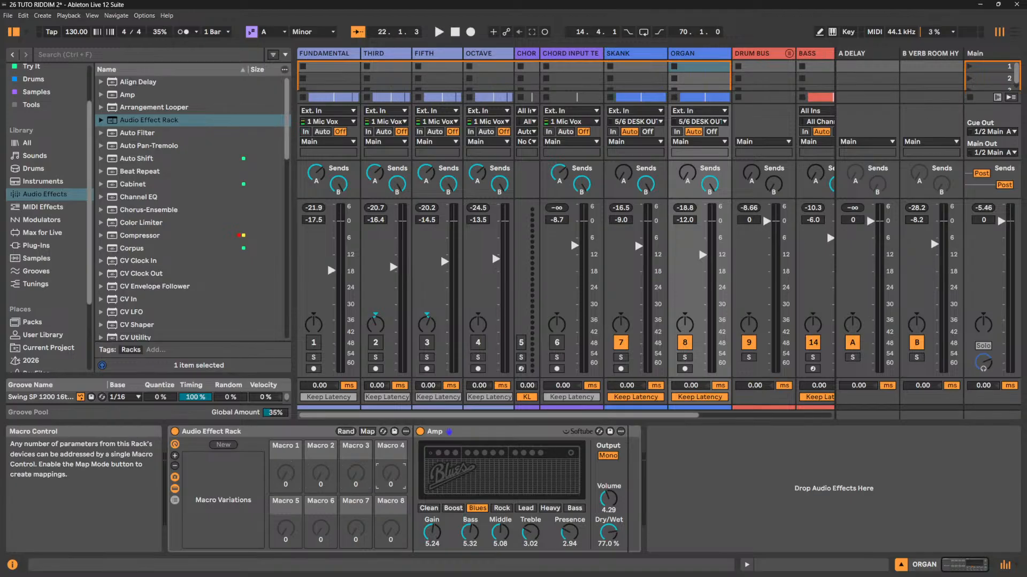
Try turning several of the rack's macro knobs and reset them to 0.
{"action": "mouse_move", "coordinate": [292, 471]}
{"action": "left_mouse_down"}
{"action": "mouse_move", "coordinate": [292, 450]}
{"action": "mouse_move", "coordinate": [286, 477]}
{"action": "left_mouse_up"}
{"action": "left_click_drag", "start_coordinate": [321, 474], "coordinate": [321, 452]}
{"action": "left_click_drag", "start_coordinate": [391, 529], "coordinate": [391, 511]}
{"action": "double_click", "coordinate": [285, 482]}
{"action": "double_click", "coordinate": [321, 484]}
{"action": "double_click", "coordinate": [355, 531]}
{"action": "double_click", "coordinate": [396, 534]}
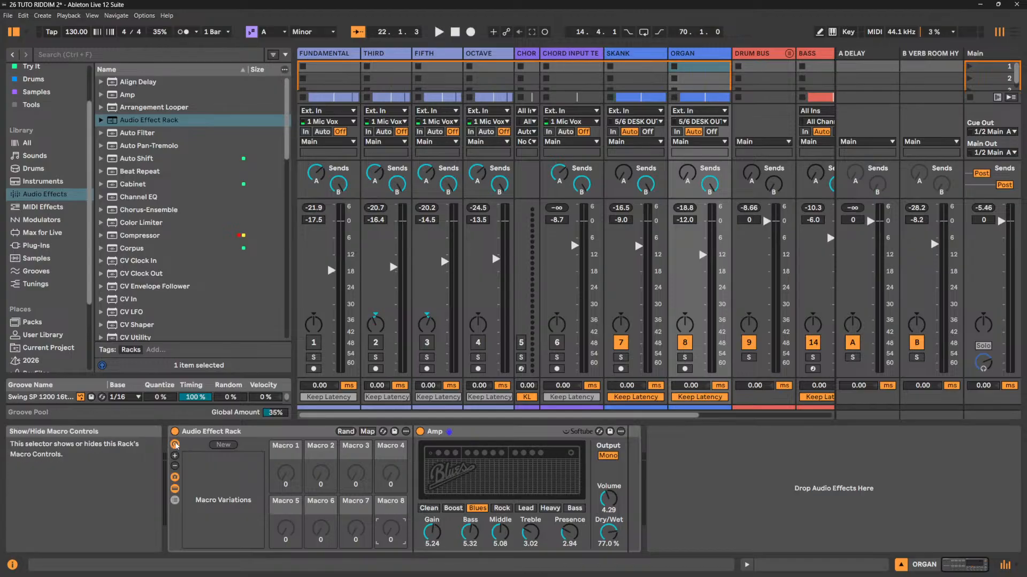
Look through the saved rack presets in the 2026 folder of the browser and select the Audio Effect Rack.
{"action": "left_click", "coordinate": [210, 434]}
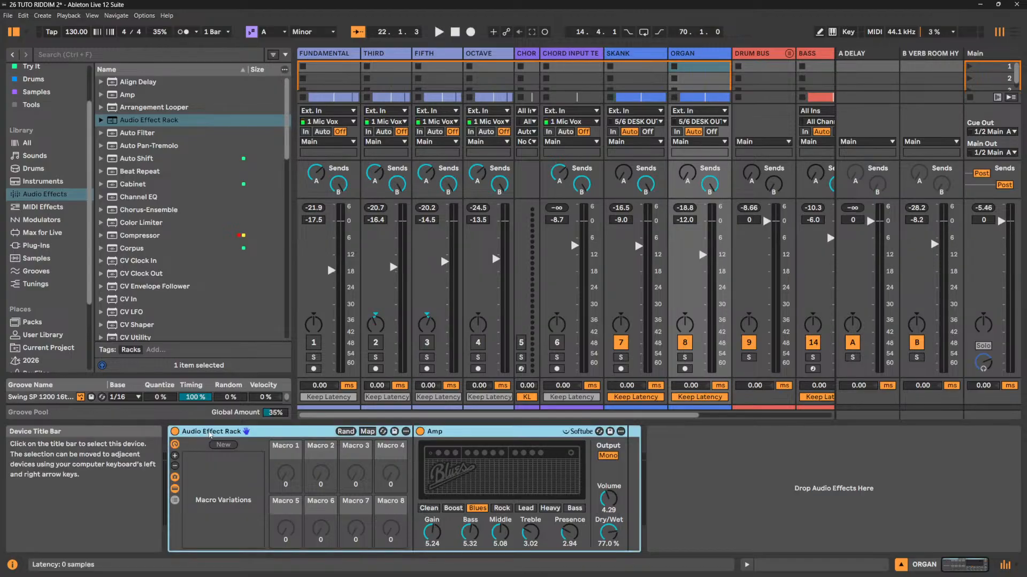
{"action": "left_click", "coordinate": [30, 360]}
{"action": "scroll", "coordinate": [168, 175], "scroll_direction": "down", "scroll_amount": 3}
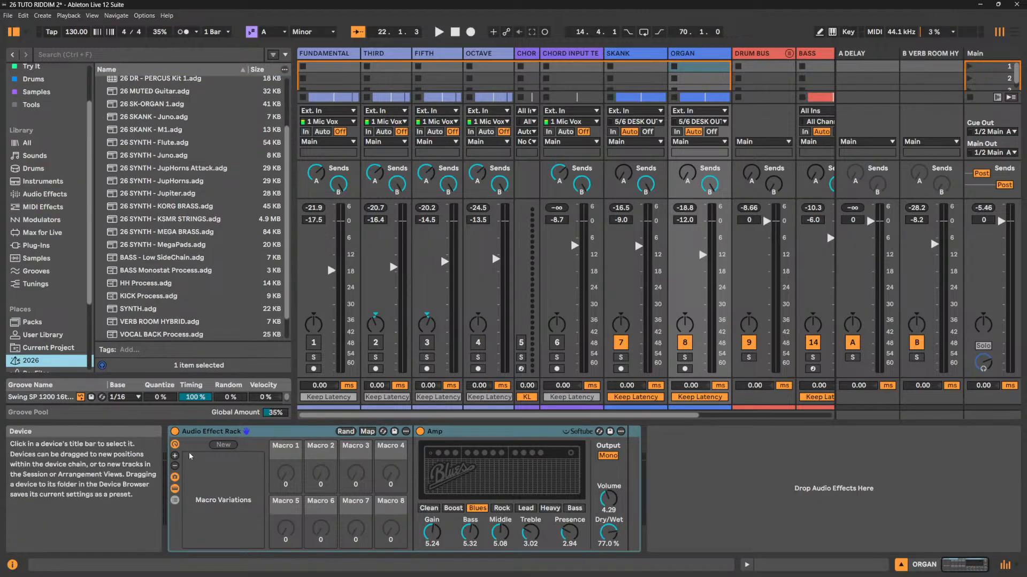
{"action": "left_click", "coordinate": [260, 432]}
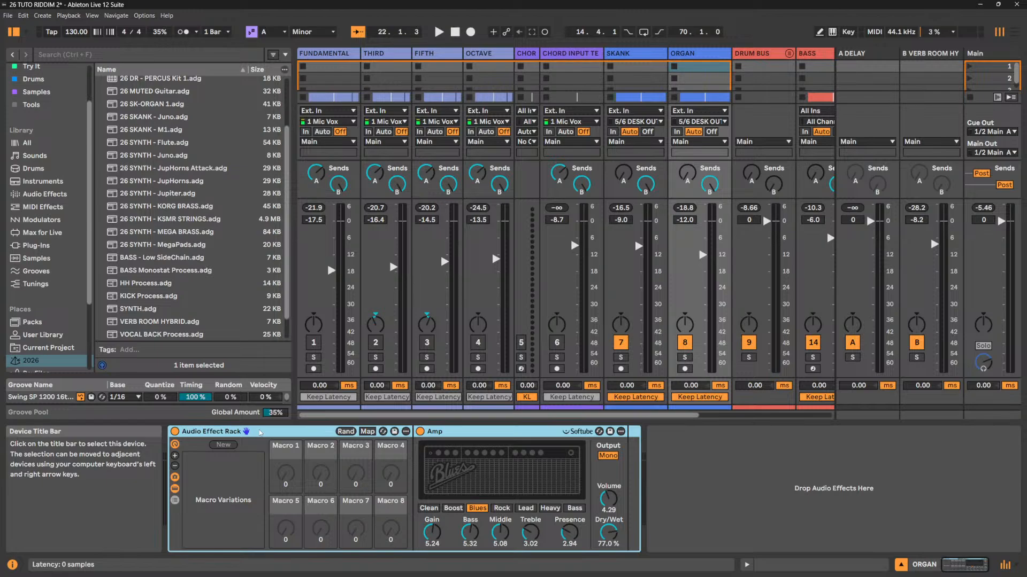
Hide the Track Options section of the mixer.
{"action": "left_click", "coordinate": [1017, 568]}
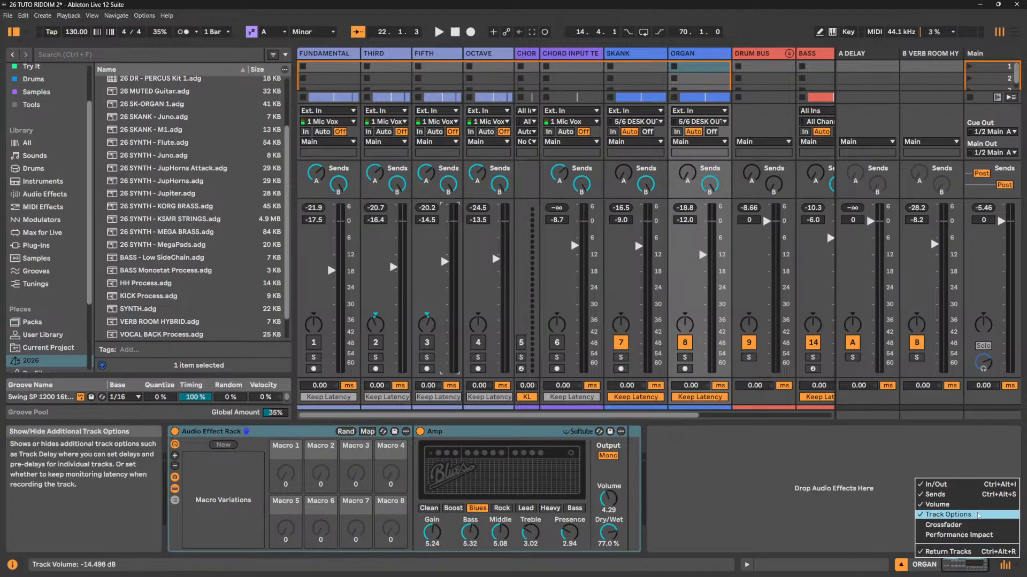
{"action": "left_click", "coordinate": [949, 513]}
{"action": "left_click", "coordinate": [747, 477]}
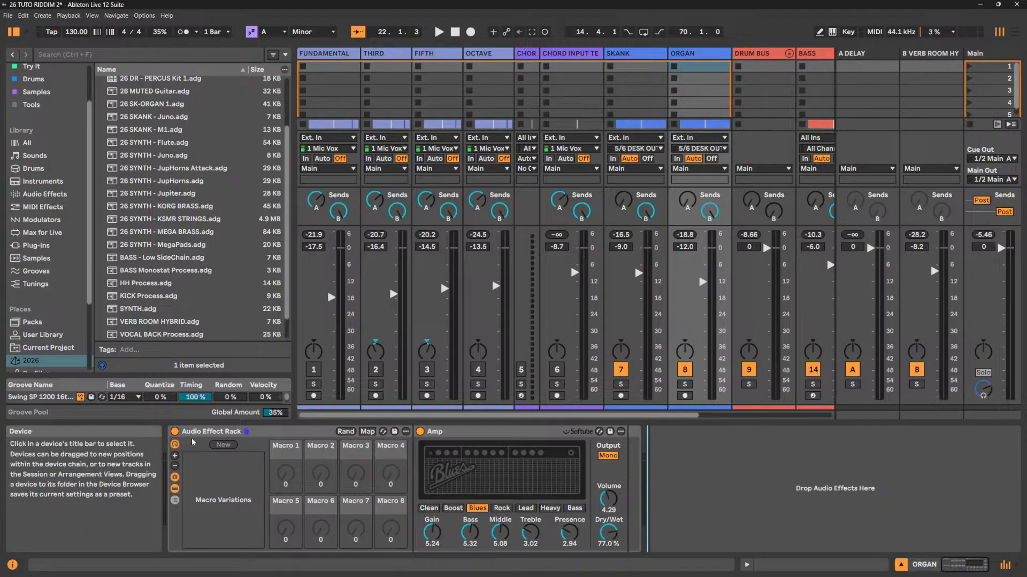
Select Auto Filter in the Audio Effects category and hide the rack's devices and macro variations.
{"action": "left_click", "coordinate": [205, 432]}
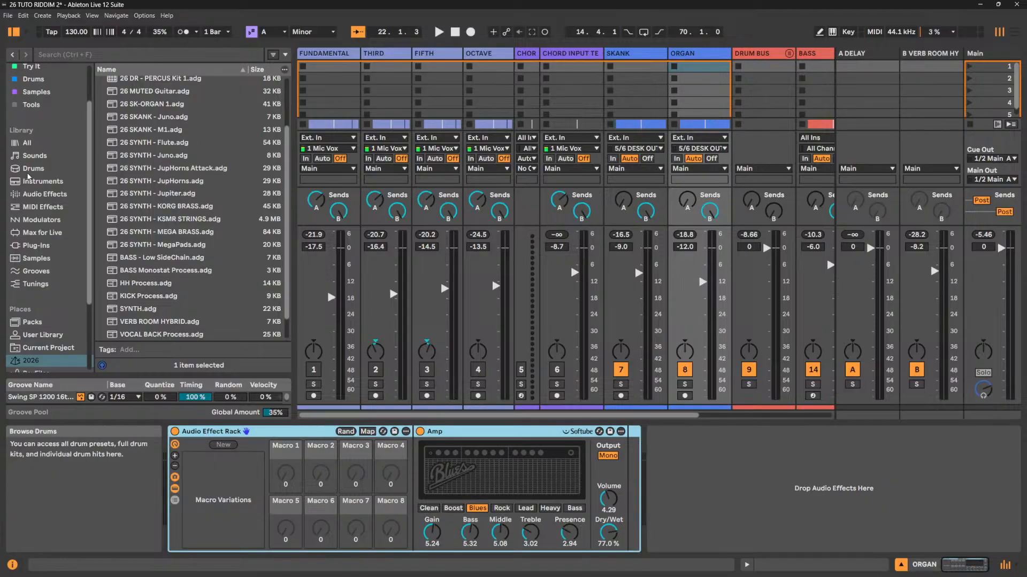
{"action": "left_click", "coordinate": [47, 194]}
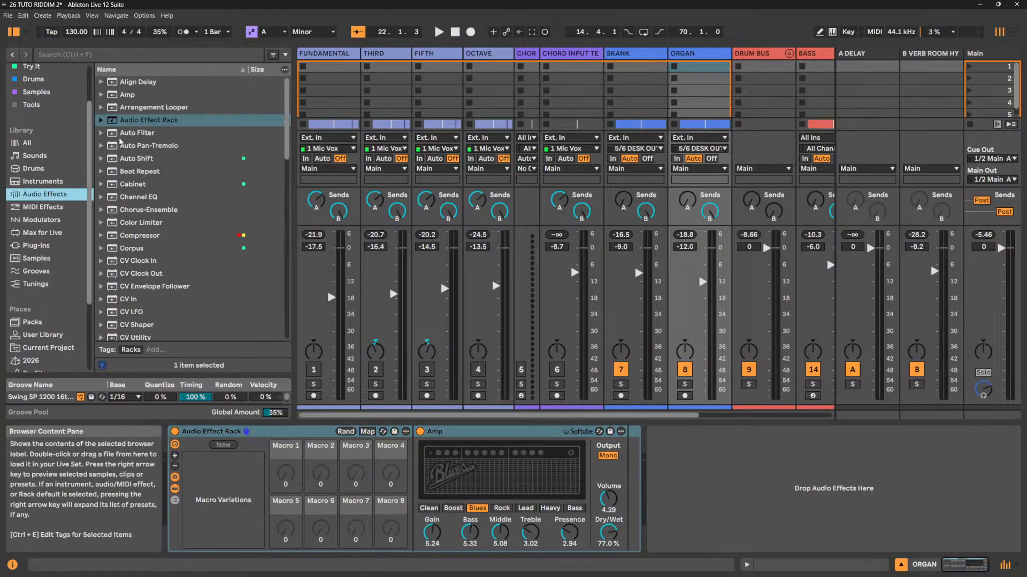
{"action": "left_click", "coordinate": [125, 134]}
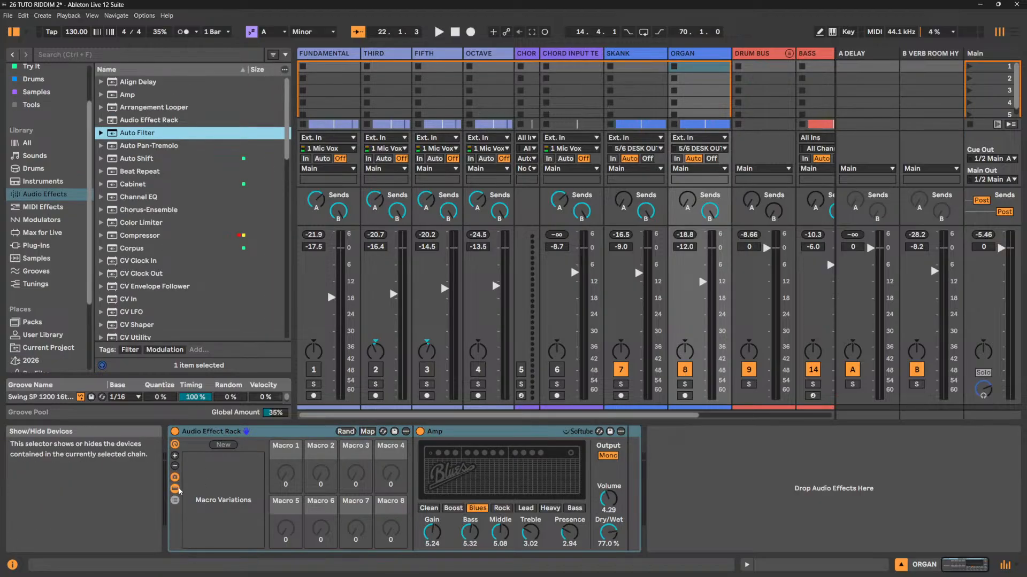
{"action": "left_click", "coordinate": [175, 489]}
{"action": "left_click", "coordinate": [176, 478]}
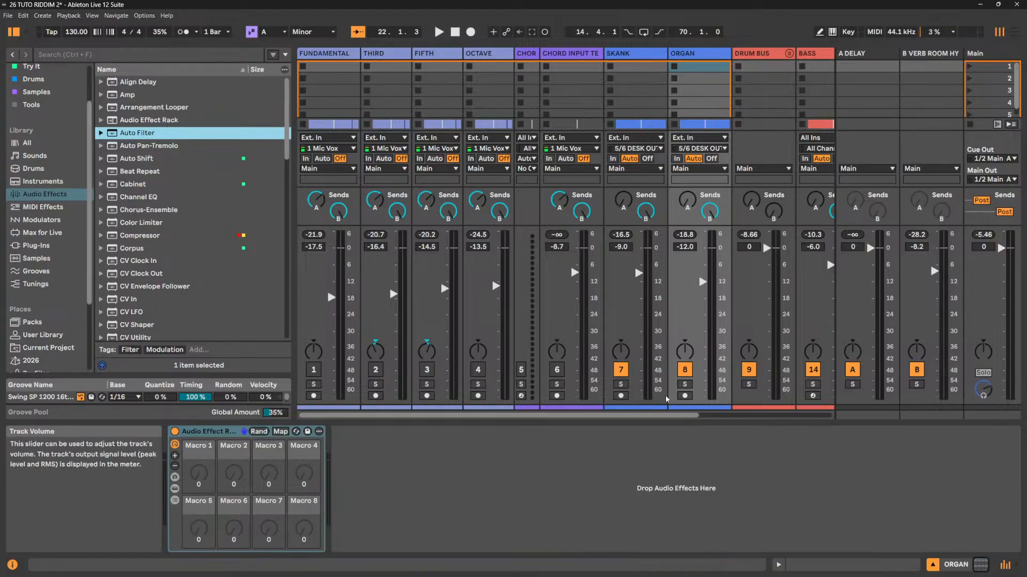
Add an Auto Filter to the DRUM BUS track.
{"action": "left_click_drag", "start_coordinate": [682, 415], "coordinate": [743, 416]}
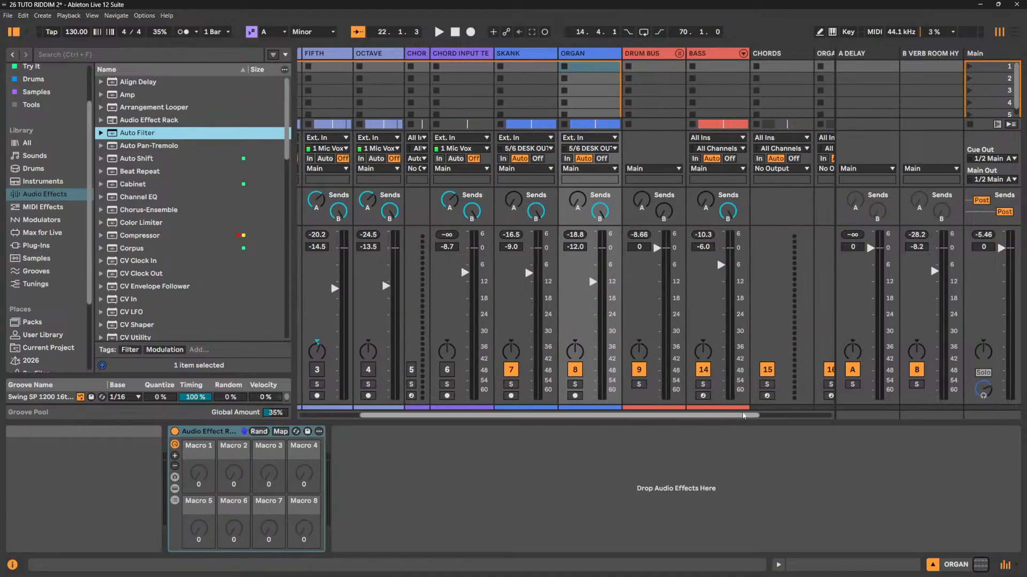
{"action": "left_click", "coordinate": [654, 59]}
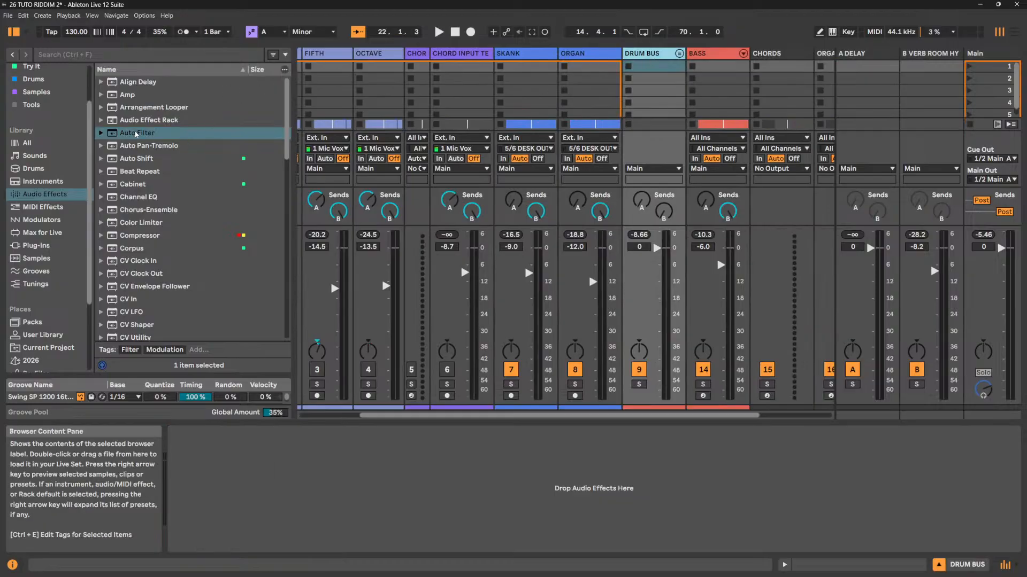
{"action": "left_click_drag", "start_coordinate": [136, 134], "coordinate": [589, 497]}
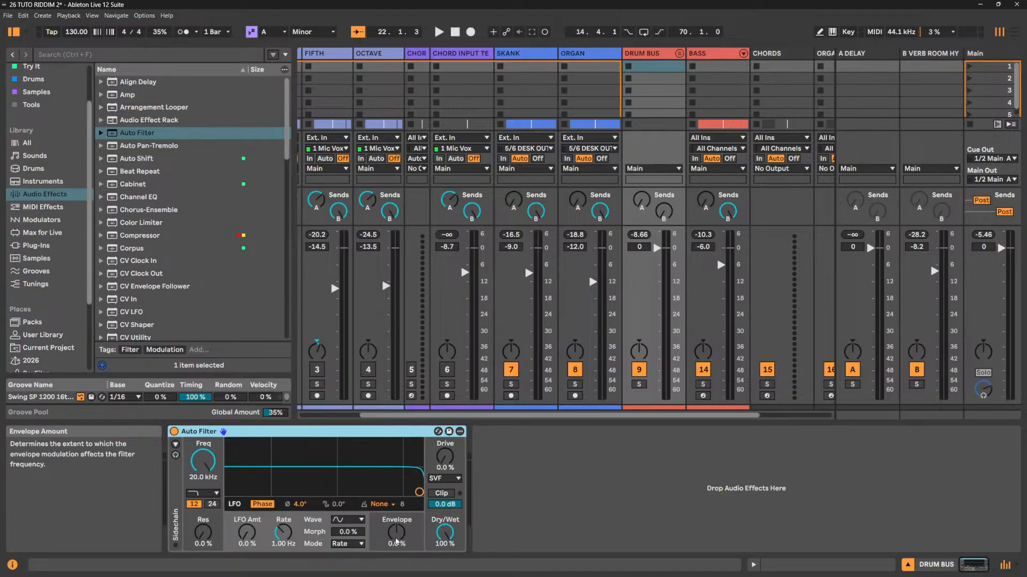
Set the Auto Filter's cutoff to about 540 Hz and resonance to about 27 %, playing the set before and after.
{"action": "key", "text": "space"}
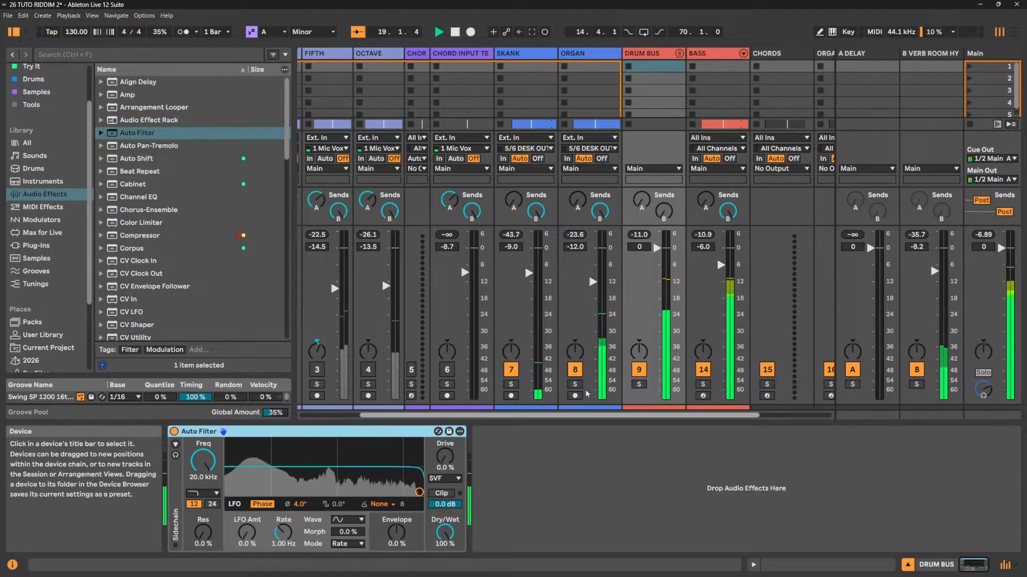
{"action": "key", "text": "space"}
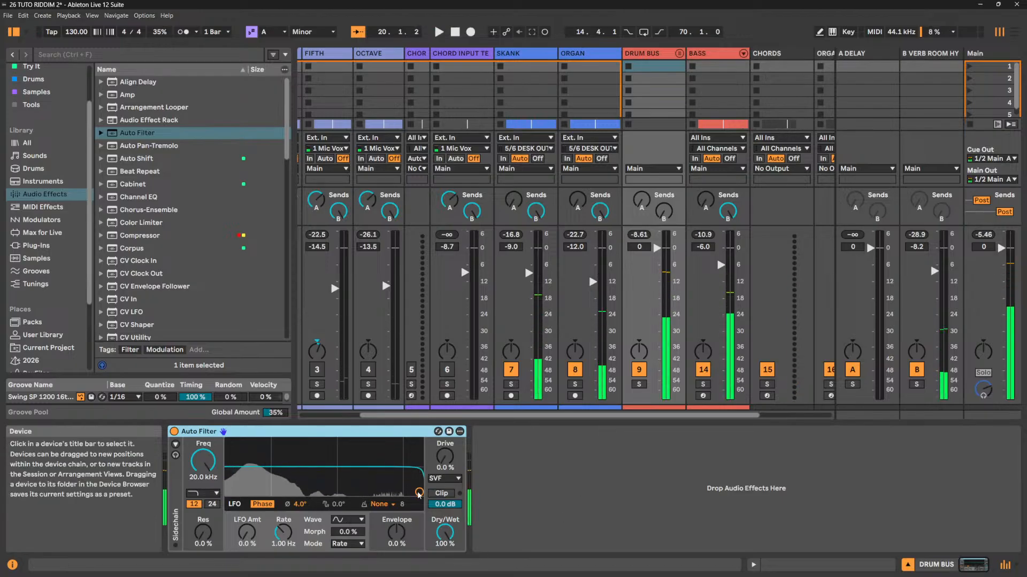
{"action": "left_click_drag", "start_coordinate": [419, 492], "coordinate": [319, 478]}
{"action": "key", "text": "space"}
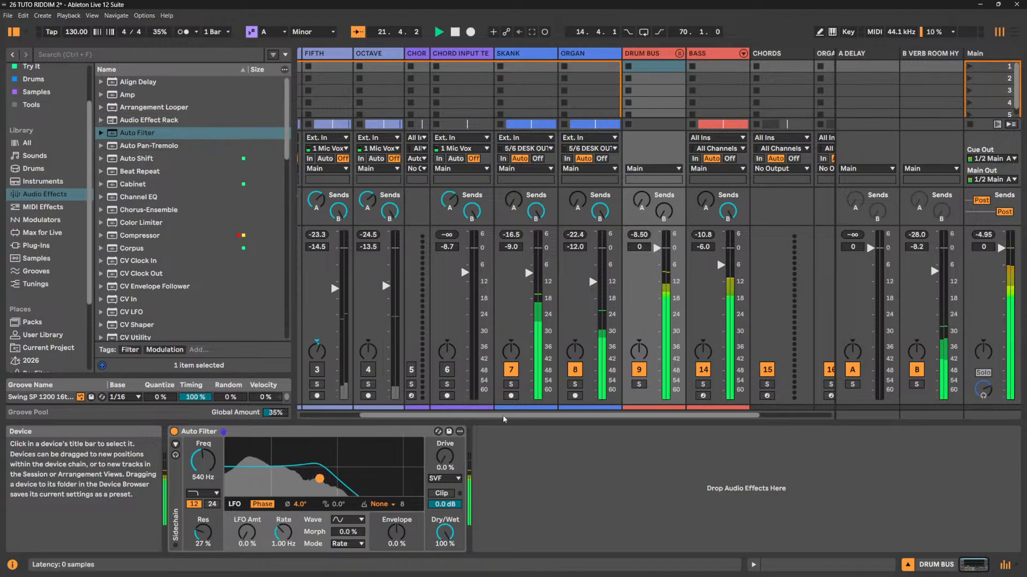
Unfold DRUM BUS, turn Send B fully down on CYMBAL through KICK, set the bus's Send B to 0.0 dB, and fold the group.
{"action": "left_click_drag", "start_coordinate": [608, 415], "coordinate": [674, 413]}
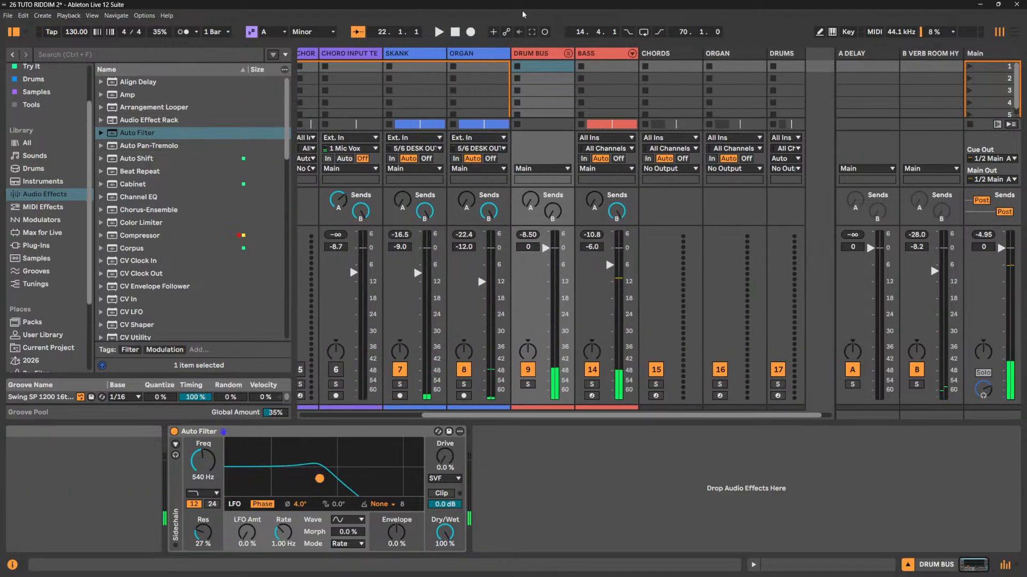
{"action": "left_click", "coordinate": [569, 53]}
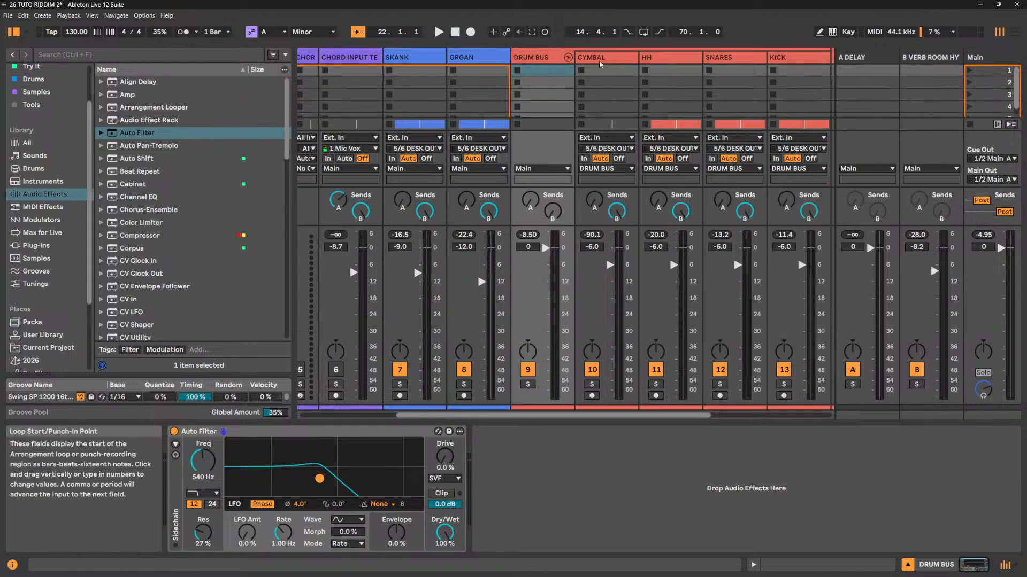
{"action": "left_click", "coordinate": [613, 57]}
{"action": "left_click", "coordinate": [800, 58], "text": "shift"}
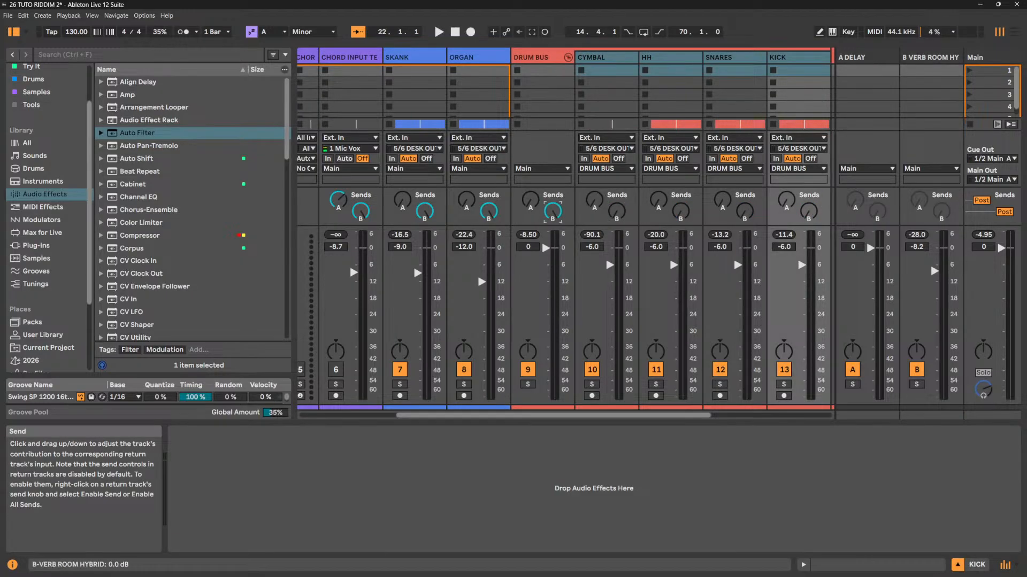
{"action": "left_click", "coordinate": [568, 57]}
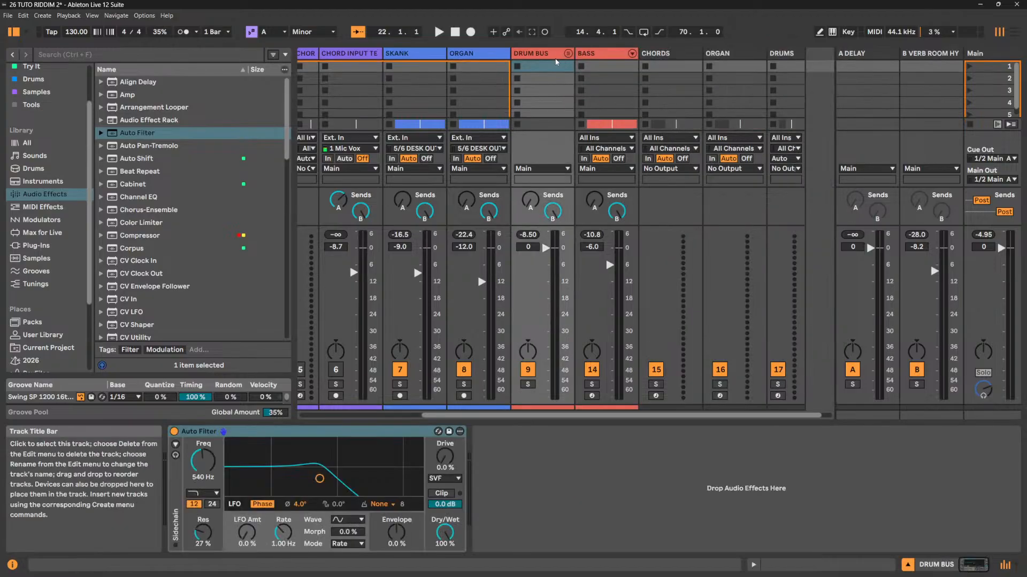
Play the set, raise the Auto Filter's cutoff to about 567 Hz, and mute the SKANK and ORGAN tracks.
{"action": "key", "text": "space"}
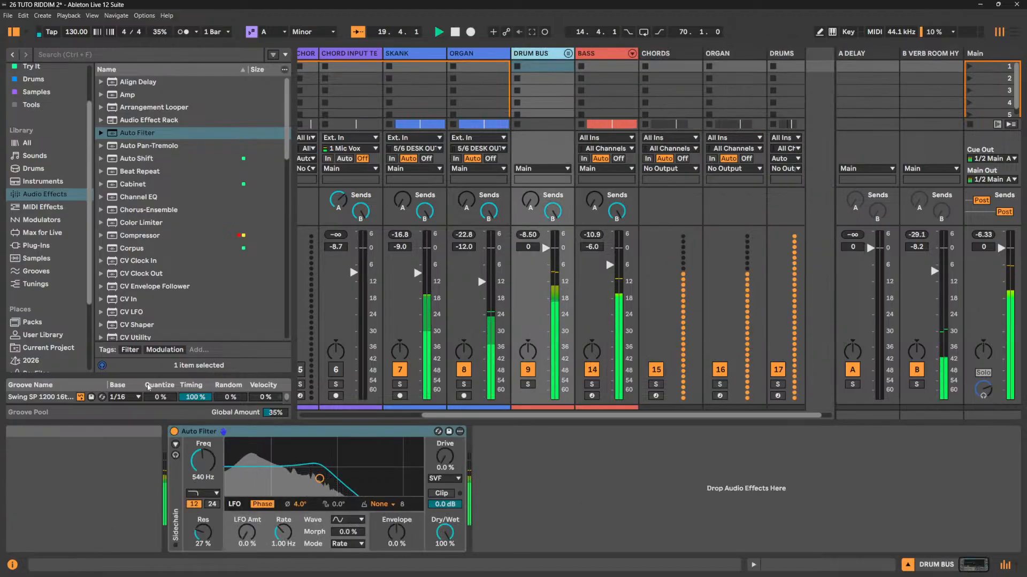
{"action": "left_click_drag", "start_coordinate": [208, 465], "coordinate": [208, 459]}
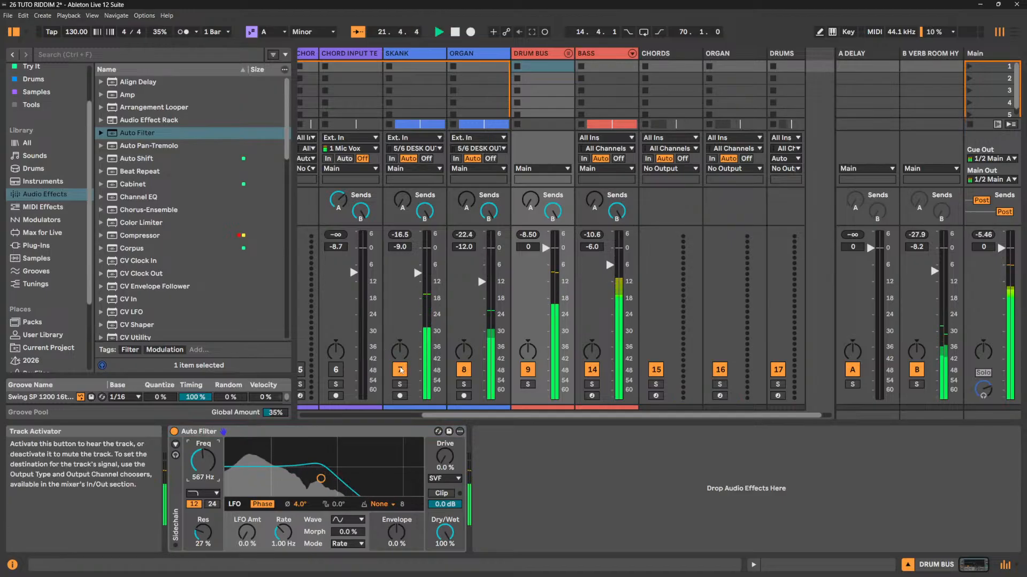
{"action": "left_click", "coordinate": [400, 369]}
{"action": "left_click", "coordinate": [463, 370]}
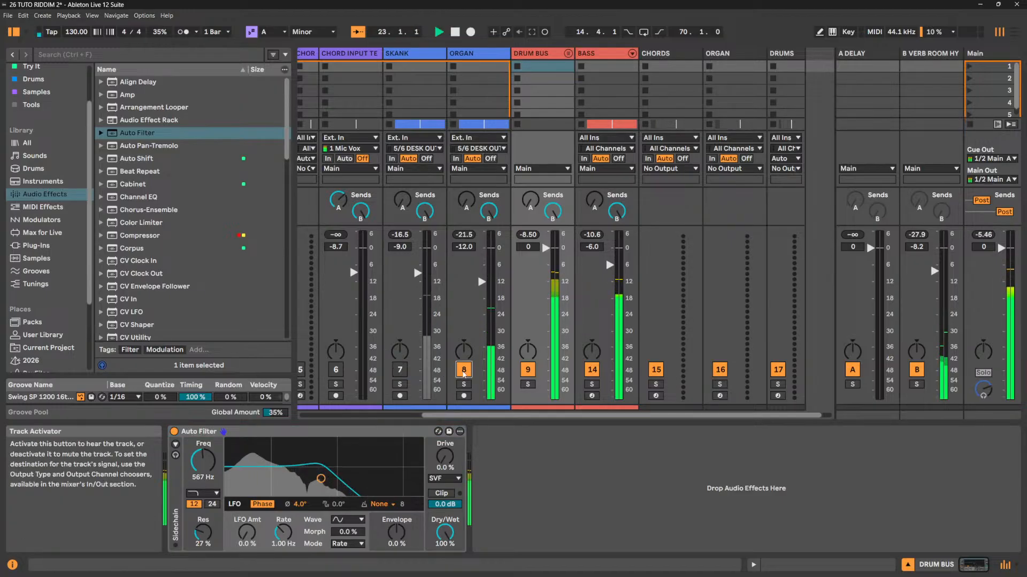
Set the Auto Filter's envelope amount to 97 %, attack to 11.6 ms and release to 107 ms, and stop playback.
{"action": "left_click_drag", "start_coordinate": [396, 532], "coordinate": [396, 487]}
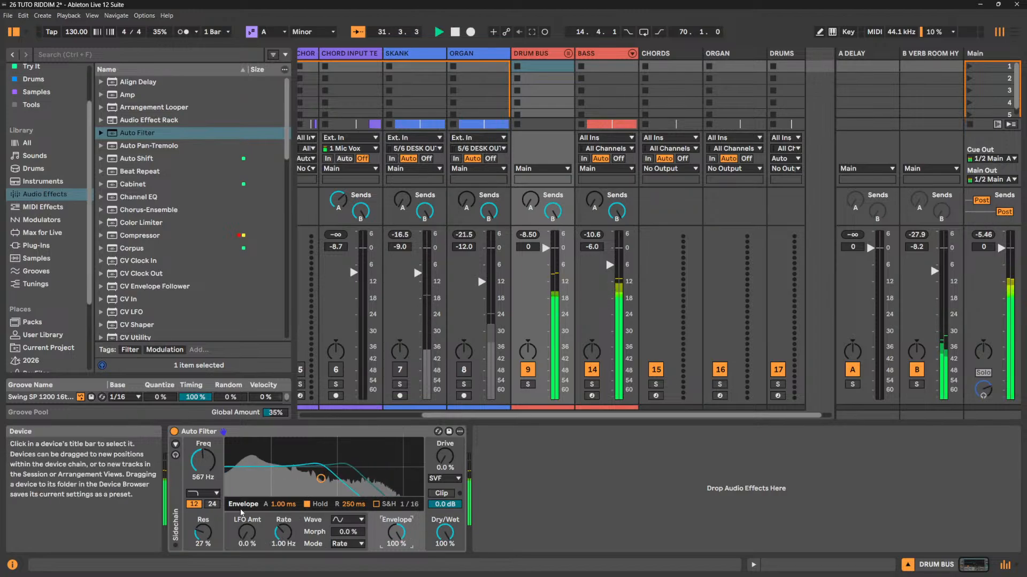
{"action": "left_click_drag", "start_coordinate": [288, 507], "coordinate": [287, 490]}
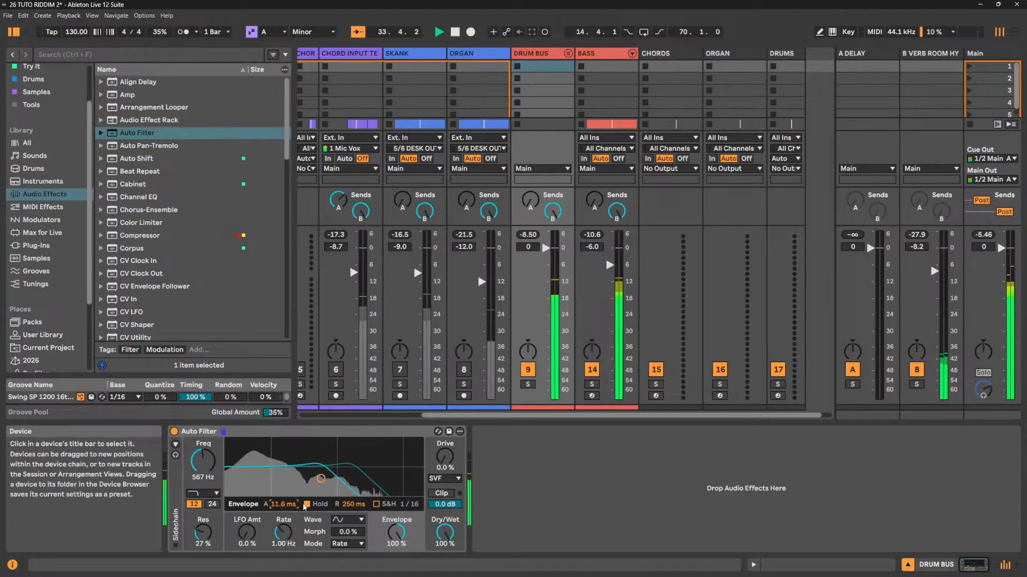
{"action": "left_click", "coordinate": [353, 504]}
{"action": "left_click_drag", "start_coordinate": [350, 504], "coordinate": [350, 508]}
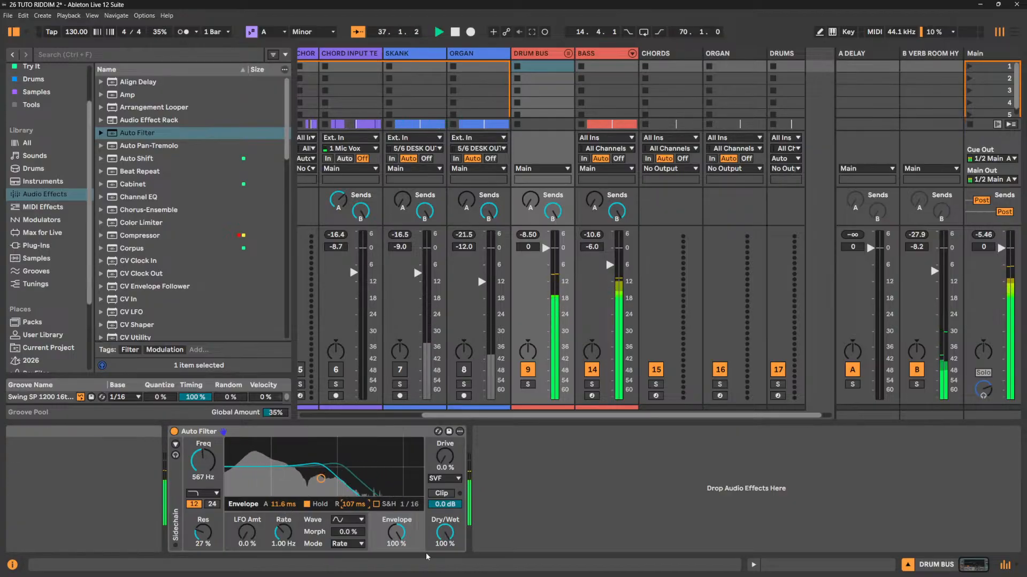
{"action": "left_click_drag", "start_coordinate": [397, 532], "coordinate": [396, 536]}
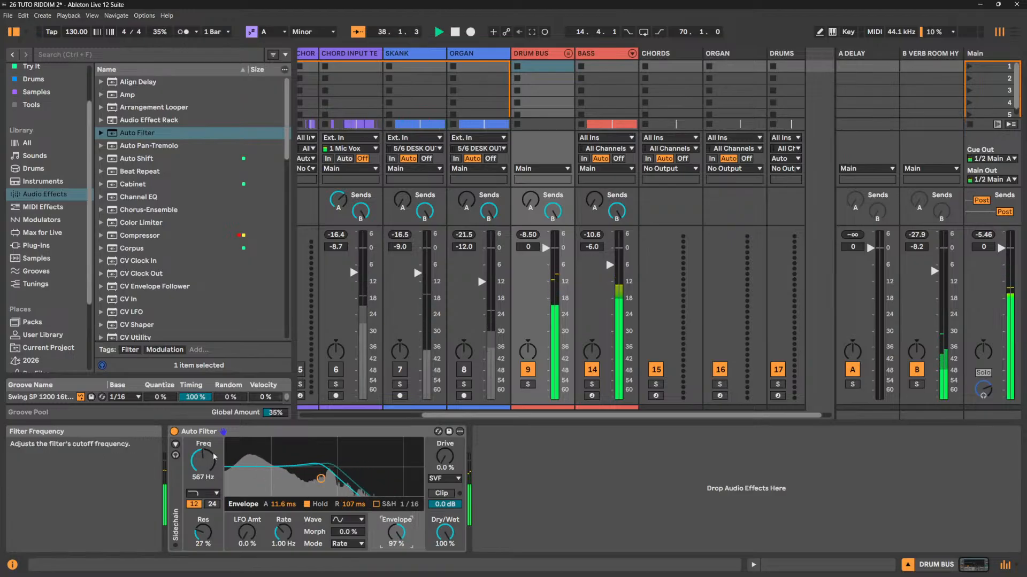
{"action": "key", "text": "space"}
Show the Auto Filter's sidechain settings, enable SC Filter, compare it on and off during playback, and set its frequency to 1.05 kHz.
{"action": "left_click", "coordinate": [175, 445]}
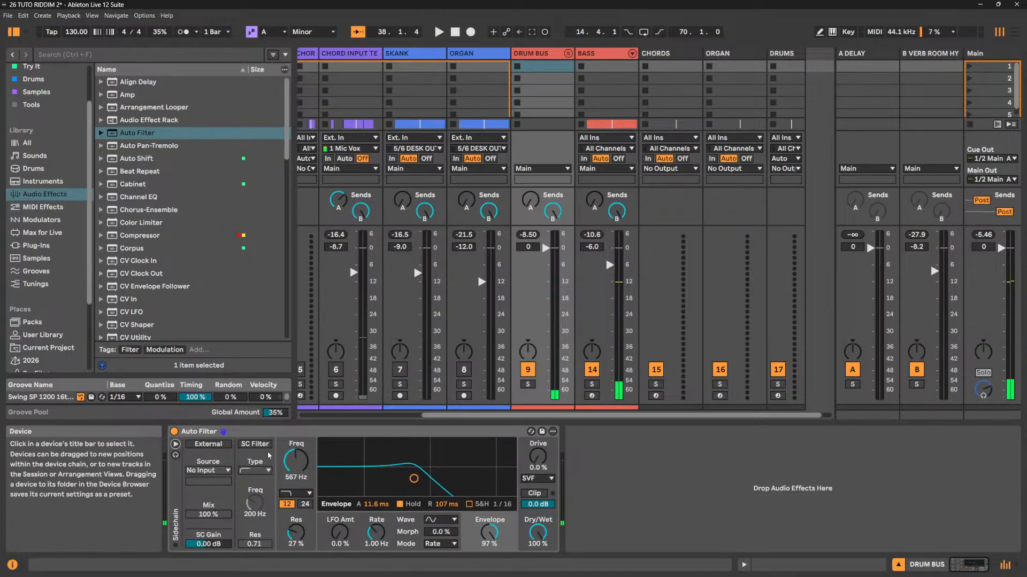
{"action": "left_click", "coordinate": [255, 444]}
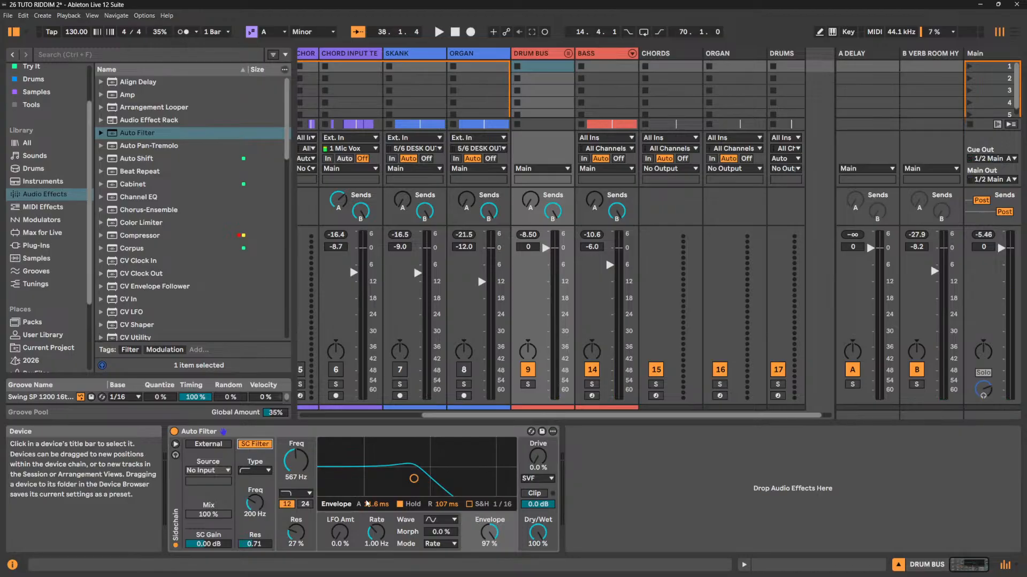
{"action": "key", "text": "space"}
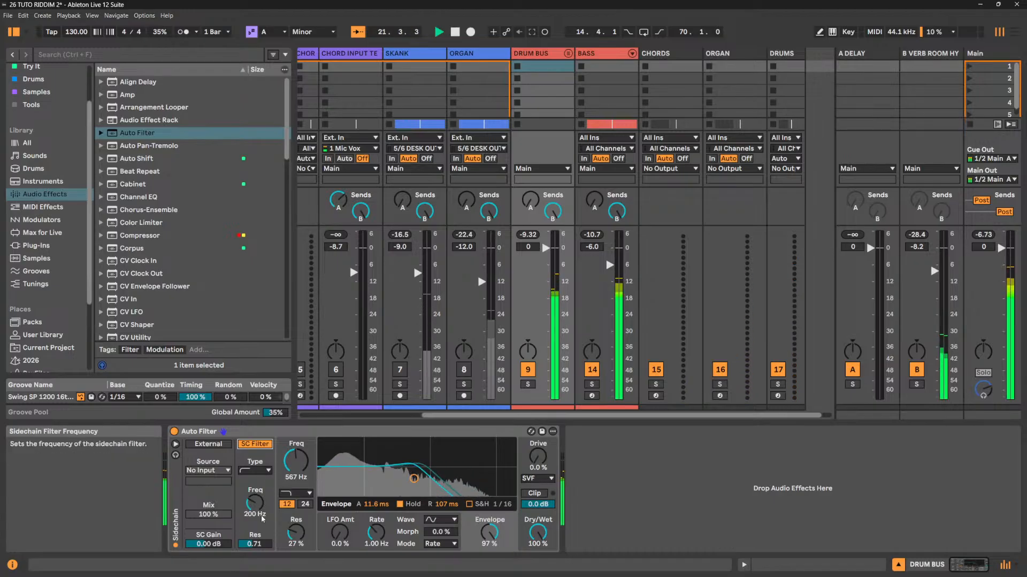
{"action": "left_click", "coordinate": [255, 443]}
{"action": "left_click", "coordinate": [256, 444]}
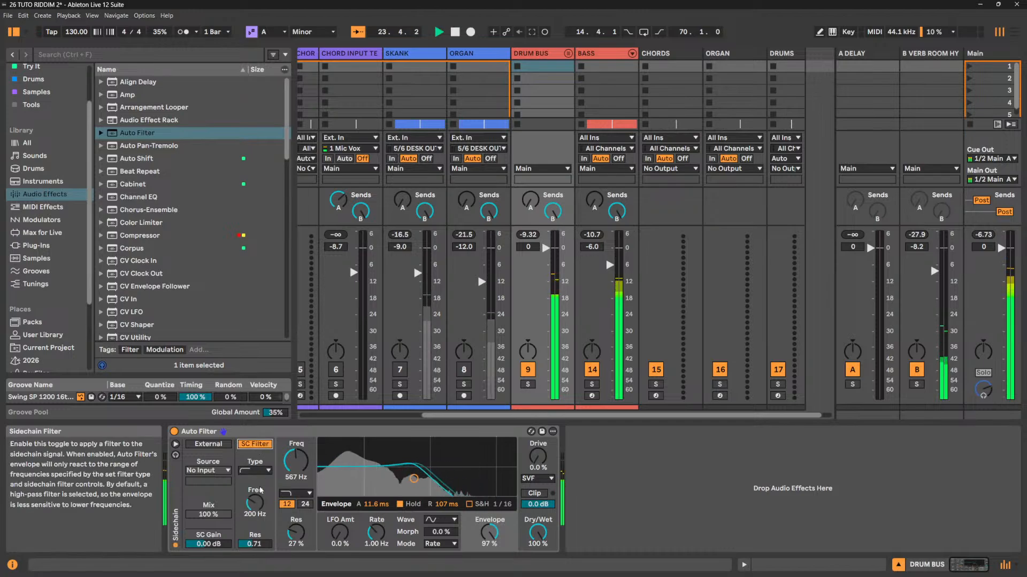
{"action": "left_click_drag", "start_coordinate": [255, 503], "coordinate": [255, 487]}
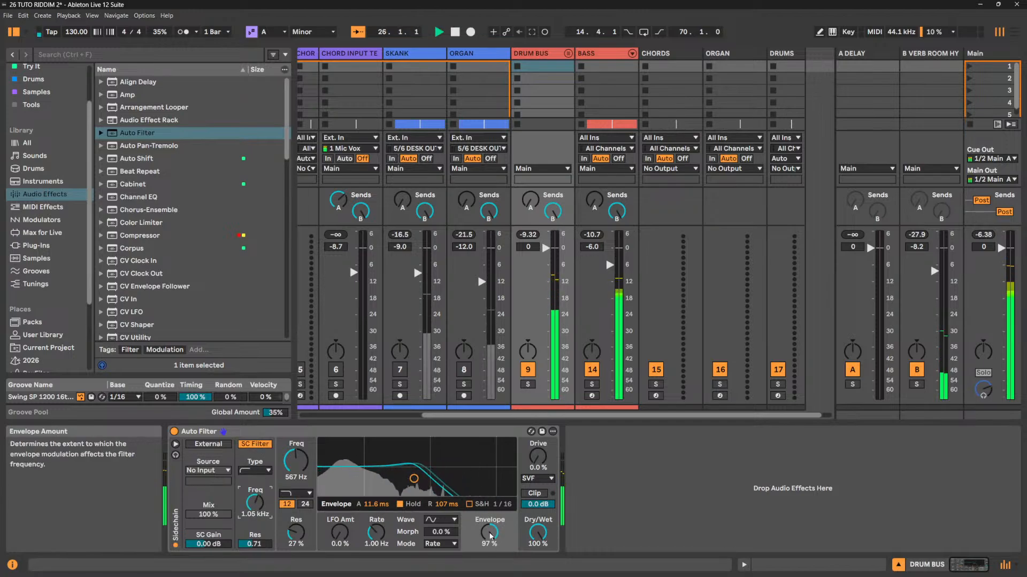
Raise the Auto Filter's cutoff frequency to 746 Hz and its envelope amount to 100 % during playback.
{"action": "left_click_drag", "start_coordinate": [503, 529], "coordinate": [502, 534]}
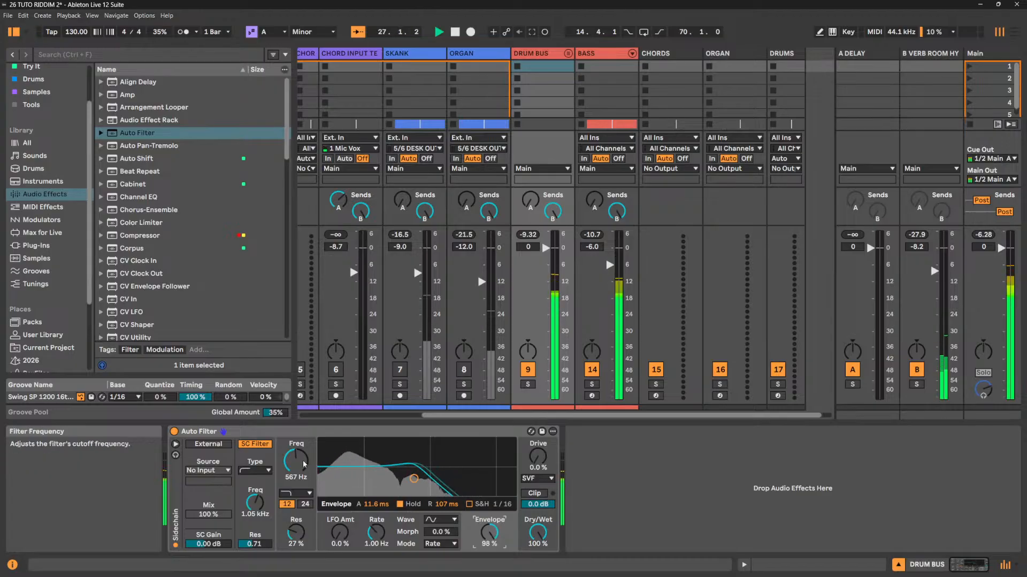
{"action": "left_click_drag", "start_coordinate": [296, 460], "coordinate": [296, 466]}
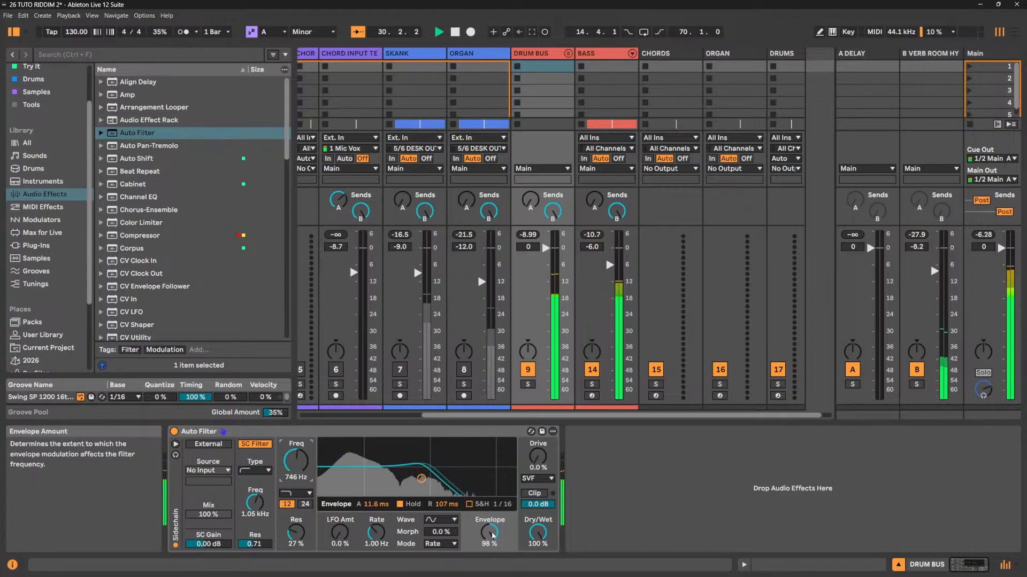
{"action": "left_click_drag", "start_coordinate": [488, 532], "coordinate": [489, 529]}
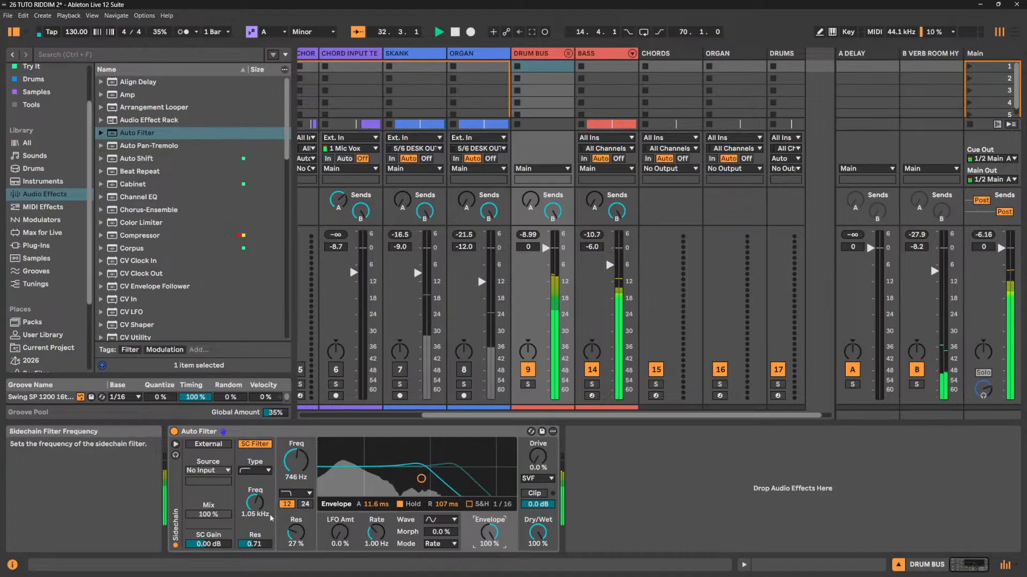
Set the sidechain filter's frequency to 499 Hz and resonance to 6.12, and raise the Auto Filter's cutoff to 1.29 kHz.
{"action": "left_click_drag", "start_coordinate": [254, 544], "coordinate": [261, 516]}
{"action": "left_click", "coordinate": [255, 544]}
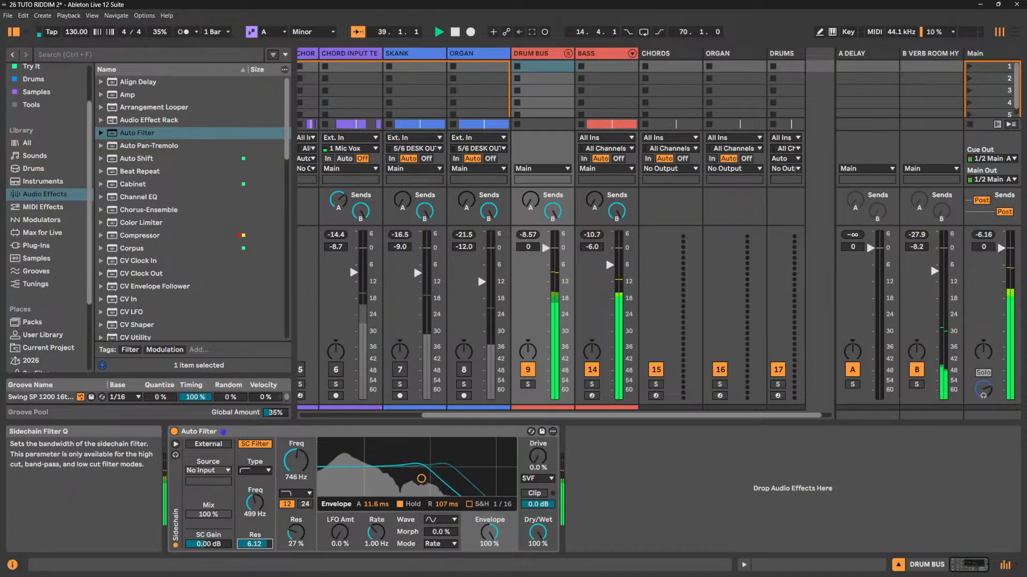
{"action": "left_click_drag", "start_coordinate": [299, 465], "coordinate": [300, 455]}
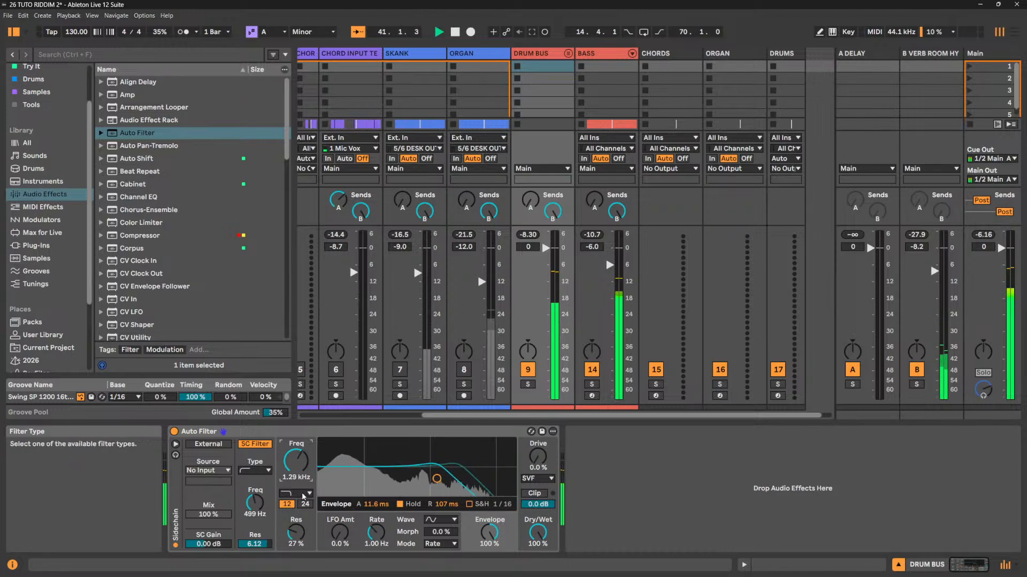
Show the Auto Filter's available filter types, and raise its drive to about 21 % while playing the set.
{"action": "left_click", "coordinate": [303, 493]}
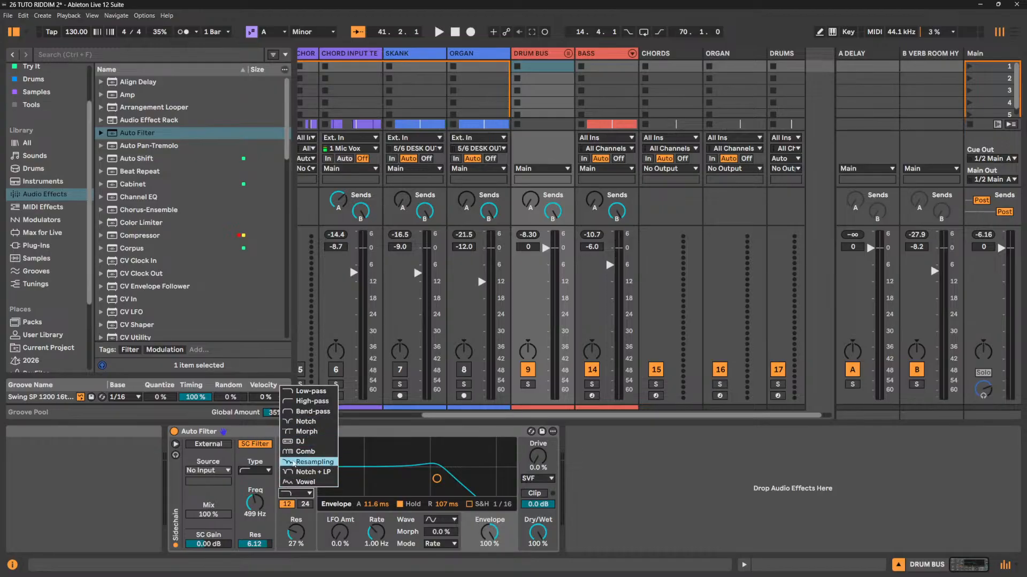
{"action": "left_click", "coordinate": [385, 436]}
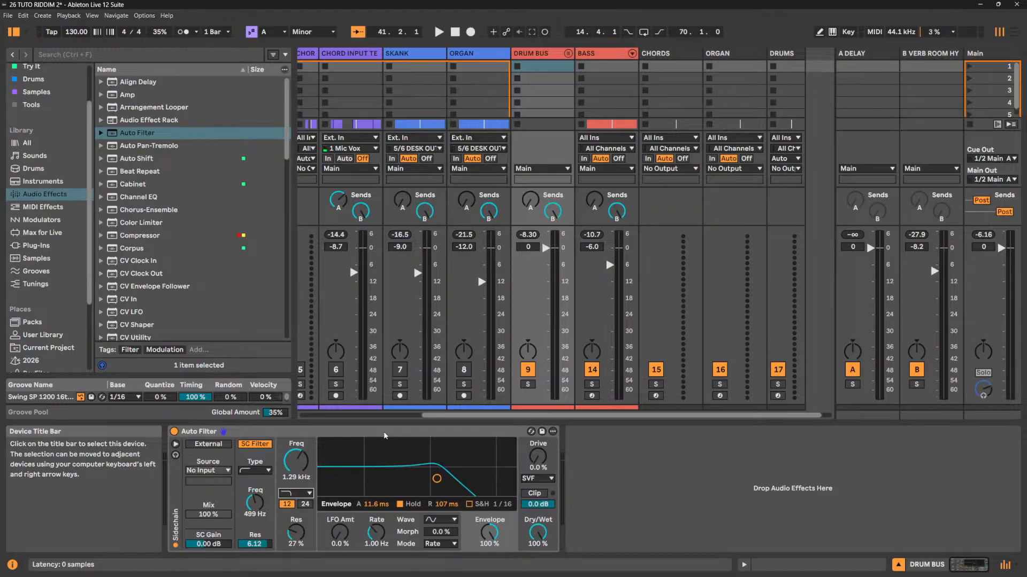
{"action": "key", "text": "space"}
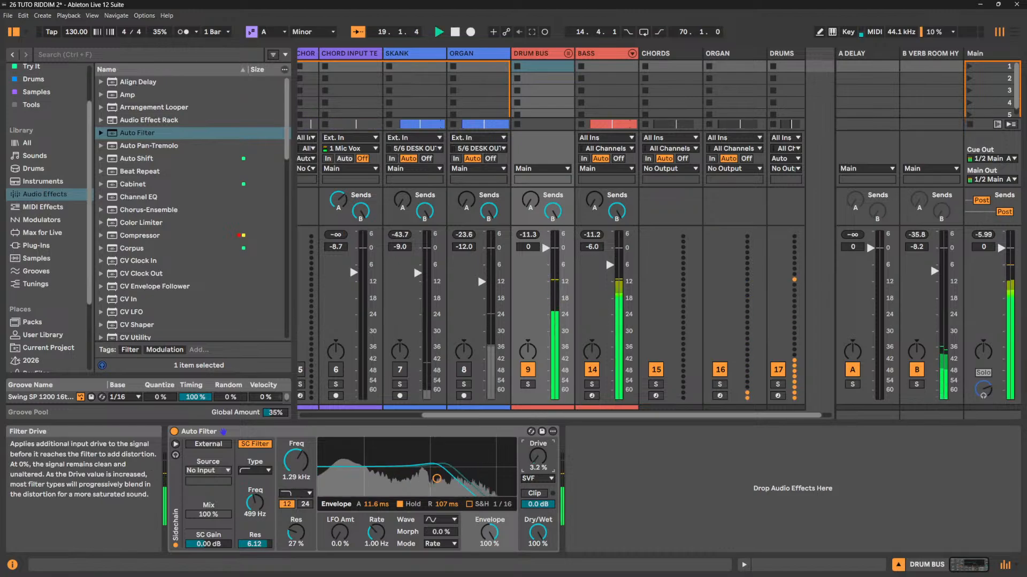
{"action": "left_click_drag", "start_coordinate": [537, 456], "coordinate": [538, 445]}
{"action": "key", "text": "space"}
Delete the Auto Filter from DRUM BUS, unmute the SKANK and ORGAN tracks, and play a short passage.
{"action": "left_click", "coordinate": [399, 435]}
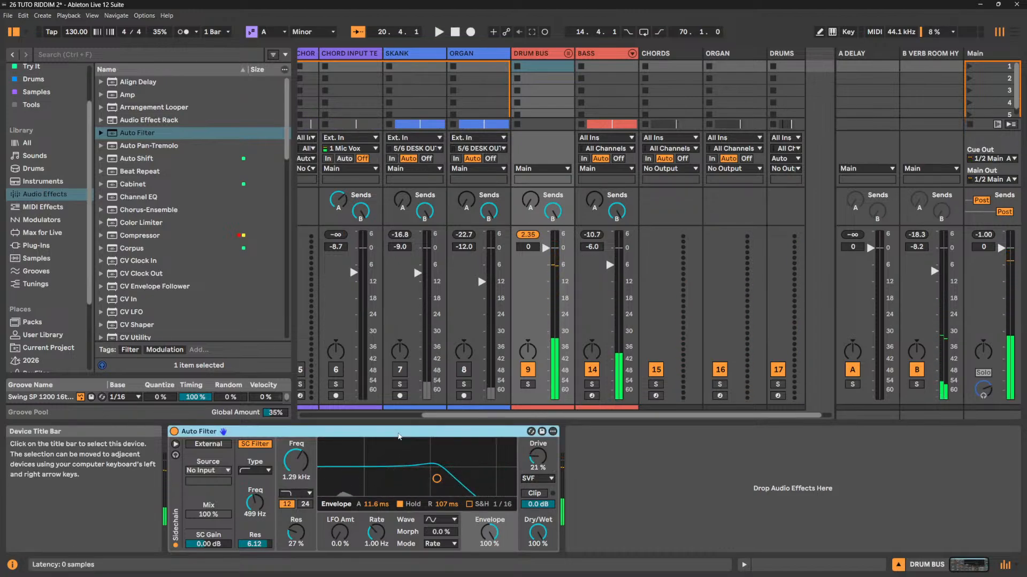
{"action": "key", "text": "Delete"}
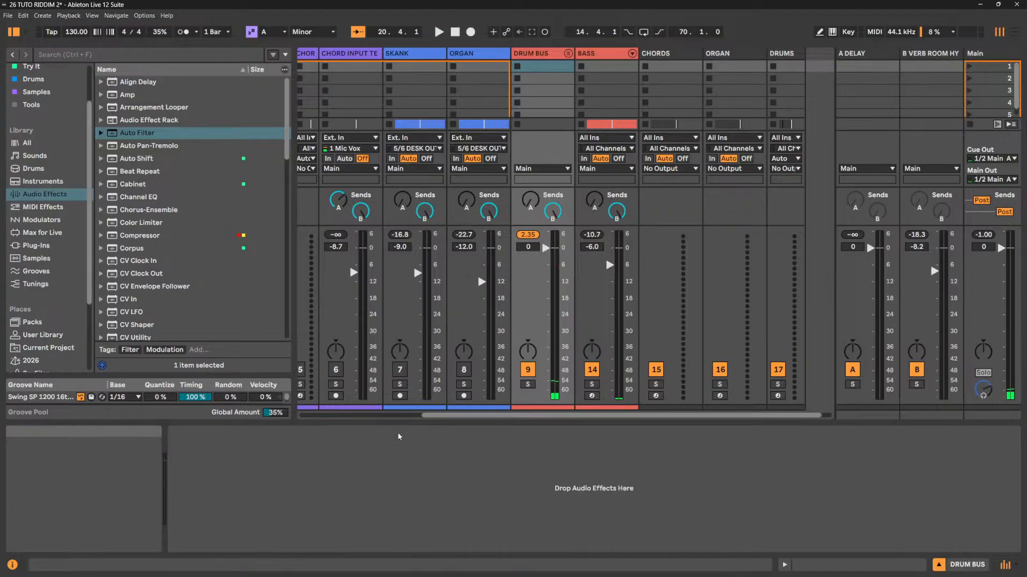
{"action": "left_click", "coordinate": [162, 146]}
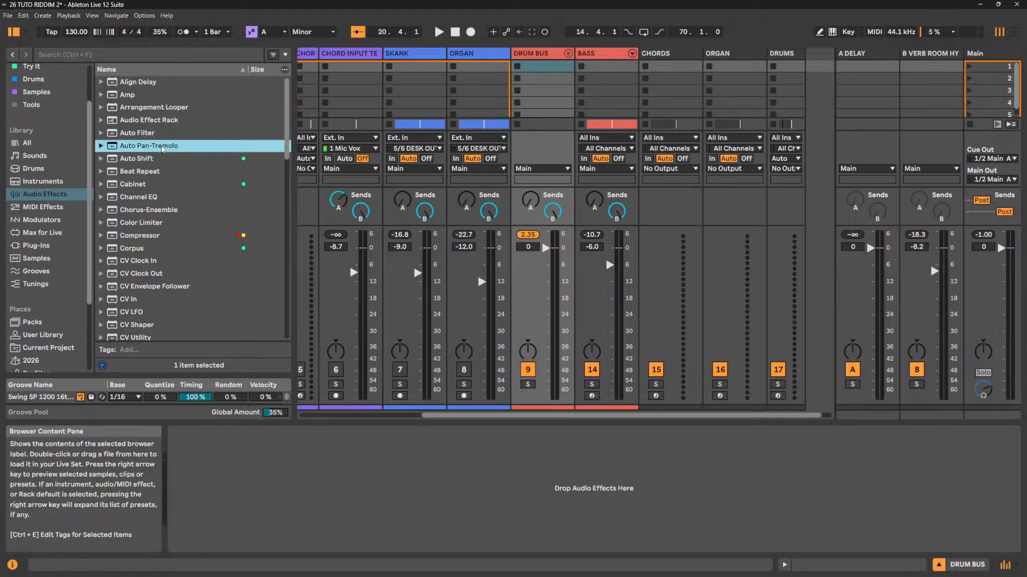
{"action": "left_click", "coordinate": [400, 370]}
{"action": "left_click", "coordinate": [464, 369]}
{"action": "key", "text": "space"}
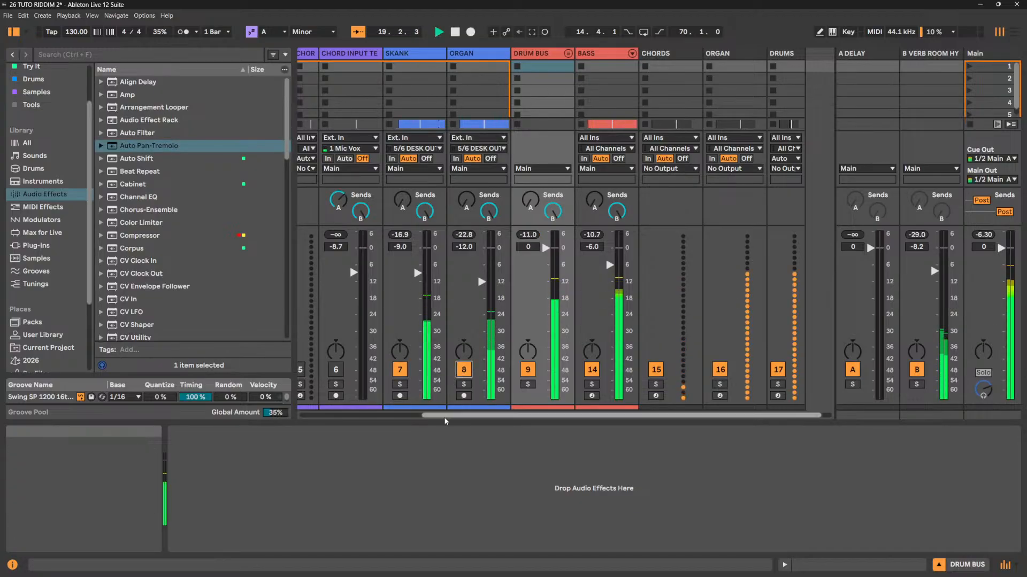
{"action": "key", "text": "space"}
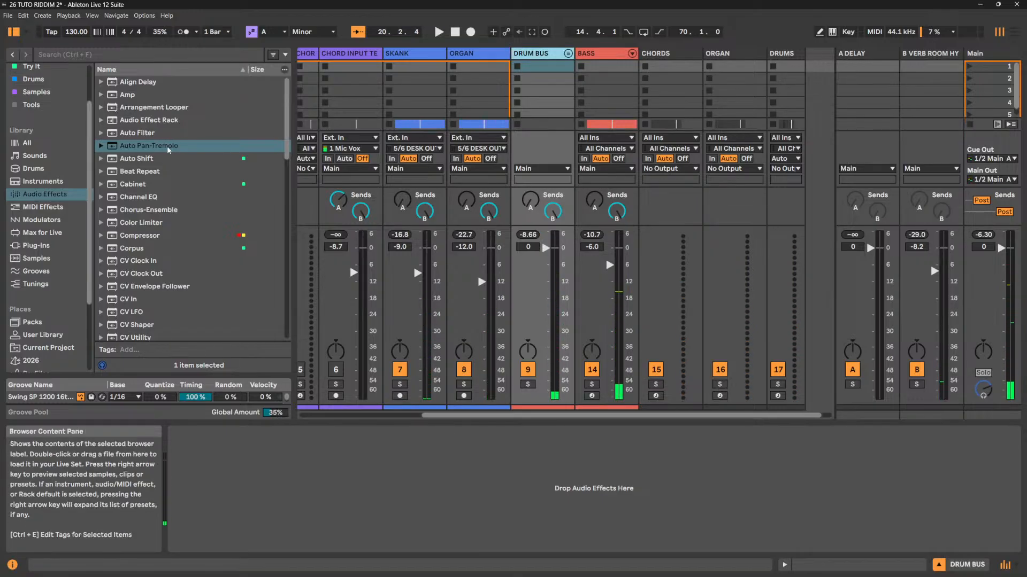
Add Auto Pan-Tremolo to DRUM BUS, listen to it, and set its amount to 100 %.
{"action": "left_click_drag", "start_coordinate": [167, 146], "coordinate": [318, 474]}
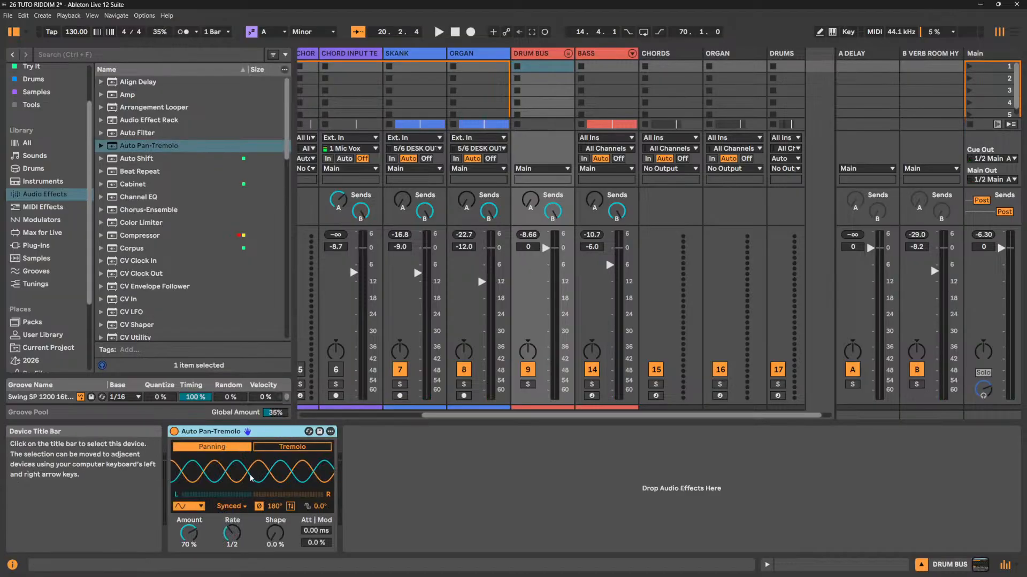
{"action": "key", "text": "space"}
{"action": "left_click_drag", "start_coordinate": [195, 534], "coordinate": [194, 535]}
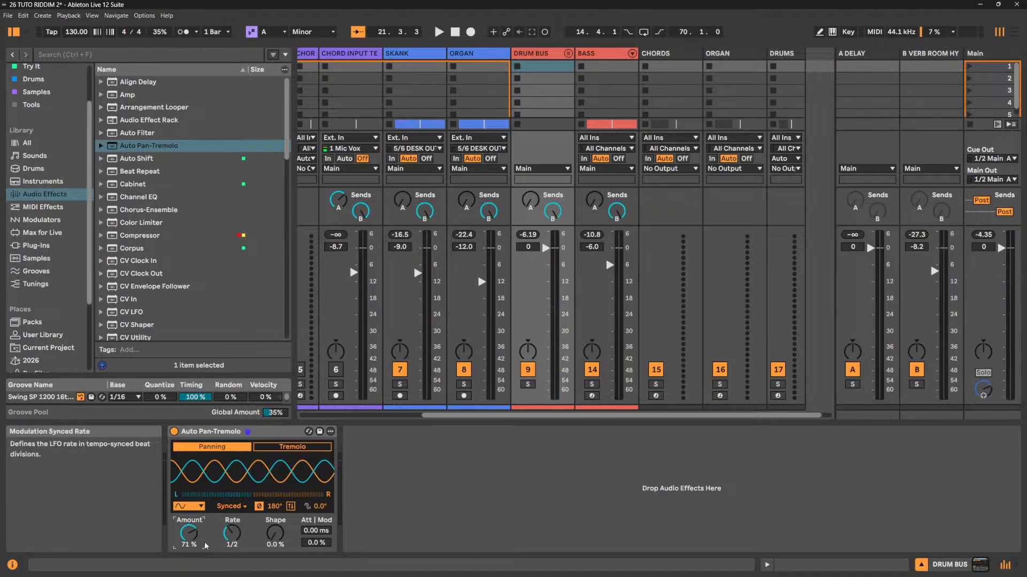
{"action": "left_click_drag", "start_coordinate": [204, 541], "coordinate": [266, 481]}
Set the Auto Pan-Tremolo's rate to 1, and sweep its shape up to 88 % and back to 0 %.
{"action": "key", "text": "space"}
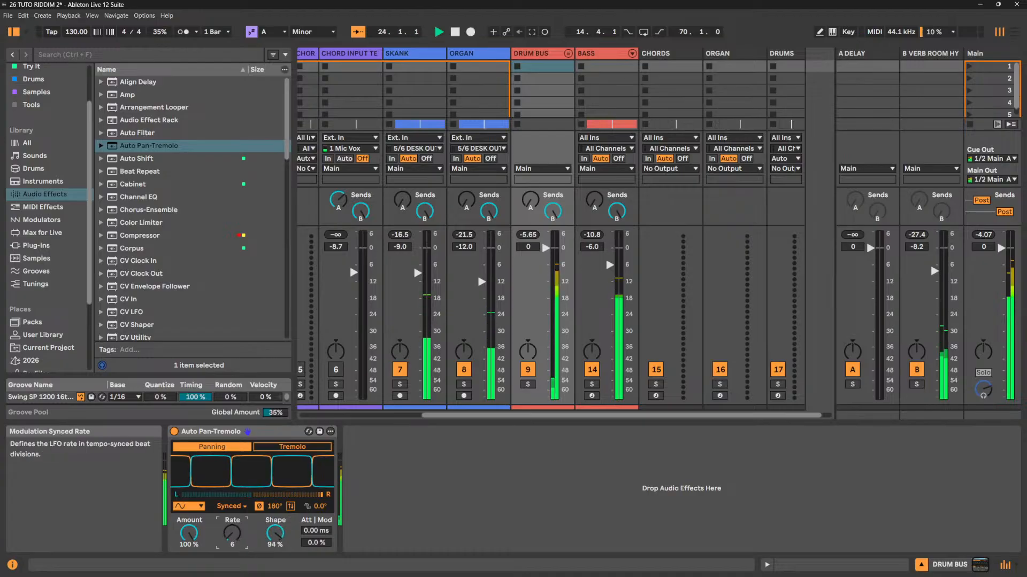
{"action": "left_click_drag", "start_coordinate": [233, 534], "coordinate": [275, 574]}
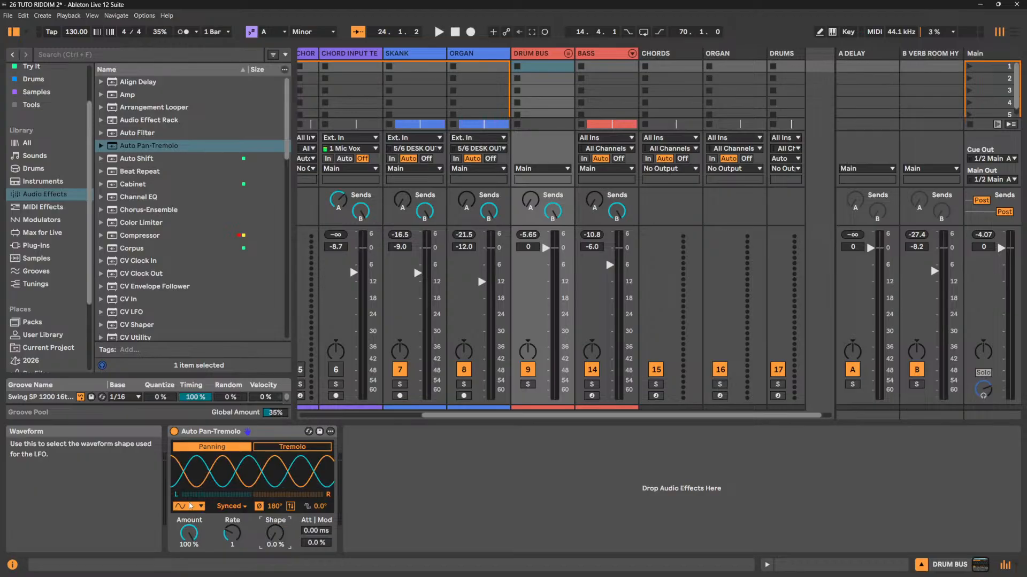
{"action": "left_click_drag", "start_coordinate": [275, 533], "coordinate": [274, 493]}
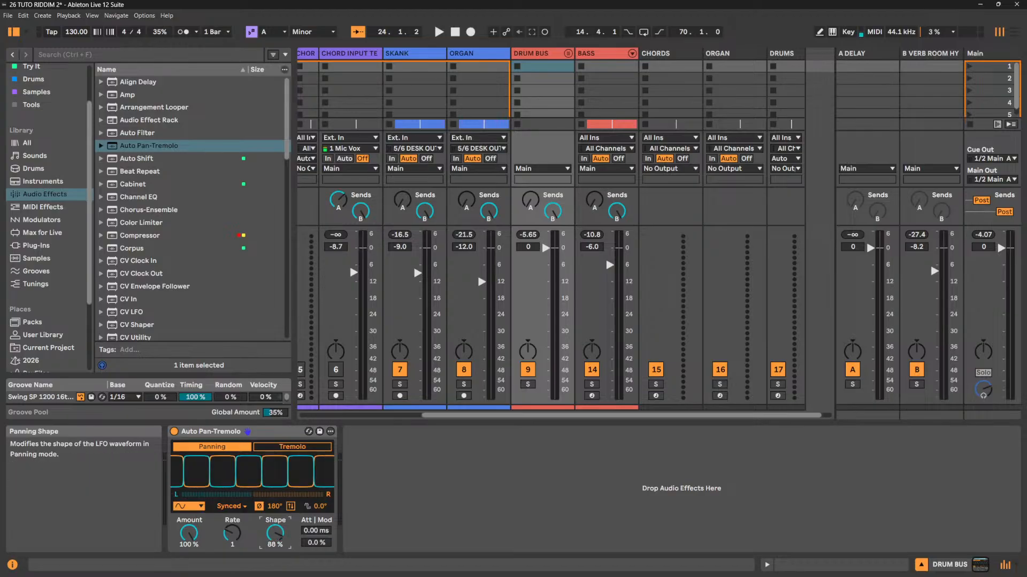
{"action": "left_click_drag", "start_coordinate": [275, 533], "coordinate": [274, 573]}
Show the Auto Pan-Tremolo's LFO waveform choices, and set the shape to about 30 % during playback.
{"action": "left_click", "coordinate": [184, 510]}
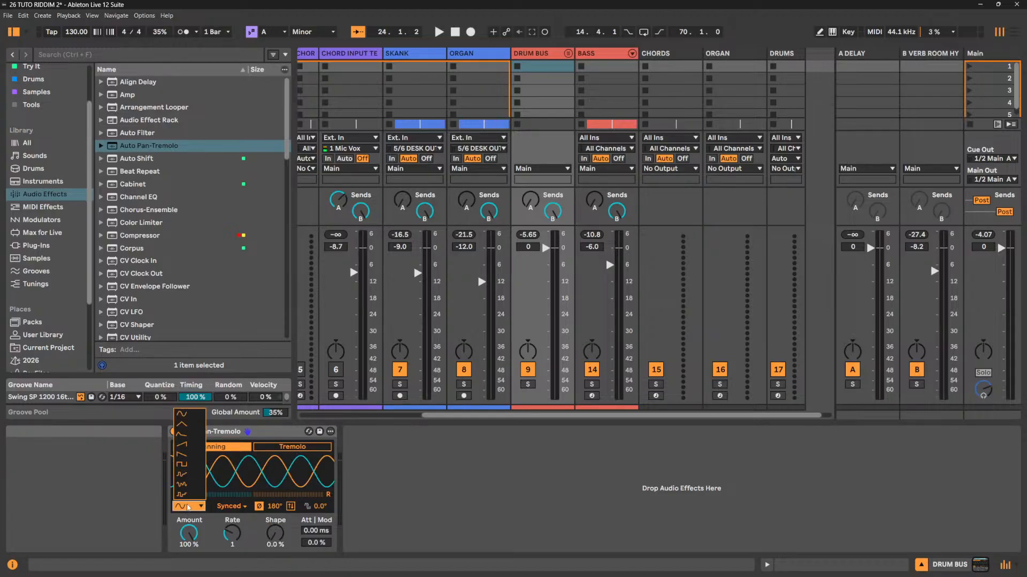
{"action": "left_click", "coordinate": [212, 538]}
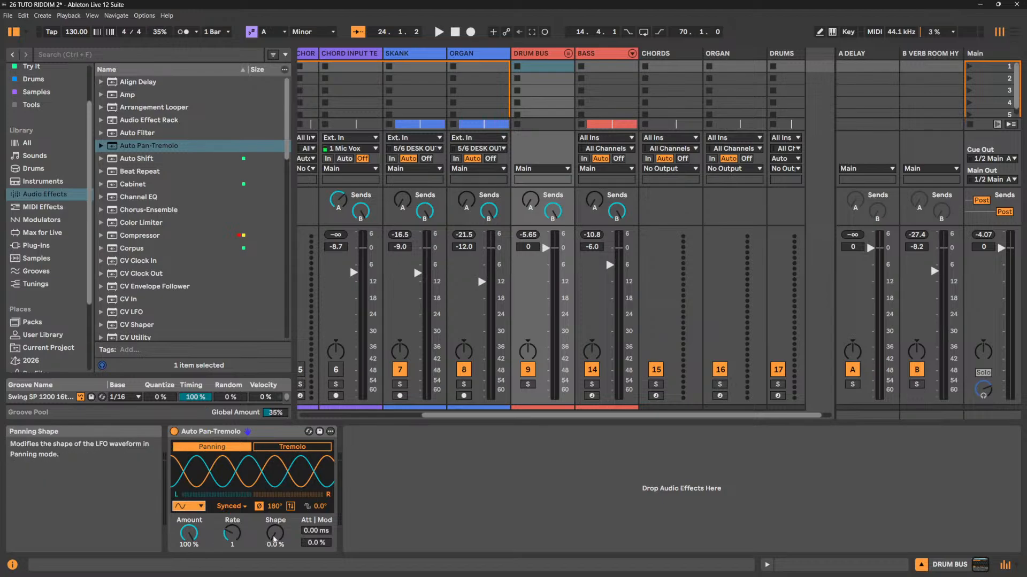
{"action": "key", "text": "space"}
{"action": "left_click_drag", "start_coordinate": [274, 539], "coordinate": [273, 523]}
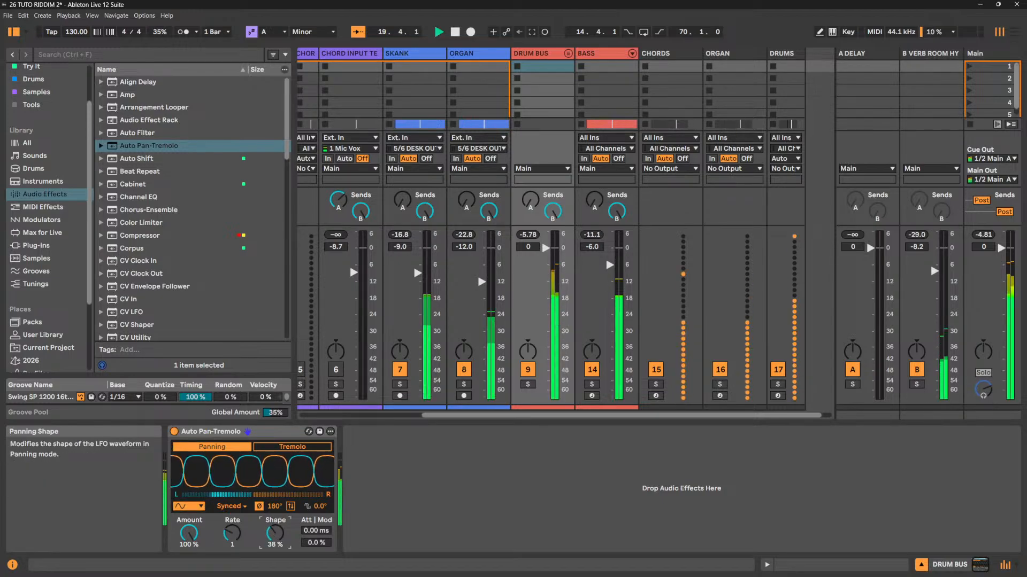
Compare the random LFO waveforms during playback, settle on the smooth irregular one, and speed the rate up to 1/48.
{"action": "left_click", "coordinate": [188, 506]}
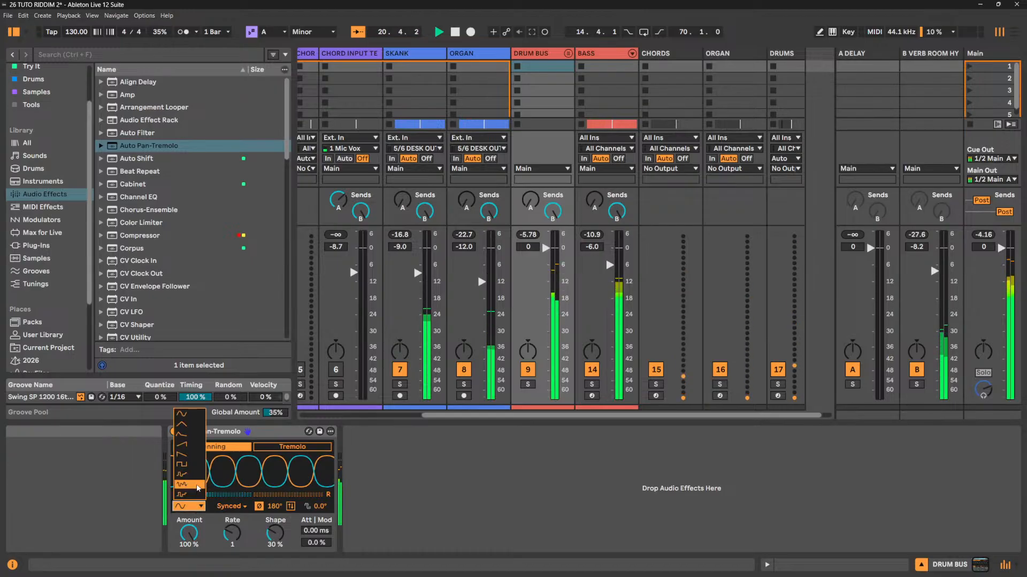
{"action": "left_click", "coordinate": [197, 489]}
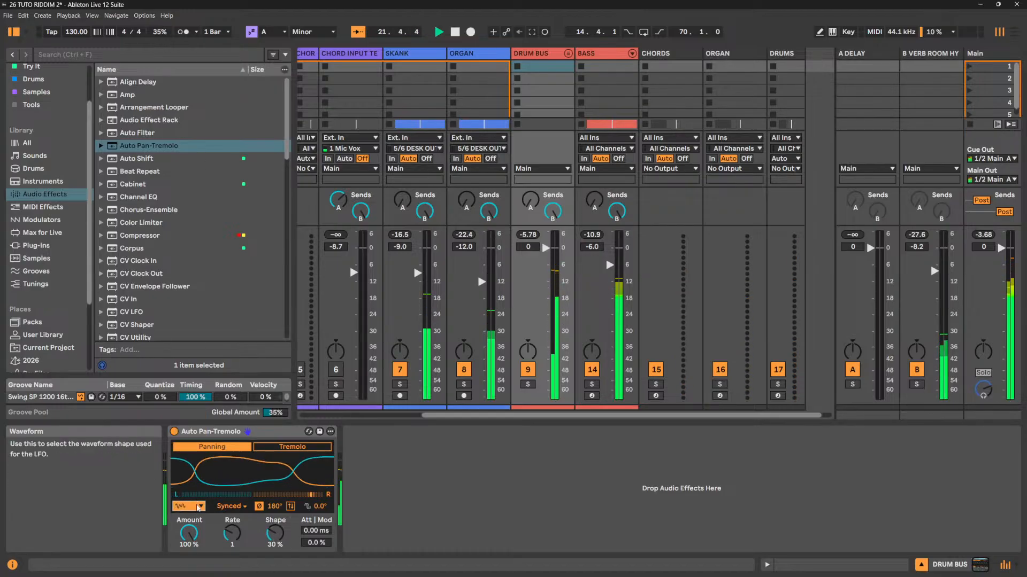
{"action": "left_click", "coordinate": [188, 505]}
{"action": "left_click", "coordinate": [195, 476]}
{"action": "left_click", "coordinate": [188, 506]}
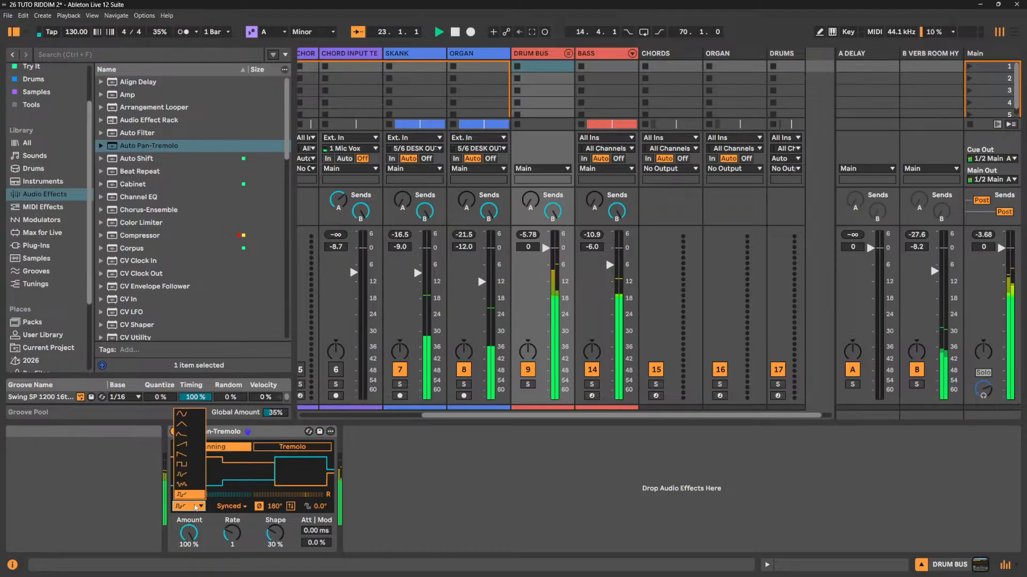
{"action": "left_click", "coordinate": [190, 414]}
{"action": "left_click_drag", "start_coordinate": [231, 539], "coordinate": [231, 500]}
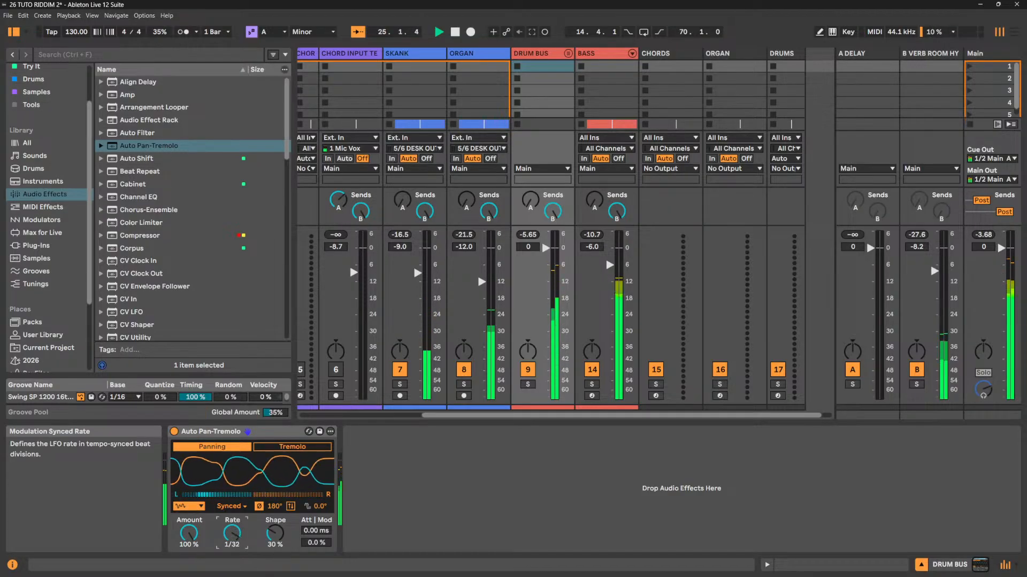
Mute the BASS, ORGAN and SKANK tracks, and slow the Auto Pan-Tremolo's rate to 5/16.
{"action": "left_click", "coordinate": [593, 369]}
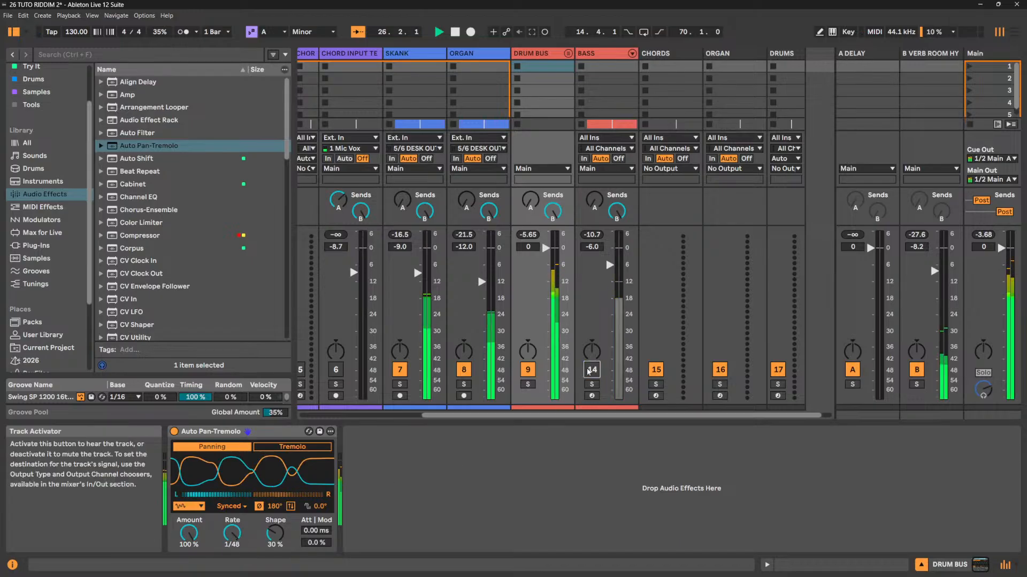
{"action": "left_click", "coordinate": [464, 370]}
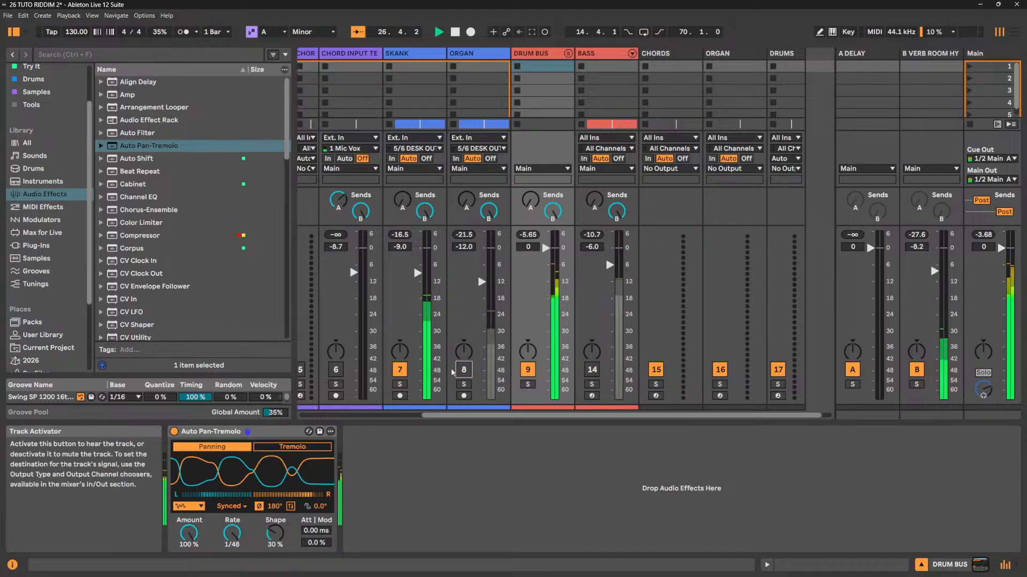
{"action": "left_click", "coordinate": [401, 370]}
{"action": "left_click_drag", "start_coordinate": [231, 533], "coordinate": [231, 558]}
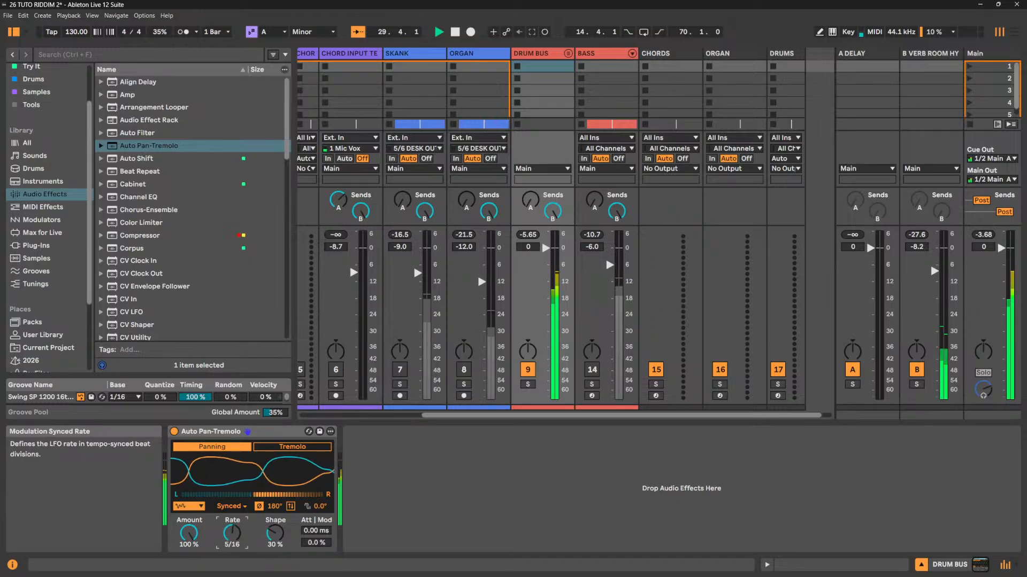
Switch the LFO timing from Synced to Rate and set its frequency to about 10.1 Hz during playback.
{"action": "left_click", "coordinate": [233, 505]}
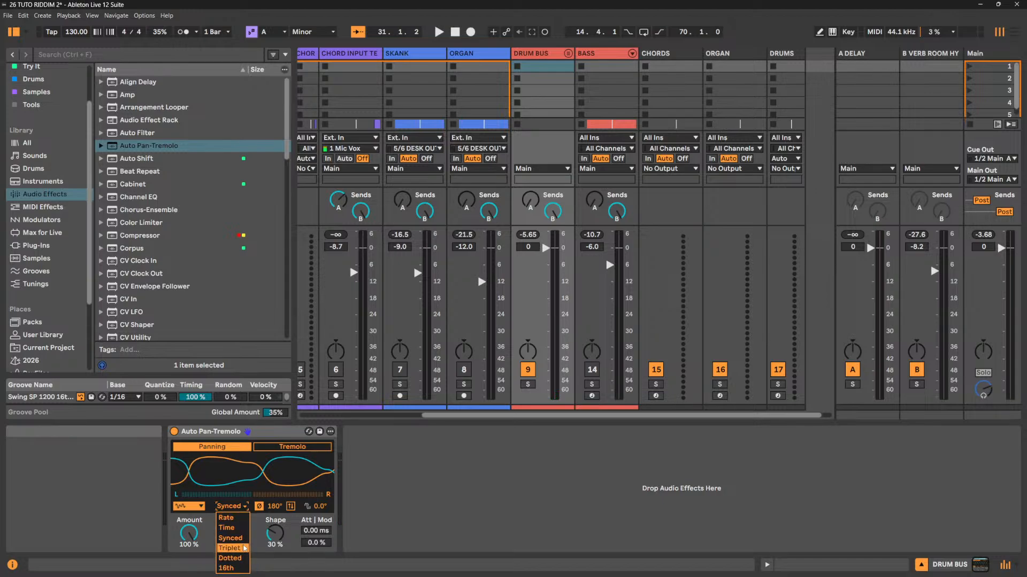
{"action": "left_click", "coordinate": [231, 519]}
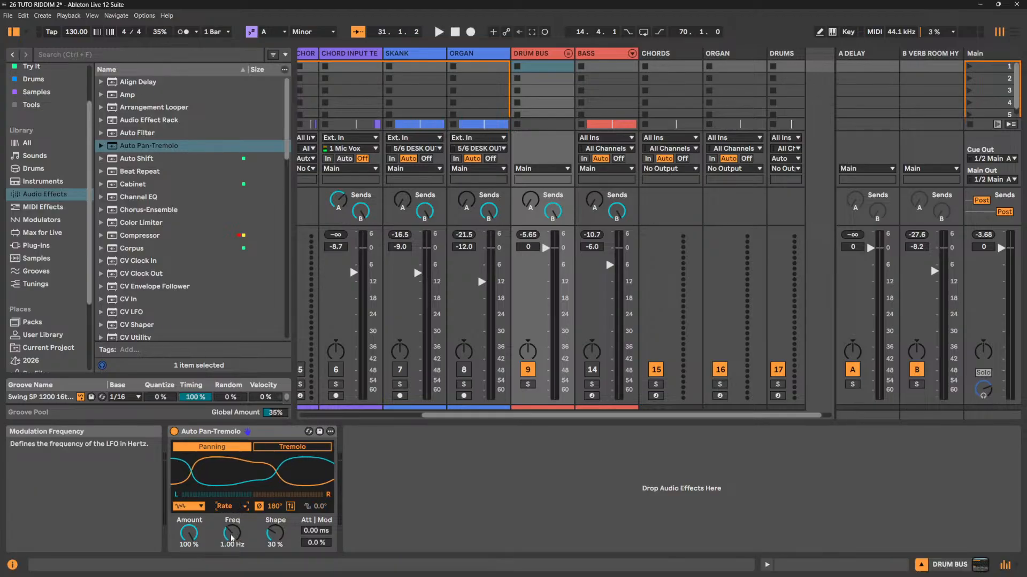
{"action": "key", "text": "space"}
{"action": "mouse_move", "coordinate": [232, 536]}
{"action": "left_mouse_down"}
{"action": "mouse_move", "coordinate": [231, 494]}
{"action": "mouse_move", "coordinate": [230, 534]}
{"action": "left_mouse_up"}
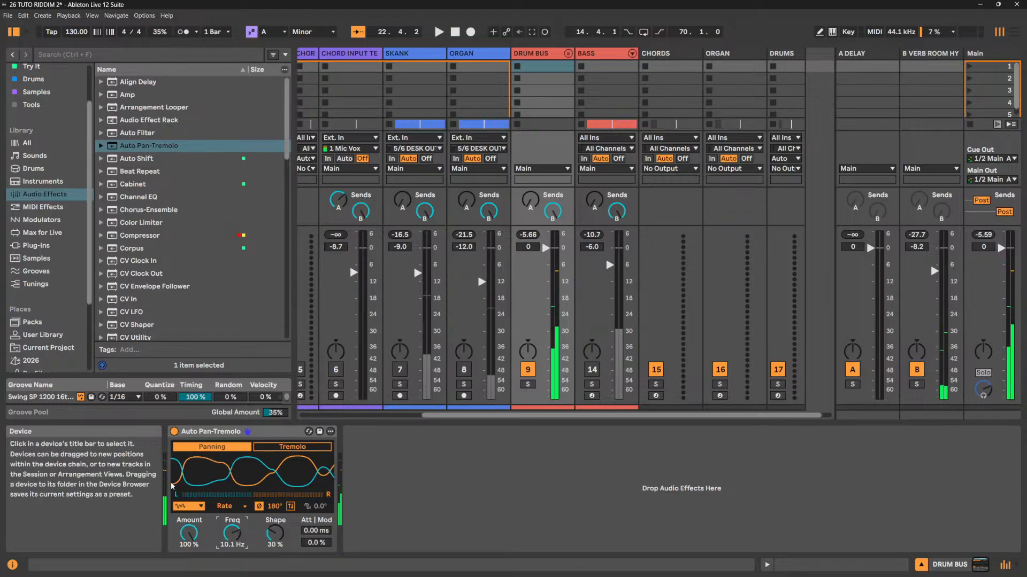
Switch the Auto Pan-Tremolo to Tremolo mode and play a short passage.
{"action": "left_click", "coordinate": [301, 449]}
{"action": "key", "text": "space"}
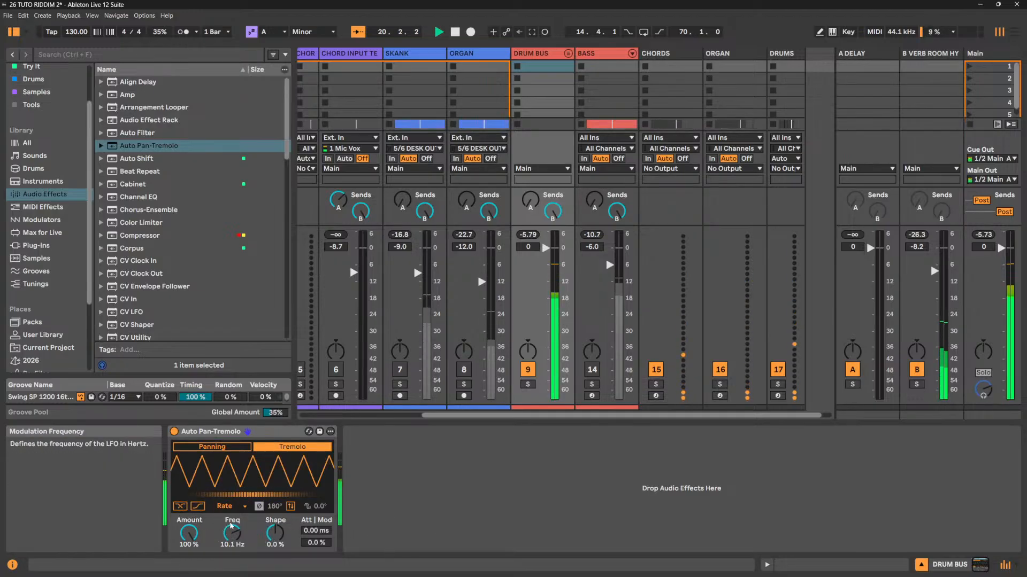
{"action": "key", "text": "space"}
Return the Auto Pan-Tremolo to Panning mode and choose the square LFO waveform.
{"action": "left_click", "coordinate": [232, 449]}
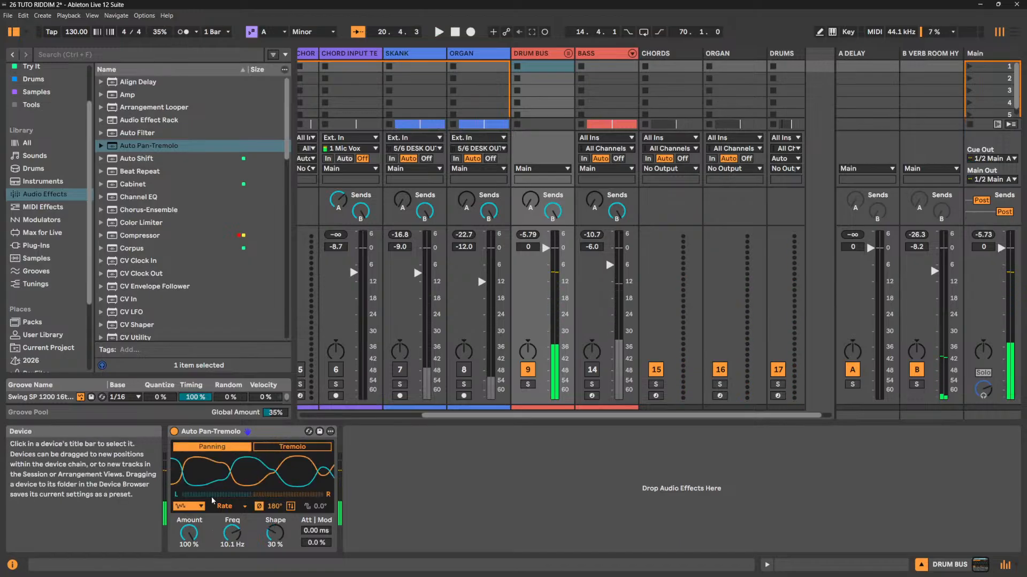
{"action": "left_click", "coordinate": [201, 506]}
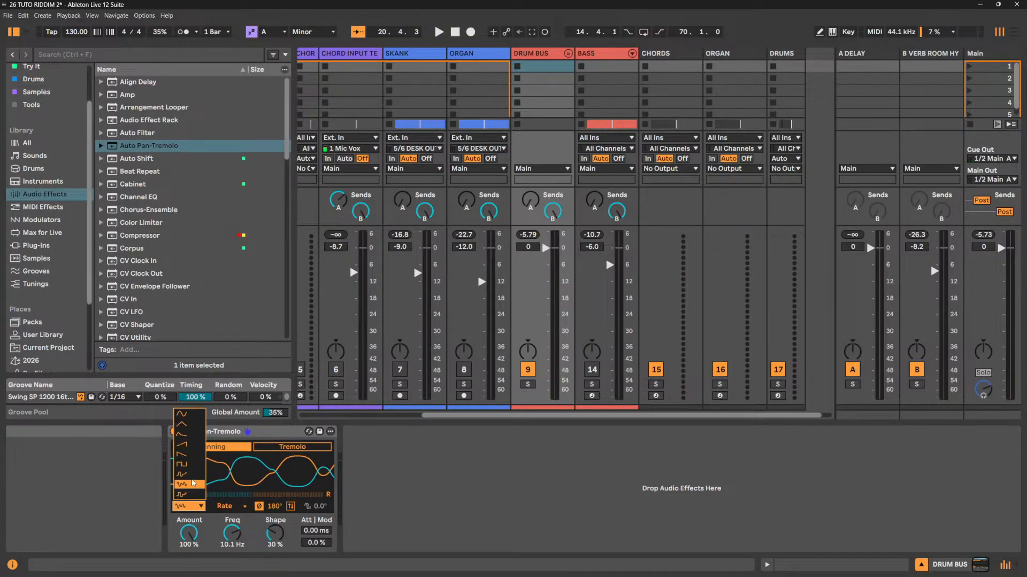
{"action": "left_click", "coordinate": [181, 467]}
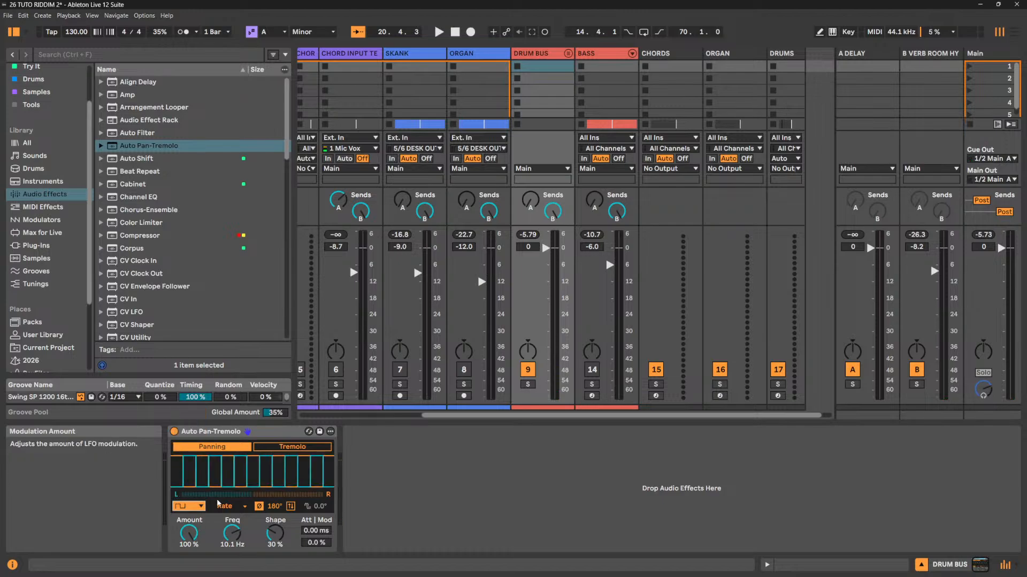
Switch the drum bus's Auto Pan-Tremolo to Tremolo mode and lower its LFO frequency to about 1.33 Hz during playback.
{"action": "key", "text": "space"}
{"action": "left_click", "coordinate": [279, 453]}
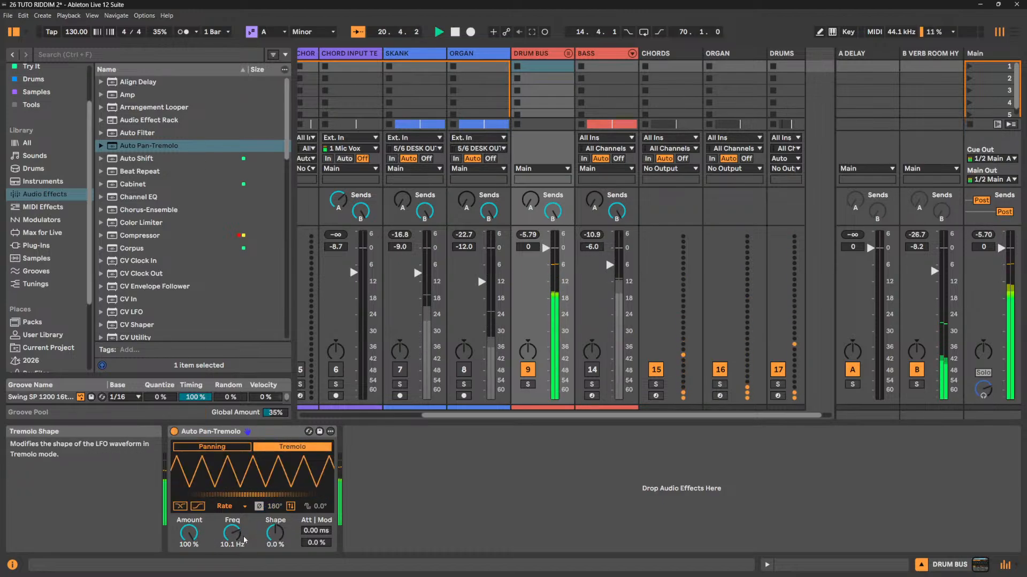
{"action": "left_click_drag", "start_coordinate": [233, 534], "coordinate": [233, 564]}
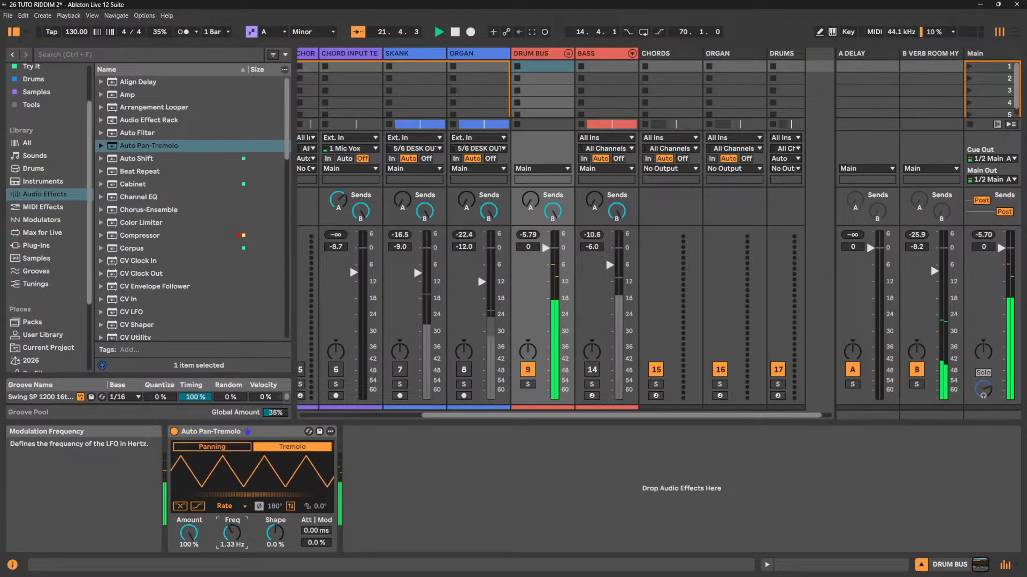
Change the Auto Pan-Tremolo's LFO timing to Synced and set its rate to 1.
{"action": "left_click", "coordinate": [230, 507]}
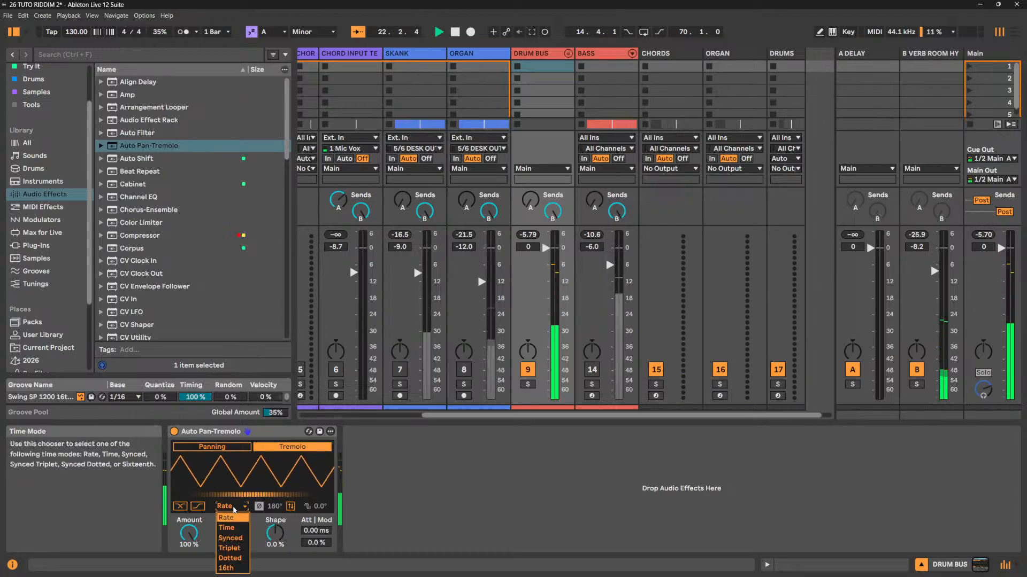
{"action": "left_click", "coordinate": [236, 538]}
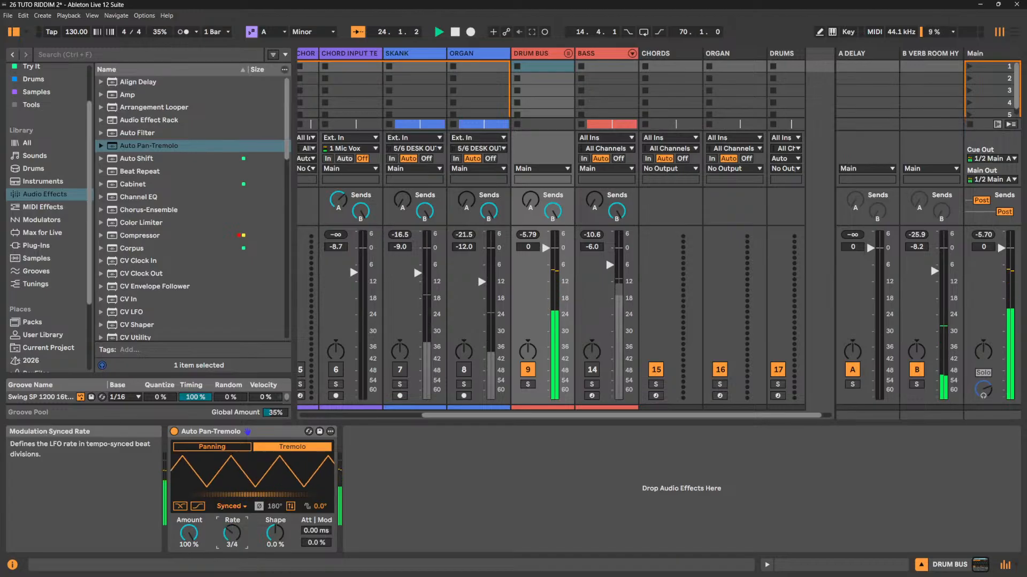
{"action": "left_click_drag", "start_coordinate": [232, 533], "coordinate": [232, 538]}
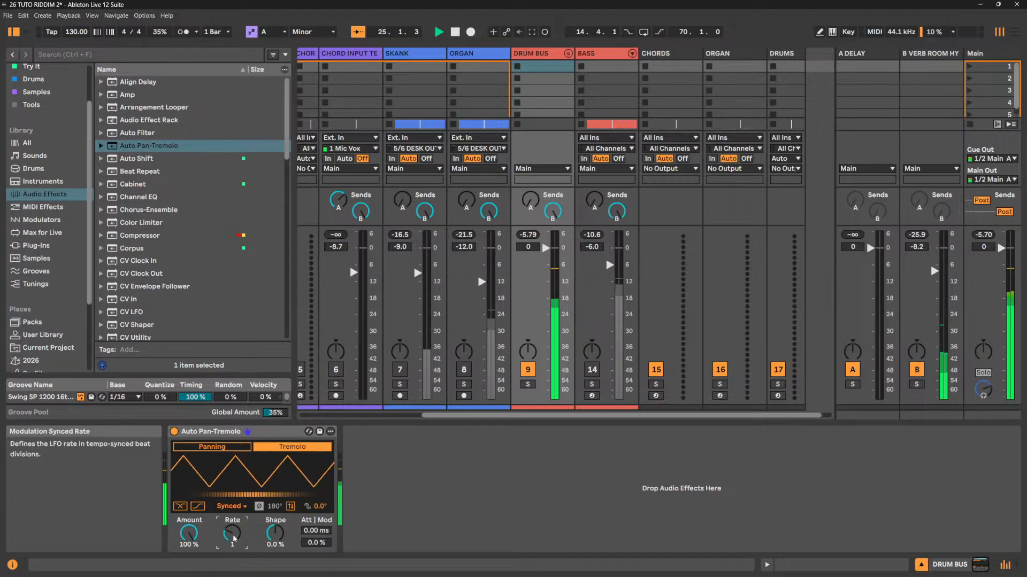
Raise the tremolo shape to 100 % and play a short passage of the drums.
{"action": "left_click_drag", "start_coordinate": [275, 533], "coordinate": [275, 508]}
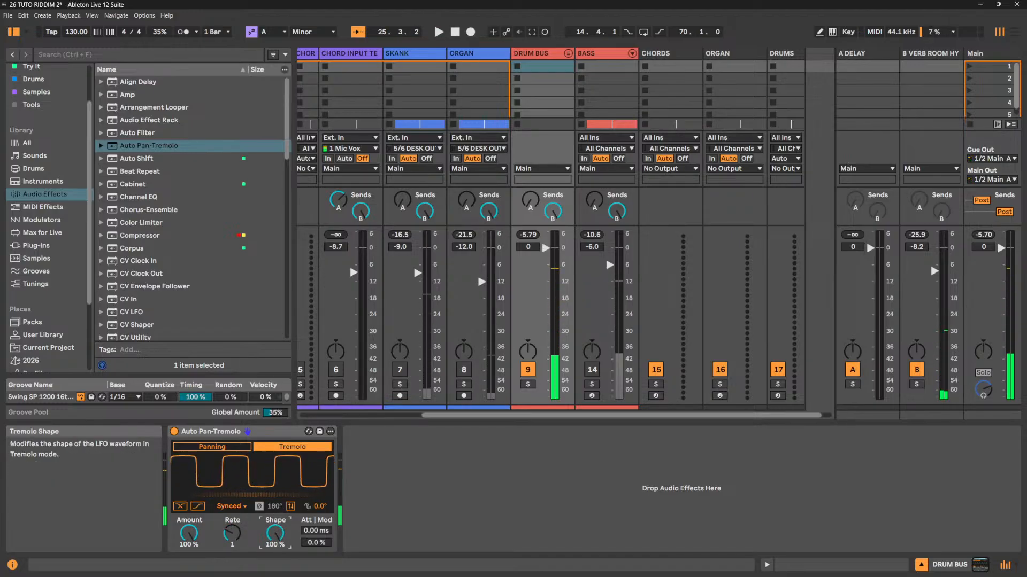
{"action": "key", "text": "space"}
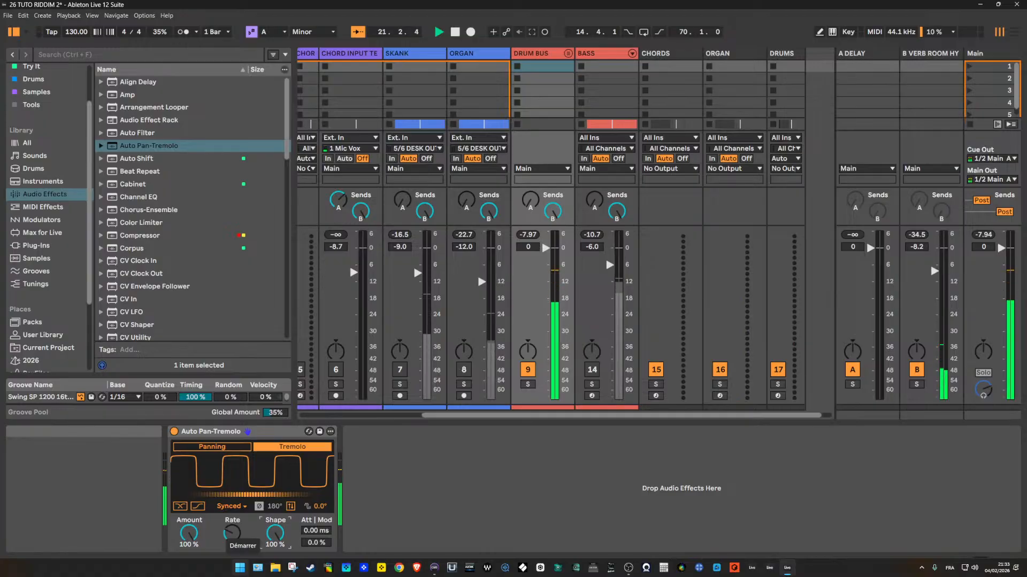
{"action": "key", "text": "space"}
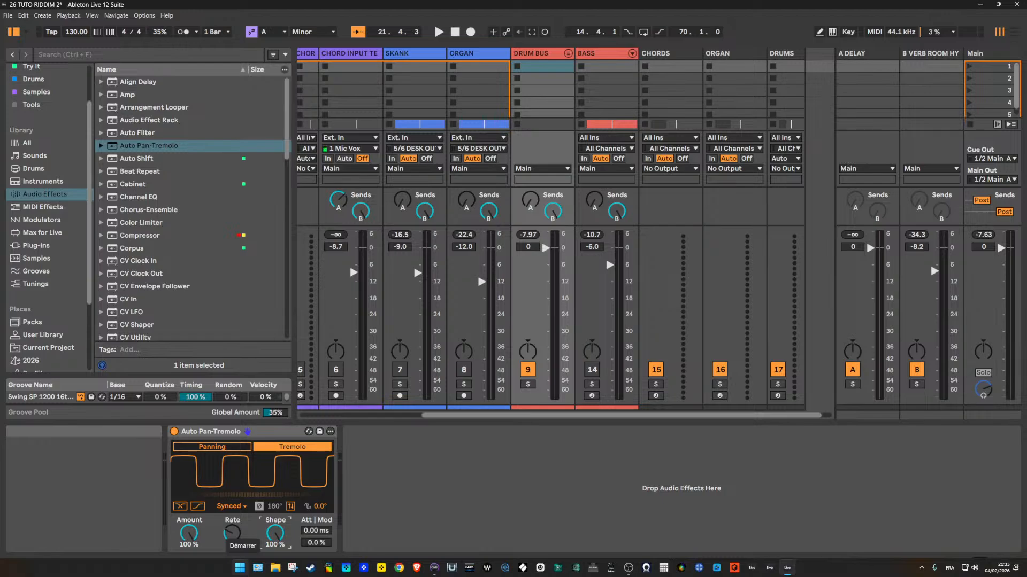
Unmute the ORGAN track, mute the DRUM BUS, and paste a copy of the drum bus's Auto Pan-Tremolo after the organ's Audio Effect Rack during playback.
{"action": "right_click", "coordinate": [286, 431]}
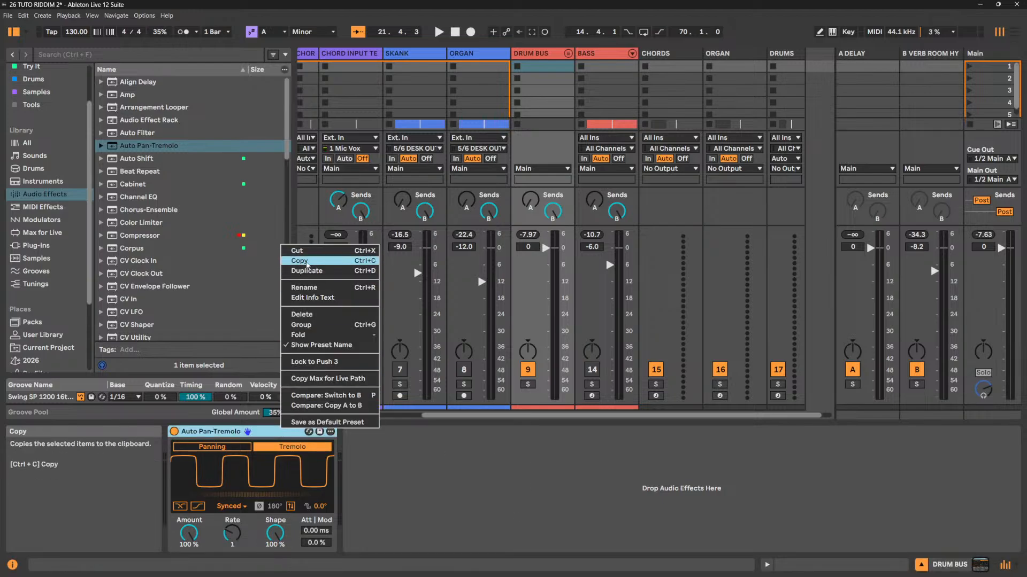
{"action": "left_click", "coordinate": [299, 261]}
{"action": "left_click", "coordinate": [491, 364]}
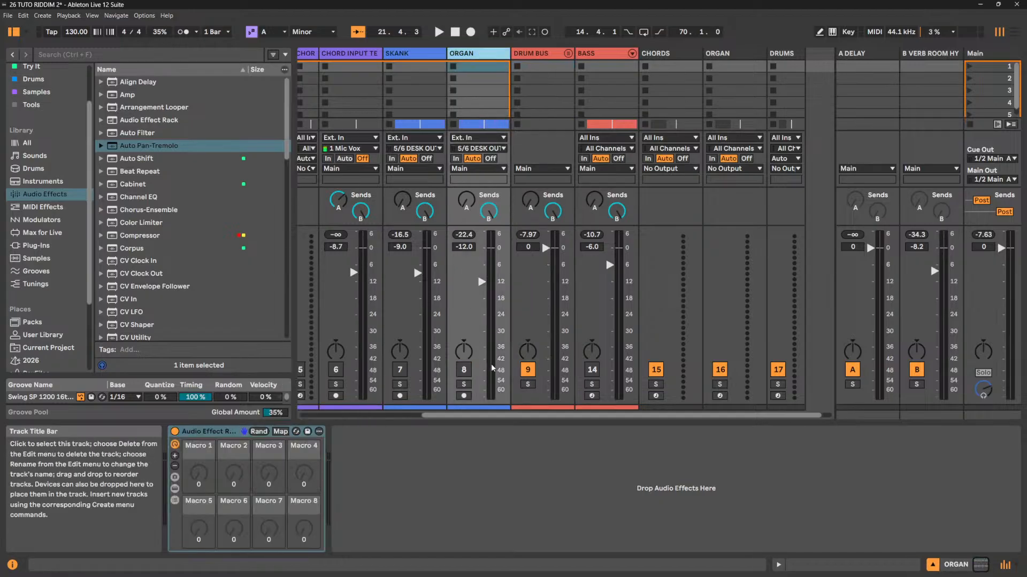
{"action": "left_click", "coordinate": [464, 370]}
{"action": "key", "text": "space"}
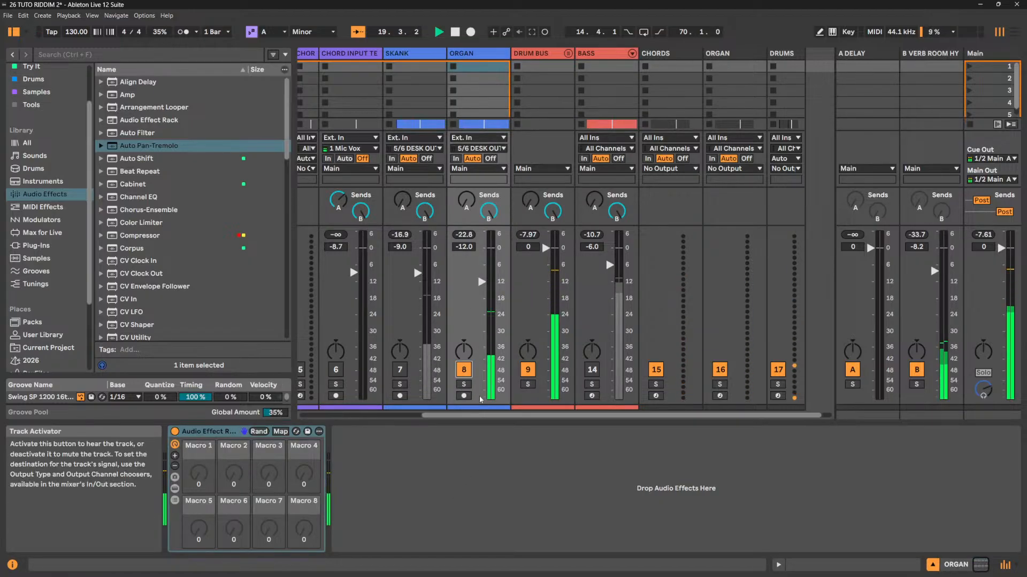
{"action": "right_click", "coordinate": [384, 483]}
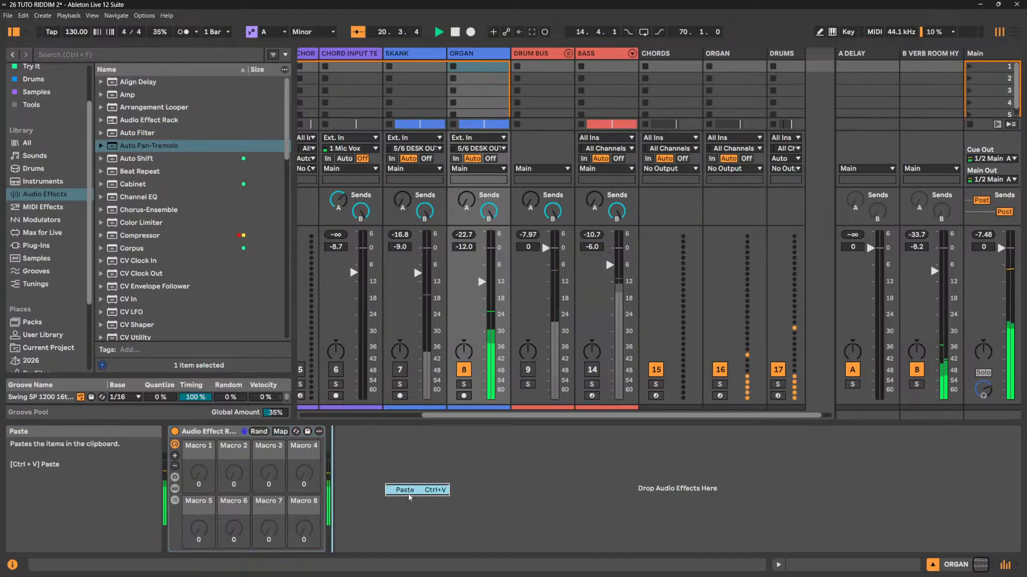
{"action": "left_click", "coordinate": [407, 488]}
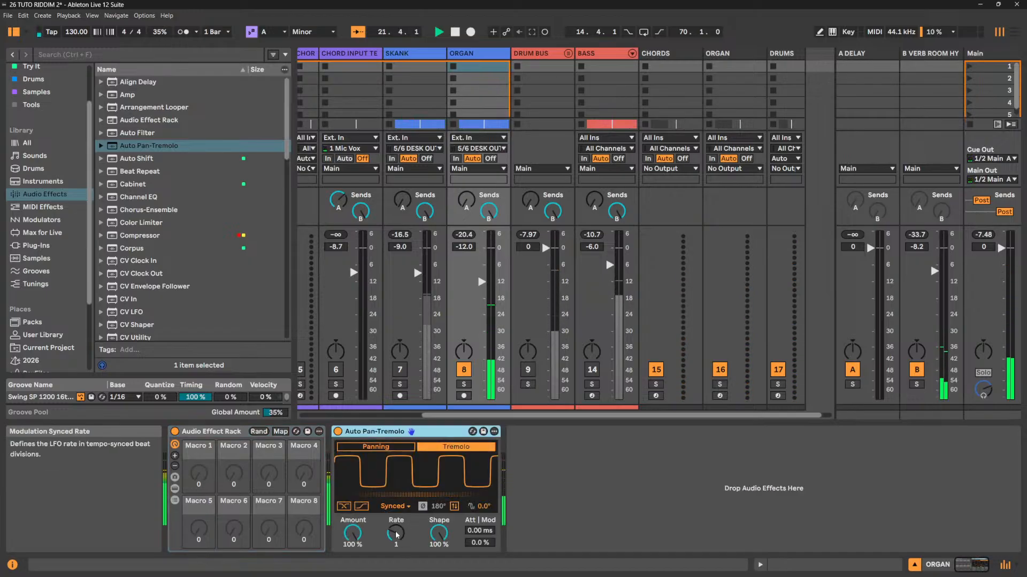
Set the organ's Auto Pan-Tremolo to a 1/32 rate, 29 % amount and 27 % shape during playback.
{"action": "left_click_drag", "start_coordinate": [396, 535], "coordinate": [397, 497]}
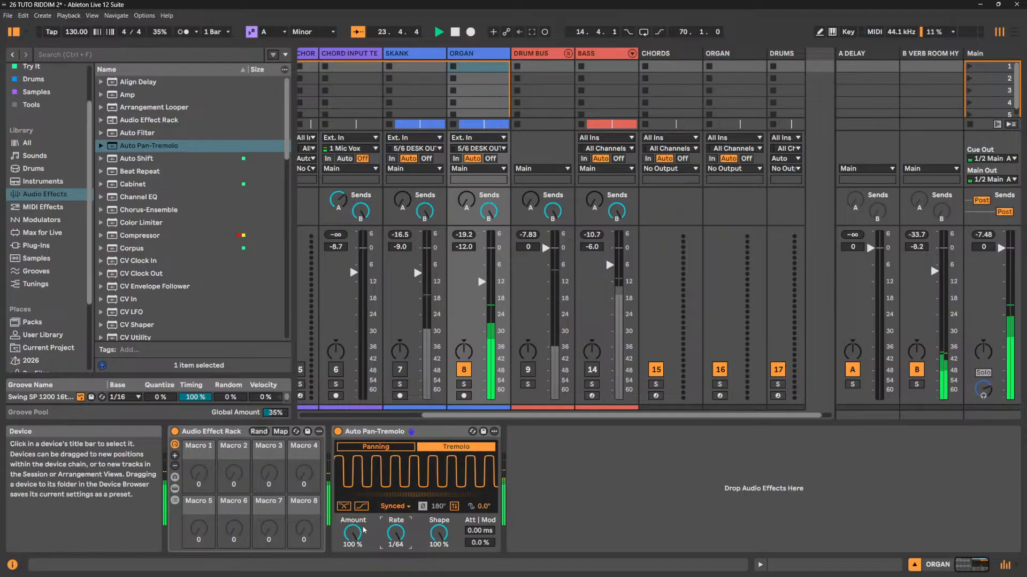
{"action": "left_click_drag", "start_coordinate": [396, 533], "coordinate": [352, 564]}
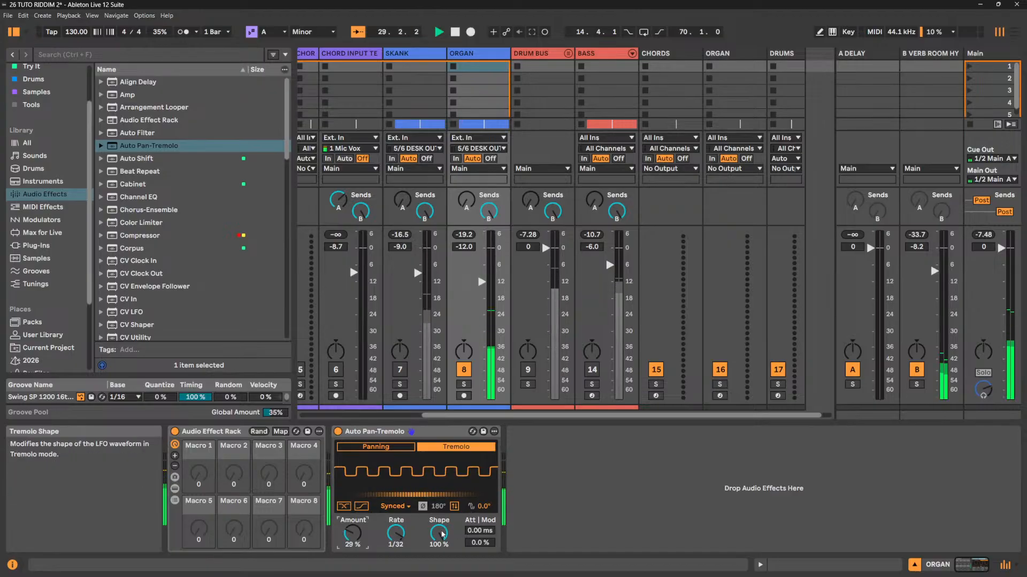
{"action": "left_click_drag", "start_coordinate": [439, 533], "coordinate": [439, 506]}
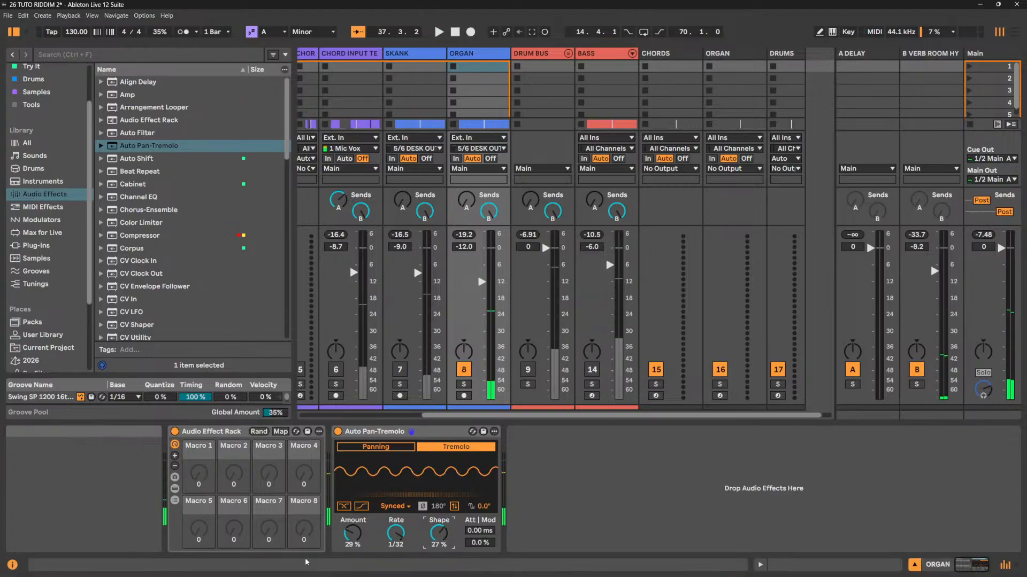
Try Panning mode with a 41 % amount on the organ's Auto Pan-Tremolo, and delete the device from the ORGAN track.
{"action": "left_click", "coordinate": [382, 447]}
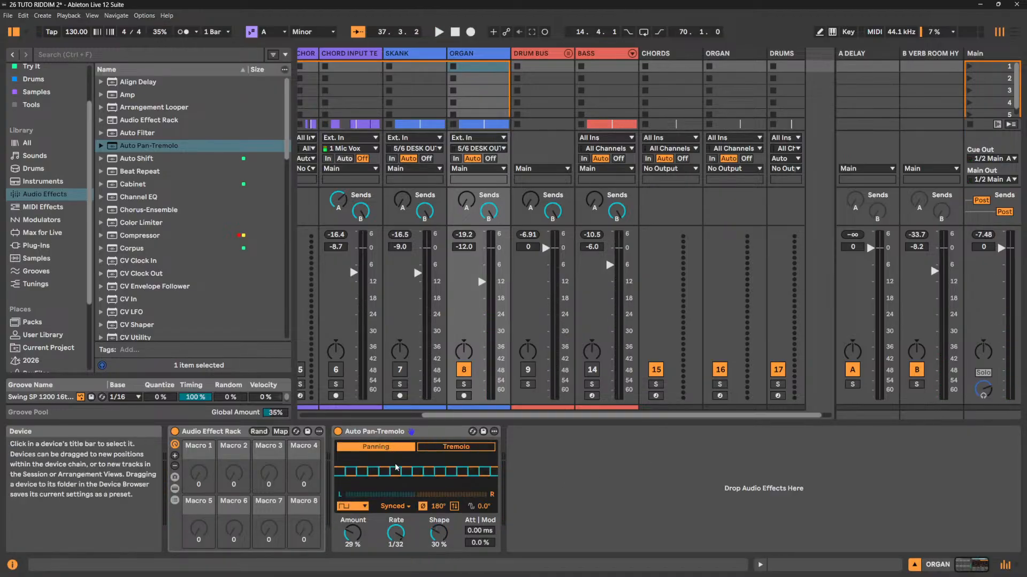
{"action": "left_click_drag", "start_coordinate": [346, 531], "coordinate": [346, 519]}
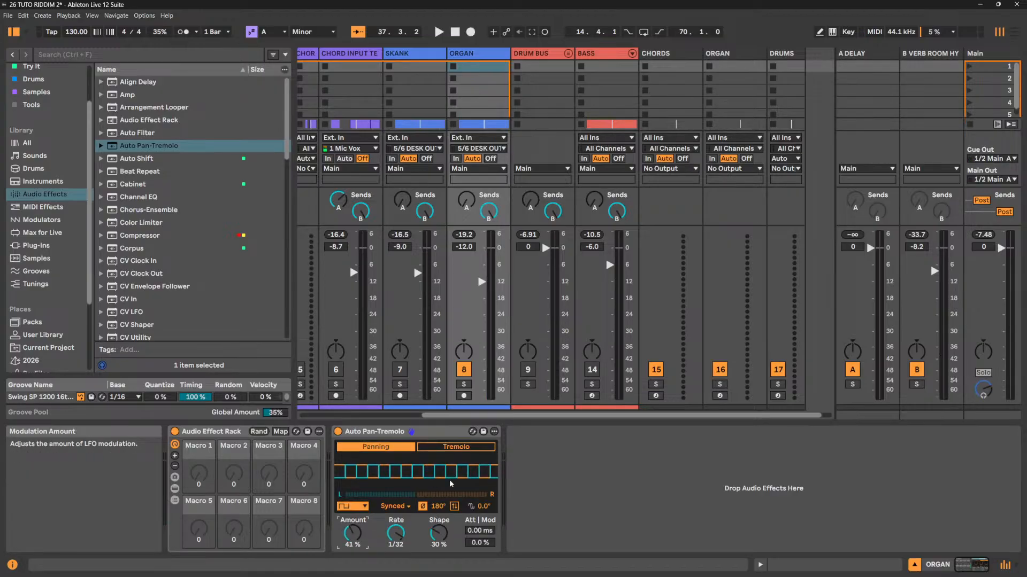
{"action": "left_click", "coordinate": [435, 439]}
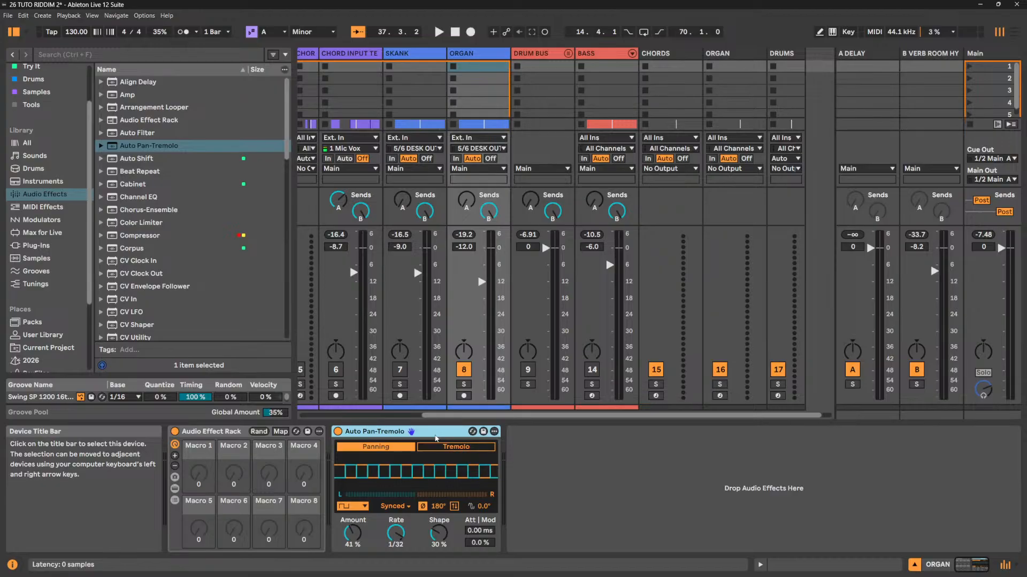
{"action": "key", "text": "Delete"}
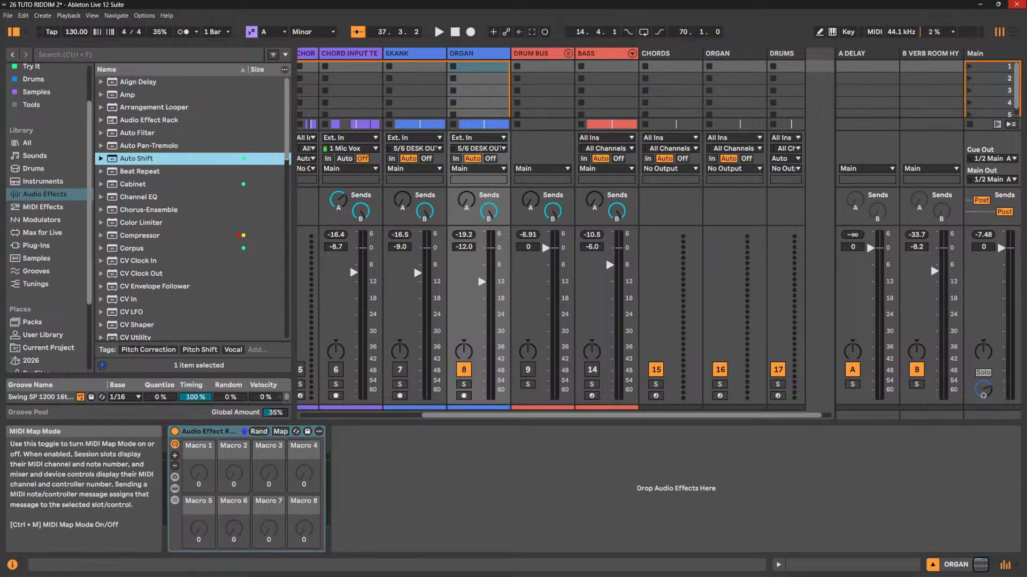
Switch to the Arrangement View and unmute the DRUM BUS, BASS and SKANK tracks.
{"action": "left_click", "coordinate": [1014, 32]}
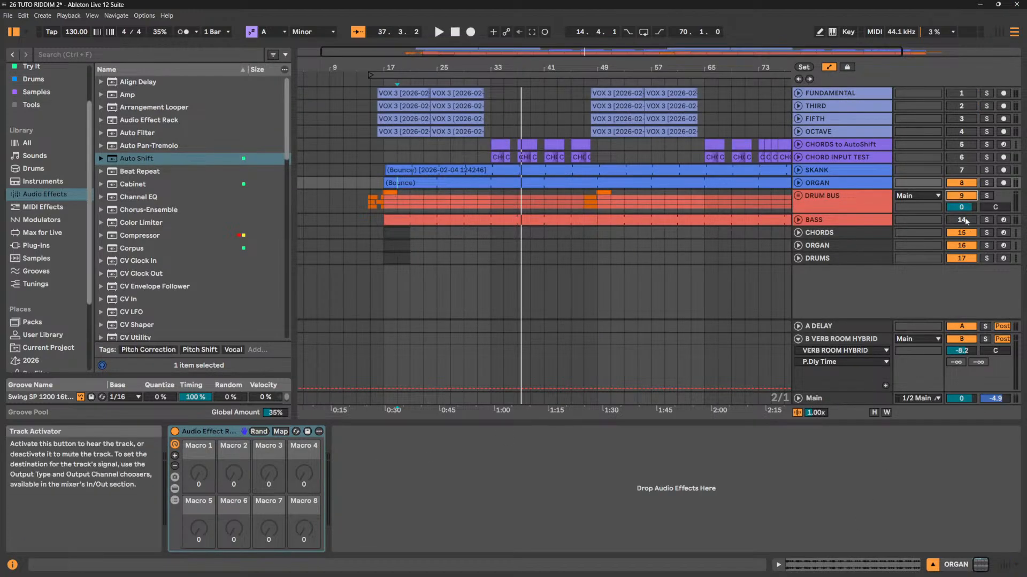
{"action": "left_click", "coordinate": [969, 173]}
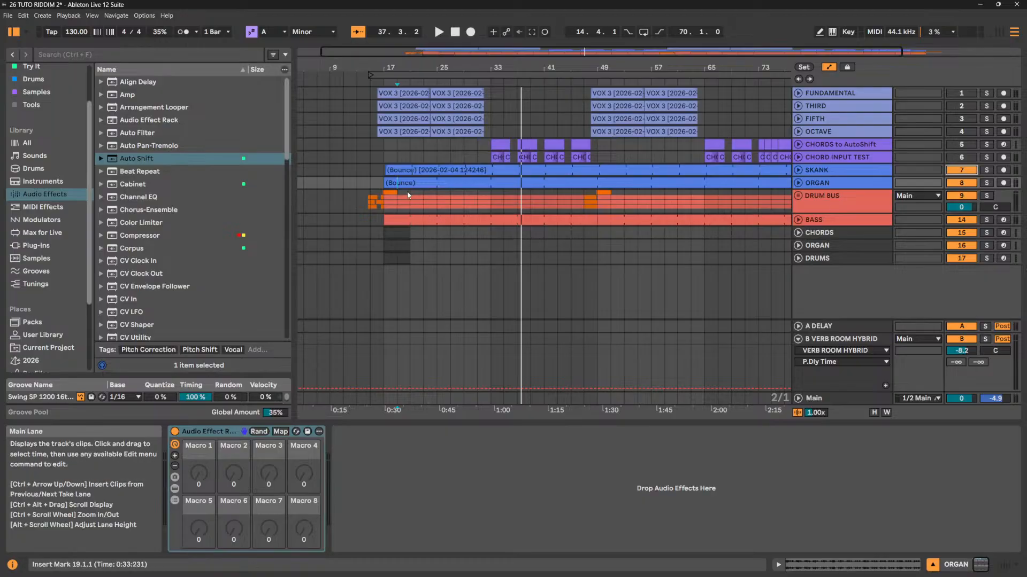
Play the arrangement from just before the drum intro, and delete the Auto Pan-Tremolo from the DRUM BUS.
{"action": "left_click", "coordinate": [365, 205]}
{"action": "key", "text": "space"}
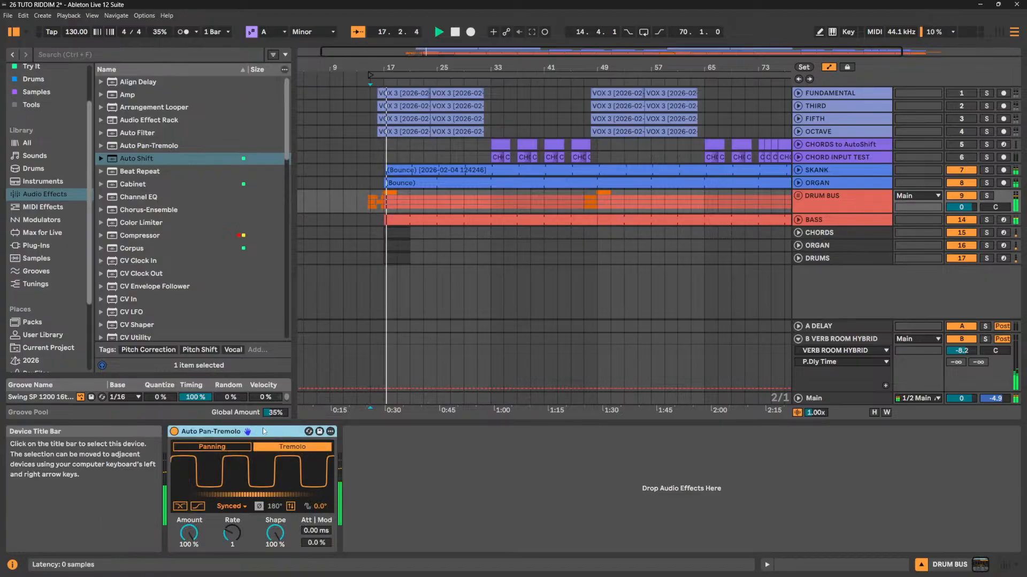
{"action": "key", "text": "Delete"}
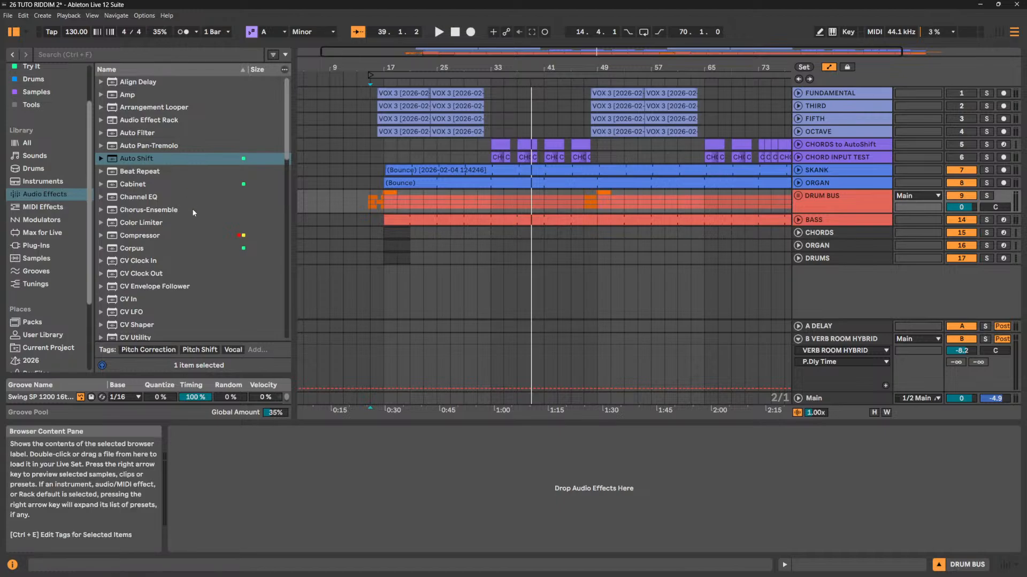
Select the FUNDAMENTAL vocal track with its Auto Shift device, then unmute and solo it.
{"action": "left_click", "coordinate": [865, 159]}
{"action": "left_click", "coordinate": [864, 144]}
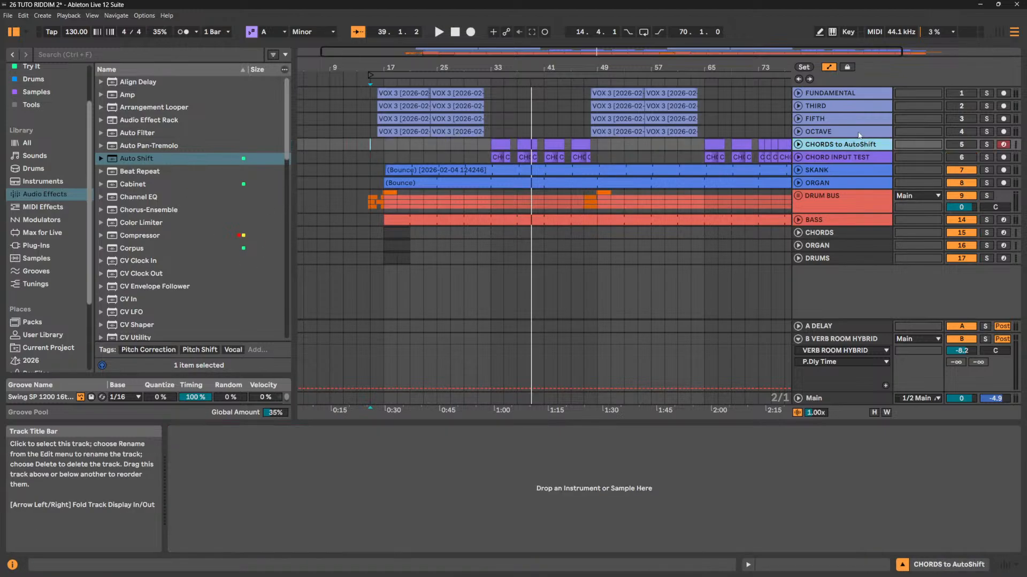
{"action": "left_click", "coordinate": [860, 133]}
{"action": "left_click", "coordinate": [866, 94]}
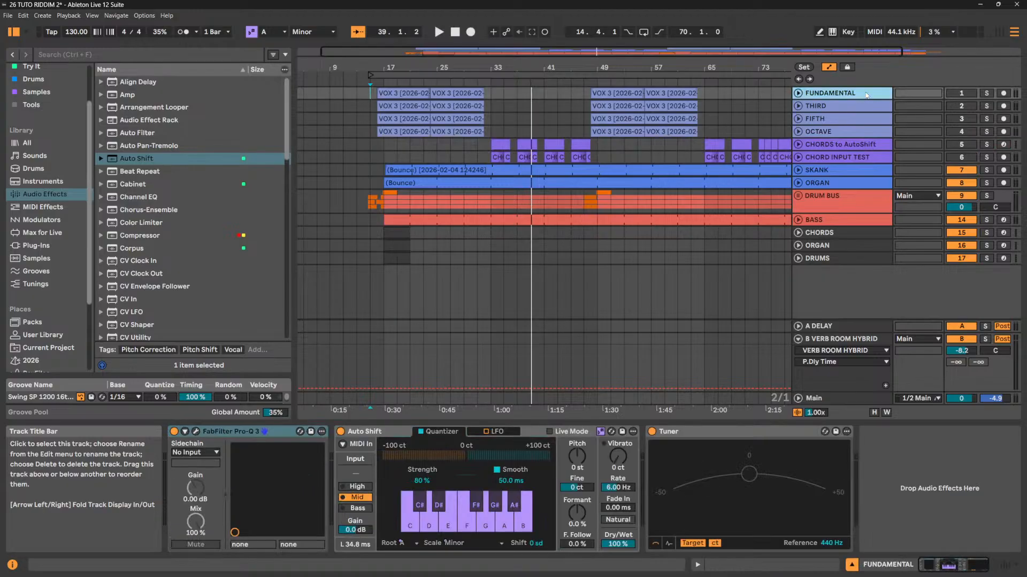
{"action": "left_click", "coordinate": [965, 94]}
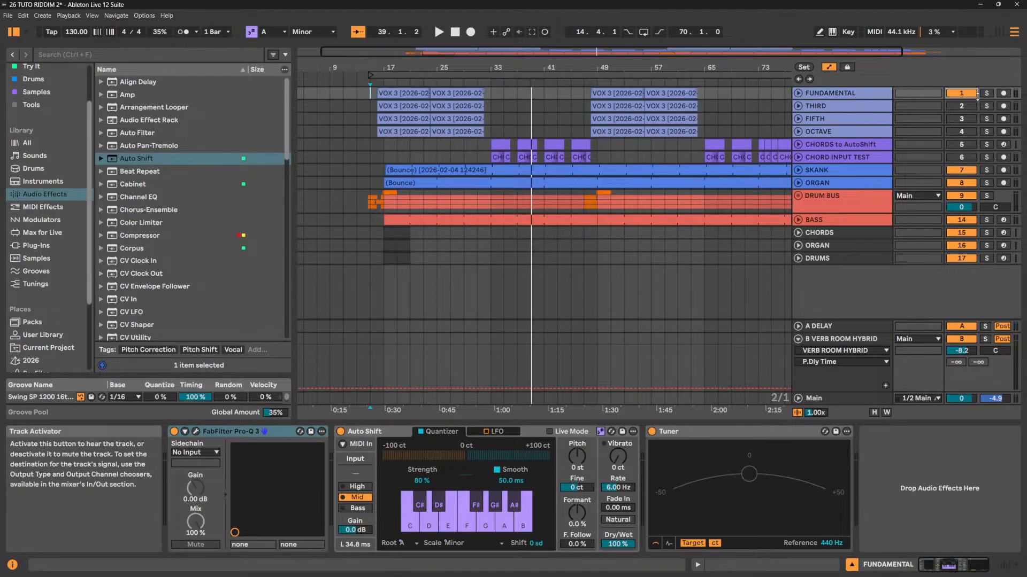
{"action": "left_click", "coordinate": [986, 93]}
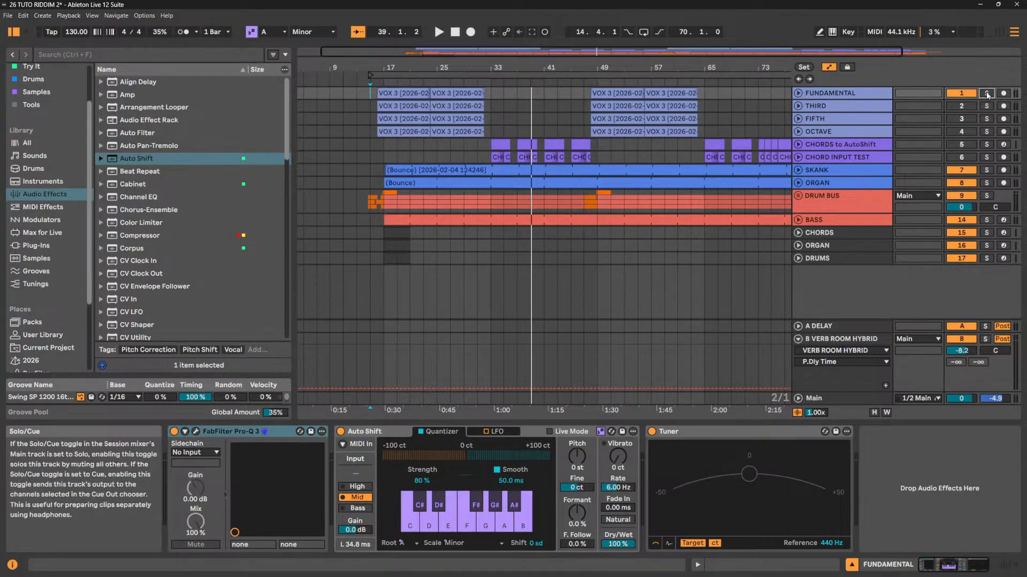
Unfold the FUNDAMENTAL track, hide the automation lanes and enlarge the track's height to show its waveform.
{"action": "left_click", "coordinate": [798, 94]}
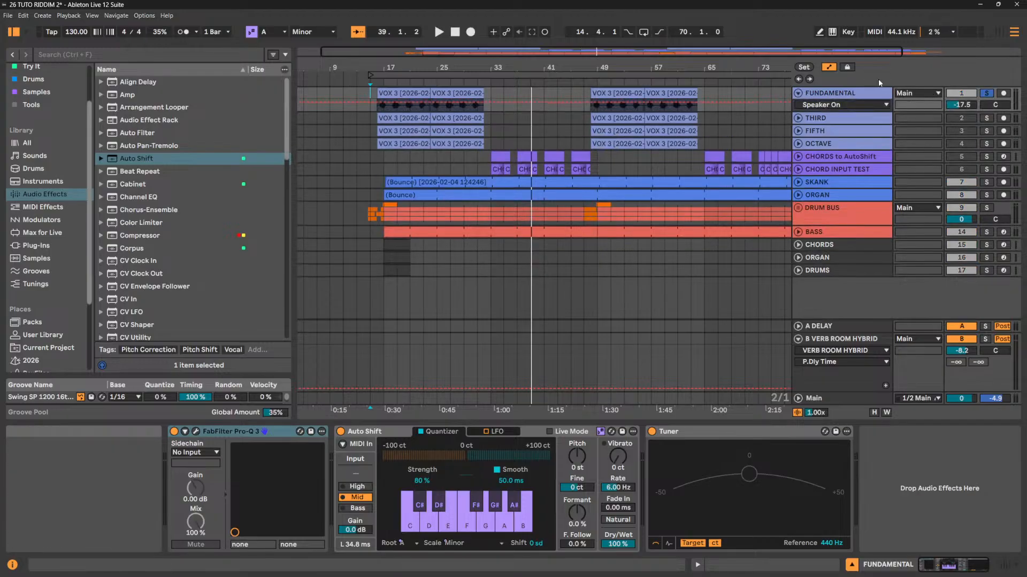
{"action": "left_click", "coordinate": [829, 67]}
{"action": "left_click", "coordinate": [837, 109]}
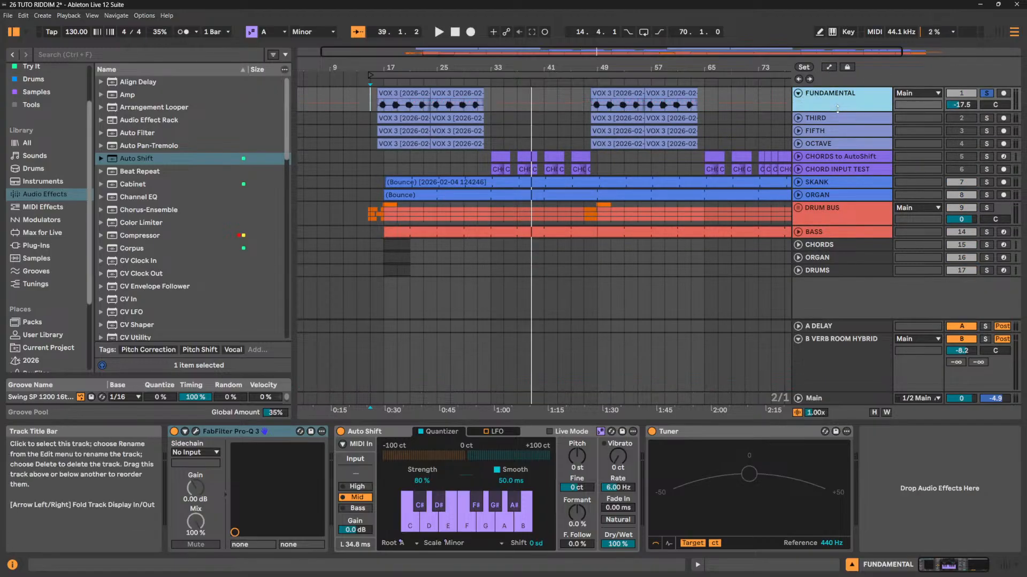
{"action": "left_click_drag", "start_coordinate": [837, 109], "coordinate": [801, 220]}
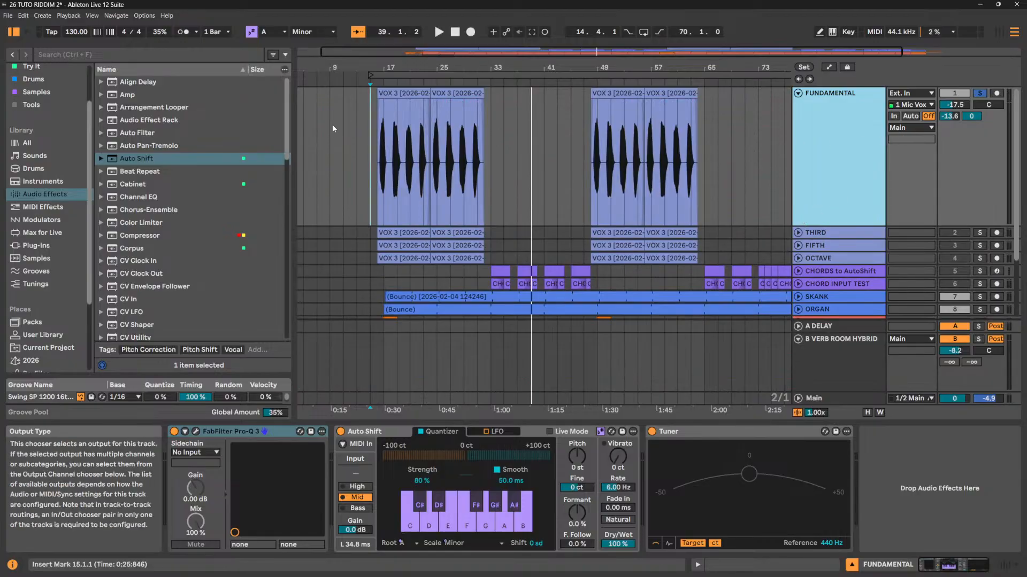
Play the soloed FUNDAMENTAL vocal from 16.3.1, and unsolo it to hear it within the full mix.
{"action": "left_click_drag", "start_coordinate": [382, 66], "coordinate": [408, 117]}
{"action": "left_click", "coordinate": [380, 191]}
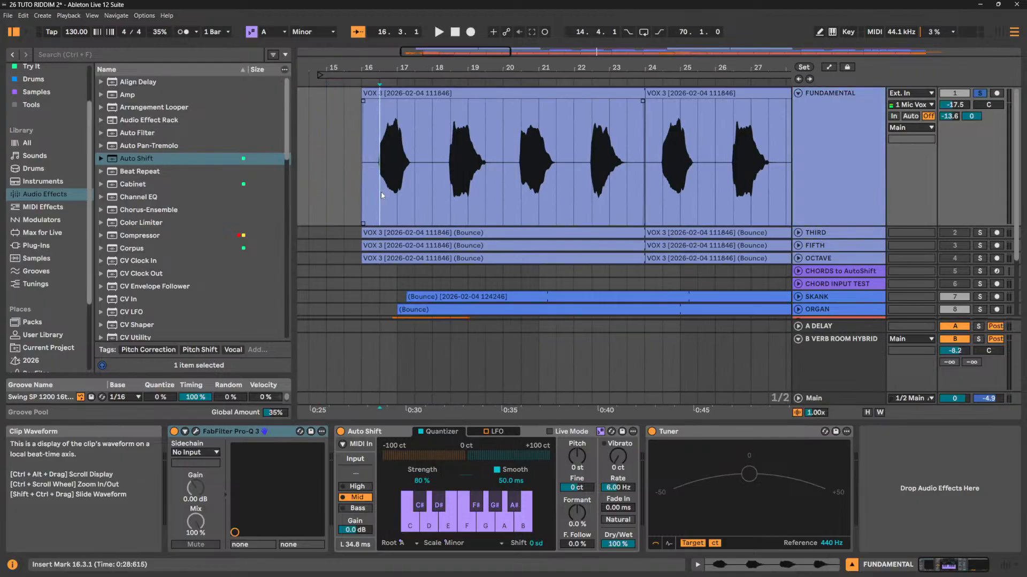
{"action": "key", "text": "space"}
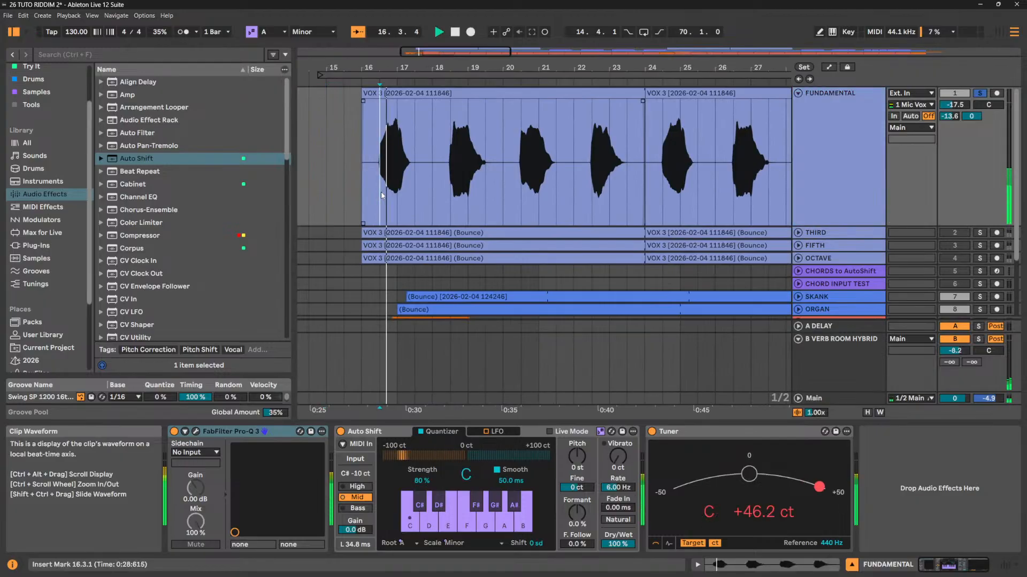
{"action": "left_click", "coordinate": [979, 94]}
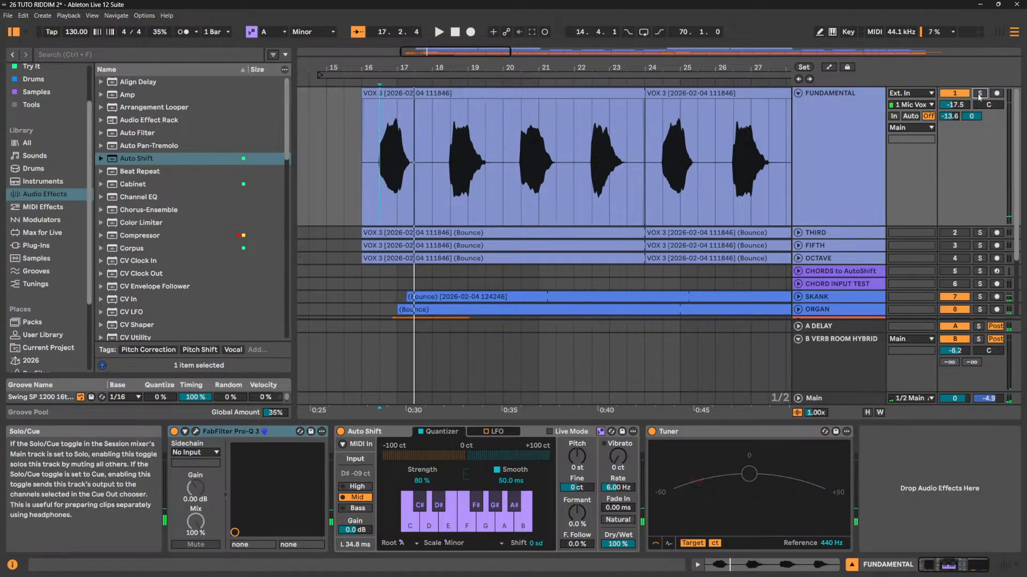
{"action": "key", "text": "space"}
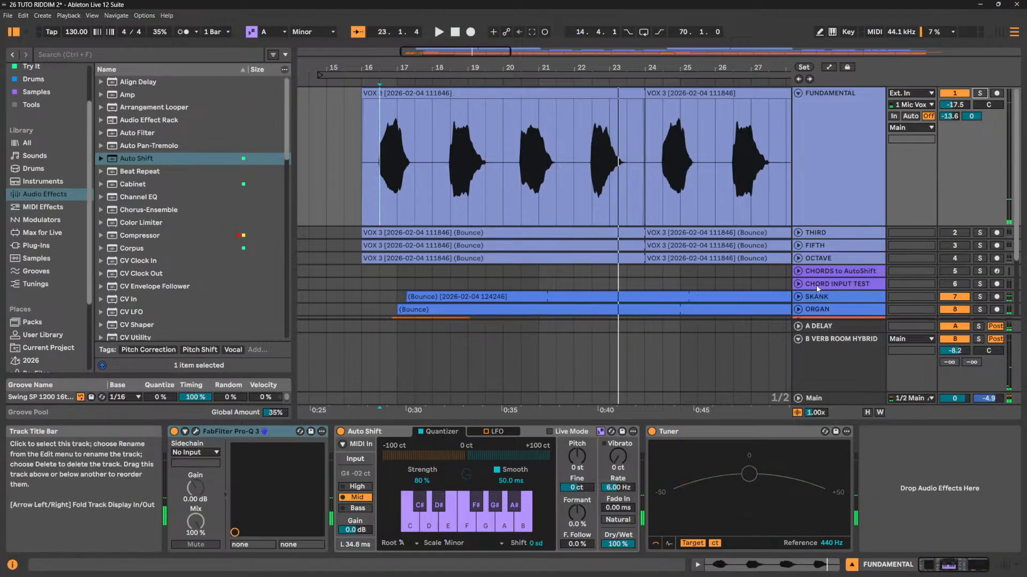
Solo the FUNDAMENTAL vocal track and play its first phrase from 16.3.1.
{"action": "left_click", "coordinate": [979, 94]}
{"action": "left_click_drag", "start_coordinate": [412, 69], "coordinate": [411, 91]}
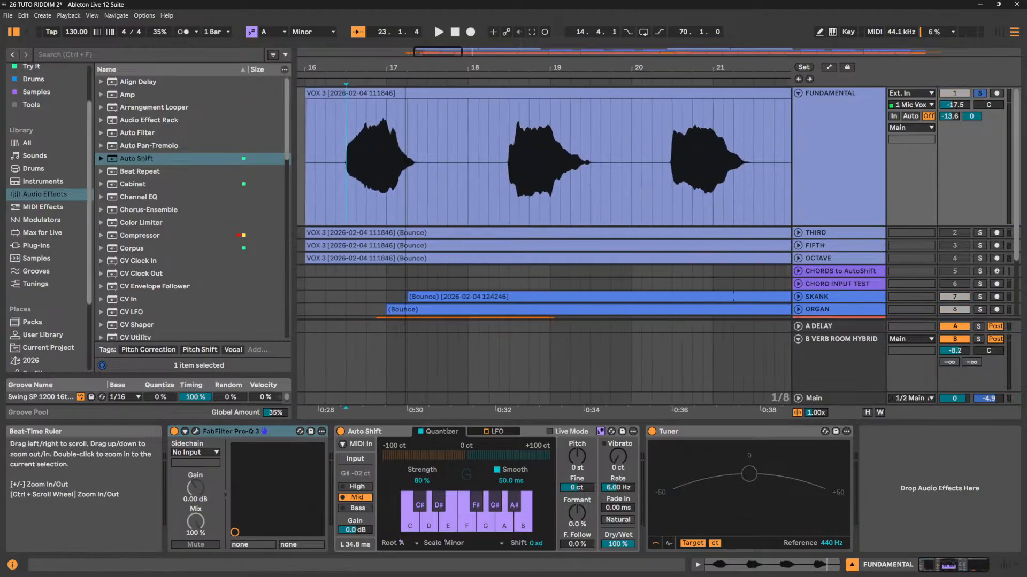
{"action": "key", "text": "space"}
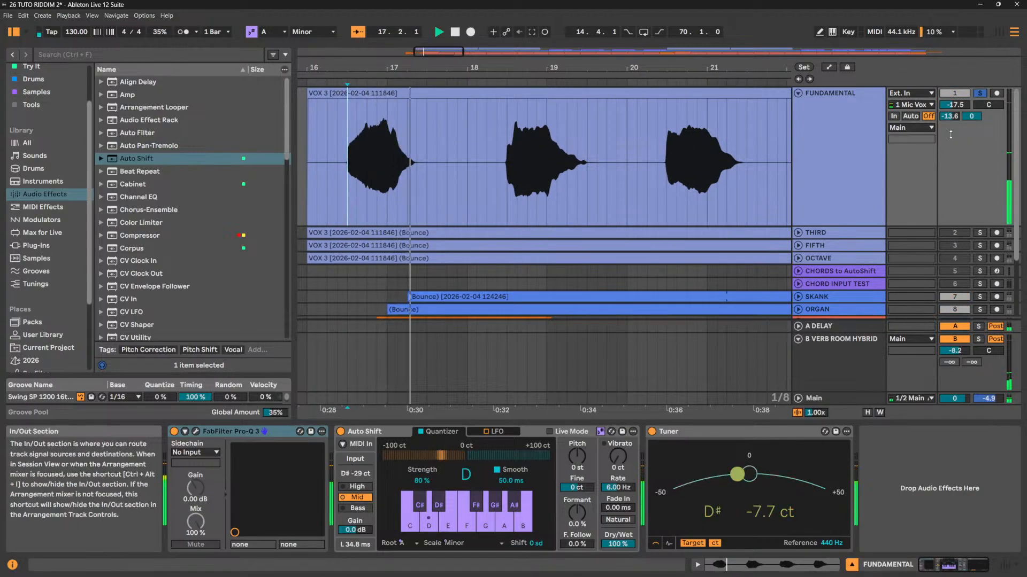
{"action": "key", "text": "space"}
Fold the B VERB ROOM HYBRID return track and narrow the browser to give the arrangement more room.
{"action": "left_click", "coordinate": [798, 340]}
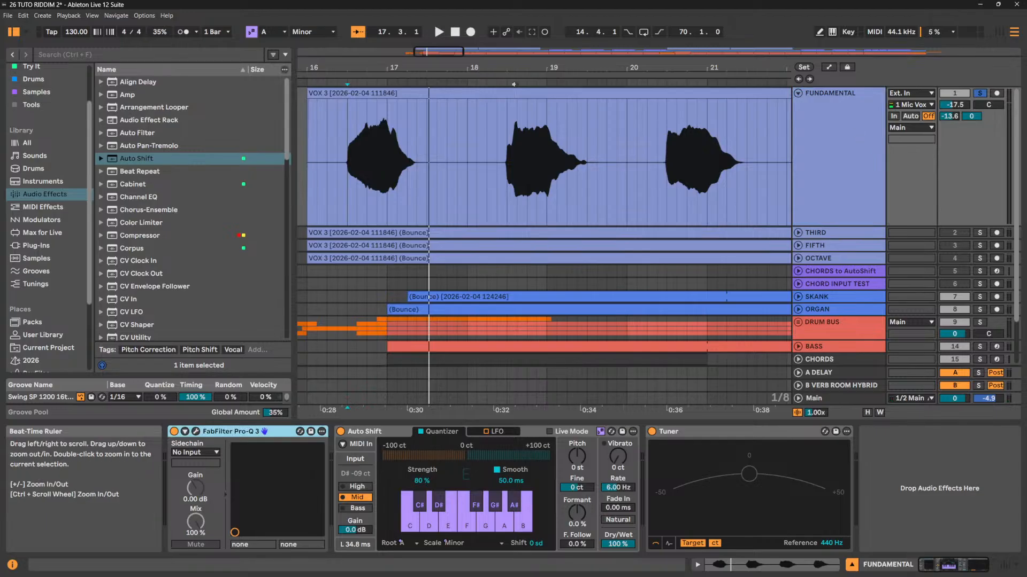
{"action": "left_click_drag", "start_coordinate": [534, 73], "coordinate": [535, 50]}
{"action": "left_click_drag", "start_coordinate": [289, 82], "coordinate": [202, 82]}
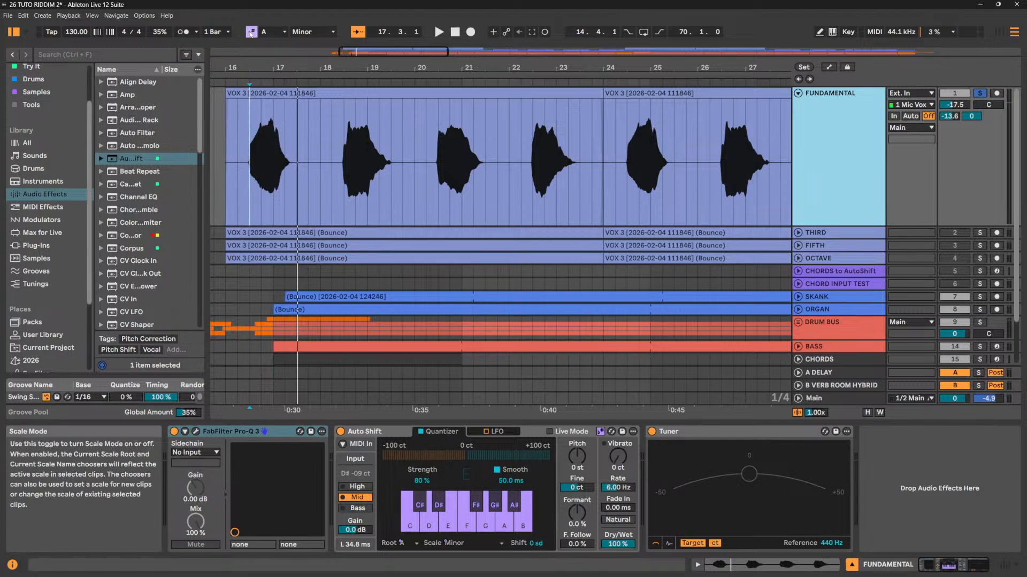
Open the ORGAN track's MIDI clip at bar 17 to examine its scale setting and highlighted notes.
{"action": "scroll", "coordinate": [407, 206], "scroll_direction": "down", "scroll_amount": 4}
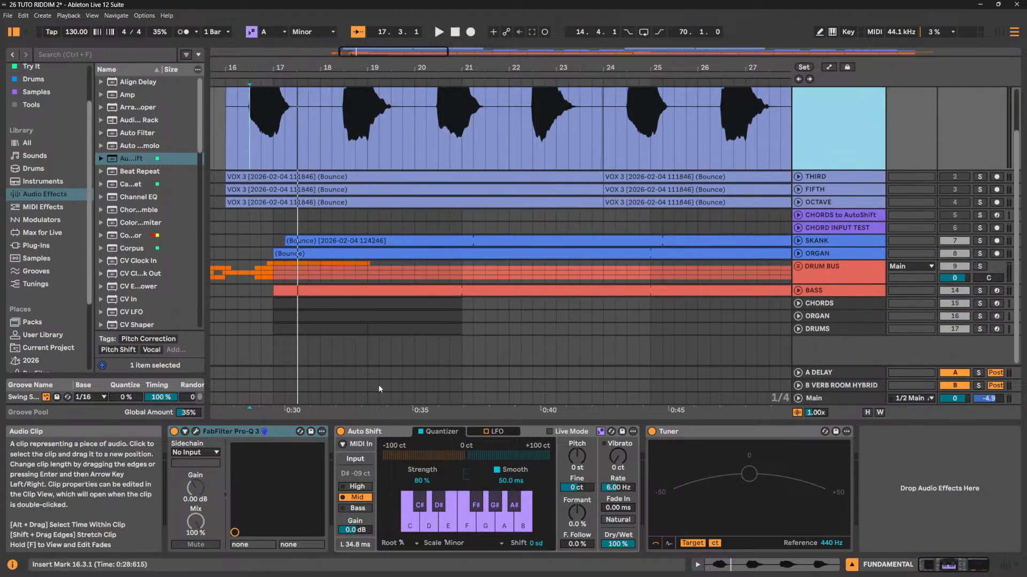
{"action": "double_click", "coordinate": [402, 316]}
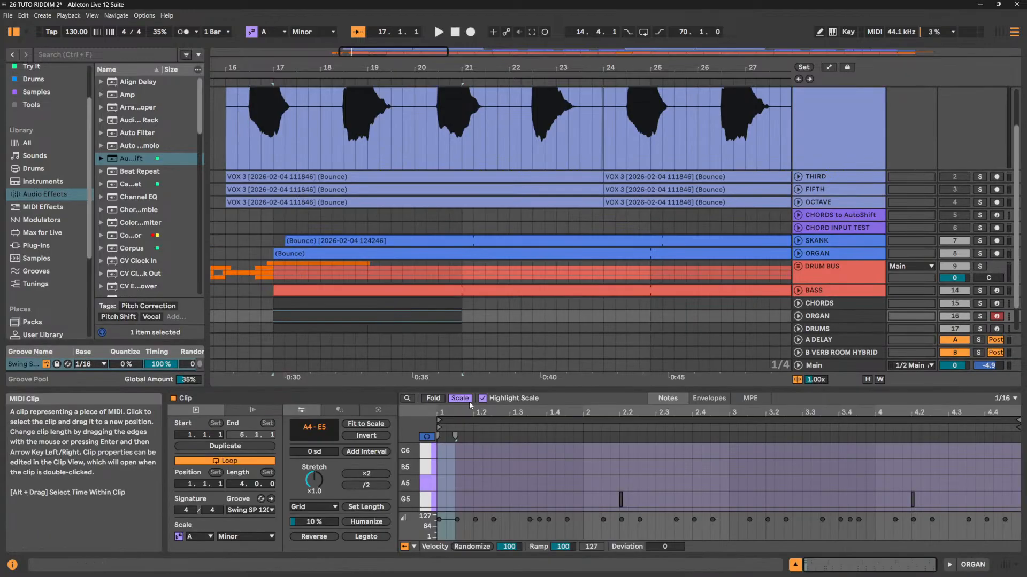
{"action": "left_click_drag", "start_coordinate": [491, 390], "coordinate": [458, 398]}
{"action": "scroll", "coordinate": [505, 151], "scroll_direction": "up", "scroll_amount": 3}
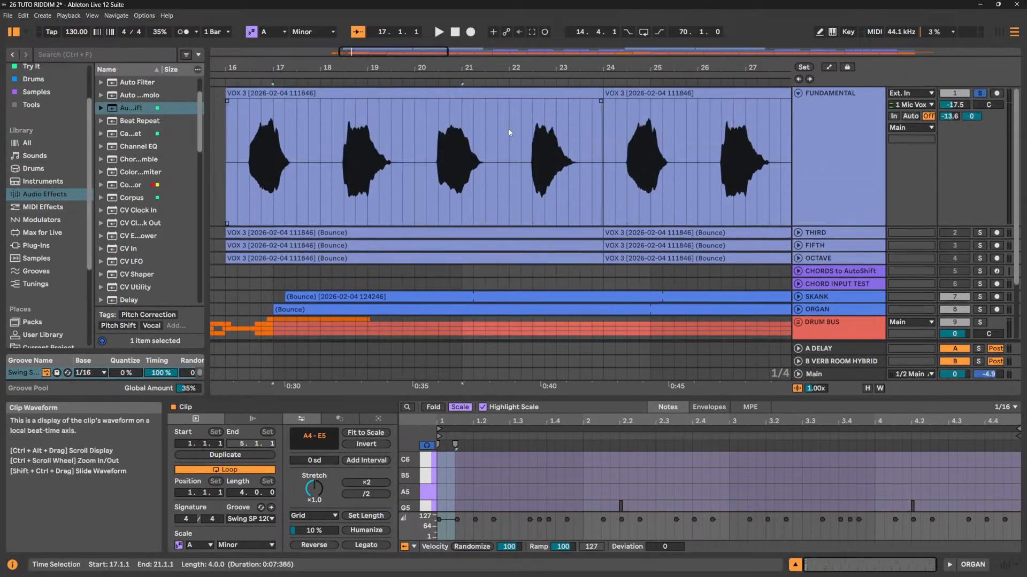
Play the soloed FUNDAMENTAL vocal from 16.3.1 and bring its device chain back into view.
{"action": "left_click", "coordinate": [859, 105]}
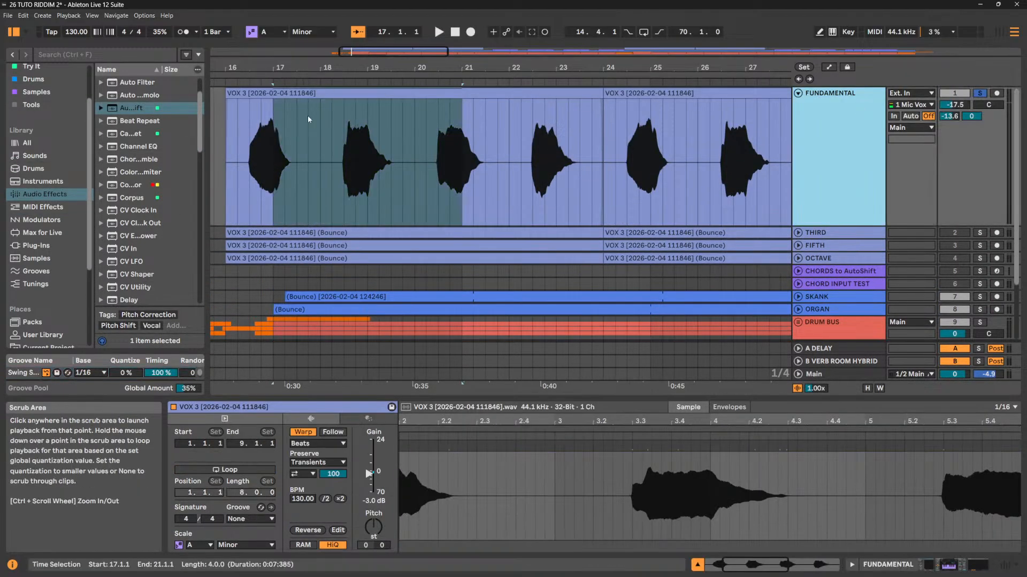
{"action": "left_click", "coordinate": [243, 184]}
{"action": "key", "text": "space"}
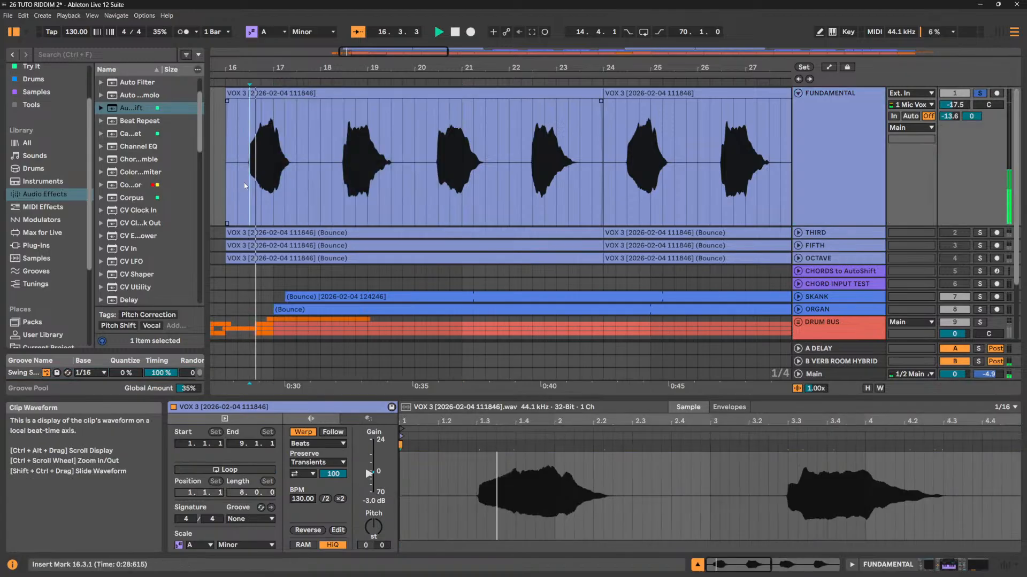
{"action": "left_click", "coordinate": [817, 116]}
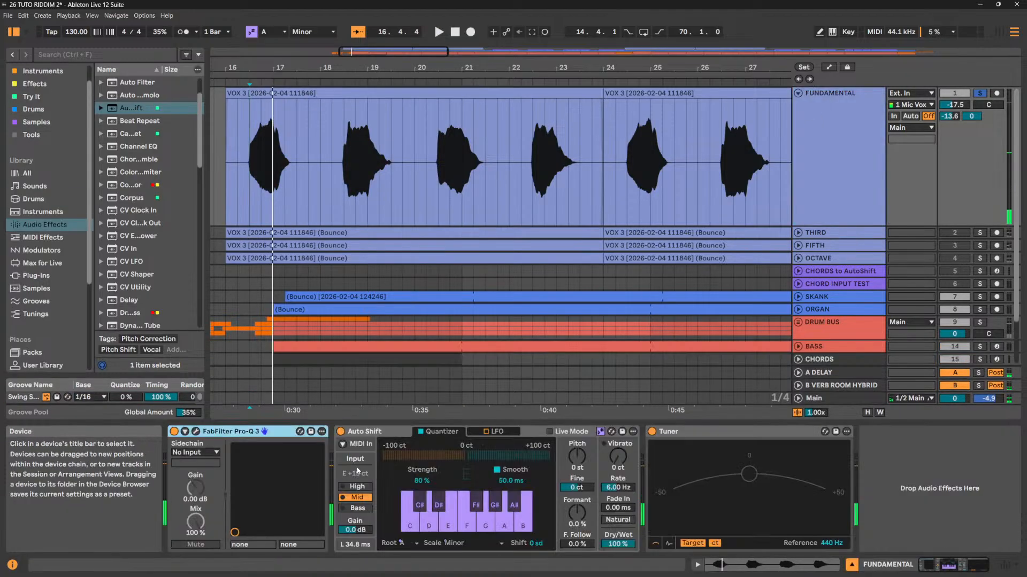
Select the first VOX 3 clip on FUNDAMENTAL and enable Live Mode in its Auto Shift device.
{"action": "left_click", "coordinate": [366, 90]}
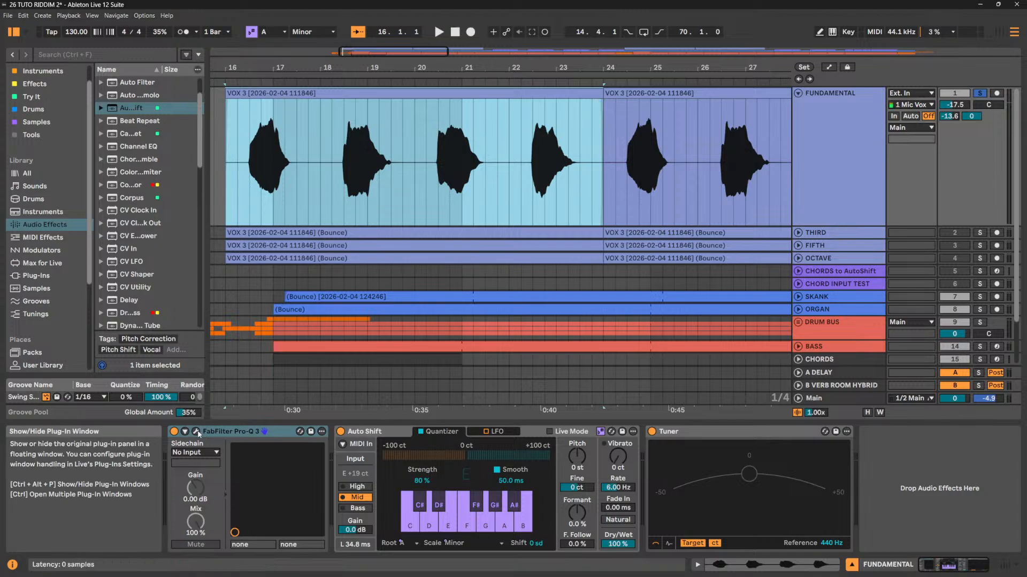
{"action": "left_click", "coordinate": [196, 432]}
{"action": "left_click", "coordinate": [197, 432]}
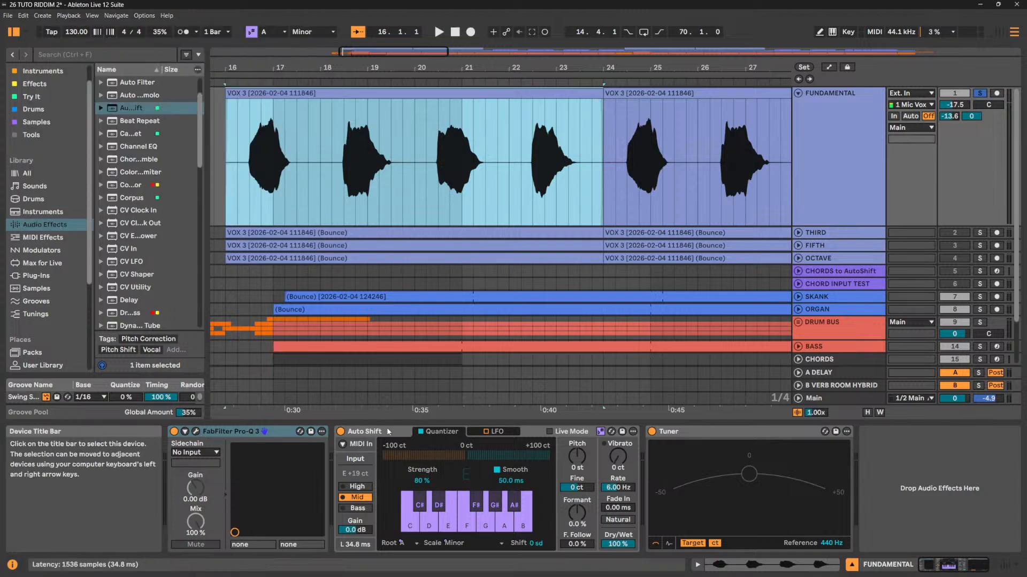
{"action": "left_click", "coordinate": [389, 432]}
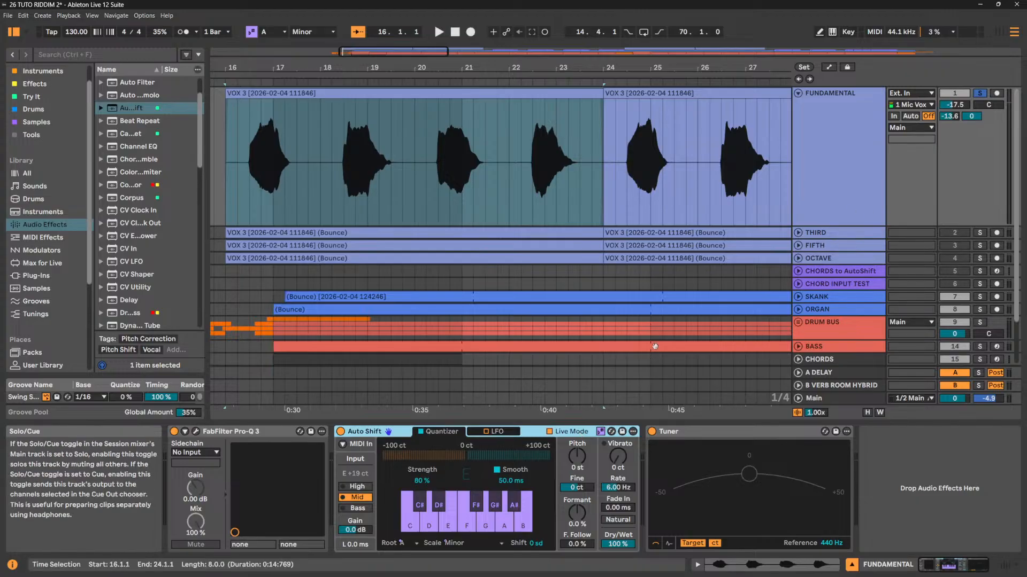
Compare the soloed vocal from 16.1.1 with Auto Shift bypassed and with it active again.
{"action": "left_click", "coordinate": [341, 433]}
{"action": "key", "text": "space"}
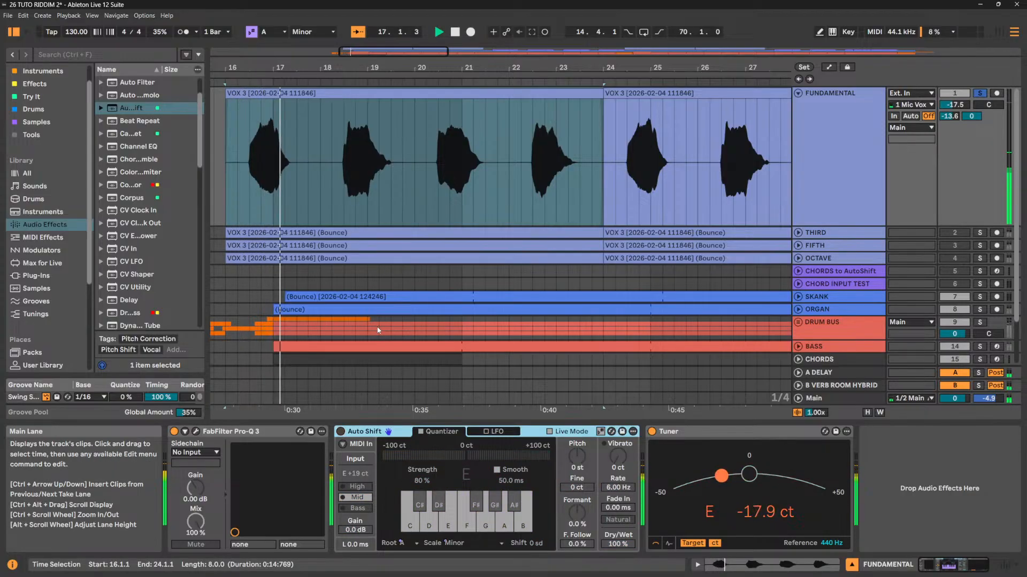
{"action": "left_click", "coordinate": [341, 433]}
{"action": "key", "text": "space"}
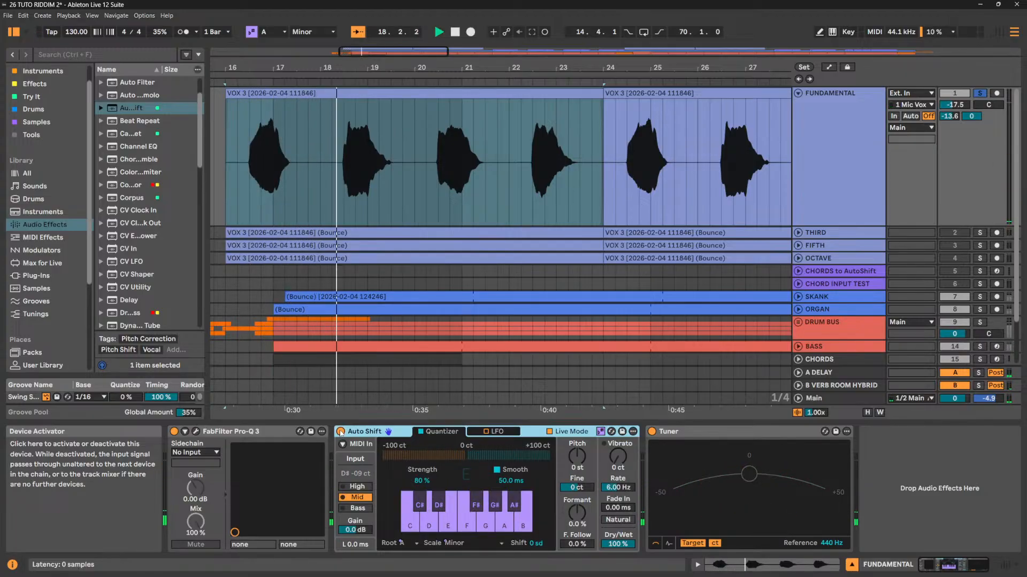
{"action": "key", "text": "space"}
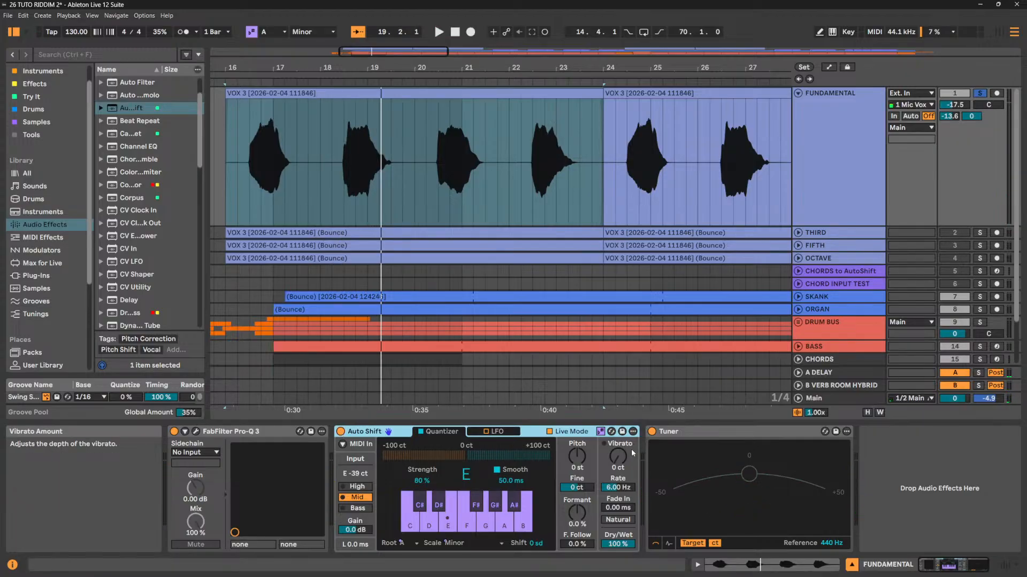
Replay the soloed vocal and watch Auto Shift's detected notes against its A Minor scale.
{"action": "left_click", "coordinate": [522, 140]}
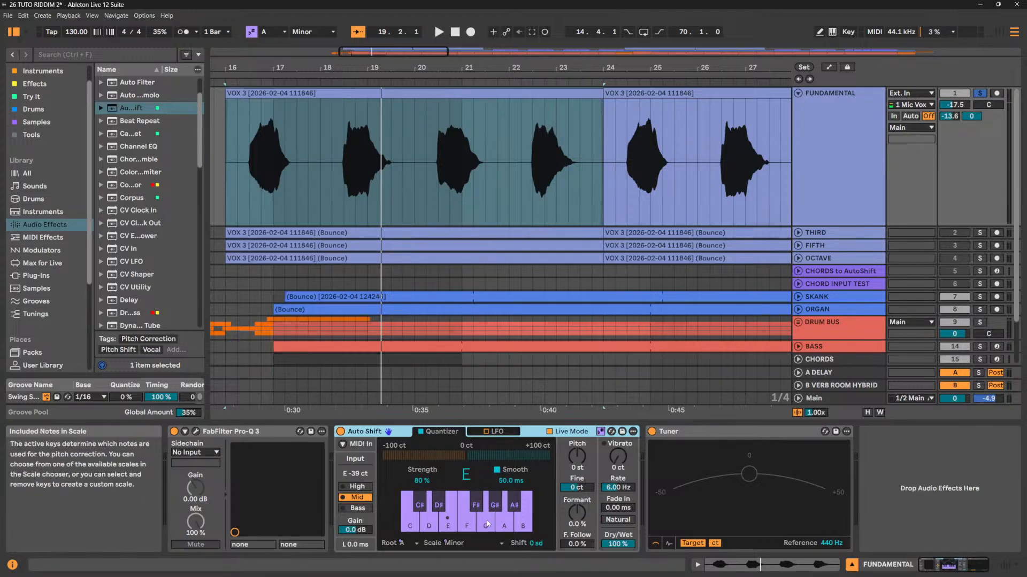
{"action": "key", "text": "space"}
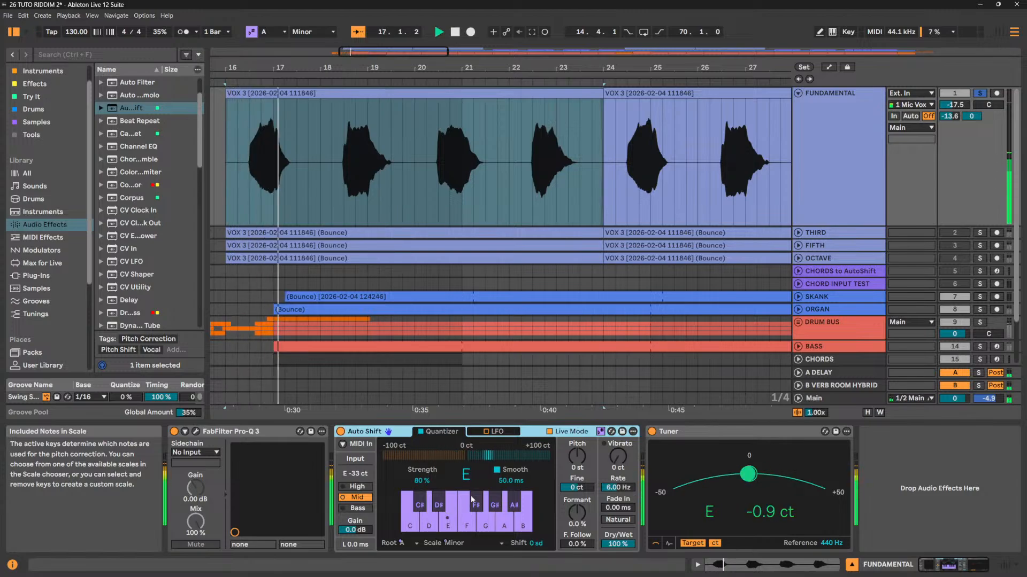
{"action": "key", "text": "space"}
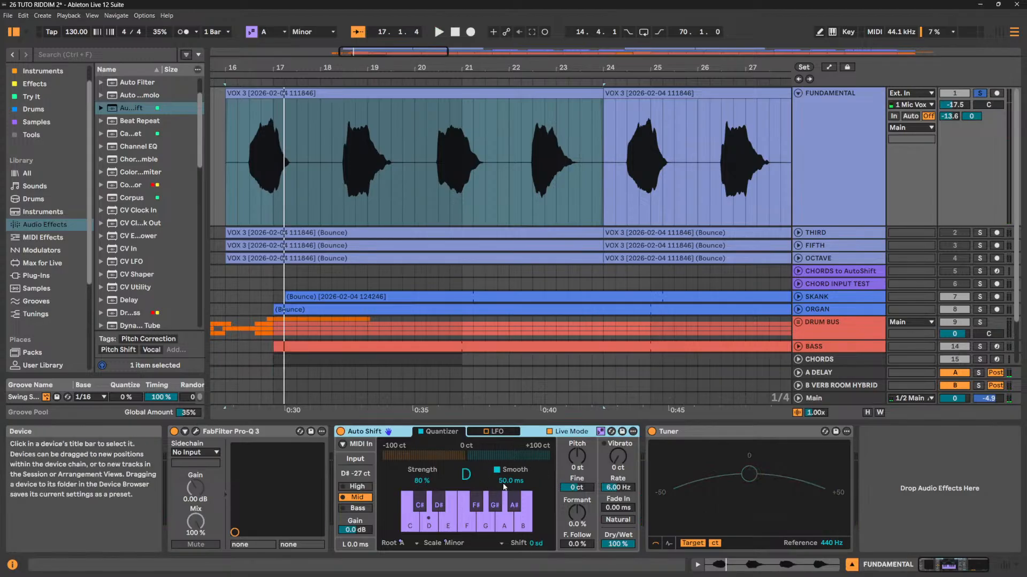
Set Auto Shift's Smooth time to 0 ms, replay the first vocal phrase several times, and restore Smooth to 50 ms.
{"action": "left_click_drag", "start_coordinate": [513, 484], "coordinate": [513, 516]}
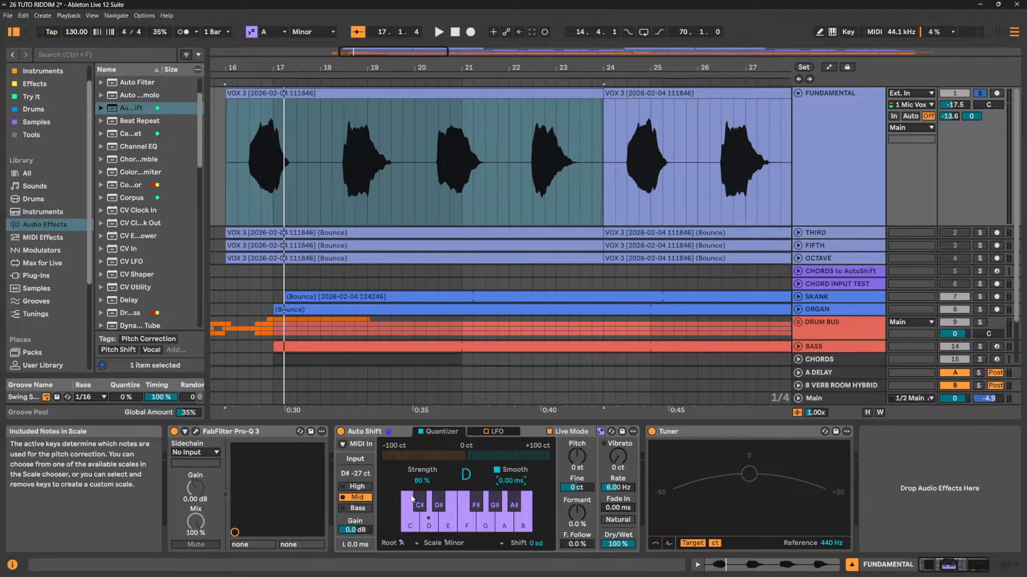
{"action": "key", "text": "space"}
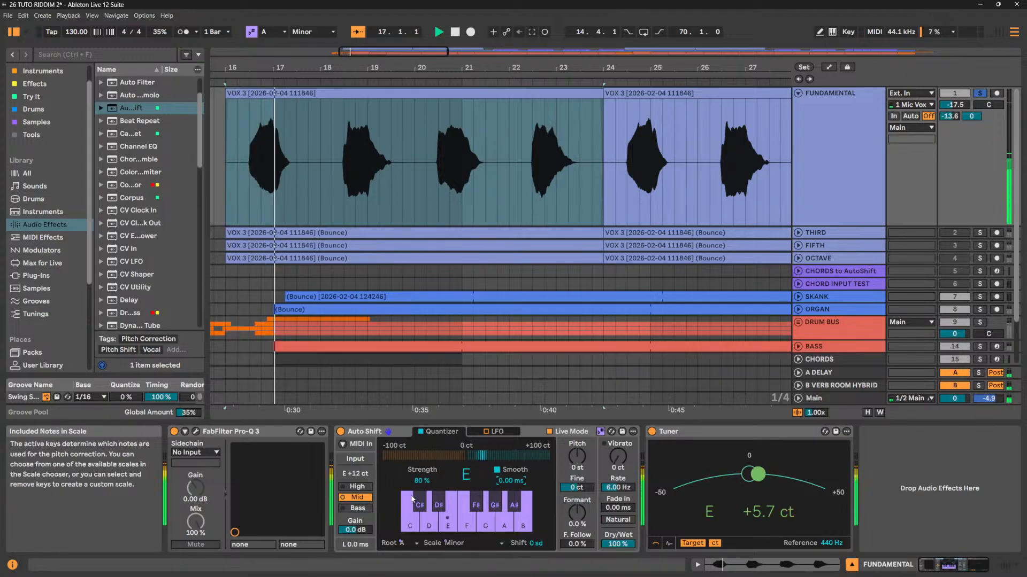
{"action": "key", "text": "space"}
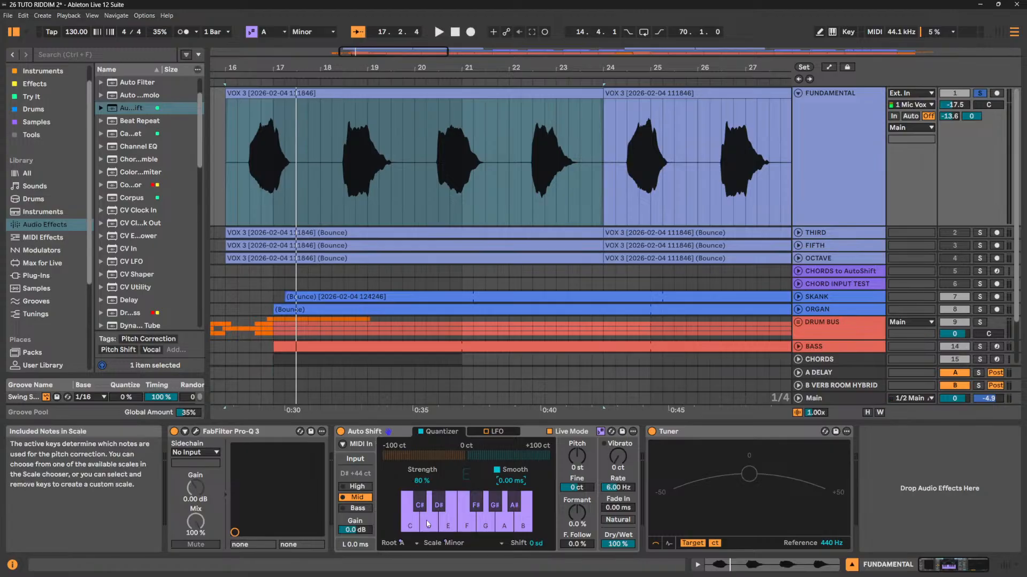
{"action": "key", "text": "space"}
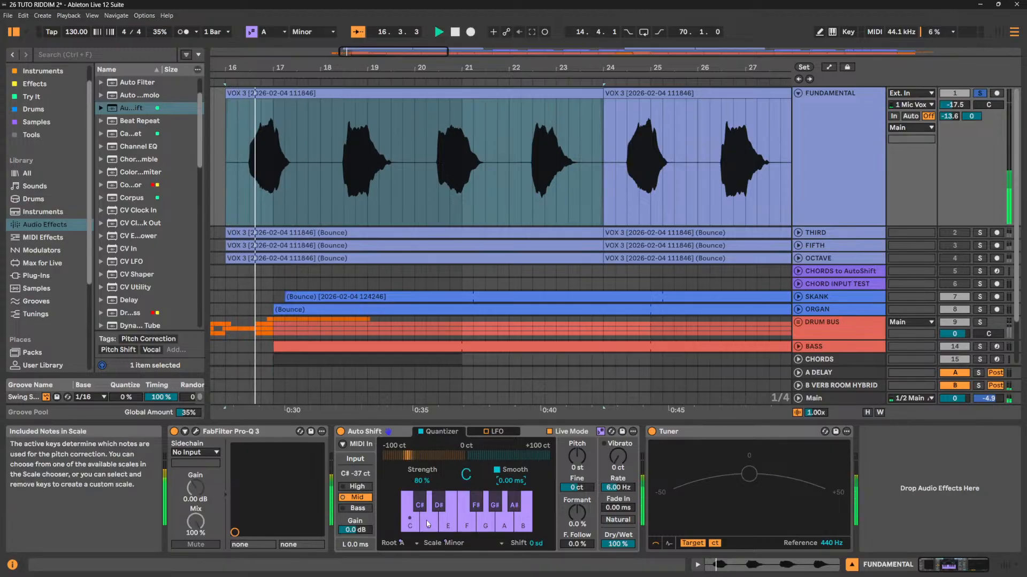
{"action": "key", "text": "space"}
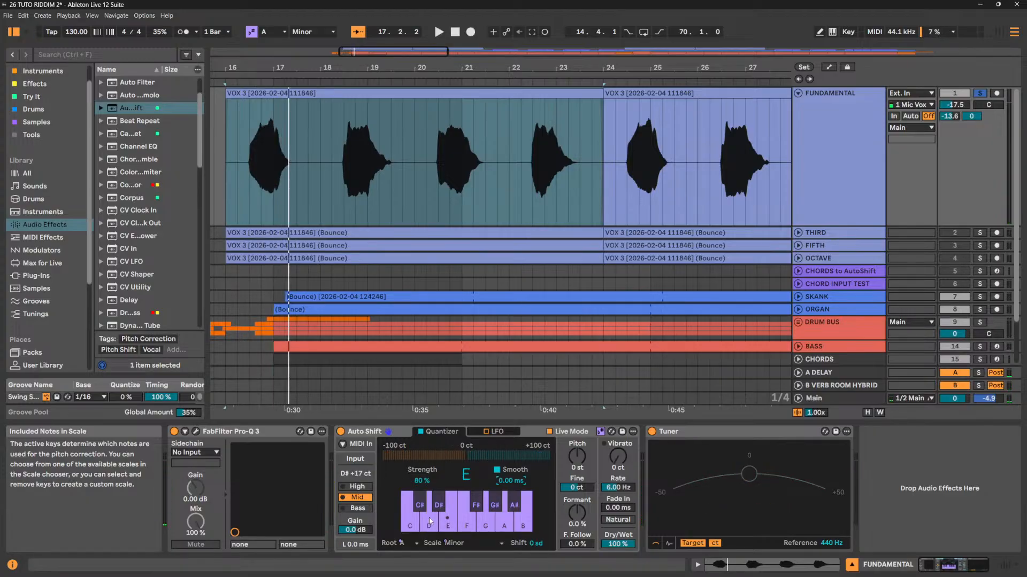
{"action": "key", "text": "space"}
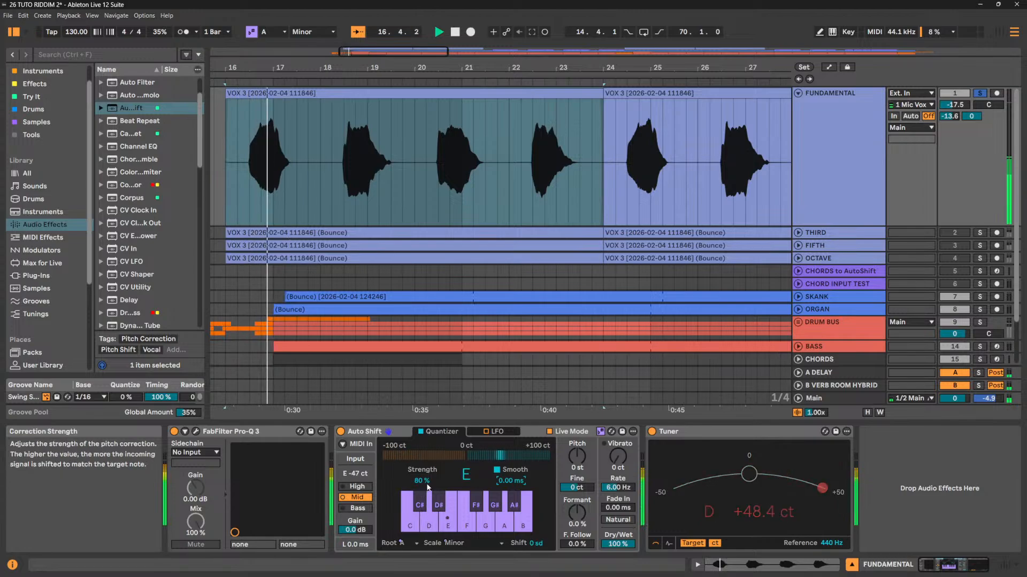
{"action": "key", "text": "space"}
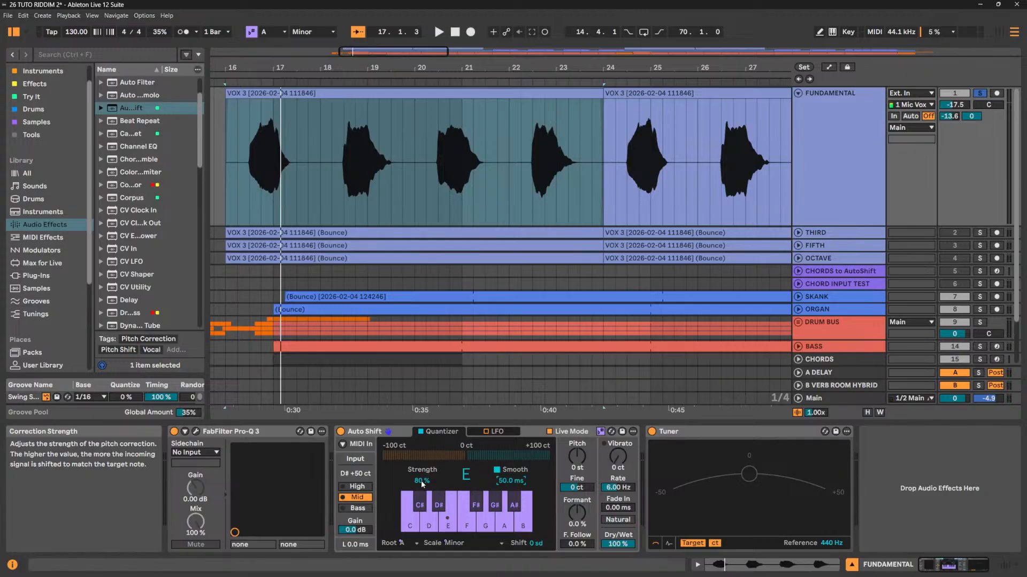
Replay the vocal with 50 ms smoothing, and audition it with Auto Shift's correction Strength set to 100%.
{"action": "key", "text": "space"}
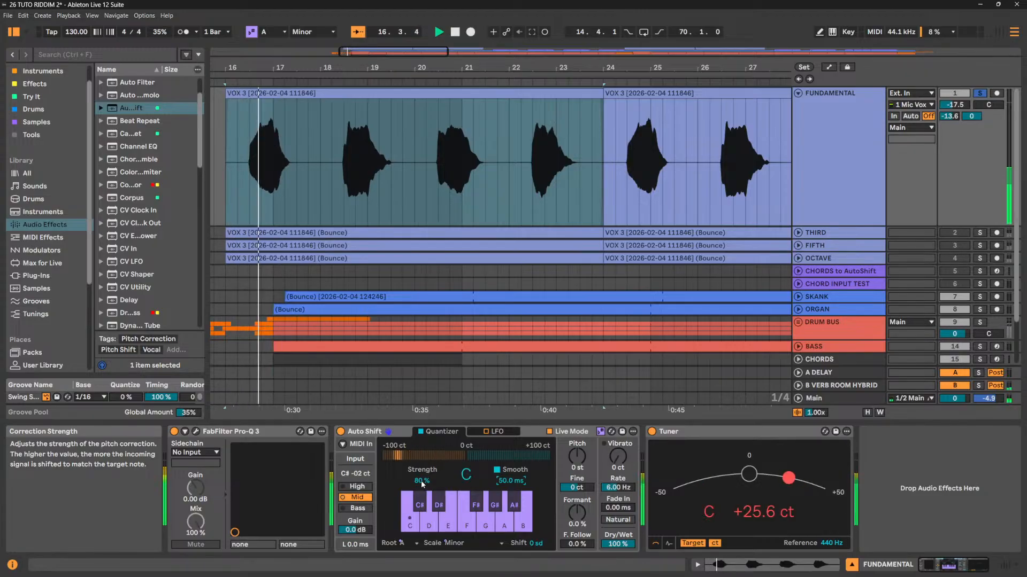
{"action": "key", "text": "space"}
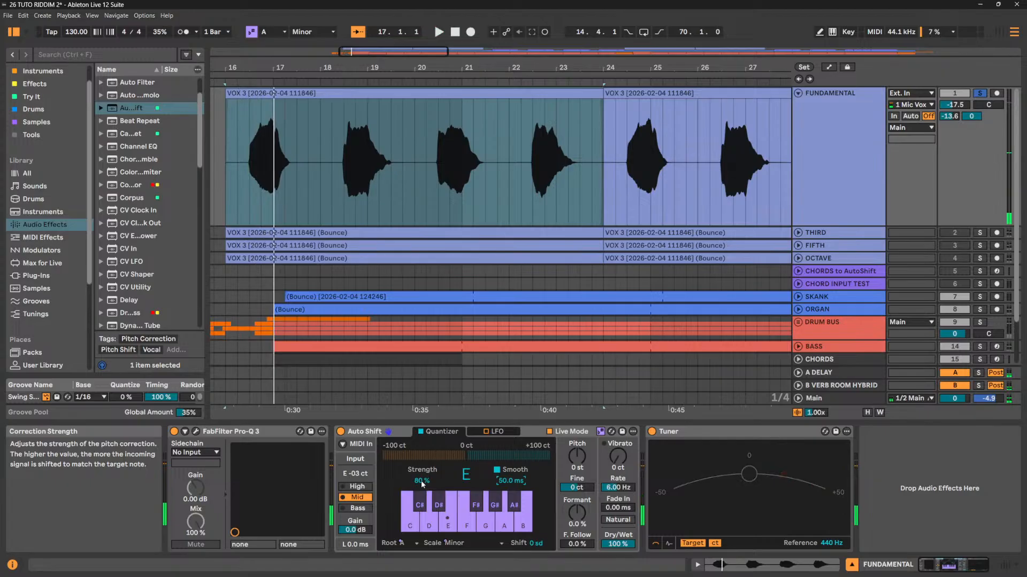
{"action": "left_click_drag", "start_coordinate": [422, 485], "coordinate": [422, 481]}
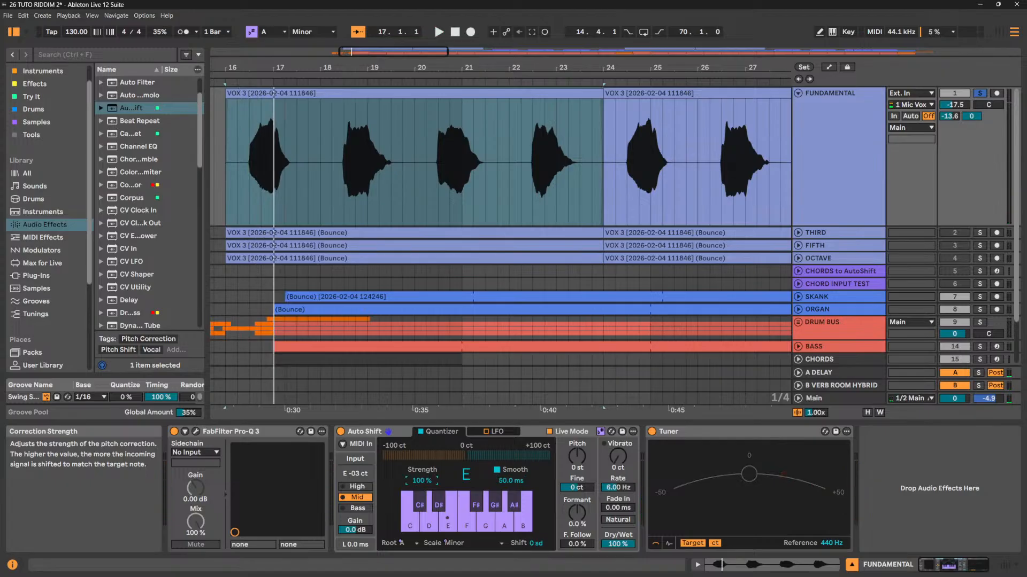
{"action": "key", "text": "space"}
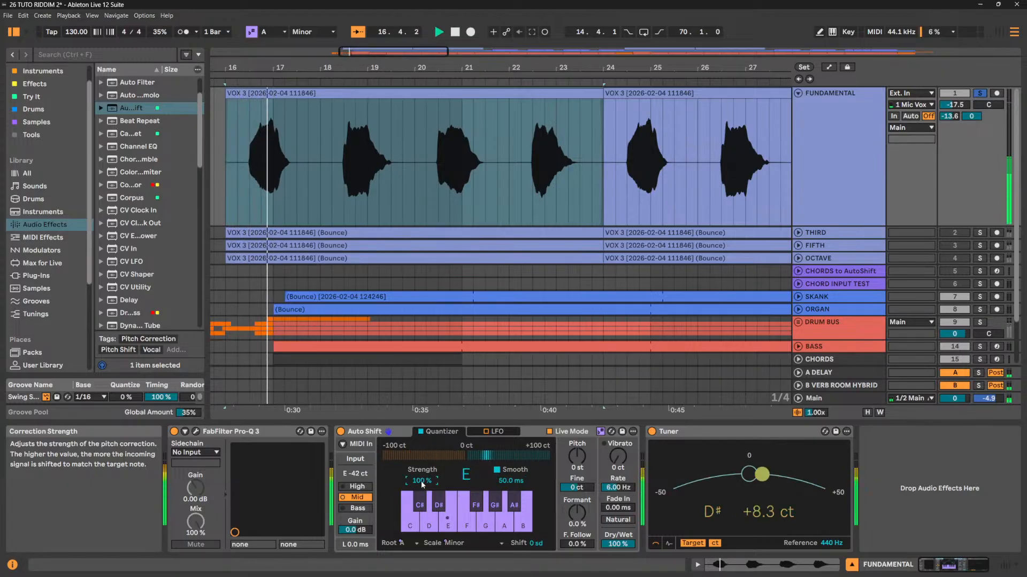
{"action": "key", "text": "space"}
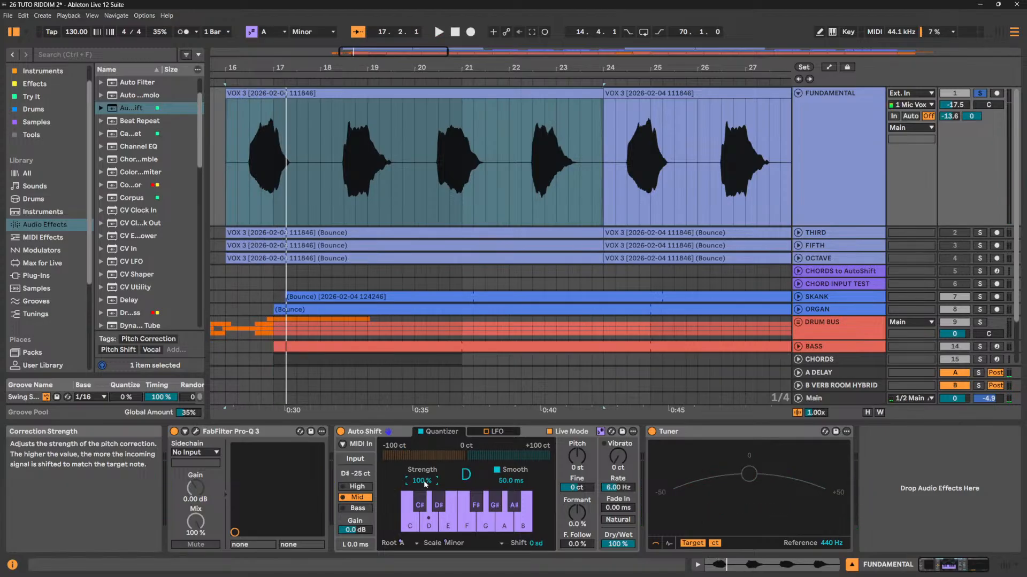
Set Auto Shift's correction Strength to 91% while the soloed vocal plays.
{"action": "key", "text": "space"}
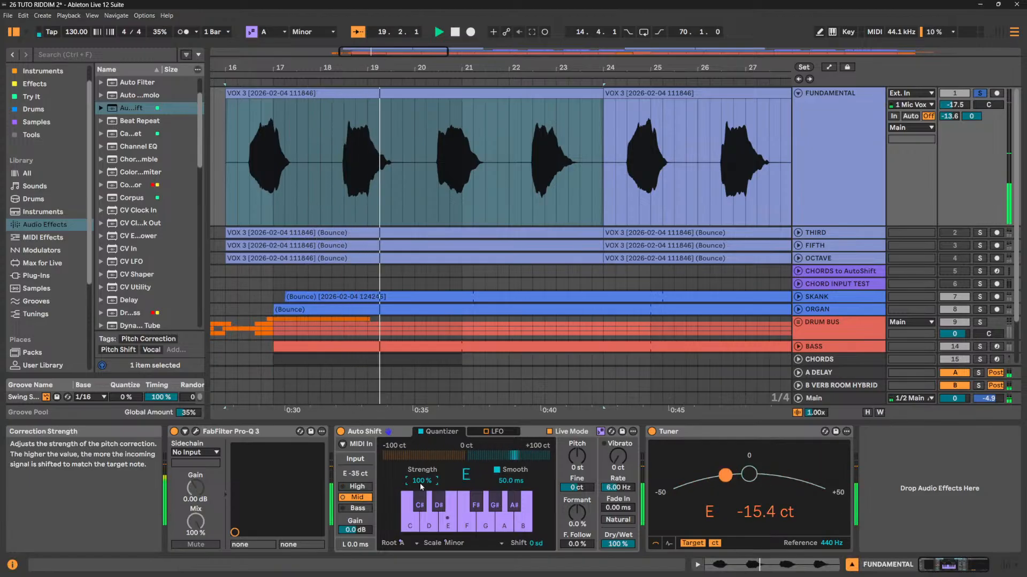
{"action": "left_click_drag", "start_coordinate": [421, 484], "coordinate": [420, 489]}
{"action": "key", "text": "space"}
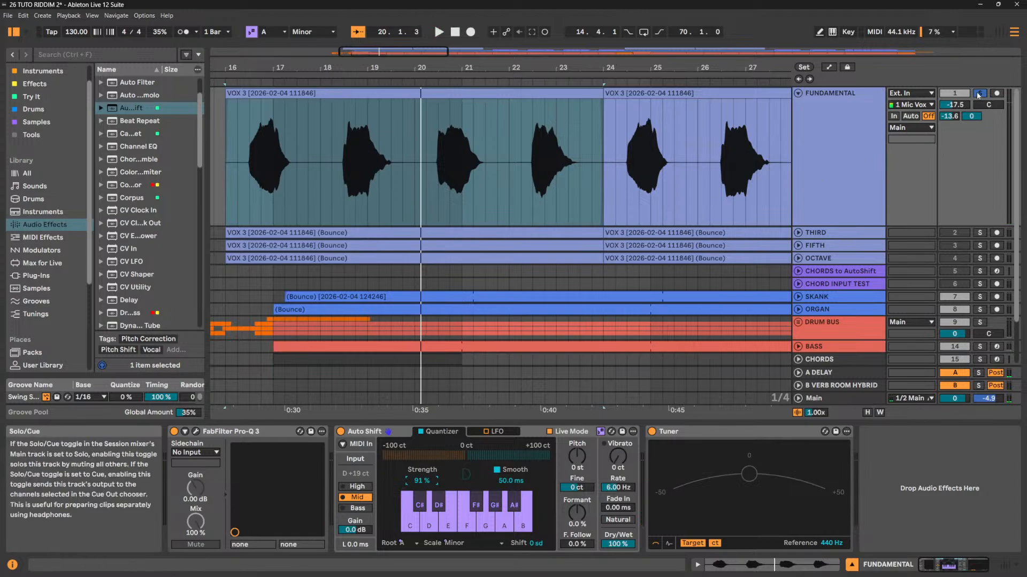
Unsolo the FUNDAMENTAL track and play its vocal clip from 16.1.1 within the full mix.
{"action": "left_click", "coordinate": [325, 168]}
{"action": "key", "text": "space"}
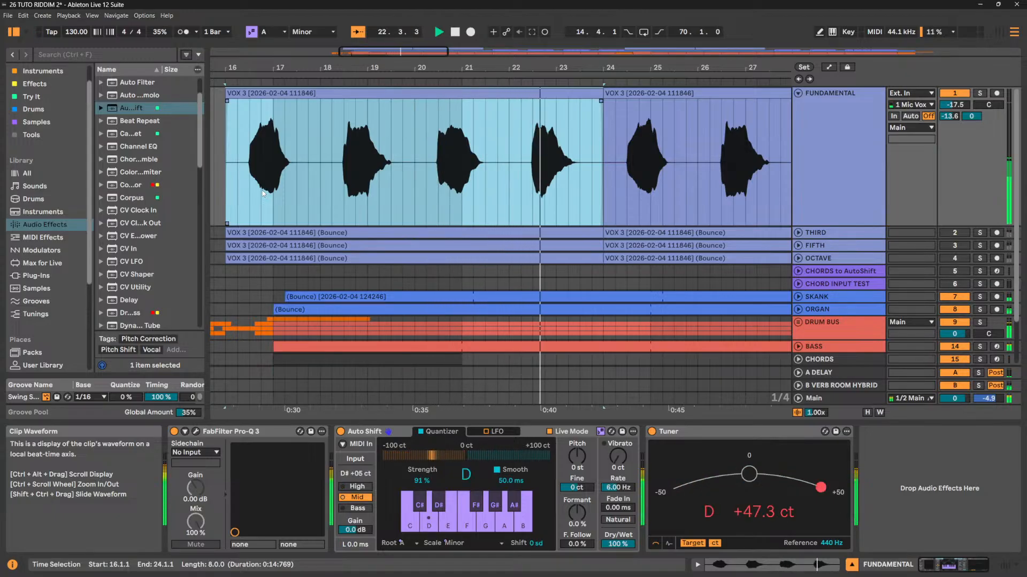
{"action": "key", "text": "space"}
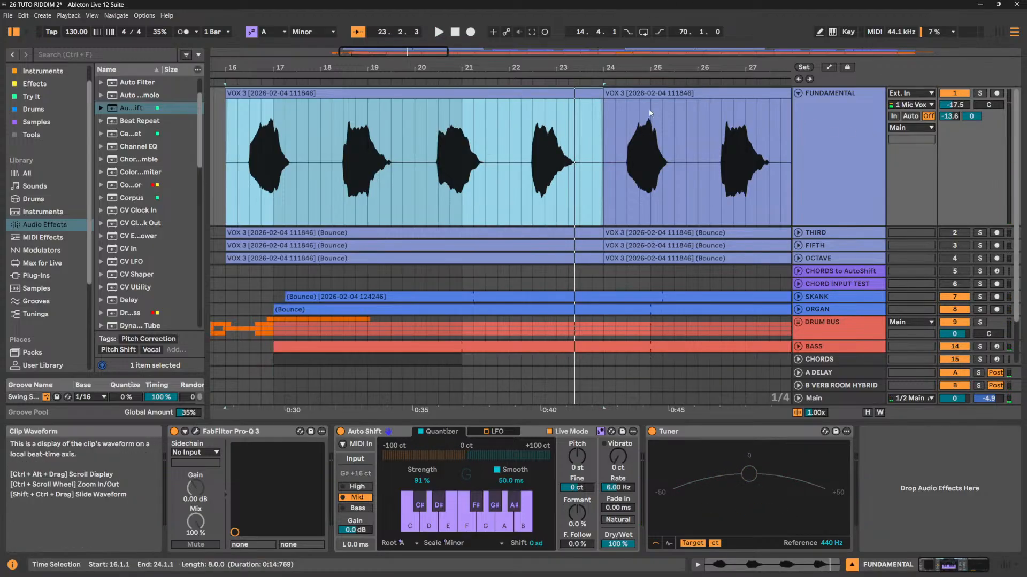
Activate the THIRD harmony track and turn off Live Mode in the FUNDAMENTAL track's Auto Shift.
{"action": "left_click", "coordinate": [843, 101]}
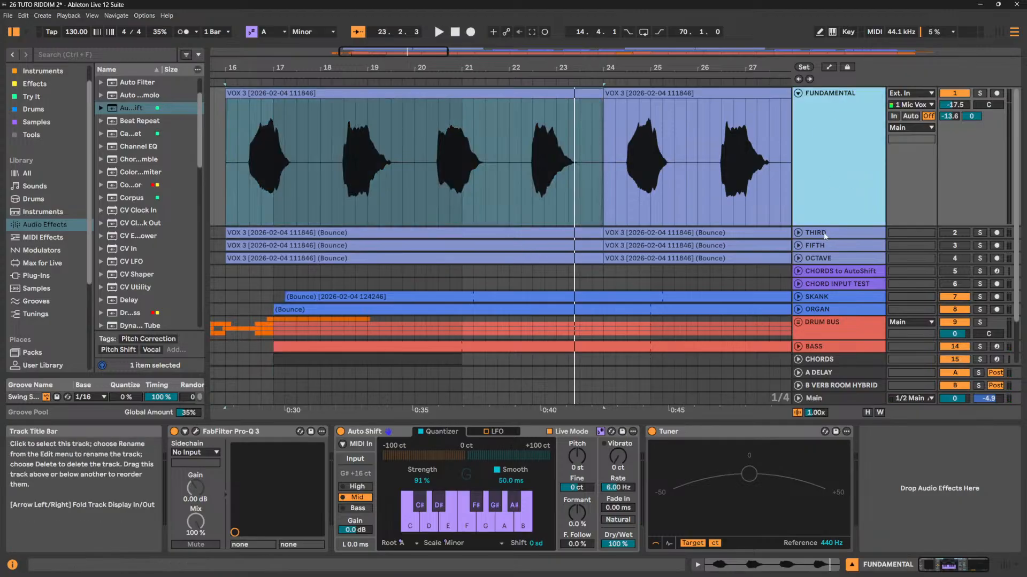
{"action": "left_click", "coordinate": [956, 235]}
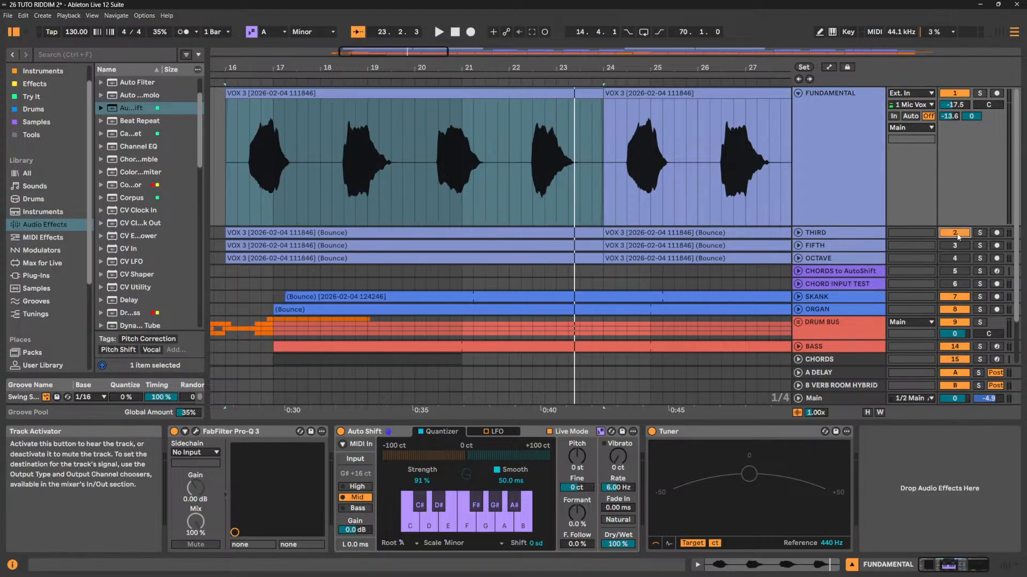
{"action": "left_click", "coordinate": [860, 235]}
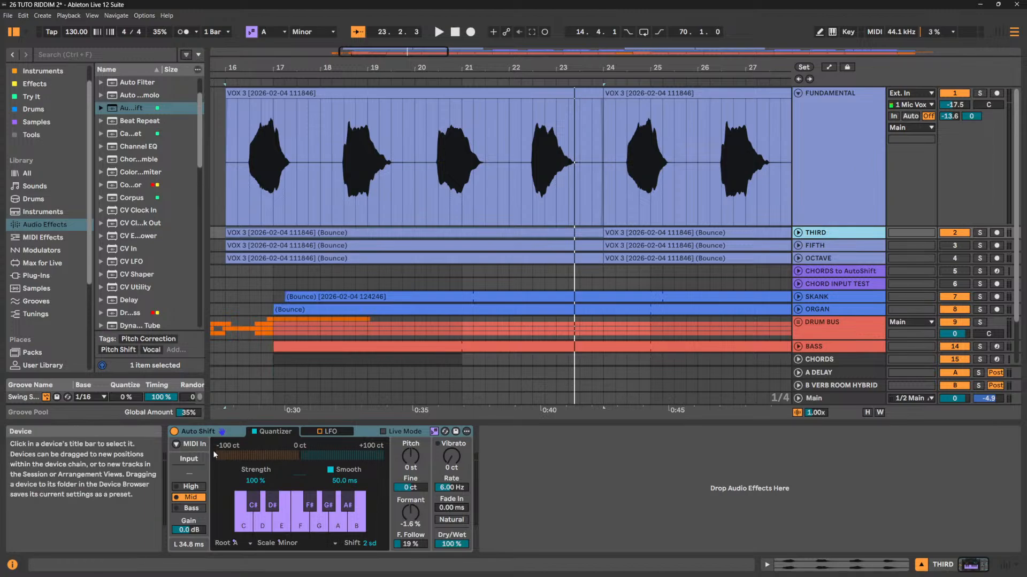
{"action": "left_click", "coordinate": [833, 101]}
{"action": "left_click", "coordinate": [548, 431]}
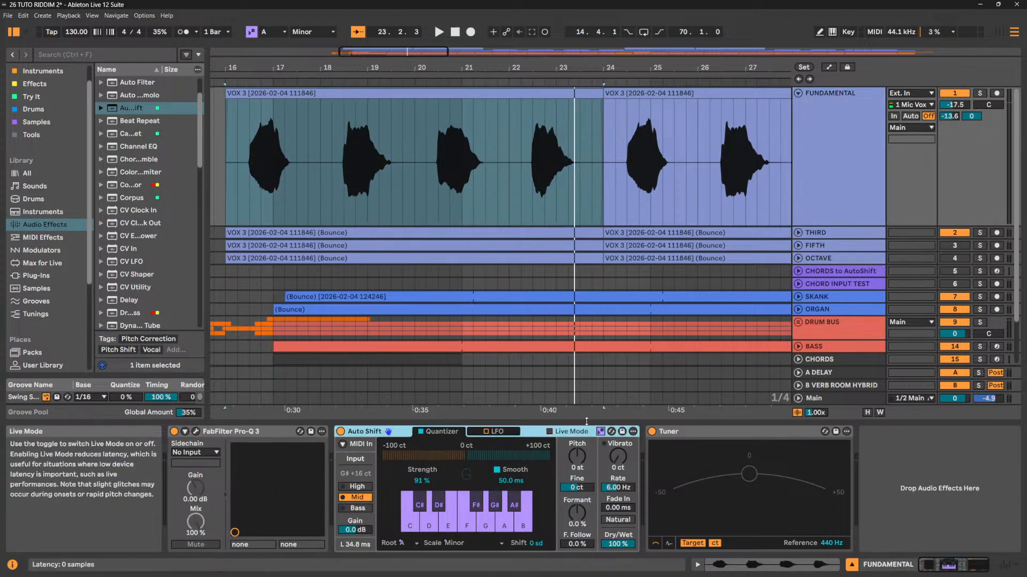
Toggle use of the current scale off and back on in the THIRD track's Auto Shift, and examine its Shift setting.
{"action": "left_click", "coordinate": [832, 231]}
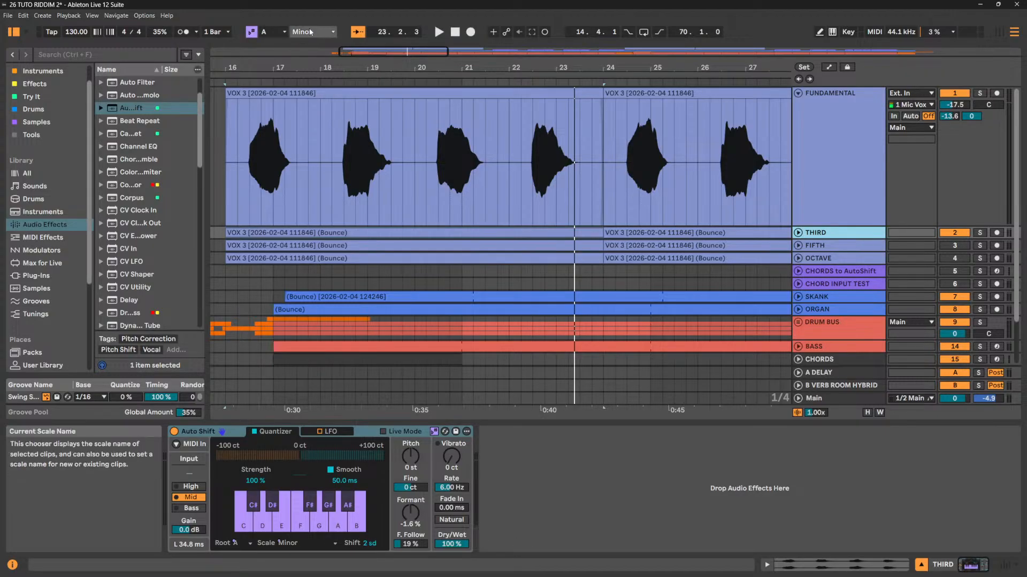
{"action": "left_click", "coordinate": [434, 432]}
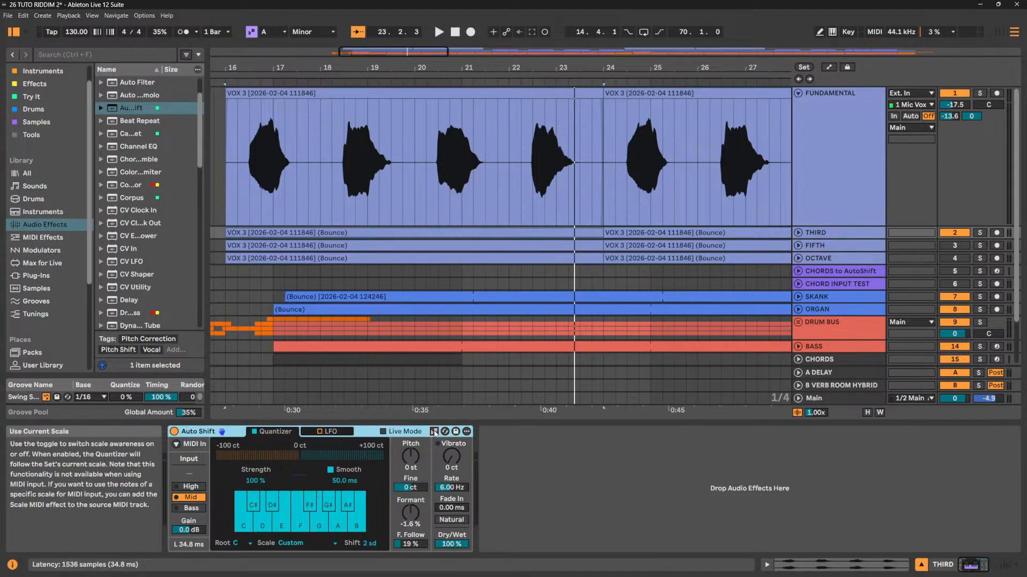
{"action": "left_click", "coordinate": [435, 432]}
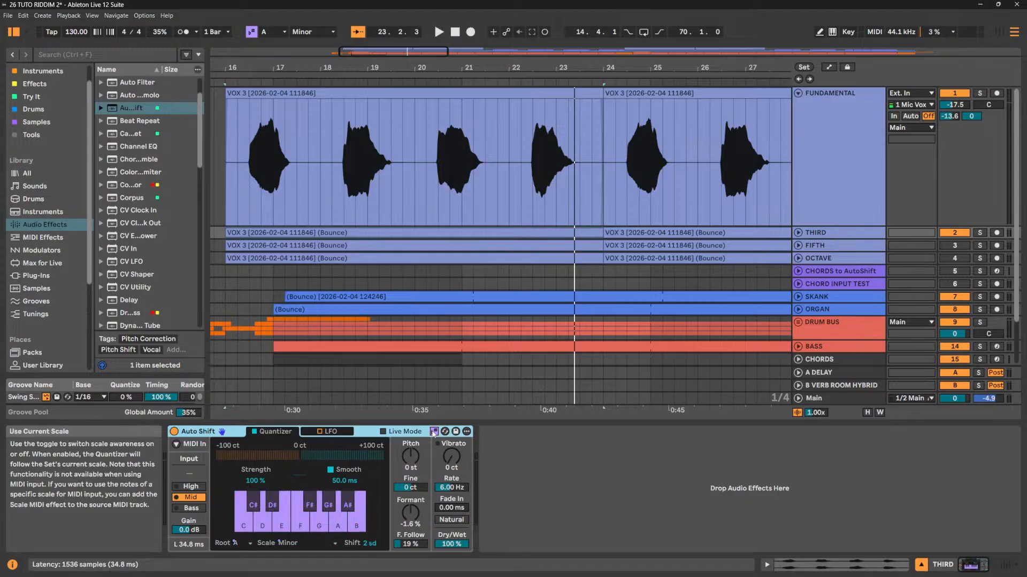
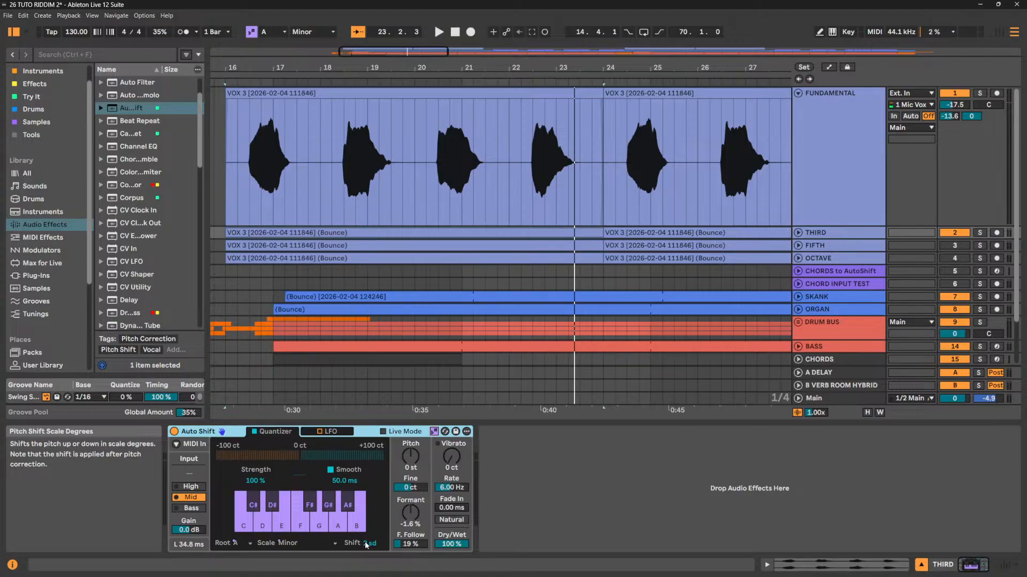
{"action": "left_click", "coordinate": [366, 543]}
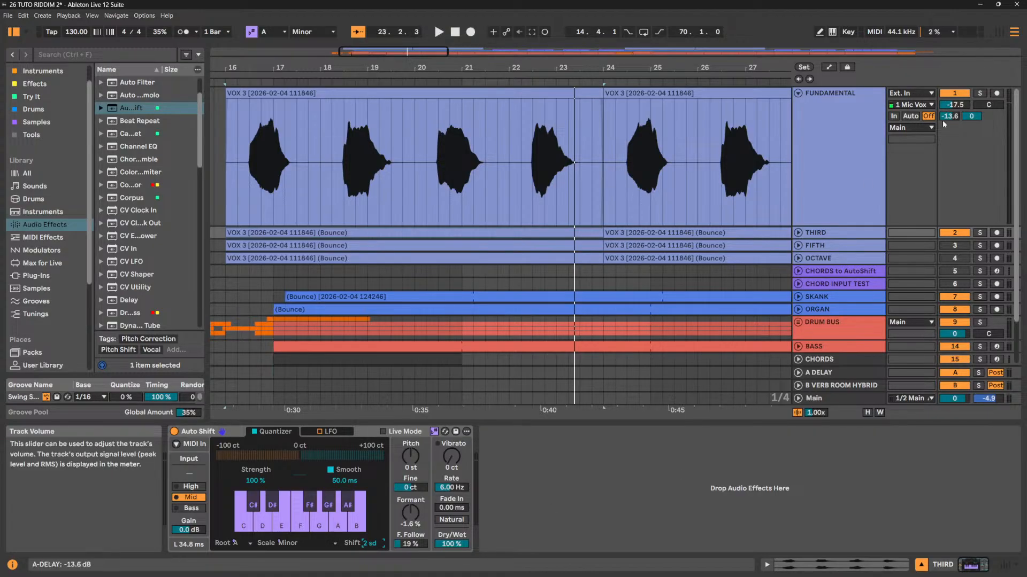
Solo the THIRD and FUNDAMENTAL tracks together, play the two-part vocal harmony, and clear the solos.
{"action": "left_click", "coordinate": [841, 236]}
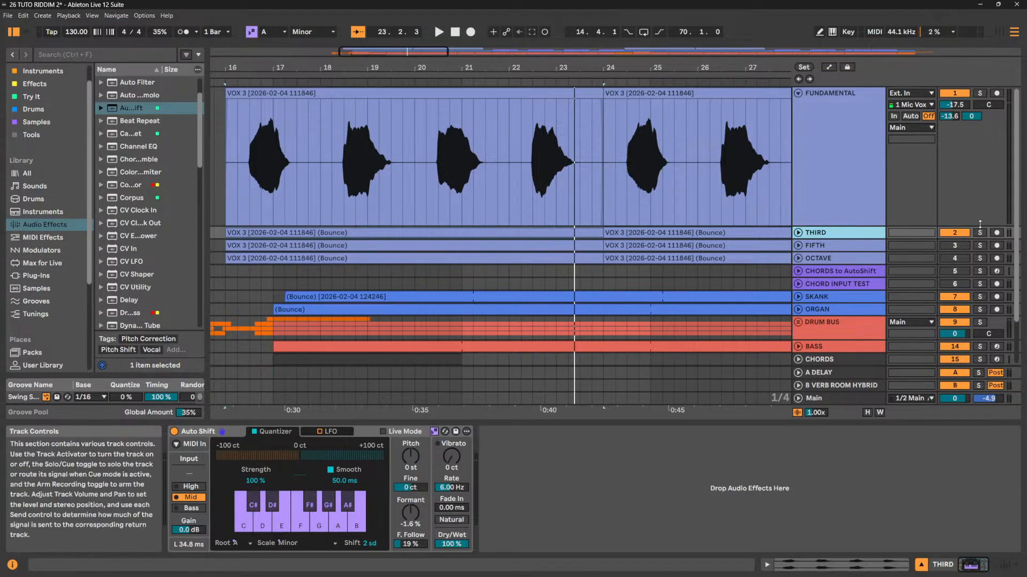
{"action": "left_click", "coordinate": [979, 233]}
{"action": "left_click", "coordinate": [979, 94], "text": "ctrl"}
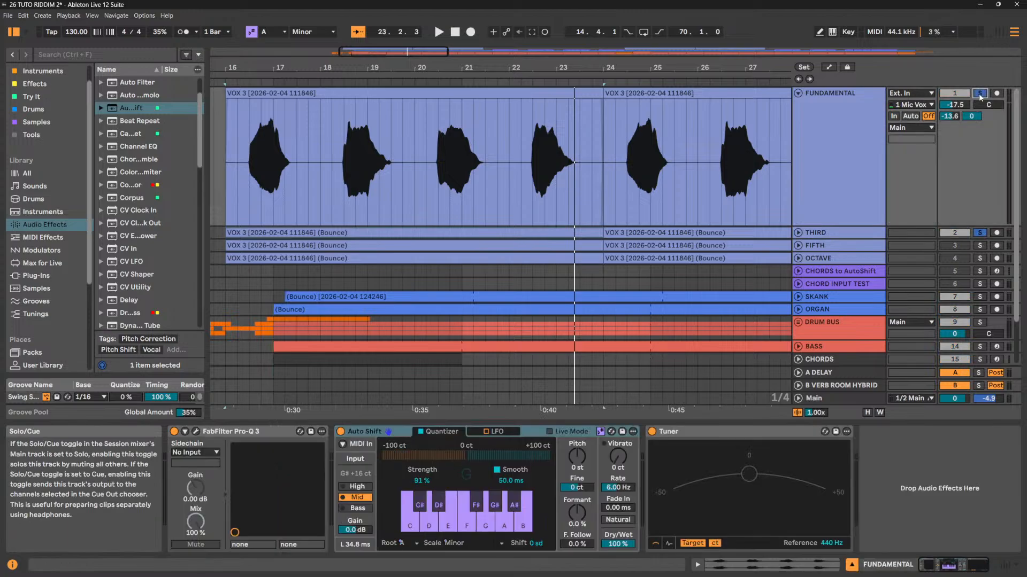
{"action": "key", "text": "space"}
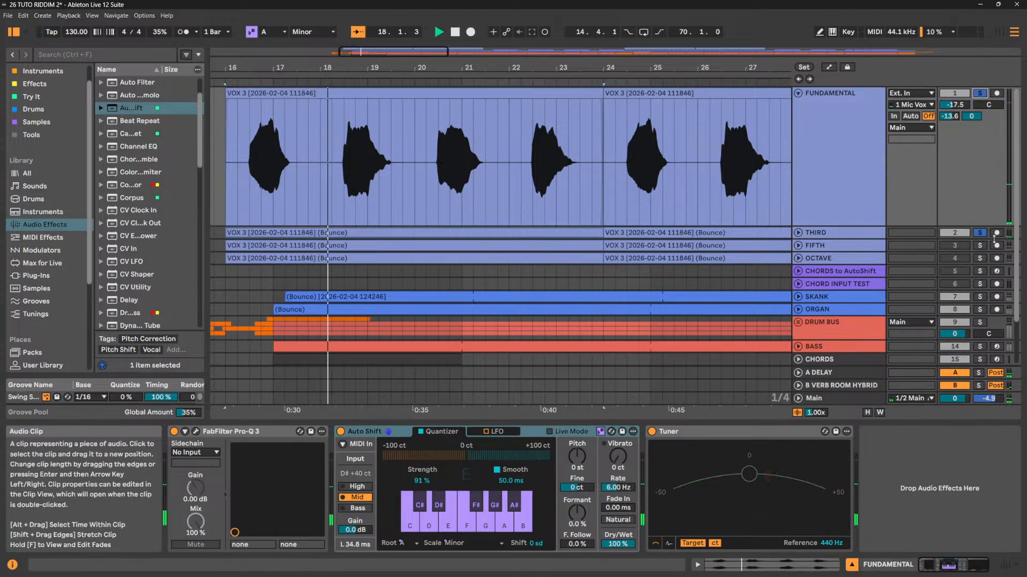
{"action": "left_click", "coordinate": [979, 233]}
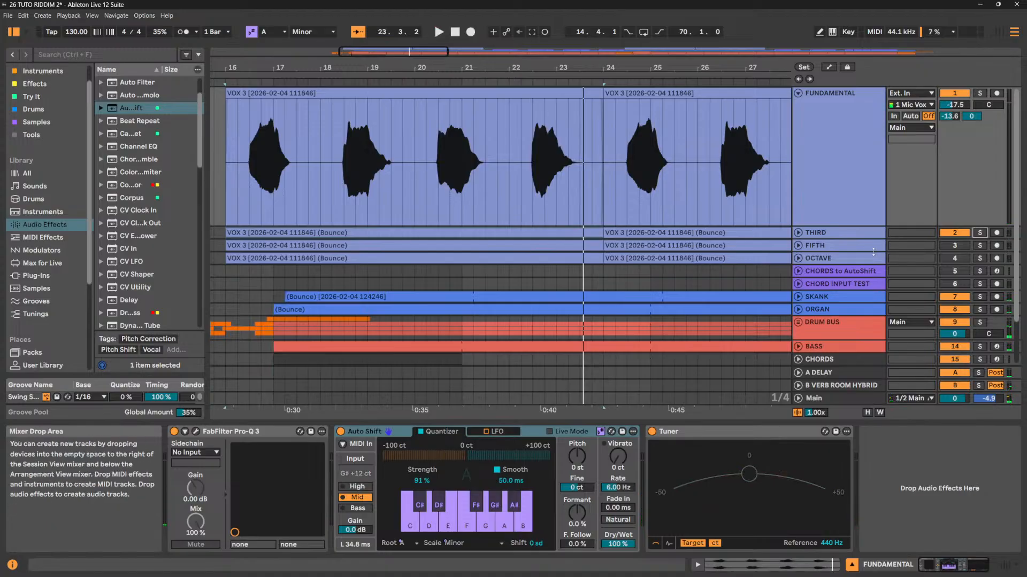
Activate the FIFTH track, reset its Auto Shift's Shift to 0 sd, and set it back to 4 sd.
{"action": "left_click", "coordinate": [853, 247]}
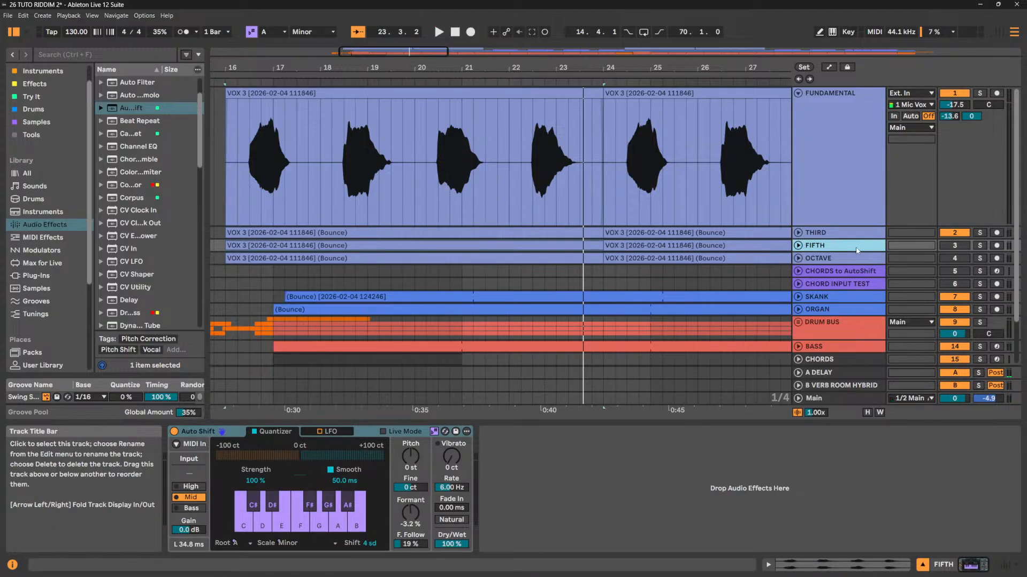
{"action": "left_click", "coordinate": [955, 245]}
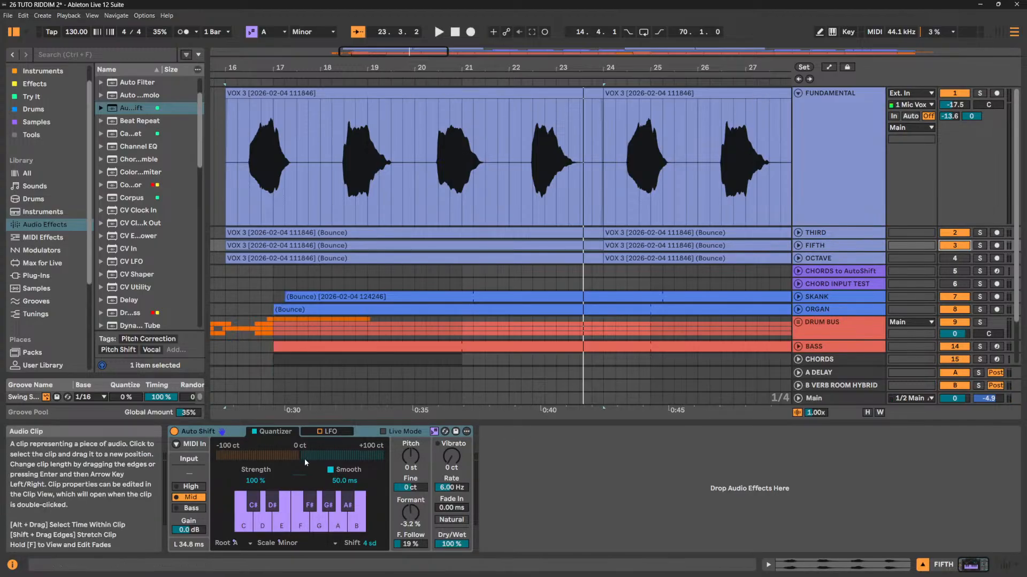
{"action": "left_click", "coordinate": [371, 434]}
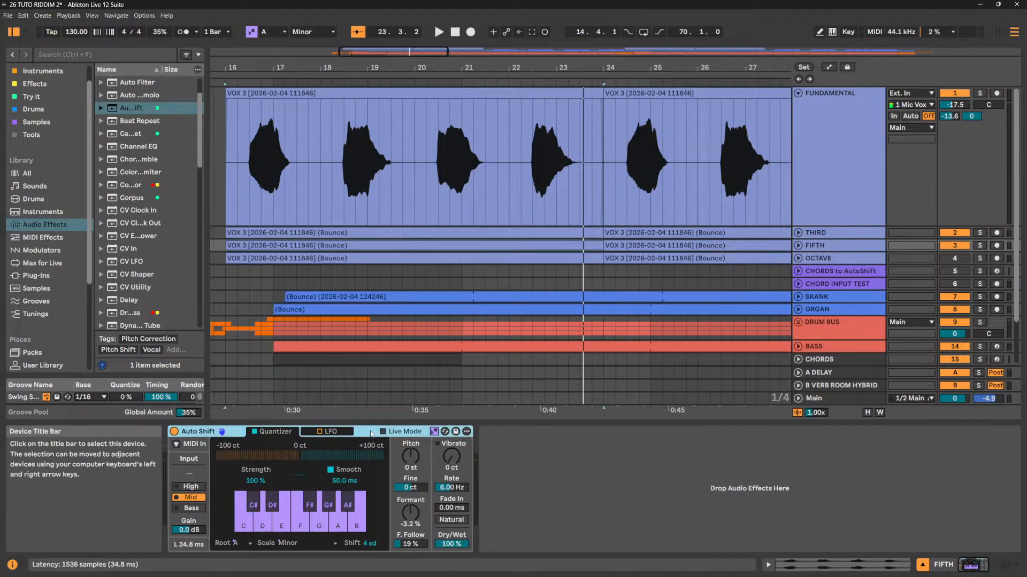
{"action": "double_click", "coordinate": [365, 544]}
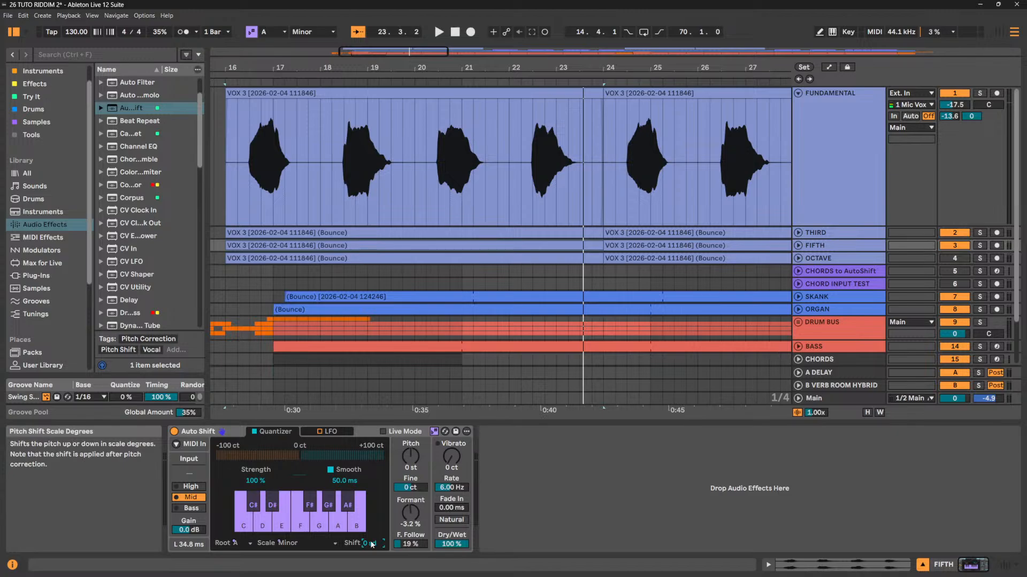
{"action": "scroll", "coordinate": [371, 544], "scroll_direction": "up", "scroll_amount": 1}
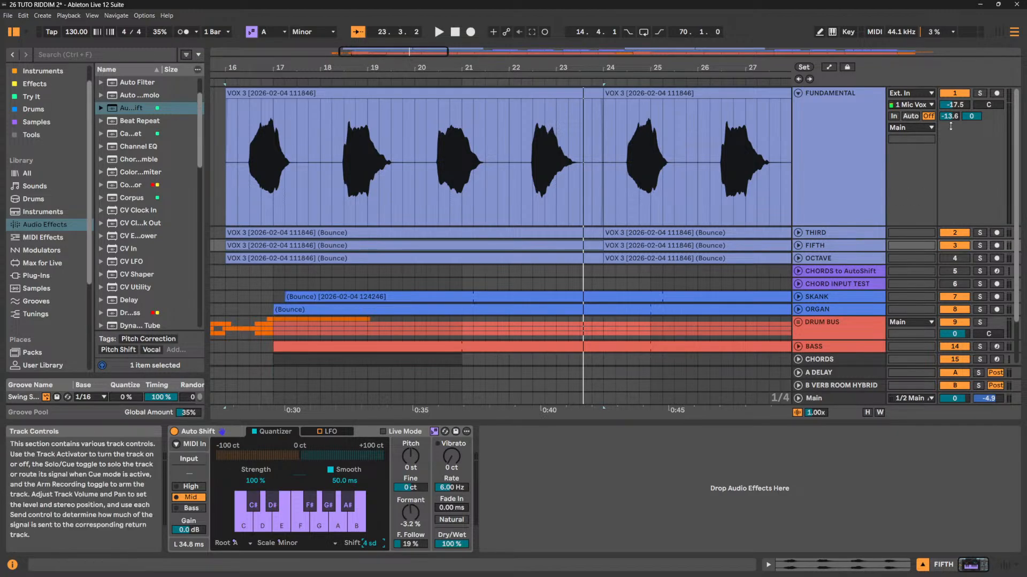
Play the harmonies with FUNDAMENTAL, THIRD and FIFTH soloed, and reduce the FUNDAMENTAL track's height.
{"action": "key", "text": "space"}
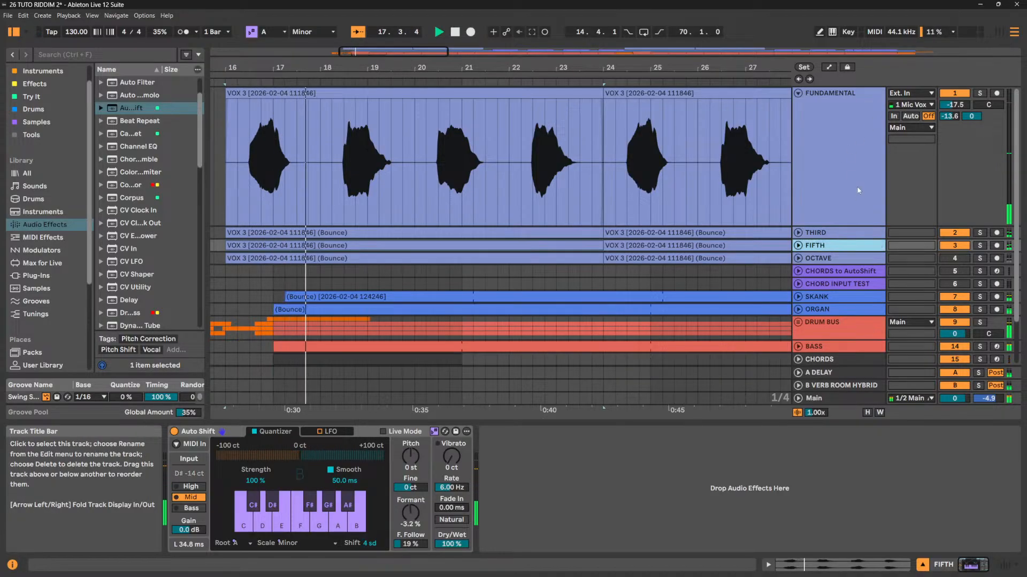
{"action": "left_click", "coordinate": [855, 134]}
{"action": "left_click", "coordinate": [981, 93]}
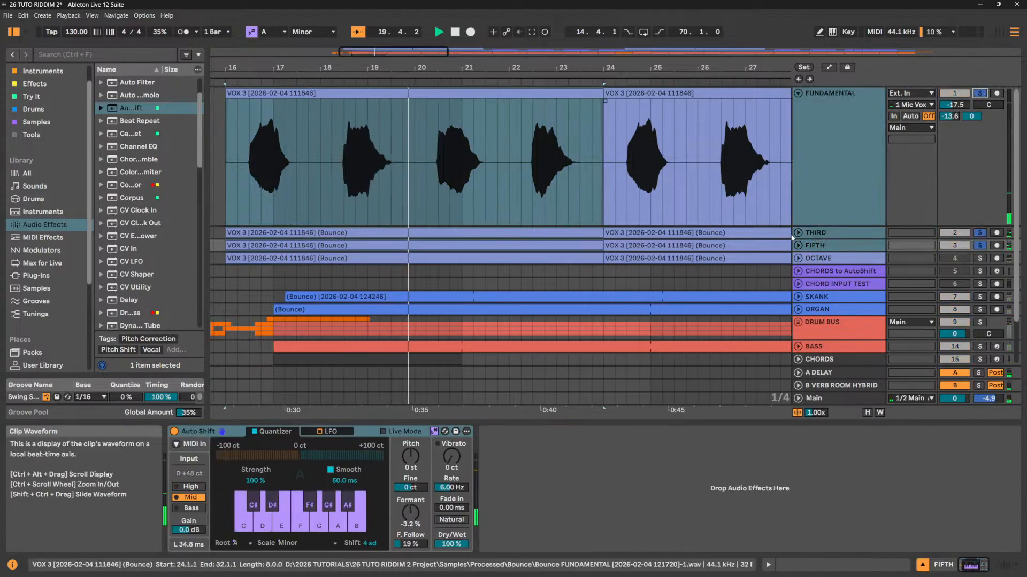
{"action": "left_click_drag", "start_coordinate": [838, 225], "coordinate": [831, 156]}
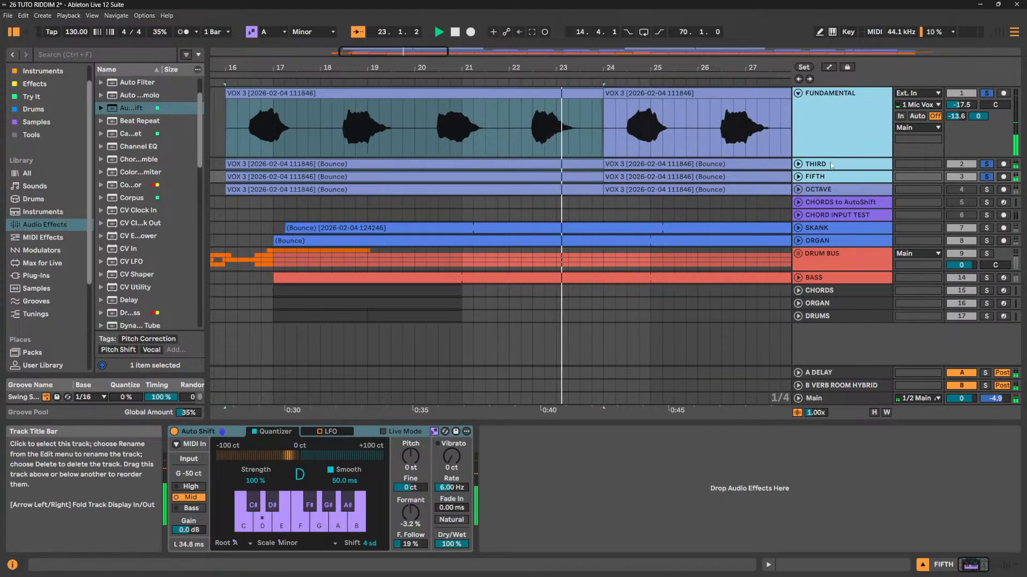
Solo the OCTAVE track, try its Auto Shift's Shift at 12 sd, and return it to 7 sd.
{"action": "left_click", "coordinate": [987, 190]}
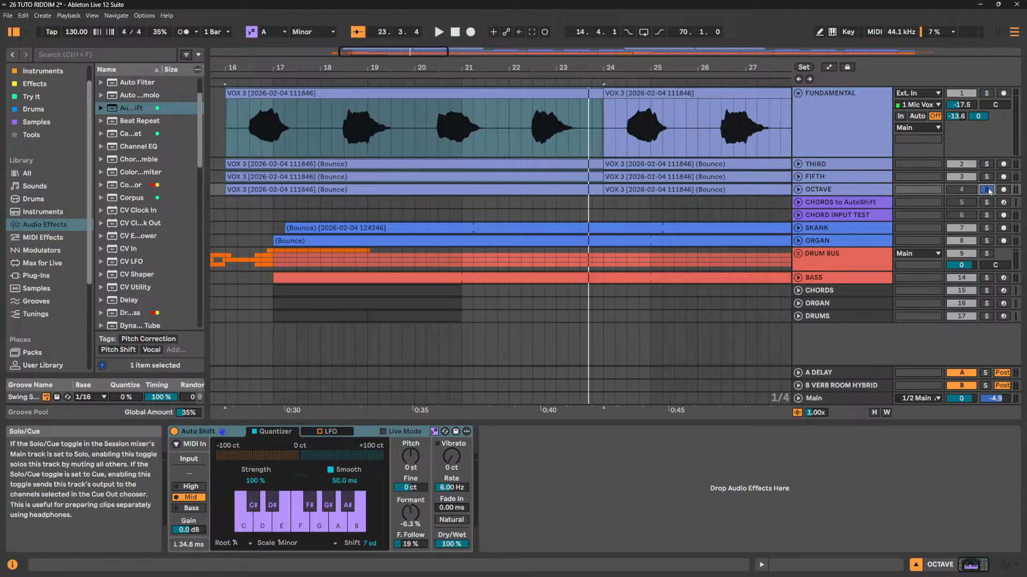
{"action": "left_click", "coordinate": [834, 190]}
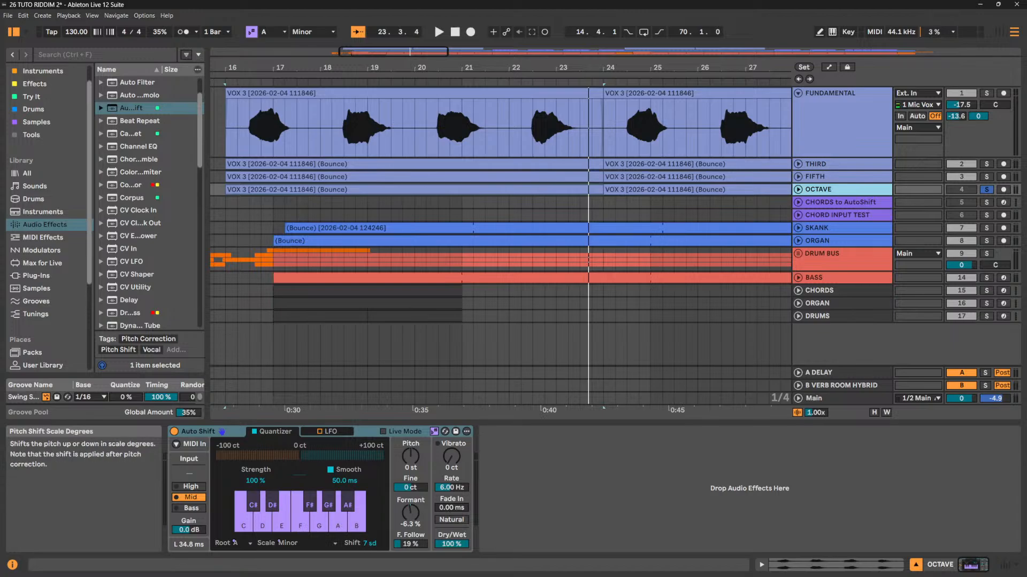
{"action": "left_click_drag", "start_coordinate": [369, 543], "coordinate": [369, 533]}
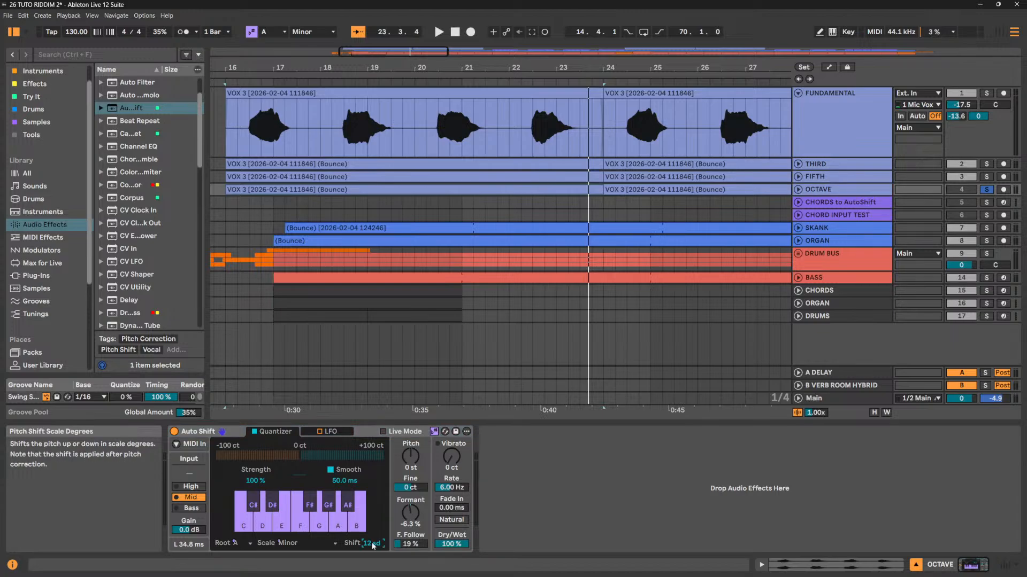
{"action": "key", "text": "Return"}
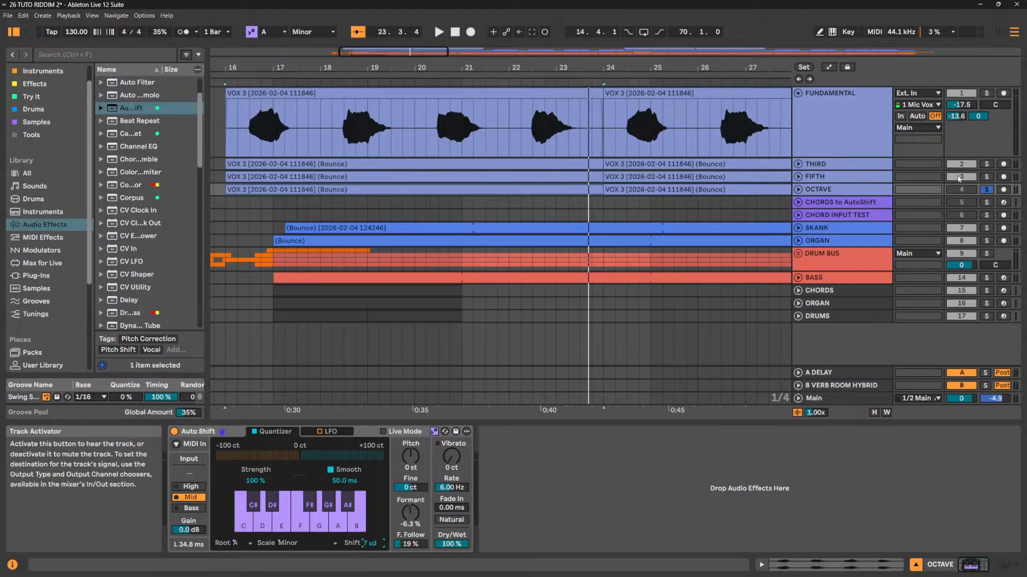
Solo FIFTH, THIRD and FUNDAMENTAL along with OCTAVE, and play the four-part vocal harmony from 16.1.1.
{"action": "left_click", "coordinate": [987, 176], "text": "ctrl"}
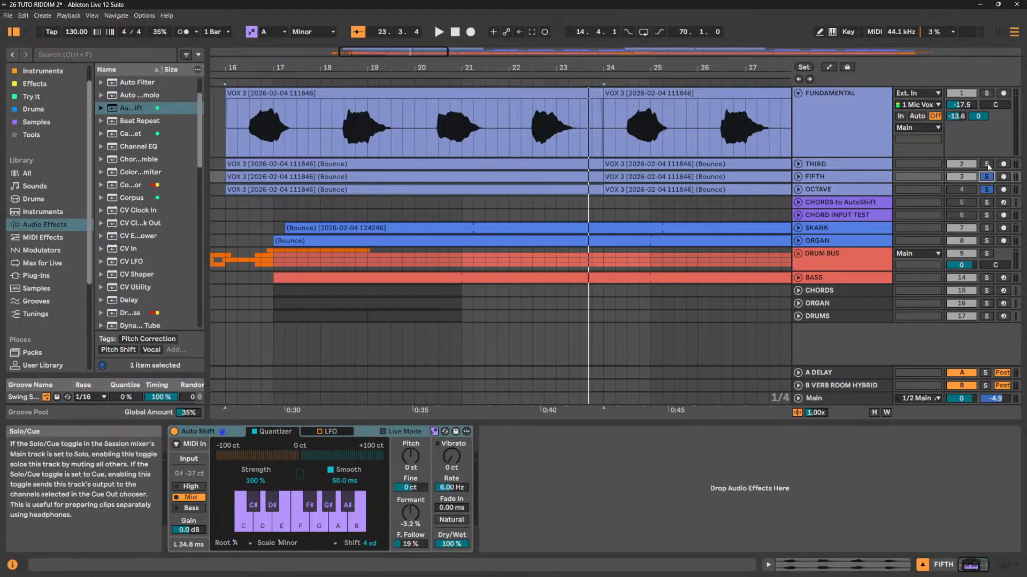
{"action": "left_click", "coordinate": [987, 163], "text": "ctrl"}
{"action": "left_click", "coordinate": [986, 93], "text": "ctrl"}
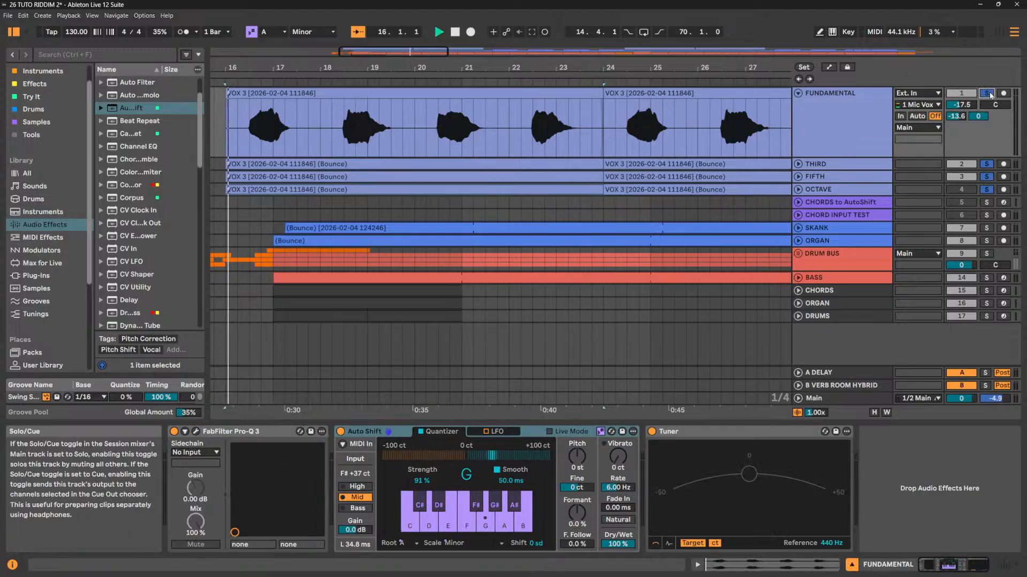
{"action": "key", "text": "space"}
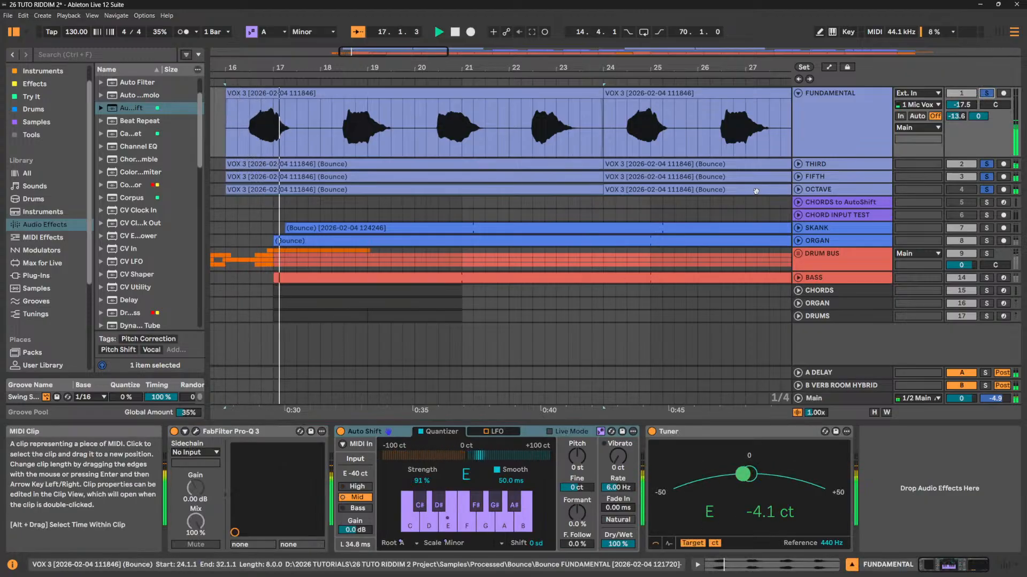
Clear the vocal solos with the OCTAVE track activated in the mix, and fold the FUNDAMENTAL track.
{"action": "left_click", "coordinate": [986, 190]}
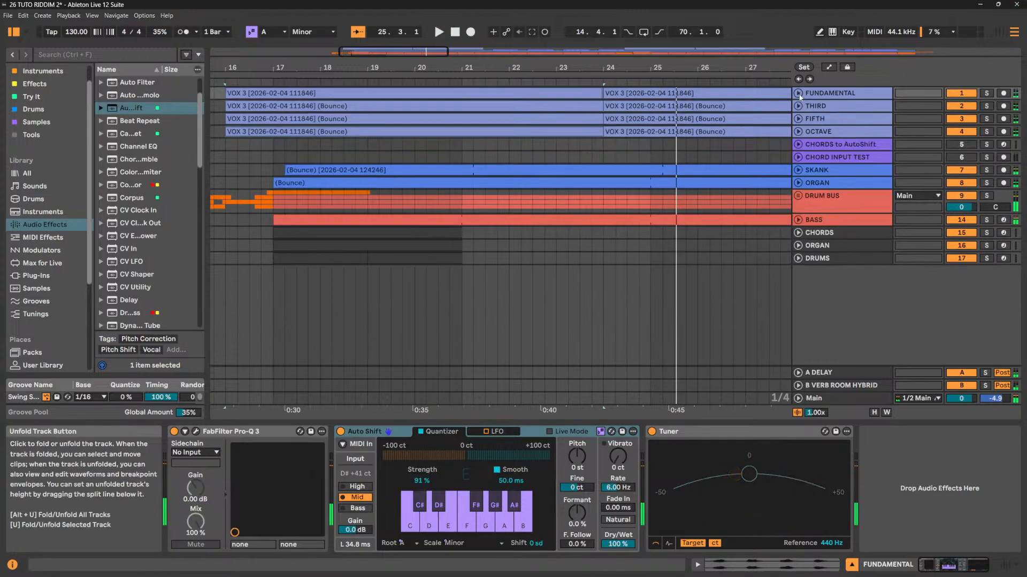
{"action": "left_click", "coordinate": [798, 93]}
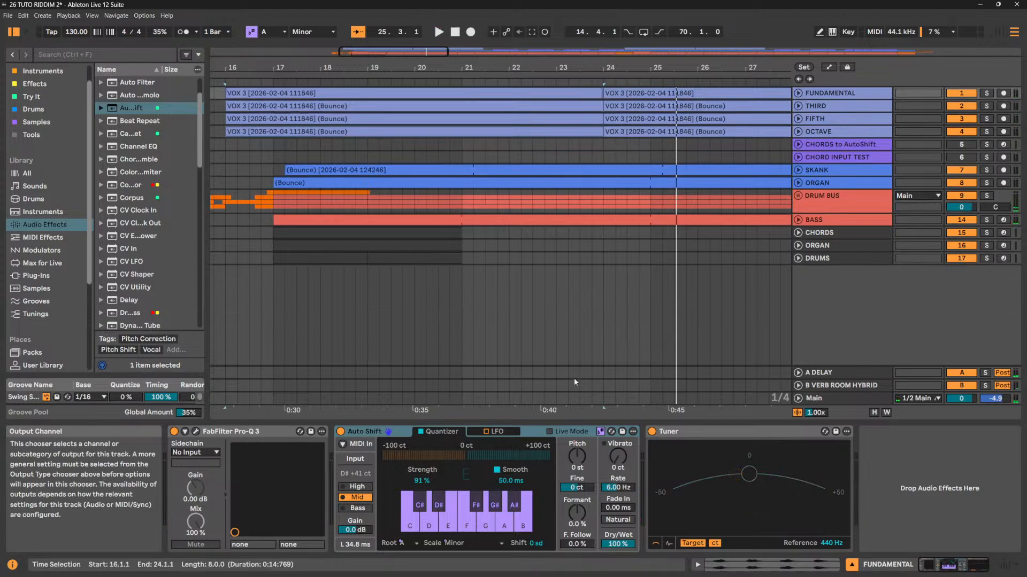
Compare the Auto Shift scale and Shift settings on the FUNDAMENTAL, OCTAVE and THIRD tracks.
{"action": "left_click", "coordinate": [829, 93]}
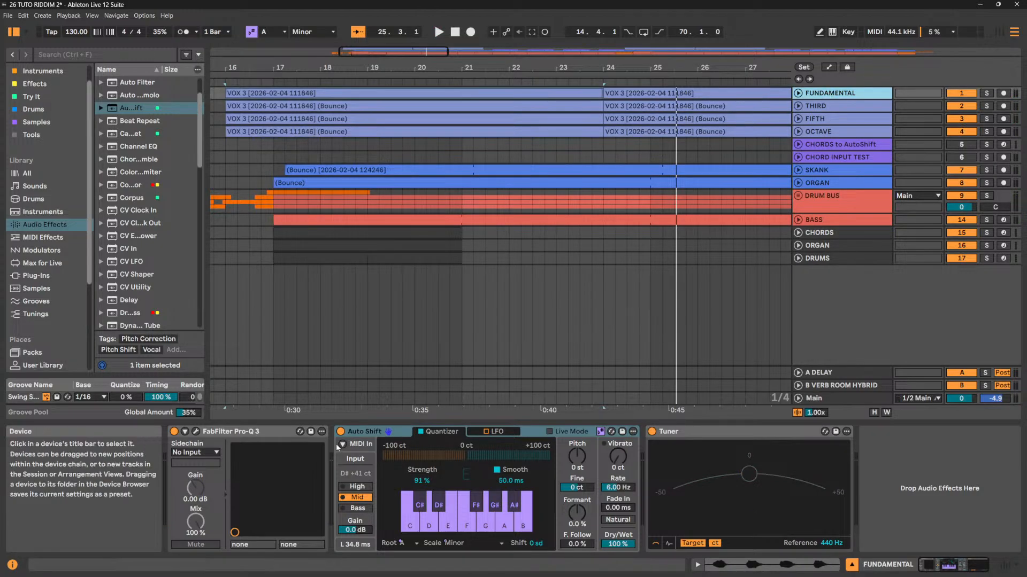
{"action": "left_click", "coordinate": [368, 434]}
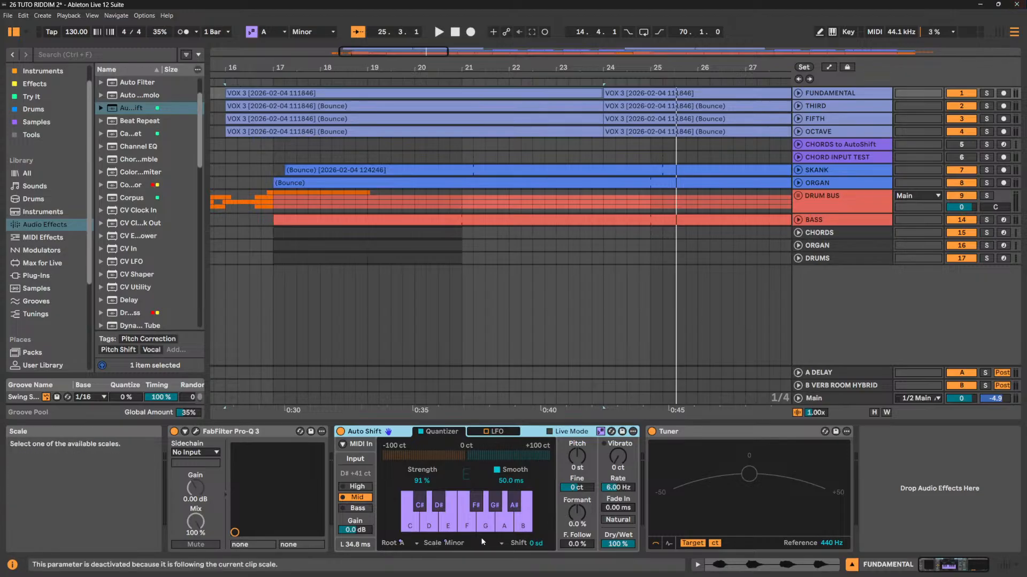
{"action": "left_click", "coordinate": [843, 130]}
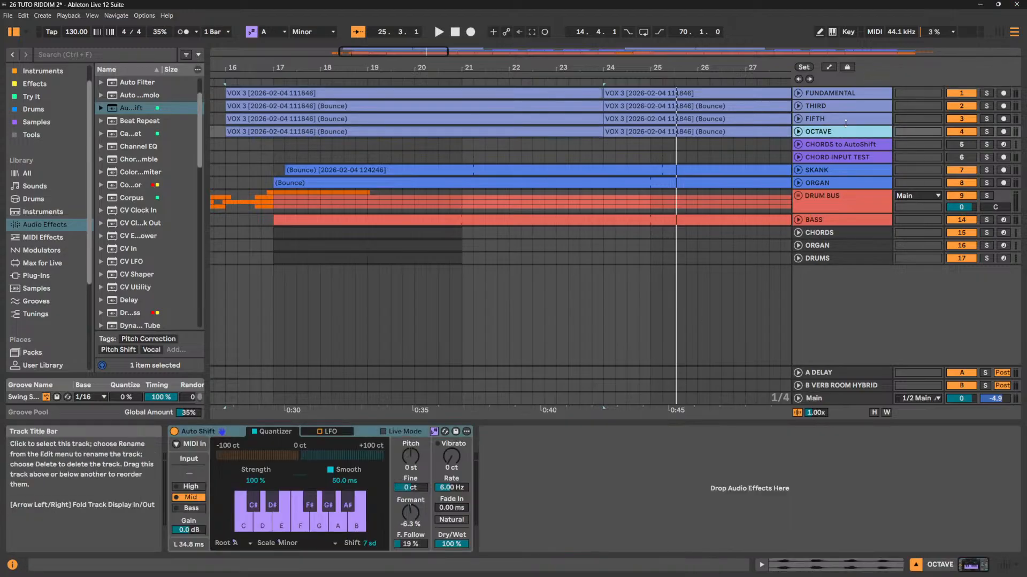
{"action": "left_click", "coordinate": [858, 94]}
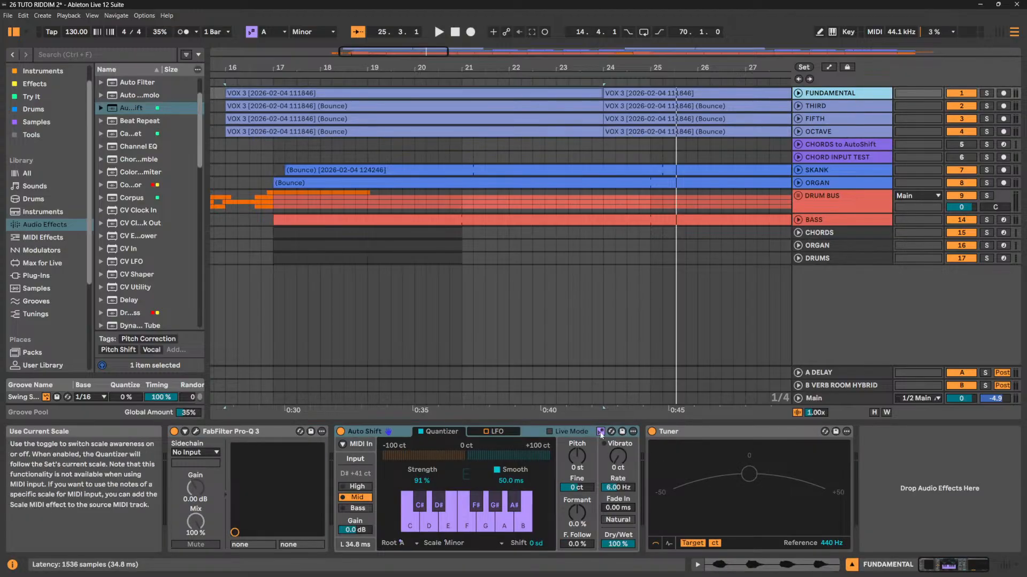
{"action": "left_click", "coordinate": [834, 110]}
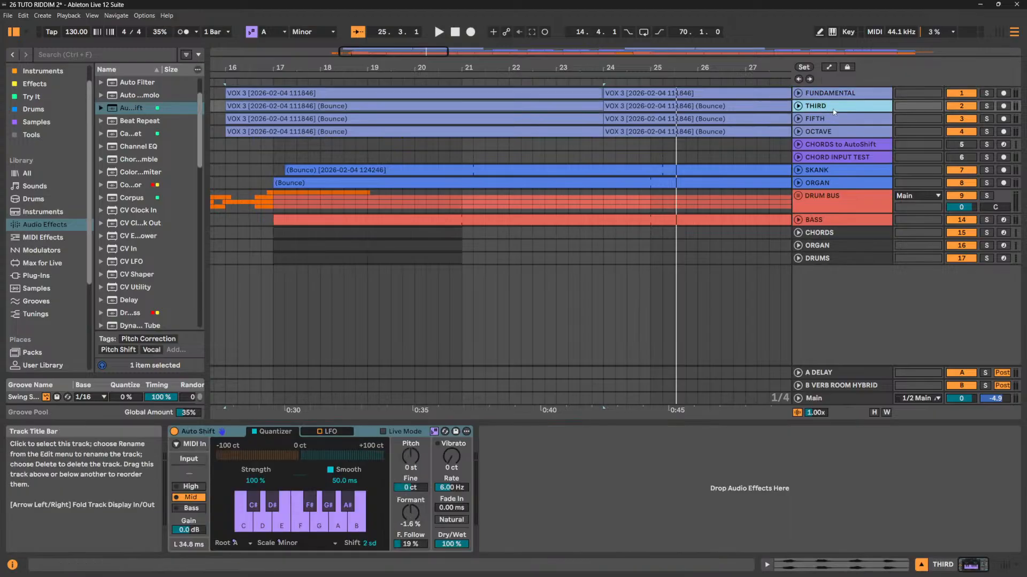
Check the FIFTH track's Auto Shift, and solo the FUNDAMENTAL, THIRD, FIFTH and OCTAVE tracks together.
{"action": "left_click", "coordinate": [831, 120]}
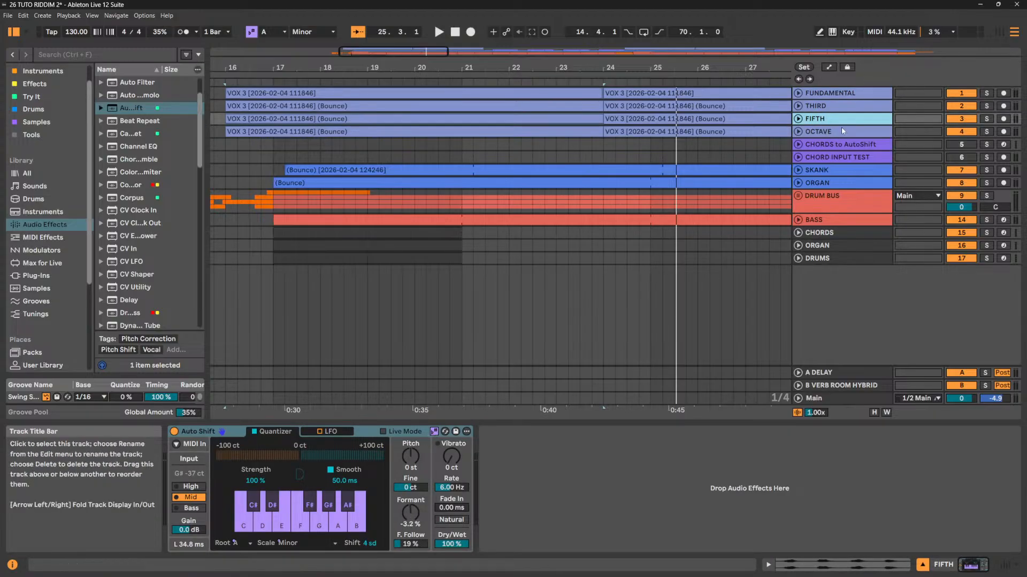
{"action": "left_click", "coordinate": [846, 131], "text": "shift"}
{"action": "left_click", "coordinate": [863, 94], "text": "shift"}
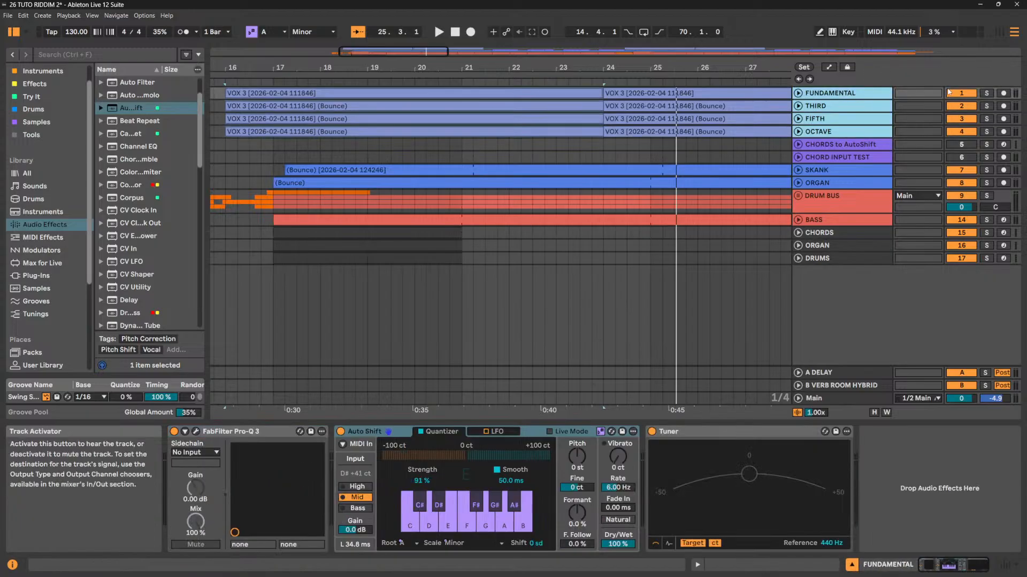
{"action": "left_click", "coordinate": [986, 93]}
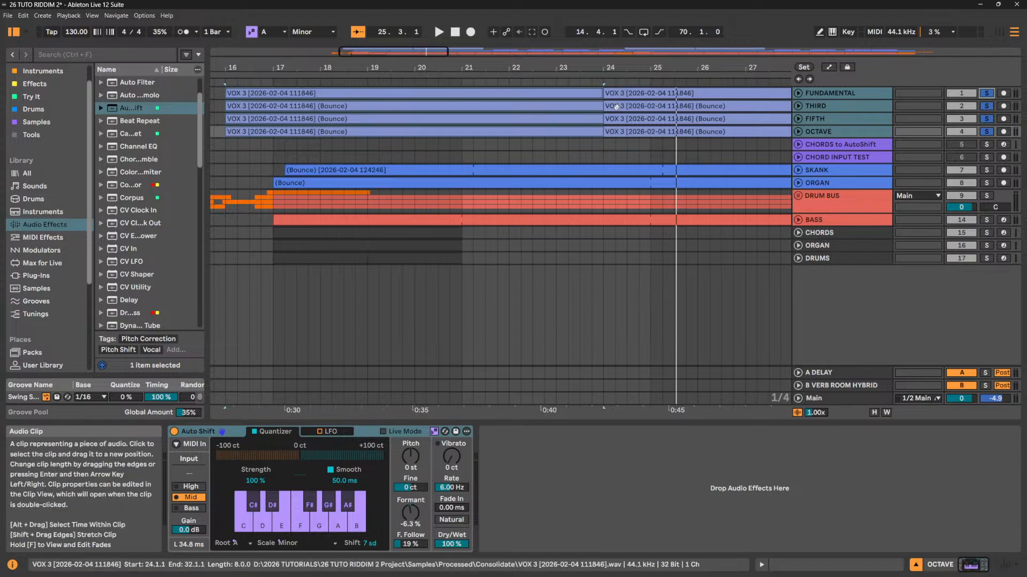
Play the four soloed vocal tracks from 24.1.1 with the FUNDAMENTAL track's Auto Shift in view.
{"action": "left_click", "coordinate": [604, 144]}
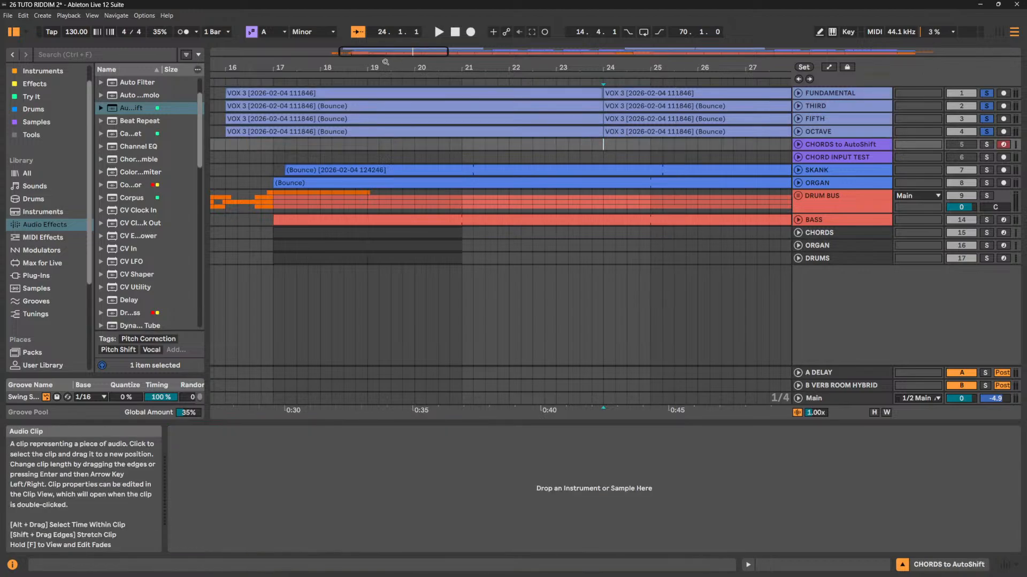
{"action": "left_click", "coordinate": [831, 94]}
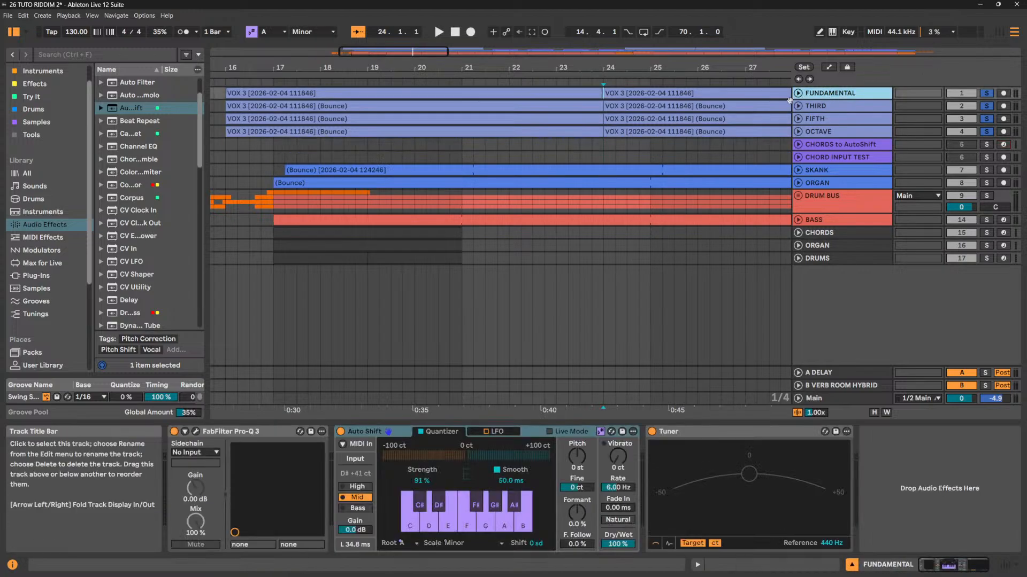
{"action": "key", "text": "space"}
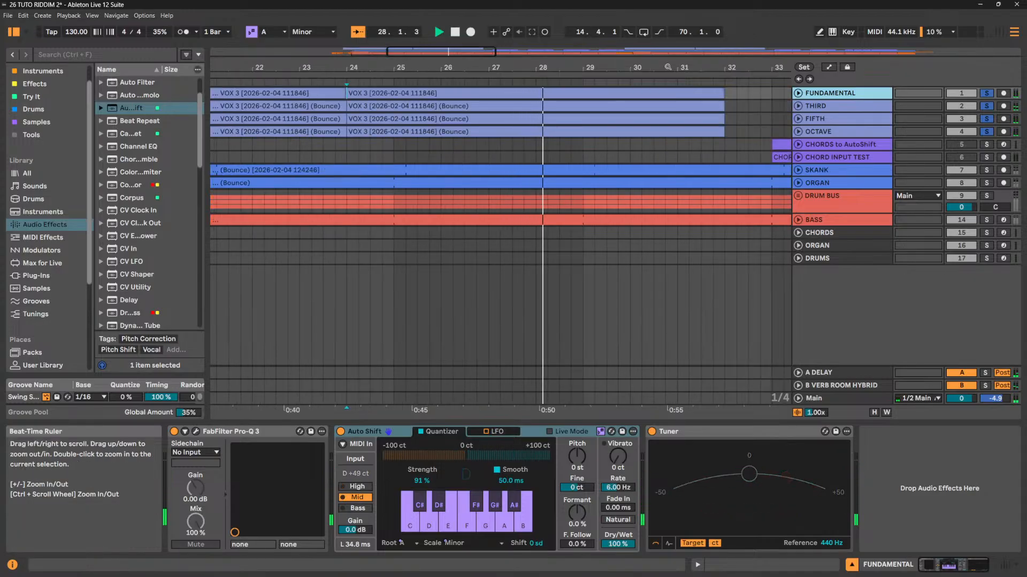
{"action": "key", "text": "space"}
Set the current scale root to F with no clips selected, and play the vocal harmony from bar 24 while watching Auto Shift.
{"action": "left_click", "coordinate": [264, 33]}
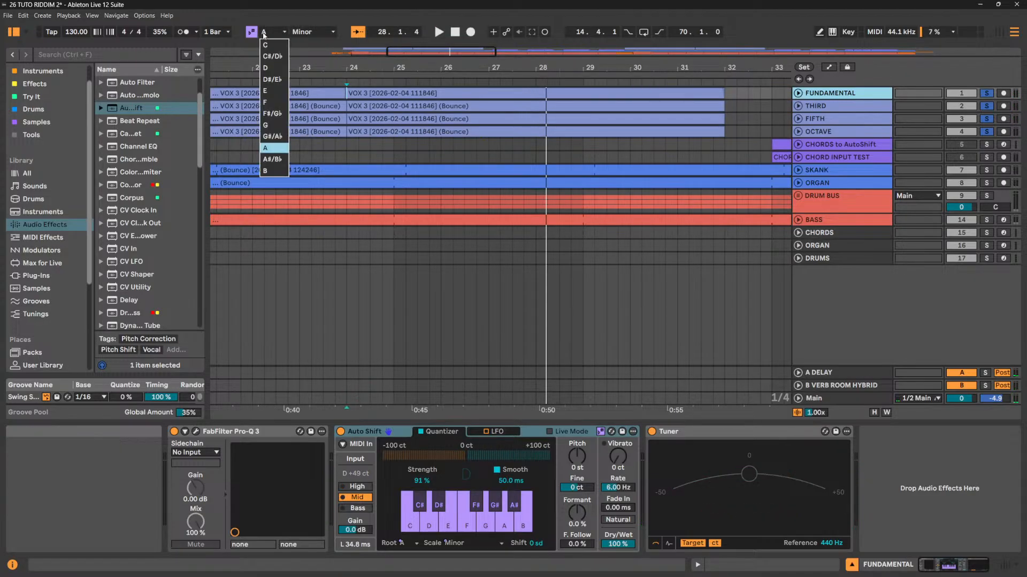
{"action": "left_click", "coordinate": [271, 101]}
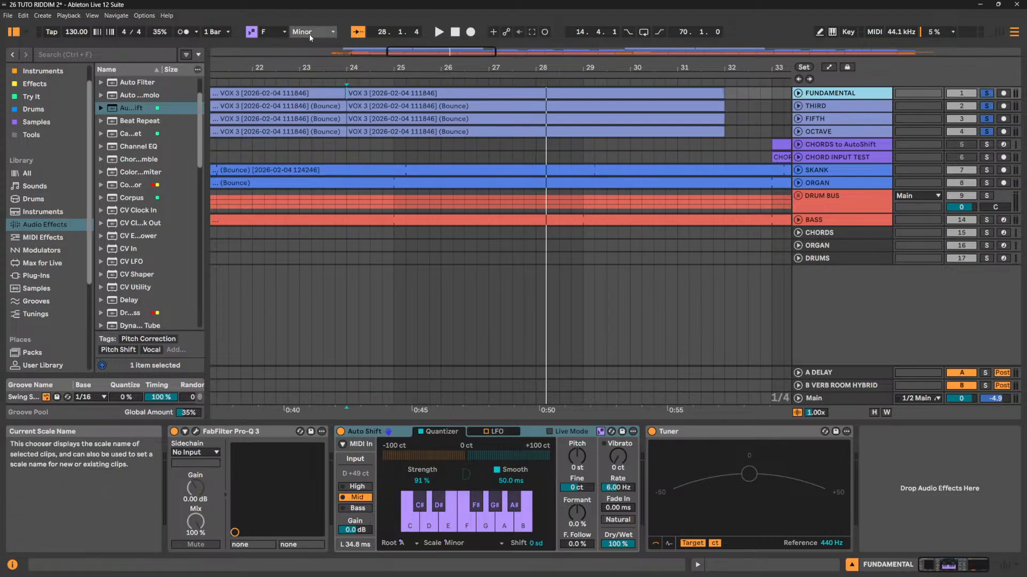
{"action": "left_click", "coordinate": [362, 102]}
{"action": "key", "text": "space"}
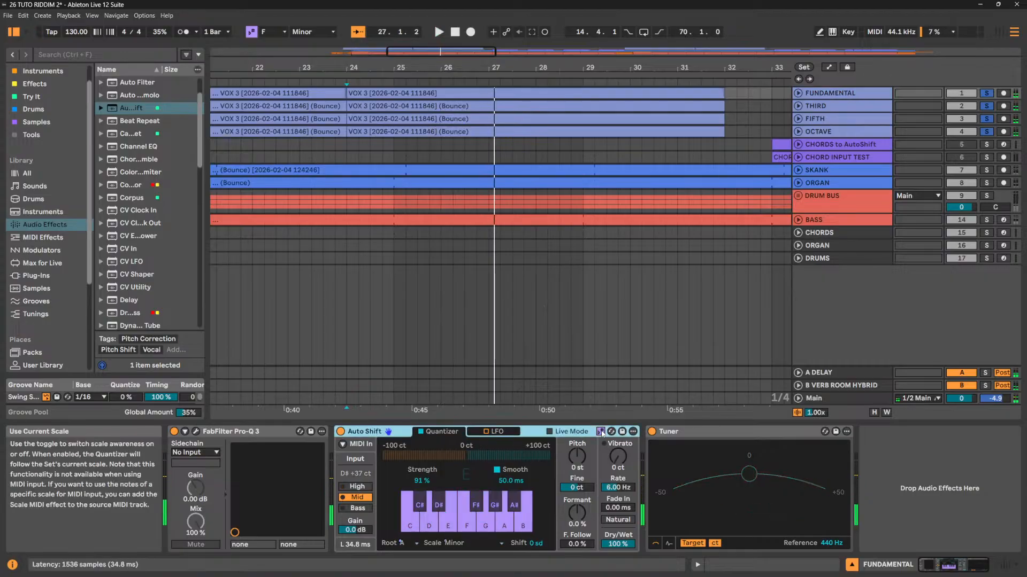
{"action": "key", "text": "space"}
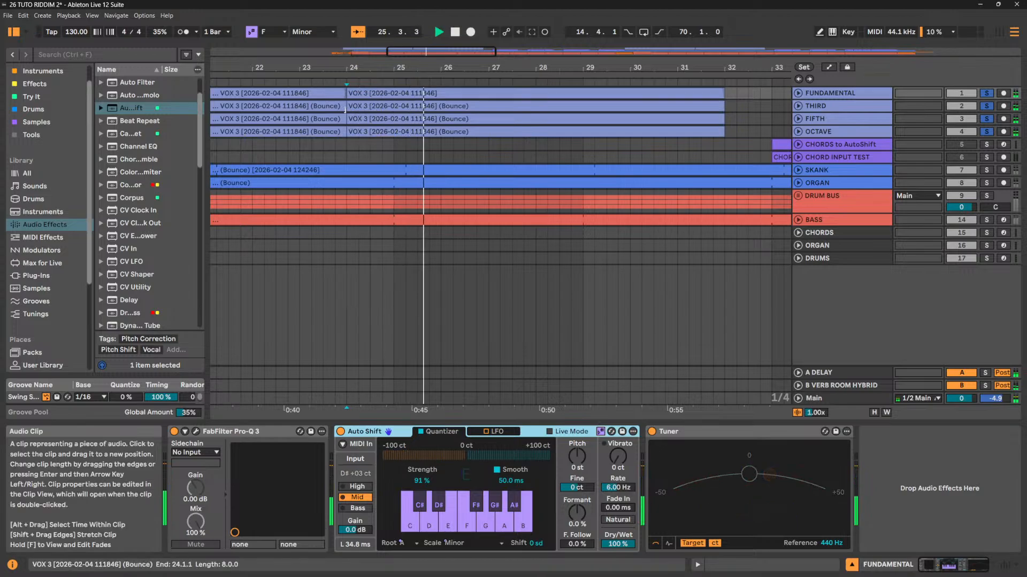
{"action": "key", "text": "space"}
Select the four vocal clips starting at bar 24 and set their scale root to F.
{"action": "left_click", "coordinate": [384, 94]}
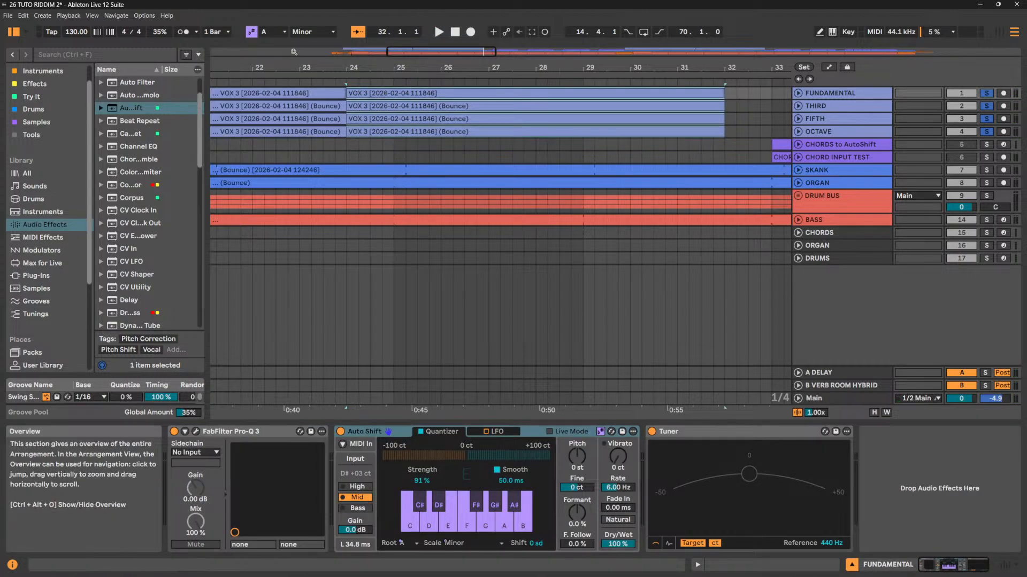
{"action": "left_click", "coordinate": [267, 33]}
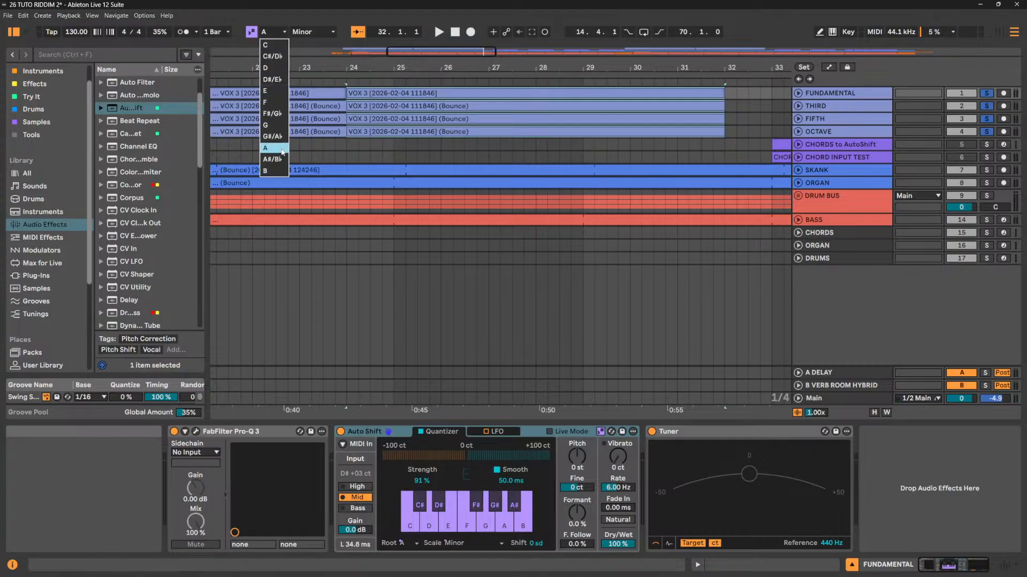
{"action": "left_click", "coordinate": [271, 103]}
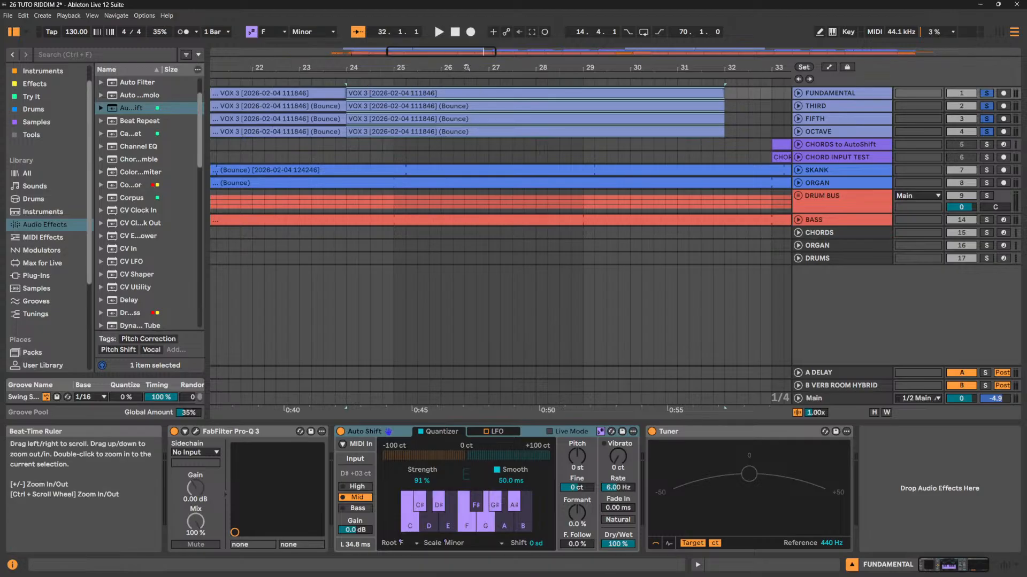
Open the FUNDAMENTAL clip at bar 24 in the clip view and examine its Scale settings.
{"action": "left_click_drag", "start_coordinate": [469, 80], "coordinate": [501, 118]}
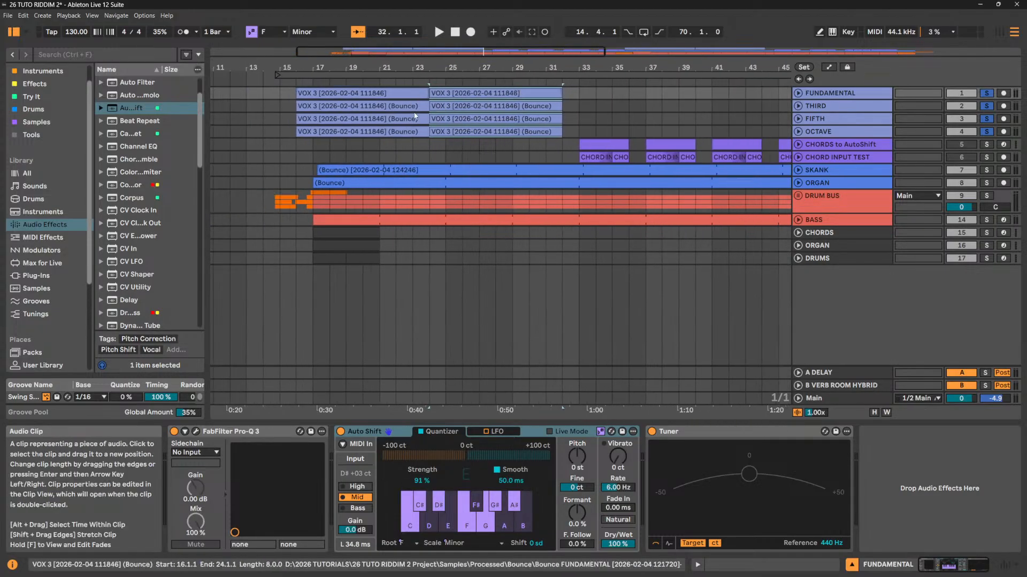
{"action": "double_click", "coordinate": [518, 93]}
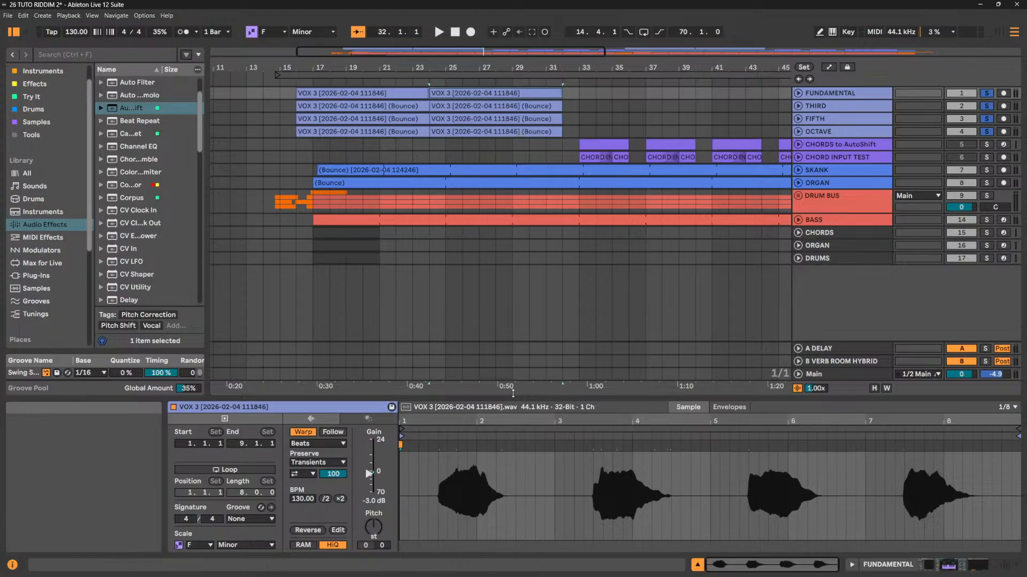
{"action": "left_click_drag", "start_coordinate": [513, 397], "coordinate": [515, 340]}
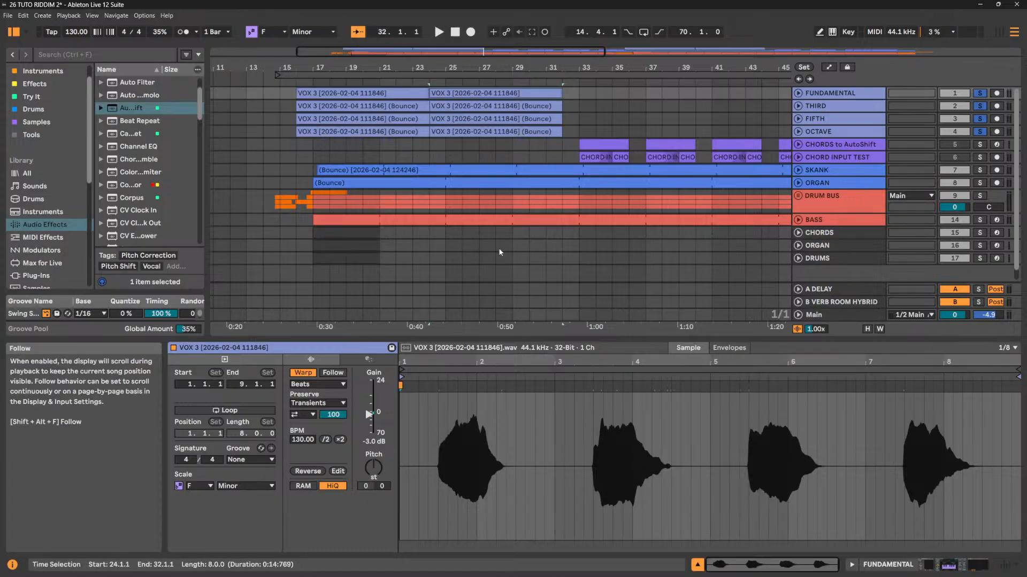
{"action": "left_click_drag", "start_coordinate": [477, 338], "coordinate": [477, 397]}
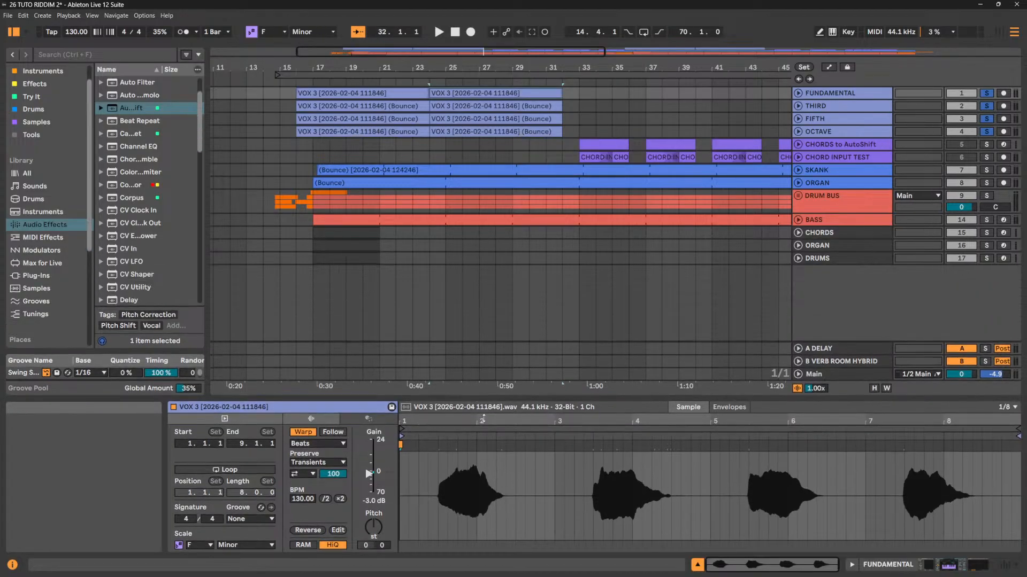
Compare the clip scale on the OCTAVE, FIFTH, THIRD and FUNDAMENTAL clips at bar 24, and play the harmony.
{"action": "left_click", "coordinate": [482, 133], "text": "shift"}
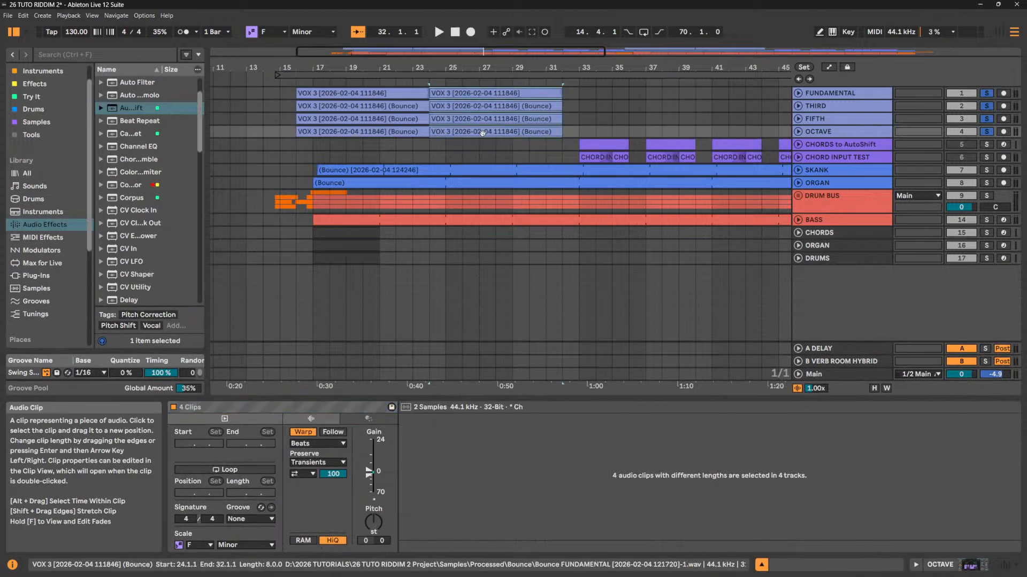
{"action": "left_click", "coordinate": [482, 134]}
{"action": "left_click", "coordinate": [486, 119]}
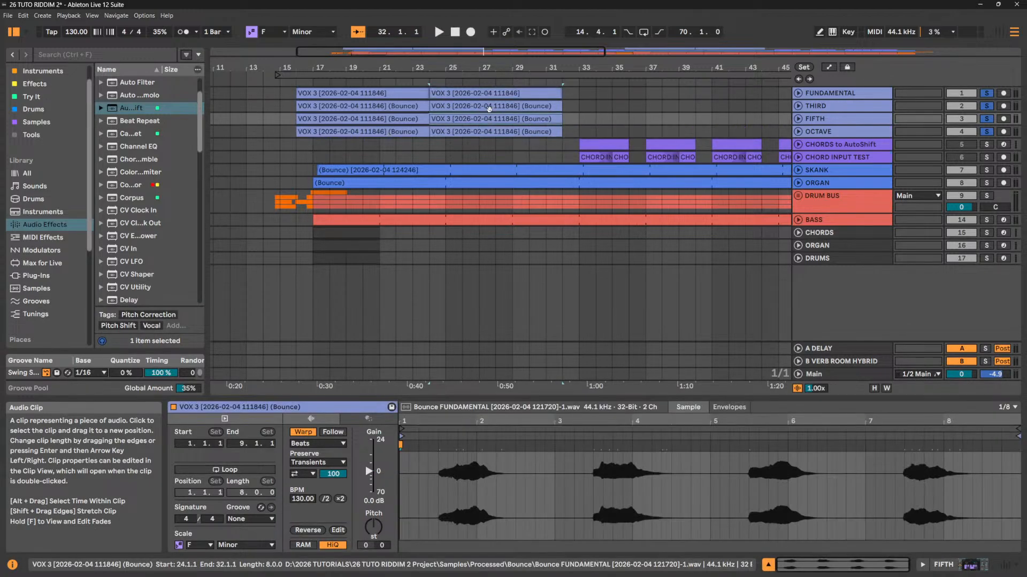
{"action": "left_click", "coordinate": [491, 107]}
{"action": "left_click", "coordinate": [497, 90]}
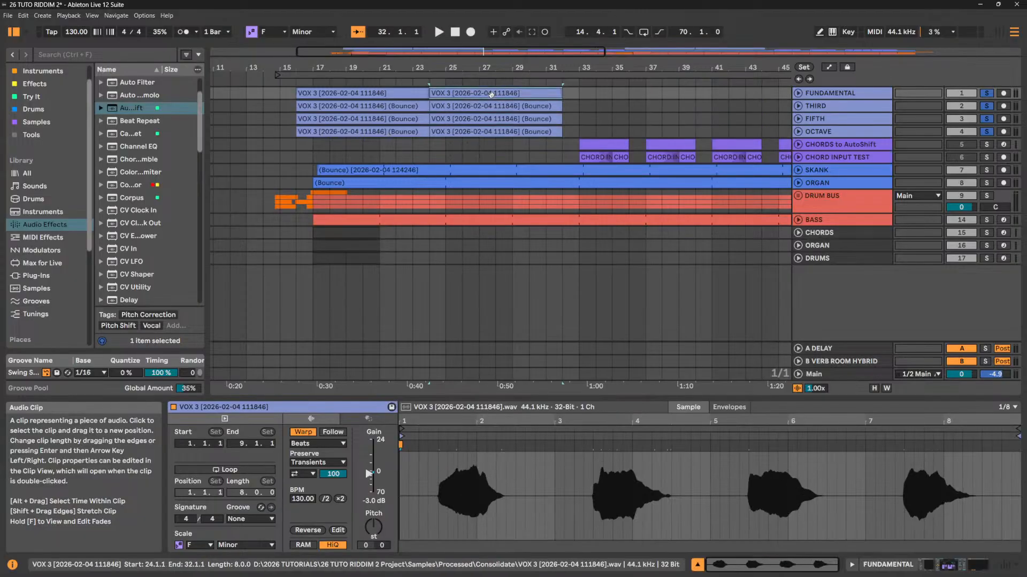
{"action": "left_click", "coordinate": [825, 95]}
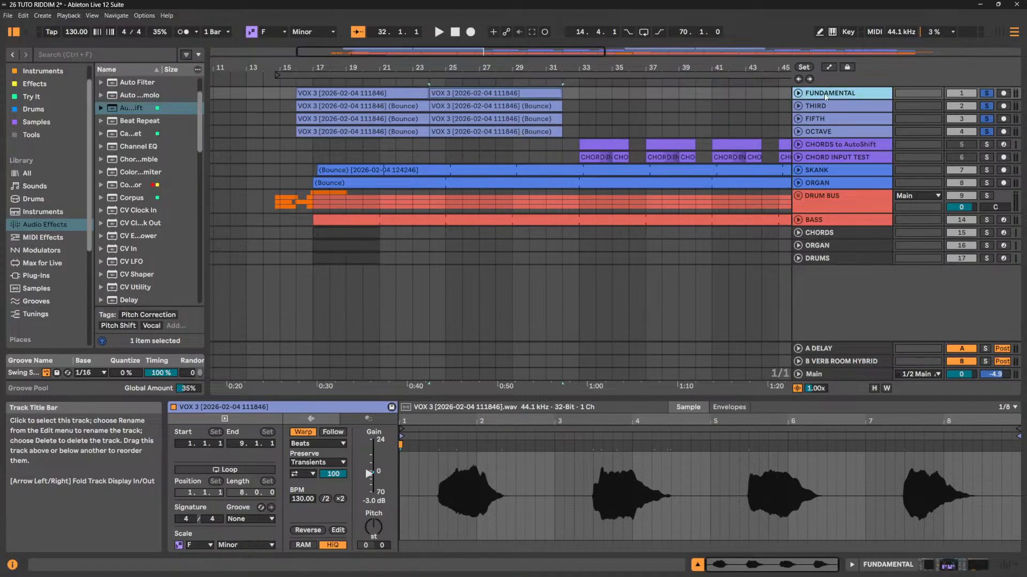
{"action": "key", "text": "space"}
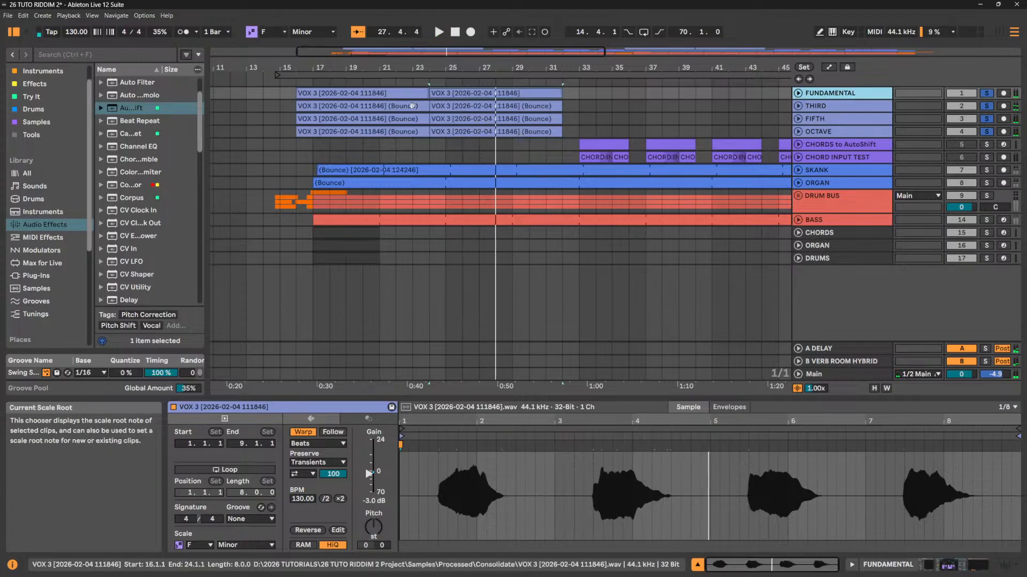
Set the four vocal clips from bar 24 to the Melodic Minor scale with root G, and play them.
{"action": "left_click", "coordinate": [473, 128], "text": "shift"}
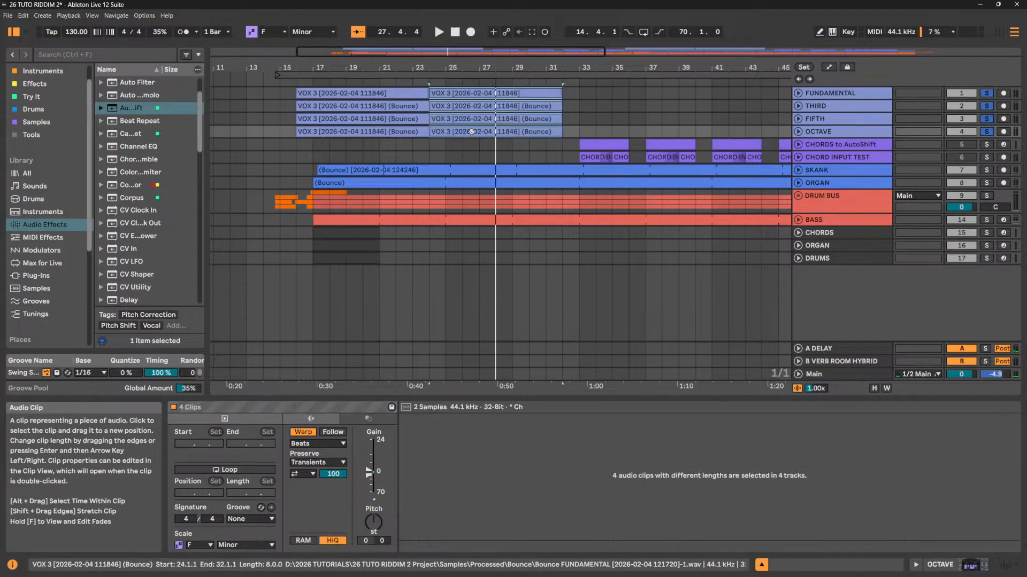
{"action": "left_click", "coordinate": [248, 546]}
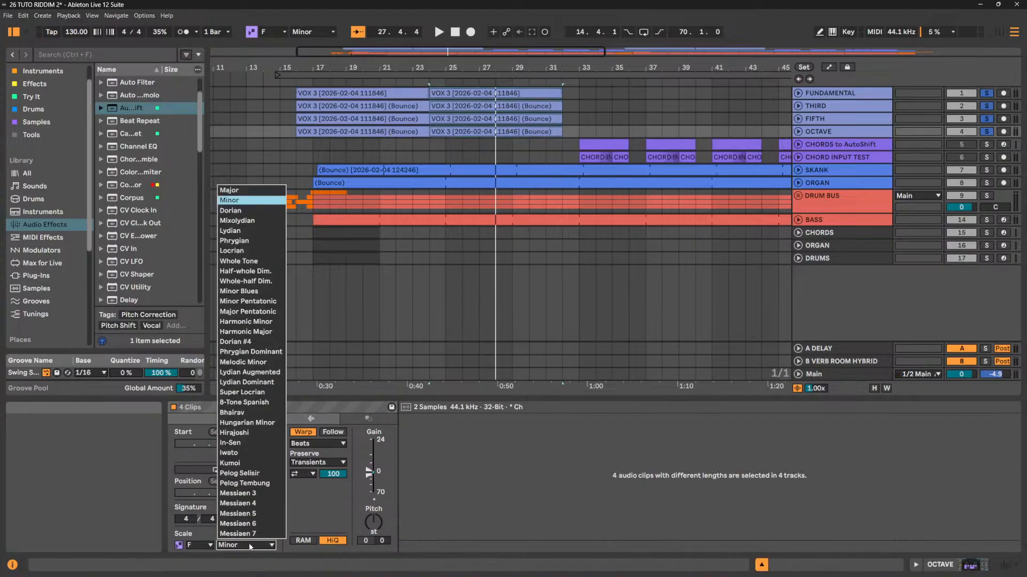
{"action": "left_click", "coordinate": [262, 366]}
{"action": "left_click", "coordinate": [201, 546]}
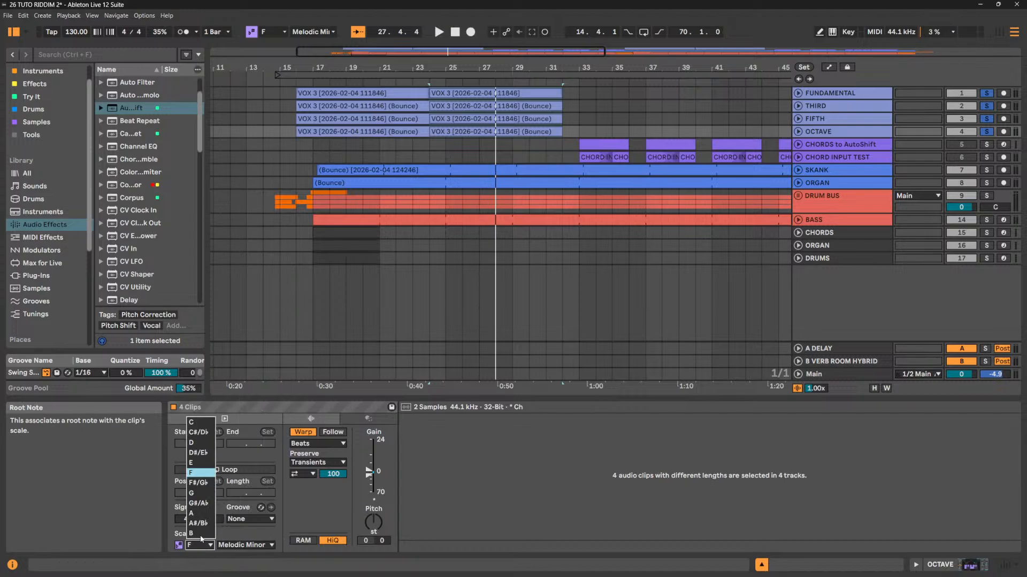
{"action": "left_click", "coordinate": [193, 494]}
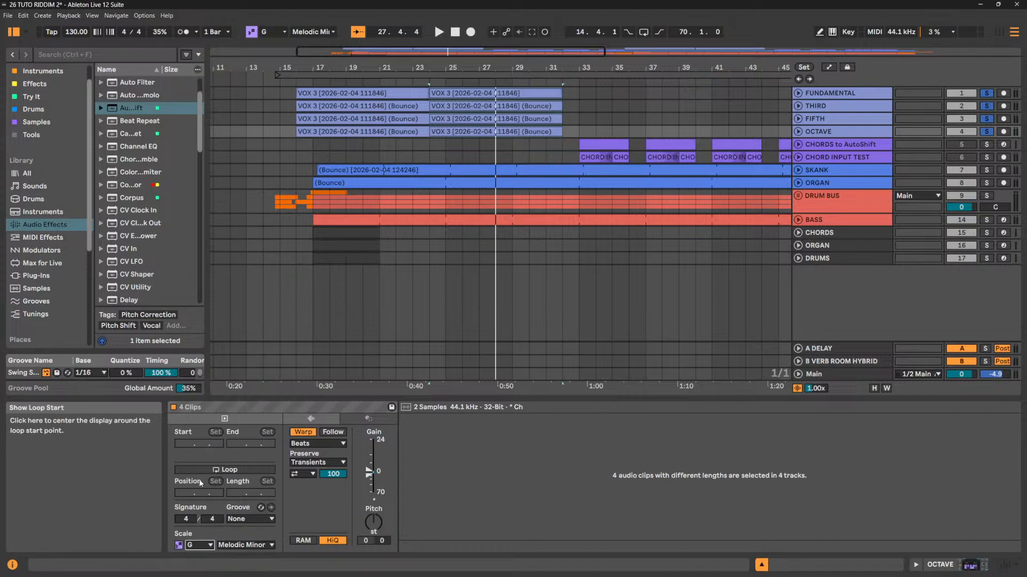
{"action": "key", "text": "space"}
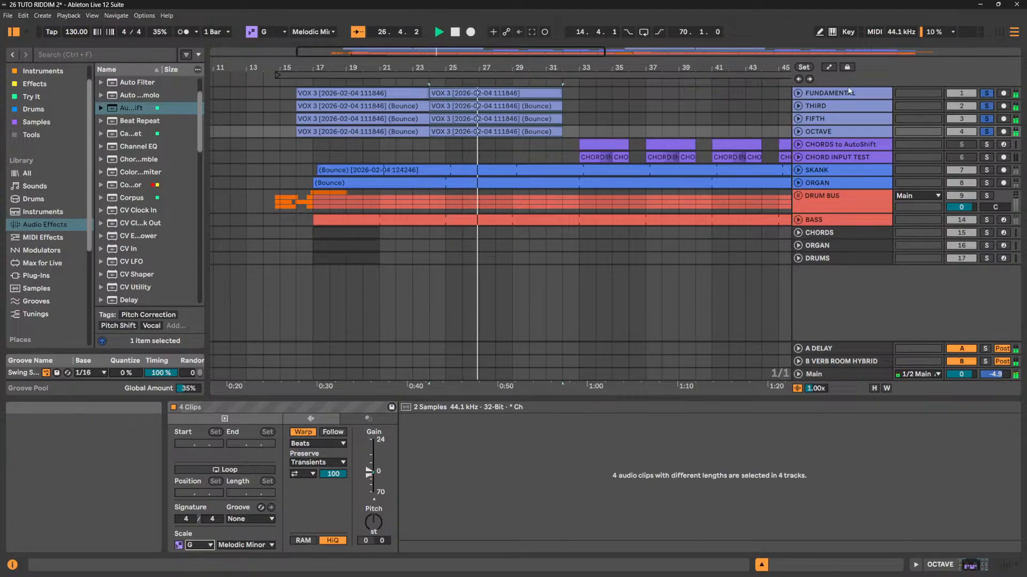
Compare the two OCTAVE clips' scales, and set all four vocal clips from bar 24 to root A and scale Minor.
{"action": "left_click", "coordinate": [364, 131]}
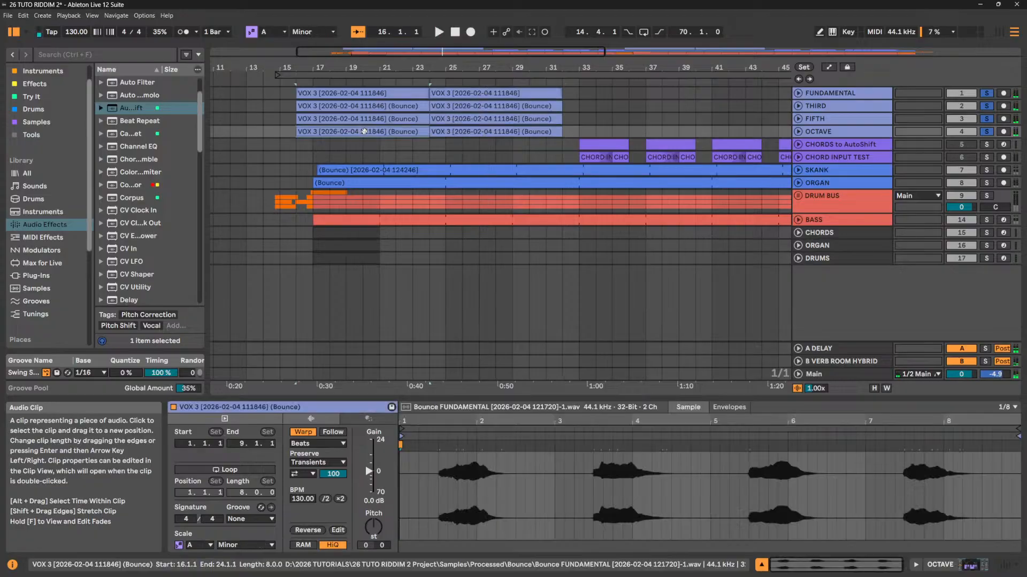
{"action": "left_click", "coordinate": [503, 131]}
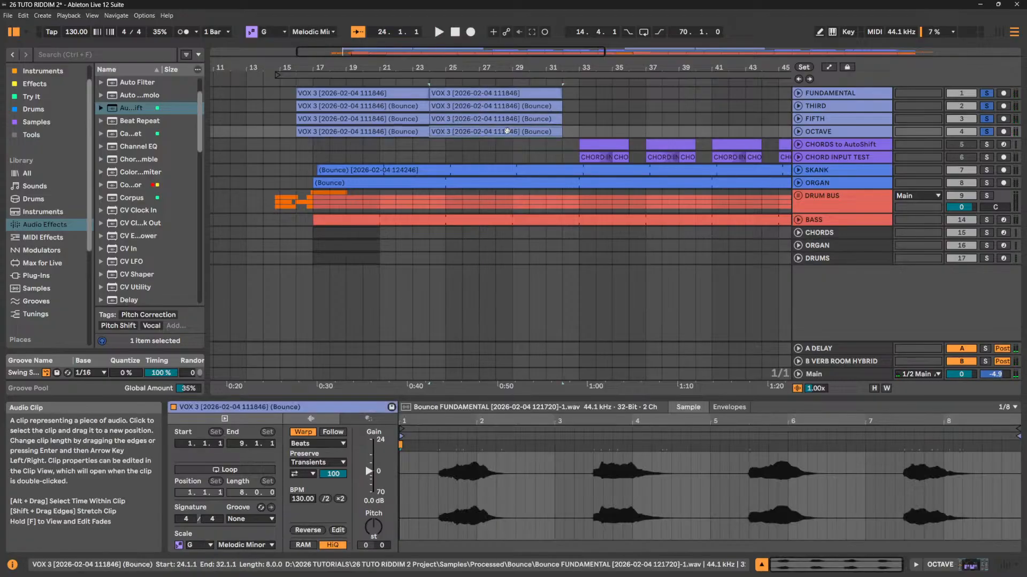
{"action": "left_click", "coordinate": [527, 94], "text": "shift"}
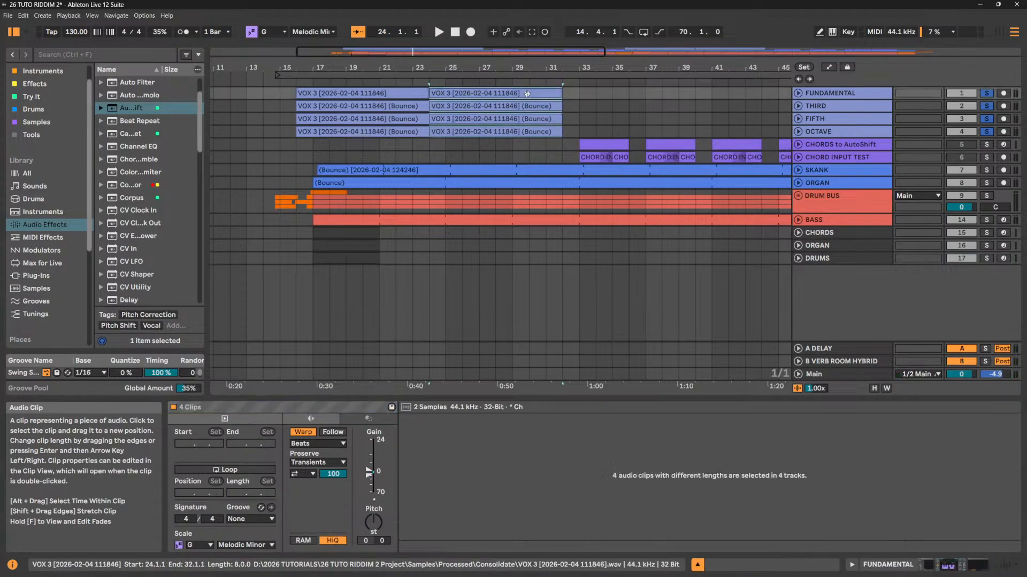
{"action": "left_click", "coordinate": [194, 545]}
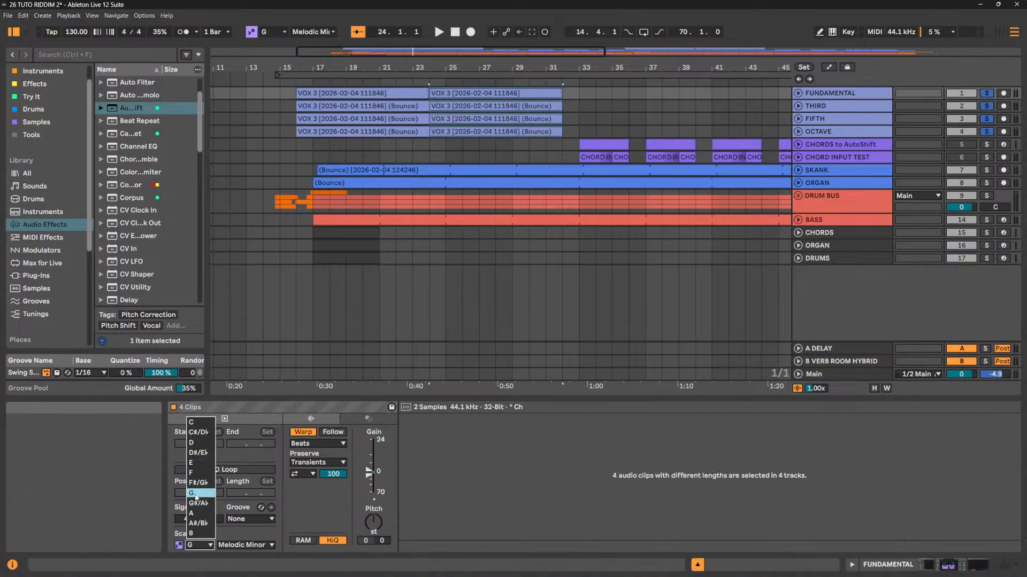
{"action": "left_click", "coordinate": [193, 514]}
{"action": "left_click", "coordinate": [245, 545]}
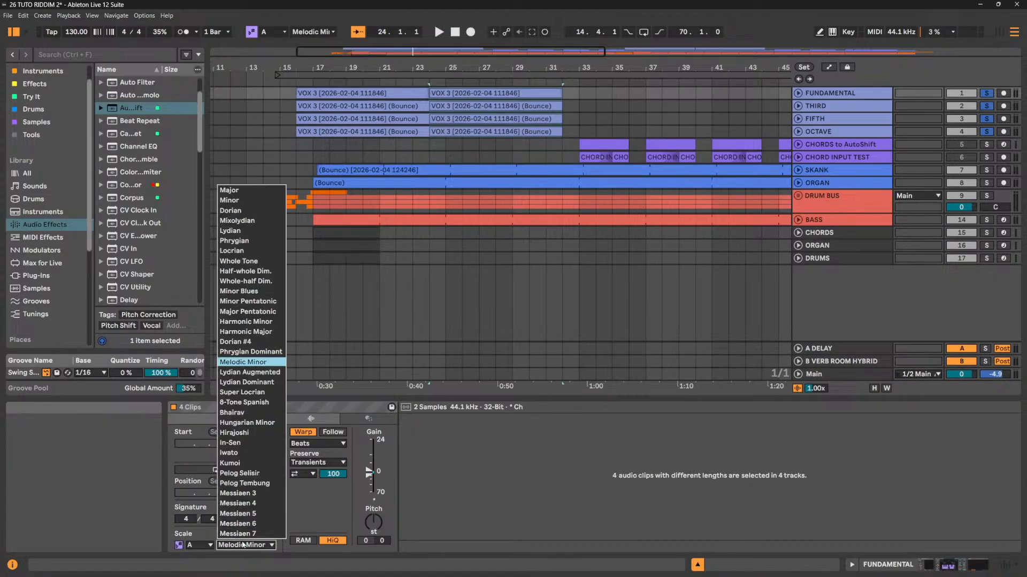
{"action": "left_click", "coordinate": [234, 201]}
Check the scale of the FUNDAMENTAL and OCTAVE clips at bar 24, and play the vocals from 24.1.1.
{"action": "left_click", "coordinate": [484, 94]}
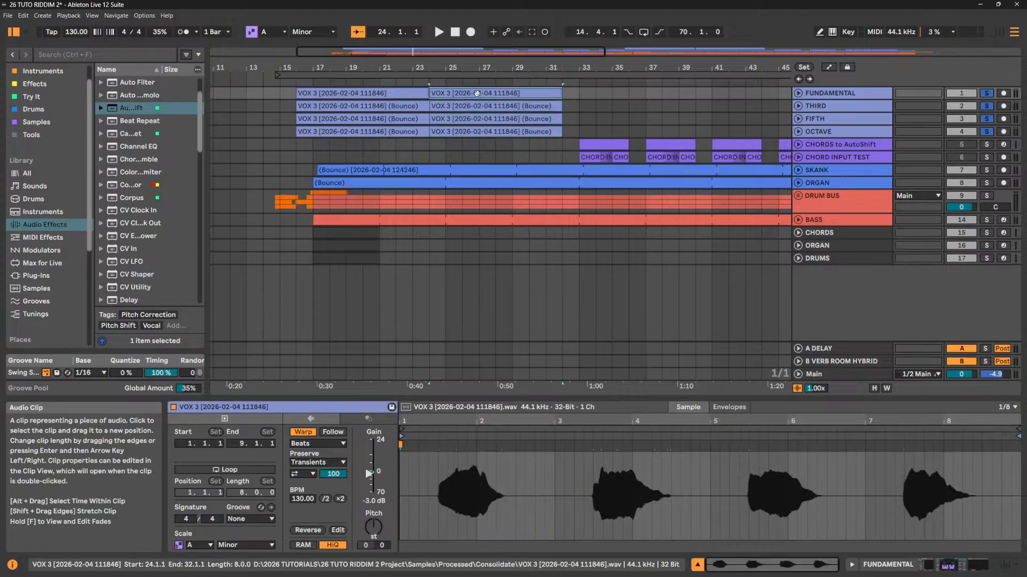
{"action": "left_click", "coordinate": [491, 132]}
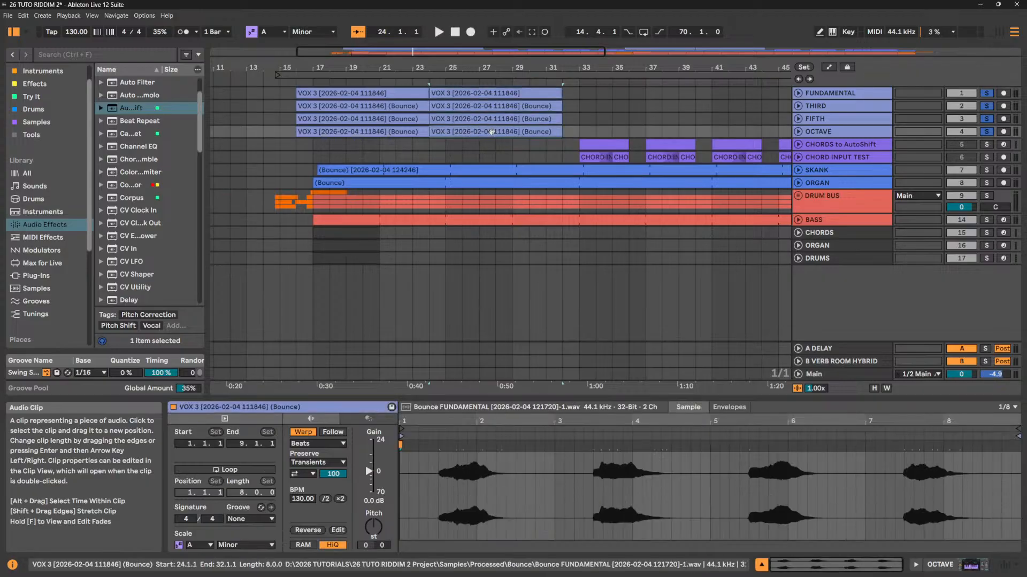
{"action": "key", "text": "space"}
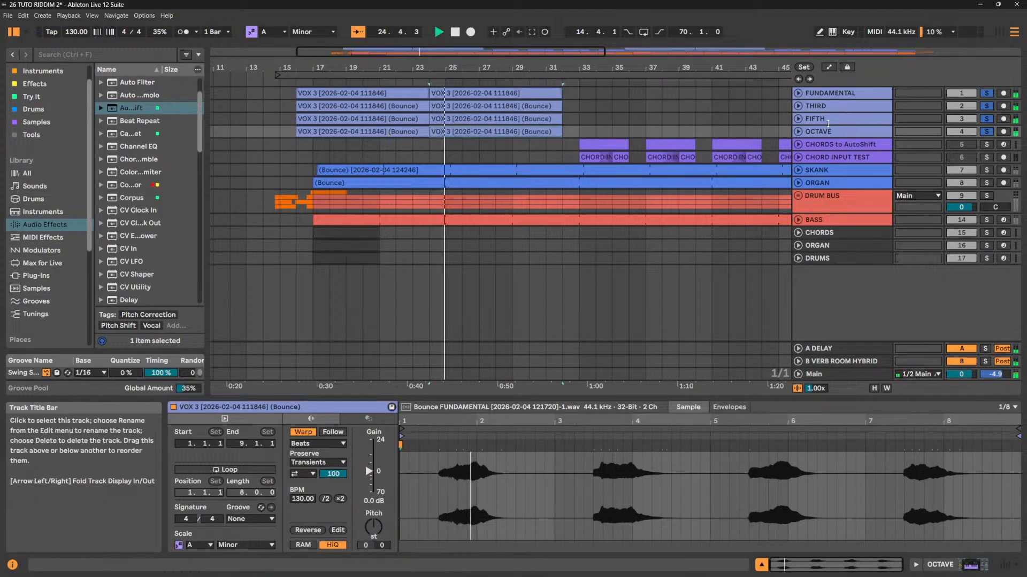
Turn off solo on the vocal tracks, play them with the full riddim, and select the FUNDAMENTAL track after stopping.
{"action": "left_click", "coordinate": [986, 132]}
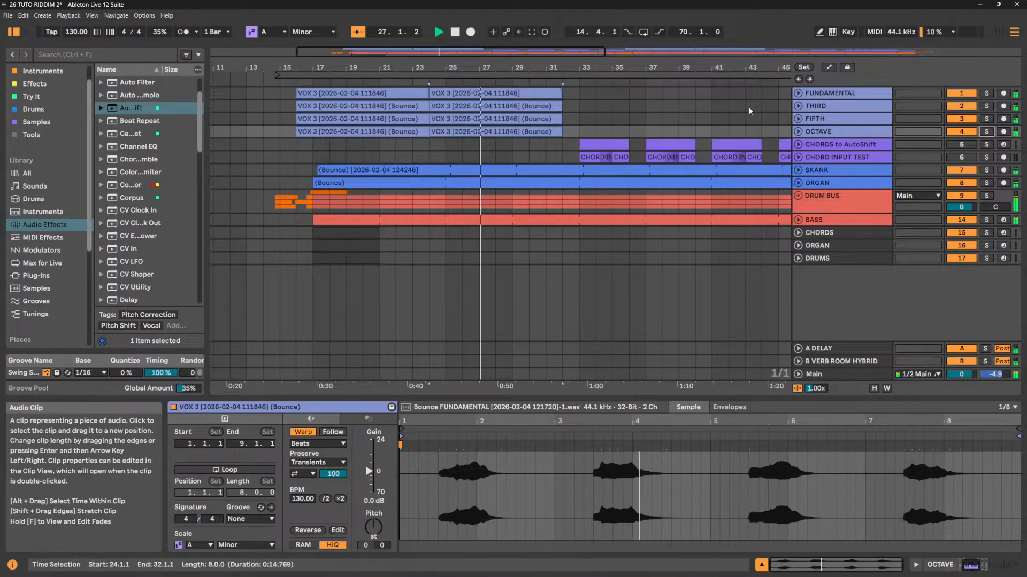
{"action": "key", "text": "space"}
{"action": "left_click", "coordinate": [827, 95]}
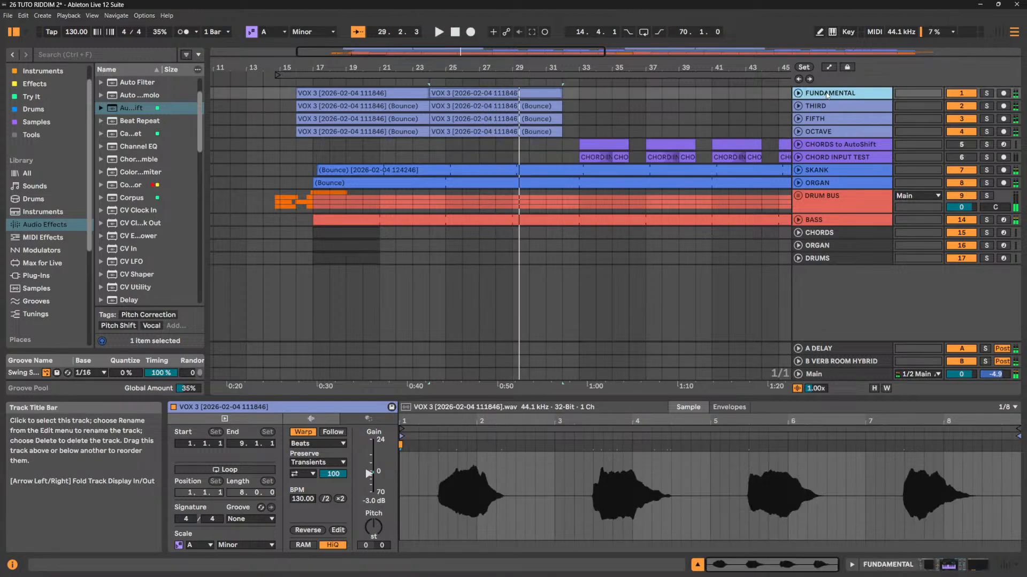
Unfold the CHORDS to AutoShift and CHORD INPUT TEST tracks and look at their clips from bar 33.
{"action": "left_click", "coordinate": [799, 160]}
{"action": "left_click", "coordinate": [799, 146]}
{"action": "left_click", "coordinate": [799, 169]}
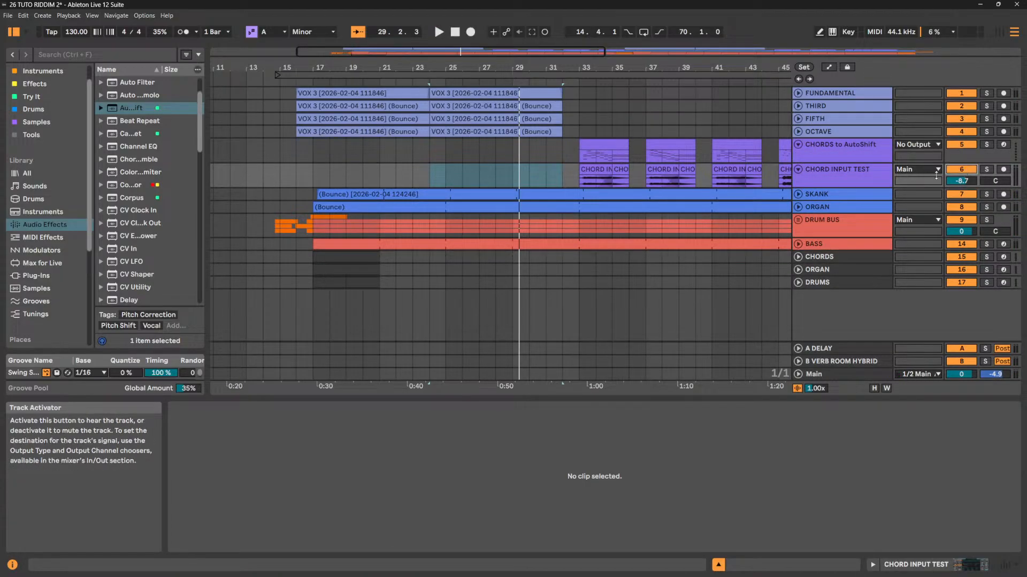
{"action": "left_click", "coordinate": [833, 170]}
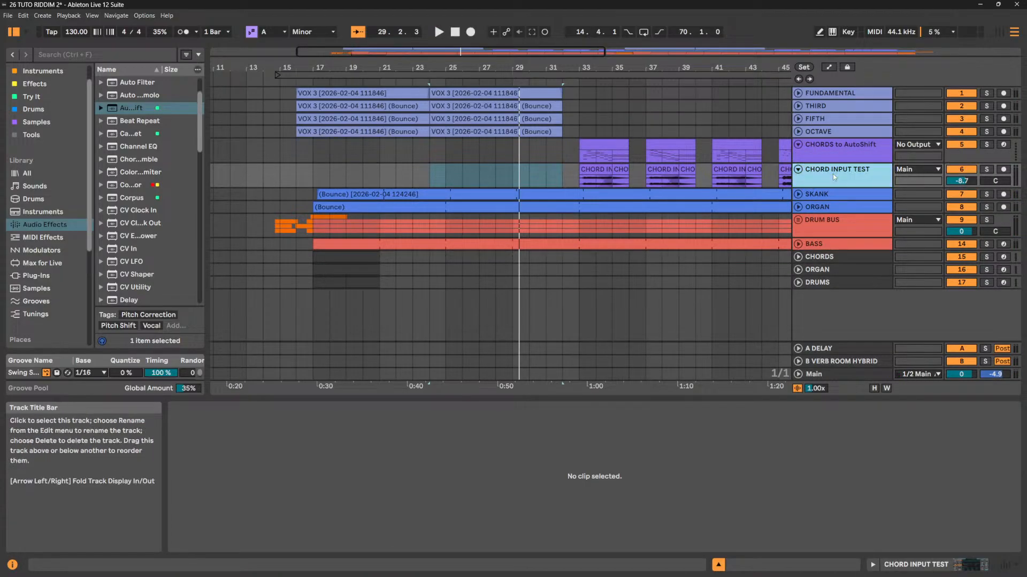
{"action": "left_click", "coordinate": [823, 146]}
{"action": "left_click_drag", "start_coordinate": [765, 69], "coordinate": [474, 65]}
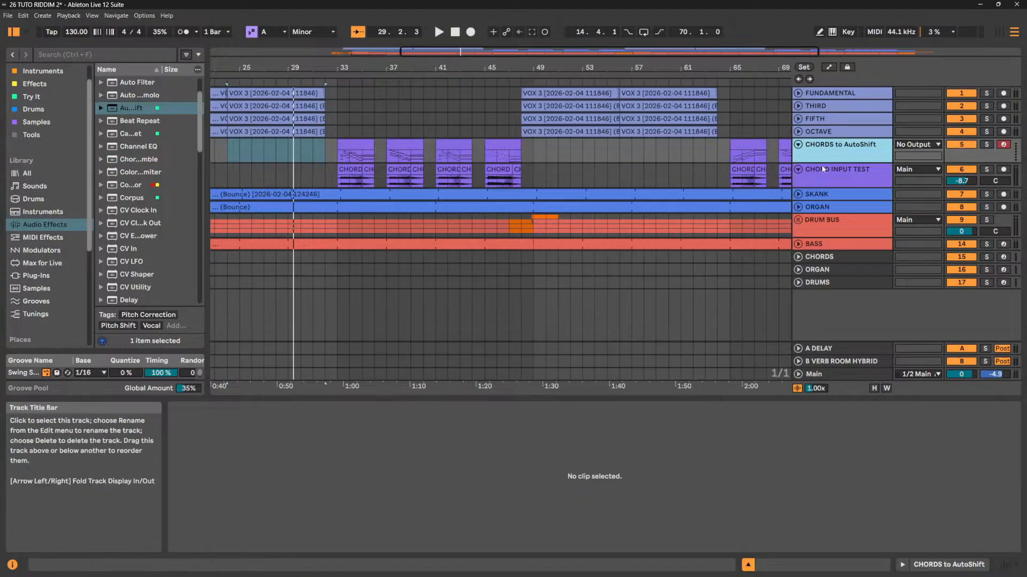
Go through the vocal tracks and show the Auto Shift settings on FUNDAMENTAL and THIRD.
{"action": "left_click", "coordinate": [822, 134]}
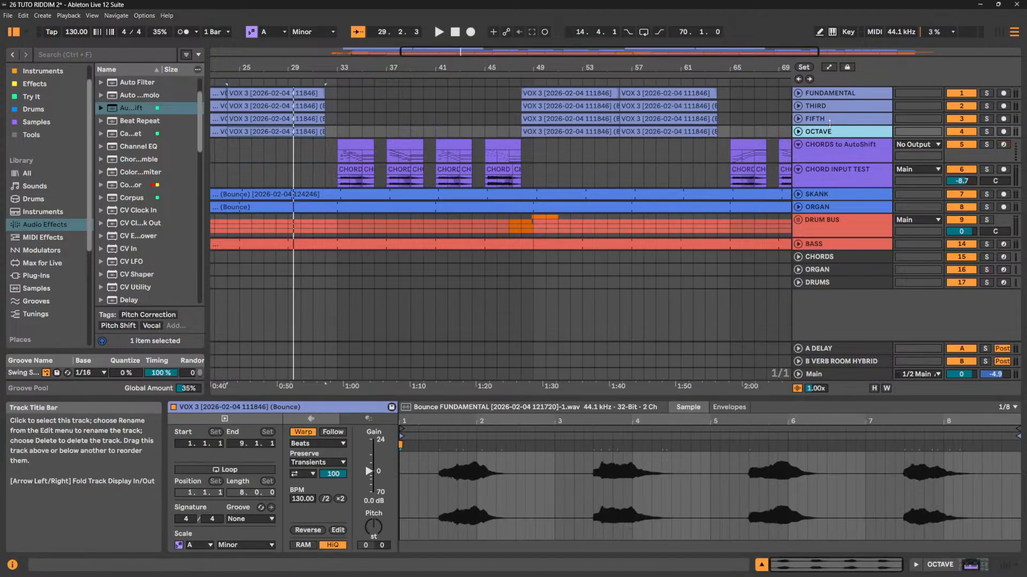
{"action": "left_click", "coordinate": [830, 120]}
{"action": "left_click", "coordinate": [838, 106]}
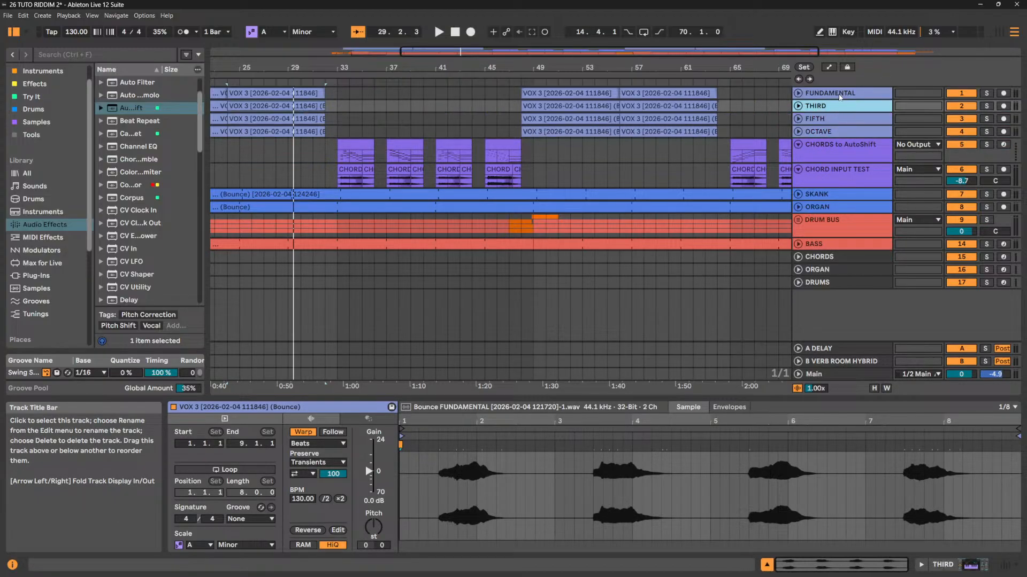
{"action": "left_click", "coordinate": [839, 95]}
{"action": "double_click", "coordinate": [840, 96]}
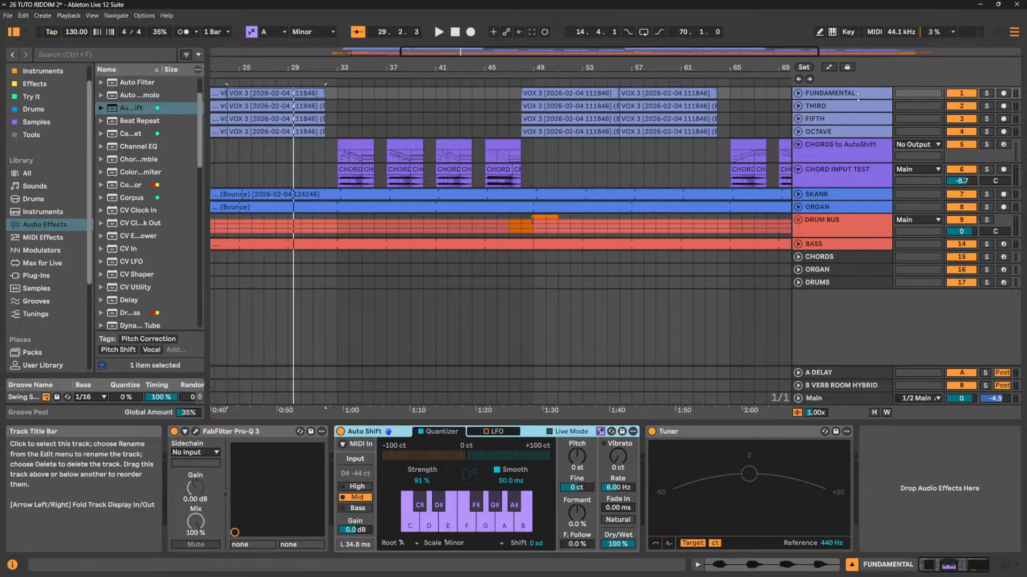
{"action": "left_click", "coordinate": [845, 106]}
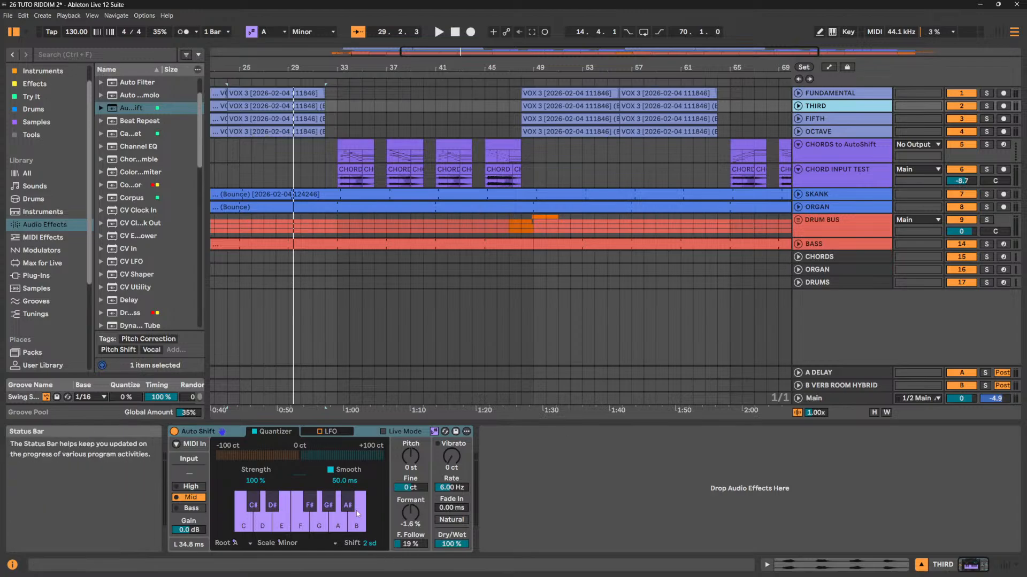
{"action": "left_click", "coordinate": [799, 93]}
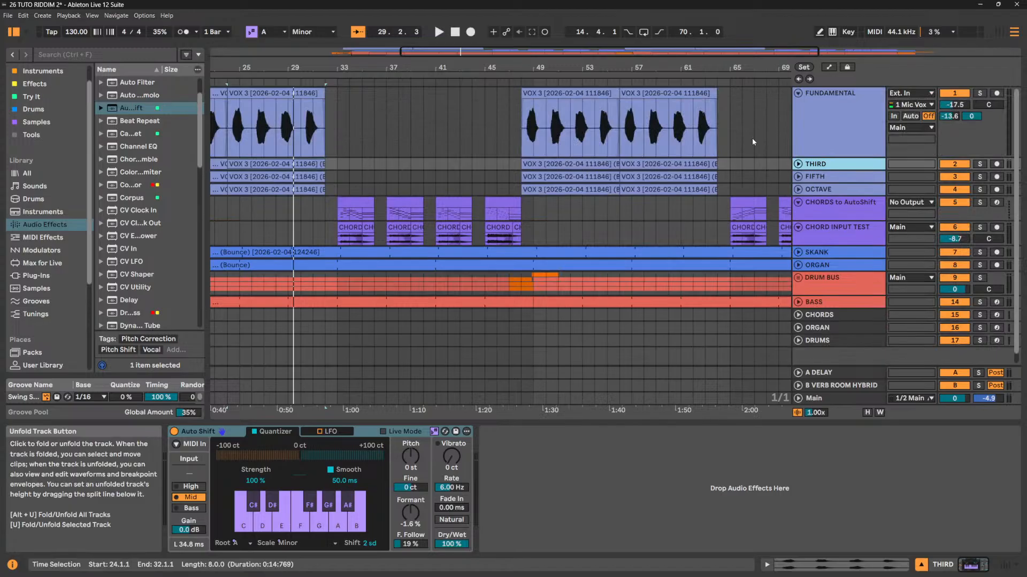
{"action": "left_click", "coordinate": [798, 94]}
{"action": "left_click", "coordinate": [799, 107]}
{"action": "left_click", "coordinate": [799, 106]}
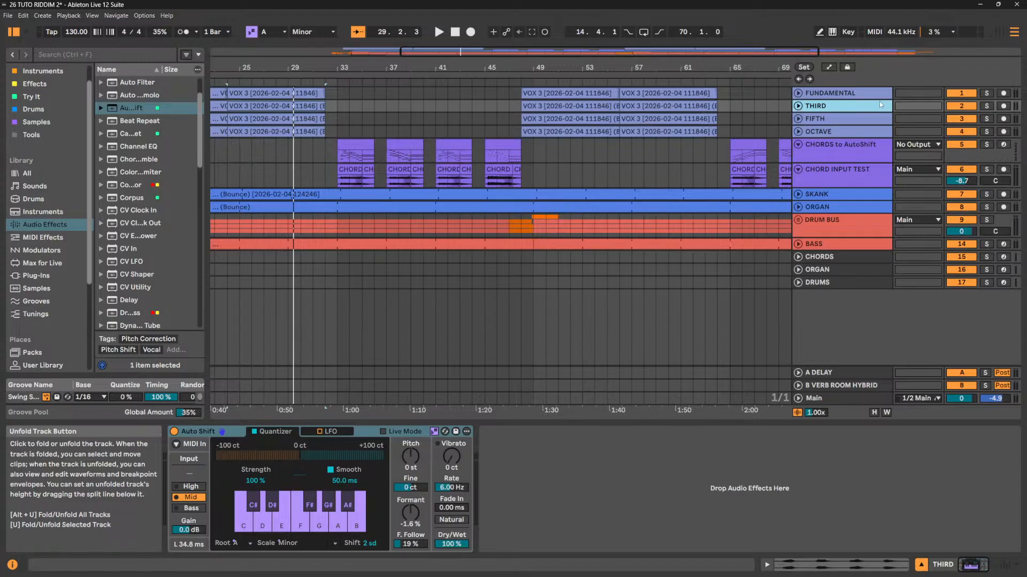
Solo and unfold the THIRD track, and play its vocal clip from about bar 50 and bar 52 through Auto Shift.
{"action": "left_click", "coordinate": [987, 106]}
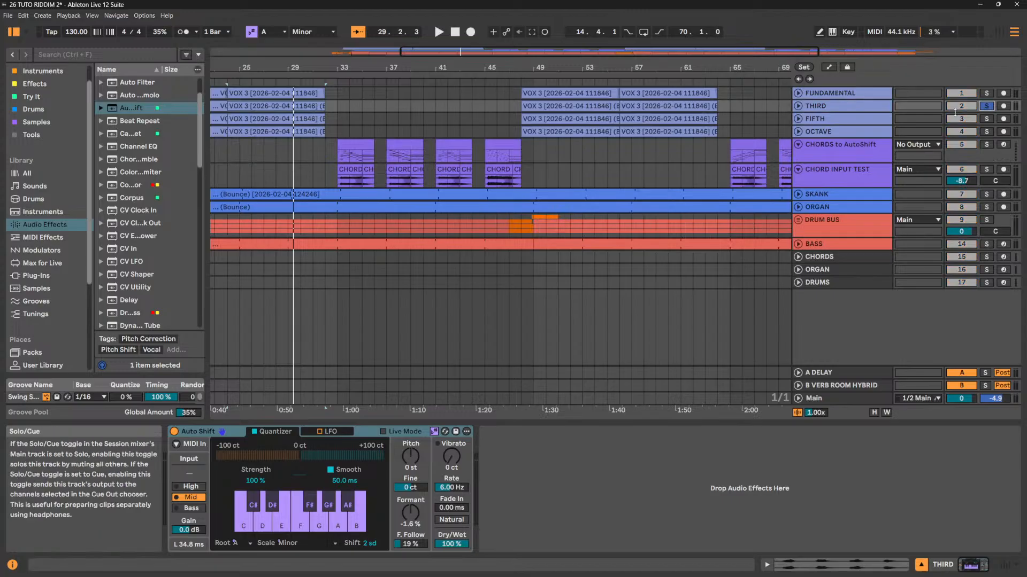
{"action": "left_click", "coordinate": [798, 106]}
{"action": "key", "text": "space"}
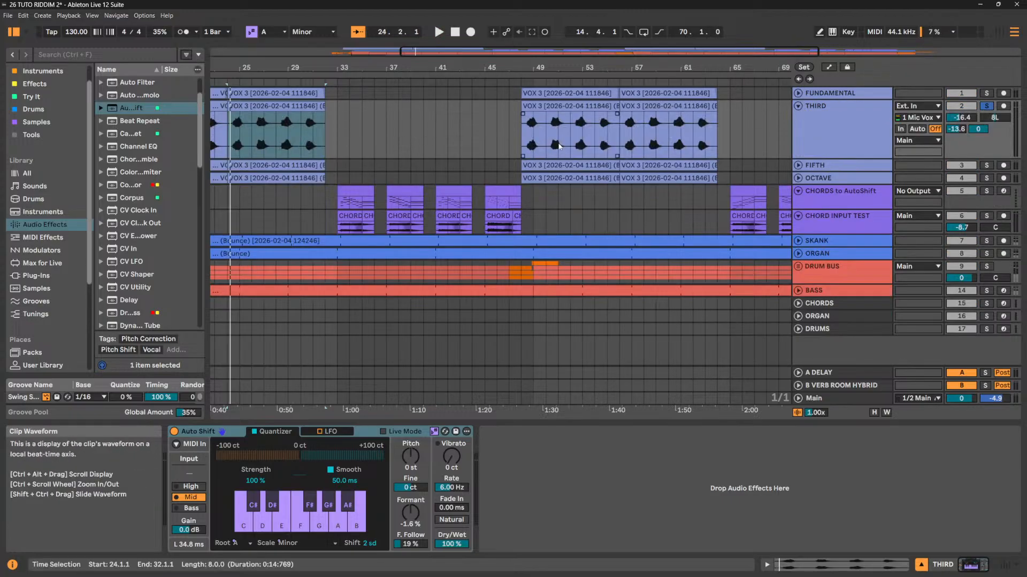
{"action": "left_click", "coordinate": [552, 136]}
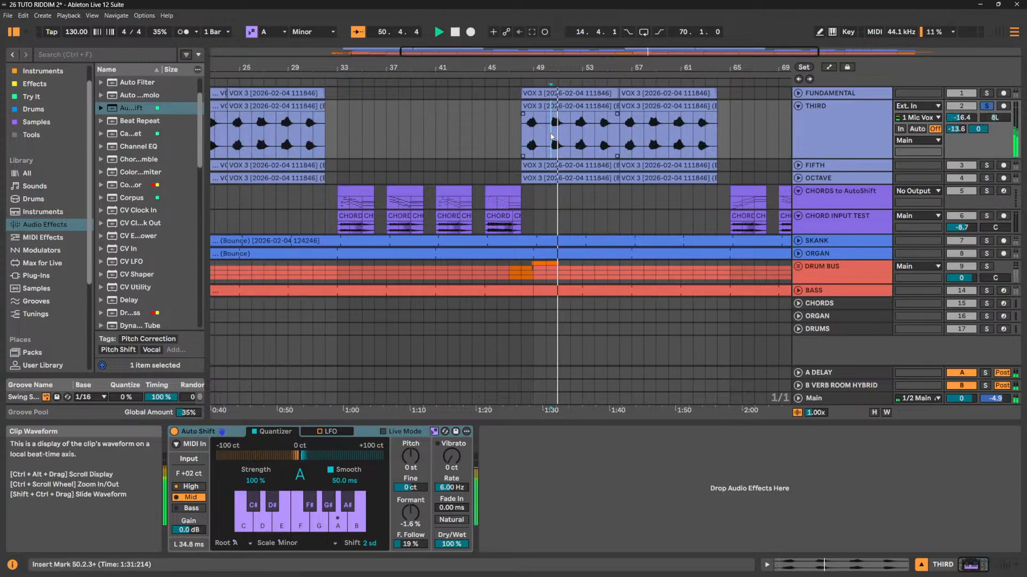
{"action": "left_click", "coordinate": [577, 136]}
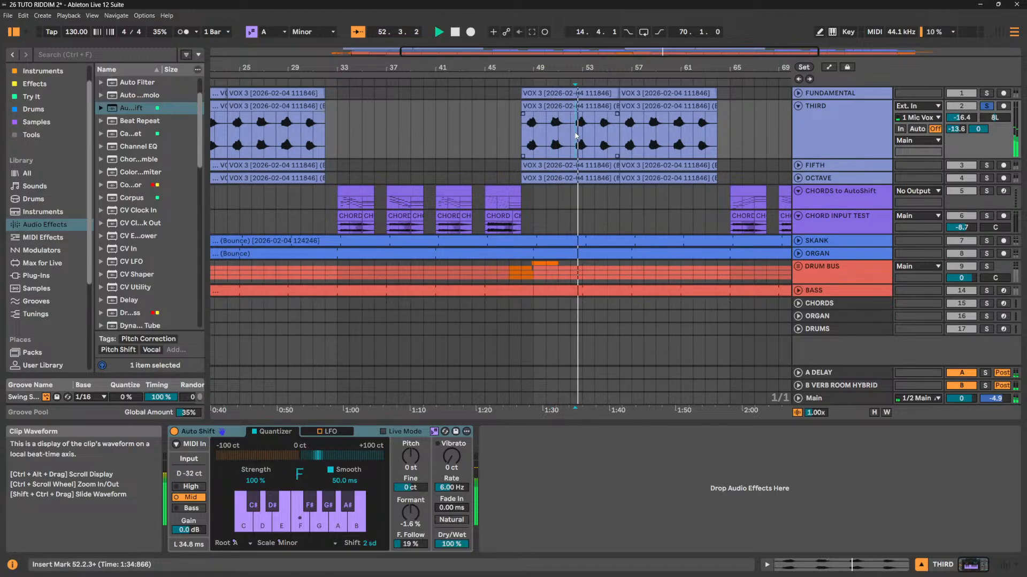
Stop playback, fold the THIRD vocal track and turn off its solo.
{"action": "key", "text": "space"}
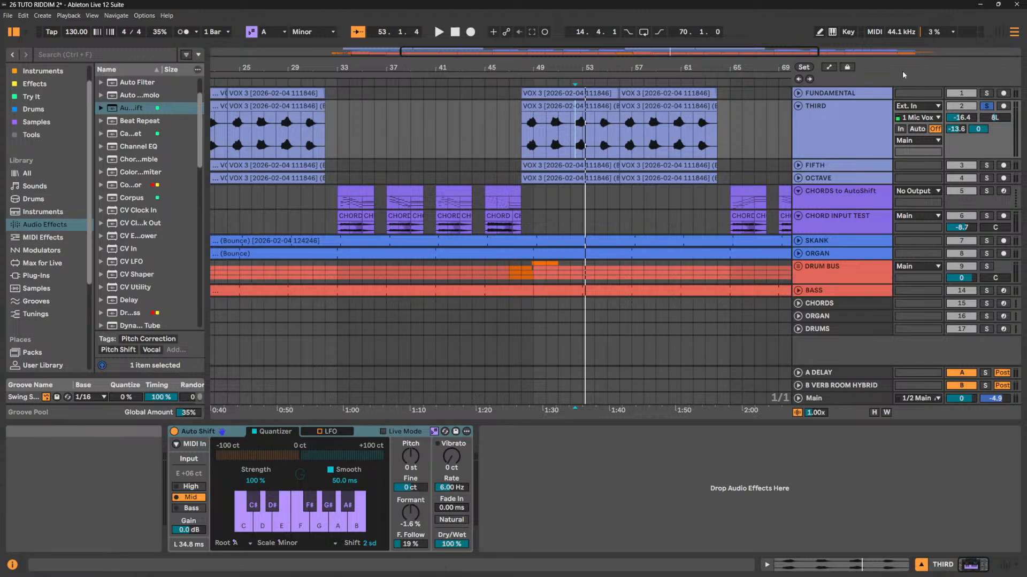
{"action": "left_click", "coordinate": [798, 106]}
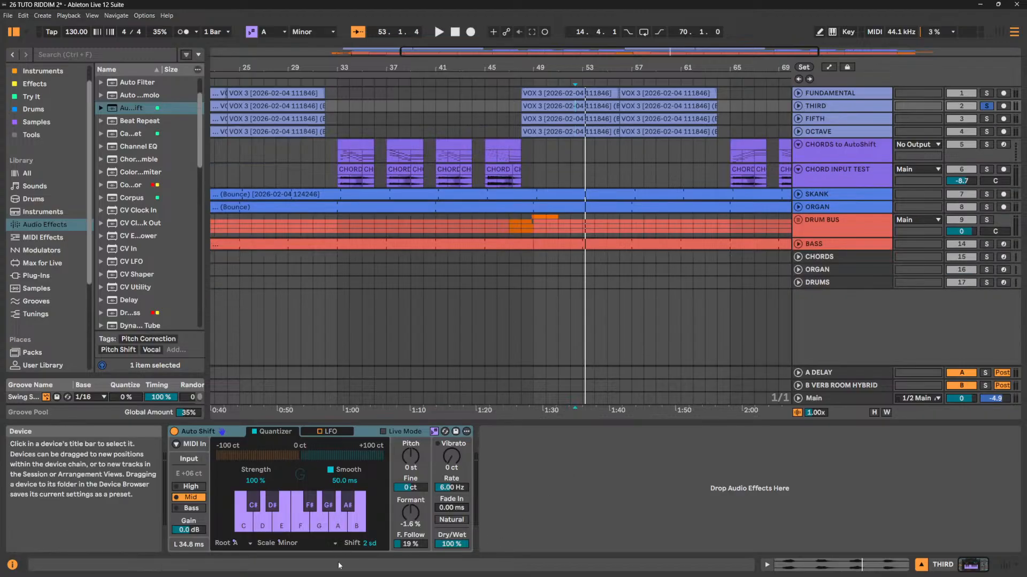
{"action": "left_click", "coordinate": [836, 106]}
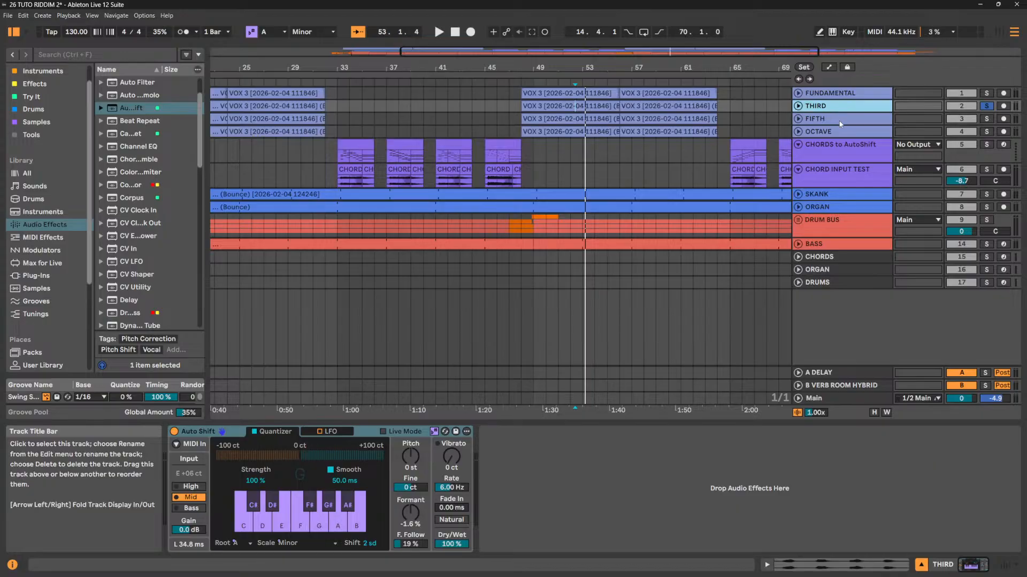
{"action": "left_click", "coordinate": [995, 118]}
{"action": "left_click", "coordinate": [987, 106]}
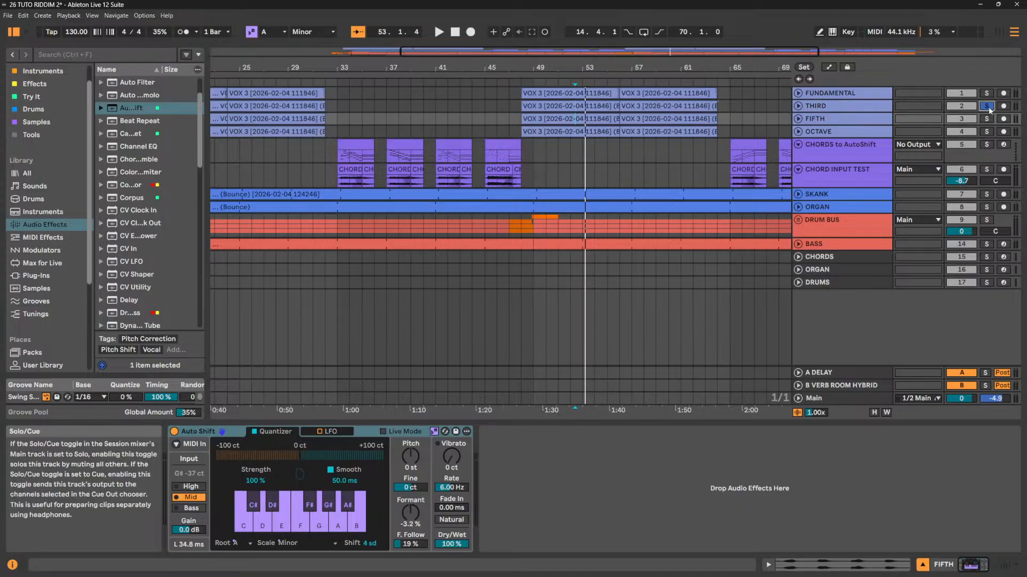
Solo the CHORDS to AutoShift and CHORD INPUT TEST tracks, and show CHORD INPUT TEST's Auto Shift device.
{"action": "left_click", "coordinate": [985, 145]}
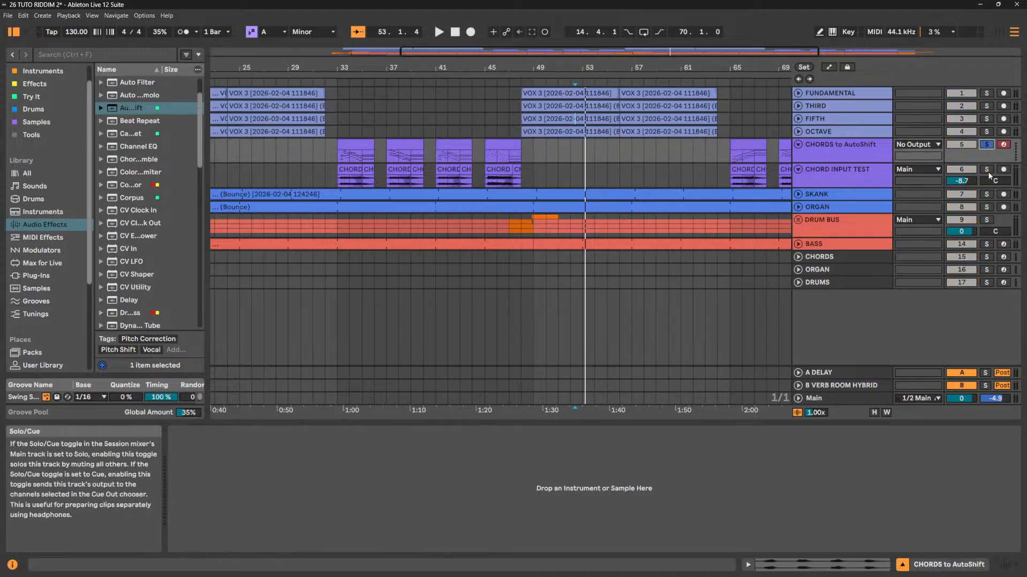
{"action": "left_click", "coordinate": [987, 170]}
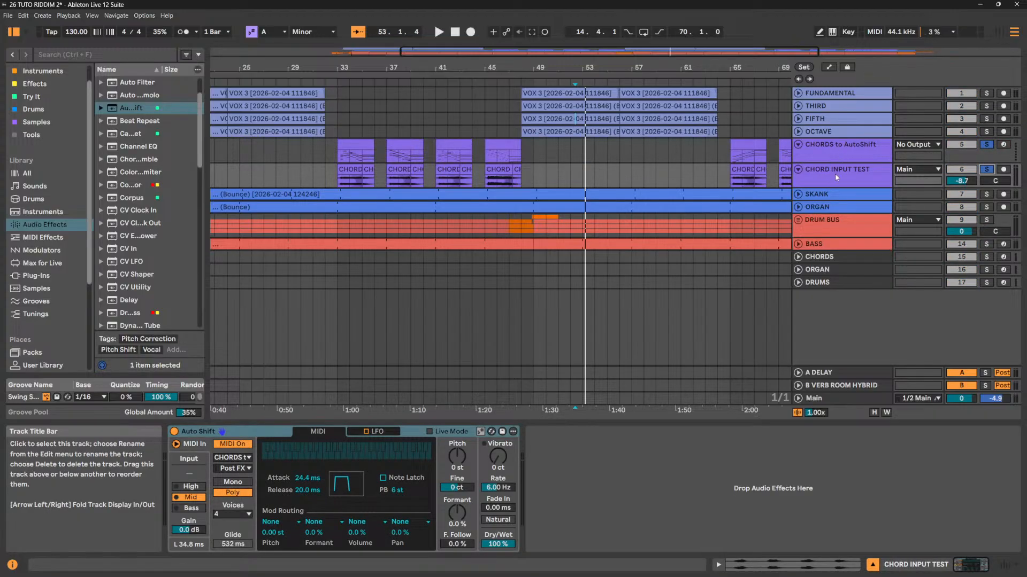
{"action": "double_click", "coordinate": [838, 177]}
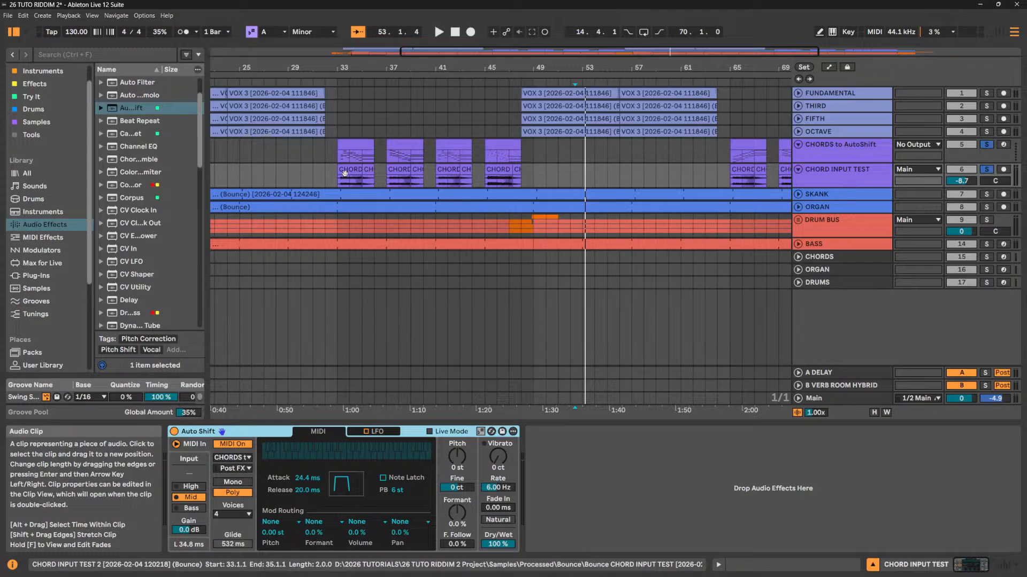
Compare the MIDI input section of Auto Shift on the FUNDAMENTAL track with the one on CHORD INPUT TEST.
{"action": "left_click", "coordinate": [831, 94]}
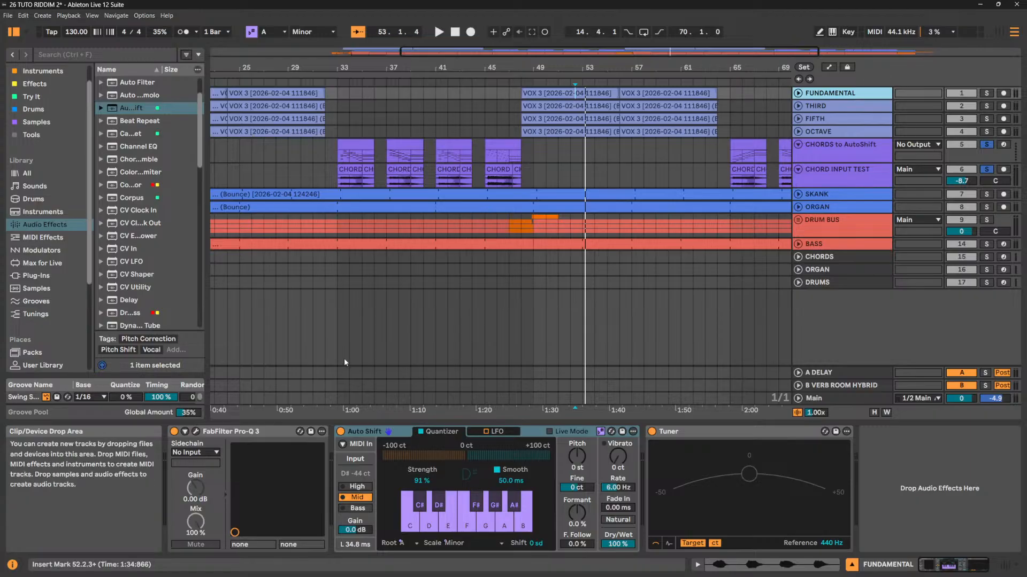
{"action": "left_click", "coordinate": [342, 445]}
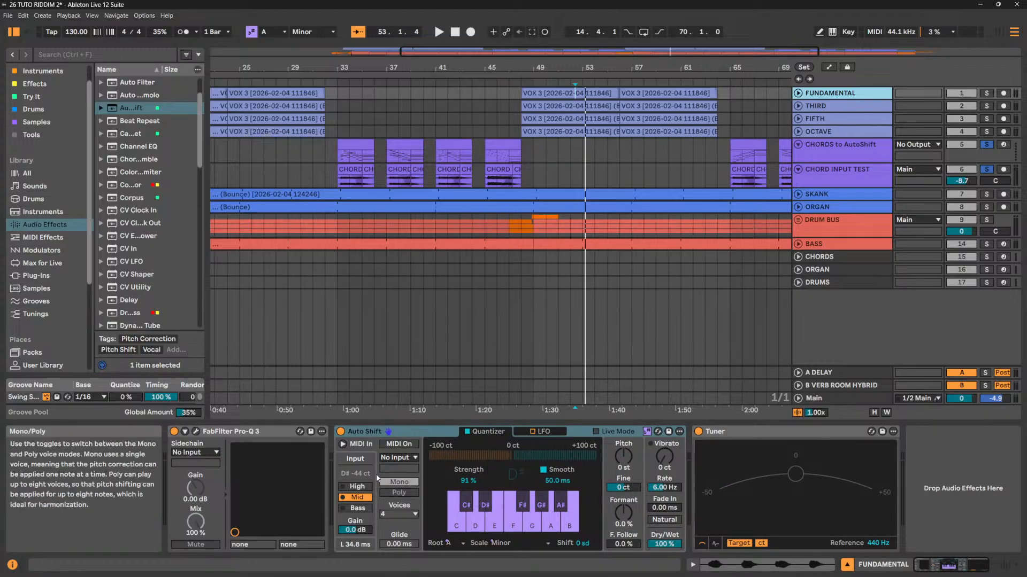
{"action": "left_click", "coordinate": [342, 444]}
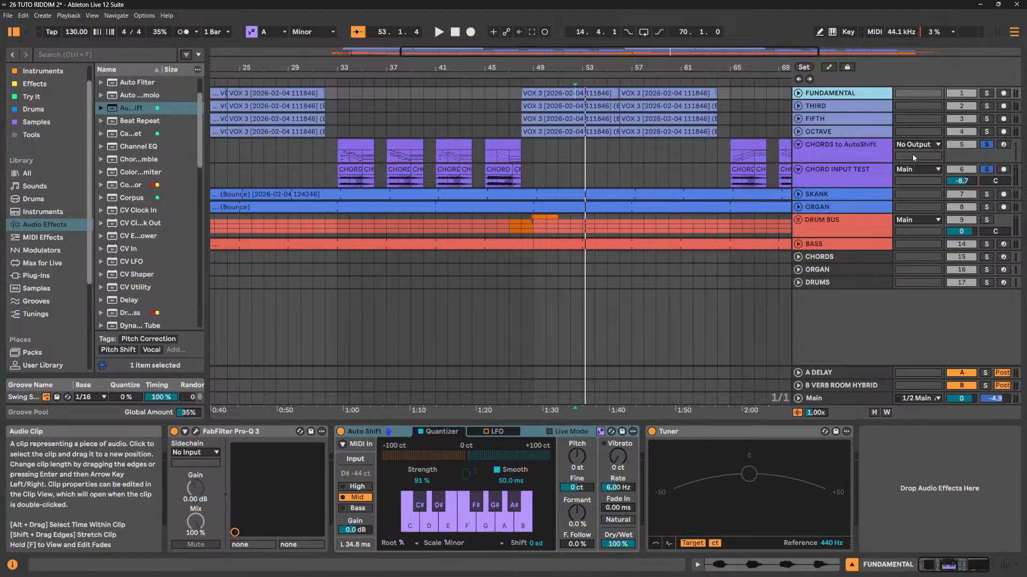
{"action": "left_click", "coordinate": [839, 169]}
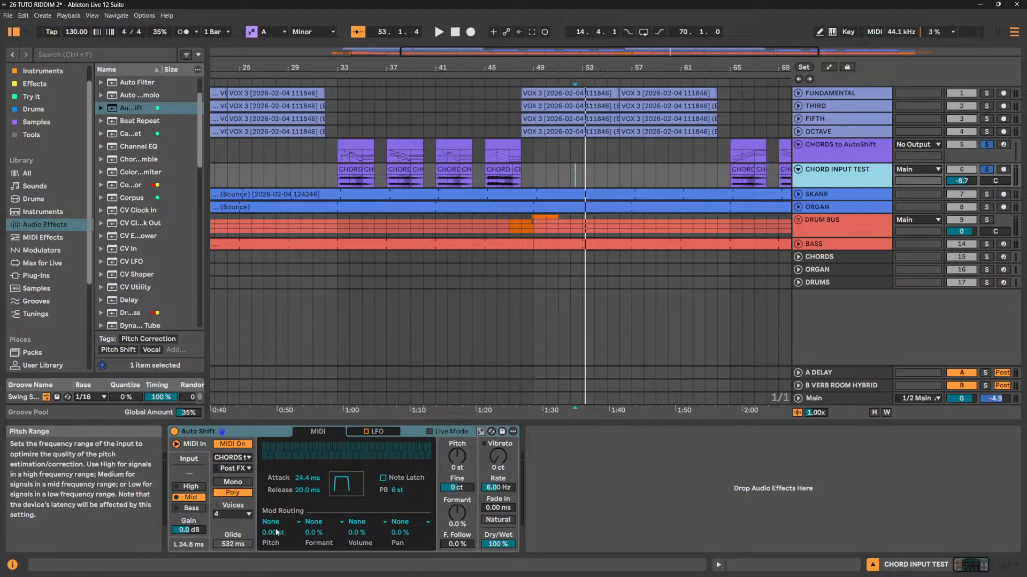
{"action": "left_click", "coordinate": [236, 426]}
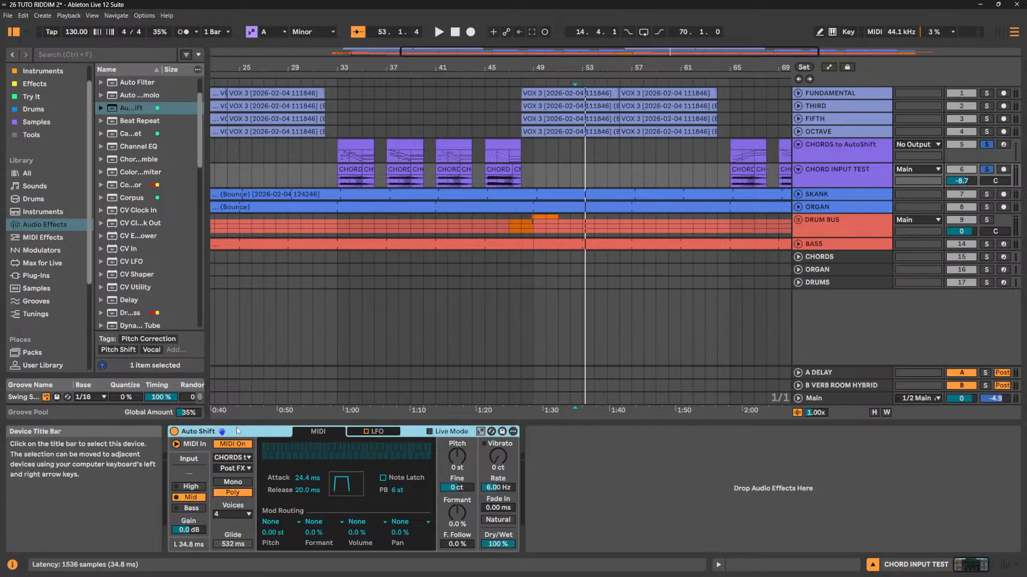
Inspect the bar 33 MIDI clip on CHORDS to AutoShift and return to the Auto Shift device on CHORD INPUT TEST.
{"action": "left_click", "coordinate": [364, 146]}
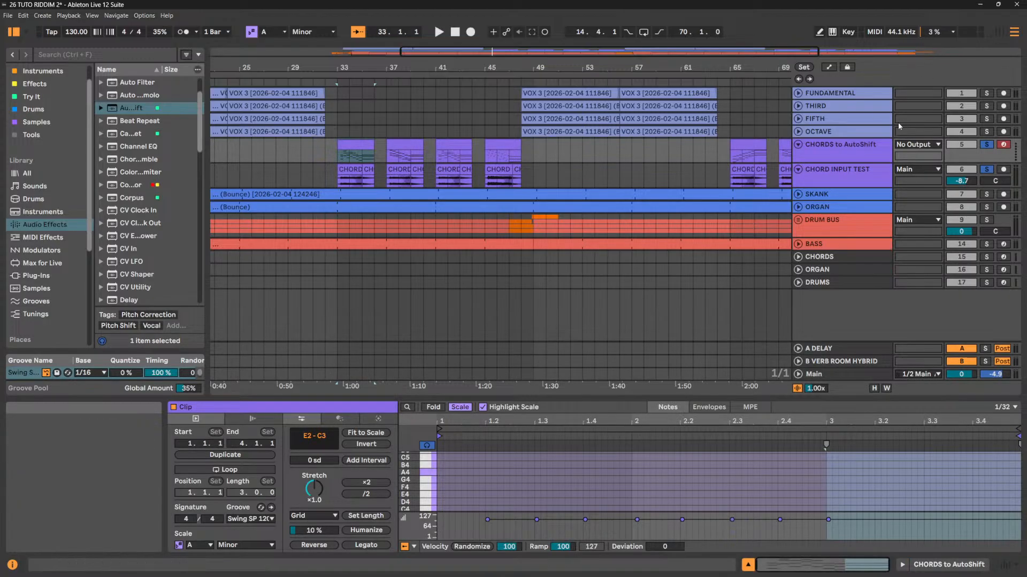
{"action": "left_click", "coordinate": [835, 176]}
{"action": "left_click", "coordinate": [854, 153]}
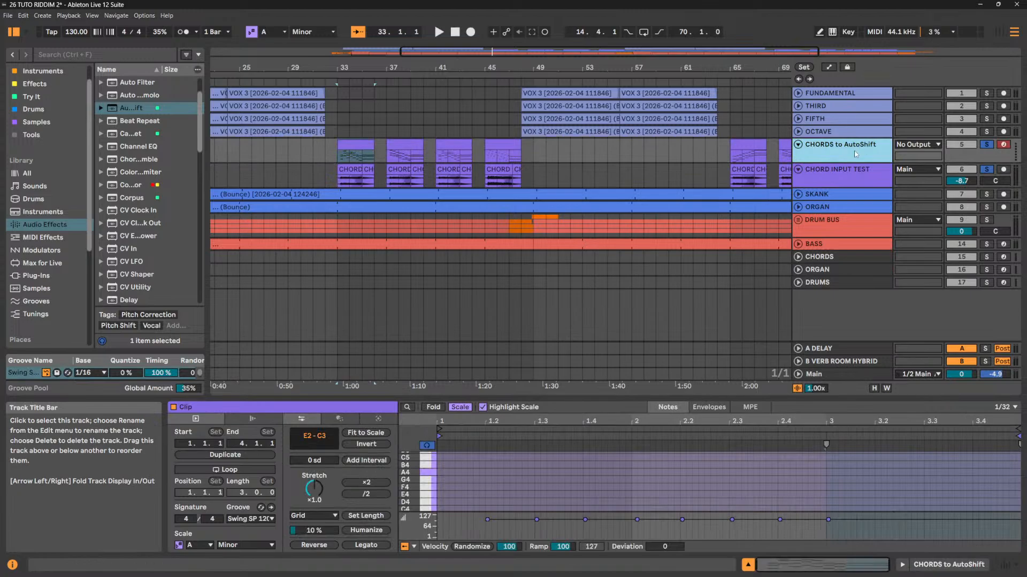
{"action": "left_click", "coordinate": [839, 176]}
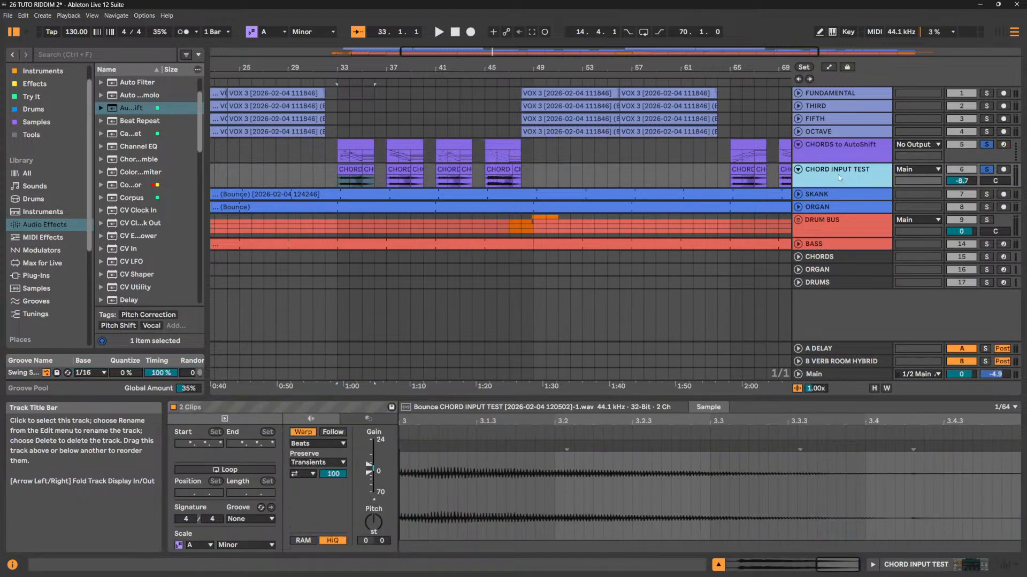
{"action": "key", "text": "shift+Tab"}
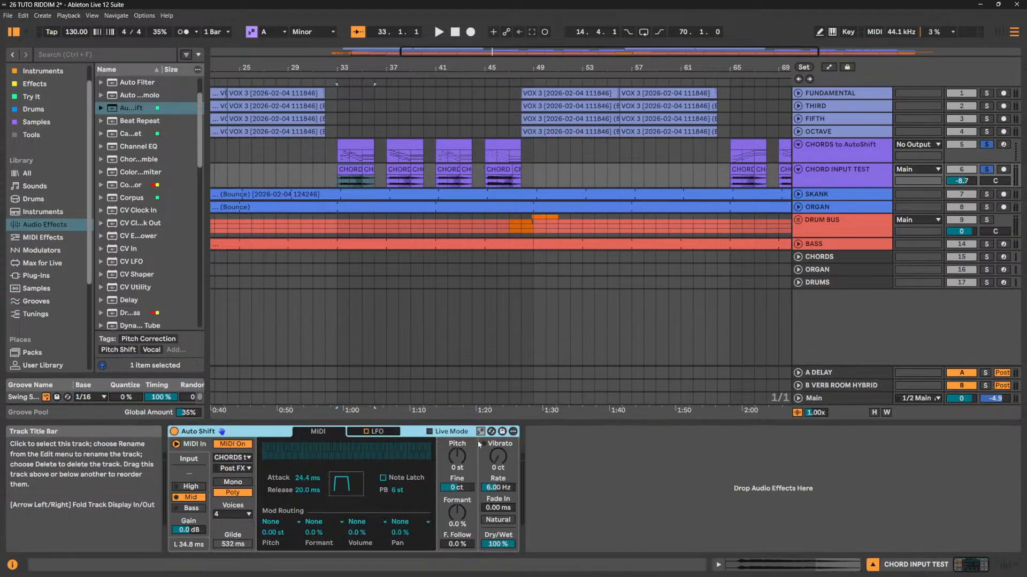
Toggle Auto Shift's MIDI input off and on, and check its MIDI source list while keeping CHORDS to AutoShift.
{"action": "left_click", "coordinate": [235, 445]}
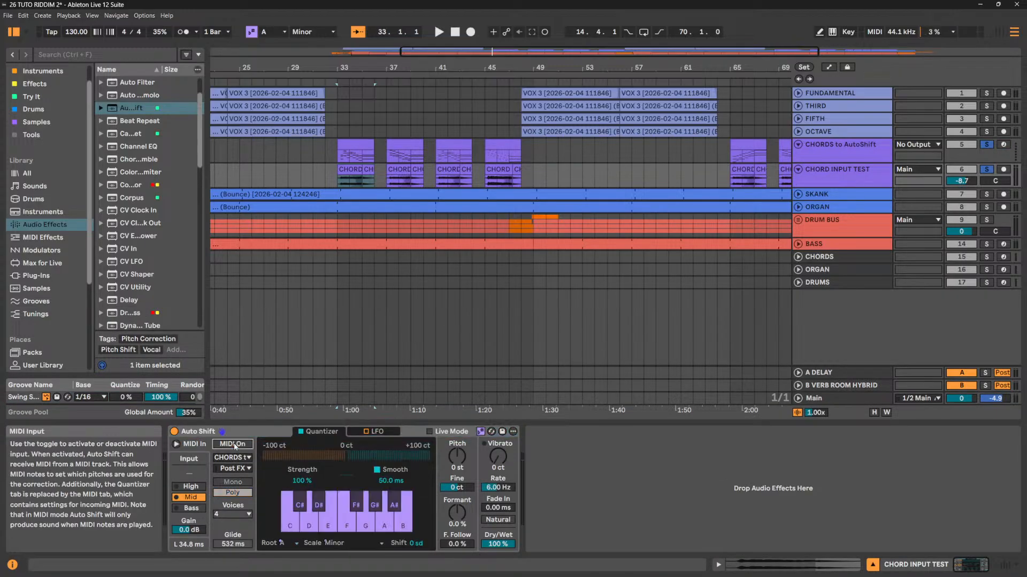
{"action": "left_click", "coordinate": [236, 446]}
{"action": "left_click", "coordinate": [242, 458]}
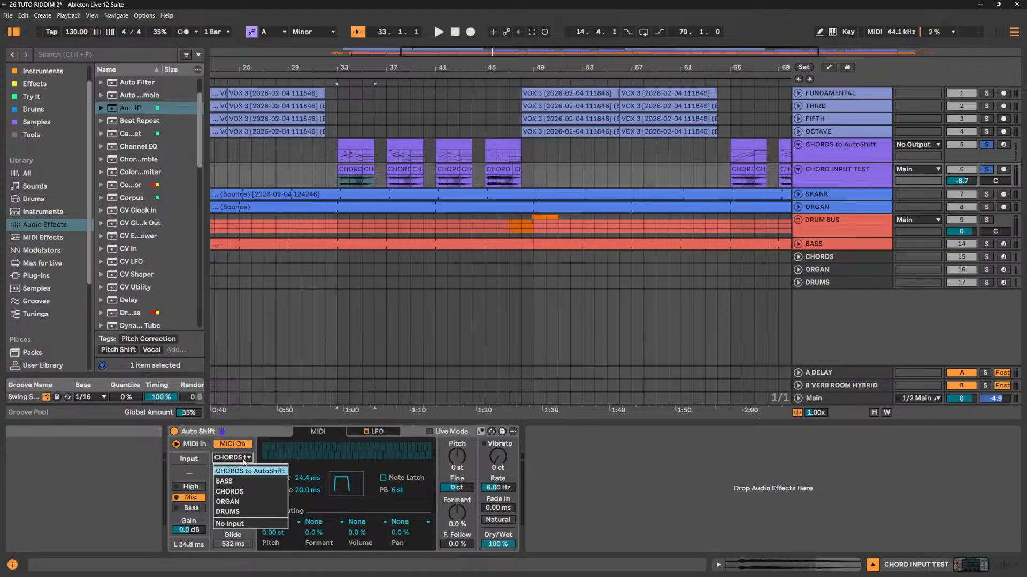
{"action": "left_click", "coordinate": [244, 462]}
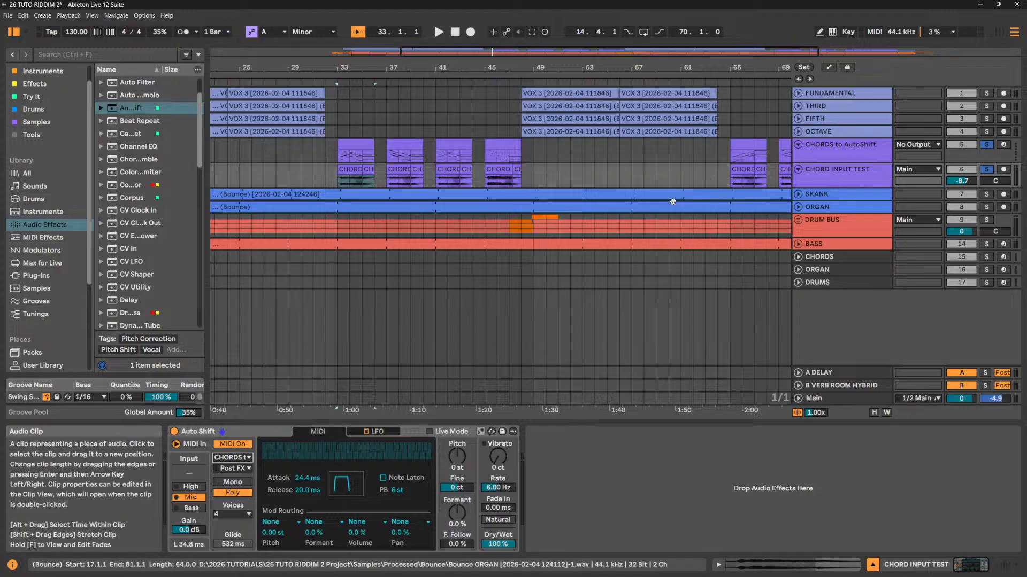
Audition the CHORD INPUT TEST vocal from bar 33, soloed alone with its Auto Shift device deactivated.
{"action": "left_click", "coordinate": [987, 170]}
{"action": "left_click", "coordinate": [987, 170]}
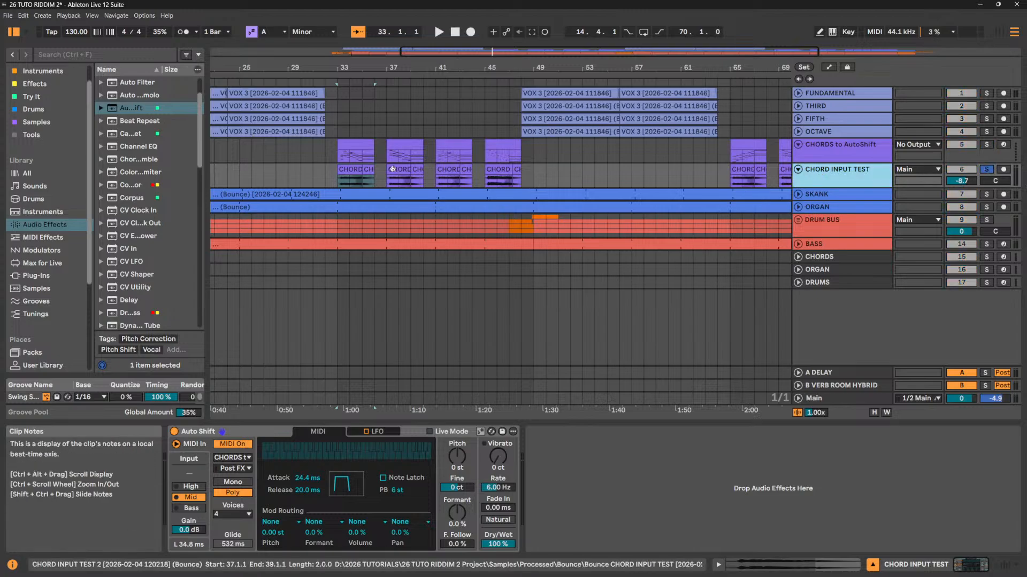
{"action": "left_click", "coordinate": [351, 181]}
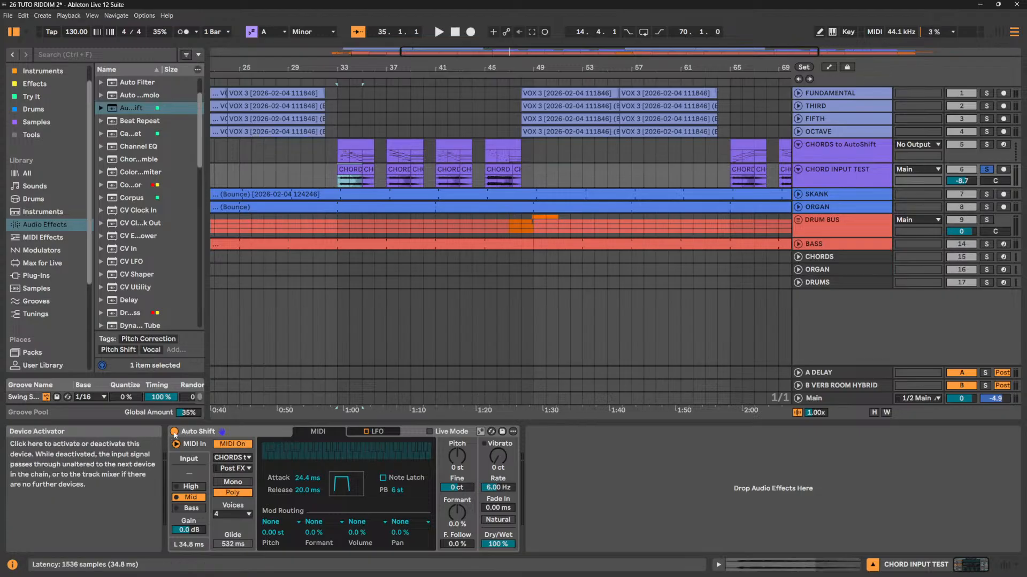
{"action": "left_click", "coordinate": [174, 431]}
{"action": "key", "text": "space"}
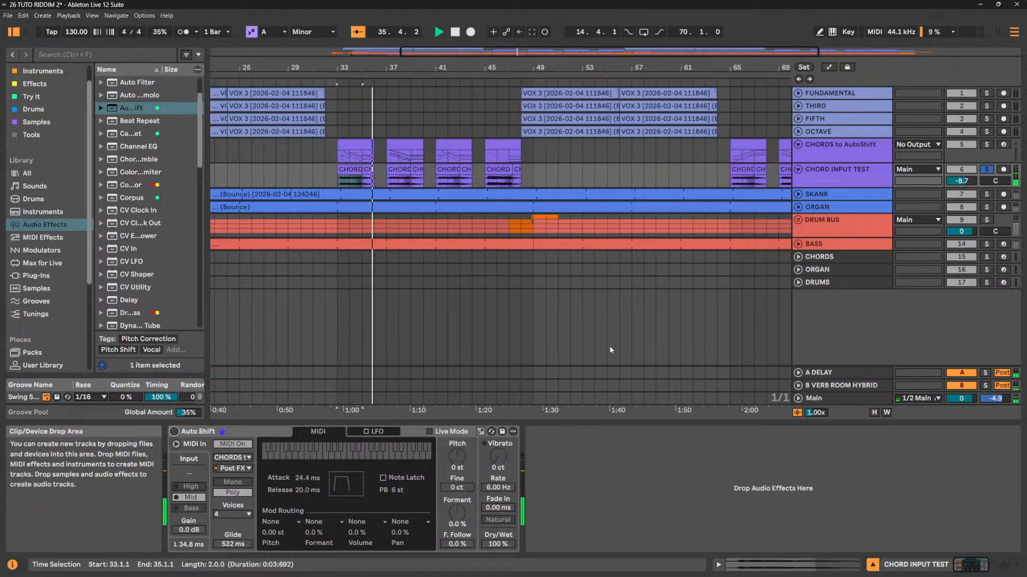
{"action": "key", "text": "space"}
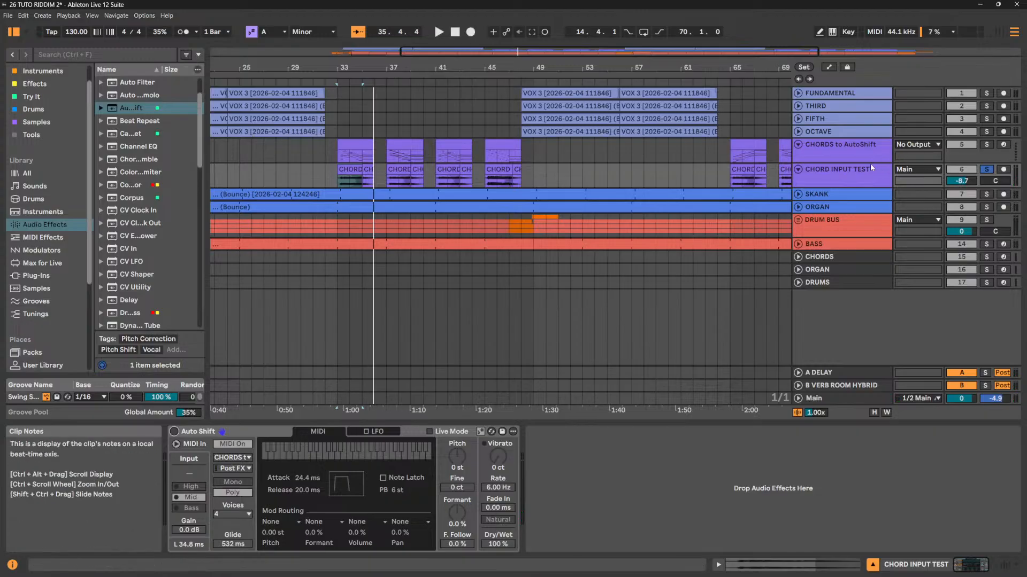
Open the bar 33 MIDI clip on CHORDS to AutoShift in an enlarged note editor, sized to keep the arrangement tracks visible.
{"action": "left_click", "coordinate": [836, 149]}
{"action": "left_click", "coordinate": [352, 156]}
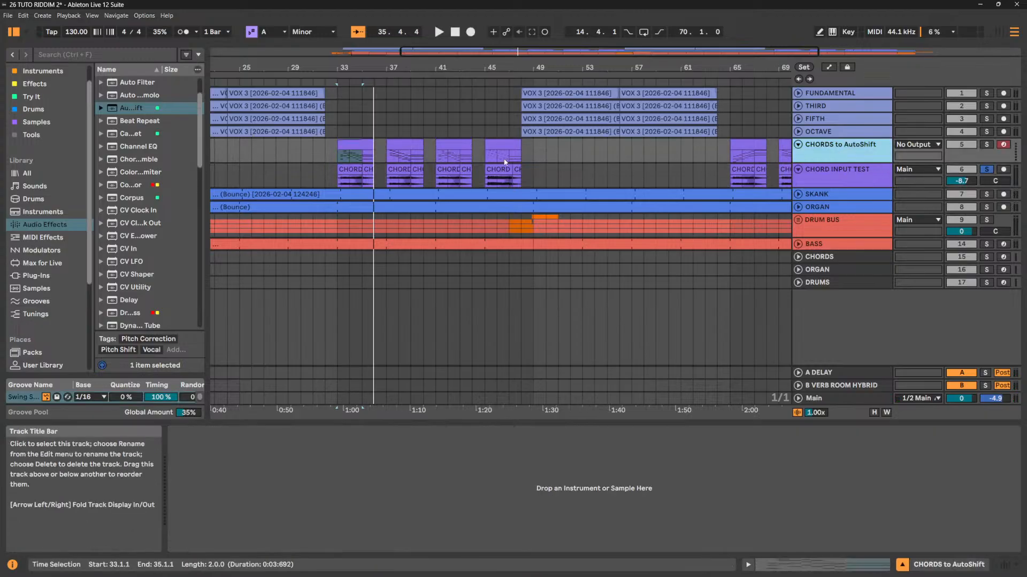
{"action": "double_click", "coordinate": [352, 156]}
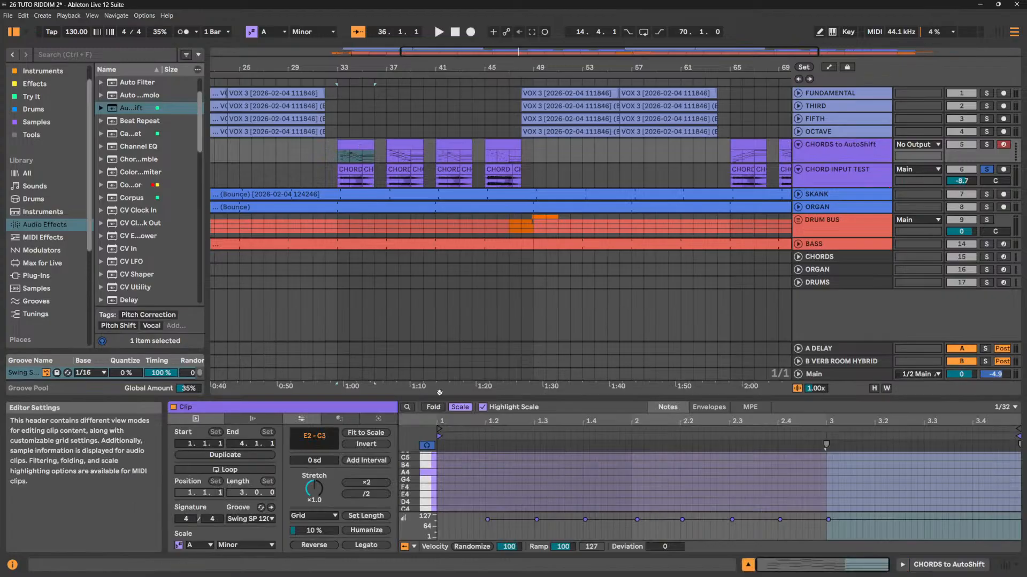
{"action": "key", "text": "ctrl+alt+e"}
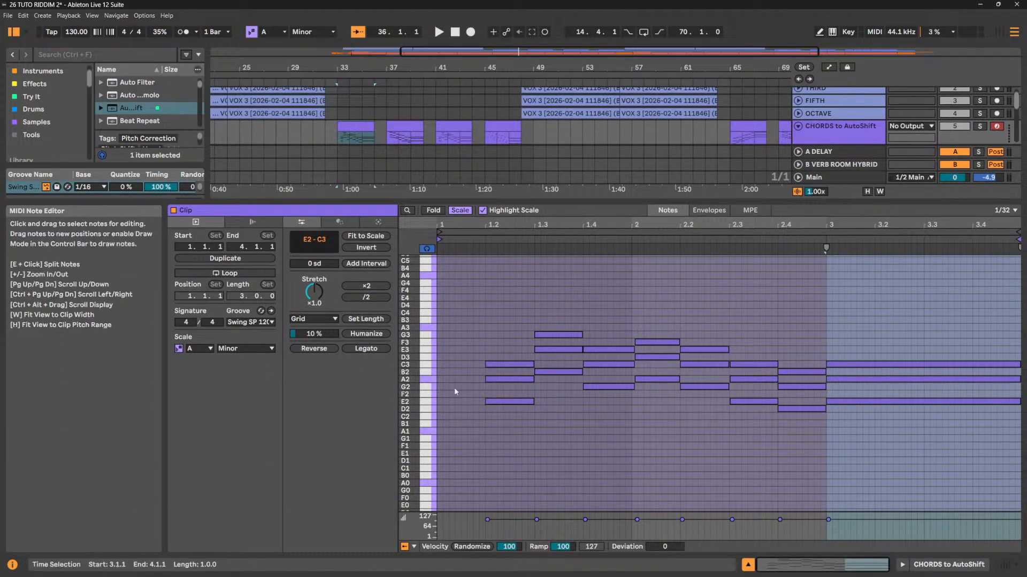
{"action": "left_click_drag", "start_coordinate": [498, 200], "coordinate": [498, 248]}
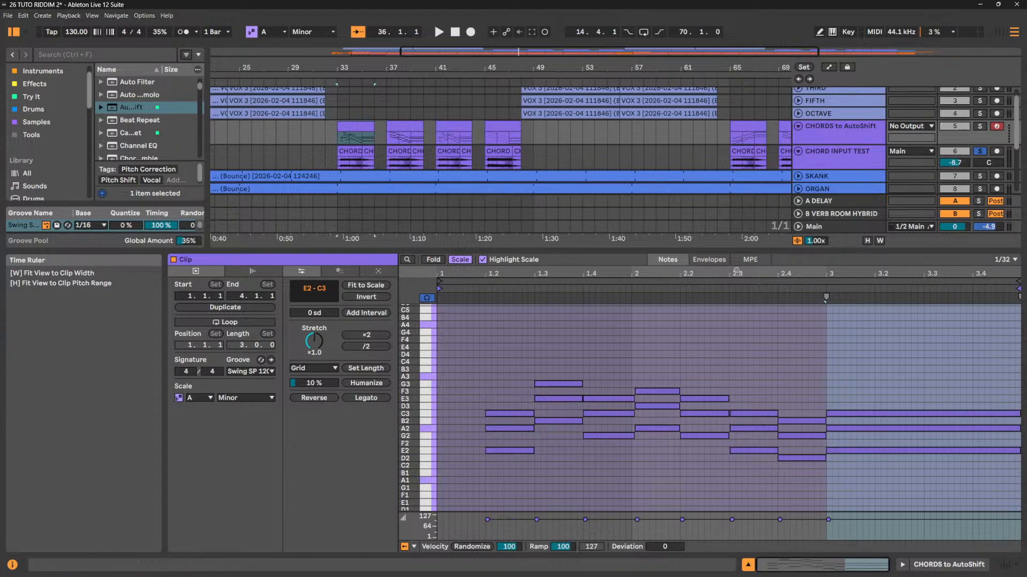
{"action": "left_click_drag", "start_coordinate": [766, 261], "coordinate": [766, 335]}
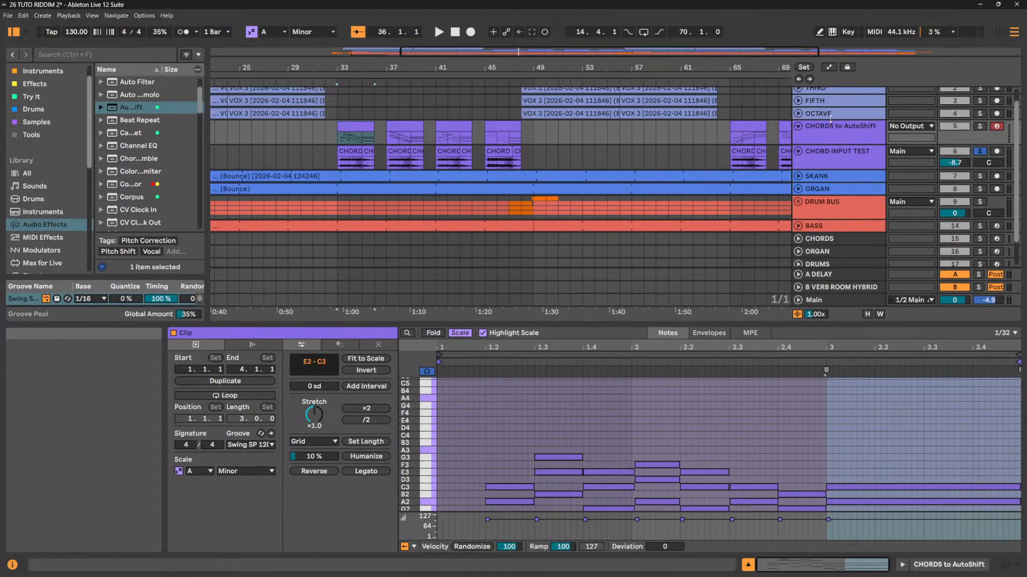
Examine the vocal harmony tracks, the CHORD INPUT TEST audio and the chord notes in the bar 33 MIDI clip.
{"action": "scroll", "coordinate": [834, 130], "scroll_direction": "up", "scroll_amount": 1}
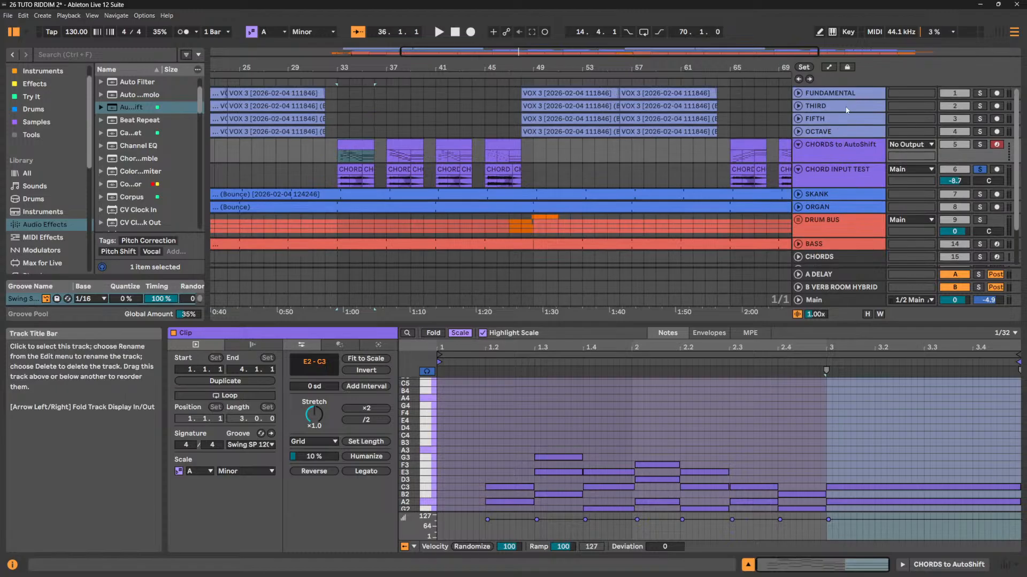
{"action": "left_click", "coordinate": [847, 111]}
{"action": "left_click", "coordinate": [848, 115]}
{"action": "left_click", "coordinate": [846, 131]}
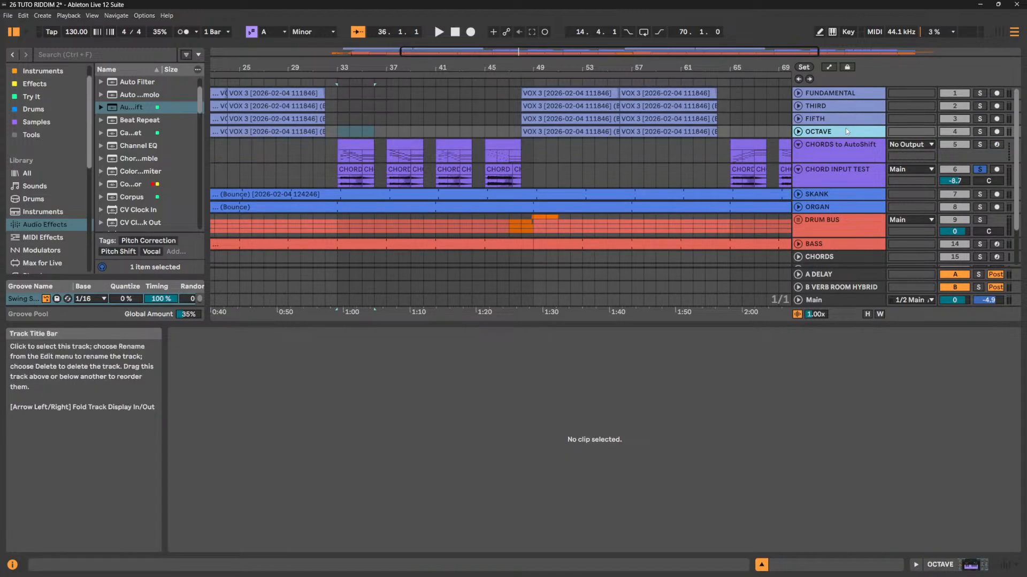
{"action": "left_click", "coordinate": [828, 156]}
{"action": "left_click", "coordinate": [840, 176]}
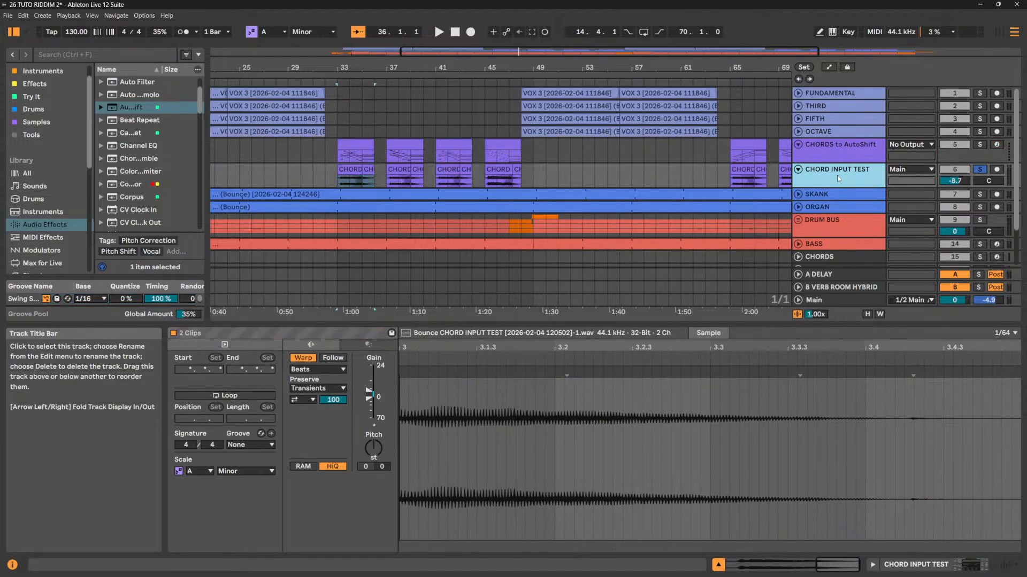
{"action": "left_click", "coordinate": [839, 150]}
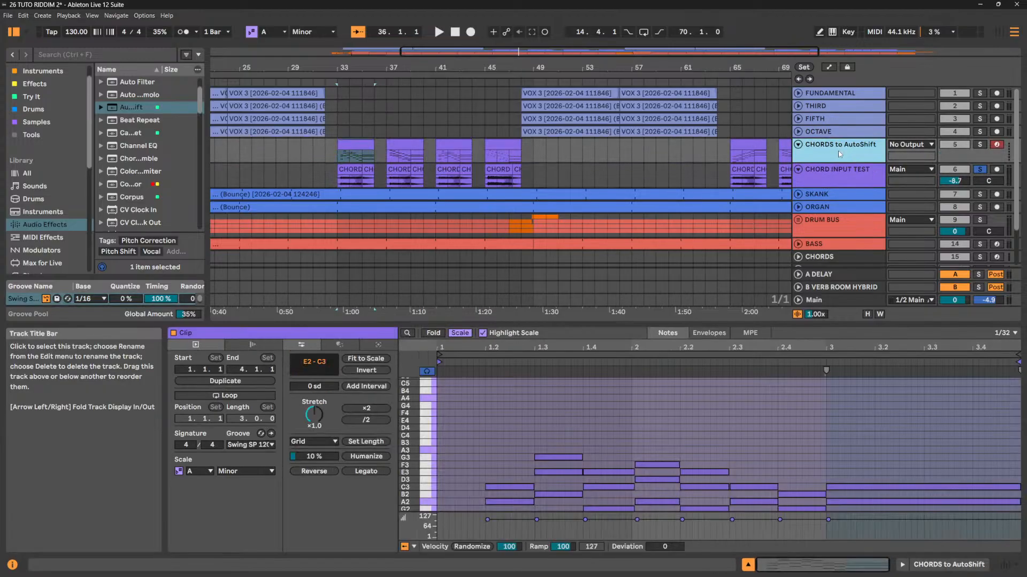
{"action": "scroll", "coordinate": [501, 438], "scroll_direction": "down", "scroll_amount": 3}
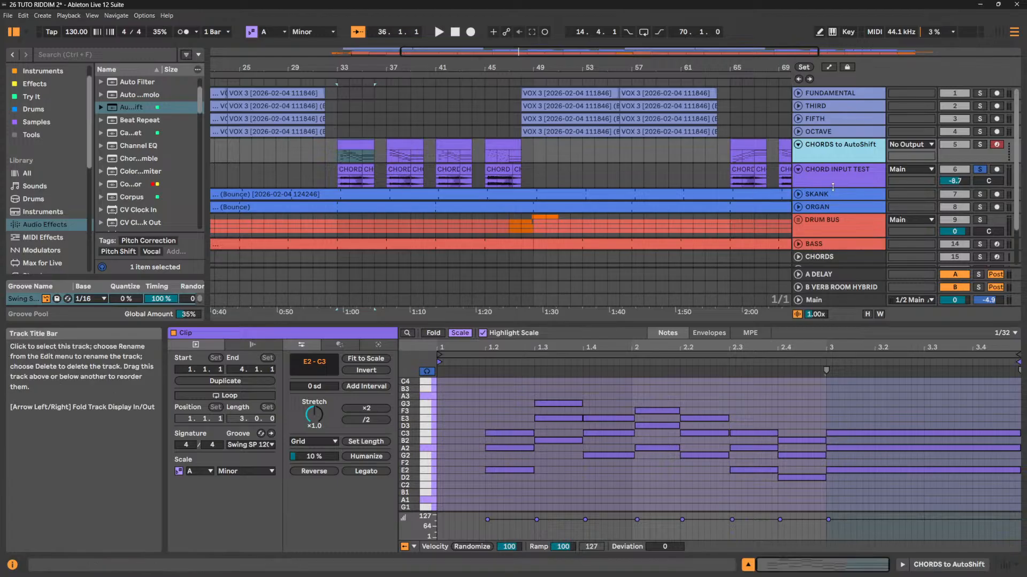
{"action": "left_click", "coordinate": [845, 175]}
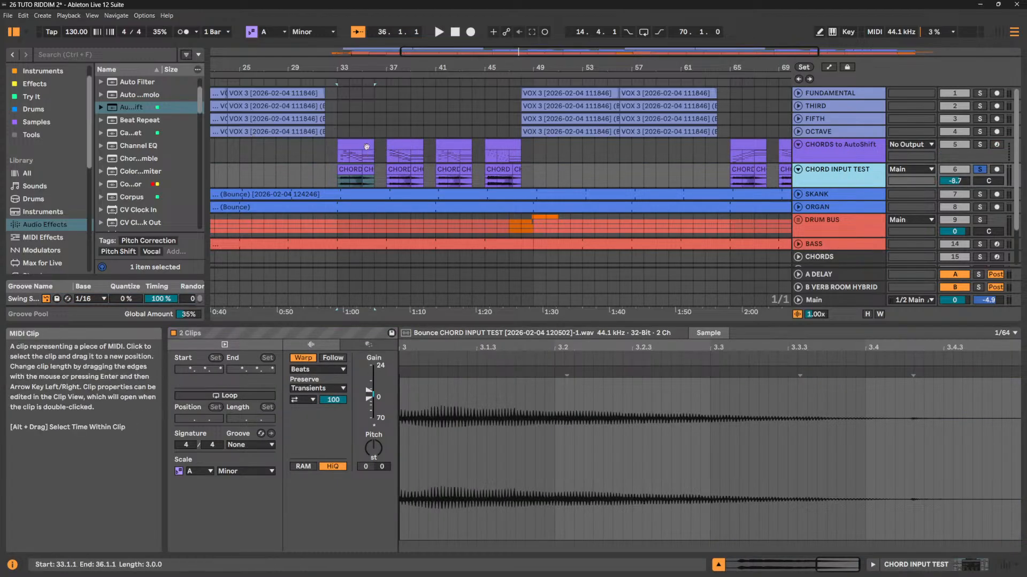
{"action": "left_click", "coordinate": [367, 147]}
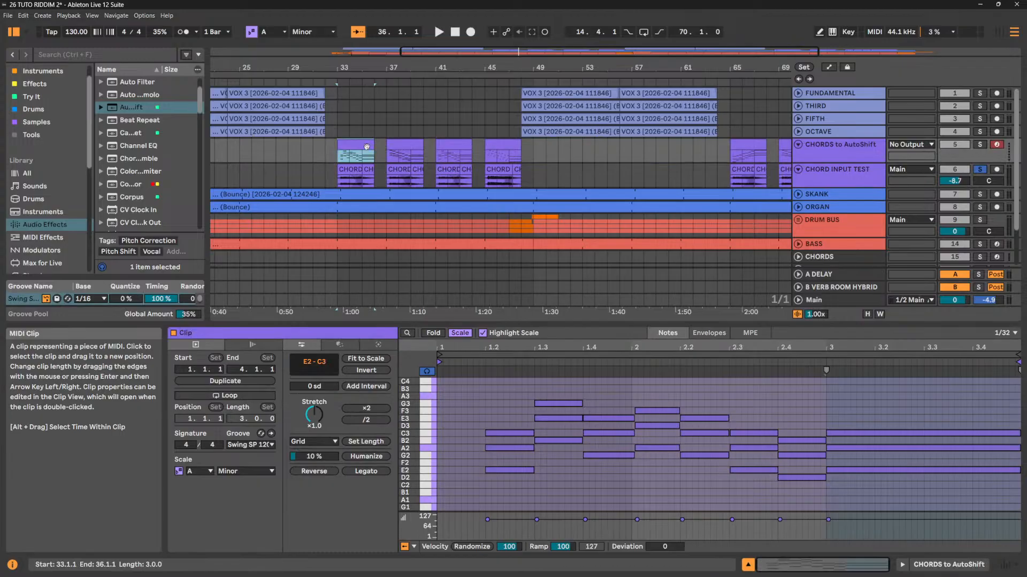
Reactivate Auto Shift on CHORD INPUT TEST, toggle its MIDI input off and on, and keep CHORDS to AutoShift as the MIDI source.
{"action": "double_click", "coordinate": [859, 175]}
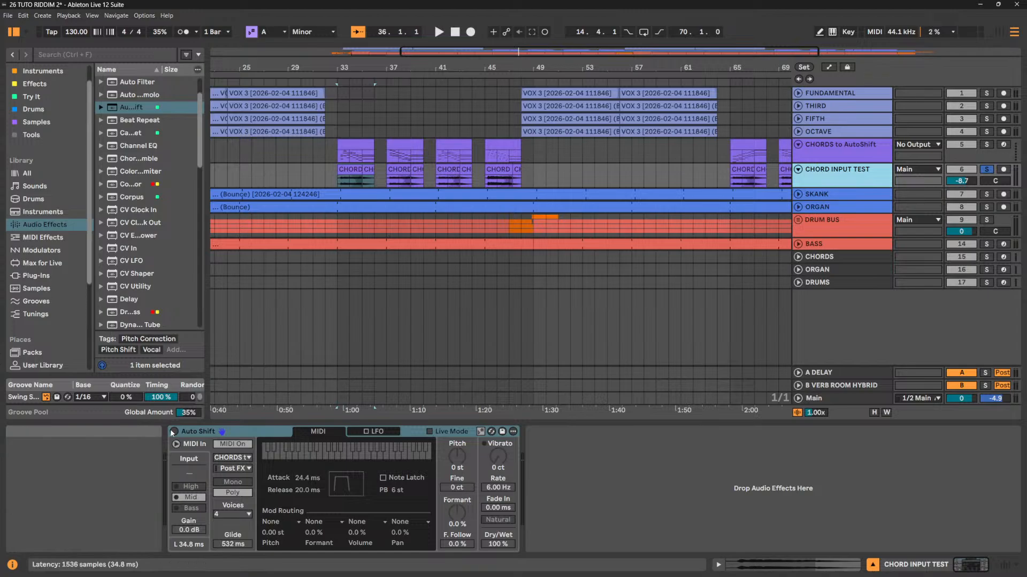
{"action": "left_click", "coordinate": [174, 431]}
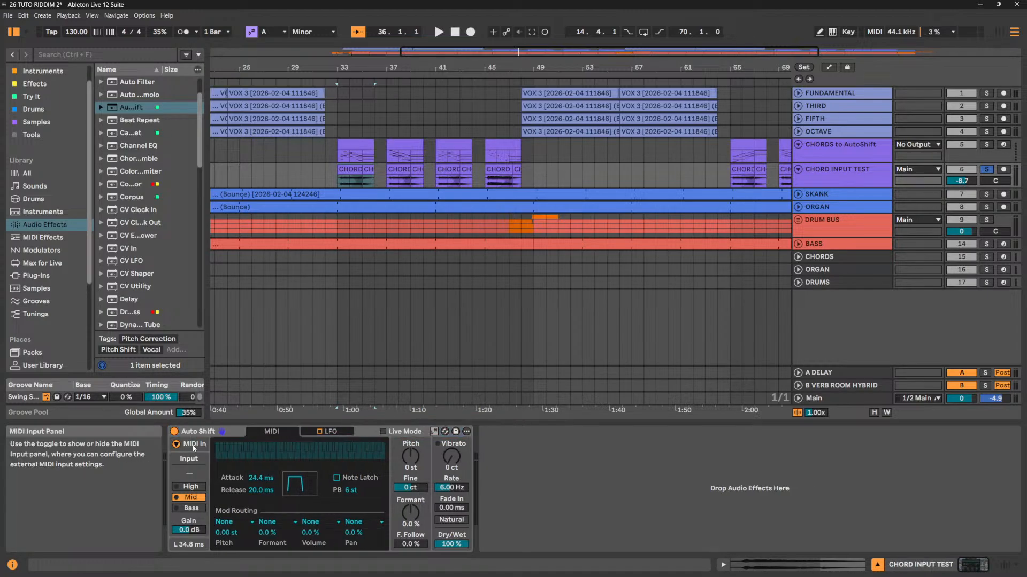
{"action": "left_click", "coordinate": [222, 445]}
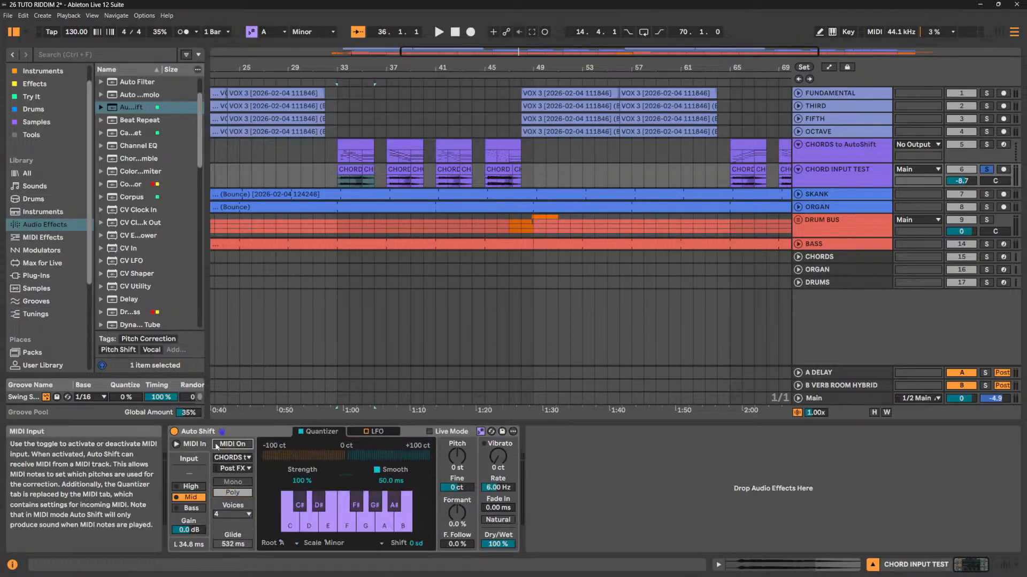
{"action": "left_click", "coordinate": [218, 446]}
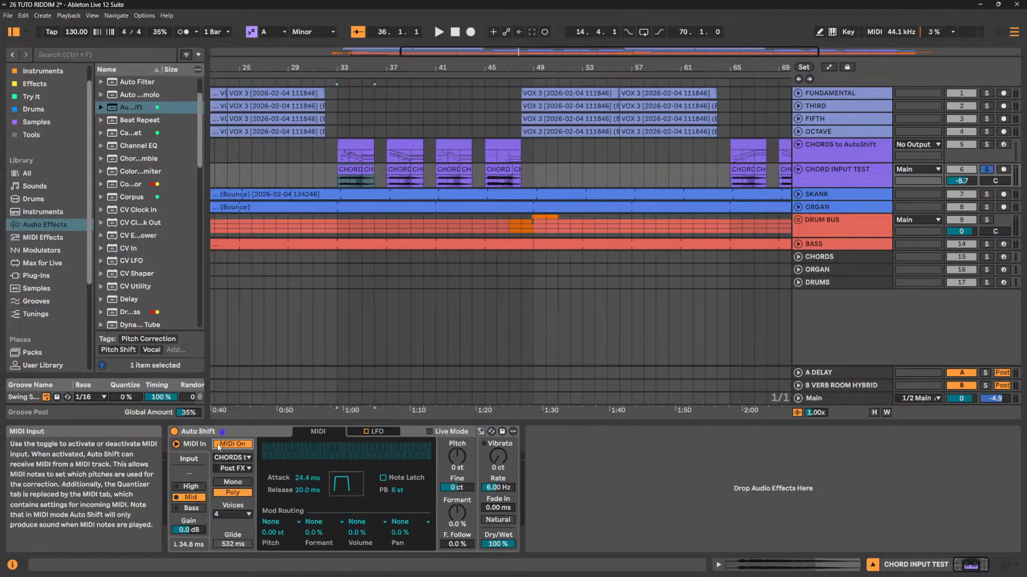
{"action": "left_click", "coordinate": [232, 459]}
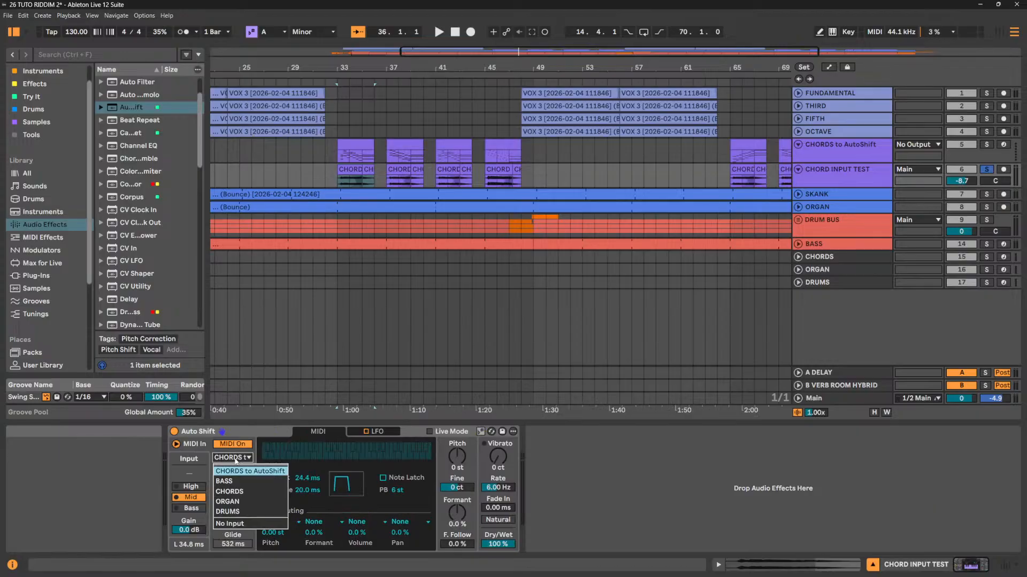
{"action": "left_click", "coordinate": [235, 459]}
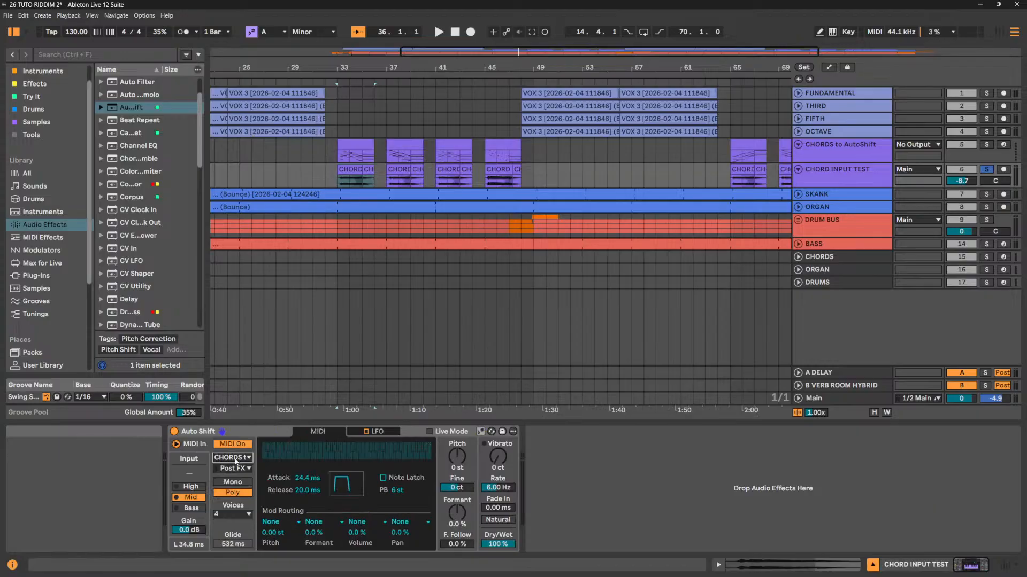
Solo CHORDS to AutoShift alongside CHORD INPUT TEST, and audition the vocal clips at bars 37 and 33 with Auto Shift deactivated.
{"action": "left_click", "coordinate": [847, 150]}
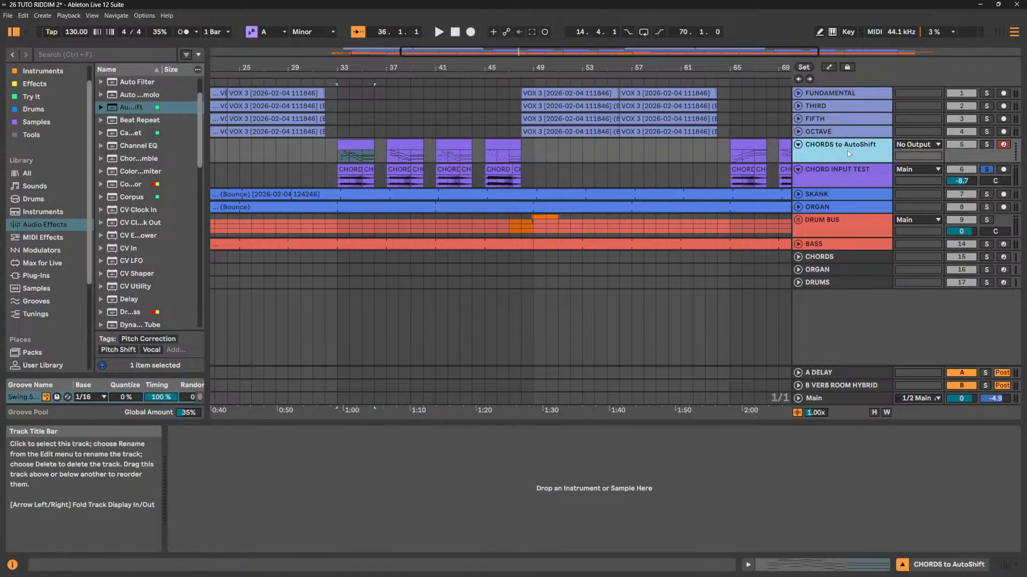
{"action": "left_click", "coordinate": [986, 145]}
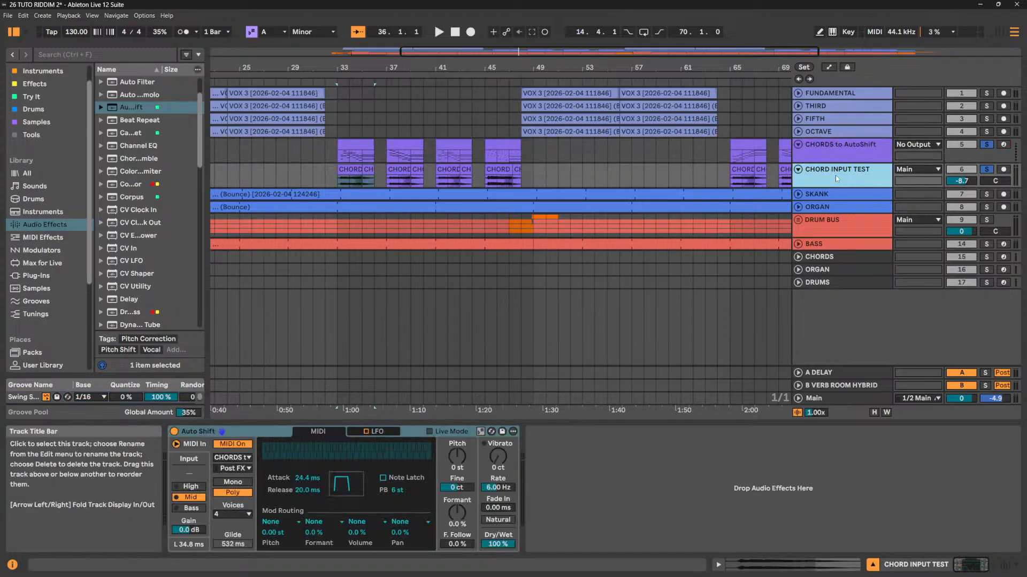
{"action": "left_click", "coordinate": [835, 175]}
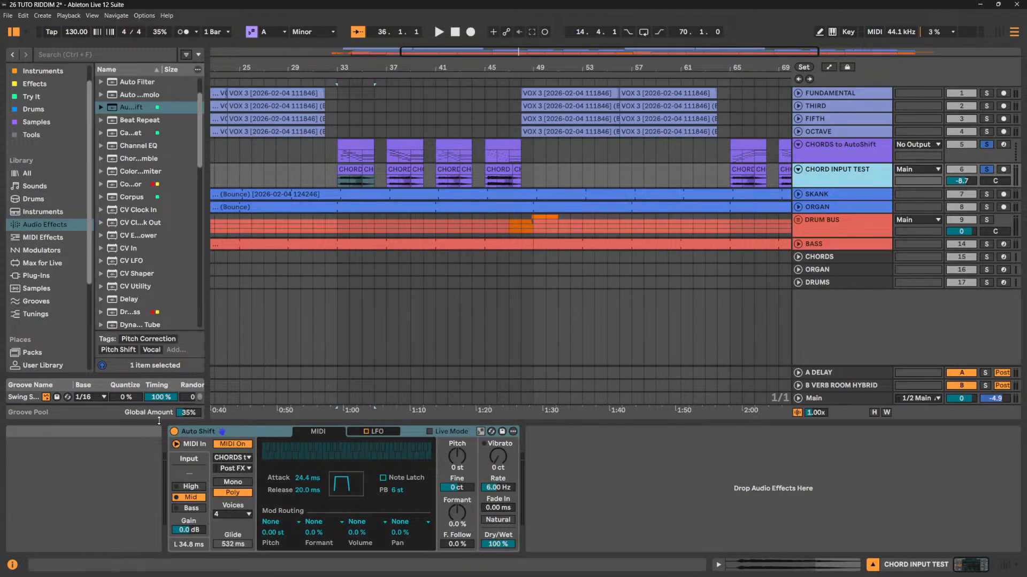
{"action": "left_click", "coordinate": [174, 432]}
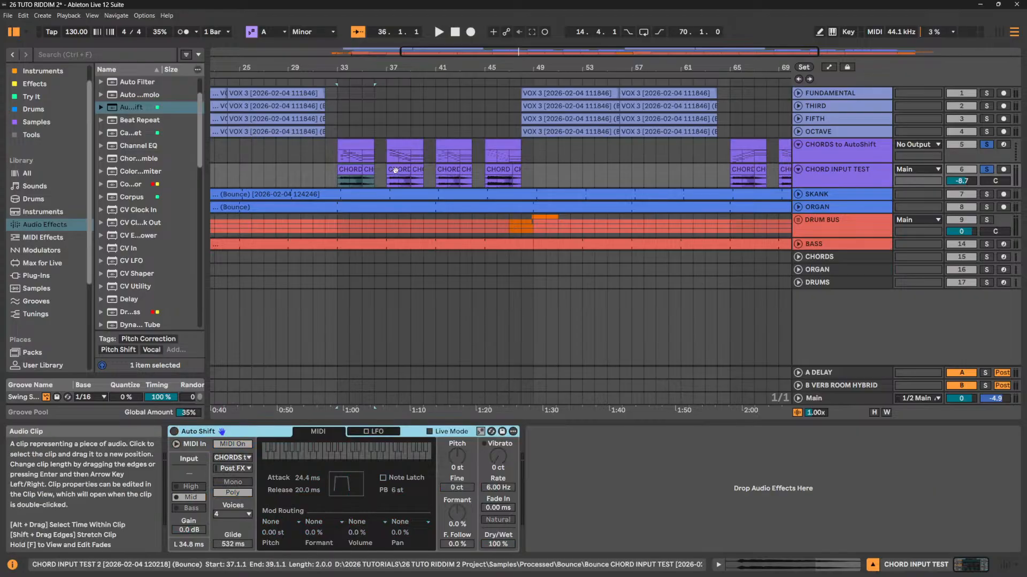
{"action": "left_click", "coordinate": [395, 170]}
{"action": "key", "text": "space"}
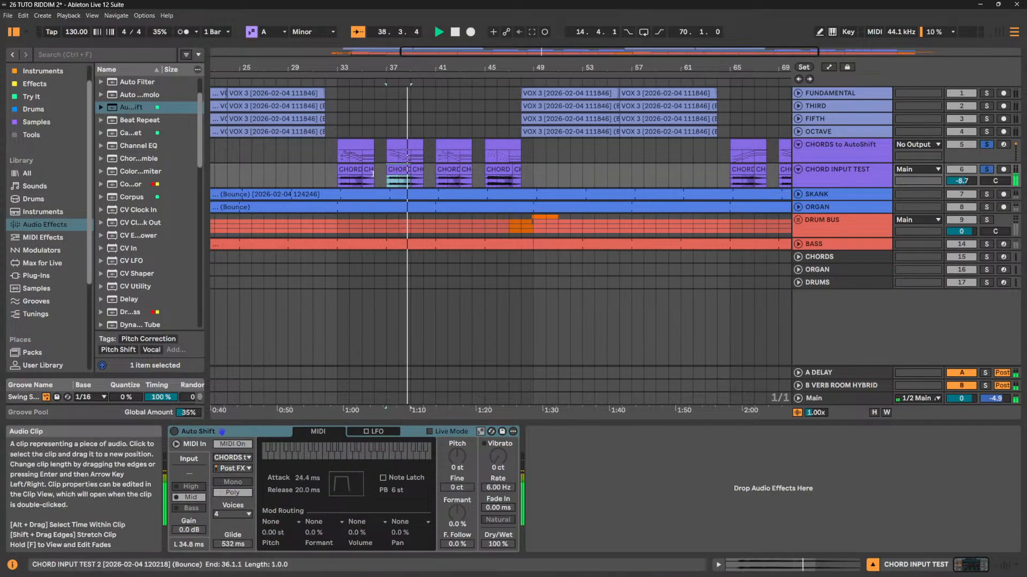
{"action": "left_click", "coordinate": [372, 173]}
{"action": "key", "text": "space"}
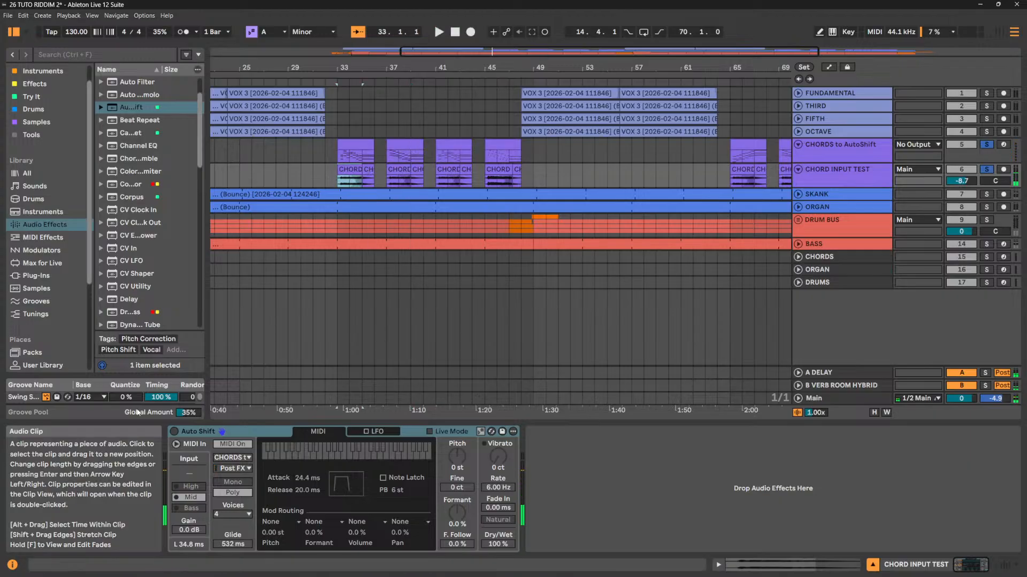
Reactivate Auto Shift, make the CHORDS to AutoShift track taller, and audition the bar 33 chord clip.
{"action": "left_click", "coordinate": [175, 433]}
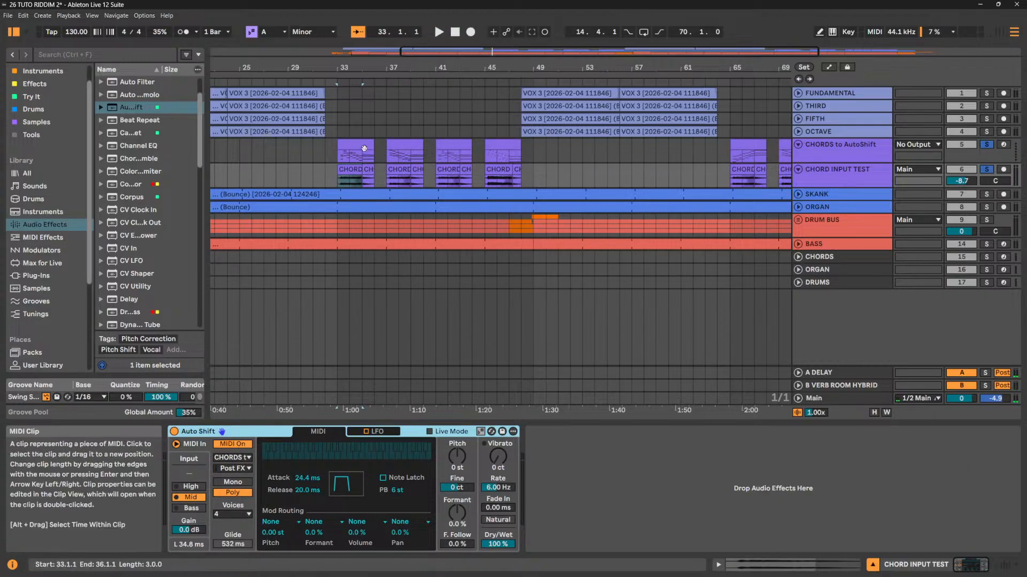
{"action": "left_click_drag", "start_coordinate": [841, 162], "coordinate": [840, 231]}
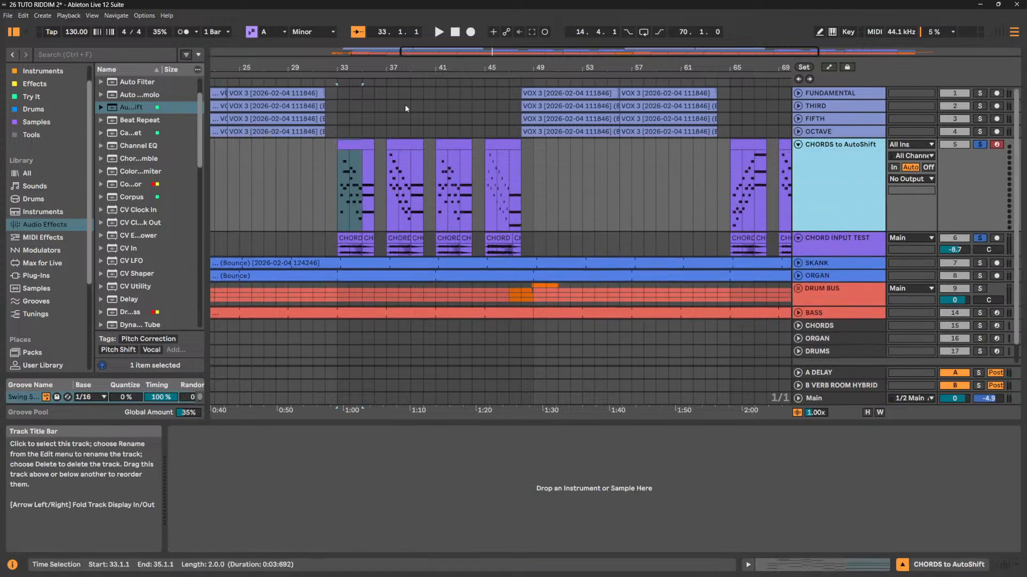
{"action": "left_click_drag", "start_coordinate": [348, 69], "coordinate": [348, 97]}
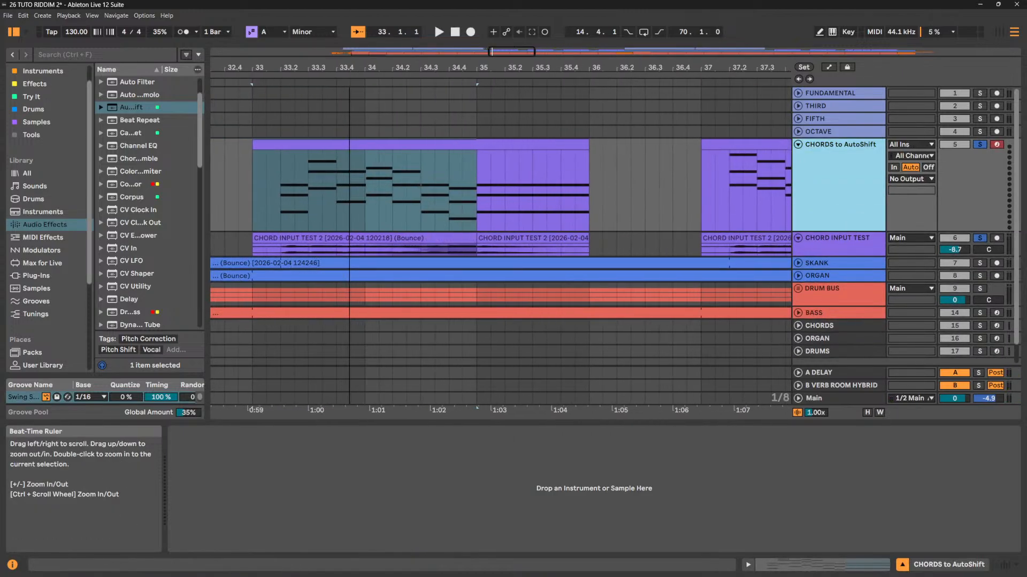
{"action": "left_click", "coordinate": [332, 144]}
{"action": "key", "text": "space"}
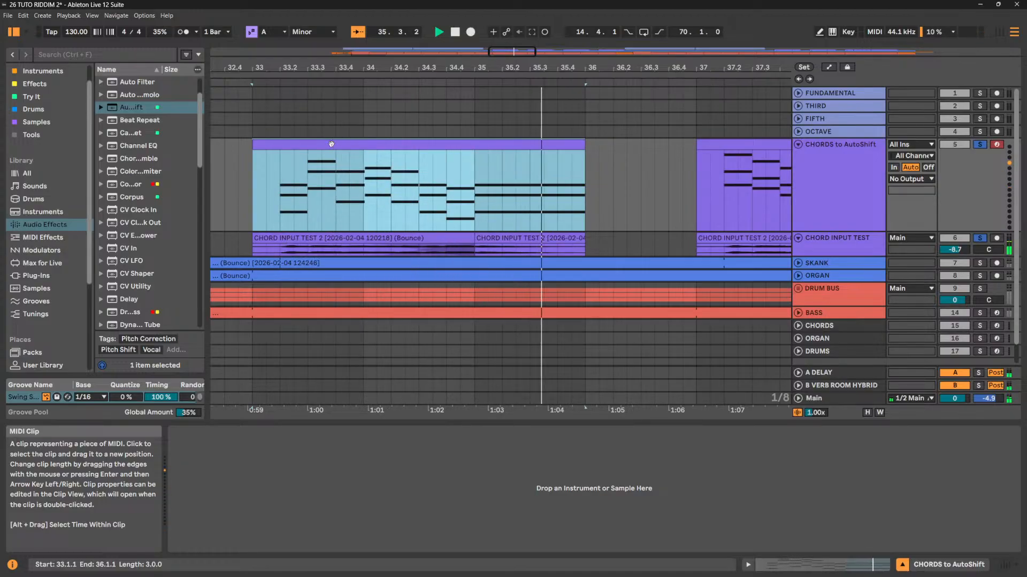
{"action": "key", "text": "space"}
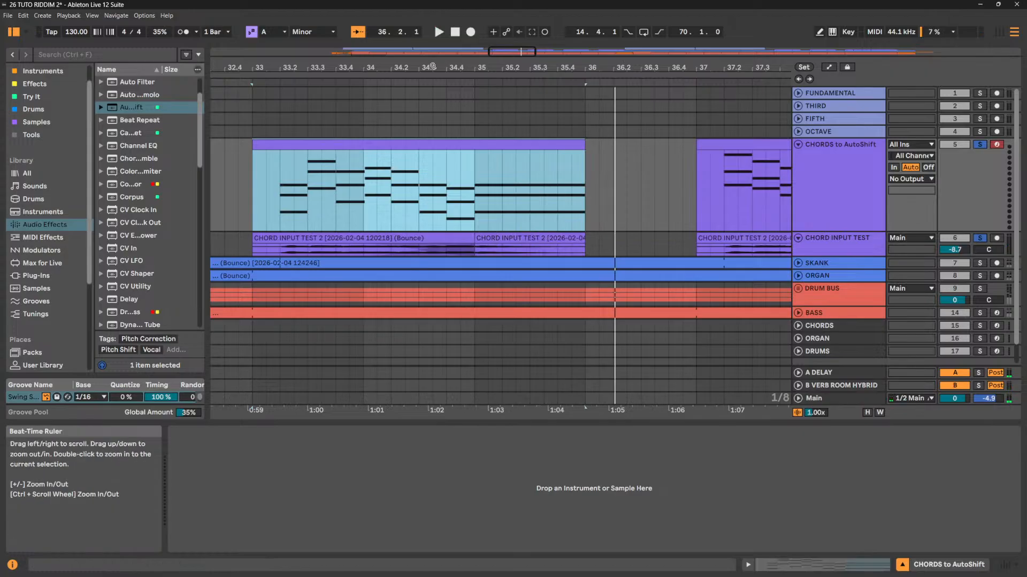
Replay the Auto Shift vocal harmonies from bar 33 with the neighbouring chord clips in view.
{"action": "left_click_drag", "start_coordinate": [433, 65], "coordinate": [421, 23]}
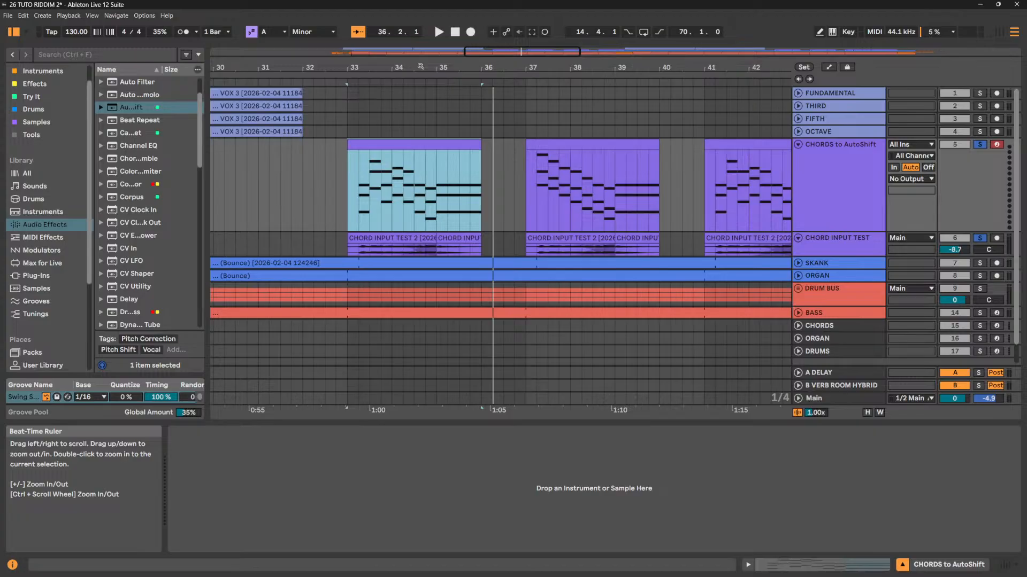
{"action": "left_click", "coordinate": [354, 193]}
{"action": "left_click", "coordinate": [346, 199]}
{"action": "key", "text": "space"}
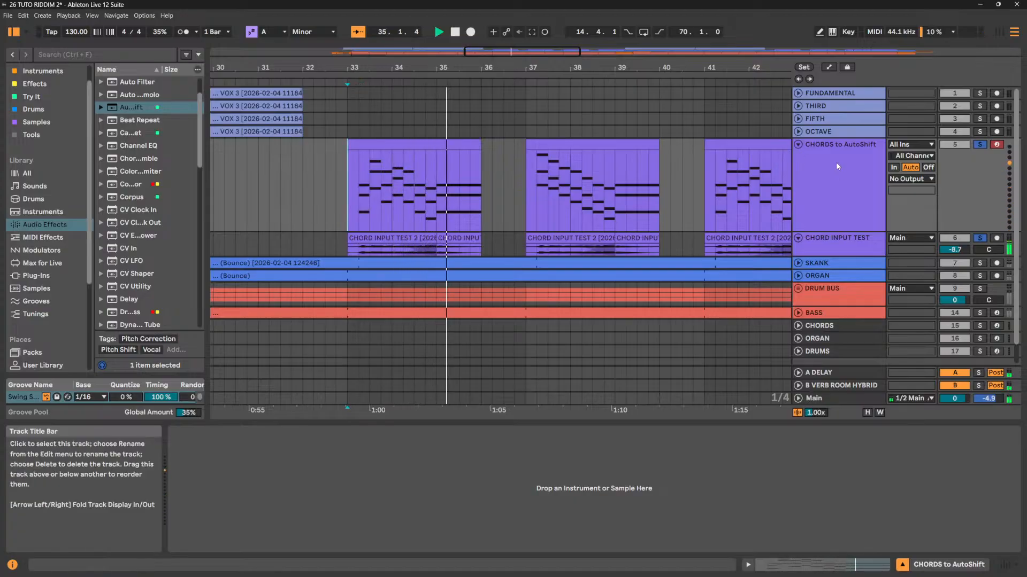
Play the vocal with CHORD INPUT TEST's Auto Shift device displayed, and compare its settings with MIDI input off and back on.
{"action": "left_click", "coordinate": [850, 244]}
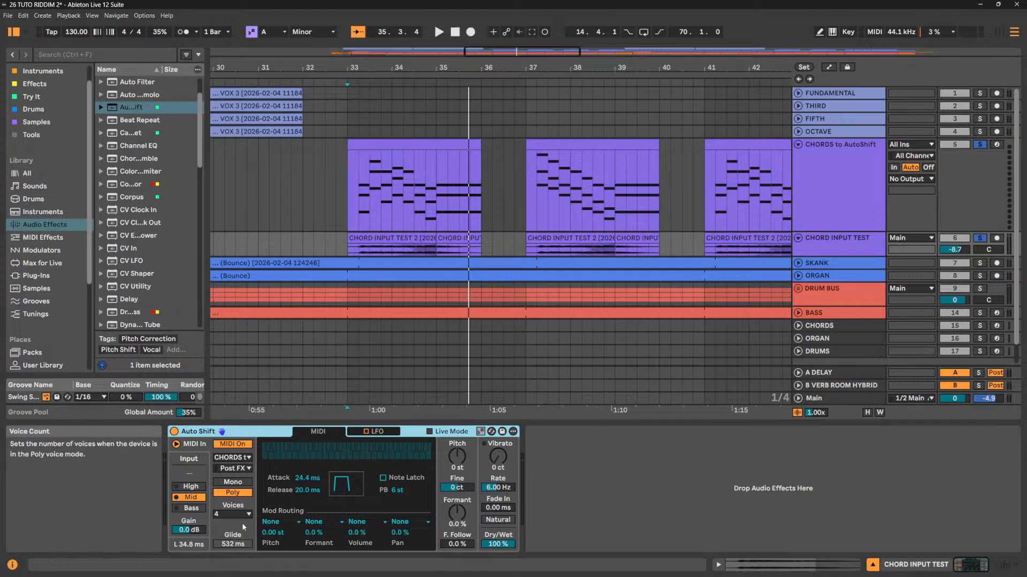
{"action": "key", "text": "space"}
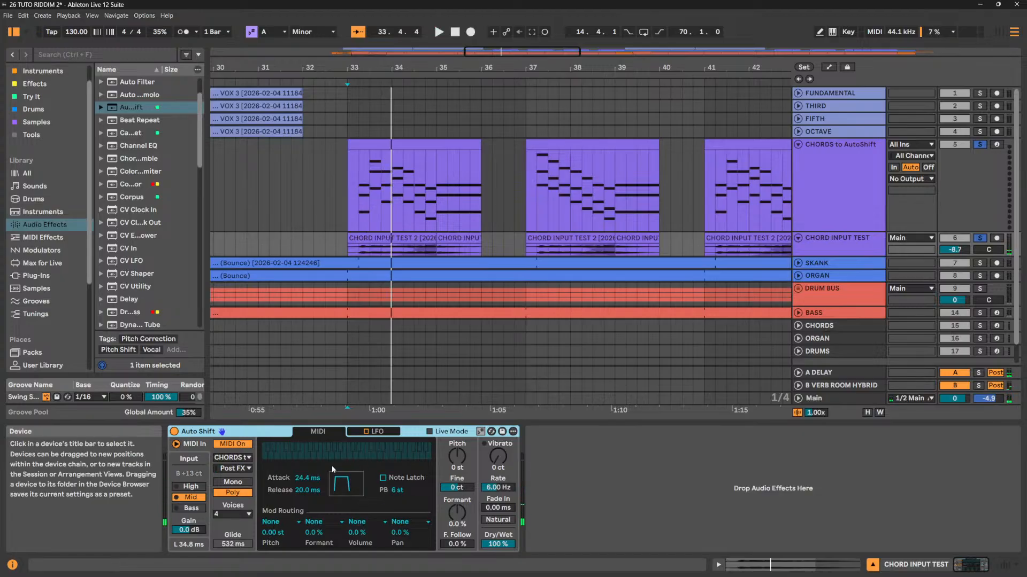
{"action": "left_click", "coordinate": [237, 445]}
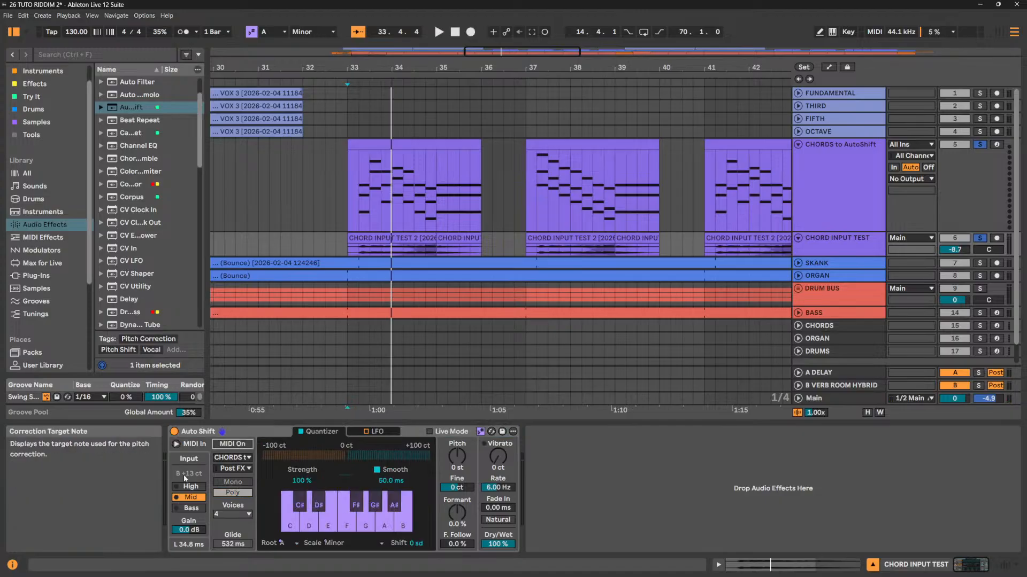
{"action": "left_click", "coordinate": [231, 445]}
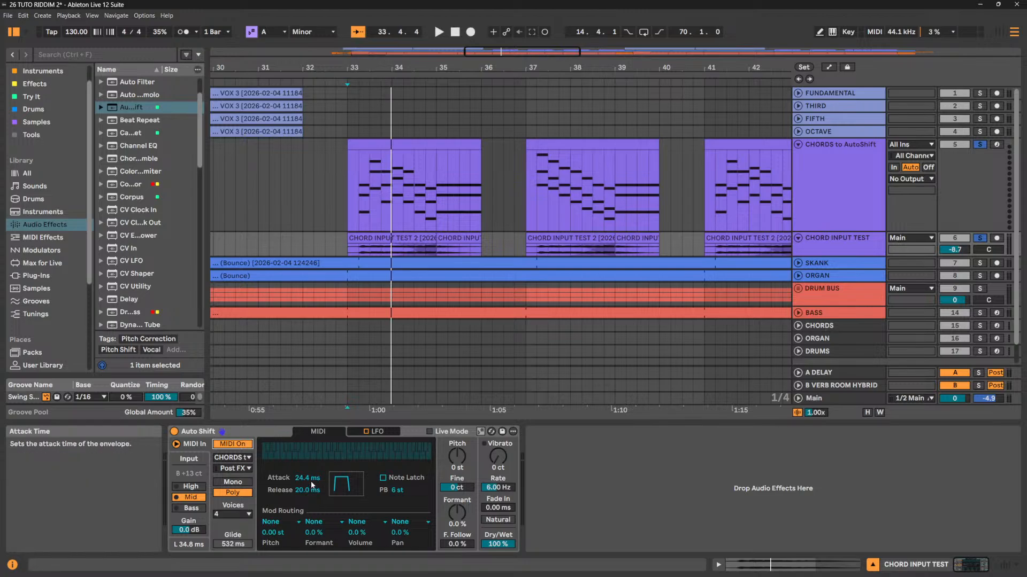
Open the bar 33 MIDI clip on CHORDS to AutoShift and select its chords one after another to show their notes.
{"action": "left_click", "coordinate": [388, 142]}
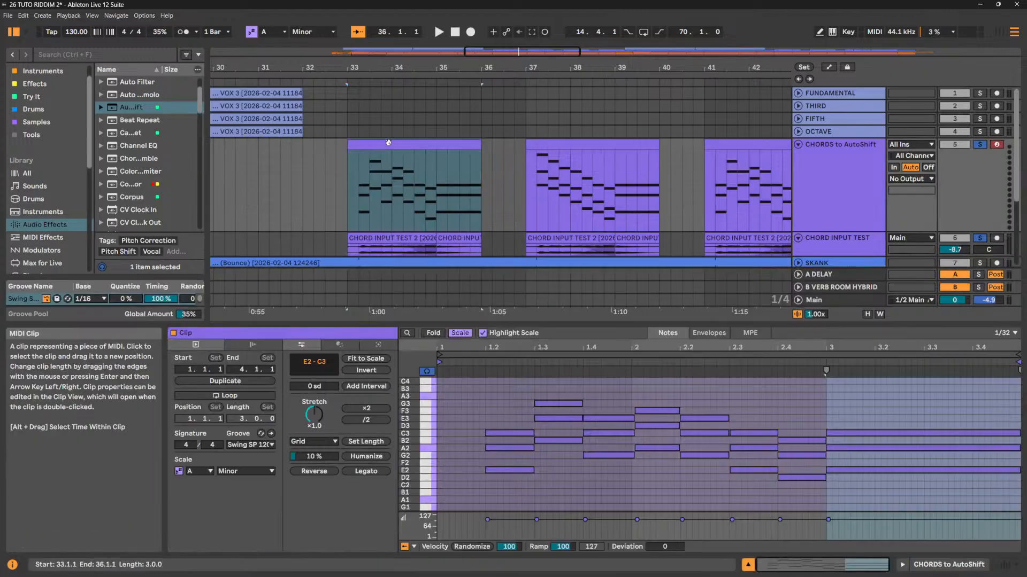
{"action": "left_click_drag", "start_coordinate": [514, 402], "coordinate": [512, 496]}
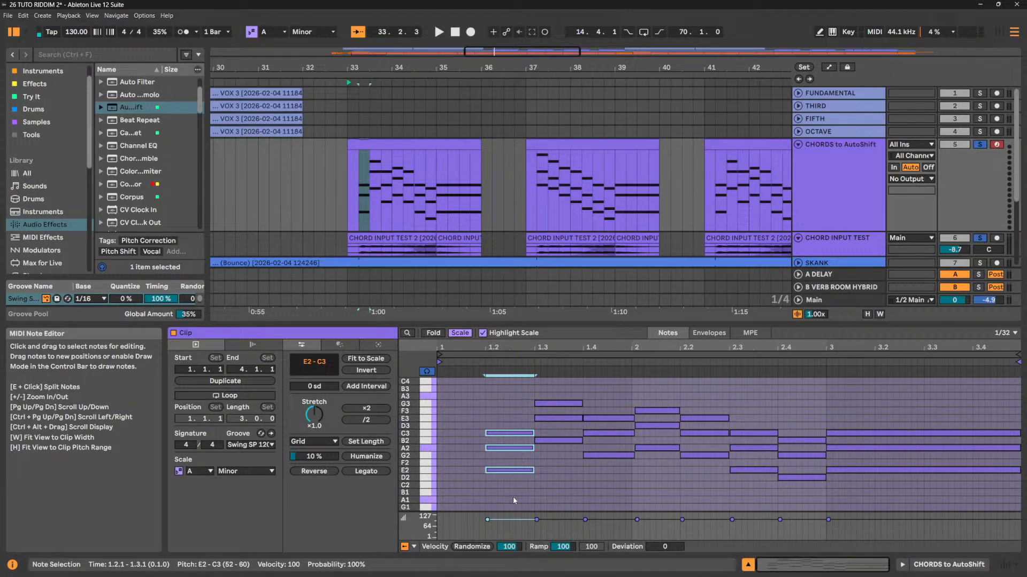
{"action": "left_click_drag", "start_coordinate": [608, 479], "coordinate": [630, 404]}
{"action": "left_click_drag", "start_coordinate": [662, 475], "coordinate": [657, 402]}
{"action": "left_click_drag", "start_coordinate": [699, 486], "coordinate": [704, 437]}
{"action": "left_click_drag", "start_coordinate": [754, 481], "coordinate": [873, 489]}
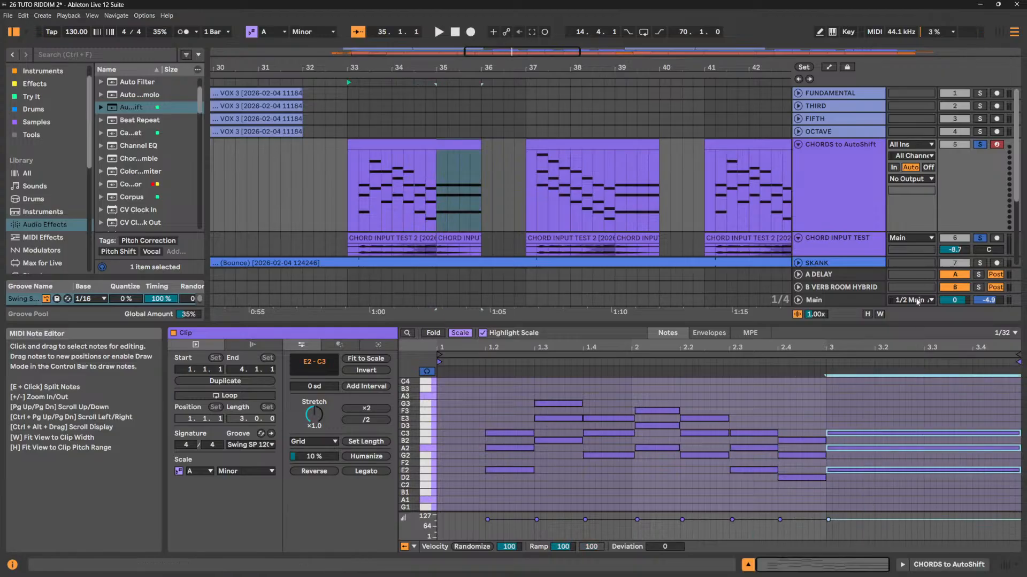
Clear the track solos and audition the bar 33 chord clip with the full mix.
{"action": "left_click", "coordinate": [379, 145]}
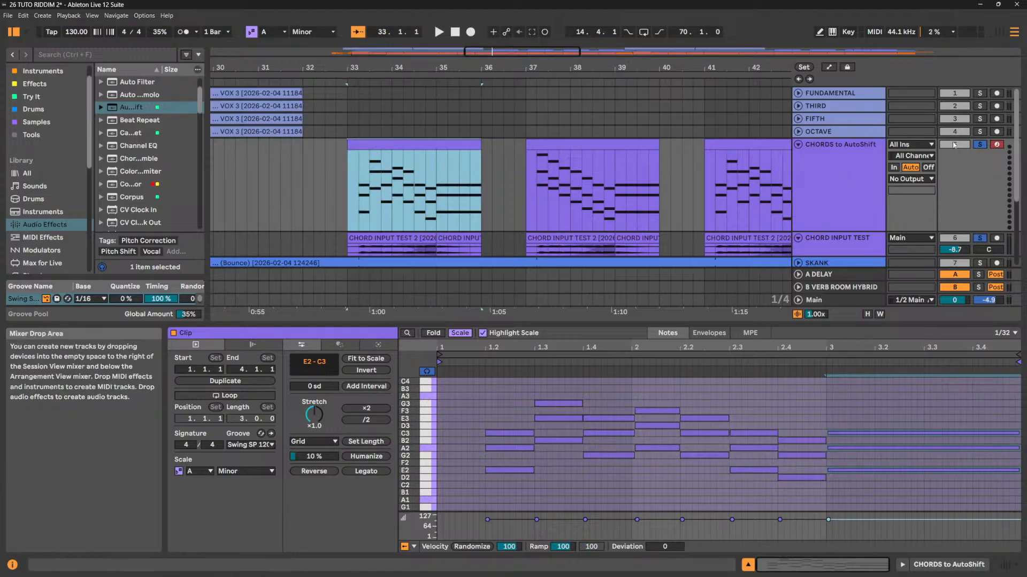
{"action": "left_click", "coordinate": [980, 146]}
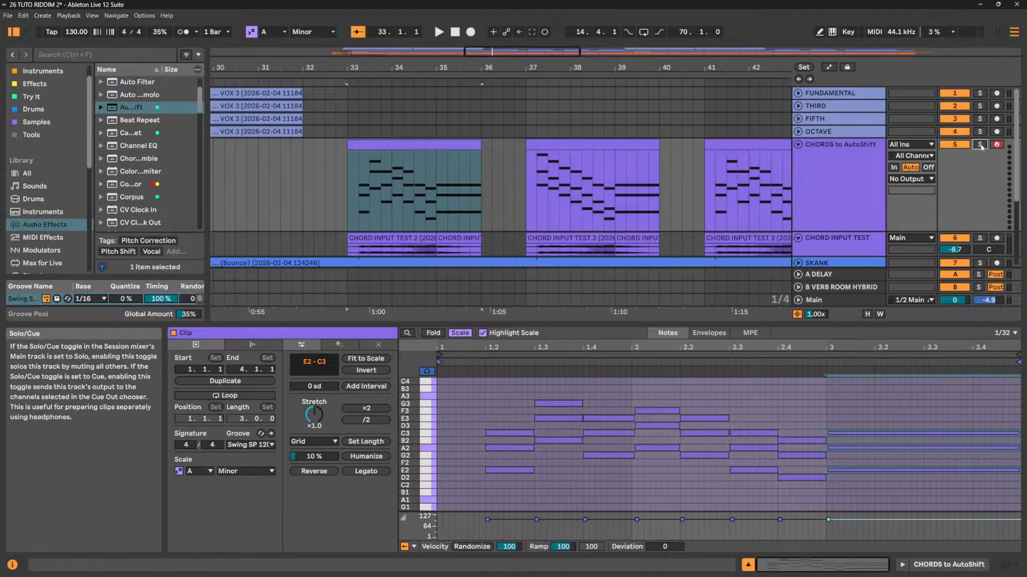
{"action": "key", "text": "space"}
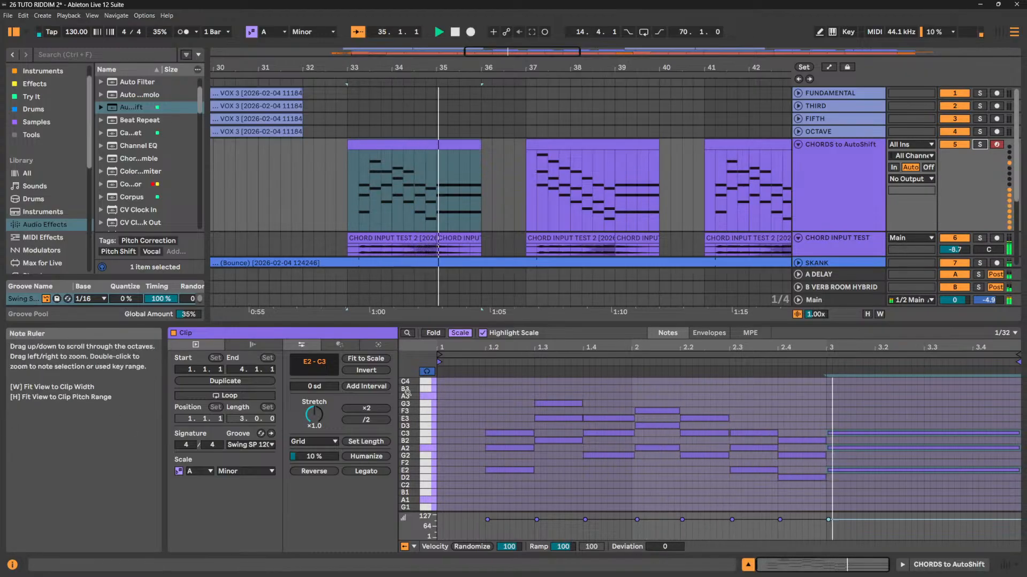
{"action": "key", "text": "space"}
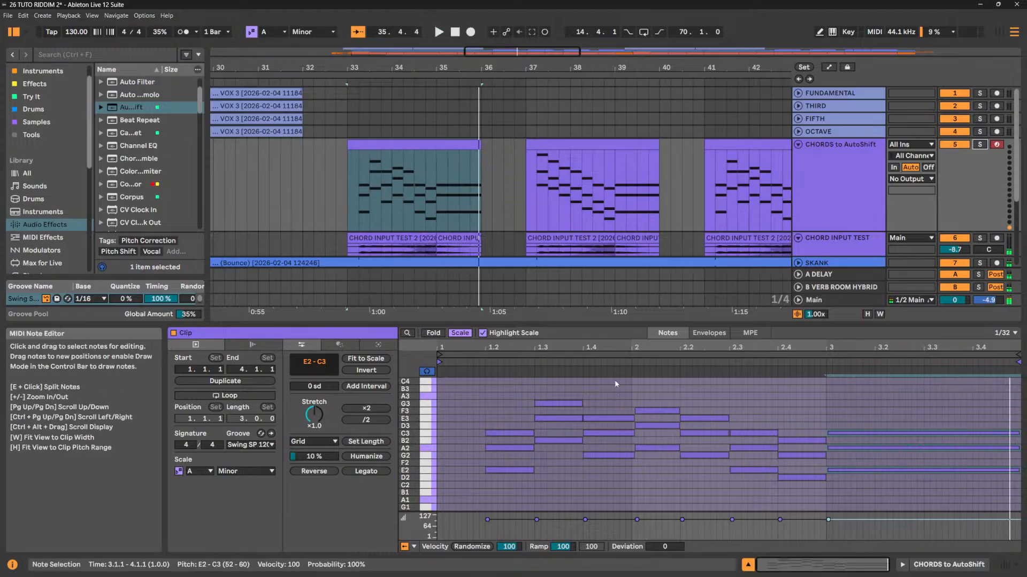
Examine where consecutive chords meet around beat 1.3 of the bar 33 clip in a temporarily enlarged note editor.
{"action": "left_click_drag", "start_coordinate": [524, 324], "coordinate": [524, 169]}
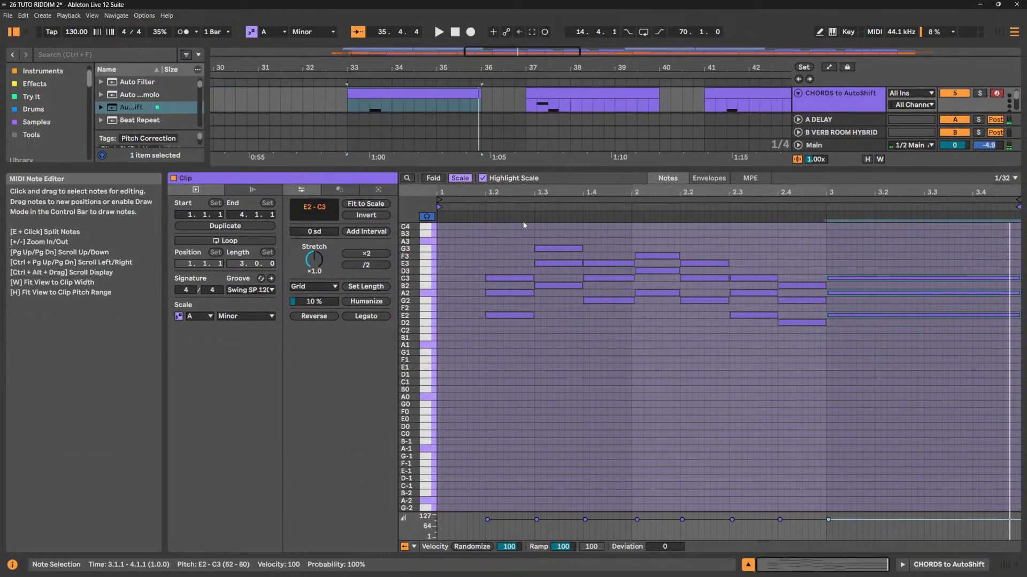
{"action": "scroll", "coordinate": [541, 267], "scroll_direction": "up", "scroll_amount": 5}
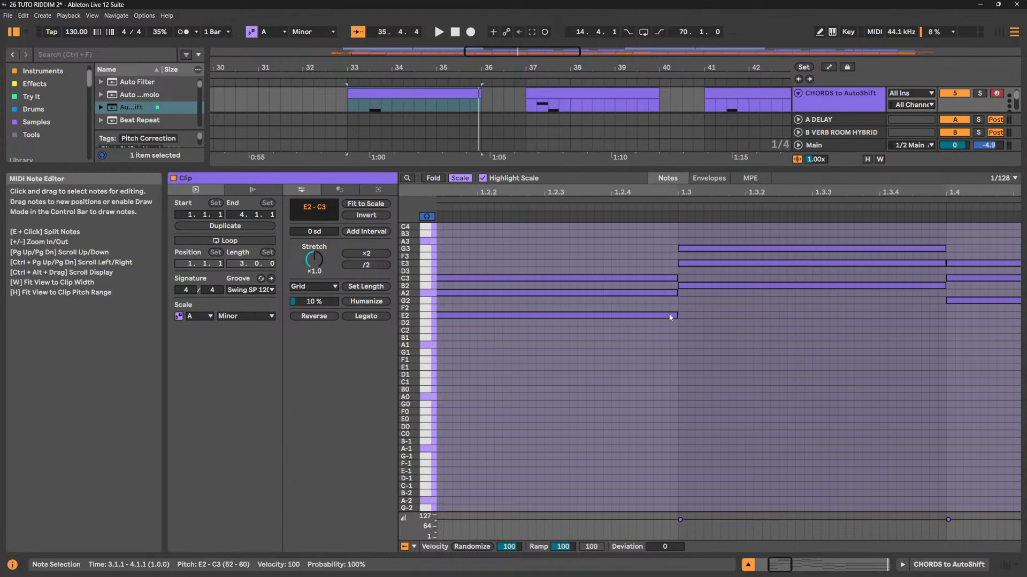
{"action": "left_click_drag", "start_coordinate": [571, 172], "coordinate": [570, 416]}
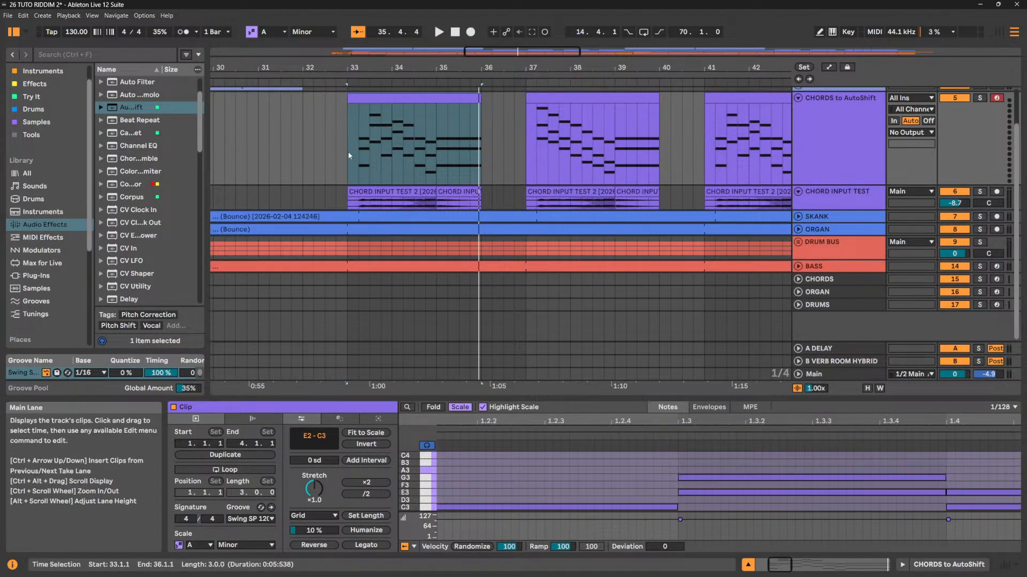
Open the bar 37 MIDI clip on CHORDS to AutoShift in a slightly taller note editor.
{"action": "left_click_drag", "start_coordinate": [436, 68], "coordinate": [436, 58]}
{"action": "left_click", "coordinate": [454, 102]}
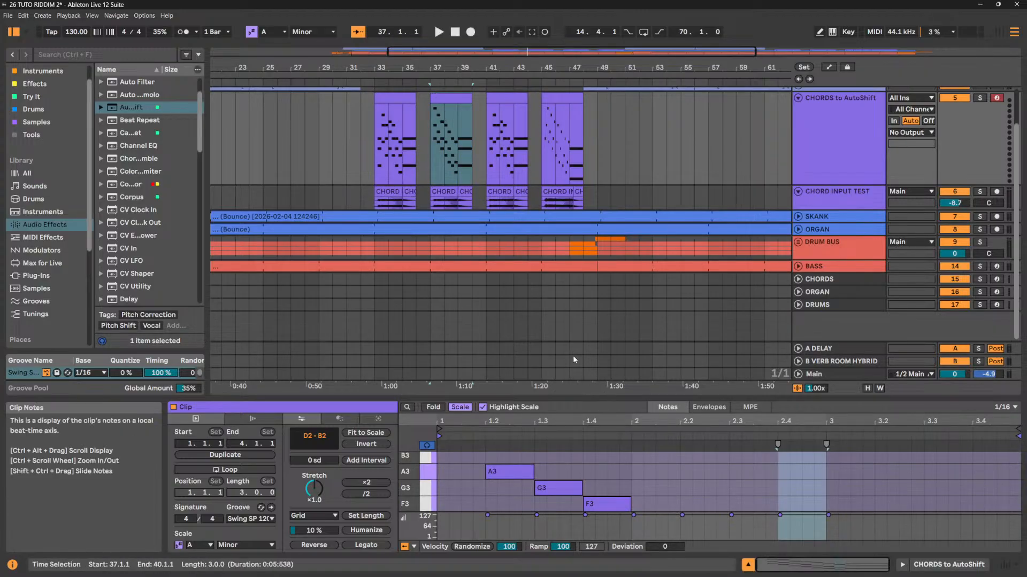
{"action": "left_click_drag", "start_coordinate": [597, 398], "coordinate": [596, 373]}
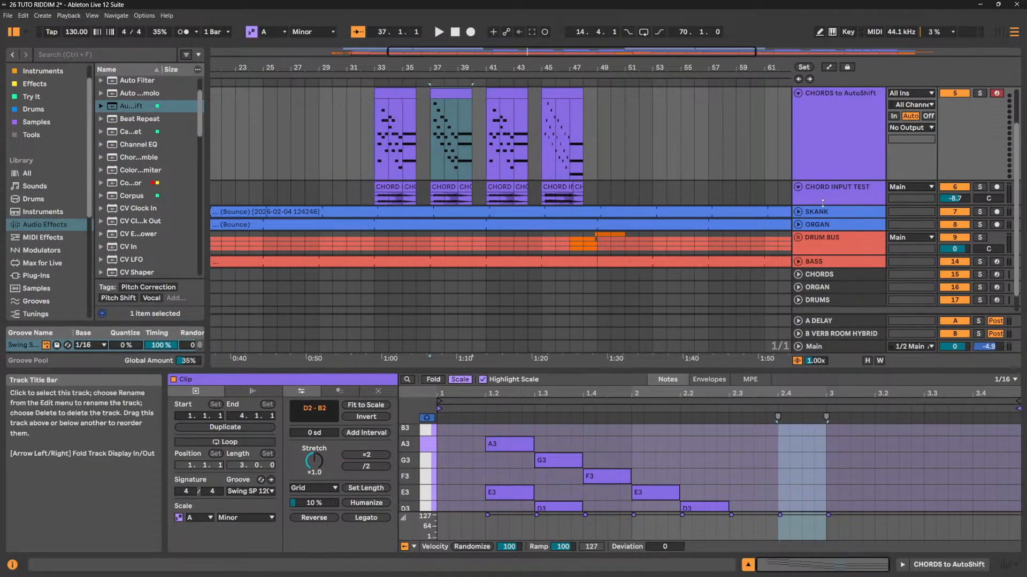
Set the MIDI envelope release of Auto Shift on the CHORD INPUT TEST track to 19.1 ms.
{"action": "left_click", "coordinate": [822, 202]}
{"action": "scroll", "coordinate": [835, 194], "scroll_direction": "up", "scroll_amount": 2}
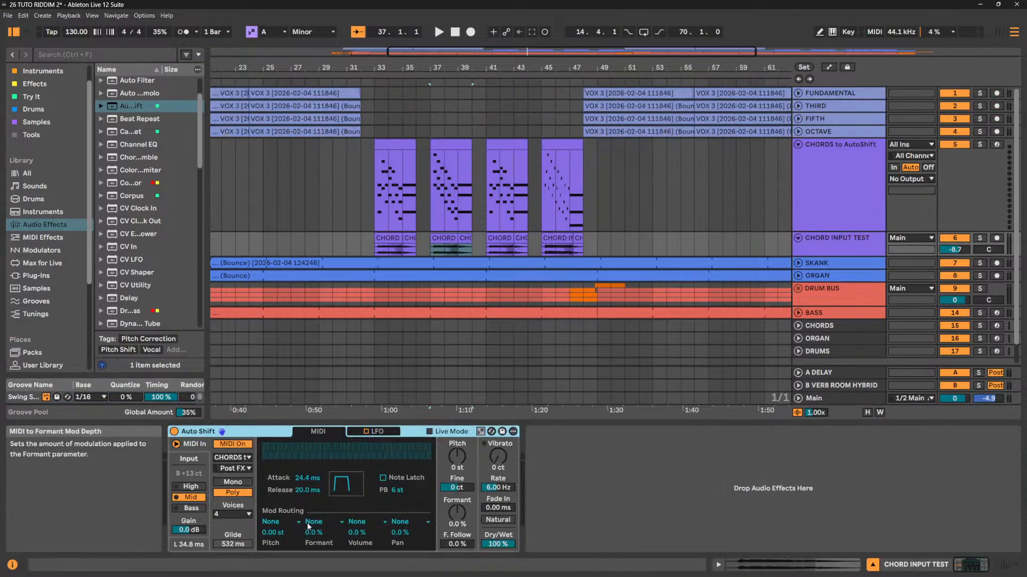
{"action": "left_click", "coordinate": [304, 491]}
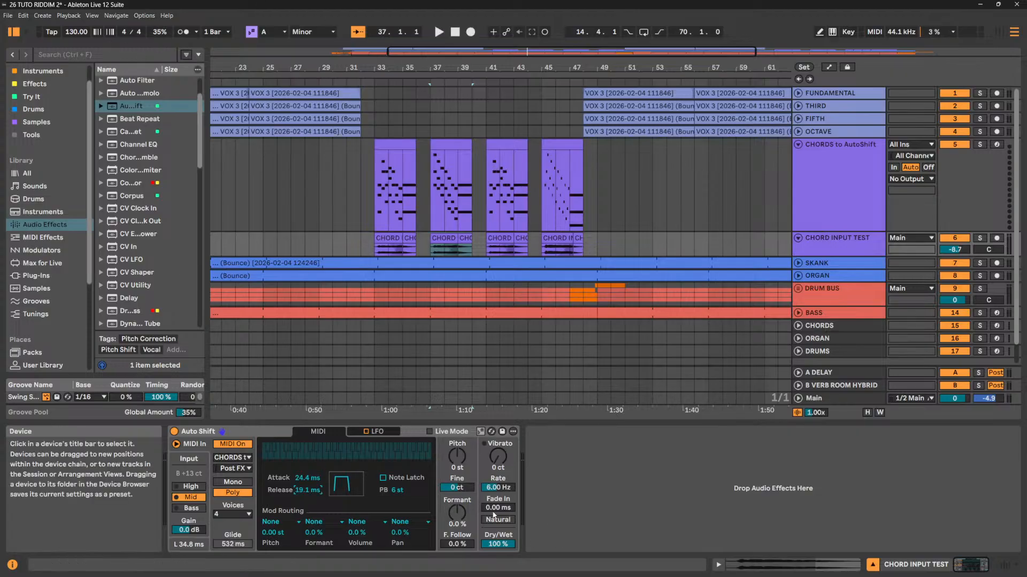
Compare the first two chords of the bar 33 clip on CHORDS to AutoShift with Auto Shift's attack and release settings.
{"action": "double_click", "coordinate": [398, 182]}
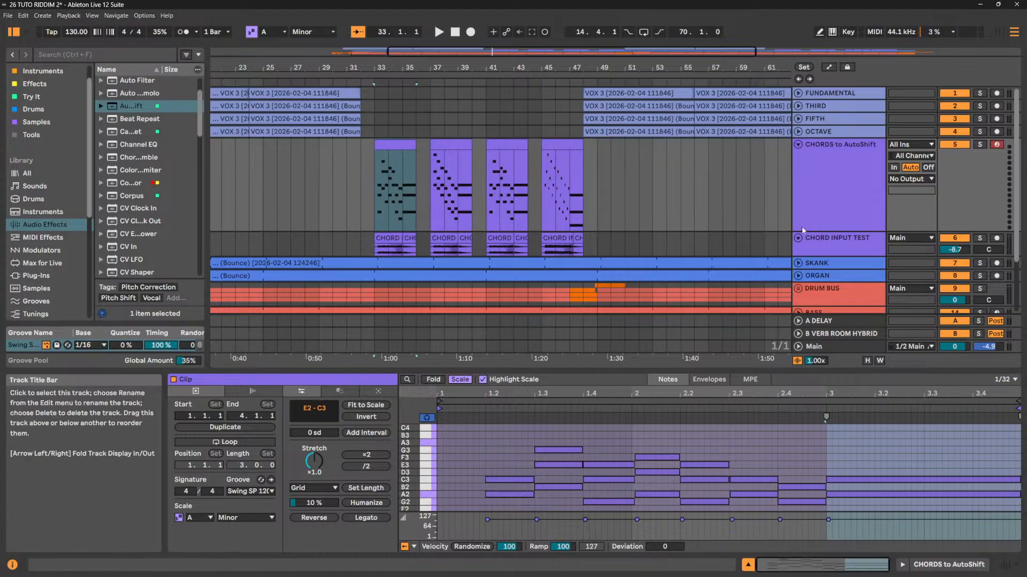
{"action": "left_click", "coordinate": [830, 242]}
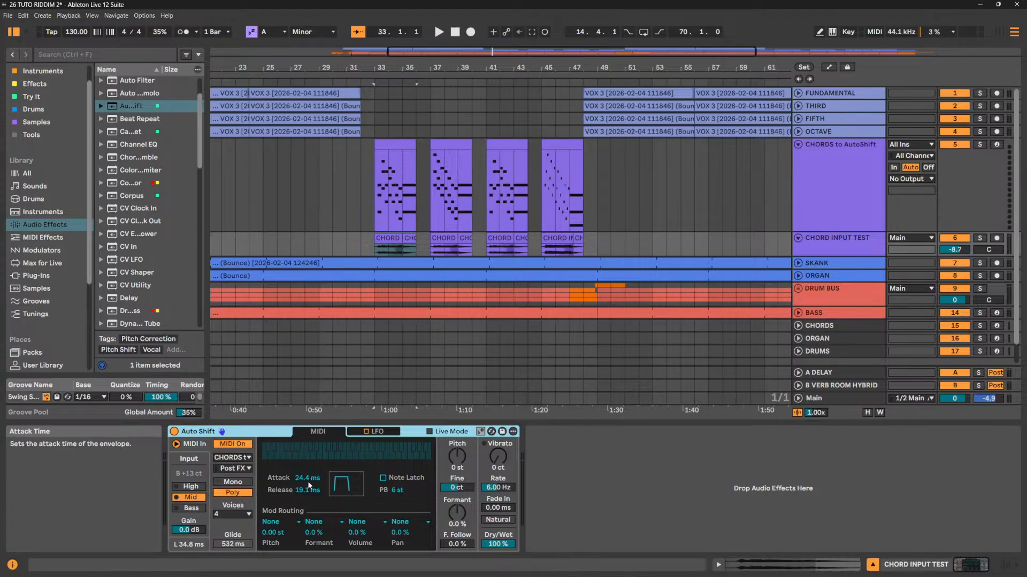
{"action": "left_click", "coordinate": [391, 156]}
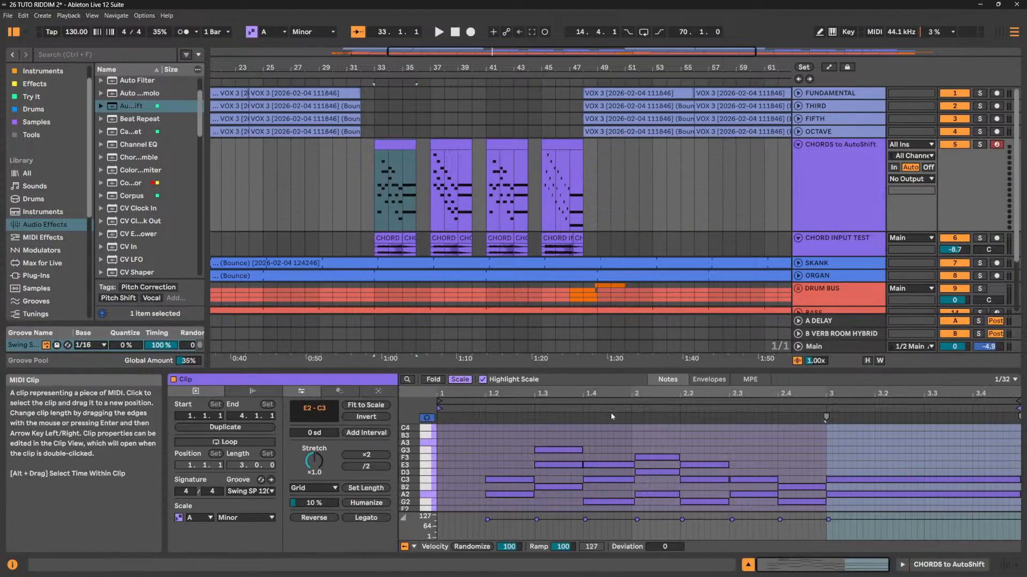
{"action": "left_click", "coordinate": [510, 452]}
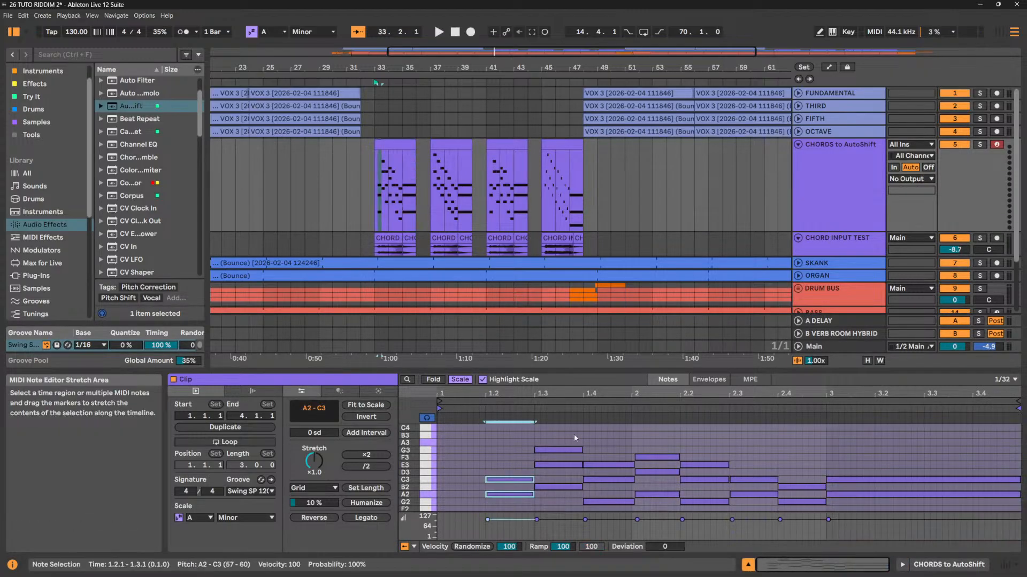
{"action": "left_click_drag", "start_coordinate": [535, 423], "coordinate": [583, 423]}
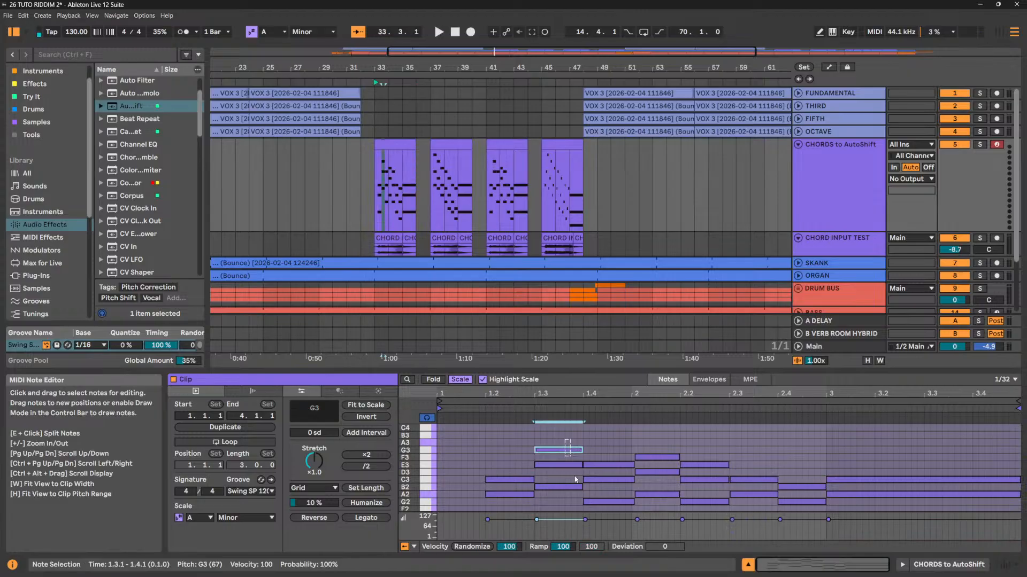
{"action": "left_click", "coordinate": [841, 238]}
{"action": "key", "text": "shift+Tab"}
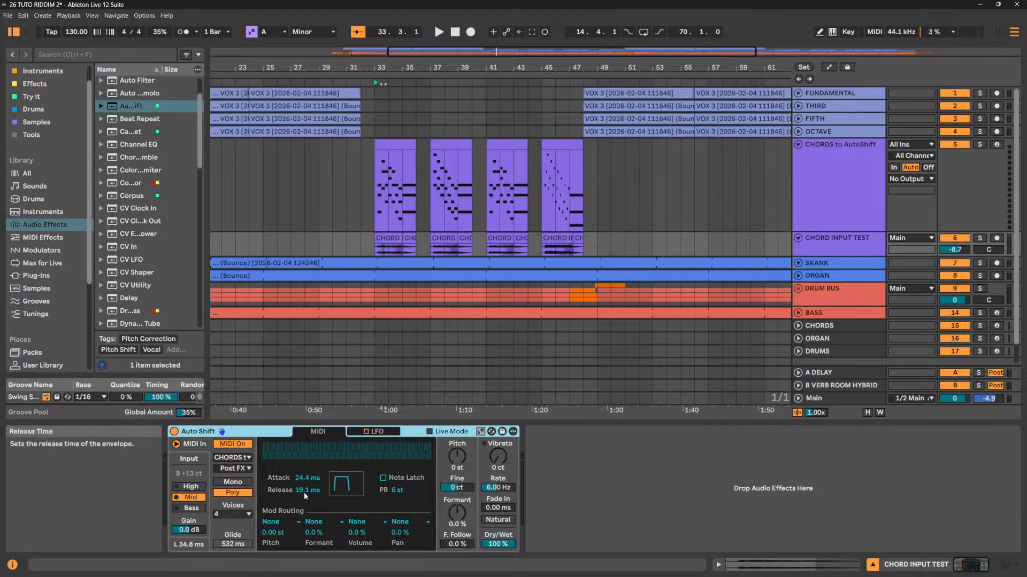
Play the arrangement from bar 33 and deactivate the SKANK and ORGAN audio tracks.
{"action": "left_click", "coordinate": [371, 213]}
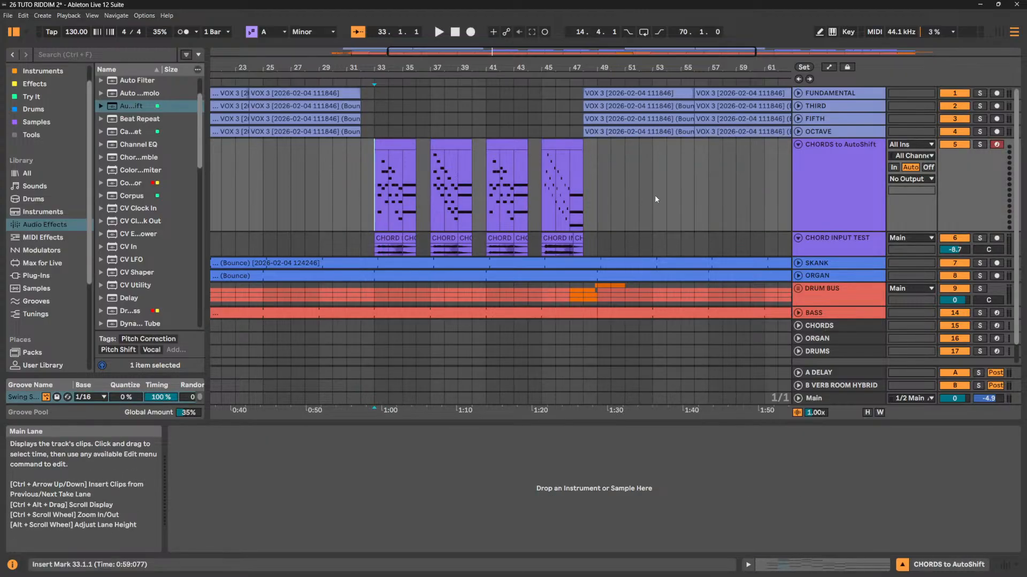
{"action": "key", "text": "space"}
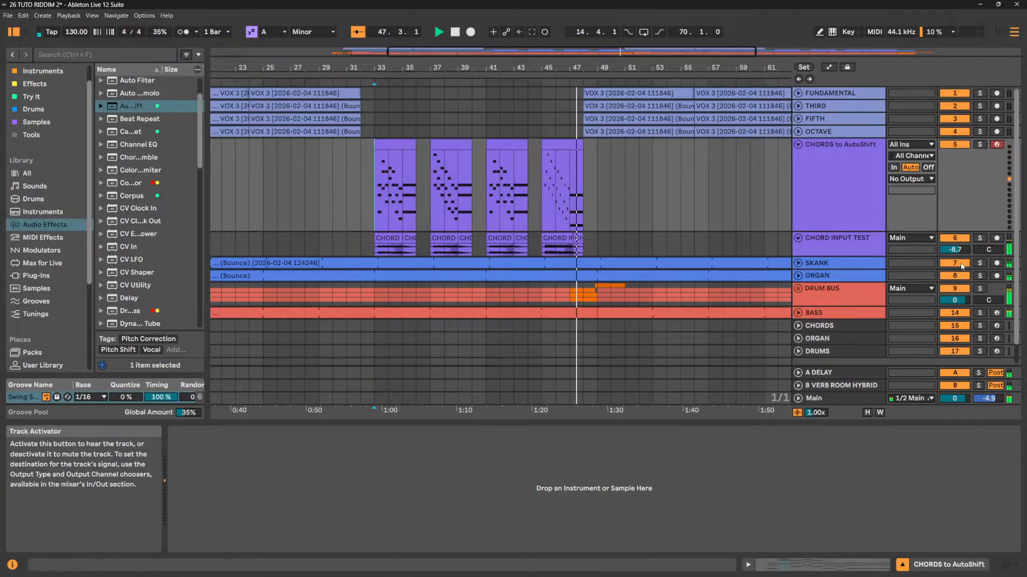
{"action": "left_click_drag", "start_coordinate": [961, 265], "coordinate": [960, 275]}
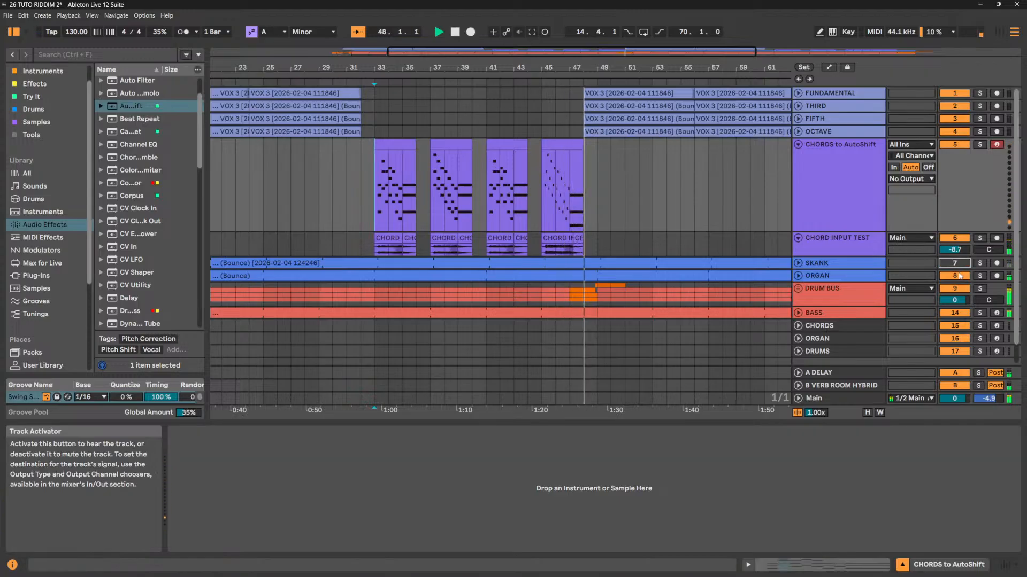
Examine the bar 45 clip's notes on CHORDS to AutoShift in a temporarily enlarged note editor and audition the clip.
{"action": "left_click", "coordinate": [560, 145]}
{"action": "double_click", "coordinate": [560, 145]}
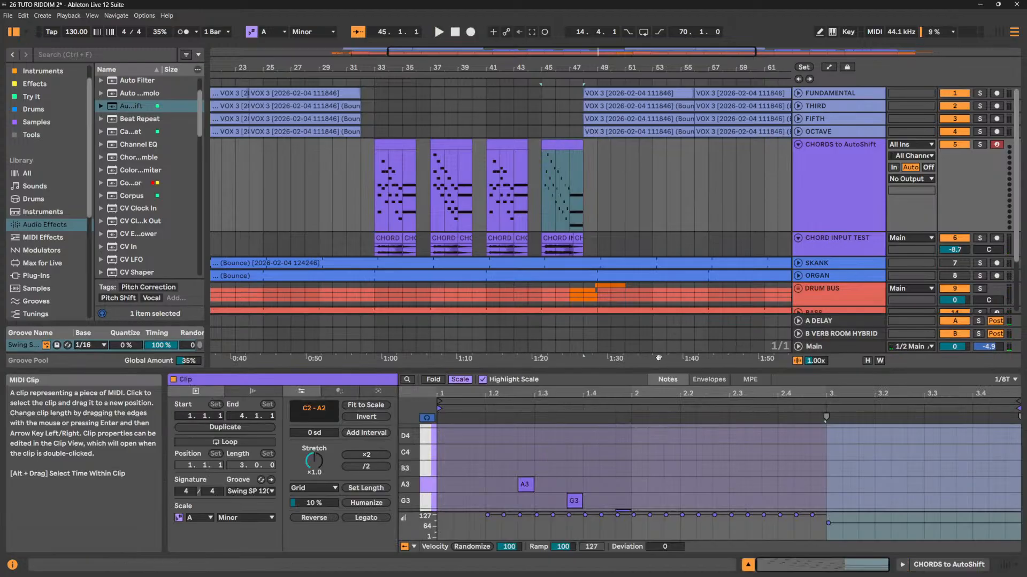
{"action": "left_click_drag", "start_coordinate": [614, 369], "coordinate": [581, 77]}
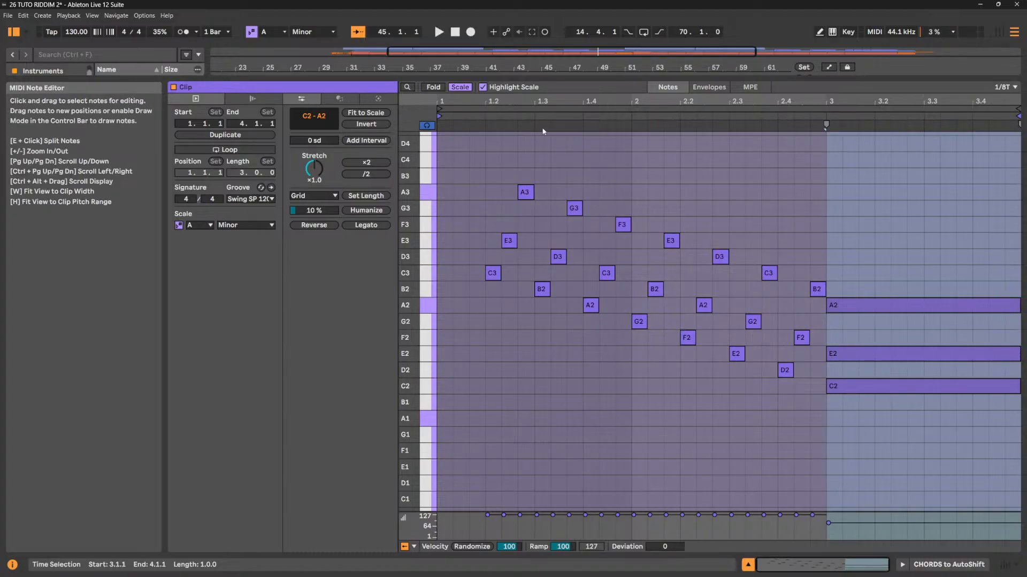
{"action": "left_click_drag", "start_coordinate": [572, 78], "coordinate": [578, 370]}
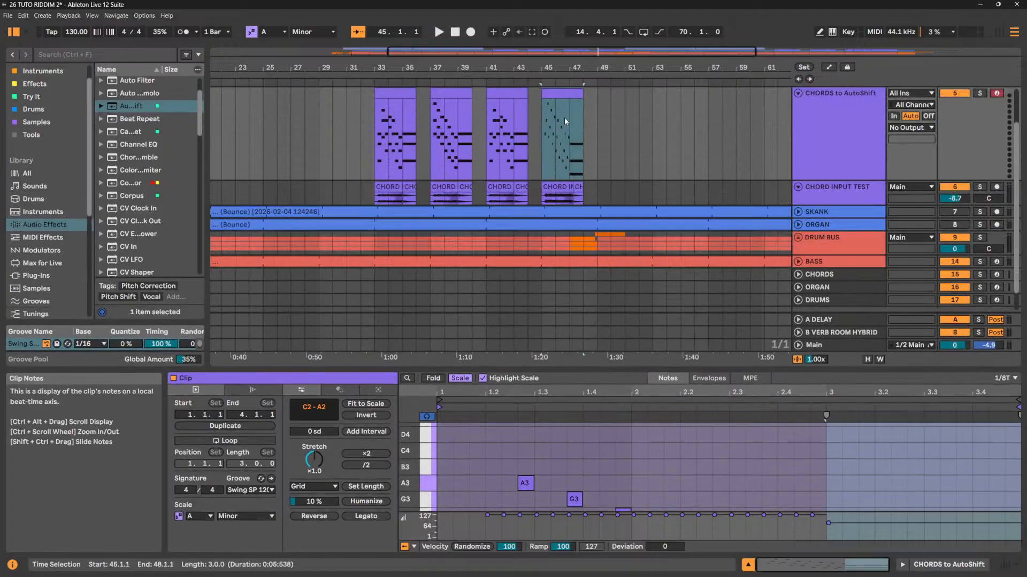
{"action": "key", "text": "space"}
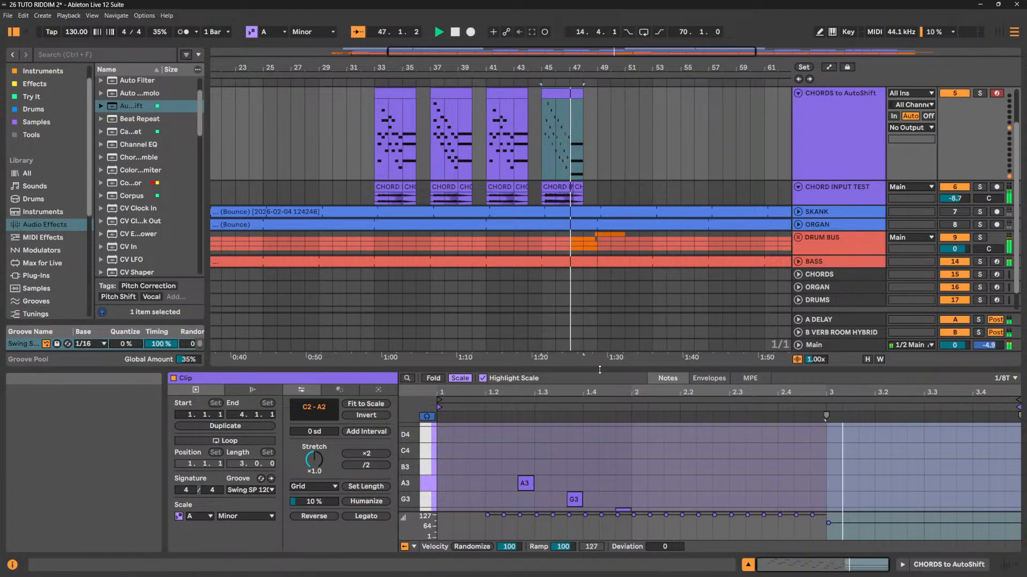
{"action": "key", "text": "space"}
Shorten the clip's note editor and reduce the height of the CHORDS to AutoShift track.
{"action": "left_click_drag", "start_coordinate": [600, 369], "coordinate": [616, 341]}
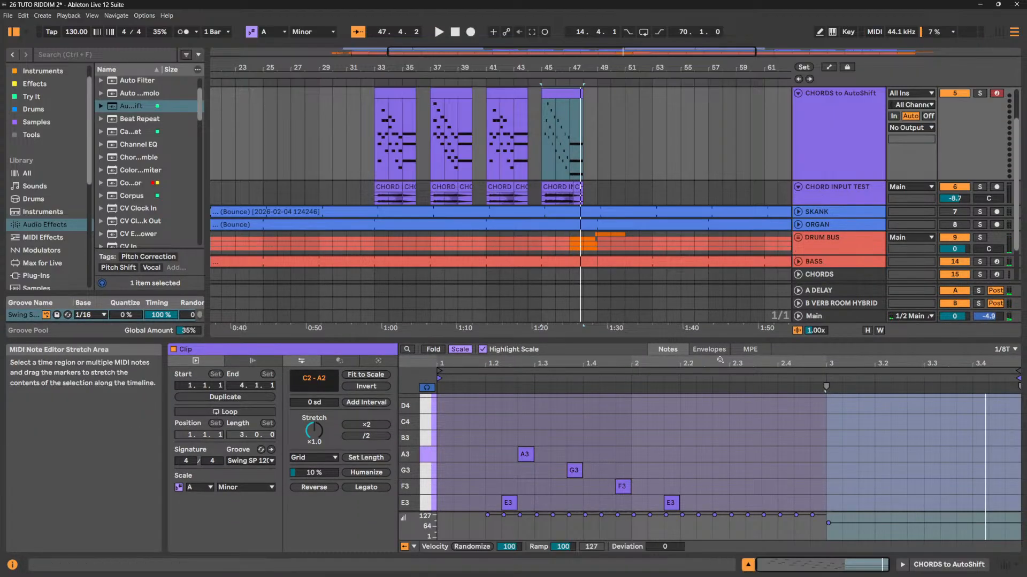
{"action": "left_click_drag", "start_coordinate": [736, 343], "coordinate": [738, 400]}
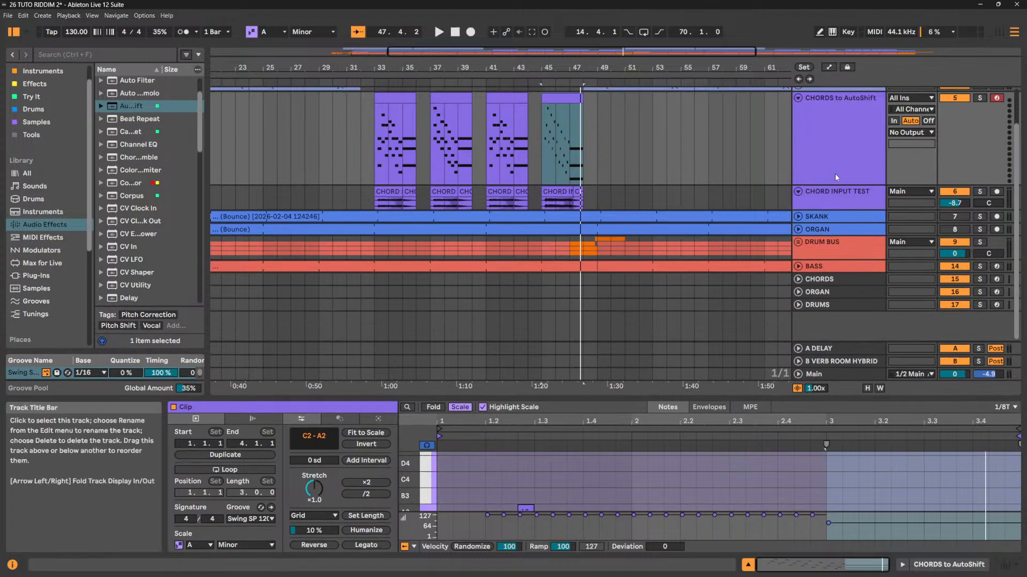
{"action": "left_click_drag", "start_coordinate": [816, 184], "coordinate": [814, 150]}
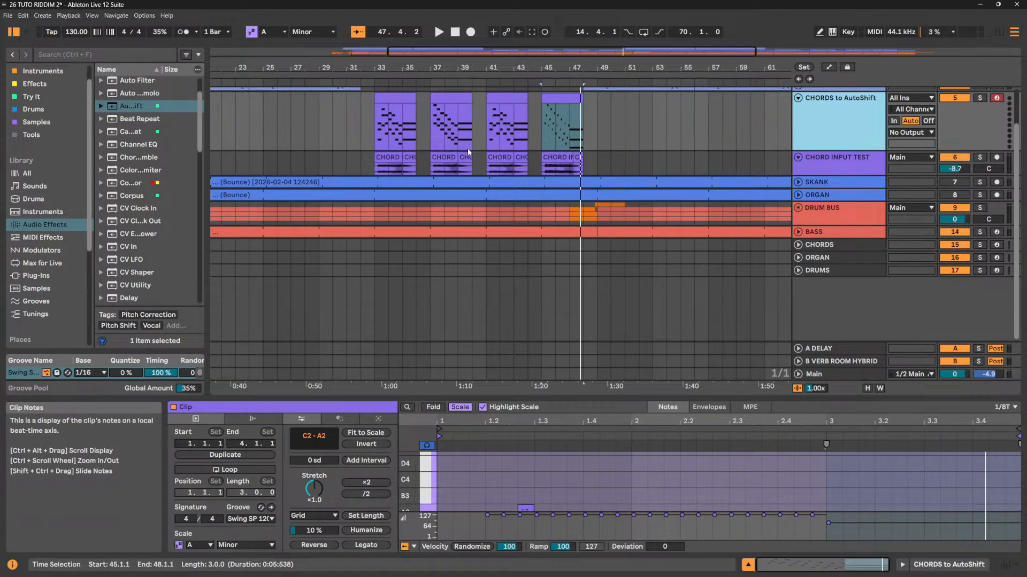
Audition the bar 33 chord clip with the SKANK and ORGAN tracks muted.
{"action": "left_click", "coordinate": [396, 97]}
{"action": "key", "text": "space"}
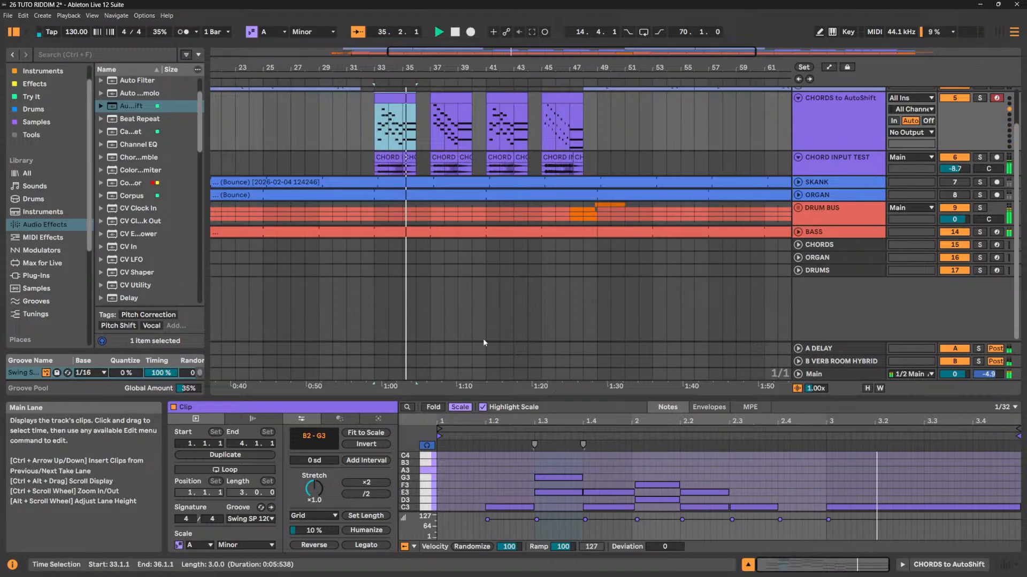
{"action": "key", "text": "space"}
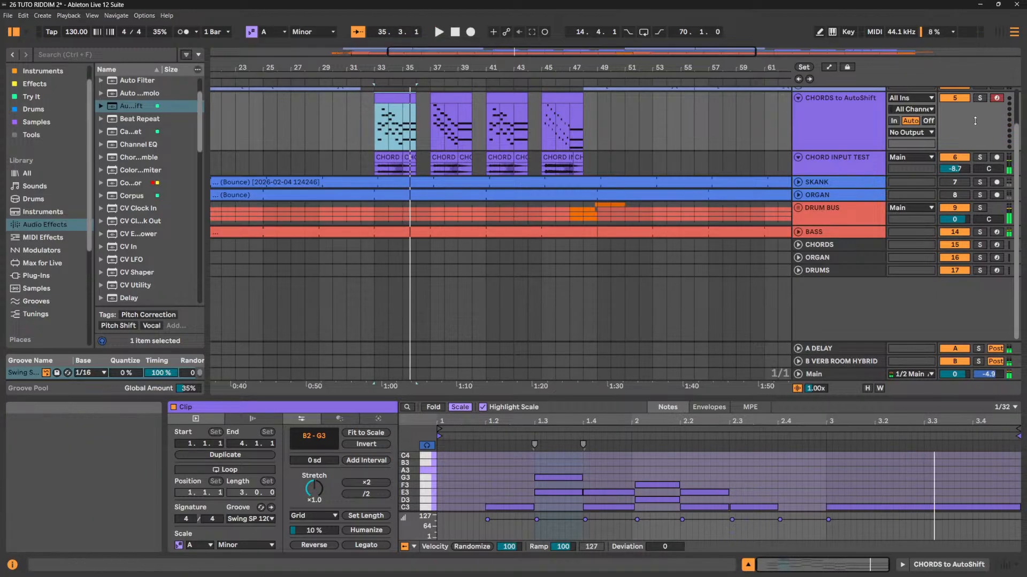
Solo the CHORD INPUT TEST track and enlarge the bar 33 clip's note editor, making the CHORDS to AutoShift lane shorter.
{"action": "left_click", "coordinate": [982, 158]}
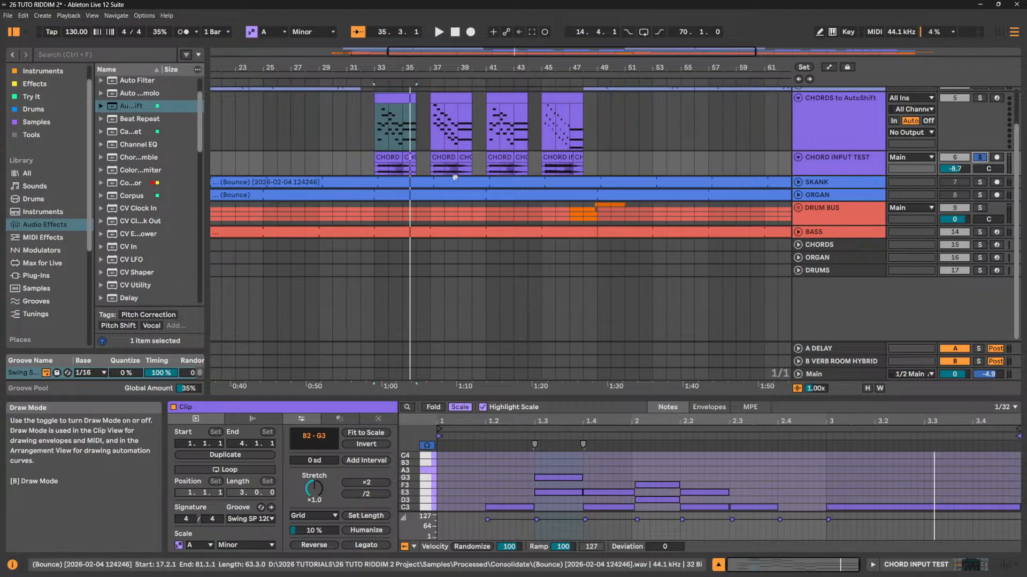
{"action": "key", "text": "Up"}
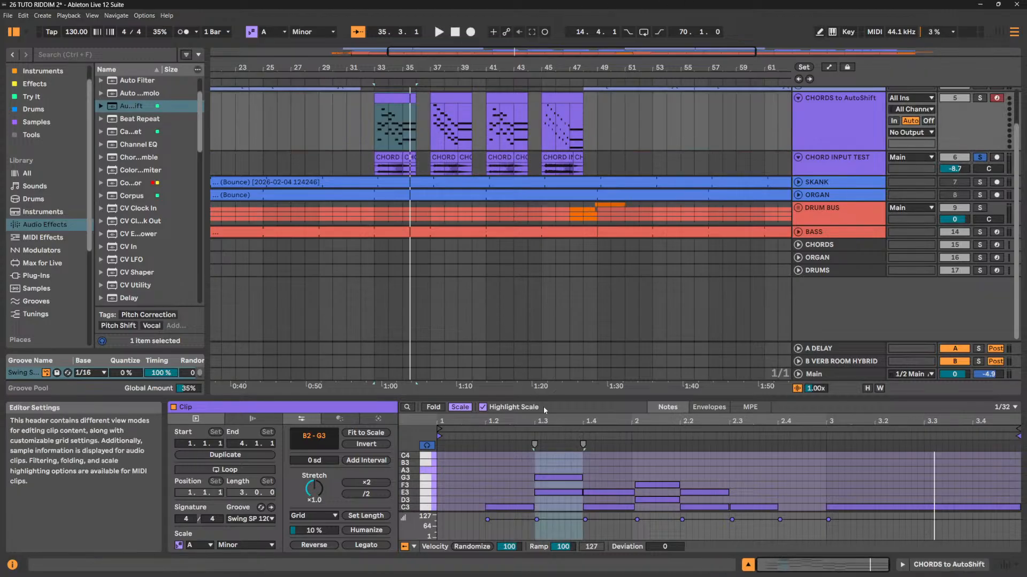
{"action": "left_click_drag", "start_coordinate": [572, 398], "coordinate": [573, 268]}
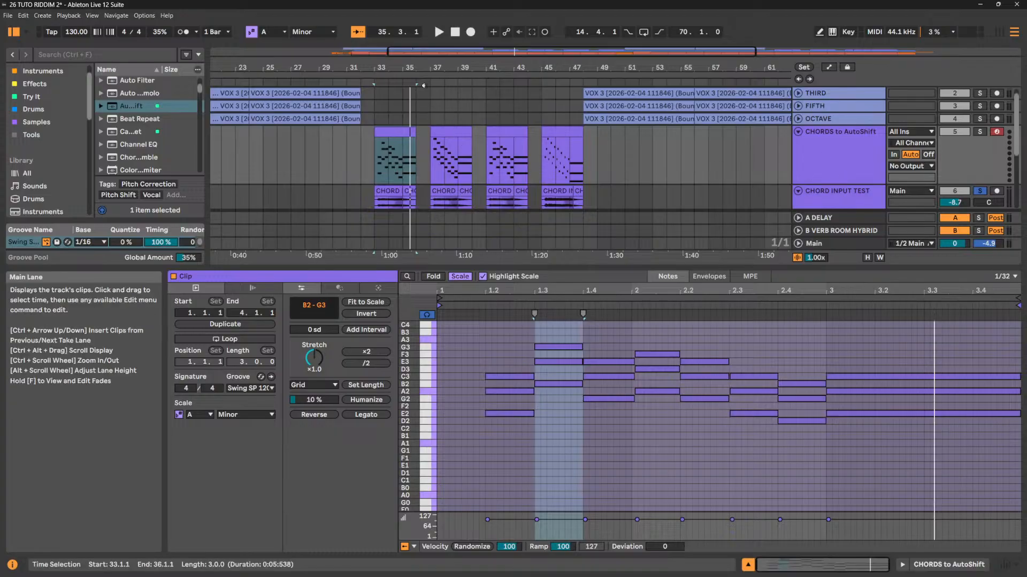
{"action": "left_click_drag", "start_coordinate": [841, 184], "coordinate": [841, 162]}
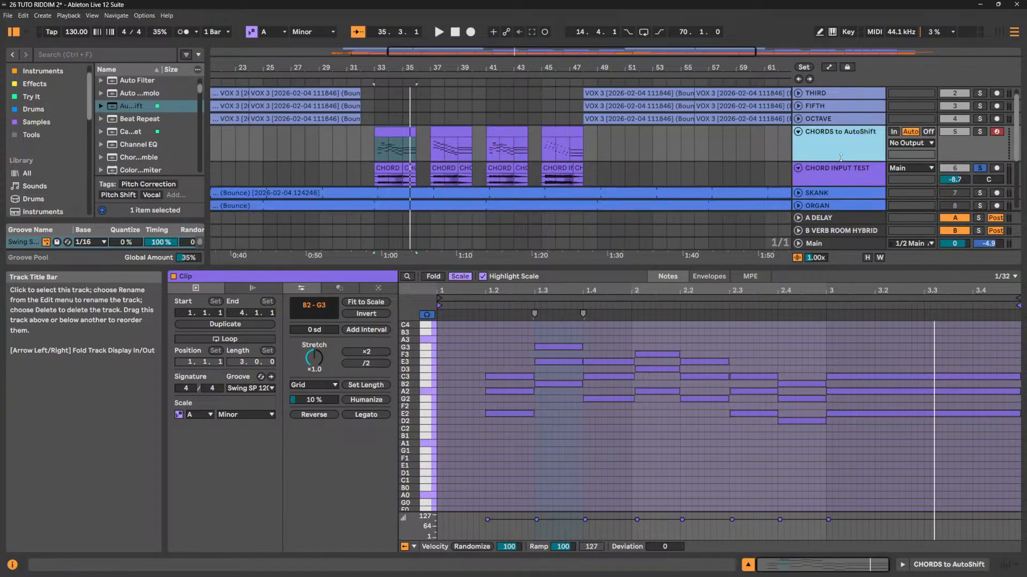
Solo CHORDS to AutoShift as well and audition the ascending chord clips from bar 65.
{"action": "left_click_drag", "start_coordinate": [533, 65], "coordinate": [527, 42]}
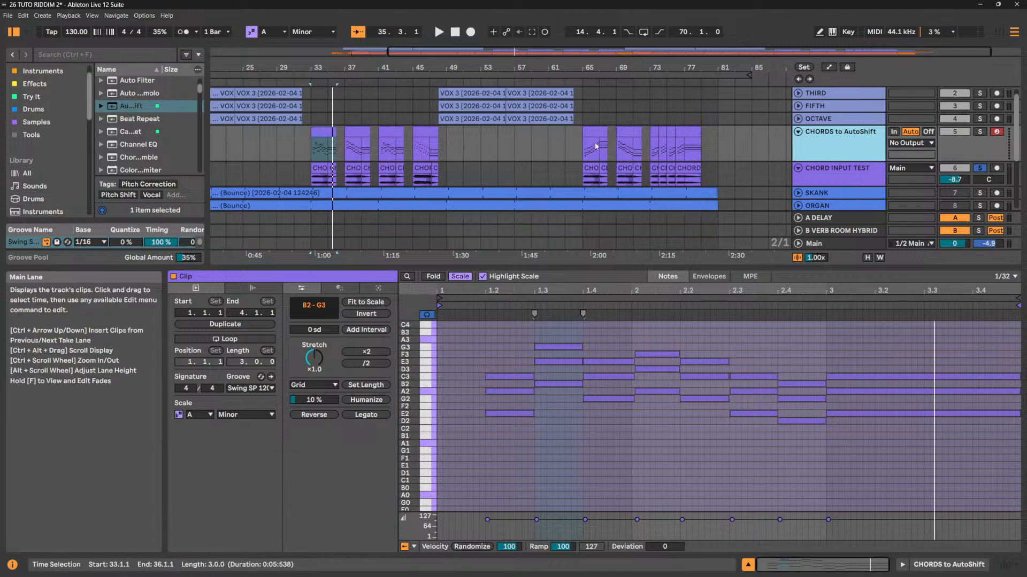
{"action": "left_click", "coordinate": [978, 131]}
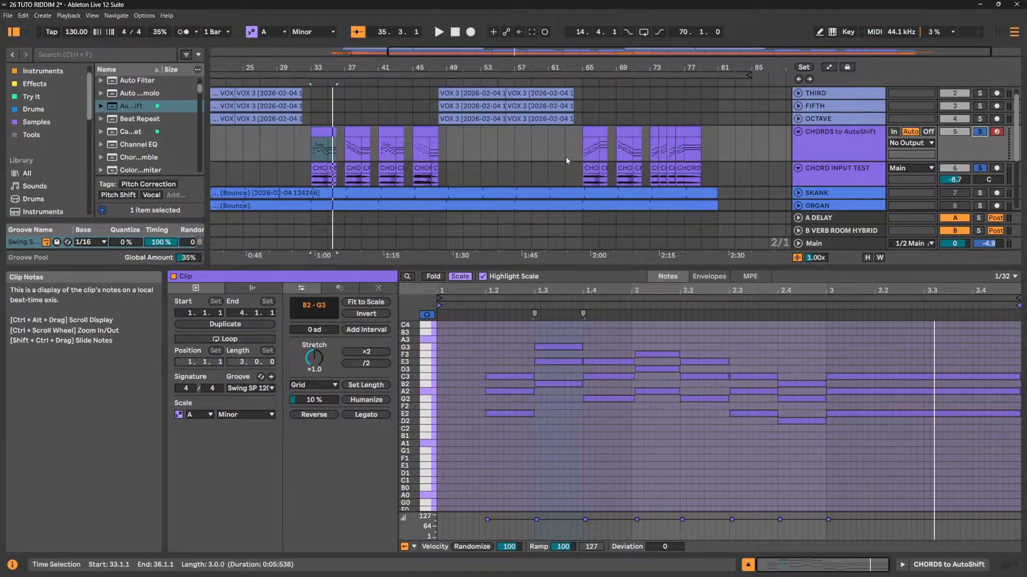
{"action": "left_click", "coordinate": [582, 154]}
{"action": "key", "text": "space"}
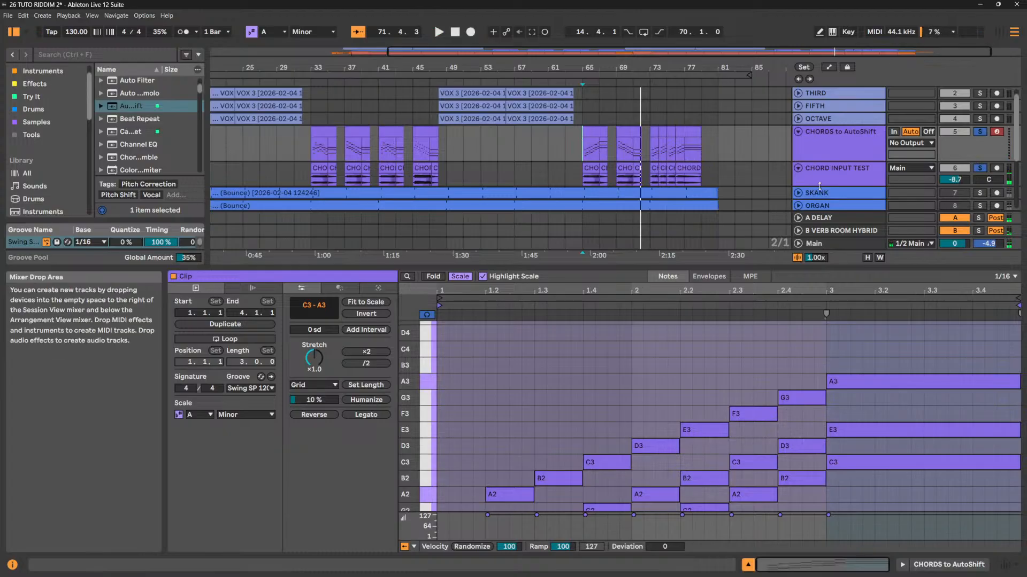
Expand the CHORD INPUT TEST lane, shorten the clip view and zoom the arrangement in on the vocal clips around bar 73.
{"action": "key", "text": "ctrl+z"}
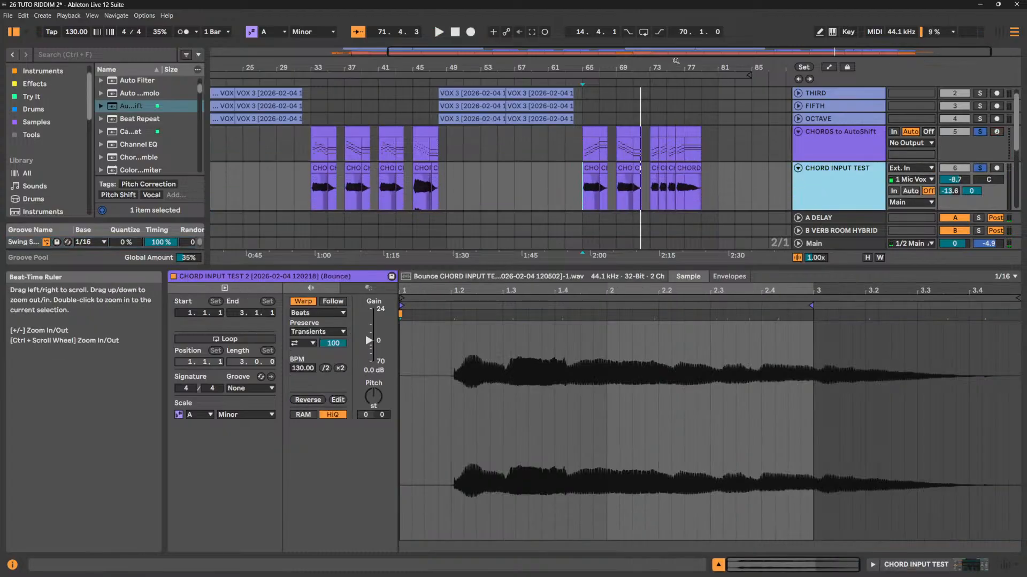
{"action": "left_click_drag", "start_coordinate": [690, 268], "coordinate": [690, 331]}
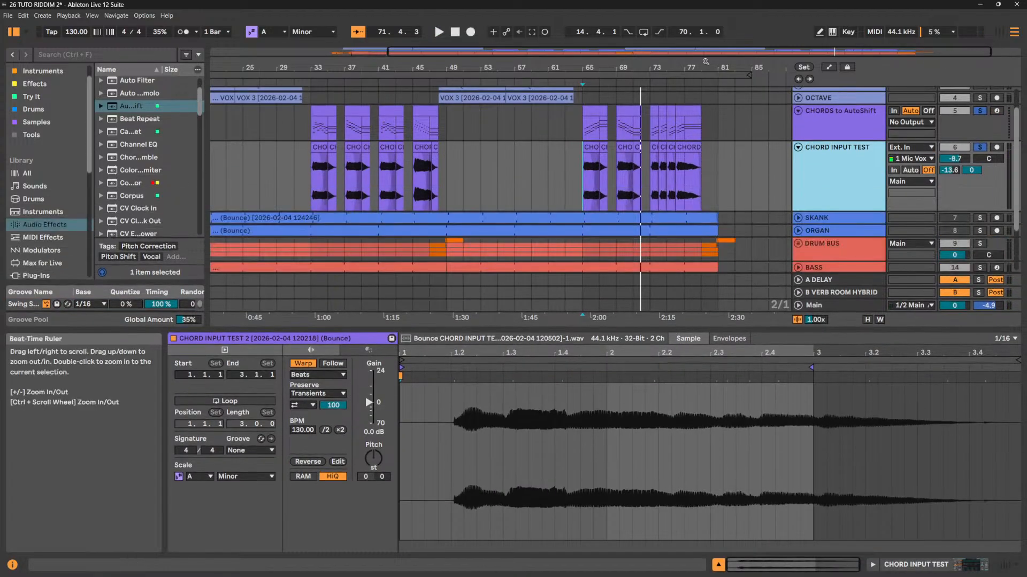
{"action": "left_click_drag", "start_coordinate": [706, 61], "coordinate": [690, 96]}
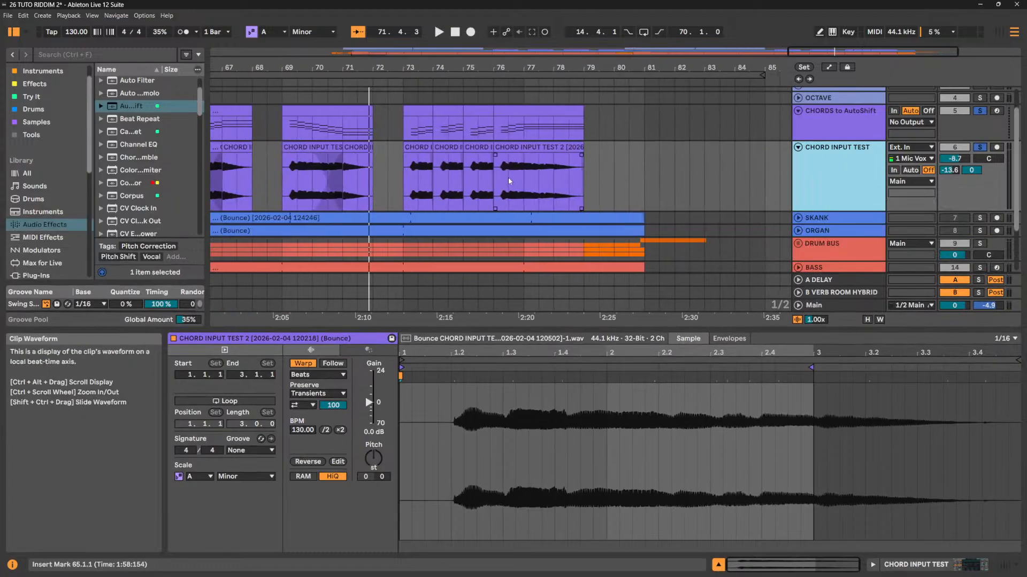
Bypass Auto Shift on CHORD INPUT TEST and audition the unprocessed vocal clips from bar 73.
{"action": "left_click", "coordinate": [832, 171]}
{"action": "left_click", "coordinate": [423, 182]}
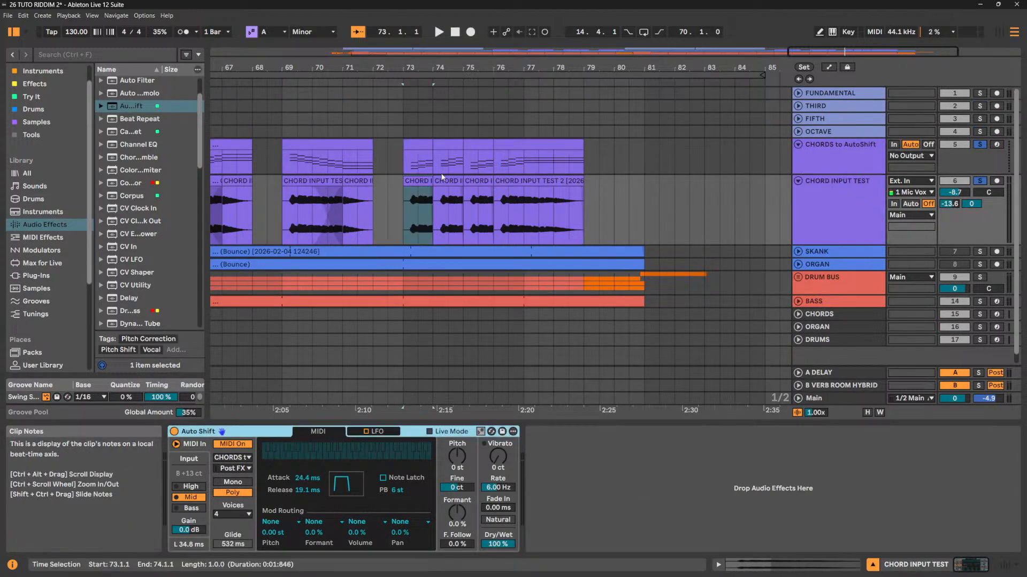
{"action": "left_click", "coordinate": [423, 195]}
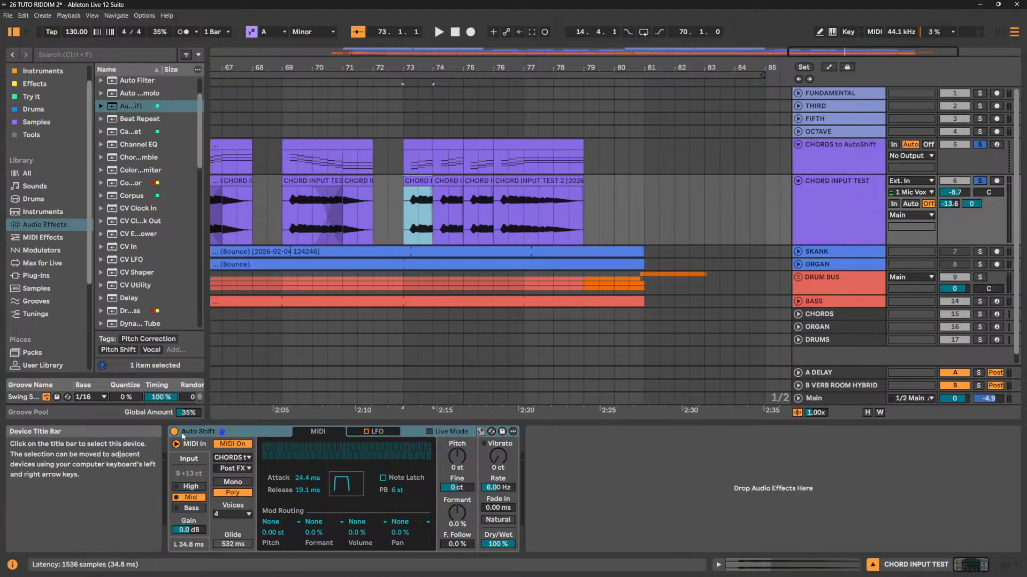
{"action": "left_click", "coordinate": [179, 434]}
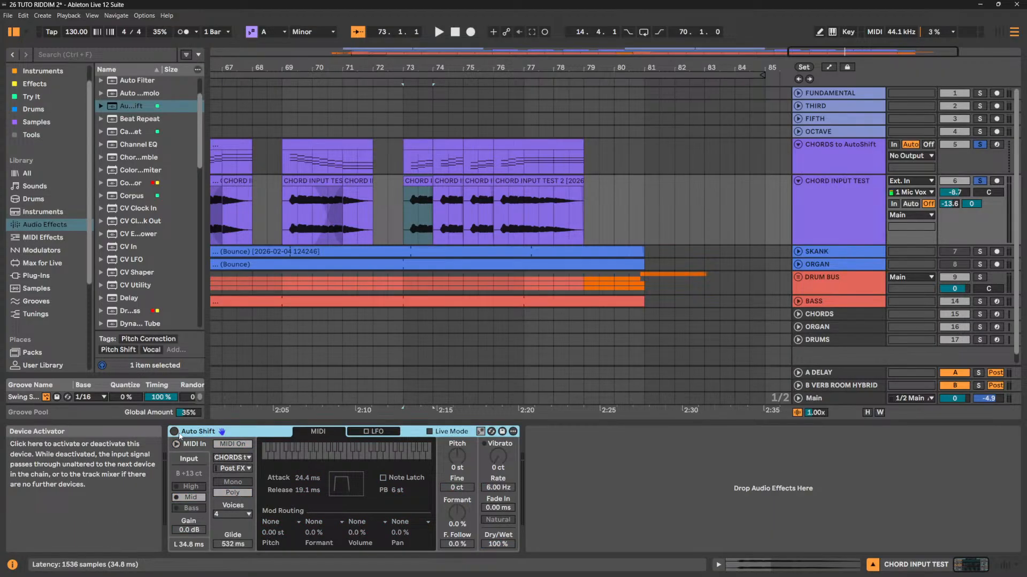
{"action": "left_click", "coordinate": [418, 215]}
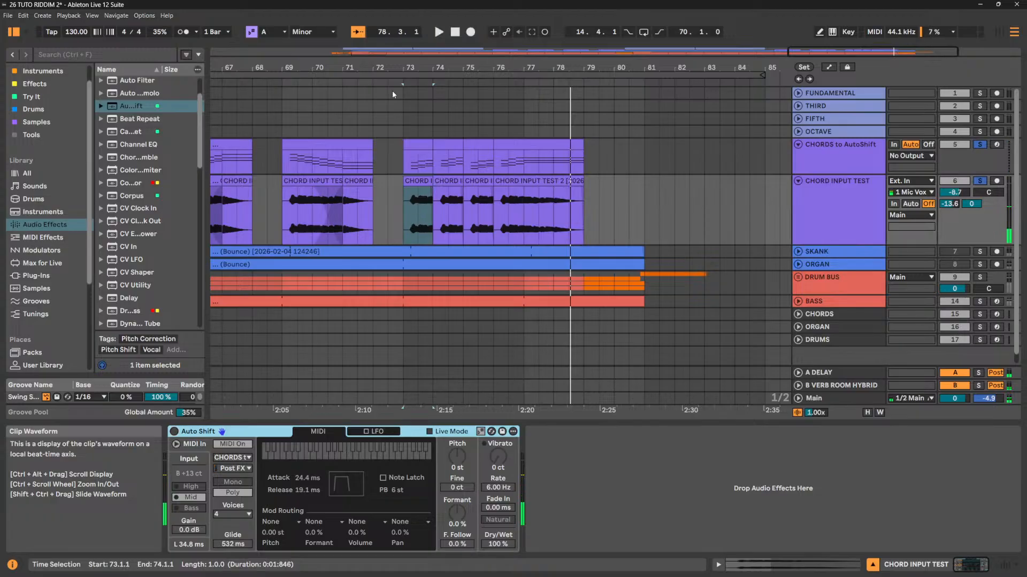
{"action": "left_click", "coordinate": [419, 217]}
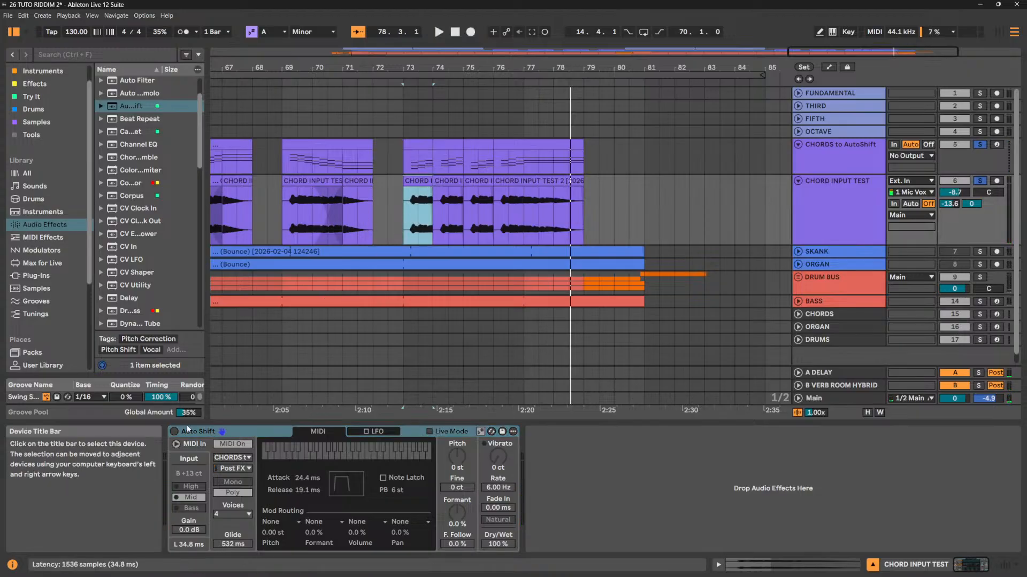
Re-enable Auto Shift on CHORD INPUT TEST and audition the processed vocal clips from bar 73.
{"action": "left_click", "coordinate": [174, 432]}
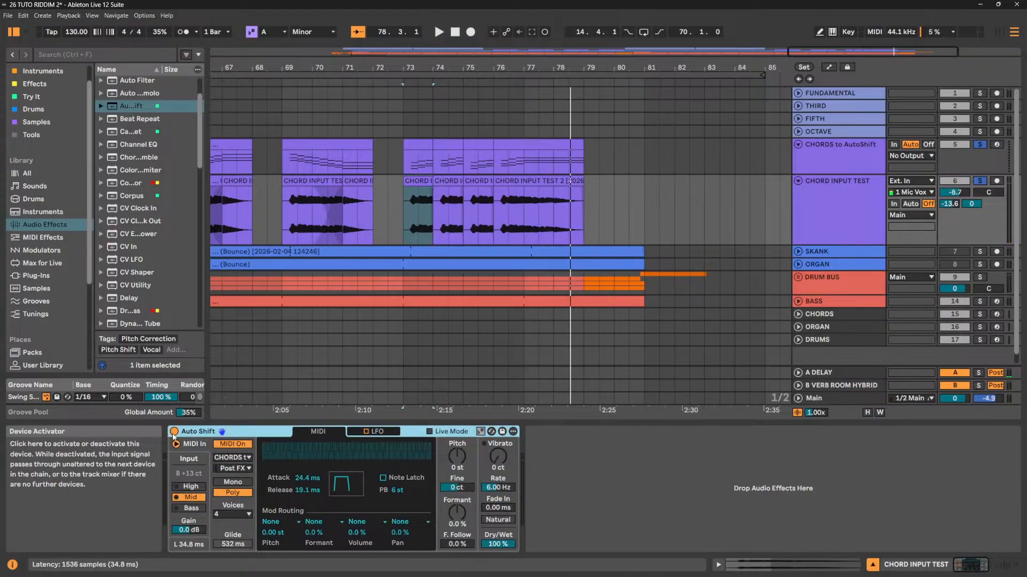
{"action": "left_click", "coordinate": [412, 206]}
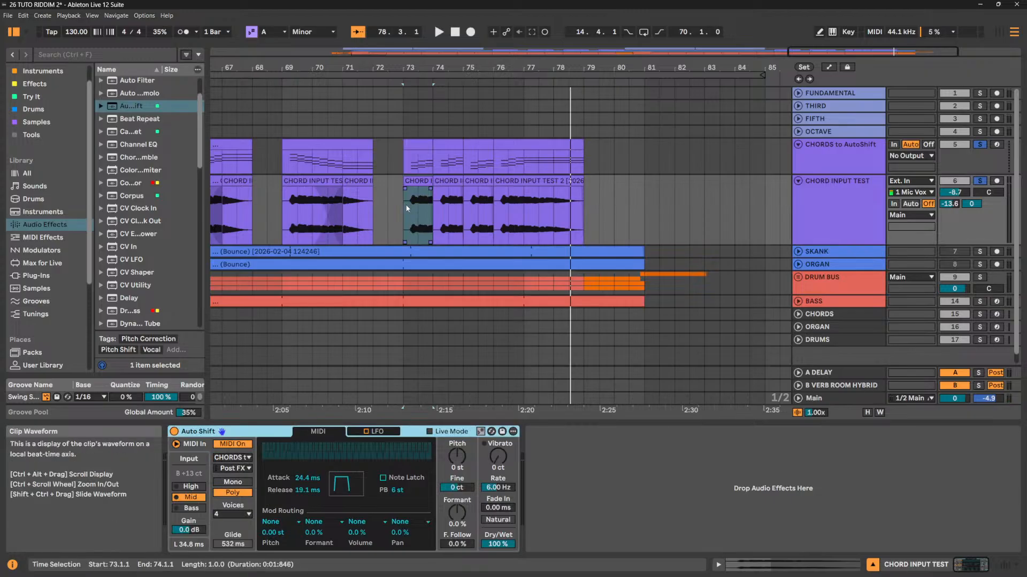
{"action": "key", "text": "space"}
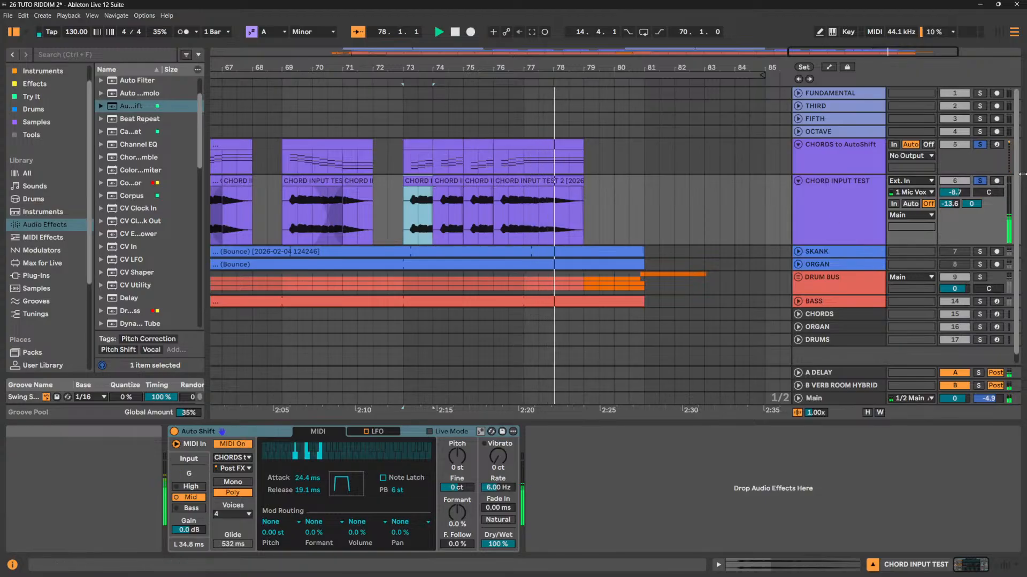
{"action": "key", "text": "space"}
Unsolo CHORDS to AutoShift and CHORD INPUT TEST, and audition the harmonies from bar 72 in the mix with SKANK and ORGAN enabled.
{"action": "left_click", "coordinate": [980, 182]}
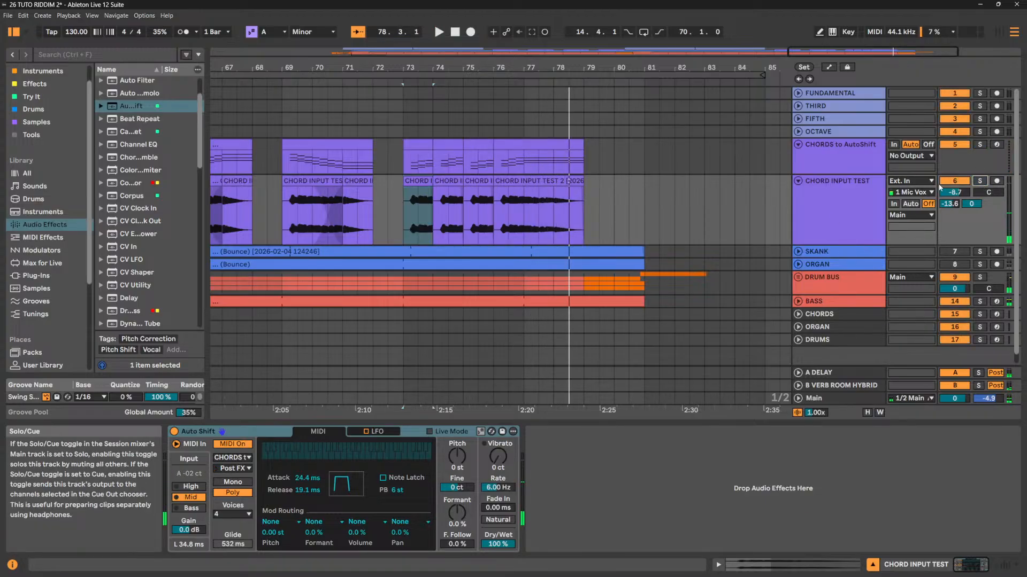
{"action": "left_click", "coordinate": [388, 160]}
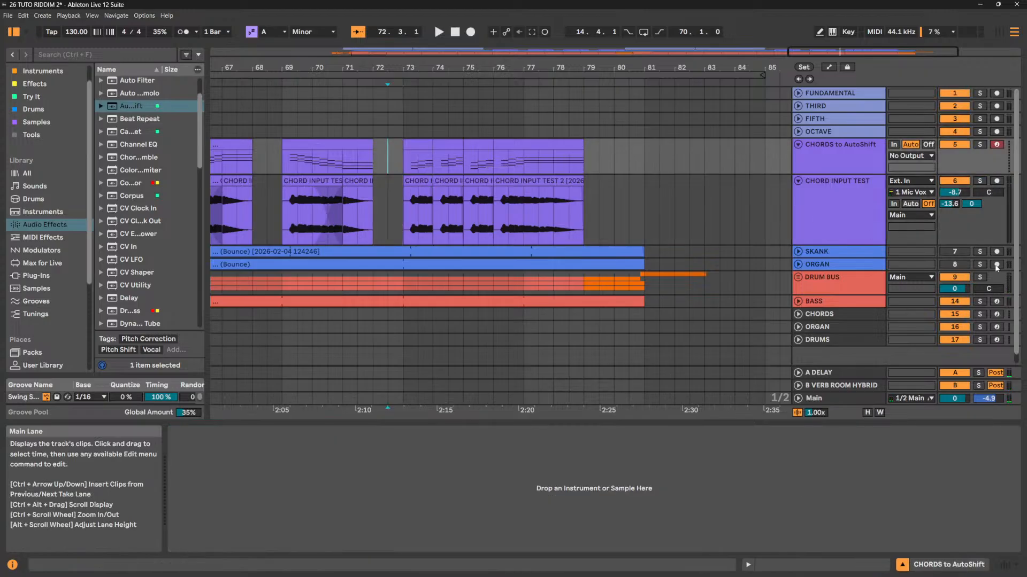
{"action": "key", "text": "space"}
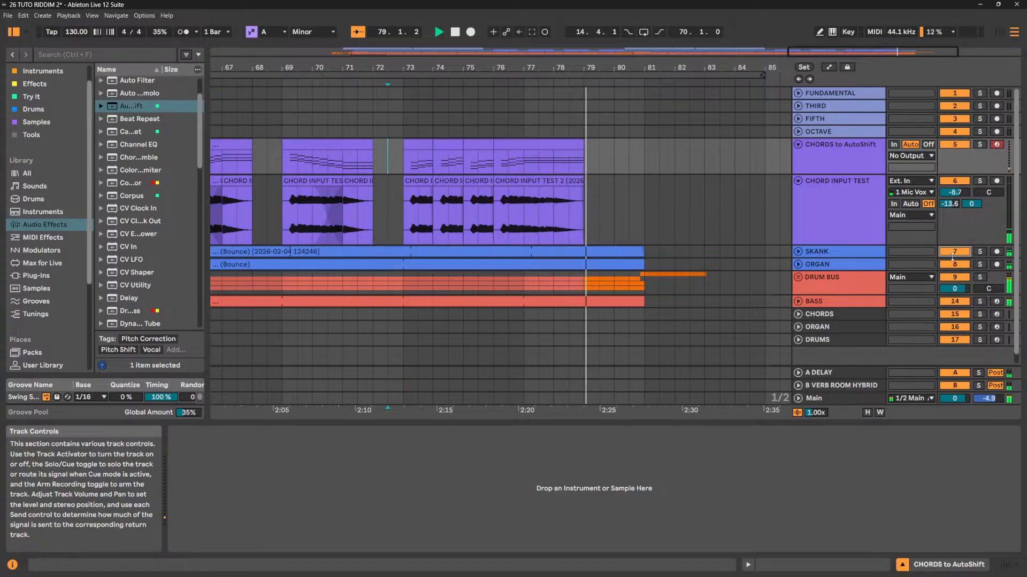
{"action": "key", "text": "space"}
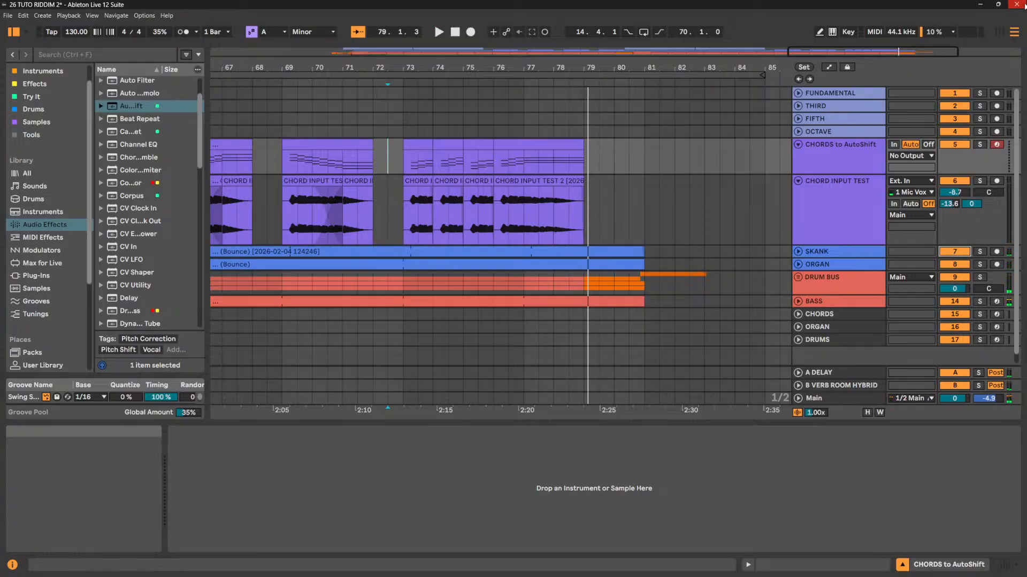
Fold the CHORD INPUT TEST and CHORDS to AutoShift lanes and compare the Auto Shift devices on CHORD INPUT TEST and FIFTH.
{"action": "left_click", "coordinate": [798, 181]}
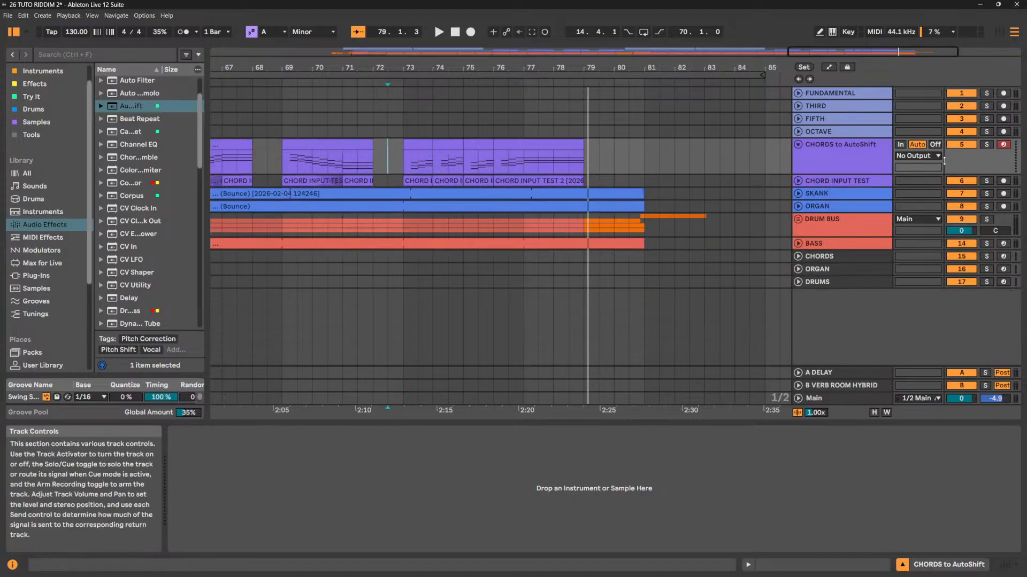
{"action": "left_click", "coordinate": [798, 146]}
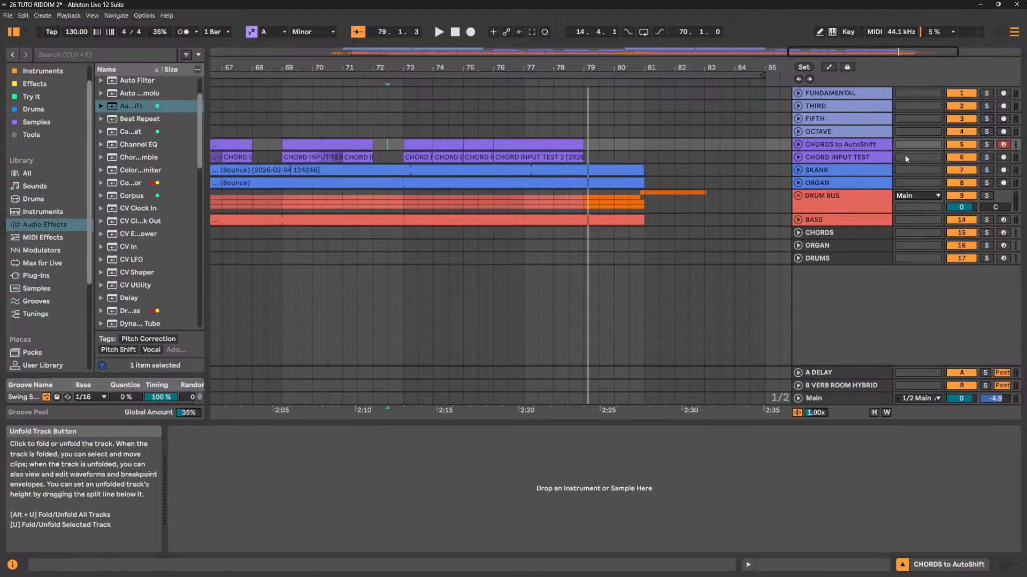
{"action": "left_click", "coordinate": [848, 155]}
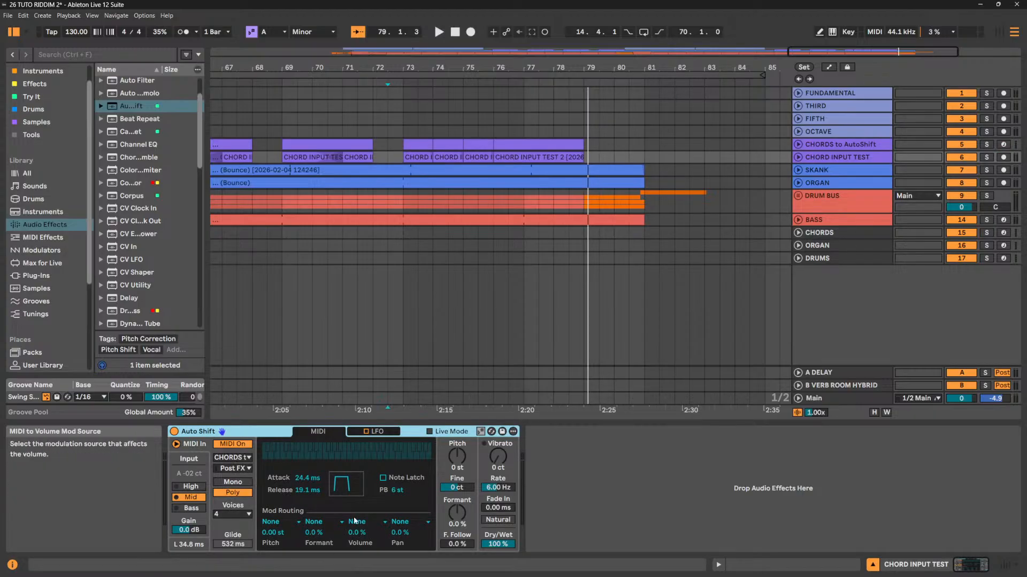
{"action": "left_click", "coordinate": [852, 123]}
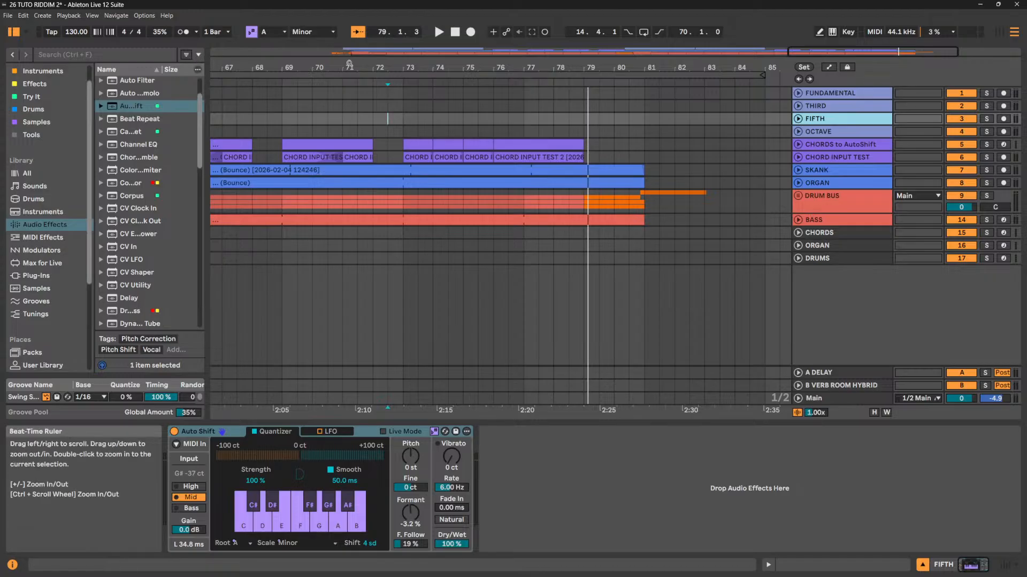
Open the bar 17 clip of the deactivated ORGAN MIDI track in an enlarged note editor and turn off folding to scale.
{"action": "left_click_drag", "start_coordinate": [349, 63], "coordinate": [524, 10]}
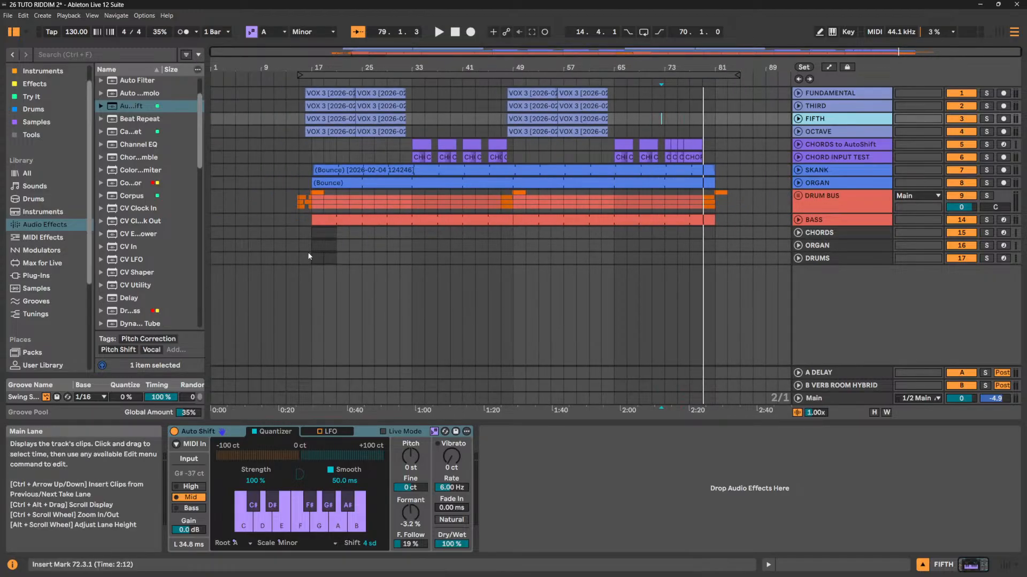
{"action": "double_click", "coordinate": [324, 246]}
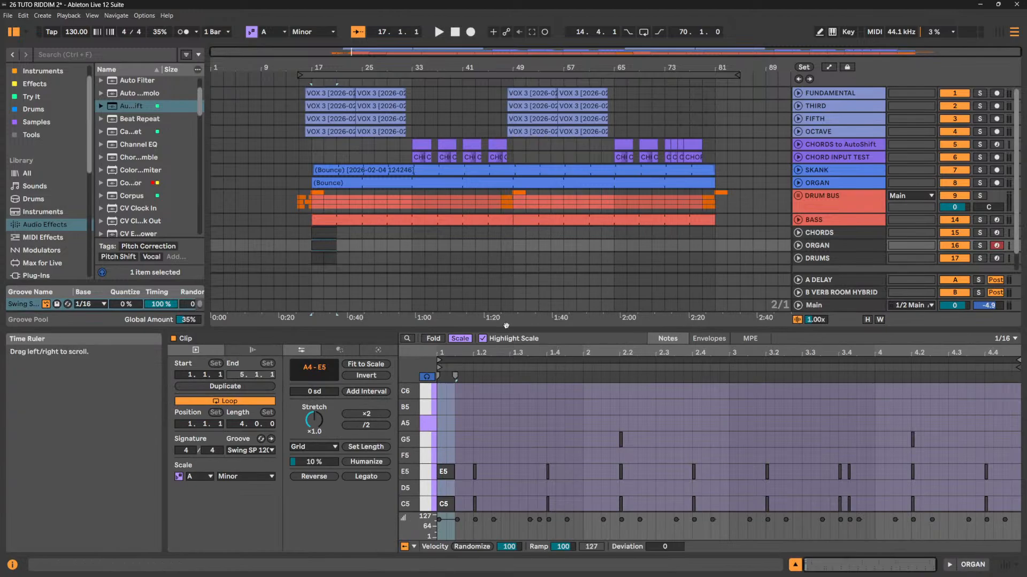
{"action": "left_click_drag", "start_coordinate": [506, 325], "coordinate": [501, 224]}
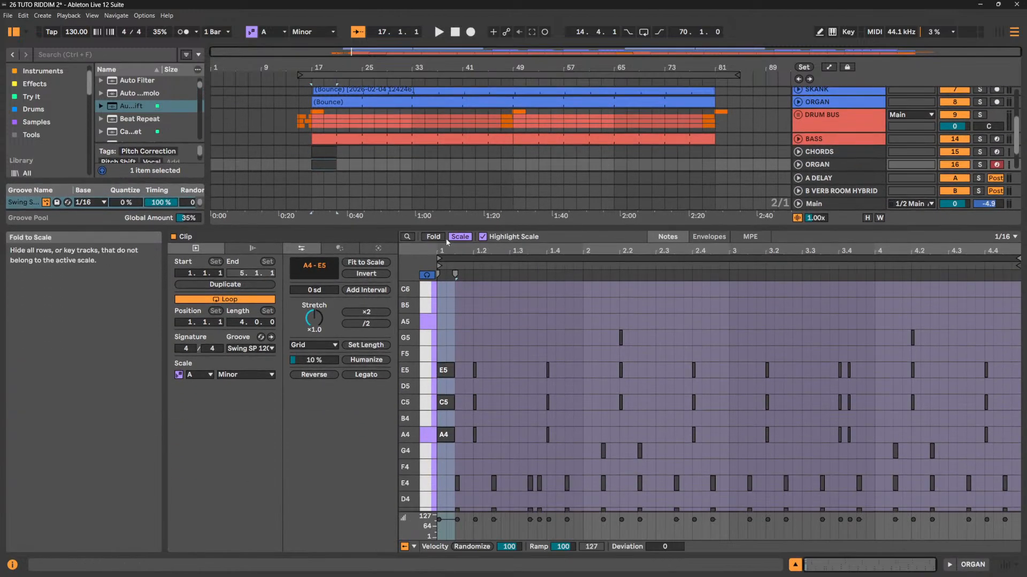
{"action": "left_click", "coordinate": [460, 238]}
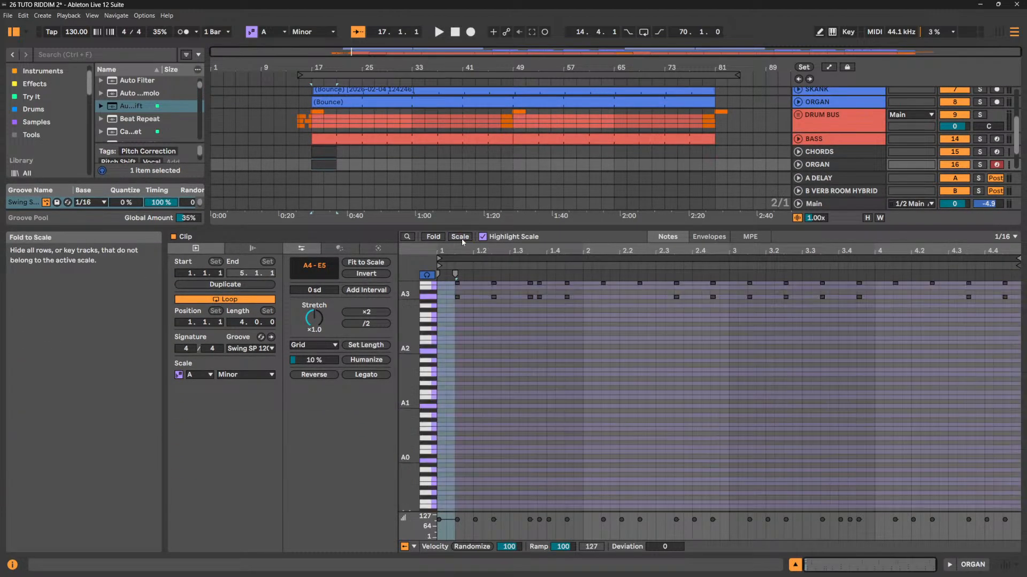
{"action": "scroll", "coordinate": [525, 348], "scroll_direction": "up", "scroll_amount": 3}
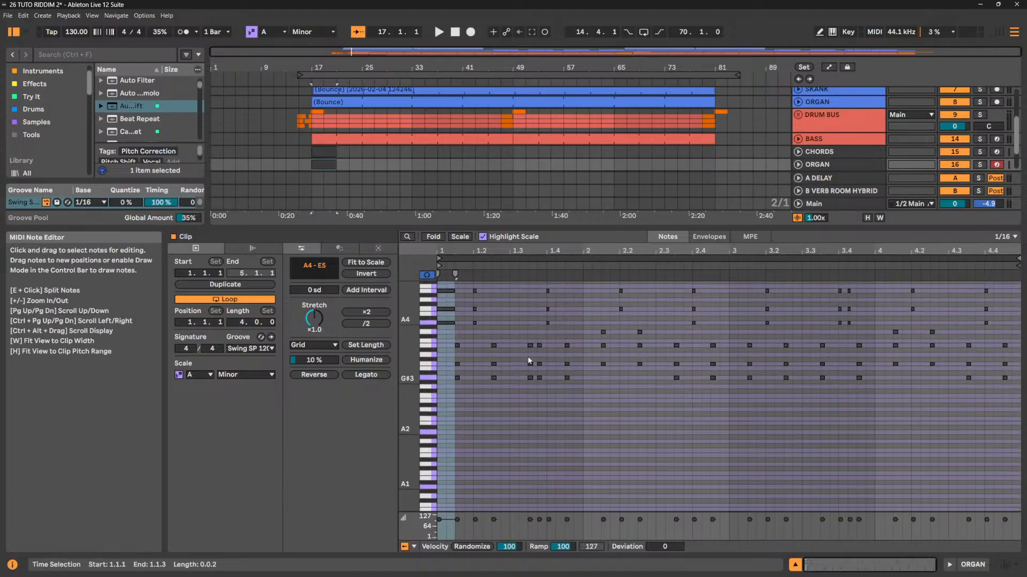
Examine the opening A4, C5, E5 chord of the ORGAN clip up close, and shorten the clip view again.
{"action": "left_click_drag", "start_coordinate": [450, 251], "coordinate": [450, 343]}
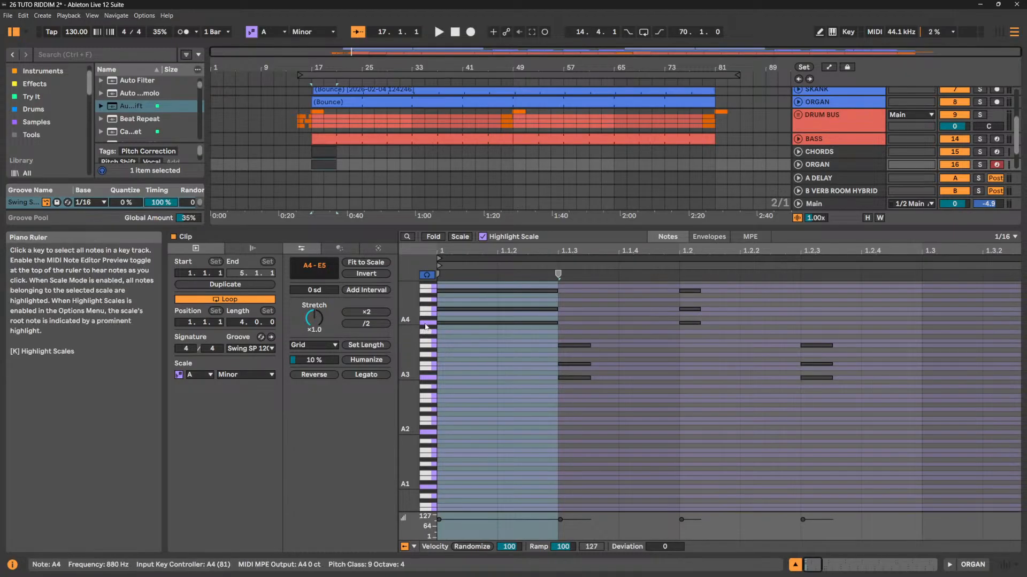
{"action": "key", "text": "h"}
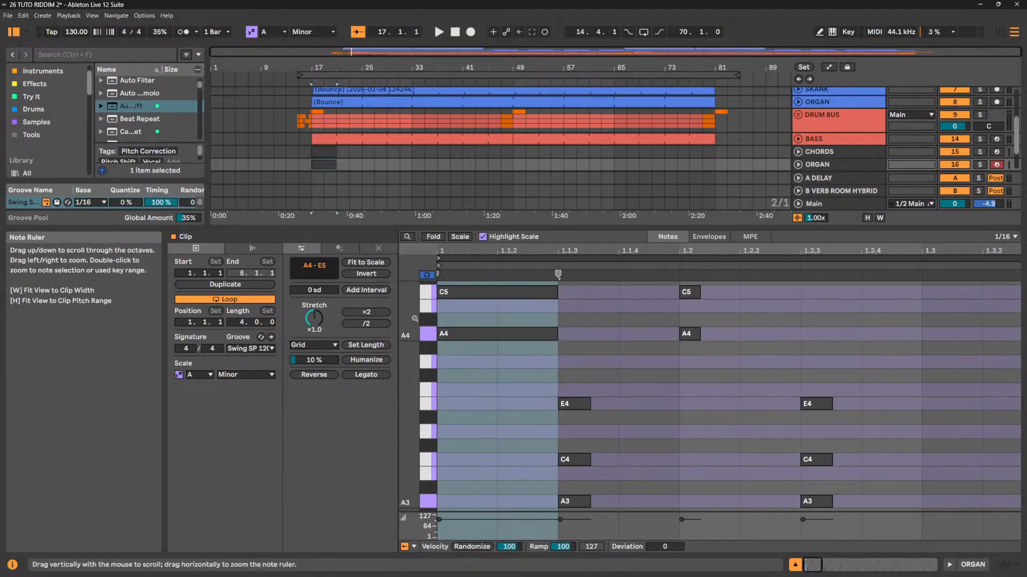
{"action": "scroll", "coordinate": [765, 396], "scroll_direction": "up", "scroll_amount": 3}
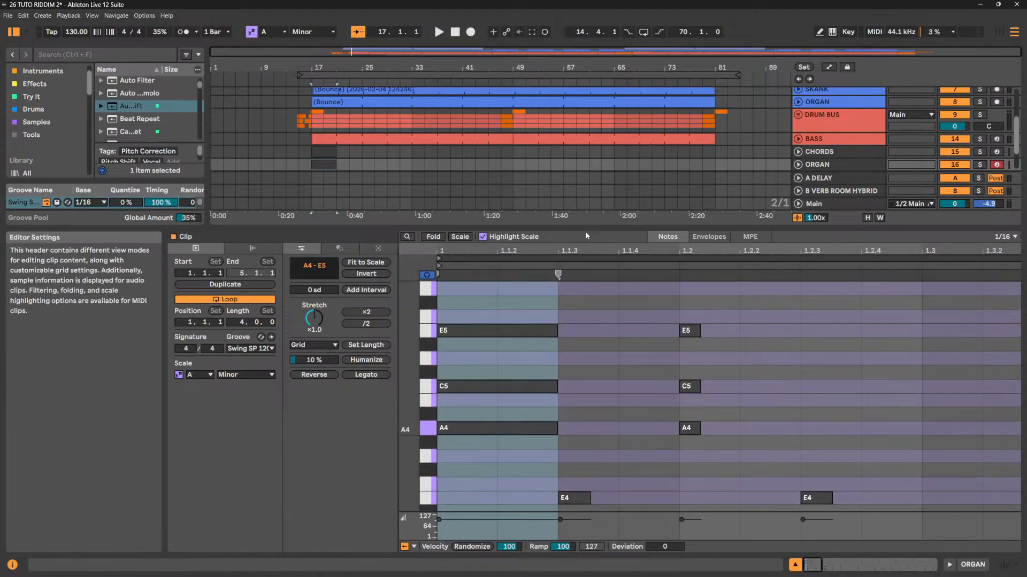
{"action": "left_click_drag", "start_coordinate": [586, 229], "coordinate": [586, 399]}
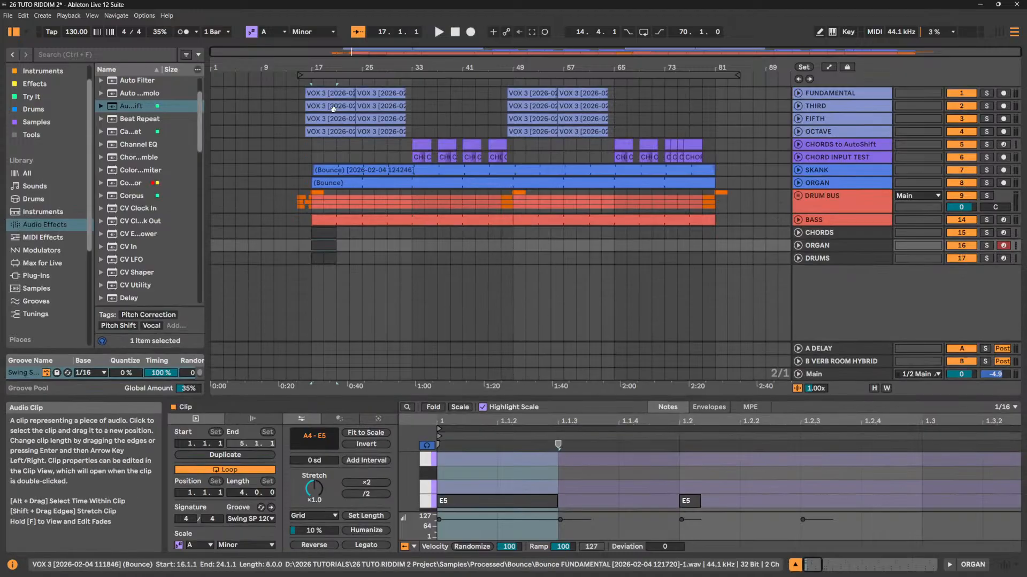
Show the FUNDAMENTAL track's device chain and solo the FUNDAMENTAL, THIRD, FIFTH and OCTAVE tracks together.
{"action": "left_click", "coordinate": [841, 93]}
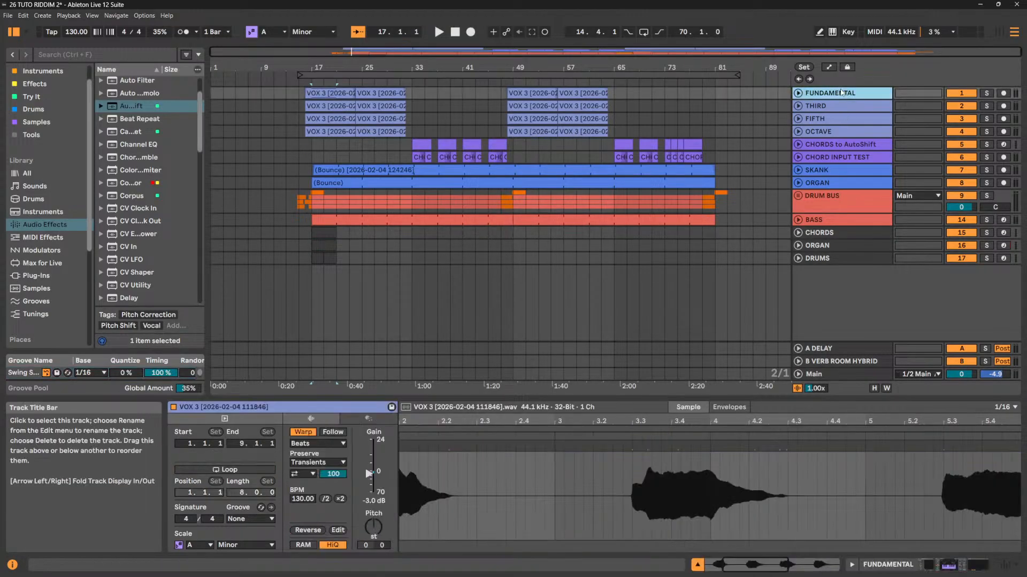
{"action": "key", "text": "shift+Tab"}
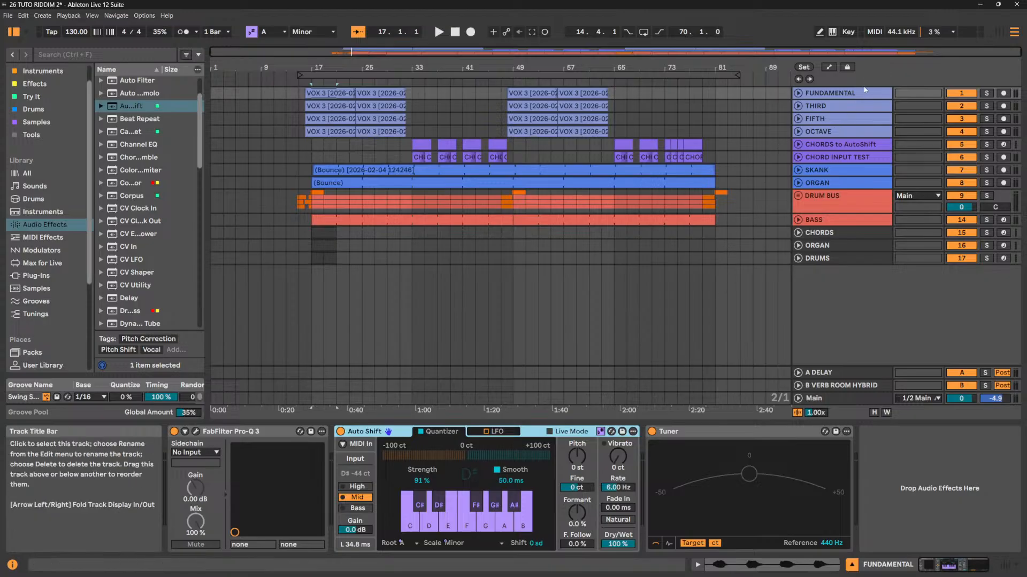
{"action": "left_click", "coordinate": [845, 93]}
{"action": "left_click", "coordinate": [862, 132], "text": "shift"}
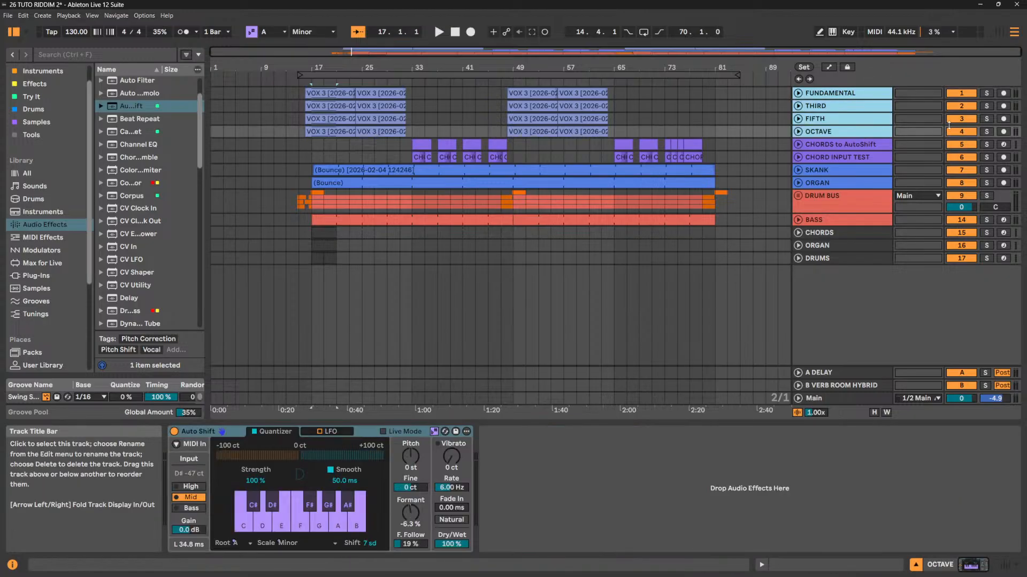
{"action": "left_click", "coordinate": [986, 131]}
Set the Formant of Auto Shift on the FUNDAMENTAL track to -4.8 %.
{"action": "left_click", "coordinate": [847, 96]}
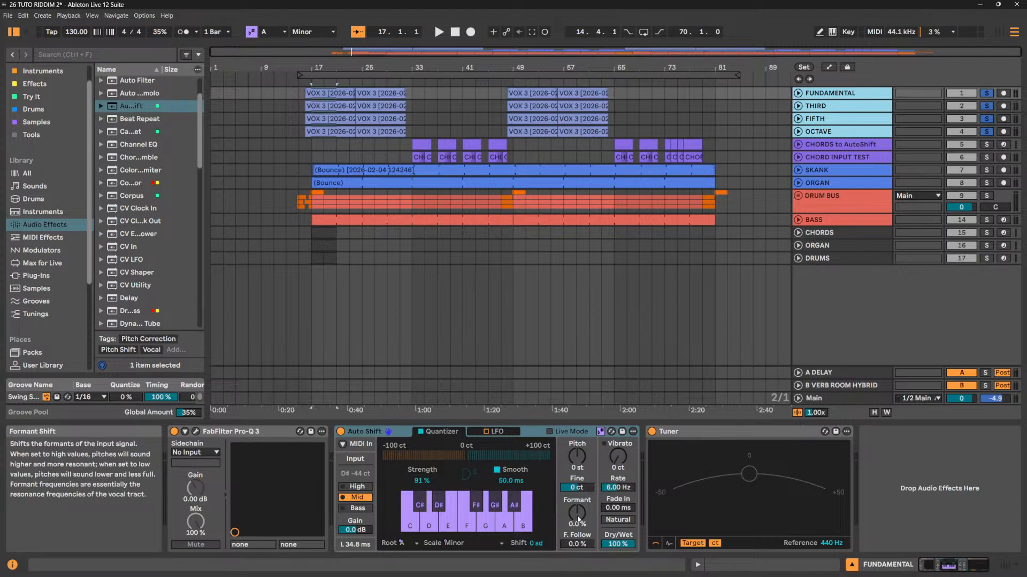
{"action": "left_click", "coordinate": [847, 96]}
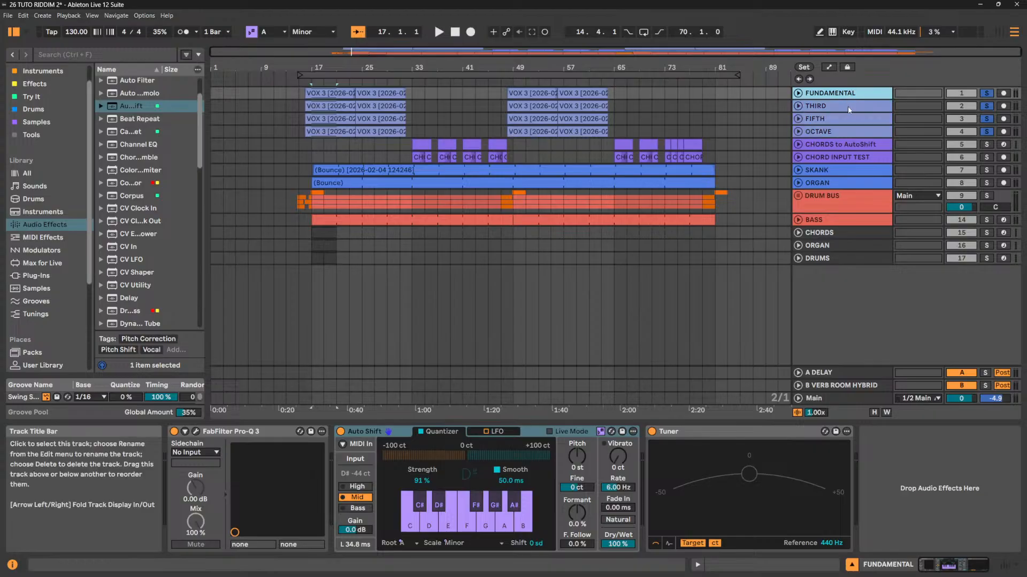
{"action": "left_click", "coordinate": [848, 119]}
{"action": "left_click", "coordinate": [849, 94]}
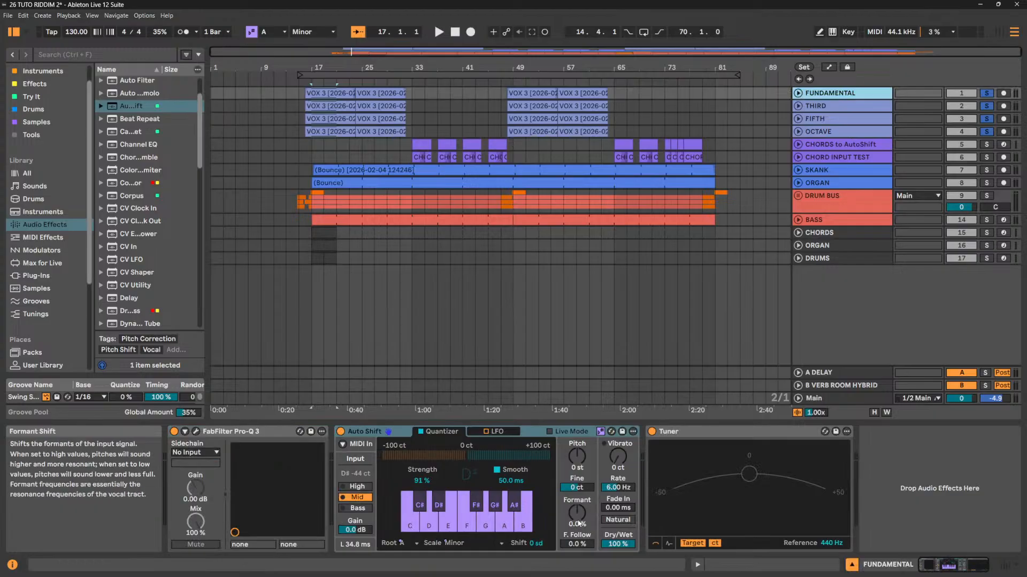
{"action": "left_click", "coordinate": [578, 510]}
{"action": "left_click_drag", "start_coordinate": [577, 511], "coordinate": [578, 515]}
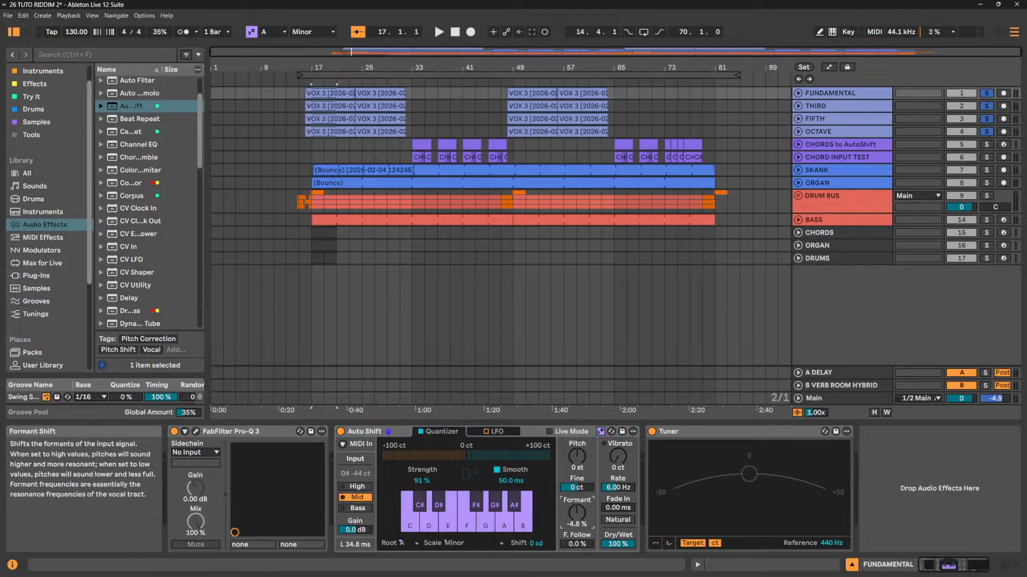
Review the Auto Shift formant settings on THIRD and FIFTH, and set the OCTAVE track's Formant to 3.2 %.
{"action": "left_click", "coordinate": [841, 107]}
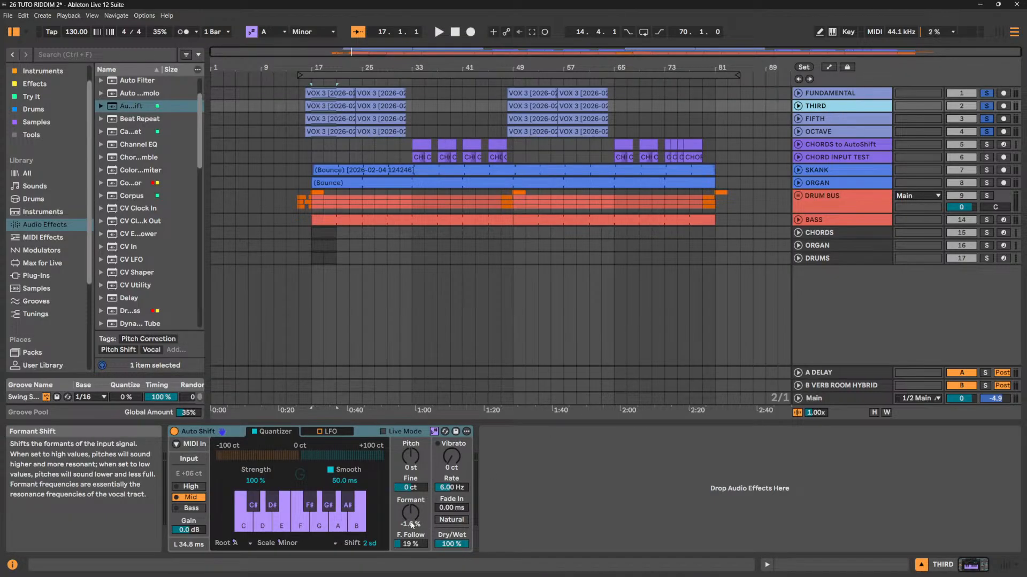
{"action": "left_click", "coordinate": [837, 120]}
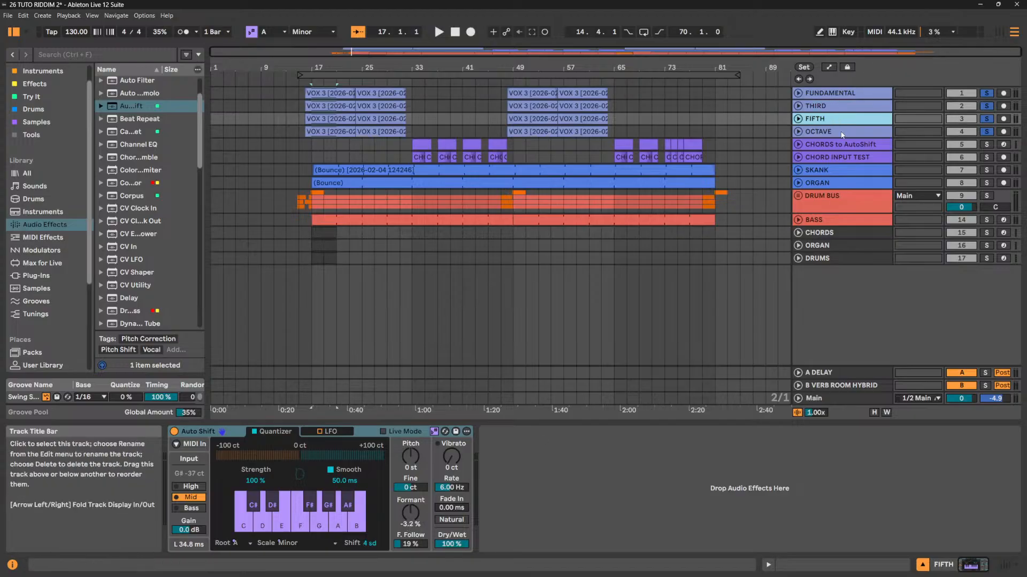
{"action": "left_click", "coordinate": [841, 134]}
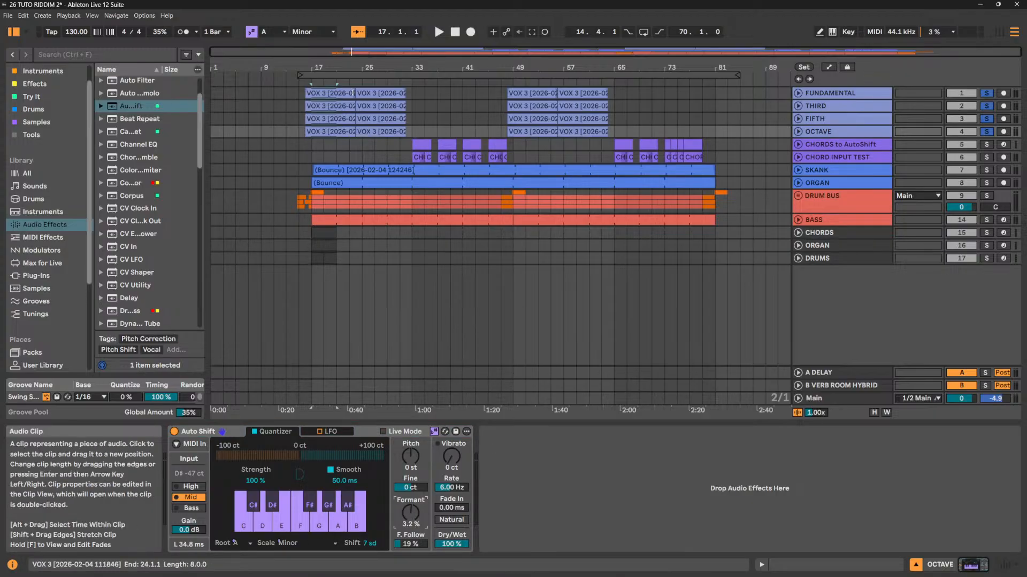
Audition the four soloed vocal harmony tracks from bar 48.
{"action": "left_click", "coordinate": [550, 93]}
{"action": "key", "text": "space"}
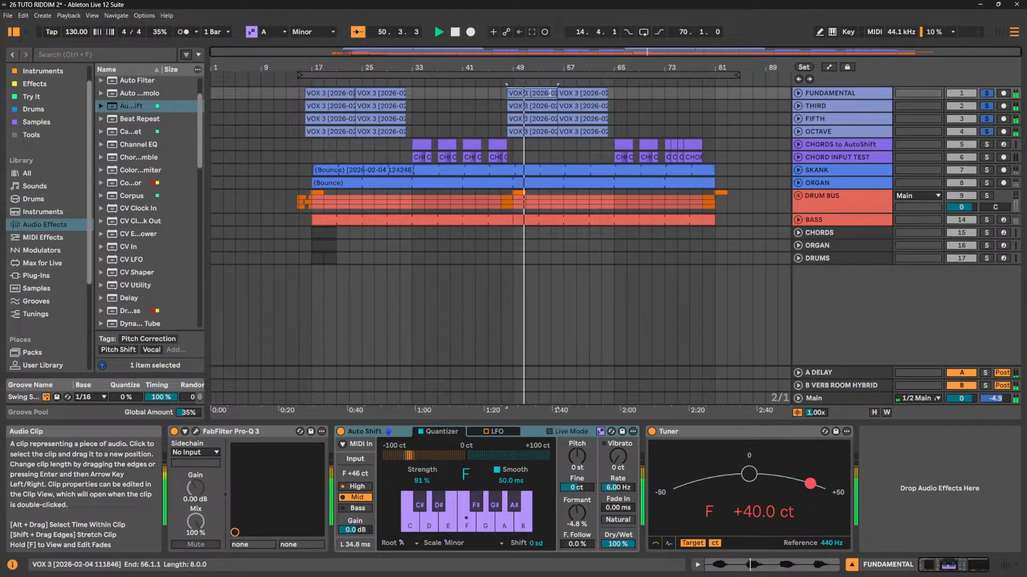
{"action": "key", "text": "space"}
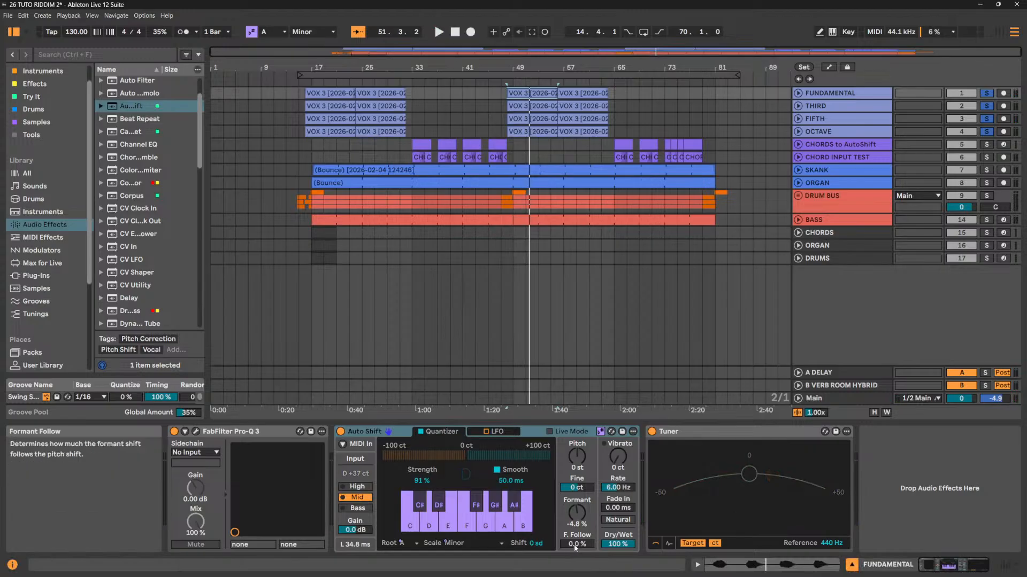
Set Formant Follow of Auto Shift on FUNDAMENTAL to 20 % and compare it with the settings on THIRD and FIFTH.
{"action": "left_click_drag", "start_coordinate": [573, 545], "coordinate": [573, 538]}
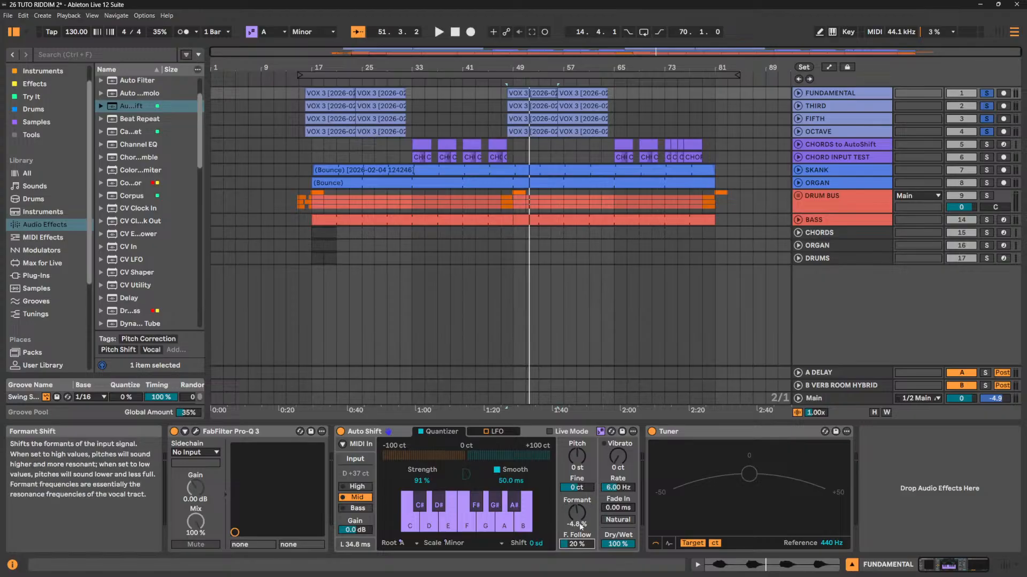
{"action": "left_click", "coordinate": [860, 106]}
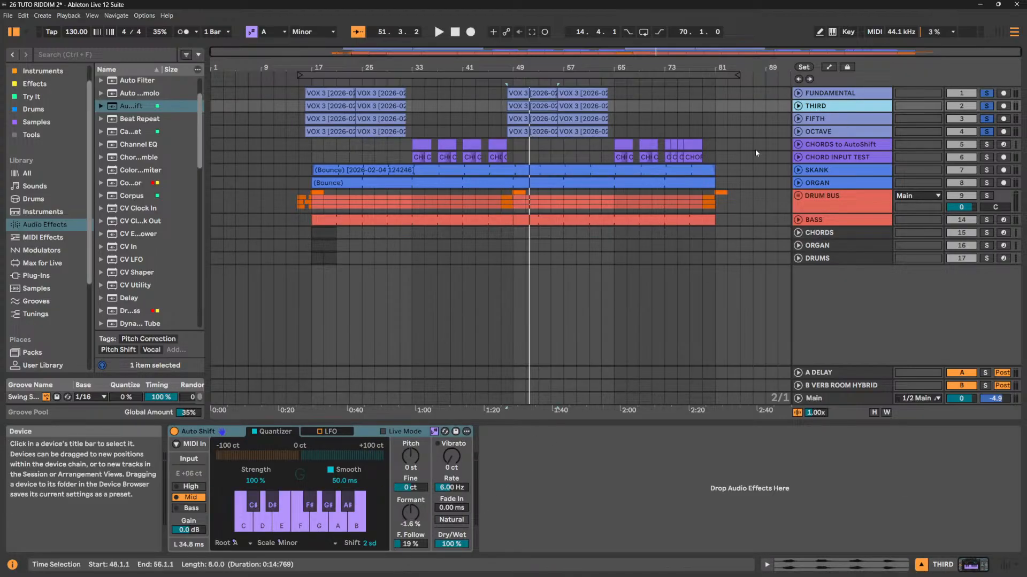
{"action": "left_click", "coordinate": [837, 119]}
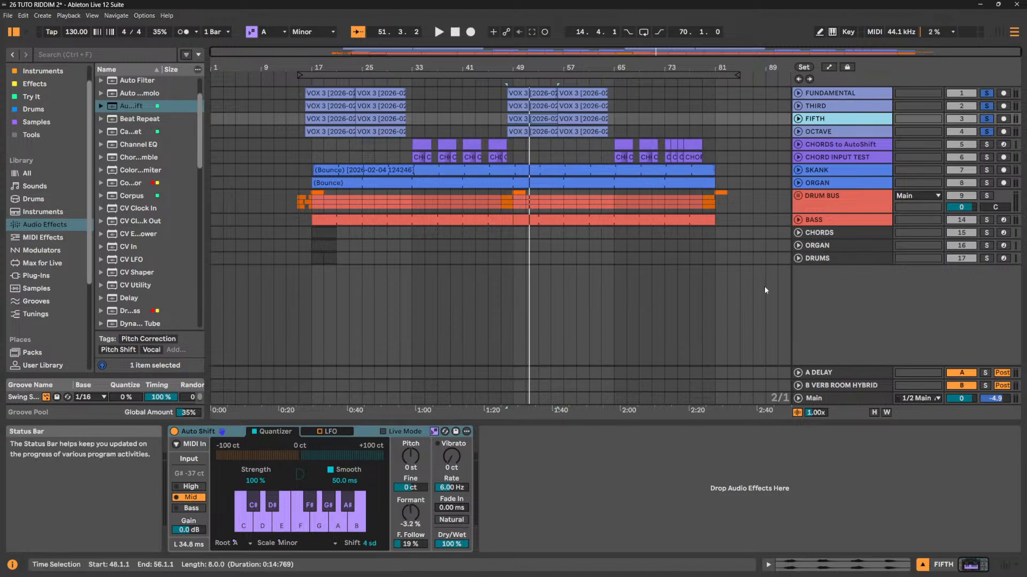
Solo only the FIFTH track and audition its harmony from bar 48.
{"action": "left_click", "coordinate": [823, 131]}
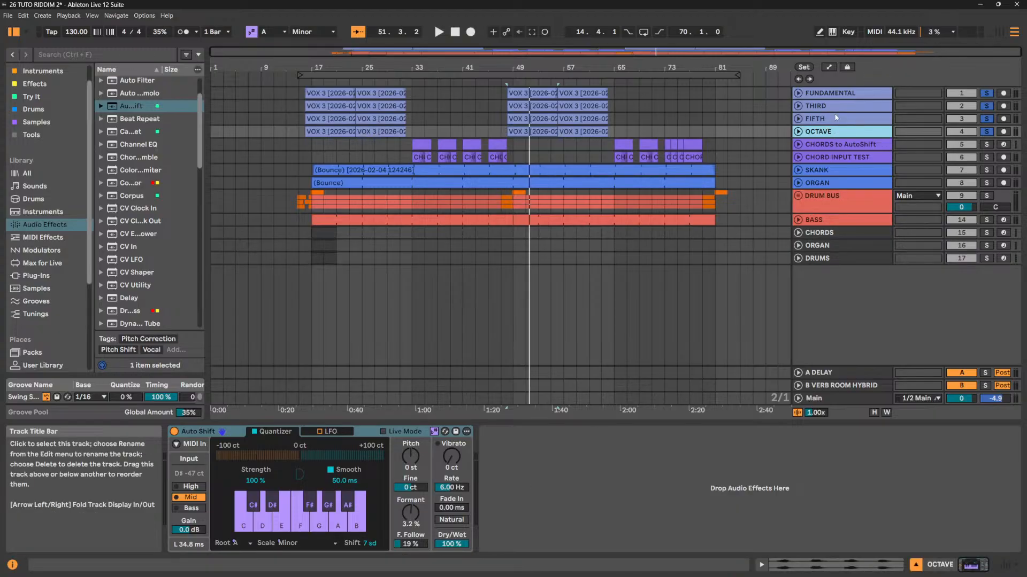
{"action": "left_click", "coordinate": [859, 121]}
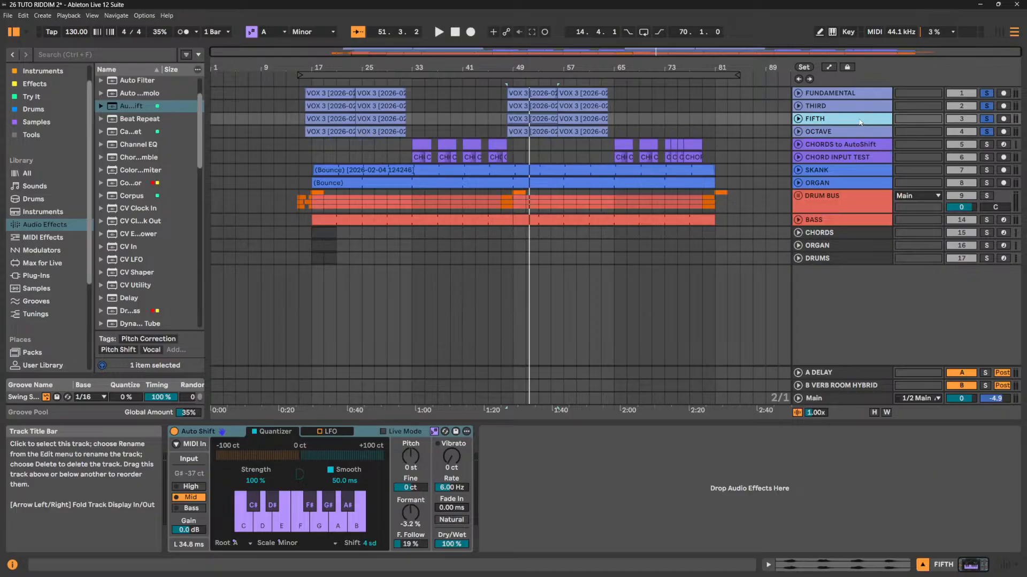
{"action": "left_click", "coordinate": [987, 107]}
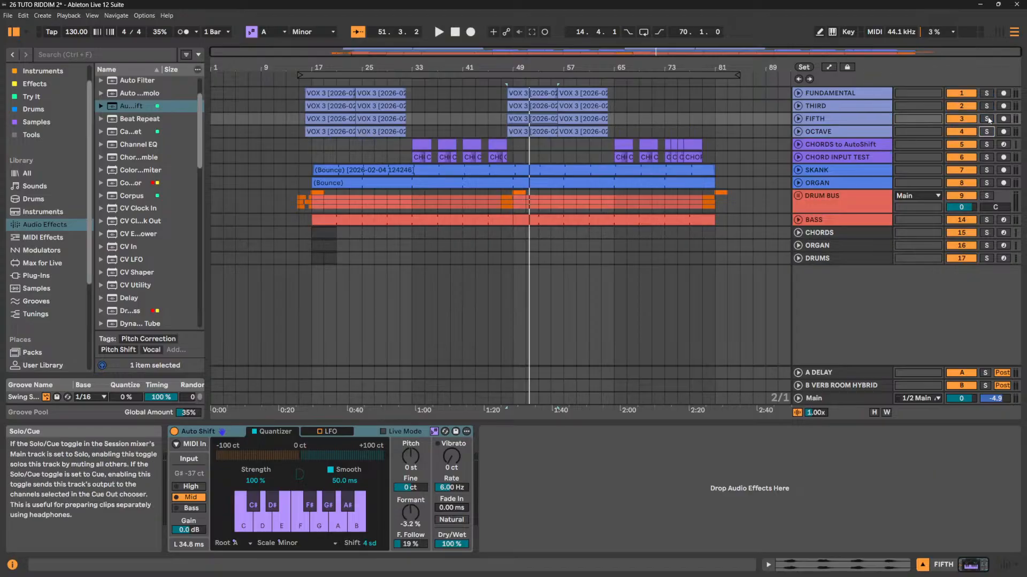
{"action": "left_click", "coordinate": [987, 119]}
{"action": "left_click", "coordinate": [882, 119]}
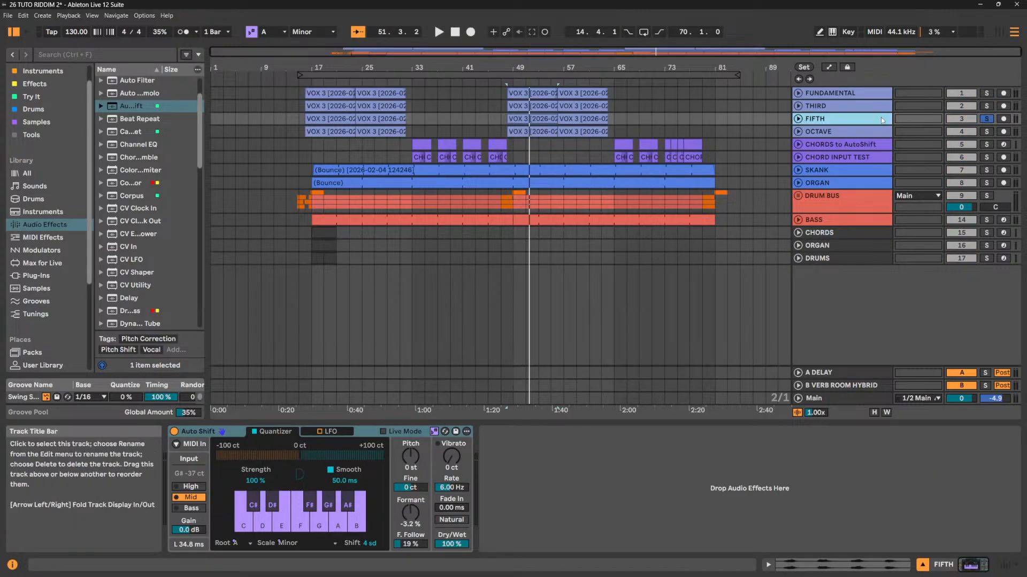
{"action": "key", "text": "space"}
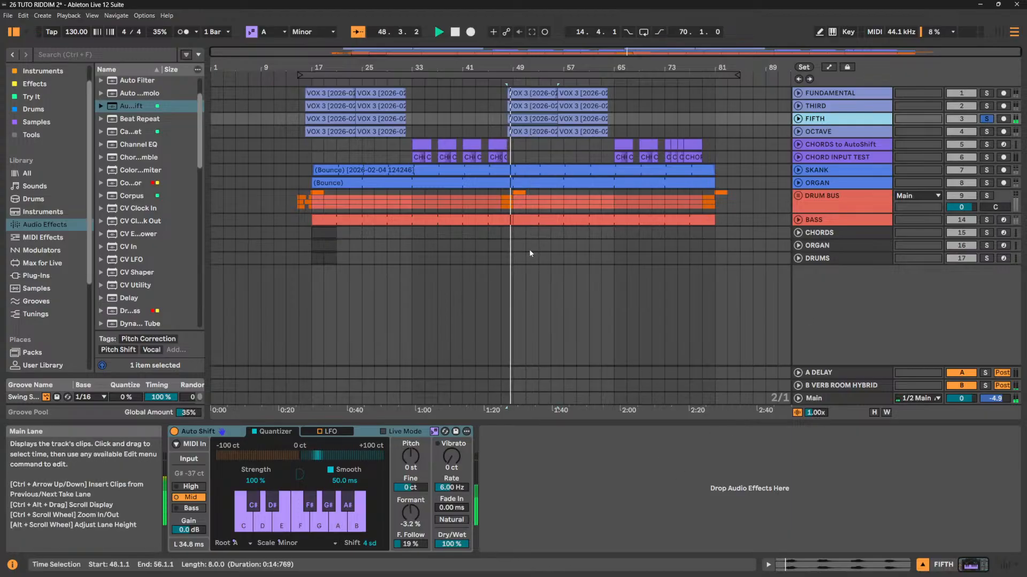
{"action": "key", "text": "space"}
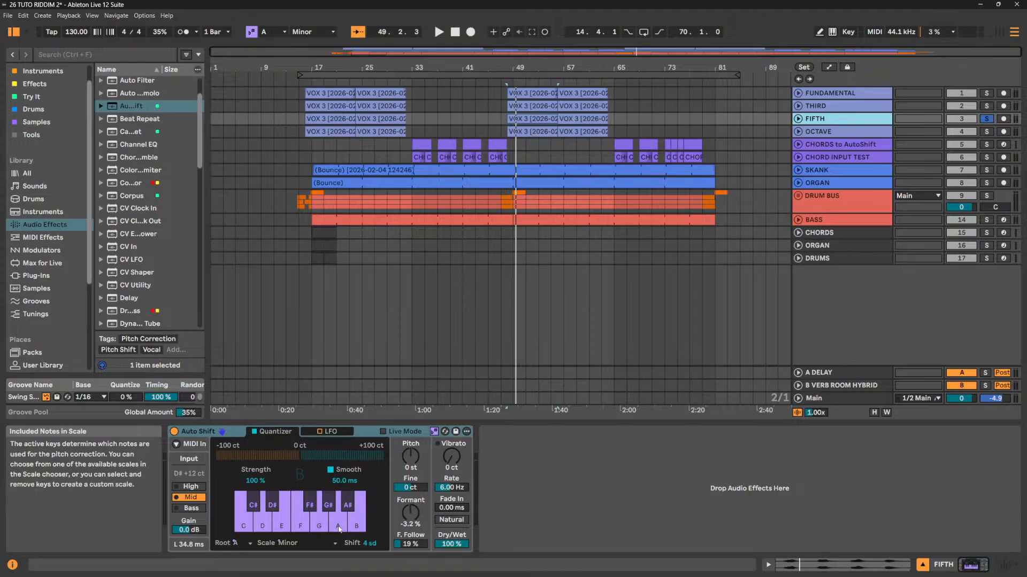
Compare the dry and processed FIFTH vocal by playing it with Auto Shift's Dry/Wet at 0 % and raising it back to 100 %.
{"action": "left_click_drag", "start_coordinate": [451, 545], "coordinate": [451, 575]}
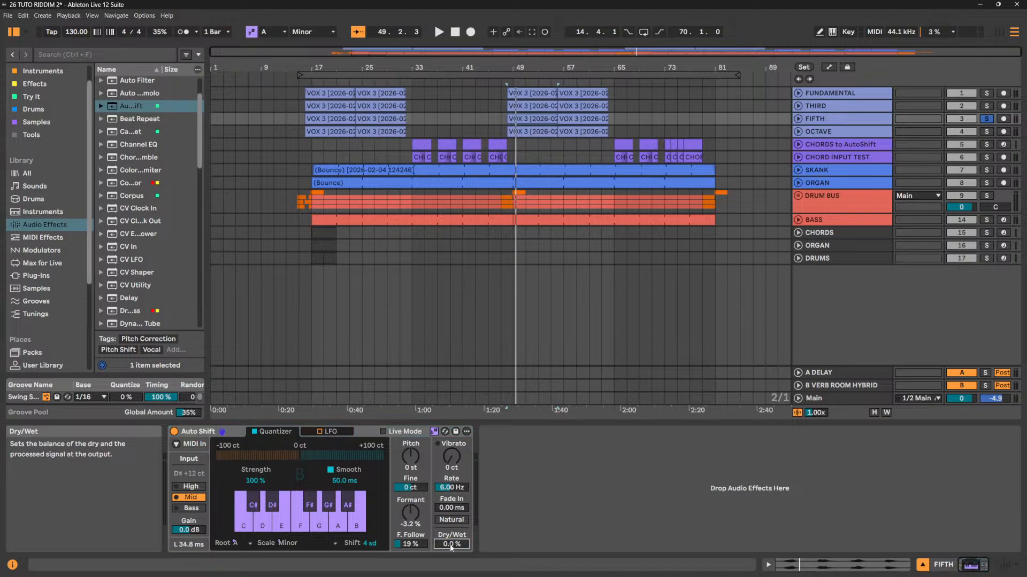
{"action": "key", "text": "space"}
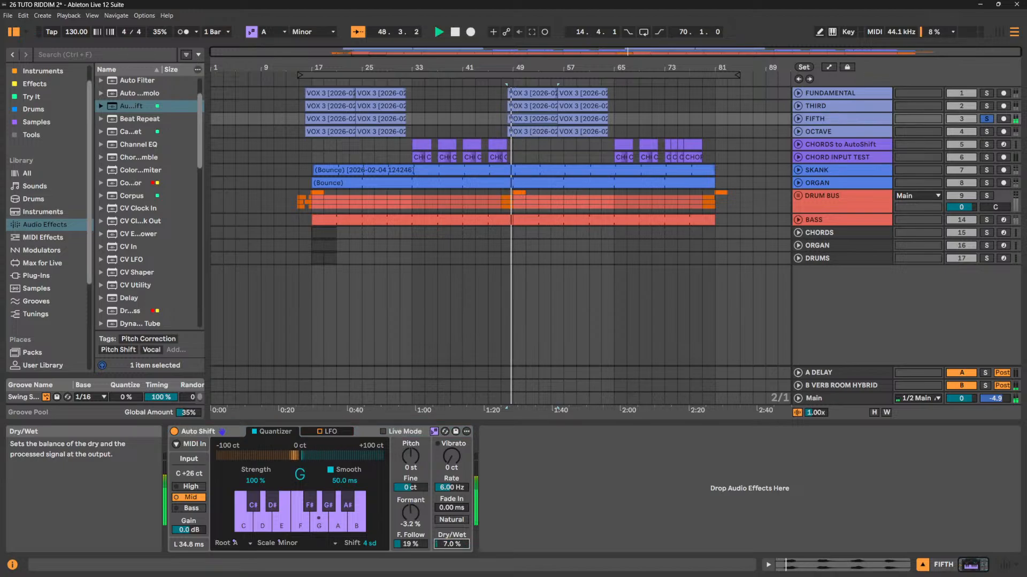
{"action": "left_click_drag", "start_coordinate": [450, 547], "coordinate": [450, 521]}
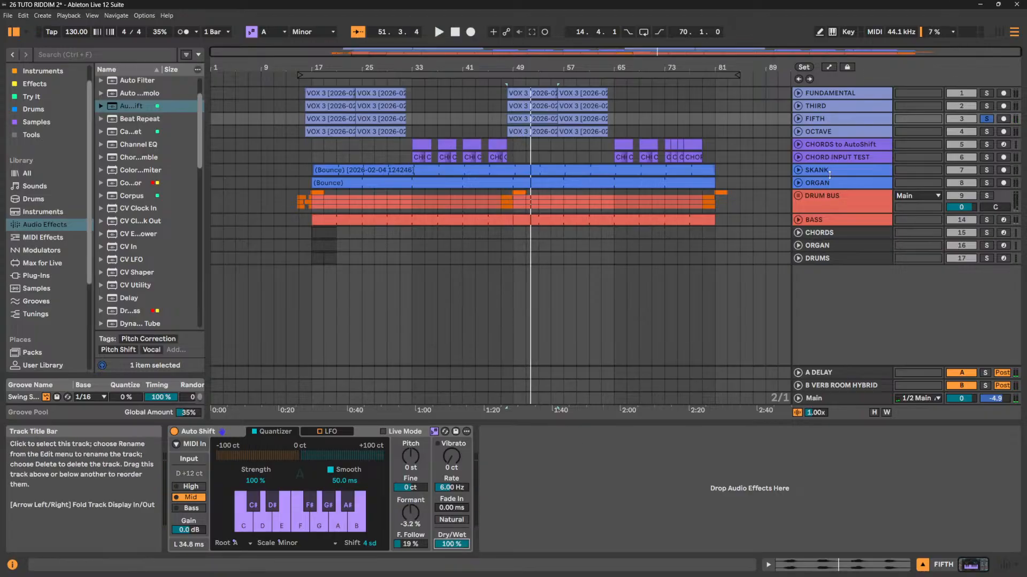
Solo the CHORD INPUT TEST and CHORDS to AutoShift tracks together, and unfold CHORDS to AutoShift to show its MIDI notes.
{"action": "left_click", "coordinate": [987, 158]}
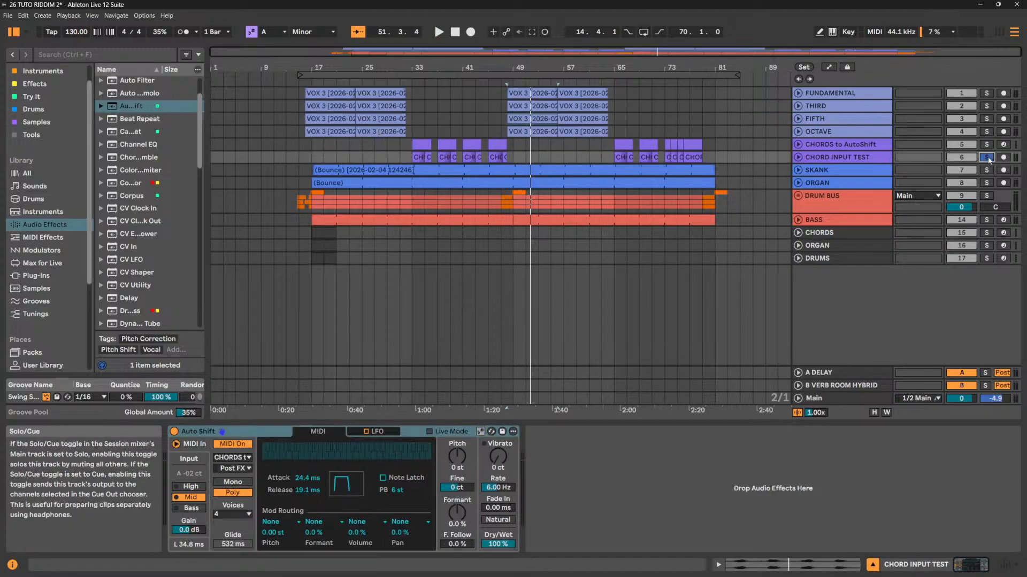
{"action": "left_click", "coordinate": [987, 145], "text": "ctrl"}
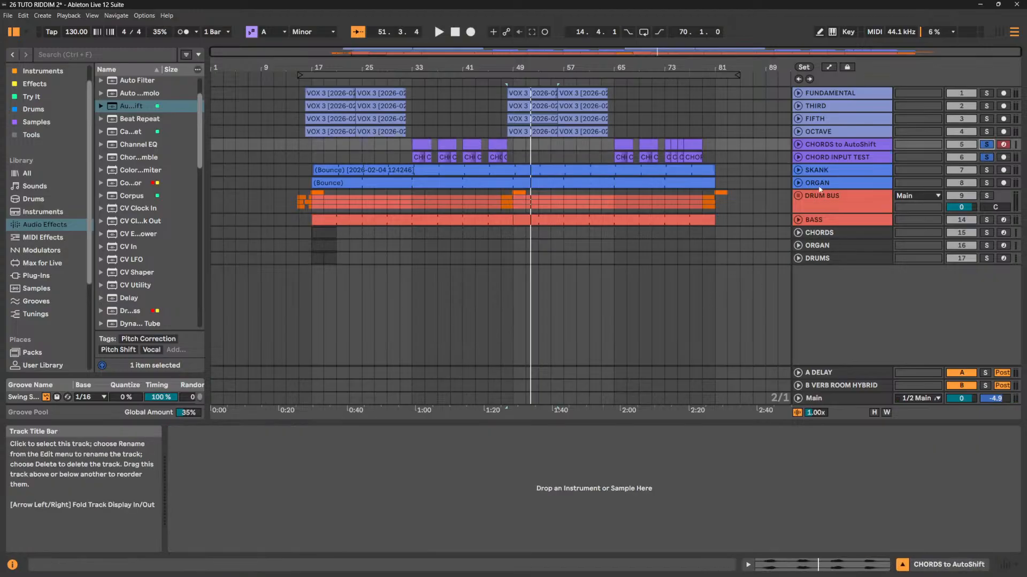
{"action": "left_click", "coordinate": [845, 158]}
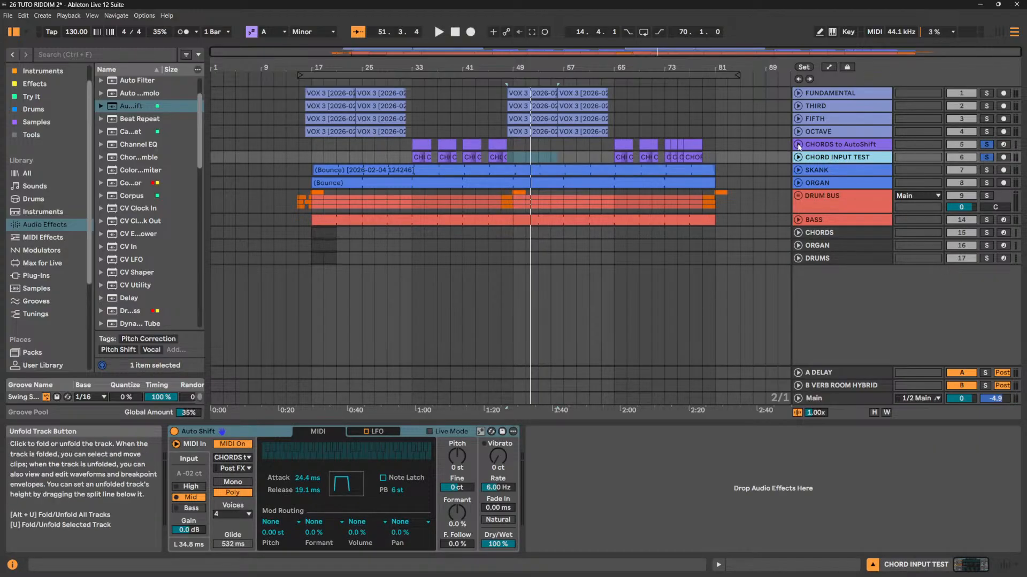
{"action": "left_click", "coordinate": [797, 144]}
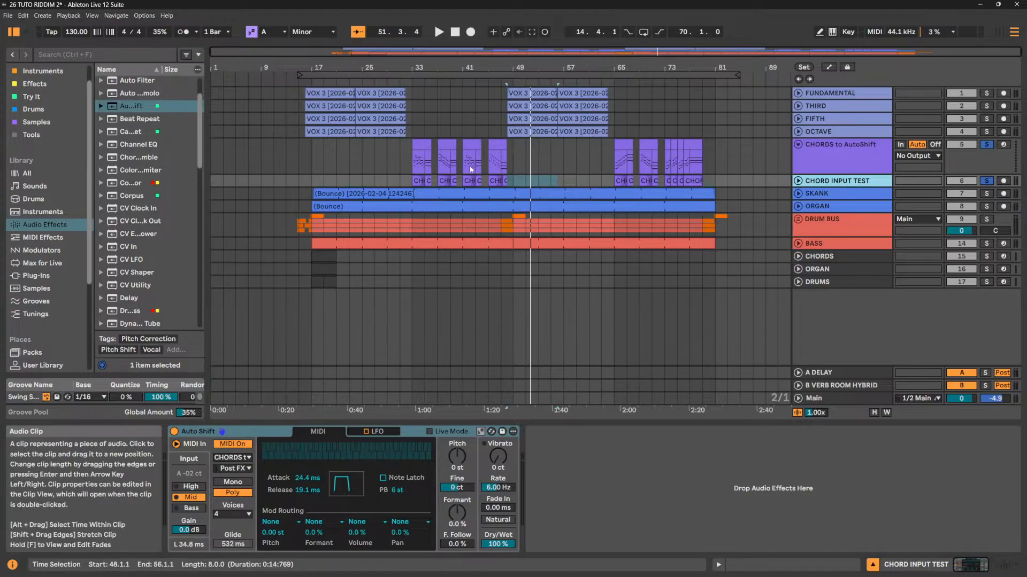
Audition the chord harmony from bar 45 while varying Auto Shift's Dry/Wet on CHORD INPUT TEST, ending at 100 %.
{"action": "left_click", "coordinate": [498, 171]}
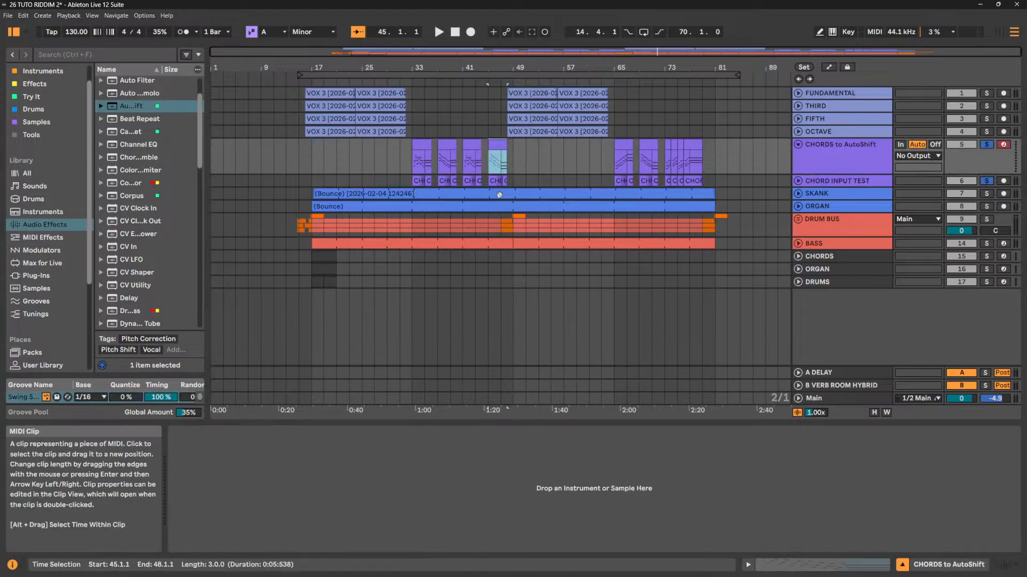
{"action": "left_click", "coordinate": [838, 181]}
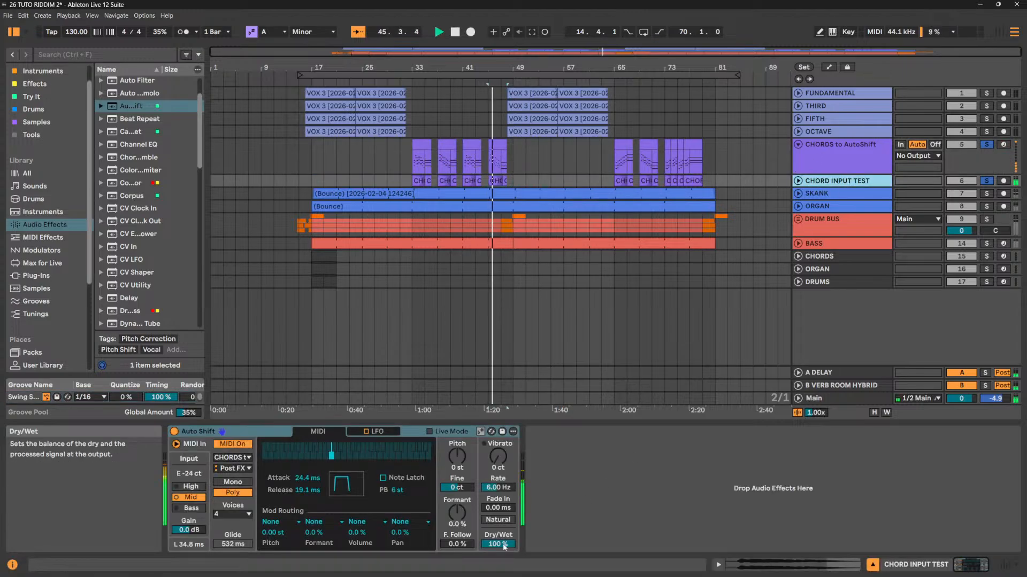
{"action": "left_click_drag", "start_coordinate": [505, 546], "coordinate": [504, 567]}
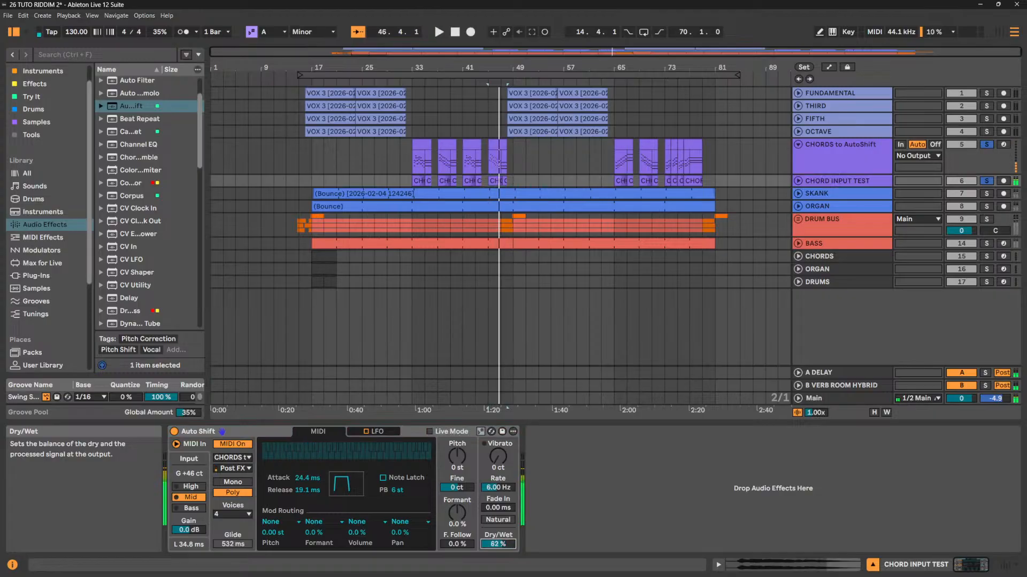
{"action": "key", "text": "space"}
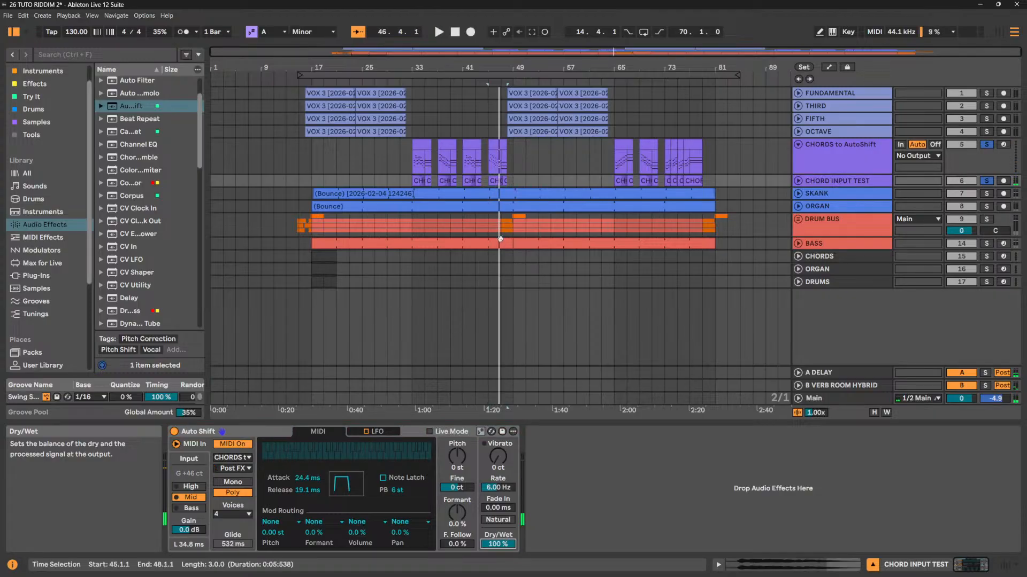
Unfold CHORD INPUT TEST beside the MIDI chord clip at bar 33, and reduce the height of both chord tracks.
{"action": "left_click", "coordinate": [422, 159]}
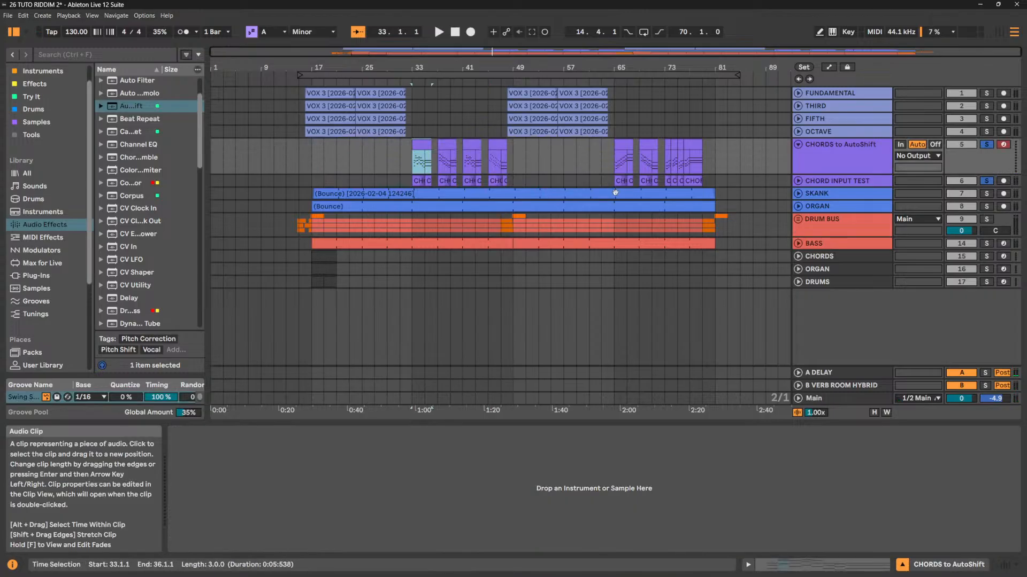
{"action": "left_click", "coordinate": [842, 151]}
{"action": "left_click", "coordinate": [838, 183]}
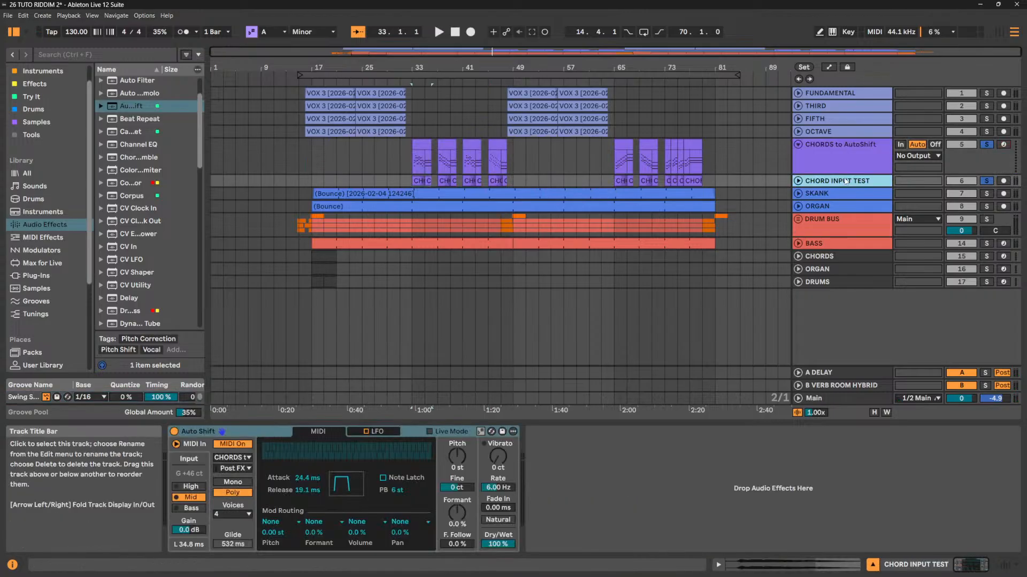
{"action": "left_click_drag", "start_coordinate": [414, 62], "coordinate": [414, 134]}
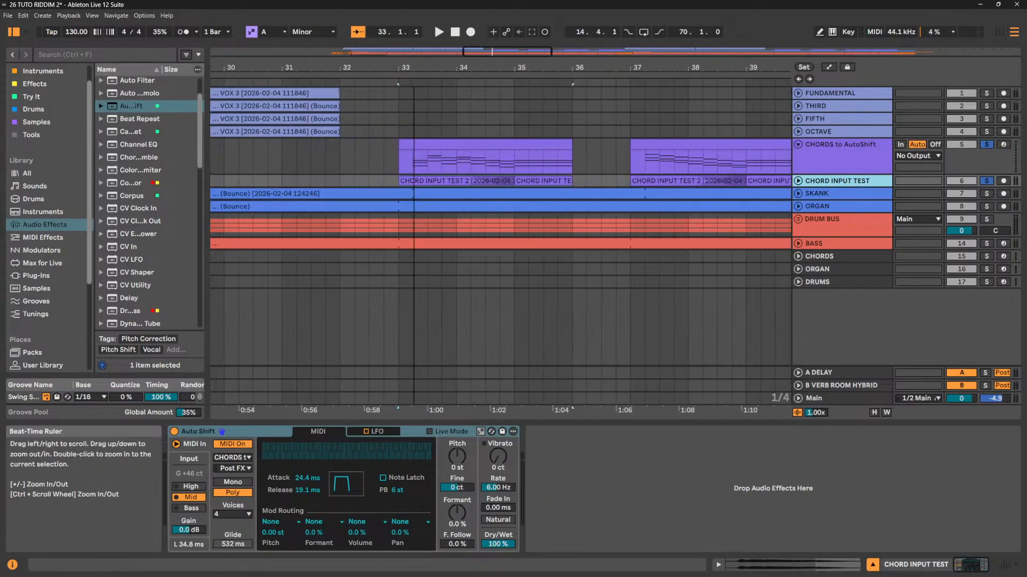
{"action": "left_click", "coordinate": [798, 181]}
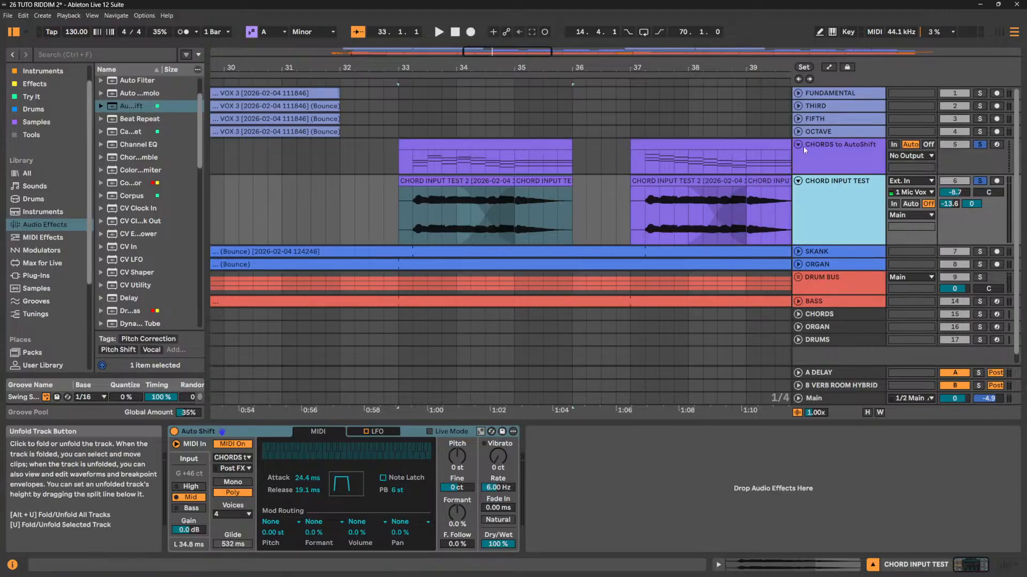
{"action": "left_click", "coordinate": [810, 170]}
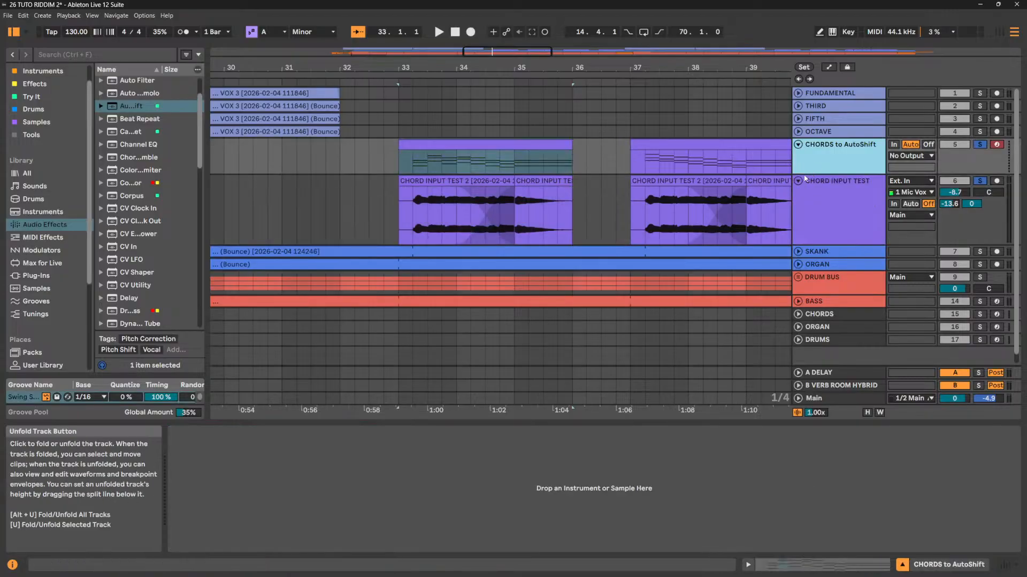
{"action": "left_click_drag", "start_coordinate": [821, 171], "coordinate": [821, 160]}
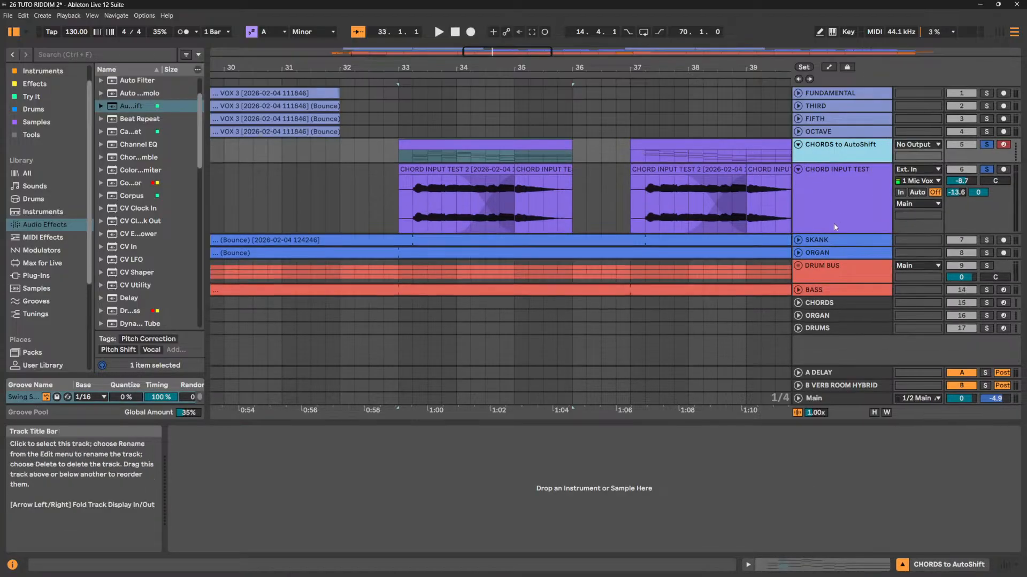
{"action": "left_click_drag", "start_coordinate": [833, 231], "coordinate": [841, 189]}
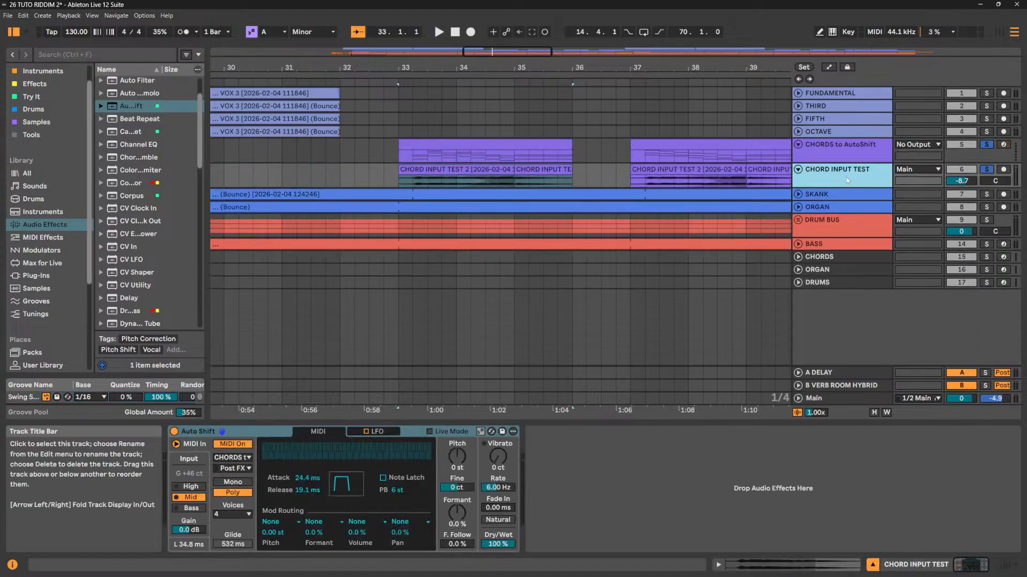
Audition the CHORD INPUT TEST clip from bar 37, and unsolo the chord tracks during playback to hear the full mix.
{"action": "left_click", "coordinate": [497, 544]}
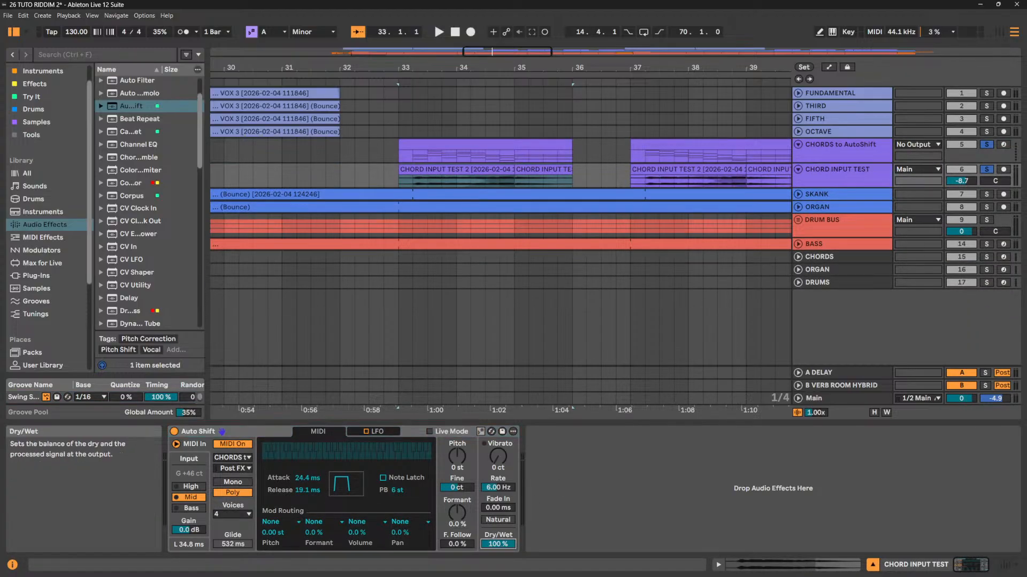
{"action": "left_click", "coordinate": [649, 169]}
{"action": "key", "text": "space"}
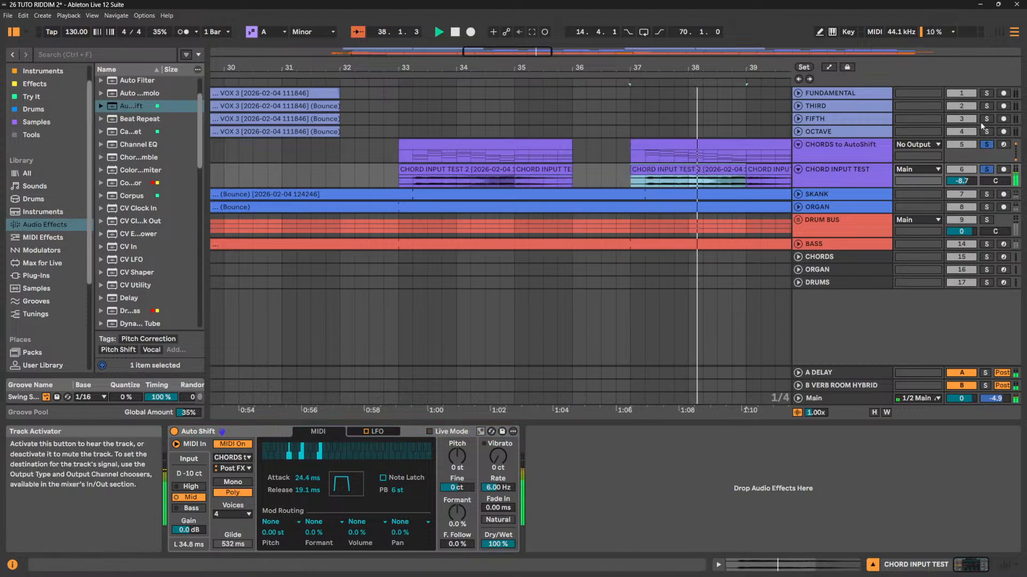
{"action": "left_click", "coordinate": [987, 145]}
{"action": "left_click_drag", "start_coordinate": [521, 66], "coordinate": [388, 10]}
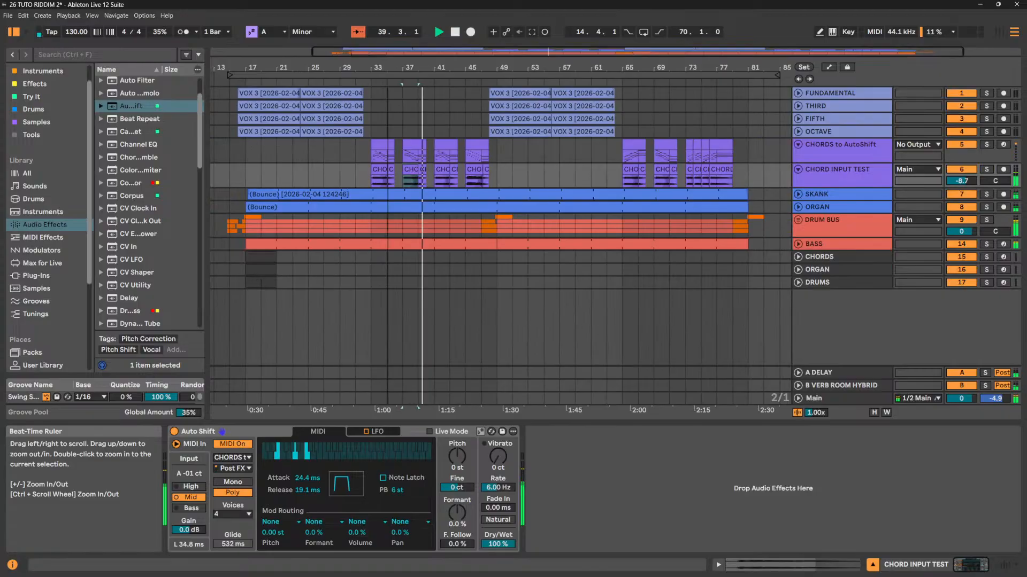
Fold the two chord tracks and deactivate all six tracks from FUNDAMENTAL to CHORD INPUT TEST.
{"action": "left_click", "coordinate": [797, 144]}
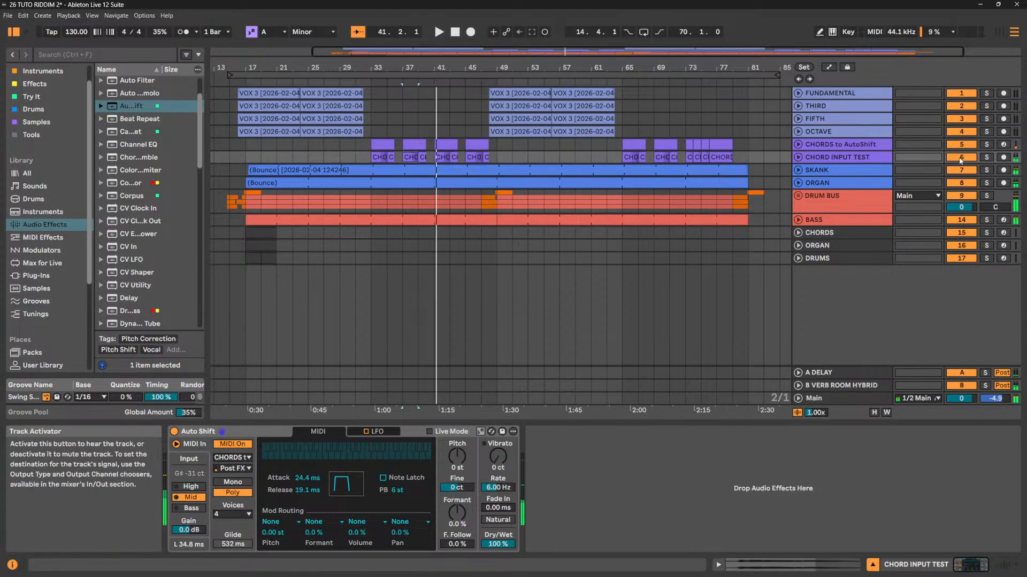
{"action": "left_click", "coordinate": [843, 156]}
{"action": "left_click", "coordinate": [877, 93], "text": "shift"}
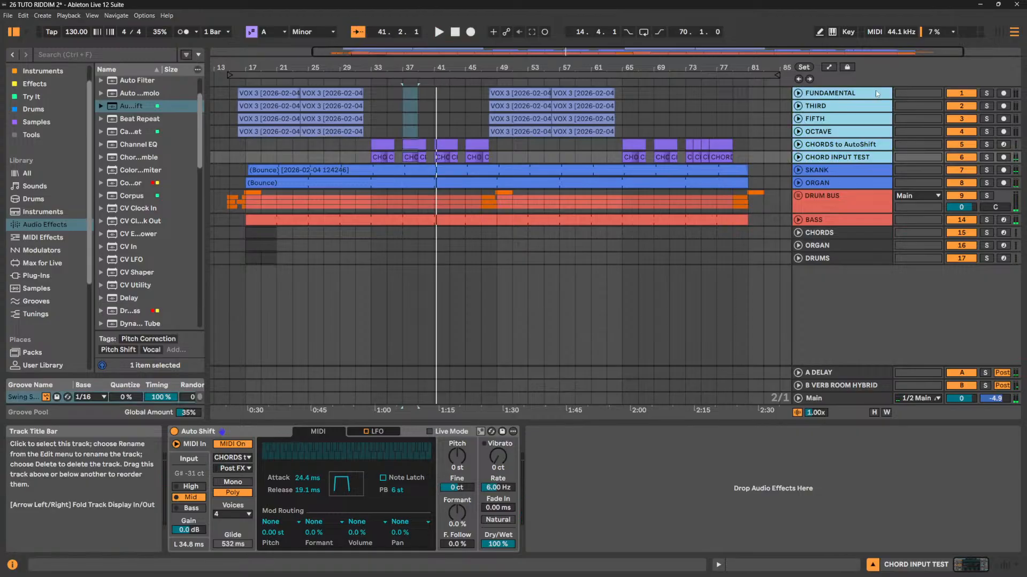
{"action": "left_click", "coordinate": [961, 94]}
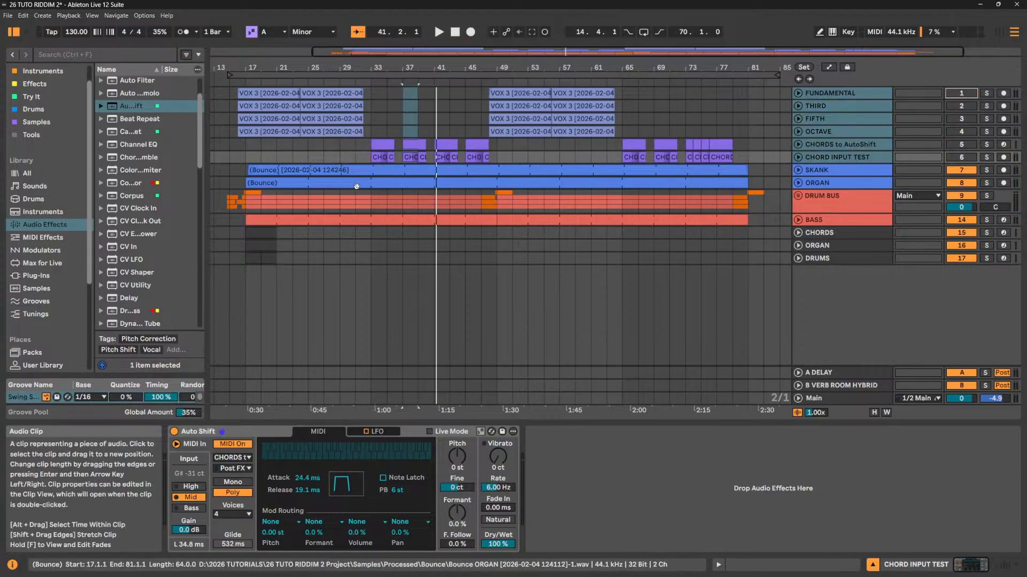
Play the instrumental backing from bar 37 with the vocal and chord tracks muted.
{"action": "left_click", "coordinate": [845, 157]}
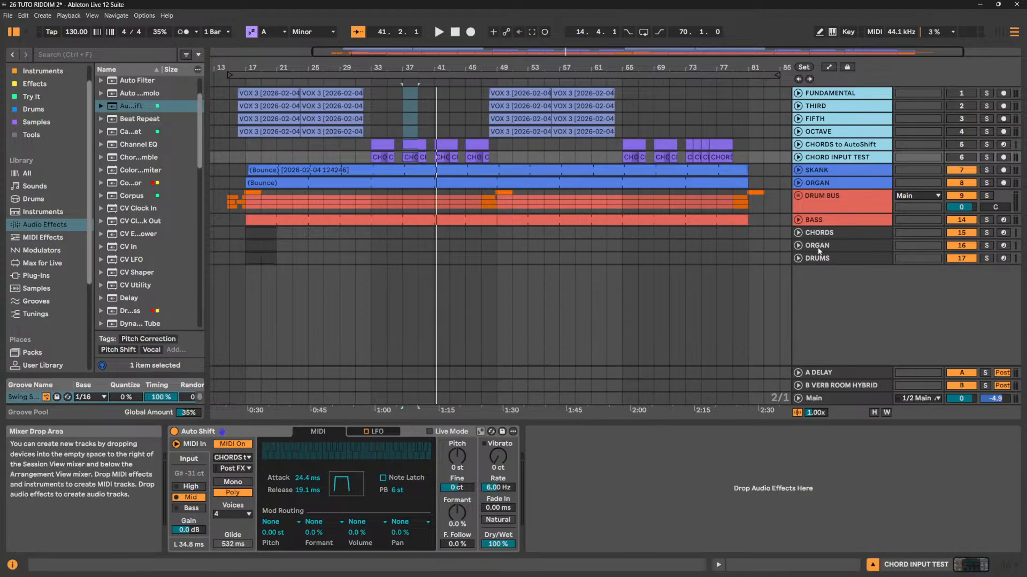
{"action": "key", "text": "space"}
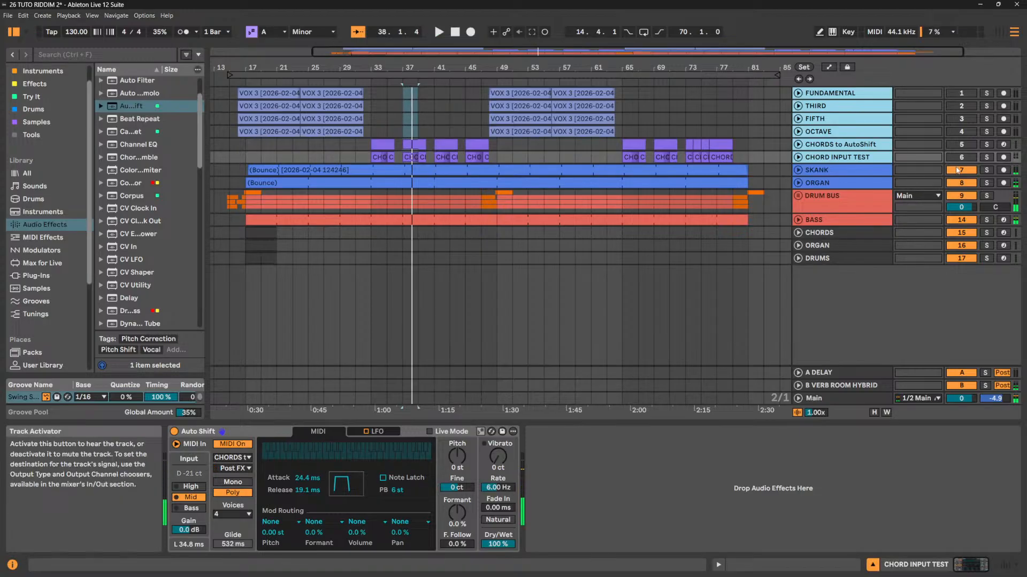
{"action": "key", "text": "space"}
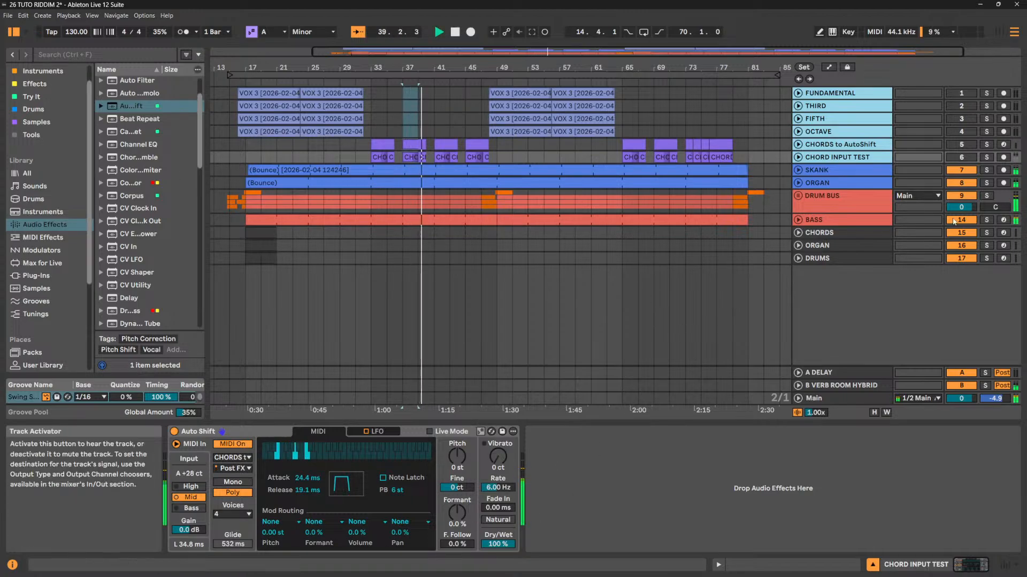
Add the Beat Repeat audio effect to the DRUM BUS track.
{"action": "left_click", "coordinate": [831, 199]}
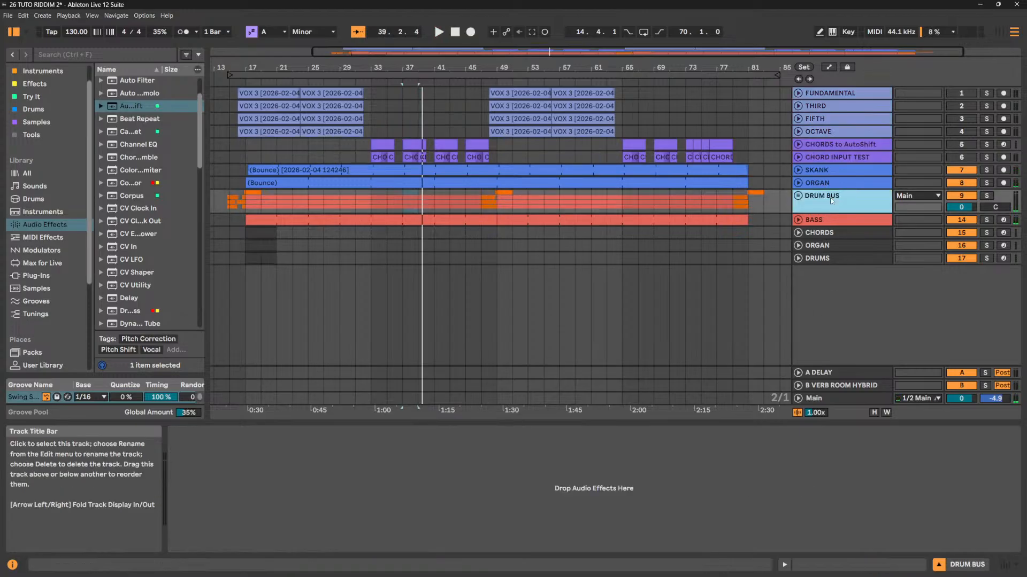
{"action": "left_click", "coordinate": [143, 120]}
{"action": "left_click_drag", "start_coordinate": [322, 510], "coordinate": [322, 509]}
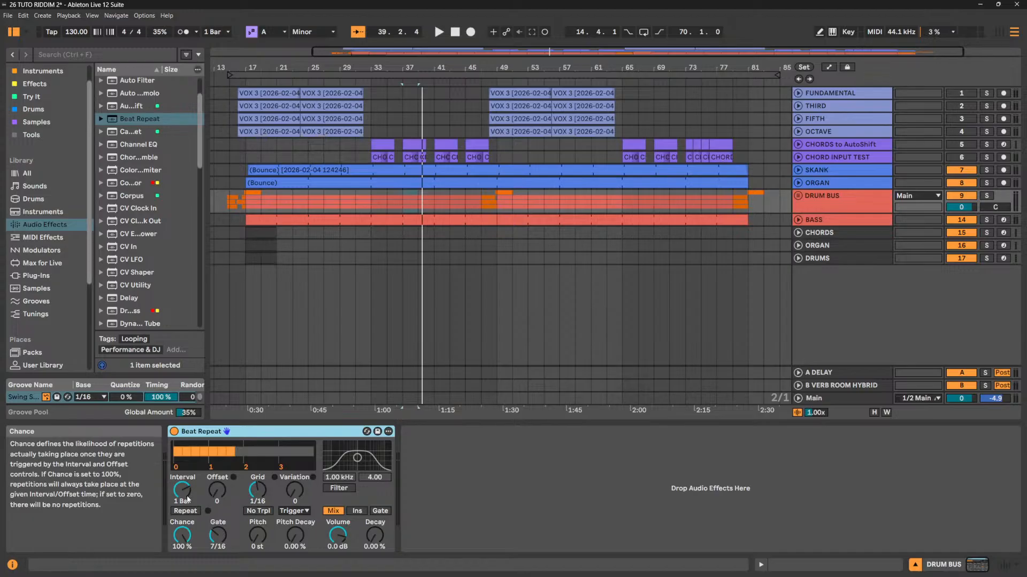
Play from bar 37 while setting Beat Repeat's Offset to 8/16 and Chance to 80.2 %.
{"action": "key", "text": "space"}
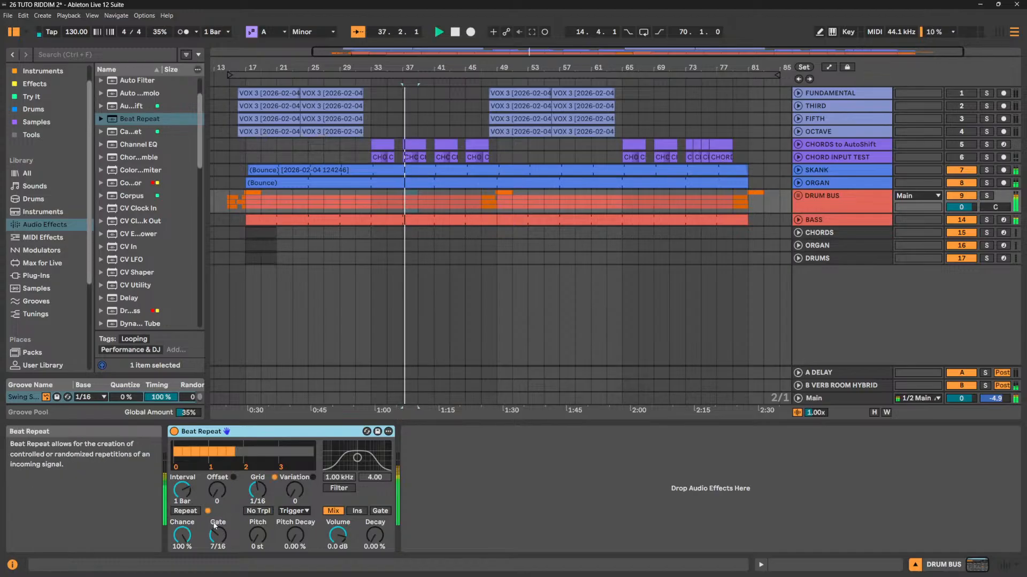
{"action": "left_click_drag", "start_coordinate": [182, 535], "coordinate": [182, 560]}
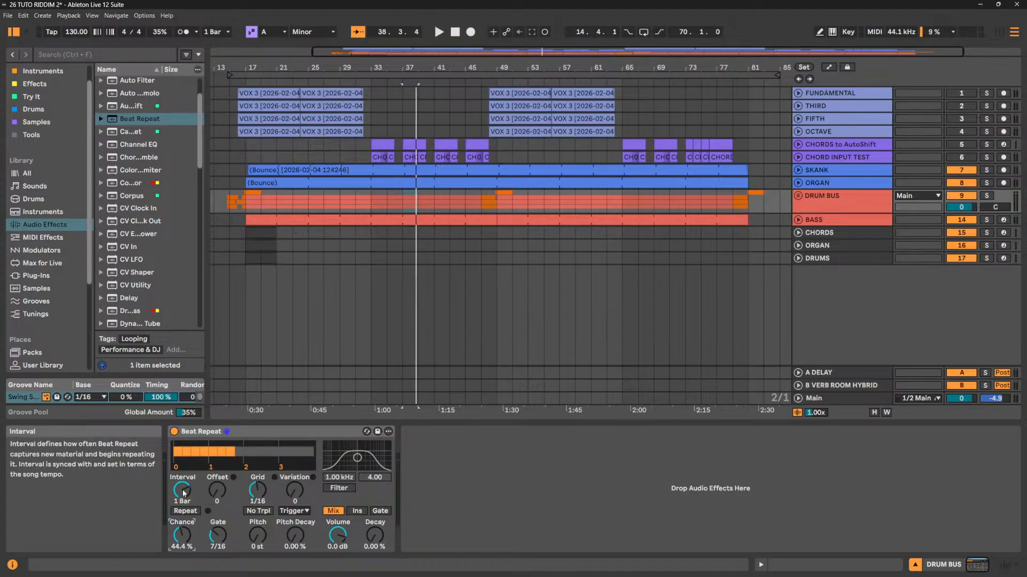
{"action": "key", "text": "space"}
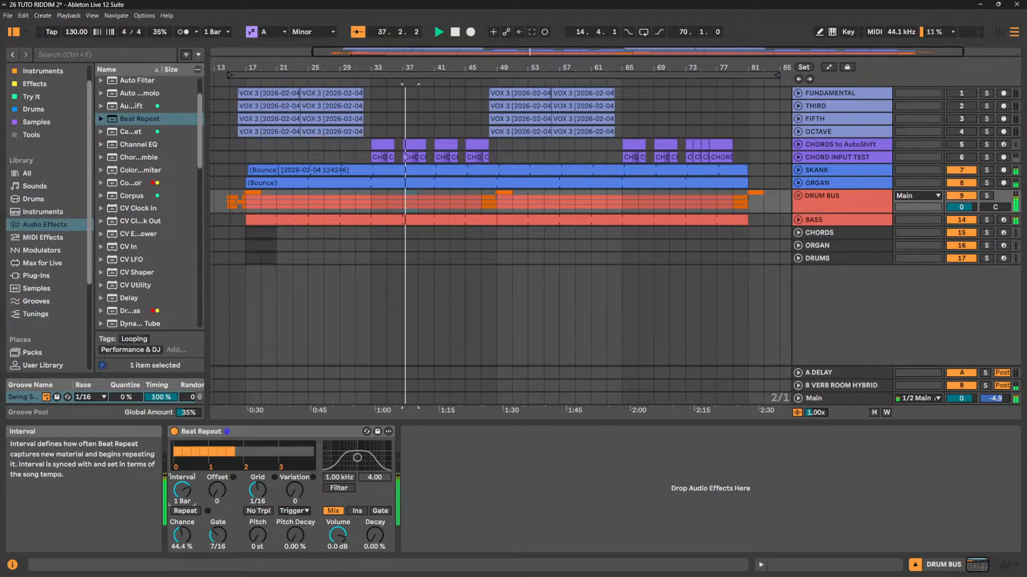
{"action": "left_click_drag", "start_coordinate": [217, 489], "coordinate": [217, 468]}
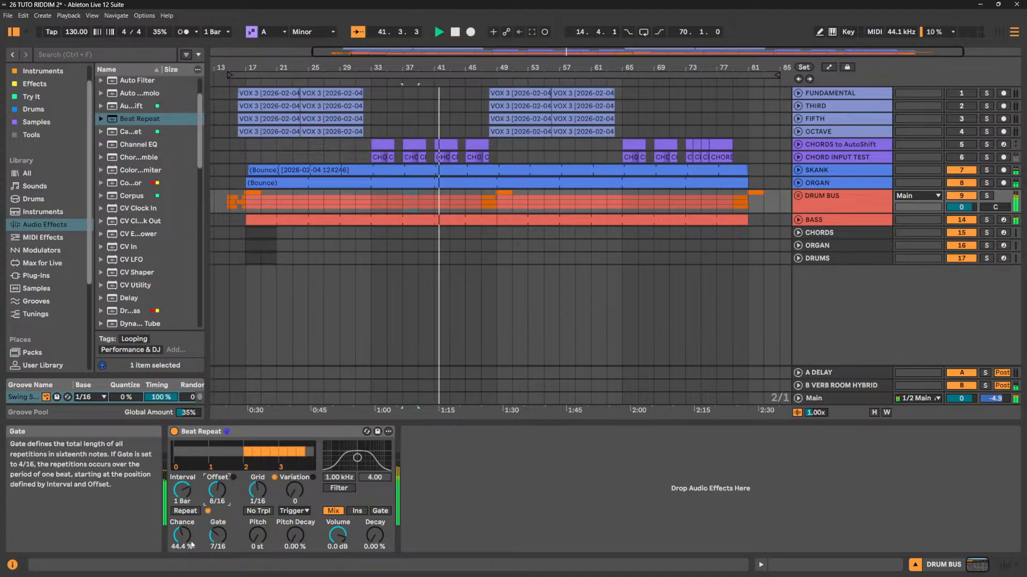
{"action": "left_click_drag", "start_coordinate": [182, 535], "coordinate": [182, 517]}
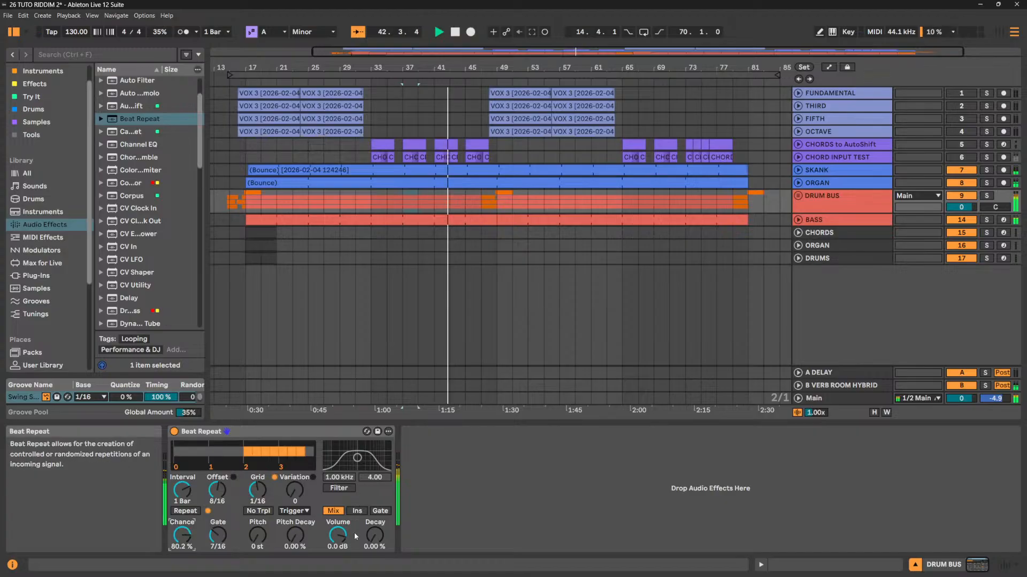
Enable Beat Repeat's filter, shape it to 3.22 kHz with a 6.08 bandwidth, and set the Volume to -3.2 dB.
{"action": "left_click_drag", "start_coordinate": [338, 534], "coordinate": [338, 547]}
{"action": "left_click", "coordinate": [339, 488]}
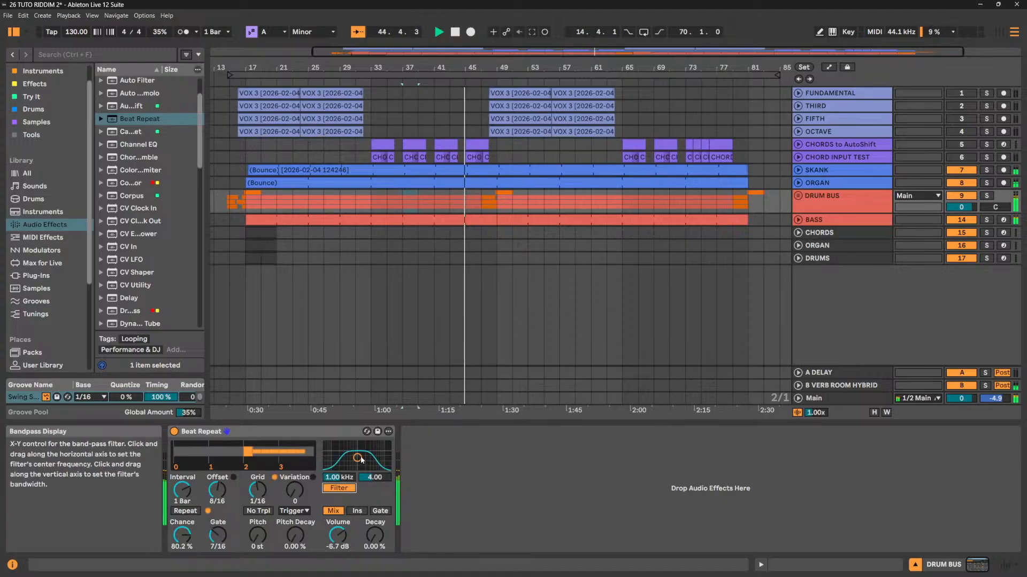
{"action": "left_click_drag", "start_coordinate": [357, 457], "coordinate": [369, 452]}
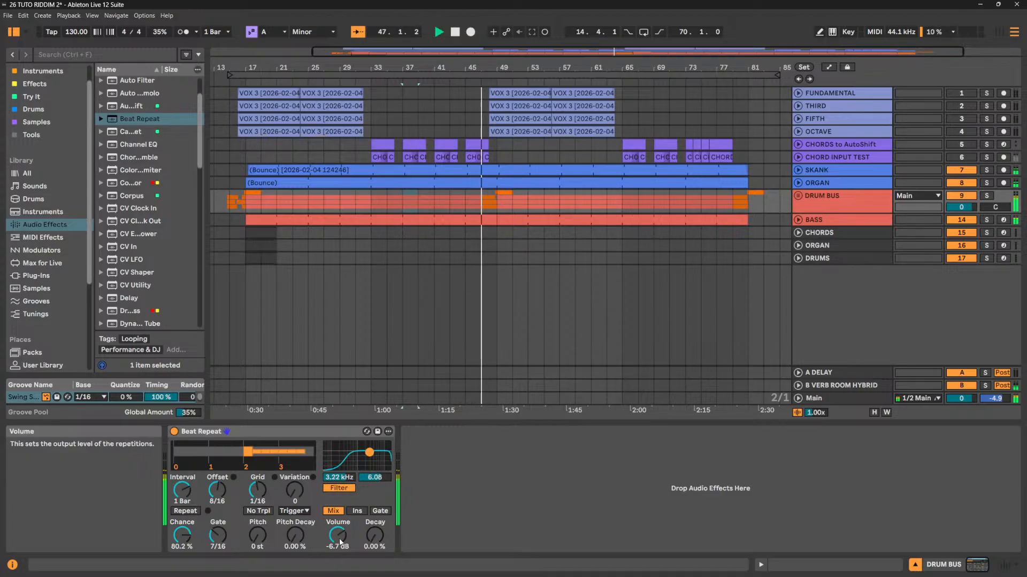
{"action": "left_click_drag", "start_coordinate": [340, 547], "coordinate": [340, 542]}
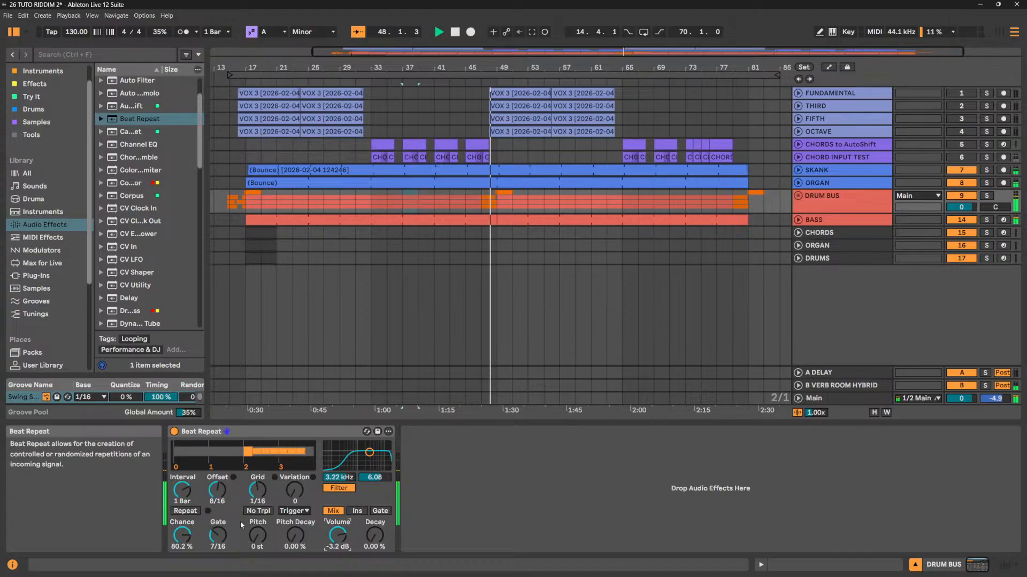
Set Beat Repeat's Gate to 7/16, Chance to 97.6 %, Variation to 6 and Grid to 1/24, and play from bar 37.
{"action": "left_click_drag", "start_coordinate": [217, 535], "coordinate": [218, 527]}
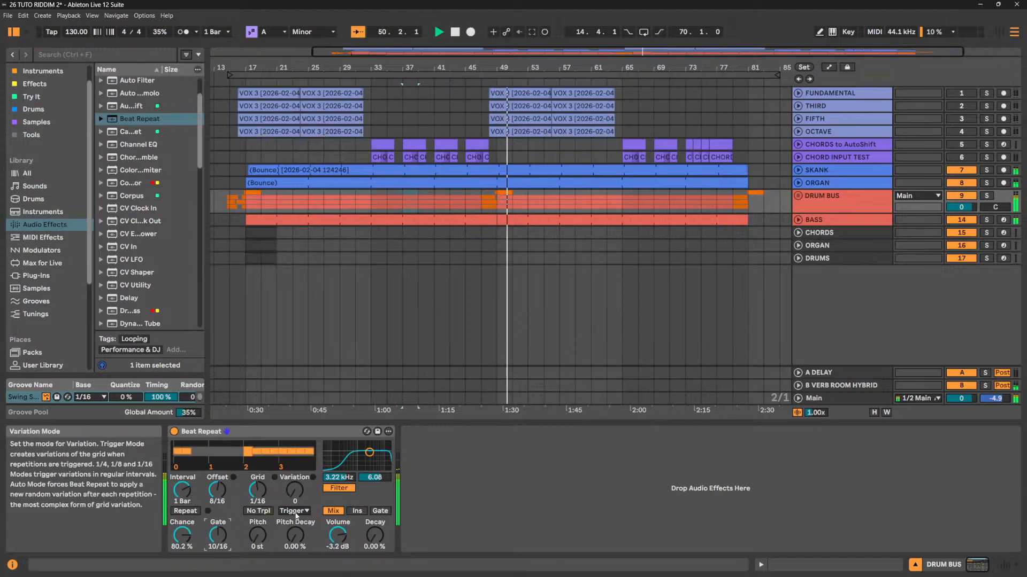
{"action": "left_click_drag", "start_coordinate": [297, 500], "coordinate": [297, 497]}
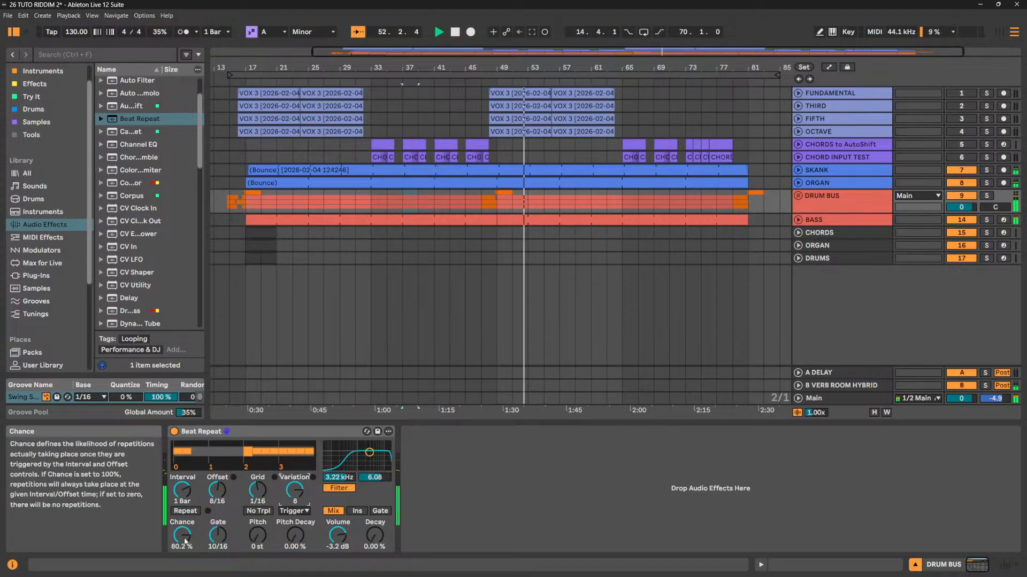
{"action": "left_click_drag", "start_coordinate": [182, 534], "coordinate": [217, 539]}
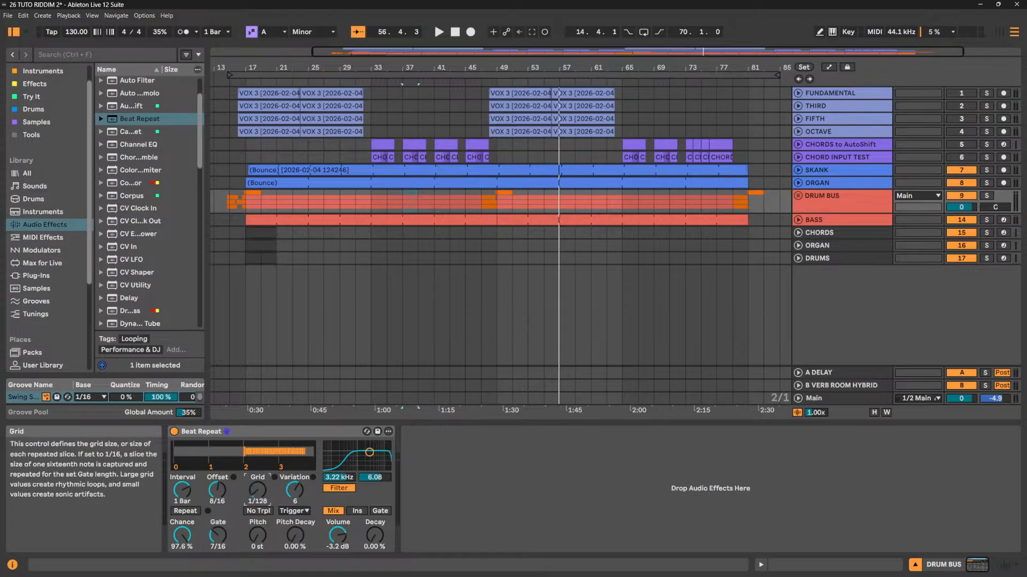
{"action": "left_click_drag", "start_coordinate": [258, 490], "coordinate": [257, 470]}
{"action": "key", "text": "space"}
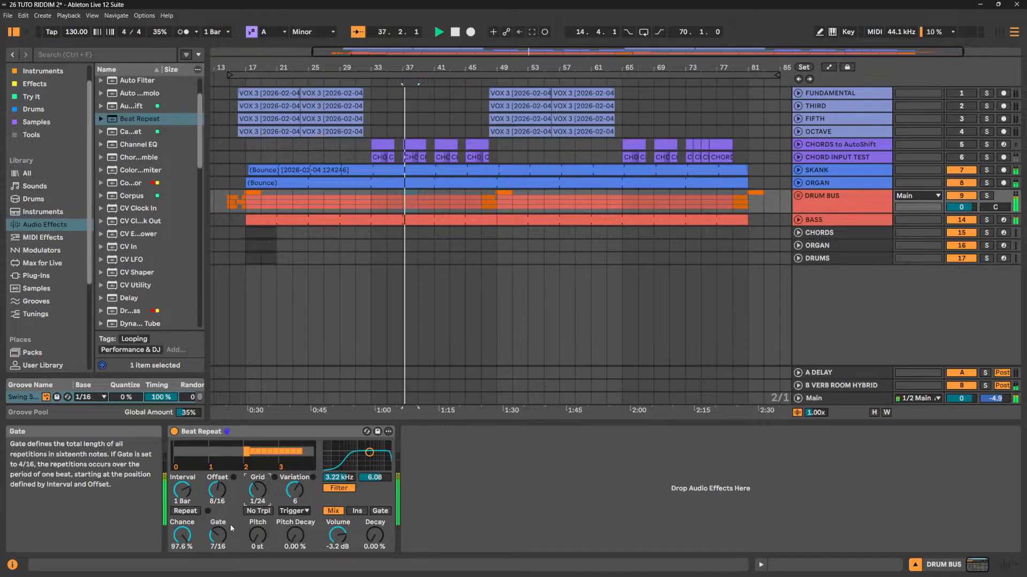
Audition Beat Repeat on the drums with Grid set to 1/12, Variation to 10 and Chance to 100 %.
{"action": "left_click_drag", "start_coordinate": [295, 491], "coordinate": [258, 485]}
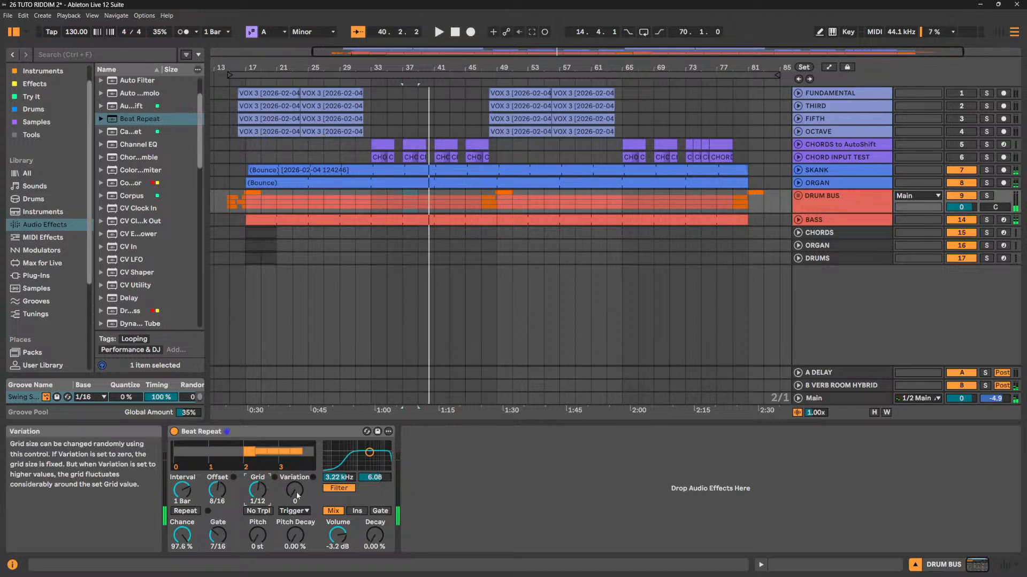
{"action": "key", "text": "space"}
{"action": "left_click_drag", "start_coordinate": [298, 496], "coordinate": [298, 490]}
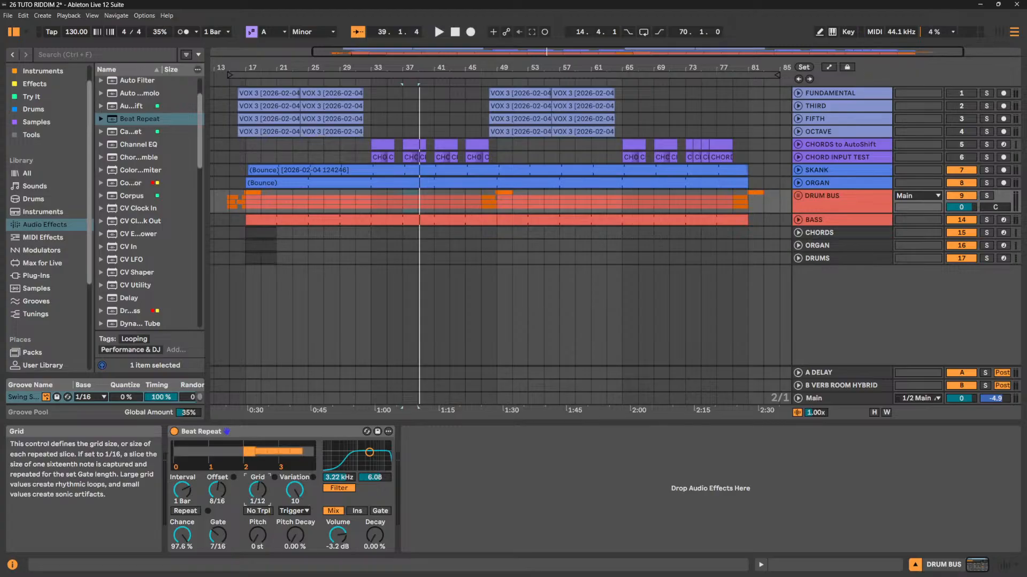
{"action": "key", "text": "space"}
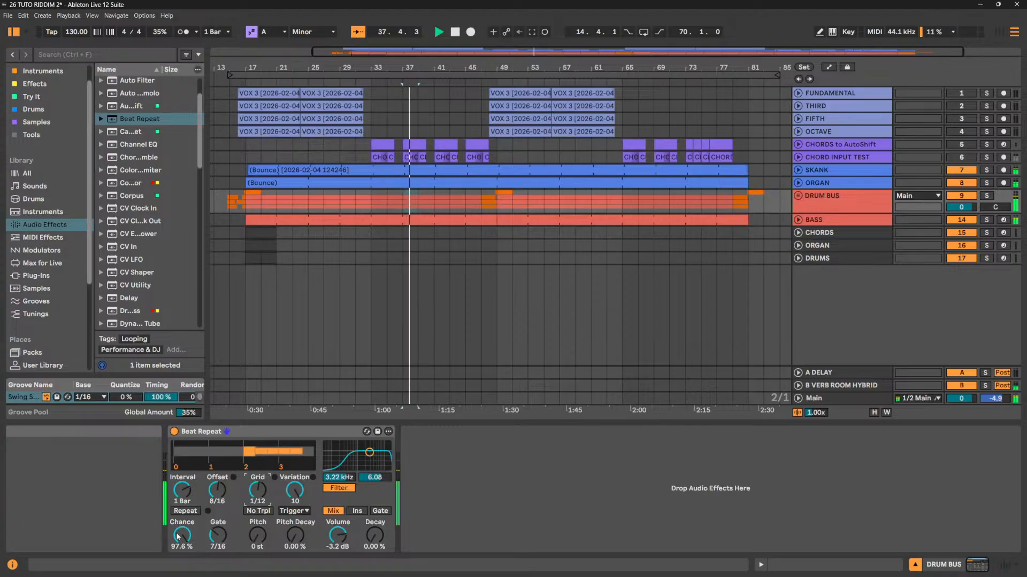
{"action": "left_click_drag", "start_coordinate": [178, 536], "coordinate": [181, 533]}
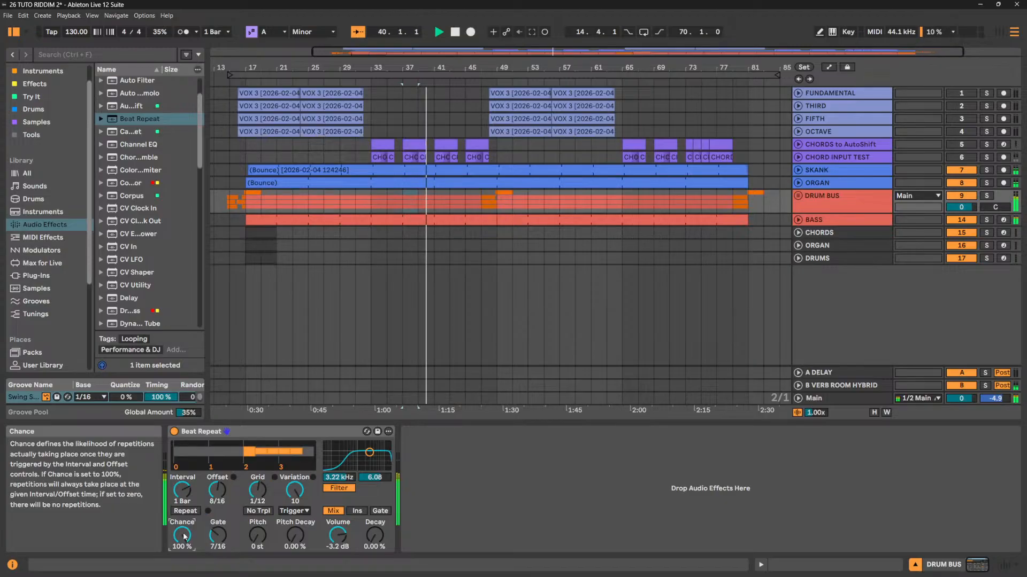
{"action": "key", "text": "space"}
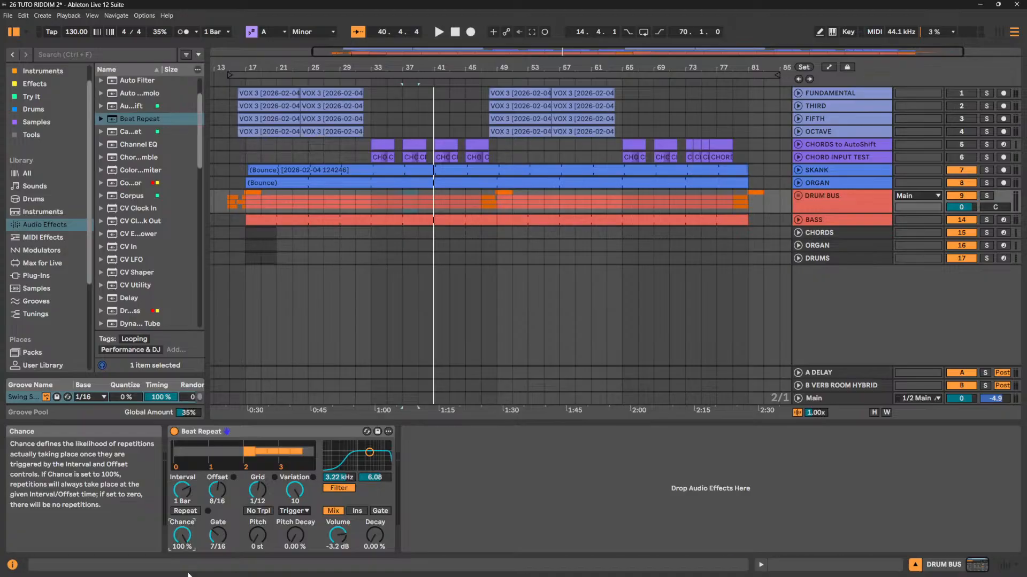
Set Beat Repeat's Chance to 0 % and trigger Repeat manually during playback, resetting Variation to 0 between passes.
{"action": "left_click_drag", "start_coordinate": [182, 535], "coordinate": [182, 549]}
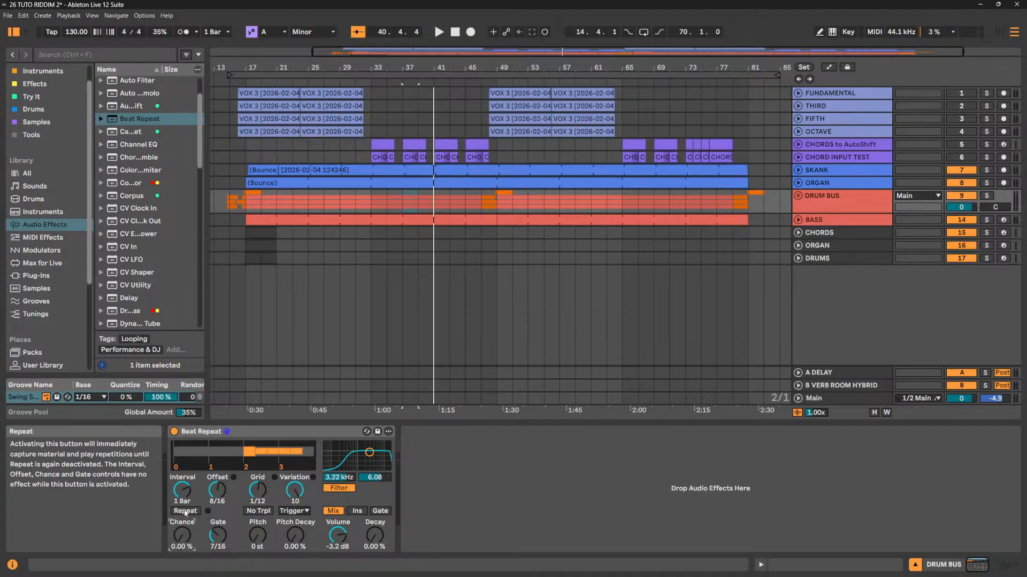
{"action": "key", "text": "space"}
{"action": "left_click", "coordinate": [185, 511]}
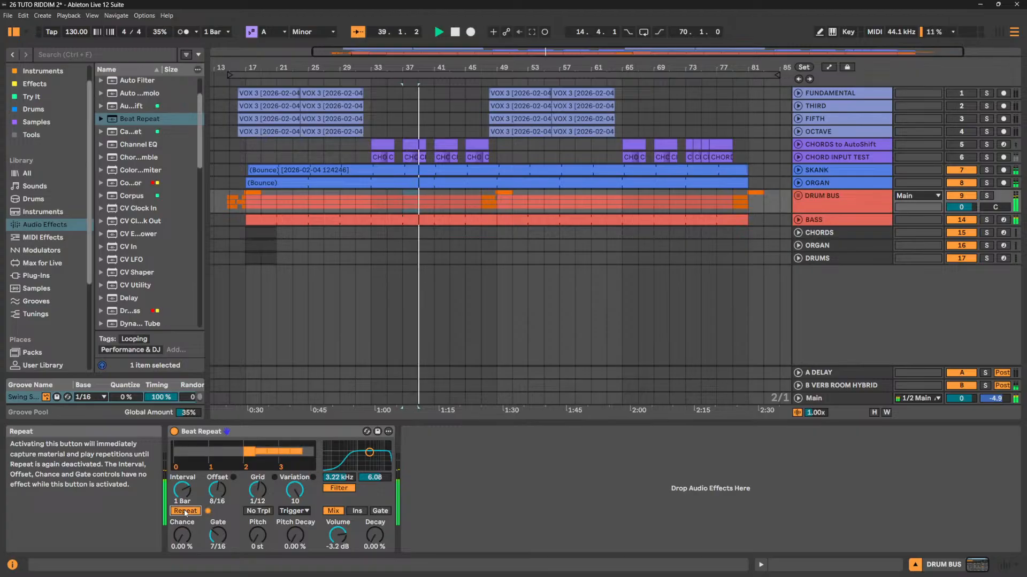
{"action": "left_click", "coordinate": [185, 511]}
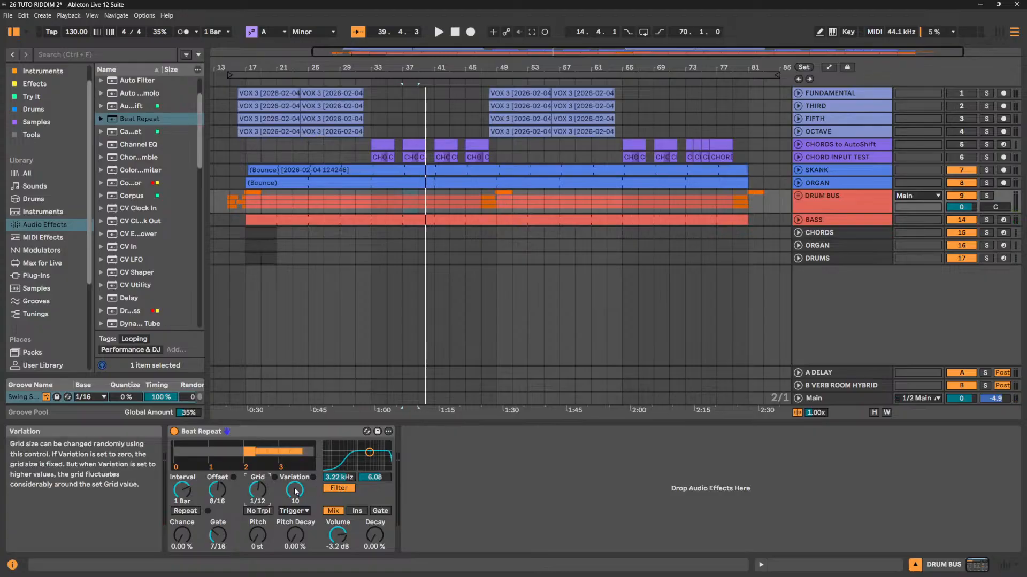
{"action": "key", "text": "space"}
{"action": "left_click", "coordinate": [185, 511]}
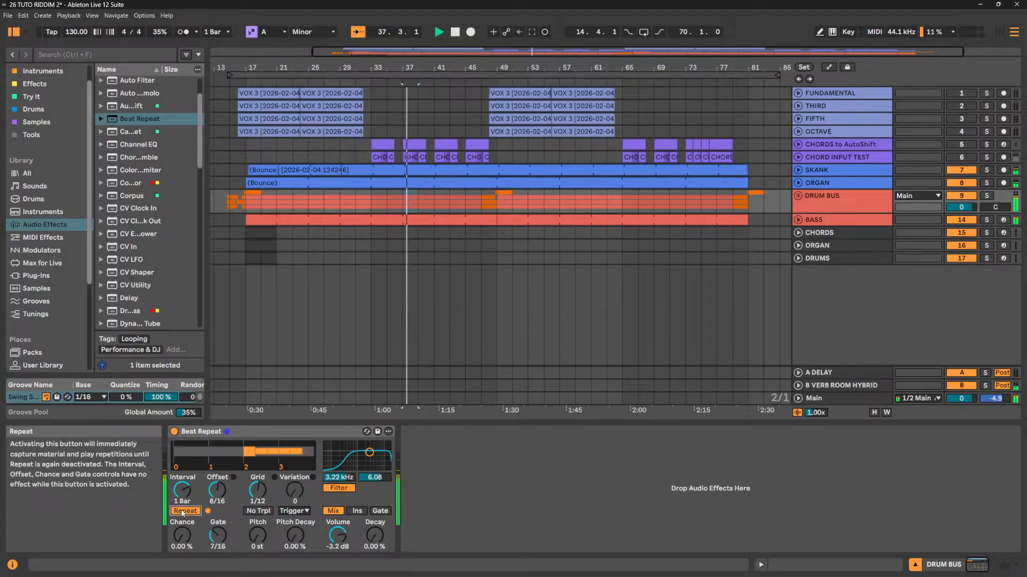
{"action": "left_click", "coordinate": [185, 511]}
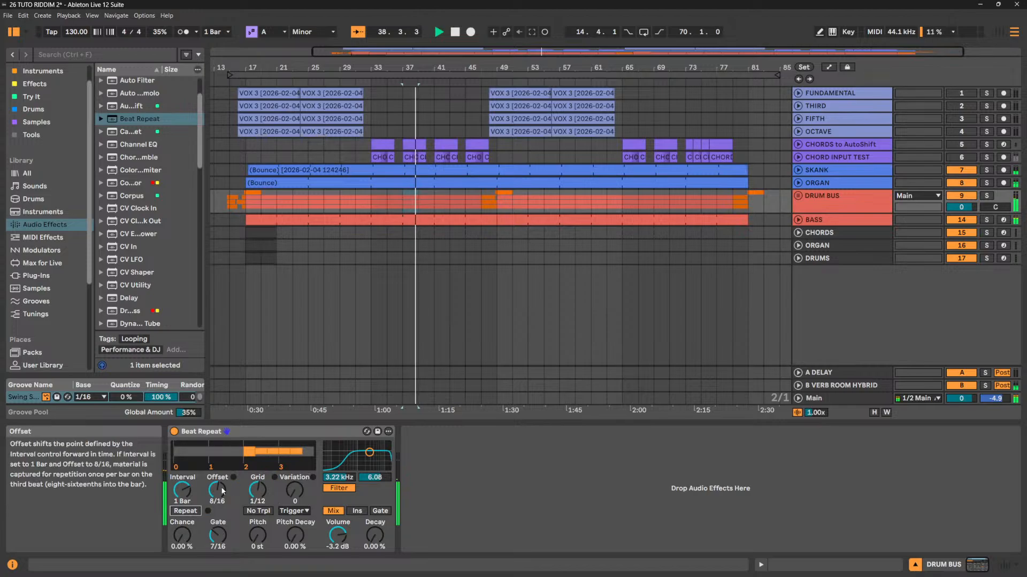
Set Beat Repeat's Offset to 0, toggle Repeat on and off during playback from bar 37, and finish with Grid at 1/16.
{"action": "left_click_drag", "start_coordinate": [216, 489], "coordinate": [216, 511]}
{"action": "key", "text": "space"}
{"action": "key", "text": "space"}
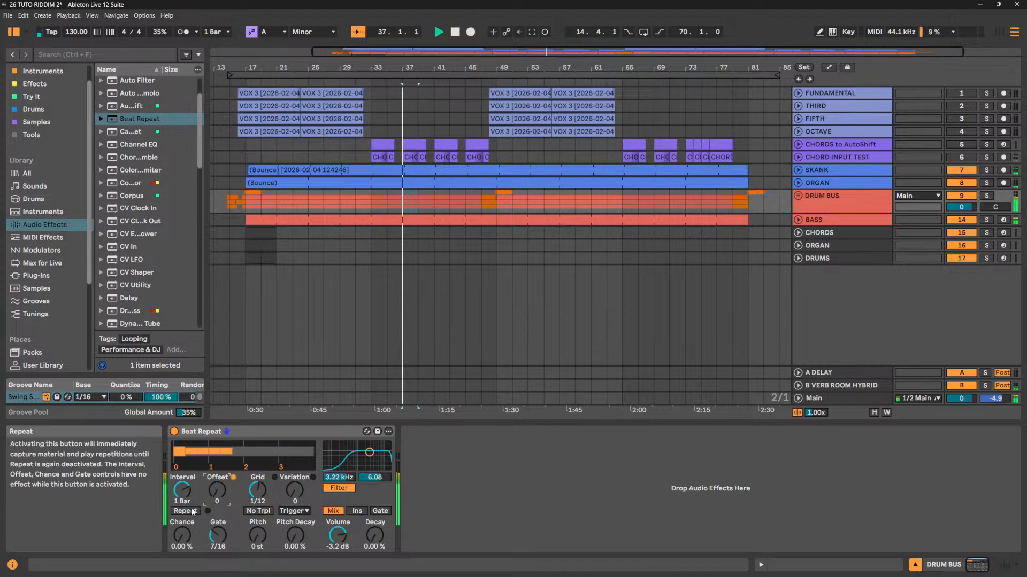
{"action": "left_click", "coordinate": [193, 512]}
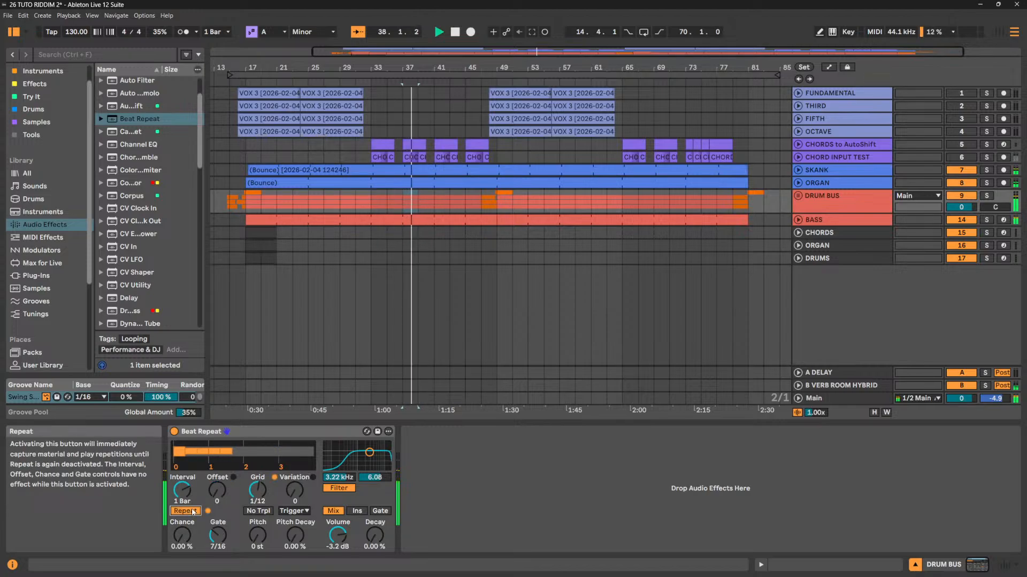
{"action": "left_click", "coordinate": [193, 512]}
{"action": "left_click", "coordinate": [193, 513]}
{"action": "left_click", "coordinate": [193, 512]}
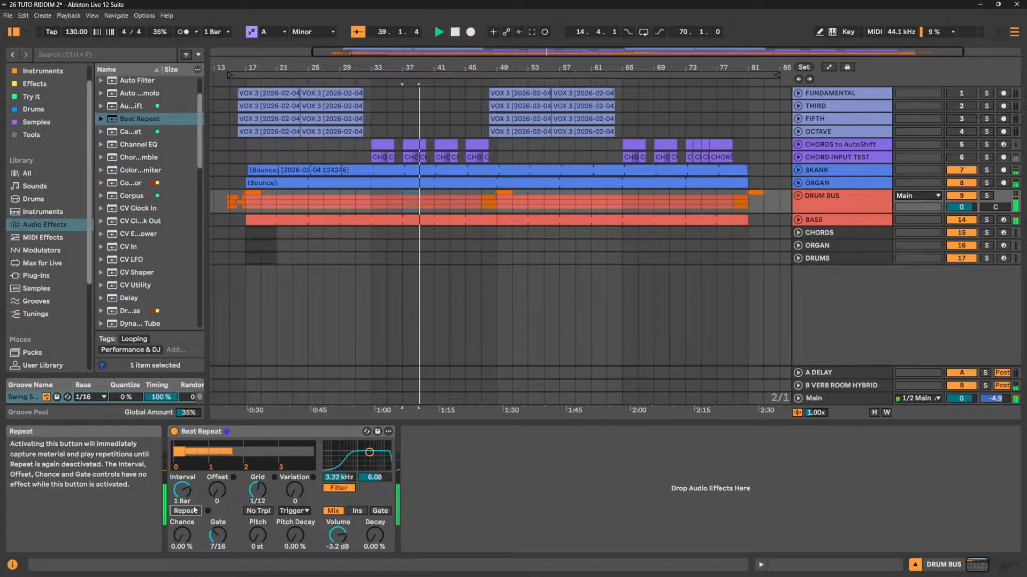
{"action": "left_click", "coordinate": [195, 510]}
{"action": "left_click", "coordinate": [196, 511]}
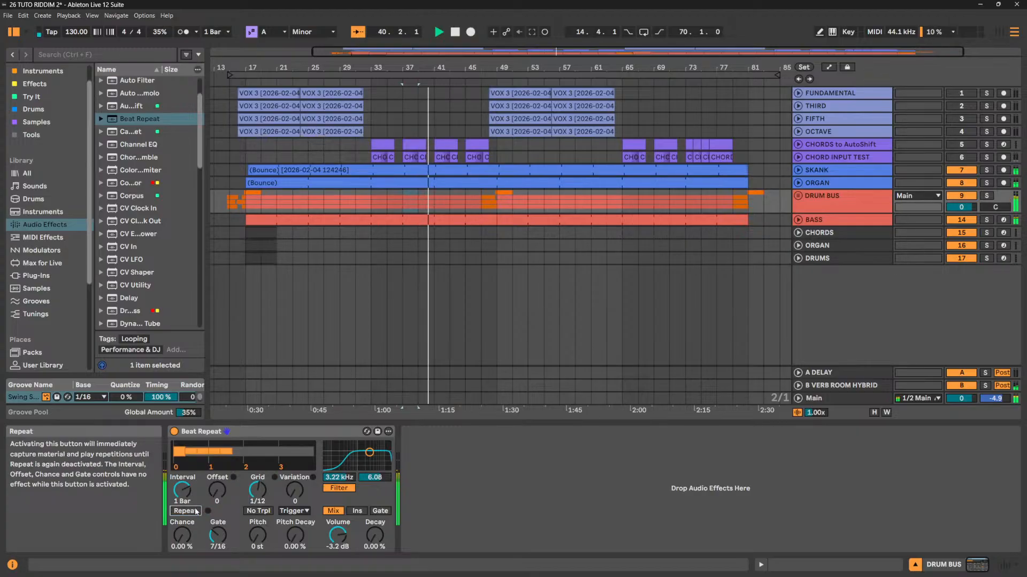
{"action": "left_click", "coordinate": [195, 510]}
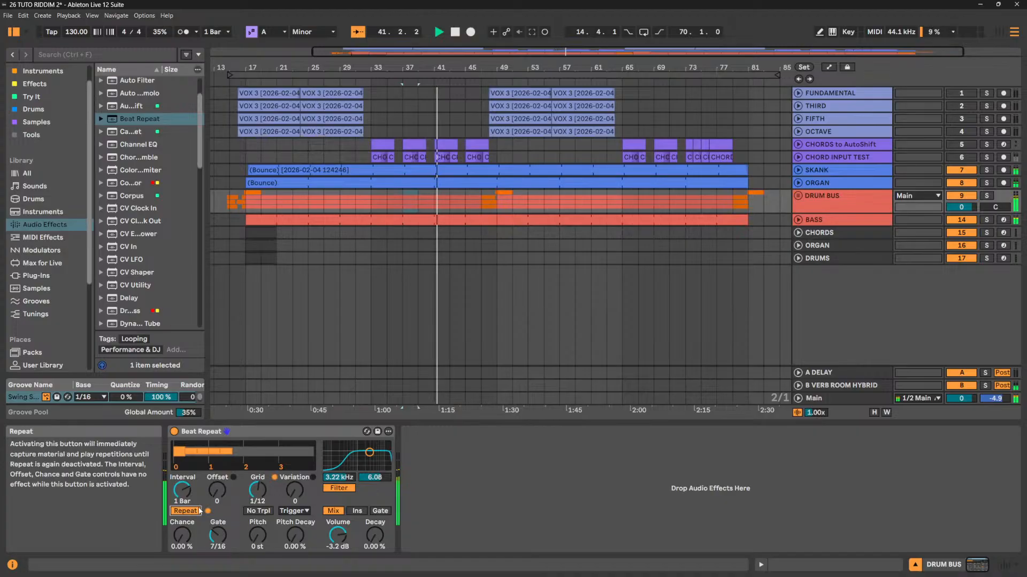
{"action": "mouse_move", "coordinate": [259, 489]}
{"action": "left_mouse_down"}
{"action": "mouse_move", "coordinate": [259, 467]}
{"action": "mouse_move", "coordinate": [259, 488]}
{"action": "left_mouse_up"}
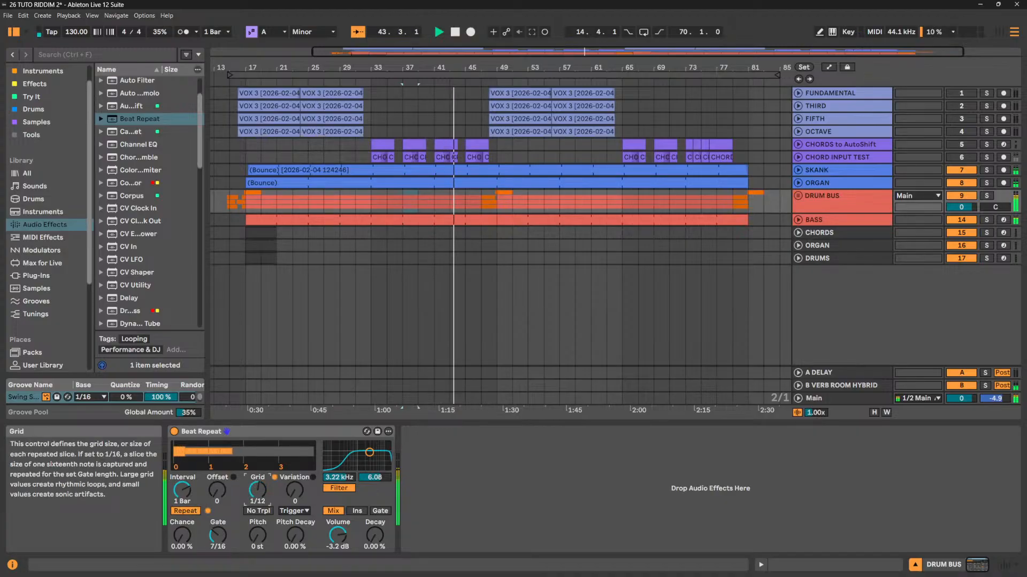
{"action": "left_click", "coordinate": [185, 510]}
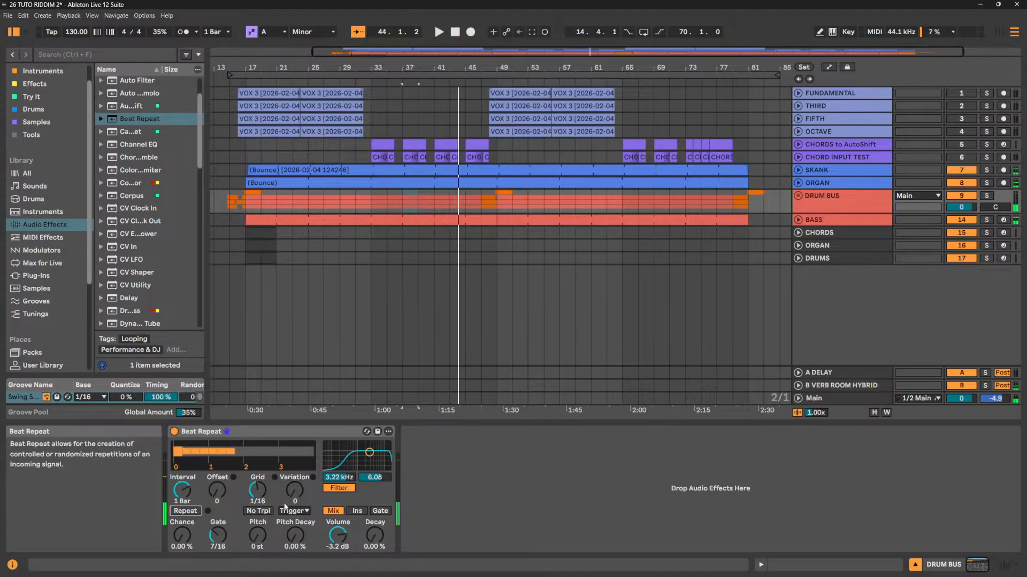
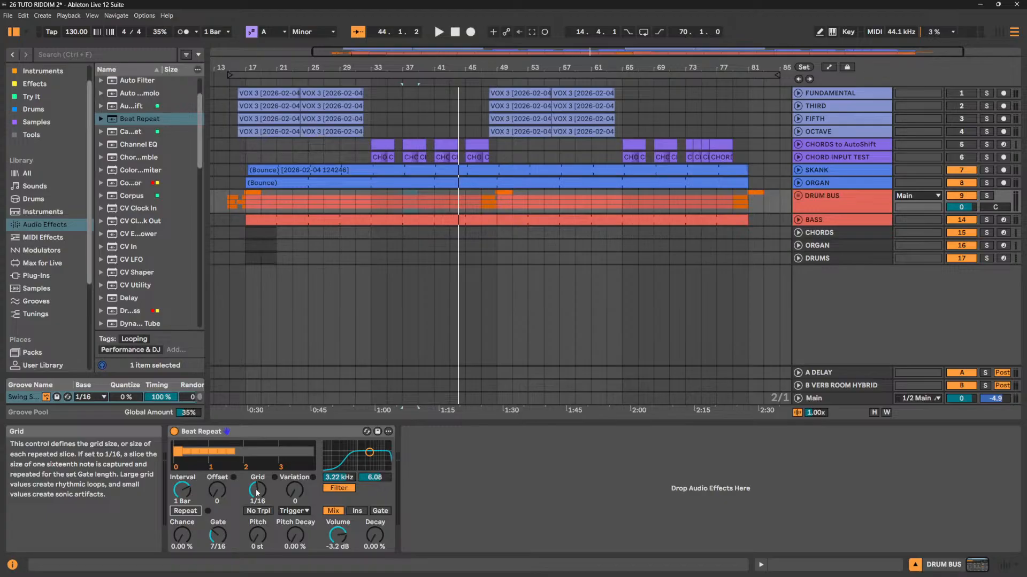
Delete the Beat Repeat device from the DRUM BUS track.
{"action": "left_click", "coordinate": [193, 512]}
{"action": "left_click", "coordinate": [257, 432]}
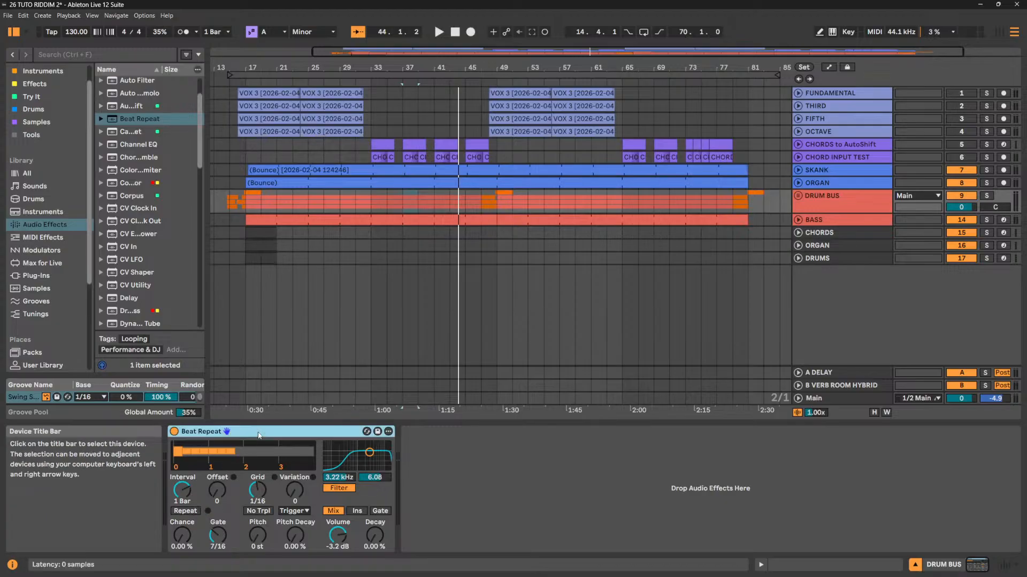
{"action": "key", "text": "Delete"}
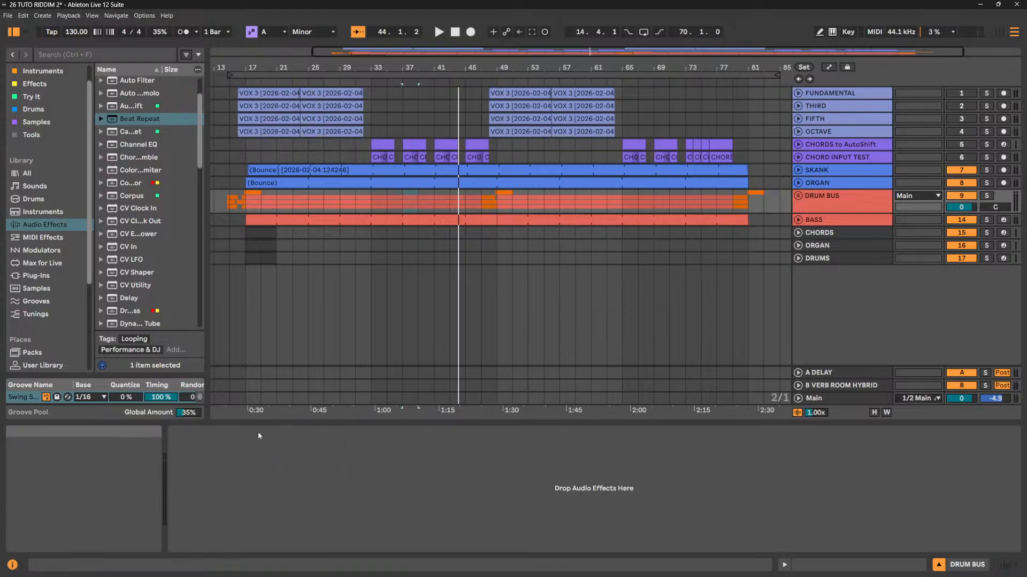
Audition the BASS and ORGAN tracks soloed in turn from bar 37, and widen the browser.
{"action": "left_click", "coordinate": [987, 219]}
{"action": "key", "text": "space"}
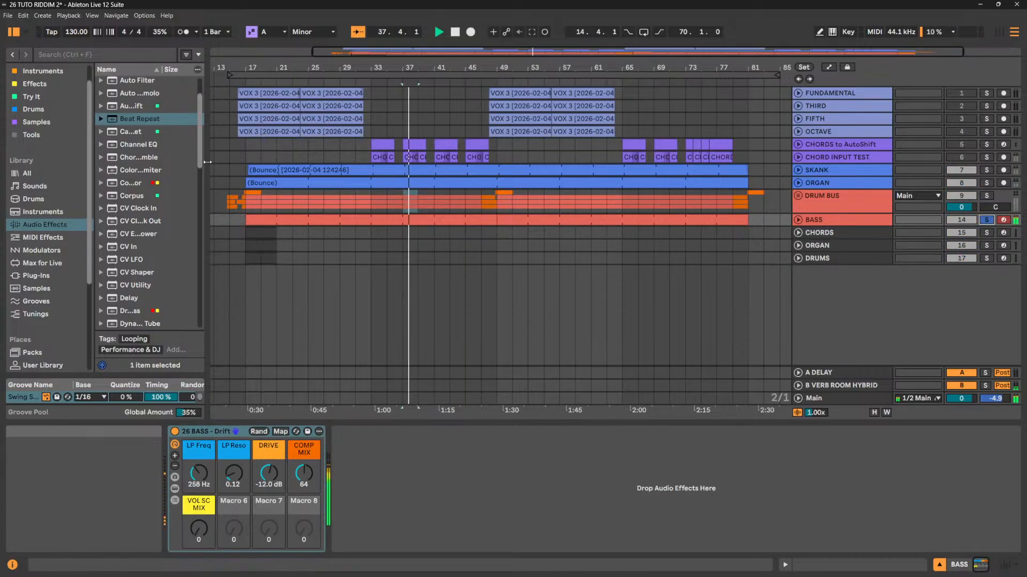
{"action": "left_click_drag", "start_coordinate": [207, 162], "coordinate": [316, 162]}
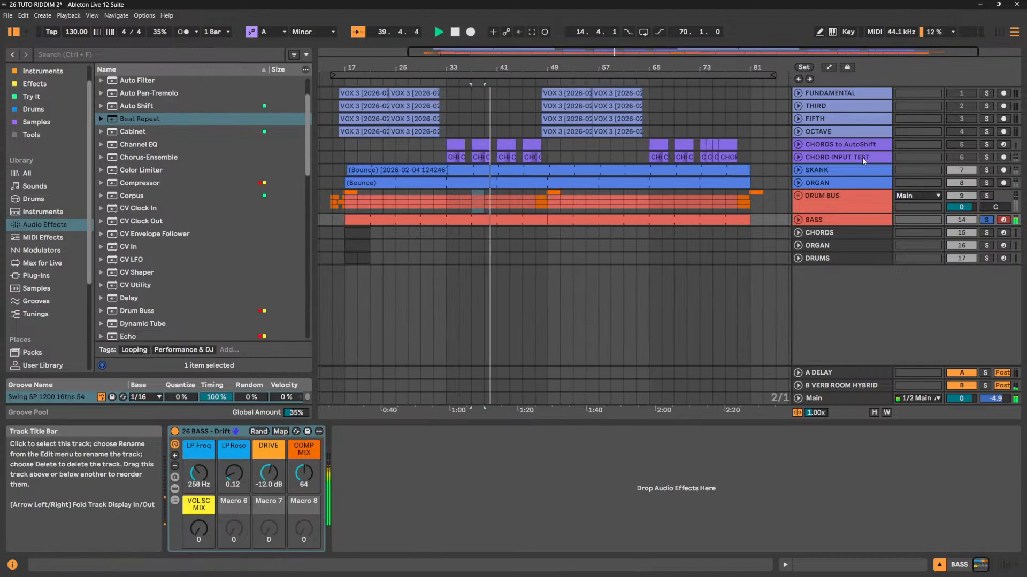
{"action": "left_click", "coordinate": [987, 182]}
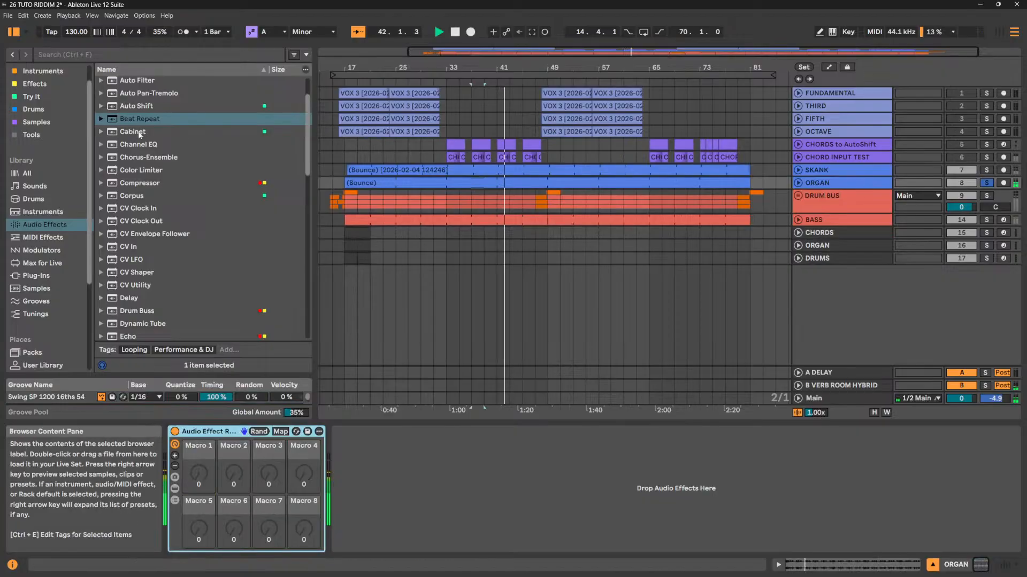
Add Cabinet to the ORGAN track, show the devices inside its Audio Effect Rack, and move Cabinet into the rack after Amp.
{"action": "left_click_drag", "start_coordinate": [136, 132], "coordinate": [371, 531]}
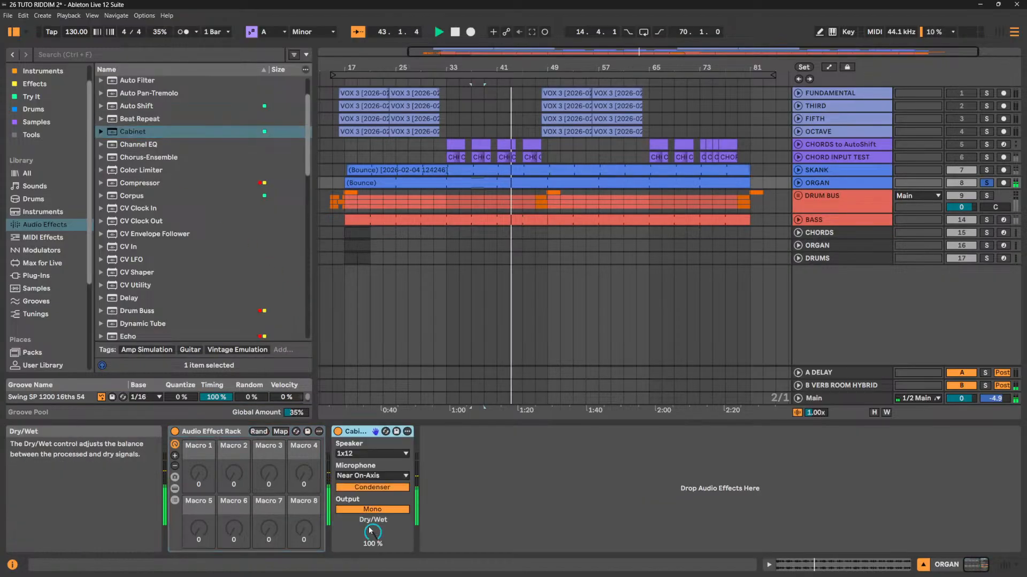
{"action": "left_click", "coordinate": [175, 489]}
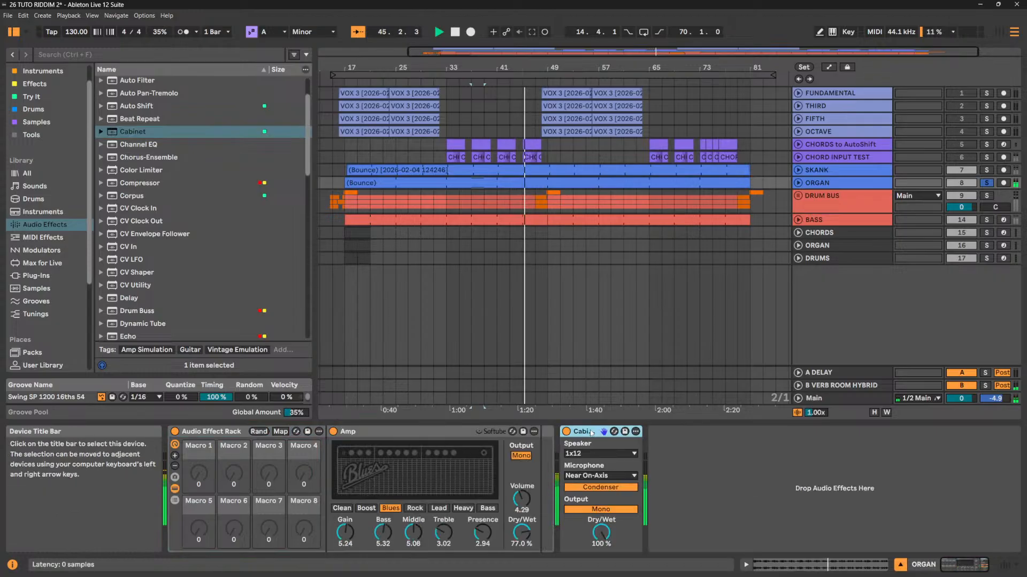
{"action": "mouse_move", "coordinate": [591, 432]}
{"action": "left_mouse_down"}
{"action": "mouse_move", "coordinate": [528, 449]}
{"action": "mouse_move", "coordinate": [537, 451]}
{"action": "left_mouse_up"}
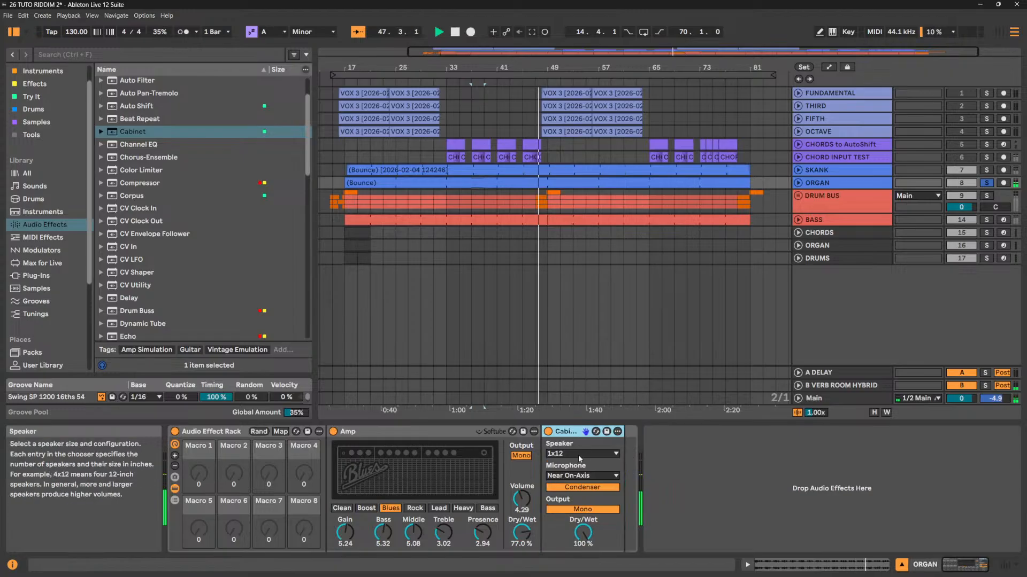
Review Cabinet's speaker options, set its Microphone to Near Off-Axis, and compare Dynamic with Condenser during playback, ending on Condenser.
{"action": "left_click", "coordinate": [579, 455]}
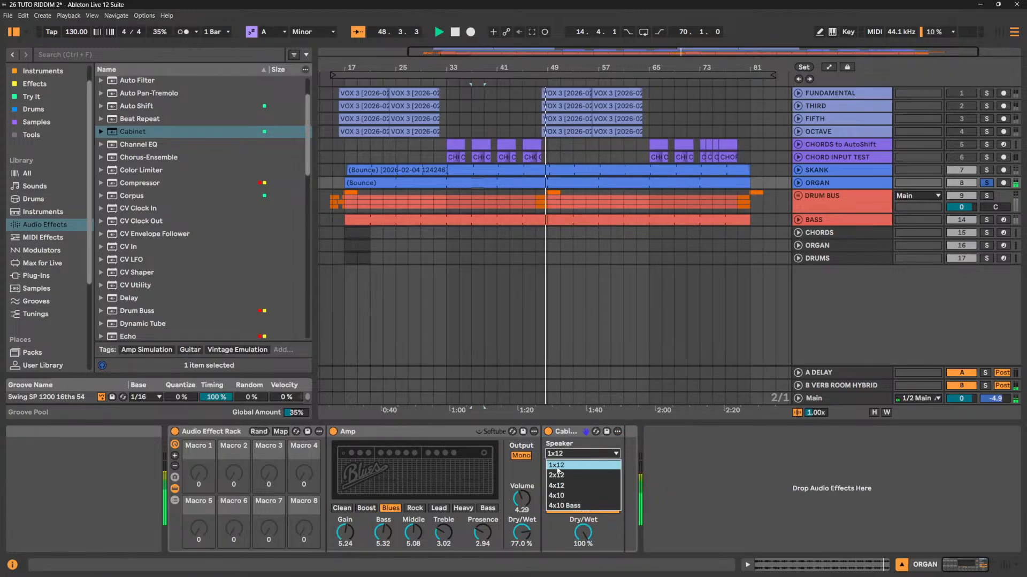
{"action": "left_click", "coordinate": [573, 445]}
{"action": "left_click", "coordinate": [582, 476]}
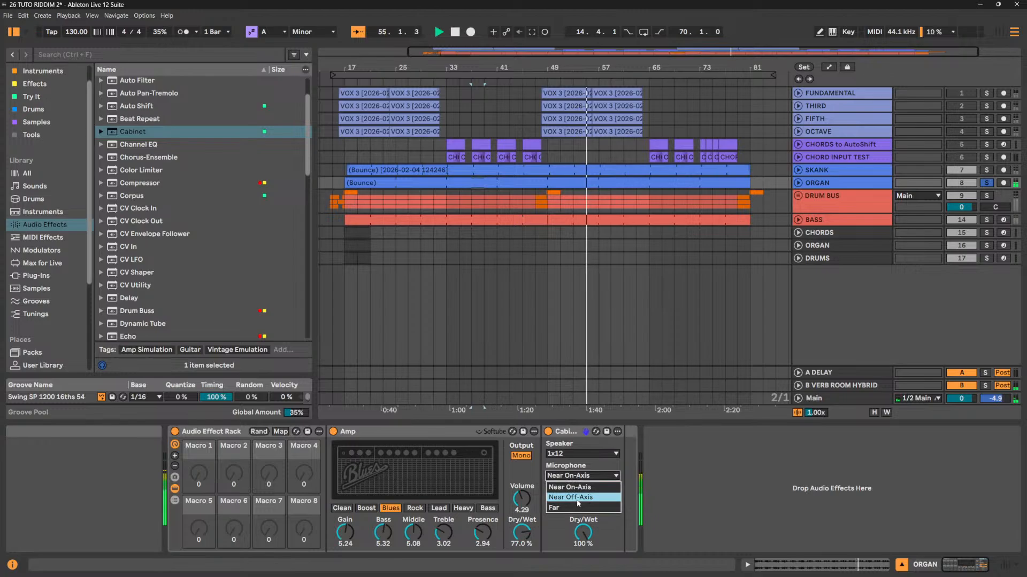
{"action": "left_click", "coordinate": [575, 497]}
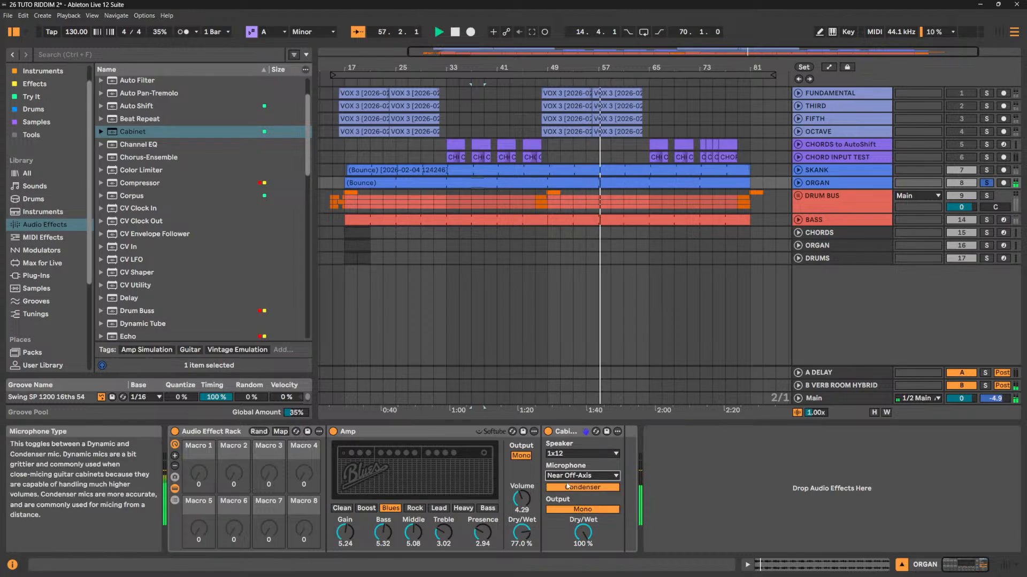
{"action": "left_click", "coordinate": [586, 487]}
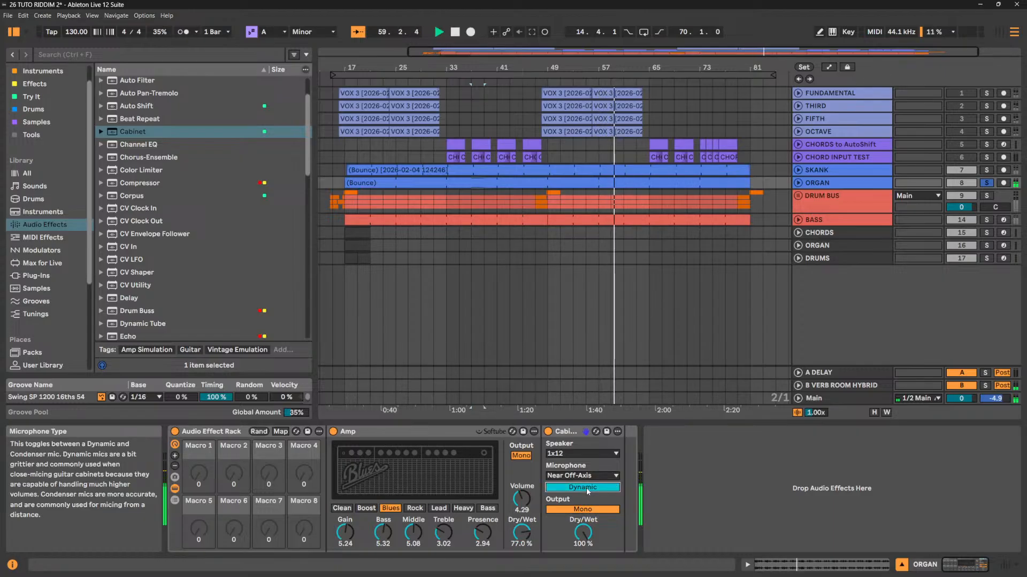
{"action": "left_click", "coordinate": [586, 488]}
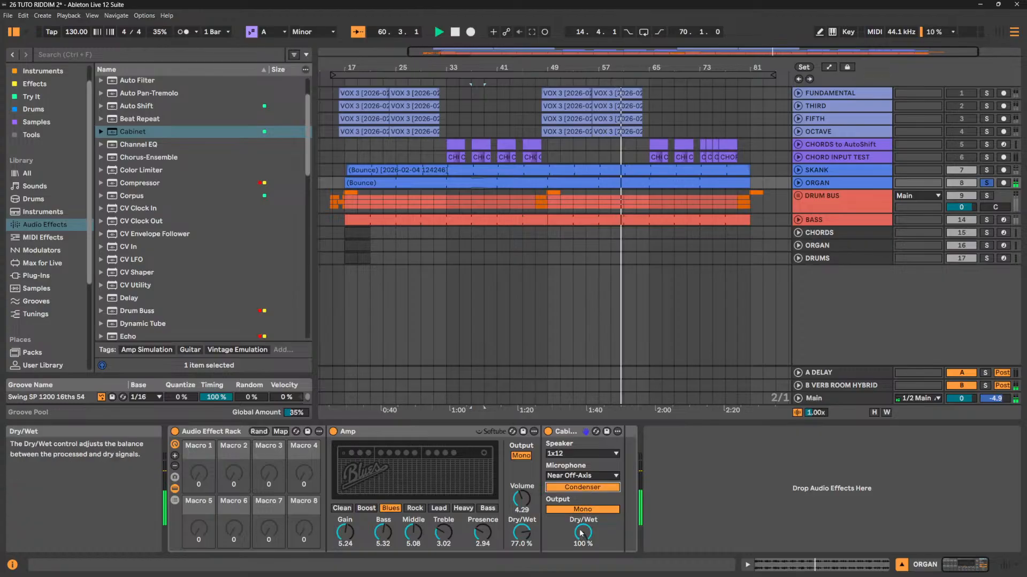
Try Cabinet's Dual output while setting Dry/Wet to 71.4 %, return the output to Mono, and stop playback.
{"action": "left_click", "coordinate": [583, 510]}
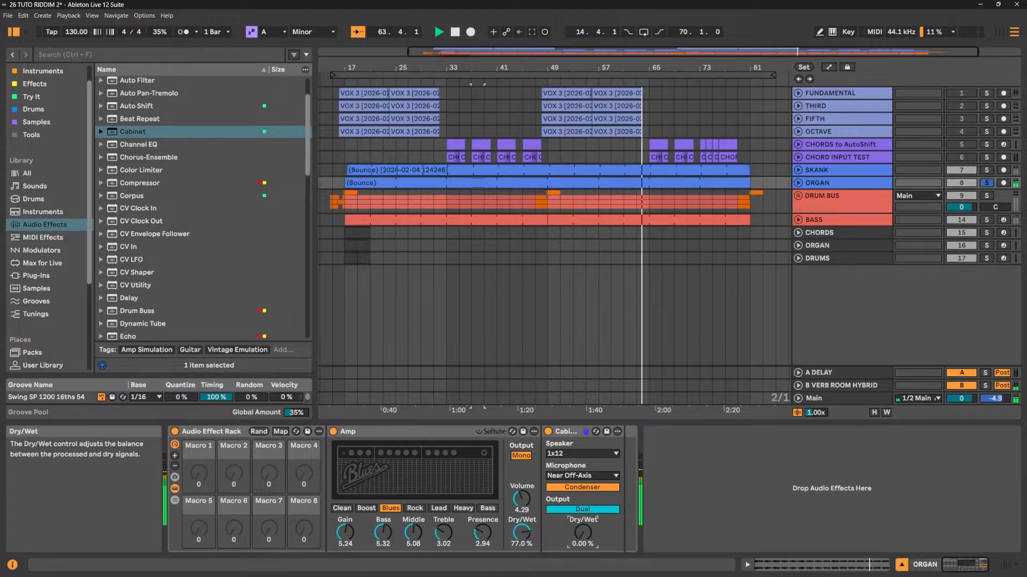
{"action": "left_click_drag", "start_coordinate": [583, 535], "coordinate": [583, 548]}
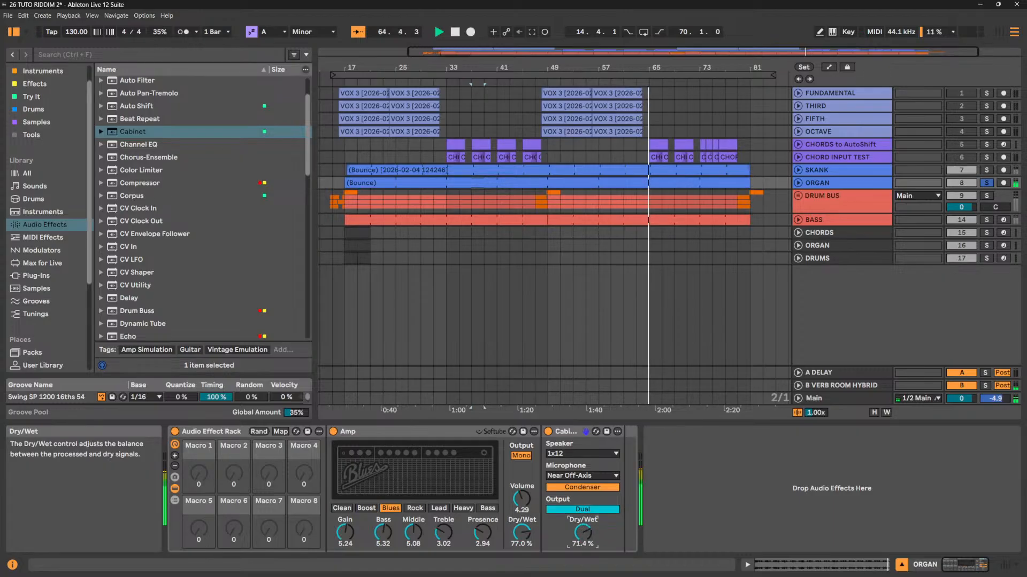
{"action": "left_click", "coordinate": [589, 509]}
{"action": "key", "text": "space"}
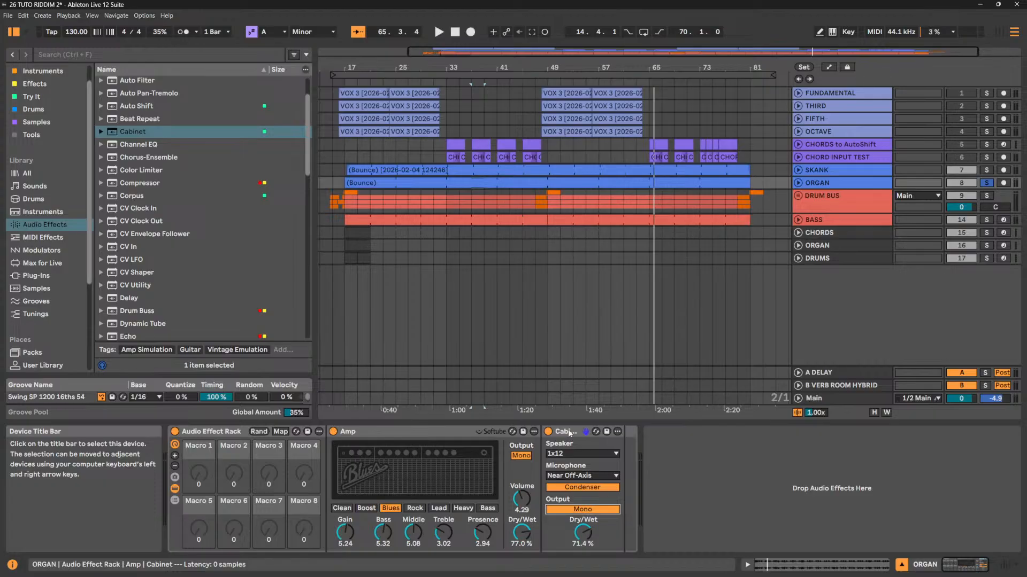
Move the Cabinet device from ORGAN to the DRUM BUS track, solo DRUM BUS, and start playback from bar 37.
{"action": "left_click_drag", "start_coordinate": [570, 433], "coordinate": [822, 259]}
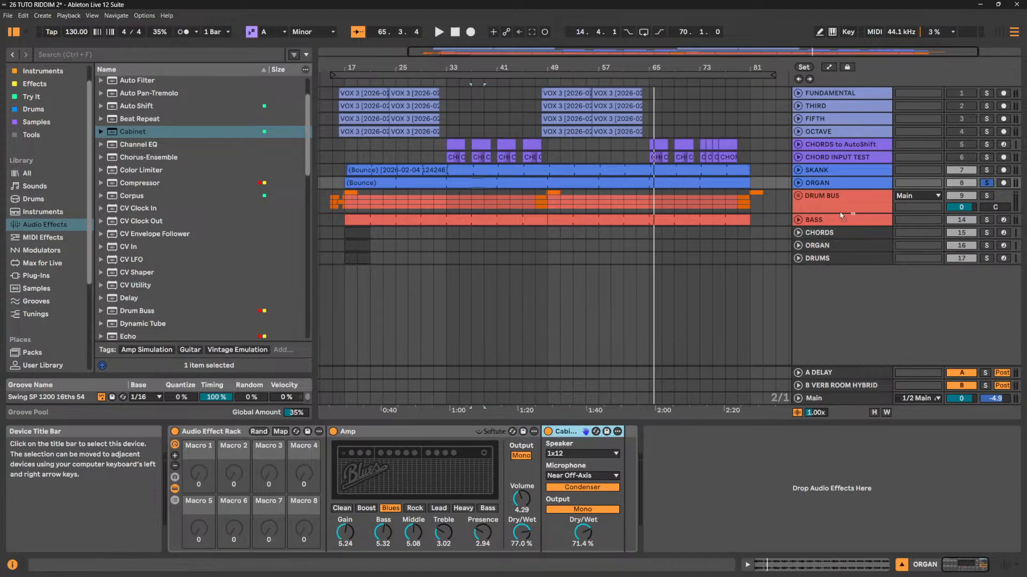
{"action": "left_click_drag", "start_coordinate": [842, 215], "coordinate": [844, 200]}
{"action": "left_click", "coordinate": [987, 196]}
{"action": "key", "text": "space"}
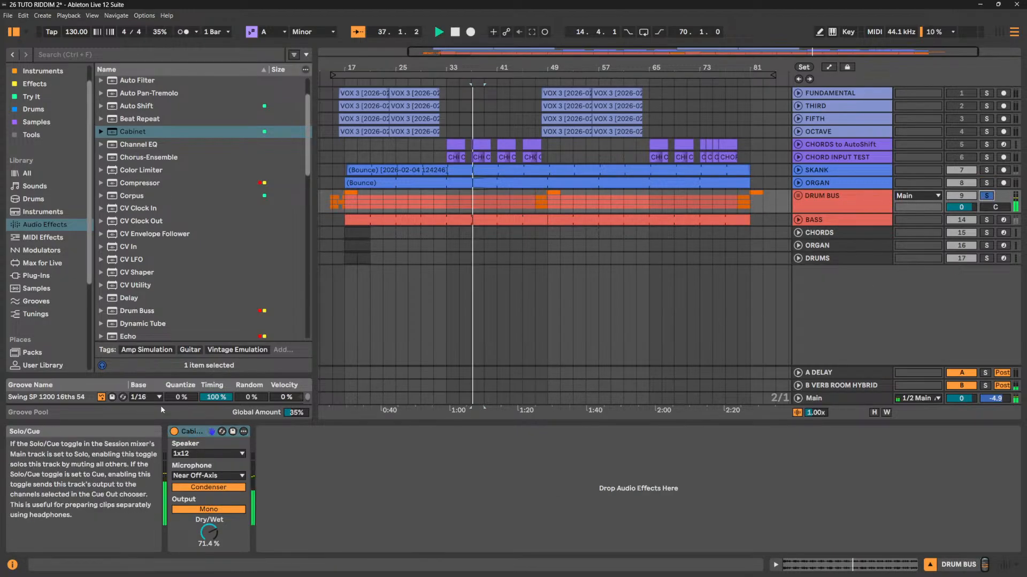
Bypass Cabinet on DRUM BUS, raise its Dry/Wet to 100 %, and reactivate it to compare the drum sound.
{"action": "left_click", "coordinate": [174, 432]}
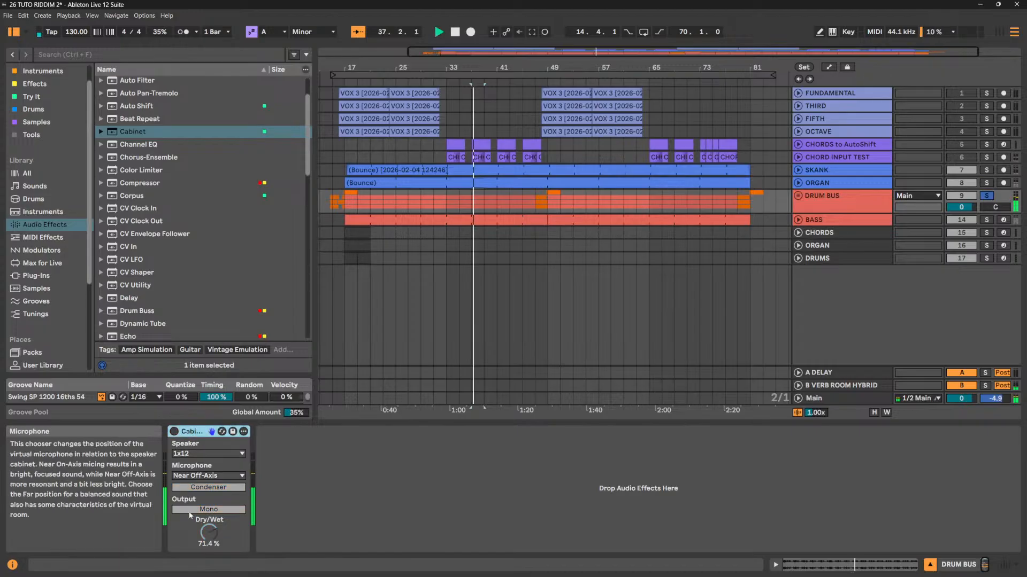
{"action": "left_click_drag", "start_coordinate": [214, 531], "coordinate": [206, 492]}
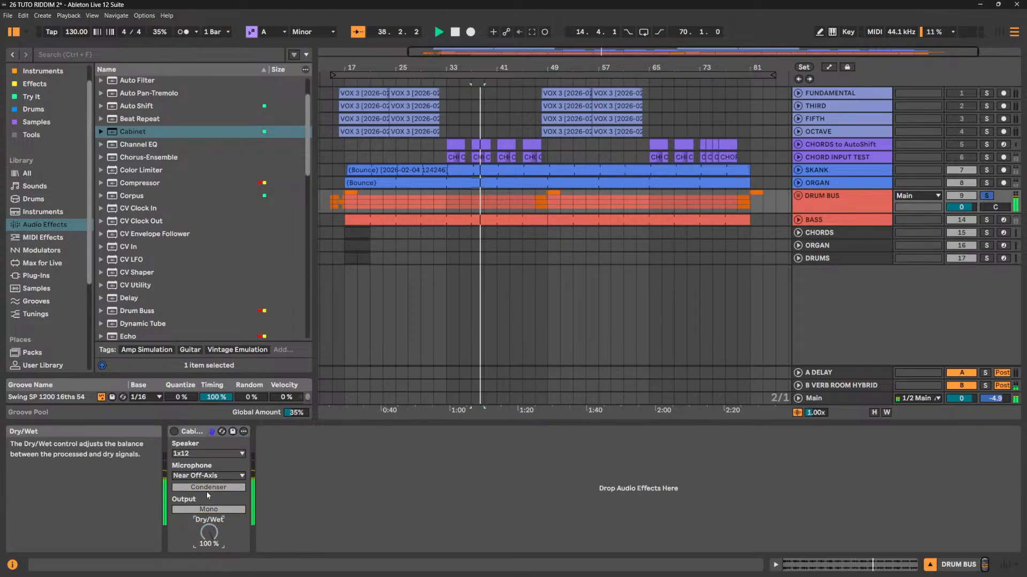
{"action": "left_click", "coordinate": [174, 431]}
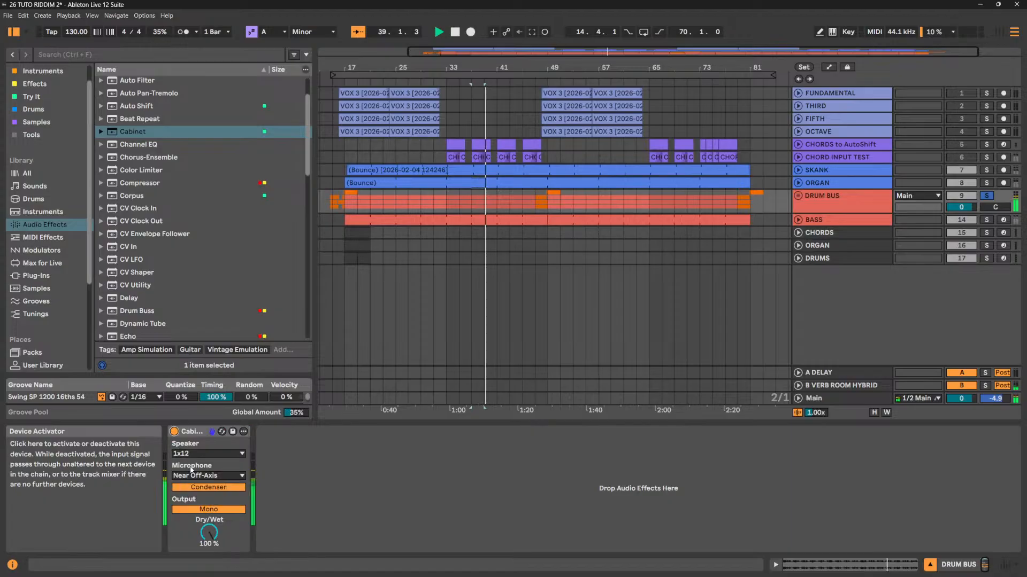
Audition Cabinet's microphone positions Near On-Axis, Far and Near Off-Axis on the drums, finishing on Near On-Axis.
{"action": "left_click", "coordinate": [220, 478]}
{"action": "left_click", "coordinate": [221, 484]}
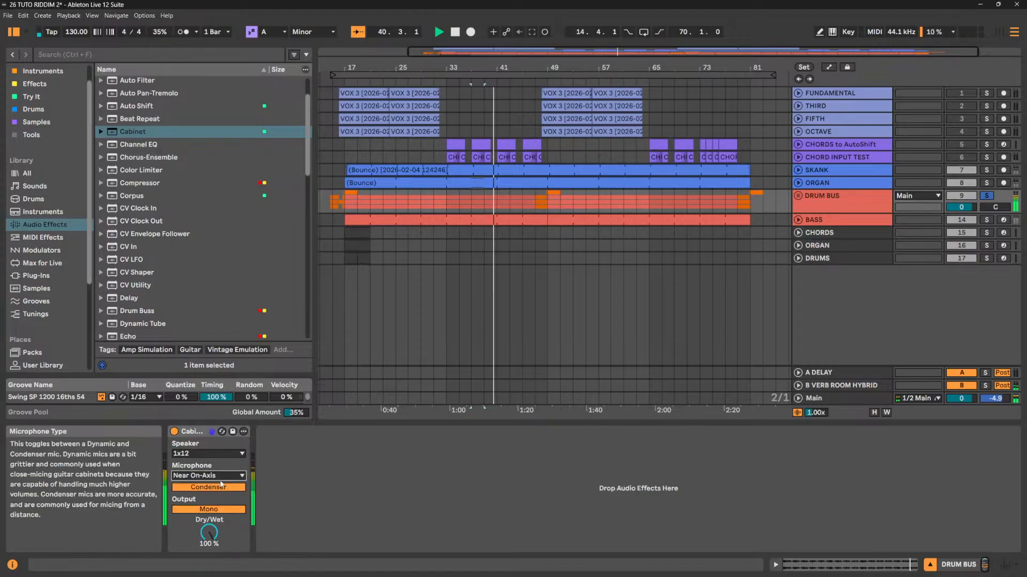
{"action": "left_click", "coordinate": [220, 476]}
{"action": "left_click", "coordinate": [206, 506]}
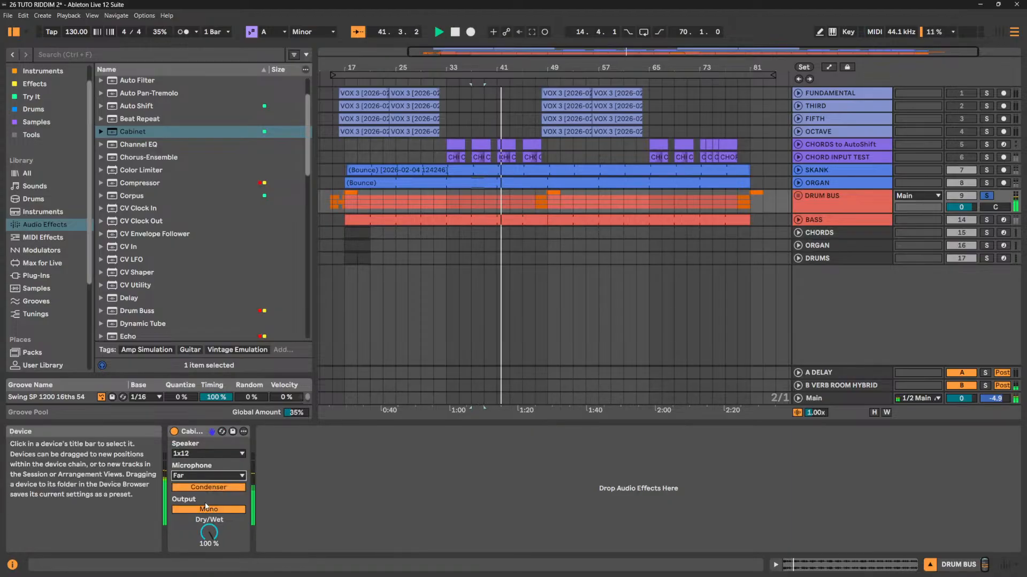
{"action": "left_click", "coordinate": [214, 476]}
{"action": "left_click", "coordinate": [209, 497]}
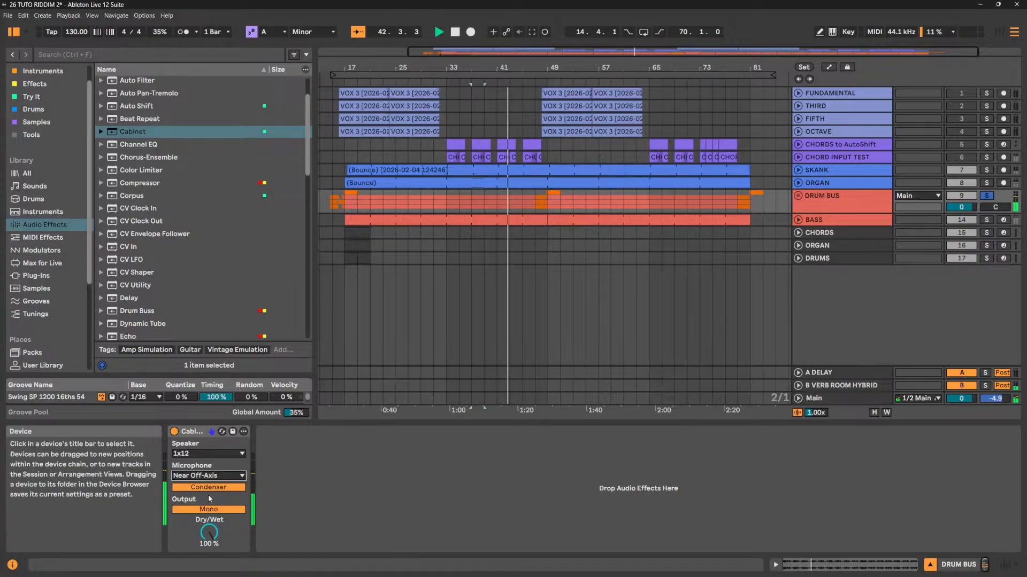
{"action": "left_click", "coordinate": [206, 476]}
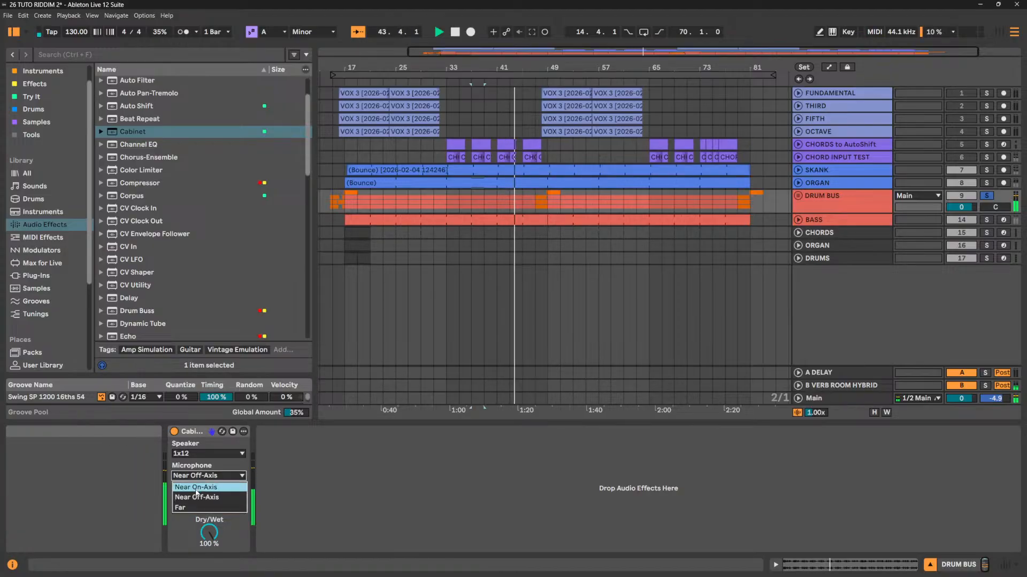
{"action": "left_click", "coordinate": [199, 488]}
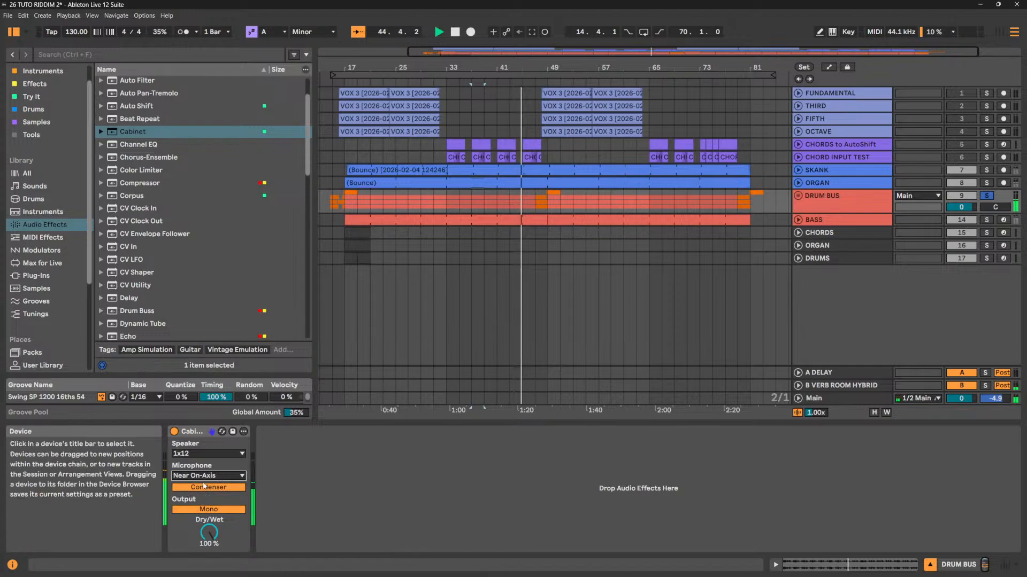
Switch Cabinet's microphone type to Dynamic and set its speaker to 4x10.
{"action": "left_click", "coordinate": [204, 487]}
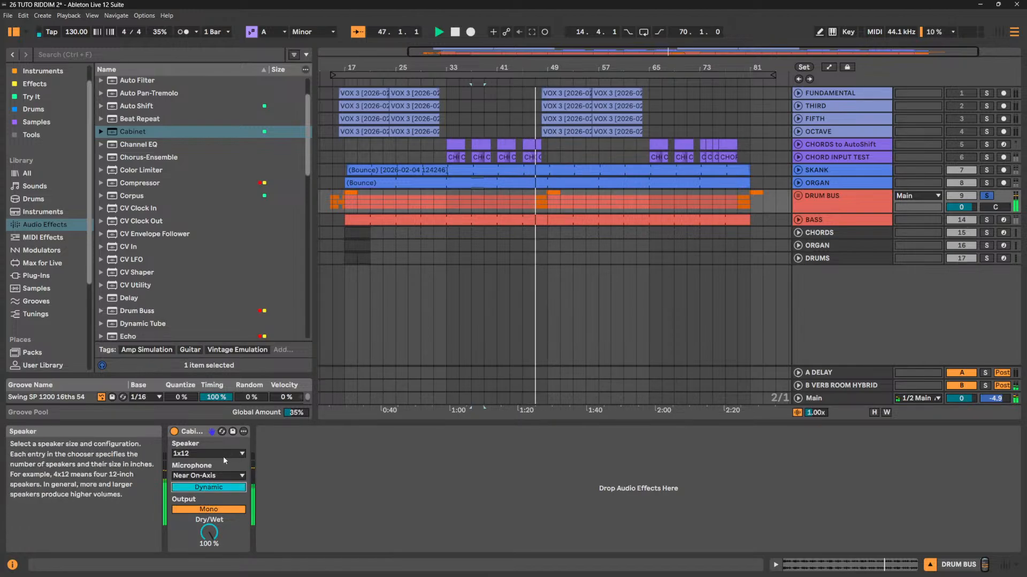
{"action": "left_click", "coordinate": [223, 457]}
{"action": "left_click", "coordinate": [211, 492]}
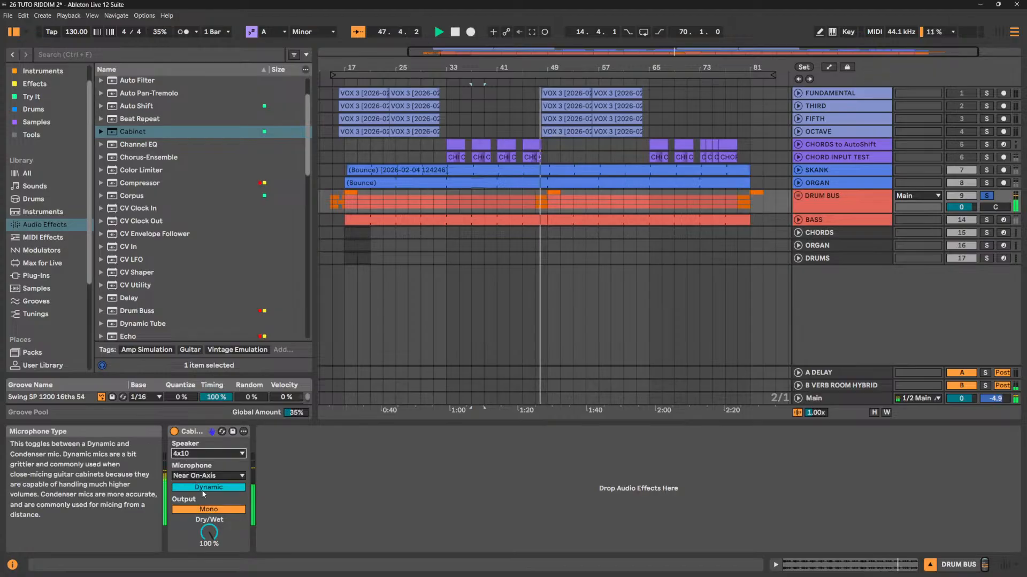
{"action": "left_click", "coordinate": [217, 454]}
{"action": "left_click", "coordinate": [221, 454]}
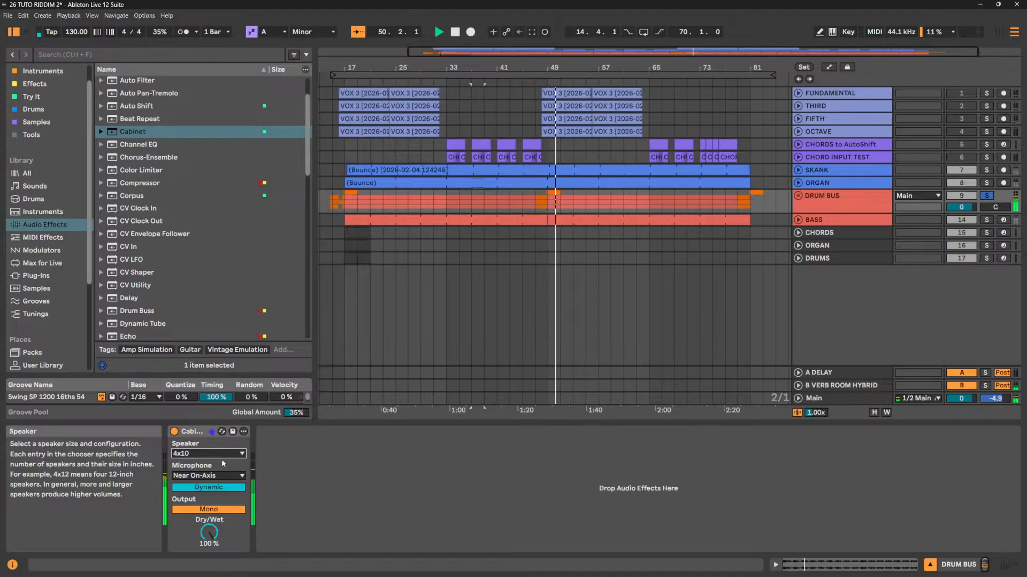
Set Cabinet's Dry/Wet to 49.2 %, and compare the drums with the device bypassed and active.
{"action": "left_click_drag", "start_coordinate": [209, 533], "coordinate": [210, 487]}
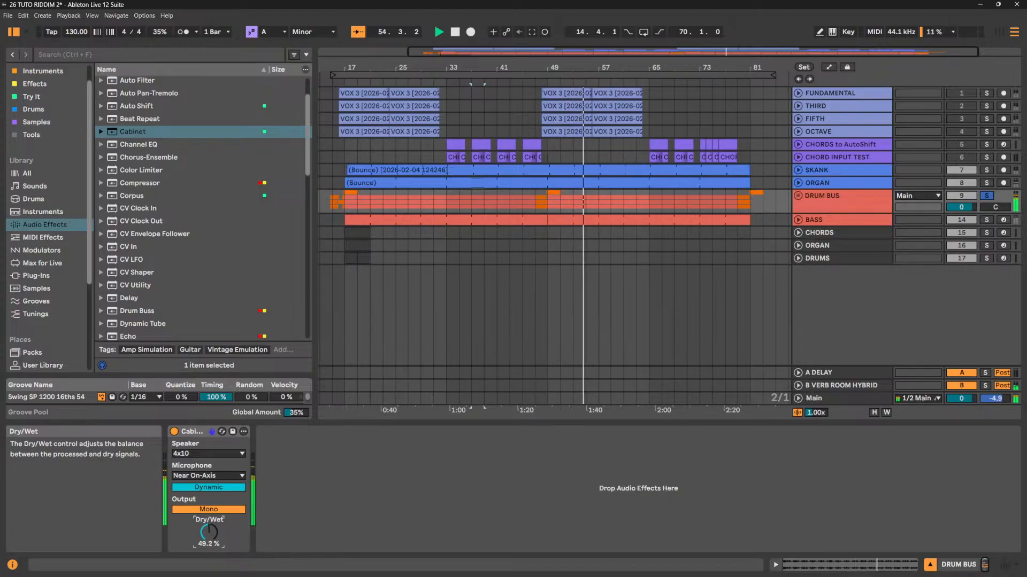
{"action": "left_click", "coordinate": [173, 435]}
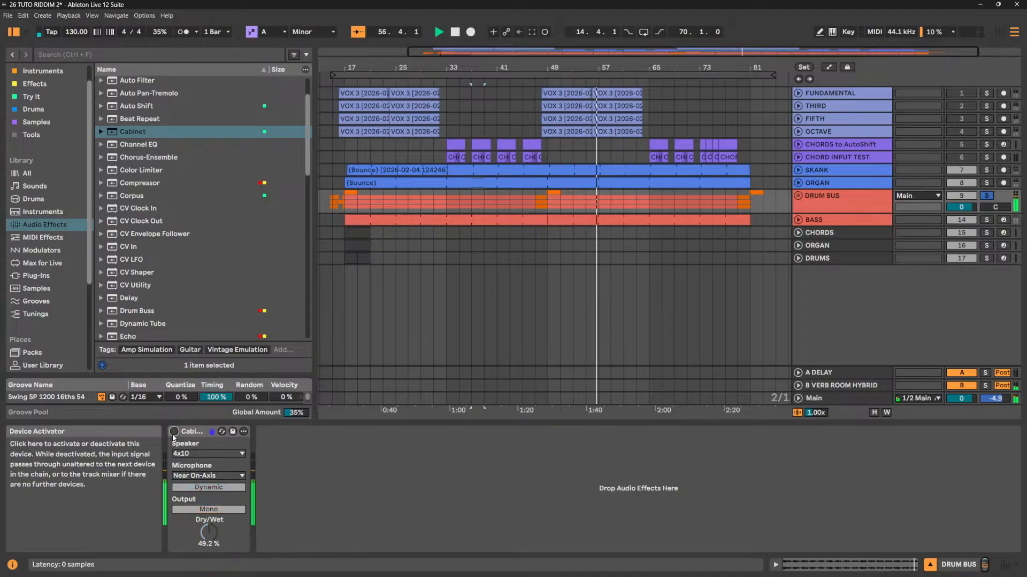
{"action": "left_click", "coordinate": [173, 434]}
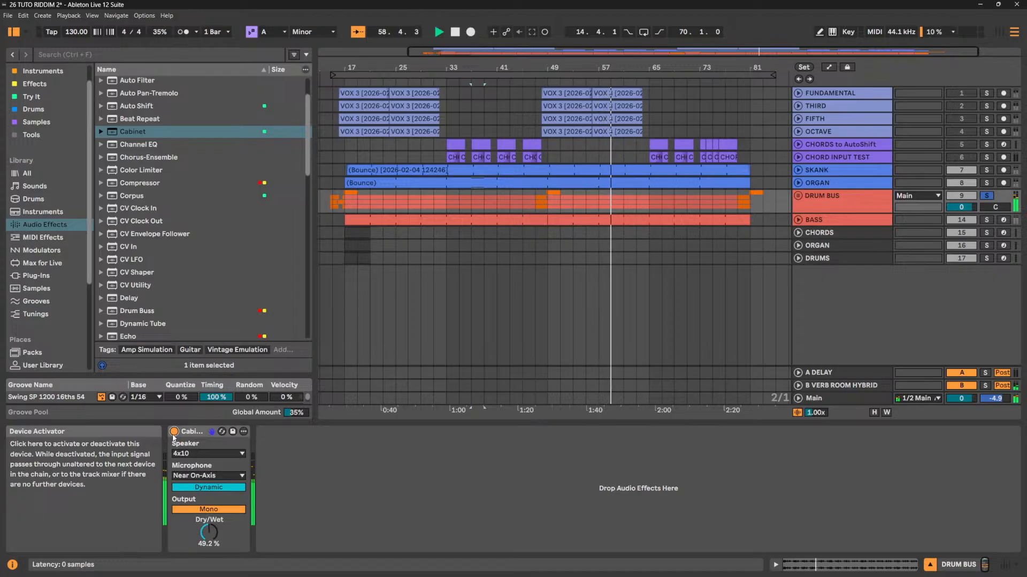
Toggle Cabinet's output to Dual and back to Mono, and delete the device from the DRUM BUS track.
{"action": "left_click", "coordinate": [200, 434]}
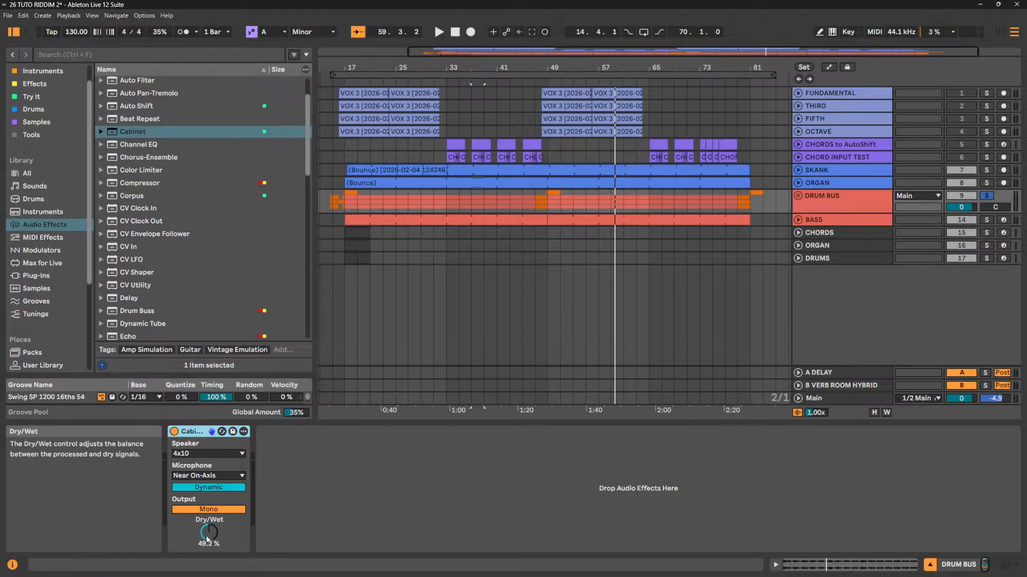
{"action": "left_click", "coordinate": [235, 512]}
{"action": "left_click", "coordinate": [236, 512]}
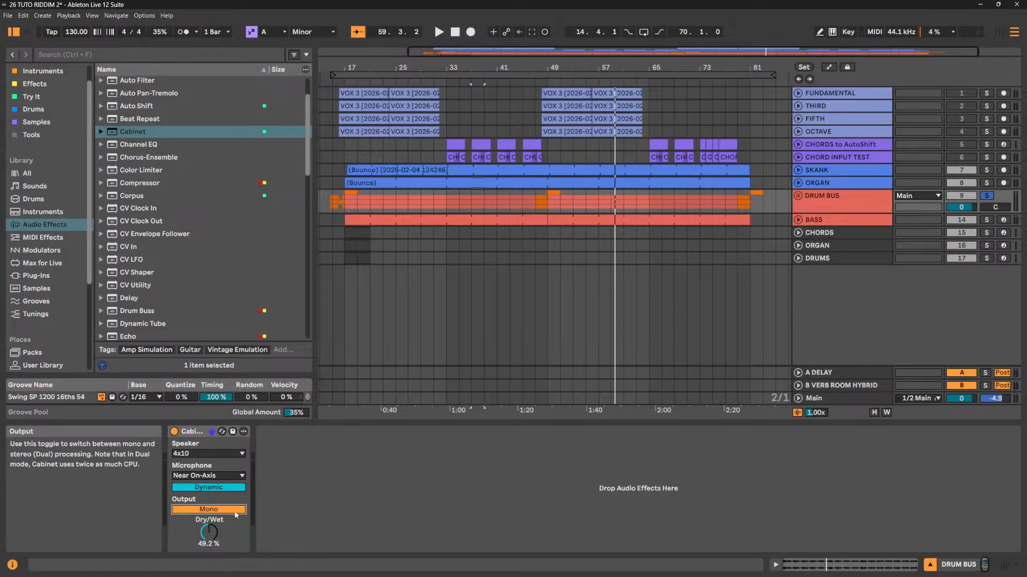
{"action": "left_click", "coordinate": [202, 434]}
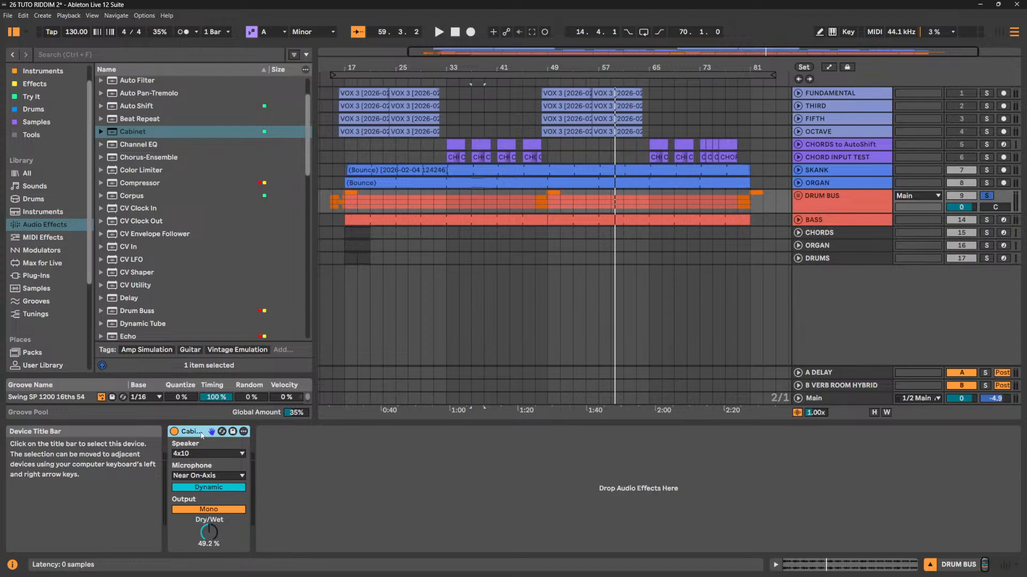
{"action": "key", "text": "Delete"}
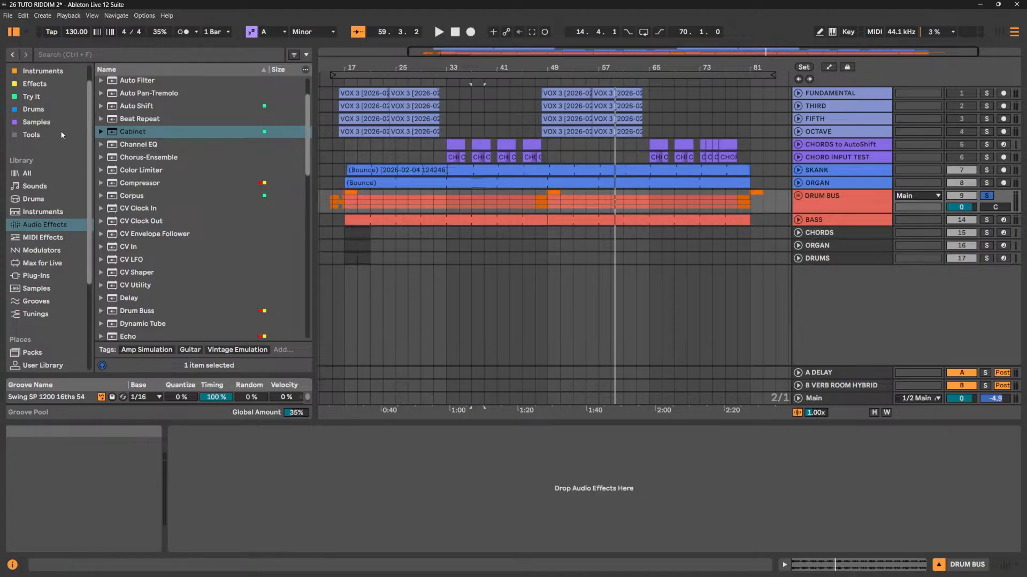
Add Channel EQ to the DRUM BUS track and enable its high-pass filter.
{"action": "left_click", "coordinate": [138, 146]}
{"action": "left_click_drag", "start_coordinate": [139, 149], "coordinate": [277, 473]}
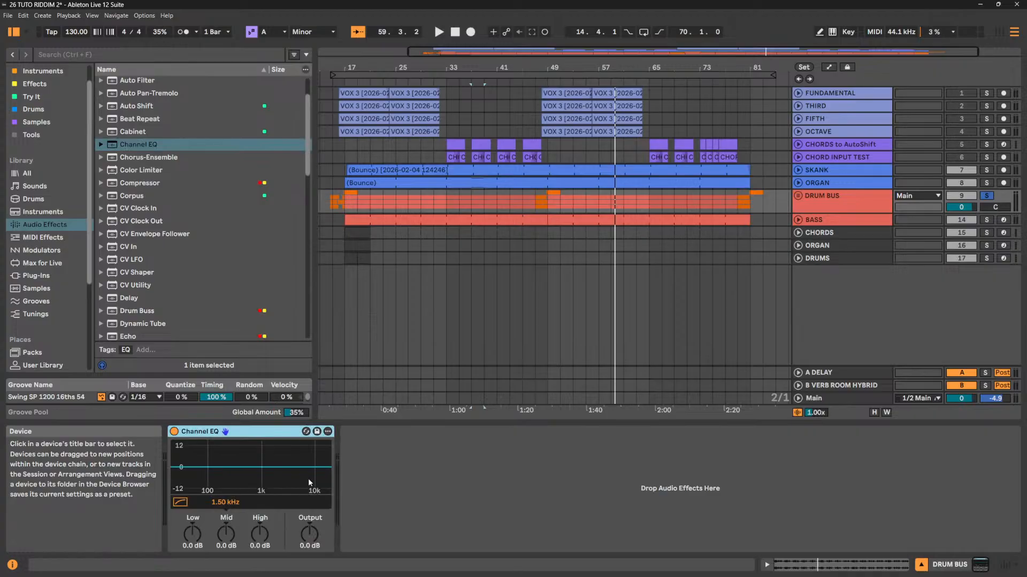
{"action": "left_click", "coordinate": [180, 503]}
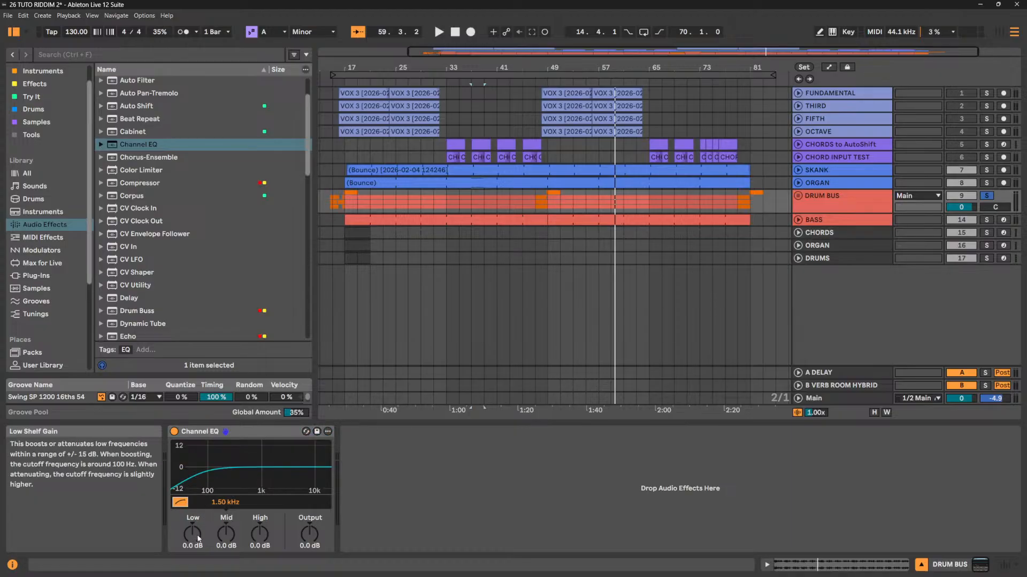
Set Channel EQ's Mid gain to 4.6 dB at 1.01 kHz, and try the Low gain before resetting it to 0.0 dB.
{"action": "left_click_drag", "start_coordinate": [226, 534], "coordinate": [261, 535]}
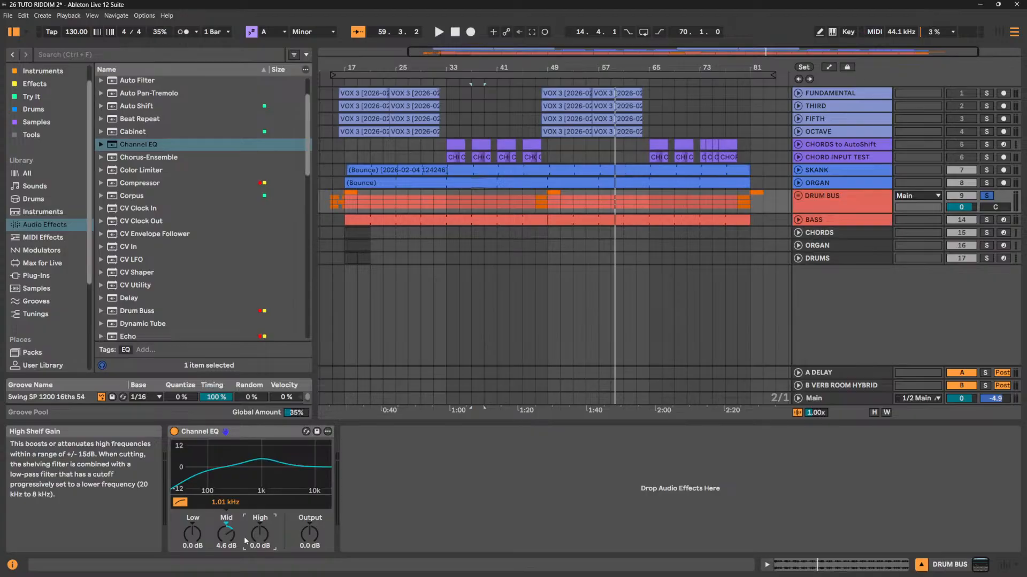
{"action": "left_click_drag", "start_coordinate": [192, 534], "coordinate": [192, 541]}
{"action": "double_click", "coordinate": [193, 540]}
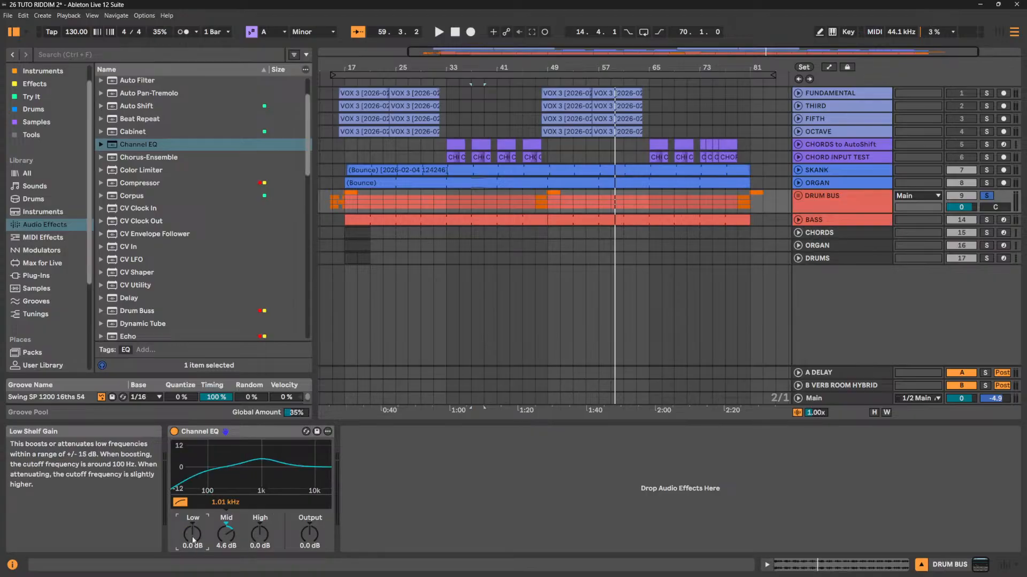
Reset Channel EQ's Mid gain to 0.0 dB and disable its high-pass filter during playback, and delete the device from DRUM BUS.
{"action": "key", "text": "space"}
{"action": "double_click", "coordinate": [231, 536]}
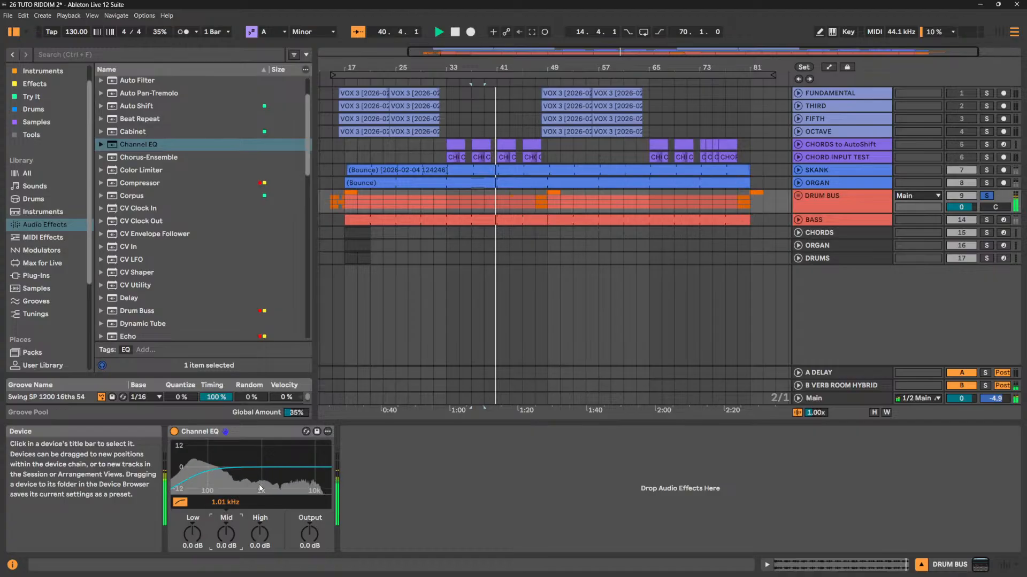
{"action": "left_click", "coordinate": [180, 503]}
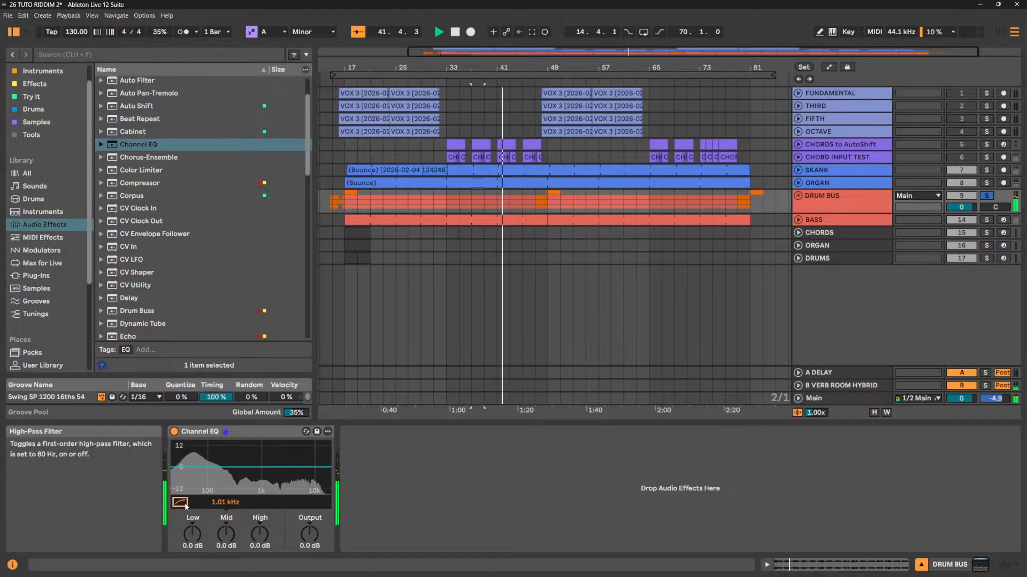
{"action": "key", "text": "space"}
{"action": "left_click", "coordinate": [277, 436]}
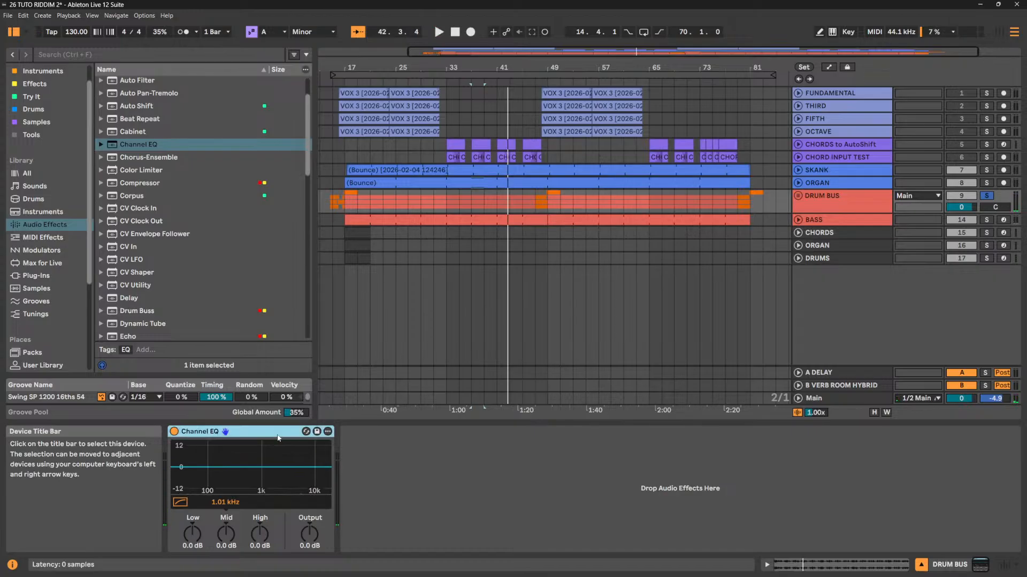
{"action": "key", "text": "Delete"}
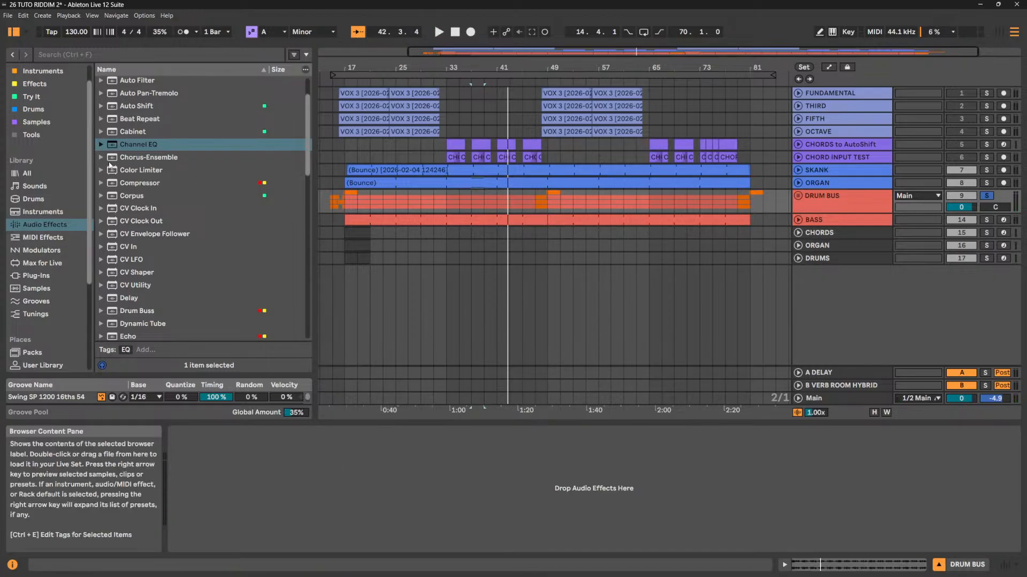
Add Chorus-Ensemble to the SKANK track and solo that track.
{"action": "left_click", "coordinate": [154, 157]}
{"action": "left_click_drag", "start_coordinate": [154, 158], "coordinate": [357, 492]}
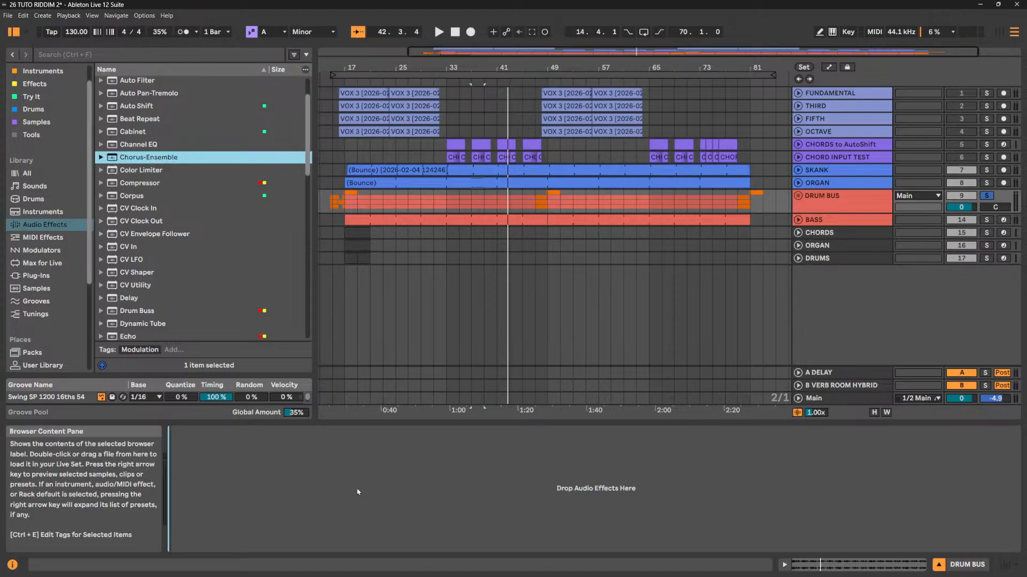
{"action": "left_click", "coordinate": [851, 170]}
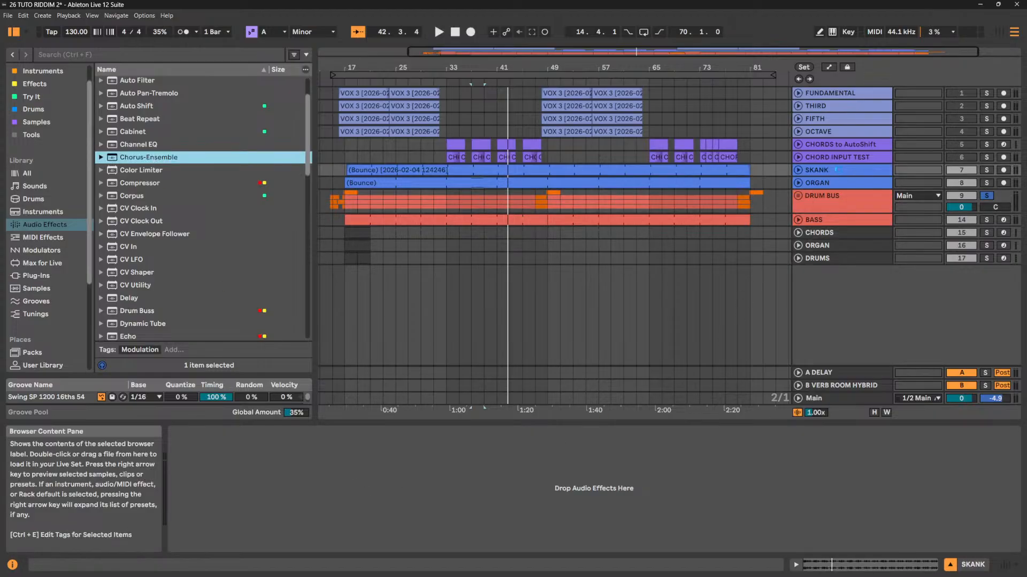
{"action": "left_click", "coordinate": [986, 170]}
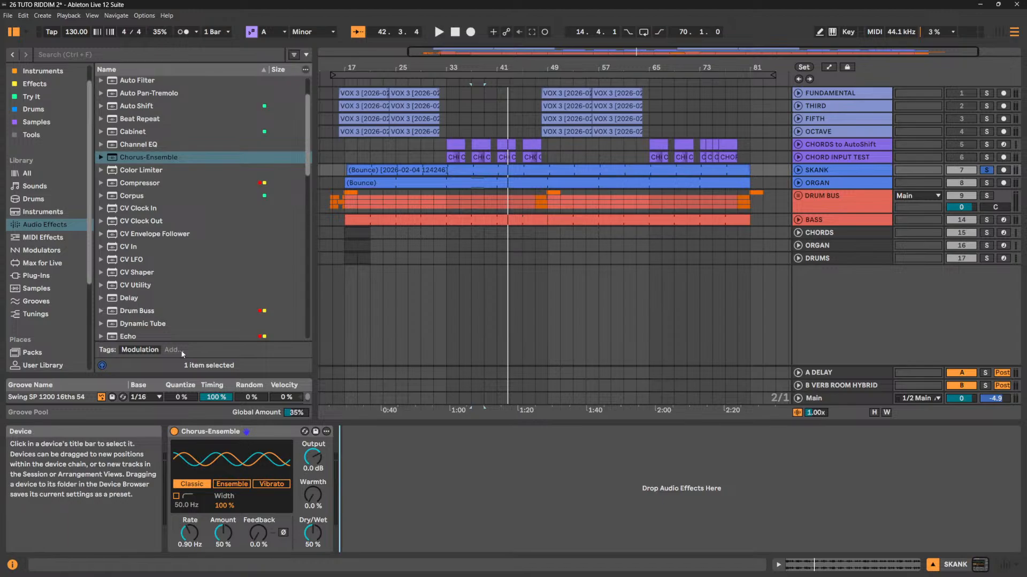
List the Chorus-Ensemble presets, play the soloed skank with the default device, and delete that device.
{"action": "left_click", "coordinate": [100, 157]}
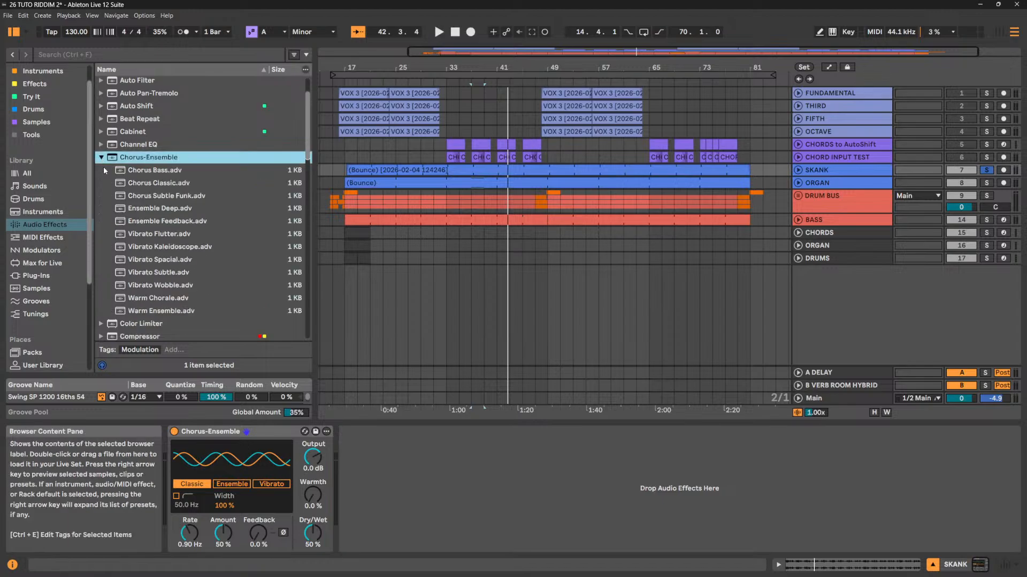
{"action": "scroll", "coordinate": [143, 196], "scroll_direction": "down", "scroll_amount": 5}
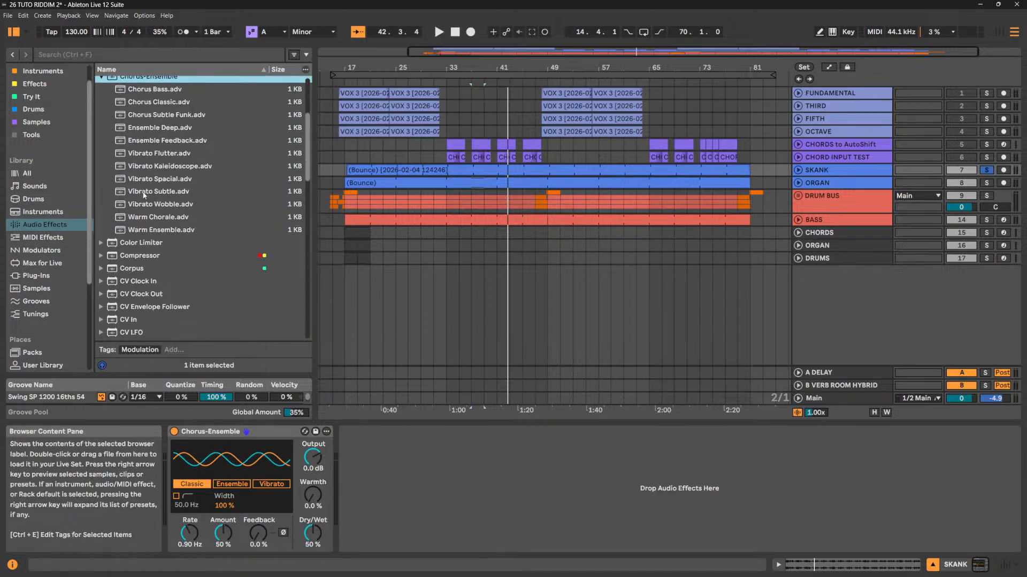
{"action": "scroll", "coordinate": [143, 195], "scroll_direction": "up", "scroll_amount": 4}
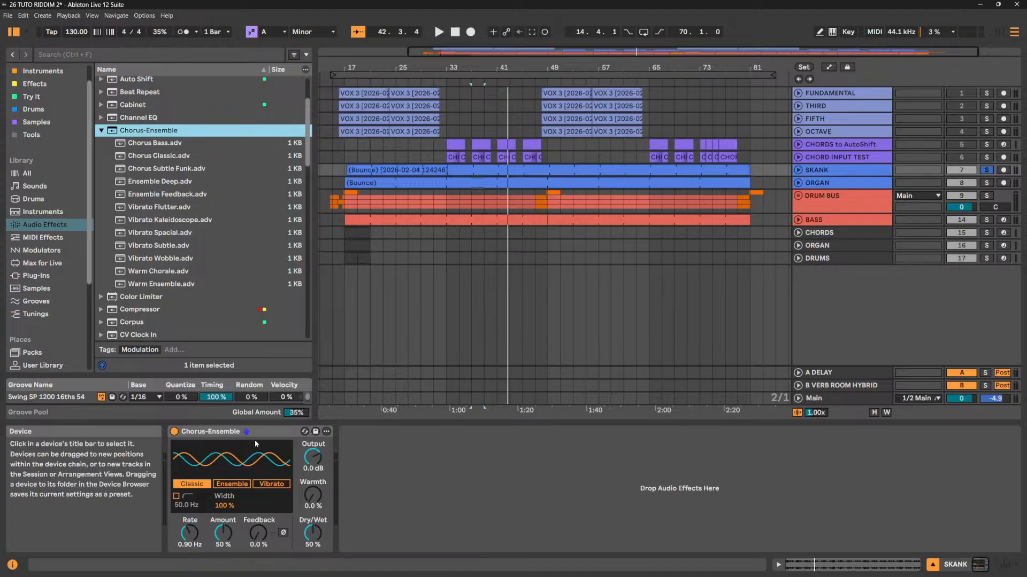
{"action": "key", "text": "space"}
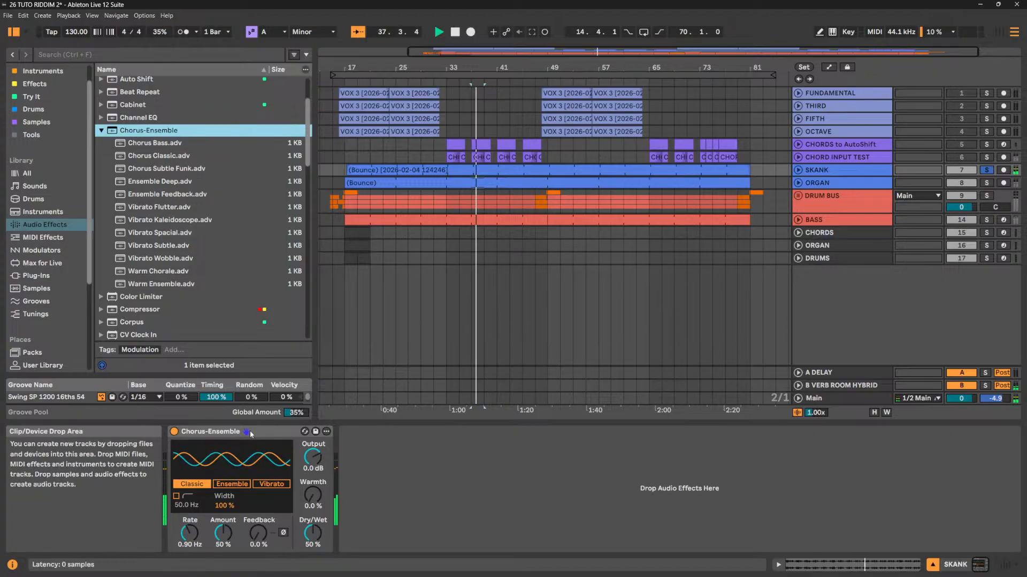
{"action": "left_click", "coordinate": [252, 434]}
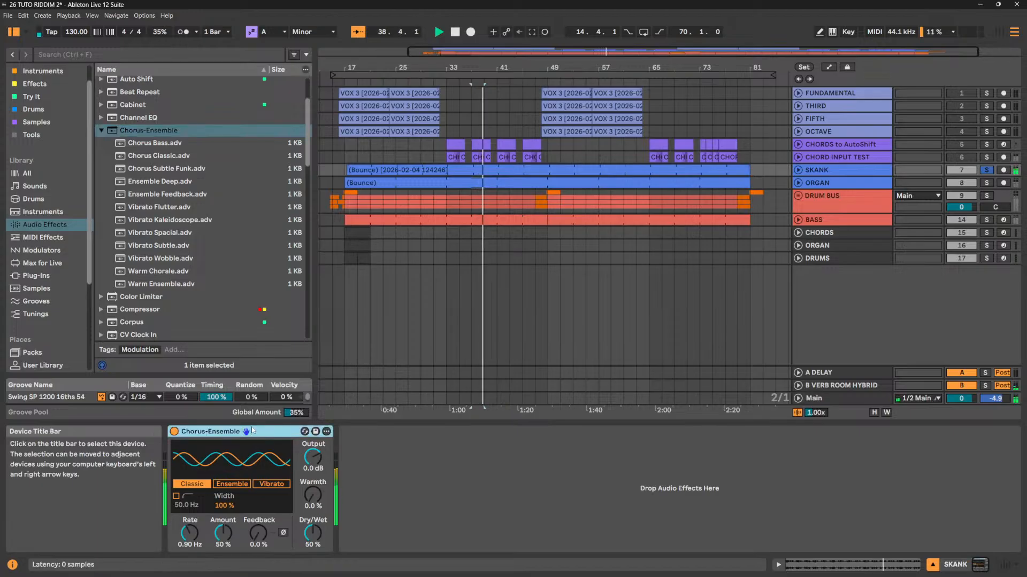
{"action": "key", "text": "Delete"}
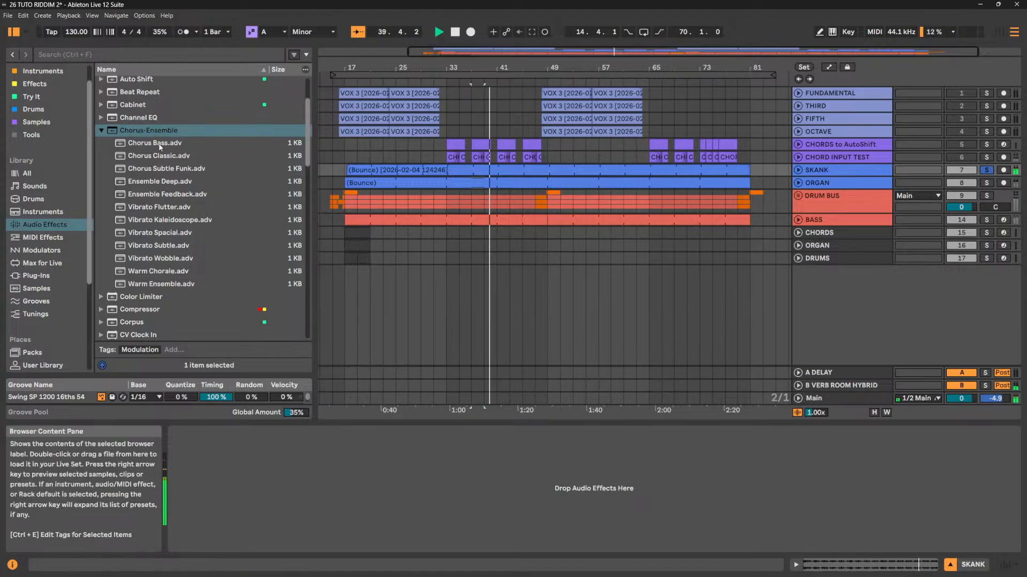
Audition the presets Chorus Bass, Chorus Classic, Ensemble Feedback, Vibrato Subtle and Vibrato Wobble on the playing SKANK track.
{"action": "key", "text": "Down"}
{"action": "key", "text": "Return"}
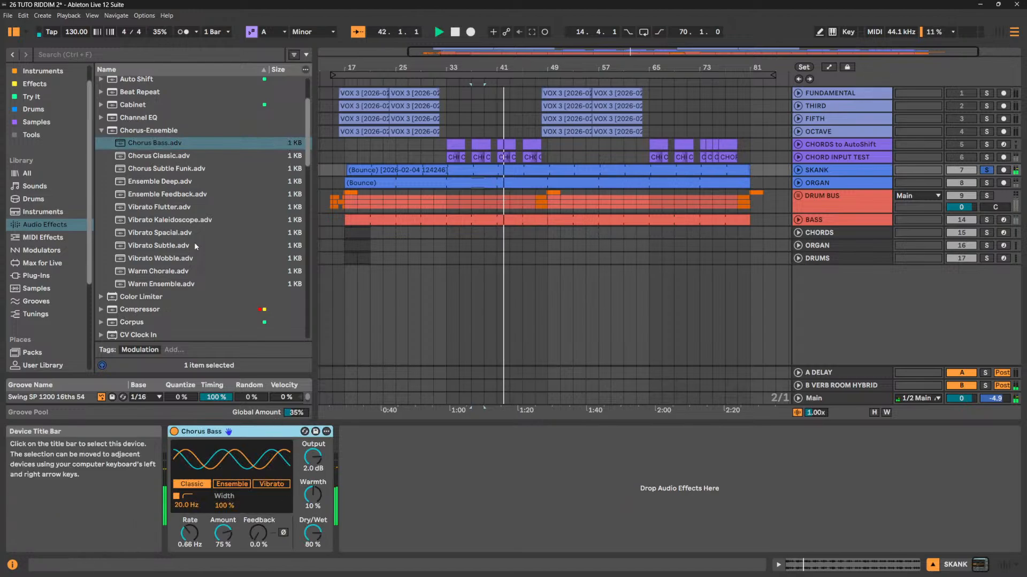
{"action": "left_click", "coordinate": [163, 157]}
{"action": "key", "text": "Return"}
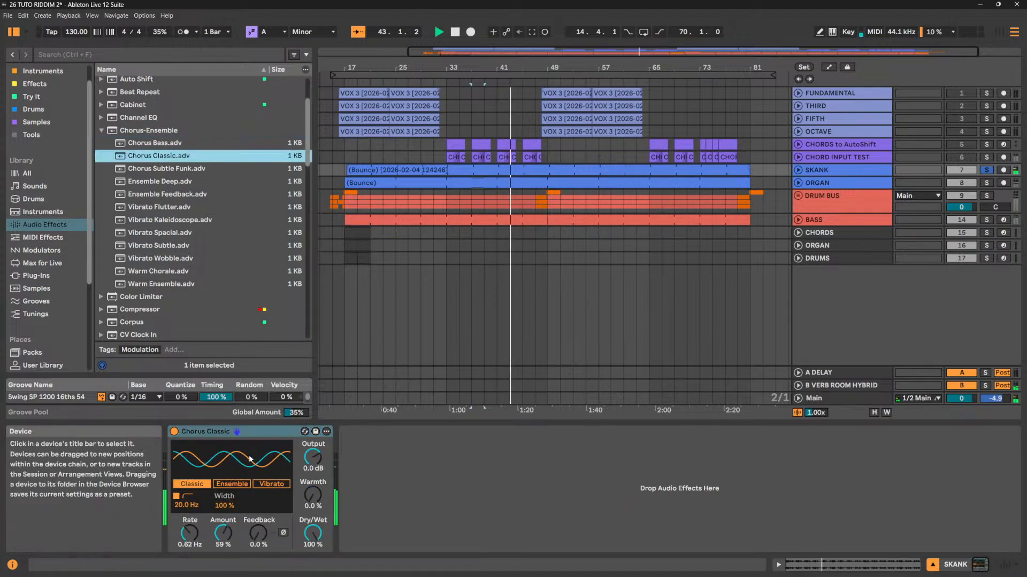
{"action": "double_click", "coordinate": [168, 194]}
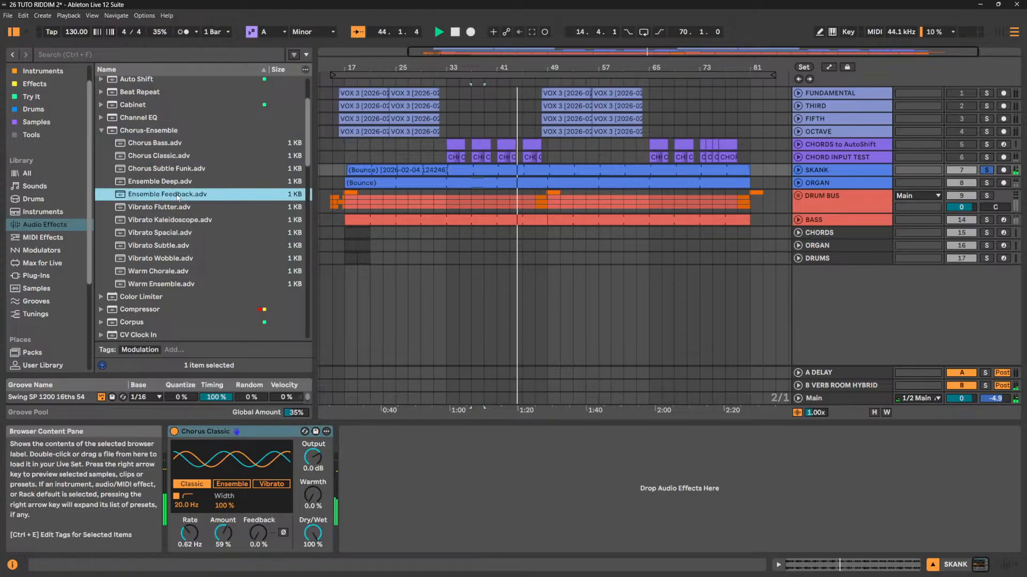
{"action": "left_click", "coordinate": [158, 245]}
{"action": "key", "text": "Return"}
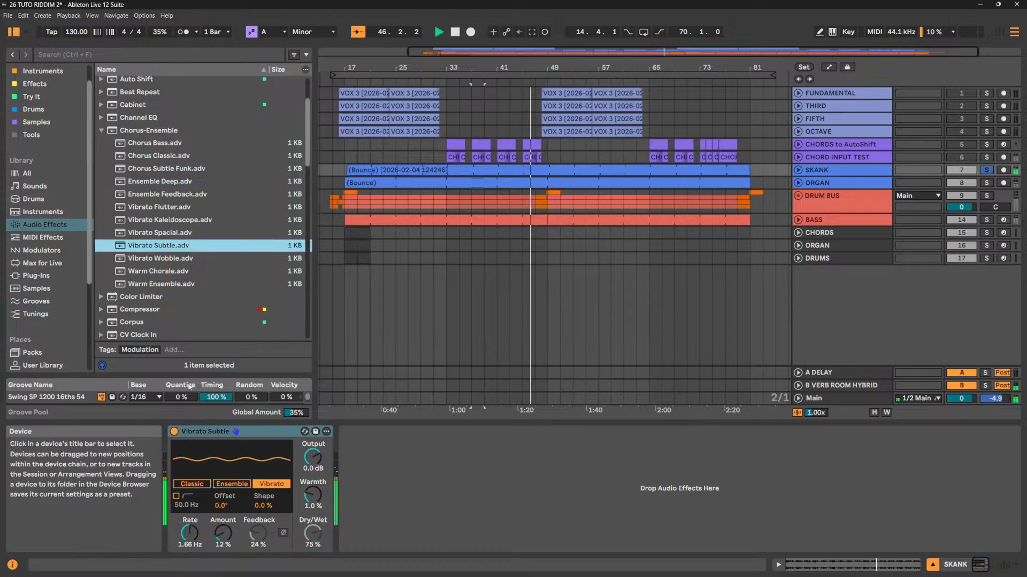
{"action": "double_click", "coordinate": [159, 259]}
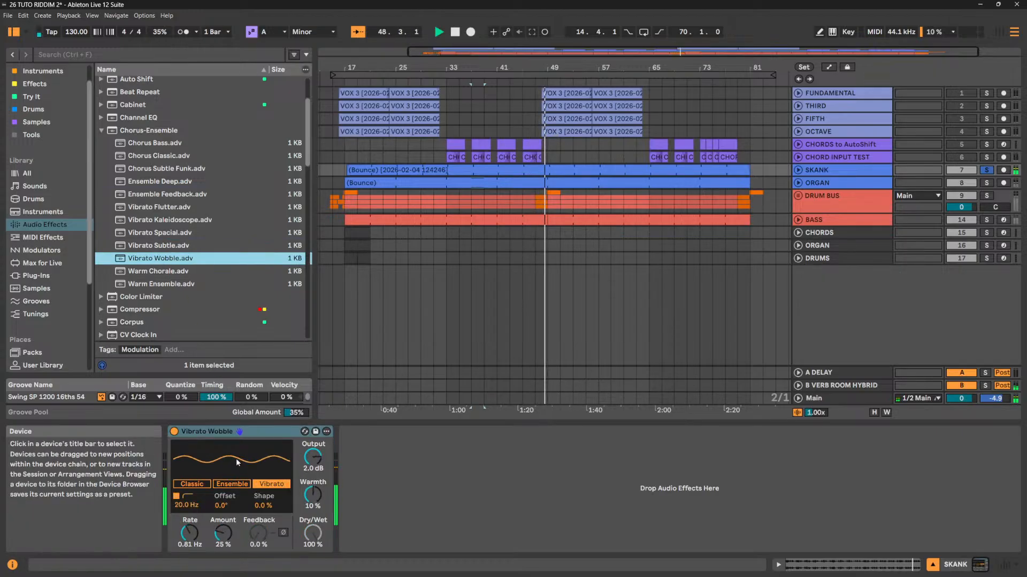
Stop playback, load the Chorus Classic preset on SKANK, and switch its mode to Ensemble and on to Vibrato.
{"action": "left_click", "coordinate": [149, 143]}
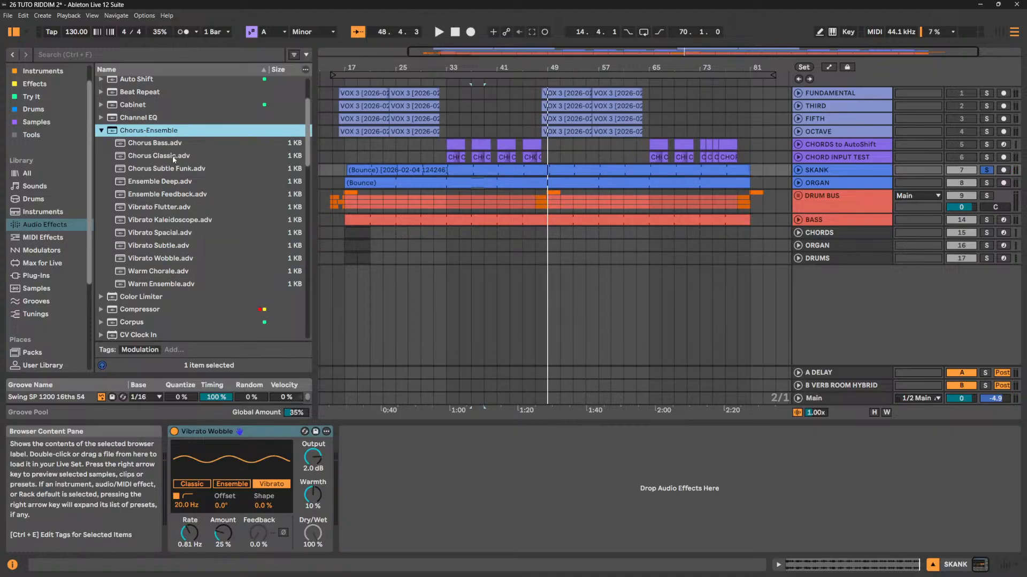
{"action": "left_click", "coordinate": [173, 158]}
{"action": "key", "text": "Return"}
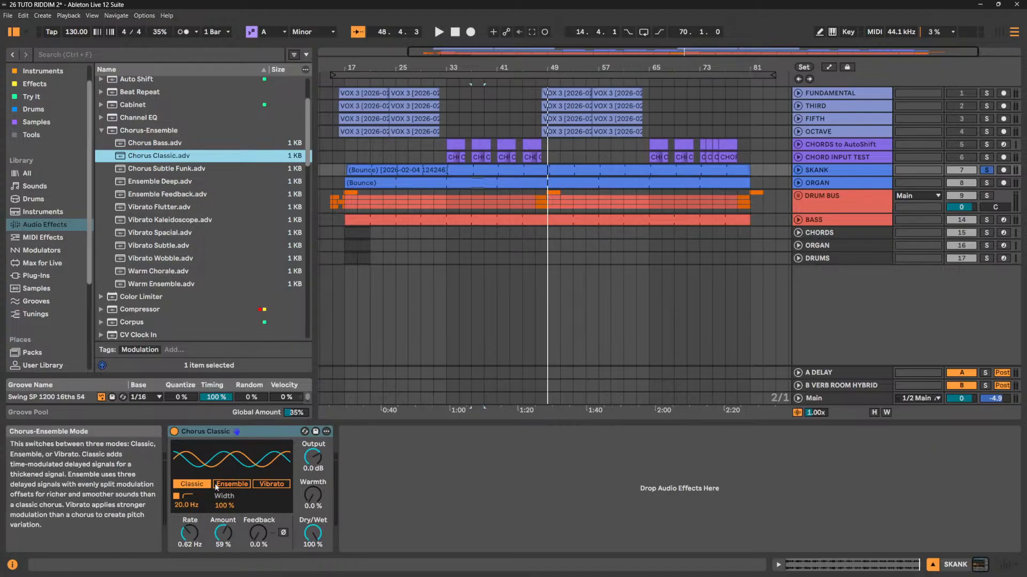
{"action": "left_click", "coordinate": [234, 485]}
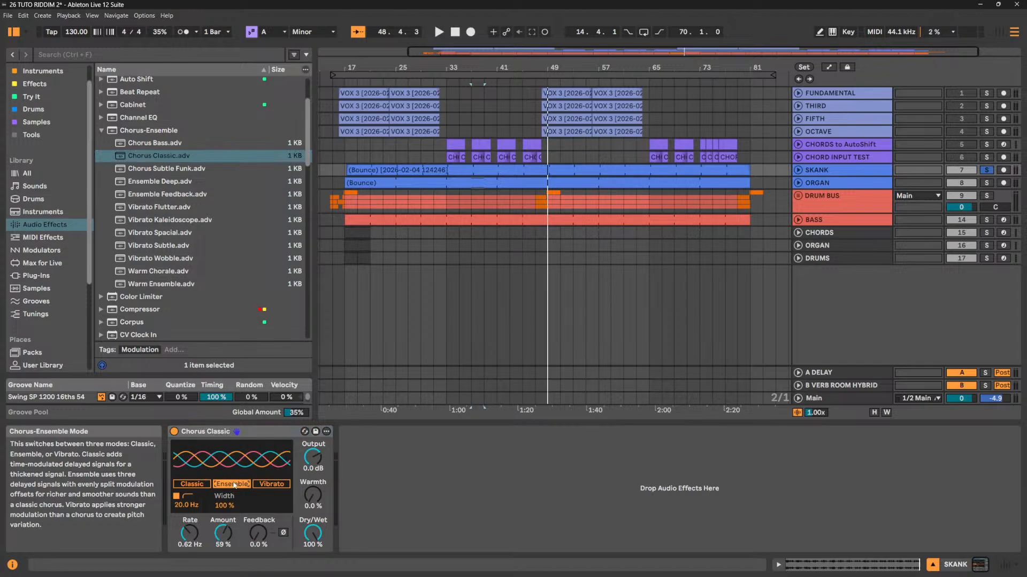
{"action": "left_click", "coordinate": [269, 485]}
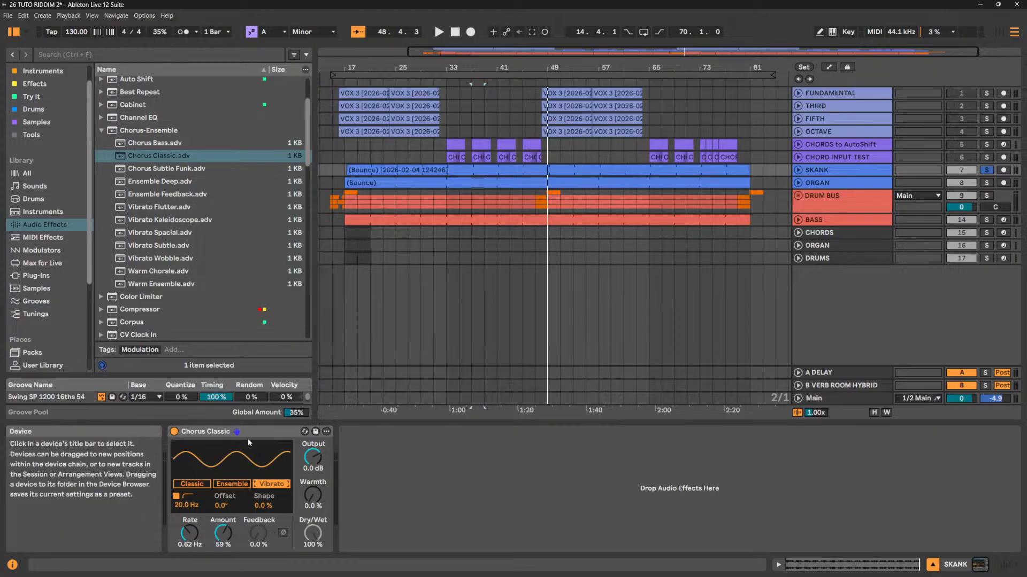
Insert a new MIDI track named PADS and place it directly above the SKANK track.
{"action": "right_click", "coordinate": [836, 279]}
{"action": "left_click", "coordinate": [856, 295]}
{"action": "left_click", "coordinate": [824, 286]}
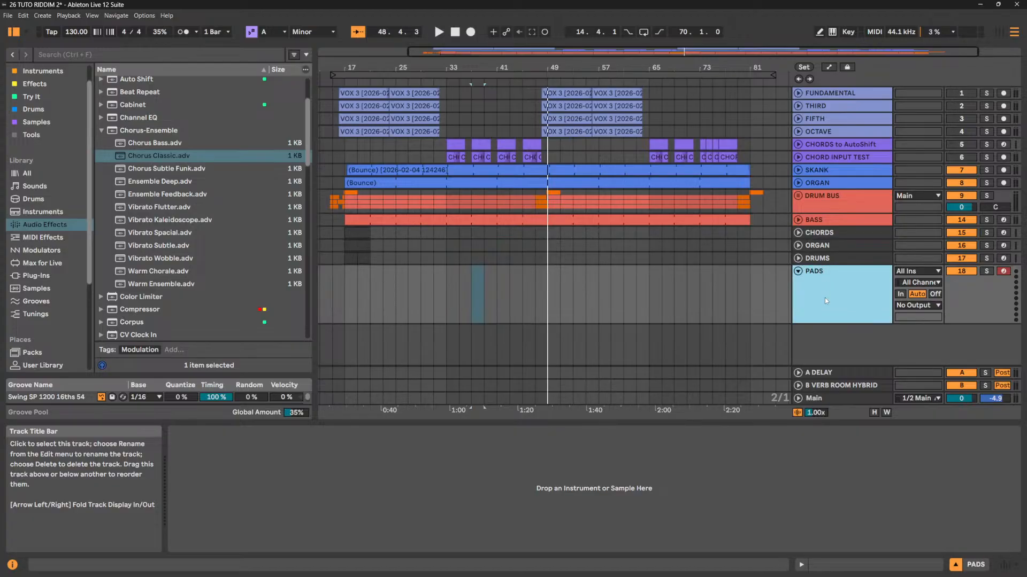
{"action": "left_click_drag", "start_coordinate": [824, 301], "coordinate": [810, 169]}
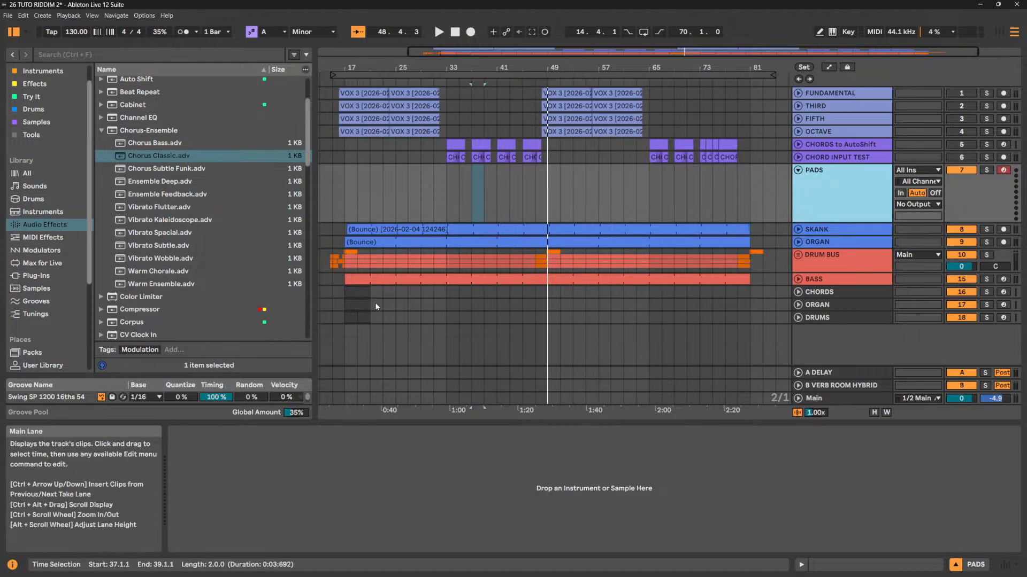
Copy the four-bar CHORDS clip at bar 17 onto the PADS track and open the copy for note editing.
{"action": "left_click", "coordinate": [361, 292]}
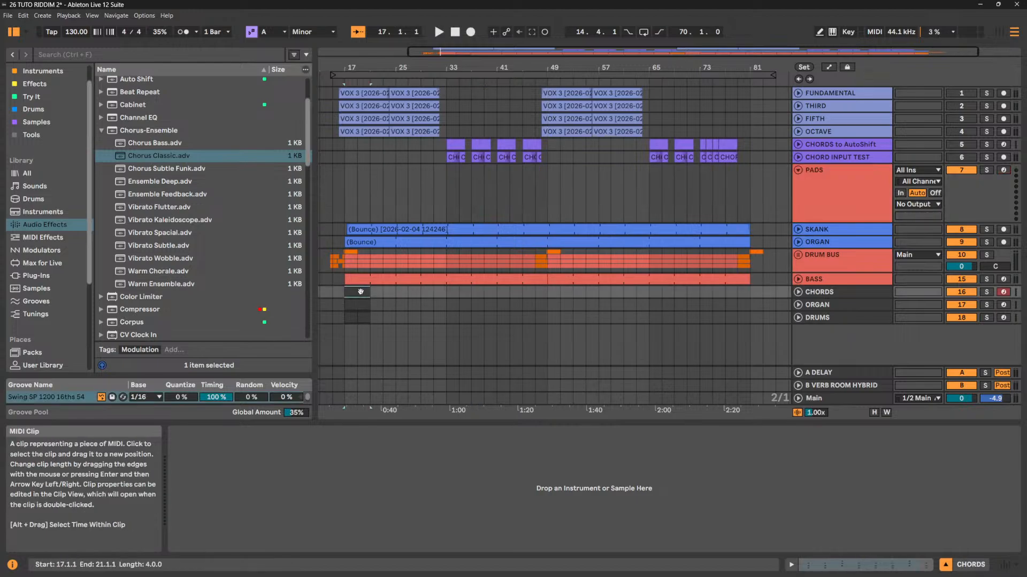
{"action": "left_click_drag", "start_coordinate": [361, 291], "coordinate": [361, 197]}
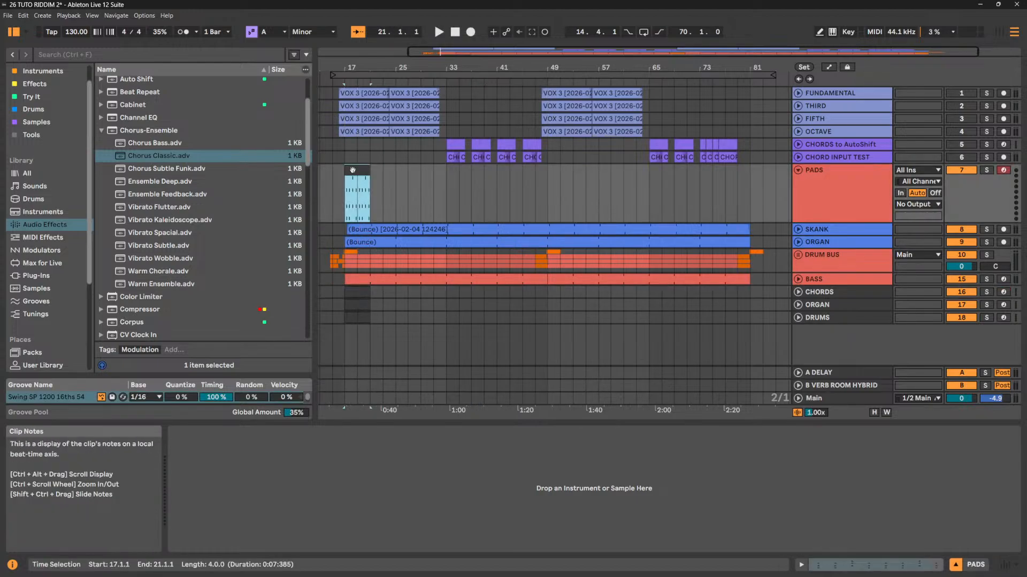
{"action": "double_click", "coordinate": [352, 170]}
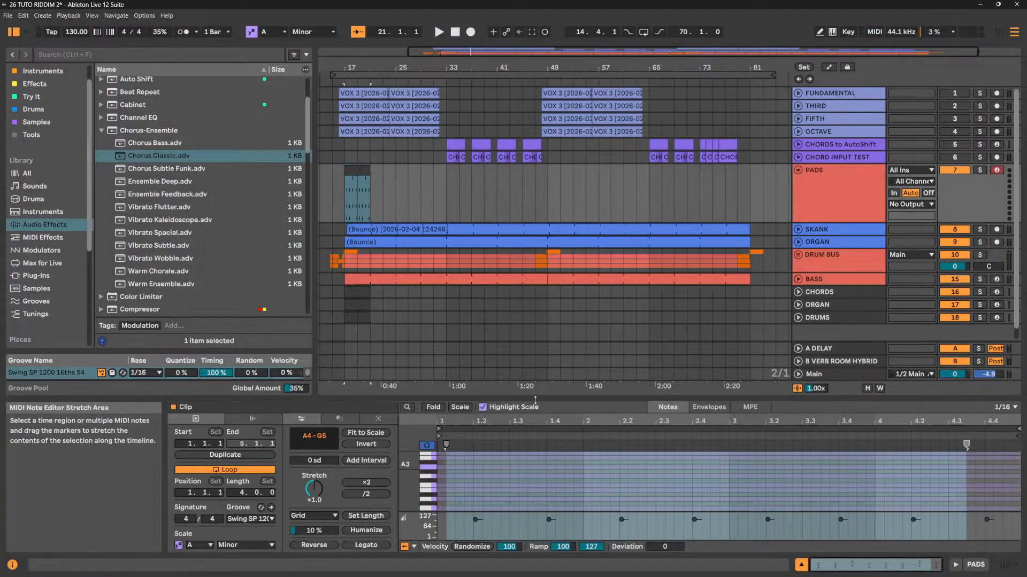
Enlarge the note editor, show only the scale's notes, and shift all chord notes earlier so the first starts at 1.1.1.
{"action": "left_click_drag", "start_coordinate": [535, 400], "coordinate": [608, 58]}
{"action": "scroll", "coordinate": [647, 345], "scroll_direction": "up", "scroll_amount": 2}
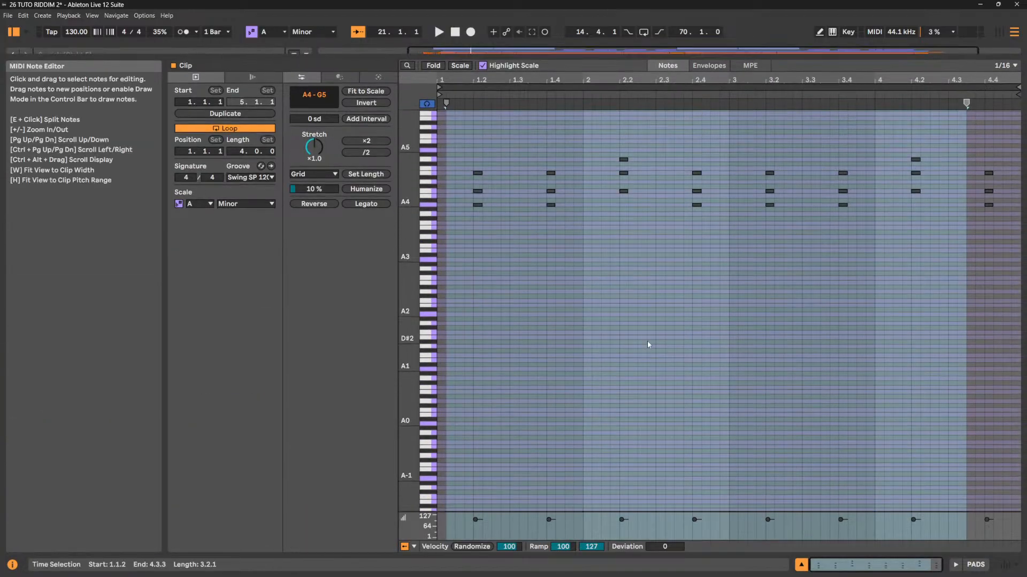
{"action": "scroll", "coordinate": [648, 344], "scroll_direction": "up", "scroll_amount": 2}
{"action": "left_click", "coordinate": [462, 66]}
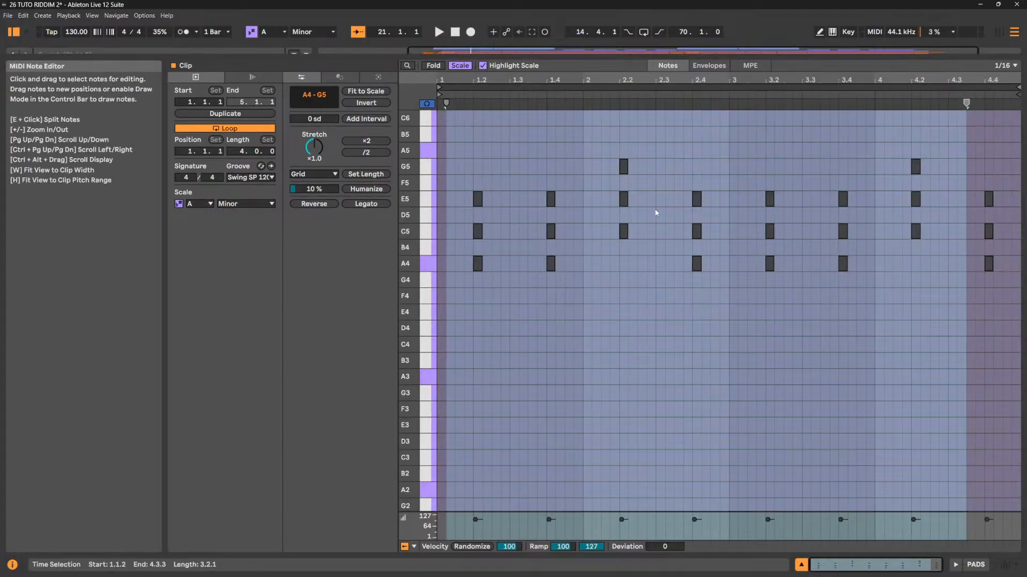
{"action": "left_click_drag", "start_coordinate": [1003, 140], "coordinate": [457, 394]}
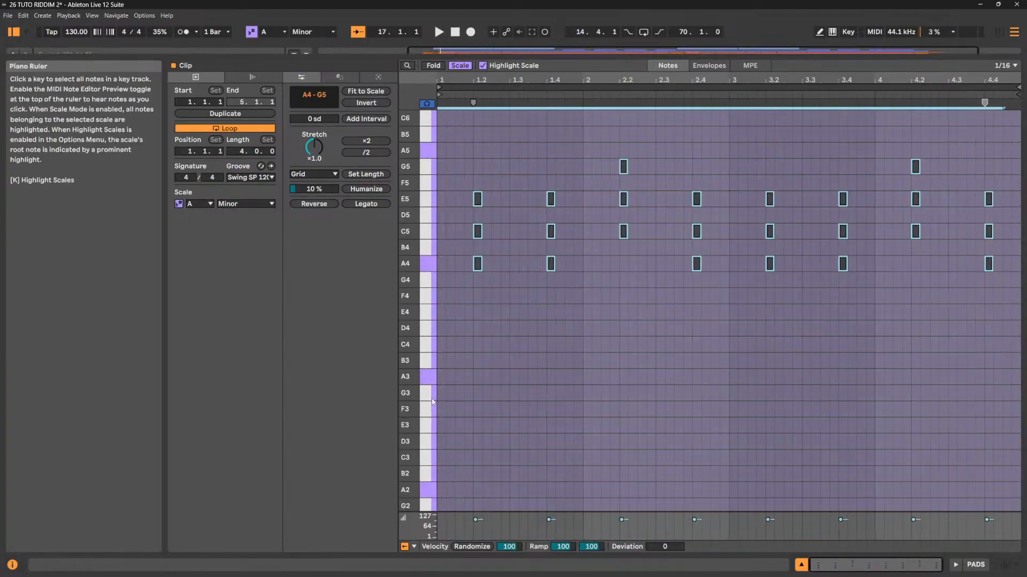
{"action": "key", "text": "Left"}
{"action": "key", "text": "Left"}
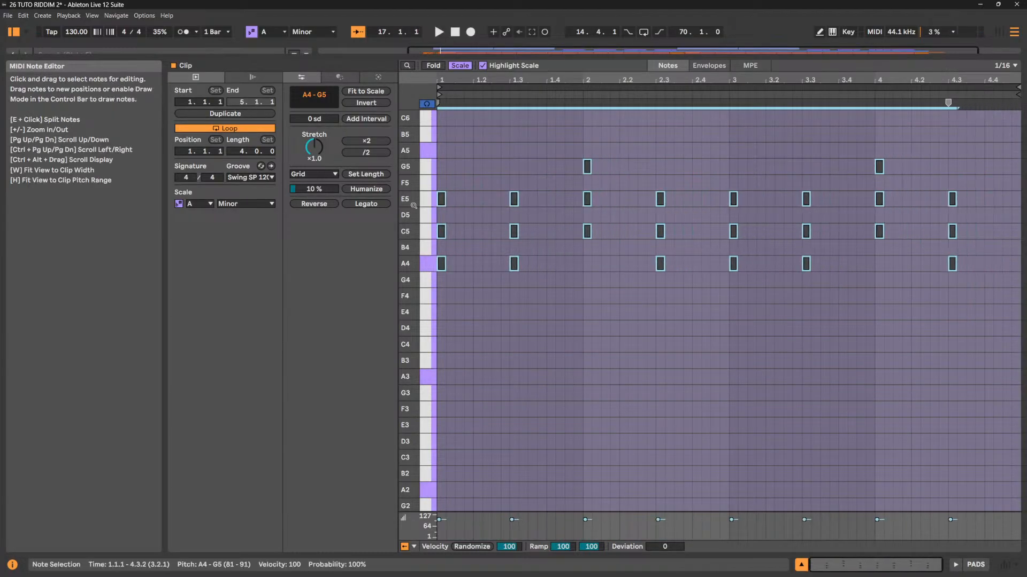
Lengthen all chord notes in the PADS clip to two beats so each chord reaches the following one.
{"action": "left_click", "coordinate": [455, 193]}
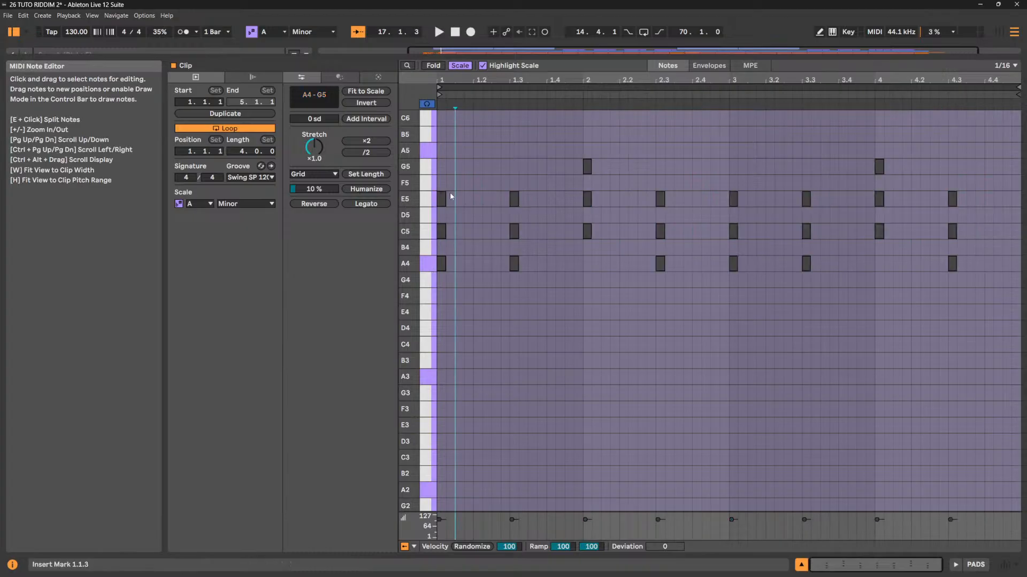
{"action": "left_click", "coordinate": [499, 155]}
{"action": "key", "text": "ctrl+a"}
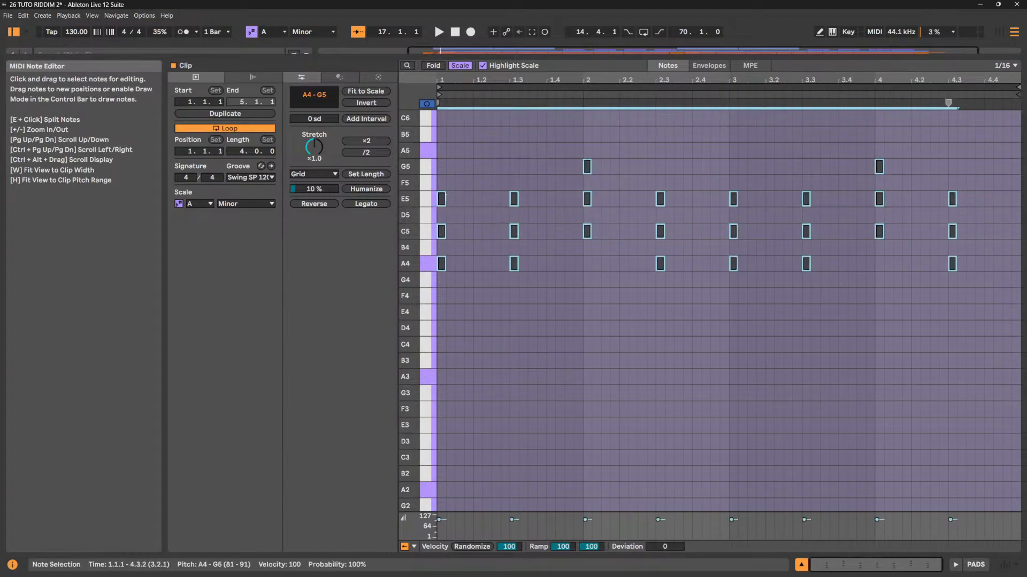
{"action": "left_click_drag", "start_coordinate": [445, 197], "coordinate": [509, 197]}
Extend the chords starting bars 1 and 3 of the PADS clip to a full bar, overwriting the repeated chords at beat 3.
{"action": "left_click", "coordinate": [495, 199]}
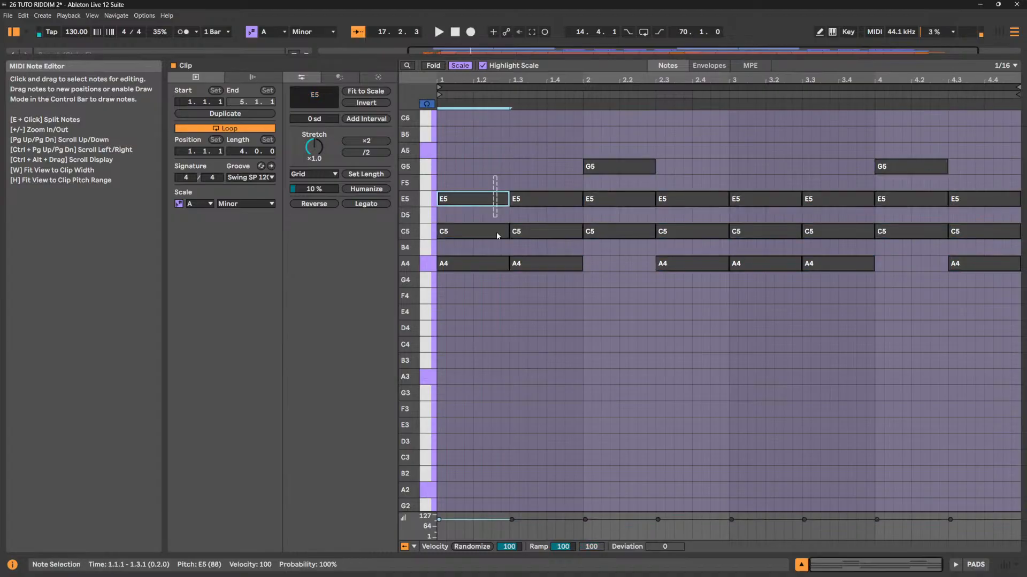
{"action": "left_click", "coordinate": [500, 263]}
{"action": "left_click_drag", "start_coordinate": [510, 263], "coordinate": [574, 259]}
{"action": "left_click_drag", "start_coordinate": [473, 179], "coordinate": [498, 304]}
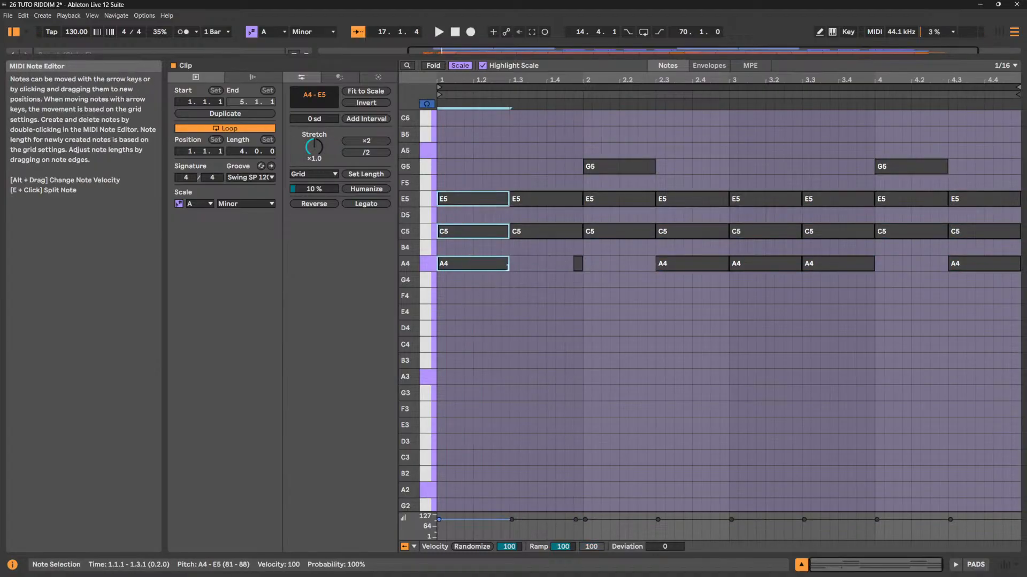
{"action": "left_click_drag", "start_coordinate": [507, 265], "coordinate": [583, 265]}
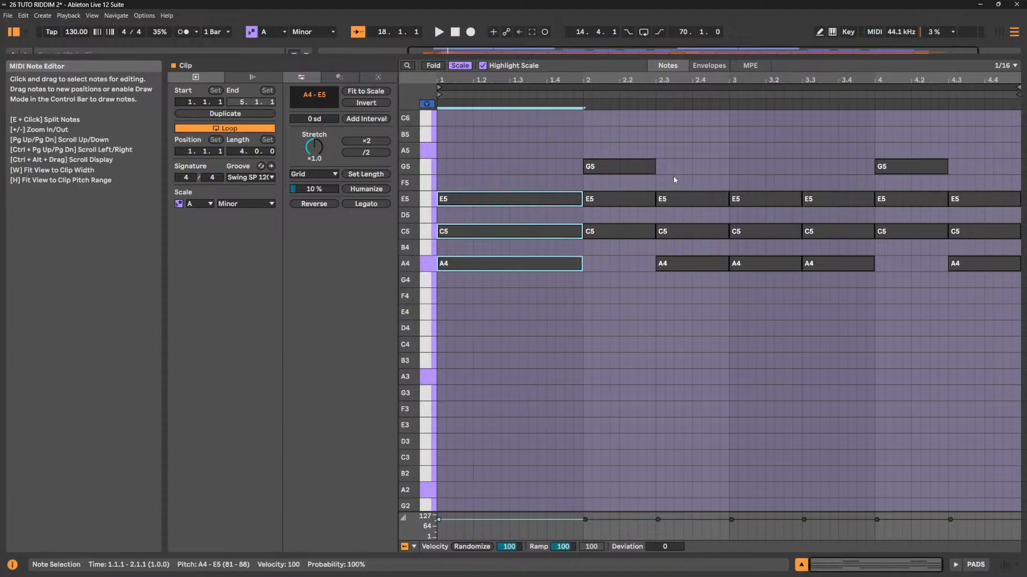
{"action": "left_click_drag", "start_coordinate": [689, 174], "coordinate": [715, 307]}
{"action": "left_click_drag", "start_coordinate": [765, 181], "coordinate": [785, 316]}
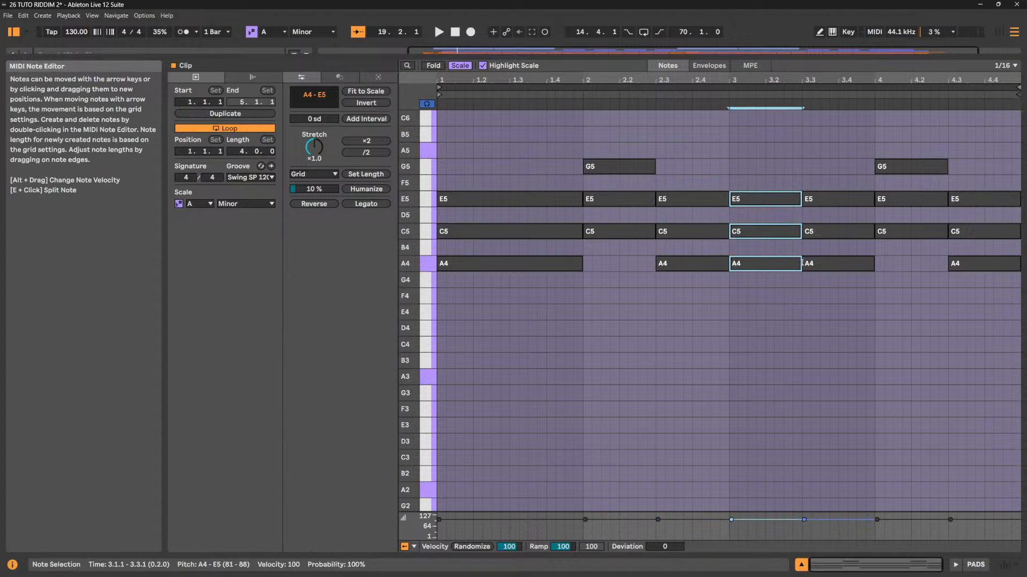
{"action": "left_click_drag", "start_coordinate": [800, 263], "coordinate": [877, 265]}
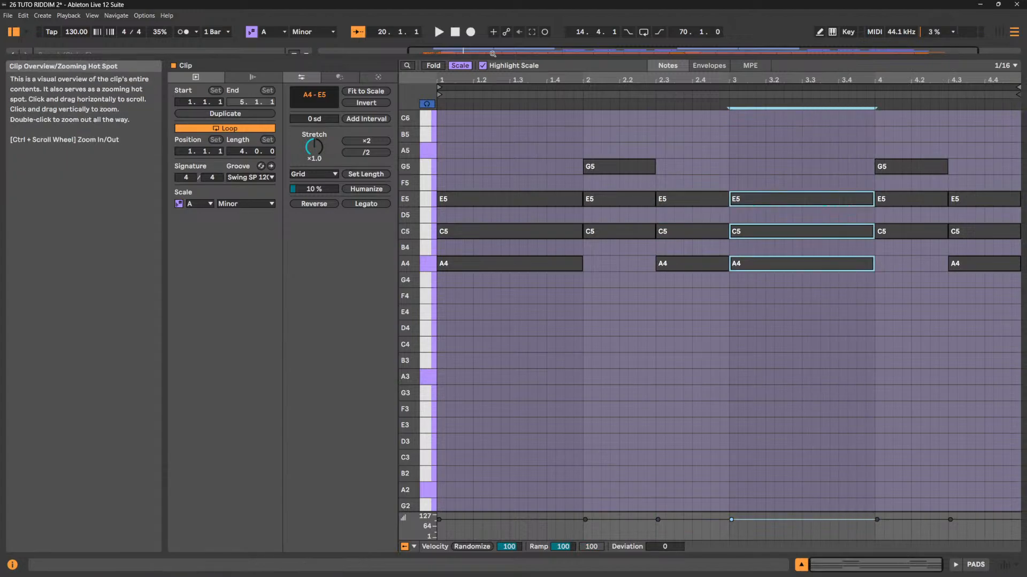
Reduce the note editor's height and extend the PADS clip from bar 21 to bar 81.
{"action": "left_click_drag", "start_coordinate": [493, 57], "coordinate": [514, 314]}
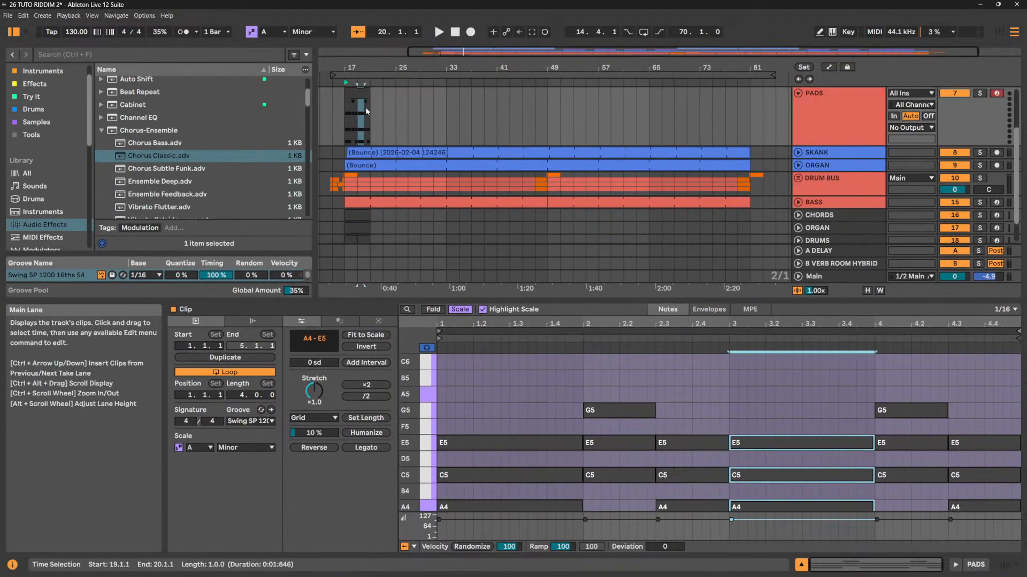
{"action": "left_click", "coordinate": [358, 96]}
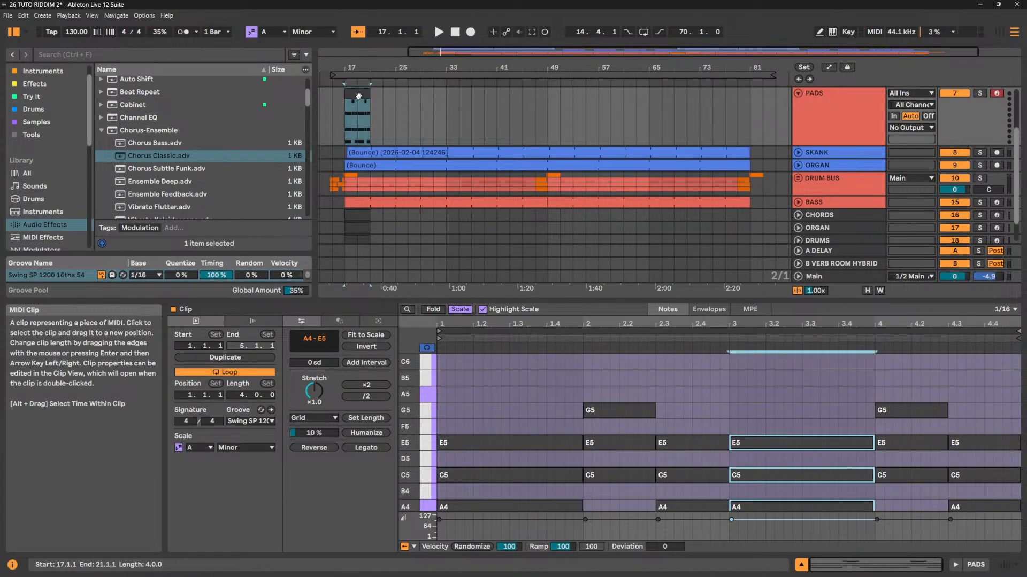
{"action": "left_click", "coordinate": [358, 96]}
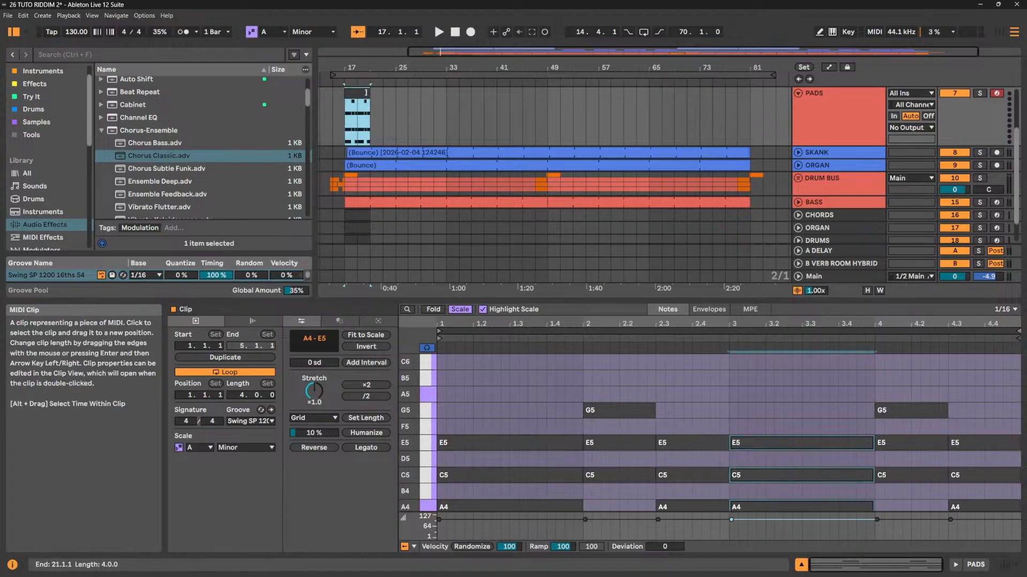
{"action": "left_click_drag", "start_coordinate": [372, 95], "coordinate": [753, 82]}
Load the 26 SYNTH - KSMR STRINGS.adg preset from the 2026 folder onto the PADS track.
{"action": "left_click", "coordinate": [866, 121]}
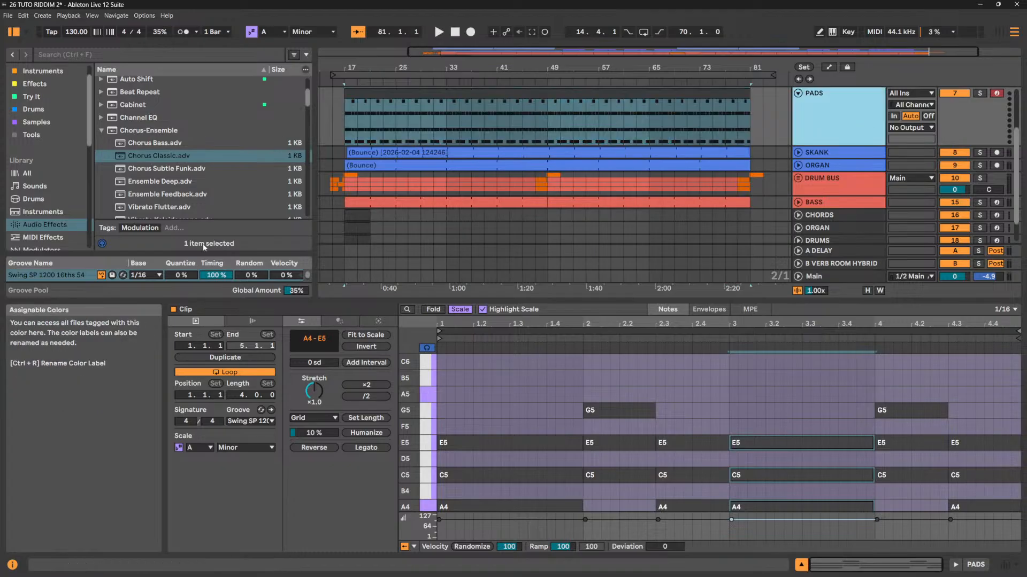
{"action": "scroll", "coordinate": [66, 213], "scroll_direction": "down", "scroll_amount": 5}
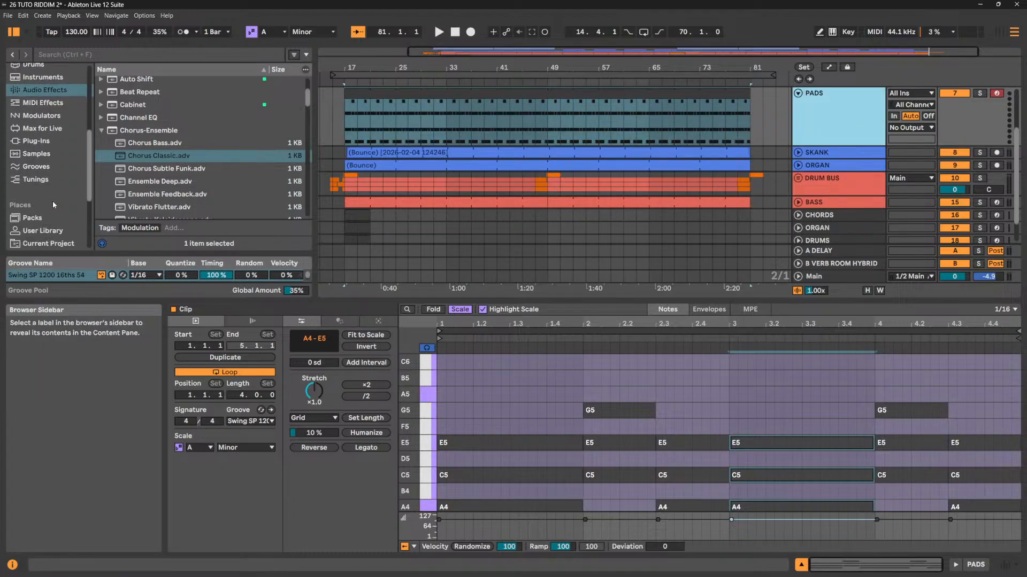
{"action": "scroll", "coordinate": [53, 204], "scroll_direction": "down", "scroll_amount": 3}
{"action": "left_click", "coordinate": [30, 216]}
{"action": "scroll", "coordinate": [123, 189], "scroll_direction": "up", "scroll_amount": 2}
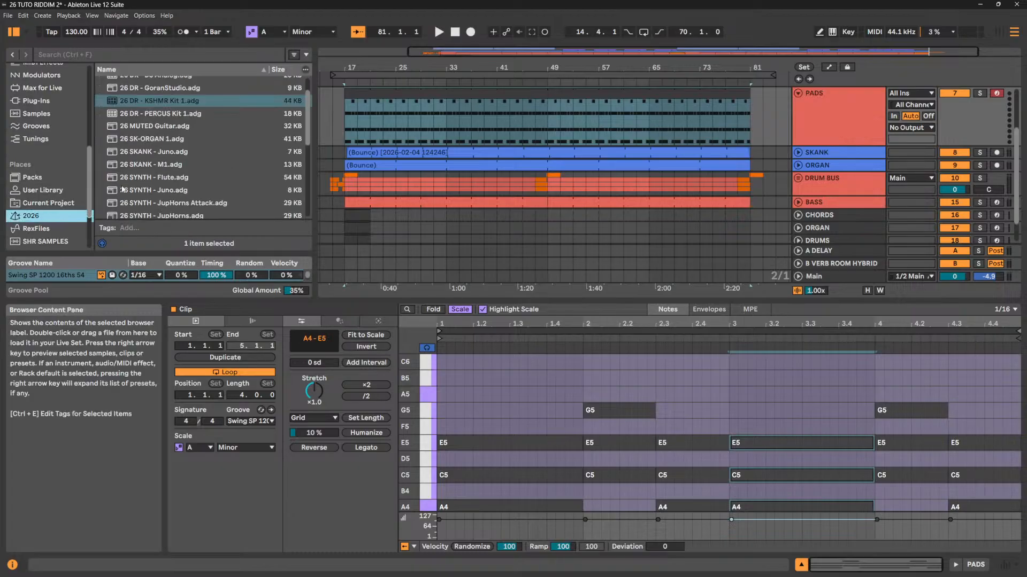
{"action": "scroll", "coordinate": [196, 141], "scroll_direction": "down", "scroll_amount": 4}
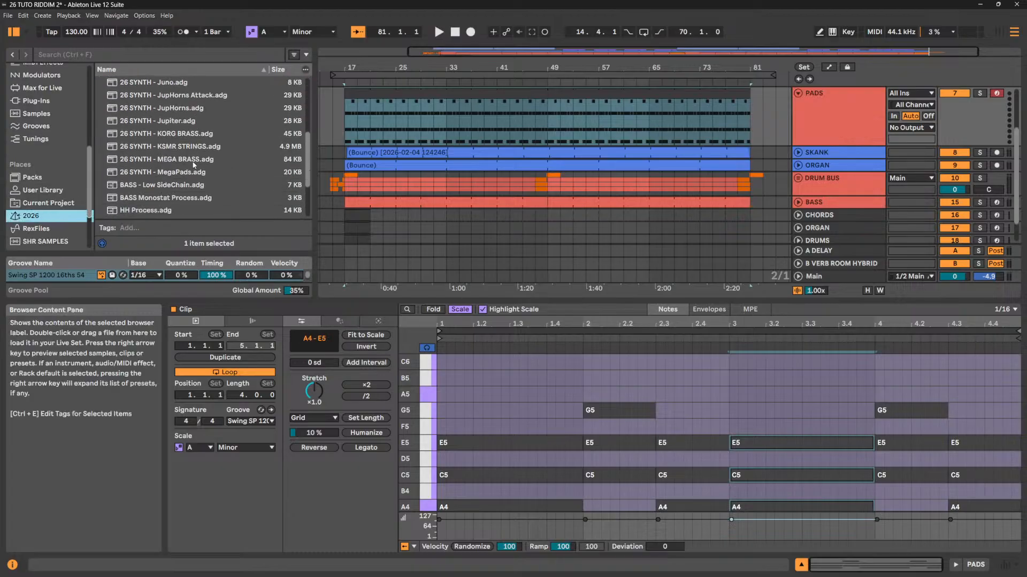
{"action": "scroll", "coordinate": [171, 156], "scroll_direction": "up", "scroll_amount": 3}
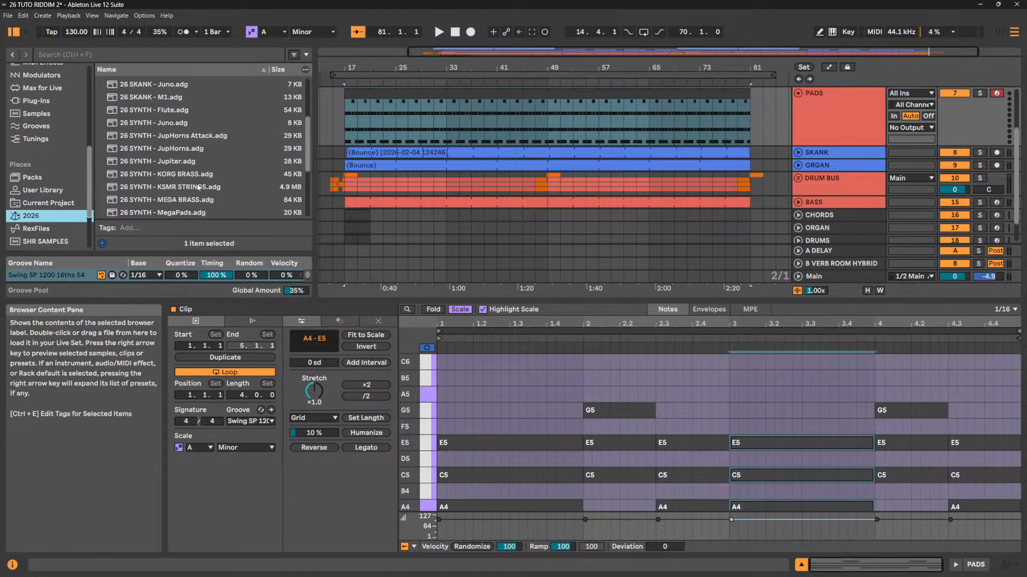
{"action": "left_click_drag", "start_coordinate": [198, 187], "coordinate": [783, 86]}
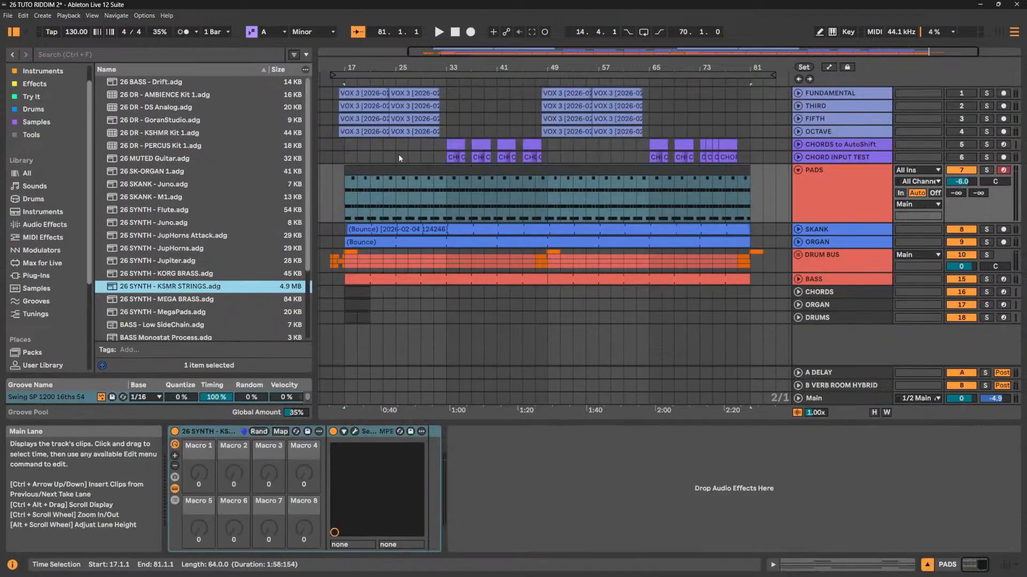
Solo the PADS track during playback and lower its volume to -14 dB.
{"action": "key", "text": "space"}
{"action": "left_click", "coordinate": [990, 171]}
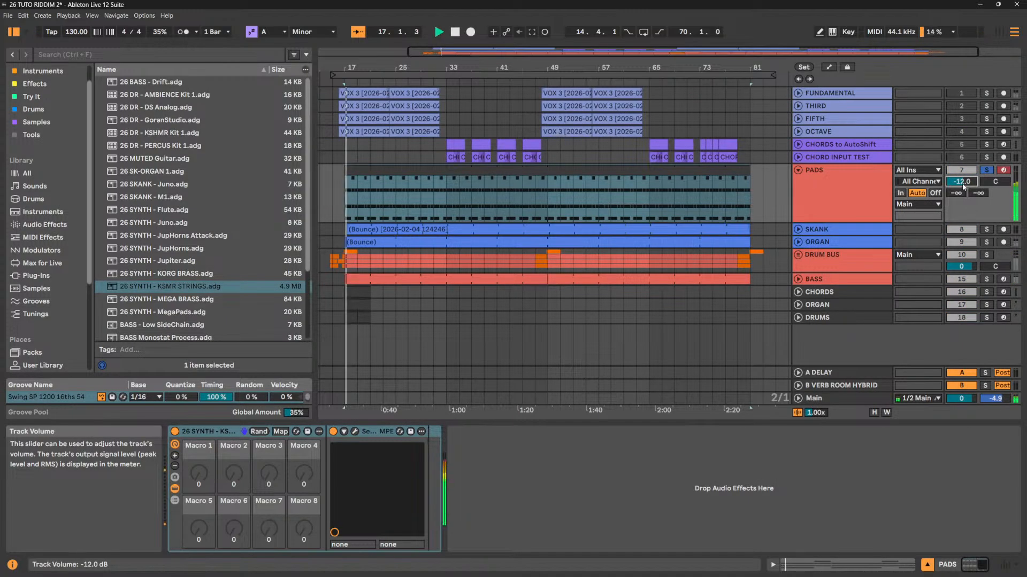
{"action": "key", "text": "space"}
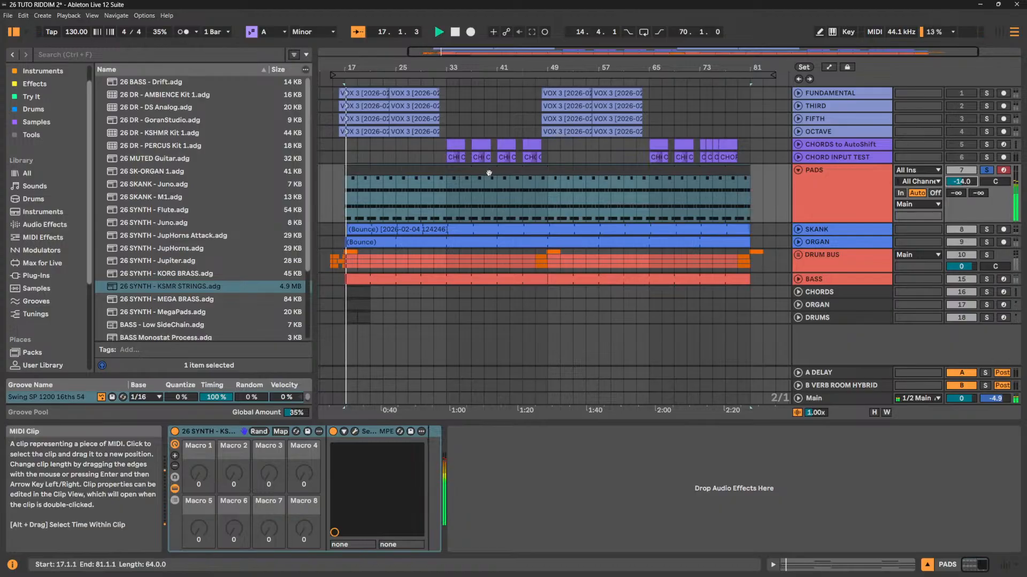
Transpose all notes of the PADS clip down one octave.
{"action": "double_click", "coordinate": [489, 173]}
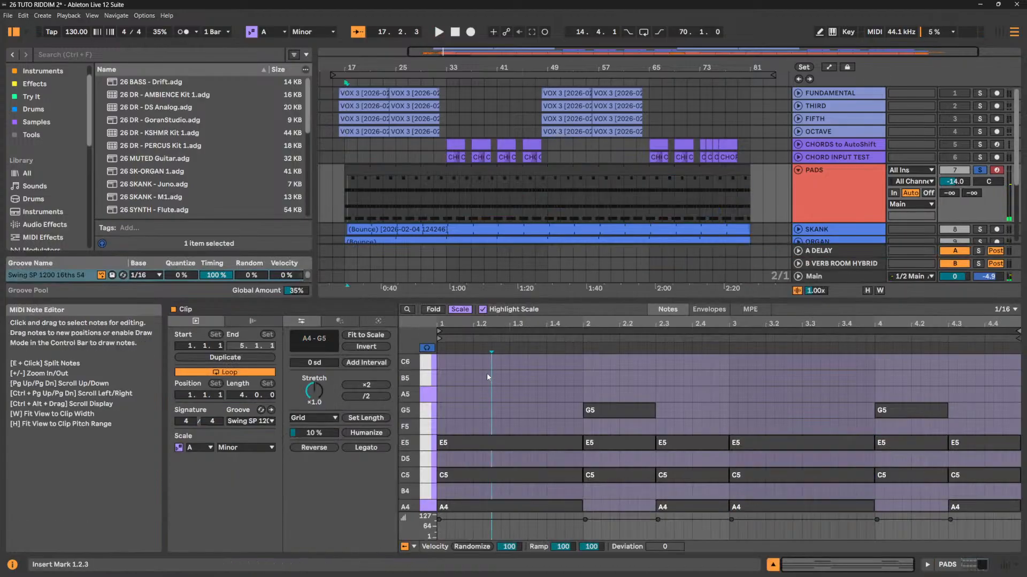
{"action": "key", "text": "ctrl+a"}
{"action": "key", "text": "shift+Down"}
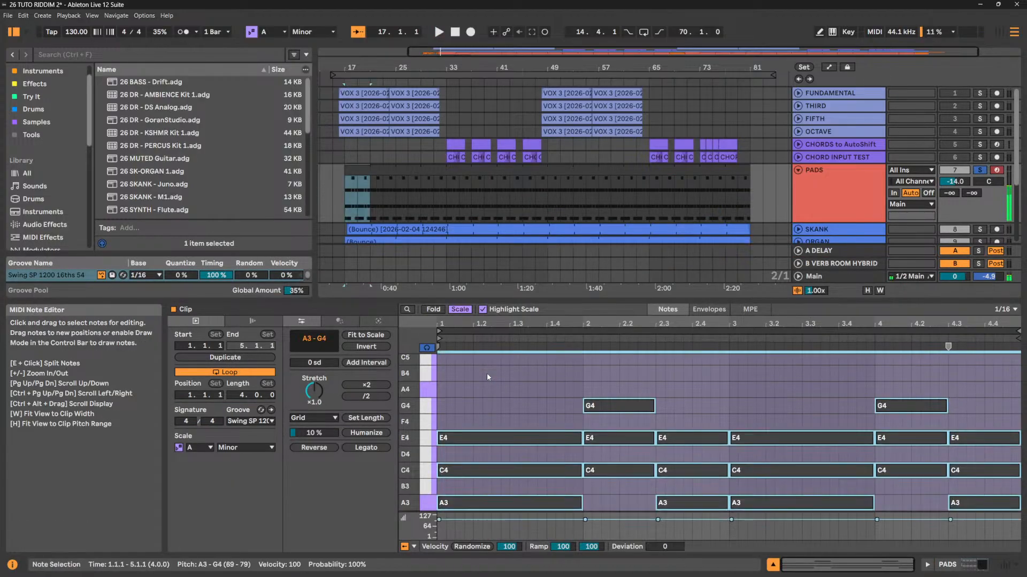
Play the transposed pads and lower the PADS track volume to -18.7 dB.
{"action": "key", "text": "space"}
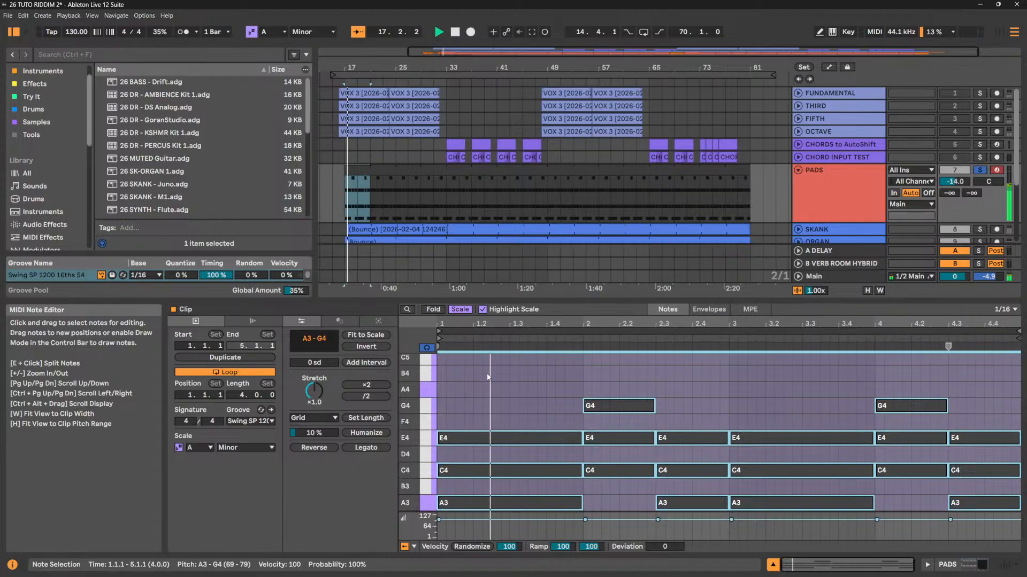
{"action": "left_click_drag", "start_coordinate": [954, 181], "coordinate": [954, 191]}
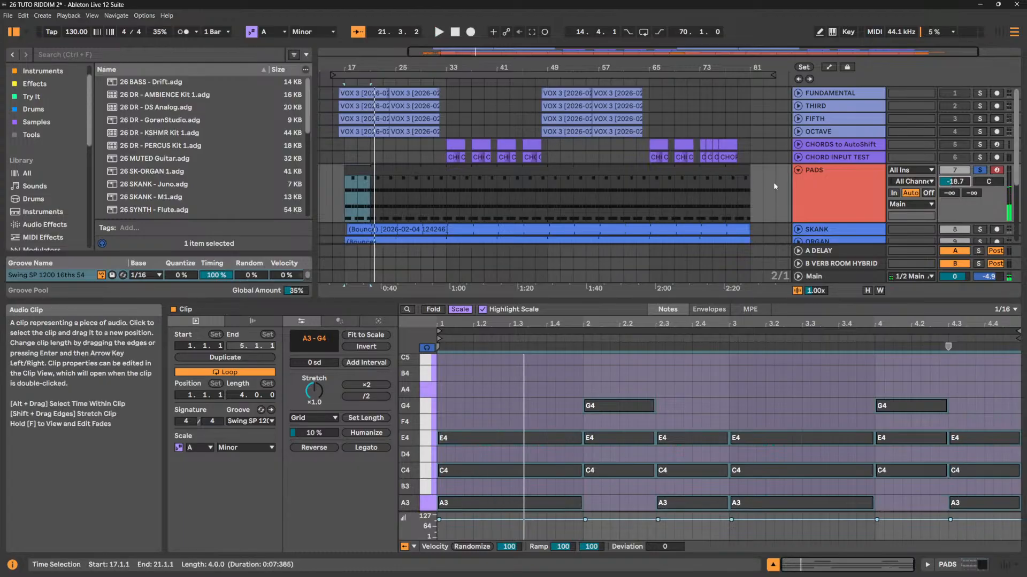
{"action": "key", "text": "space"}
Shorten the PADS clip so it ends at bar 21.
{"action": "left_click_drag", "start_coordinate": [745, 174], "coordinate": [370, 173]}
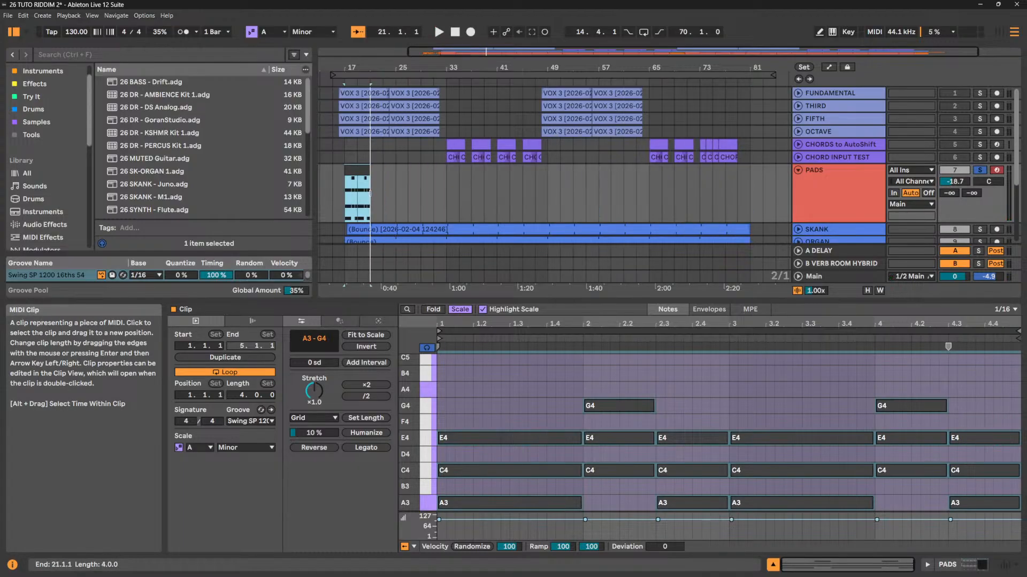
{"action": "left_click", "coordinate": [832, 190]}
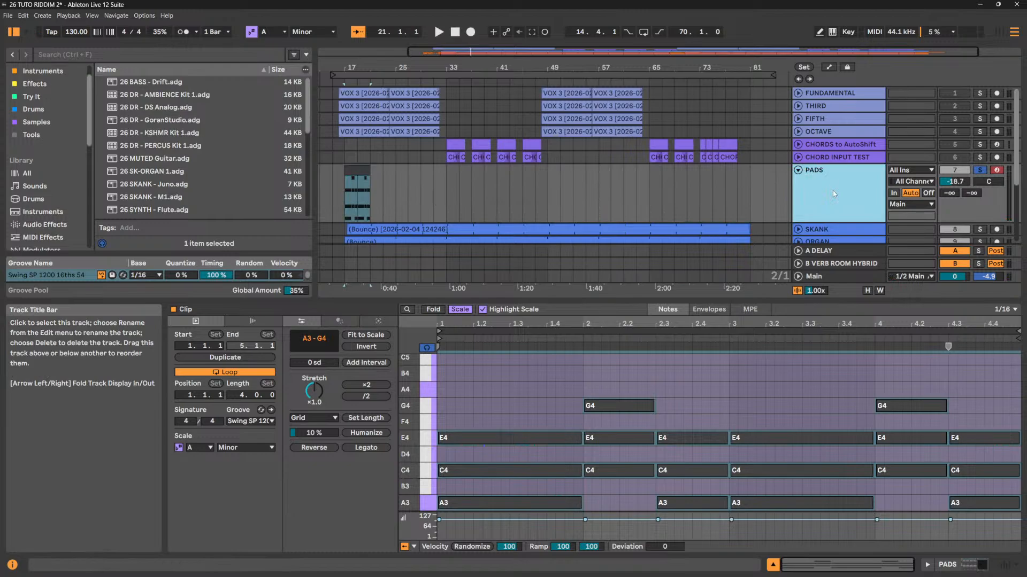
Bounce the four-bar PADS clip to a new audio track and delete the original MIDI track.
{"action": "left_click", "coordinate": [361, 178]}
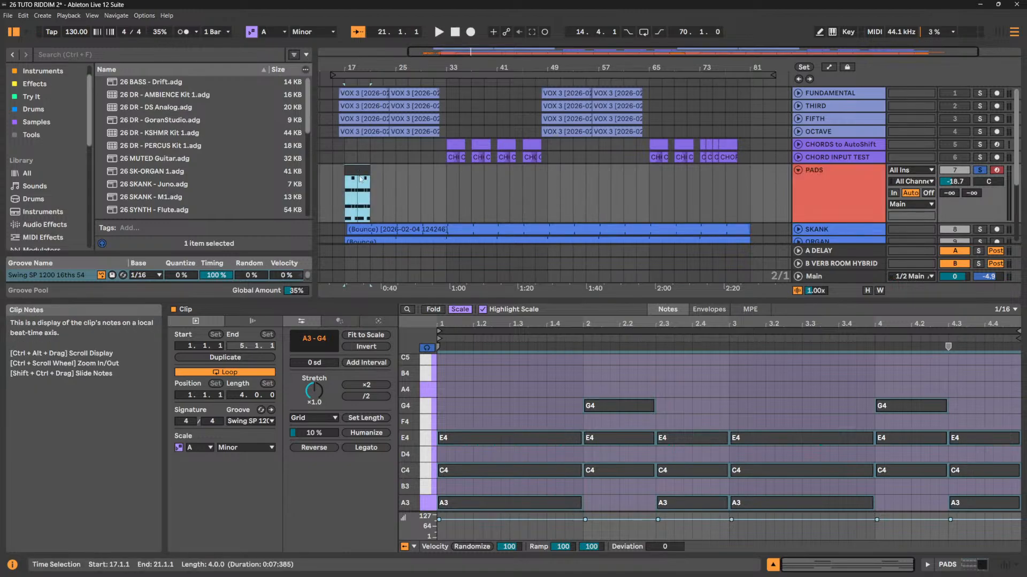
{"action": "key", "text": "ctrl+alt+b"}
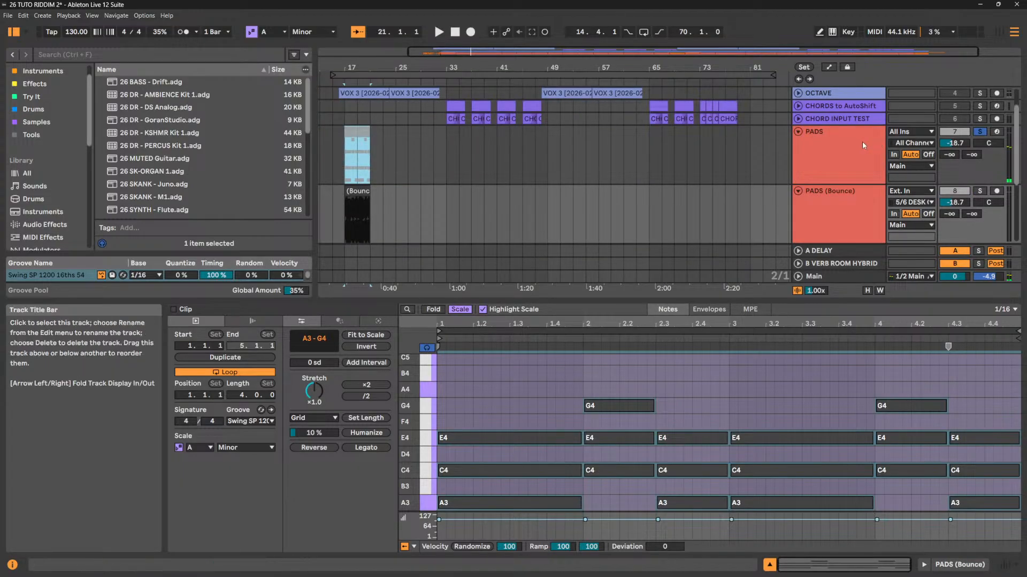
{"action": "left_click", "coordinate": [841, 146]}
{"action": "key", "text": "Delete"}
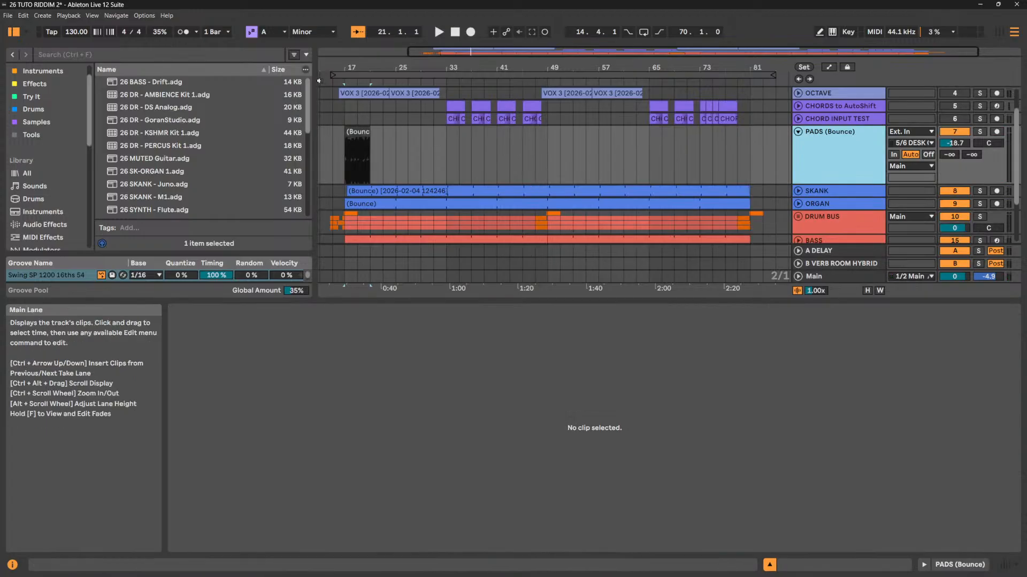
Open the bounced PADS audio clip and play it together with the rest of the mix.
{"action": "left_click_drag", "start_coordinate": [347, 67], "coordinate": [357, 123]}
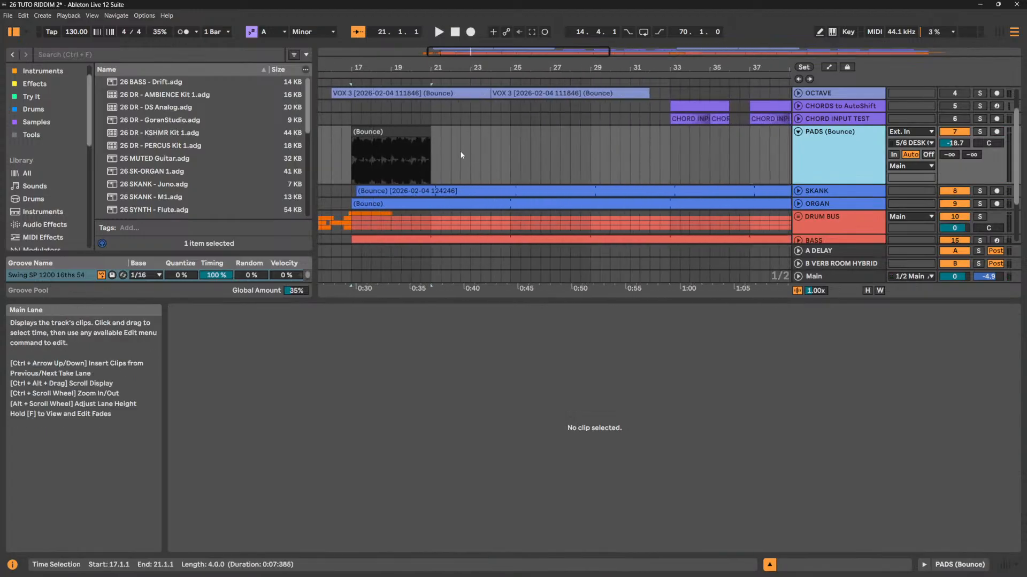
{"action": "left_click", "coordinate": [416, 132]}
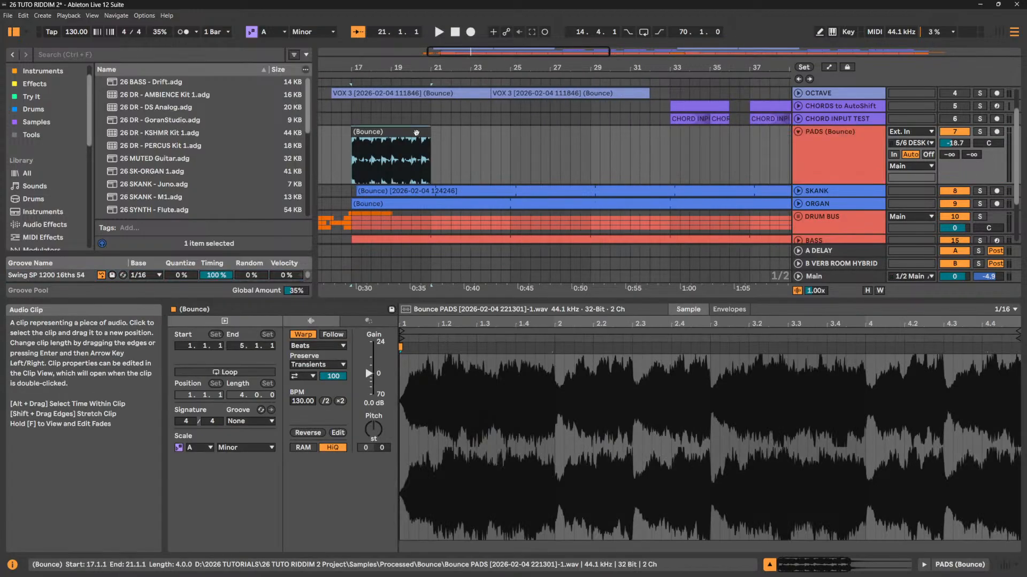
{"action": "key", "text": "space"}
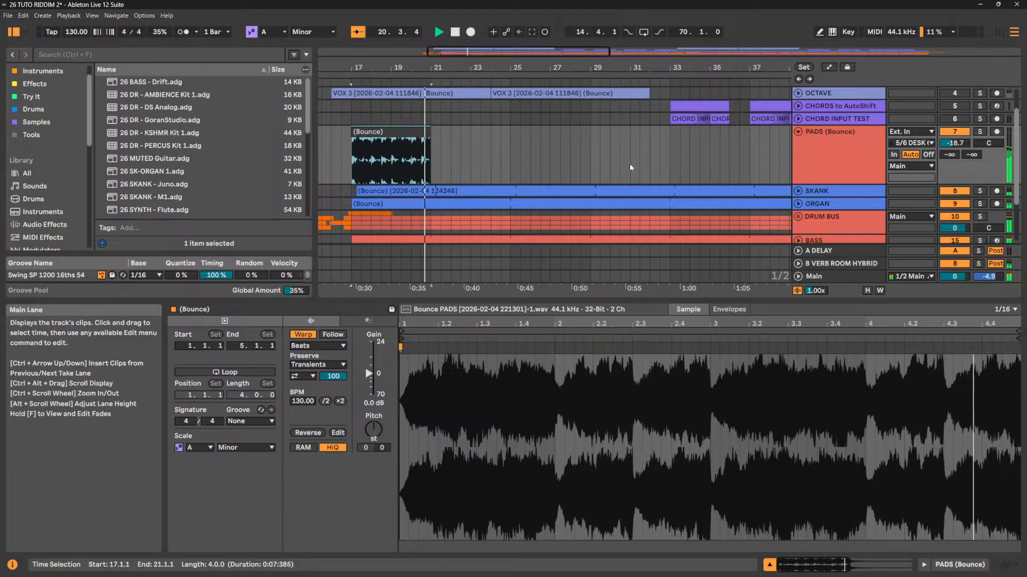
Remove the Chorus Classic device from the SKANK track and play the mix briefly.
{"action": "left_click", "coordinate": [849, 202]}
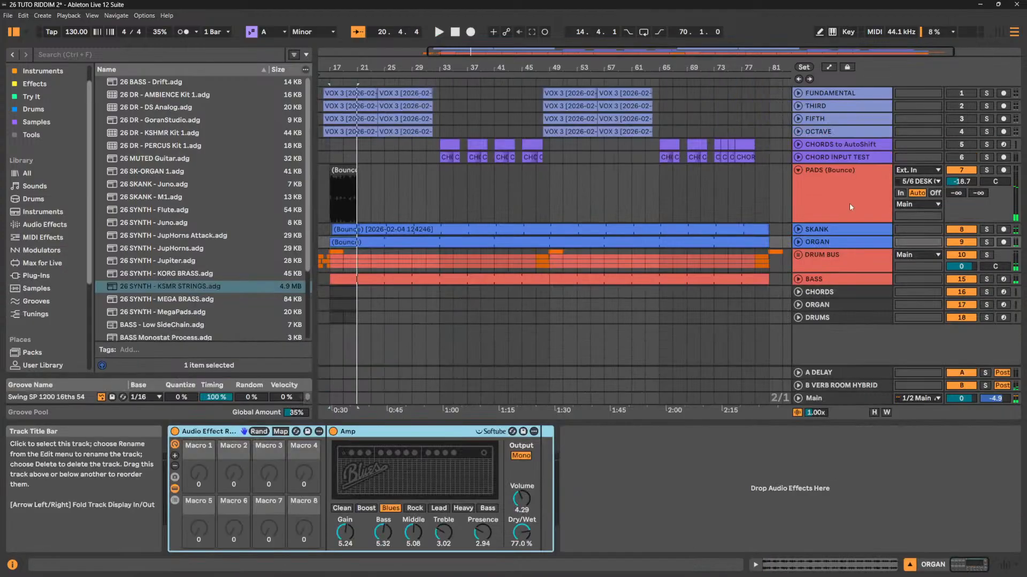
{"action": "left_click", "coordinate": [828, 231]}
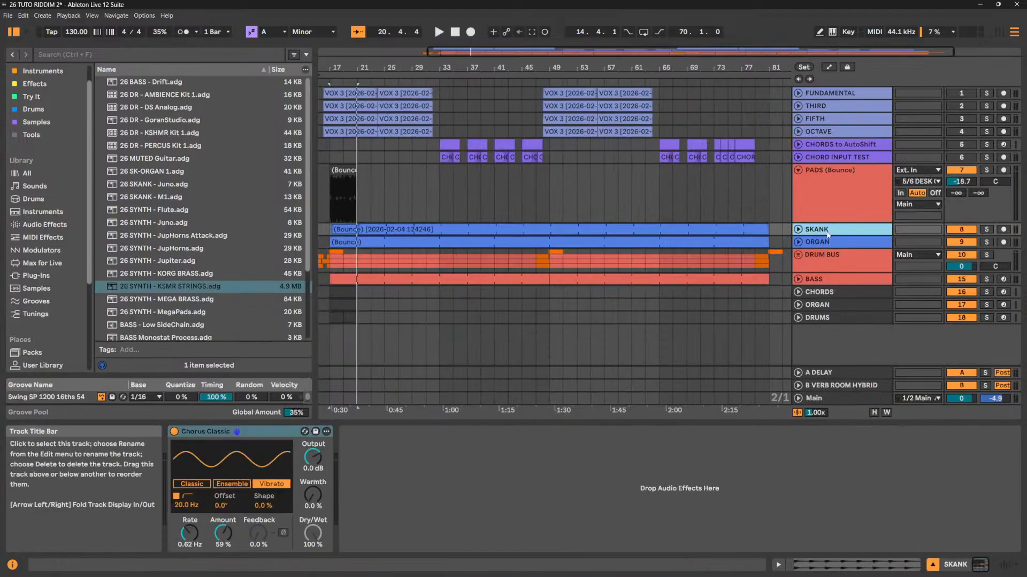
{"action": "left_click", "coordinate": [283, 436]}
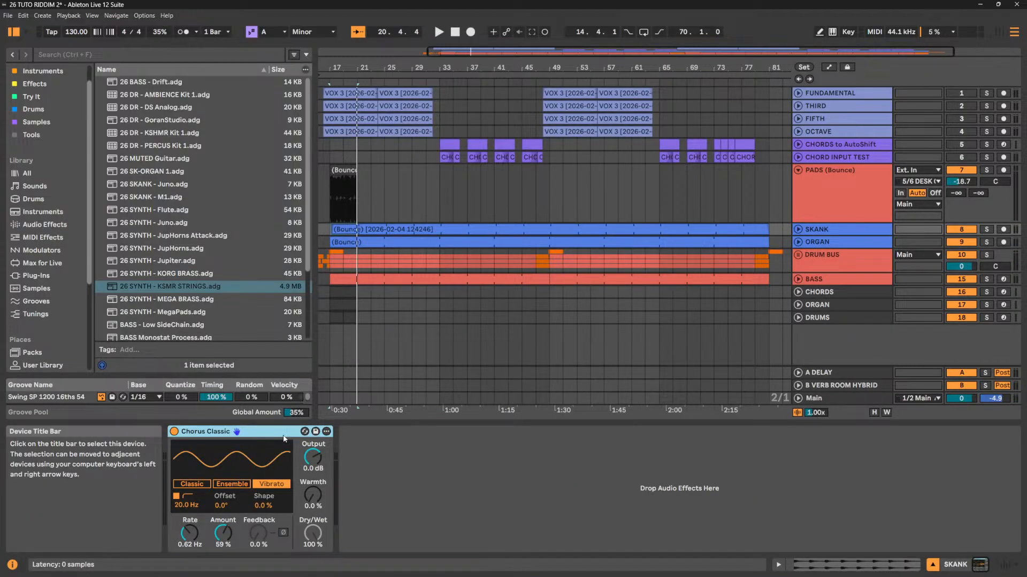
{"action": "key", "text": "Delete"}
{"action": "key", "text": "space"}
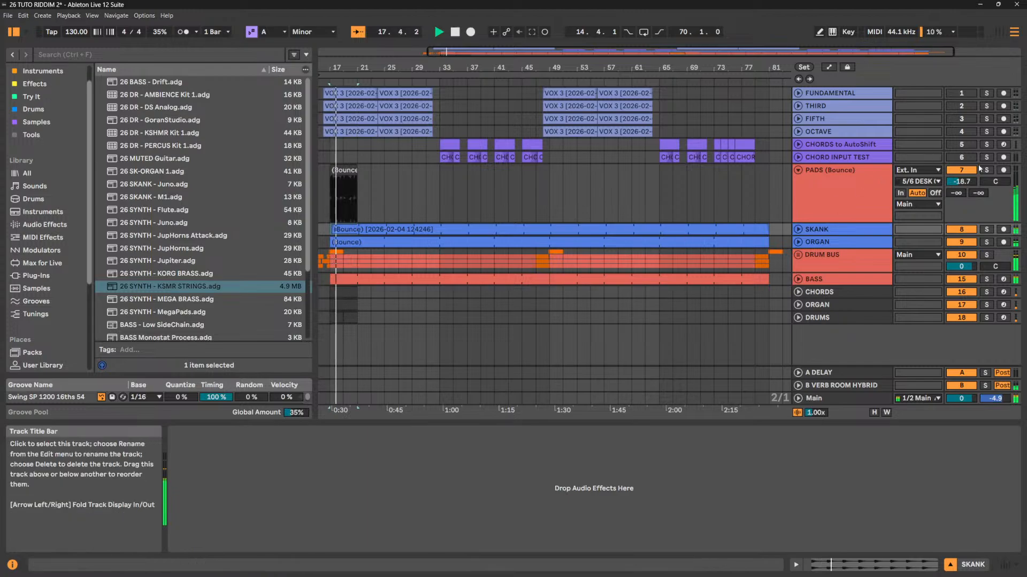
{"action": "key", "text": "space"}
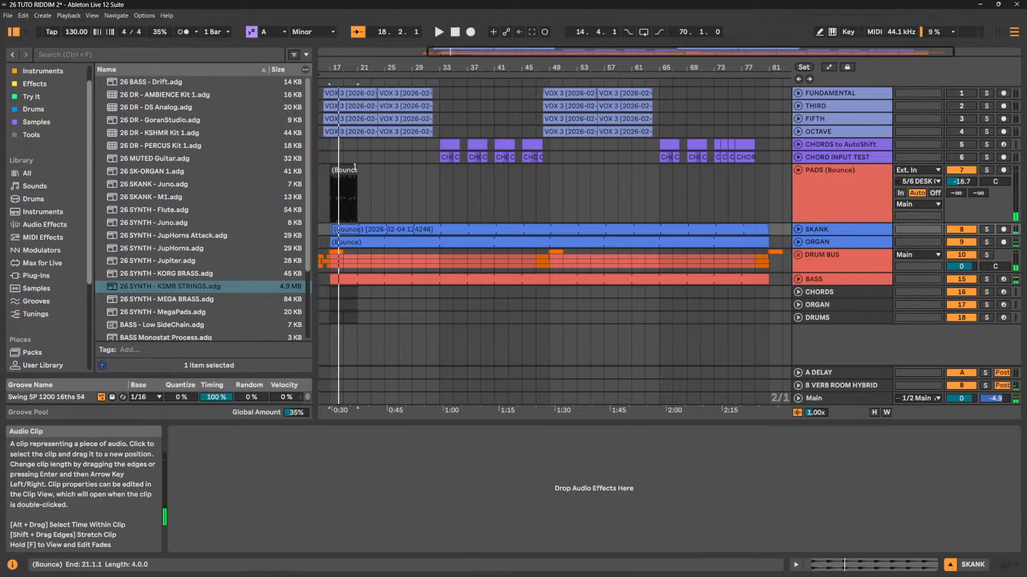
Try to stretch the end of the bounced PADS clip past bar 21, and undo the extension.
{"action": "left_click_drag", "start_coordinate": [357, 171], "coordinate": [492, 173]}
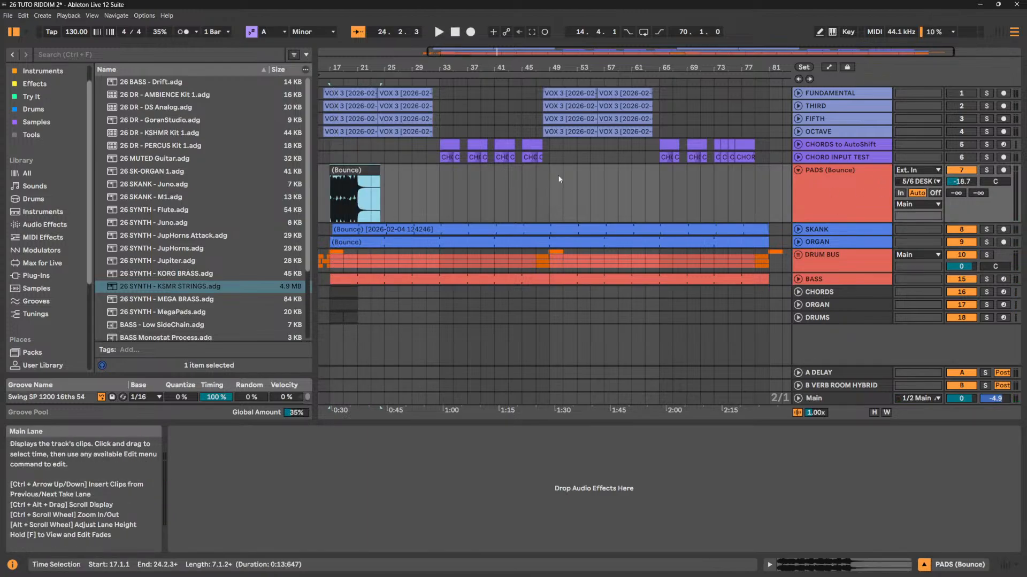
{"action": "key", "text": "ctrl+z"}
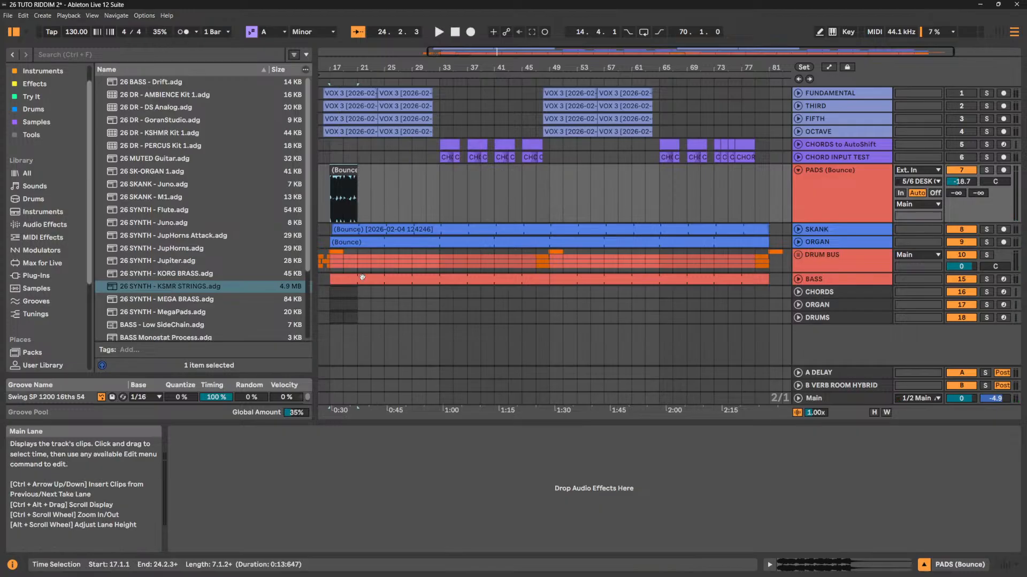
Turn on looping for the bounced PADS clip, extend it to bar 81, and play the track soloed.
{"action": "double_click", "coordinate": [348, 171]}
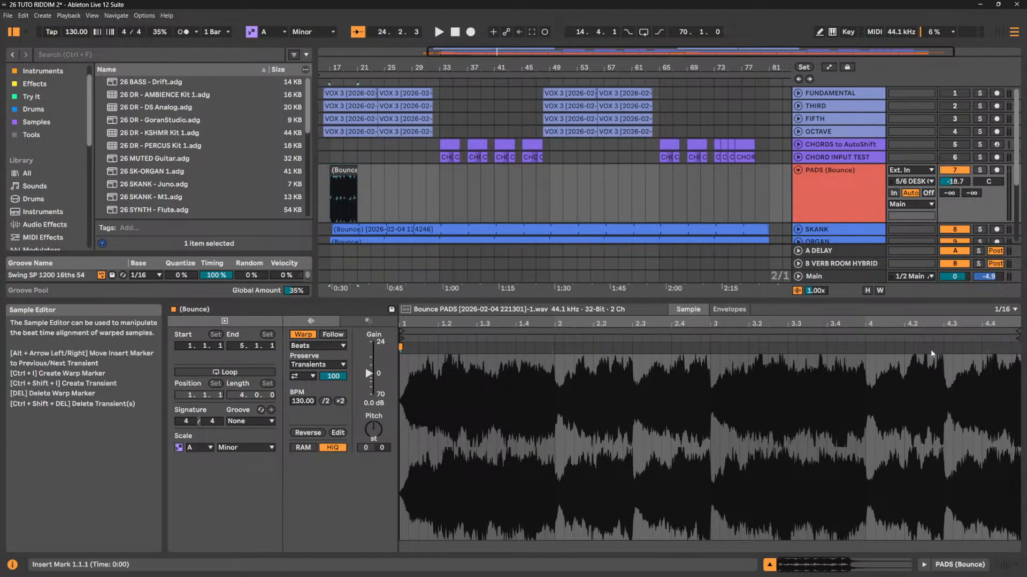
{"action": "scroll", "coordinate": [893, 323], "scroll_direction": "right", "scroll_amount": 3}
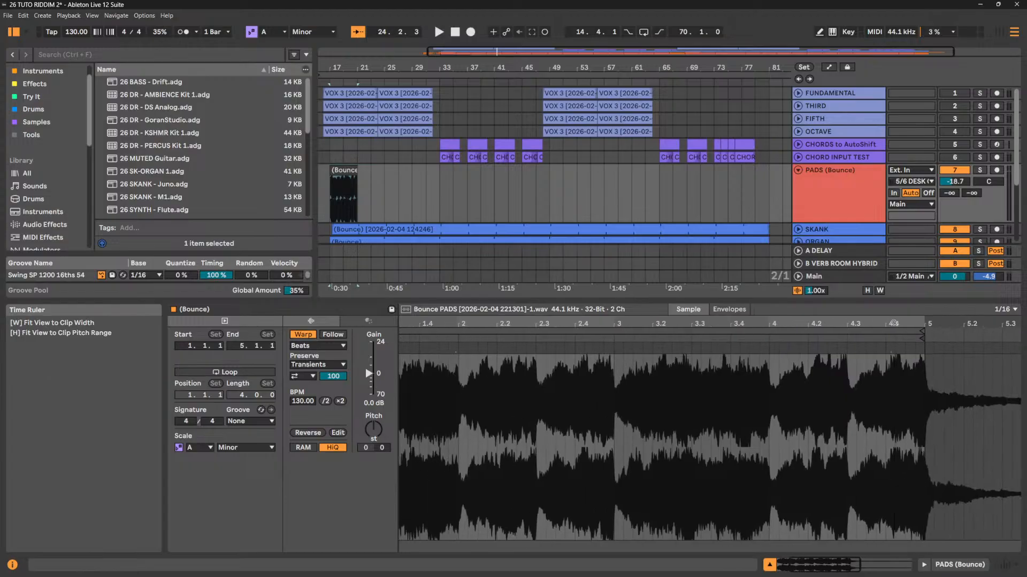
{"action": "left_click", "coordinate": [225, 372]}
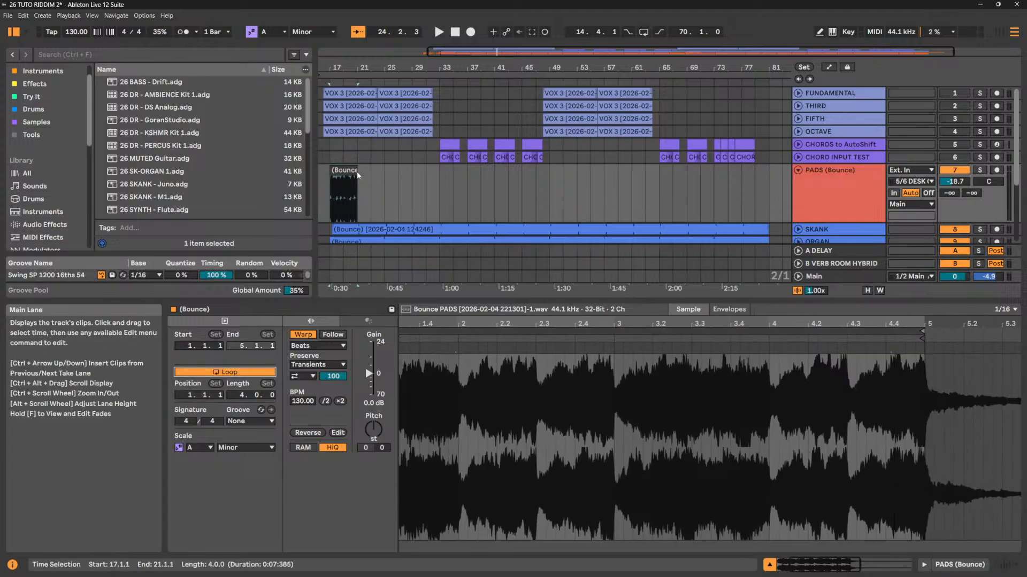
{"action": "left_click_drag", "start_coordinate": [357, 171], "coordinate": [763, 179]}
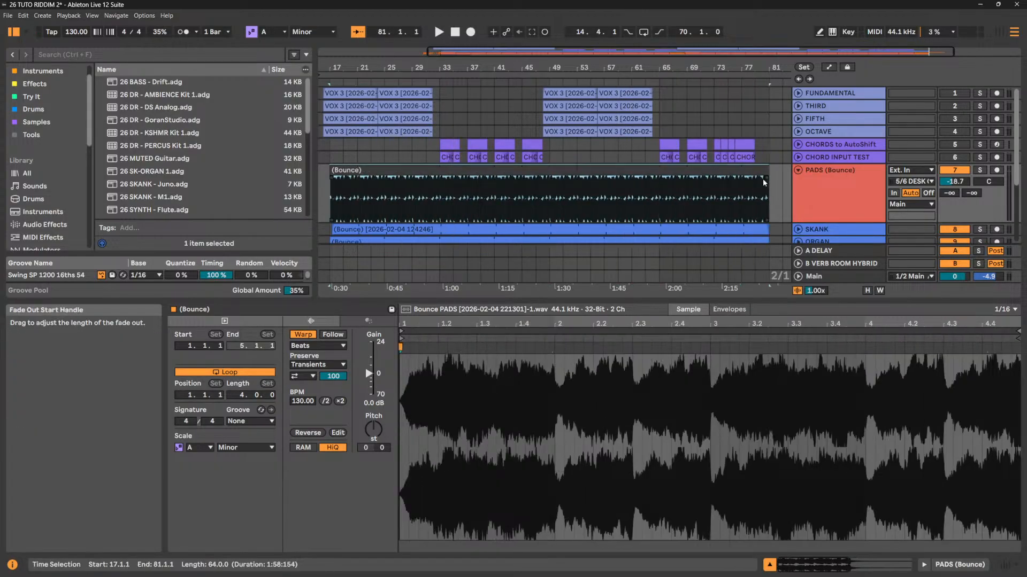
{"action": "key", "text": "space"}
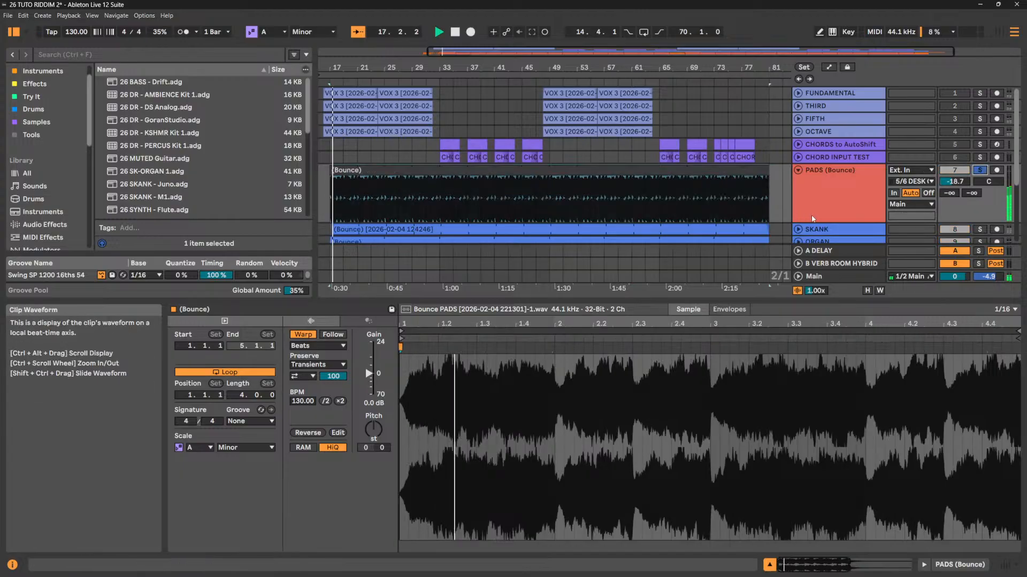
Add FabFilter Pro-Q 3 from the favourites to the PADS track and reduce the highs with a high shelf of about -4 dB.
{"action": "left_click", "coordinate": [831, 197]}
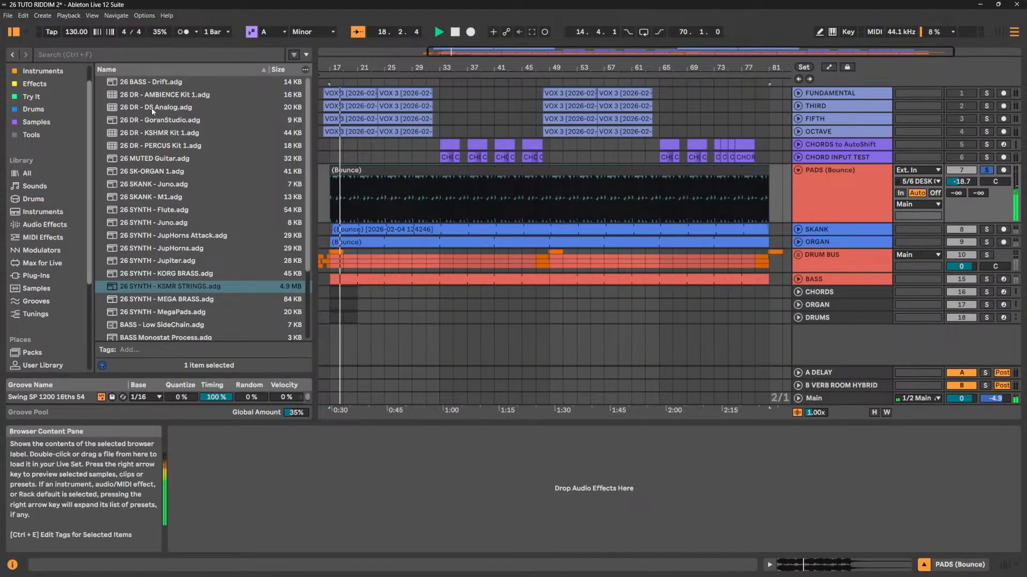
{"action": "scroll", "coordinate": [60, 126], "scroll_direction": "up", "scroll_amount": 2}
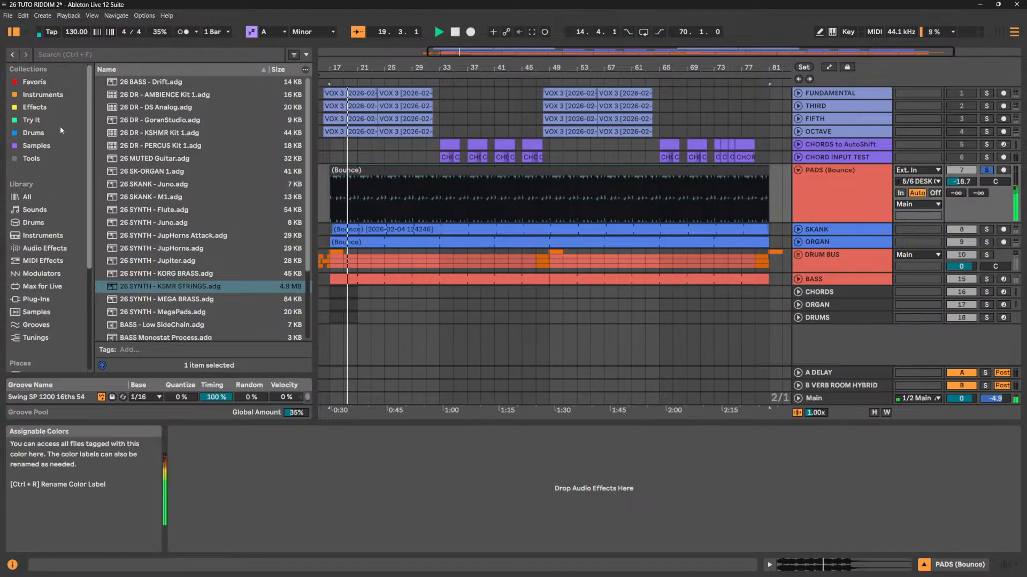
{"action": "left_click", "coordinate": [27, 82]}
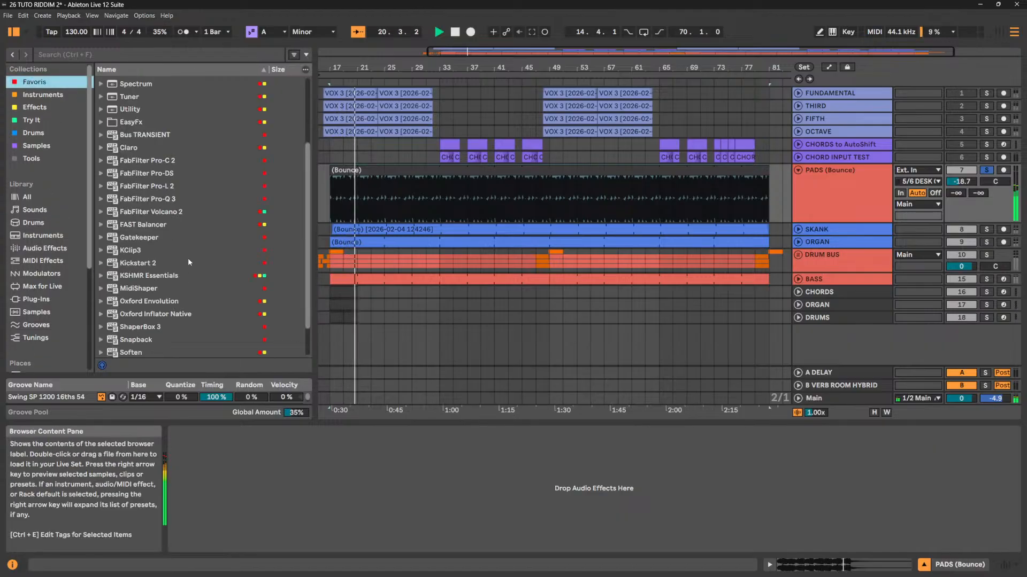
{"action": "left_click_drag", "start_coordinate": [163, 200], "coordinate": [280, 508]}
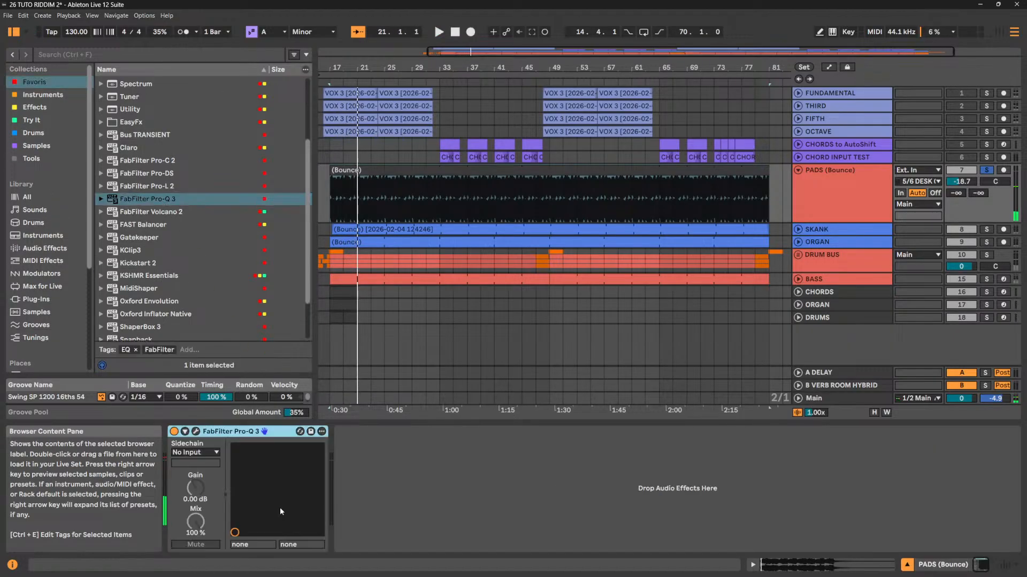
{"action": "left_click", "coordinate": [196, 431]}
{"action": "key", "text": "space"}
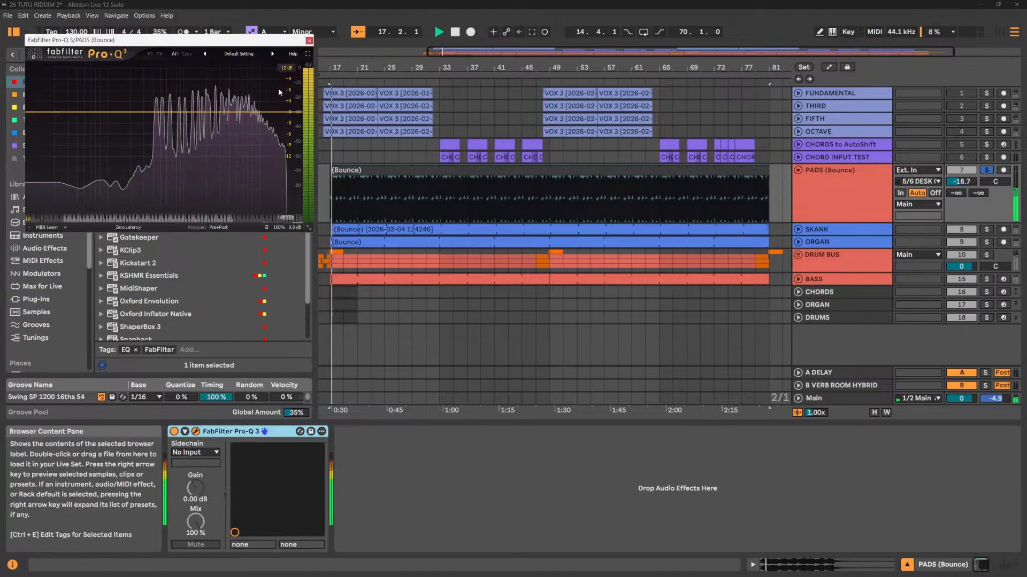
{"action": "left_click_drag", "start_coordinate": [255, 111], "coordinate": [233, 132]}
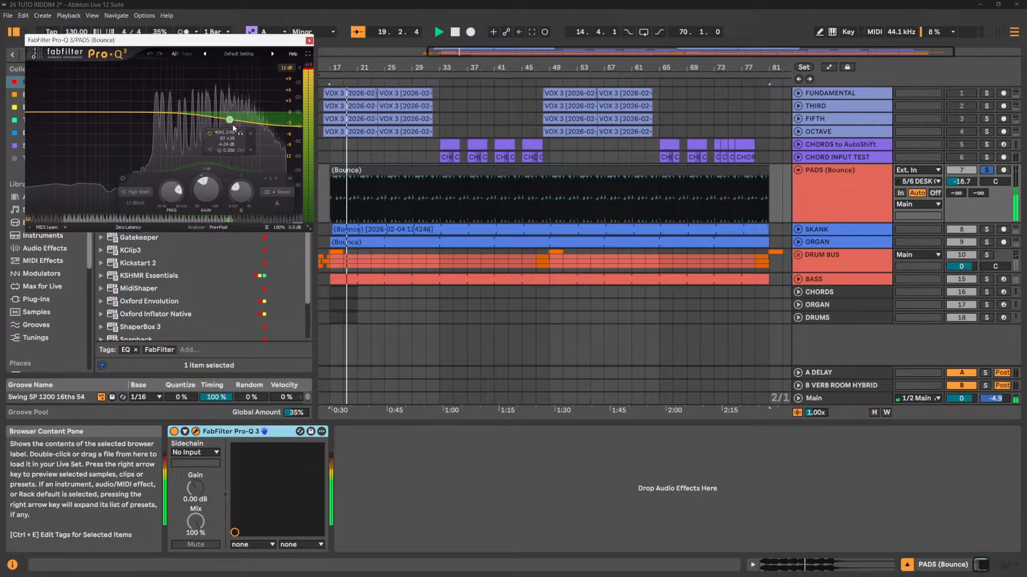
Lower the gain of the bounced PADS clip to -1.4 dB and close the Pro-Q 3 window.
{"action": "double_click", "coordinate": [366, 170]}
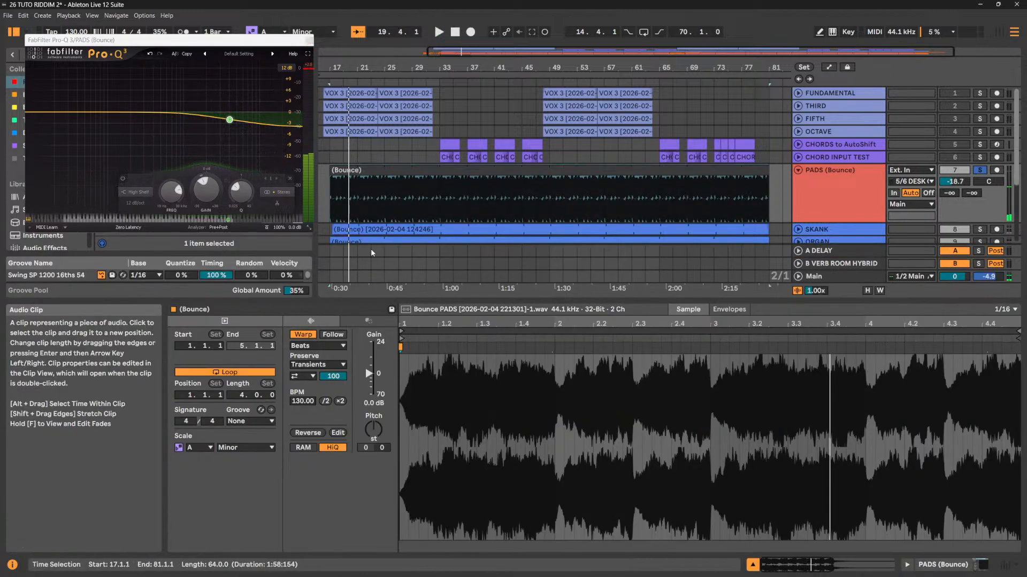
{"action": "left_click_drag", "start_coordinate": [369, 376], "coordinate": [370, 379]}
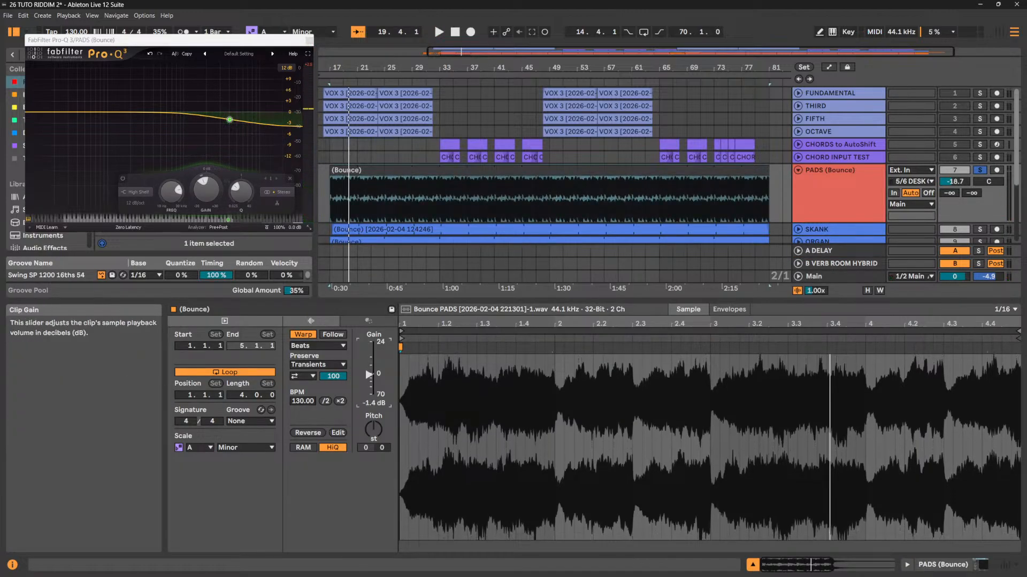
{"action": "left_click", "coordinate": [309, 42]}
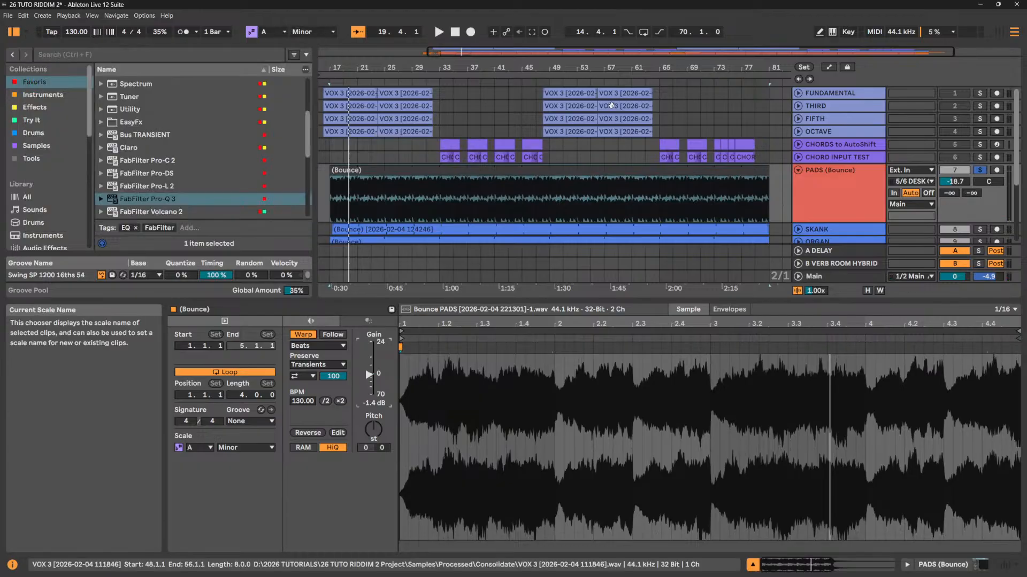
Add the Chorus Classic preset of Chorus-Ensemble after Pro-Q 3 on the PADS track and play the soloed pads.
{"action": "key", "text": "shift+Tab"}
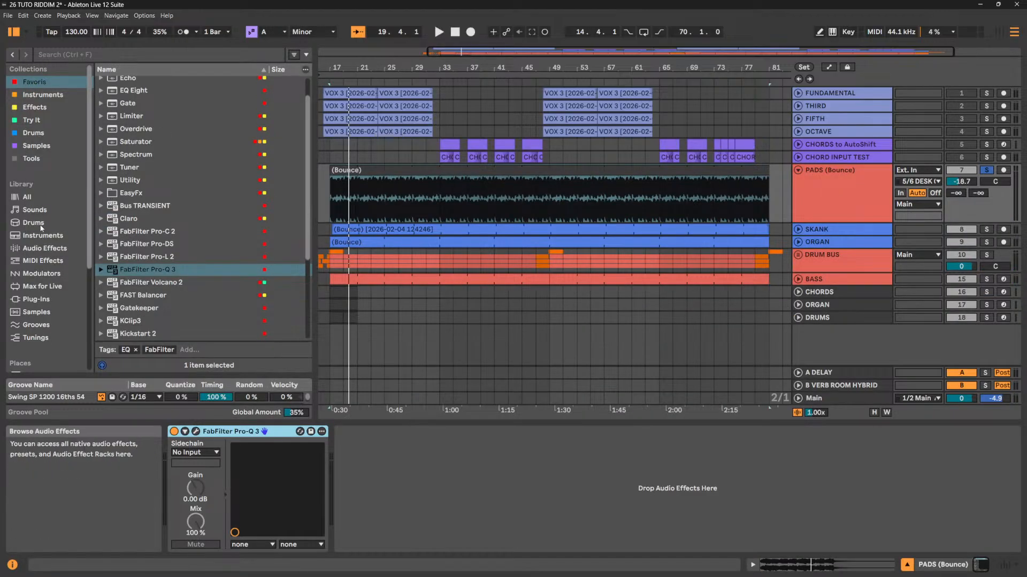
{"action": "left_click", "coordinate": [53, 249]}
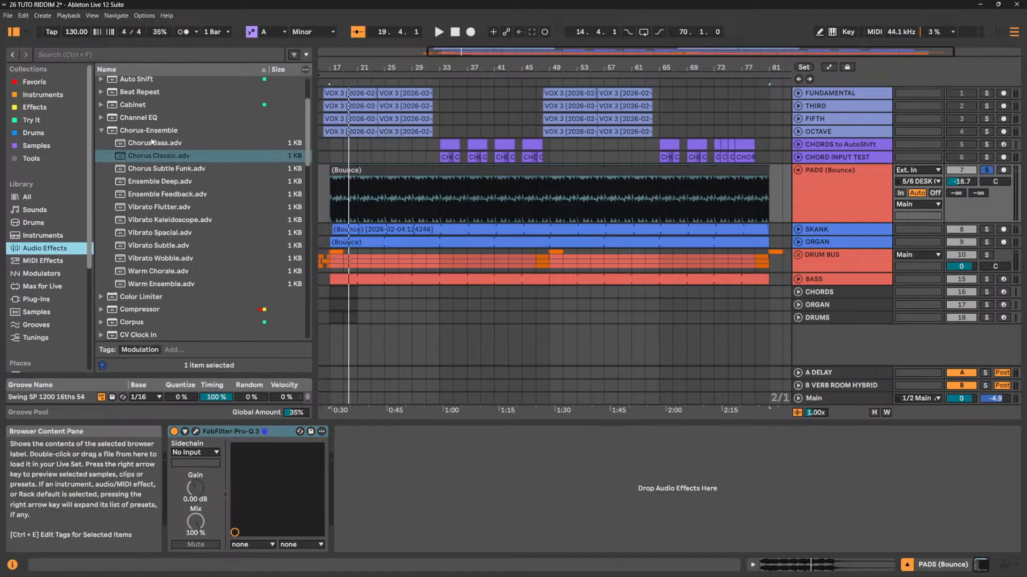
{"action": "left_click_drag", "start_coordinate": [146, 155], "coordinate": [424, 440]}
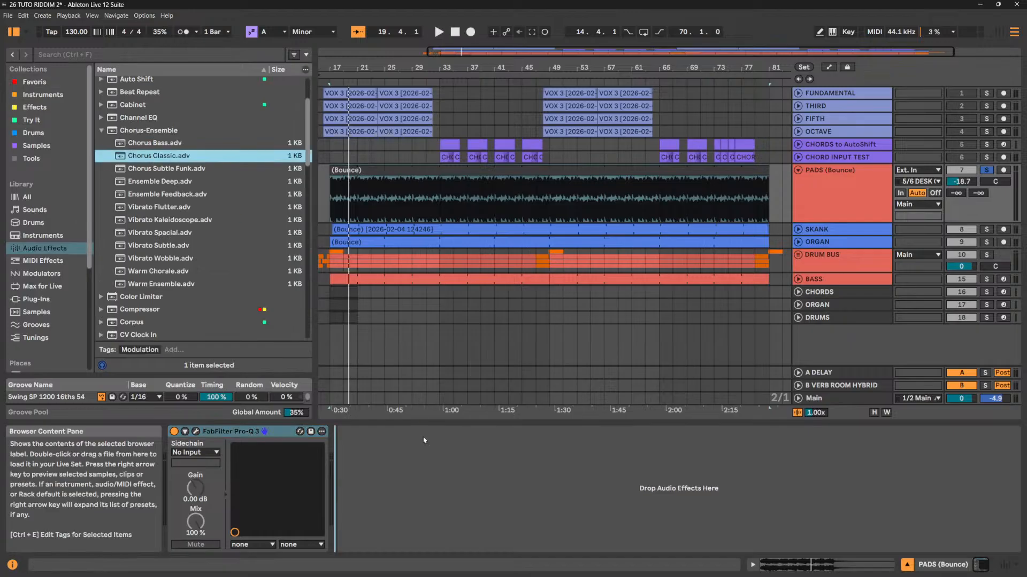
{"action": "key", "text": "space"}
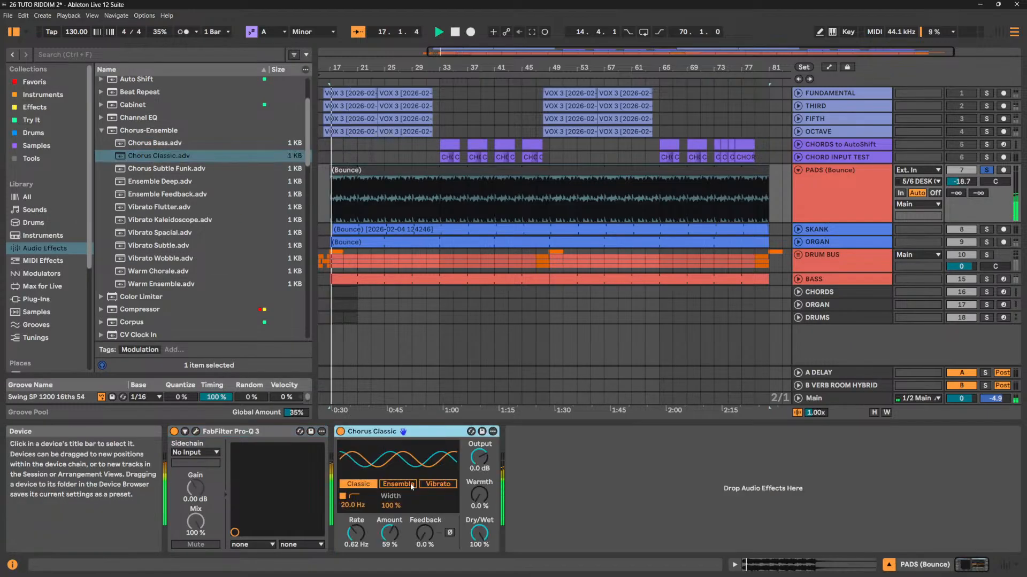
Try different Dry/Wet amounts on the chorus, return it to 100 %, and switch the device to Ensemble mode.
{"action": "left_click", "coordinate": [340, 432]}
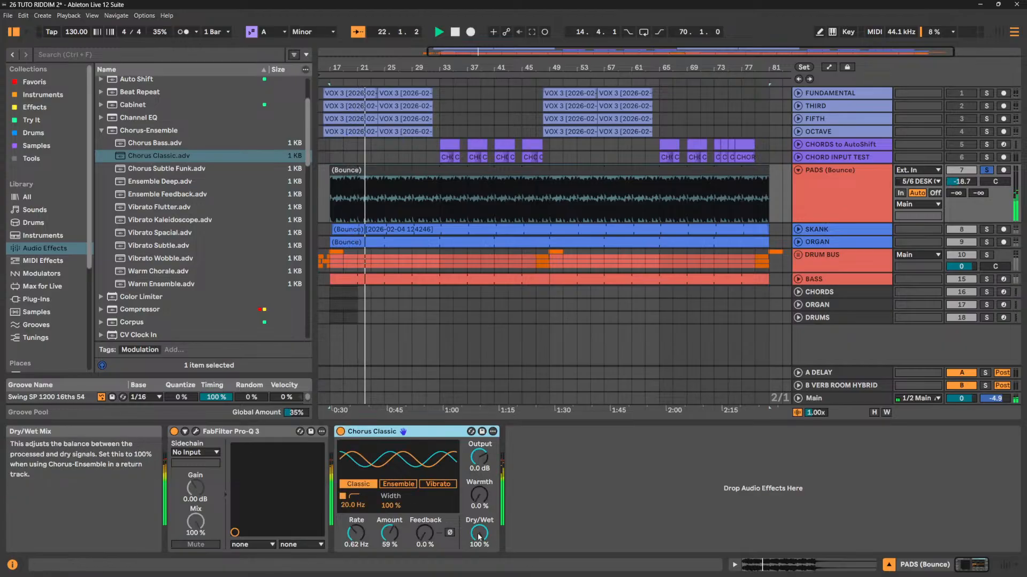
{"action": "mouse_move", "coordinate": [479, 533]}
{"action": "left_mouse_down"}
{"action": "mouse_move", "coordinate": [479, 558]}
{"action": "mouse_move", "coordinate": [479, 531]}
{"action": "left_mouse_up"}
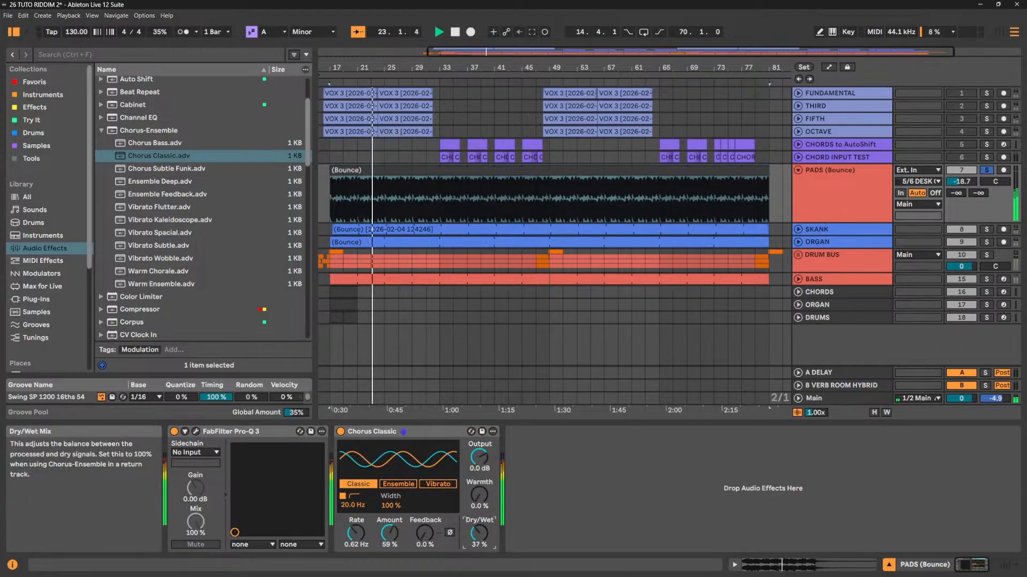
{"action": "left_click", "coordinate": [398, 484]}
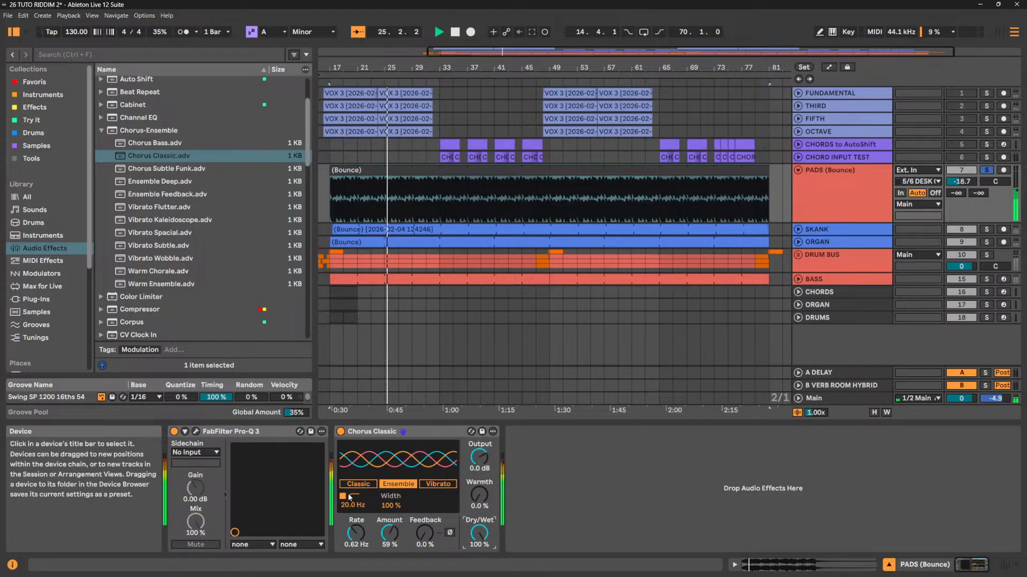
Set the chorus high-pass filter to 95.5 Hz and its stereo width to 183 %, comparing 100 % and 200 % width.
{"action": "left_click_drag", "start_coordinate": [353, 506], "coordinate": [392, 557]}
{"action": "left_click_drag", "start_coordinate": [391, 506], "coordinate": [392, 409]}
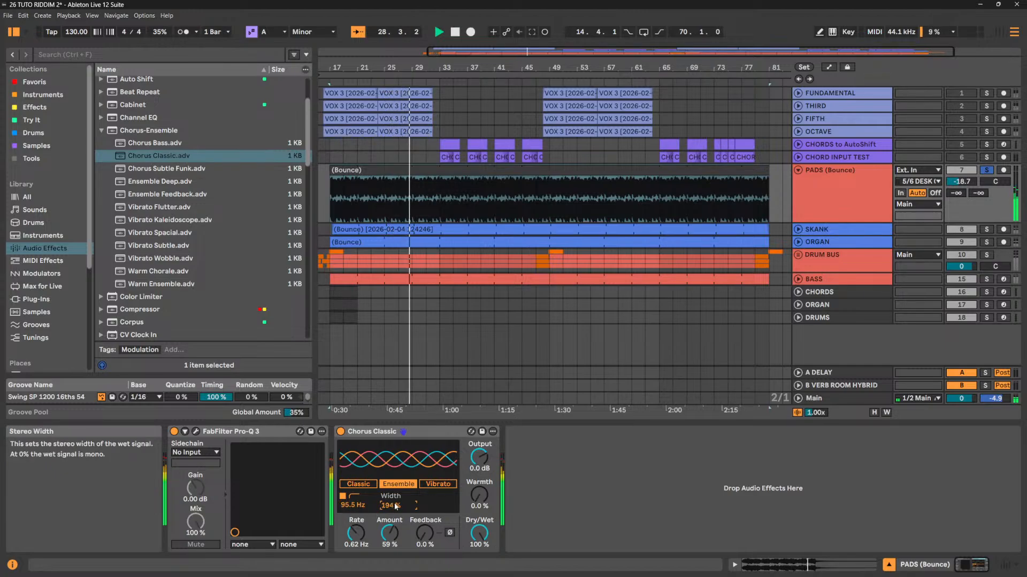
{"action": "left_click_drag", "start_coordinate": [392, 505], "coordinate": [392, 557]}
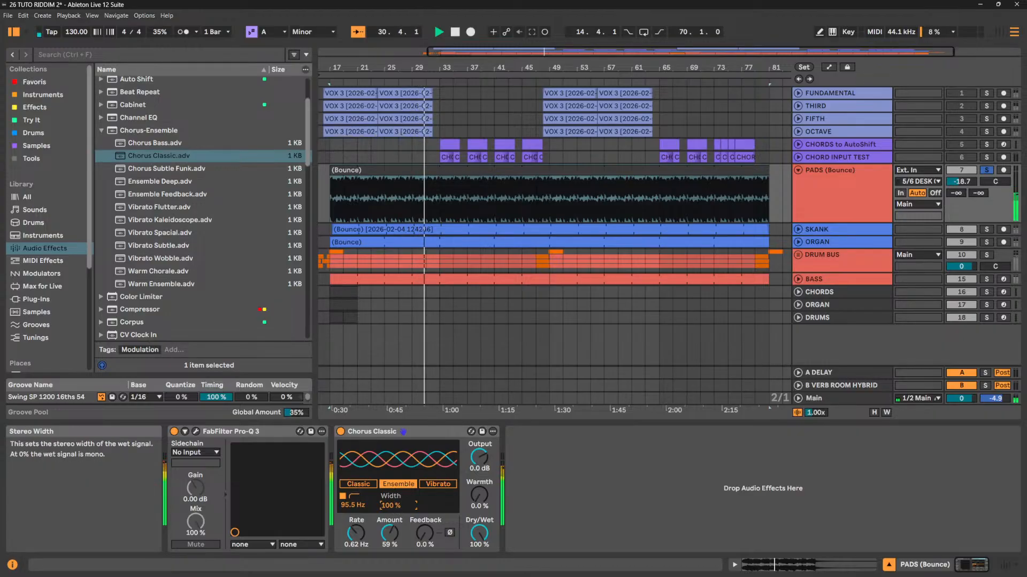
{"action": "left_click_drag", "start_coordinate": [395, 507], "coordinate": [395, 407]}
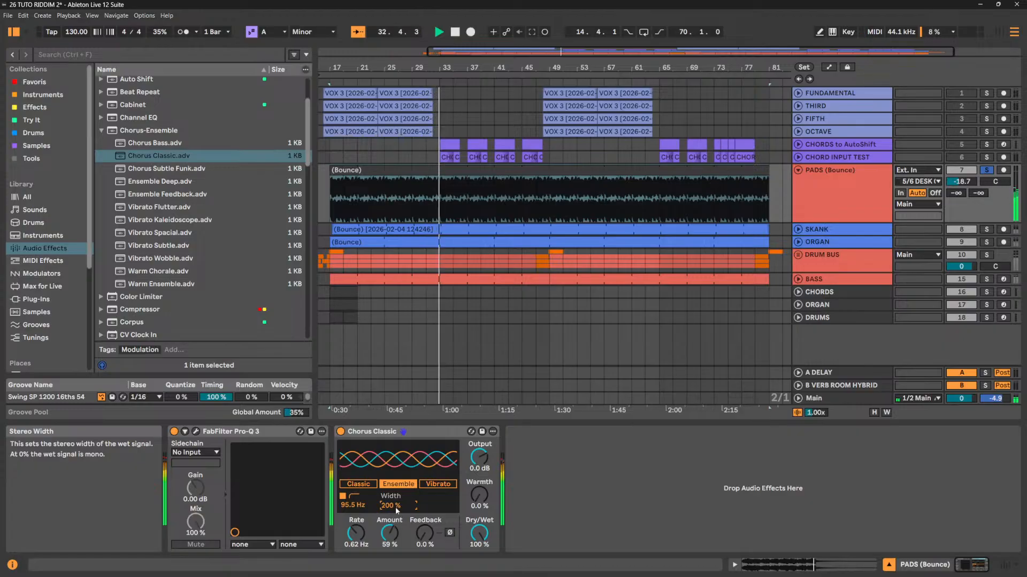
{"action": "left_click_drag", "start_coordinate": [396, 508], "coordinate": [396, 516]}
Compare the pads with the chorus off and on, balancing it at 64 % Dry/Wet and -21.4 dB track volume.
{"action": "left_click", "coordinate": [340, 431]}
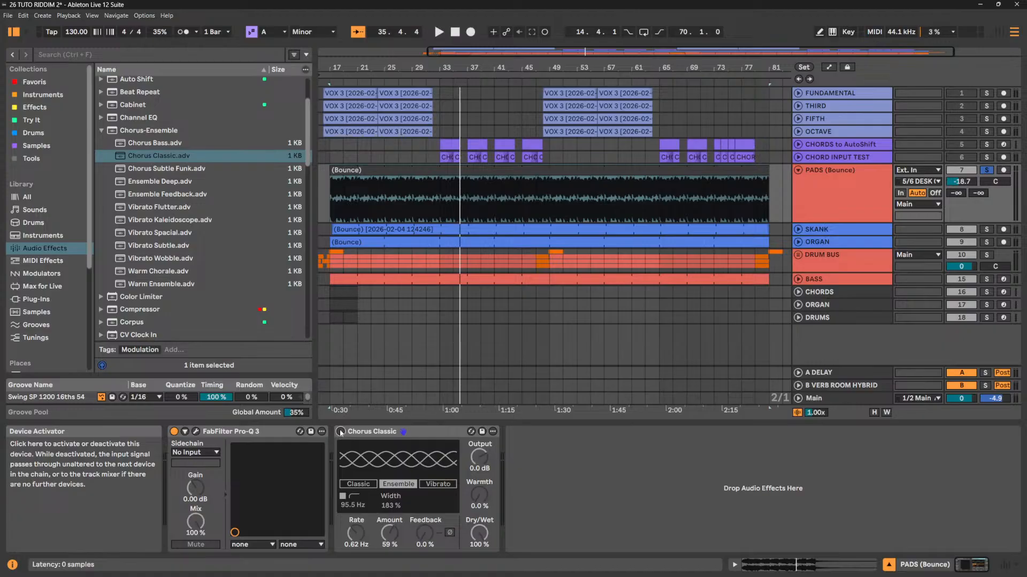
{"action": "left_click", "coordinate": [340, 432]}
{"action": "key", "text": "space"}
{"action": "mouse_move", "coordinate": [479, 532]}
{"action": "left_mouse_down"}
{"action": "mouse_move", "coordinate": [479, 567]}
{"action": "mouse_move", "coordinate": [479, 522]}
{"action": "left_mouse_up"}
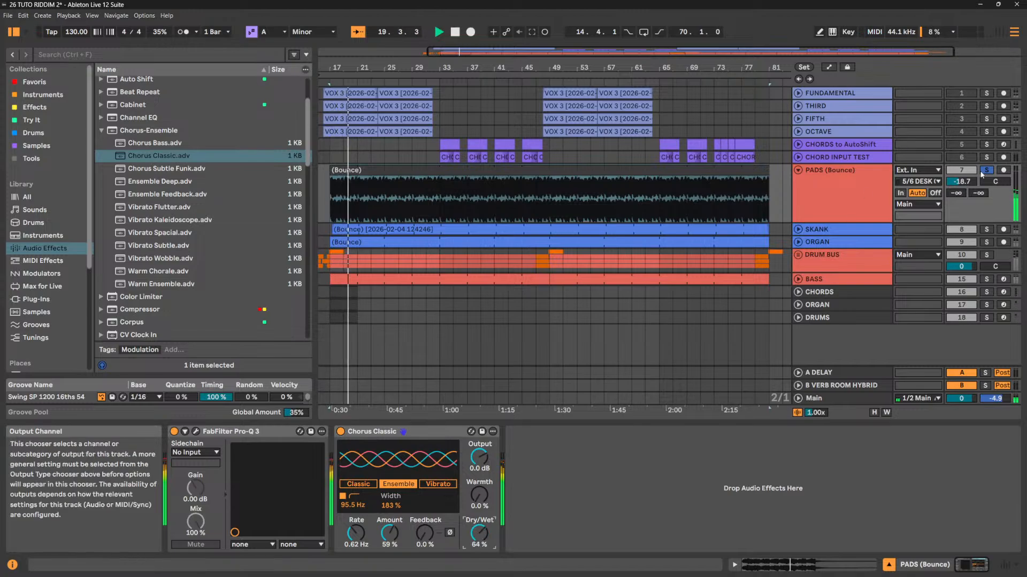
{"action": "left_click_drag", "start_coordinate": [961, 181], "coordinate": [962, 191]}
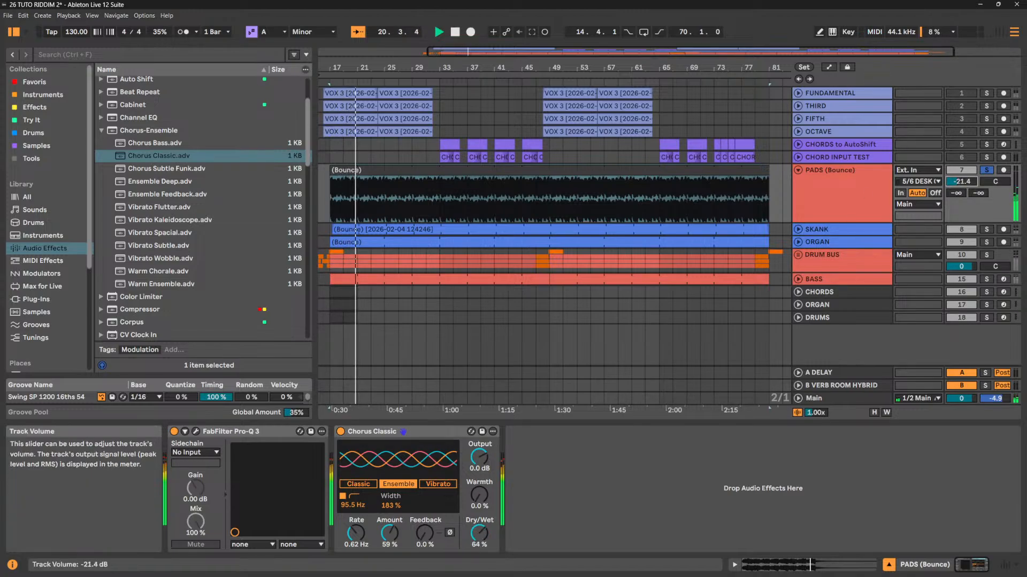
Insert Auto Filter before the chorus on the PADS track, with an LFO amount of 14 % and a cutoff of 5.37 kHz.
{"action": "scroll", "coordinate": [180, 119], "scroll_direction": "up", "scroll_amount": 3}
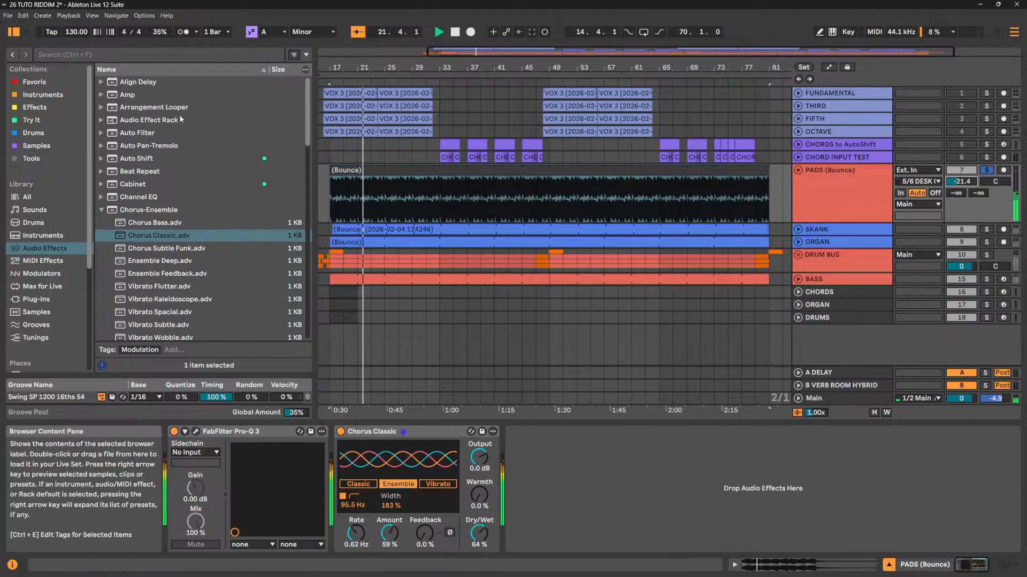
{"action": "mouse_move", "coordinate": [155, 132]}
{"action": "left_mouse_down"}
{"action": "mouse_move", "coordinate": [525, 459]}
{"action": "mouse_move", "coordinate": [423, 468]}
{"action": "mouse_move", "coordinate": [422, 506]}
{"action": "left_mouse_up"}
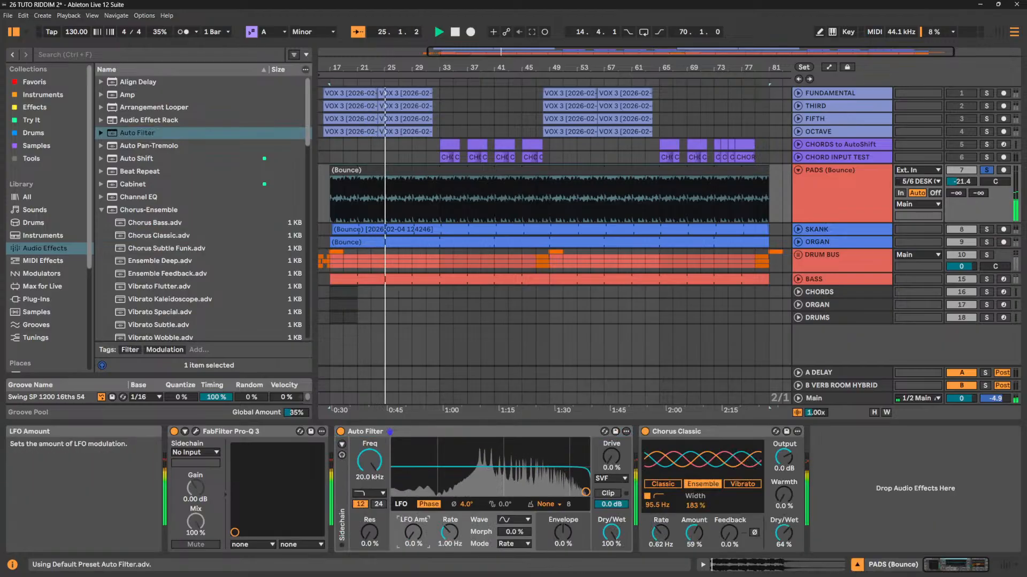
{"action": "left_click_drag", "start_coordinate": [413, 532], "coordinate": [413, 523]}
{"action": "left_click_drag", "start_coordinate": [370, 461], "coordinate": [369, 489]}
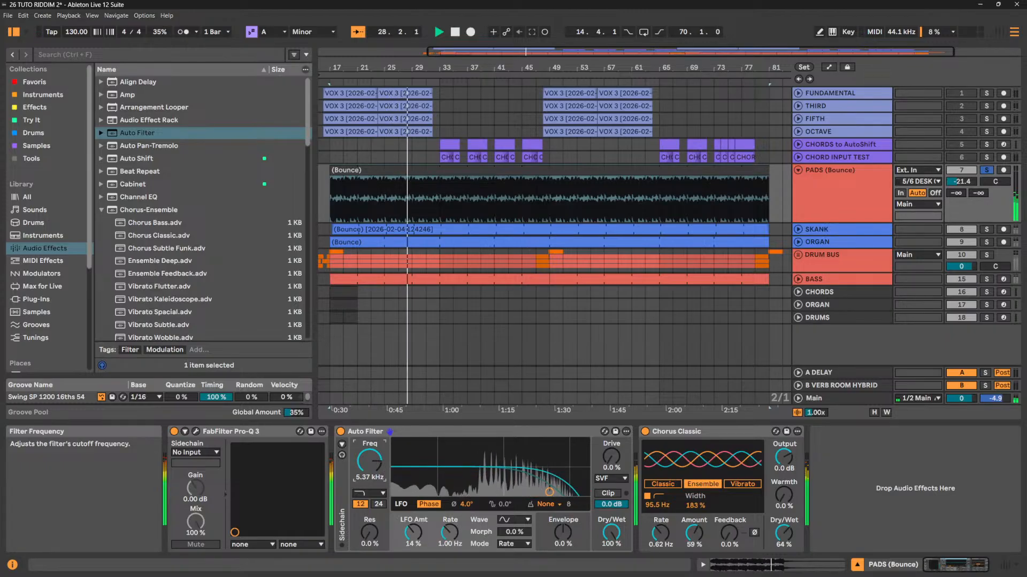
Sync the Auto Filter LFO at a rate of 2 and set the envelope to 13 %, cutoff to 1.24 kHz and resonance to 25 %.
{"action": "left_click", "coordinate": [428, 505]}
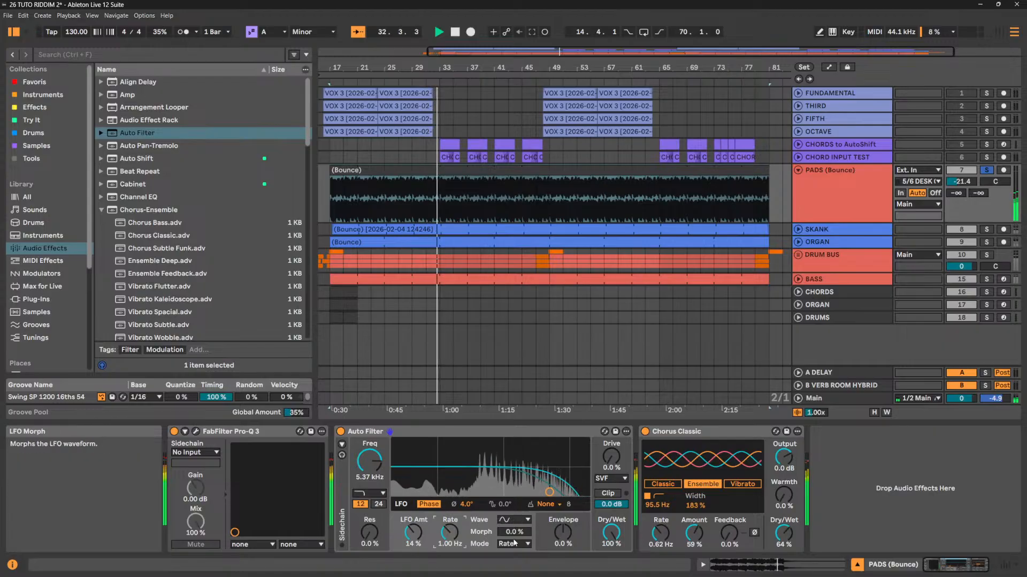
{"action": "left_click", "coordinate": [515, 543]}
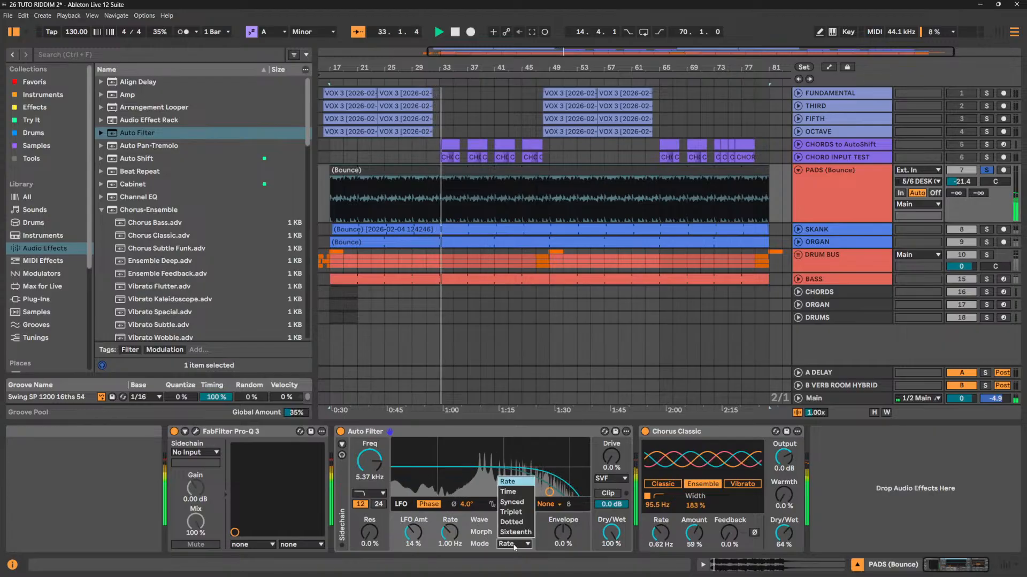
{"action": "left_click", "coordinate": [512, 502]}
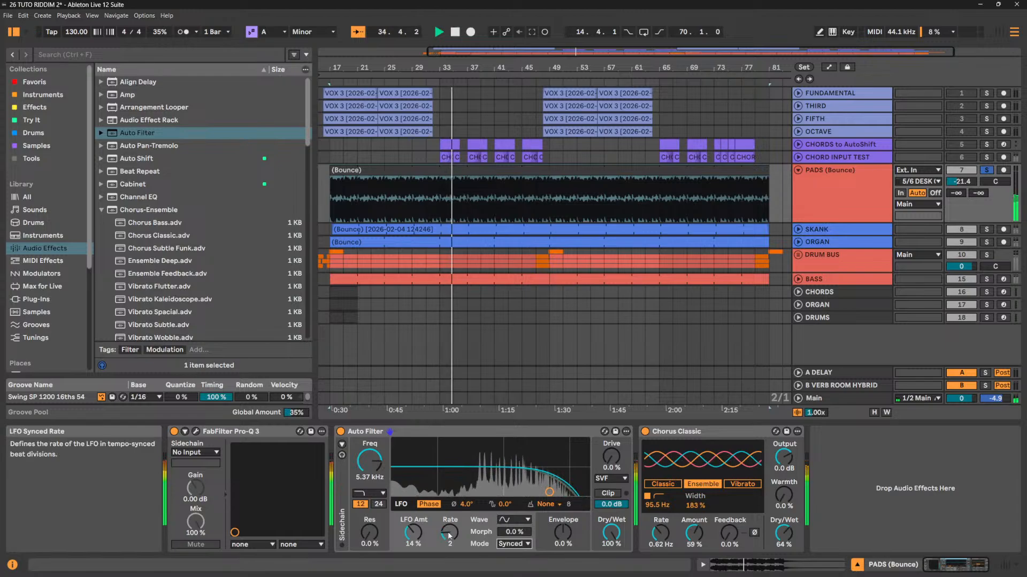
{"action": "left_click_drag", "start_coordinate": [449, 536], "coordinate": [449, 535]}
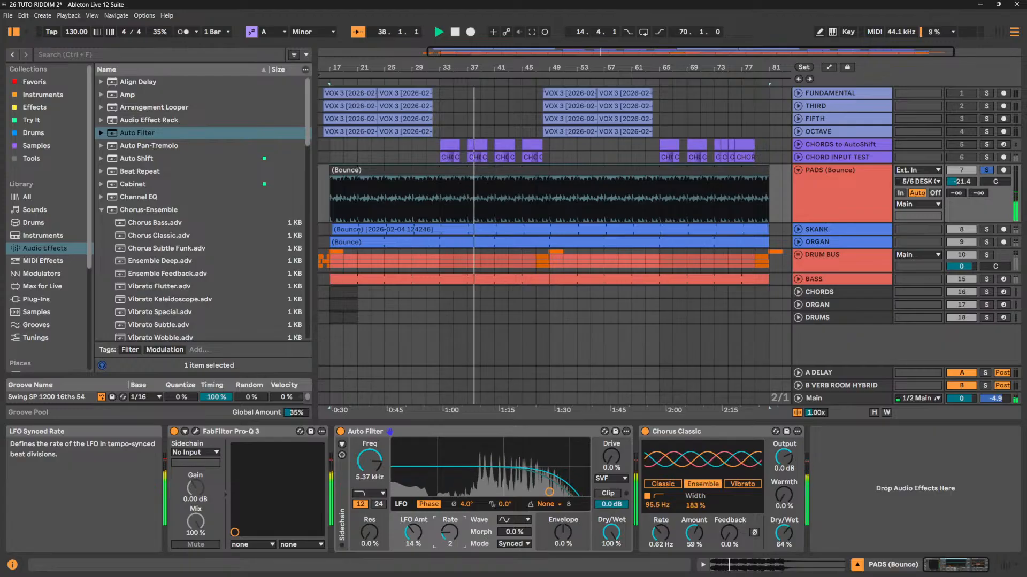
{"action": "left_click_drag", "start_coordinate": [563, 532], "coordinate": [509, 479]}
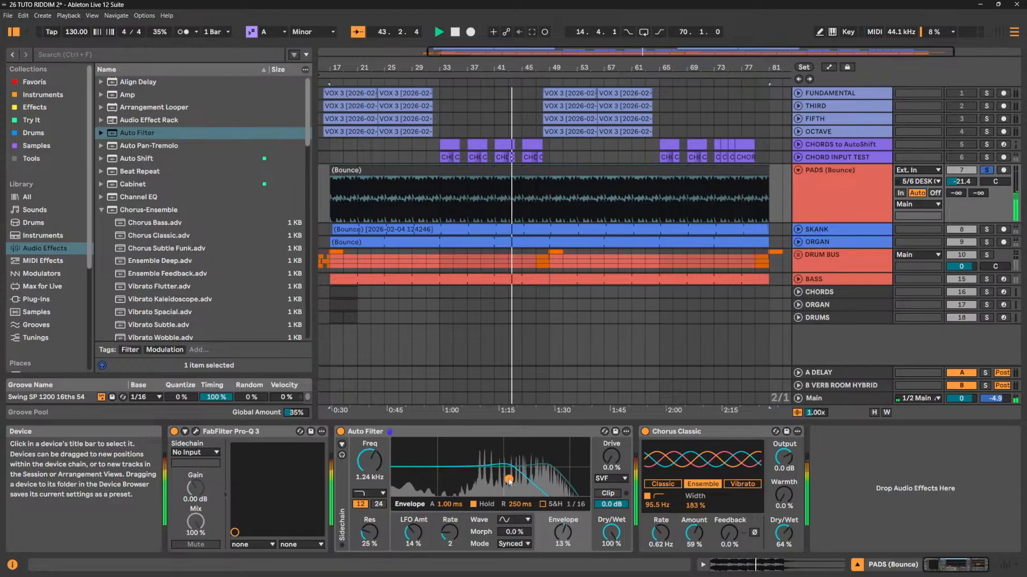
Check the pads in the full mix, then compare them soloed with Auto Filter and Chorus both bypassed and active.
{"action": "left_click", "coordinate": [986, 170]}
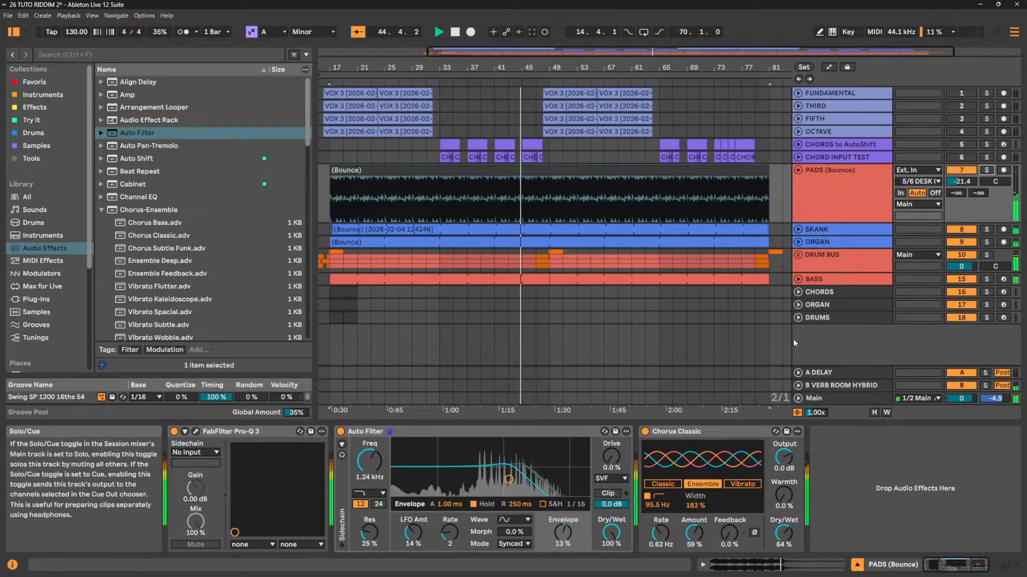
{"action": "left_click", "coordinate": [987, 170]}
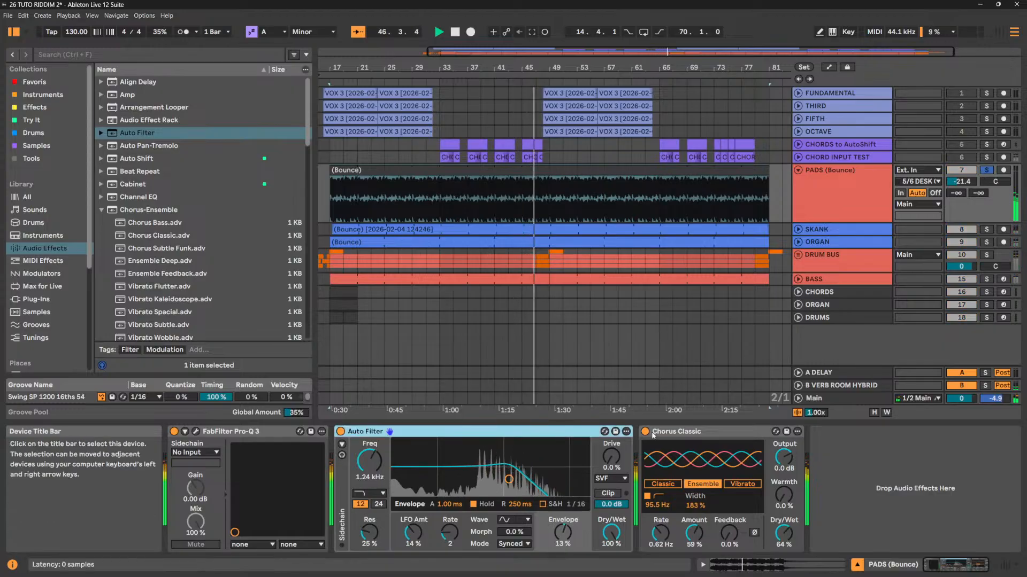
{"action": "left_click", "coordinate": [645, 432]}
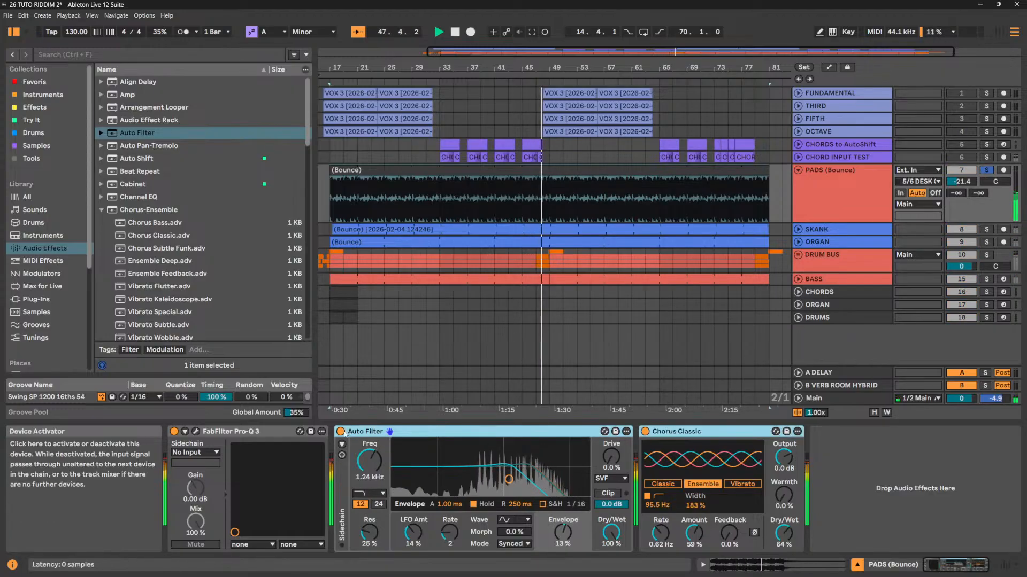
{"action": "left_click", "coordinate": [340, 431]}
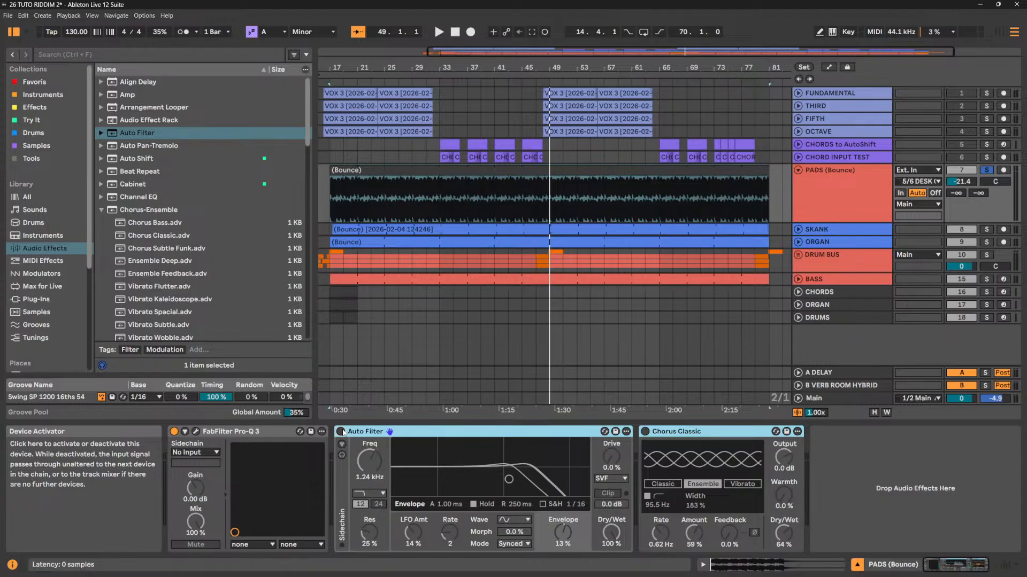
{"action": "left_click", "coordinate": [341, 431]}
{"action": "key", "text": "space"}
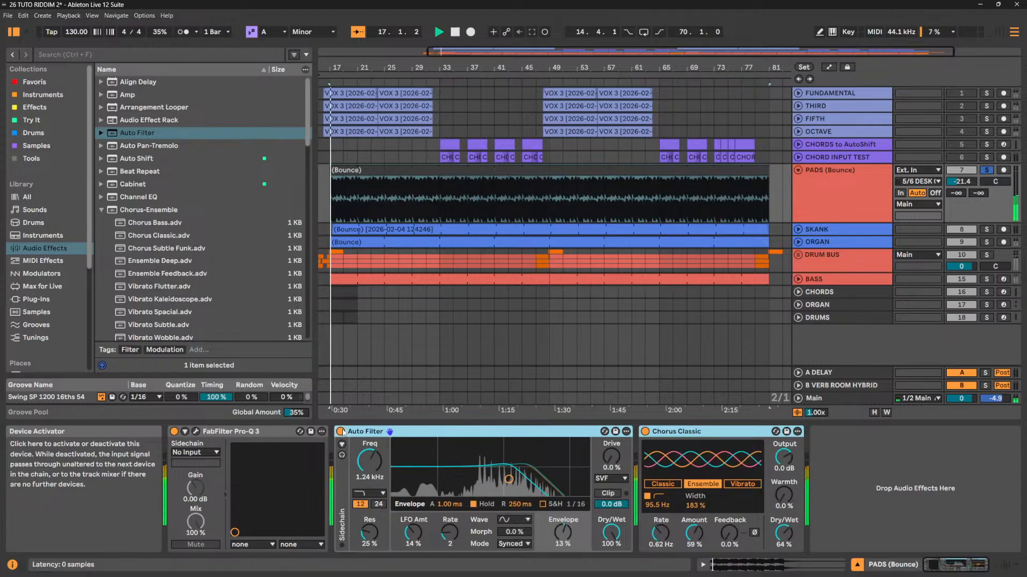
{"action": "key", "text": "space"}
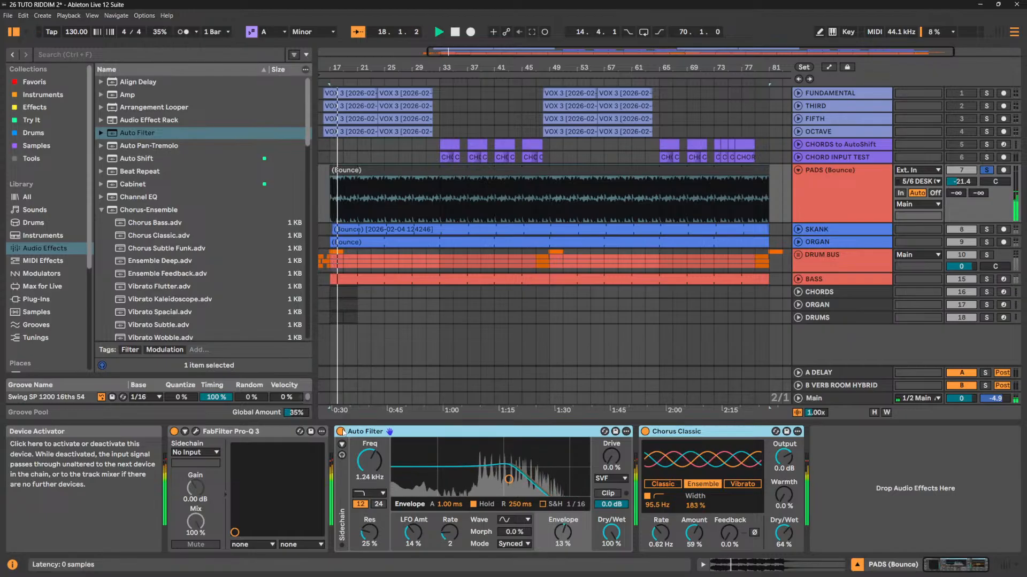
{"action": "left_click", "coordinate": [341, 431]}
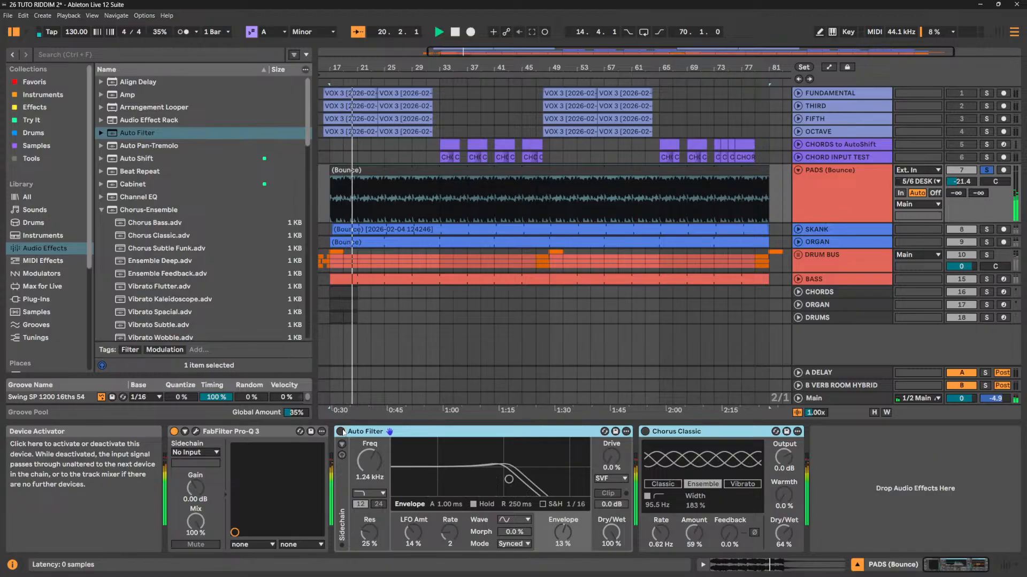
{"action": "left_click", "coordinate": [341, 431]}
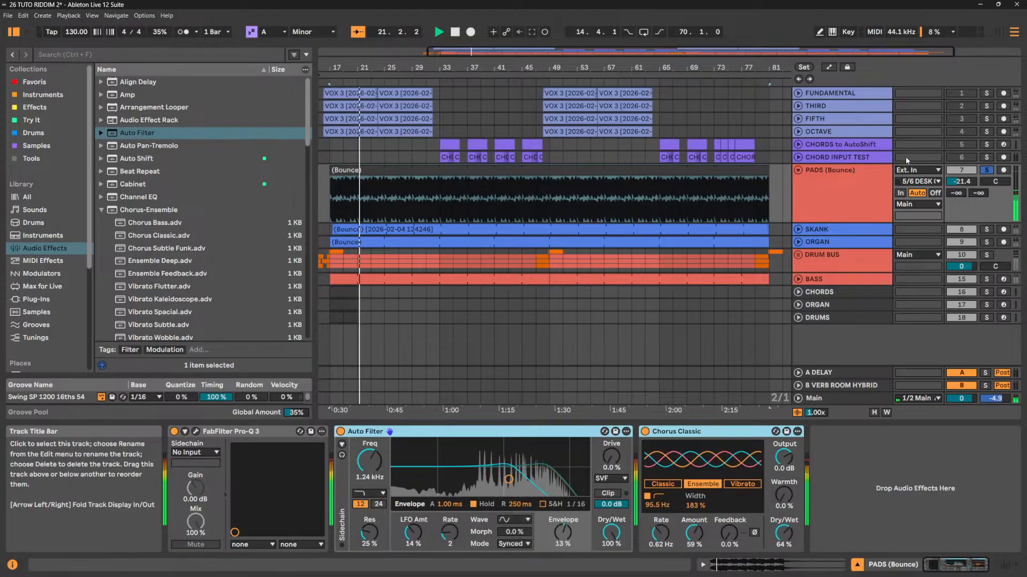
Unsolo the PADS track and lower its volume to -24.2 dB within the full mix.
{"action": "left_click", "coordinate": [986, 170]}
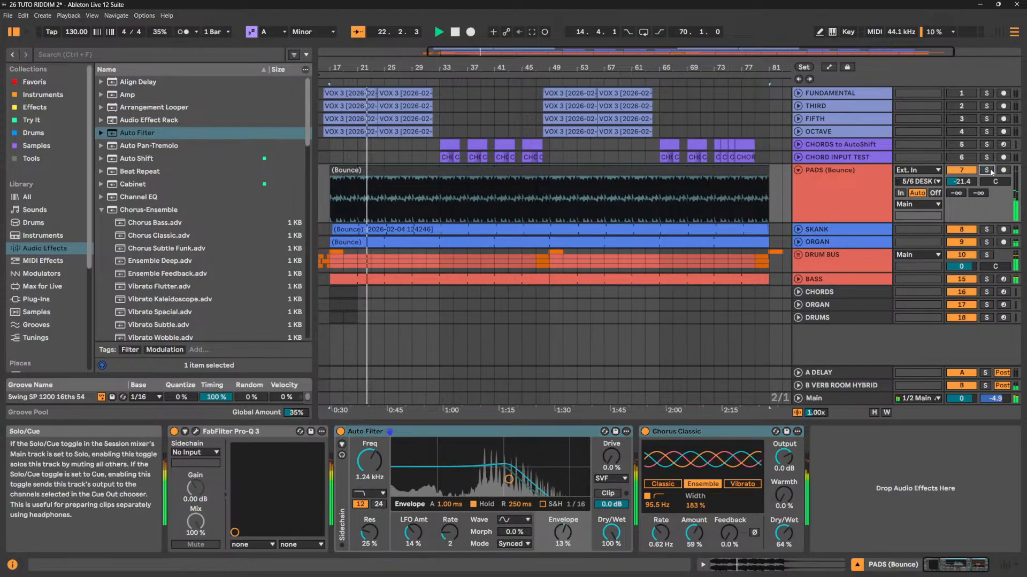
{"action": "left_click_drag", "start_coordinate": [966, 185], "coordinate": [967, 192]}
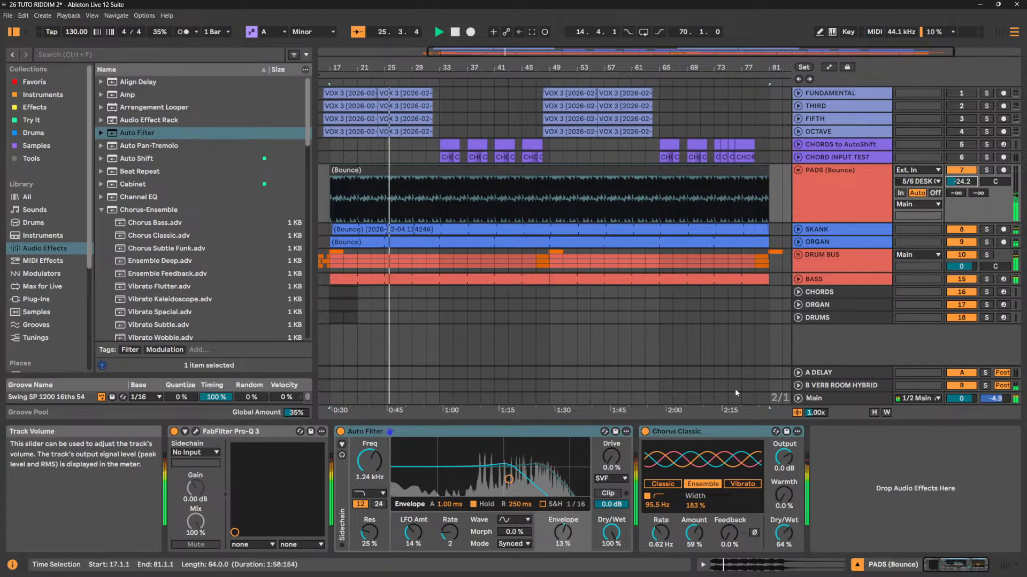
{"action": "key", "text": "space"}
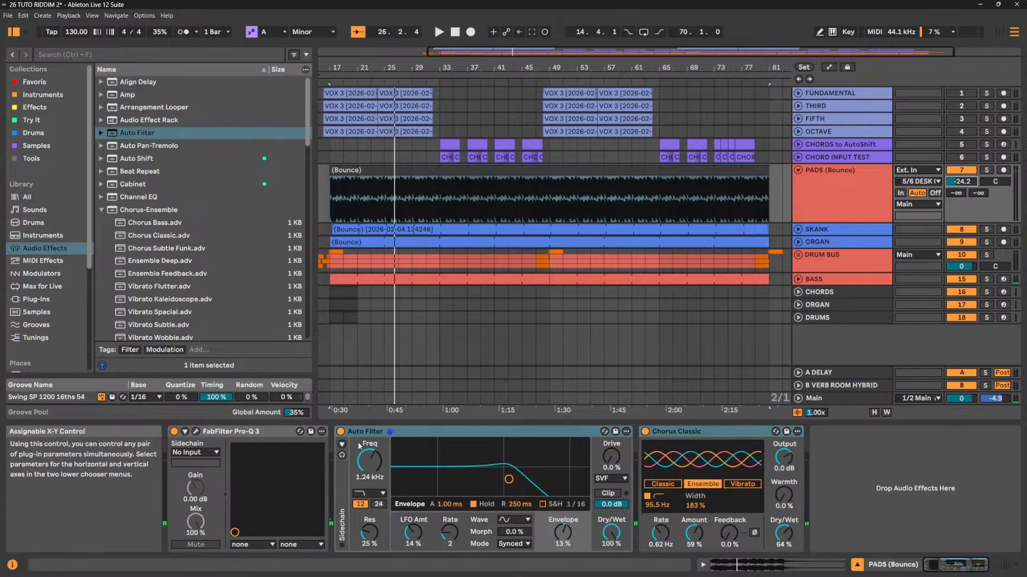
Replay the full mix and compare the pads with Auto Filter and Chorus both bypassed and active.
{"action": "key", "text": "space"}
{"action": "left_click", "coordinate": [415, 431]}
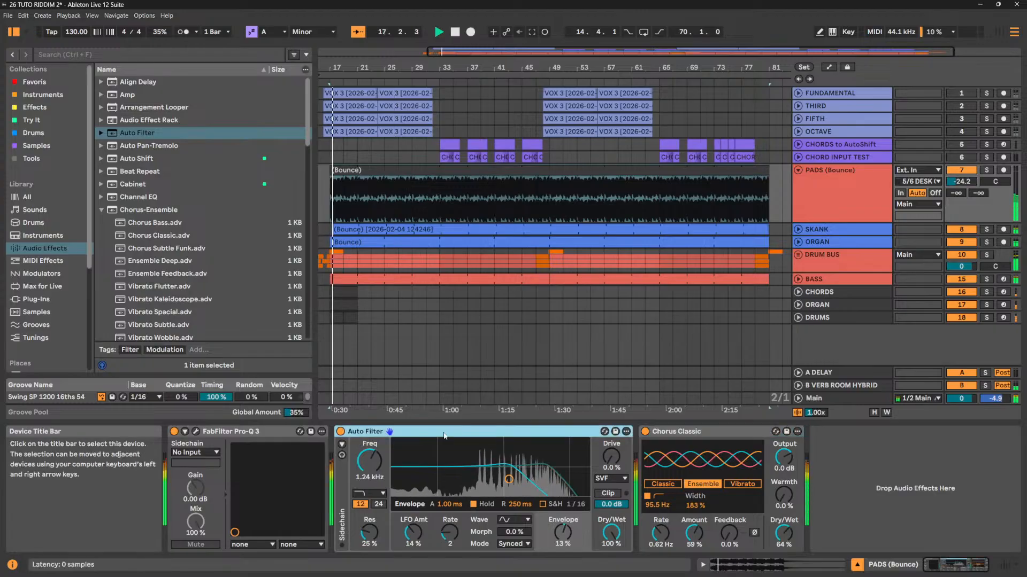
{"action": "left_click", "coordinate": [646, 431]}
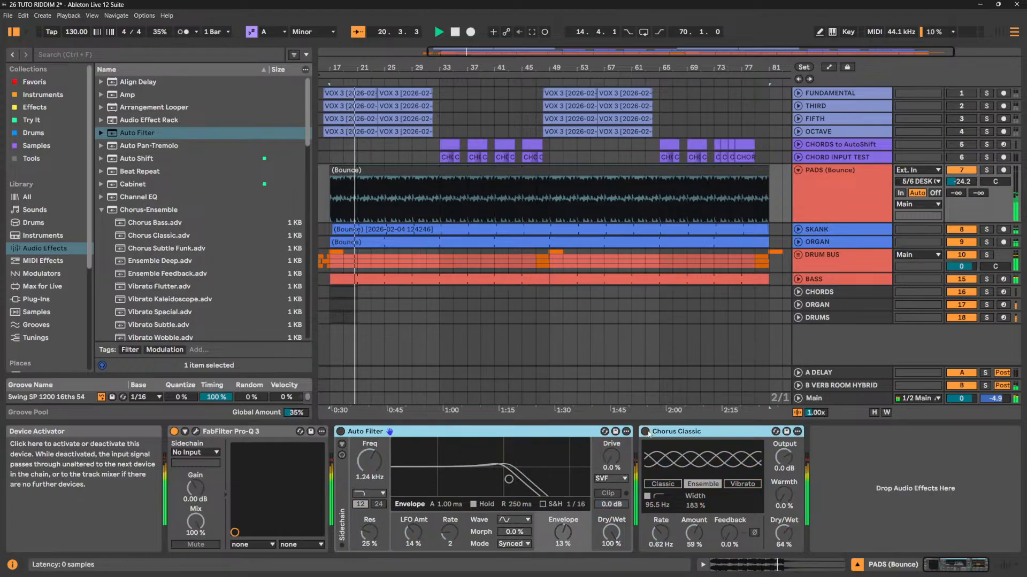
{"action": "left_click", "coordinate": [646, 431]}
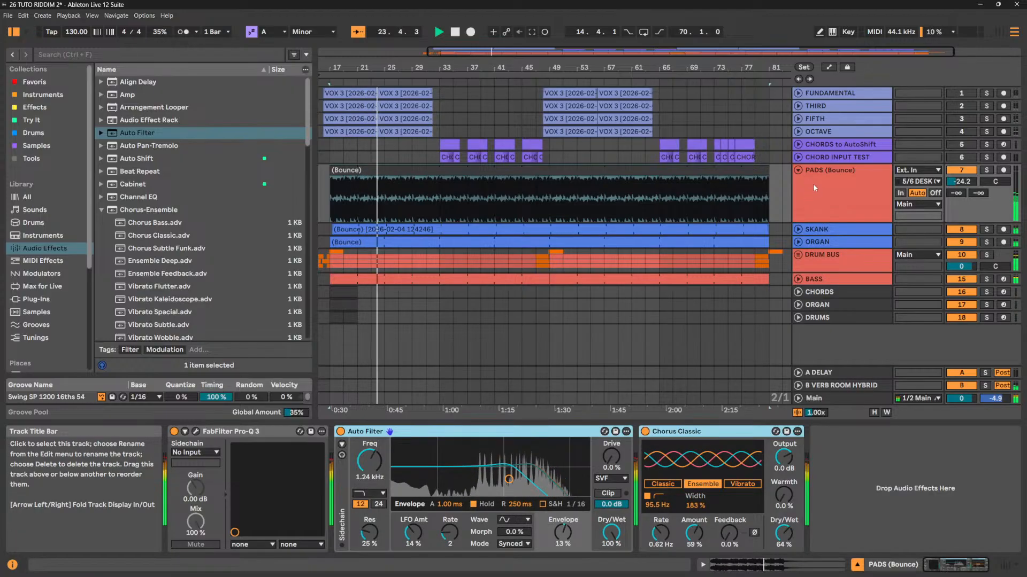
Fold the PADS track, collapse the Chorus-Ensemble presets and expand the Color Limiter presets in the browser.
{"action": "left_click", "coordinate": [798, 170]}
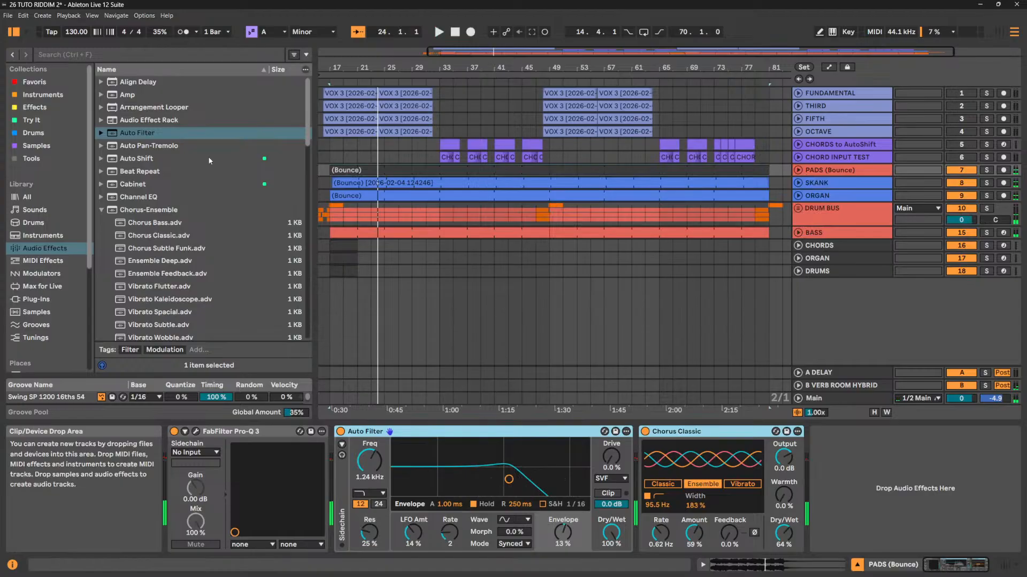
{"action": "left_click", "coordinate": [160, 147]}
{"action": "left_click", "coordinate": [147, 210]}
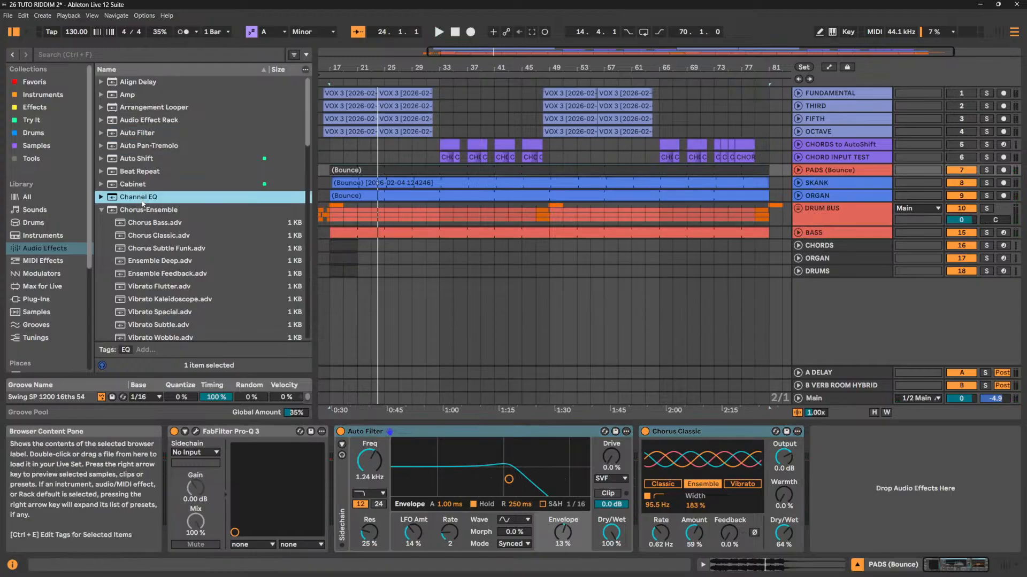
{"action": "key", "text": "Left"}
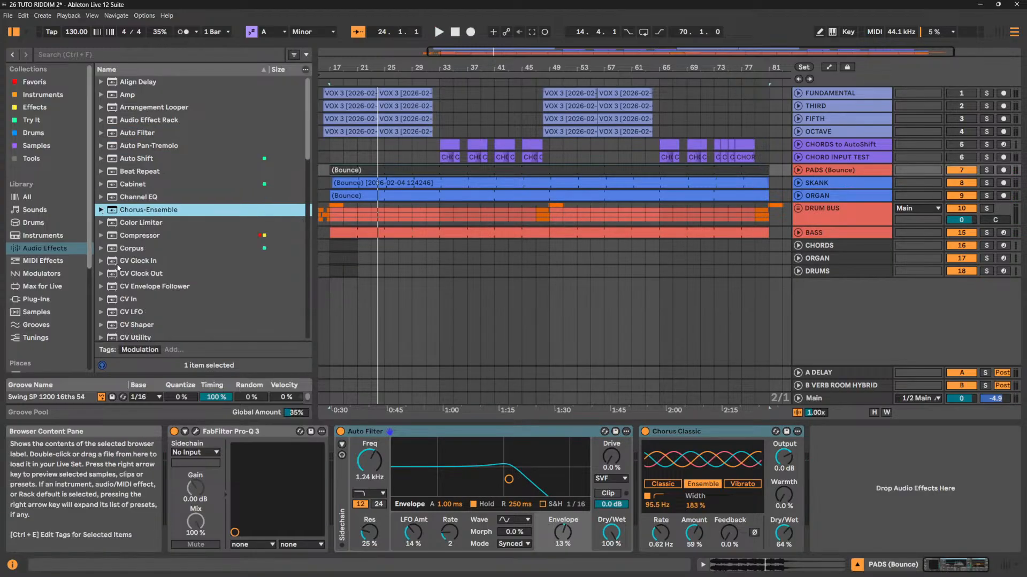
{"action": "left_click", "coordinate": [100, 224]}
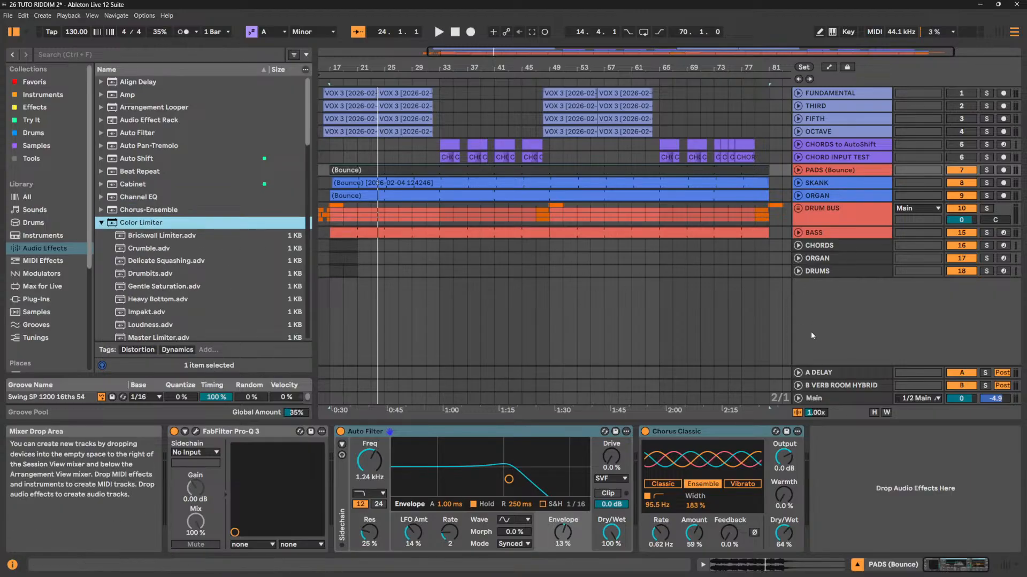
Solo the DRUM BUS track and load the Color Limiter audio effect onto it.
{"action": "left_click", "coordinate": [841, 214]}
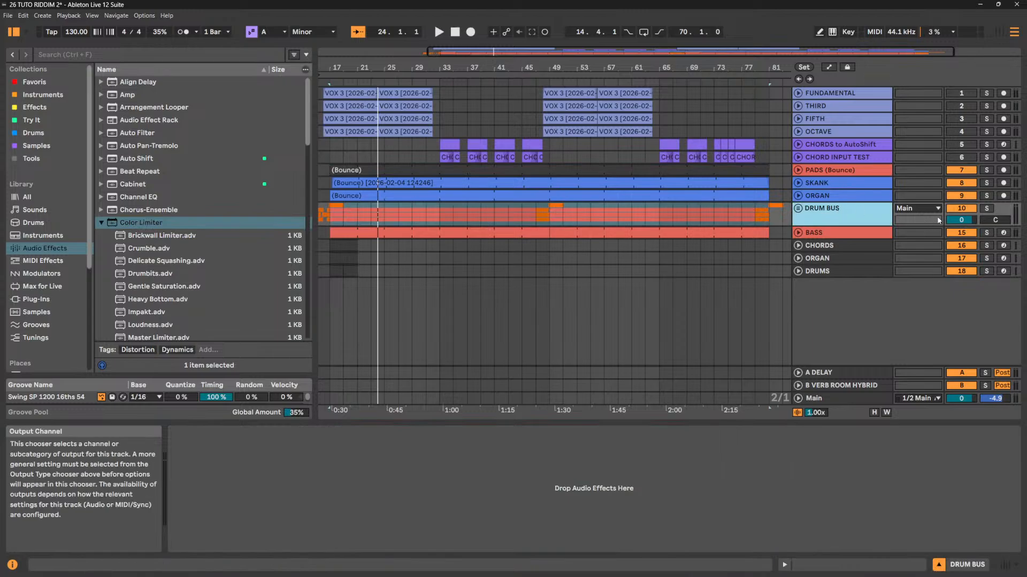
{"action": "left_click", "coordinate": [987, 209]}
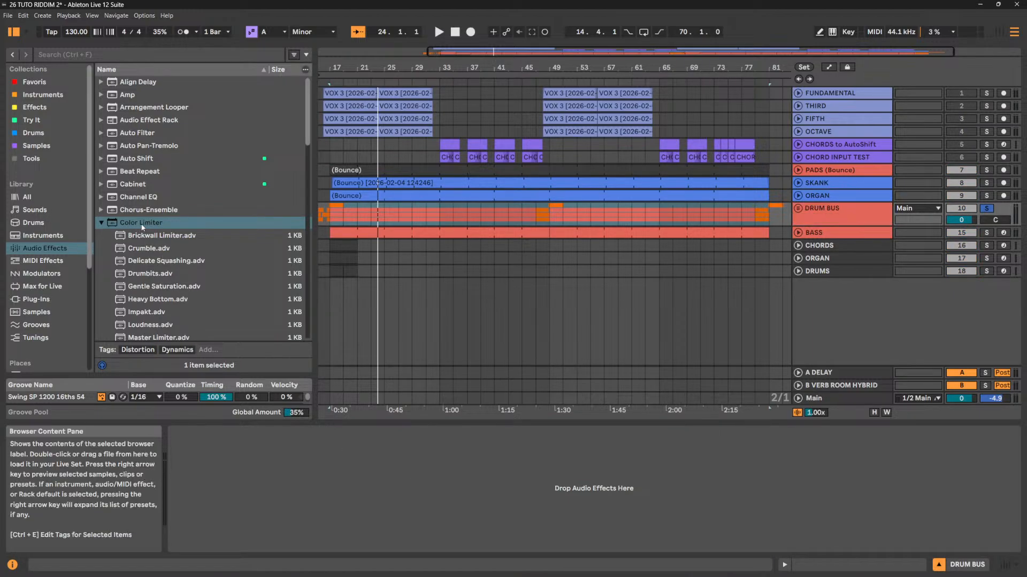
{"action": "left_click", "coordinate": [150, 224]}
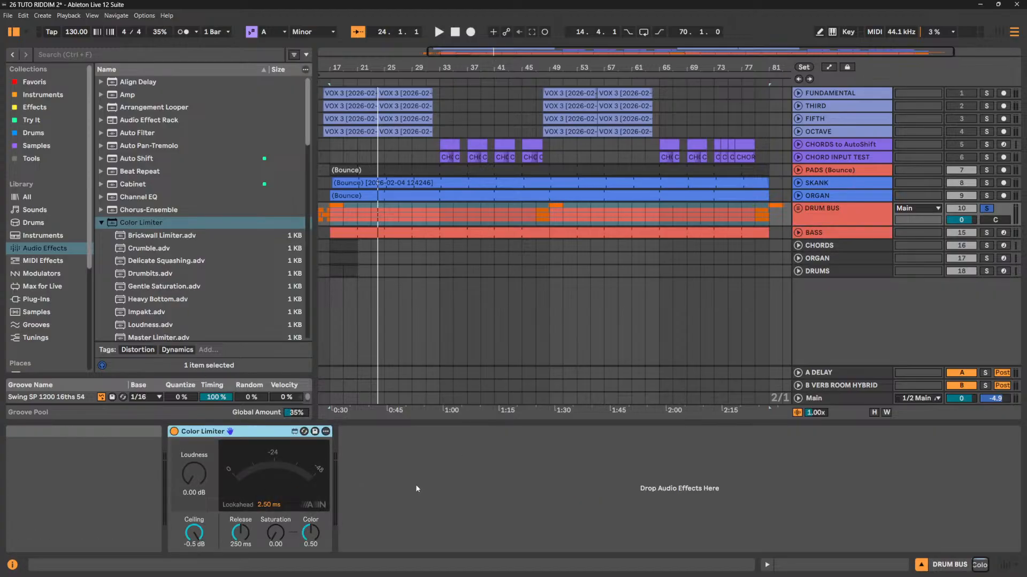
Play the drums and set the Color Limiter's loudness to 12.47 dB and its ceiling to -16 dB.
{"action": "key", "text": "space"}
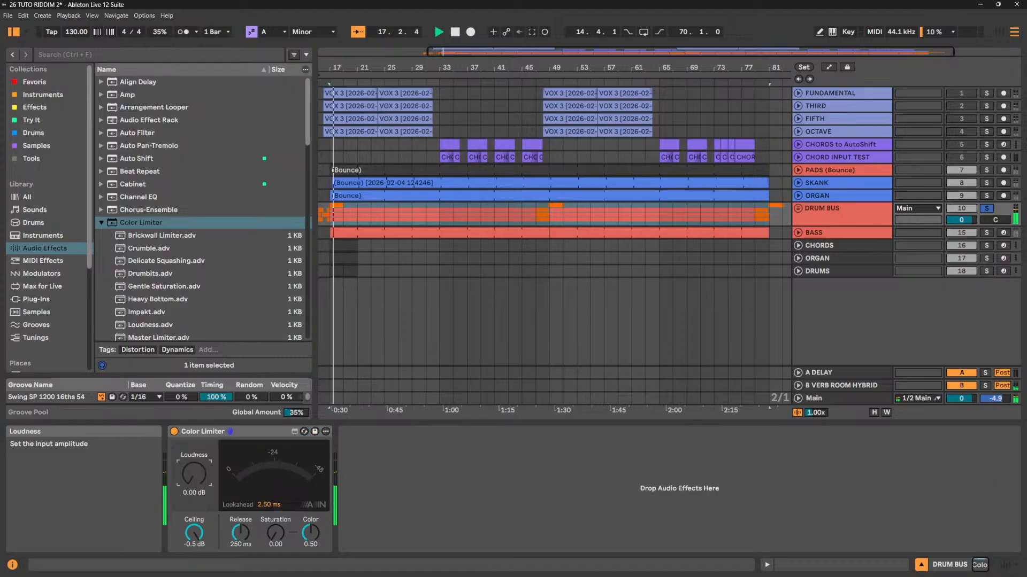
{"action": "mouse_move", "coordinate": [194, 474]}
{"action": "left_mouse_down"}
{"action": "mouse_move", "coordinate": [193, 460]}
{"action": "mouse_move", "coordinate": [193, 481]}
{"action": "left_mouse_up"}
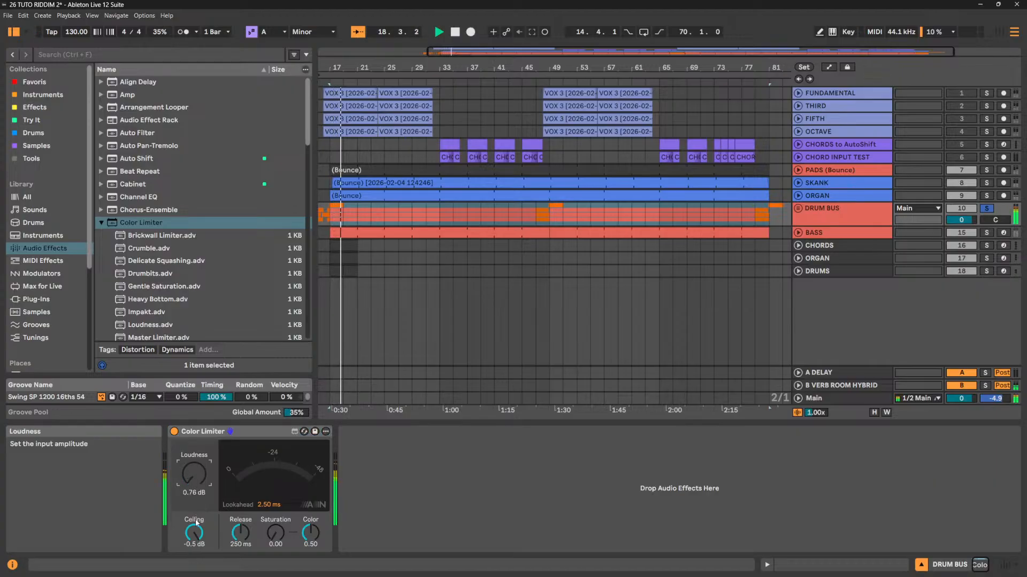
{"action": "mouse_move", "coordinate": [194, 533]}
{"action": "left_mouse_down"}
{"action": "mouse_move", "coordinate": [194, 551]}
{"action": "mouse_move", "coordinate": [194, 534]}
{"action": "left_mouse_up"}
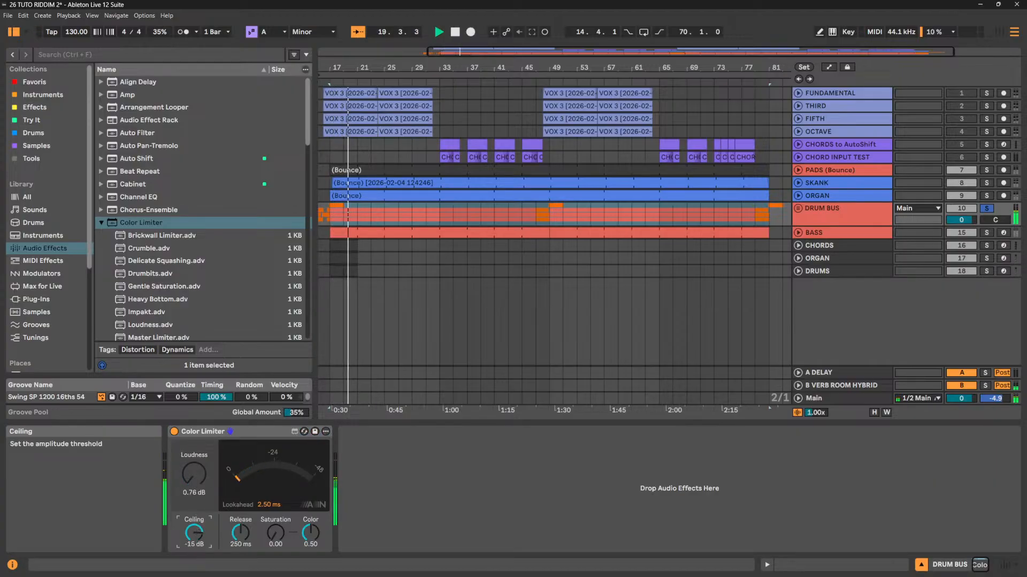
{"action": "mouse_move", "coordinate": [194, 474]}
{"action": "left_mouse_down"}
{"action": "mouse_move", "coordinate": [194, 455]}
{"action": "mouse_move", "coordinate": [193, 477]}
{"action": "left_mouse_up"}
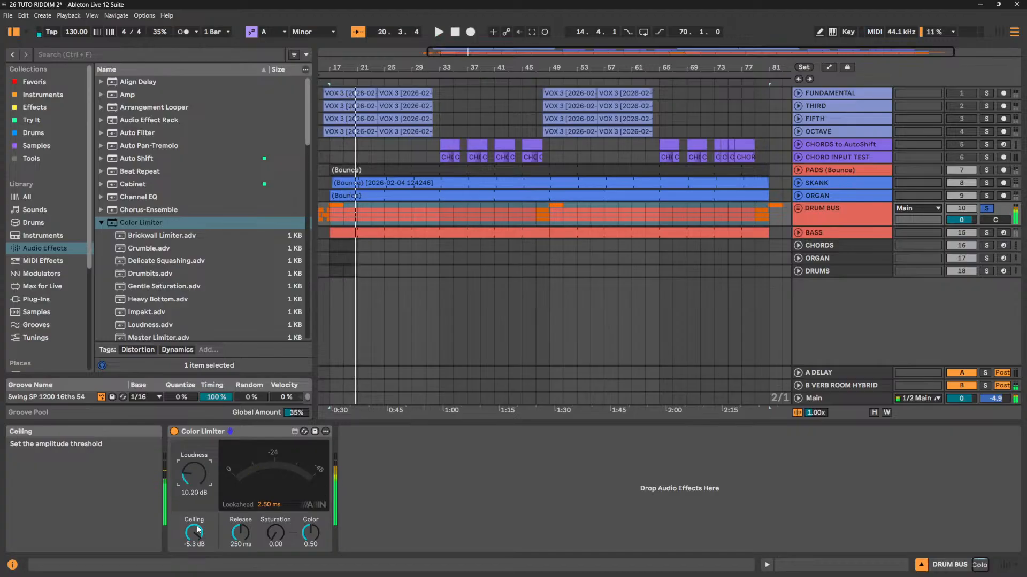
{"action": "key", "text": "space"}
{"action": "left_click_drag", "start_coordinate": [194, 533], "coordinate": [195, 540]}
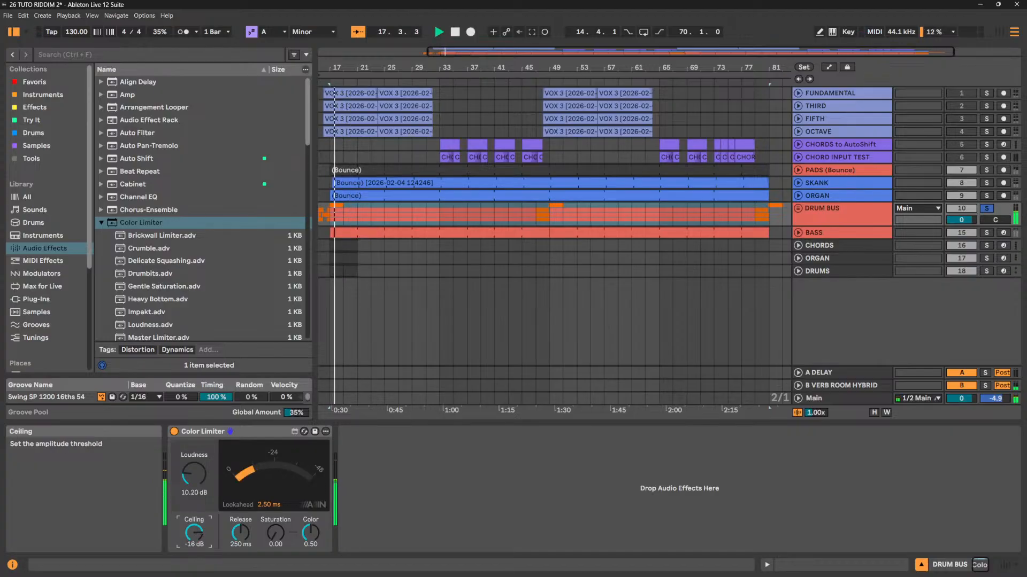
{"action": "left_click_drag", "start_coordinate": [194, 474], "coordinate": [193, 477]}
Set the Color Limiter's release to 9.94 ms, its saturation to 0.39 and its color to 0.32.
{"action": "left_click_drag", "start_coordinate": [241, 534], "coordinate": [241, 545]}
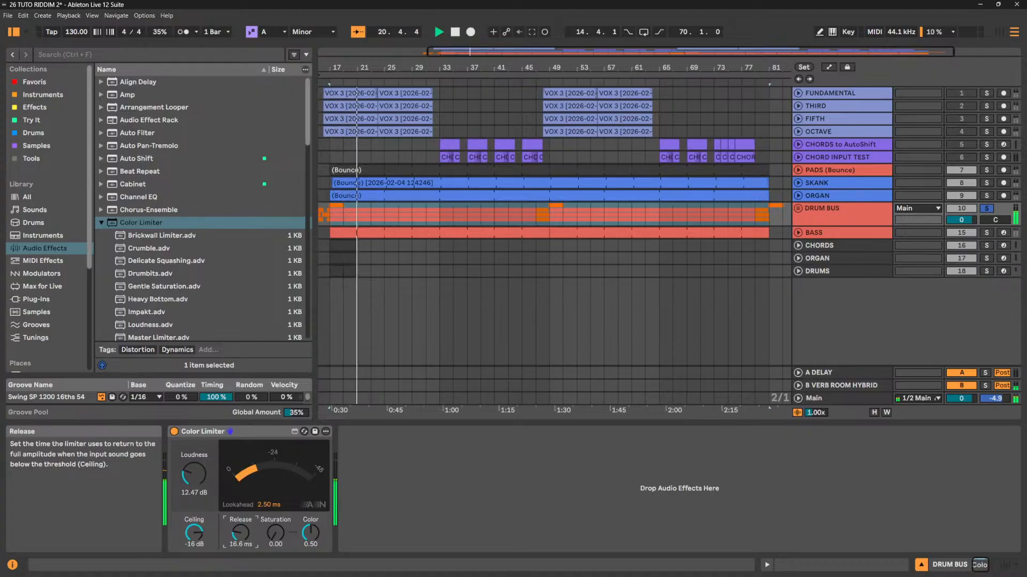
{"action": "left_click_drag", "start_coordinate": [241, 534], "coordinate": [275, 525]}
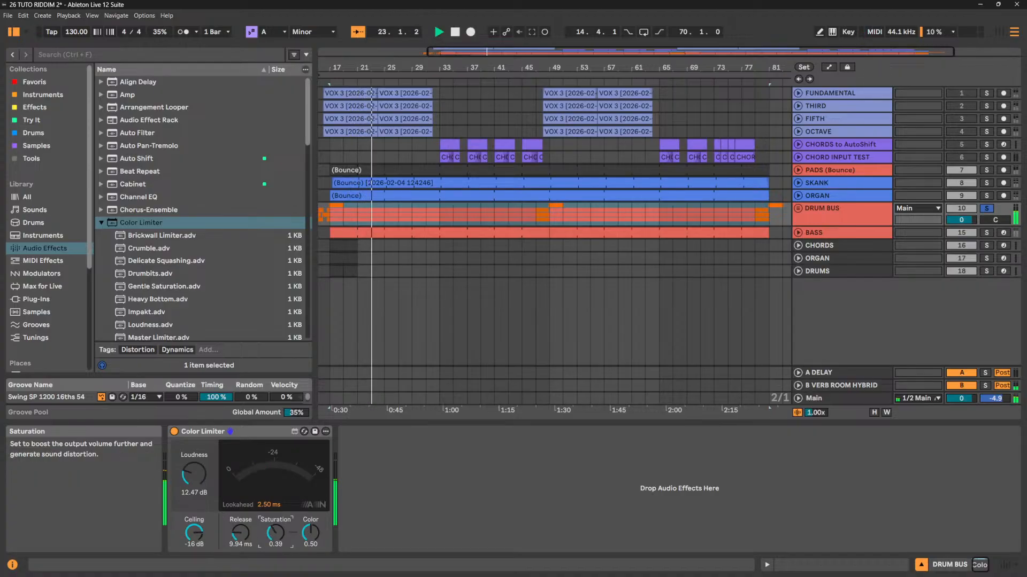
{"action": "key", "text": "space"}
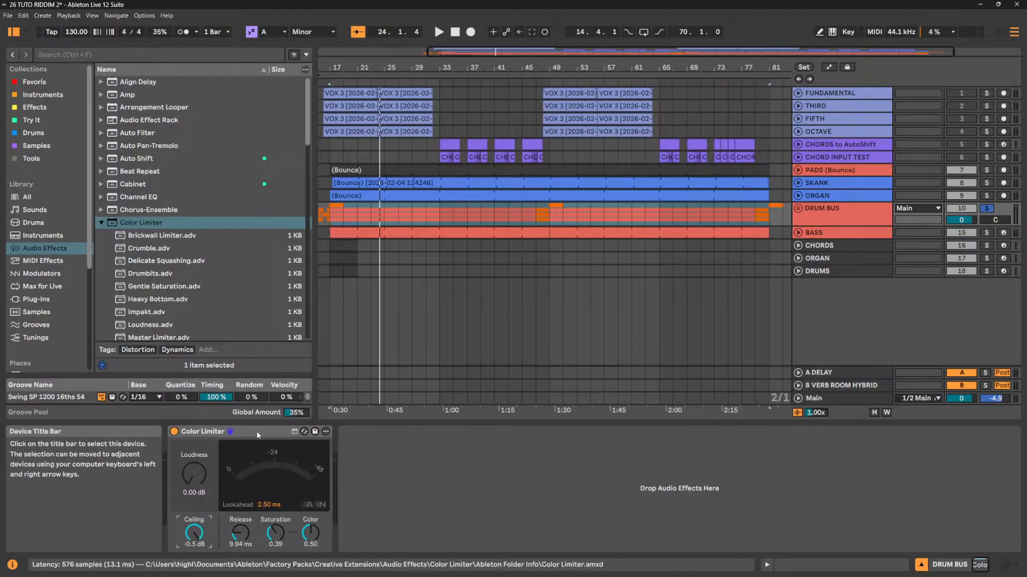
{"action": "left_click", "coordinate": [257, 435]}
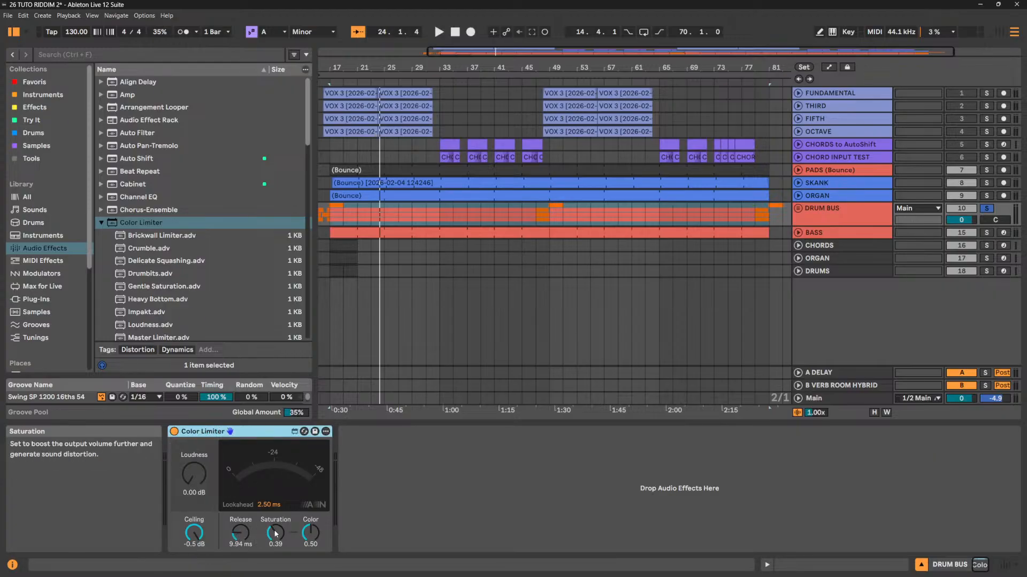
{"action": "left_click", "coordinate": [312, 533]}
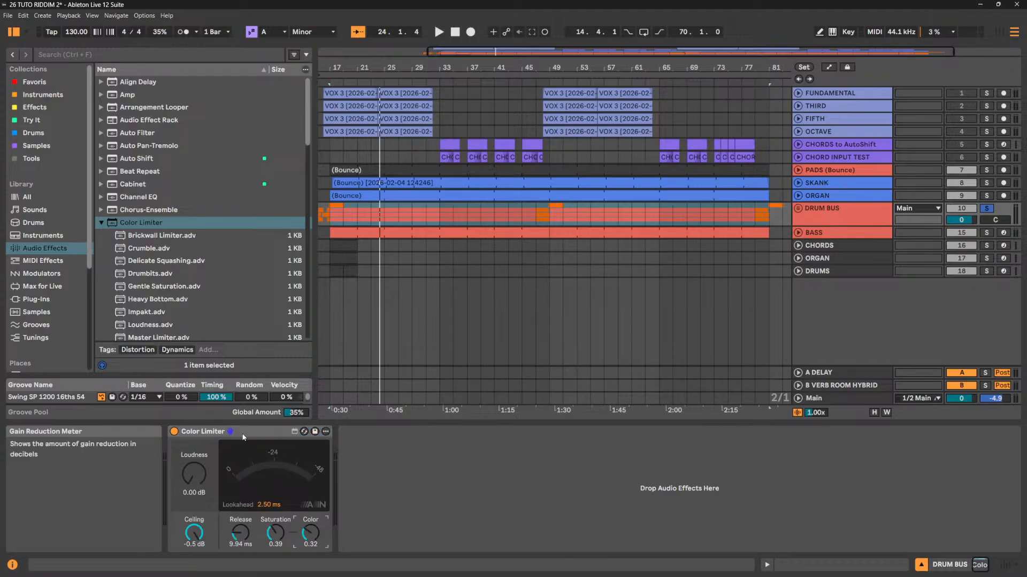
Try the Loudness, Squash and Pumping presets on the limiter during playback, and lower its ceiling to -23 dB.
{"action": "scroll", "coordinate": [139, 257], "scroll_direction": "down", "scroll_amount": 3}
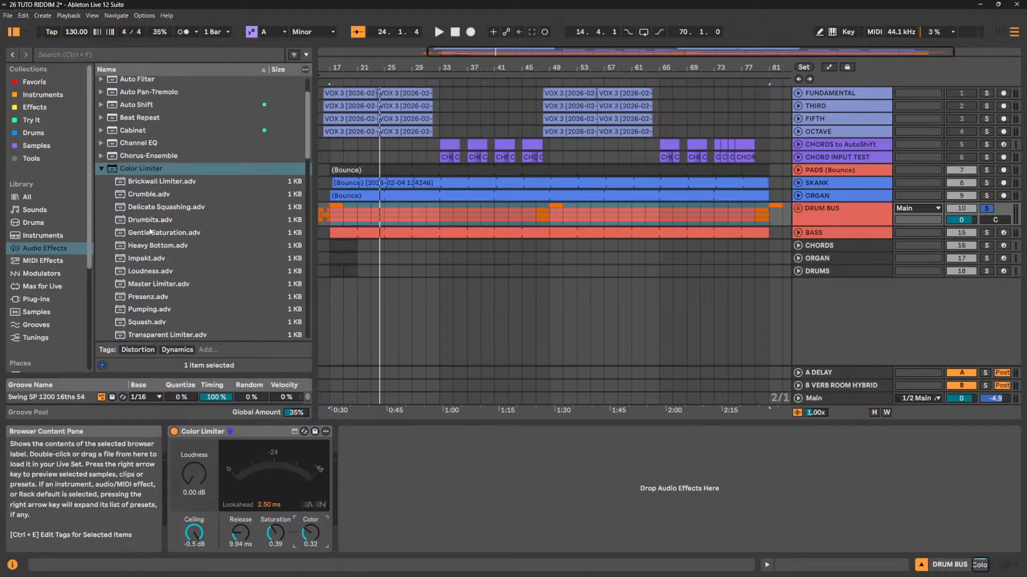
{"action": "scroll", "coordinate": [150, 231], "scroll_direction": "down", "scroll_amount": 1}
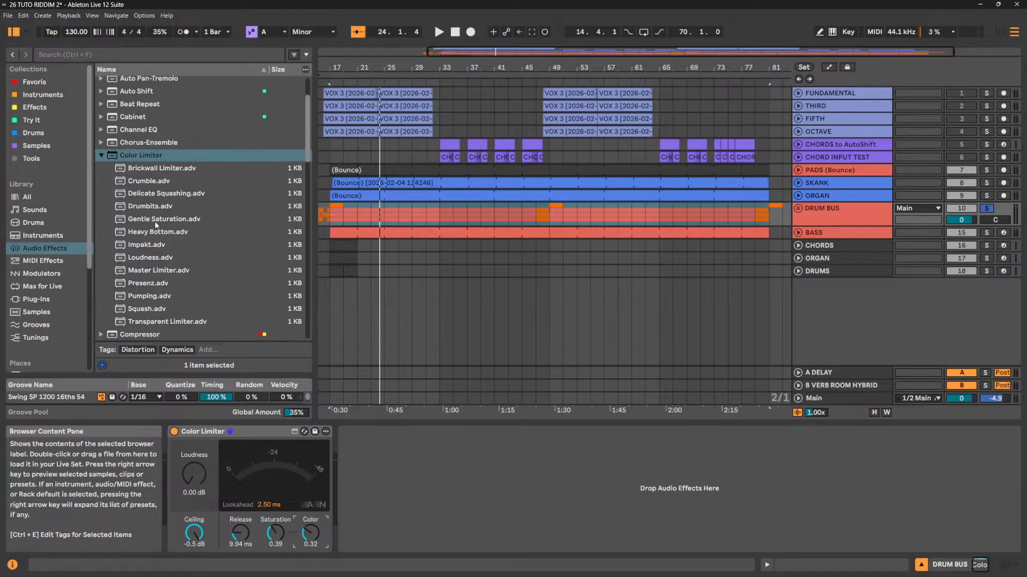
{"action": "left_click", "coordinate": [156, 207]}
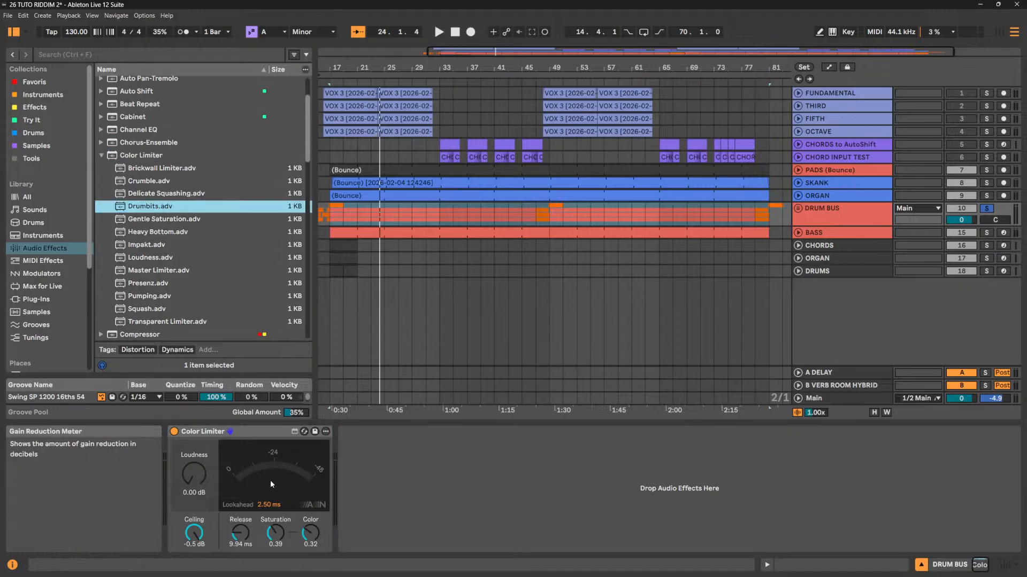
{"action": "key", "text": "space"}
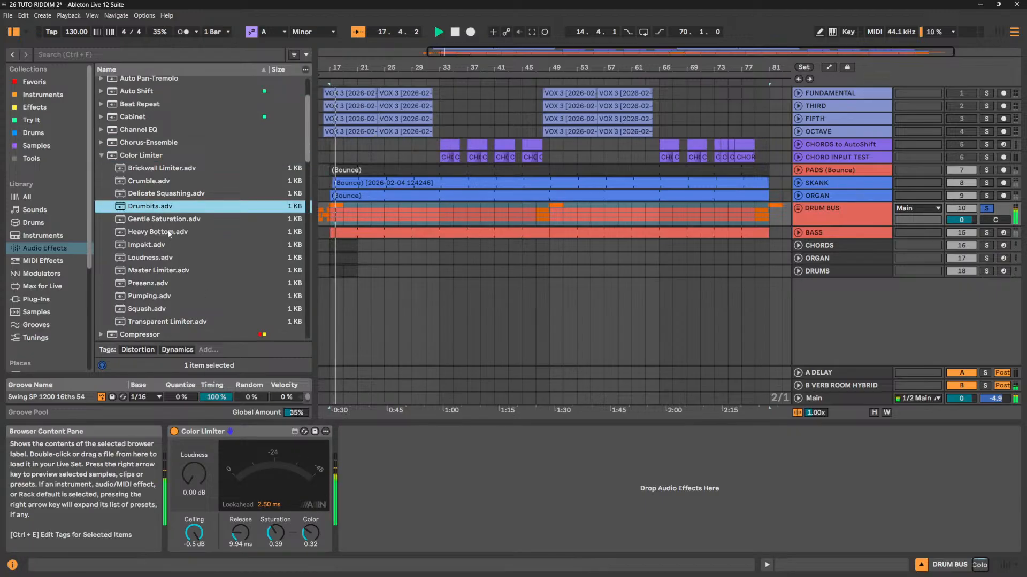
{"action": "left_click", "coordinate": [164, 257]}
{"action": "left_click_drag", "start_coordinate": [201, 402], "coordinate": [217, 441]}
{"action": "left_click_drag", "start_coordinate": [157, 310], "coordinate": [228, 488]}
{"action": "left_click_drag", "start_coordinate": [194, 531], "coordinate": [193, 564]}
{"action": "left_click_drag", "start_coordinate": [155, 298], "coordinate": [224, 461]}
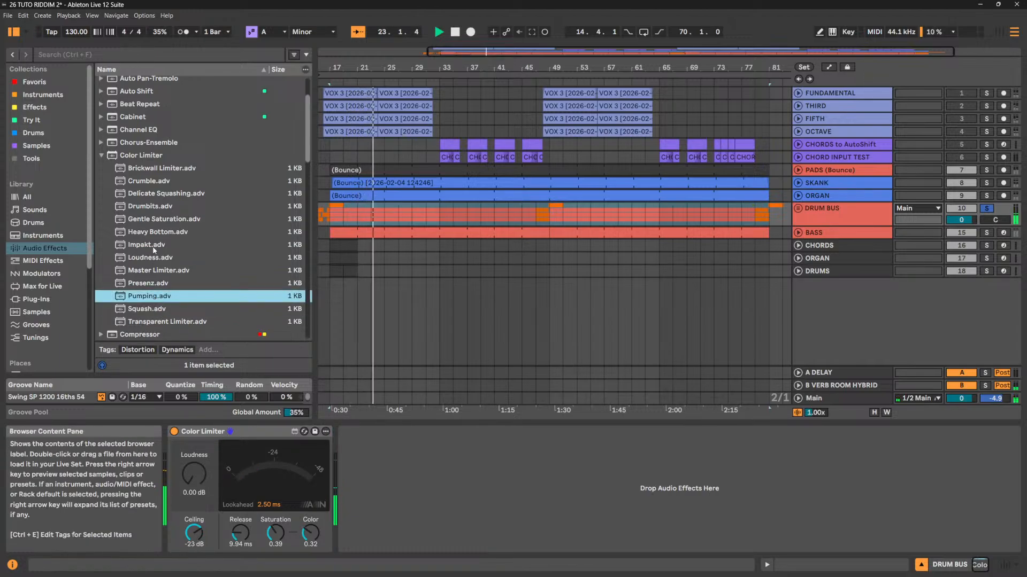
Audition the Heavy Bottom preset on the limiter, replace it with the Drumbits preset and stop playback.
{"action": "left_click_drag", "start_coordinate": [155, 232], "coordinate": [229, 432]}
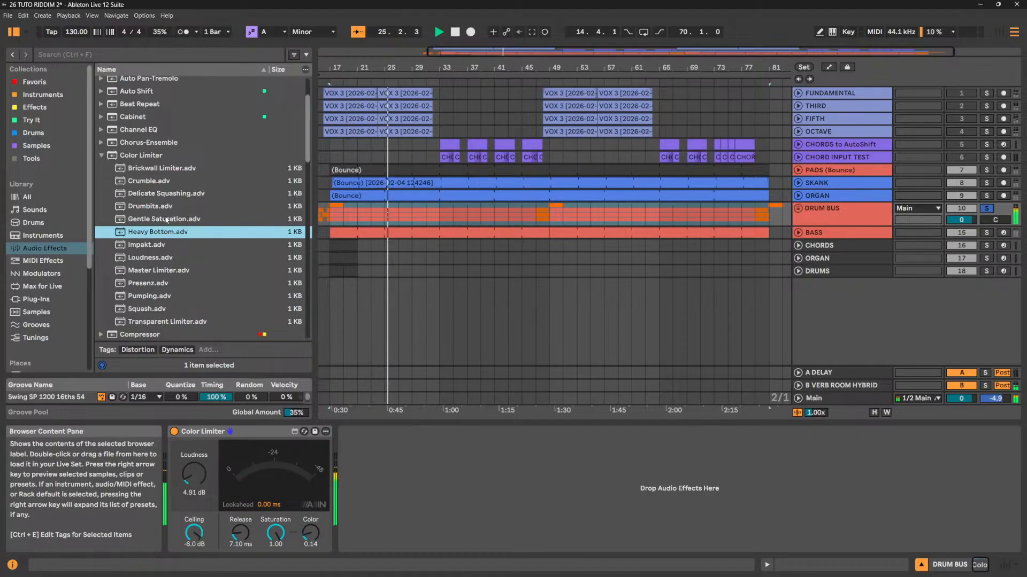
{"action": "left_click_drag", "start_coordinate": [161, 209], "coordinate": [240, 431]}
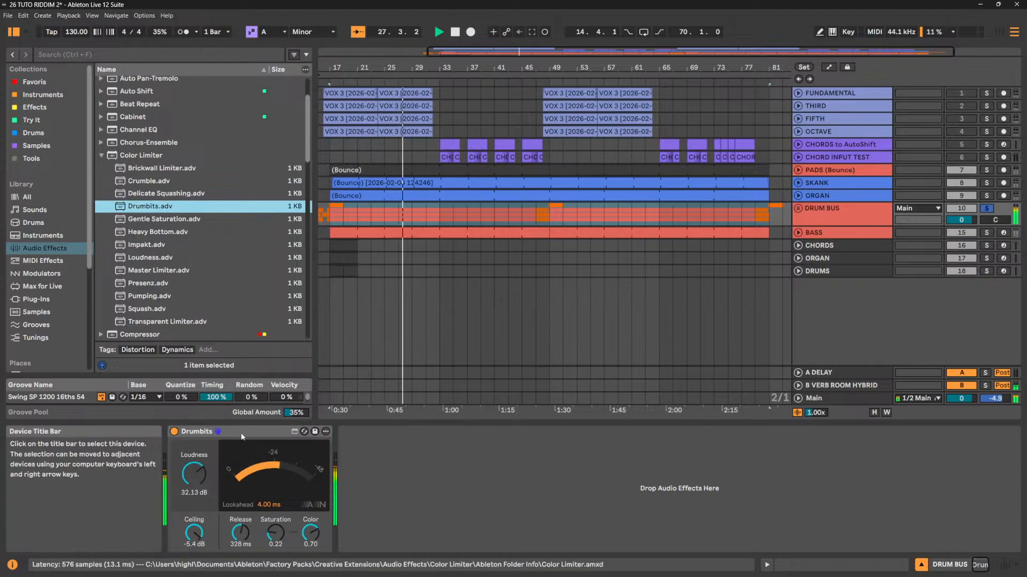
{"action": "key", "text": "space"}
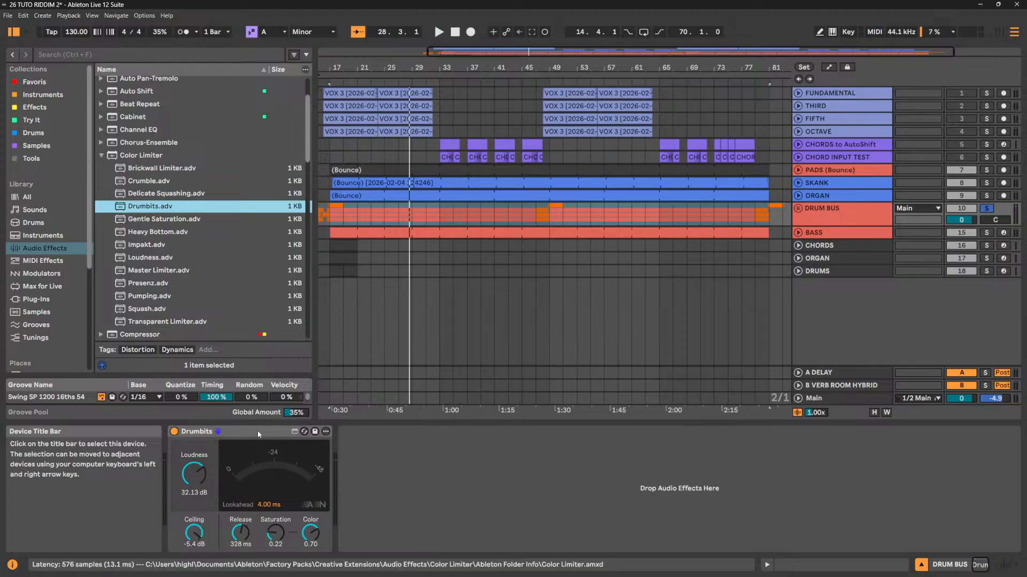
Group the Drumbits limiter into an Audio Effect Rack and show the rack's macros and chain list.
{"action": "left_click", "coordinate": [258, 432]}
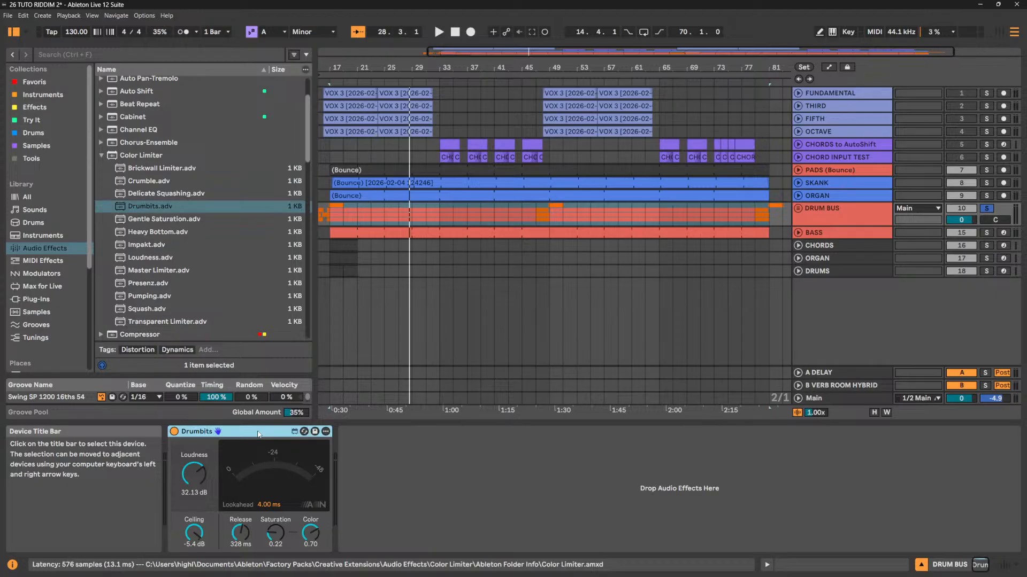
{"action": "key", "text": "ctrl+g"}
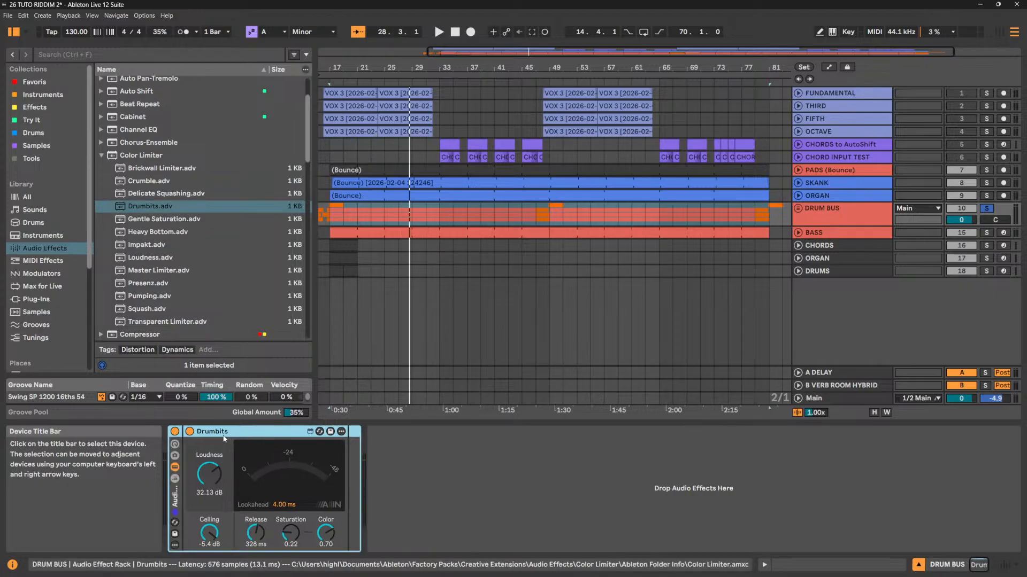
{"action": "left_click", "coordinate": [174, 445]}
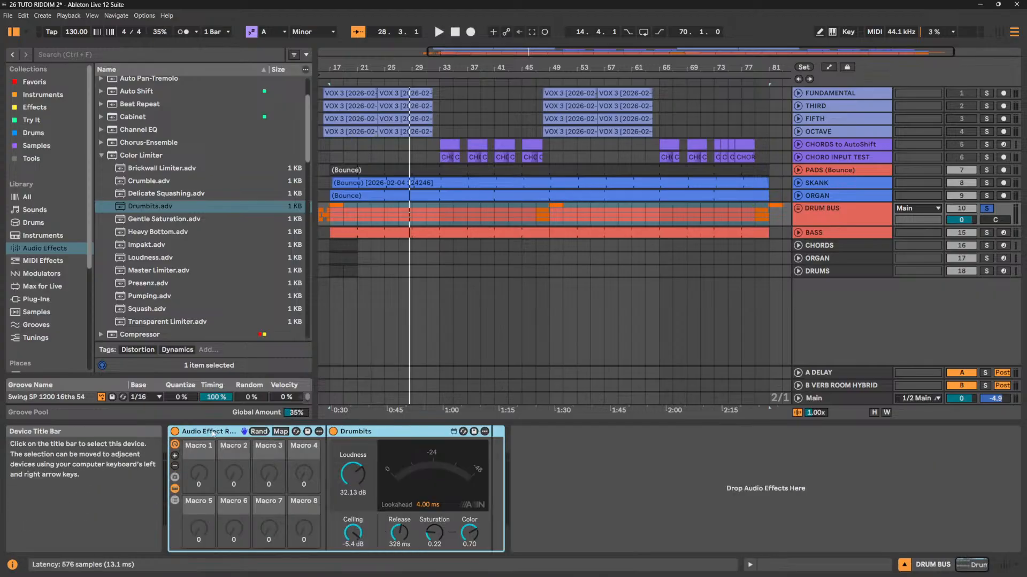
{"action": "left_click", "coordinate": [175, 500]}
Create an empty parallel chain in the rack beneath the Drumbits chain.
{"action": "right_click", "coordinate": [371, 484]}
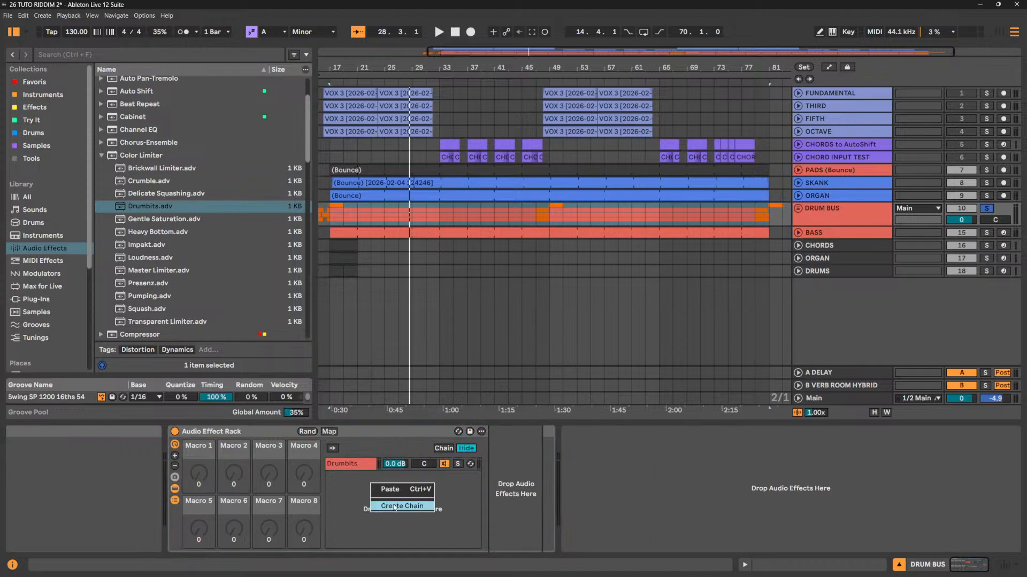
{"action": "left_click", "coordinate": [395, 507]}
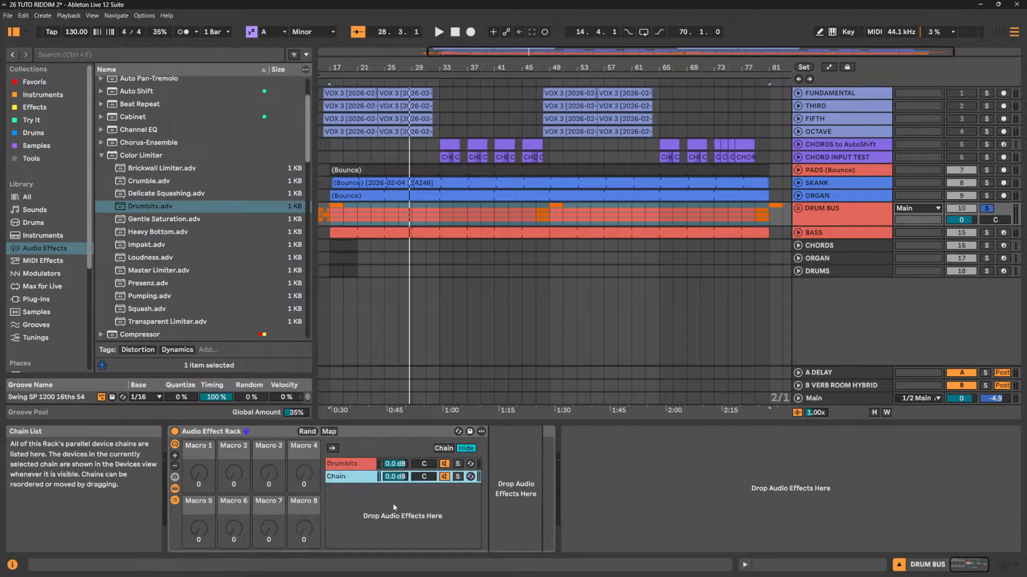
{"action": "left_click", "coordinate": [356, 465]}
{"action": "left_click", "coordinate": [357, 477]}
Set the Drumbits chain's volume to -12 dB and compare the drums with the rack bypassed and active.
{"action": "key", "text": "space"}
{"action": "left_click_drag", "start_coordinate": [403, 466], "coordinate": [403, 535]}
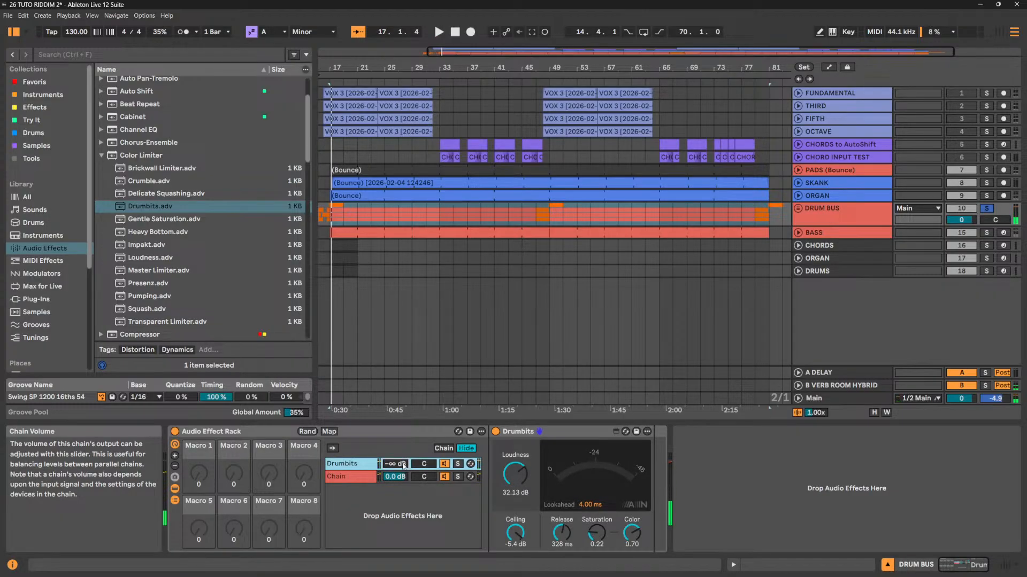
{"action": "key", "text": "space"}
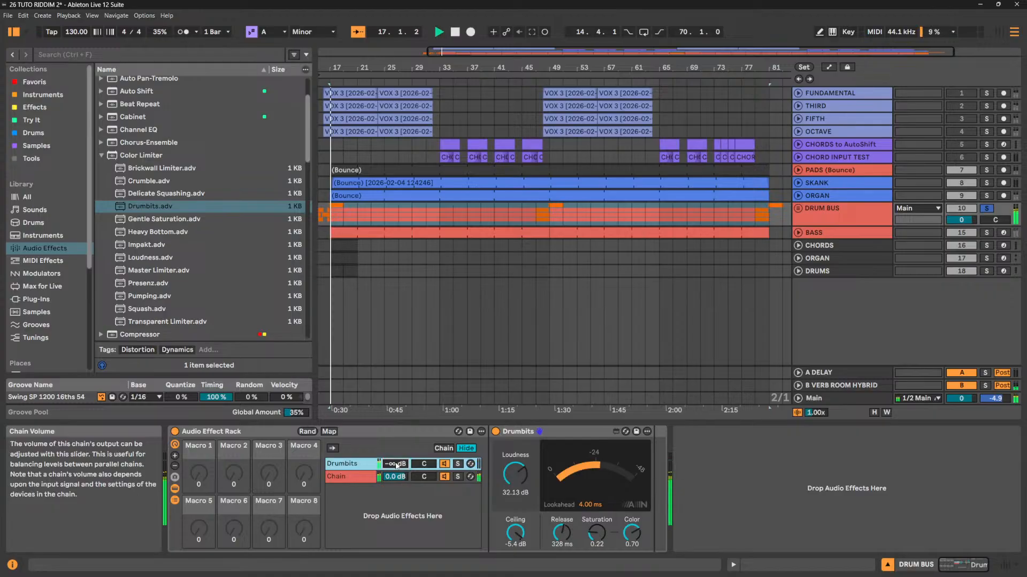
{"action": "left_click_drag", "start_coordinate": [396, 466], "coordinate": [396, 430]}
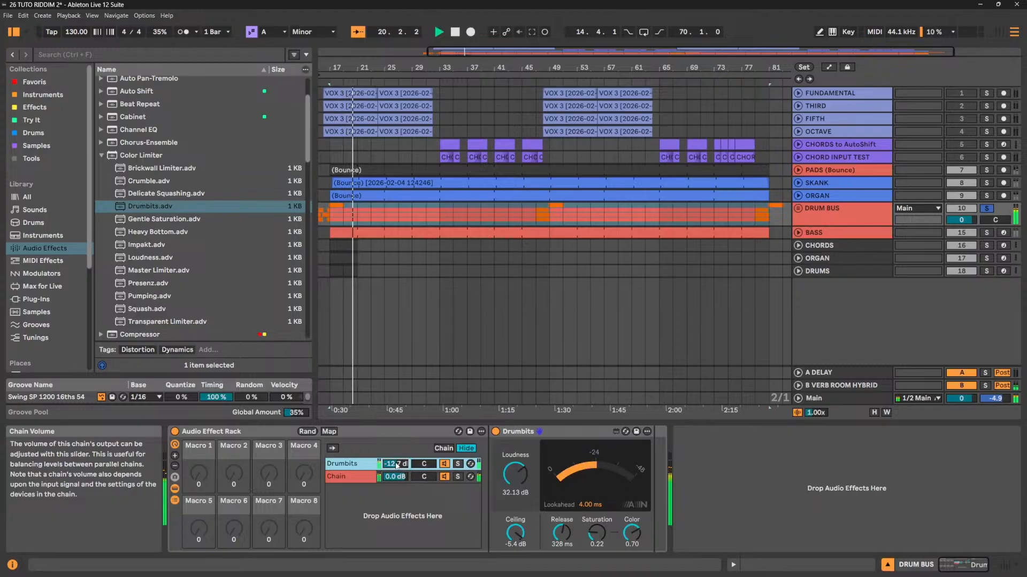
{"action": "type", "text": "-1"}
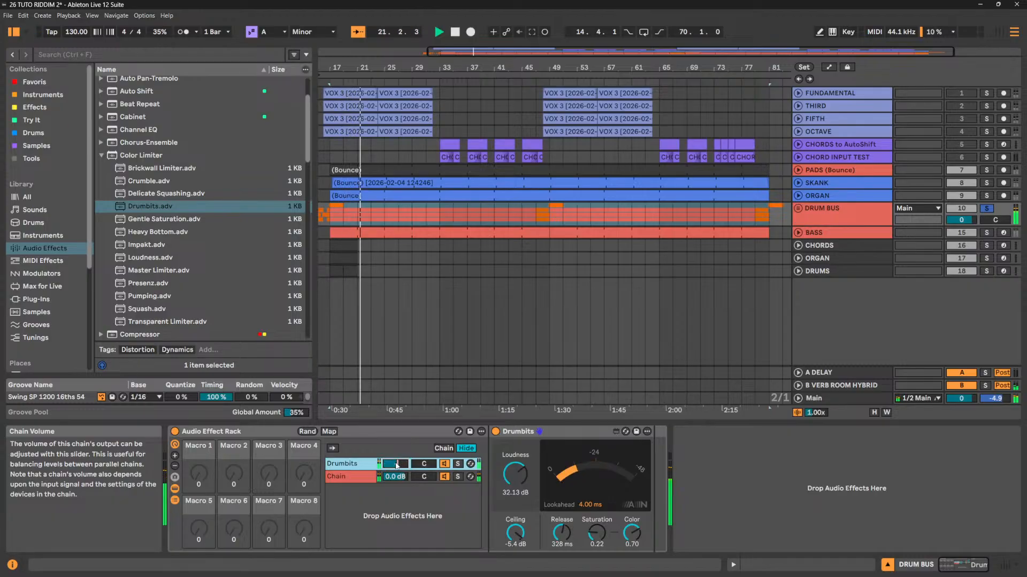
{"action": "type", "text": "2"}
{"action": "key", "text": "Return"}
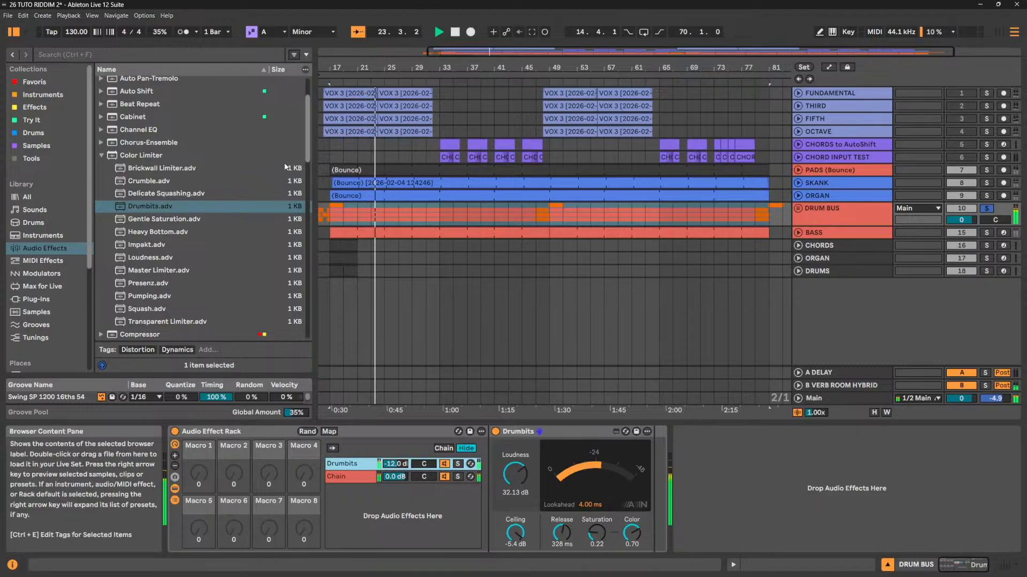
{"action": "left_click", "coordinate": [175, 432]}
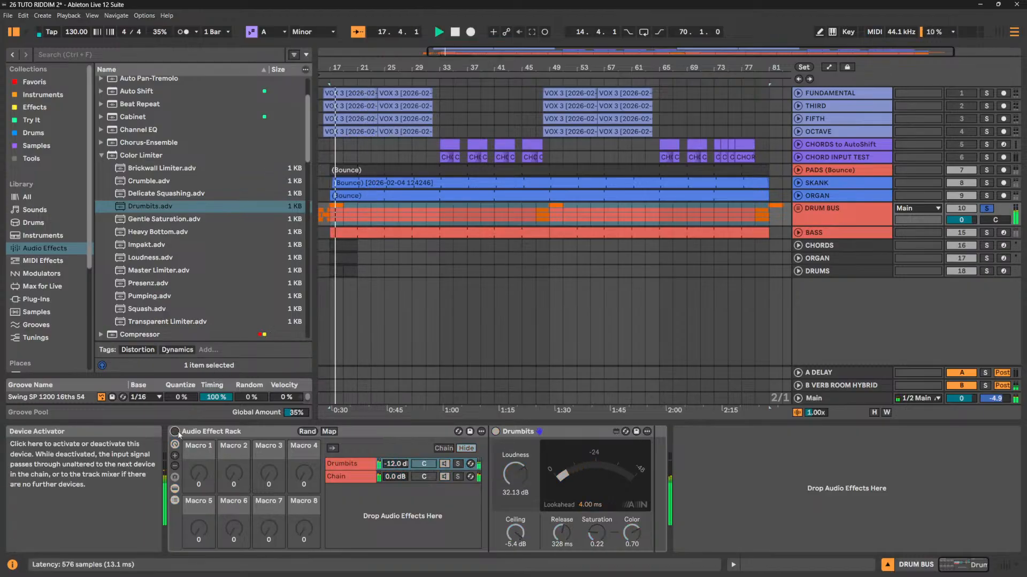
{"action": "left_click", "coordinate": [175, 432]}
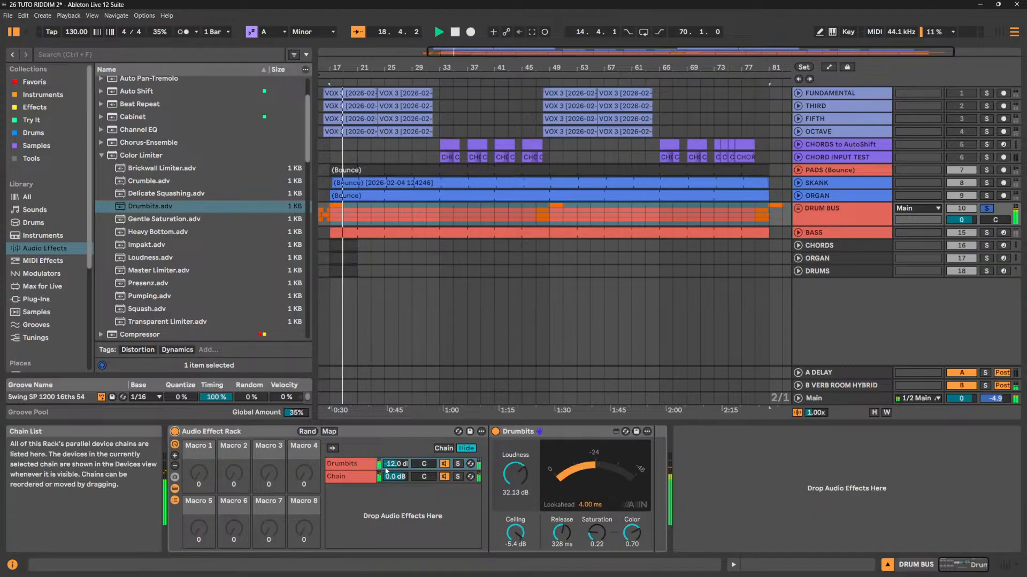
Lower the Drumbits chain's volume to -18 dB and deactivate the empty chain while playing the drums.
{"action": "mouse_move", "coordinate": [396, 470]}
{"action": "left_mouse_down"}
{"action": "mouse_move", "coordinate": [396, 484]}
{"action": "mouse_move", "coordinate": [380, 466]}
{"action": "left_mouse_up"}
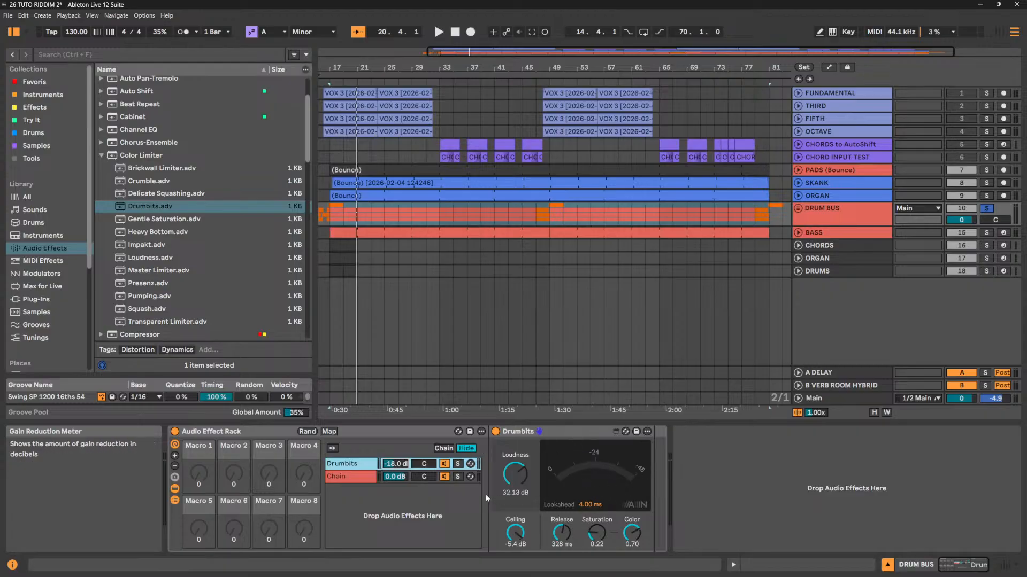
{"action": "key", "text": "space"}
{"action": "left_click", "coordinate": [444, 477]}
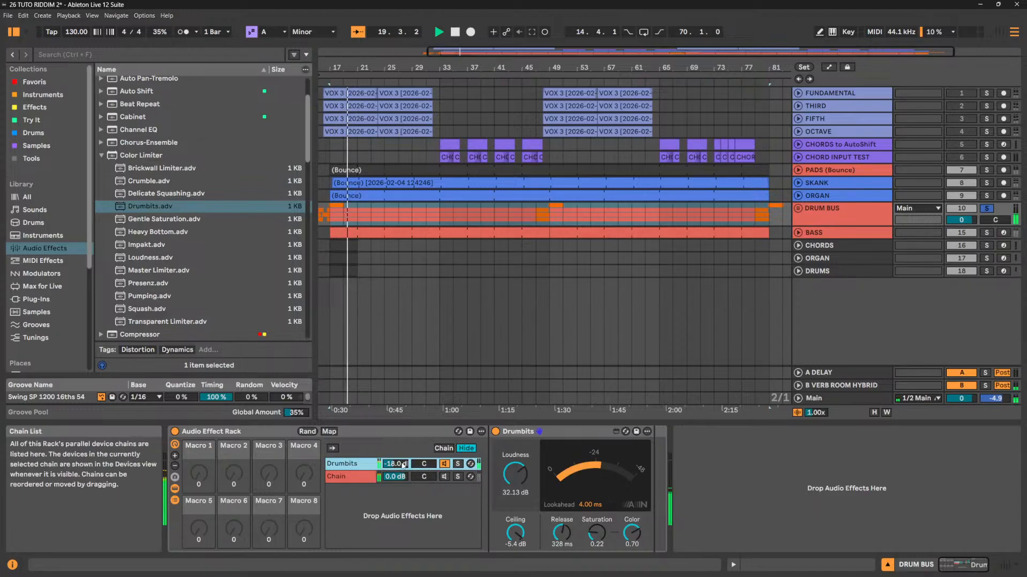
Set the Drumbits limiter's release to 25.2 ms and its chain volume to -15 dB while the drums play.
{"action": "left_click_drag", "start_coordinate": [402, 465], "coordinate": [403, 452]}
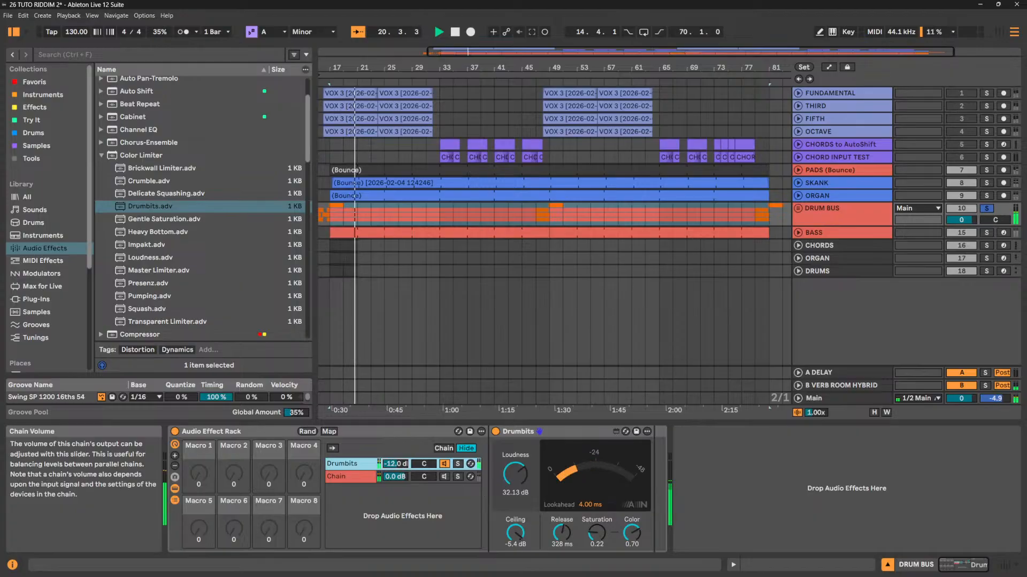
{"action": "left_click_drag", "start_coordinate": [401, 464], "coordinate": [401, 460]}
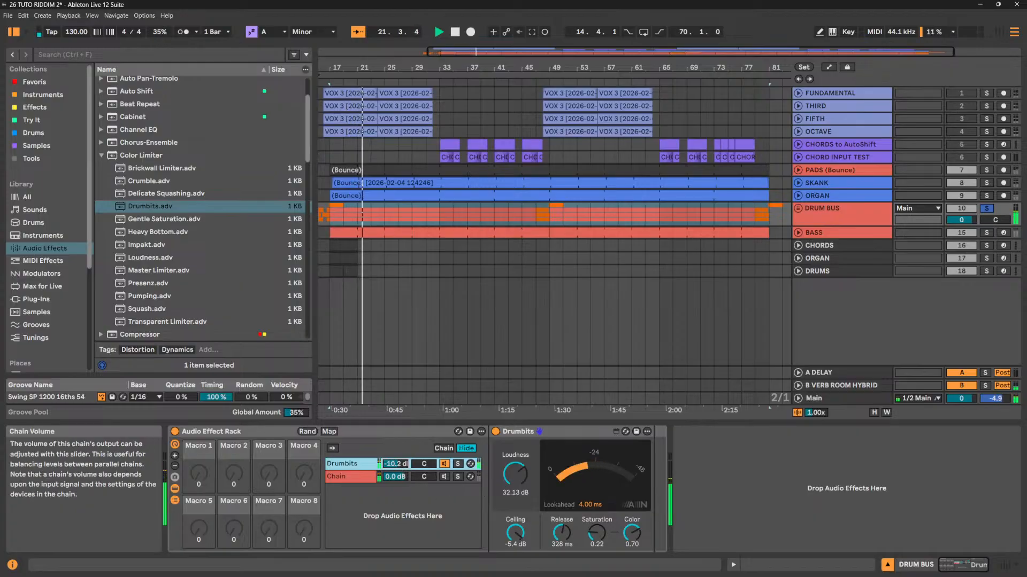
{"action": "left_click_drag", "start_coordinate": [562, 533], "coordinate": [562, 560]}
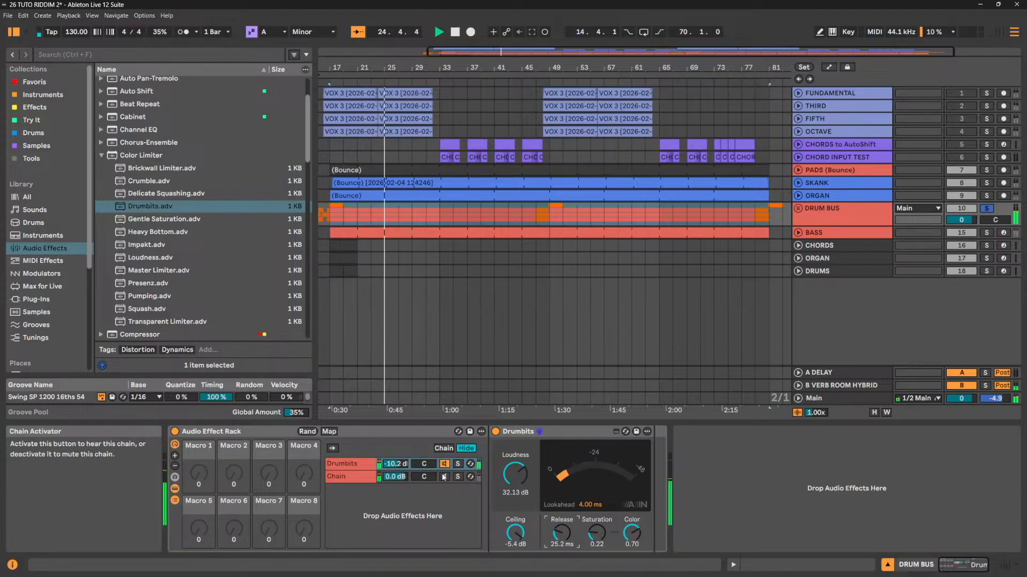
{"action": "left_click_drag", "start_coordinate": [394, 463], "coordinate": [394, 475]}
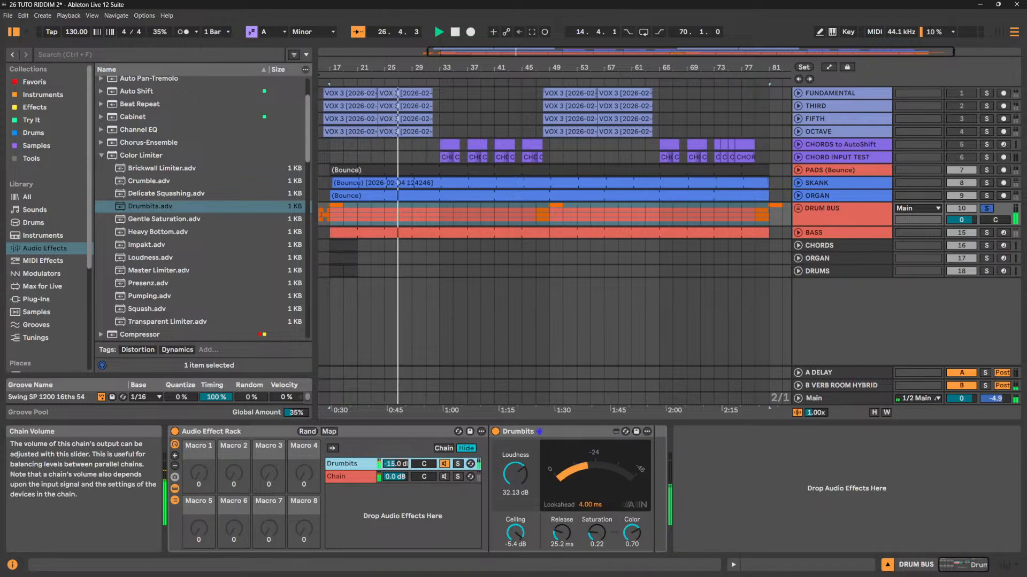
Compare the drums with both chains active against the bypassed rack, and delete the Audio Effect Rack from the drum bus.
{"action": "left_click", "coordinate": [428, 476]}
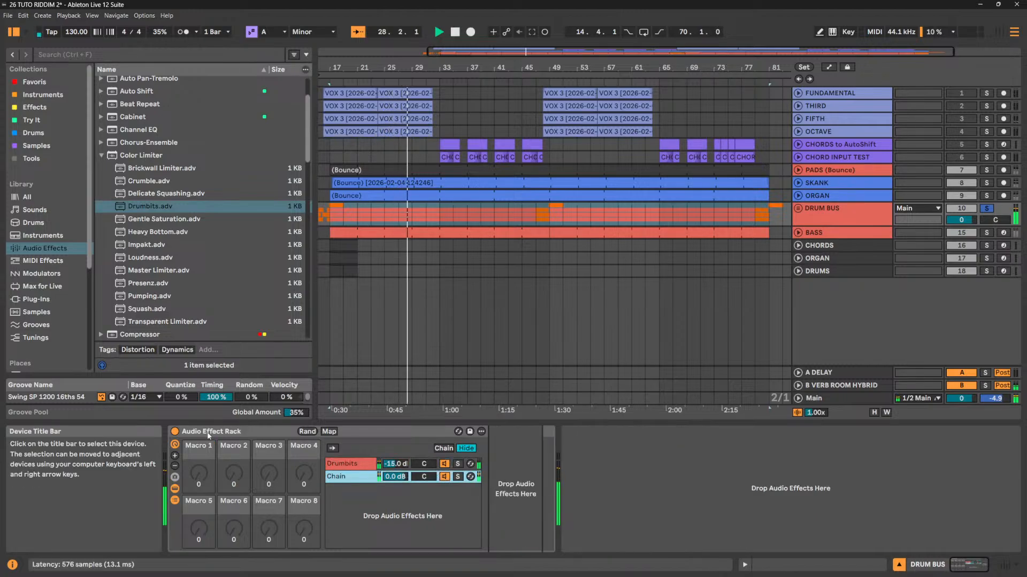
{"action": "left_click", "coordinate": [177, 433]}
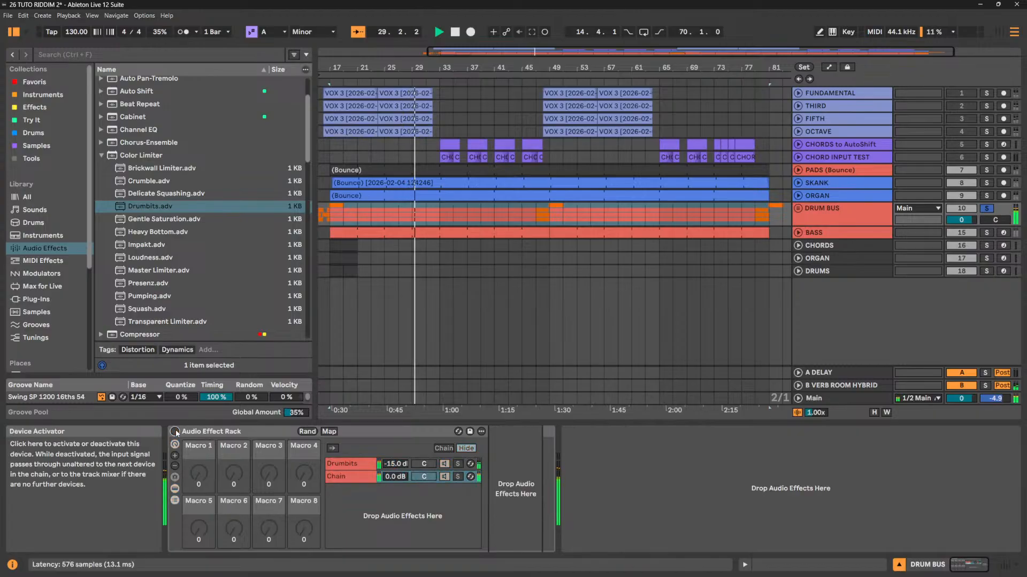
{"action": "left_click", "coordinate": [224, 432]}
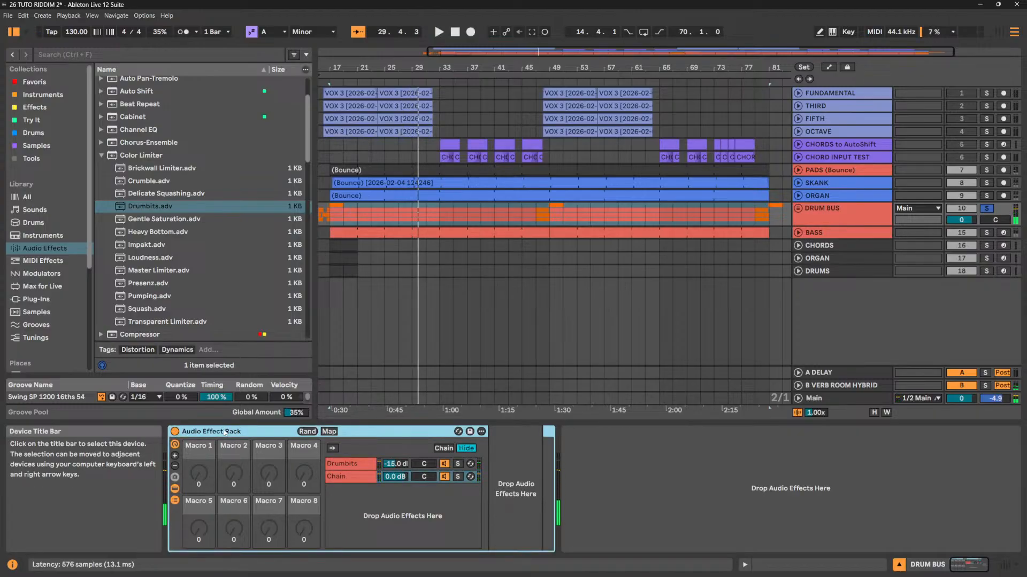
{"action": "key", "text": "Delete"}
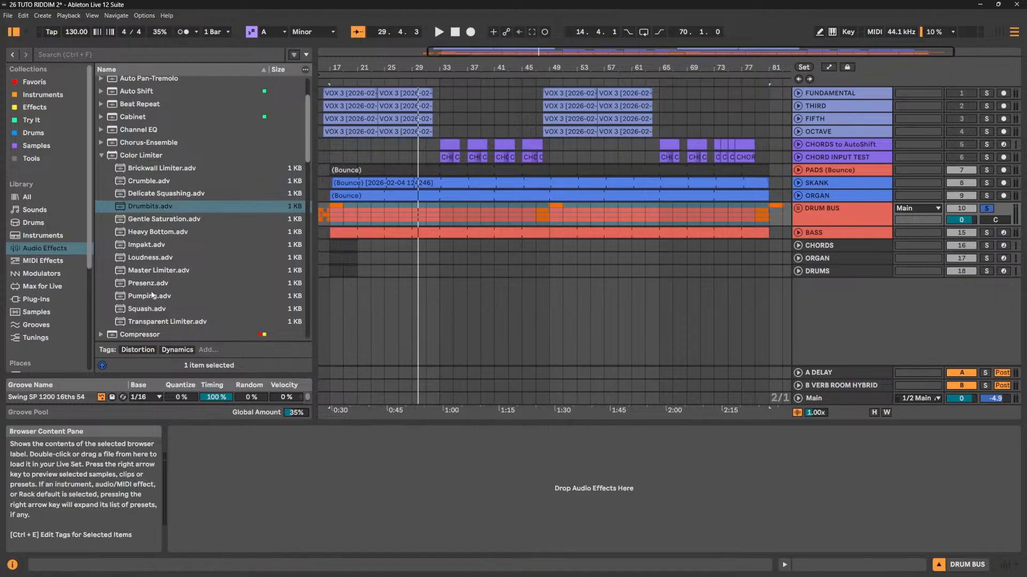
Collapse the Color Limiter presets and load the default Compressor onto the DRUM BUS track.
{"action": "scroll", "coordinate": [85, 195], "scroll_direction": "down", "scroll_amount": 1}
{"action": "left_click", "coordinate": [102, 156]}
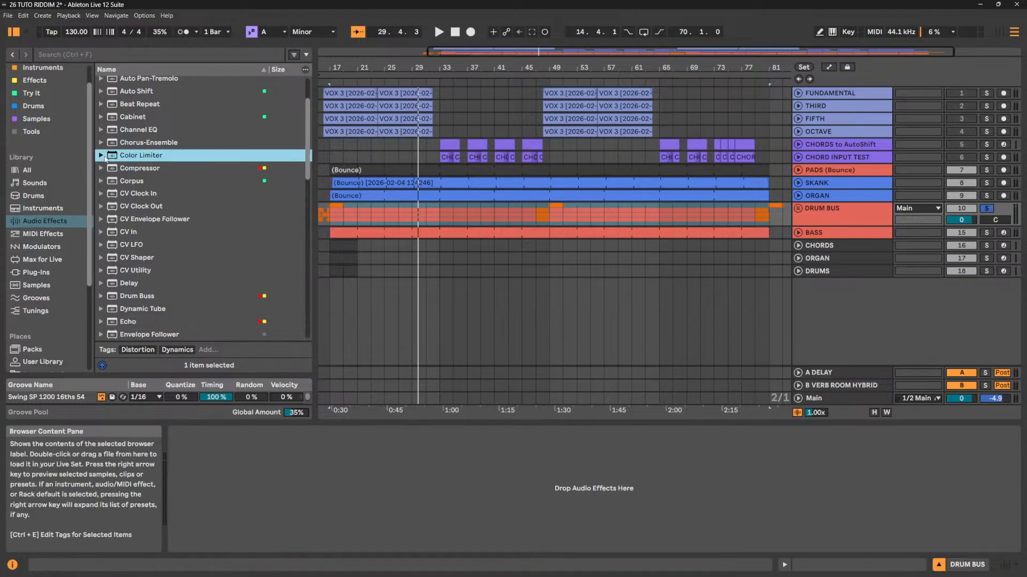
{"action": "left_click", "coordinate": [102, 168]}
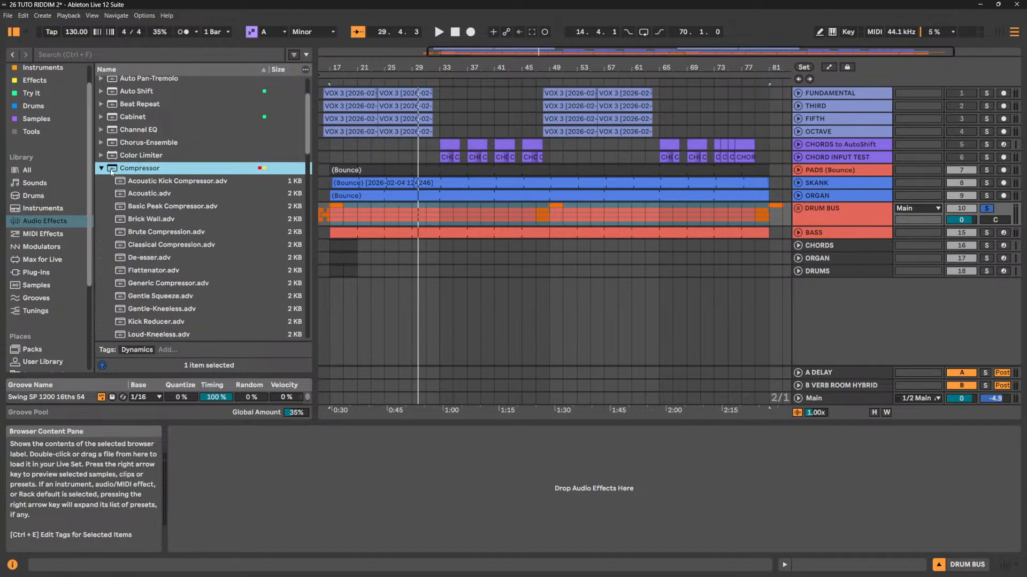
{"action": "left_click", "coordinate": [101, 169]}
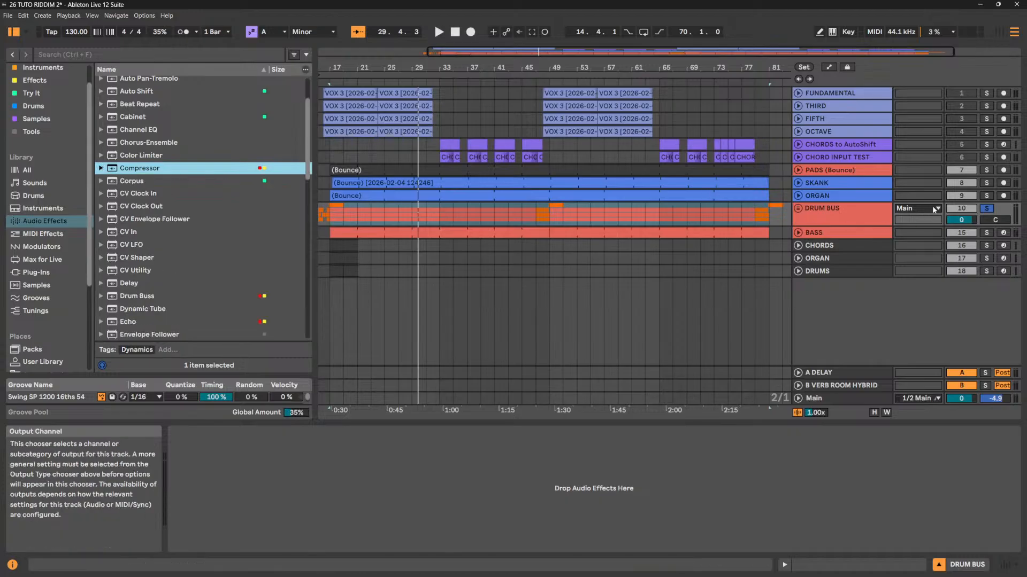
{"action": "left_click", "coordinate": [871, 215]}
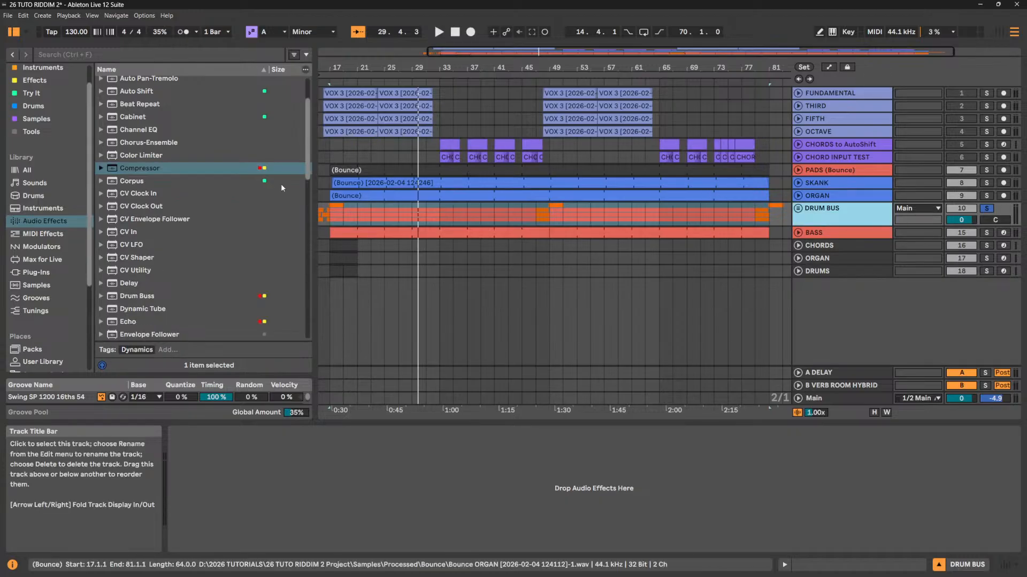
{"action": "left_click_drag", "start_coordinate": [155, 175], "coordinate": [326, 414]}
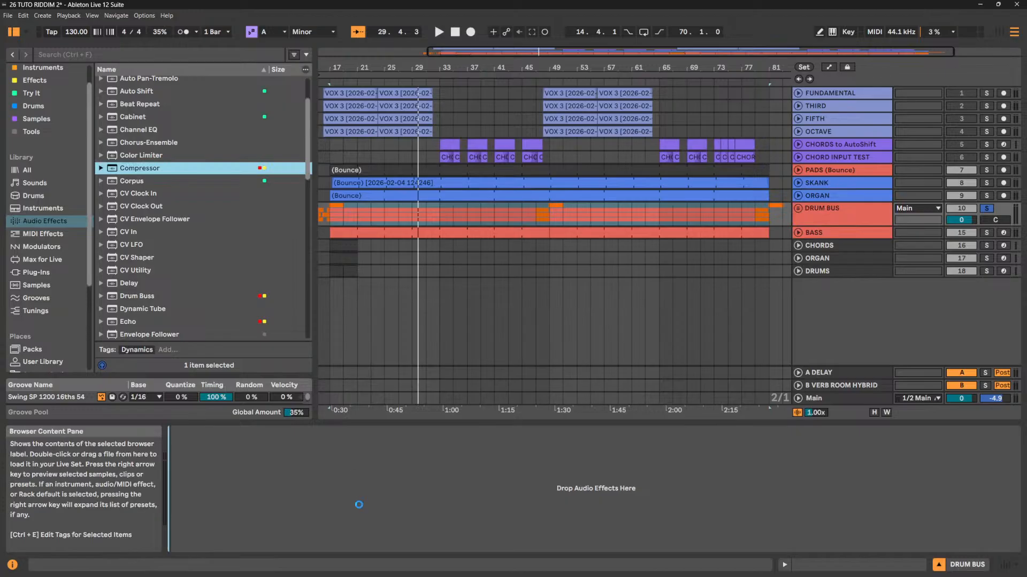
{"action": "left_click_drag", "start_coordinate": [358, 505], "coordinate": [358, 505]}
Lower the Compressor's threshold to -inf dB and compare ratios of inf : 1 and 1 : 1 while the drums play.
{"action": "key", "text": "space"}
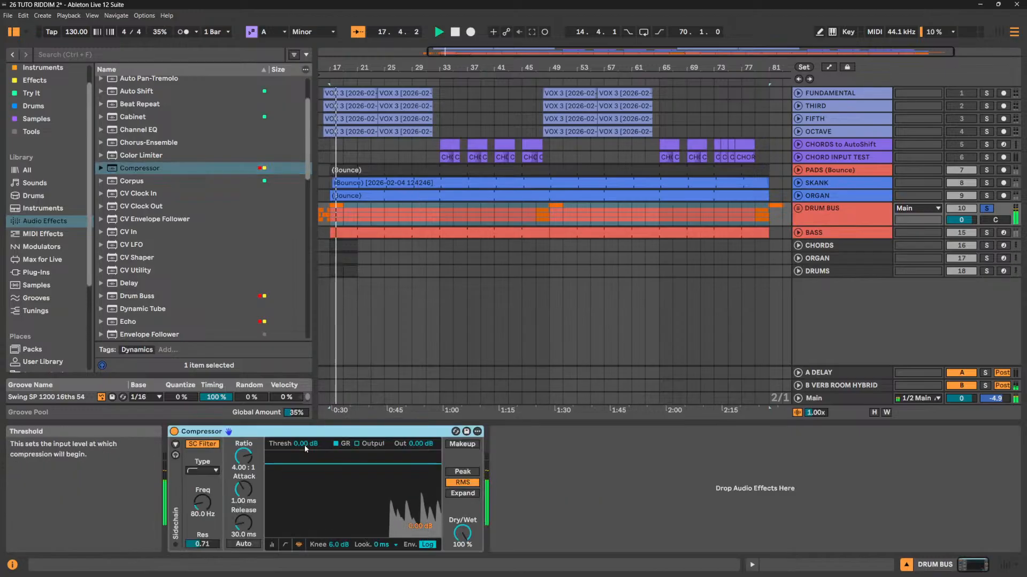
{"action": "mouse_move", "coordinate": [305, 448]}
{"action": "left_mouse_down"}
{"action": "mouse_move", "coordinate": [305, 529]}
{"action": "mouse_move", "coordinate": [305, 441]}
{"action": "left_mouse_up"}
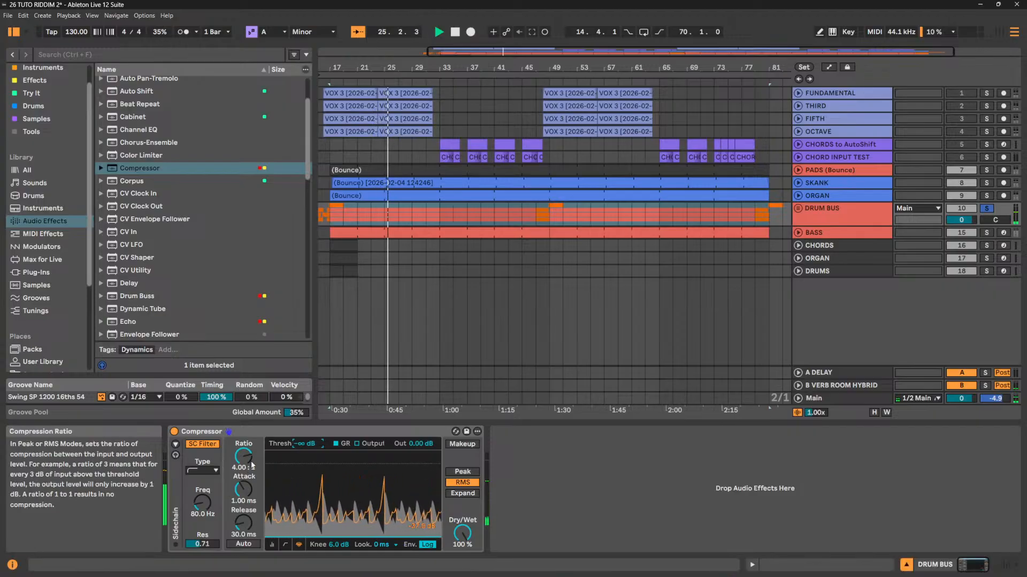
{"action": "left_click_drag", "start_coordinate": [251, 465], "coordinate": [252, 423]}
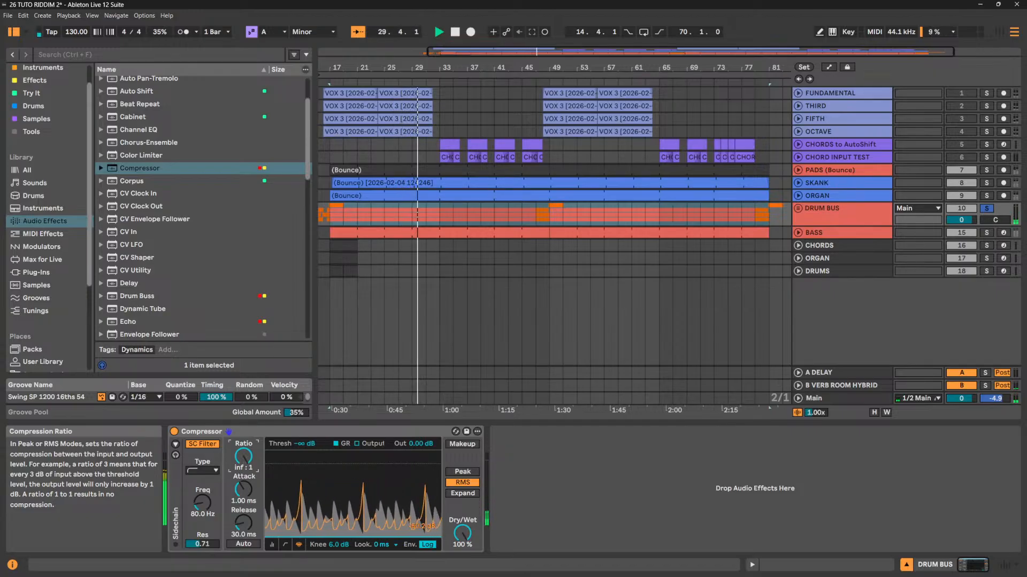
{"action": "left_click_drag", "start_coordinate": [244, 456], "coordinate": [243, 507]}
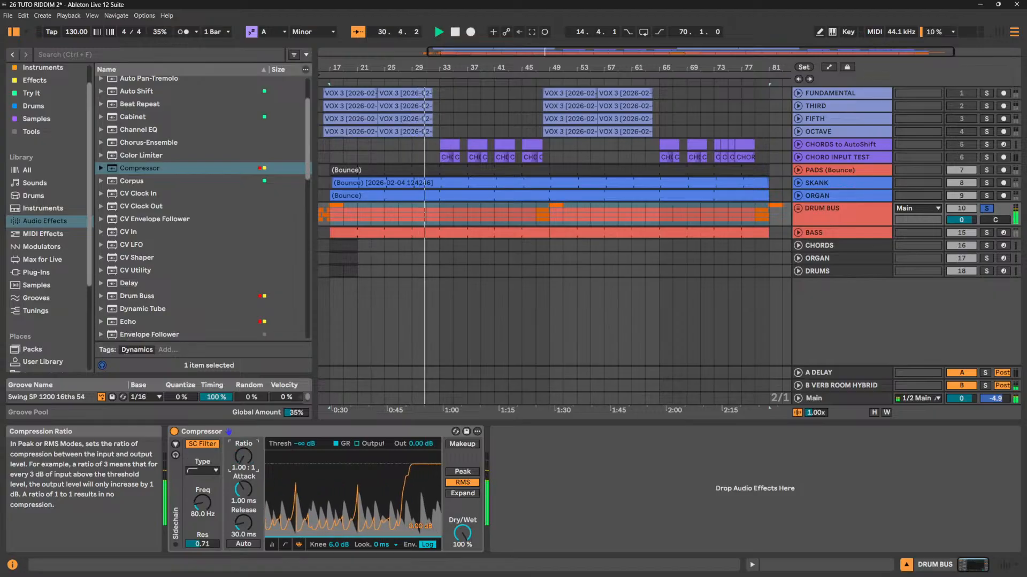
{"action": "left_click_drag", "start_coordinate": [243, 456], "coordinate": [244, 406]}
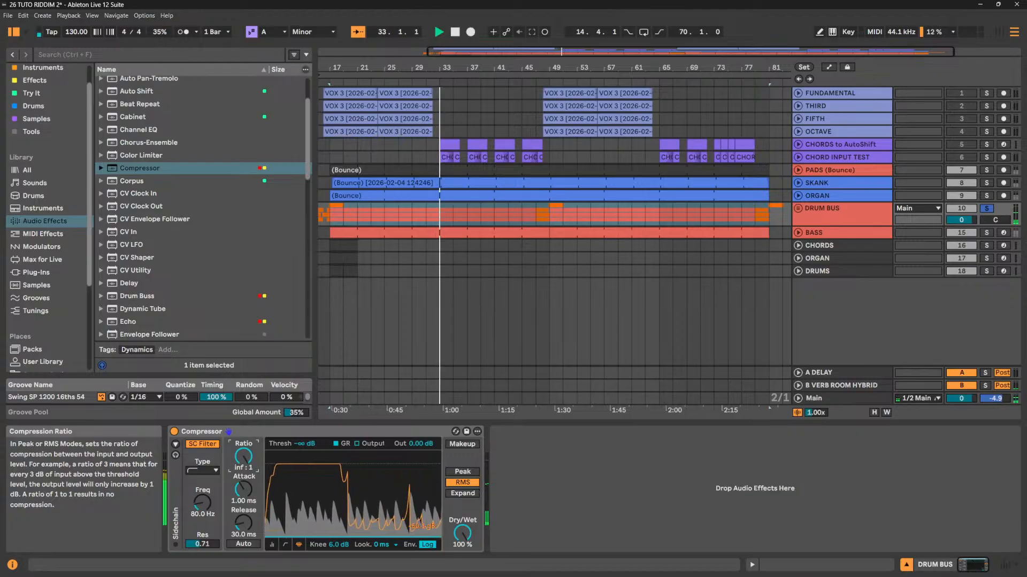
{"action": "left_click_drag", "start_coordinate": [243, 456], "coordinate": [244, 508]}
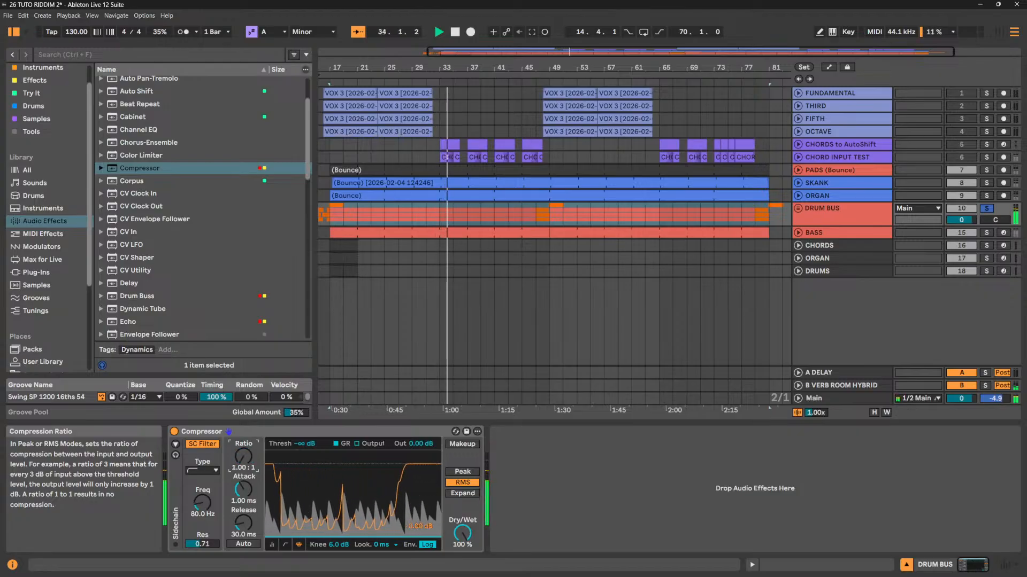
Set the Compressor's ratio to 7.00 : 1 and its threshold to -30.4 dB while playing the drums.
{"action": "left_click_drag", "start_coordinate": [243, 508], "coordinate": [243, 502]}
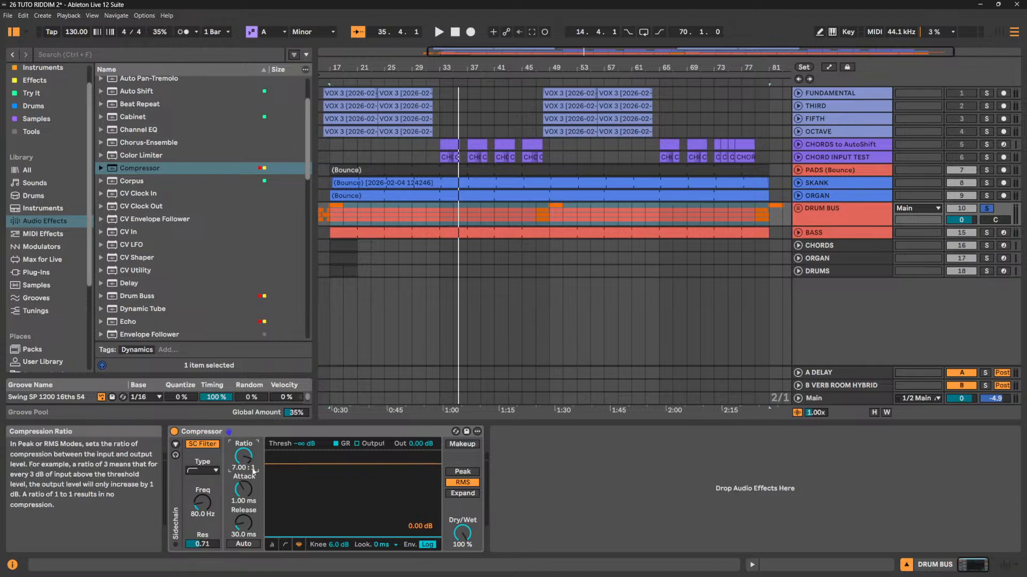
{"action": "key", "text": "space"}
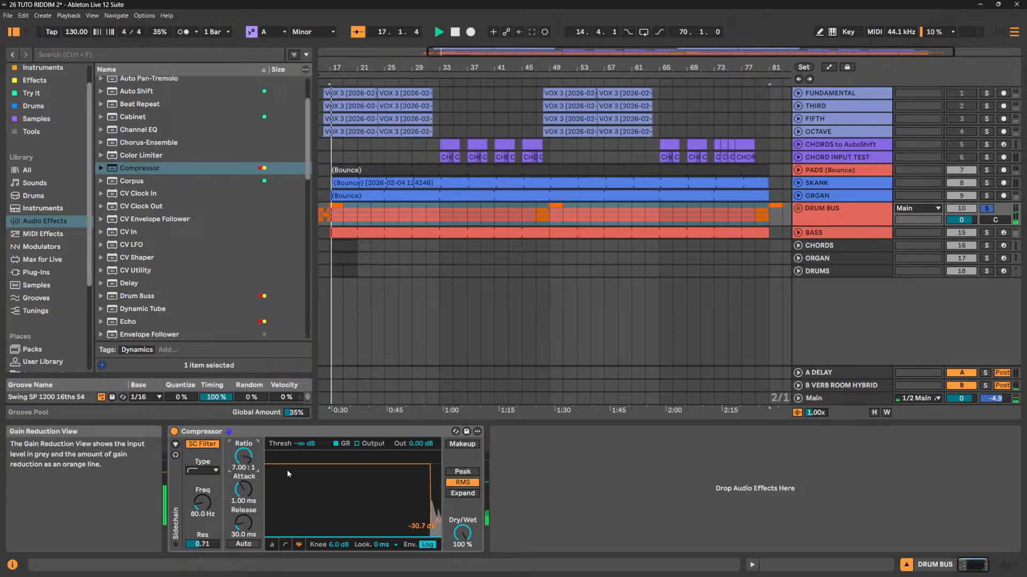
{"action": "left_click_drag", "start_coordinate": [301, 446], "coordinate": [301, 417]}
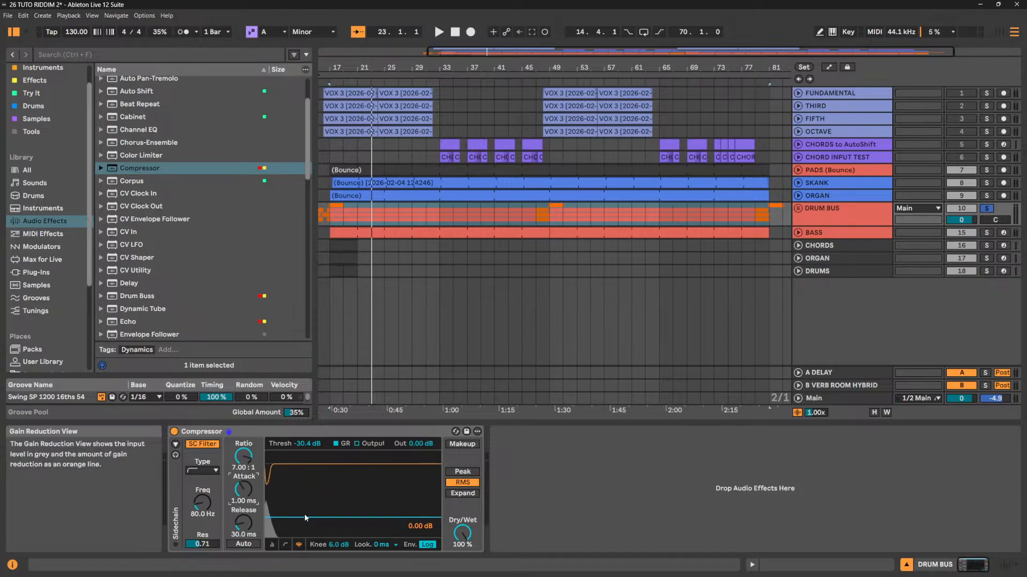
Set the Compressor's attack to 0.01 ms and, after trying a 241 ms release, set the release to 19.8 ms.
{"action": "key", "text": "space"}
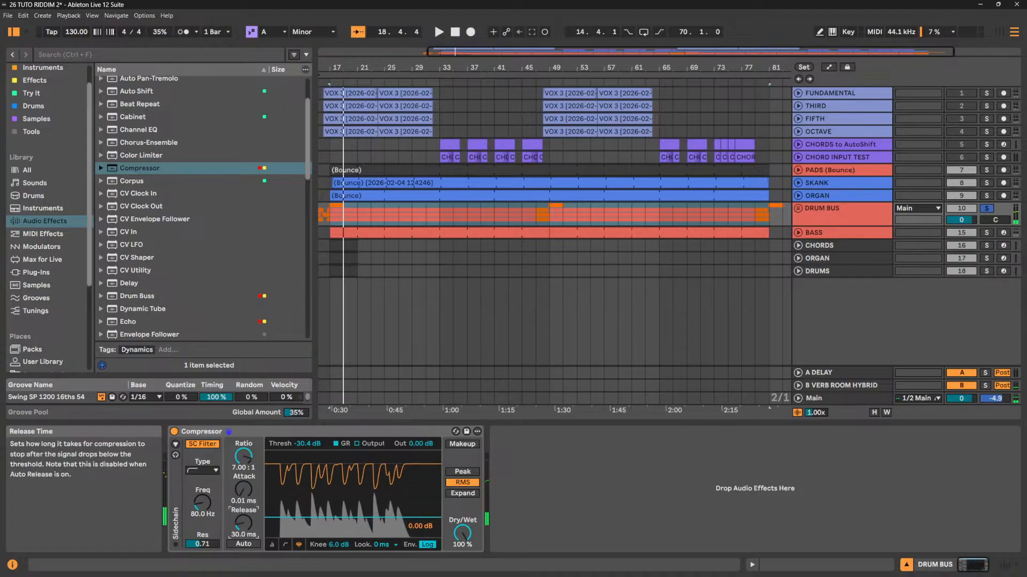
{"action": "left_click_drag", "start_coordinate": [244, 523], "coordinate": [244, 510]}
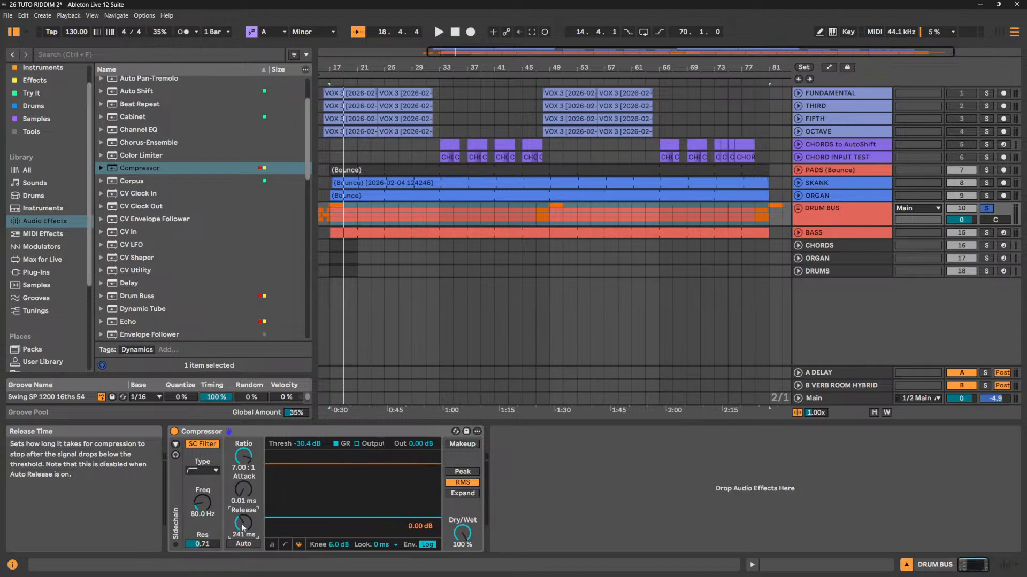
{"action": "key", "text": "space"}
{"action": "mouse_move", "coordinate": [243, 510]}
{"action": "left_mouse_down"}
{"action": "mouse_move", "coordinate": [243, 500]}
{"action": "mouse_move", "coordinate": [243, 545]}
{"action": "left_mouse_up"}
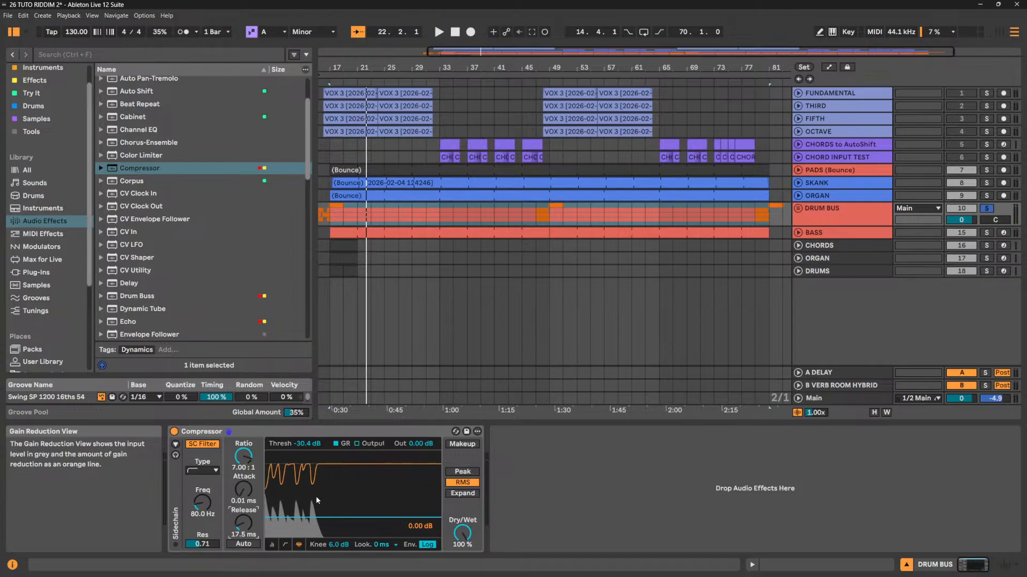
{"action": "key", "text": "space"}
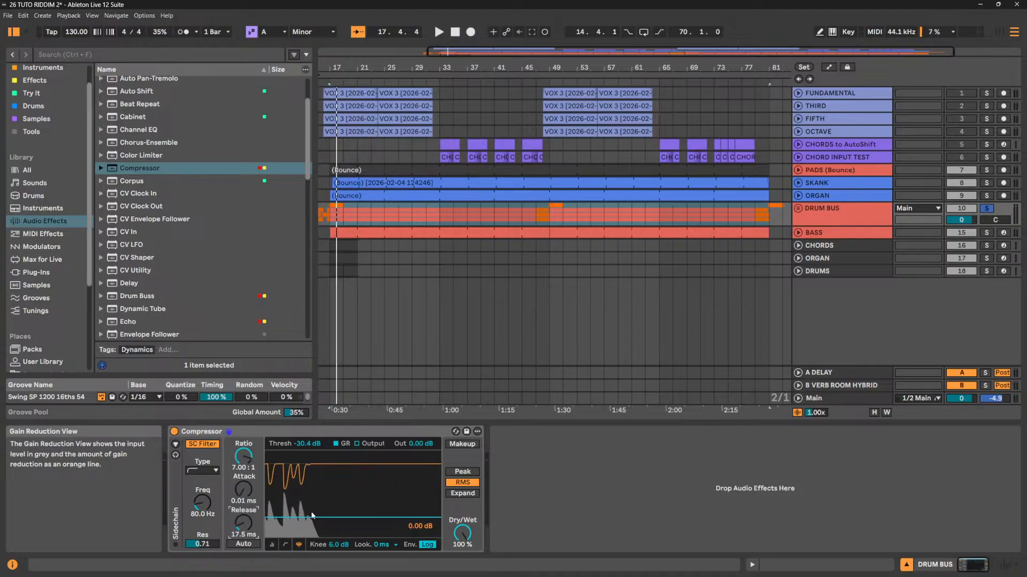
{"action": "key", "text": "space"}
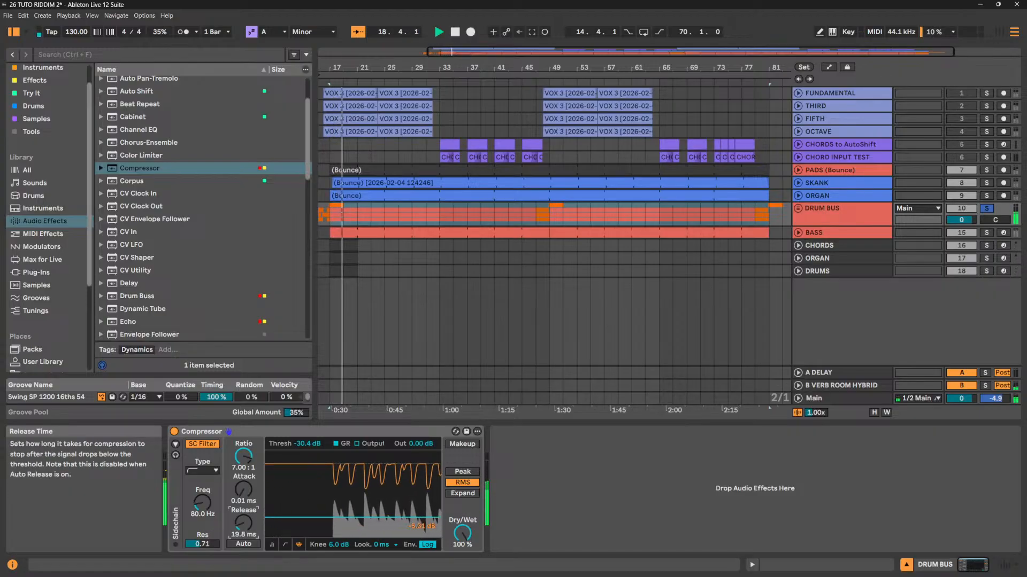
{"action": "key", "text": "space"}
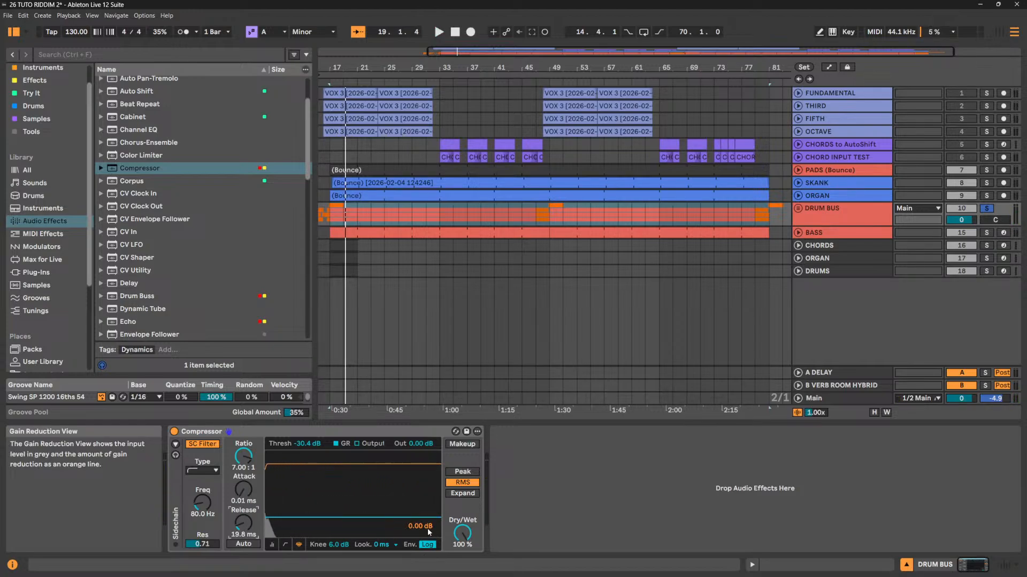
Try an output gain of 5.82 dB on the playing drums, reset it to 0 dB, and toggle automatic makeup gain on and off.
{"action": "key", "text": "space"}
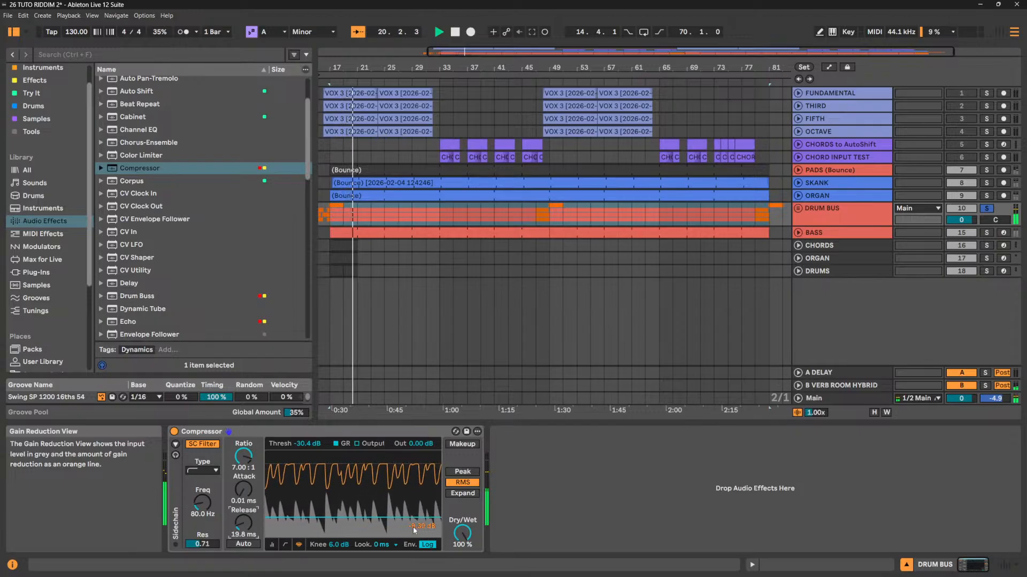
{"action": "left_click_drag", "start_coordinate": [422, 444], "coordinate": [422, 416]}
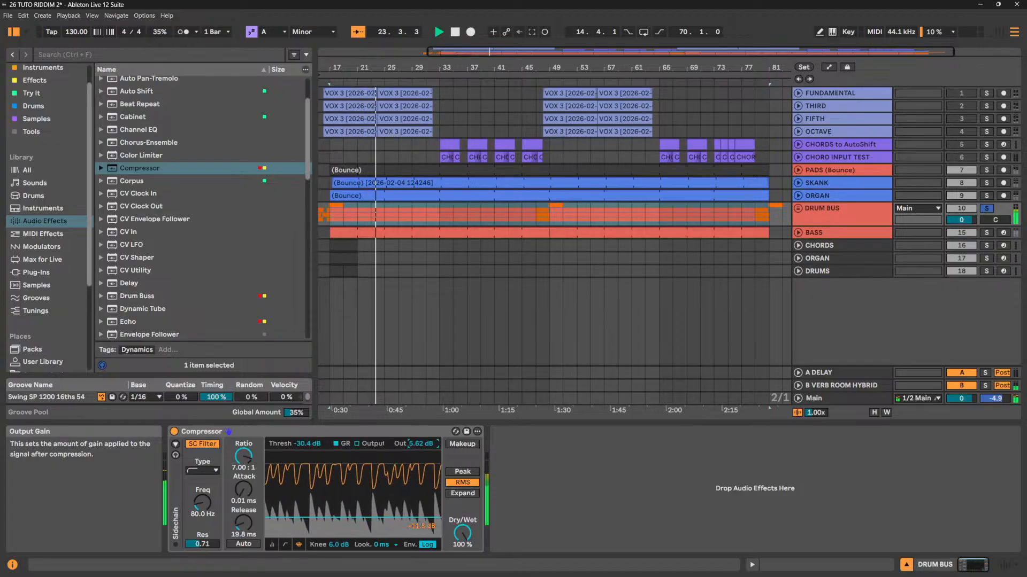
{"action": "double_click", "coordinate": [416, 445]}
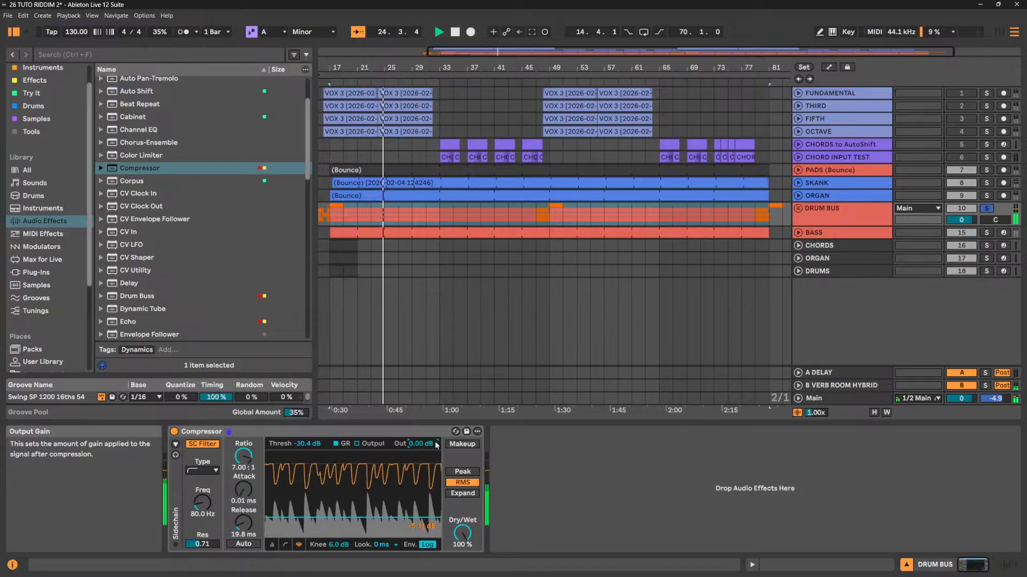
{"action": "key", "text": "space"}
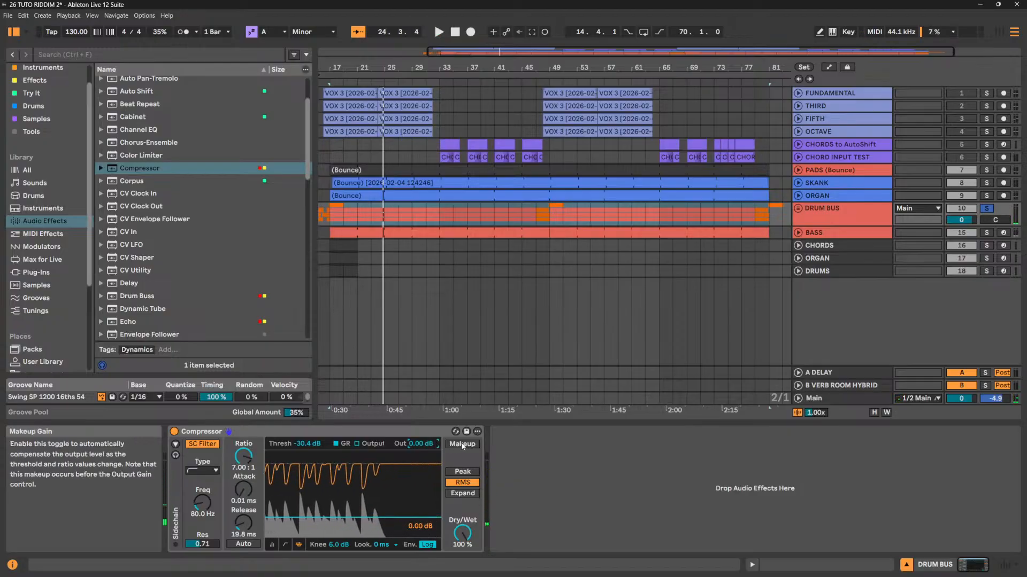
{"action": "left_click", "coordinate": [463, 445]}
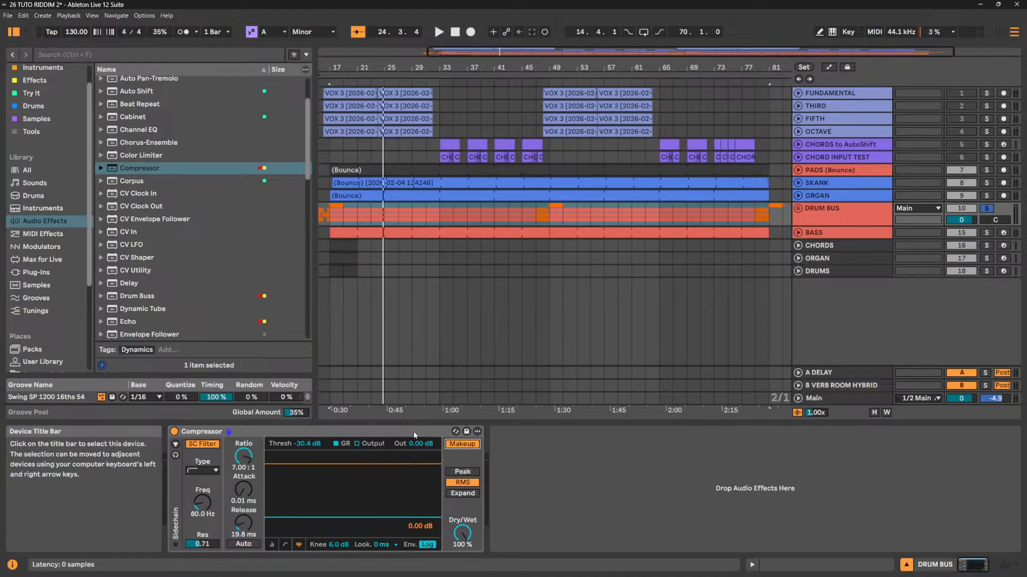
{"action": "left_click", "coordinate": [463, 446]}
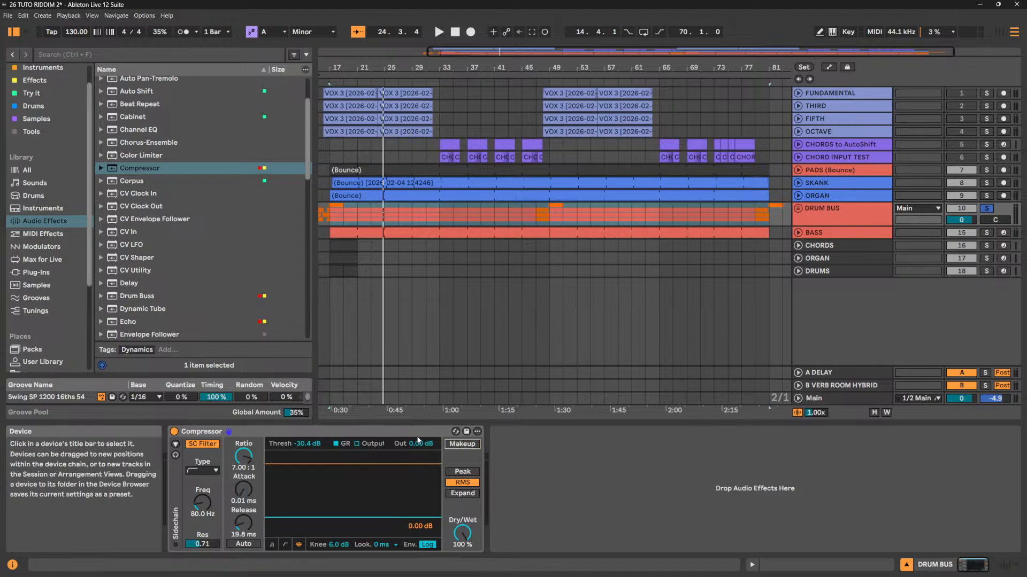
Raise the Compressor's threshold to -24.5 dB while playing the drums.
{"action": "right_click", "coordinate": [439, 432]}
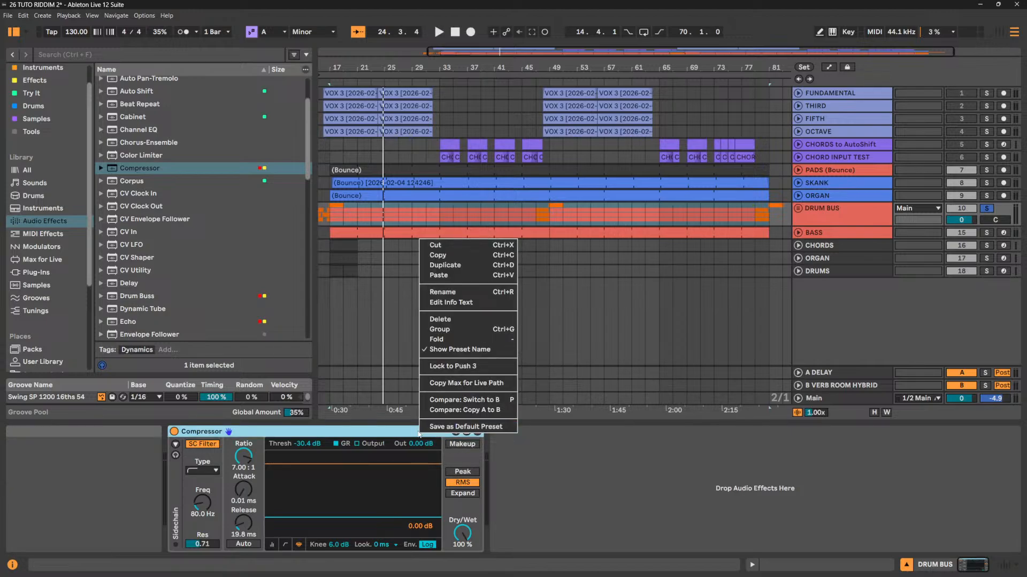
{"action": "left_click", "coordinate": [334, 433]}
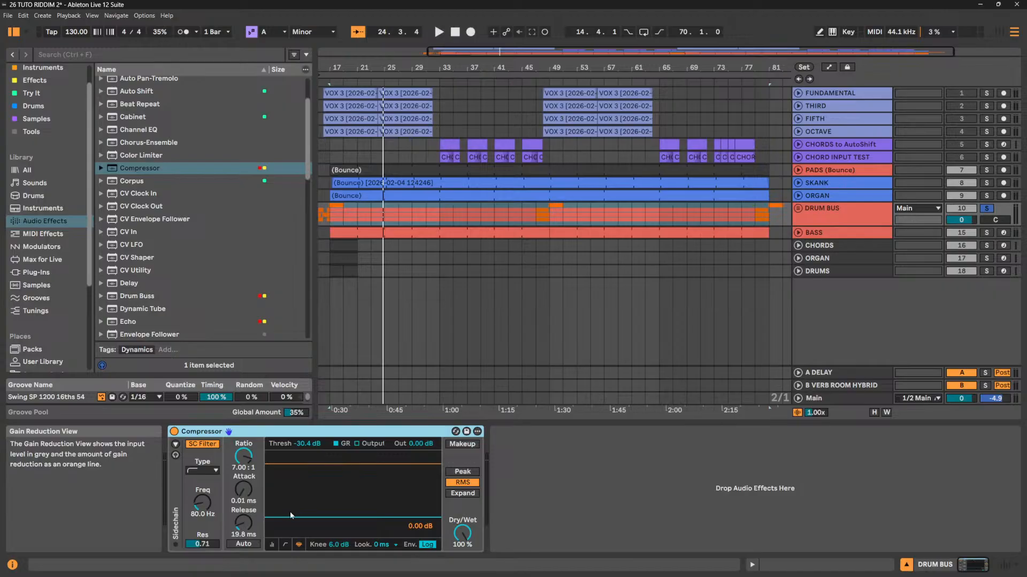
{"action": "key", "text": "space"}
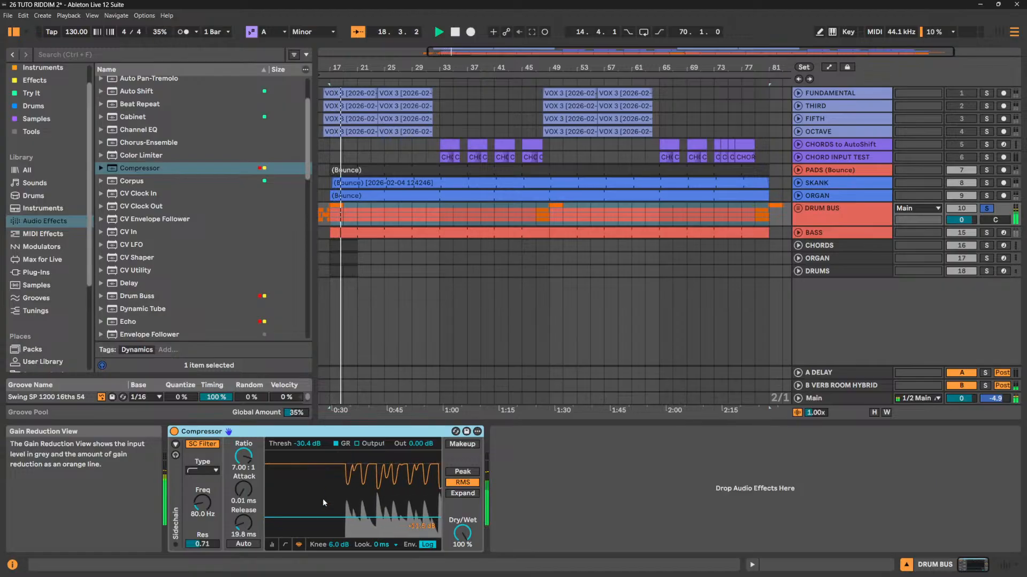
{"action": "mouse_move", "coordinate": [303, 447]}
{"action": "left_mouse_down"}
{"action": "mouse_move", "coordinate": [302, 458]}
{"action": "mouse_move", "coordinate": [302, 437]}
{"action": "left_mouse_up"}
{"action": "key", "text": "space"}
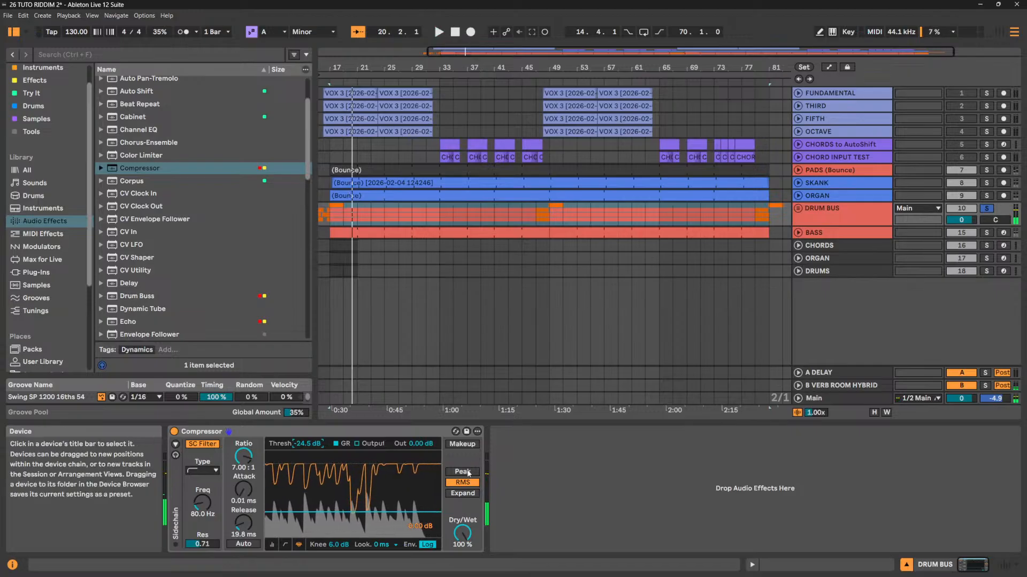
Compare the Compressor's Peak and RMS detection modes on the playing drums, ending in RMS mode.
{"action": "left_click", "coordinate": [465, 473]}
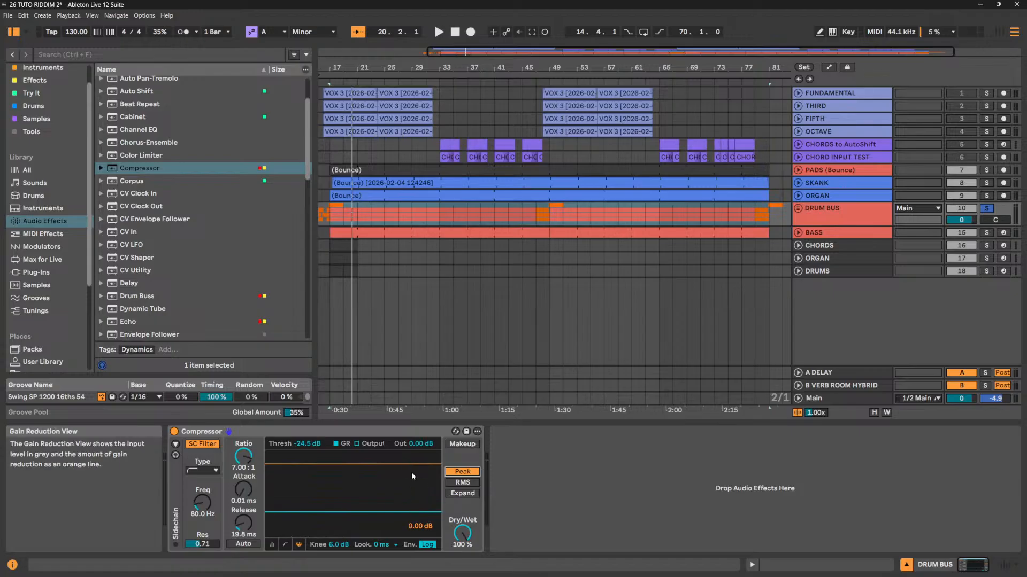
{"action": "key", "text": "space"}
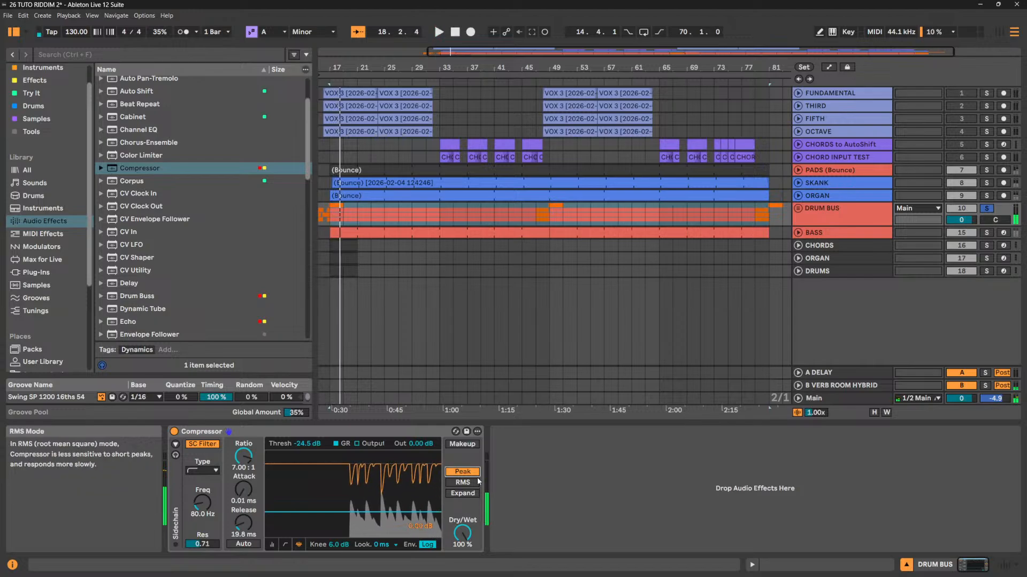
{"action": "left_click", "coordinate": [463, 483]}
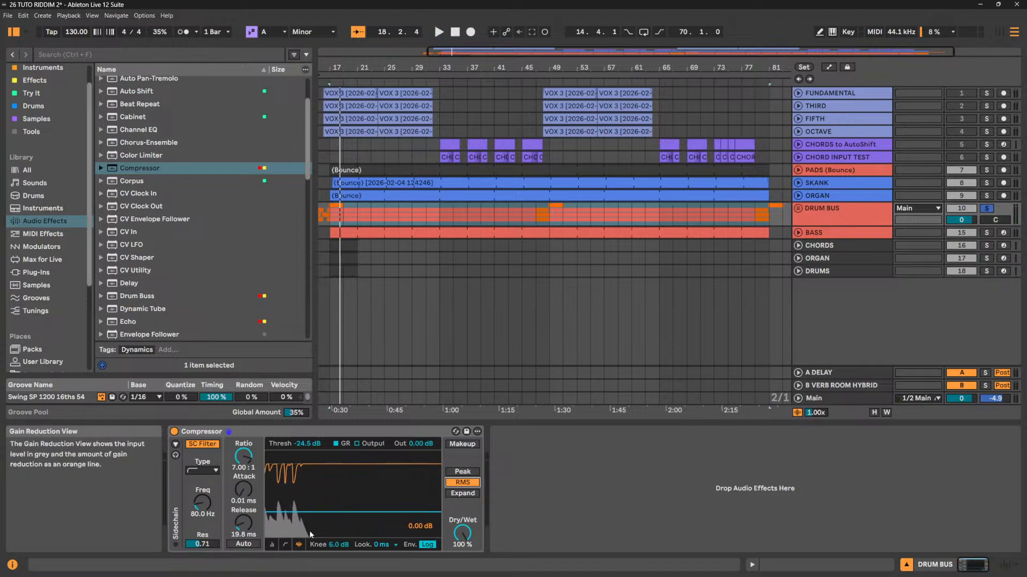
{"action": "key", "text": "space"}
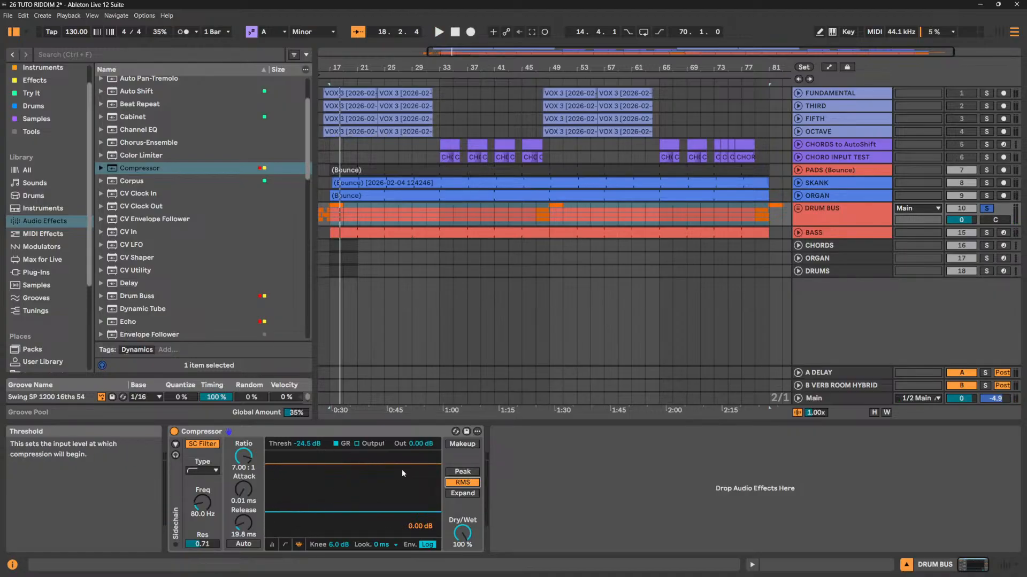
{"action": "key", "text": "space"}
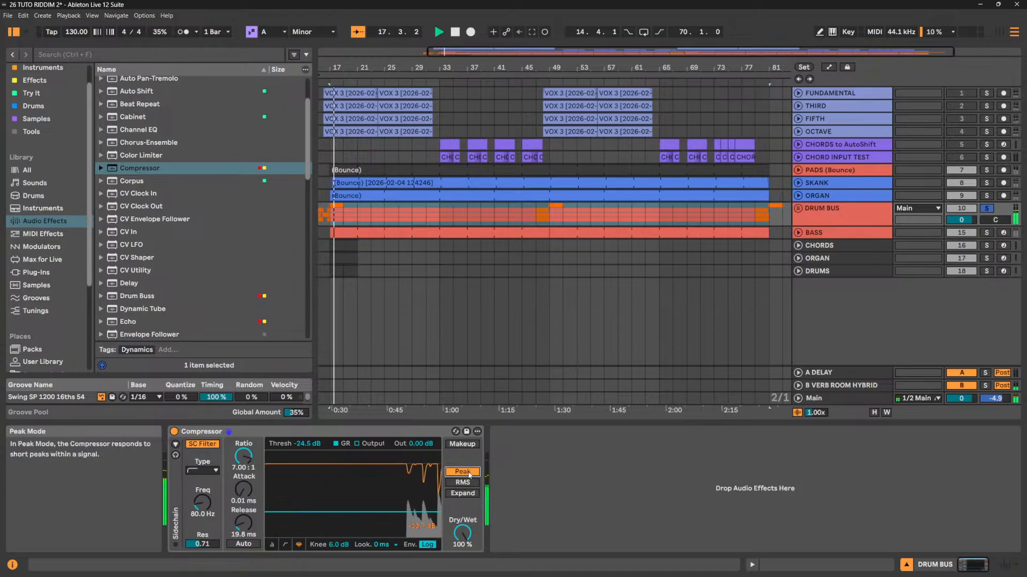
{"action": "left_click", "coordinate": [463, 483]}
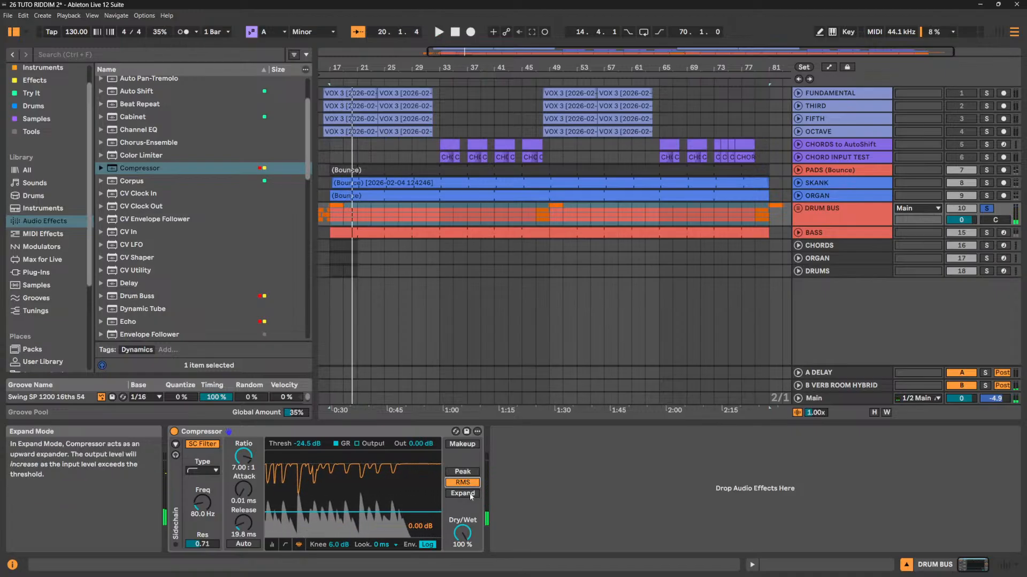
Switch the Compressor to Expand mode and set its ratio to 1 : 2.00 while playing the drums.
{"action": "left_click", "coordinate": [463, 494]}
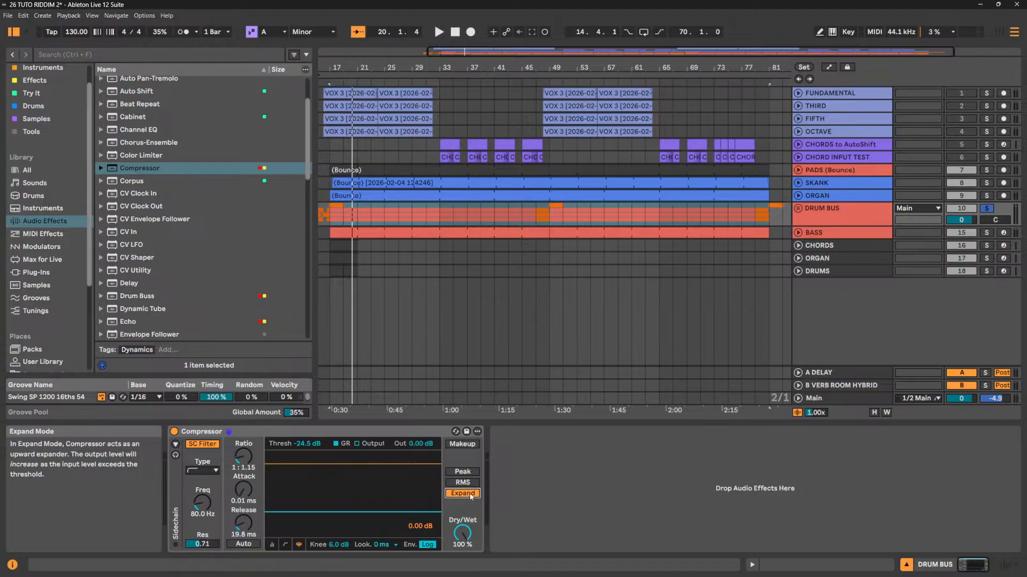
{"action": "key", "text": "space"}
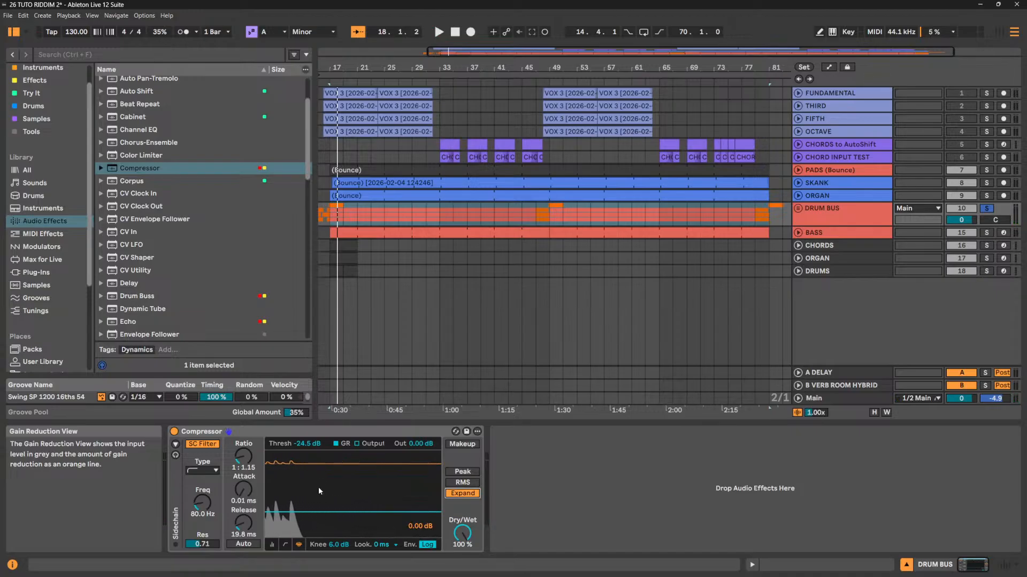
{"action": "key", "text": "space"}
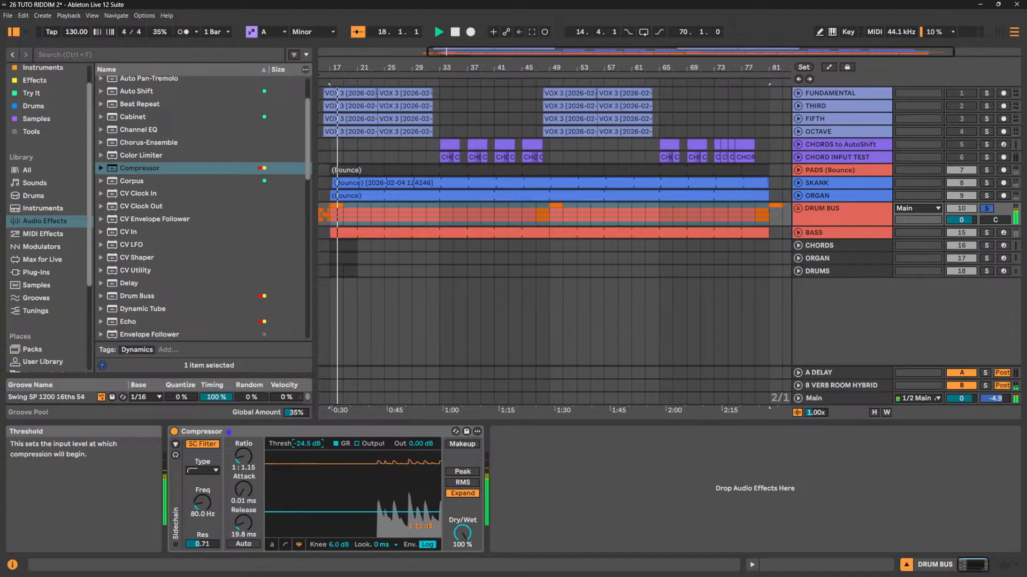
{"action": "left_click_drag", "start_coordinate": [243, 457], "coordinate": [243, 441]}
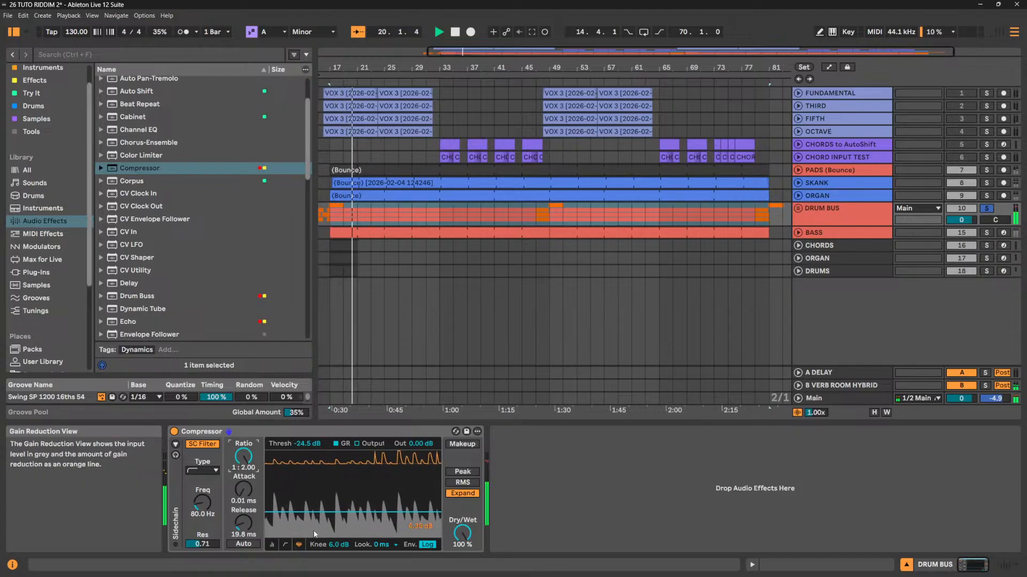
{"action": "key", "text": "space"}
{"action": "key", "text": "space"}
Set the expander's threshold to -21.5 dB and listen to the drums with it.
{"action": "left_click", "coordinate": [299, 445]}
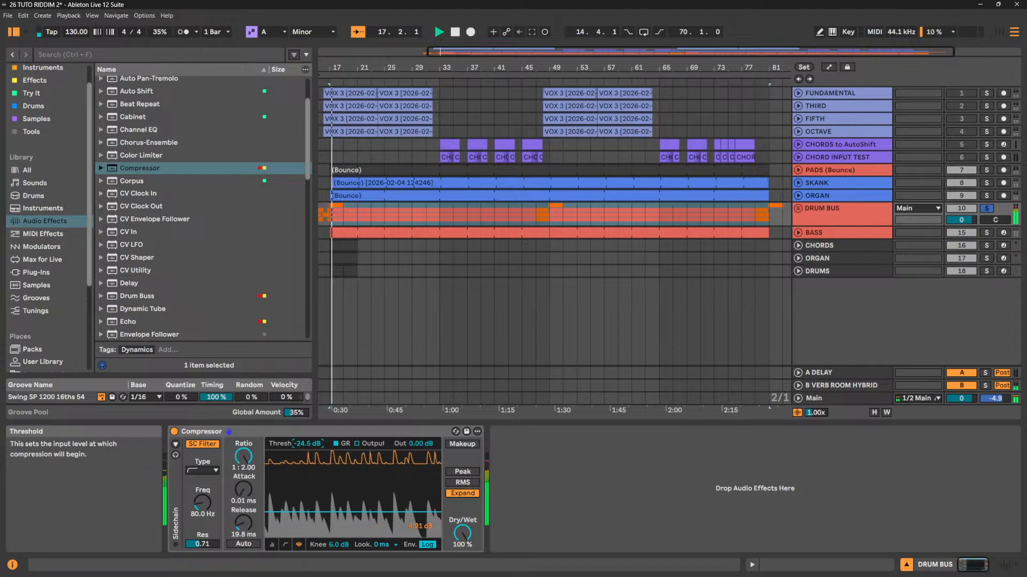
{"action": "left_click_drag", "start_coordinate": [299, 445], "coordinate": [299, 443]}
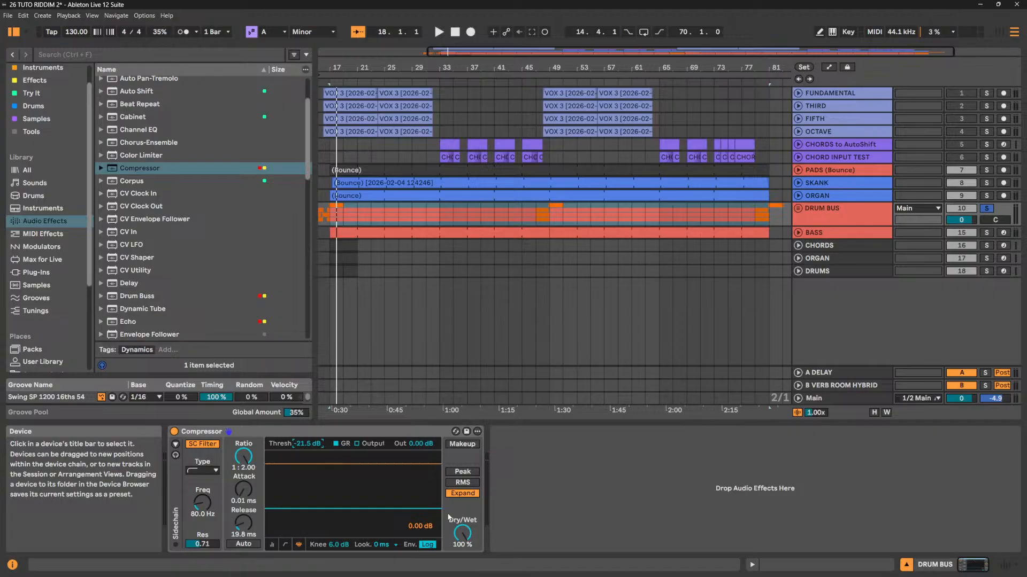
{"action": "key", "text": "space"}
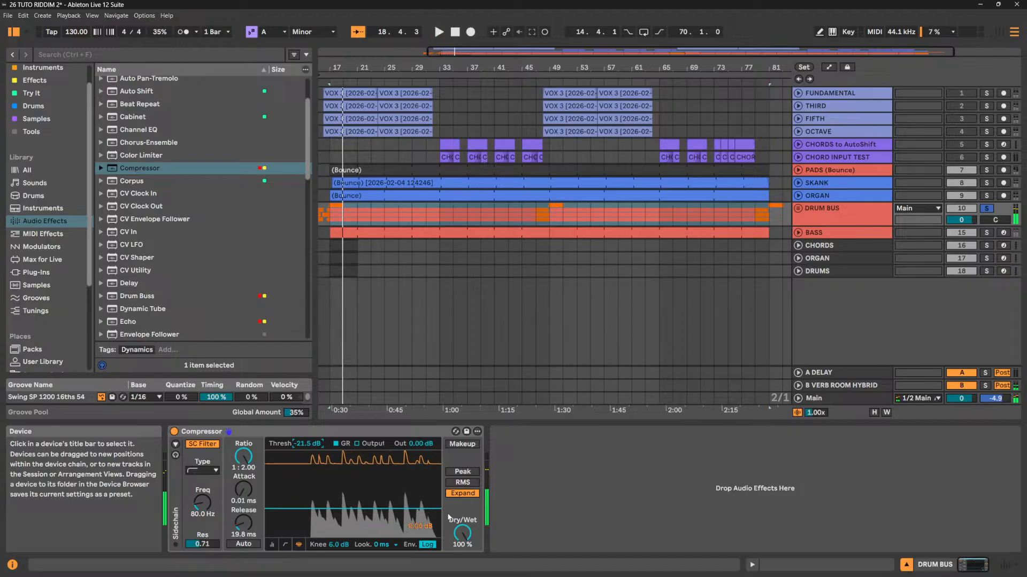
{"action": "key", "text": "space"}
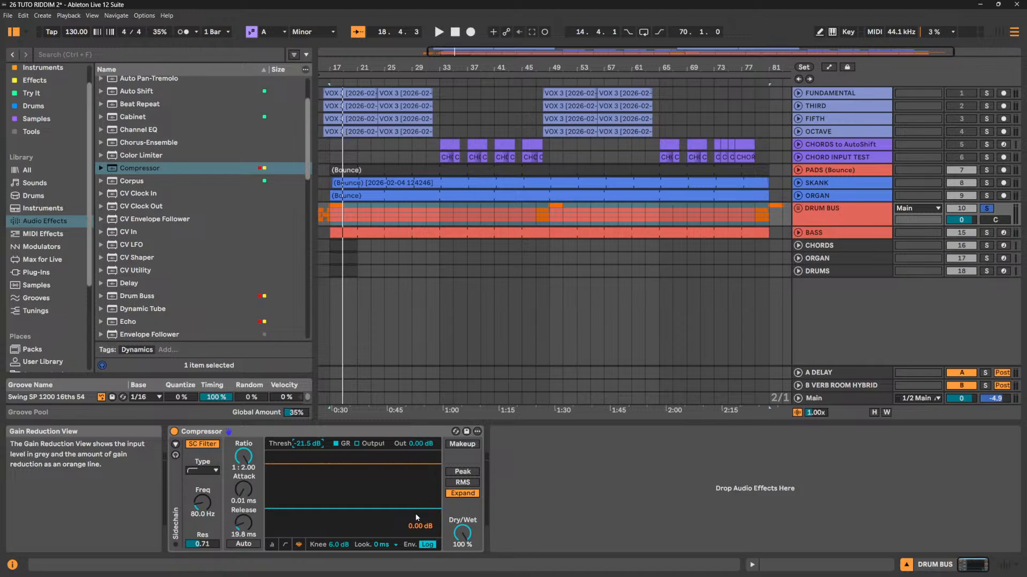
{"action": "key", "text": "space"}
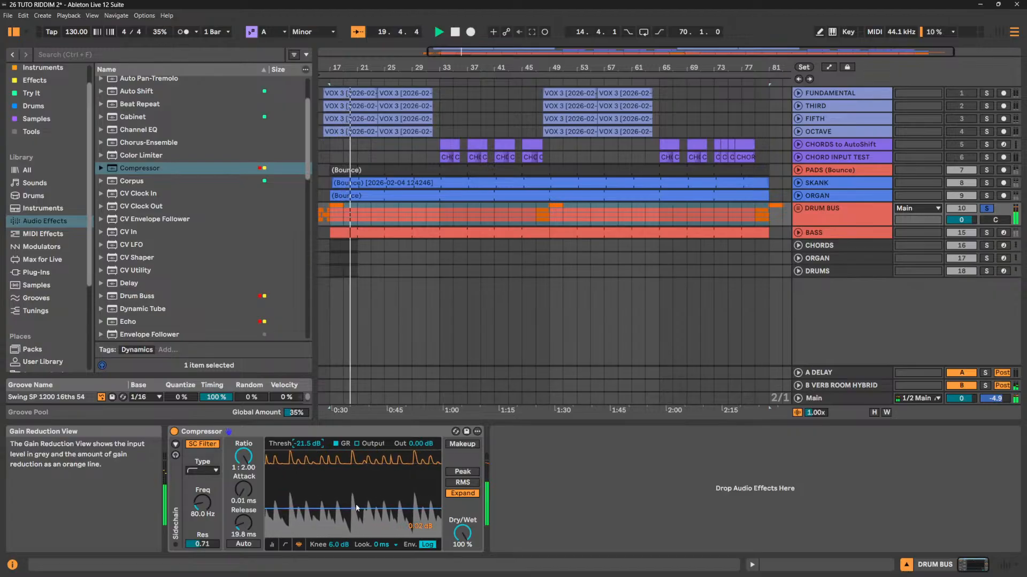
{"action": "key", "text": "space"}
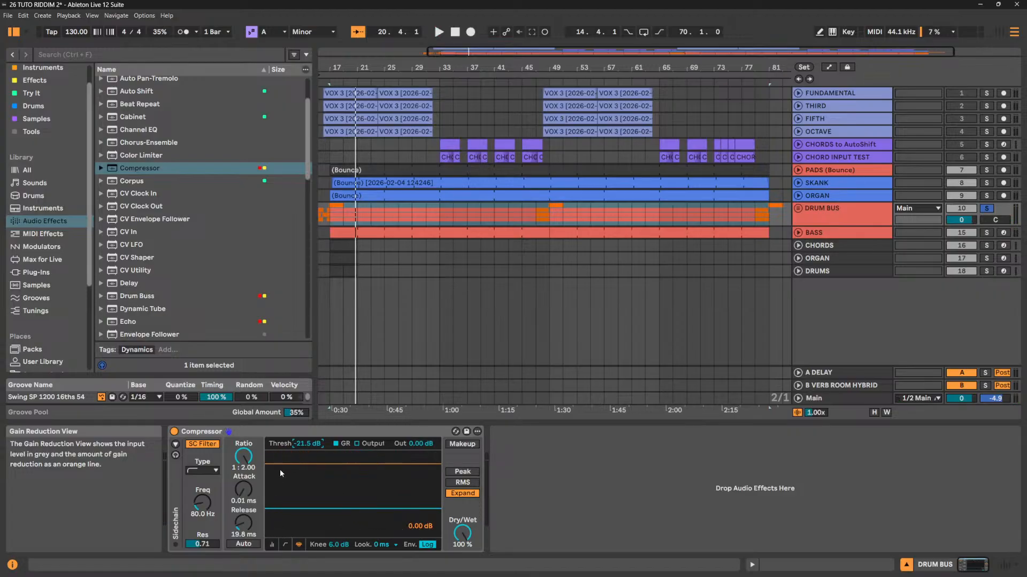
Toggle the Compressor's sidechain filter off and on, and try a 216 Hz frequency with a resonance of 2.49.
{"action": "left_click", "coordinate": [209, 444]}
{"action": "key", "text": "space"}
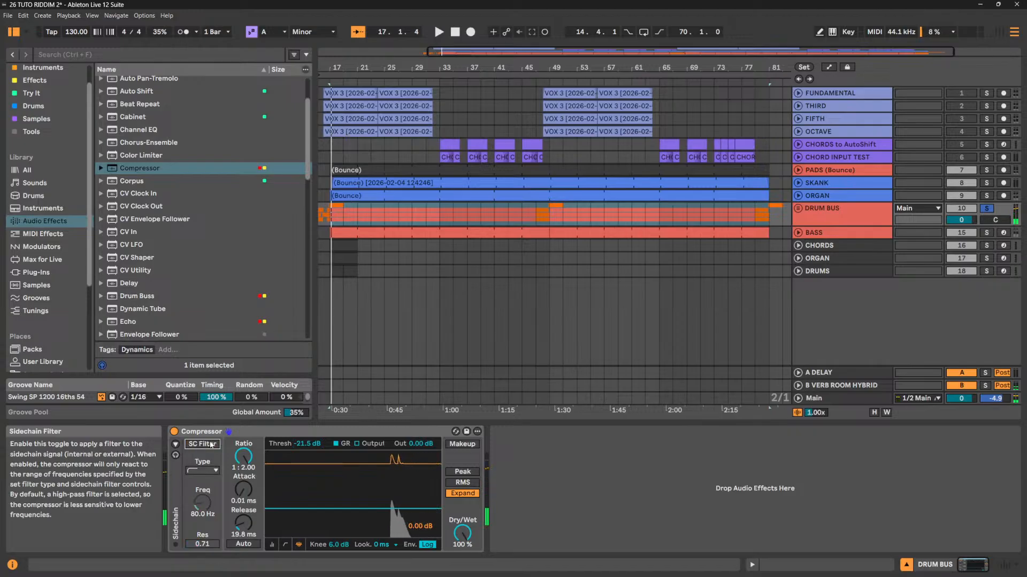
{"action": "left_click", "coordinate": [211, 444]}
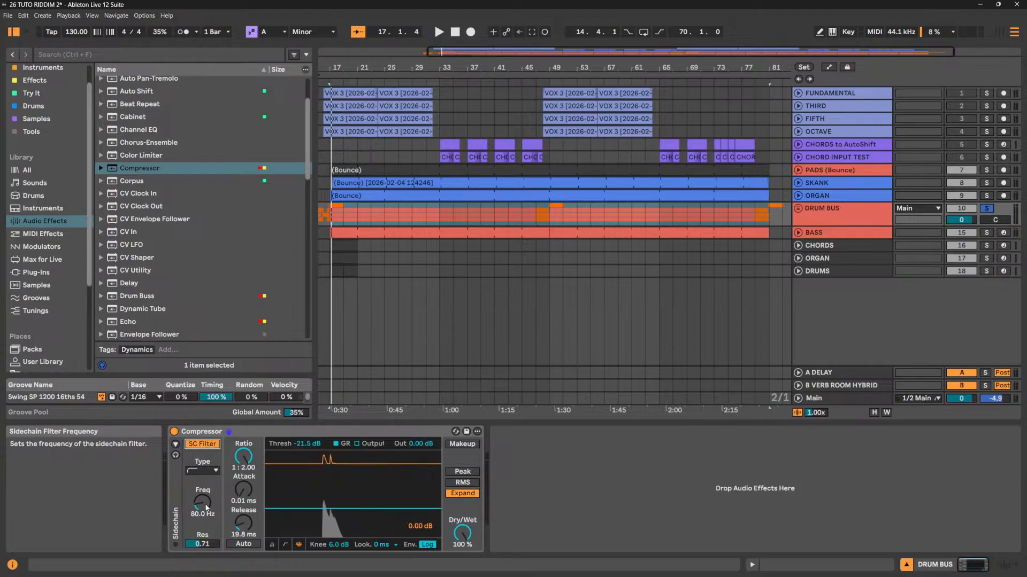
{"action": "left_click_drag", "start_coordinate": [205, 507], "coordinate": [206, 503]}
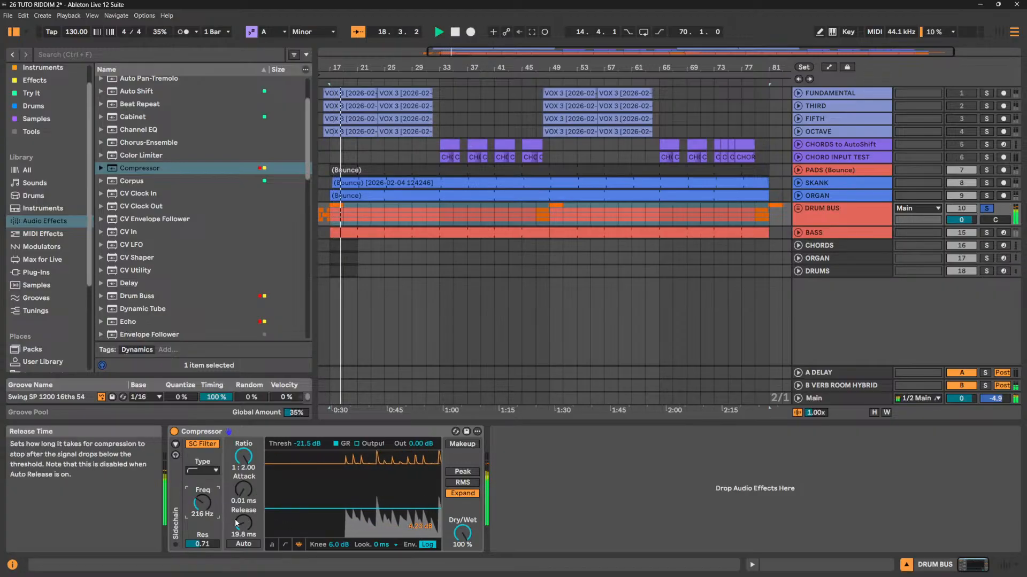
{"action": "left_click_drag", "start_coordinate": [203, 544], "coordinate": [202, 521]}
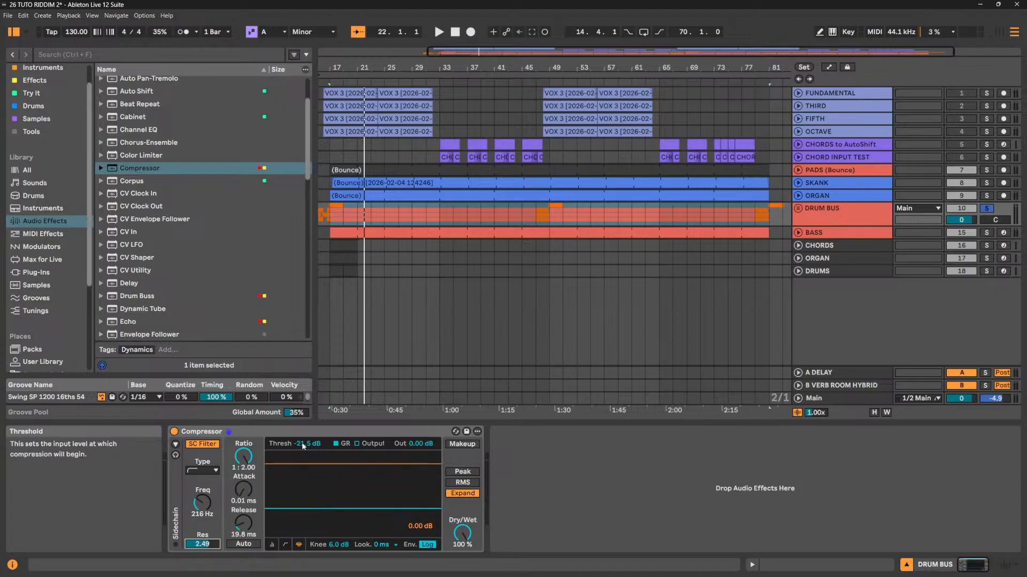
Set the expander's threshold to -14.0 dB and play the drums before and after the change.
{"action": "key", "text": "space"}
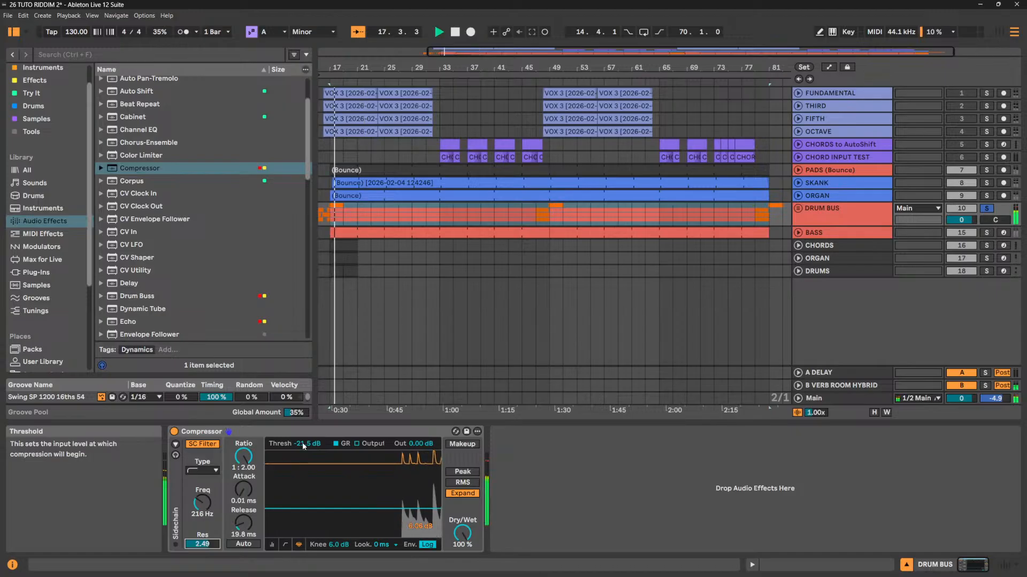
{"action": "key", "text": "space"}
{"action": "mouse_move", "coordinate": [308, 444]}
{"action": "left_mouse_down"}
{"action": "mouse_move", "coordinate": [308, 434]}
{"action": "mouse_move", "coordinate": [303, 442]}
{"action": "left_mouse_up"}
{"action": "key", "text": "space"}
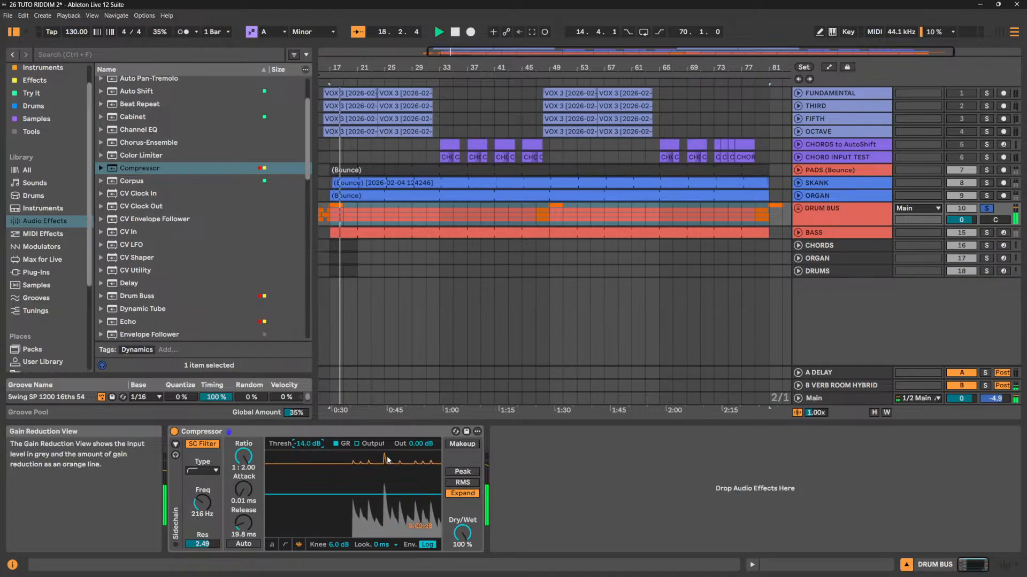
{"action": "key", "text": "space"}
Set the attack to 2.19 ms and, after trying releases of 146 ms and 205 ms, set the release to 121 ms.
{"action": "left_click_drag", "start_coordinate": [243, 523], "coordinate": [243, 498]}
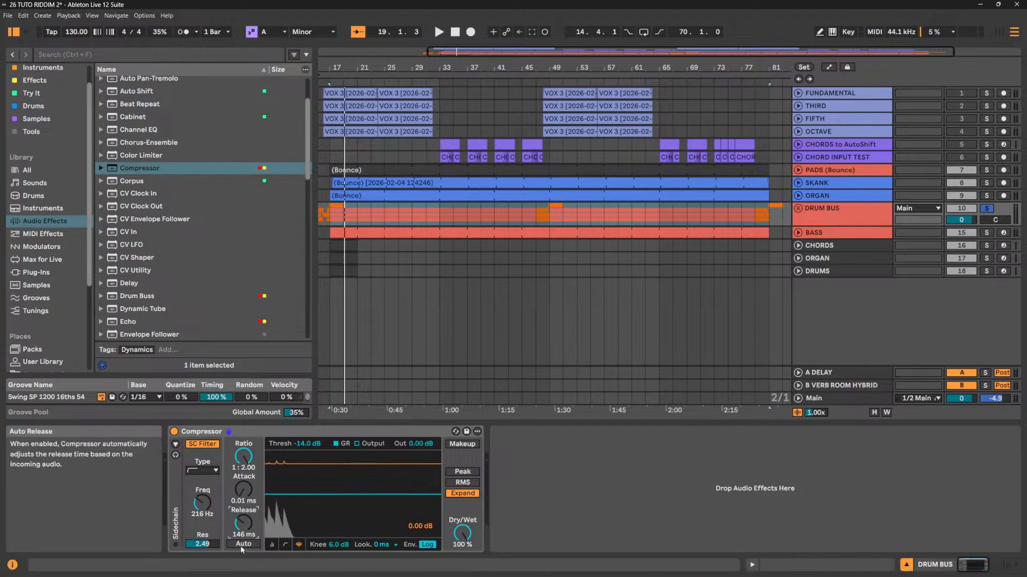
{"action": "key", "text": "space"}
{"action": "mouse_move", "coordinate": [243, 524]}
{"action": "left_mouse_down"}
{"action": "mouse_move", "coordinate": [243, 502]}
{"action": "mouse_move", "coordinate": [244, 535]}
{"action": "mouse_move", "coordinate": [244, 508]}
{"action": "left_mouse_up"}
{"action": "key", "text": "space"}
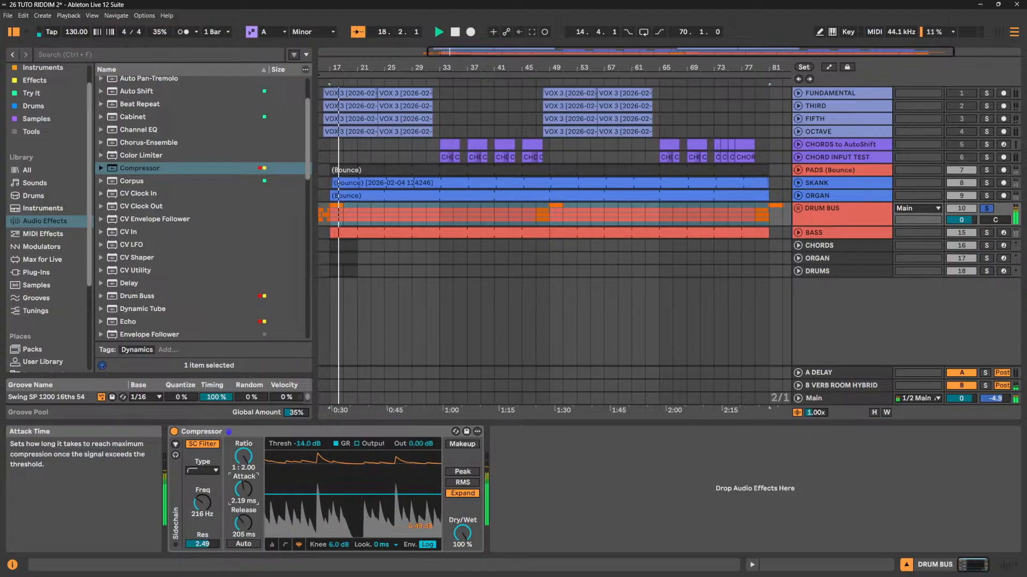
{"action": "left_click_drag", "start_coordinate": [244, 523], "coordinate": [243, 529]}
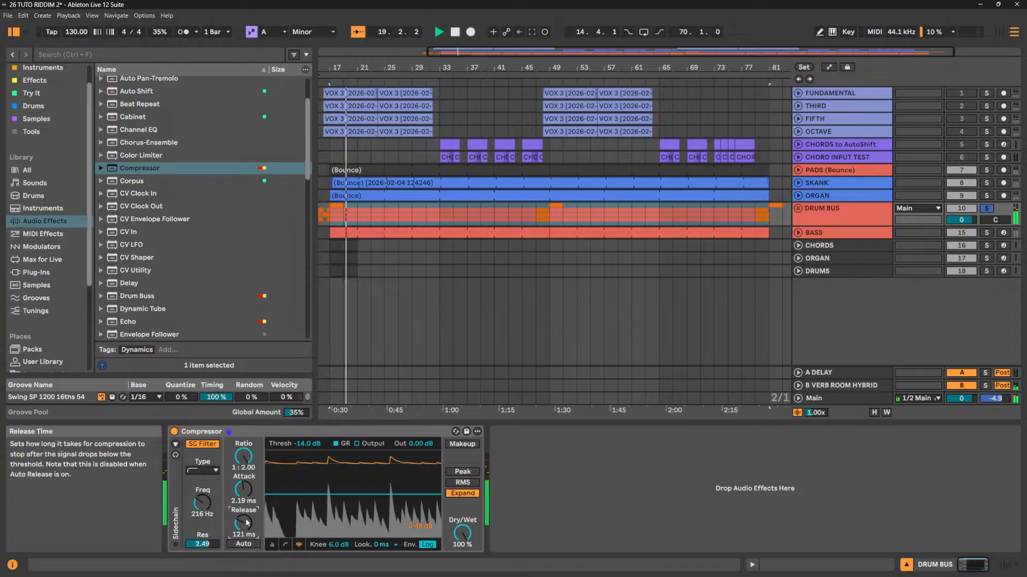
Try sidechain filter frequencies of 57.0 Hz and 524 Hz at 0.71 resonance, and settle on 305 Hz with 6.60 resonance while playing the drums.
{"action": "left_click", "coordinate": [205, 445]}
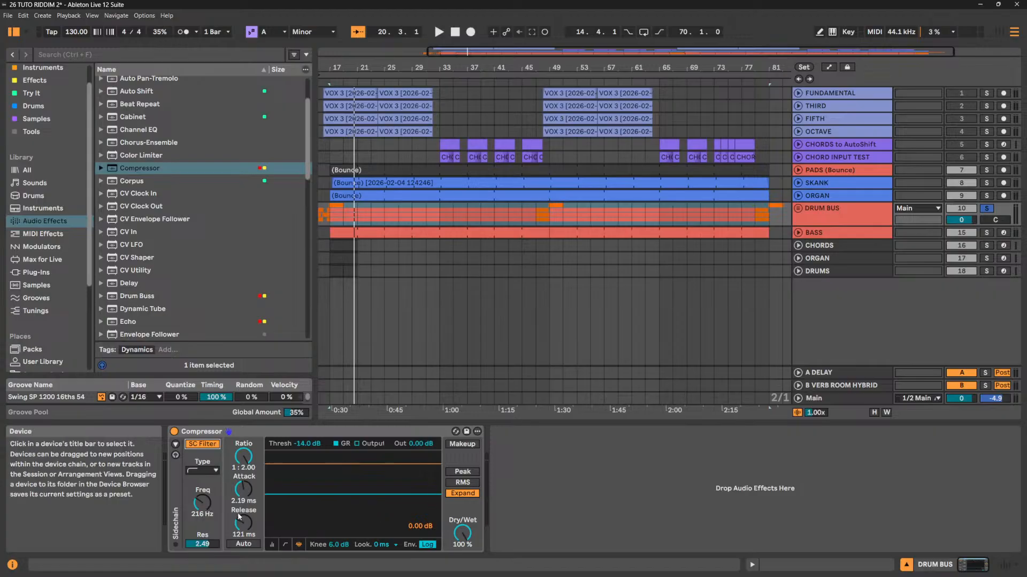
{"action": "key", "text": "space"}
{"action": "scroll", "coordinate": [209, 545], "scroll_direction": "down", "scroll_amount": 10}
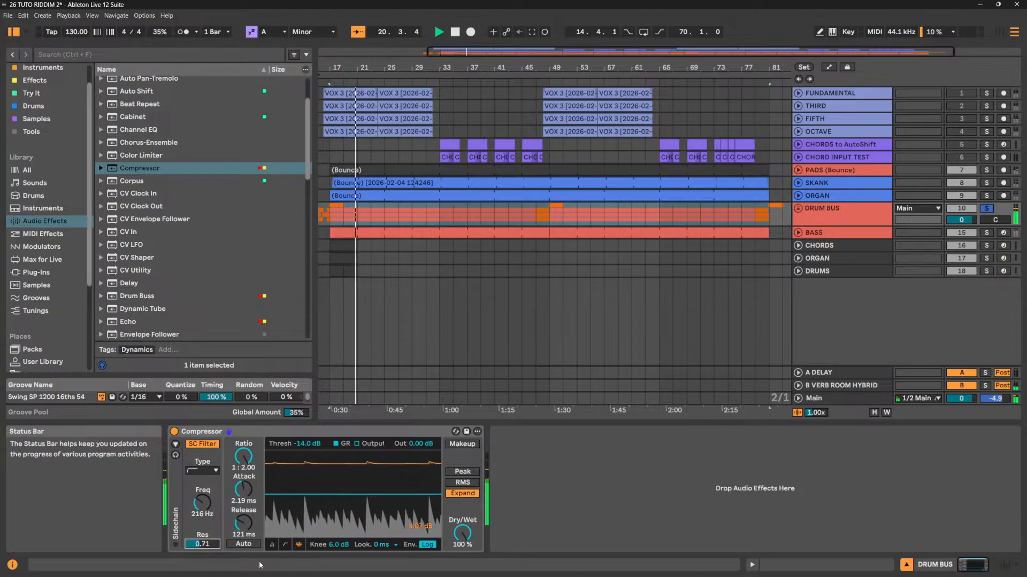
{"action": "left_click_drag", "start_coordinate": [202, 503], "coordinate": [202, 531]}
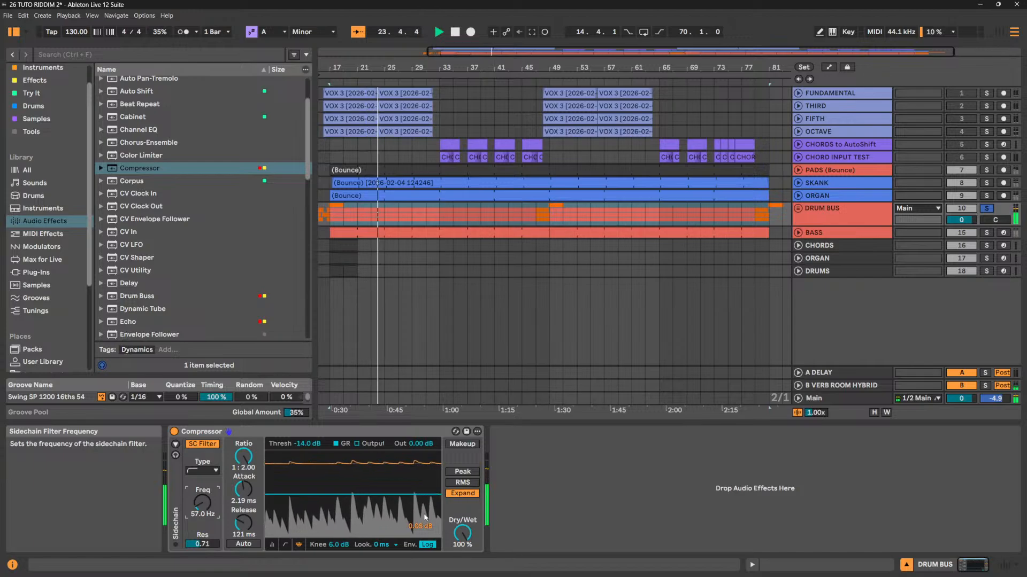
{"action": "left_click_drag", "start_coordinate": [211, 512], "coordinate": [211, 494]}
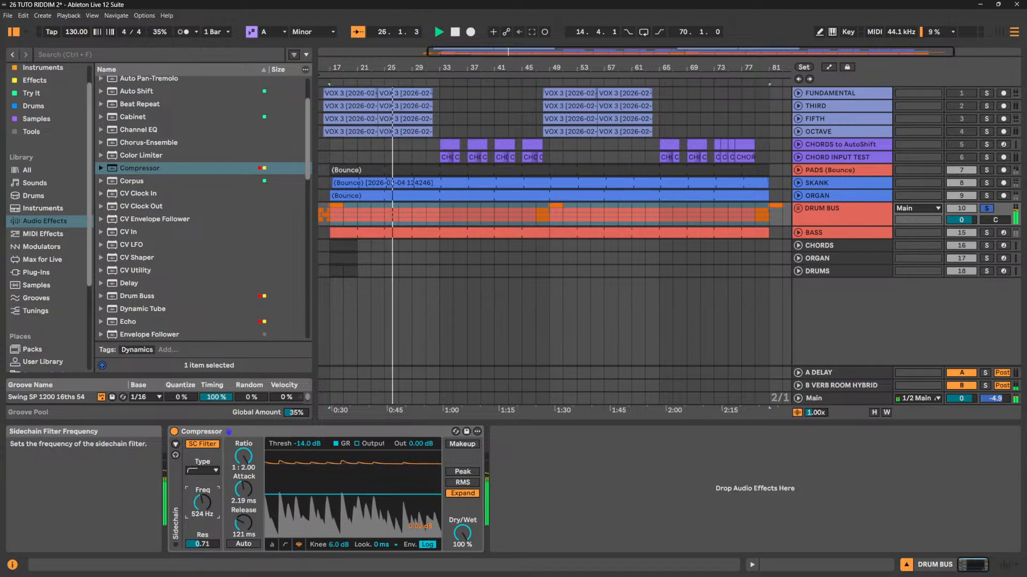
{"action": "left_click_drag", "start_coordinate": [202, 544], "coordinate": [203, 513]}
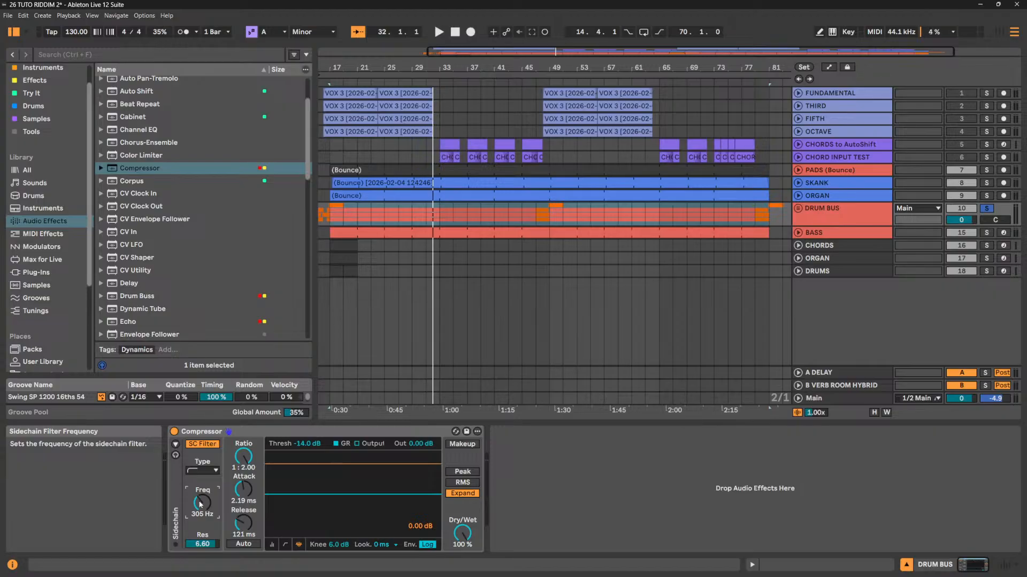
{"action": "key", "text": "space"}
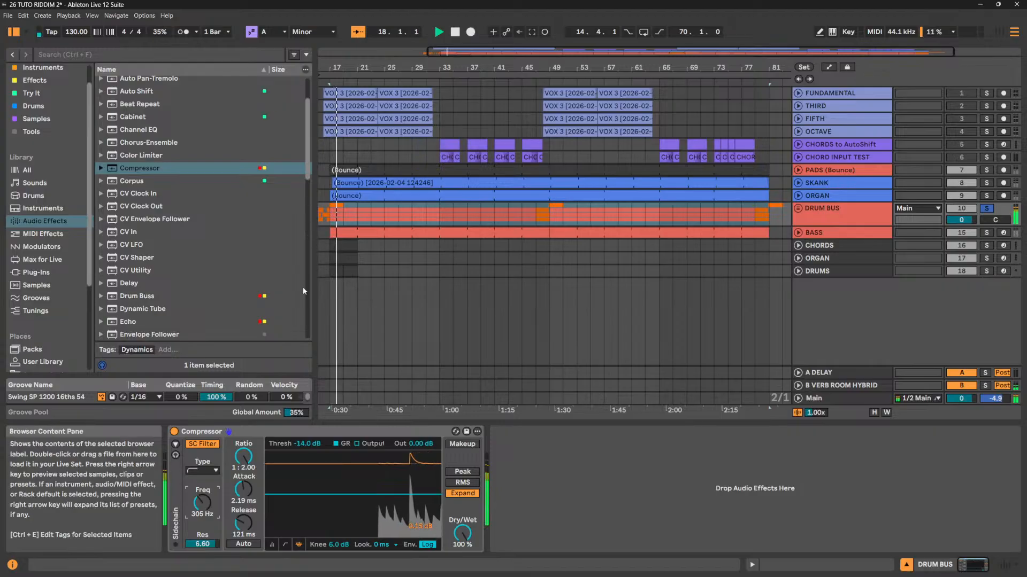
Bypass the Compressor to compare the unprocessed drums, stop playback and switch the device back on.
{"action": "left_click", "coordinate": [174, 431]}
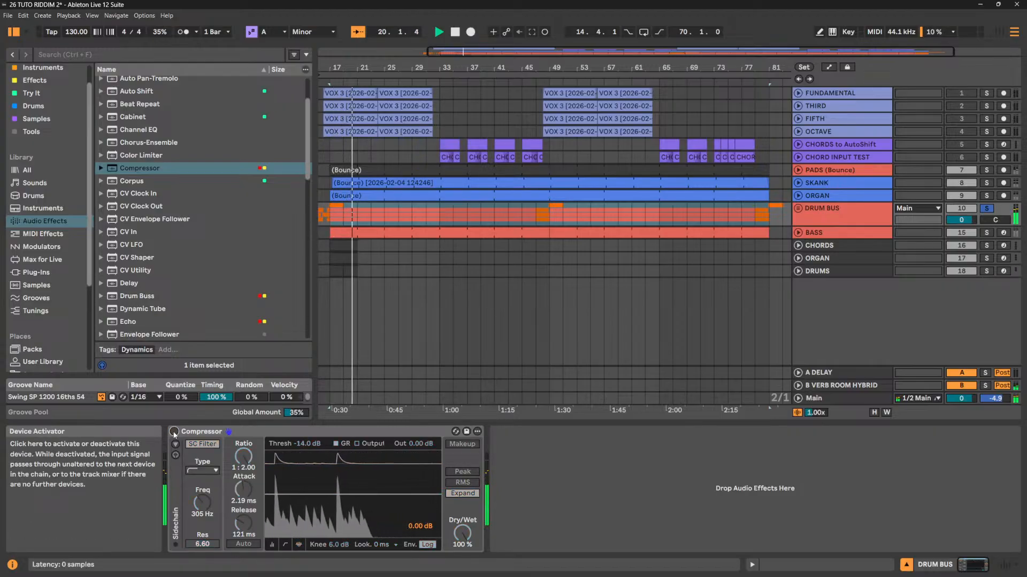
{"action": "key", "text": "space"}
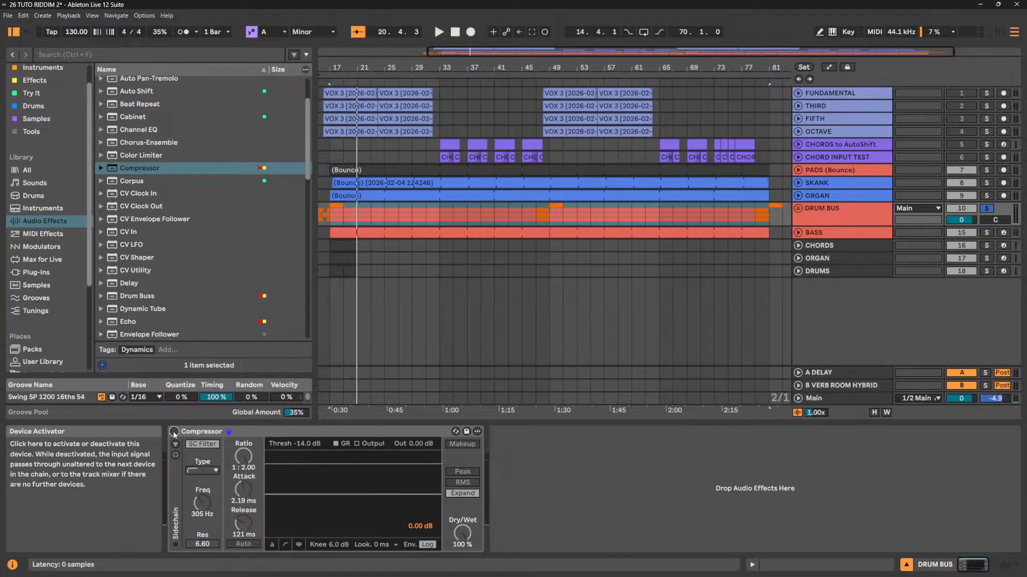
{"action": "left_click", "coordinate": [173, 432]}
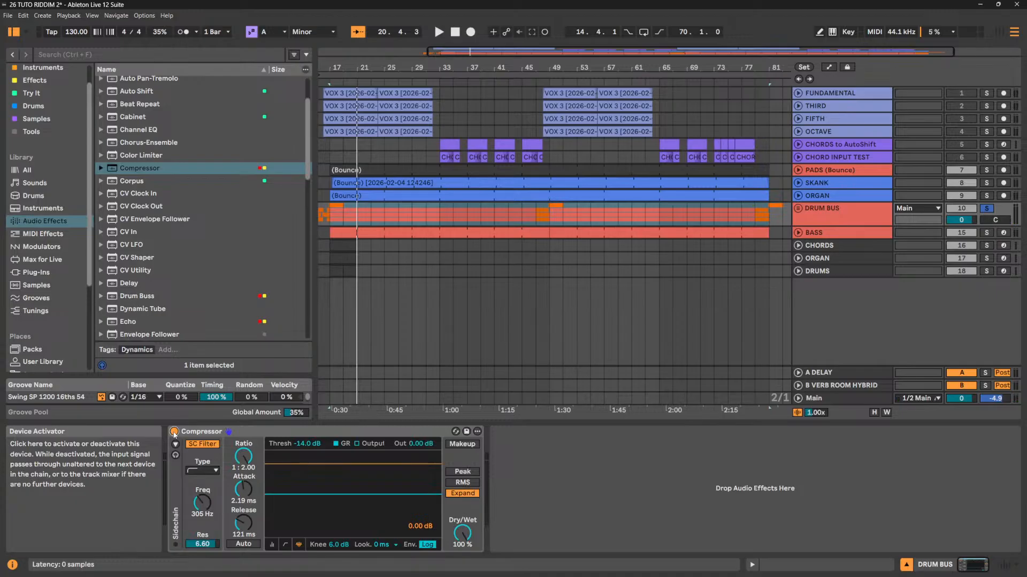
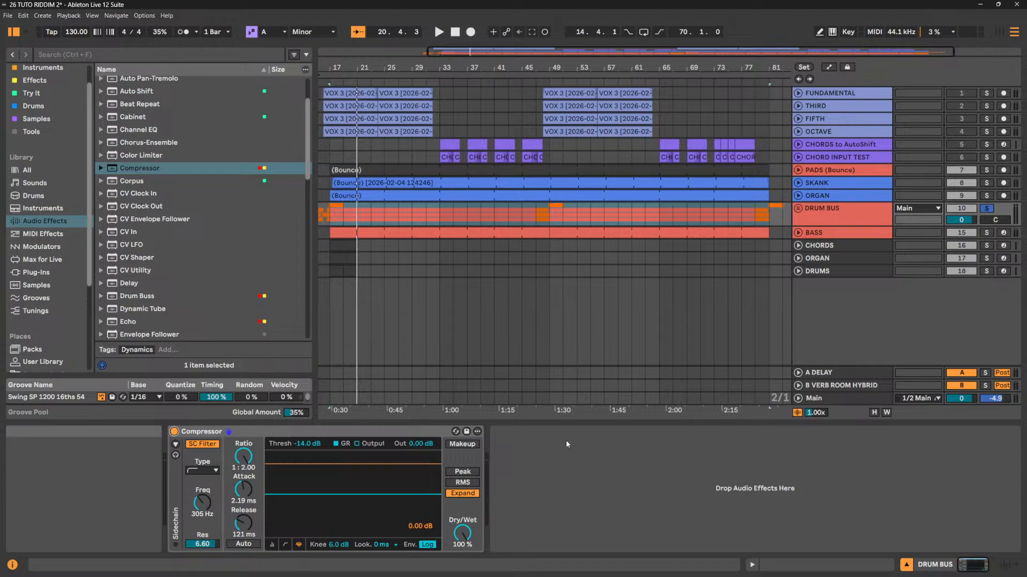
Unfold the DRUM BUS group, mute the KICK, HH and CYMBAL tracks, and select the DRUM BUS track.
{"action": "left_click", "coordinate": [797, 209]}
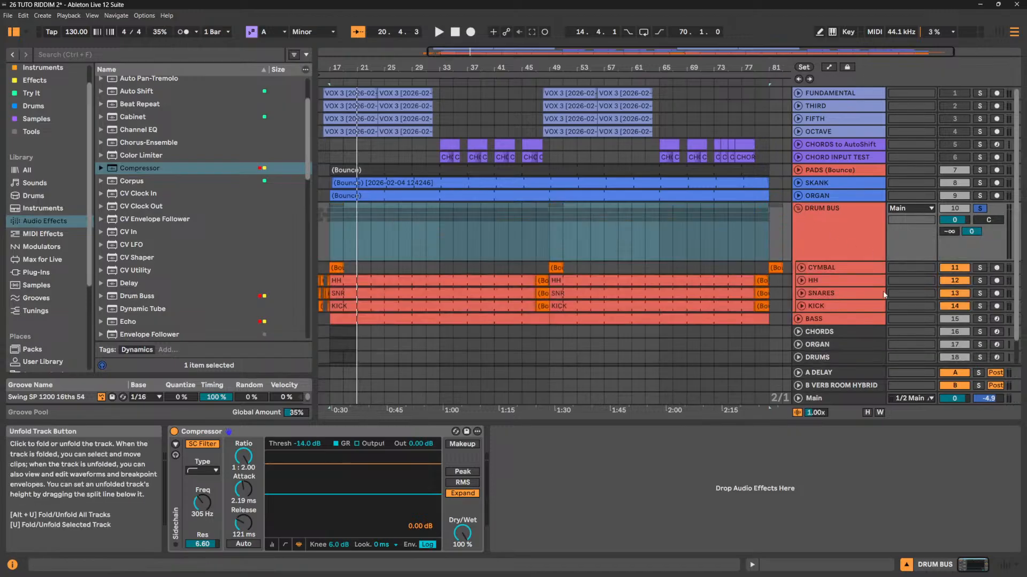
{"action": "left_click", "coordinate": [954, 306]}
{"action": "left_click", "coordinate": [955, 280]}
{"action": "left_click", "coordinate": [959, 268]}
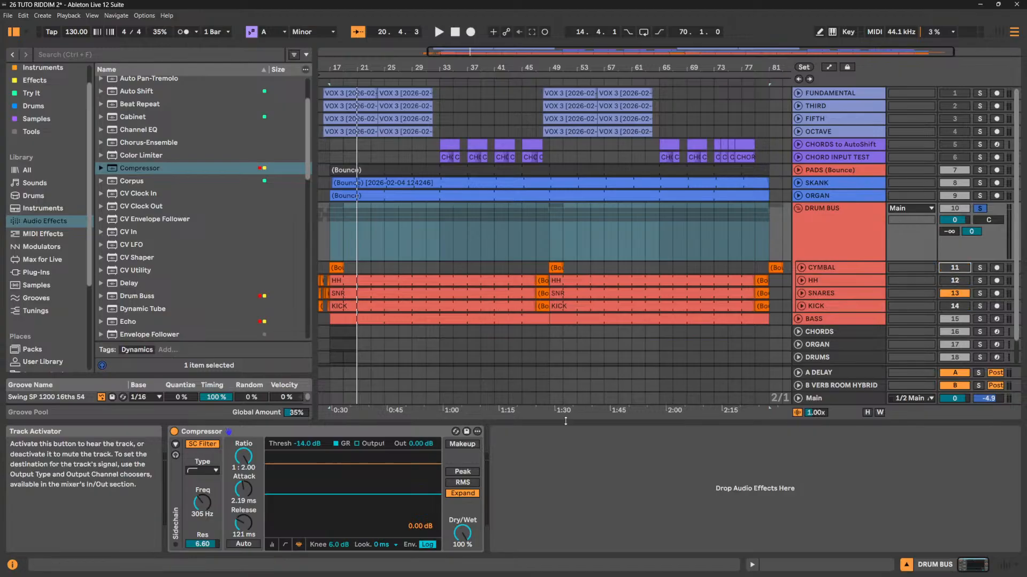
{"action": "left_click", "coordinate": [826, 233]}
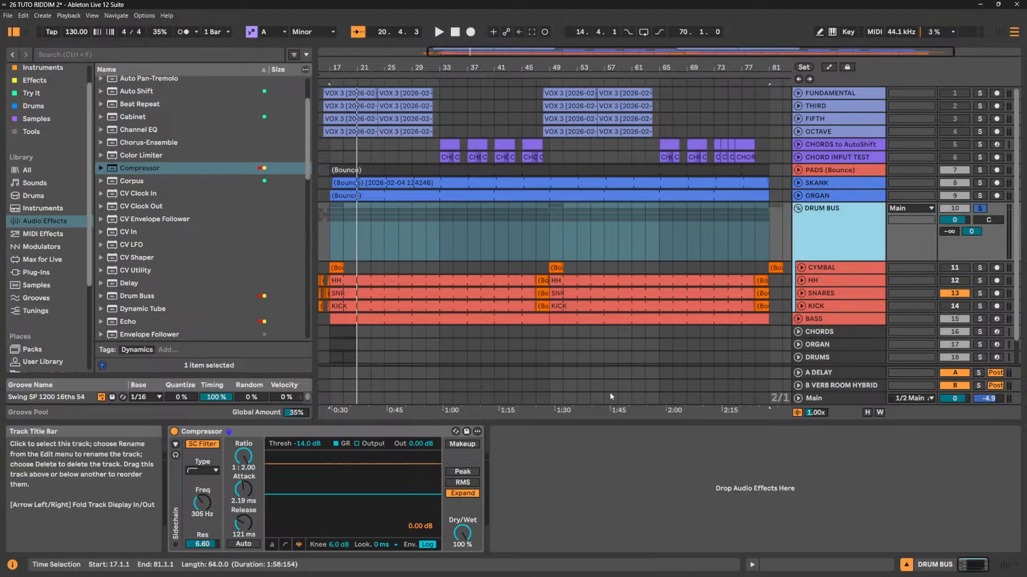
Switch the Compressor from Expand to Peak mode and reset the threshold to 0.00 dB while playing the snares.
{"action": "key", "text": "space"}
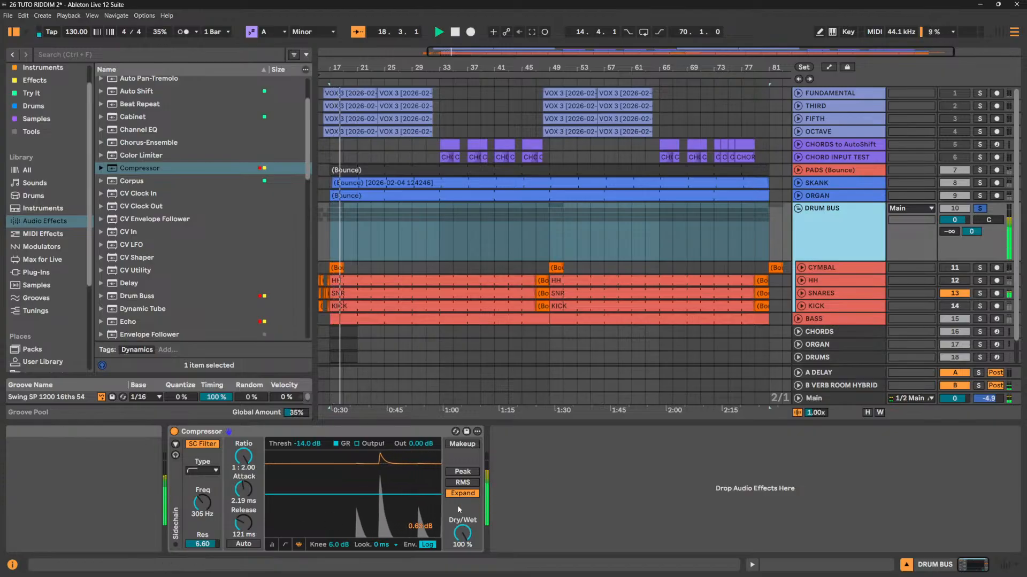
{"action": "left_click", "coordinate": [463, 482]}
{"action": "left_click", "coordinate": [469, 472]}
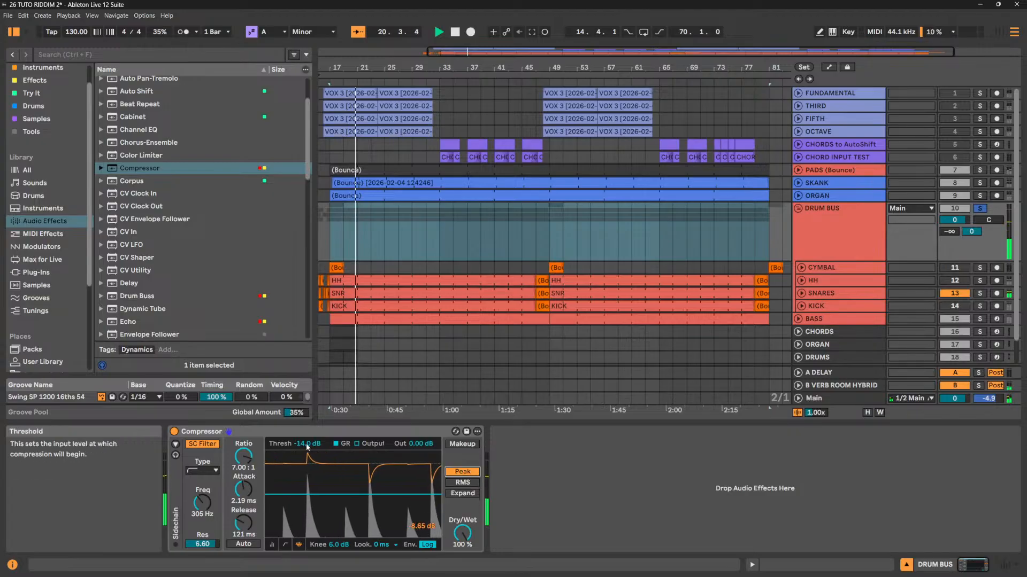
{"action": "left_click_drag", "start_coordinate": [306, 444], "coordinate": [307, 393]}
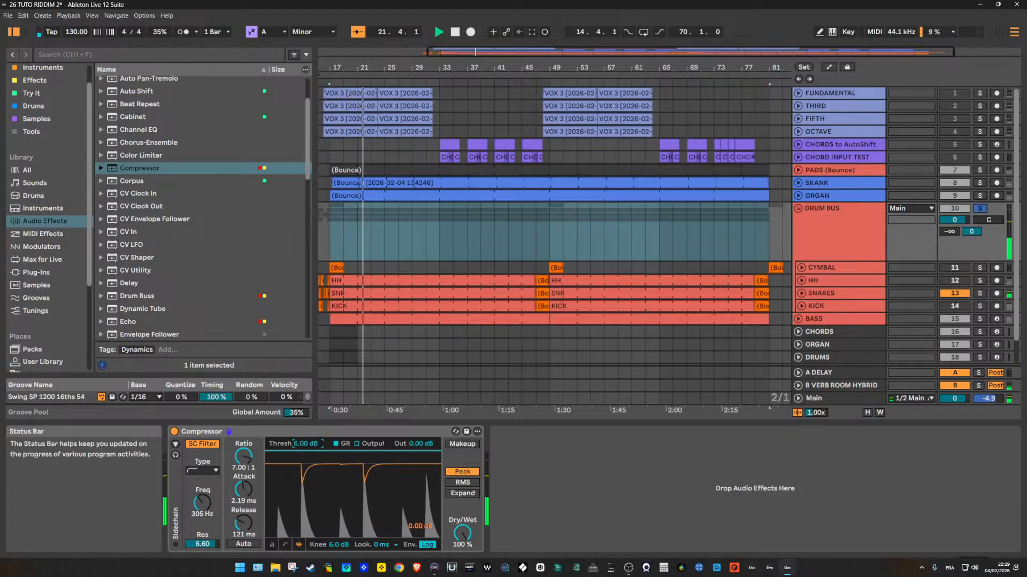
{"action": "double_click", "coordinate": [304, 444]}
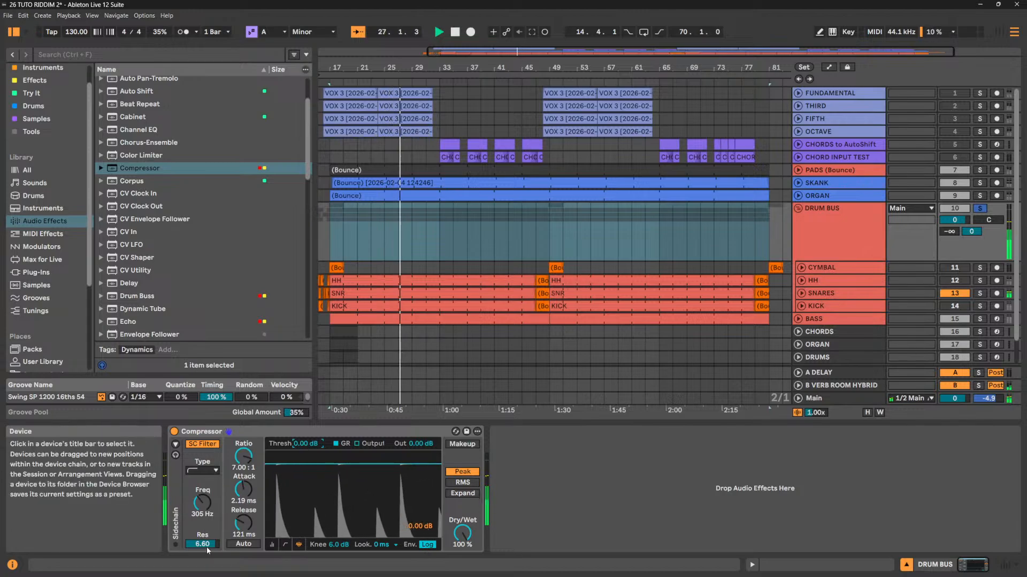
Turn off the Compressor's sidechain filter and play the snares from the start of the selection.
{"action": "left_click", "coordinate": [212, 447]}
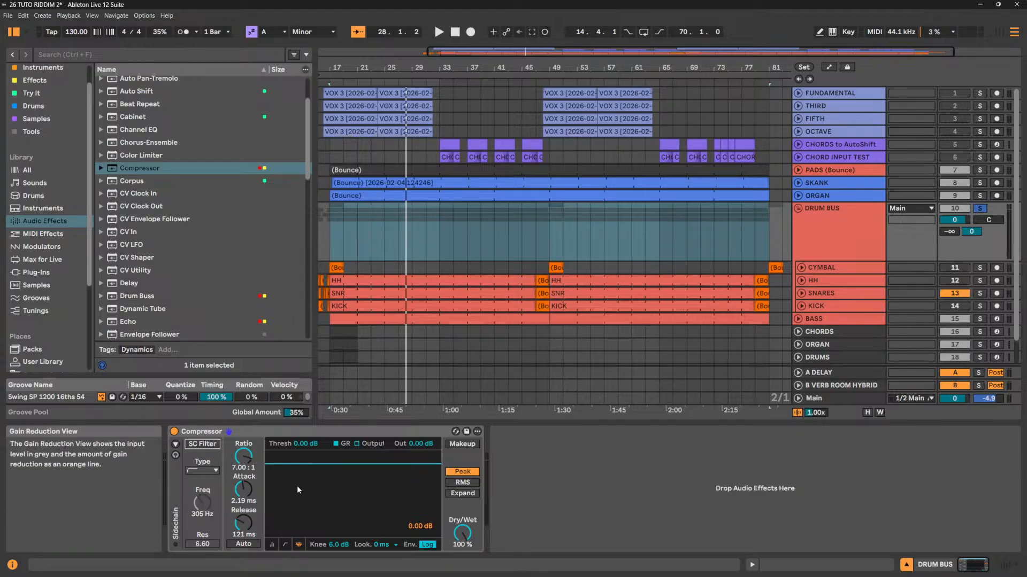
{"action": "key", "text": "space"}
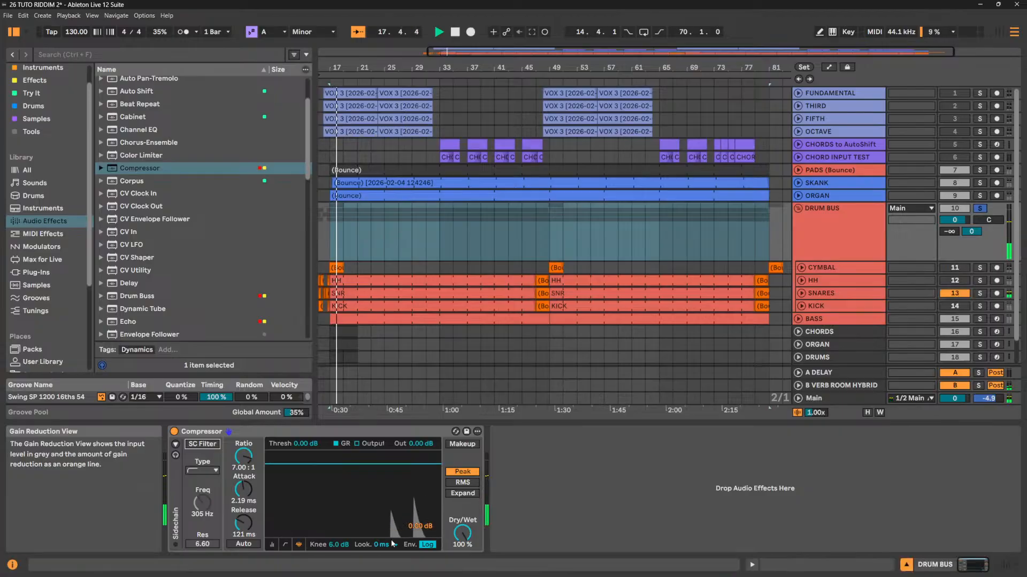
{"action": "key", "text": "space"}
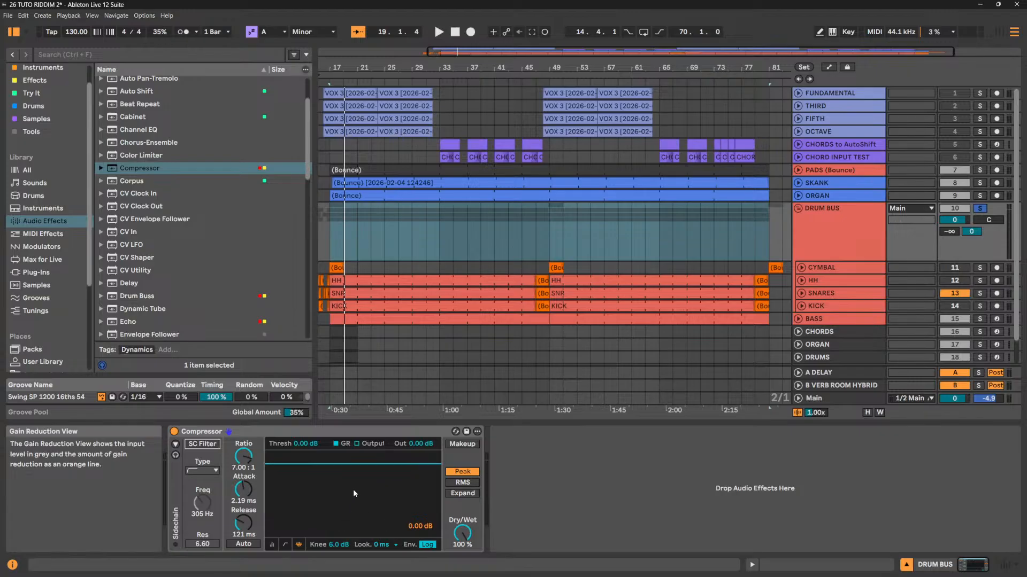
Lower the Compressor's threshold to -20.5 dB and replay the snares to check the gain reduction.
{"action": "key", "text": "space"}
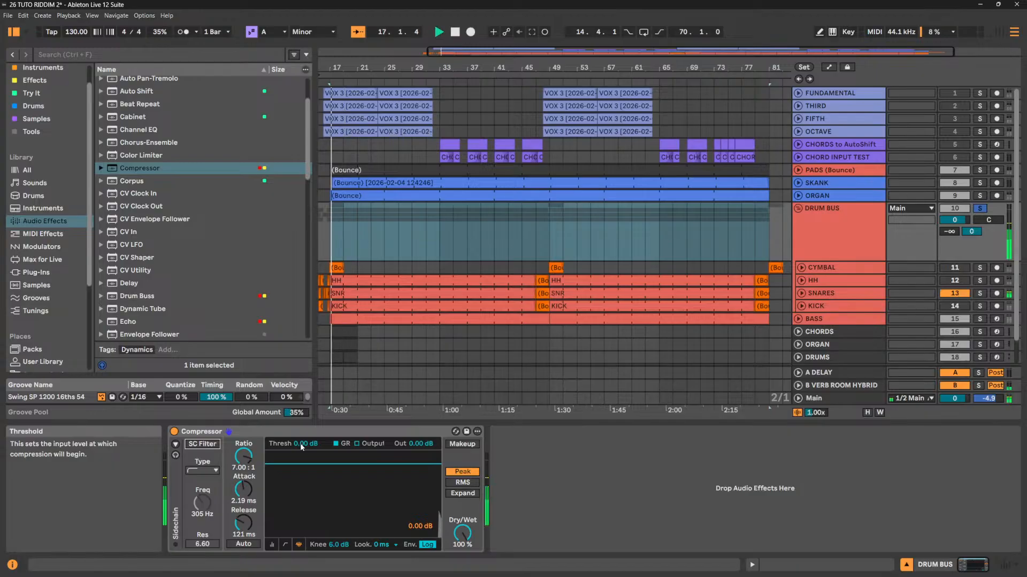
{"action": "left_click_drag", "start_coordinate": [301, 447], "coordinate": [301, 481]}
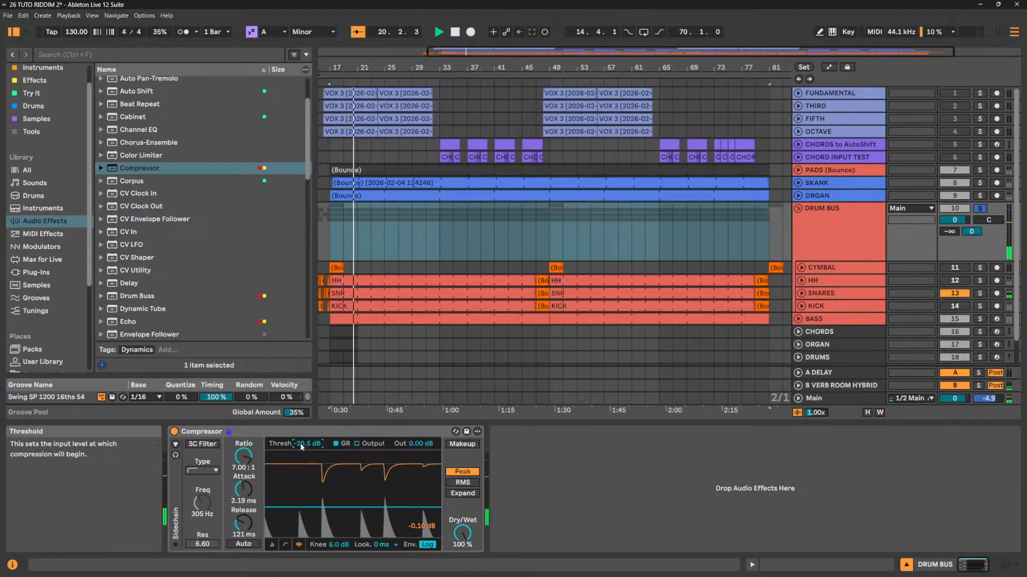
{"action": "key", "text": "space"}
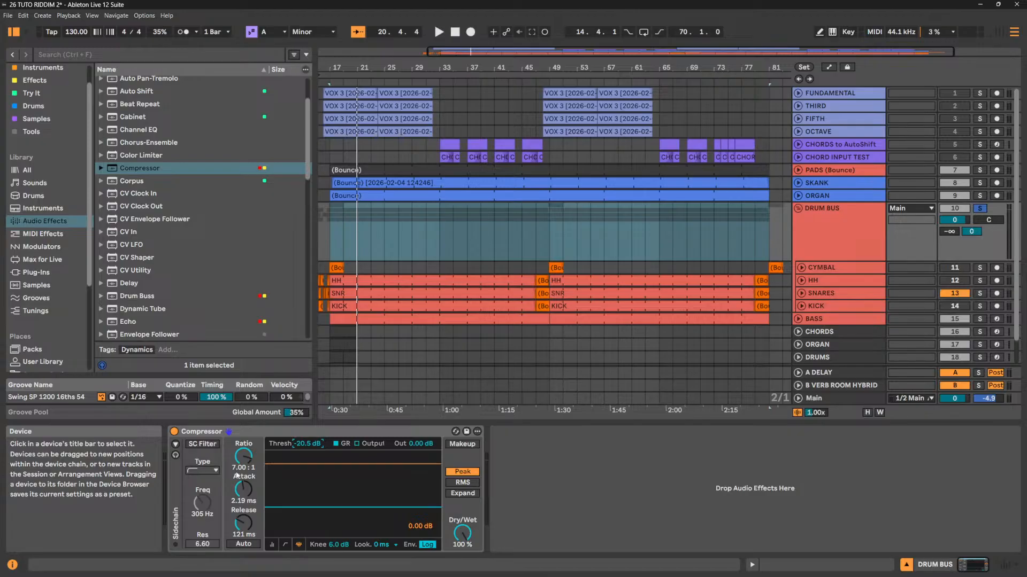
{"action": "key", "text": "space"}
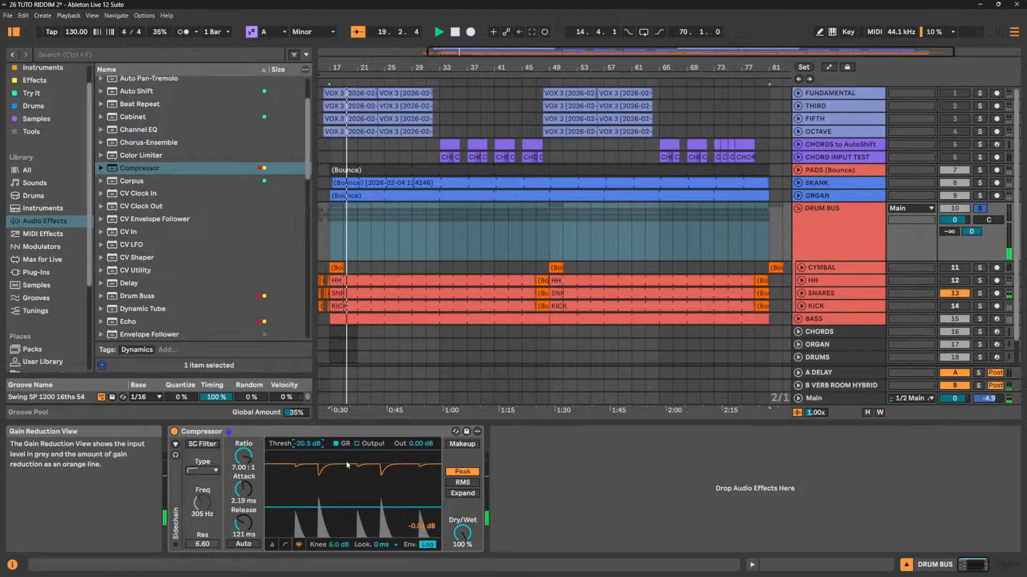
{"action": "key", "text": "space"}
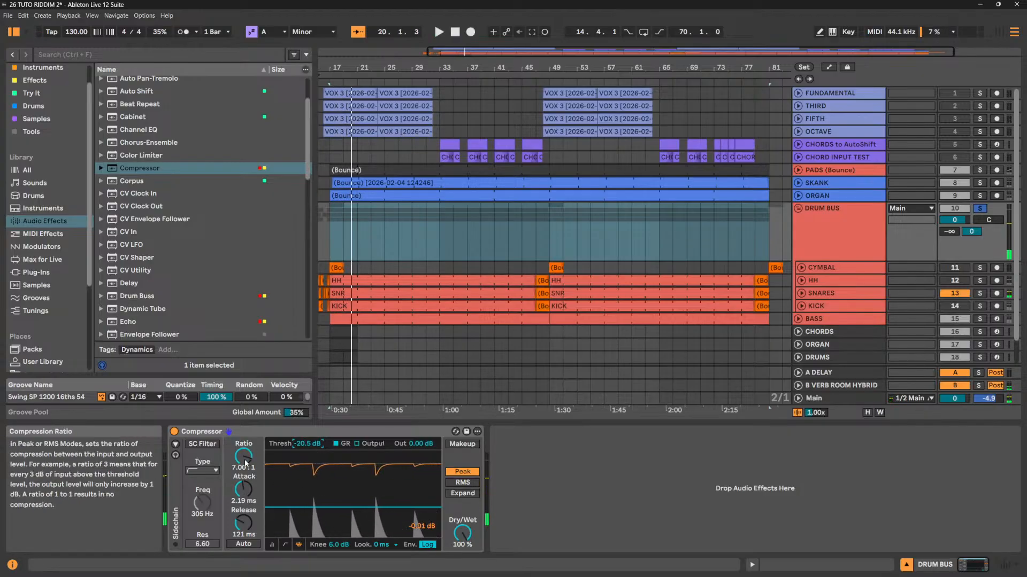
Try a Compressor ratio of 1.00:1, and raise it to inf:1.
{"action": "left_click_drag", "start_coordinate": [245, 463], "coordinate": [245, 516]}
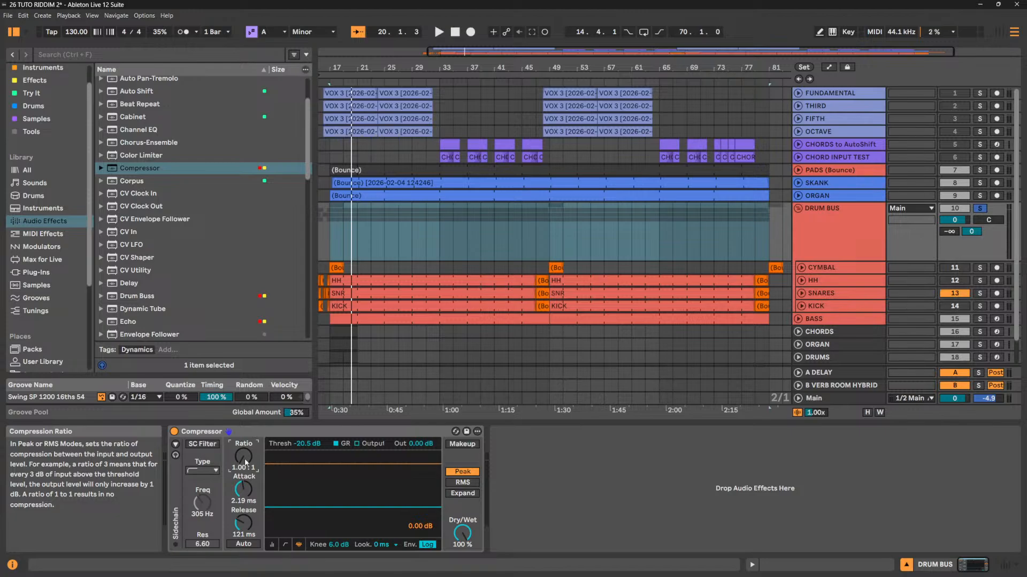
{"action": "scroll", "coordinate": [245, 462], "scroll_direction": "up", "scroll_amount": 4}
{"action": "mouse_move", "coordinate": [246, 462]}
{"action": "left_mouse_down"}
{"action": "mouse_move", "coordinate": [246, 477]}
{"action": "mouse_move", "coordinate": [244, 458]}
{"action": "left_mouse_up"}
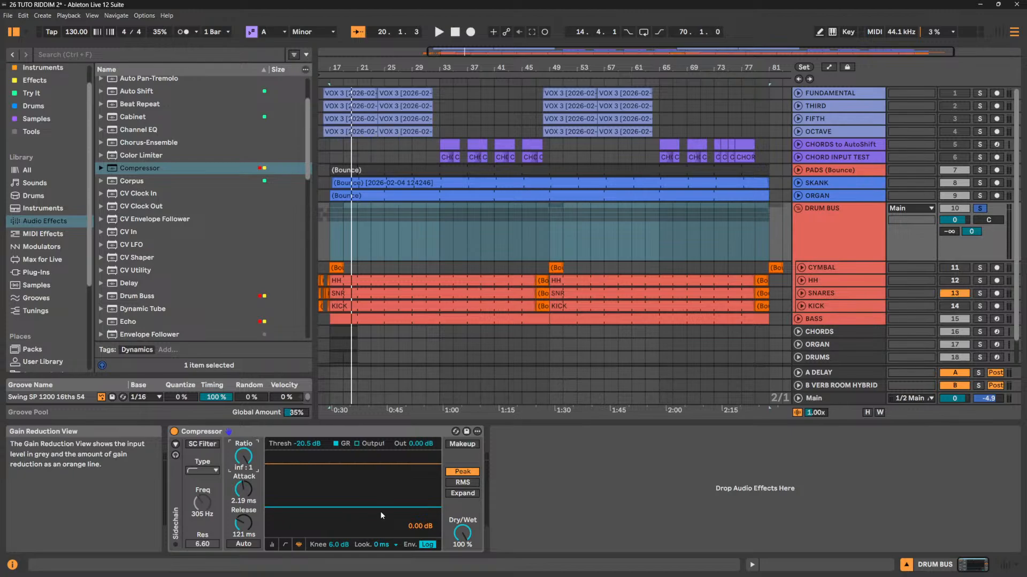
Play the snares and compare the Compressor's output level view with its gain reduction view.
{"action": "key", "text": "space"}
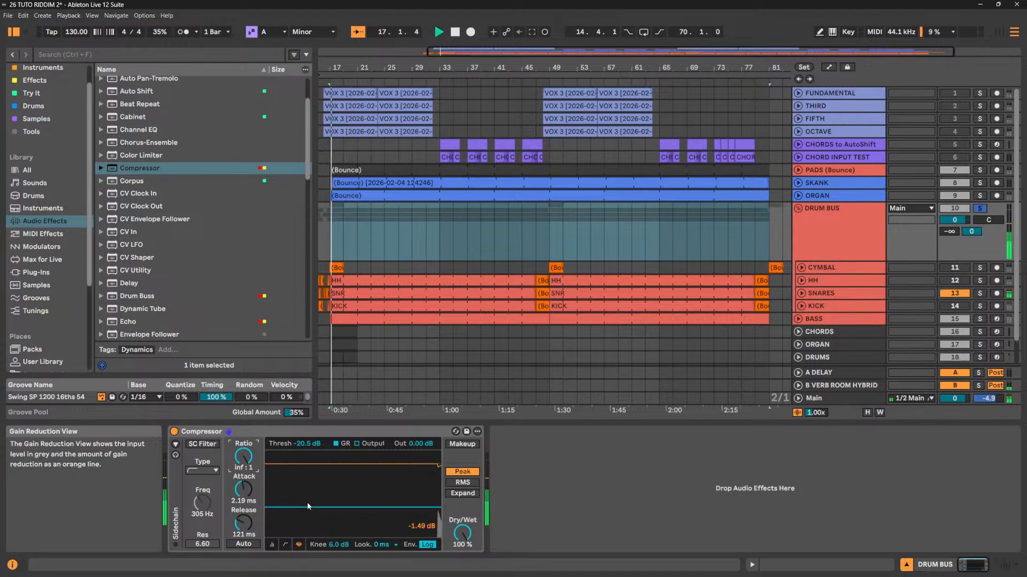
{"action": "left_click", "coordinate": [357, 444]}
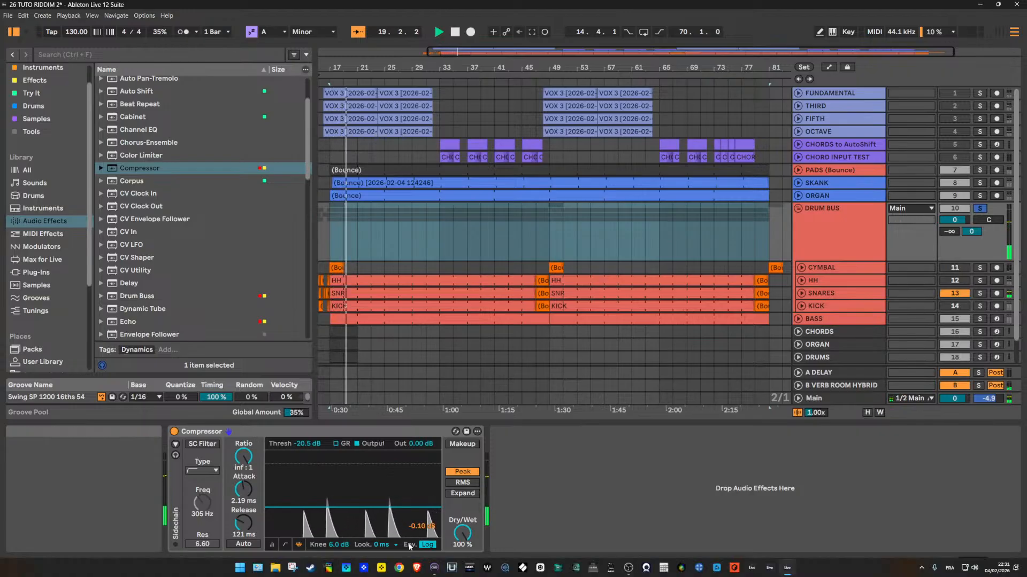
{"action": "left_click", "coordinate": [336, 443]}
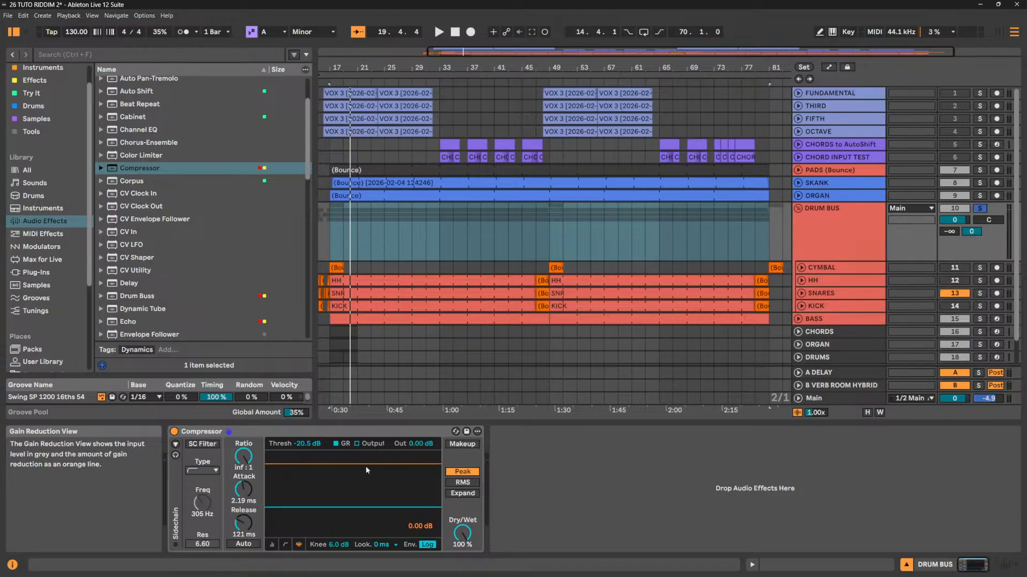
{"action": "key", "text": "space"}
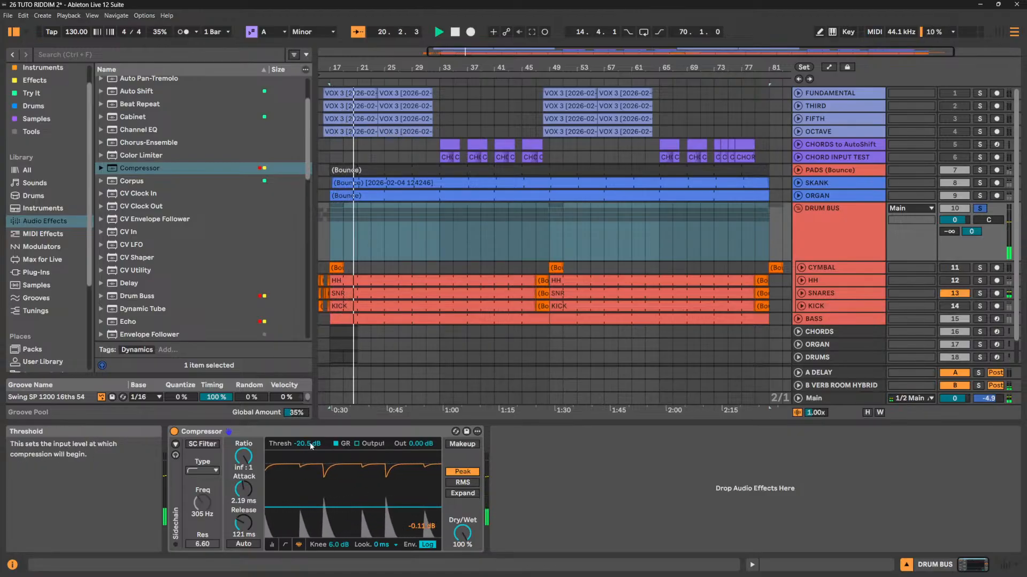
{"action": "left_click", "coordinate": [371, 445]}
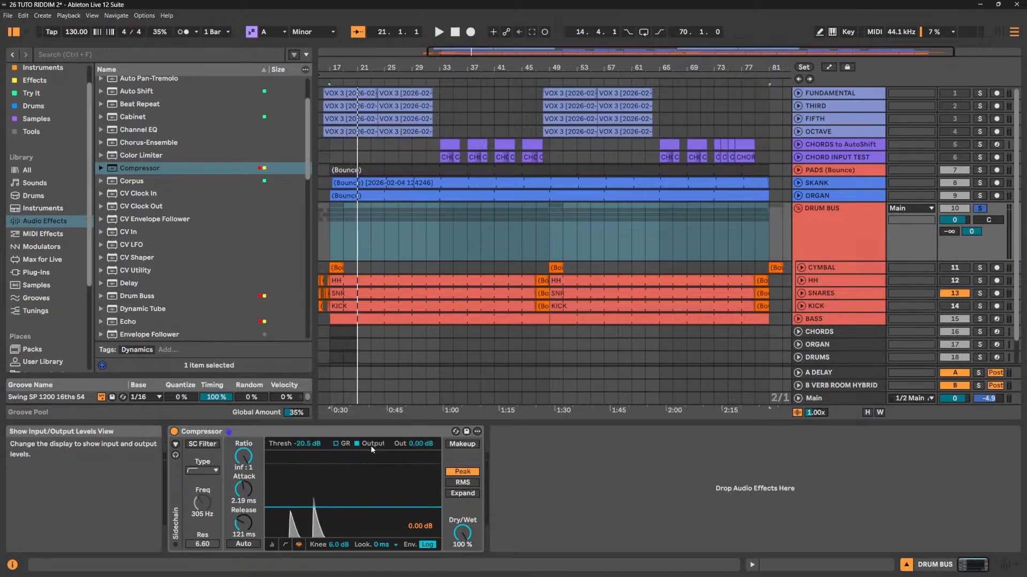
{"action": "left_click", "coordinate": [336, 444]}
Lower the threshold to -28.8 dB and play the snares with the output level view shown.
{"action": "left_click_drag", "start_coordinate": [304, 445], "coordinate": [303, 463]}
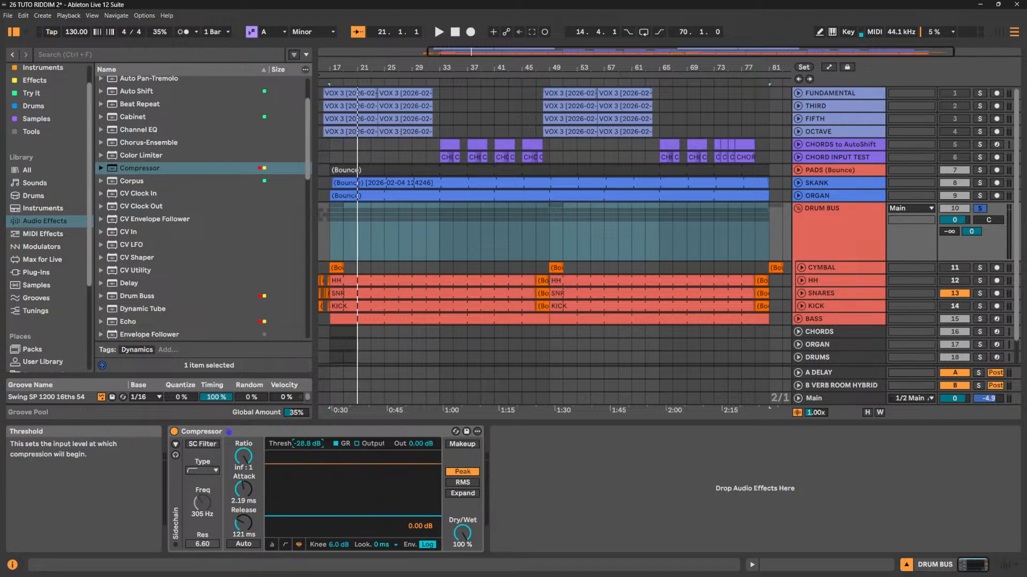
{"action": "key", "text": "space"}
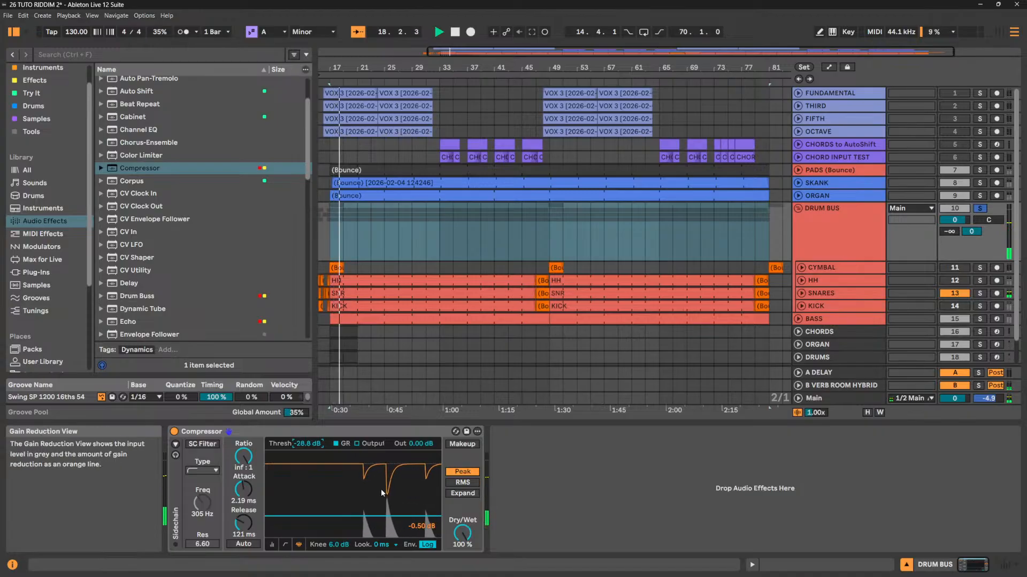
{"action": "left_click", "coordinate": [362, 446]}
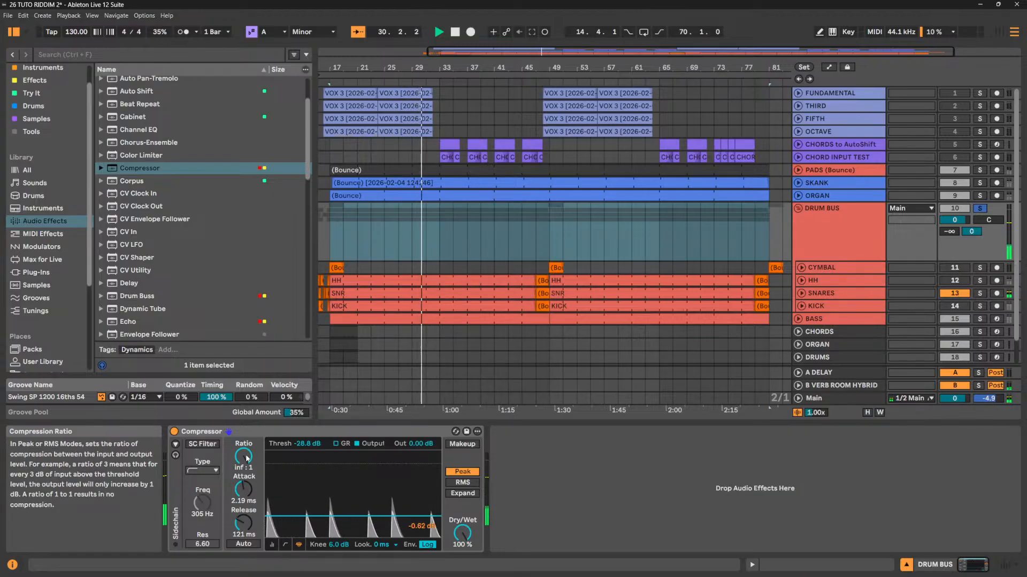
Set the Compressor's ratio to 1.00:1, select the snare clip and reselect the DRUM BUS track.
{"action": "left_click_drag", "start_coordinate": [247, 458], "coordinate": [246, 513]}
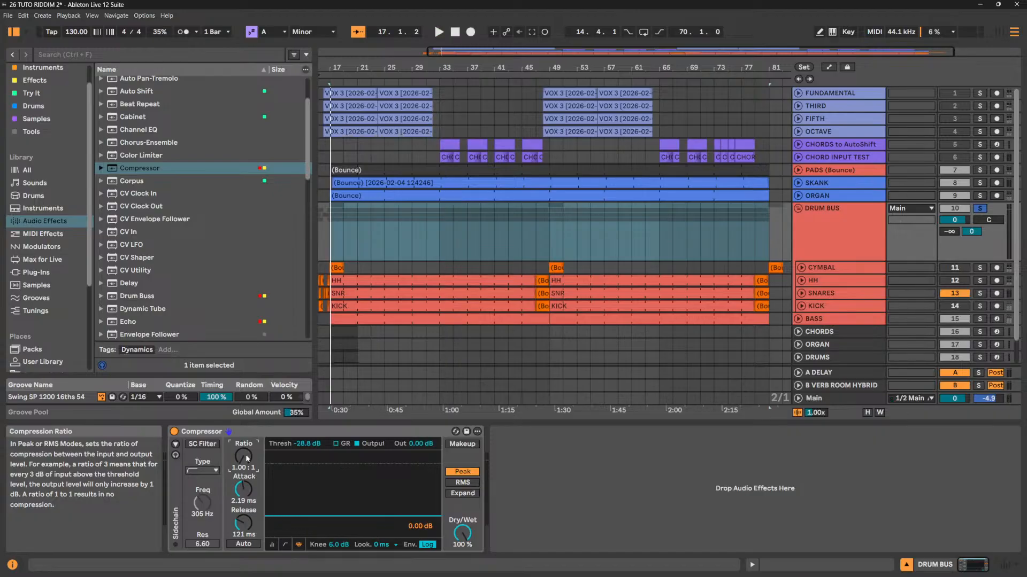
{"action": "left_click", "coordinate": [385, 294]}
{"action": "left_click", "coordinate": [832, 221]}
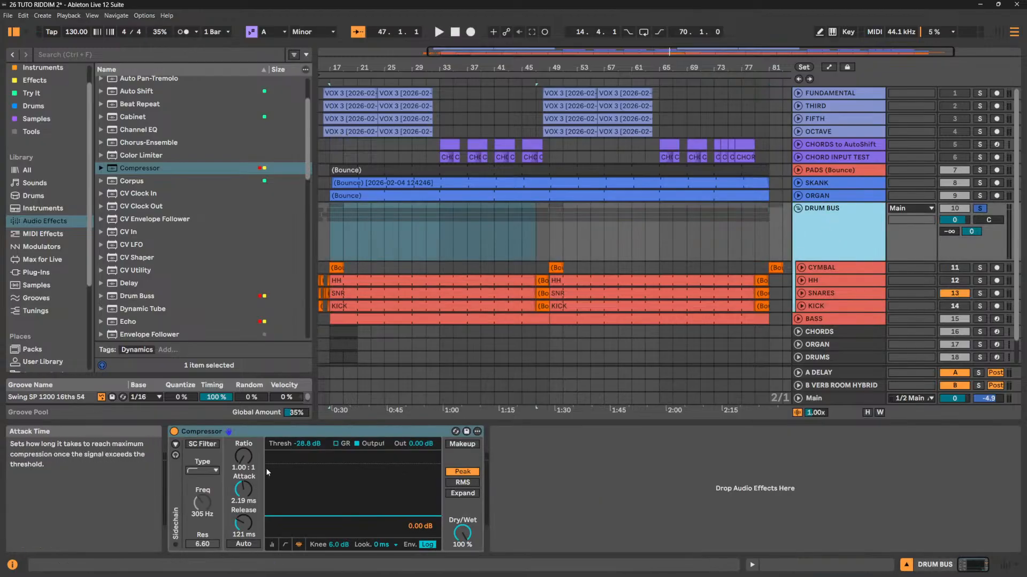
Play the snares while trying ratios of 2.00:1 and 5.00:1, and raise the Compressor's ratio to 20.0:1.
{"action": "key", "text": "space"}
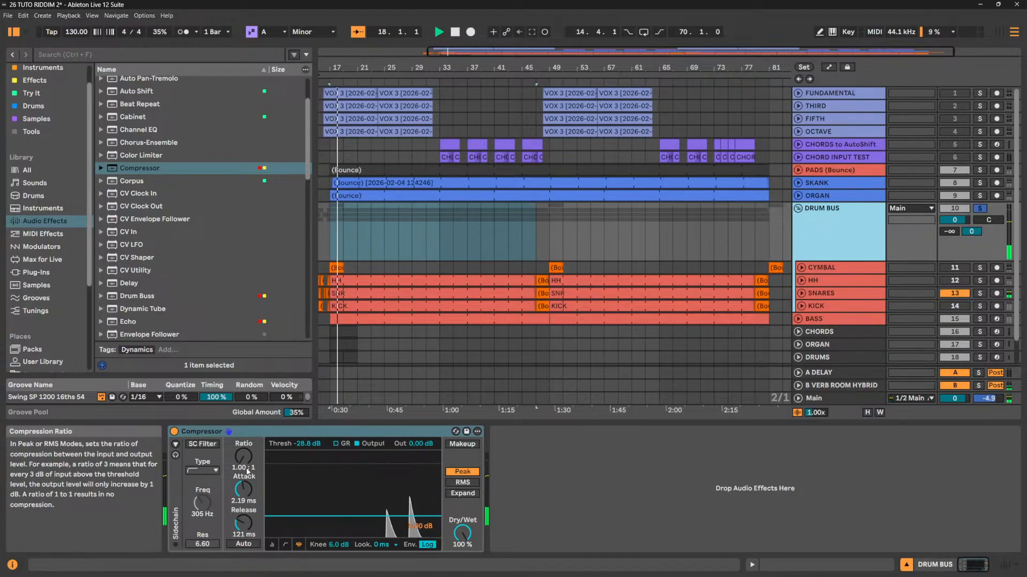
{"action": "left_click", "coordinate": [245, 468]}
{"action": "type", "text": "2"}
{"action": "key", "text": "Return"}
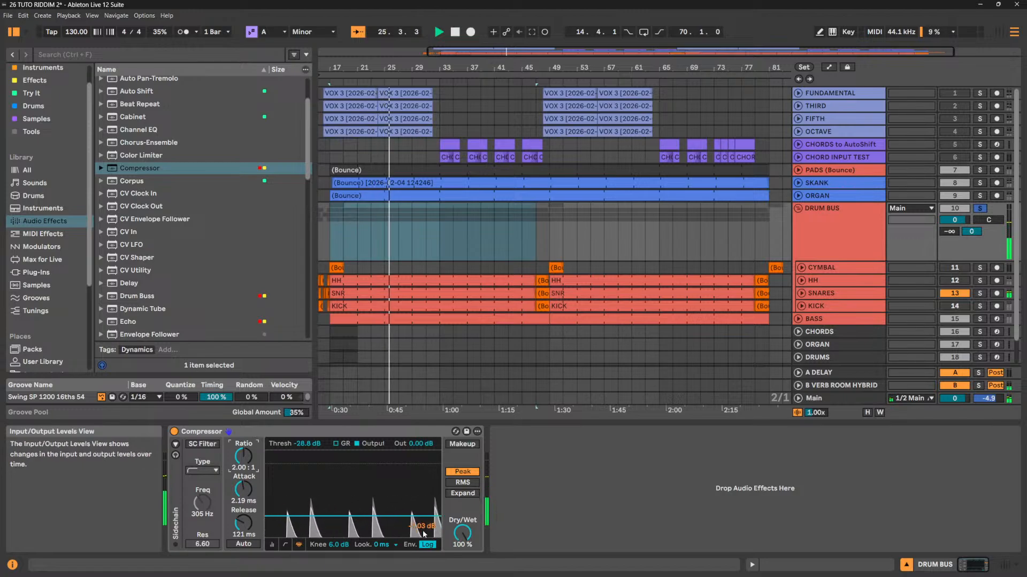
{"action": "left_click", "coordinate": [242, 468]}
{"action": "type", "text": "5"}
{"action": "key", "text": "Return"}
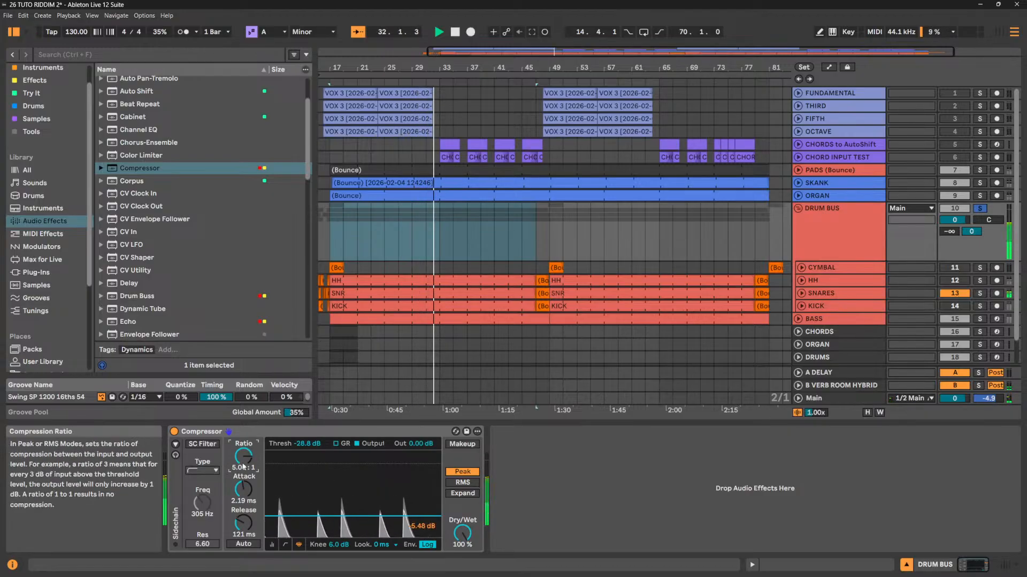
{"action": "left_click_drag", "start_coordinate": [228, 465], "coordinate": [227, 427]}
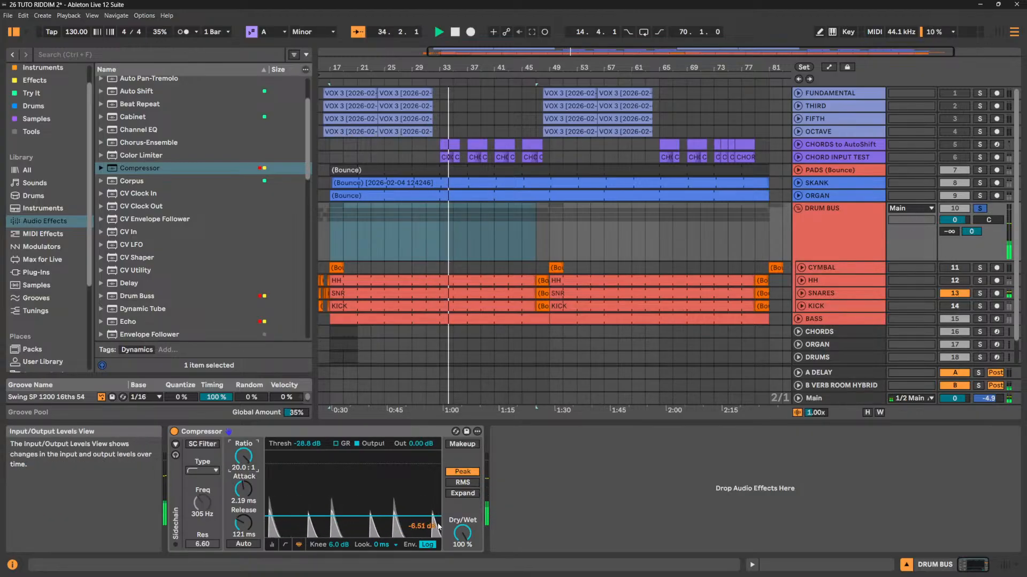
Try the Compressor's ratio at inf:1, stop playback, and set ratio 1.00:1, attack 0.01 ms and release 1.00 ms.
{"action": "left_click_drag", "start_coordinate": [245, 458], "coordinate": [245, 427]}
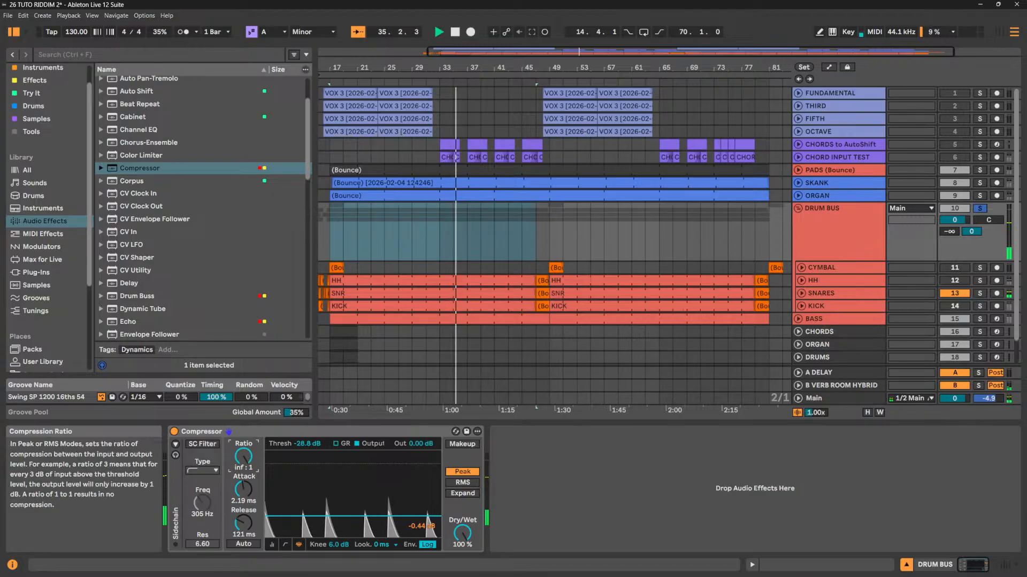
{"action": "key", "text": "space"}
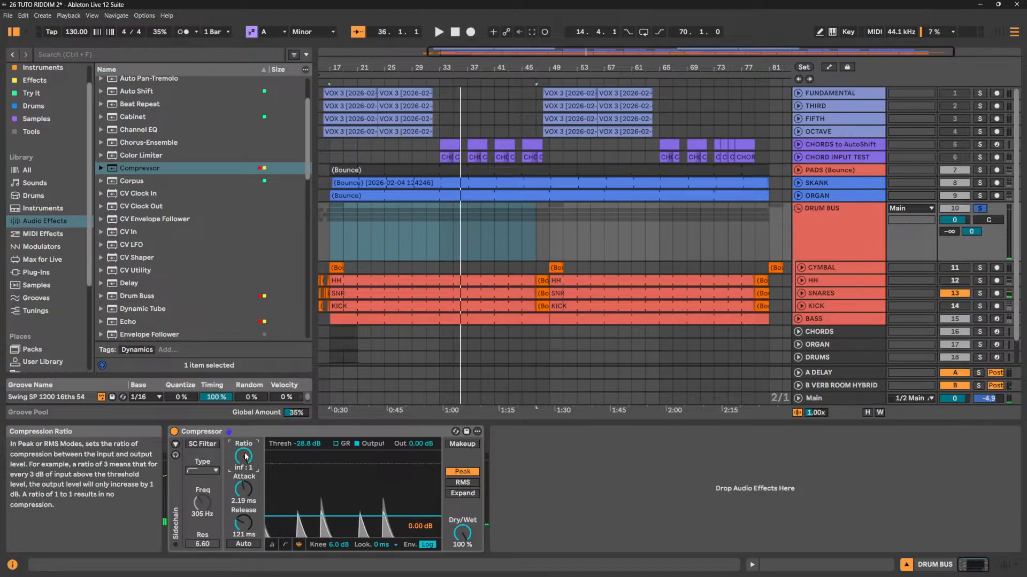
{"action": "left_click_drag", "start_coordinate": [244, 456], "coordinate": [245, 513]}
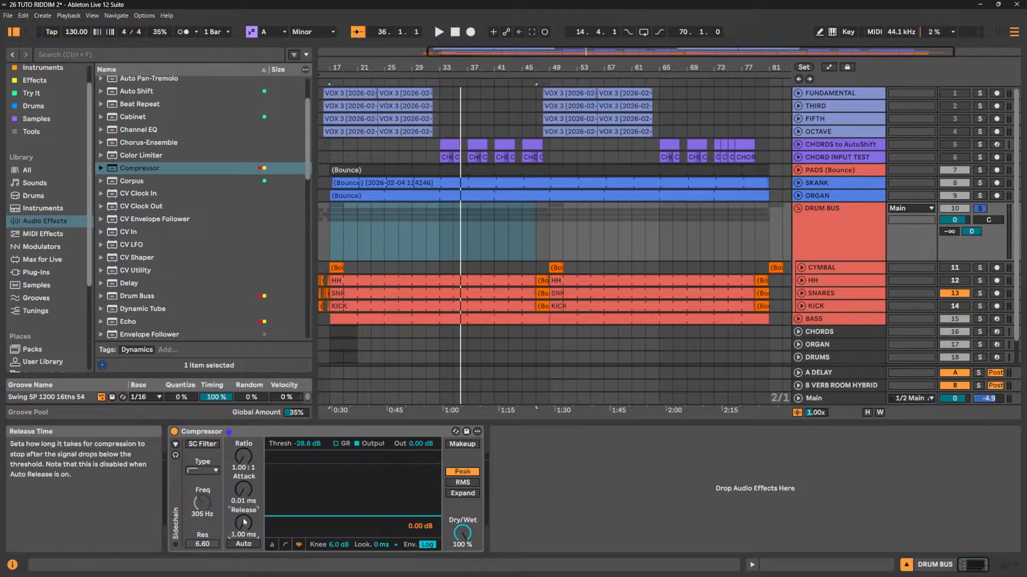
Set the Compressor's ratio to inf:1 and play the snares with the release at 6.35 ms and 1.00 ms.
{"action": "key", "text": "space"}
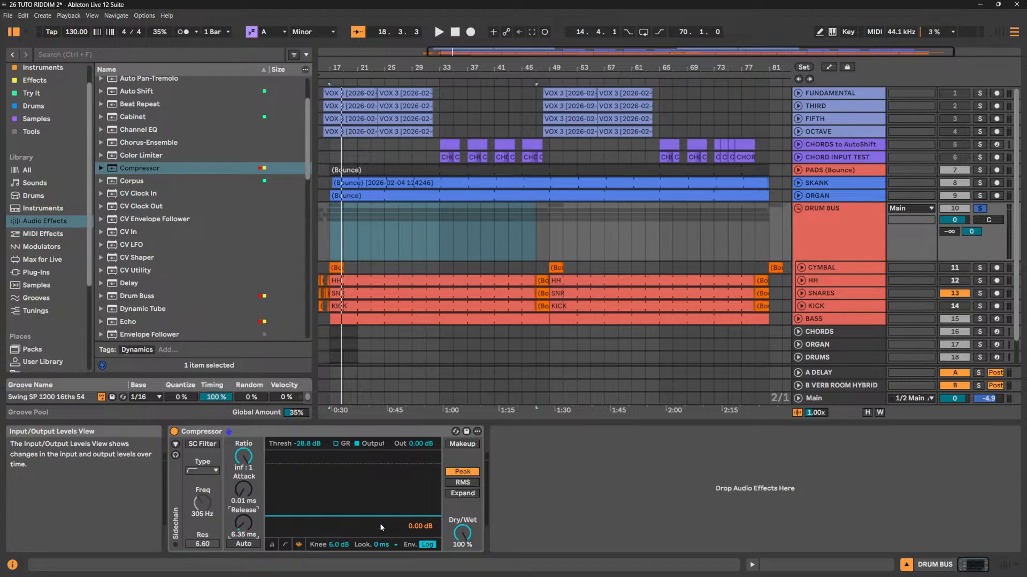
{"action": "key", "text": "space"}
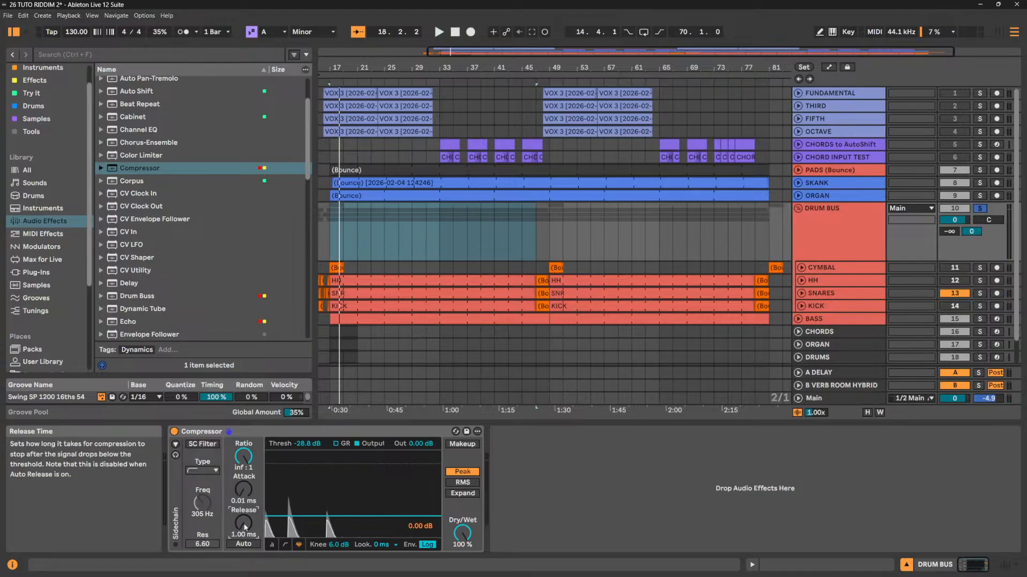
{"action": "key", "text": "space"}
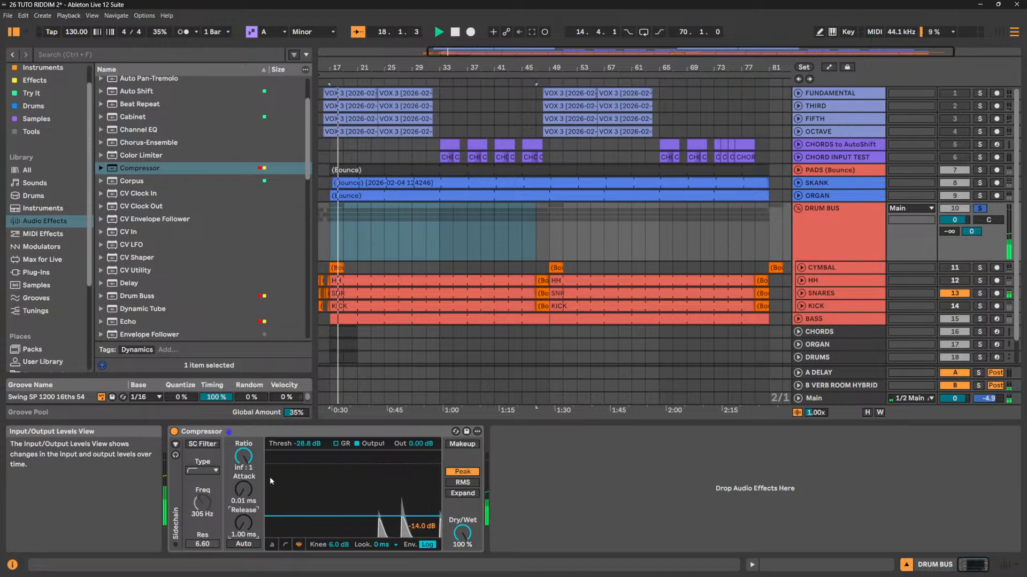
Raise the Compressor's release to 3.00 s, play the snares and switch the display to gain reduction.
{"action": "left_click_drag", "start_coordinate": [245, 525], "coordinate": [244, 471]}
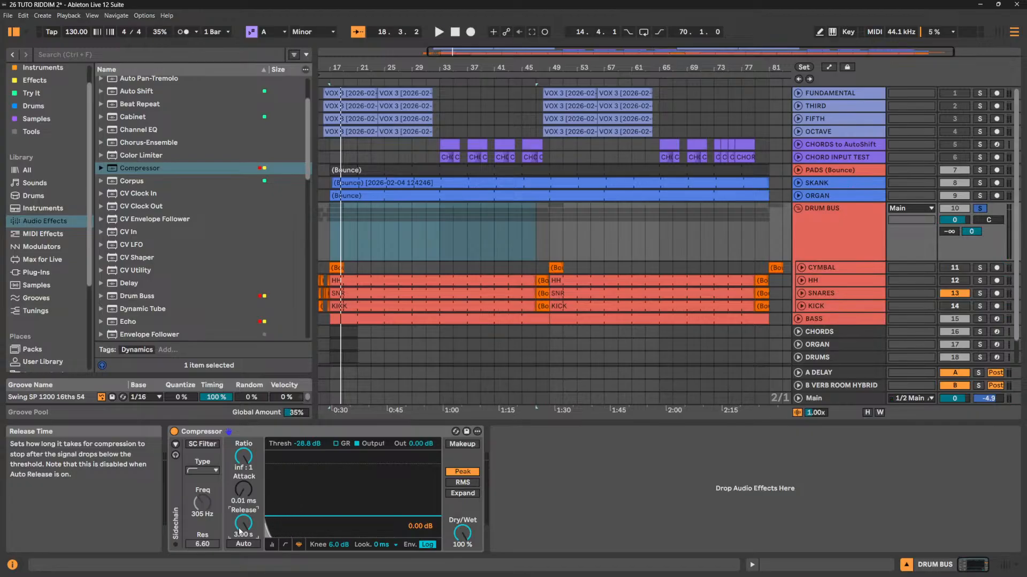
{"action": "key", "text": "space"}
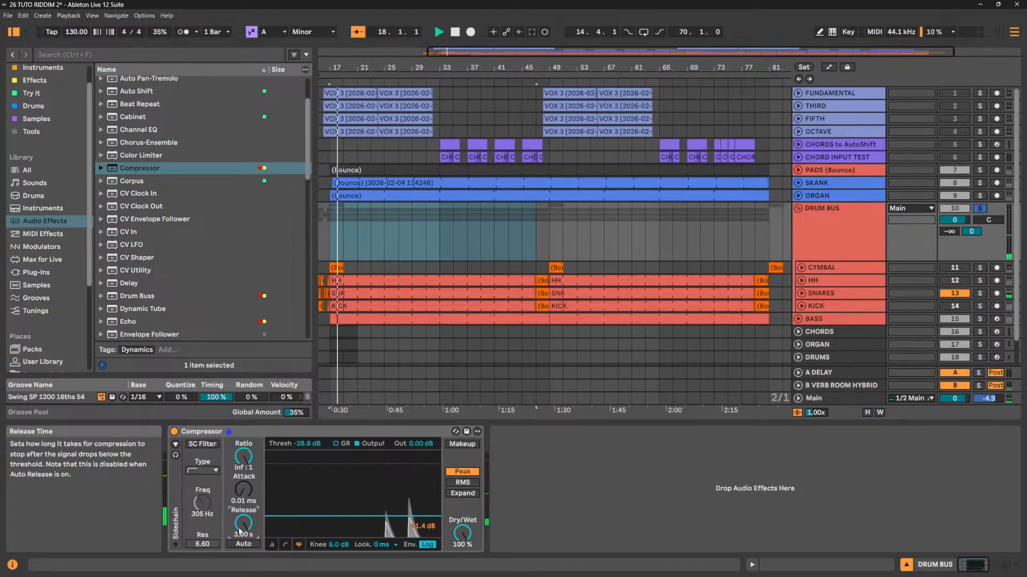
{"action": "key", "text": "space"}
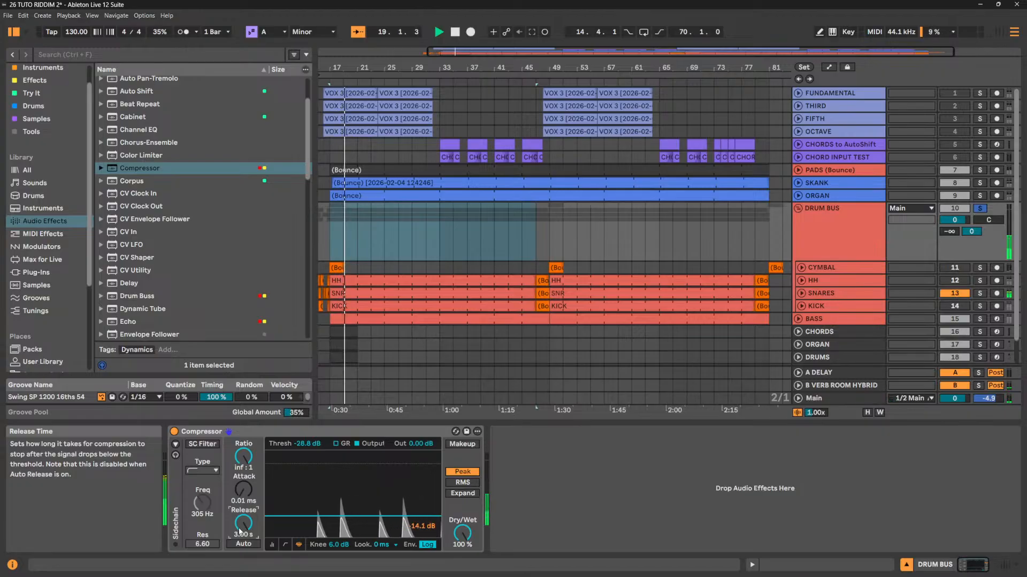
{"action": "left_click", "coordinate": [336, 444]}
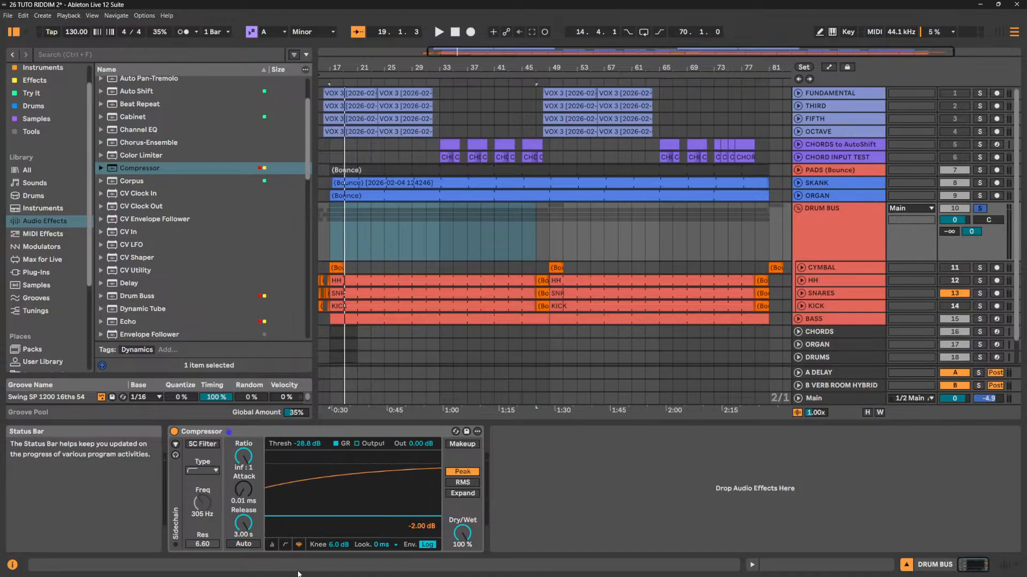
Set the release back to 1.00 ms and play the snares, comparing the sound with the Compressor bypassed and active.
{"action": "left_click_drag", "start_coordinate": [243, 527], "coordinate": [251, 533]}
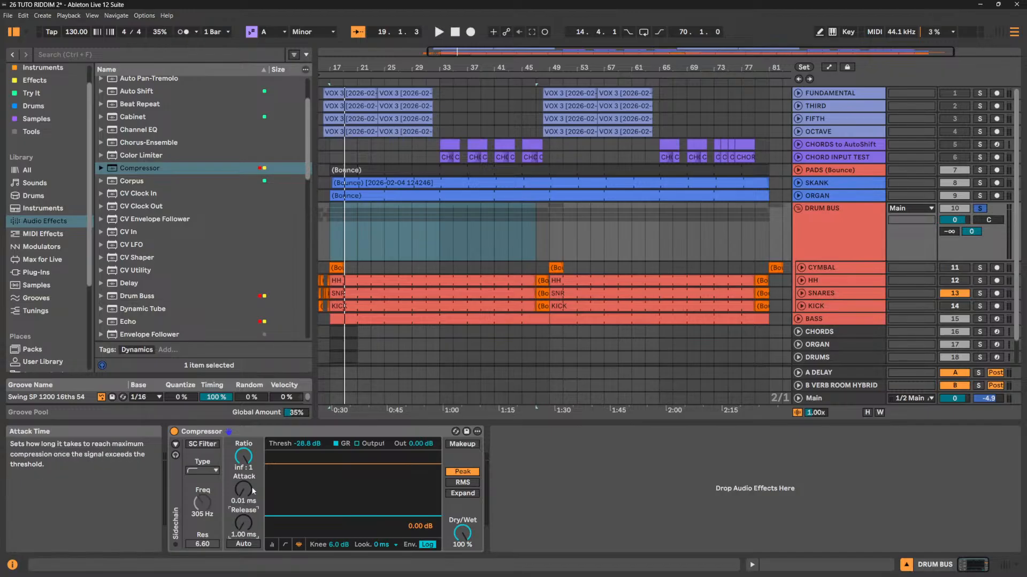
{"action": "mouse_move", "coordinate": [247, 497]}
{"action": "left_mouse_down"}
{"action": "mouse_move", "coordinate": [248, 479]}
{"action": "mouse_move", "coordinate": [248, 497]}
{"action": "left_mouse_up"}
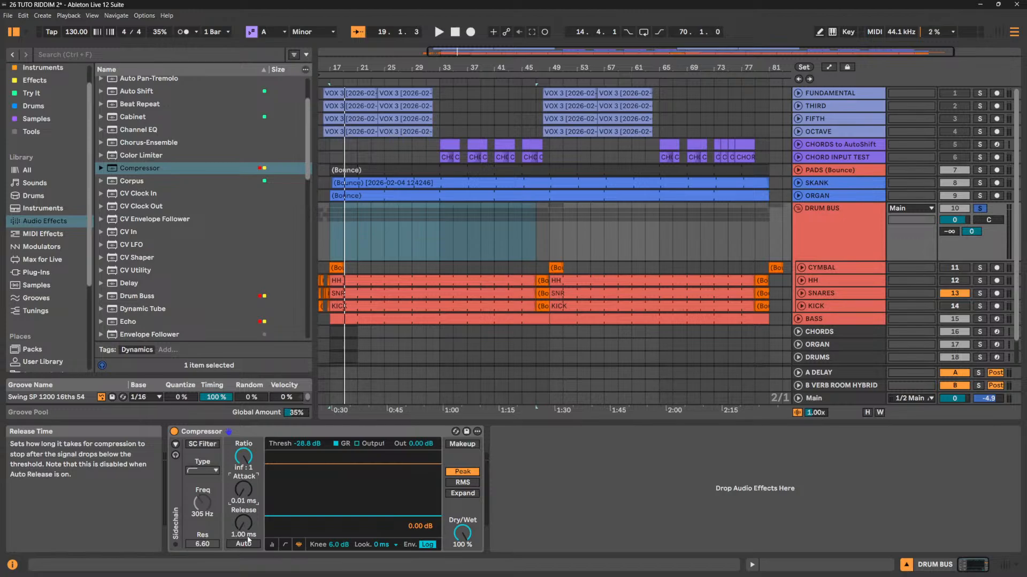
{"action": "key", "text": "space"}
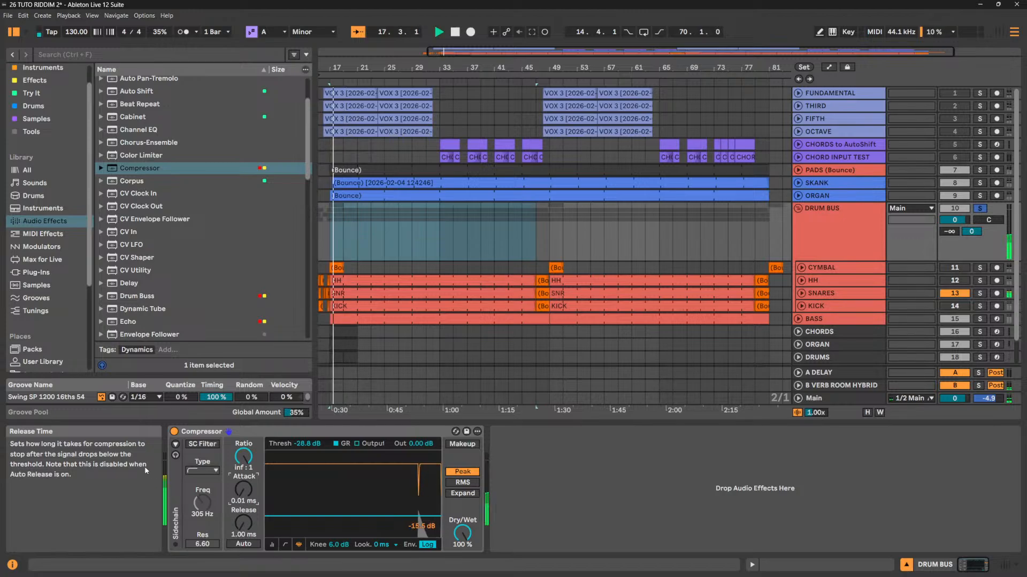
{"action": "left_click", "coordinate": [174, 432]}
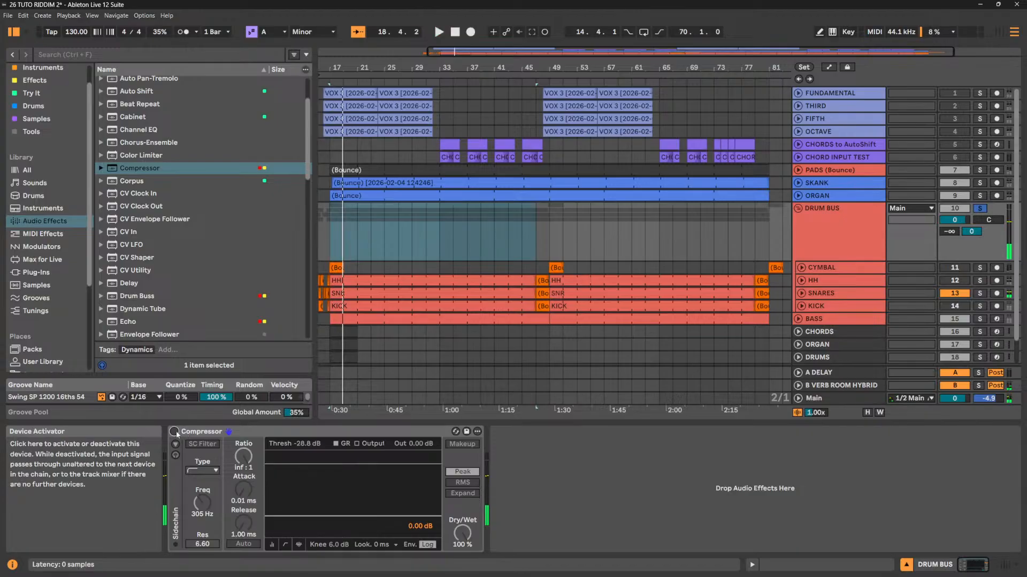
{"action": "left_click", "coordinate": [174, 432]}
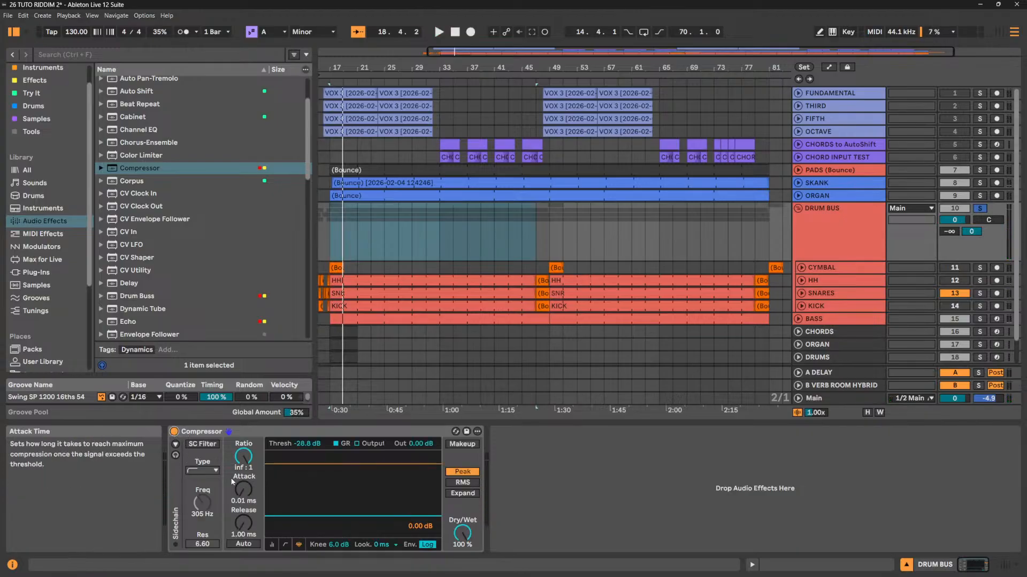
{"action": "key", "text": "space"}
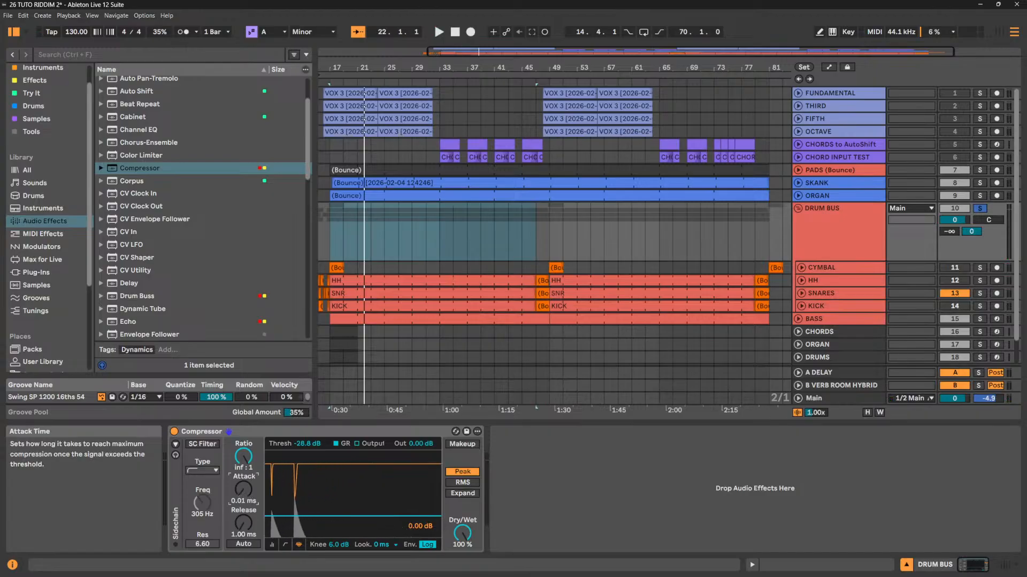
Play the snares with the Compressor's attack at 1.00 ms, and again with the attack set to 8.00 ms.
{"action": "left_click_drag", "start_coordinate": [242, 493], "coordinate": [241, 484]}
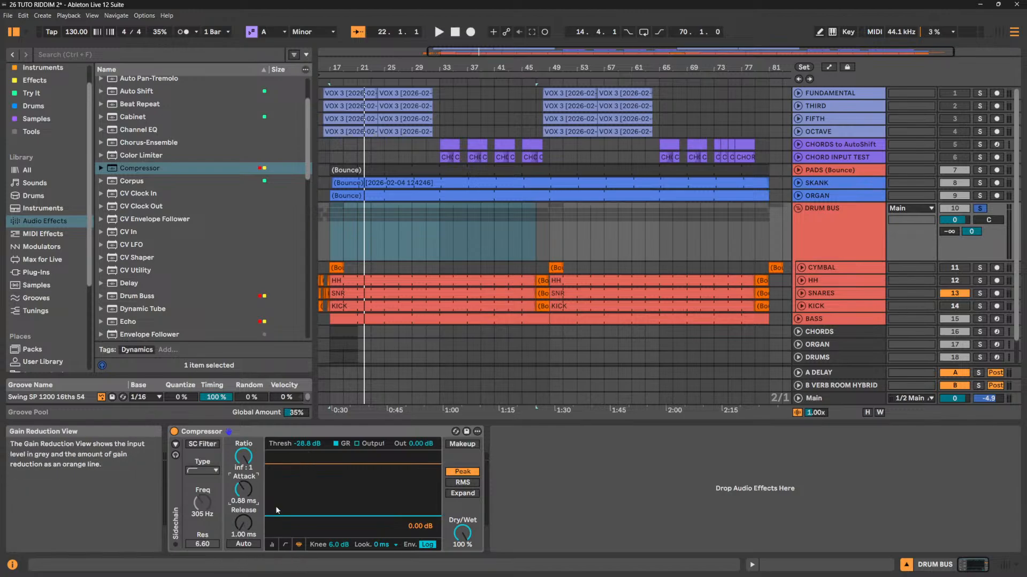
{"action": "left_click_drag", "start_coordinate": [243, 488], "coordinate": [243, 485]}
{"action": "key", "text": "space"}
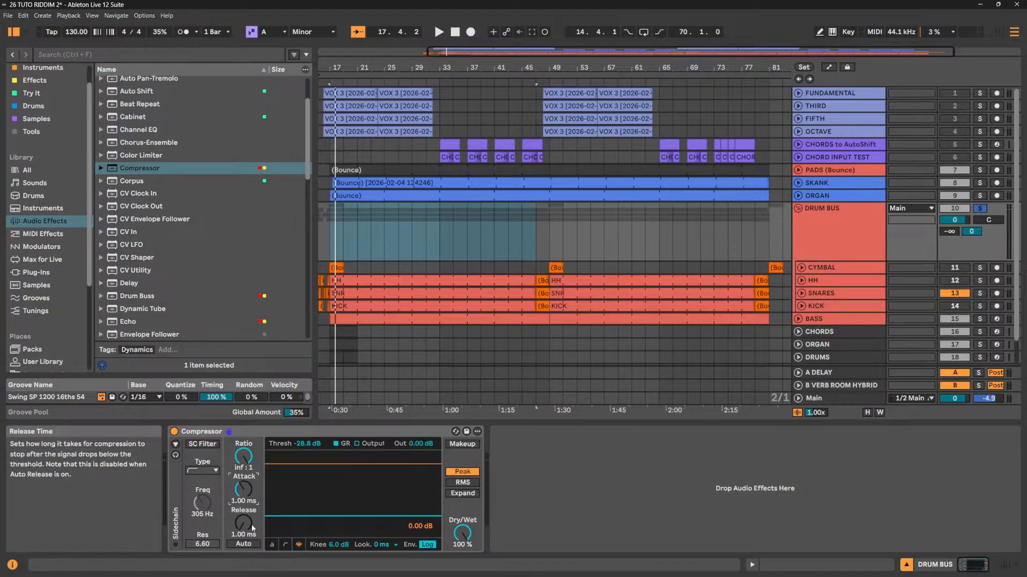
{"action": "left_click", "coordinate": [245, 503]}
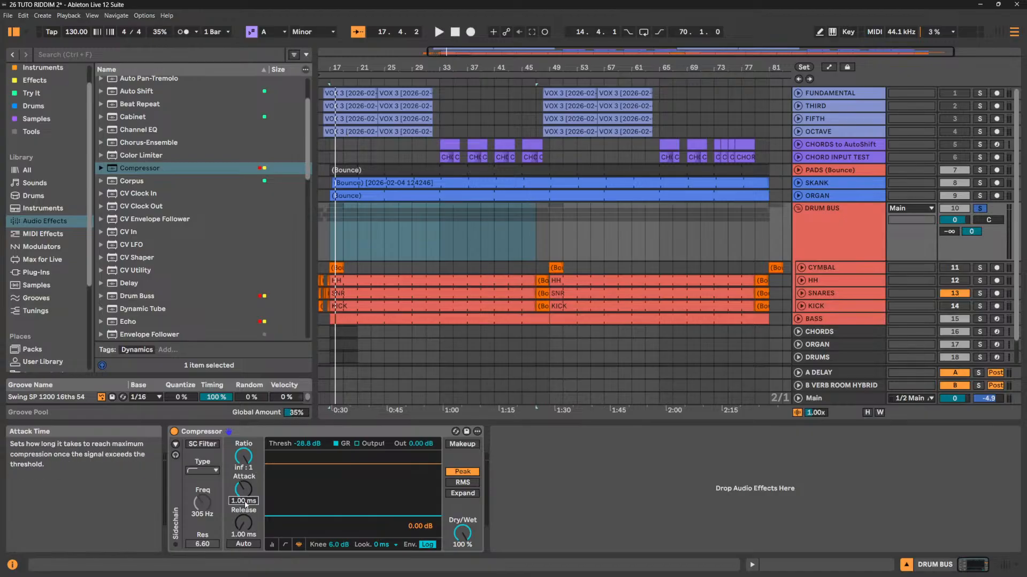
{"action": "type", "text": "8"}
{"action": "key", "text": "Return"}
{"action": "key", "text": "space"}
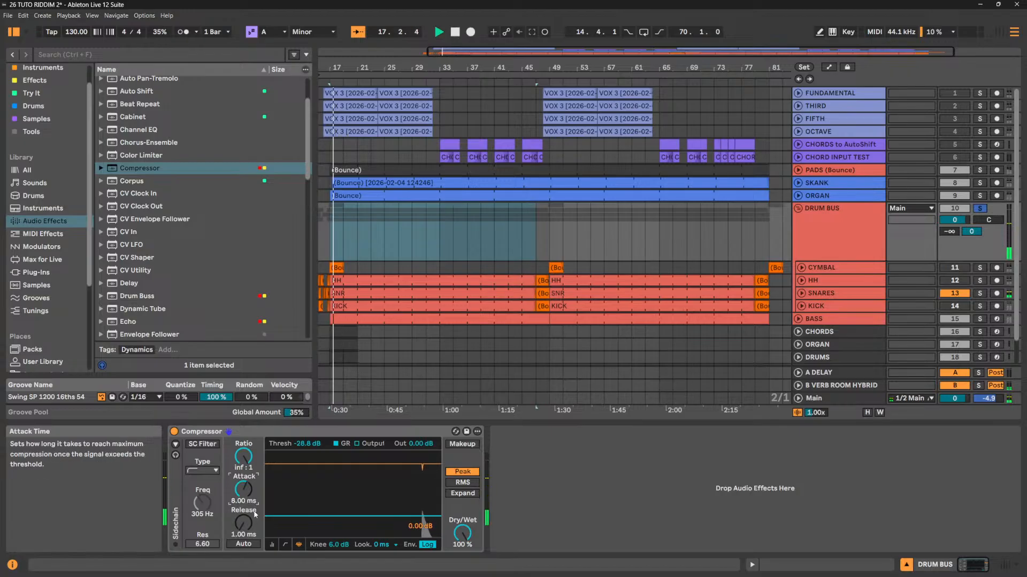
Raise the release to 241 ms while the snares play, and return it to 1.00 ms.
{"action": "left_click_drag", "start_coordinate": [243, 523], "coordinate": [244, 505]}
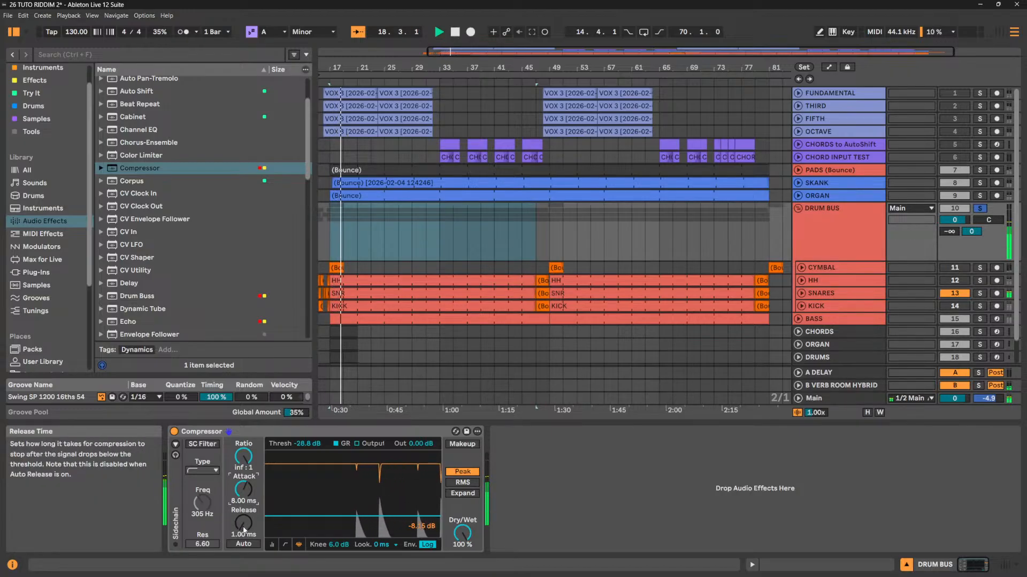
{"action": "type", "text": "280"}
{"action": "key", "text": "Return"}
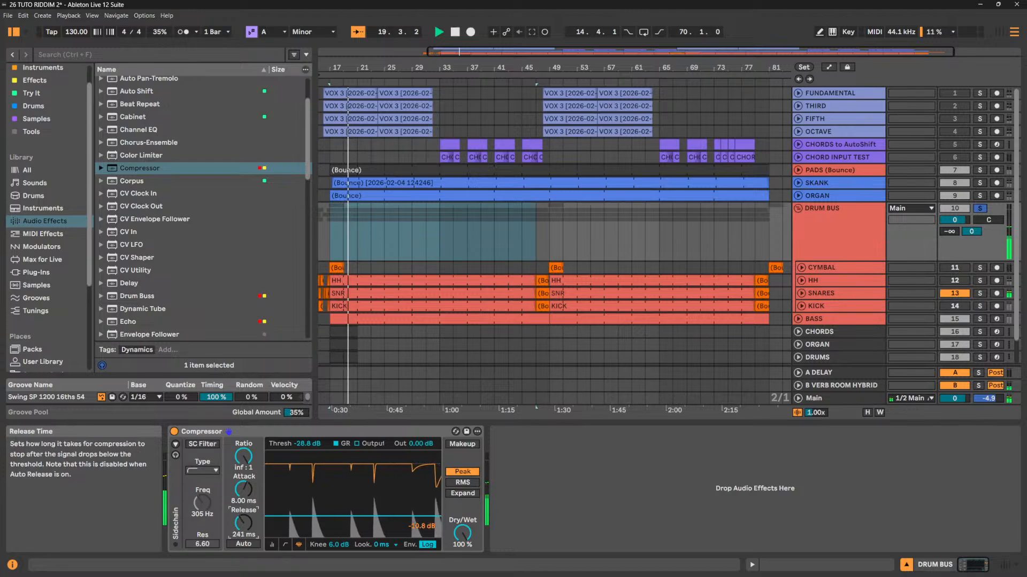
{"action": "type", "text": "1"}
{"action": "key", "text": "Return"}
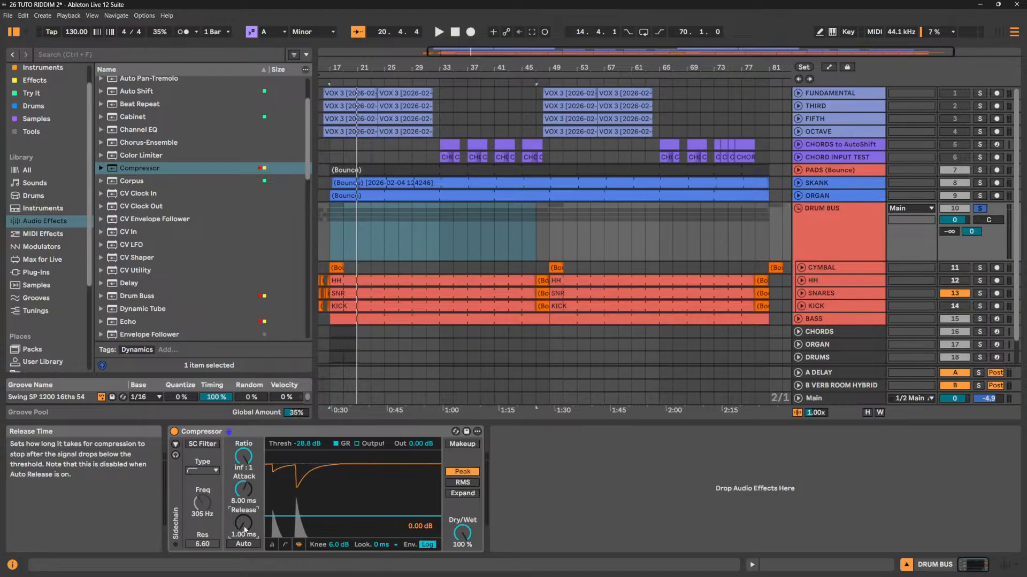
Raise the release to 953 ms, reset it to 1.00 ms and play the snares.
{"action": "left_click_drag", "start_coordinate": [244, 529], "coordinate": [244, 506]}
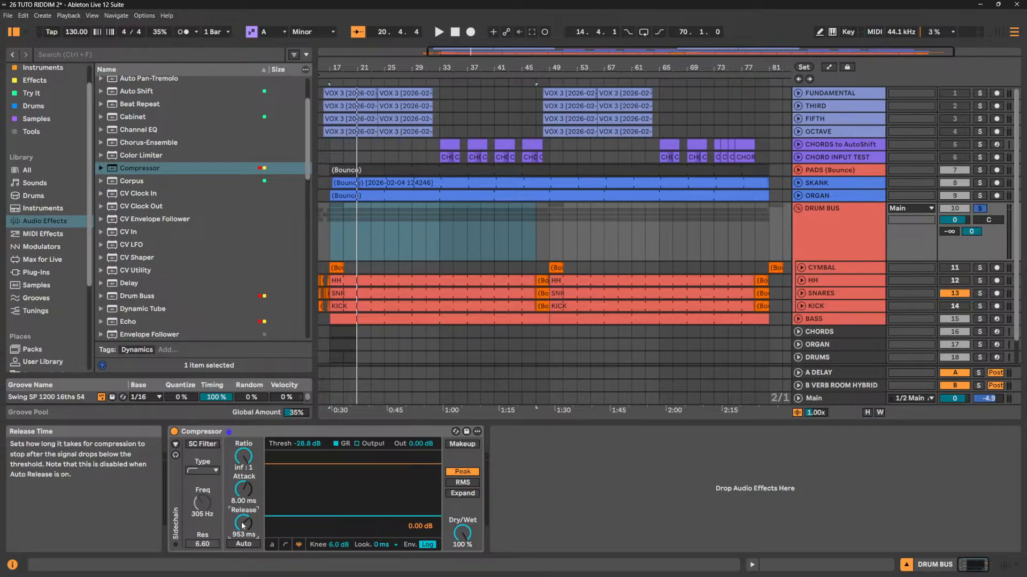
{"action": "left_click_drag", "start_coordinate": [243, 523], "coordinate": [243, 556]}
{"action": "key", "text": "space"}
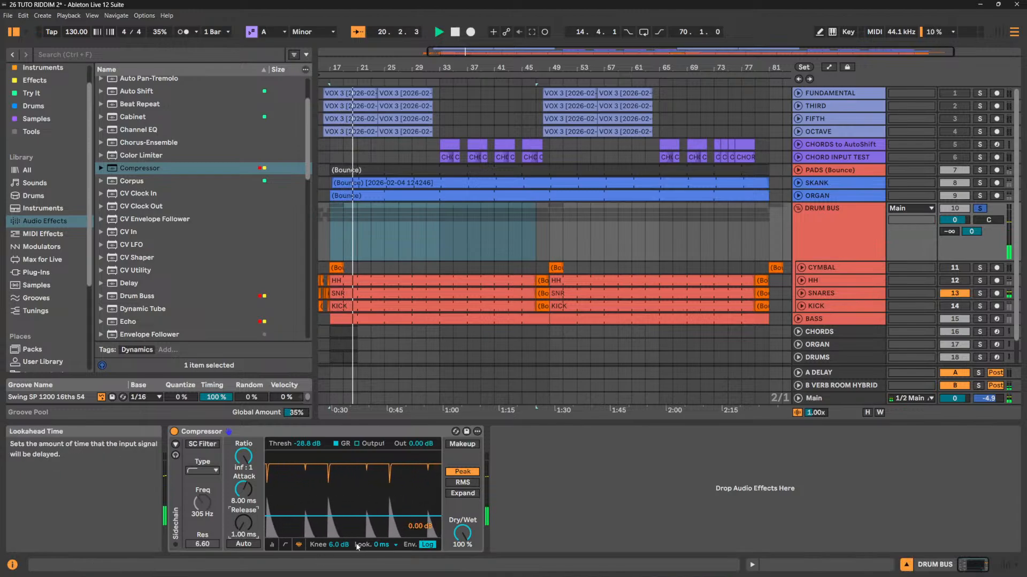
Try release times of 652 ms and 582 ms on the playing snares, set 354 ms and stop playback.
{"action": "left_click_drag", "start_coordinate": [255, 530], "coordinate": [254, 474]}
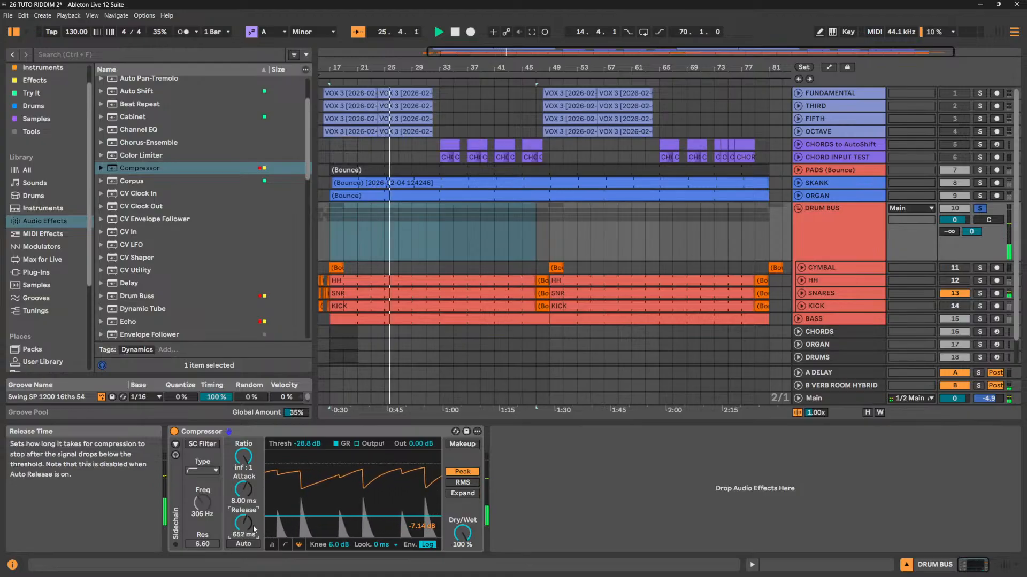
{"action": "left_click_drag", "start_coordinate": [245, 523], "coordinate": [246, 527]}
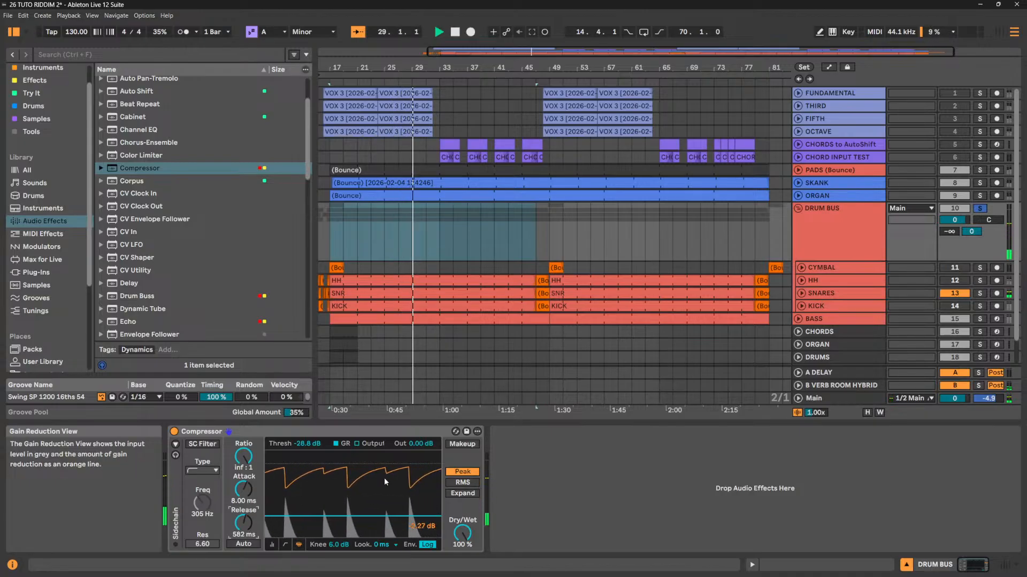
{"action": "left_click_drag", "start_coordinate": [244, 523], "coordinate": [243, 533]}
{"action": "key", "text": "space"}
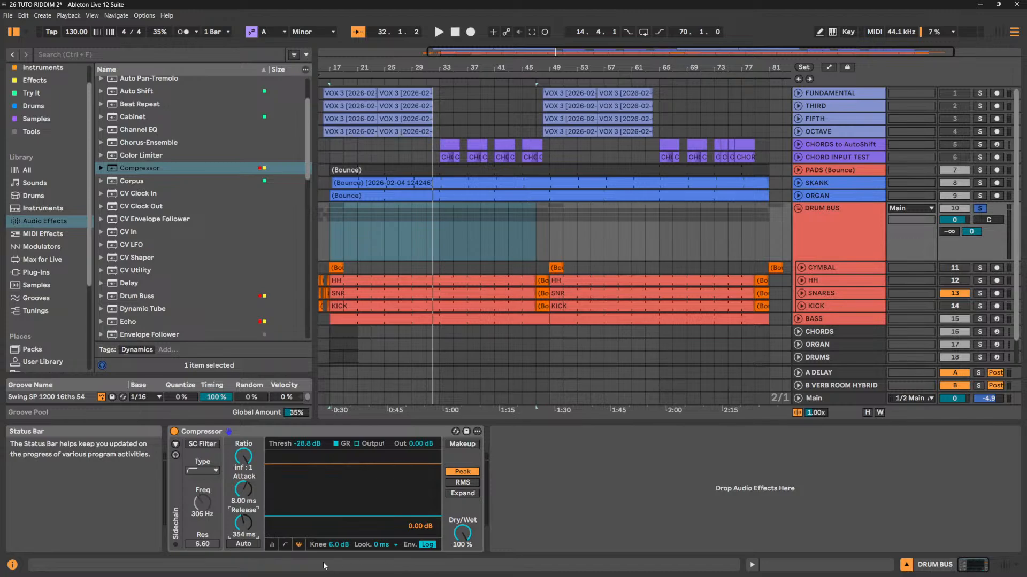
Play the snares with threshold -21.0 dB, attack 2.63 ms and release 459 ms, and return the threshold to -28.8 dB.
{"action": "key", "text": "space"}
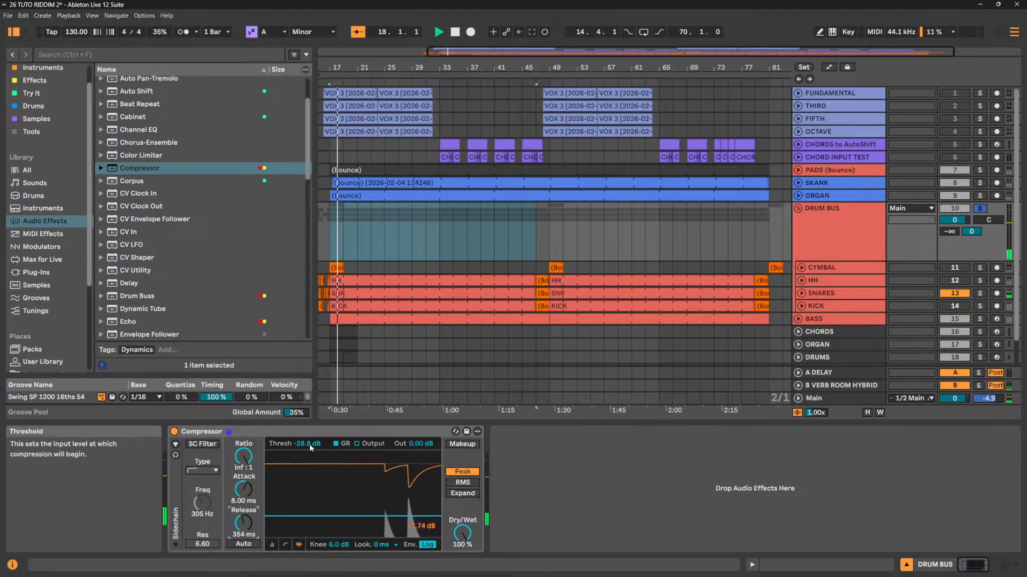
{"action": "left_click_drag", "start_coordinate": [310, 444], "coordinate": [310, 437]}
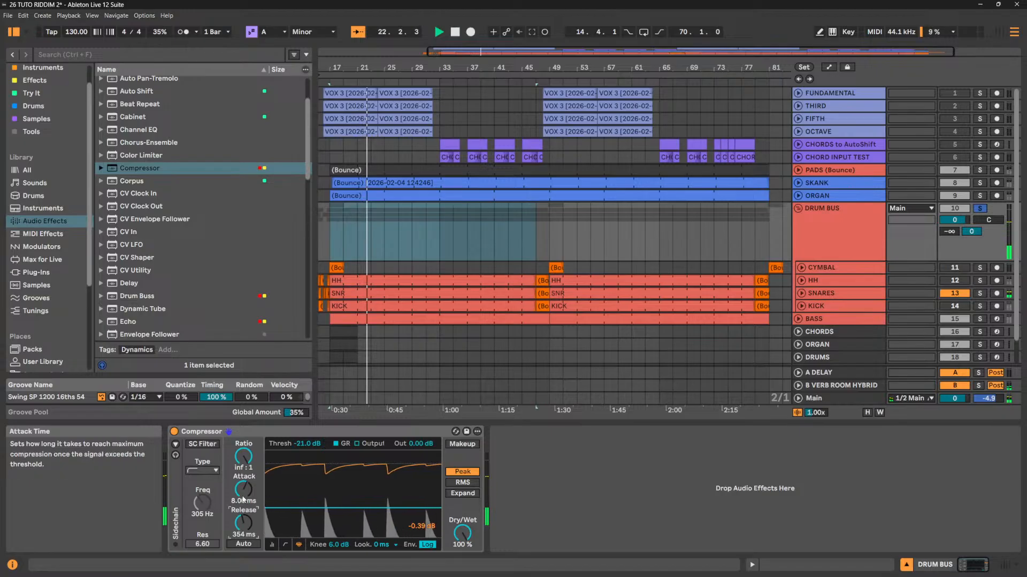
{"action": "left_click_drag", "start_coordinate": [242, 497], "coordinate": [243, 516]}
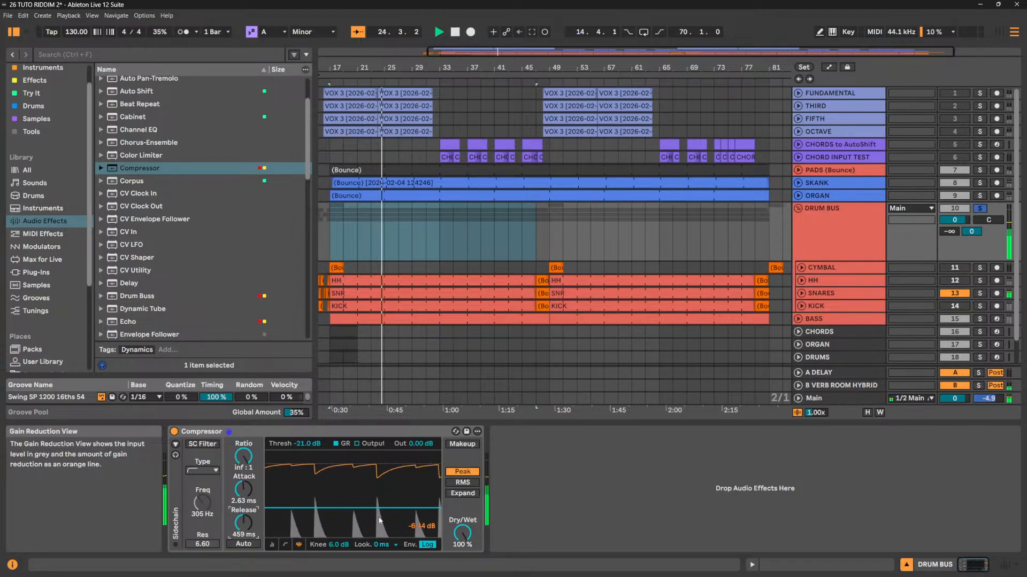
{"action": "left_click_drag", "start_coordinate": [380, 508], "coordinate": [380, 516]}
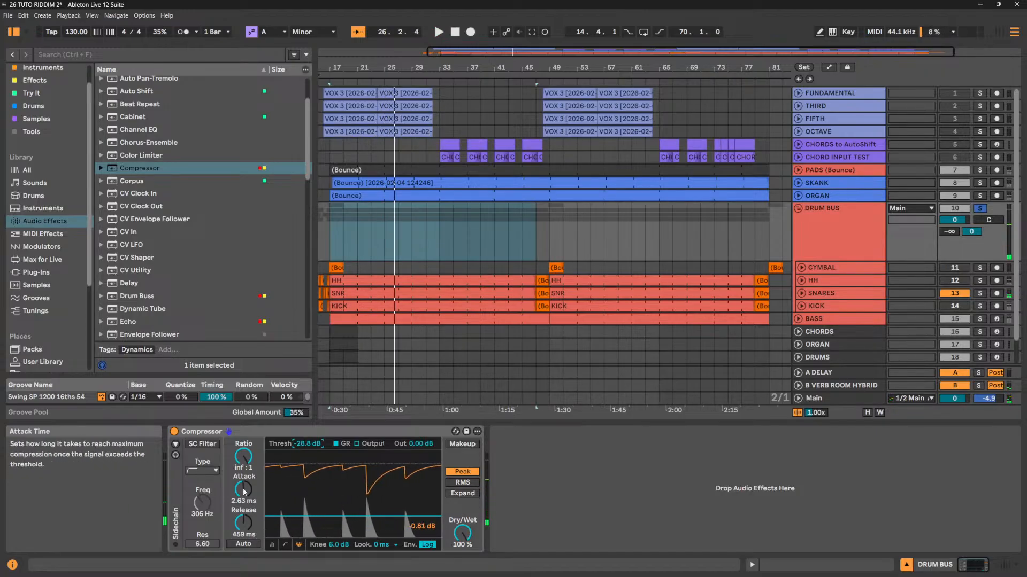
Reset the Compressor to a 0.01 ms attack and 1.00 ms release, and play the snares from the start.
{"action": "left_click_drag", "start_coordinate": [244, 492], "coordinate": [245, 525]}
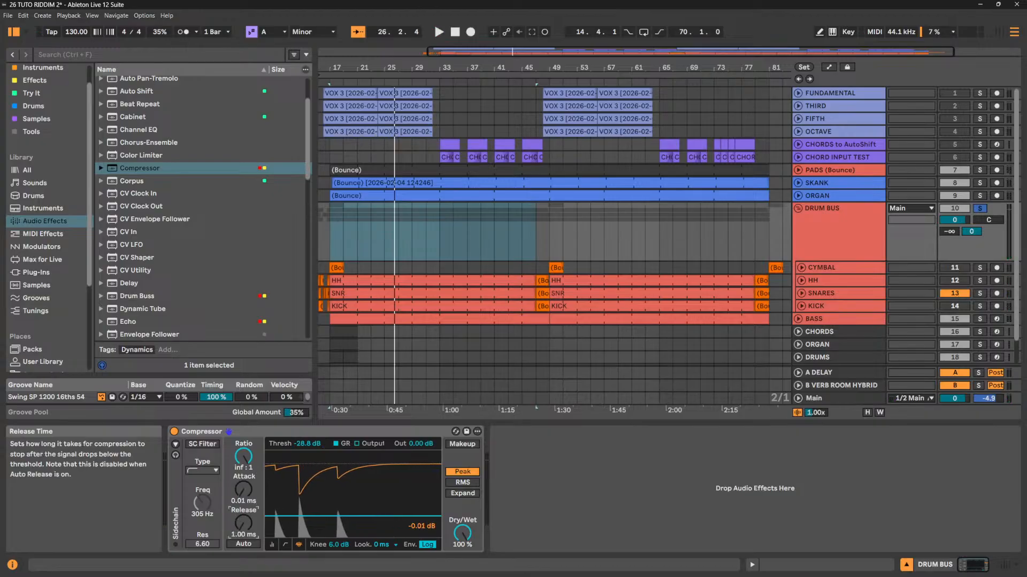
{"action": "left_click", "coordinate": [243, 489]}
{"action": "key", "text": "space"}
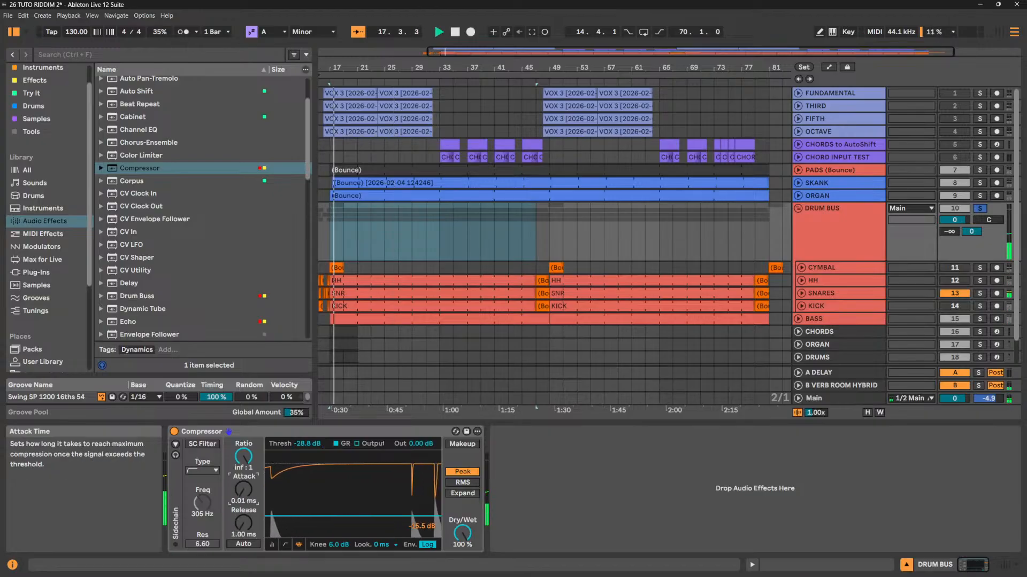
{"action": "left_click", "coordinate": [244, 524]}
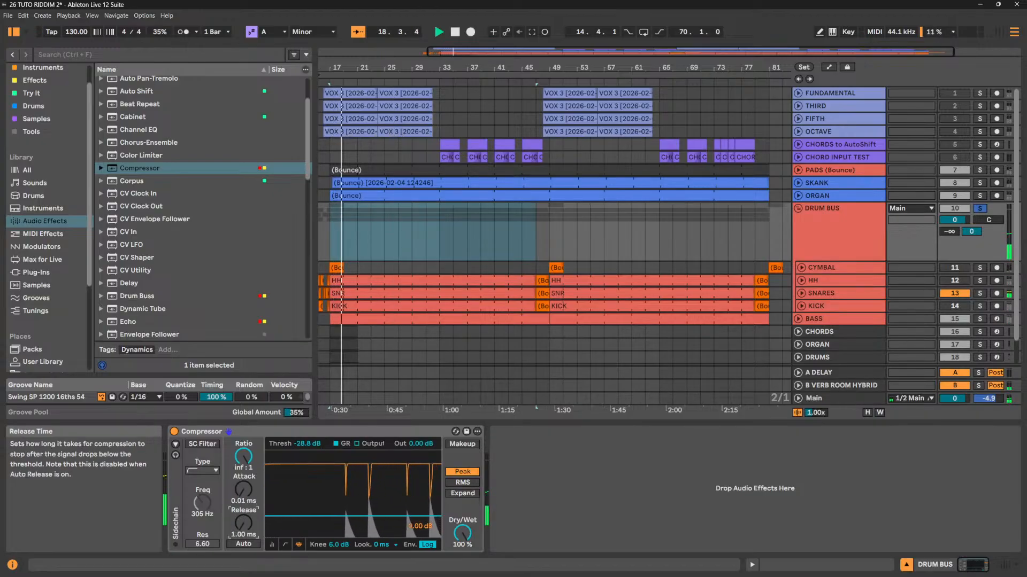
Raise the Compressor's output gain to 10.7 dB and its attack to 0.02 ms on the playing snares, and stop playback.
{"action": "left_click_drag", "start_coordinate": [421, 444], "coordinate": [421, 423]}
{"action": "left_click_drag", "start_coordinate": [244, 489], "coordinate": [246, 498]}
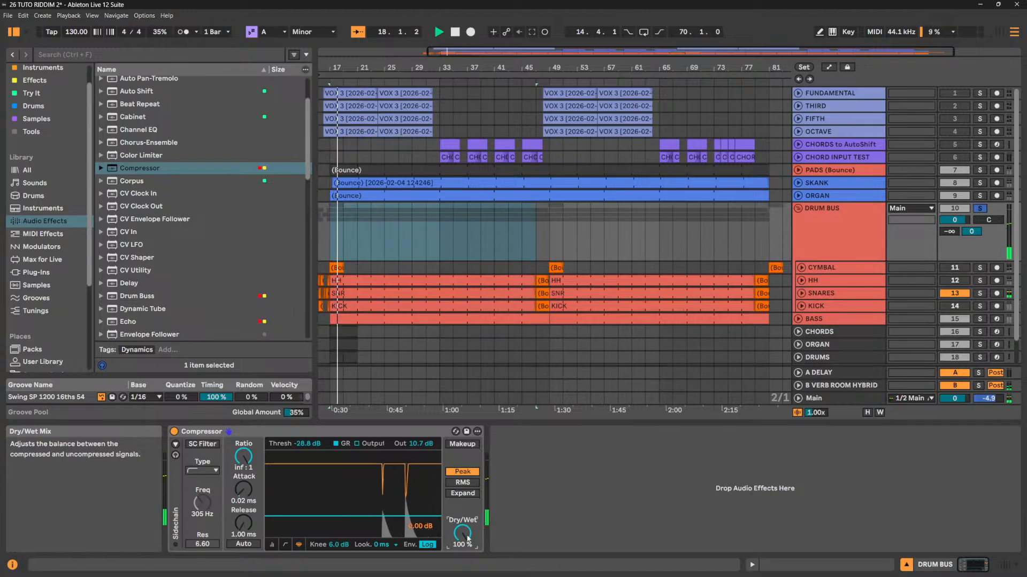
{"action": "key", "text": "space"}
Replay the snares with the Compressor's Dry/Wet at 26 %, and raise the mix to 40 %.
{"action": "left_click_drag", "start_coordinate": [467, 538], "coordinate": [468, 576]}
{"action": "key", "text": "space"}
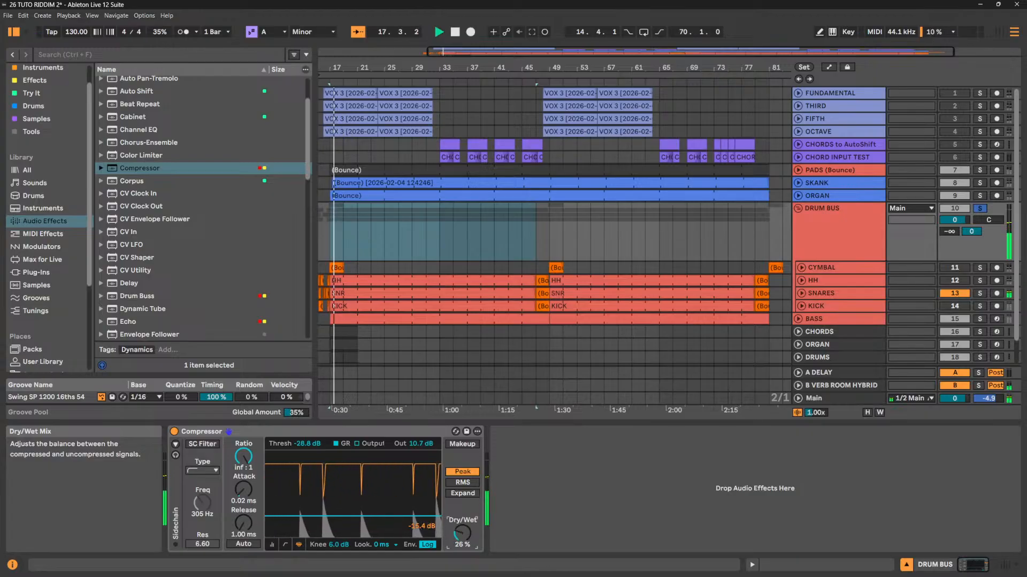
{"action": "left_click_drag", "start_coordinate": [468, 539], "coordinate": [468, 523]}
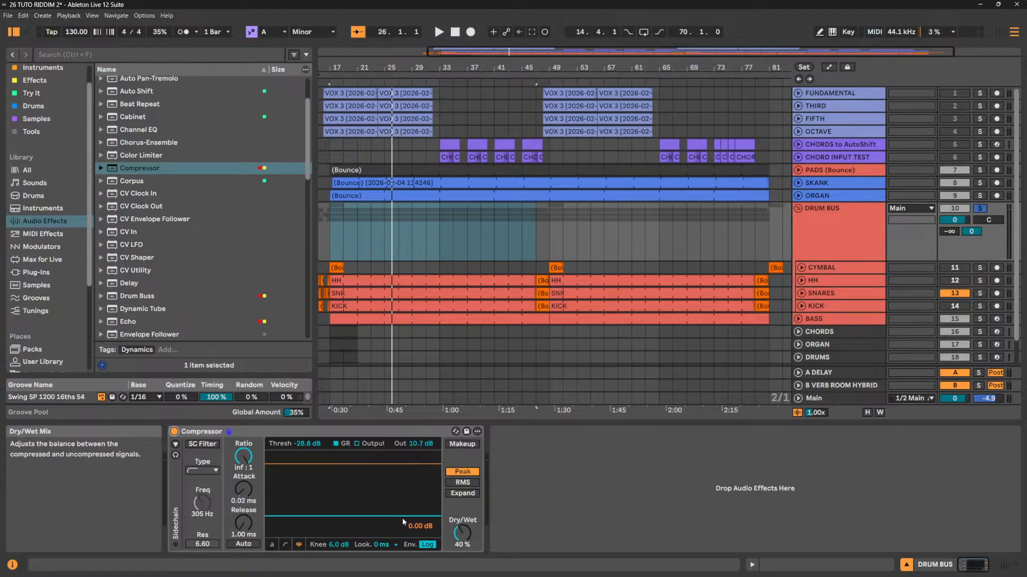
Rename the drum bus Compressor as TRANSIENT, and duplicate it as a second Compressor named BODY.
{"action": "left_click", "coordinate": [209, 434]}
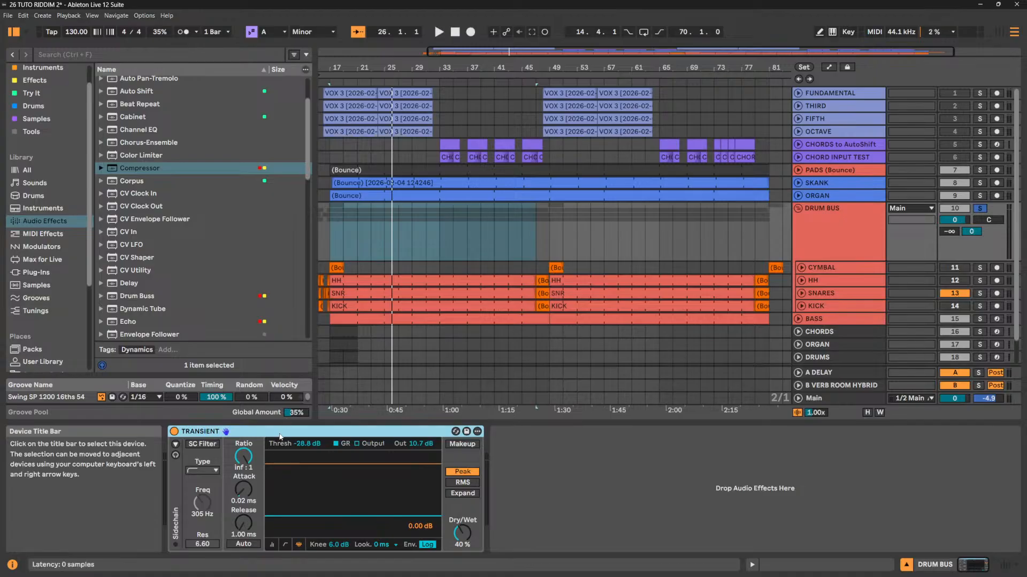
{"action": "key", "text": "ctrl+d"}
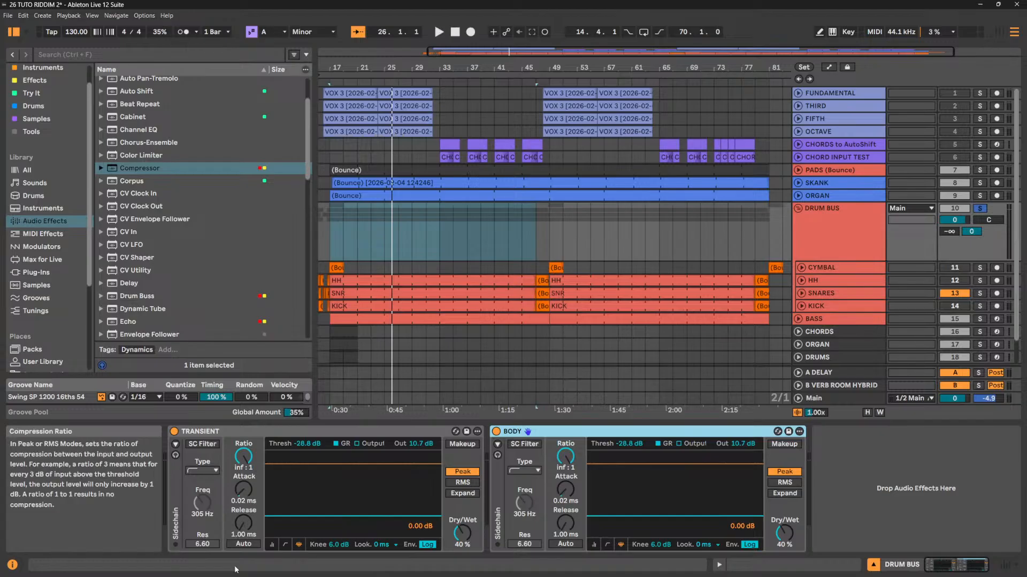
Set TRANSIENT's attack to 0.01 ms and try release times of 205 ms, 498 ms and 294 ms on the playing snares.
{"action": "left_click", "coordinate": [247, 491]}
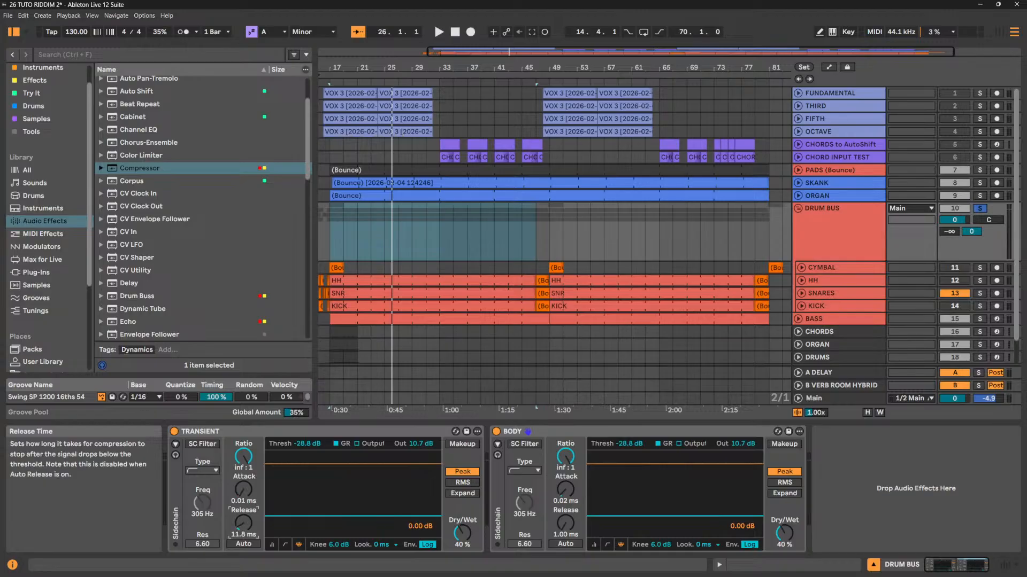
{"action": "key", "text": "space"}
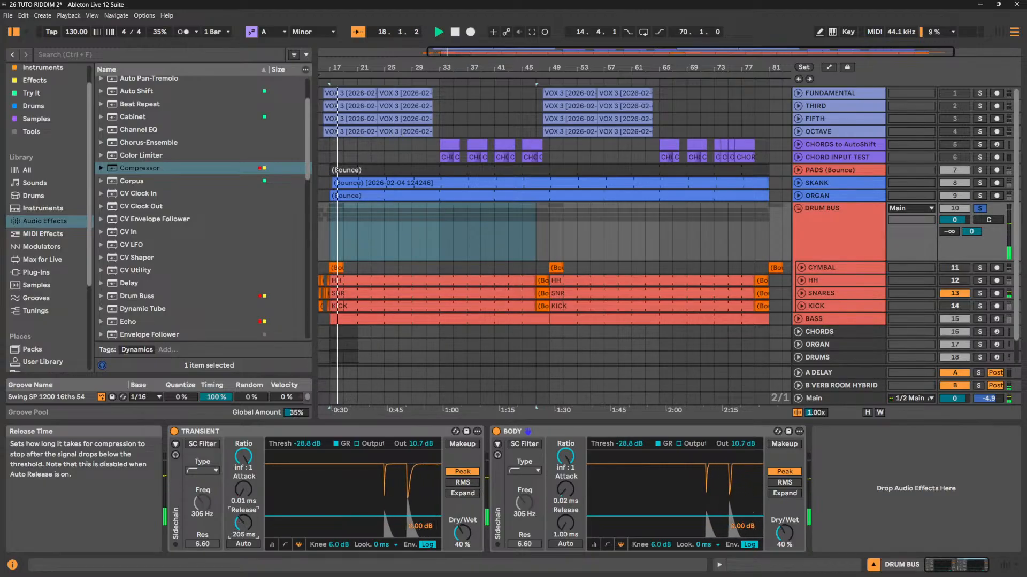
{"action": "left_click_drag", "start_coordinate": [243, 523], "coordinate": [243, 508]}
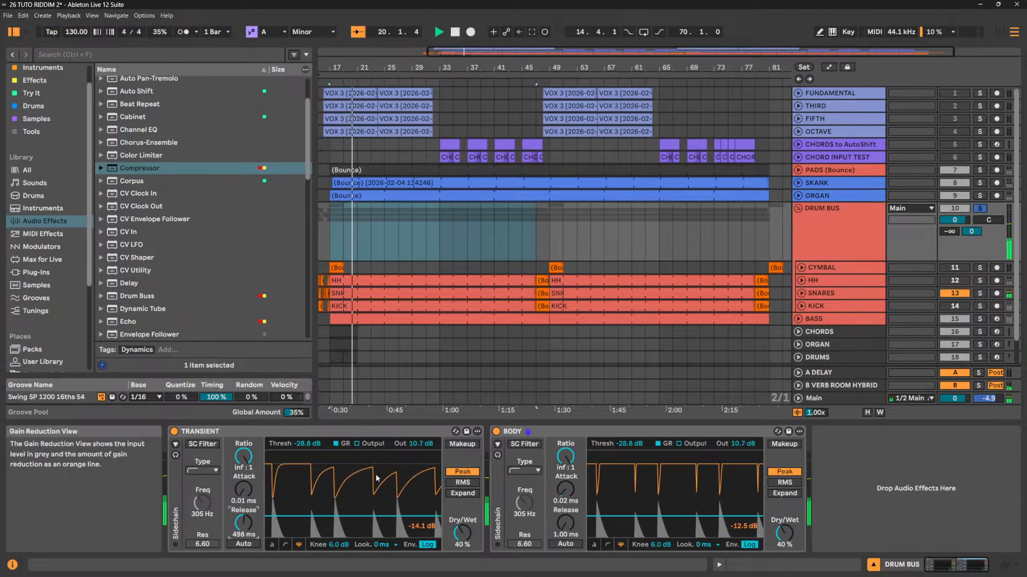
{"action": "left_click_drag", "start_coordinate": [243, 523], "coordinate": [243, 532]}
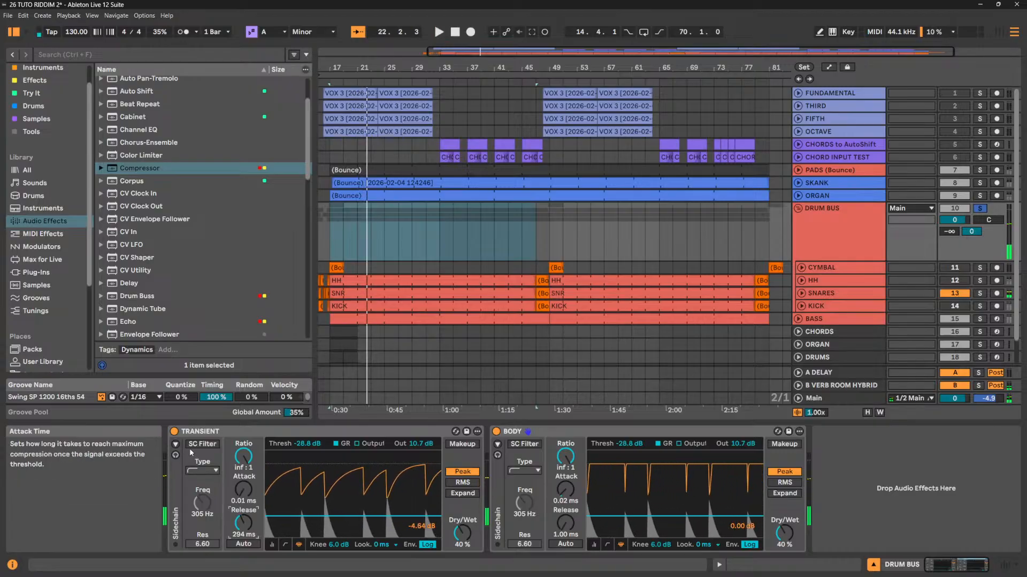
Bypass TRANSIENT, set Dry/Wet to 100 % on both Compressors, and raise BODY's threshold to -25.8 dB while the snares play.
{"action": "key", "text": "0"}
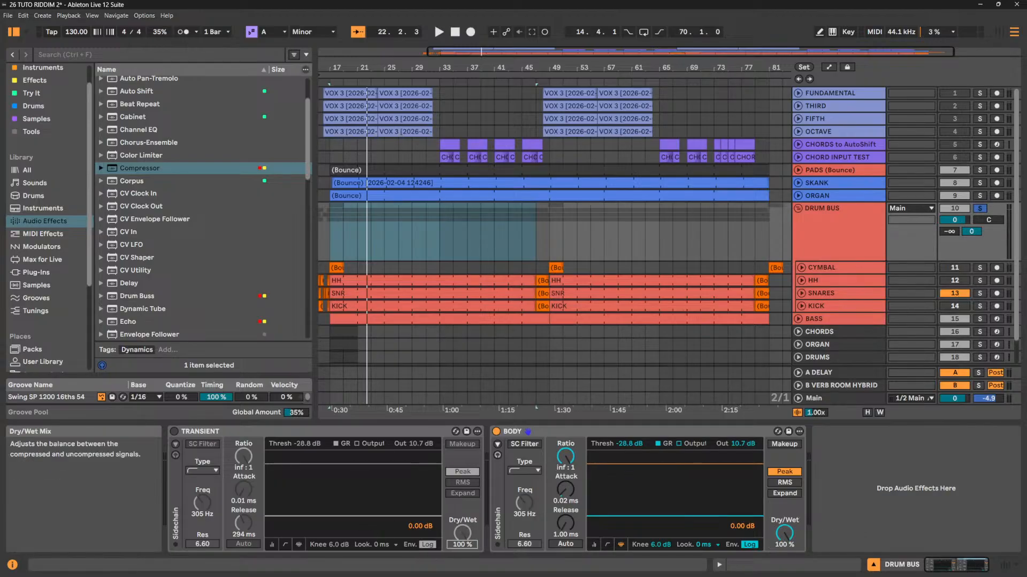
{"action": "key", "text": "space"}
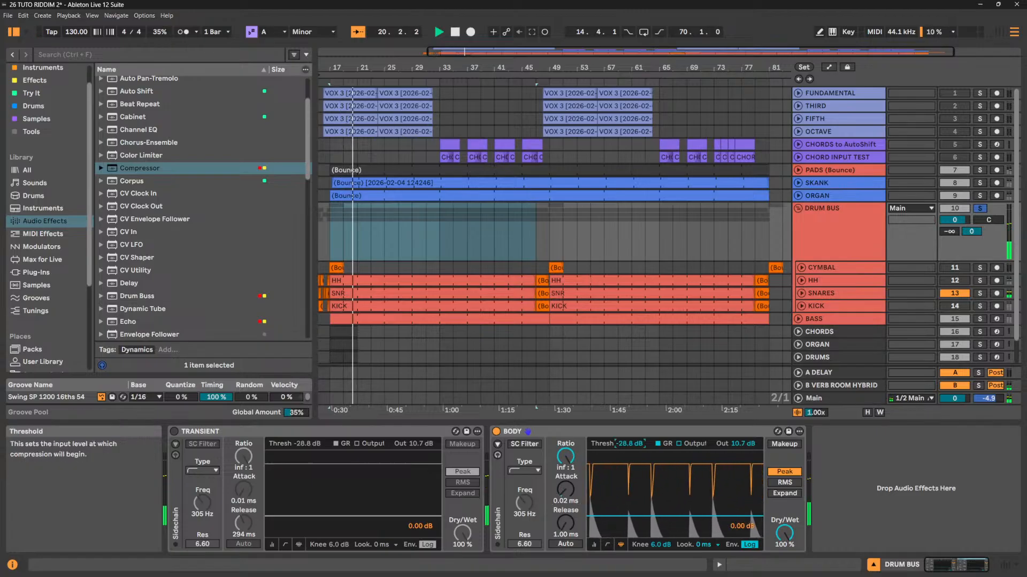
{"action": "left_click_drag", "start_coordinate": [614, 444], "coordinate": [613, 436]}
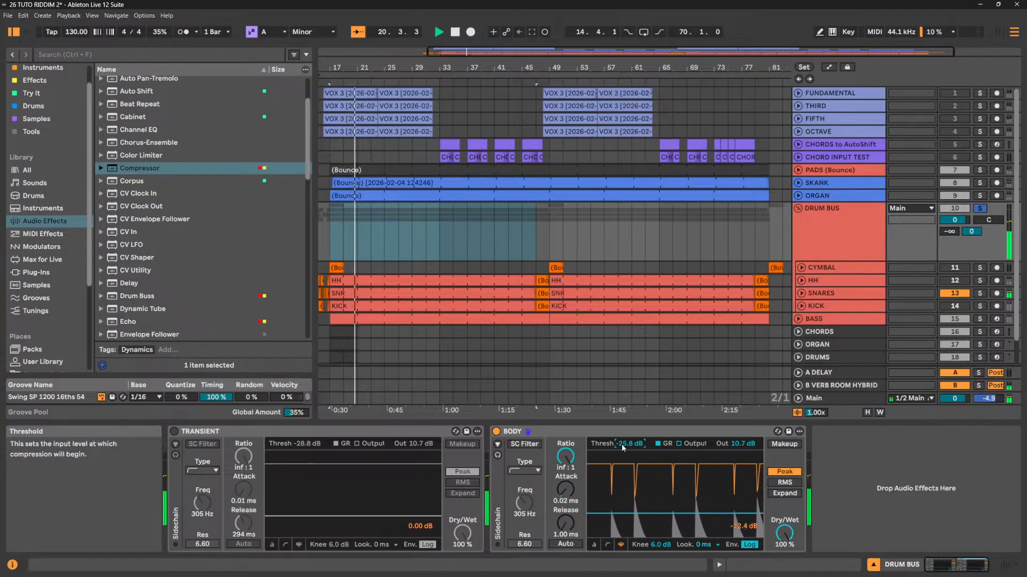
Reactivate TRANSIENT with a 5.00 ms attack, play the snares and raise its release to 605 ms.
{"action": "left_click", "coordinate": [174, 431]}
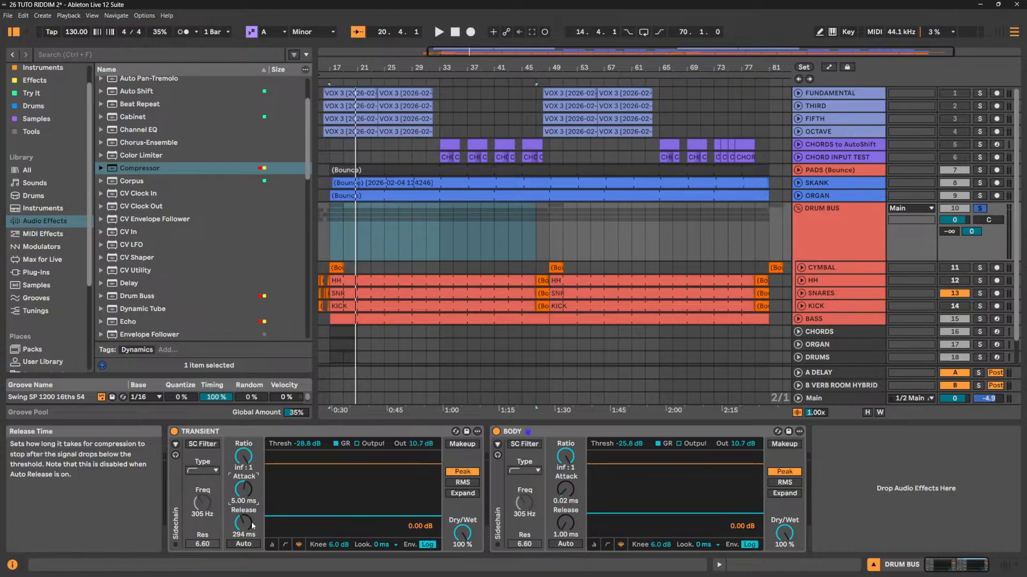
{"action": "key", "text": "space"}
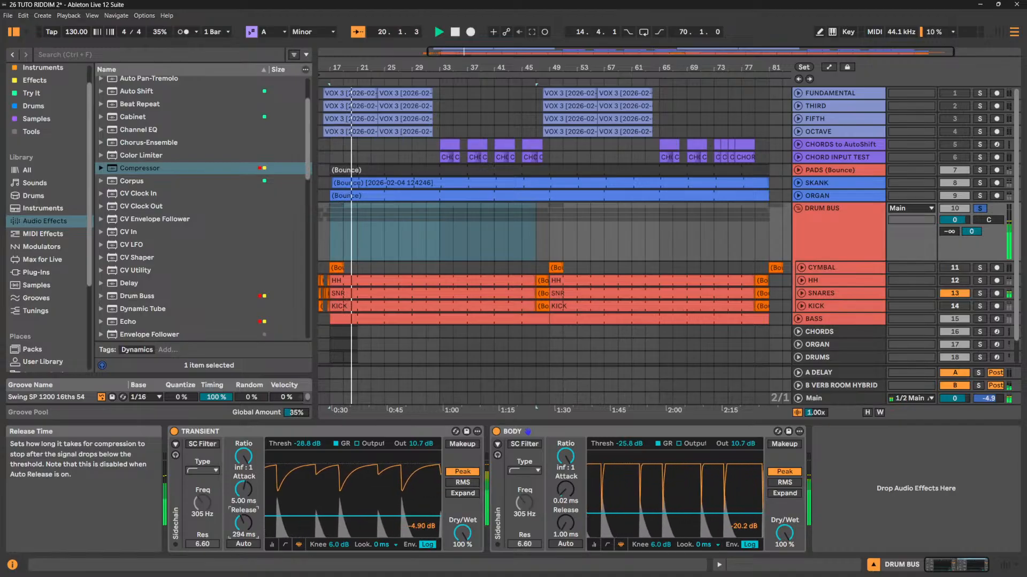
{"action": "left_click_drag", "start_coordinate": [243, 523], "coordinate": [243, 511]}
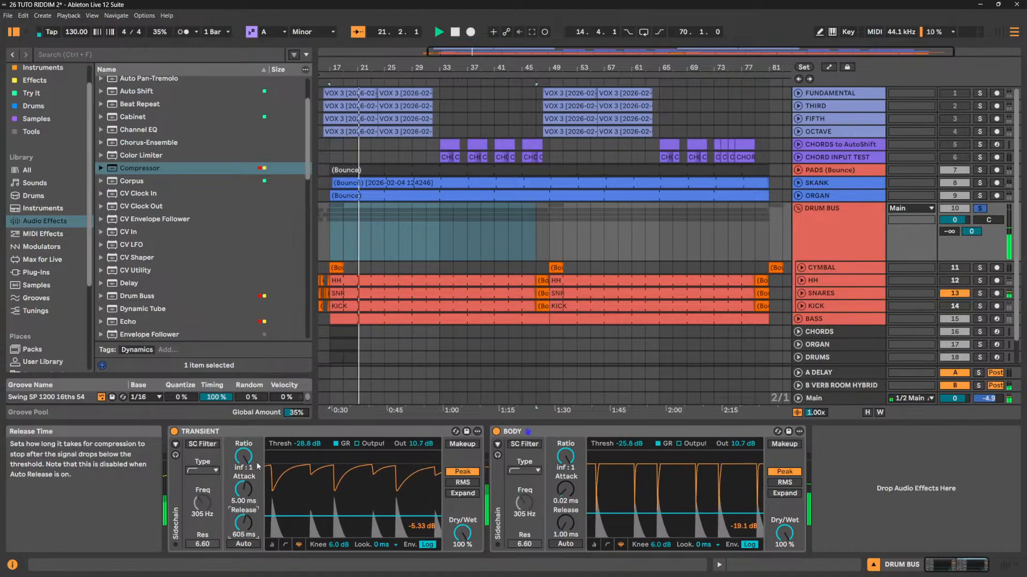
Bypass TRANSIENT and set BODY to 0.01 ms attack, 17.5 ms release, -47.1 dB threshold and 29.8 dB output on the playing snares.
{"action": "left_click", "coordinate": [173, 432]}
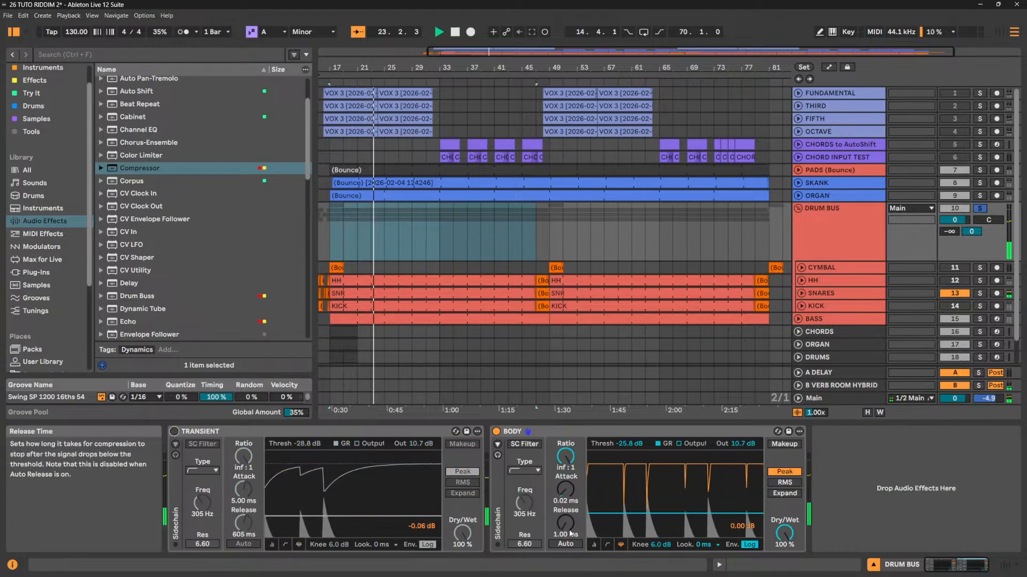
{"action": "left_click_drag", "start_coordinate": [569, 529], "coordinate": [565, 490]}
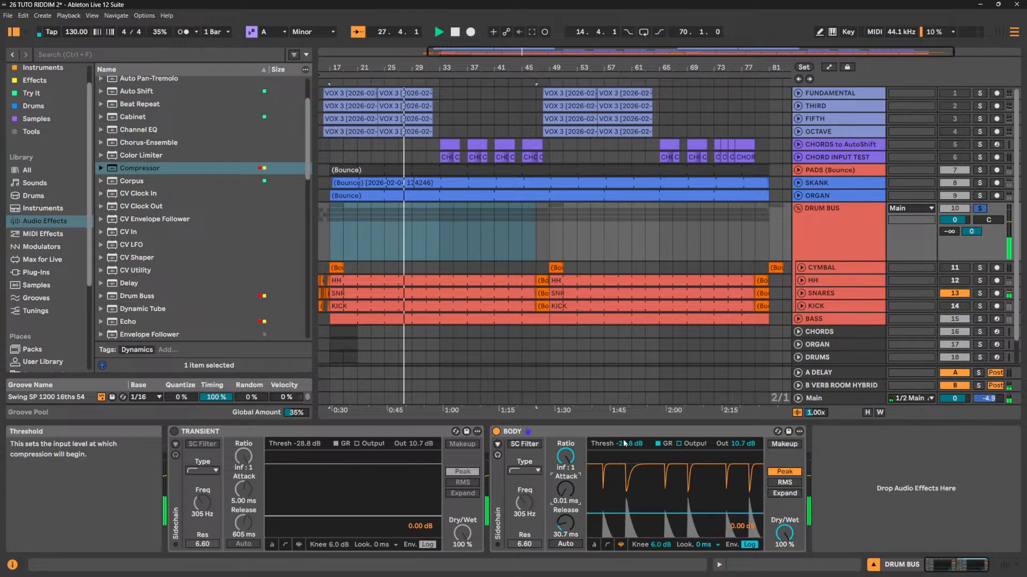
{"action": "left_click_drag", "start_coordinate": [629, 444], "coordinate": [629, 495]}
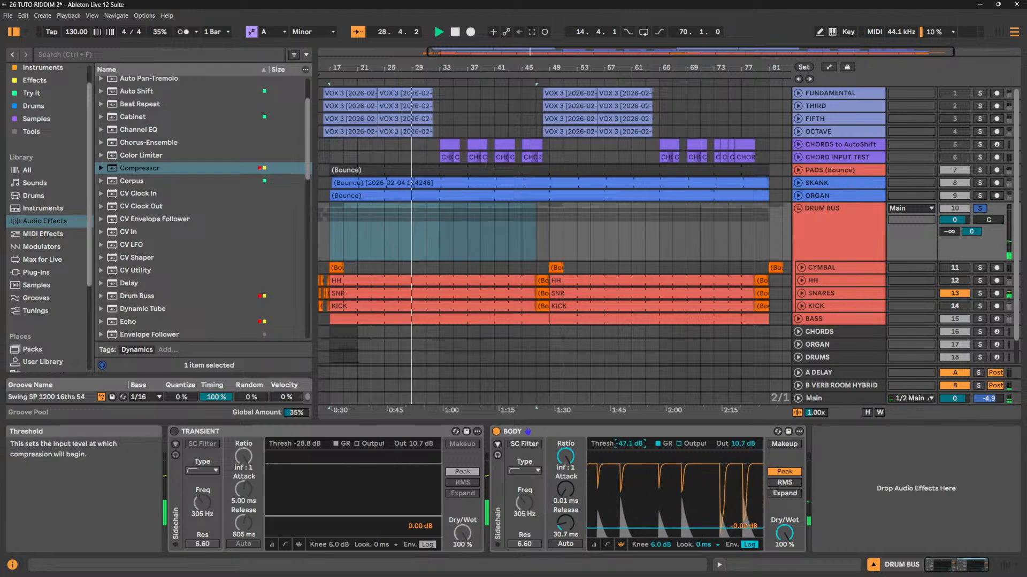
{"action": "left_click_drag", "start_coordinate": [566, 523], "coordinate": [566, 529]}
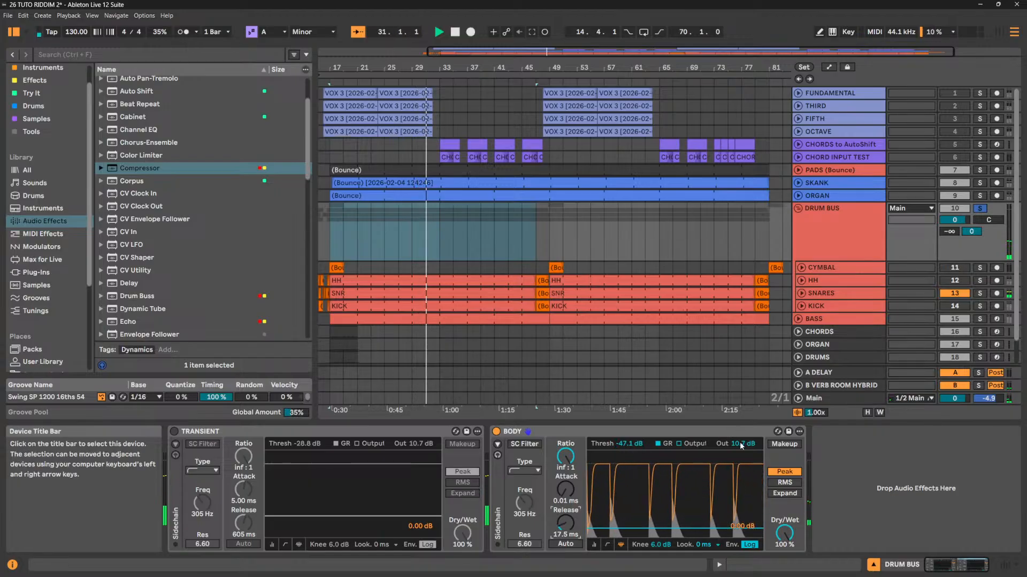
{"action": "left_click_drag", "start_coordinate": [739, 442], "coordinate": [739, 422]}
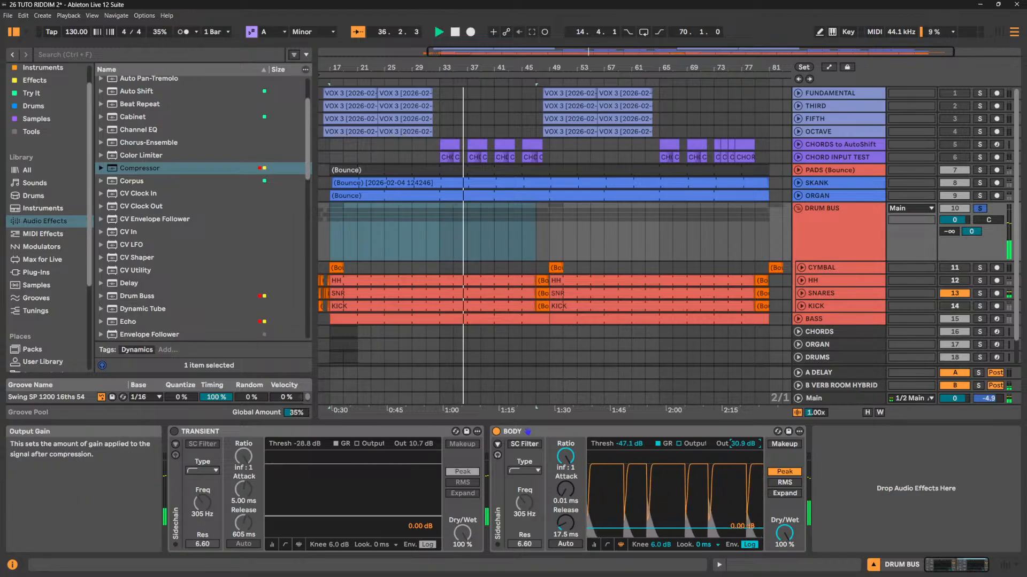
{"action": "key", "text": "space"}
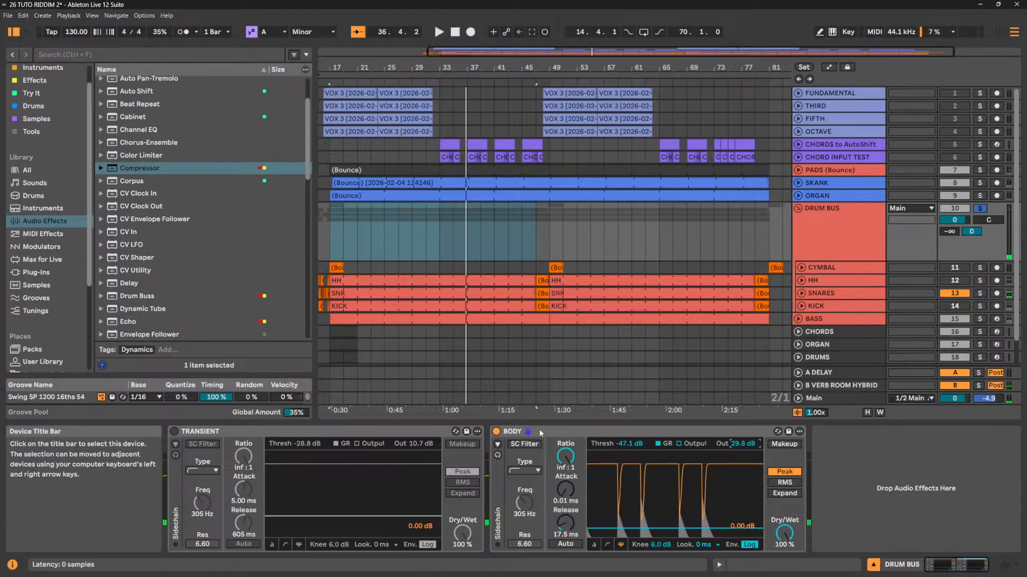
Reset TRANSIENT's output gain to 0.00 dB, and compare the playing snares with TRANSIENT on and off.
{"action": "left_click", "coordinate": [539, 432]}
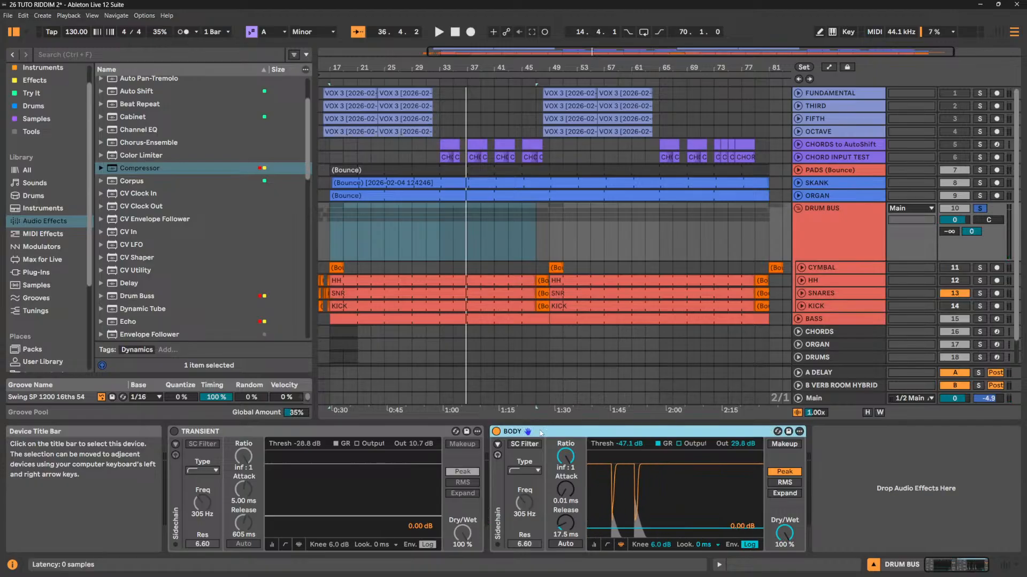
{"action": "left_click", "coordinate": [295, 435]}
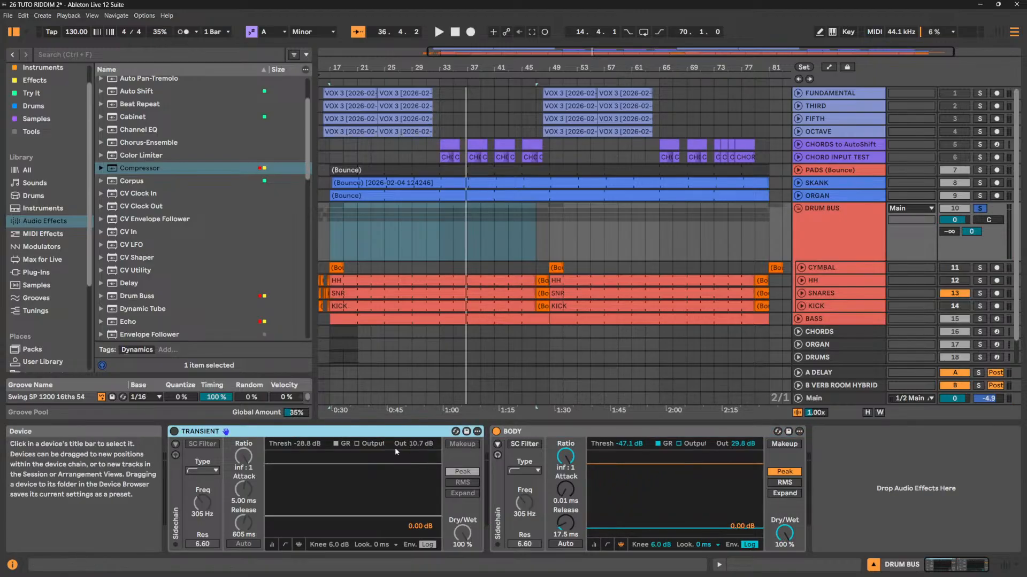
{"action": "left_click_drag", "start_coordinate": [416, 444], "coordinate": [416, 455]}
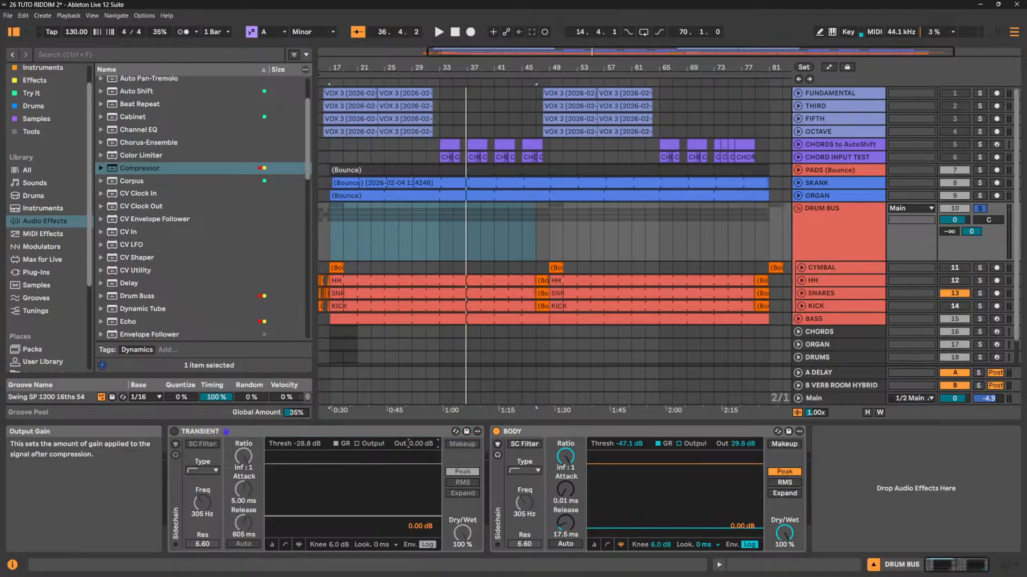
{"action": "key", "text": "space"}
{"action": "left_click", "coordinate": [175, 433]}
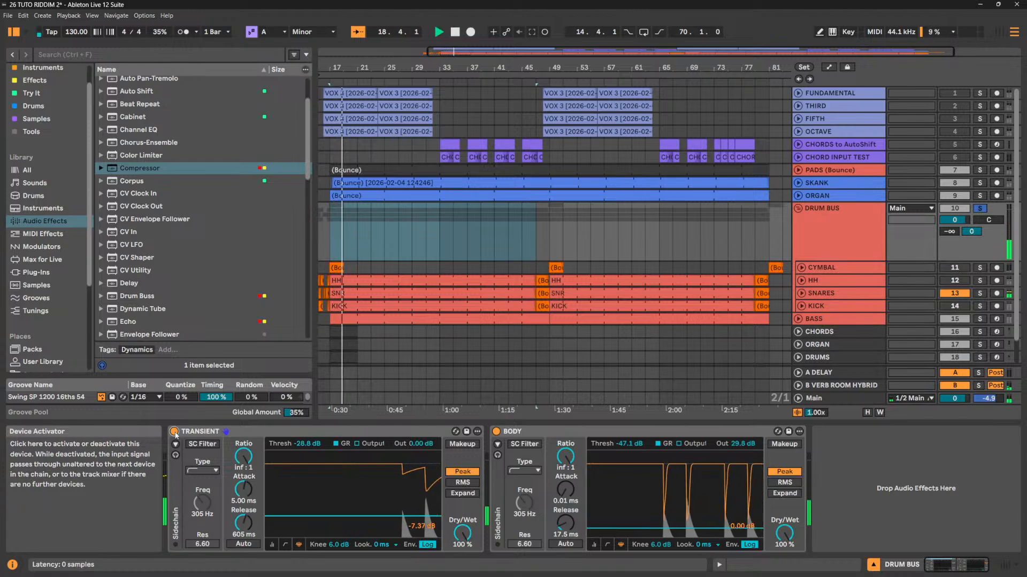
{"action": "left_click", "coordinate": [175, 433]}
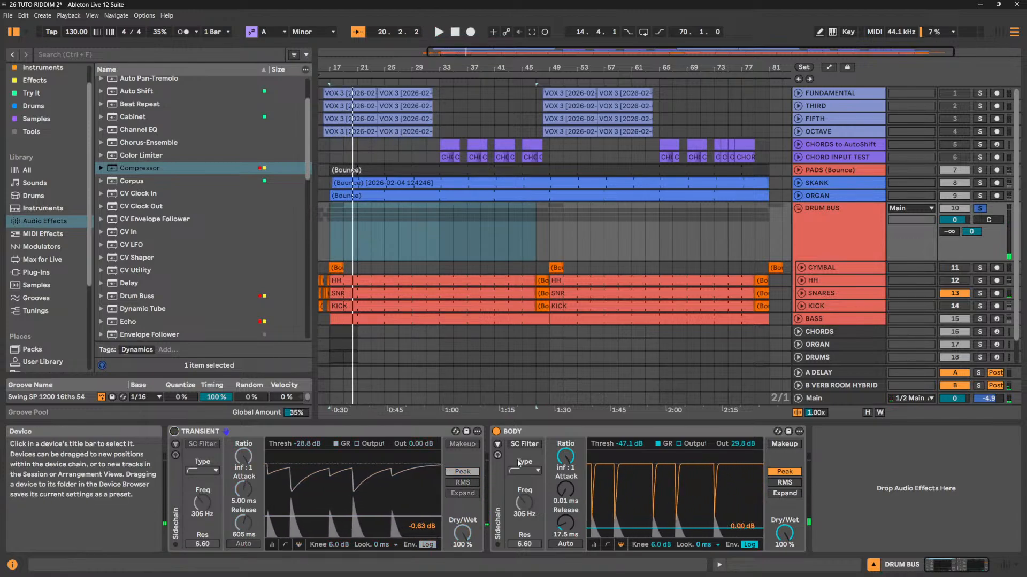
Lower the ratio to 4.20:1 on BODY and 5.04:1 on TRANSIENT, and reactivate TRANSIENT.
{"action": "left_click_drag", "start_coordinate": [565, 460], "coordinate": [565, 486]}
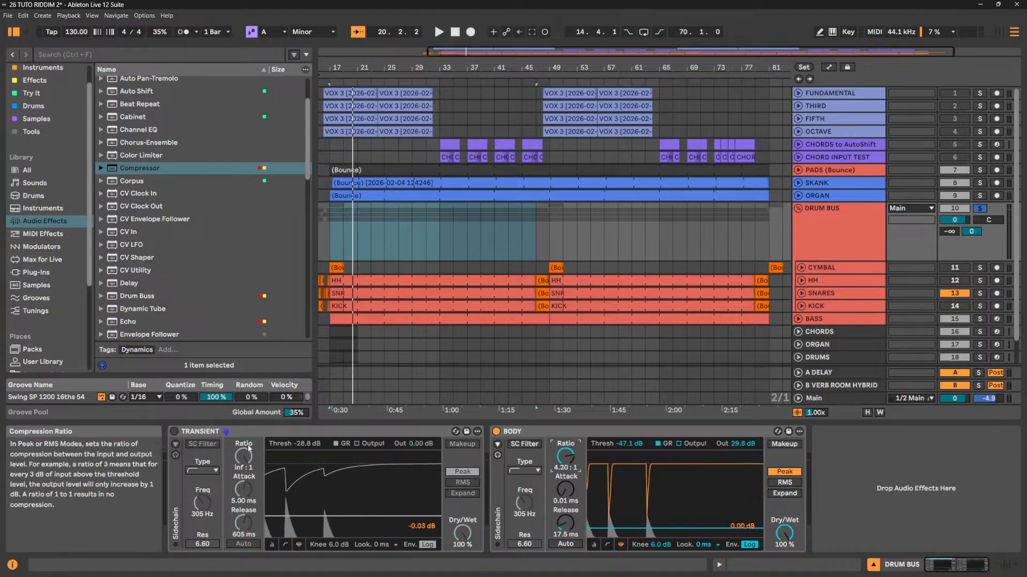
{"action": "left_click_drag", "start_coordinate": [243, 456], "coordinate": [243, 477]}
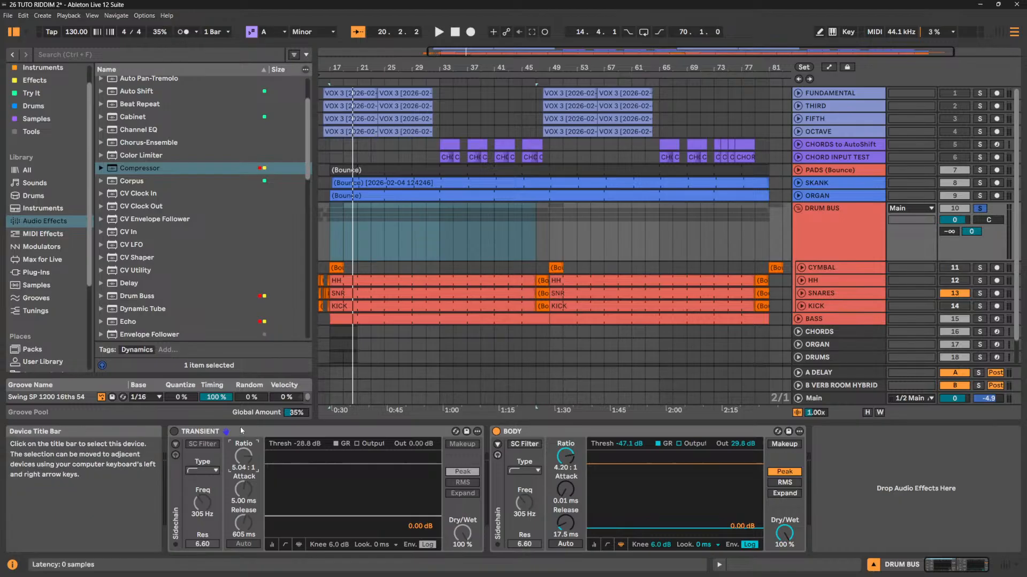
{"action": "left_click", "coordinate": [407, 432]}
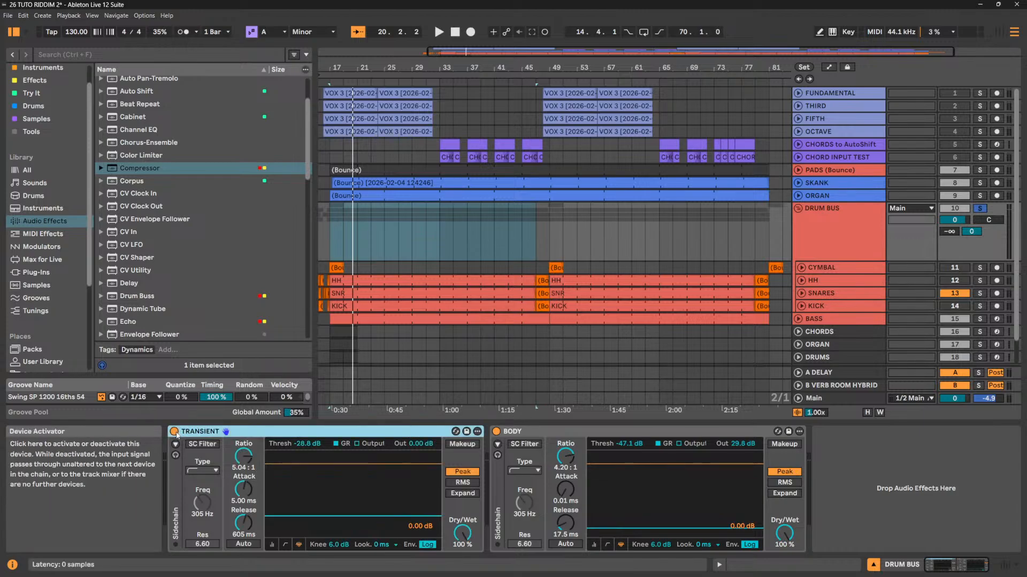
Delete the BODY Compressor from the drum bus.
{"action": "left_click", "coordinate": [584, 436]}
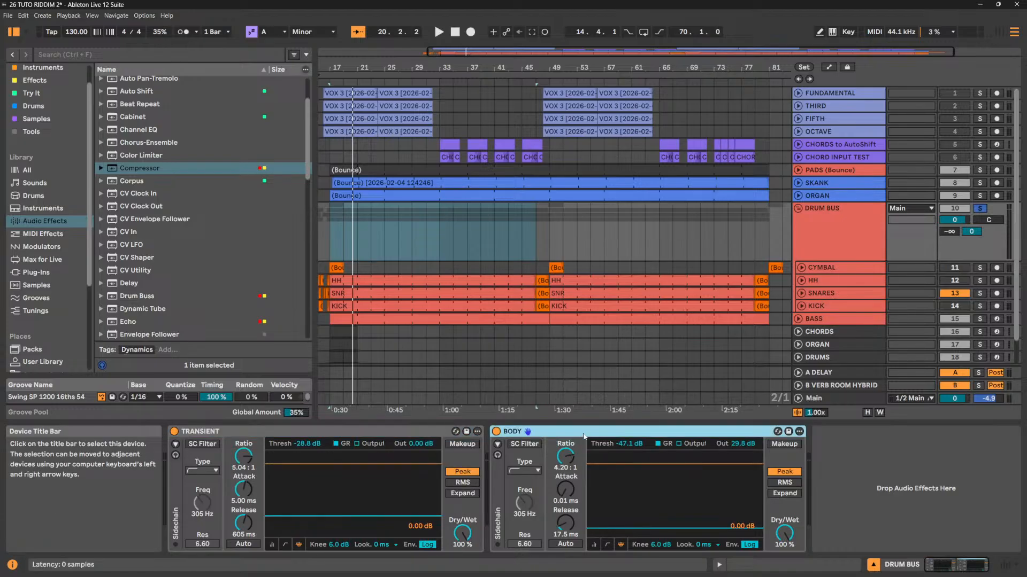
{"action": "key", "text": "Delete"}
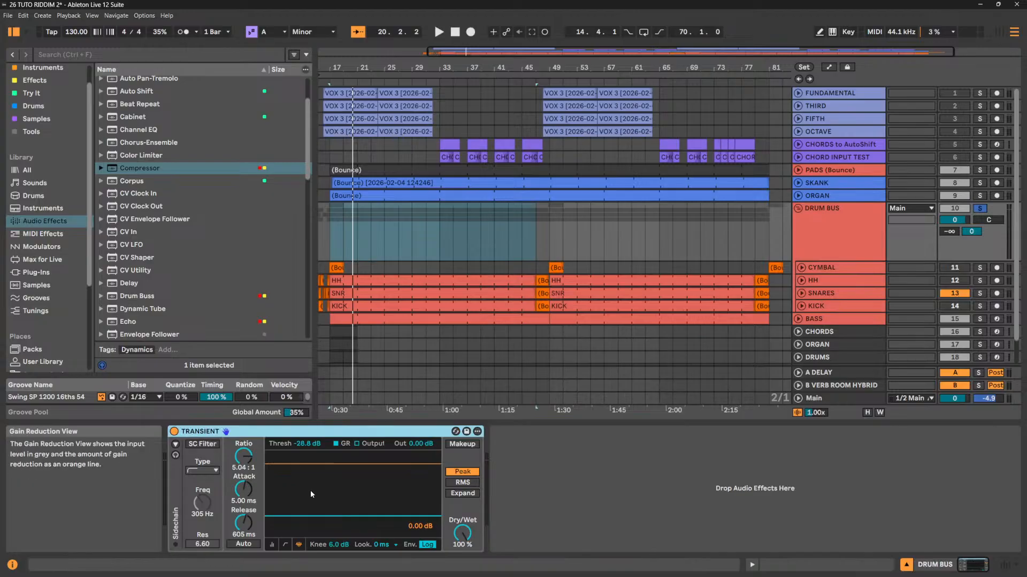
Play the snares in Peak mode with release lowered to 164 ms, and replay them in RMS mode with a 3.46 ms attack.
{"action": "left_click", "coordinate": [475, 474]}
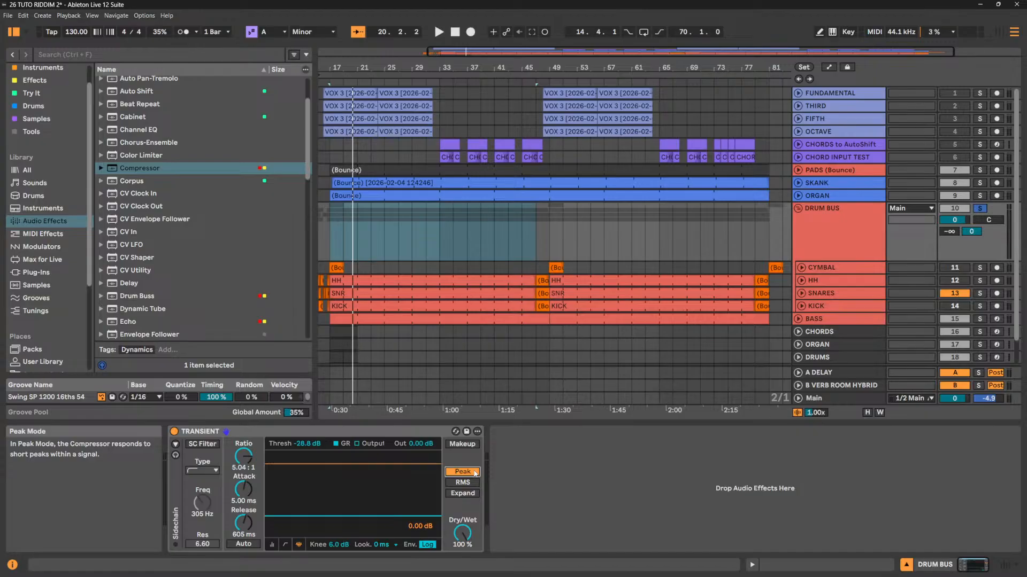
{"action": "key", "text": "space"}
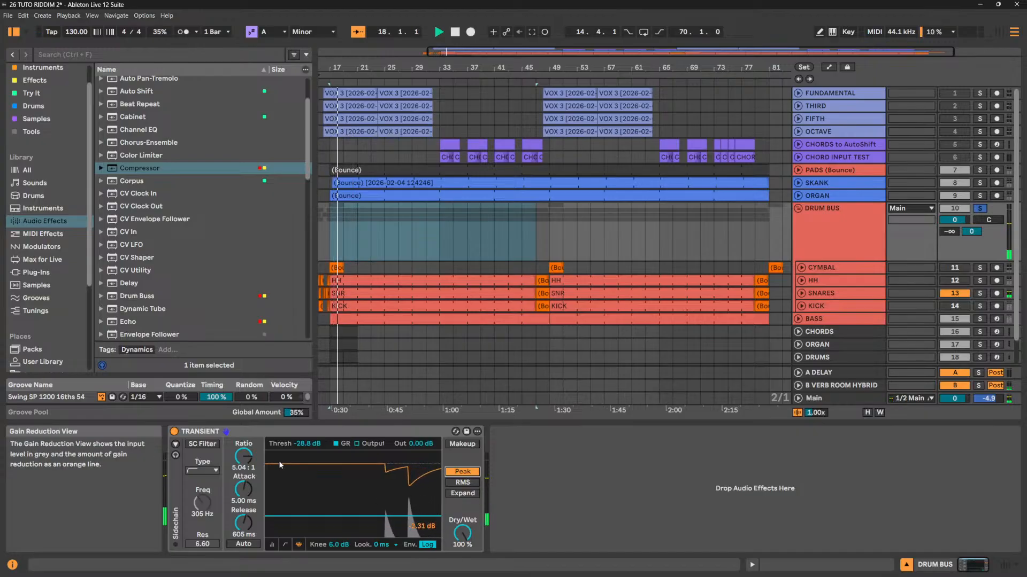
{"action": "left_click_drag", "start_coordinate": [240, 525], "coordinate": [241, 546]}
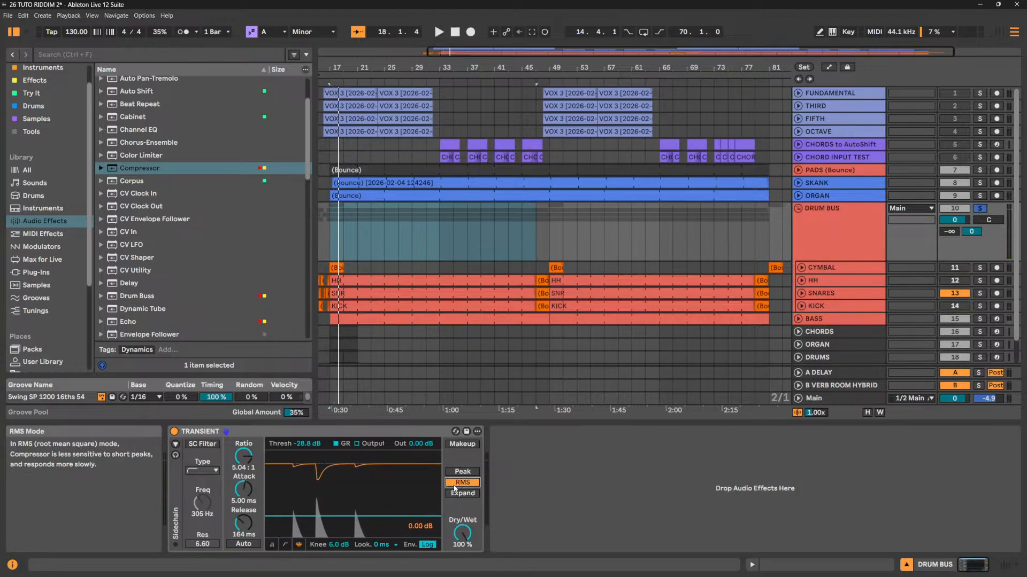
{"action": "key", "text": "space"}
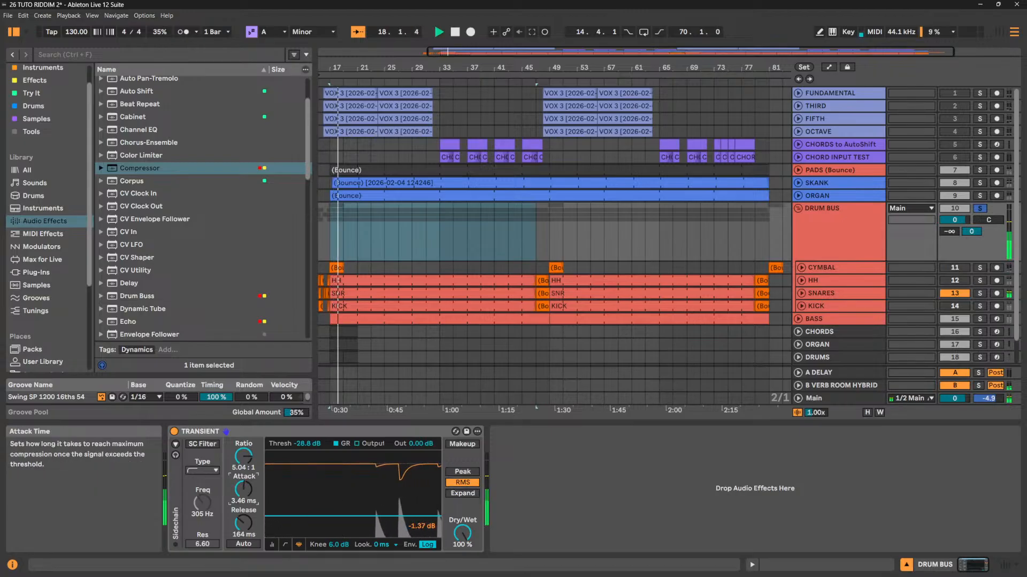
Lower TRANSIENT's attack to 2.63 ms and its release to 121 ms.
{"action": "left_click_drag", "start_coordinate": [244, 488], "coordinate": [241, 531]}
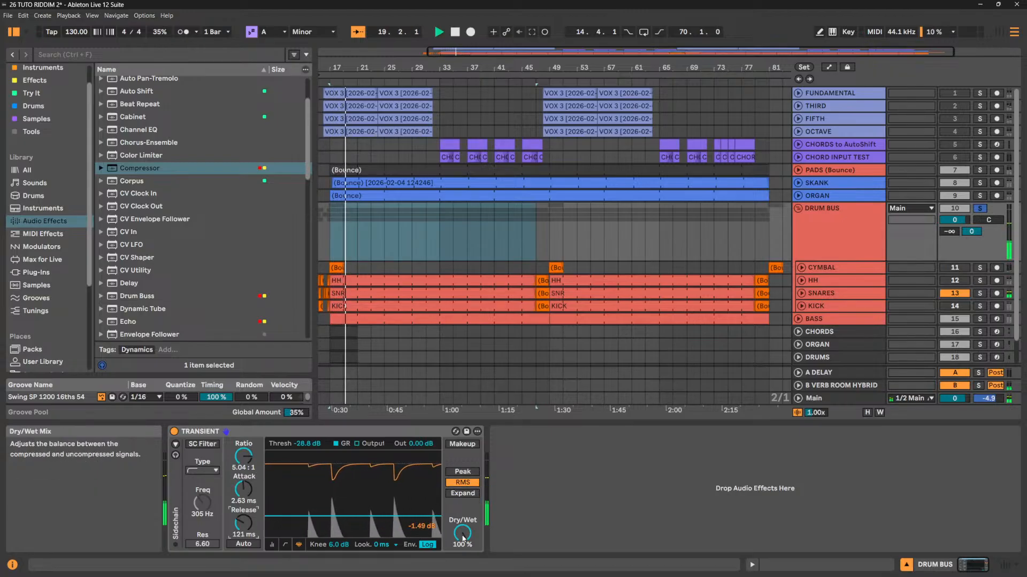
Switch TRANSIENT to Expand mode with a -21.0 dB threshold, and compare the playing snares with the device on and off.
{"action": "left_click", "coordinate": [469, 497]}
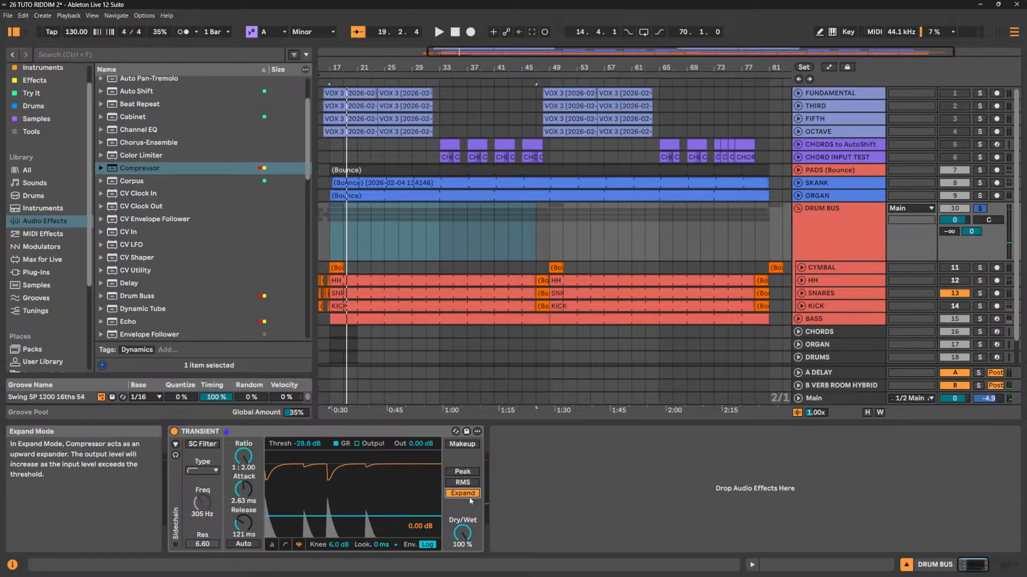
{"action": "left_click", "coordinate": [304, 446]}
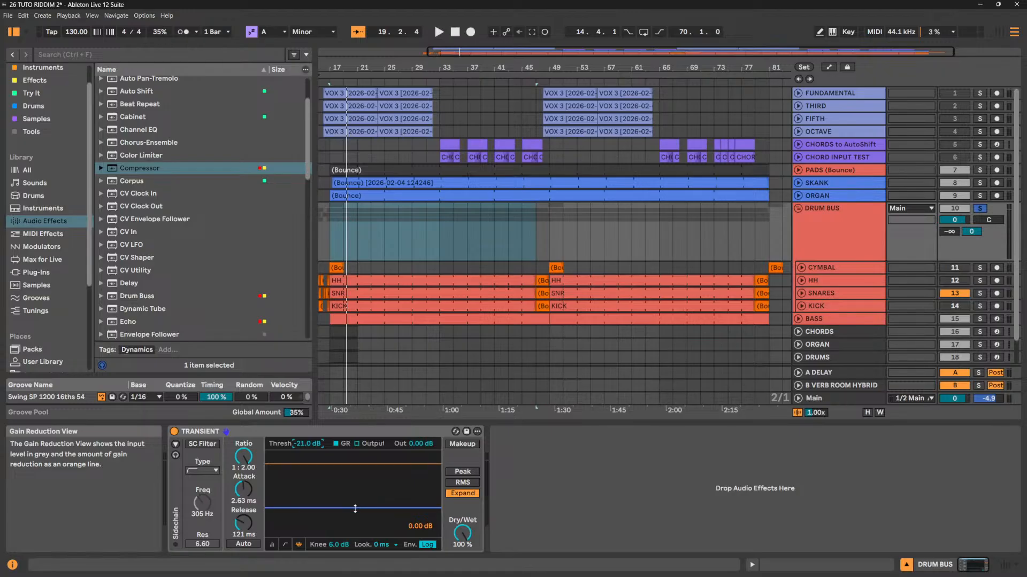
{"action": "key", "text": "space"}
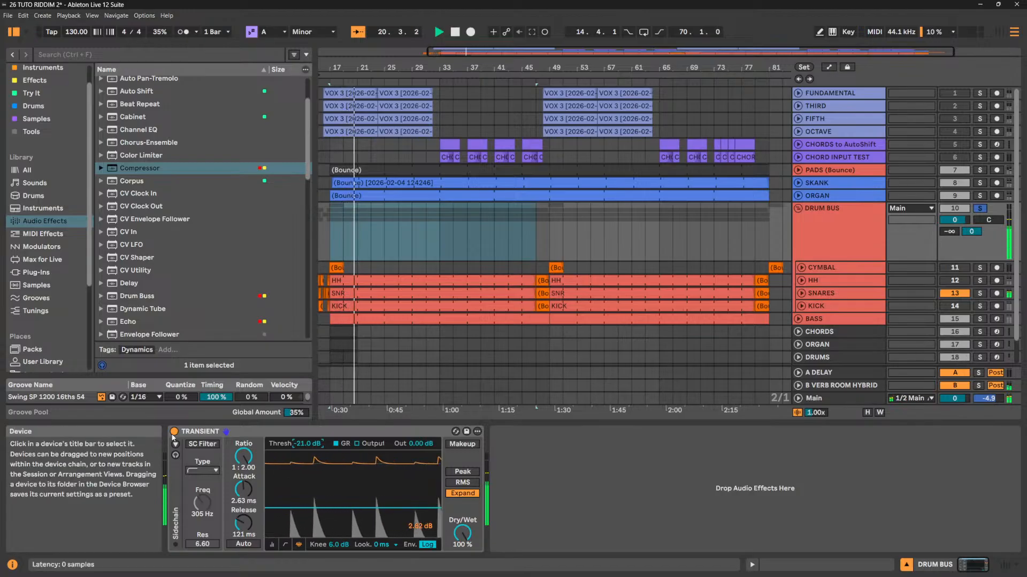
{"action": "left_click", "coordinate": [174, 431]}
{"action": "left_click", "coordinate": [174, 431]}
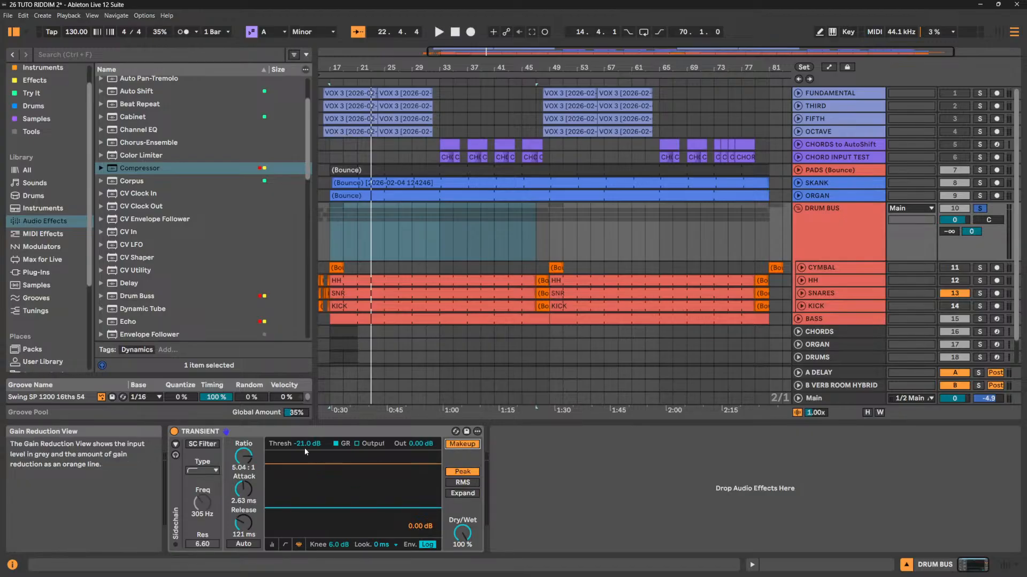
Play the snares in Peak mode with Makeup on while lowering the threshold to -11.2 dB, and turn Makeup off.
{"action": "key", "text": "space"}
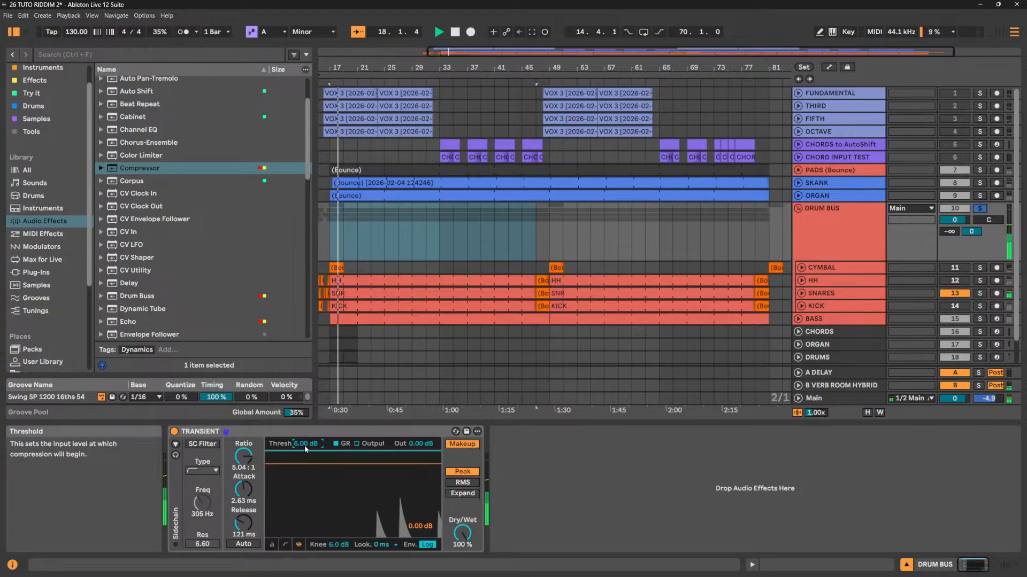
{"action": "left_click_drag", "start_coordinate": [302, 446], "coordinate": [303, 476]}
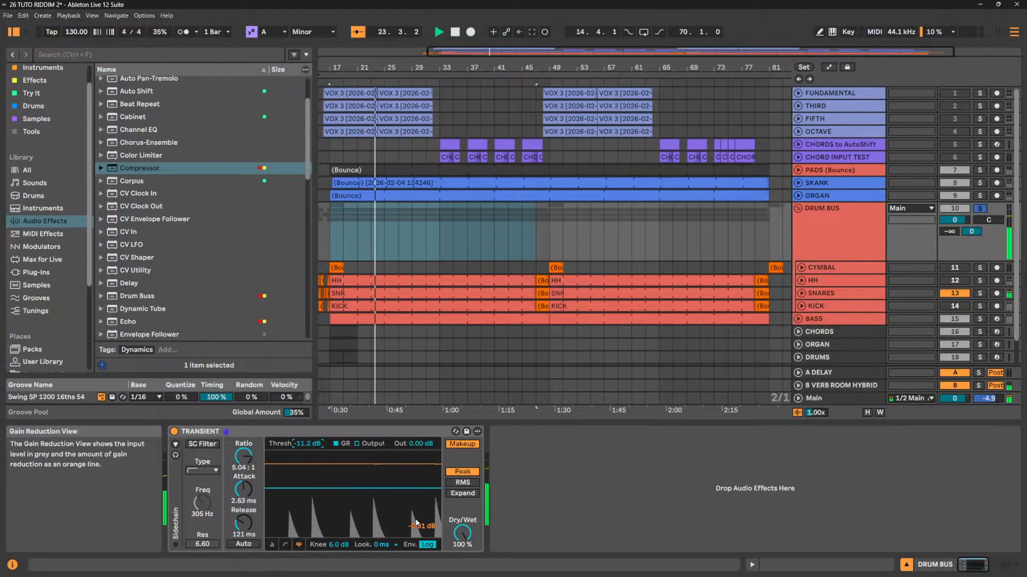
{"action": "left_click", "coordinate": [467, 445]}
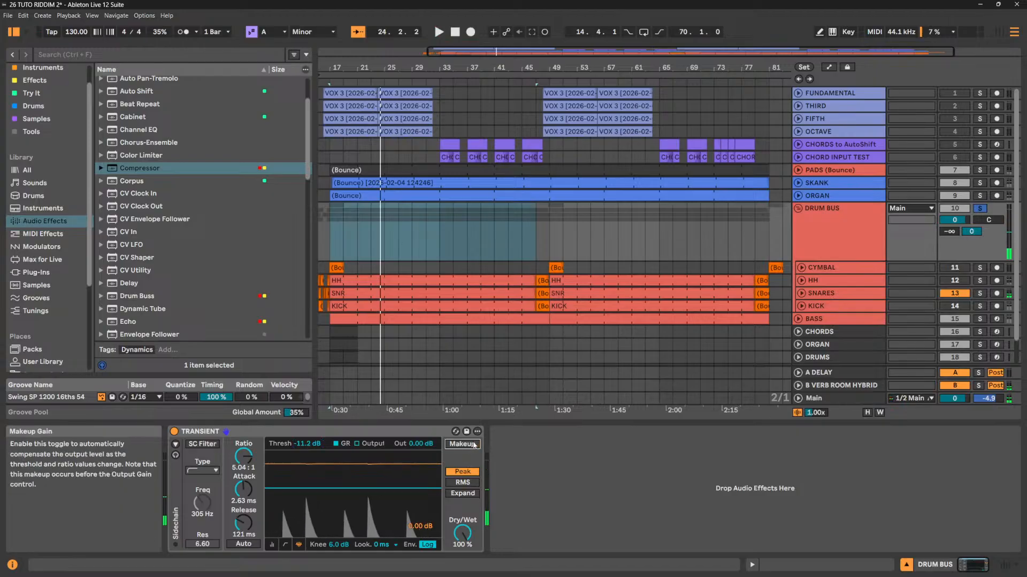
Raise TRANSIENT's threshold to 0.00 dB without Makeup, and lower it to -28.8 dB while the snares play.
{"action": "left_click_drag", "start_coordinate": [308, 444], "coordinate": [303, 428]}
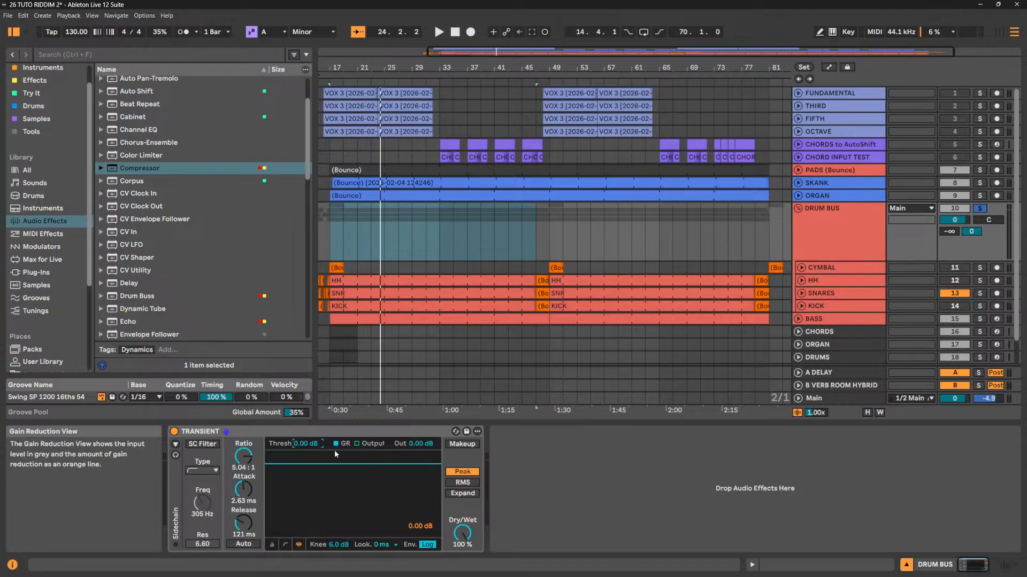
{"action": "key", "text": "space"}
{"action": "left_click_drag", "start_coordinate": [312, 445], "coordinate": [312, 508]}
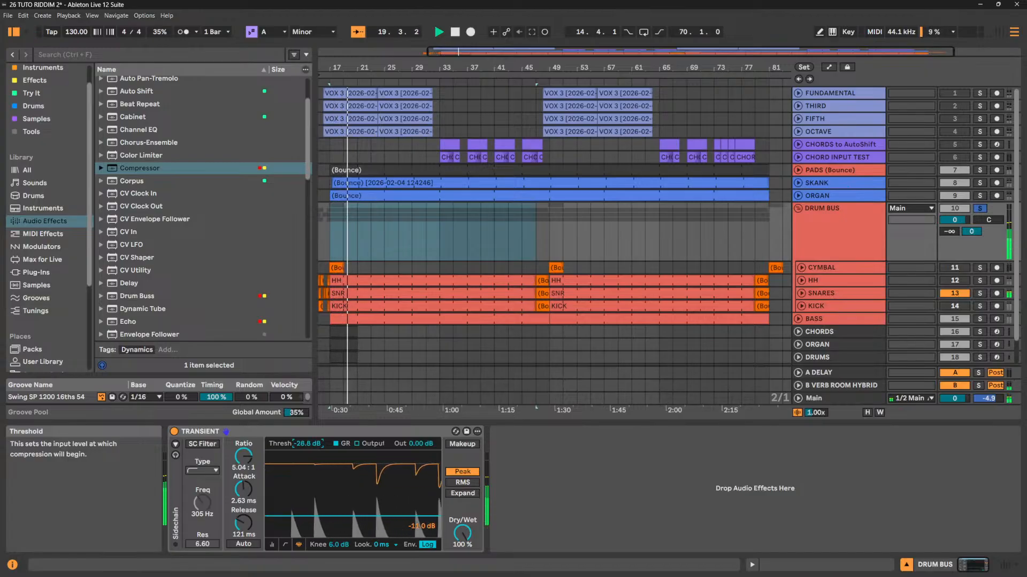
{"action": "key", "text": "space"}
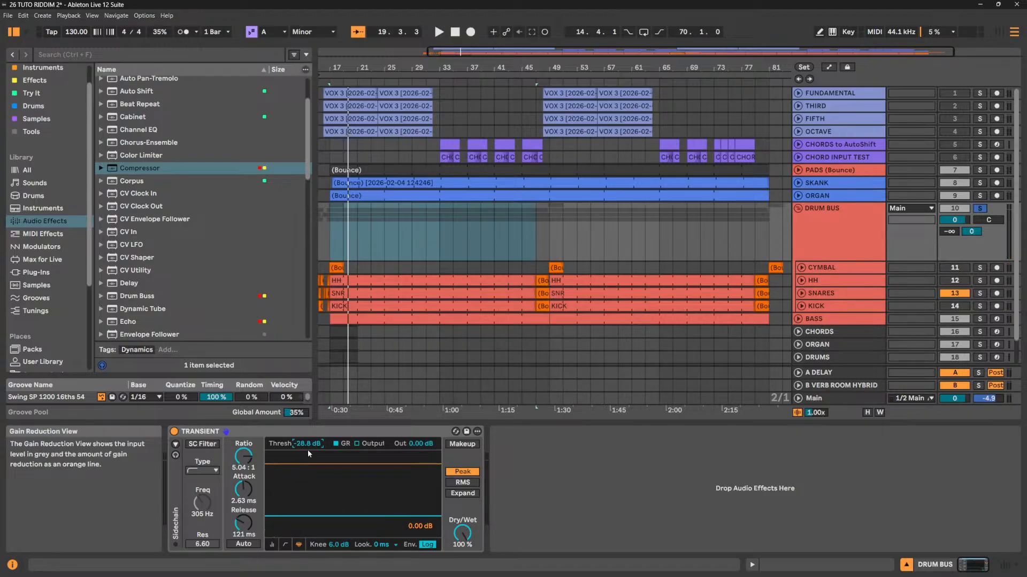
Set TRANSIENT's output gain to 10.0 dB during playback, and replay the snares from the start.
{"action": "key", "text": "space"}
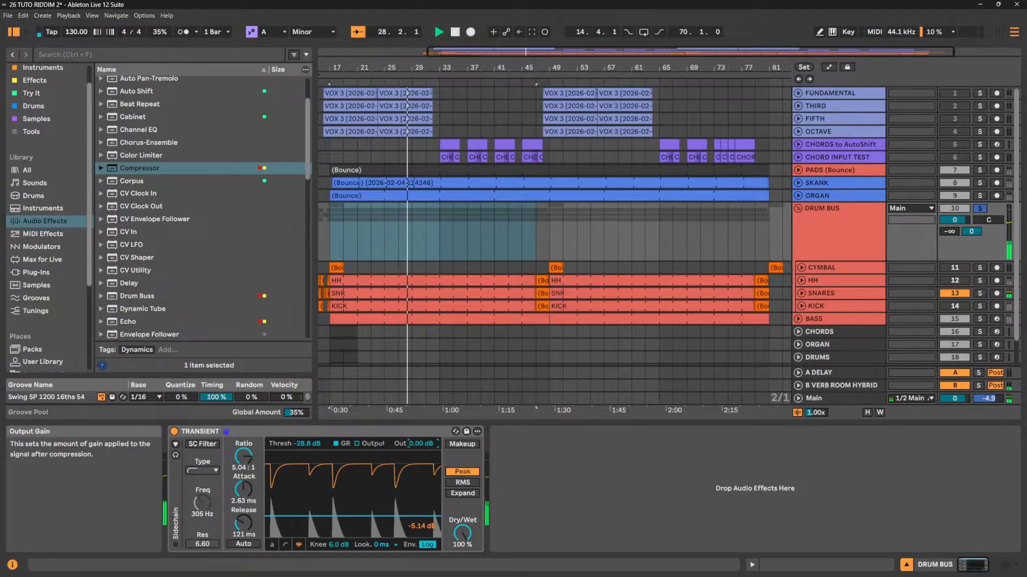
{"action": "type", "text": "1"}
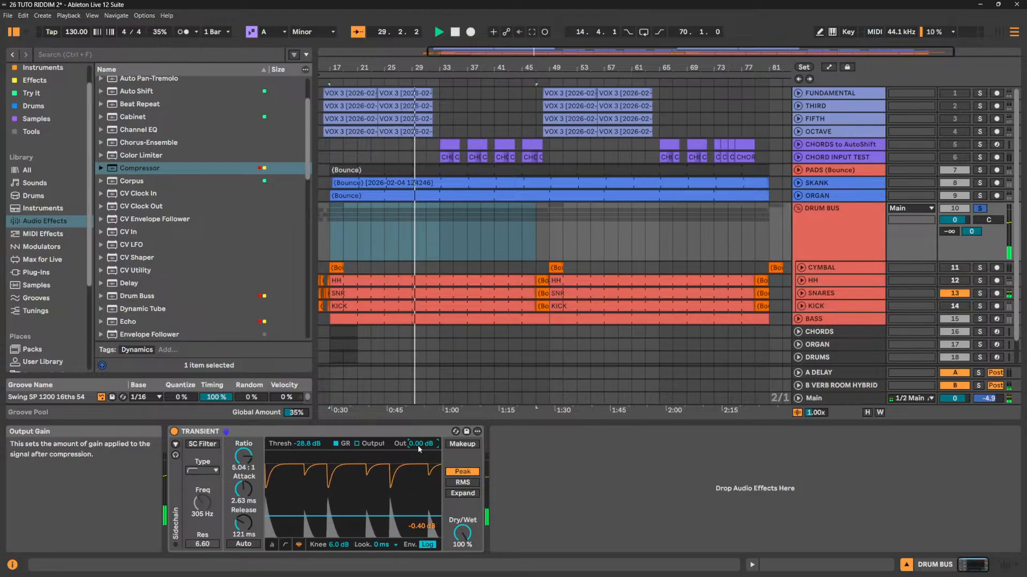
{"action": "type", "text": "0"}
{"action": "key", "text": "Return"}
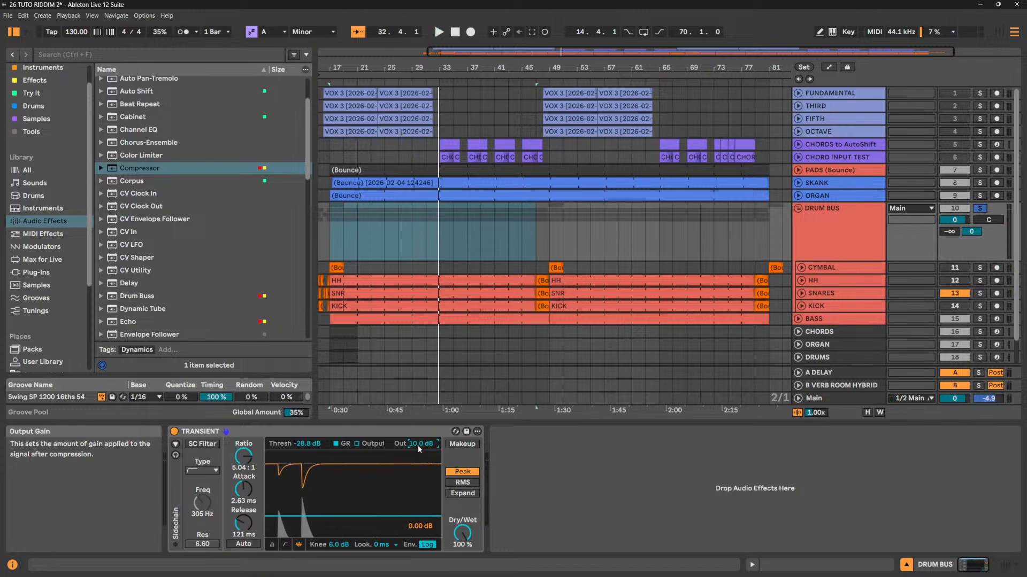
{"action": "key", "text": "space"}
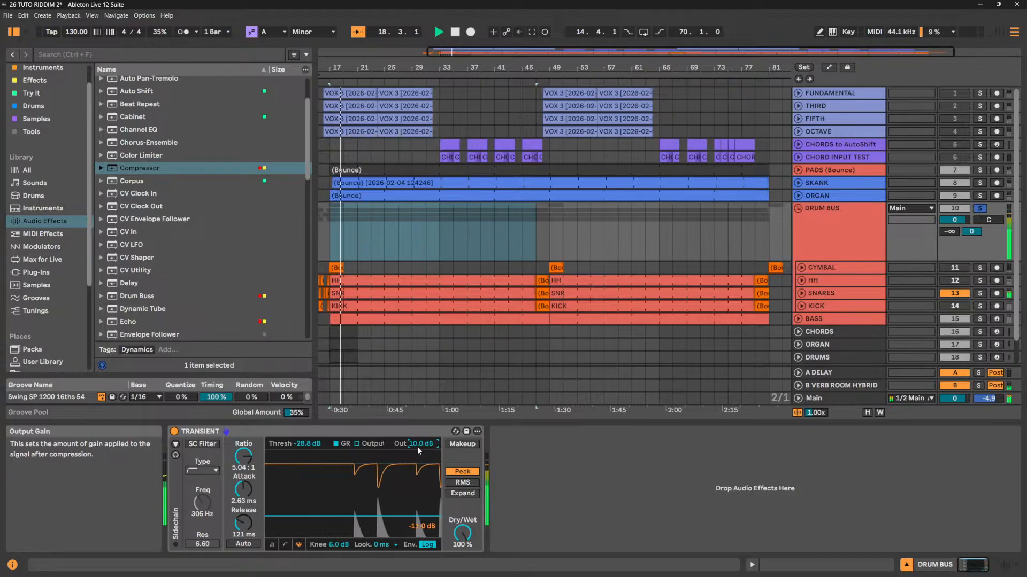
{"action": "key", "text": "space"}
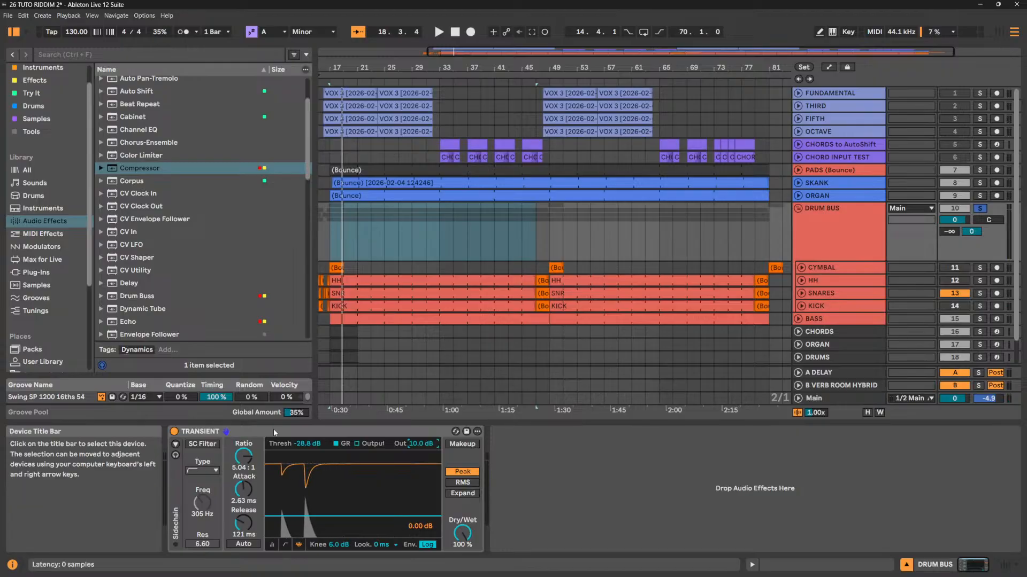
Turn TRANSIENT's sidechain filter on and off again, and replay the snares without the filter.
{"action": "left_click", "coordinate": [233, 431]}
{"action": "left_click", "coordinate": [208, 445]}
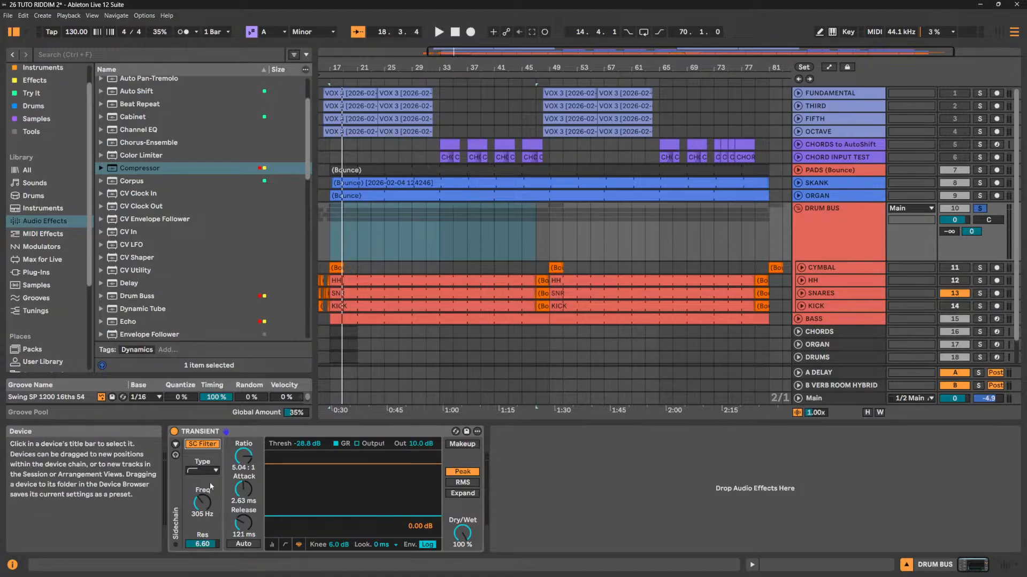
{"action": "left_click", "coordinate": [204, 444]}
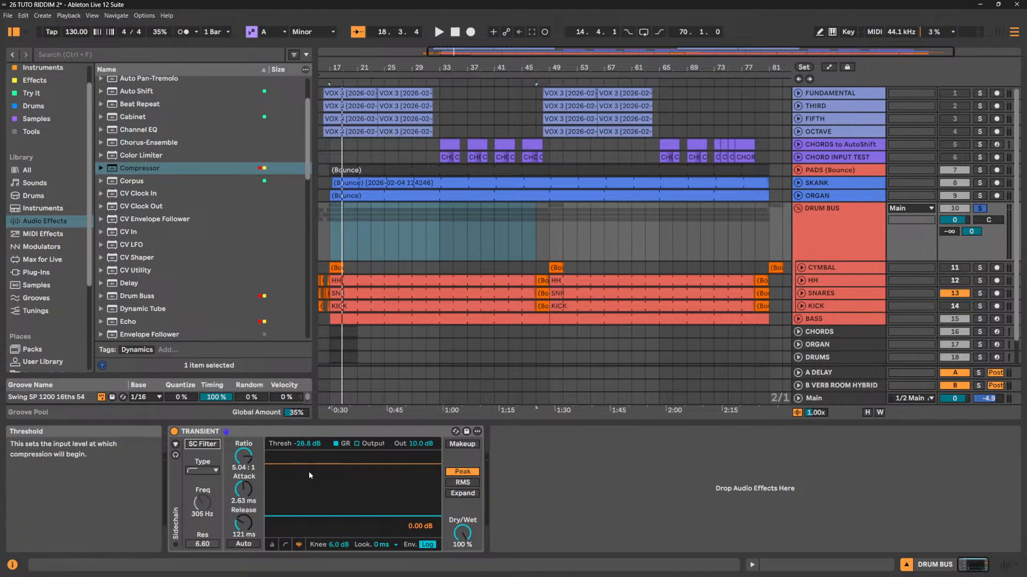
{"action": "key", "text": "space"}
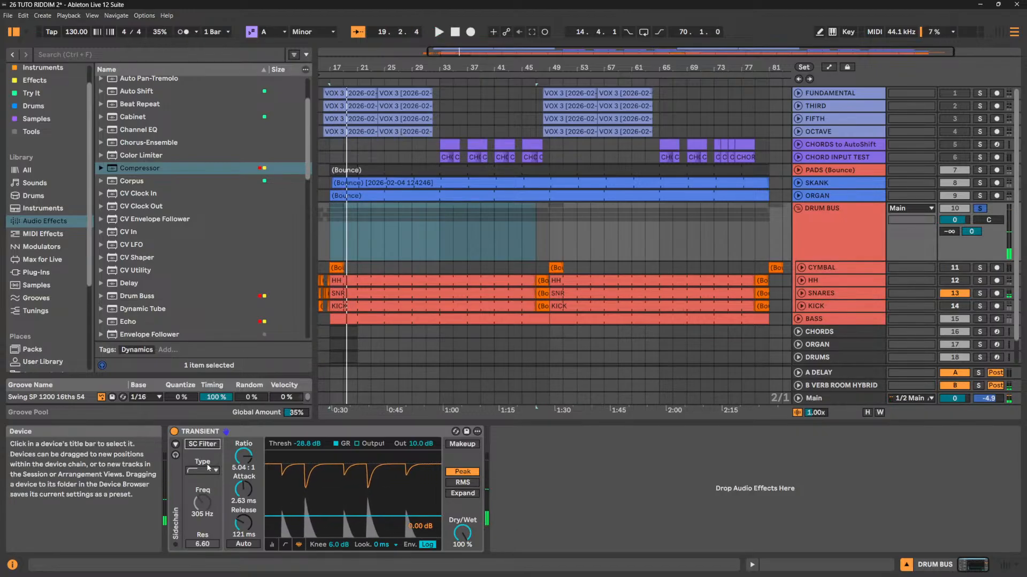
{"action": "key", "text": "space"}
Enable TRANSIENT's sidechain filter, raise its resonance to 9.59 and lower its frequency to 80.0 Hz.
{"action": "left_click", "coordinate": [202, 444]}
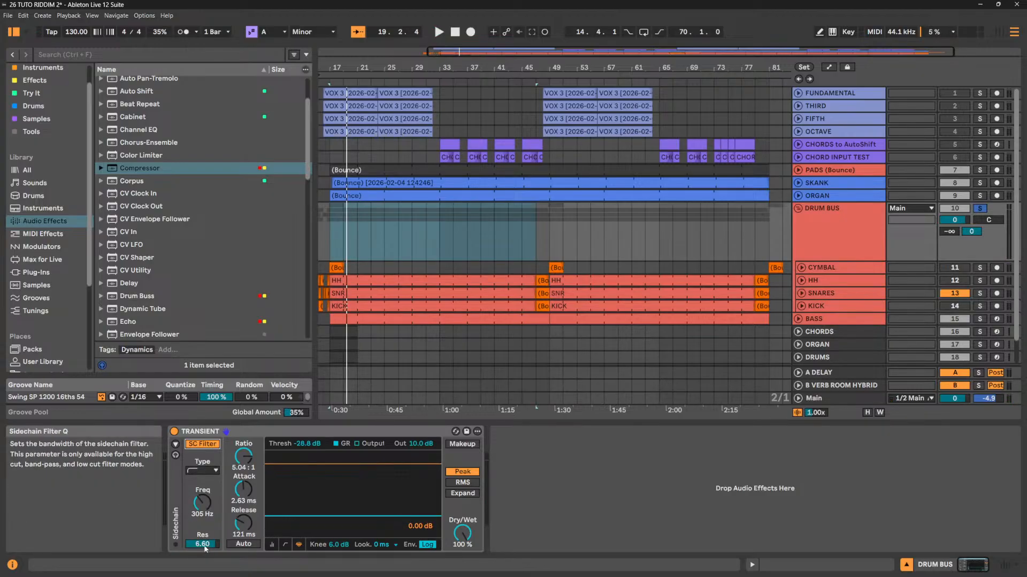
{"action": "left_click", "coordinate": [205, 546]}
{"action": "left_click_drag", "start_coordinate": [206, 546], "coordinate": [206, 532]}
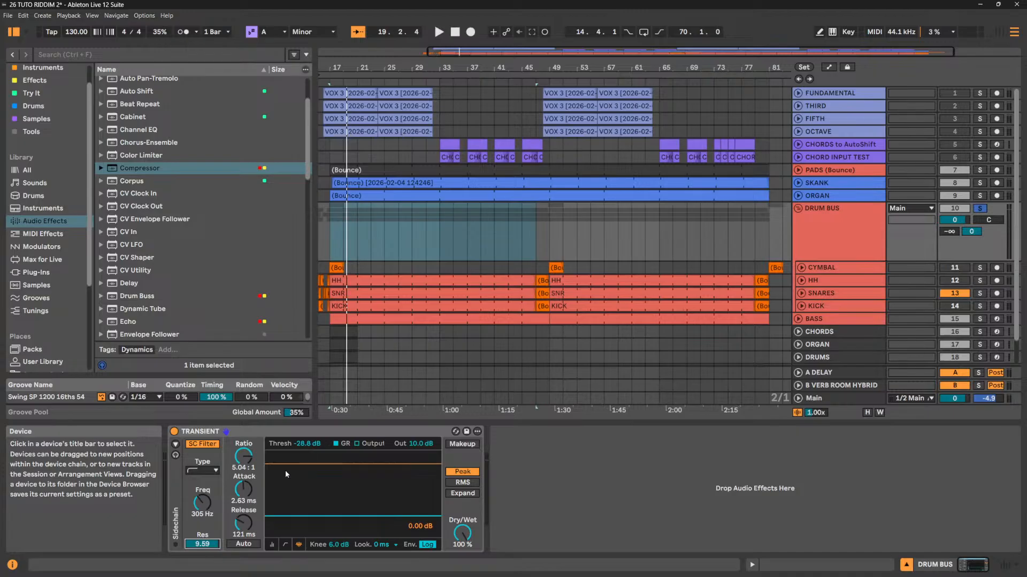
{"action": "left_click_drag", "start_coordinate": [206, 510], "coordinate": [195, 538]}
Reset the sidechain filter's resonance to 0.71 with the filter off, view its types, and switch the filter back on.
{"action": "left_click", "coordinate": [204, 444]}
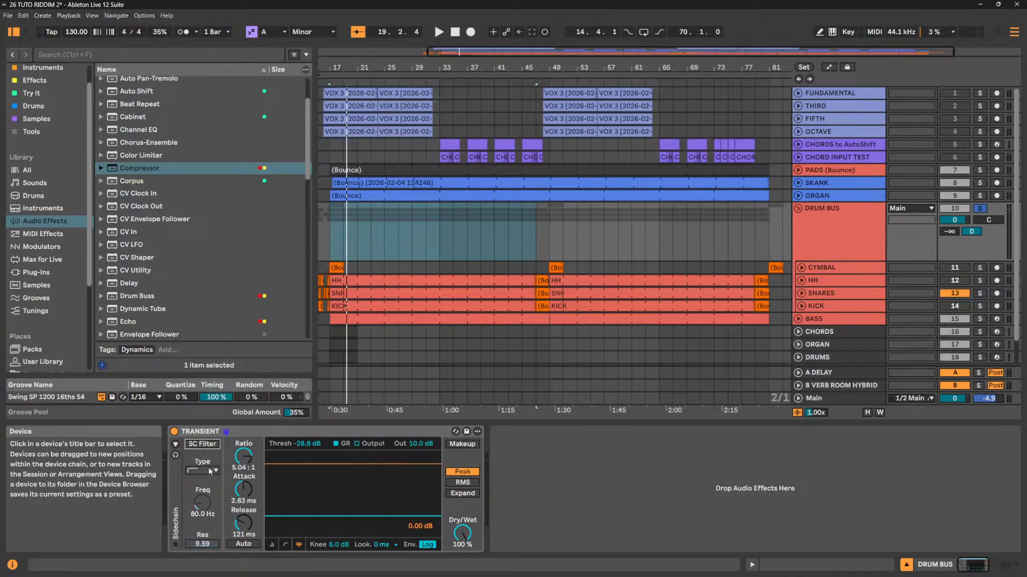
{"action": "double_click", "coordinate": [204, 545]}
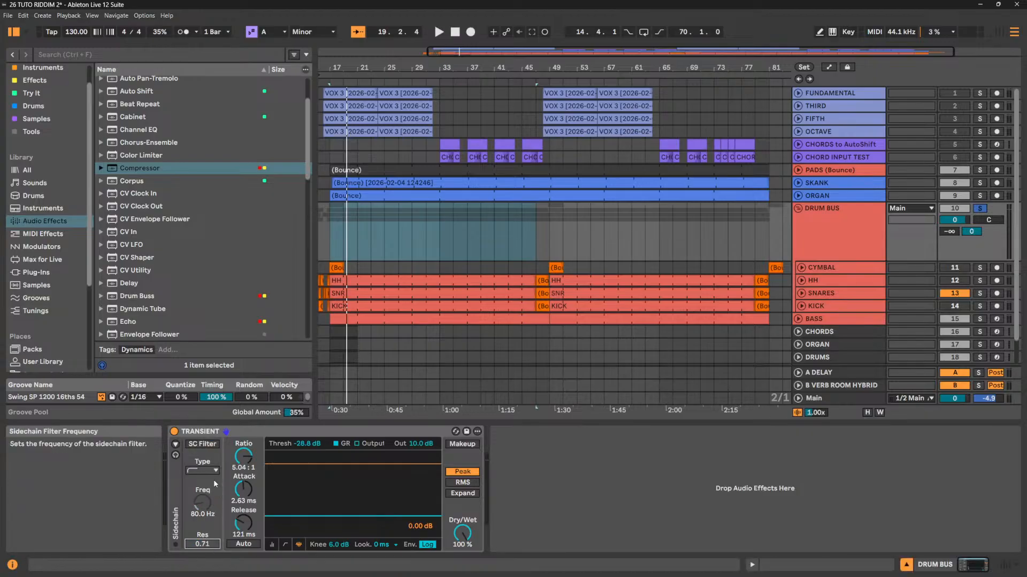
{"action": "left_click", "coordinate": [203, 471]}
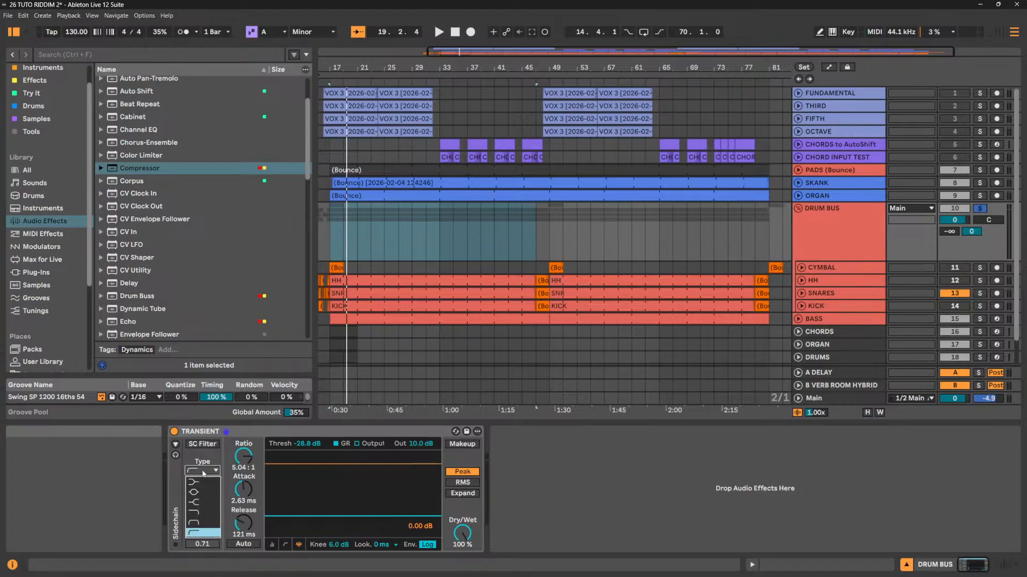
{"action": "left_click", "coordinate": [204, 473]}
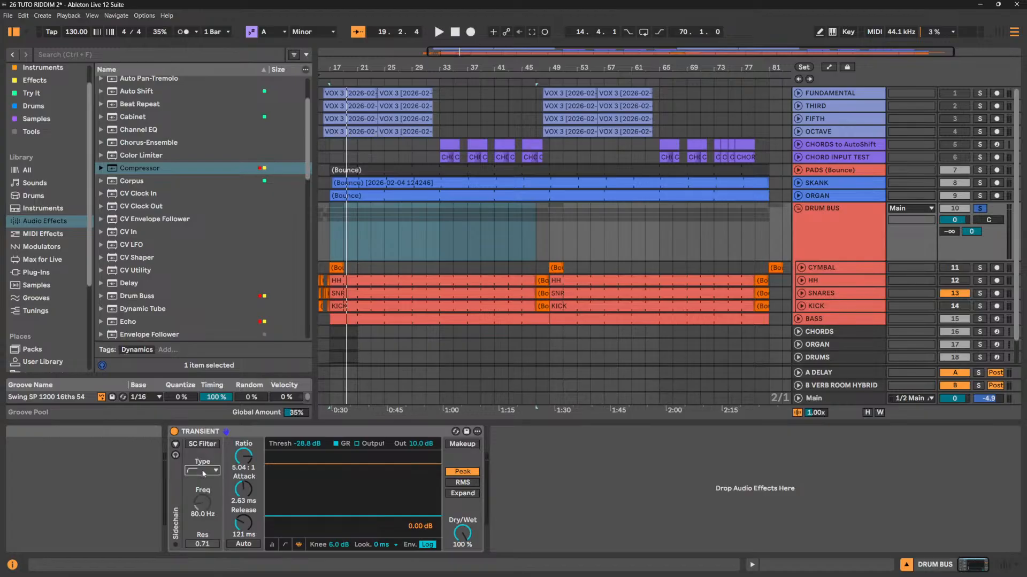
{"action": "left_click", "coordinate": [208, 446]}
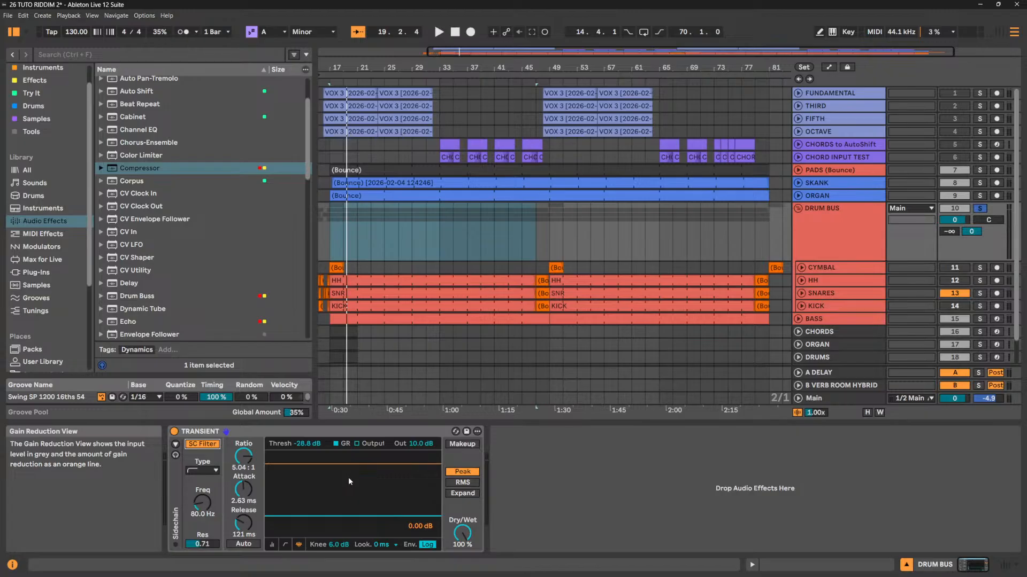
Reactivate the CYMBAL, HH and KICK tracks of the drum bus.
{"action": "left_click", "coordinate": [955, 268]}
{"action": "left_click", "coordinate": [955, 280]}
{"action": "left_click", "coordinate": [955, 305]}
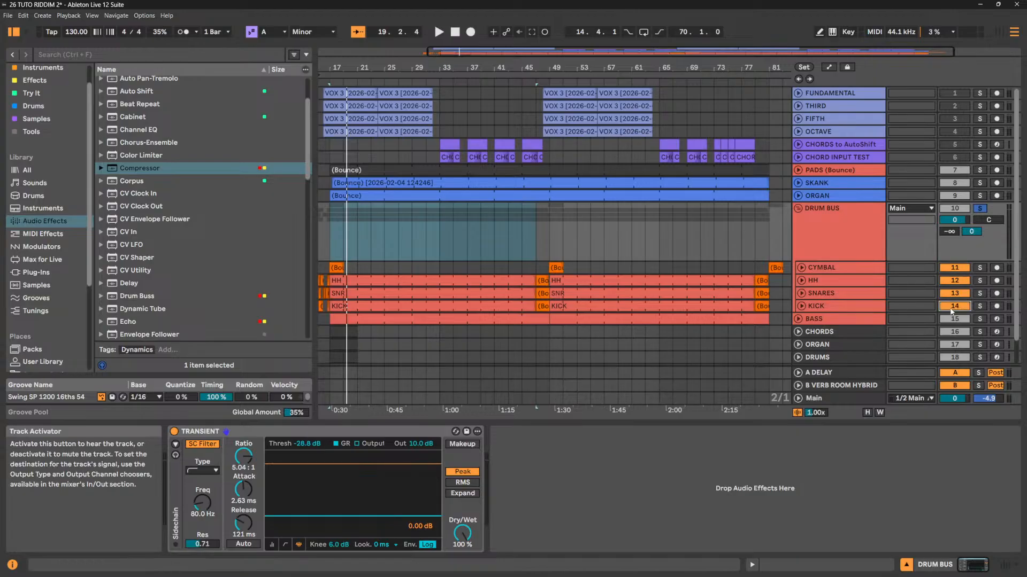
Try the high-cut type for TRANSIENT's sidechain filter, and return it to the low-cut type.
{"action": "left_click", "coordinate": [208, 471]}
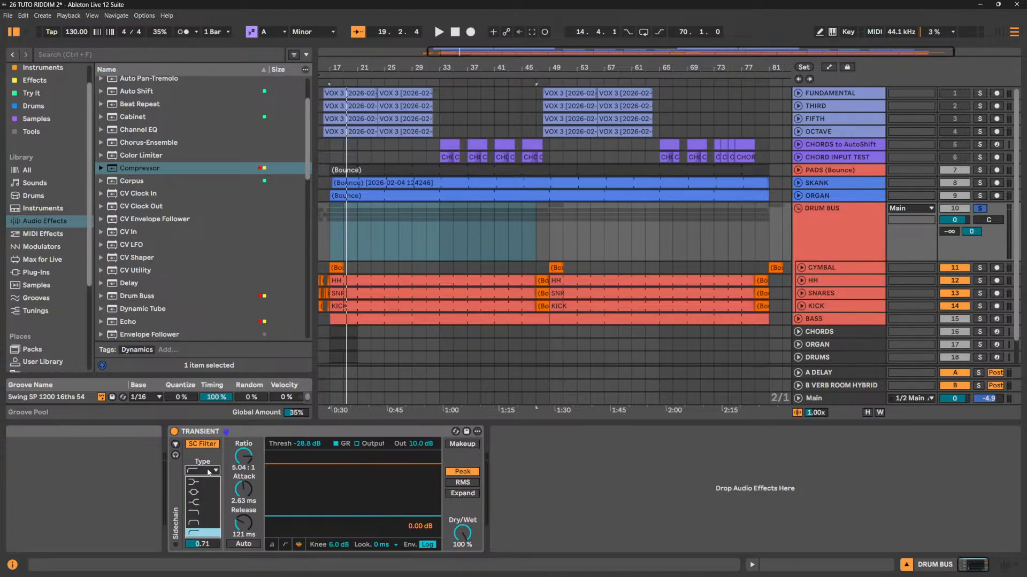
{"action": "left_click", "coordinate": [204, 517]}
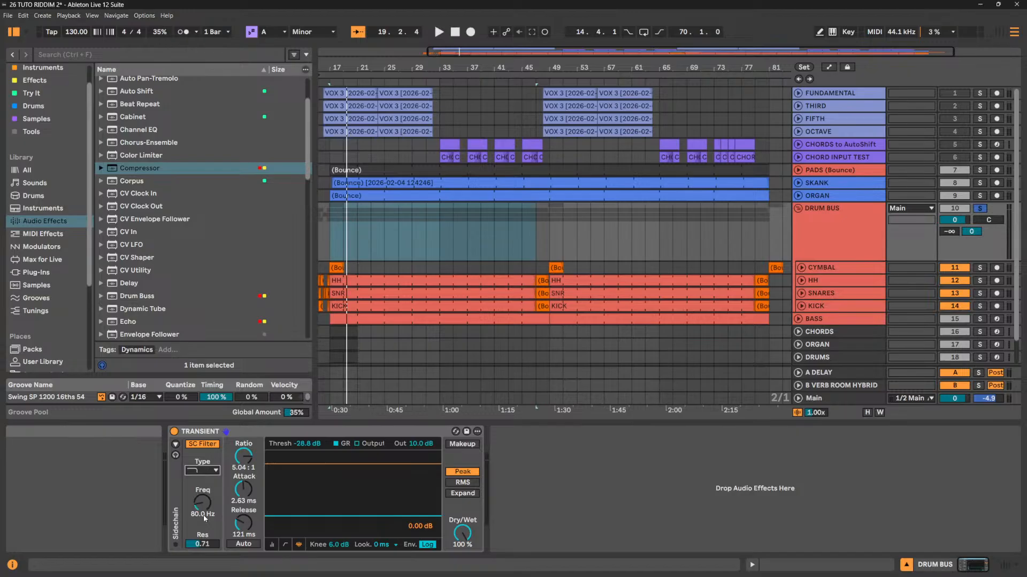
{"action": "left_click", "coordinate": [203, 471]}
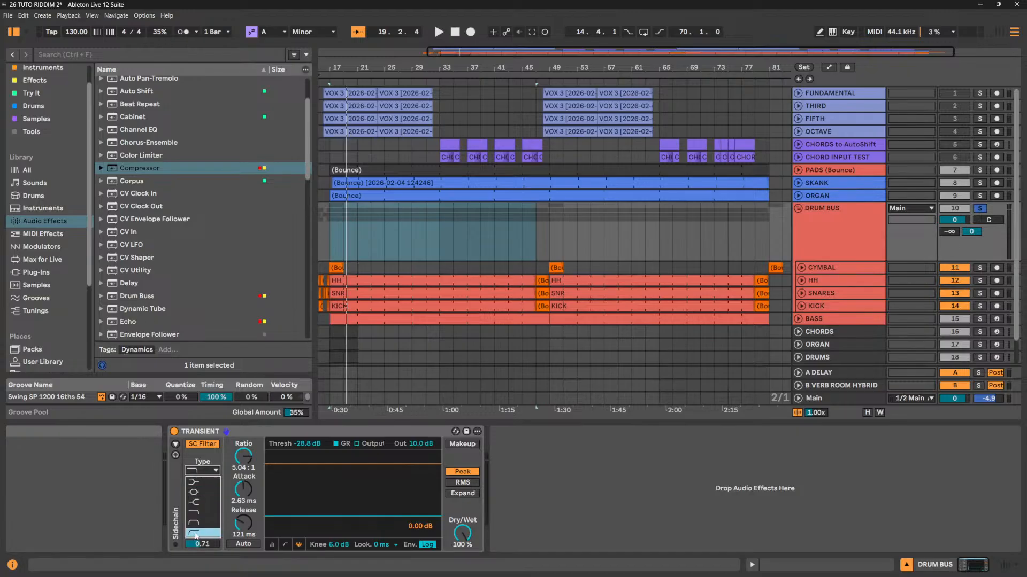
{"action": "left_click", "coordinate": [201, 531]}
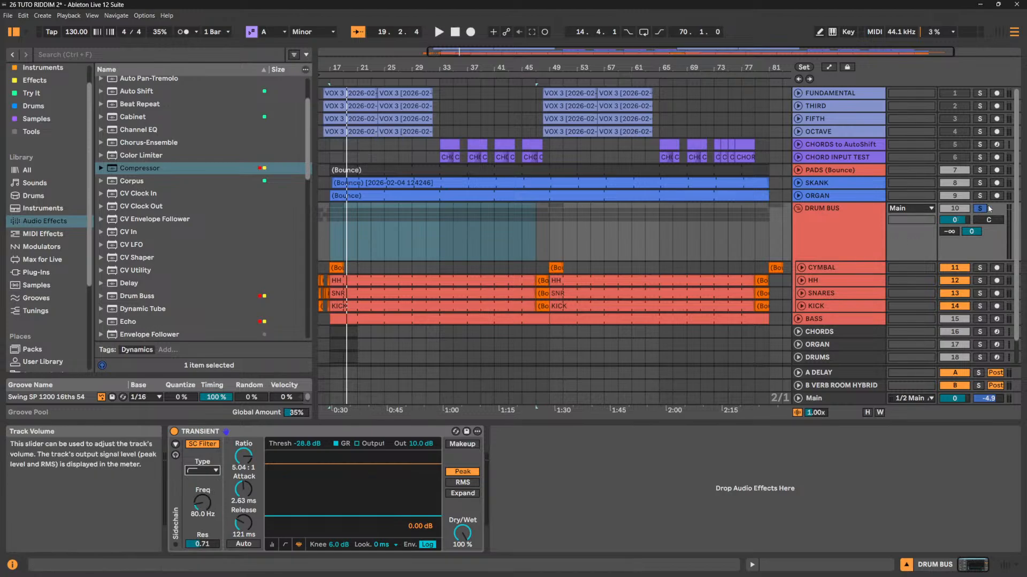
Unsolo DRUM BUS, and play the full mix while raising the sidechain filter's frequency to 579 Hz.
{"action": "key", "text": "space"}
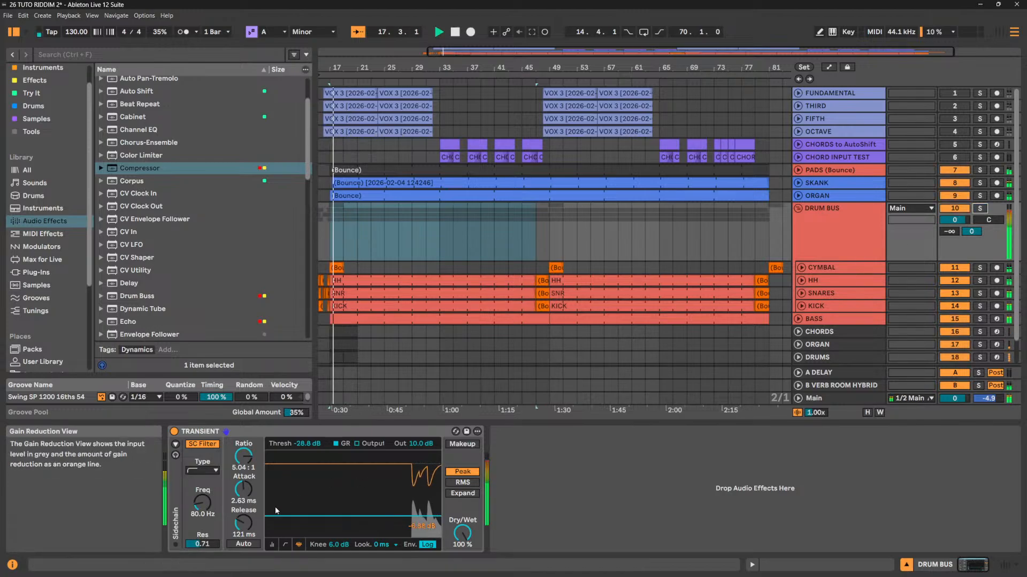
{"action": "left_click_drag", "start_coordinate": [202, 503], "coordinate": [202, 441]}
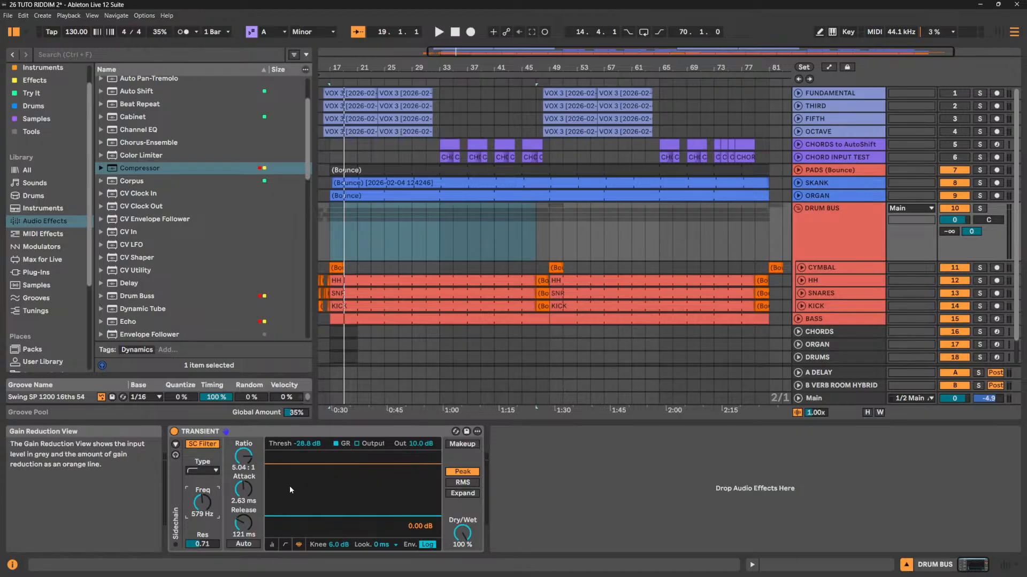
Replay the mix, moving the sidechain filter's frequency to 858 Hz and back to 579 Hz, and raise its resonance to 9.24.
{"action": "key", "text": "space"}
{"action": "left_click_drag", "start_coordinate": [203, 505], "coordinate": [203, 481]}
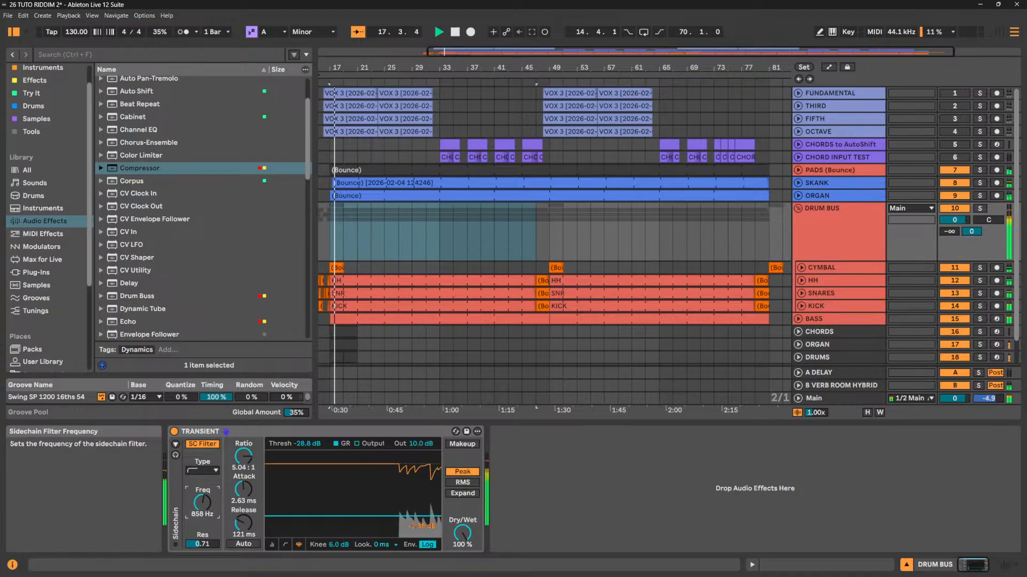
{"action": "left_click_drag", "start_coordinate": [207, 549], "coordinate": [202, 522]}
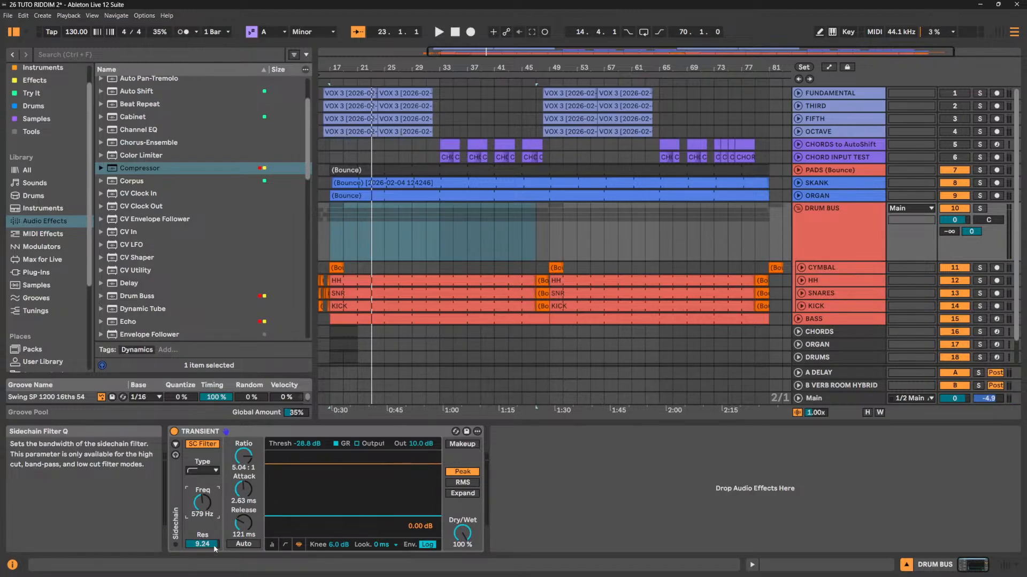
Play the mix, switch off TRANSIENT's sidechain filter, and replay while lowering the threshold to -34.0 dB.
{"action": "key", "text": "space"}
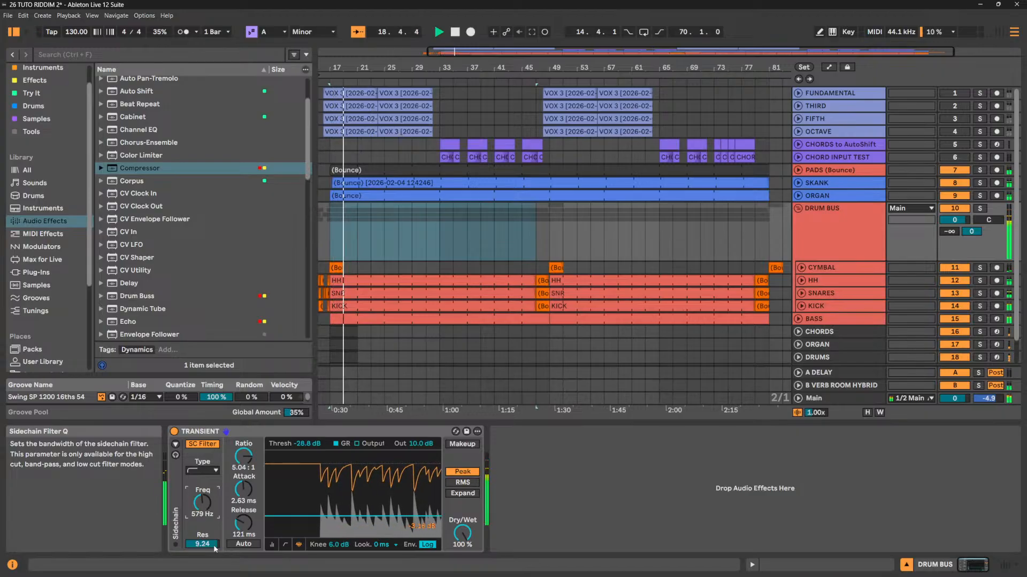
{"action": "key", "text": "space"}
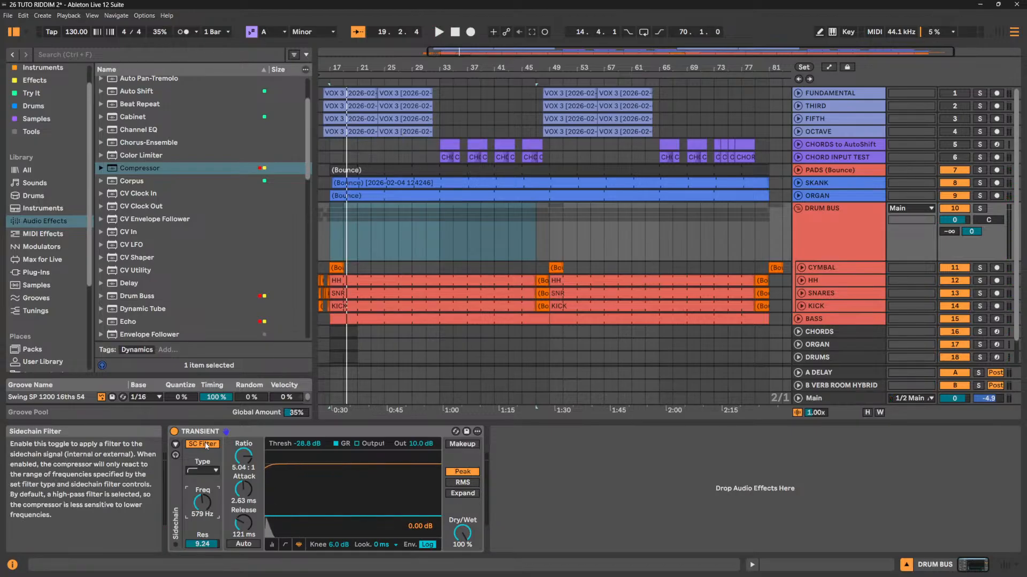
{"action": "left_click", "coordinate": [204, 442]}
{"action": "key", "text": "space"}
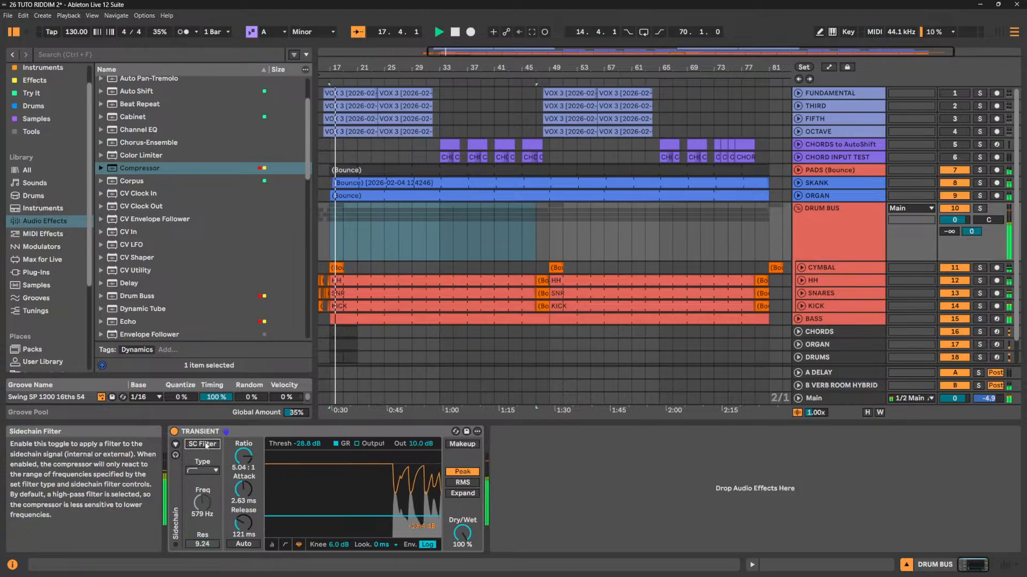
{"action": "mouse_move", "coordinate": [306, 444]}
{"action": "left_mouse_down"}
{"action": "mouse_move", "coordinate": [306, 467]}
{"action": "mouse_move", "coordinate": [297, 445]}
{"action": "left_mouse_up"}
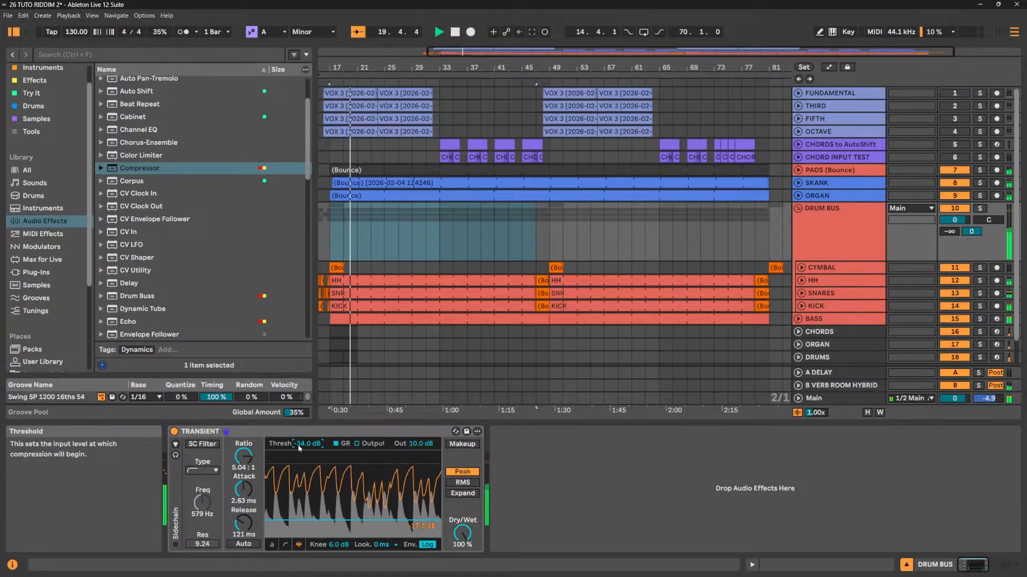
Compare TRANSIENT with the sidechain filter on and off, set the filter's frequency to 858 Hz, and leave it switched off.
{"action": "left_click", "coordinate": [212, 445]}
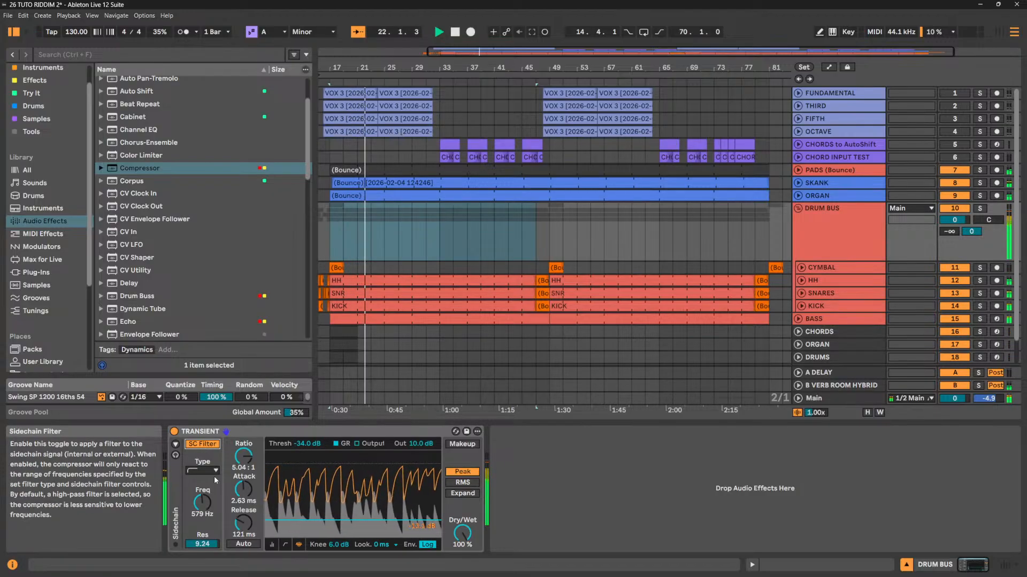
{"action": "left_click_drag", "start_coordinate": [202, 501], "coordinate": [202, 484]}
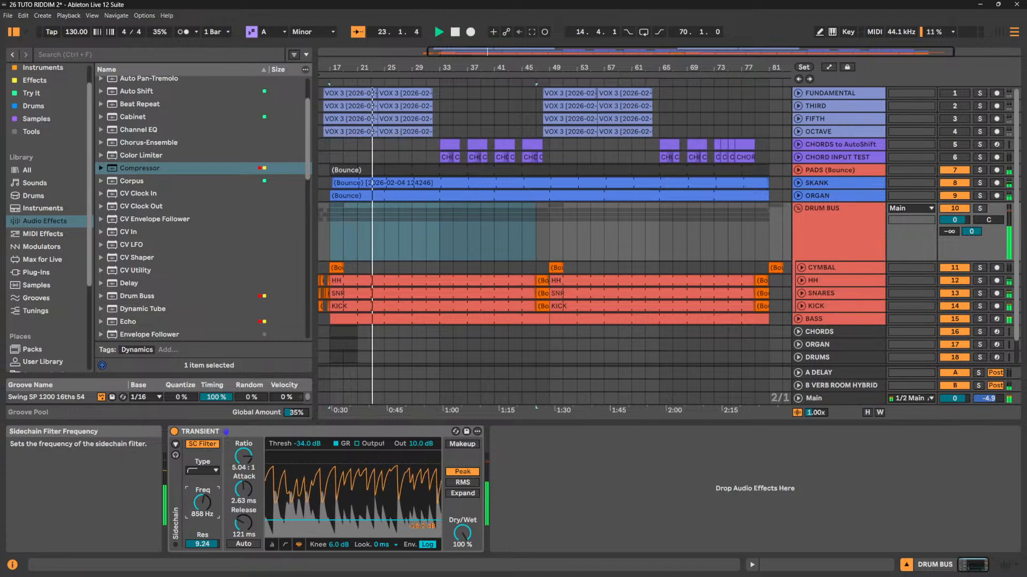
{"action": "left_click", "coordinate": [208, 450]}
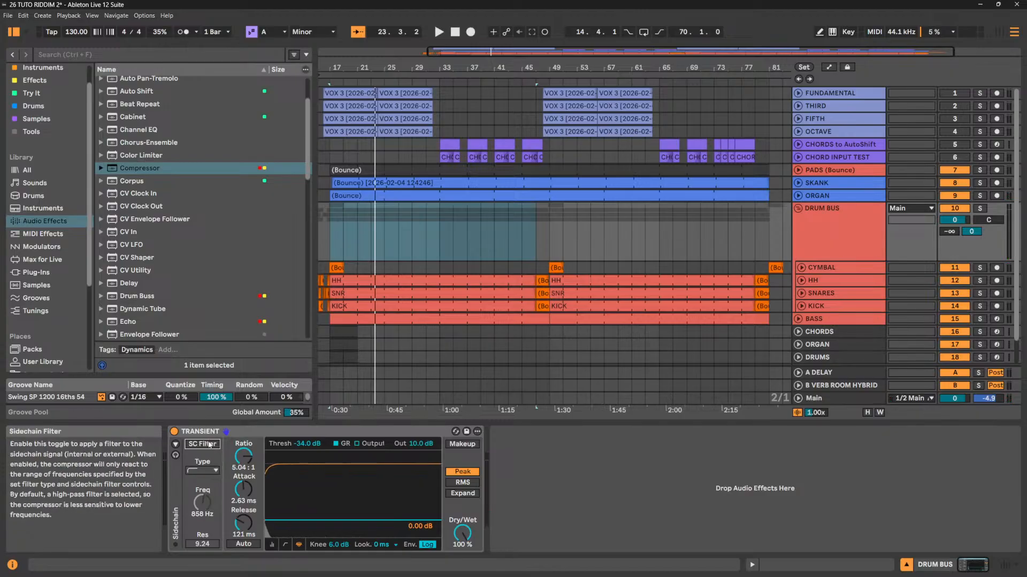
{"action": "left_click", "coordinate": [209, 444]}
{"action": "left_click", "coordinate": [209, 445]}
{"action": "left_click", "coordinate": [209, 445]}
{"action": "left_click", "coordinate": [209, 445]}
Reveal TRANSIENT's external sidechain source controls for a look, and hide them again.
{"action": "left_click", "coordinate": [176, 445]}
{"action": "left_click", "coordinate": [177, 445]}
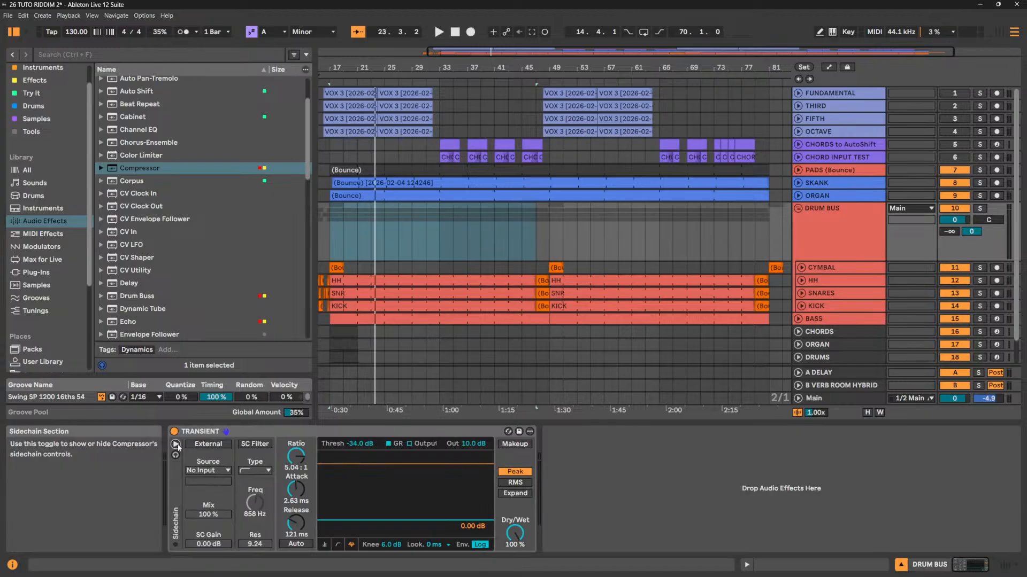
{"action": "left_click", "coordinate": [175, 445]}
{"action": "left_click", "coordinate": [176, 444]}
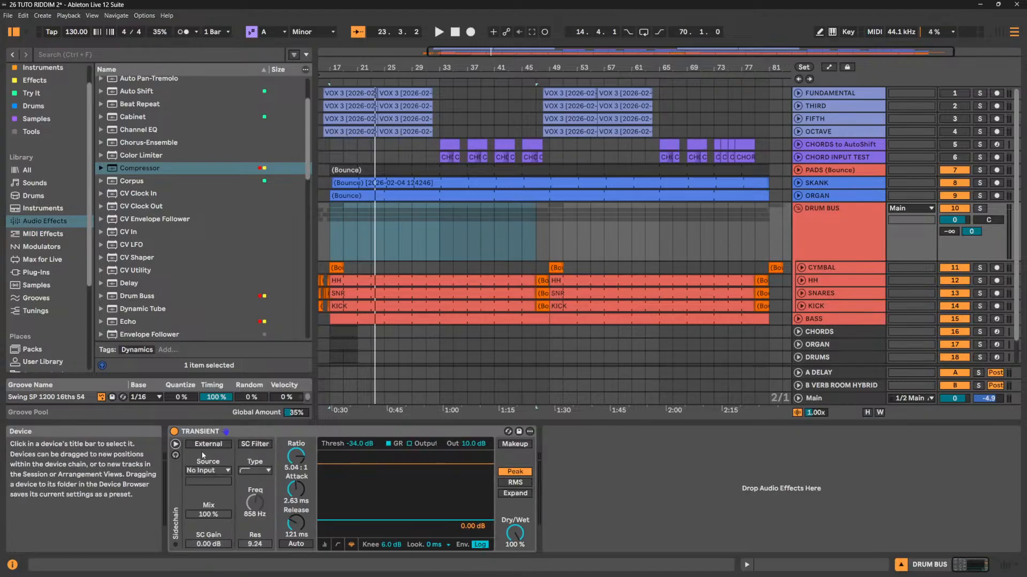
{"action": "left_click", "coordinate": [175, 444]}
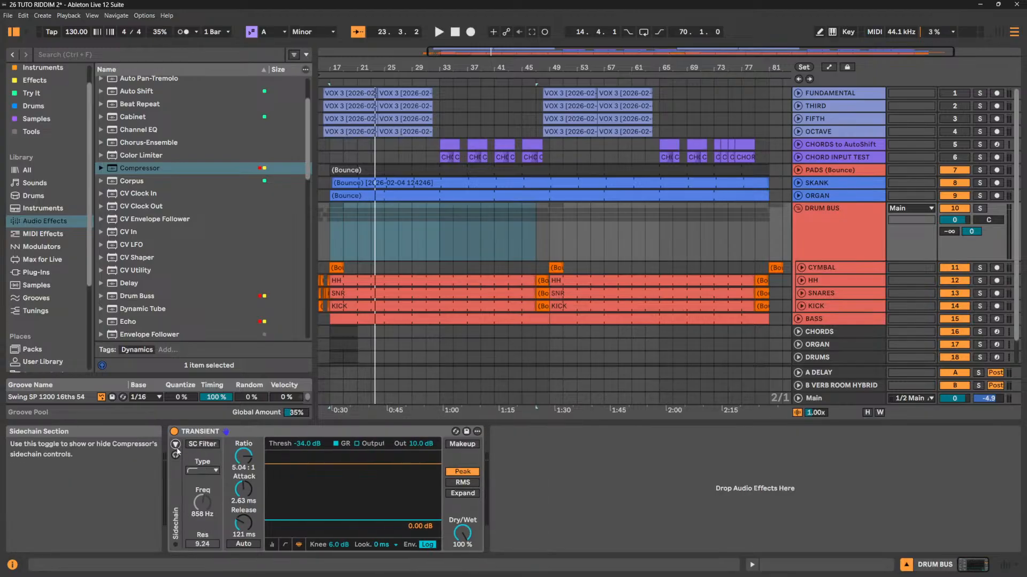
Turn on automatic release for TRANSIENT, and compare its collapsed, transfer curve and activity views, ending on the transfer curve.
{"action": "left_click", "coordinate": [245, 544]}
{"action": "left_click", "coordinate": [273, 544]}
{"action": "left_click", "coordinate": [285, 544]}
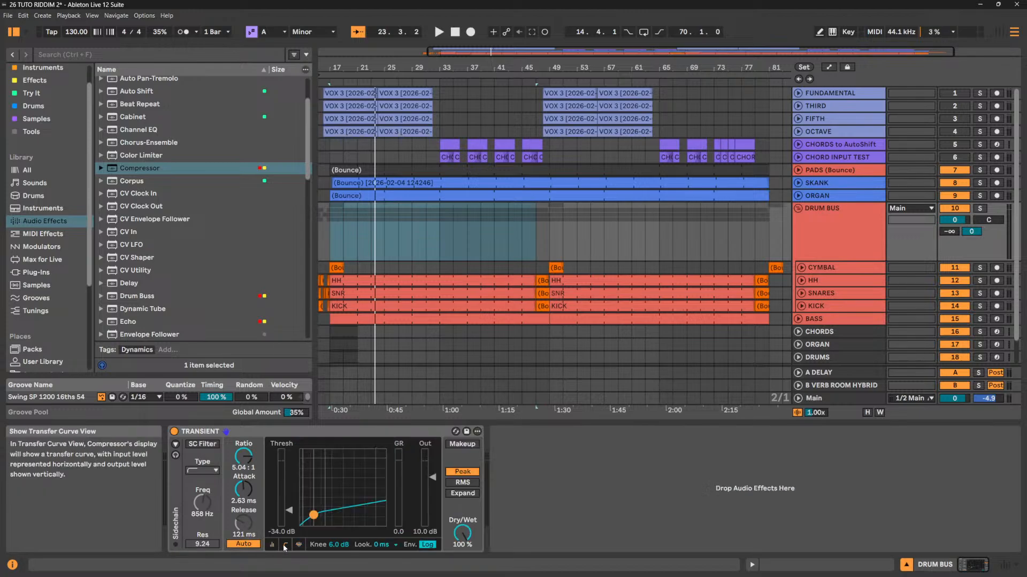
{"action": "left_click", "coordinate": [299, 545]}
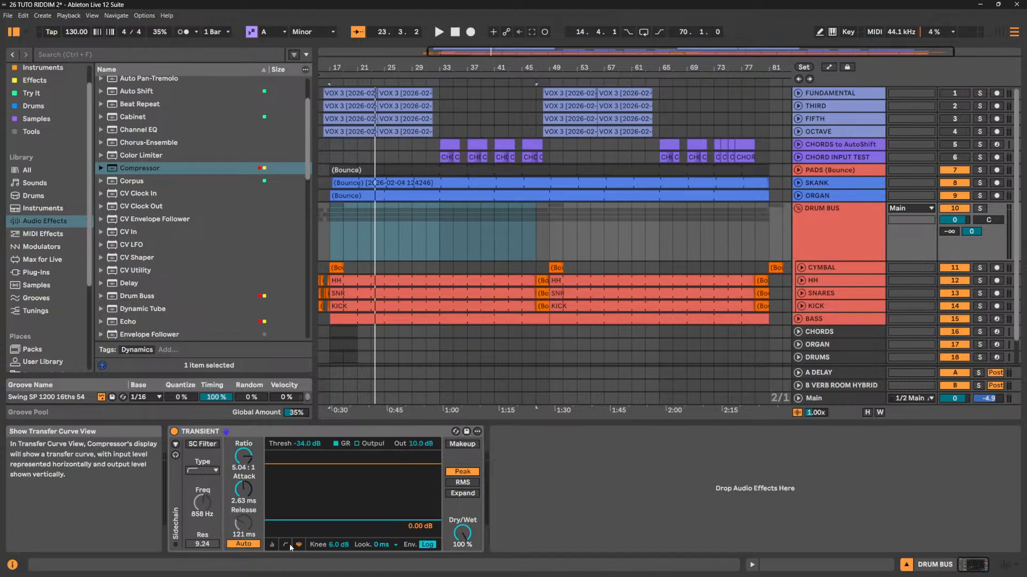
{"action": "left_click", "coordinate": [287, 544]}
{"action": "left_click", "coordinate": [275, 544]}
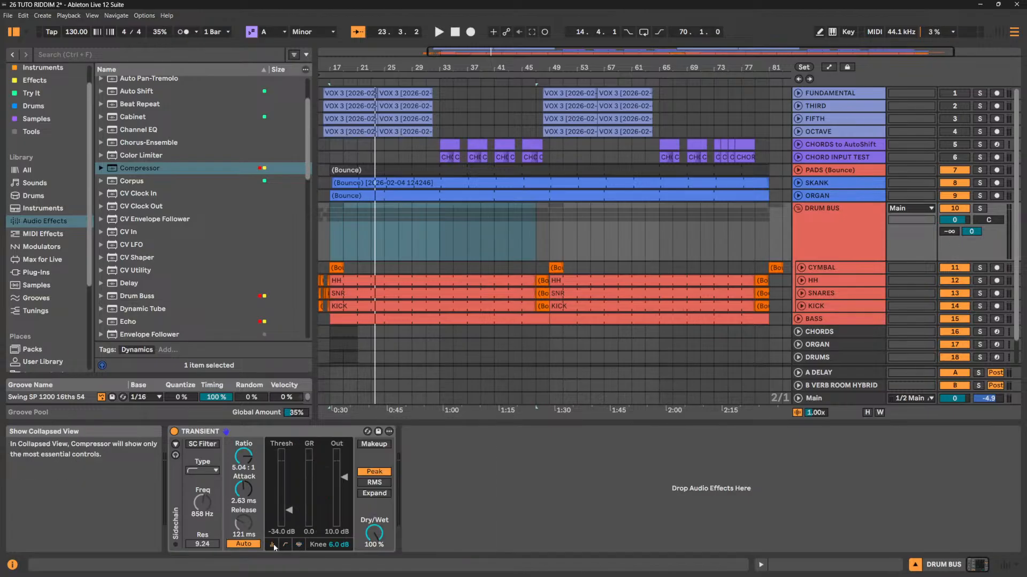
{"action": "left_click", "coordinate": [284, 544]}
Play the mix while setting TRANSIENT's threshold to -20.9 dB and its output gain to 4.50 dB.
{"action": "key", "text": "space"}
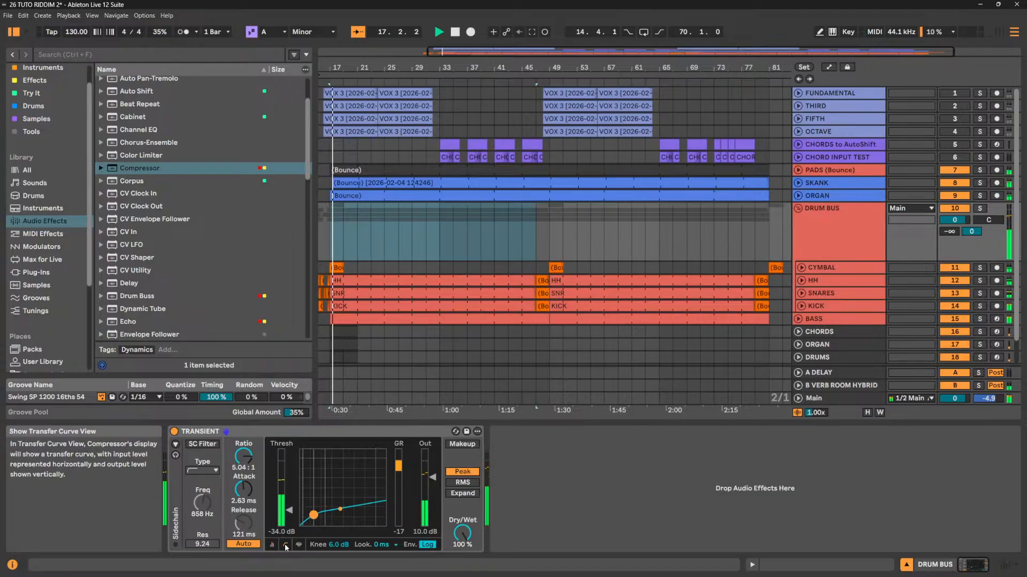
{"action": "left_click_drag", "start_coordinate": [293, 511], "coordinate": [289, 500]}
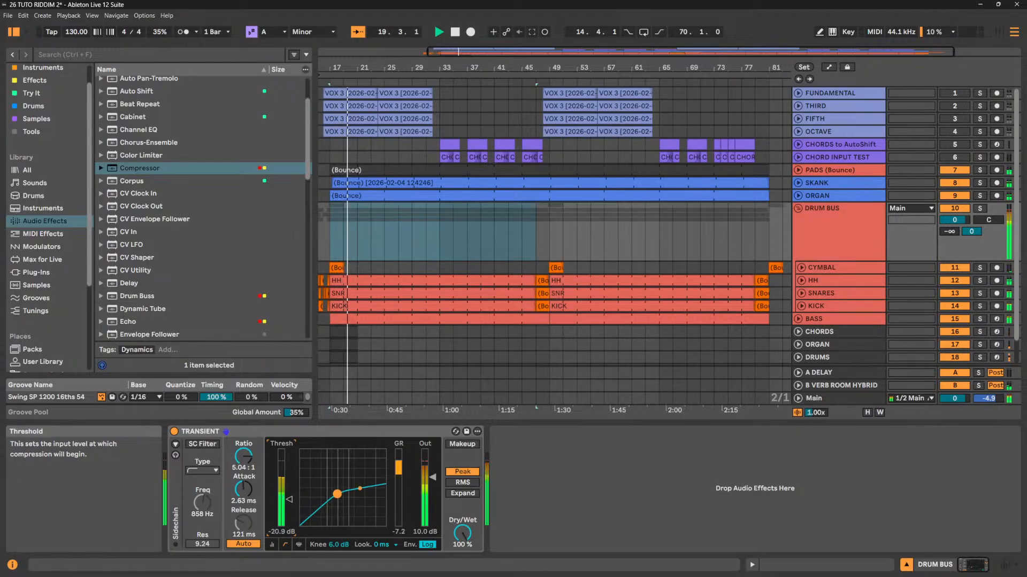
{"action": "left_click_drag", "start_coordinate": [432, 478], "coordinate": [432, 482]}
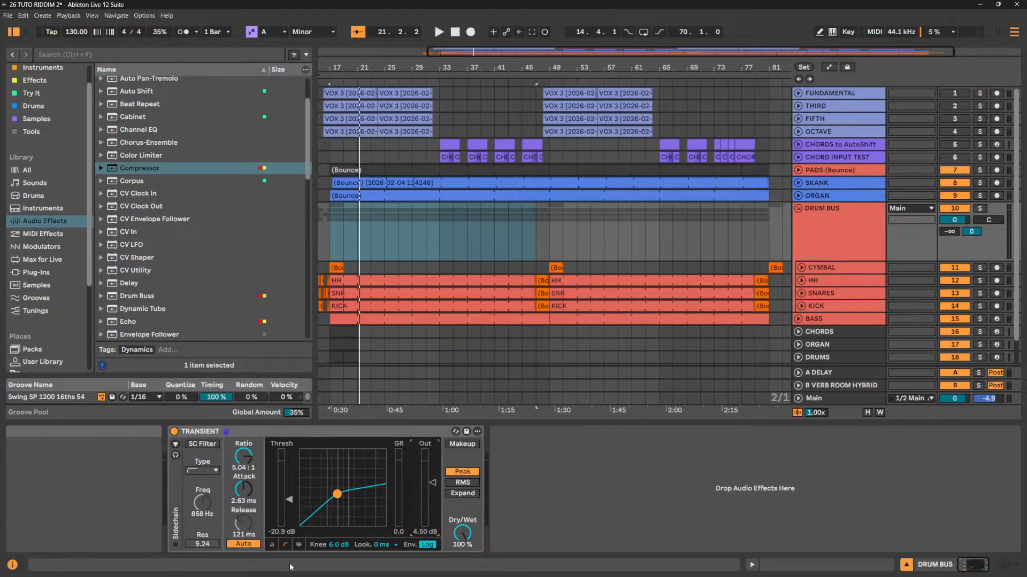
{"action": "key", "text": "space"}
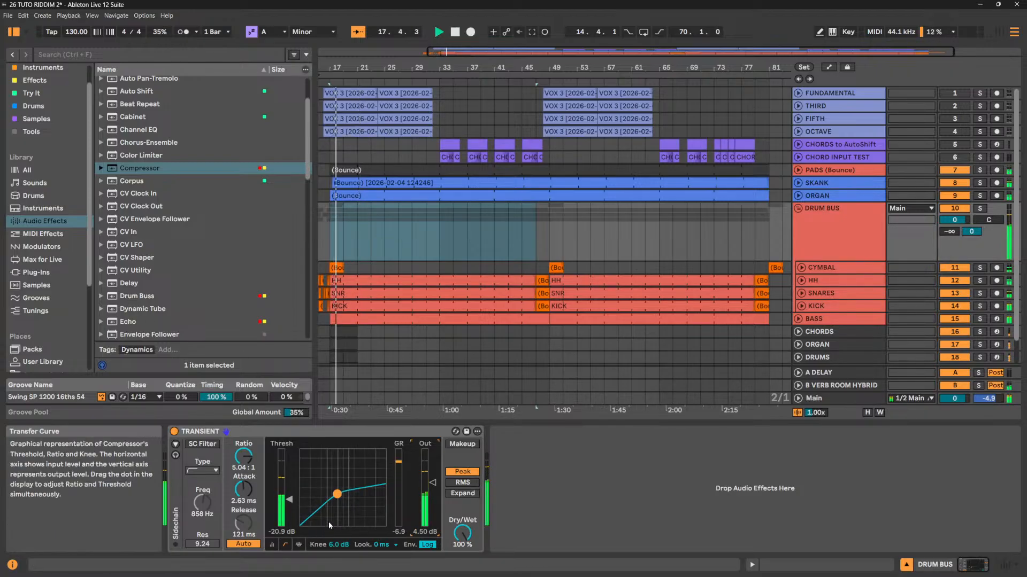
{"action": "key", "text": "space"}
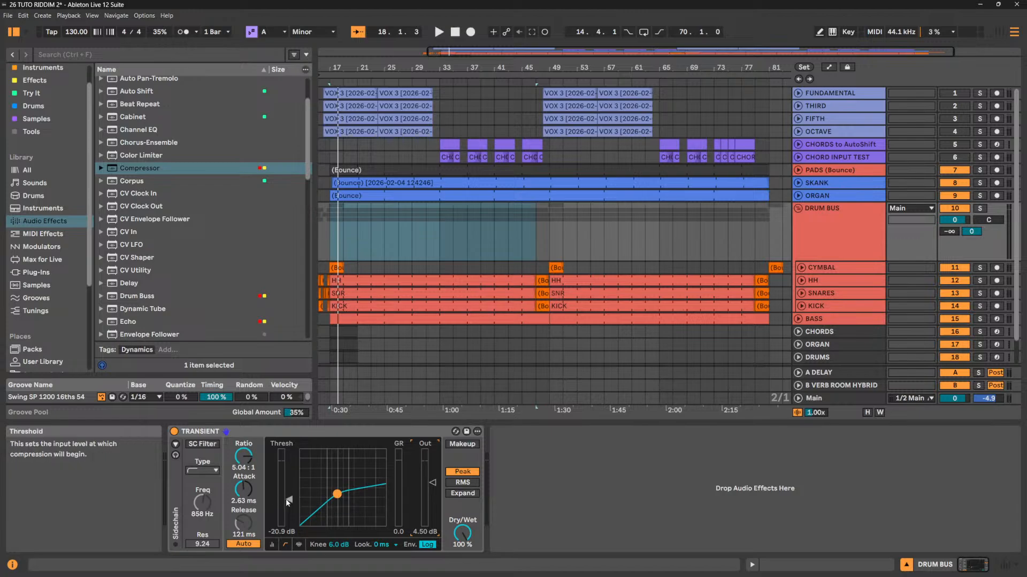
Raise TRANSIENT's threshold to 6.00 dB, return it to -20.9 dB, and lower it to -40.9 dB.
{"action": "left_click_drag", "start_coordinate": [285, 498], "coordinate": [289, 450]}
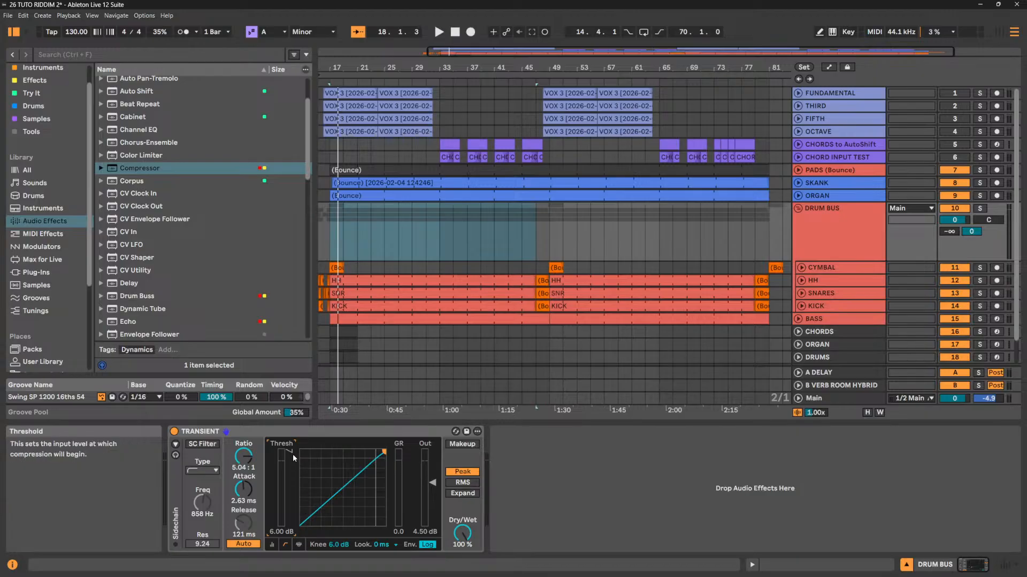
{"action": "left_click_drag", "start_coordinate": [291, 453], "coordinate": [291, 500]}
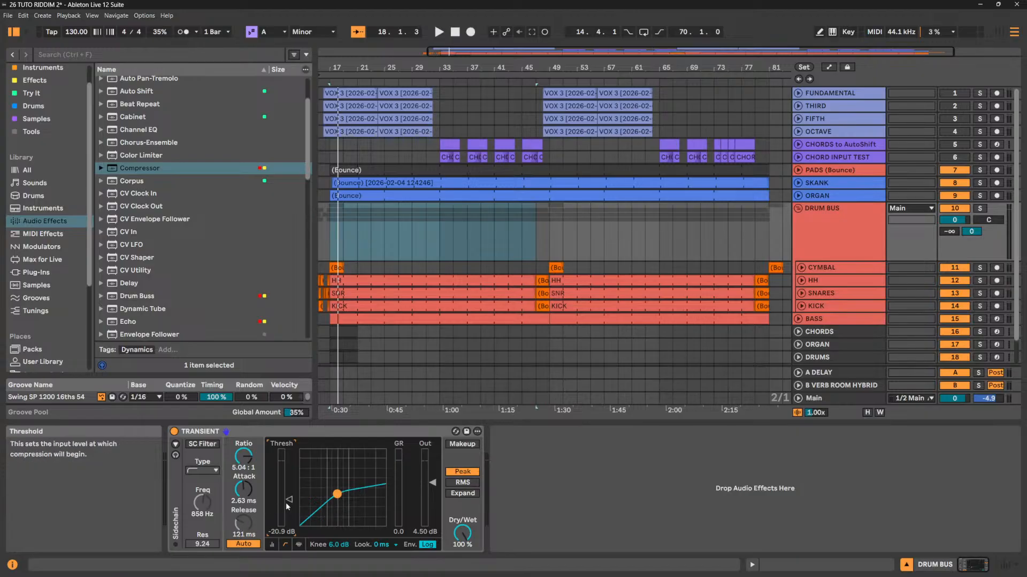
{"action": "mouse_move", "coordinate": [288, 502]}
{"action": "left_mouse_down"}
{"action": "mouse_move", "coordinate": [289, 527]}
{"action": "mouse_move", "coordinate": [289, 514]}
{"action": "left_mouse_up"}
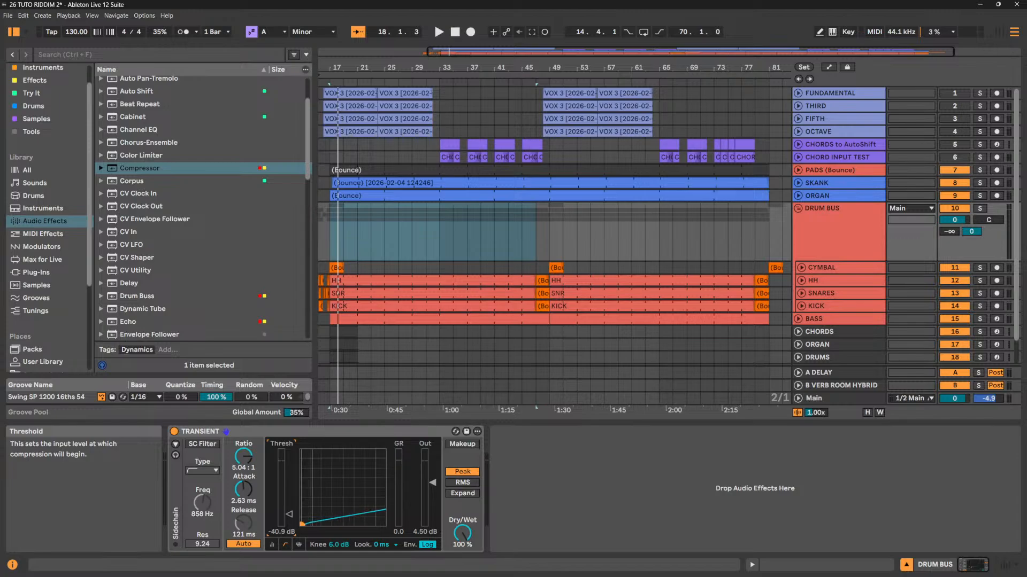
Play the mix with the PADS track deactivated, raising TRANSIENT's threshold to -32.9 dB and reducing its Dry/Wet to 97%.
{"action": "key", "text": "space"}
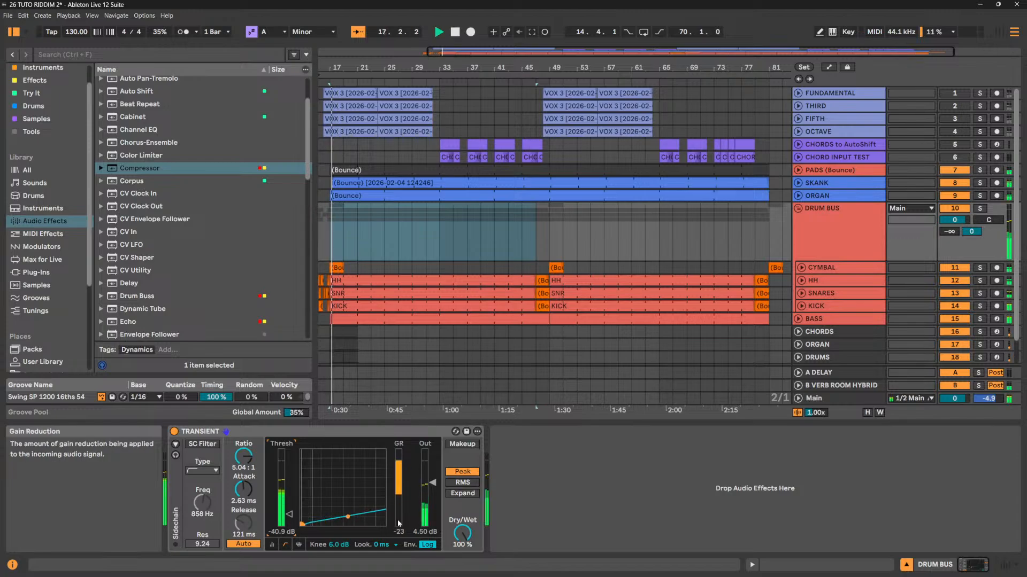
{"action": "left_click", "coordinate": [956, 170]}
{"action": "left_click_drag", "start_coordinate": [302, 525], "coordinate": [316, 514]}
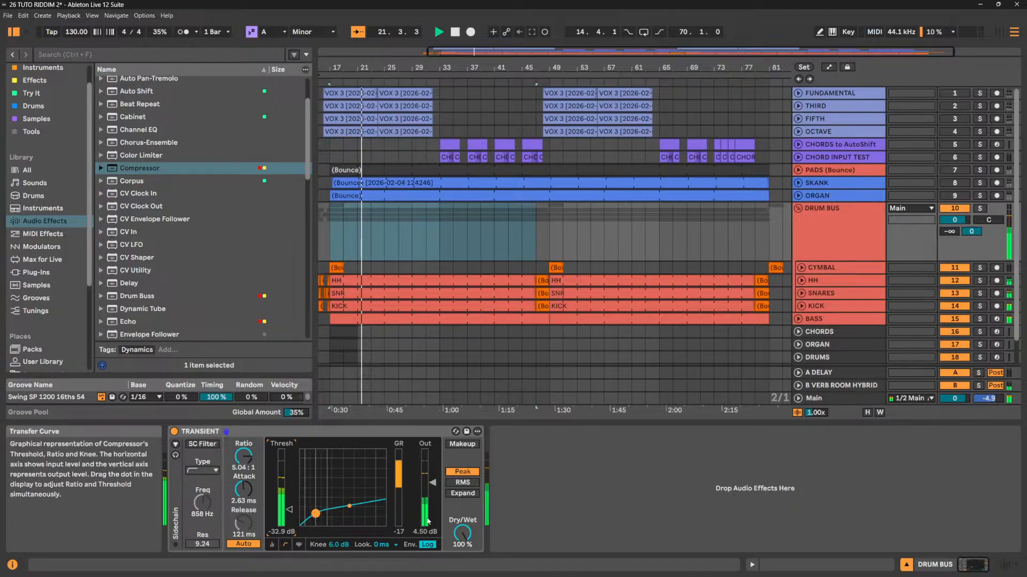
{"action": "mouse_move", "coordinate": [461, 533]}
{"action": "left_mouse_down"}
{"action": "mouse_move", "coordinate": [461, 561]}
{"action": "mouse_move", "coordinate": [461, 535]}
{"action": "left_mouse_up"}
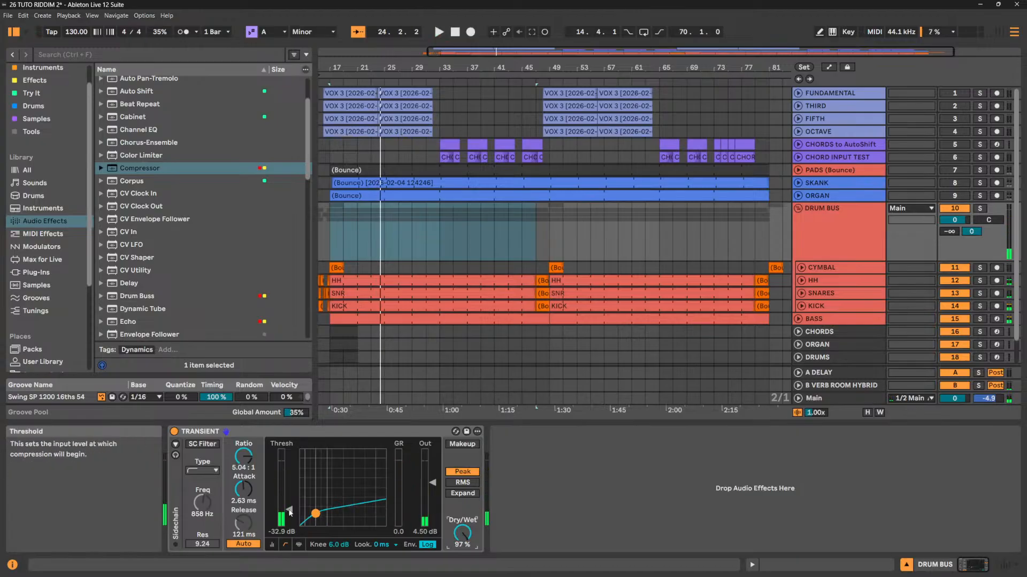
Reset TRANSIENT's threshold to 0.00 dB, and switch among its activity, transfer curve and collapsed views, ending on the collapsed one.
{"action": "key", "text": "Delete"}
{"action": "left_click", "coordinate": [299, 544]}
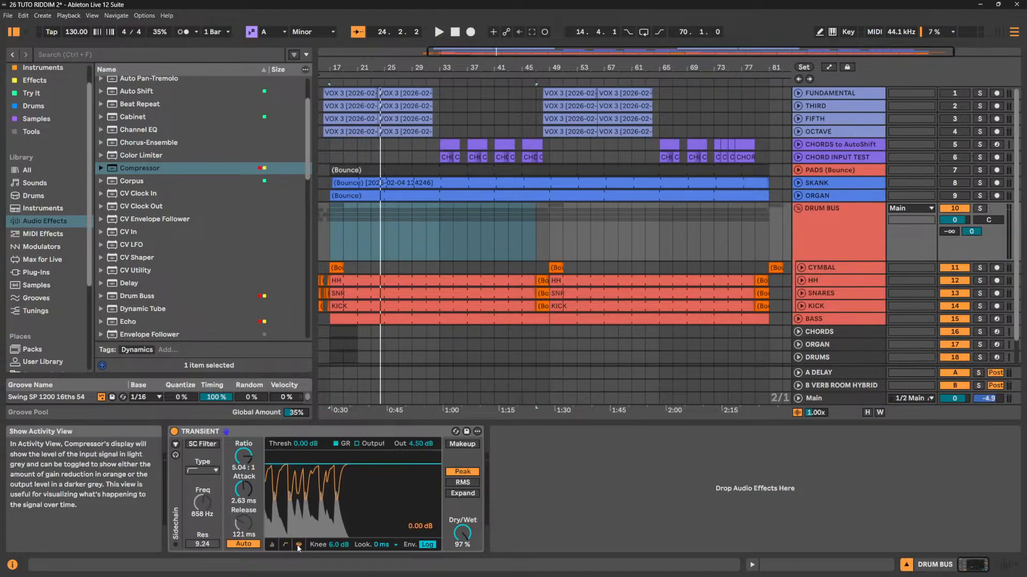
{"action": "left_click", "coordinate": [285, 545]}
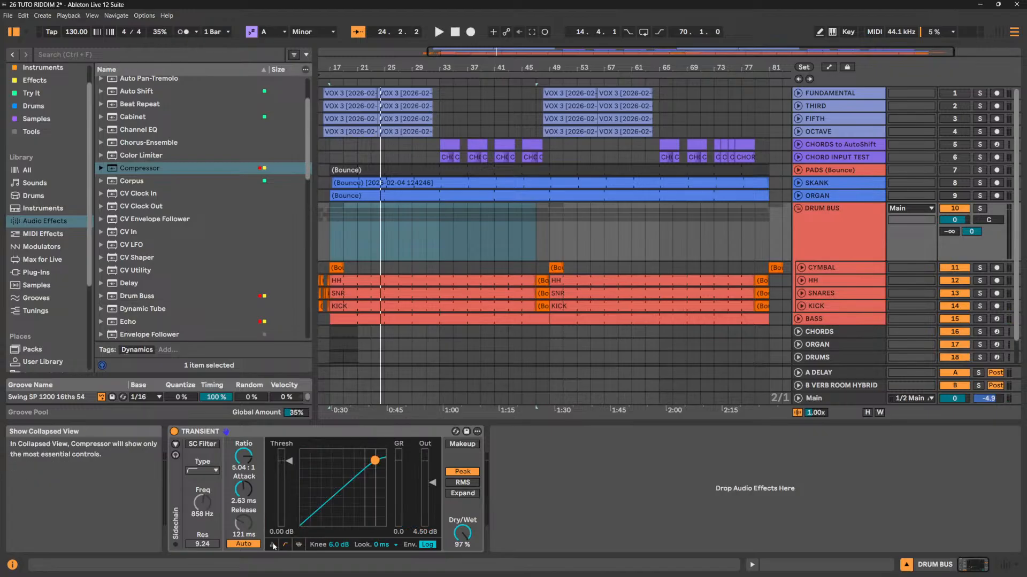
{"action": "left_click", "coordinate": [273, 544]}
{"action": "key", "text": "space"}
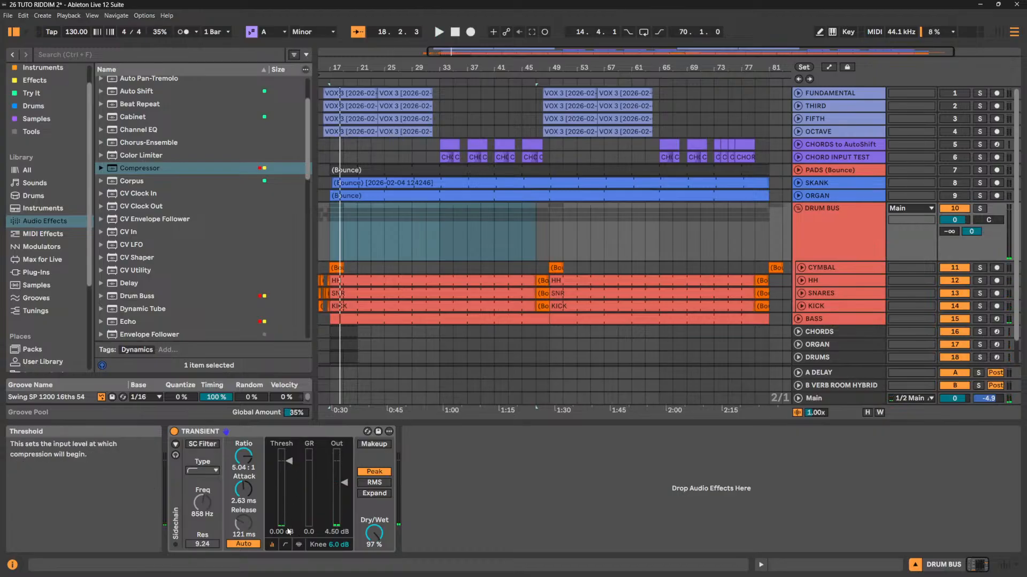
{"action": "left_click", "coordinate": [299, 544]}
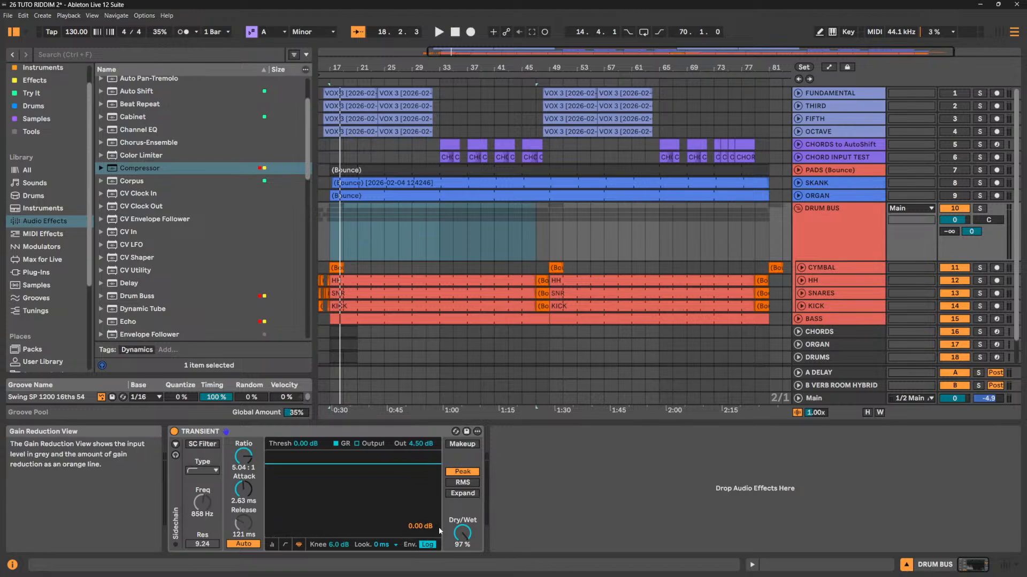
{"action": "left_click", "coordinate": [271, 545]}
{"action": "left_click", "coordinate": [271, 546]}
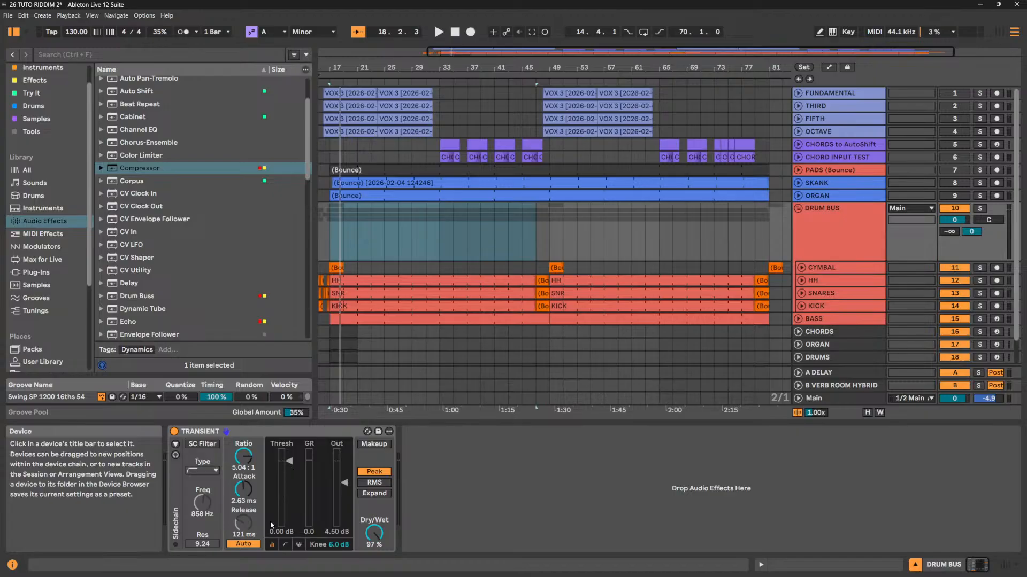
Play the mix while lowering TRANSIENT's threshold to -37.3 dB, stop playback, and show the activity view.
{"action": "key", "text": "space"}
{"action": "left_click_drag", "start_coordinate": [288, 464], "coordinate": [288, 512]}
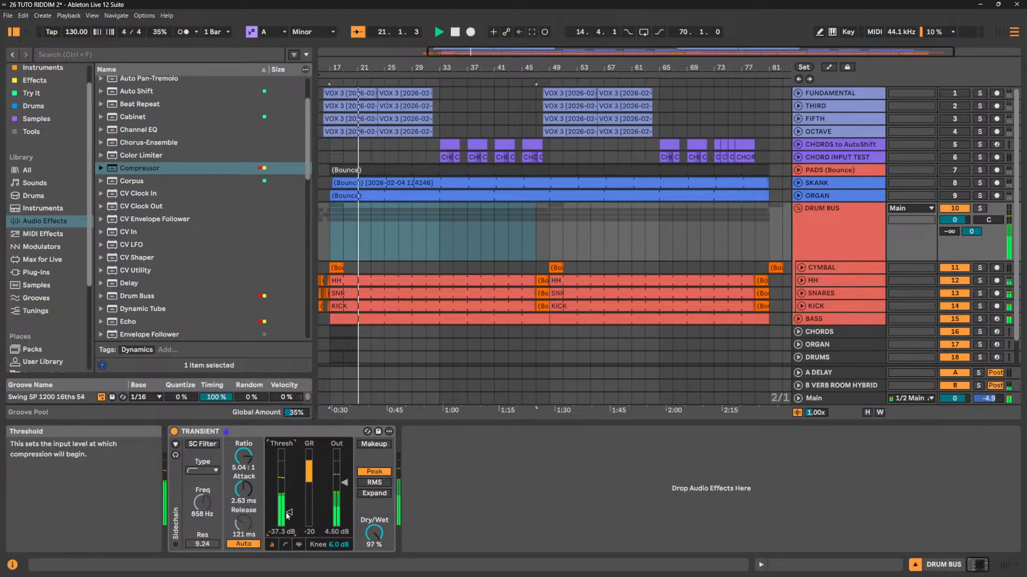
{"action": "key", "text": "space"}
{"action": "left_click", "coordinate": [298, 545]}
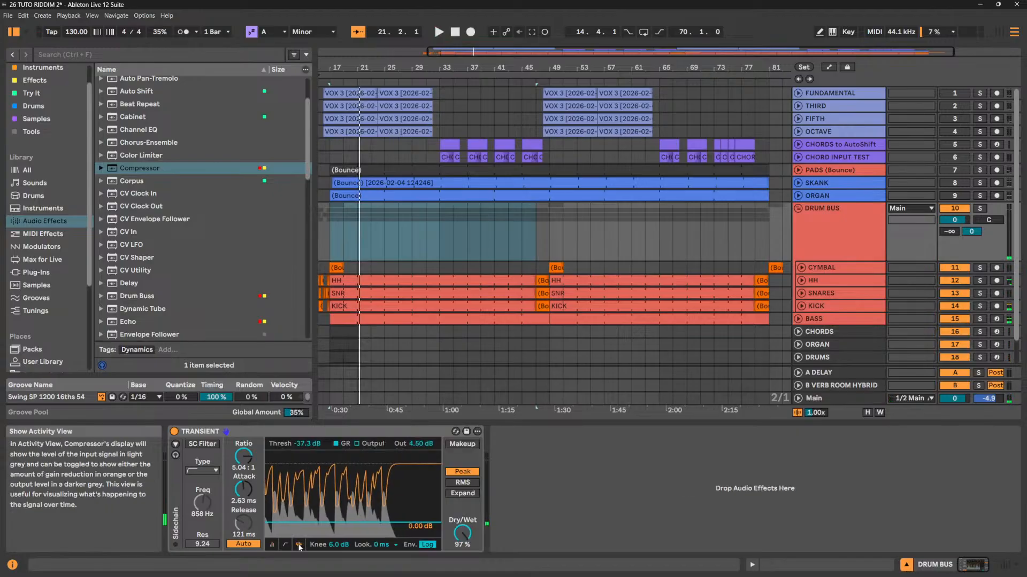
Show TRANSIENT's transfer curve, raise the threshold to -12.1 dB, and set the knee to 18 dB.
{"action": "left_click", "coordinate": [284, 544]}
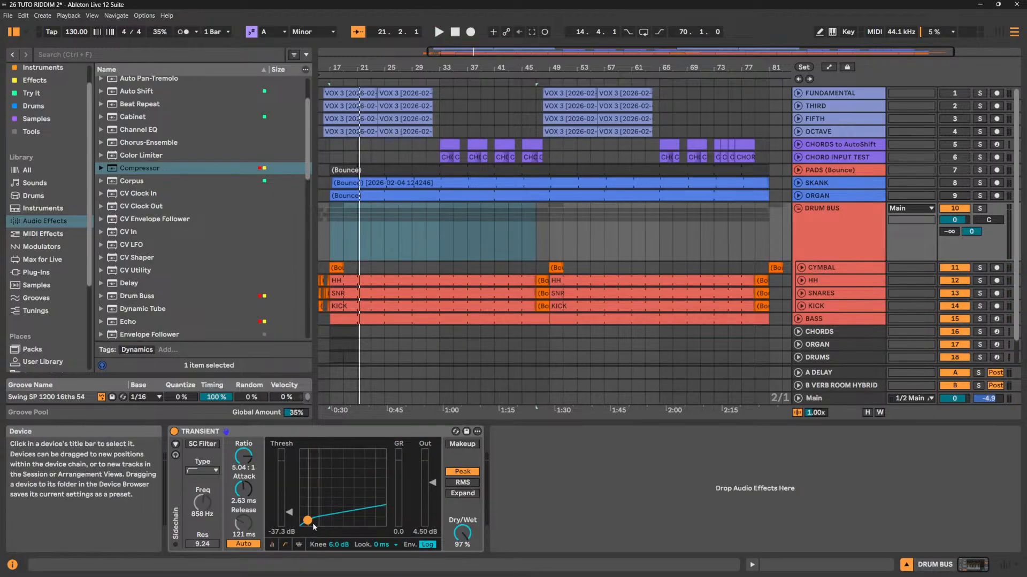
{"action": "left_click_drag", "start_coordinate": [285, 513], "coordinate": [285, 488]}
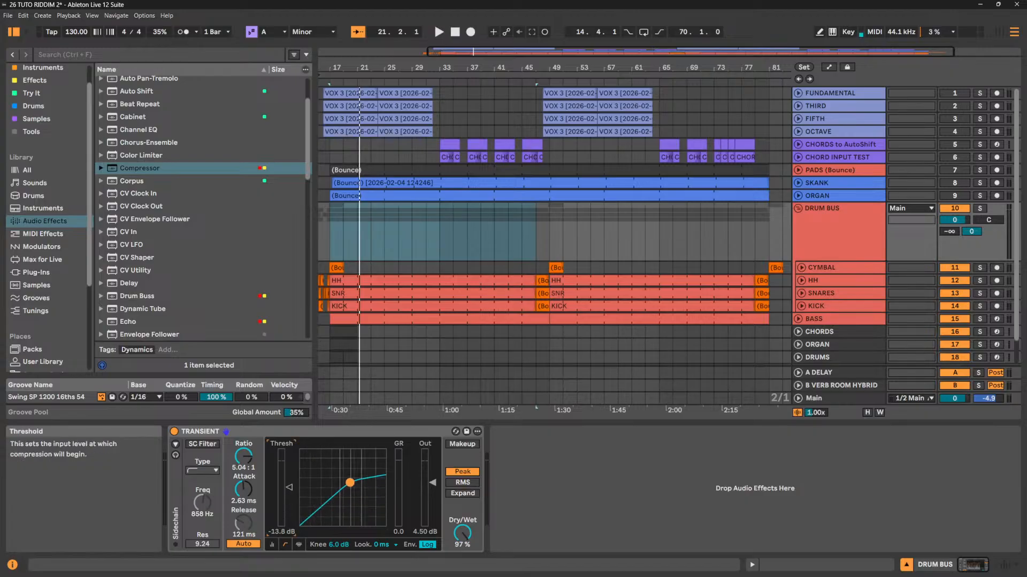
{"action": "left_click_drag", "start_coordinate": [349, 483], "coordinate": [360, 480]}
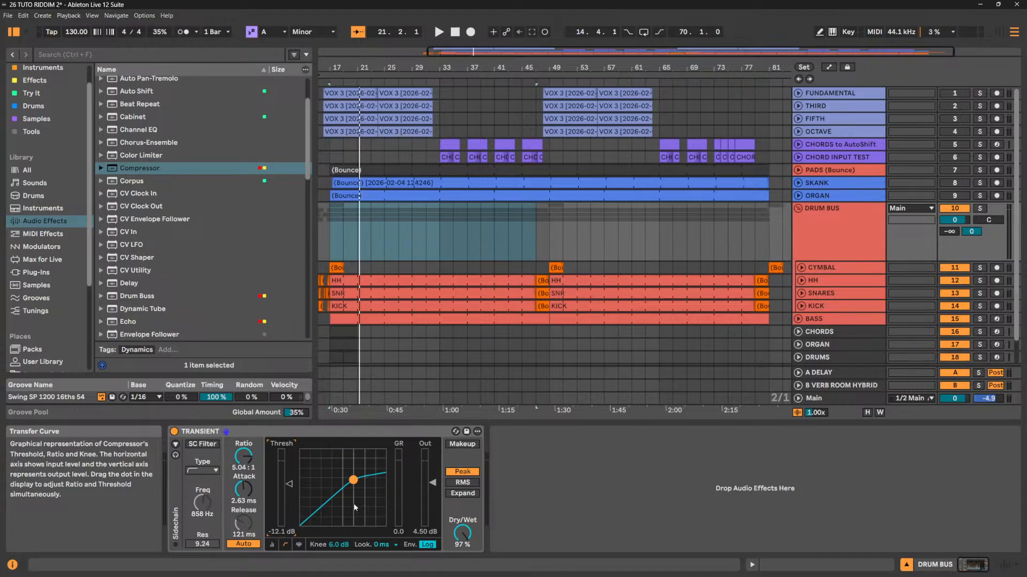
{"action": "mouse_move", "coordinate": [337, 544]}
{"action": "left_mouse_down"}
{"action": "mouse_move", "coordinate": [337, 574]}
{"action": "mouse_move", "coordinate": [337, 535]}
{"action": "left_mouse_up"}
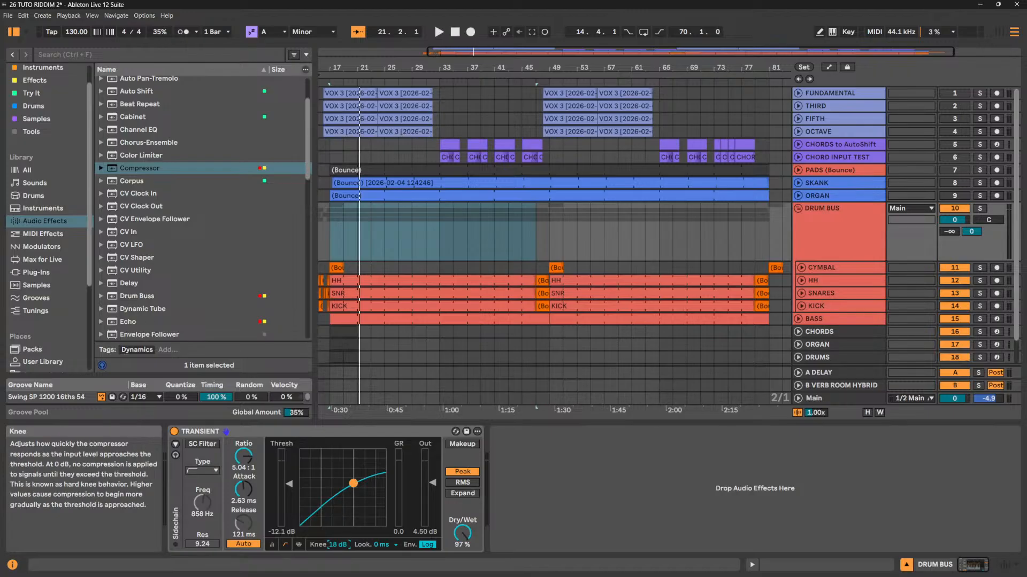
Set TRANSIENT's knee to 0.0 dB and play a short stretch of the mix with it.
{"action": "left_click_drag", "start_coordinate": [340, 544], "coordinate": [340, 567]}
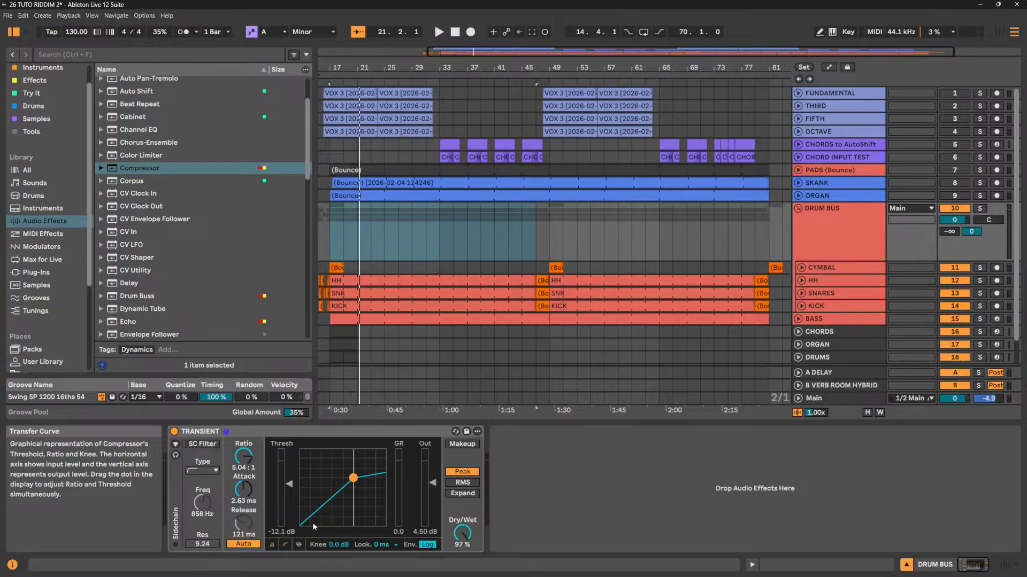
{"action": "key", "text": "space"}
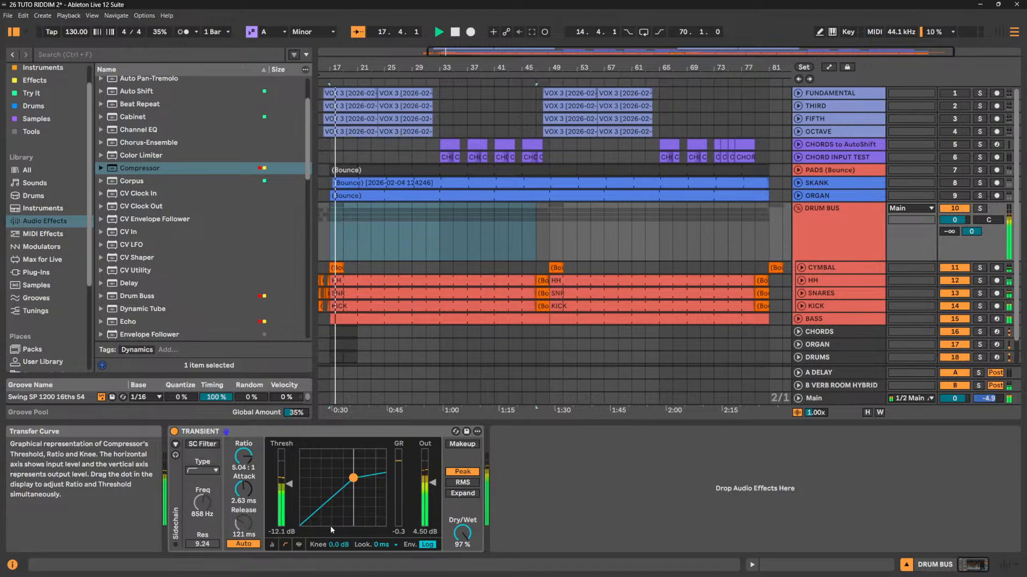
{"action": "key", "text": "space"}
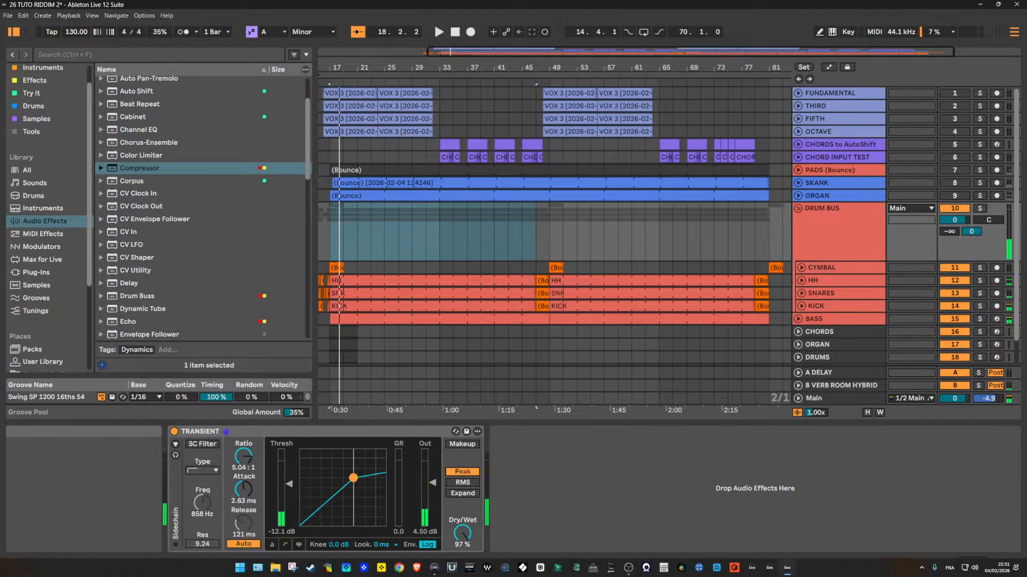
Soften TRANSIENT's knee in several adjustments, ending at 8.3 dB.
{"action": "left_click", "coordinate": [336, 543]}
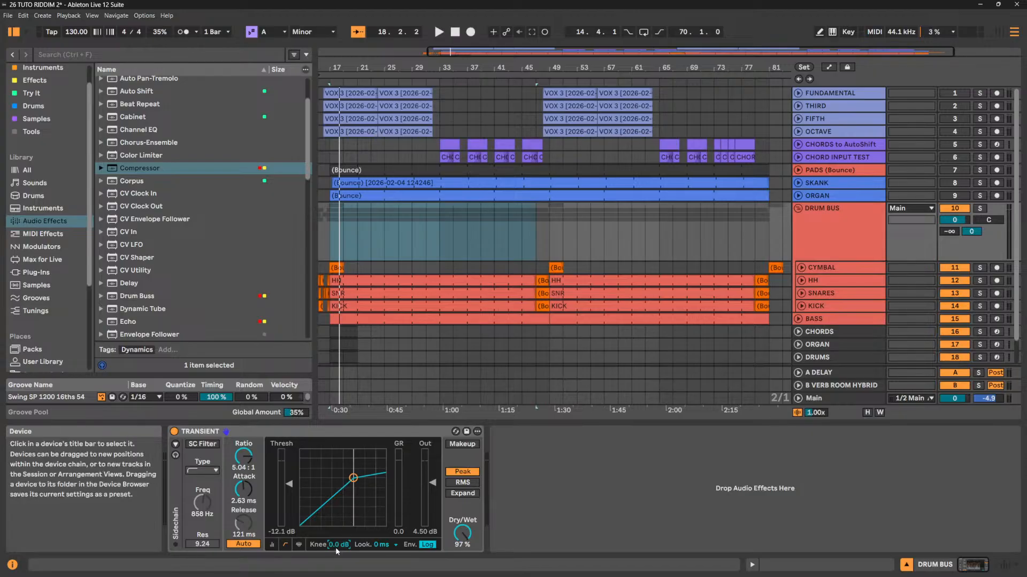
{"action": "scroll", "coordinate": [338, 546], "scroll_direction": "up", "scroll_amount": 6}
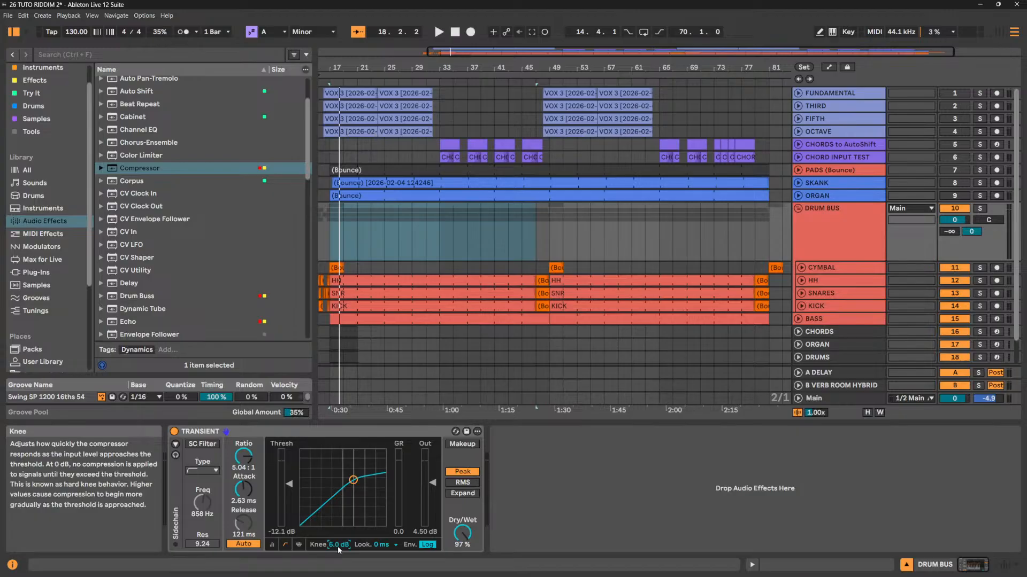
{"action": "left_click_drag", "start_coordinate": [338, 546], "coordinate": [338, 528]}
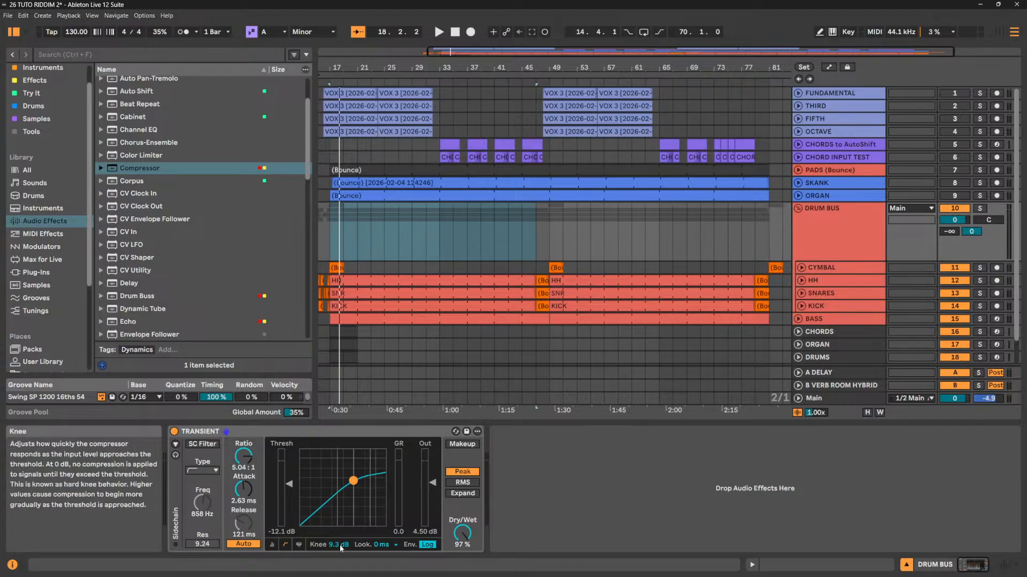
{"action": "mouse_move", "coordinate": [338, 545]}
{"action": "left_mouse_down"}
{"action": "mouse_move", "coordinate": [338, 567]}
{"action": "mouse_move", "coordinate": [338, 519]}
{"action": "mouse_move", "coordinate": [341, 559]}
{"action": "mouse_move", "coordinate": [341, 545]}
{"action": "left_mouse_up"}
Set TRANSIENT's lookahead to 1 ms, raise it to 10 ms, and check the device's latency.
{"action": "left_click", "coordinate": [389, 546]}
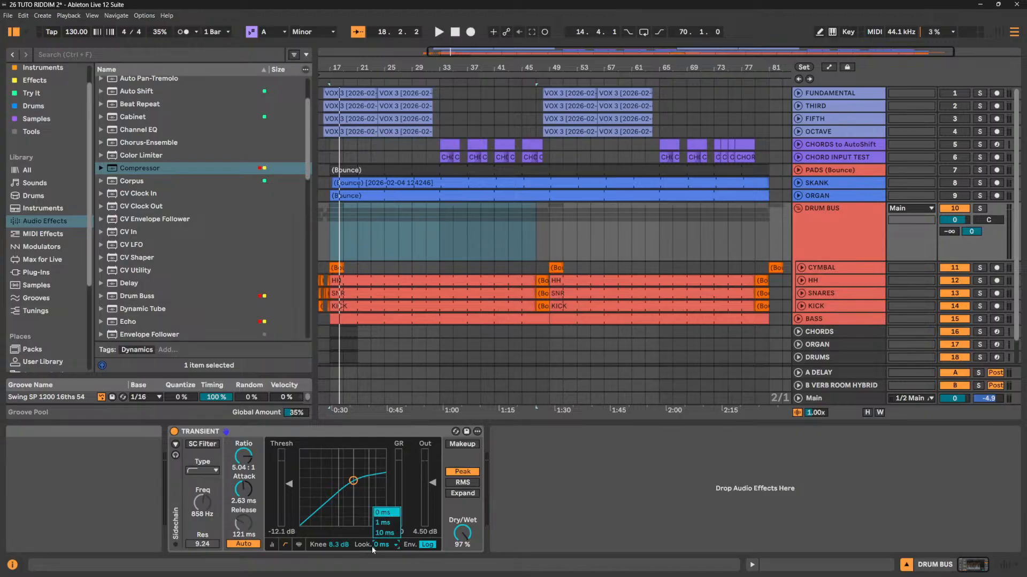
{"action": "left_click", "coordinate": [377, 546]}
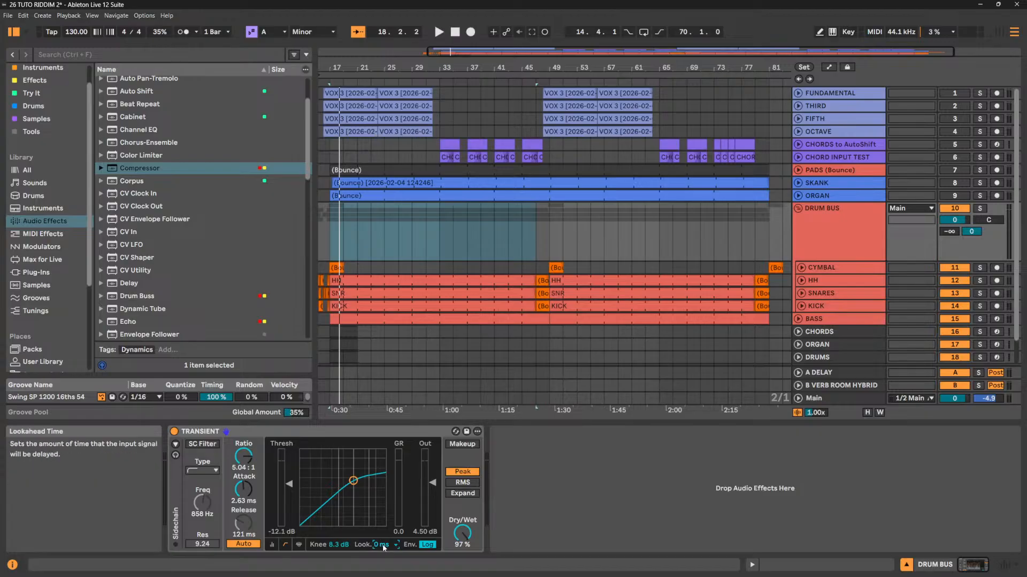
{"action": "left_click", "coordinate": [383, 545]}
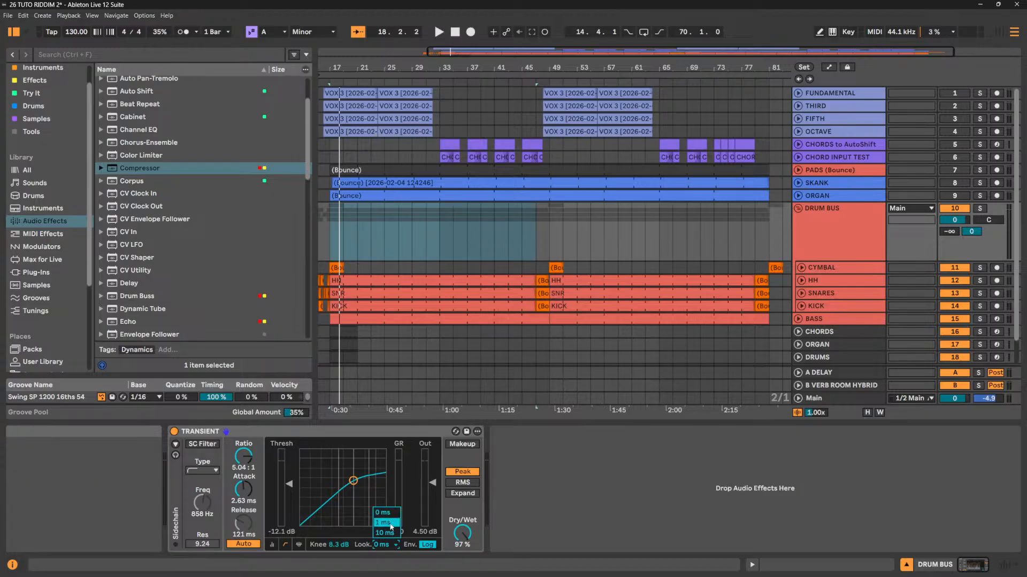
{"action": "left_click", "coordinate": [391, 523]}
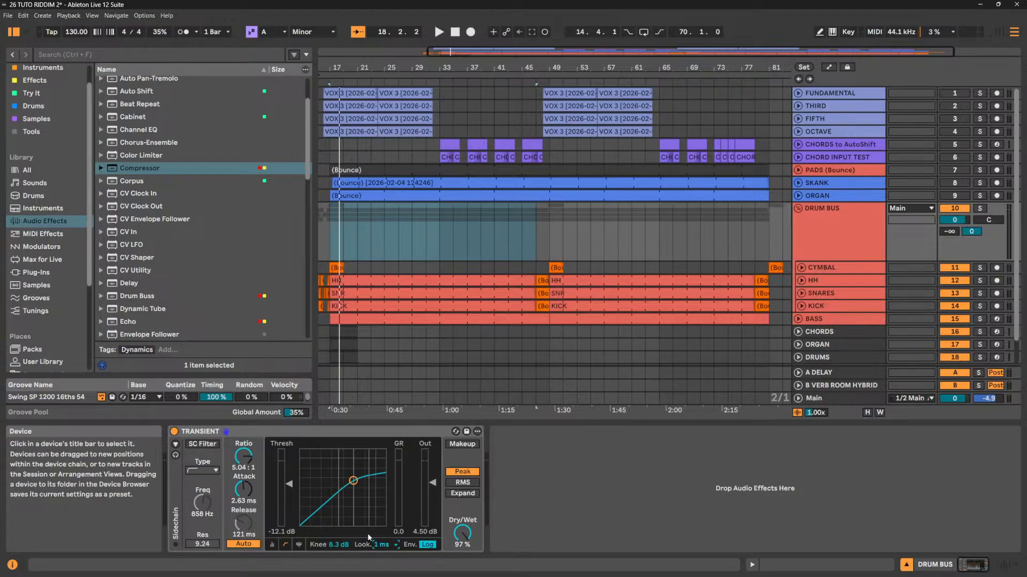
{"action": "left_click", "coordinate": [382, 545]}
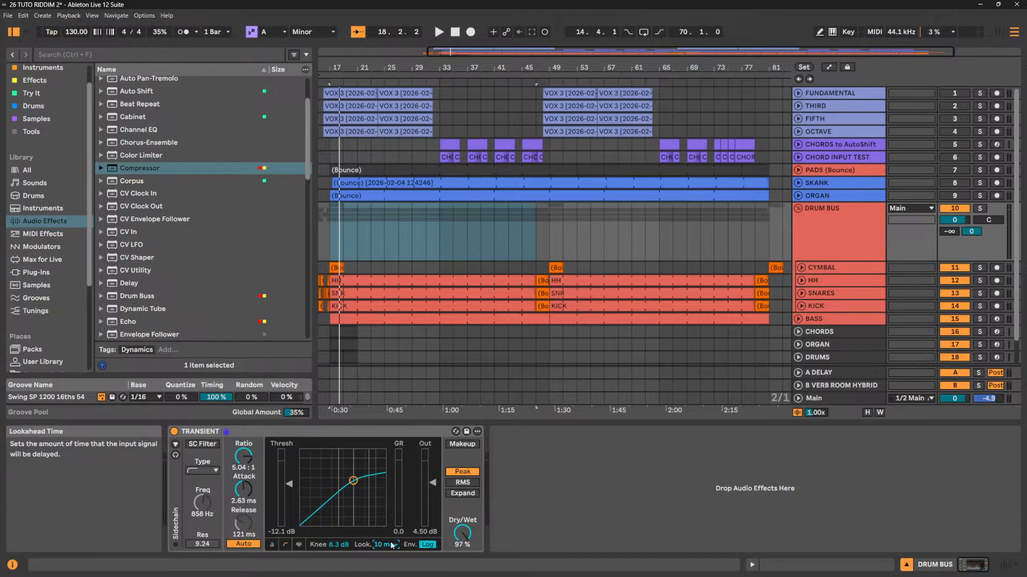
{"action": "left_click", "coordinate": [388, 545]}
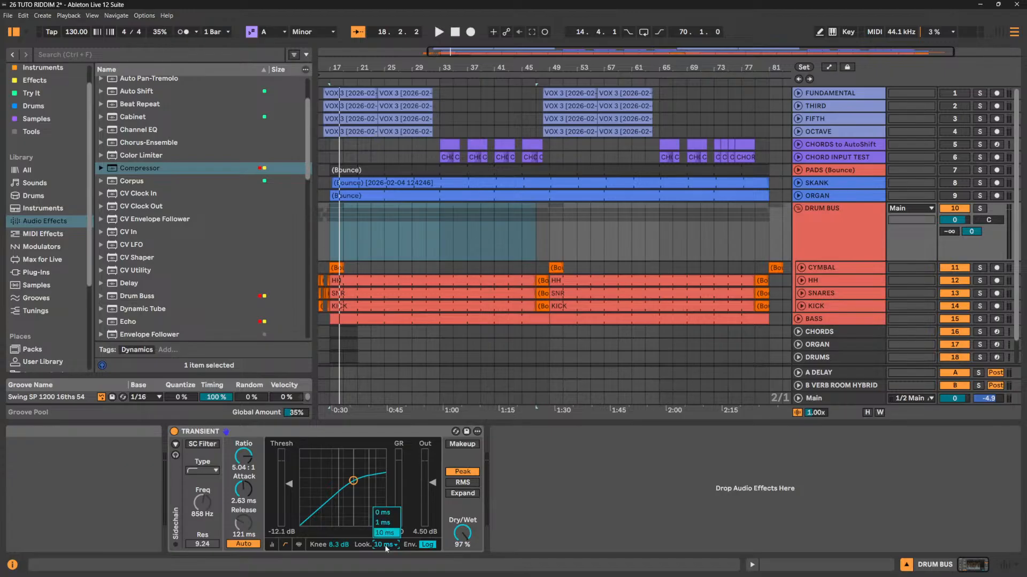
{"action": "left_click", "coordinate": [386, 546]}
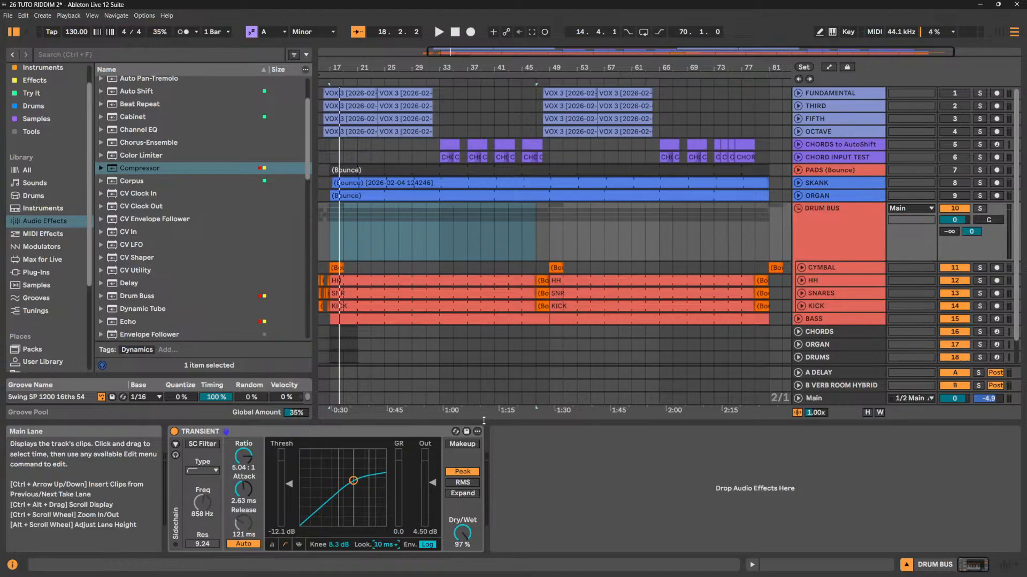
{"action": "left_click", "coordinate": [377, 432]}
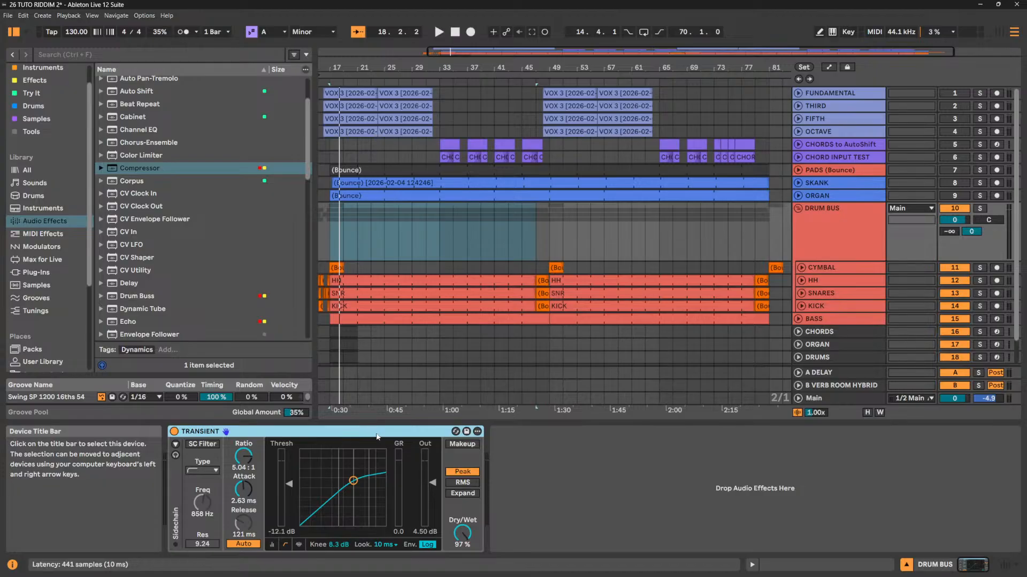
Return TRANSIENT's lookahead to 0 ms and lower the attack to 0.02 ms and the release to 53.6 ms.
{"action": "left_click", "coordinate": [384, 544]}
{"action": "left_click", "coordinate": [386, 512]}
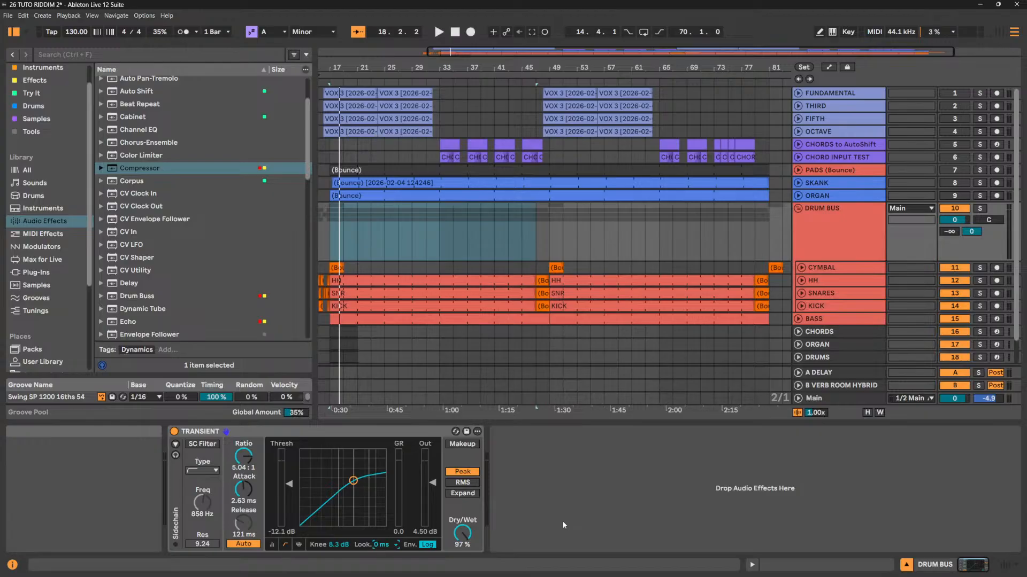
{"action": "left_click_drag", "start_coordinate": [243, 489], "coordinate": [244, 537]}
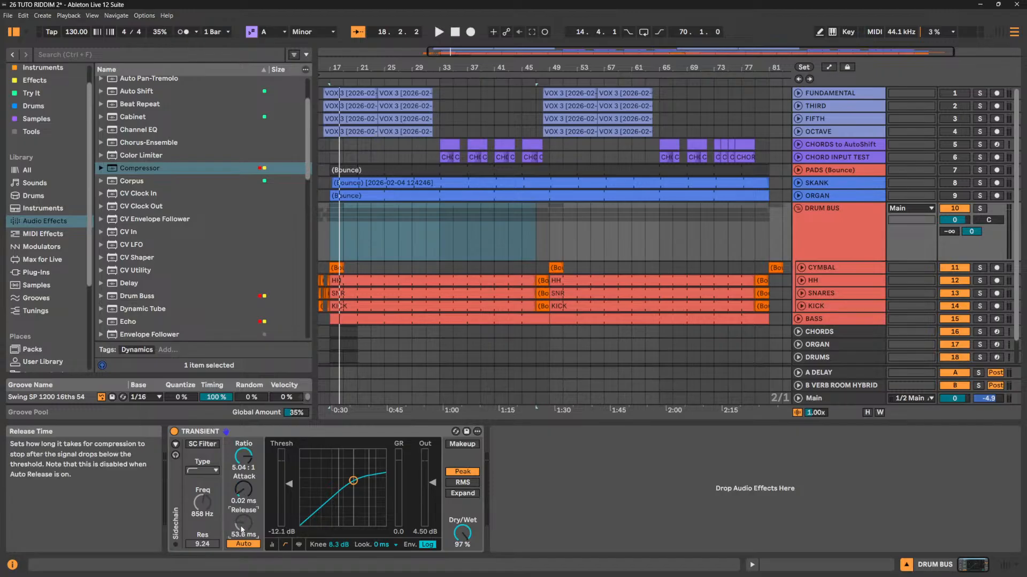
Raise TRANSIENT's lookahead to 1 ms and on to 10 ms, reviewing the available lookahead times.
{"action": "left_click", "coordinate": [383, 545]}
{"action": "left_click", "coordinate": [385, 523]}
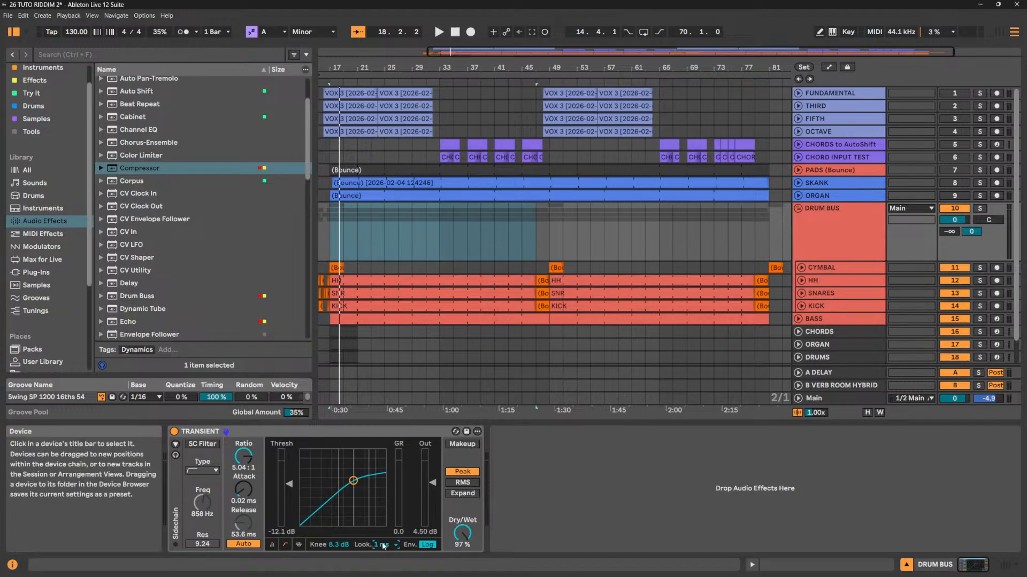
{"action": "left_click", "coordinate": [386, 541]}
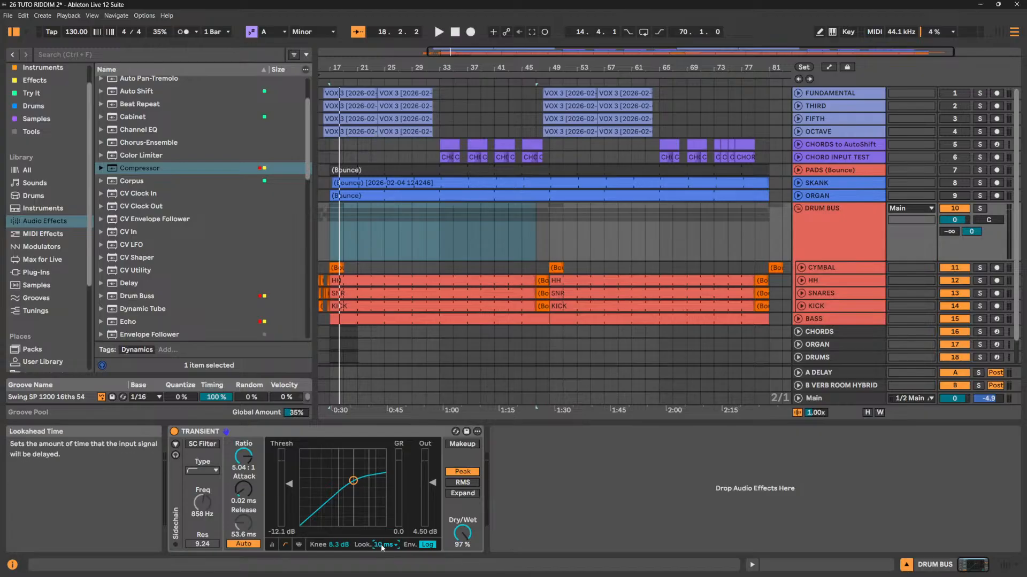
{"action": "left_click", "coordinate": [381, 544]}
{"action": "left_click", "coordinate": [373, 544]}
Switch TRANSIENT's release envelope repeatedly between Lin and Log, ending on Log, and check the device's latency.
{"action": "left_click", "coordinate": [429, 549]}
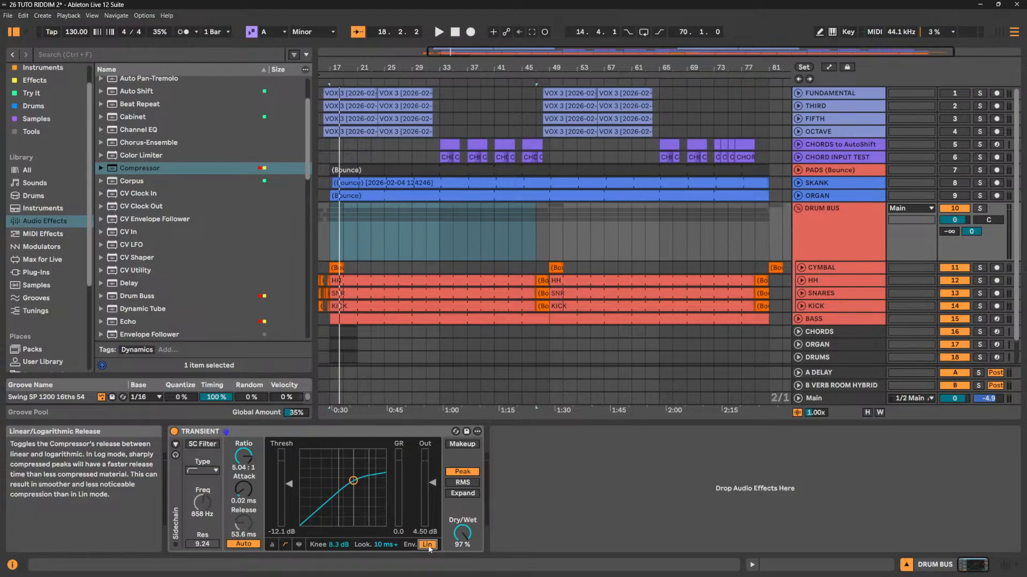
{"action": "left_click", "coordinate": [429, 549]}
{"action": "left_click", "coordinate": [429, 549]}
{"action": "left_click", "coordinate": [427, 545]}
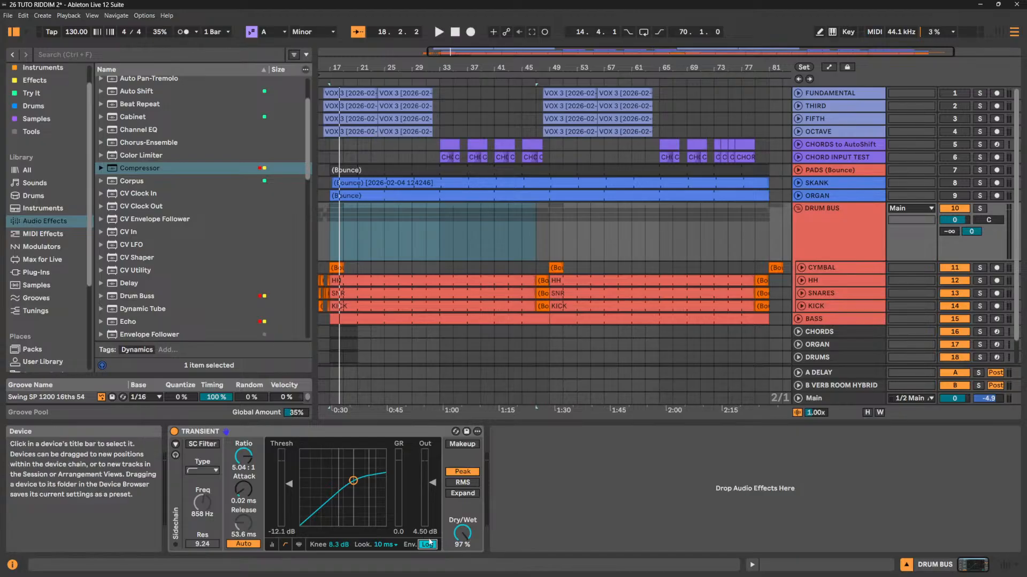
{"action": "left_click", "coordinate": [431, 547]}
{"action": "left_click", "coordinate": [428, 546]}
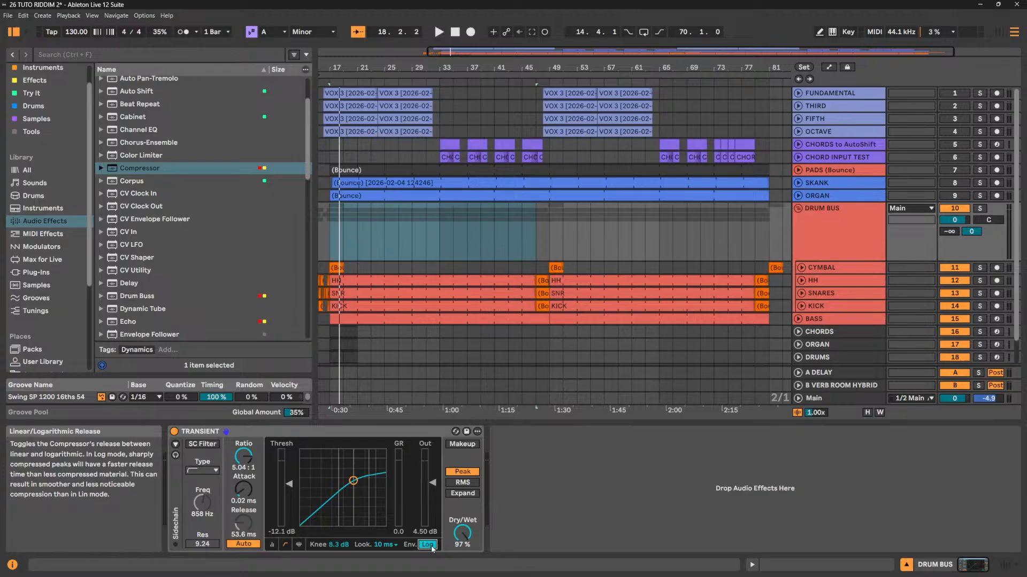
{"action": "left_click", "coordinate": [431, 548]}
{"action": "left_click", "coordinate": [297, 428]}
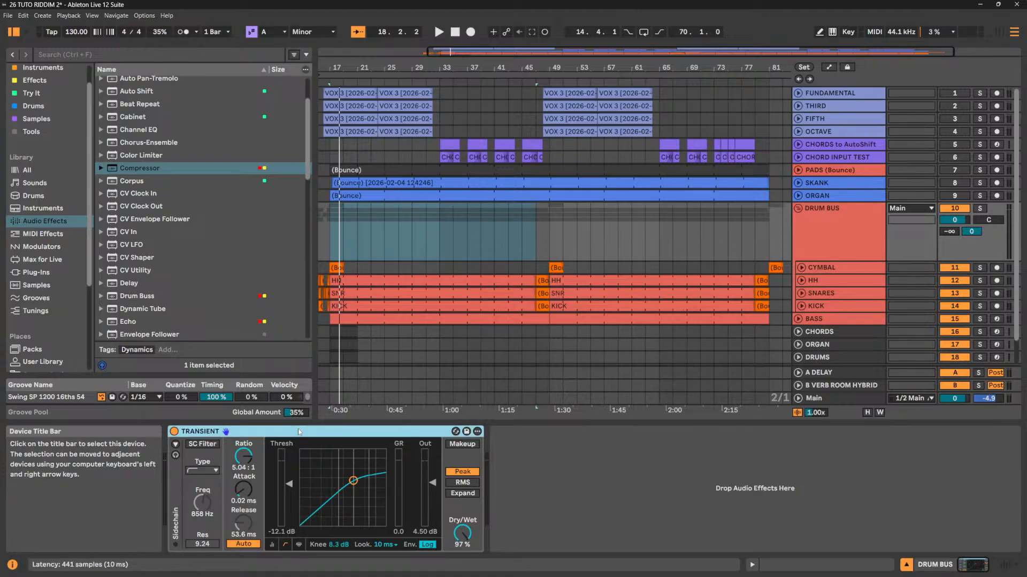
{"action": "left_click", "coordinate": [428, 545]}
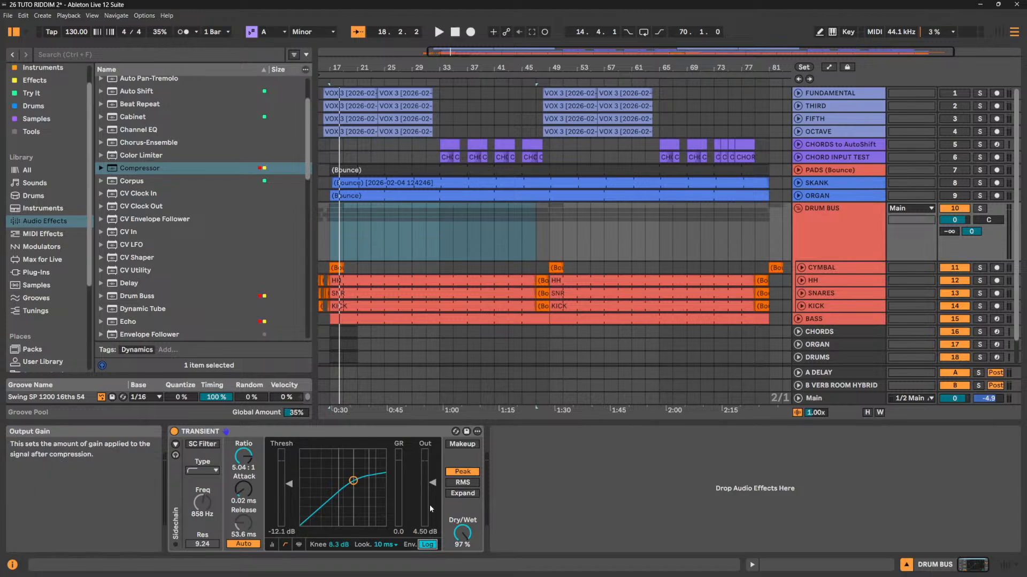
Delete TRANSIENT from DRUM BUS, fold the drum group, and load a fresh default Compressor on it.
{"action": "left_click", "coordinate": [322, 432]}
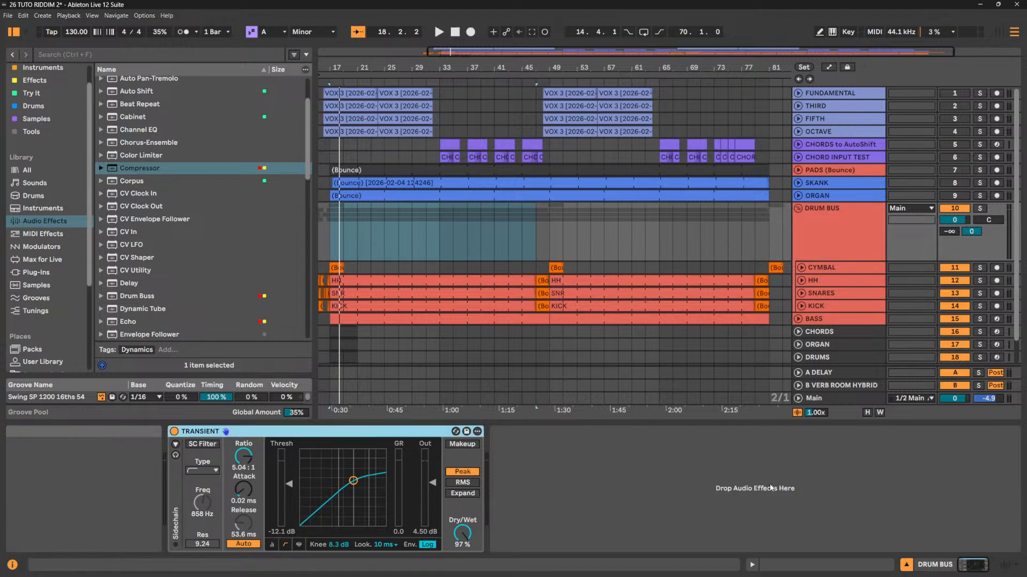
{"action": "key", "text": "Delete"}
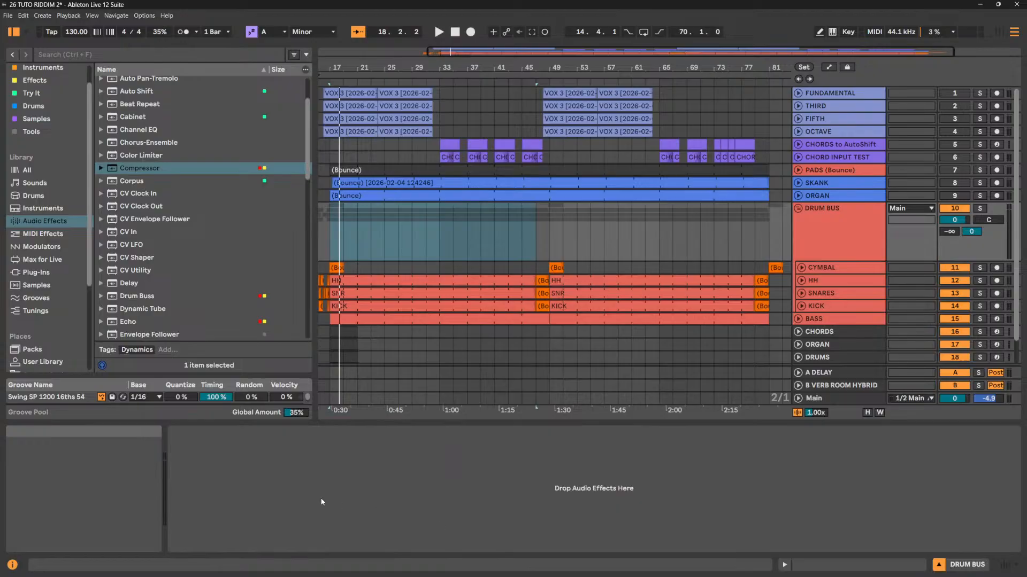
{"action": "left_click", "coordinate": [799, 209]}
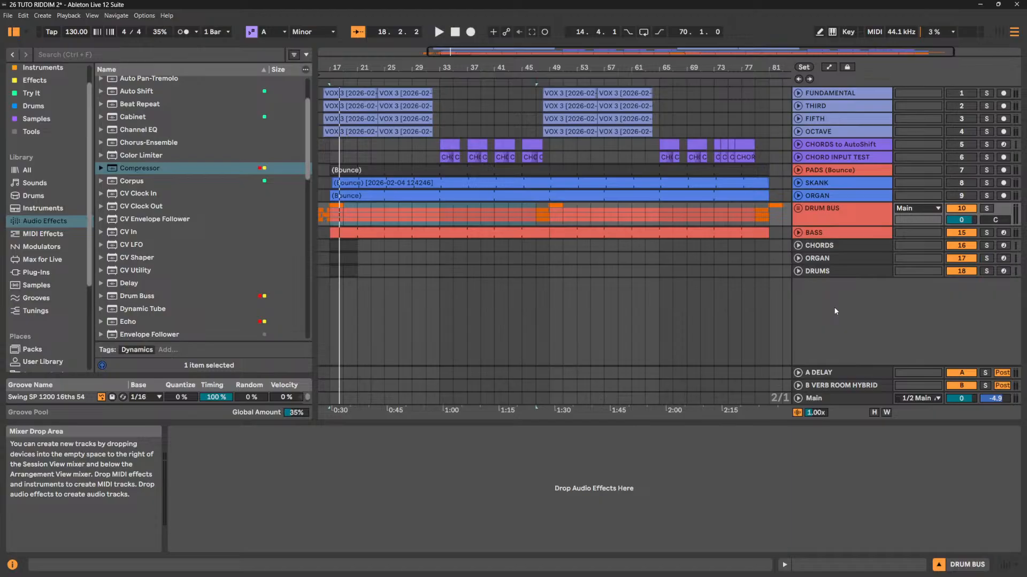
{"action": "left_click", "coordinate": [846, 221]}
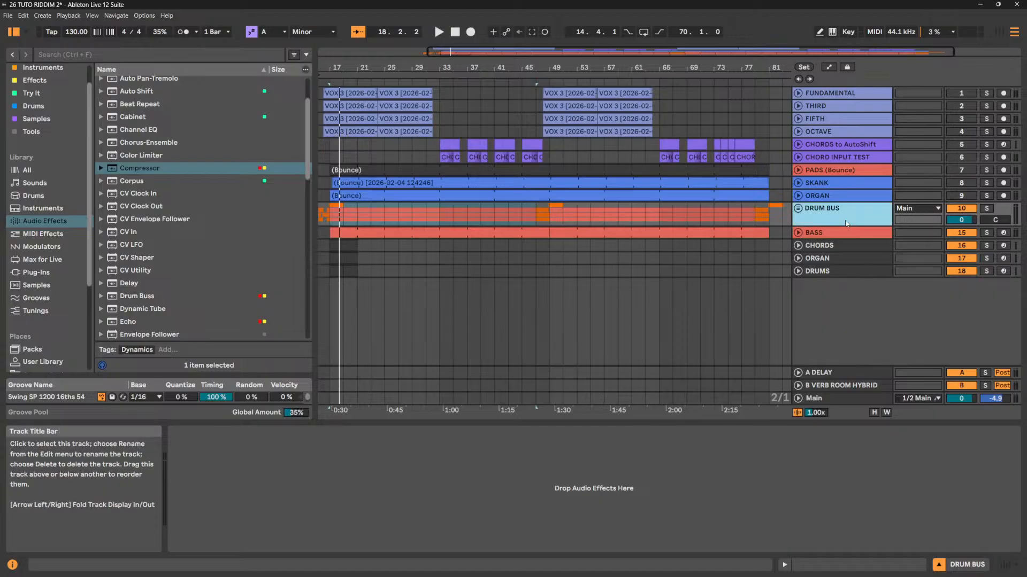
{"action": "left_click", "coordinate": [846, 222]}
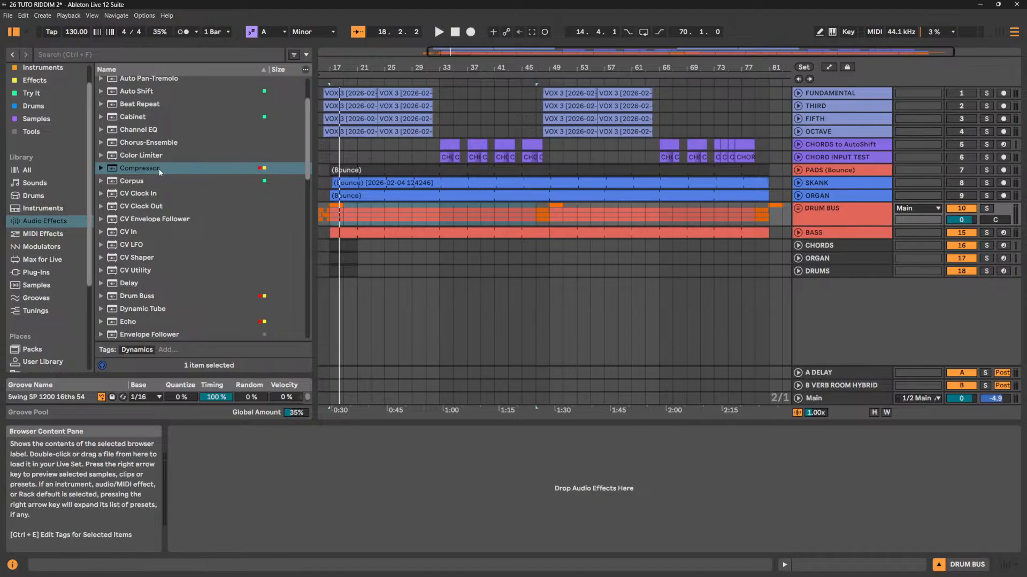
{"action": "left_click_drag", "start_coordinate": [159, 171], "coordinate": [348, 503]}
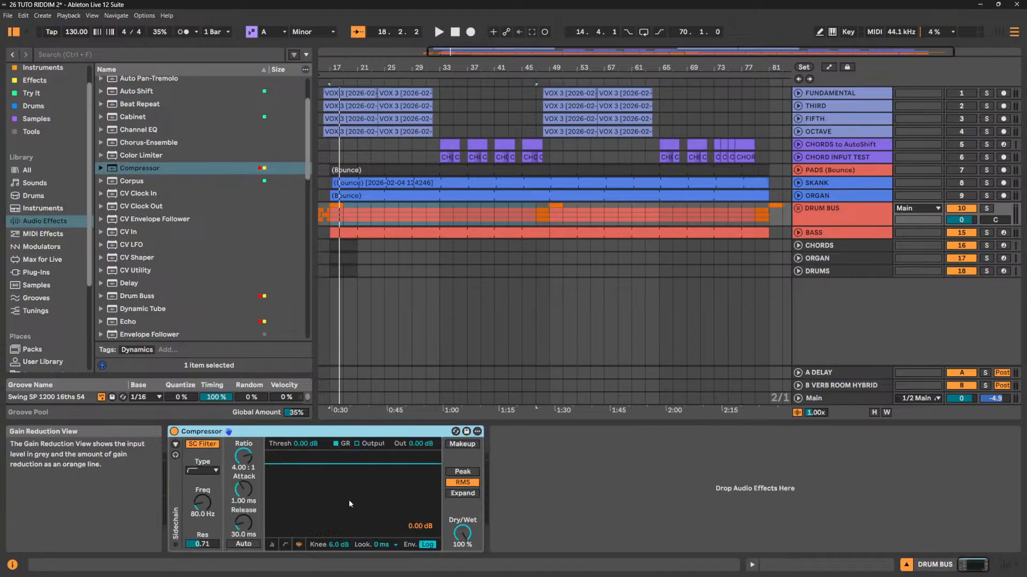
Solo DRUM BUS, set the new Compressor to a -∞ dB threshold with Peak detection, and start playback.
{"action": "left_click", "coordinate": [987, 209]}
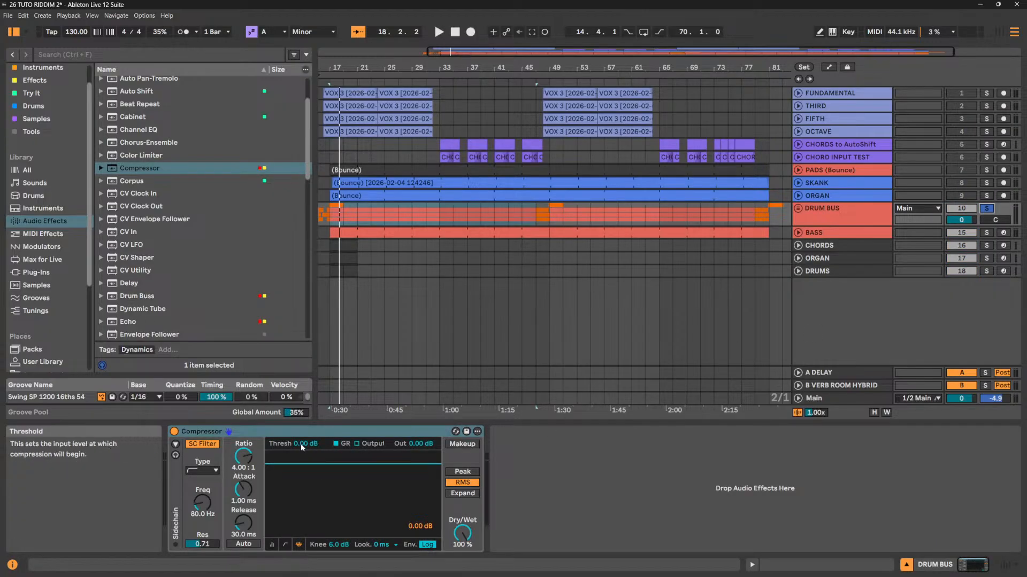
{"action": "left_click_drag", "start_coordinate": [307, 444], "coordinate": [307, 513]}
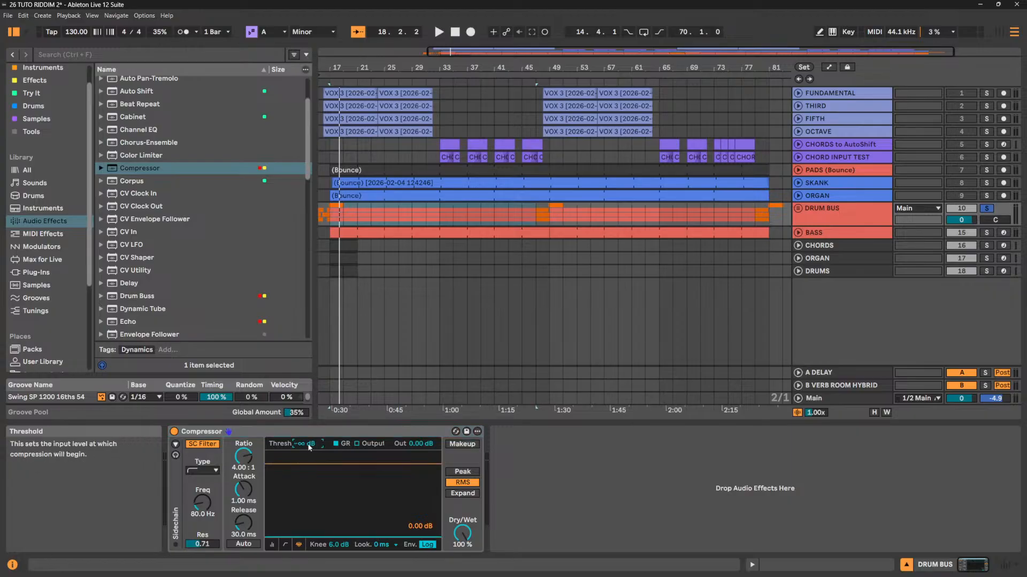
{"action": "left_click", "coordinate": [460, 473]}
{"action": "key", "text": "space"}
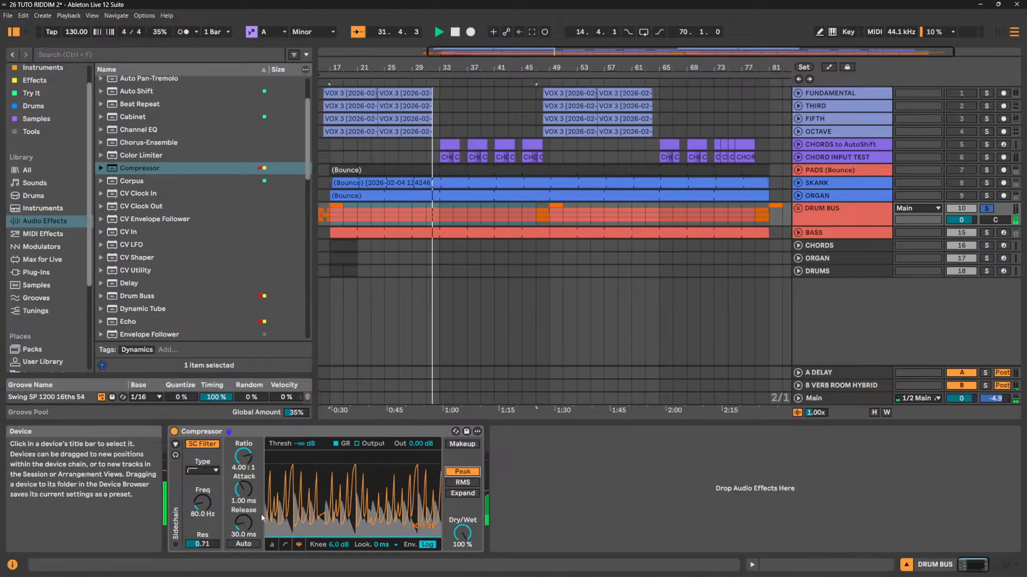
During playback, lower the Compressor's attack to 0.01 ms, raise it to 13.6 ms, and return it to 1.00 ms.
{"action": "left_click_drag", "start_coordinate": [243, 489], "coordinate": [243, 529]}
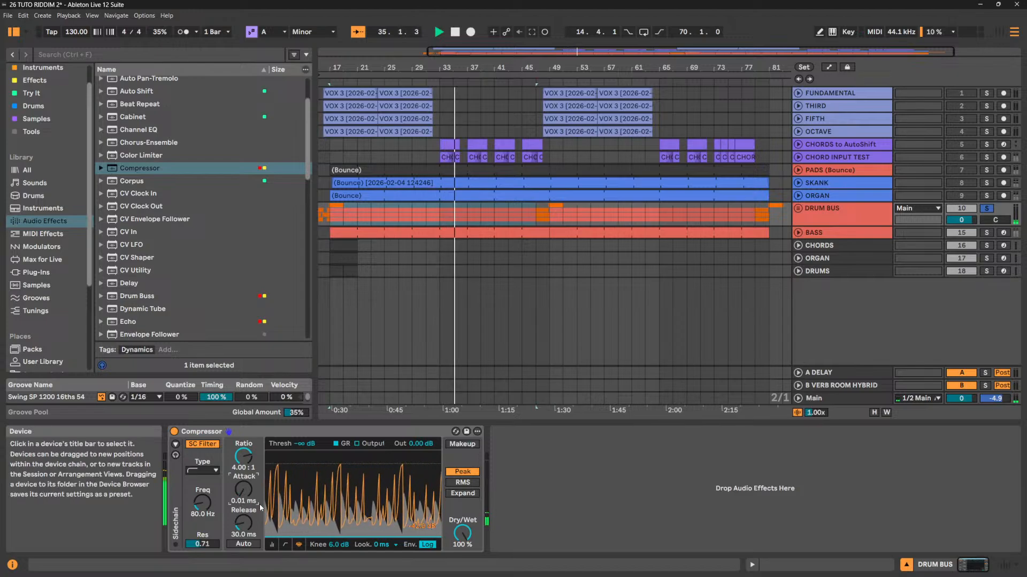
{"action": "mouse_move", "coordinate": [257, 505]}
{"action": "left_mouse_down"}
{"action": "mouse_move", "coordinate": [257, 474]}
{"action": "mouse_move", "coordinate": [246, 492]}
{"action": "left_mouse_up"}
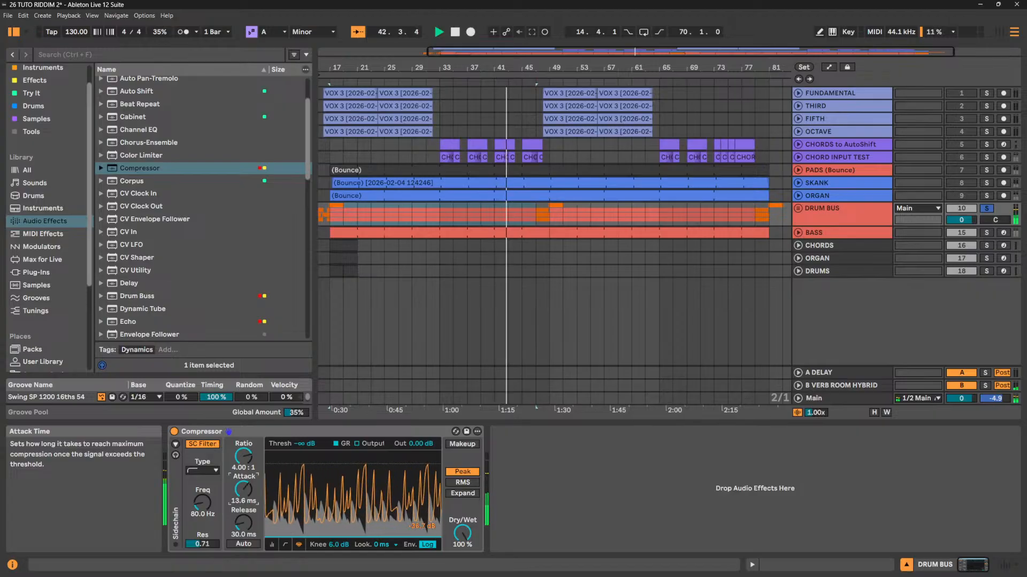
{"action": "left_click", "coordinate": [225, 434]}
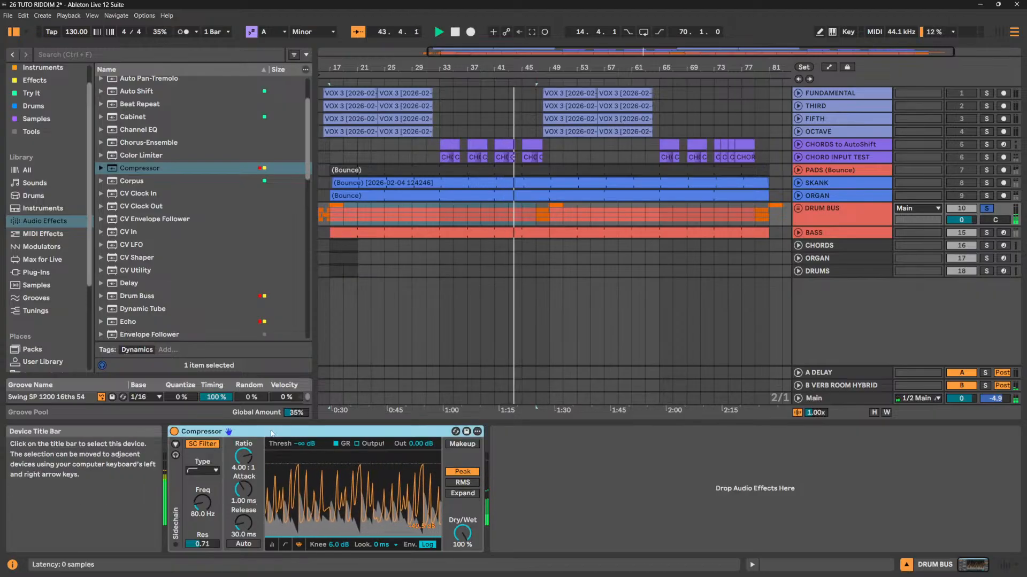
Turn off the Compressor's sidechain filter, audition the attack up to 8.64 ms, and stop playback.
{"action": "left_click", "coordinate": [204, 444]}
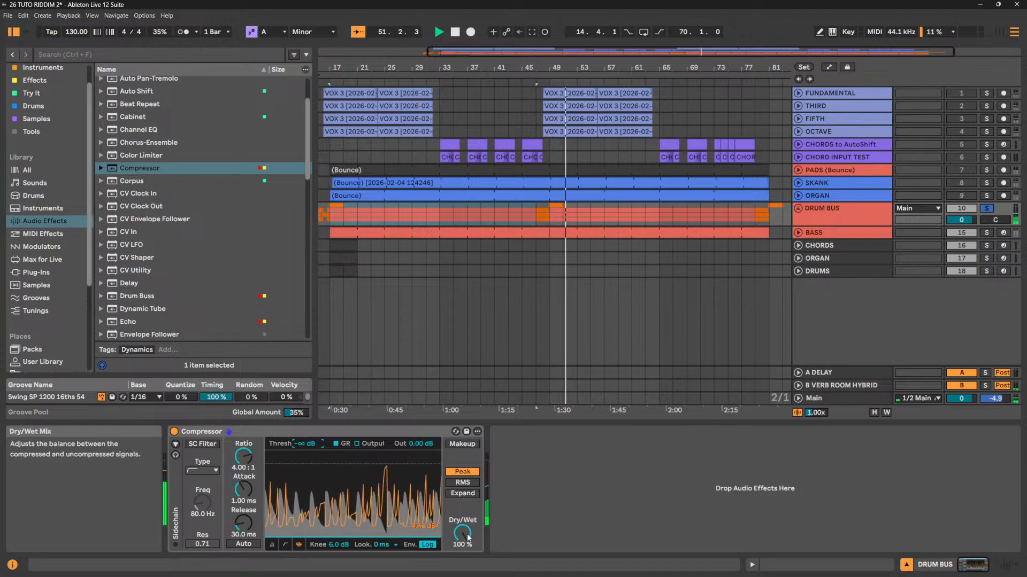
{"action": "mouse_move", "coordinate": [462, 533]}
{"action": "left_mouse_down"}
{"action": "mouse_move", "coordinate": [462, 553]}
{"action": "mouse_move", "coordinate": [462, 532]}
{"action": "left_mouse_up"}
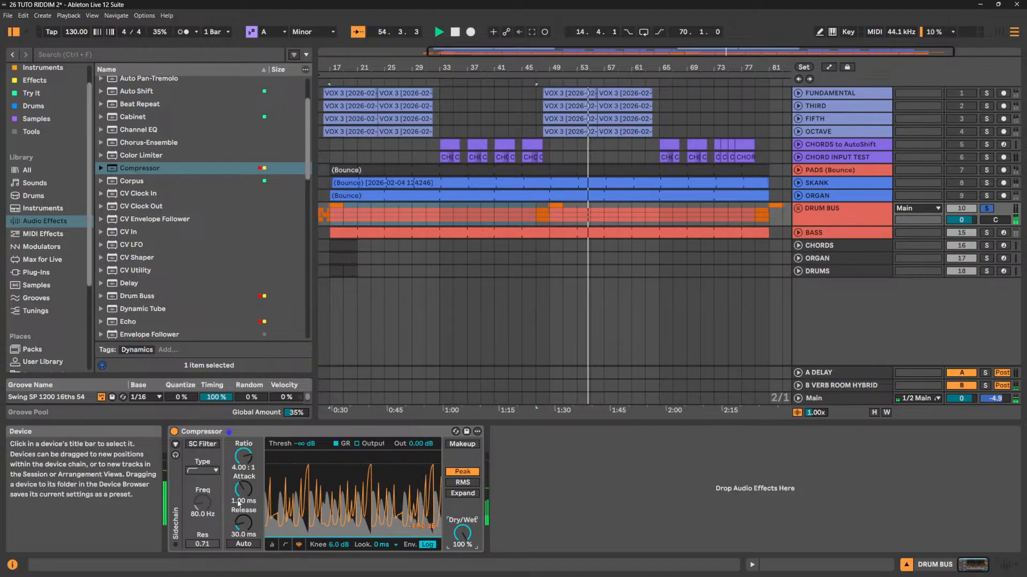
{"action": "left_click_drag", "start_coordinate": [243, 489], "coordinate": [243, 487]}
{"action": "left_click_drag", "start_coordinate": [243, 489], "coordinate": [244, 473]}
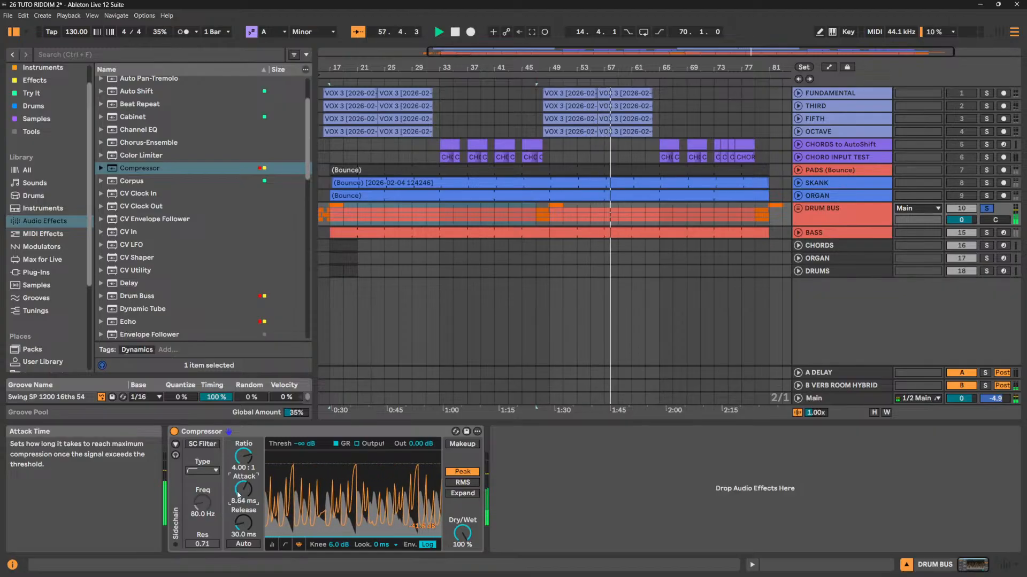
{"action": "key", "text": "space"}
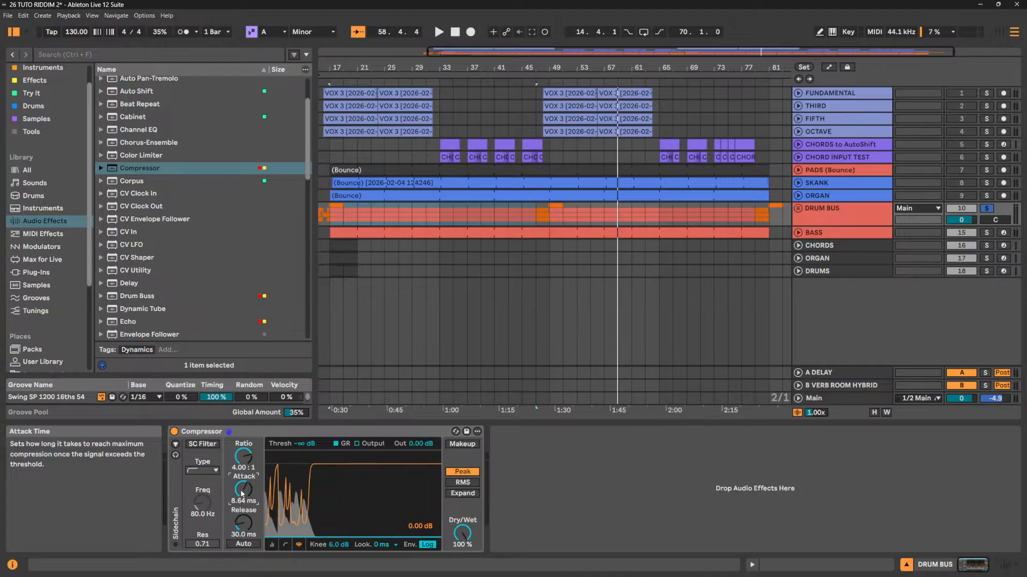
Set the Compressor's attack to 0.01 ms, reset its threshold to 0.00 dB, and lower the threshold back to -∞ dB.
{"action": "left_click_drag", "start_coordinate": [241, 493], "coordinate": [242, 530]}
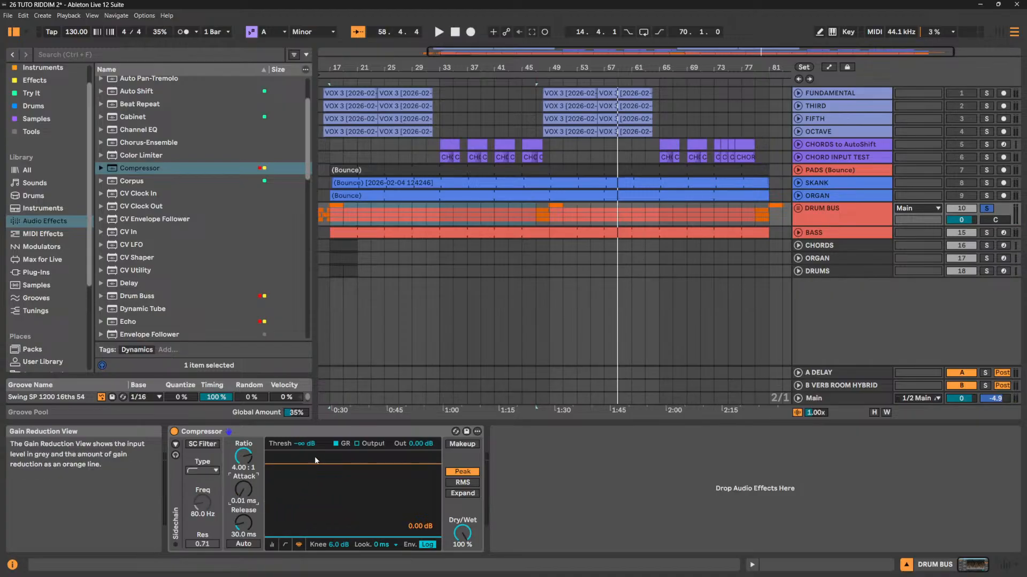
{"action": "left_click", "coordinate": [309, 444]}
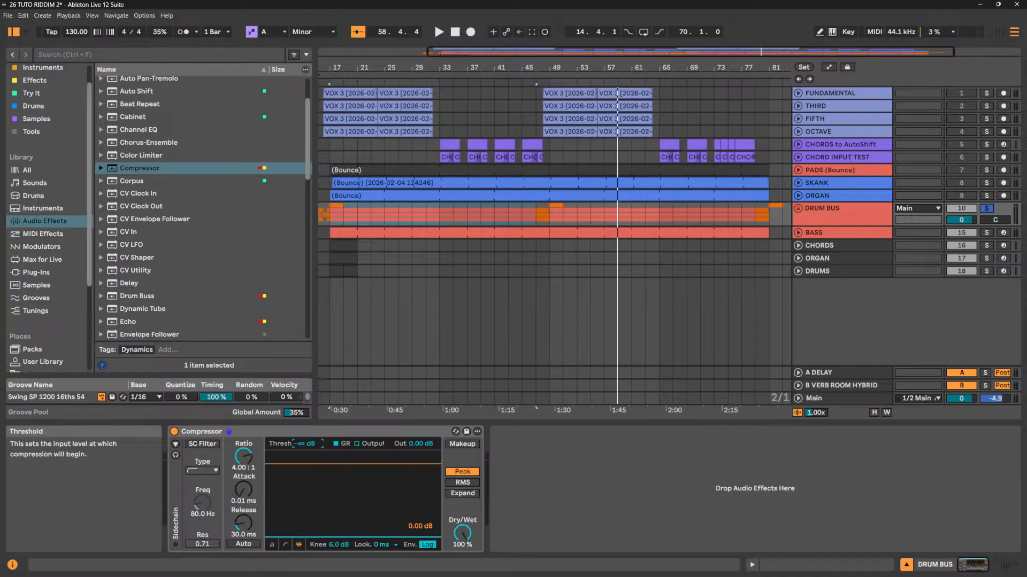
{"action": "left_click_drag", "start_coordinate": [309, 444], "coordinate": [305, 446]}
{"action": "key", "text": "Delete"}
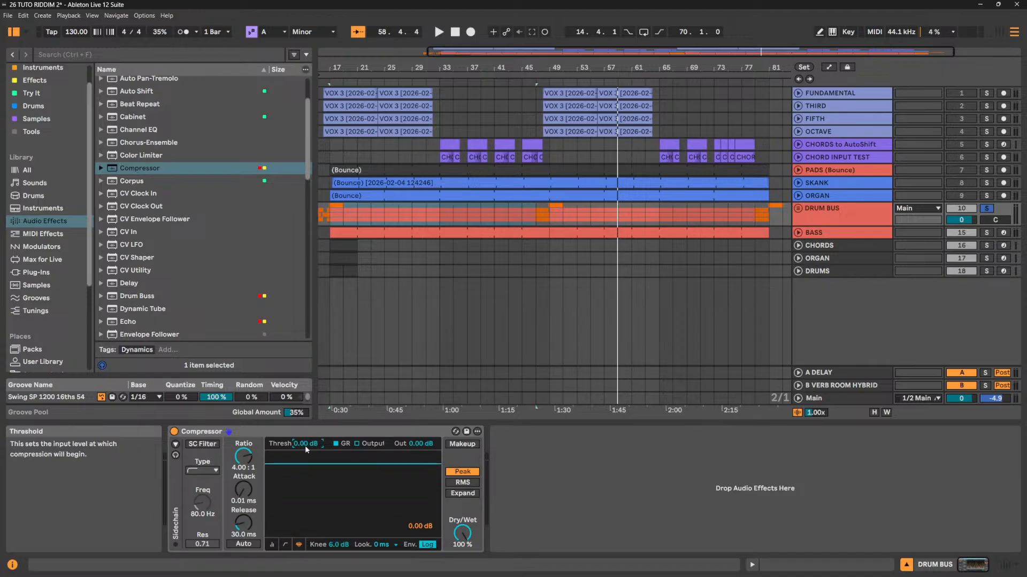
{"action": "left_click_drag", "start_coordinate": [305, 444], "coordinate": [304, 497]}
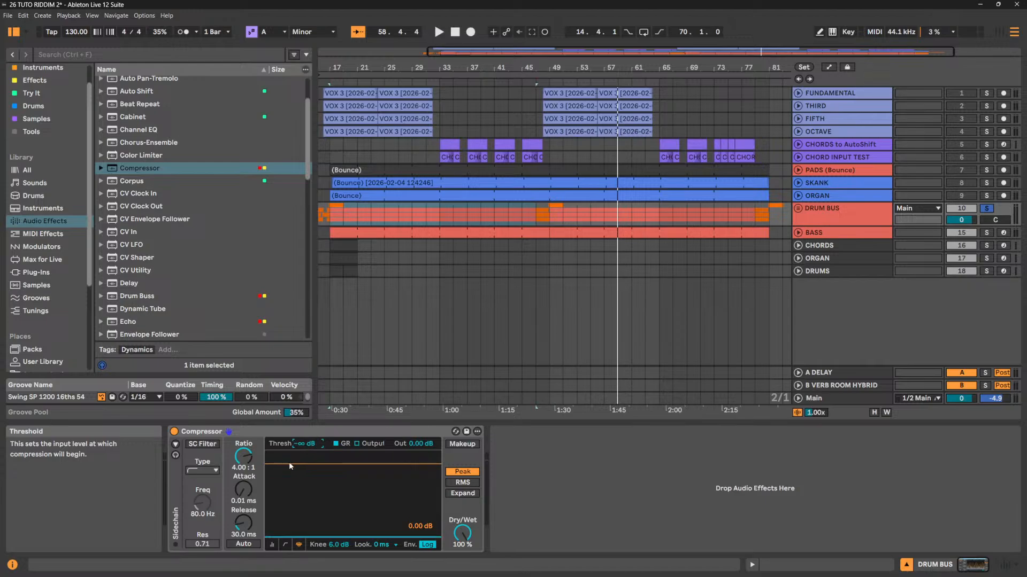
During playback, raise the Compressor's release to 1.12 s and its threshold to -20.0 dB.
{"action": "key", "text": "space"}
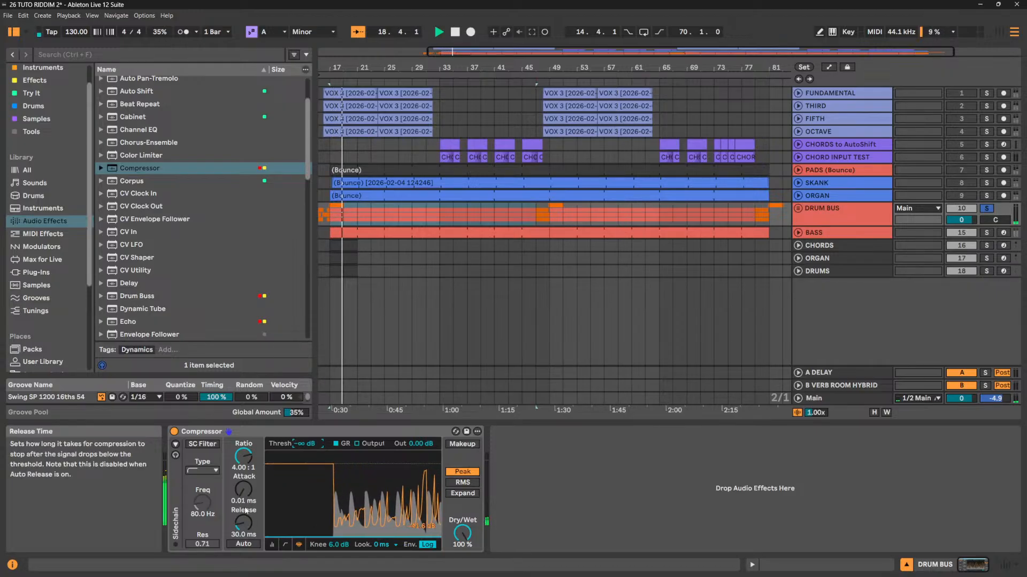
{"action": "mouse_move", "coordinate": [244, 500]}
{"action": "left_mouse_down"}
{"action": "mouse_move", "coordinate": [243, 484]}
{"action": "mouse_move", "coordinate": [237, 516]}
{"action": "left_mouse_up"}
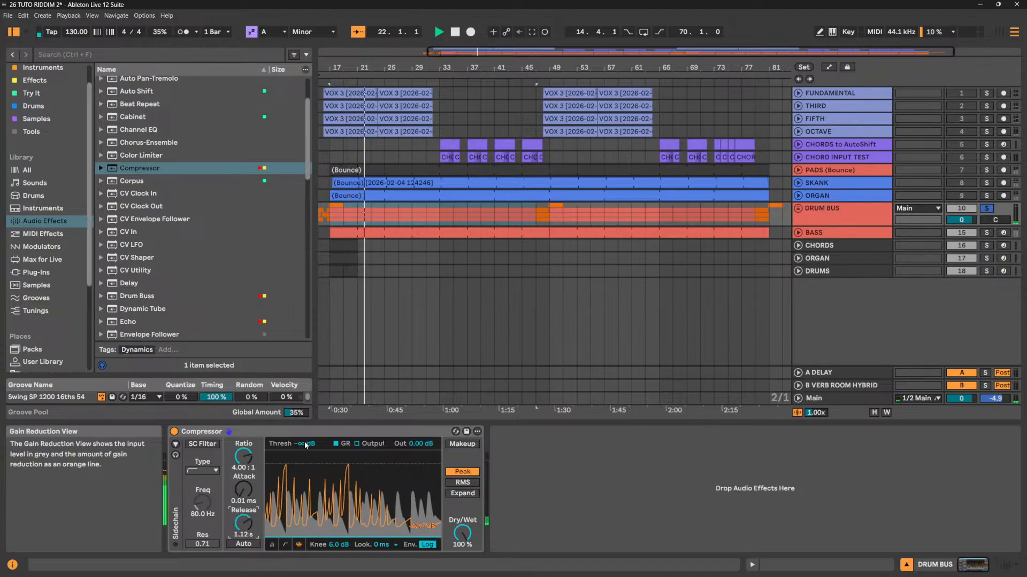
{"action": "left_click_drag", "start_coordinate": [306, 444], "coordinate": [305, 425]}
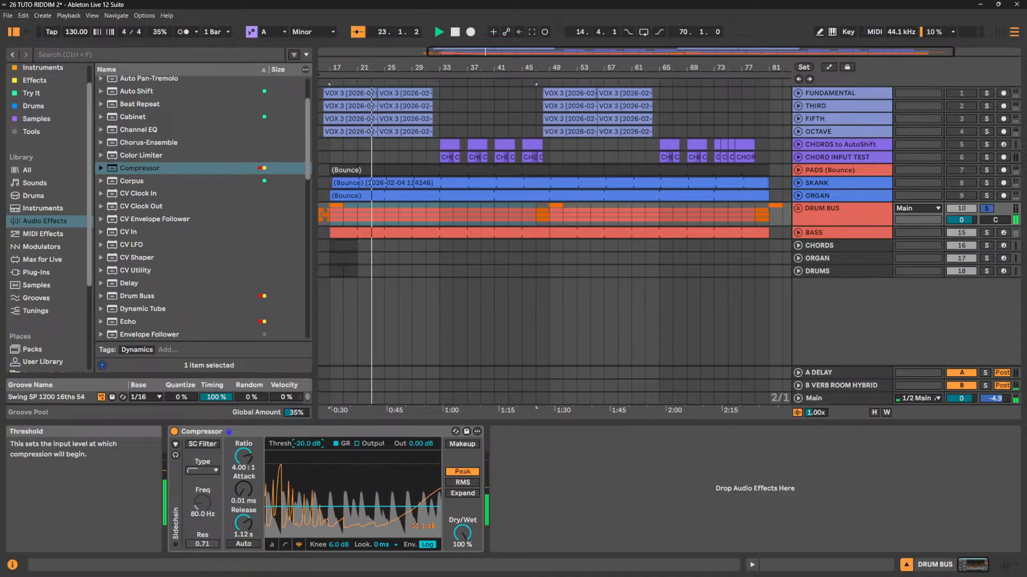
Replace the Compressor on DRUM BUS with a default Corpus device and deactivate Corpus.
{"action": "left_click", "coordinate": [312, 432]}
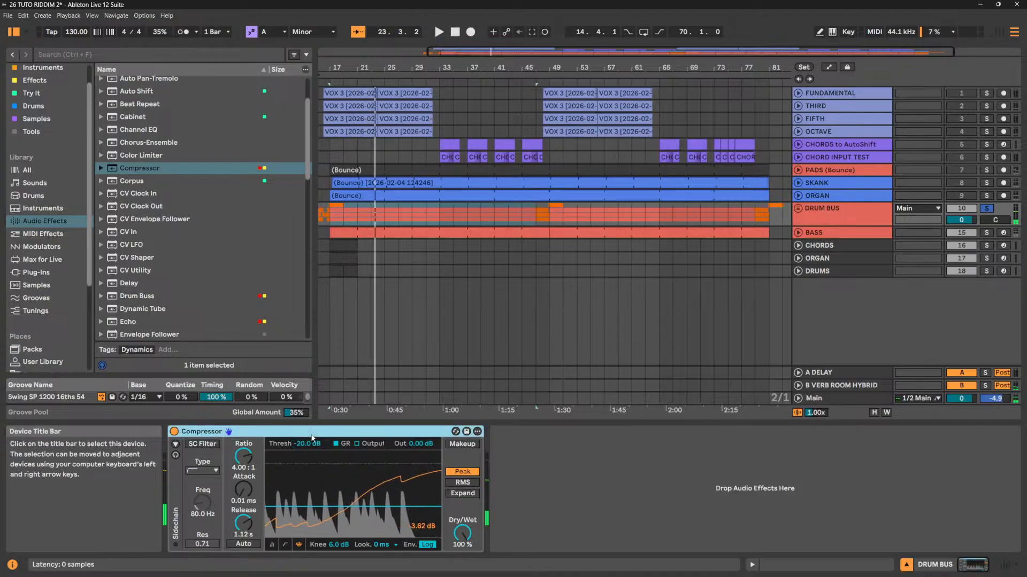
{"action": "key", "text": "Delete"}
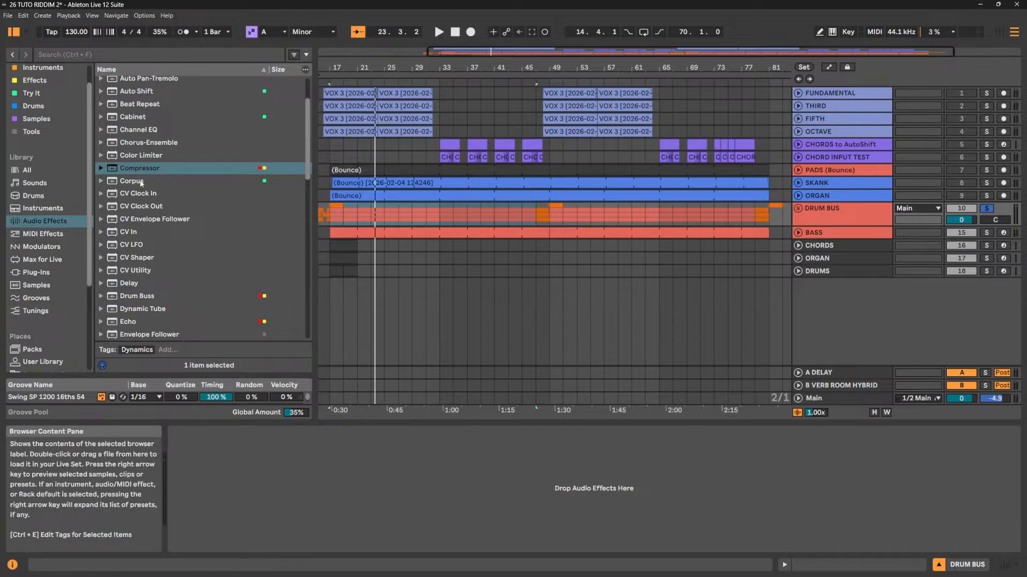
{"action": "left_click", "coordinate": [142, 182]}
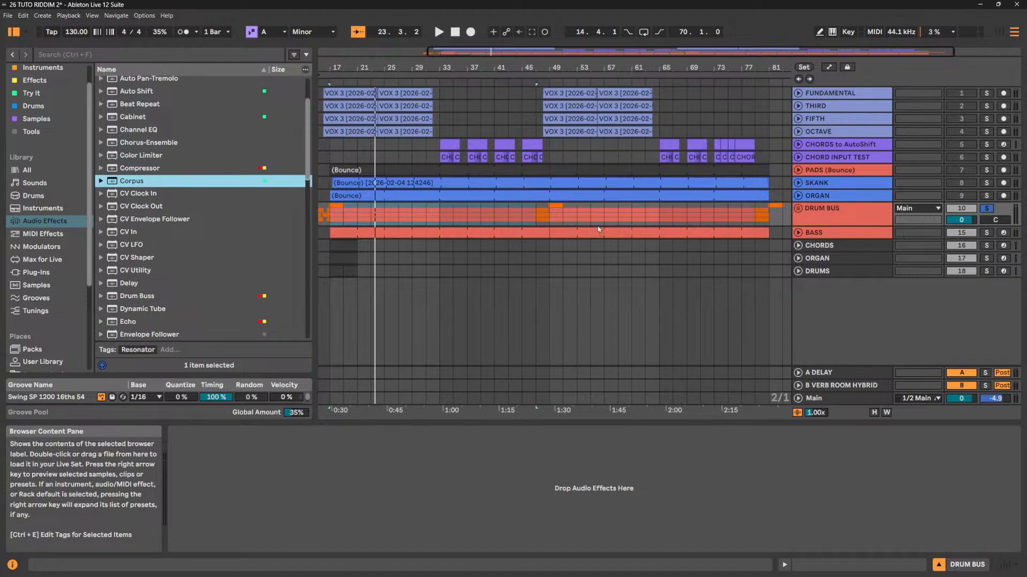
{"action": "left_click_drag", "start_coordinate": [867, 217], "coordinate": [866, 216]}
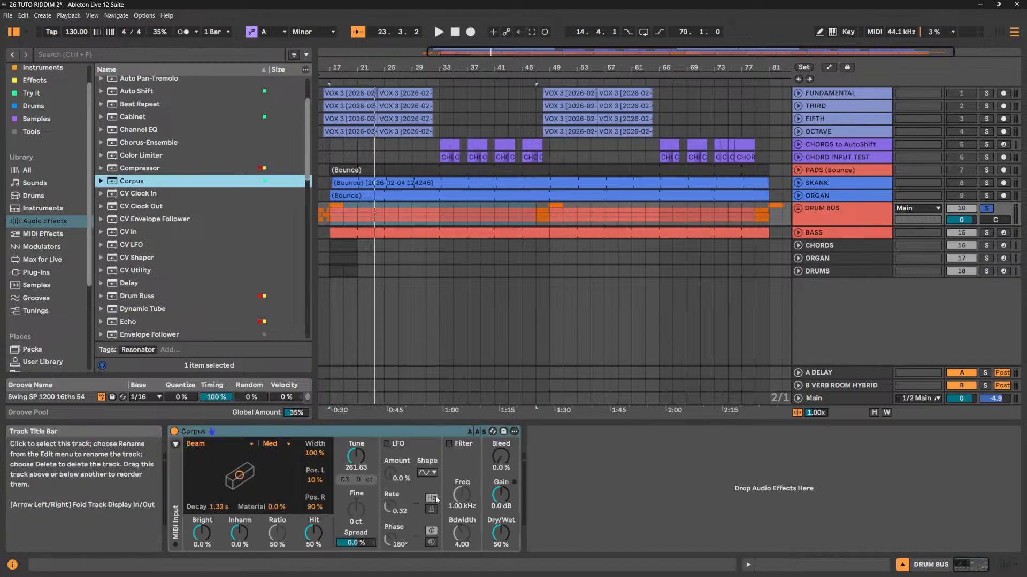
{"action": "left_click", "coordinate": [174, 431]}
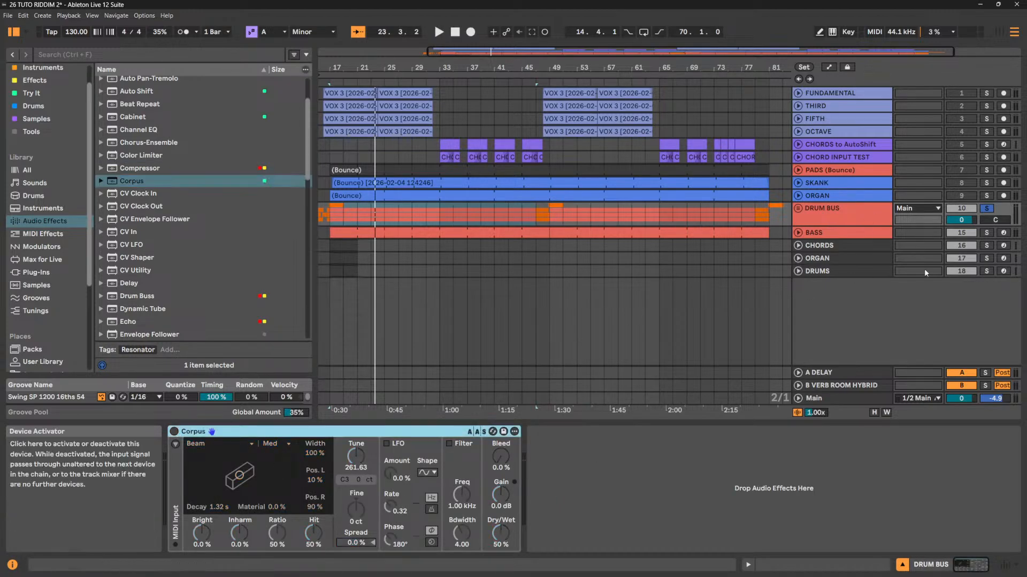
Unsolo DRUM BUS, play the mix with PADS, SKANK and ORGAN activated, and mute ORGAN and SKANK again.
{"action": "left_click", "coordinate": [986, 209]}
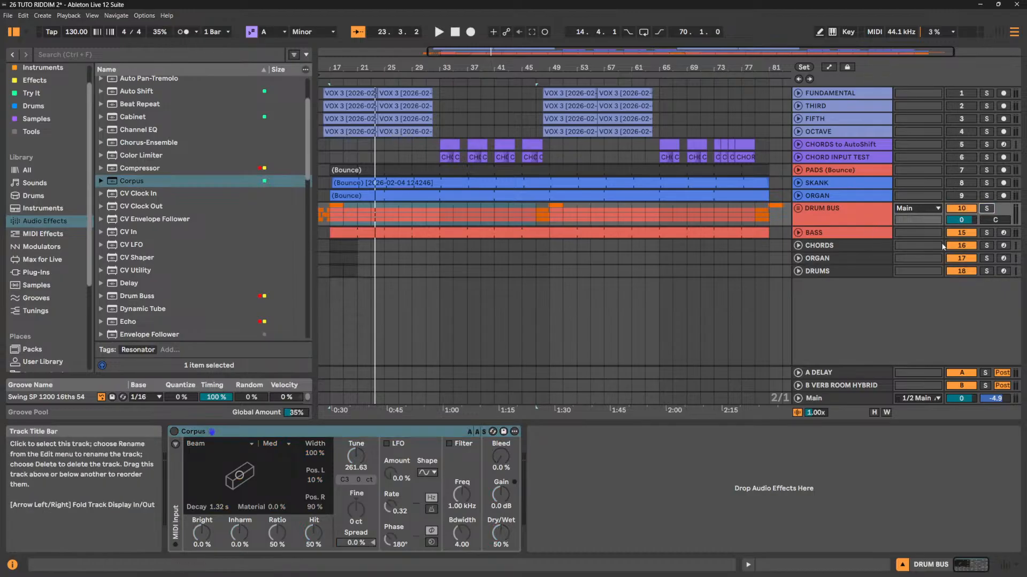
{"action": "left_click", "coordinate": [966, 185]}
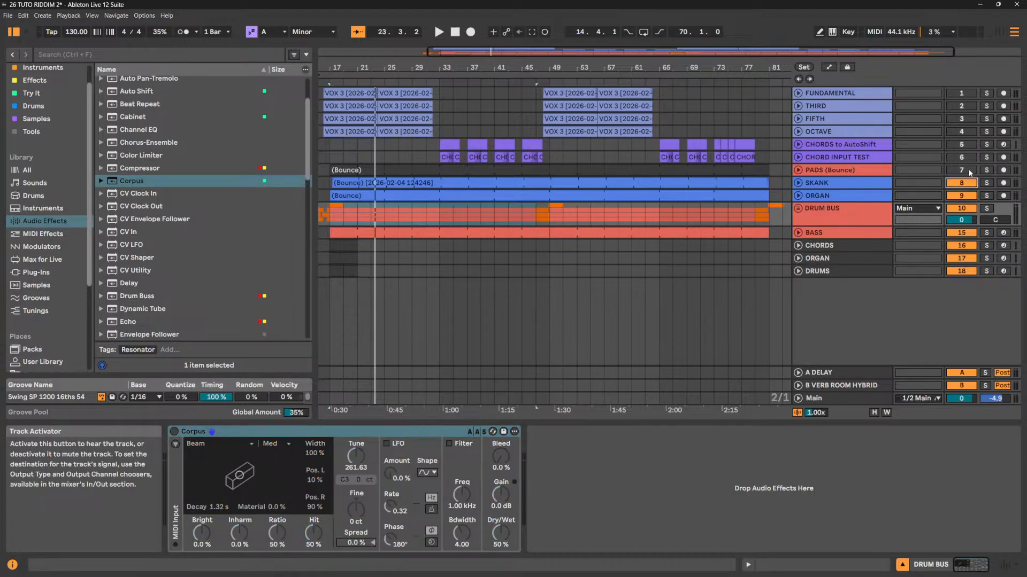
{"action": "left_click", "coordinate": [968, 171]}
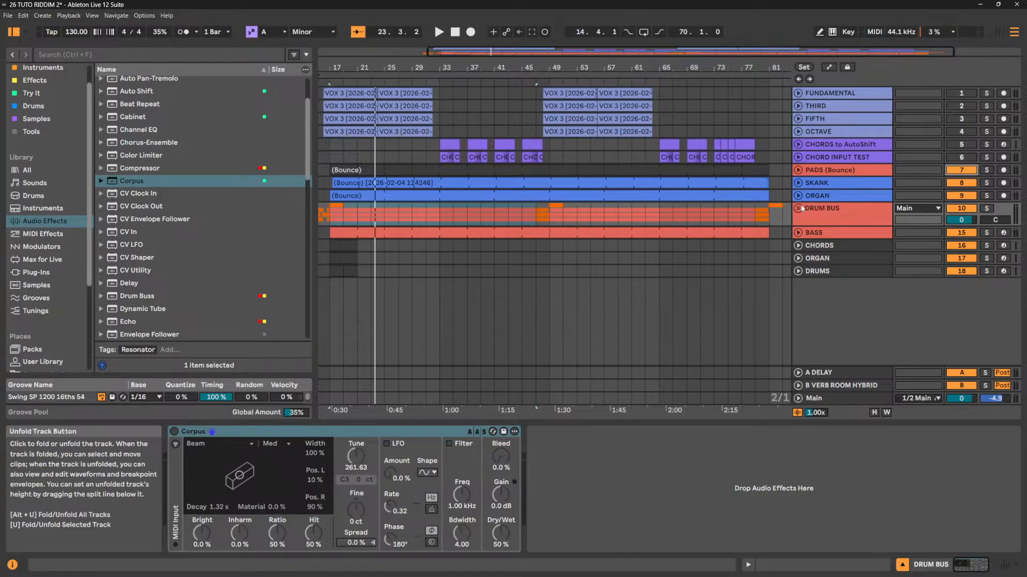
{"action": "key", "text": "space"}
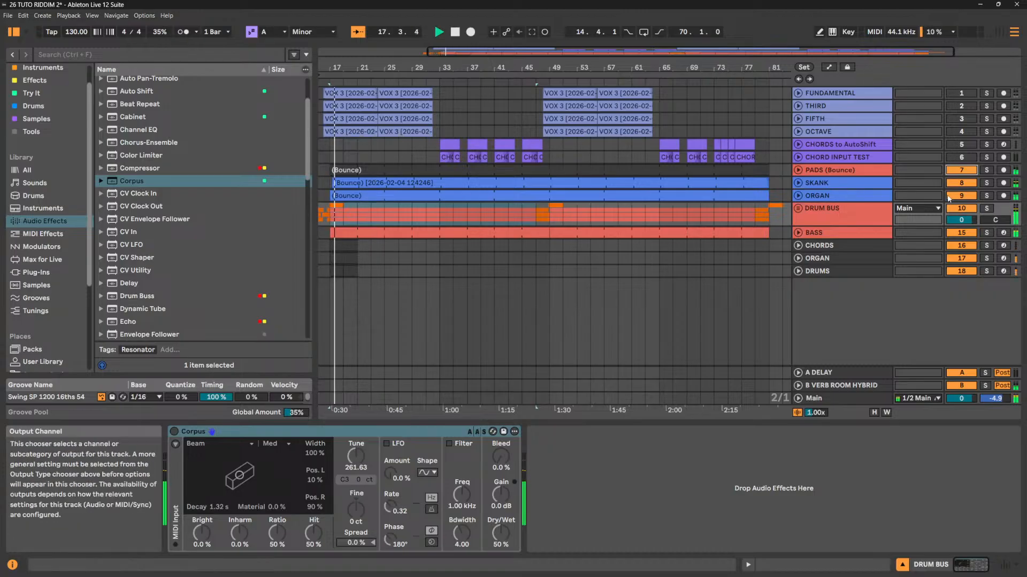
{"action": "left_click_drag", "start_coordinate": [968, 201], "coordinate": [968, 184]}
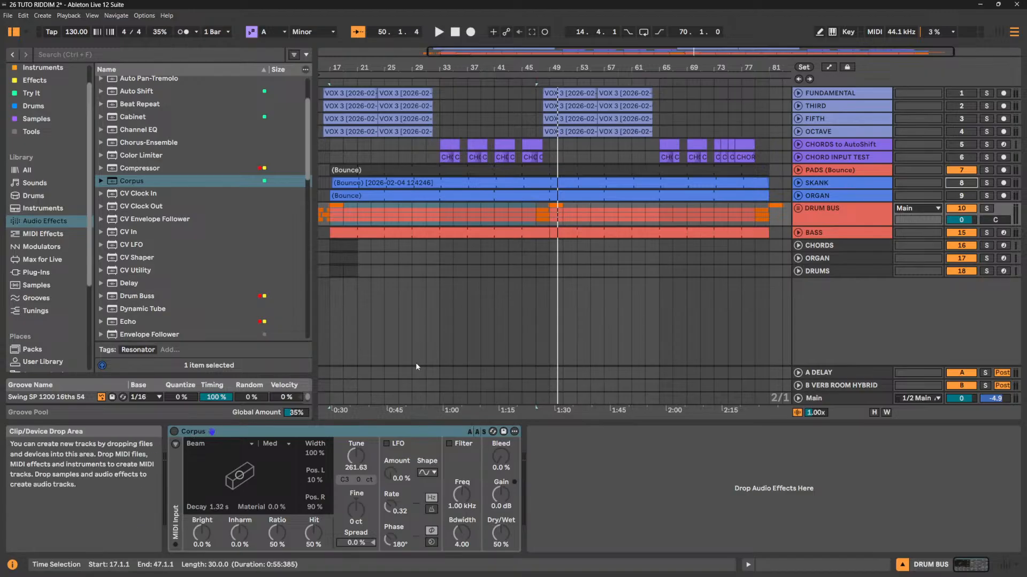
Move Corpus from DRUM BUS to the SKANK track, and activate, solo and unfold SKANK.
{"action": "left_click", "coordinate": [267, 432]}
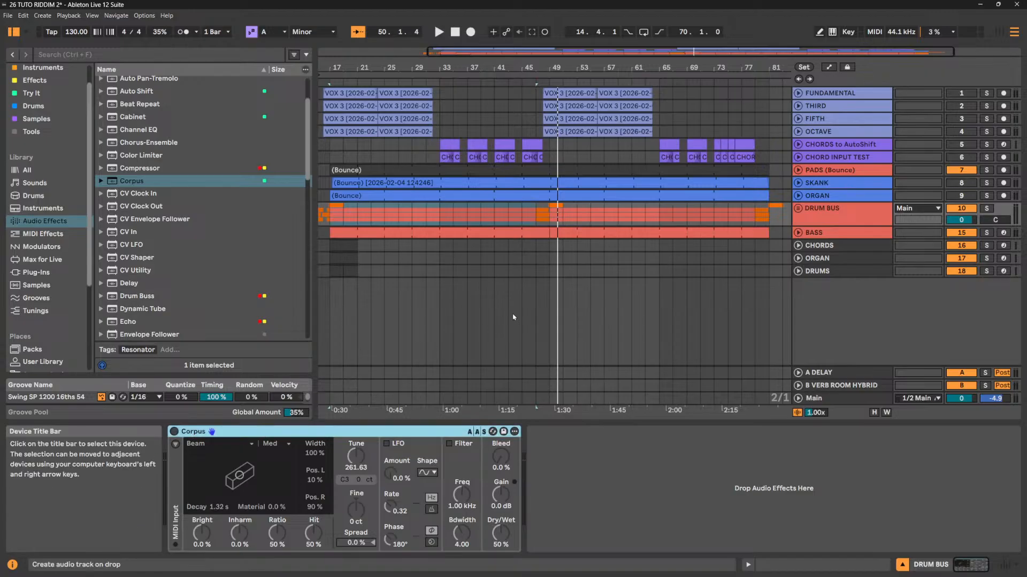
{"action": "left_click", "coordinate": [874, 185]}
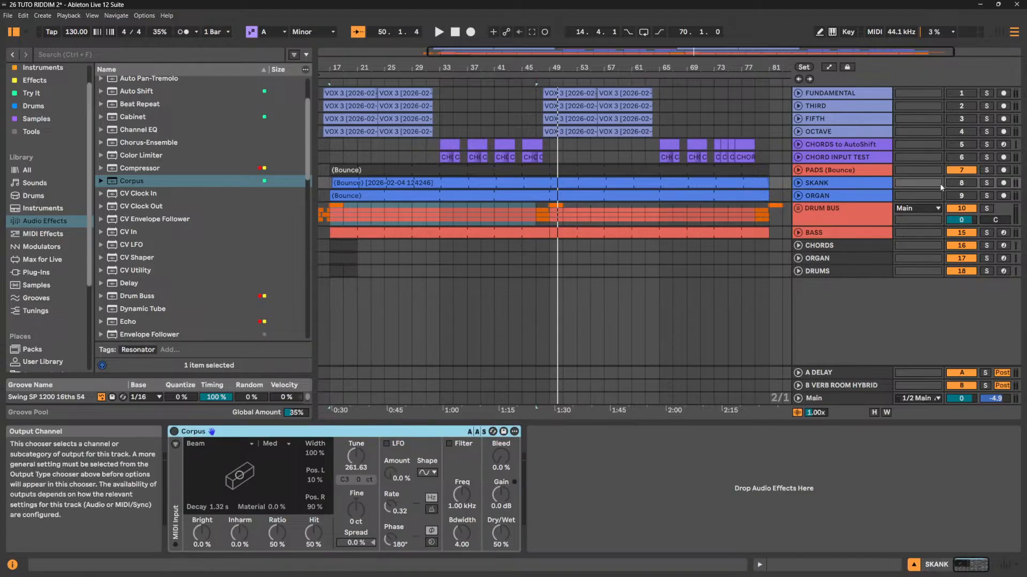
{"action": "left_click", "coordinate": [957, 184]}
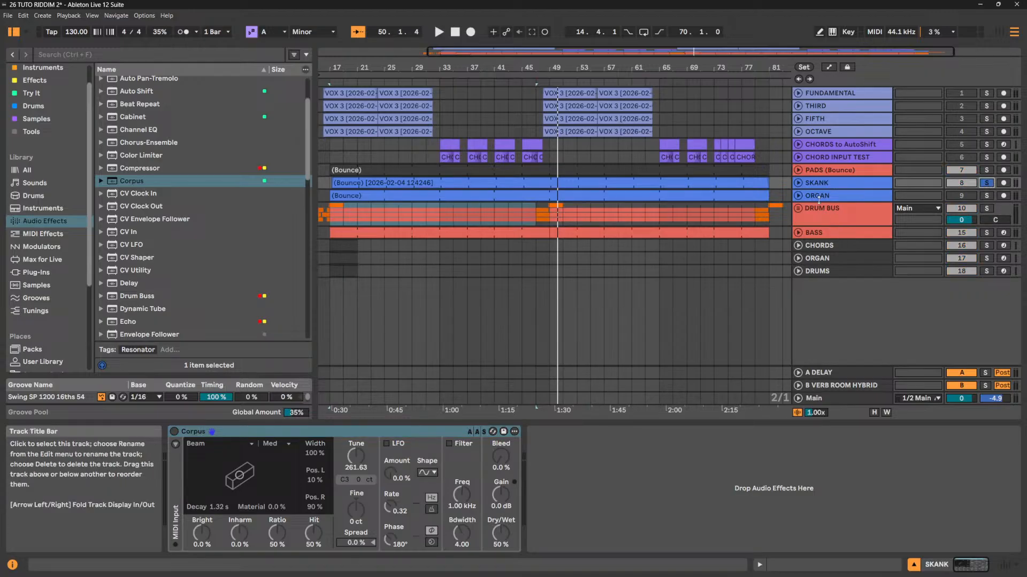
{"action": "key", "text": "Right"}
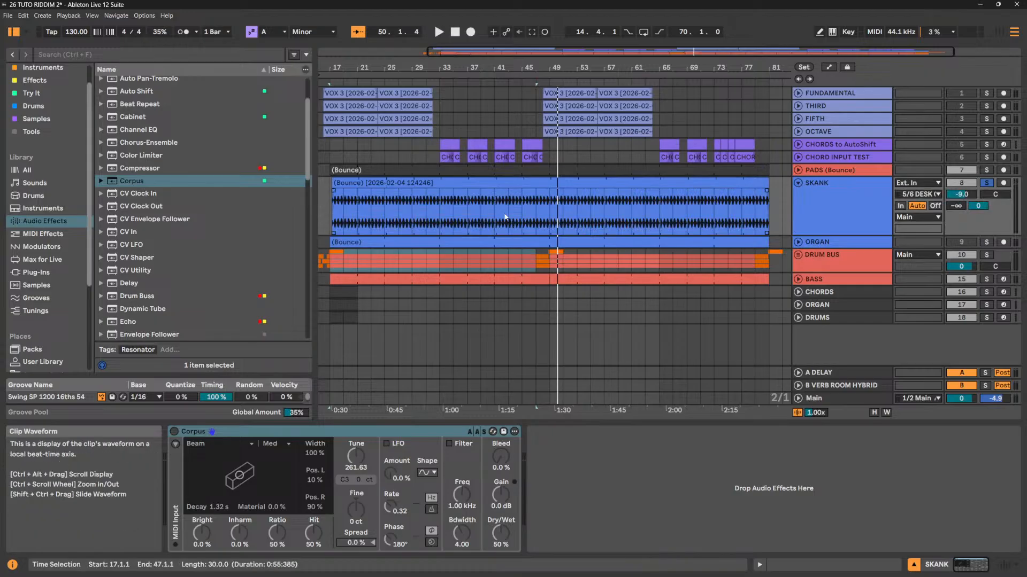
Play the soloed SKANK from about bar 41, activate Corpus during playback, and stop.
{"action": "left_click", "coordinate": [497, 217]}
{"action": "key", "text": "space"}
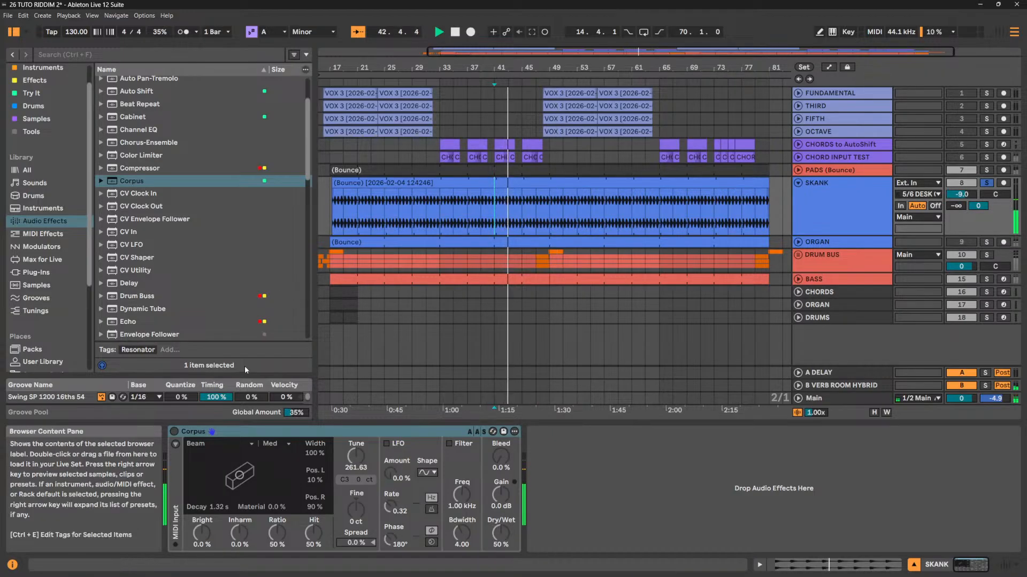
{"action": "left_click", "coordinate": [174, 431]}
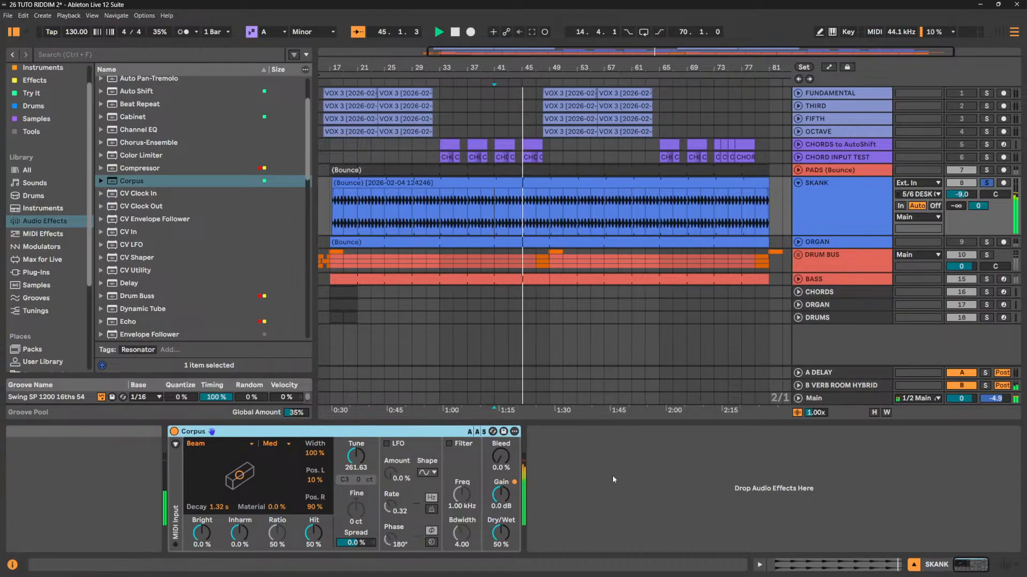
{"action": "key", "text": "space"}
Lower SKANK's volume to -10.5 dB and Corpus's gain to -2.1 dB, keep Dry/Wet at 50 %, and audition briefly.
{"action": "left_click_drag", "start_coordinate": [961, 194], "coordinate": [961, 198]}
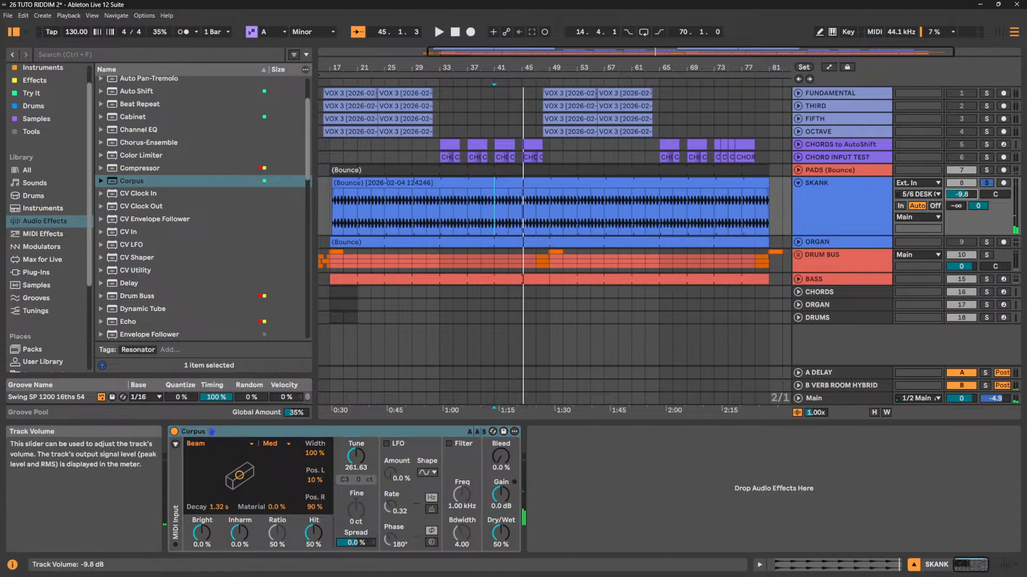
{"action": "left_click_drag", "start_coordinate": [498, 533], "coordinate": [497, 548]}
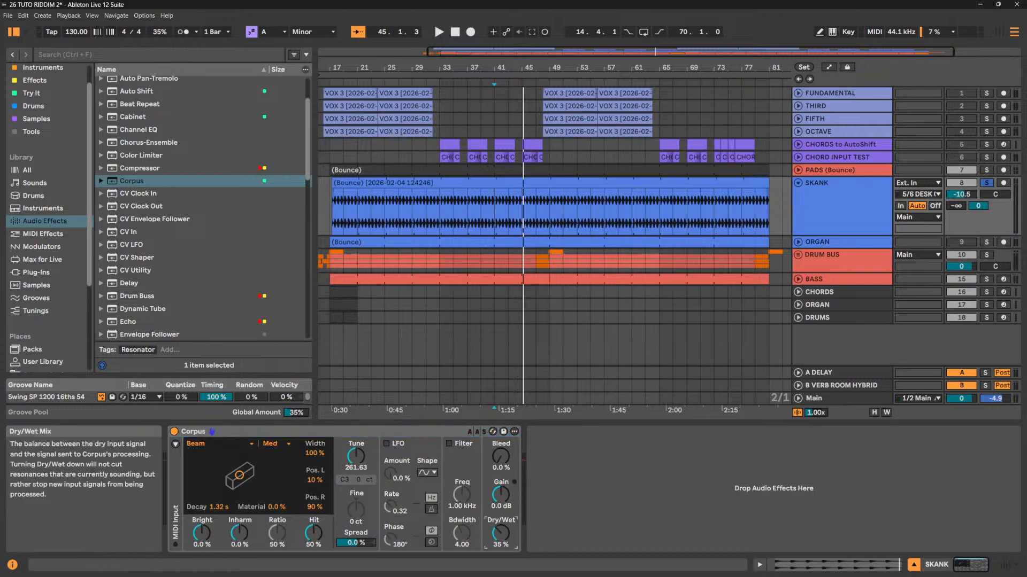
{"action": "double_click", "coordinate": [497, 532]}
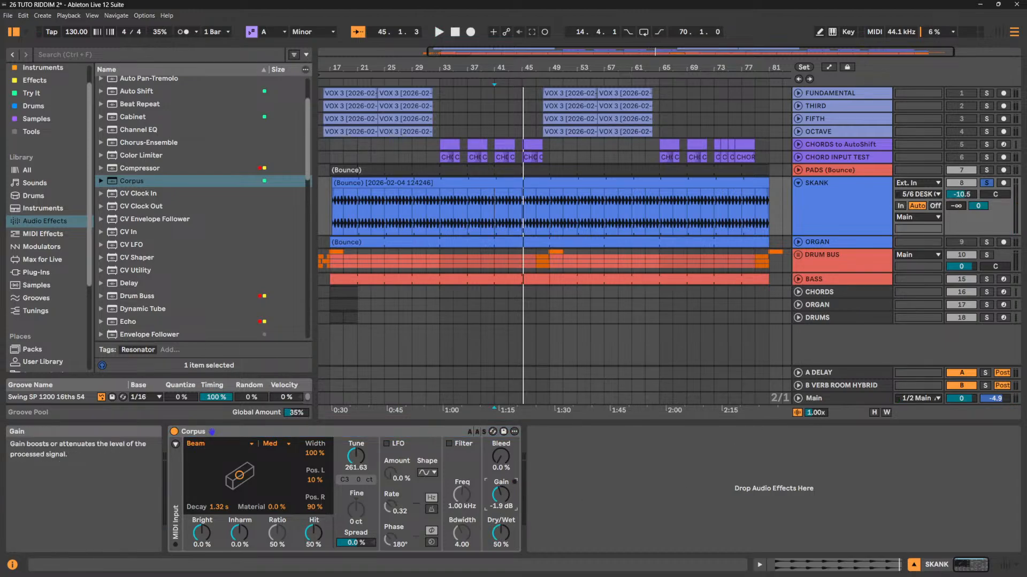
{"action": "left_click_drag", "start_coordinate": [499, 503], "coordinate": [498, 504]}
{"action": "key", "text": "space"}
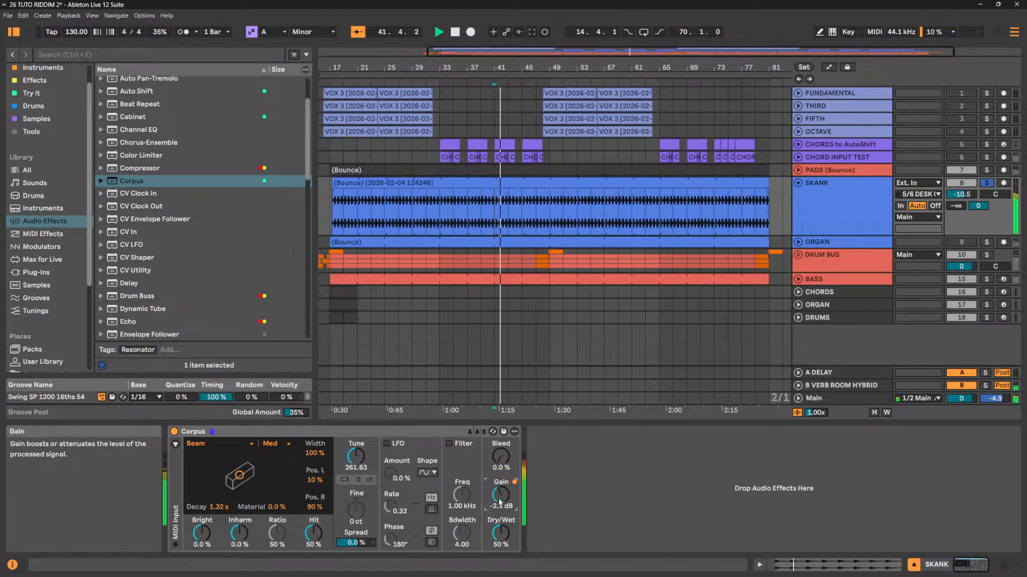
{"action": "key", "text": "space"}
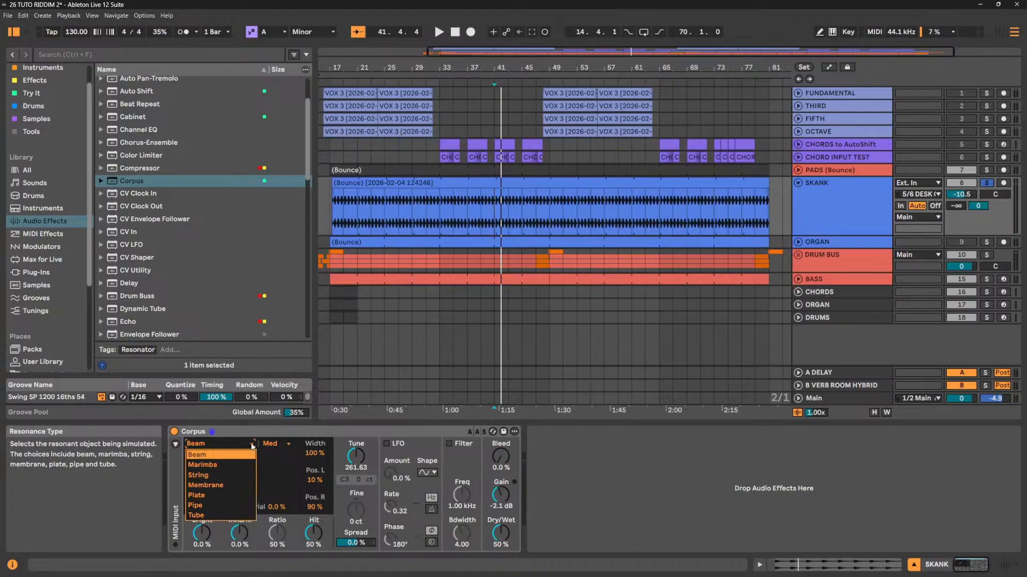
Review Corpus's resonance type and resonance quality choices, keeping Beam and Med.
{"action": "left_click", "coordinate": [251, 444]}
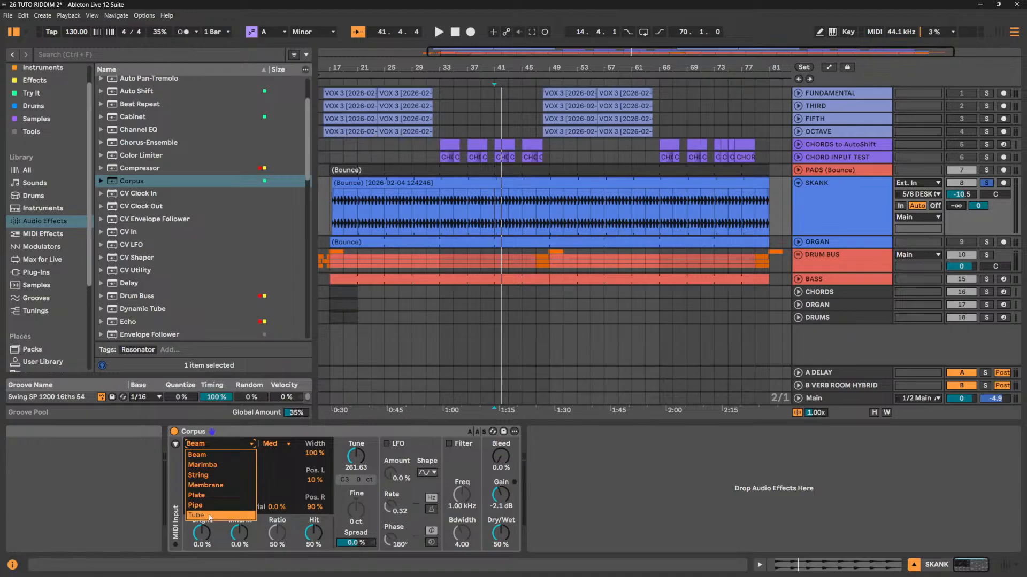
{"action": "left_click", "coordinate": [272, 431]}
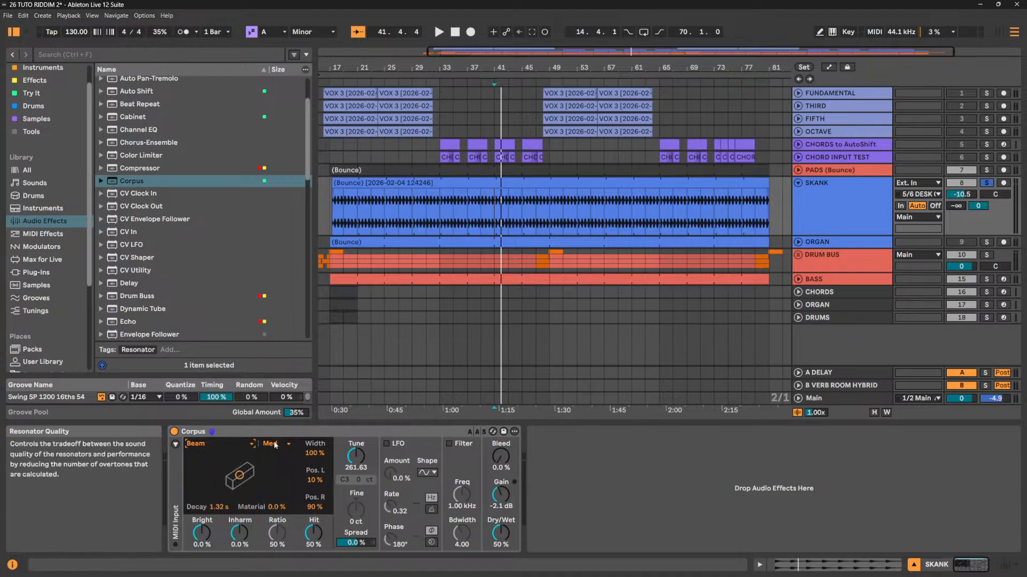
{"action": "left_click", "coordinate": [273, 443]}
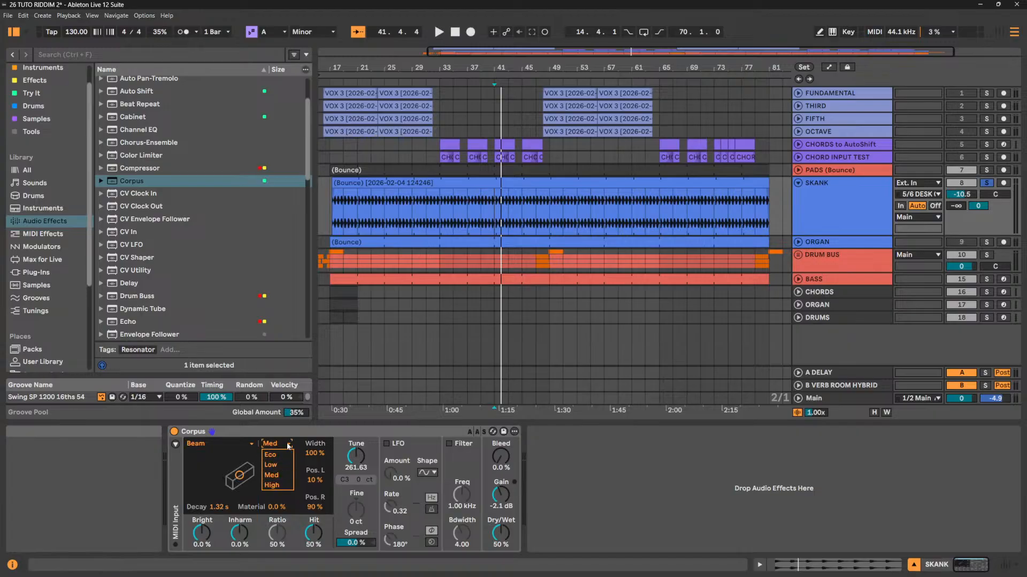
{"action": "left_click", "coordinate": [279, 432]}
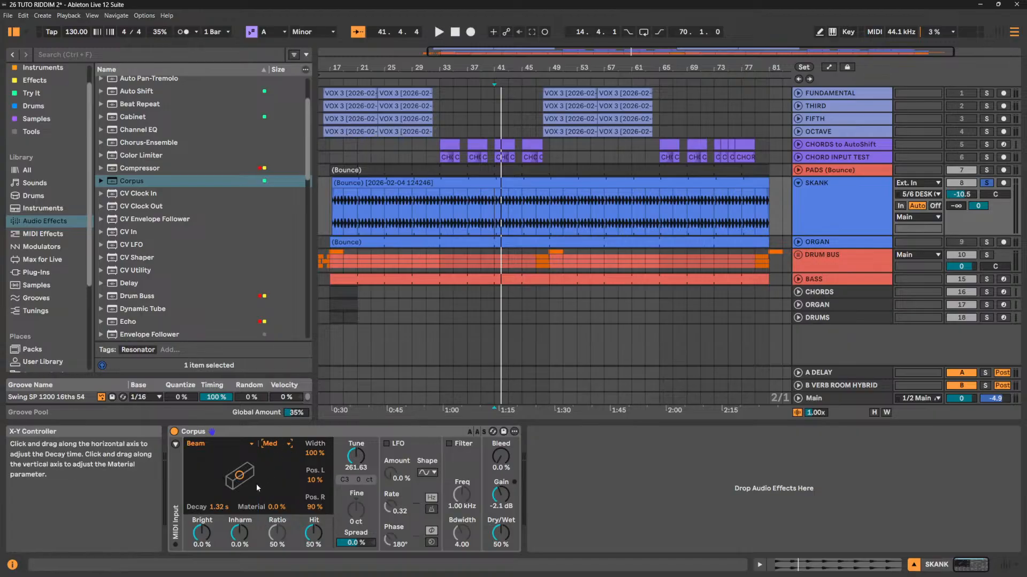
Play the soloed SKANK from bar 41, try a 368 ms decay, and set Corpus's Decay to 1.02 s and Material to 41 %.
{"action": "key", "text": "space"}
{"action": "key", "text": "space"}
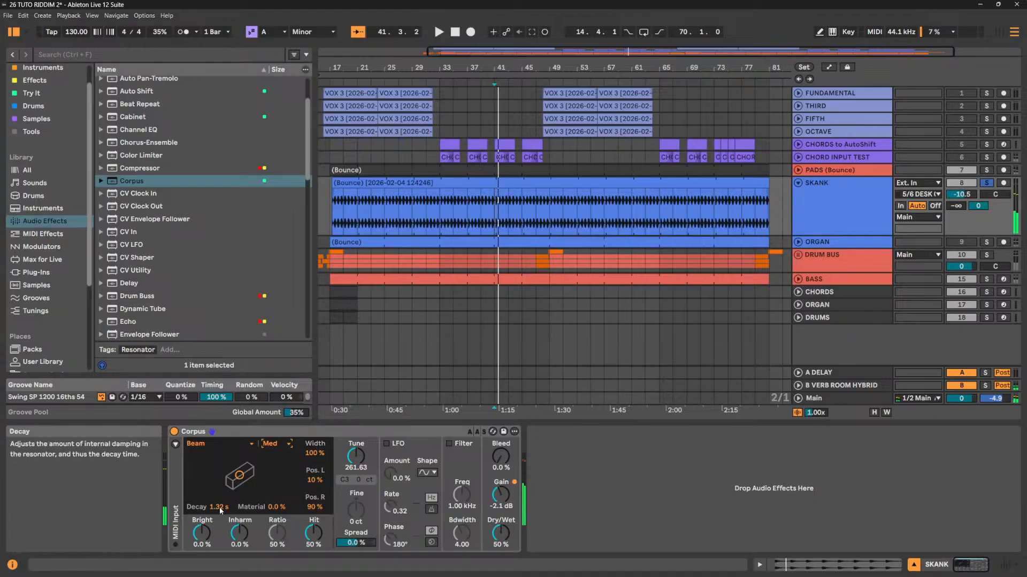
{"action": "key", "text": "space"}
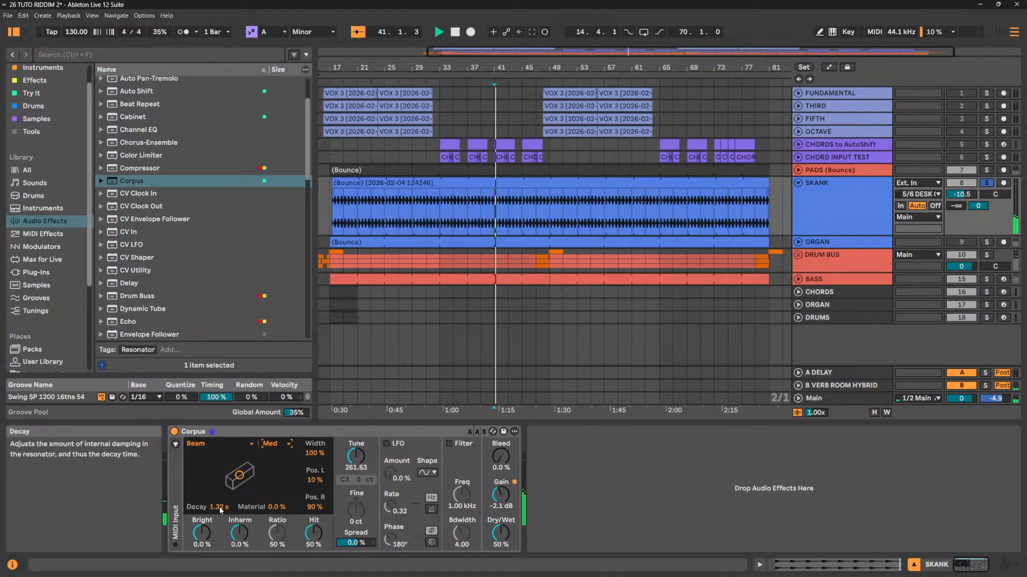
{"action": "left_click_drag", "start_coordinate": [220, 510], "coordinate": [220, 532]}
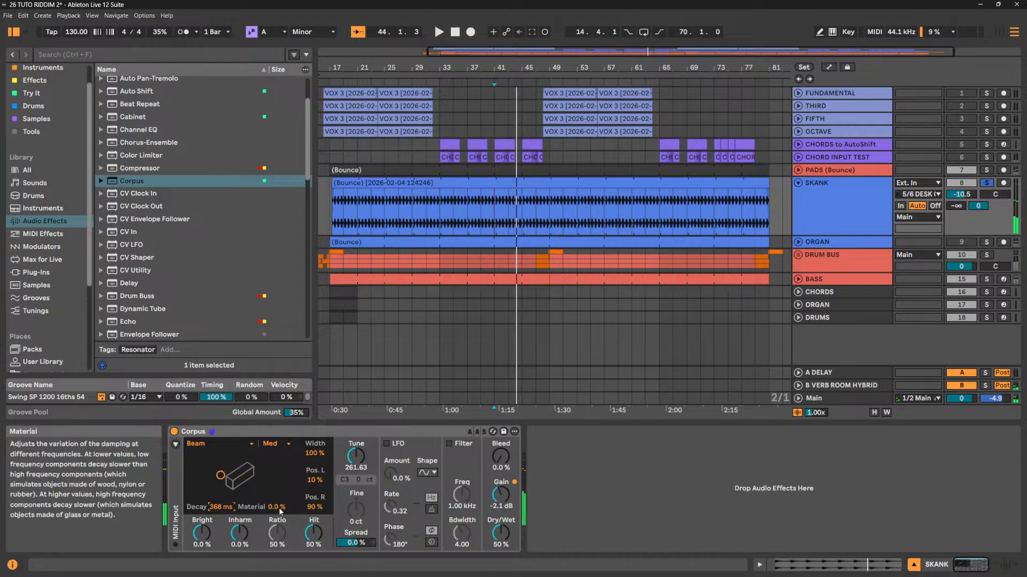
{"action": "key", "text": "space"}
{"action": "mouse_move", "coordinate": [276, 507]}
{"action": "left_mouse_down"}
{"action": "mouse_move", "coordinate": [275, 521]}
{"action": "mouse_move", "coordinate": [221, 495]}
{"action": "left_mouse_up"}
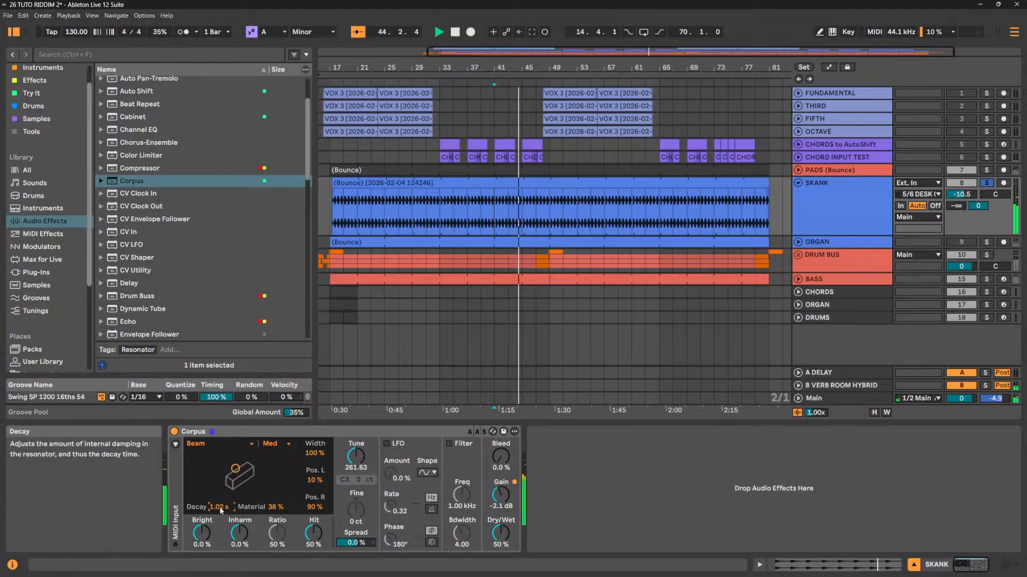
{"action": "mouse_move", "coordinate": [268, 511]}
{"action": "left_mouse_down"}
{"action": "mouse_move", "coordinate": [269, 489]}
{"action": "mouse_move", "coordinate": [270, 511]}
{"action": "left_mouse_up"}
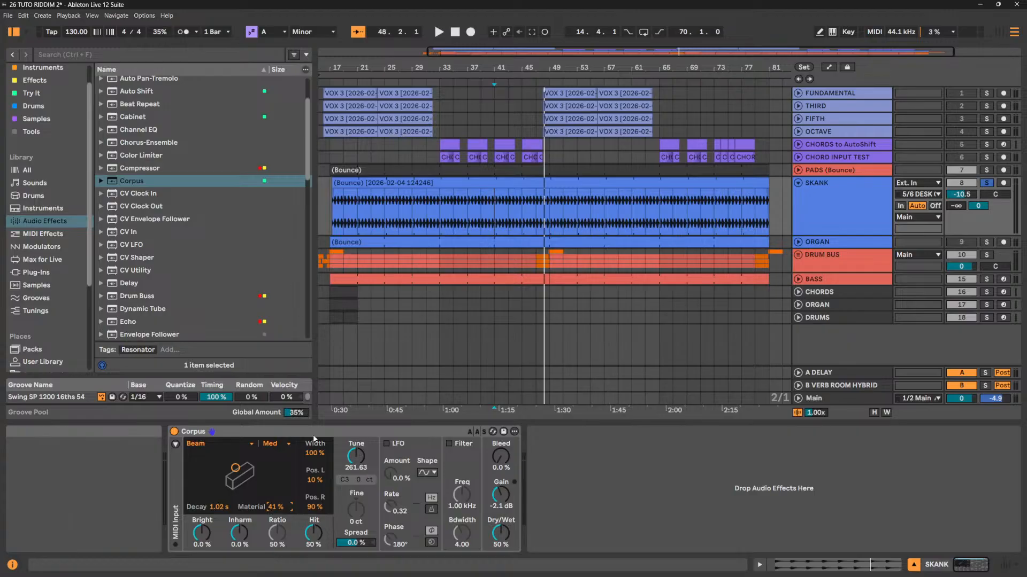
List Corpus's presets and load Bright Snare in place of the current Corpus on SKANK during playback.
{"action": "left_click", "coordinate": [202, 436]}
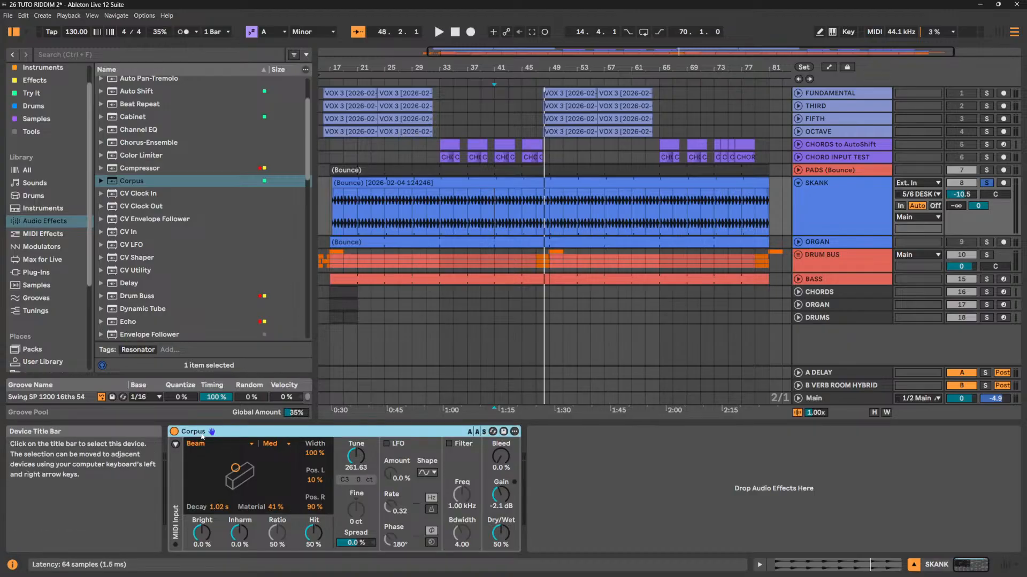
{"action": "left_click", "coordinate": [100, 180]}
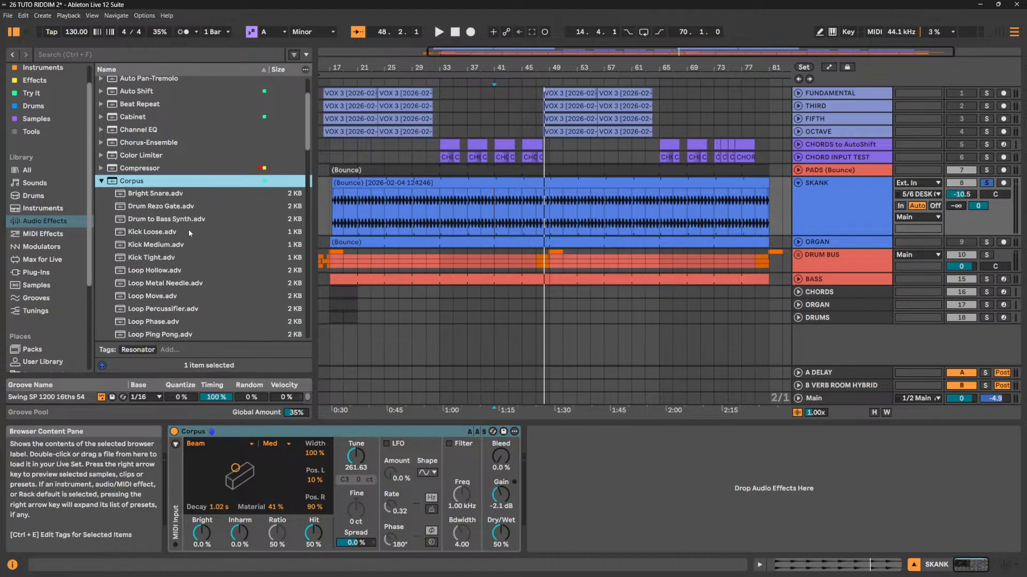
{"action": "key", "text": "space"}
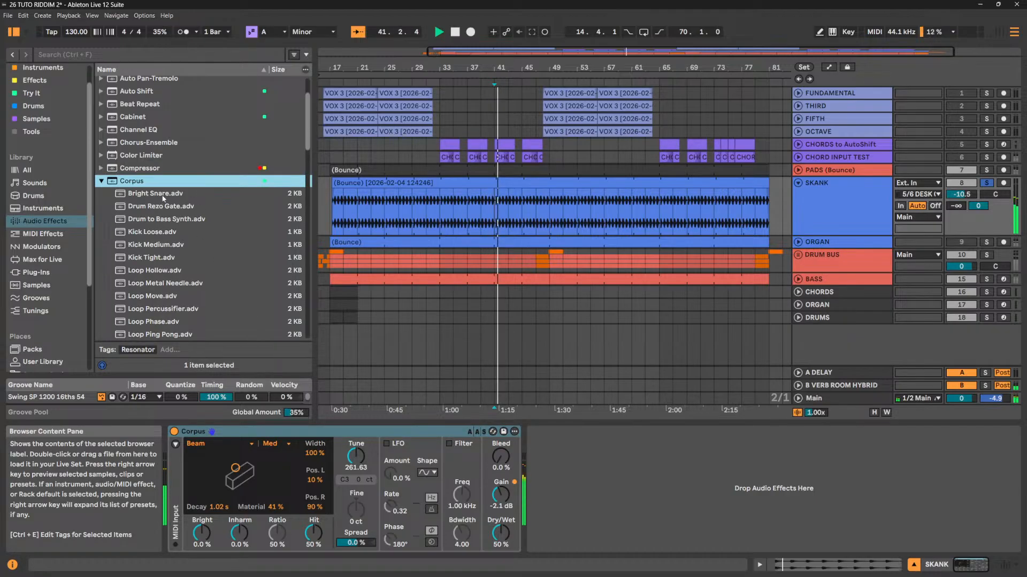
{"action": "key", "text": "Down"}
{"action": "left_click_drag", "start_coordinate": [256, 412], "coordinate": [241, 476]}
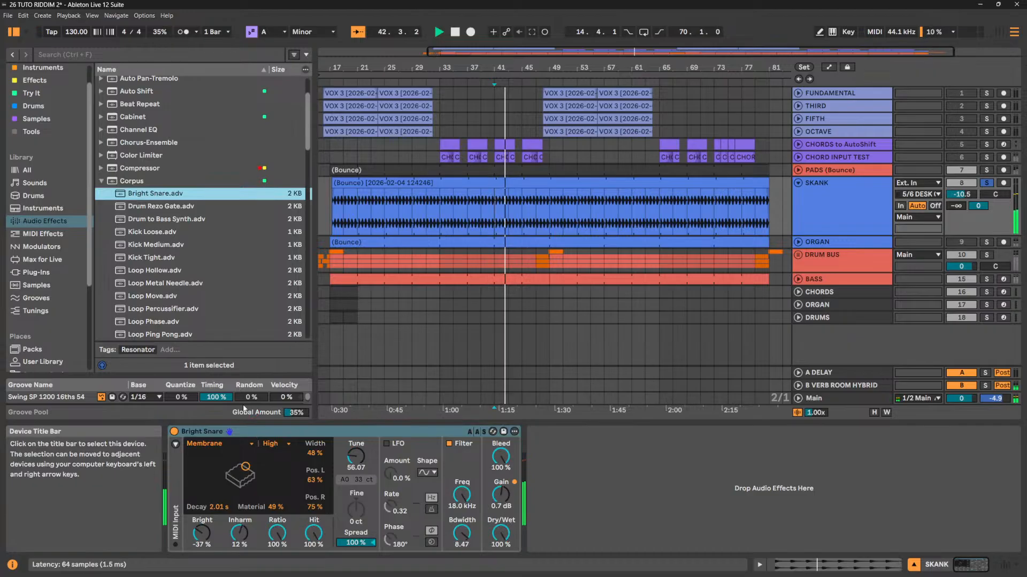
Audition the Corpus presets Drum to Bass Synth, Kick Loose and Loop Hollow in turn on SKANK, and stop playback.
{"action": "left_click_drag", "start_coordinate": [143, 221], "coordinate": [246, 435]}
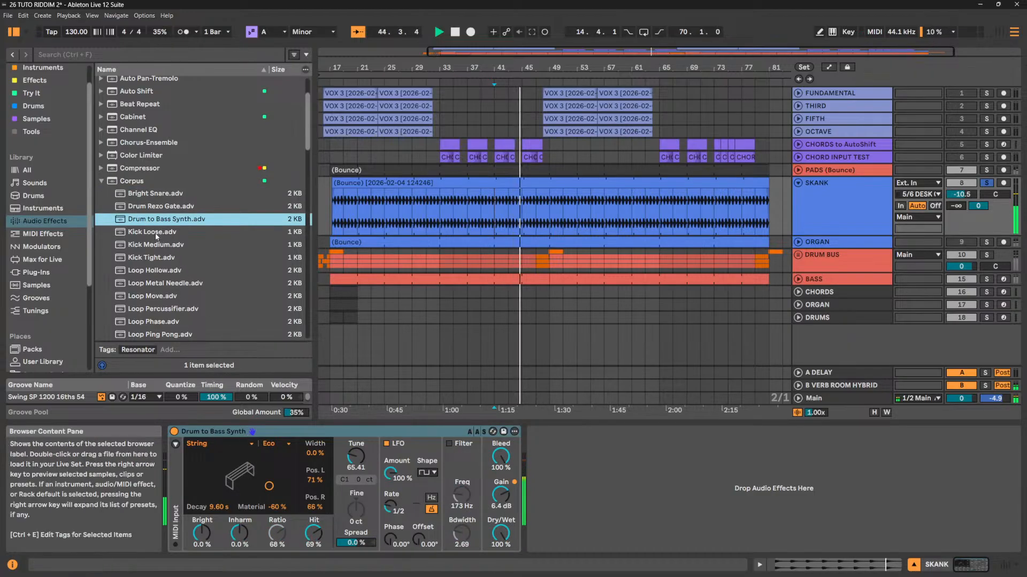
{"action": "left_click_drag", "start_coordinate": [156, 237], "coordinate": [230, 433]}
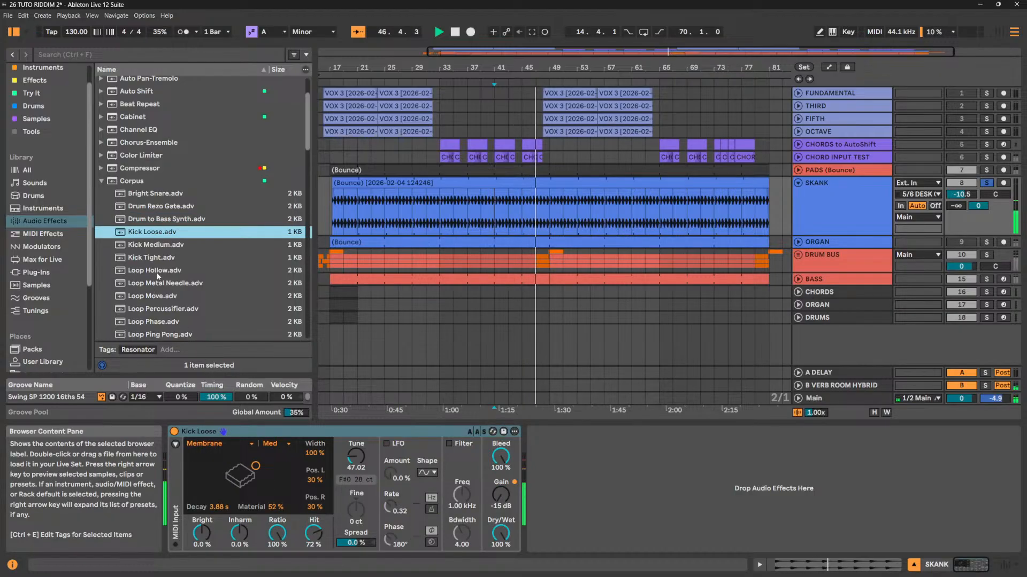
{"action": "key", "text": "Down"}
{"action": "key", "text": "Down"}
{"action": "key", "text": "Down"}
{"action": "left_click_drag", "start_coordinate": [216, 383], "coordinate": [223, 444]}
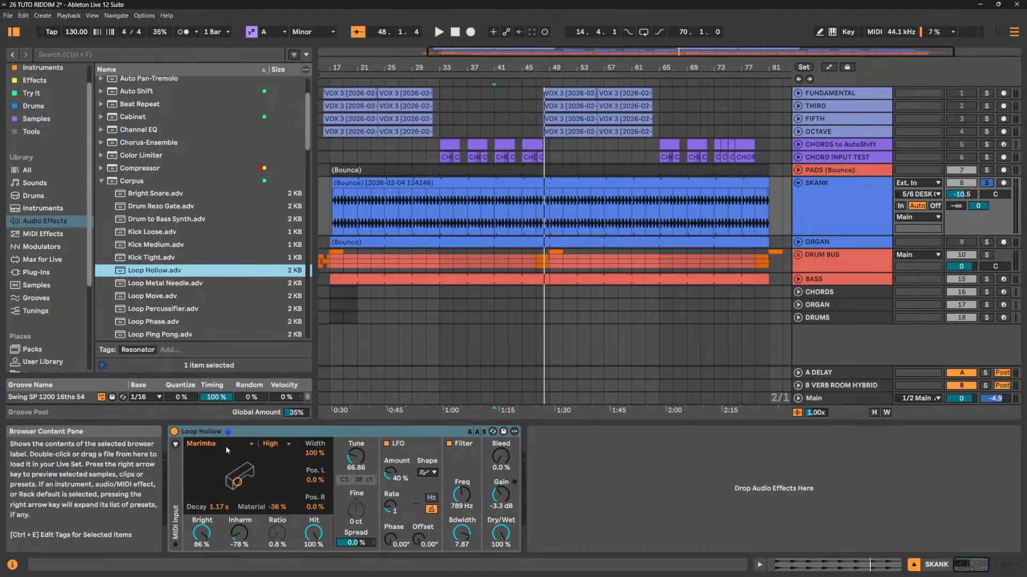
Delete the Loop Hollow Corpus from SKANK and select the Kick Tight preset in the browser.
{"action": "left_click", "coordinate": [224, 432]}
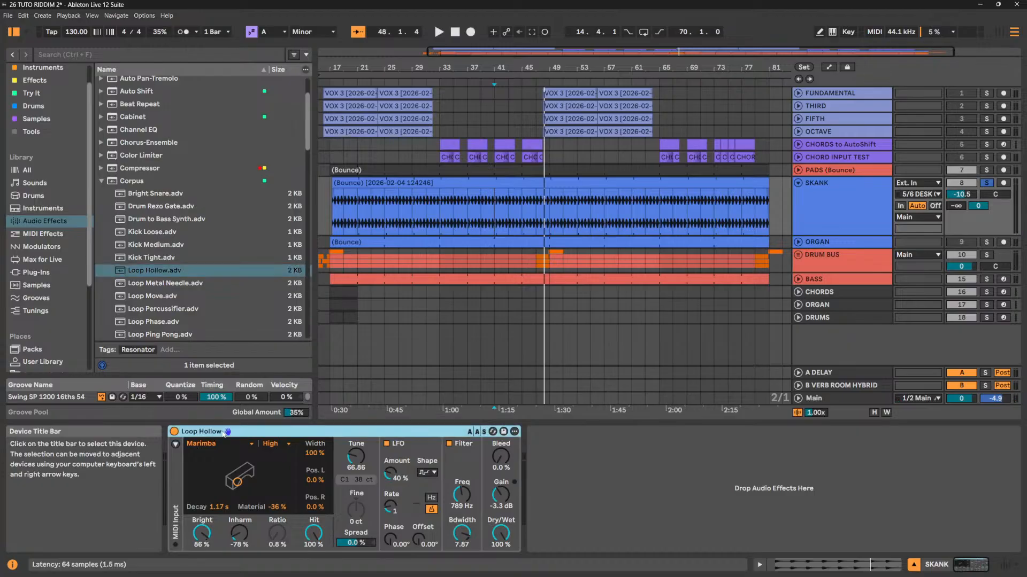
{"action": "key", "text": "Delete"}
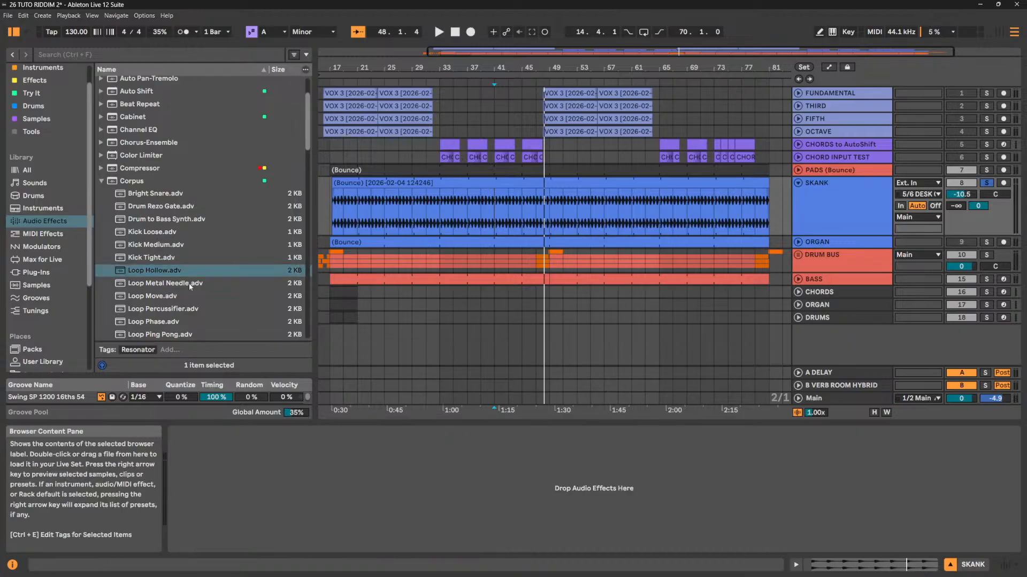
{"action": "left_click", "coordinate": [156, 246]}
{"action": "left_click", "coordinate": [149, 258]}
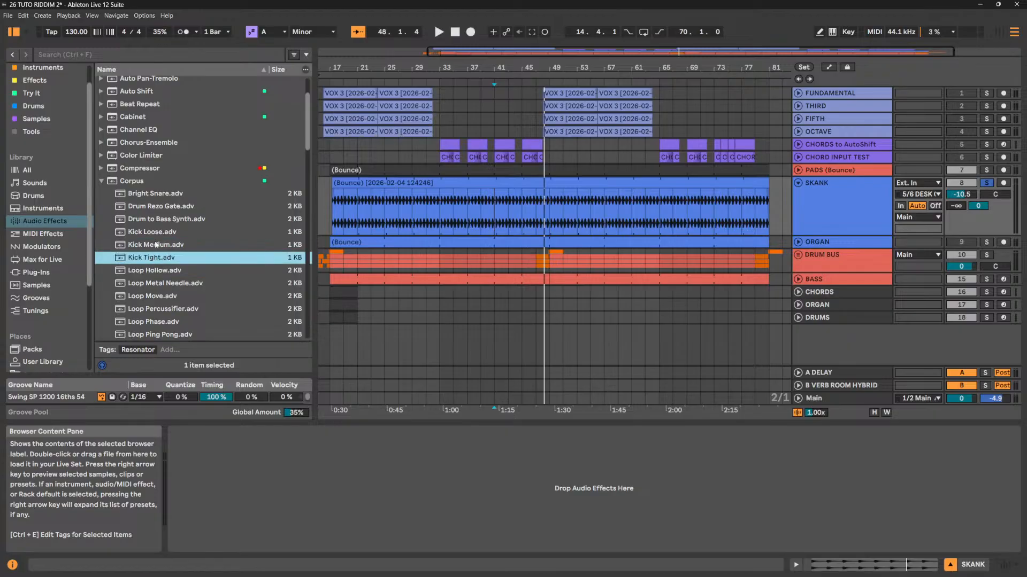
Browse the Corpus presets, including Kick Medium, Kick Loose, Drum to Bass Synth and Drum Rezo Gate.
{"action": "left_click", "coordinate": [155, 247]}
{"action": "left_click", "coordinate": [158, 235]}
{"action": "left_click", "coordinate": [164, 220]}
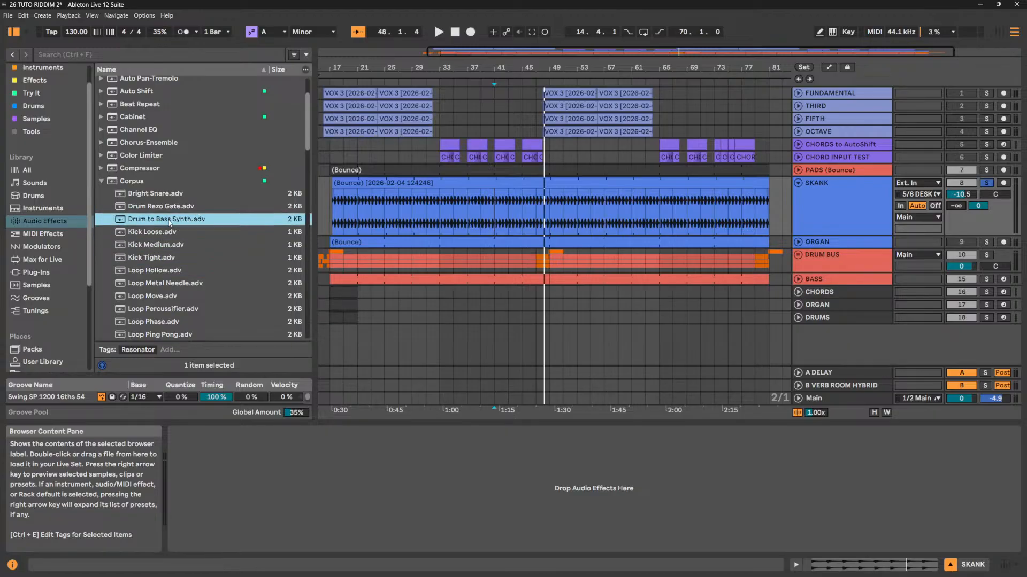
{"action": "left_click", "coordinate": [162, 209]}
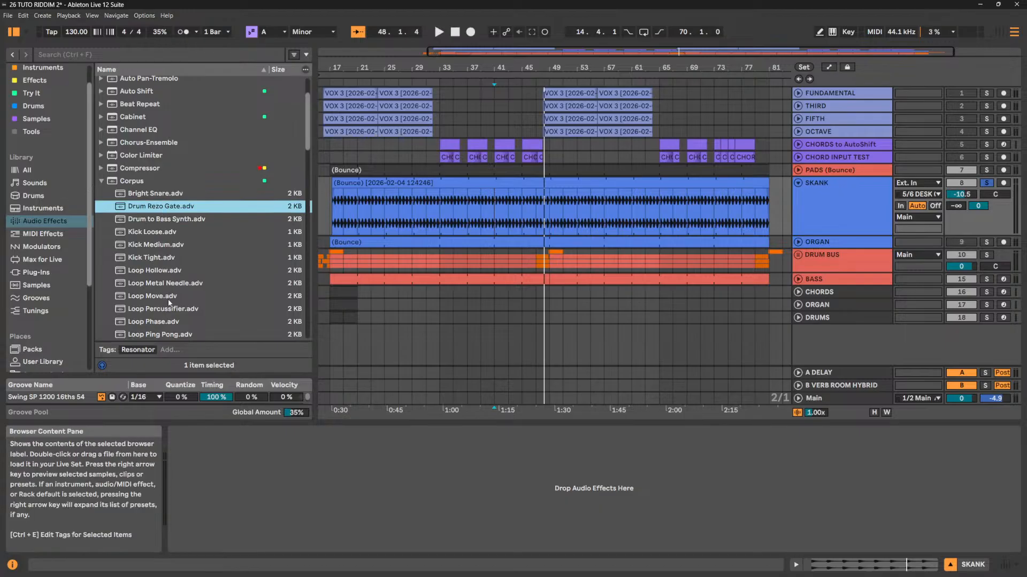
{"action": "scroll", "coordinate": [167, 303], "scroll_direction": "down", "scroll_amount": 6}
{"action": "scroll", "coordinate": [167, 304], "scroll_direction": "up", "scroll_amount": 6}
Add the default Corpus effect to the SKANK track and, during playback, set its brightness to 48% and decay to about 1.02 s.
{"action": "left_click", "coordinate": [104, 181]}
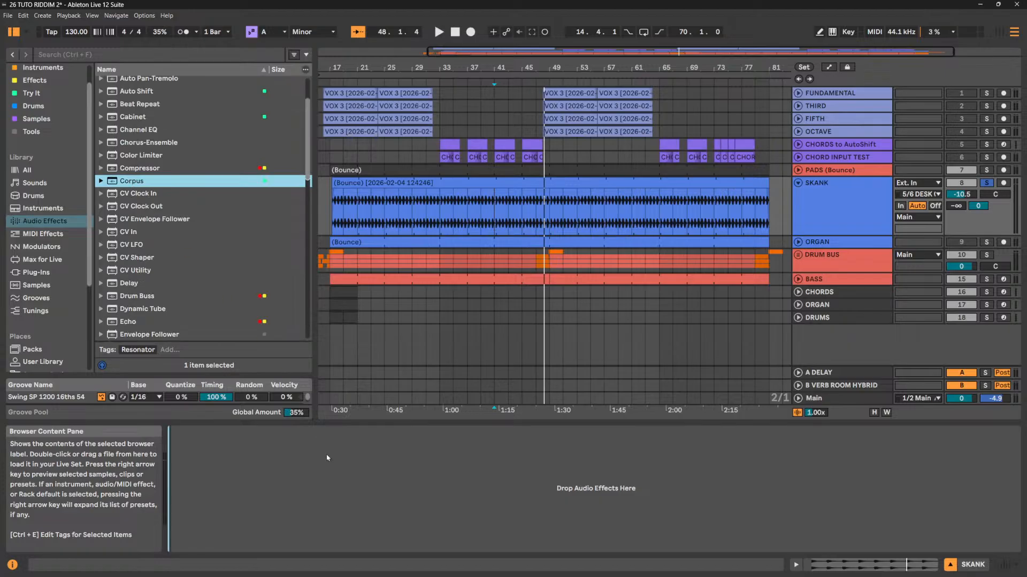
{"action": "key", "text": "space"}
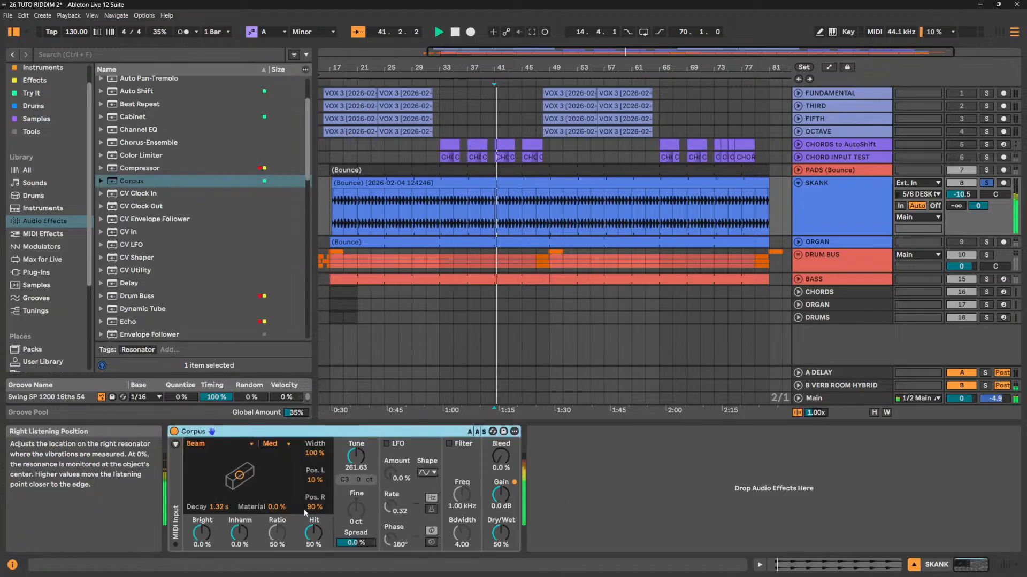
{"action": "left_click_drag", "start_coordinate": [220, 507], "coordinate": [202, 480]}
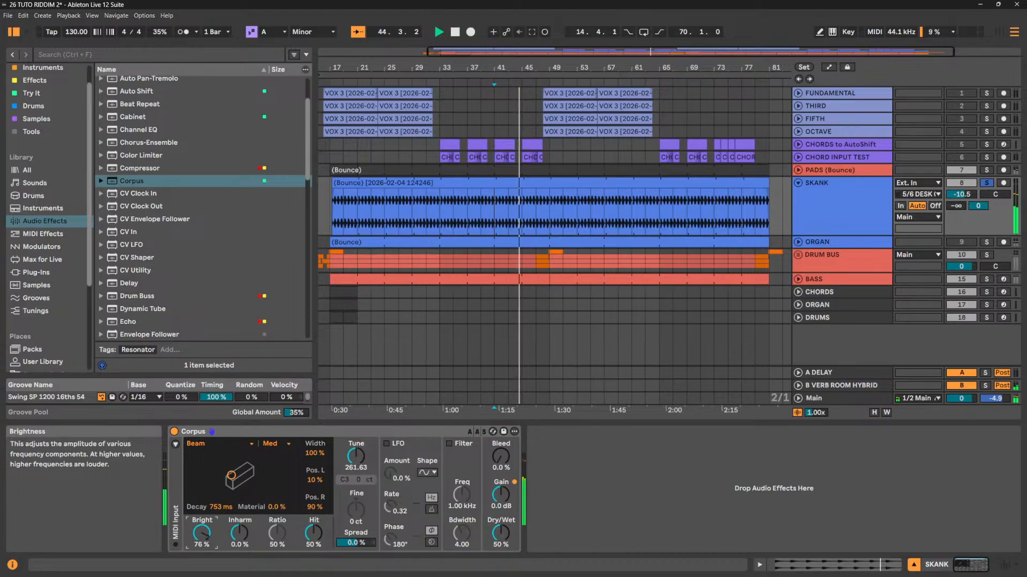
{"action": "left_click_drag", "start_coordinate": [202, 533], "coordinate": [220, 497]}
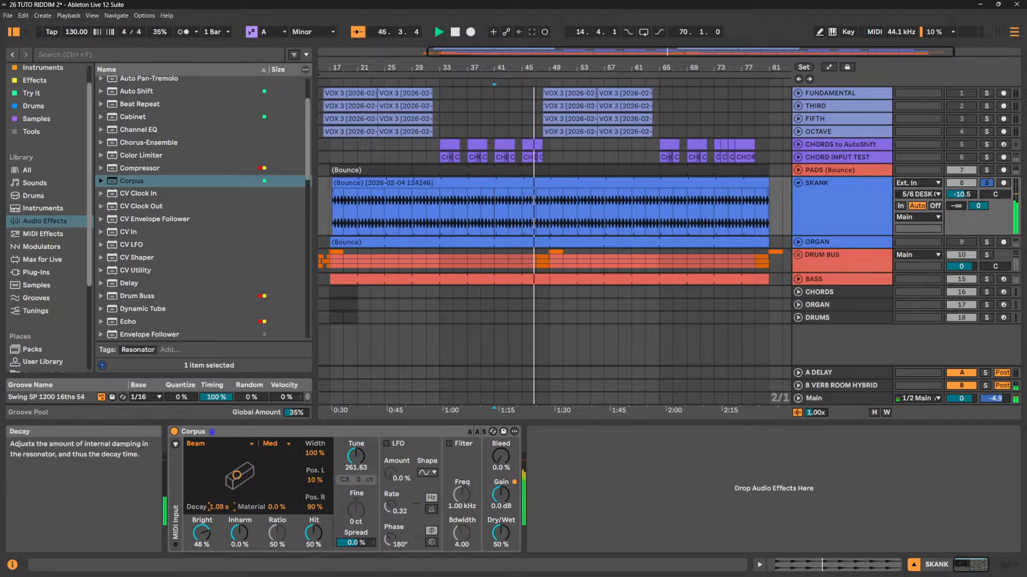
Change the Corpus resonator to Marimba with Material 58%, Width 84% and left listening position 18%.
{"action": "left_click", "coordinate": [203, 443]}
{"action": "left_click", "coordinate": [202, 465]}
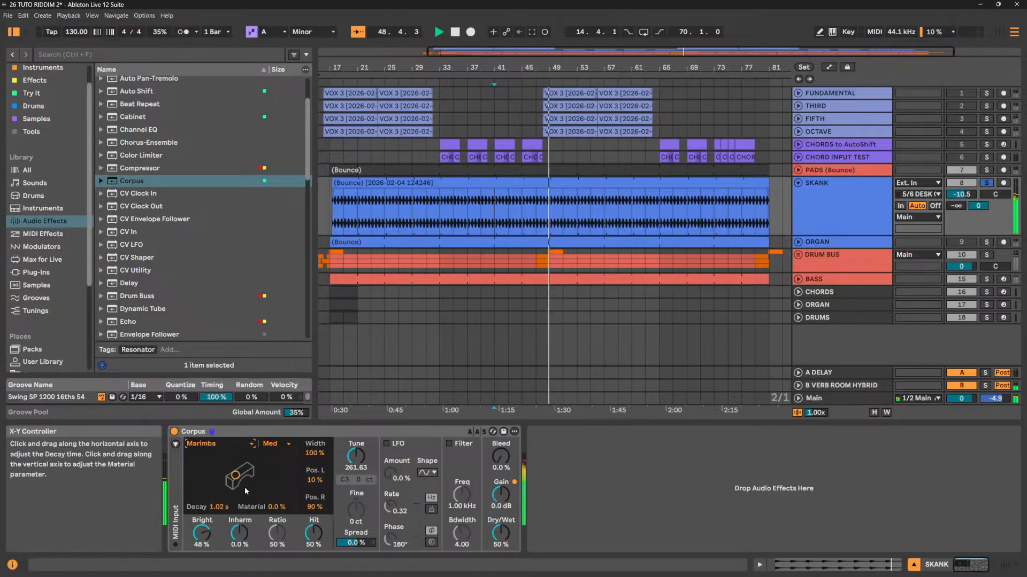
{"action": "left_click_drag", "start_coordinate": [249, 499], "coordinate": [249, 482]}
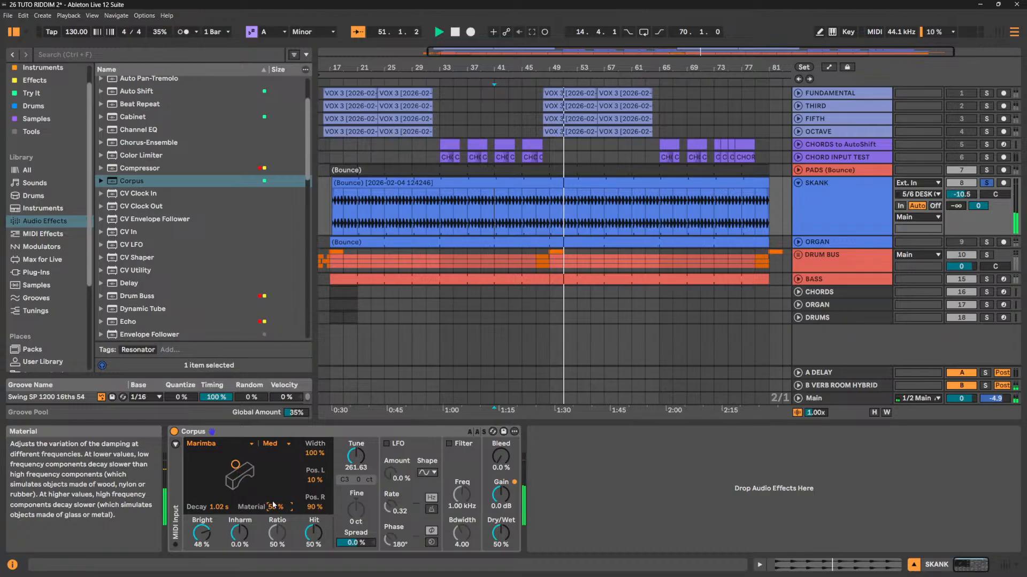
{"action": "left_click_drag", "start_coordinate": [314, 453], "coordinate": [316, 475]}
Change the resonator to String with Decay 1.99 s, Material 56%, Bright 29% and Inharm -46%.
{"action": "left_click", "coordinate": [238, 447]}
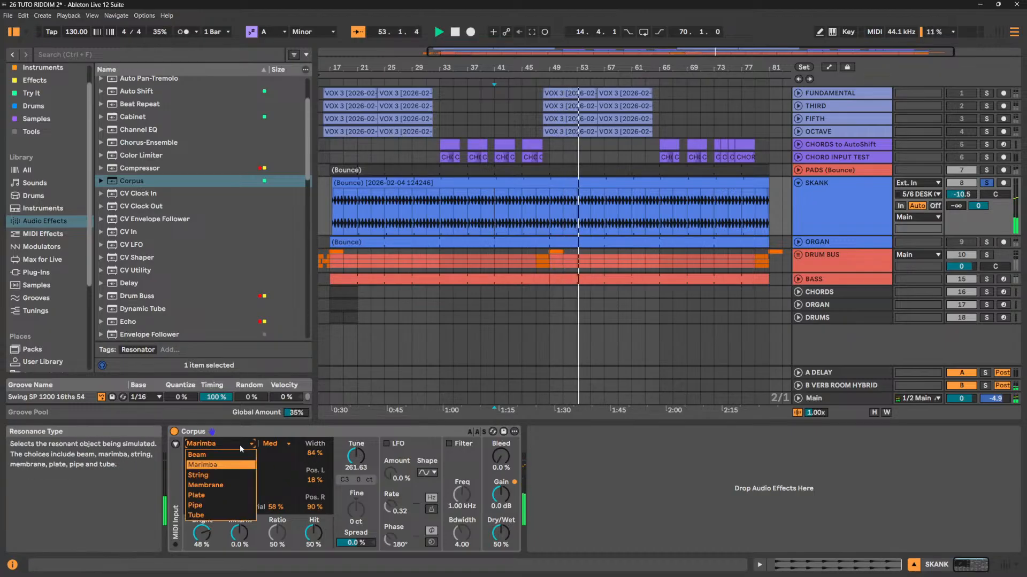
{"action": "left_click", "coordinate": [227, 475]}
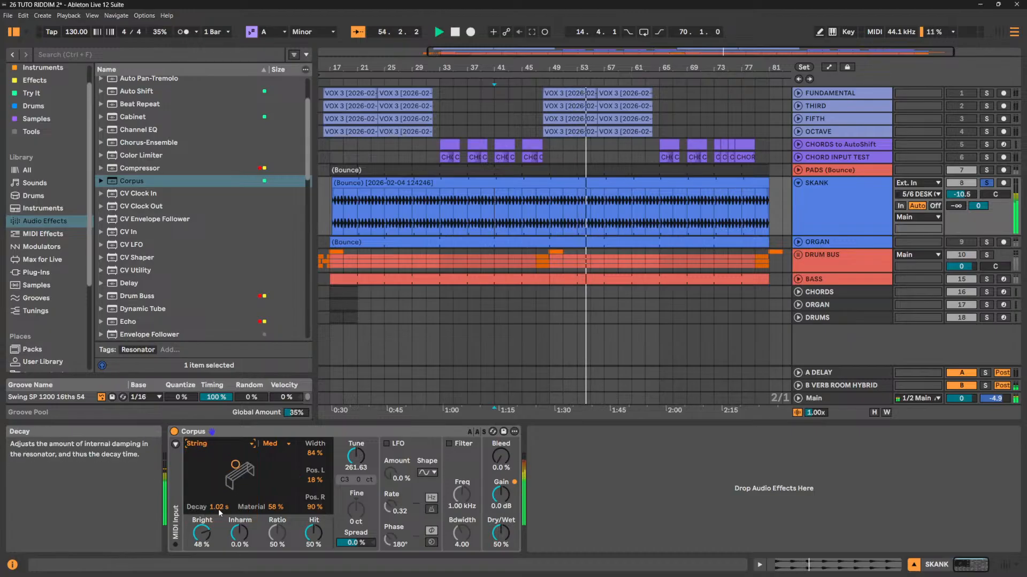
{"action": "left_click_drag", "start_coordinate": [218, 507], "coordinate": [275, 509]}
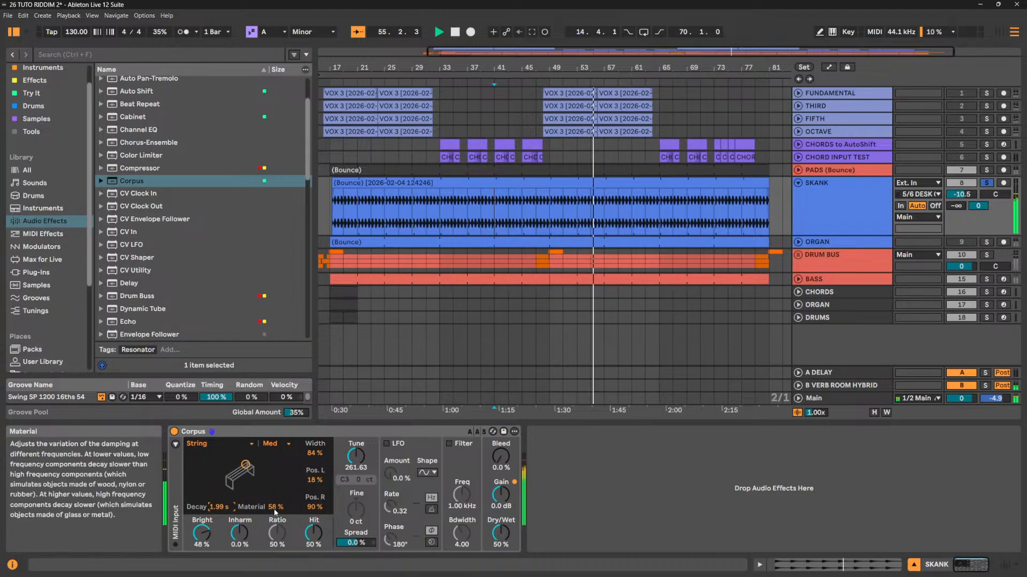
{"action": "left_click_drag", "start_coordinate": [201, 532], "coordinate": [239, 541]}
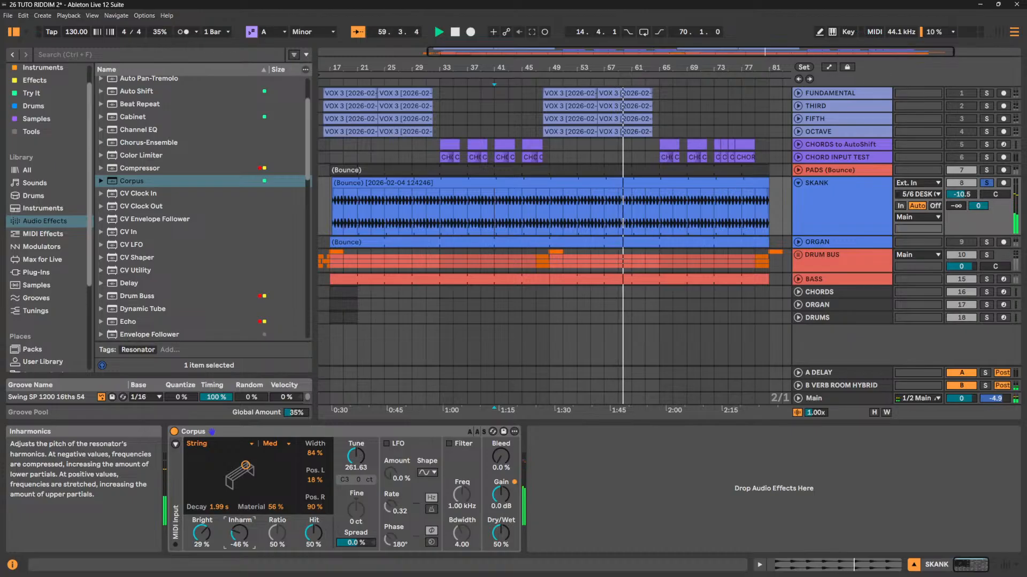
Set the Corpus Hit position to 73%, try a very low tuning, and set Tune to about 484 Hz.
{"action": "mouse_move", "coordinate": [314, 533]}
{"action": "left_mouse_down"}
{"action": "mouse_move", "coordinate": [313, 555]}
{"action": "mouse_move", "coordinate": [313, 508]}
{"action": "mouse_move", "coordinate": [313, 539]}
{"action": "left_mouse_up"}
{"action": "left_click_drag", "start_coordinate": [356, 456], "coordinate": [356, 482]}
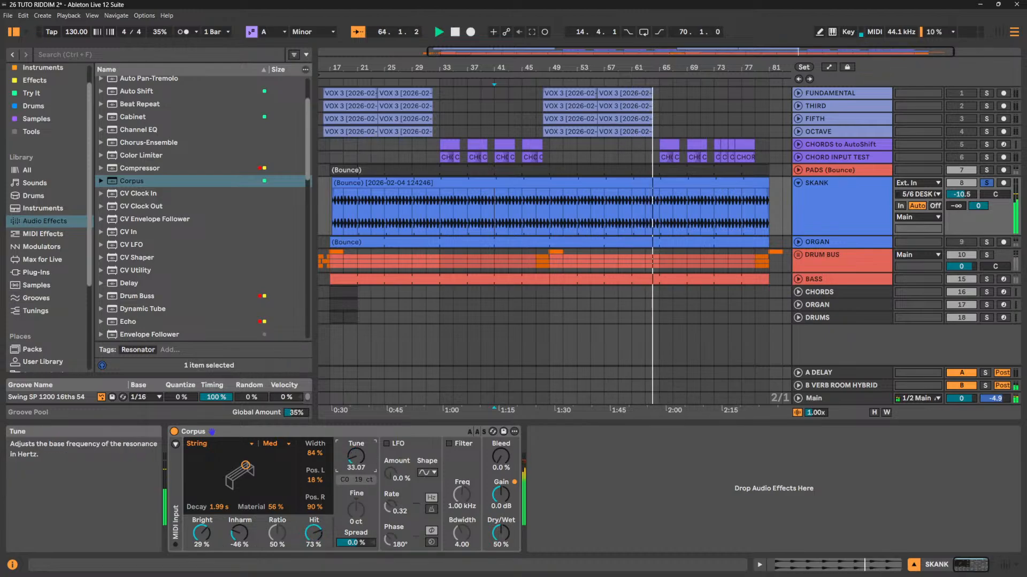
{"action": "left_click_drag", "start_coordinate": [356, 481], "coordinate": [356, 460]}
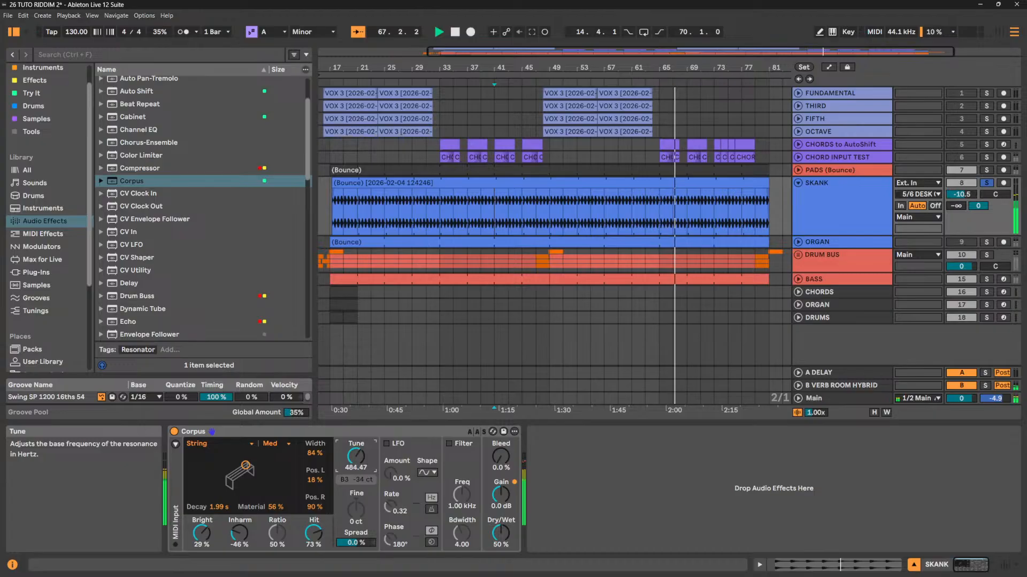
Change the resonator to Plate and set Decay to 9.36 s, Material to 0%, Tune to 261.63 Hz and Bleed to 29%.
{"action": "left_click", "coordinate": [214, 444]}
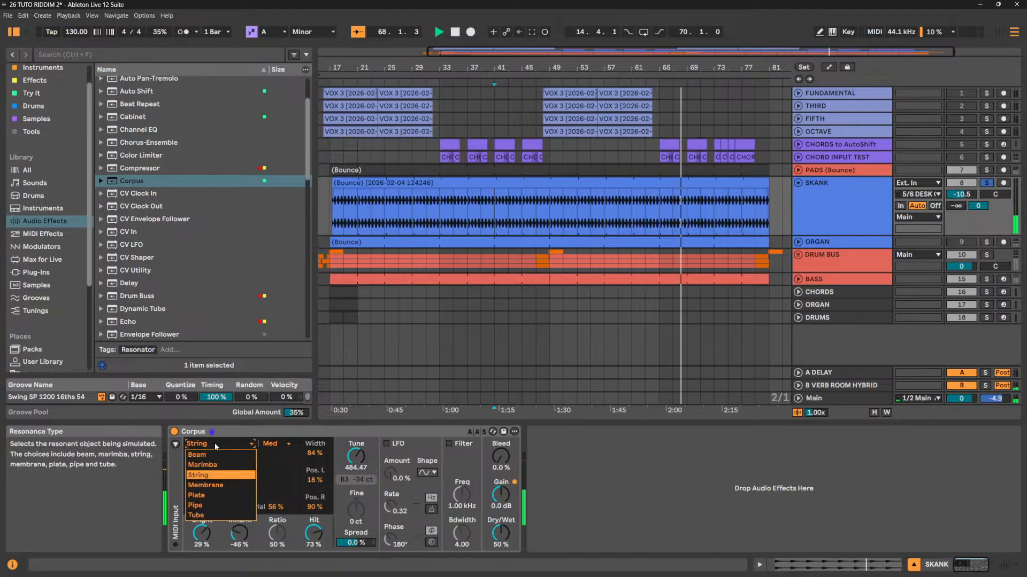
{"action": "left_click", "coordinate": [206, 495]}
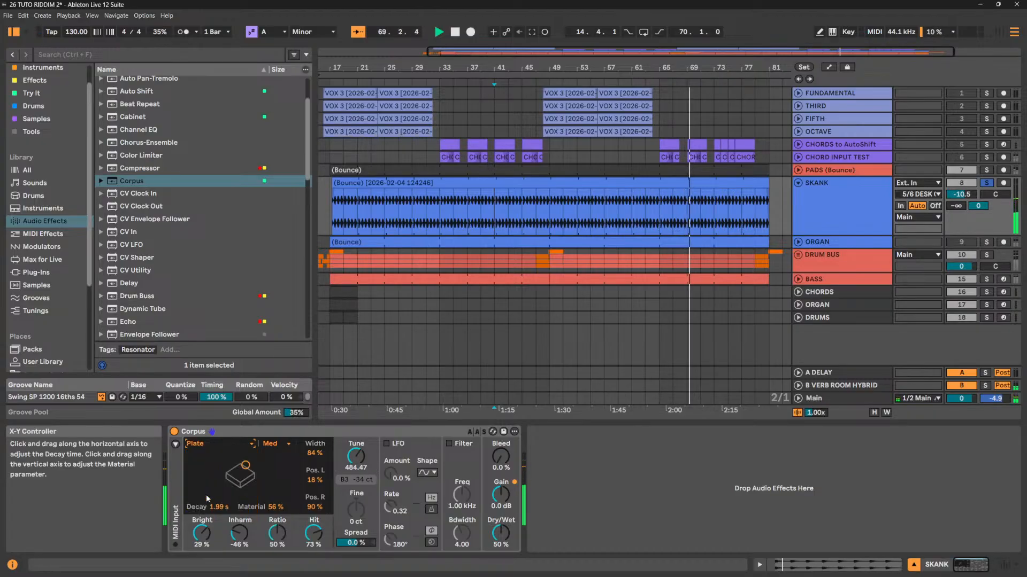
{"action": "left_click", "coordinate": [249, 434]}
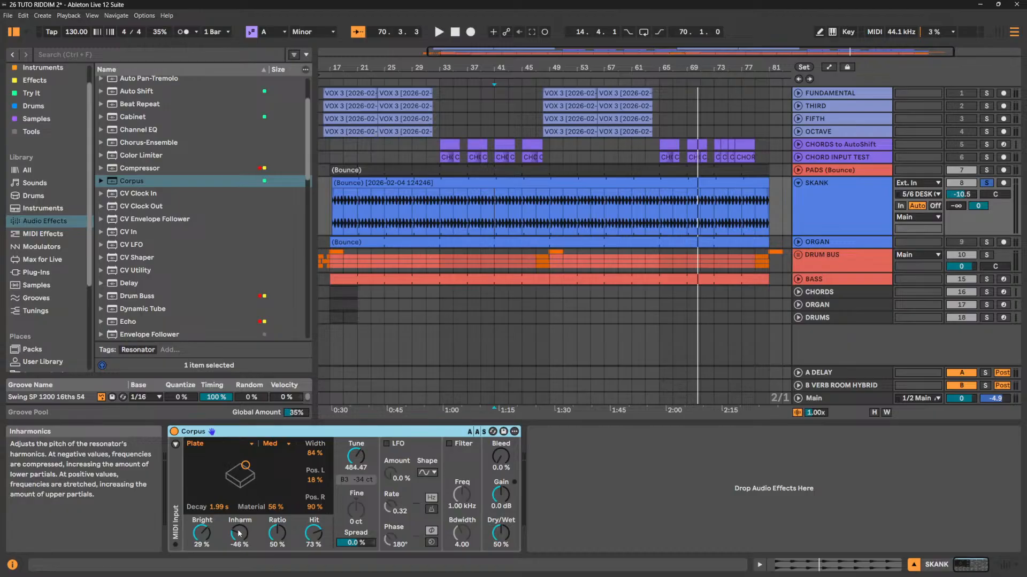
{"action": "left_click", "coordinate": [206, 444]}
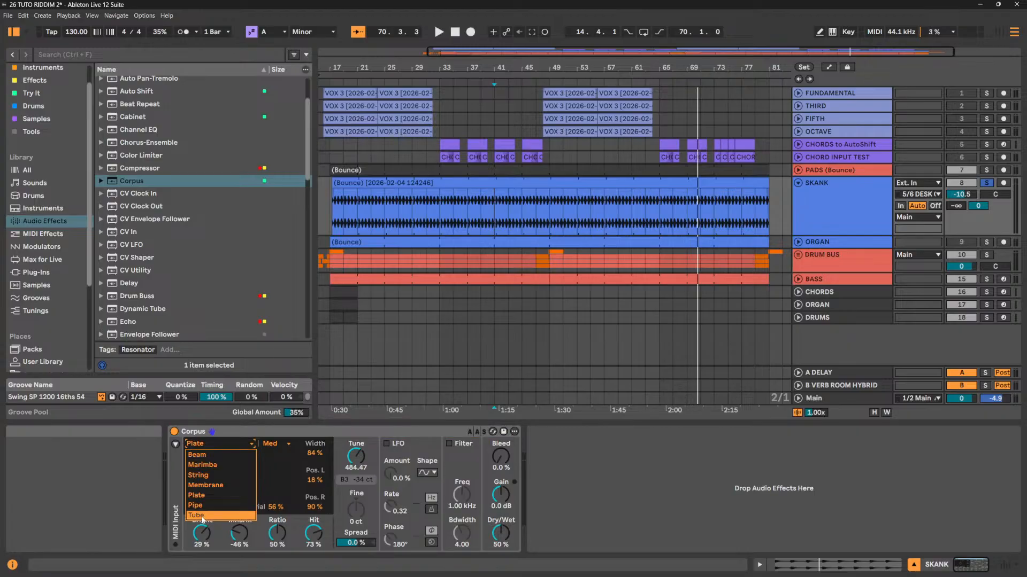
{"action": "left_click", "coordinate": [345, 436]}
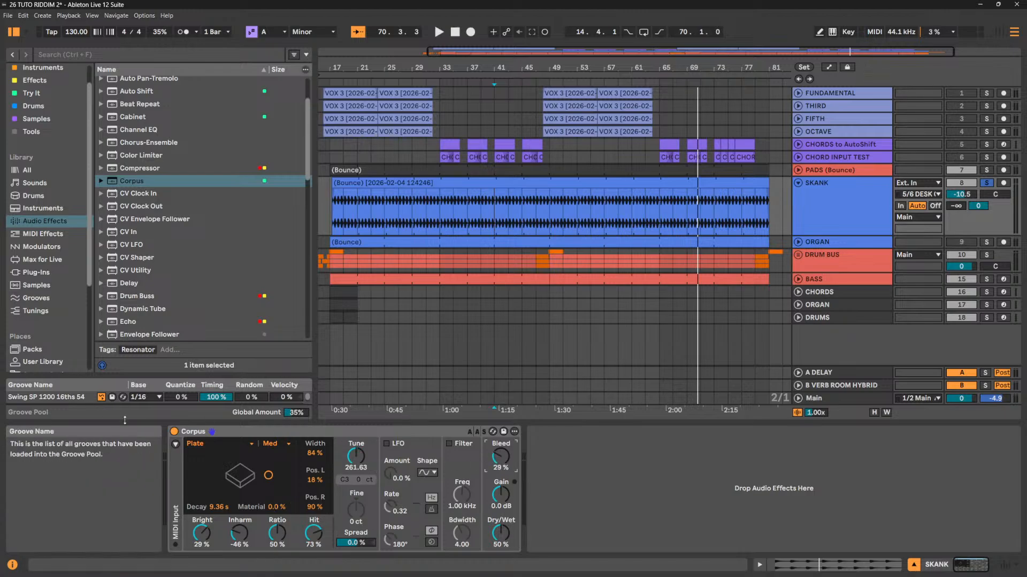
Unfold the MIDI sidechain parameters of Corpus.
{"action": "left_click", "coordinate": [175, 444]}
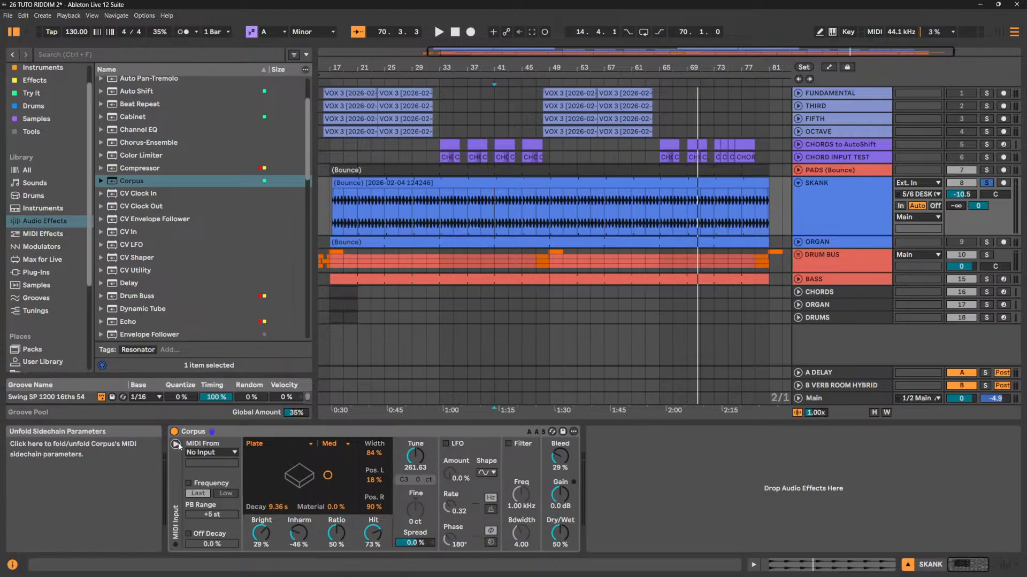
{"action": "left_click", "coordinate": [220, 432]}
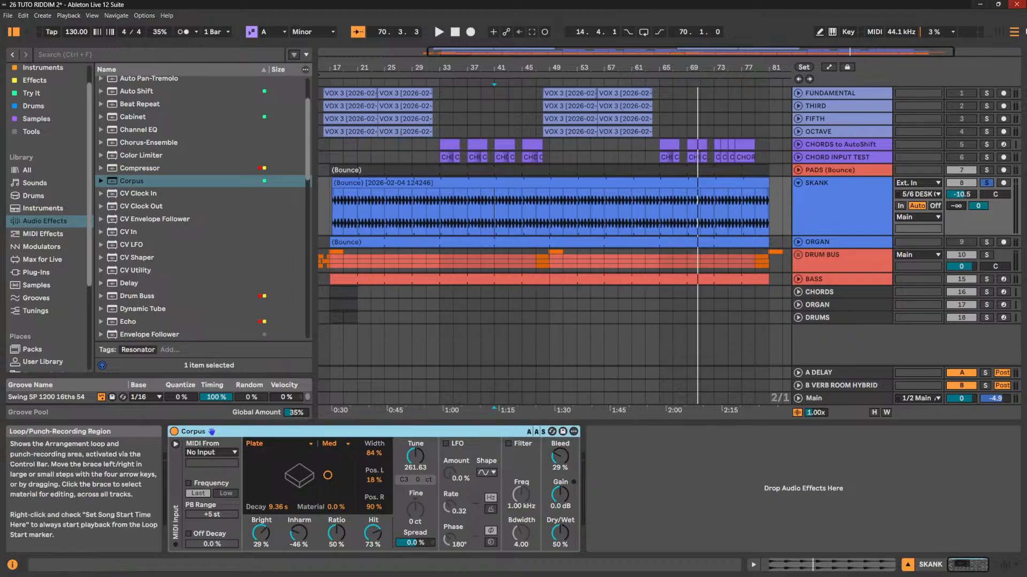
Inspect the last MIDI clip on the CHORDS to AutoShift track and return to the SKANK track's devices.
{"action": "left_click", "coordinate": [798, 144]}
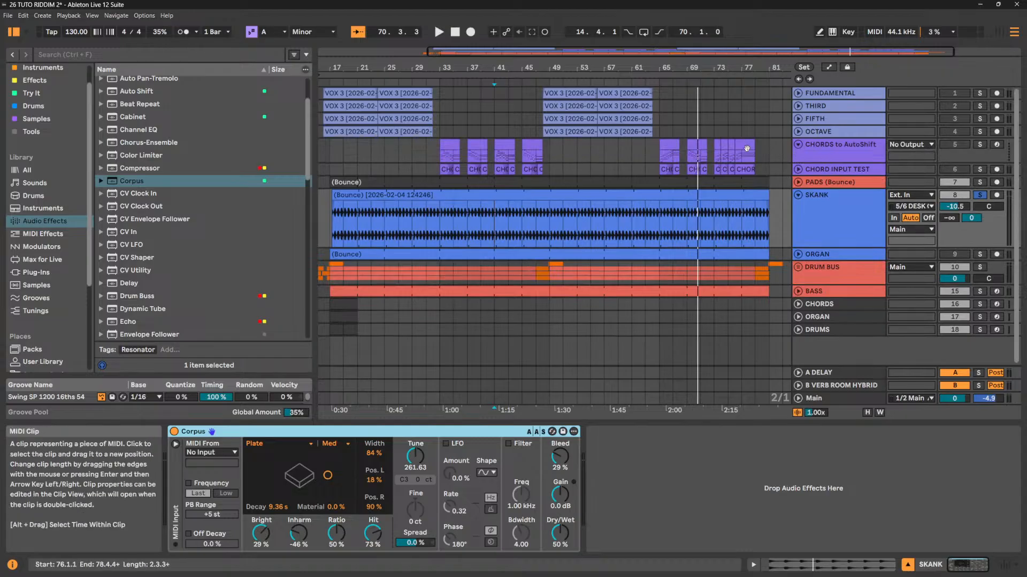
{"action": "left_click", "coordinate": [747, 149]}
{"action": "left_click", "coordinate": [800, 145]}
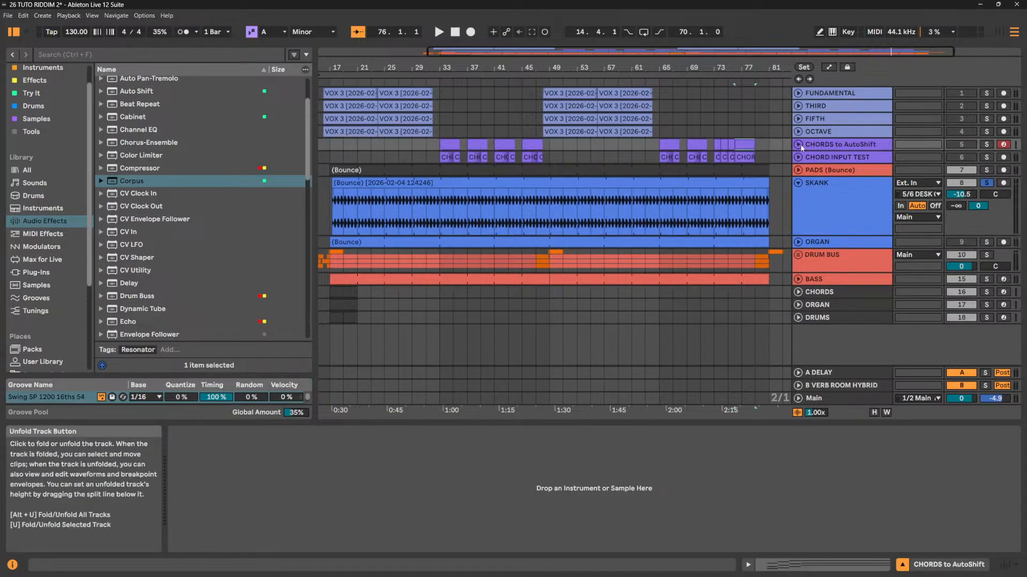
{"action": "left_click", "coordinate": [834, 208]}
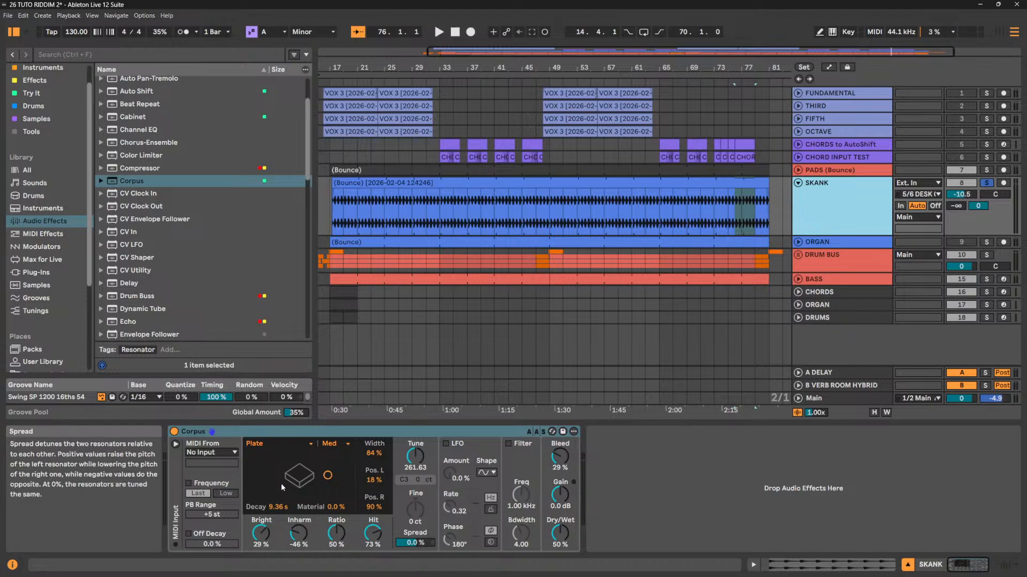
Play from bar 76 to compare the String and Plate resonators, and shorten the Plate decay to 680 ms.
{"action": "key", "text": "space"}
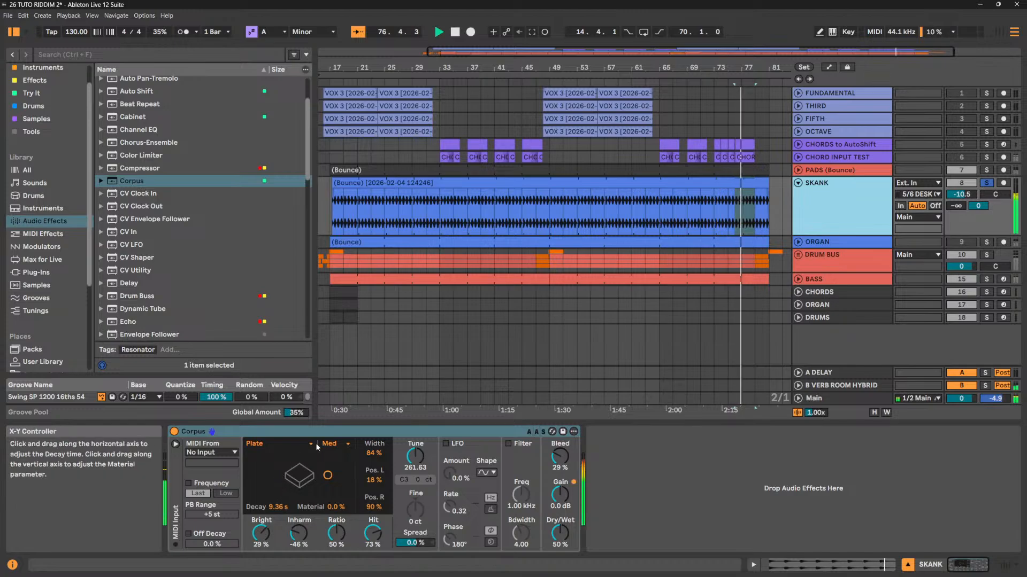
{"action": "left_click", "coordinate": [311, 444]}
{"action": "left_click", "coordinate": [270, 473]}
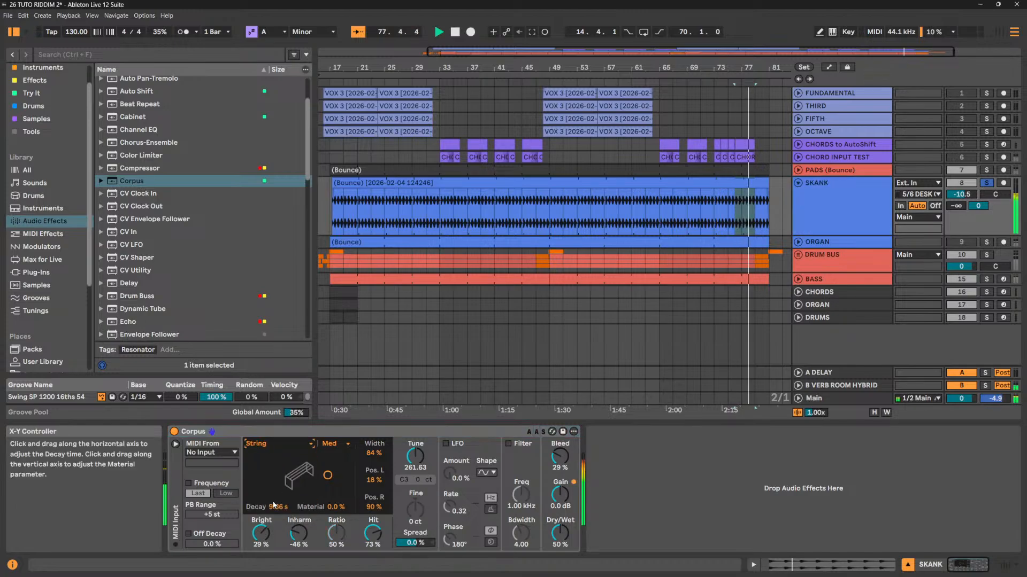
{"action": "left_click", "coordinate": [311, 444]}
{"action": "left_click", "coordinate": [268, 491]}
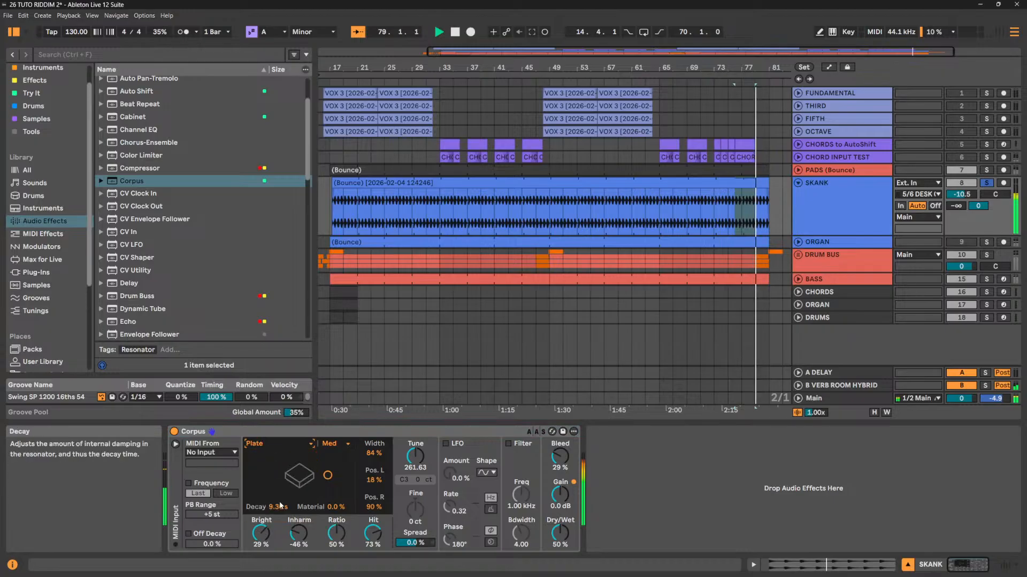
{"action": "left_click_drag", "start_coordinate": [280, 505], "coordinate": [280, 540]}
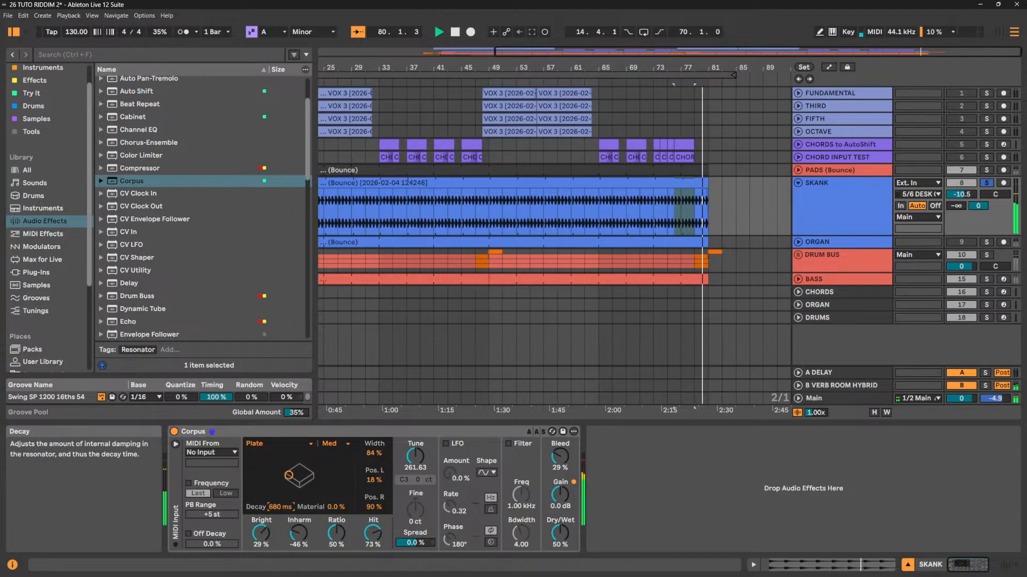
Change the resonator to Marimba with a 1.26 s decay and restart playback from bar 33.
{"action": "left_click", "coordinate": [289, 444]}
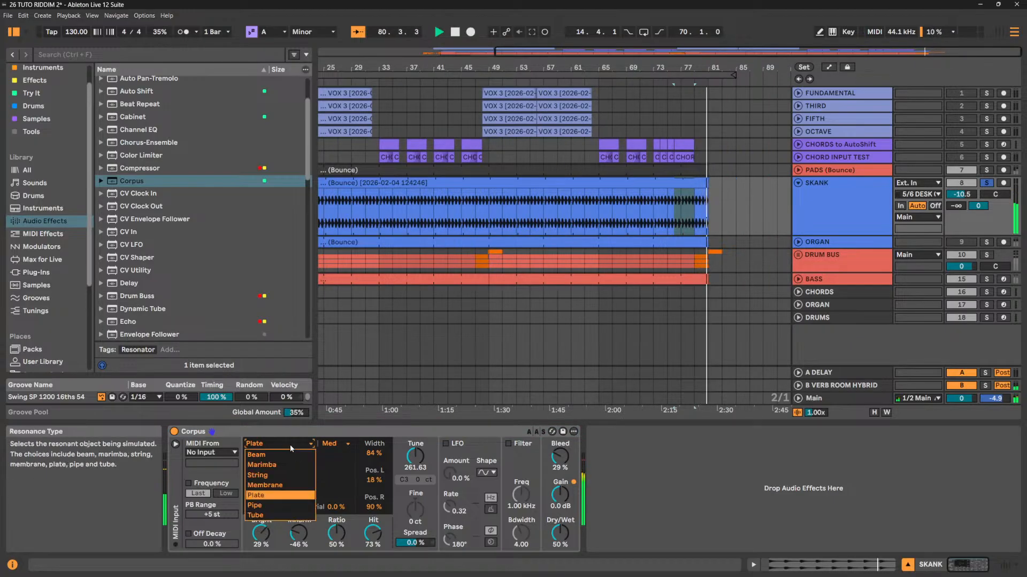
{"action": "left_click", "coordinate": [269, 465]}
{"action": "left_click", "coordinate": [375, 205]}
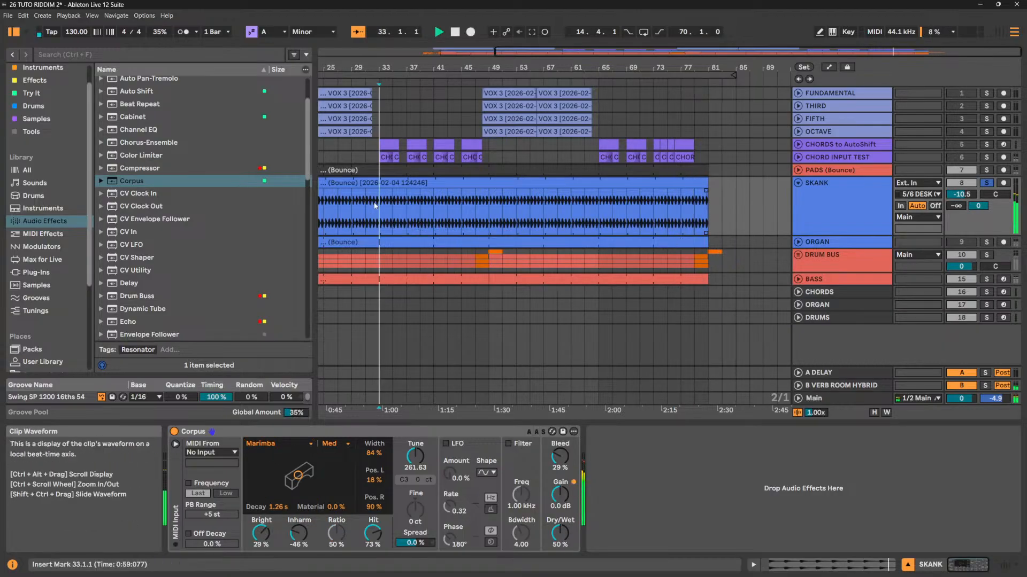
Compare the dry sound with Dry/Wet at 0%, and raise Dry/Wet to 25%.
{"action": "left_click_drag", "start_coordinate": [560, 533], "coordinate": [560, 558]}
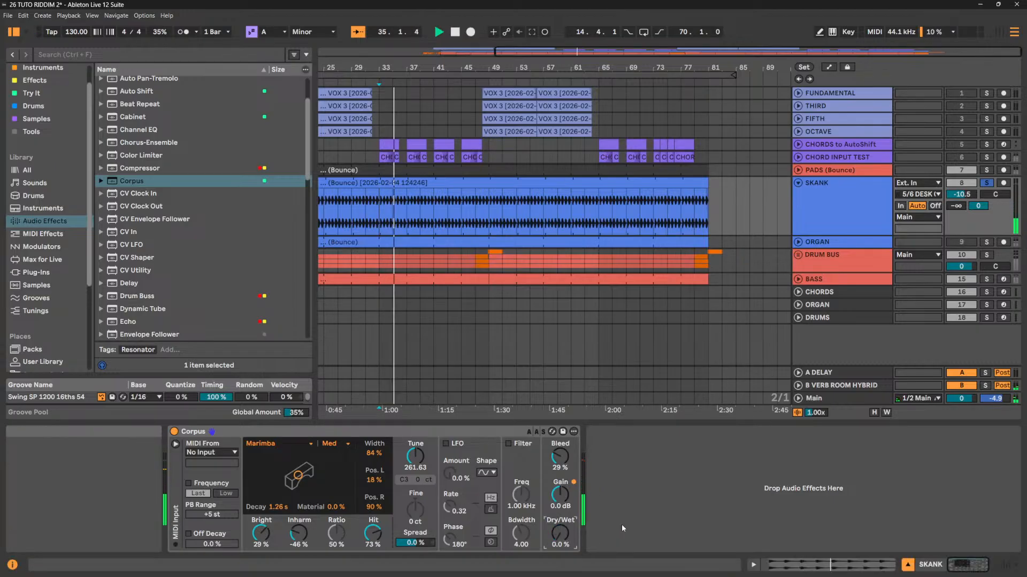
{"action": "left_click_drag", "start_coordinate": [560, 533], "coordinate": [560, 518]}
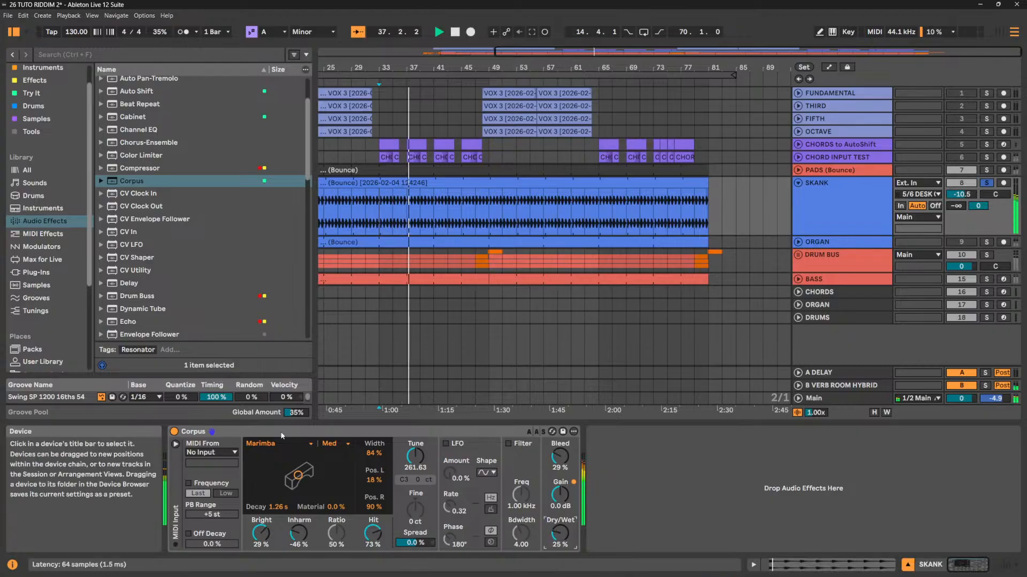
Set the Marimba resonator's Decay to 554 ms, Inharm to 60% and Dry/Wet to 100%.
{"action": "left_click_drag", "start_coordinate": [278, 506], "coordinate": [299, 497]}
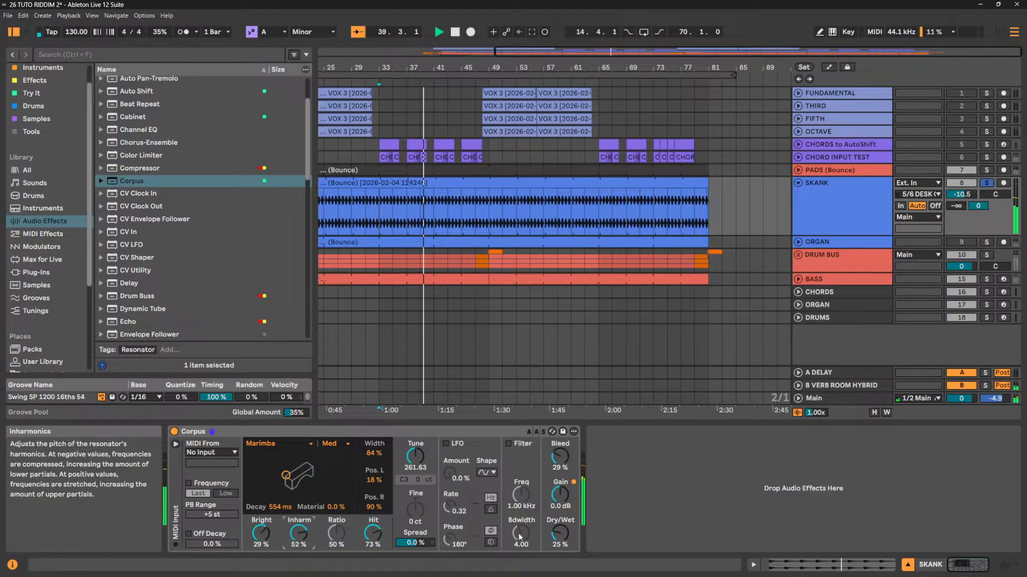
{"action": "left_click_drag", "start_coordinate": [560, 533], "coordinate": [560, 503]}
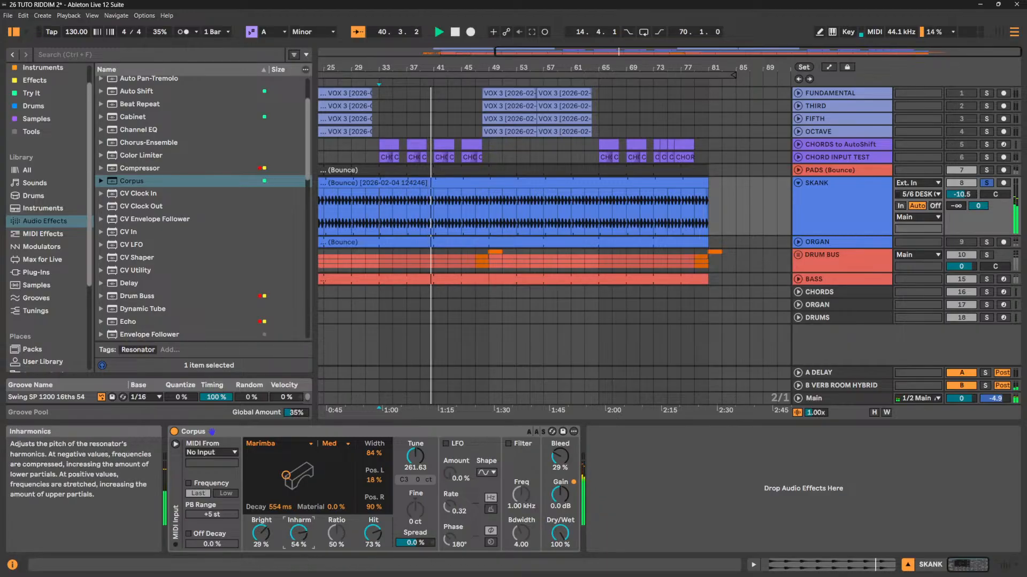
{"action": "left_click_drag", "start_coordinate": [299, 533], "coordinate": [298, 530]}
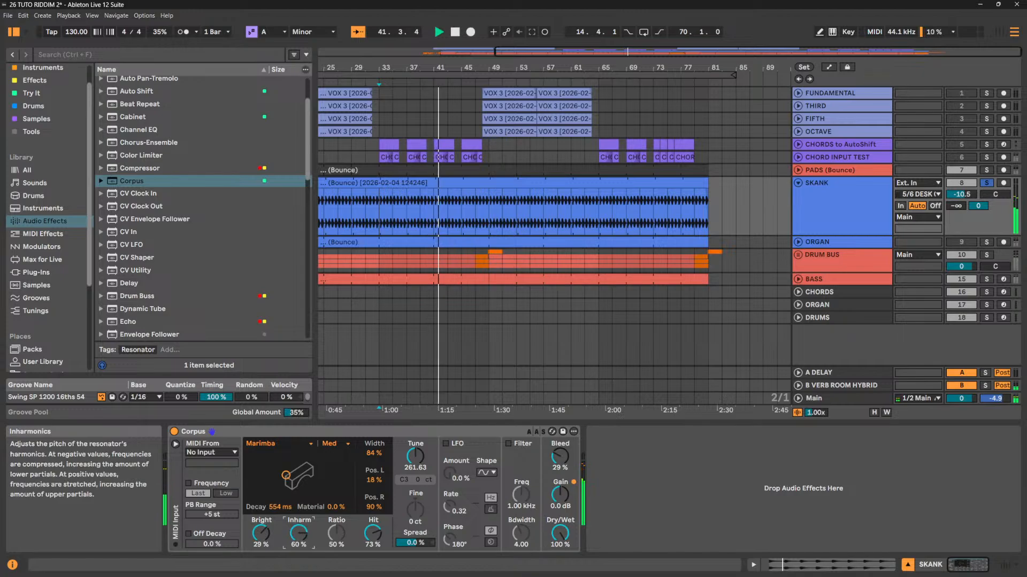
Collapse Corpus's MIDI input section and remove Corpus from the SKANK track.
{"action": "left_click", "coordinate": [175, 445]}
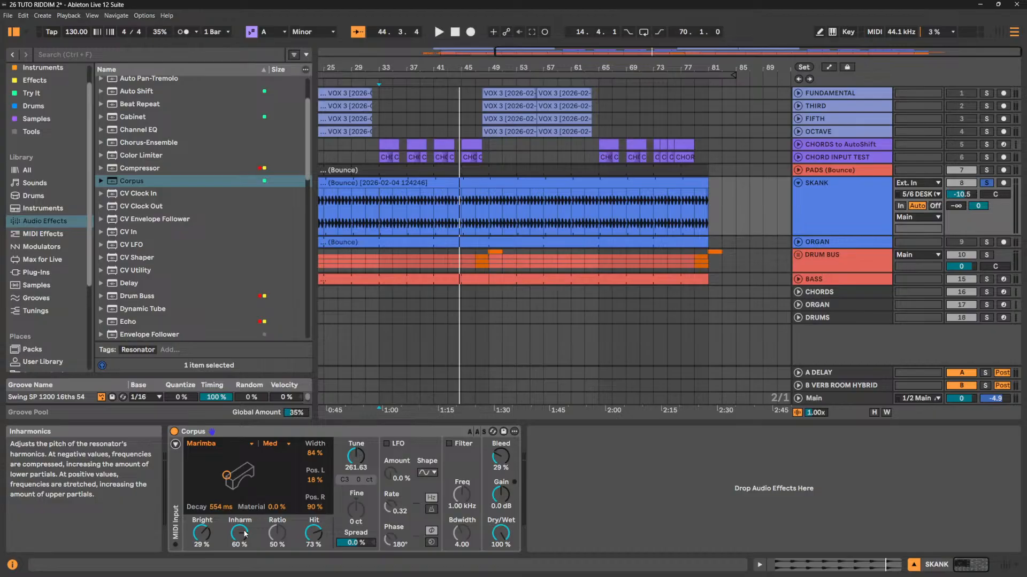
{"action": "left_click", "coordinate": [355, 429]}
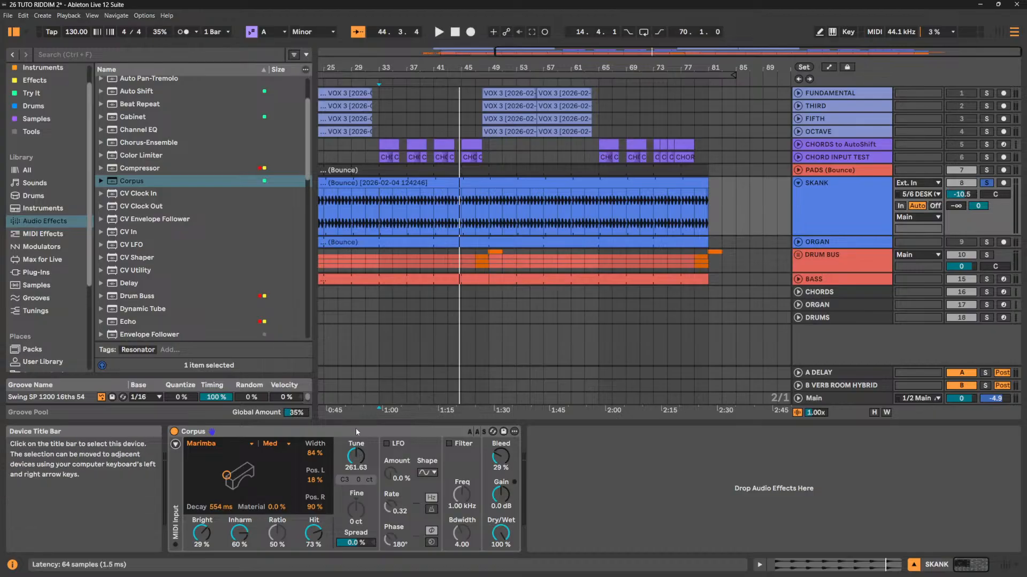
{"action": "key", "text": "Delete"}
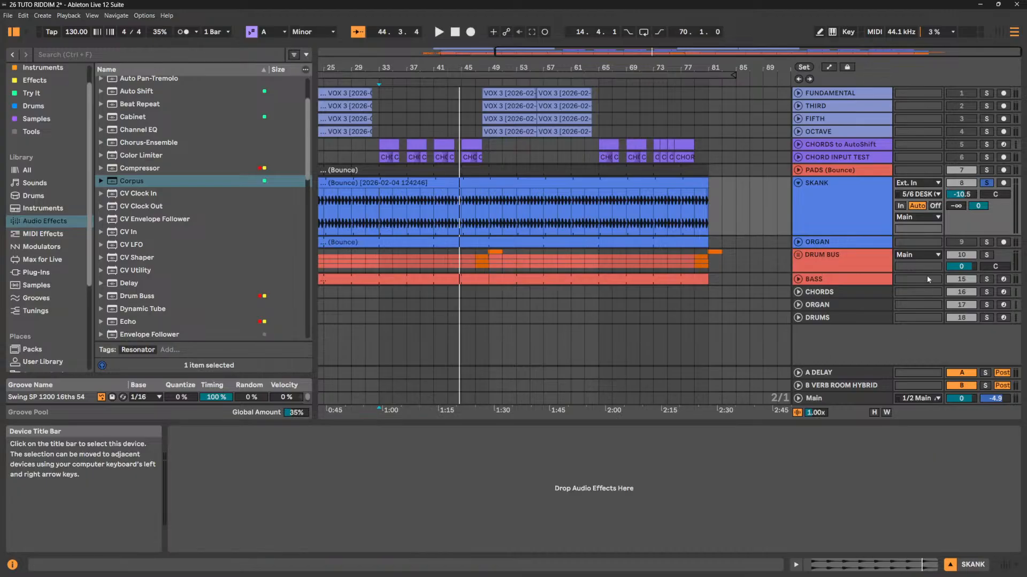
Solo the DRUM BUS track and audition it briefly from bar 33.
{"action": "left_click", "coordinate": [871, 258]}
{"action": "left_click", "coordinate": [986, 254]}
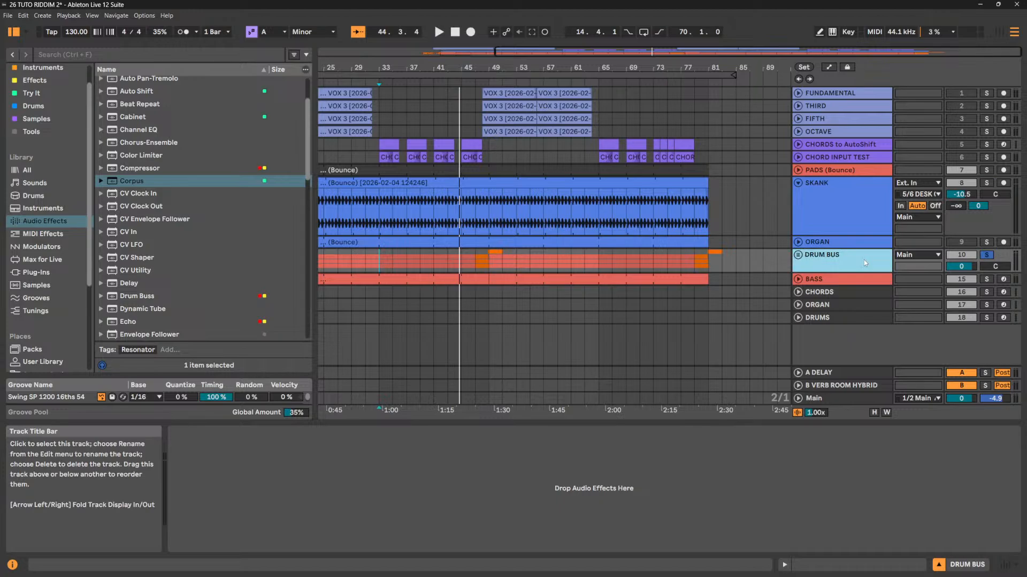
{"action": "key", "text": "space"}
{"action": "key", "text": "space"}
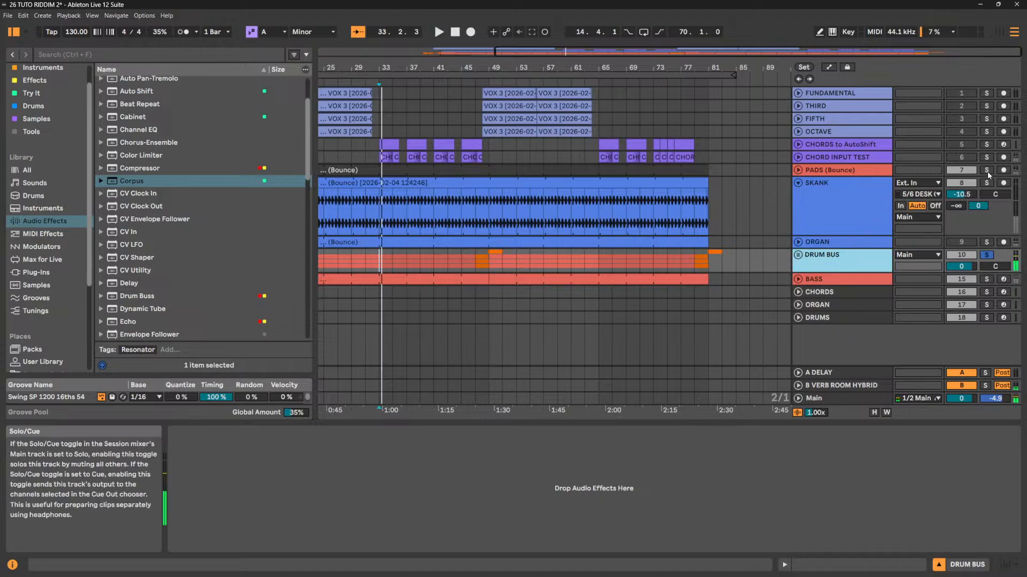
Solo the PADS (Bounce) track, start playback and add Corpus after Chorus Classic.
{"action": "left_click", "coordinate": [986, 170]}
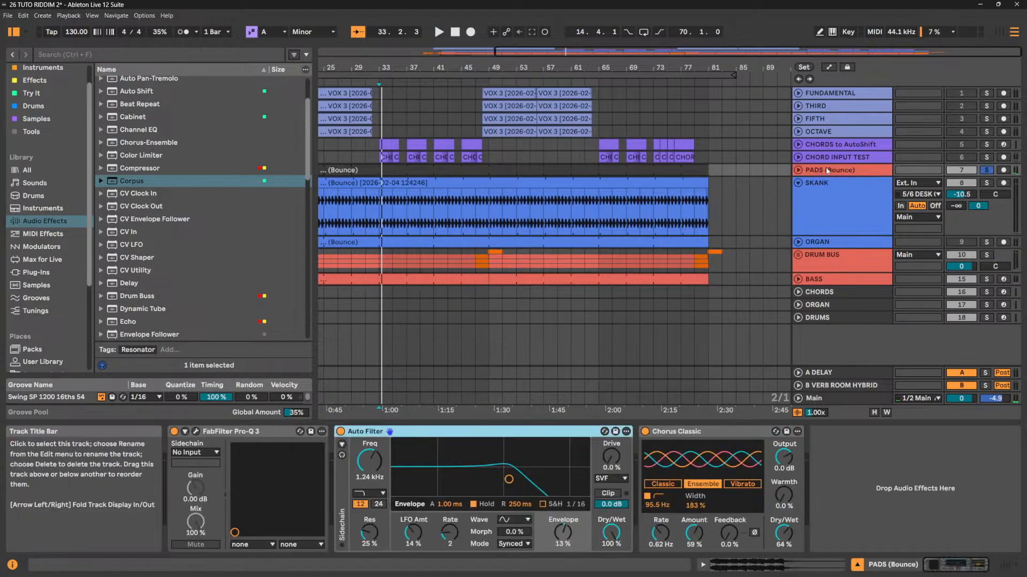
{"action": "key", "text": "space"}
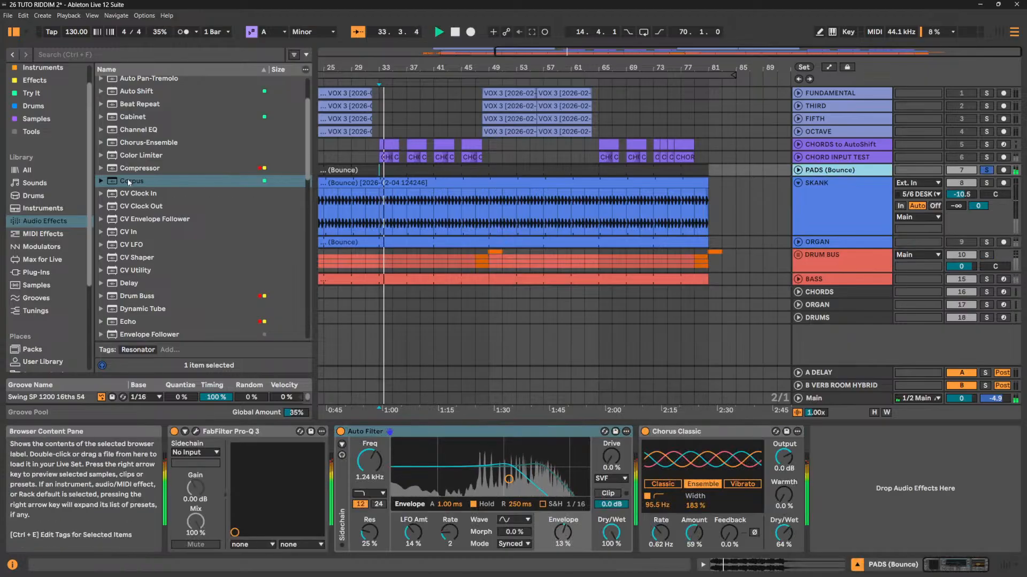
{"action": "left_click_drag", "start_coordinate": [127, 178], "coordinate": [864, 511]}
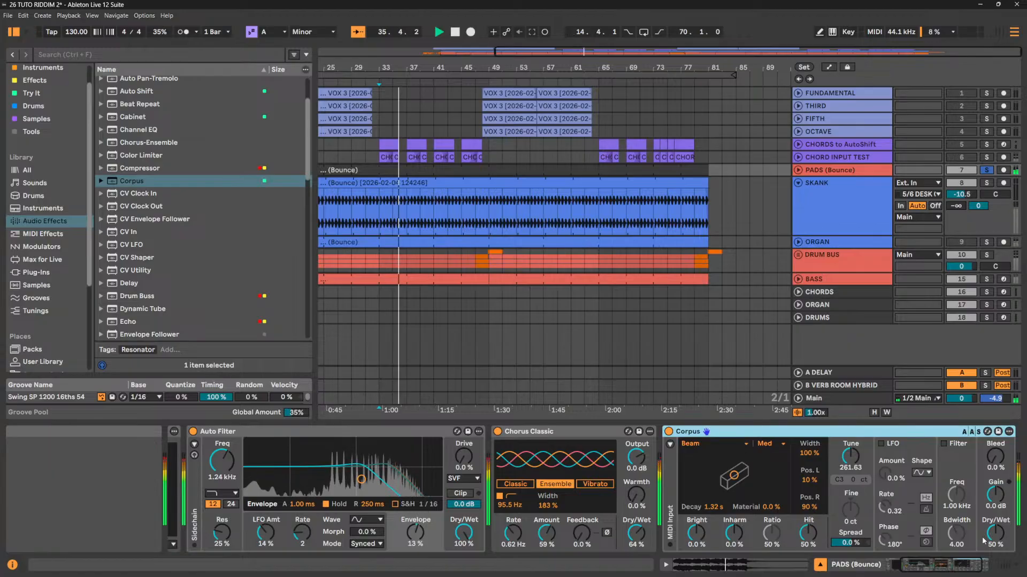
Set the pads' Corpus to the String resonator with Dry/Wet 100%, Bright 25%, Inharm 60% and Bleed 14%.
{"action": "left_click_drag", "start_coordinate": [995, 532], "coordinate": [994, 508]}
{"action": "left_click", "coordinate": [707, 443]}
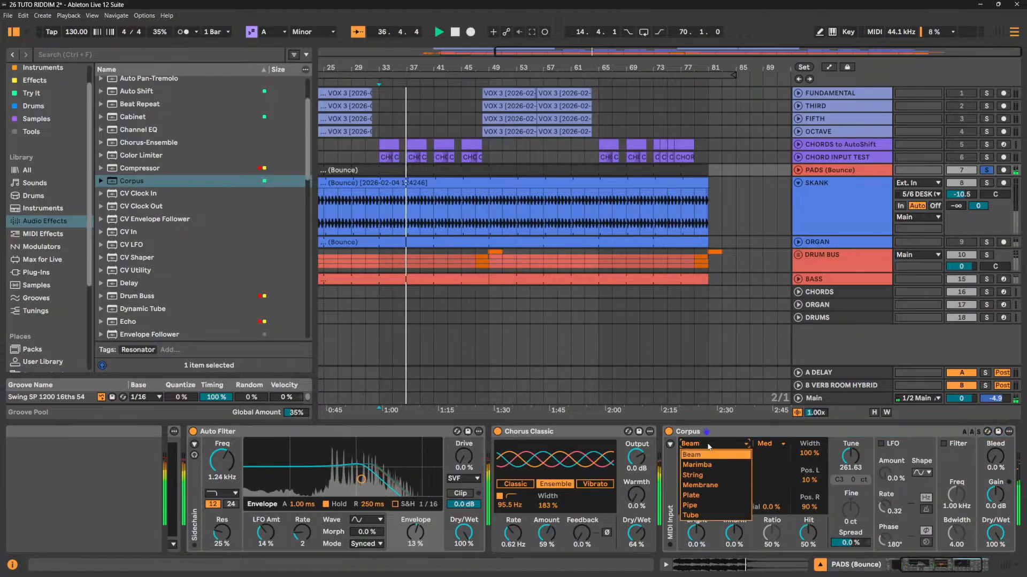
{"action": "left_click", "coordinate": [699, 475]}
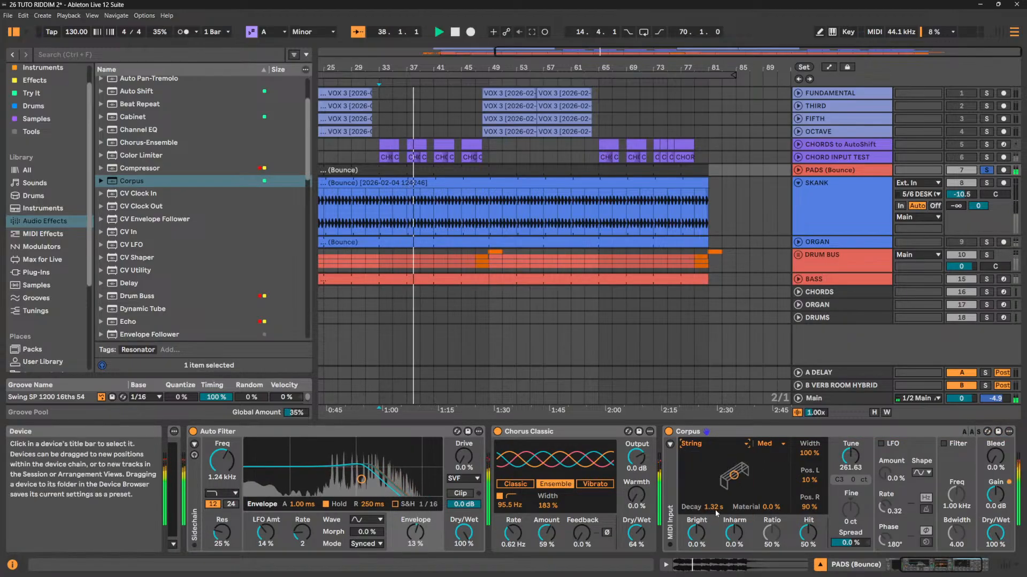
{"action": "left_click_drag", "start_coordinate": [696, 532], "coordinate": [734, 500]}
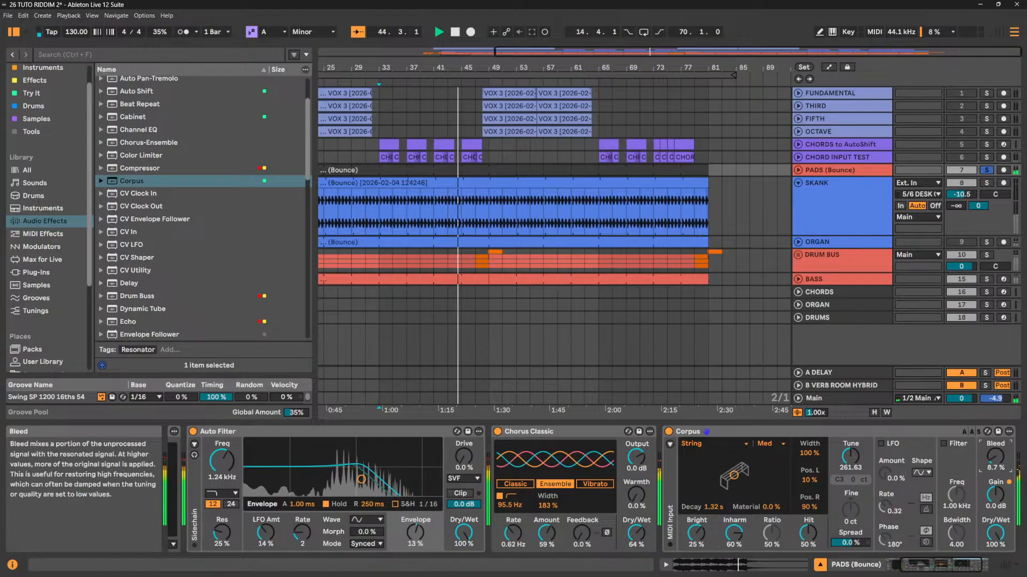
{"action": "left_click_drag", "start_coordinate": [985, 464], "coordinate": [985, 456]}
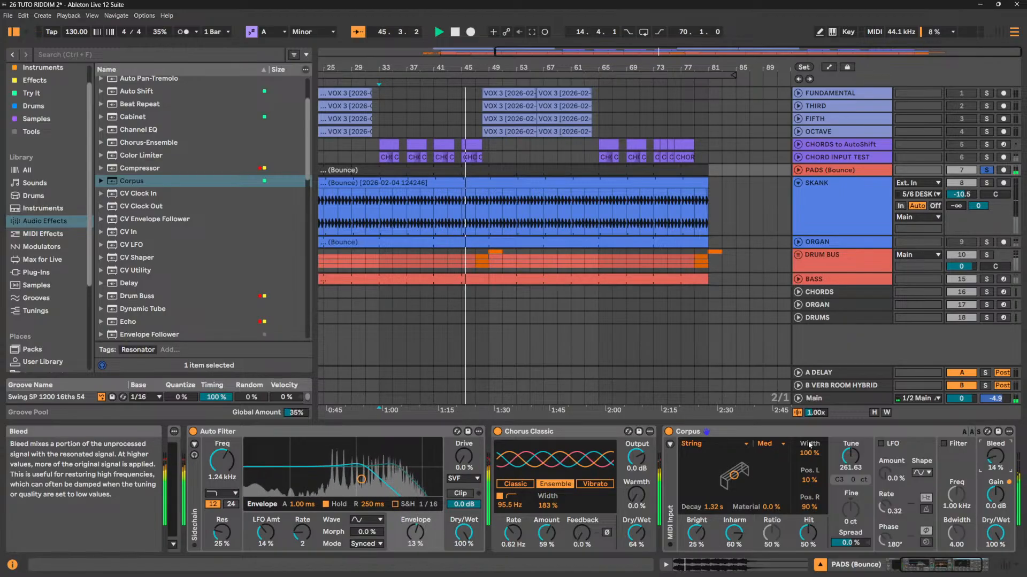
Enable the Corpus LFO, try its Amount at 34% and 20%, reset the Amount to 0% and restart playback from bar 33.
{"action": "left_click", "coordinate": [881, 445]}
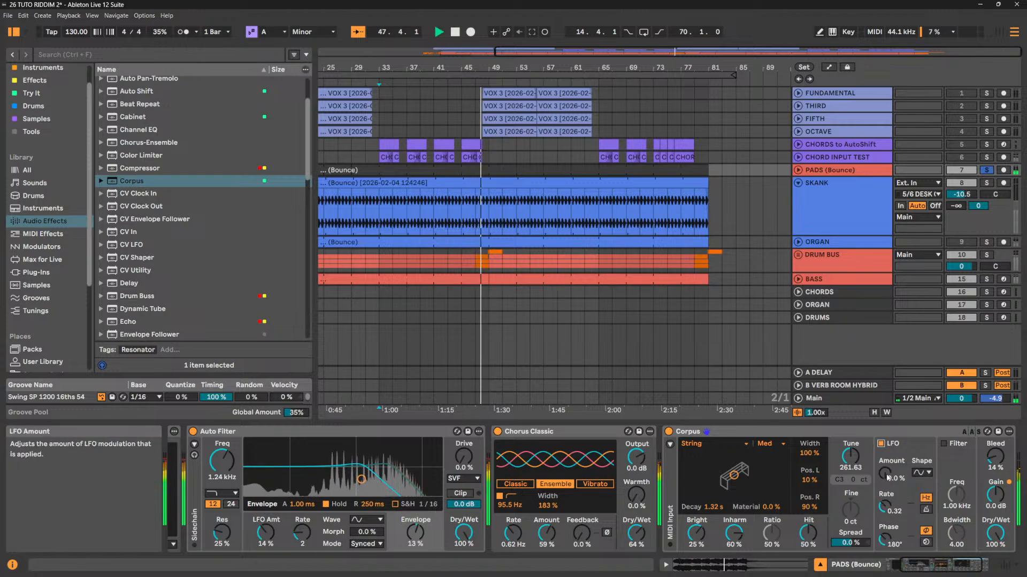
{"action": "left_click_drag", "start_coordinate": [885, 473], "coordinate": [885, 460]}
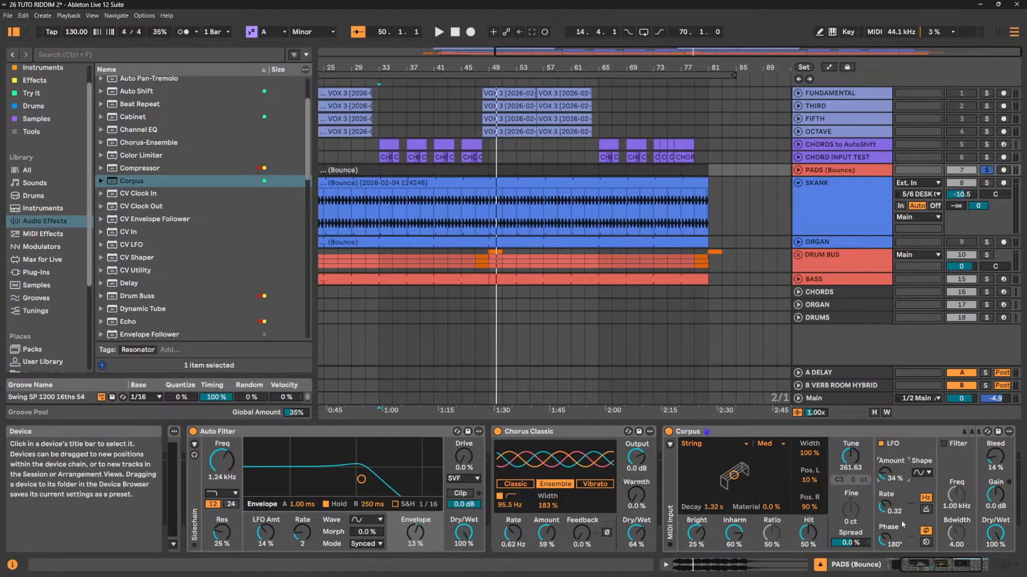
{"action": "key", "text": "space"}
{"action": "left_click_drag", "start_coordinate": [881, 480], "coordinate": [881, 497]}
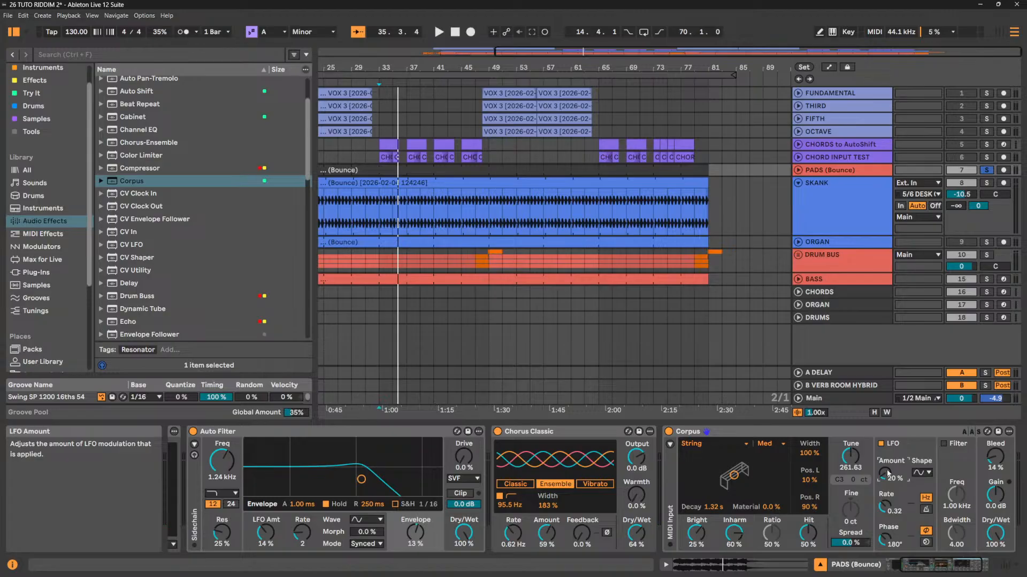
{"action": "key", "text": "Delete"}
{"action": "key", "text": "space"}
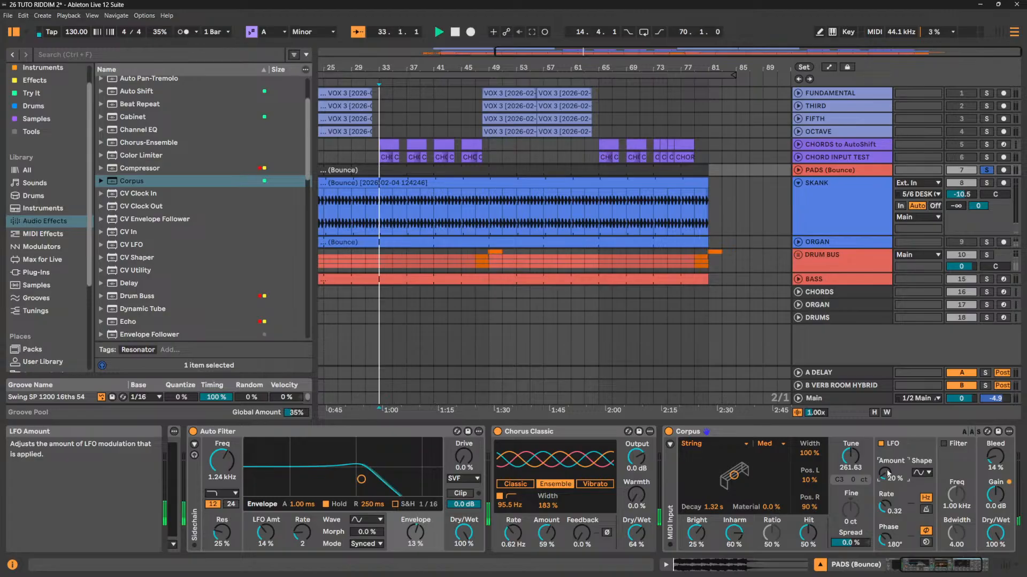
Lower Corpus's Dry/Wet to 83%, and bypass and re-enable the effect to compare the pads' sound.
{"action": "mouse_move", "coordinate": [995, 533]}
{"action": "left_mouse_down"}
{"action": "mouse_move", "coordinate": [995, 551]}
{"action": "mouse_move", "coordinate": [995, 542]}
{"action": "left_mouse_up"}
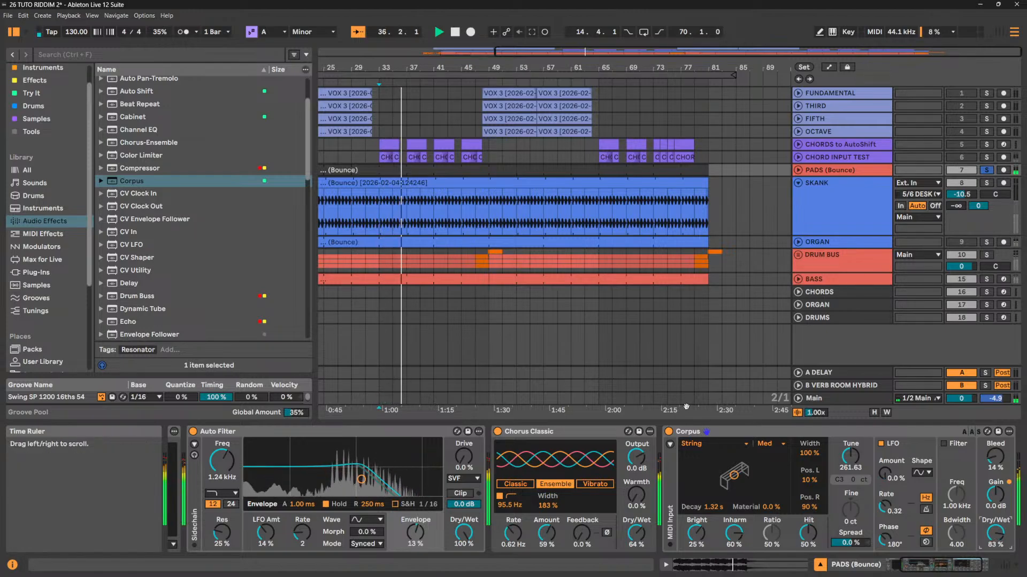
{"action": "left_click", "coordinate": [669, 432]}
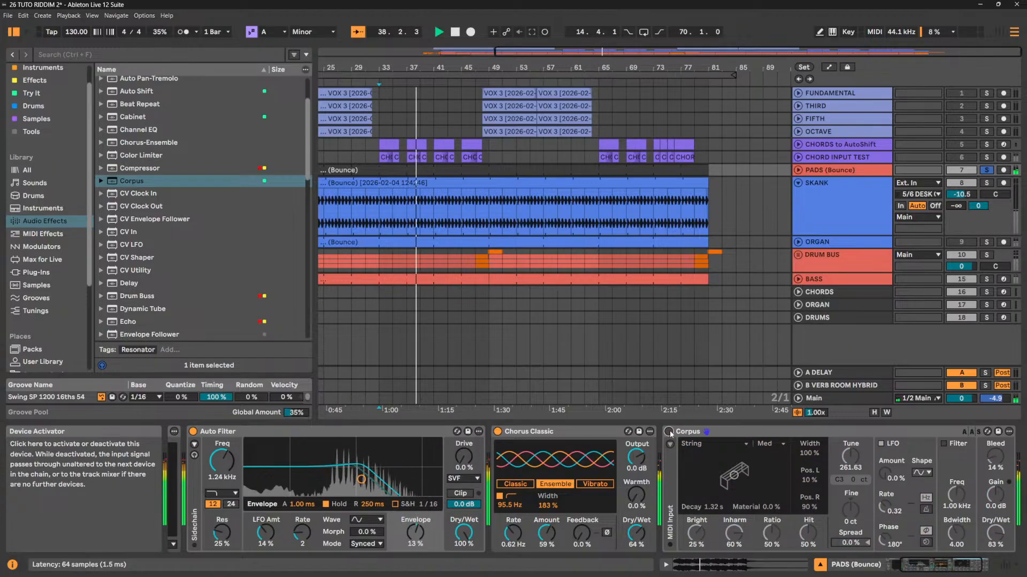
{"action": "left_click", "coordinate": [669, 431]}
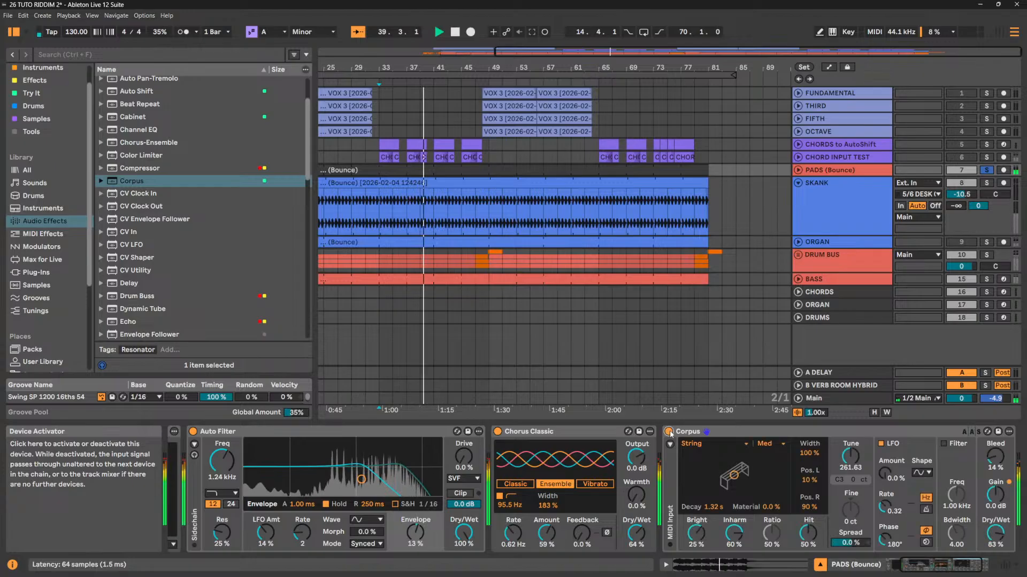
Set the pads' Corpus Bright to -14% and Dry/Wet to 73%, and replay the track from bar 33.
{"action": "left_click_drag", "start_coordinate": [696, 533], "coordinate": [695, 559]}
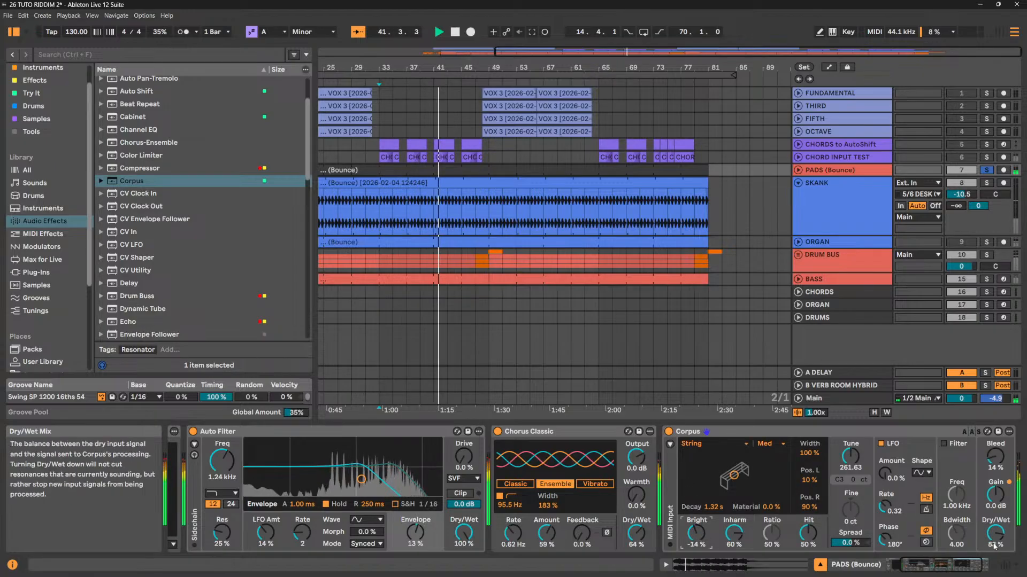
{"action": "left_click_drag", "start_coordinate": [994, 545], "coordinate": [995, 550]}
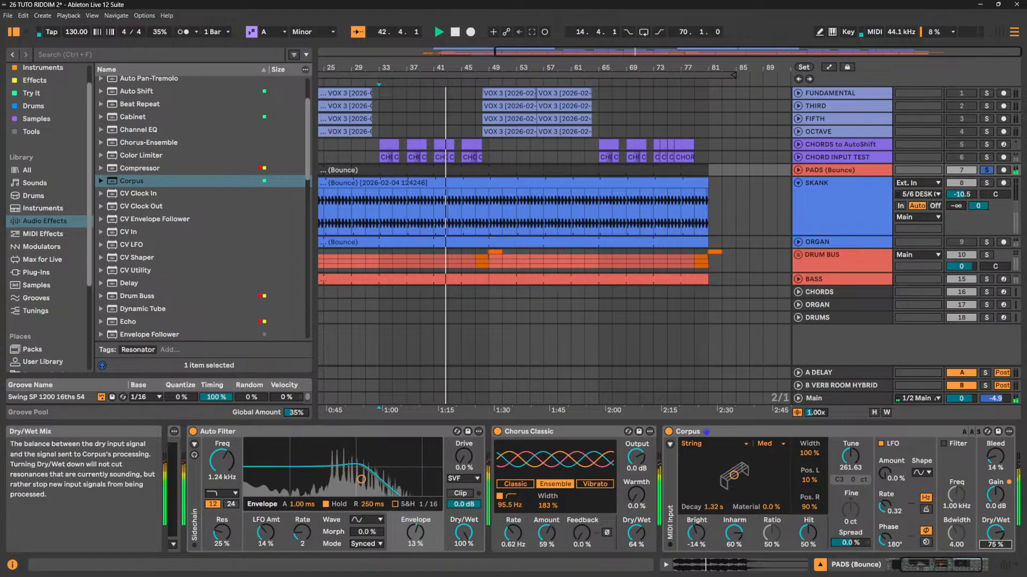
{"action": "left_click_drag", "start_coordinate": [994, 550], "coordinate": [986, 543]}
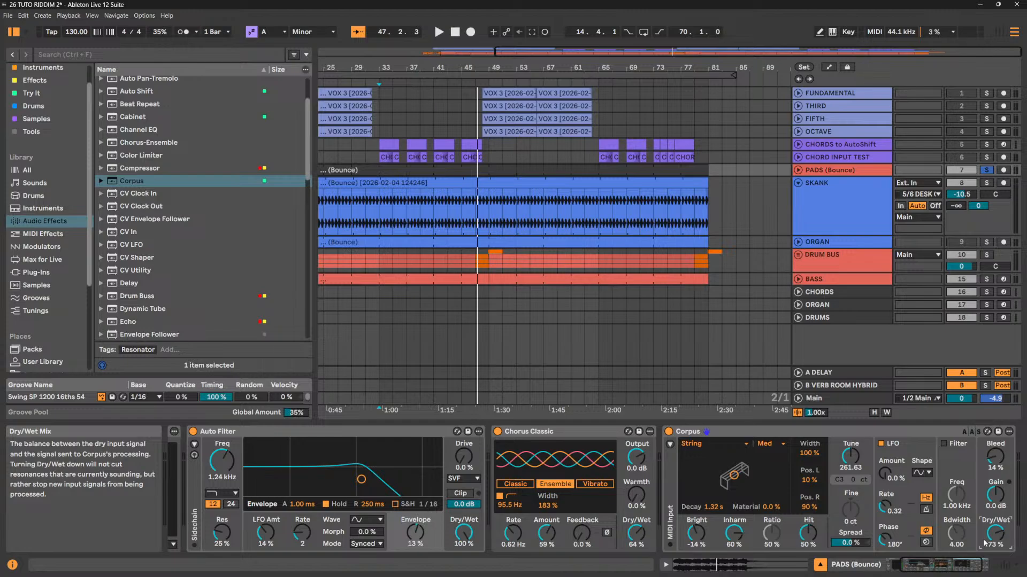
{"action": "key", "text": "space"}
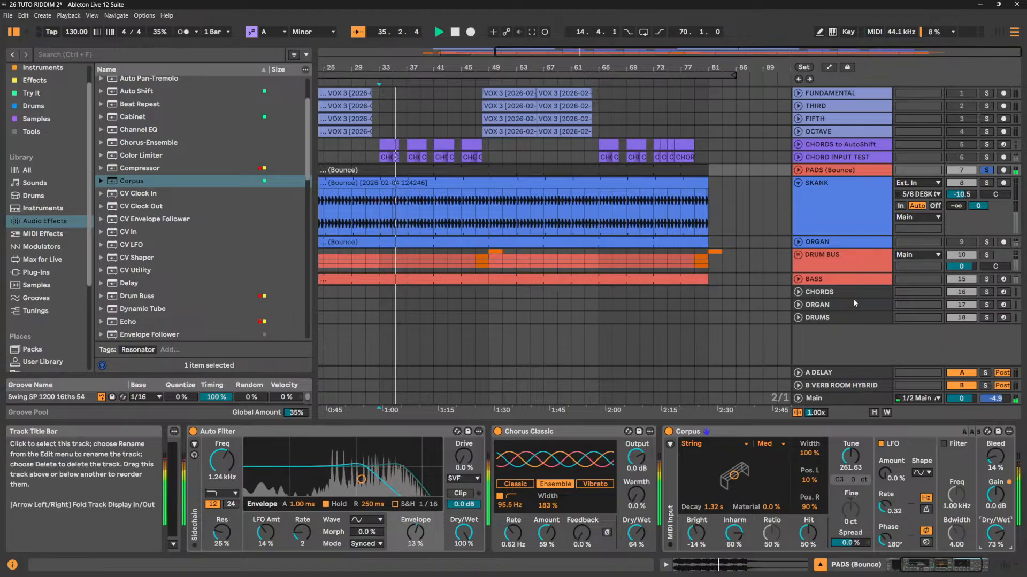
Solo the DRUM BUS track and add Corpus to it with Dry/Wet at 100% while playing from bar 33.
{"action": "left_click", "coordinate": [1015, 247]}
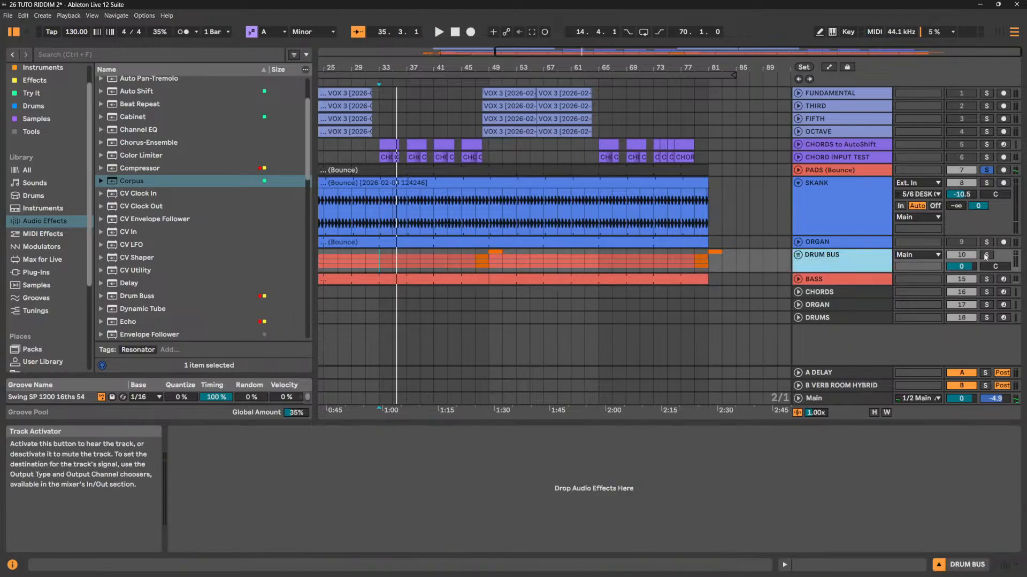
{"action": "left_click", "coordinate": [991, 252]}
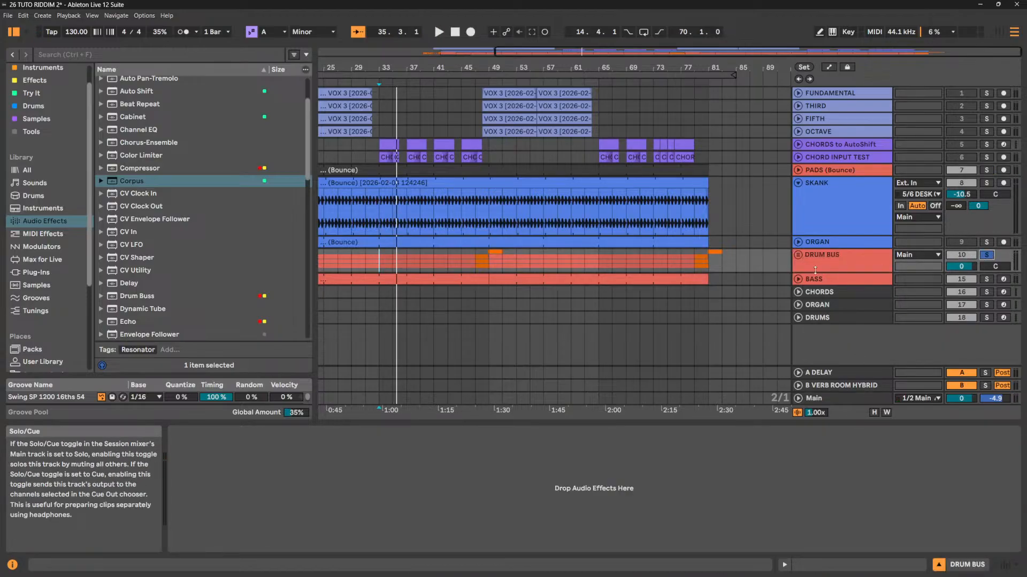
{"action": "left_click_drag", "start_coordinate": [139, 181], "coordinate": [248, 506]}
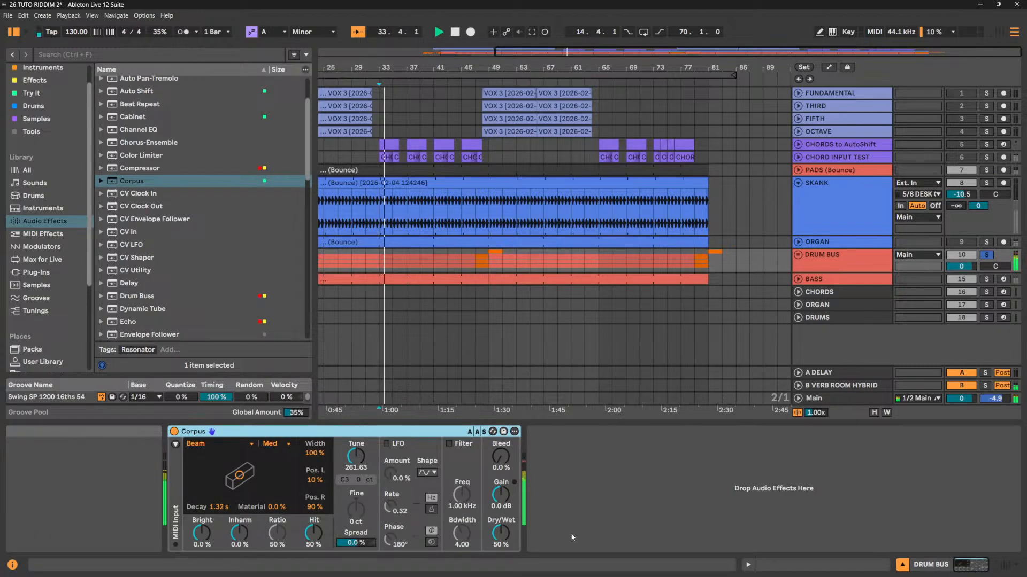
{"action": "left_click_drag", "start_coordinate": [500, 534], "coordinate": [501, 480]}
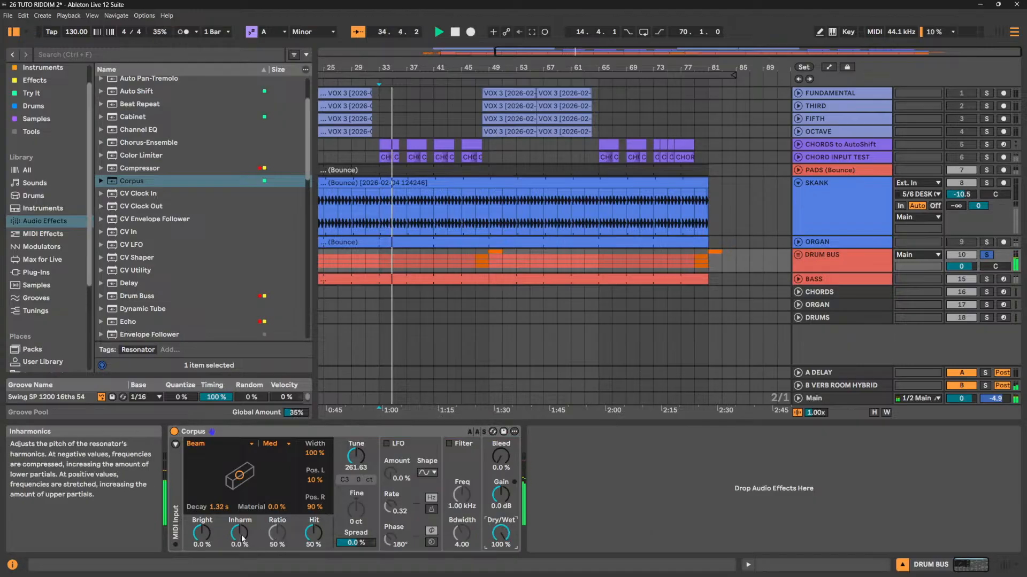
Set the drum bus Beam resonator's Inharm to -59%, Bright to -9.5% and Gain to -6.9 dB.
{"action": "left_click_drag", "start_coordinate": [239, 533], "coordinate": [239, 564]}
{"action": "left_click", "coordinate": [201, 534]}
{"action": "left_click_drag", "start_coordinate": [201, 534], "coordinate": [202, 540]}
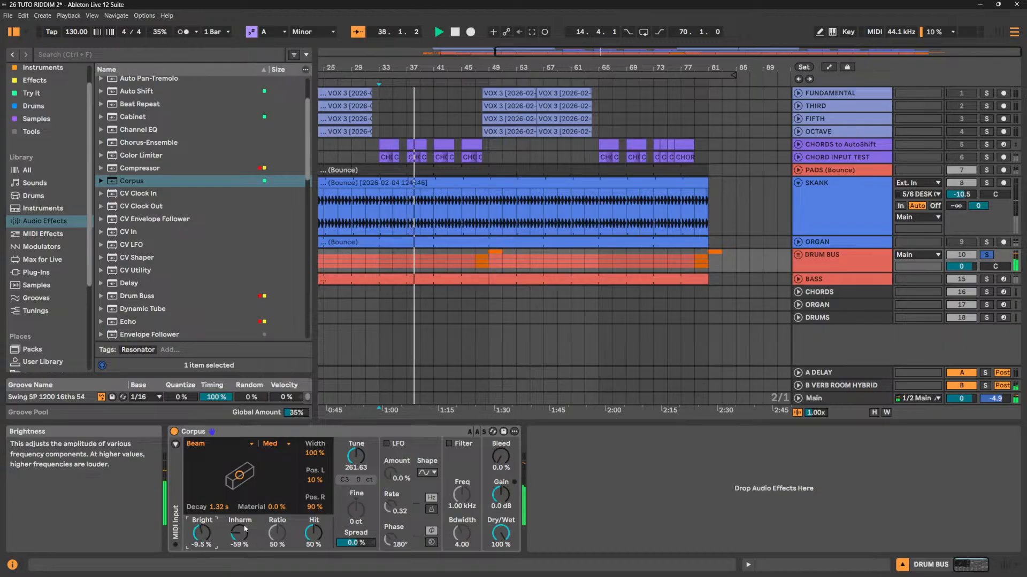
{"action": "left_click_drag", "start_coordinate": [501, 495], "coordinate": [501, 508]}
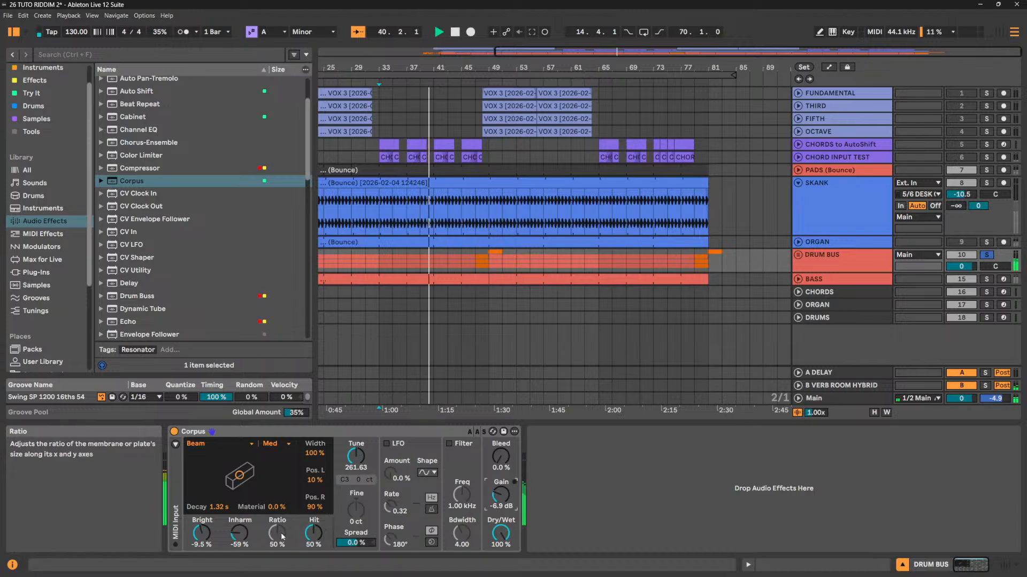
Set the Beam resonator's Material to 73%, Inharm to 35% and Hit to 72%.
{"action": "left_click_drag", "start_coordinate": [276, 507], "coordinate": [276, 470]}
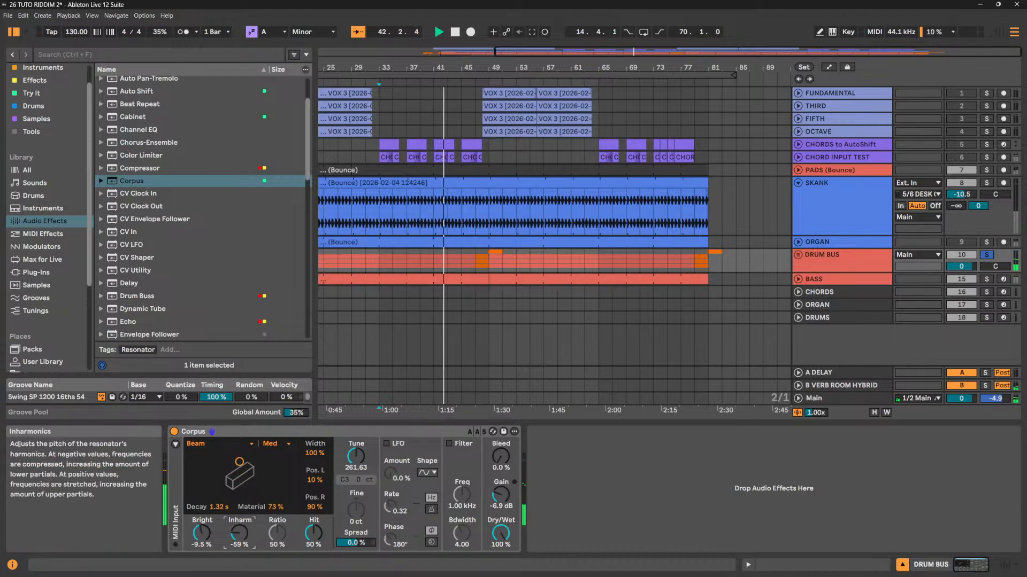
{"action": "left_click_drag", "start_coordinate": [239, 533], "coordinate": [239, 497]}
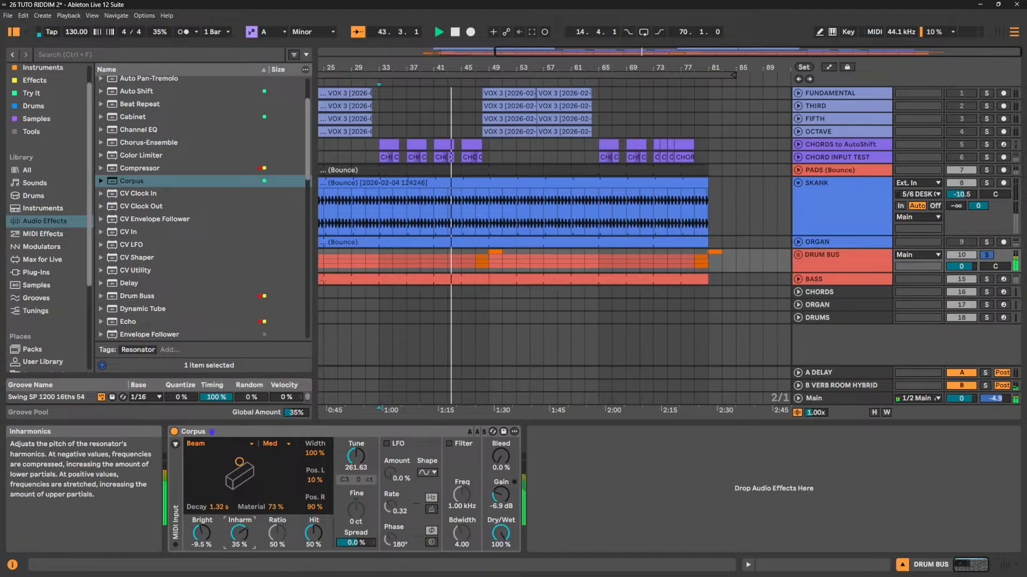
{"action": "mouse_move", "coordinate": [314, 533]}
{"action": "left_mouse_down"}
{"action": "mouse_move", "coordinate": [313, 551]}
{"action": "mouse_move", "coordinate": [313, 523]}
{"action": "left_mouse_up"}
Try the Marimba resonator on the drum bus with Inharm at -25%, and switch the resonator to Membrane.
{"action": "left_click", "coordinate": [201, 449]}
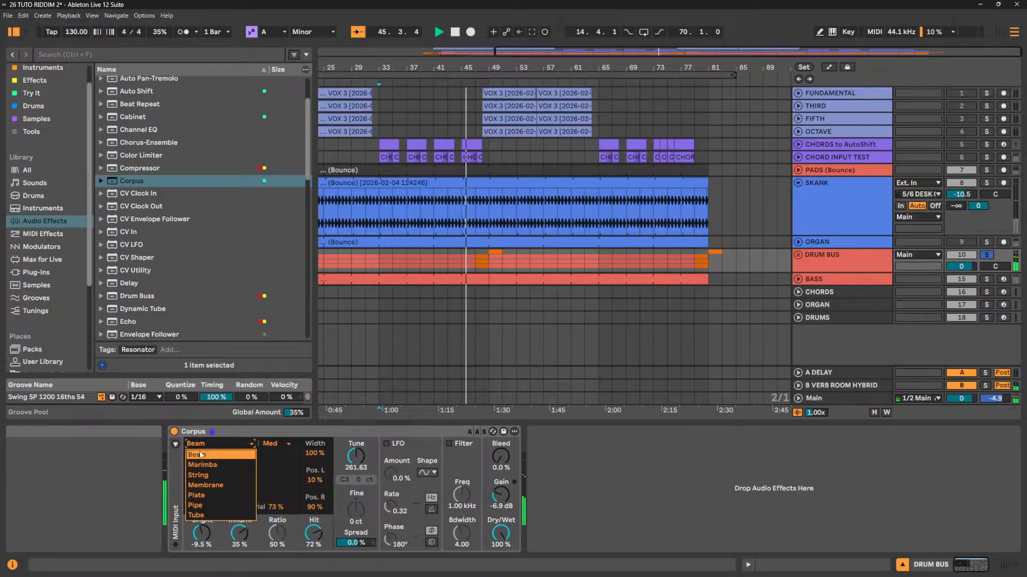
{"action": "left_click", "coordinate": [213, 465]}
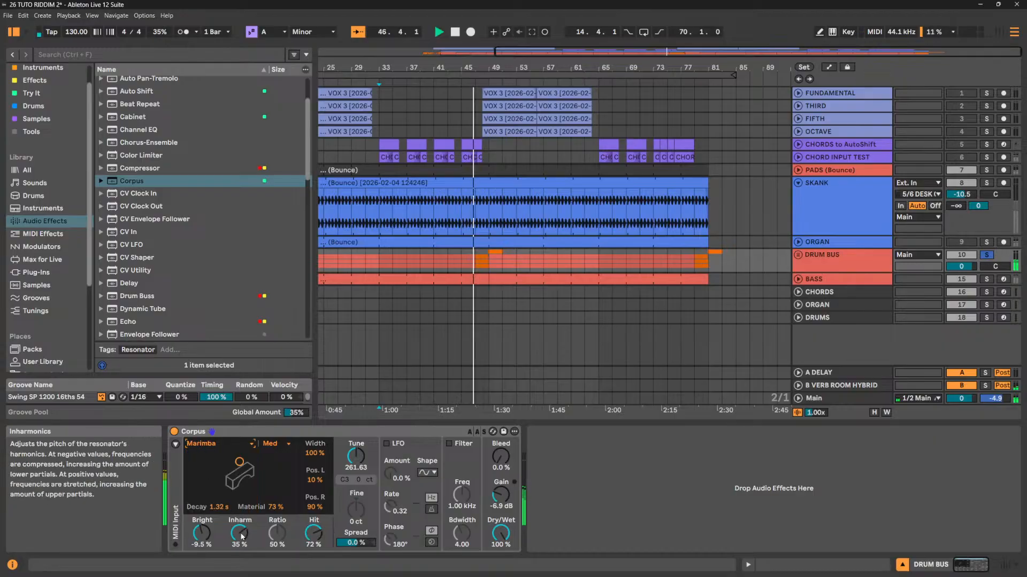
{"action": "left_click_drag", "start_coordinate": [245, 531], "coordinate": [244, 565]}
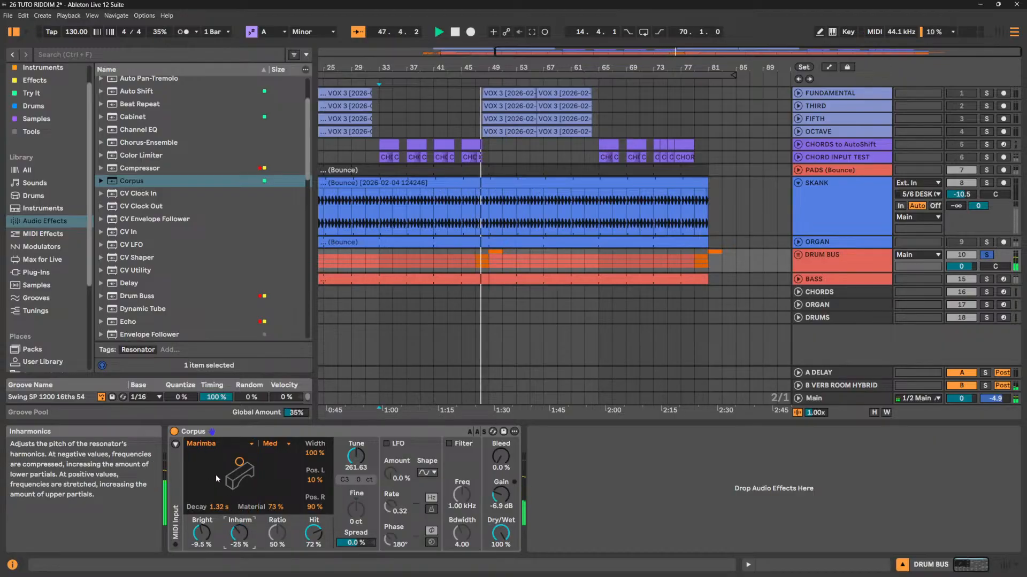
{"action": "left_click", "coordinate": [201, 445]}
{"action": "left_click", "coordinate": [202, 485]}
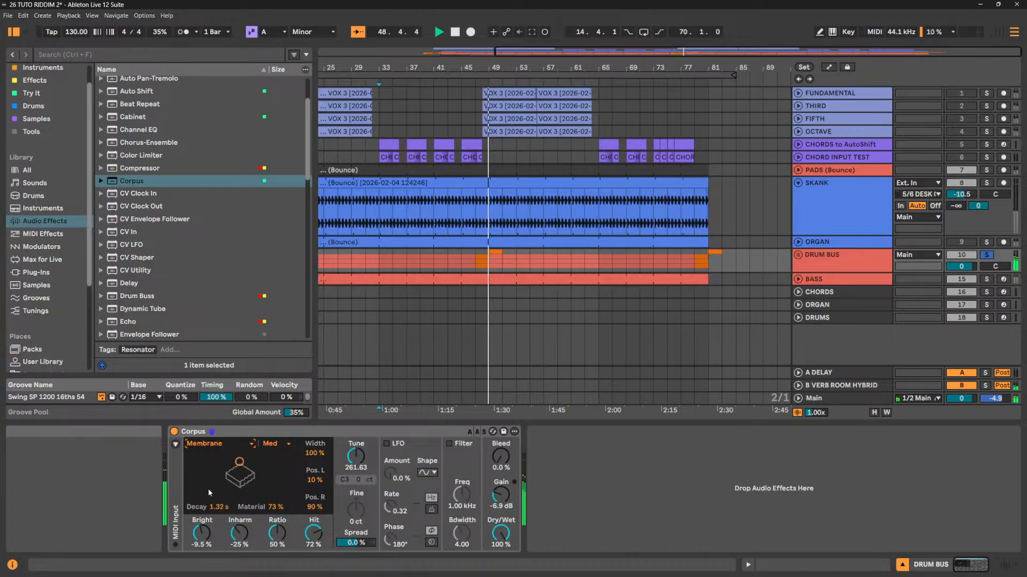
Set the drum bus Membrane resonator's Inharm to -35%, Hit to 45%, Gain to 0 dB and Dry/Wet to 60%, and stop playback.
{"action": "left_click_drag", "start_coordinate": [239, 533], "coordinate": [239, 540]}
{"action": "left_click_drag", "start_coordinate": [313, 533], "coordinate": [313, 548]}
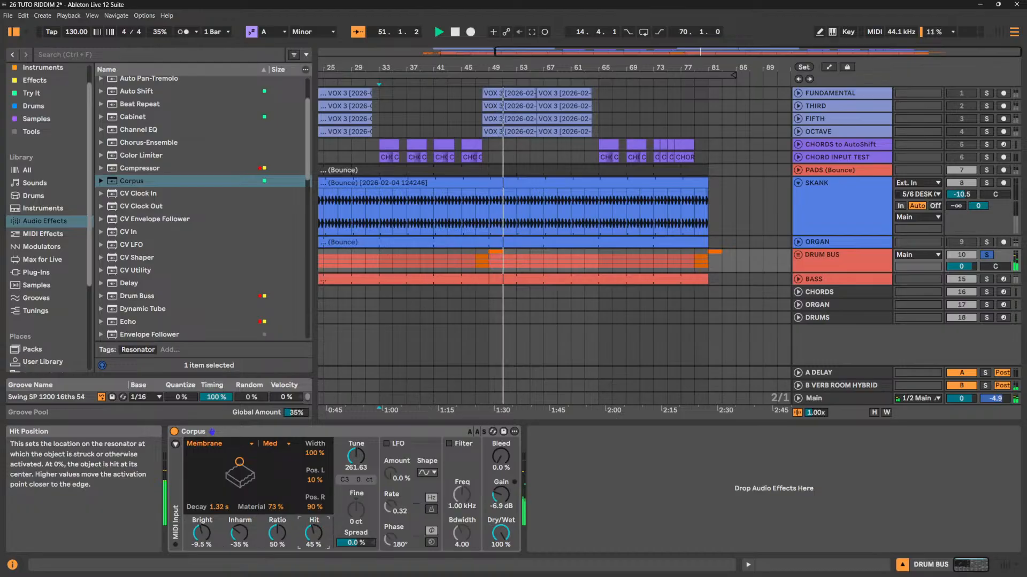
{"action": "left_click_drag", "start_coordinate": [508, 539], "coordinate": [508, 549]}
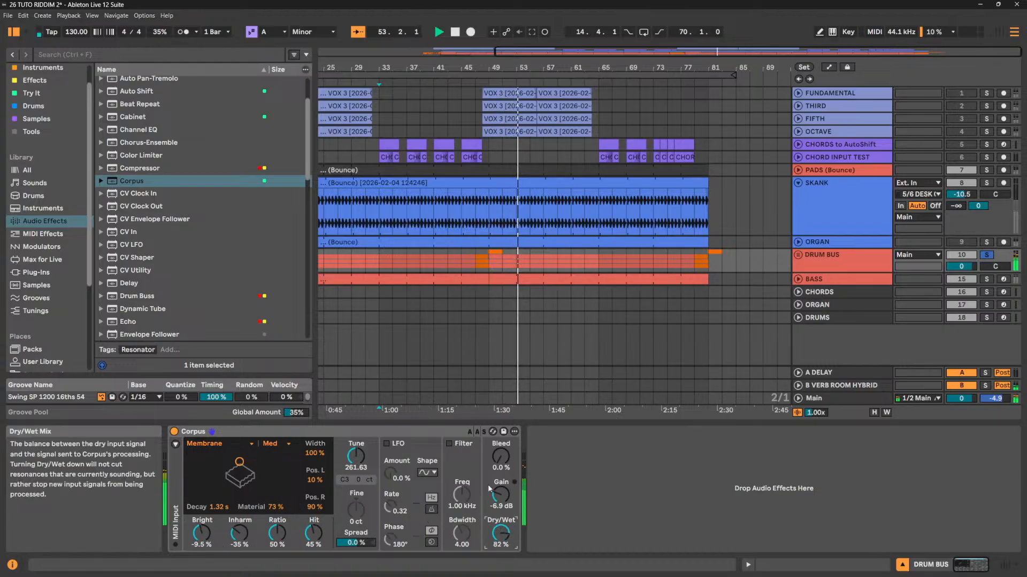
{"action": "double_click", "coordinate": [504, 493]}
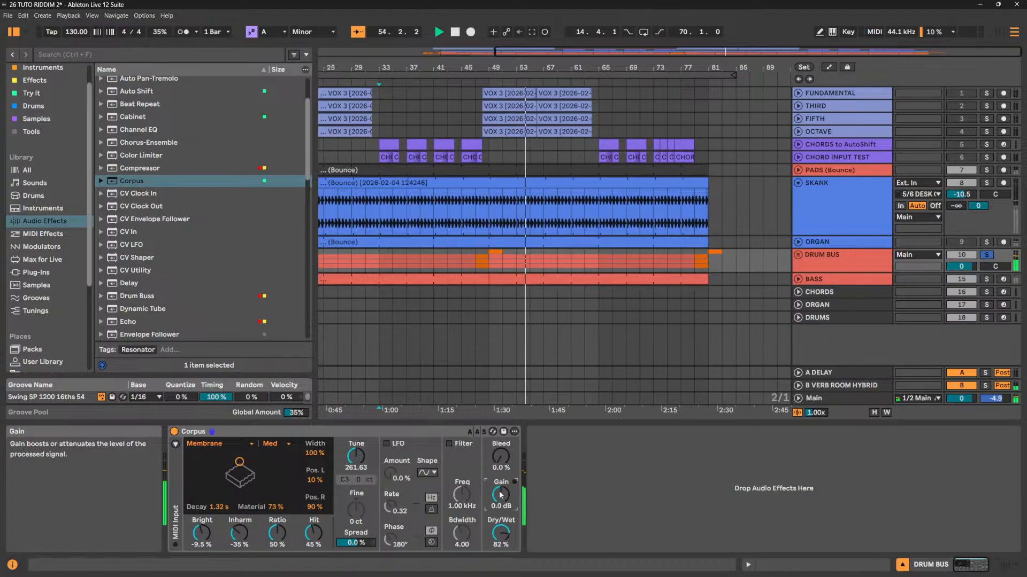
{"action": "left_click_drag", "start_coordinate": [501, 533], "coordinate": [504, 547]}
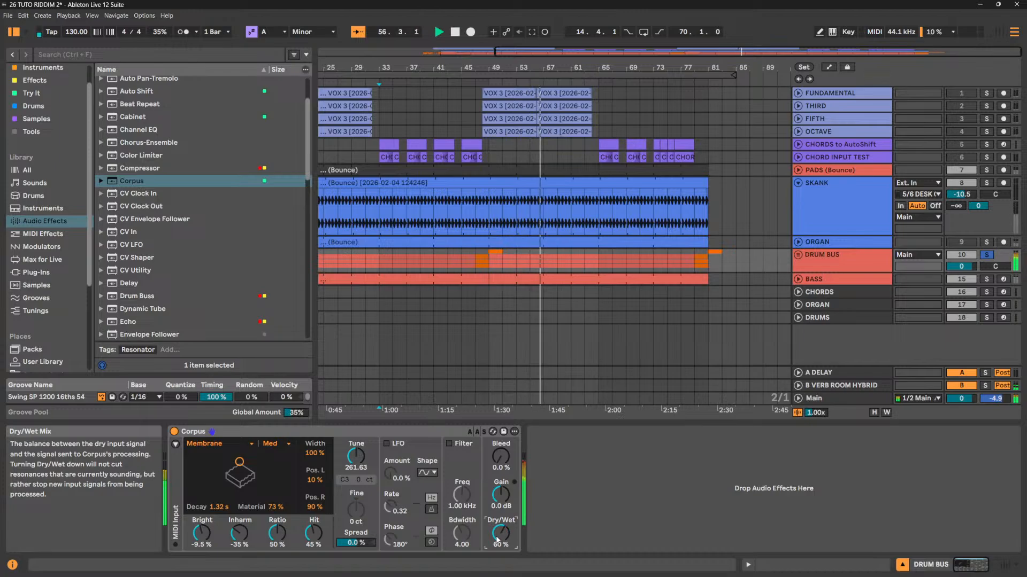
{"action": "key", "text": "space"}
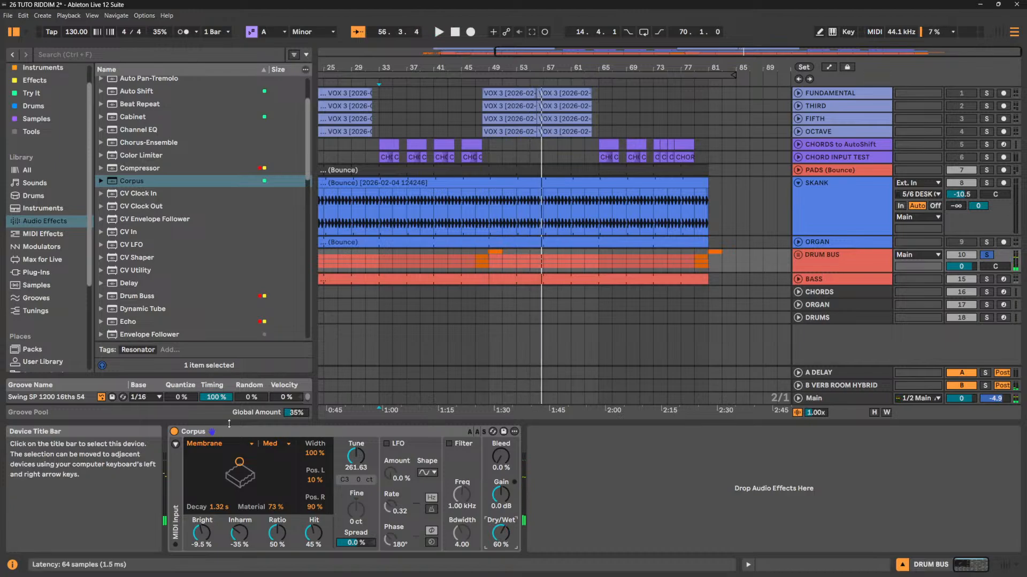
Switch the drum bus Corpus to the Plate resonator and set Dry/Wet to 41% during playback.
{"action": "left_click", "coordinate": [220, 443]}
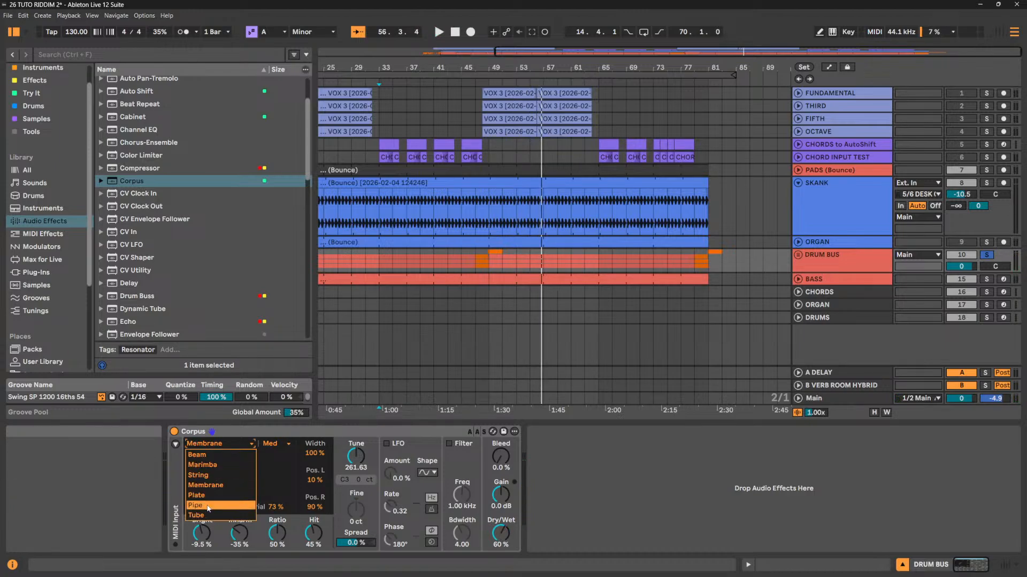
{"action": "left_click", "coordinate": [220, 495]}
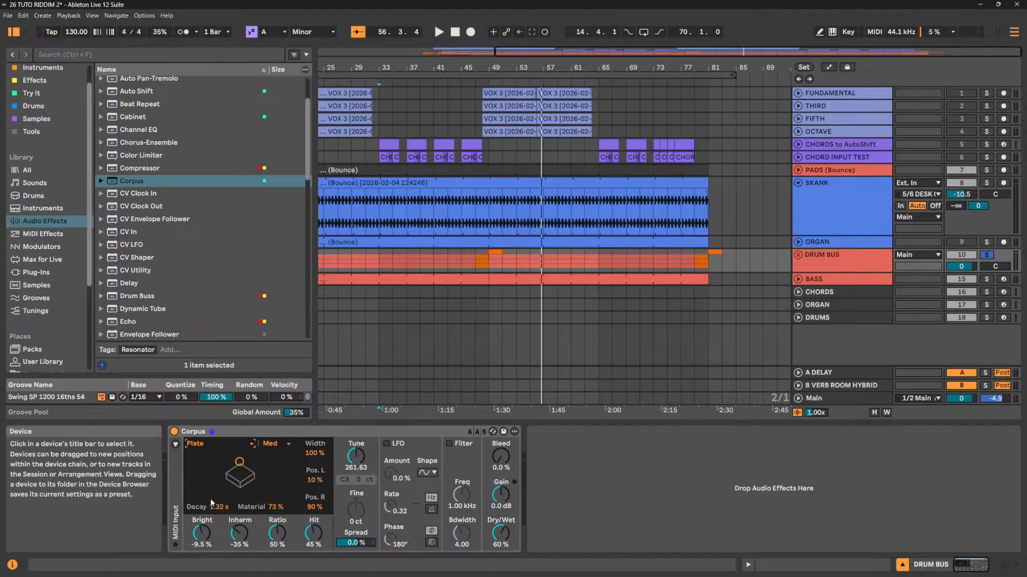
{"action": "left_click", "coordinate": [274, 428]}
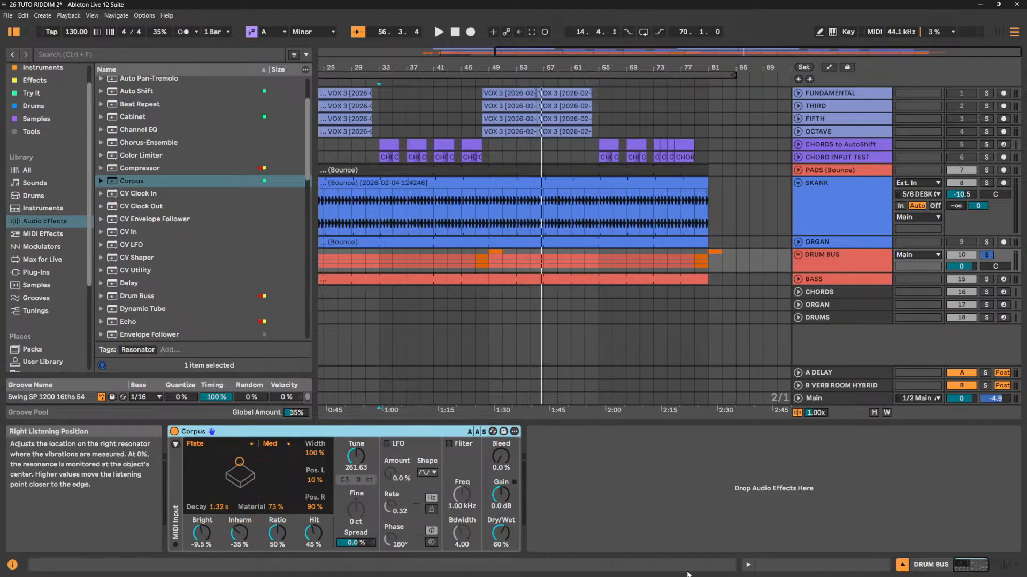
{"action": "key", "text": "space"}
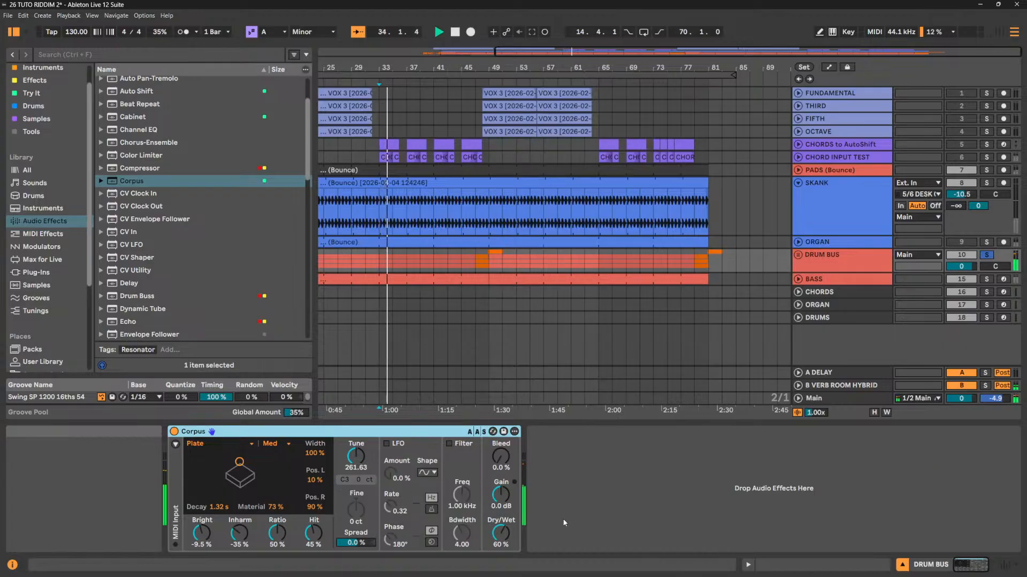
{"action": "mouse_move", "coordinate": [503, 531]}
{"action": "left_mouse_down"}
{"action": "mouse_move", "coordinate": [504, 508]}
{"action": "mouse_move", "coordinate": [504, 562]}
{"action": "mouse_move", "coordinate": [504, 551]}
{"action": "left_mouse_up"}
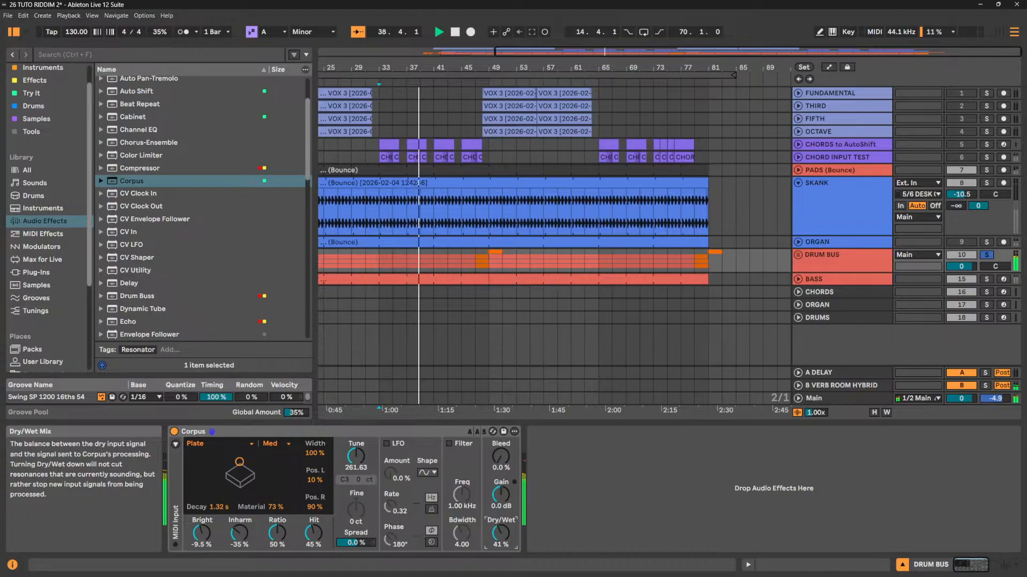
Solo BASS together with DRUM BUS and set the drum bus Corpus Dry/Wet to 47% during playback.
{"action": "left_click", "coordinate": [986, 279], "text": "ctrl"}
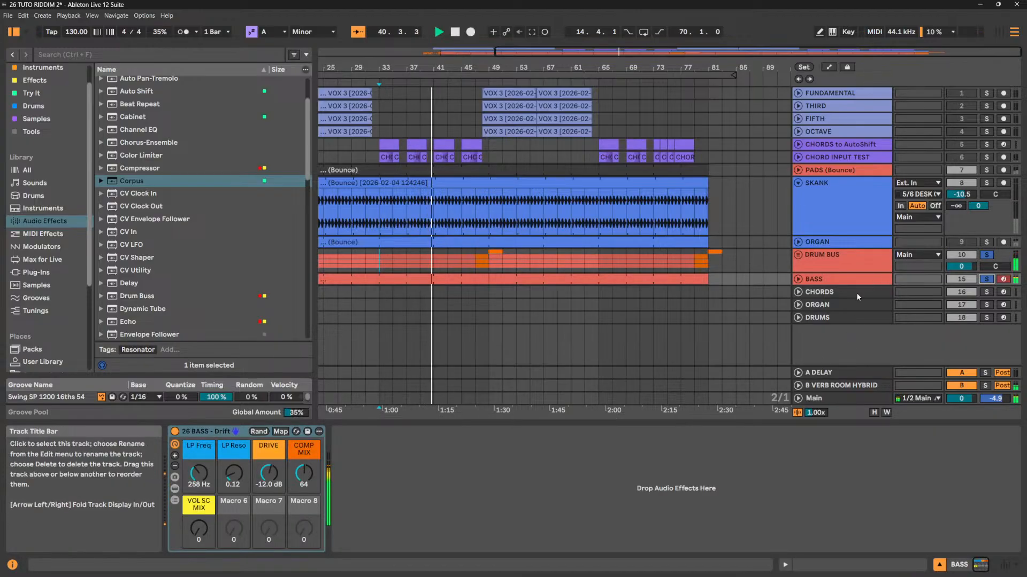
{"action": "left_click", "coordinate": [850, 261]}
{"action": "left_click_drag", "start_coordinate": [501, 533], "coordinate": [501, 531]}
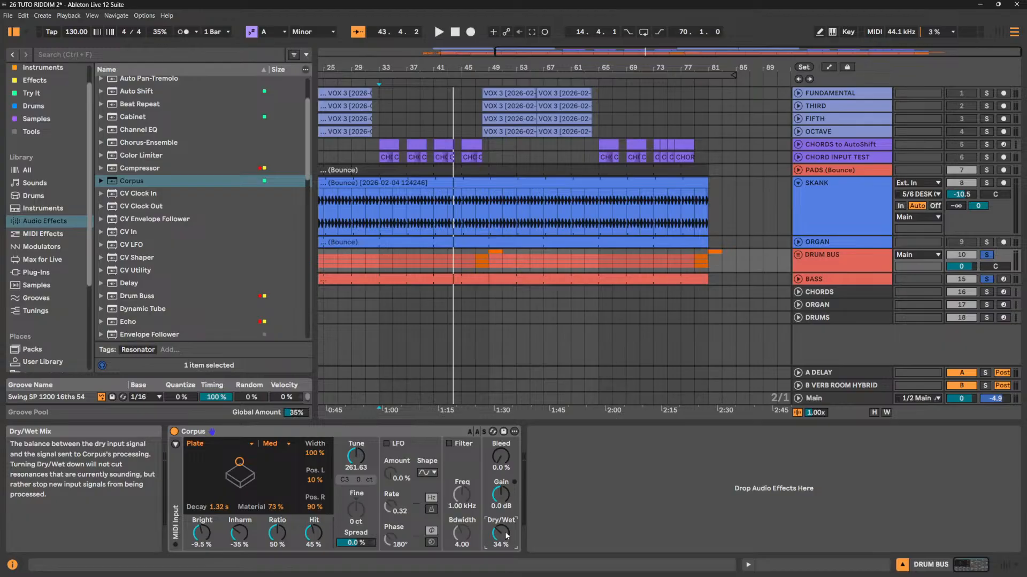
{"action": "key", "text": "space"}
{"action": "left_click_drag", "start_coordinate": [507, 535], "coordinate": [506, 528]}
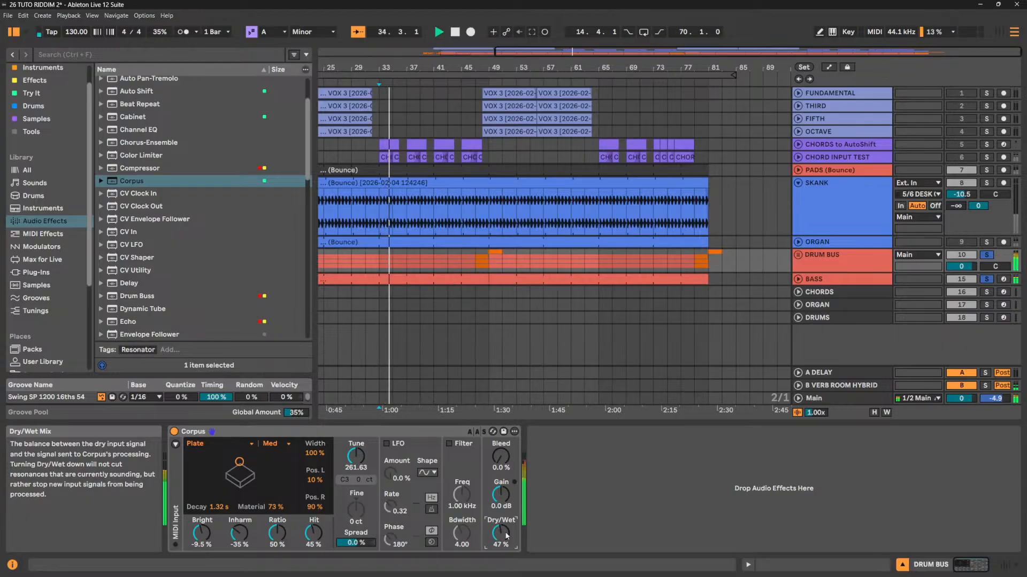
Switch to Session View and try the DRUM BUS send to DELAY, turning it back down to -∞ dB.
{"action": "key", "text": "Tab"}
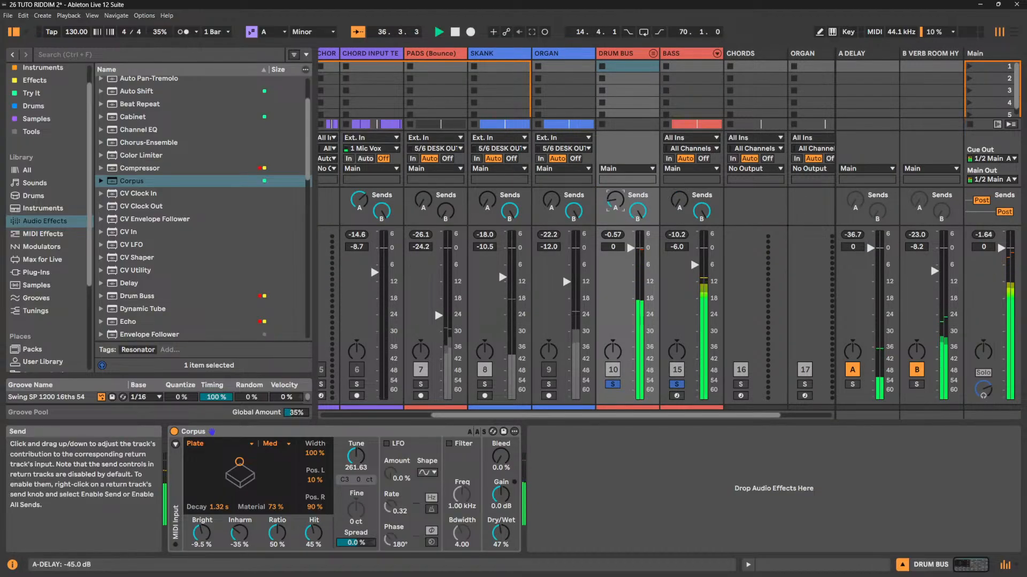
{"action": "left_click_drag", "start_coordinate": [615, 200], "coordinate": [615, 207]}
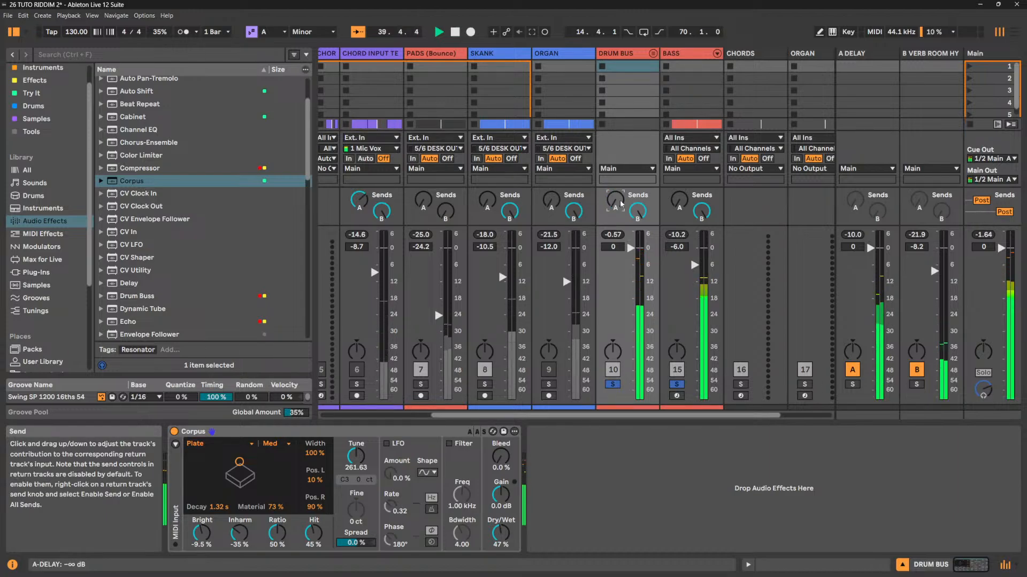
Stop playback, insert a new return track named CORPUS and place it before the DELAY return.
{"action": "right_click", "coordinate": [866, 53]}
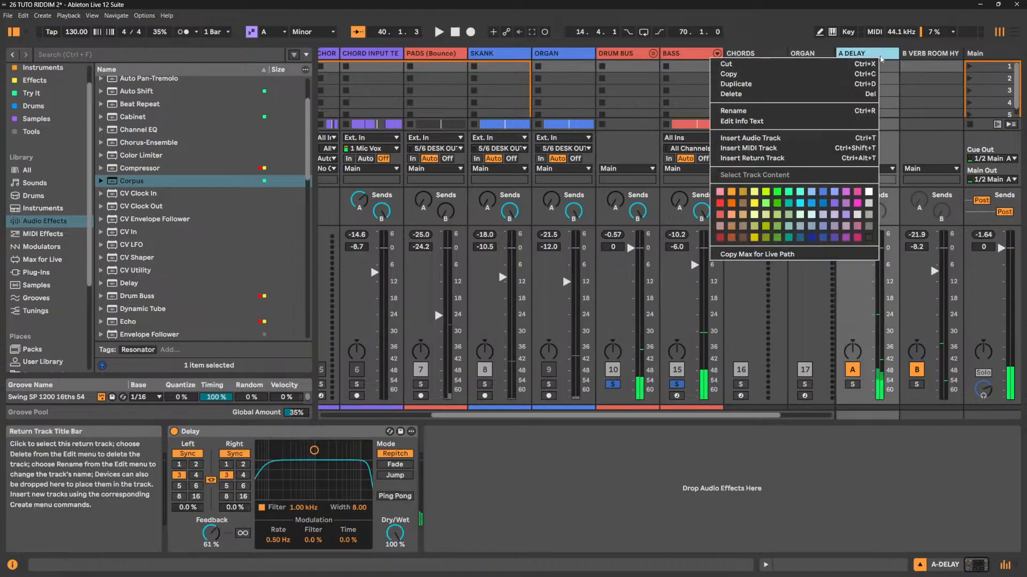
{"action": "left_click", "coordinate": [785, 158]}
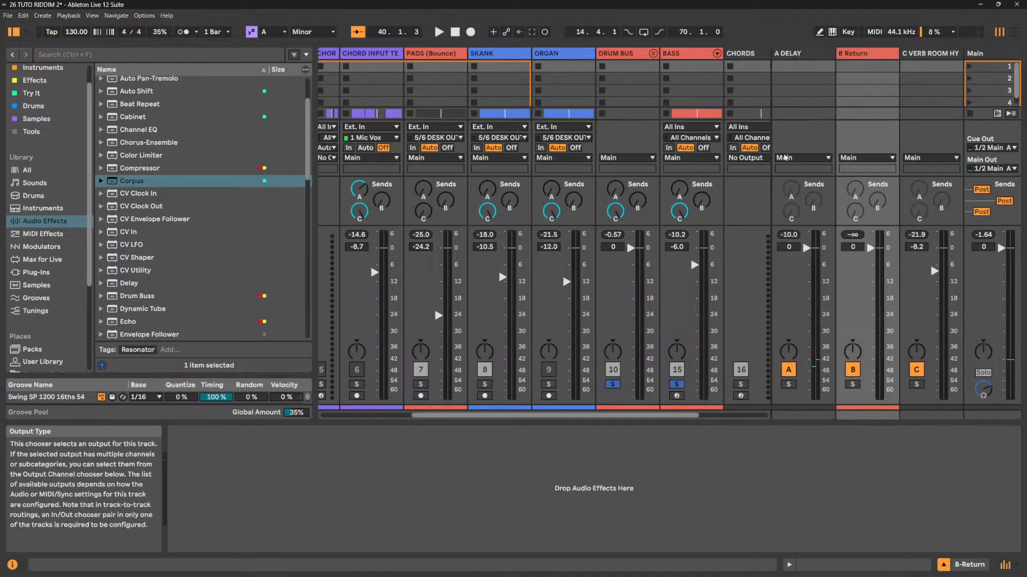
{"action": "left_click_drag", "start_coordinate": [885, 56], "coordinate": [784, 56]}
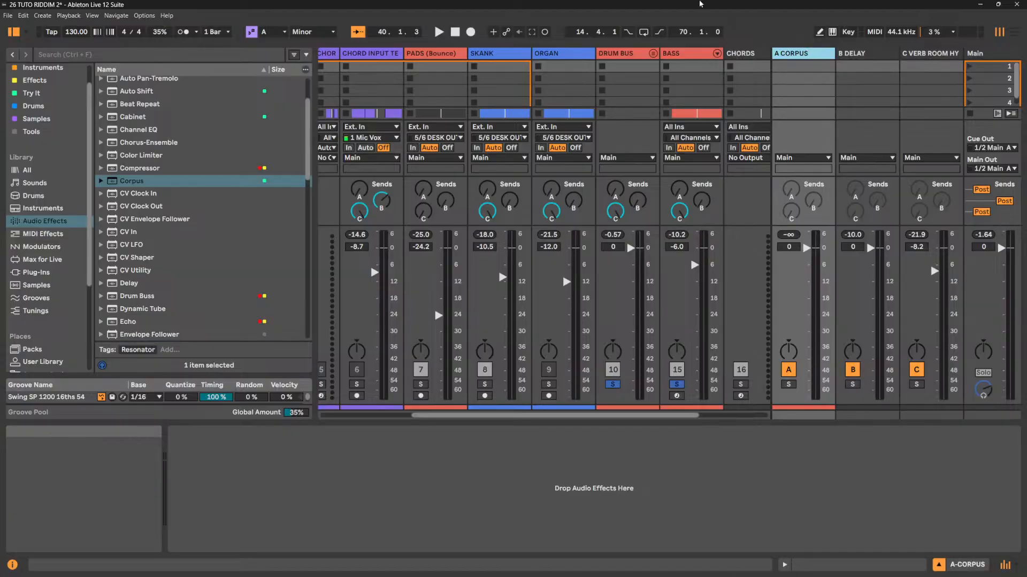
Move the Corpus device from DRUM BUS to the CORPUS return track and recolour that return dark grey.
{"action": "left_click", "coordinate": [624, 56]}
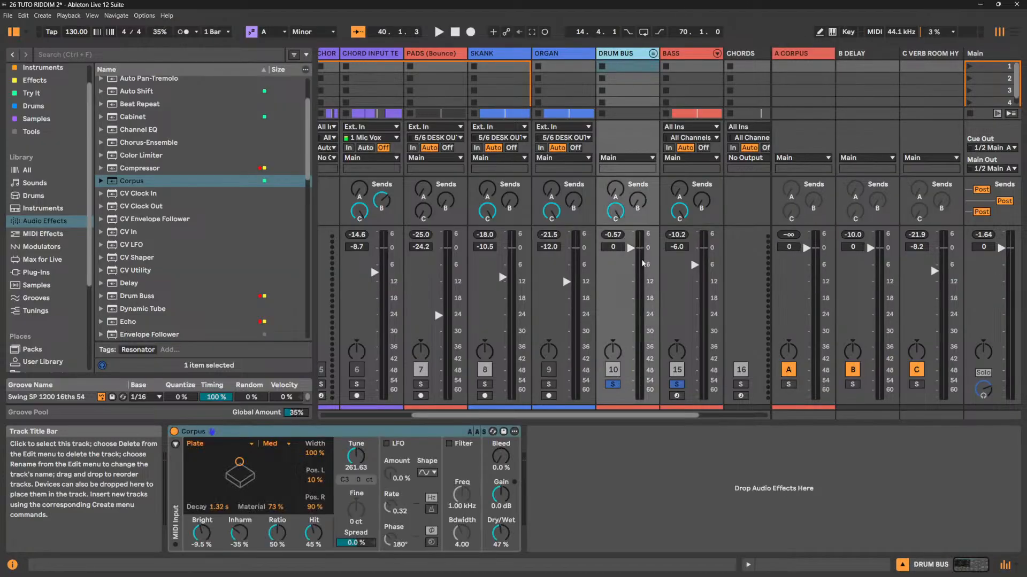
{"action": "left_click", "coordinate": [280, 433]}
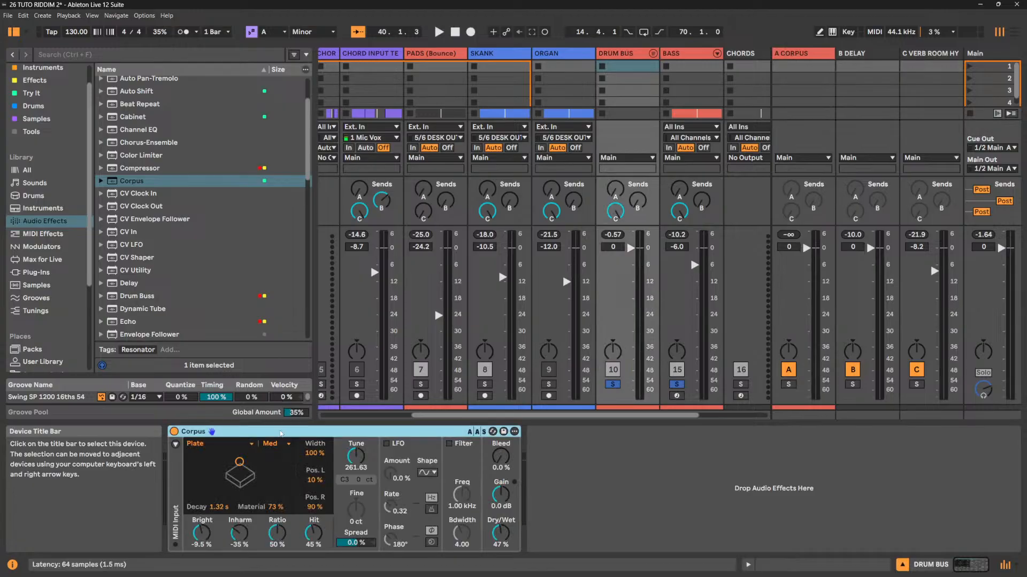
{"action": "left_click", "coordinate": [811, 56]}
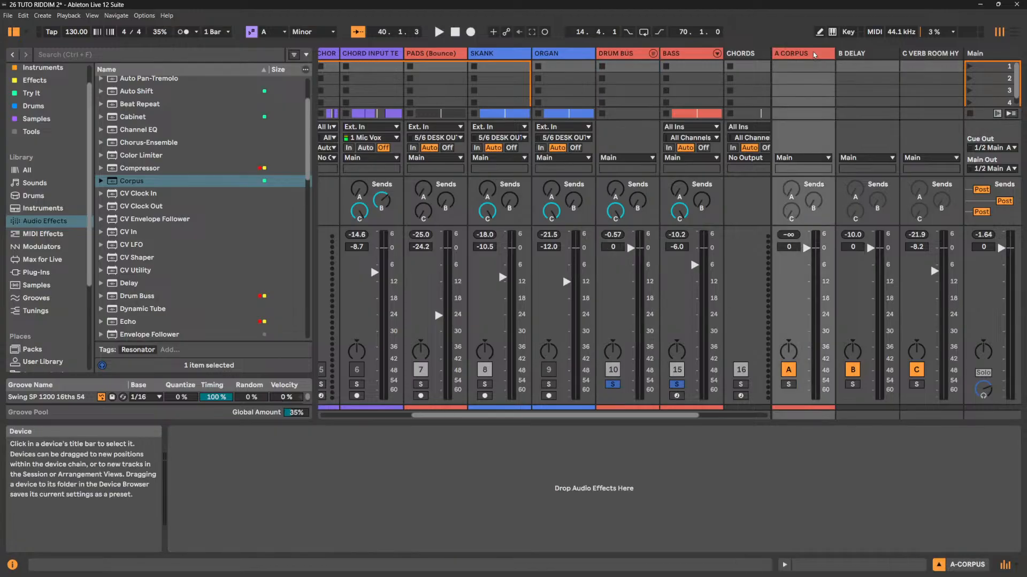
{"action": "right_click", "coordinate": [813, 54]}
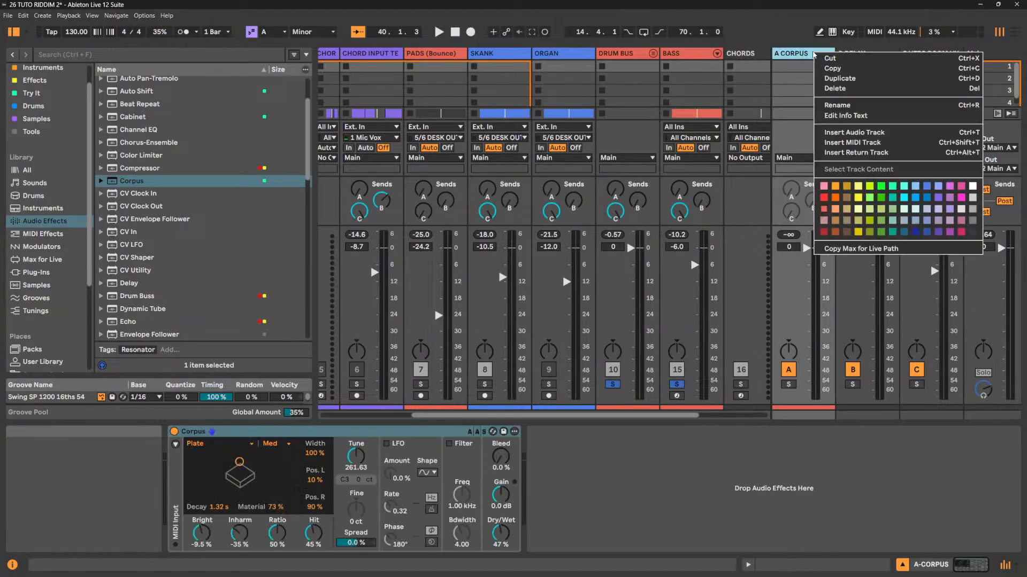
{"action": "left_click", "coordinate": [972, 233]}
Set the return's Corpus Dry/Wet to 100% and raise the DRUM BUS send to CORPUS to full during playback.
{"action": "left_click_drag", "start_coordinate": [501, 532], "coordinate": [501, 530]}
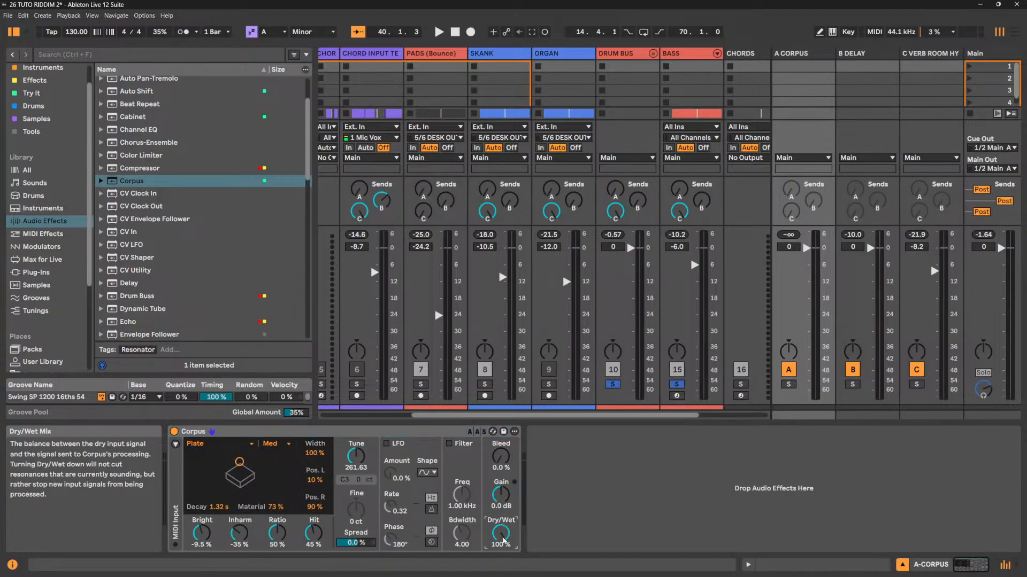
{"action": "key", "text": "space"}
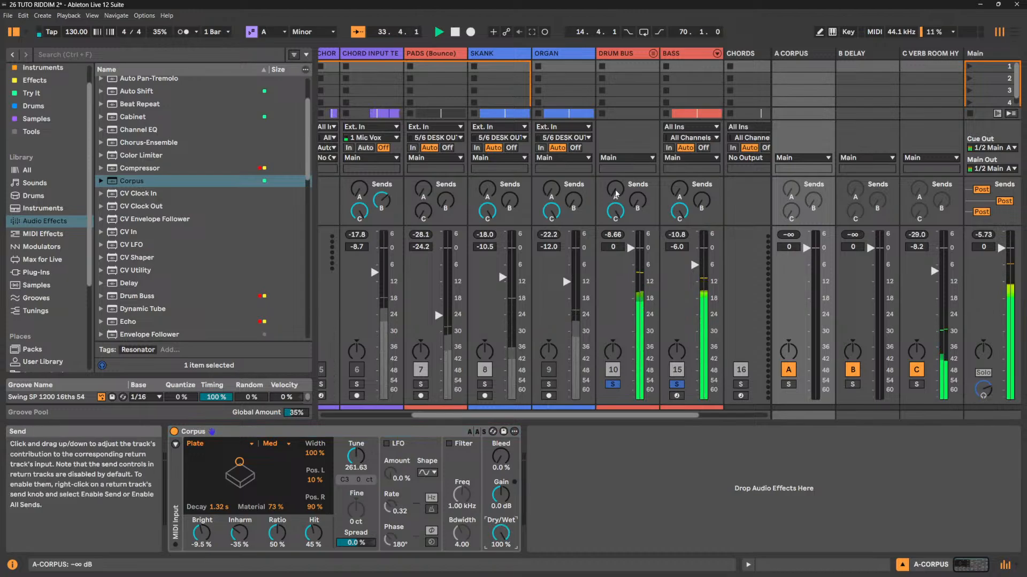
{"action": "left_click_drag", "start_coordinate": [616, 193], "coordinate": [616, 177]}
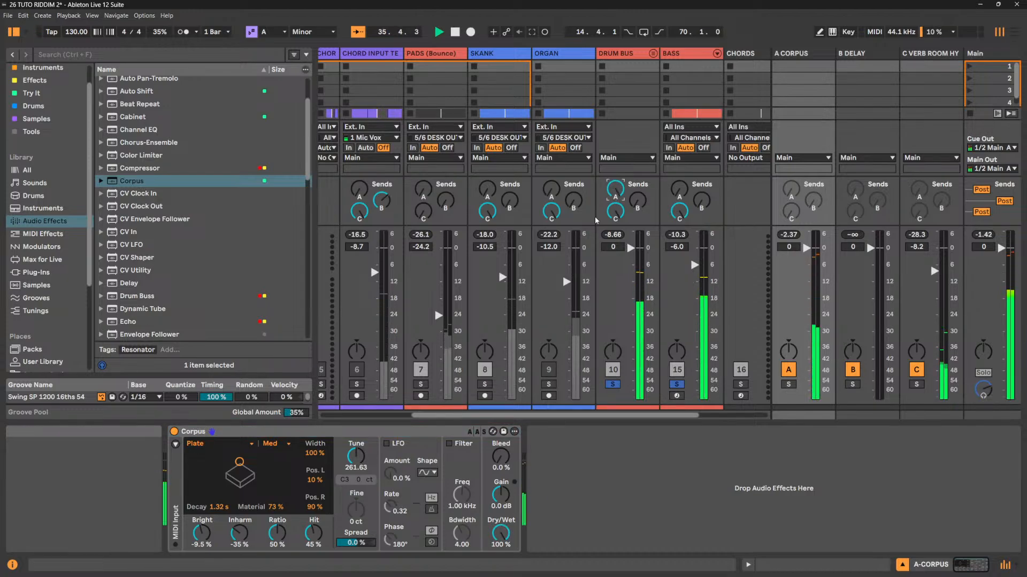
Enable the CORPUS return's send to DELAY and set it to -8.3 dB during playback.
{"action": "right_click", "coordinate": [812, 201]}
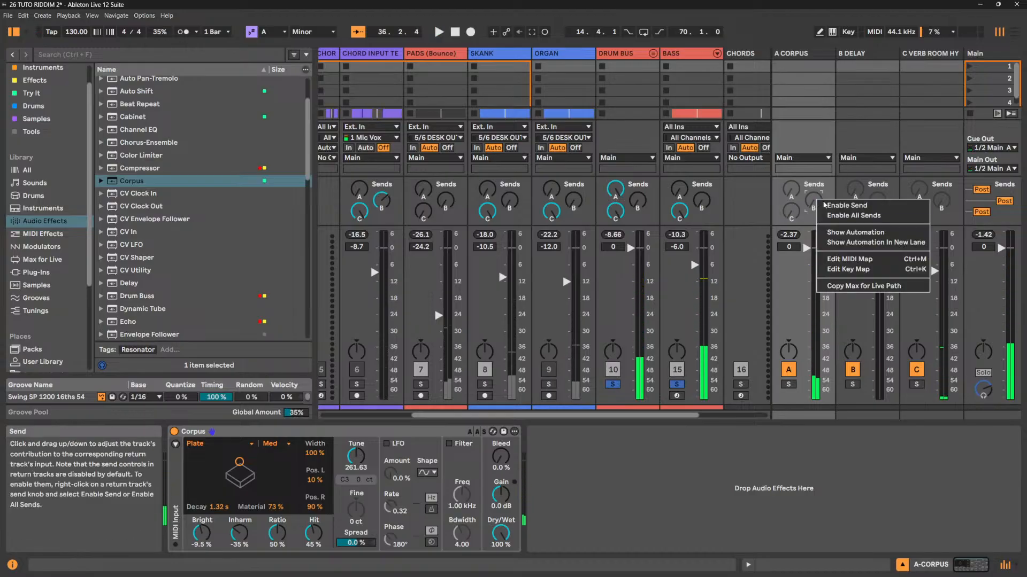
{"action": "left_click", "coordinate": [826, 205]}
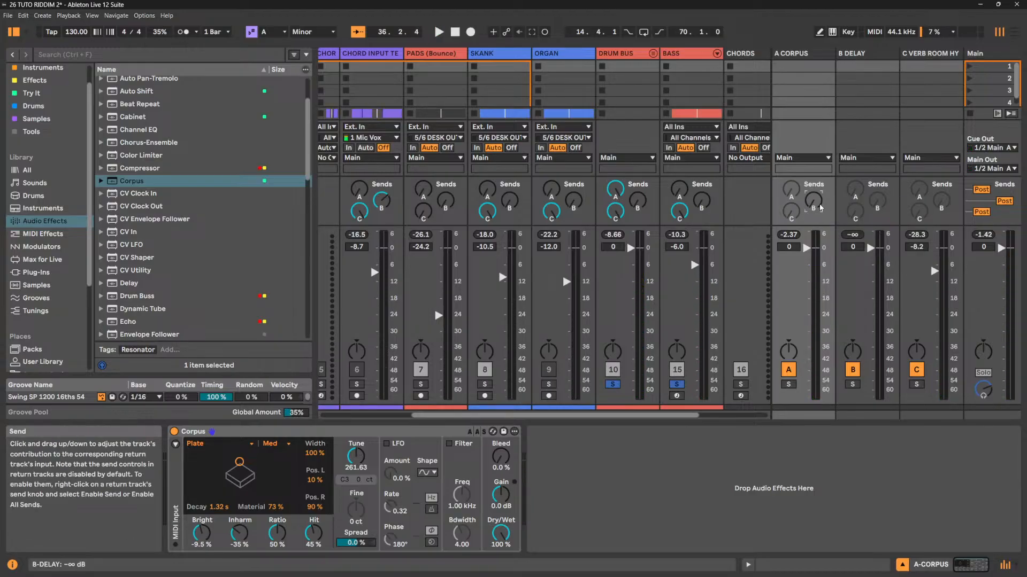
{"action": "key", "text": "space"}
{"action": "left_click_drag", "start_coordinate": [821, 207], "coordinate": [820, 187]}
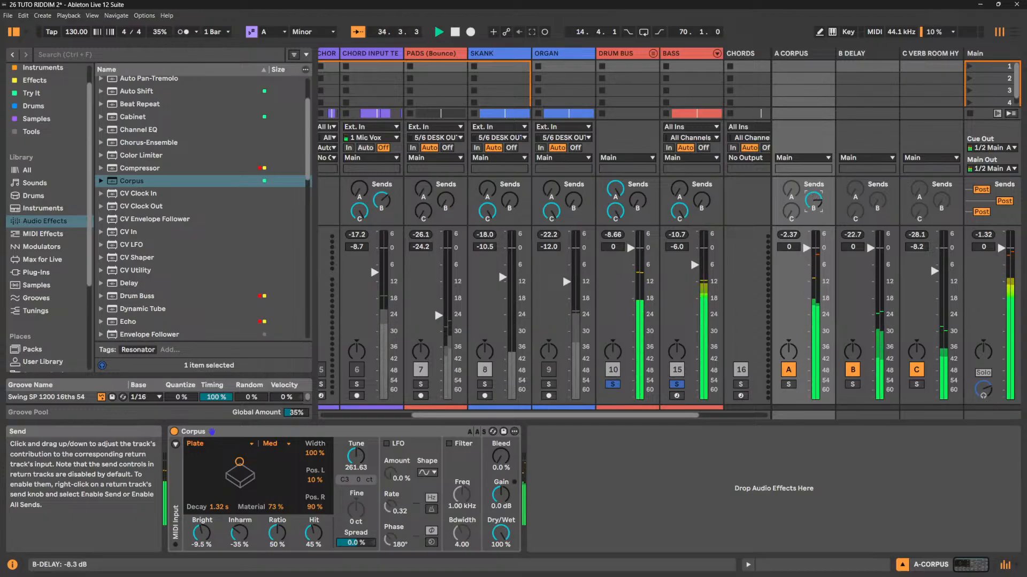
Set the Plate resonator's Bright to 59% and Inharm to -68%, and try Ratio at 15% and 83%.
{"action": "left_click_drag", "start_coordinate": [201, 532], "coordinate": [201, 526]}
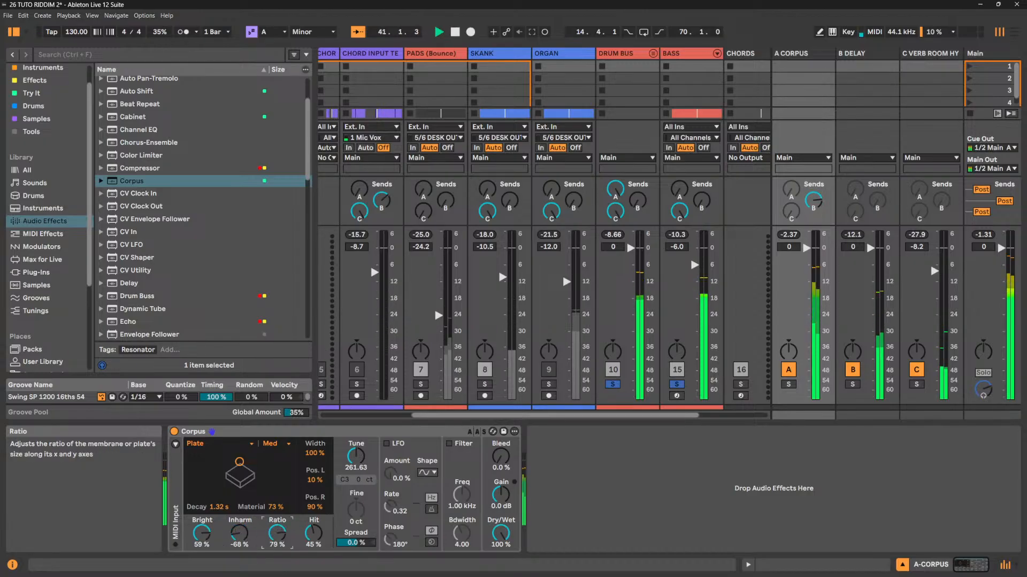
{"action": "left_click_drag", "start_coordinate": [276, 533], "coordinate": [276, 530]}
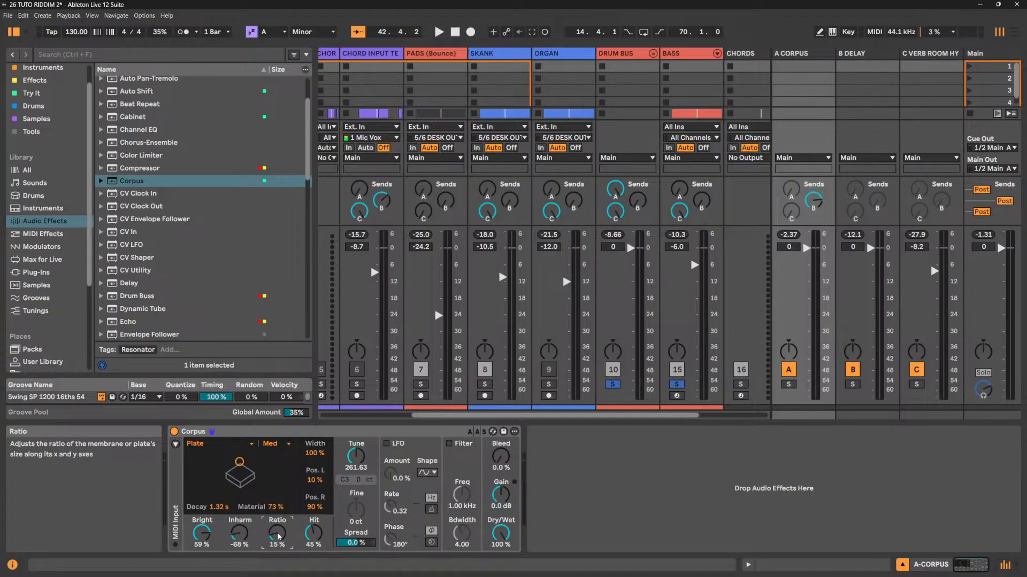
{"action": "key", "text": "space"}
{"action": "left_click_drag", "start_coordinate": [278, 536], "coordinate": [278, 499]}
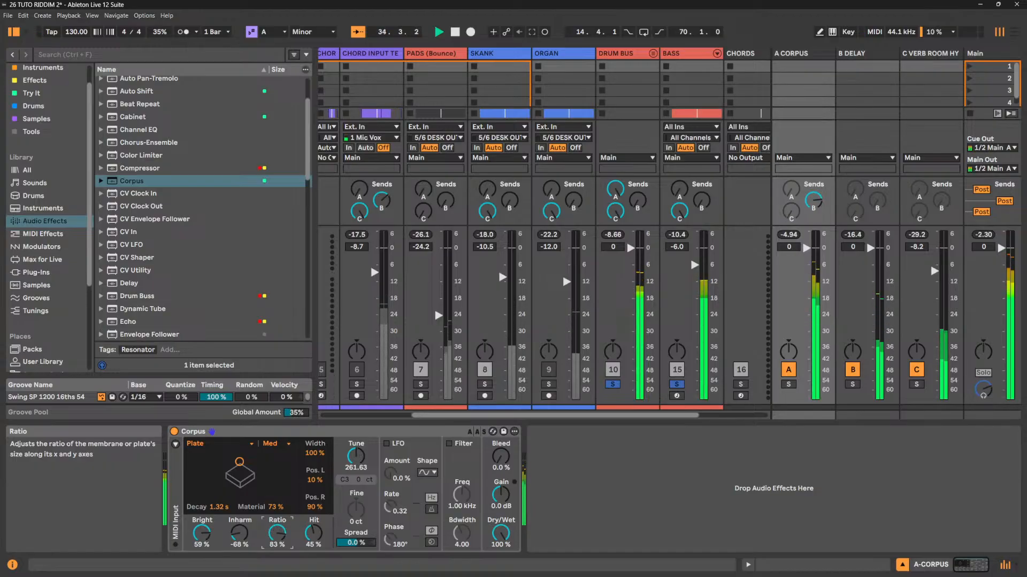
Set the Plate resonator's Ratio to 52% and Inharm to -65%, restarting playback to listen.
{"action": "key", "text": "space"}
{"action": "left_click_drag", "start_coordinate": [277, 535], "coordinate": [277, 551]}
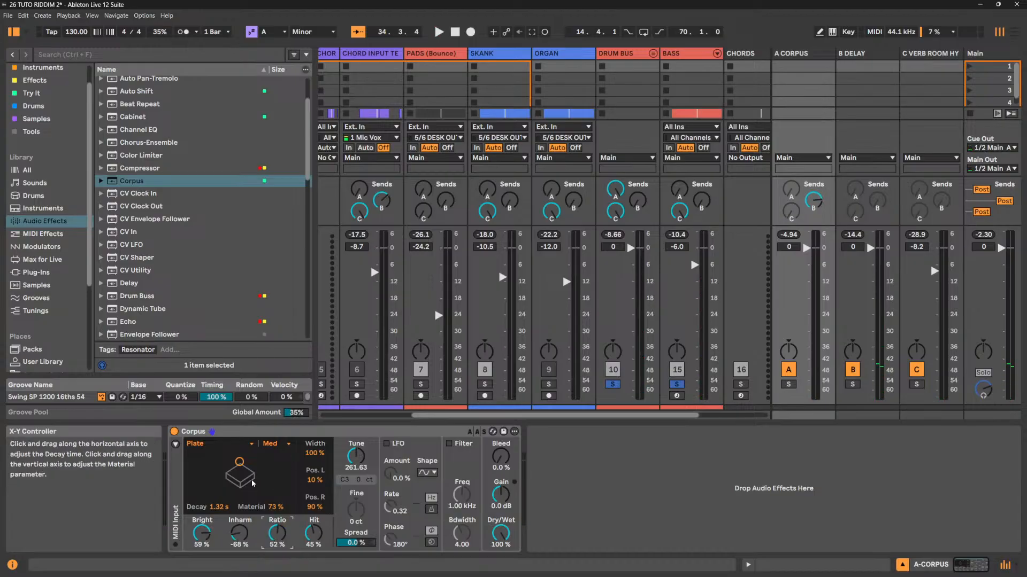
{"action": "key", "text": "space"}
{"action": "mouse_move", "coordinate": [237, 532]}
{"action": "left_mouse_down"}
{"action": "mouse_move", "coordinate": [237, 473]}
{"action": "mouse_move", "coordinate": [238, 532]}
{"action": "left_mouse_up"}
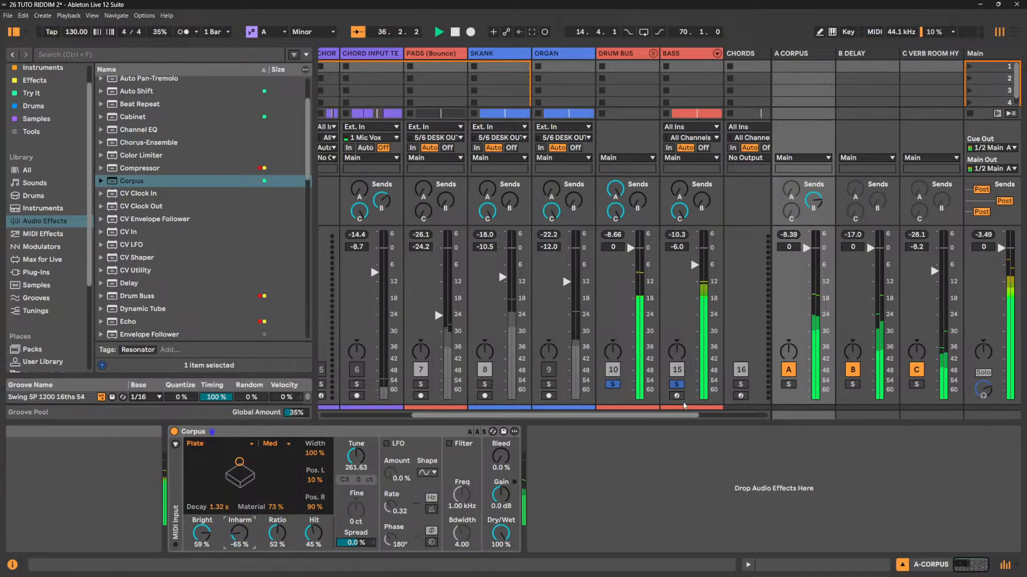
Clear the DRUM BUS and BASS solos, try the SKANK send to CORPUS at 0.0 dB, and turn it back down.
{"action": "left_click", "coordinate": [484, 385]}
{"action": "left_click", "coordinate": [484, 384]}
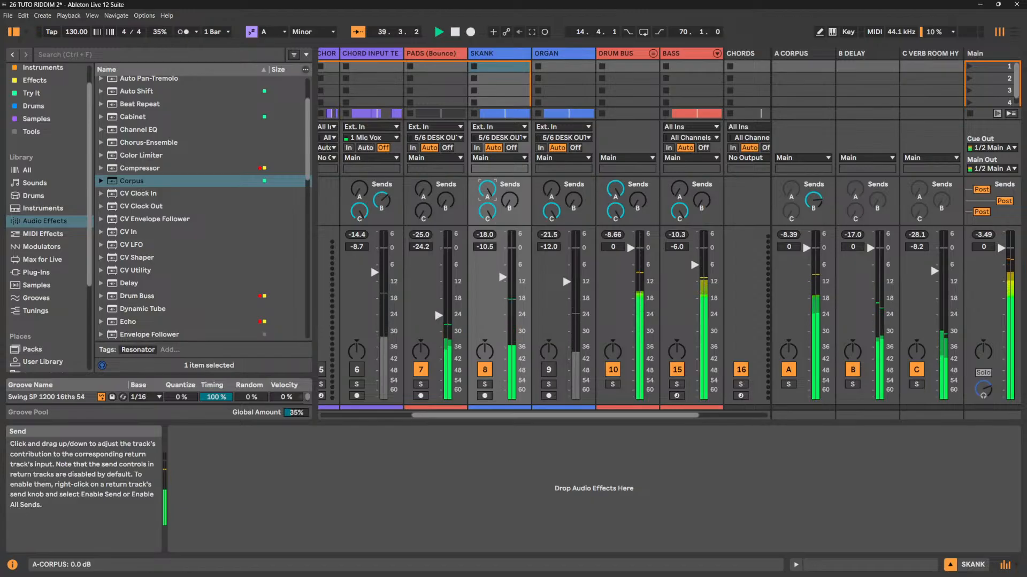
{"action": "left_click_drag", "start_coordinate": [487, 190], "coordinate": [488, 224]}
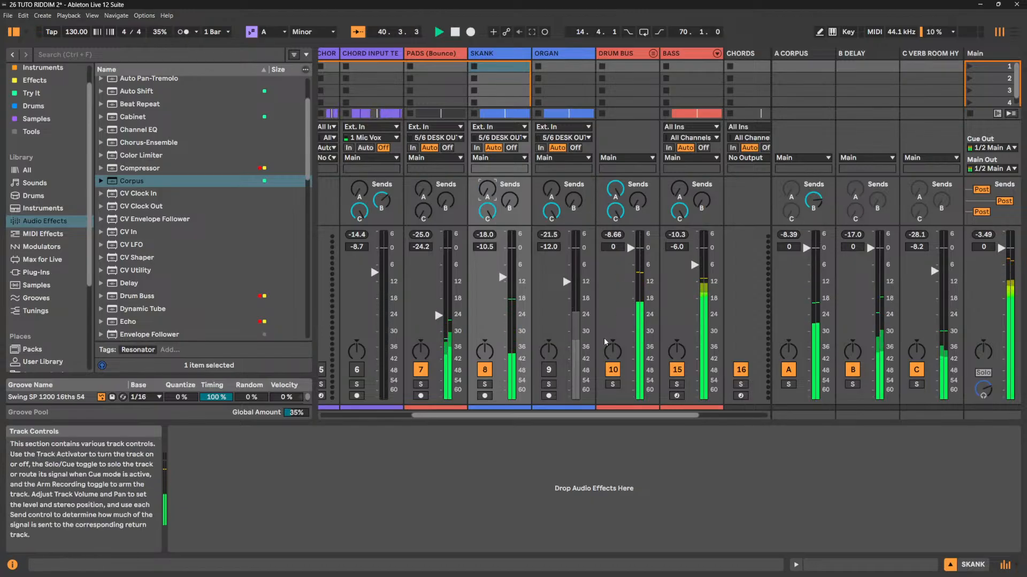
Raise the ORGAN track's send to CORPUS during playback and mute the DRUM BUS.
{"action": "left_click_drag", "start_coordinate": [551, 190], "coordinate": [551, 133]}
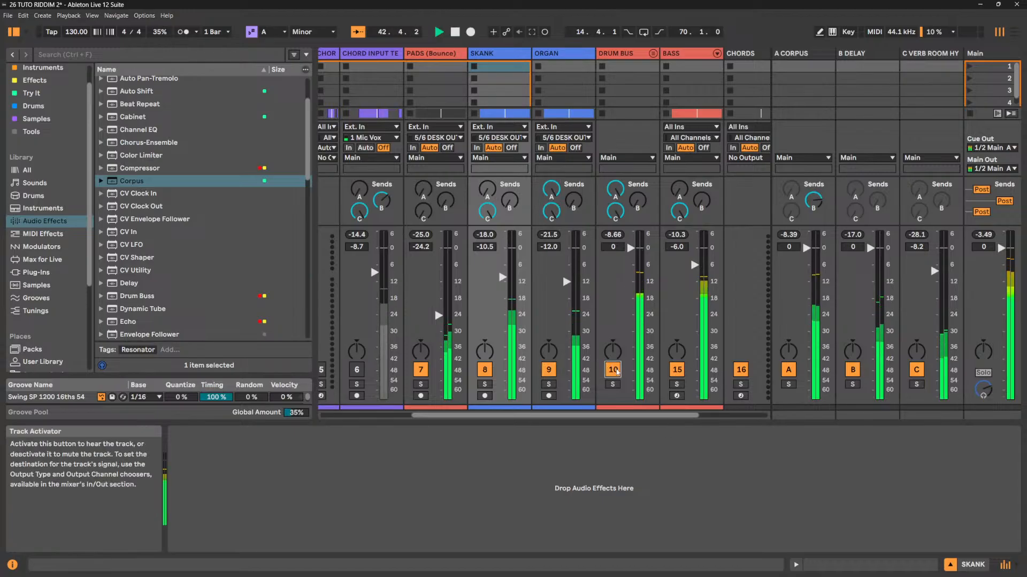
{"action": "left_click", "coordinate": [612, 369]}
On the CORPUS return's Plate resonator, set Inharm to 25%, Ratio to 56%, Hit to 64% and Bright to 35%.
{"action": "left_click", "coordinate": [797, 54]}
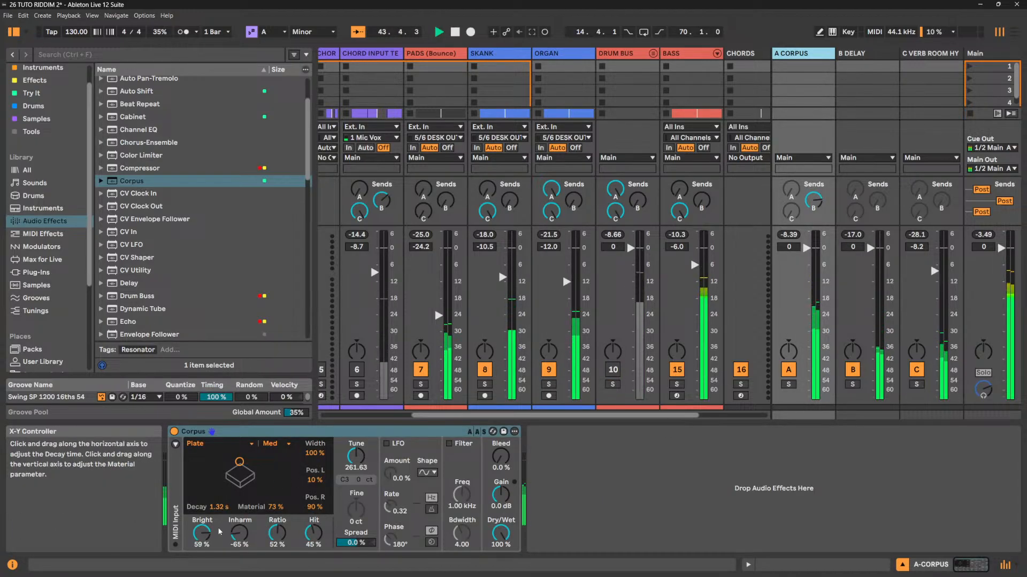
{"action": "left_click_drag", "start_coordinate": [239, 533], "coordinate": [239, 505]}
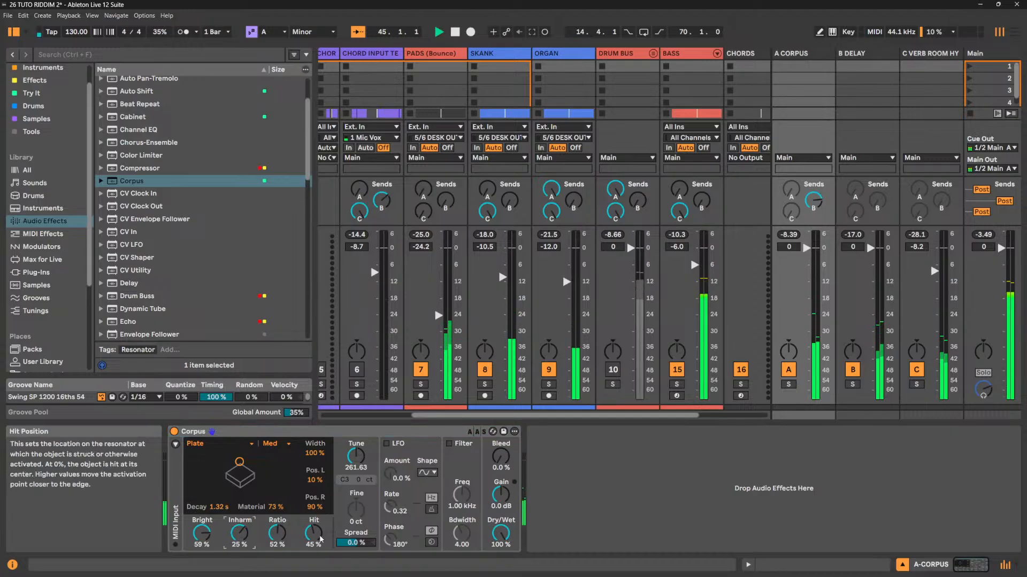
{"action": "left_click_drag", "start_coordinate": [277, 533], "coordinate": [303, 530]}
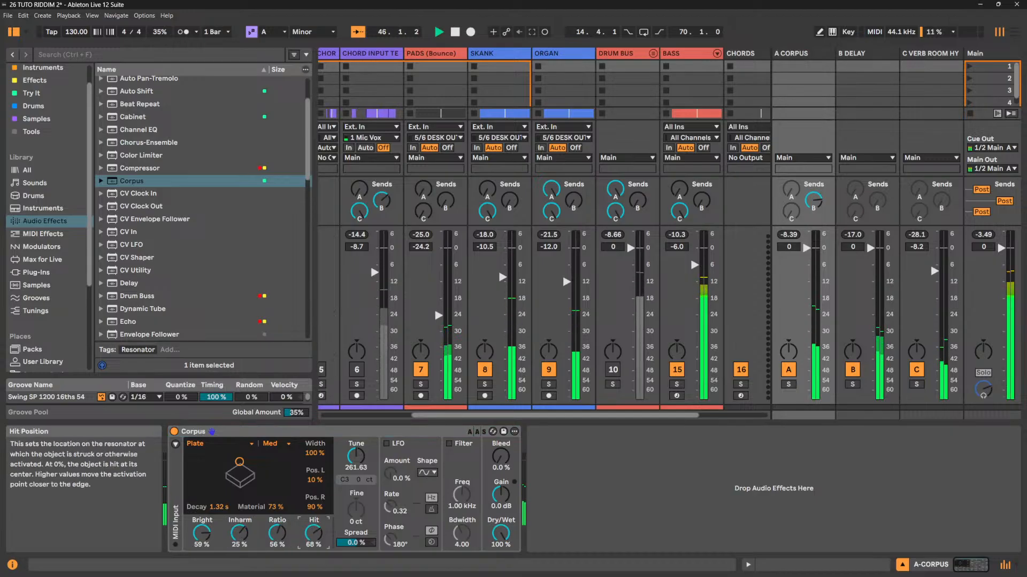
{"action": "left_click_drag", "start_coordinate": [198, 541], "coordinate": [198, 551]}
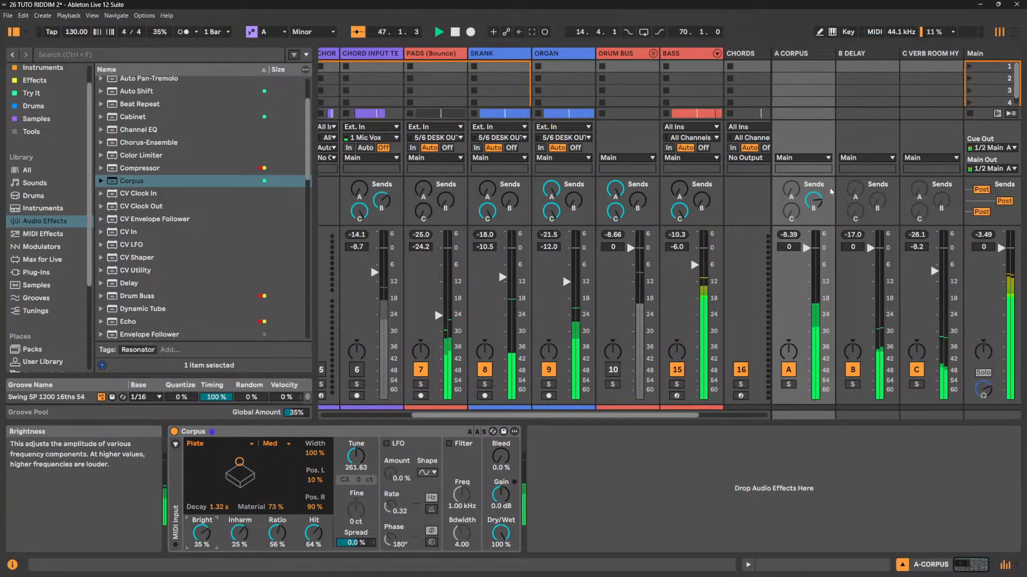
Enable all sends on the CORPUS return and set its send to VERB ROOM HYBRID to 0.0 dB.
{"action": "right_click", "coordinate": [792, 216]}
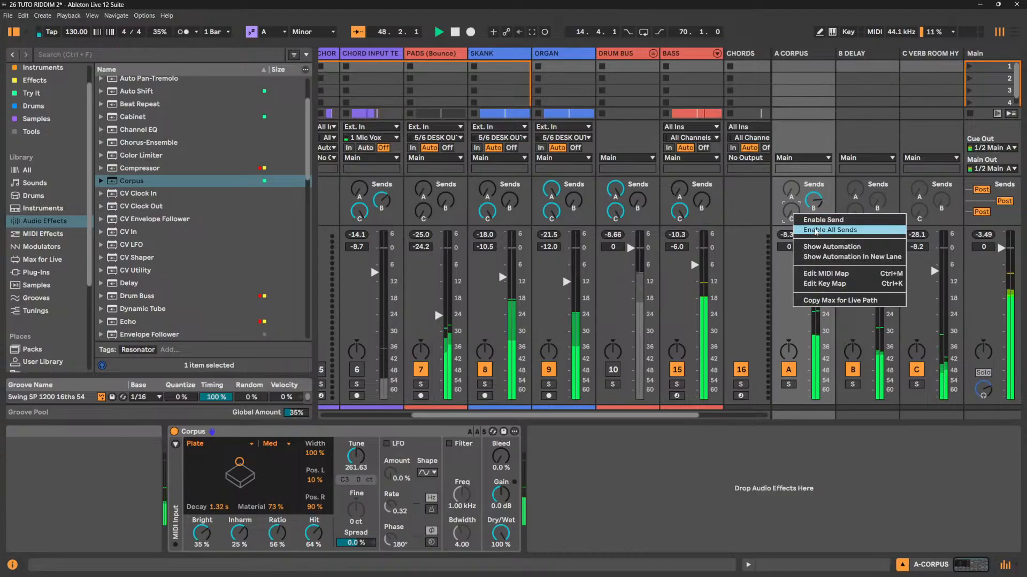
{"action": "left_click", "coordinate": [799, 230]}
{"action": "left_click_drag", "start_coordinate": [799, 219], "coordinate": [799, 187]}
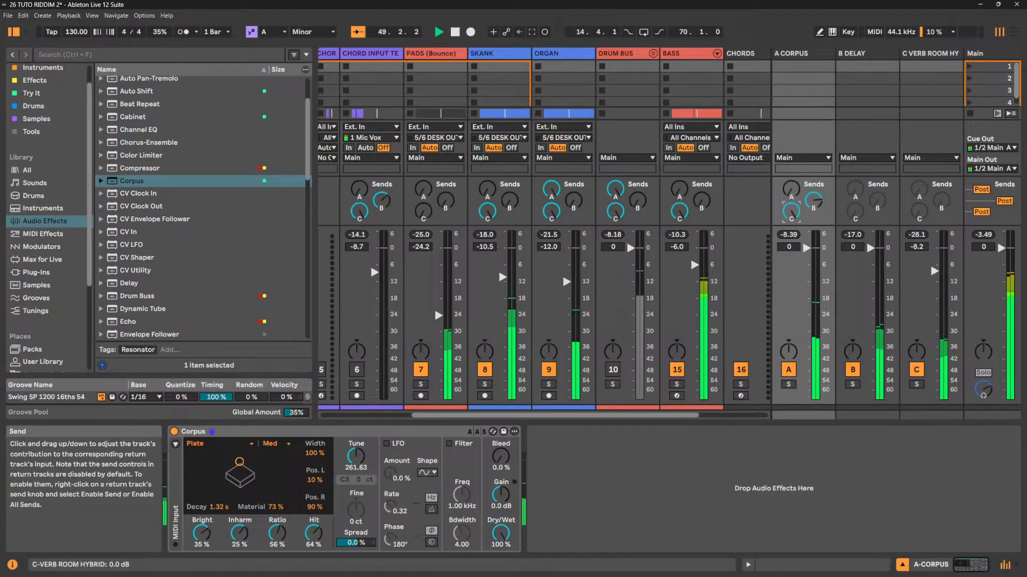
Unmute the DRUM BUS and set the Plate resonator's Bright to -4.8%.
{"action": "left_click", "coordinate": [612, 370]}
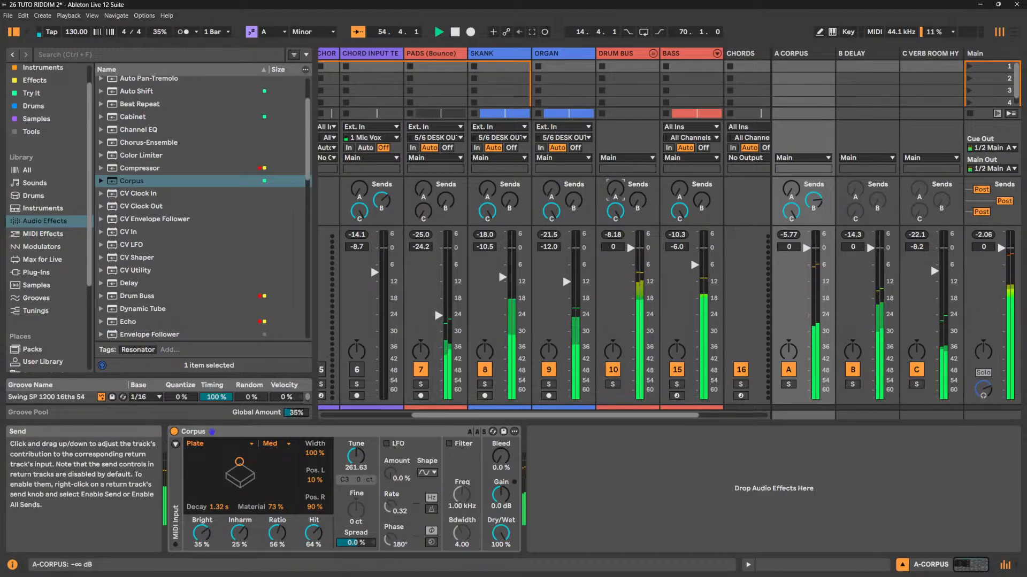
{"action": "left_click_drag", "start_coordinate": [199, 533], "coordinate": [199, 554]}
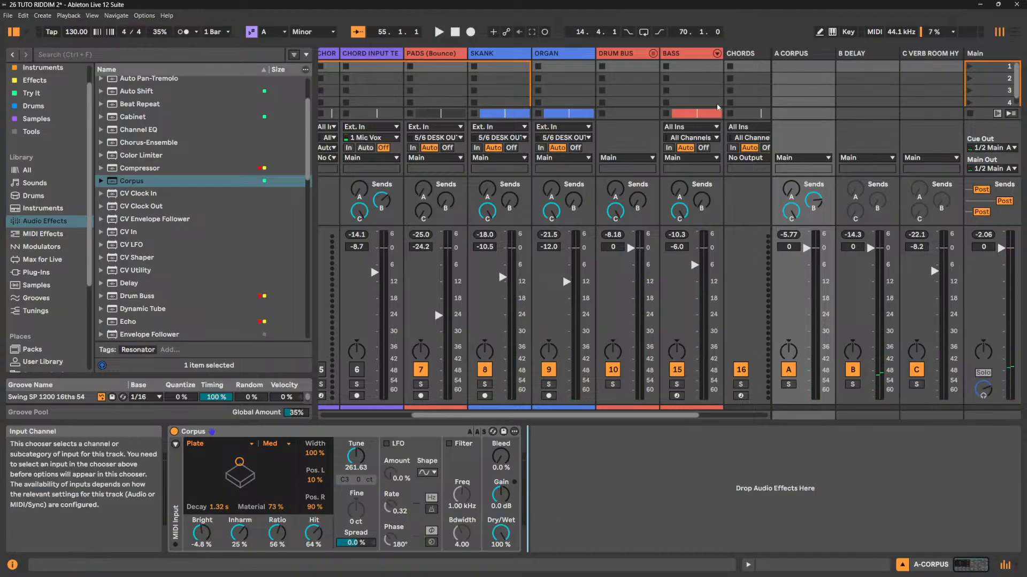
Look through the CV audio effects in the browser, from CV Clock In to CV Utility and CV Shaper.
{"action": "left_click", "coordinate": [123, 194]}
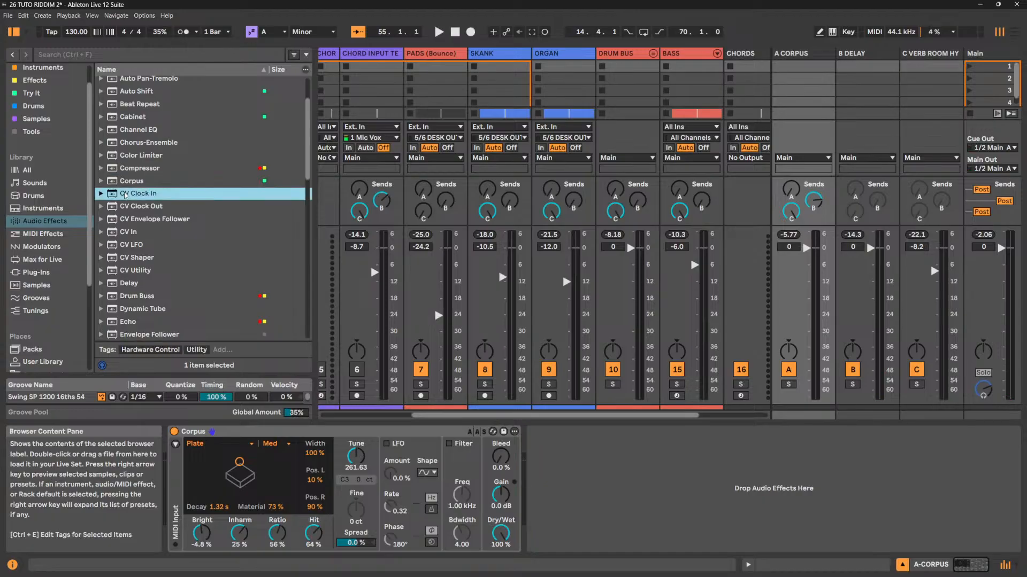
{"action": "scroll", "coordinate": [121, 187], "scroll_direction": "down", "scroll_amount": 3}
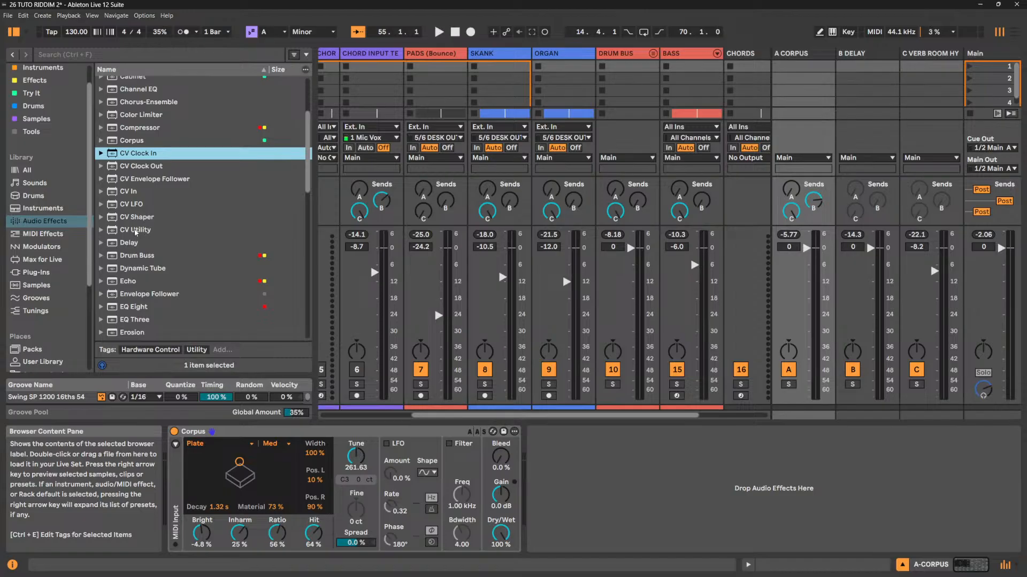
{"action": "left_click", "coordinate": [143, 167]}
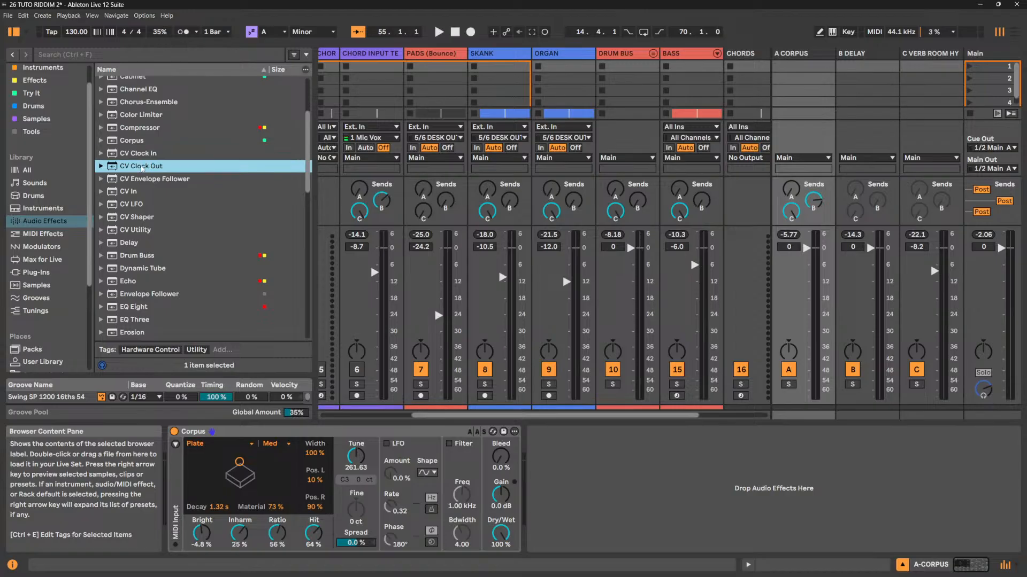
{"action": "left_click", "coordinate": [144, 180]}
{"action": "left_click", "coordinate": [128, 195]}
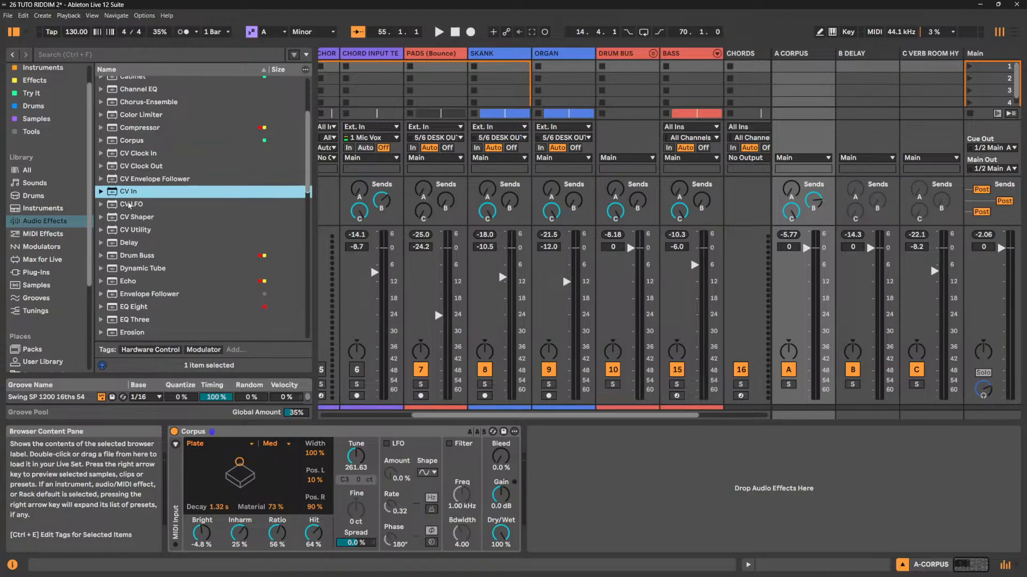
{"action": "left_click", "coordinate": [129, 205]}
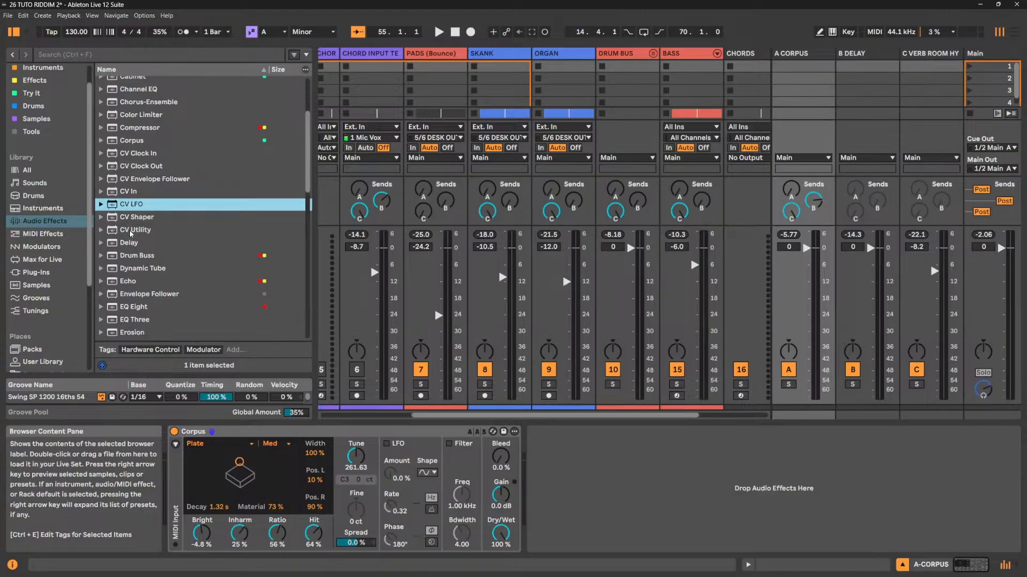
{"action": "left_click", "coordinate": [147, 230]}
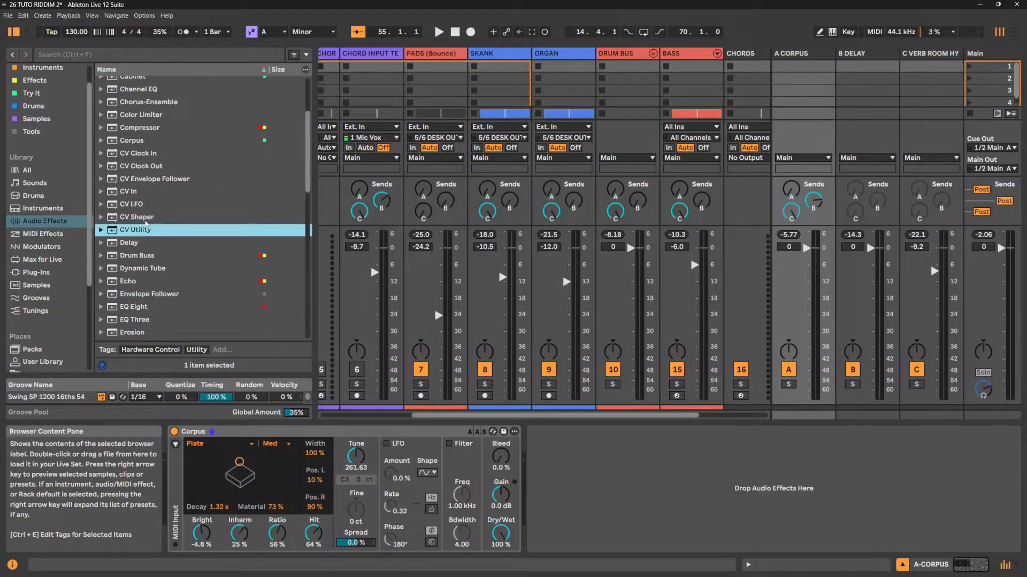
{"action": "left_click", "coordinate": [148, 218]}
Find the Delay effect in the browser and view the devices on the DELAY and CORPUS returns.
{"action": "left_click", "coordinate": [127, 245]}
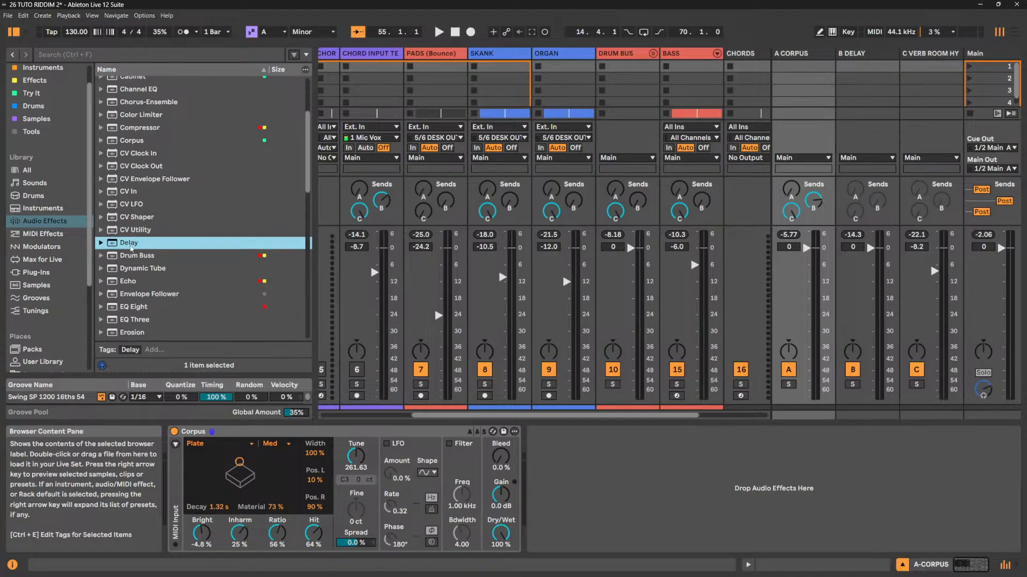
{"action": "left_click", "coordinate": [860, 53]}
{"action": "left_click", "coordinate": [565, 461]}
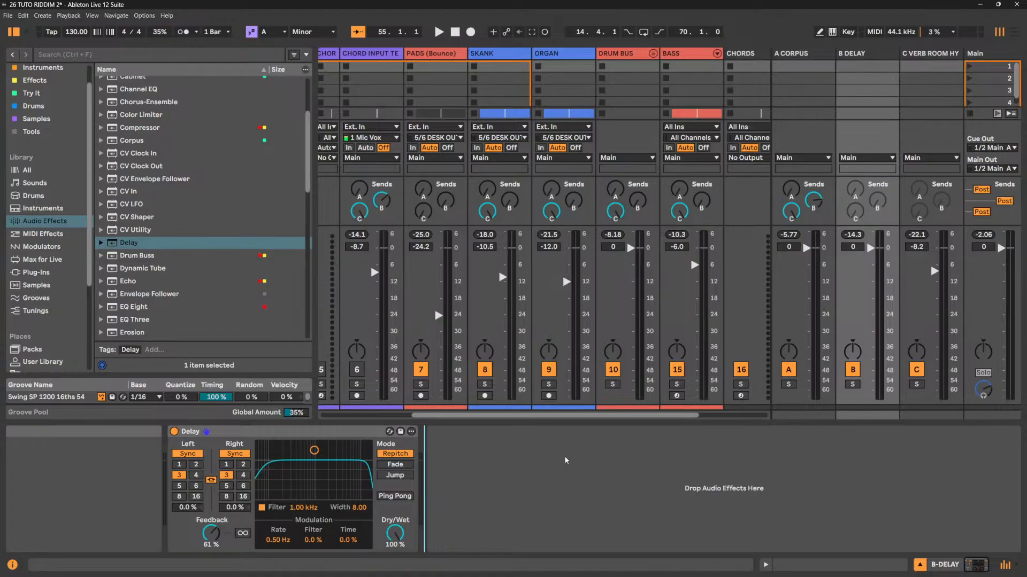
{"action": "left_click", "coordinate": [810, 53]}
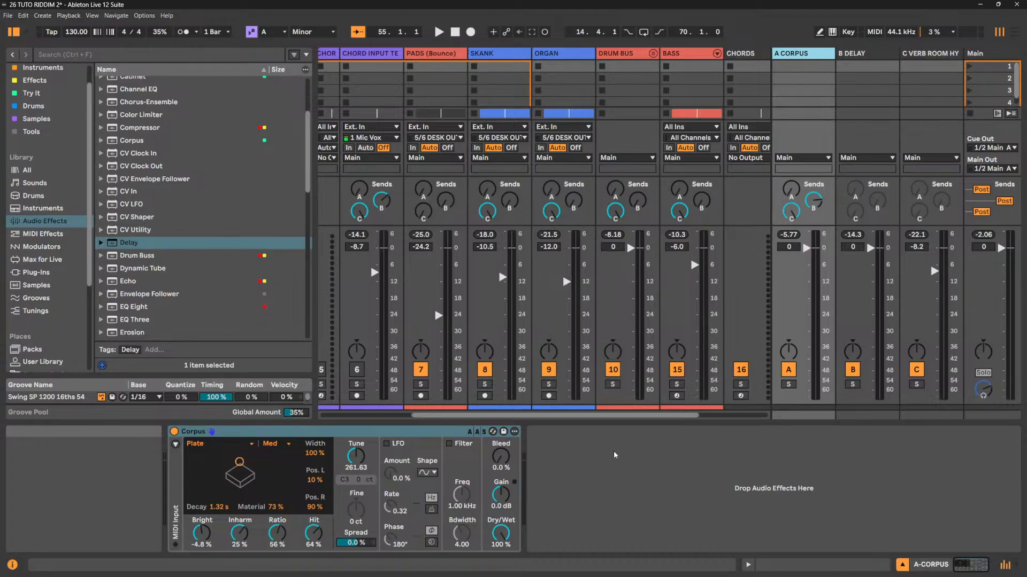
{"action": "left_click", "coordinate": [862, 53]}
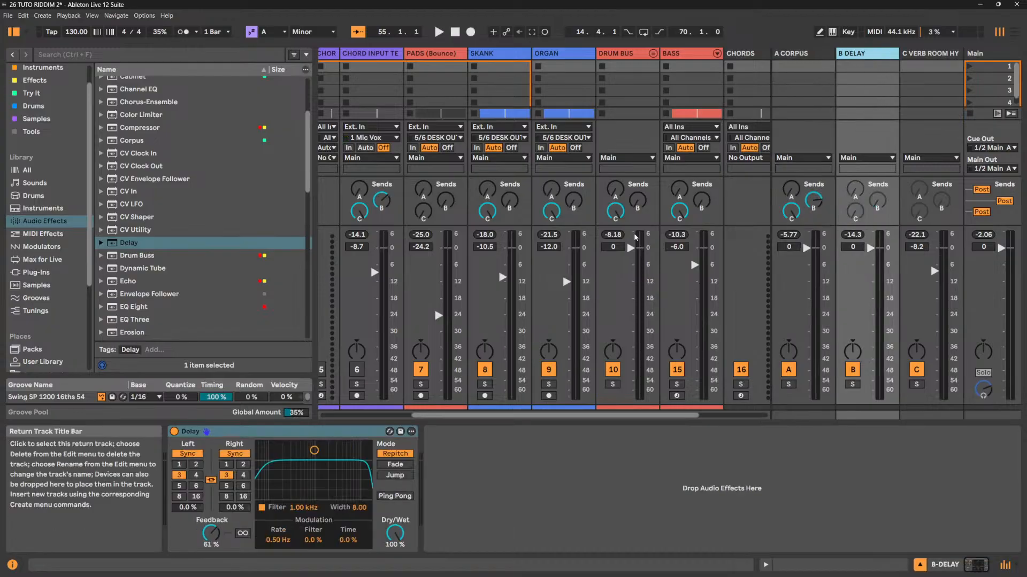
{"action": "left_click", "coordinate": [829, 55]}
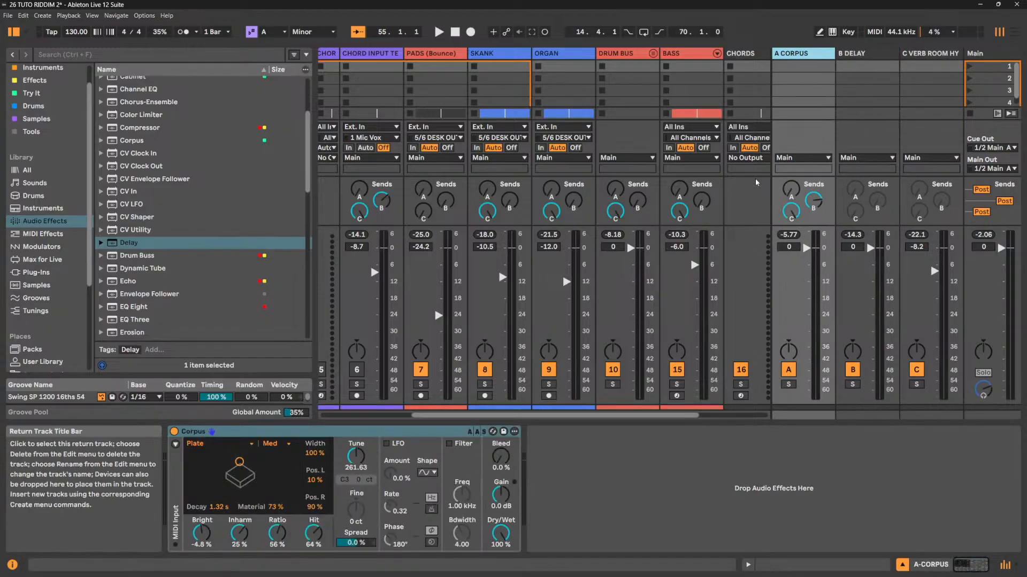
Play the song briefly and mute the PADS, ORGAN, DRUM BUS and BASS tracks to leave SKANK active.
{"action": "key", "text": "space"}
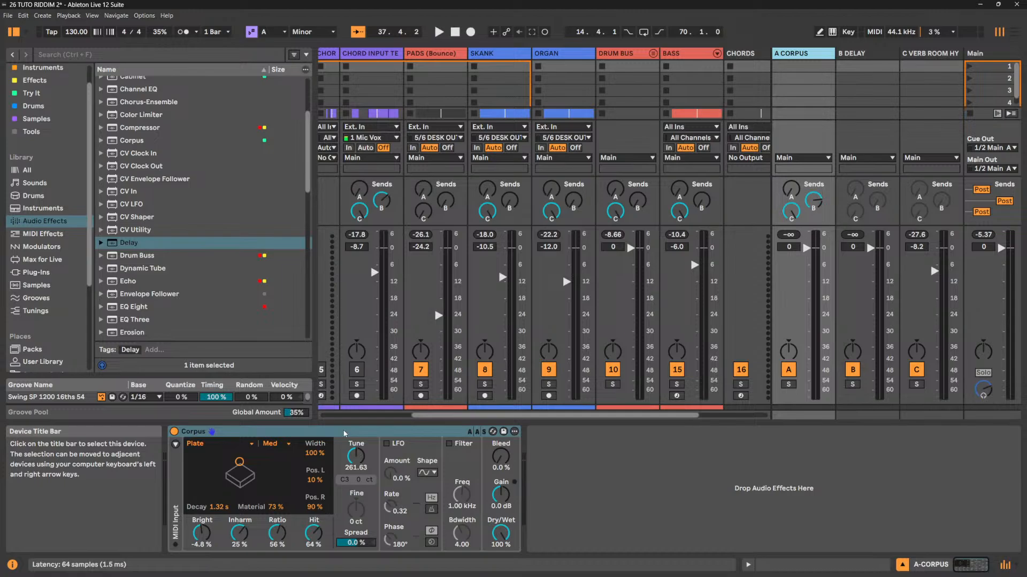
{"action": "key", "text": "space"}
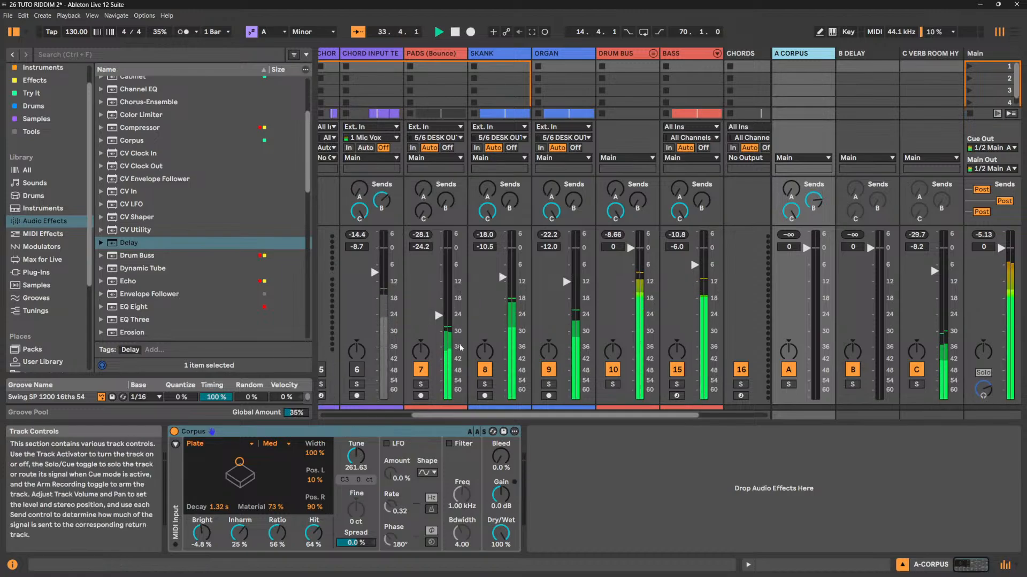
{"action": "left_click", "coordinate": [421, 370]}
{"action": "key", "text": "space"}
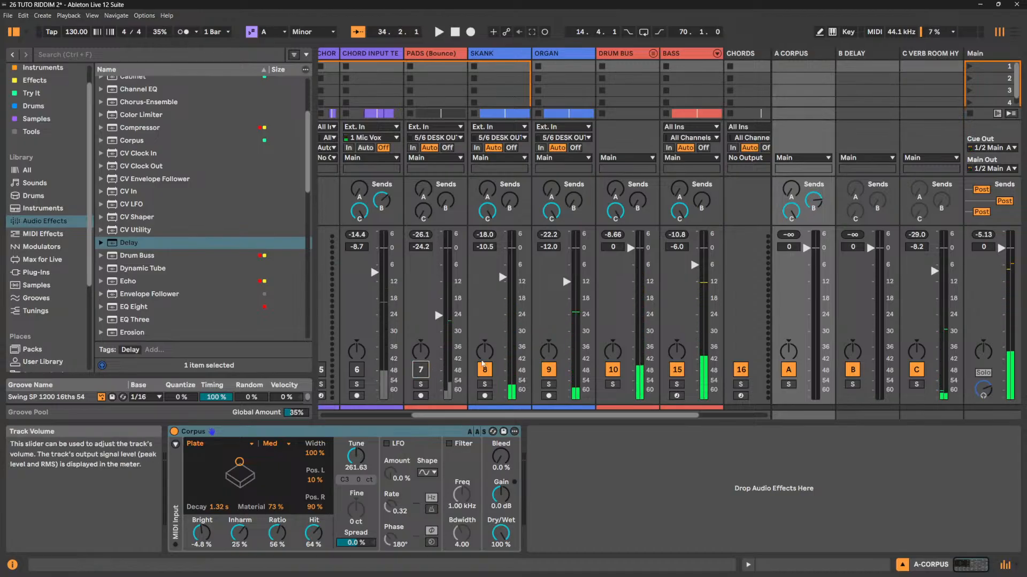
{"action": "left_click", "coordinate": [548, 370]}
{"action": "left_click", "coordinate": [613, 370]}
{"action": "left_click", "coordinate": [676, 370]}
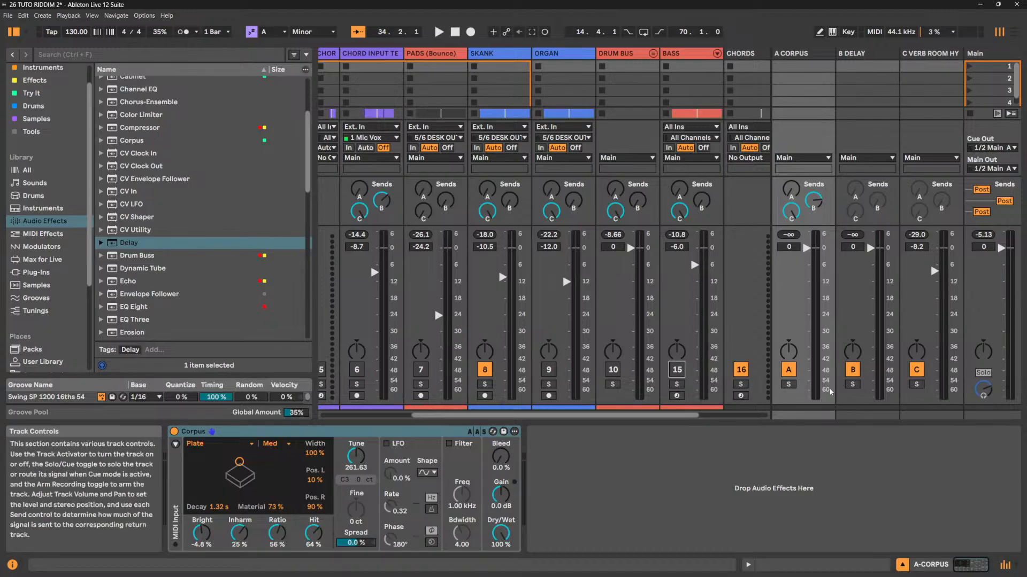
Show the Delay device on the DELAY return, start playback and raise the SKANK track's send to DELAY.
{"action": "left_click", "coordinate": [575, 501]}
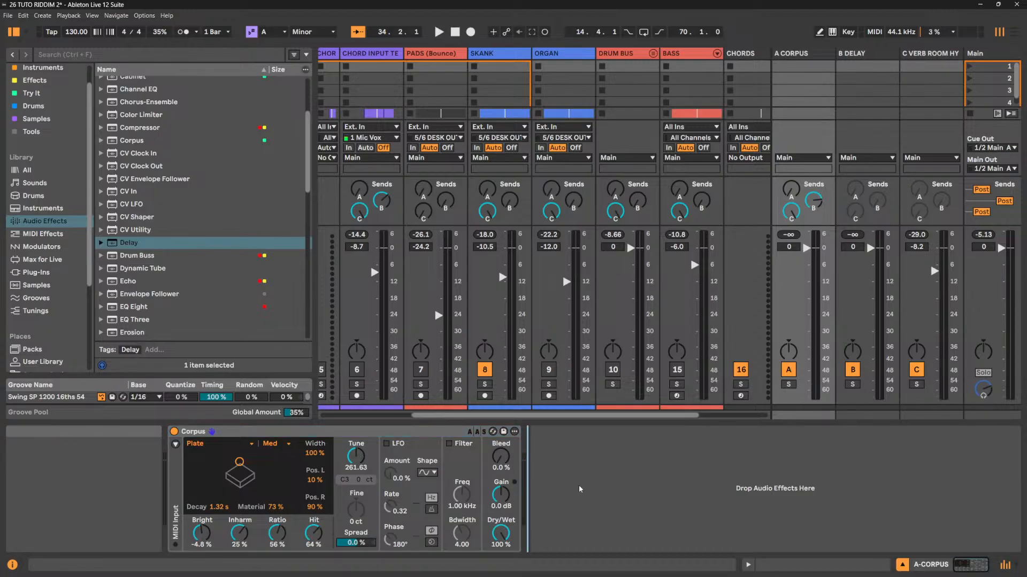
{"action": "left_click", "coordinate": [812, 53]}
{"action": "left_click", "coordinate": [880, 57]}
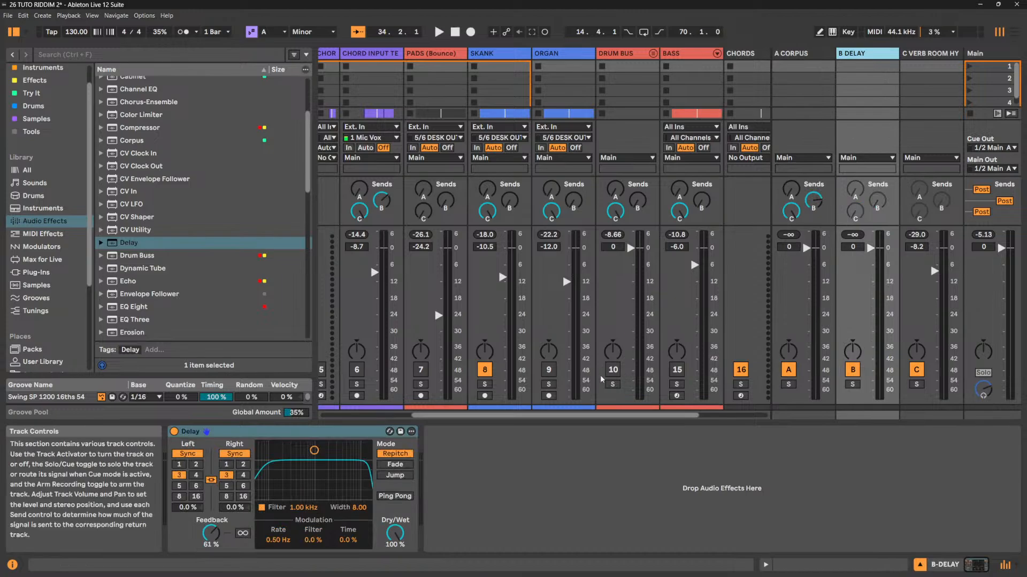
{"action": "key", "text": "space"}
{"action": "left_click_drag", "start_coordinate": [510, 201], "coordinate": [510, 123]}
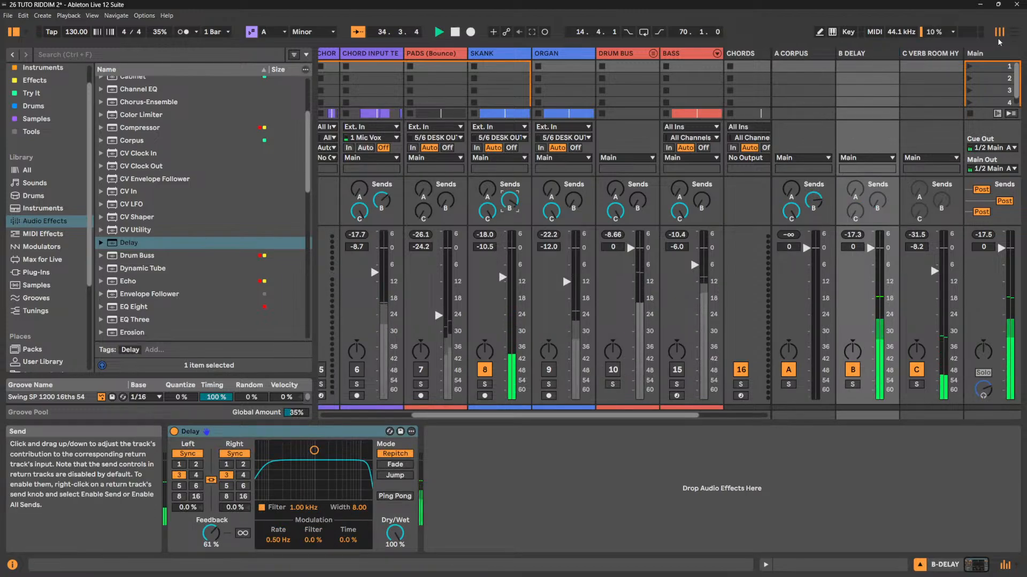
With Sync on for both Delay channels, try beat divisions of 1 and 16 during playback.
{"action": "left_click", "coordinate": [837, 54]}
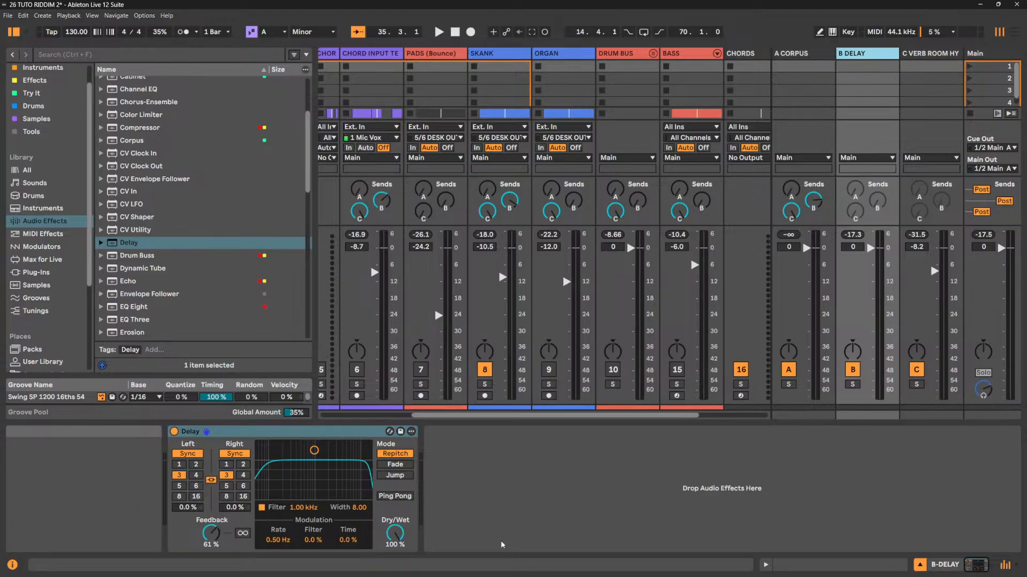
{"action": "left_click", "coordinate": [185, 454]}
{"action": "left_click", "coordinate": [235, 453]}
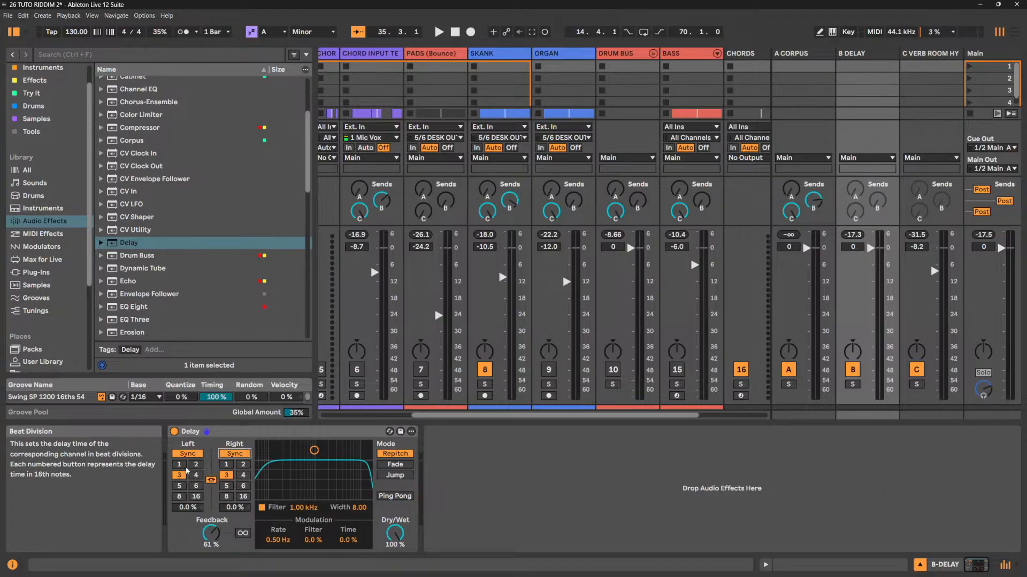
{"action": "key", "text": "space"}
{"action": "left_click", "coordinate": [180, 464]}
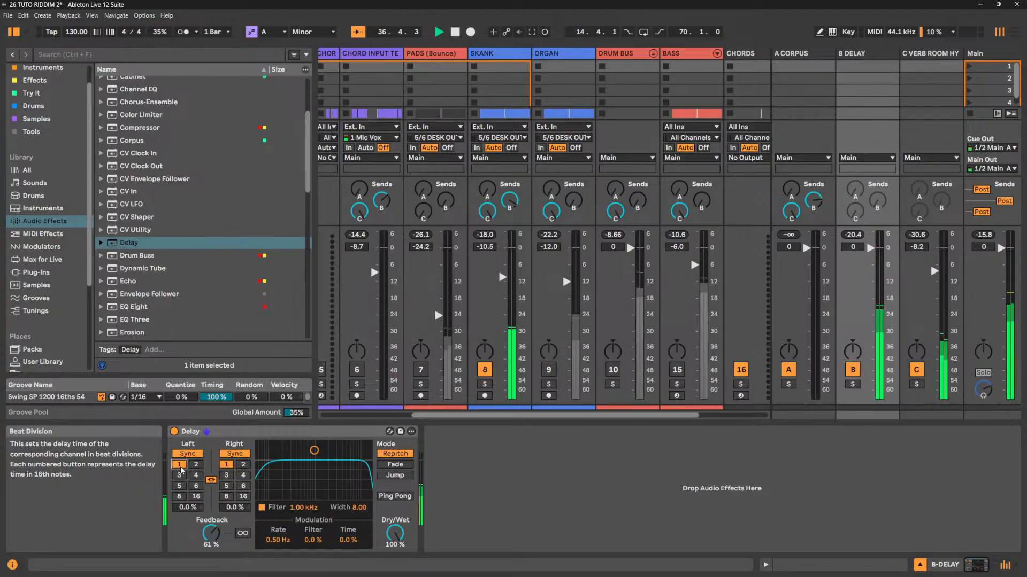
{"action": "left_click", "coordinate": [196, 497]}
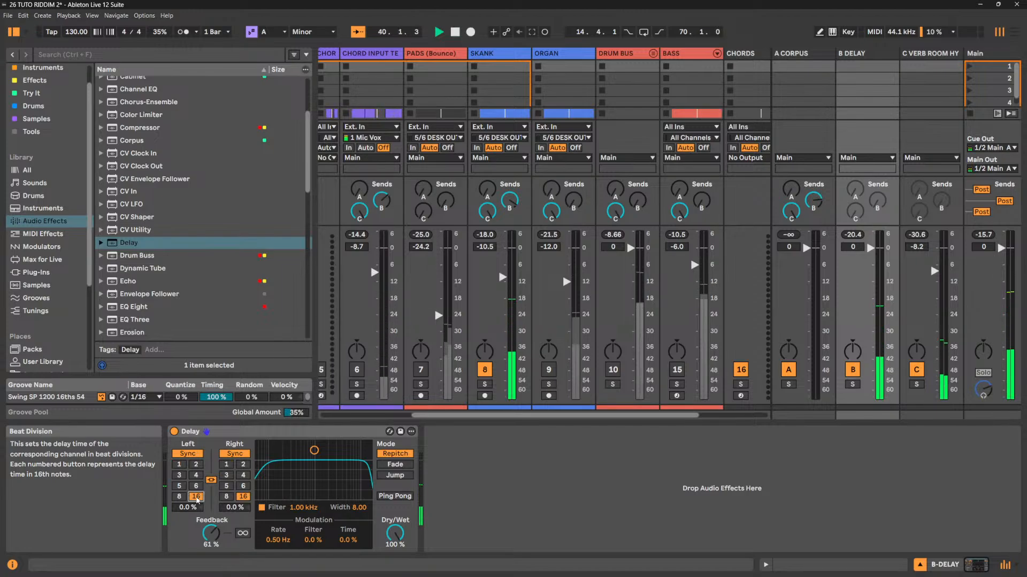
{"action": "left_click", "coordinate": [180, 465]}
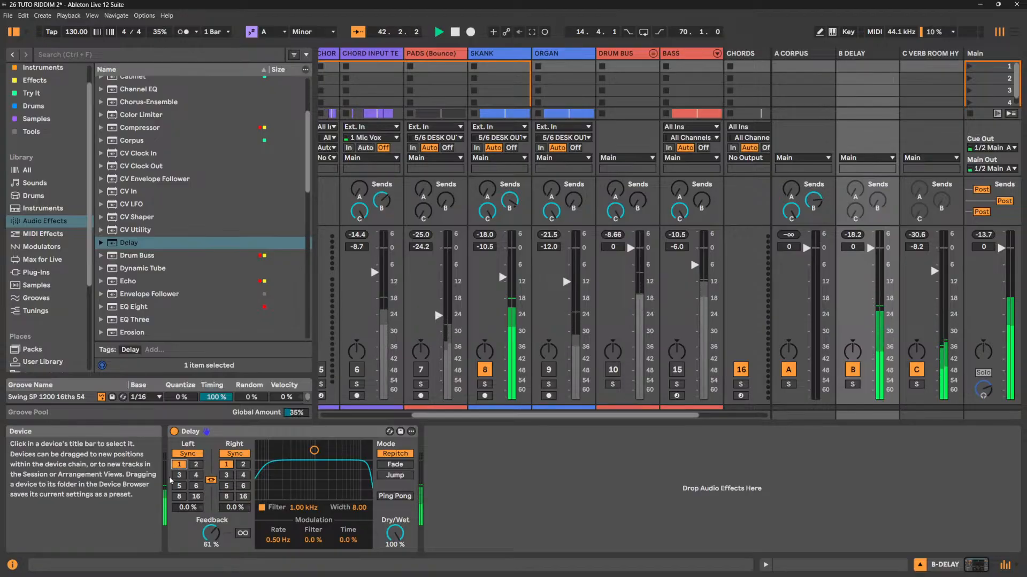
Set the Delay's beat division to 3 for both channels and restart playback to listen.
{"action": "left_click", "coordinate": [179, 475]}
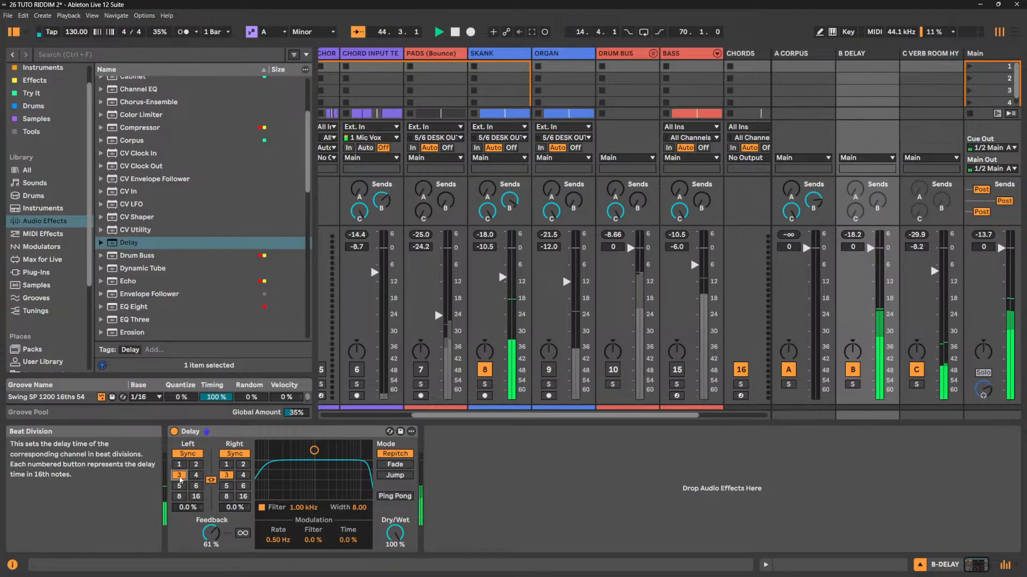
{"action": "key", "text": "space"}
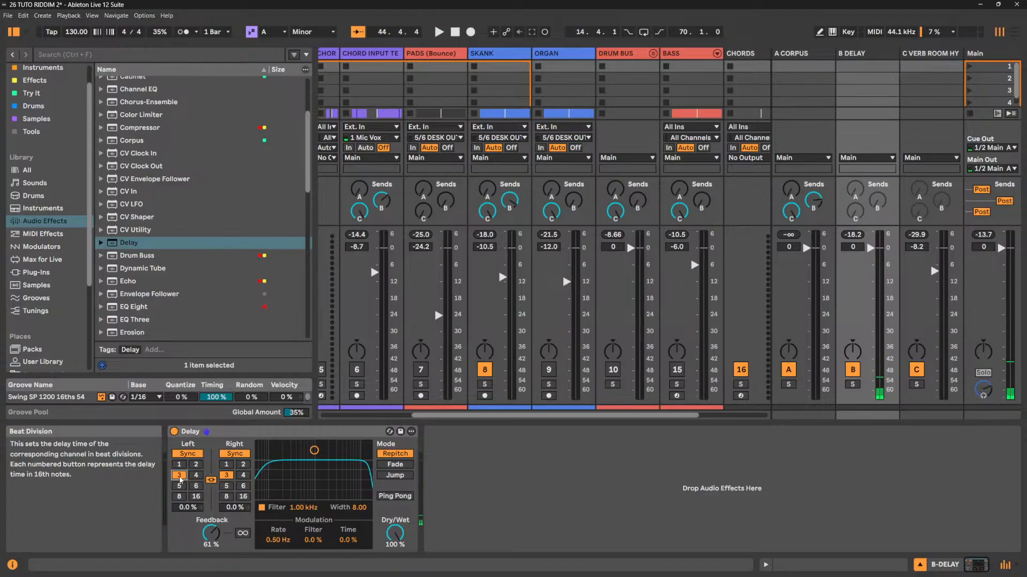
{"action": "key", "text": "space"}
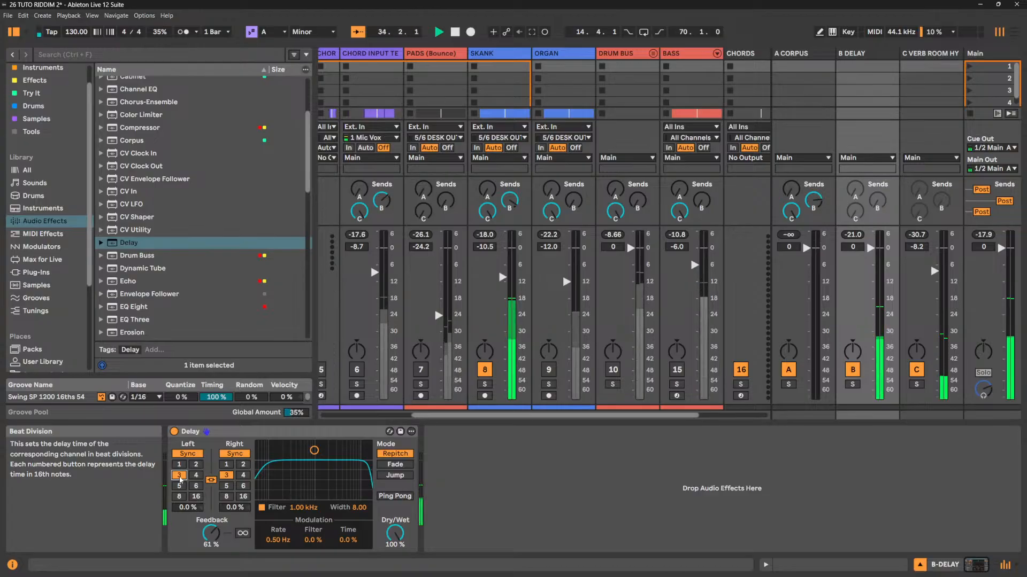
Audition beat divisions 1 through 6 during playback, return both channels to 3, and briefly toggle the Delay to Time mode and back.
{"action": "left_click", "coordinate": [183, 465]}
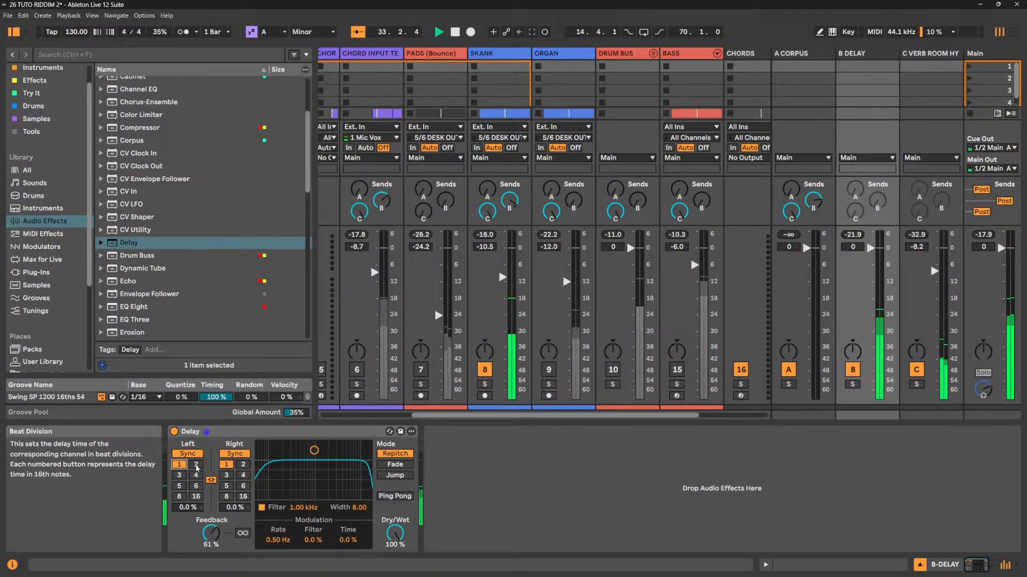
{"action": "left_click", "coordinate": [196, 467]}
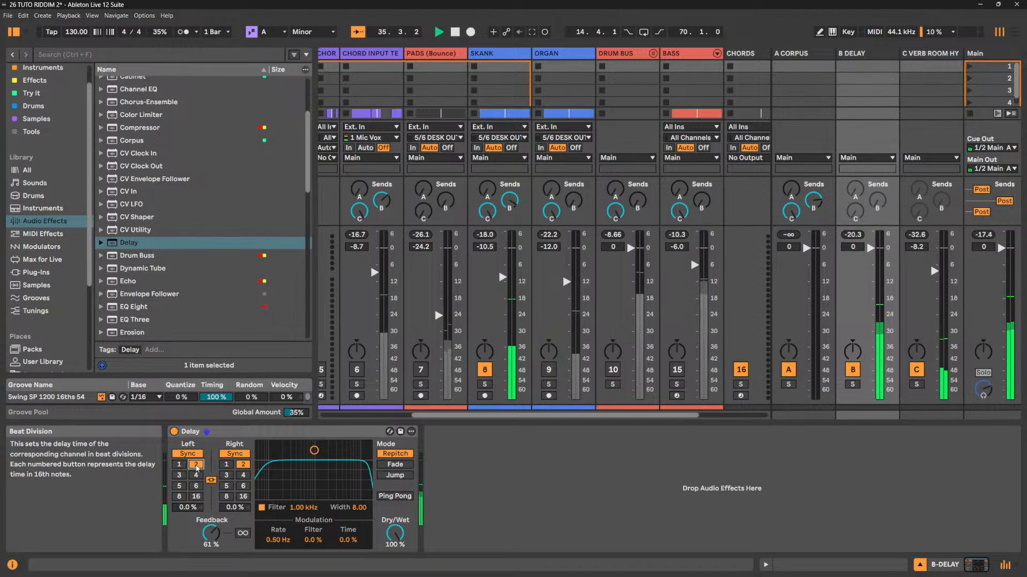
{"action": "left_click", "coordinate": [180, 476]}
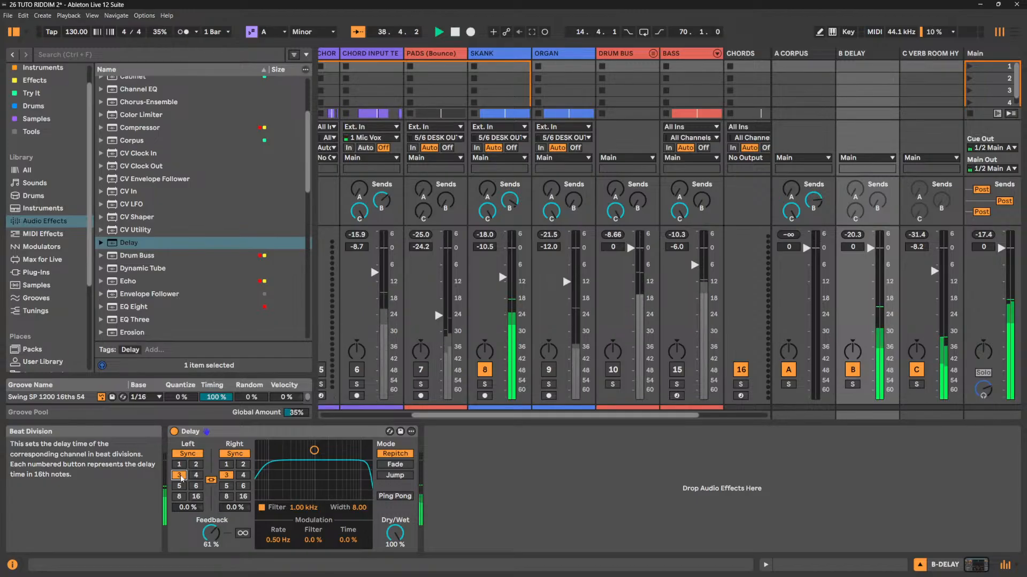
{"action": "left_click", "coordinate": [195, 475]}
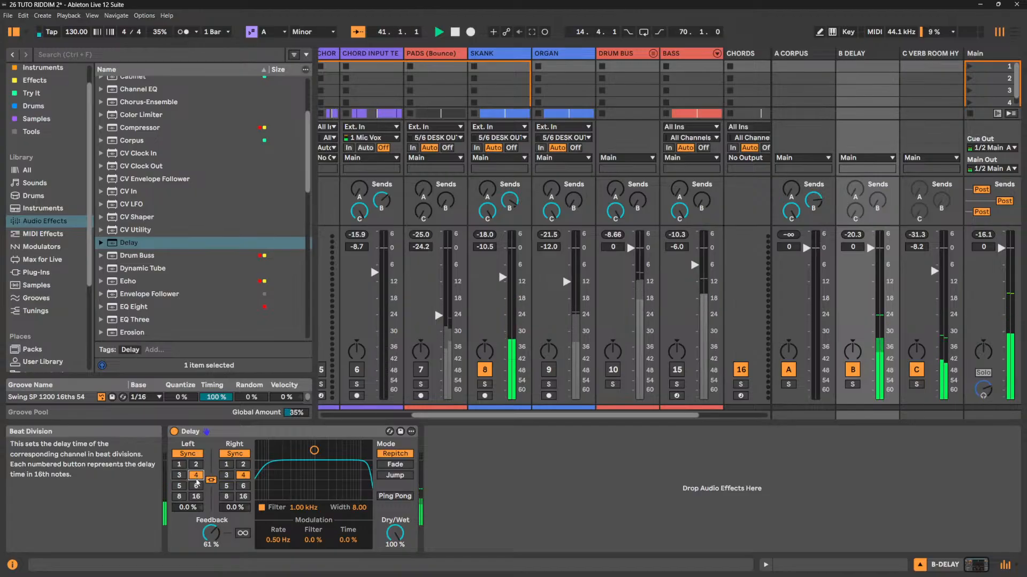
{"action": "left_click", "coordinate": [185, 487]}
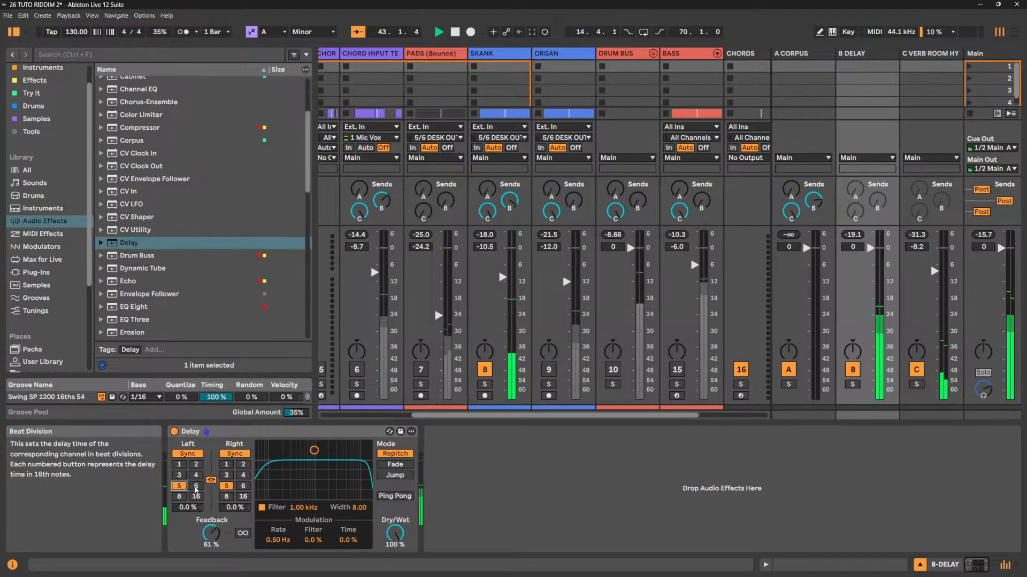
{"action": "left_click", "coordinate": [195, 486]}
{"action": "left_click", "coordinate": [179, 475]}
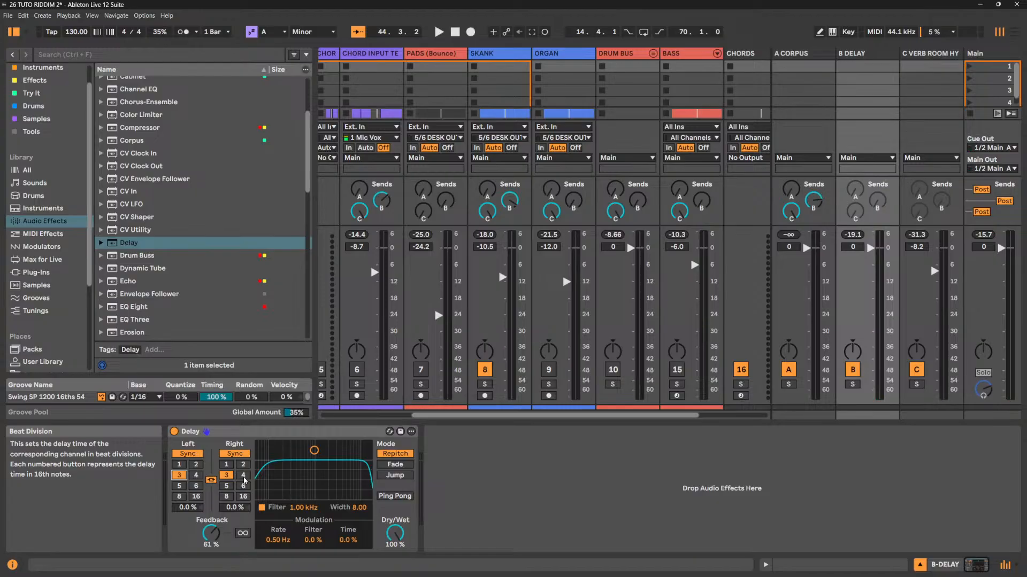
{"action": "left_click", "coordinate": [231, 456]}
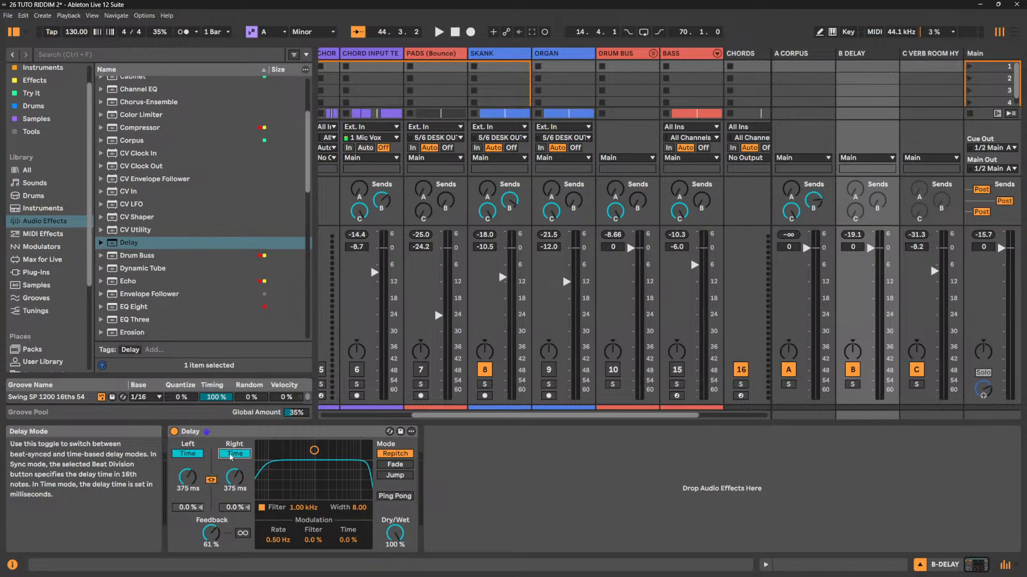
{"action": "left_click", "coordinate": [231, 456]}
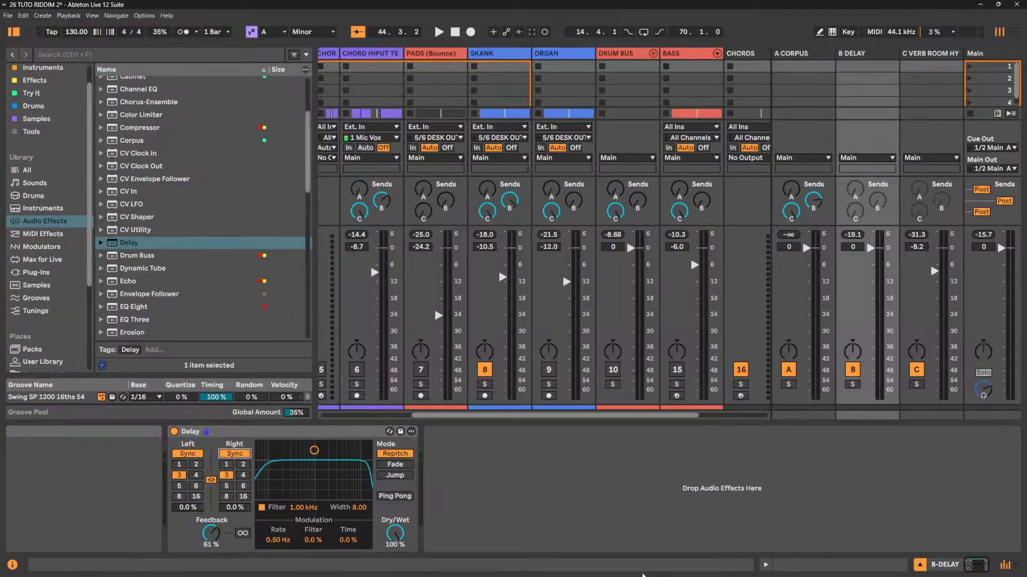
Switch to the Delay Time Calculator, move its window clear of the Delay device and set its tempo to 130.0 BPM.
{"action": "left_click", "coordinate": [664, 569]}
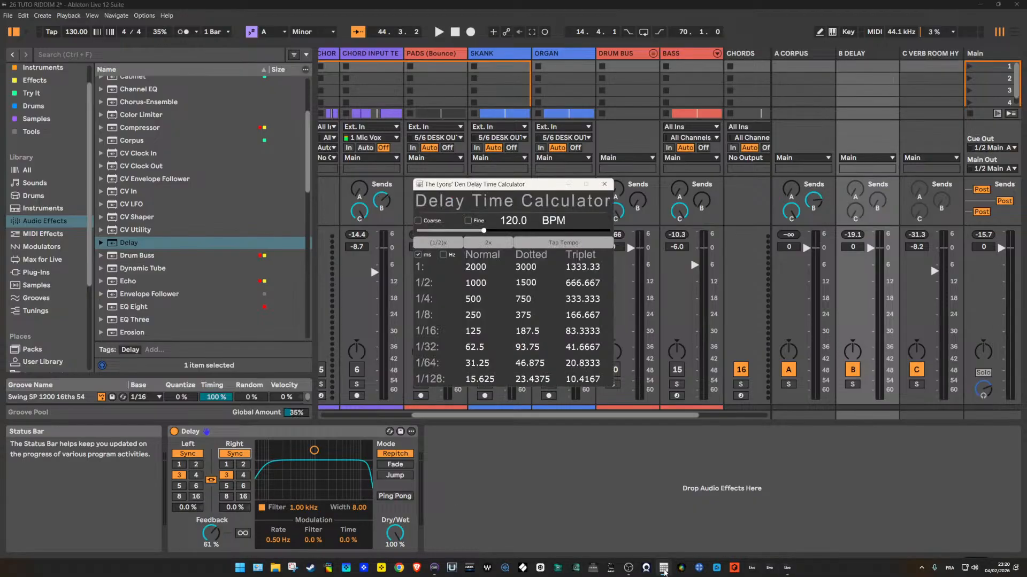
{"action": "left_click_drag", "start_coordinate": [519, 184], "coordinate": [671, 301]}
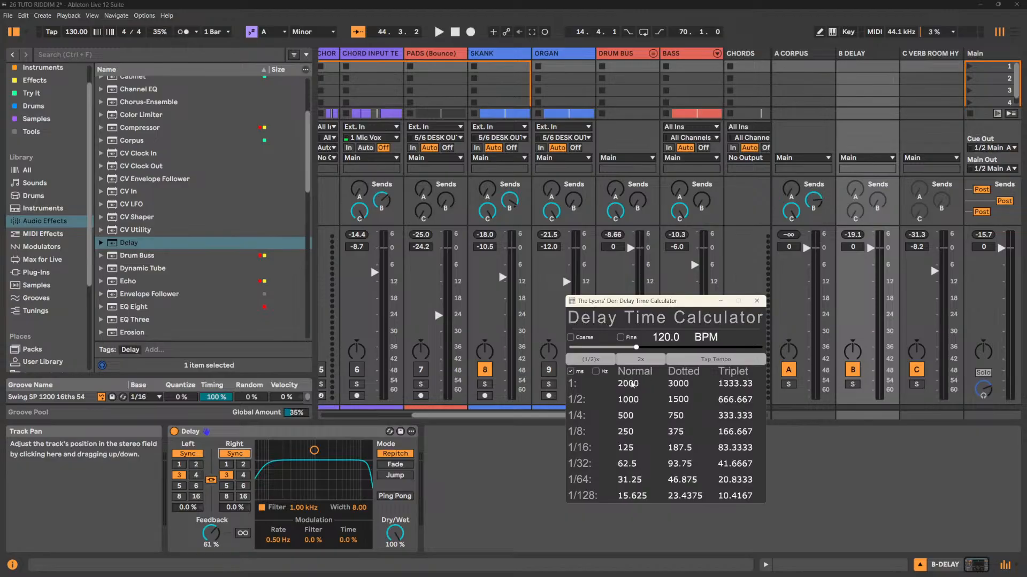
{"action": "left_click", "coordinate": [669, 338]}
{"action": "key", "text": "BackSpace"}
{"action": "key", "text": "BackSpace"}
{"action": "key", "text": "BackSpace"}
{"action": "key", "text": "BackSpace"}
{"action": "key", "text": "BackSpace"}
{"action": "type", "text": "130.0"}
{"action": "key", "text": "Return"}
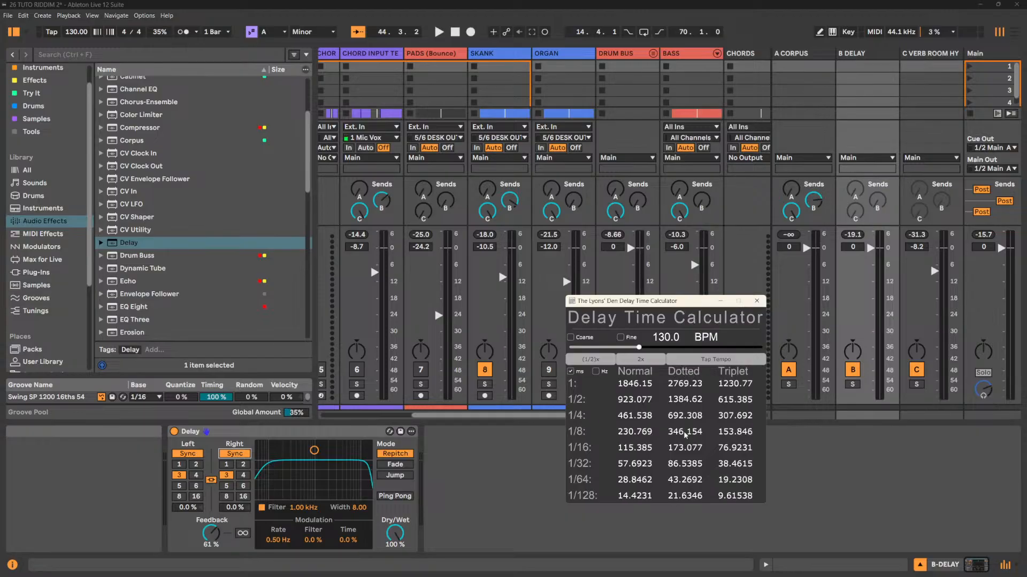
Switch the linked Delay channels to Time mode, try a delay time of 346 ms, then set 347 ms and listen.
{"action": "left_click", "coordinate": [188, 453]}
{"action": "left_click", "coordinate": [188, 489]}
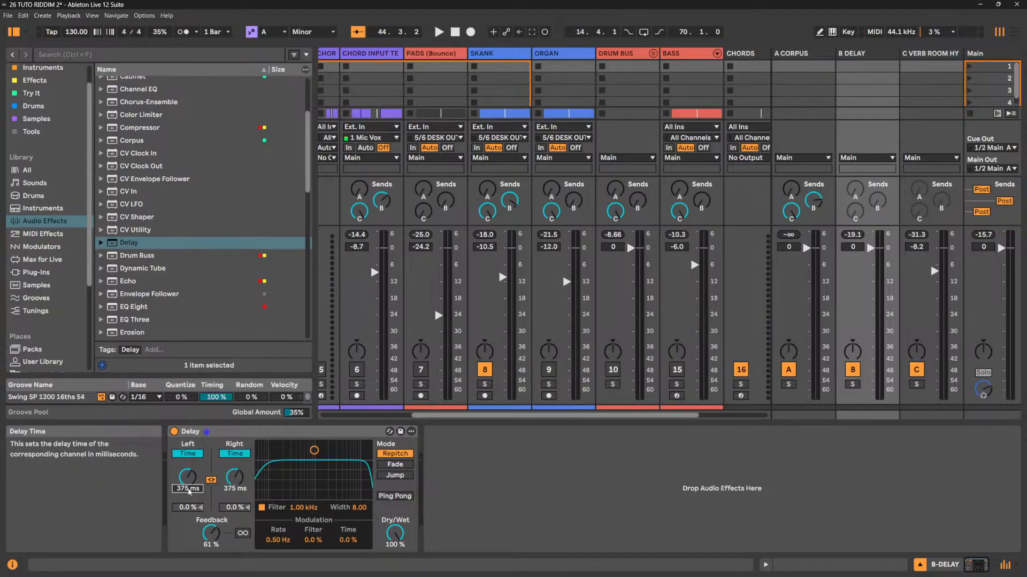
{"action": "type", "text": "346"}
{"action": "key", "text": "Return"}
{"action": "key", "text": "space"}
{"action": "left_click", "coordinate": [187, 489]}
{"action": "type", "text": "376"}
{"action": "key", "text": "Return"}
{"action": "type", "text": "7"}
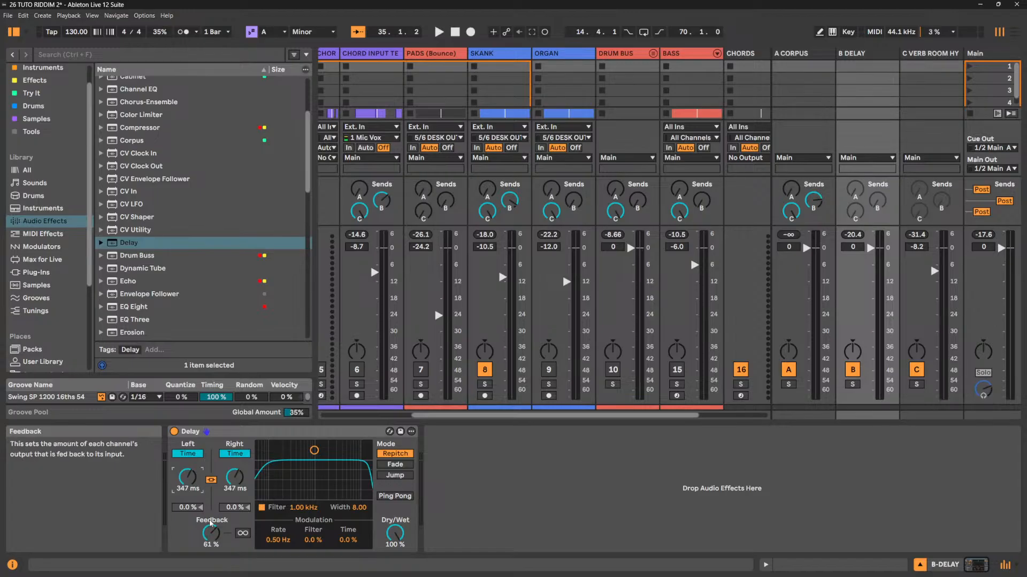
{"action": "key", "text": "space"}
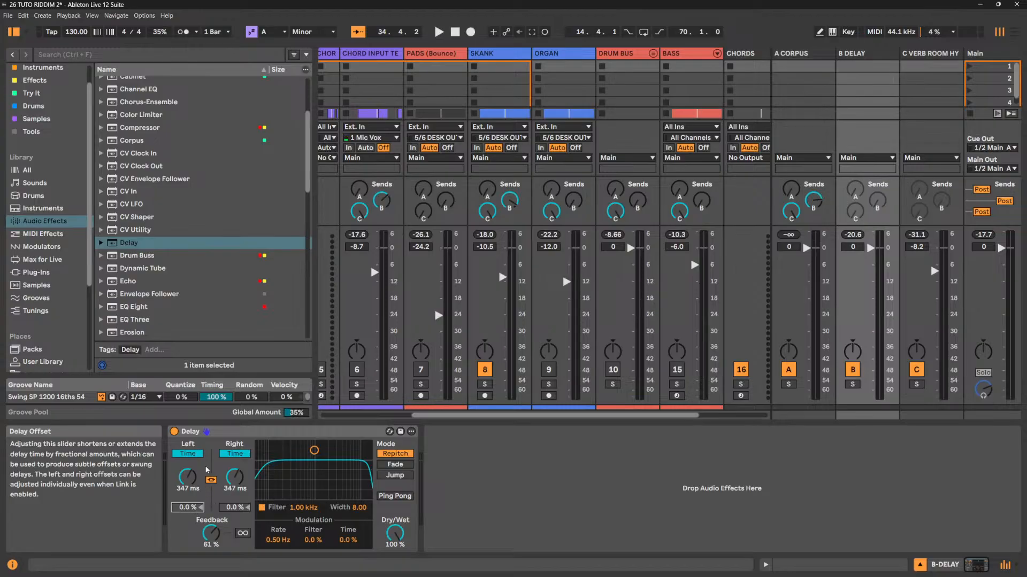
Return the Delay to Sync mode and audition a 33% offset on the right channel.
{"action": "left_click", "coordinate": [193, 454]}
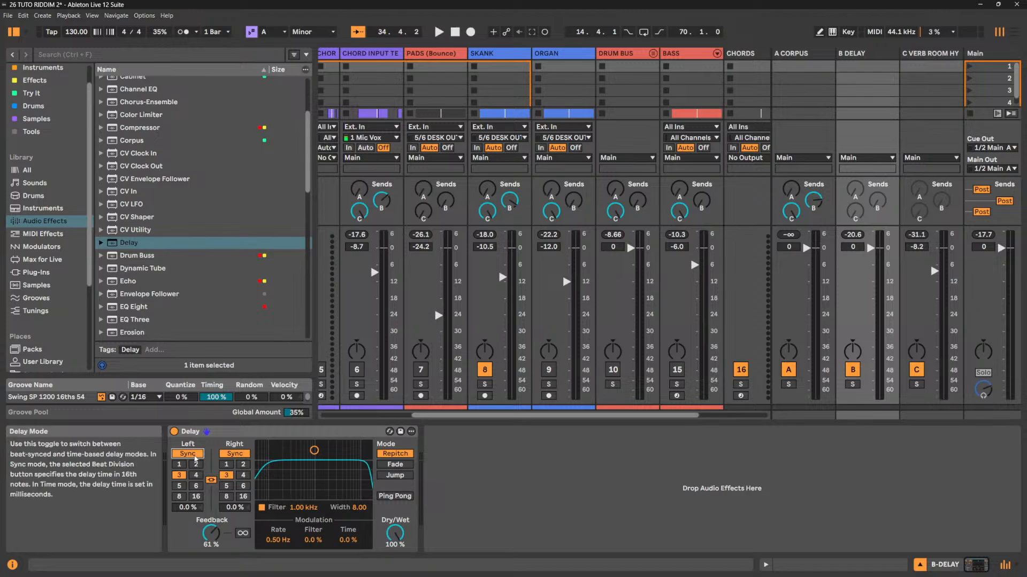
{"action": "left_click", "coordinate": [196, 457]}
{"action": "left_click", "coordinate": [184, 455]}
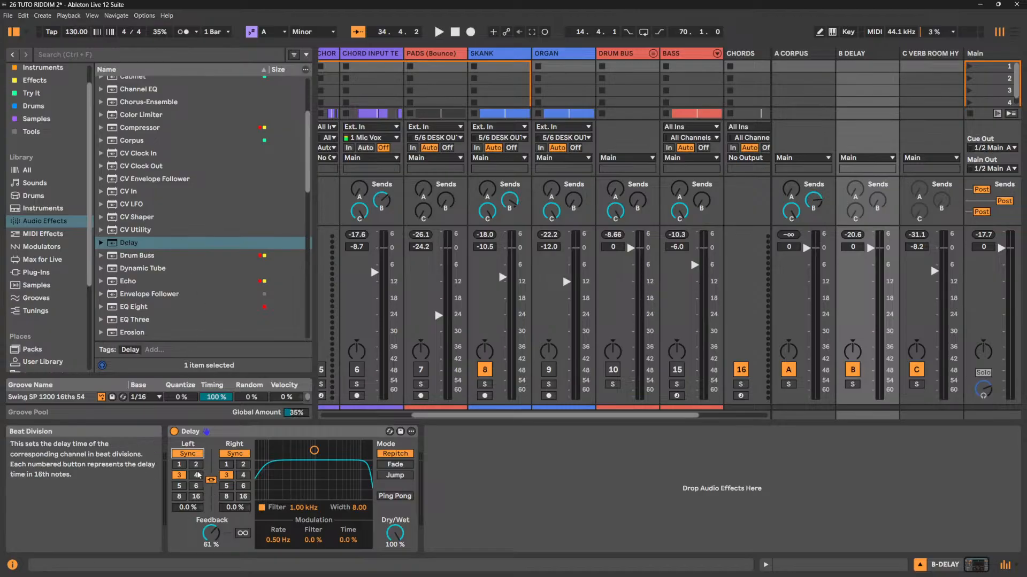
{"action": "key", "text": "space"}
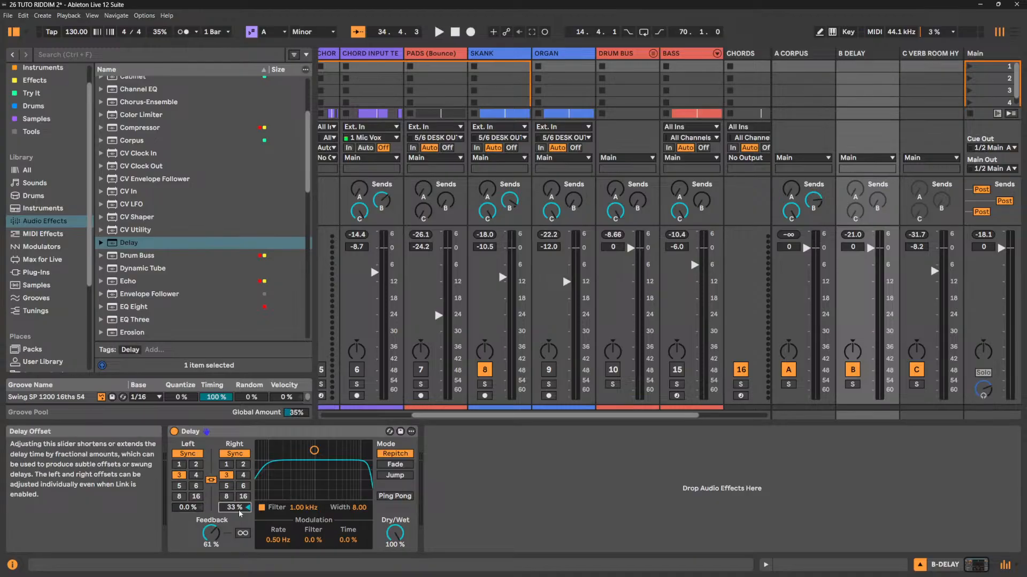
{"action": "double_click", "coordinate": [237, 510]}
During playback, try left offsets of -33% and 33% against a right offset of 33%, then reset both to 0%.
{"action": "key", "text": "space"}
{"action": "left_click_drag", "start_coordinate": [188, 509], "coordinate": [238, 481]}
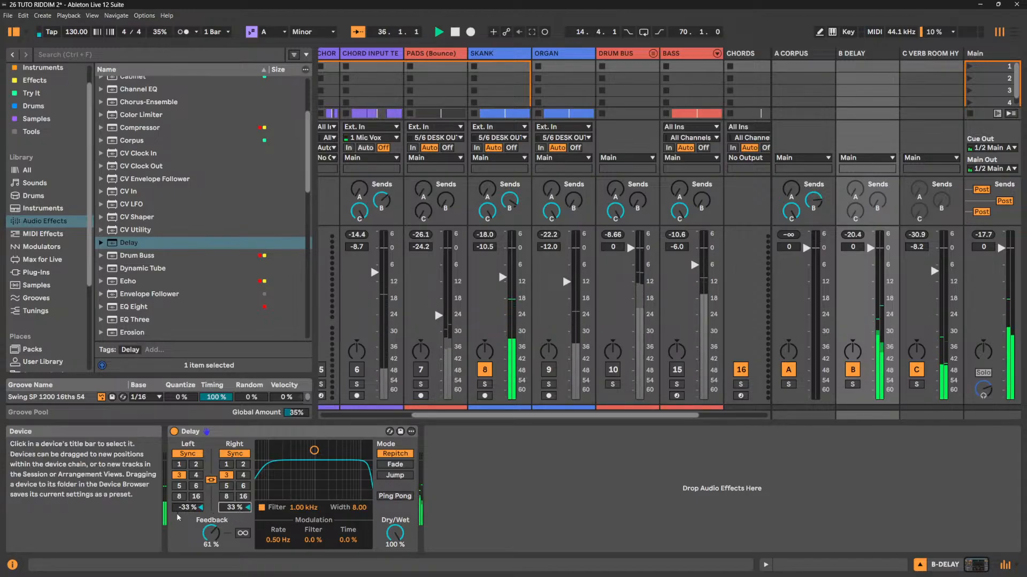
{"action": "left_click_drag", "start_coordinate": [191, 508], "coordinate": [191, 479]}
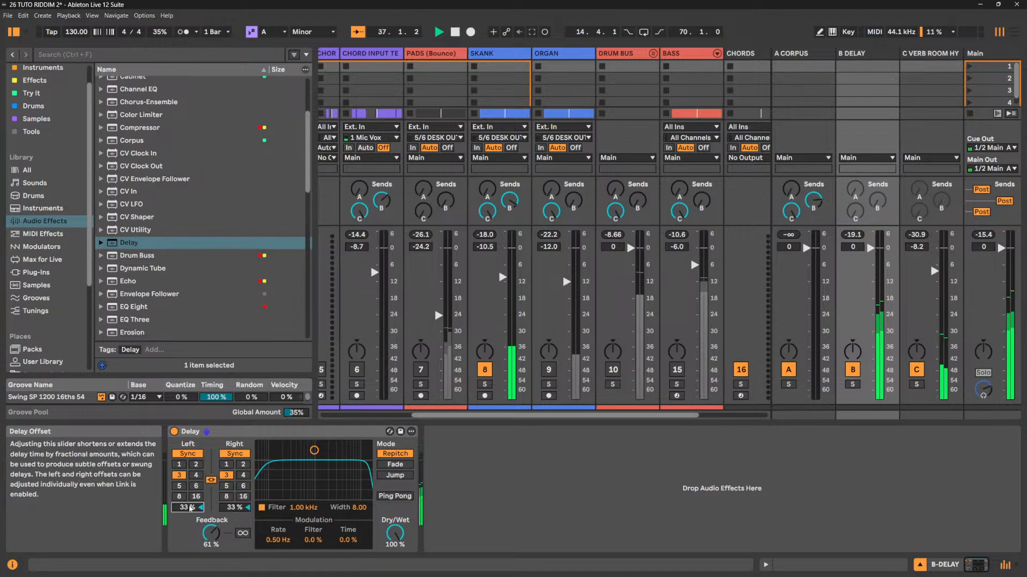
{"action": "double_click", "coordinate": [191, 508]}
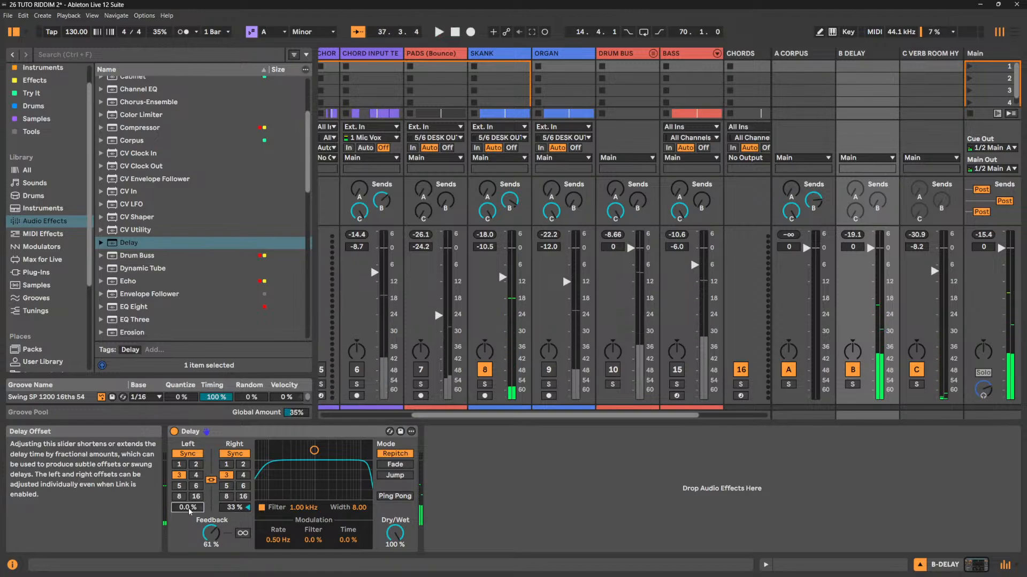
{"action": "left_click", "coordinate": [236, 508]}
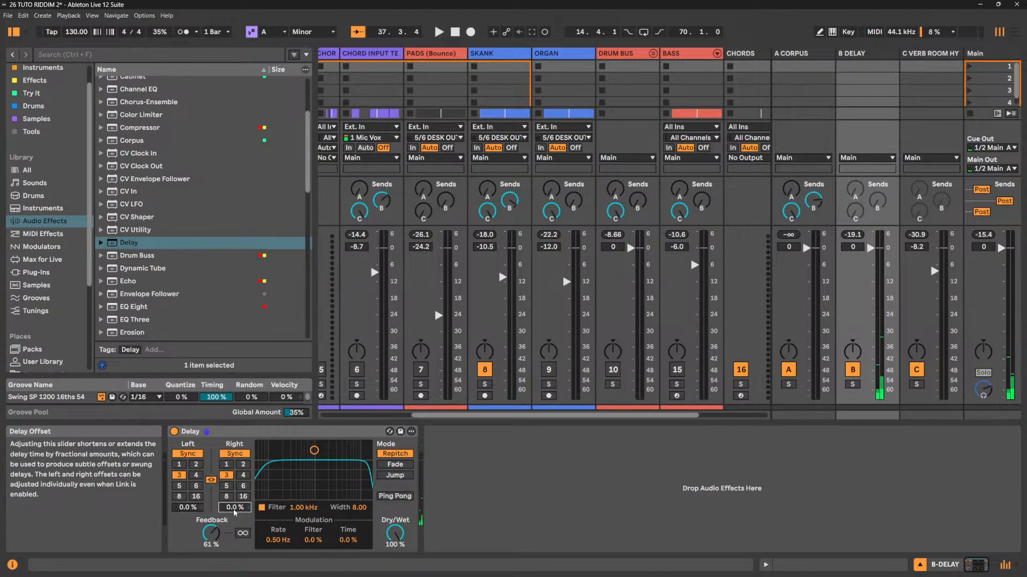
Audition small Delay offsets of 3.6% left and 1.0% right, then reset both to 0%.
{"action": "left_click", "coordinate": [188, 509]}
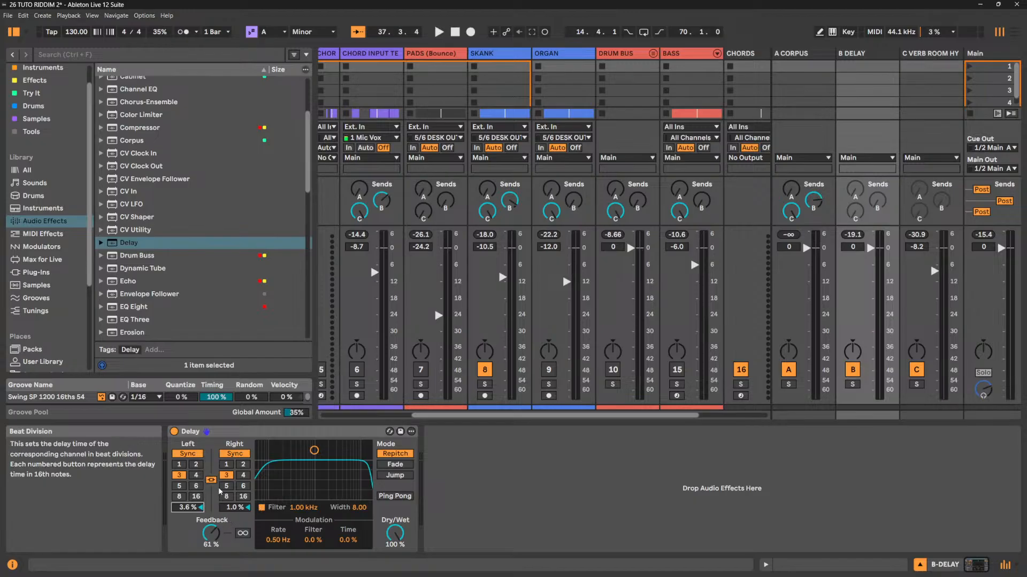
{"action": "key", "text": "space"}
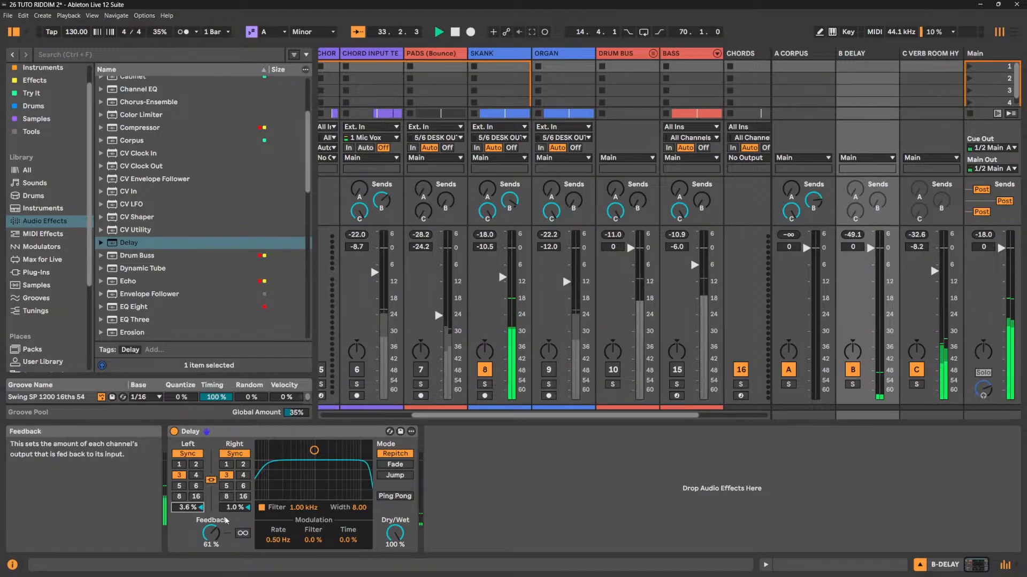
{"action": "left_click_drag", "start_coordinate": [234, 508], "coordinate": [234, 515]}
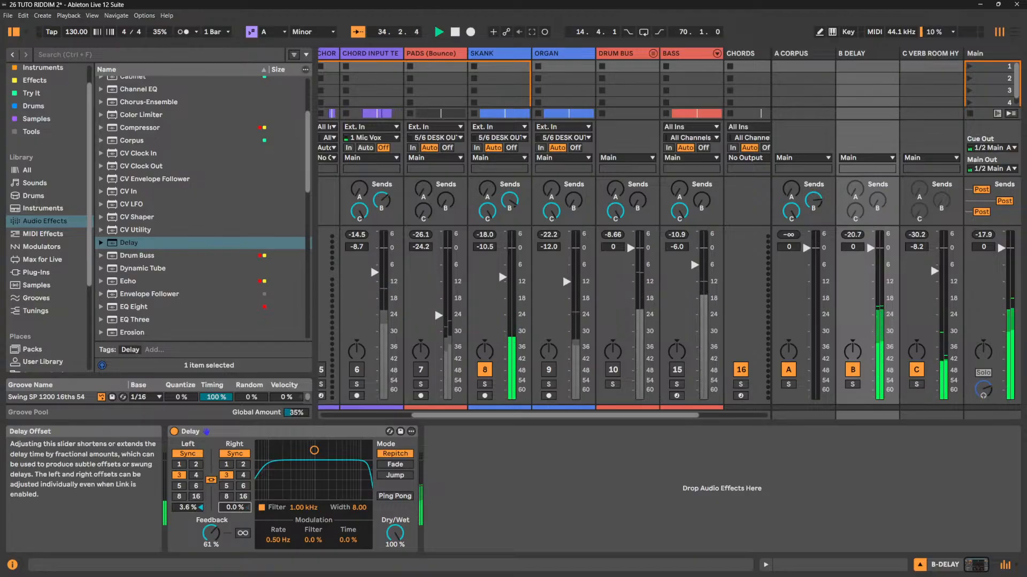
{"action": "double_click", "coordinate": [199, 508]}
{"action": "double_click", "coordinate": [233, 508]}
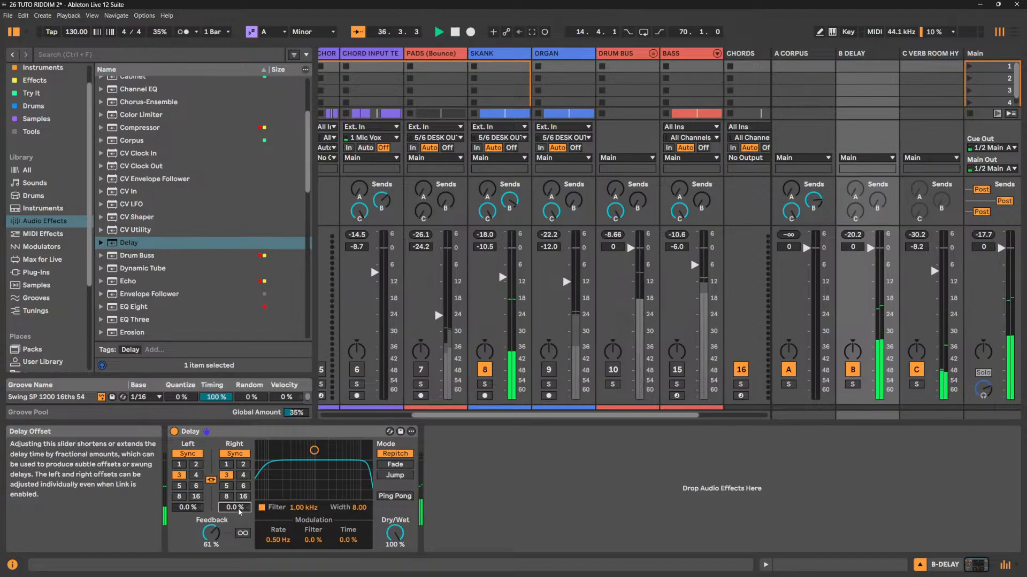
Try a right offset of 0.3% in playback, then set the offsets to 1.6% left and 0.5% right.
{"action": "key", "text": "space"}
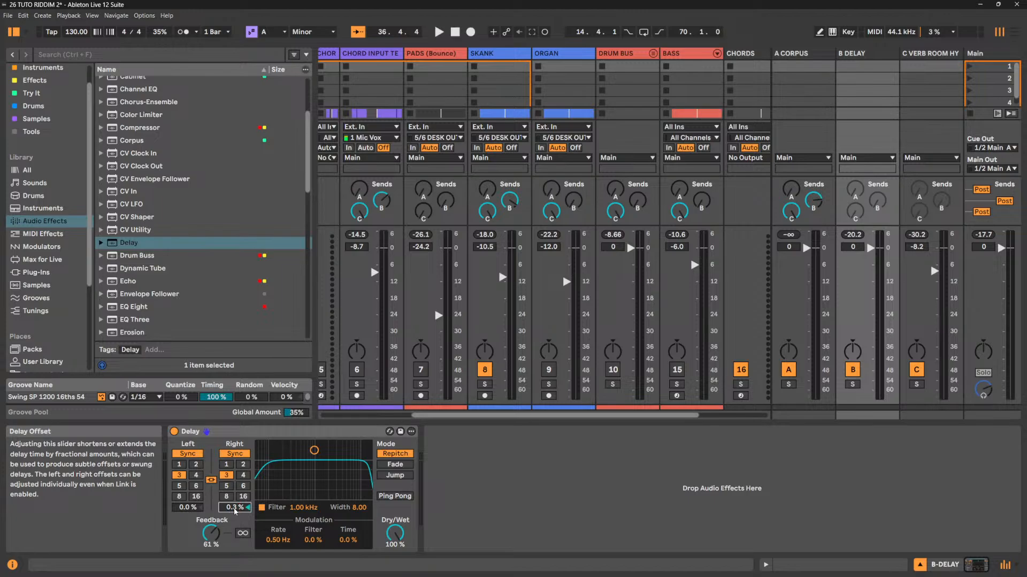
{"action": "key", "text": "space"}
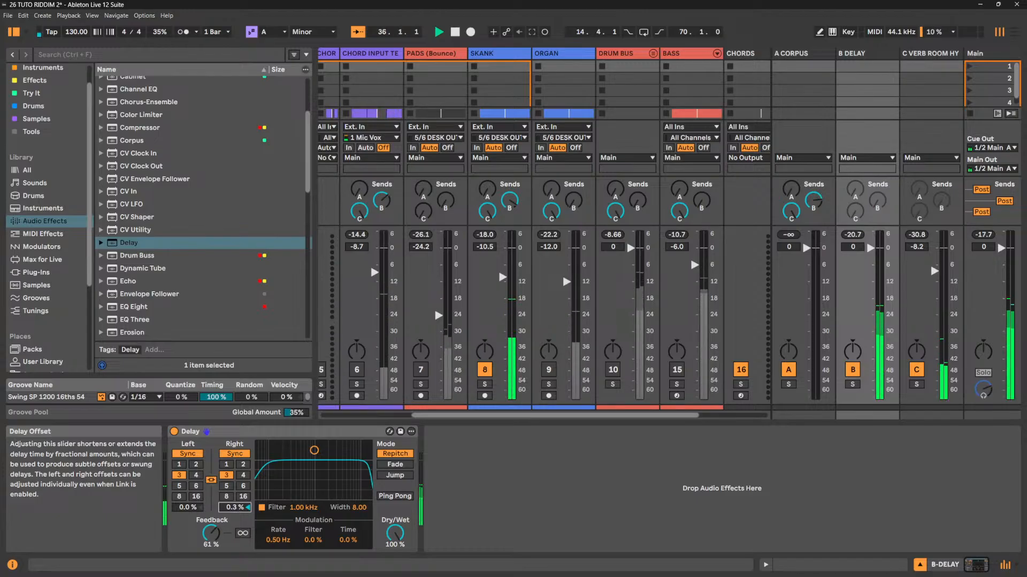
{"action": "left_click_drag", "start_coordinate": [234, 508], "coordinate": [188, 504]}
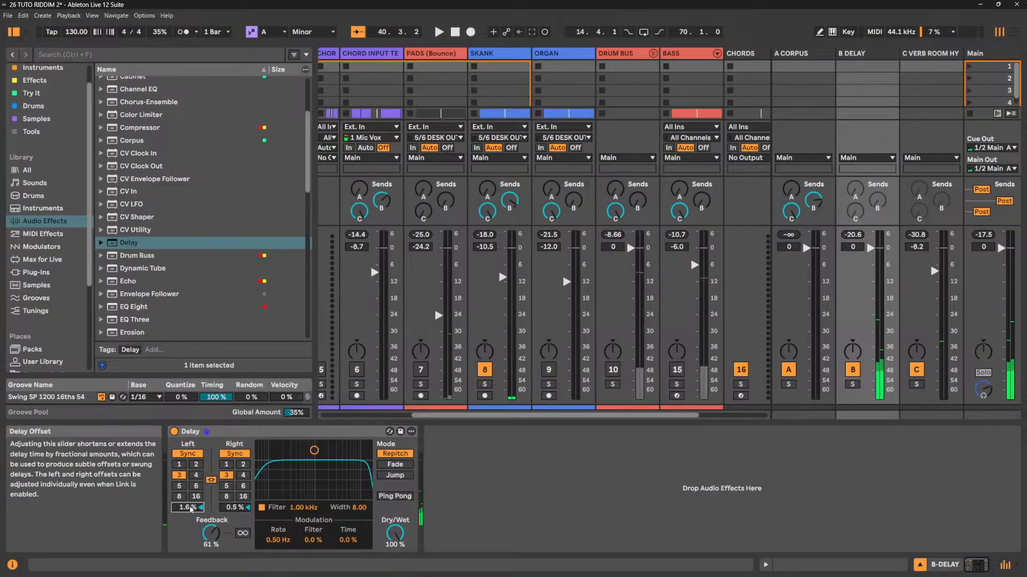
Put both Delay channels in Time mode, unlink them, set the right delay time to 345 ms and listen briefly.
{"action": "left_click", "coordinate": [193, 455]}
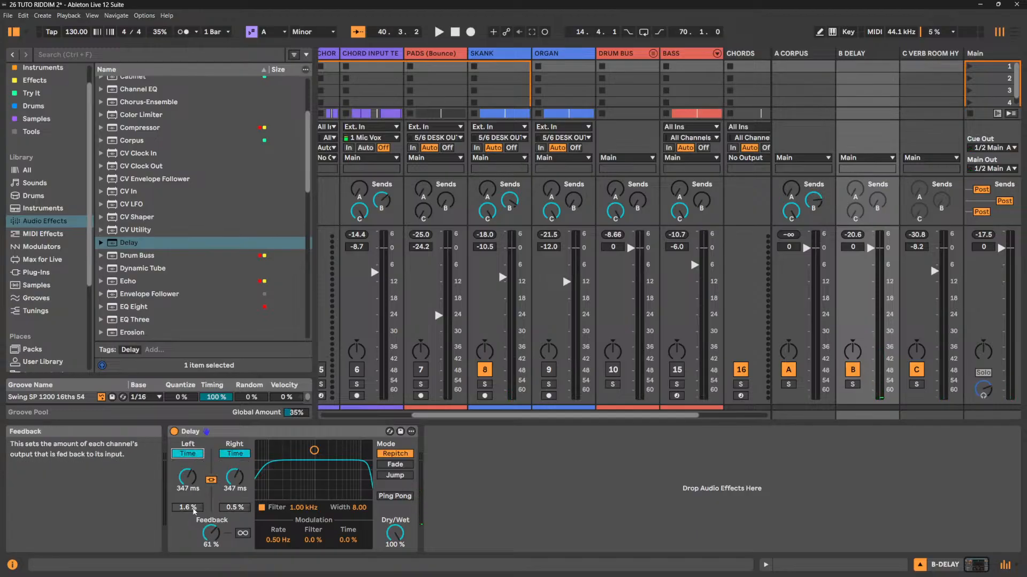
{"action": "left_click", "coordinate": [212, 480]}
{"action": "left_click", "coordinate": [234, 454]}
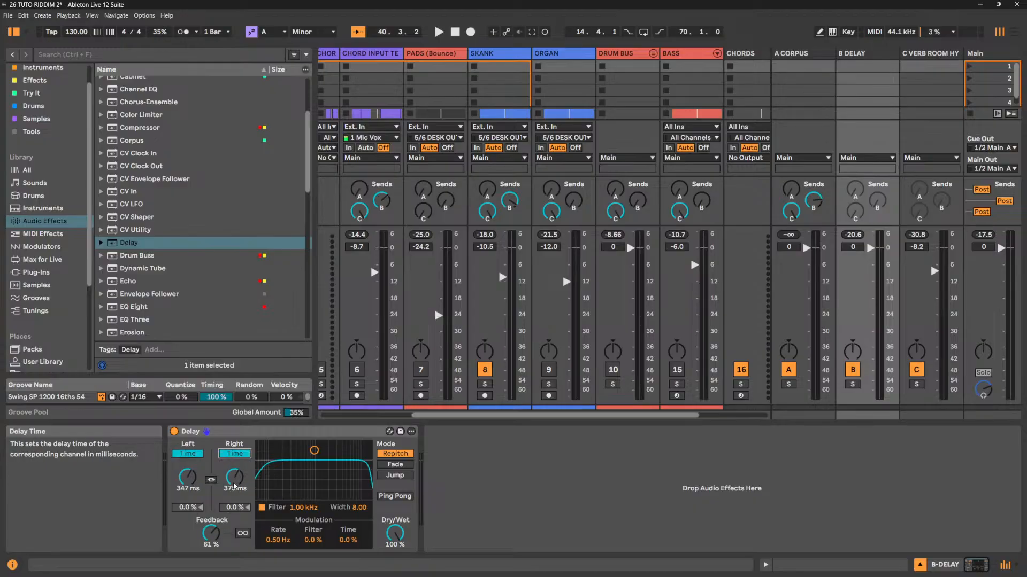
{"action": "left_click", "coordinate": [235, 488]}
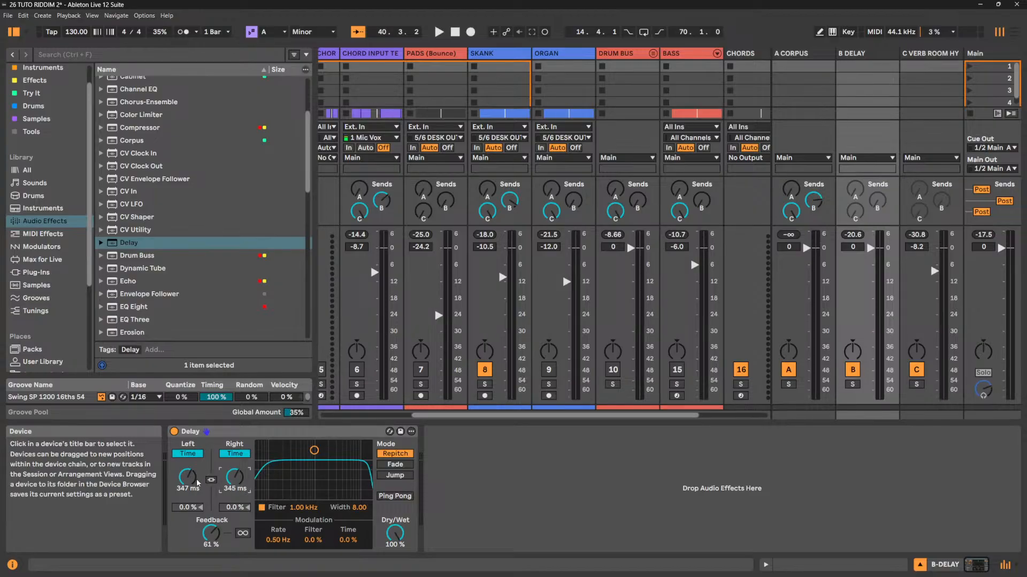
{"action": "key", "text": "space"}
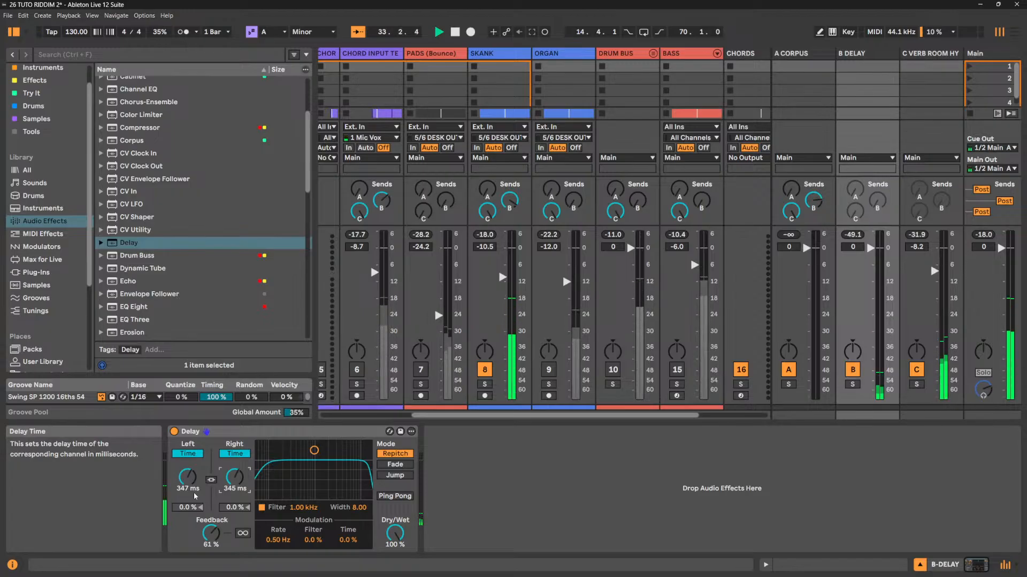
{"action": "key", "text": "space"}
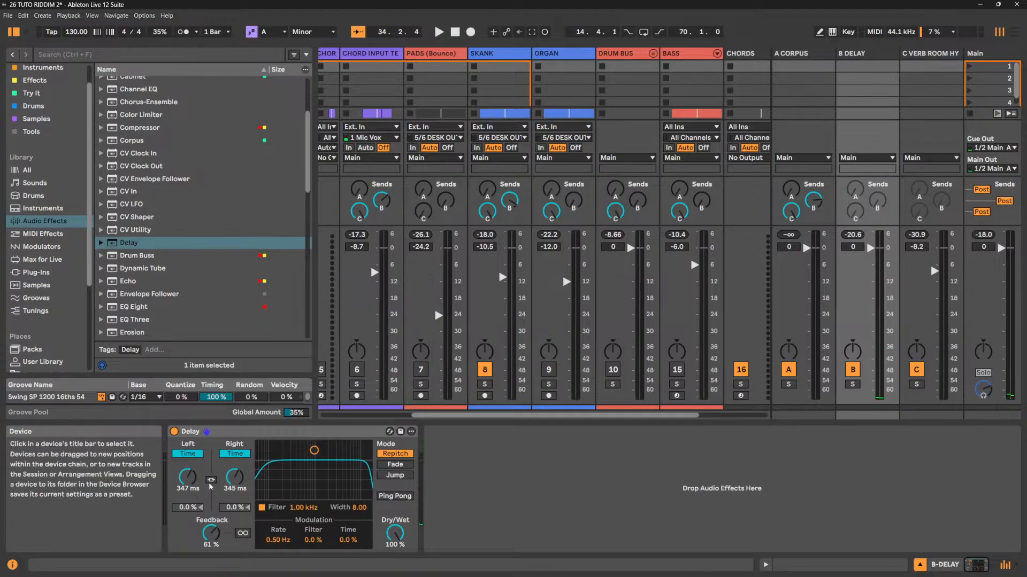
Relink the Delay channels at 347 ms and turn off the band-pass filter while auditioning.
{"action": "left_click", "coordinate": [211, 480]}
{"action": "key", "text": "space"}
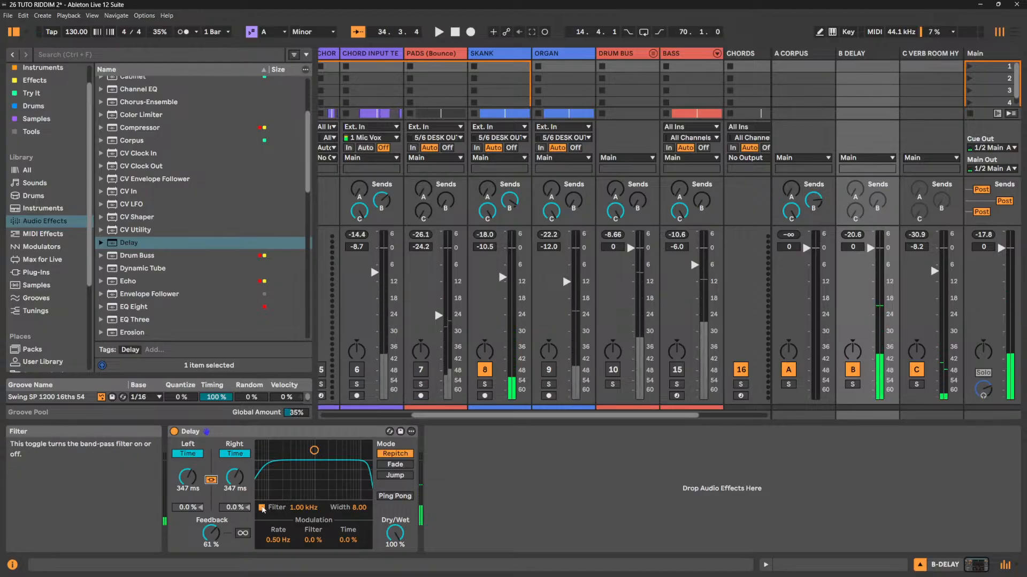
{"action": "left_click", "coordinate": [262, 507]}
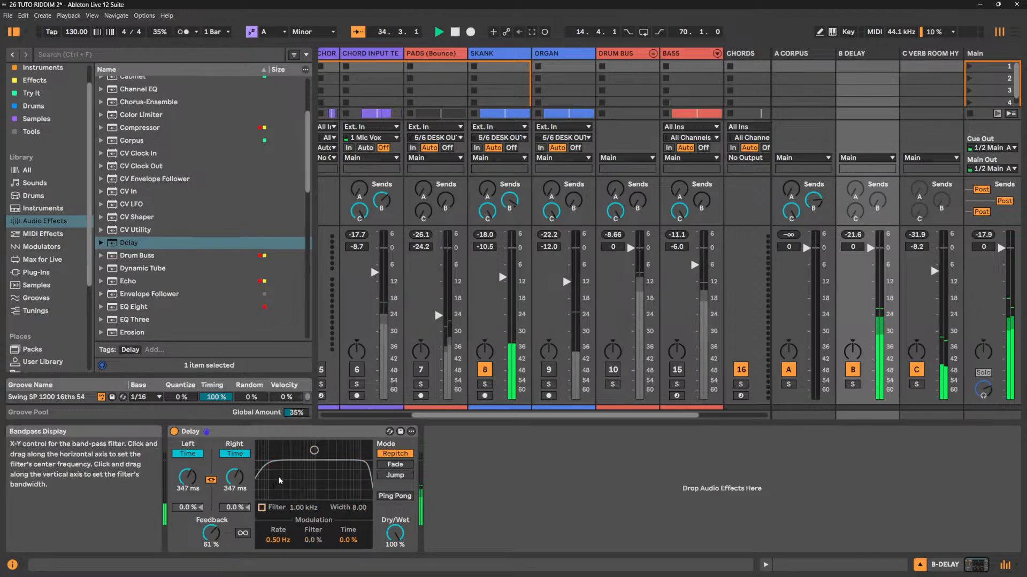
Turn the Delay's band-pass filter back on, shape it to 1.76 kHz with width 5.96, and raise feedback to 86% while auditioning.
{"action": "left_click", "coordinate": [262, 507]}
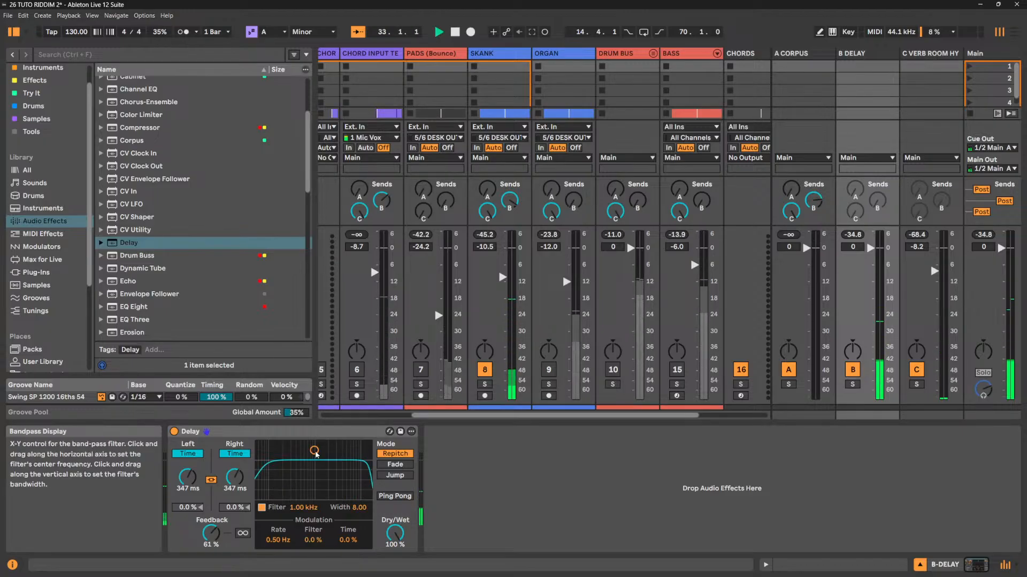
{"action": "mouse_move", "coordinate": [315, 450]}
{"action": "left_mouse_down"}
{"action": "mouse_move", "coordinate": [357, 472]}
{"action": "mouse_move", "coordinate": [312, 481]}
{"action": "mouse_move", "coordinate": [340, 481]}
{"action": "mouse_move", "coordinate": [320, 480]}
{"action": "mouse_move", "coordinate": [319, 446]}
{"action": "left_mouse_up"}
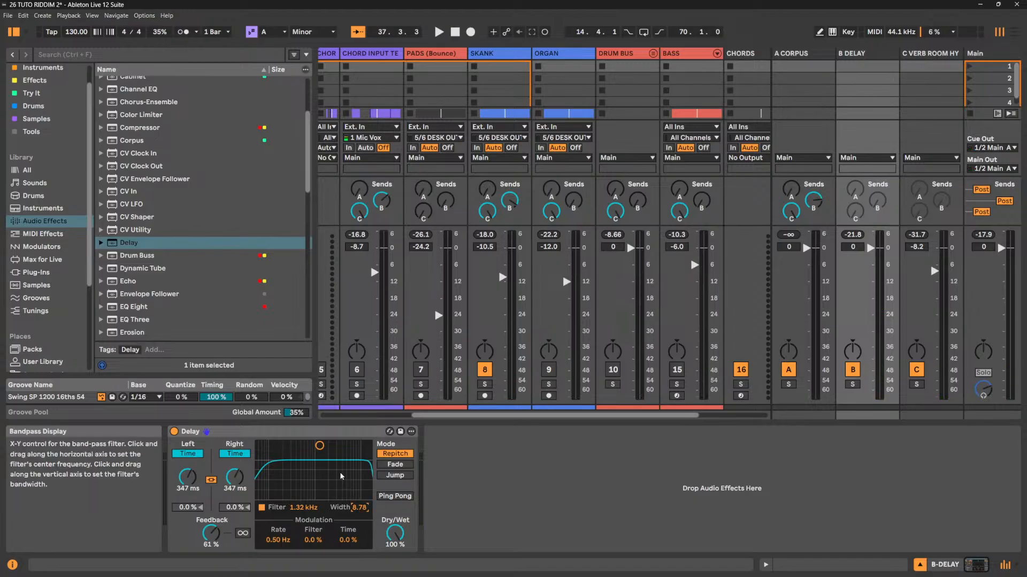
{"action": "left_click_drag", "start_coordinate": [321, 454], "coordinate": [332, 477]}
{"action": "key", "text": "space"}
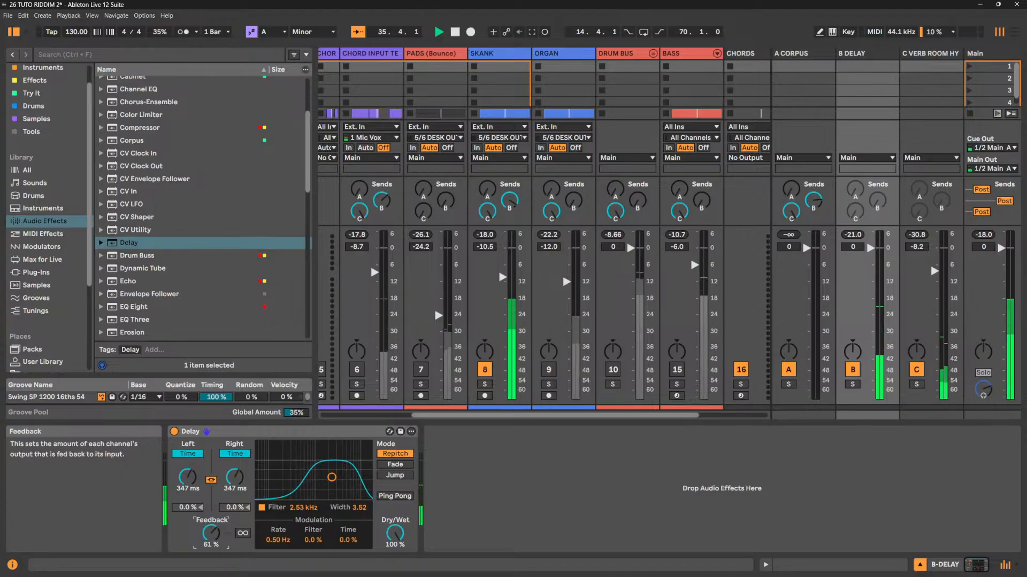
{"action": "left_click_drag", "start_coordinate": [211, 533], "coordinate": [211, 513]}
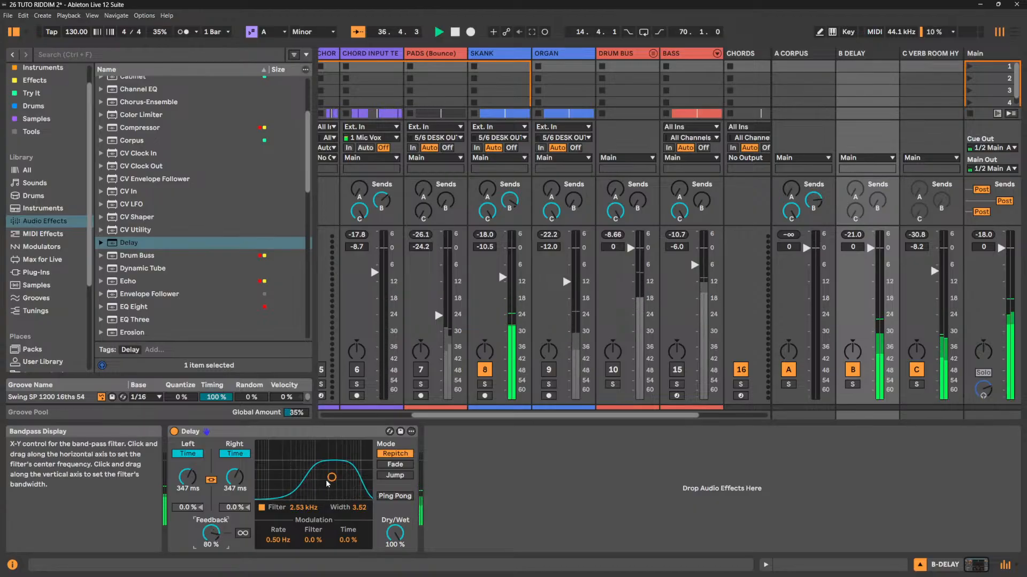
{"action": "mouse_move", "coordinate": [330, 478]}
{"action": "left_mouse_down"}
{"action": "mouse_move", "coordinate": [342, 477]}
{"action": "mouse_move", "coordinate": [306, 473]}
{"action": "mouse_move", "coordinate": [325, 462]}
{"action": "left_mouse_up"}
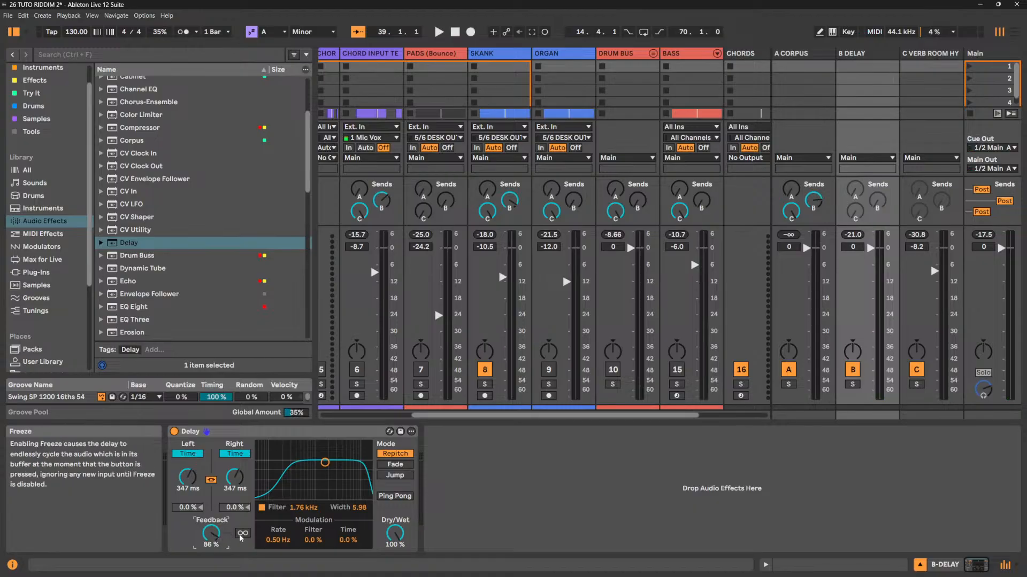
Try Freeze on the Delay with SKANK muted, then disable it and set the filter to 1.22 kHz with width 6.20.
{"action": "key", "text": "space"}
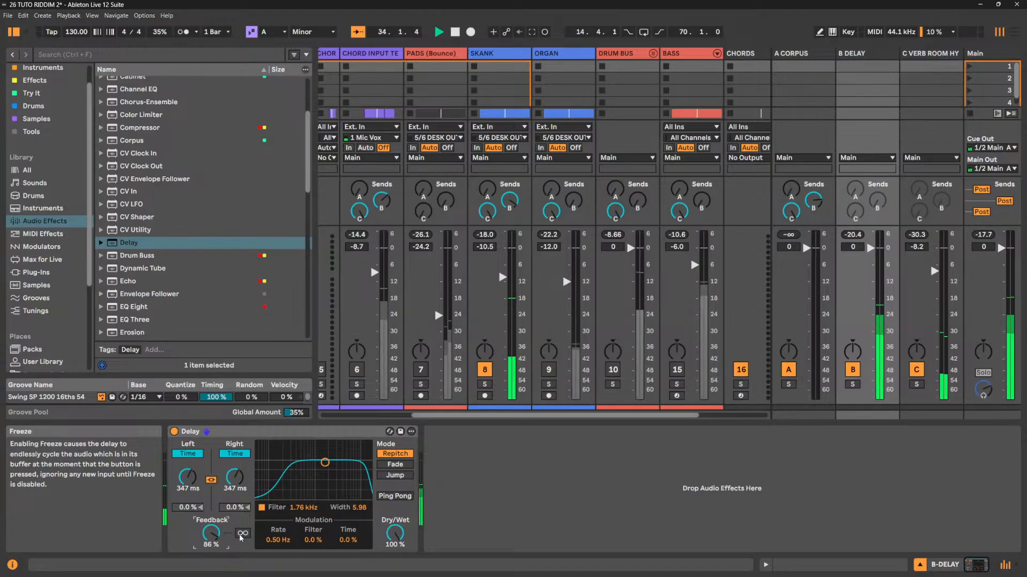
{"action": "left_click", "coordinate": [242, 533]}
{"action": "left_click", "coordinate": [487, 373]}
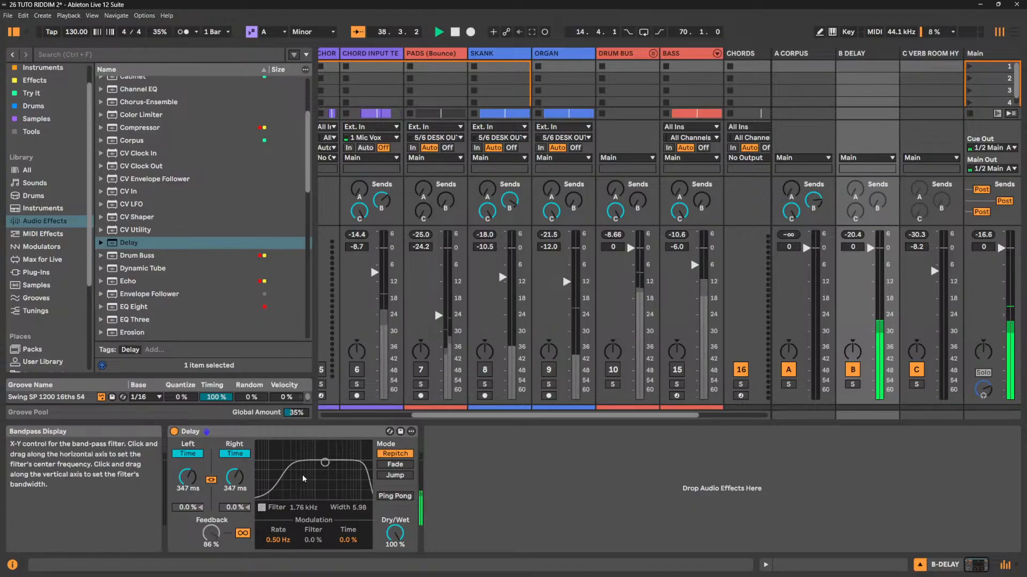
{"action": "mouse_move", "coordinate": [324, 463]}
{"action": "left_mouse_down"}
{"action": "mouse_move", "coordinate": [340, 485]}
{"action": "mouse_move", "coordinate": [312, 478]}
{"action": "left_mouse_up"}
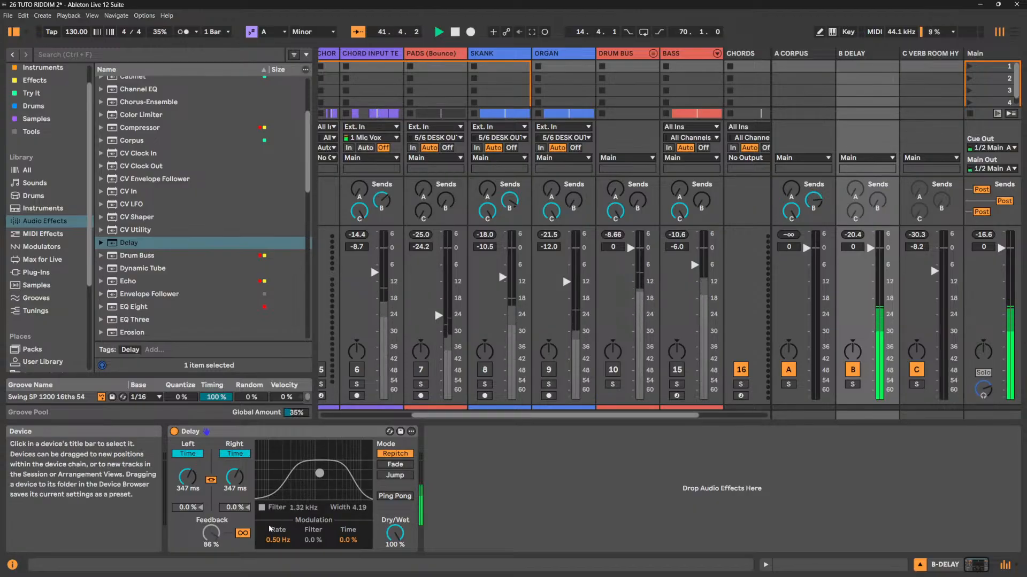
{"action": "left_click", "coordinate": [243, 533]}
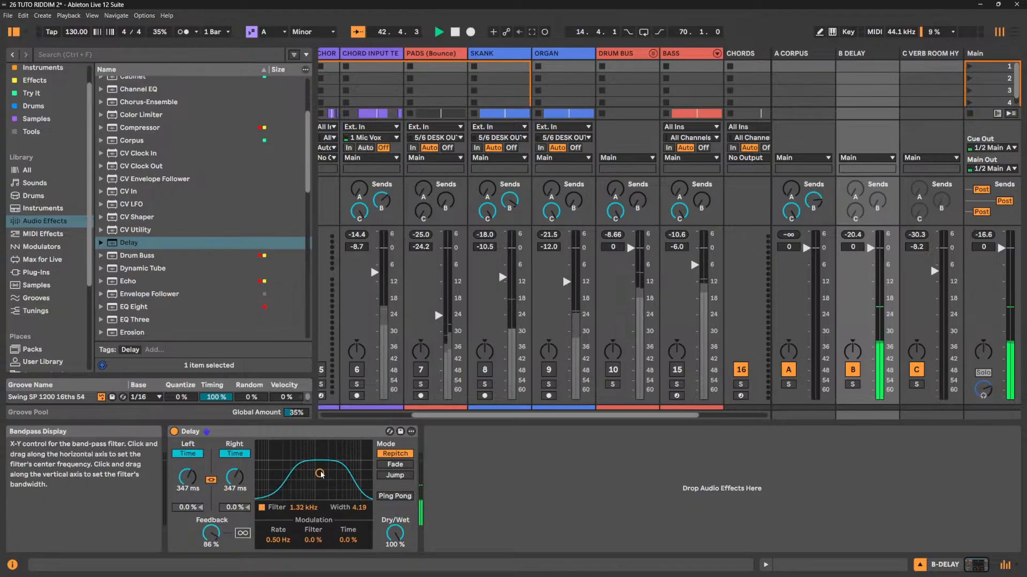
{"action": "mouse_move", "coordinate": [320, 473]}
{"action": "left_mouse_down"}
{"action": "mouse_move", "coordinate": [334, 460]}
{"action": "mouse_move", "coordinate": [320, 463]}
{"action": "left_mouse_up"}
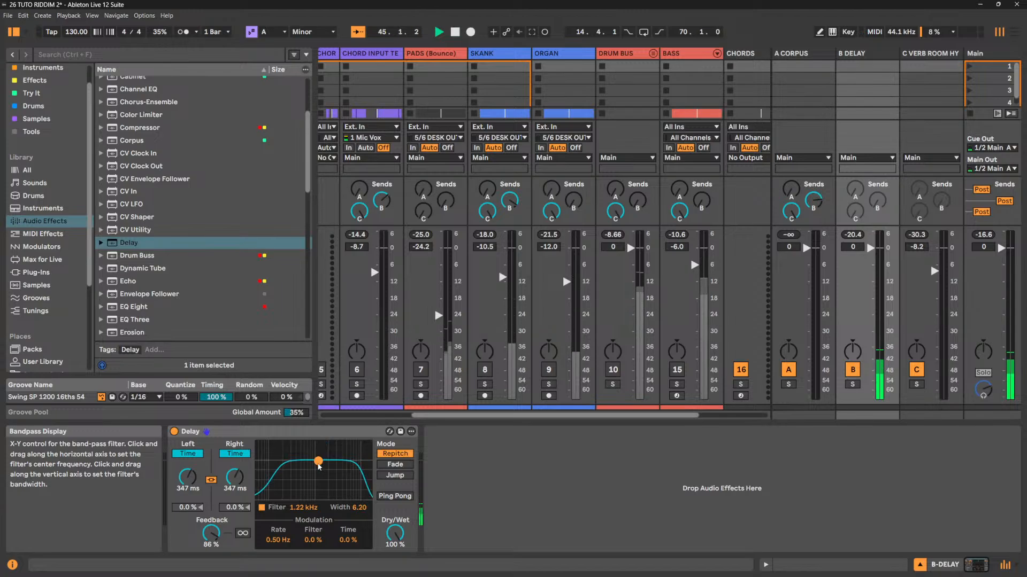
{"action": "key", "text": "space"}
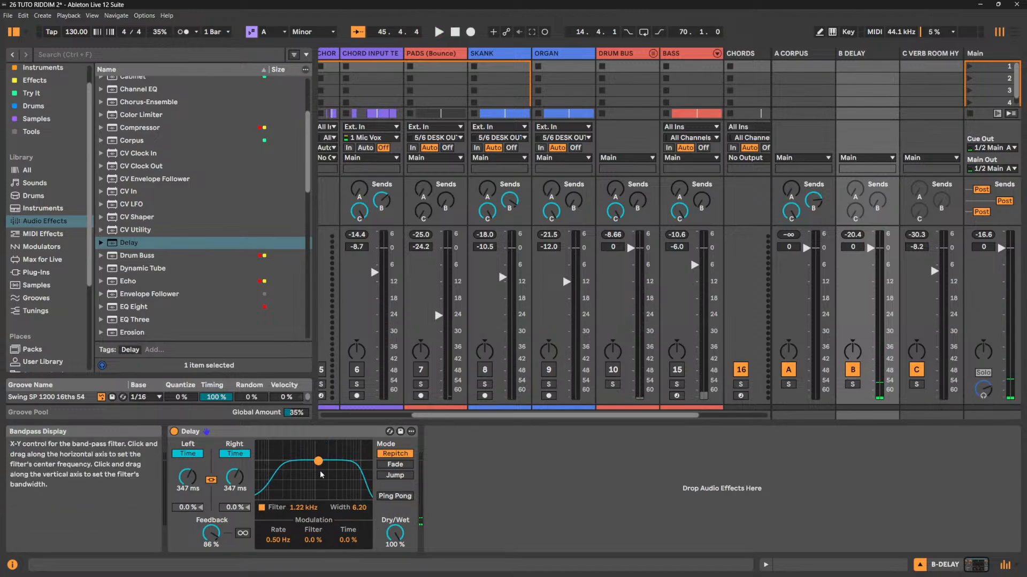
Set the Delay's filter to 4.87 kHz with width 5.87, restart playback and reactivate the SKANK track.
{"action": "left_click_drag", "start_coordinate": [320, 474], "coordinate": [347, 476]}
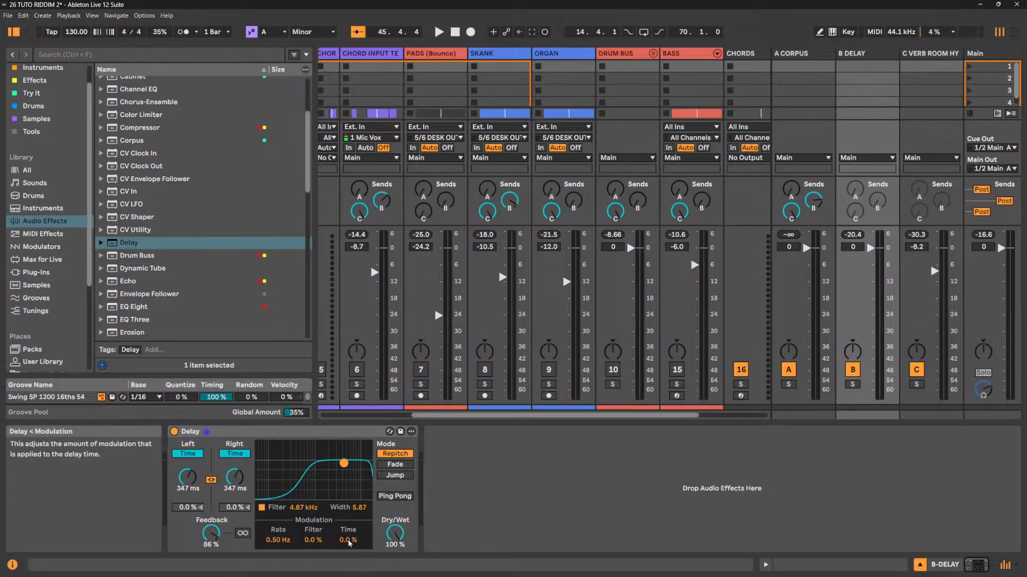
{"action": "key", "text": "space"}
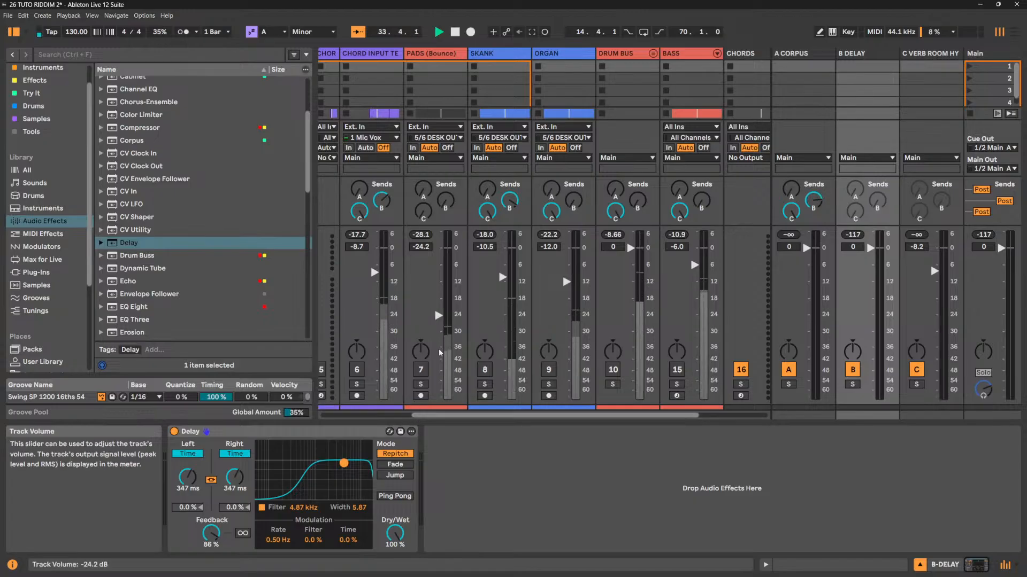
{"action": "left_click", "coordinate": [488, 373]}
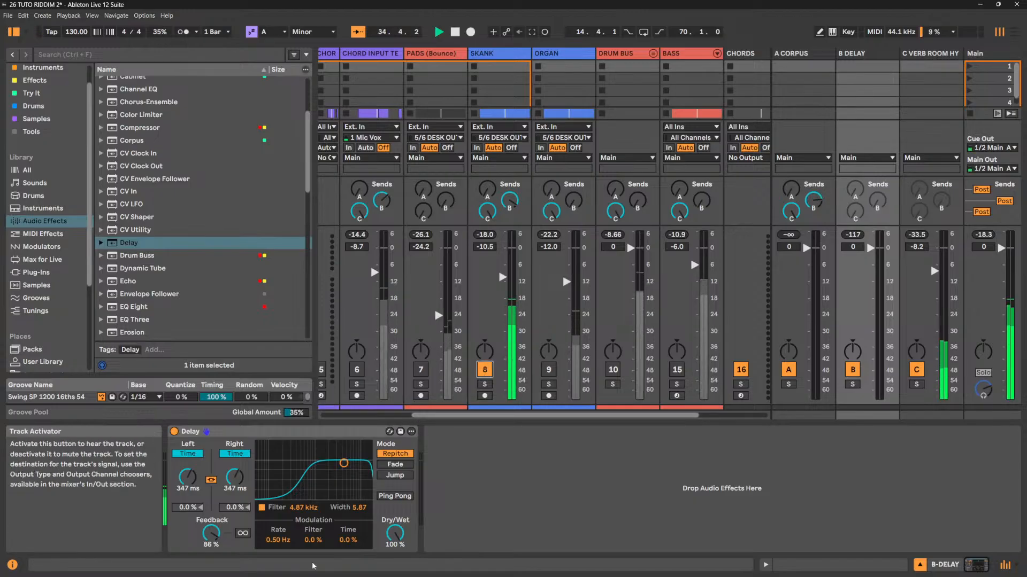
Audition the Delay's time modulation at 50% and at 100%.
{"action": "left_click_drag", "start_coordinate": [348, 540], "coordinate": [348, 527]}
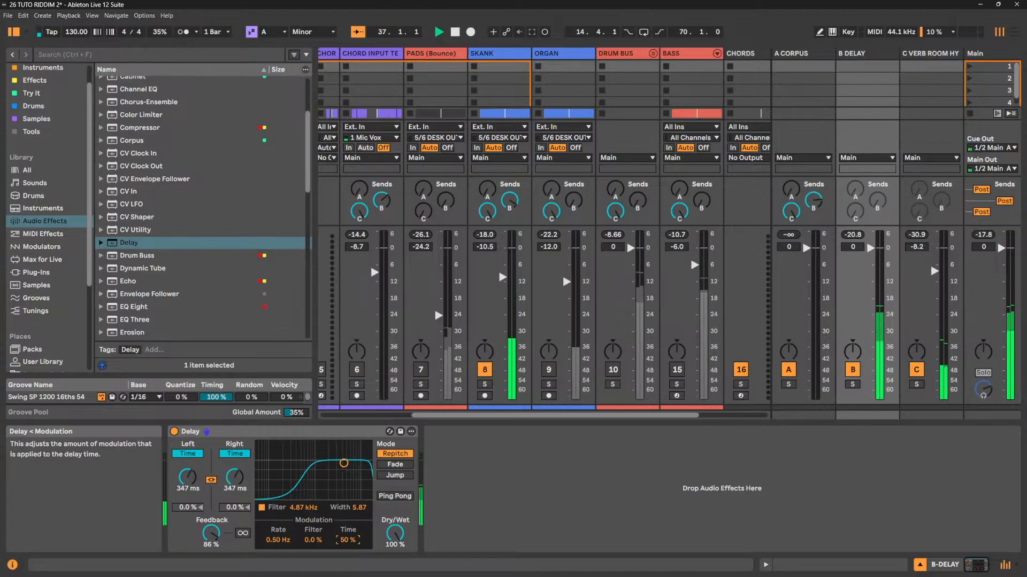
{"action": "left_click_drag", "start_coordinate": [355, 541], "coordinate": [347, 503]}
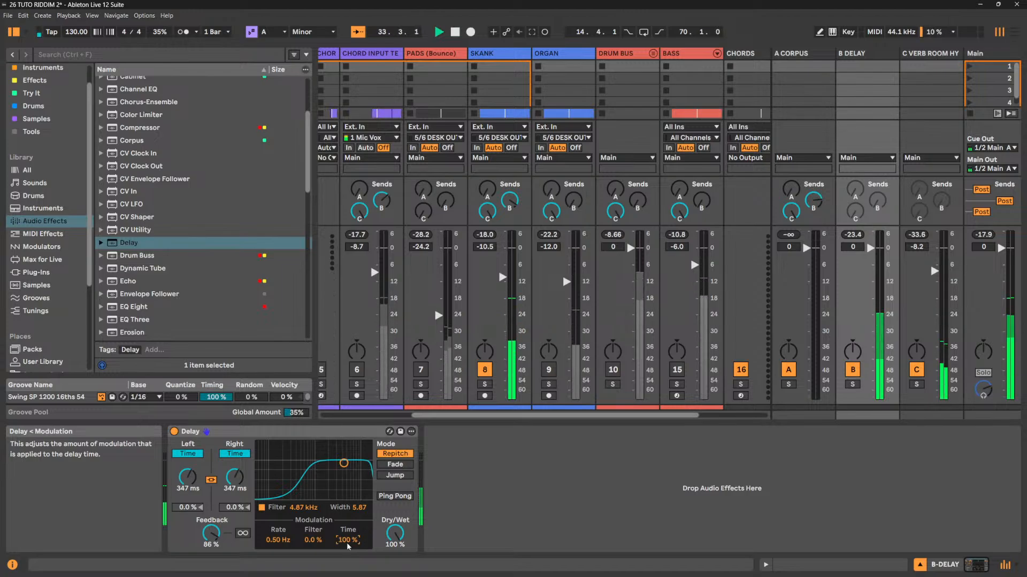
{"action": "key", "text": "space"}
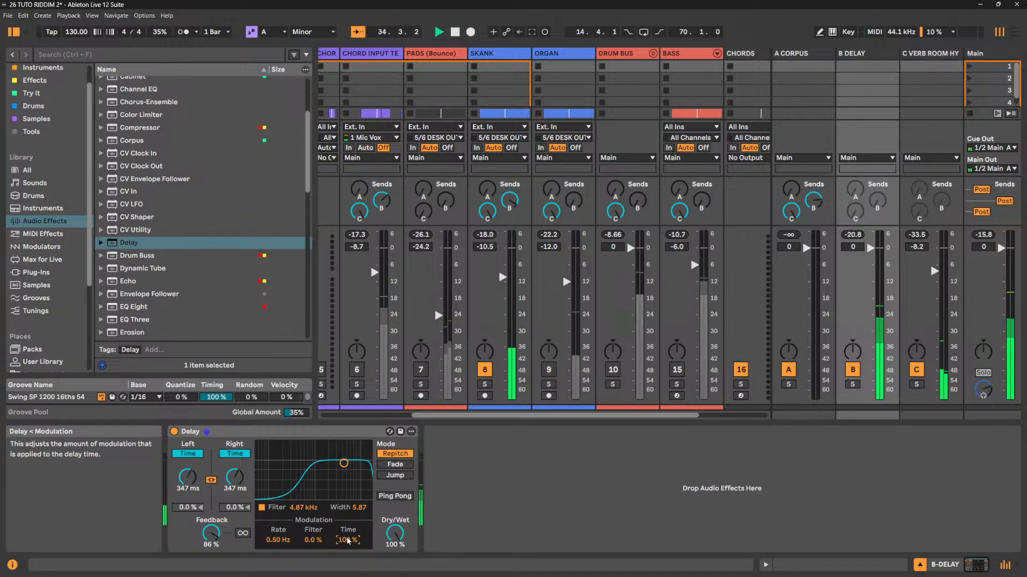
{"action": "key", "text": "space"}
Audition subtle time modulation of 3.1% and 5.5% at a 0.16 Hz rate, widening the filter to 8.44 at 3.26 kHz.
{"action": "left_click_drag", "start_coordinate": [348, 542], "coordinate": [347, 547]}
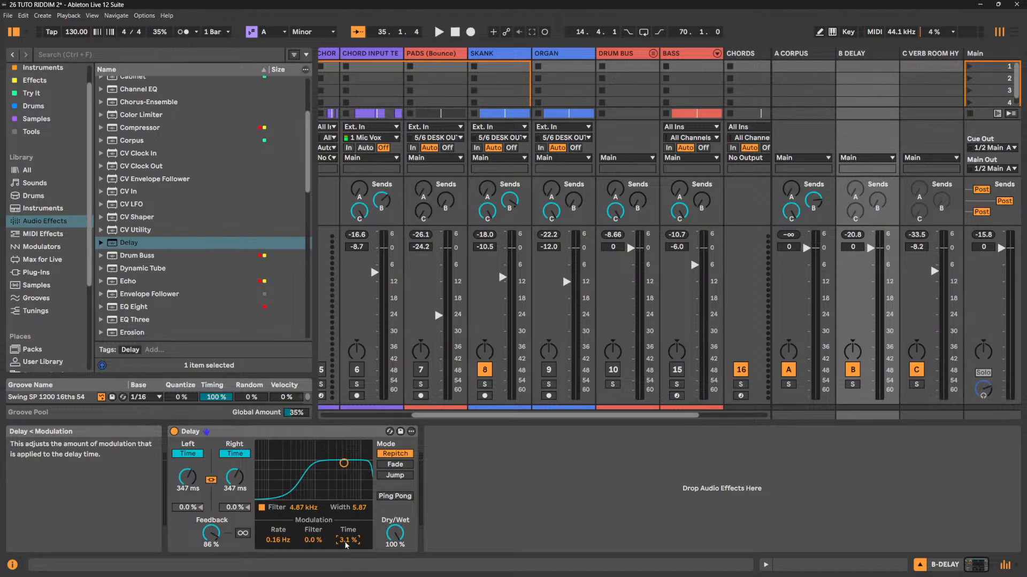
{"action": "key", "text": "space"}
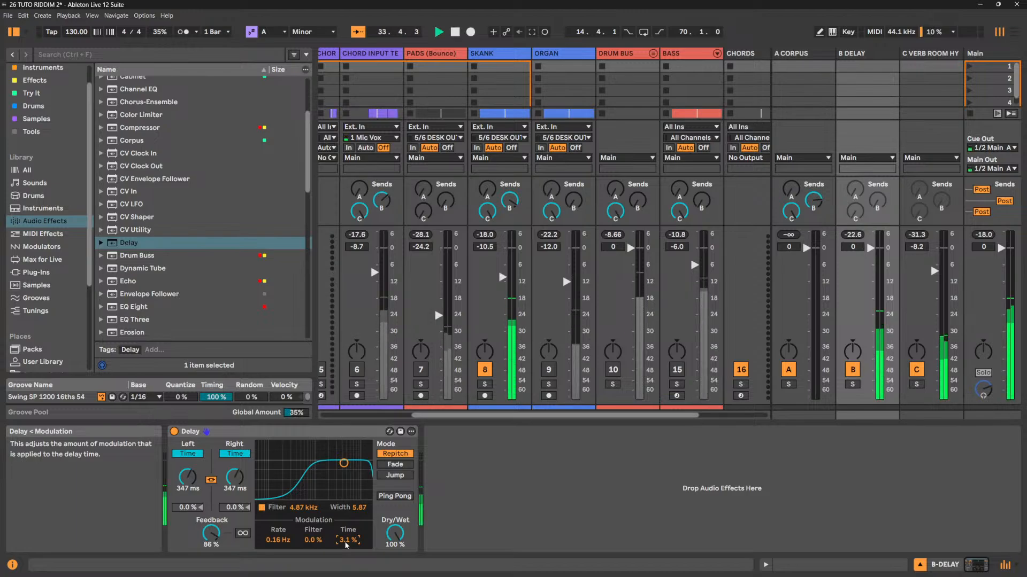
{"action": "left_click_drag", "start_coordinate": [345, 541], "coordinate": [344, 528]}
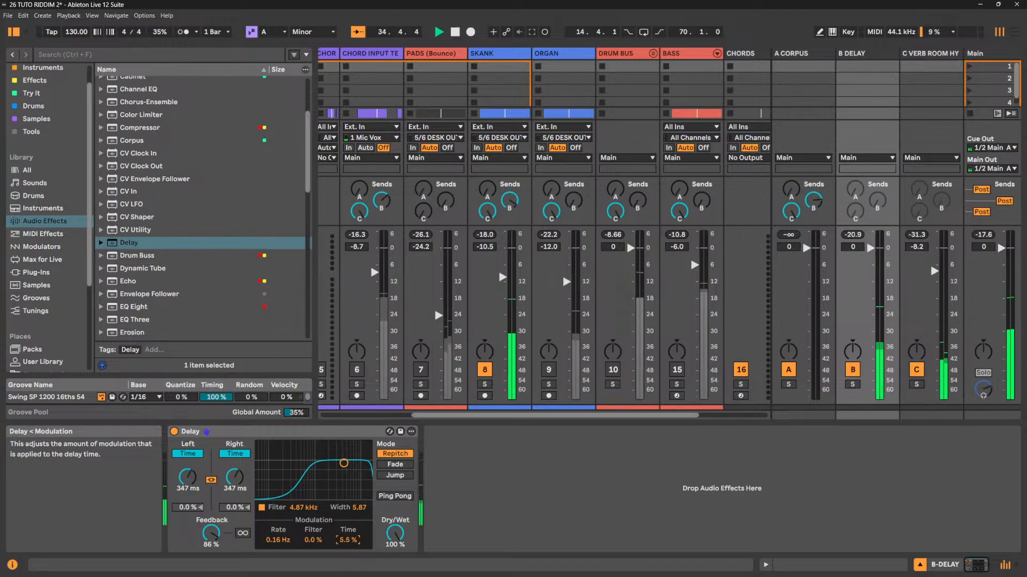
{"action": "left_click_drag", "start_coordinate": [344, 463], "coordinate": [337, 445]}
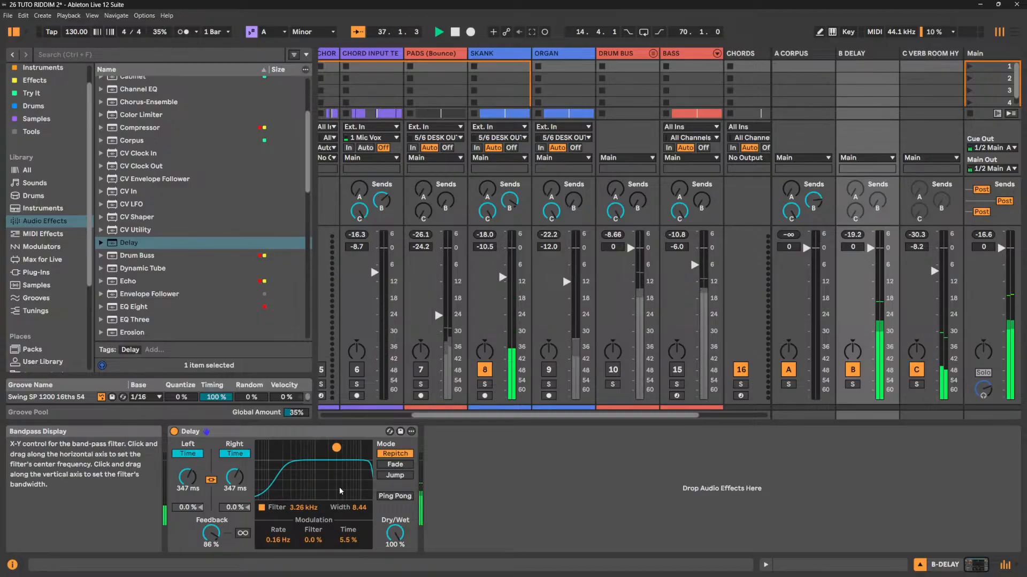
{"action": "key", "text": "space"}
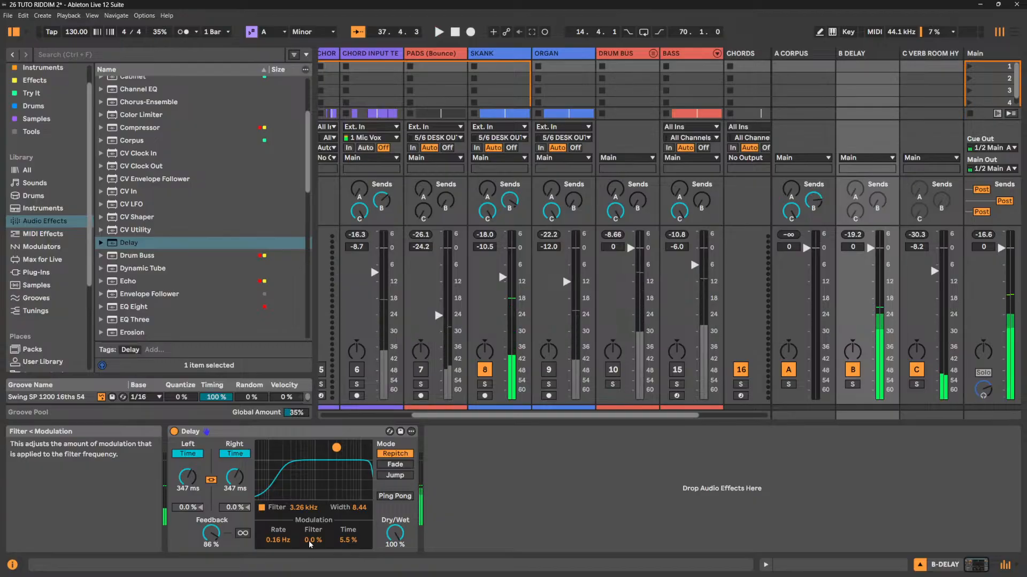
Audition 100% filter modulation with the filter at 5.23 kHz and width 3.97, raising the modulation rate to 3.41 Hz.
{"action": "left_click_drag", "start_coordinate": [310, 541], "coordinate": [309, 487]}
{"action": "key", "text": "space"}
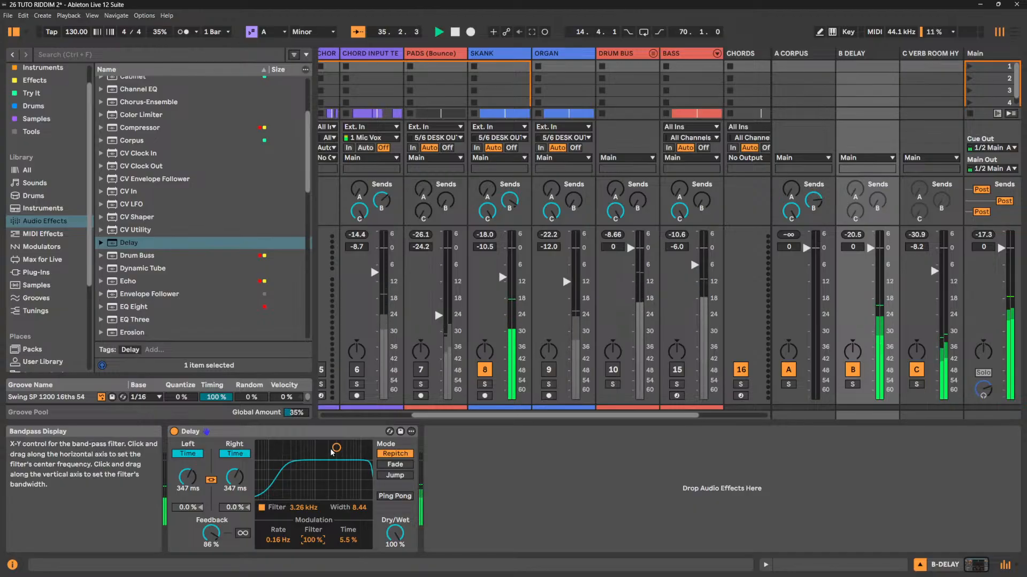
{"action": "left_click_drag", "start_coordinate": [333, 451], "coordinate": [345, 475]}
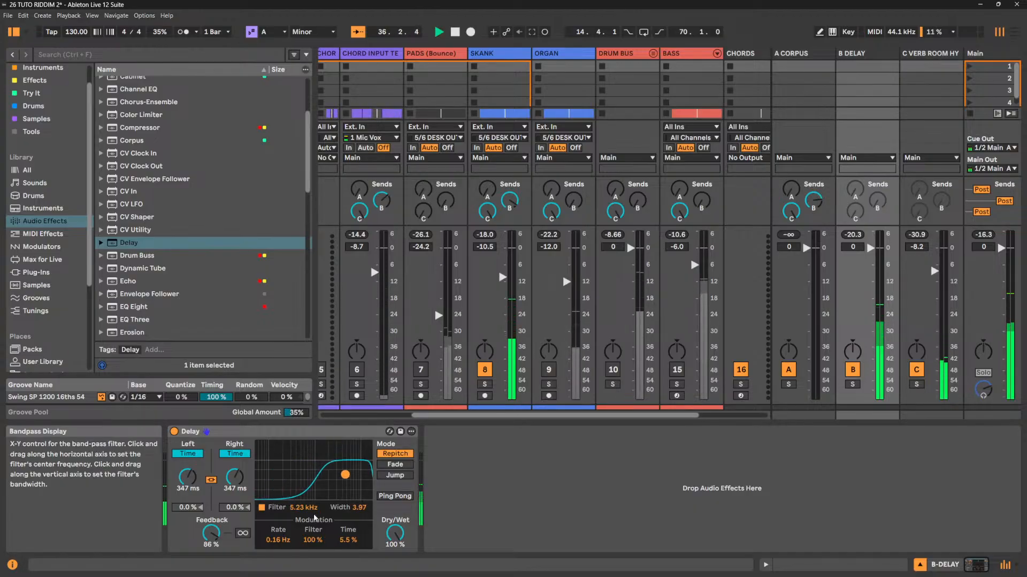
{"action": "left_click_drag", "start_coordinate": [278, 541], "coordinate": [278, 527]}
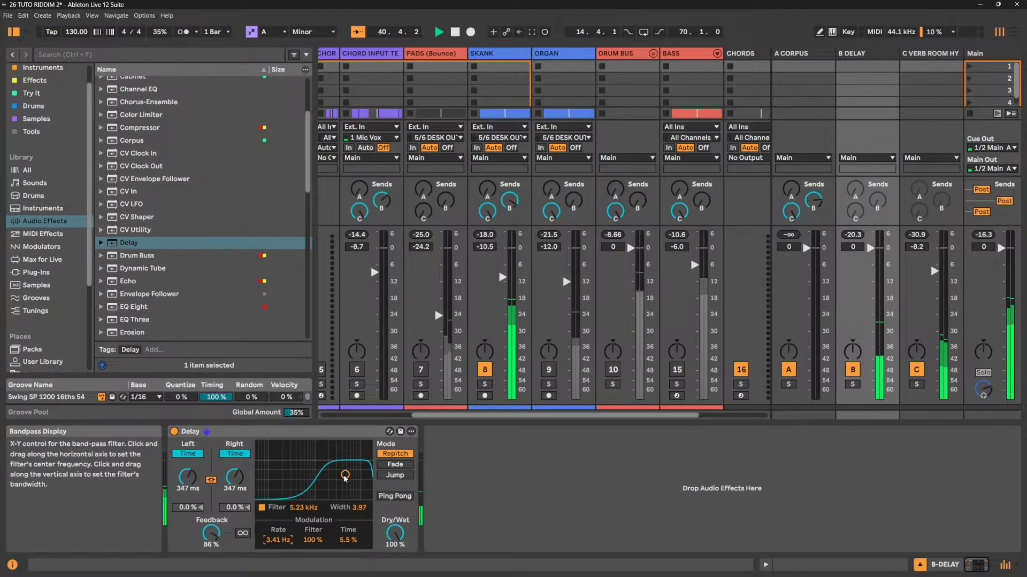
Set the filter to 1.06 kHz with width 3.18 and the modulation rate to 2.81 Hz, returning time and filter modulation to 0%.
{"action": "left_click_drag", "start_coordinate": [345, 477], "coordinate": [318, 478]}
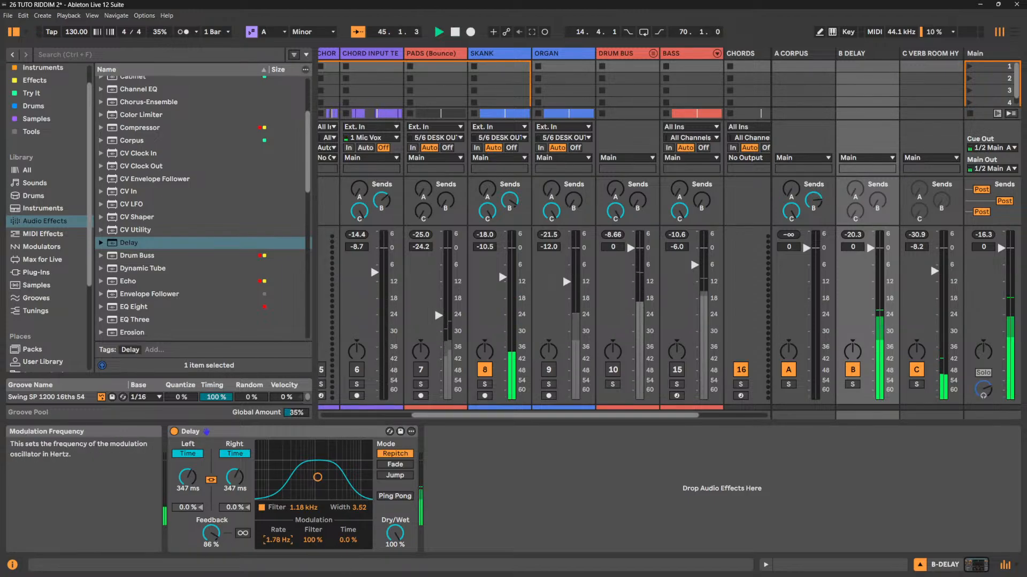
{"action": "left_click_drag", "start_coordinate": [277, 540], "coordinate": [277, 544]}
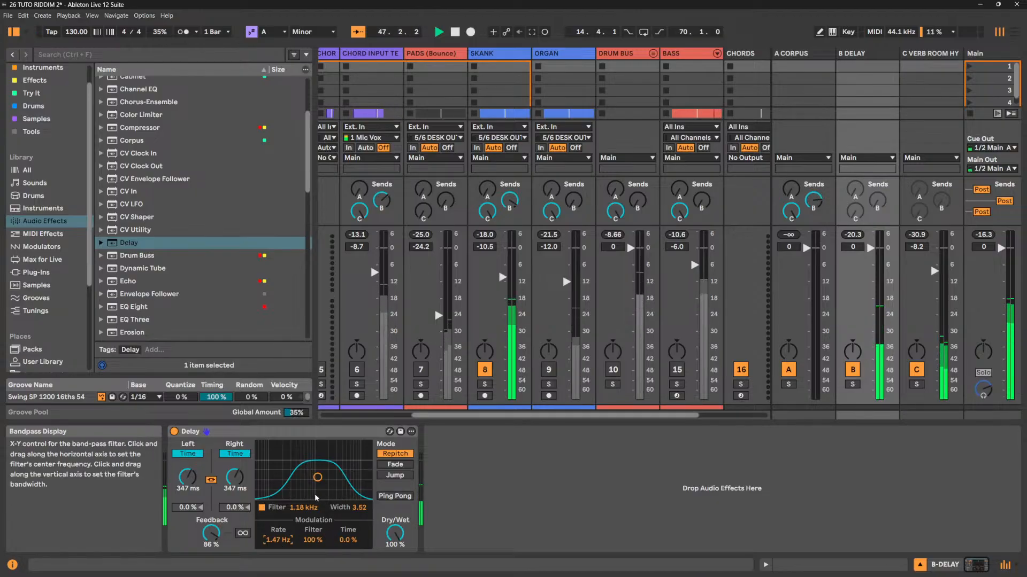
{"action": "mouse_move", "coordinate": [318, 477]}
{"action": "left_mouse_down"}
{"action": "mouse_move", "coordinate": [298, 479]}
{"action": "mouse_move", "coordinate": [315, 479]}
{"action": "left_mouse_up"}
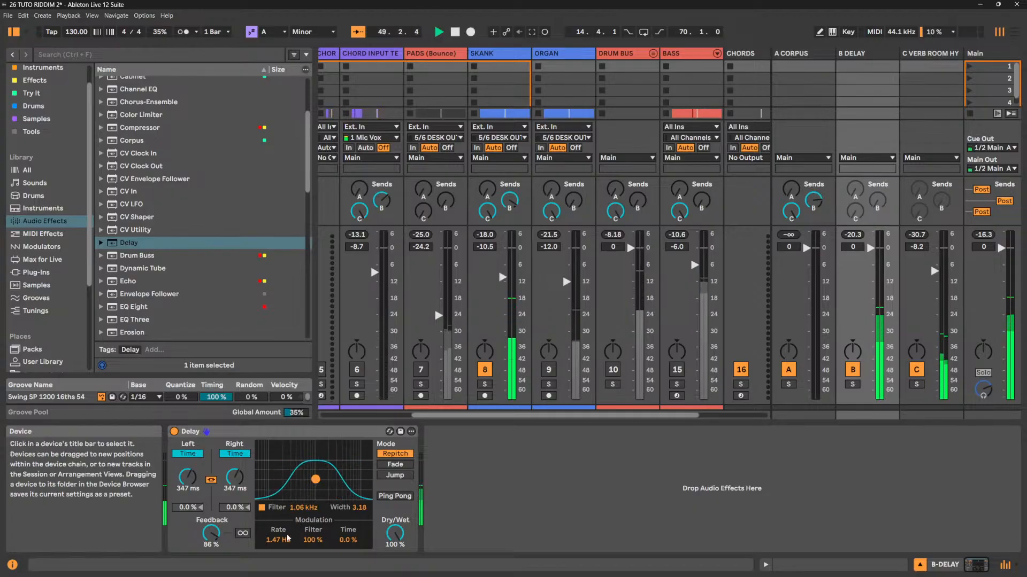
{"action": "mouse_move", "coordinate": [278, 540]}
{"action": "left_mouse_down"}
{"action": "mouse_move", "coordinate": [279, 513]}
{"action": "mouse_move", "coordinate": [278, 542]}
{"action": "left_mouse_up"}
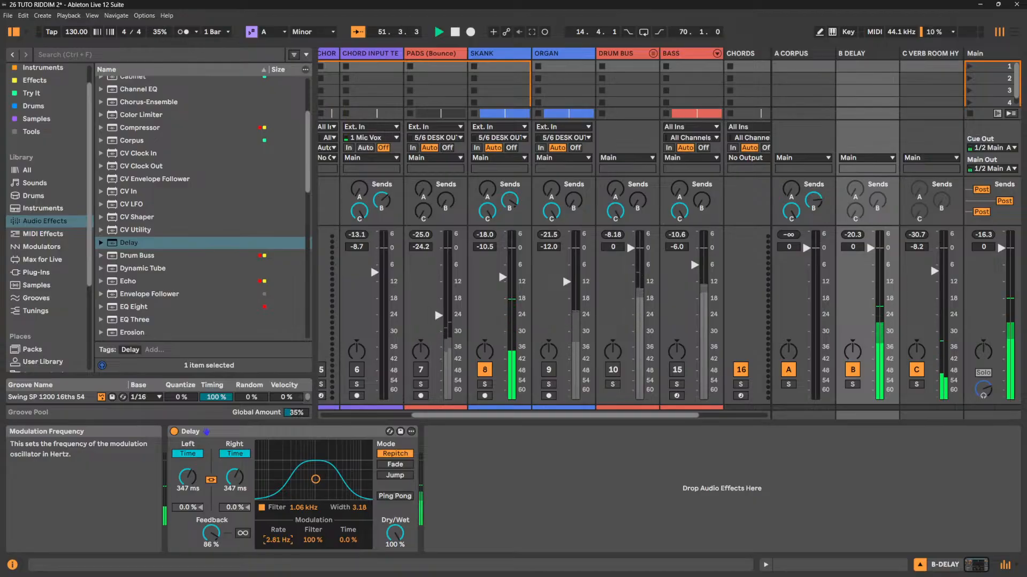
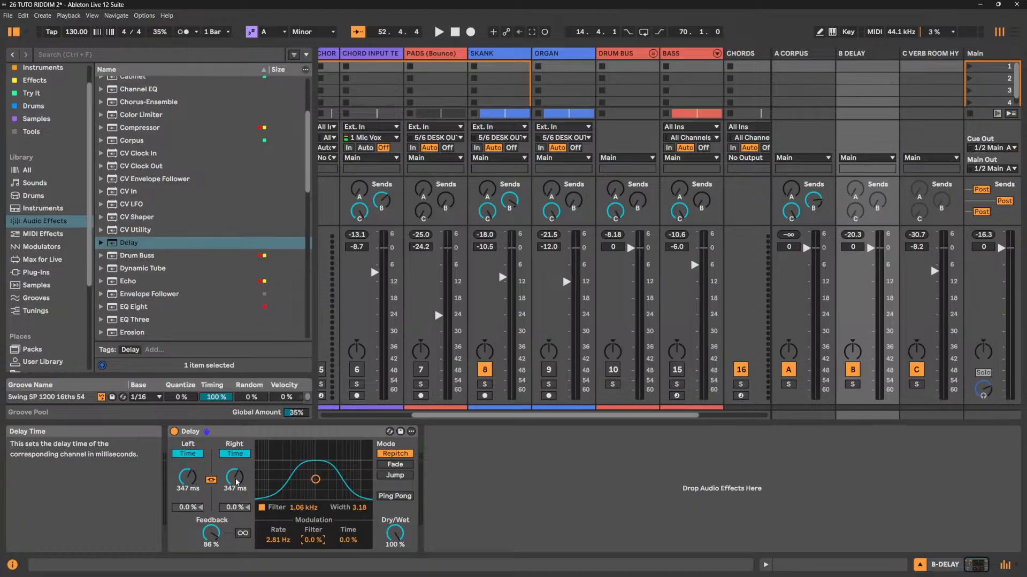
Audition a linked delay time of 1.58 s, then enable Freeze and sweep the time down to 327 ms.
{"action": "key", "text": "space"}
{"action": "mouse_move", "coordinate": [237, 482]}
{"action": "left_mouse_down"}
{"action": "mouse_move", "coordinate": [236, 452]}
{"action": "mouse_move", "coordinate": [236, 542]}
{"action": "mouse_move", "coordinate": [237, 474]}
{"action": "left_mouse_up"}
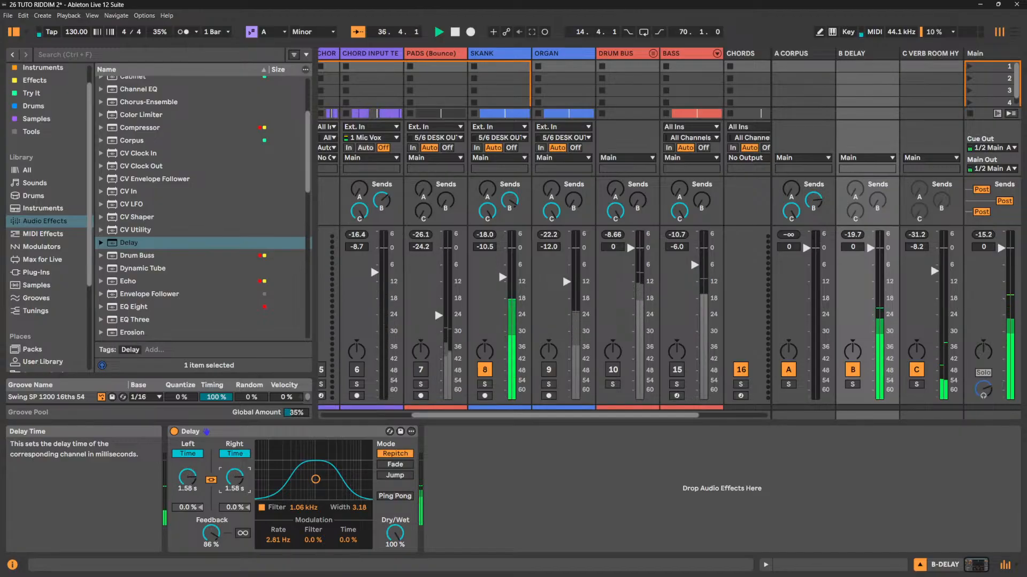
{"action": "left_click", "coordinate": [243, 532]}
{"action": "left_click_drag", "start_coordinate": [237, 481], "coordinate": [237, 507]}
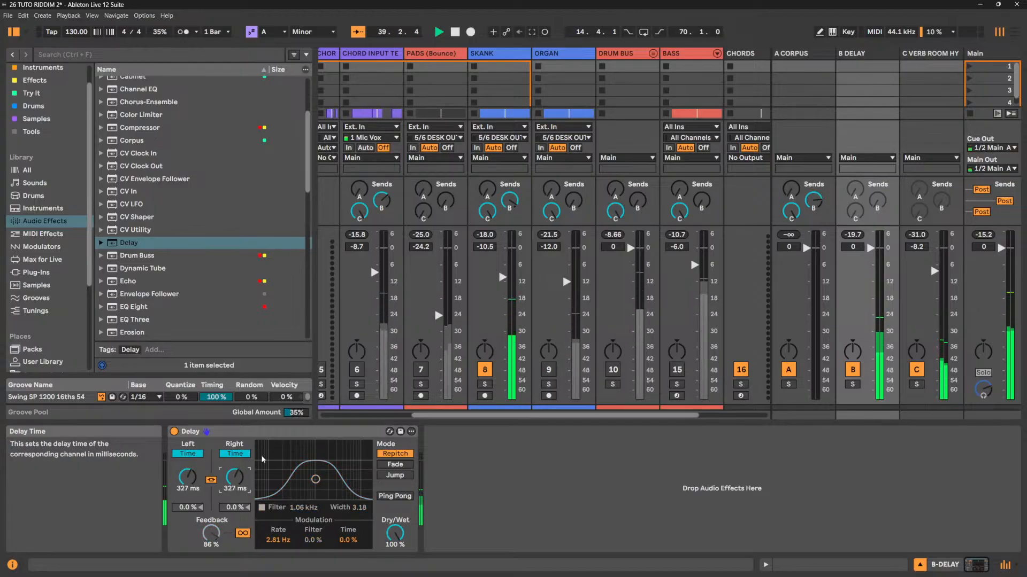
Mute SKANK, change the frozen Delay's linked time to 485 ms, and turn Freeze off with the filter active.
{"action": "left_click", "coordinate": [484, 370]}
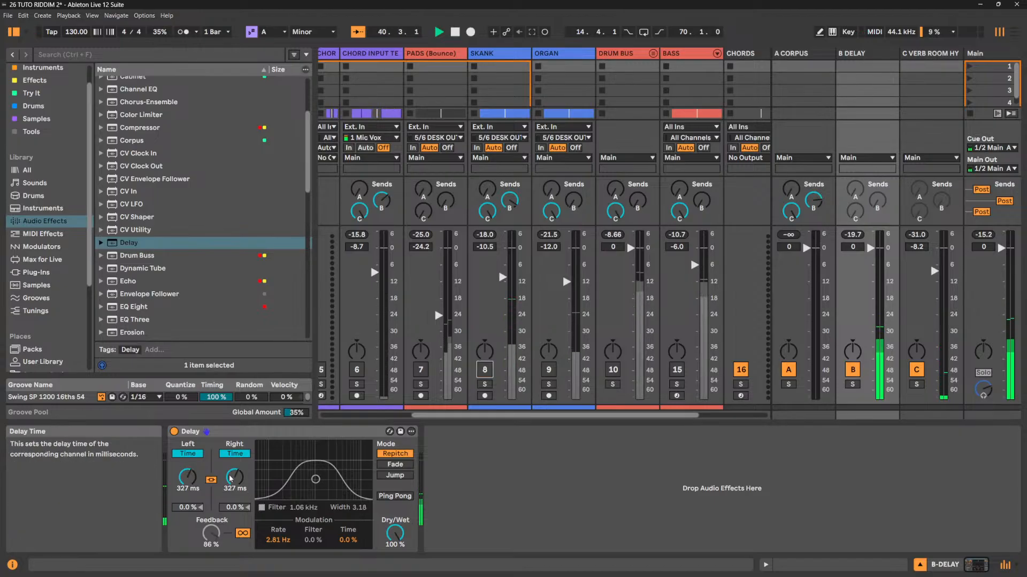
{"action": "left_click_drag", "start_coordinate": [230, 479], "coordinate": [234, 462]}
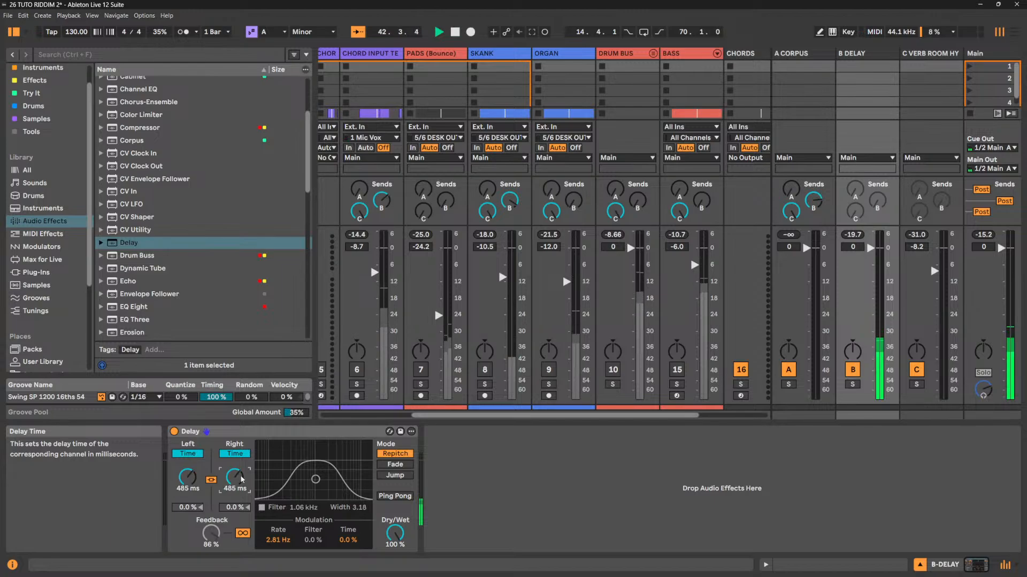
{"action": "left_click", "coordinate": [242, 533]}
{"action": "left_click", "coordinate": [261, 507]}
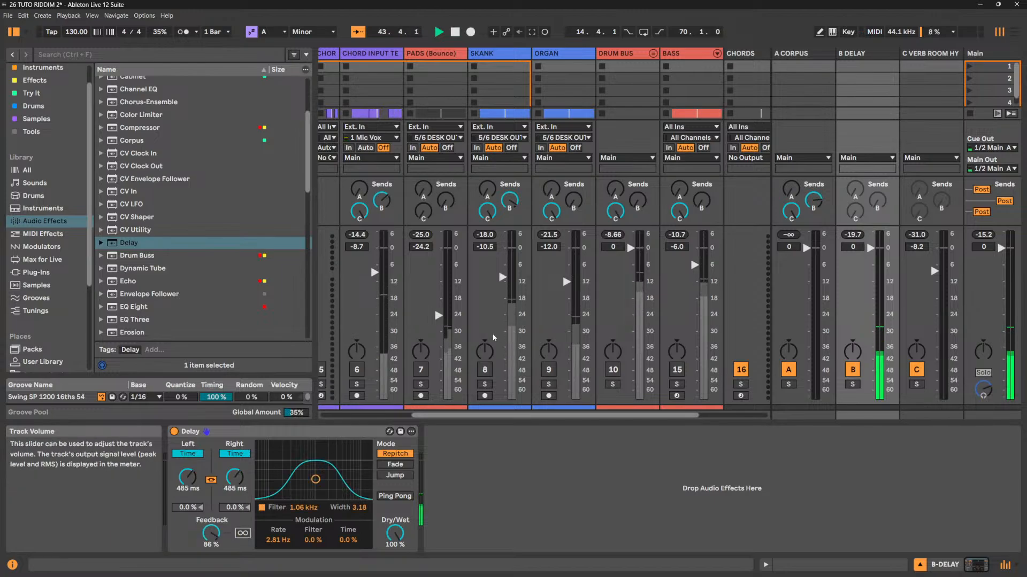
Unmute SKANK and set the Delay's filter to 1.41 kHz with a width of 9.00.
{"action": "left_click", "coordinate": [484, 369]}
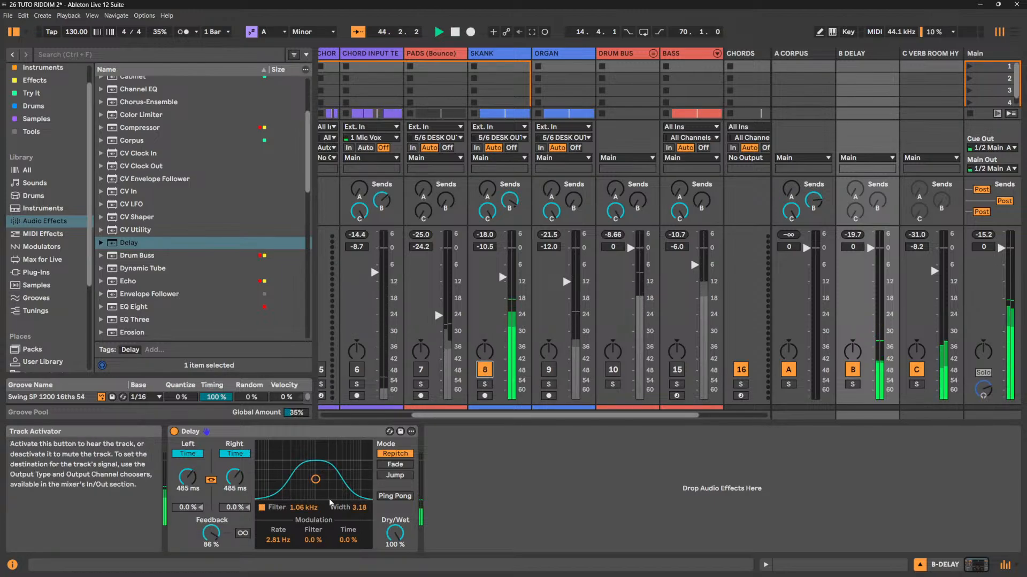
{"action": "left_click_drag", "start_coordinate": [315, 479], "coordinate": [321, 444]}
{"action": "left_click", "coordinate": [262, 507]}
Audition Freeze while sweeping the linked delay time down to 198 ms, setting the time to 347 ms and turning Freeze off.
{"action": "left_click", "coordinate": [242, 533]}
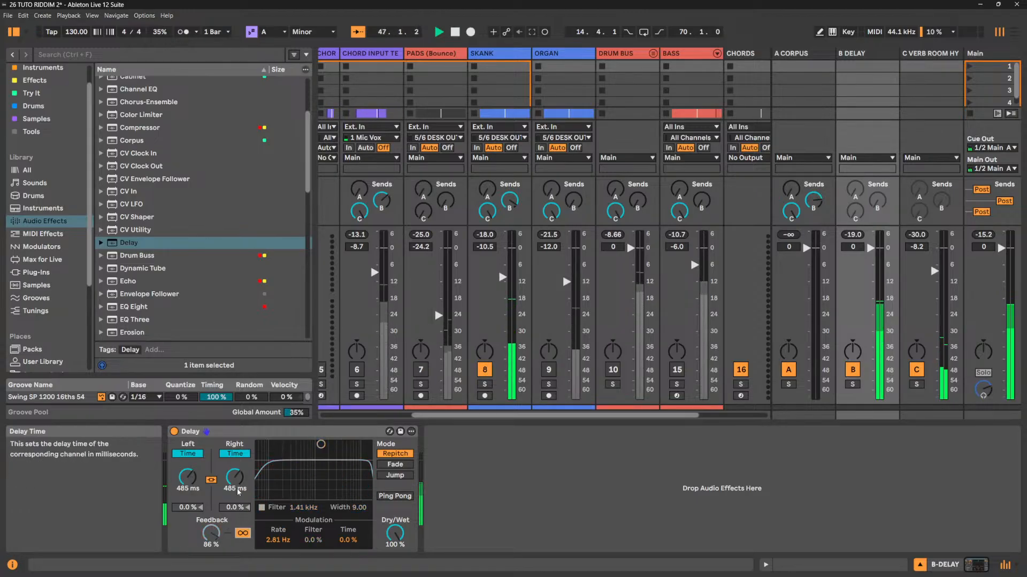
{"action": "left_click_drag", "start_coordinate": [239, 492], "coordinate": [239, 505]}
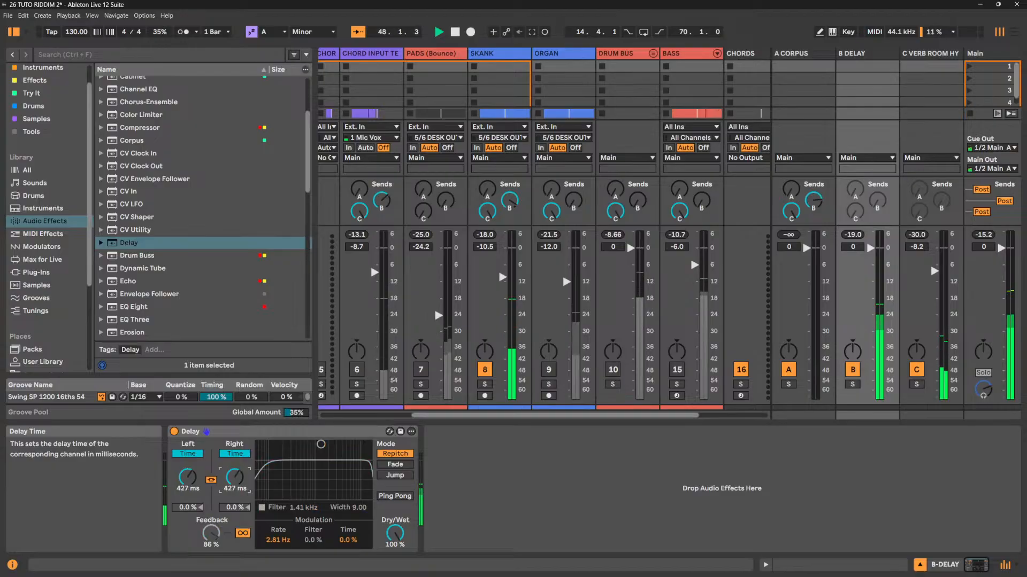
{"action": "left_click_drag", "start_coordinate": [238, 505], "coordinate": [239, 535]}
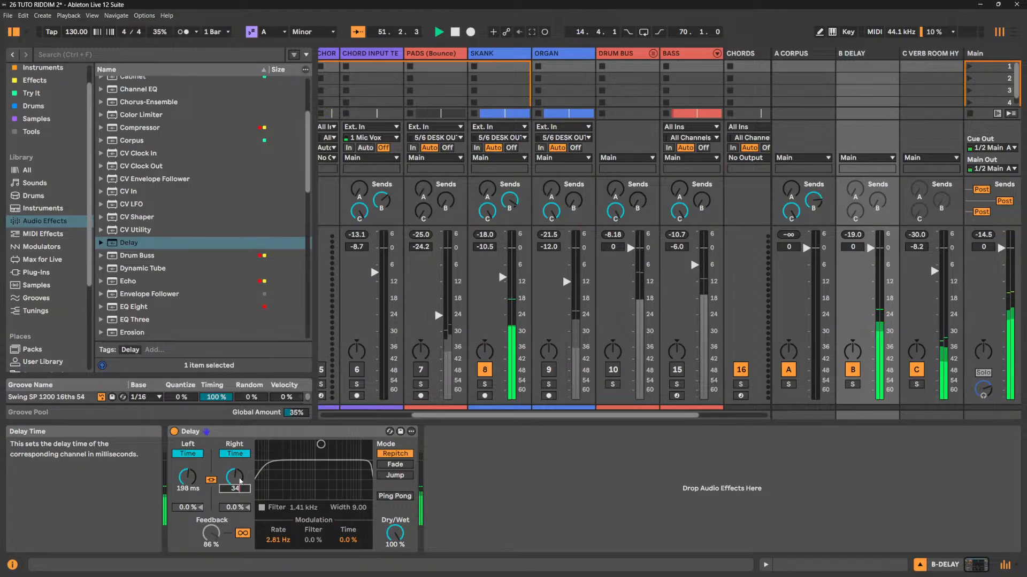
{"action": "left_click", "coordinate": [242, 534]}
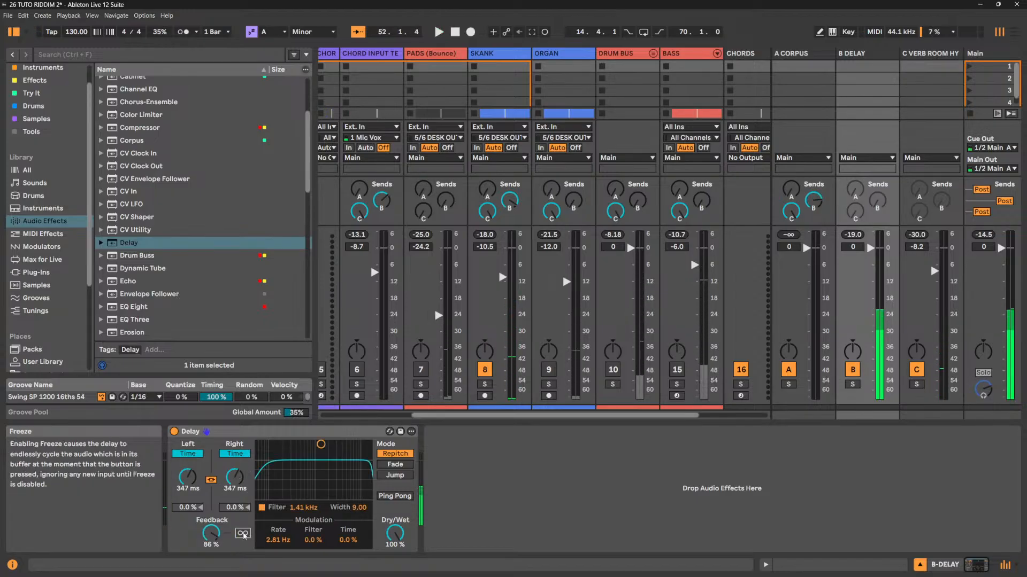
Audition the Fade transition mode by sweeping the linked delay time down to 60.8 ms during playback, restoring 347 ms.
{"action": "left_click", "coordinate": [396, 464]}
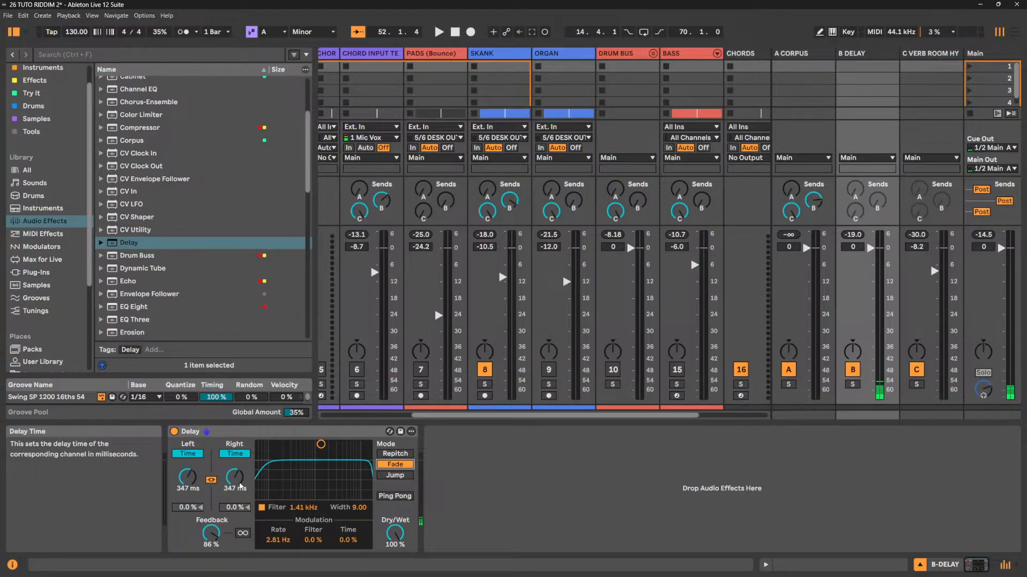
{"action": "key", "text": "space"}
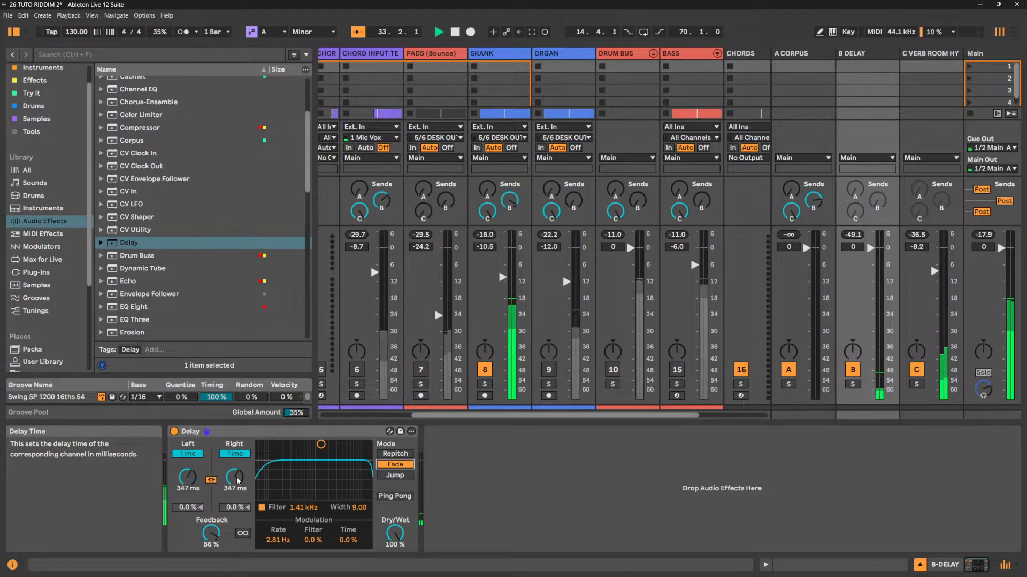
{"action": "left_click_drag", "start_coordinate": [240, 487], "coordinate": [239, 512]}
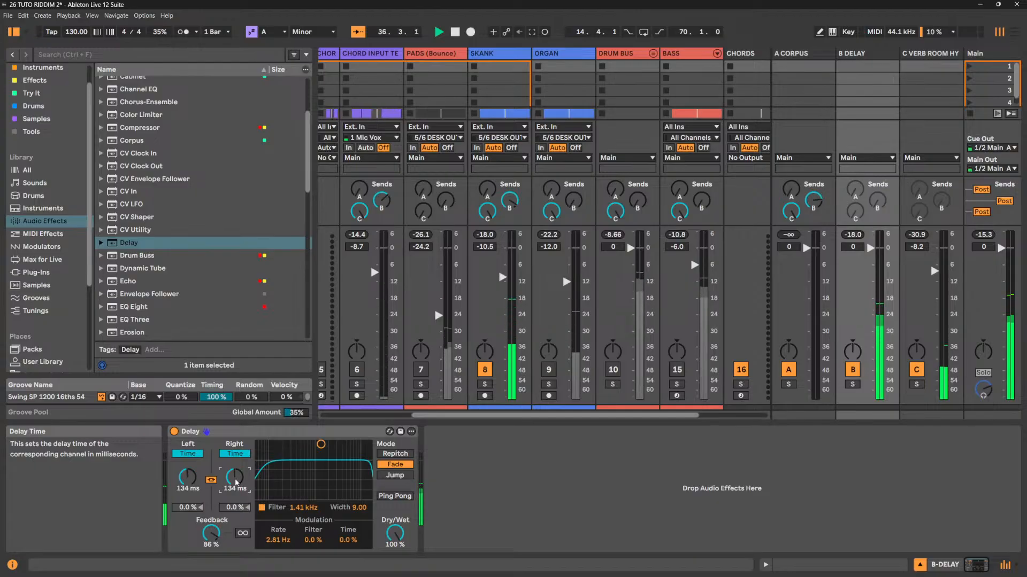
{"action": "key", "text": "ctrl+z"}
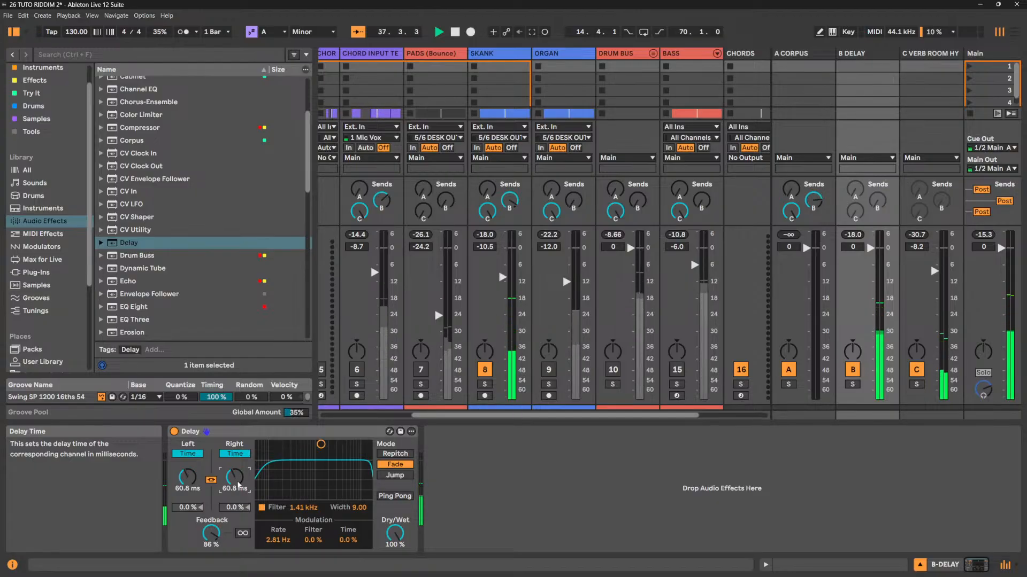
{"action": "key", "text": "ctrl+z"}
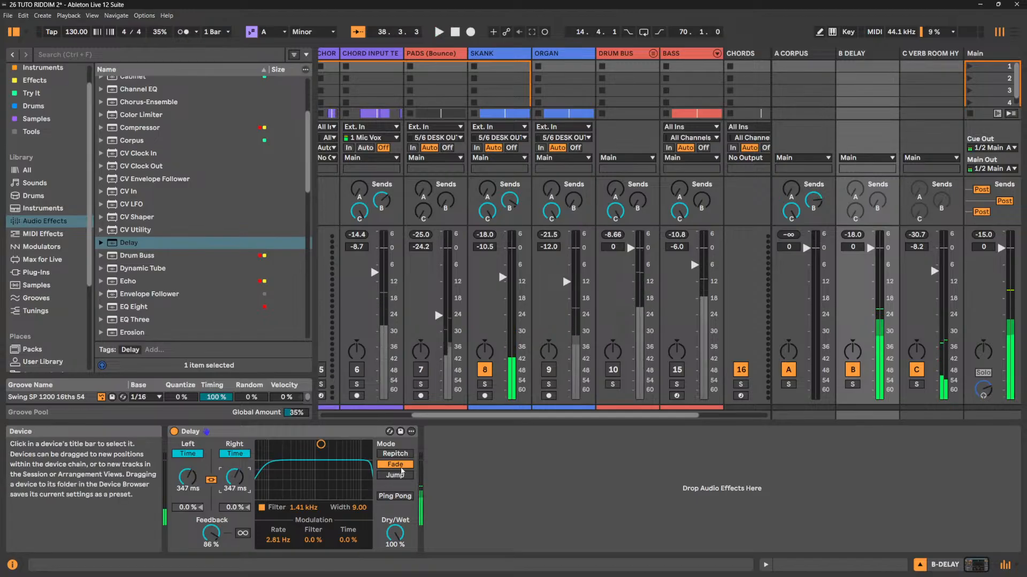
Audition the Jump transition mode by changing the linked delay time to 517 ms during playback, resetting it to 347 ms.
{"action": "left_click", "coordinate": [402, 477]}
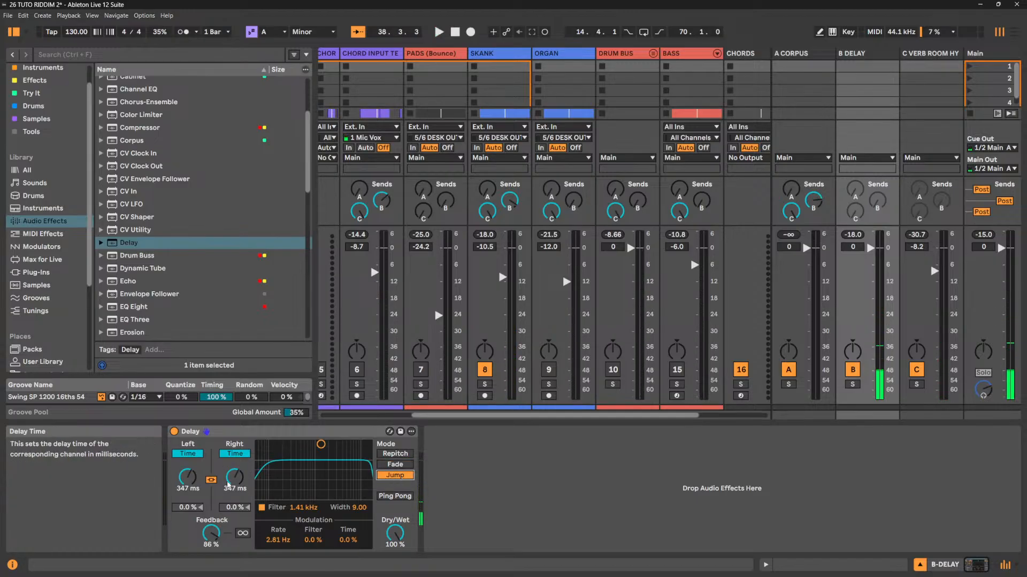
{"action": "key", "text": "space"}
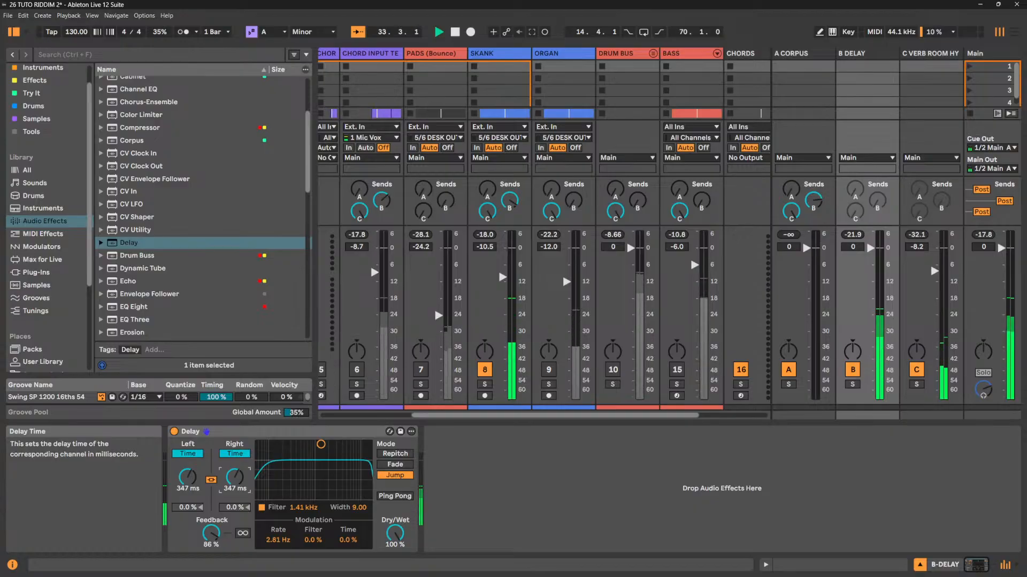
{"action": "left_click_drag", "start_coordinate": [237, 485], "coordinate": [240, 479]}
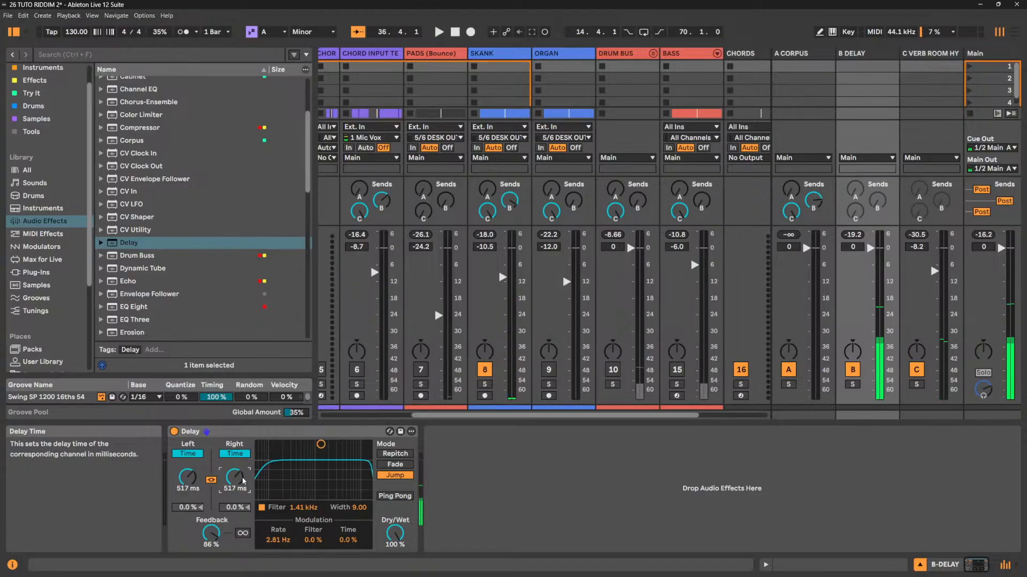
{"action": "type", "text": "347"}
{"action": "key", "text": "Return"}
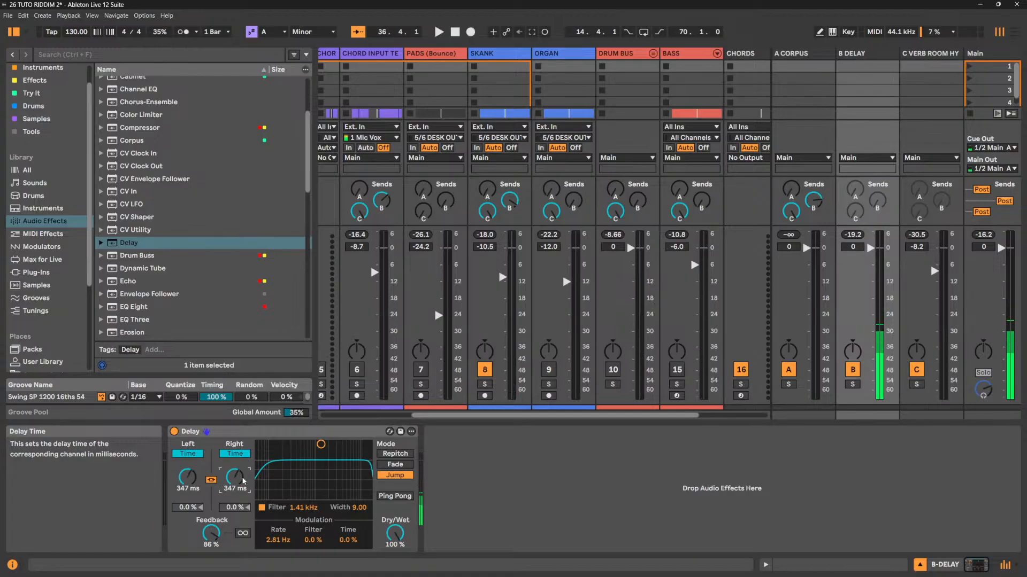
Return the Delay's transition mode to Repitch and audition the effect with Ping Pong enabled.
{"action": "left_click", "coordinate": [401, 454]}
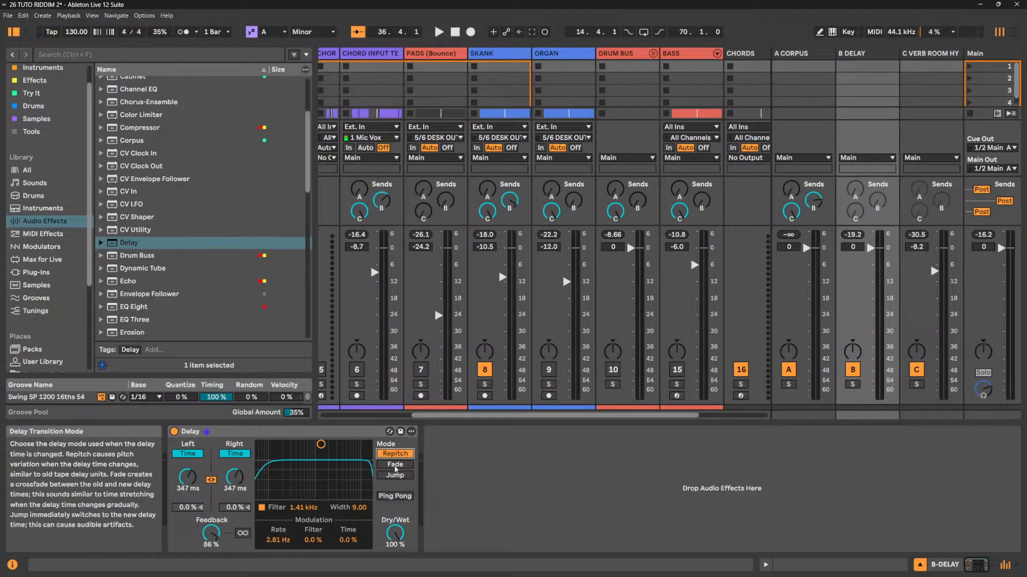
{"action": "left_click", "coordinate": [402, 477]}
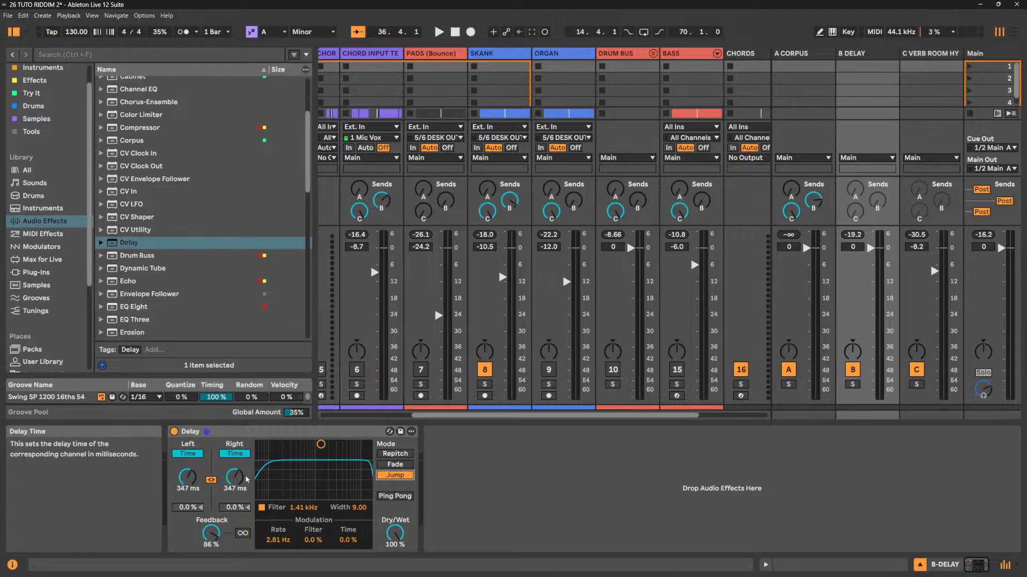
{"action": "left_click", "coordinate": [407, 455]}
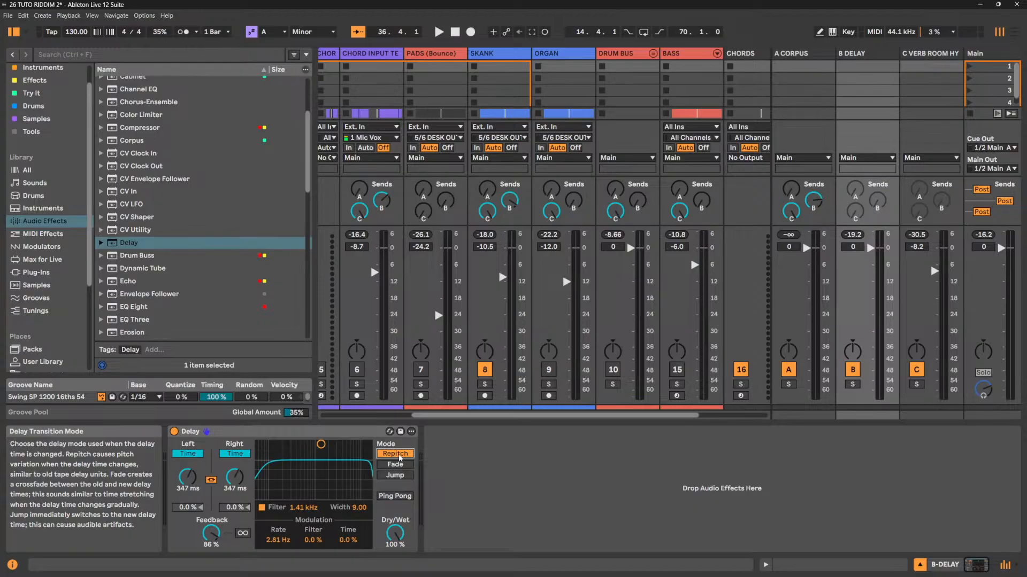
{"action": "left_click", "coordinate": [402, 497]}
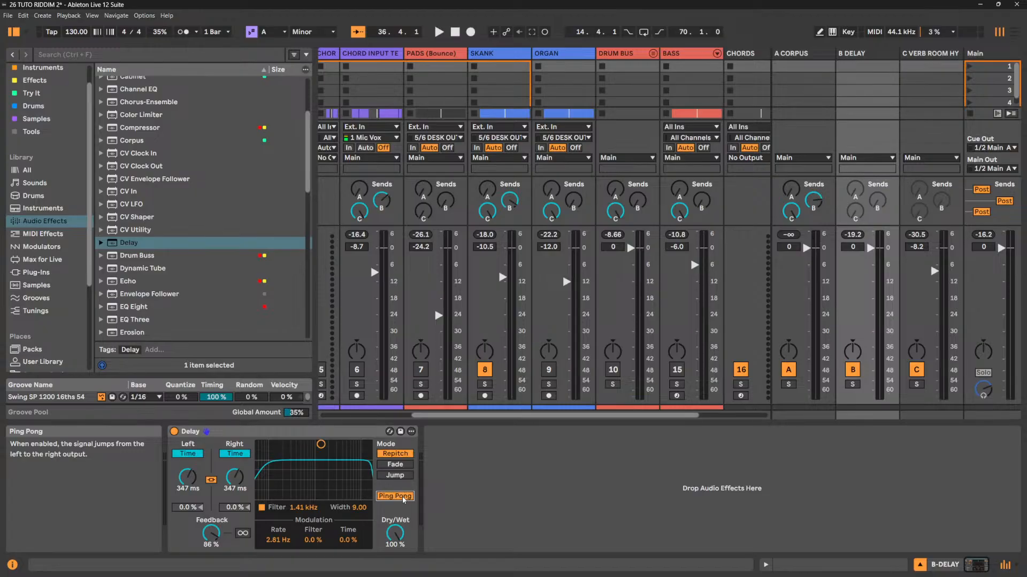
{"action": "key", "text": "space"}
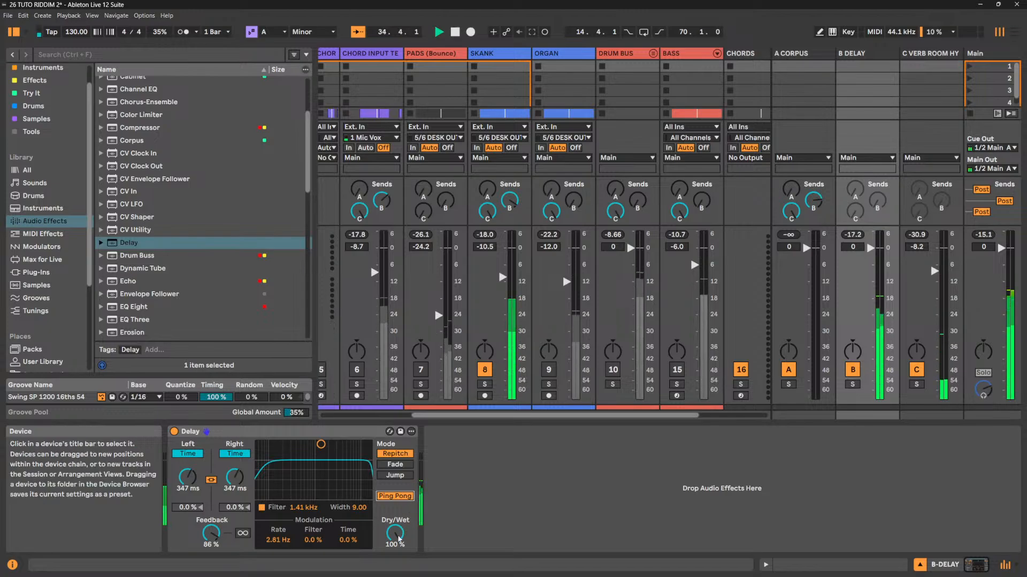
{"action": "key", "text": "space"}
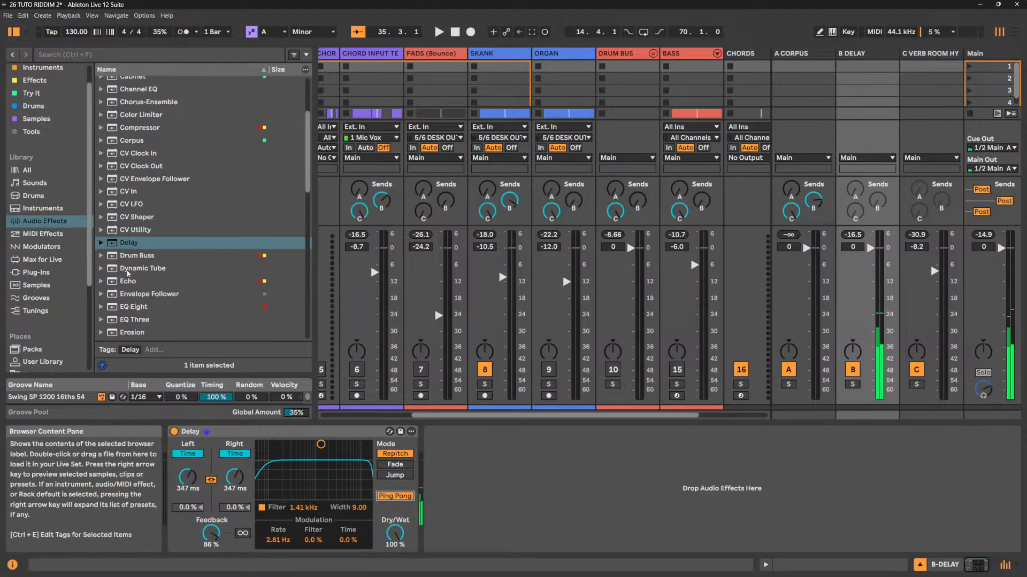
Add a Utility from the Favoris collection after the Delay on the B DELAY return.
{"action": "scroll", "coordinate": [40, 104], "scroll_direction": "up", "scroll_amount": 2}
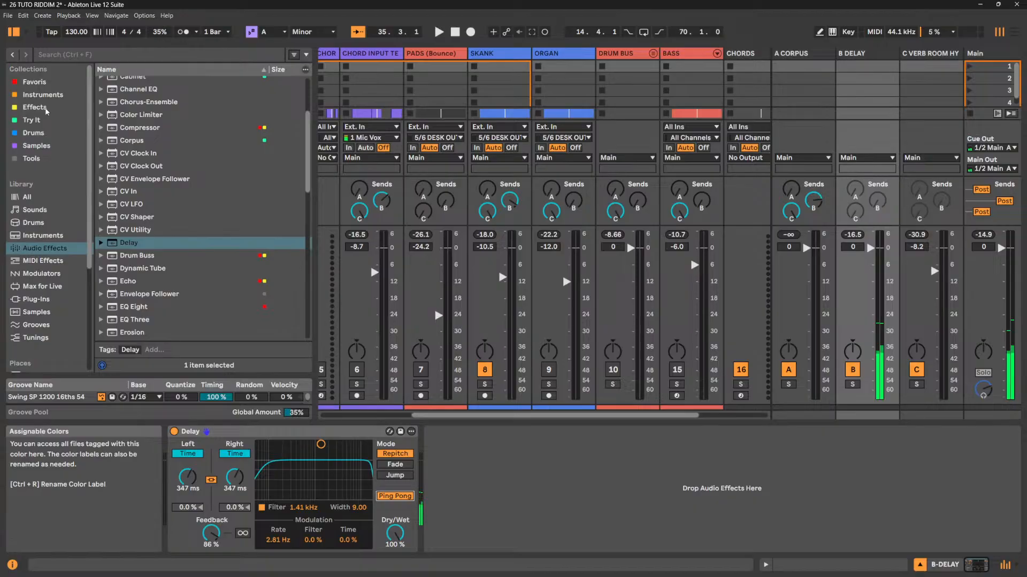
{"action": "left_click", "coordinate": [47, 82]}
{"action": "left_click_drag", "start_coordinate": [138, 183], "coordinate": [506, 533]}
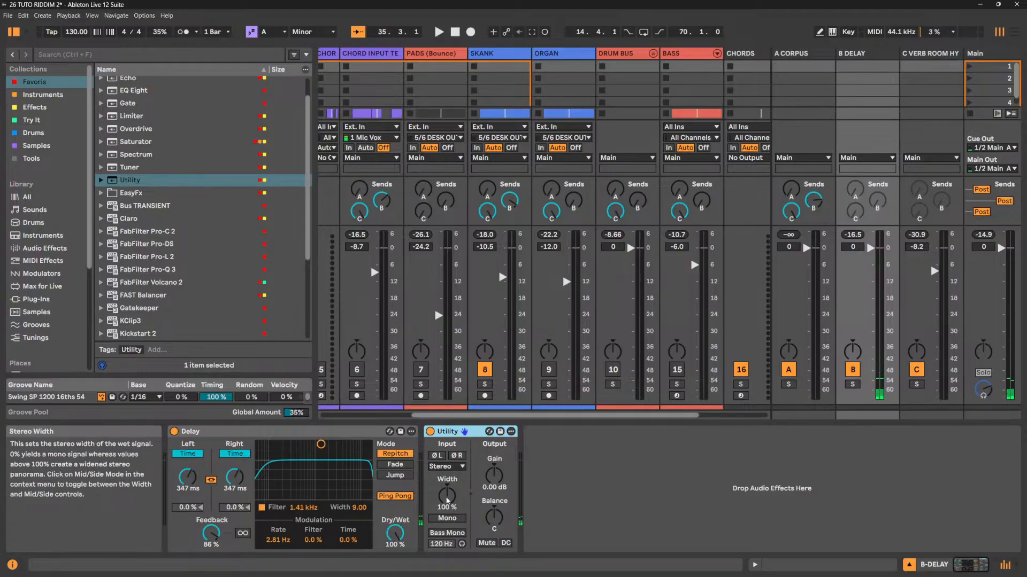
Audition Utility's stereo width at 33%, compare it with the device bypassed, and set the width to 44%.
{"action": "key", "text": "space"}
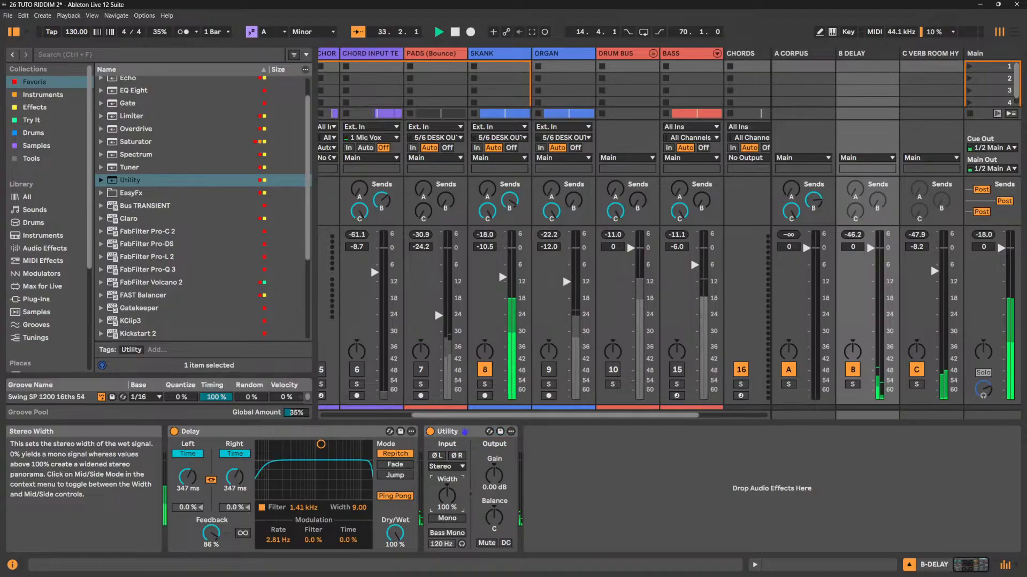
{"action": "left_click_drag", "start_coordinate": [447, 496], "coordinate": [447, 538]}
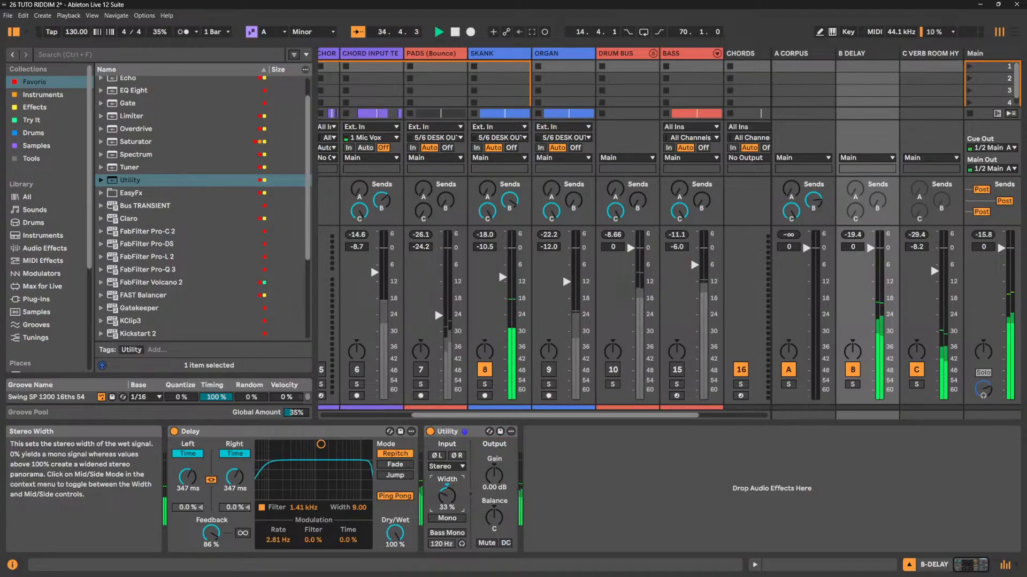
{"action": "left_click", "coordinate": [430, 431]}
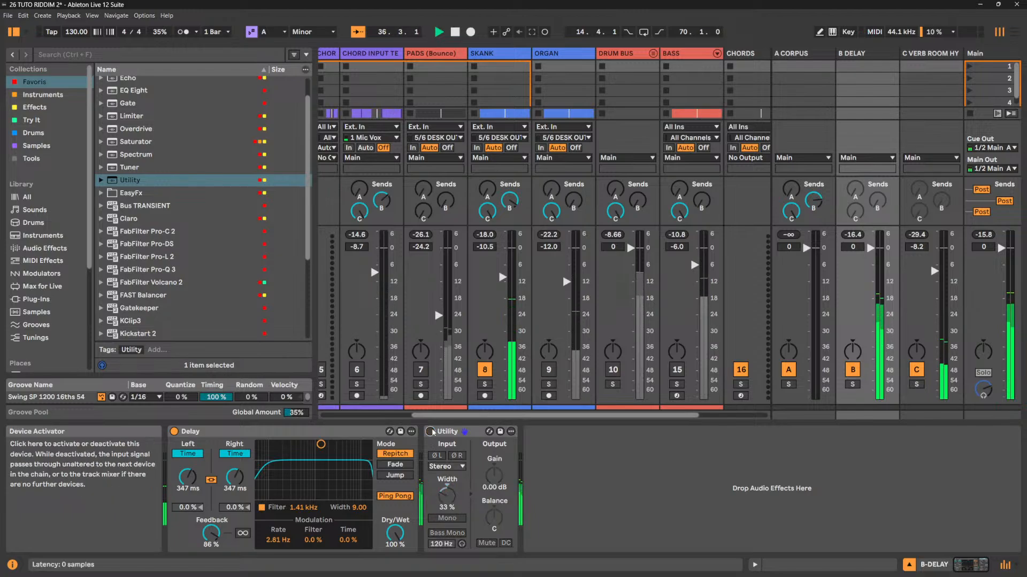
{"action": "left_click", "coordinate": [431, 431]}
{"action": "left_click_drag", "start_coordinate": [446, 497], "coordinate": [455, 470]}
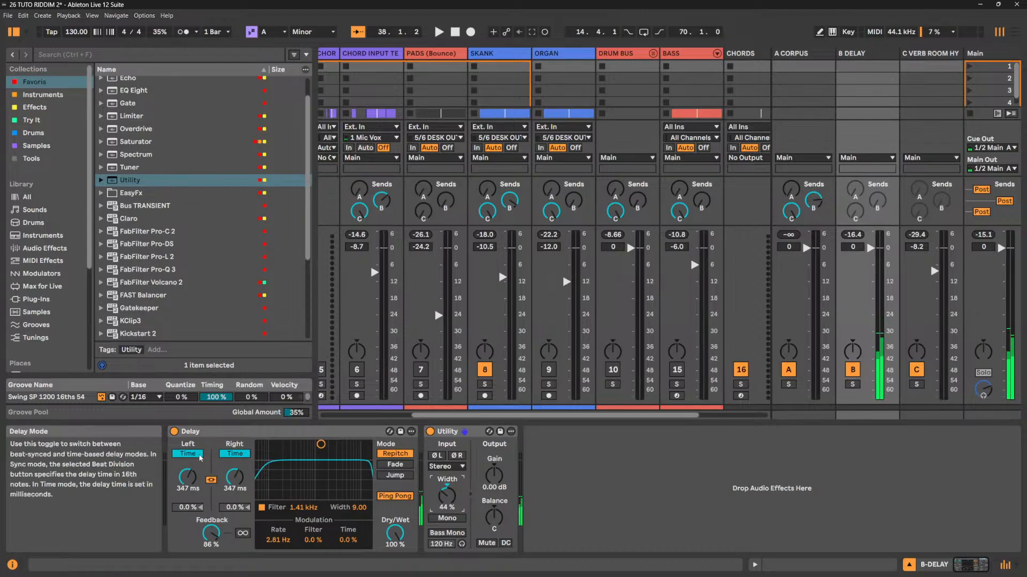
Switch the Delay's linked channels to Sync with a beat division of 3 and turn Ping Pong off.
{"action": "left_click", "coordinate": [200, 454]}
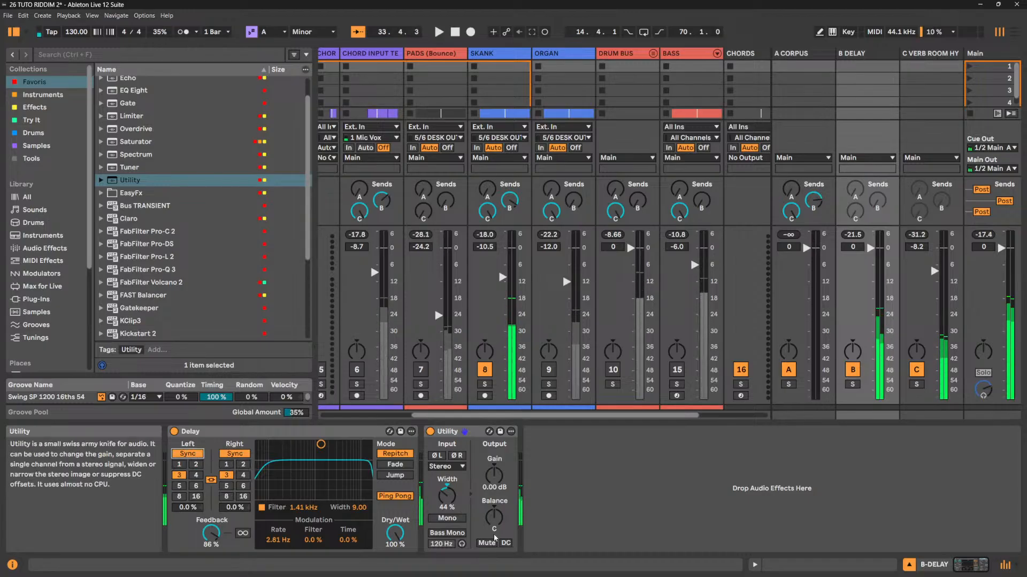
{"action": "left_click", "coordinate": [395, 496]}
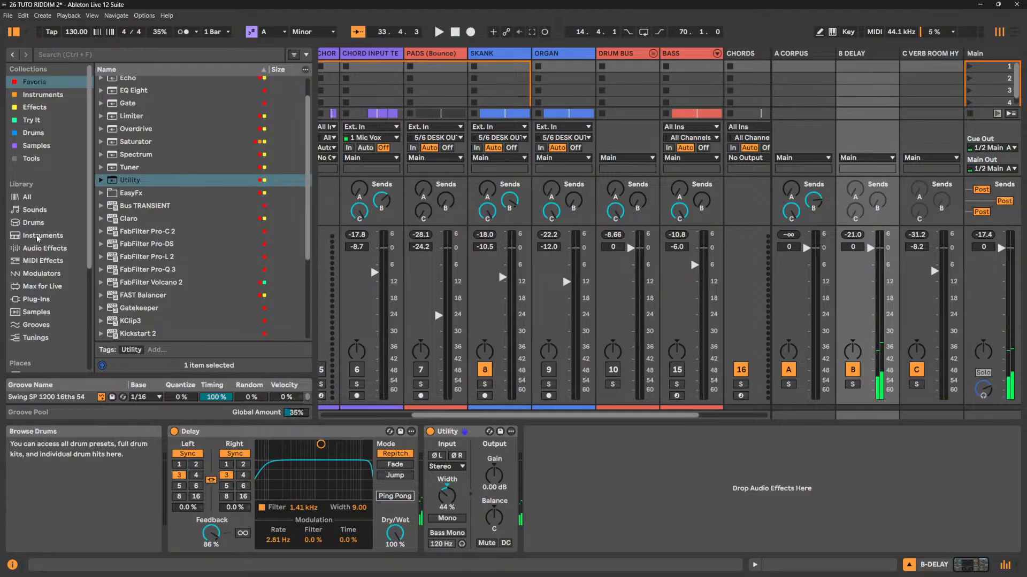
Show the Audio Effects library, select and unmute DRUM BUS, and mute SKANK while playing the track.
{"action": "left_click", "coordinate": [44, 249]}
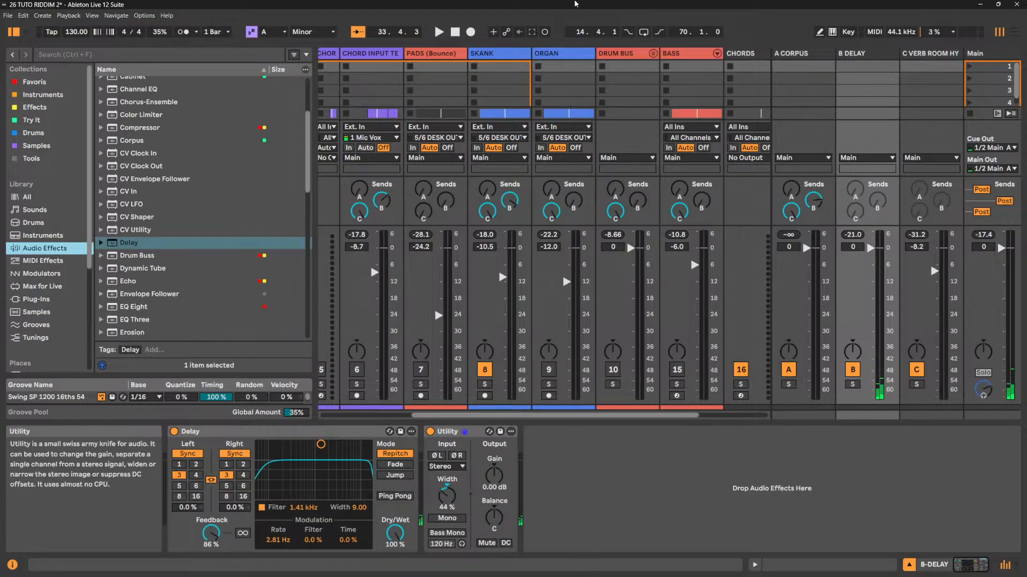
{"action": "left_click", "coordinate": [627, 57]}
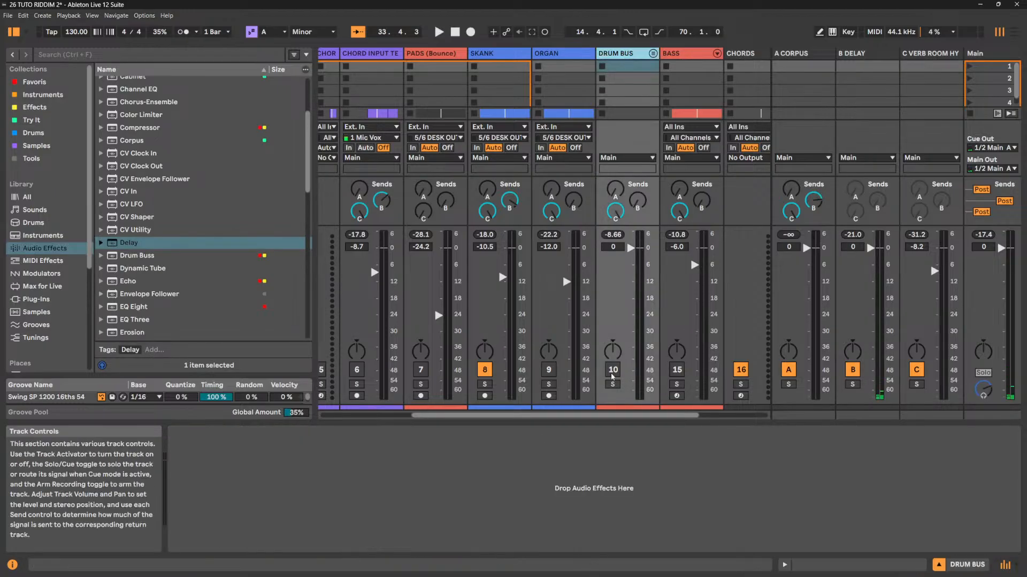
{"action": "key", "text": "space"}
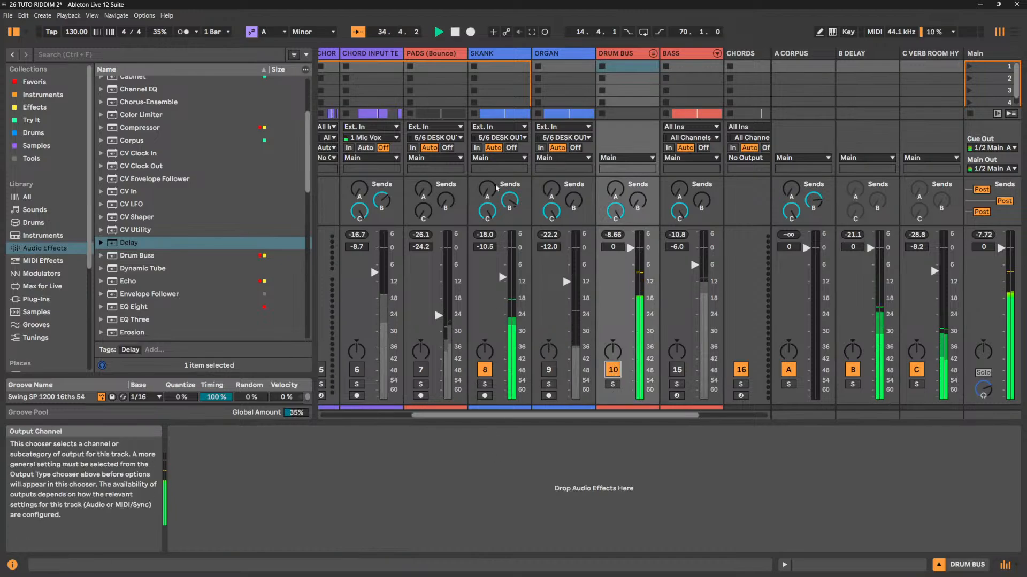
{"action": "left_click", "coordinate": [484, 370]}
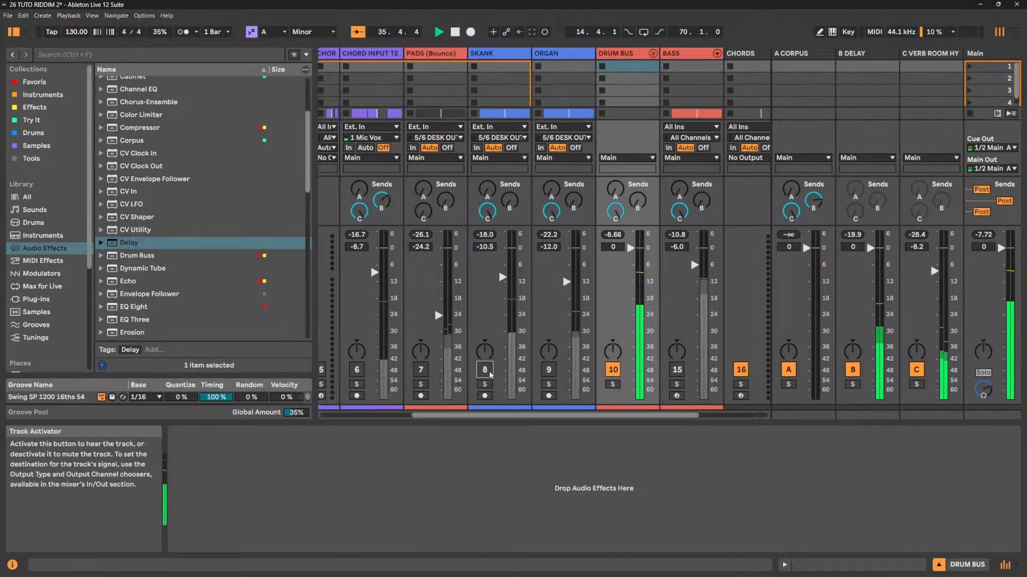
{"action": "key", "text": "space"}
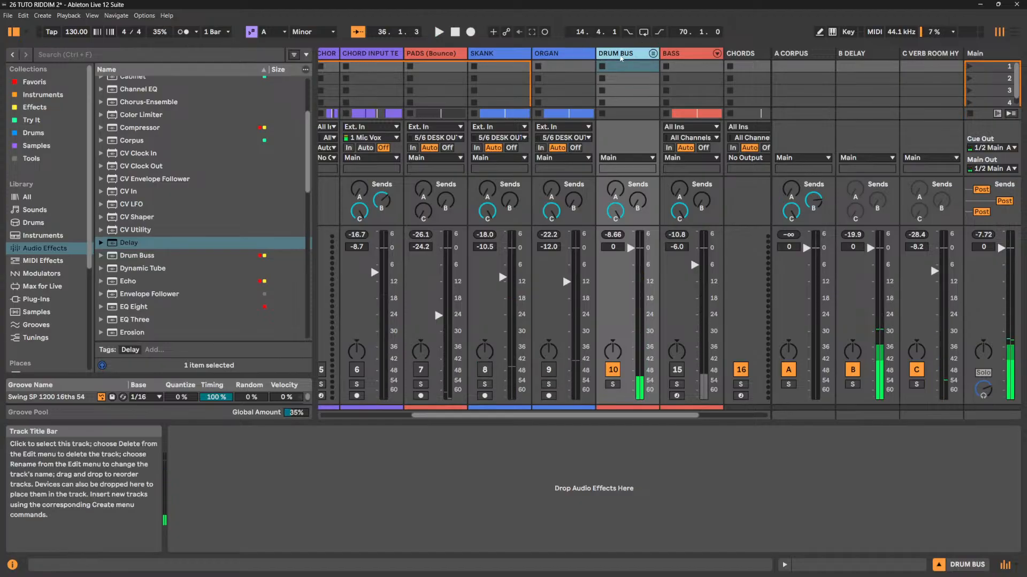
Load the Drum Buss effect onto the DRUM BUS track.
{"action": "left_click_drag", "start_coordinate": [155, 259], "coordinate": [411, 542]}
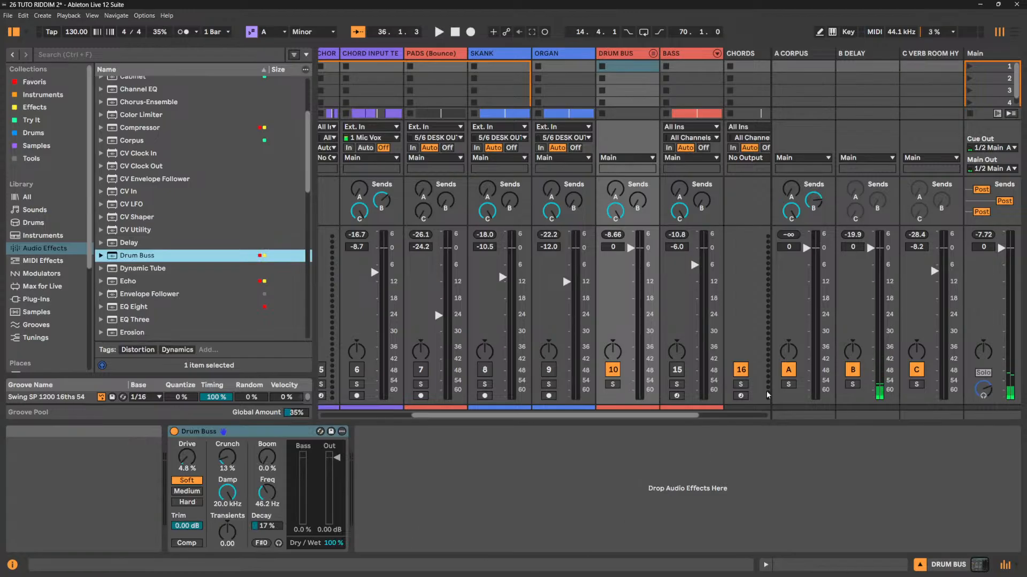
{"action": "left_click_drag", "start_coordinate": [646, 415], "coordinate": [702, 415]}
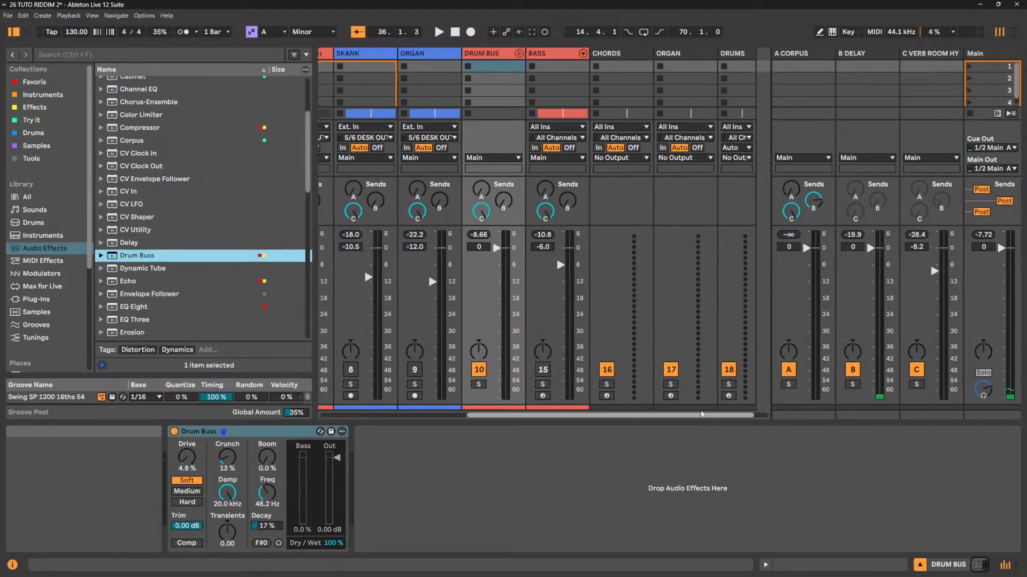
Inspect the tracks inside the DRUM BUS group, fold it again, and compare playback with Drum Buss bypassed.
{"action": "left_click", "coordinate": [519, 54]}
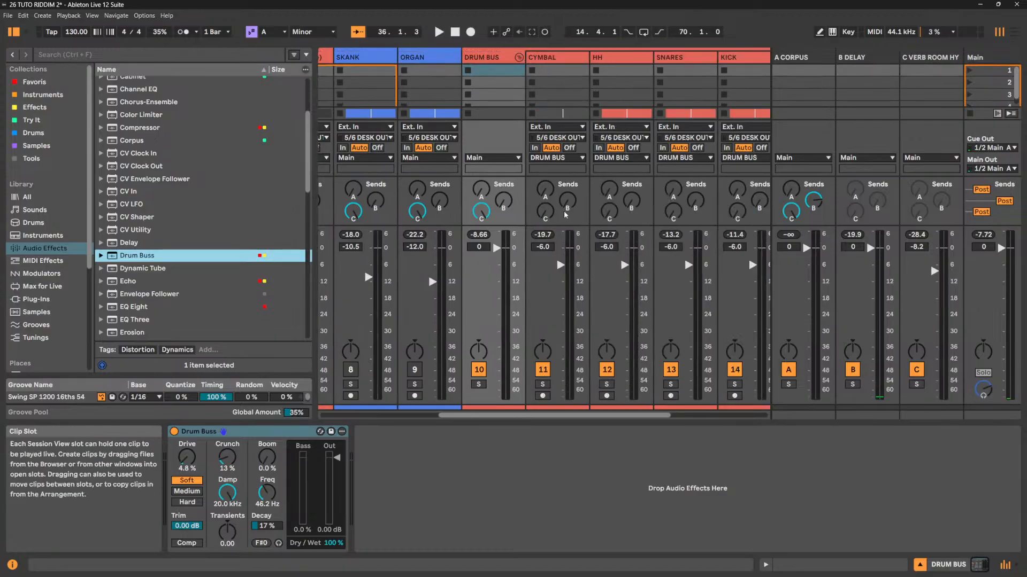
{"action": "left_click_drag", "start_coordinate": [616, 416], "coordinate": [647, 417]}
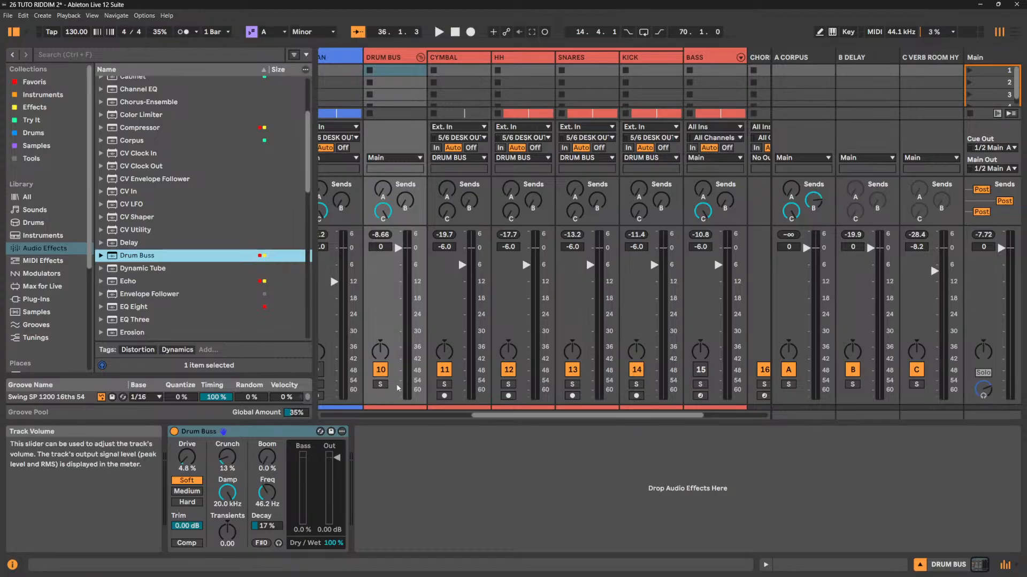
{"action": "left_click", "coordinate": [174, 433]}
{"action": "key", "text": "space"}
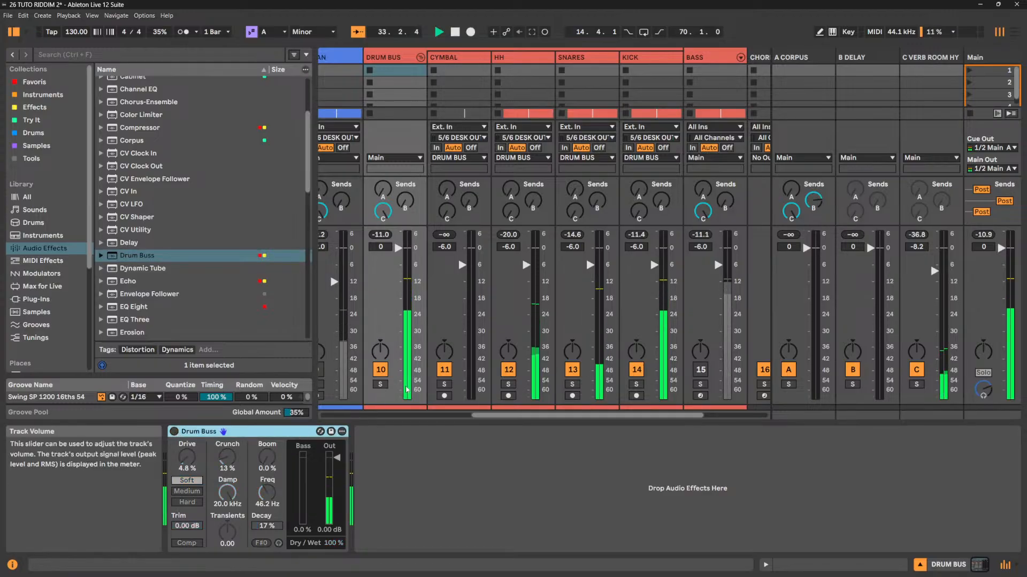
{"action": "left_click", "coordinate": [420, 57]}
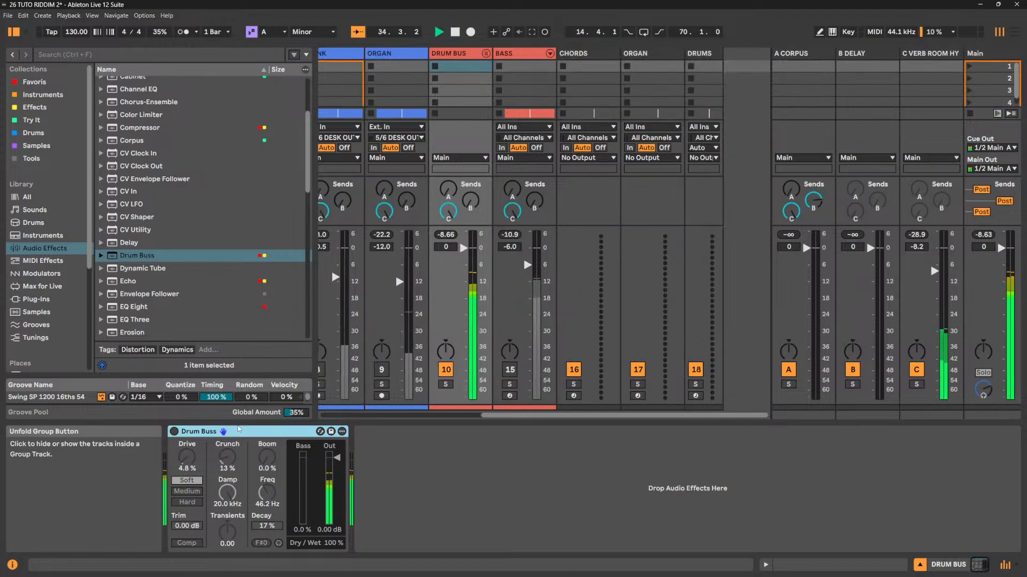
{"action": "left_click", "coordinate": [173, 432]}
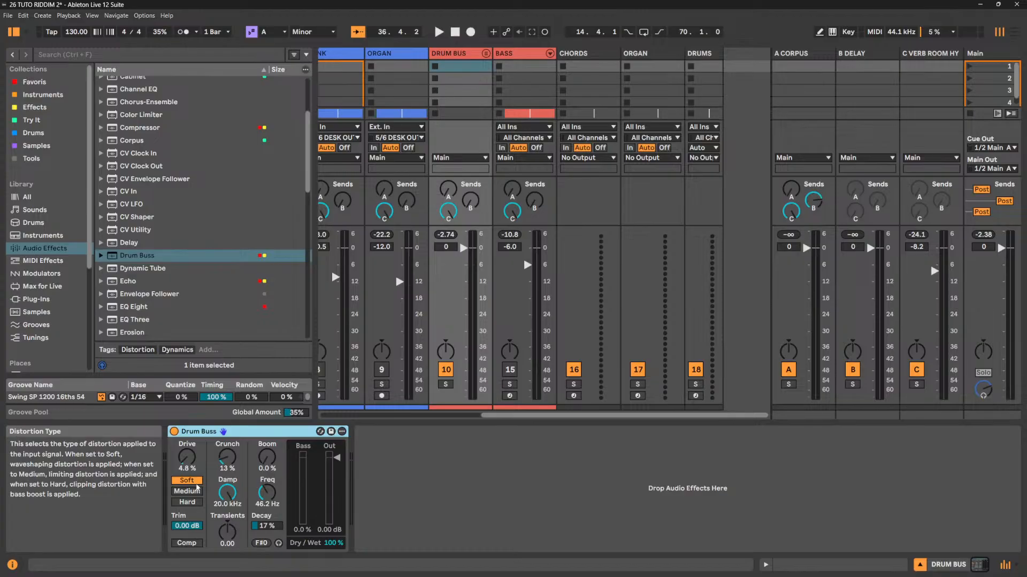
Try the Hard distortion type in Drum Buss, return to Soft, and lower Trim to -7.00 dB.
{"action": "left_click", "coordinate": [195, 501]}
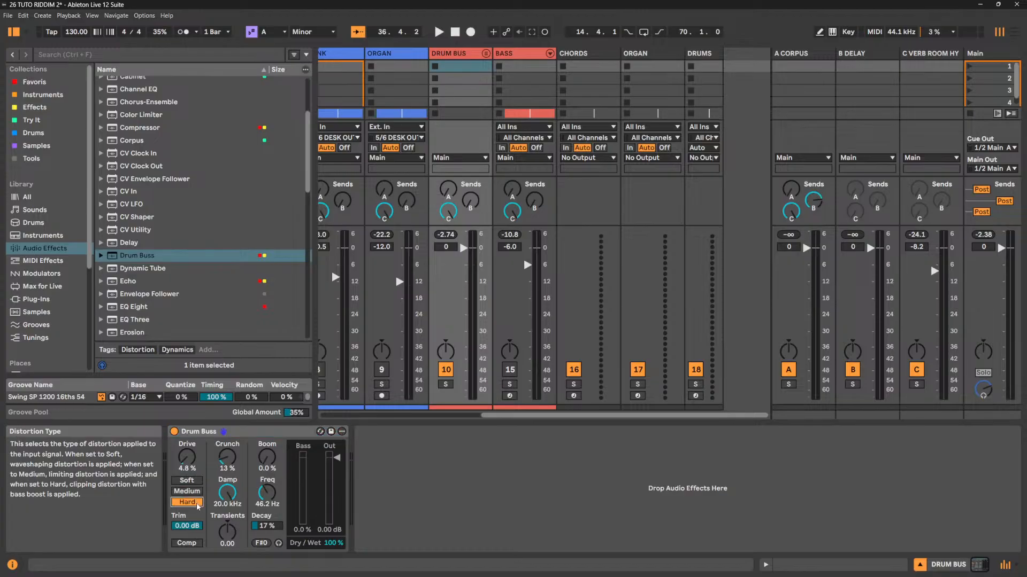
{"action": "left_click", "coordinate": [200, 481]}
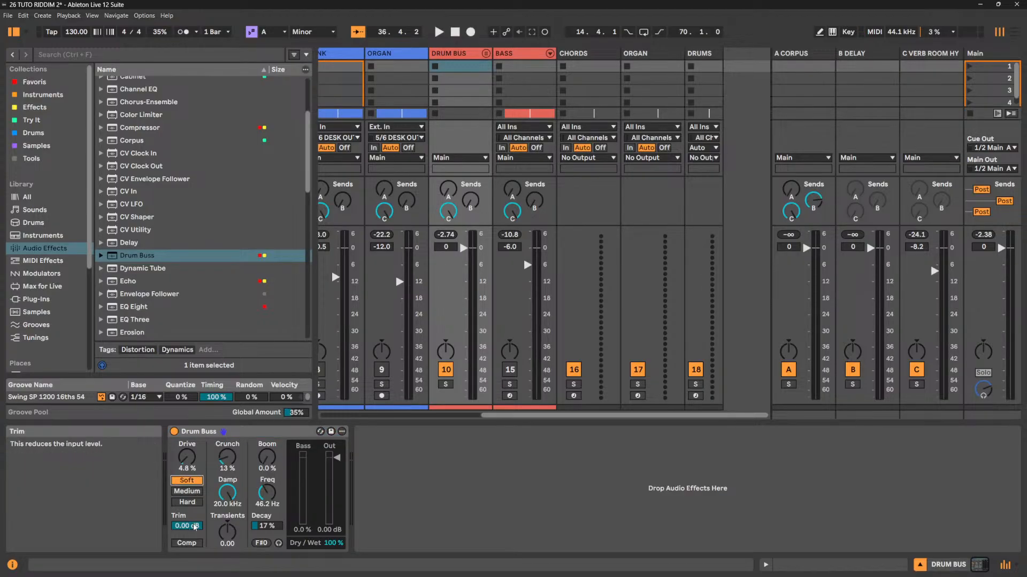
{"action": "left_click", "coordinate": [191, 527]}
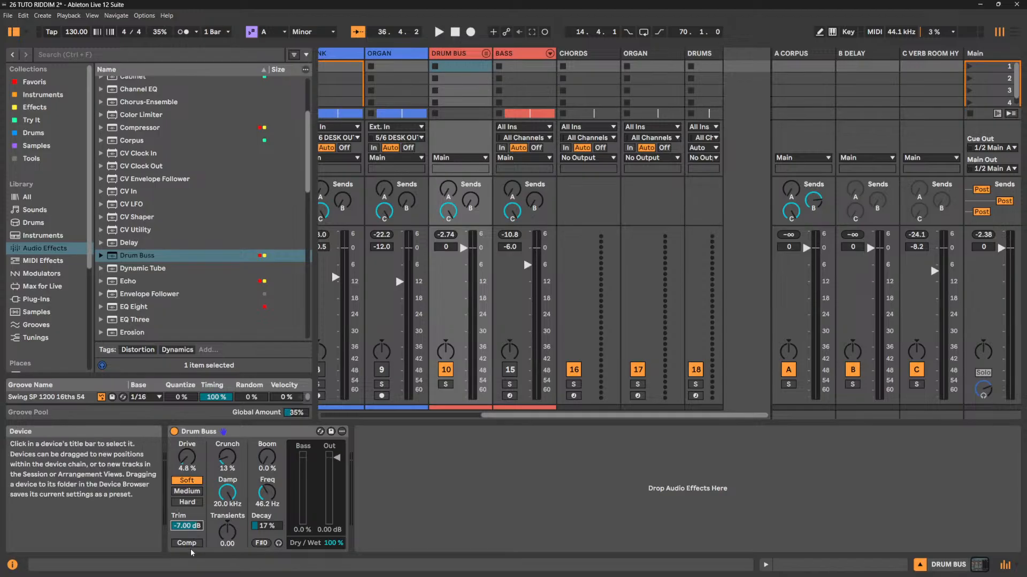
Compare Drum Buss with its bypassed sound during playback, enabling its compressor and lowering Trim to -13.1 dB.
{"action": "key", "text": "space"}
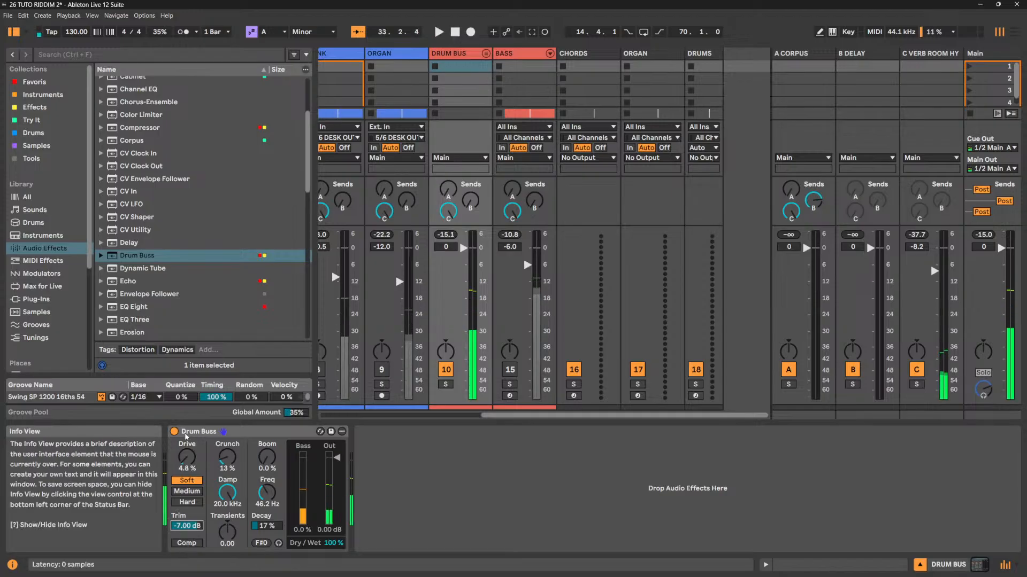
{"action": "left_click", "coordinate": [174, 431]}
{"action": "left_click", "coordinate": [186, 543]}
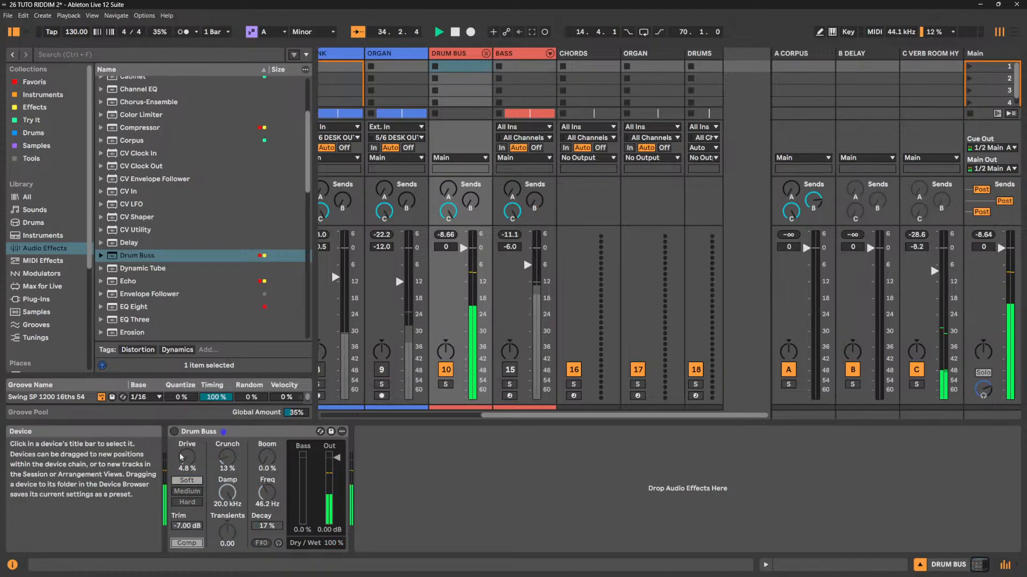
{"action": "left_click", "coordinate": [175, 432]}
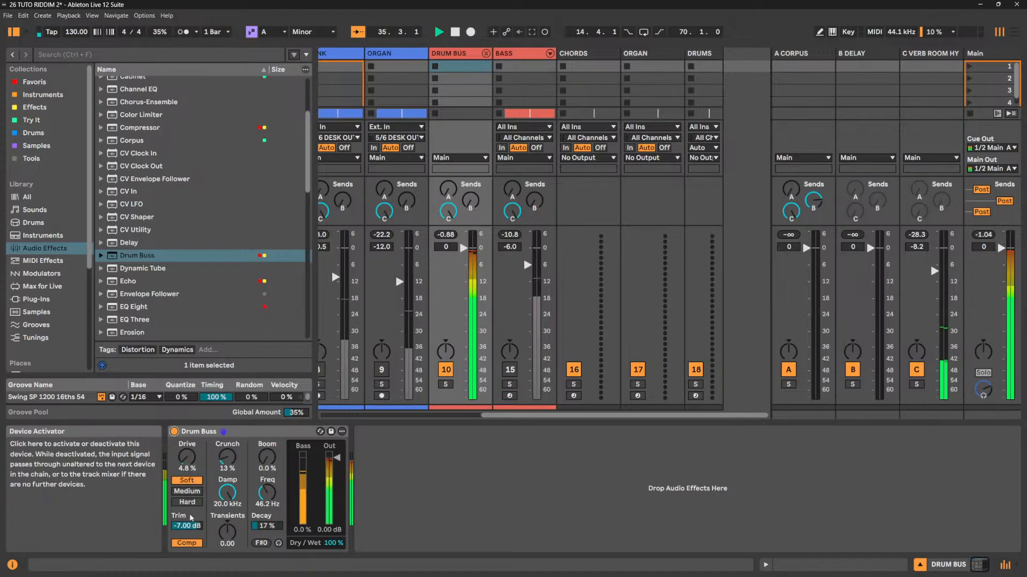
{"action": "left_click_drag", "start_coordinate": [187, 526], "coordinate": [186, 560]}
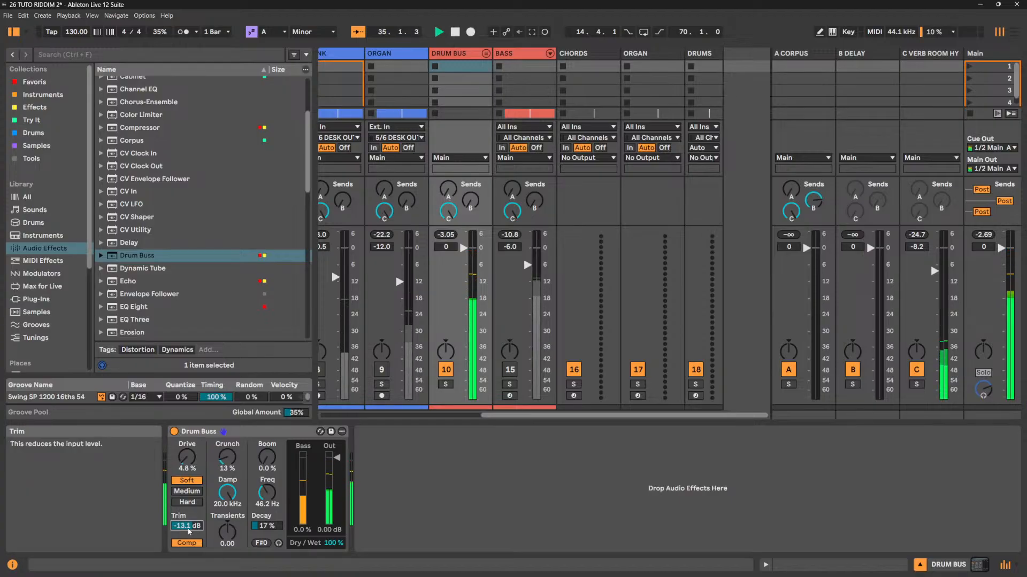
Stop playback, disable the Drum Buss compressor, and reset Trim to 0.00 dB.
{"action": "key", "text": "space"}
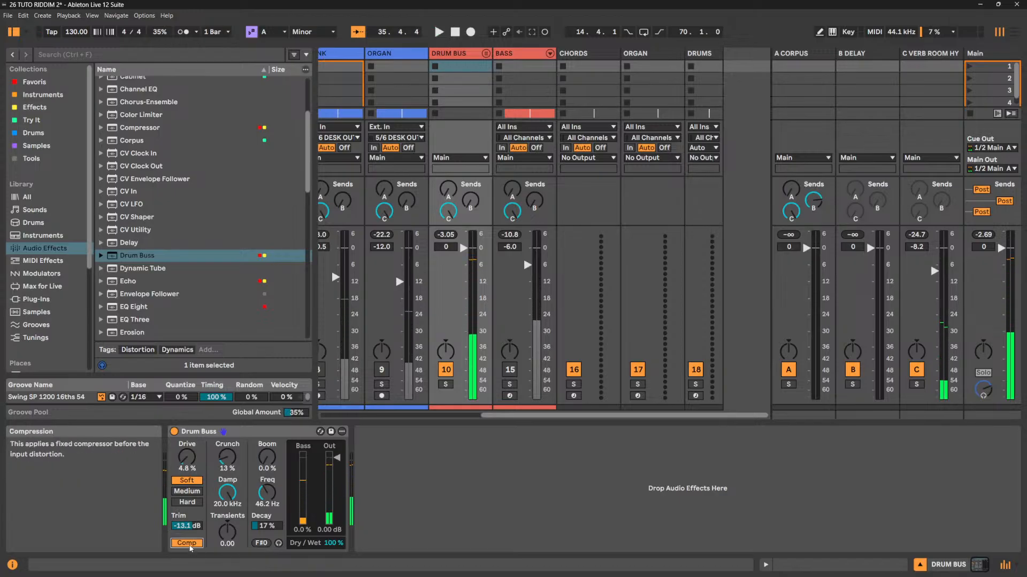
{"action": "left_click", "coordinate": [188, 544]}
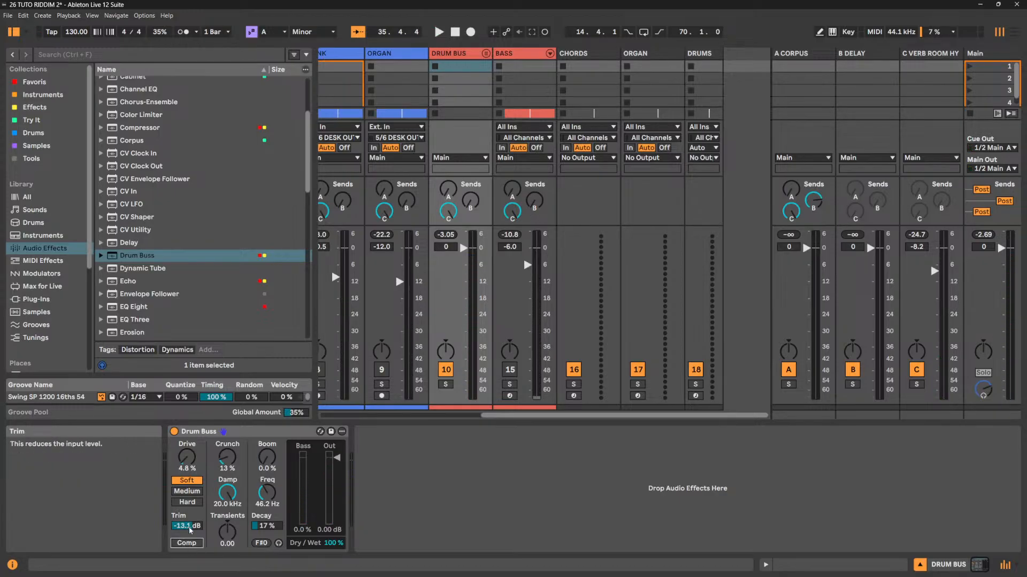
{"action": "double_click", "coordinate": [188, 528]}
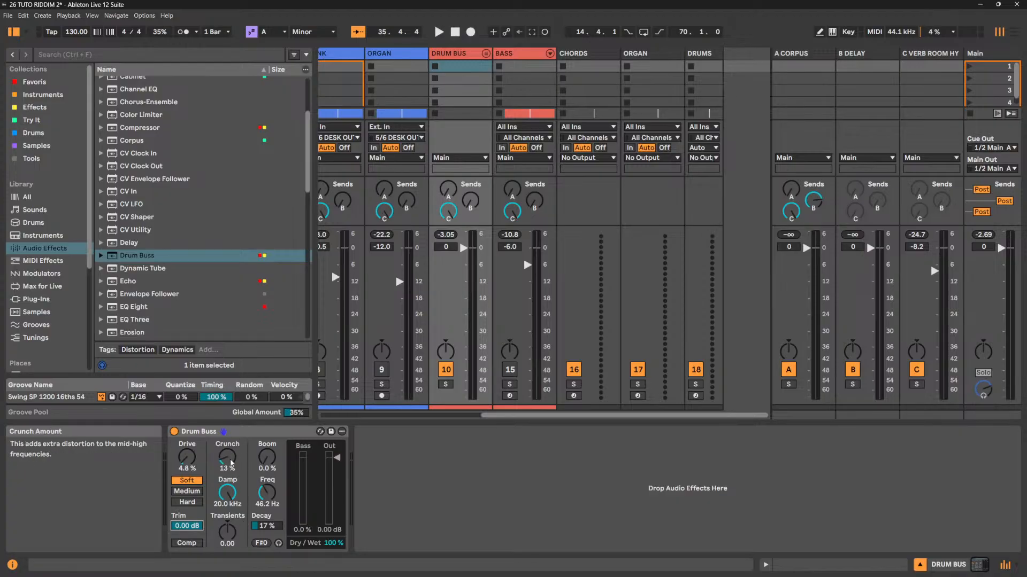
Play the drums and lower the Drum Buss Crunch amount to 0%.
{"action": "key", "text": "space"}
{"action": "mouse_move", "coordinate": [231, 463]}
{"action": "left_mouse_down"}
{"action": "mouse_move", "coordinate": [231, 428]}
{"action": "mouse_move", "coordinate": [231, 466]}
{"action": "left_mouse_up"}
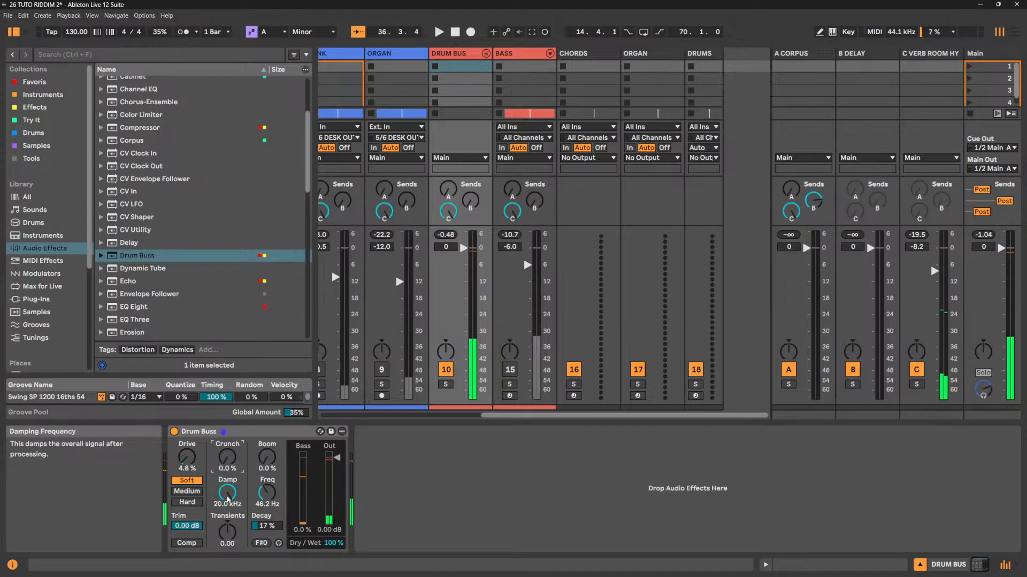
Audition the Drum Buss Damp frequency at 500 Hz, restore it to 20.0 kHz, and play the drums for comparison.
{"action": "key", "text": "space"}
{"action": "left_click_drag", "start_coordinate": [227, 500], "coordinate": [230, 522]}
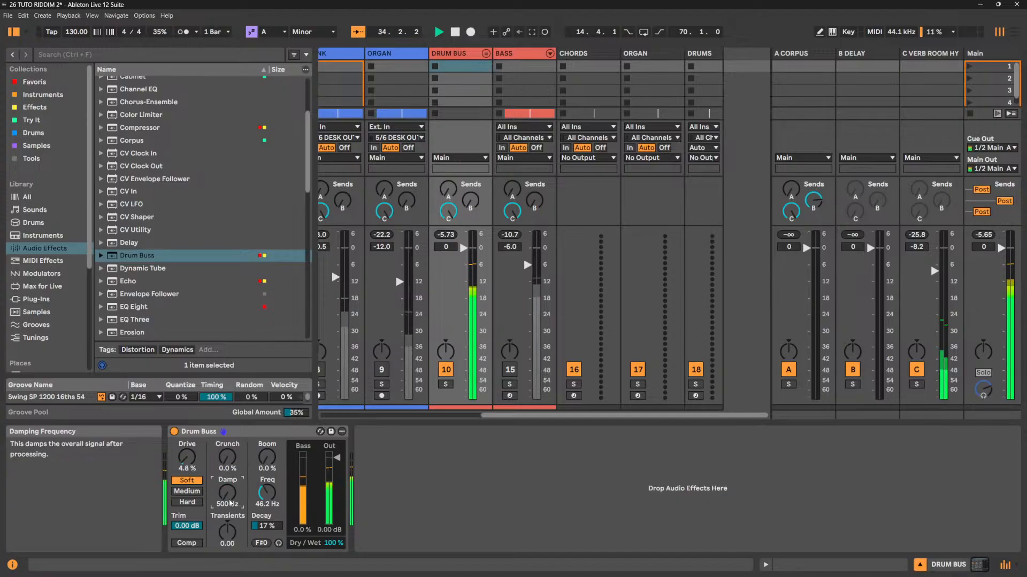
{"action": "key", "text": "space"}
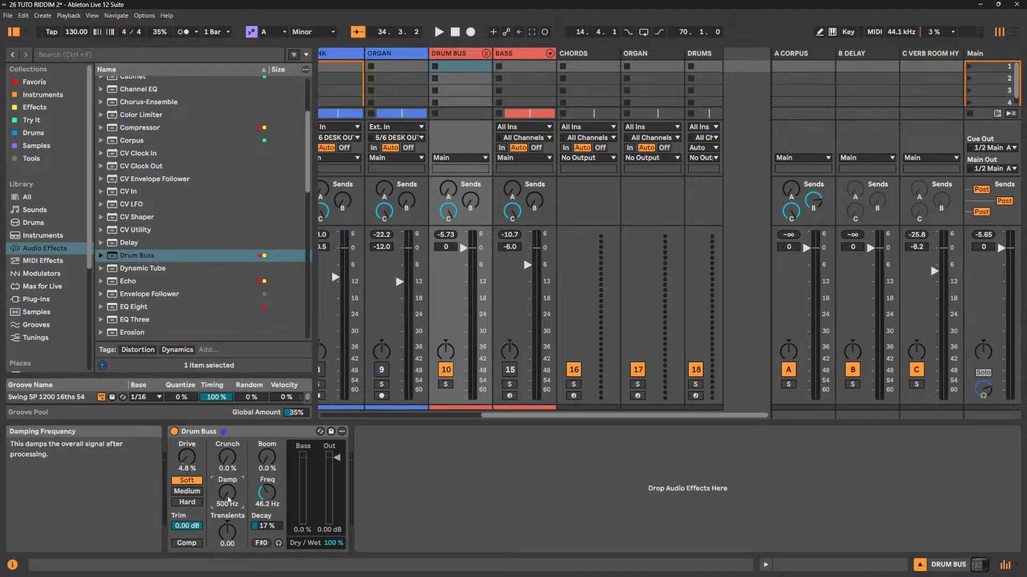
{"action": "key", "text": "space"}
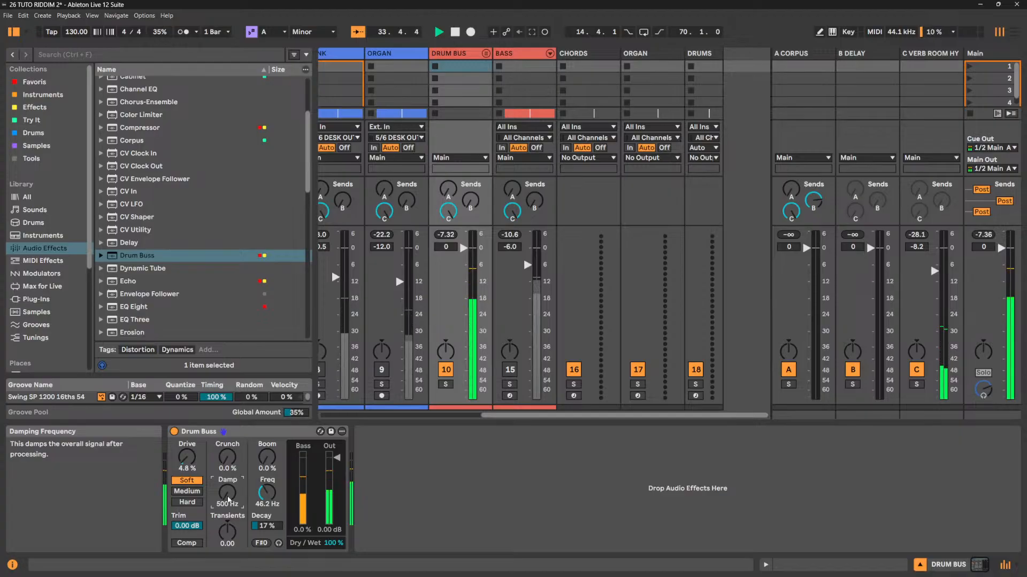
{"action": "key", "text": "space"}
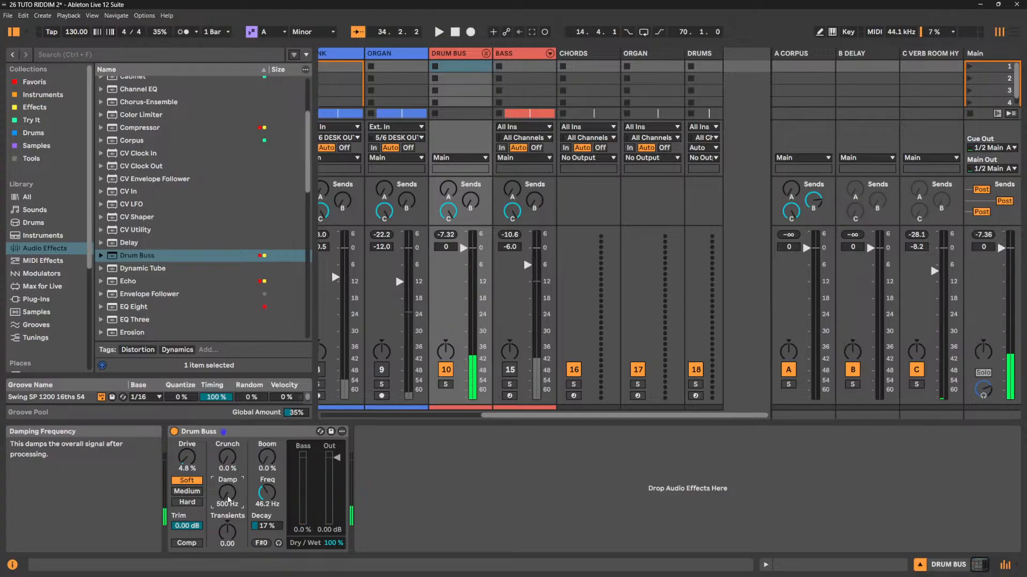
{"action": "left_click_drag", "start_coordinate": [228, 500], "coordinate": [229, 455]}
{"action": "key", "text": "space"}
{"action": "key", "text": "space"}
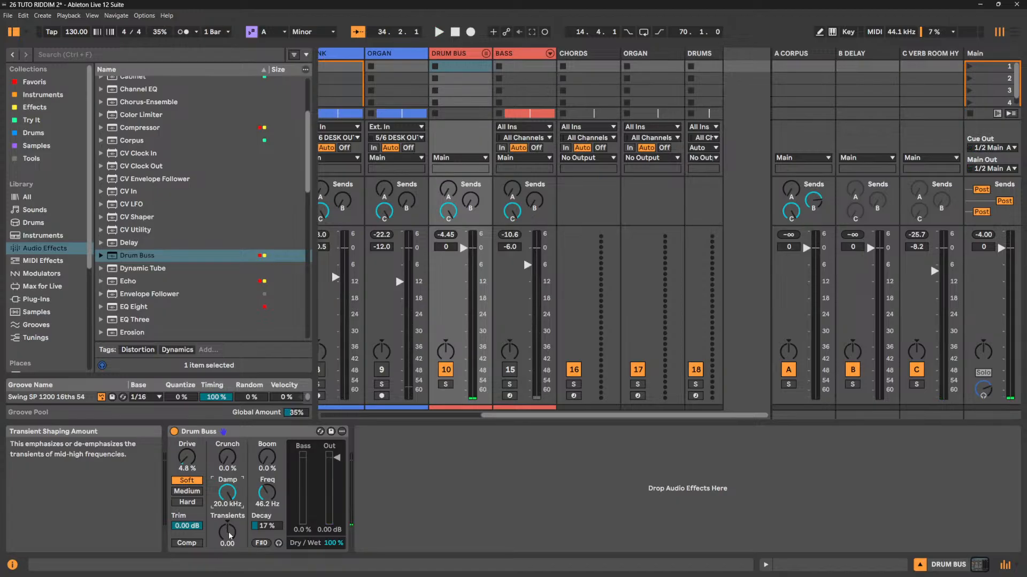
Audition different Drum Buss Transients amounts, including 0.33, and return the setting to 0.00.
{"action": "left_click_drag", "start_coordinate": [229, 531], "coordinate": [229, 520]}
{"action": "left_click_drag", "start_coordinate": [229, 532], "coordinate": [228, 553]}
{"action": "left_click_drag", "start_coordinate": [229, 531], "coordinate": [229, 521]}
{"action": "key", "text": "space"}
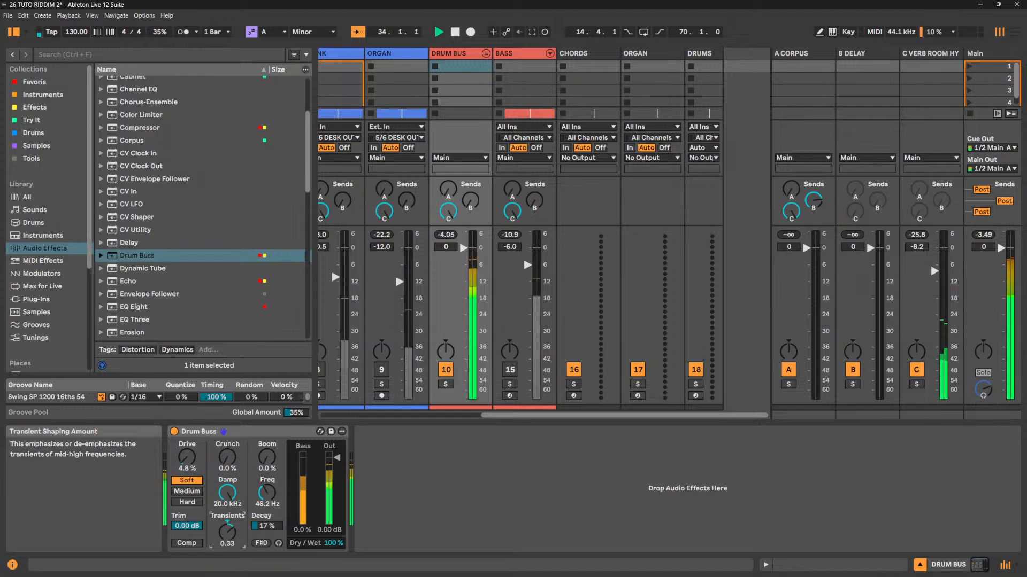
{"action": "mouse_move", "coordinate": [230, 536]}
{"action": "left_mouse_down"}
{"action": "mouse_move", "coordinate": [230, 517]}
{"action": "mouse_move", "coordinate": [228, 576]}
{"action": "mouse_move", "coordinate": [228, 531]}
{"action": "left_mouse_up"}
{"action": "key", "text": "space"}
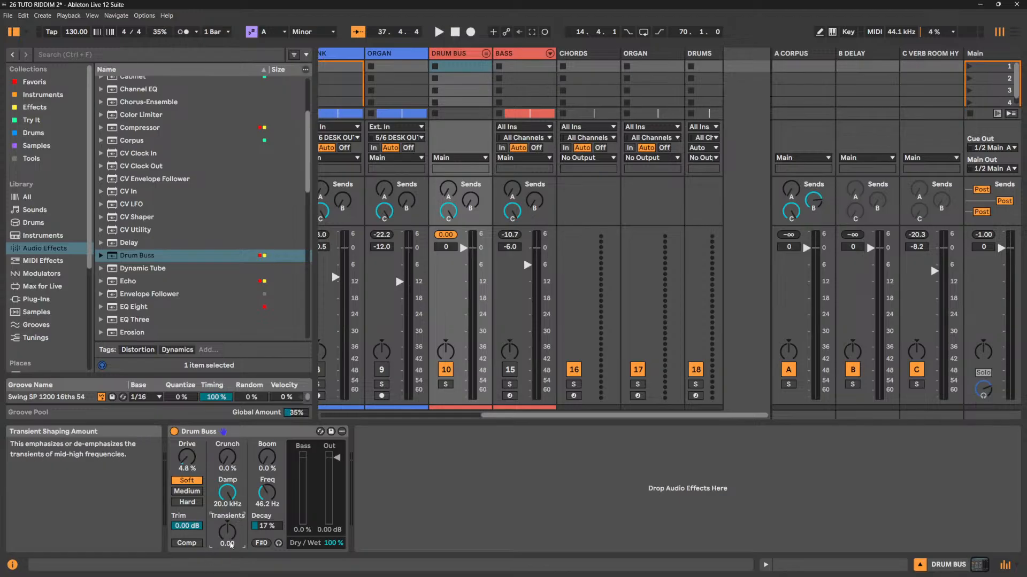
{"action": "key", "text": "space"}
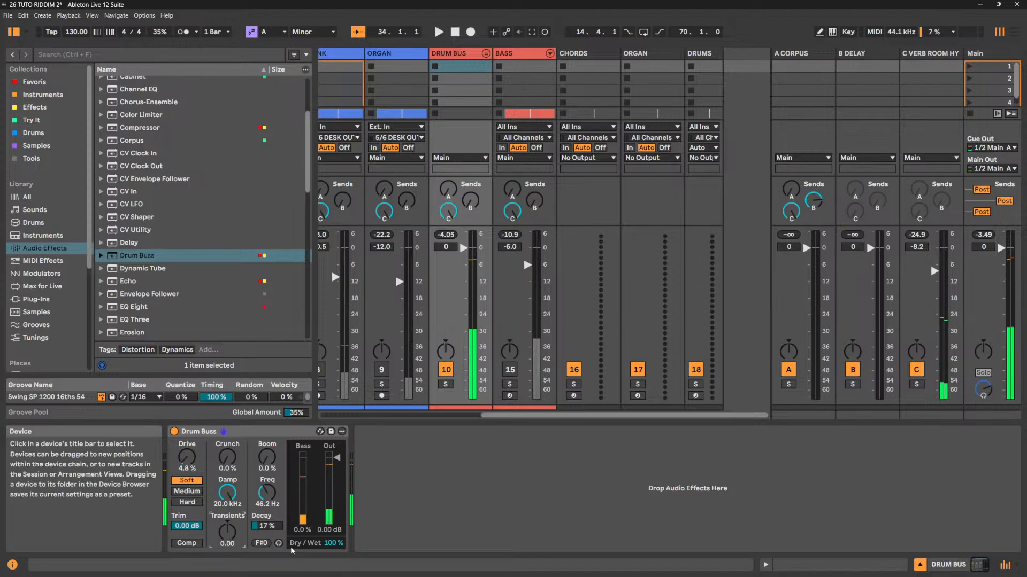
{"action": "key", "text": "space"}
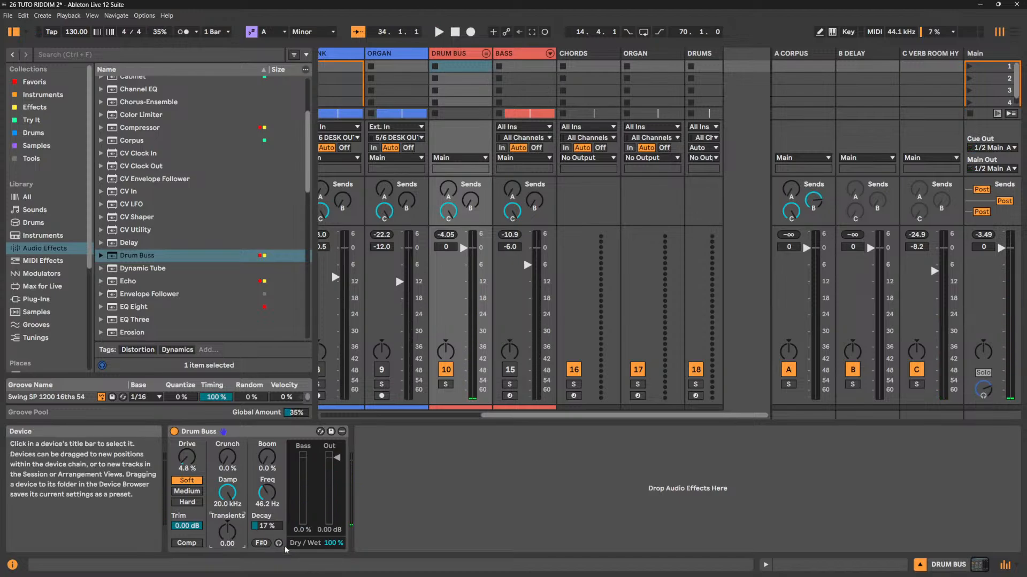
Turn on Boom Audition in Drum Buss and raise the Boom amount to 79% while the drums play.
{"action": "left_click", "coordinate": [278, 542]}
{"action": "key", "text": "space"}
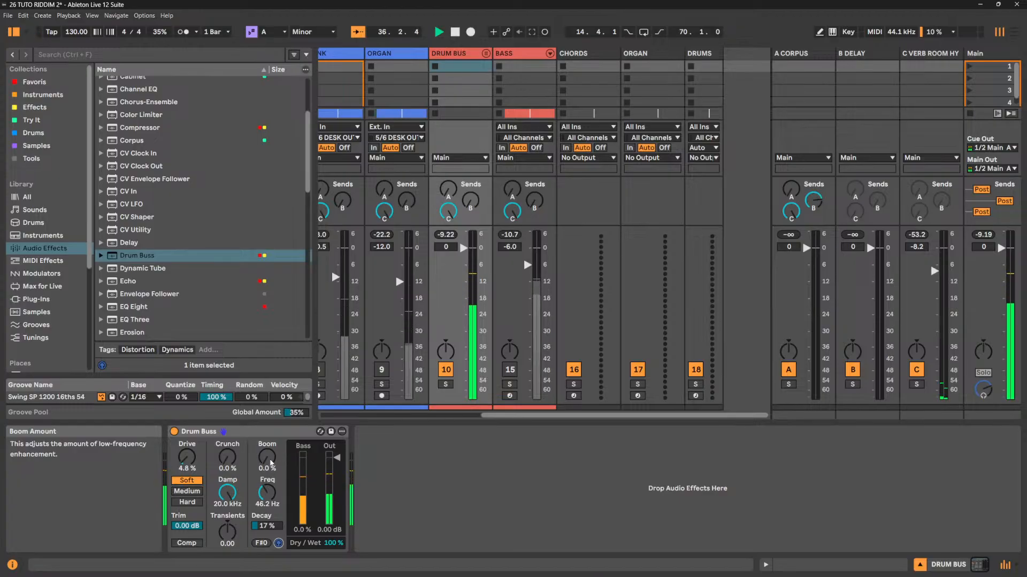
{"action": "left_click_drag", "start_coordinate": [282, 458], "coordinate": [281, 409]}
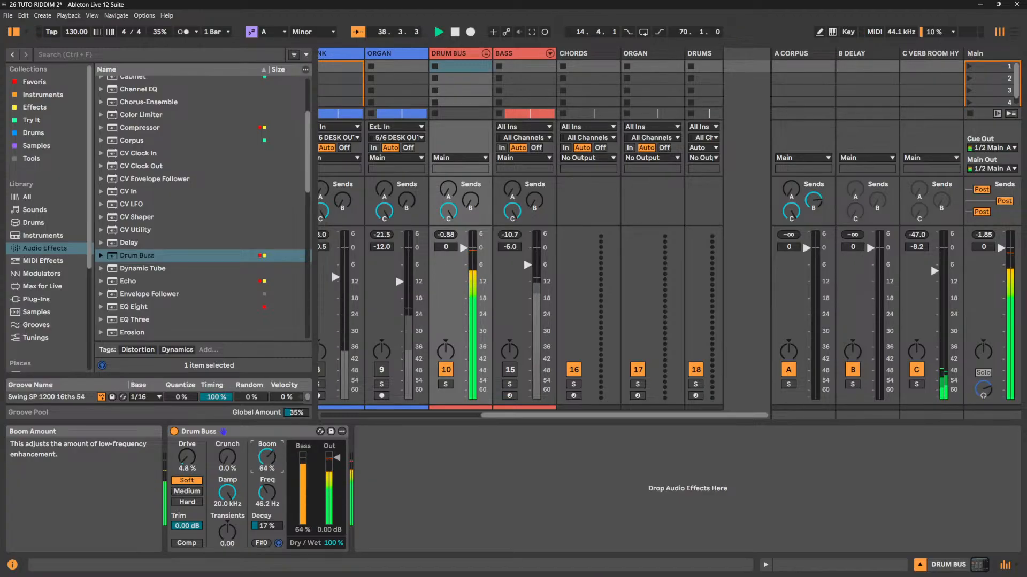
{"action": "left_click_drag", "start_coordinate": [282, 409], "coordinate": [281, 387]}
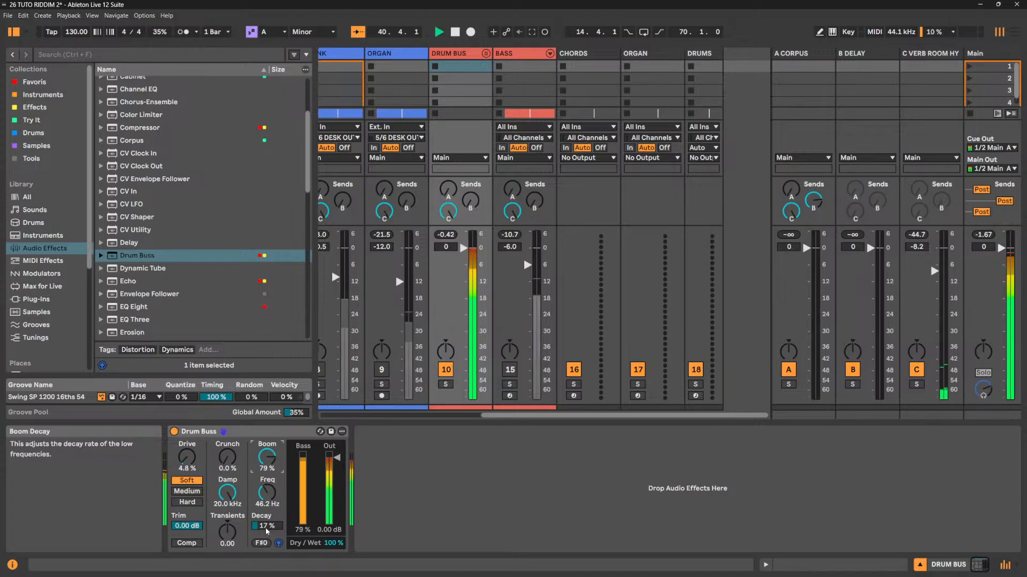
Set the Boom decay to 67% and try frequencies of 52.9 and 79.7 Hz, undoing the last frequency change.
{"action": "left_click_drag", "start_coordinate": [265, 528], "coordinate": [266, 503]}
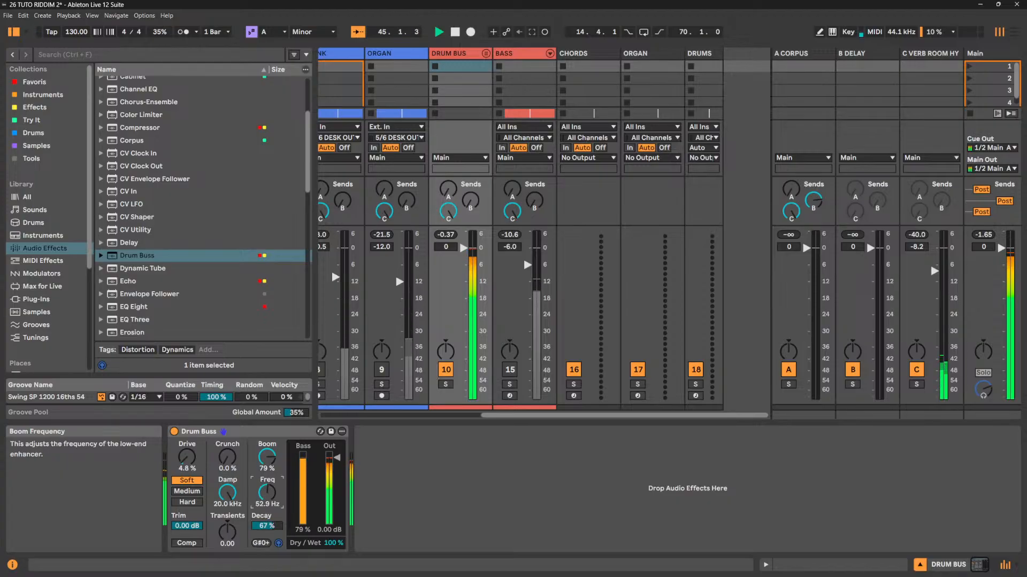
{"action": "left_click_drag", "start_coordinate": [267, 491], "coordinate": [267, 484]}
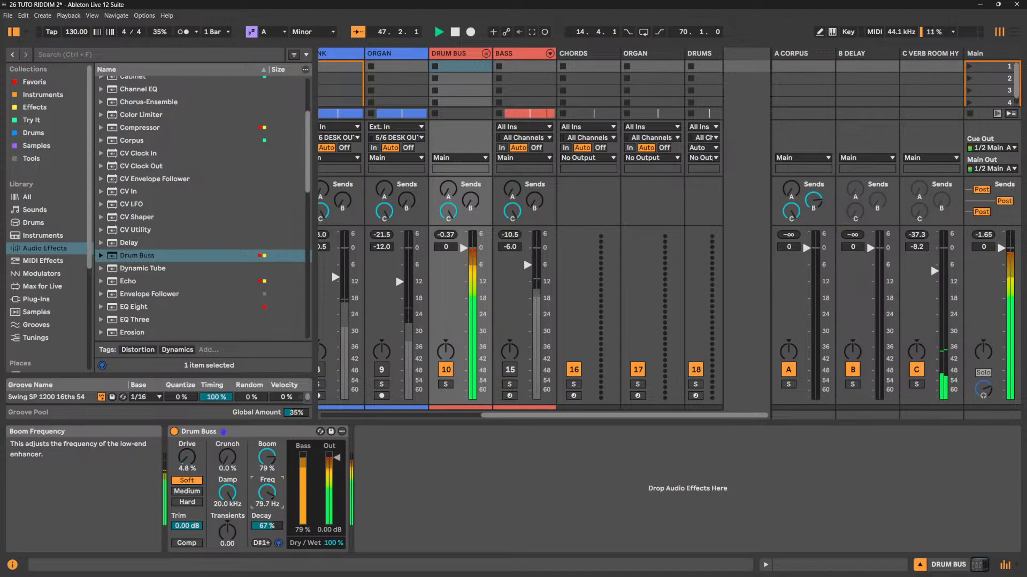
{"action": "key", "text": "ctrl+z"}
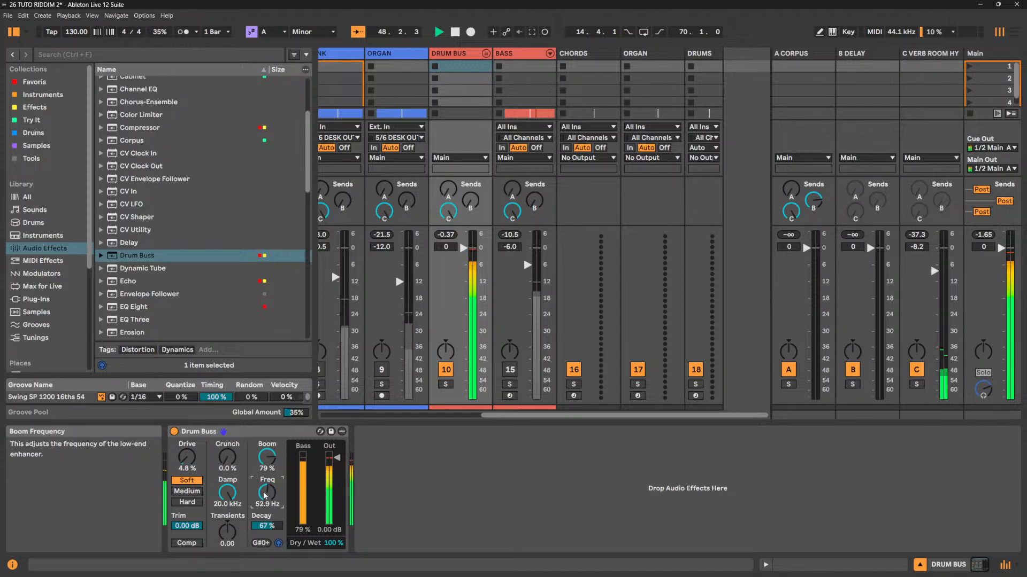
{"action": "key", "text": "space"}
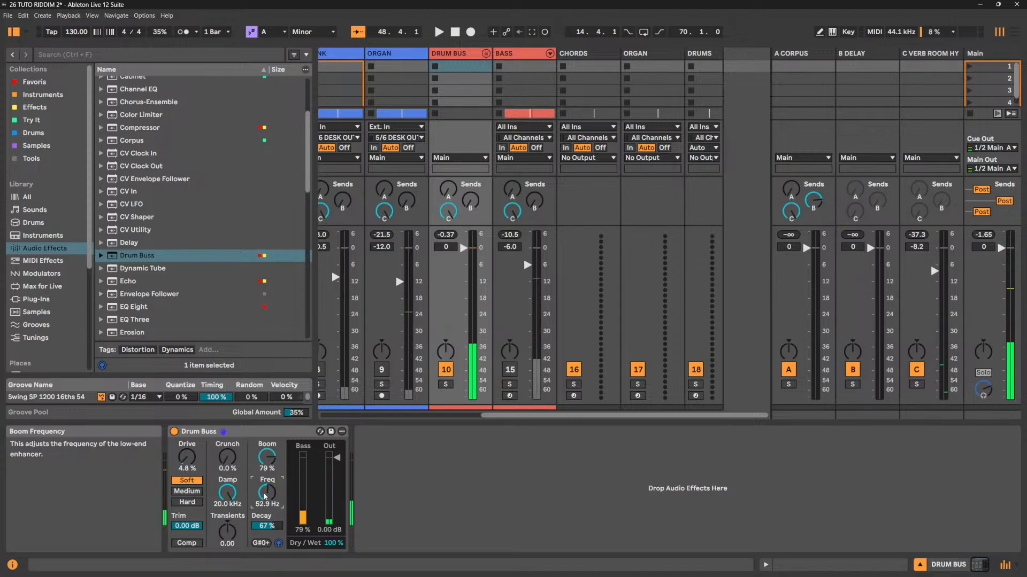
Snap the Boom frequency to its nearest note, then retune it to 54.8 Hz and play the drums.
{"action": "left_click", "coordinate": [262, 543]}
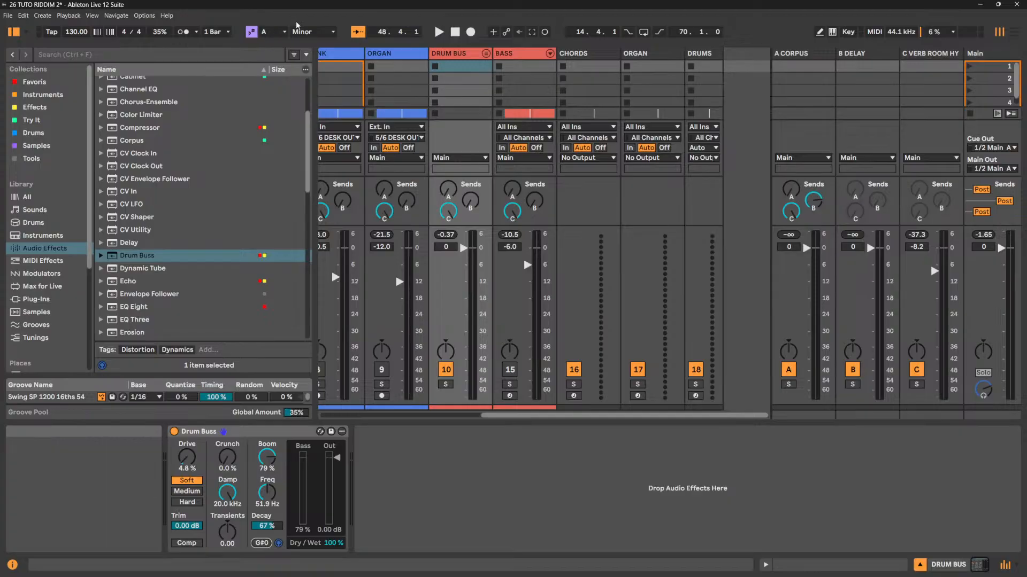
{"action": "left_click", "coordinate": [525, 56]}
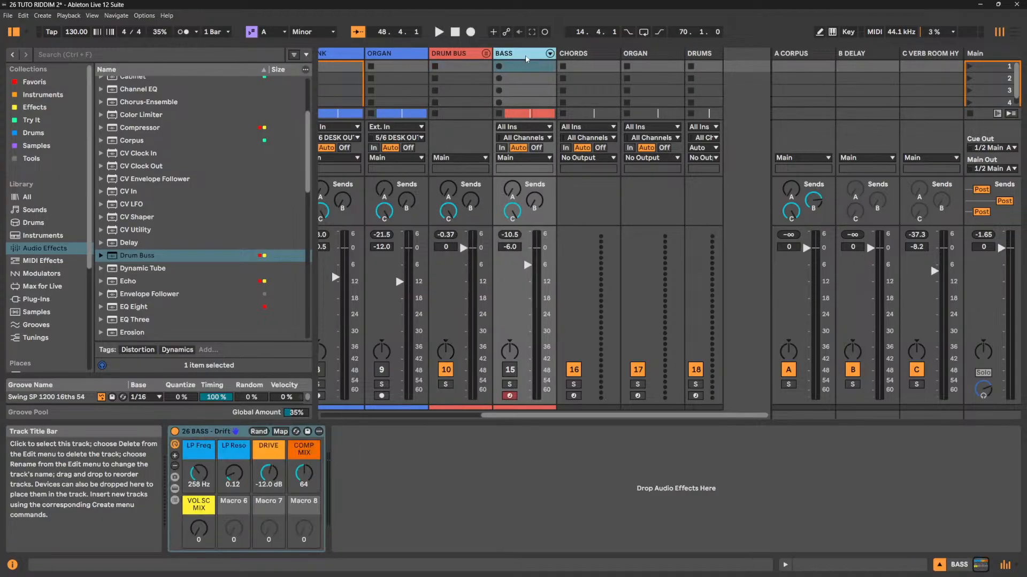
{"action": "left_click", "coordinate": [450, 56]}
{"action": "left_click_drag", "start_coordinate": [267, 493], "coordinate": [267, 492]}
{"action": "key", "text": "space"}
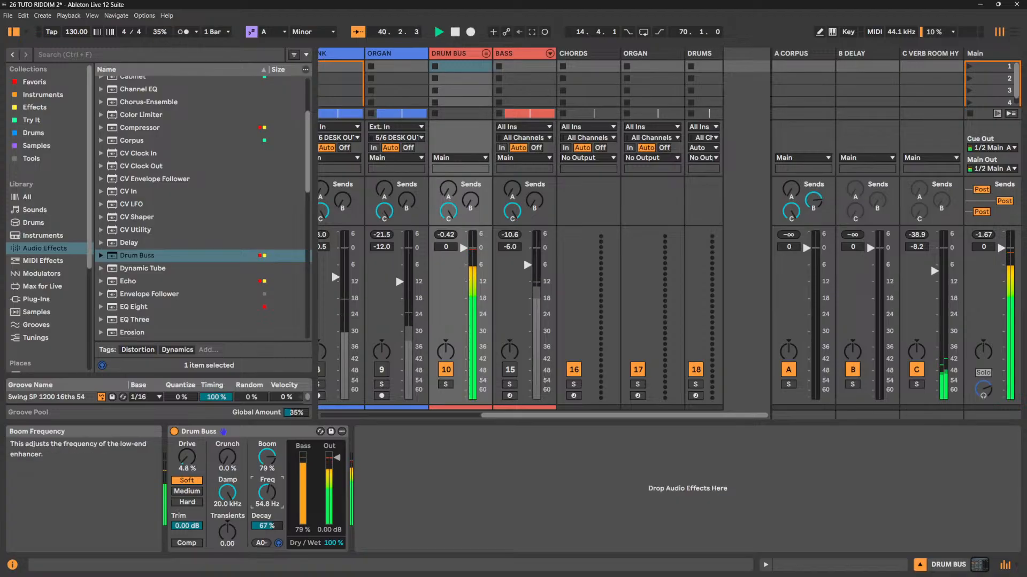
Snap the Boom frequency to its nearest note, shorten the decay to 11% and lower the Boom amount to 0.0%.
{"action": "left_click", "coordinate": [261, 544]}
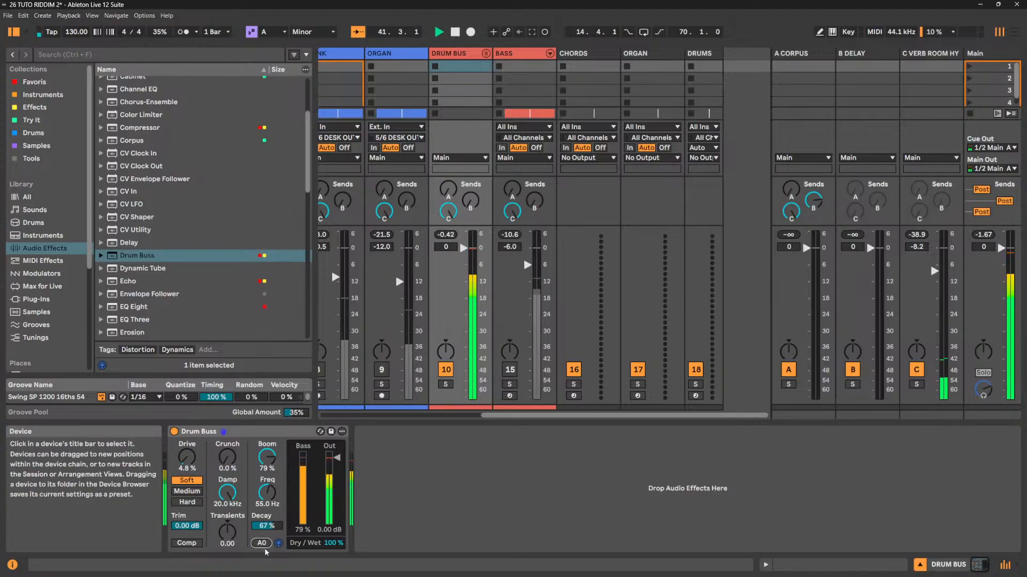
{"action": "left_click_drag", "start_coordinate": [267, 525], "coordinate": [266, 535]}
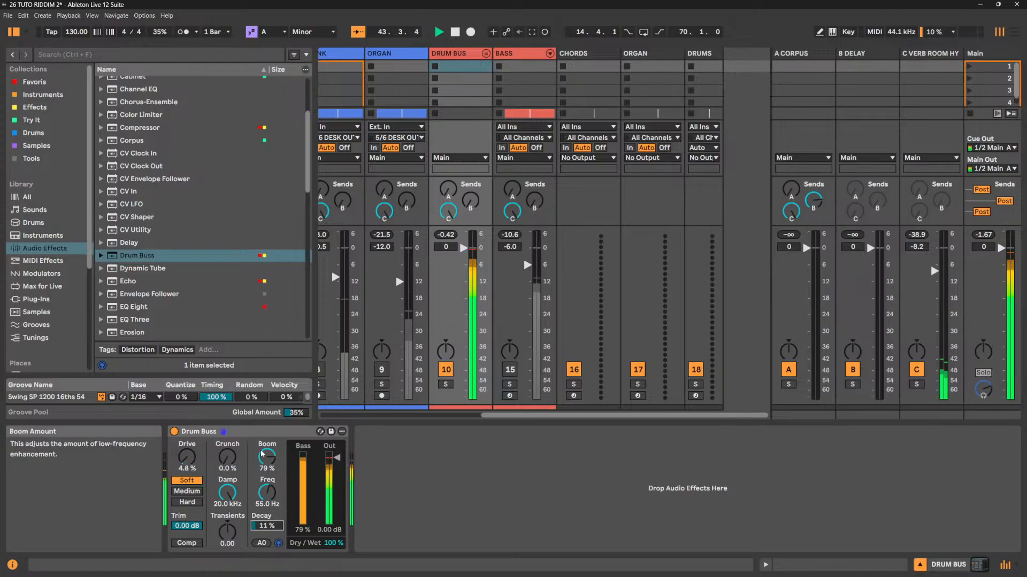
{"action": "left_click_drag", "start_coordinate": [267, 456], "coordinate": [266, 481]}
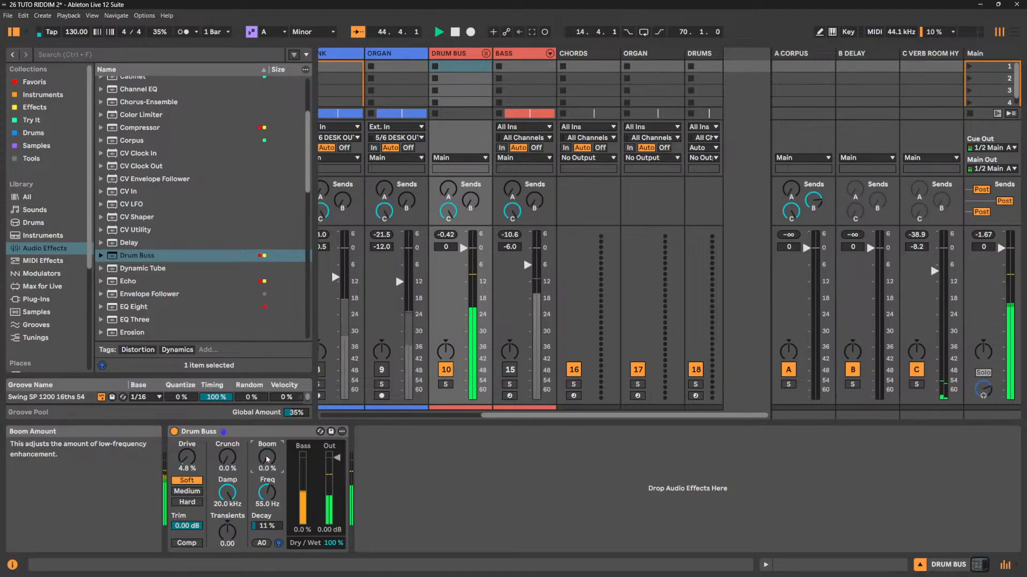
Turn off Boom Audition and play the drums with the Boom amount at 0.0%.
{"action": "left_click", "coordinate": [278, 546]}
{"action": "key", "text": "space"}
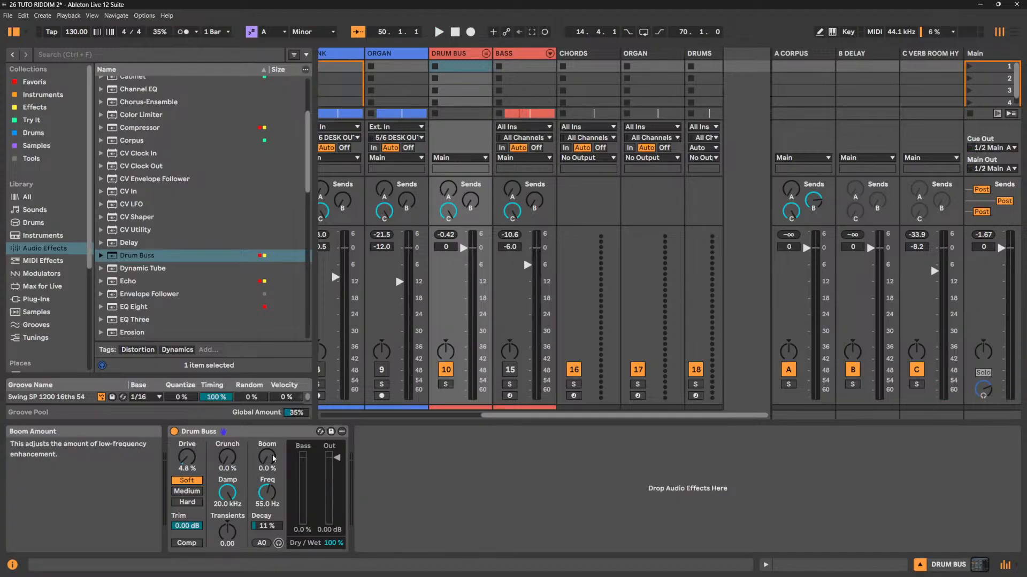
{"action": "key", "text": "space"}
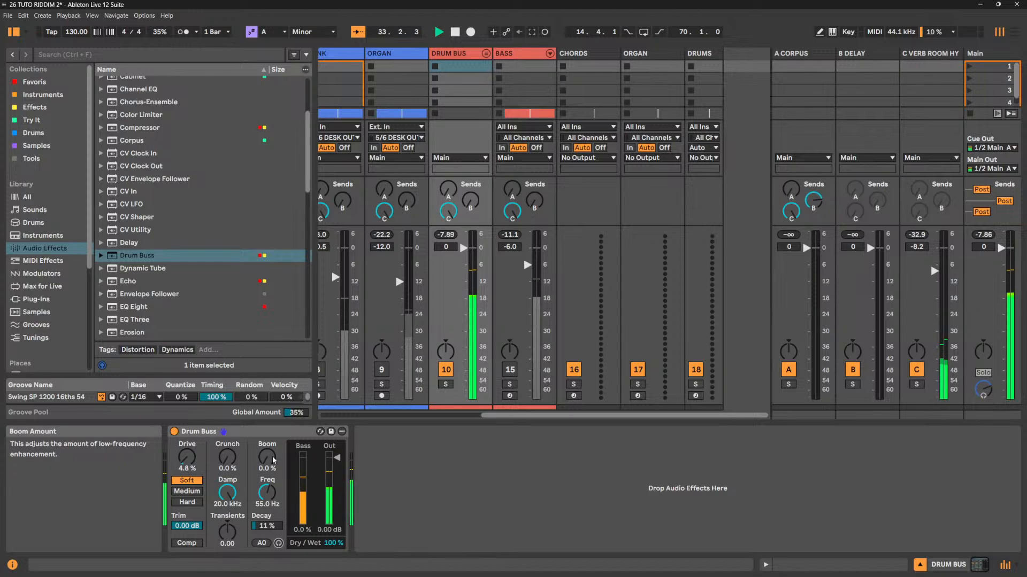
{"action": "key", "text": "space"}
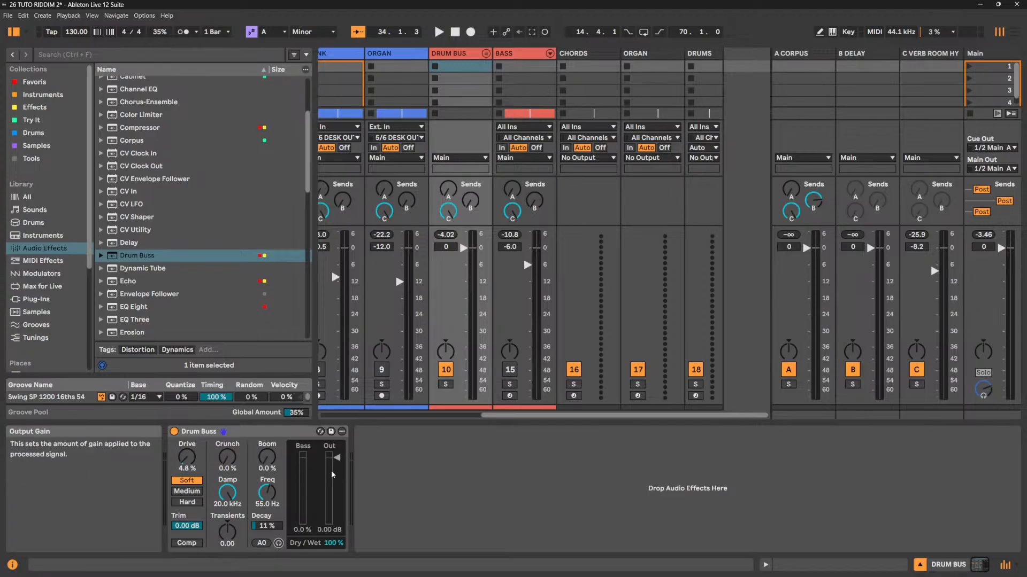
Try a Boom amount of 25% while the drums play, return it to 0.0% and resume playback.
{"action": "key", "text": "space"}
{"action": "left_click_drag", "start_coordinate": [267, 458], "coordinate": [266, 433]}
{"action": "key", "text": "space"}
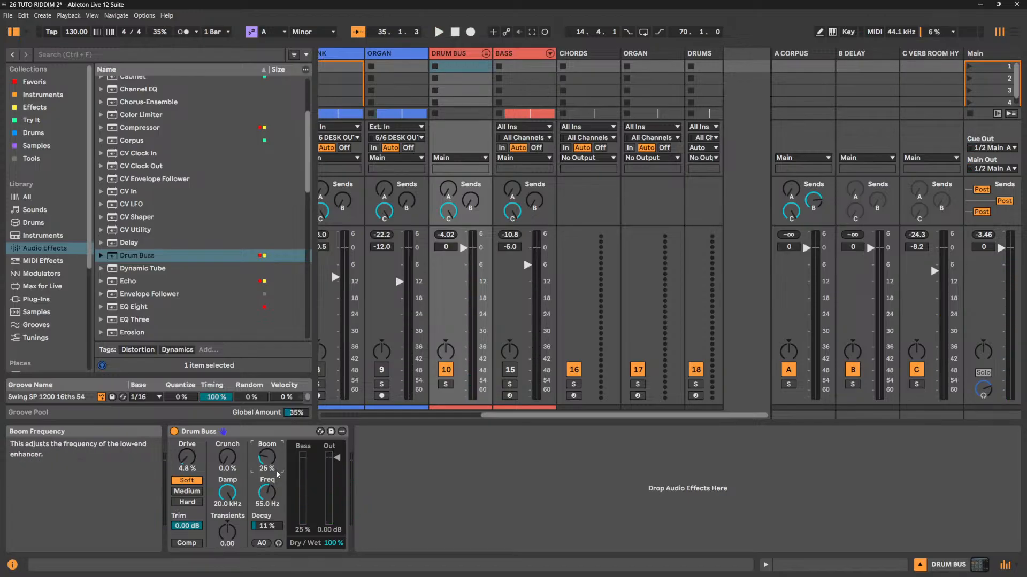
{"action": "key", "text": "space"}
{"action": "left_click_drag", "start_coordinate": [267, 457], "coordinate": [267, 484]}
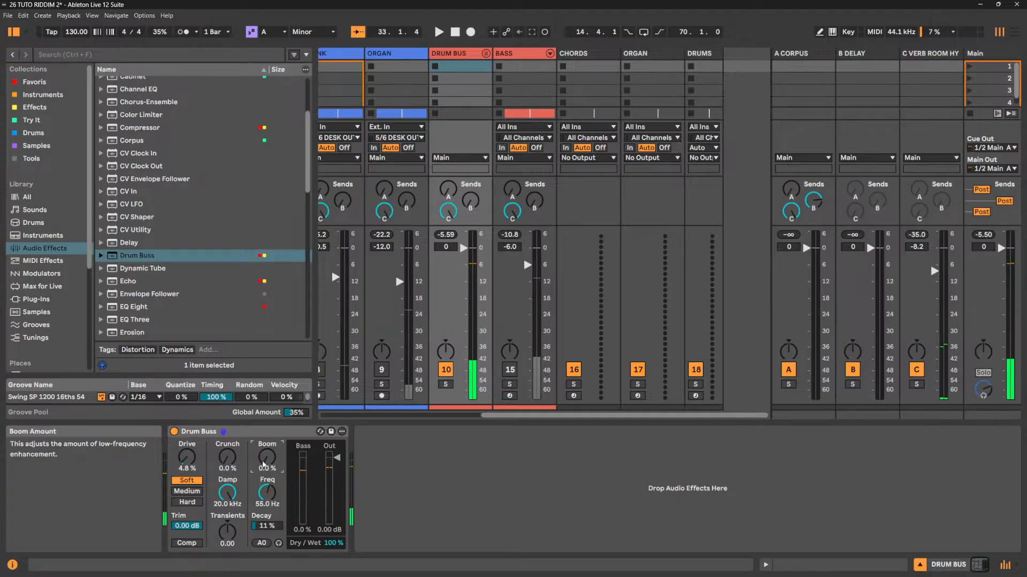
{"action": "key", "text": "space"}
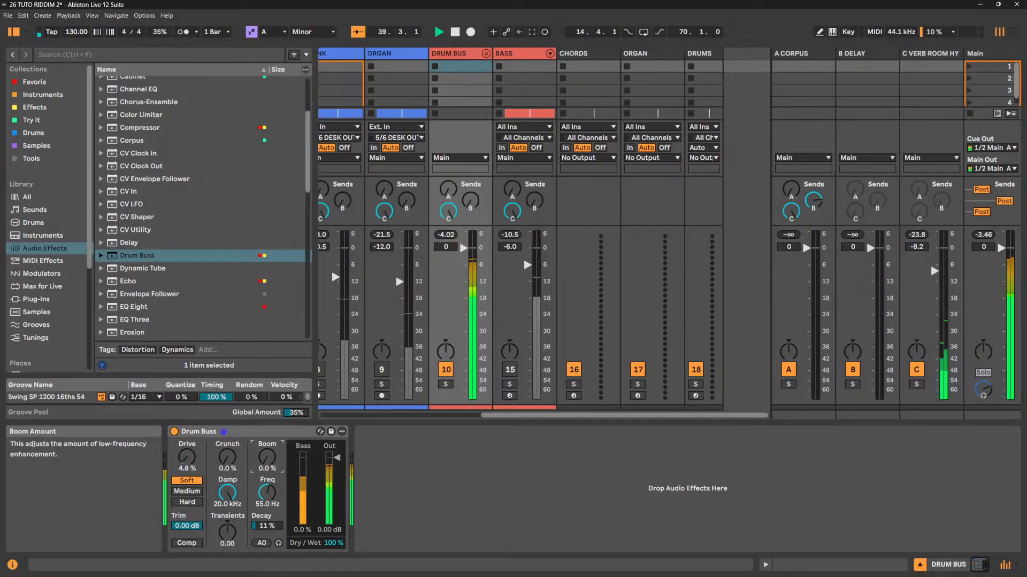
Raise the Boom amount to 37%, then compare the drums with Drum Buss bypassed and active.
{"action": "left_click_drag", "start_coordinate": [267, 457], "coordinate": [267, 438]}
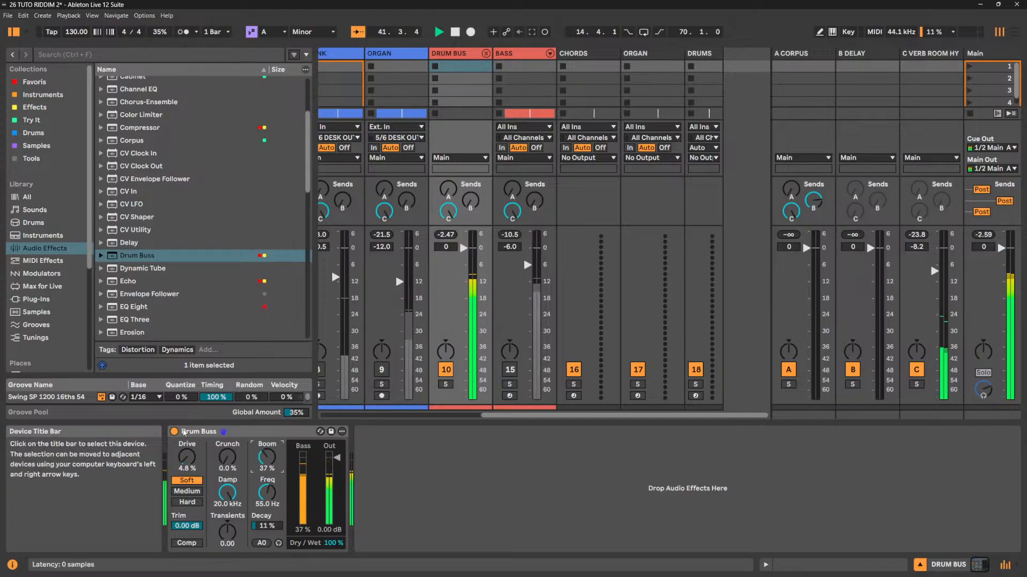
{"action": "left_click", "coordinate": [175, 431]}
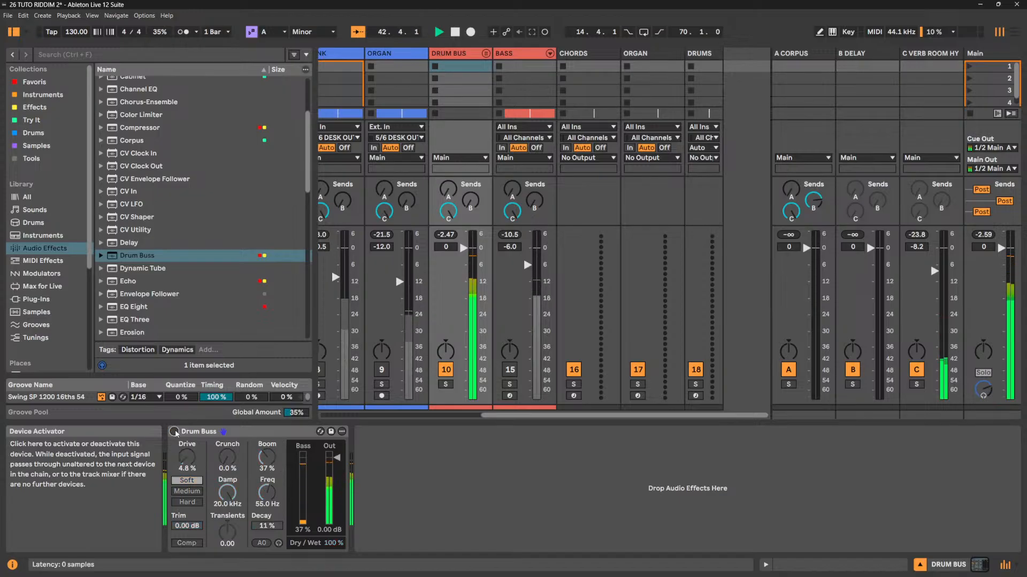
{"action": "left_click", "coordinate": [174, 432]}
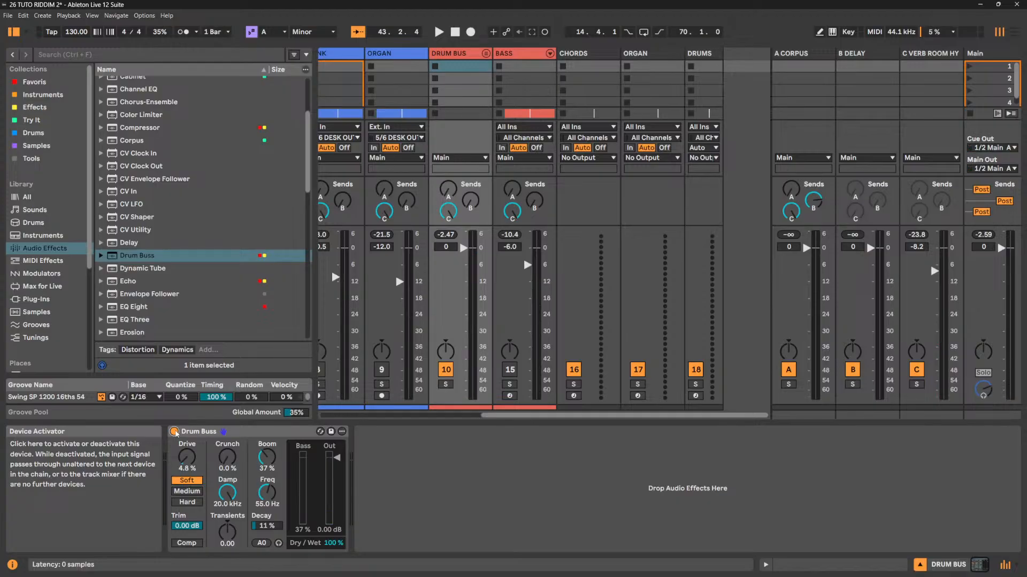
{"action": "key", "text": "space"}
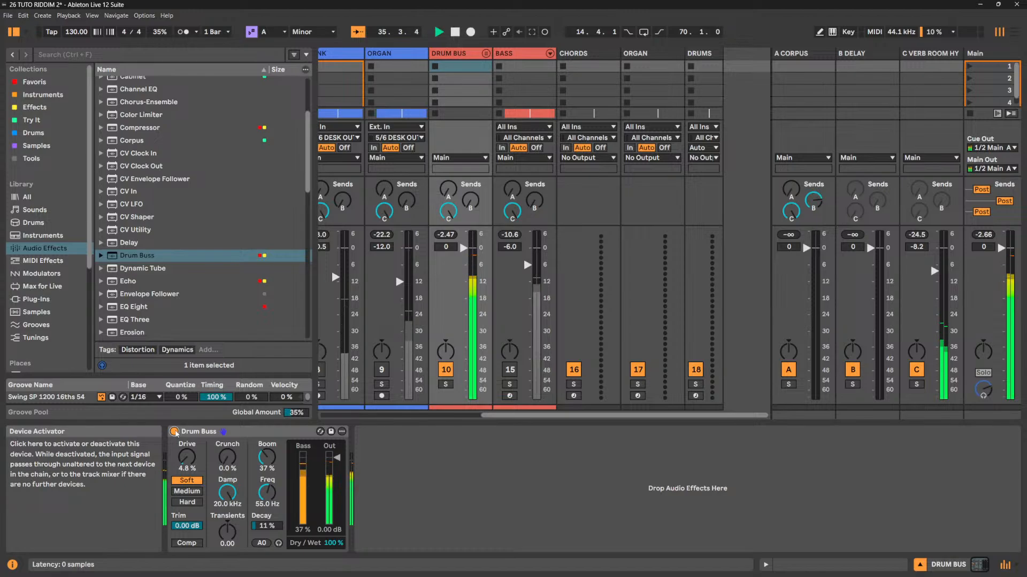
{"action": "key", "text": "space"}
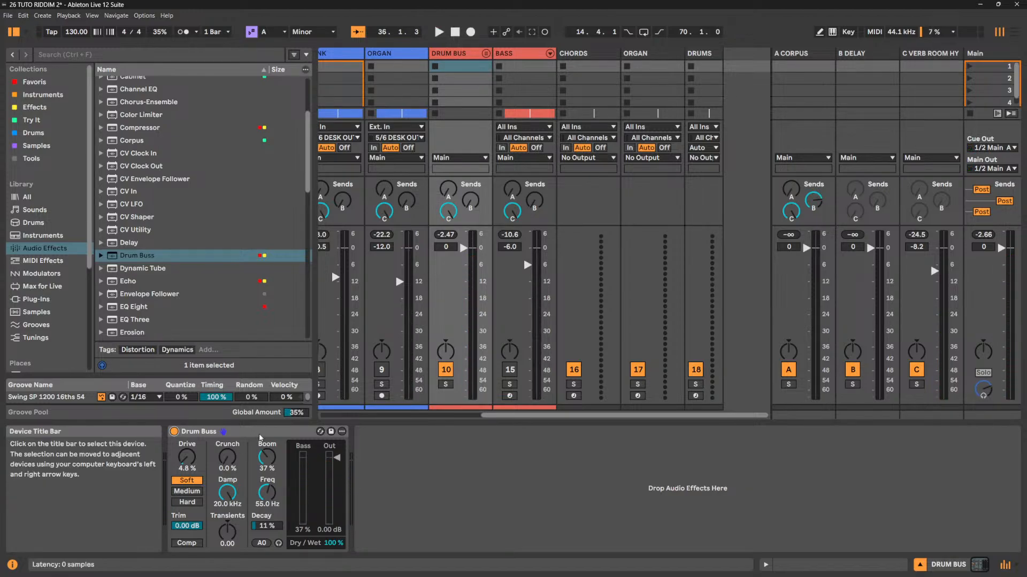
Try the Drum Buss Damp control, restore it to 20.0 kHz and audition the drums with Dry/Wet at 12%.
{"action": "left_click", "coordinate": [265, 431]}
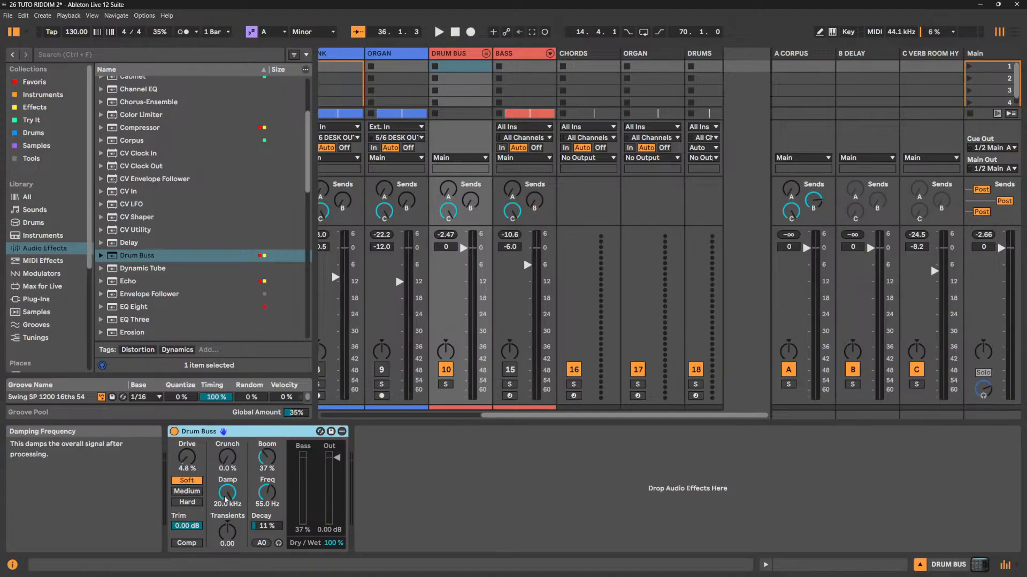
{"action": "left_click_drag", "start_coordinate": [225, 500], "coordinate": [225, 529]}
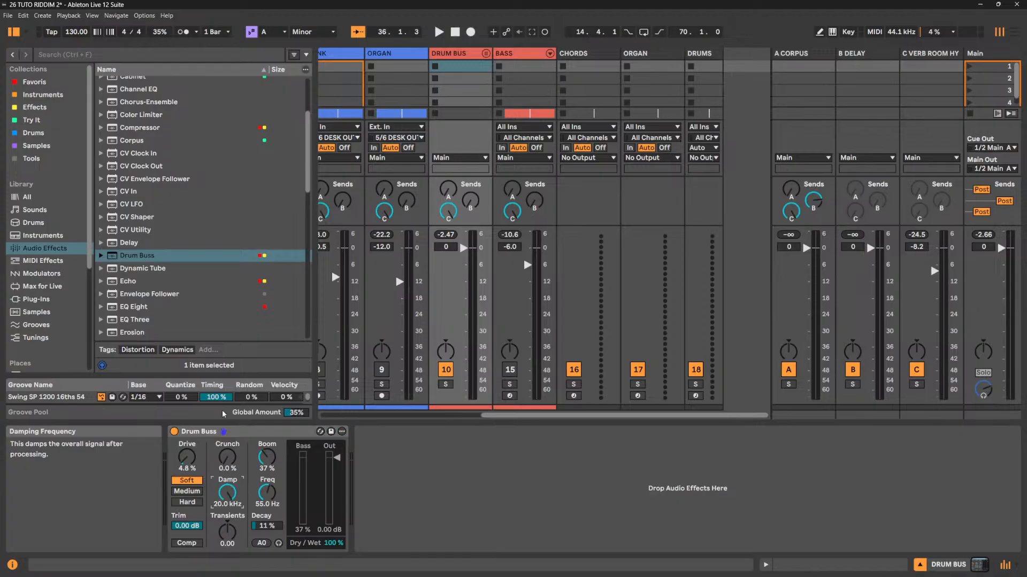
{"action": "key", "text": "space"}
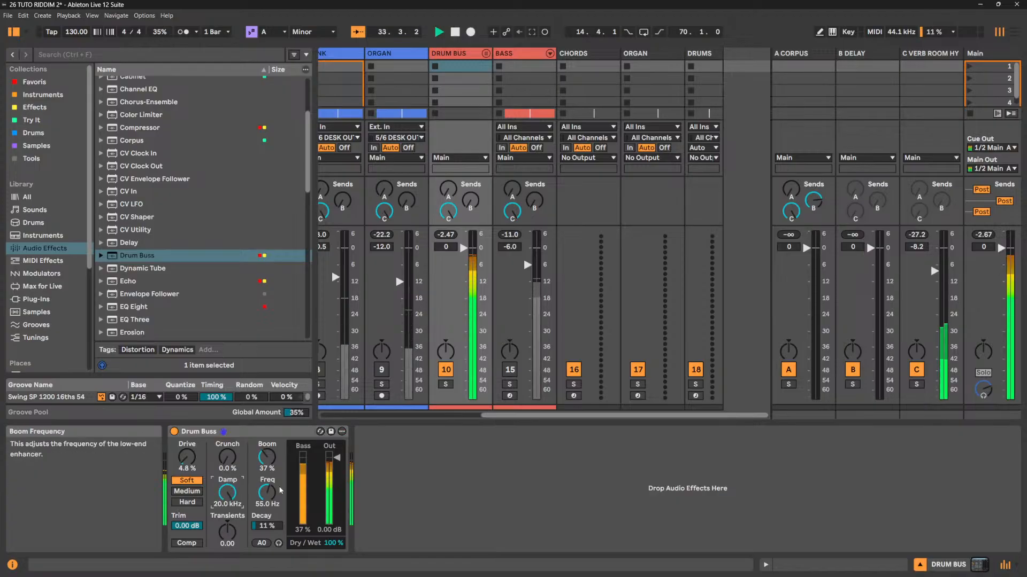
{"action": "key", "text": "space"}
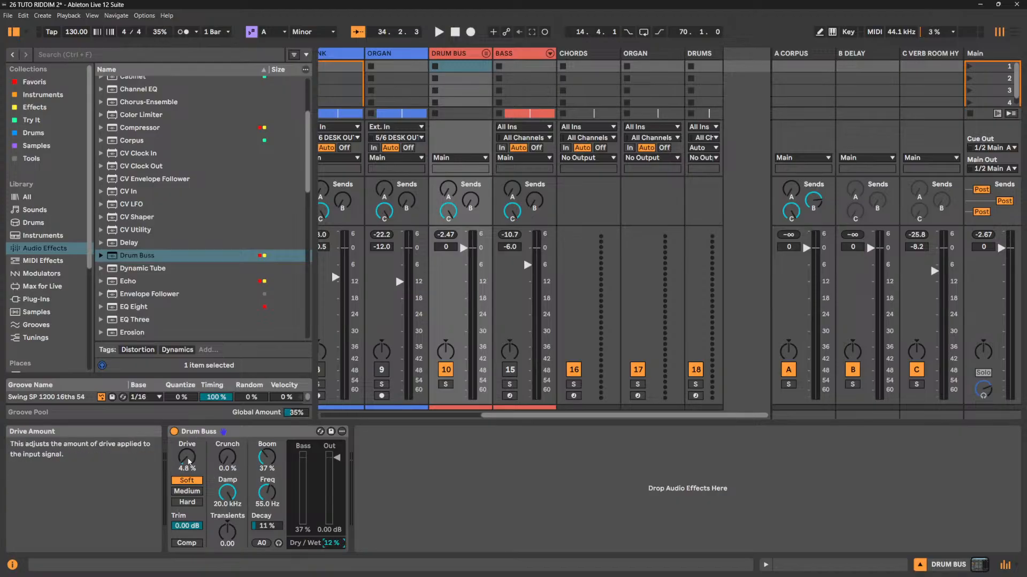
Push the Drum Buss Drive to 100% and use Hard distortion while the drums play.
{"action": "key", "text": "space"}
{"action": "left_click_drag", "start_coordinate": [188, 462], "coordinate": [188, 406]}
{"action": "left_click", "coordinate": [190, 504]}
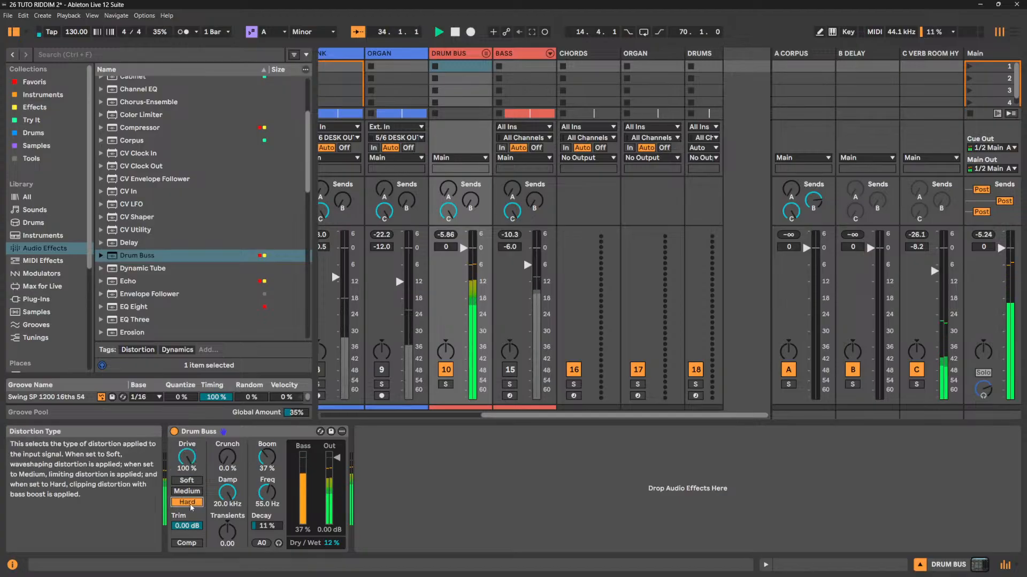
Set Dry/Wet to 20%, Crunch to 87% and Transients to 0.70 on Drum Buss.
{"action": "left_click_drag", "start_coordinate": [331, 542], "coordinate": [331, 534]}
{"action": "left_click_drag", "start_coordinate": [227, 458], "coordinate": [227, 406]}
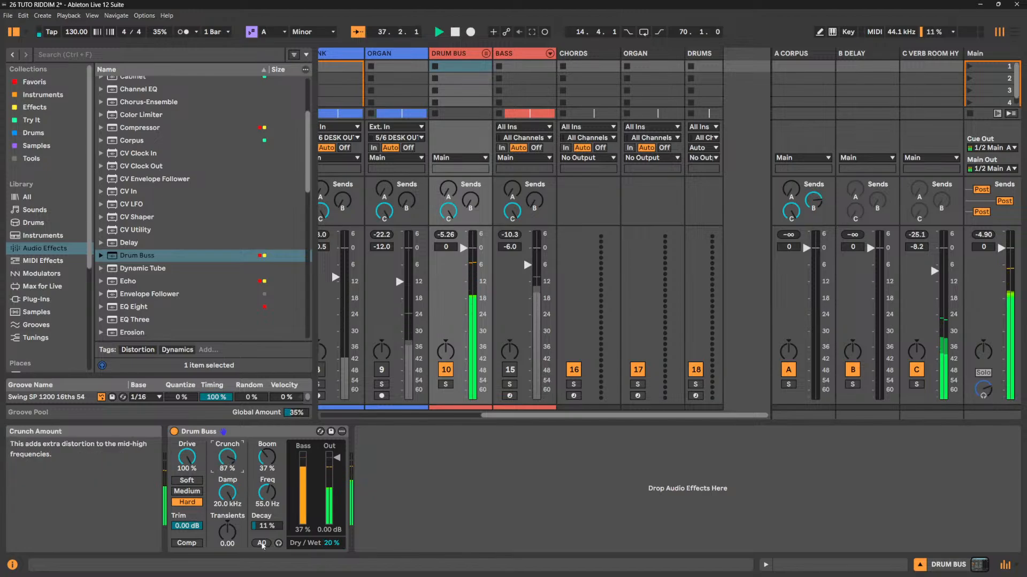
{"action": "left_click", "coordinate": [224, 541]}
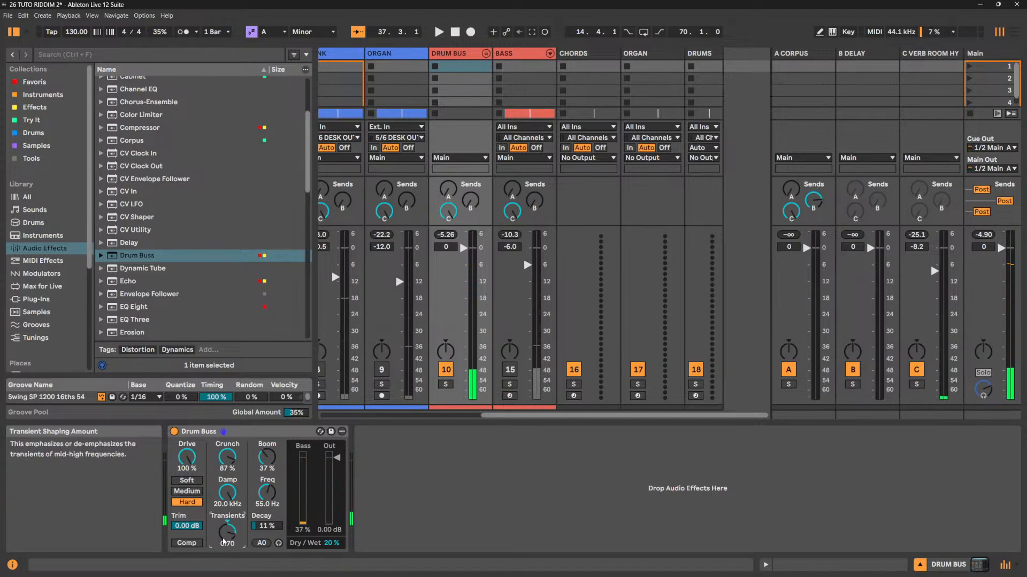
Lower Dry/Wet to 0.0%, raise it to 6.2%, and compare the drums with Drum Buss bypassed and active.
{"action": "left_click_drag", "start_coordinate": [332, 543], "coordinate": [332, 566]}
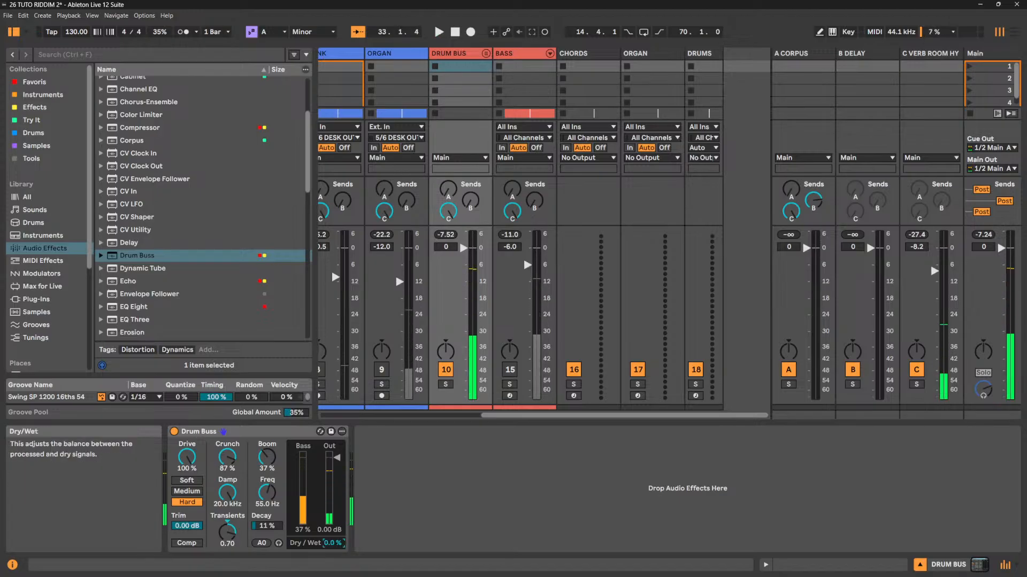
{"action": "key", "text": "space"}
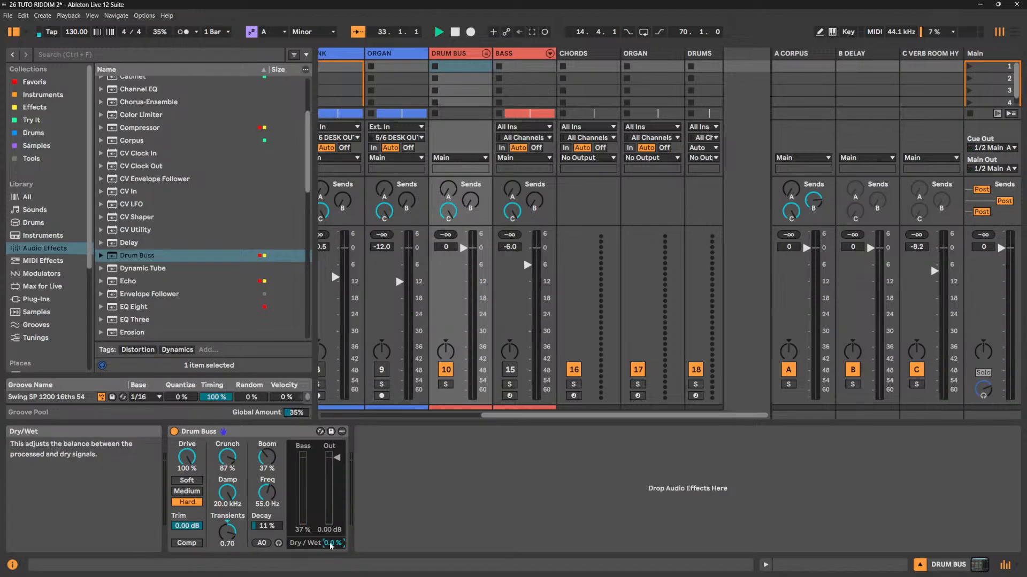
{"action": "left_click_drag", "start_coordinate": [330, 546], "coordinate": [330, 541]}
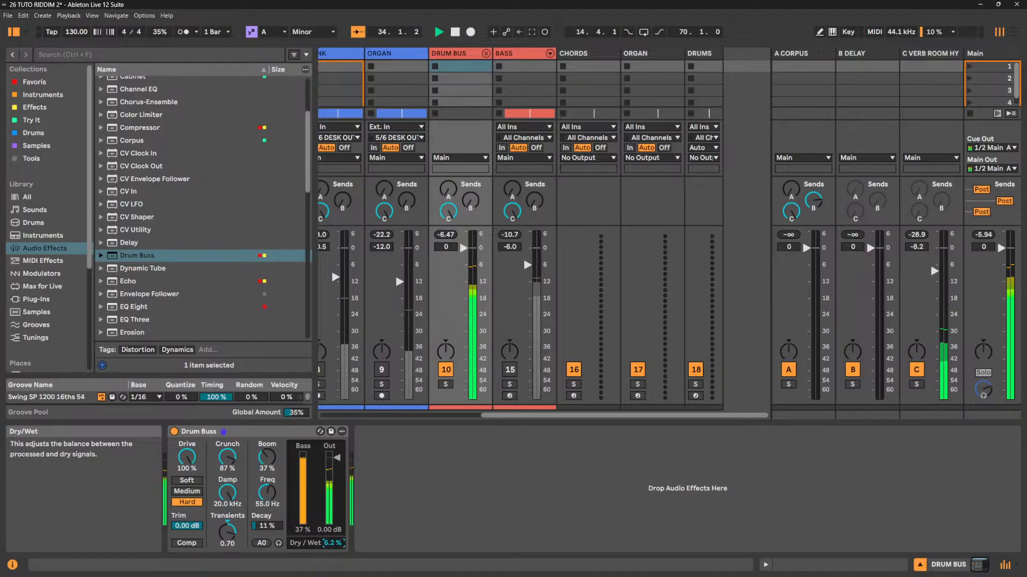
{"action": "left_click", "coordinate": [175, 432]}
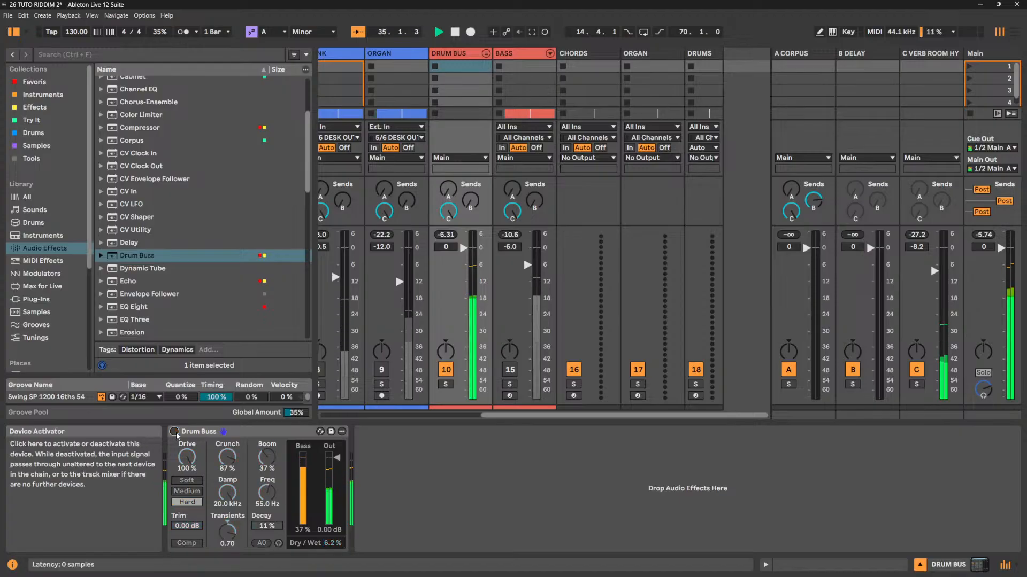
{"action": "left_click", "coordinate": [175, 432]}
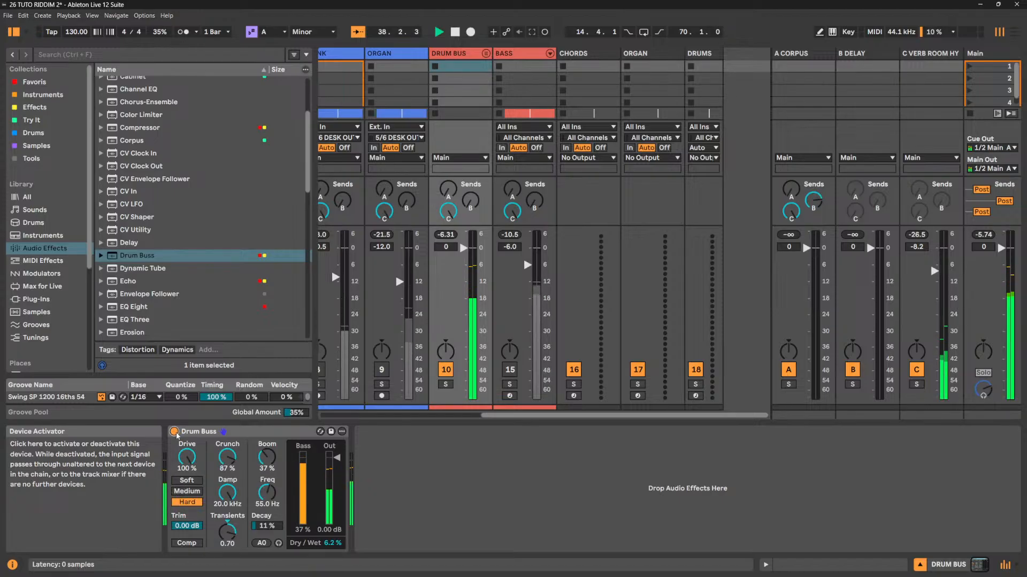
Audition the heavily distorted drums at 100% Dry/Wet, then blend them back to 17%.
{"action": "key", "text": "space"}
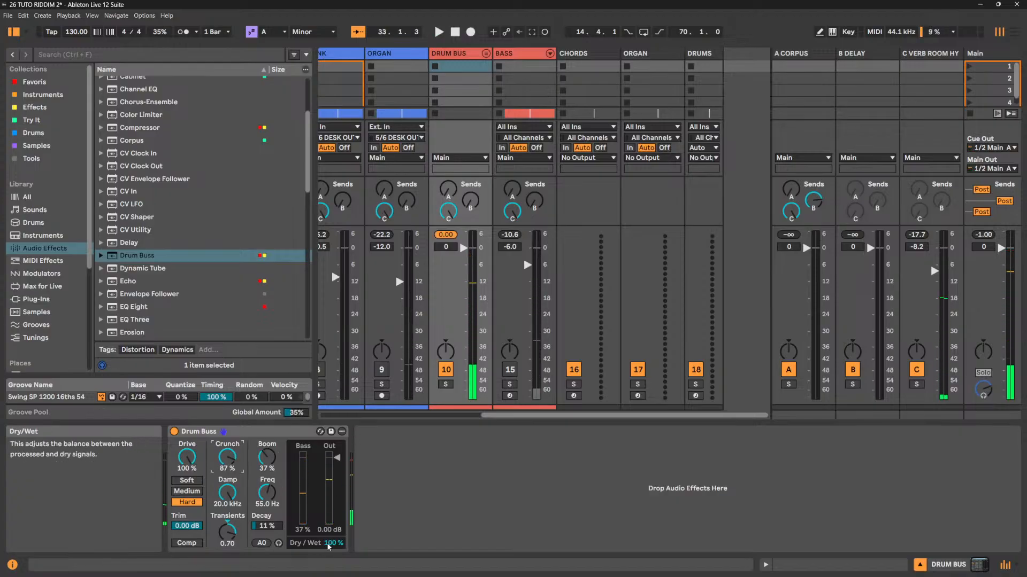
{"action": "left_click_drag", "start_coordinate": [332, 542], "coordinate": [332, 572]}
{"action": "key", "text": "space"}
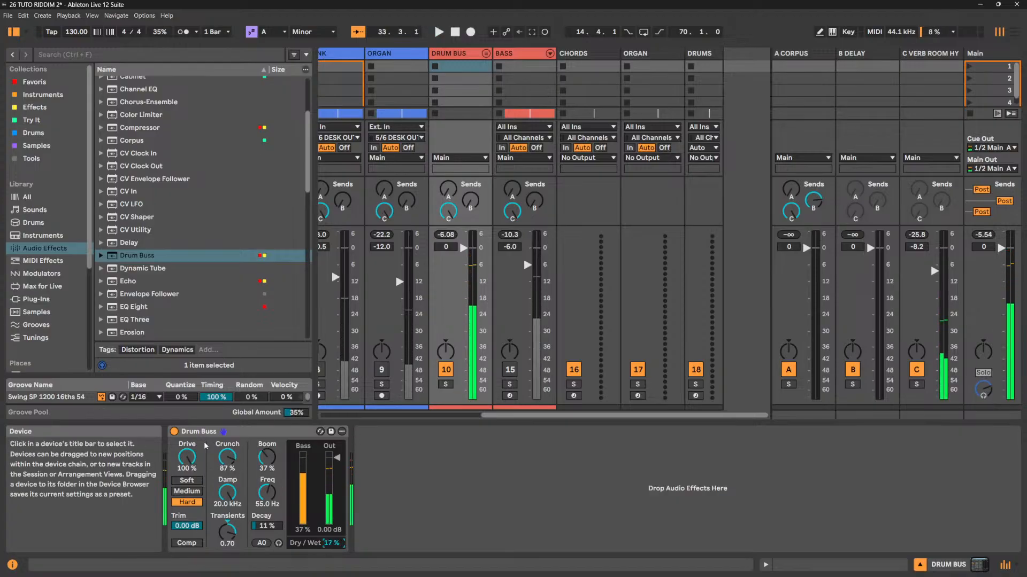
Stop playback, then set Drum Buss to 20% Drive with Soft distortion and 0.0% Crunch.
{"action": "key", "text": "space"}
{"action": "left_click_drag", "start_coordinate": [187, 459], "coordinate": [187, 514]}
{"action": "left_click", "coordinate": [179, 480]}
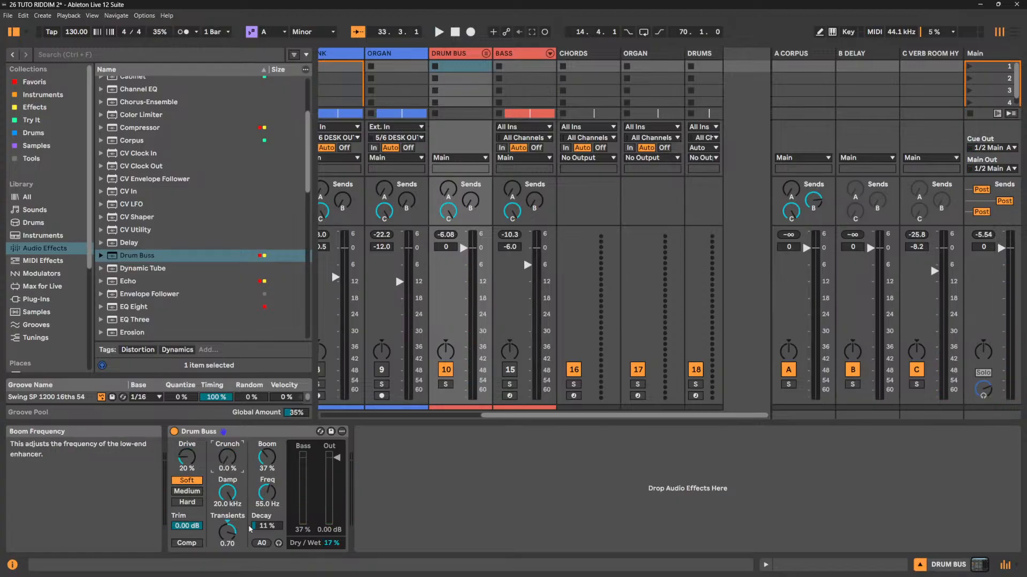
Reset Transients to 0.00, play the drums and raise Dry/Wet to 100%.
{"action": "left_click_drag", "start_coordinate": [225, 532], "coordinate": [226, 556]}
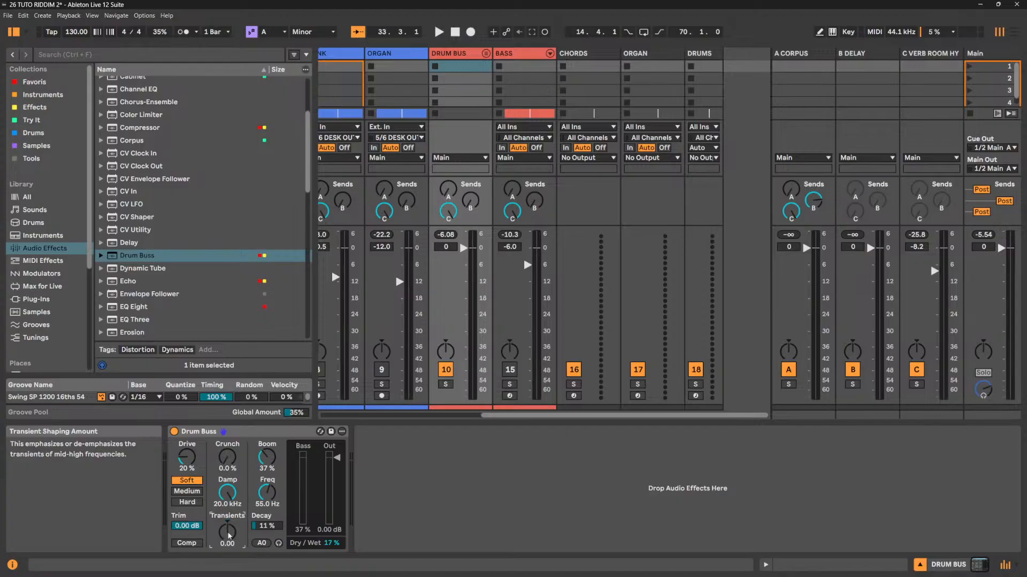
{"action": "key", "text": "space"}
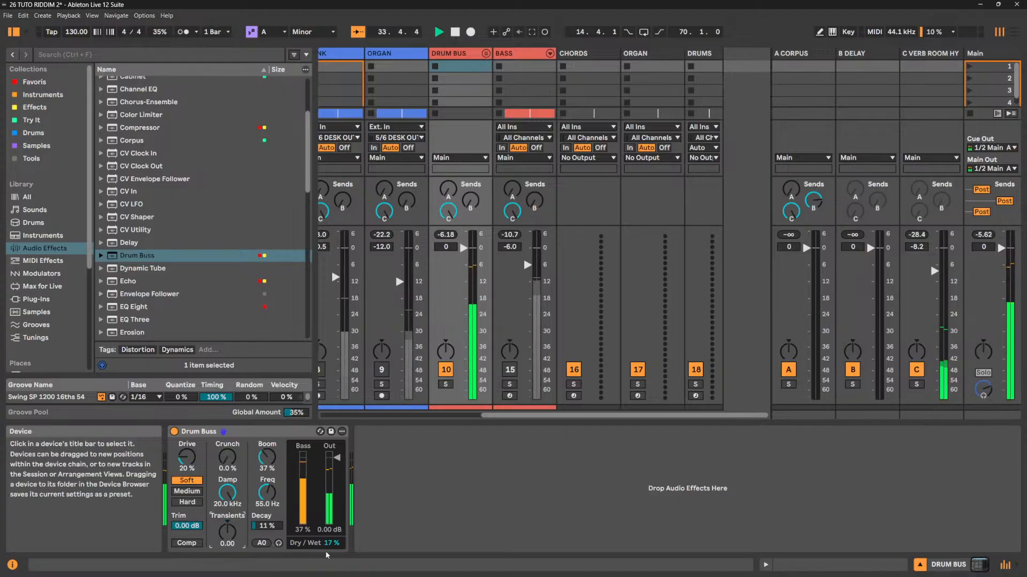
{"action": "left_click_drag", "start_coordinate": [308, 545], "coordinate": [329, 546]}
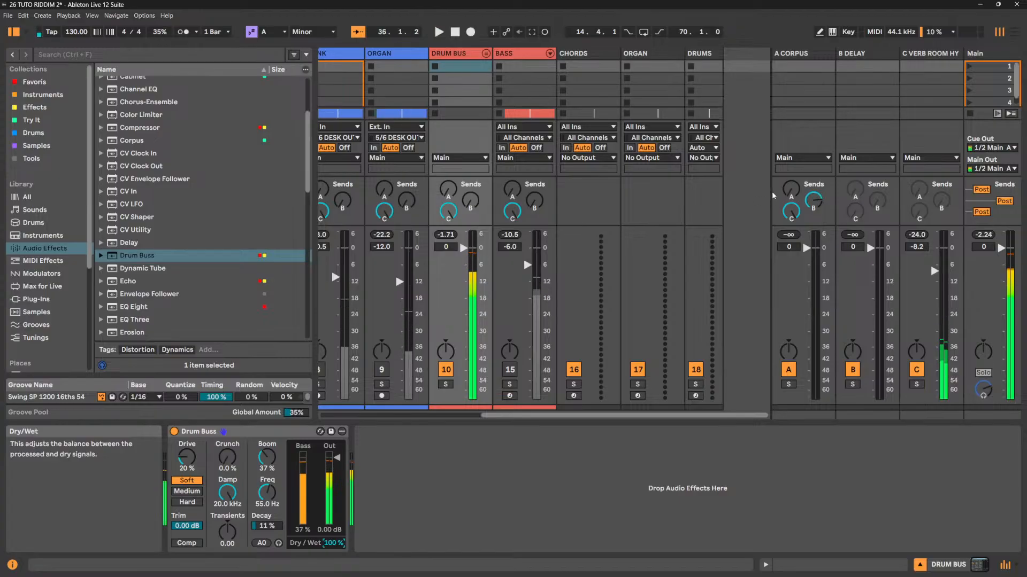
Unmute the BASS track, start playback and mute the DRUM BUS track to hear the bass without drums.
{"action": "left_click", "coordinate": [517, 366]}
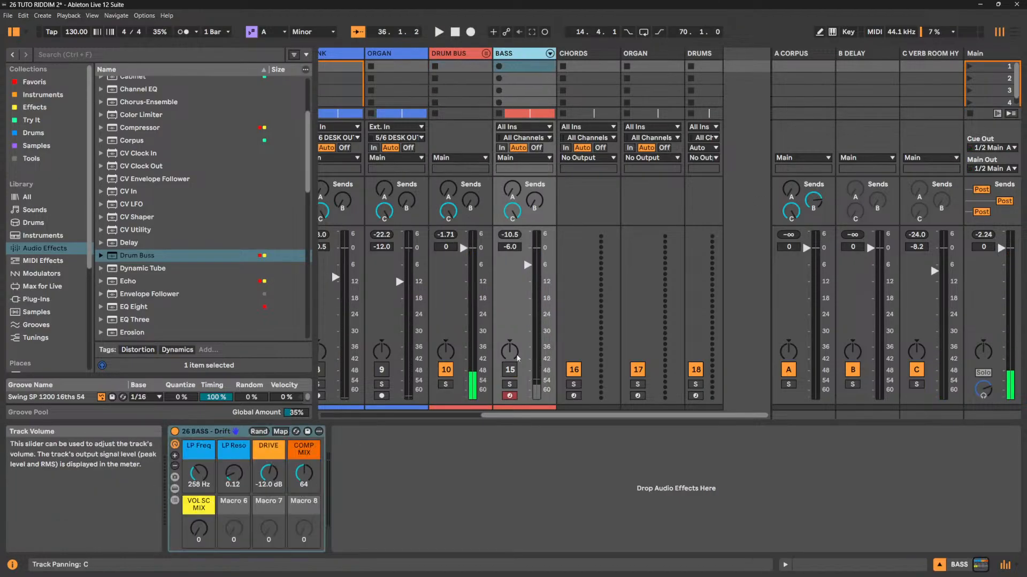
{"action": "key", "text": "space"}
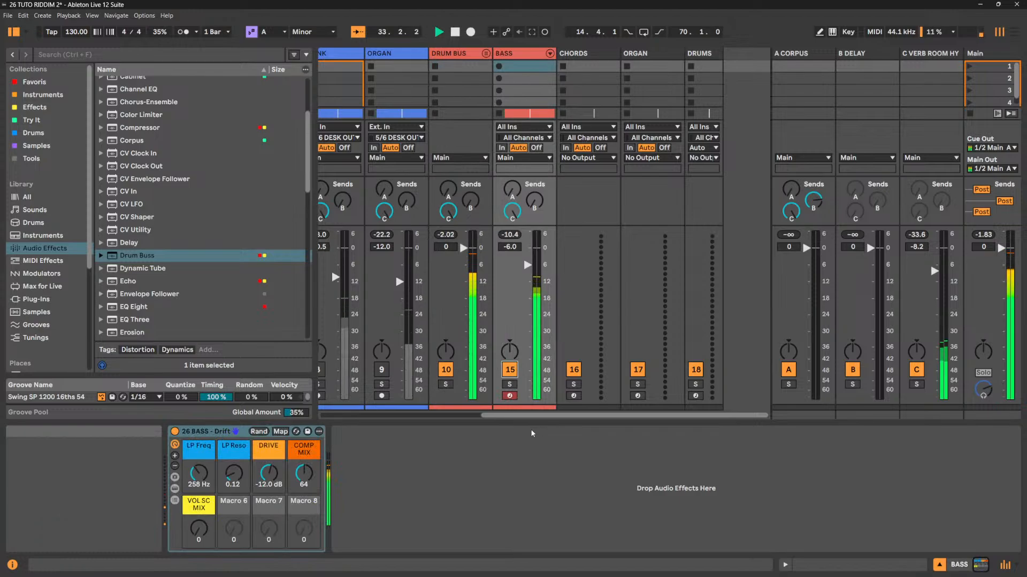
{"action": "left_click", "coordinate": [446, 370]}
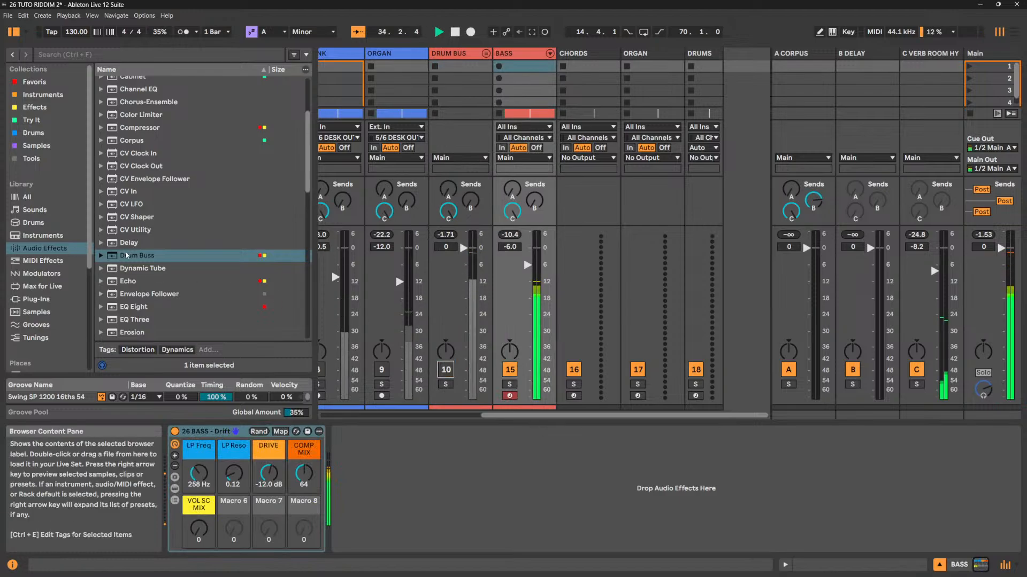
Add a Drum Buss after the Drift rack on the BASS track and set its Drive and Crunch to 0.0%.
{"action": "left_click_drag", "start_coordinate": [424, 474], "coordinate": [423, 476]}
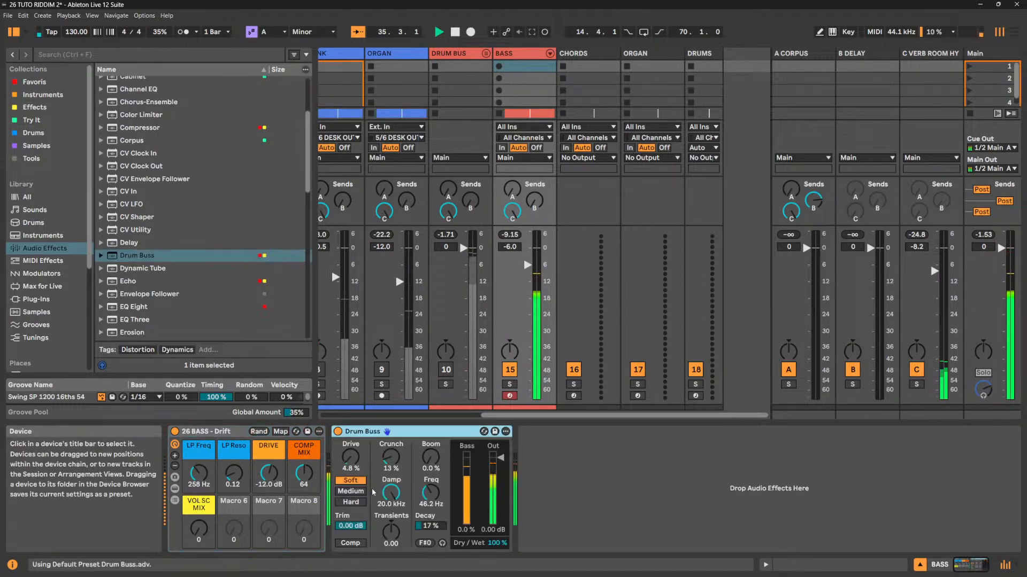
{"action": "left_click_drag", "start_coordinate": [350, 458], "coordinate": [391, 422]}
{"action": "left_click_drag", "start_coordinate": [391, 458], "coordinate": [391, 492]}
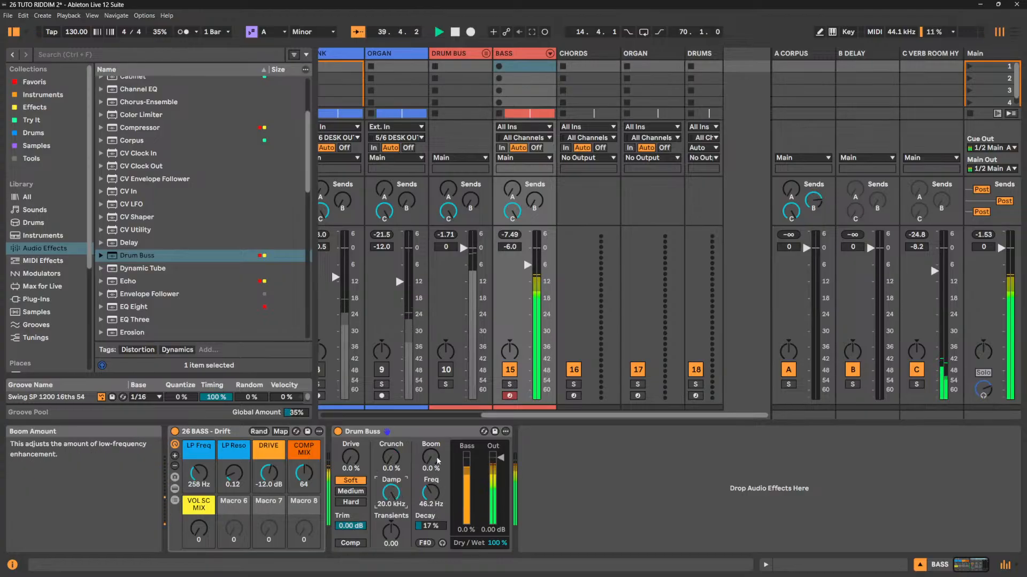
Try Boom at 44% and reset it to 0.0%, then set Freq to 42.9 Hz and Damp to 500 Hz, comparing with Drum Buss off.
{"action": "left_click_drag", "start_coordinate": [431, 457], "coordinate": [431, 428]}
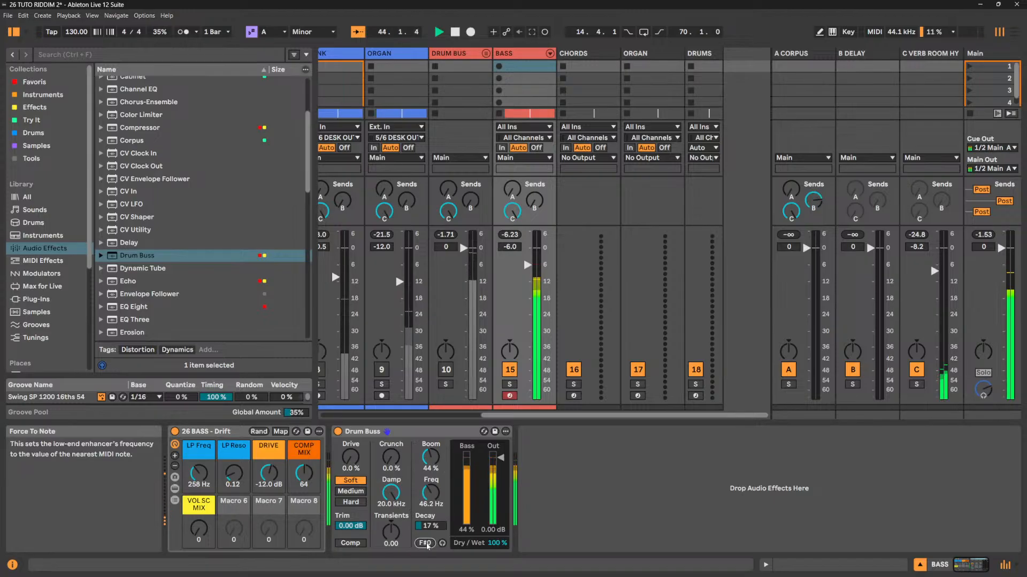
{"action": "left_click_drag", "start_coordinate": [431, 457], "coordinate": [430, 481]}
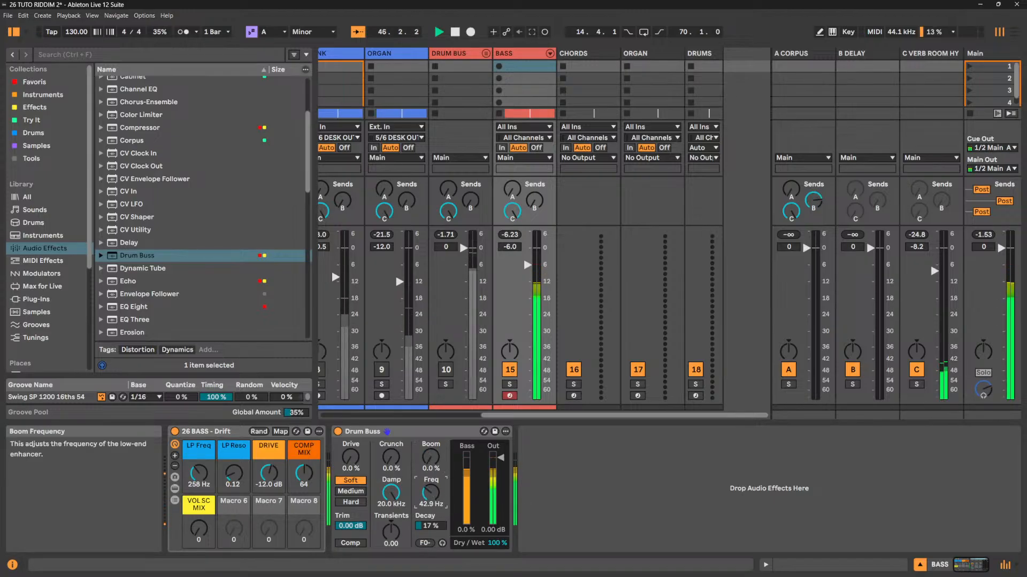
{"action": "left_click_drag", "start_coordinate": [391, 493], "coordinate": [391, 514]}
{"action": "left_click", "coordinate": [339, 432]}
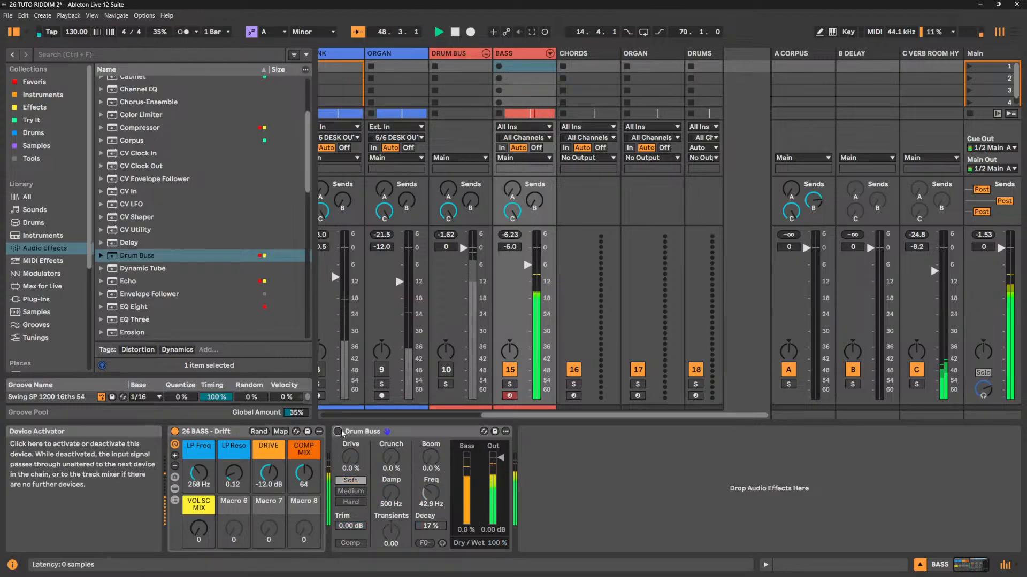
{"action": "left_click", "coordinate": [339, 432]}
Audition the Boom alone at up to 59%, return it to 0.0%, and compare the bass with Drum Buss off and on.
{"action": "left_click_drag", "start_coordinate": [430, 458], "coordinate": [431, 436]}
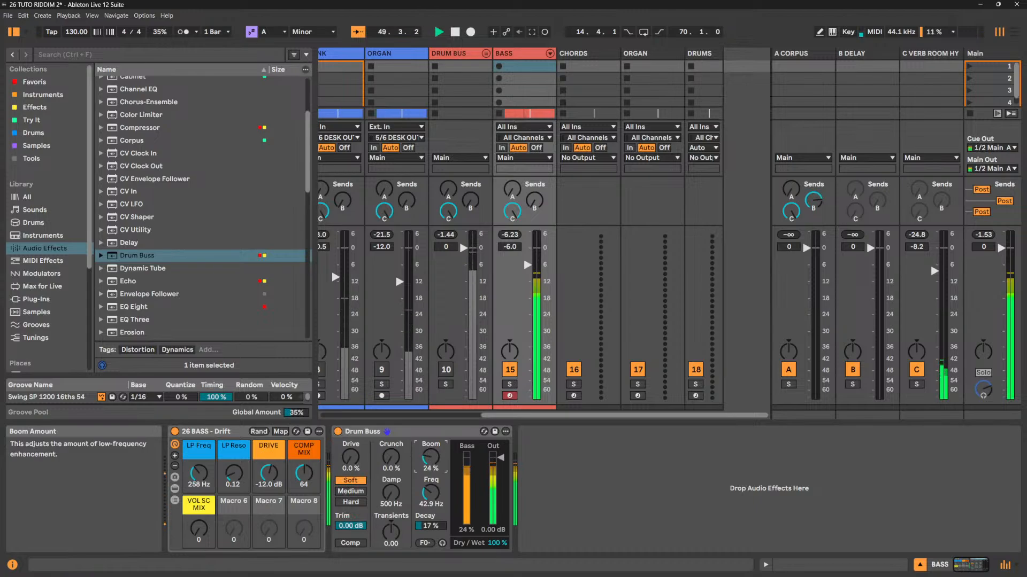
{"action": "left_click", "coordinate": [442, 543]}
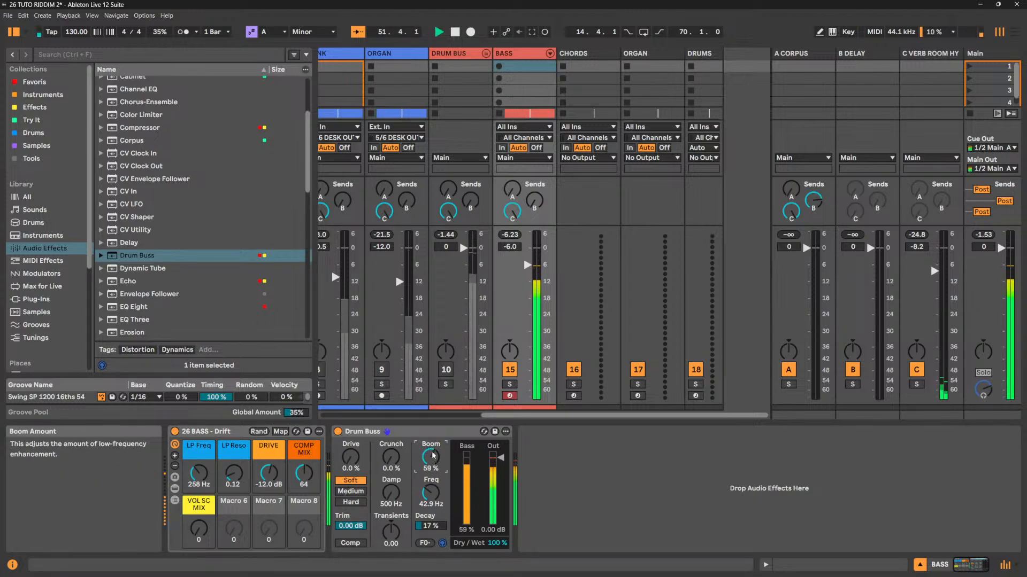
{"action": "left_click_drag", "start_coordinate": [433, 455], "coordinate": [434, 481]}
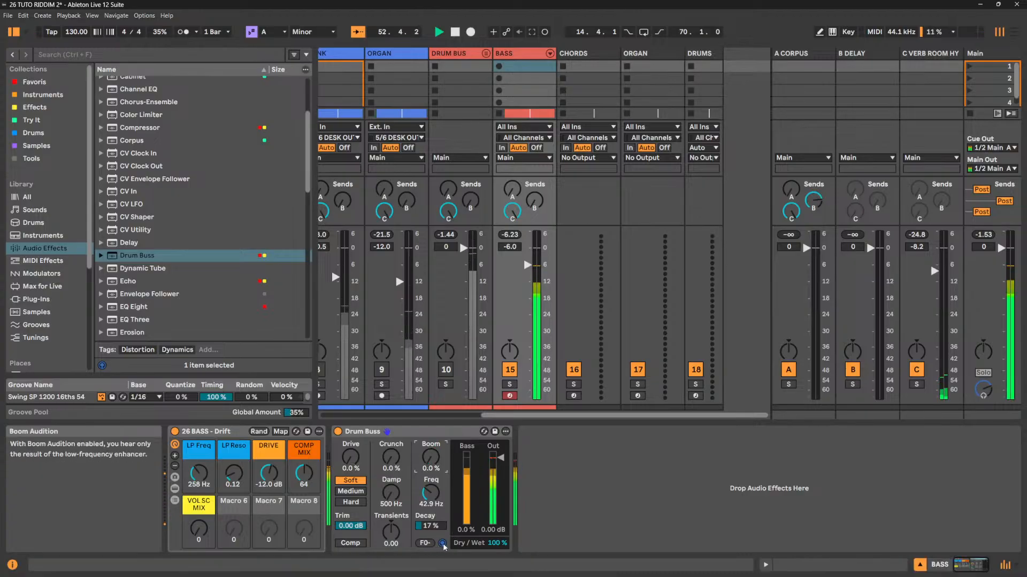
{"action": "left_click", "coordinate": [338, 432]}
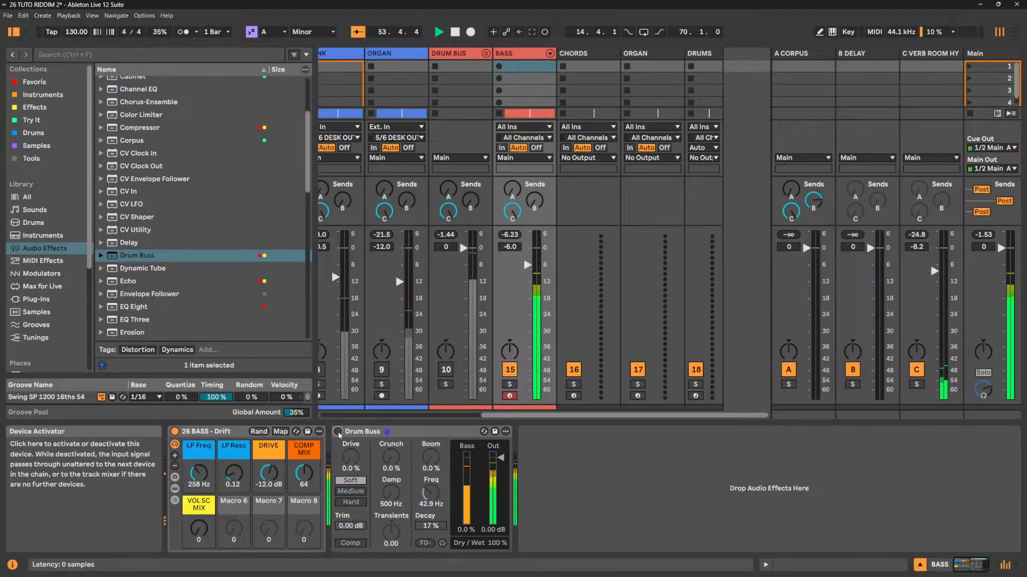
{"action": "left_click", "coordinate": [338, 432]}
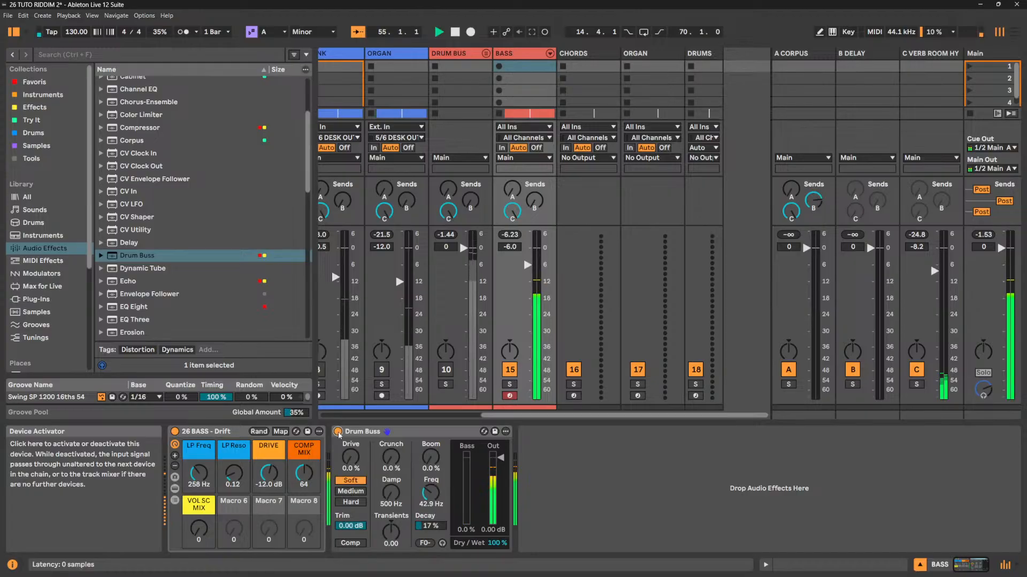
Set Drum Buss Trim to -9.37 dB with Comp on and Drive at 53%, and the rack's DRIVE to -23.015 and LP Freq to 287 Hz.
{"action": "mouse_move", "coordinate": [355, 526]}
{"action": "left_mouse_down"}
{"action": "mouse_move", "coordinate": [355, 559]}
{"action": "mouse_move", "coordinate": [351, 517]}
{"action": "left_mouse_up"}
{"action": "left_click", "coordinate": [355, 545]}
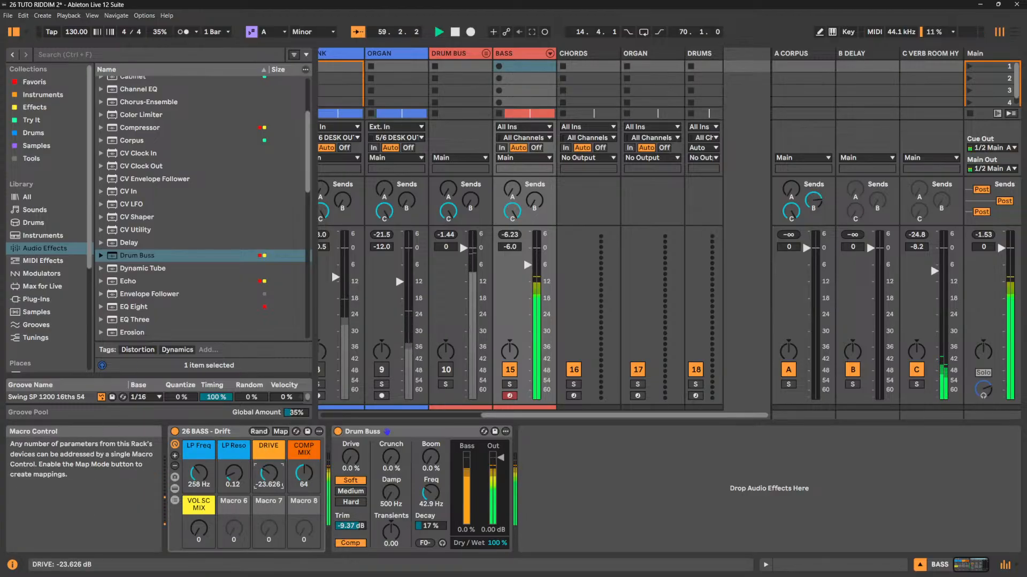
{"action": "left_click_drag", "start_coordinate": [269, 474], "coordinate": [269, 472]}
{"action": "left_click_drag", "start_coordinate": [198, 474], "coordinate": [198, 472]}
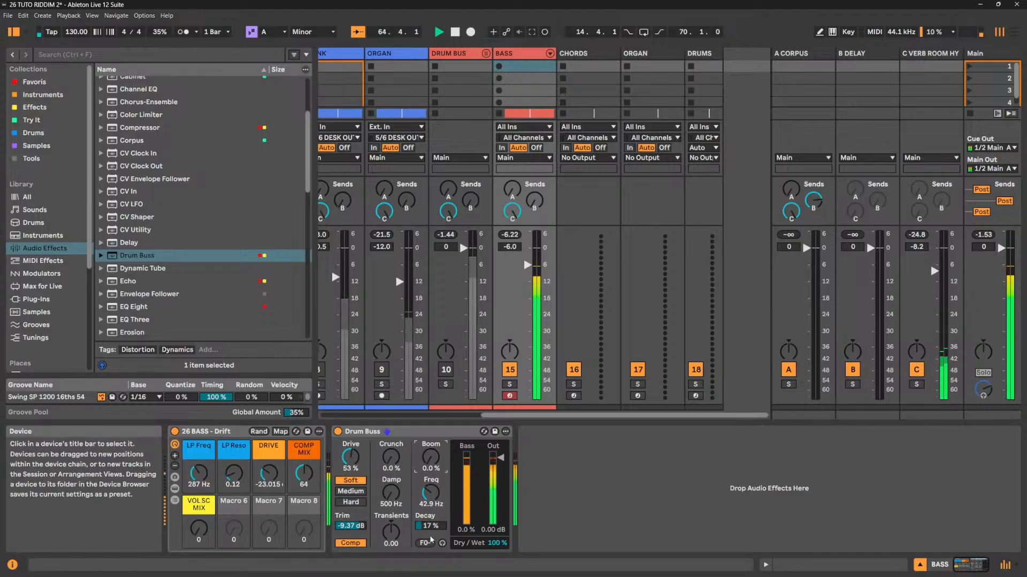
Restart playback and lower Drum Buss Dry/Wet on the BASS track to 70%.
{"action": "key", "text": "space"}
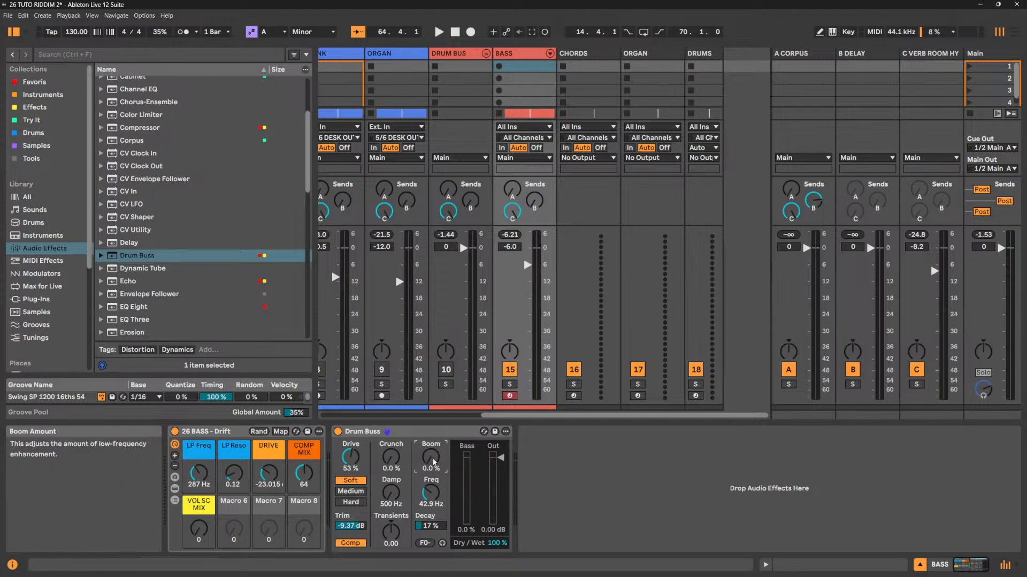
{"action": "key", "text": "space"}
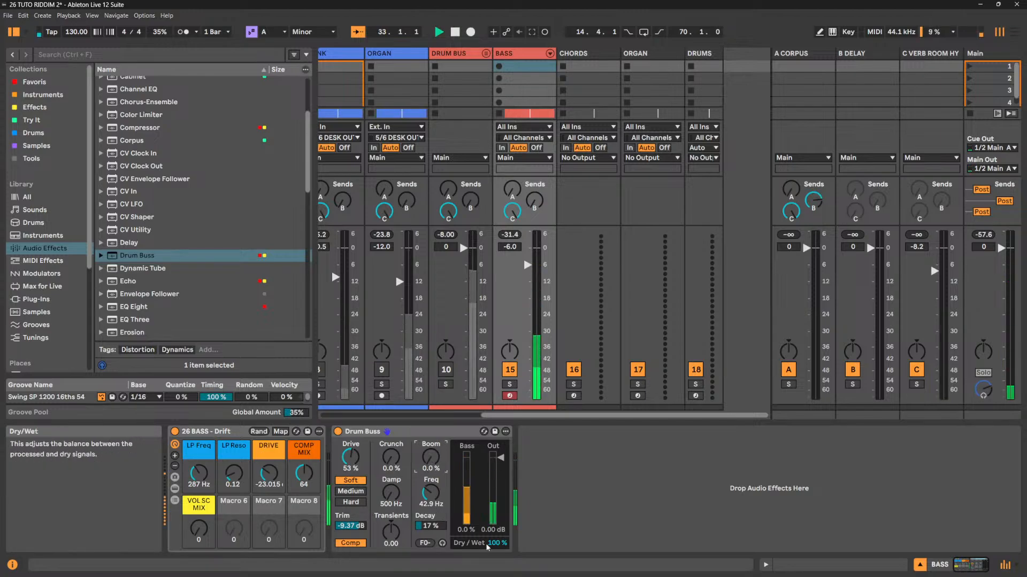
{"action": "mouse_move", "coordinate": [496, 547]}
{"action": "left_mouse_down"}
{"action": "mouse_move", "coordinate": [497, 573]}
{"action": "mouse_move", "coordinate": [497, 541]}
{"action": "left_mouse_up"}
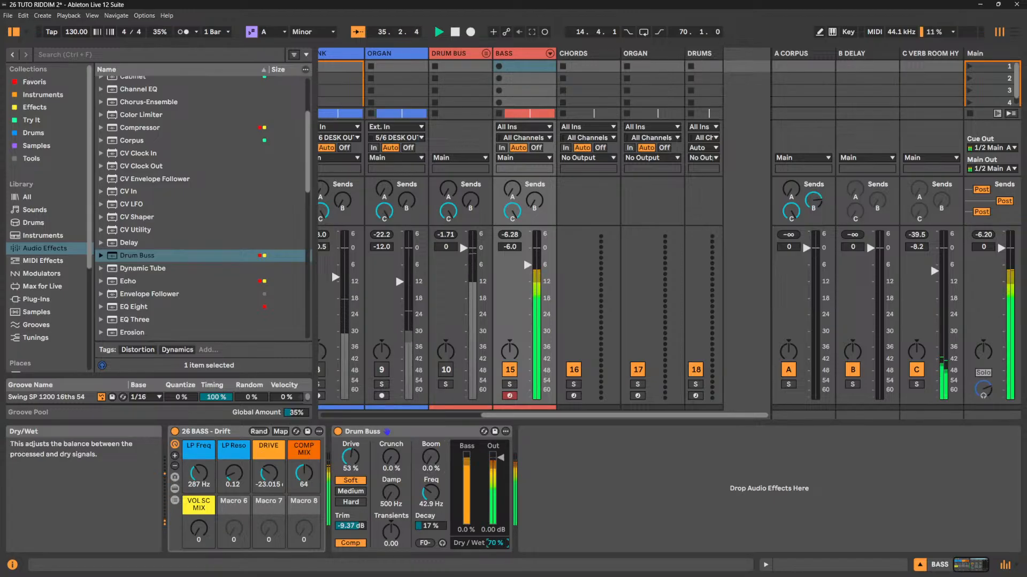
Unmute the DRUM BUS track, play it with the bass, and compare the BASS track's Drum Buss off and on.
{"action": "left_click", "coordinate": [445, 369]}
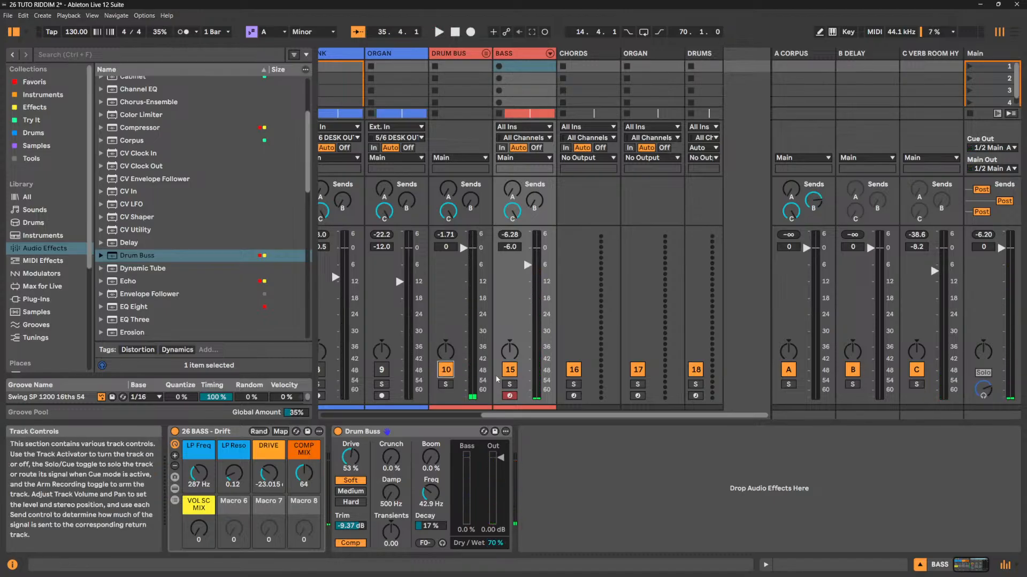
{"action": "key", "text": "space"}
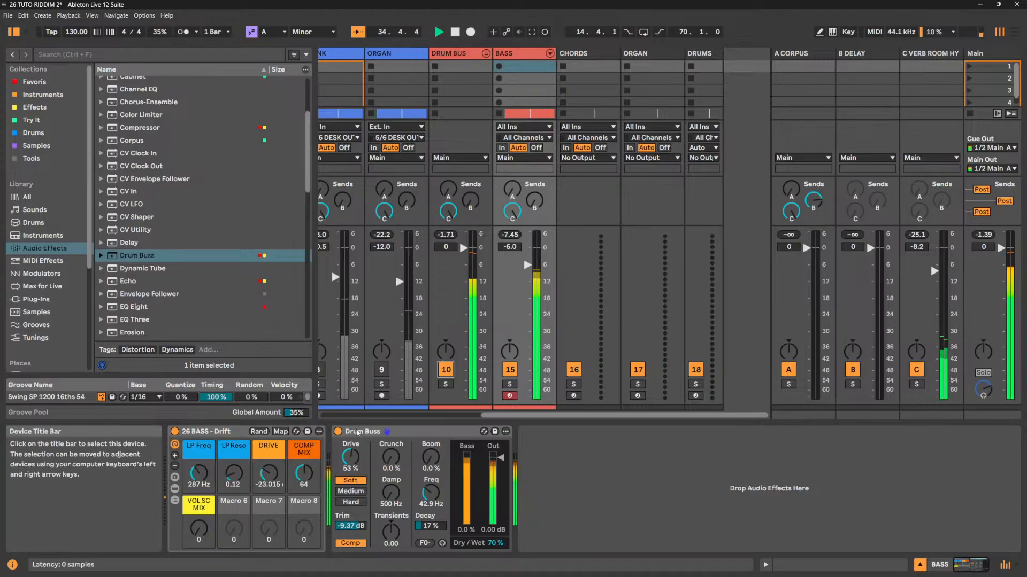
{"action": "left_click", "coordinate": [339, 433]}
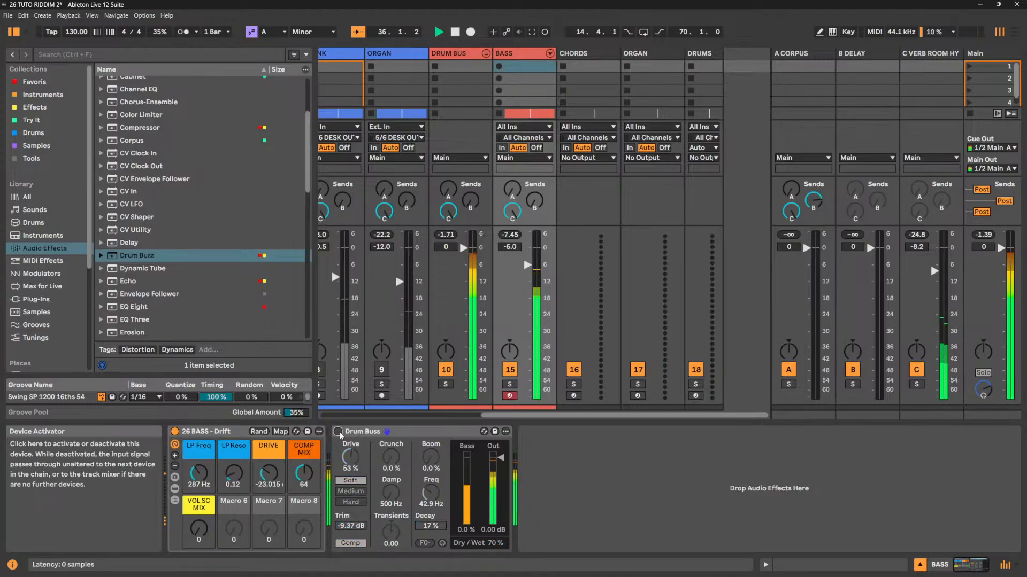
{"action": "left_click", "coordinate": [339, 432]}
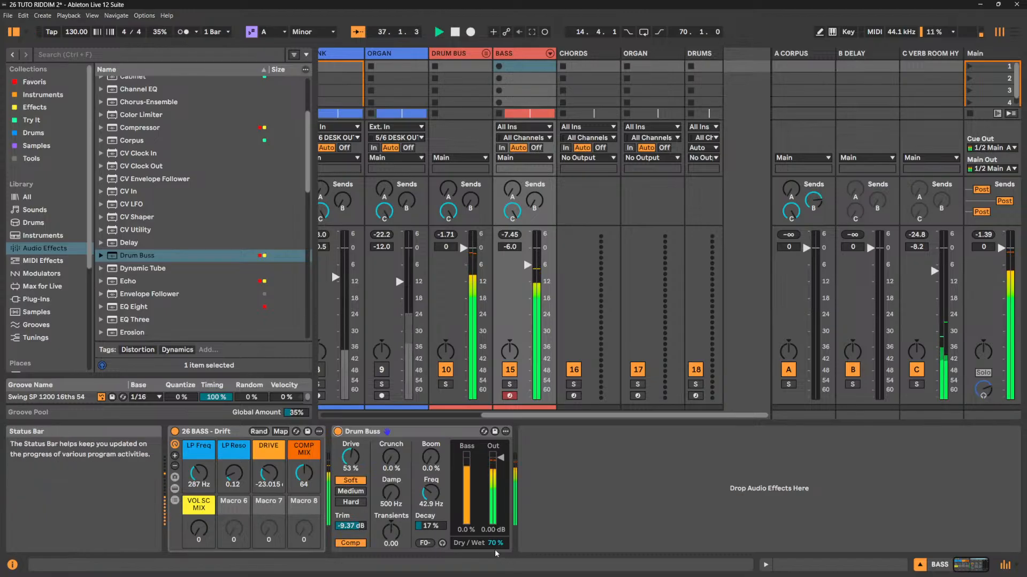
Reduce Drum Buss Dry/Wet to 24% and raise the BASS track volume to -4.6 dB.
{"action": "left_click_drag", "start_coordinate": [493, 543], "coordinate": [493, 570]}
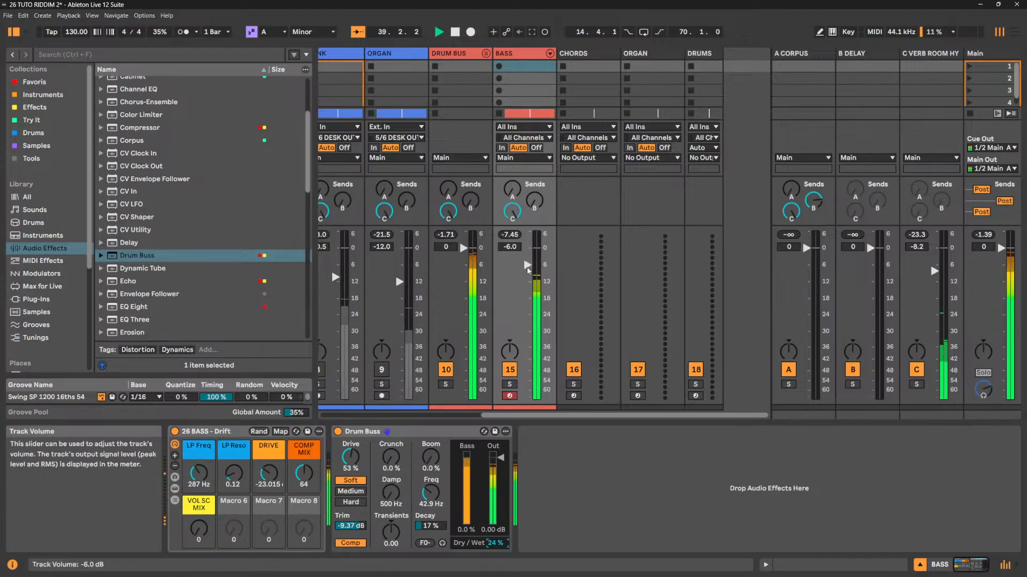
{"action": "left_click_drag", "start_coordinate": [528, 270], "coordinate": [528, 266]}
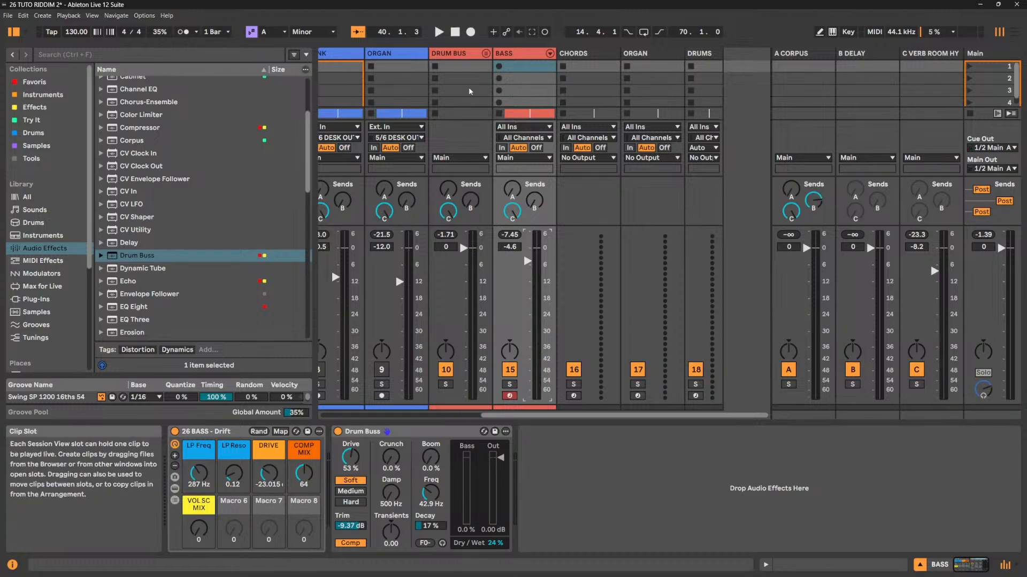
Select and unmute the ORGAN track beside SKANK, start playback and solo it.
{"action": "left_click", "coordinate": [471, 53]}
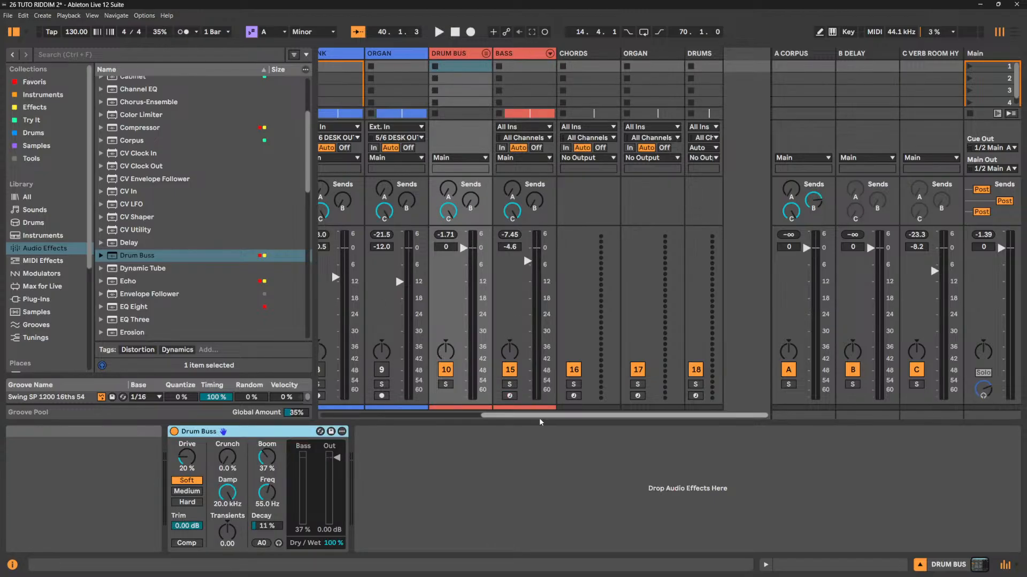
{"action": "scroll", "coordinate": [505, 420], "scroll_direction": "left", "scroll_amount": 3}
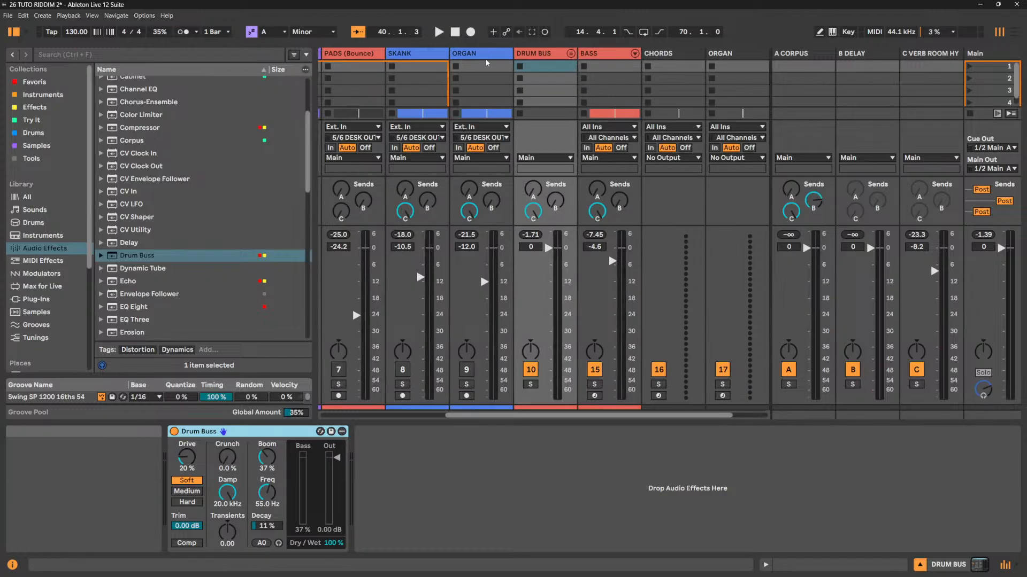
{"action": "left_click", "coordinate": [487, 65]}
{"action": "left_click", "coordinate": [467, 370]}
{"action": "key", "text": "space"}
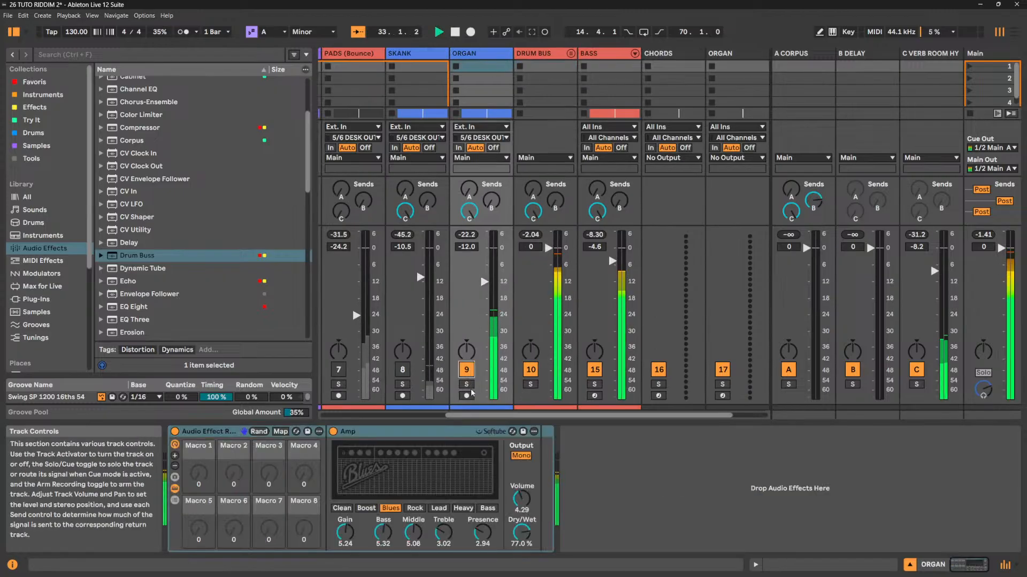
{"action": "left_click", "coordinate": [466, 385]}
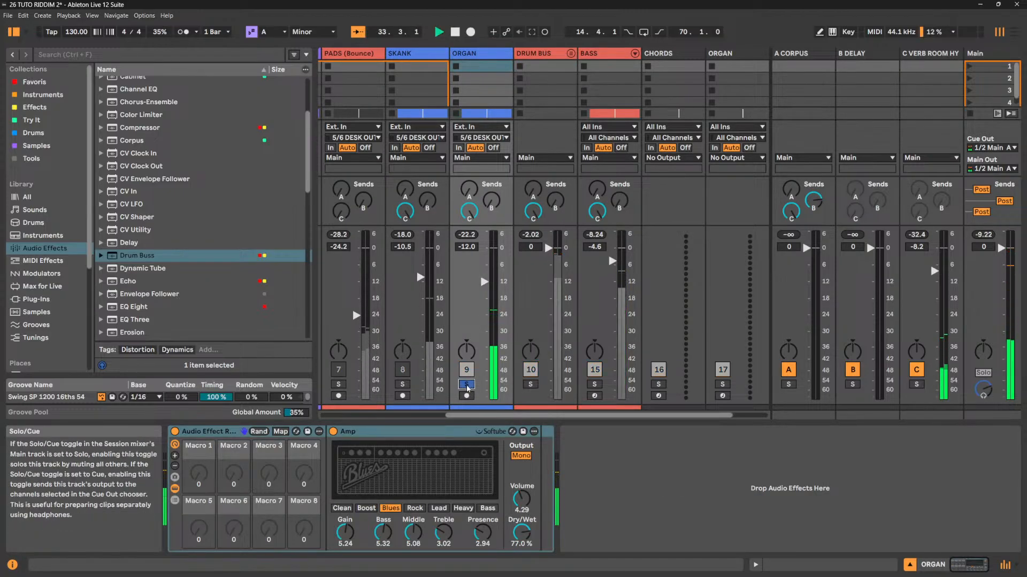
Add Dynamic Tube after the Amp on the ORGAN track and try out its Envelope amount.
{"action": "left_click_drag", "start_coordinate": [142, 268], "coordinate": [562, 451]}
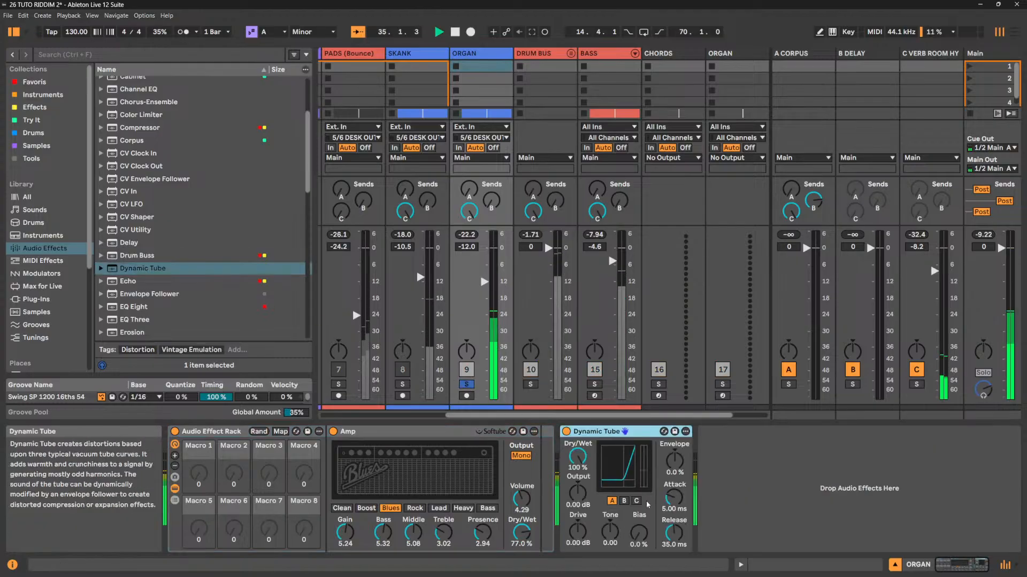
{"action": "left_click", "coordinate": [580, 457]}
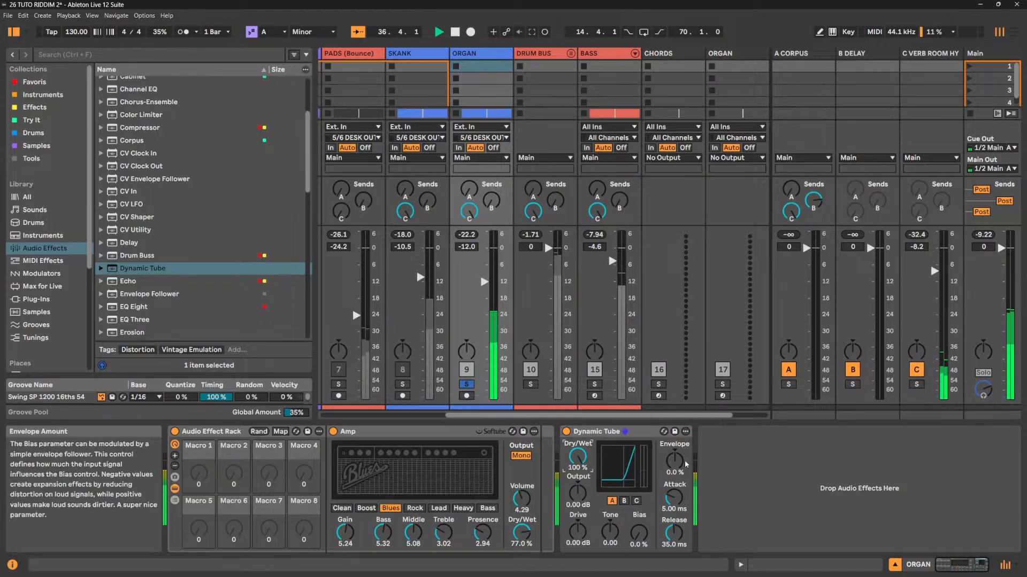
{"action": "left_click_drag", "start_coordinate": [686, 464], "coordinate": [675, 481]}
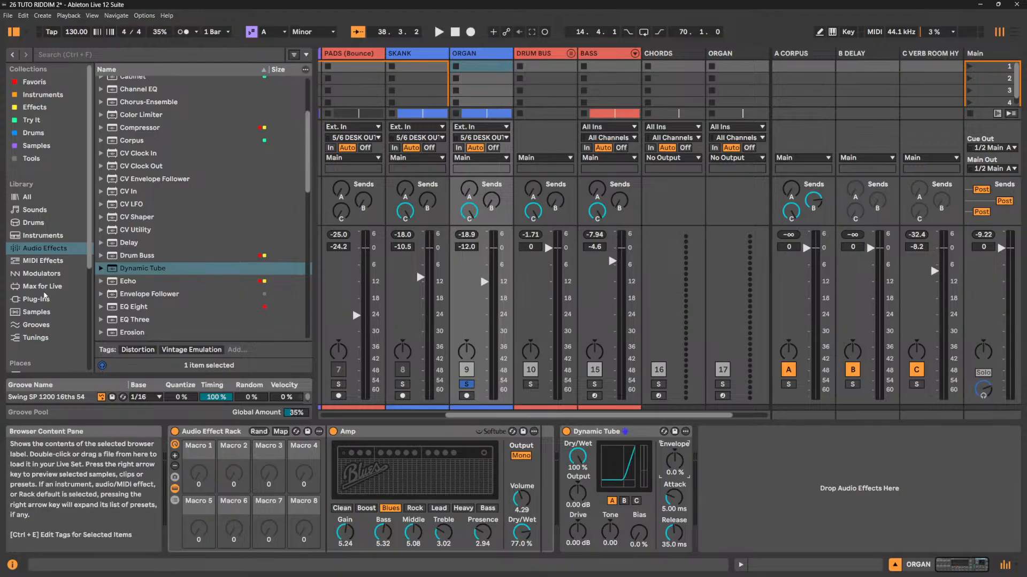
Expand Dynamic Tube's presets in the browser, start playback and load Broken Tube onto the organ's Dynamic Tube.
{"action": "left_click", "coordinate": [180, 269]}
{"action": "scroll", "coordinate": [180, 227], "scroll_direction": "down", "scroll_amount": 3}
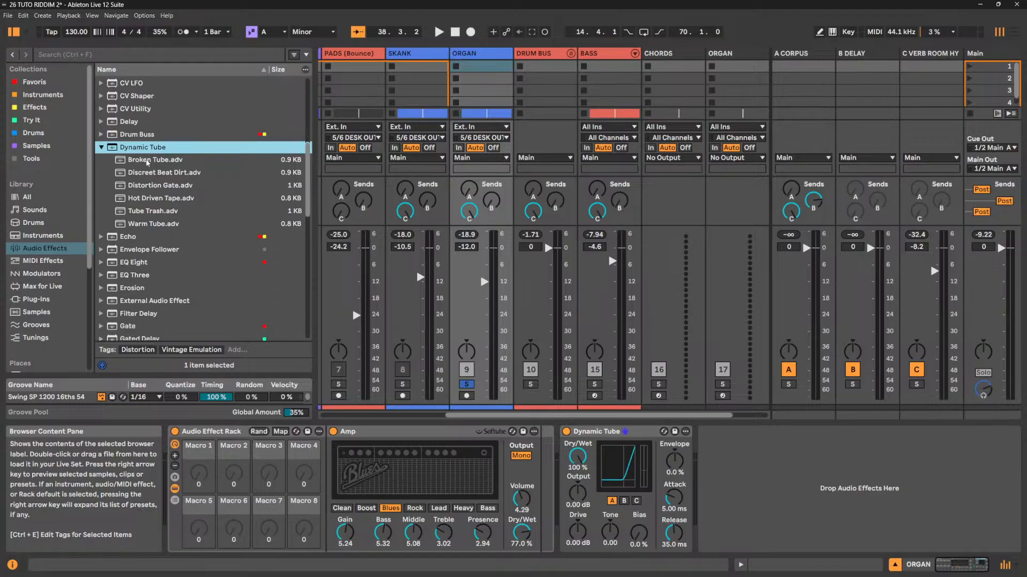
{"action": "key", "text": "space"}
{"action": "left_click", "coordinate": [148, 162]}
{"action": "left_click", "coordinate": [594, 472]}
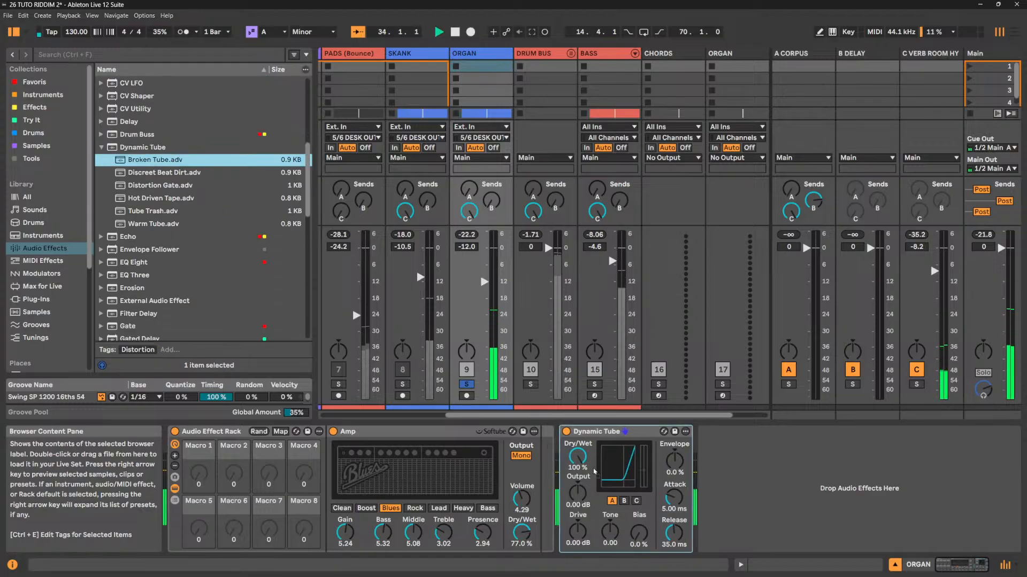
{"action": "double_click", "coordinate": [153, 160]}
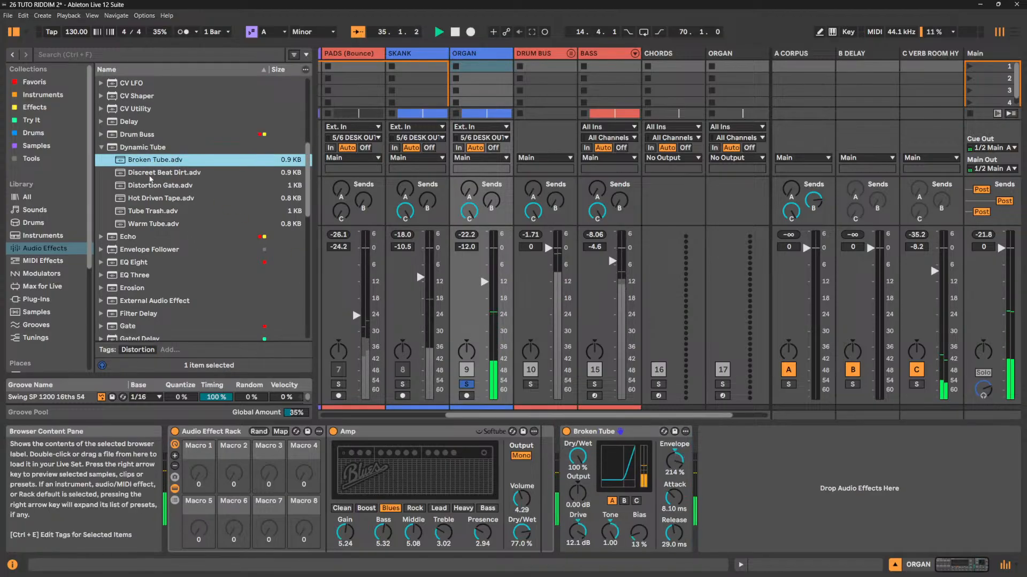
Audition the Discreet Beat Dirt, Distortion Gate and Hot Driven Tape presets in turn on the organ's Dynamic Tube.
{"action": "left_click", "coordinate": [151, 175]}
{"action": "left_click", "coordinate": [597, 479]}
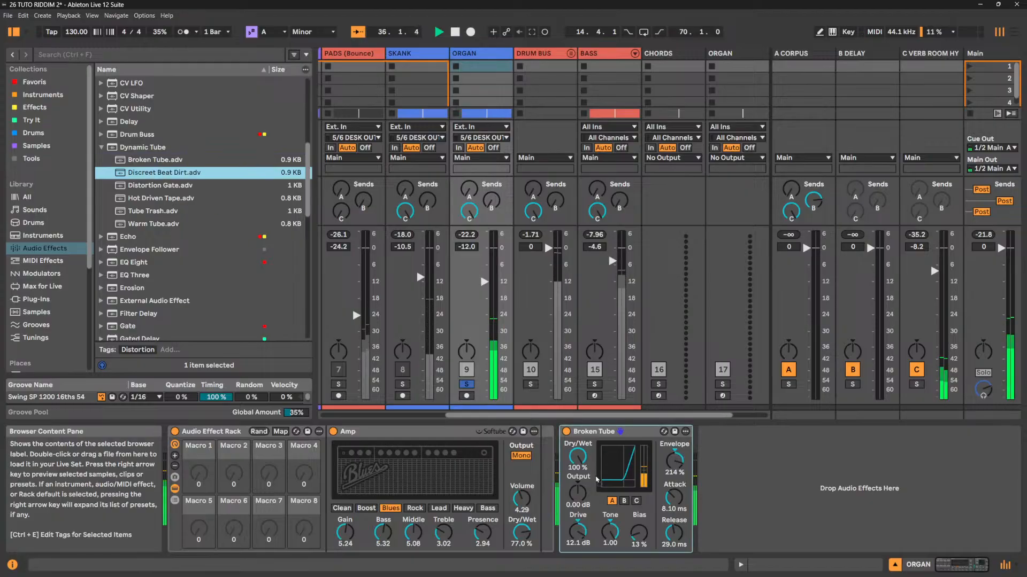
{"action": "left_click_drag", "start_coordinate": [596, 480], "coordinate": [596, 479]}
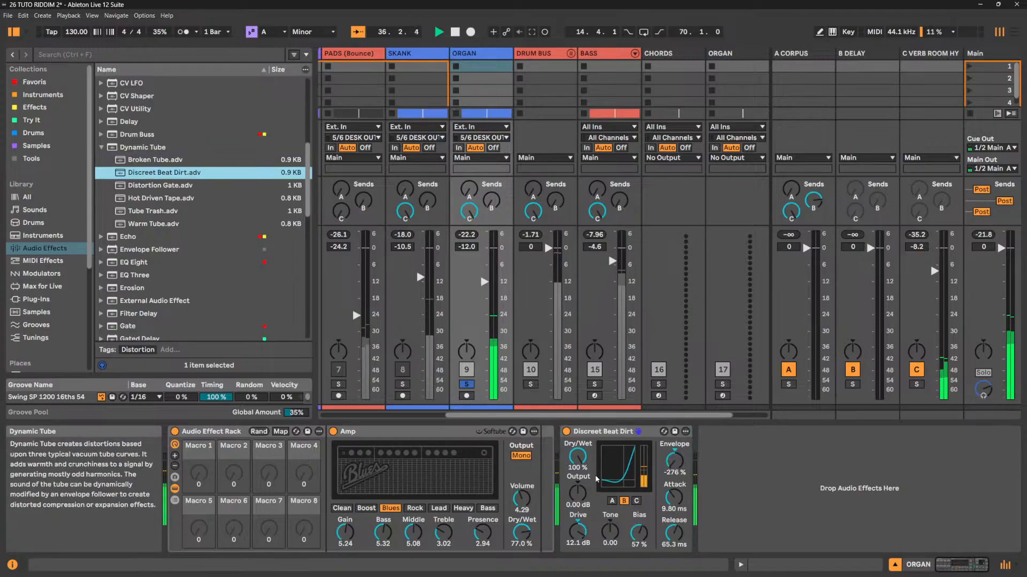
{"action": "double_click", "coordinate": [176, 186]}
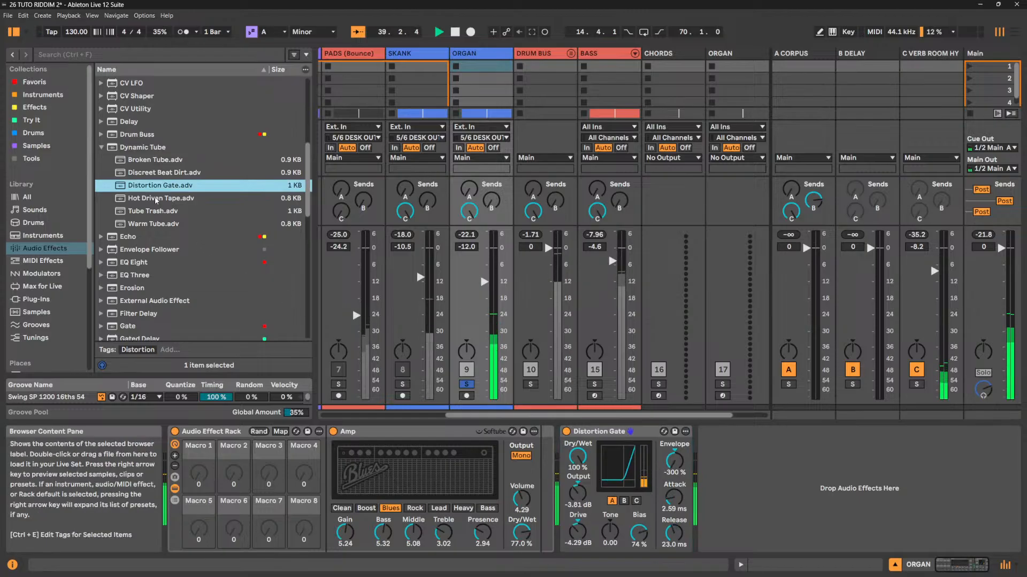
{"action": "left_click_drag", "start_coordinate": [161, 198], "coordinate": [616, 513]}
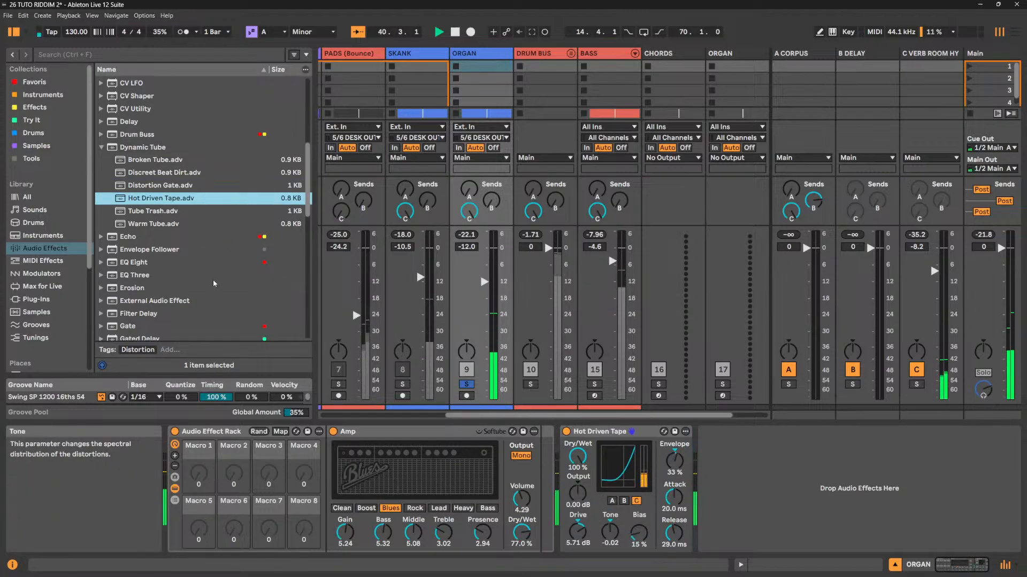
Audition the Tube Trash and Warm Tube presets in turn on the organ's Dynamic Tube.
{"action": "double_click", "coordinate": [166, 211]}
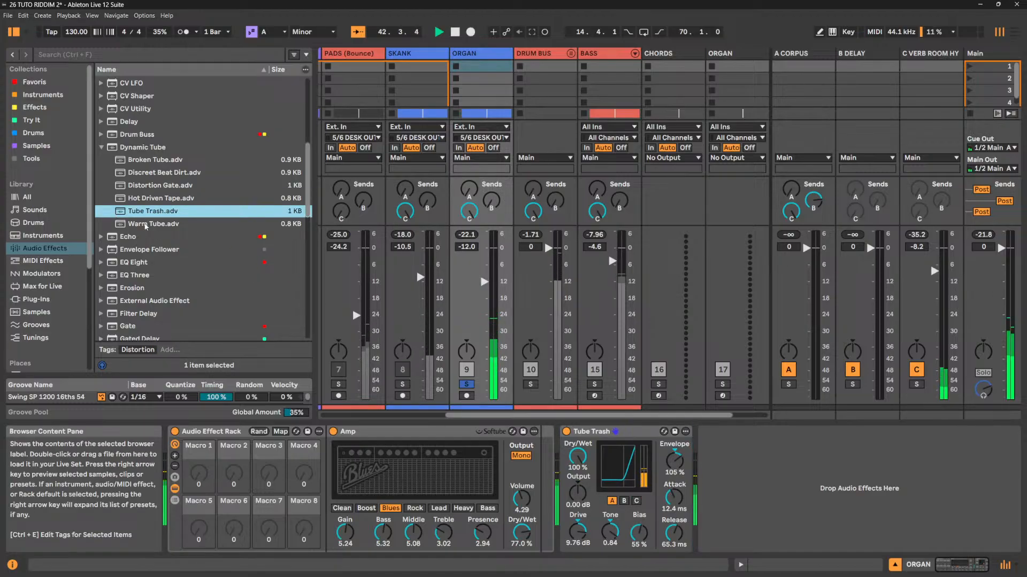
{"action": "left_click_drag", "start_coordinate": [154, 225], "coordinate": [596, 476]}
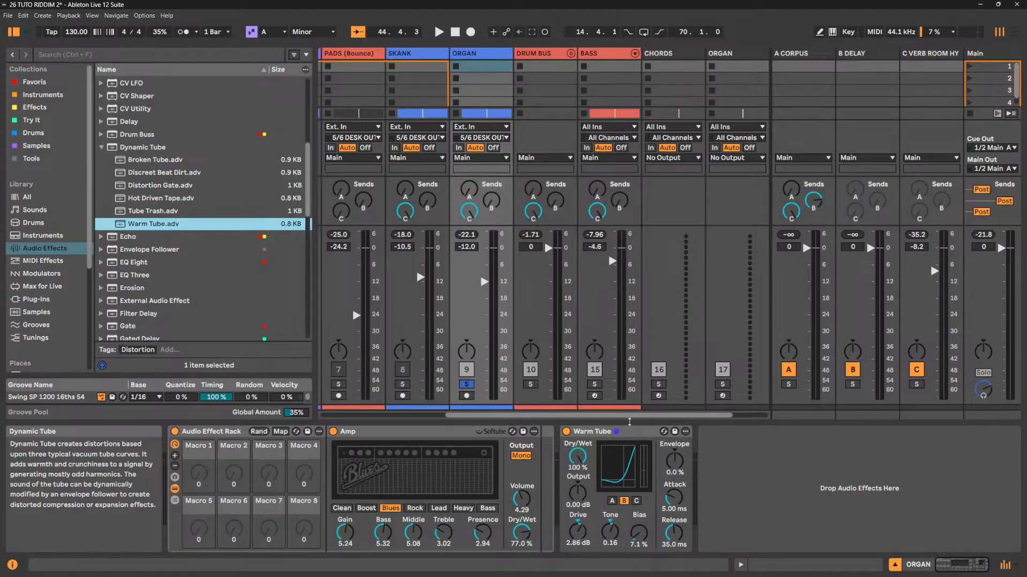
Move the Warm Tube device from the ORGAN track to the DRUM BUS track, placing it before Drum Buss, and solo DRUM BUS.
{"action": "left_click", "coordinate": [629, 433]}
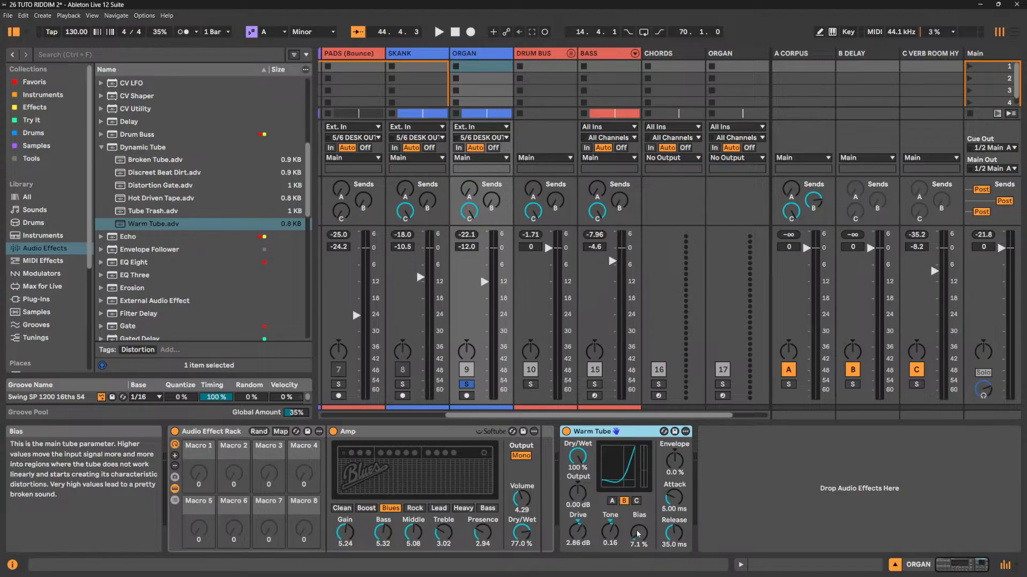
{"action": "right_click", "coordinate": [624, 431]}
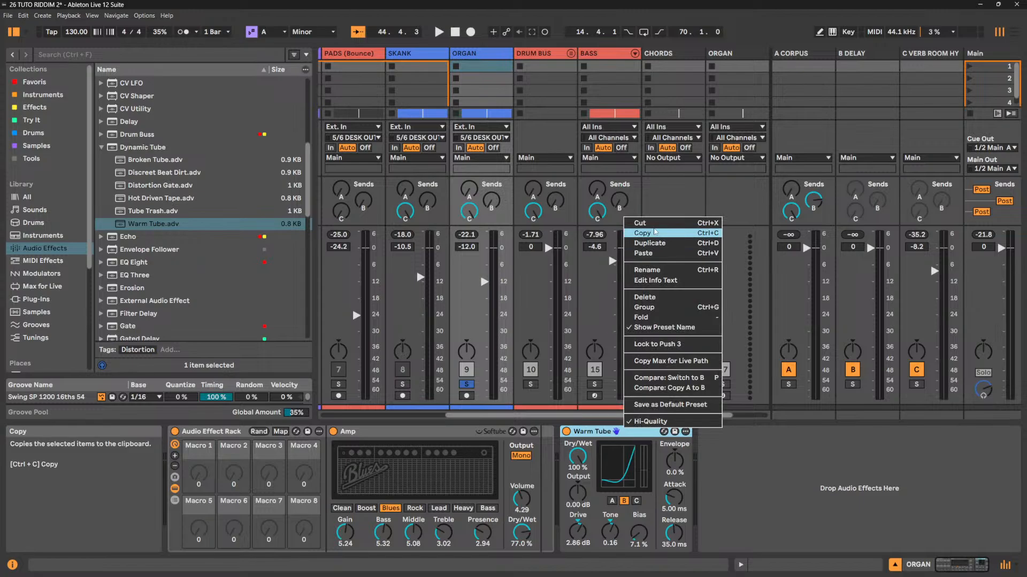
{"action": "left_click", "coordinate": [653, 222]}
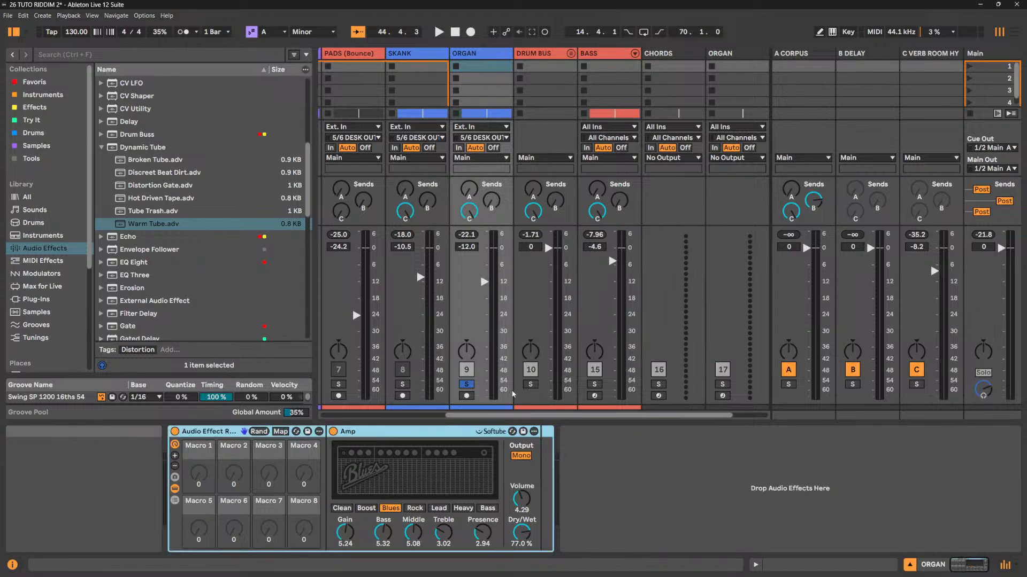
{"action": "left_click", "coordinate": [530, 384]}
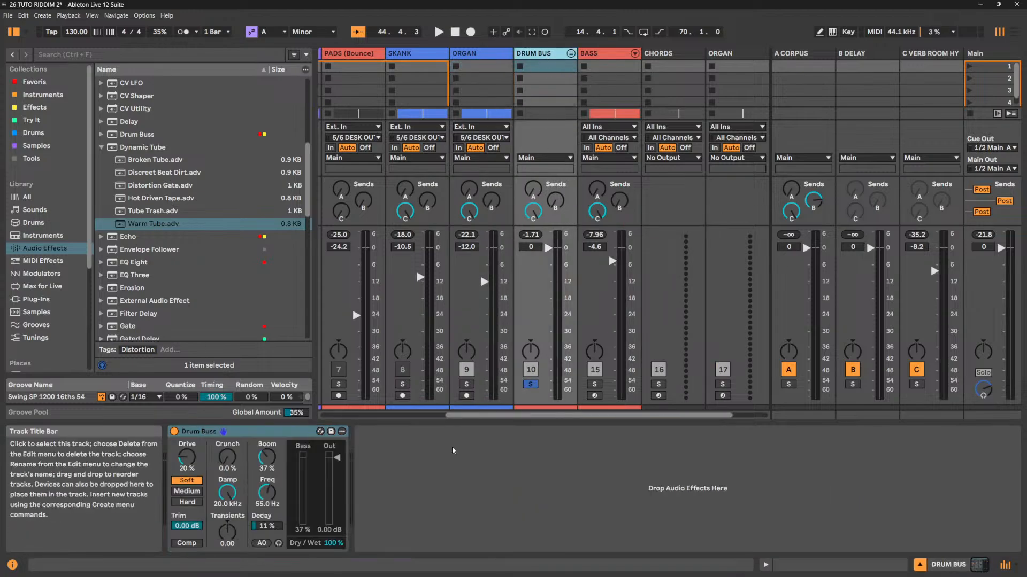
{"action": "left_click", "coordinate": [492, 458]}
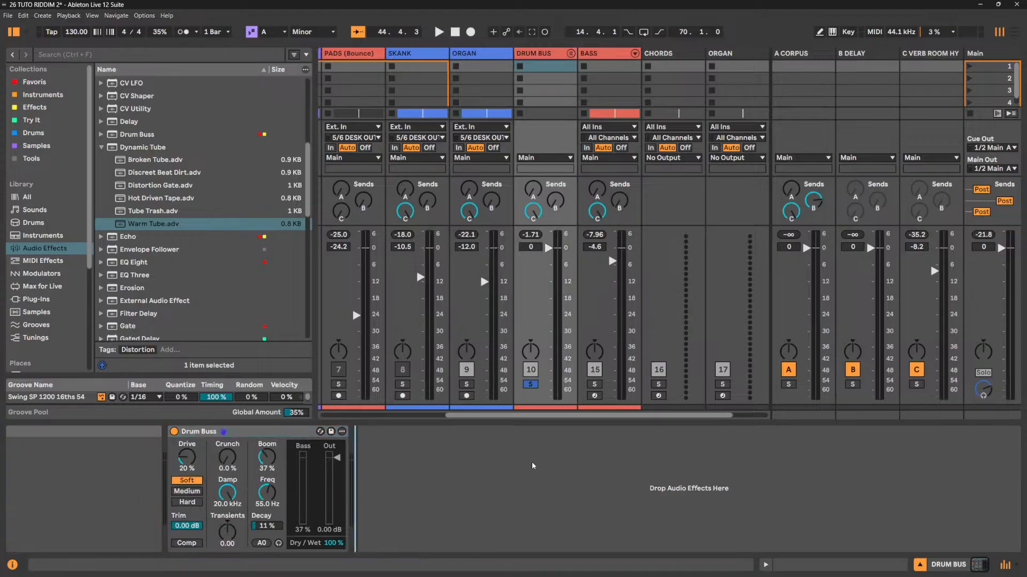
{"action": "left_click_drag", "start_coordinate": [533, 466], "coordinate": [529, 464]}
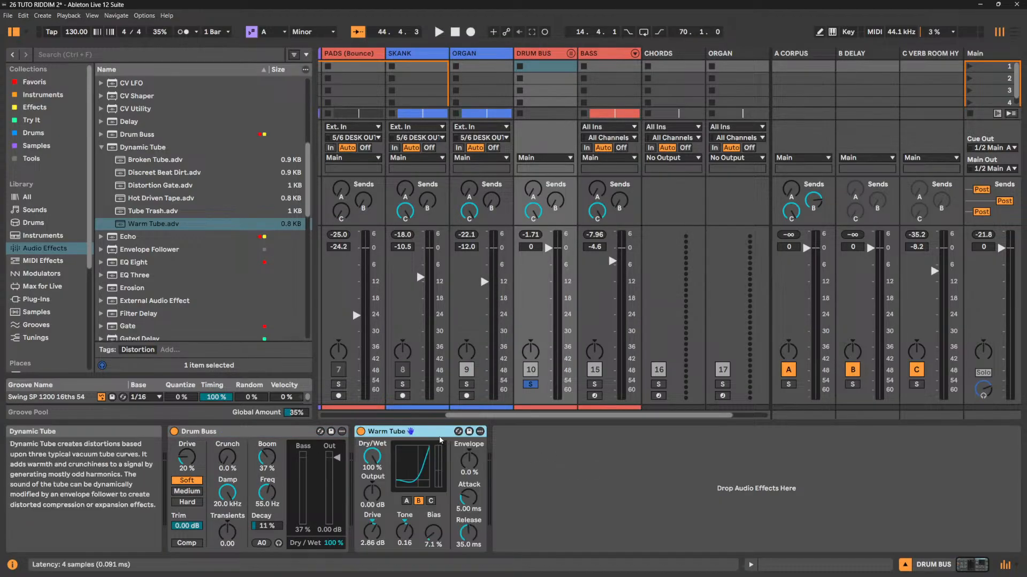
{"action": "left_click_drag", "start_coordinate": [441, 440], "coordinate": [255, 455]}
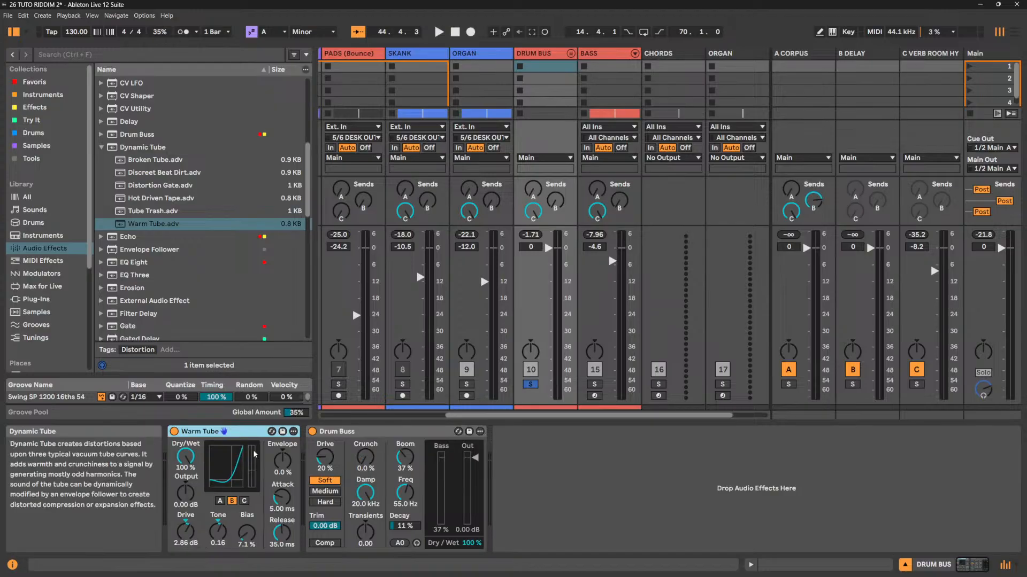
Play the drums through Warm Tube and replace it with the Tube Trash preset on the DRUM BUS track.
{"action": "key", "text": "space"}
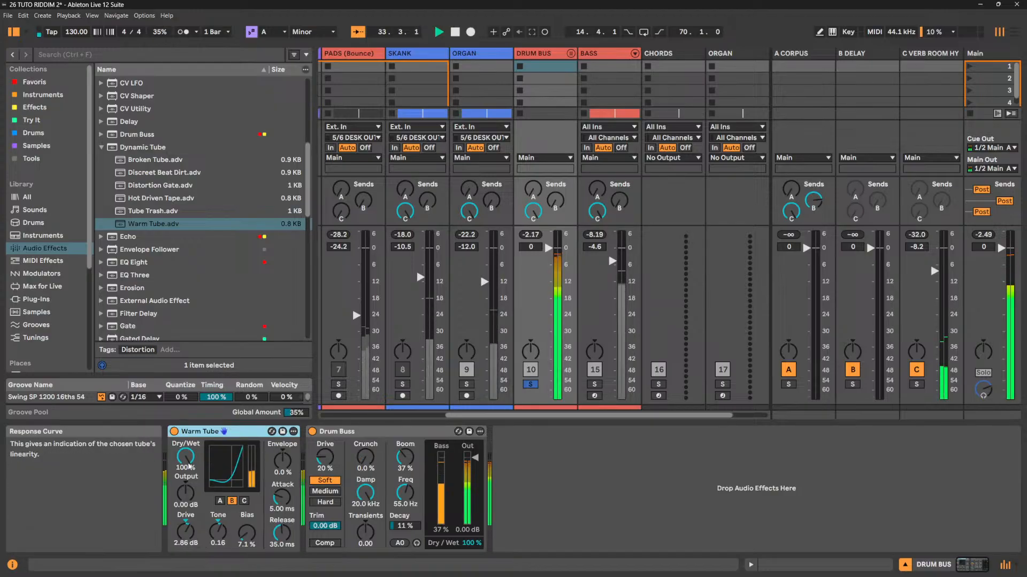
{"action": "mouse_move", "coordinate": [185, 456]}
{"action": "left_mouse_down"}
{"action": "mouse_move", "coordinate": [185, 486]}
{"action": "mouse_move", "coordinate": [185, 455]}
{"action": "left_mouse_up"}
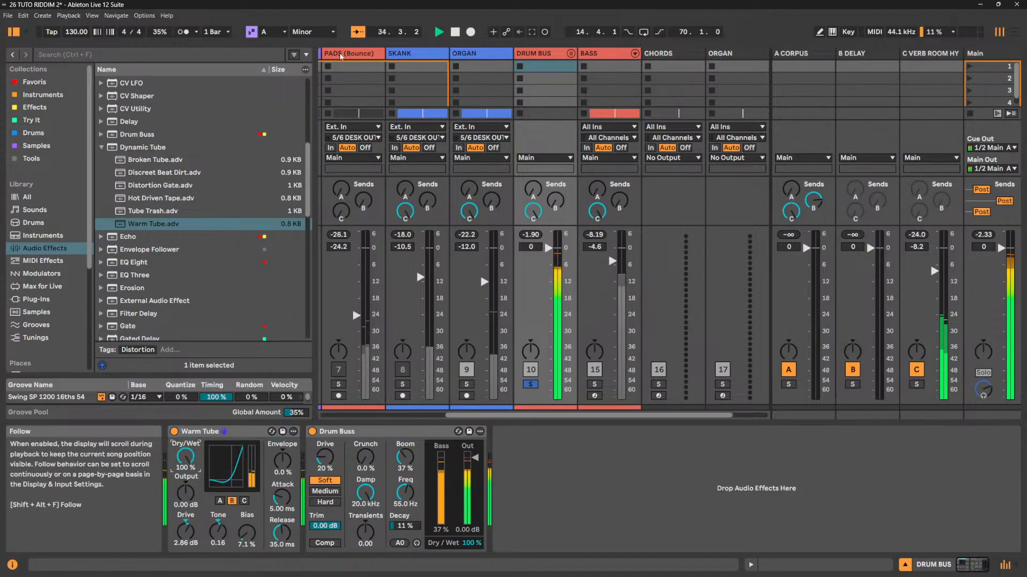
{"action": "double_click", "coordinate": [166, 211]}
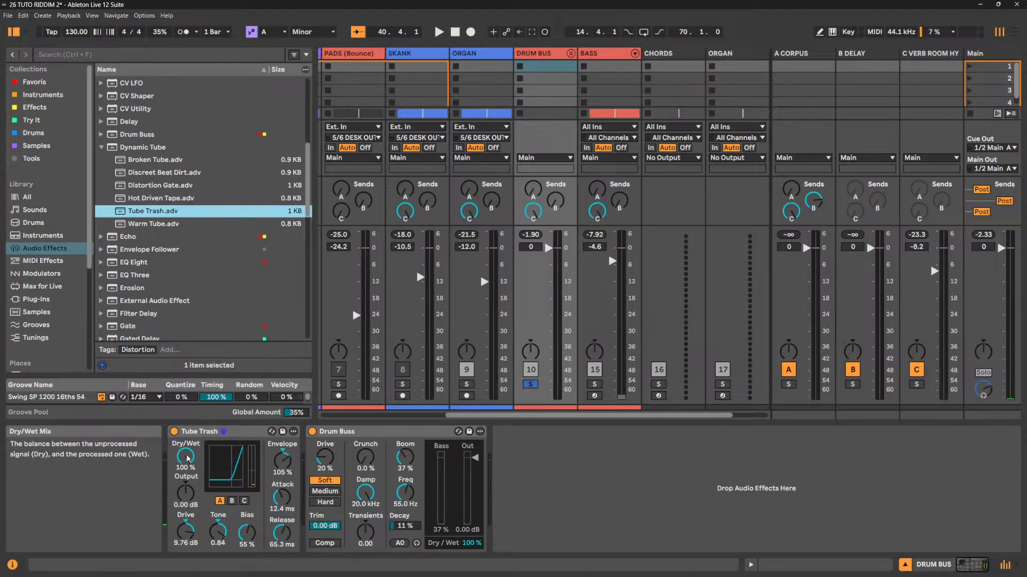
Restart playback, lower Tube Trash's Dry/Wet to 48.4 % and compare the drums with the device switched off and on again.
{"action": "key", "text": "space"}
{"action": "left_click_drag", "start_coordinate": [188, 458], "coordinate": [187, 512]}
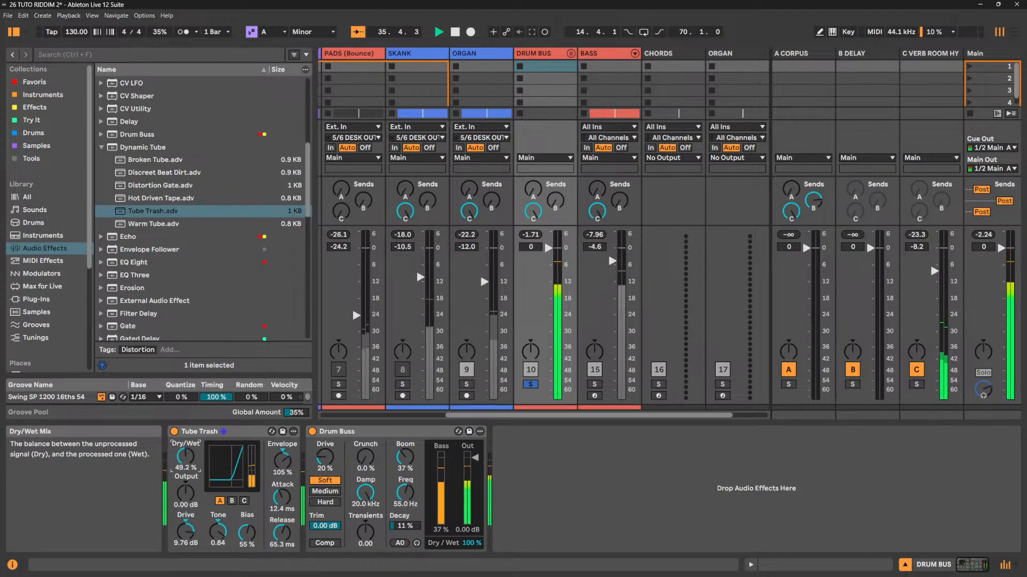
{"action": "left_click", "coordinate": [174, 433]}
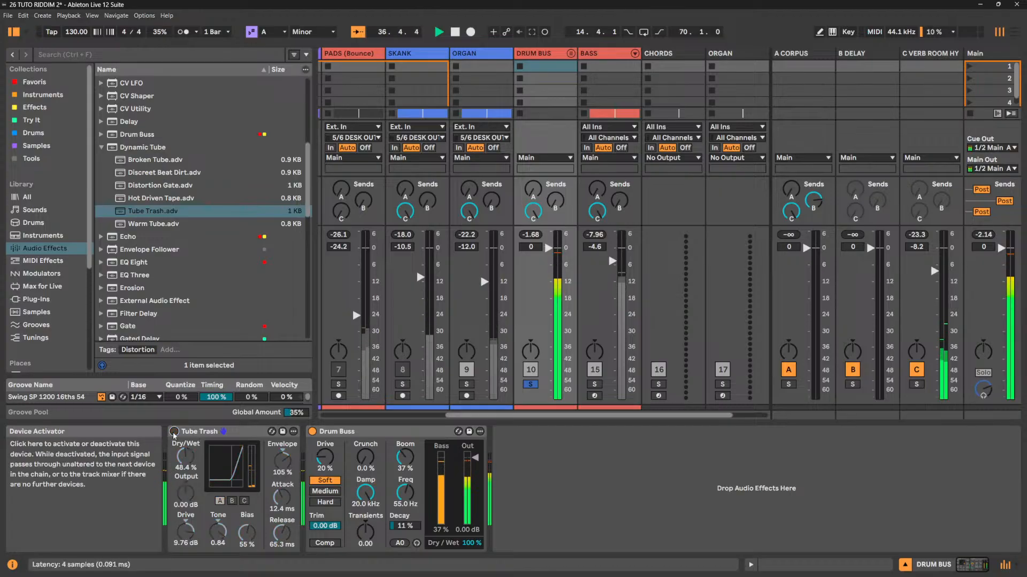
{"action": "left_click", "coordinate": [174, 432]}
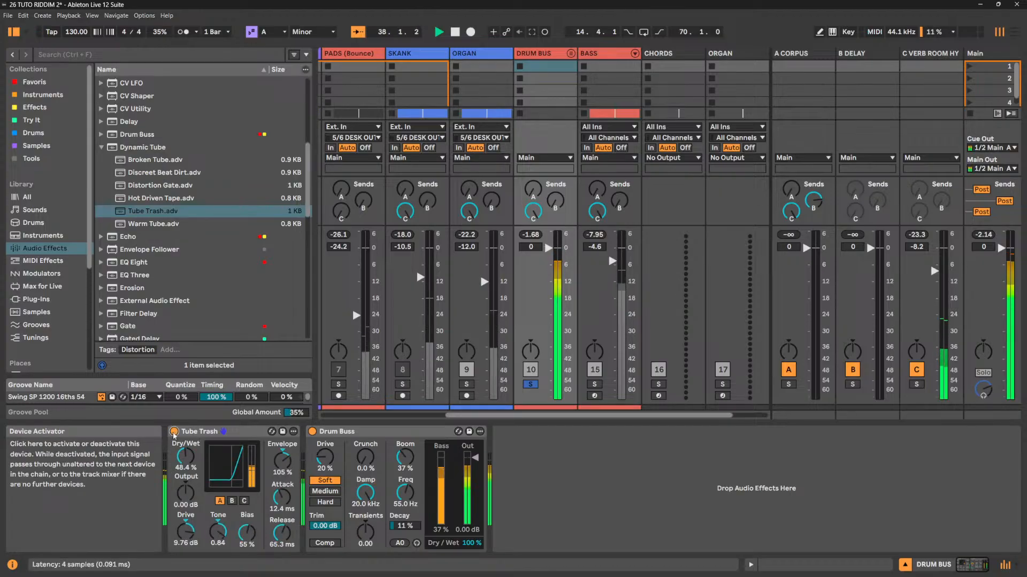
Stop playback, group the Tube Trash device on the DRUM BUS into an Audio Effect Rack, and show the rack's macro controls.
{"action": "key", "text": "space"}
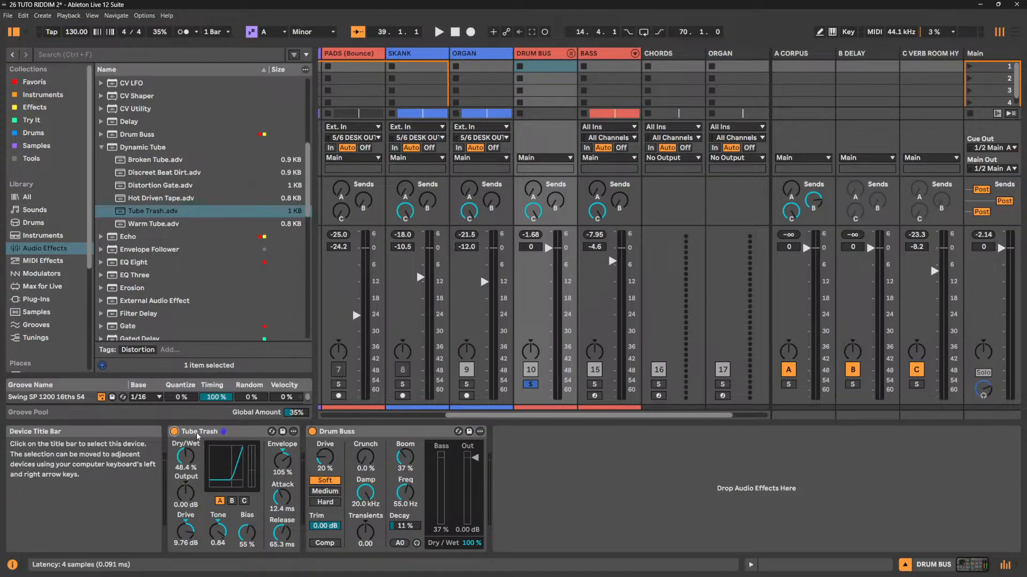
{"action": "left_click", "coordinate": [197, 432]}
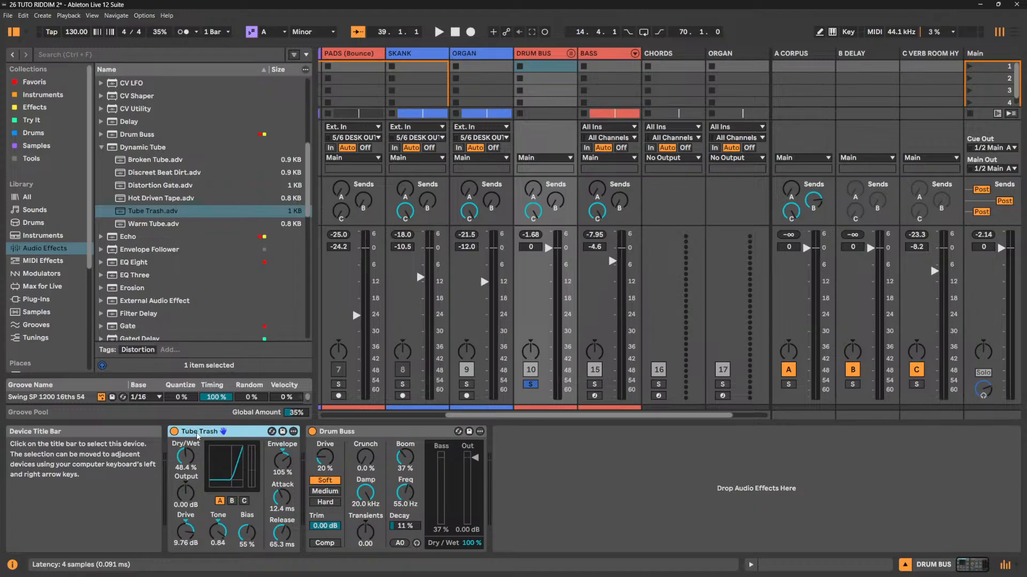
{"action": "key", "text": "ctrl+g"}
{"action": "left_click", "coordinate": [174, 445]}
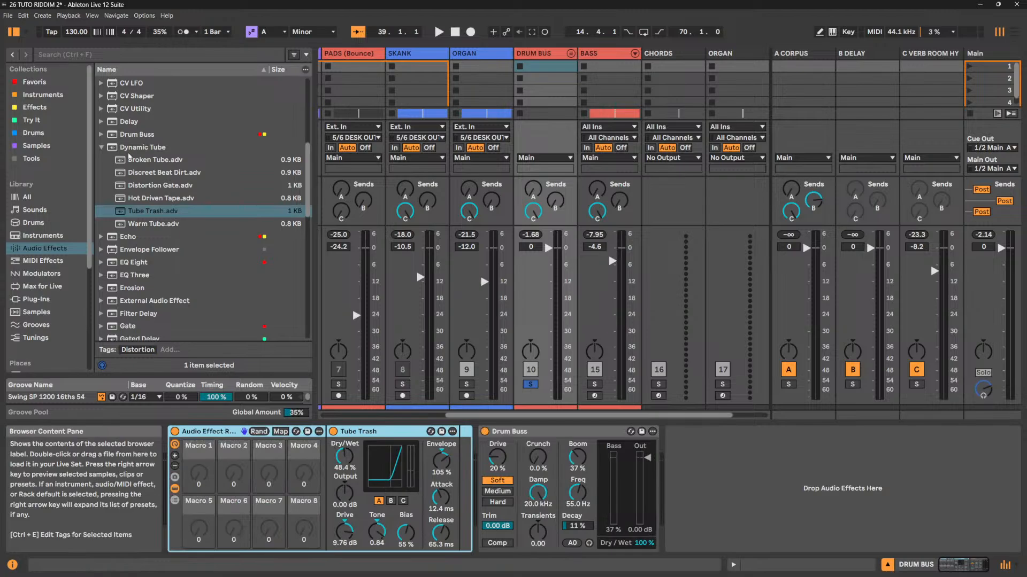
Add an Auto Filter before Tube Trash inside the Audio Effect Rack.
{"action": "left_click", "coordinate": [103, 149]}
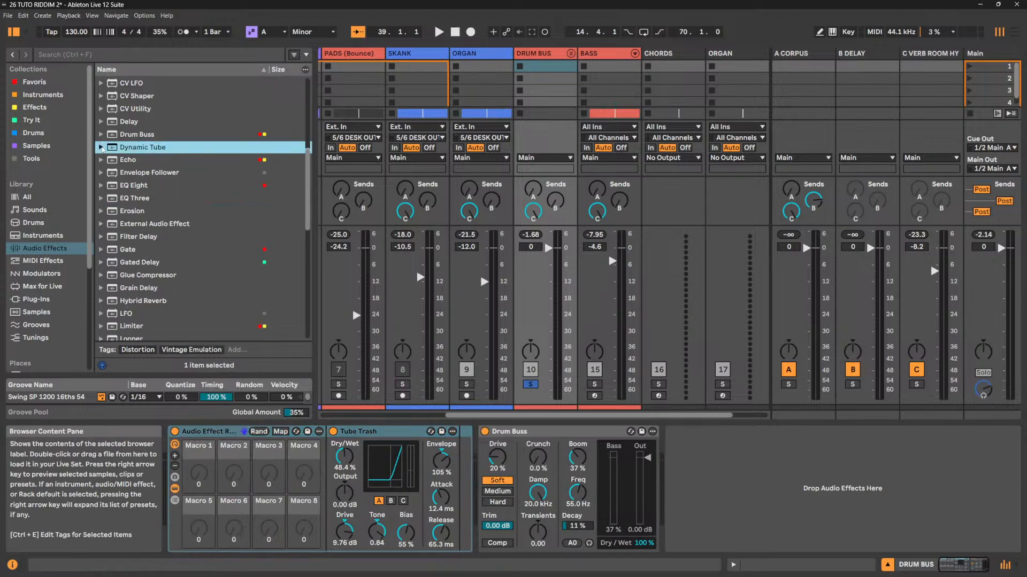
{"action": "scroll", "coordinate": [118, 140], "scroll_direction": "up", "scroll_amount": 5}
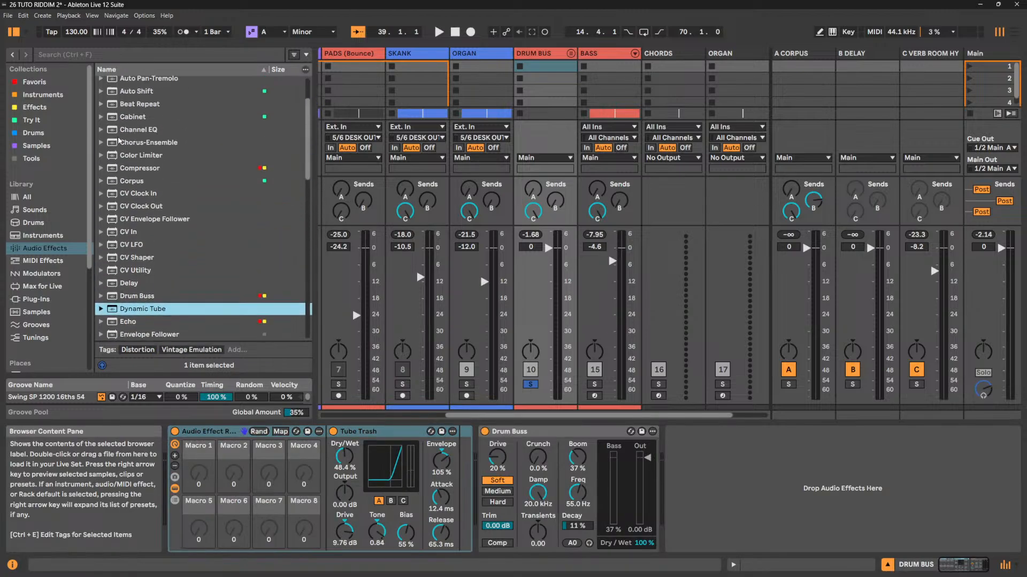
{"action": "scroll", "coordinate": [118, 141], "scroll_direction": "up", "scroll_amount": 1}
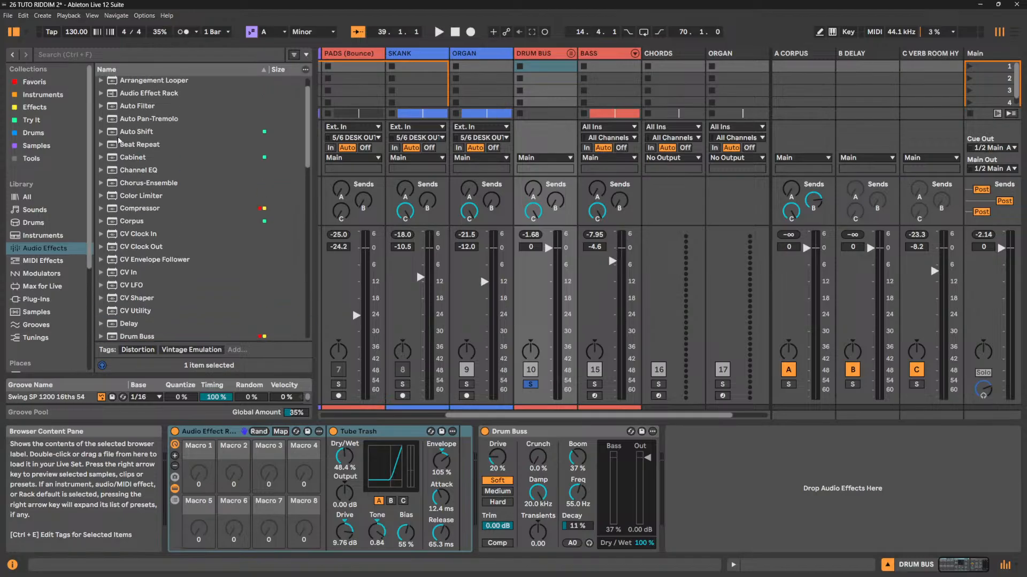
{"action": "left_click_drag", "start_coordinate": [140, 106], "coordinate": [330, 482]}
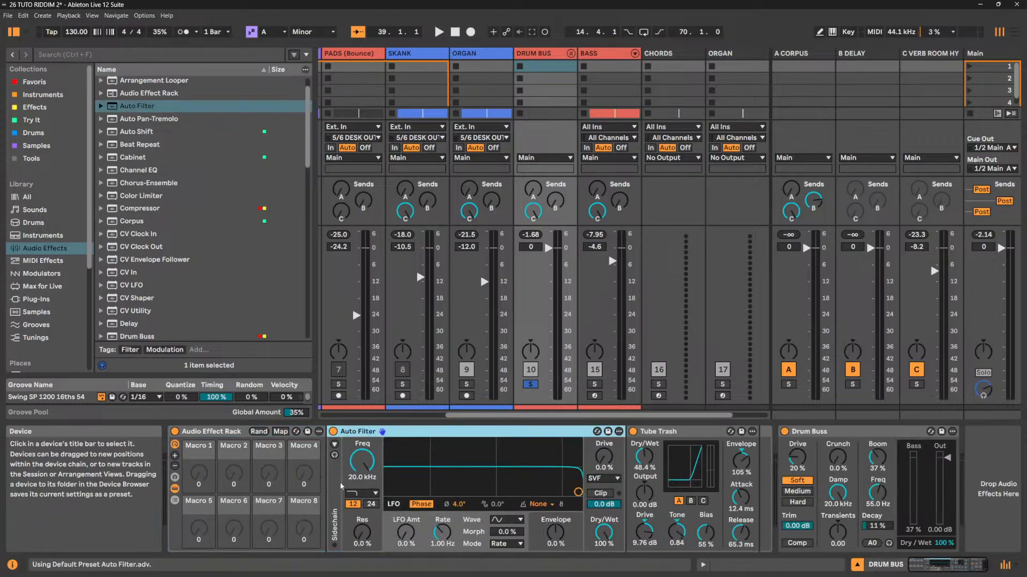
Set the Auto Filter to High-pass with a cutoff frequency of 90 Hz.
{"action": "left_click", "coordinate": [366, 495]}
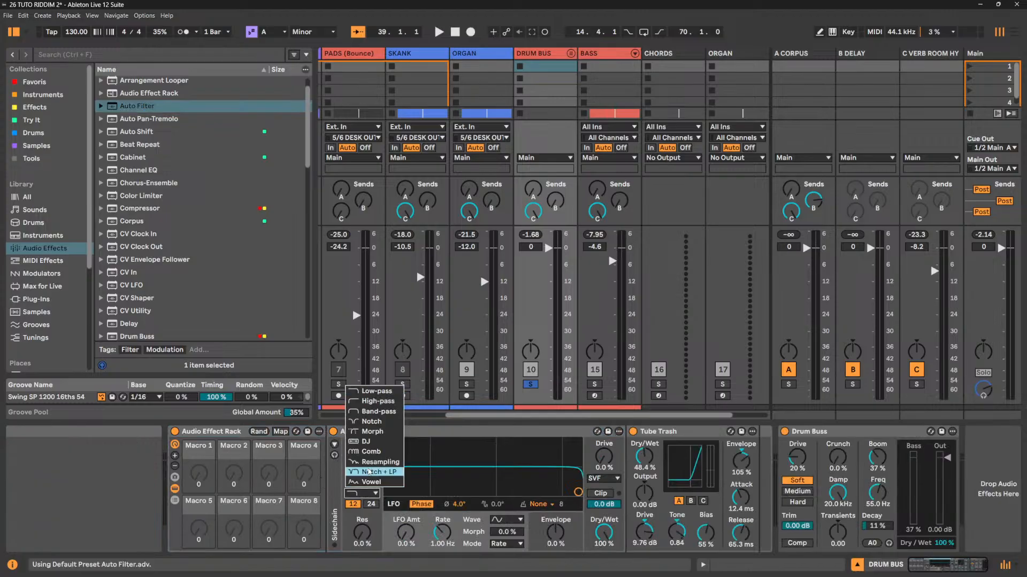
{"action": "left_click", "coordinate": [375, 400]}
{"action": "left_click_drag", "start_coordinate": [578, 492], "coordinate": [429, 492]}
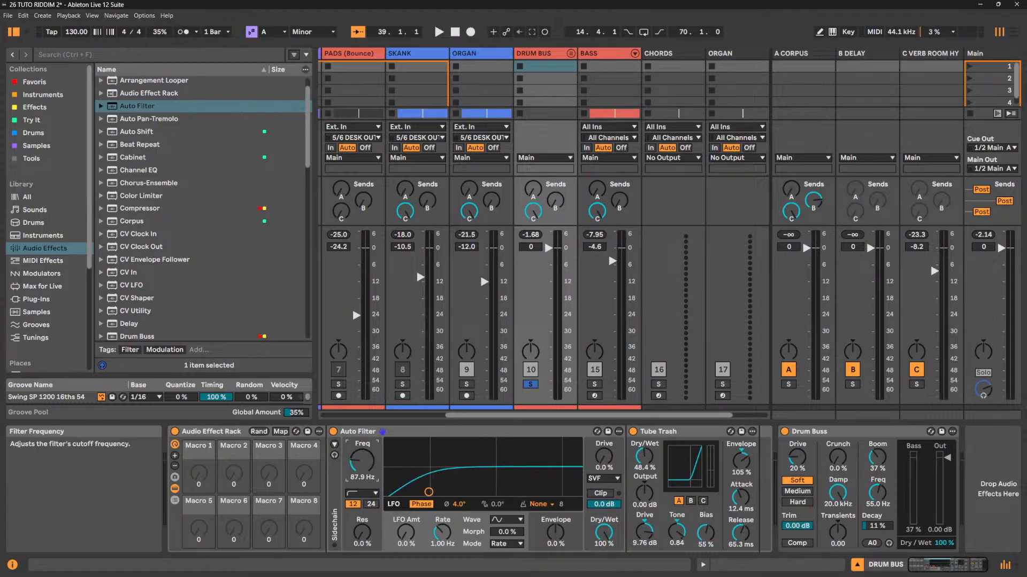
{"action": "left_click", "coordinate": [356, 478]}
{"action": "type", "text": "90"}
{"action": "key", "text": "Return"}
During playback, set Tube Trash's Dry/Wet to 100%, compare tube model B with A, keep A, and set Bias to 39%.
{"action": "key", "text": "space"}
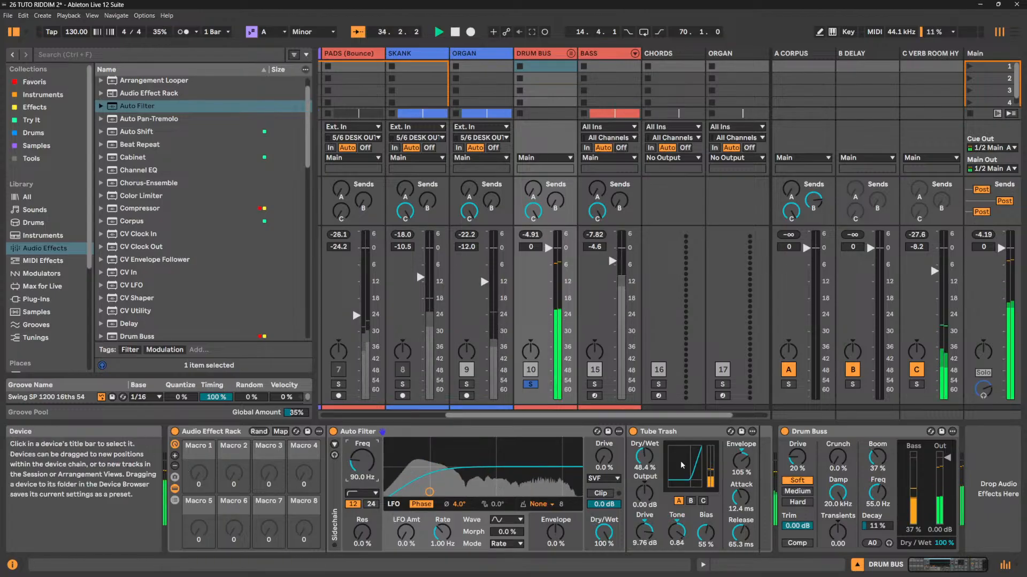
{"action": "left_click_drag", "start_coordinate": [644, 458], "coordinate": [644, 404]}
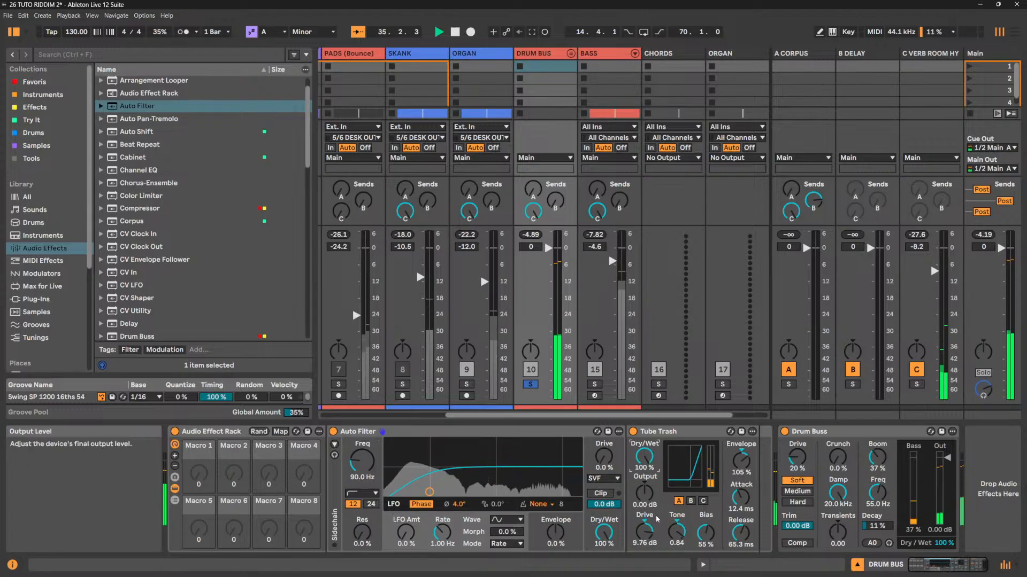
{"action": "left_click", "coordinate": [701, 501]}
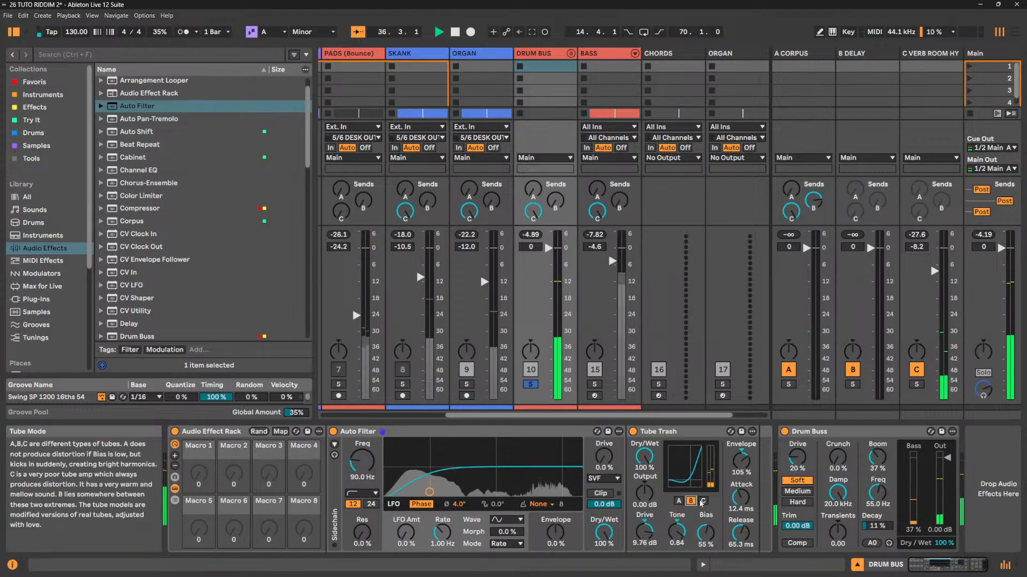
{"action": "left_click", "coordinate": [678, 501]}
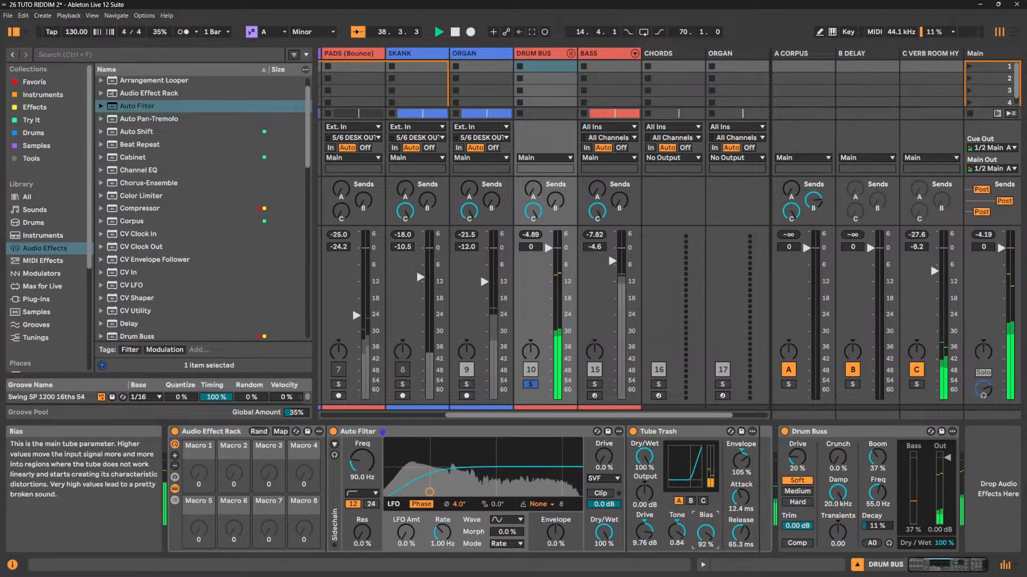
{"action": "left_click_drag", "start_coordinate": [704, 537], "coordinate": [704, 555]}
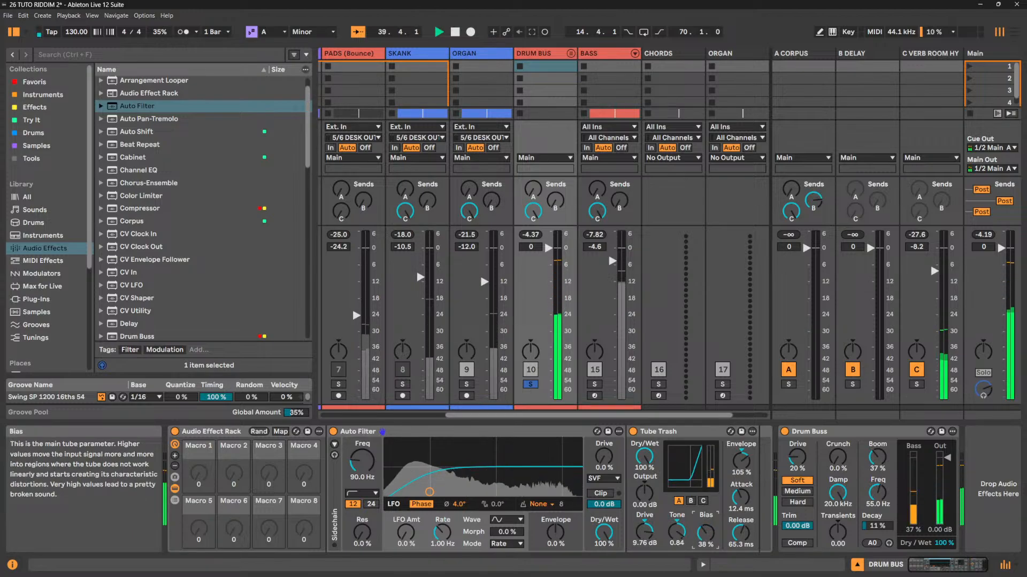
{"action": "key", "text": "space"}
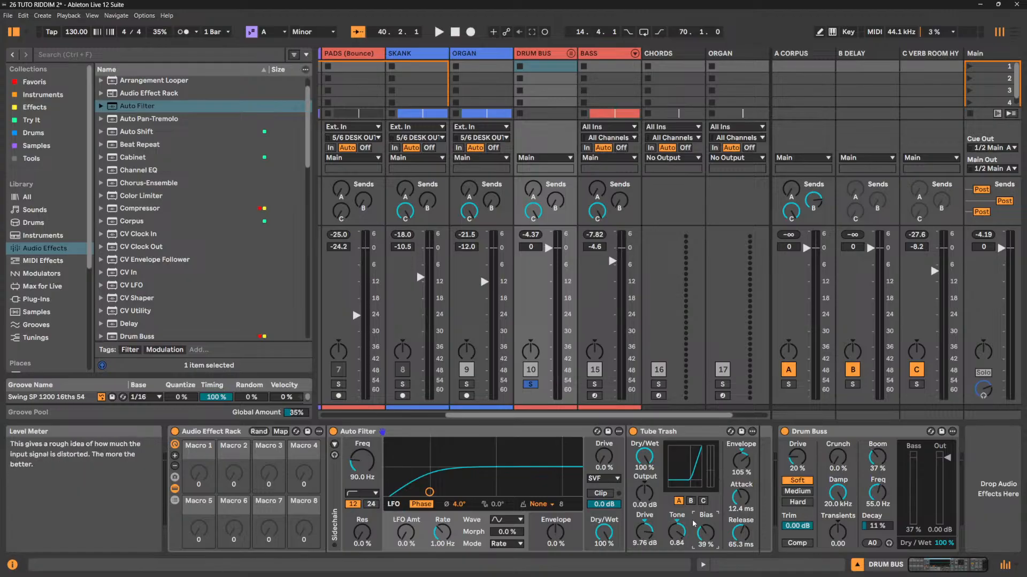
Play the drums and try Tube Trash with Tone at 1.00, Drive at 15 dB and Envelope at -138%.
{"action": "key", "text": "space"}
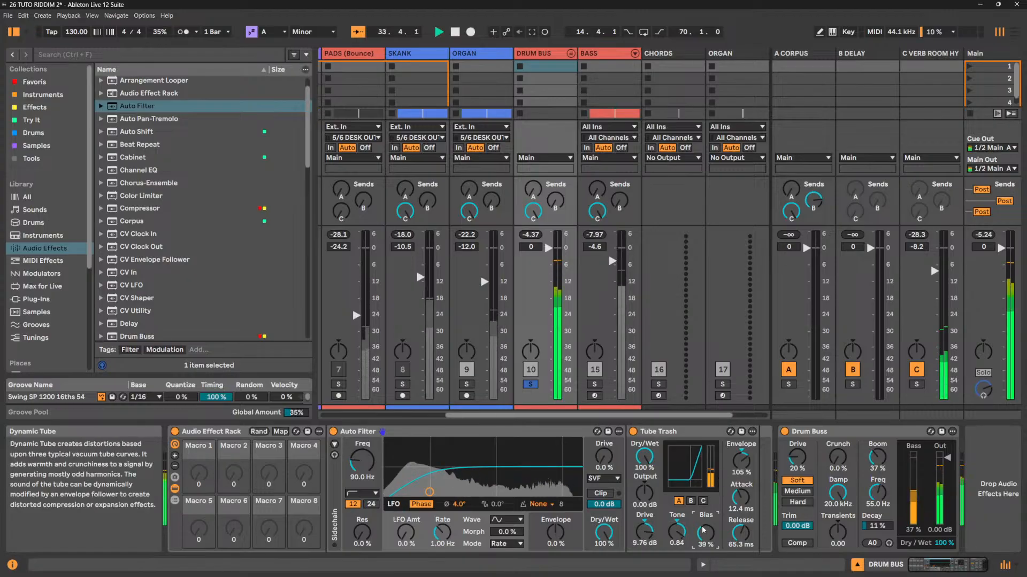
{"action": "left_click_drag", "start_coordinate": [677, 531], "coordinate": [644, 526]}
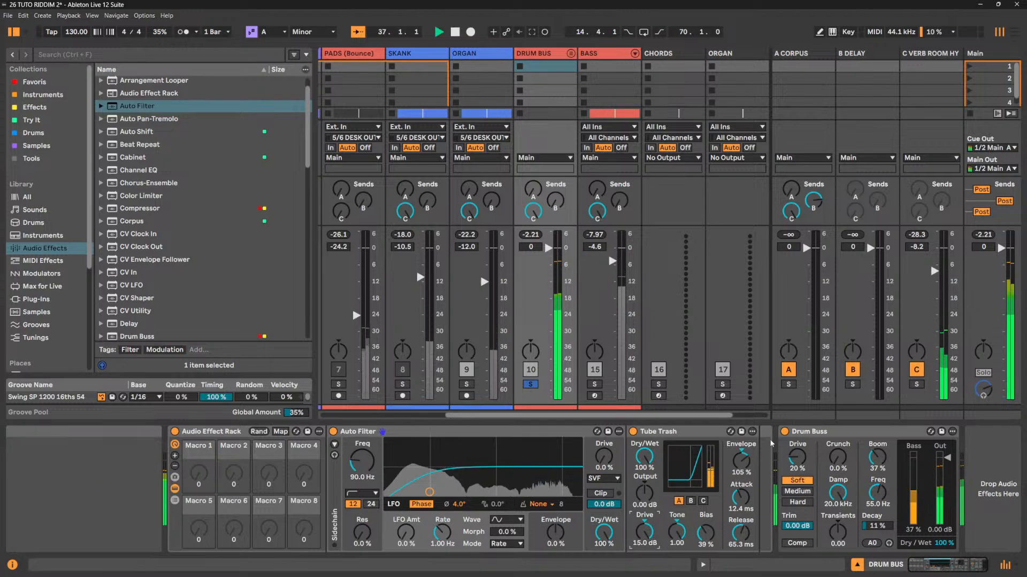
{"action": "left_click_drag", "start_coordinate": [741, 461], "coordinate": [740, 508]}
{"action": "key", "text": "space"}
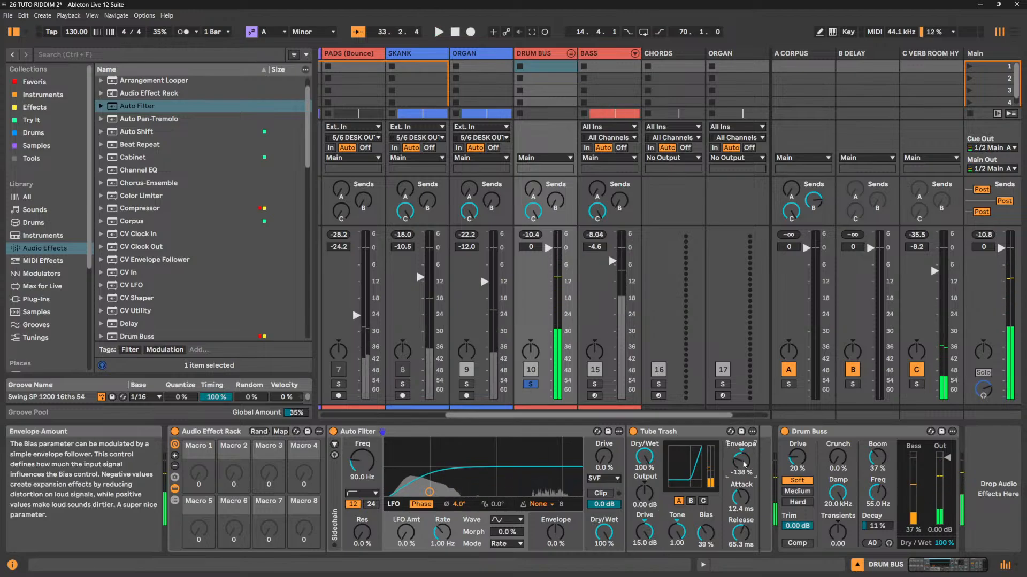
Reset Tube Trash's Envelope amount, raise it to 95%, and display the Auto Filter's envelope settings.
{"action": "double_click", "coordinate": [736, 465]}
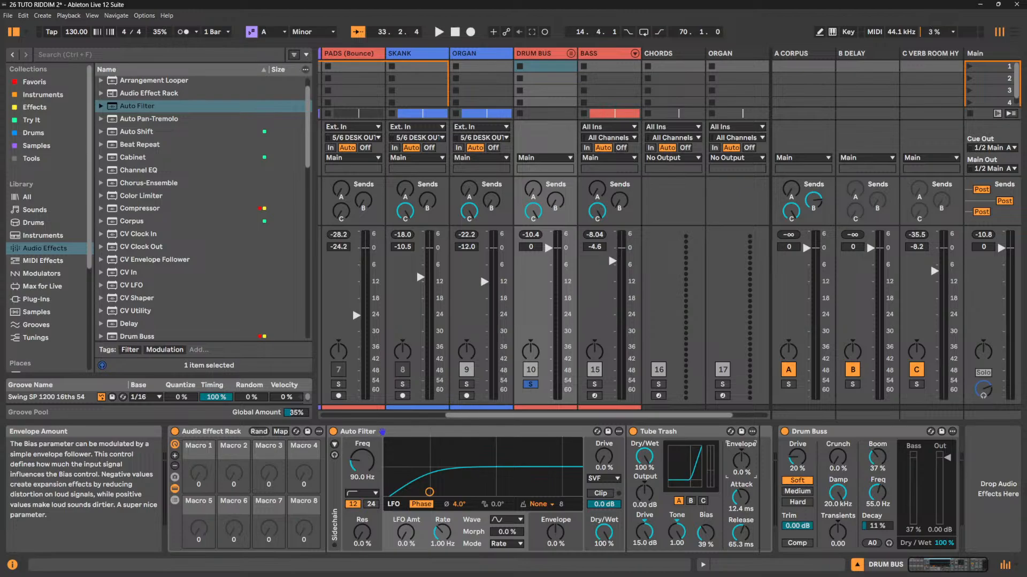
{"action": "left_click_drag", "start_coordinate": [741, 461], "coordinate": [741, 436]}
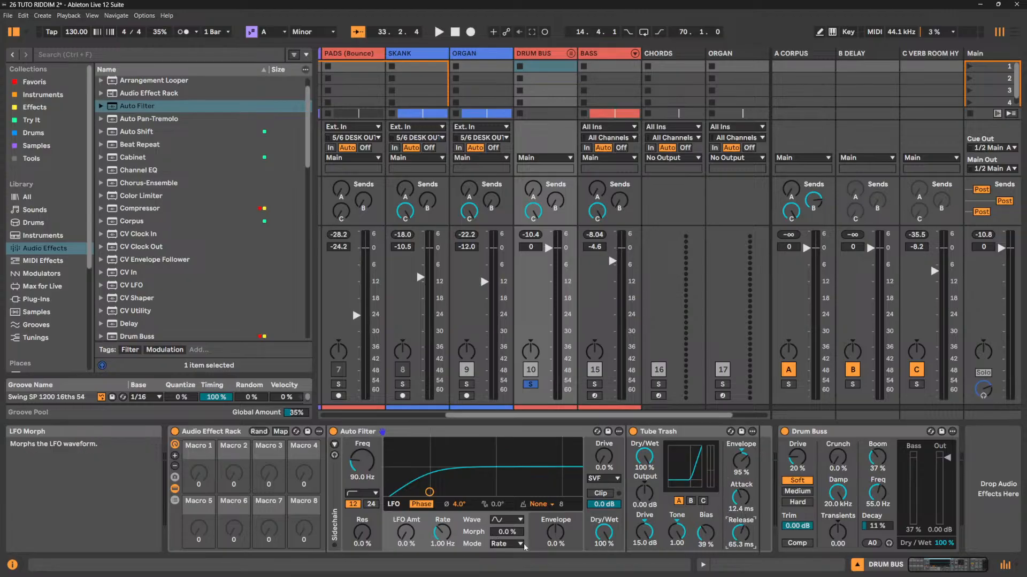
{"action": "left_click", "coordinate": [545, 524]}
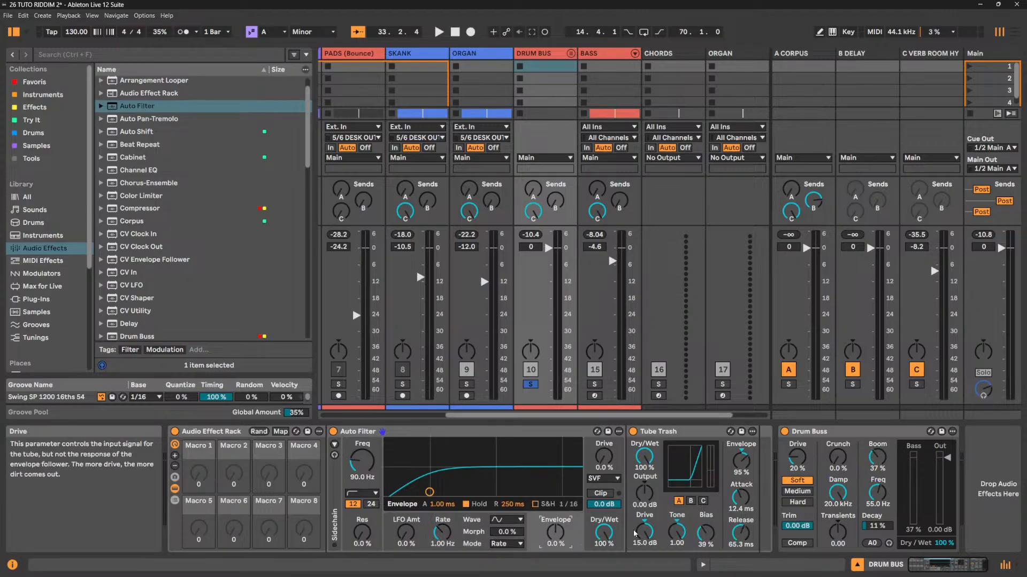
During playback, try Tube Trash with Envelope at 300%, Attack at 1.00 ms and Release at 2.53 ms.
{"action": "key", "text": "space"}
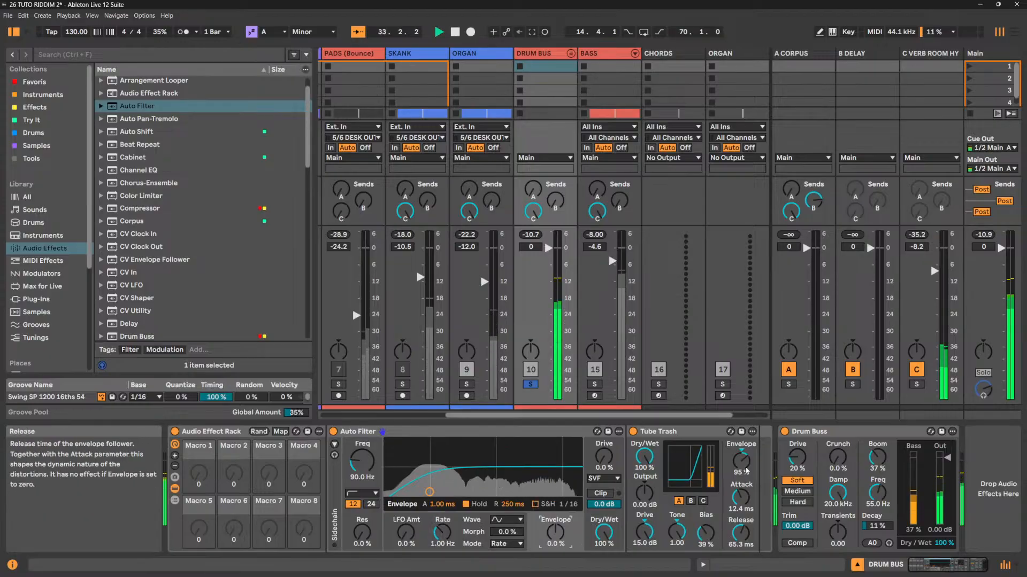
{"action": "left_click_drag", "start_coordinate": [741, 460], "coordinate": [741, 428]}
{"action": "left_click_drag", "start_coordinate": [741, 497], "coordinate": [740, 573]}
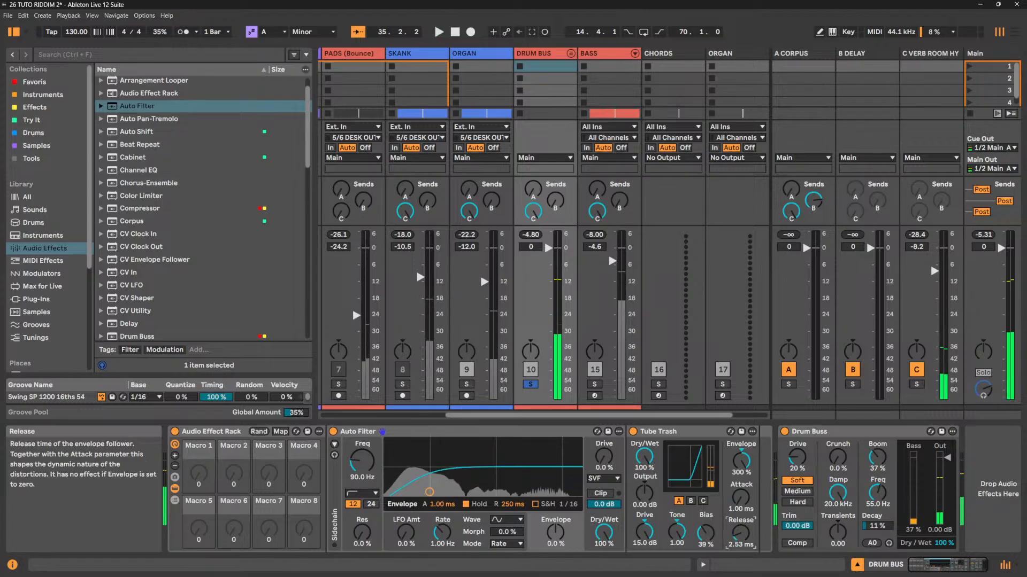
{"action": "key", "text": "space"}
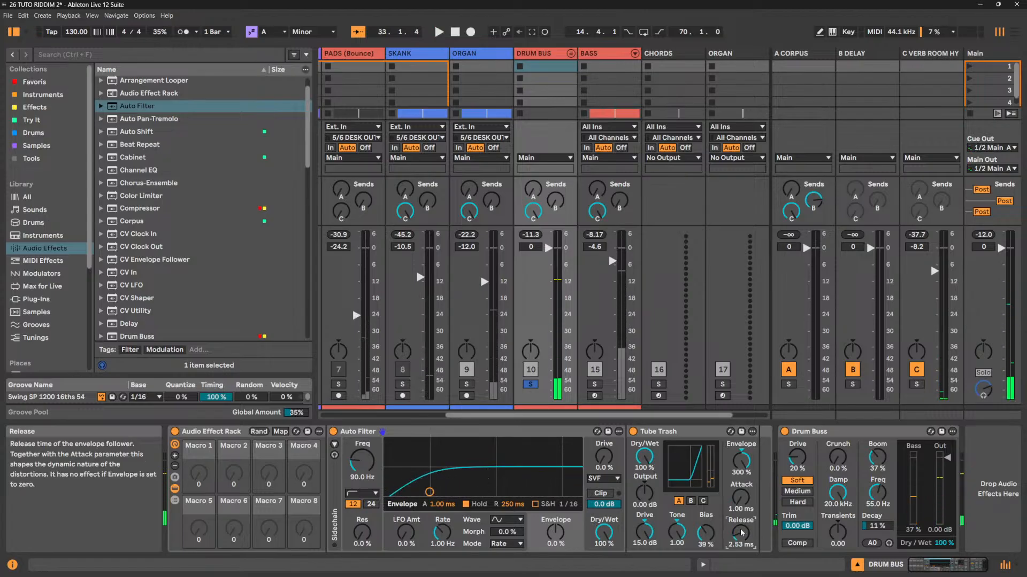
Play the drums and try Tube Trash Release times of 1.50 s and 2.68 ms.
{"action": "left_click", "coordinate": [740, 498]}
{"action": "key", "text": "space"}
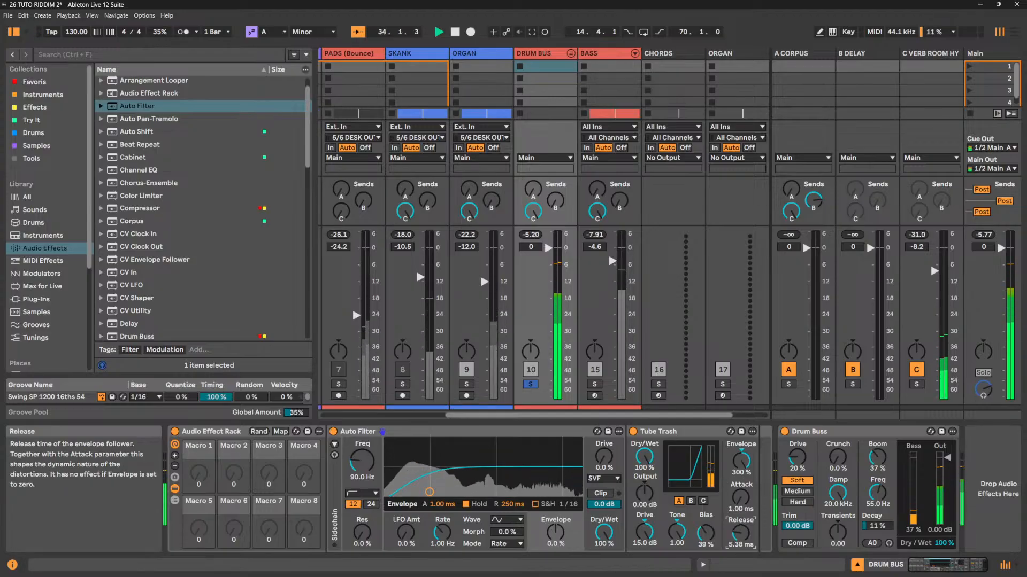
{"action": "type", "text": "1.5"}
{"action": "key", "text": "Return"}
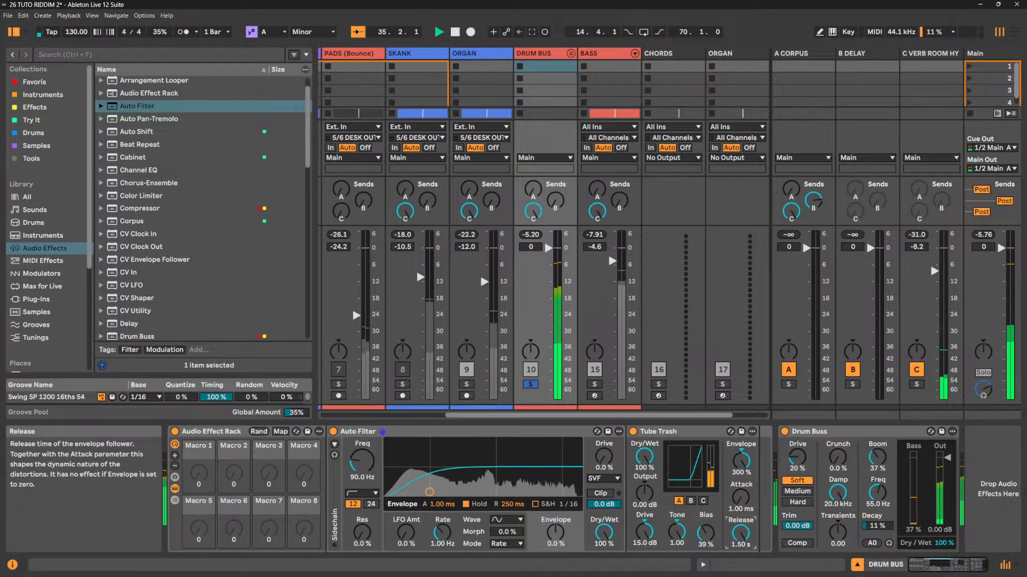
{"action": "type", "text": "165"}
{"action": "key", "text": "Return"}
{"action": "left_click_drag", "start_coordinate": [740, 533], "coordinate": [740, 556]}
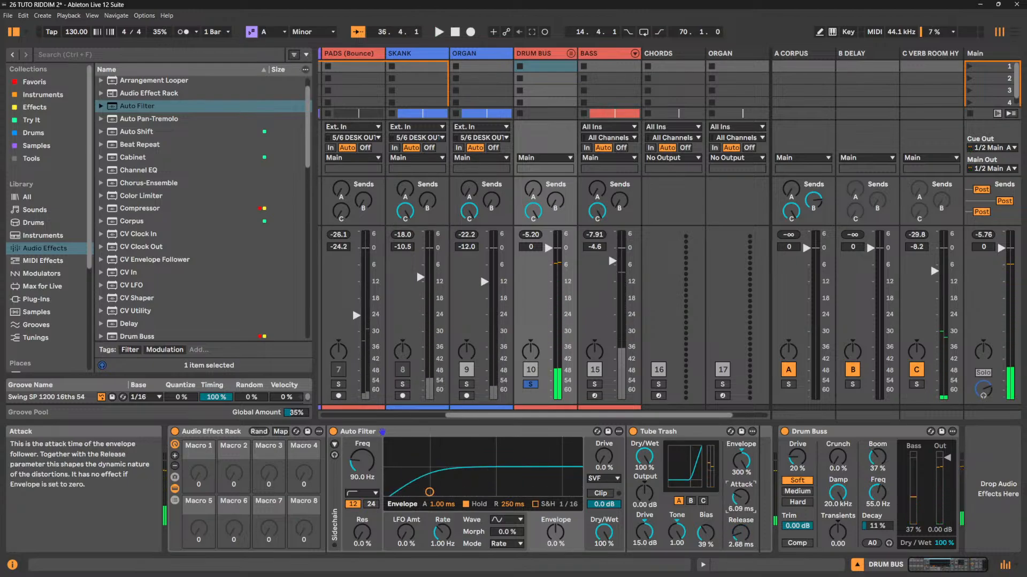
Set Tube Trash's Attack to 27.9 ms and its Release to 10.2 ms, listening to the drums.
{"action": "left_click_drag", "start_coordinate": [742, 502], "coordinate": [747, 491]}
{"action": "key", "text": "space"}
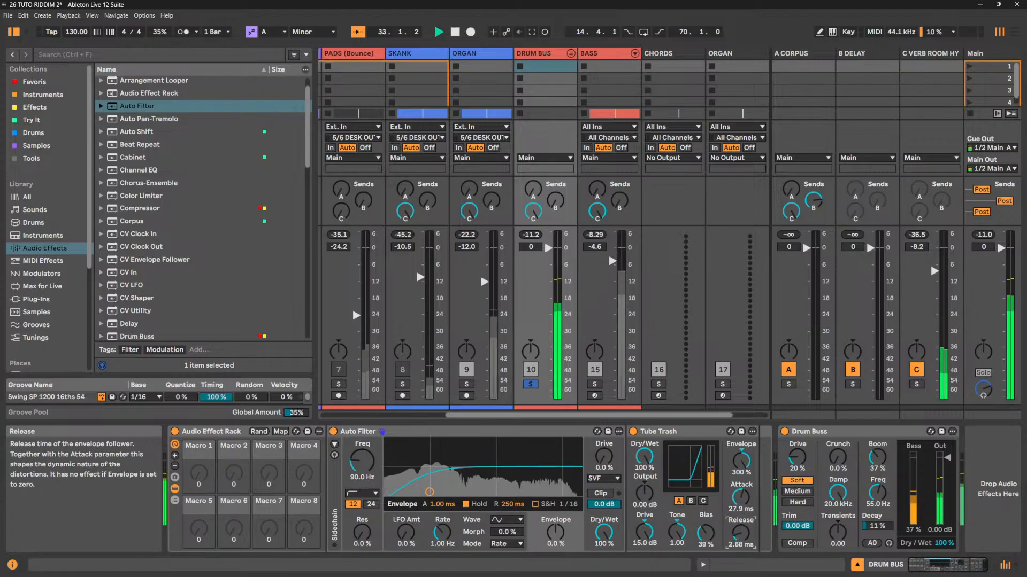
{"action": "left_click_drag", "start_coordinate": [737, 541], "coordinate": [738, 527]}
Try negative Envelope amounts of -300%, -214% and -190% on Tube Trash.
{"action": "left_click_drag", "start_coordinate": [742, 460], "coordinate": [740, 498]}
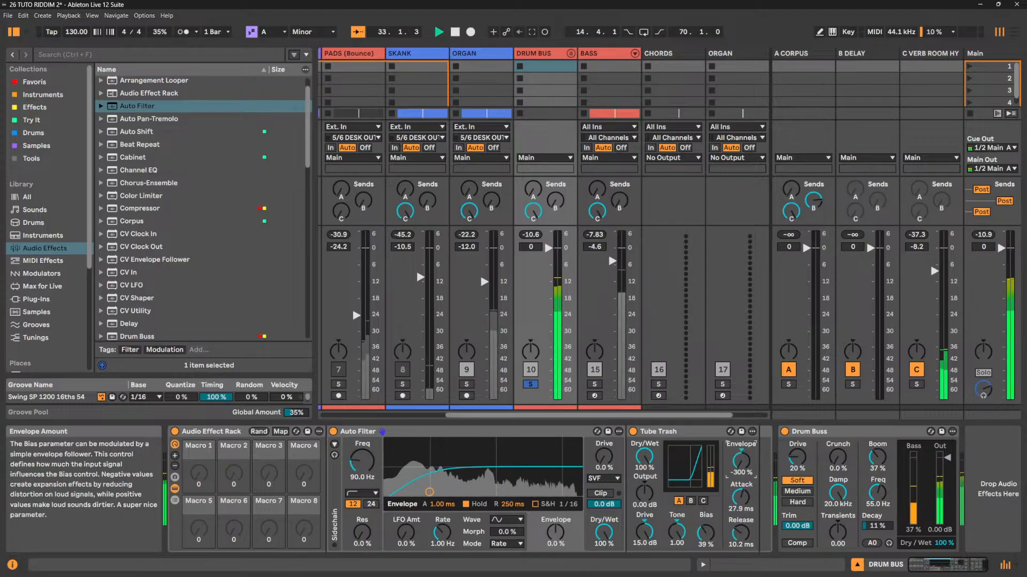
{"action": "left_click_drag", "start_coordinate": [740, 461], "coordinate": [740, 450]}
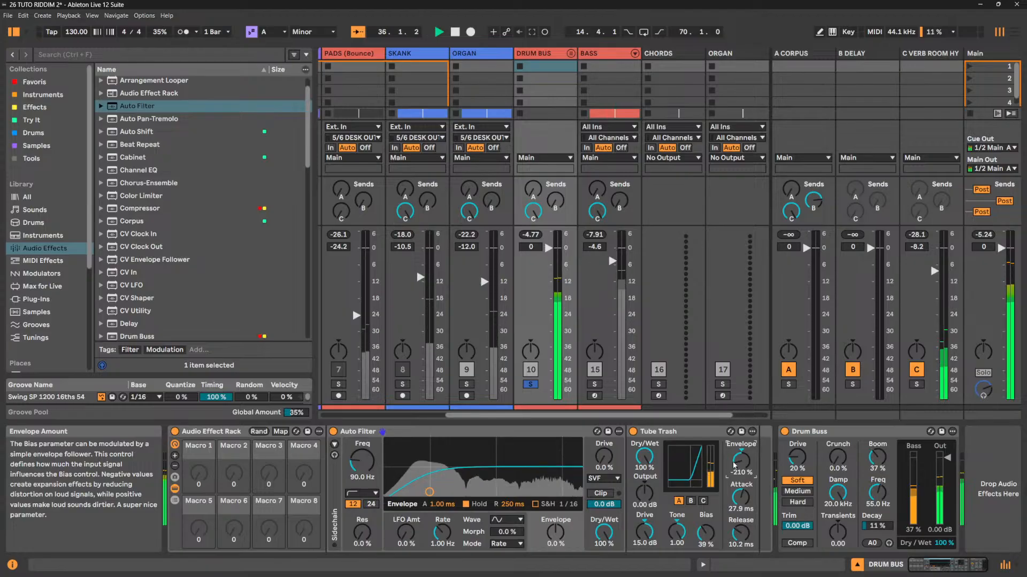
{"action": "key", "text": "space"}
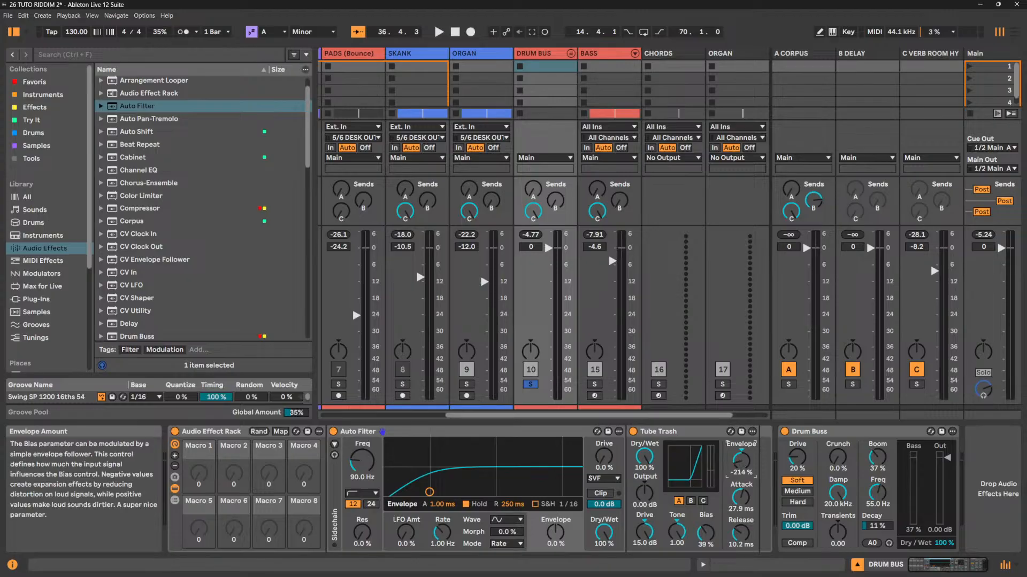
{"action": "left_click_drag", "start_coordinate": [740, 460], "coordinate": [741, 451]}
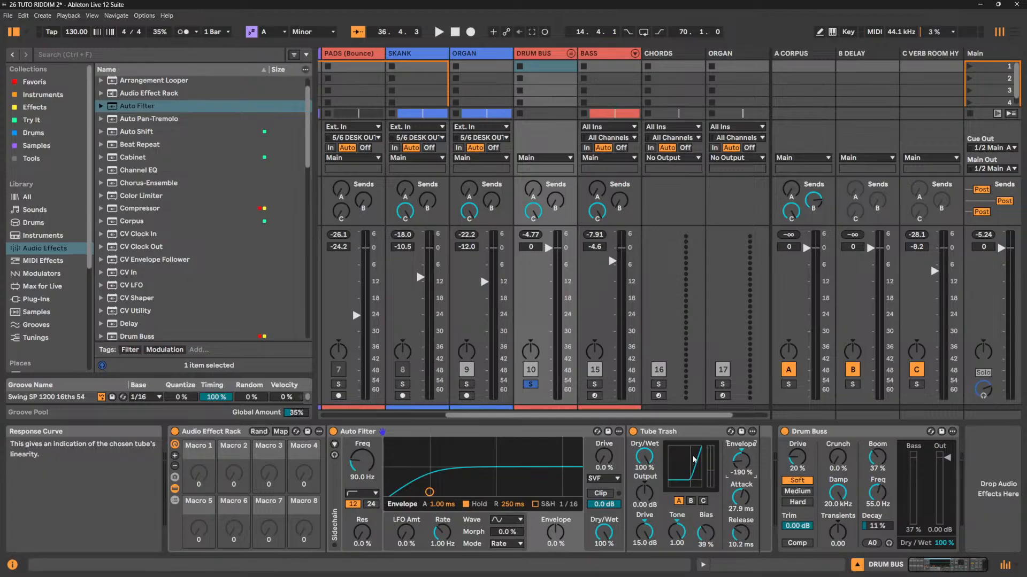
Reset Tube Trash's Envelope to 0%, and set Bias to 19%, Tone to 0.37 and Drive to 11.9 dB during playback.
{"action": "double_click", "coordinate": [741, 461]}
{"action": "key", "text": "space"}
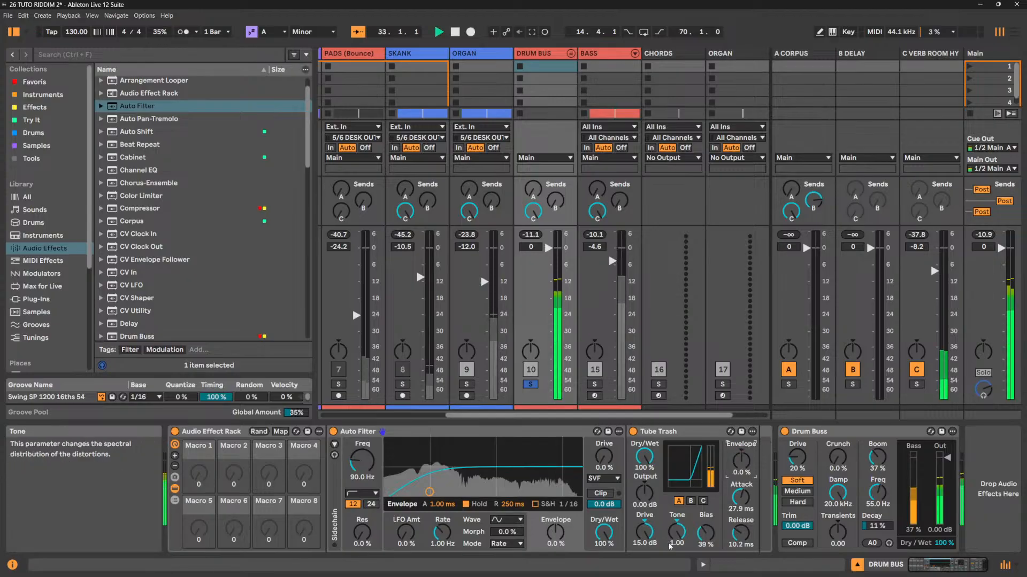
{"action": "left_click_drag", "start_coordinate": [706, 533], "coordinate": [677, 564]}
{"action": "left_click", "coordinate": [677, 533]}
{"action": "left_click_drag", "start_coordinate": [644, 524], "coordinate": [644, 534]}
{"action": "key", "text": "space"}
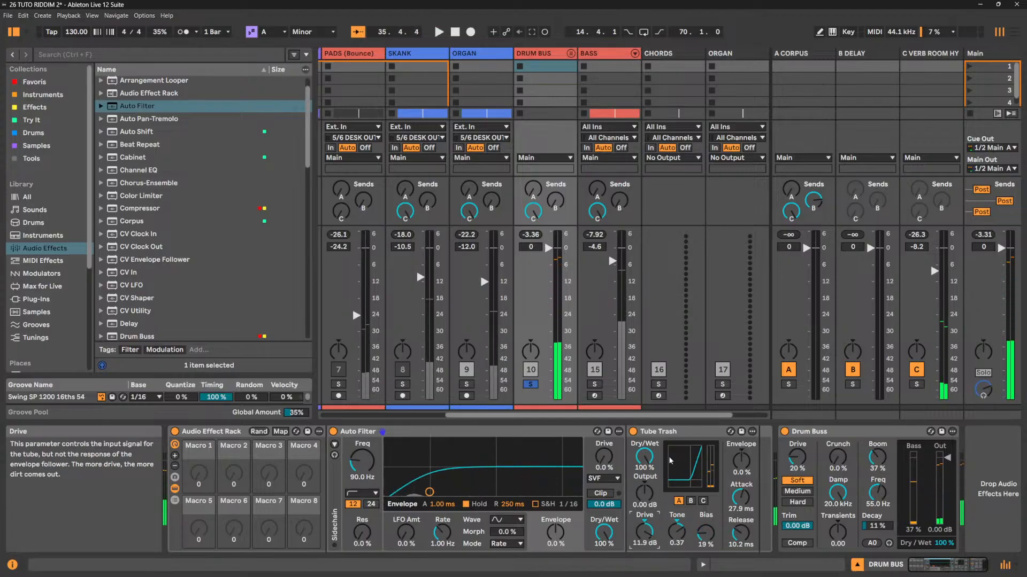
Delete the Audio Effect Rack containing Auto Filter and Tube Trash from the DRUM BUS, keeping Drum Buss.
{"action": "left_click", "coordinate": [677, 434]}
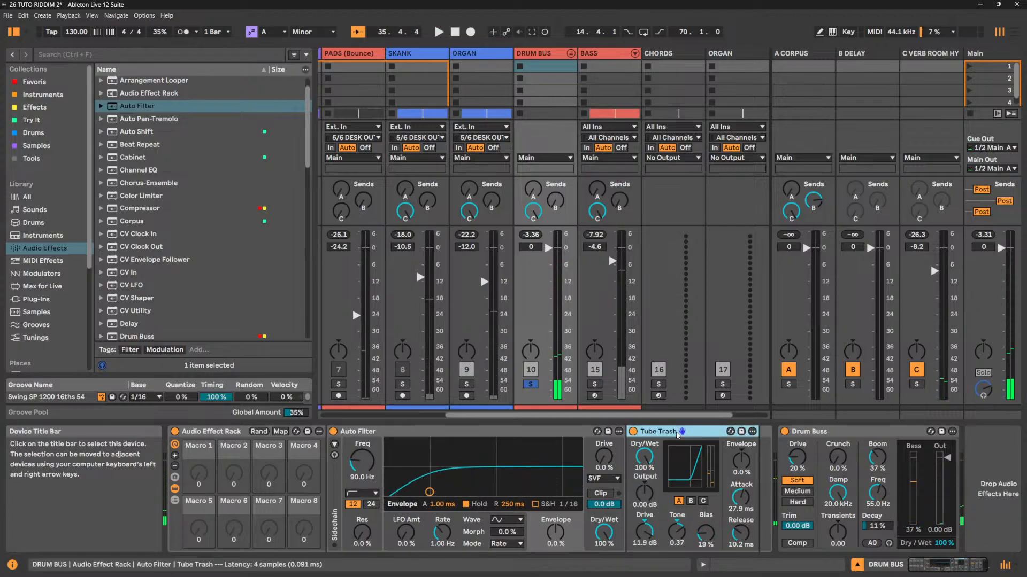
{"action": "left_click", "coordinate": [244, 432], "text": "shift"}
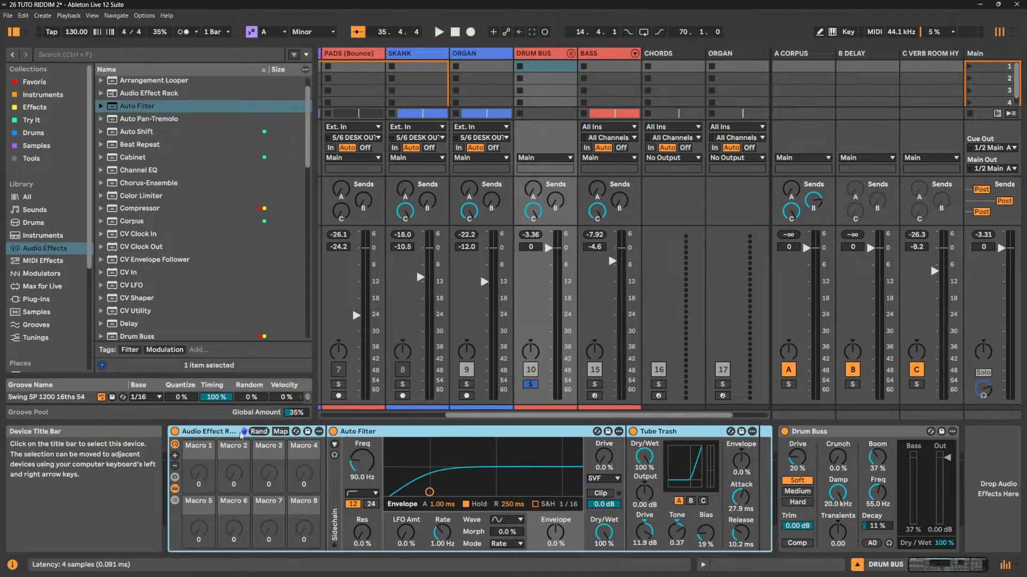
{"action": "key", "text": "Delete"}
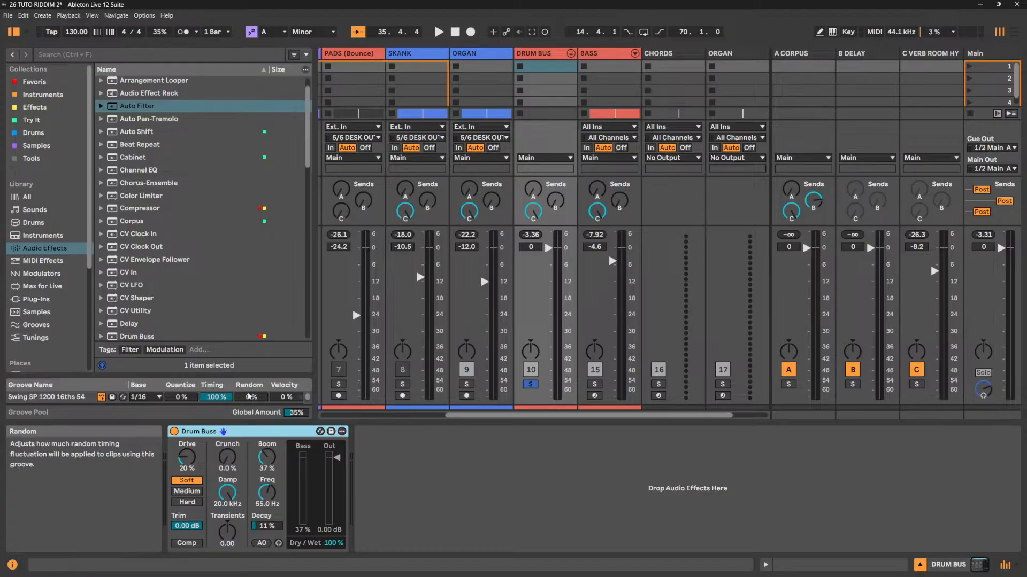
Add Echo to the end of the B DELAY return track's device chain.
{"action": "scroll", "coordinate": [171, 204], "scroll_direction": "down", "scroll_amount": 5}
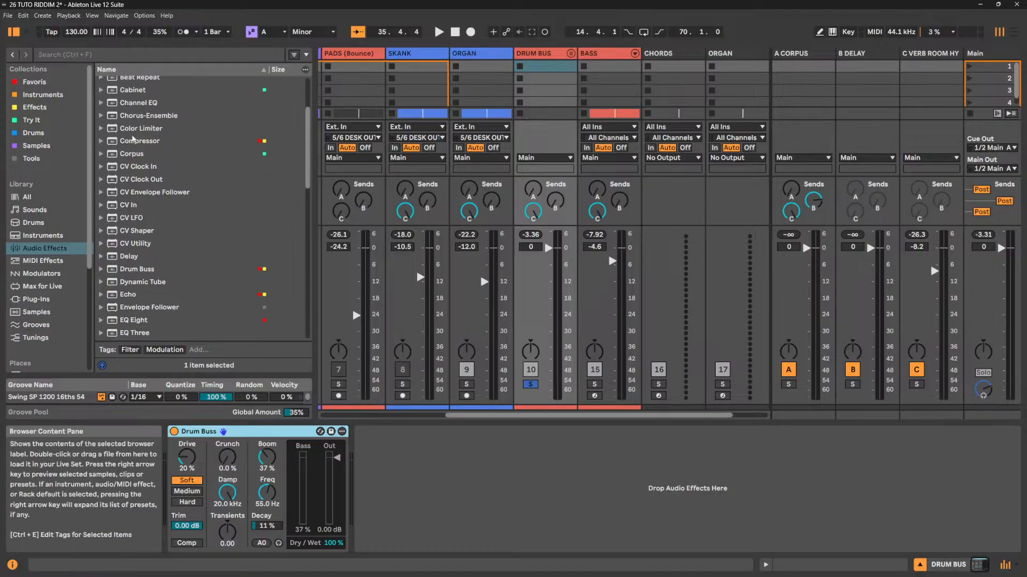
{"action": "left_click", "coordinate": [138, 216]}
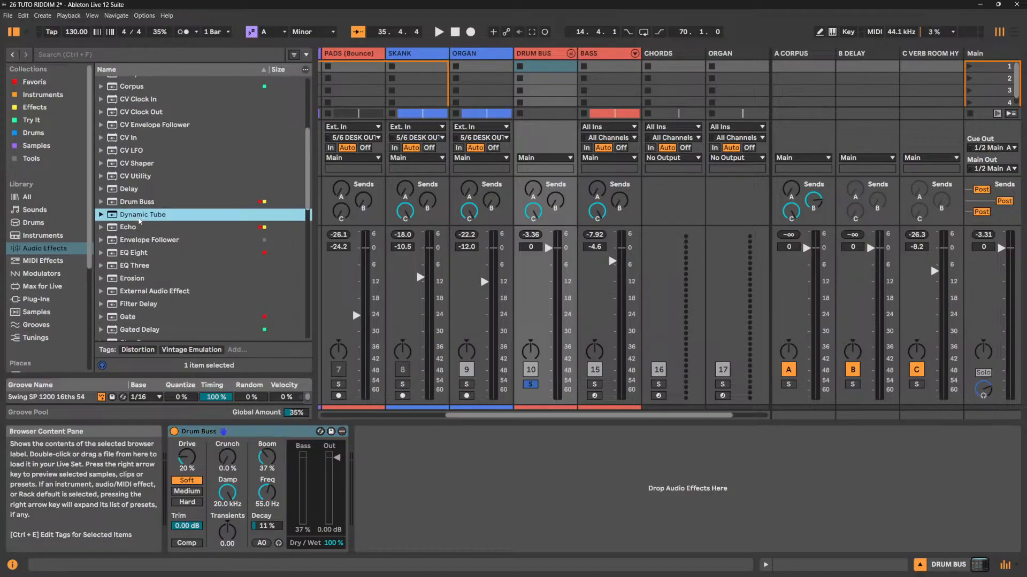
{"action": "left_click", "coordinate": [129, 228]}
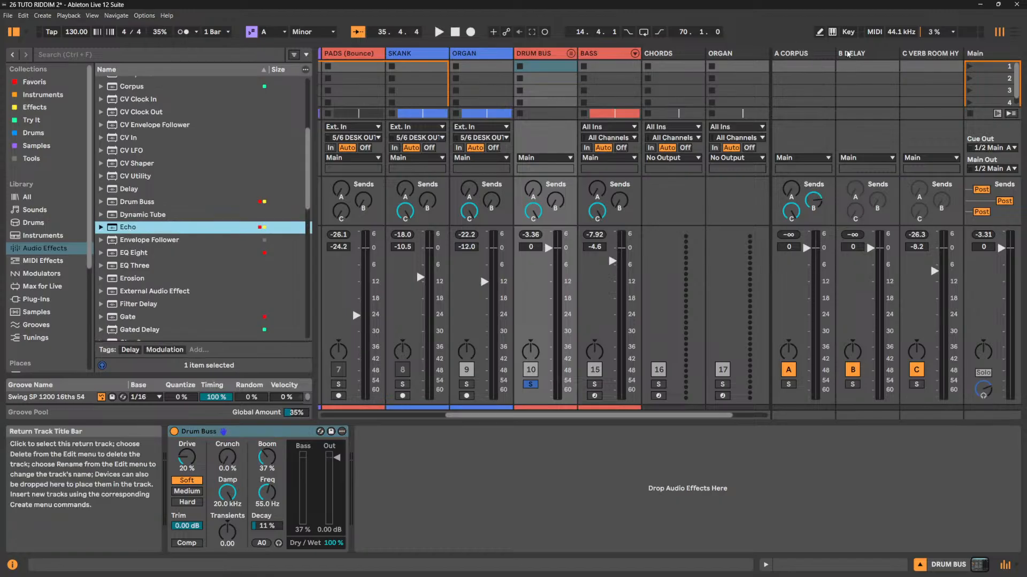
{"action": "left_click", "coordinate": [865, 54]}
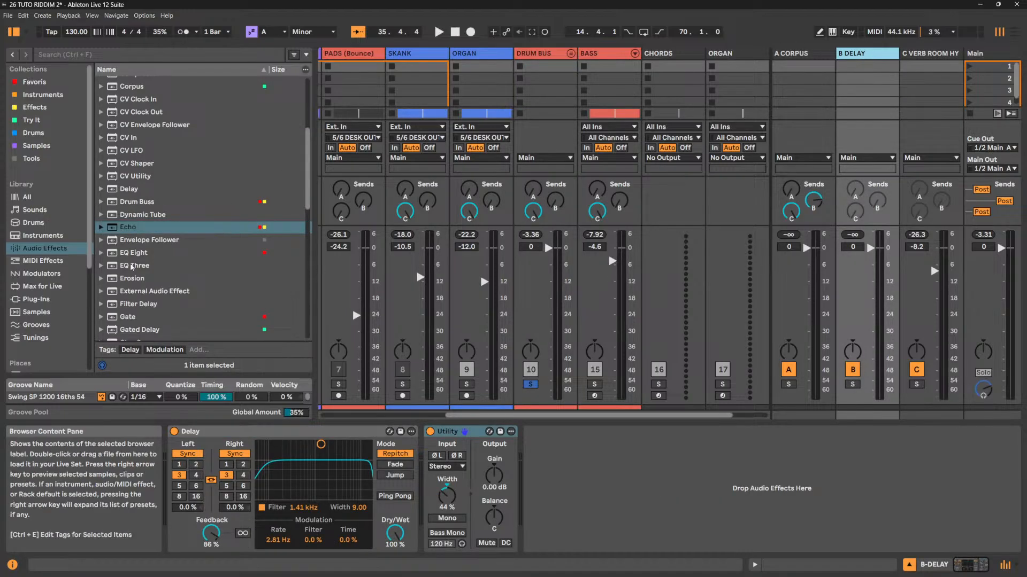
{"action": "left_click_drag", "start_coordinate": [132, 228], "coordinate": [474, 444]}
Remove the Utility and Delay devices from the B DELAY return so that only Echo remains.
{"action": "left_click", "coordinate": [461, 432]}
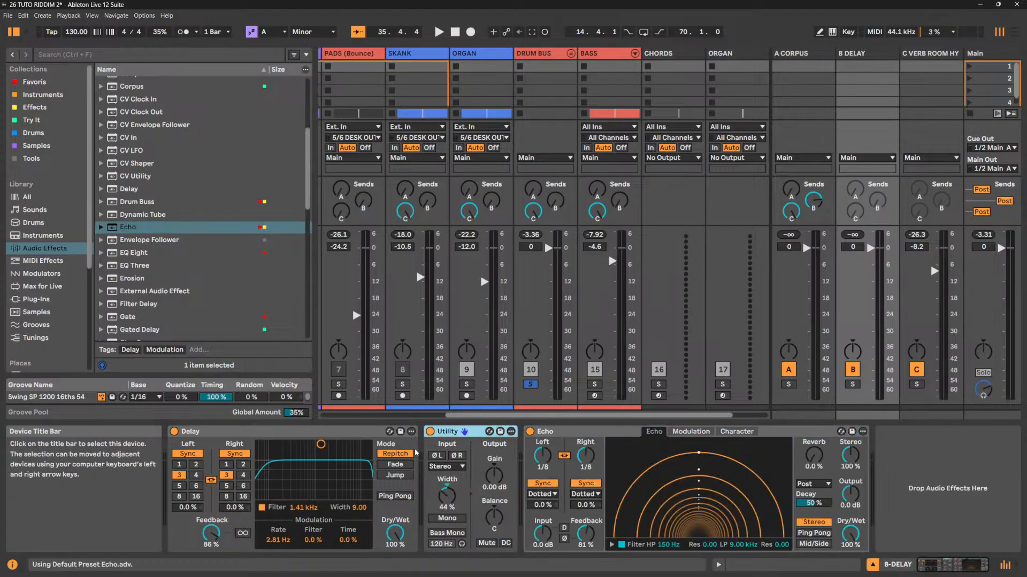
{"action": "key", "text": "Delete"}
{"action": "left_click", "coordinate": [339, 431]}
{"action": "key", "text": "Delete"}
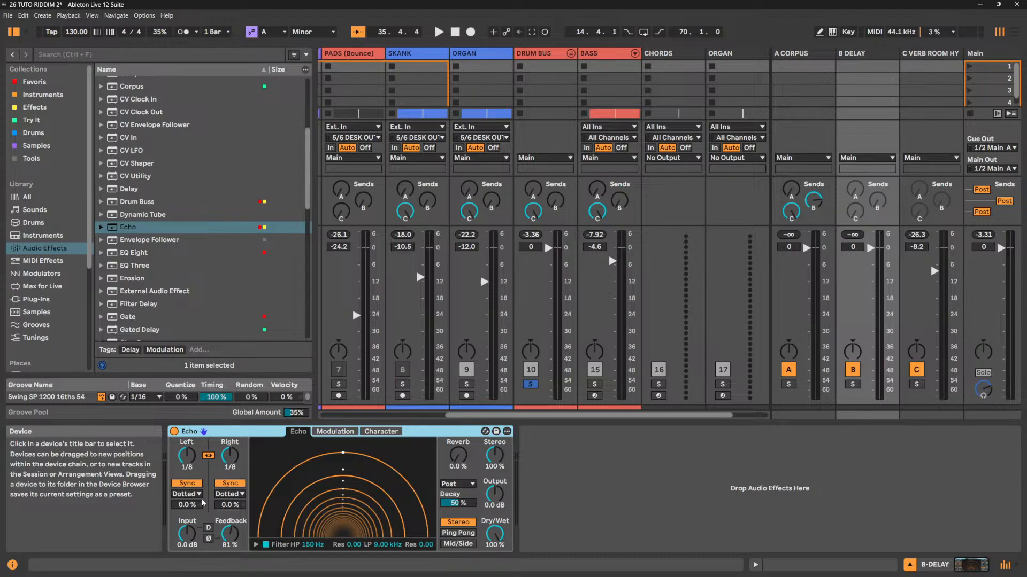
Look over Echo's modulation and character settings, then return to its main delay display.
{"action": "left_click", "coordinate": [347, 433]}
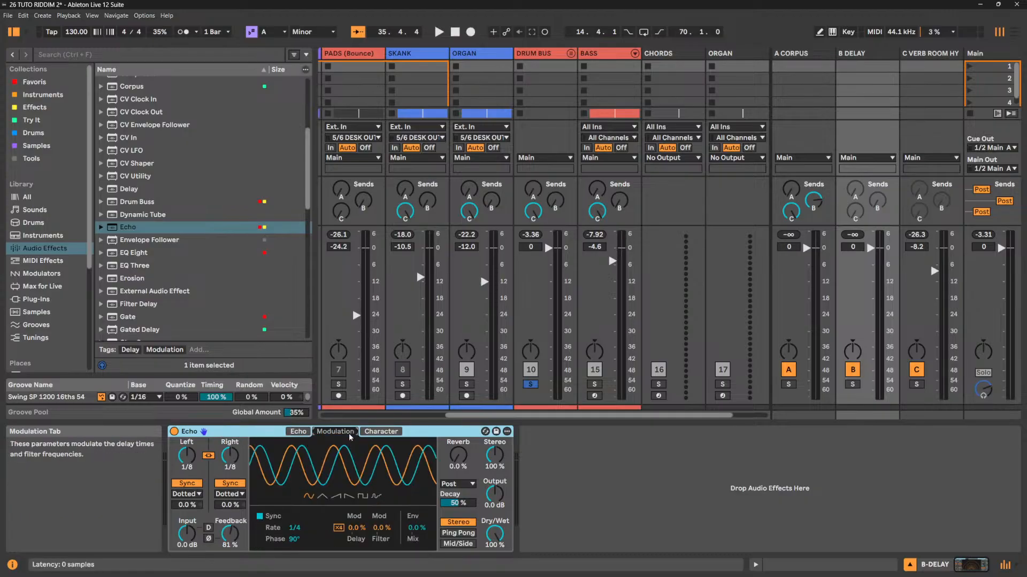
{"action": "left_click", "coordinate": [387, 432]}
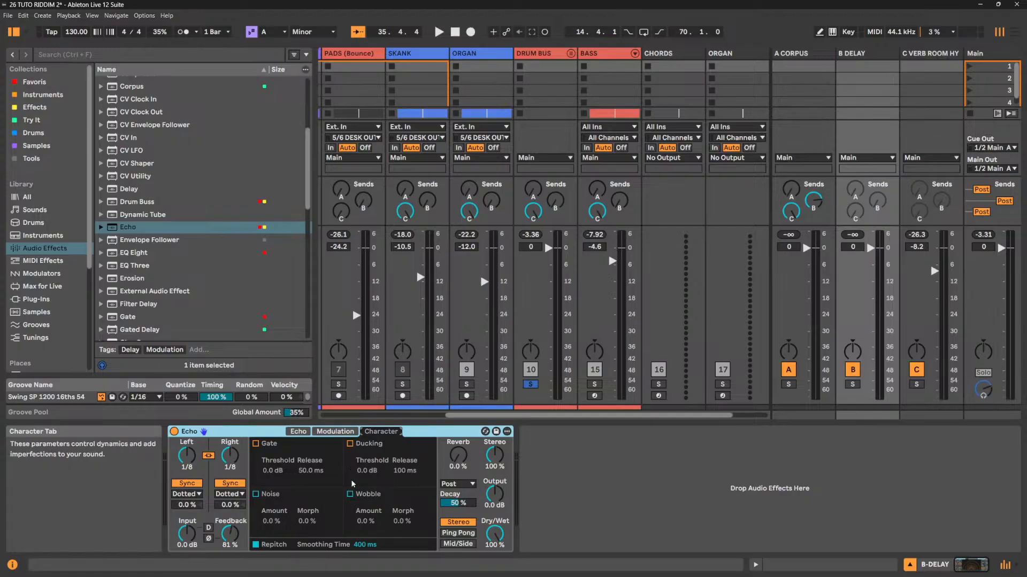
{"action": "left_click", "coordinate": [344, 434]}
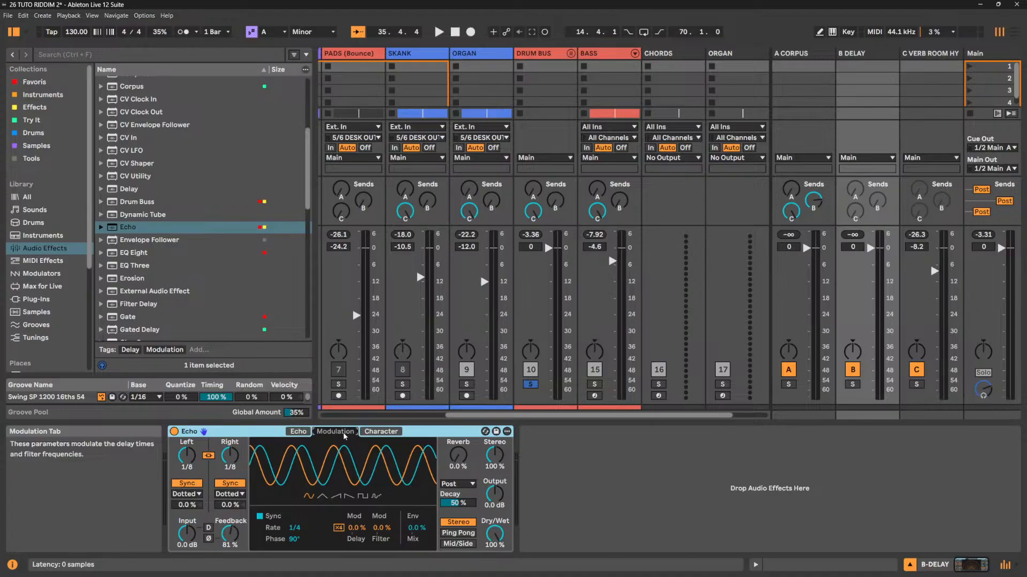
{"action": "left_click", "coordinate": [298, 432]}
Raise the DRUM BUS send to B DELAY to -9.0 dB while playing the drums.
{"action": "key", "text": "space"}
{"action": "key", "text": "space"}
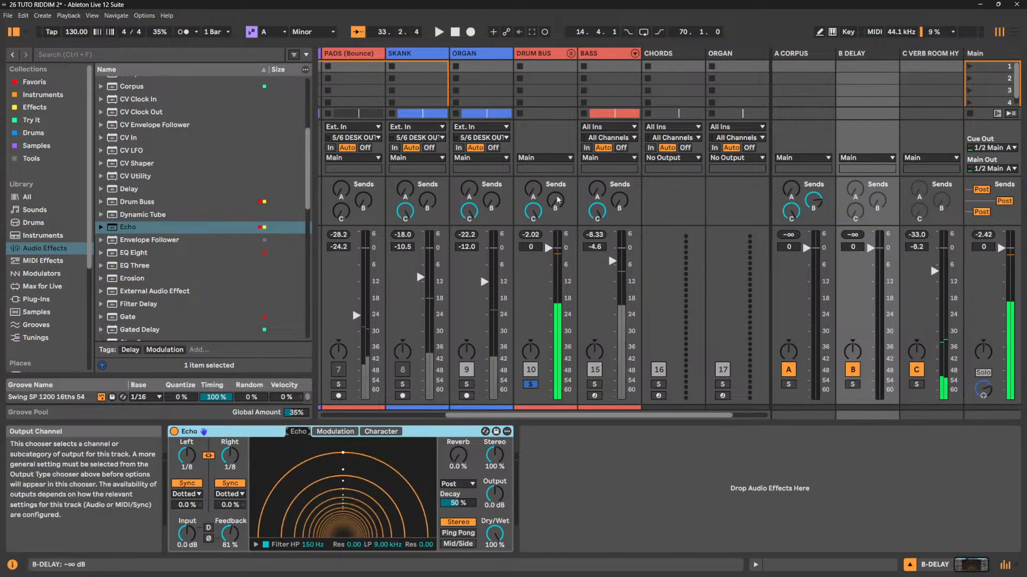
{"action": "left_click", "coordinate": [531, 192]}
{"action": "key", "text": "space"}
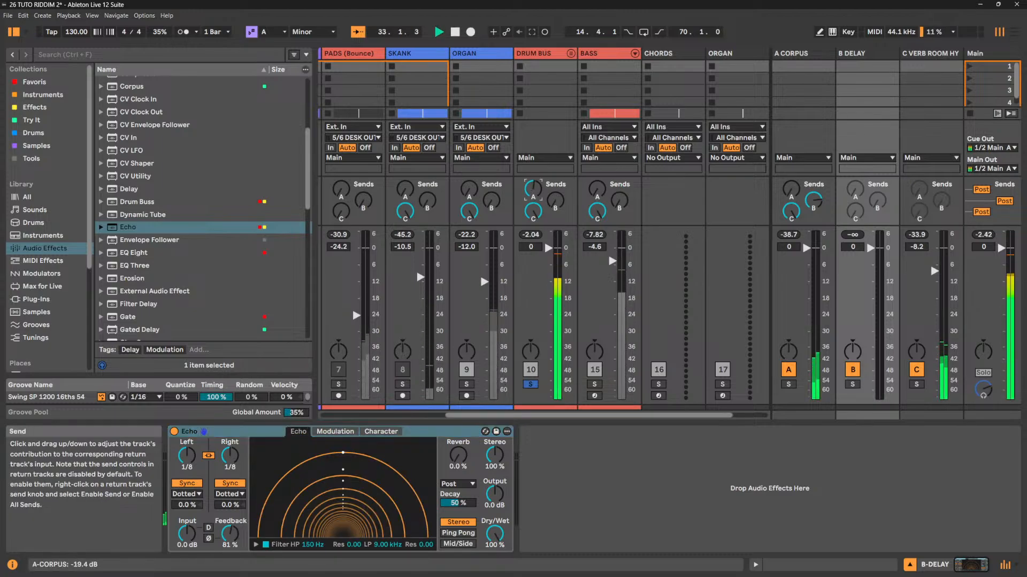
{"action": "left_click_drag", "start_coordinate": [555, 201], "coordinate": [555, 187]}
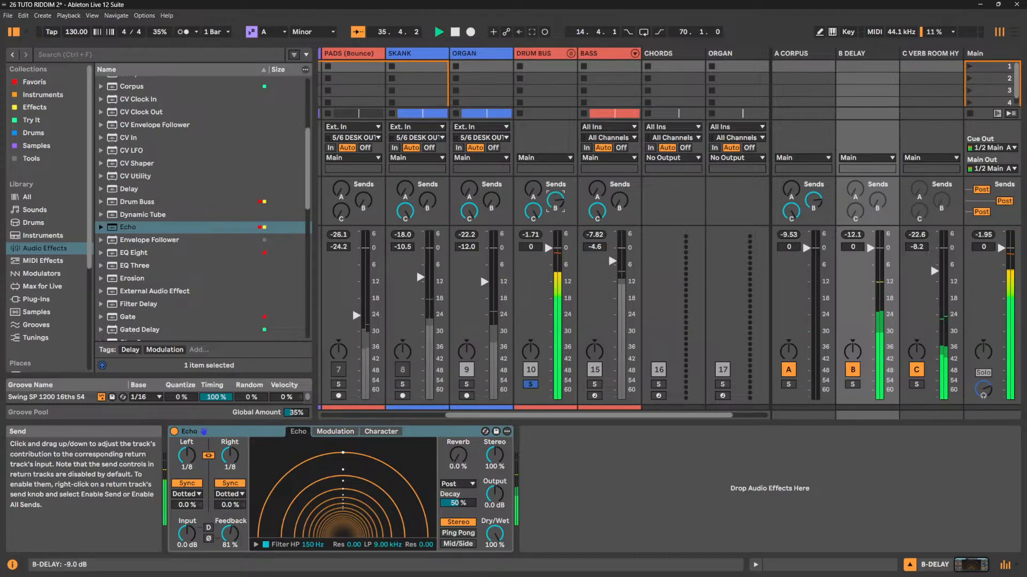
Try Echo's time-based delay mode in milliseconds and return both channels to Sync.
{"action": "left_click", "coordinate": [230, 533]}
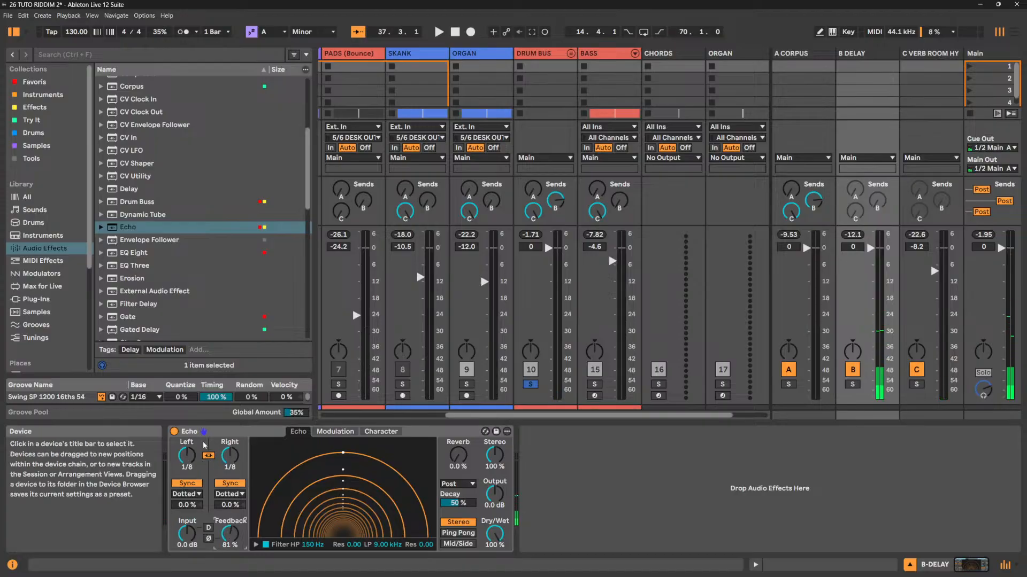
{"action": "left_click", "coordinate": [187, 484]}
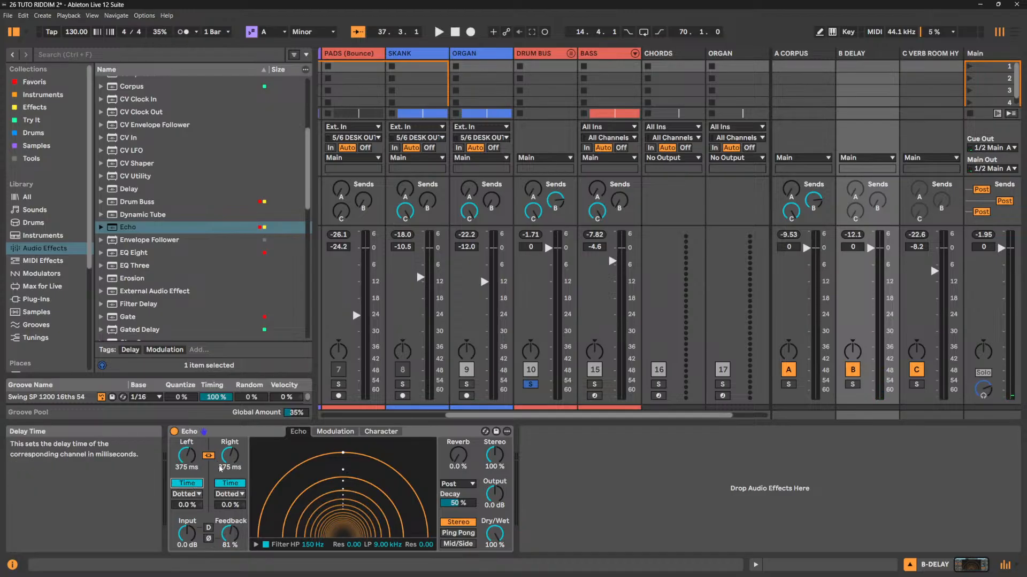
{"action": "left_click", "coordinate": [198, 484]}
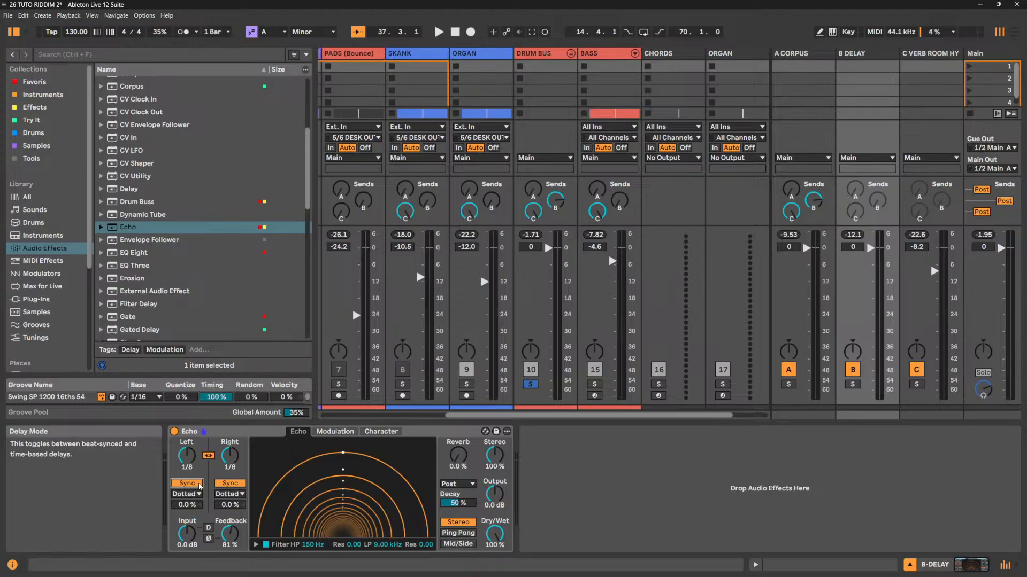
Try Echo's Clip Dry option, turn it off again and enable Feedback Invert.
{"action": "left_click", "coordinate": [209, 530]}
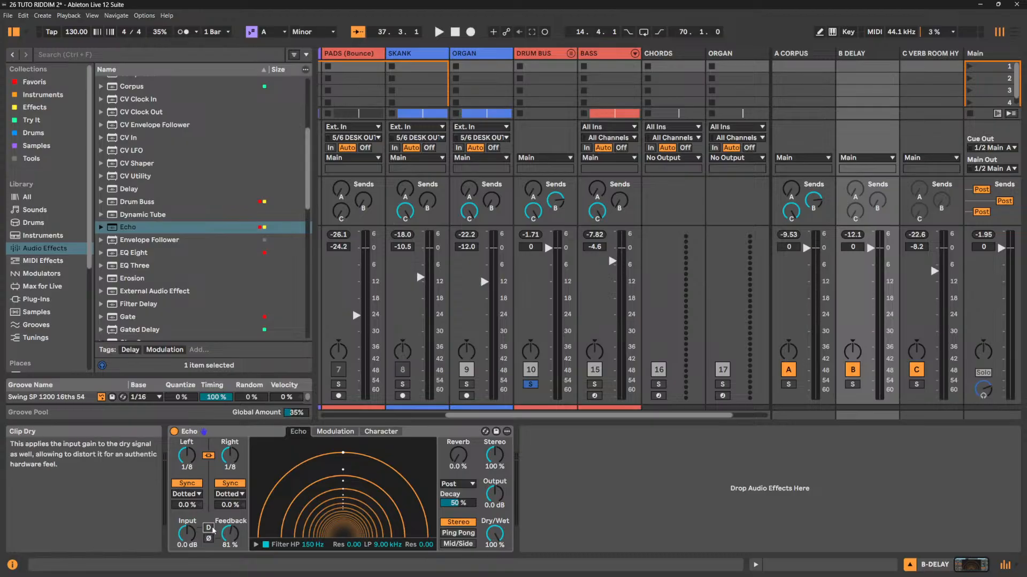
{"action": "left_click", "coordinate": [209, 528]}
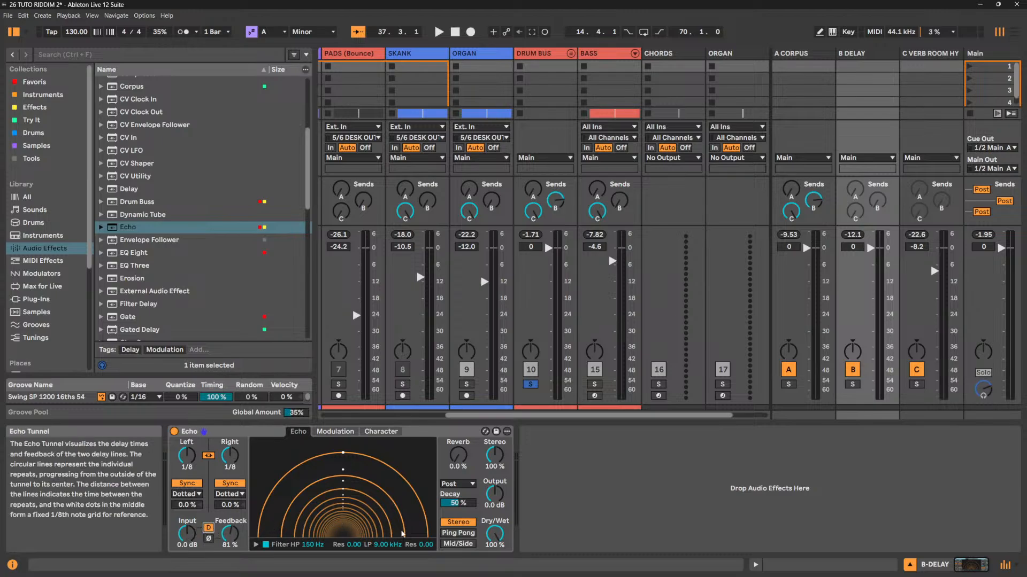
{"action": "mouse_move", "coordinate": [498, 539]}
{"action": "left_mouse_down"}
{"action": "mouse_move", "coordinate": [498, 572]}
{"action": "mouse_move", "coordinate": [499, 539]}
{"action": "left_mouse_up"}
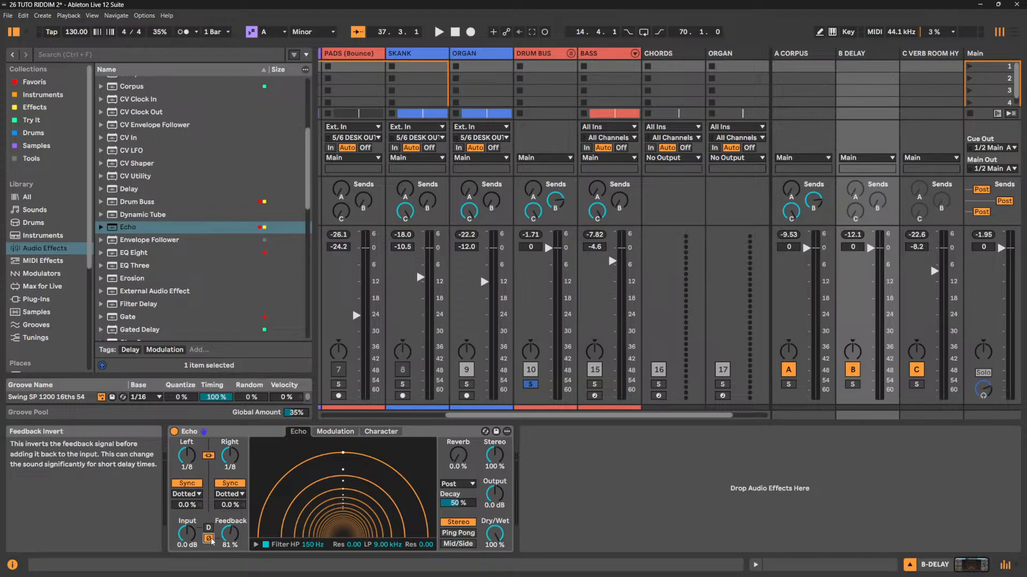
{"action": "left_click", "coordinate": [209, 539]}
{"action": "left_click", "coordinate": [209, 538]}
Play the drums and set Echo to a time-based delay of 8.48 ms with 94% Feedback.
{"action": "key", "text": "space"}
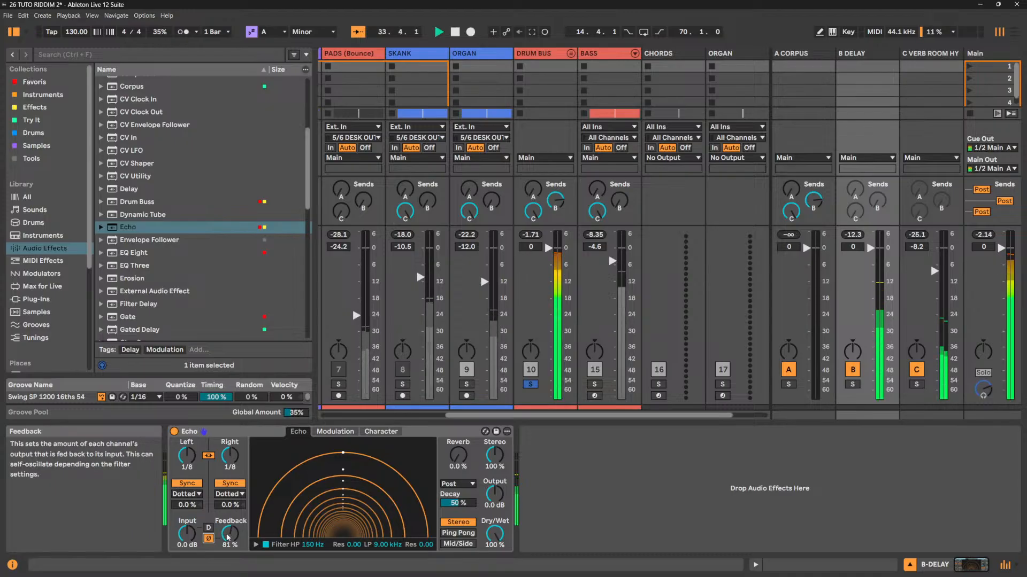
{"action": "left_click", "coordinate": [201, 486]}
{"action": "left_click_drag", "start_coordinate": [188, 454], "coordinate": [188, 535]}
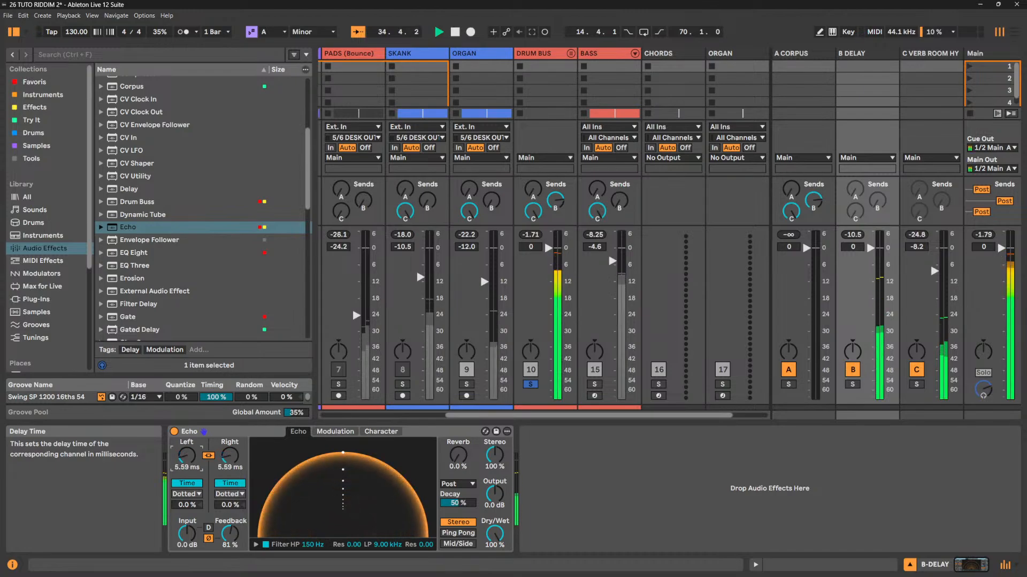
{"action": "left_click_drag", "start_coordinate": [230, 534], "coordinate": [230, 528]}
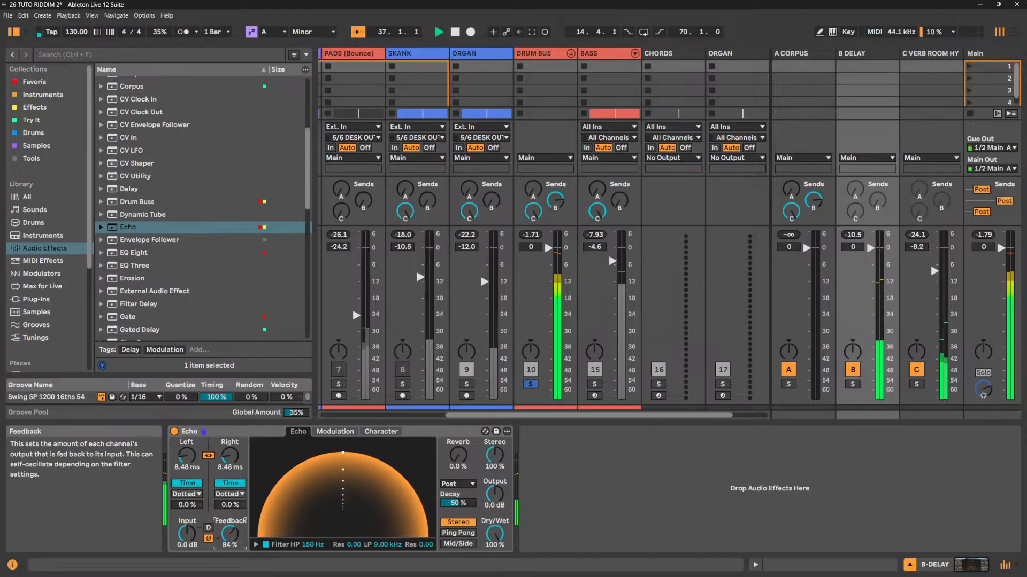
Try delay-time modulation of up to 80% in Echo with Feedback raised to 101%.
{"action": "left_click", "coordinate": [335, 432]}
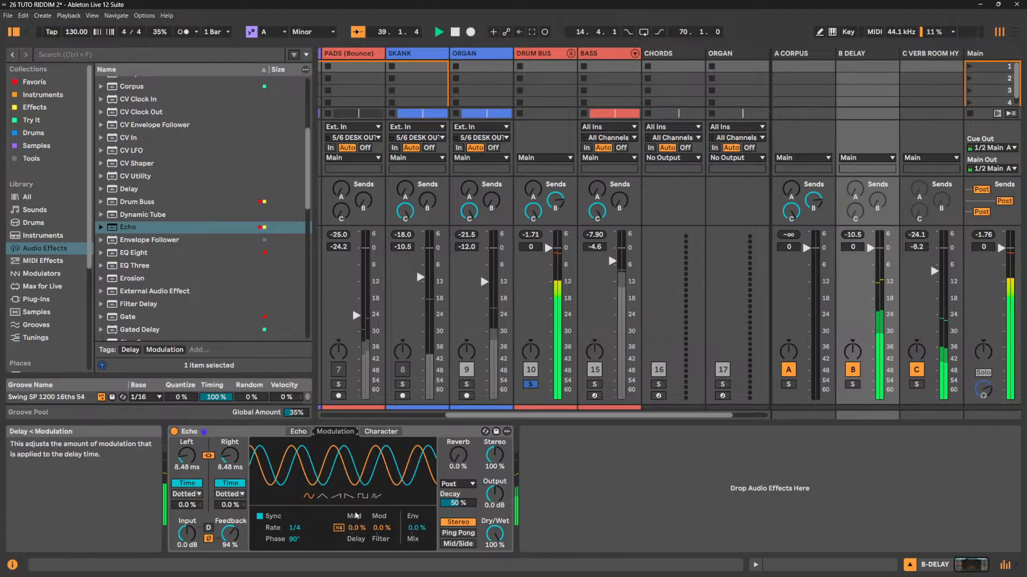
{"action": "left_click_drag", "start_coordinate": [363, 529], "coordinate": [363, 502]}
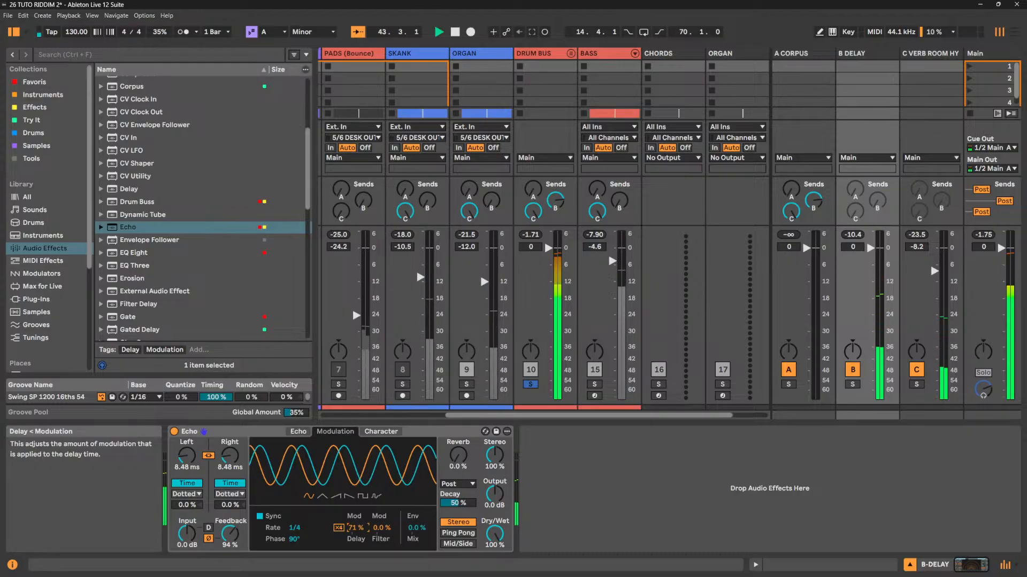
{"action": "left_click_drag", "start_coordinate": [362, 531], "coordinate": [362, 528]}
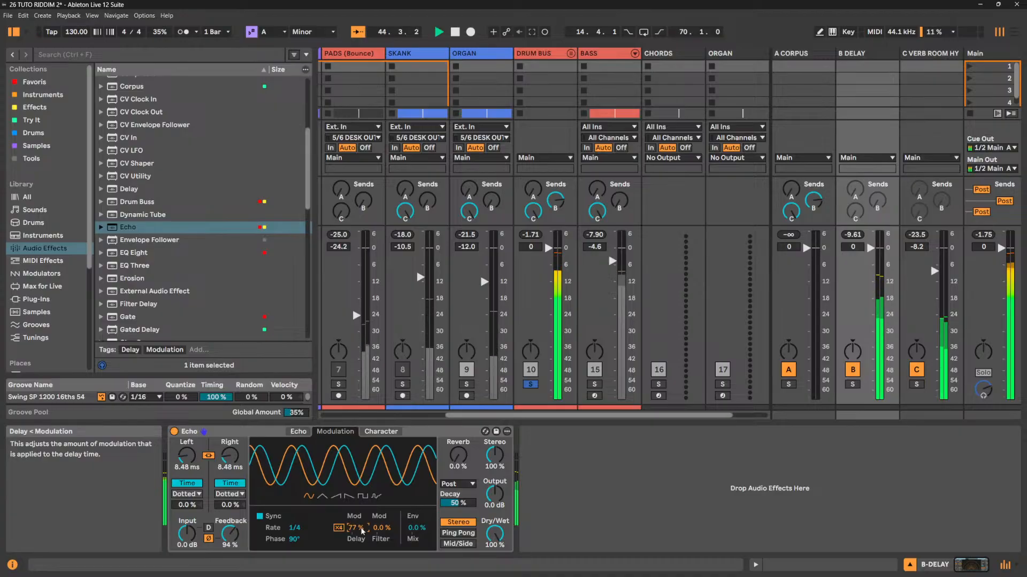
{"action": "left_click_drag", "start_coordinate": [230, 533], "coordinate": [229, 536]}
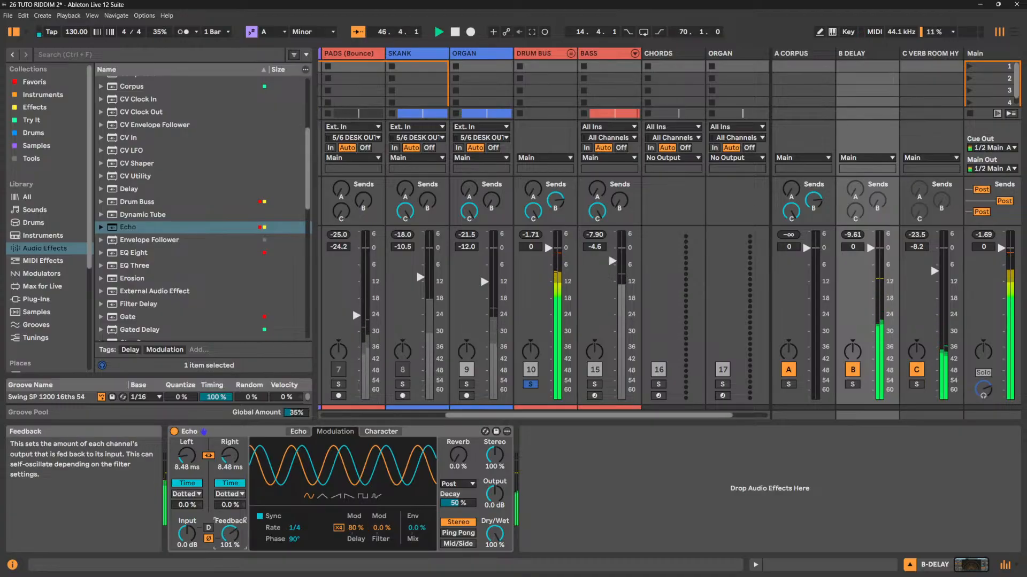
Turn off Echo's Feedback Invert, reset its delay modulation to 0% and set Feedback to 100%, checking the sound.
{"action": "left_click", "coordinate": [209, 539]}
{"action": "key", "text": "space"}
{"action": "double_click", "coordinate": [354, 530]}
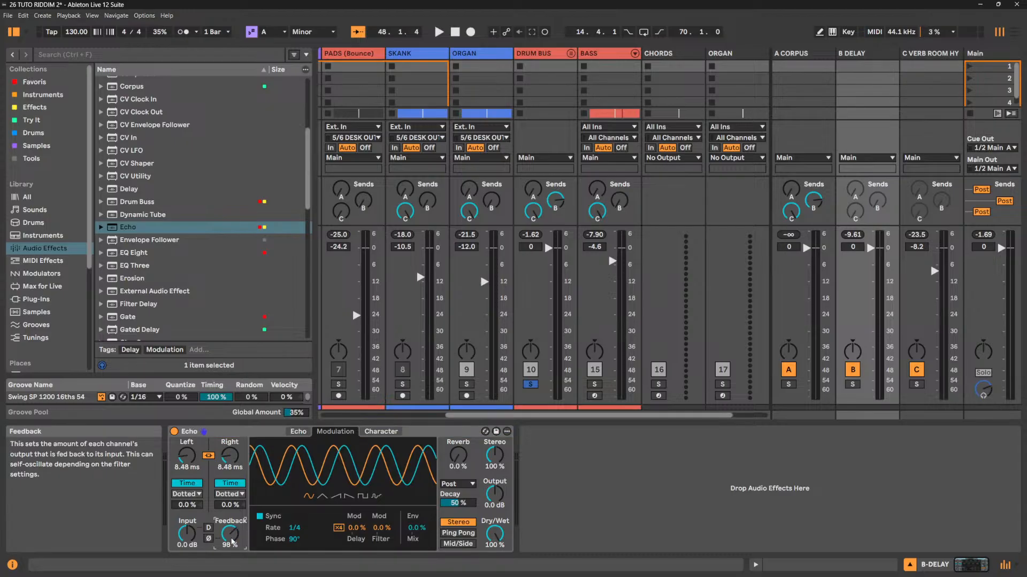
{"action": "type", "text": "100"}
{"action": "key", "text": "Return"}
{"action": "key", "text": "space"}
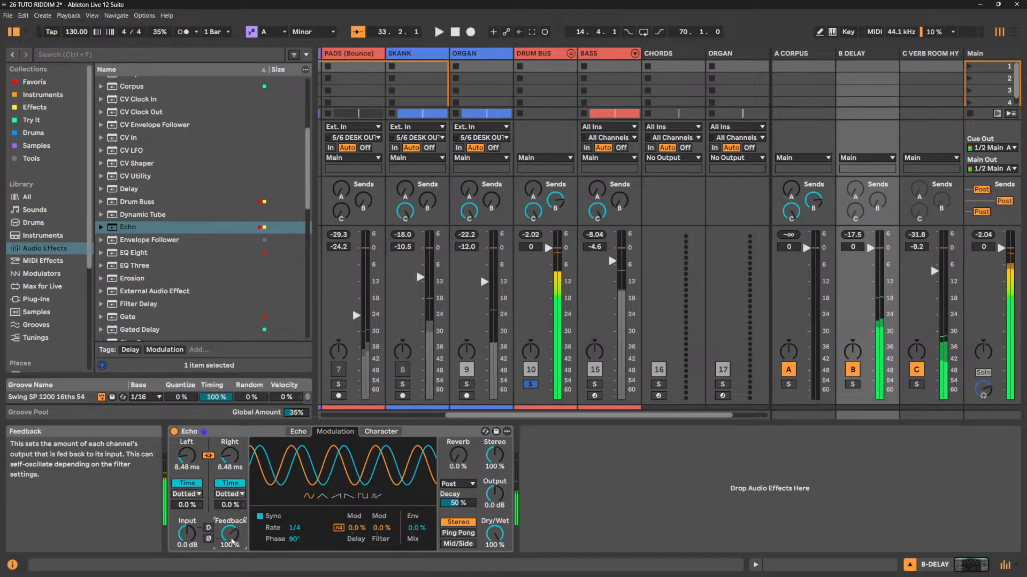
Switch Echo's delay times back to Sync and turn off its Filter, auditioning the drums' repeats.
{"action": "left_click", "coordinate": [193, 483]}
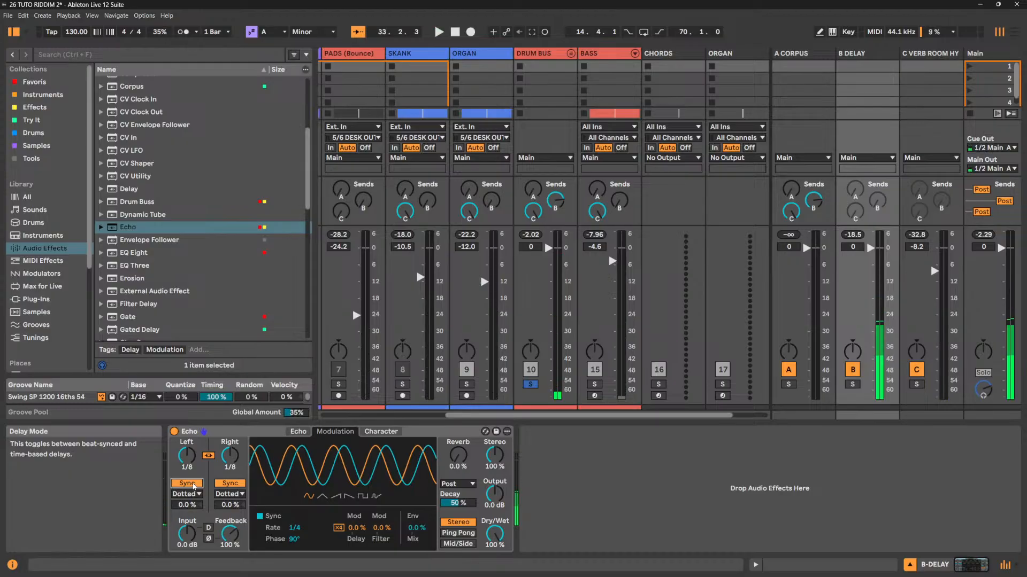
{"action": "left_click", "coordinate": [298, 431]}
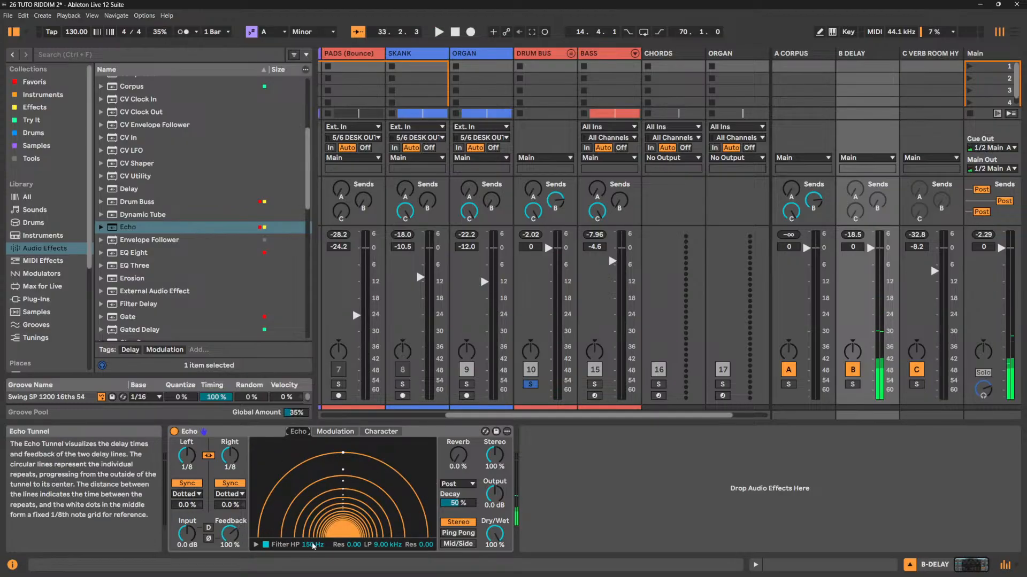
{"action": "left_click", "coordinate": [266, 545]}
{"action": "key", "text": "space"}
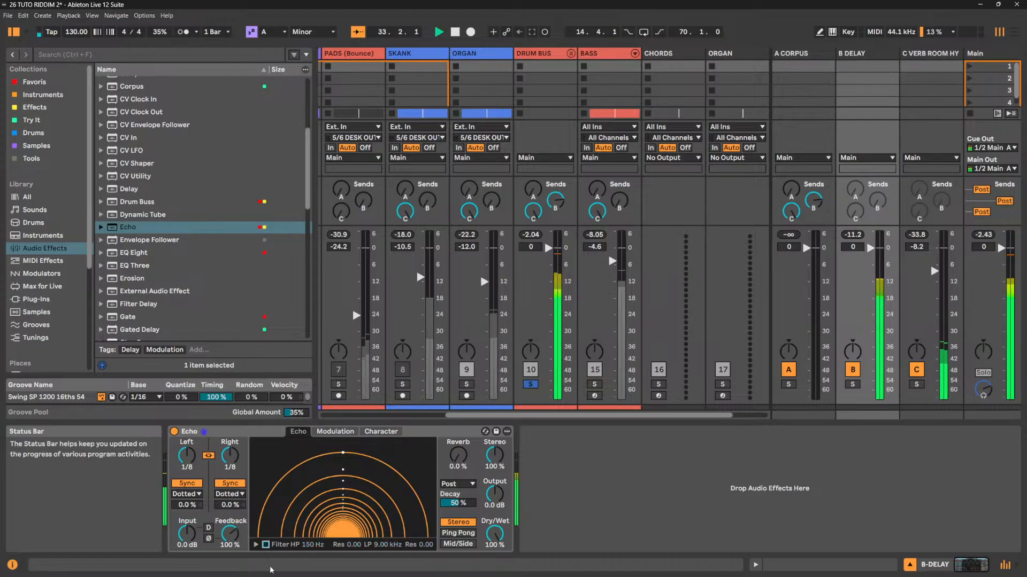
{"action": "key", "text": "space"}
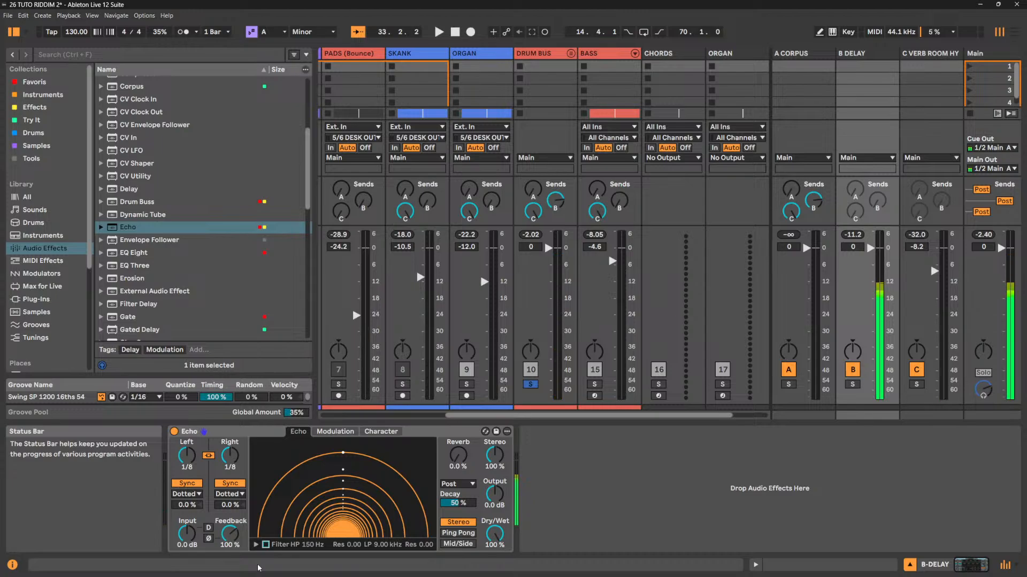
{"action": "key", "text": "space"}
{"action": "key", "text": "space"}
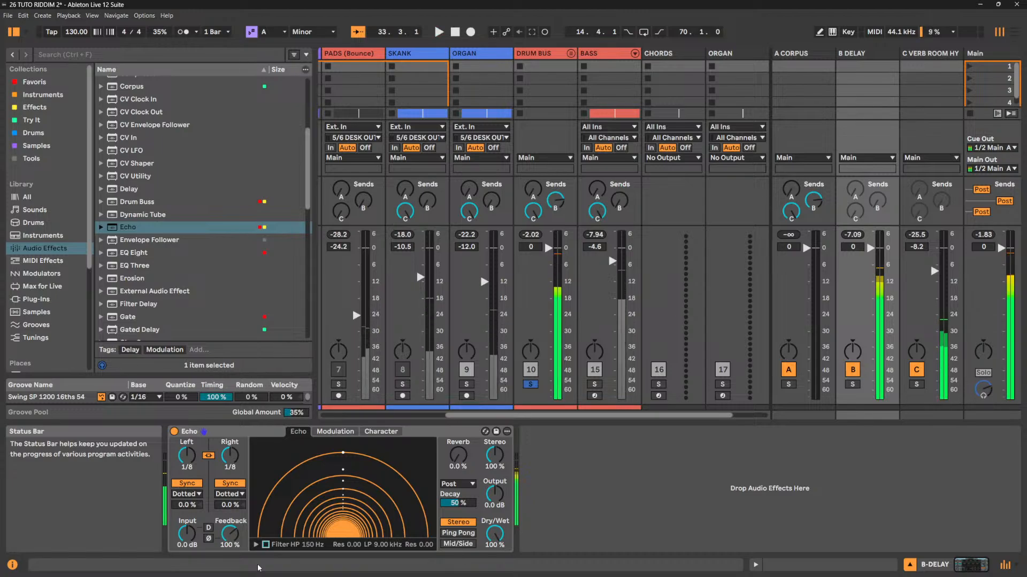
Turn Echo's Filter back on with its low-pass at 17.0 kHz, lower Feedback to 50% and audition the drums.
{"action": "left_click_drag", "start_coordinate": [238, 529], "coordinate": [231, 509]}
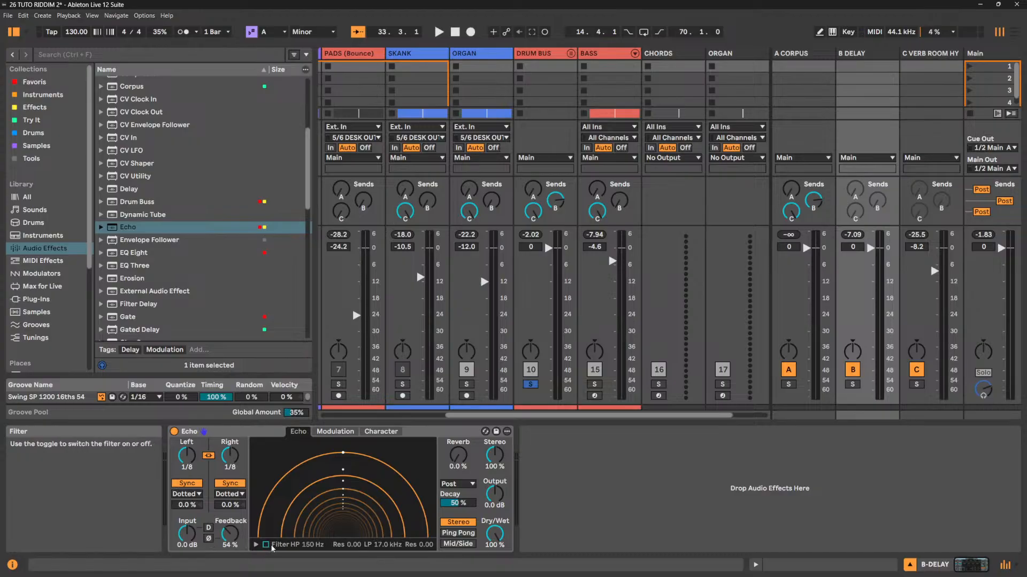
{"action": "key", "text": "space"}
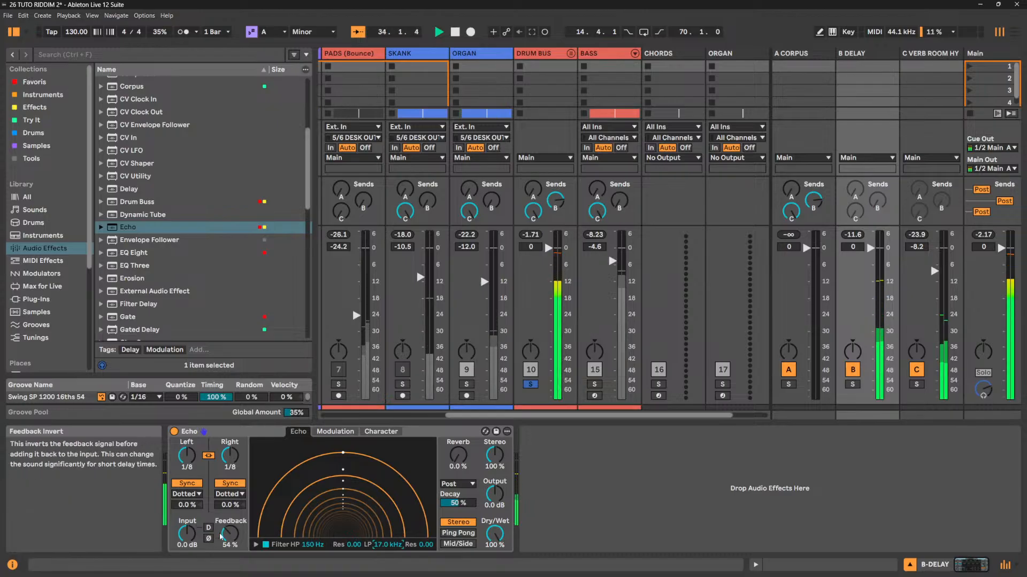
{"action": "mouse_move", "coordinate": [230, 533]}
{"action": "left_mouse_down"}
{"action": "mouse_move", "coordinate": [230, 509]}
{"action": "mouse_move", "coordinate": [224, 542]}
{"action": "left_mouse_up"}
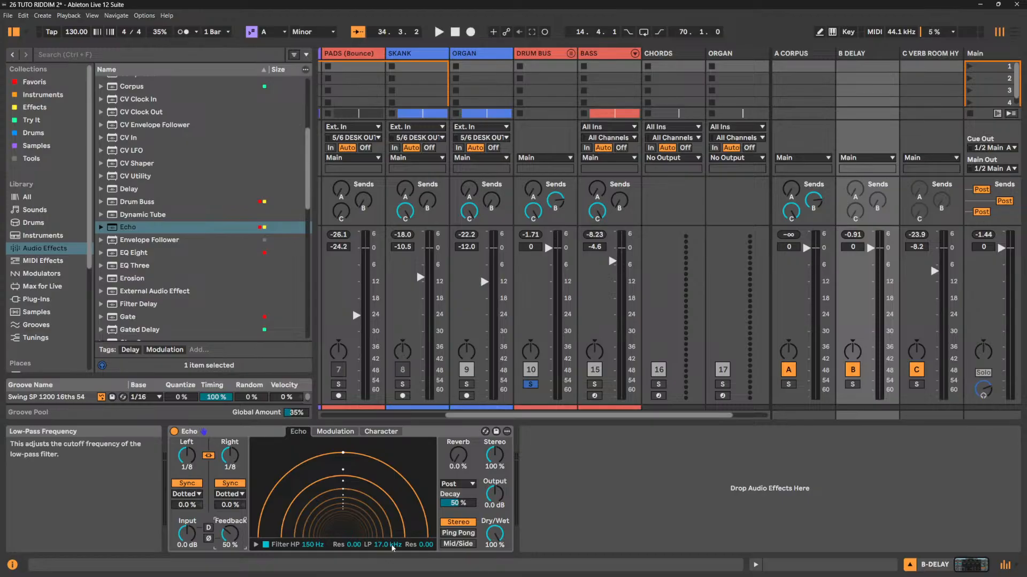
{"action": "key", "text": "space"}
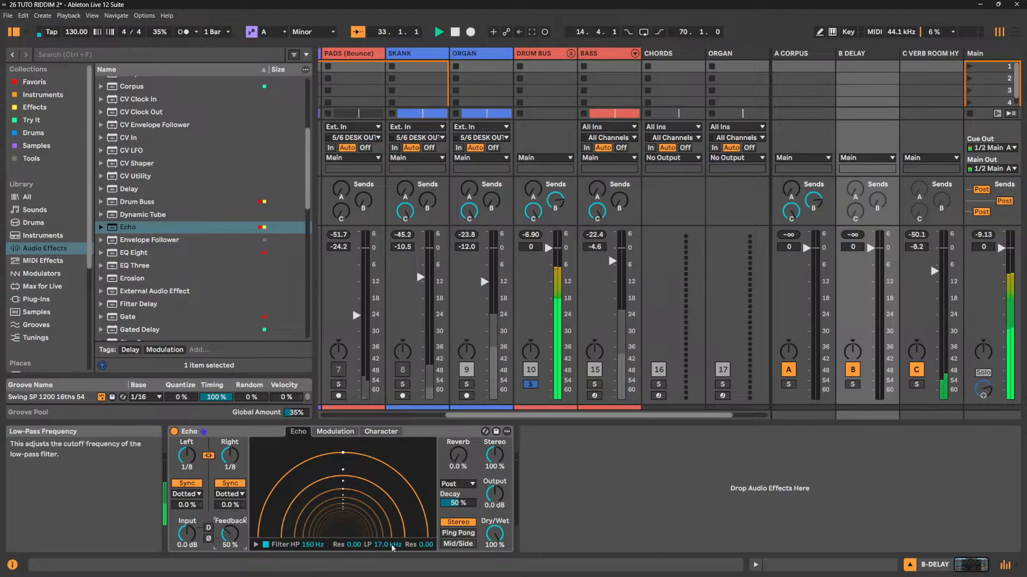
Raise Echo's Feedback to 74%, lower the low-pass to 4.92 kHz and show the filter display while auditioning the drums.
{"action": "left_click_drag", "start_coordinate": [230, 533], "coordinate": [230, 521]}
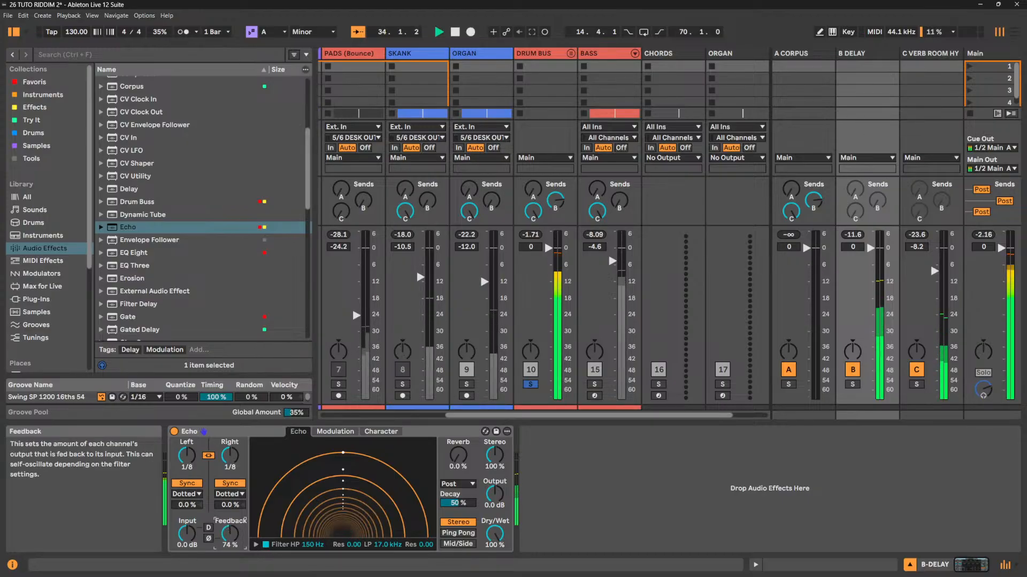
{"action": "left_click_drag", "start_coordinate": [381, 545], "coordinate": [380, 558]}
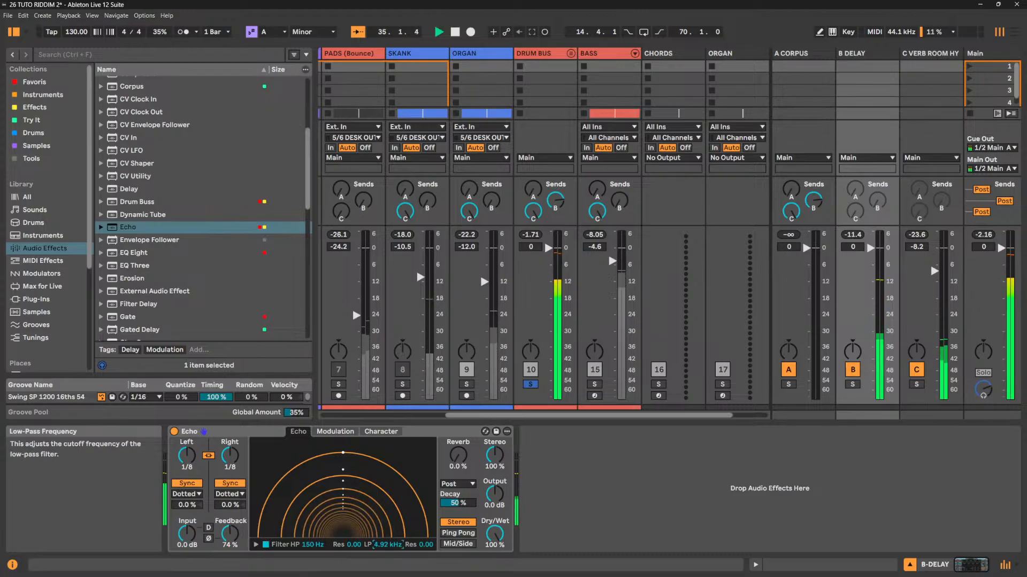
{"action": "key", "text": "space"}
{"action": "left_click", "coordinate": [256, 545]}
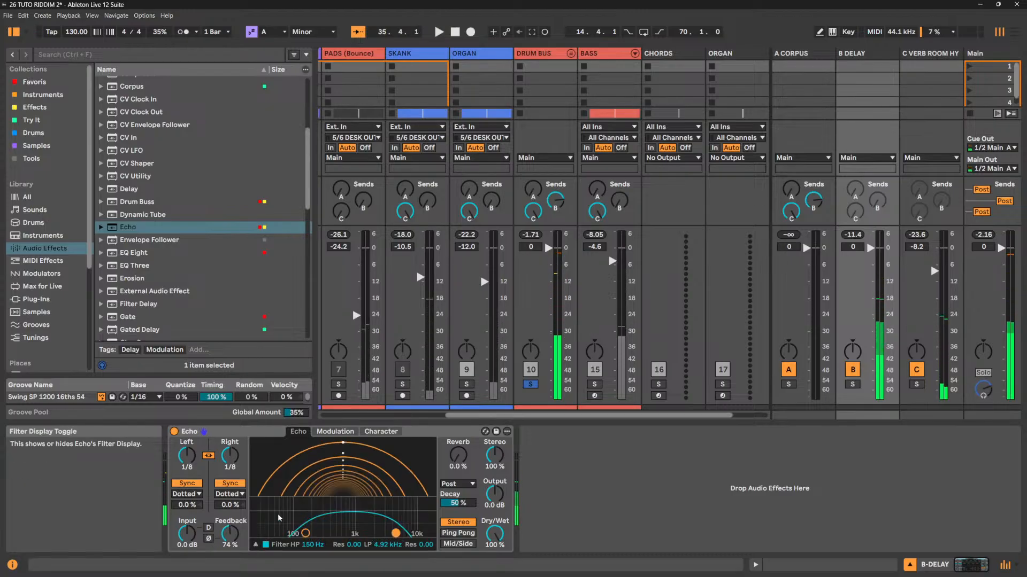
{"action": "key", "text": "space"}
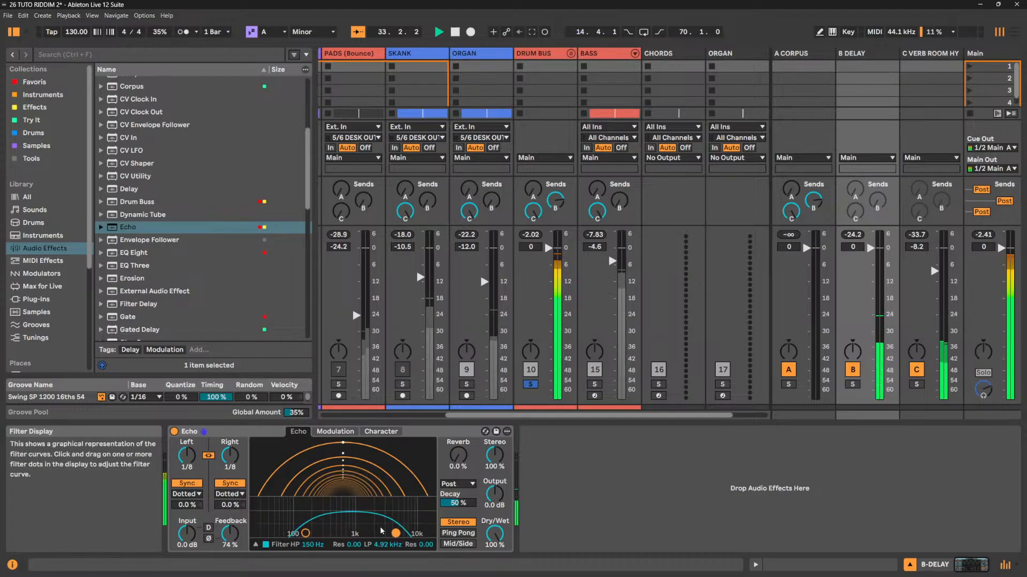
Try a resonant filter curve in Echo: high-pass 98.1 Hz with resonance 0.10, low-pass 3.49 kHz with resonance 0.26.
{"action": "left_click_drag", "start_coordinate": [395, 533], "coordinate": [387, 511]}
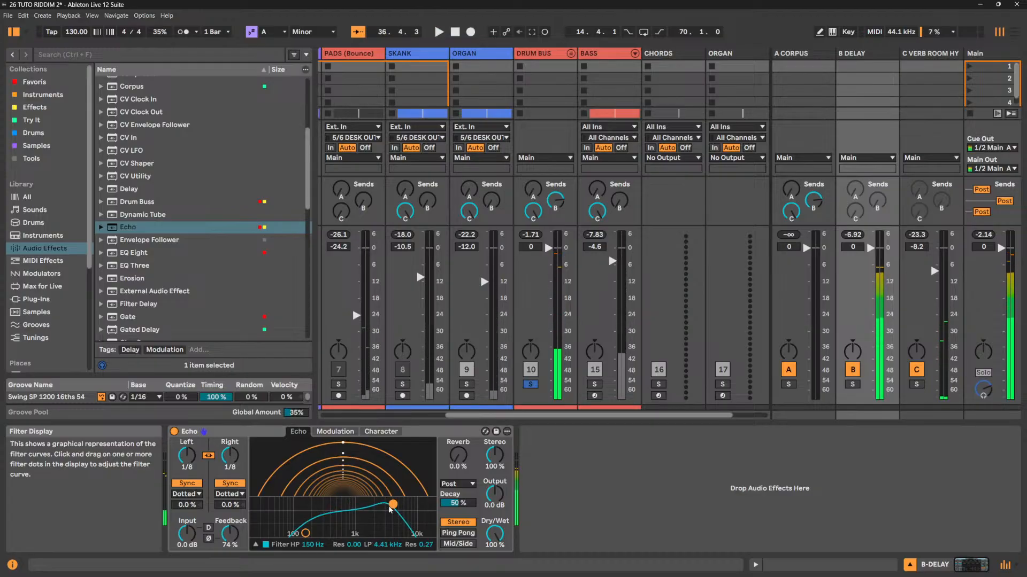
{"action": "left_click_drag", "start_coordinate": [387, 511], "coordinate": [386, 527]}
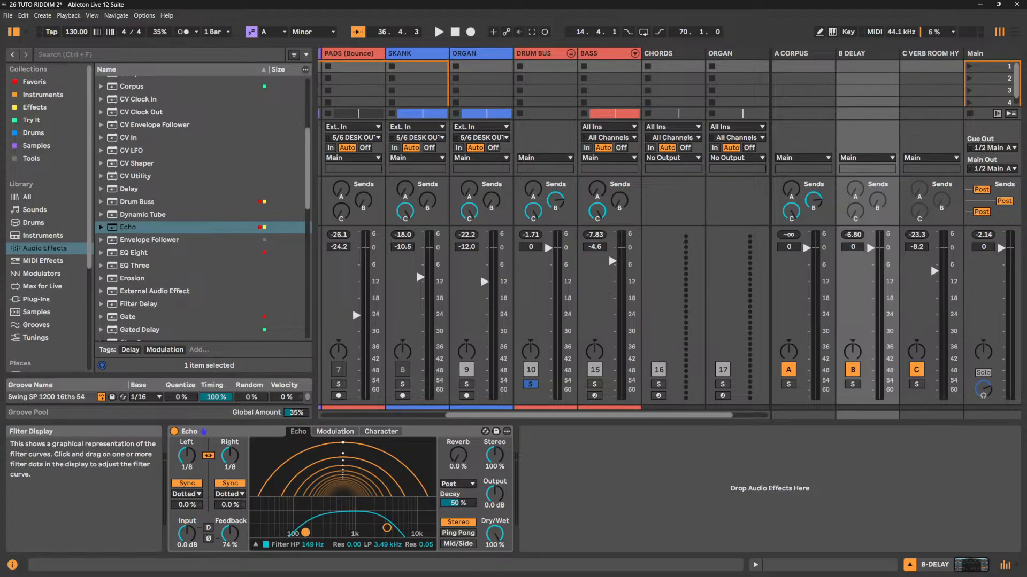
{"action": "left_click_drag", "start_coordinate": [306, 533], "coordinate": [316, 512]}
{"action": "left_click_drag", "start_coordinate": [316, 508], "coordinate": [294, 523]}
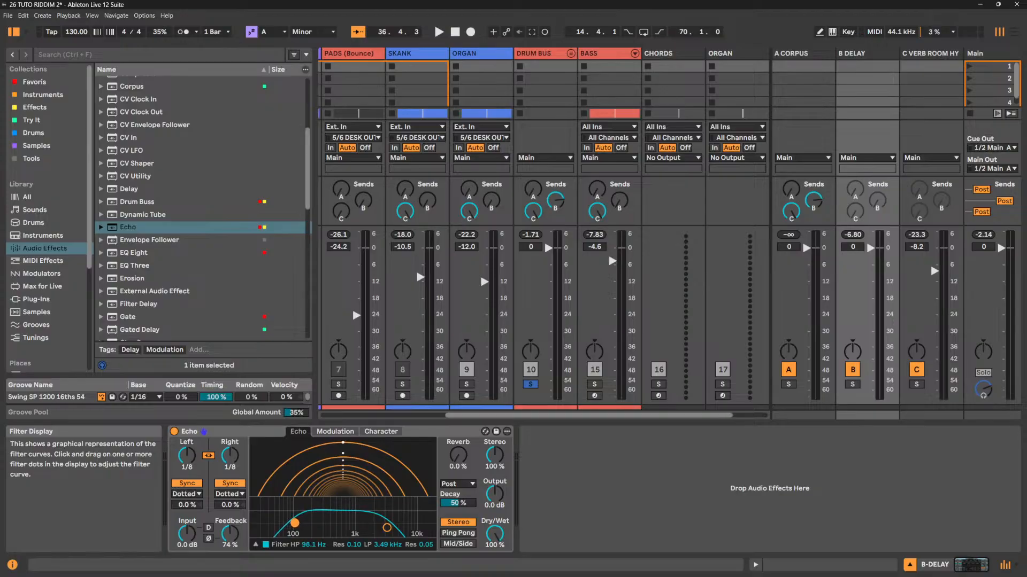
{"action": "mouse_move", "coordinate": [387, 530]}
{"action": "left_mouse_down"}
{"action": "mouse_move", "coordinate": [399, 515]}
{"action": "mouse_move", "coordinate": [379, 510]}
{"action": "left_mouse_up"}
{"action": "key", "text": "space"}
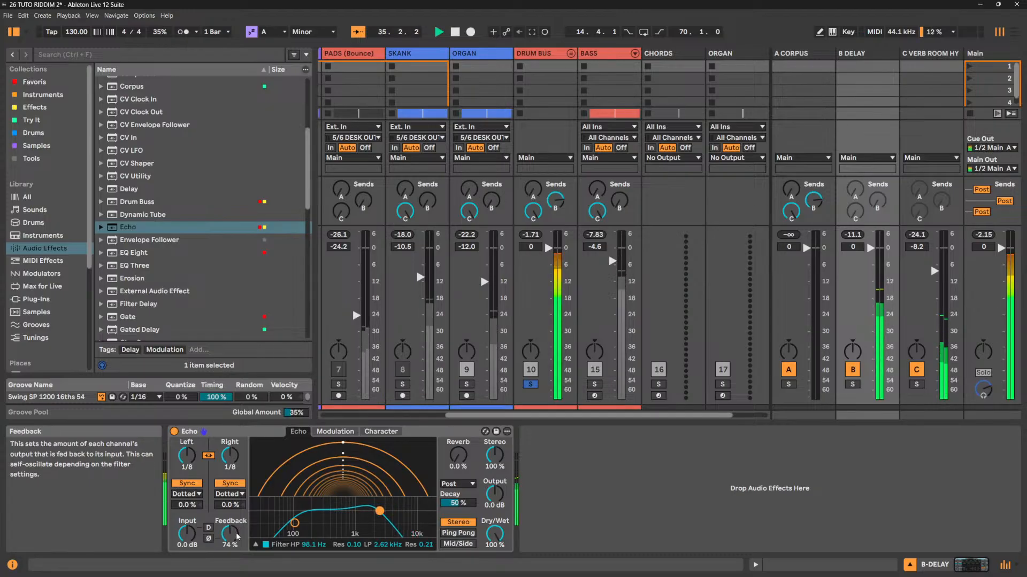
{"action": "mouse_move", "coordinate": [380, 511]}
{"action": "left_mouse_down"}
{"action": "mouse_move", "coordinate": [379, 502]}
{"action": "mouse_move", "coordinate": [409, 501]}
{"action": "mouse_move", "coordinate": [387, 506]}
{"action": "left_mouse_up"}
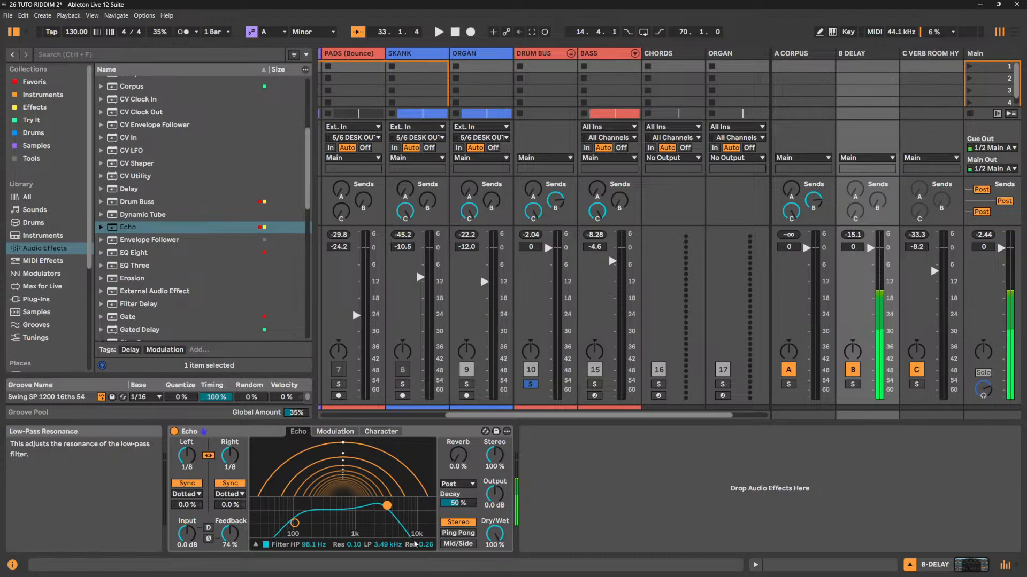
Reset both filter resonances to 0.00 and widen Echo's filter to a 50.0 Hz high-pass and 11.0 kHz low-pass.
{"action": "left_click", "coordinate": [256, 545]}
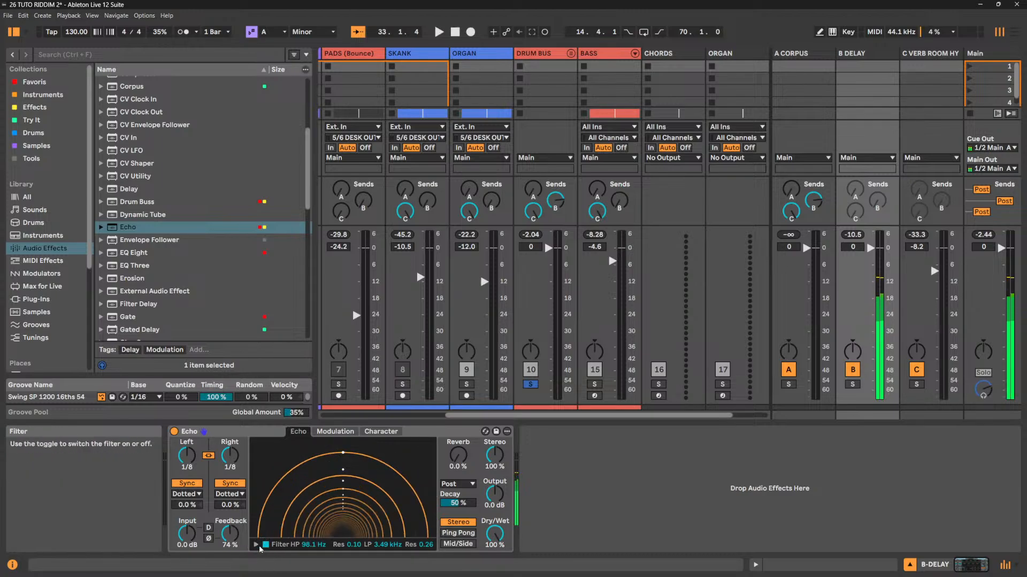
{"action": "left_click", "coordinate": [257, 544]}
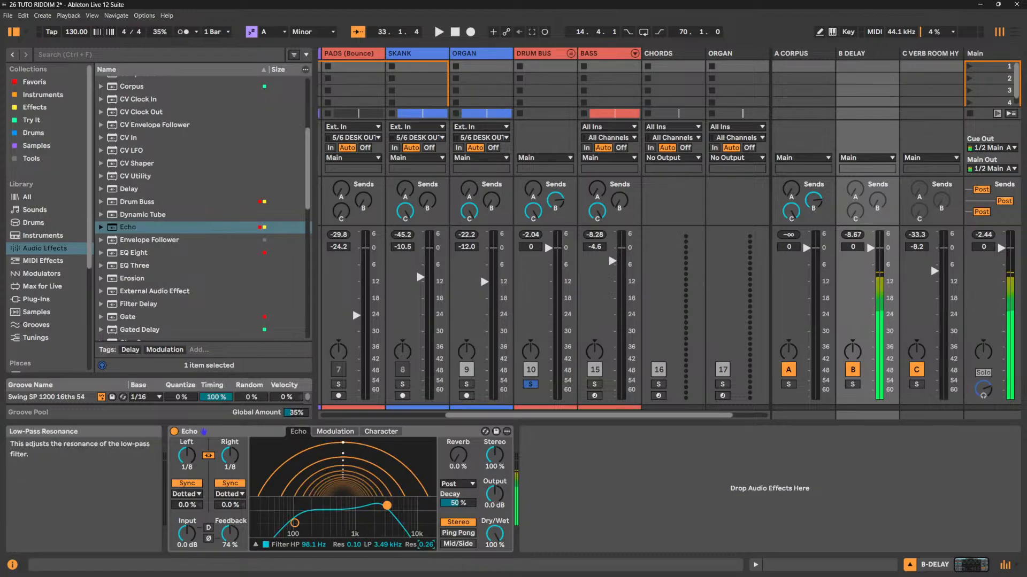
{"action": "left_click_drag", "start_coordinate": [425, 547], "coordinate": [426, 572]}
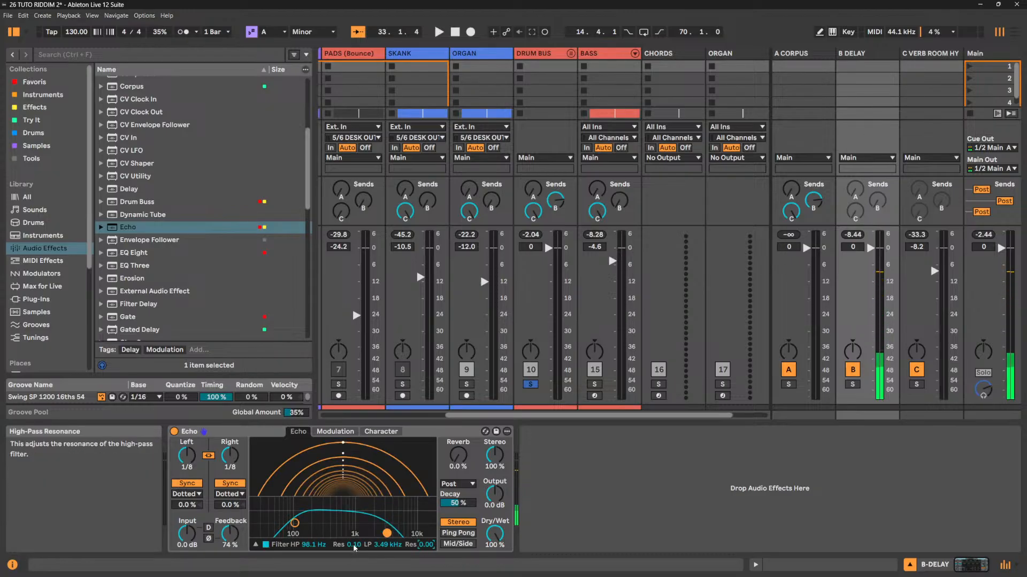
{"action": "left_click_drag", "start_coordinate": [353, 545], "coordinate": [312, 562]}
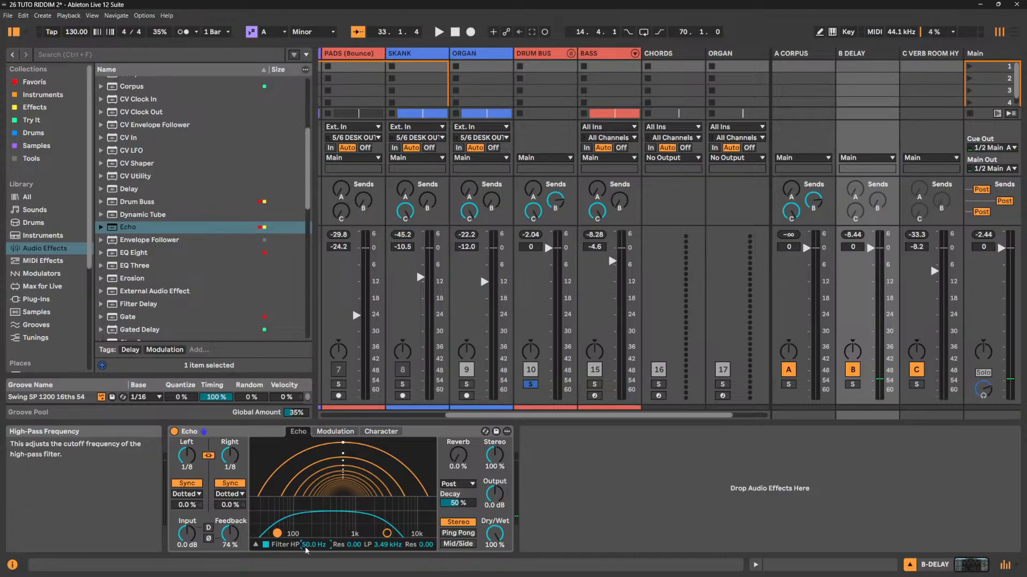
{"action": "left_click_drag", "start_coordinate": [381, 545], "coordinate": [381, 521]}
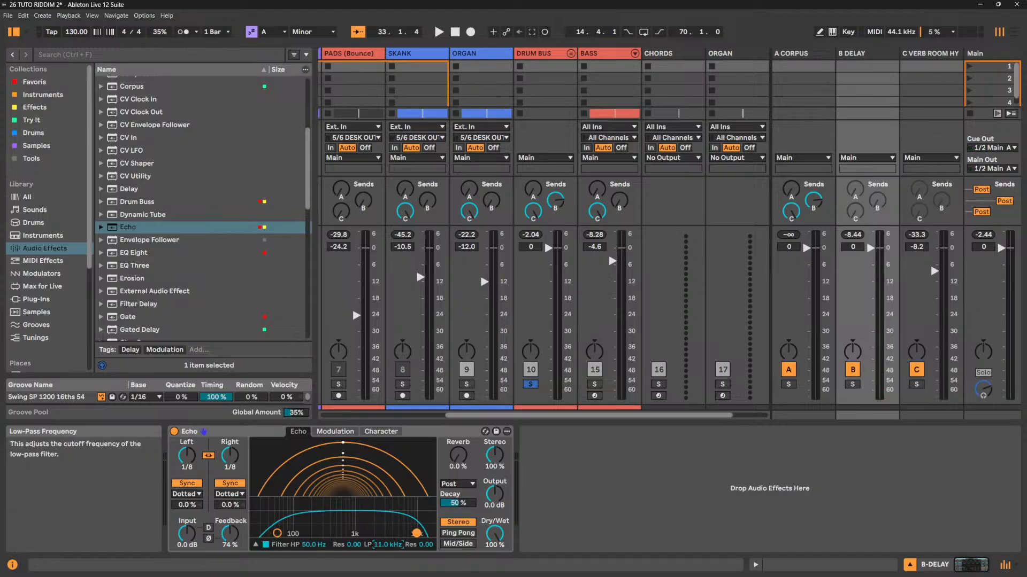
Try Echo's delay modulation at 65% with a 180° modulation phase while the drums play.
{"action": "left_click", "coordinate": [335, 432]}
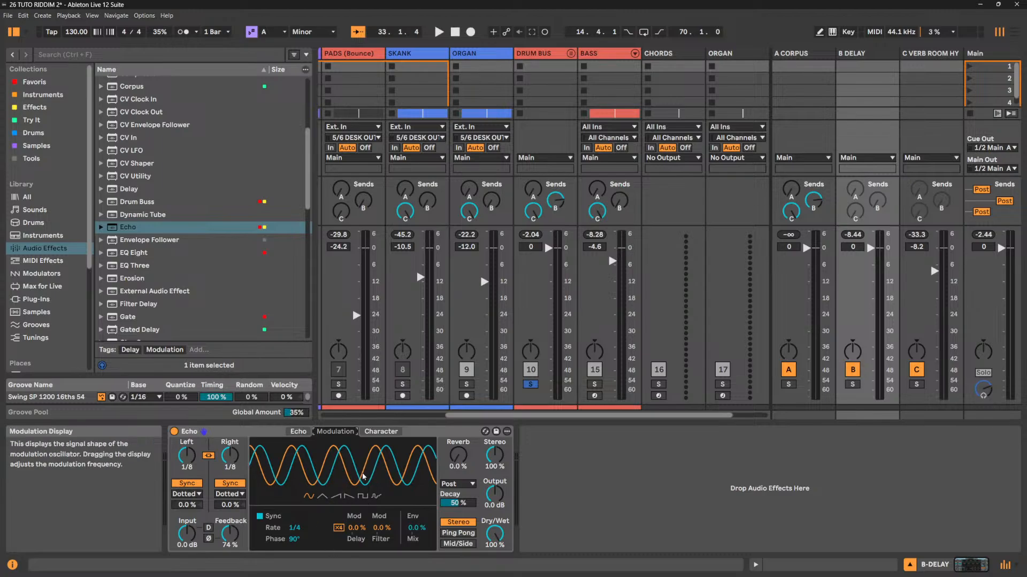
{"action": "left_click_drag", "start_coordinate": [293, 539], "coordinate": [293, 492]}
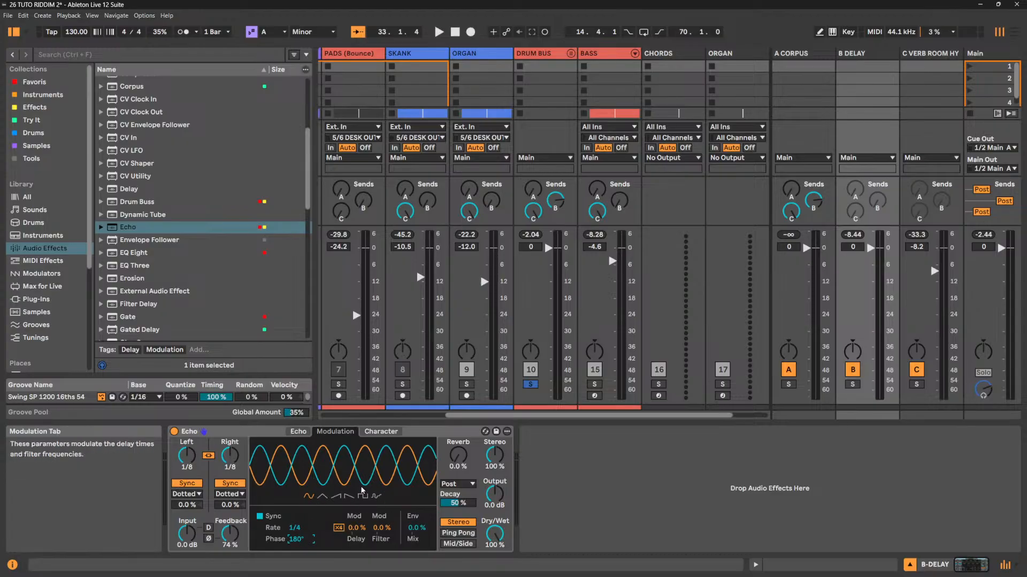
{"action": "left_click_drag", "start_coordinate": [351, 527], "coordinate": [352, 513]}
{"action": "key", "text": "space"}
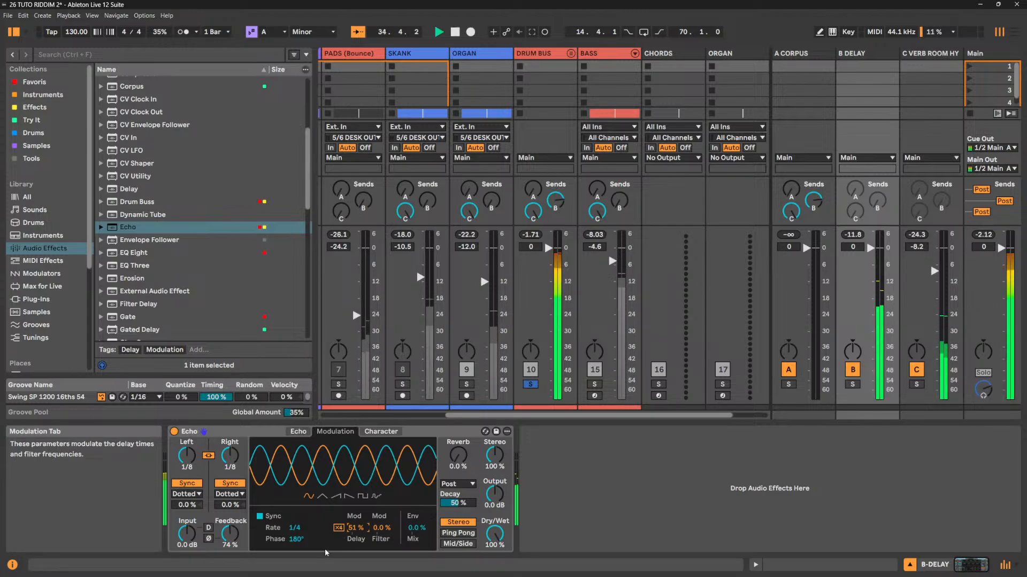
{"action": "mouse_move", "coordinate": [355, 527]}
{"action": "left_mouse_down"}
{"action": "mouse_move", "coordinate": [356, 513]}
{"action": "mouse_move", "coordinate": [359, 533]}
{"action": "left_mouse_up"}
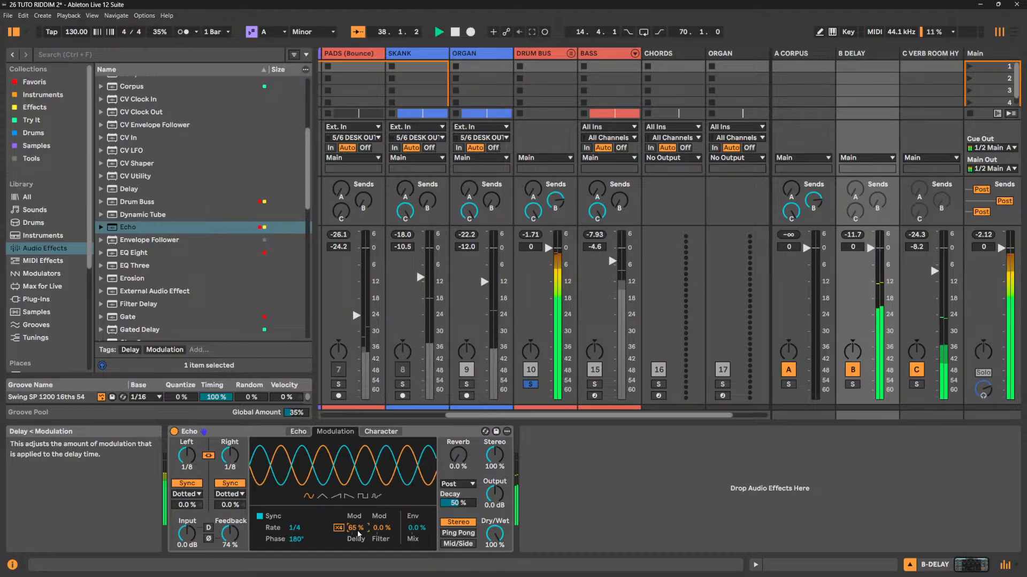
Try a 0° modulation phase on the drums' echoes and raise Echo's Feedback to 96%.
{"action": "mouse_move", "coordinate": [295, 539]}
{"action": "left_mouse_down"}
{"action": "mouse_move", "coordinate": [296, 555]}
{"action": "mouse_move", "coordinate": [297, 544]}
{"action": "left_mouse_up"}
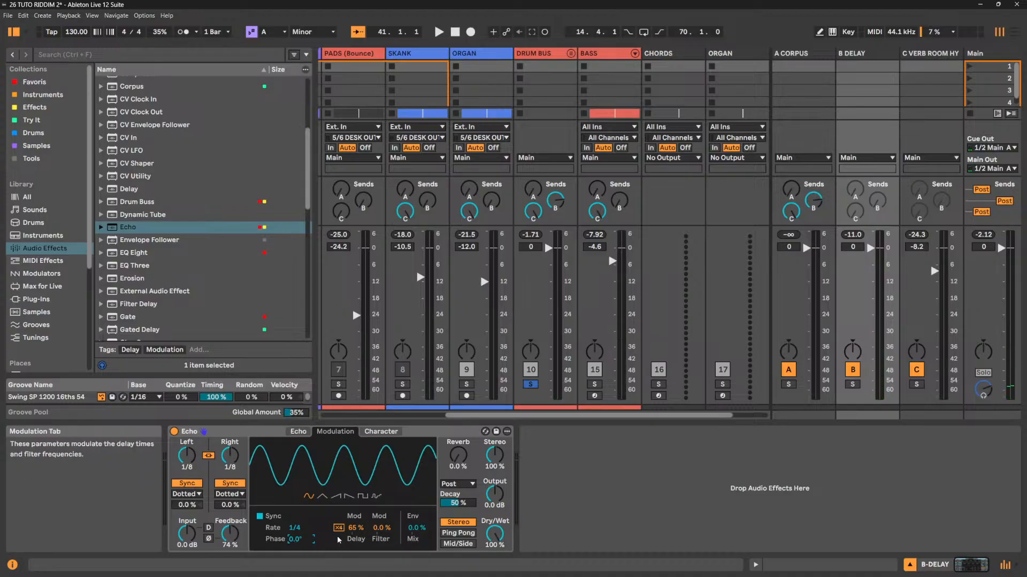
{"action": "key", "text": "space"}
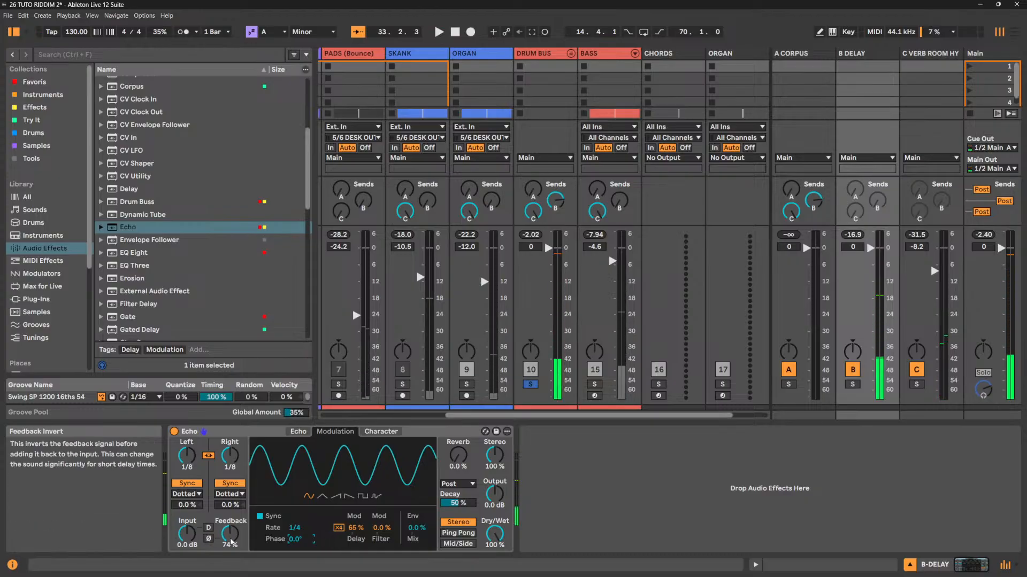
{"action": "left_click_drag", "start_coordinate": [229, 532], "coordinate": [230, 521]}
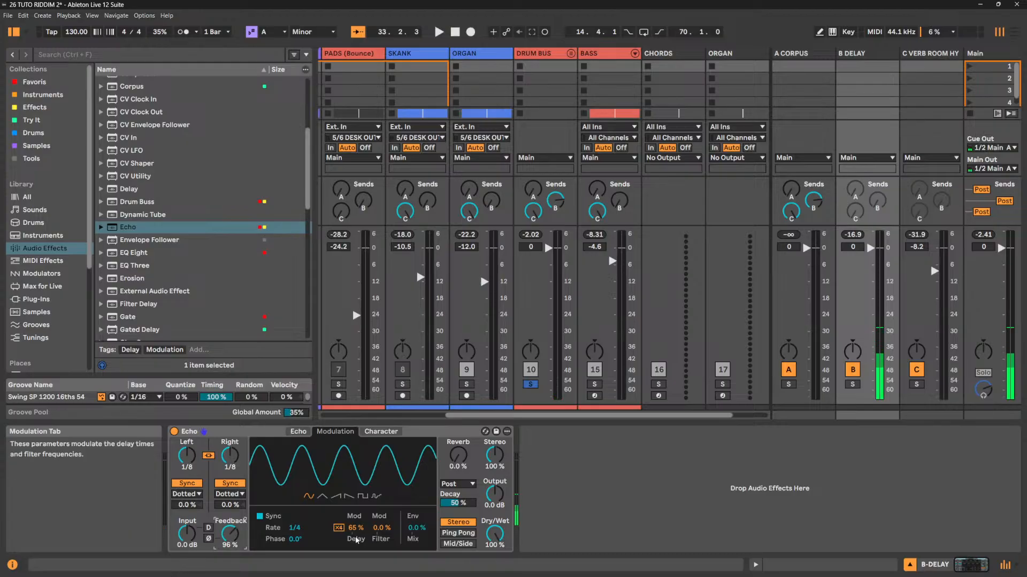
Reduce Echo's delay modulation to 12%, audition the drums and set Feedback to 89%.
{"action": "left_click_drag", "start_coordinate": [357, 536], "coordinate": [357, 559]}
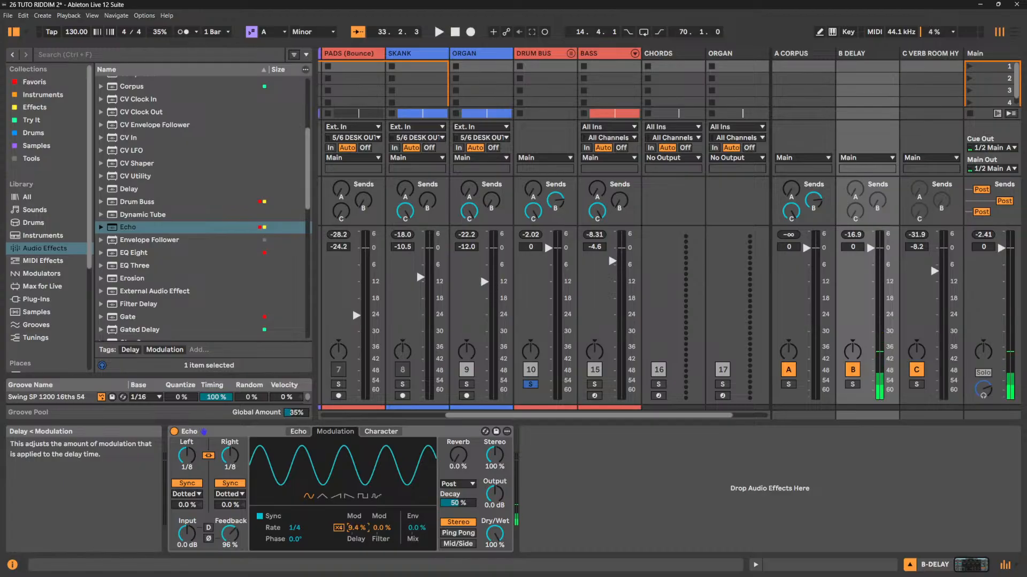
{"action": "left_click_drag", "start_coordinate": [357, 529], "coordinate": [358, 526]}
{"action": "left_click_drag", "start_coordinate": [356, 528], "coordinate": [356, 531]}
{"action": "key", "text": "space"}
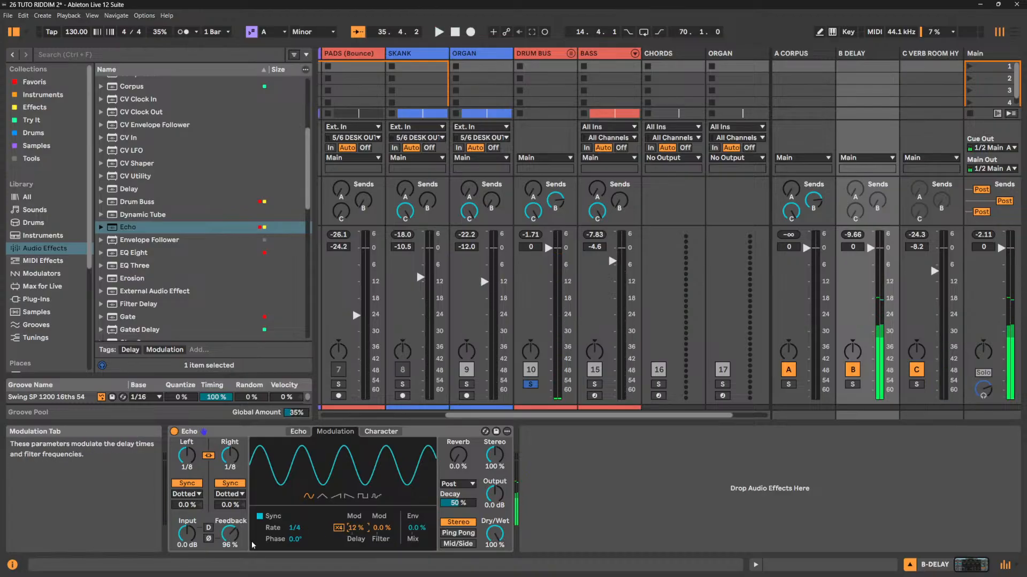
{"action": "left_click_drag", "start_coordinate": [245, 520], "coordinate": [244, 524]}
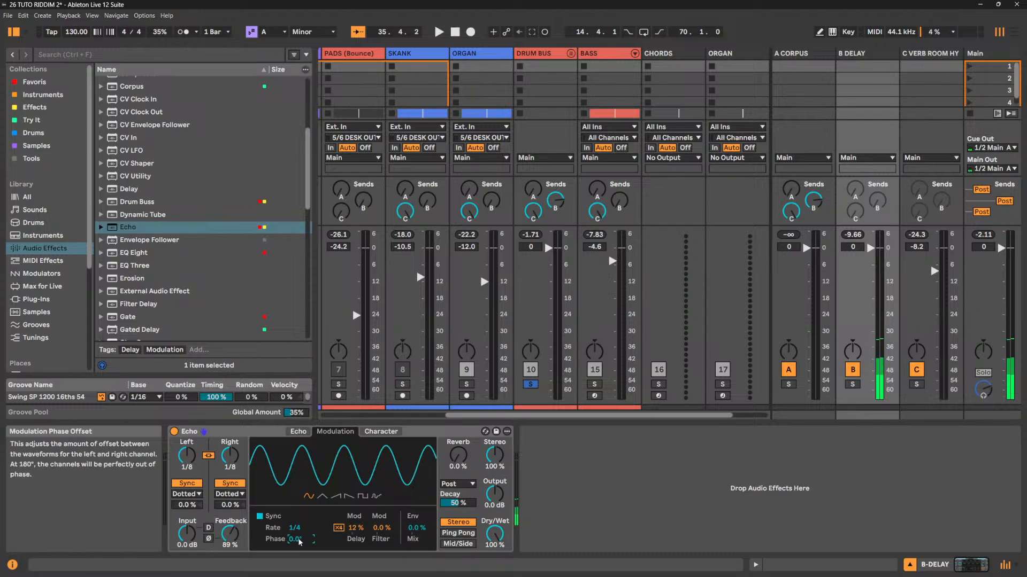
Set Echo's modulation phase to 90° and its filter modulation to 89%, auditioning the drums.
{"action": "left_click_drag", "start_coordinate": [299, 542], "coordinate": [298, 541]}
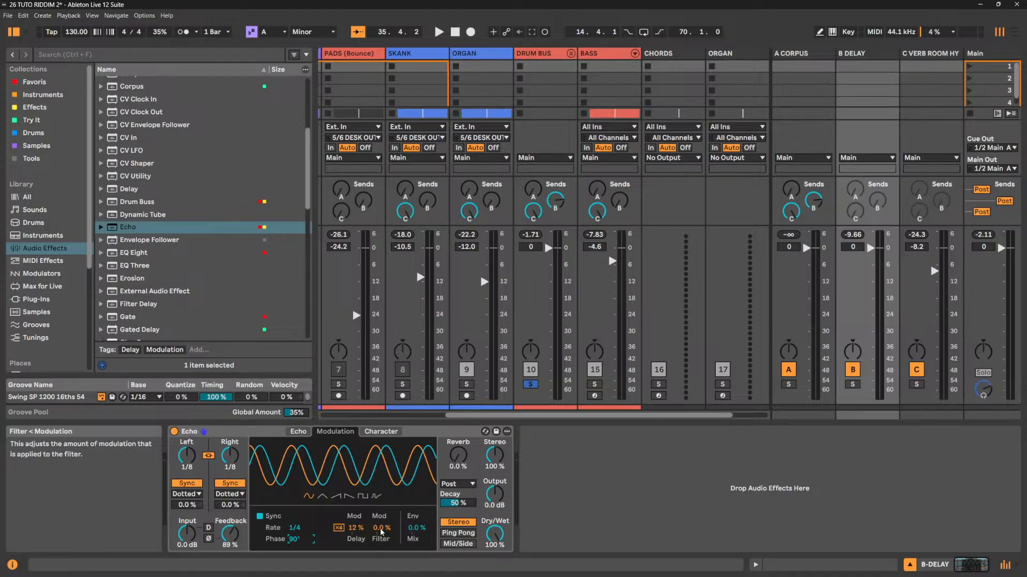
{"action": "key", "text": "space"}
{"action": "left_click_drag", "start_coordinate": [381, 532], "coordinate": [381, 486]}
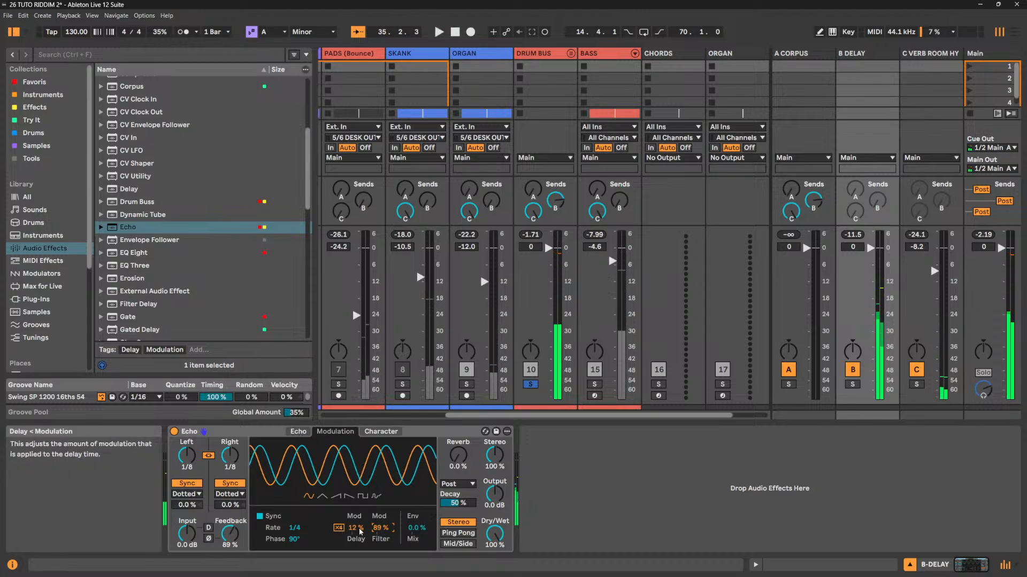
{"action": "key", "text": "space"}
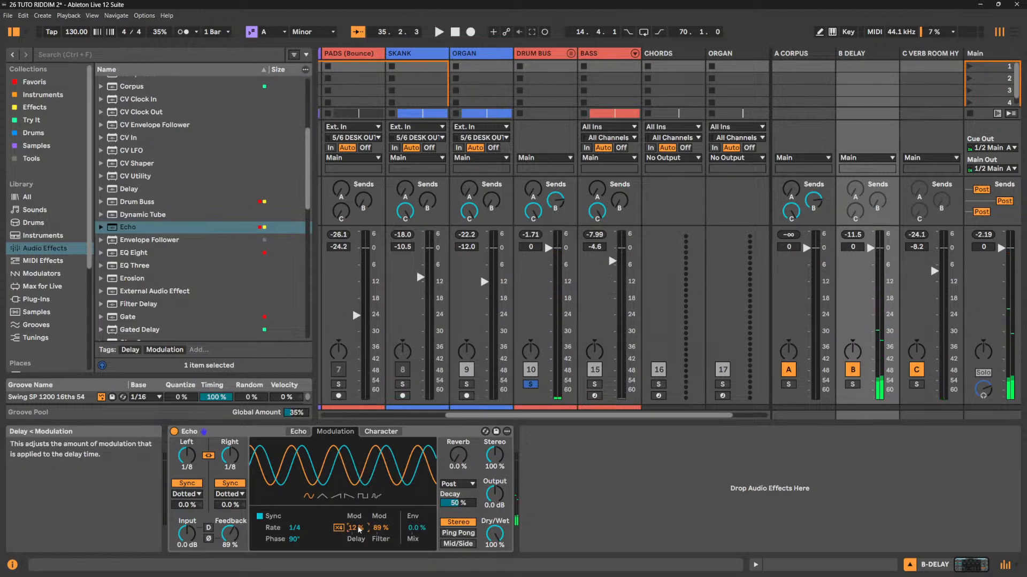
Narrow Echo's filter to an 83.9 Hz high-pass and a 4.53 kHz low-pass with 0.13 resonance, then audition the filter modulation.
{"action": "left_click", "coordinate": [306, 432]}
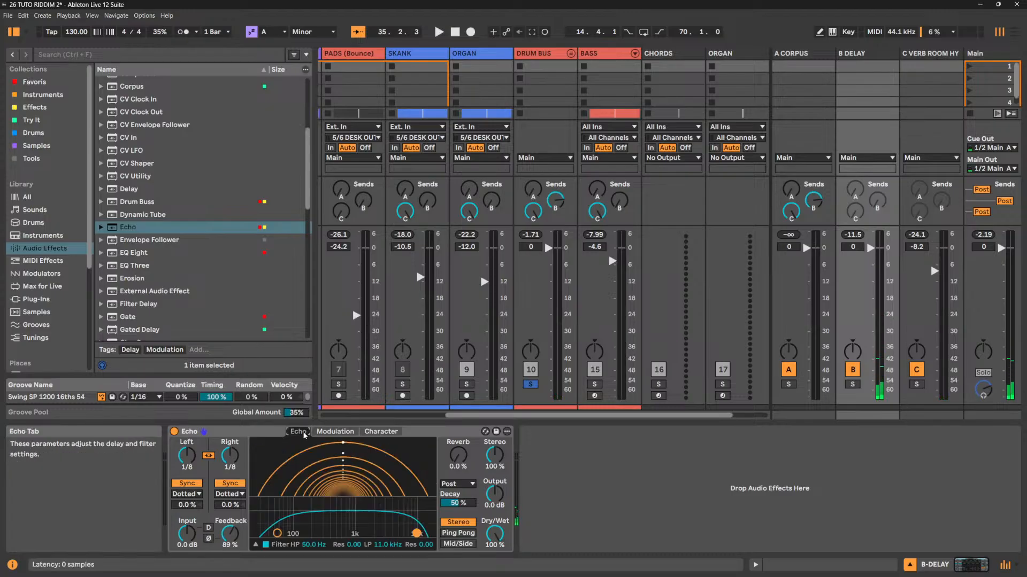
{"action": "left_click_drag", "start_coordinate": [278, 534], "coordinate": [290, 533]}
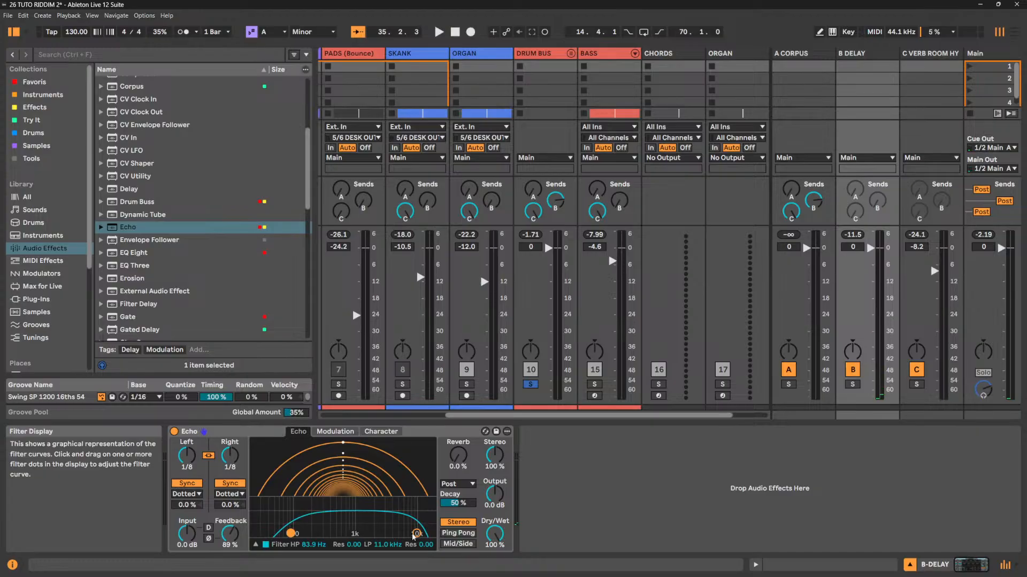
{"action": "left_click_drag", "start_coordinate": [413, 535], "coordinate": [394, 522]}
{"action": "key", "text": "space"}
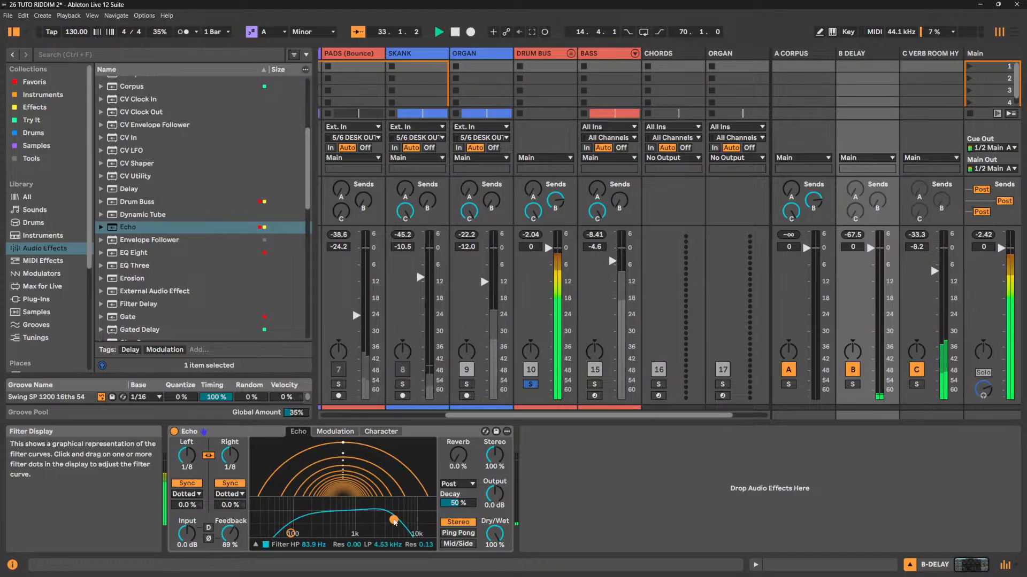
{"action": "left_click", "coordinate": [335, 431]}
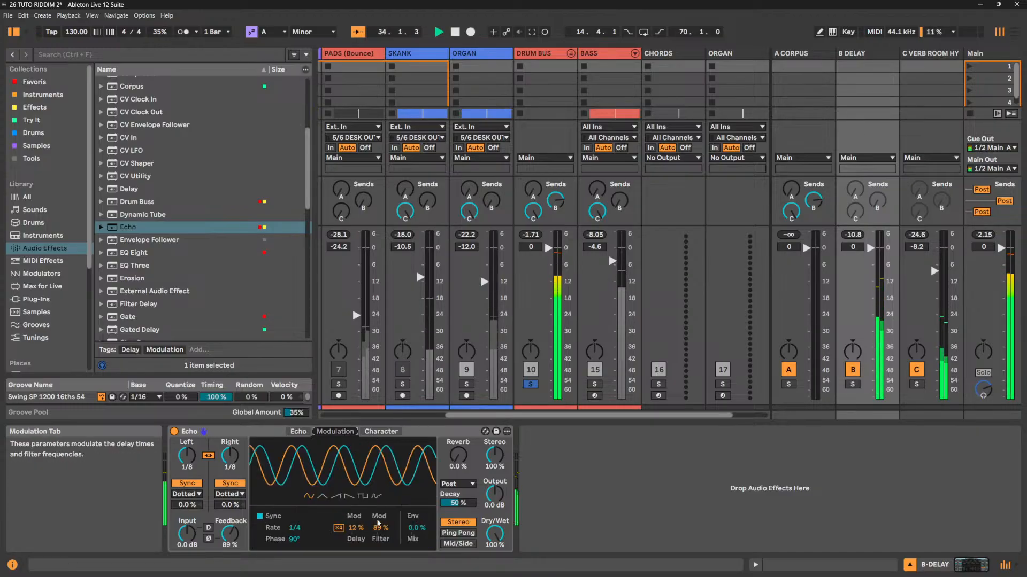
Audition the drums and raise Echo's filter modulation to 100%.
{"action": "key", "text": "space"}
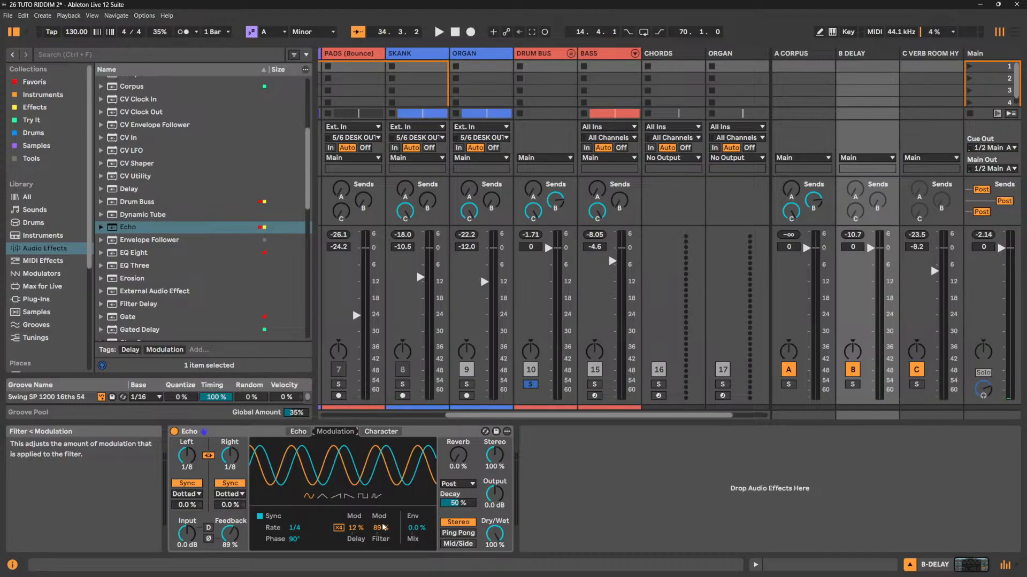
{"action": "key", "text": "space"}
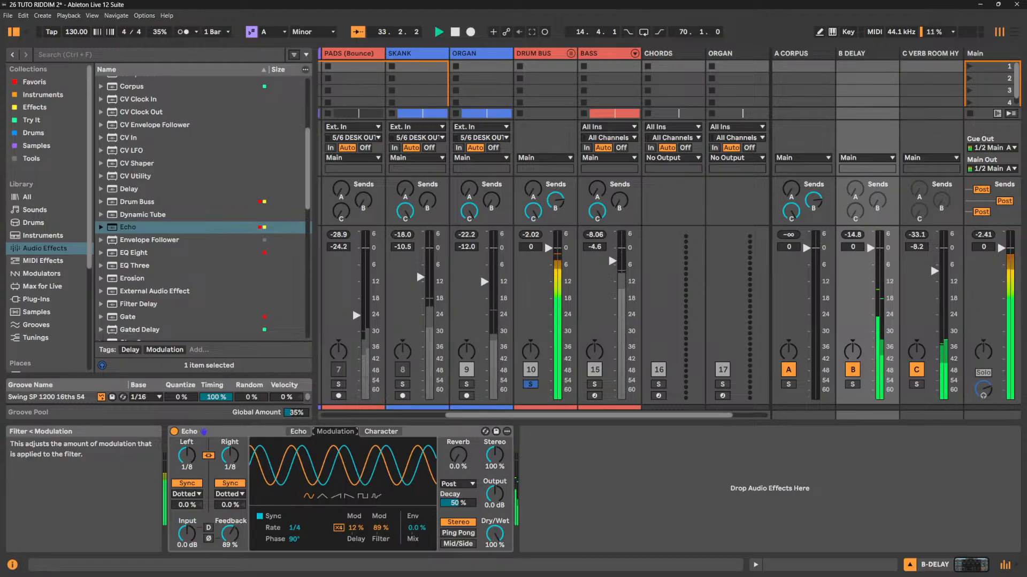
{"action": "left_click_drag", "start_coordinate": [382, 528], "coordinate": [381, 531]}
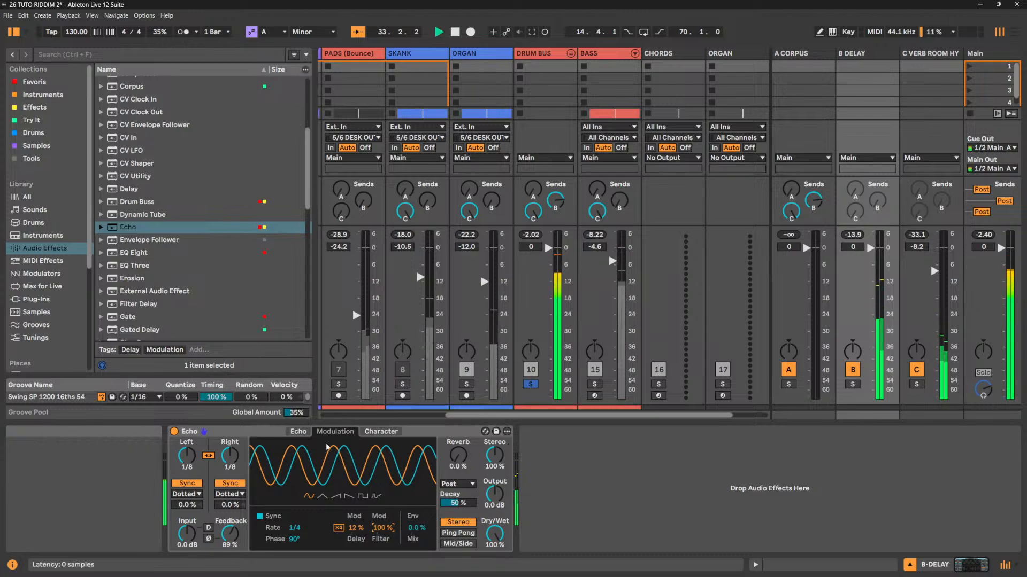
Set Echo's filter to a 141 Hz high-pass with 0.13 resonance and a 14.3 kHz low-pass with 0.08 resonance.
{"action": "left_click", "coordinate": [374, 432]}
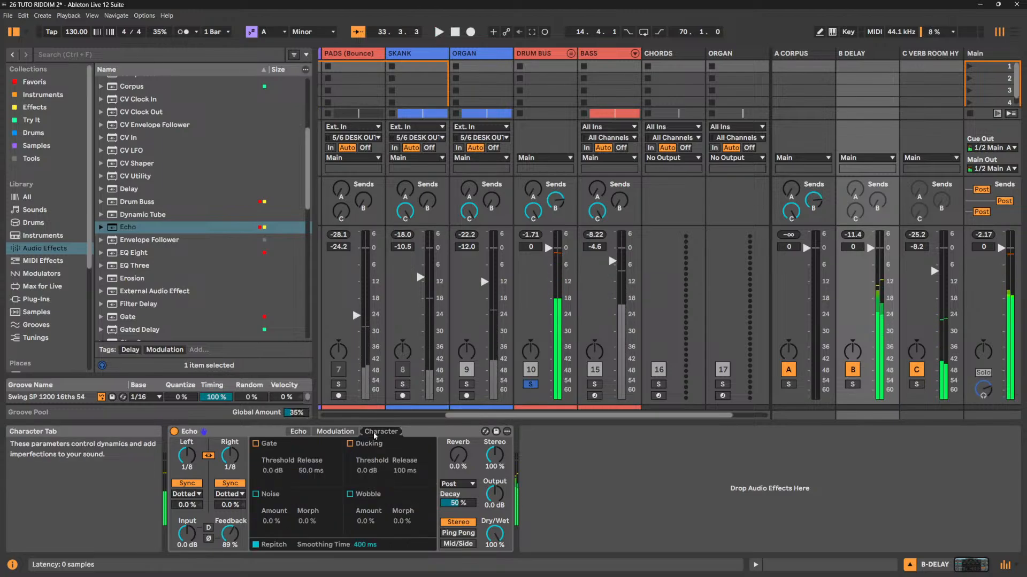
{"action": "left_click", "coordinate": [298, 431]}
{"action": "left_click_drag", "start_coordinate": [293, 533], "coordinate": [304, 520]}
{"action": "left_click_drag", "start_coordinate": [394, 520], "coordinate": [424, 526]}
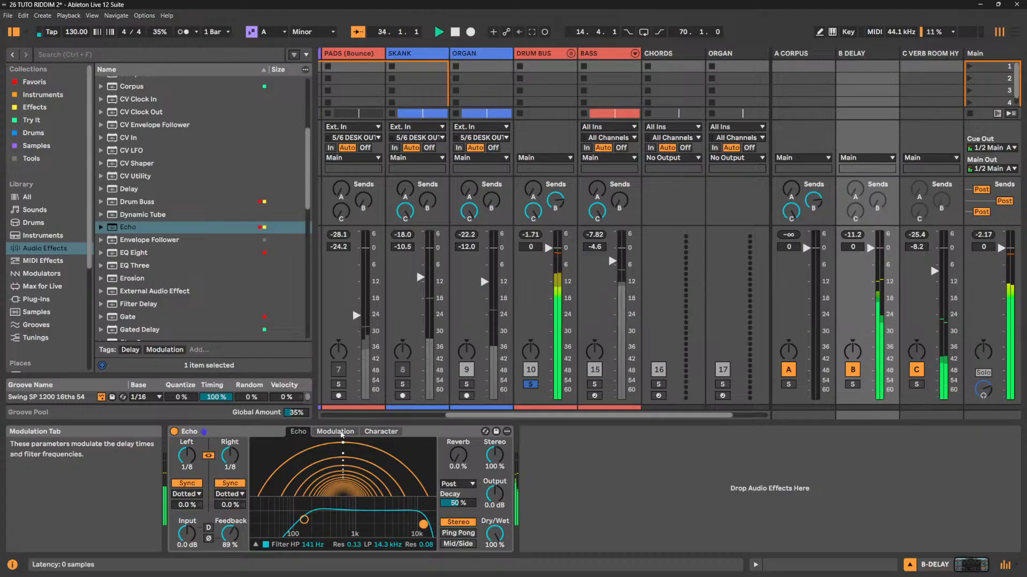
Solo the B DELAY return and compare Echo's filter modulation at 0% and 94%.
{"action": "left_click", "coordinate": [852, 384]}
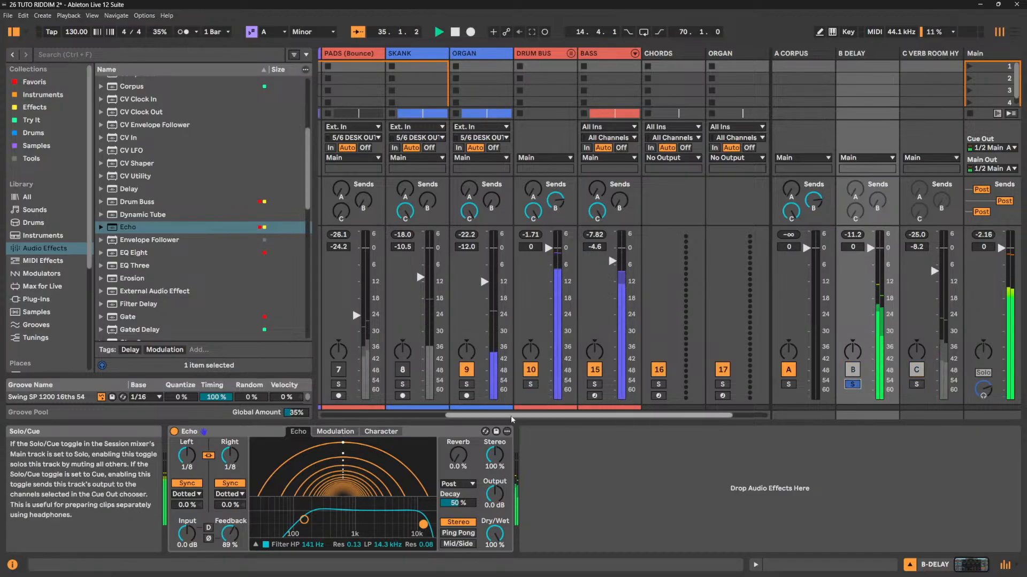
{"action": "left_click", "coordinate": [336, 432]}
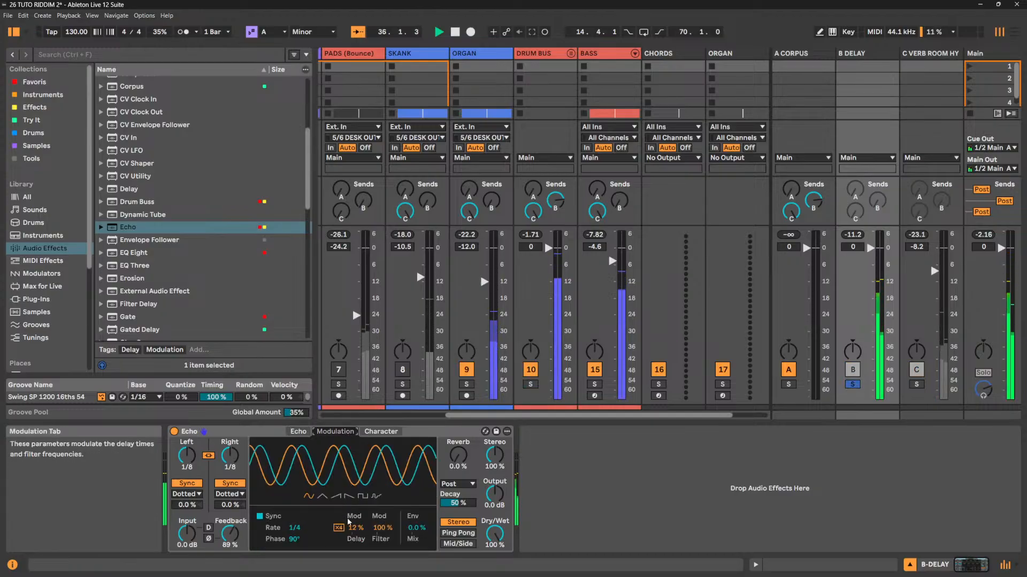
{"action": "left_click", "coordinate": [382, 527]}
{"action": "left_click_drag", "start_coordinate": [382, 528], "coordinate": [383, 575]}
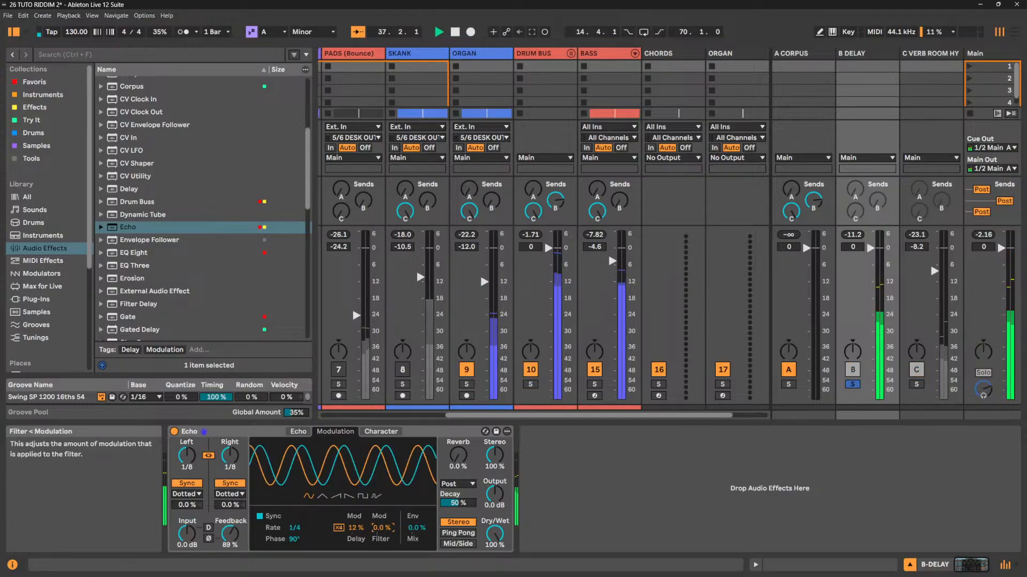
{"action": "left_click_drag", "start_coordinate": [383, 528], "coordinate": [383, 477]}
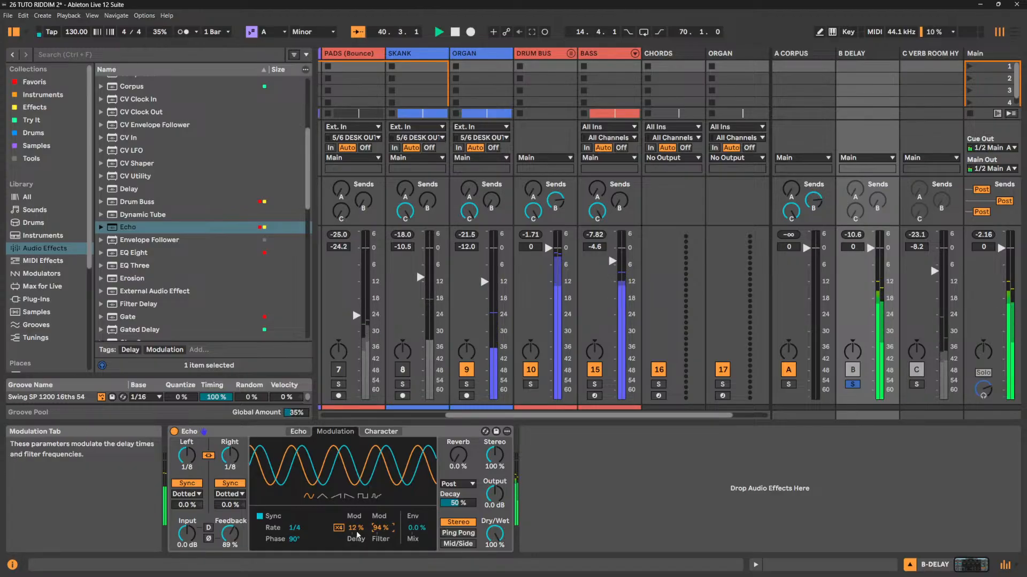
Raise Echo's delay modulation to 34% and audition the soloed delay return.
{"action": "left_click_drag", "start_coordinate": [356, 528], "coordinate": [355, 516]}
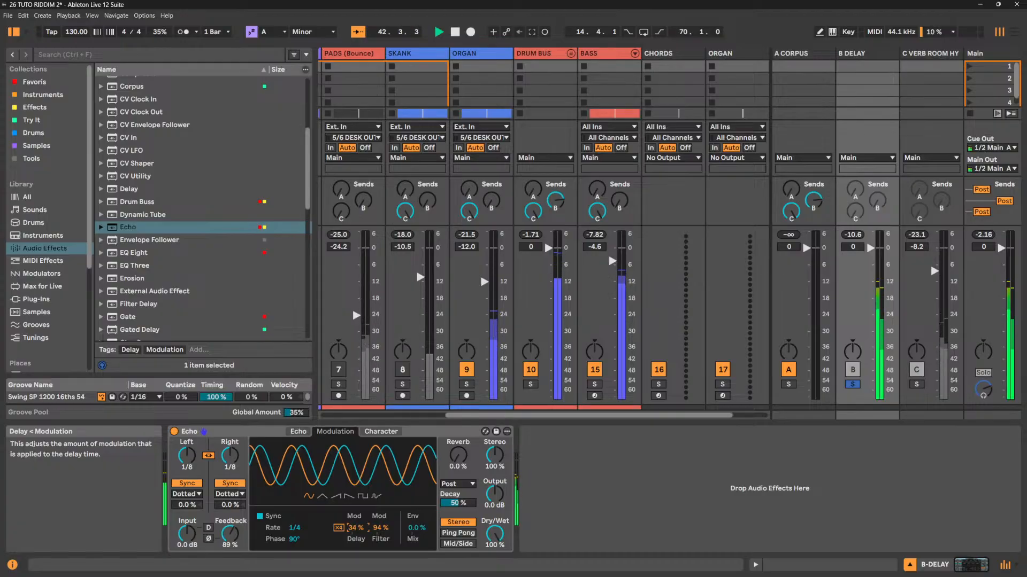
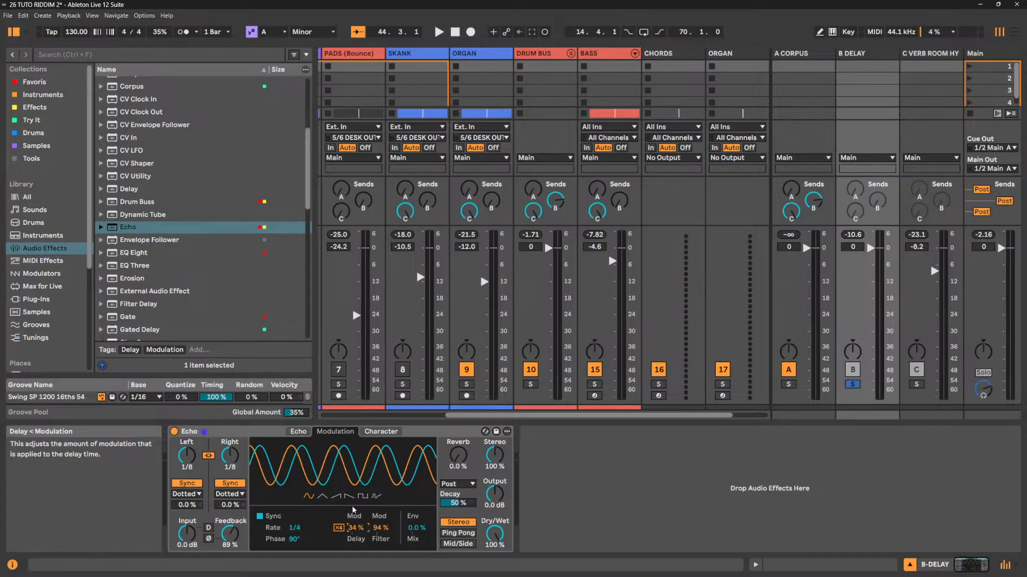
{"action": "left_click", "coordinate": [246, 436]}
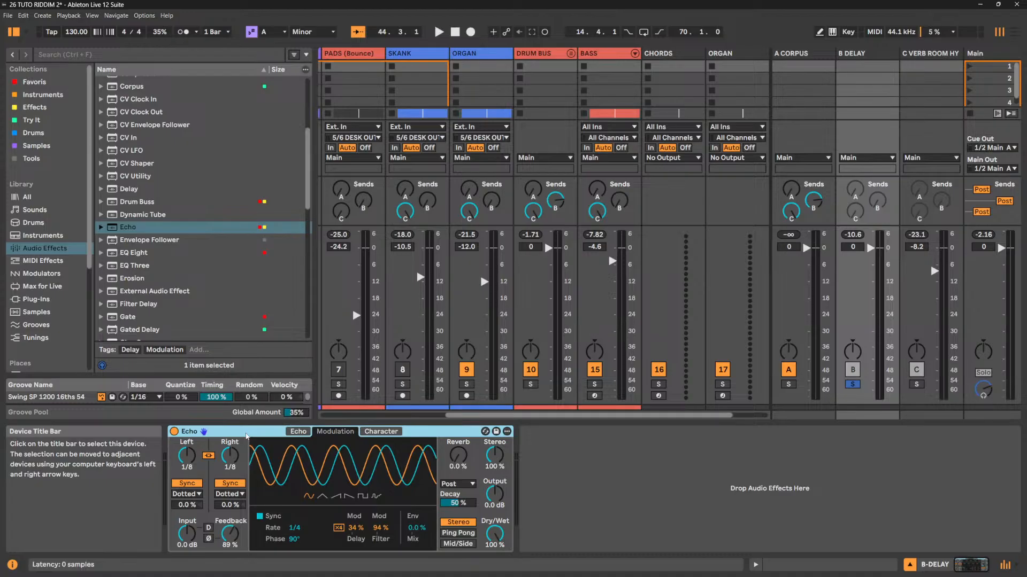
{"action": "key", "text": "space"}
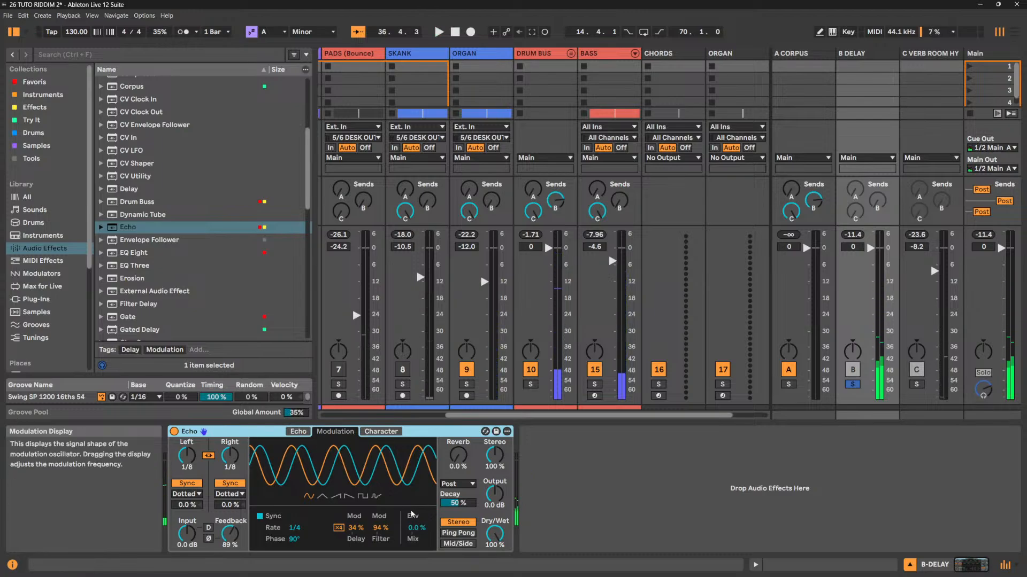
Reset both the filter and delay modulation amounts in Echo to 0%.
{"action": "left_click", "coordinate": [381, 527]}
{"action": "key", "text": "Delete"}
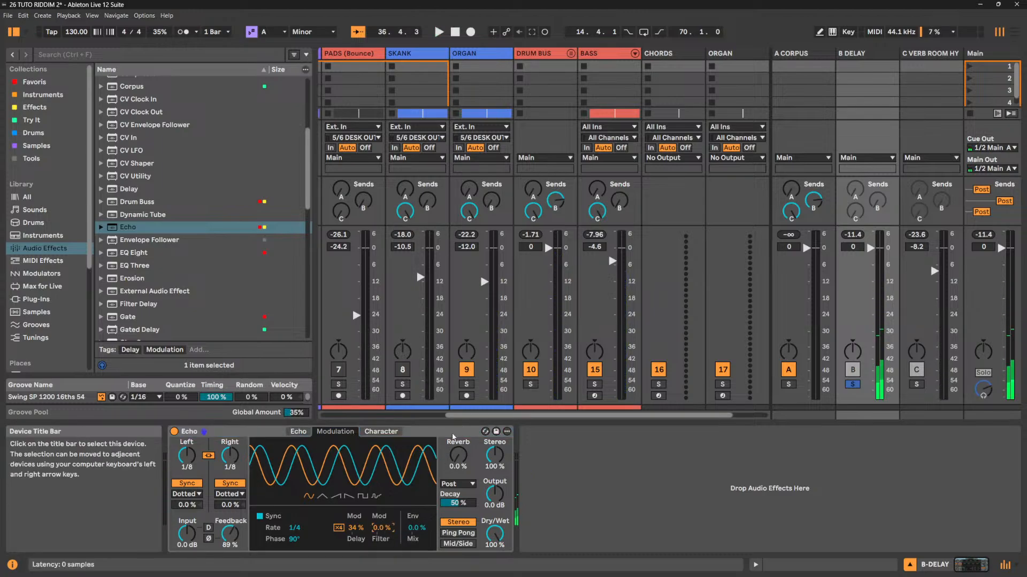
{"action": "left_click", "coordinate": [356, 527]}
{"action": "key", "text": "Delete"}
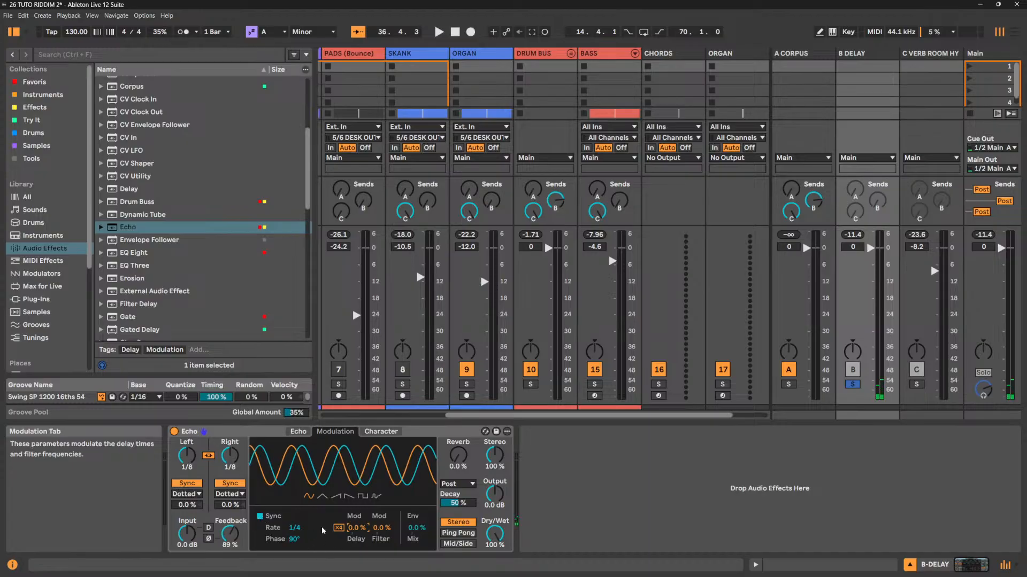
Set Echo's filter to a 98.1 Hz high-pass with 0.00 resonance and a 16.2 kHz low-pass with 0.06 resonance.
{"action": "left_click", "coordinate": [299, 432]}
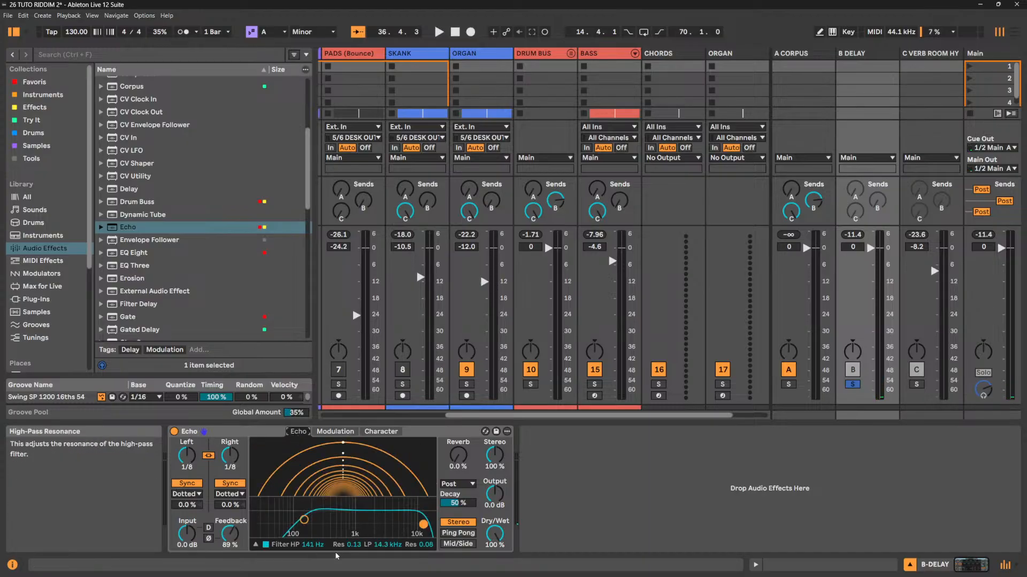
{"action": "left_click_drag", "start_coordinate": [349, 545], "coordinate": [350, 561]}
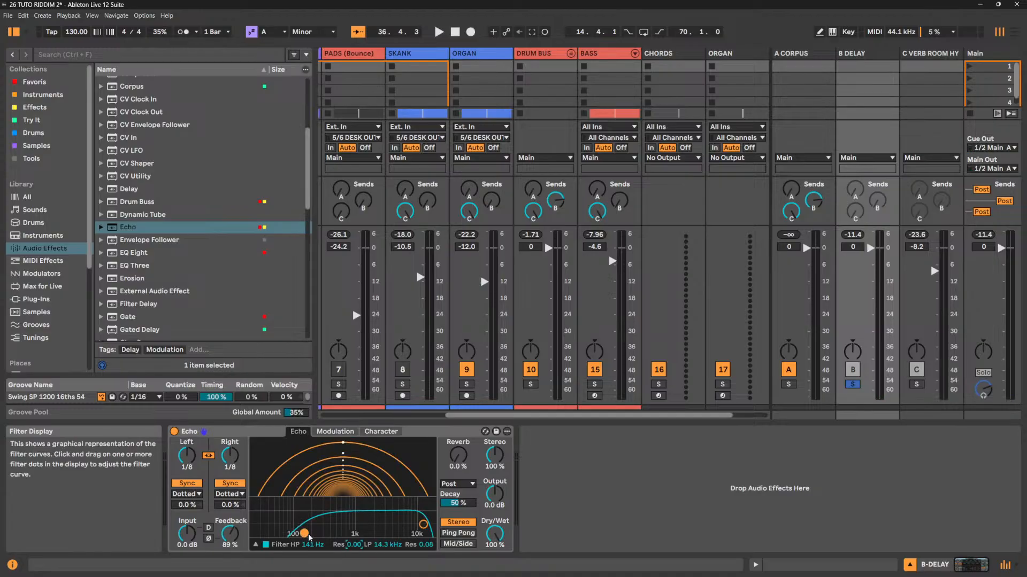
{"action": "left_click_drag", "start_coordinate": [304, 533], "coordinate": [294, 533]}
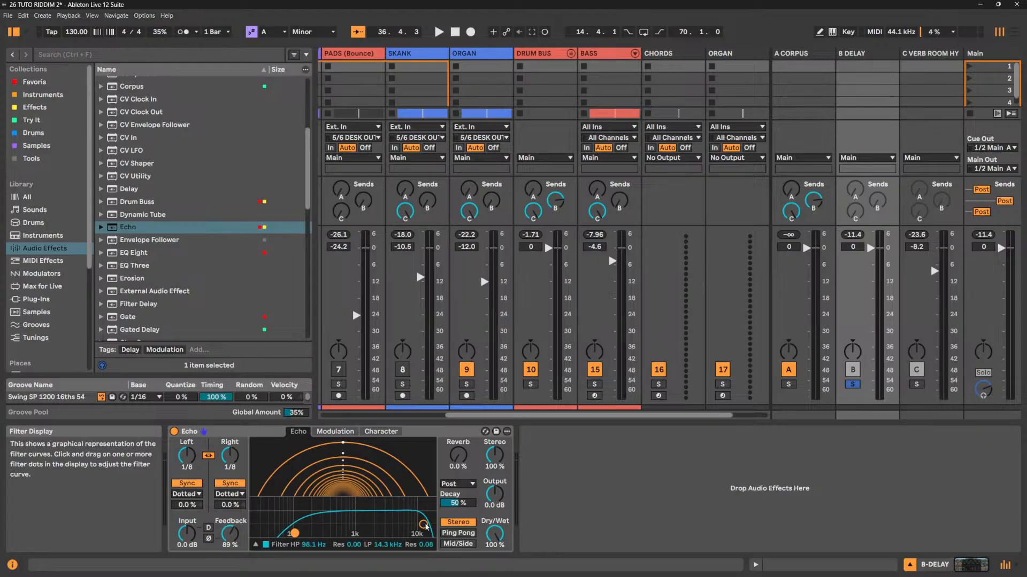
{"action": "left_click_drag", "start_coordinate": [426, 527], "coordinate": [426, 527]}
Play the soloed B DELAY return twice to listen to the unmodulated, refiltered echoes.
{"action": "key", "text": "space"}
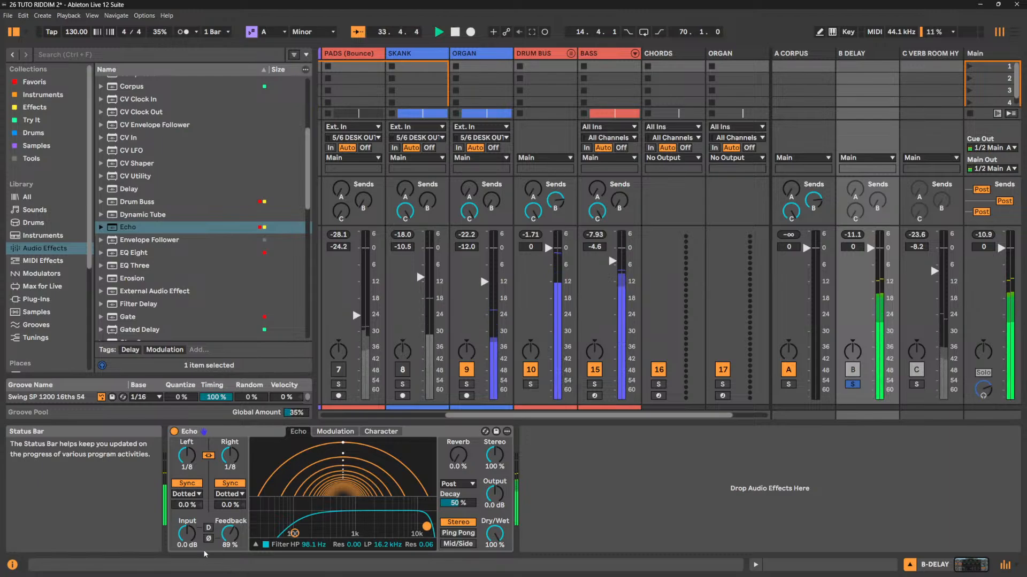
{"action": "key", "text": "space"}
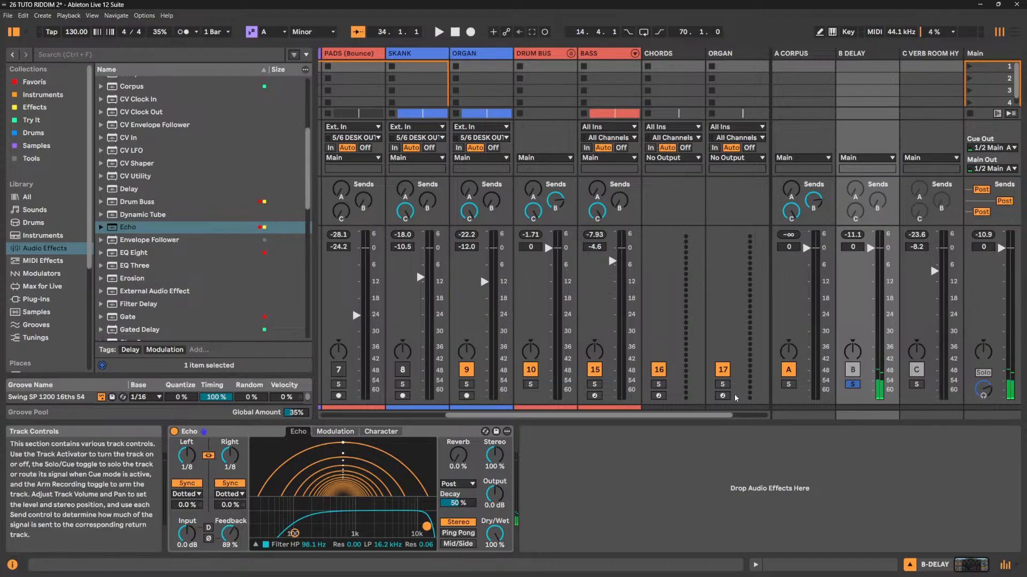
{"action": "key", "text": "space"}
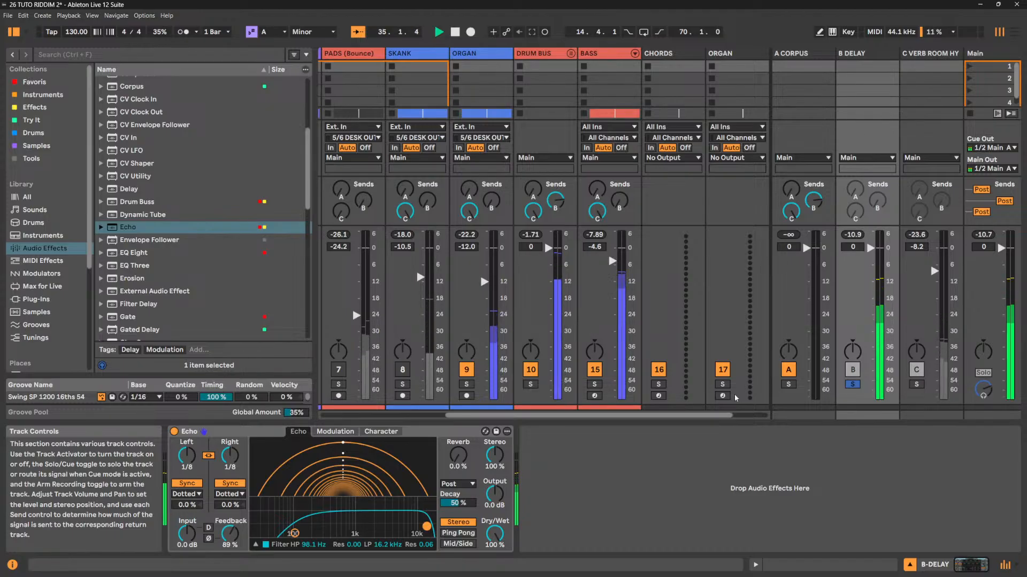
{"action": "key", "text": "space"}
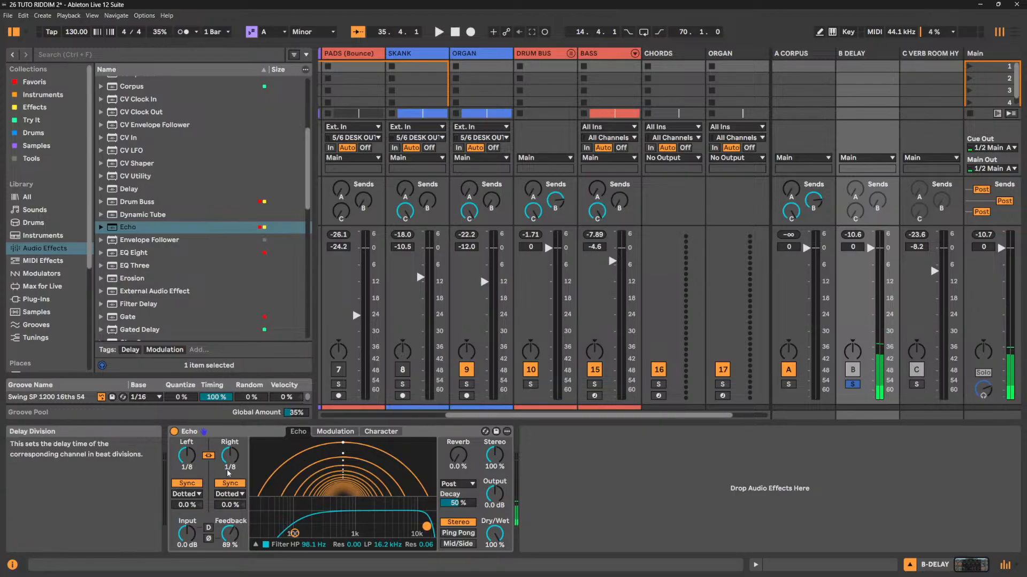
Try a 1.0% delay offset on Echo's left and right channels and audition the echoes.
{"action": "left_click_drag", "start_coordinate": [230, 505], "coordinate": [230, 501]}
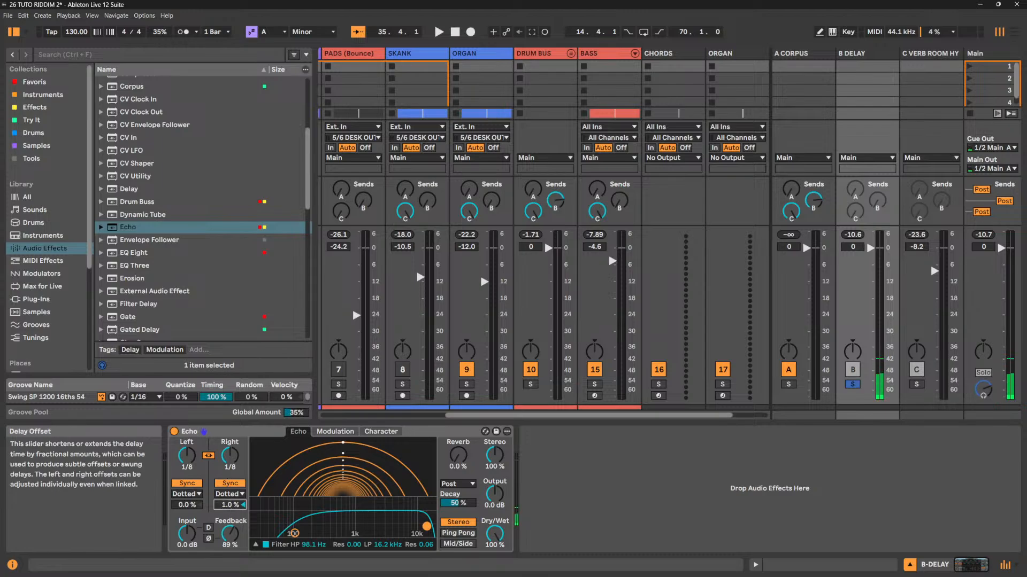
{"action": "left_click", "coordinate": [186, 505]}
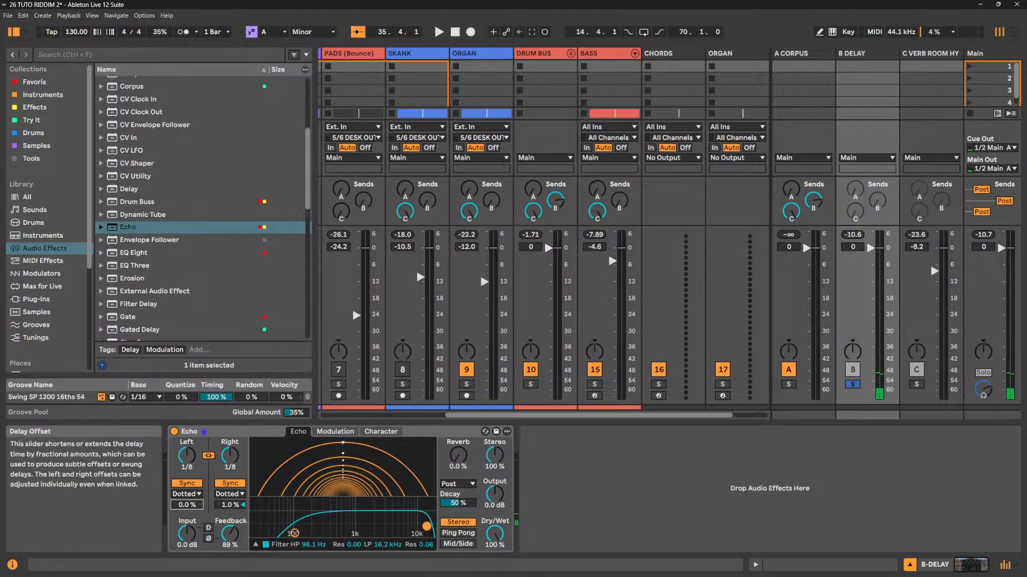
{"action": "left_click_drag", "start_coordinate": [186, 505], "coordinate": [187, 502]}
{"action": "key", "text": "space"}
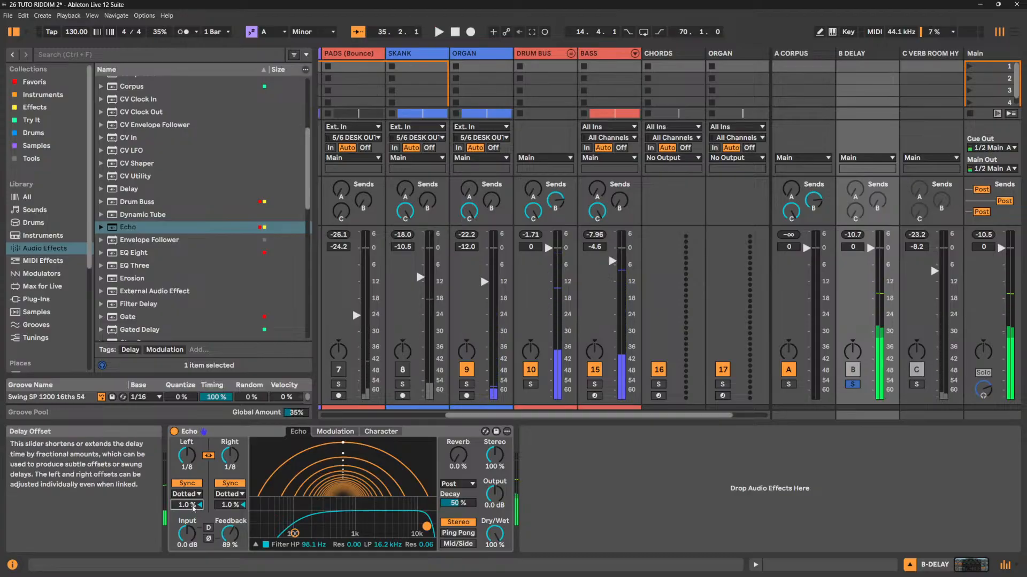
Set the delay offset of both Echo channels to 0.5%.
{"action": "left_click_drag", "start_coordinate": [194, 505], "coordinate": [229, 493]}
{"action": "left_click", "coordinate": [229, 505]}
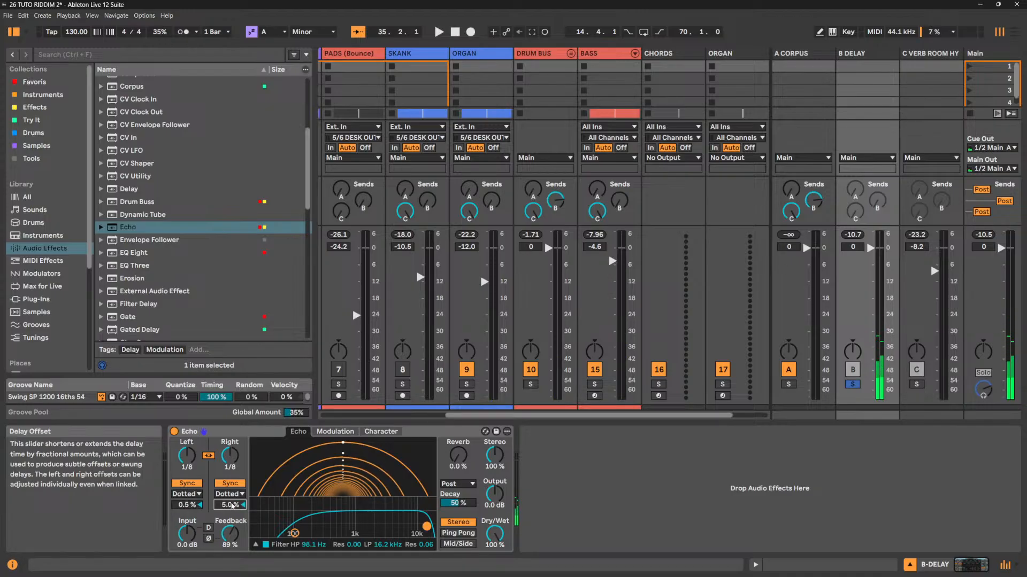
{"action": "type", "text": "0.5"}
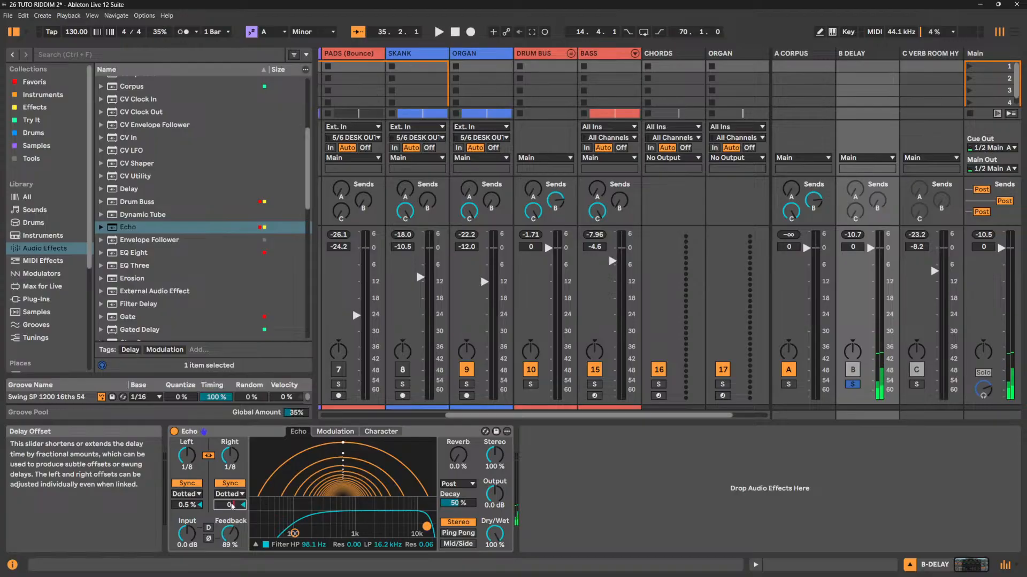
{"action": "key", "text": "Return"}
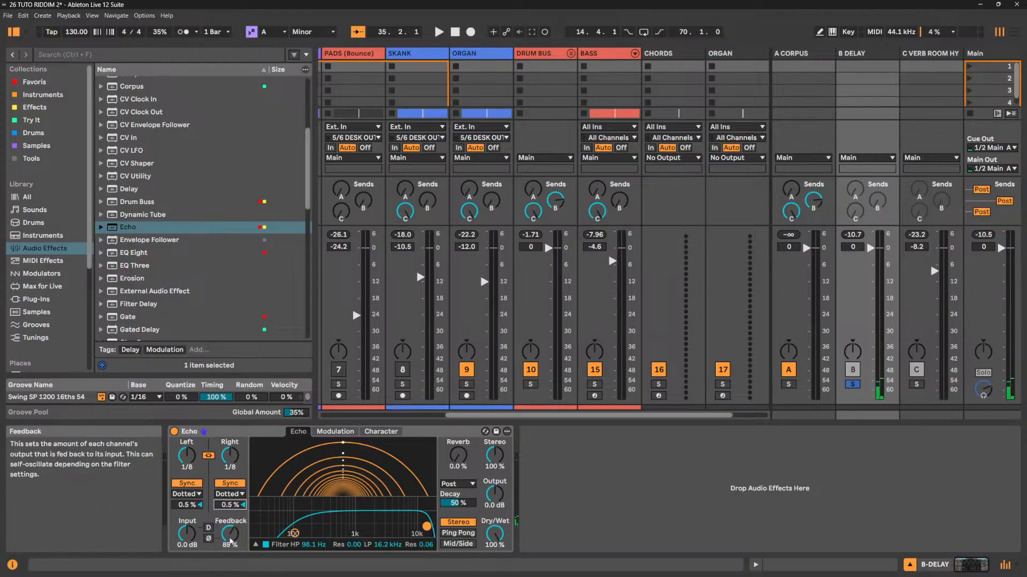
Reduce Echo's Feedback to 0% and audition the soloed delay return.
{"action": "left_click", "coordinate": [264, 433]}
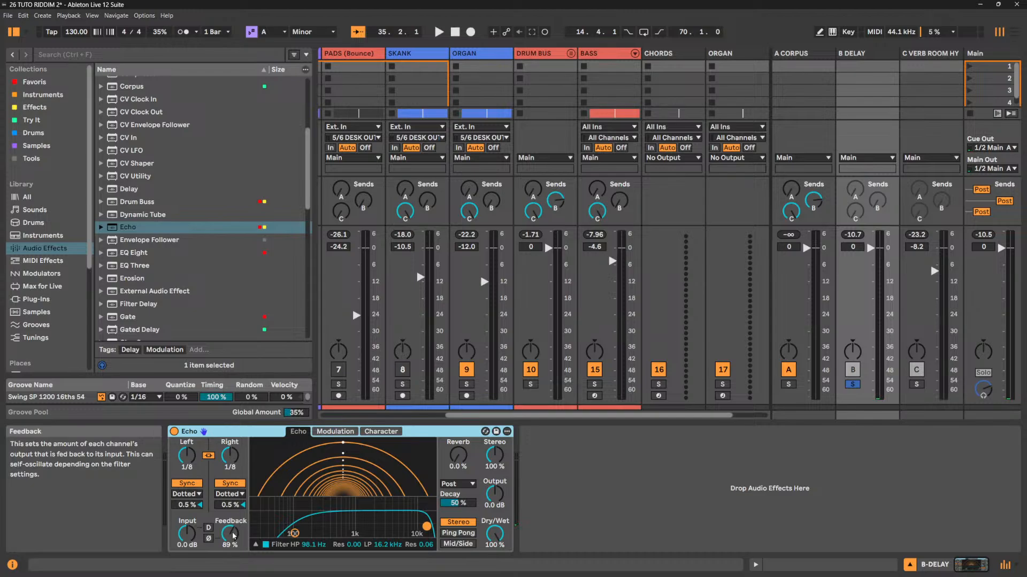
{"action": "left_click_drag", "start_coordinate": [233, 536], "coordinate": [233, 567]}
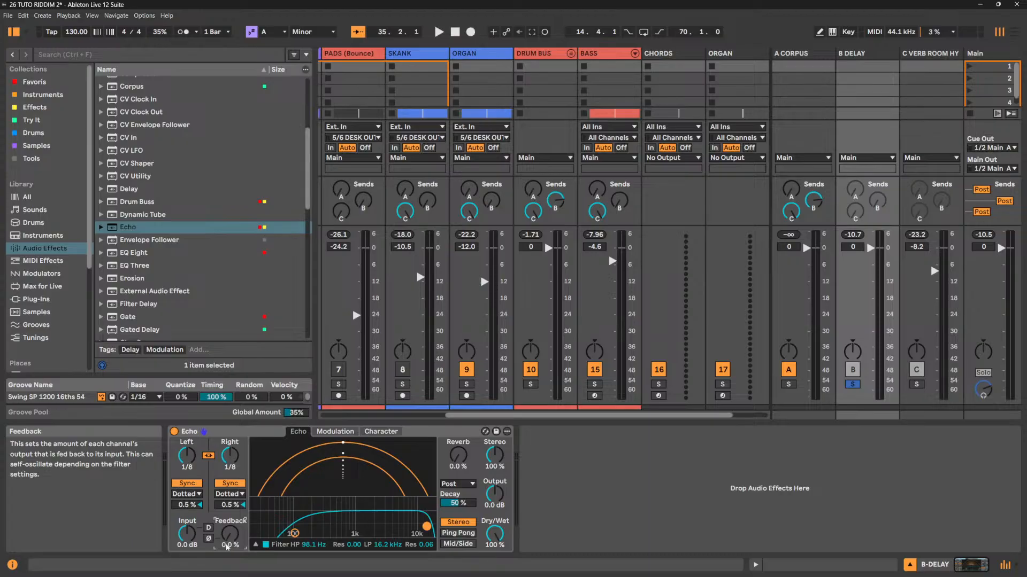
{"action": "key", "text": "space"}
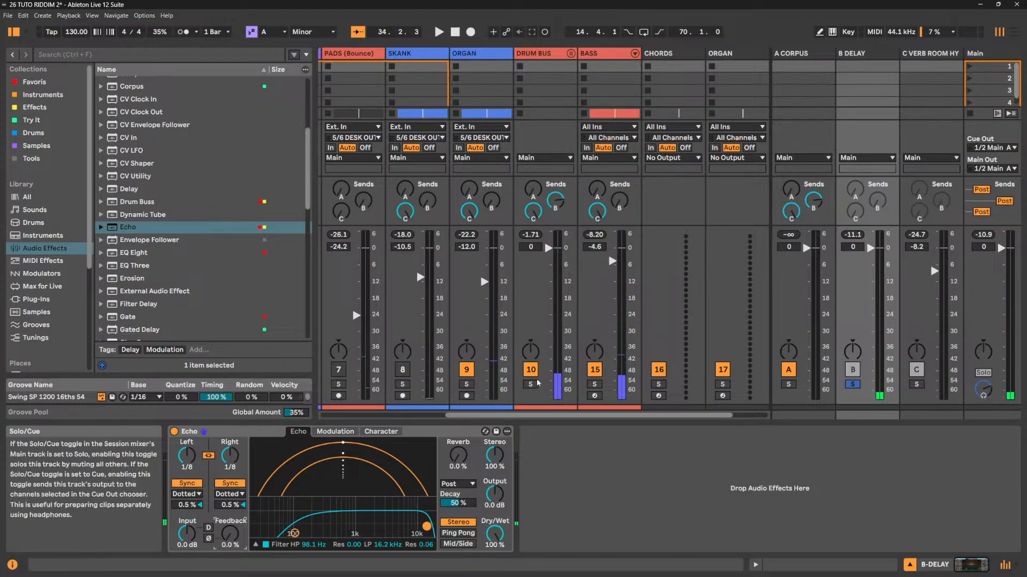
Unsolo the B DELAY return, play the song, and mute the BASS track and the blue ORGAN track.
{"action": "left_click", "coordinate": [853, 384]}
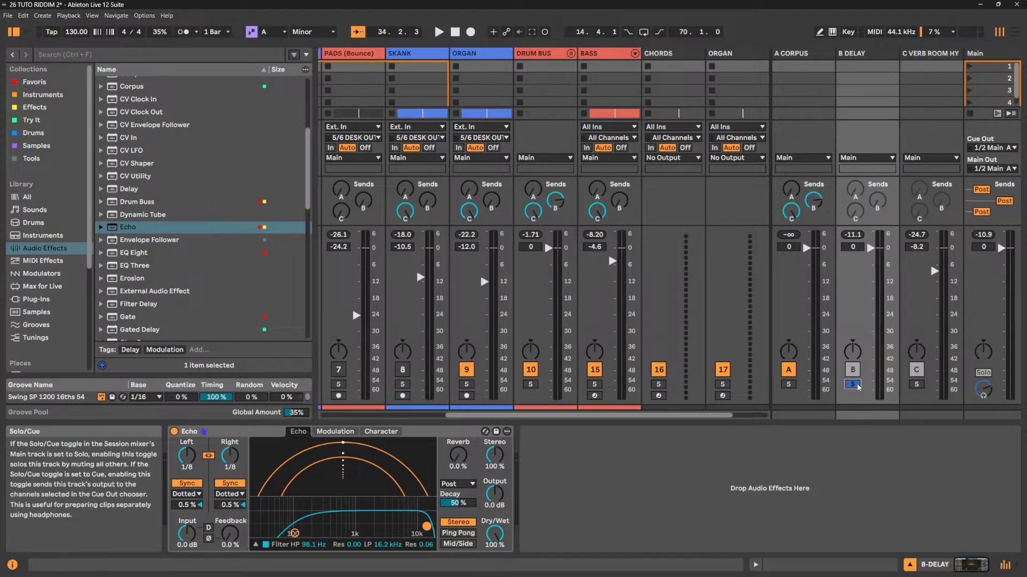
{"action": "key", "text": "space"}
{"action": "left_click", "coordinate": [595, 369]}
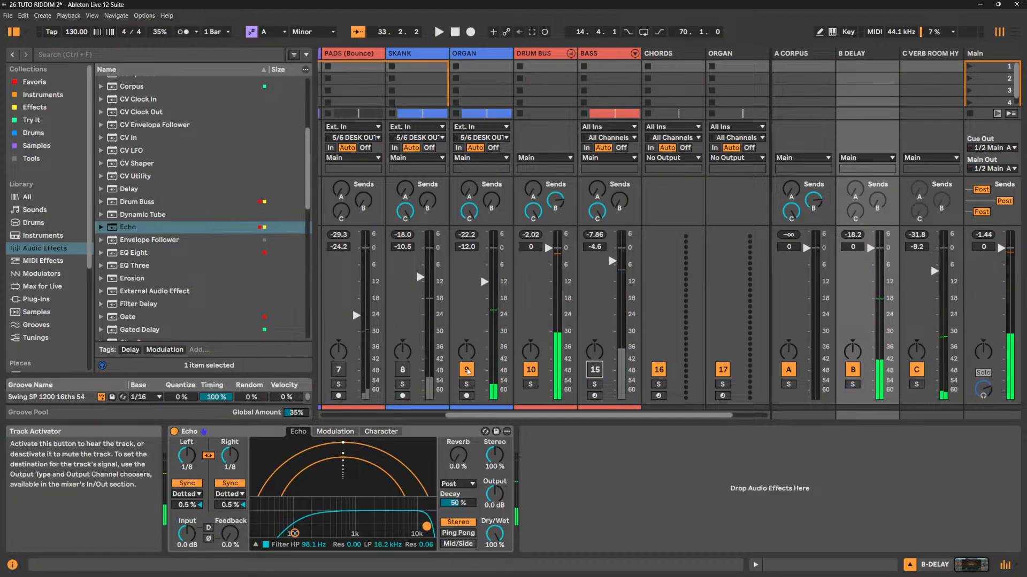
{"action": "left_click", "coordinate": [466, 370]}
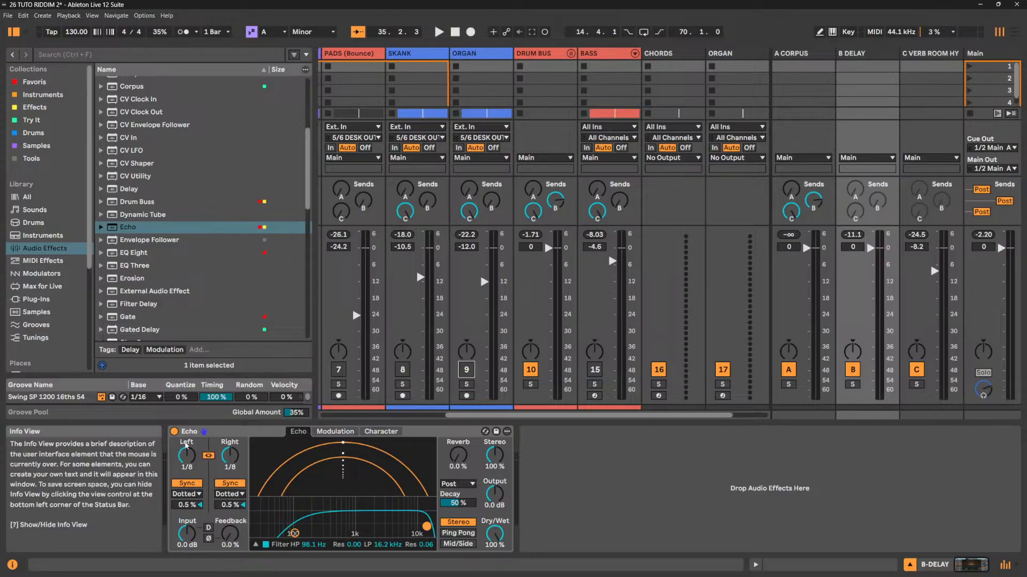
Play the drums and switch Echo's left and right delays from beat-synced to time-based mode.
{"action": "key", "text": "space"}
{"action": "left_click", "coordinate": [187, 484]}
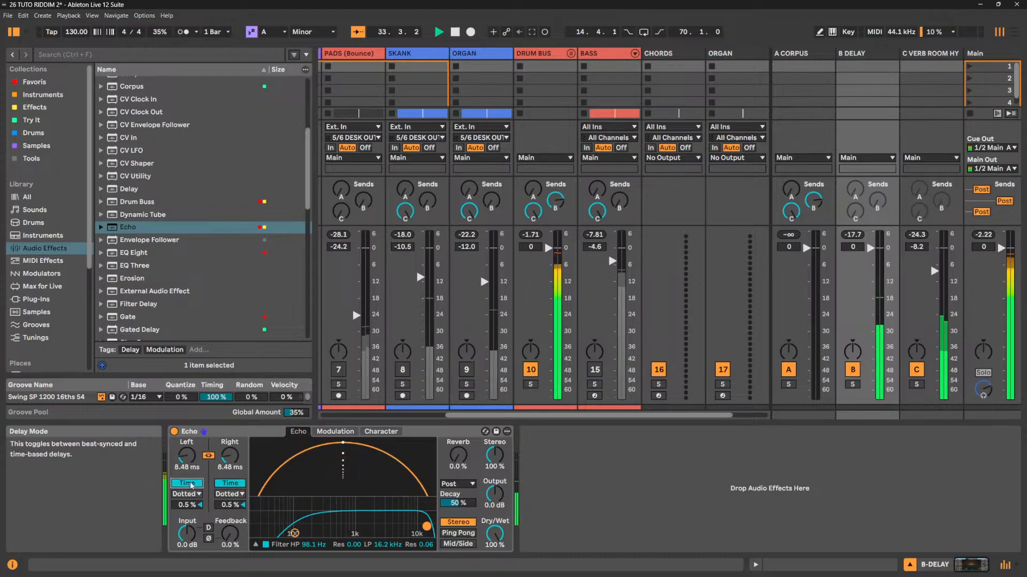
Set Echo's linked left and right delay times to 347 ms and audition the drums.
{"action": "left_click_drag", "start_coordinate": [187, 455], "coordinate": [194, 458]}
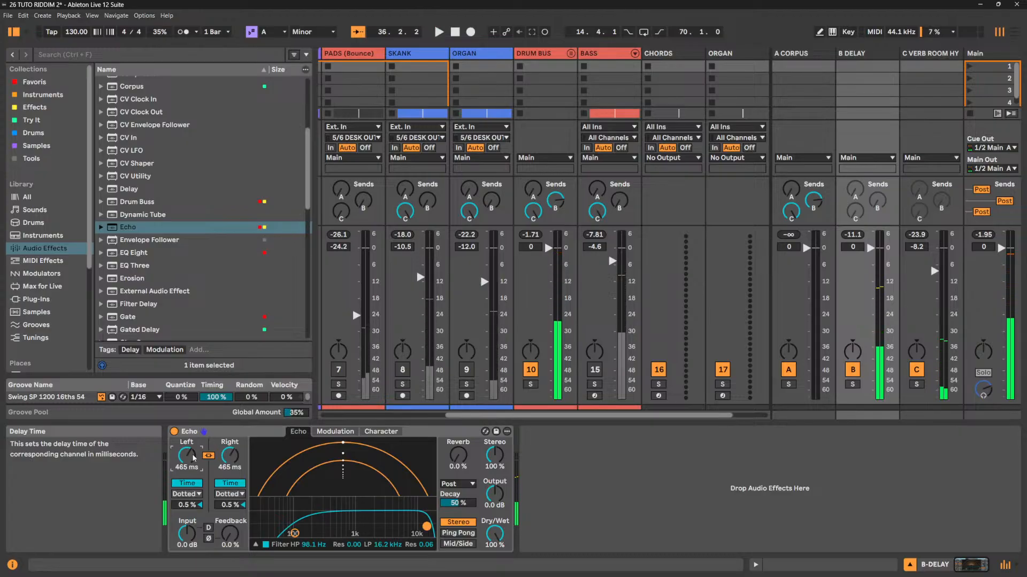
{"action": "scroll", "coordinate": [193, 458], "scroll_direction": "down", "scroll_amount": 5}
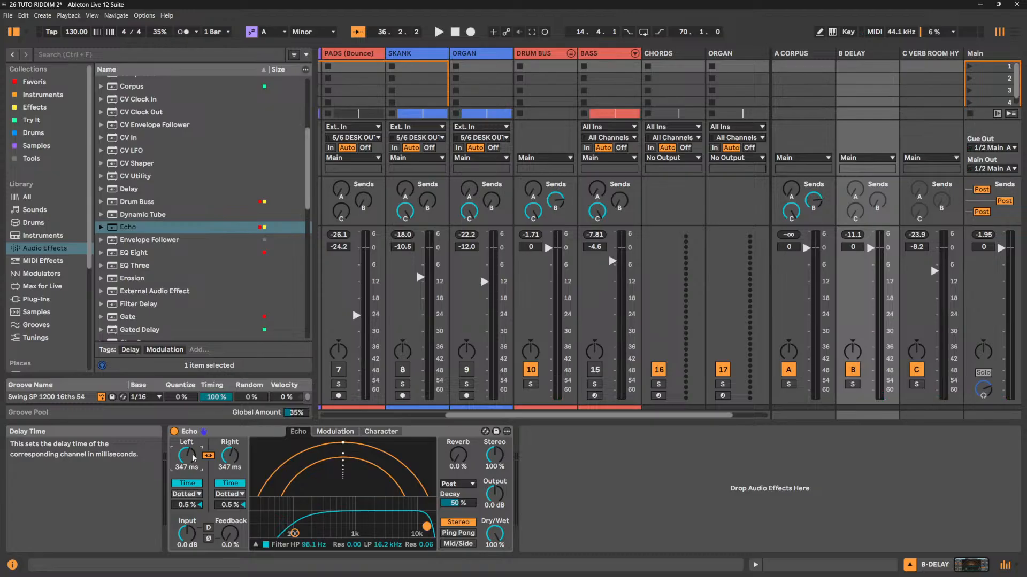
{"action": "key", "text": "space"}
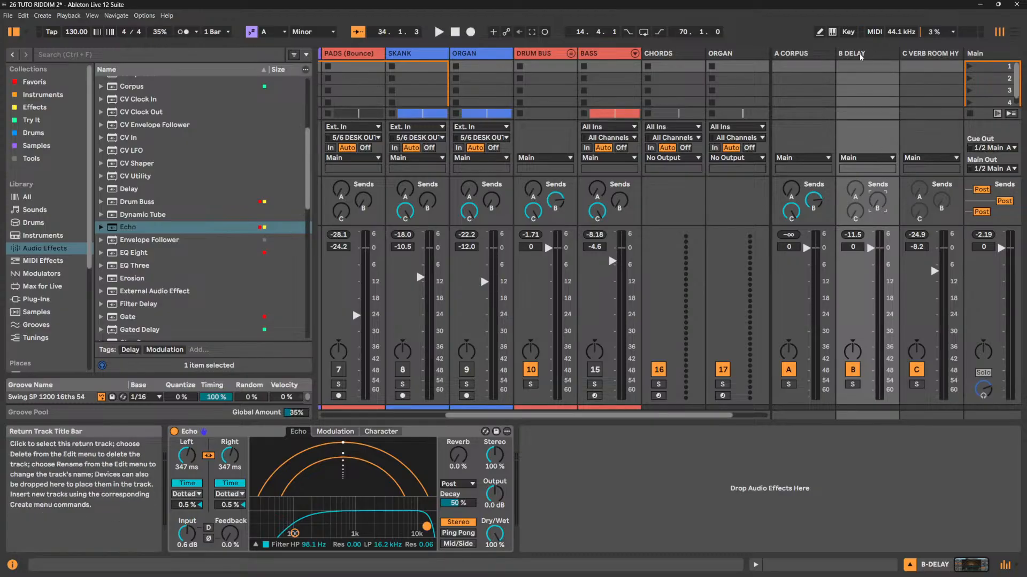
Enable the B DELAY return's send to itself, raise it to -2.5 dB, and audition the delay.
{"action": "right_click", "coordinate": [882, 202]}
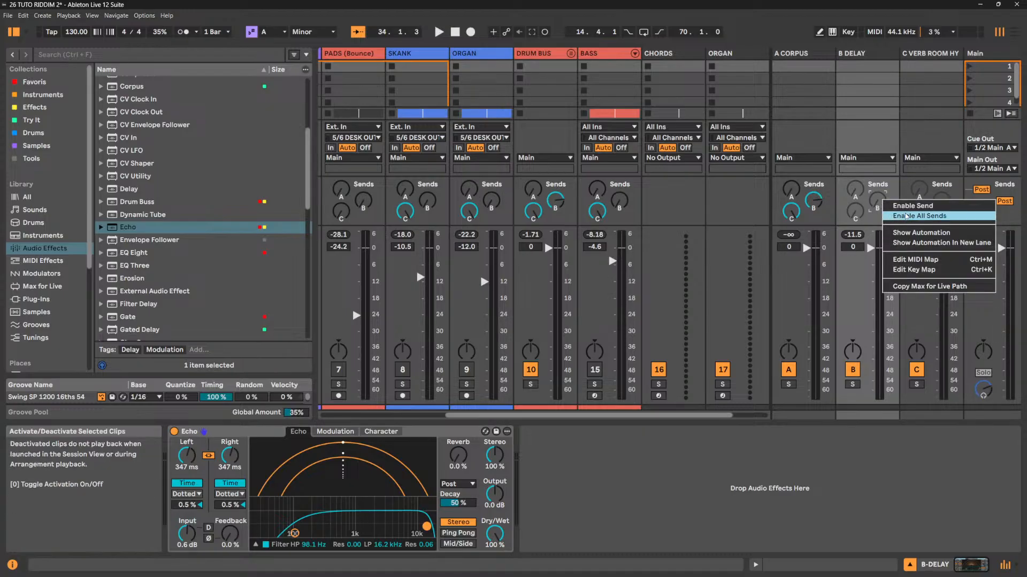
{"action": "left_click", "coordinate": [891, 207]}
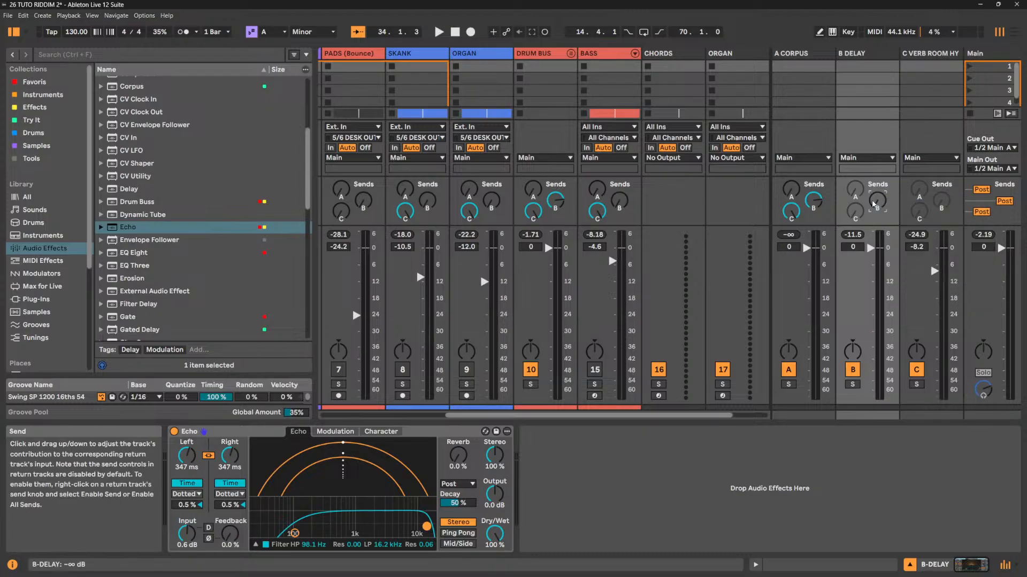
{"action": "key", "text": "space"}
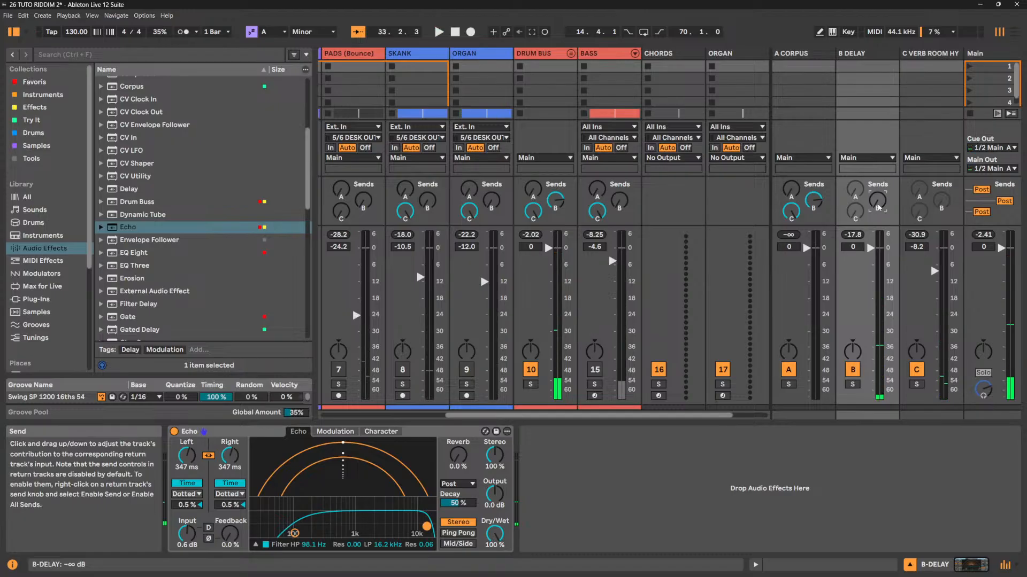
{"action": "key", "text": "space"}
{"action": "left_click_drag", "start_coordinate": [878, 208], "coordinate": [877, 176]}
{"action": "key", "text": "space"}
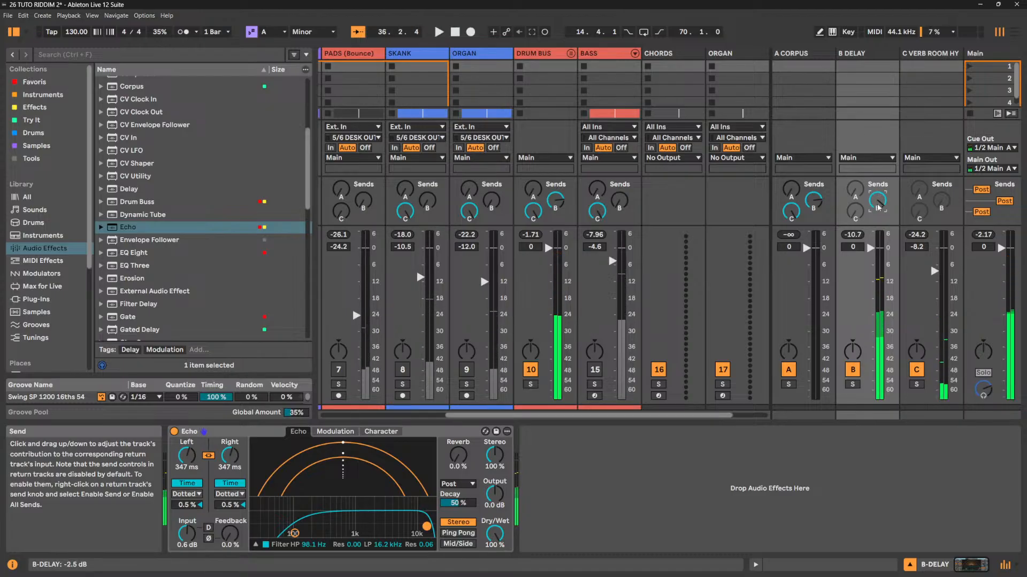
{"action": "key", "text": "space"}
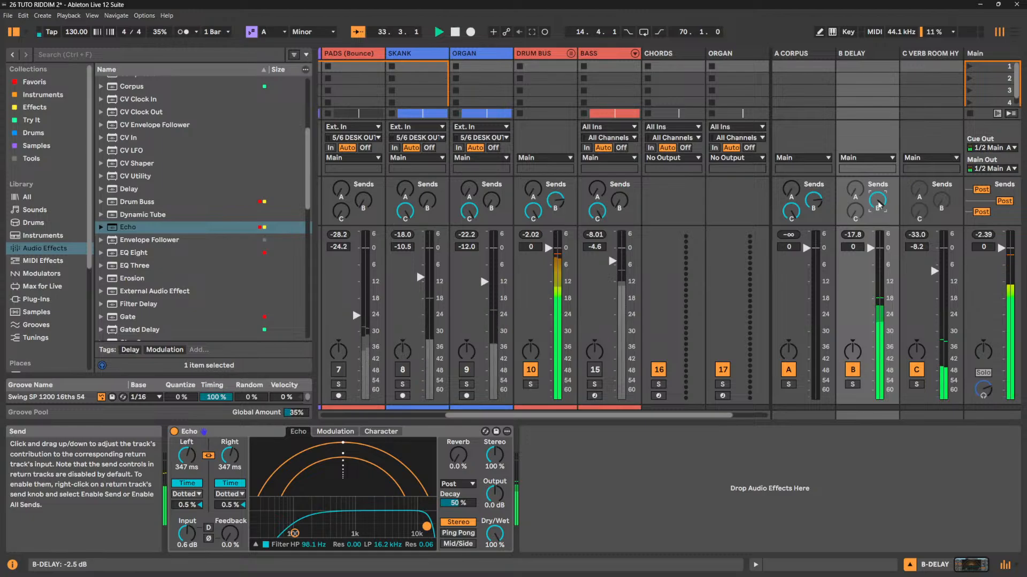
Reset the B DELAY return's self-send, ride it up to 0.0 dB during playback, and bring it back down.
{"action": "double_click", "coordinate": [878, 206]}
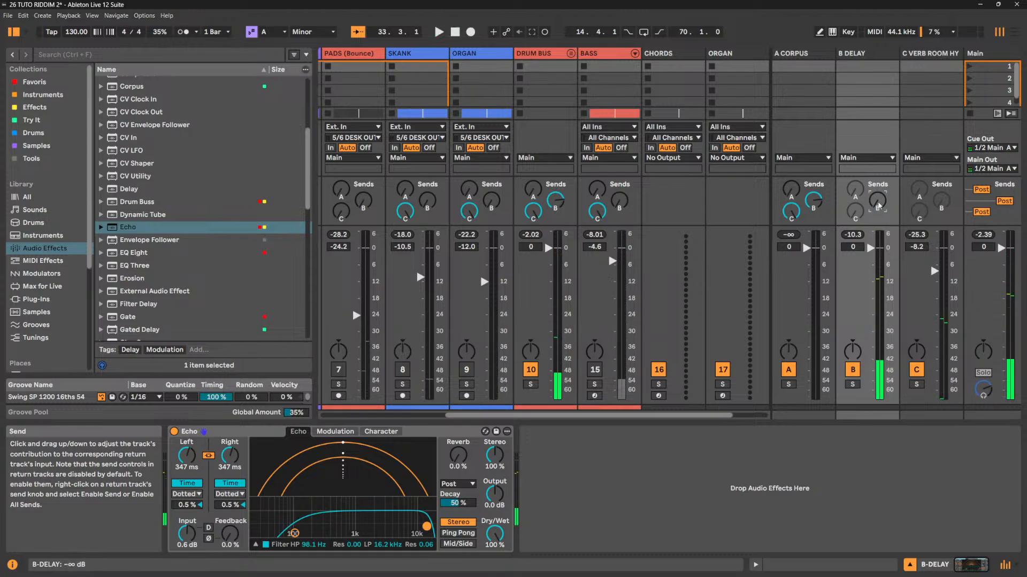
{"action": "key", "text": "space"}
{"action": "key", "text": "space"}
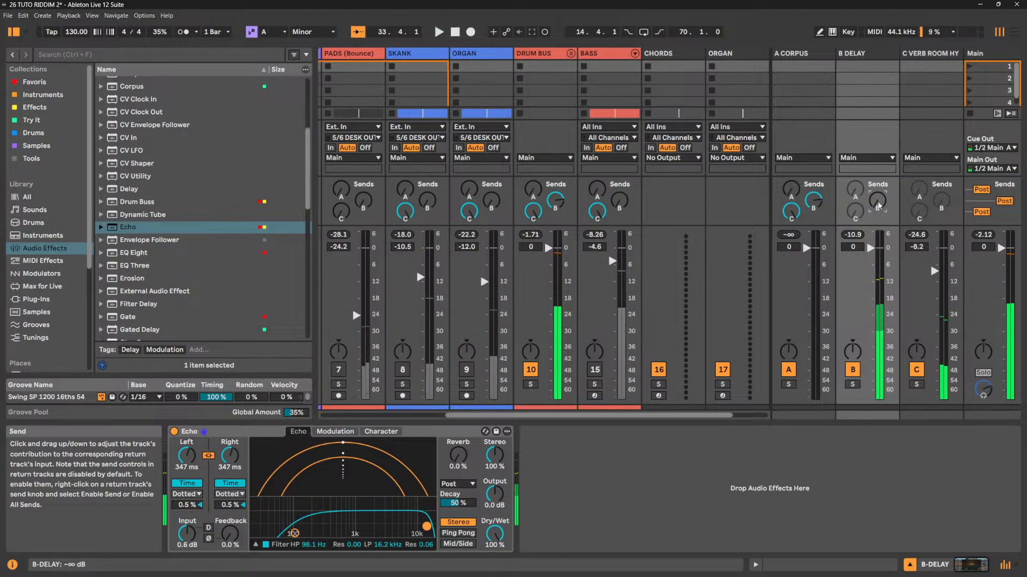
{"action": "double_click", "coordinate": [878, 206]}
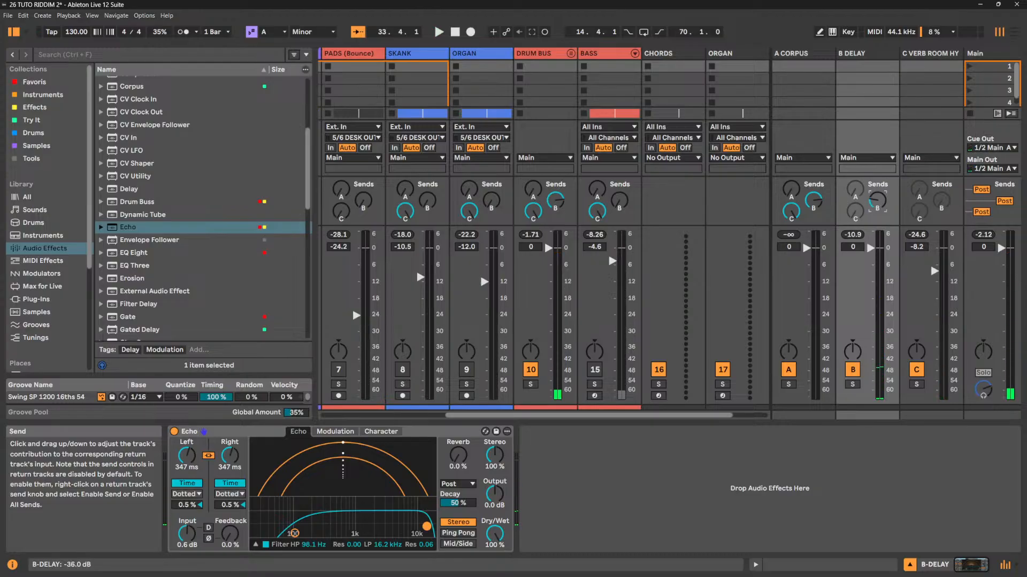
{"action": "key", "text": "space"}
{"action": "key", "text": "space"}
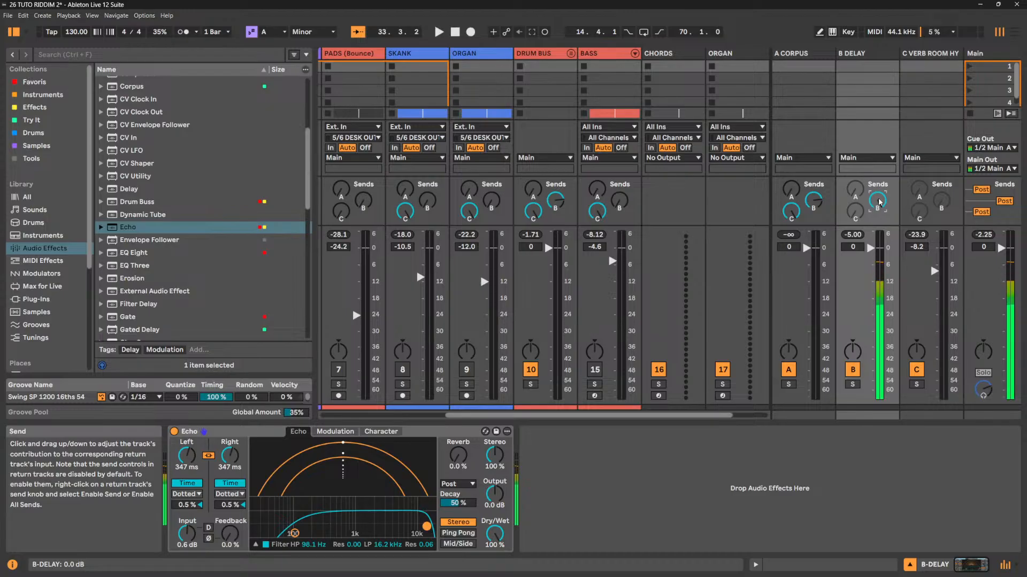
{"action": "key", "text": "space"}
{"action": "key", "text": "space"}
{"action": "left_click_drag", "start_coordinate": [878, 201], "coordinate": [879, 239]}
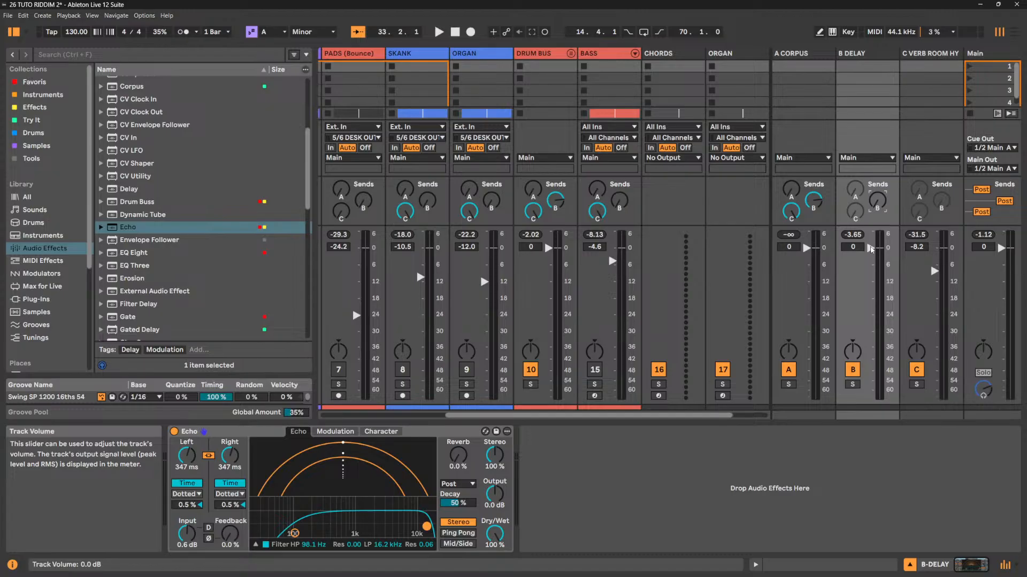
Lower the B DELAY return's track volume to -3.4 dB while auditioning the drums.
{"action": "left_click_drag", "start_coordinate": [871, 249], "coordinate": [871, 248]}
{"action": "key", "text": "space"}
{"action": "mouse_move", "coordinate": [871, 264]}
{"action": "left_mouse_down"}
{"action": "mouse_move", "coordinate": [870, 233]}
{"action": "mouse_move", "coordinate": [870, 257]}
{"action": "left_mouse_up"}
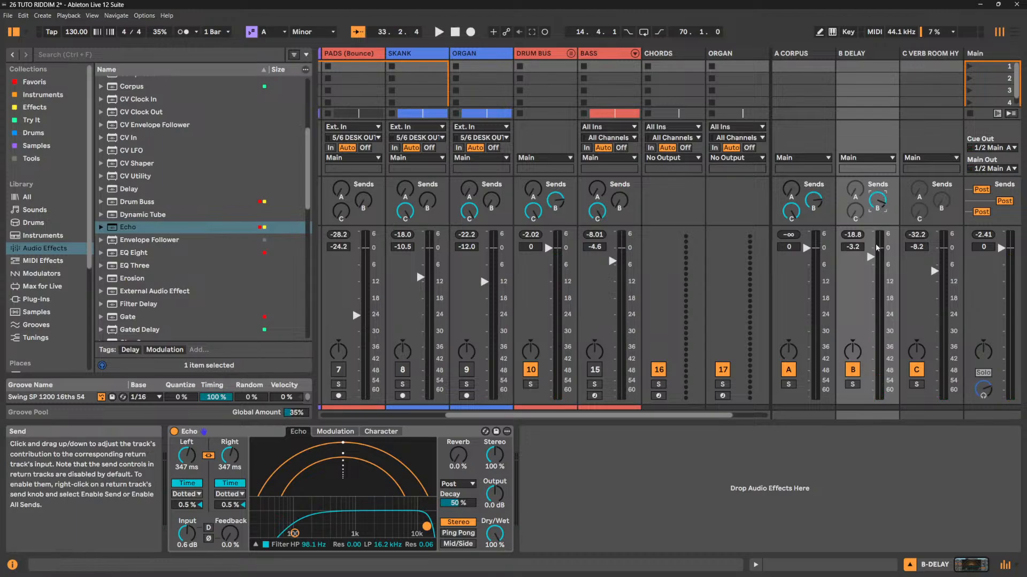
{"action": "mouse_move", "coordinate": [870, 258]}
{"action": "left_mouse_down"}
{"action": "mouse_move", "coordinate": [870, 235]}
{"action": "mouse_move", "coordinate": [871, 257]}
{"action": "left_mouse_up"}
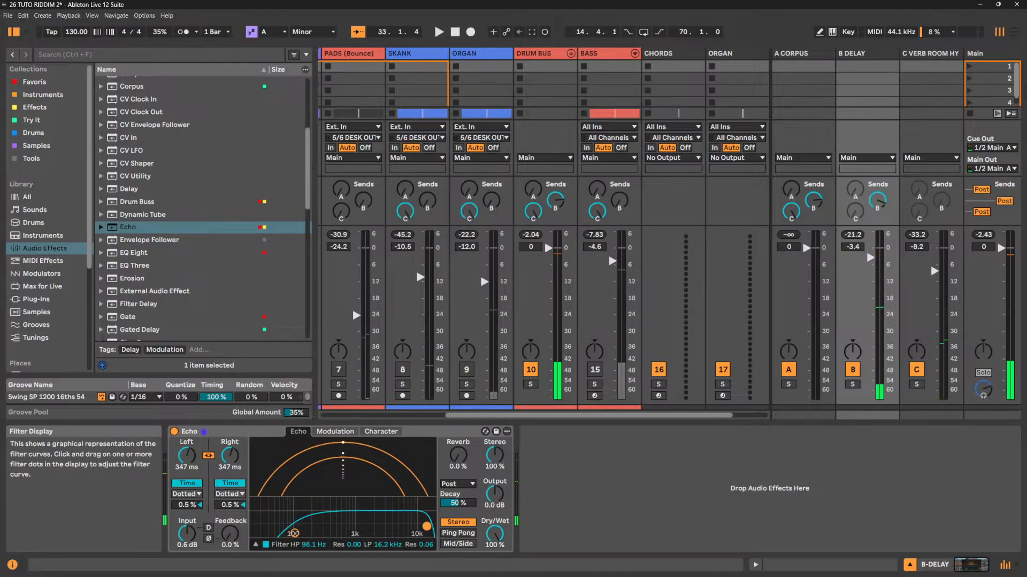
Lower Echo's low-pass filter to 5.58 kHz and raise the B DELAY return's volume to 3.8 dB during playback.
{"action": "left_click_drag", "start_coordinate": [426, 527], "coordinate": [421, 525]}
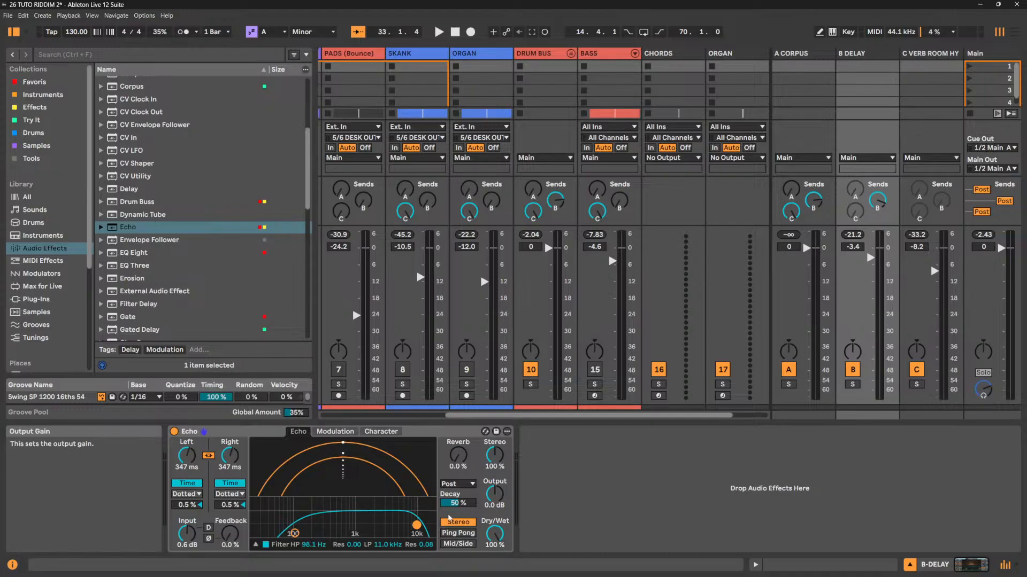
{"action": "key", "text": "space"}
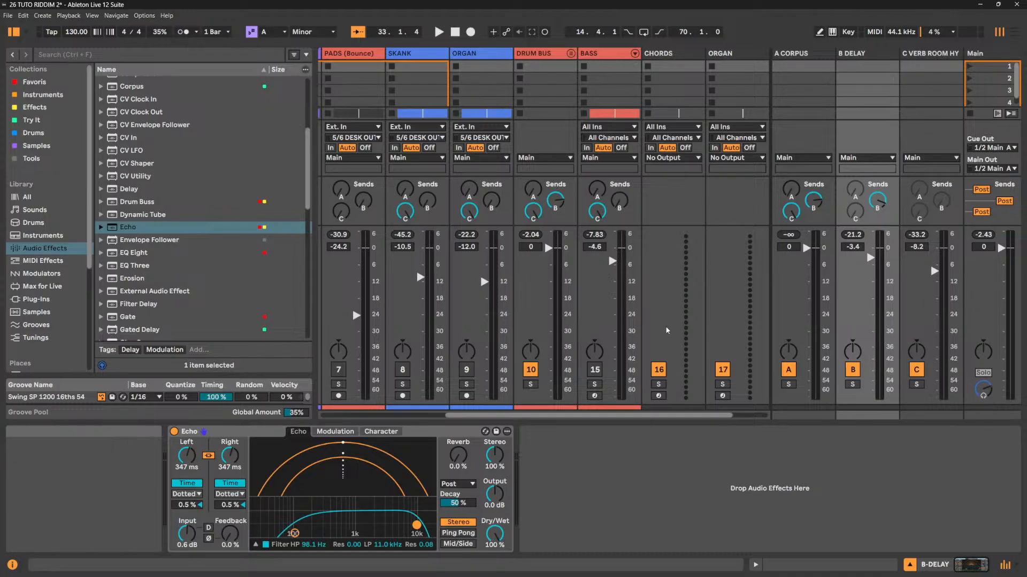
{"action": "left_click_drag", "start_coordinate": [870, 258], "coordinate": [870, 236]}
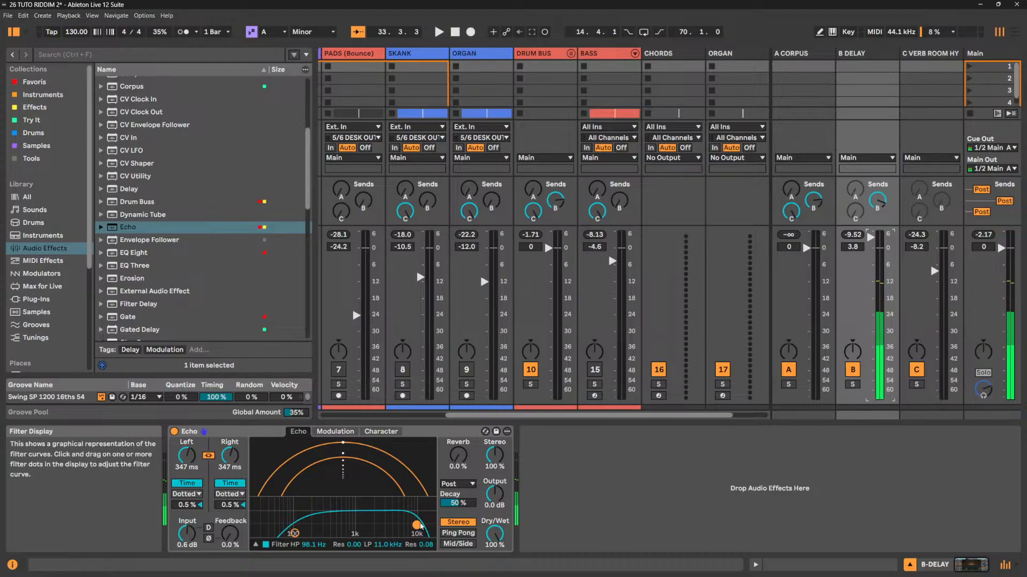
{"action": "mouse_move", "coordinate": [416, 525]}
{"action": "left_mouse_down"}
{"action": "mouse_move", "coordinate": [382, 523]}
{"action": "mouse_move", "coordinate": [399, 524]}
{"action": "left_mouse_up"}
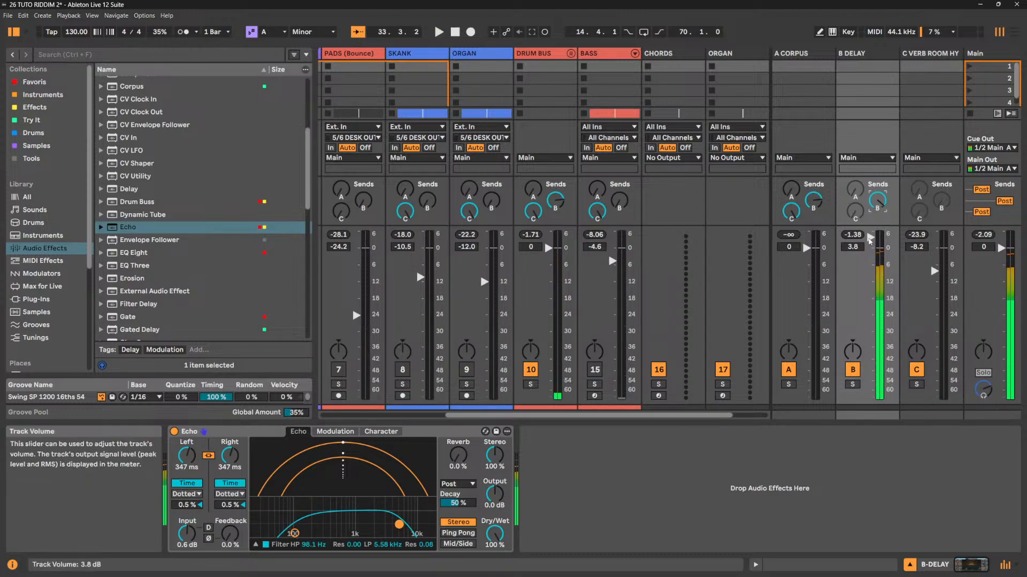
Return the B DELAY track volume to 0 dB and disable the return's send to itself.
{"action": "left_click_drag", "start_coordinate": [872, 239], "coordinate": [872, 251]}
{"action": "key", "text": "space"}
{"action": "key", "text": "space"}
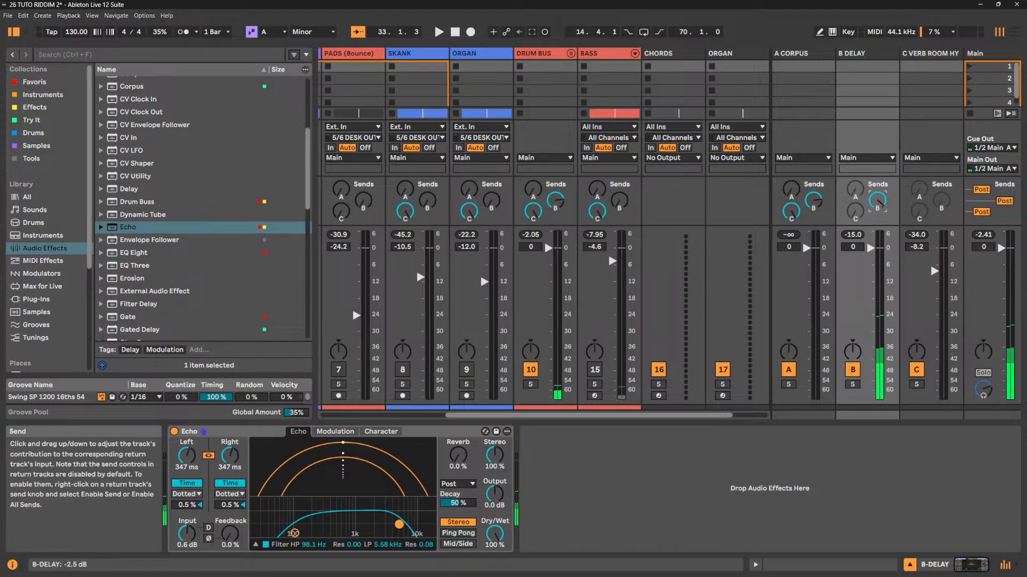
{"action": "right_click", "coordinate": [877, 199]}
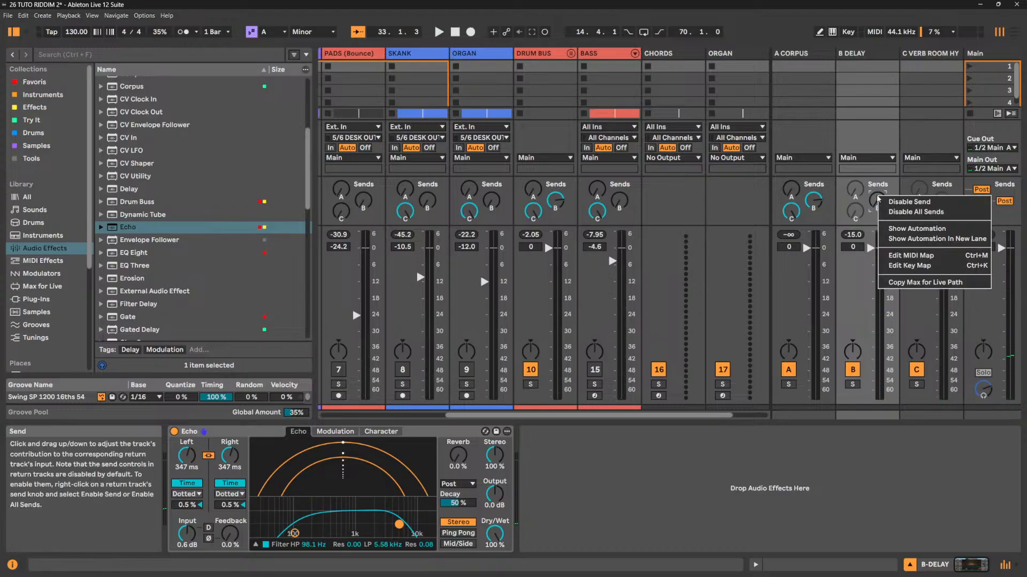
{"action": "left_click", "coordinate": [894, 202]}
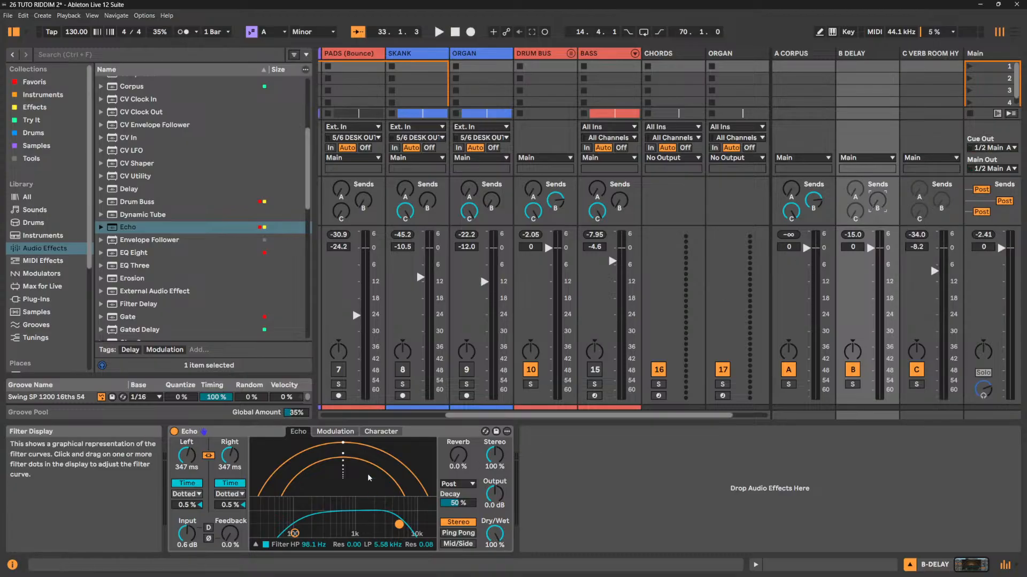
View Echo's modulation and character settings, enable the Gate, and play the drums.
{"action": "left_click", "coordinate": [349, 433]}
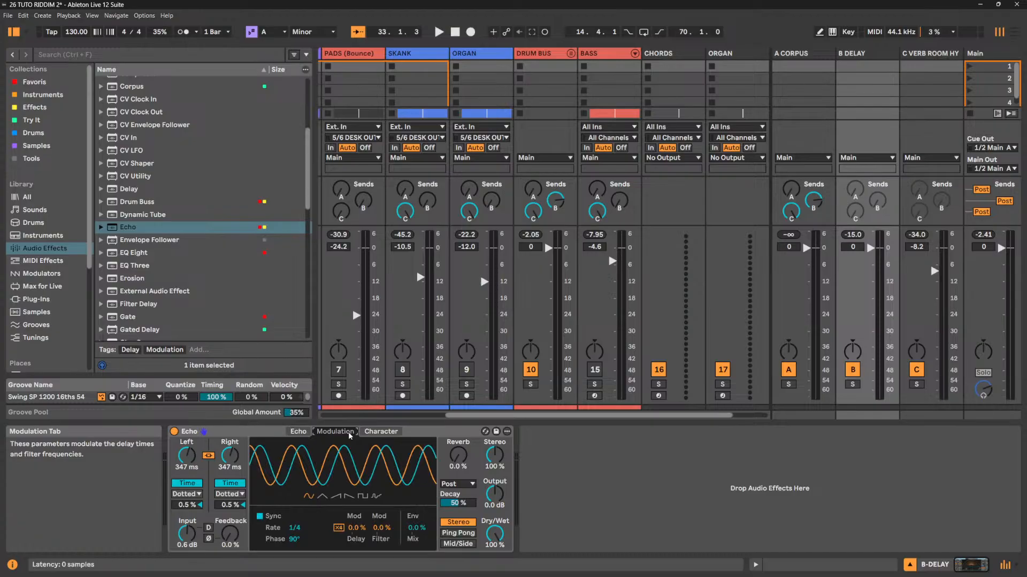
{"action": "left_click", "coordinate": [384, 432]}
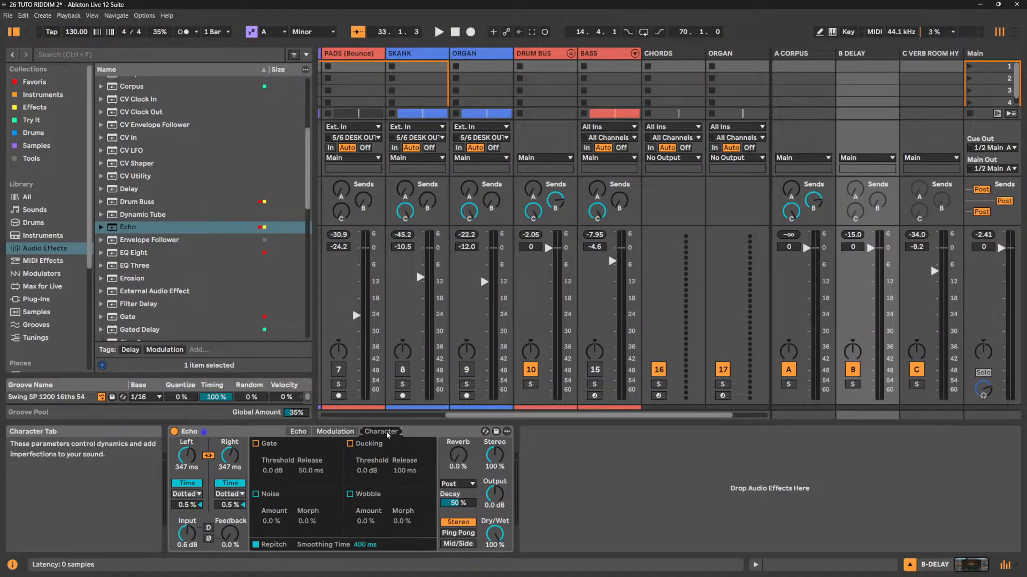
{"action": "left_click", "coordinate": [256, 444]}
{"action": "key", "text": "space"}
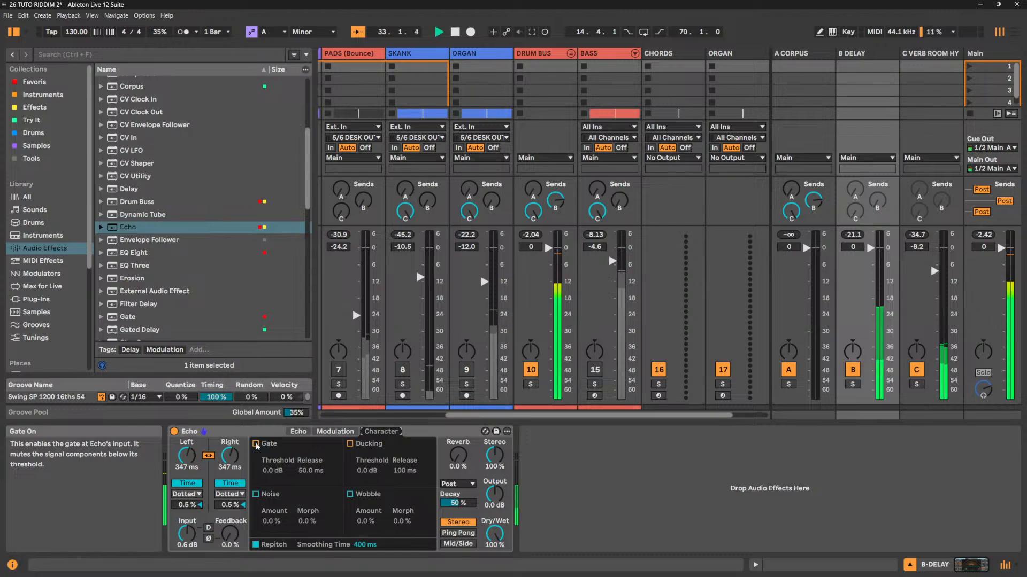
Sweep the Gate threshold to -53 dB and back to 0.0 dB while auditioning the drums.
{"action": "mouse_move", "coordinate": [271, 472]}
{"action": "left_mouse_down"}
{"action": "mouse_move", "coordinate": [271, 514]}
{"action": "mouse_move", "coordinate": [274, 474]}
{"action": "left_mouse_up"}
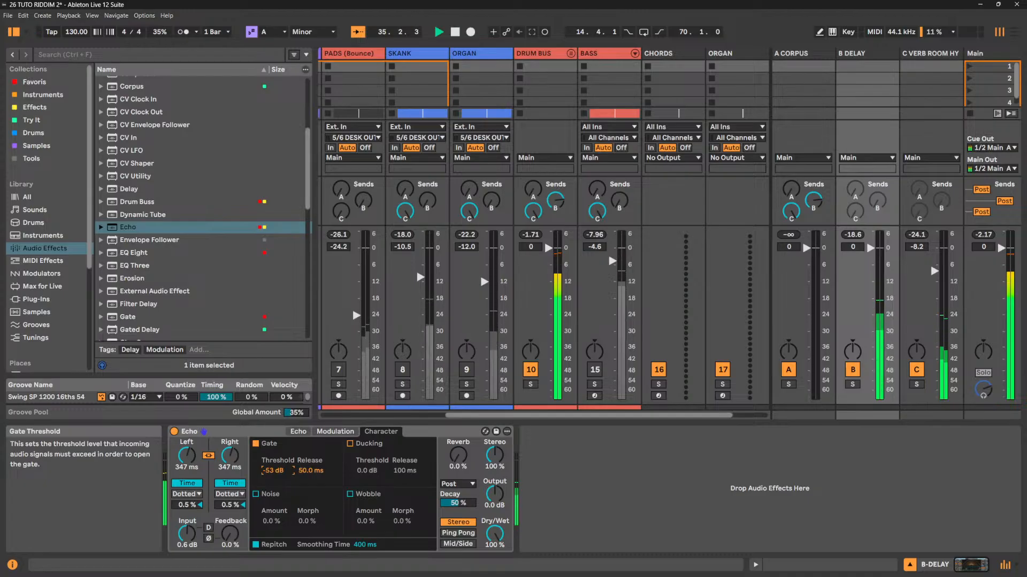
{"action": "key", "text": "space"}
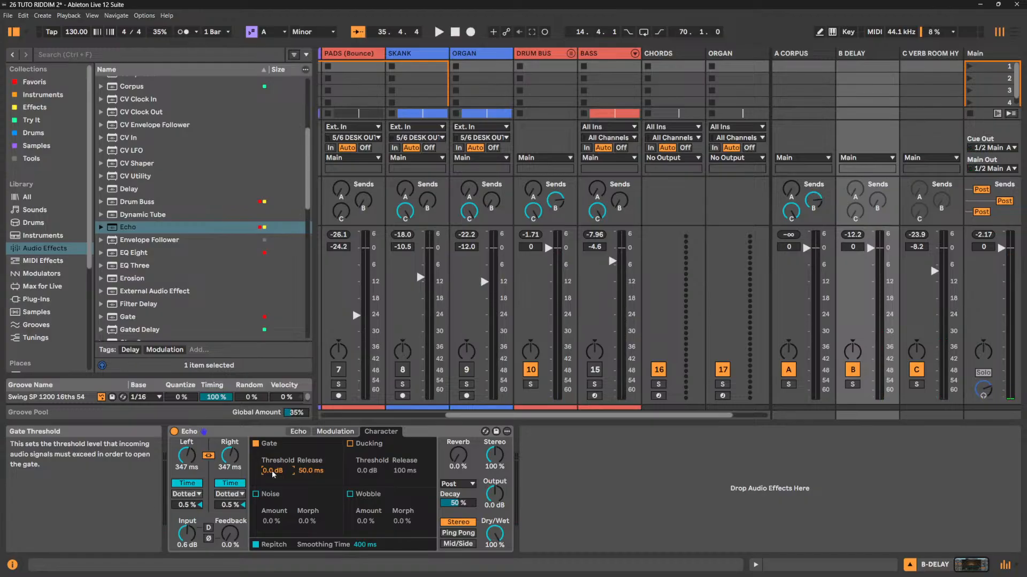
{"action": "key", "text": "space"}
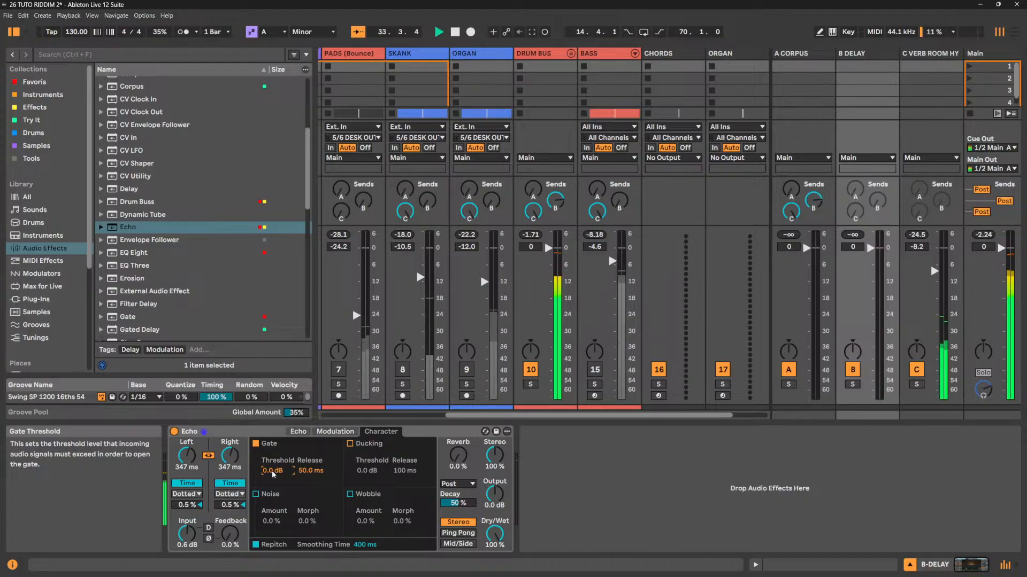
{"action": "key", "text": "space"}
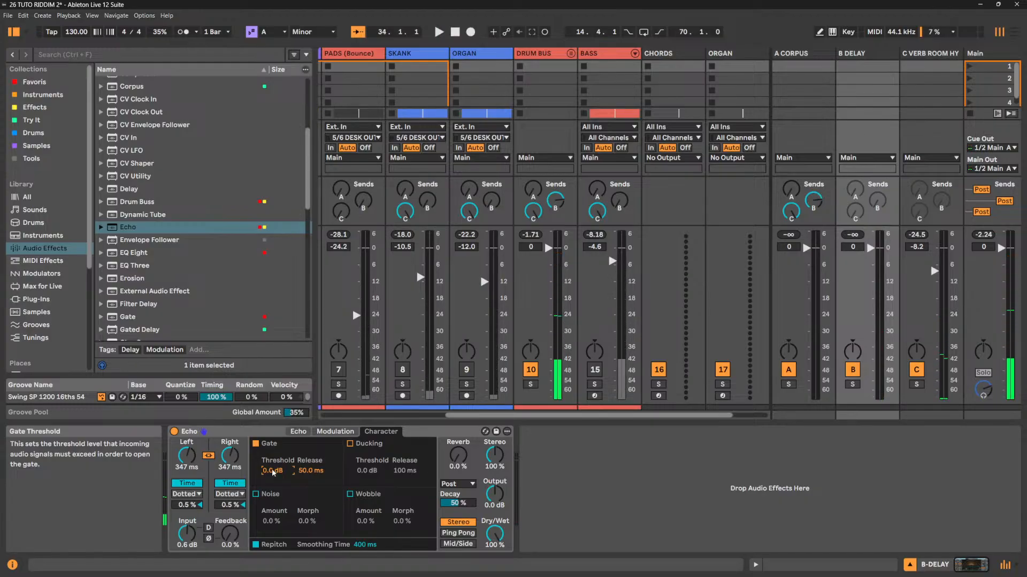
{"action": "key", "text": "space"}
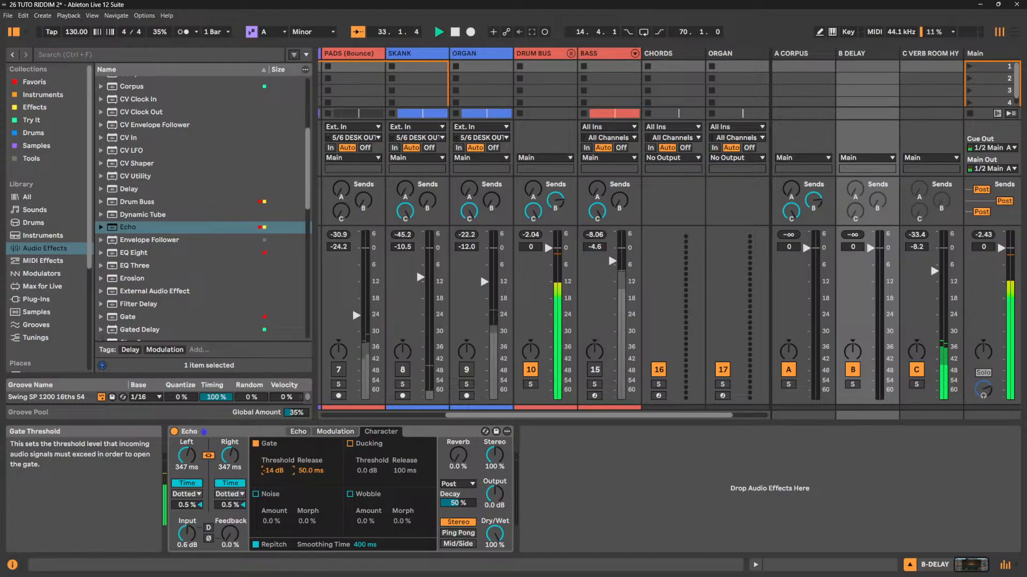
Lower the Gate threshold to -33 dB and raise Echo's Feedback to 93%.
{"action": "left_click_drag", "start_coordinate": [272, 469], "coordinate": [272, 479]}
{"action": "left_click_drag", "start_coordinate": [237, 540], "coordinate": [237, 492]}
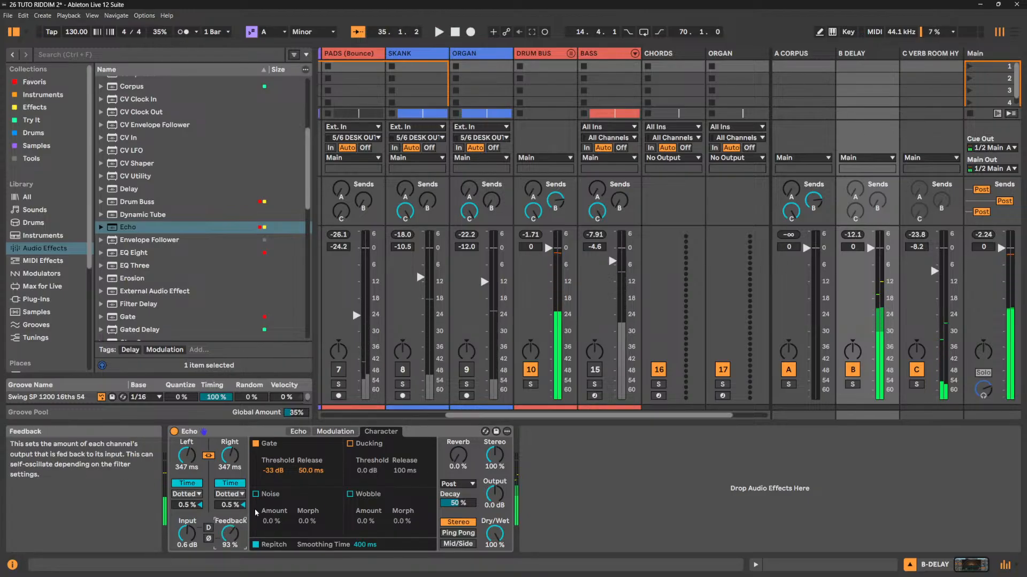
Reset the Gate threshold, try it at -15 dB, and return it to 0.0 dB while auditioning the drums.
{"action": "left_click", "coordinate": [280, 472]}
{"action": "key", "text": "Delete"}
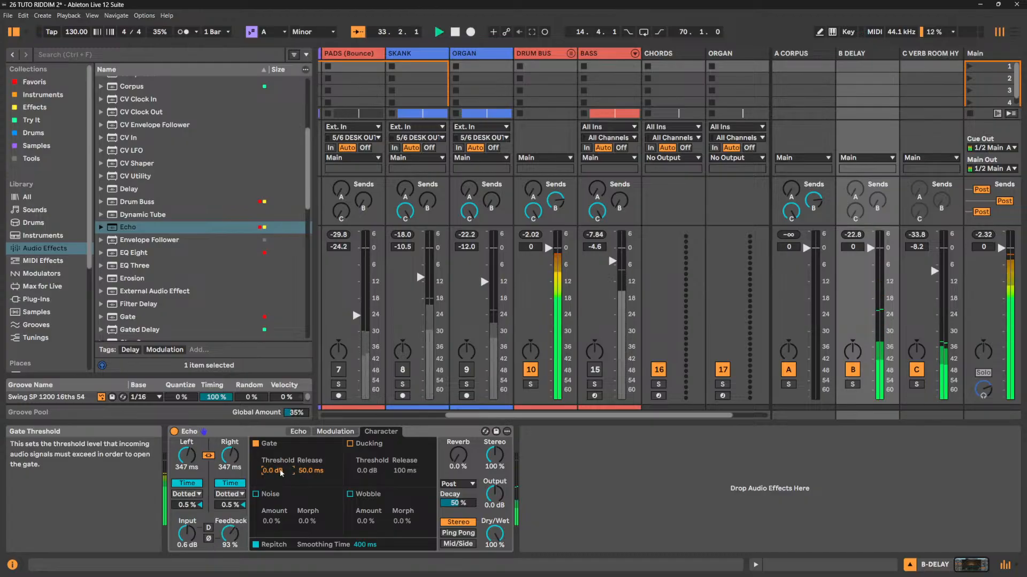
{"action": "left_click_drag", "start_coordinate": [277, 473], "coordinate": [277, 501]}
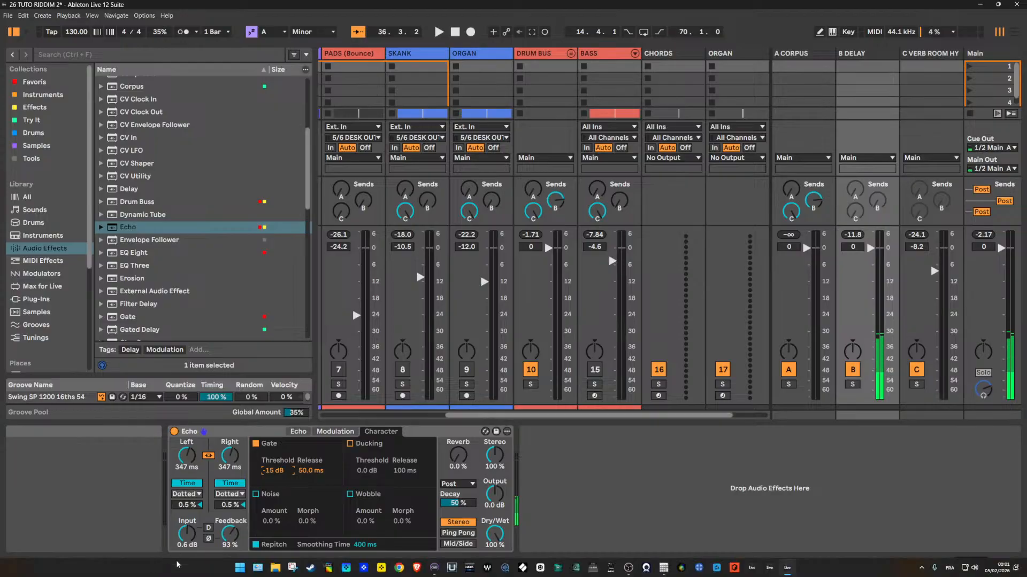
{"action": "double_click", "coordinate": [278, 472]}
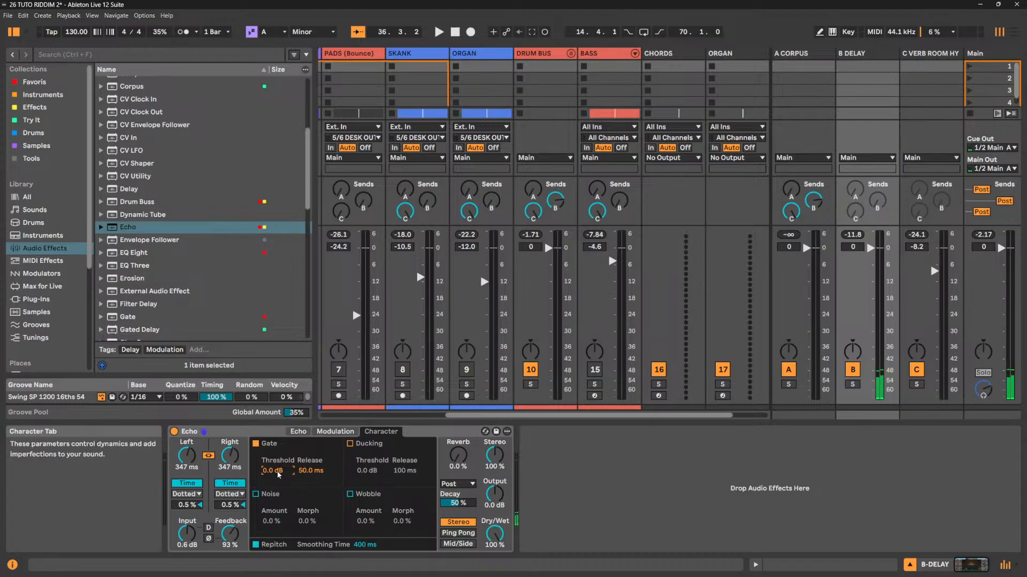
{"action": "key", "text": "space"}
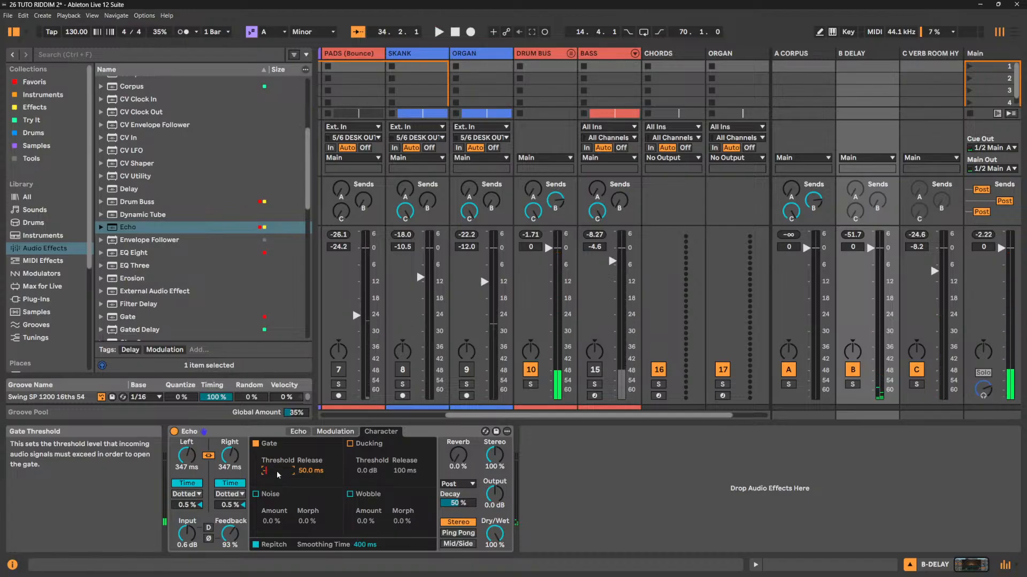
Try Echo's Gate threshold at -6.0 dB and audition the drums.
{"action": "type", "text": "-6"}
{"action": "key", "text": "Return"}
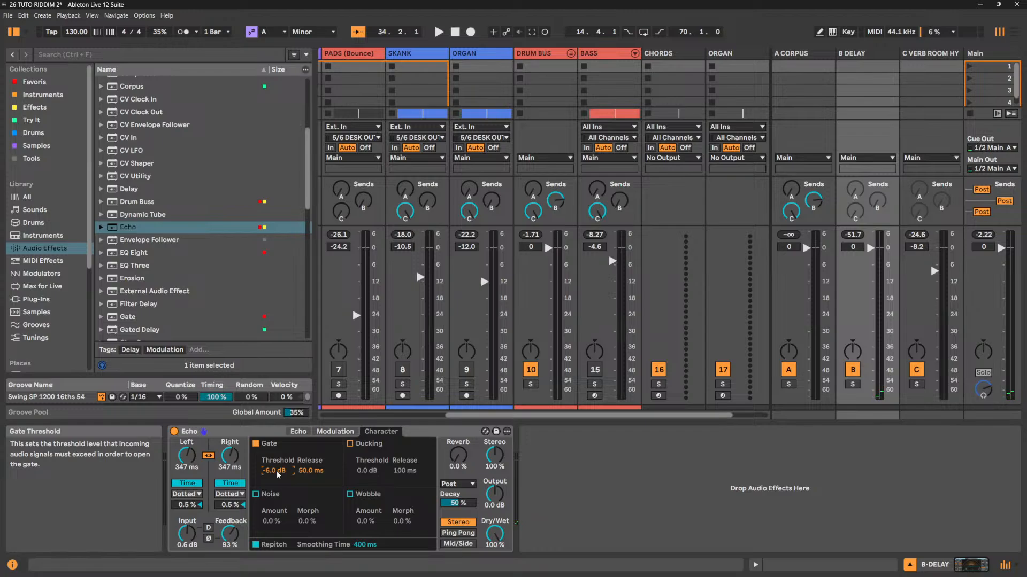
{"action": "key", "text": "space"}
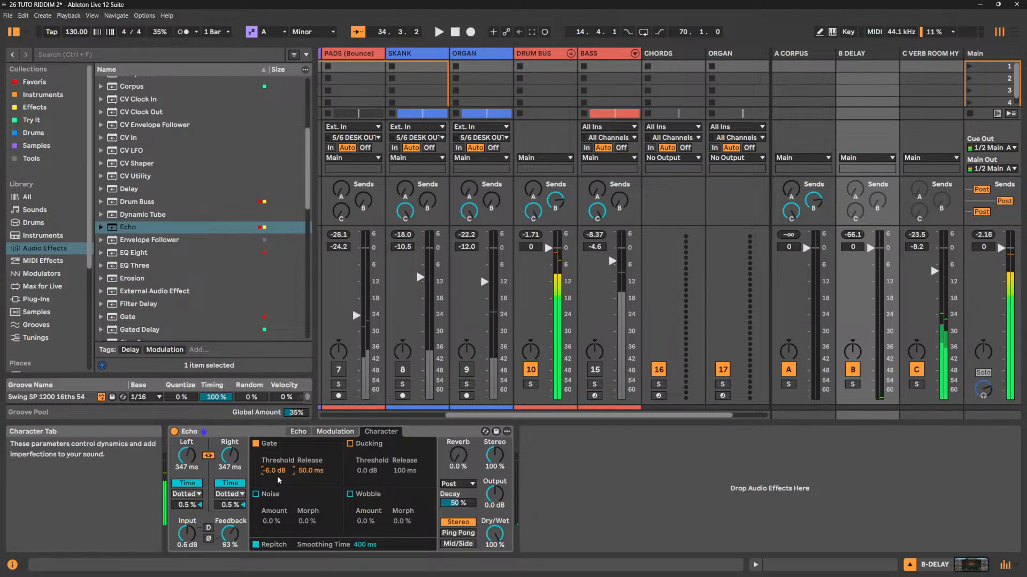
Set the Gate threshold to -12 dB and raise the Gate Release to 110 ms while auditioning the drums.
{"action": "type", "text": "-1"}
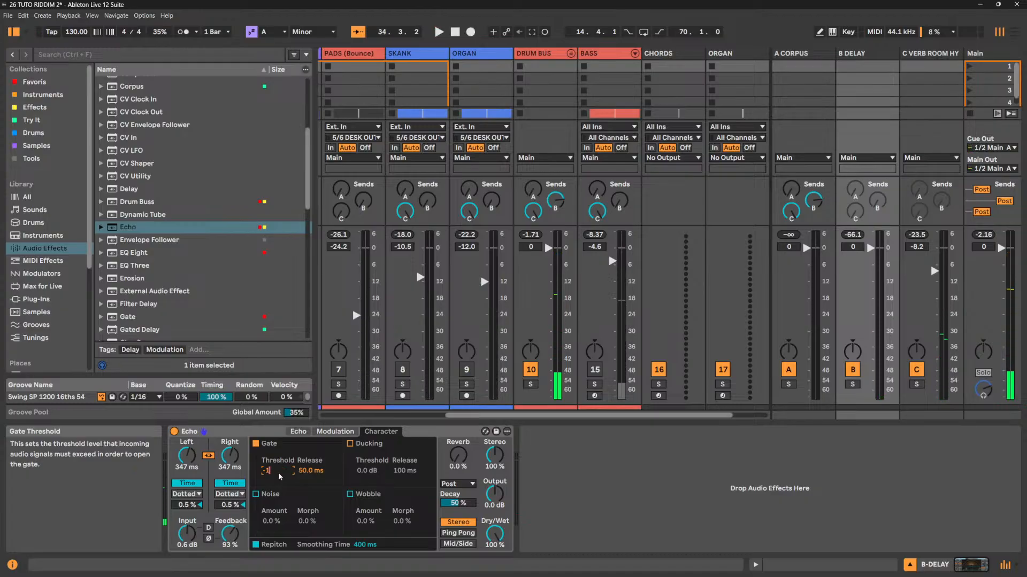
{"action": "type", "text": "2"}
{"action": "key", "text": "Return"}
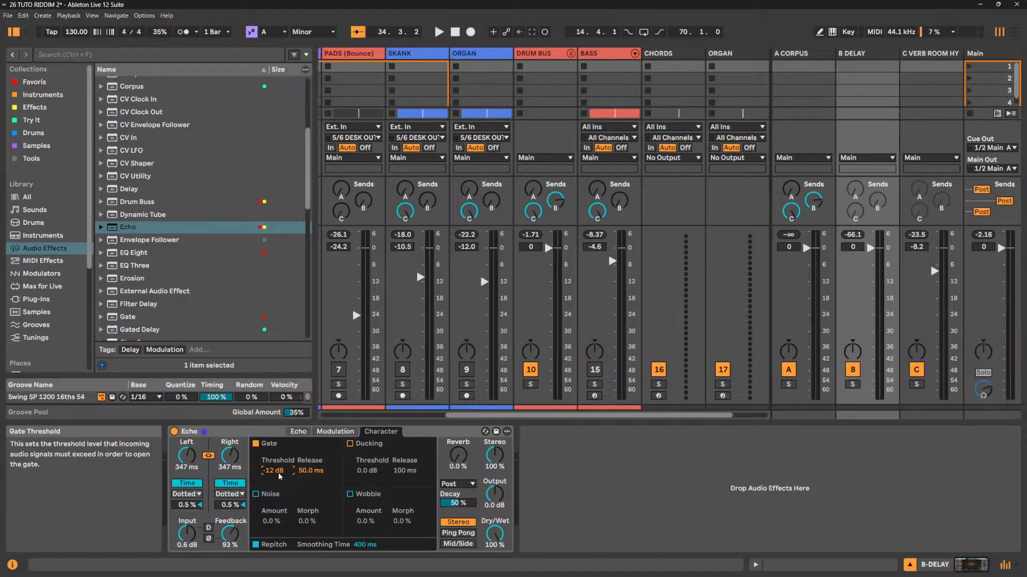
{"action": "key", "text": "space"}
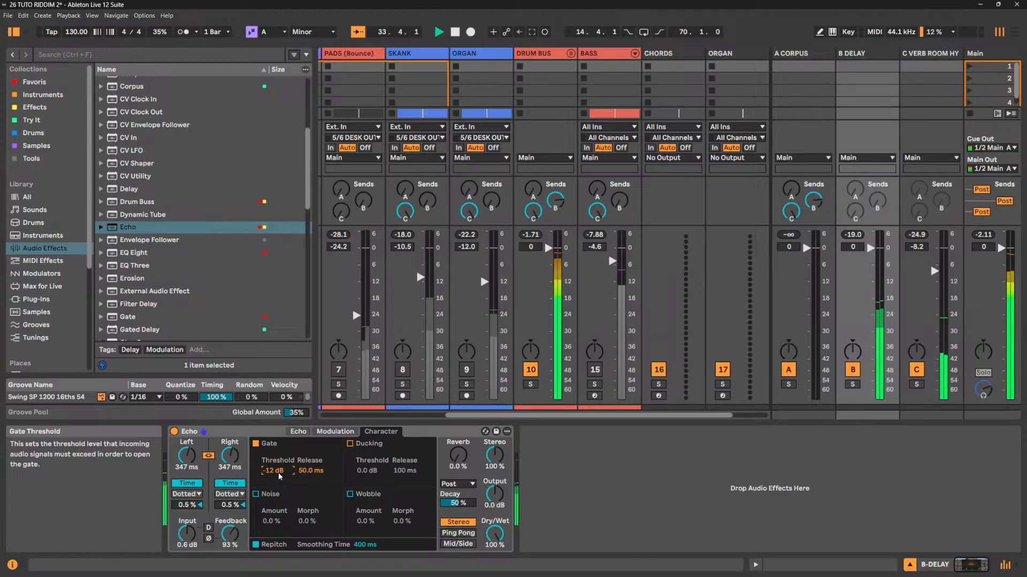
{"action": "left_click_drag", "start_coordinate": [305, 471], "coordinate": [305, 461]}
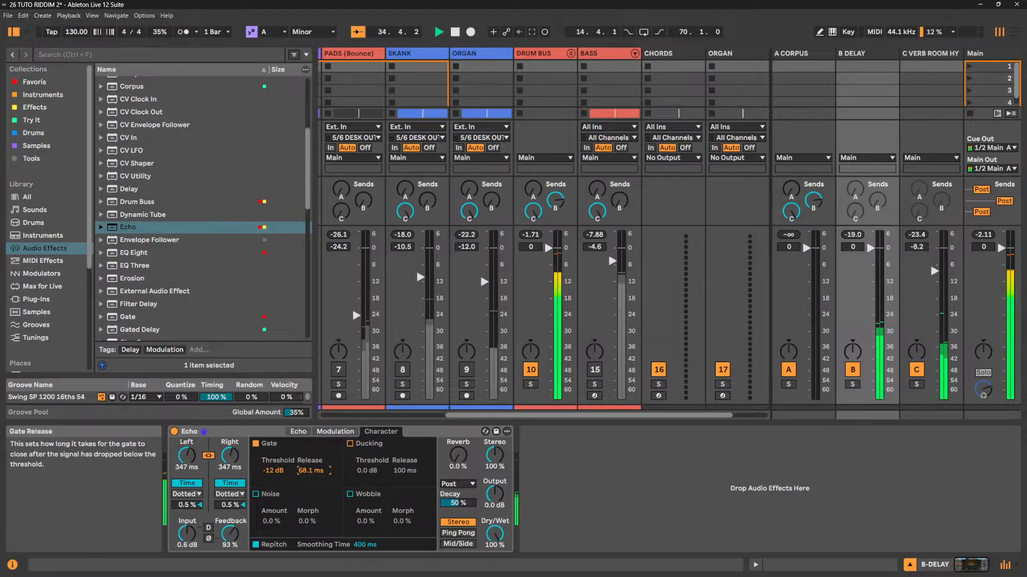
{"action": "key", "text": "space"}
Adjust Echo's filter to a 90.7 Hz high-pass with 0.07 resonance and raise the low-pass cutoff.
{"action": "left_click", "coordinate": [298, 432]}
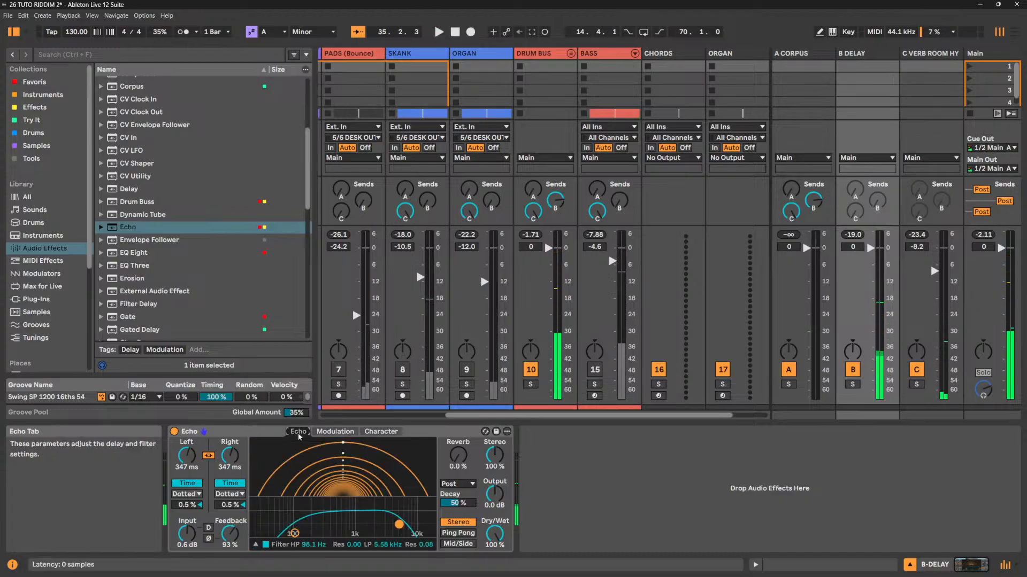
{"action": "left_click_drag", "start_coordinate": [293, 533], "coordinate": [293, 526]}
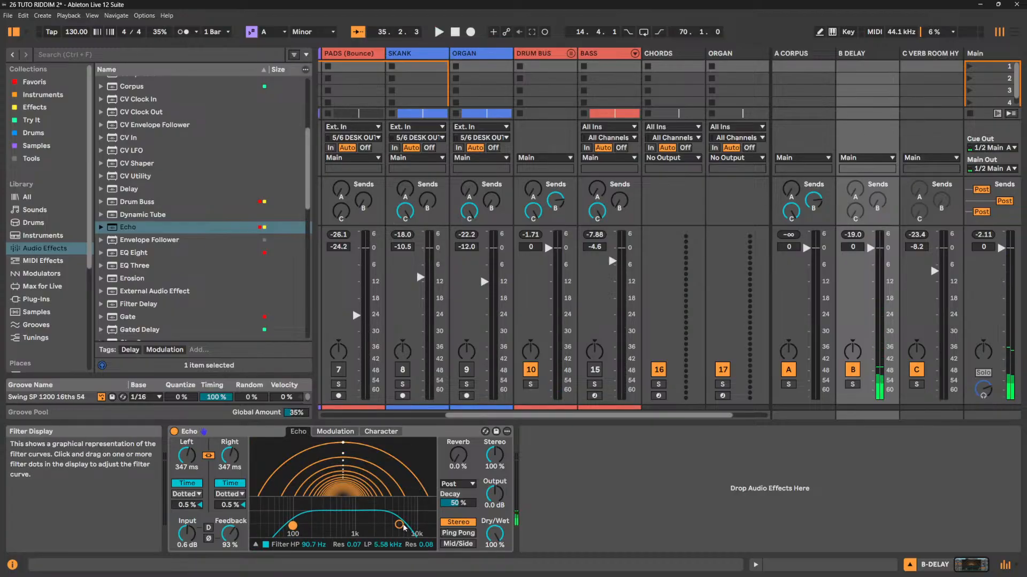
{"action": "left_click_drag", "start_coordinate": [400, 525], "coordinate": [413, 528]}
Disable the Gate and enable Ducking in Echo's character settings.
{"action": "left_click", "coordinate": [337, 433]}
{"action": "left_click", "coordinate": [376, 432]}
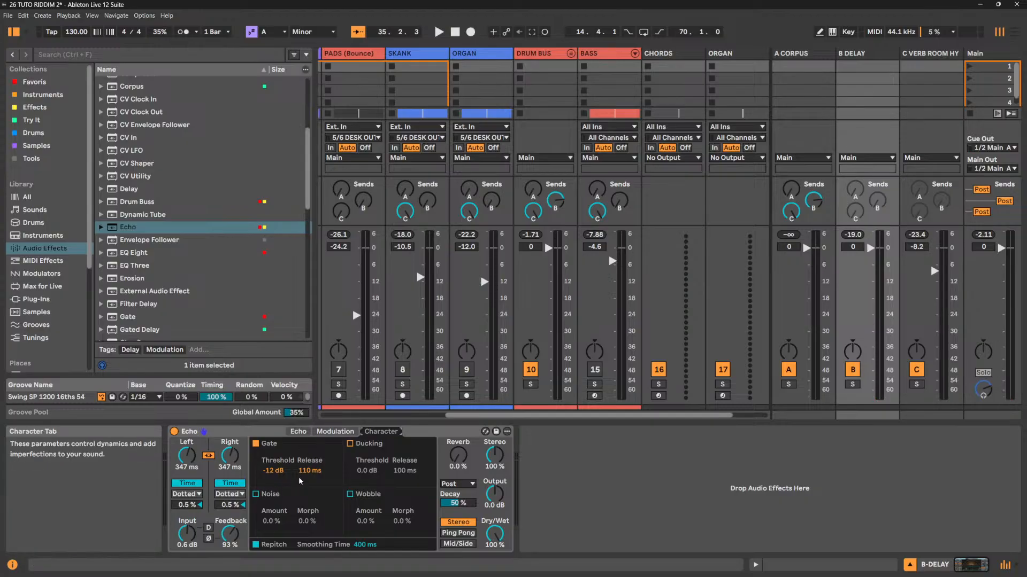
{"action": "left_click", "coordinate": [256, 443]}
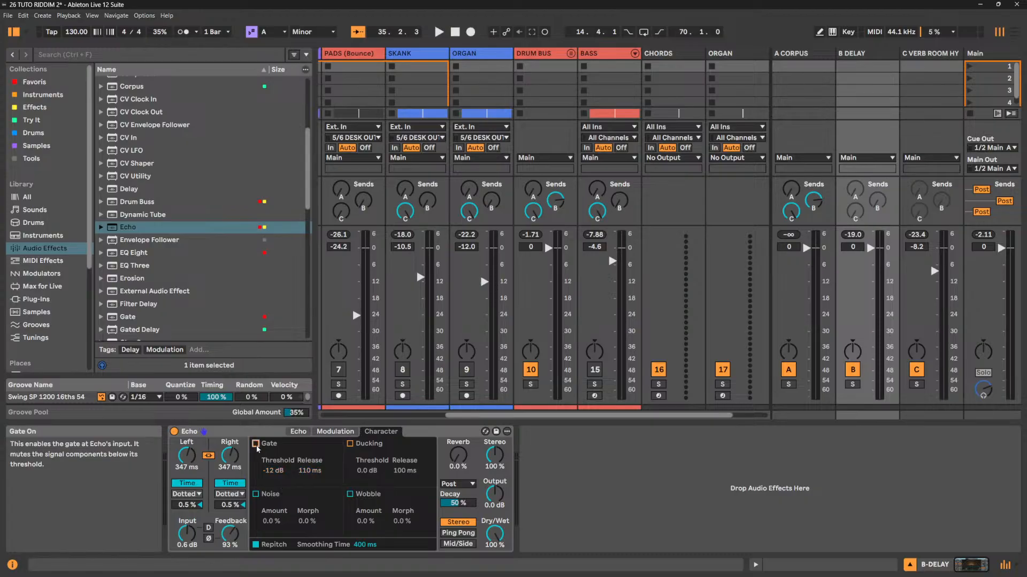
{"action": "left_click", "coordinate": [350, 445]}
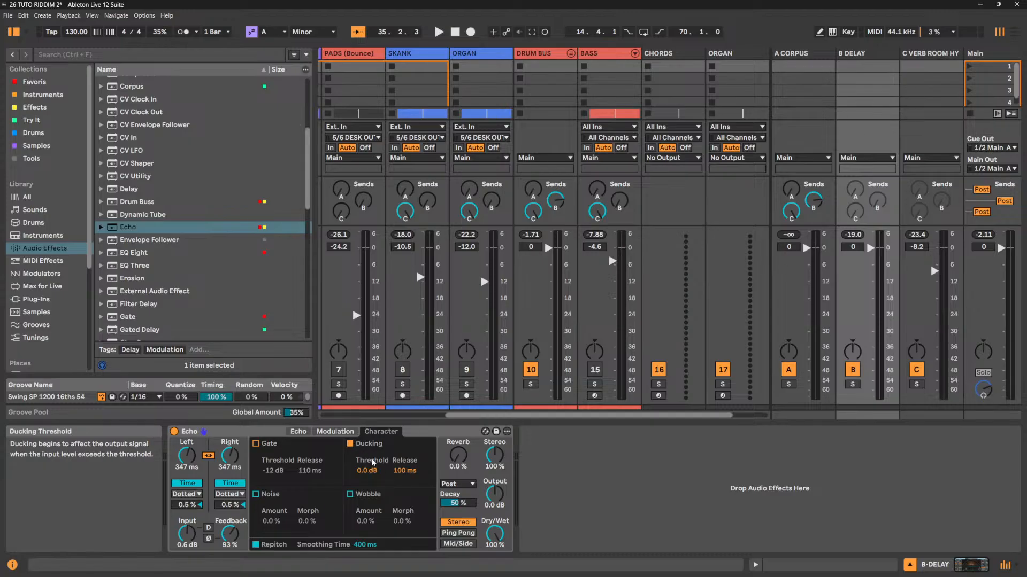
Try the Ducking threshold at -20 dB and audition the ducked drum delay.
{"action": "left_click", "coordinate": [367, 472]}
{"action": "type", "text": "-20"}
{"action": "key", "text": "Return"}
{"action": "key", "text": "space"}
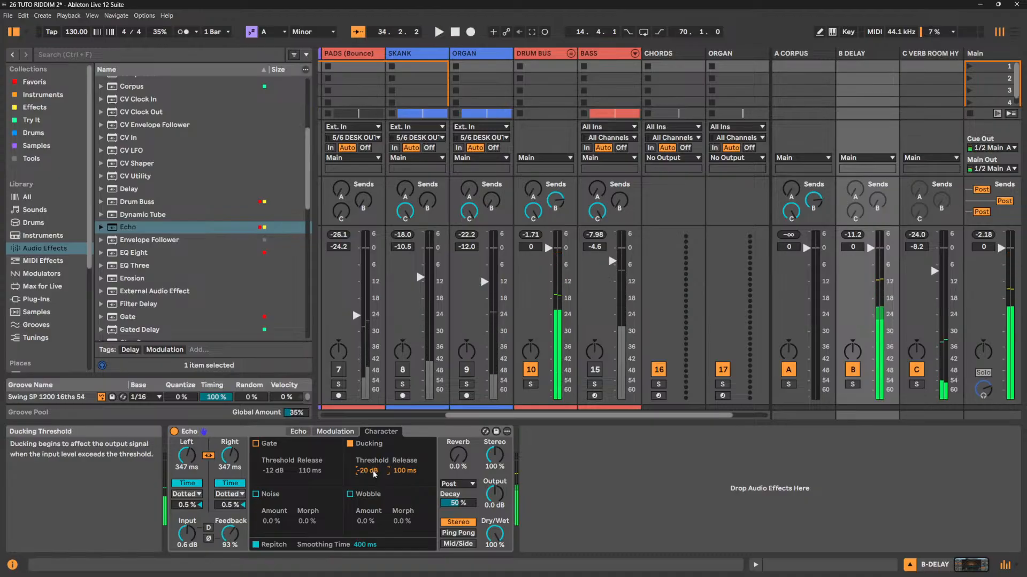
{"action": "key", "text": "space"}
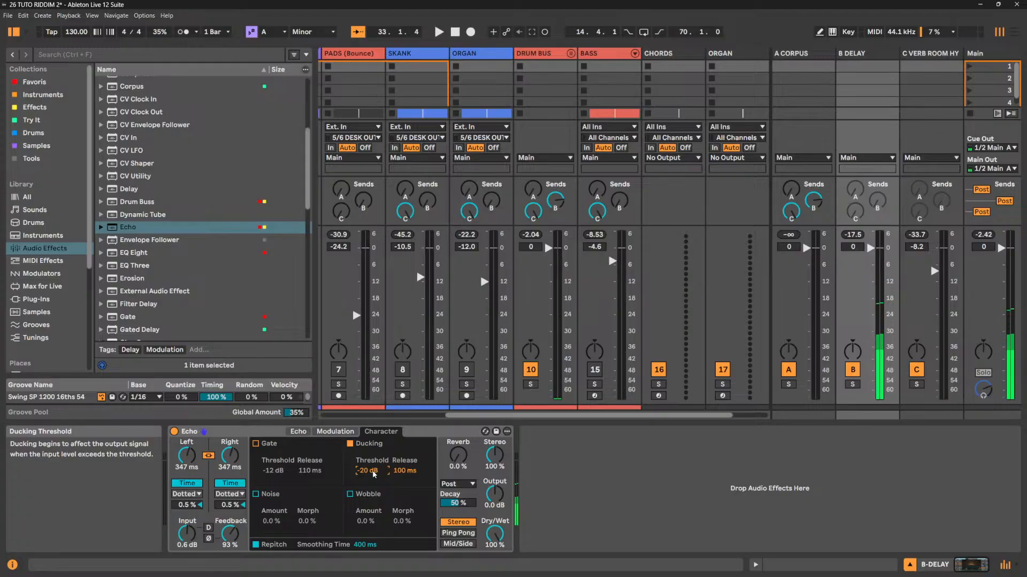
{"action": "key", "text": "space"}
{"action": "key", "text": "space"}
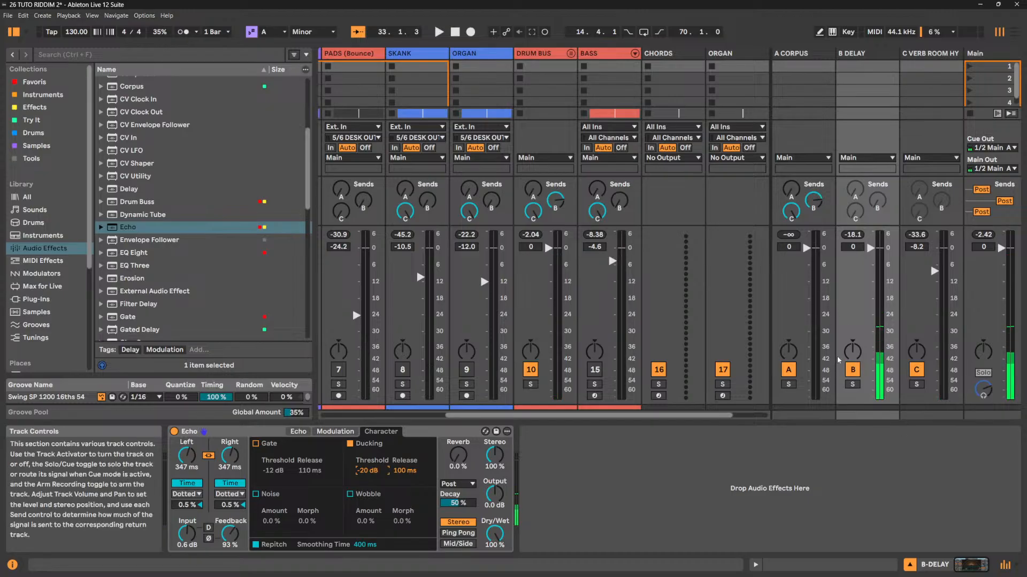
Lower the Ducking threshold to -60 dB during playback and replay the drums to compare.
{"action": "key", "text": "space"}
{"action": "left_click_drag", "start_coordinate": [361, 472], "coordinate": [360, 503]}
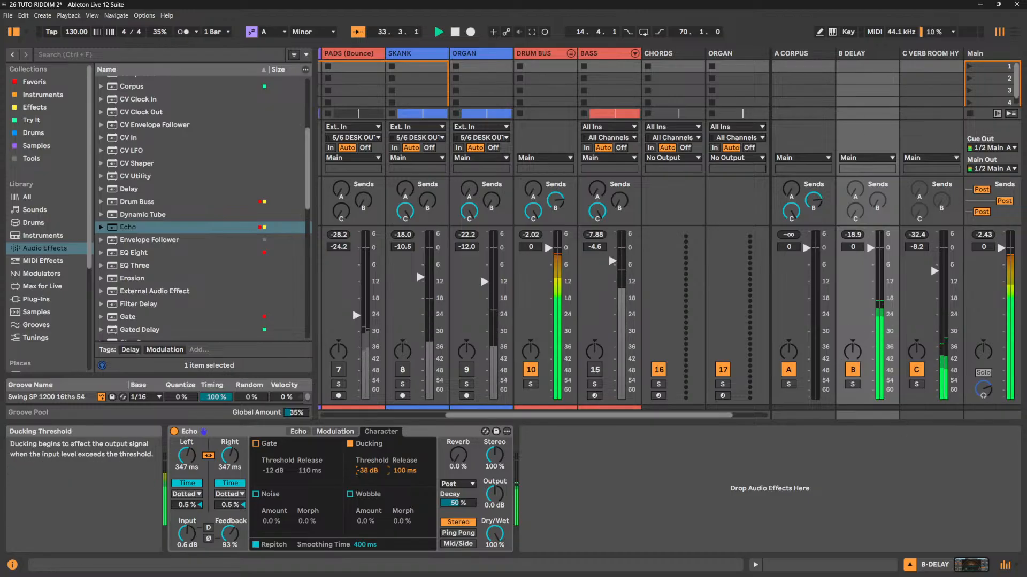
{"action": "key", "text": "space"}
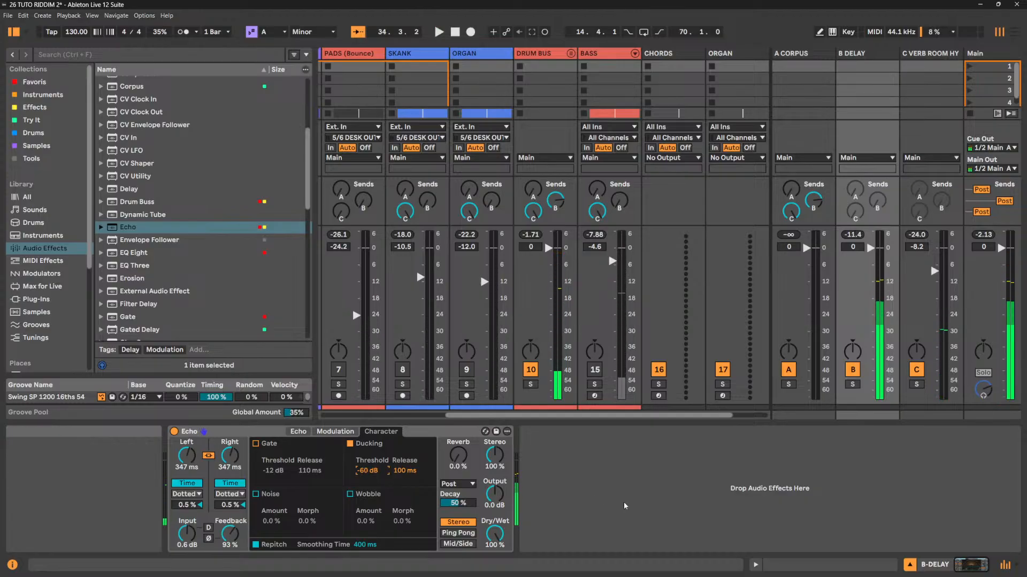
{"action": "key", "text": "space"}
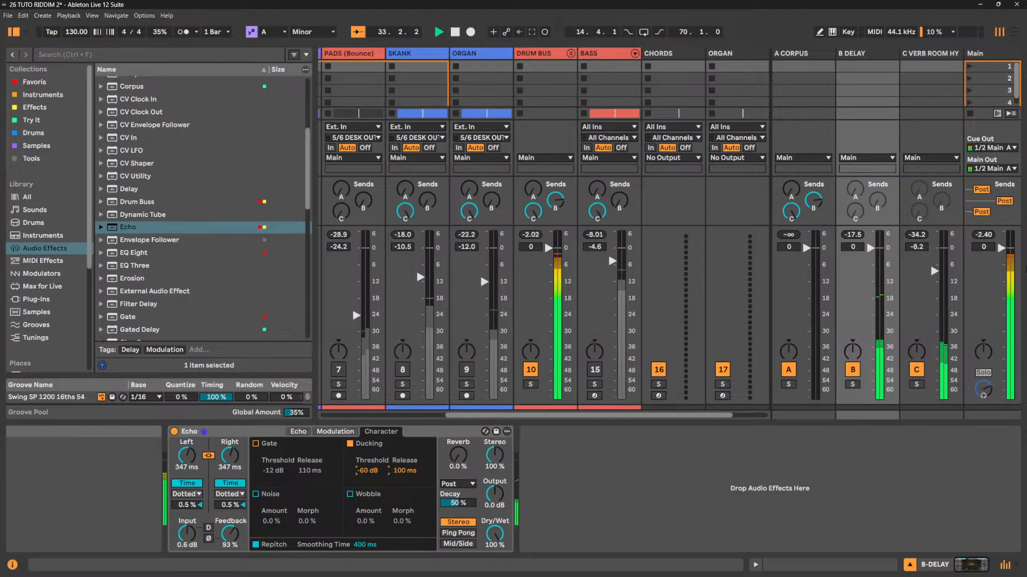
Deactivate the B DELAY return, set the Ducking Release to 500 ms, and turn the drum bus's B send fully down.
{"action": "left_click", "coordinate": [852, 369]}
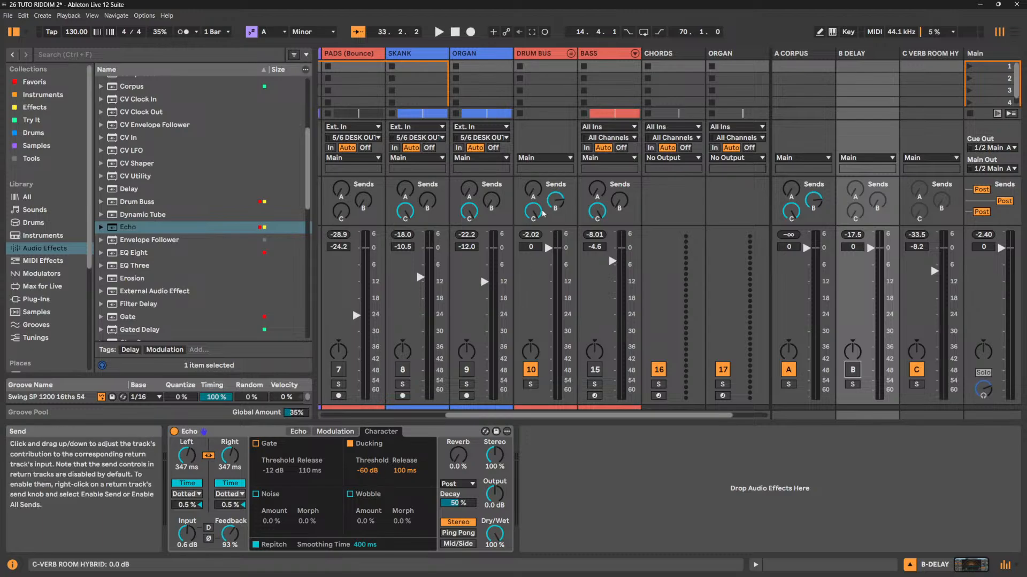
{"action": "mouse_move", "coordinate": [556, 201]}
{"action": "left_mouse_down"}
{"action": "mouse_move", "coordinate": [556, 273]}
{"action": "mouse_move", "coordinate": [556, 211]}
{"action": "left_mouse_up"}
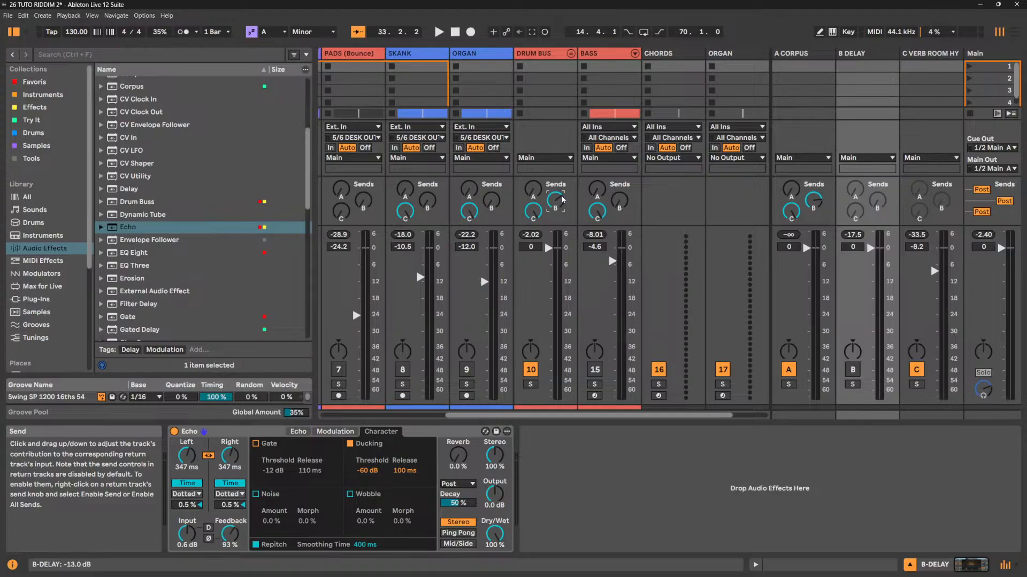
{"action": "left_click_drag", "start_coordinate": [400, 471], "coordinate": [400, 454]}
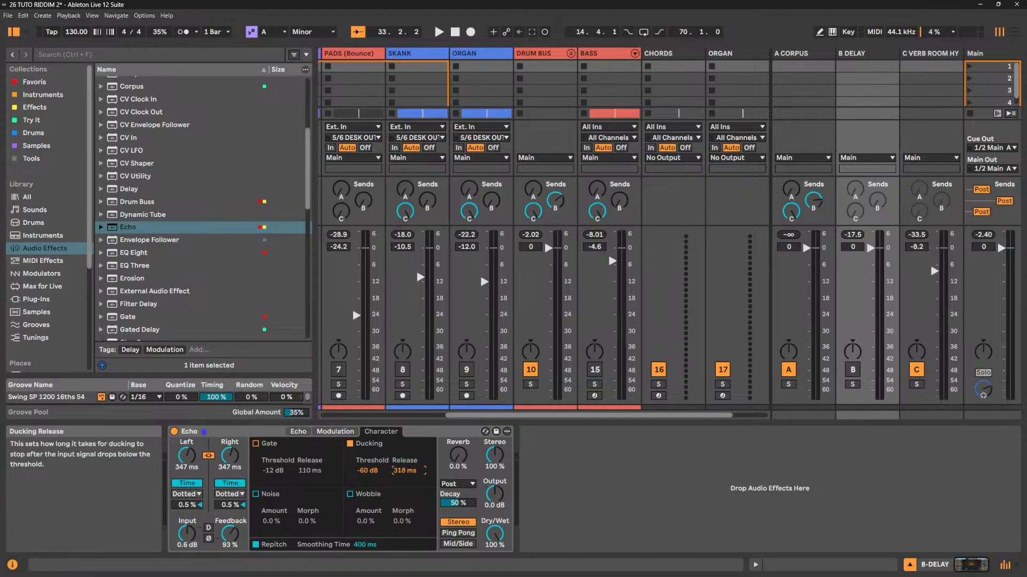
{"action": "type", "text": "50"}
{"action": "type", "text": "500"}
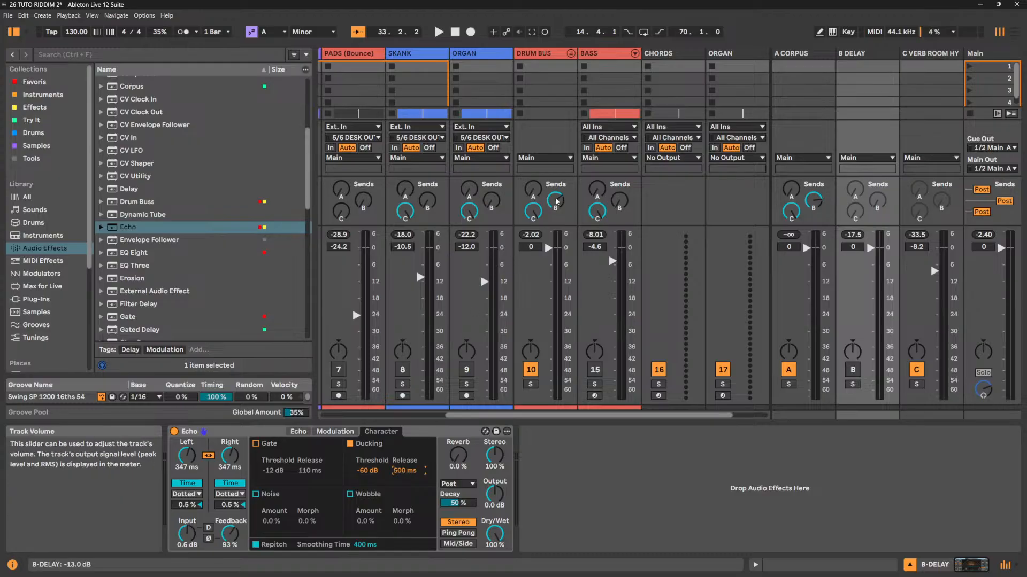
{"action": "left_click_drag", "start_coordinate": [556, 199], "coordinate": [556, 202]}
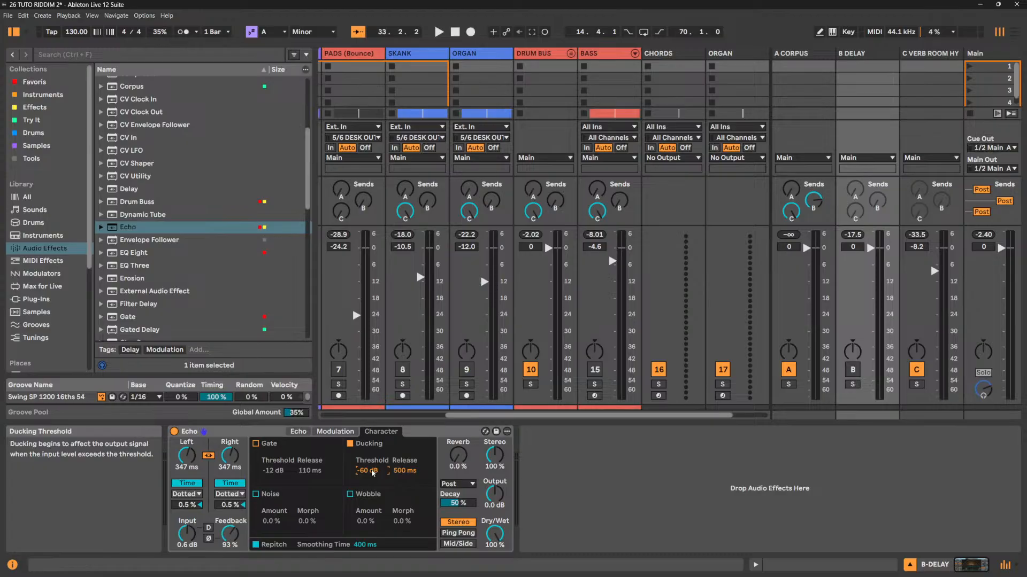
Set the Ducking threshold to -40 dB and briefly raise the drum bus's B send during playback.
{"action": "type", "text": "40"}
{"action": "key", "text": "Return"}
{"action": "key", "text": "space"}
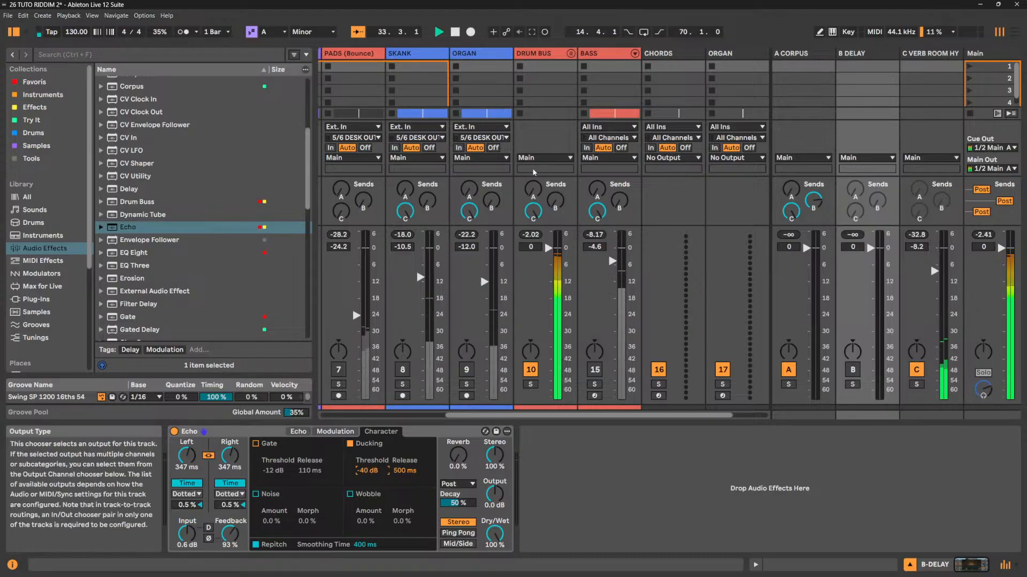
{"action": "left_click_drag", "start_coordinate": [555, 200], "coordinate": [555, 182]}
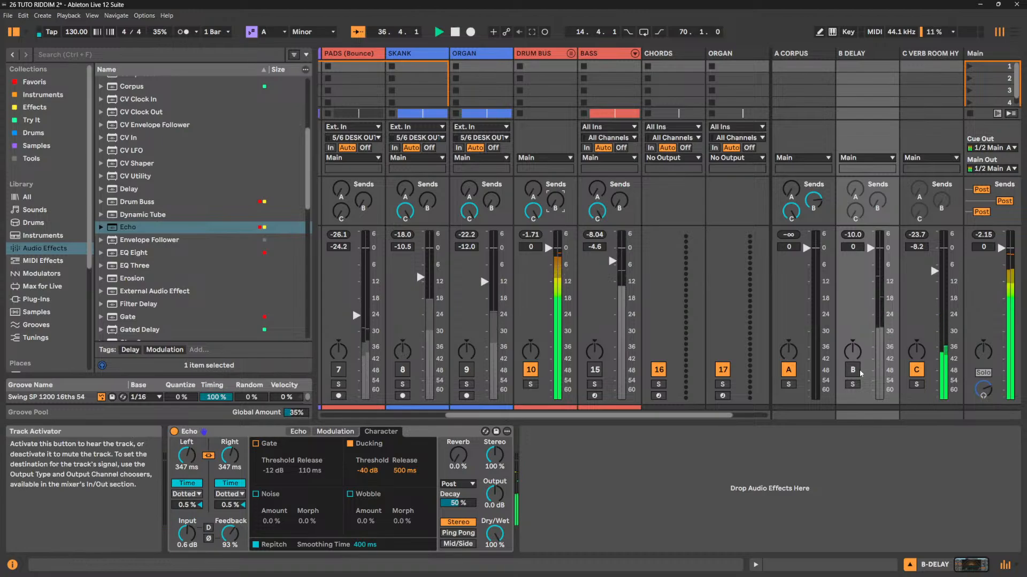
Reactivate the B DELAY return, lower Echo's Feedback to 56%, and audition it by moving the drum bus's B send.
{"action": "left_click", "coordinate": [856, 371]}
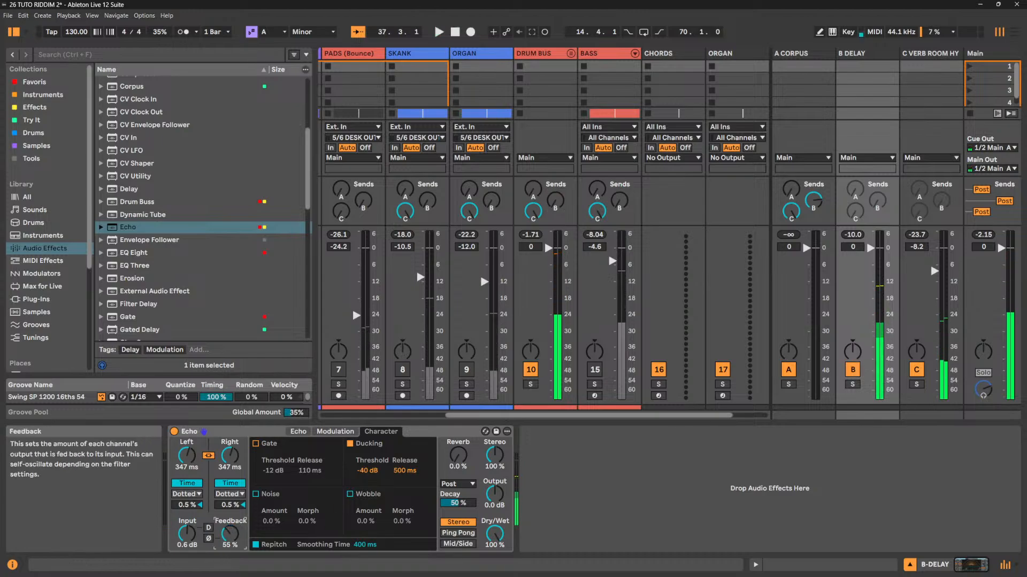
{"action": "key", "text": "space"}
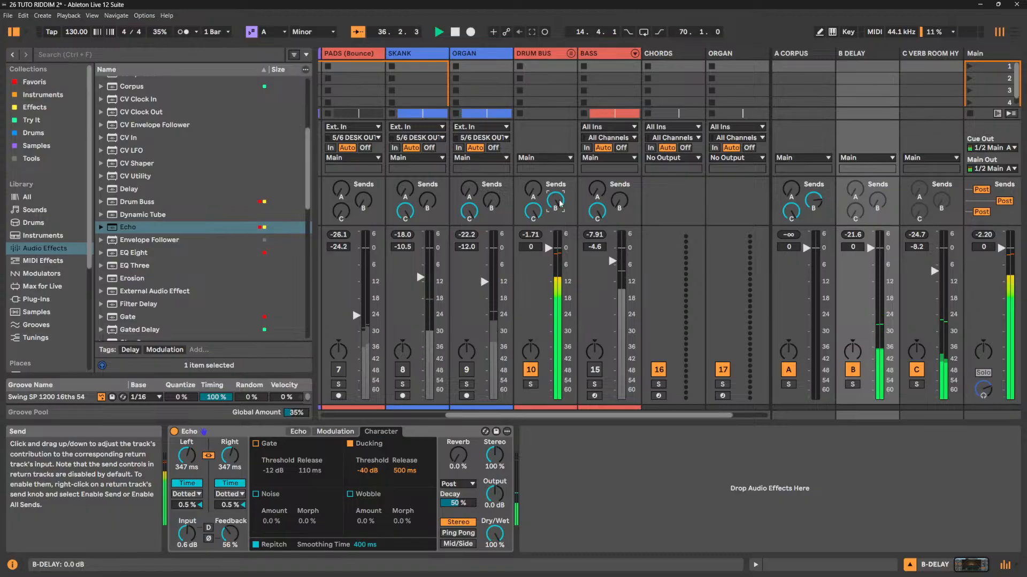
{"action": "left_click_drag", "start_coordinate": [560, 203], "coordinate": [555, 236]}
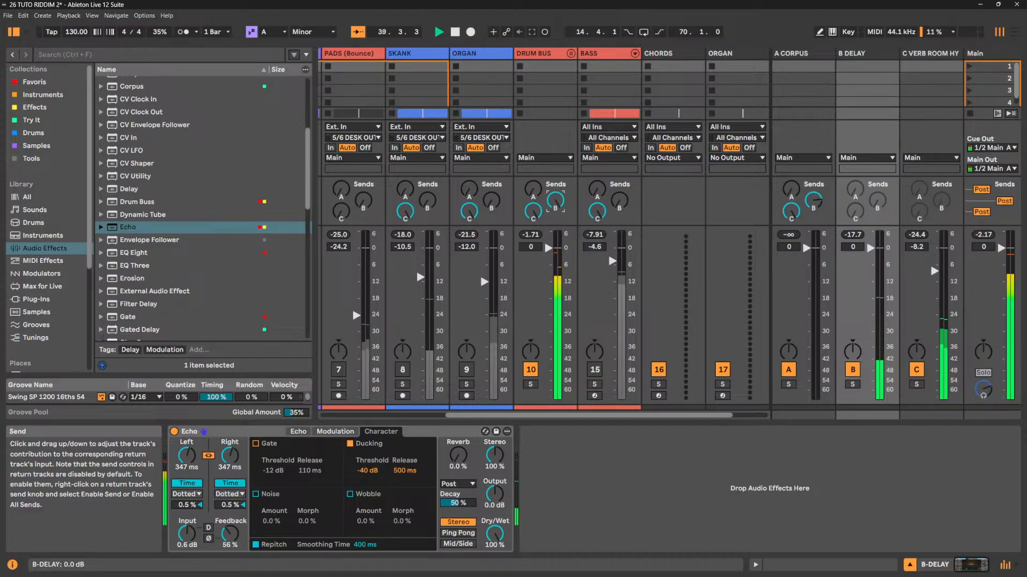
{"action": "key", "text": "space"}
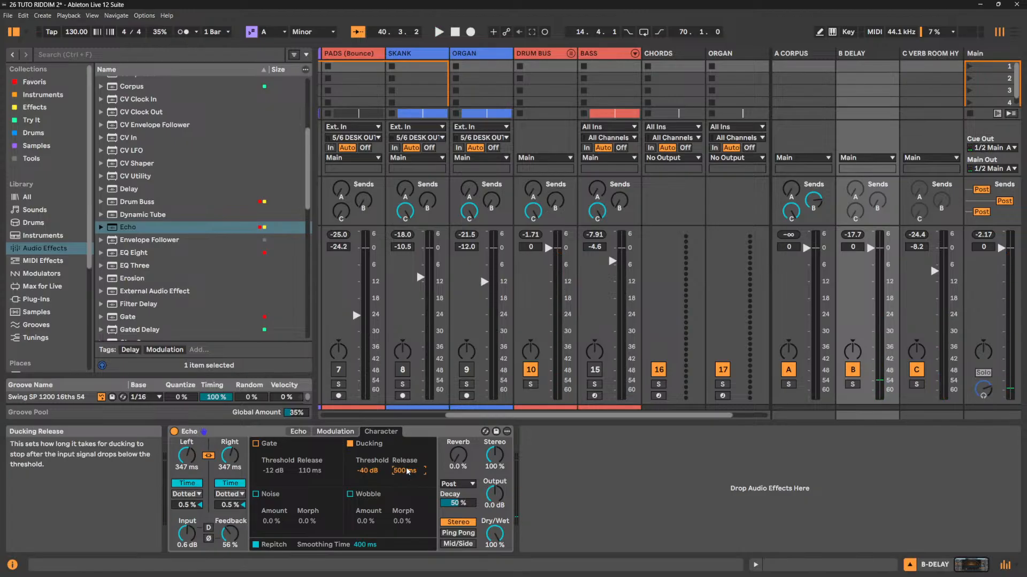
Lower the Ducking Release to 150 ms and raise the drum bus's B send to 0.0 dB during playback.
{"action": "left_click_drag", "start_coordinate": [406, 471], "coordinate": [406, 497]}
{"action": "key", "text": "space"}
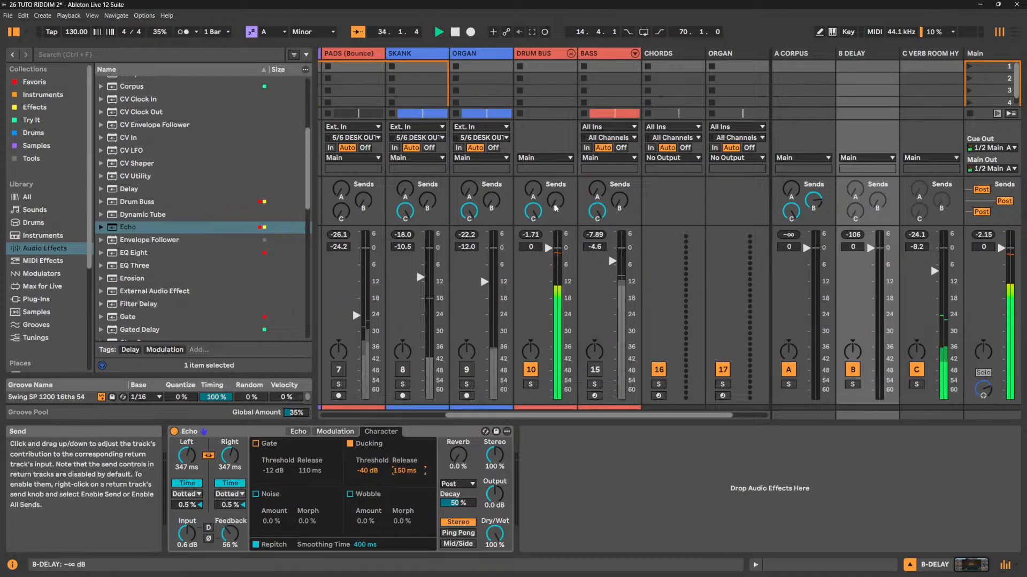
{"action": "left_click_drag", "start_coordinate": [554, 206], "coordinate": [555, 155]}
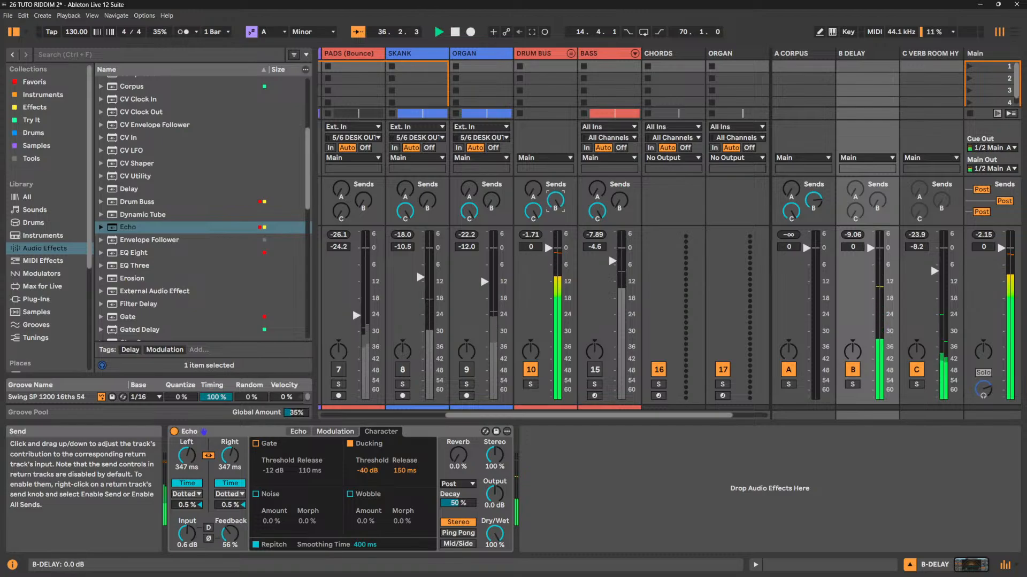
Lower the Ducking threshold to -50 dB and audition it, reducing the drum bus's B send to -10.5 dB and finally fully down.
{"action": "left_click_drag", "start_coordinate": [366, 470], "coordinate": [366, 491]}
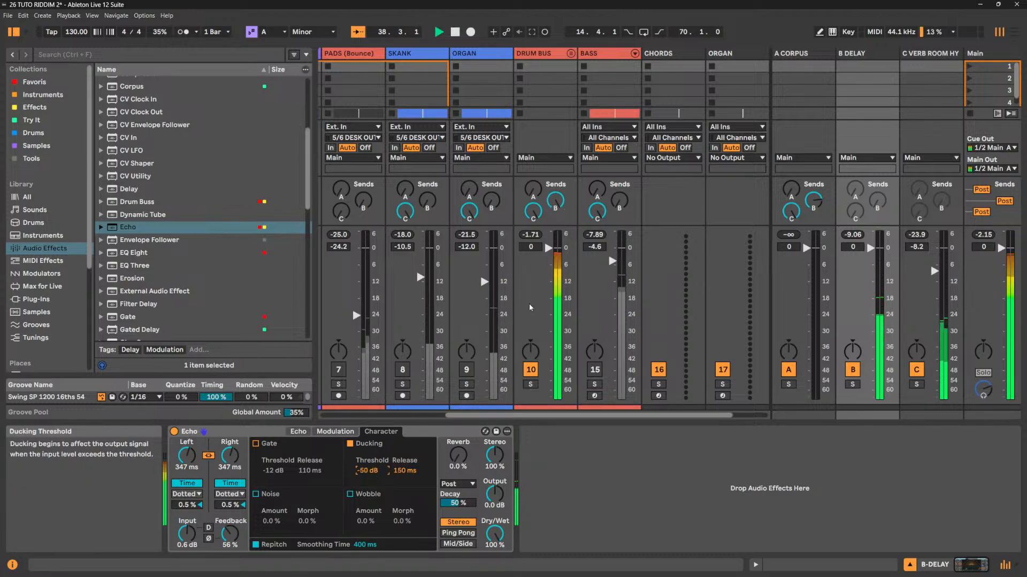
{"action": "left_click_drag", "start_coordinate": [555, 201], "coordinate": [555, 213]}
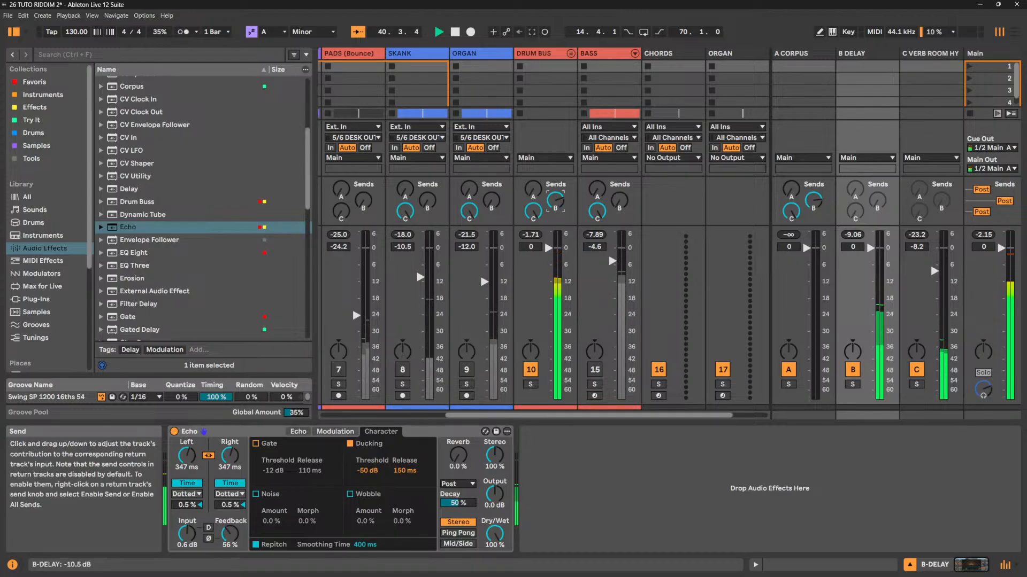
{"action": "key", "text": "space"}
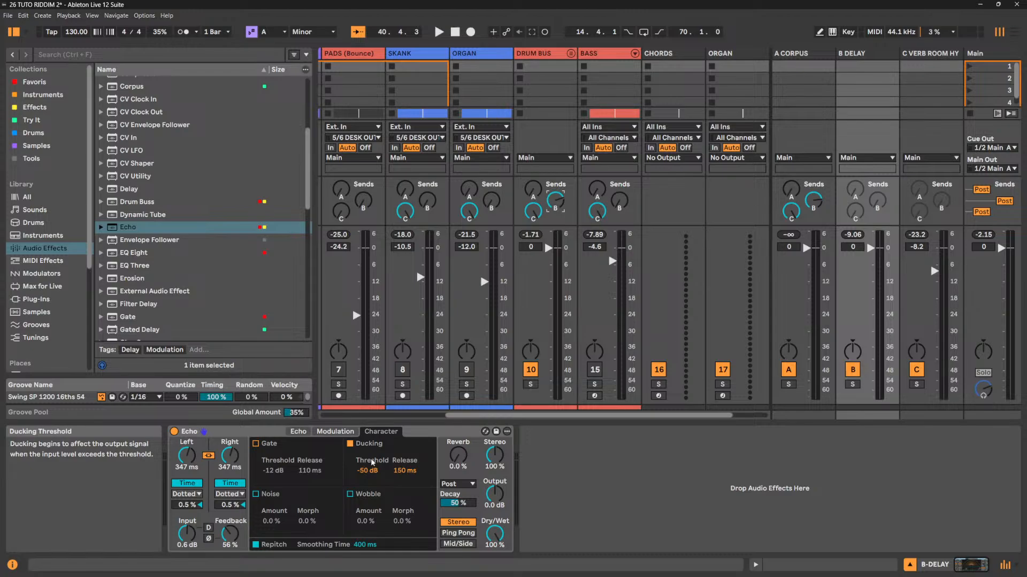
{"action": "key", "text": "space"}
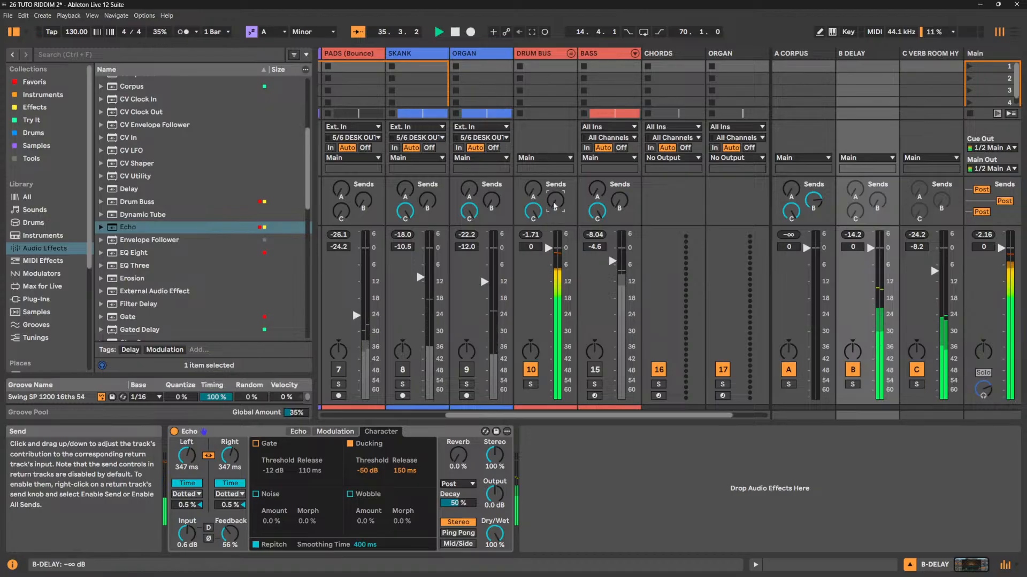
{"action": "left_click_drag", "start_coordinate": [554, 206], "coordinate": [555, 305]}
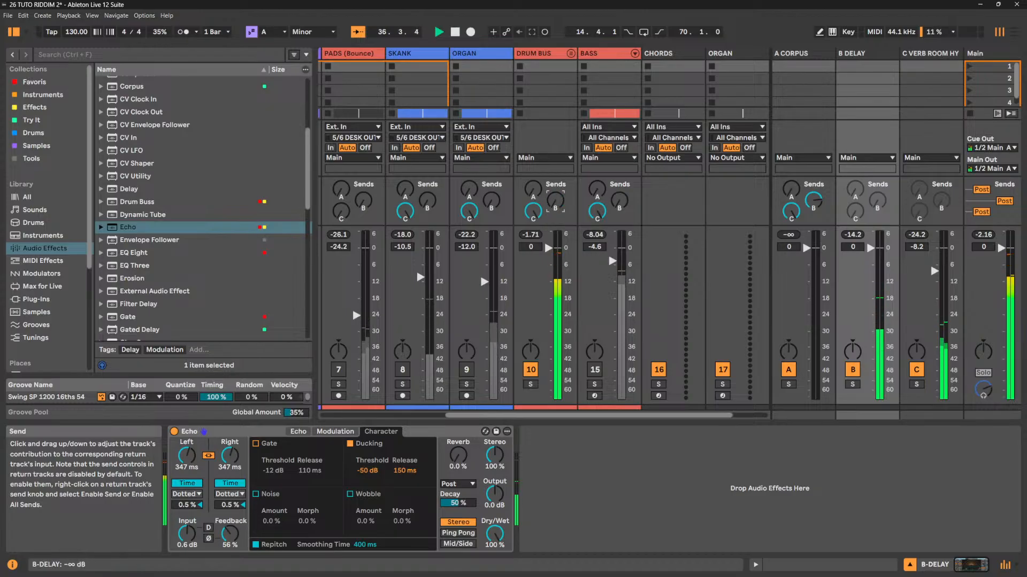
Reset the drum bus's B send to 0.0 dB during playback and switch off Echo's Ducking.
{"action": "key", "text": "Delete"}
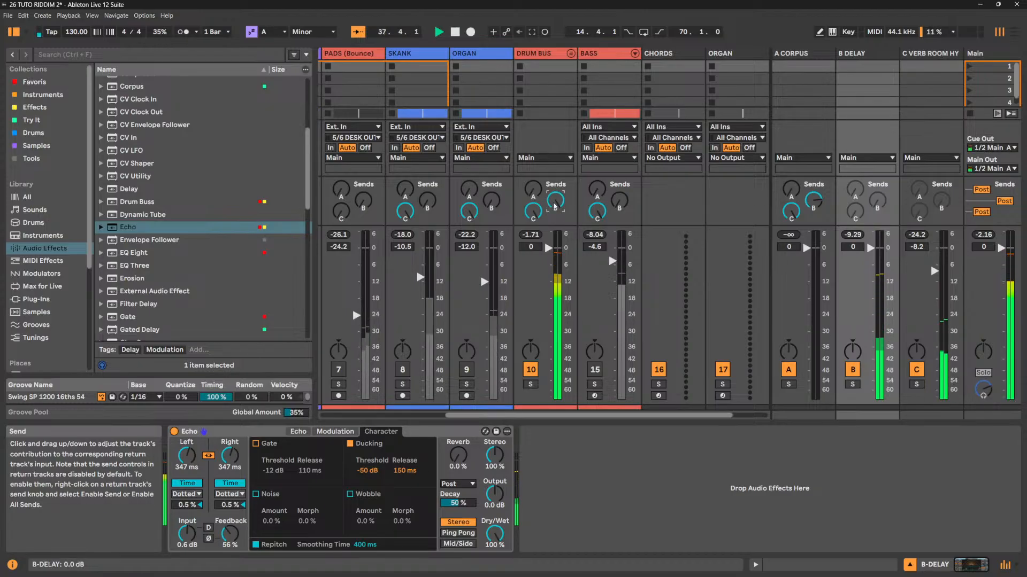
{"action": "left_click_drag", "start_coordinate": [554, 206], "coordinate": [554, 211]}
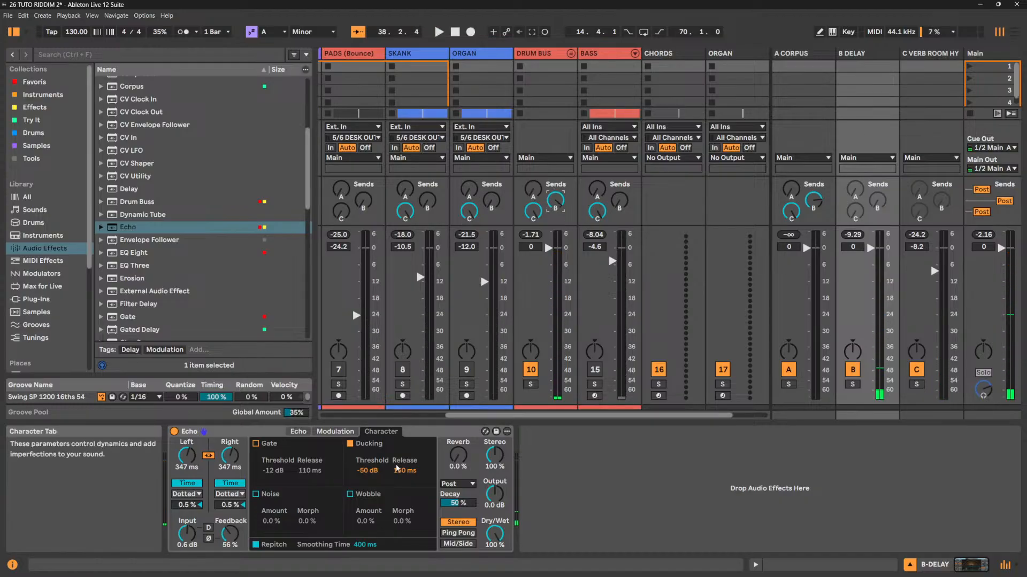
{"action": "left_click", "coordinate": [352, 445]}
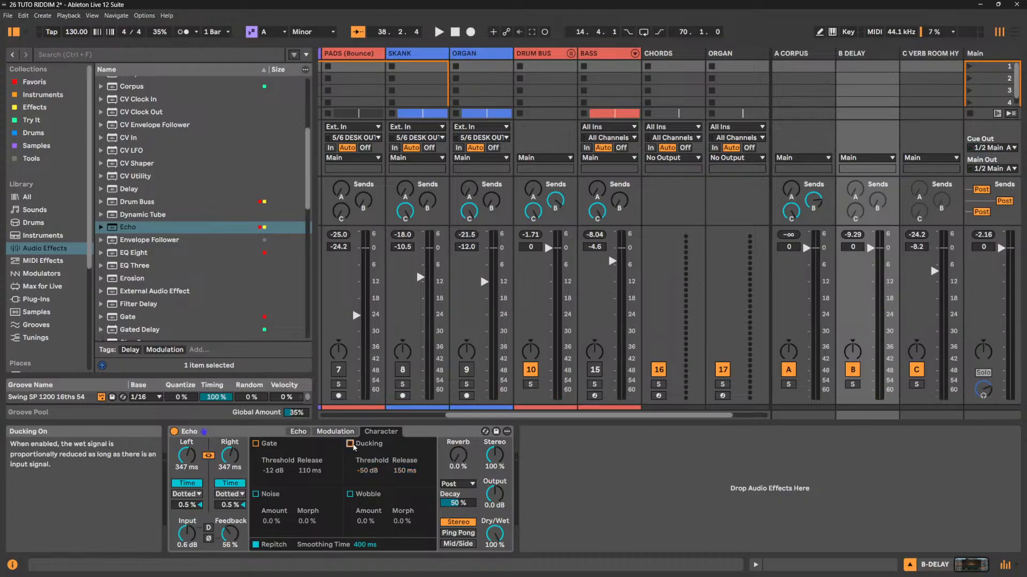
{"action": "left_click", "coordinate": [350, 444]}
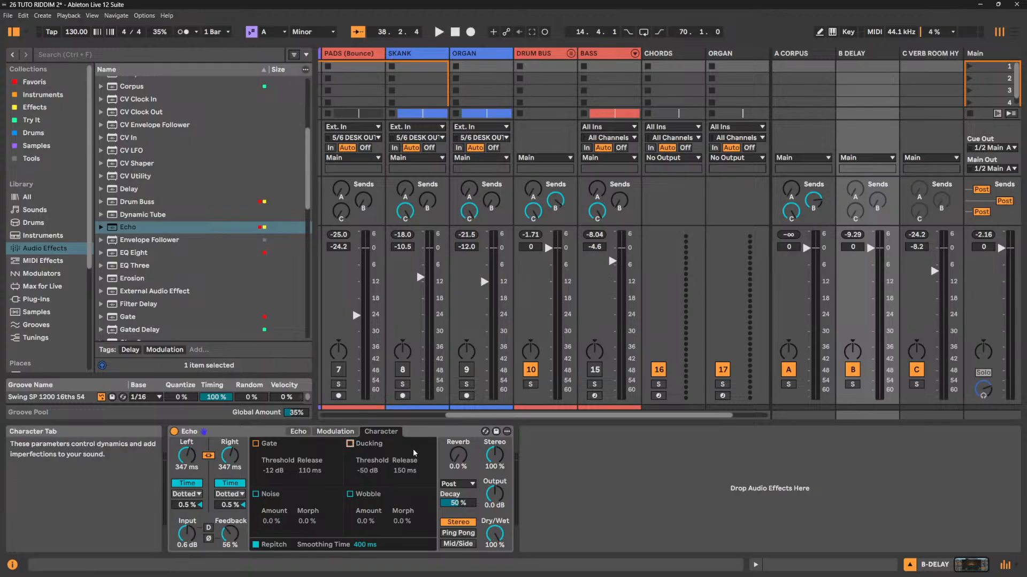
{"action": "left_click", "coordinate": [350, 443]}
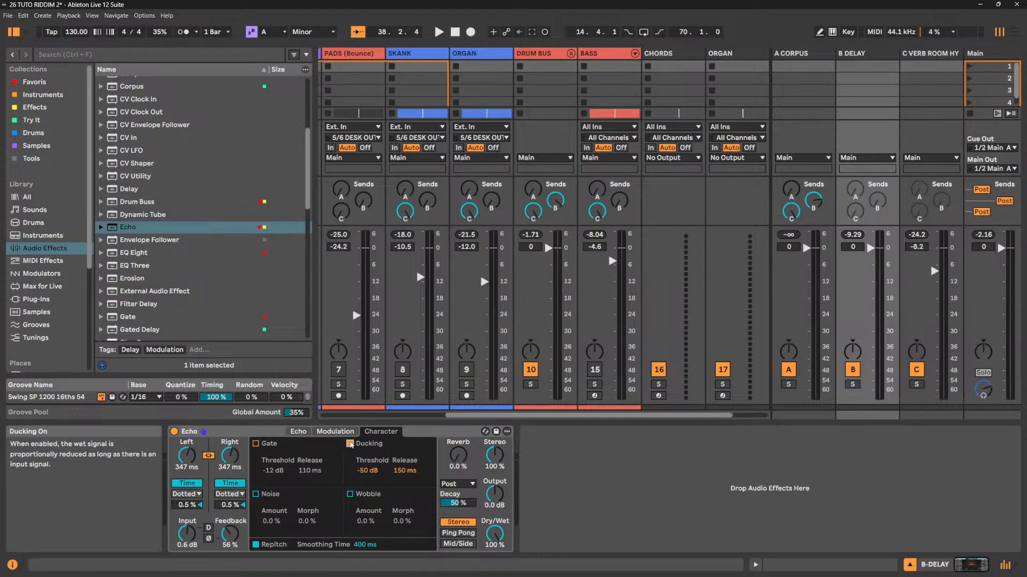
Enable Echo's Noise, audition its Amount at 100%, and bring the Amount back down to 0.0%.
{"action": "left_click", "coordinate": [258, 496]}
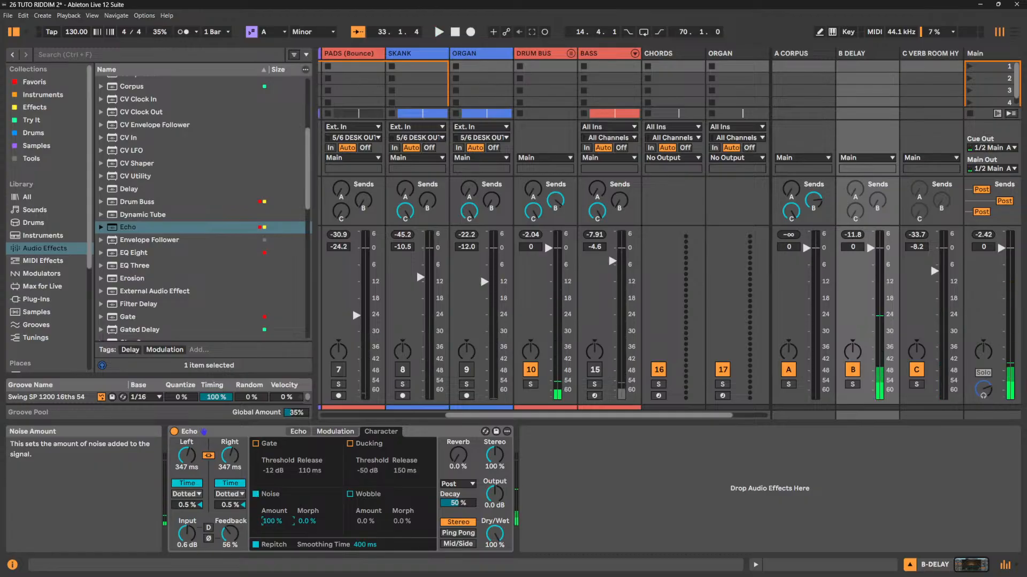
{"action": "left_click_drag", "start_coordinate": [270, 522], "coordinate": [270, 486]}
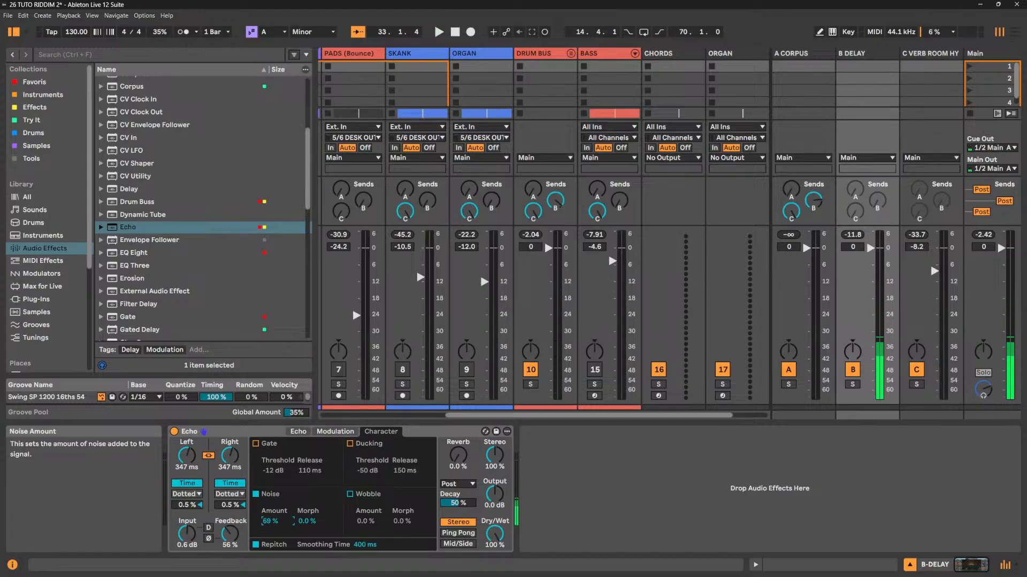
{"action": "left_click_drag", "start_coordinate": [306, 521], "coordinate": [270, 559]}
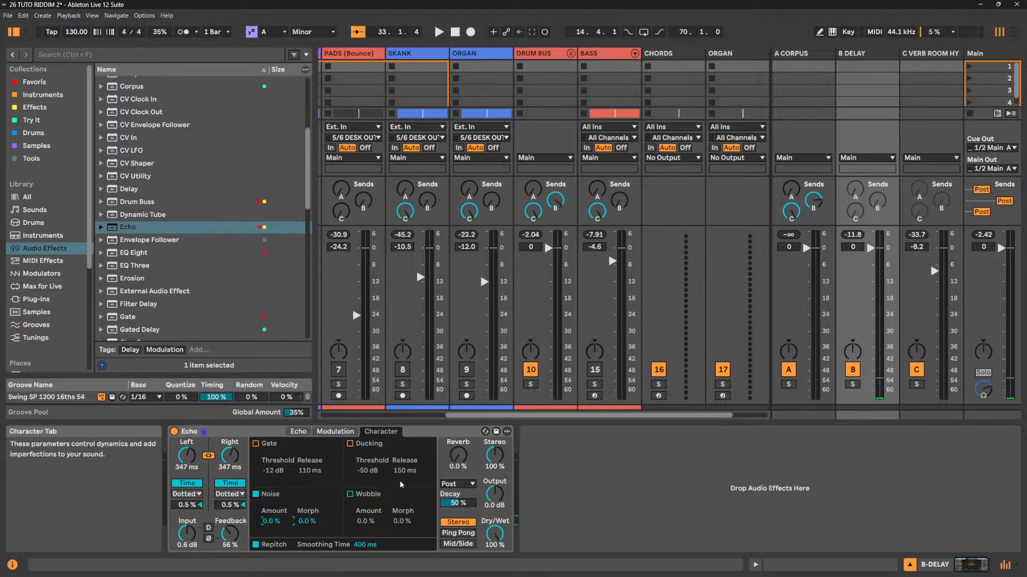
Enable Wobble, audition its Amount and Morph at 100% during playback, and return both to 0.0%.
{"action": "left_click", "coordinate": [351, 495]}
{"action": "key", "text": "space"}
{"action": "mouse_move", "coordinate": [365, 522]}
{"action": "left_mouse_down"}
{"action": "mouse_move", "coordinate": [365, 505]}
{"action": "mouse_move", "coordinate": [401, 512]}
{"action": "mouse_move", "coordinate": [365, 511]}
{"action": "mouse_move", "coordinate": [366, 494]}
{"action": "mouse_move", "coordinate": [400, 508]}
{"action": "mouse_move", "coordinate": [367, 505]}
{"action": "left_mouse_up"}
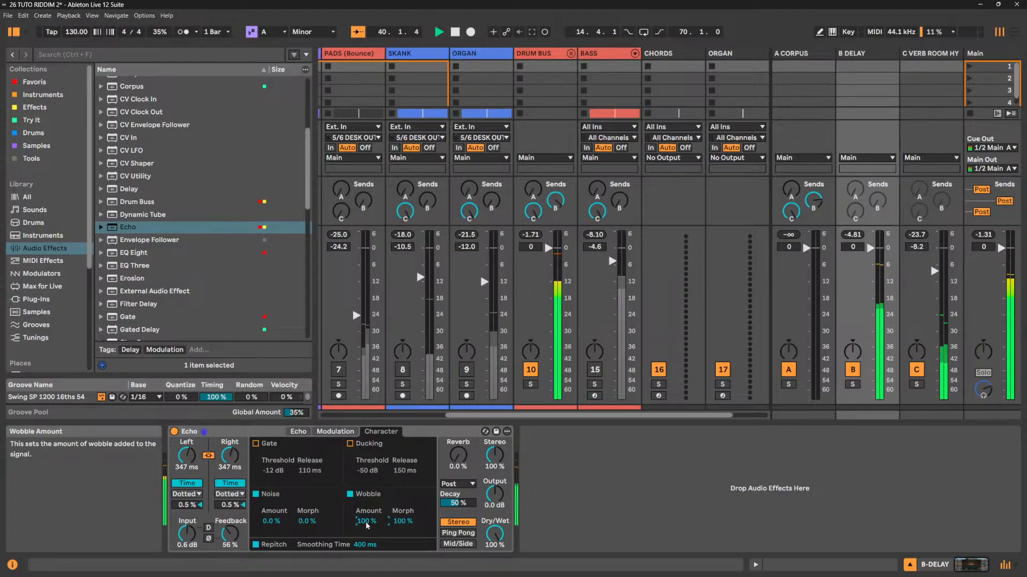
{"action": "left_click_drag", "start_coordinate": [366, 526], "coordinate": [392, 556]}
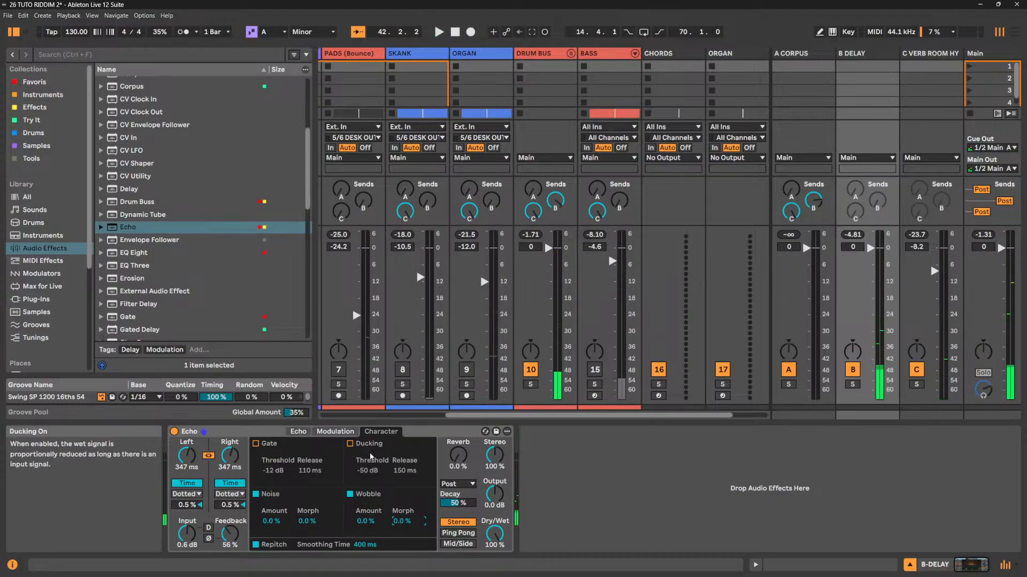
Toggle Repitch off and back on, and audition it by sweeping the linked delay times to 159 ms and 321 ms.
{"action": "left_click", "coordinate": [258, 546]}
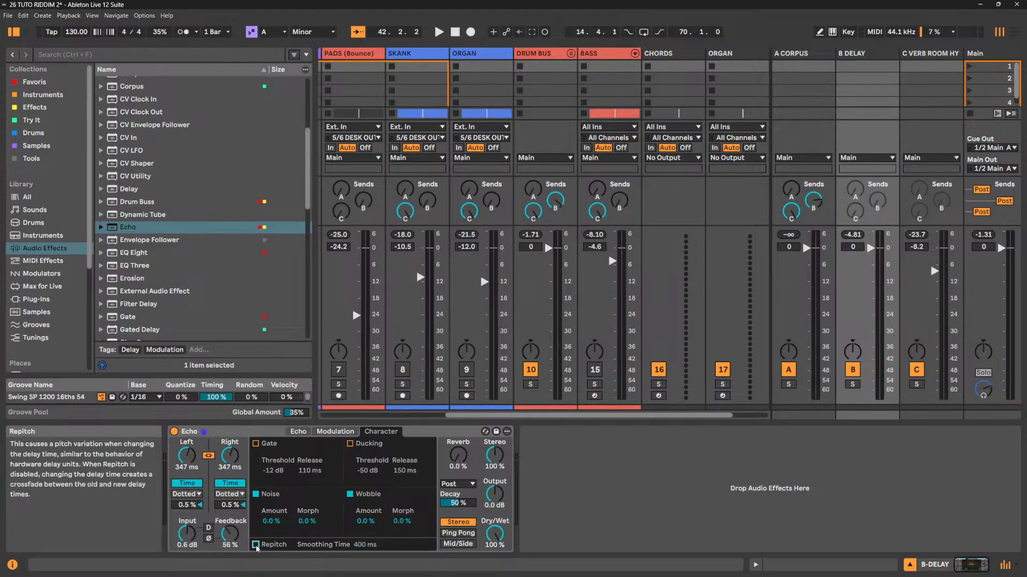
{"action": "left_click", "coordinate": [256, 545]}
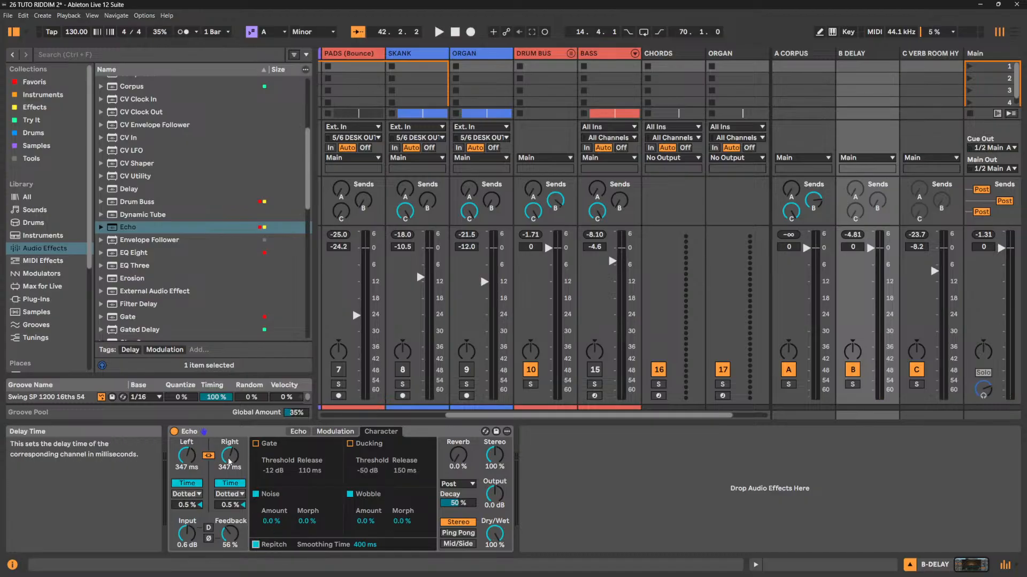
{"action": "key", "text": "space"}
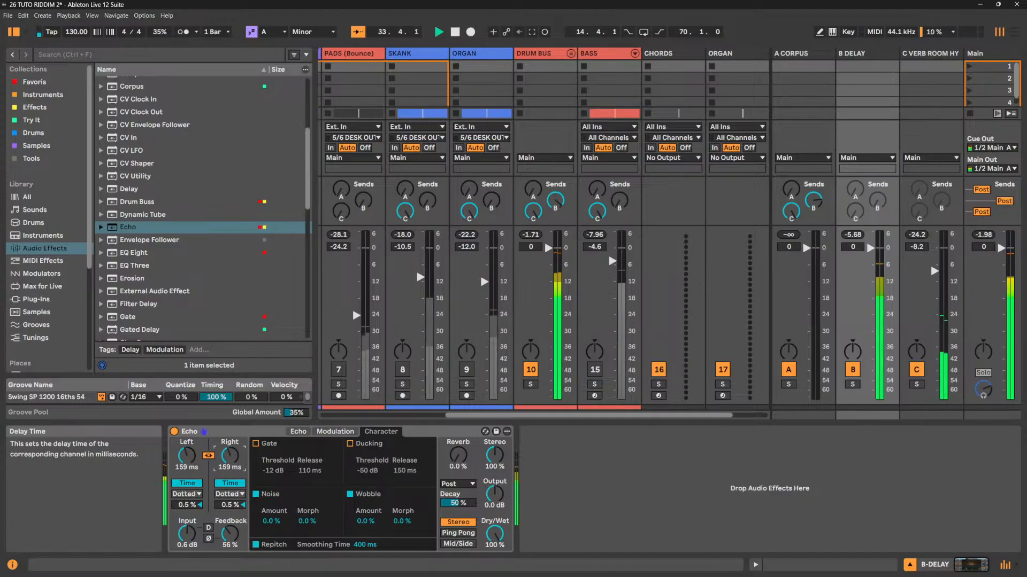
{"action": "mouse_move", "coordinate": [229, 460]}
{"action": "left_mouse_down"}
{"action": "mouse_move", "coordinate": [229, 481]}
{"action": "mouse_move", "coordinate": [229, 463]}
{"action": "left_mouse_up"}
{"action": "key", "text": "space"}
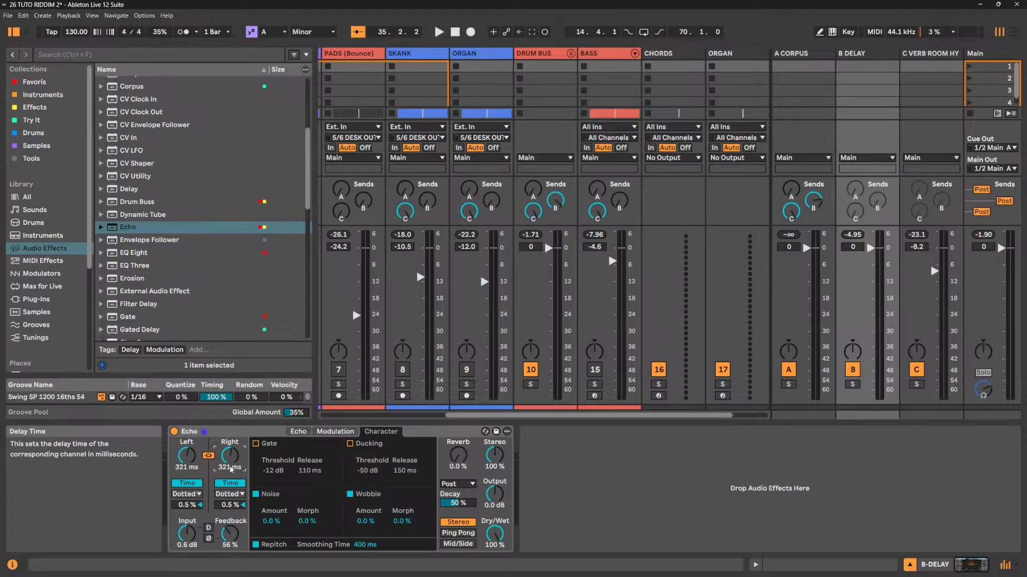
Audition Repitch by sweeping the linked delay times up to 1.36 s, down to 250 ms, and on to 354 ms.
{"action": "key", "text": "space"}
{"action": "key", "text": "space"}
{"action": "left_click_drag", "start_coordinate": [229, 463], "coordinate": [230, 424]}
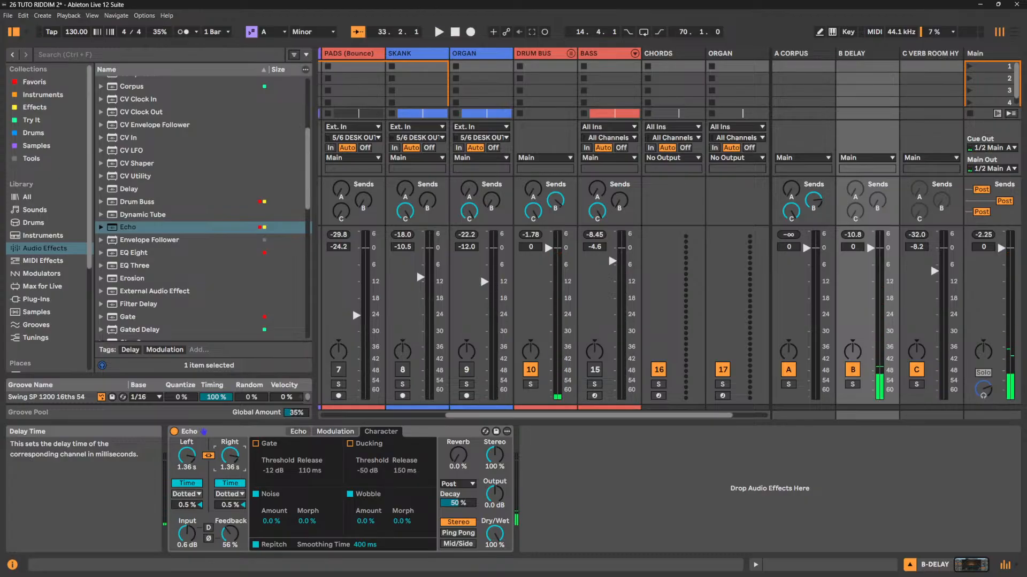
{"action": "left_click_drag", "start_coordinate": [231, 464], "coordinate": [231, 471]}
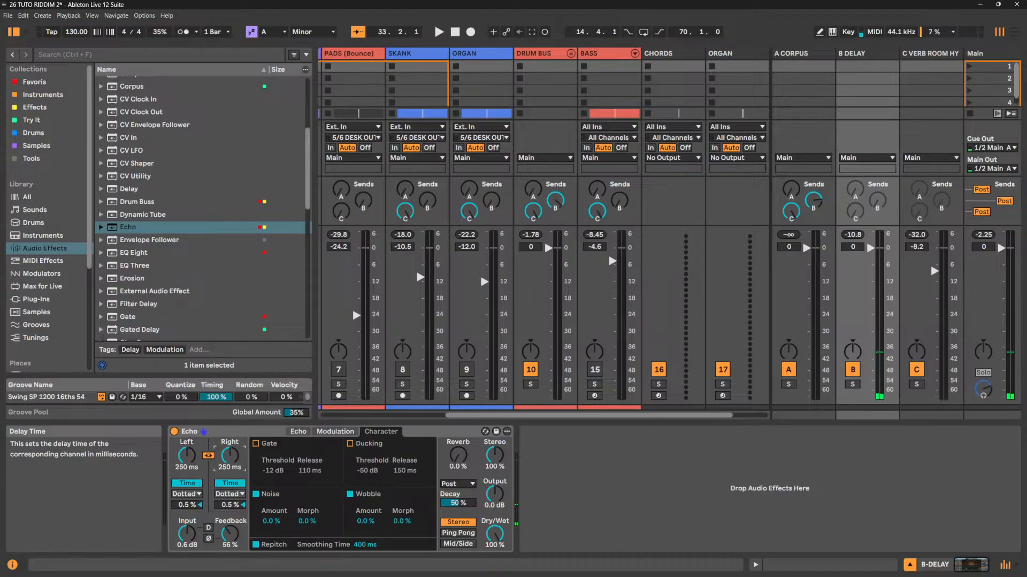
{"action": "key", "text": "space"}
{"action": "left_click_drag", "start_coordinate": [232, 461], "coordinate": [232, 483]}
Set the Repitch Smoothing Time to 200 ms and sweep the delay times through 1.05 s down to 65.4 ms during playback.
{"action": "key", "text": "space"}
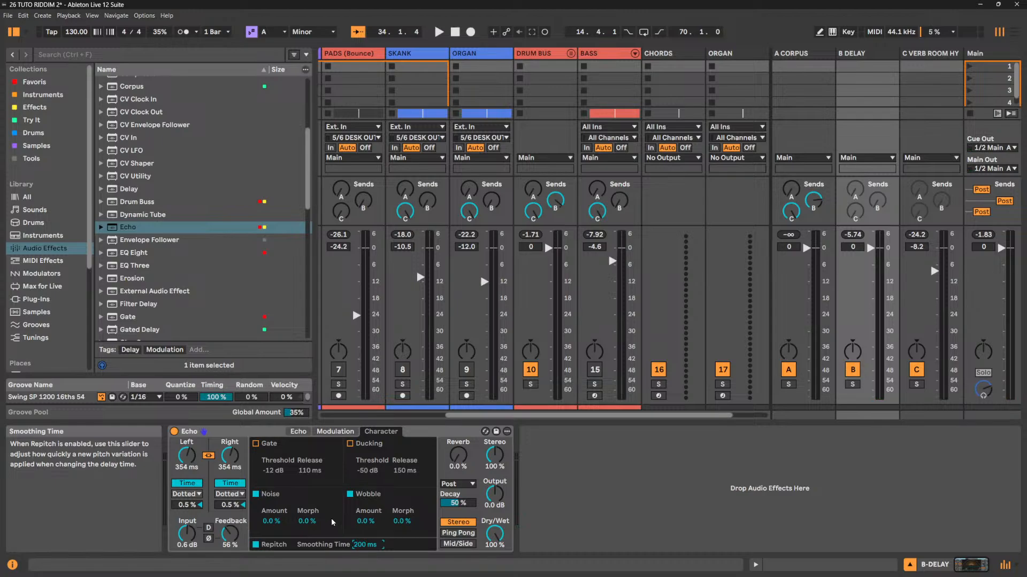
{"action": "key", "text": "space"}
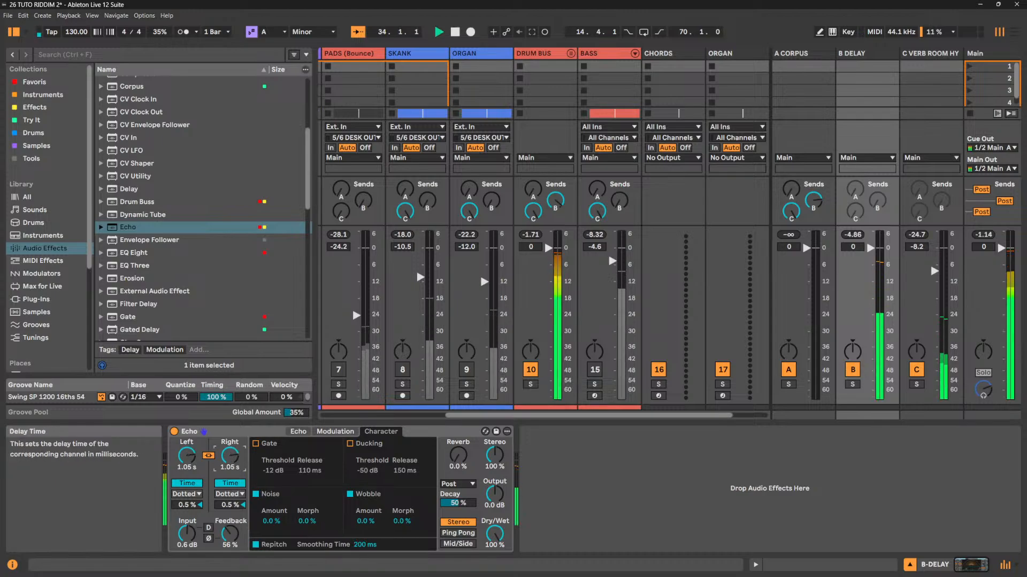
{"action": "left_click_drag", "start_coordinate": [230, 457], "coordinate": [229, 474]}
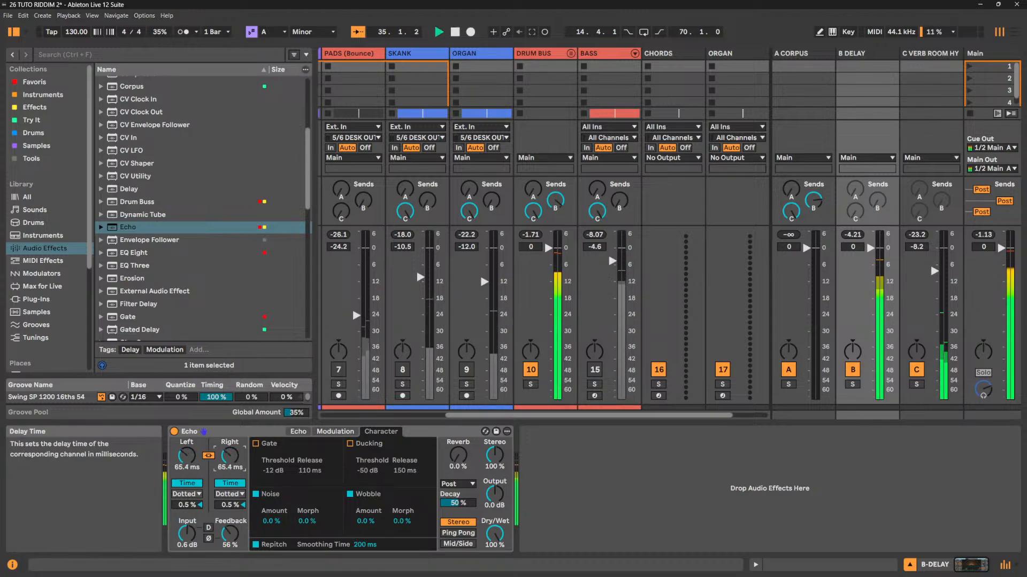
Lower the Smoothing Time to 10.0 ms and audition it by sweeping the delay times to 60.4 ms.
{"action": "key", "text": "space"}
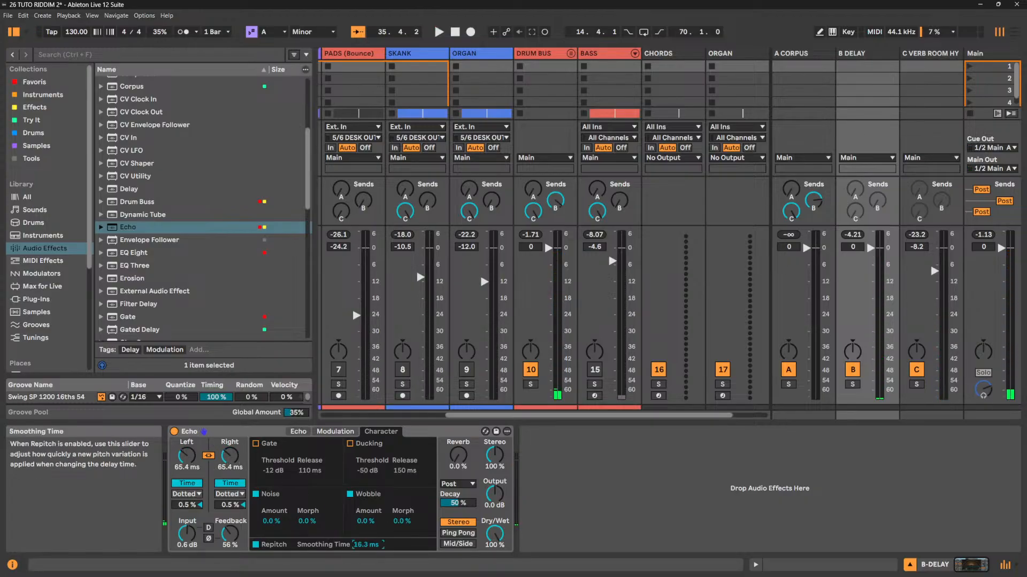
{"action": "key", "text": "space"}
{"action": "mouse_move", "coordinate": [230, 456]}
{"action": "left_mouse_down"}
{"action": "mouse_move", "coordinate": [230, 447]}
{"action": "mouse_move", "coordinate": [230, 475]}
{"action": "left_mouse_up"}
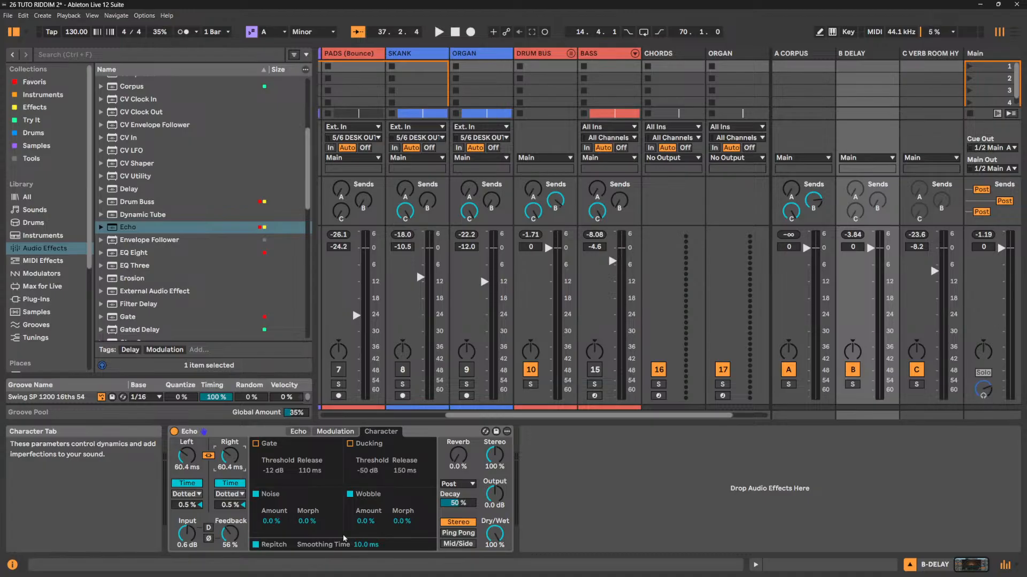
Set the Smoothing Time to 300 ms and sweep the delay times to 44.8 ms during playback.
{"action": "left_click_drag", "start_coordinate": [358, 546], "coordinate": [357, 530]}
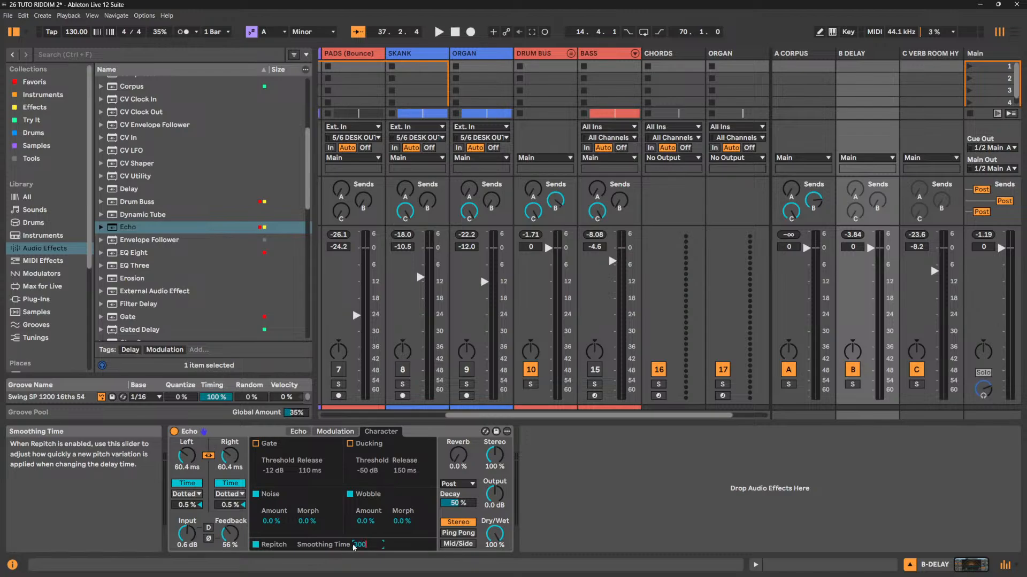
{"action": "key", "text": "space"}
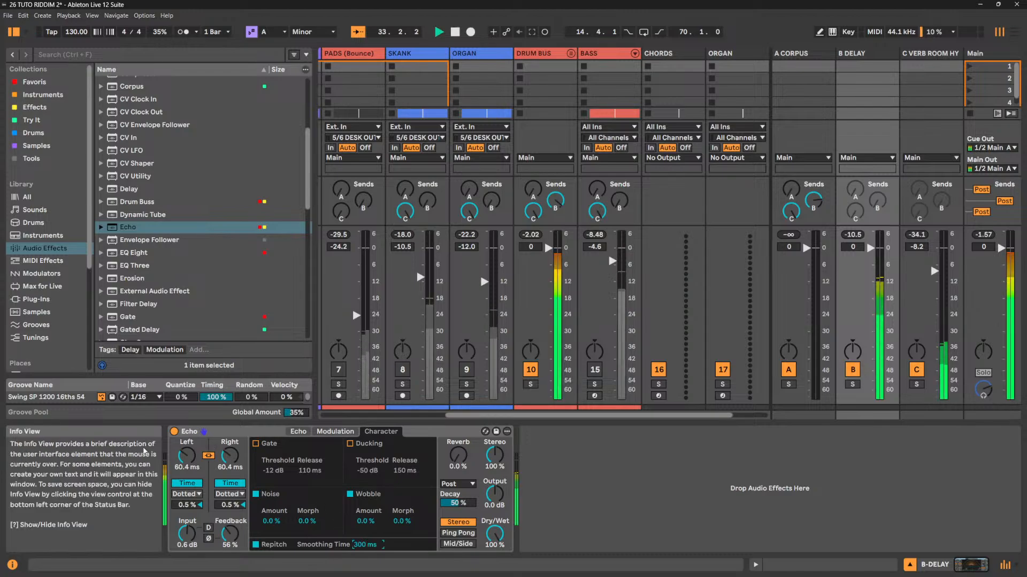
{"action": "left_click_drag", "start_coordinate": [246, 455], "coordinate": [247, 470]}
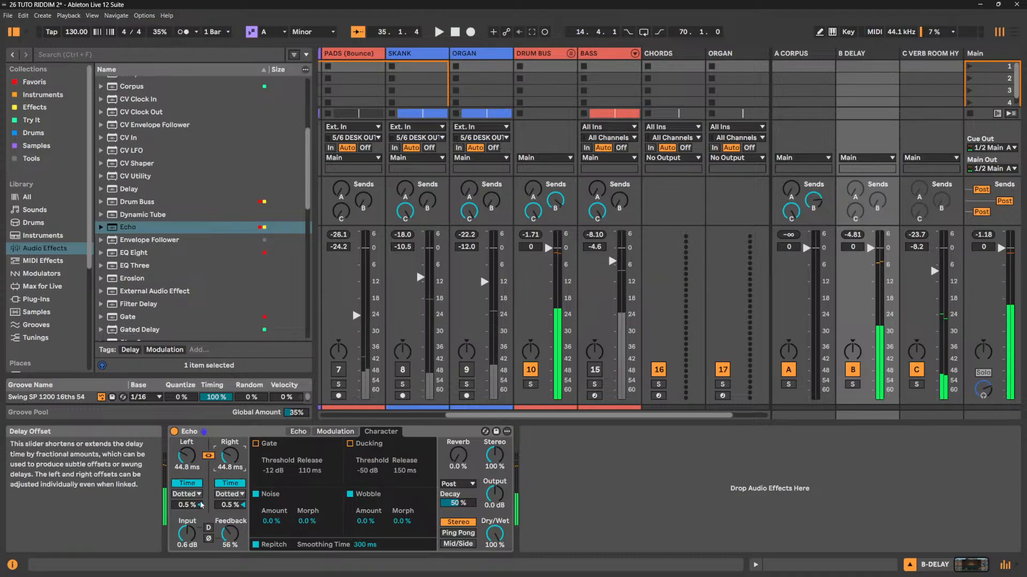
Switch Echo's delay mode to Sync, audition a 1/4 division, and briefly compare it with Time mode.
{"action": "left_click", "coordinate": [188, 484]}
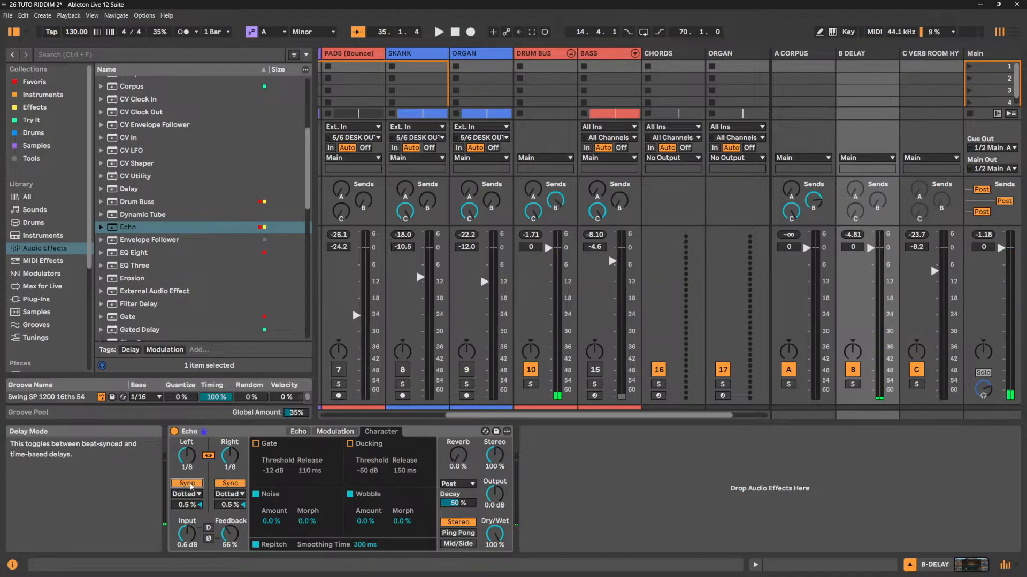
{"action": "key", "text": "space"}
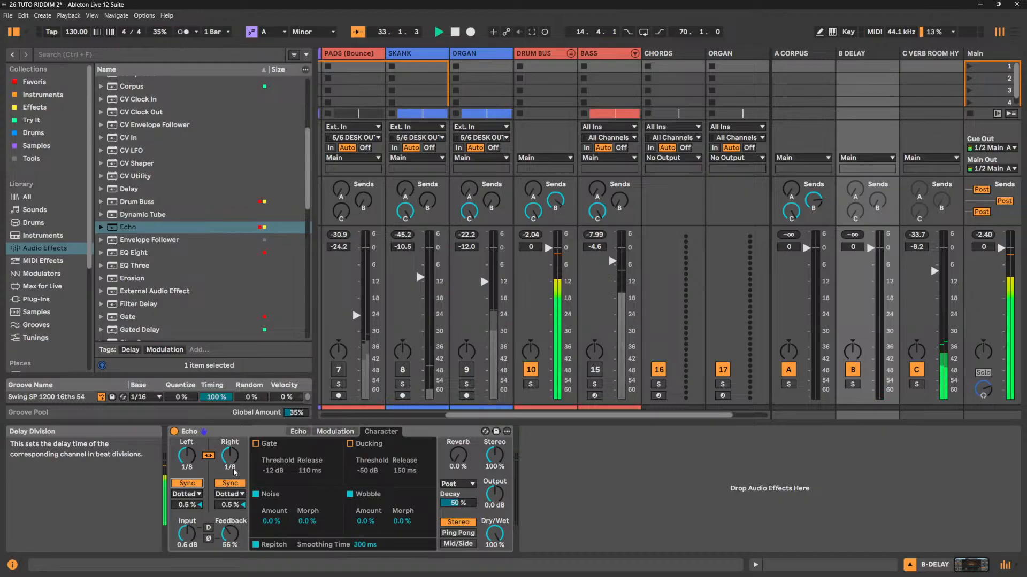
{"action": "left_click_drag", "start_coordinate": [223, 461], "coordinate": [231, 454]}
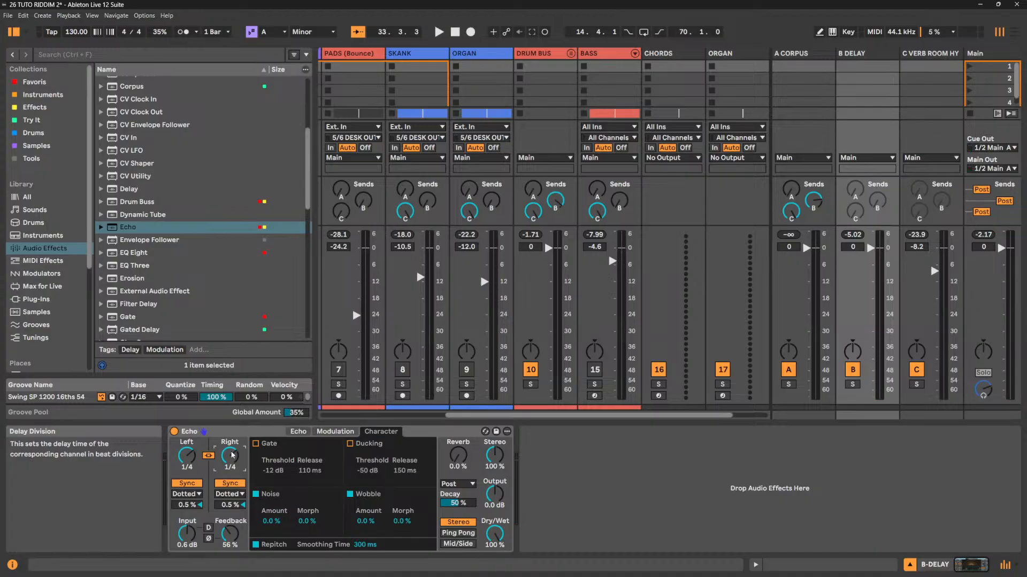
{"action": "left_click", "coordinate": [187, 484]}
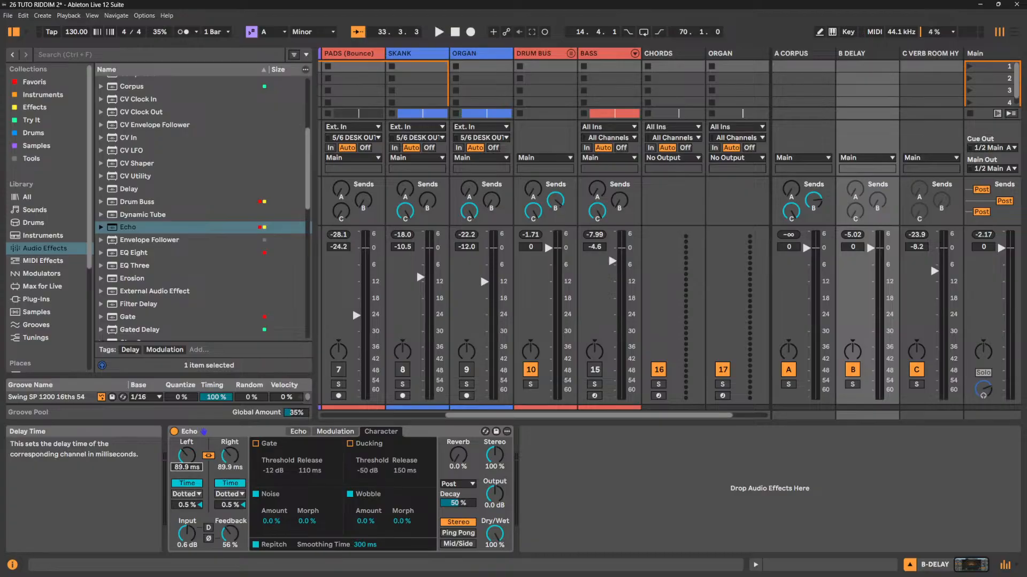
{"action": "left_click", "coordinate": [187, 484]}
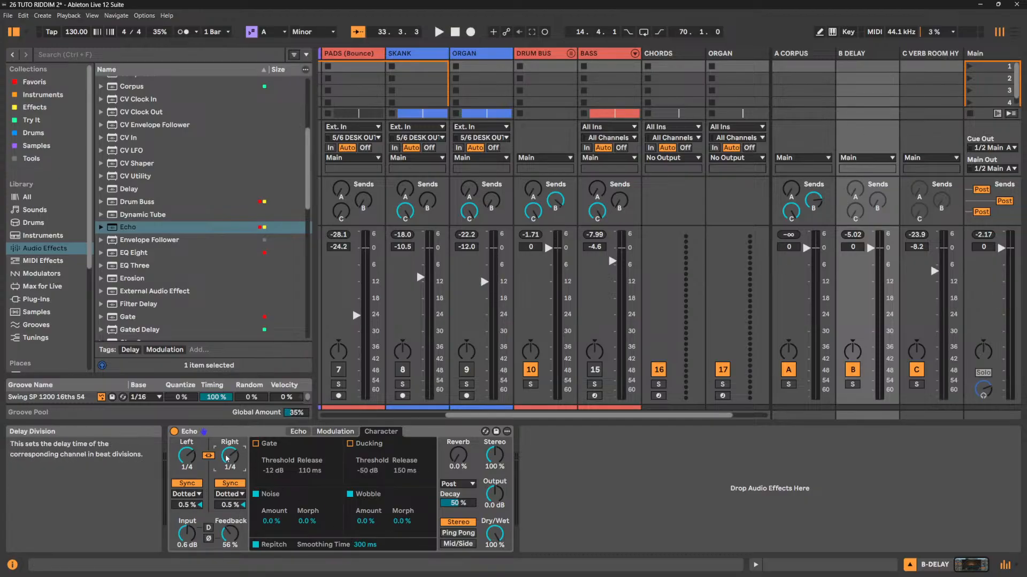
Audition synced Repitch during playback by changing the delay division to 1/8 and up to 1/2.
{"action": "left_click_drag", "start_coordinate": [226, 458], "coordinate": [226, 466]}
{"action": "key", "text": "space"}
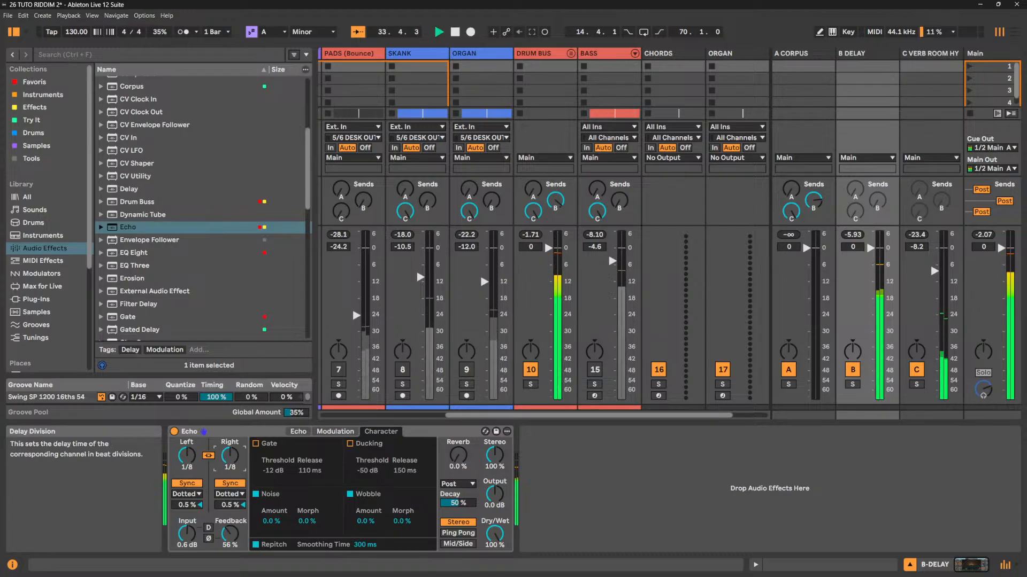
{"action": "left_click_drag", "start_coordinate": [226, 458], "coordinate": [227, 442]}
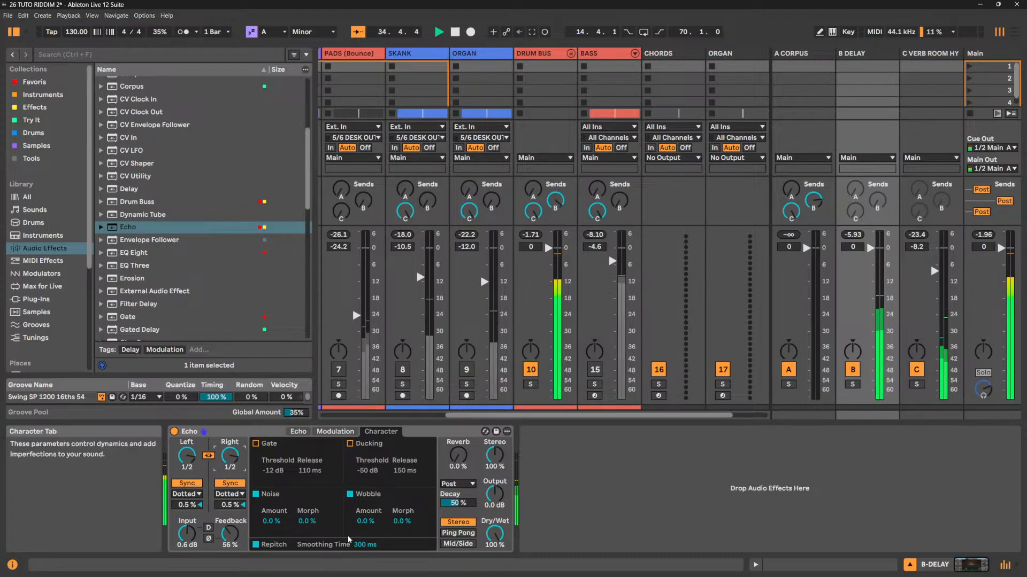
Set the Smoothing Time to 1.00 s and audition it with the delay division at 1/4 and Feedback at 83%.
{"action": "left_click_drag", "start_coordinate": [359, 546], "coordinate": [359, 495]}
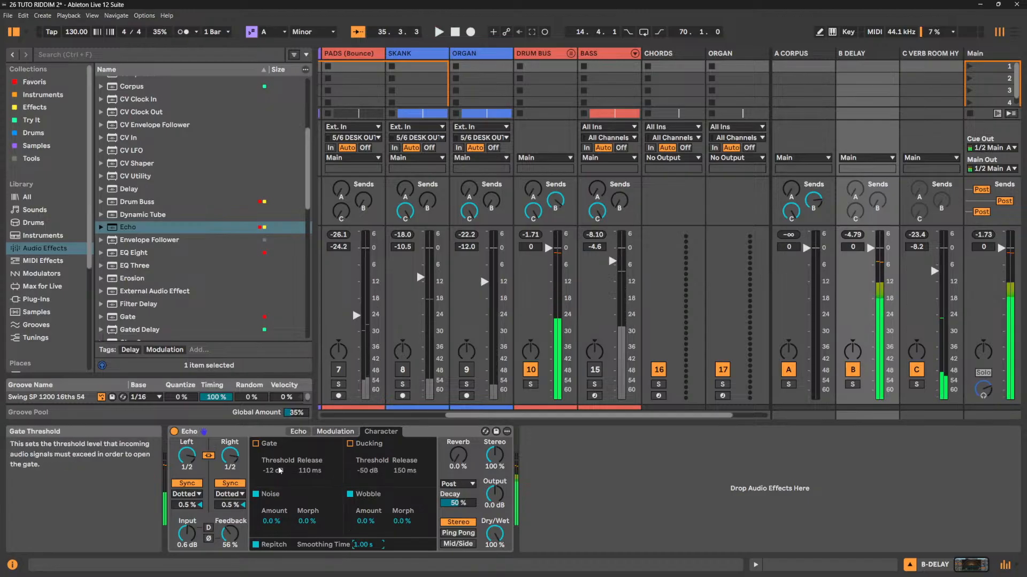
{"action": "left_click_drag", "start_coordinate": [242, 455], "coordinate": [241, 461]}
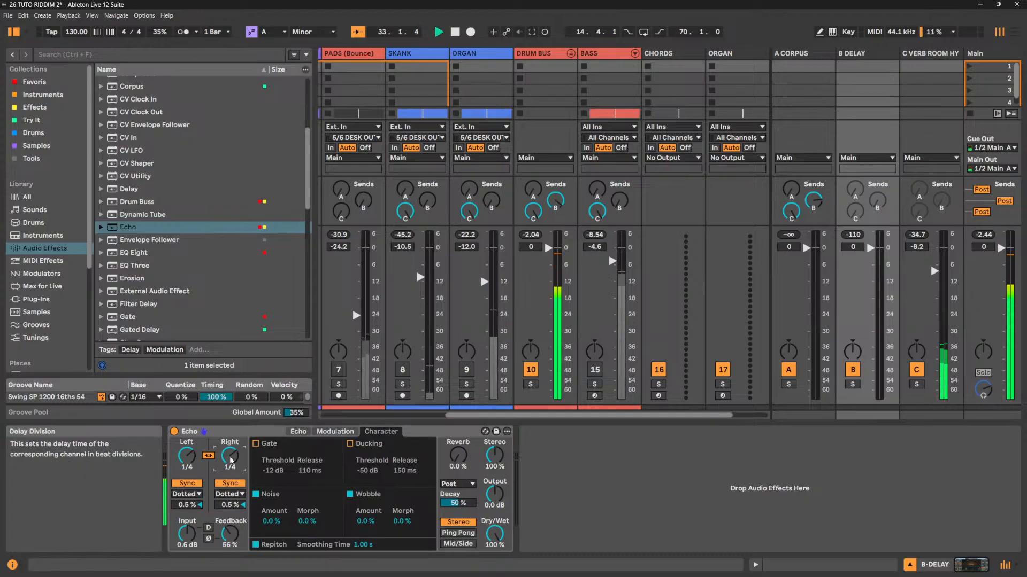
{"action": "left_click_drag", "start_coordinate": [230, 455], "coordinate": [230, 465]}
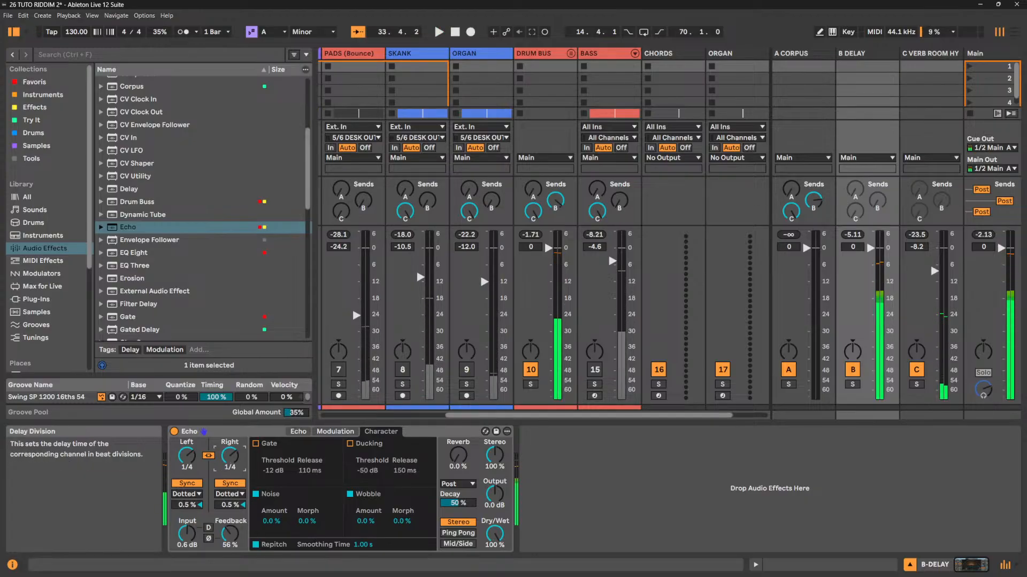
{"action": "left_click_drag", "start_coordinate": [236, 521], "coordinate": [237, 507]}
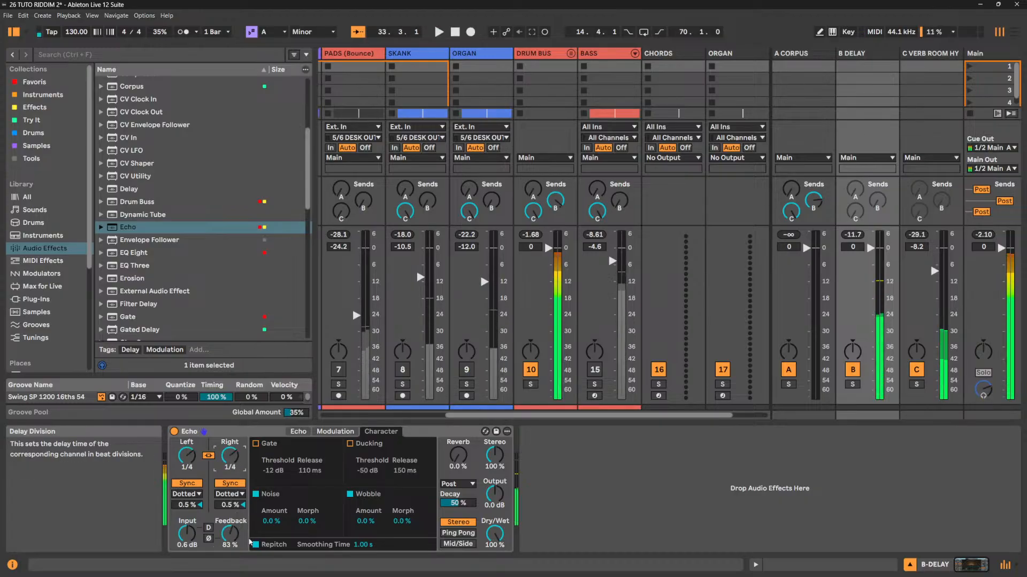
Audition Repitch with Feedback at 94%, shortening the Smoothing Time to 10.0 ms and changing the delay division between 1/8 and 1/4.
{"action": "left_click_drag", "start_coordinate": [231, 543], "coordinate": [231, 537]}
{"action": "left_click_drag", "start_coordinate": [229, 455], "coordinate": [230, 464]}
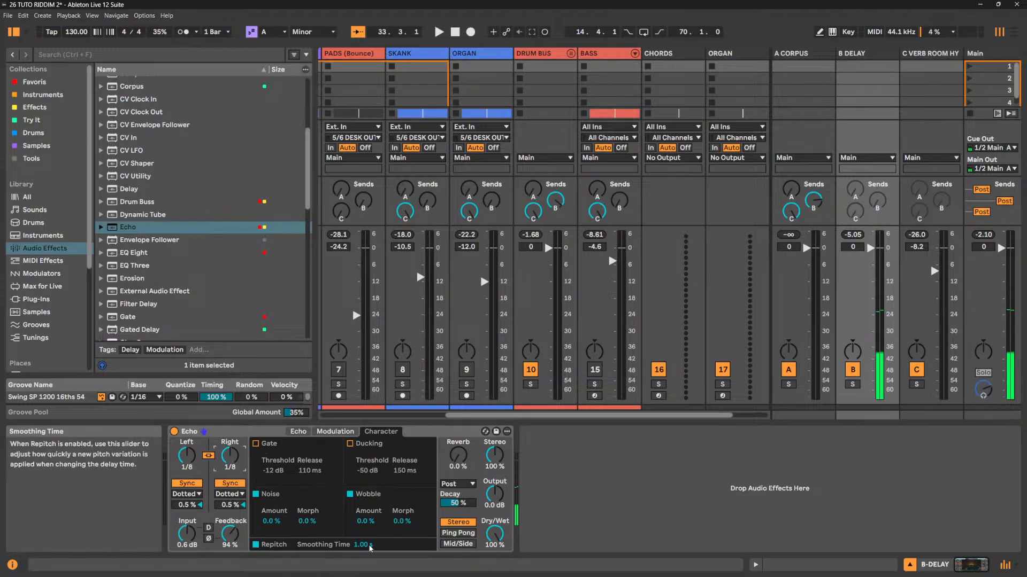
{"action": "left_click_drag", "start_coordinate": [368, 545], "coordinate": [367, 561]}
{"action": "key", "text": "space"}
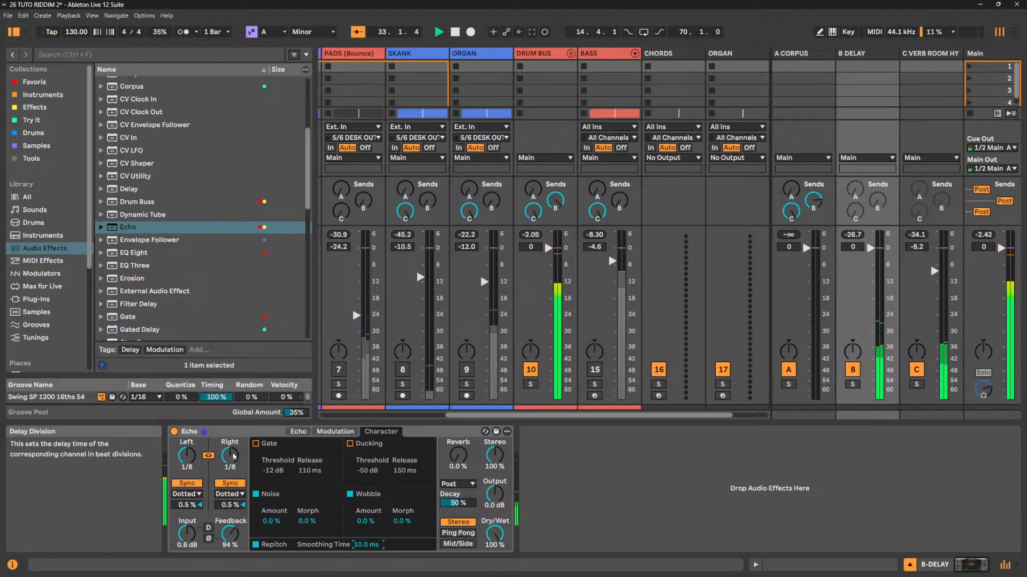
{"action": "key", "text": "space"}
{"action": "left_click_drag", "start_coordinate": [233, 458], "coordinate": [233, 452]}
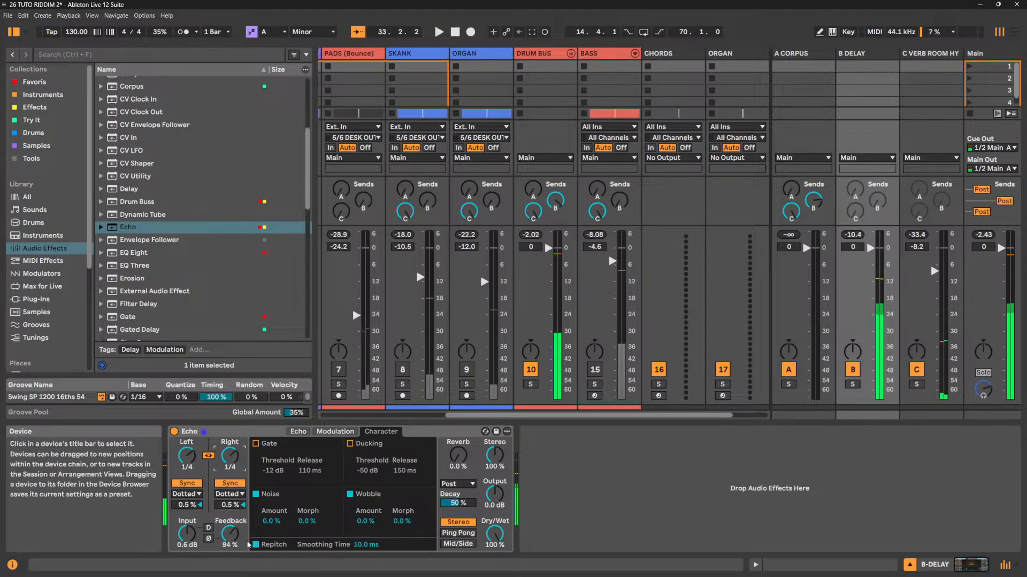
Lower Echo's Feedback to 46% and set the Smoothing Time to 400 ms.
{"action": "left_click_drag", "start_coordinate": [230, 534], "coordinate": [230, 559]}
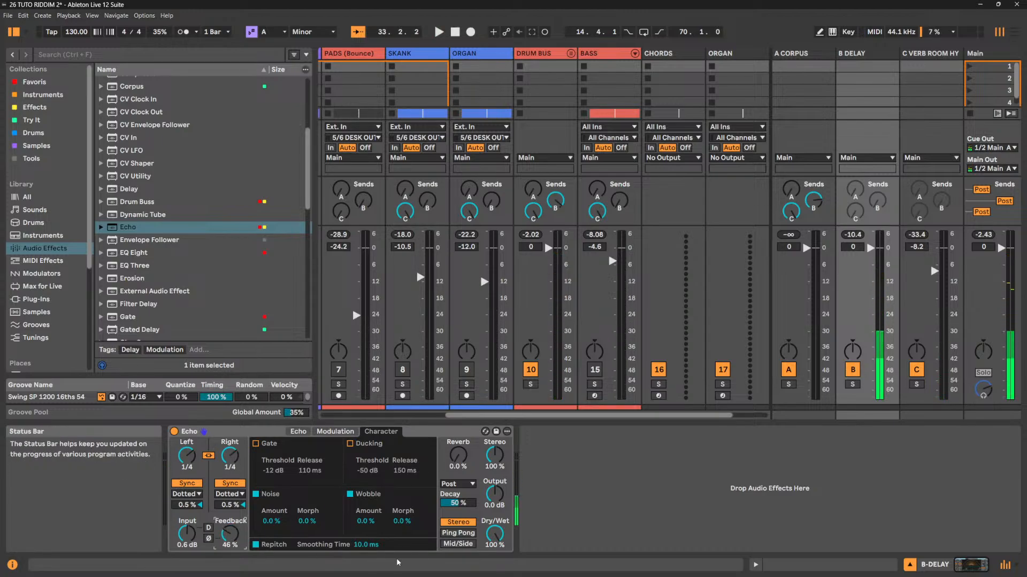
{"action": "left_click_drag", "start_coordinate": [365, 544], "coordinate": [365, 527]}
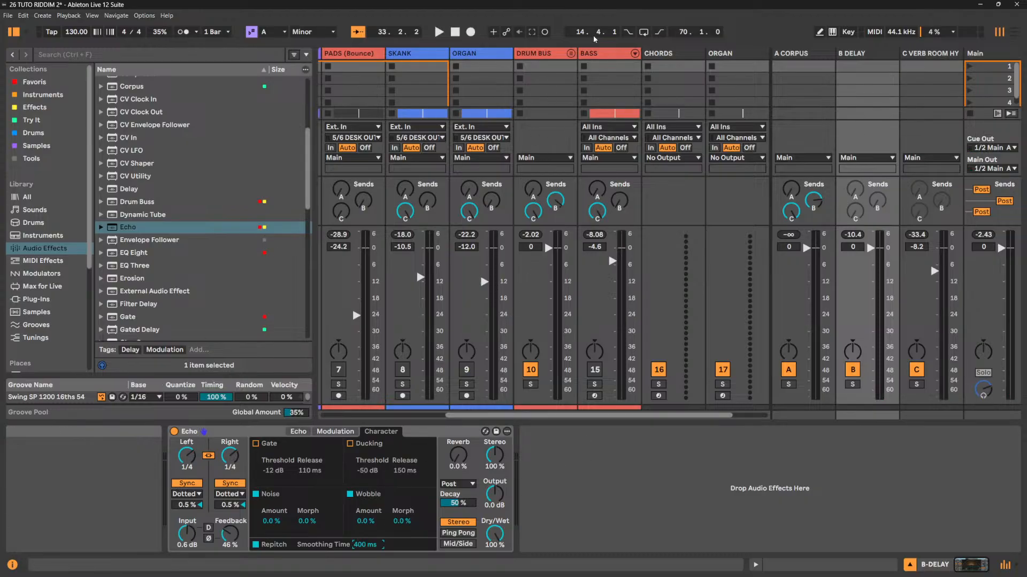
Clear the DRUM BUS send to B and mute that track, and unmute SKANK with its B send at -8.3 dB.
{"action": "left_click", "coordinate": [555, 201]}
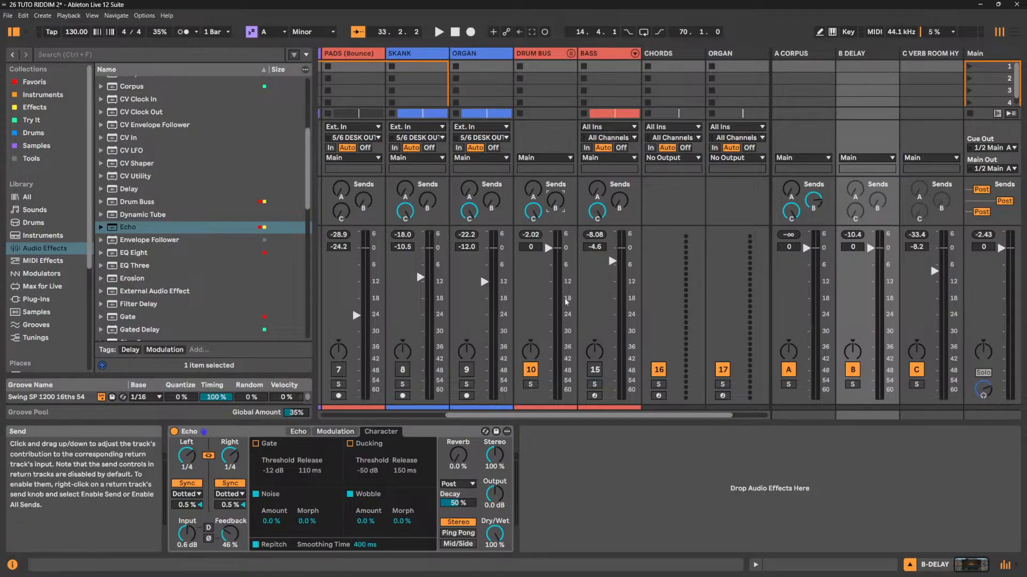
{"action": "left_click", "coordinate": [530, 369]}
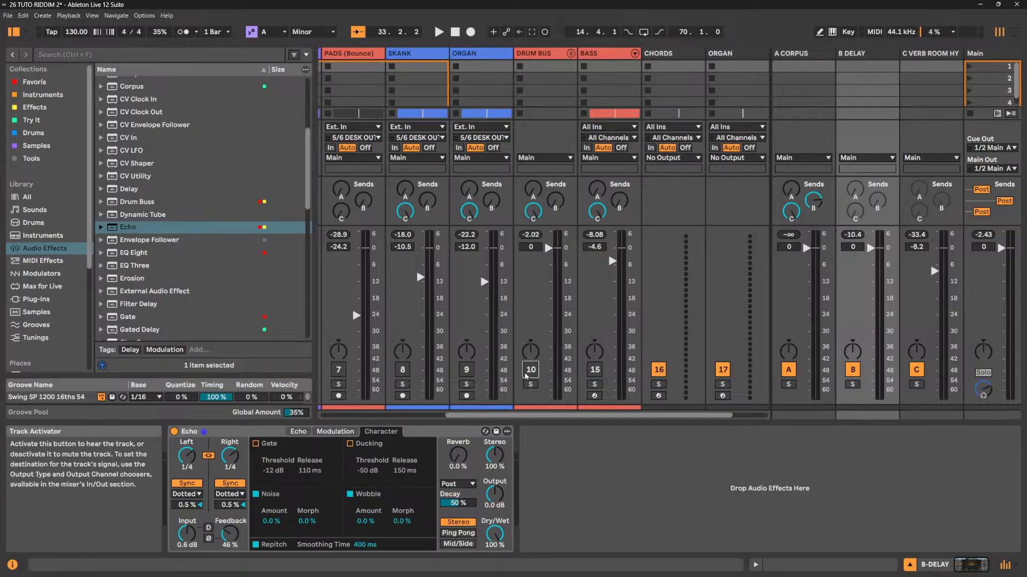
{"action": "left_click", "coordinate": [402, 370]}
{"action": "left_click", "coordinate": [427, 201]}
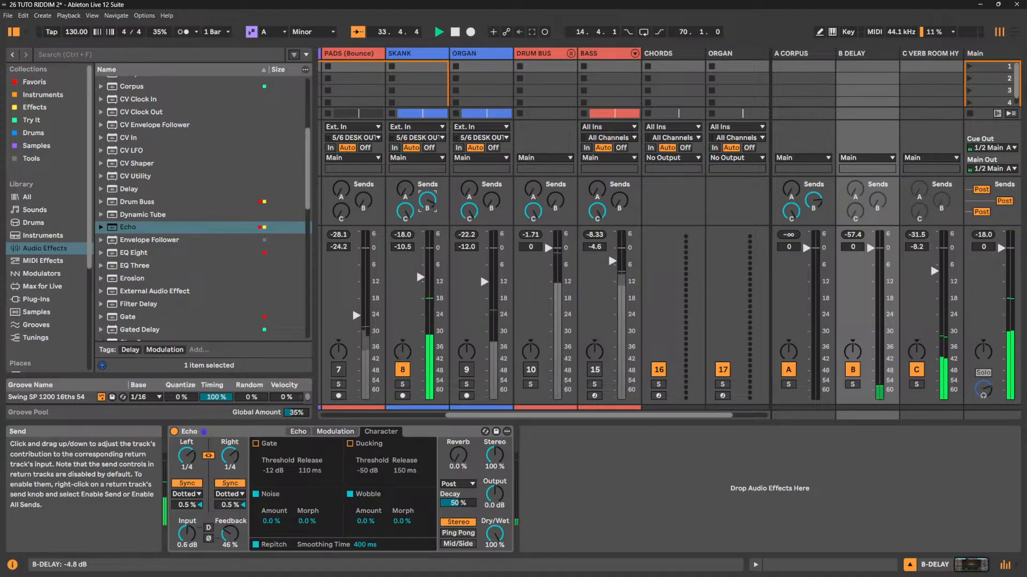
{"action": "left_click_drag", "start_coordinate": [428, 201], "coordinate": [427, 209]}
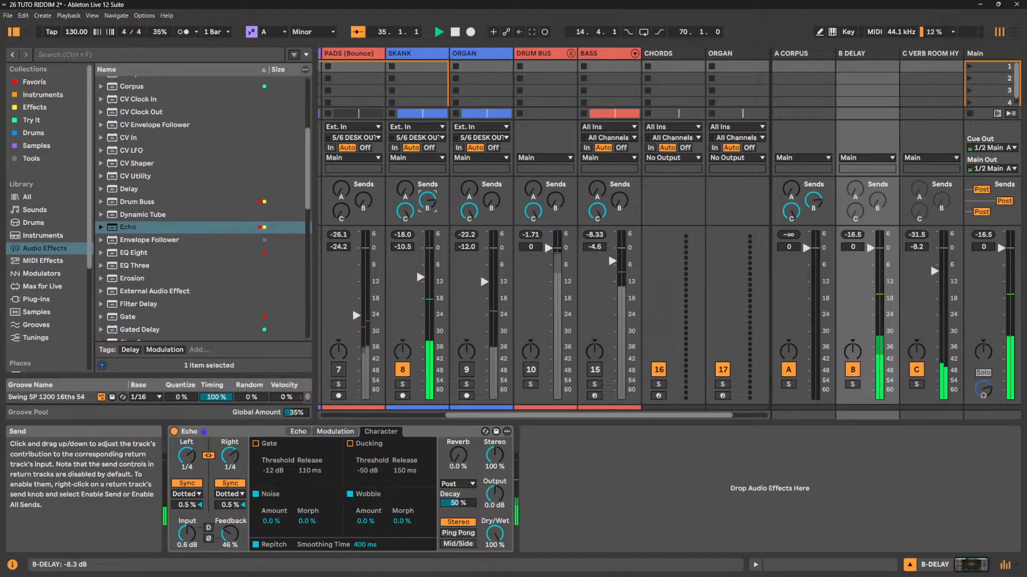
Raise Echo's Reverb amount to 73% and audition it on the SKANK track.
{"action": "left_click_drag", "start_coordinate": [458, 455], "coordinate": [458, 374]}
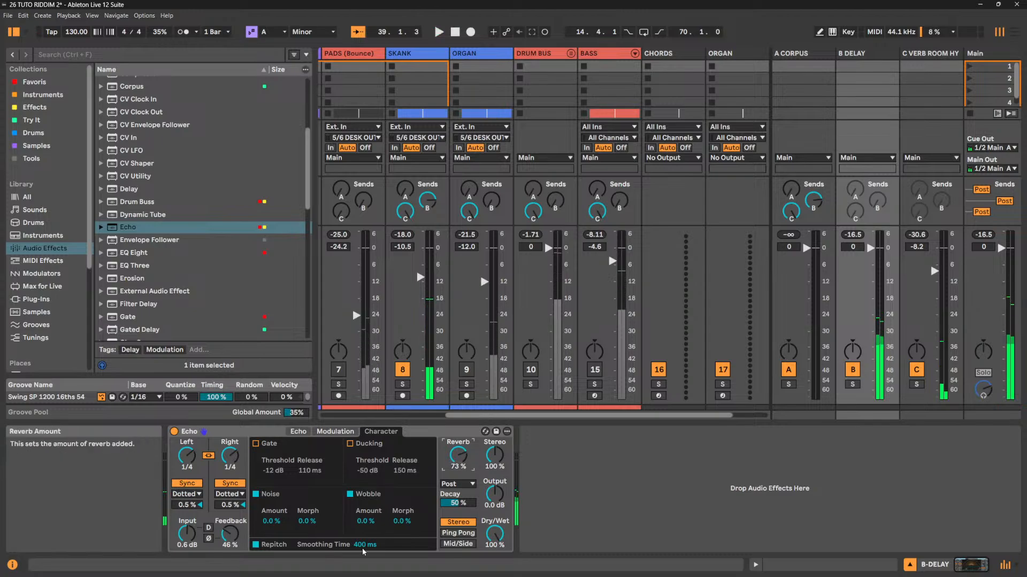
{"action": "key", "text": "space"}
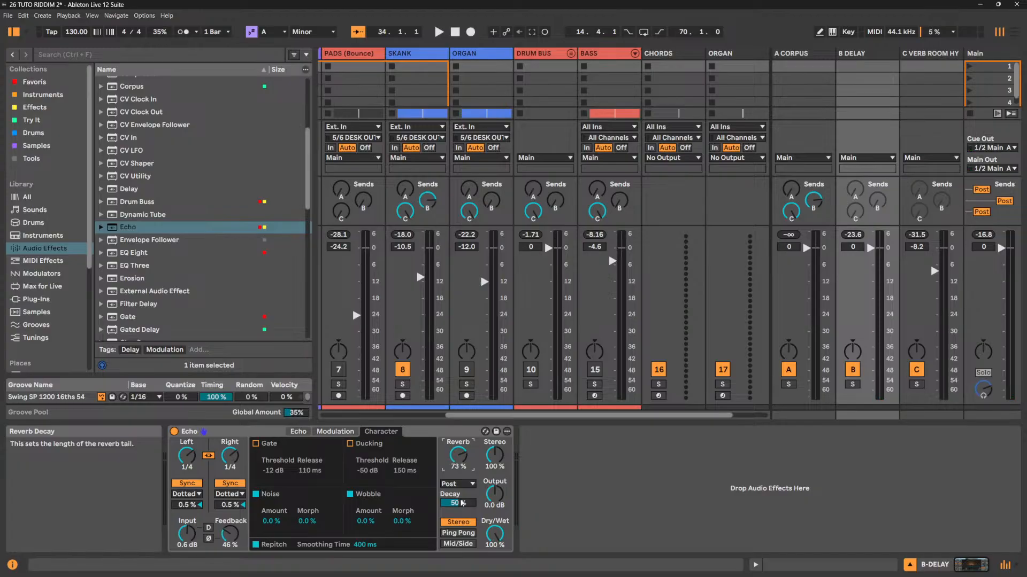
{"action": "key", "text": "space"}
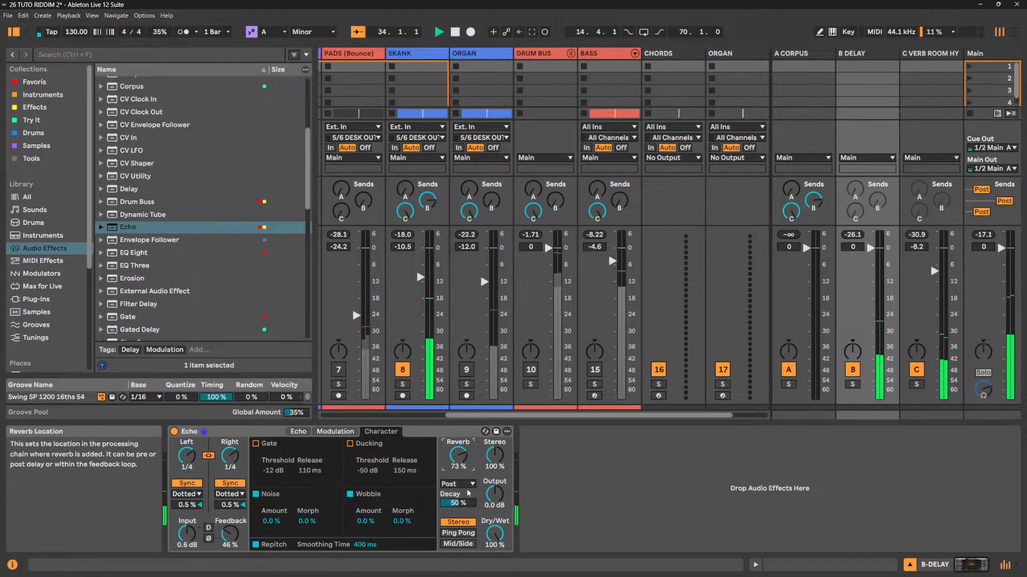
Try a 1/16 delay division, settle on 1/8 with Reverb at 52%, and raise Feedback to 79%.
{"action": "left_click_drag", "start_coordinate": [192, 460], "coordinate": [192, 474]}
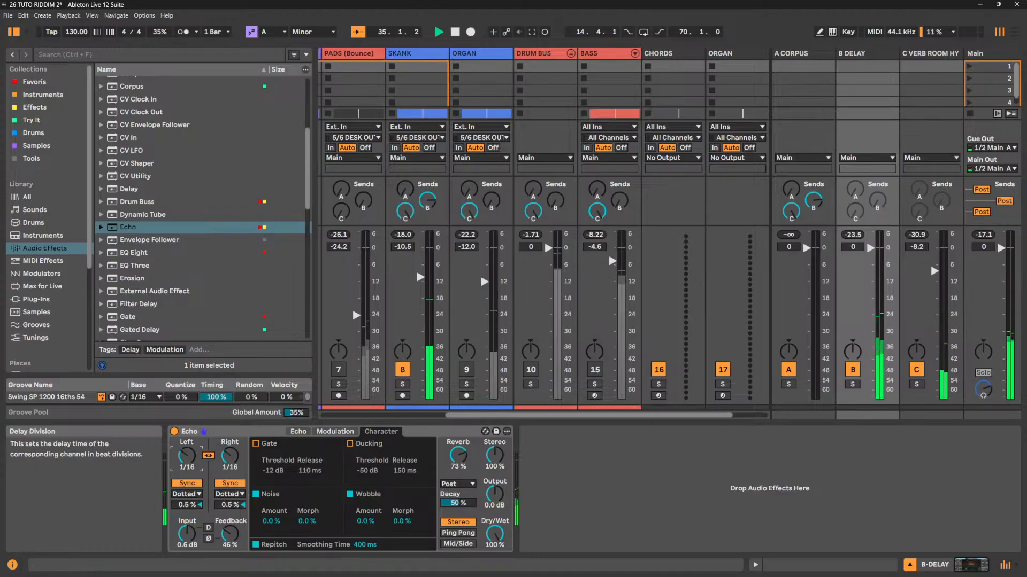
{"action": "key", "text": "Up"}
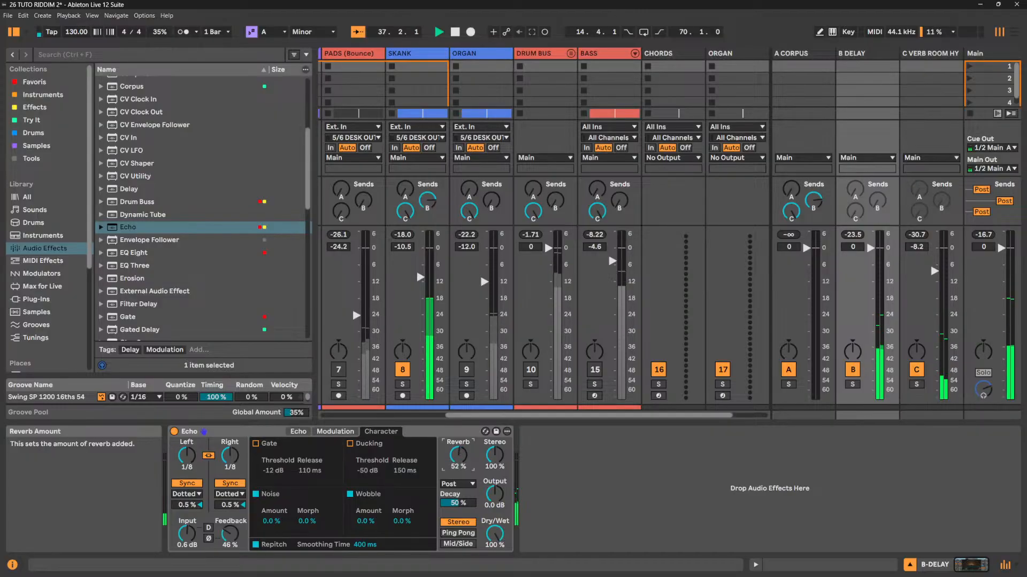
{"action": "left_click_drag", "start_coordinate": [230, 533], "coordinate": [230, 515]}
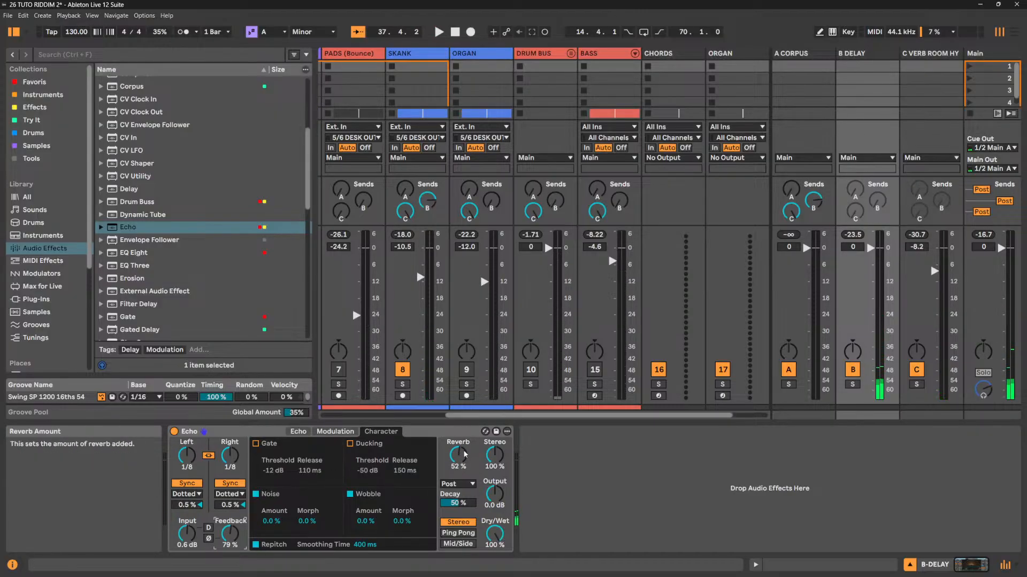
Audition Reverb and Decay at 100% during playback, and reduce them to 87% Reverb and 27% Decay.
{"action": "key", "text": "space"}
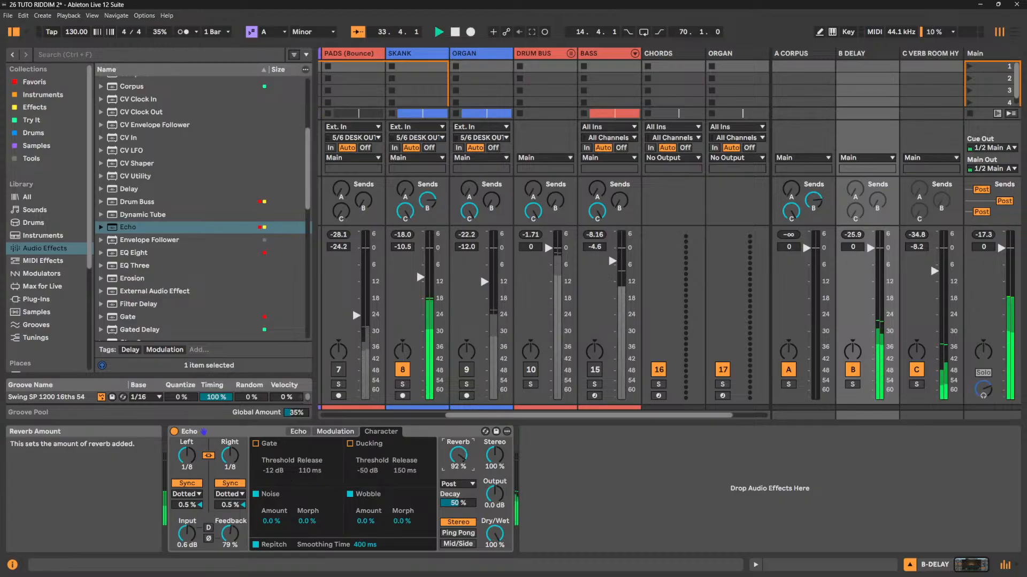
{"action": "left_click_drag", "start_coordinate": [458, 455], "coordinate": [458, 422]}
{"action": "left_click_drag", "start_coordinate": [459, 503], "coordinate": [458, 476]}
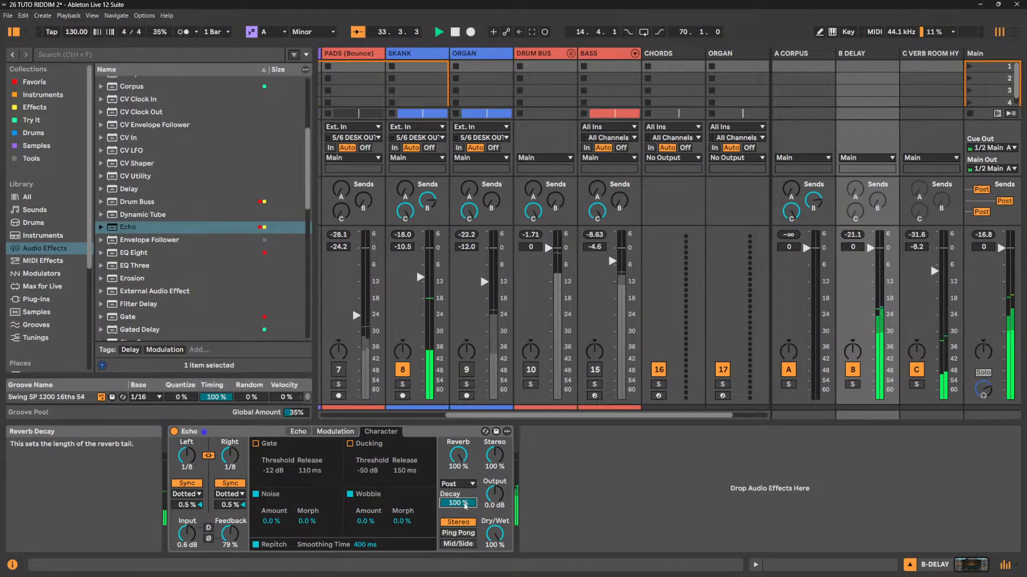
{"action": "left_click_drag", "start_coordinate": [465, 506], "coordinate": [465, 537]}
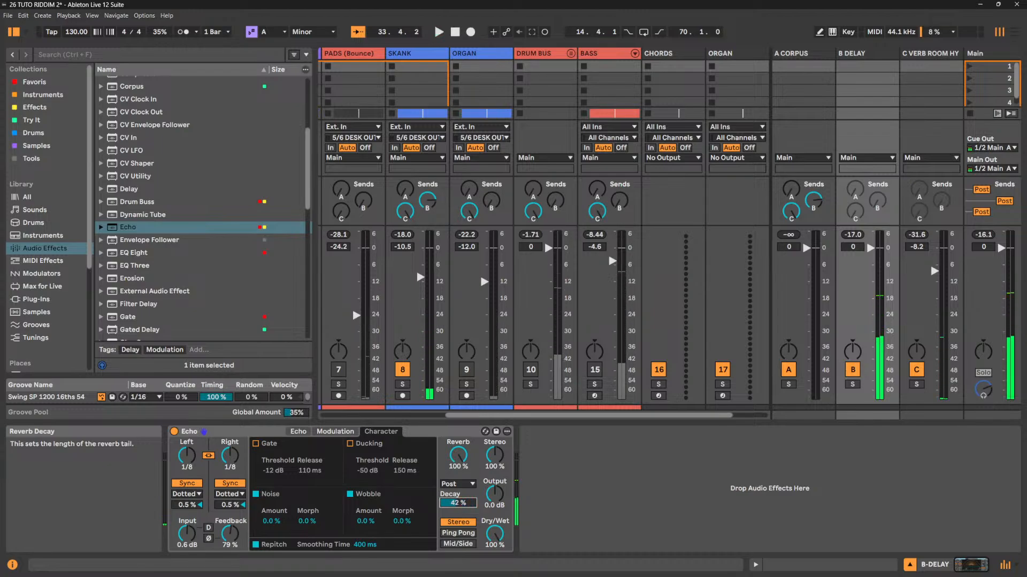
{"action": "left_click_drag", "start_coordinate": [458, 455], "coordinate": [458, 466]}
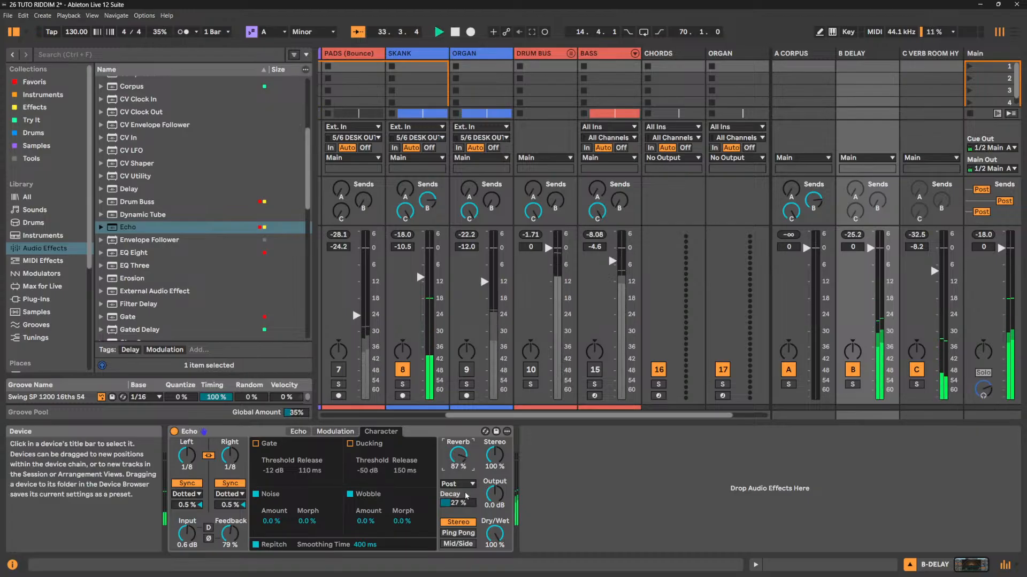
Switch the reverb location to Feedback, with Decay at 23% and the Output gain turned fully down.
{"action": "left_click", "coordinate": [467, 486]}
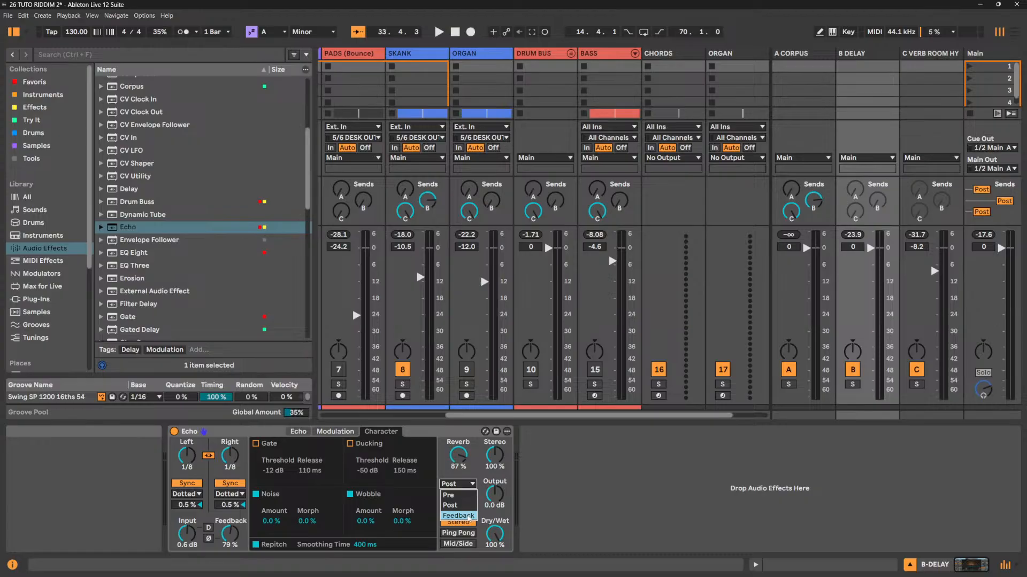
{"action": "left_click", "coordinate": [467, 460]}
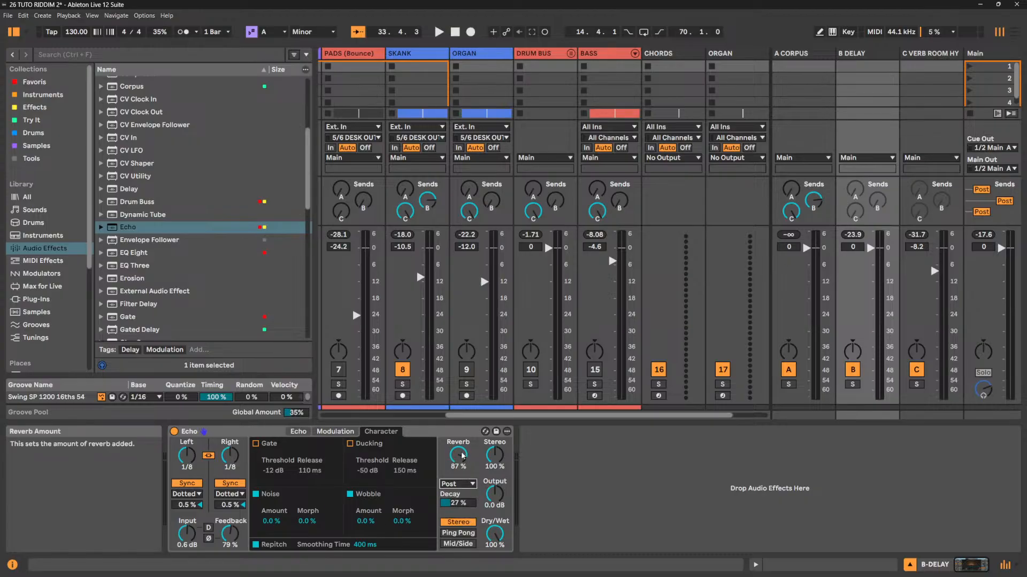
{"action": "left_click_drag", "start_coordinate": [462, 503], "coordinate": [463, 498]}
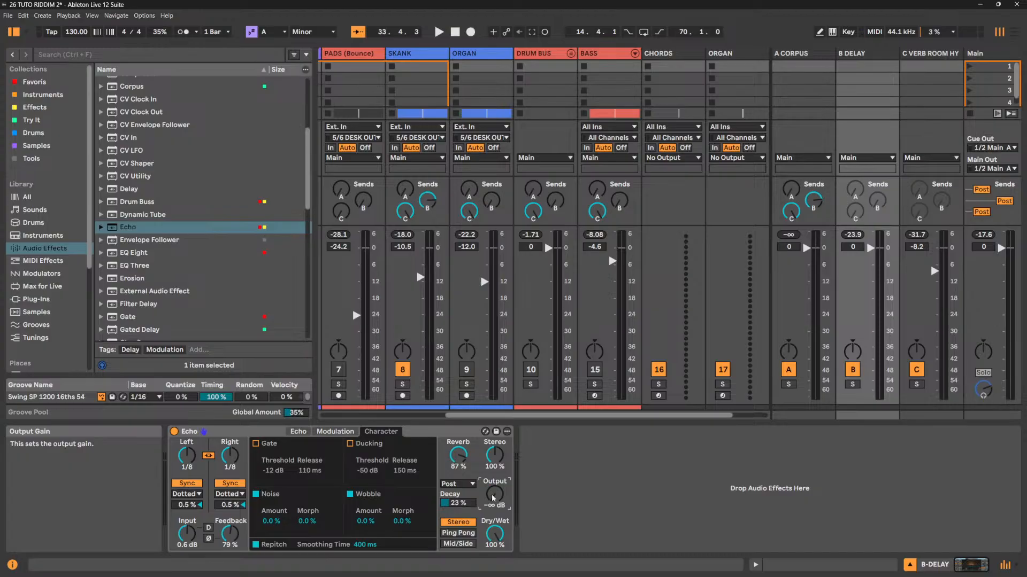
{"action": "left_click", "coordinate": [458, 484]}
{"action": "left_click", "coordinate": [461, 516]}
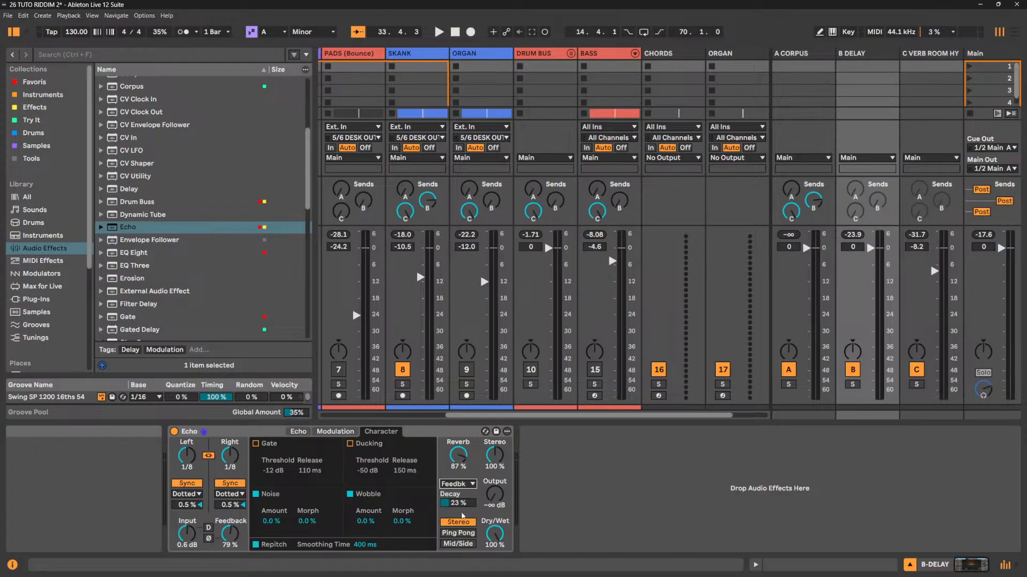
Audition the feedback-loop reverb with Reverb at 29% and Feedback at 74%, bringing the Output gain up to -3.3 dB.
{"action": "key", "text": "space"}
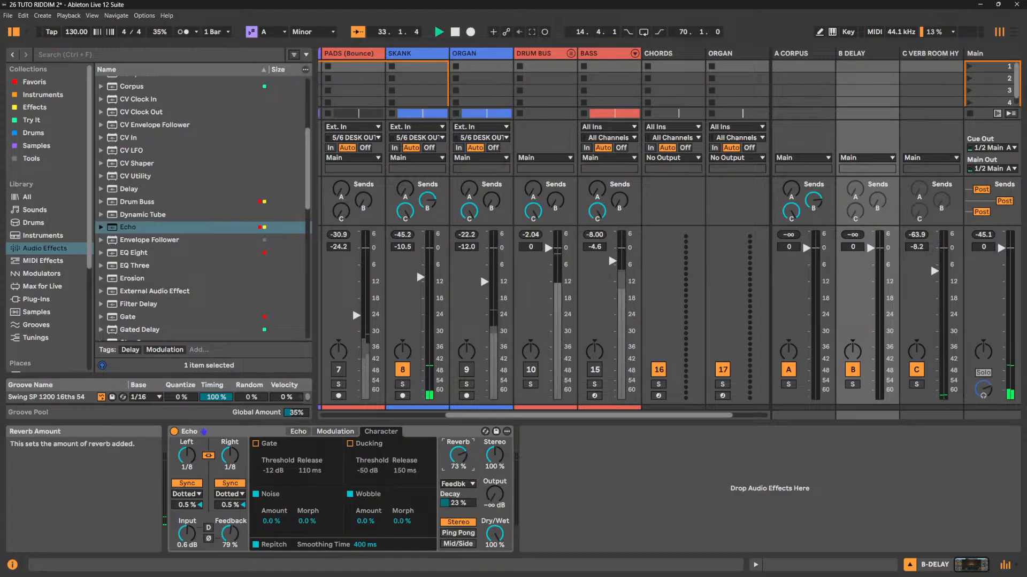
{"action": "left_click_drag", "start_coordinate": [494, 496], "coordinate": [494, 477]}
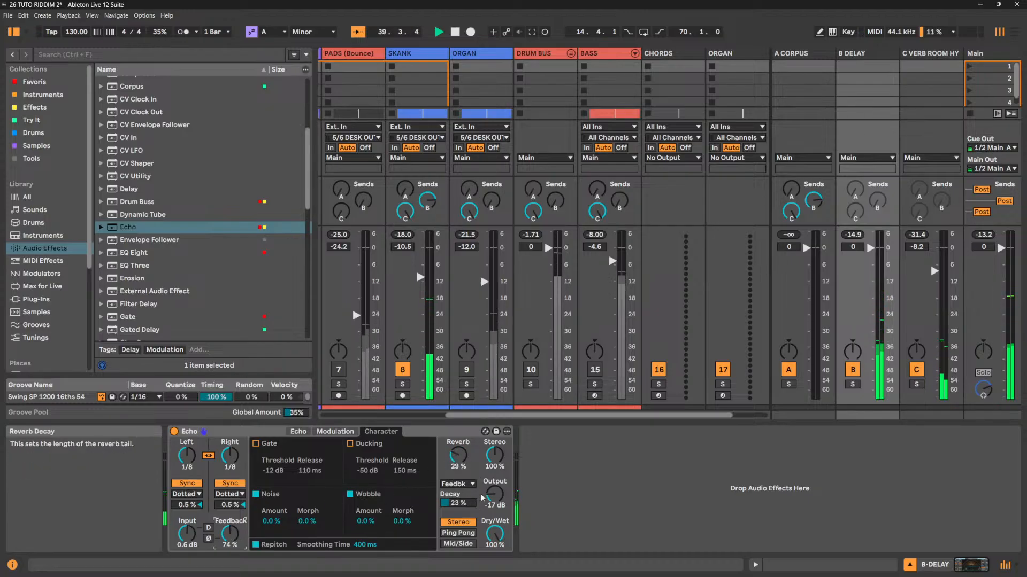
{"action": "left_click_drag", "start_coordinate": [495, 495], "coordinate": [494, 489]}
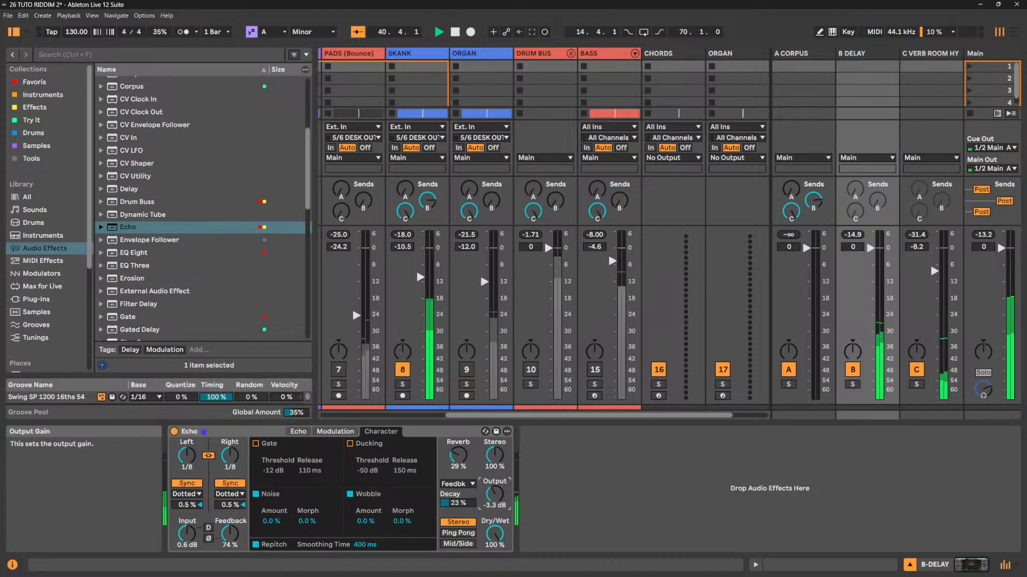
Switch the reverb location to Pre, reset Output to 0.0 dB, and audition the Reverb at 83%.
{"action": "left_click", "coordinate": [460, 485]}
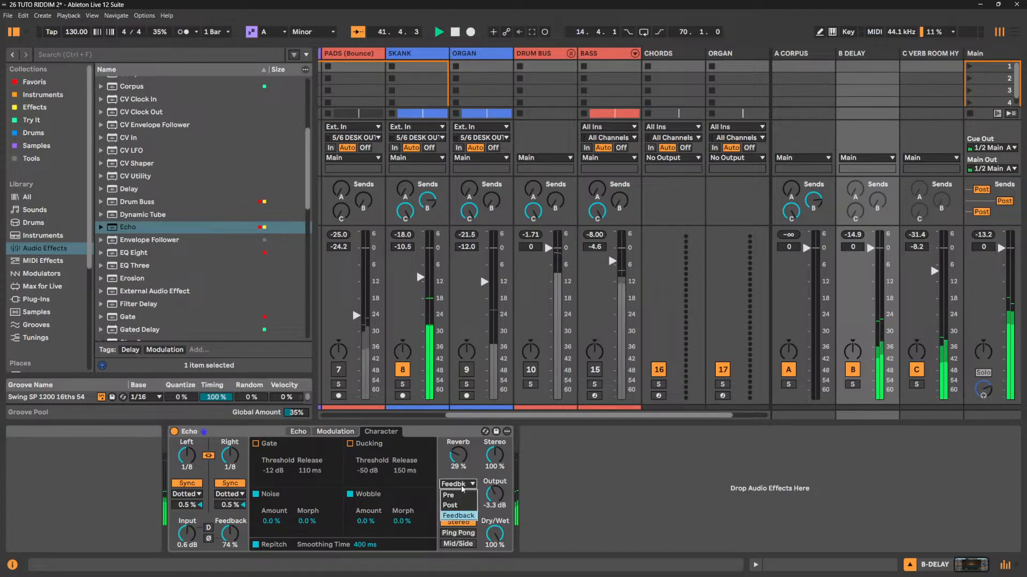
{"action": "left_click", "coordinate": [462, 497]}
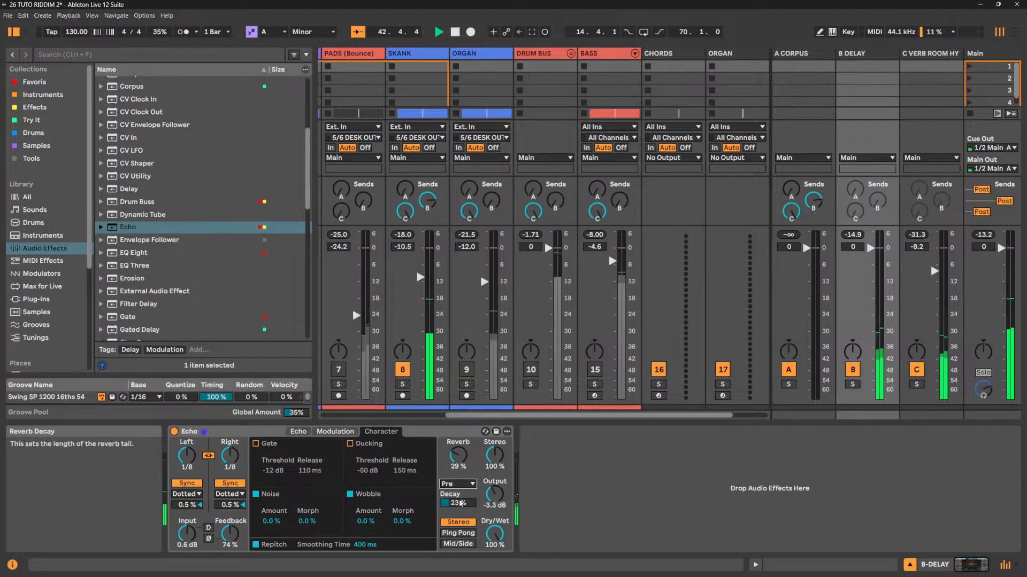
{"action": "double_click", "coordinate": [494, 496]}
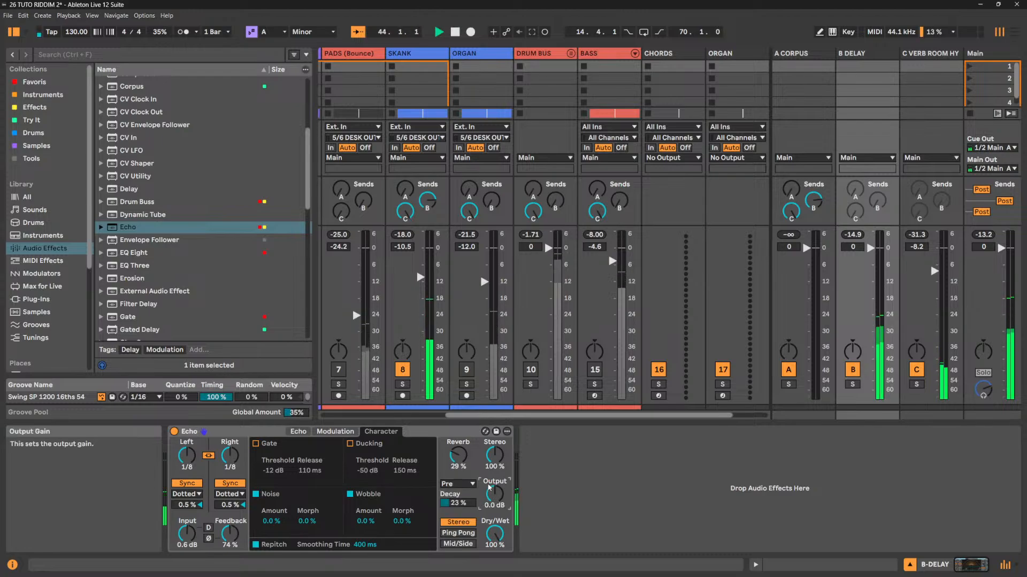
{"action": "left_click_drag", "start_coordinate": [458, 455], "coordinate": [458, 416]}
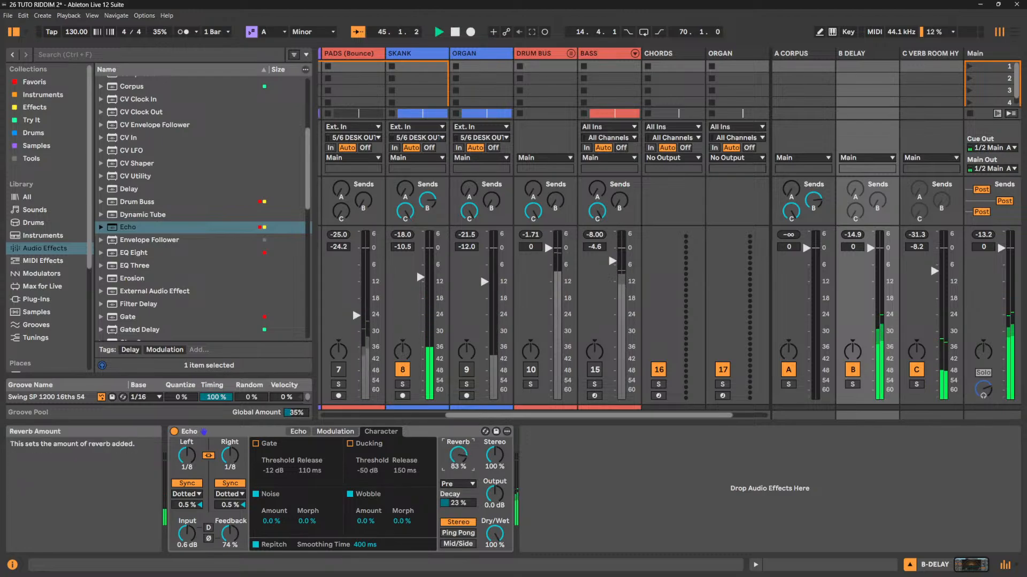
{"action": "key", "text": "space"}
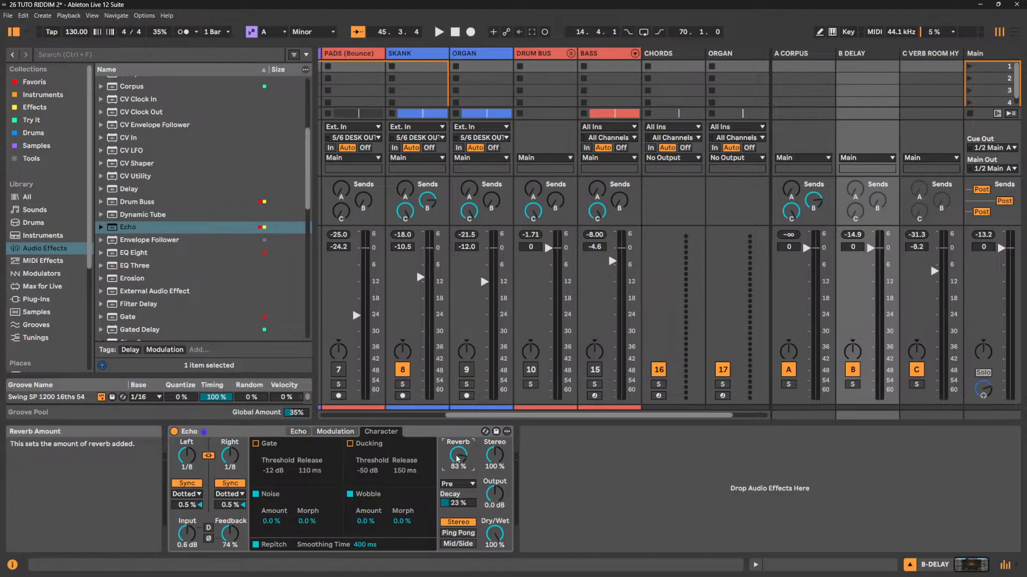
Audition the Pre reverb with the Reverb amount at 90% and Decay at 80%, restarting playback.
{"action": "key", "text": "space"}
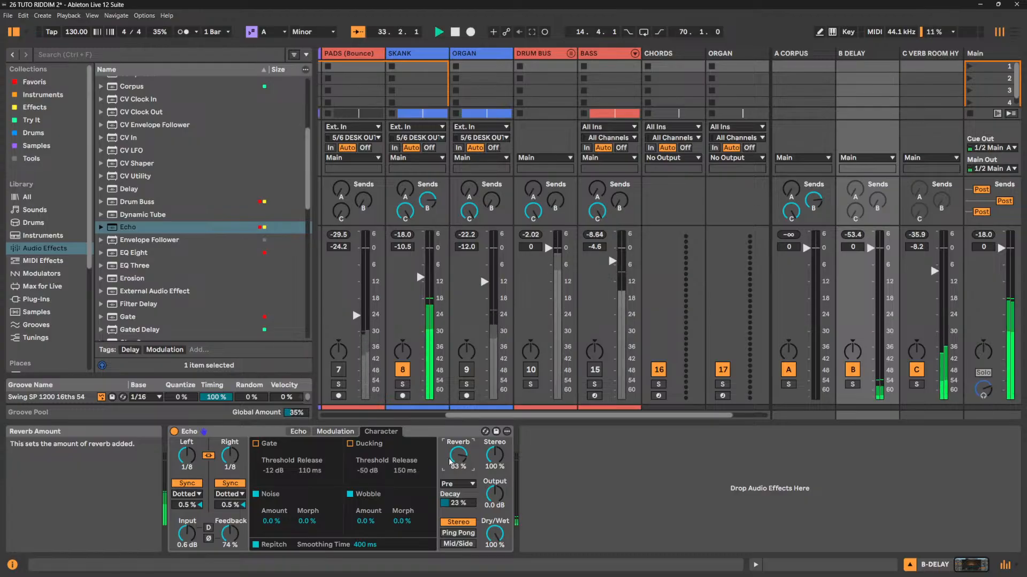
{"action": "left_click_drag", "start_coordinate": [458, 458], "coordinate": [457, 451]}
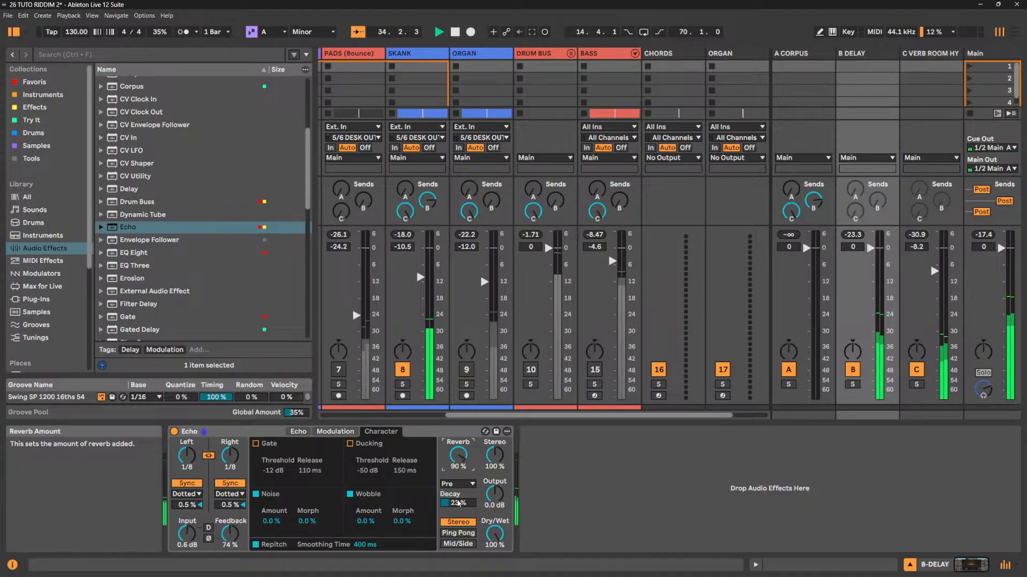
{"action": "left_click_drag", "start_coordinate": [458, 503], "coordinate": [458, 472]}
{"action": "key", "text": "space"}
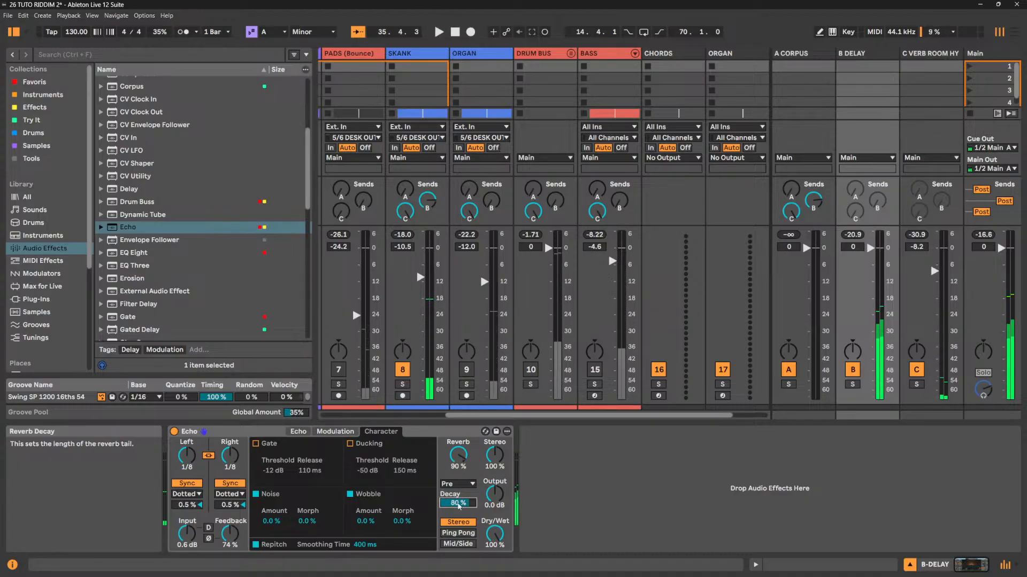
{"action": "key", "text": "space"}
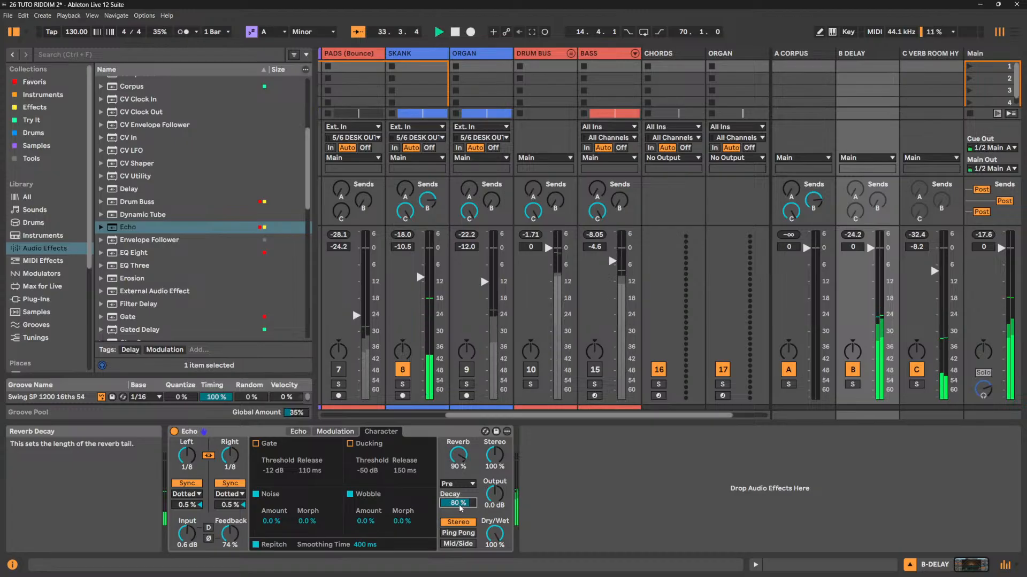
Shape Echo's filter on its main page during playback, with the high-pass at 127 Hz and the low-pass at 5.43 kHz.
{"action": "key", "text": "space"}
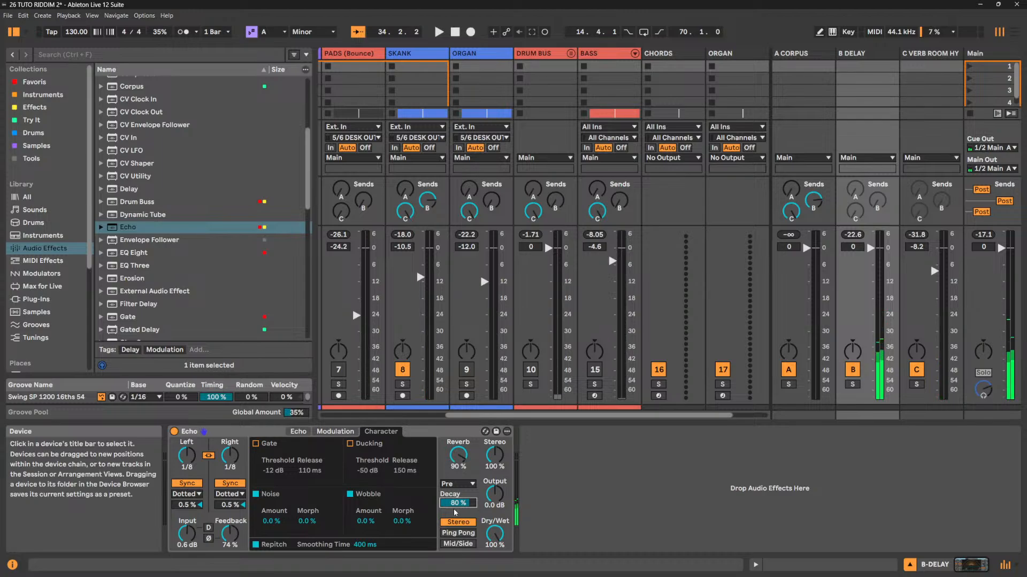
{"action": "left_click", "coordinate": [307, 435]}
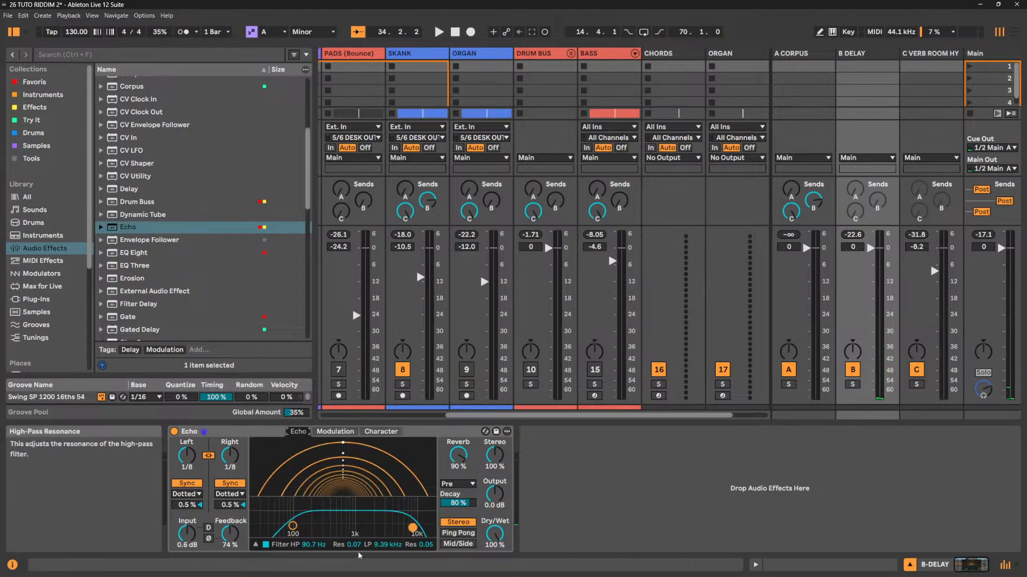
{"action": "key", "text": "space"}
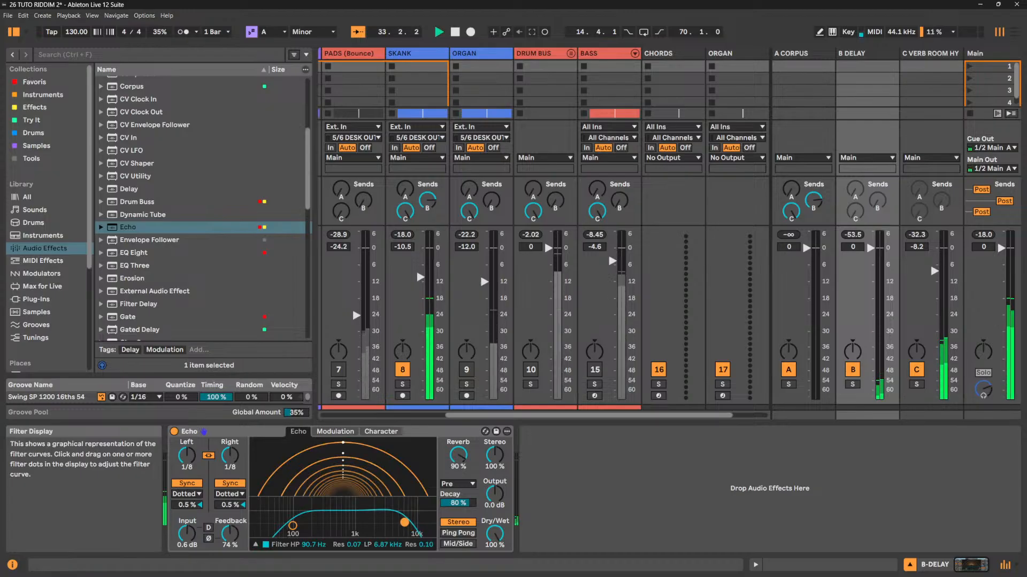
{"action": "left_click_drag", "start_coordinate": [412, 529], "coordinate": [382, 516]}
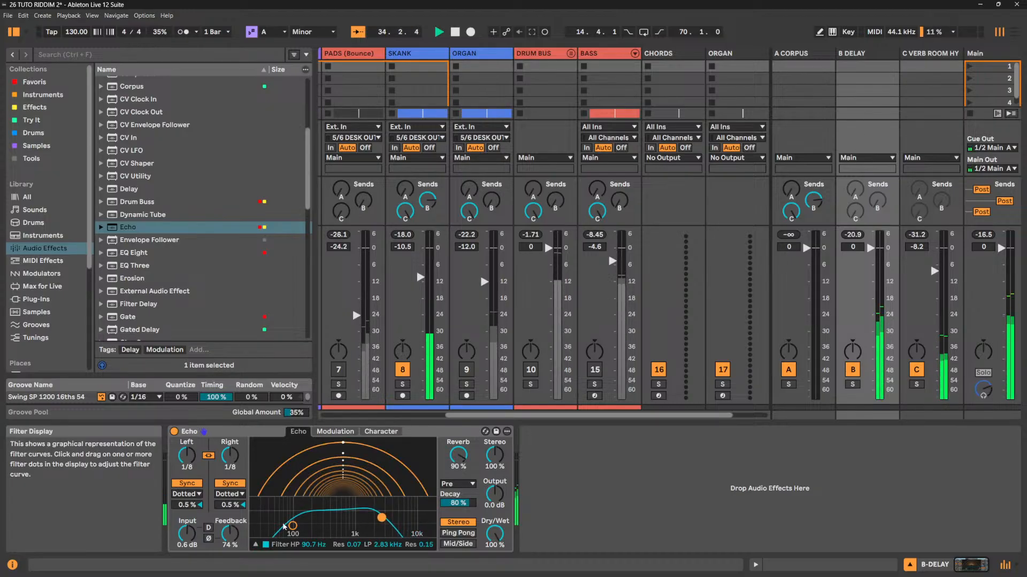
{"action": "left_click_drag", "start_coordinate": [293, 526], "coordinate": [301, 528]}
{"action": "left_click_drag", "start_coordinate": [381, 517], "coordinate": [399, 518]}
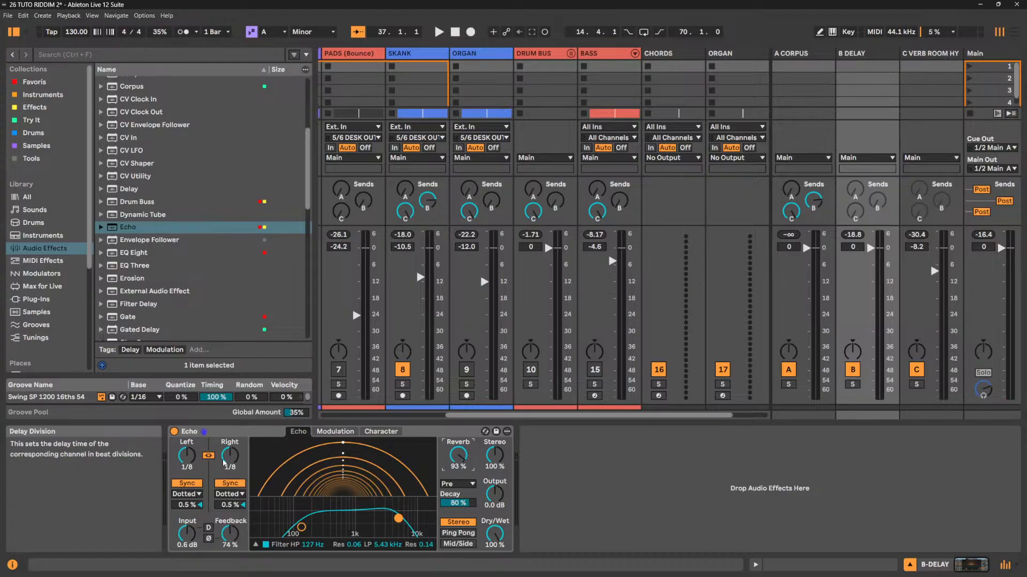
Audition shorter linked delay times of 1/16 and 1/32 on Echo, reducing Feedback to 63% at 1/32.
{"action": "mouse_move", "coordinate": [230, 455]}
{"action": "left_mouse_down"}
{"action": "mouse_move", "coordinate": [230, 447]}
{"action": "mouse_move", "coordinate": [230, 458]}
{"action": "left_mouse_up"}
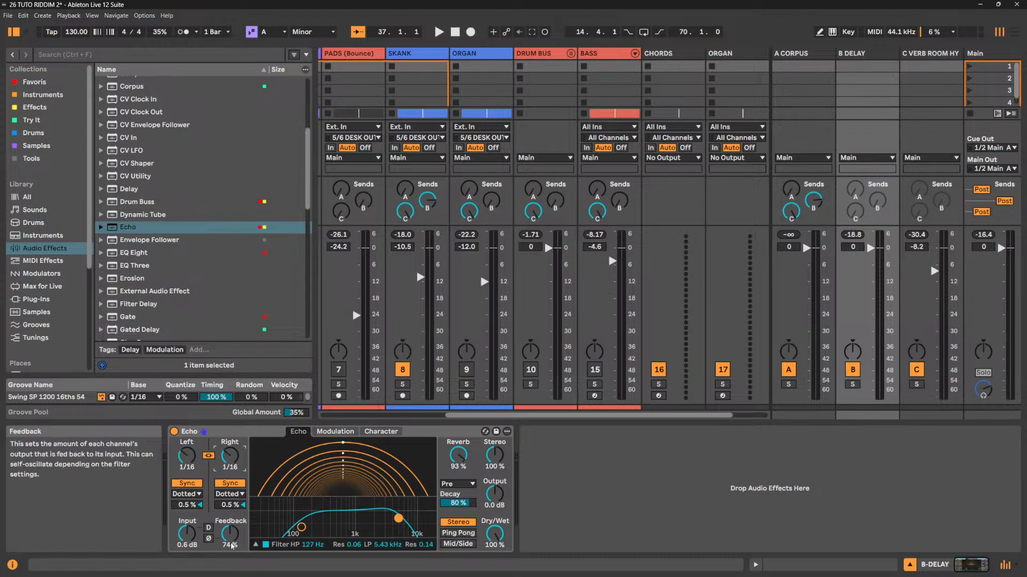
{"action": "key", "text": "space"}
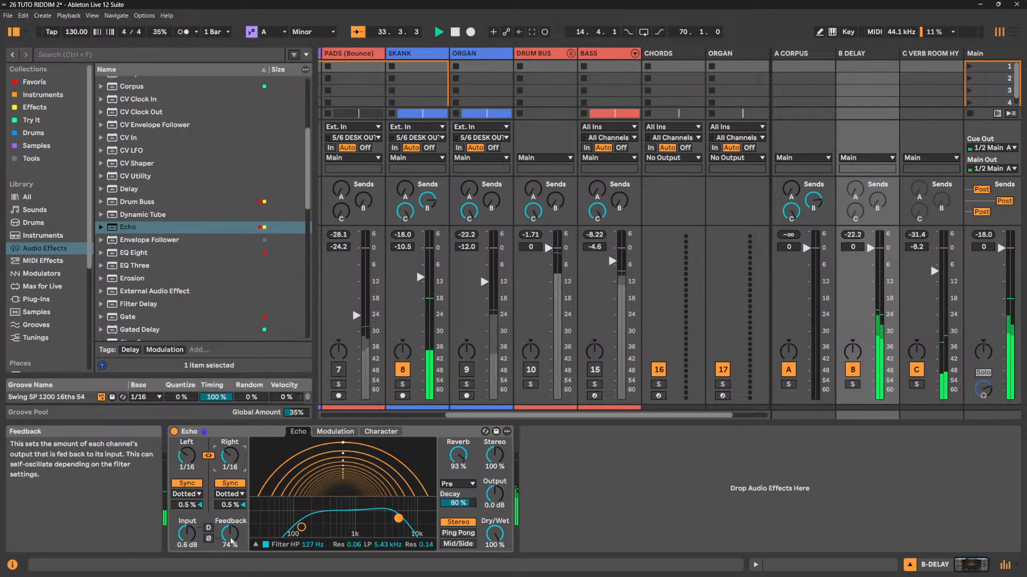
{"action": "left_click_drag", "start_coordinate": [229, 455], "coordinate": [230, 461]}
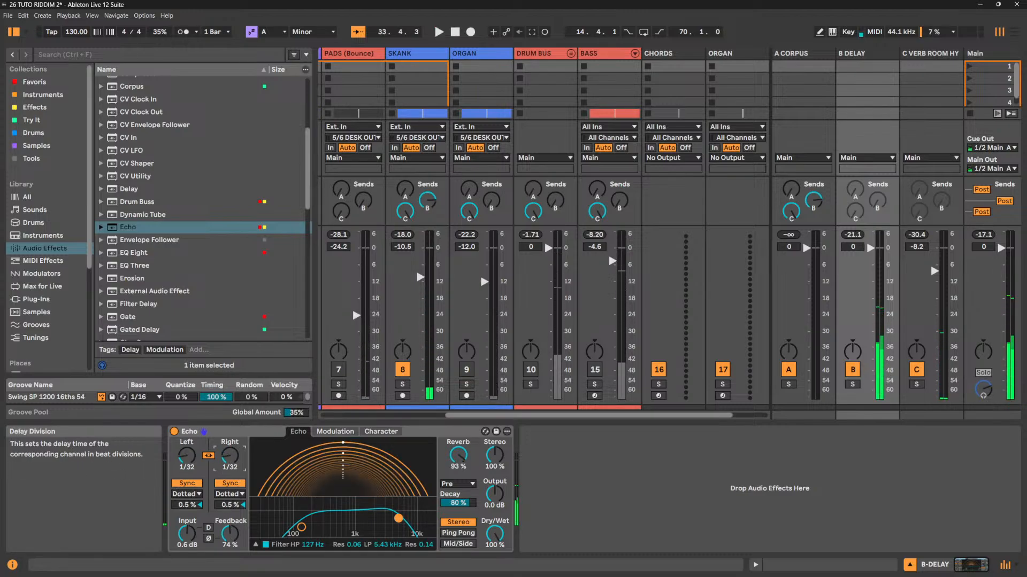
{"action": "key", "text": "space"}
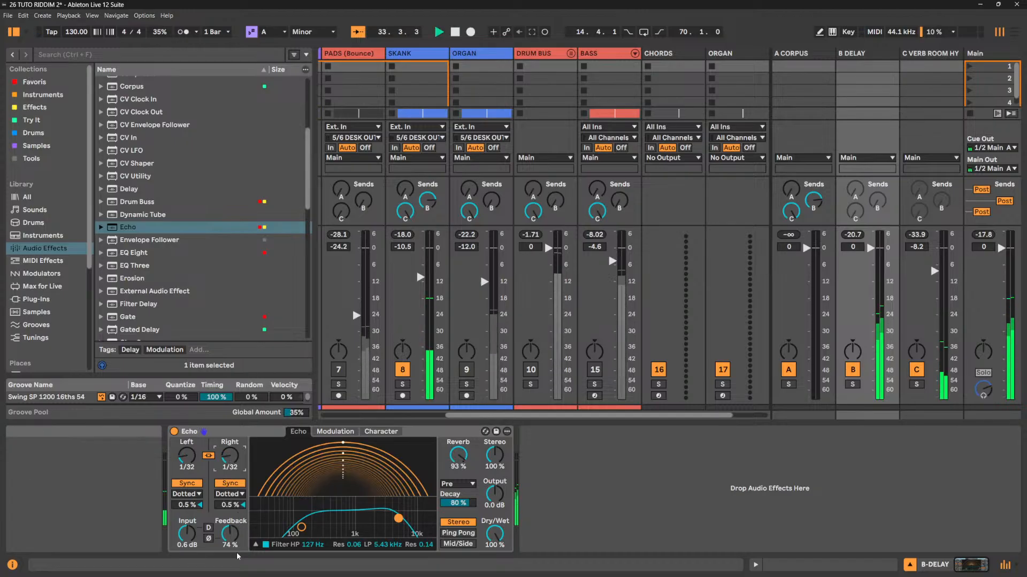
{"action": "left_click_drag", "start_coordinate": [245, 520], "coordinate": [245, 530]}
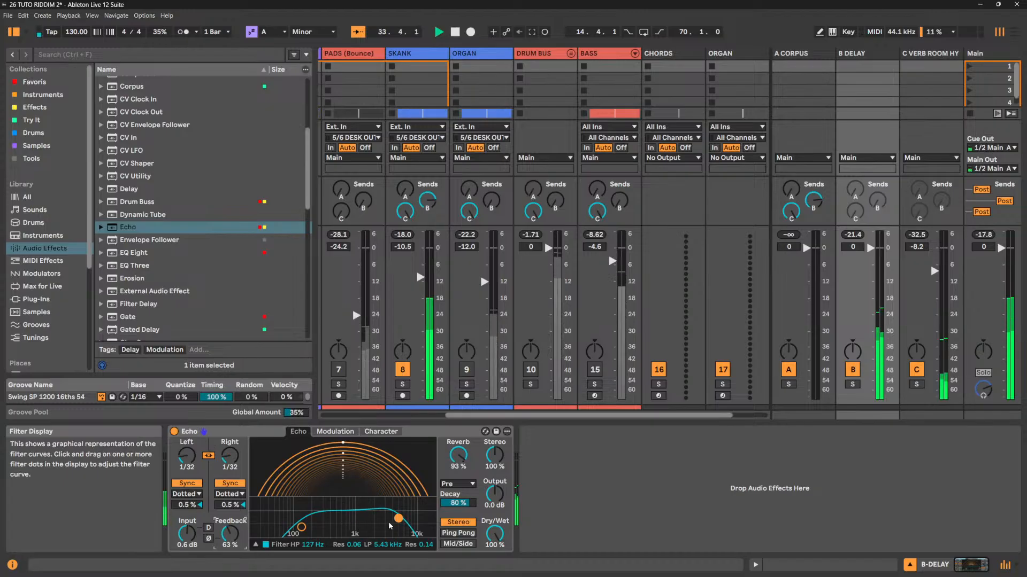
Lower Echo's low-pass filter to 4.19 kHz and raise the reverb Decay to 90% while auditioning, and stop playback.
{"action": "key", "text": "space"}
{"action": "left_click_drag", "start_coordinate": [398, 519], "coordinate": [392, 522]}
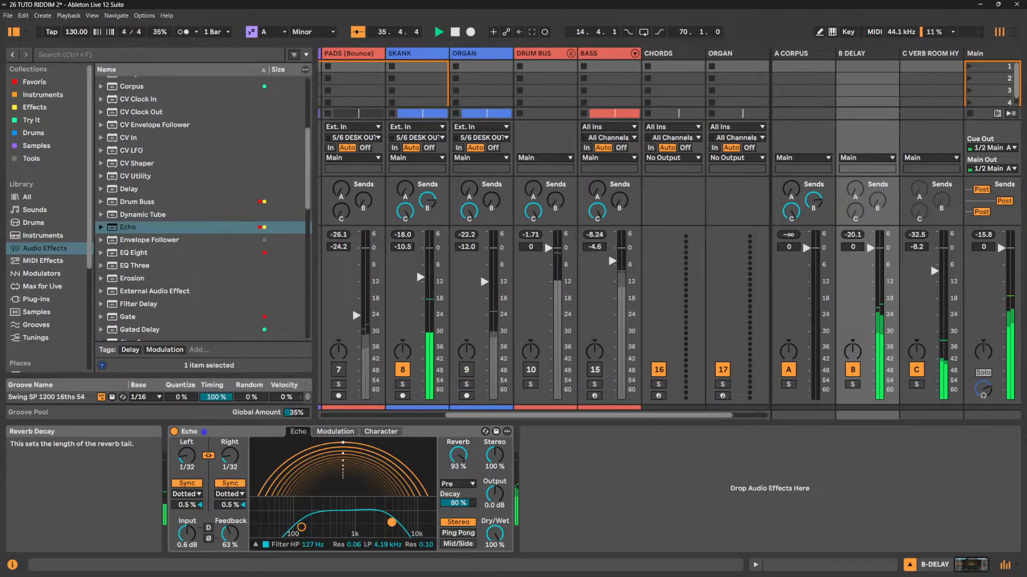
{"action": "left_click_drag", "start_coordinate": [458, 502], "coordinate": [457, 498]}
{"action": "key", "text": "space"}
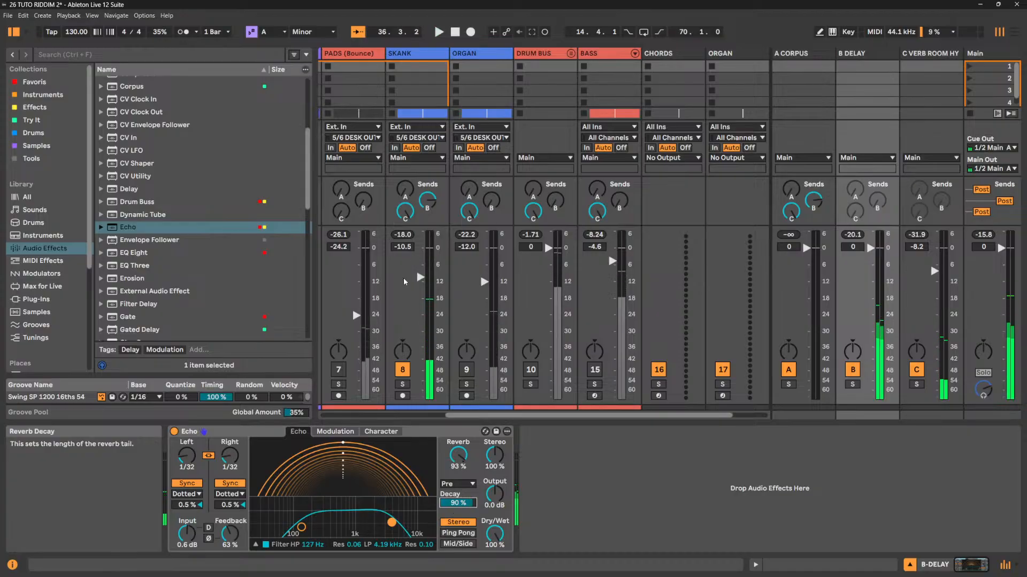
Mute the SKANK track, activate DRUM BUS, and play the drums through the 1/32 delay.
{"action": "left_click", "coordinate": [402, 370]}
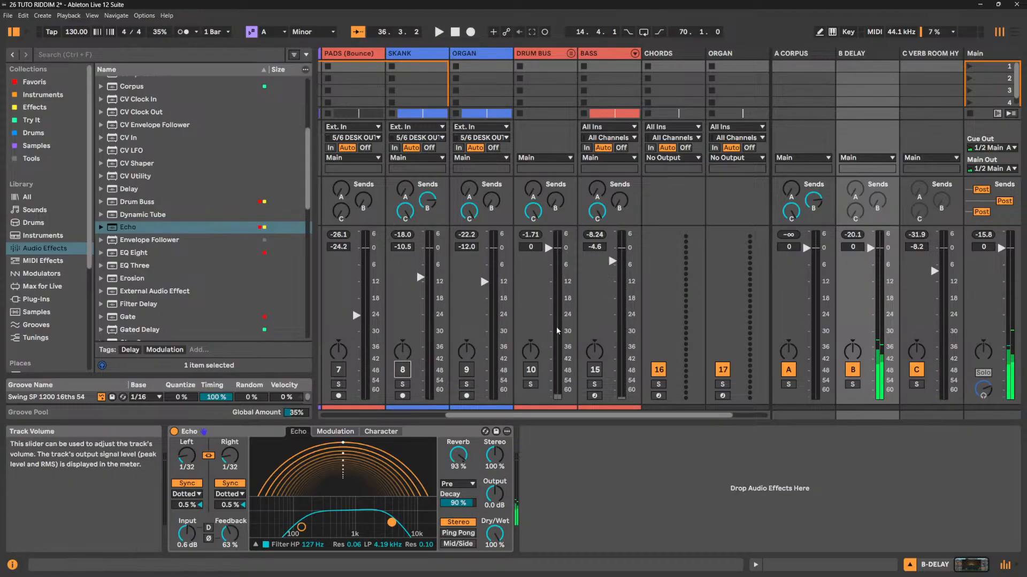
{"action": "left_click", "coordinate": [535, 371]}
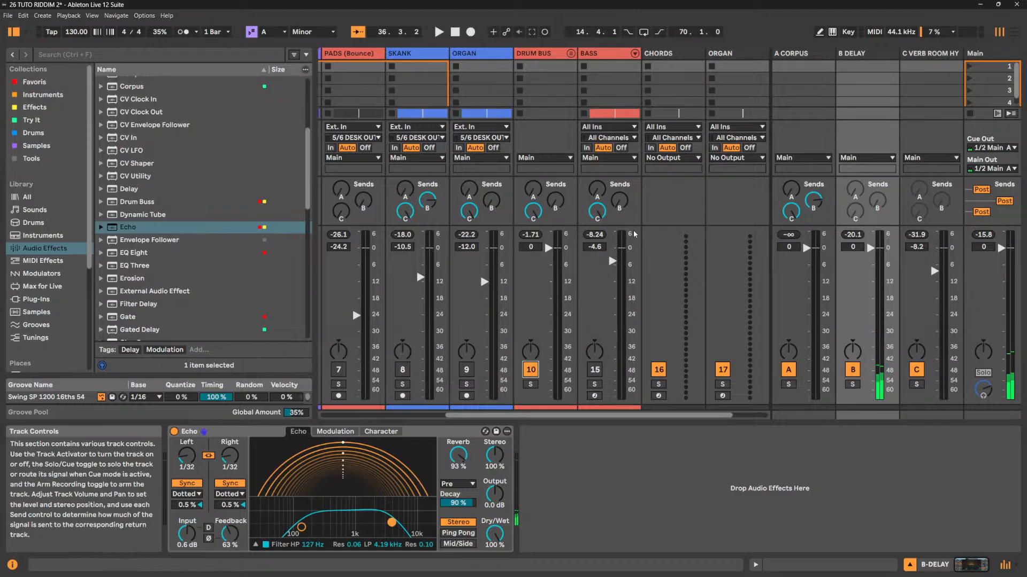
{"action": "key", "text": "space"}
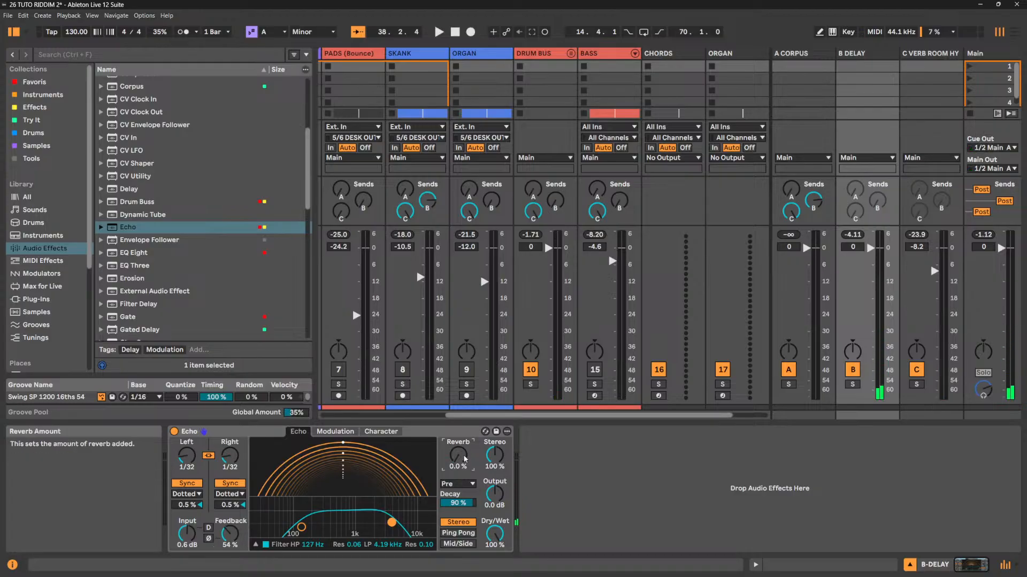
Set Echo's Reverb to 31% and Decay to 65%, and briefly play the drums.
{"action": "left_click_drag", "start_coordinate": [458, 455], "coordinate": [457, 438]}
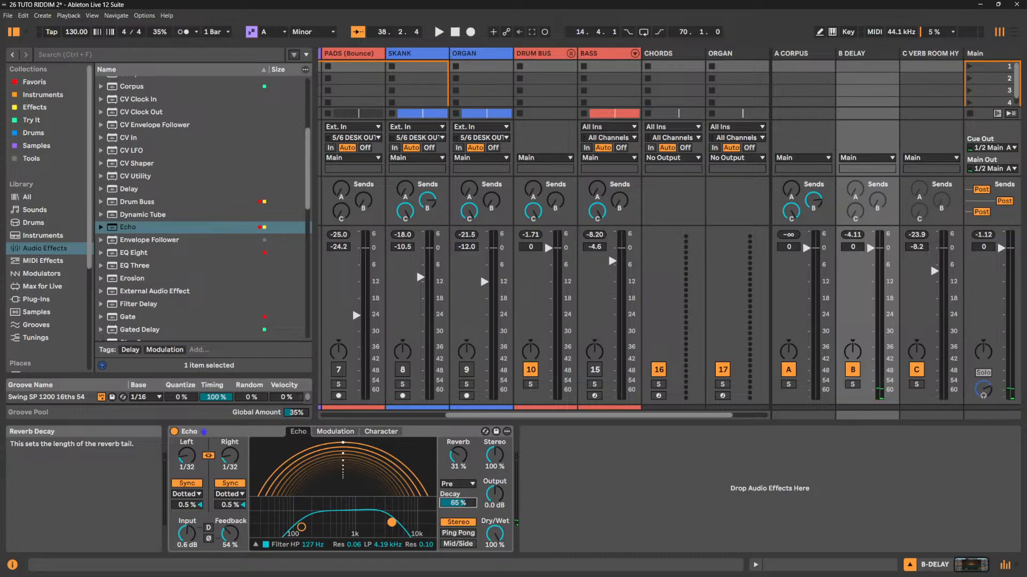
{"action": "key", "text": "space"}
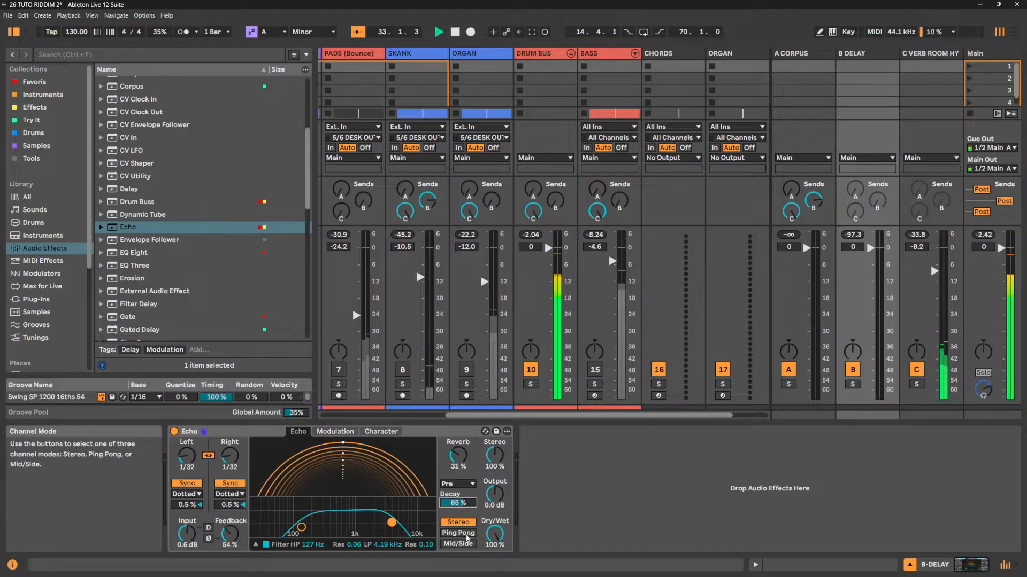
{"action": "key", "text": "space"}
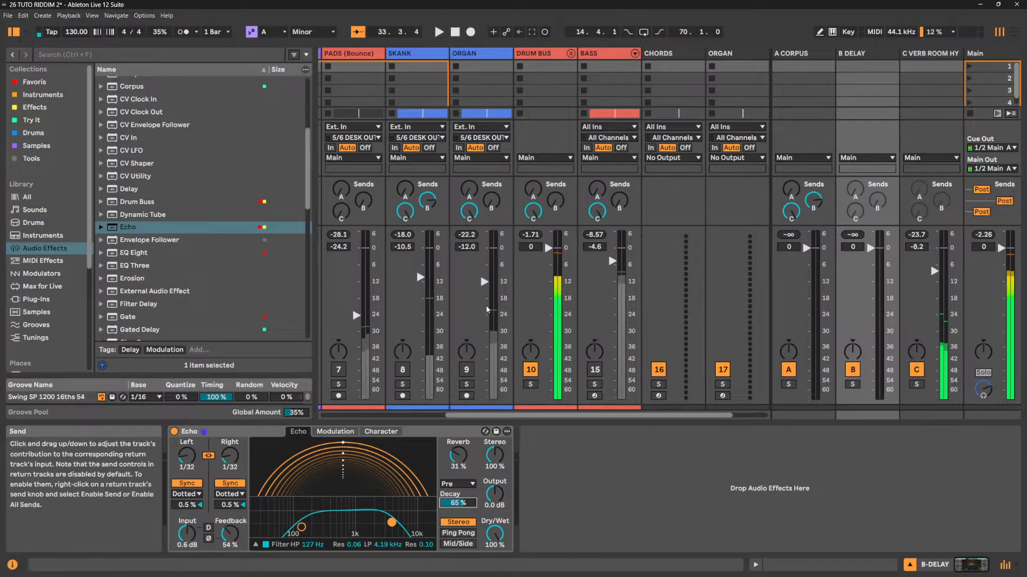
Reactivate the SKANK track, mute DRUM BUS, and restart playback to hear the skank alone.
{"action": "left_click", "coordinate": [402, 370]}
{"action": "key", "text": "space"}
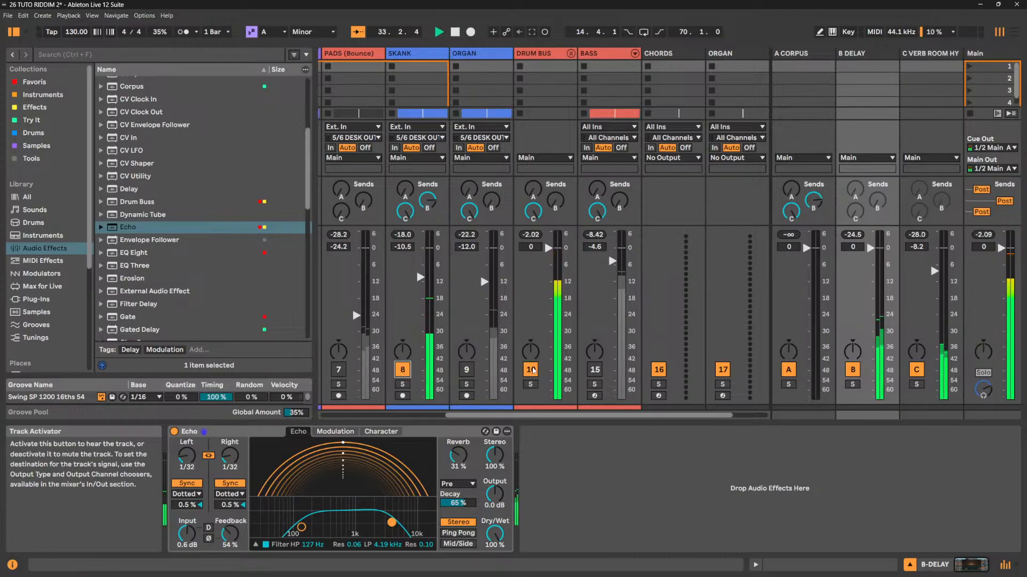
{"action": "left_click", "coordinate": [531, 370]}
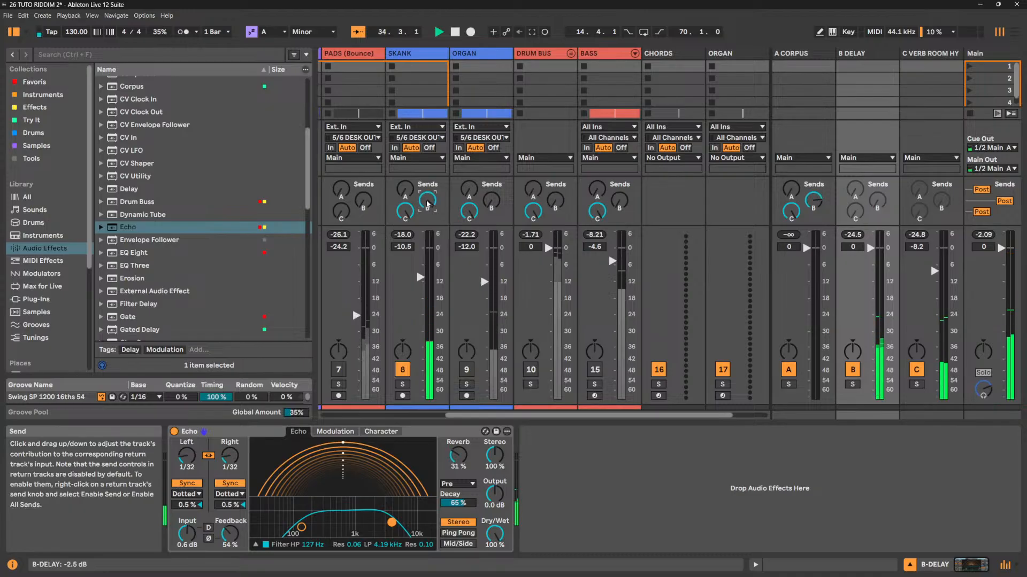
Set both Echo delay times to 1/8 and audition the delay in Ping Pong channel mode.
{"action": "mouse_move", "coordinate": [238, 453]}
{"action": "left_mouse_down"}
{"action": "mouse_move", "coordinate": [238, 428]}
{"action": "mouse_move", "coordinate": [232, 458]}
{"action": "left_mouse_up"}
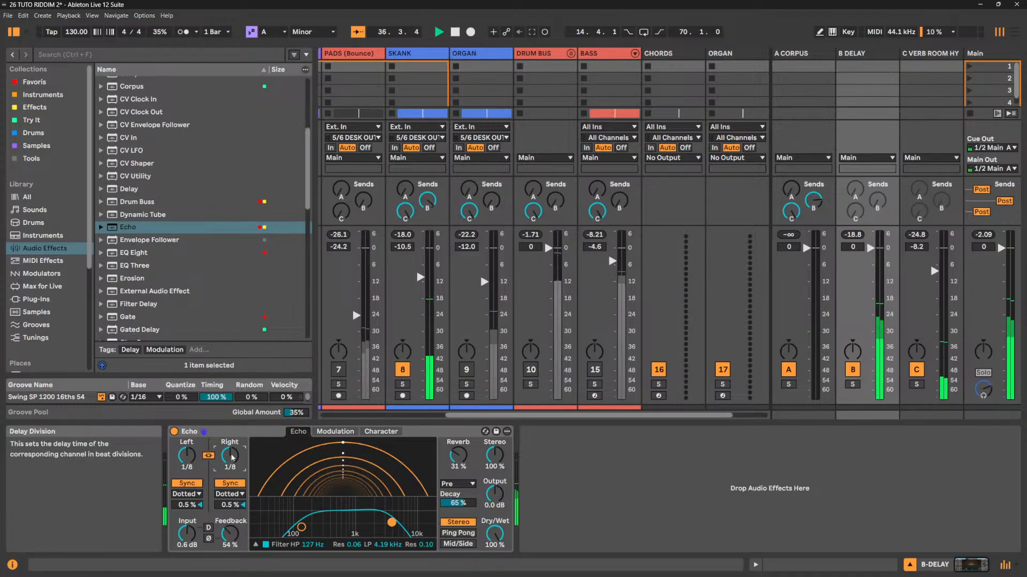
{"action": "left_click", "coordinate": [456, 533]}
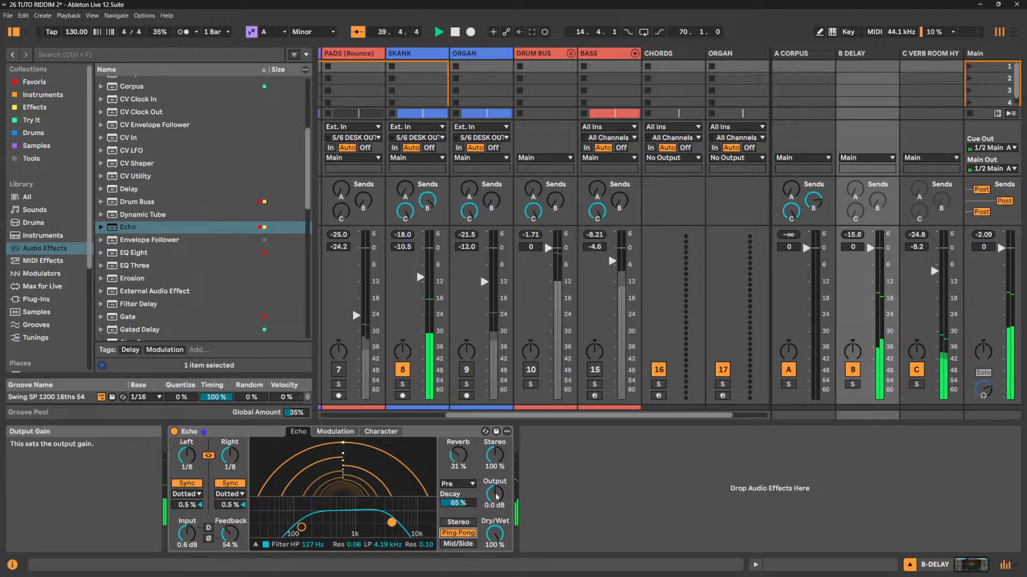
{"action": "key", "text": "space"}
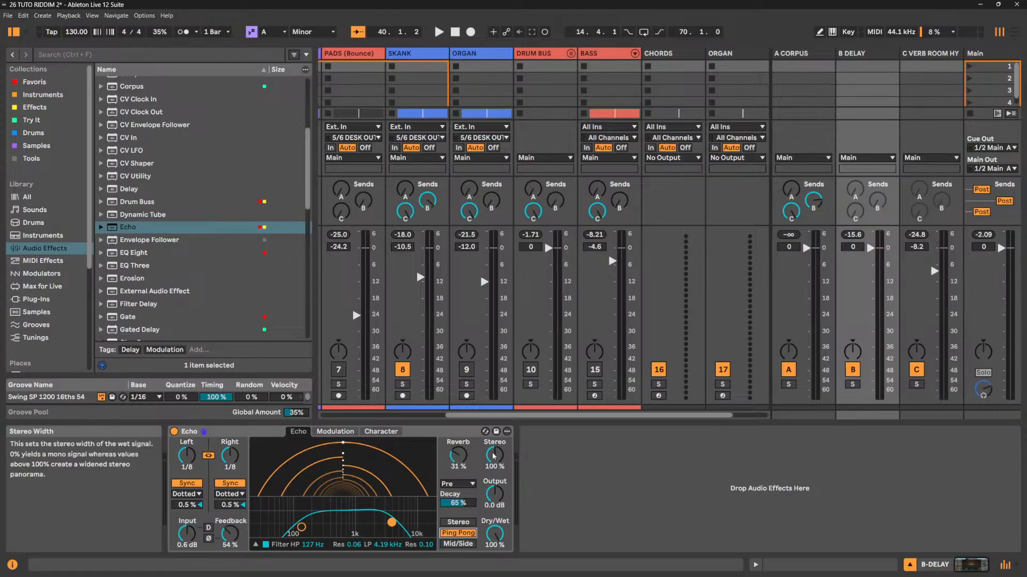
Audition the Ping Pong delay's Stereo width at 0%, 200% and 90%.
{"action": "key", "text": "space"}
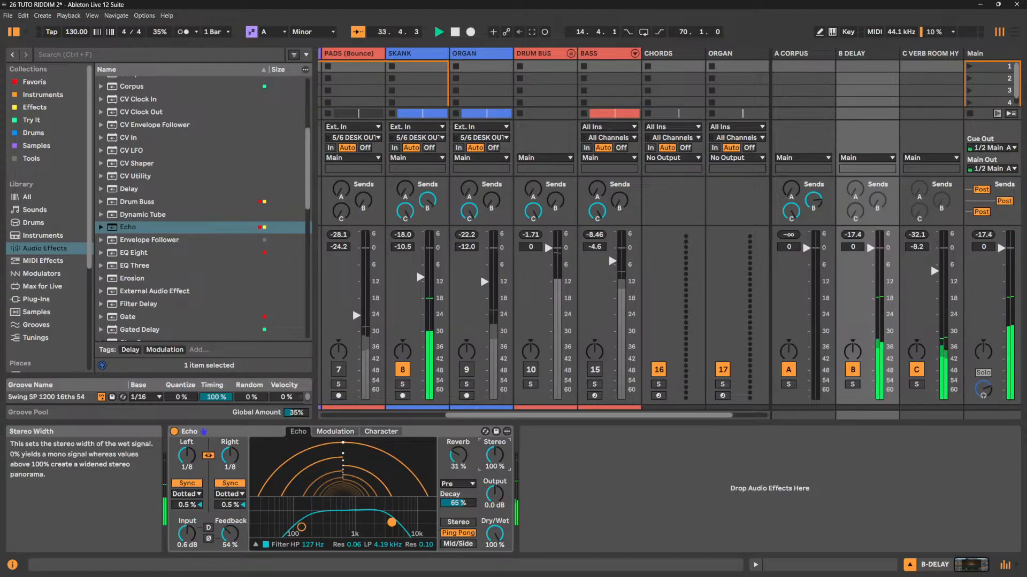
{"action": "left_click_drag", "start_coordinate": [493, 455], "coordinate": [493, 508]}
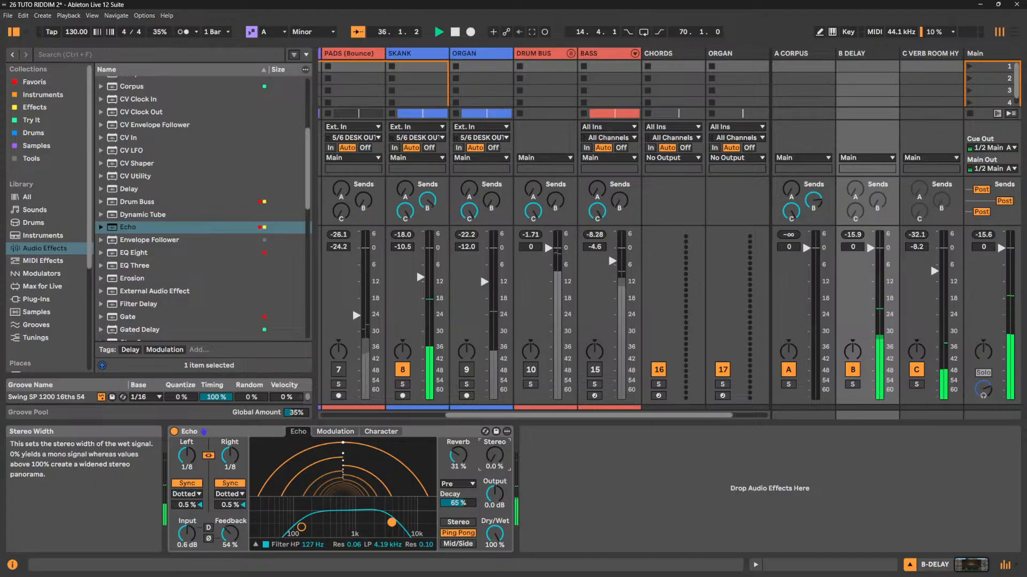
{"action": "left_click_drag", "start_coordinate": [493, 455], "coordinate": [493, 401]}
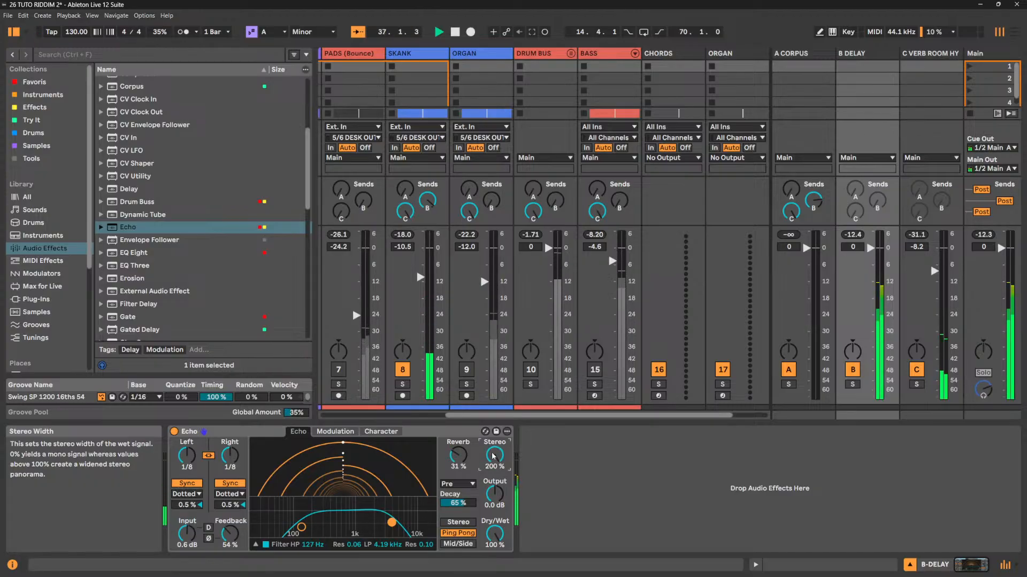
{"action": "left_click_drag", "start_coordinate": [493, 456], "coordinate": [493, 485]}
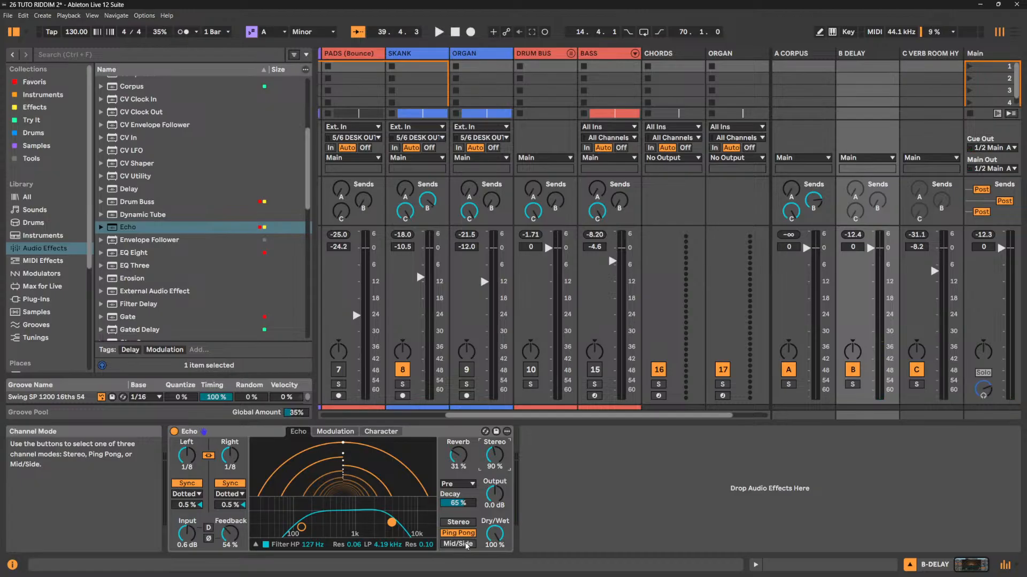
Audition Echo in Mid/Side channel mode, and set its Stereo width to 100%.
{"action": "left_click", "coordinate": [467, 545]}
{"action": "key", "text": "space"}
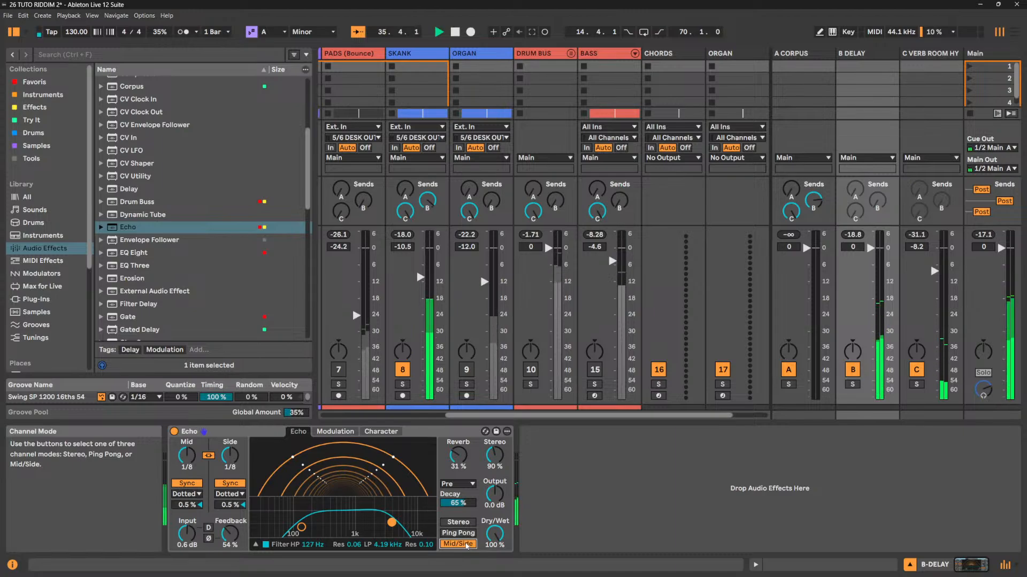
{"action": "key", "text": "space"}
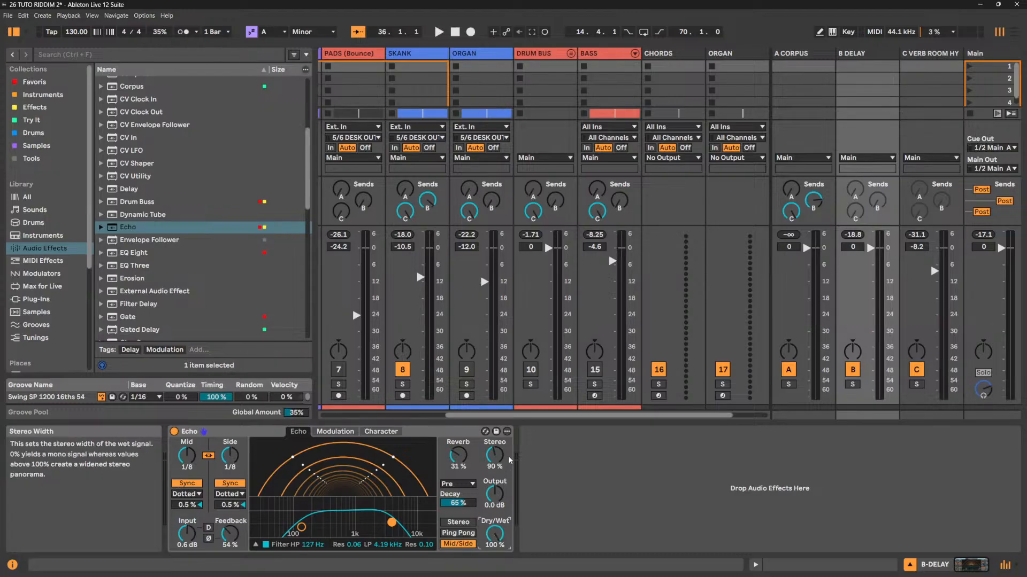
{"action": "left_click_drag", "start_coordinate": [501, 456], "coordinate": [501, 452]}
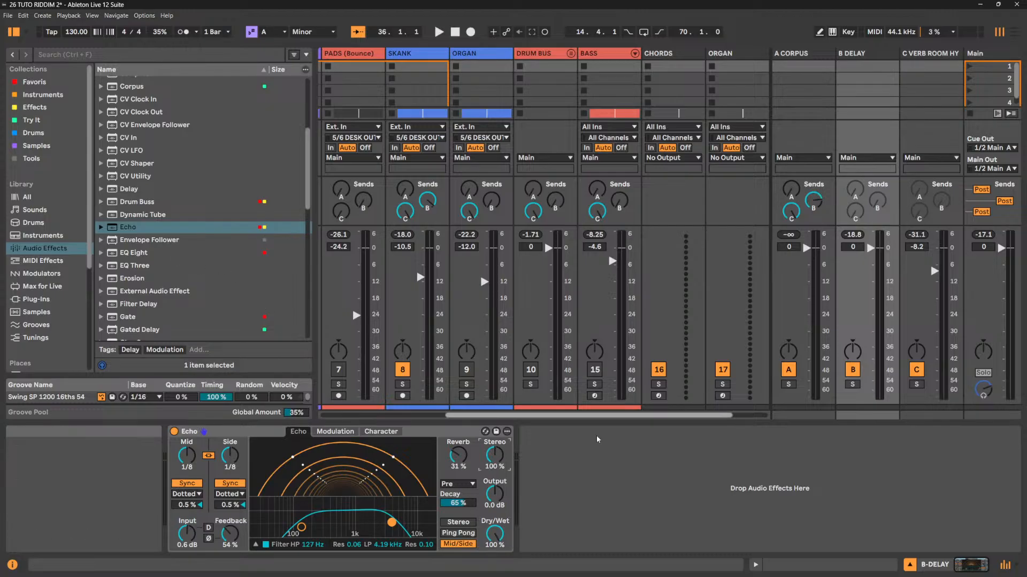
{"action": "left_click", "coordinate": [589, 470]}
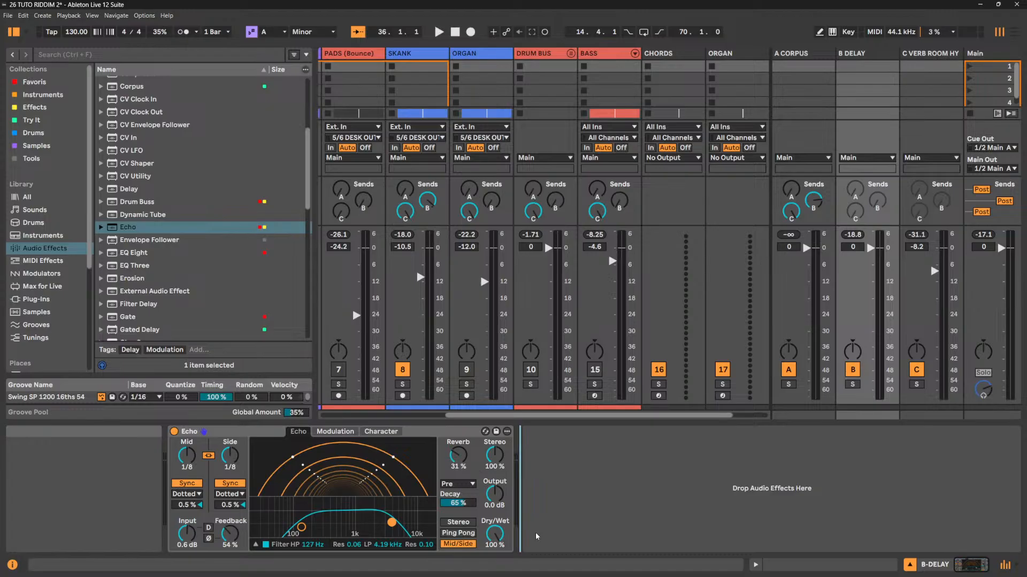
Play the song with ORGAN, DRUM BUS and BASS activated, and lower the DRUM BUS volume to -3.4 dB.
{"action": "key", "text": "space"}
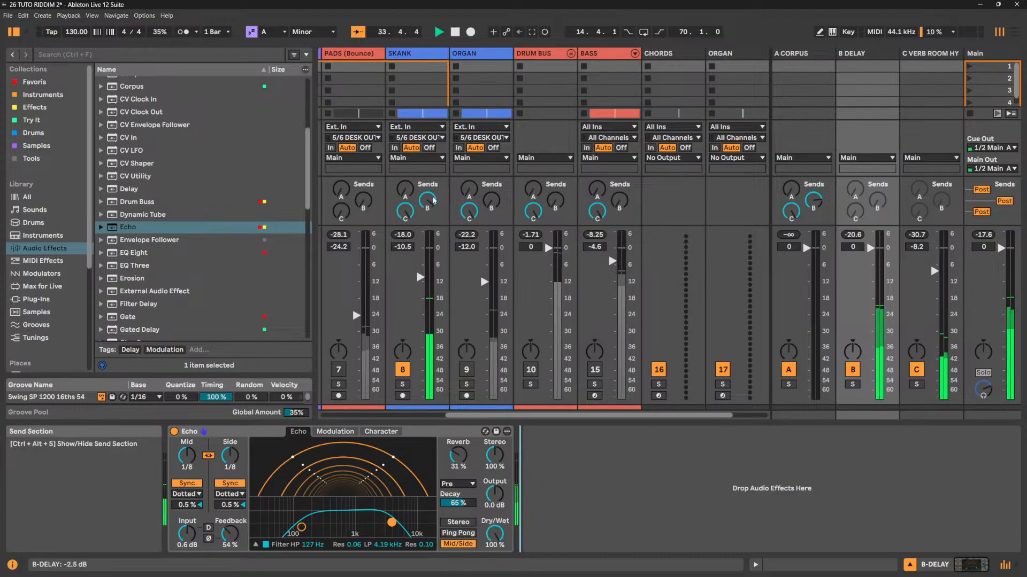
{"action": "left_click", "coordinate": [467, 370]}
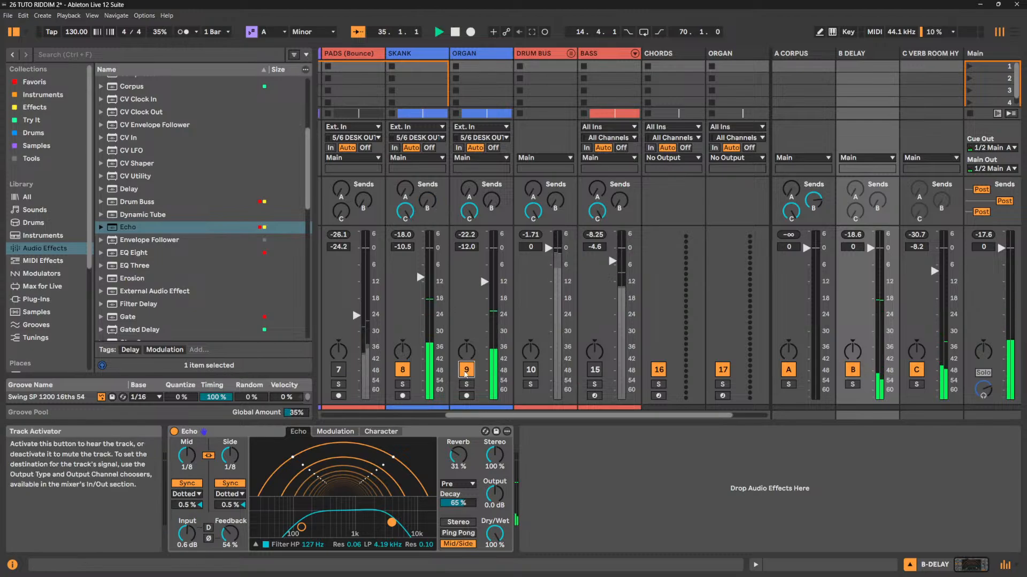
{"action": "left_click", "coordinate": [530, 370]}
{"action": "left_click", "coordinate": [595, 373]}
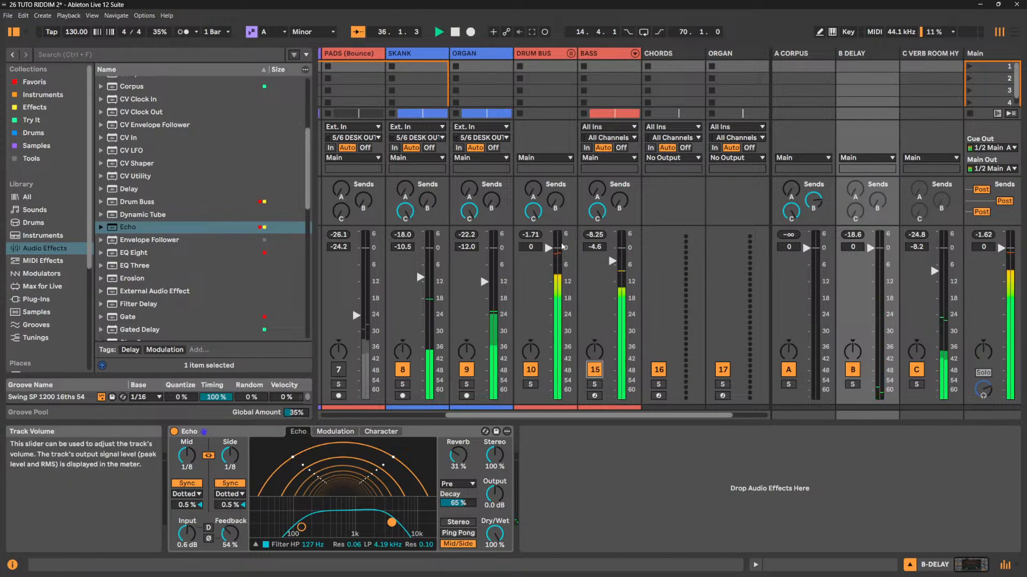
{"action": "left_click_drag", "start_coordinate": [548, 248], "coordinate": [548, 258]}
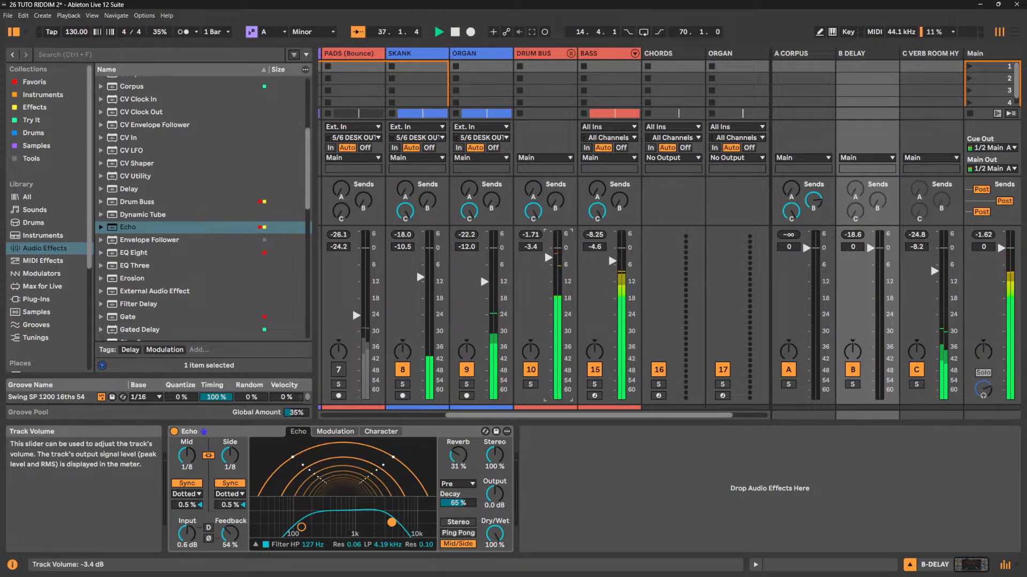
Stop playback, add an Envelope Follower to the DRUM BUS track and place it before Drum Buss.
{"action": "key", "text": "space"}
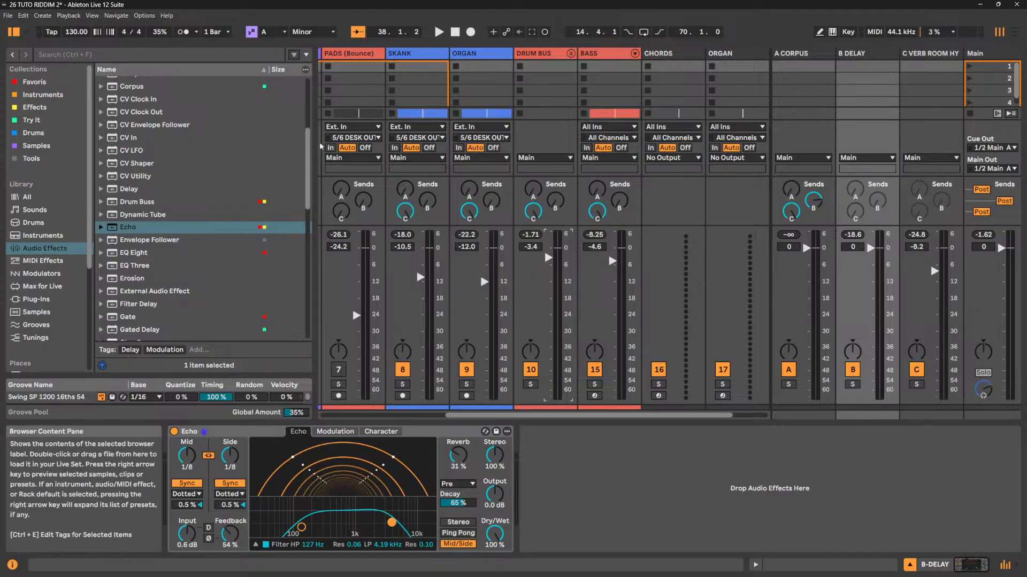
{"action": "left_click_drag", "start_coordinate": [306, 163], "coordinate": [308, 118]}
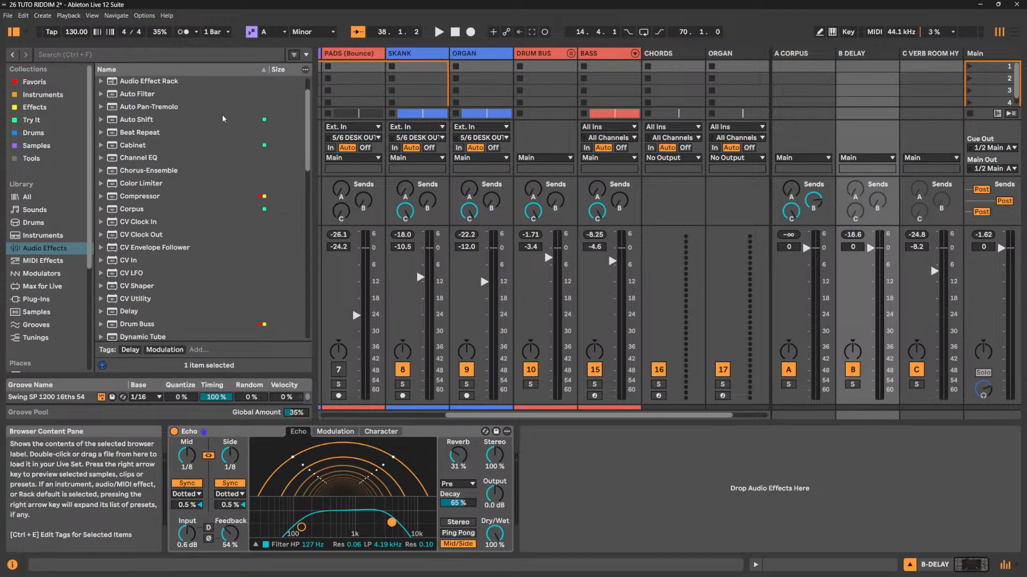
{"action": "scroll", "coordinate": [249, 270], "scroll_direction": "down", "scroll_amount": 5}
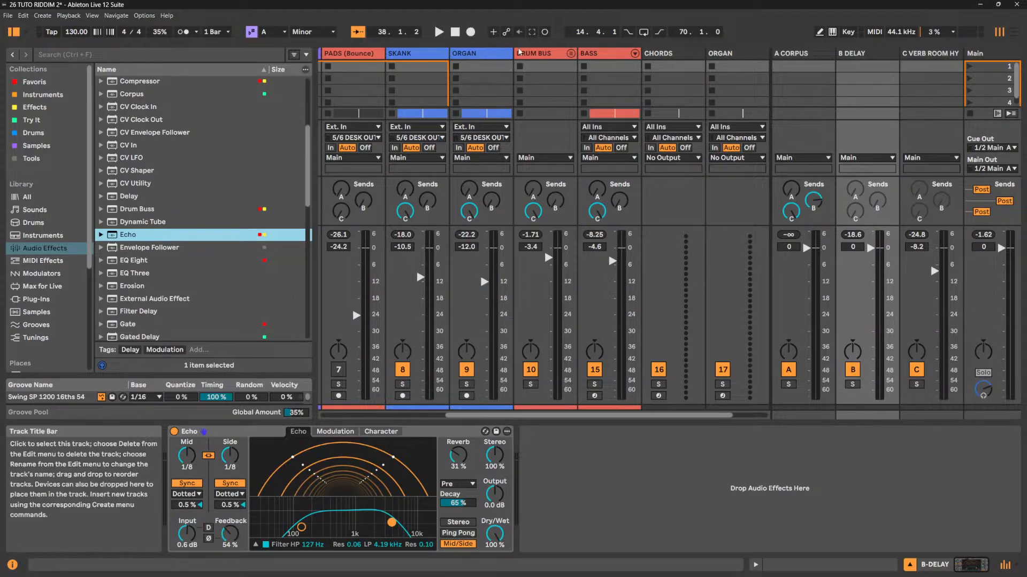
{"action": "left_click", "coordinate": [539, 53]}
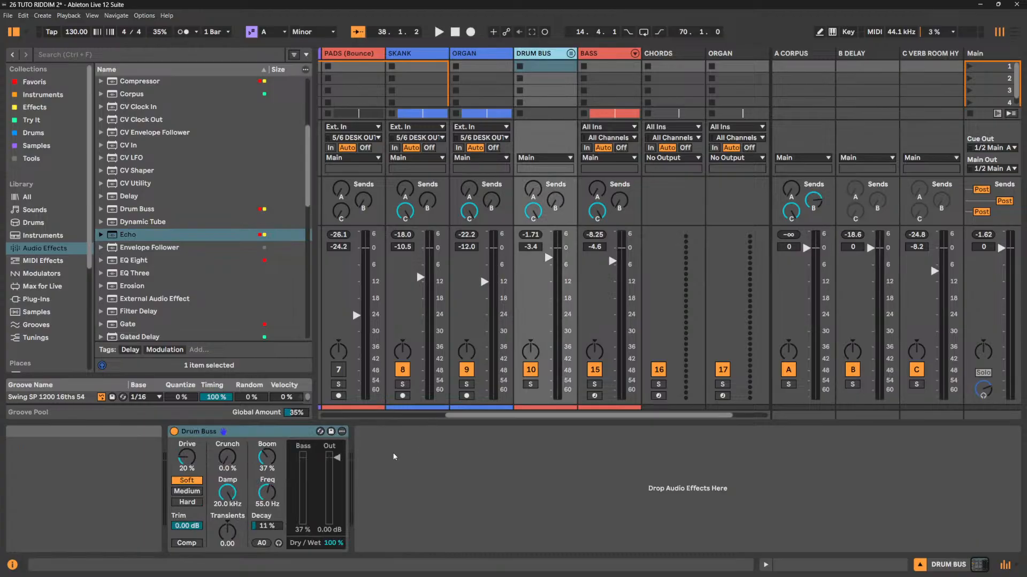
{"action": "key", "text": "Down"}
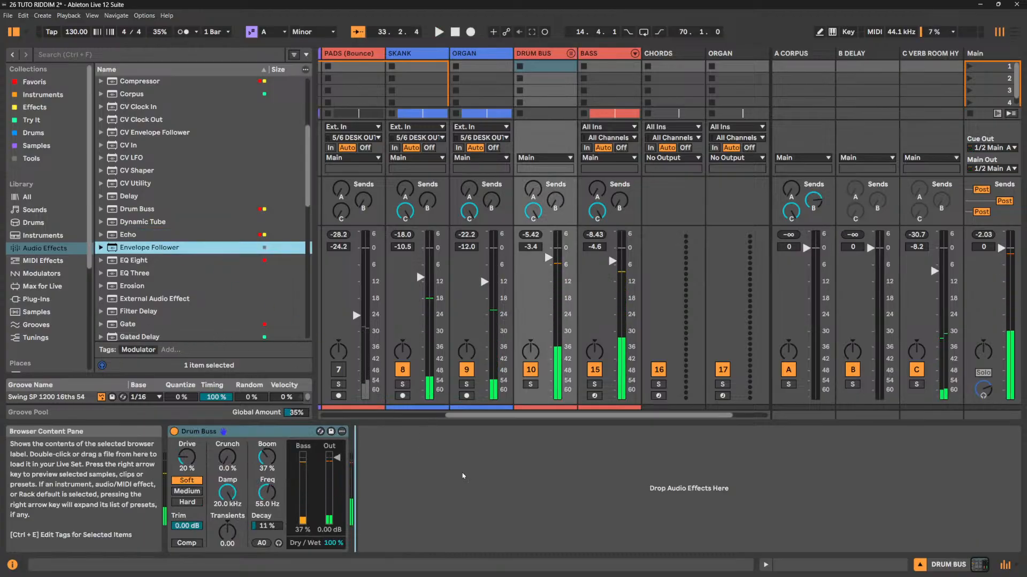
{"action": "key", "text": "Return"}
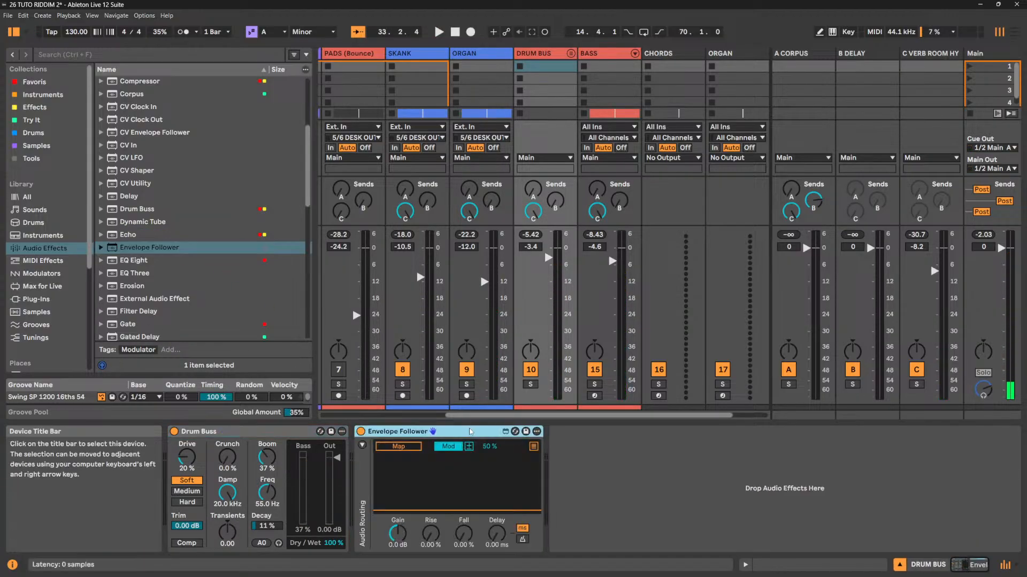
{"action": "left_click", "coordinate": [186, 431]}
{"action": "key", "text": "ctrl+Right"}
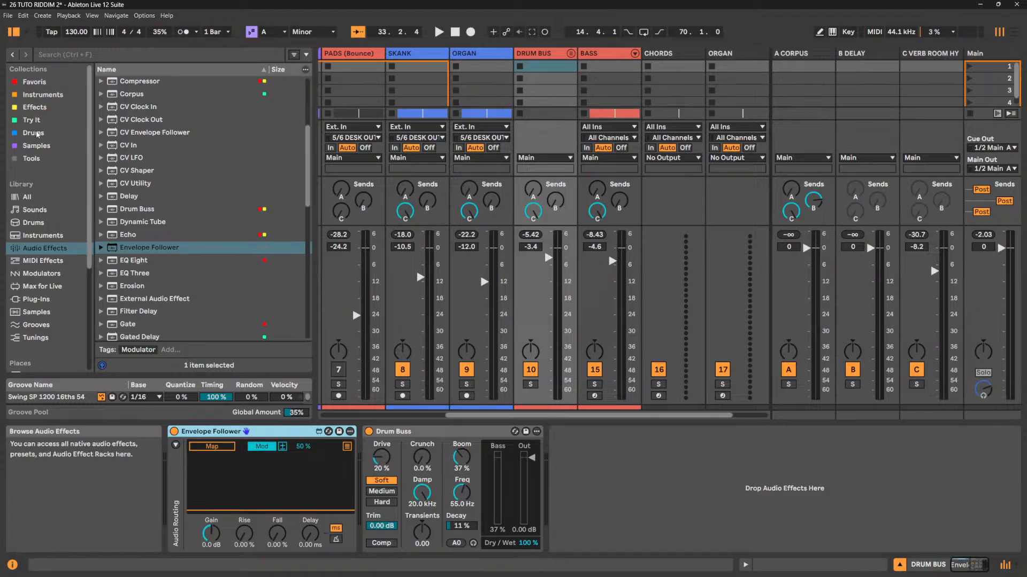
Try an Auto Filter after Drum Buss to view its Envelope settings, and delete the device.
{"action": "scroll", "coordinate": [191, 130], "scroll_direction": "up", "scroll_amount": 2}
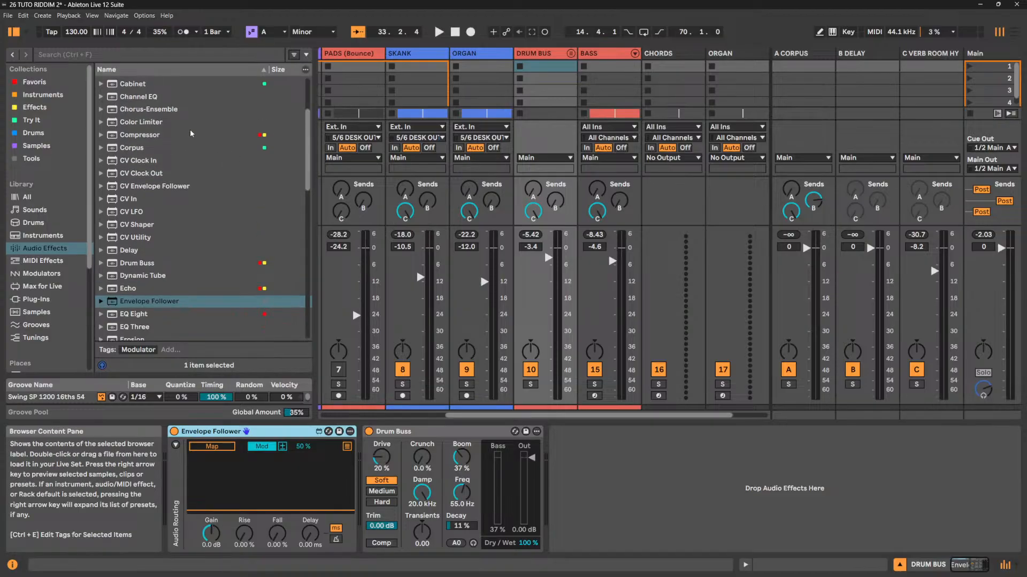
{"action": "scroll", "coordinate": [190, 129], "scroll_direction": "up", "scroll_amount": 3}
{"action": "scroll", "coordinate": [185, 132], "scroll_direction": "up", "scroll_amount": 1}
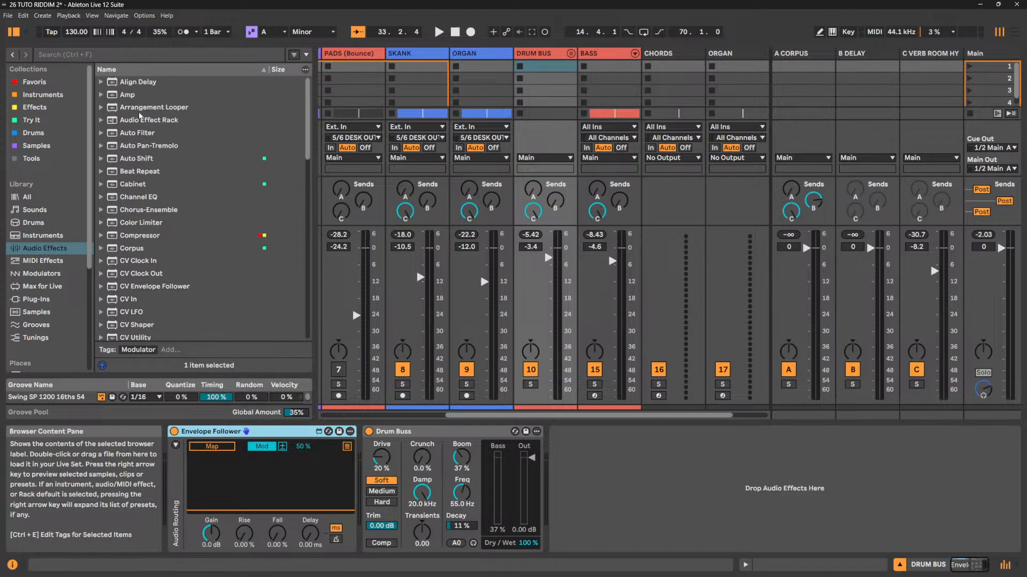
{"action": "left_click", "coordinate": [148, 135]}
{"action": "left_click_drag", "start_coordinate": [531, 410], "coordinate": [605, 467]}
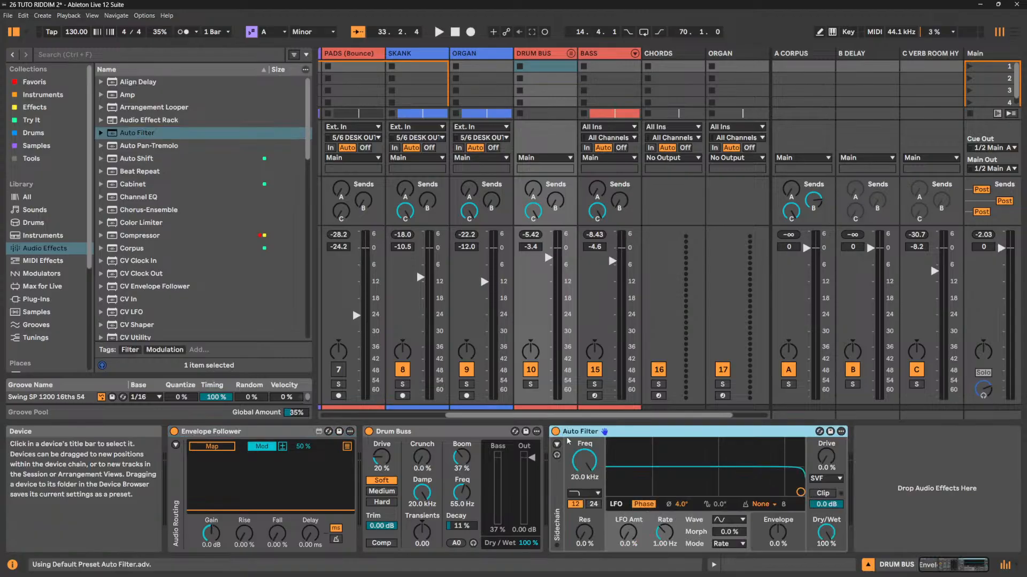
{"action": "left_click", "coordinate": [262, 436]}
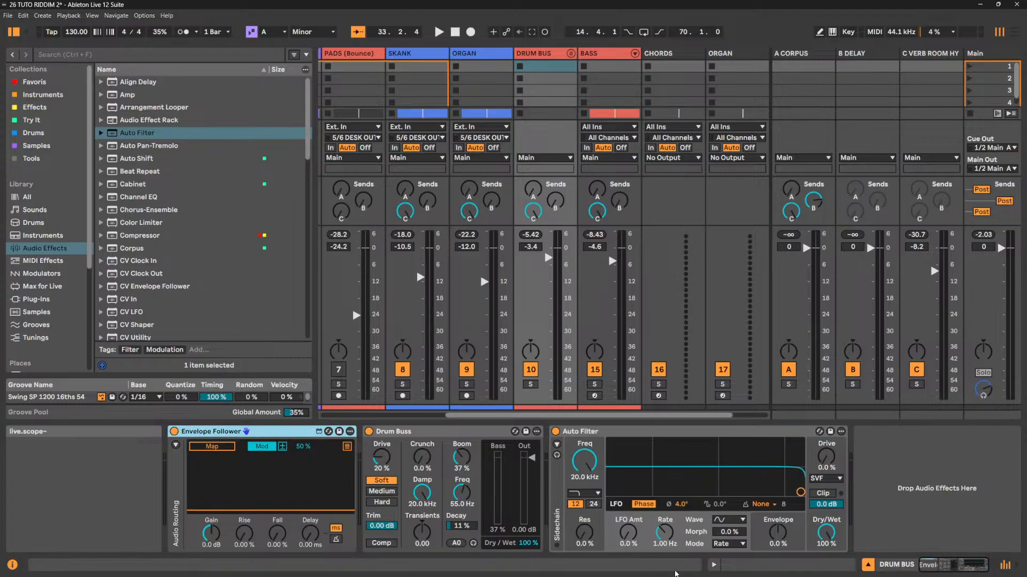
{"action": "left_click", "coordinate": [777, 533]}
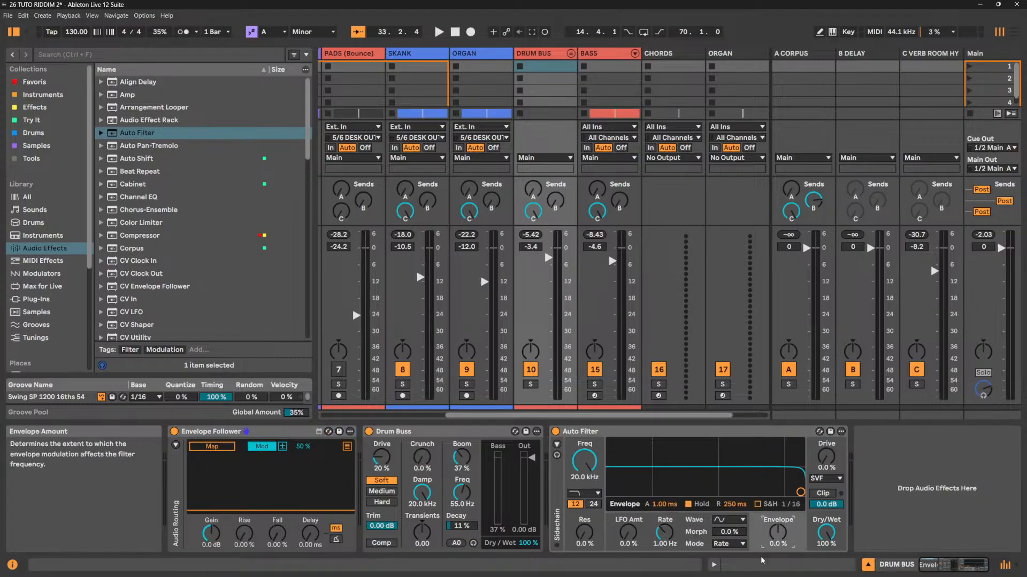
{"action": "left_click", "coordinate": [769, 436]}
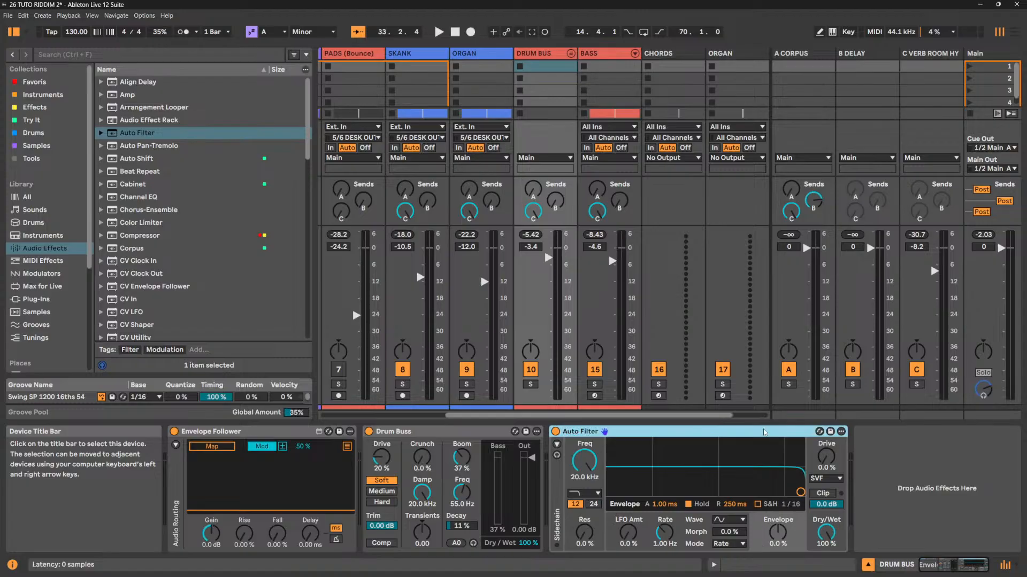
{"action": "key", "text": "Delete"}
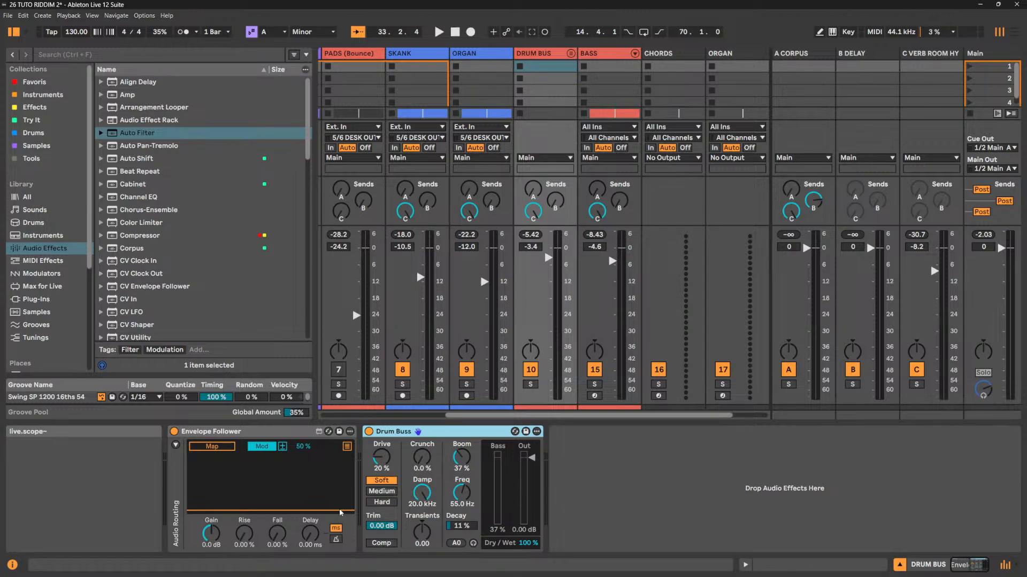
Show the Envelope Follower's audio routing section and play the song to watch the DRUM BUS envelope.
{"action": "left_click", "coordinate": [264, 434]}
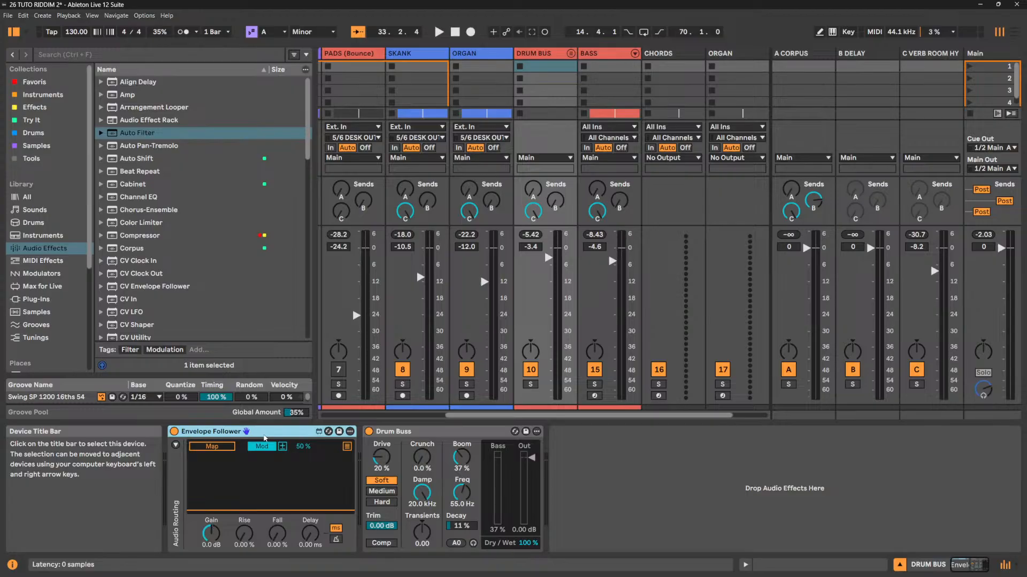
{"action": "left_click", "coordinate": [176, 445]}
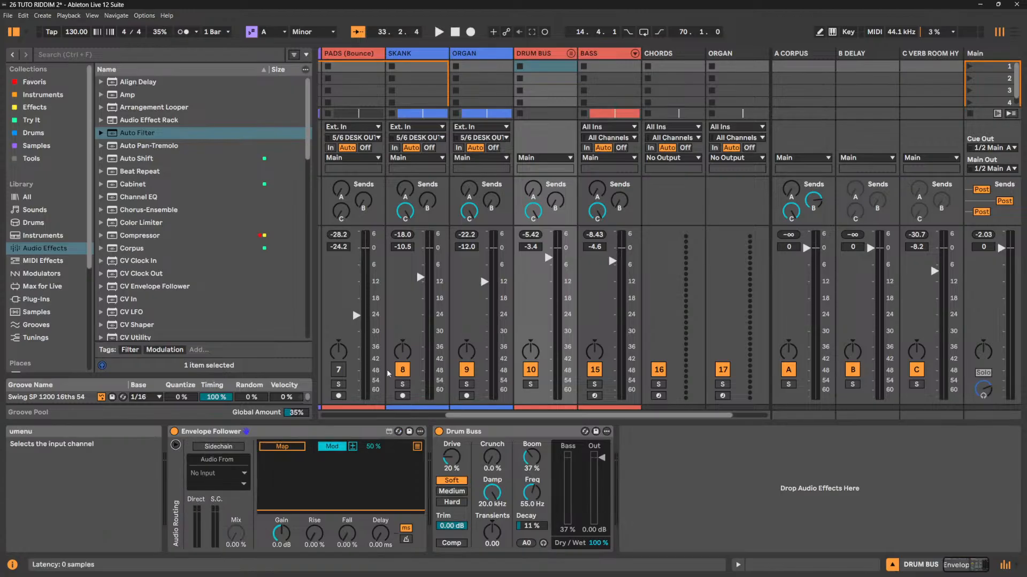
{"action": "left_click", "coordinate": [528, 54]}
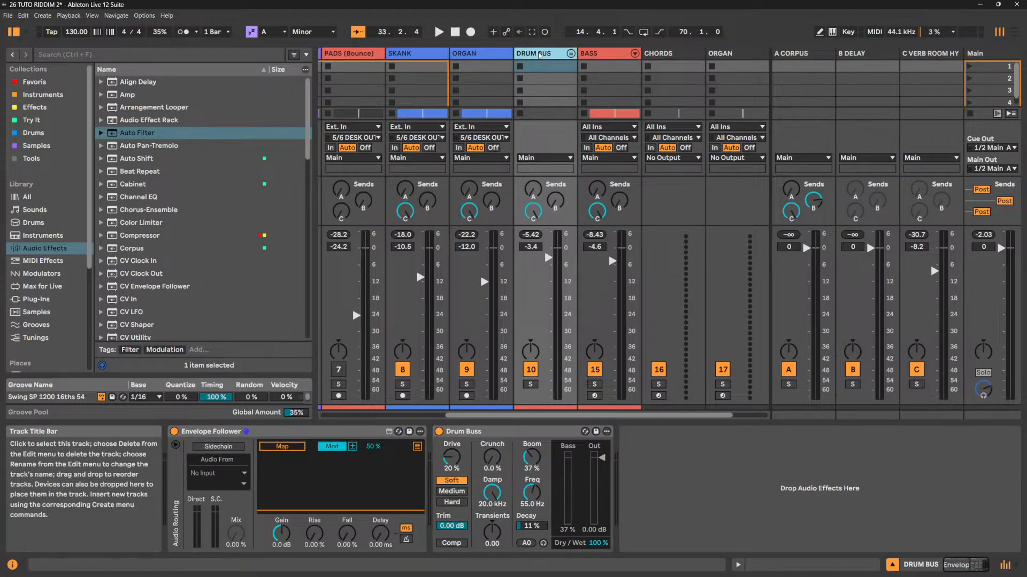
{"action": "key", "text": "space"}
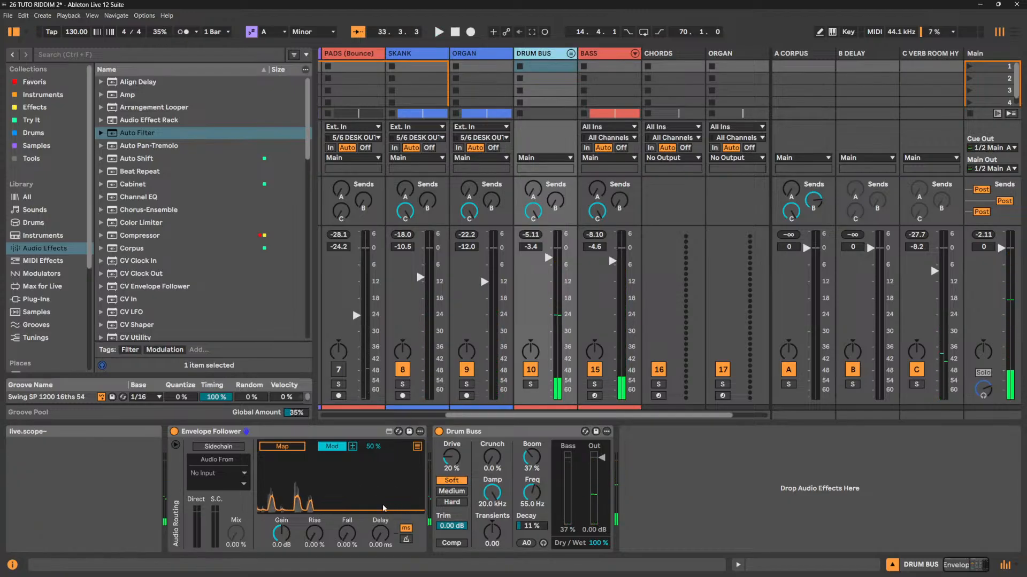
{"action": "key", "text": "space"}
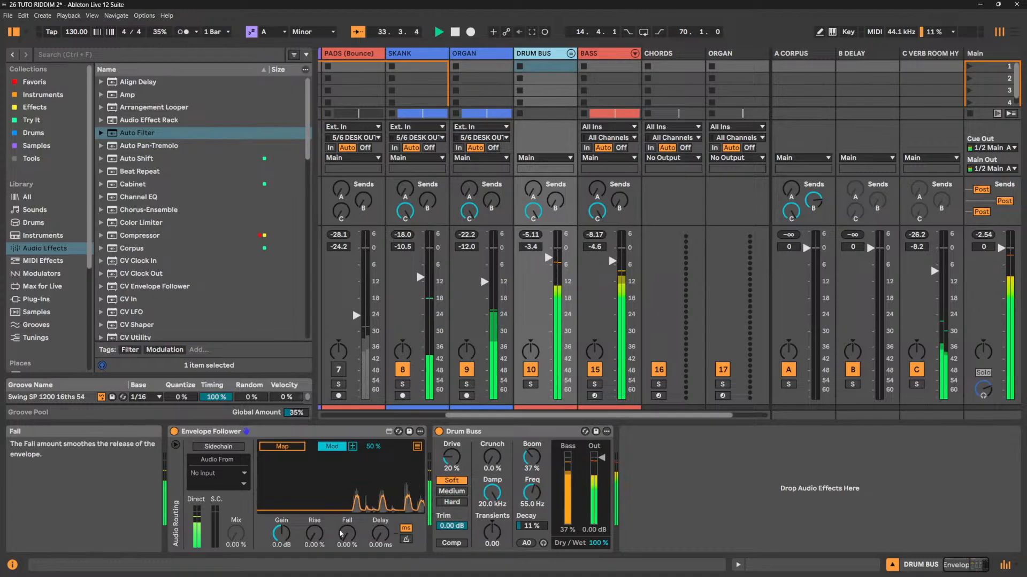
{"action": "key", "text": "space"}
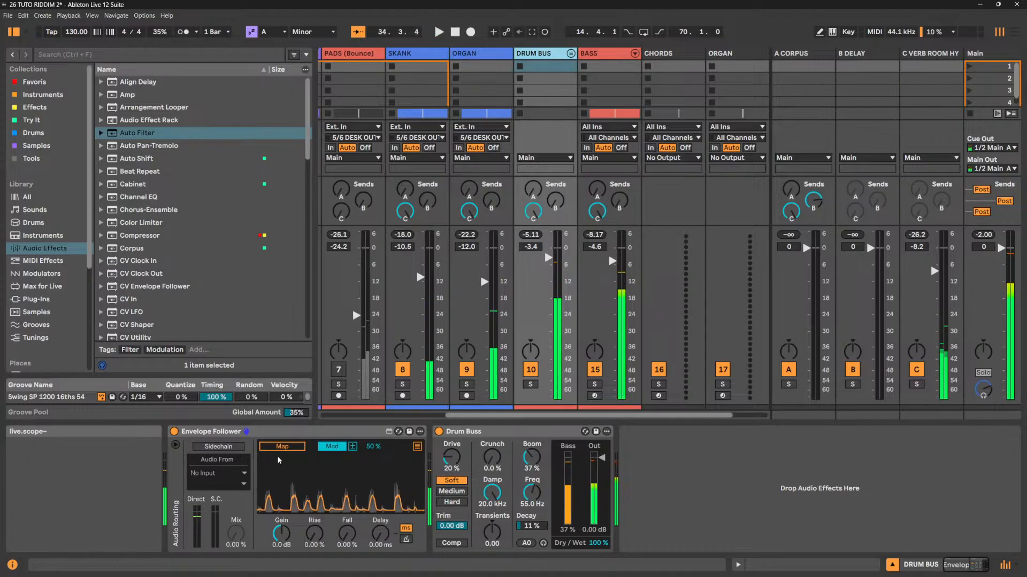
Enable the Envelope Follower's Sidechain and take its audio from SKANK, Post FX.
{"action": "left_click", "coordinate": [176, 446]}
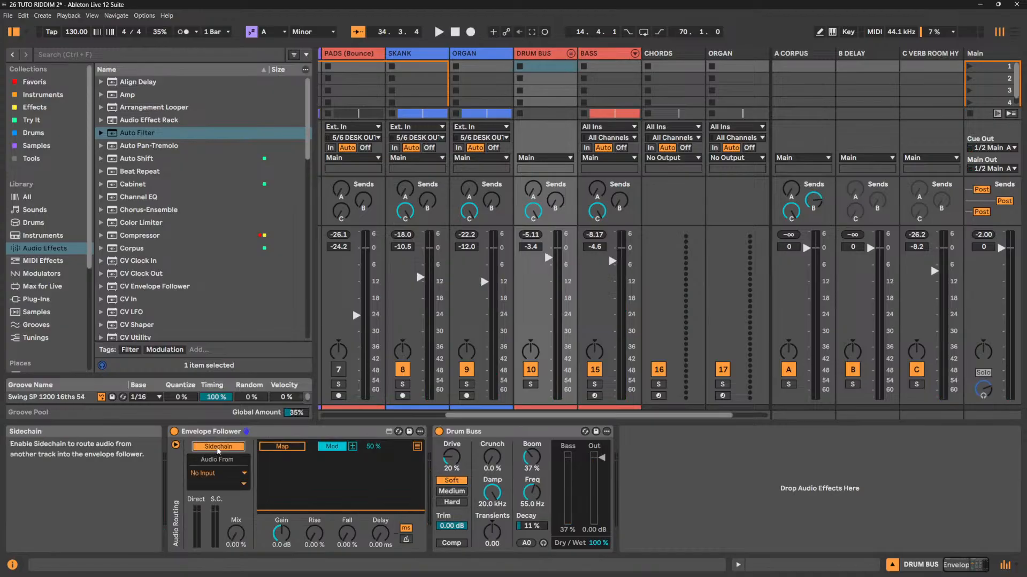
{"action": "left_click", "coordinate": [227, 474]}
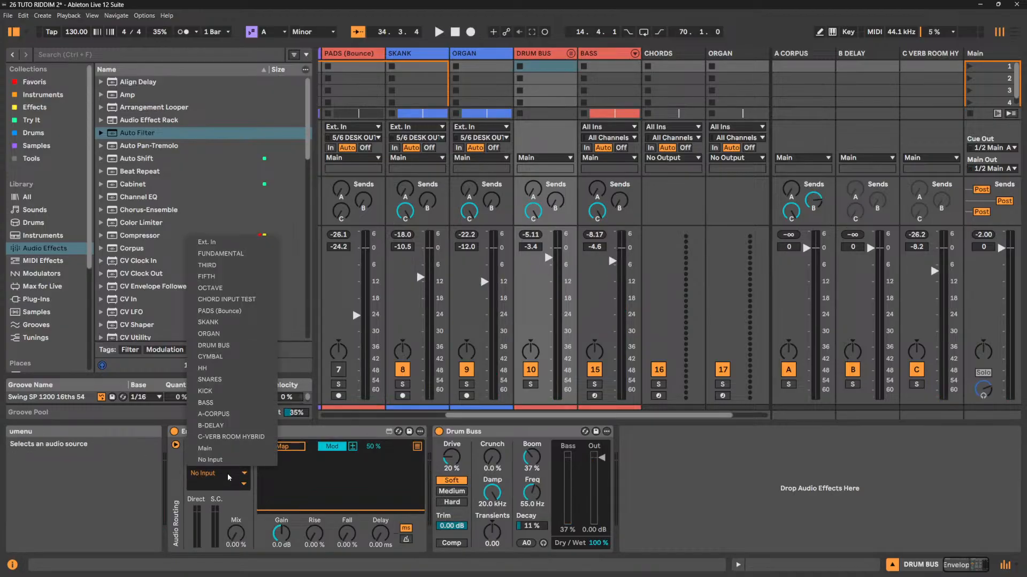
{"action": "left_click", "coordinate": [230, 322]}
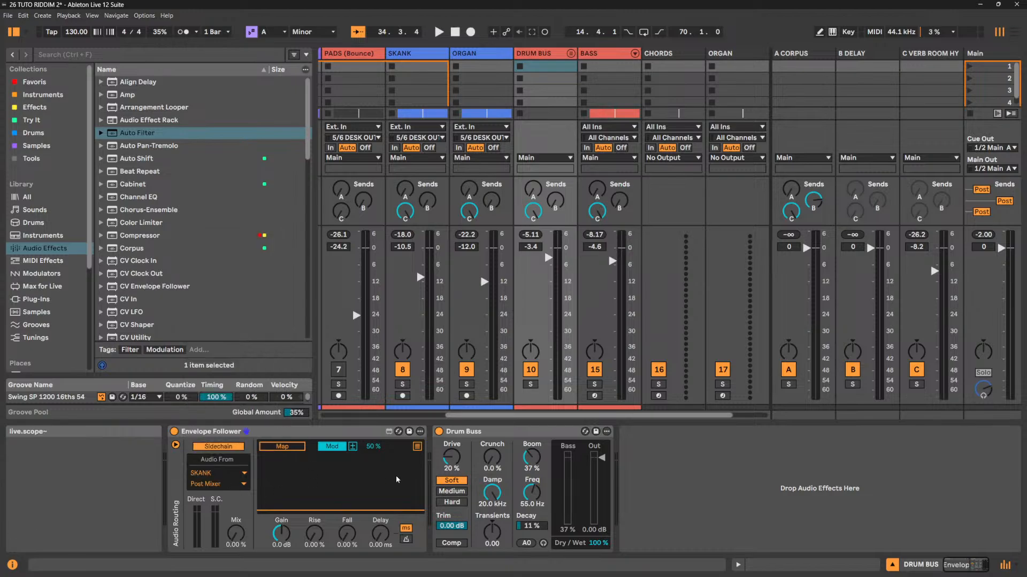
{"action": "left_click", "coordinate": [225, 486]}
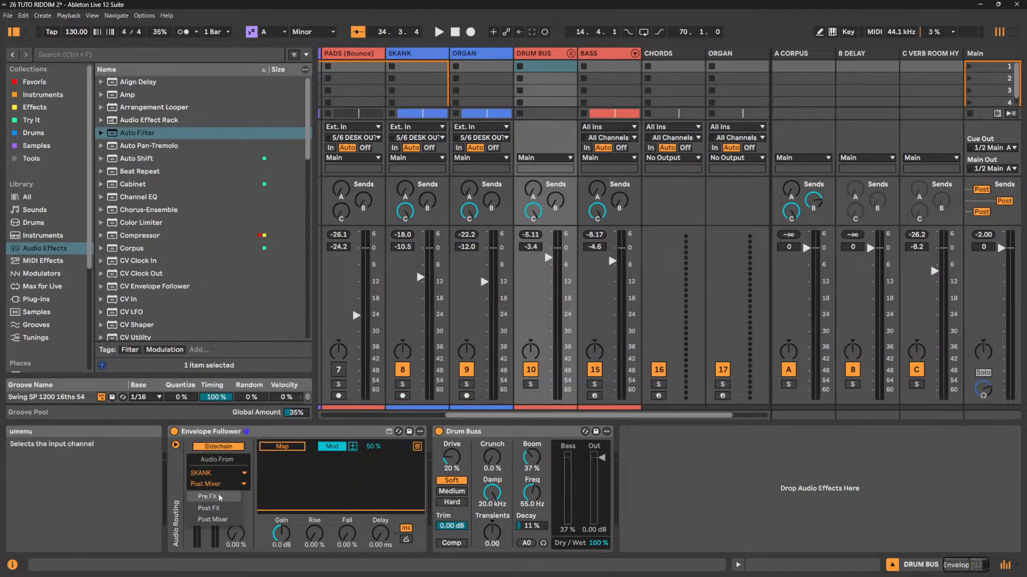
{"action": "left_click", "coordinate": [209, 508]}
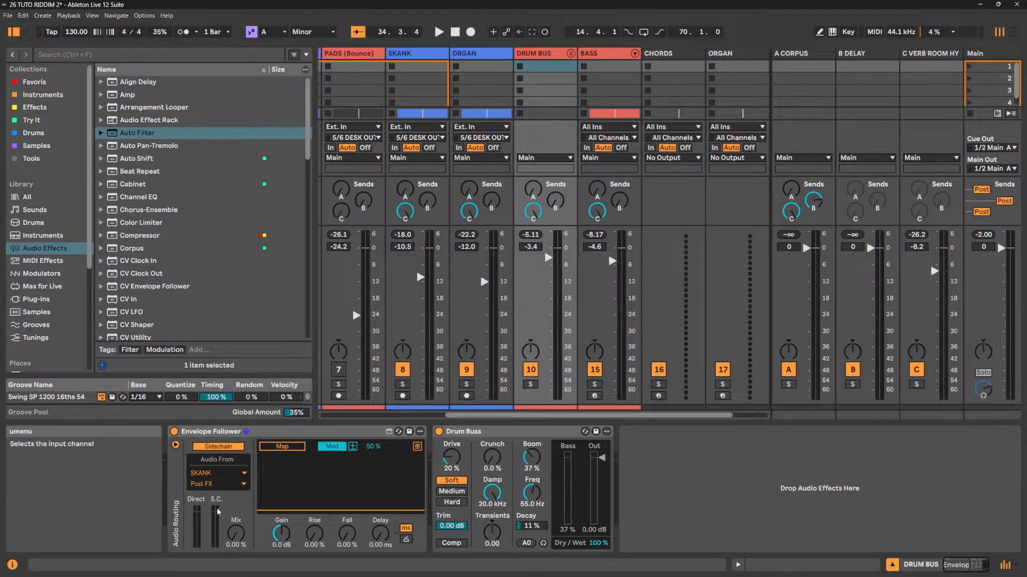
Play the song with the sidechain Mix at 0% to examine the direct and sidechain levels and the resulting envelope.
{"action": "key", "text": "space"}
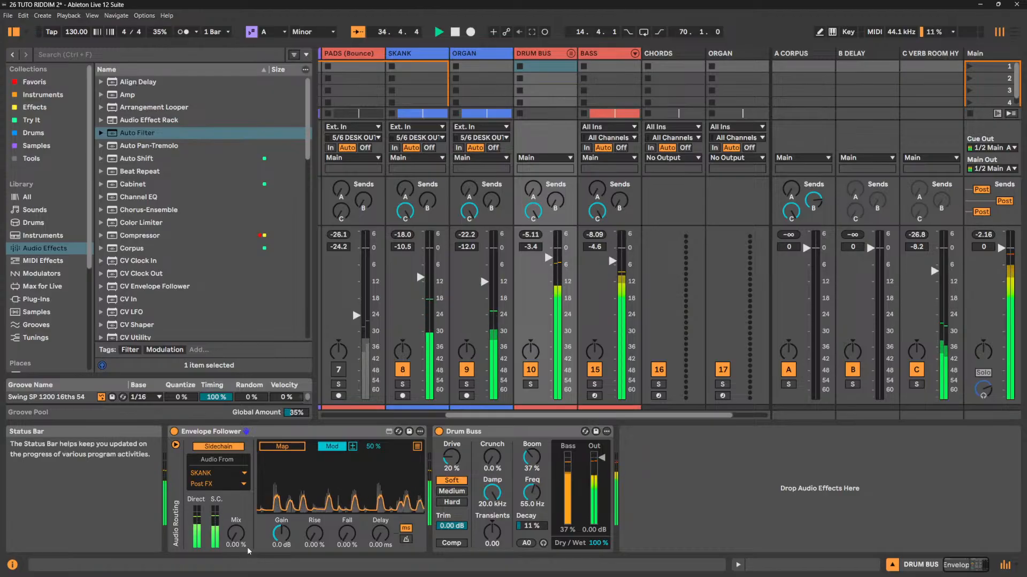
{"action": "left_click_drag", "start_coordinate": [236, 533], "coordinate": [236, 479]}
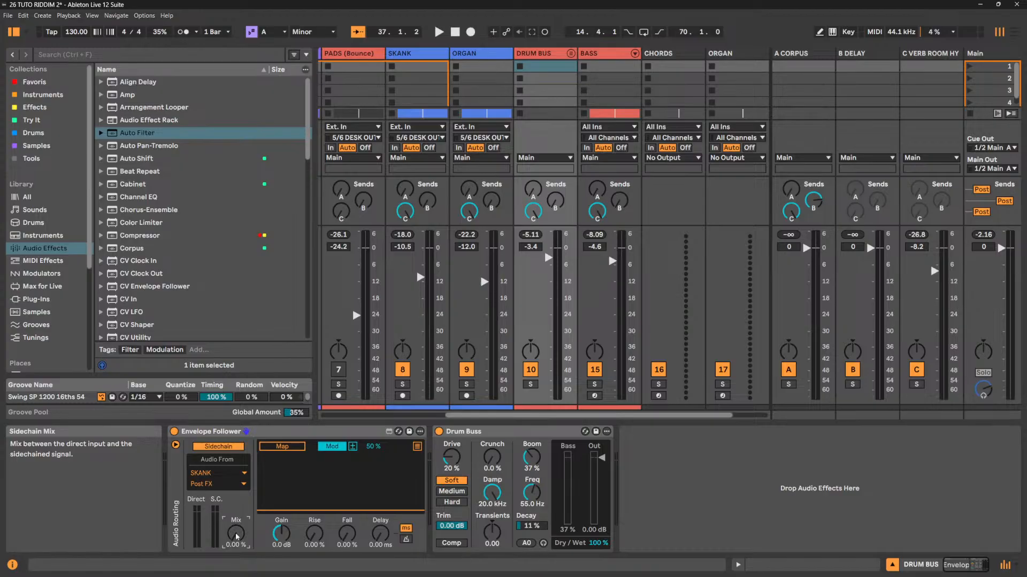
{"action": "key", "text": "space"}
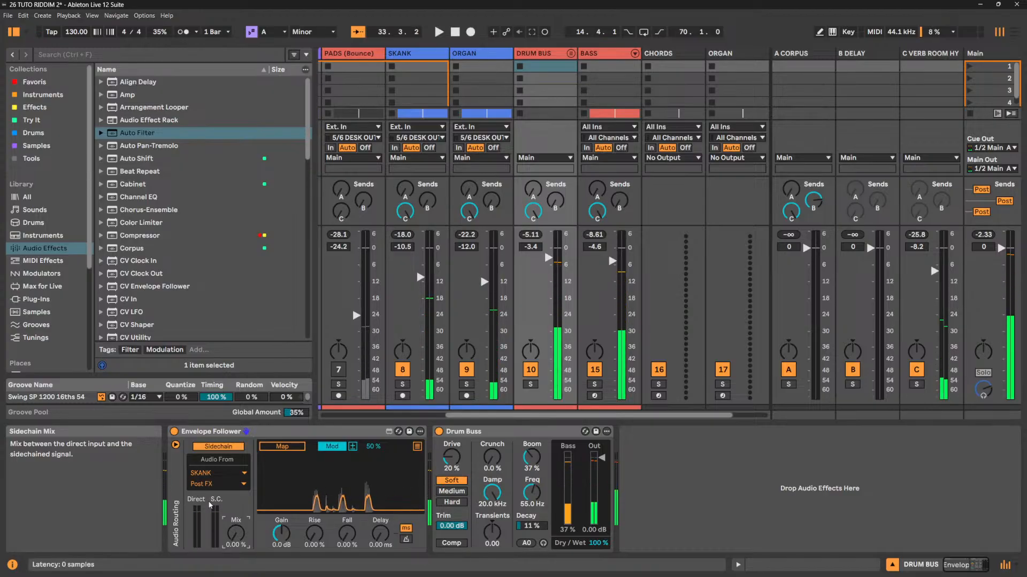
{"action": "key", "text": "space"}
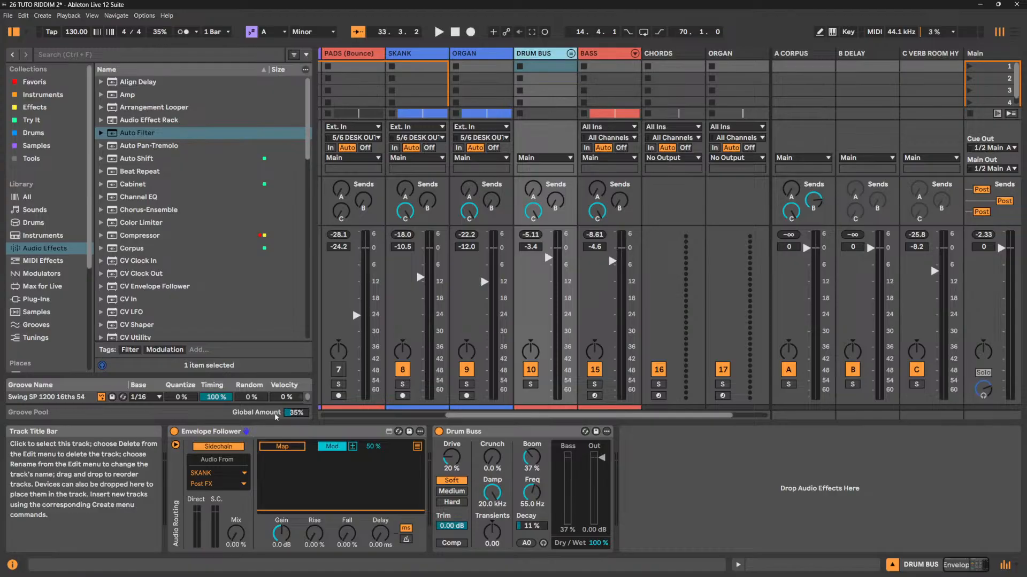
{"action": "key", "text": "space"}
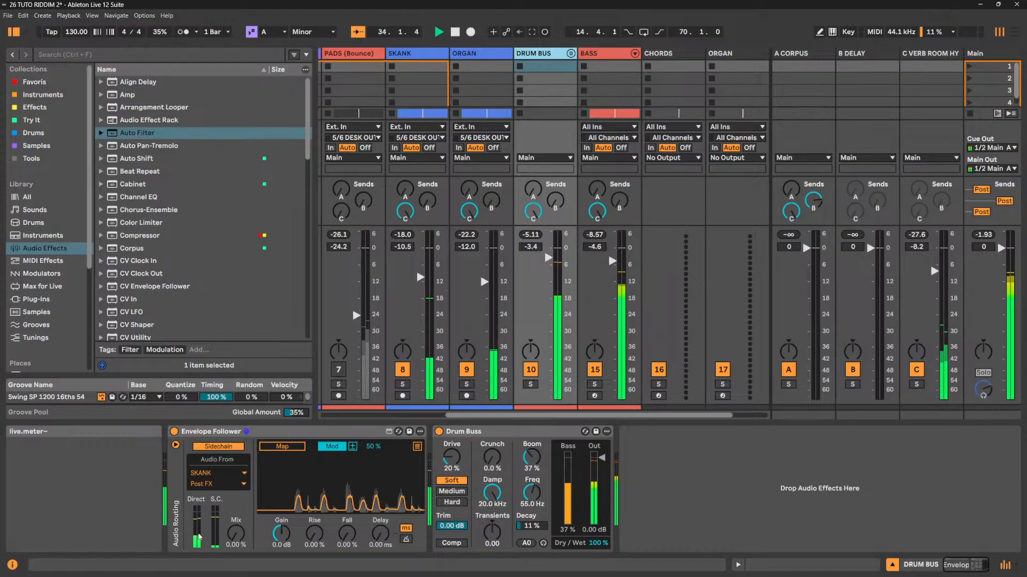
{"action": "key", "text": "space"}
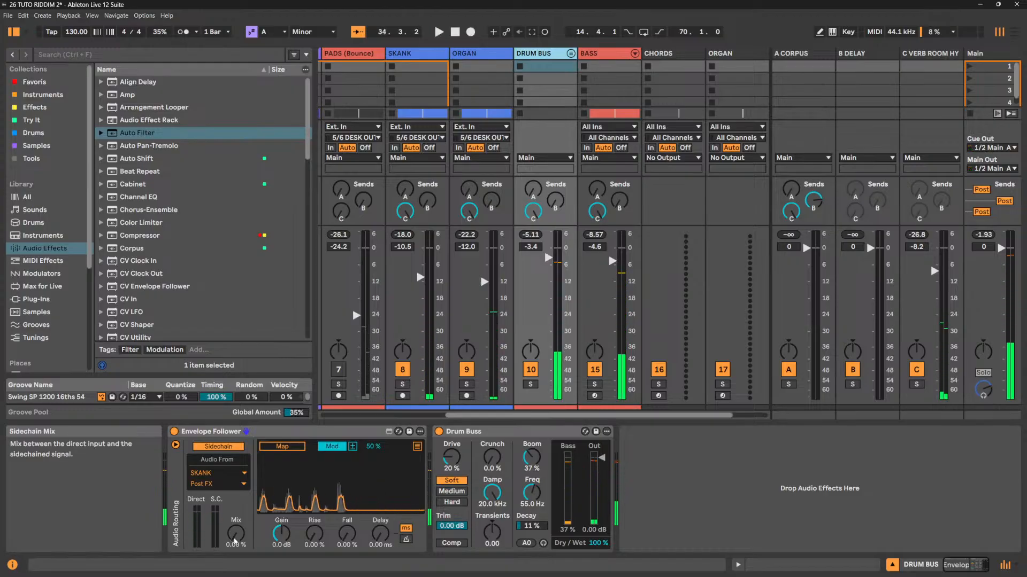
Audition the Envelope Follower's sidechain Mix at 100%, and set it to 48%.
{"action": "left_click_drag", "start_coordinate": [235, 540], "coordinate": [234, 470]}
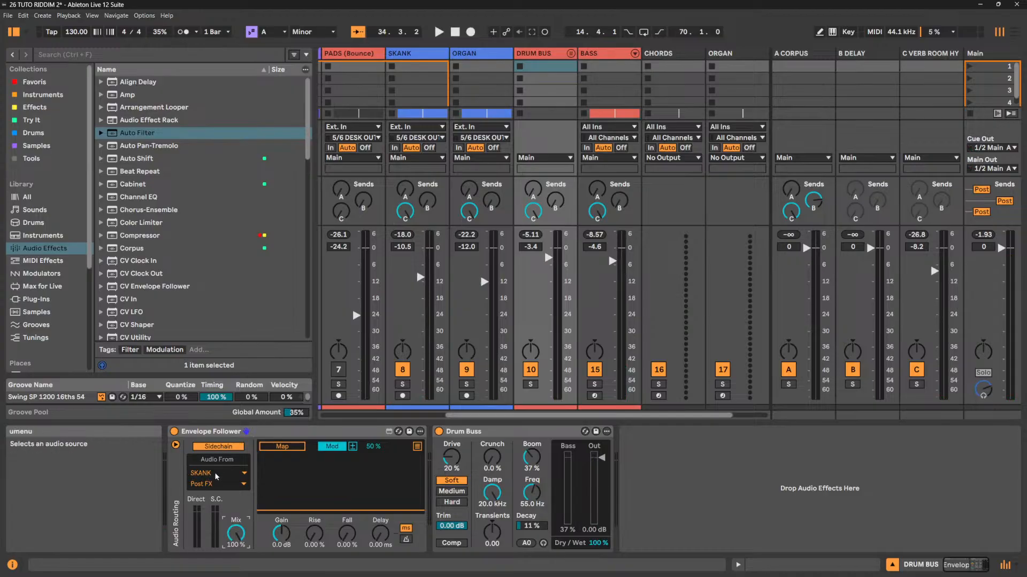
{"action": "key", "text": "space"}
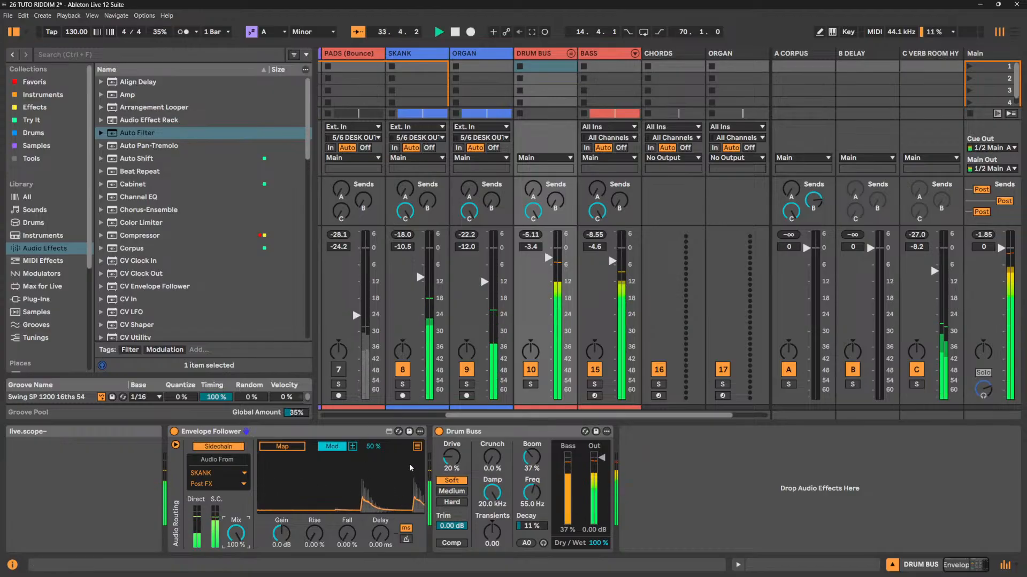
{"action": "key", "text": "space"}
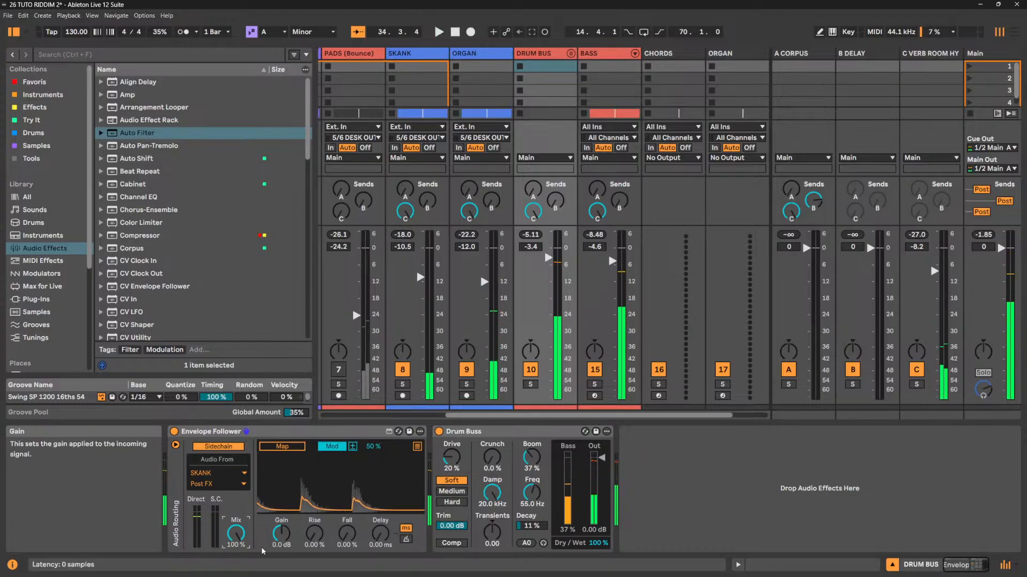
{"action": "left_click_drag", "start_coordinate": [237, 539], "coordinate": [237, 559]}
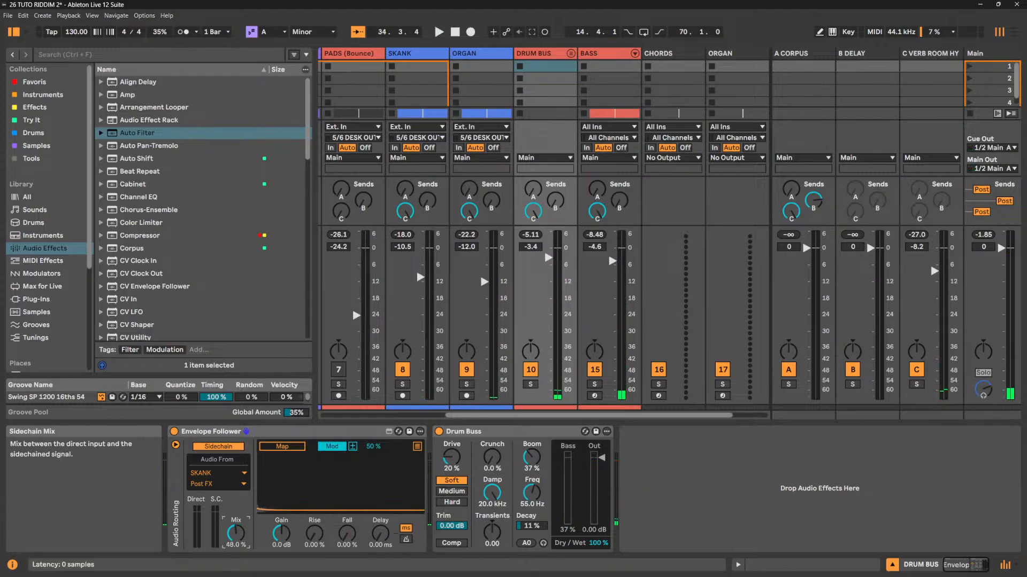
Play the song to examine the Envelope Follower's envelope with the sidechain Mix at 48%.
{"action": "key", "text": "space"}
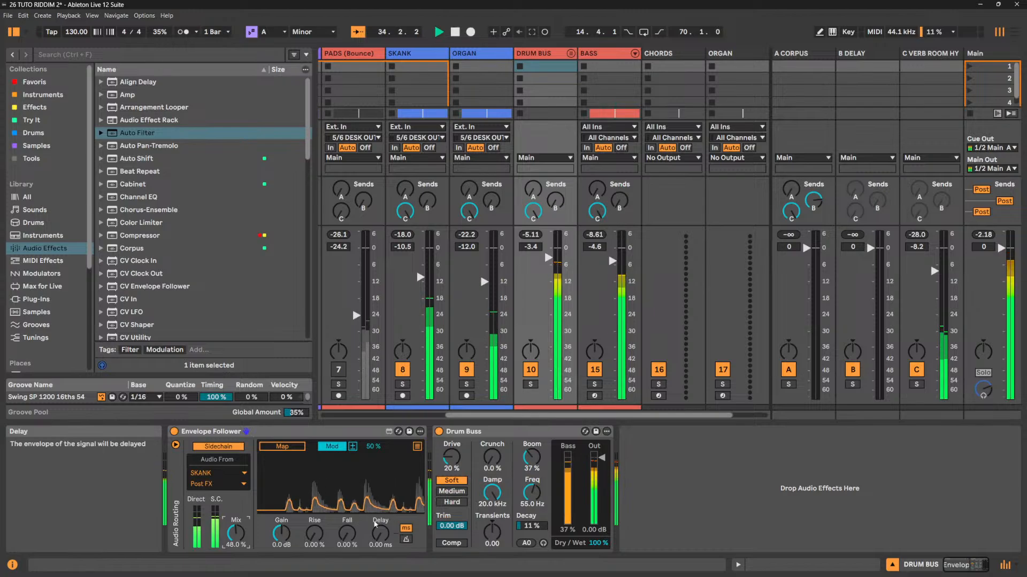
{"action": "key", "text": "space"}
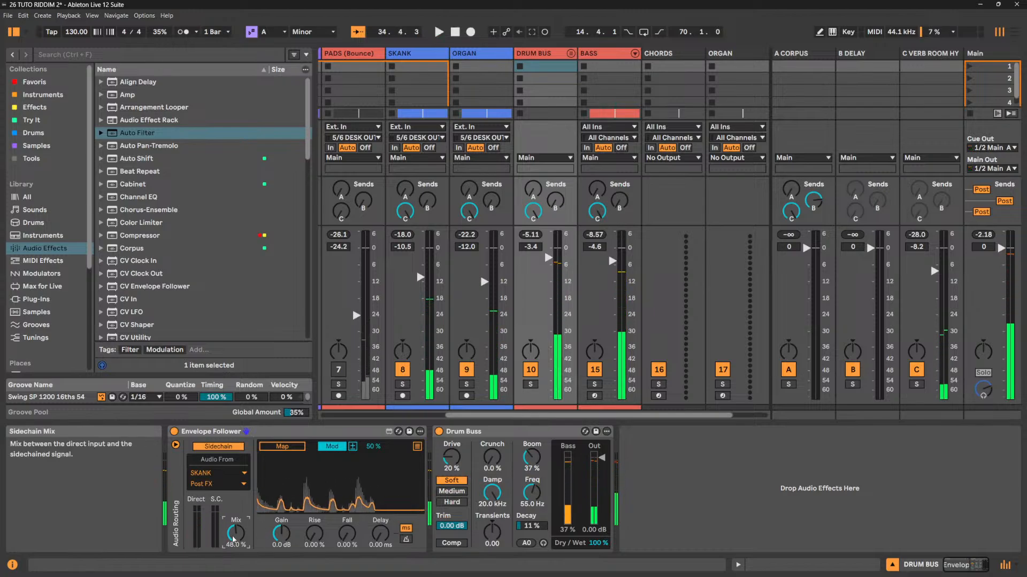
Set the Envelope Follower's sidechain Mix to 0%, then disable Sidechain and hide the audio routing section.
{"action": "left_click_drag", "start_coordinate": [233, 539], "coordinate": [233, 561]}
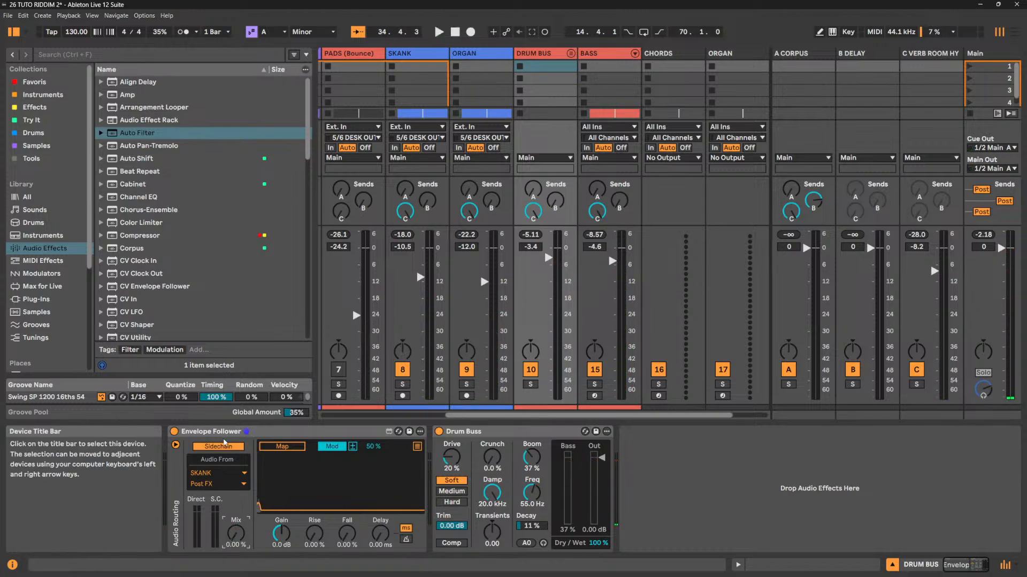
{"action": "left_click", "coordinate": [193, 447]}
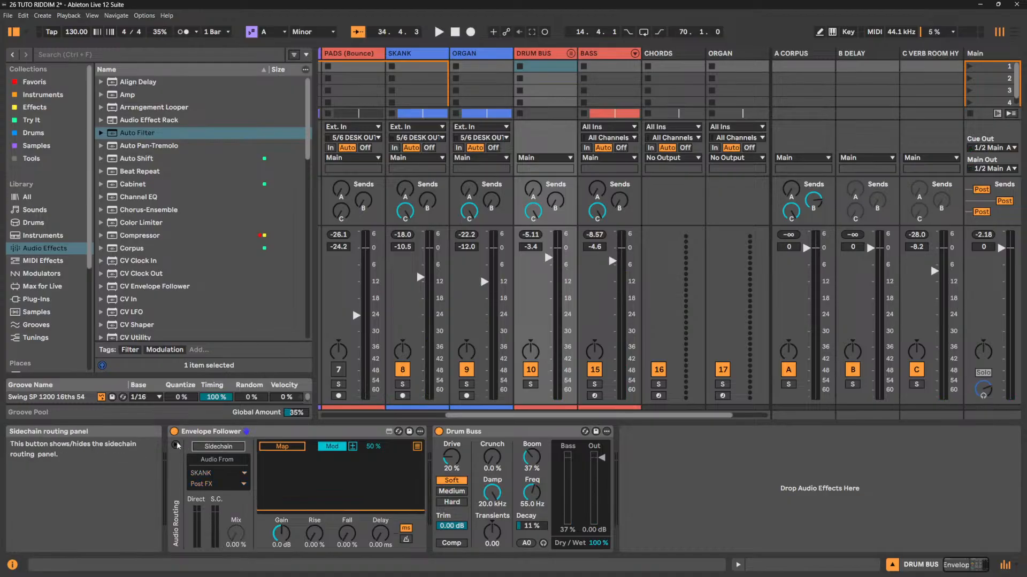
{"action": "left_click", "coordinate": [176, 445]}
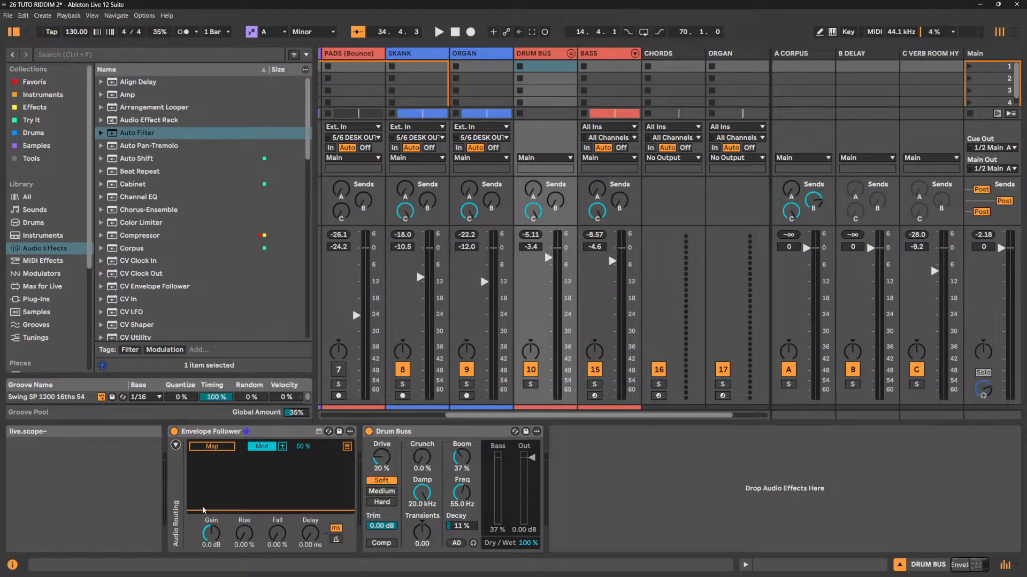
Set the Envelope Follower's Gain to 8.6 dB during playback, audition Rise at 13.4%, and return Rise to 0%.
{"action": "key", "text": "space"}
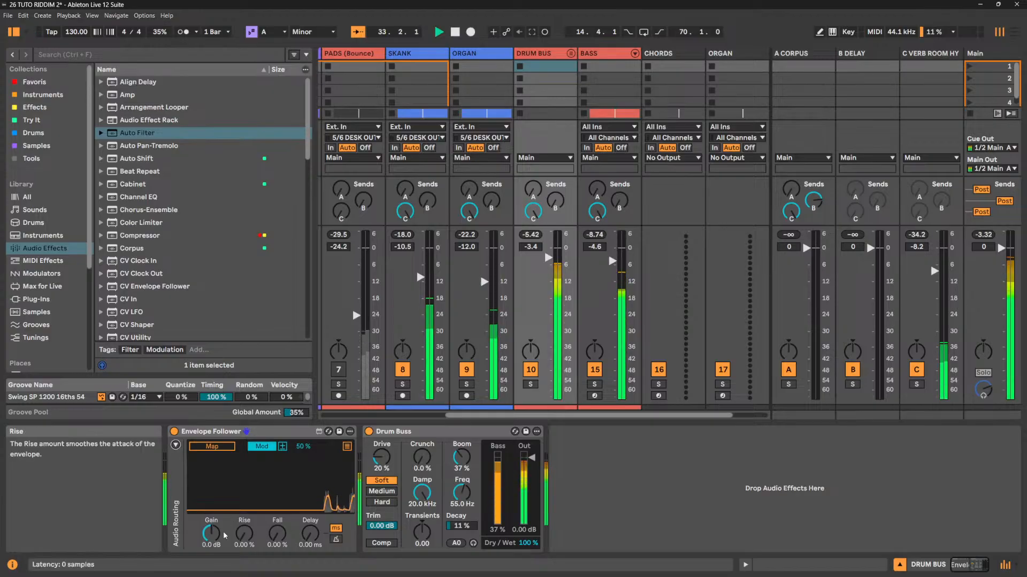
{"action": "mouse_move", "coordinate": [212, 538]}
{"action": "left_mouse_down"}
{"action": "mouse_move", "coordinate": [212, 514]}
{"action": "mouse_move", "coordinate": [213, 538]}
{"action": "left_mouse_up"}
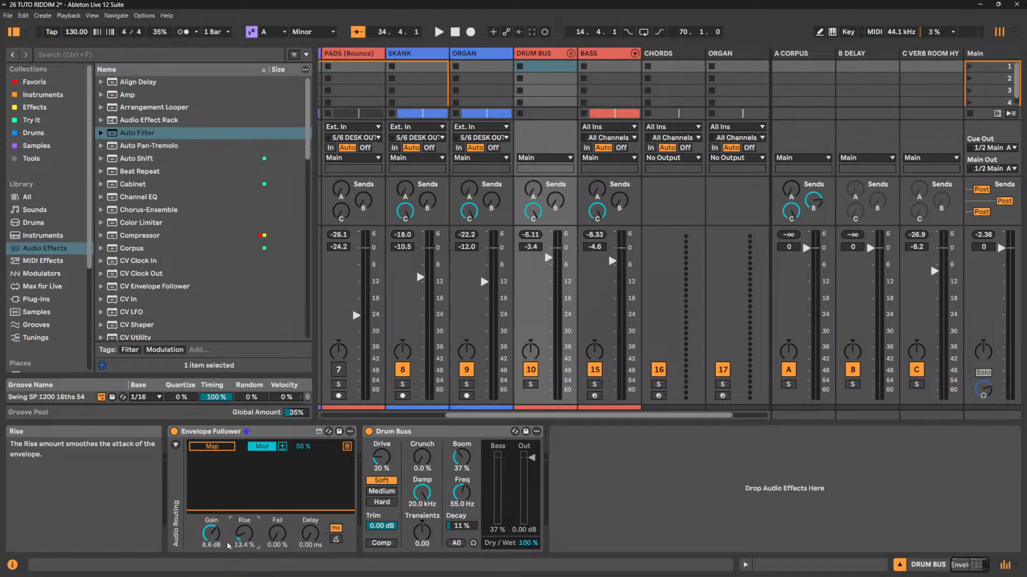
{"action": "key", "text": "space"}
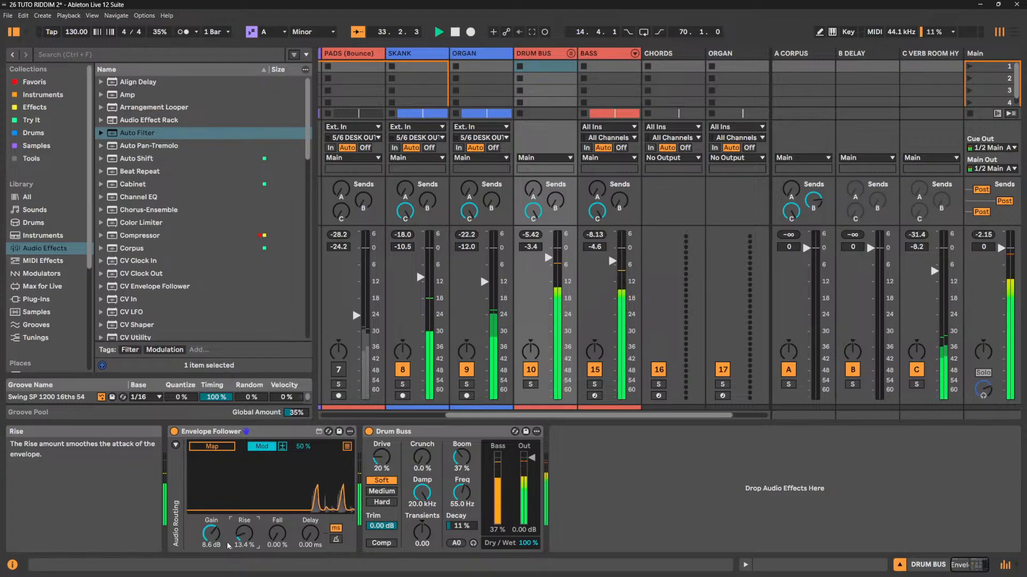
{"action": "key", "text": "space"}
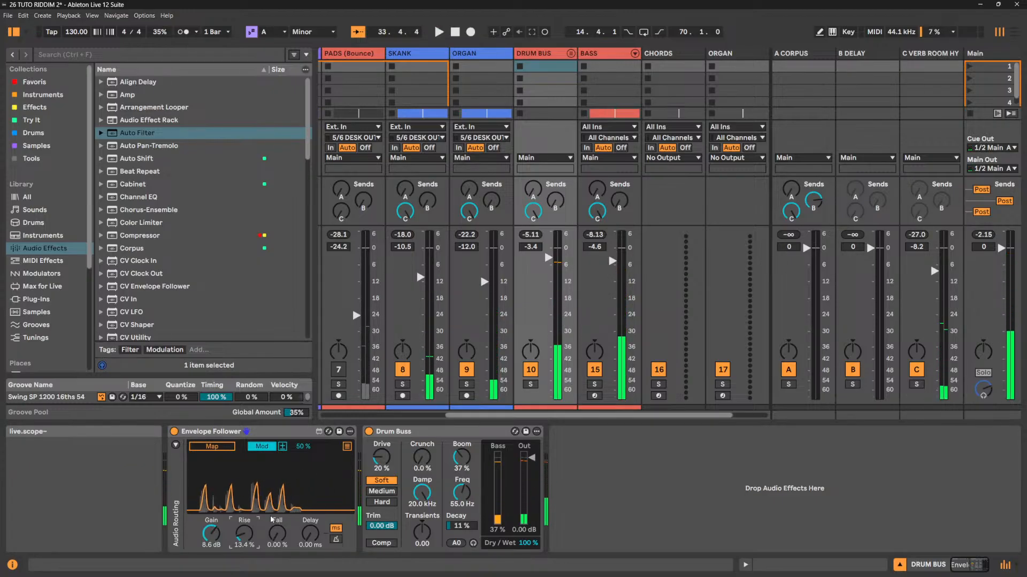
{"action": "key", "text": "space"}
{"action": "mouse_move", "coordinate": [245, 534]}
{"action": "left_mouse_down"}
{"action": "mouse_move", "coordinate": [244, 504]}
{"action": "mouse_move", "coordinate": [244, 548]}
{"action": "left_mouse_up"}
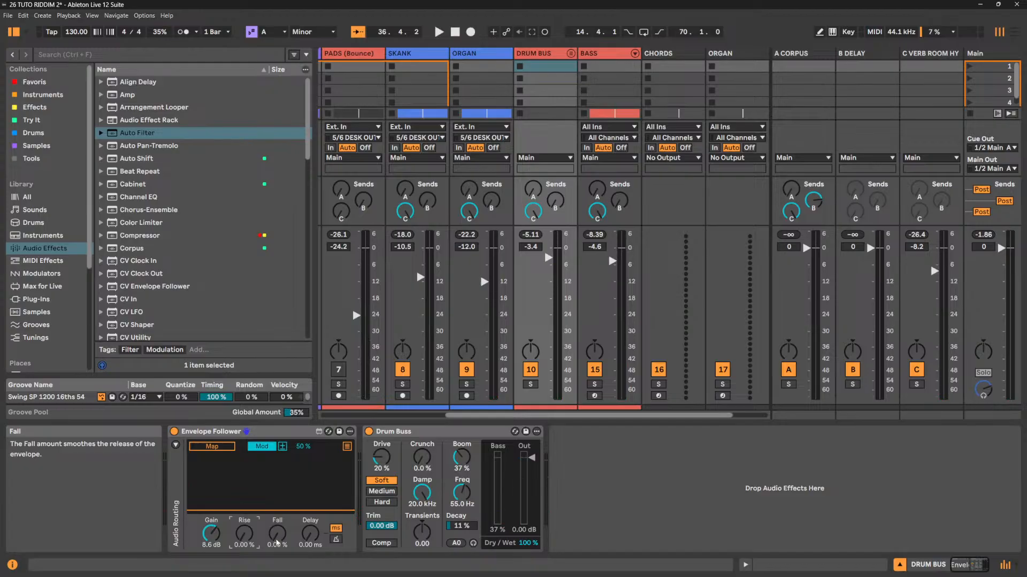
Audition the Envelope Follower's Fall at 81.1% while the song plays, and set it to 3.94%.
{"action": "key", "text": "space"}
{"action": "left_click_drag", "start_coordinate": [277, 541], "coordinate": [277, 481]}
{"action": "key", "text": "space"}
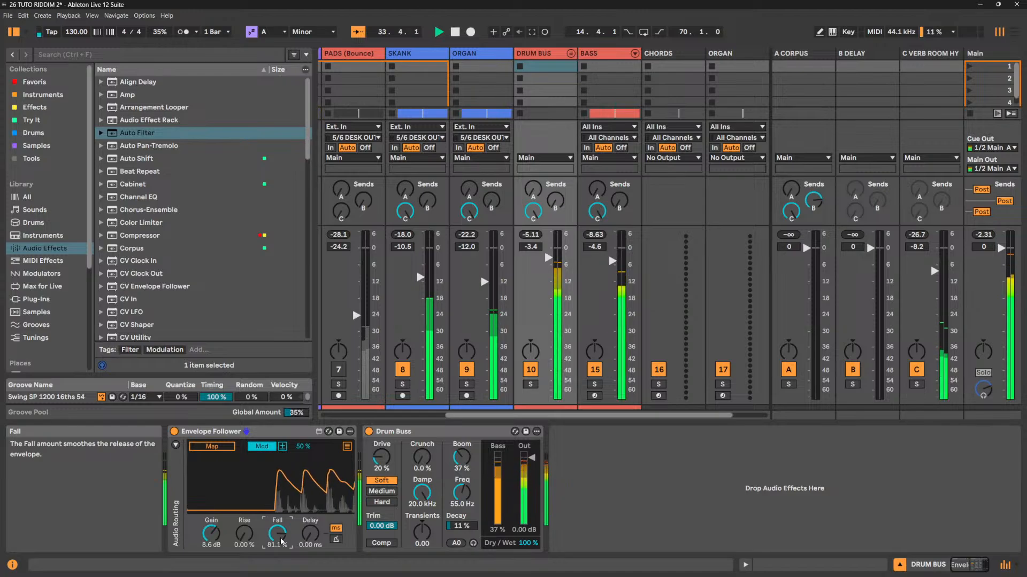
{"action": "left_click_drag", "start_coordinate": [282, 542], "coordinate": [282, 576]}
{"action": "key", "text": "space"}
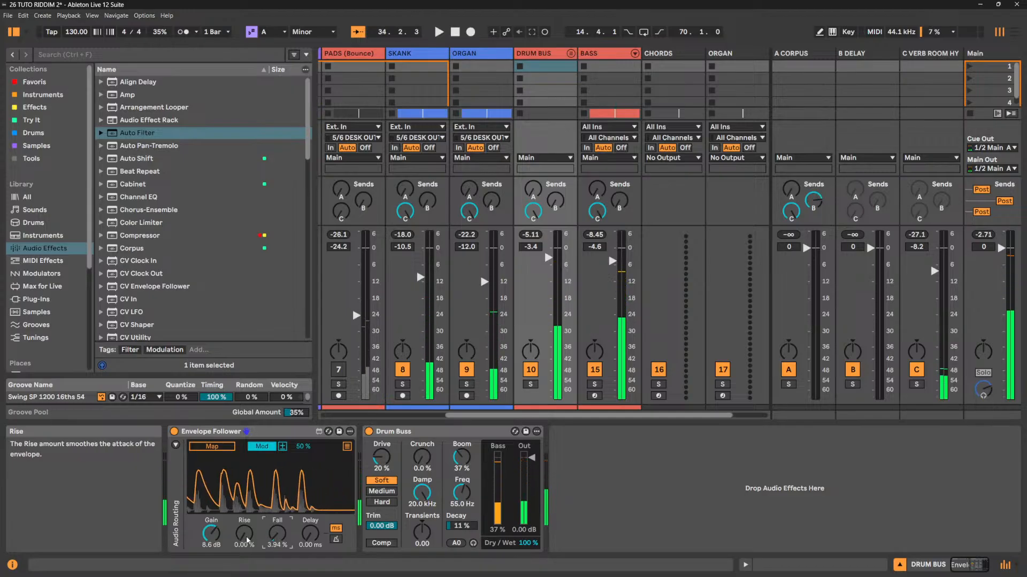
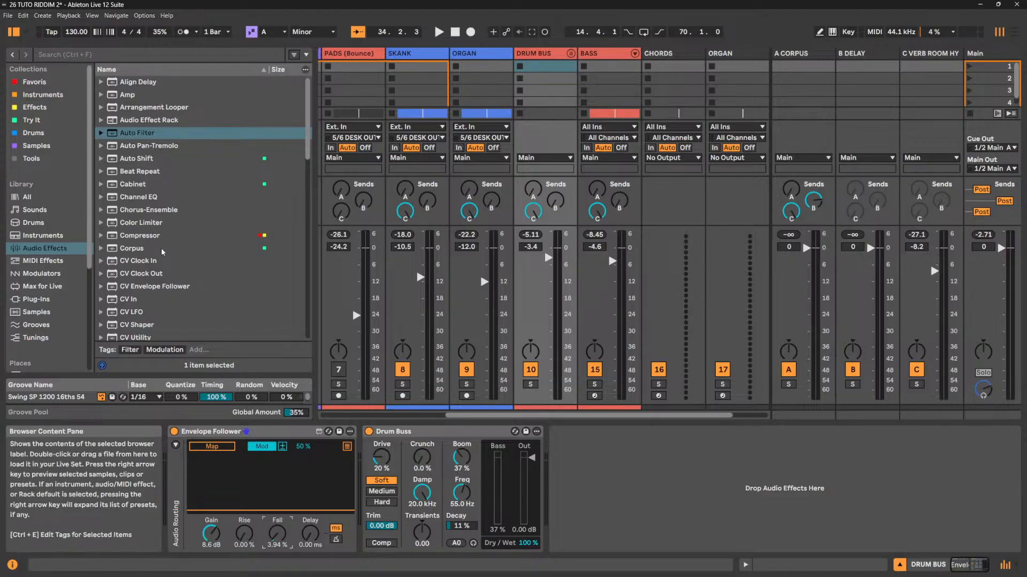
Insert an Auto Filter between the Envelope Follower and Drum Buss on the DRUM BUS, and play the song.
{"action": "scroll", "coordinate": [162, 248], "scroll_direction": "down", "scroll_amount": 5}
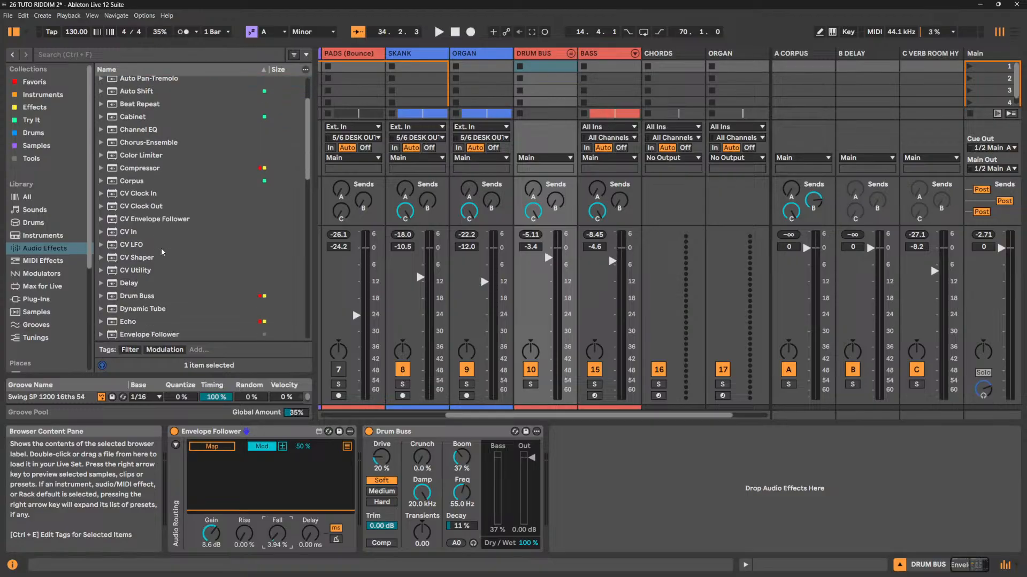
{"action": "scroll", "coordinate": [162, 248], "scroll_direction": "up", "scroll_amount": 5}
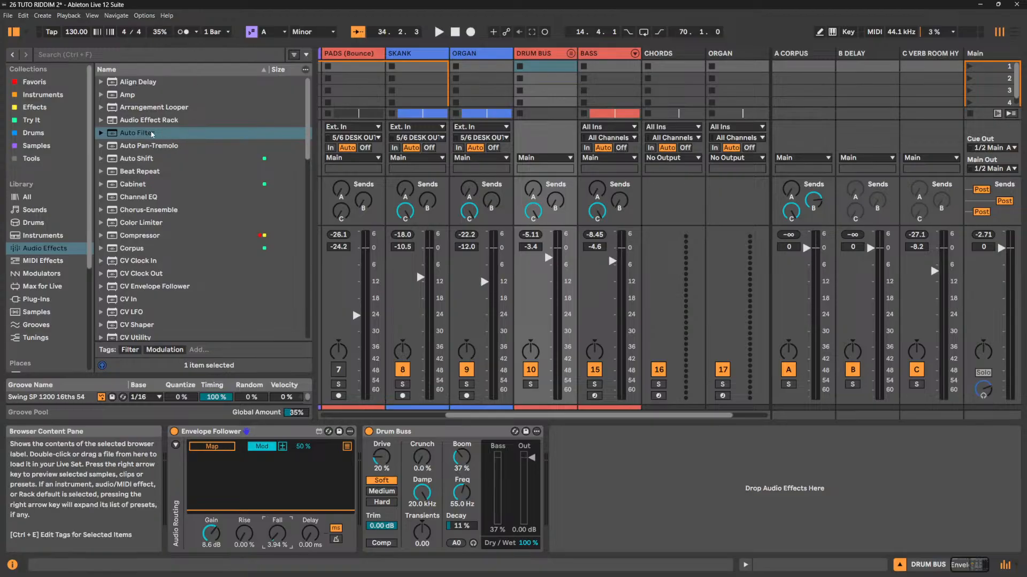
{"action": "left_click_drag", "start_coordinate": [152, 134], "coordinate": [385, 452]}
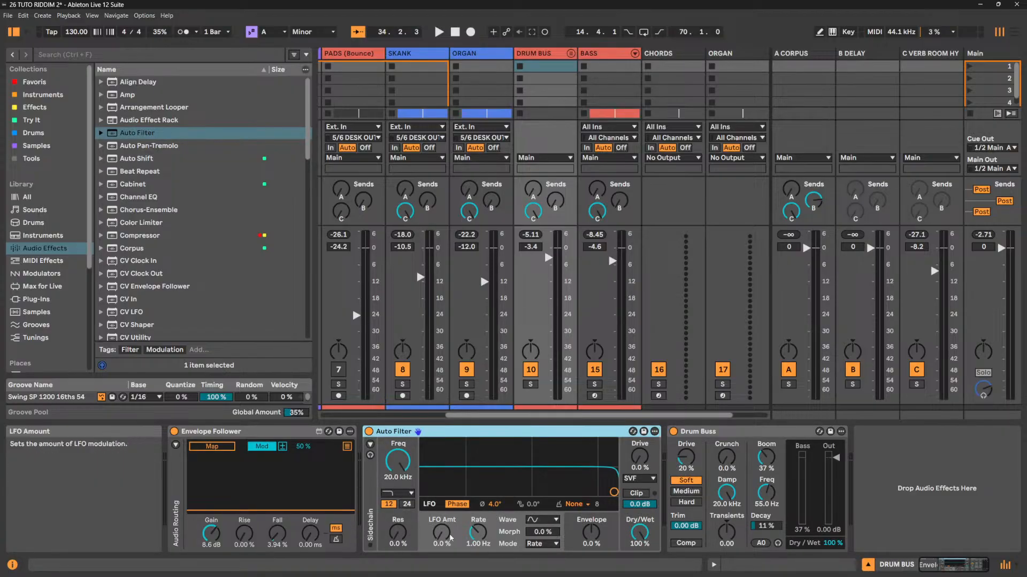
{"action": "key", "text": "space"}
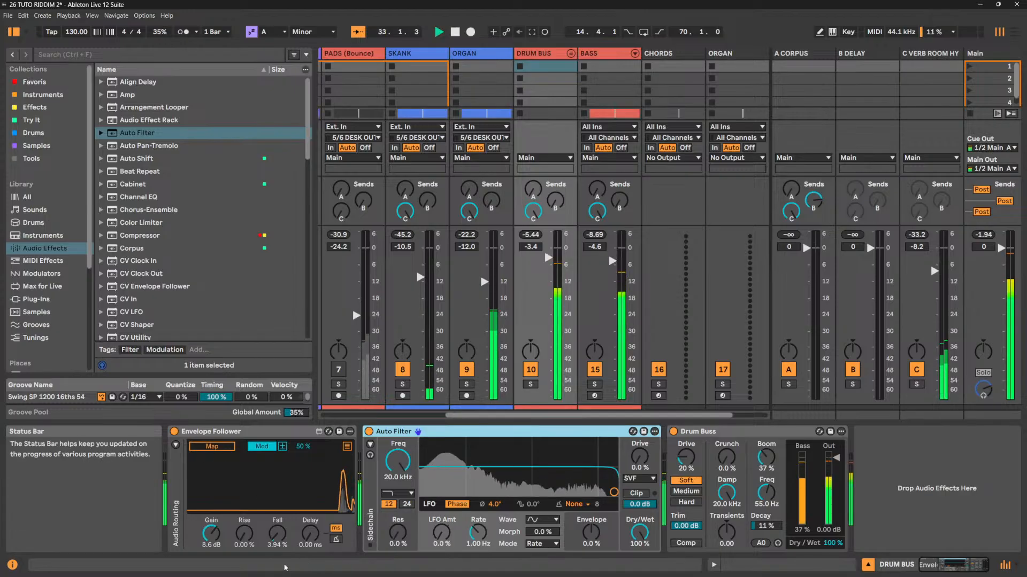
Try mapping the Envelope Follower to the Auto Filter's frequency, audition the modulation and undo the mapping.
{"action": "left_click", "coordinate": [216, 449]}
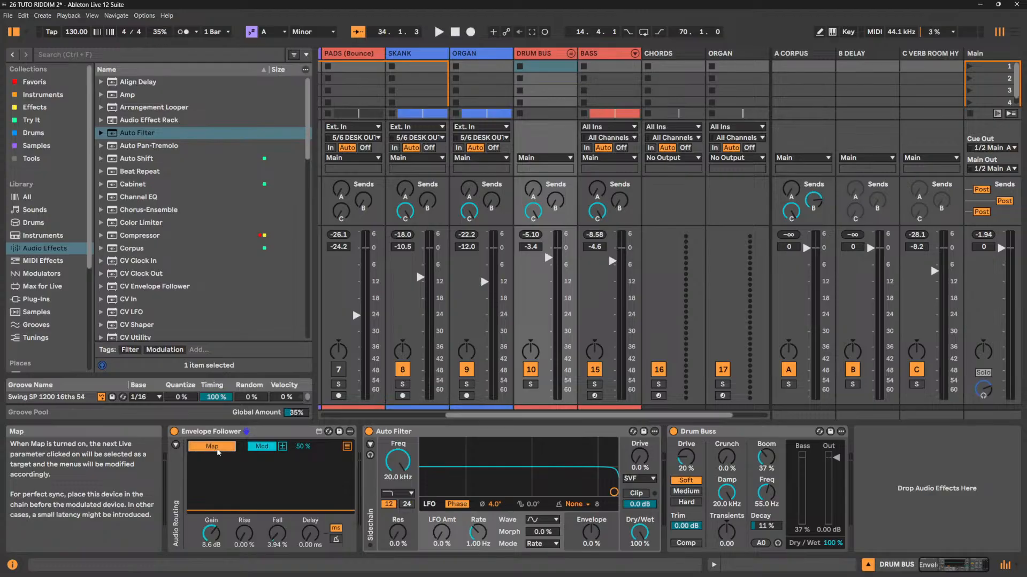
{"action": "left_click", "coordinate": [403, 464]}
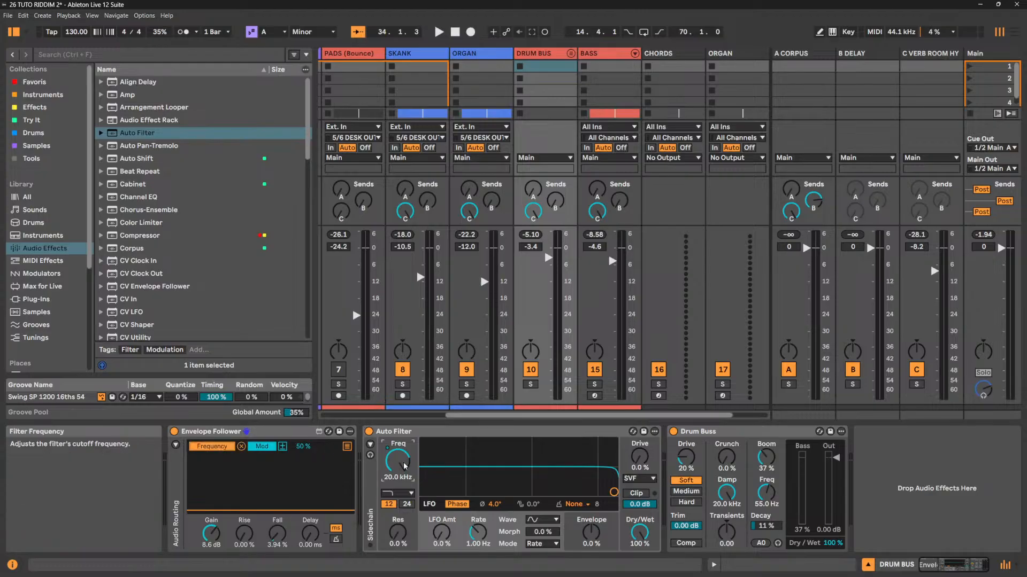
{"action": "key", "text": "space"}
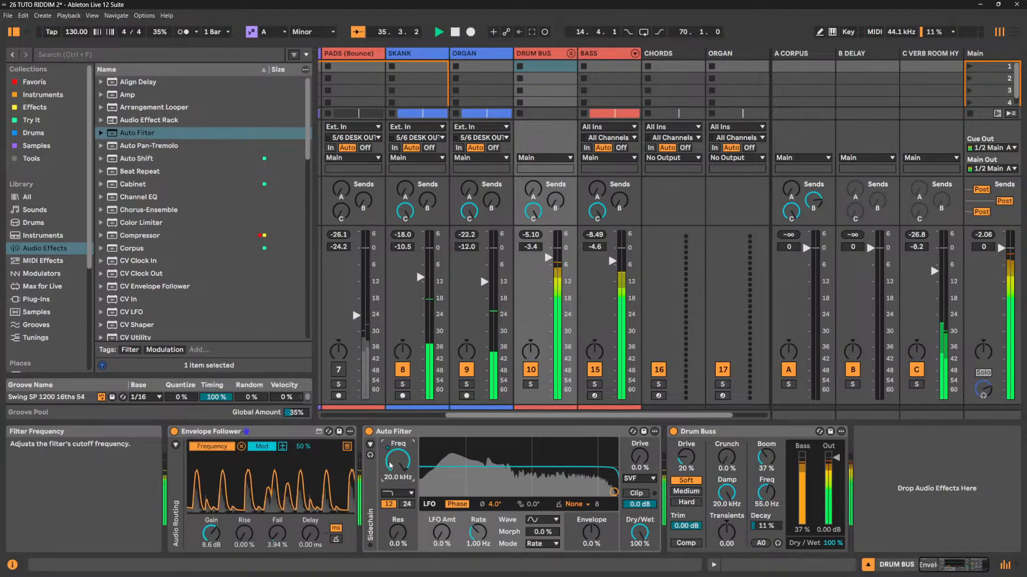
{"action": "key", "text": "ctrl+z"}
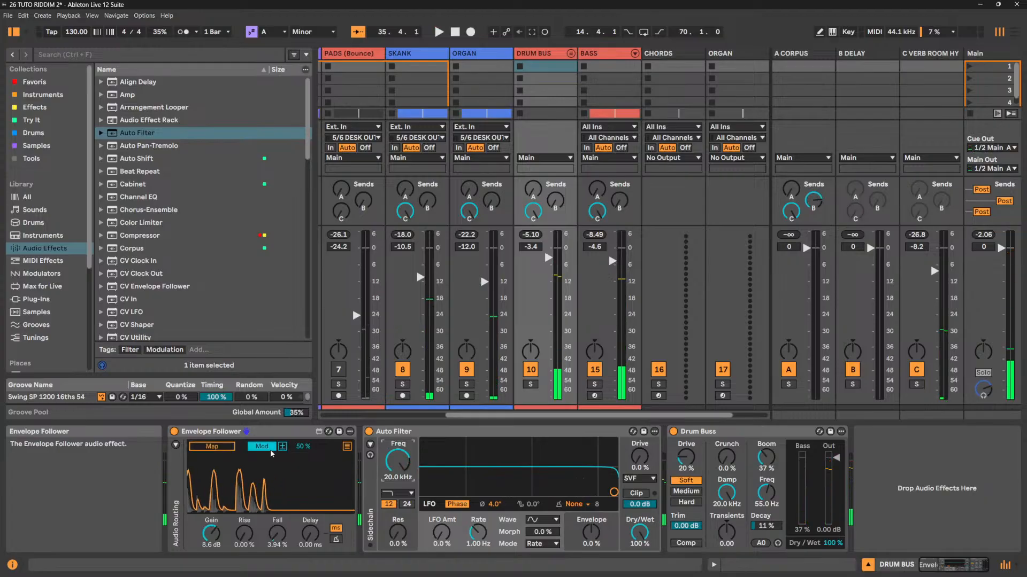
Try the Envelope Follower on the DRUM BUS track volume while lowering its fader to -16.0 dB, and remove the mapping.
{"action": "left_click", "coordinate": [225, 450]}
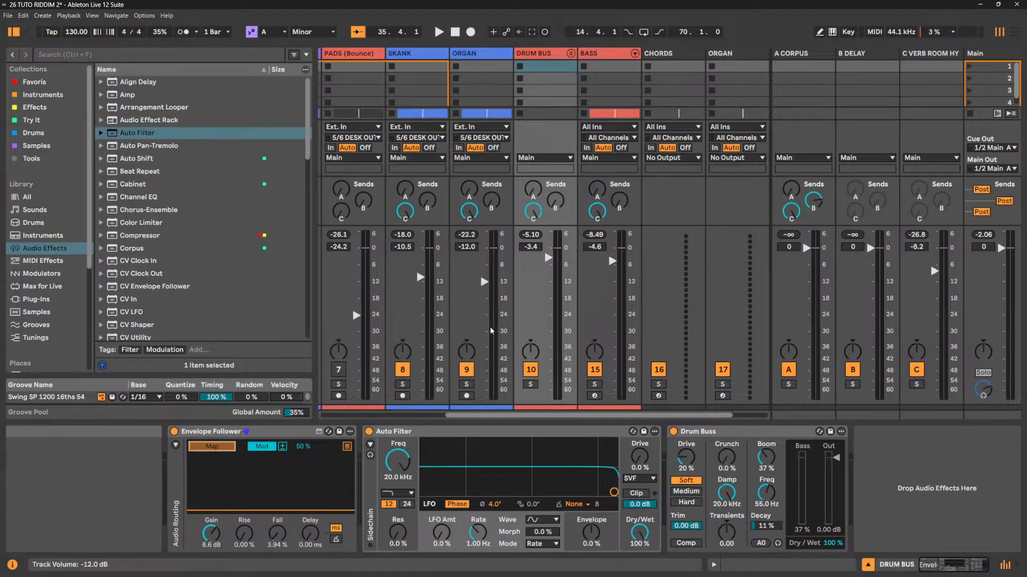
{"action": "left_click", "coordinate": [548, 260]}
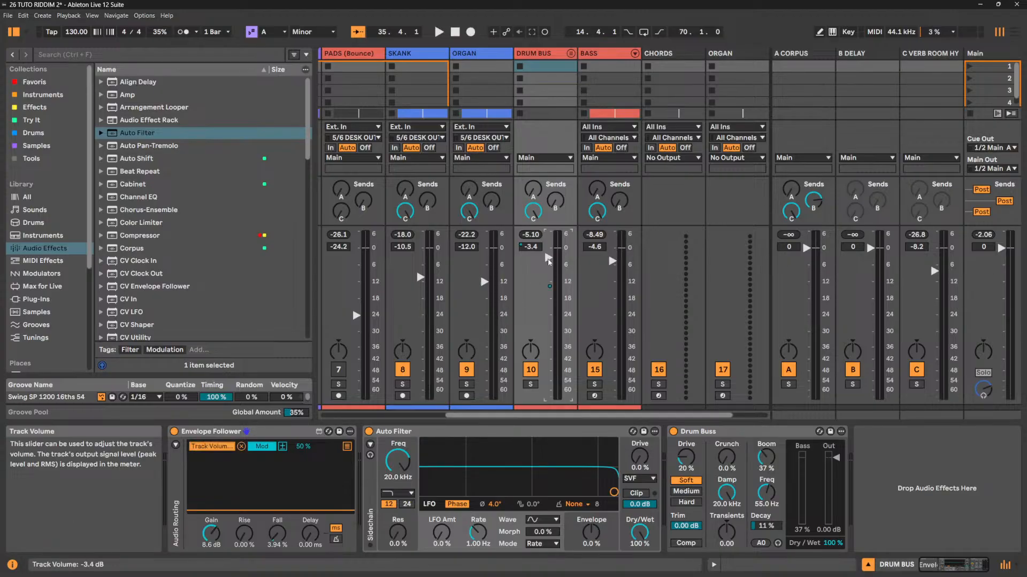
{"action": "key", "text": "space"}
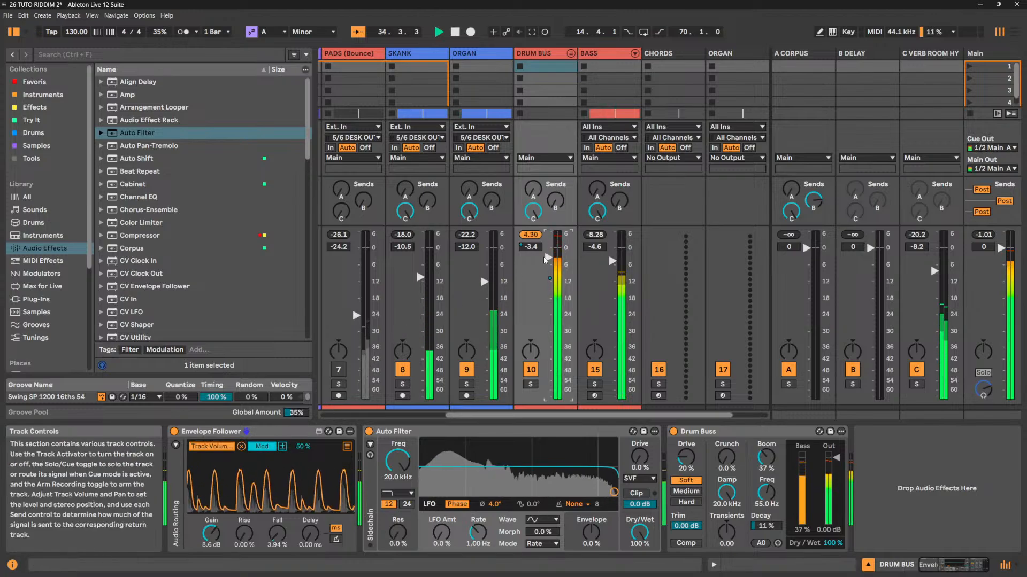
{"action": "left_click_drag", "start_coordinate": [548, 260], "coordinate": [548, 293]}
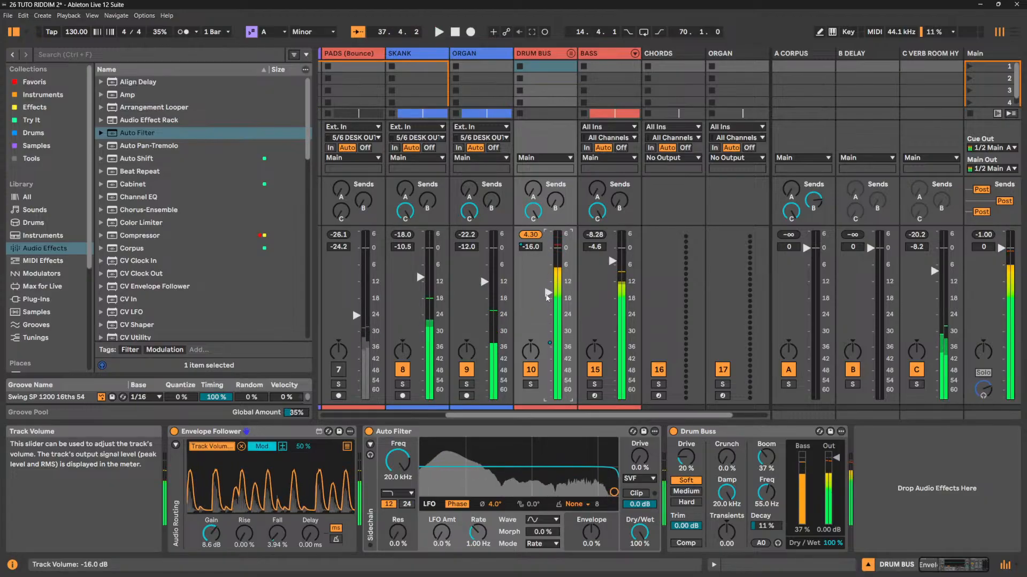
{"action": "left_click", "coordinate": [243, 447]}
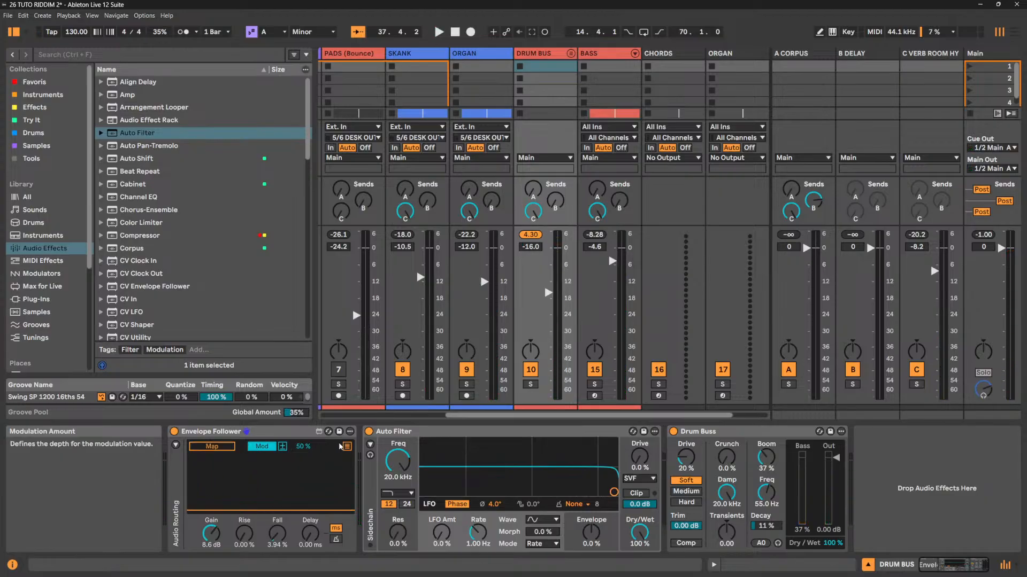
Examine the Envelope Follower's multiple mapping slots and its sidechain routing options.
{"action": "left_click", "coordinate": [347, 448]}
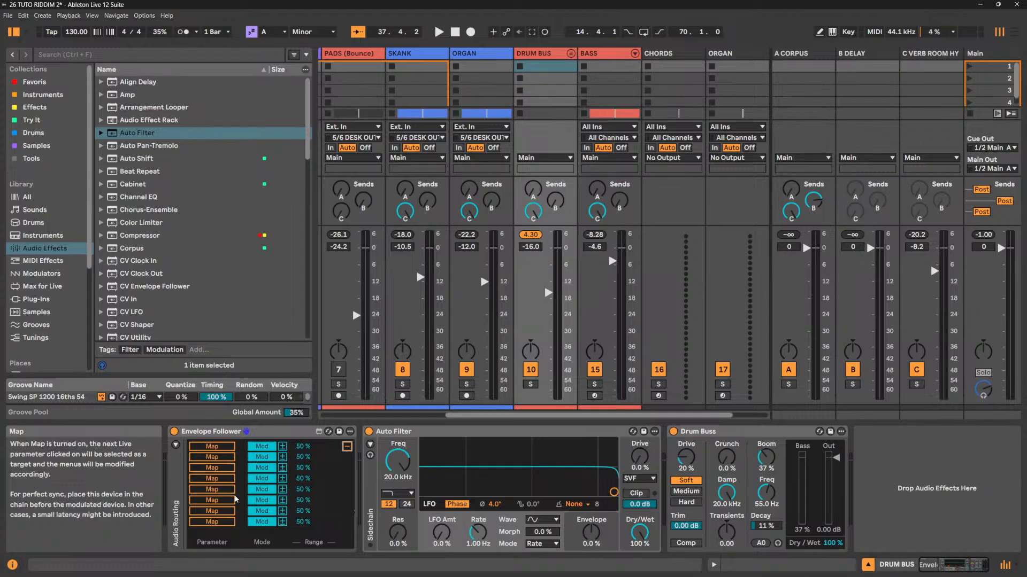
{"action": "left_click", "coordinate": [176, 446]}
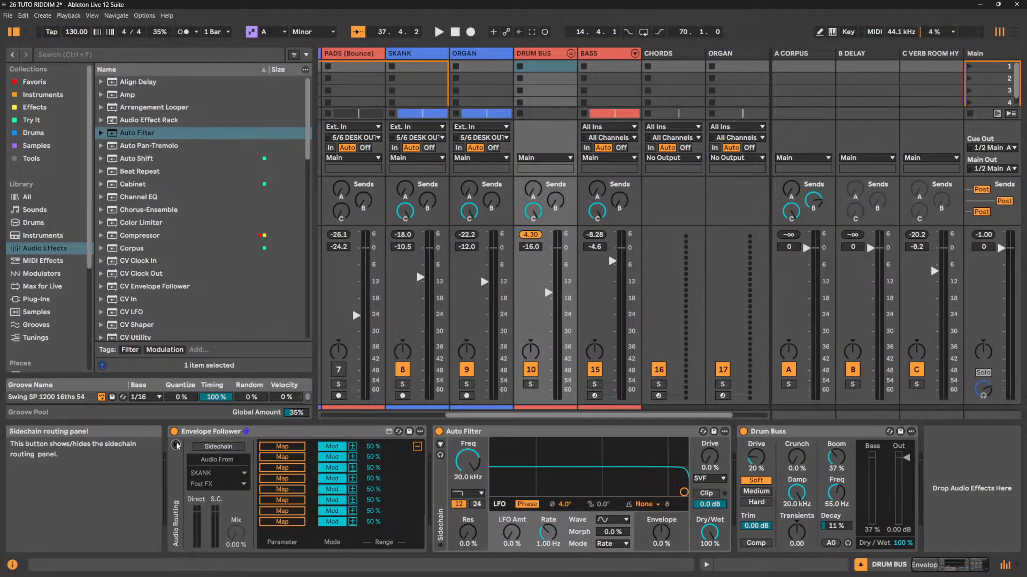
{"action": "left_click", "coordinate": [176, 446]}
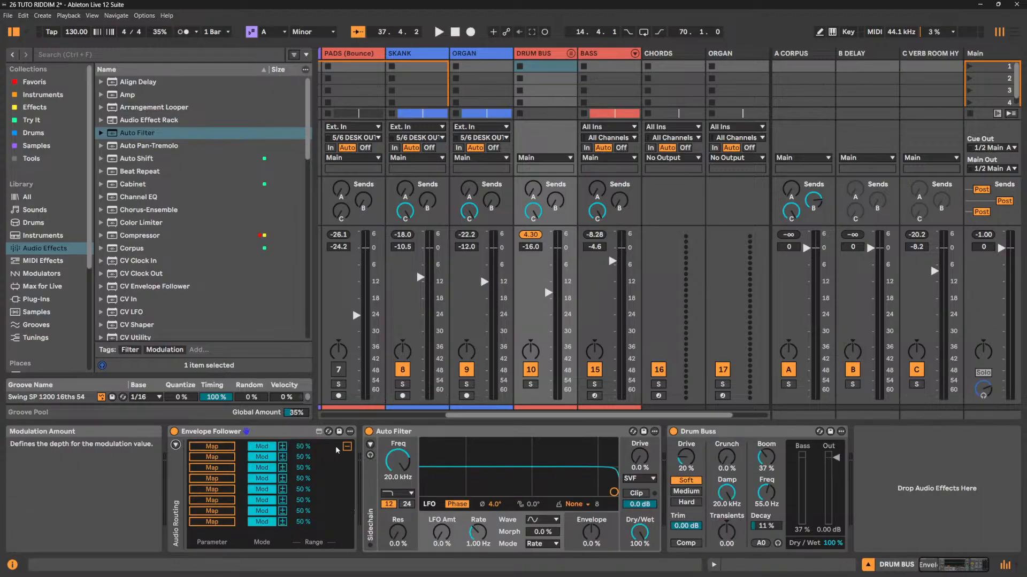
{"action": "left_click", "coordinate": [347, 446]}
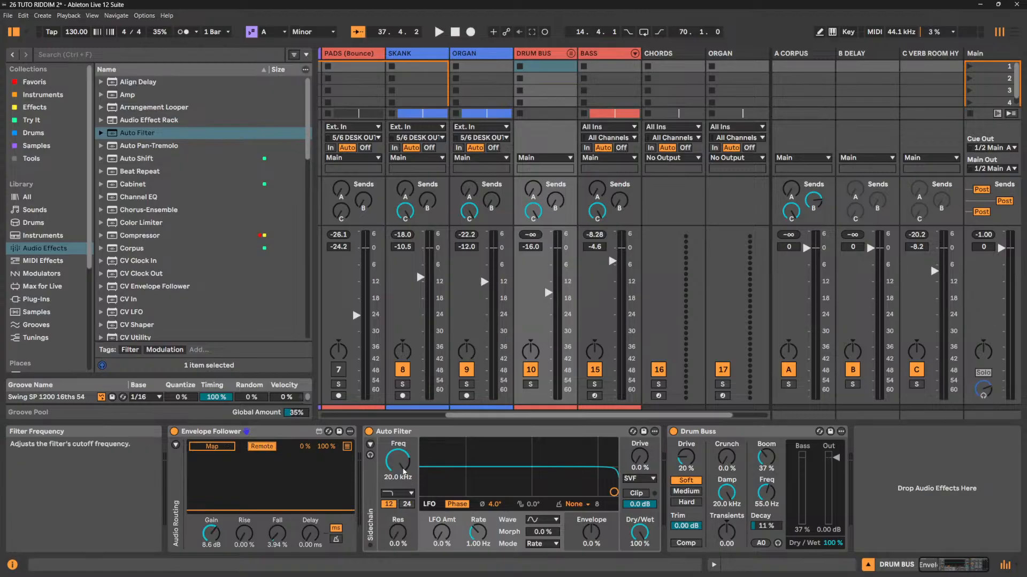
Map the Envelope Follower to the Auto Filter's frequency in Remote mode and audition the result.
{"action": "left_click_drag", "start_coordinate": [401, 461], "coordinate": [402, 491]}
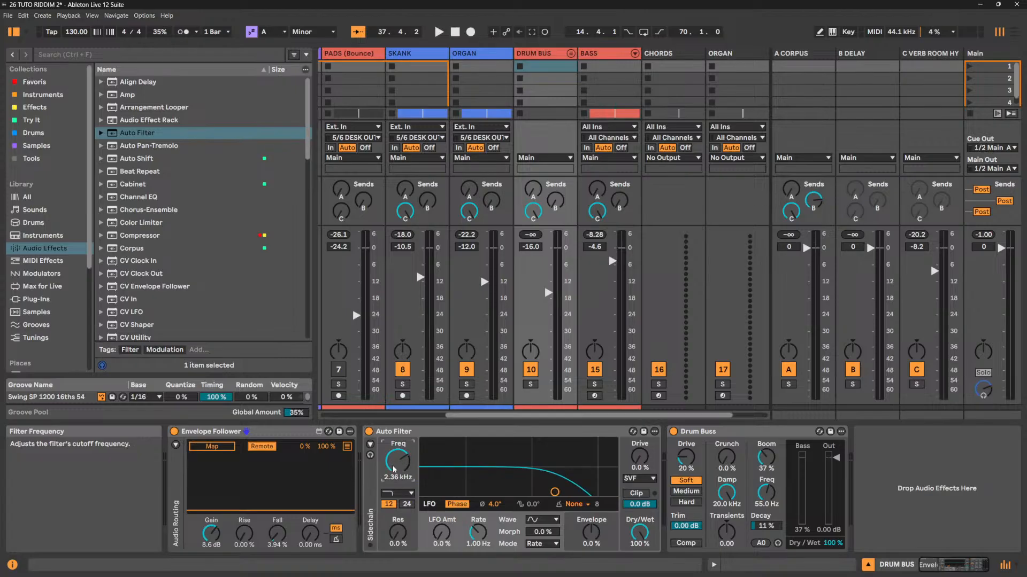
{"action": "left_click_drag", "start_coordinate": [394, 469], "coordinate": [394, 438]}
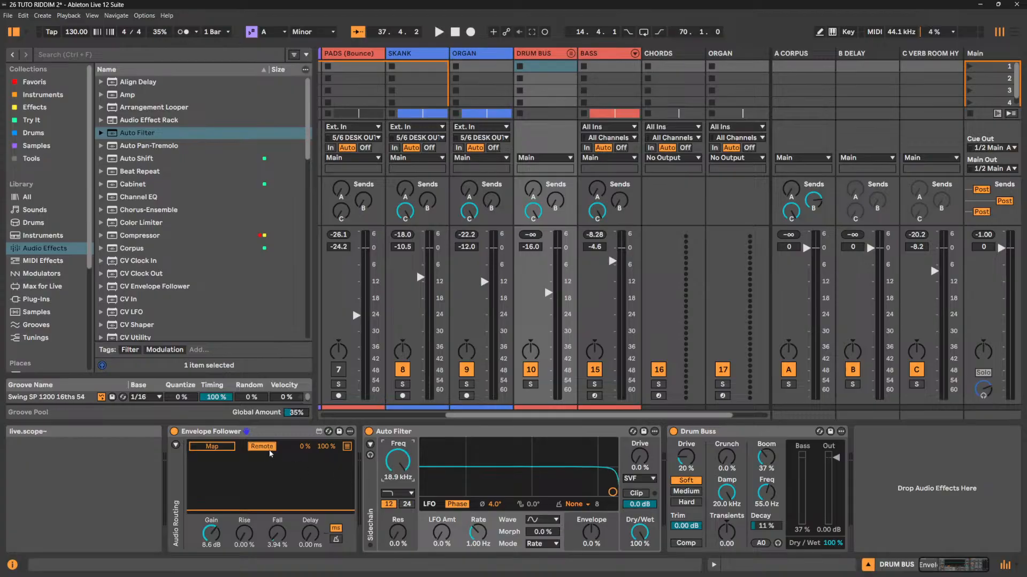
{"action": "left_click", "coordinate": [227, 449]}
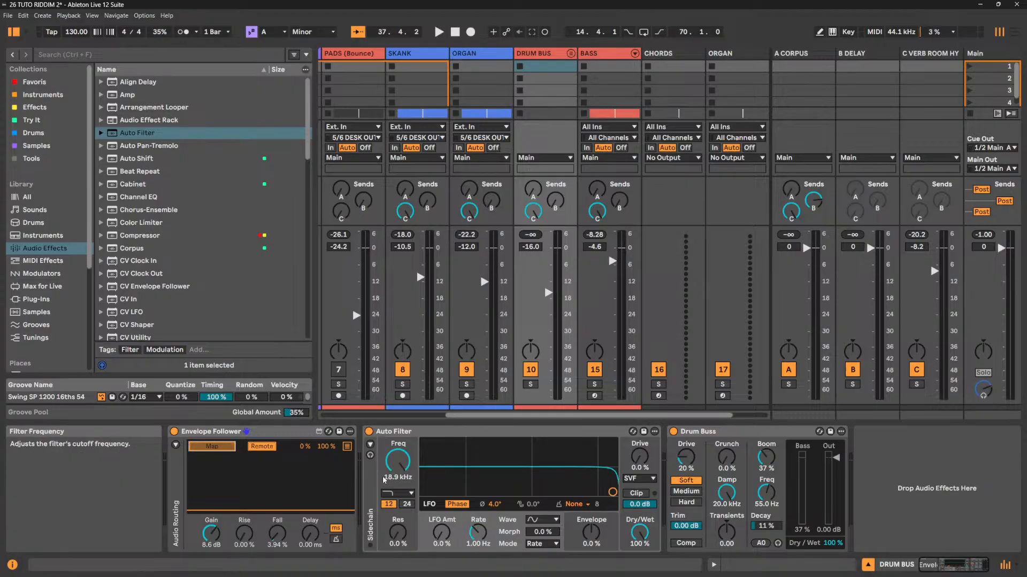
{"action": "left_click", "coordinate": [404, 463]}
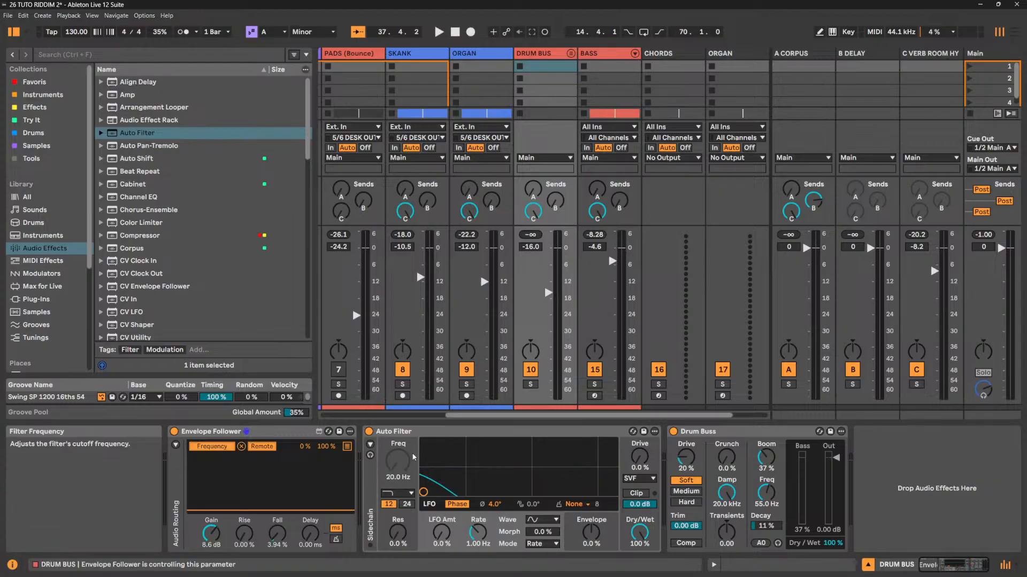
{"action": "key", "text": "space"}
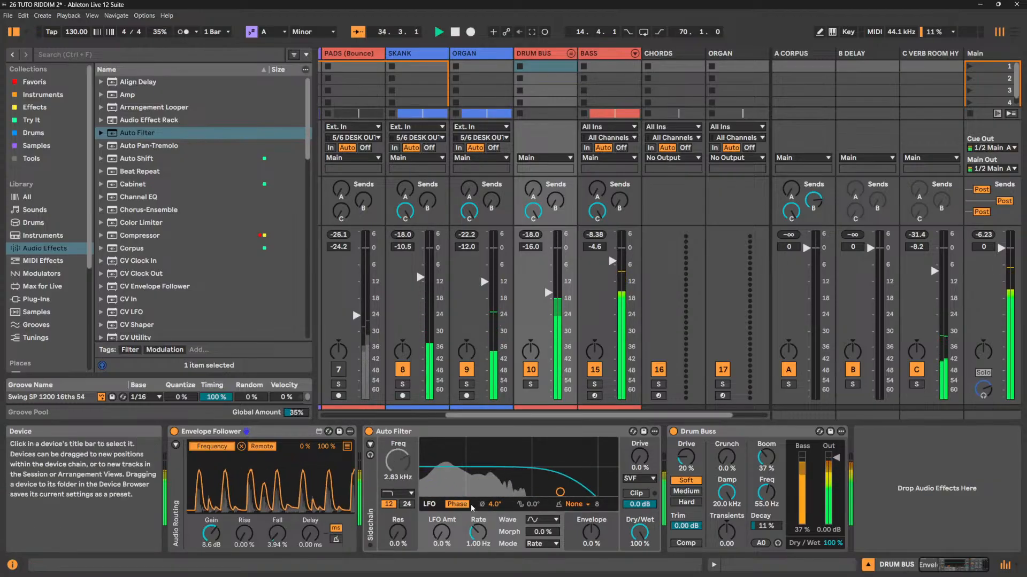
{"action": "key", "text": "space"}
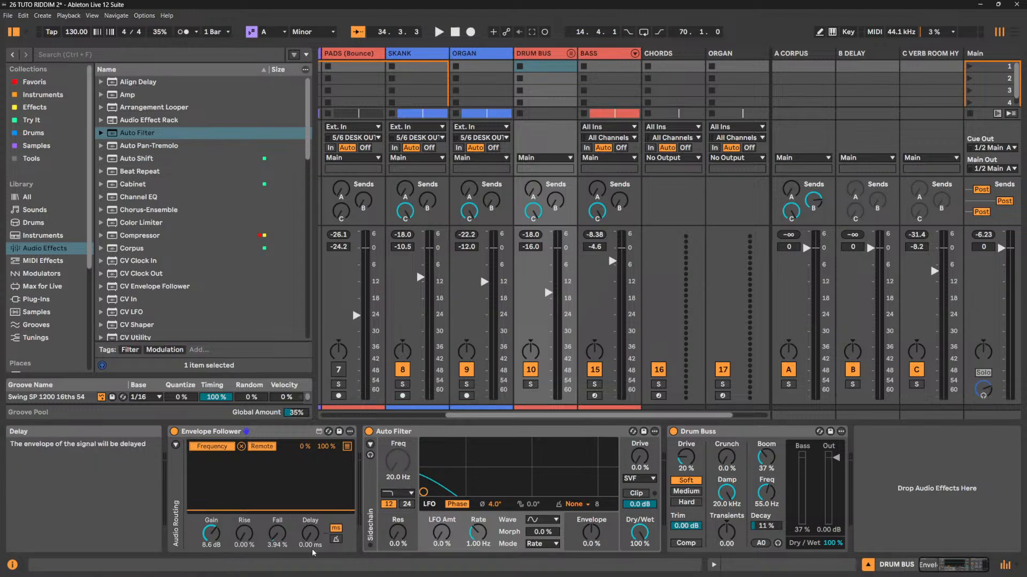
Set the minimum of the Remote frequency mapping to 67 % and its maximum to 100 % during playback.
{"action": "key", "text": "space"}
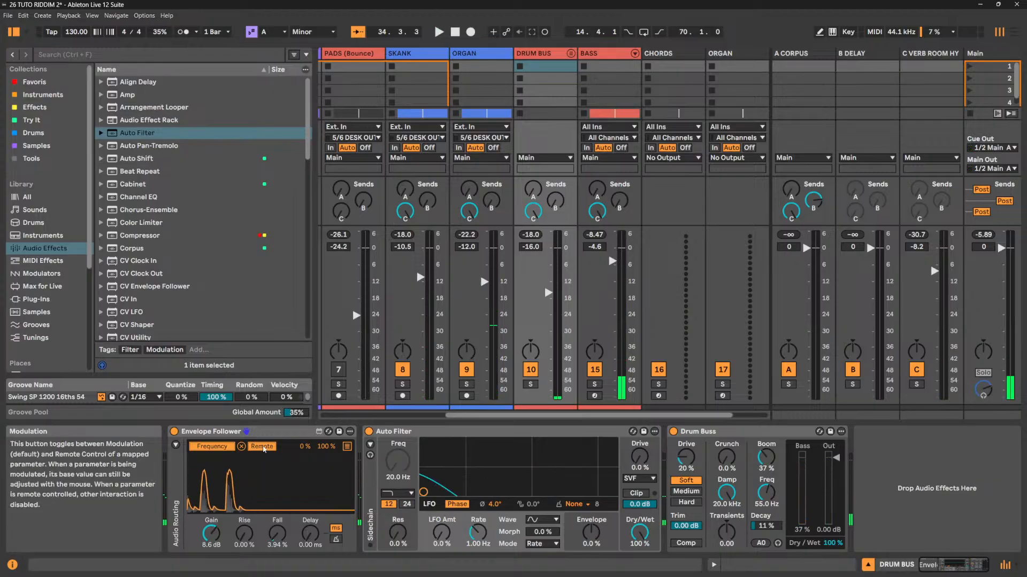
{"action": "left_click_drag", "start_coordinate": [303, 447], "coordinate": [304, 411]}
{"action": "key", "text": "space"}
{"action": "left_click_drag", "start_coordinate": [322, 448], "coordinate": [322, 447]}
{"action": "left_click", "coordinate": [304, 447]}
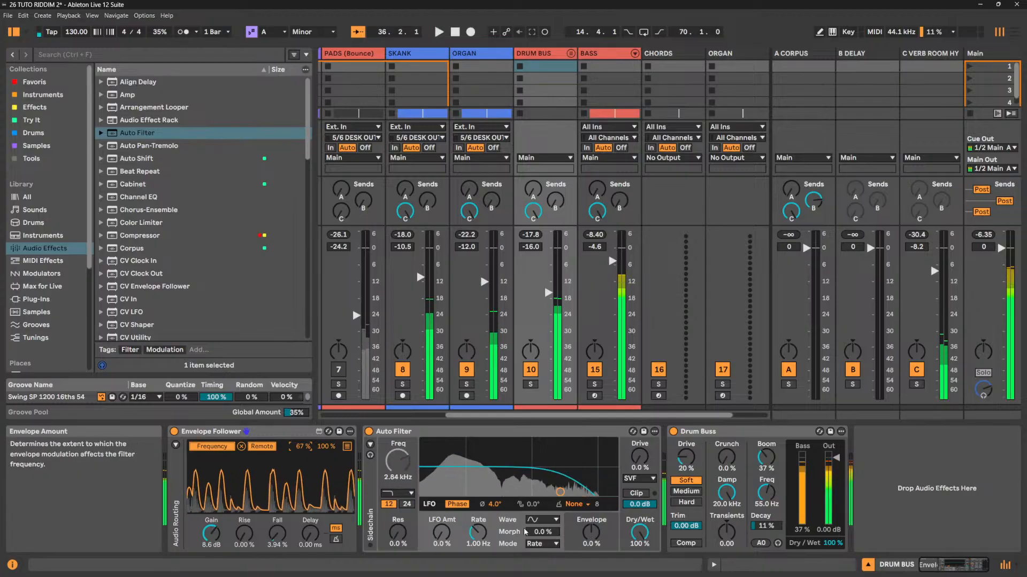
Raise the Auto Filter's resonance to 56 % and adjust the Remote mapping range to 63–86 %.
{"action": "key", "text": "space"}
{"action": "key", "text": "space"}
{"action": "left_click_drag", "start_coordinate": [398, 533], "coordinate": [398, 516]}
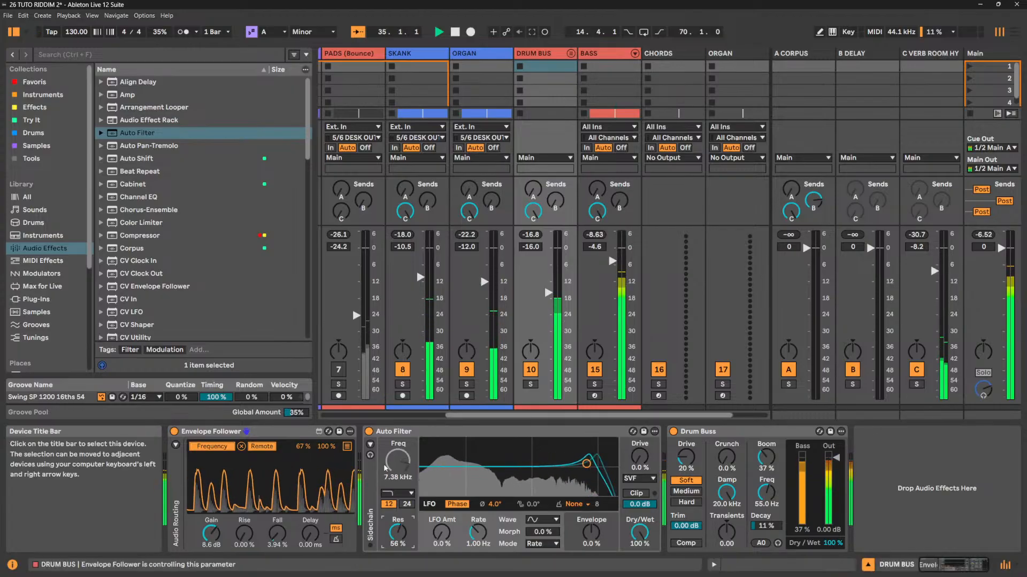
{"action": "mouse_move", "coordinate": [299, 447]}
{"action": "left_mouse_down"}
{"action": "mouse_move", "coordinate": [299, 464]}
{"action": "mouse_move", "coordinate": [328, 455]}
{"action": "mouse_move", "coordinate": [302, 432]}
{"action": "left_mouse_up"}
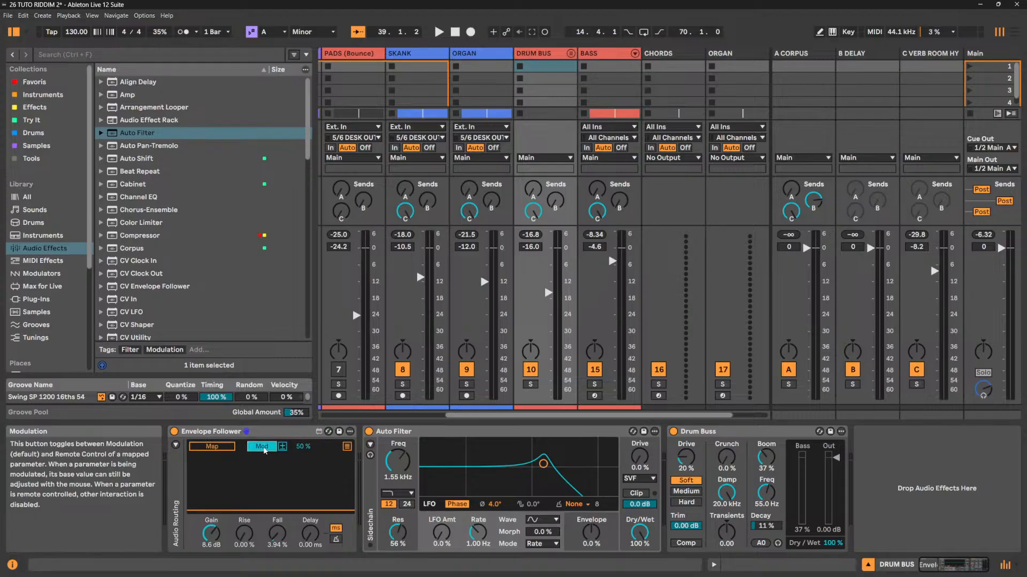
Set the Auto Filter's frequency to about 1.36 kHz, map the Envelope Follower to it in Mod mode and start playback.
{"action": "left_click", "coordinate": [396, 469]}
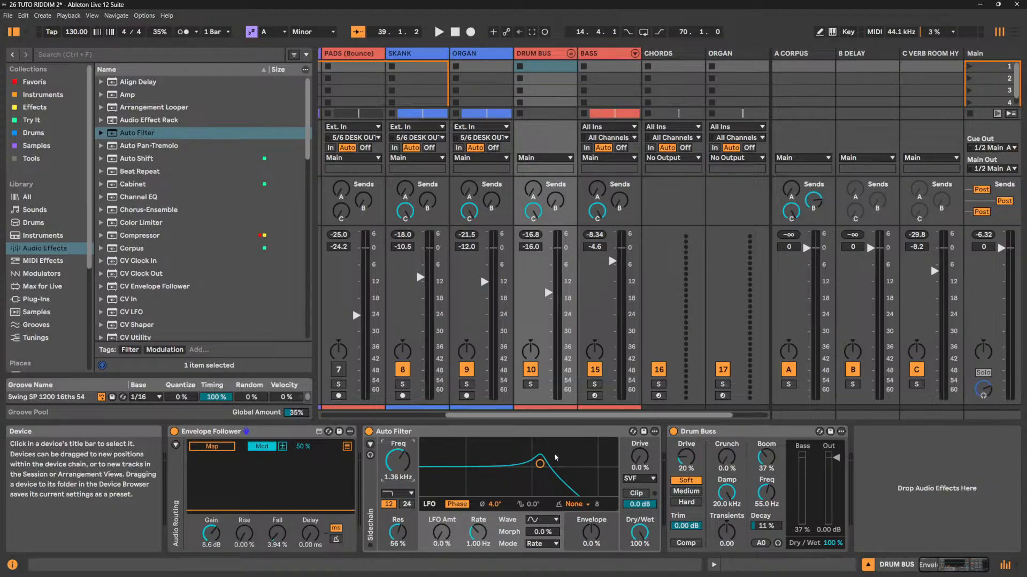
{"action": "left_click", "coordinate": [235, 447]}
{"action": "left_click", "coordinate": [398, 459]}
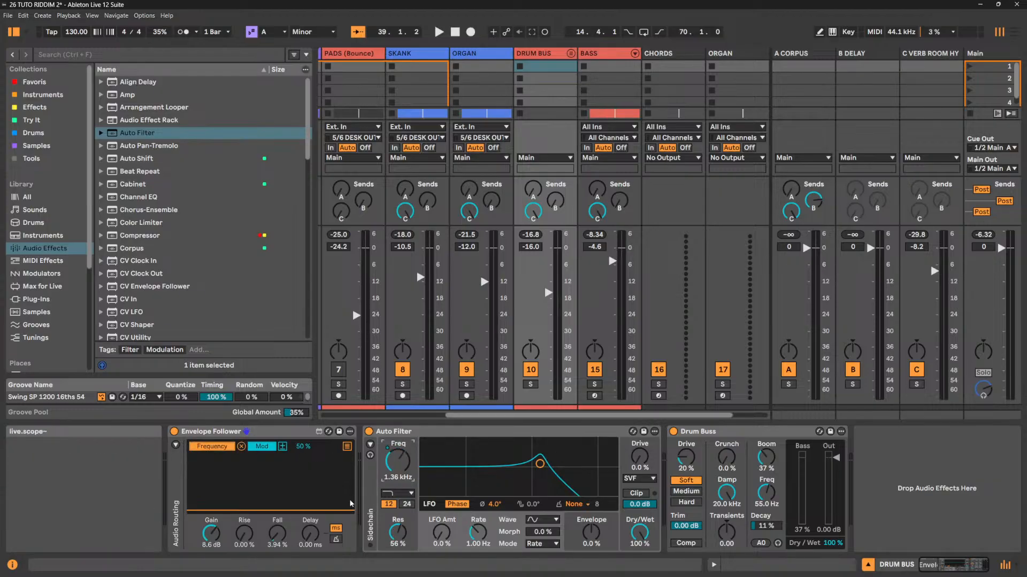
{"action": "key", "text": "space"}
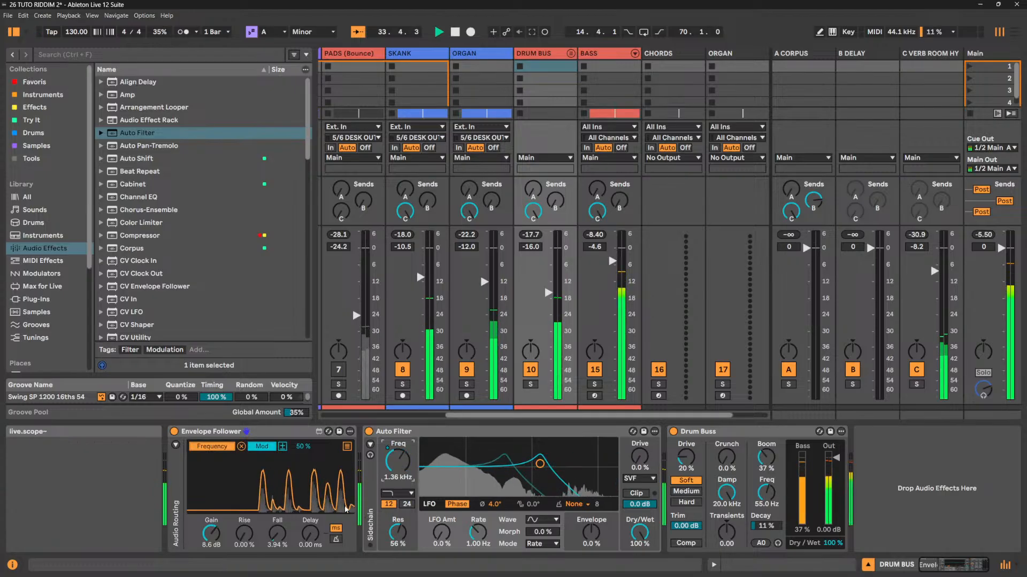
Try a negative modulation amount on the frequency mapping, and set it to 12 % while listening.
{"action": "left_click_drag", "start_coordinate": [303, 446], "coordinate": [304, 493]}
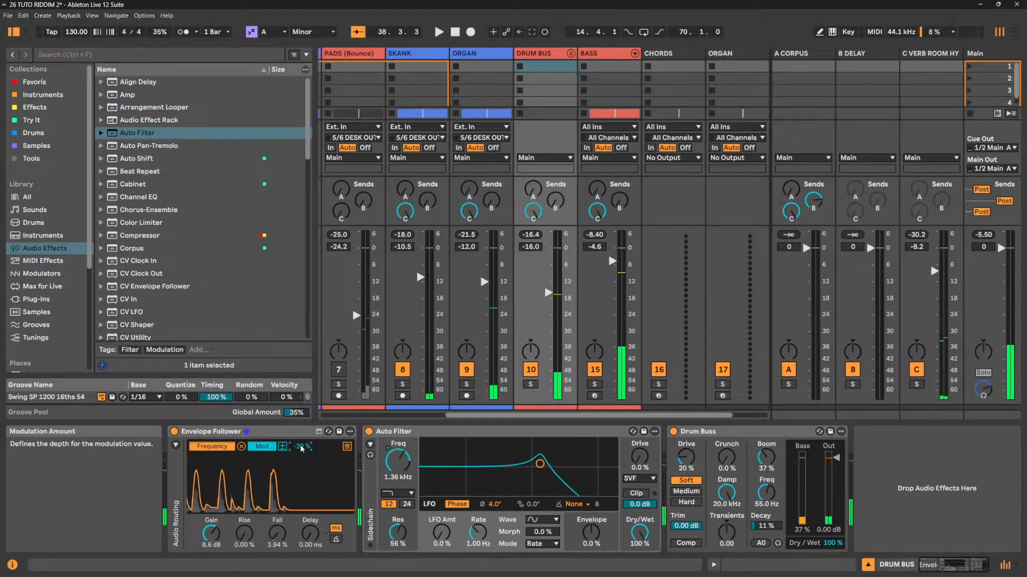
{"action": "left_click_drag", "start_coordinate": [302, 449], "coordinate": [302, 430]}
{"action": "key", "text": "space"}
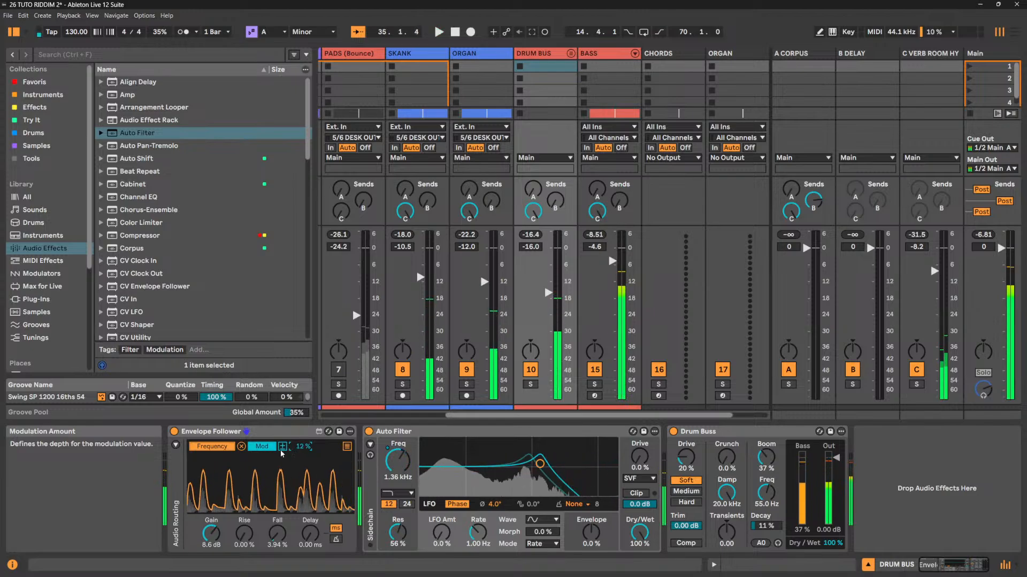
Remap the Envelope Follower to the Auto Filter's frequency in Remote mode, with the range maximum at 100 %.
{"action": "left_click", "coordinate": [242, 447]}
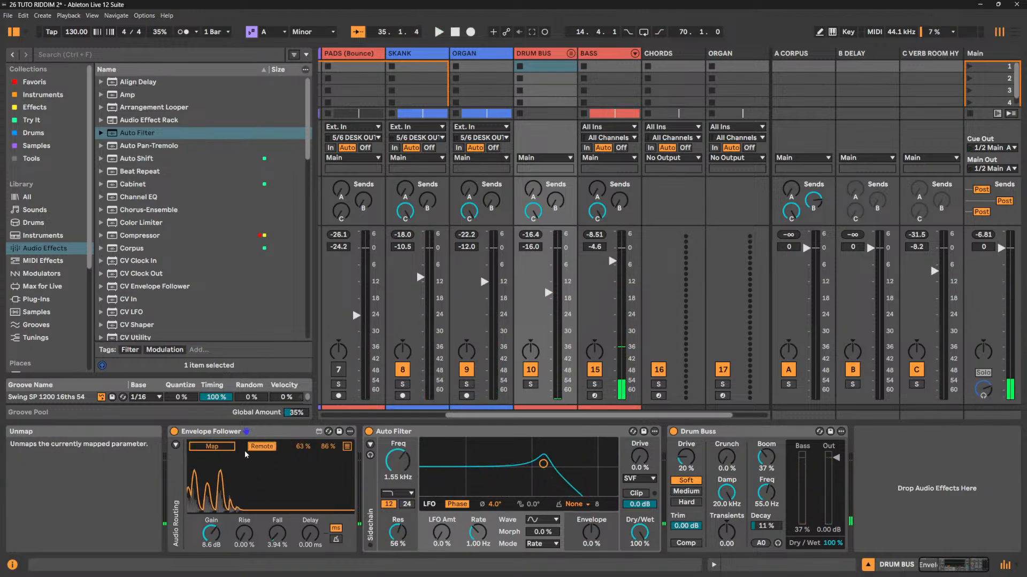
{"action": "left_click", "coordinate": [212, 446]}
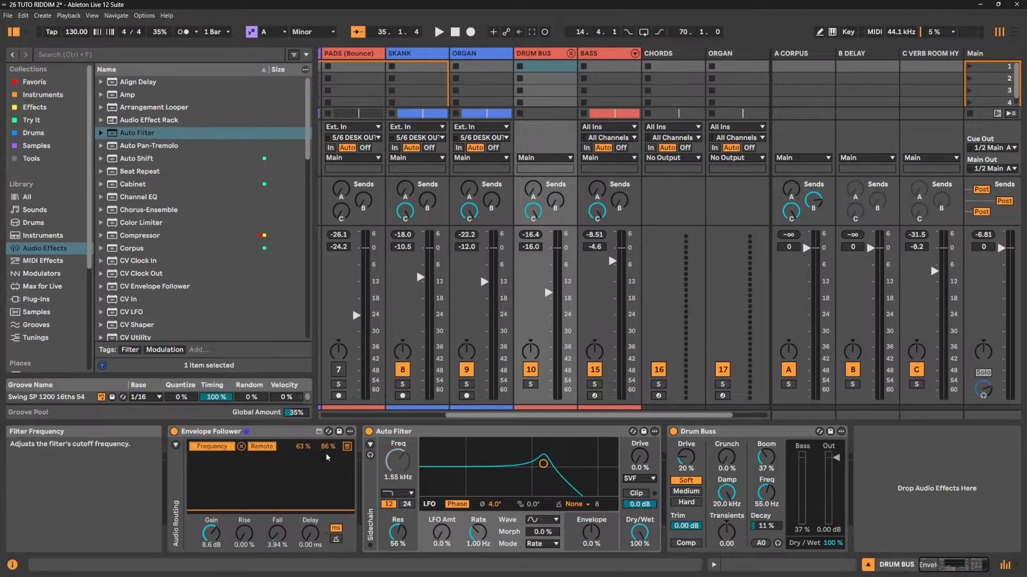
Enable the Envelope Follower's sidechain from SKANK with Mix at 100 %, and set the Auto Filter's resonance to 49 %.
{"action": "left_click", "coordinate": [180, 446]}
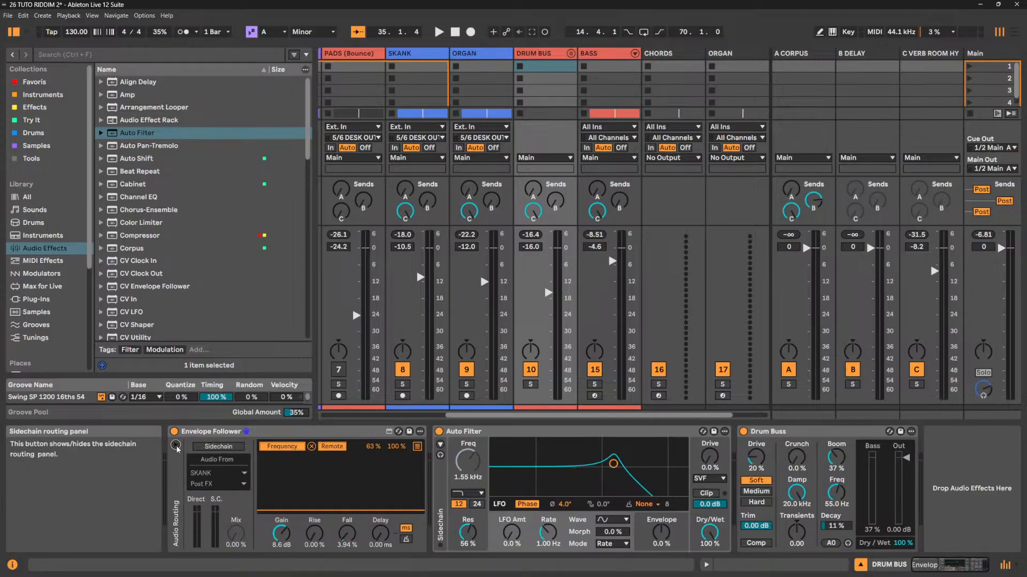
{"action": "left_click", "coordinate": [223, 450]}
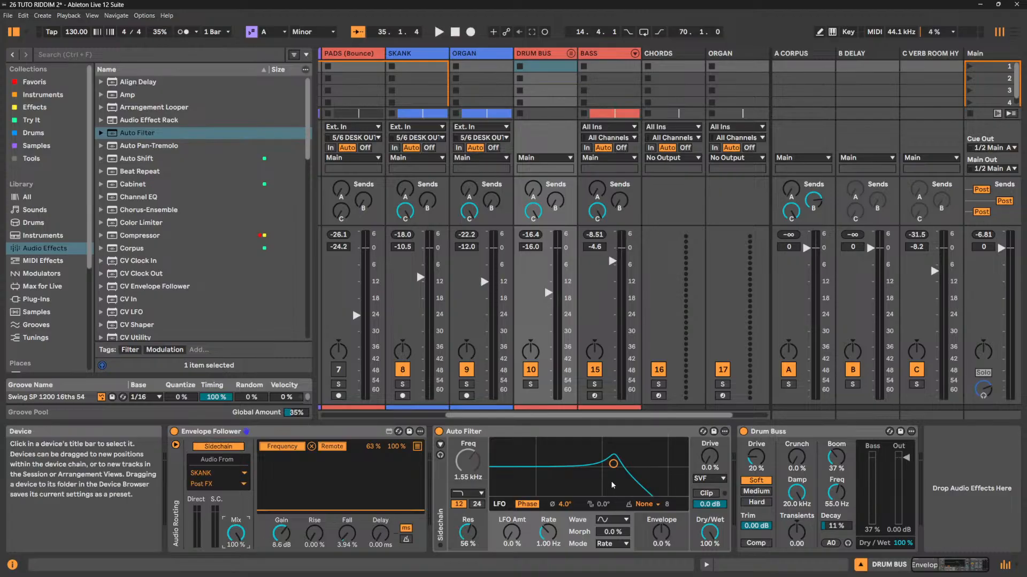
{"action": "key", "text": "space"}
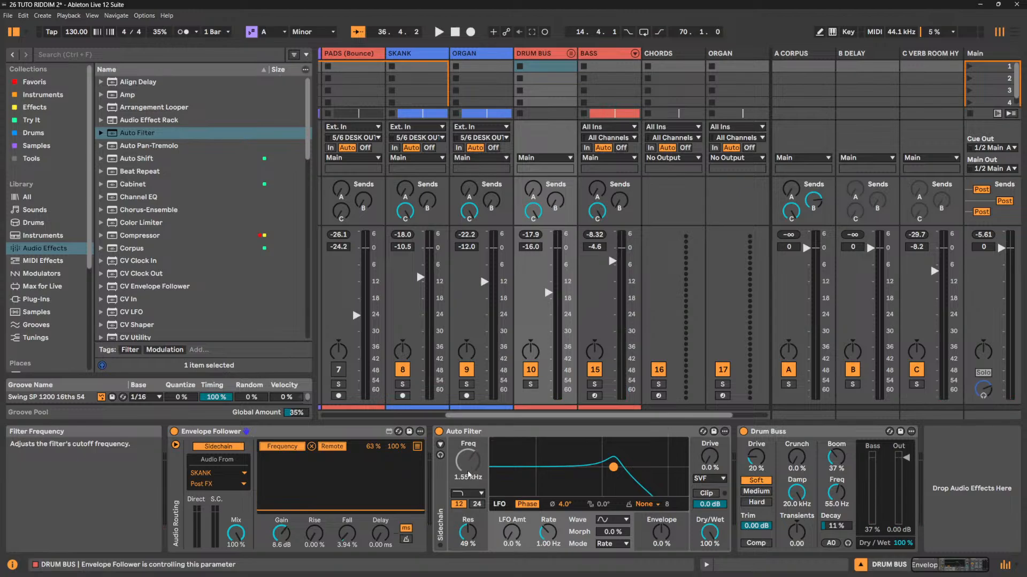
Unmap the Envelope Follower, switch it to Mod mode and map it to the Auto Filter's frequency again.
{"action": "left_click", "coordinate": [312, 446]}
{"action": "left_click", "coordinate": [332, 449]}
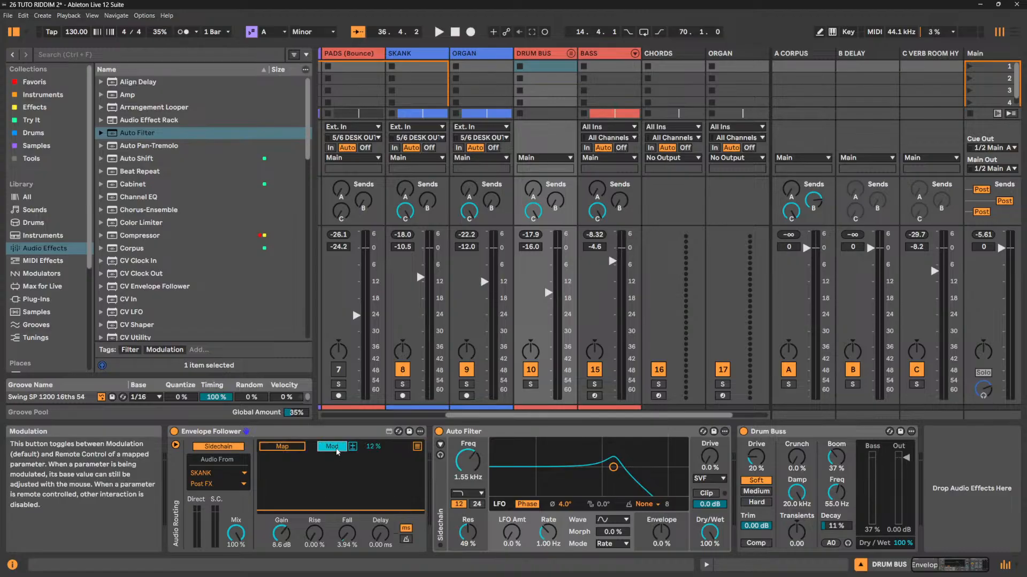
{"action": "left_click", "coordinate": [291, 447]}
{"action": "left_click", "coordinate": [468, 459]}
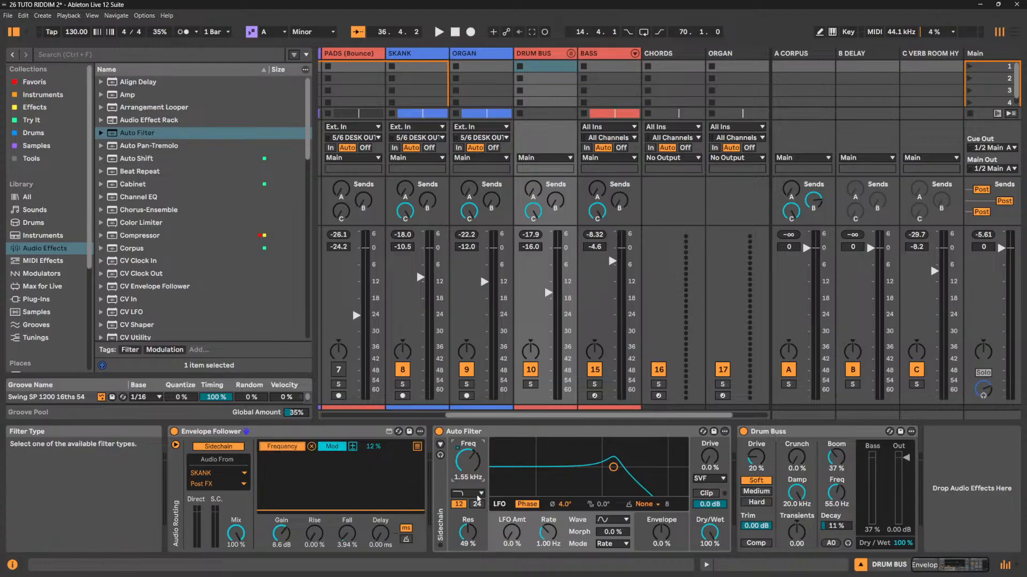
Set the Envelope Follower's frequency modulation amount to -81 % during playback, and unmap it from the Auto Filter.
{"action": "key", "text": "space"}
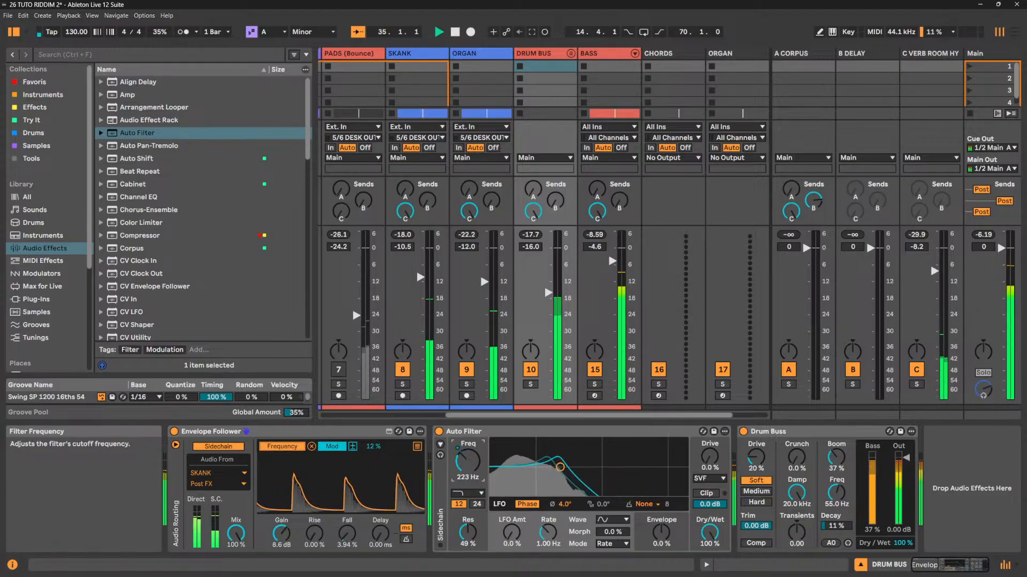
{"action": "left_click_drag", "start_coordinate": [373, 446], "coordinate": [373, 497]}
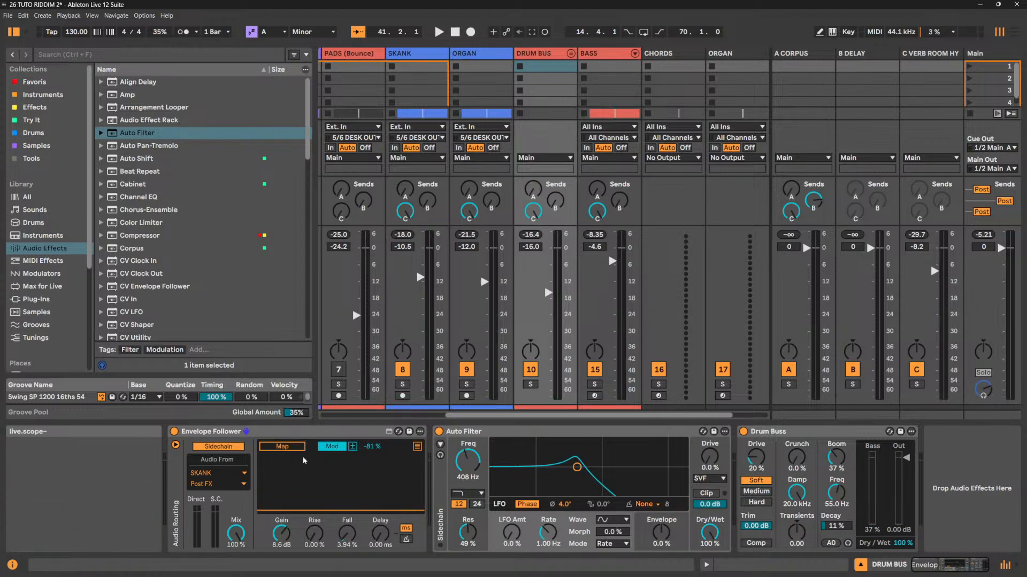
Show the Envelope Follower's full mapping list and turn off its sidechain.
{"action": "left_click", "coordinate": [417, 447]}
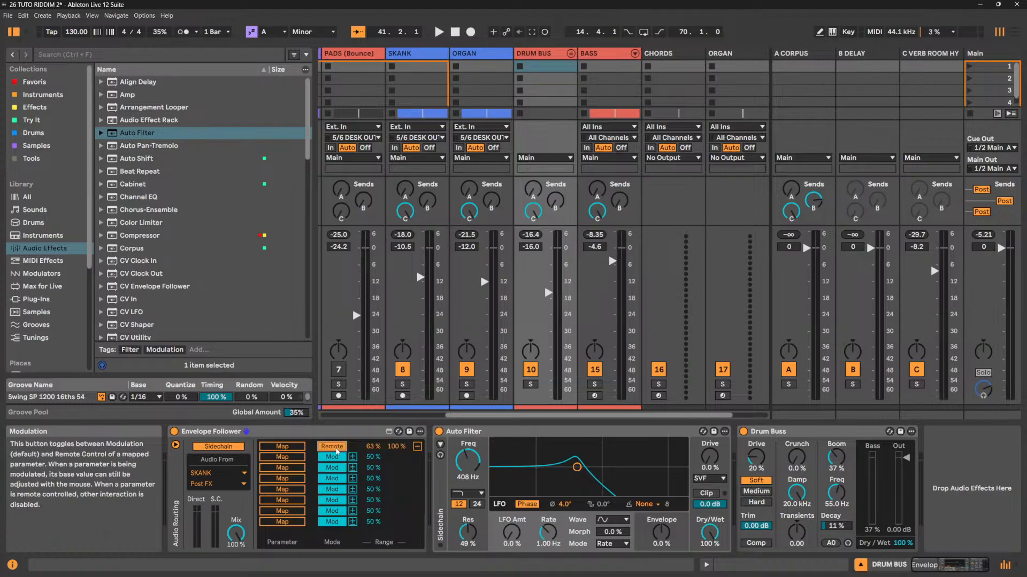
{"action": "left_click", "coordinate": [203, 447]}
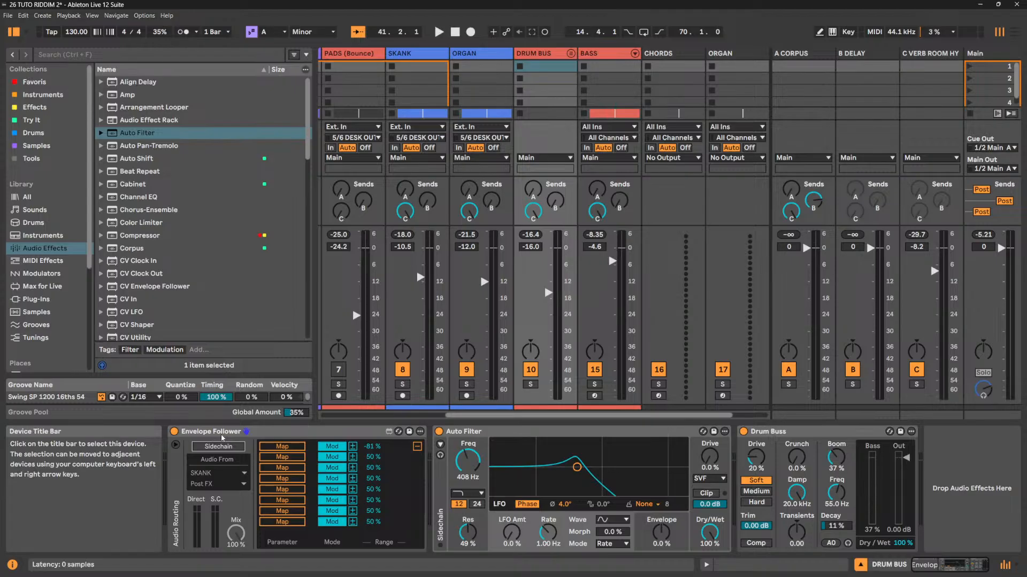
{"action": "left_click", "coordinate": [222, 436]}
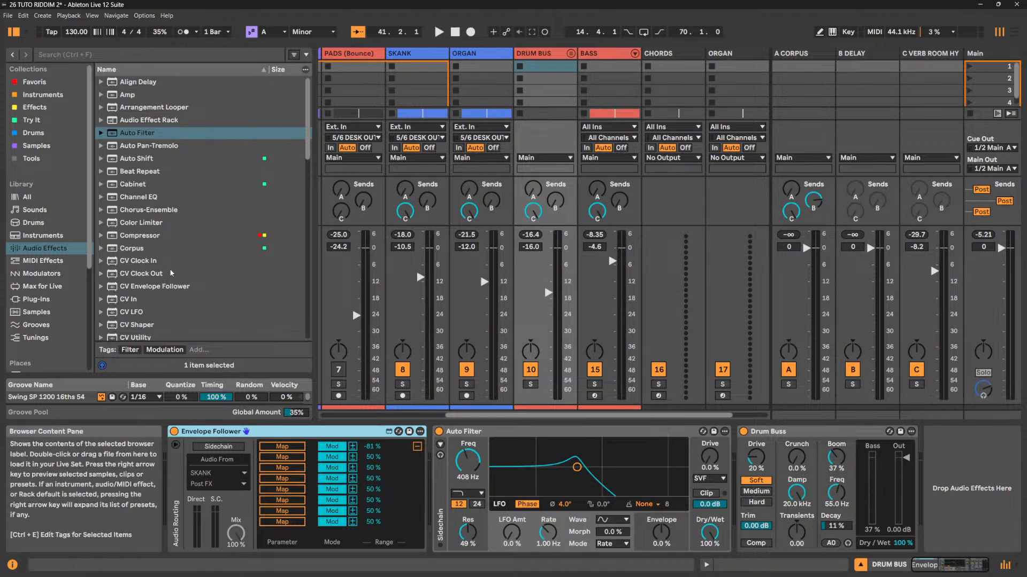
Insert an LFO between the Envelope Follower and the Auto Filter, and collapse the Envelope Follower's mapping list.
{"action": "scroll", "coordinate": [163, 176], "scroll_direction": "down", "scroll_amount": 5}
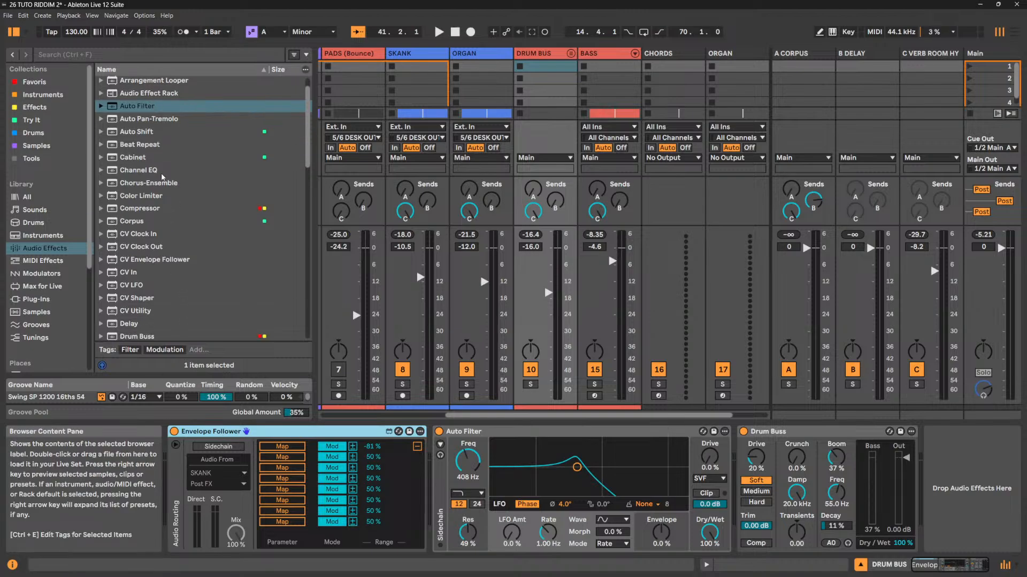
{"action": "scroll", "coordinate": [182, 208], "scroll_direction": "down", "scroll_amount": 1}
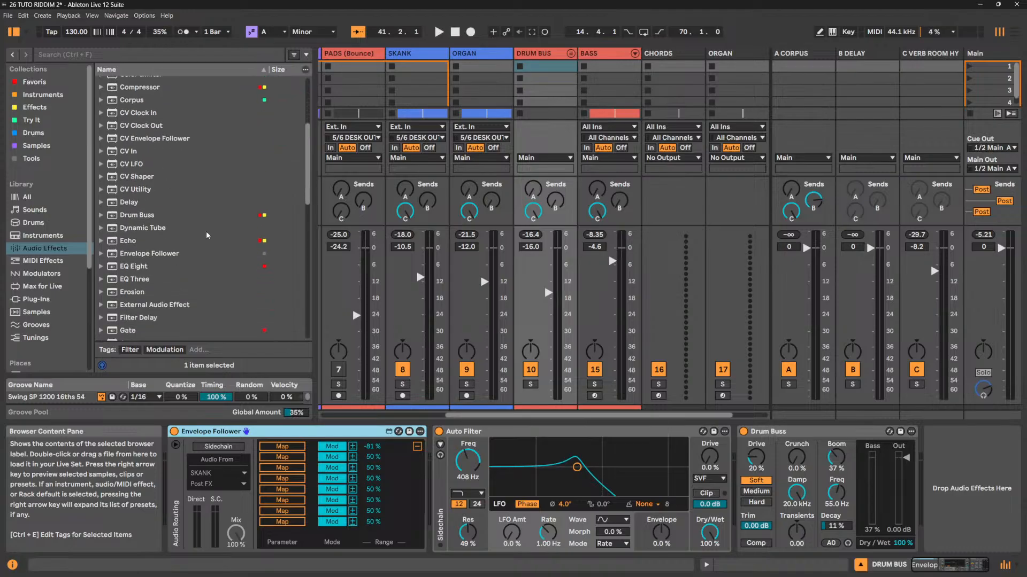
{"action": "left_click", "coordinate": [169, 255]}
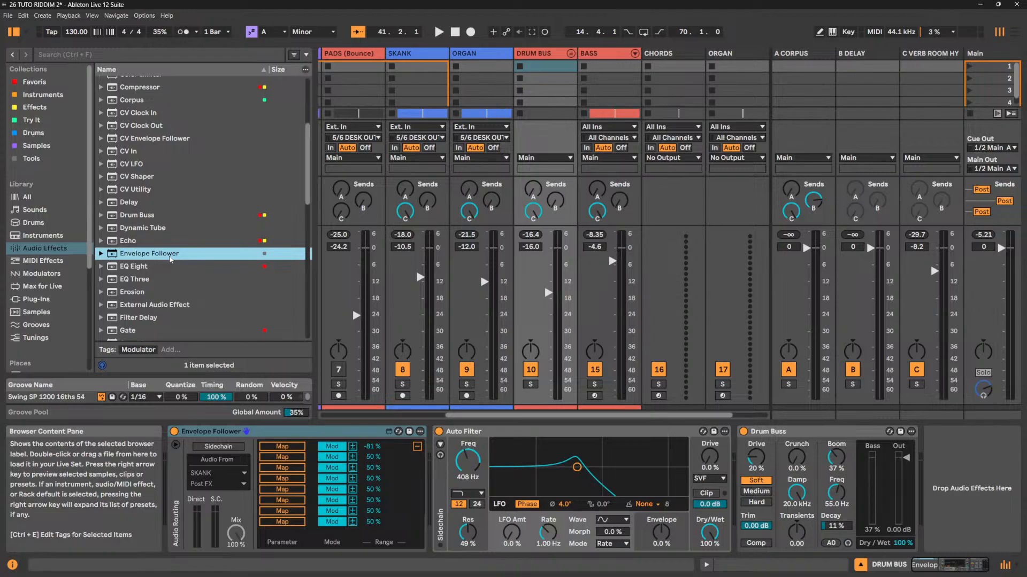
{"action": "scroll", "coordinate": [170, 260], "scroll_direction": "down", "scroll_amount": 3}
{"action": "scroll", "coordinate": [169, 262], "scroll_direction": "down", "scroll_amount": 2}
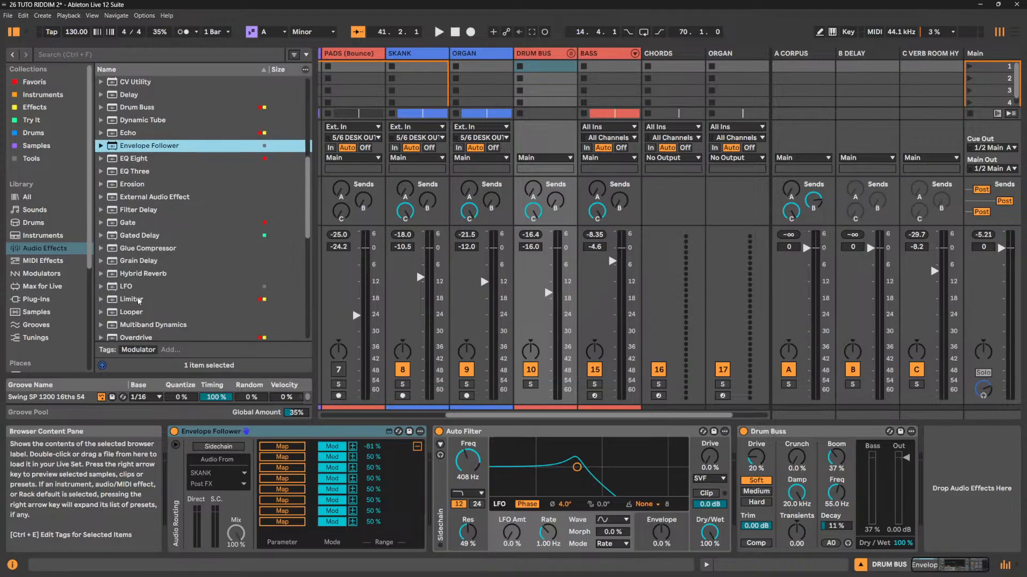
{"action": "left_click_drag", "start_coordinate": [129, 288], "coordinate": [340, 457]}
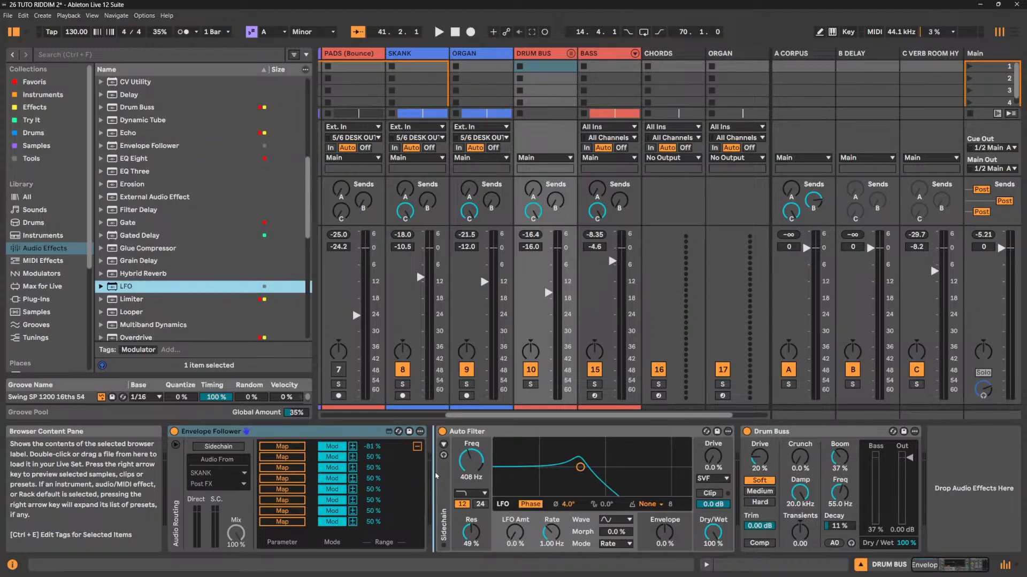
{"action": "left_click_drag", "start_coordinate": [433, 474], "coordinate": [434, 477]}
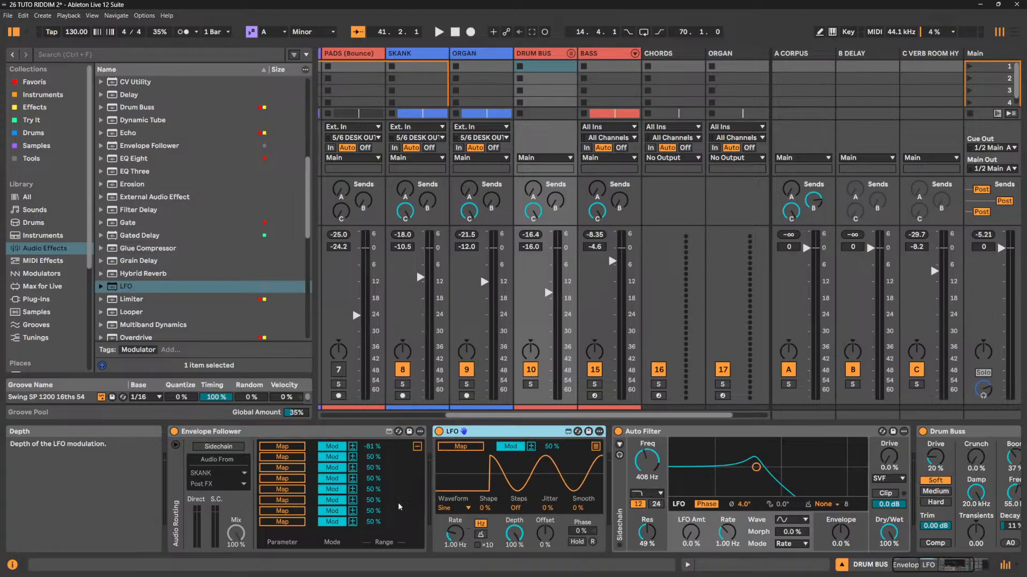
{"action": "left_click", "coordinate": [230, 435]}
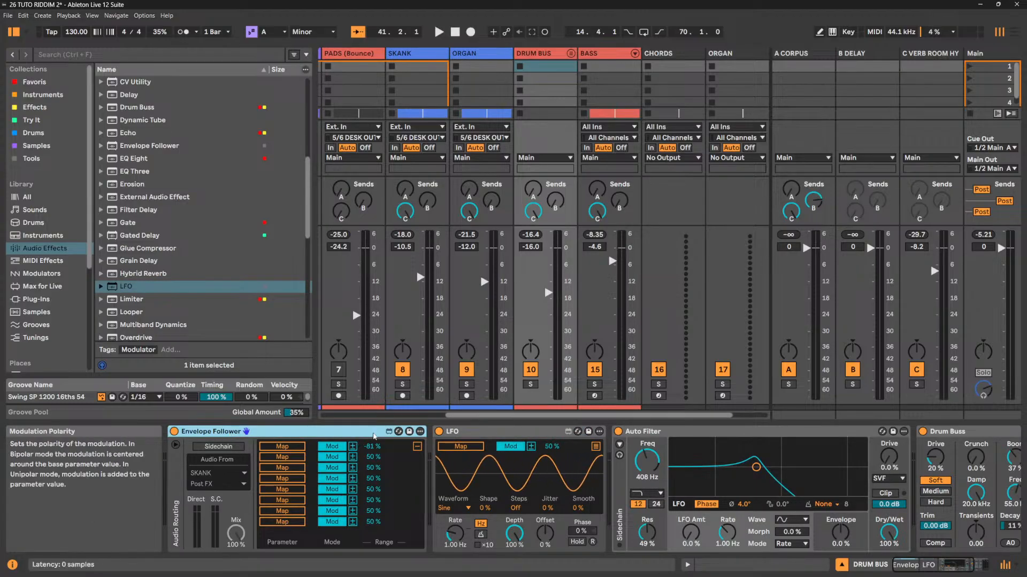
{"action": "left_click", "coordinate": [417, 448]}
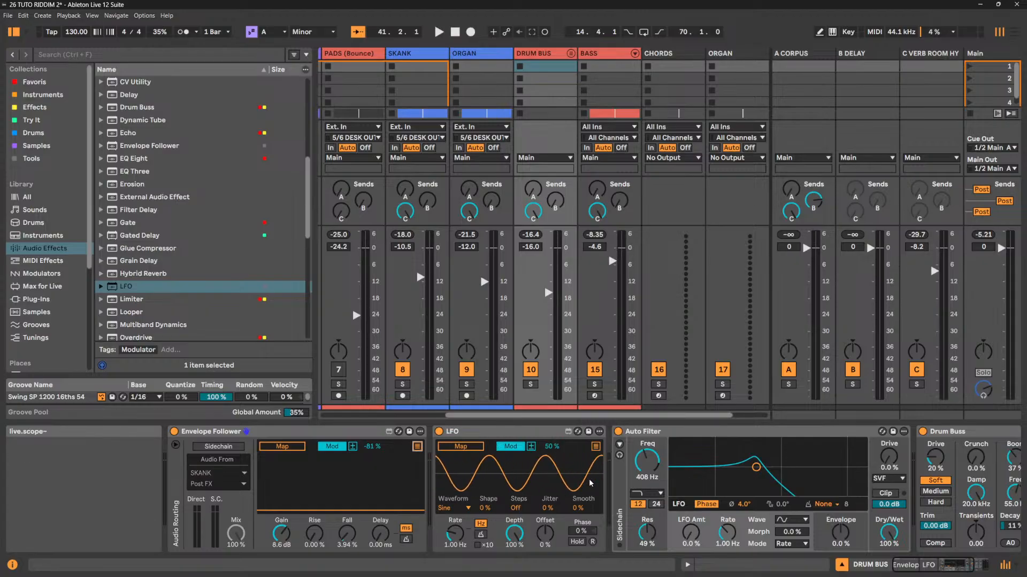
Try the Stray, Random and Glider waveforms on the LFO, and choose Up.
{"action": "left_click", "coordinate": [455, 508]}
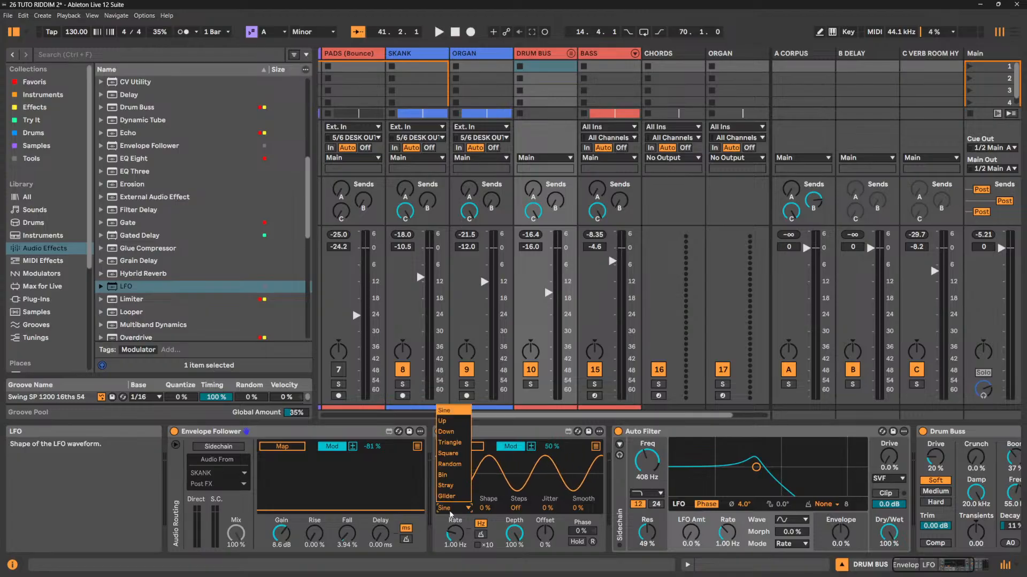
{"action": "left_click", "coordinate": [446, 486]}
{"action": "left_click", "coordinate": [449, 508]}
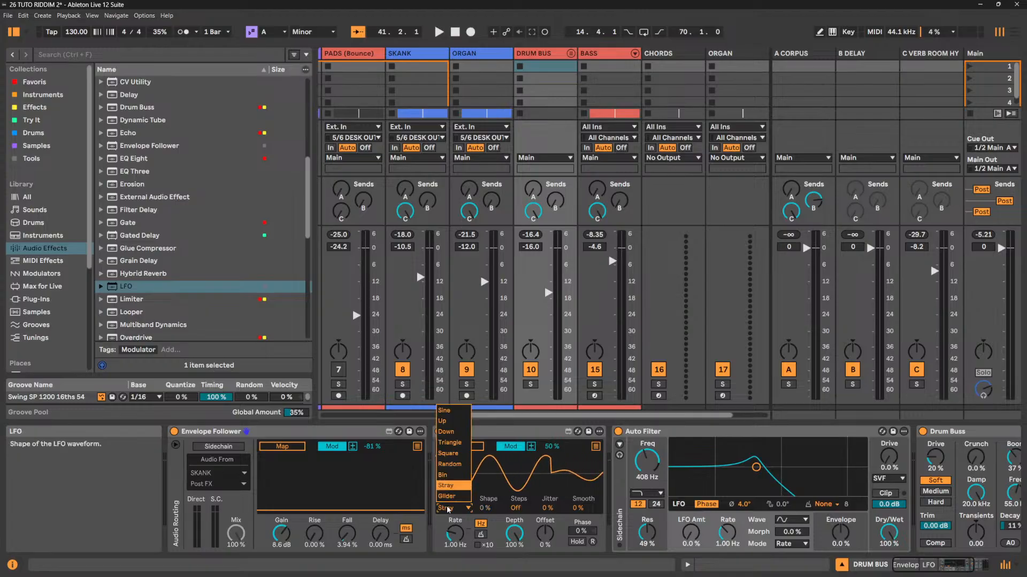
{"action": "left_click", "coordinate": [449, 464]}
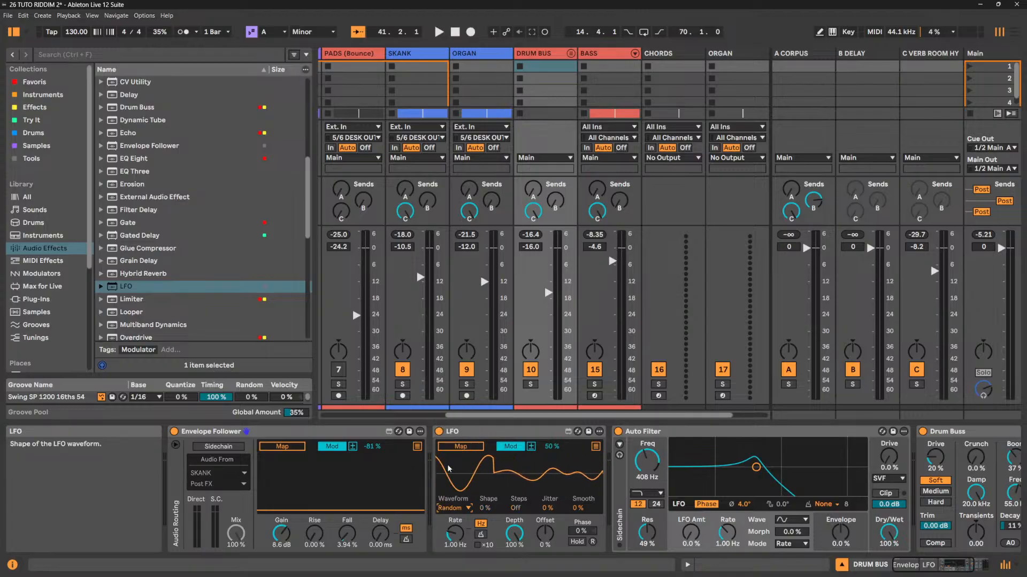
{"action": "left_click", "coordinate": [452, 508]}
{"action": "left_click", "coordinate": [451, 497]}
{"action": "left_click", "coordinate": [452, 508]}
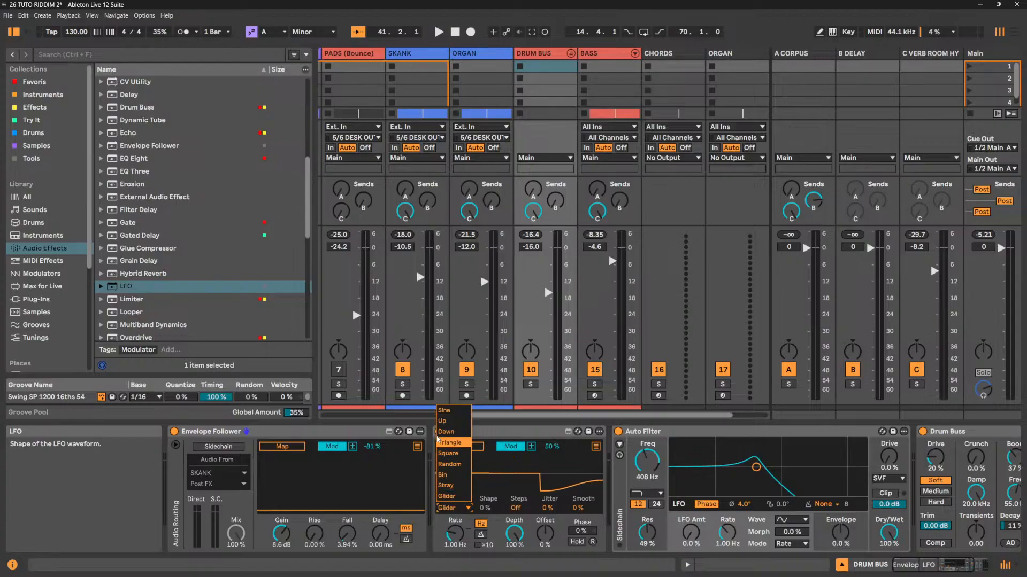
{"action": "left_click", "coordinate": [441, 422]}
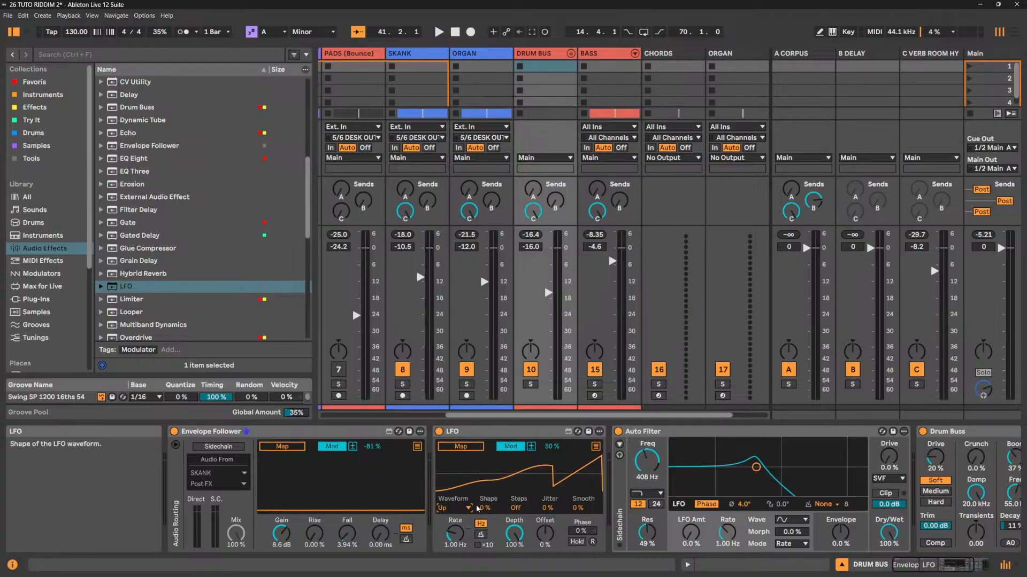
Try the LFO's Shape at 100 % and reset it to 0 %, and test Smooth before leaving it at 0 %.
{"action": "left_click_drag", "start_coordinate": [486, 508], "coordinate": [487, 471]}
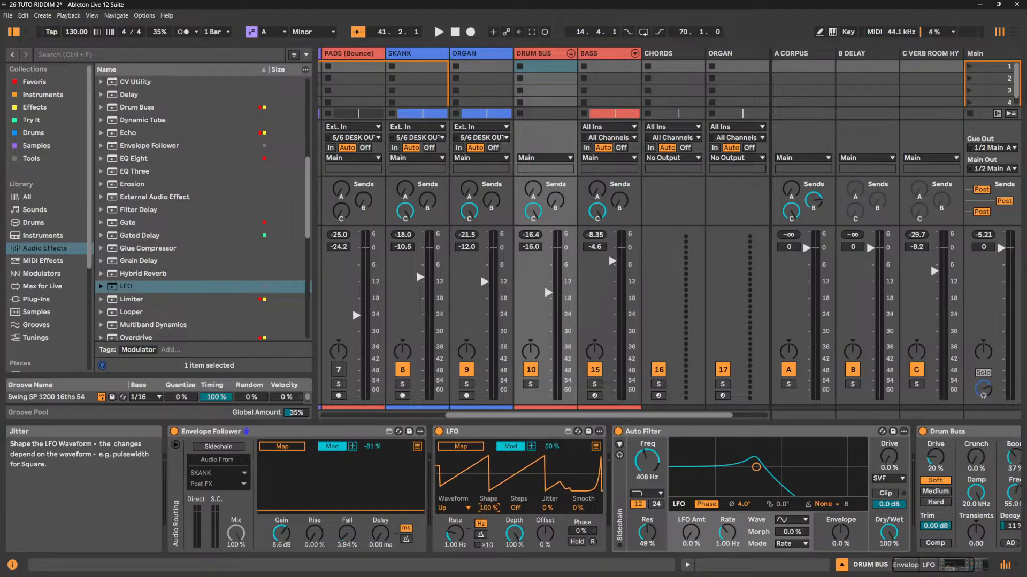
{"action": "left_click_drag", "start_coordinate": [486, 509], "coordinate": [486, 546]}
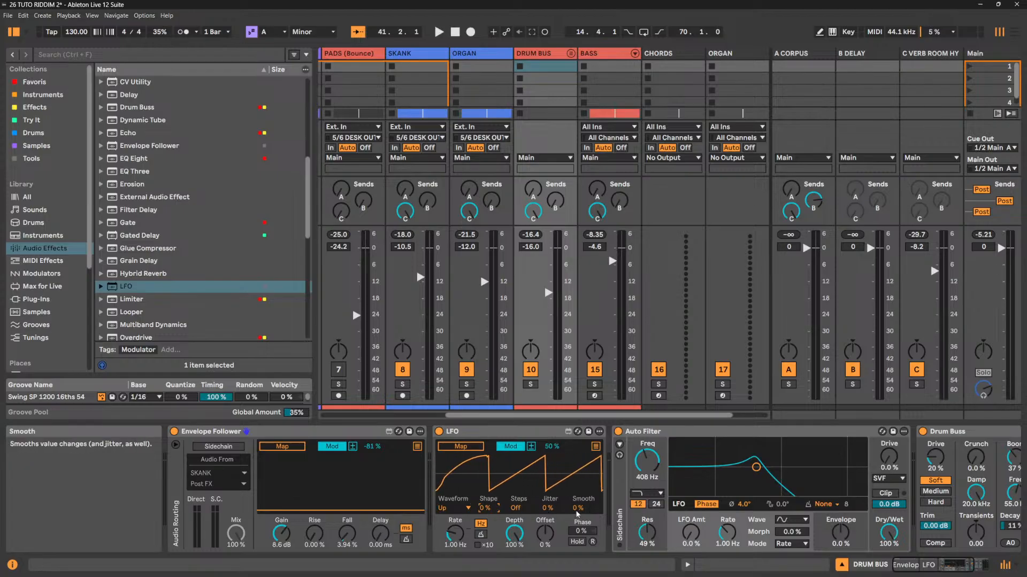
{"action": "mouse_move", "coordinate": [577, 508]}
{"action": "left_mouse_down"}
{"action": "mouse_move", "coordinate": [577, 482]}
{"action": "mouse_move", "coordinate": [577, 511]}
{"action": "left_mouse_up"}
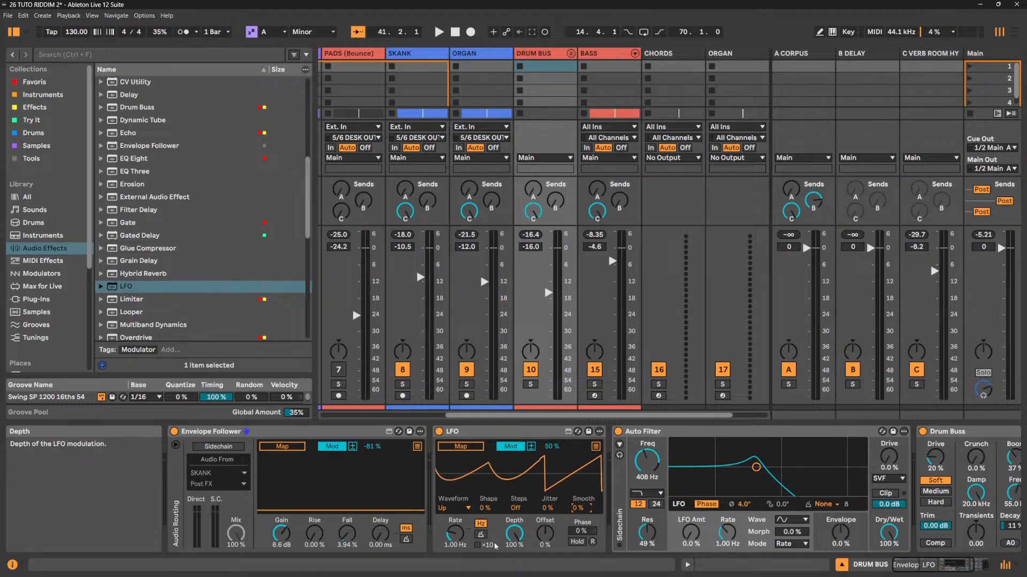
Try a tempo-synced LFO rate of 1/2, and switch the rate back to Hz at 9.14 Hz.
{"action": "left_click_drag", "start_coordinate": [514, 537], "coordinate": [455, 516]}
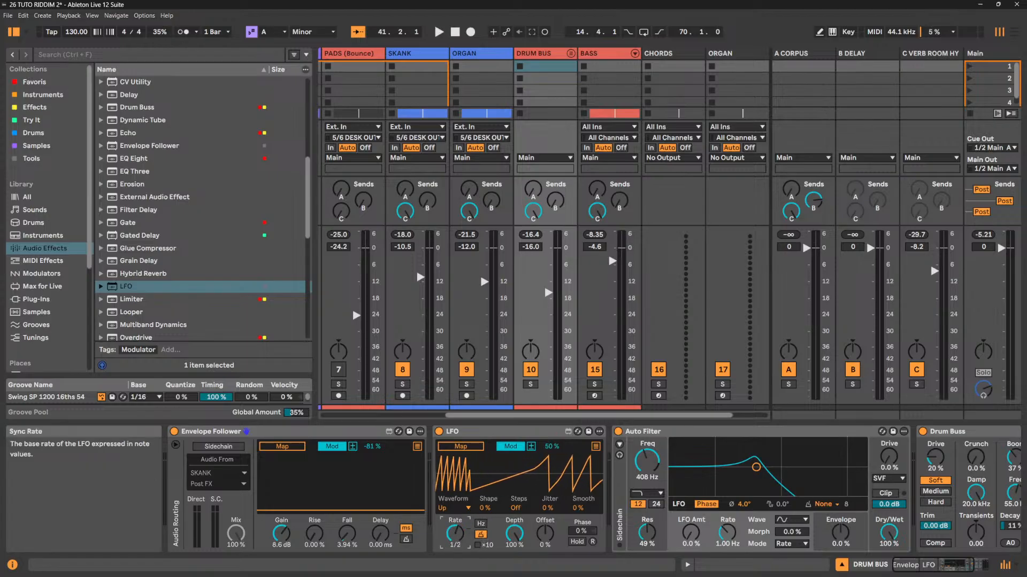
{"action": "left_click", "coordinate": [481, 524]}
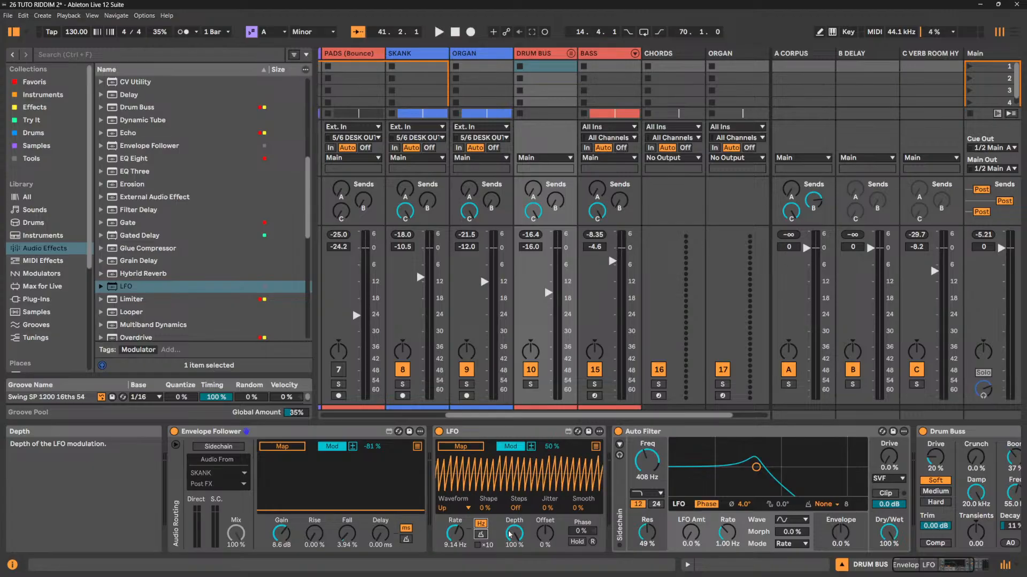
Set the LFO's rate to 0.85 Hz and its waveform to Sine.
{"action": "left_click", "coordinate": [948, 565]}
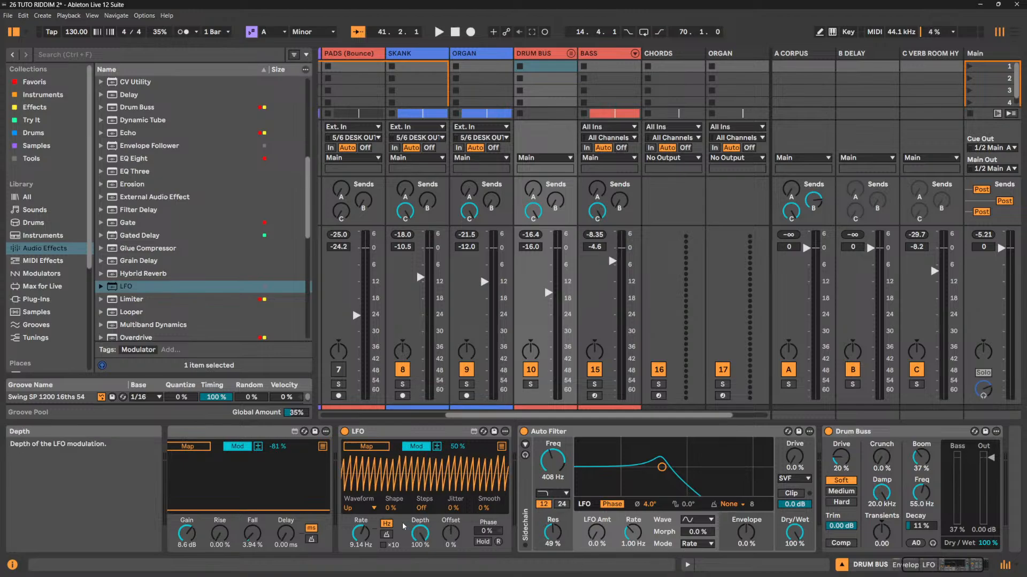
{"action": "left_click_drag", "start_coordinate": [367, 534], "coordinate": [366, 556]}
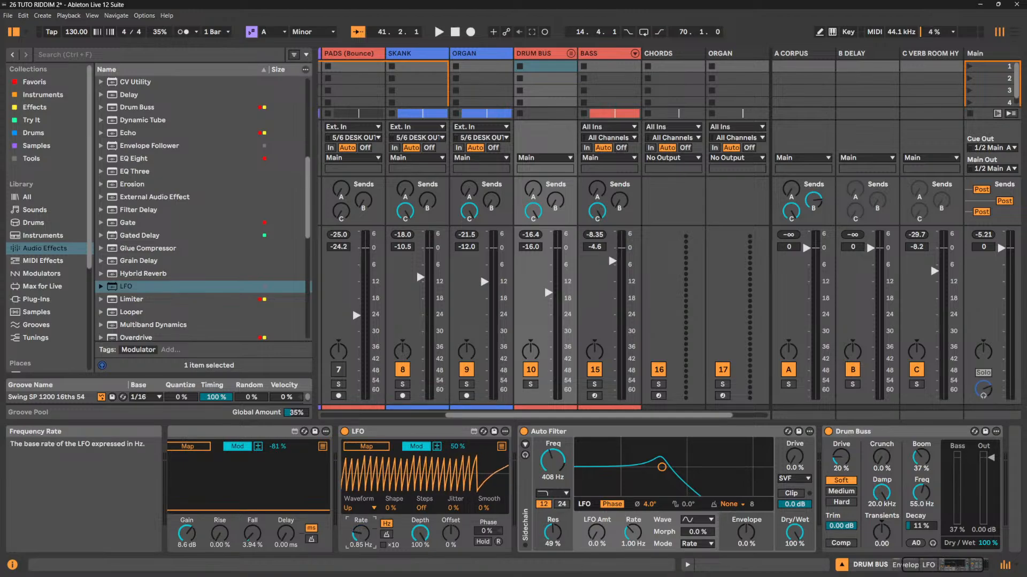
{"action": "left_click", "coordinate": [361, 508]}
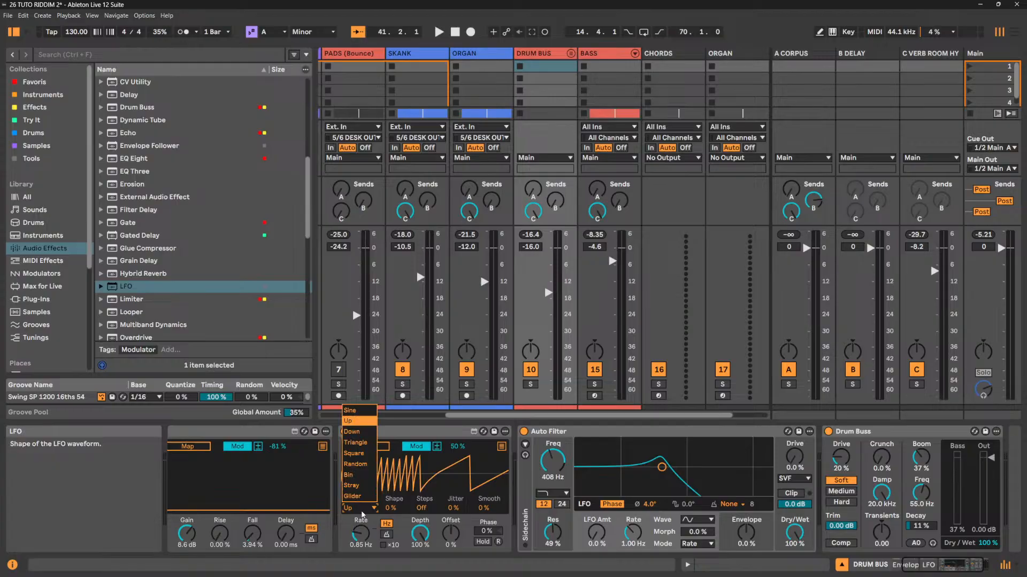
{"action": "left_click", "coordinate": [350, 410]}
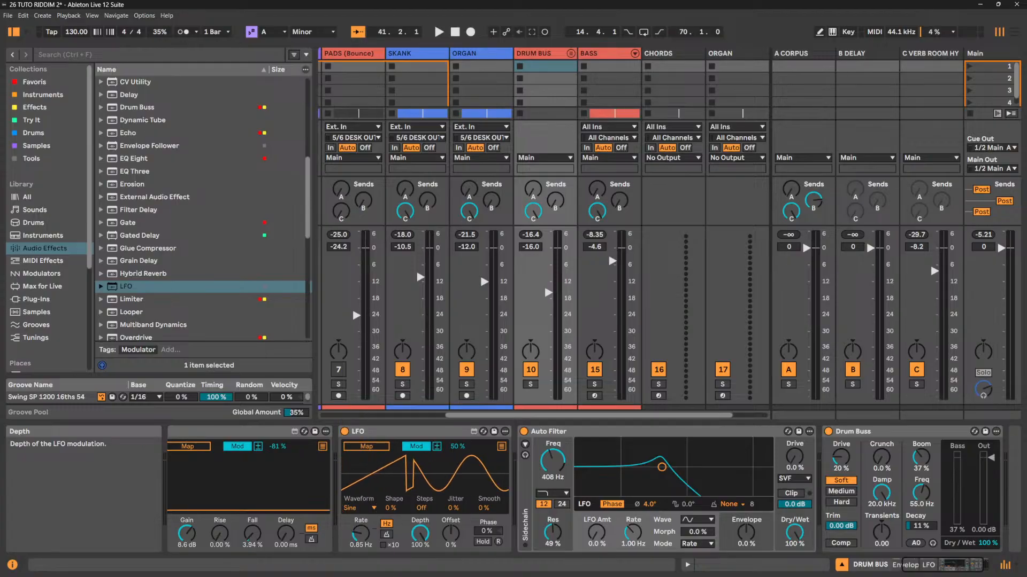
Map the LFO to the Drum Buss Transients with Depth at 48.8 %, and sync its rate to tempo at 1/4.
{"action": "left_click_drag", "start_coordinate": [420, 533], "coordinate": [420, 575]}
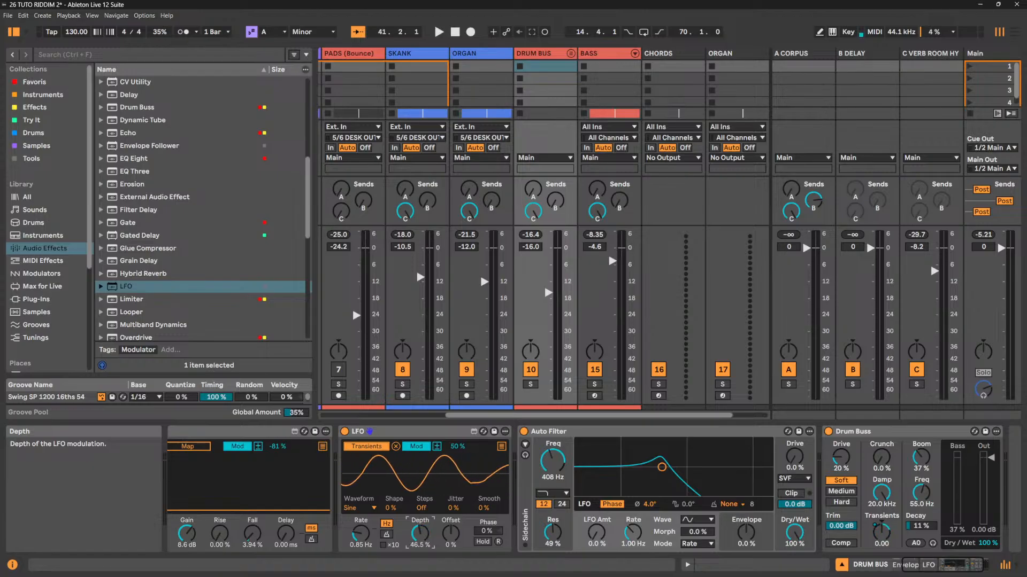
{"action": "left_click", "coordinate": [387, 535]}
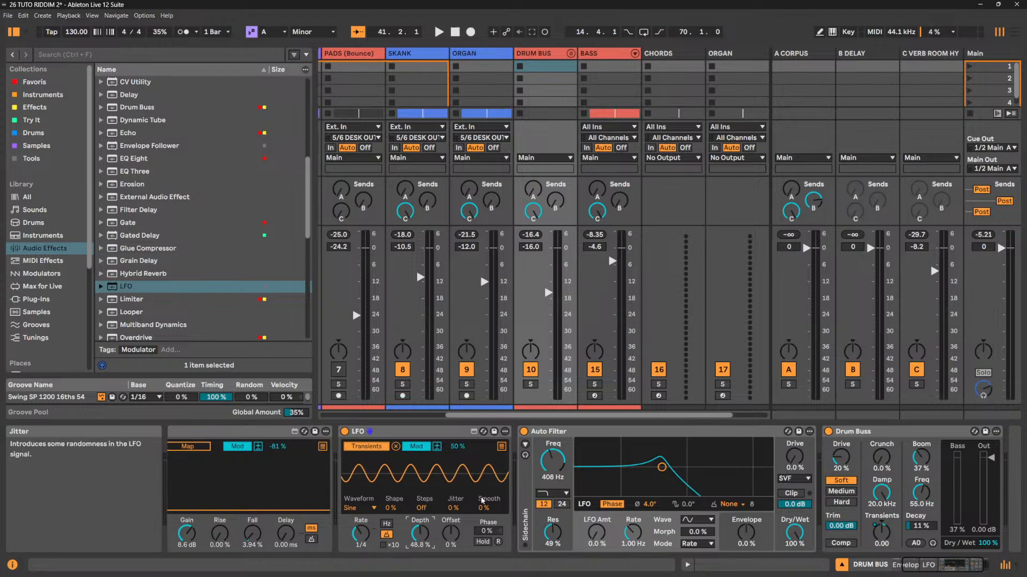
Start playback, deactivate the Auto Filter, and set the LFO's synced rate to 1.
{"action": "key", "text": "space"}
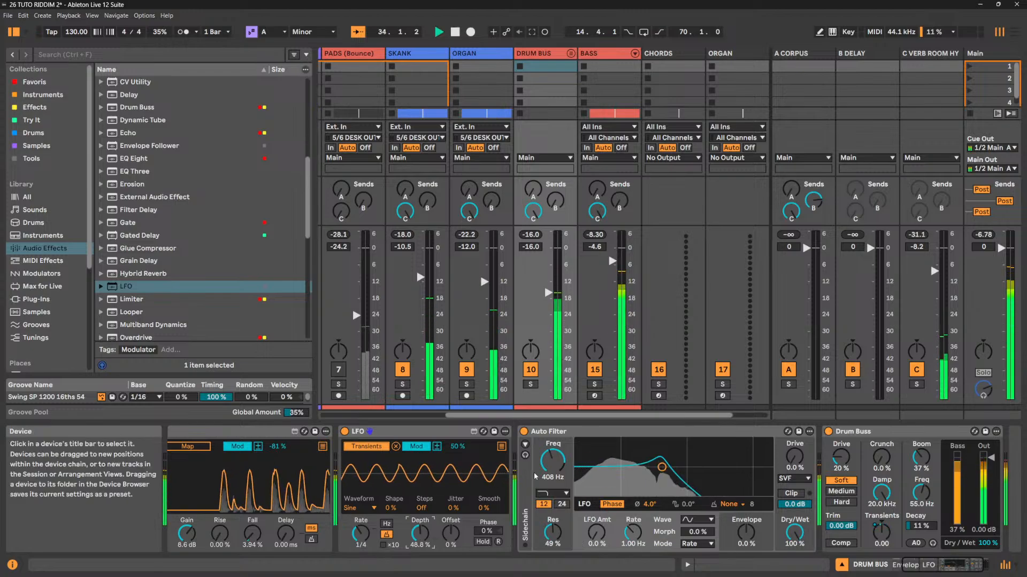
{"action": "key", "text": "ctrl+0"}
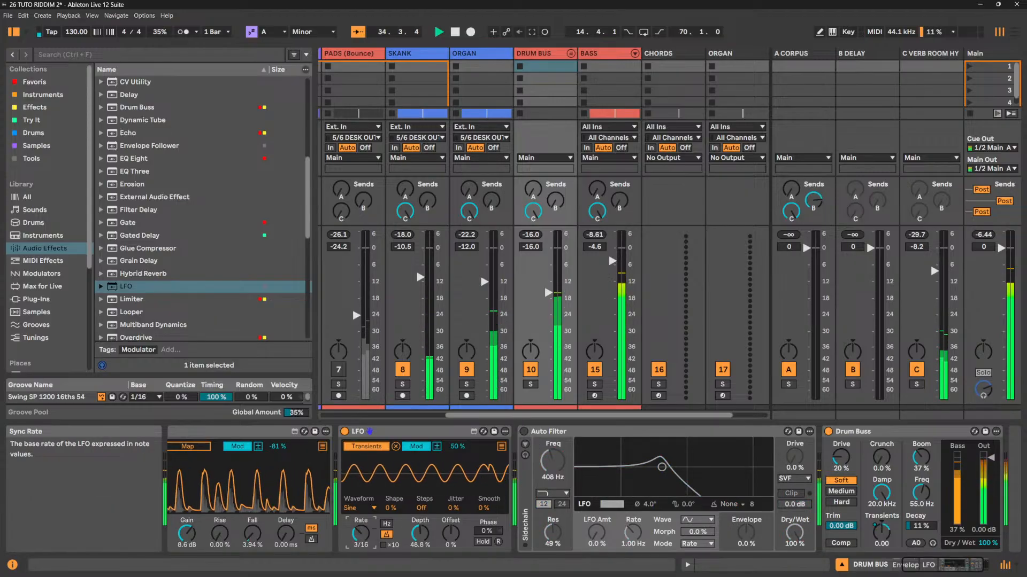
{"action": "left_click_drag", "start_coordinate": [361, 545], "coordinate": [361, 535]}
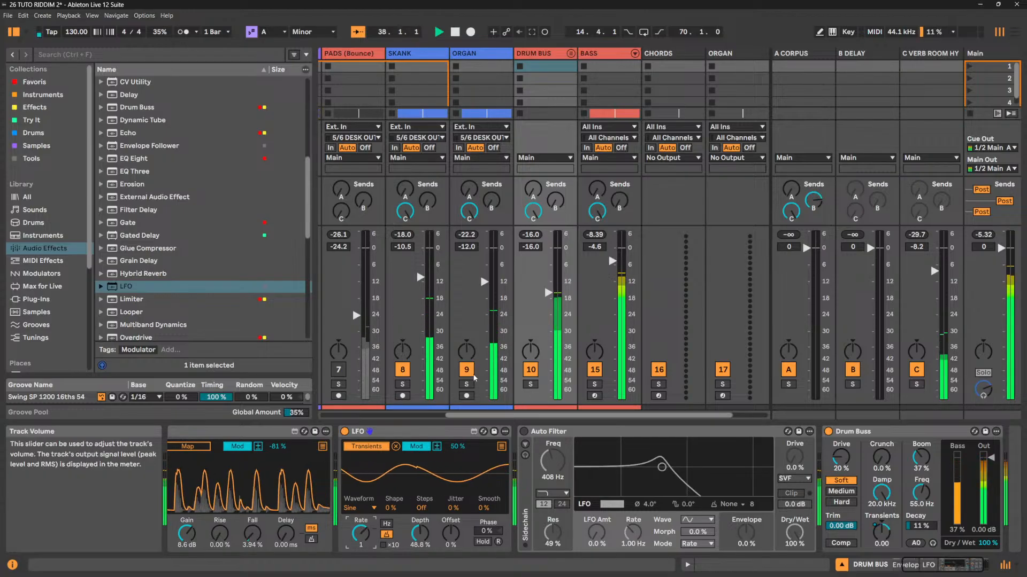
Mute the SKANK, ORGAN and BASS tracks, and set the LFO's synced rate to 1/4 with Depth at 79.5 %.
{"action": "left_click", "coordinate": [402, 369]}
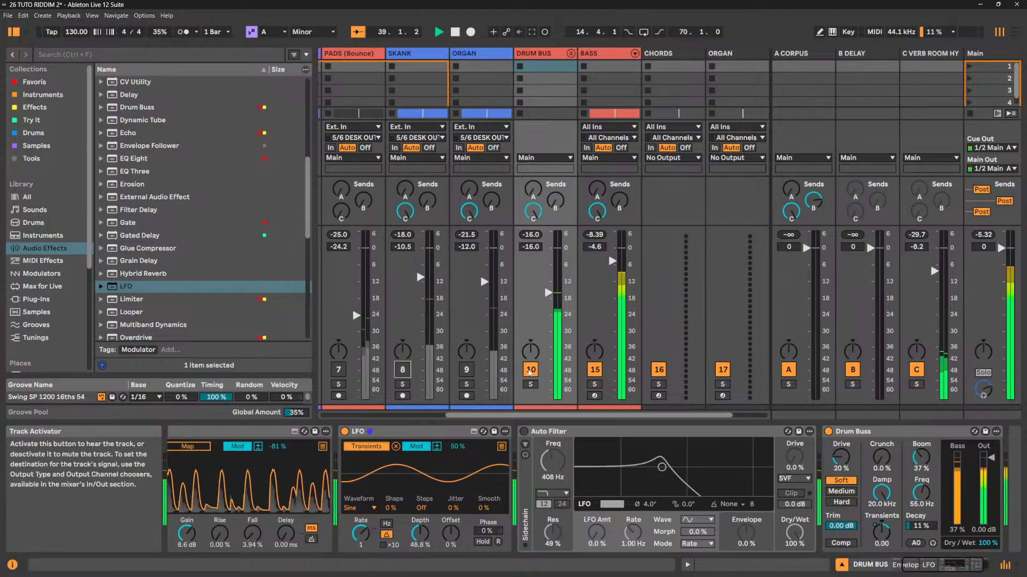
{"action": "left_click", "coordinate": [595, 370]}
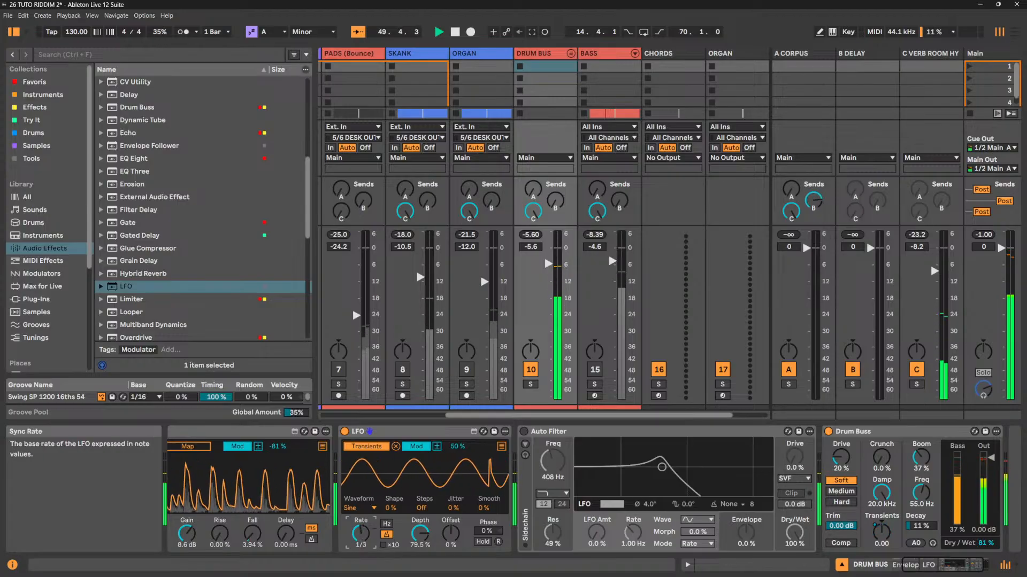
{"action": "left_click_drag", "start_coordinate": [362, 534], "coordinate": [362, 541]}
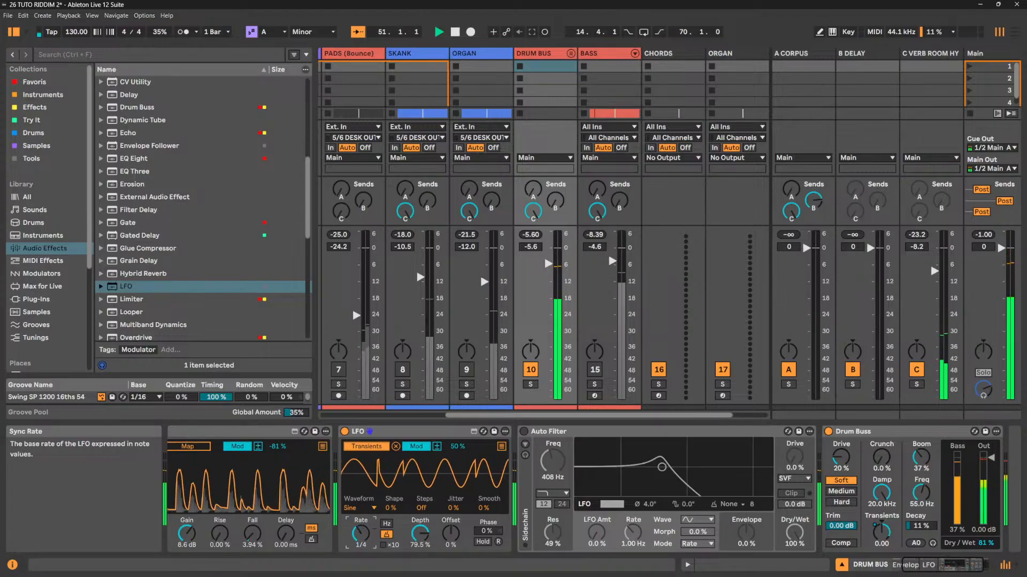
Try the Down and Triangle waveforms on the LFO during playback, and undo the change to Triangle.
{"action": "left_click", "coordinate": [357, 510]}
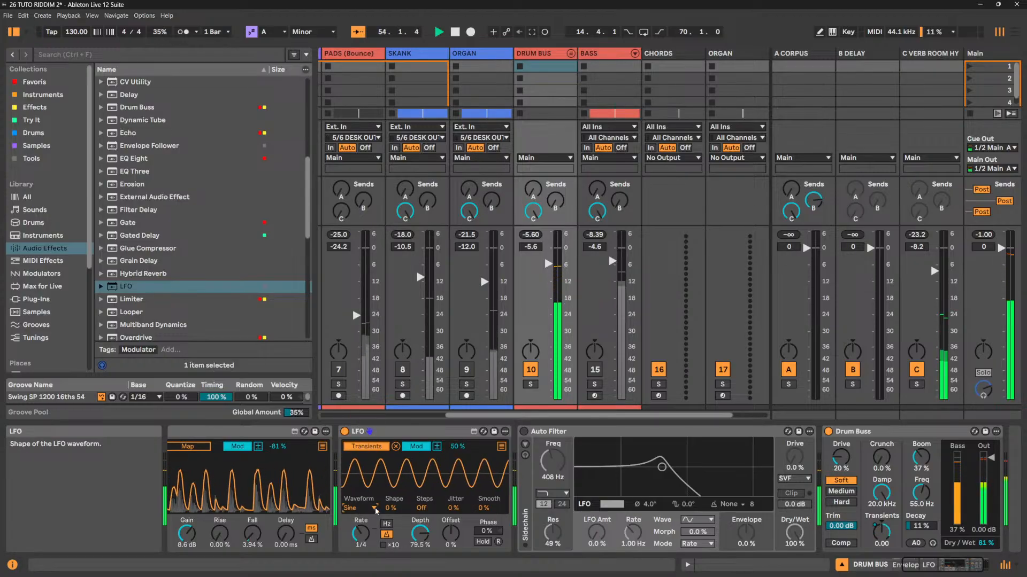
{"action": "left_click", "coordinate": [346, 511]}
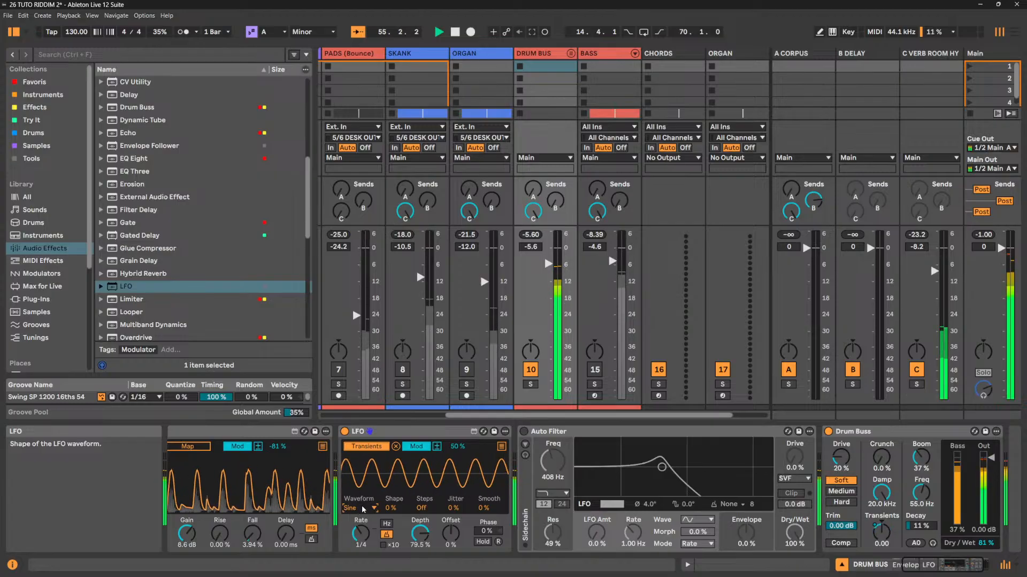
{"action": "left_click", "coordinate": [354, 526]}
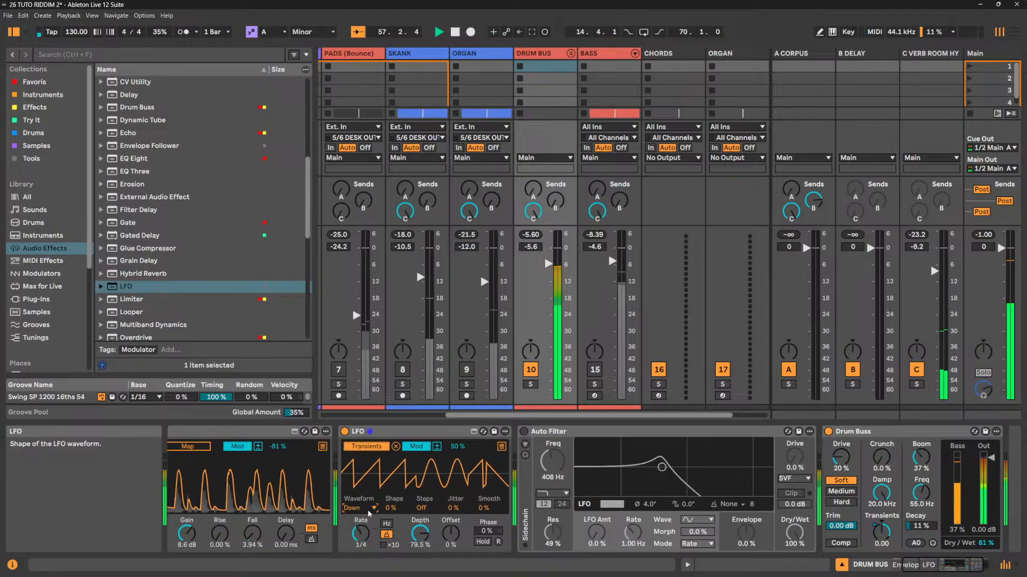
{"action": "scroll", "coordinate": [367, 509], "scroll_direction": "down", "scroll_amount": 1}
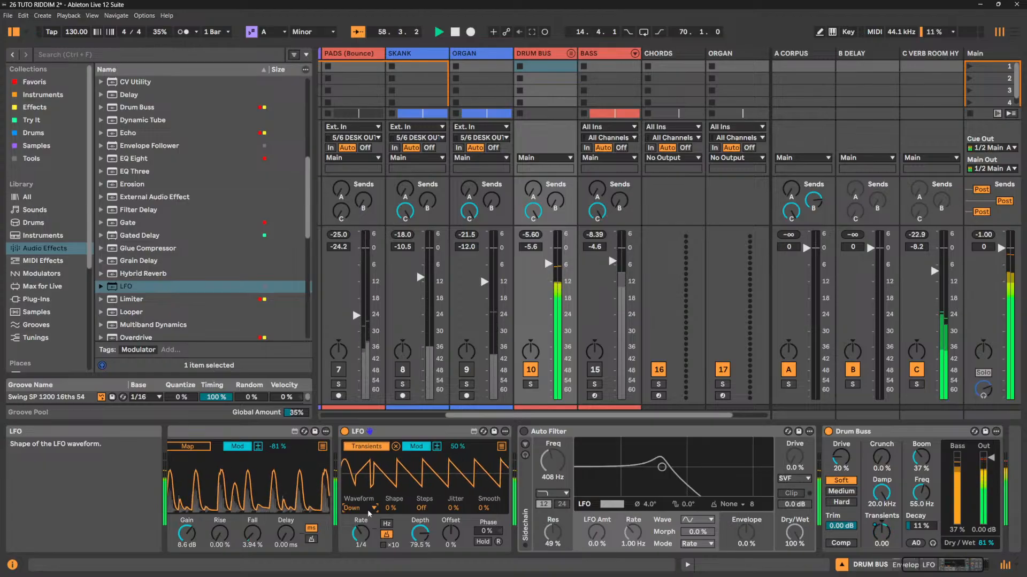
{"action": "key", "text": "Down"}
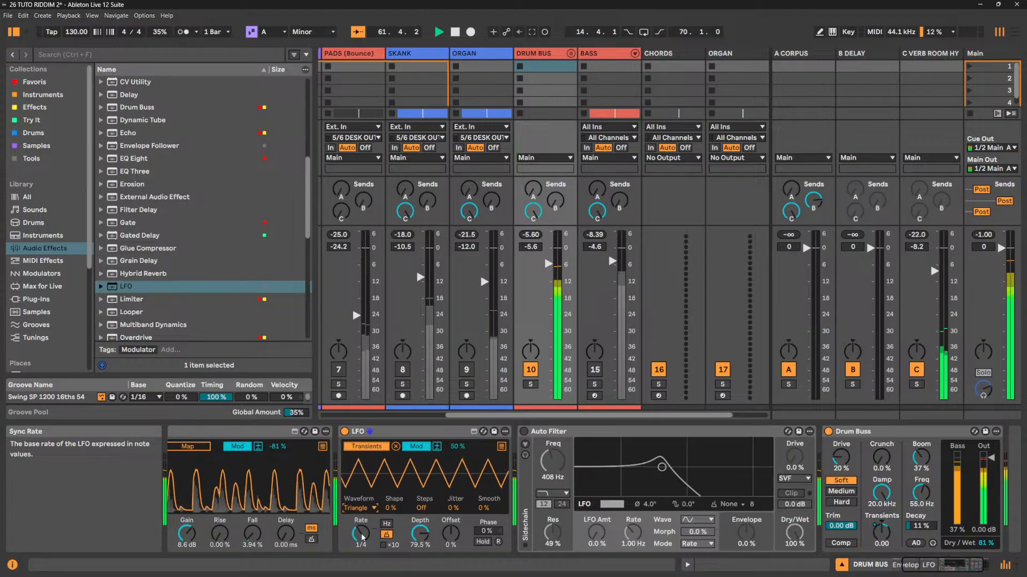
{"action": "key", "text": "ctrl+z"}
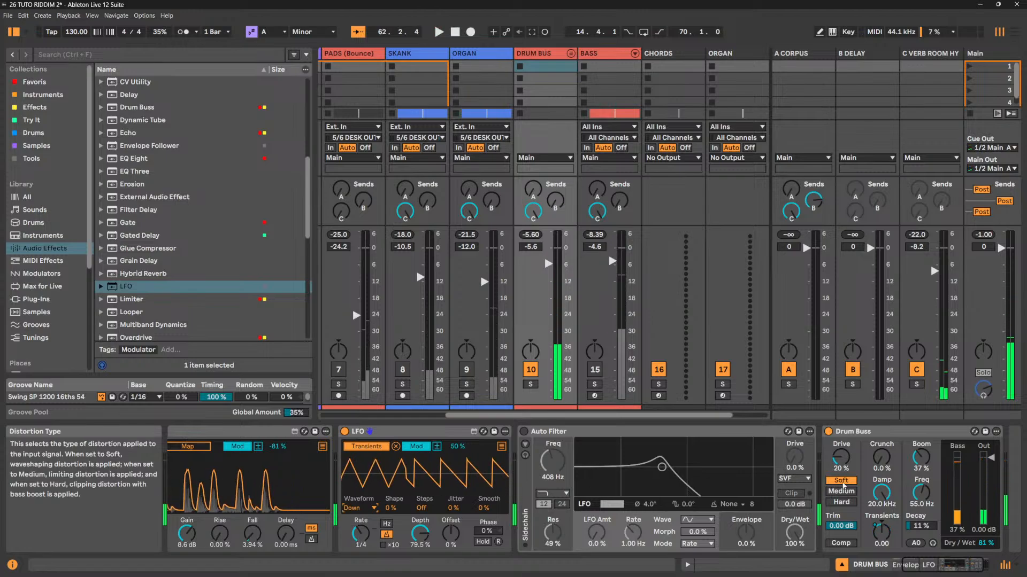
Remove the LFO's mapping to the Transients and set its waveform to Sine.
{"action": "left_click", "coordinate": [396, 446]}
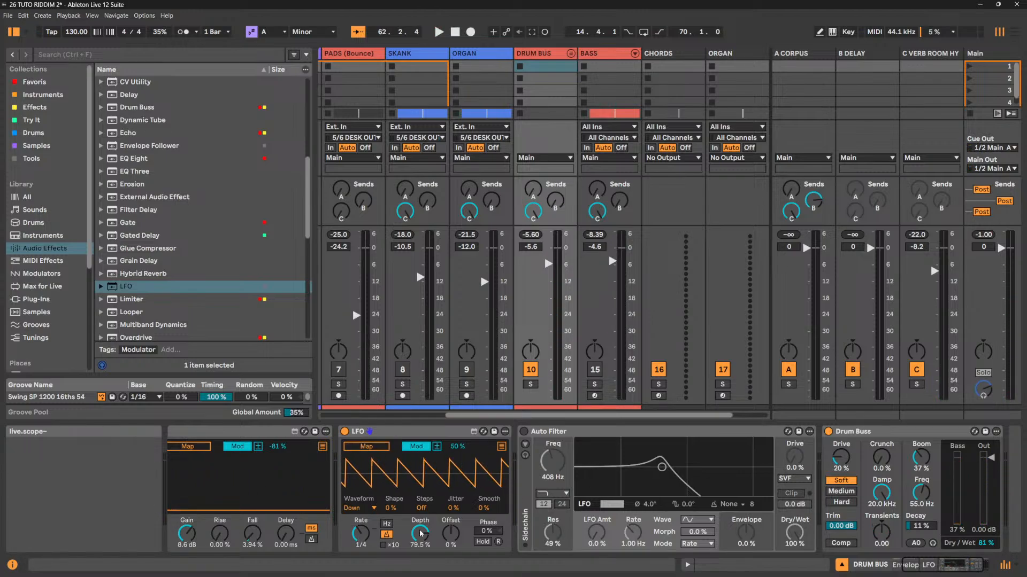
{"action": "left_click", "coordinate": [352, 508]}
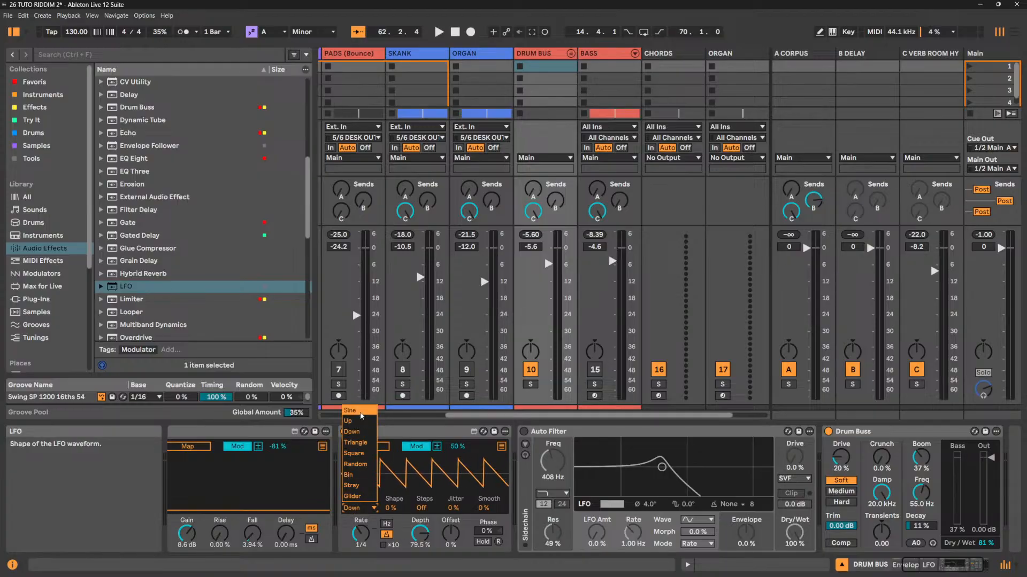
{"action": "left_click", "coordinate": [361, 415]}
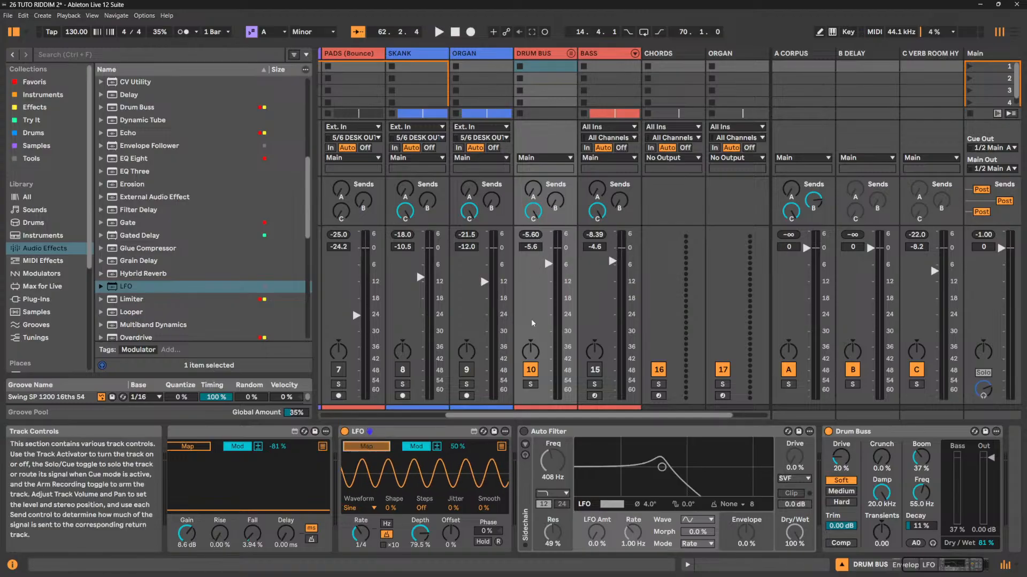
Map the LFO to the DRUM BUS track's panning, and remove that mapping.
{"action": "left_click", "coordinate": [530, 350]}
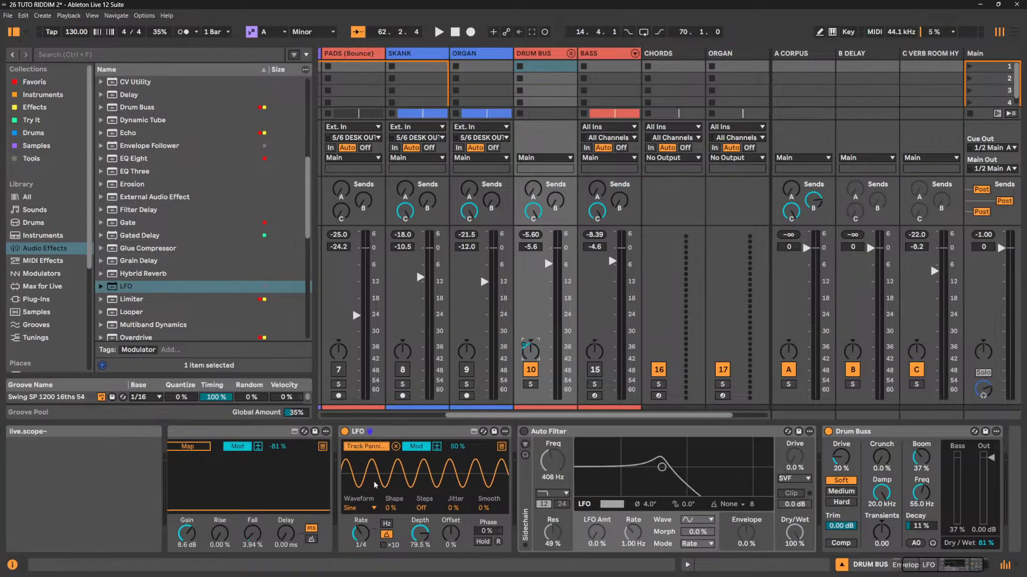
{"action": "left_click", "coordinate": [925, 565]}
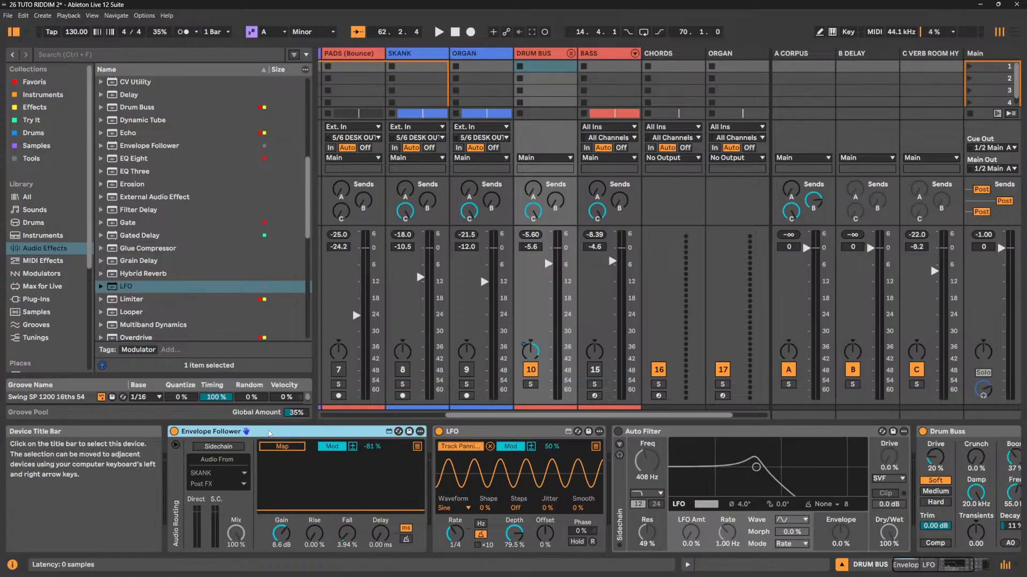
{"action": "left_click", "coordinate": [490, 447]}
Examine the LFO's modulation mode and show and hide its Multimap list.
{"action": "left_click", "coordinate": [511, 447]}
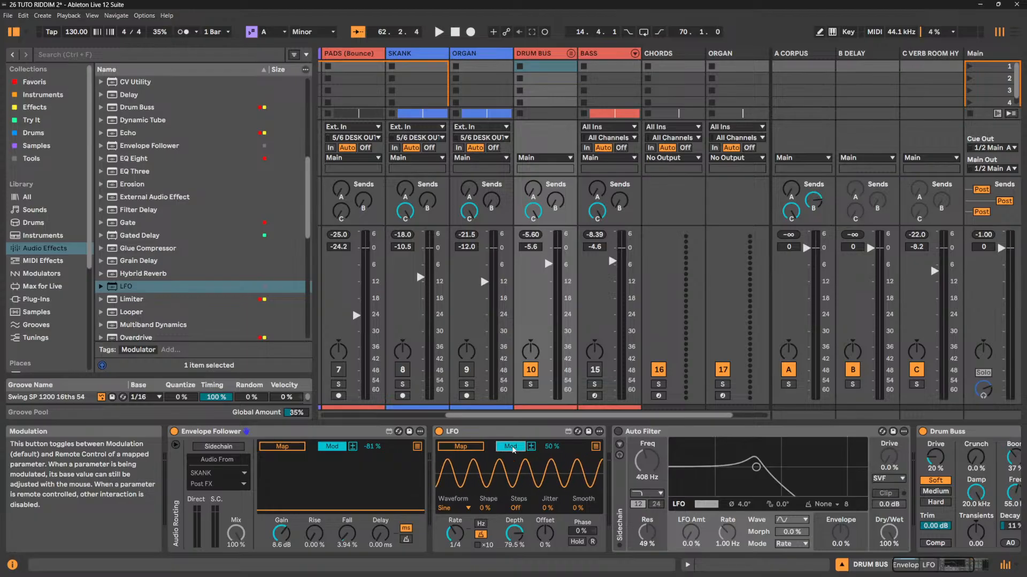
{"action": "left_click", "coordinate": [595, 447]}
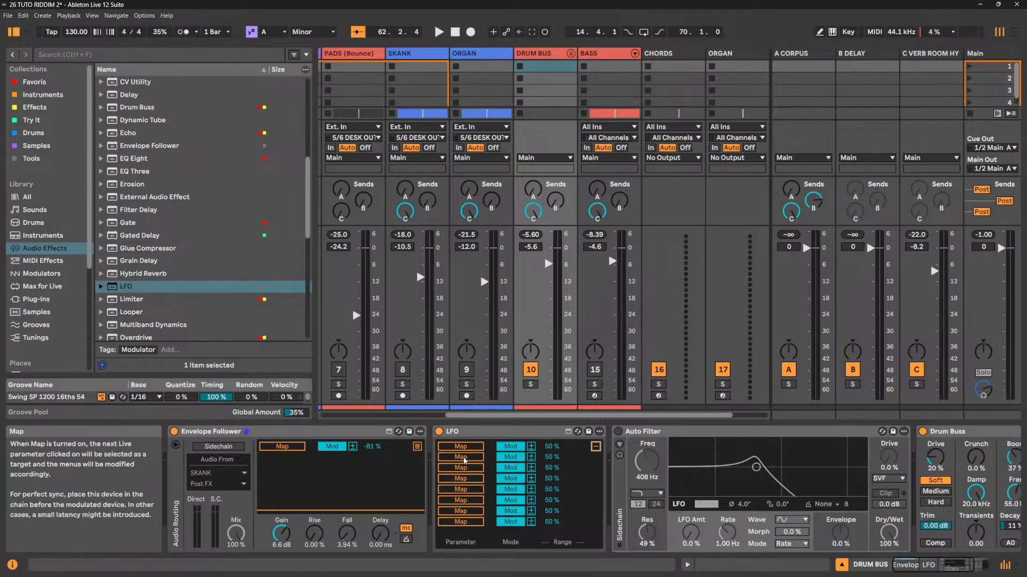
{"action": "left_click", "coordinate": [595, 447]}
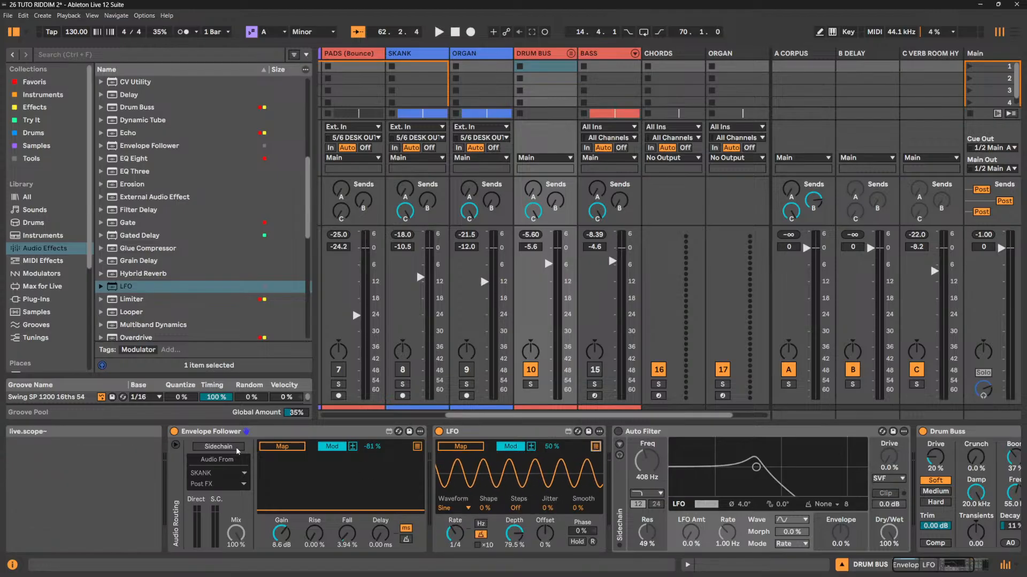
Delete the Envelope Follower from the DRUM BUS chain and duplicate the LFO.
{"action": "left_click", "coordinate": [266, 437]}
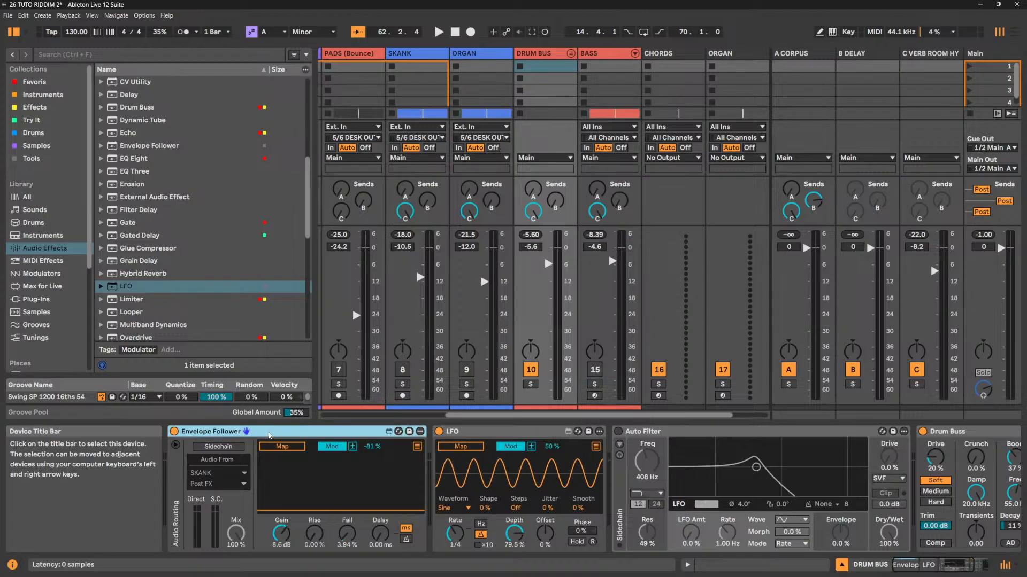
{"action": "key", "text": "Delete"}
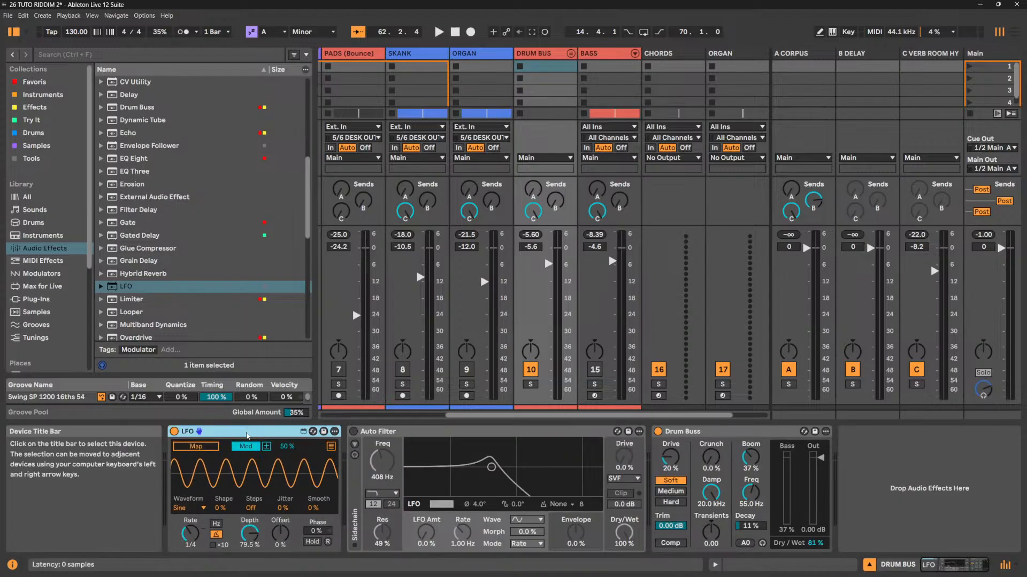
{"action": "left_click", "coordinate": [331, 447]}
{"action": "left_click", "coordinate": [331, 447]}
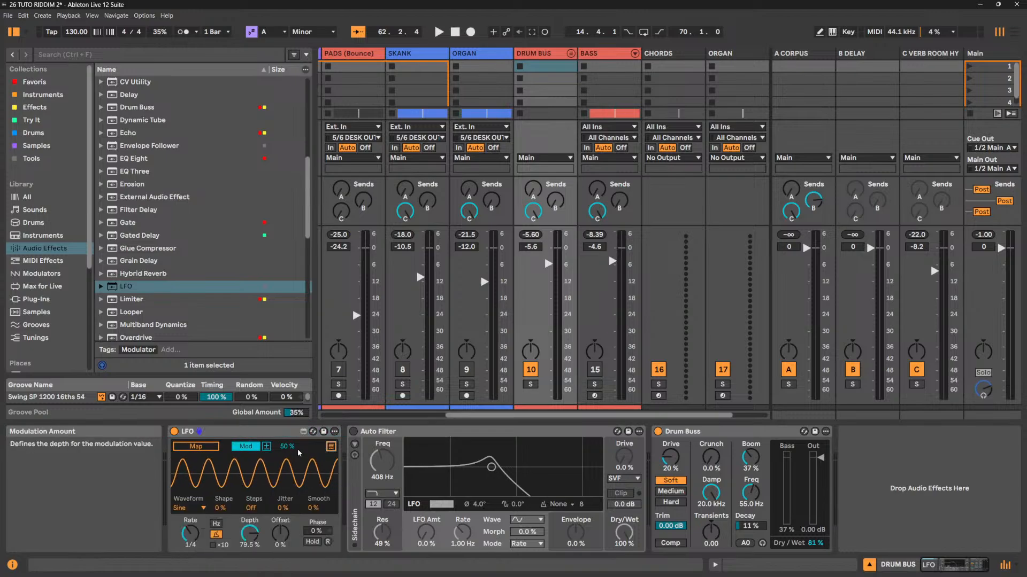
{"action": "left_click", "coordinate": [255, 438]}
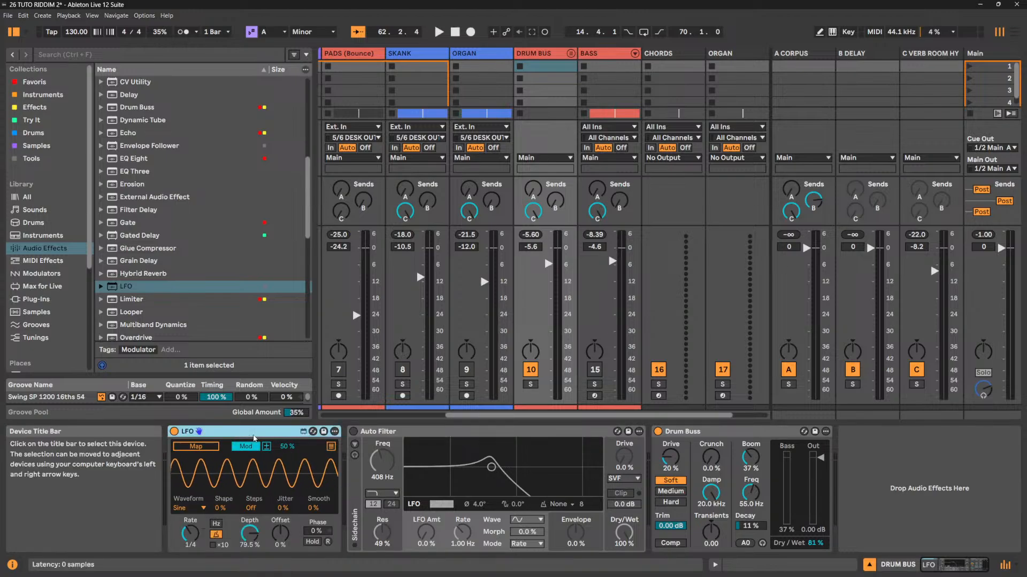
{"action": "key", "text": "ctrl+d"}
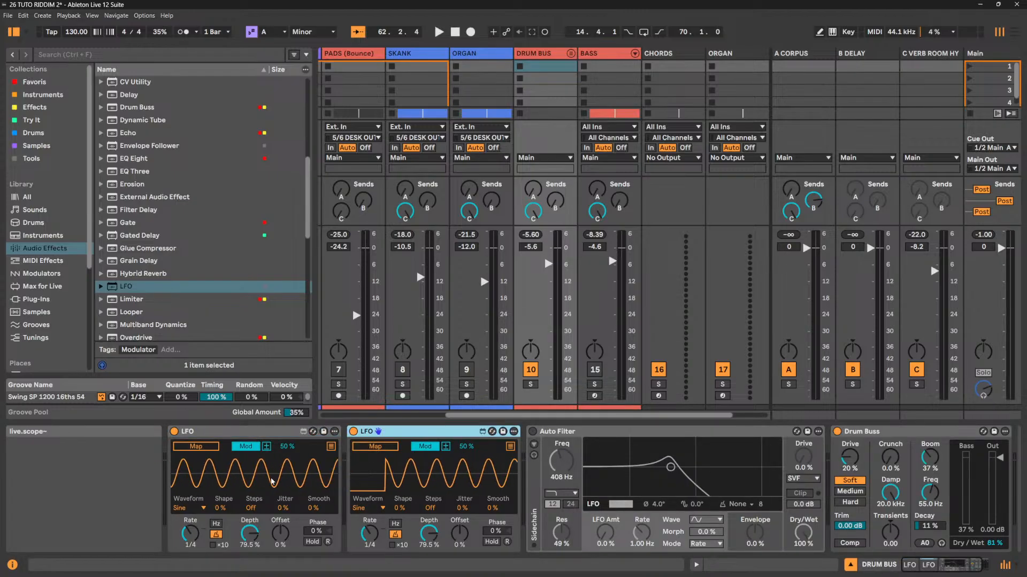
Show and hide the Multimap lists of both LFOs, and inspect the first LFO's Phase and Rate.
{"action": "left_click", "coordinate": [331, 447]}
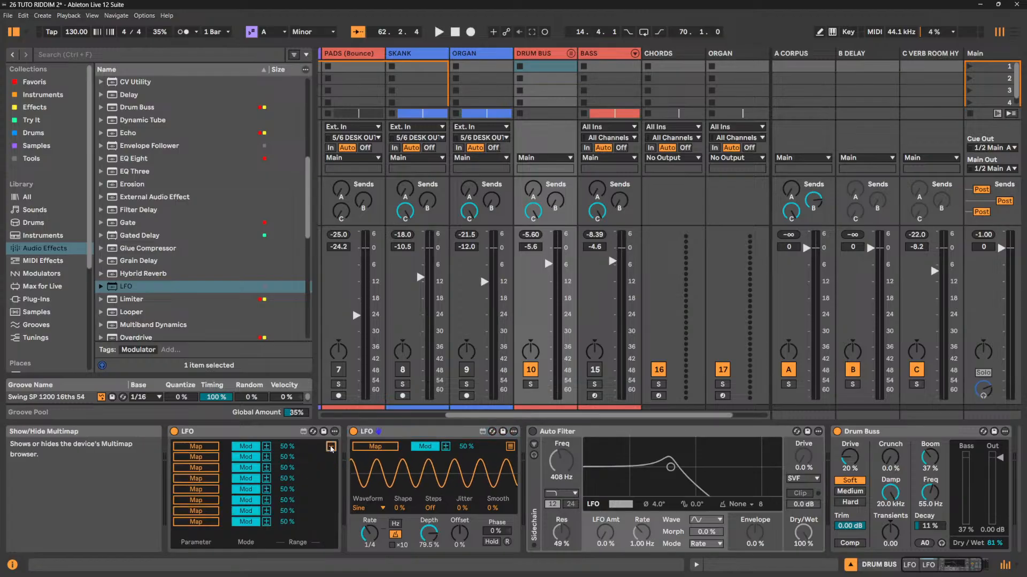
{"action": "left_click", "coordinate": [511, 447]}
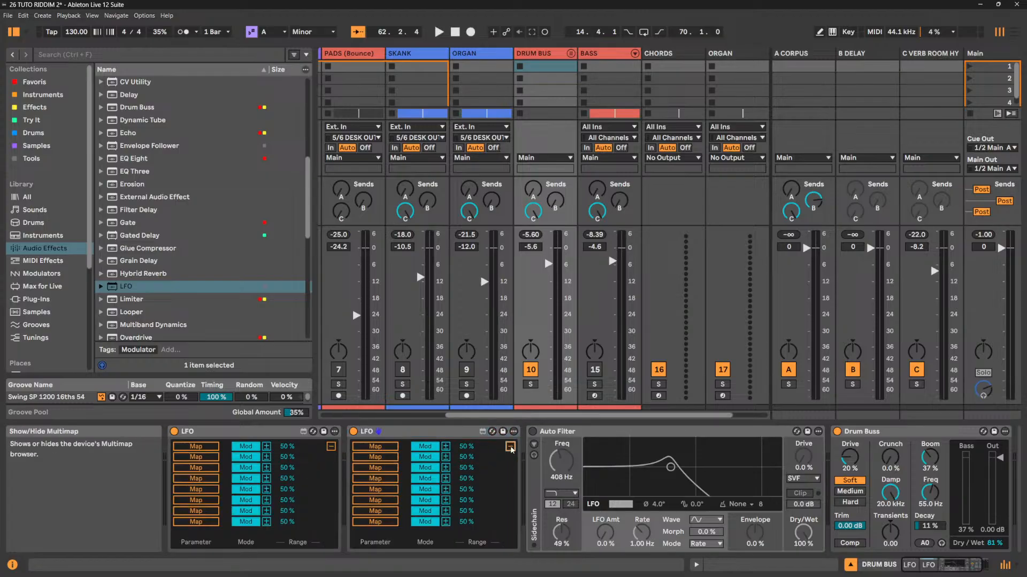
{"action": "left_click", "coordinate": [510, 447]}
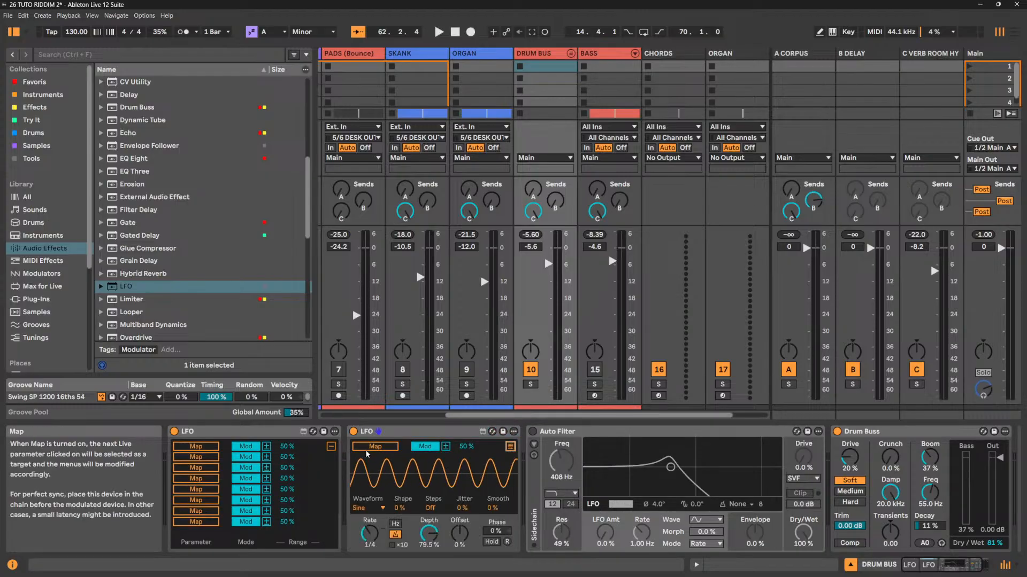
{"action": "left_click", "coordinate": [331, 447]}
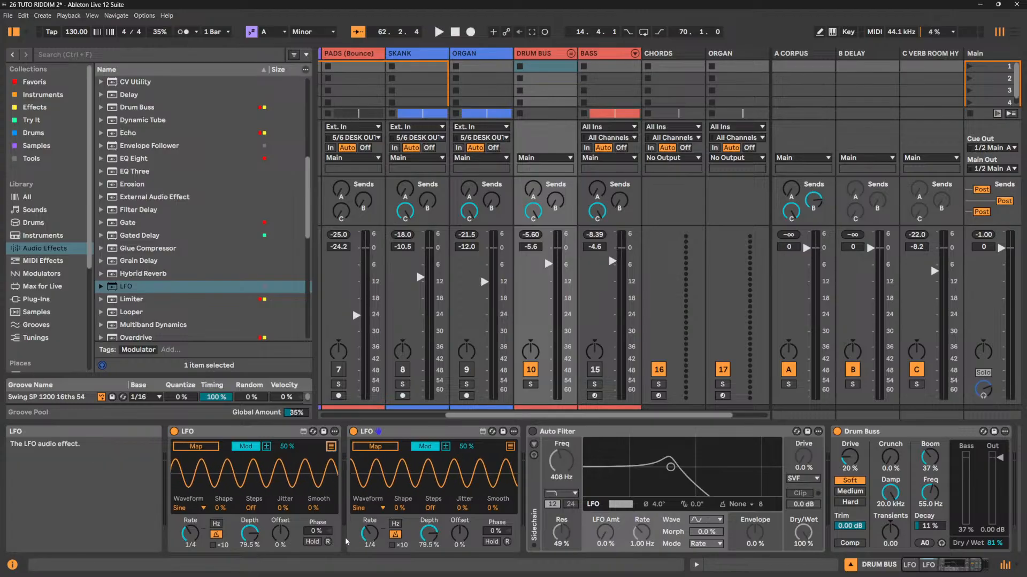
{"action": "mouse_move", "coordinate": [321, 534]}
{"action": "left_mouse_down"}
{"action": "mouse_move", "coordinate": [321, 497]}
{"action": "mouse_move", "coordinate": [332, 536]}
{"action": "left_mouse_up"}
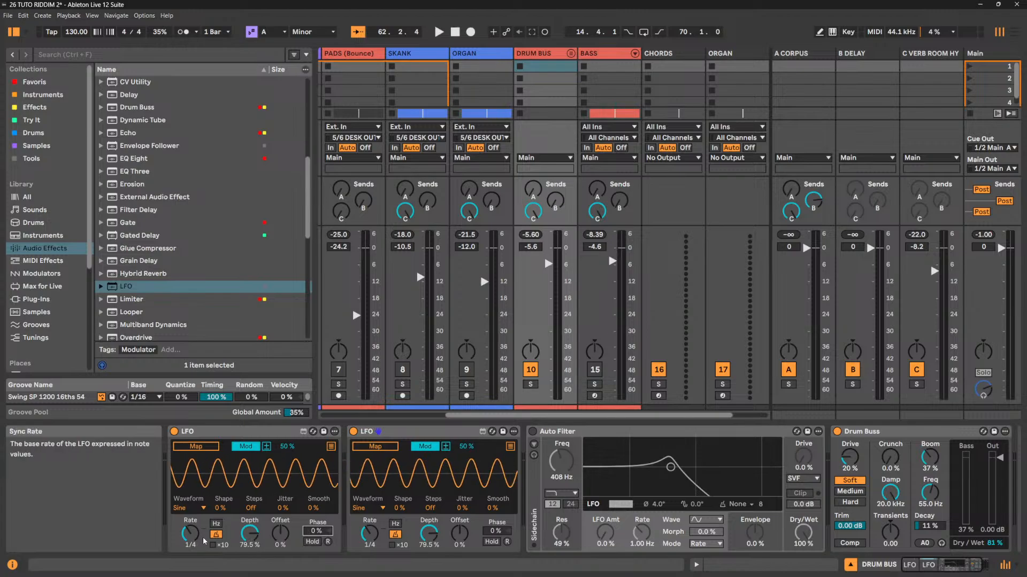
{"action": "left_click_drag", "start_coordinate": [189, 533], "coordinate": [190, 551]}
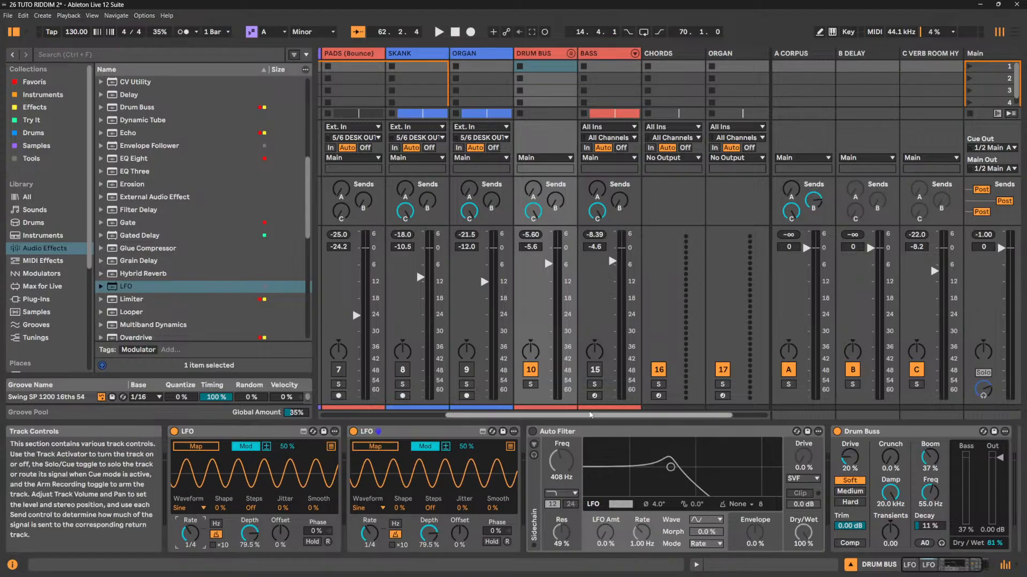
Activate the Auto Filter with its frequency at 346 Hz and map the second LFO to its Drive.
{"action": "left_click", "coordinate": [532, 432]}
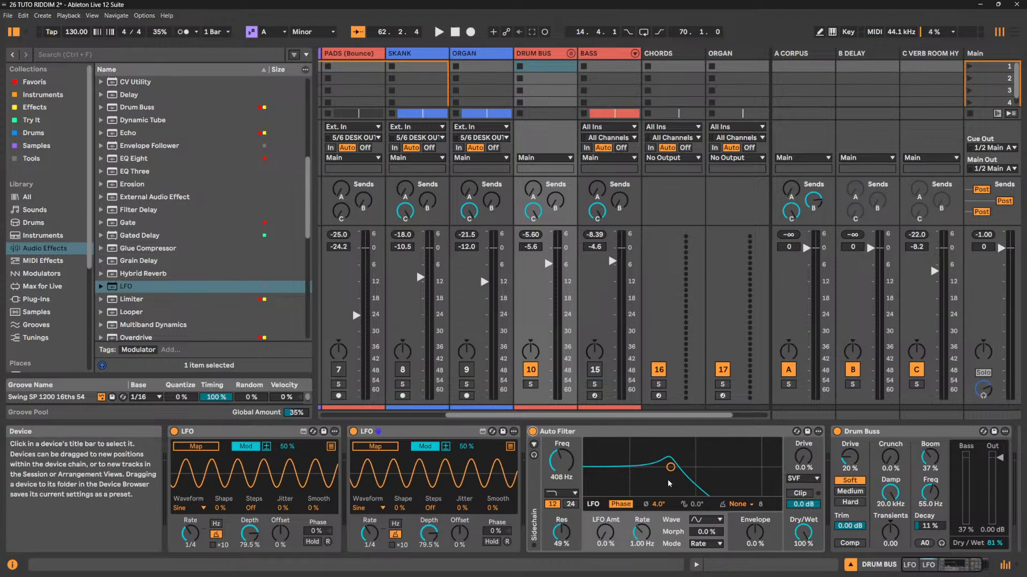
{"action": "left_click_drag", "start_coordinate": [671, 468], "coordinate": [680, 467]}
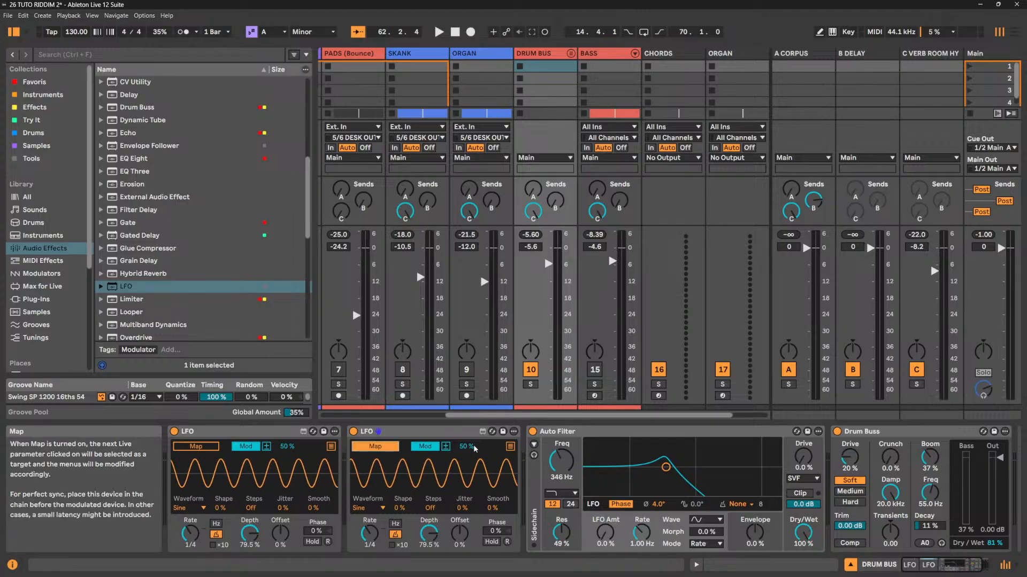
{"action": "left_click", "coordinate": [803, 457]}
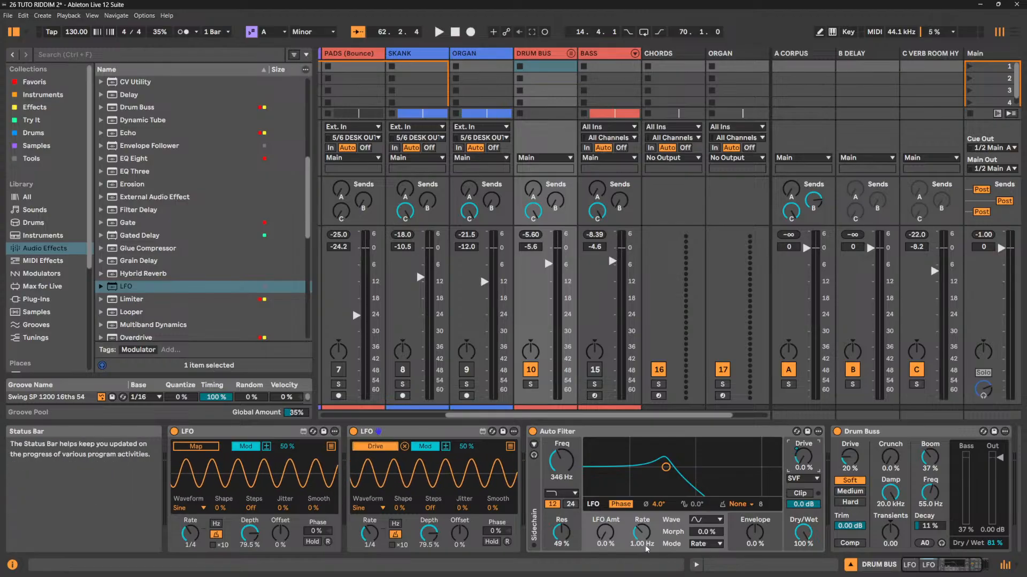
Set the Auto Filter to 1.47 kHz with Res at 44 %, and adjust the Drive modulation amount to -42 % during playback.
{"action": "key", "text": "space"}
{"action": "left_click_drag", "start_coordinate": [668, 474], "coordinate": [706, 476]}
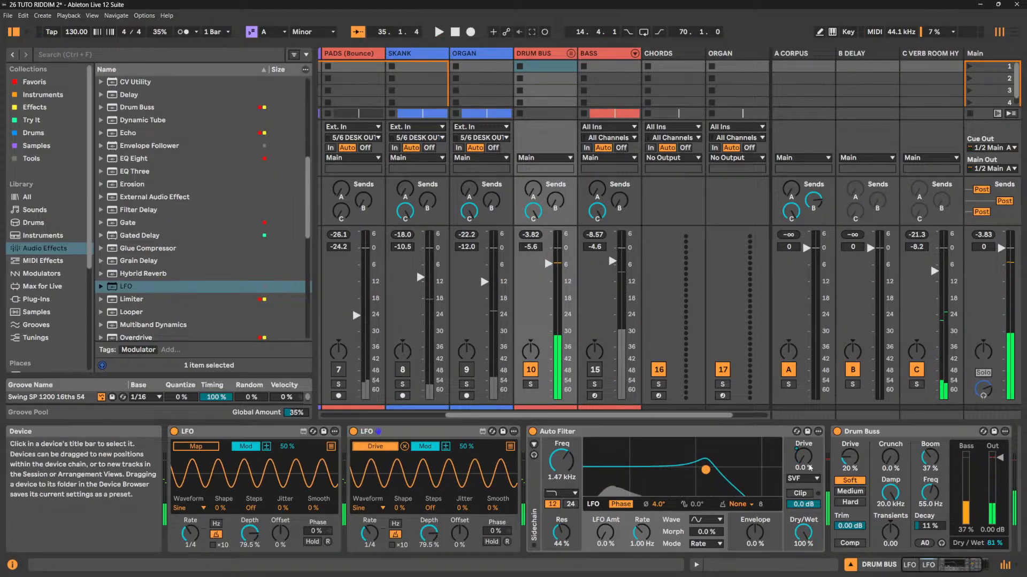
{"action": "left_click_drag", "start_coordinate": [466, 446], "coordinate": [470, 436]}
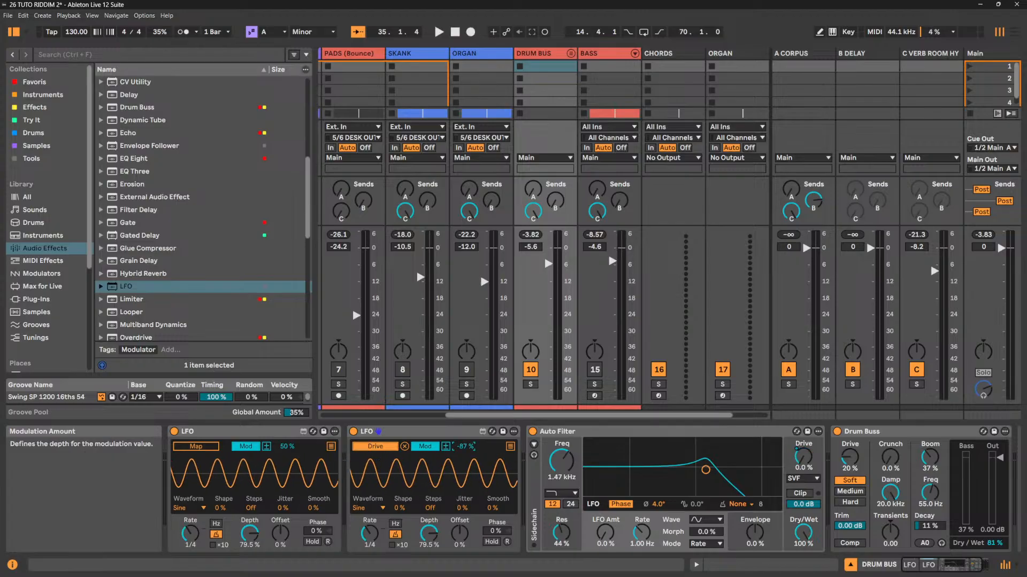
{"action": "key", "text": "space"}
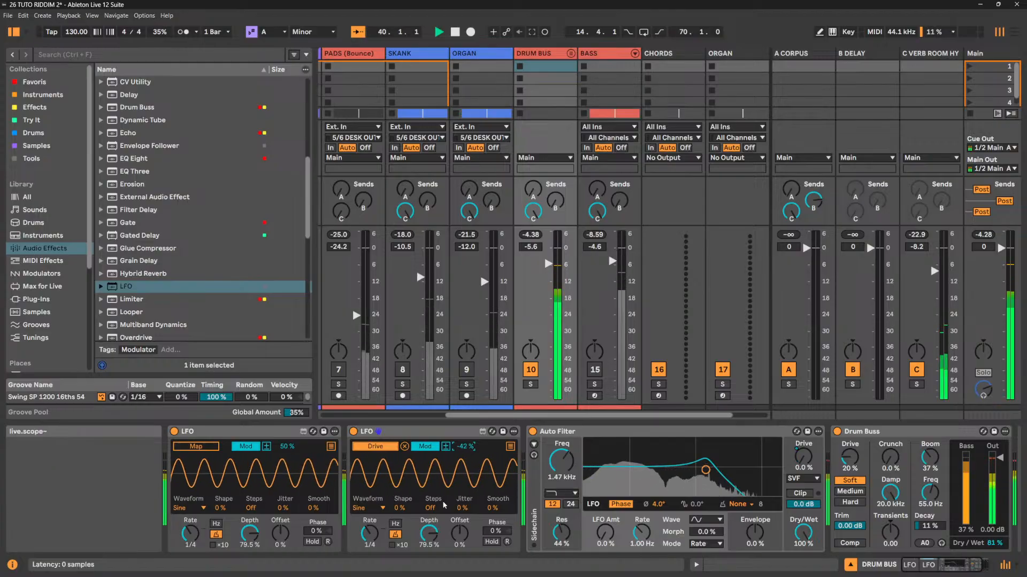
Also map the second LFO to the Auto Filter's Frequency with a 57 % modulation amount, and play with the filter at 508 Hz.
{"action": "left_click", "coordinate": [511, 447]}
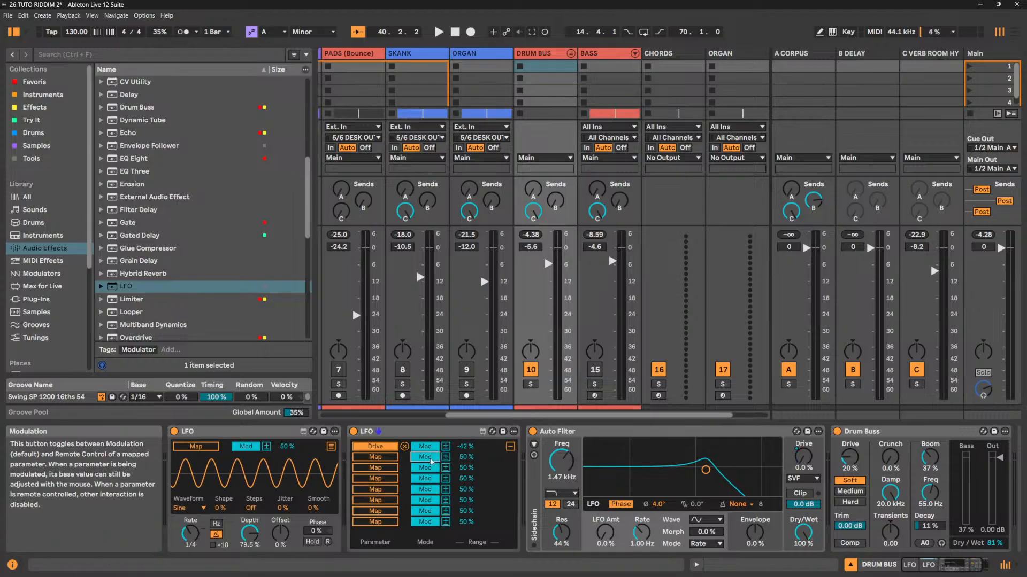
{"action": "left_click", "coordinate": [384, 459]}
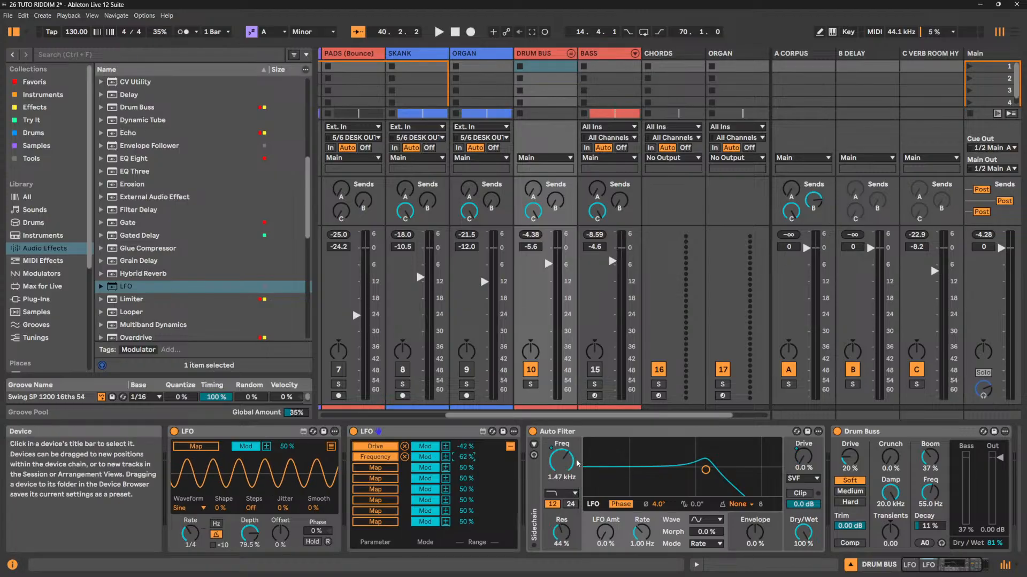
{"action": "key", "text": "space"}
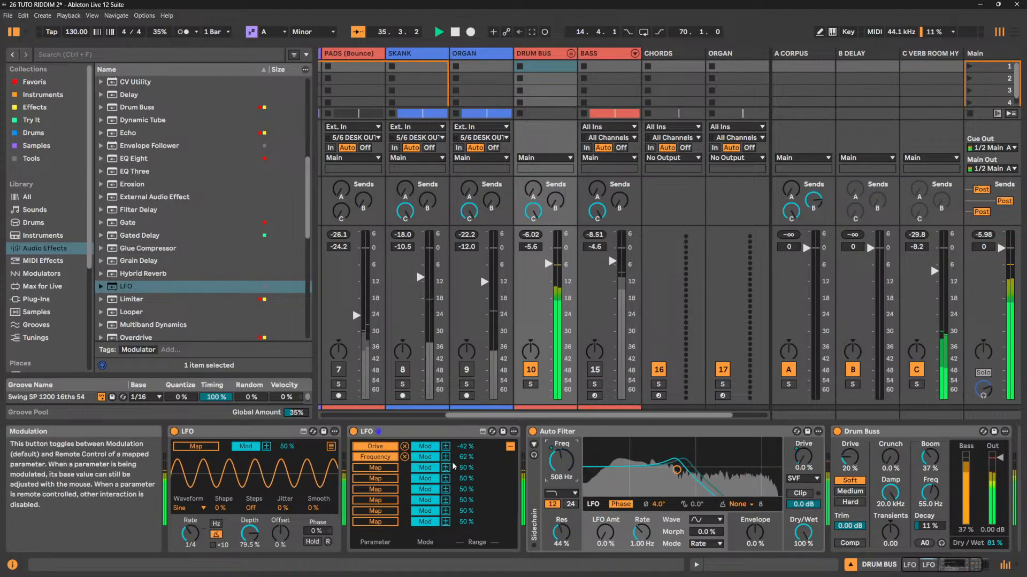
{"action": "left_click_drag", "start_coordinate": [463, 457], "coordinate": [463, 447]}
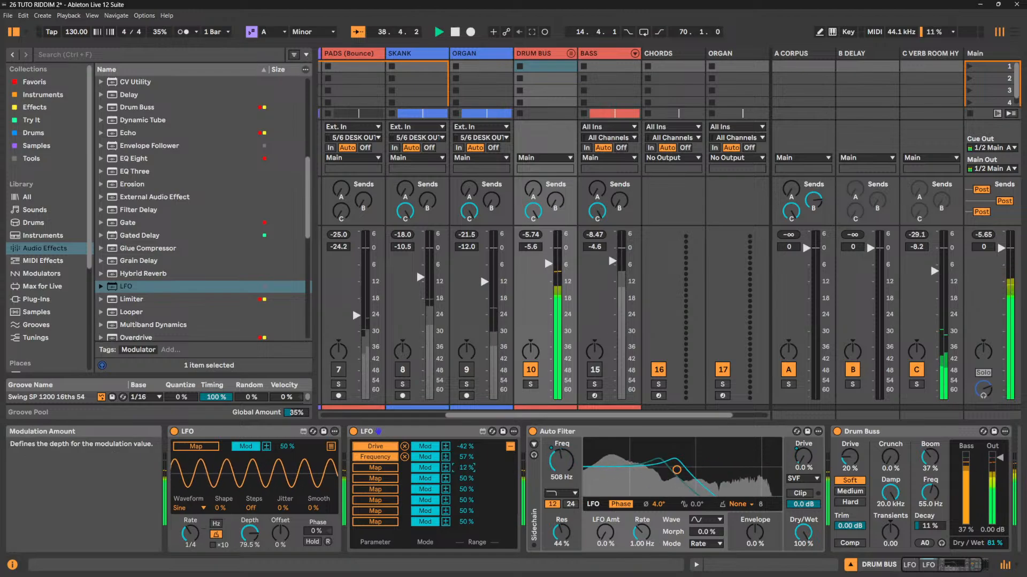
Map the second LFO to the Auto Filter's Resonance at -5 % and LFO Amount, and set the filter's LFO Rate to 0.28 Hz.
{"action": "left_click_drag", "start_coordinate": [463, 468], "coordinate": [463, 463]}
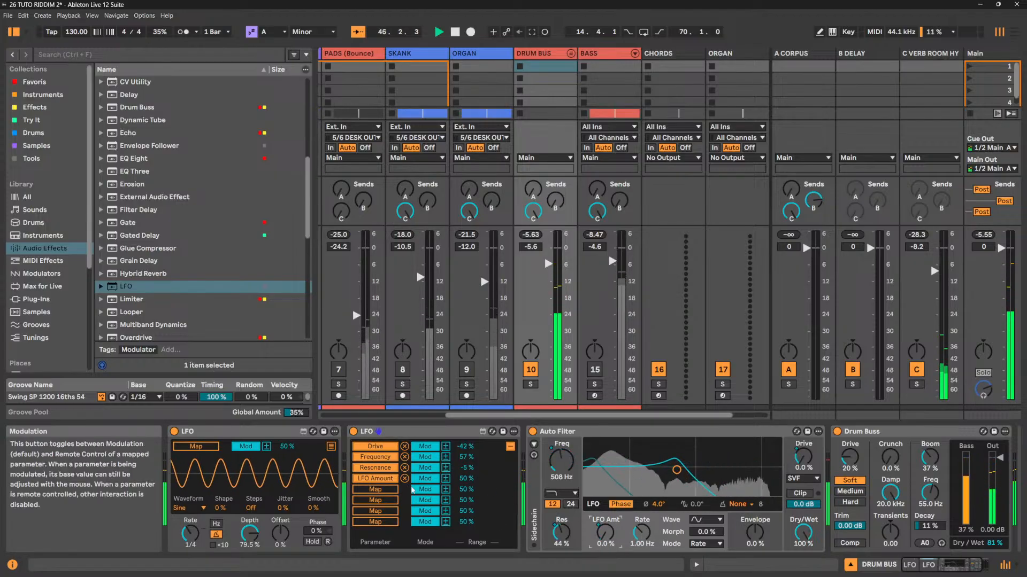
{"action": "mouse_move", "coordinate": [642, 532]}
{"action": "left_mouse_down"}
{"action": "mouse_move", "coordinate": [641, 545]}
{"action": "mouse_move", "coordinate": [641, 516]}
{"action": "mouse_move", "coordinate": [642, 547]}
{"action": "left_mouse_up"}
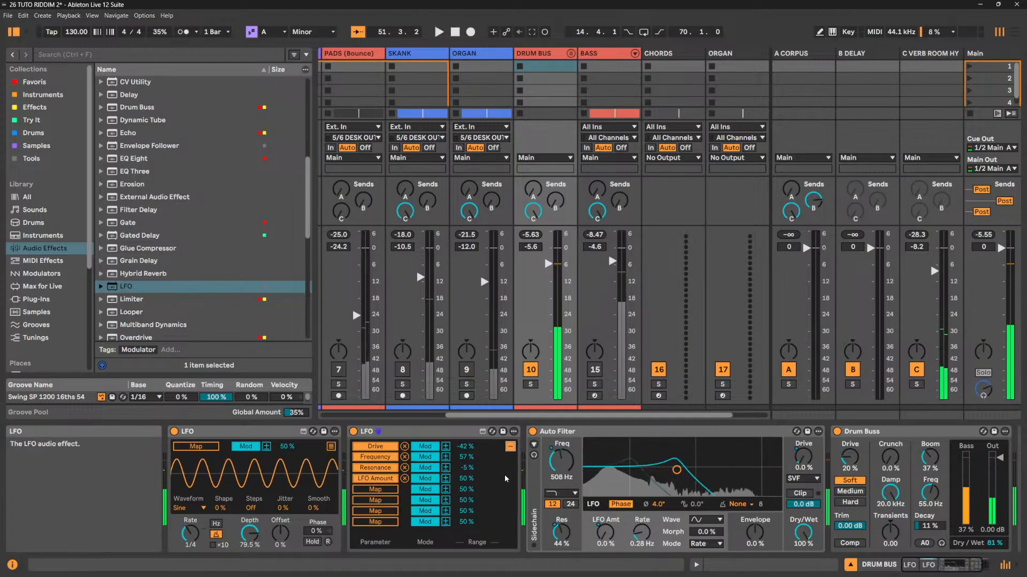
{"action": "left_click", "coordinate": [510, 446]}
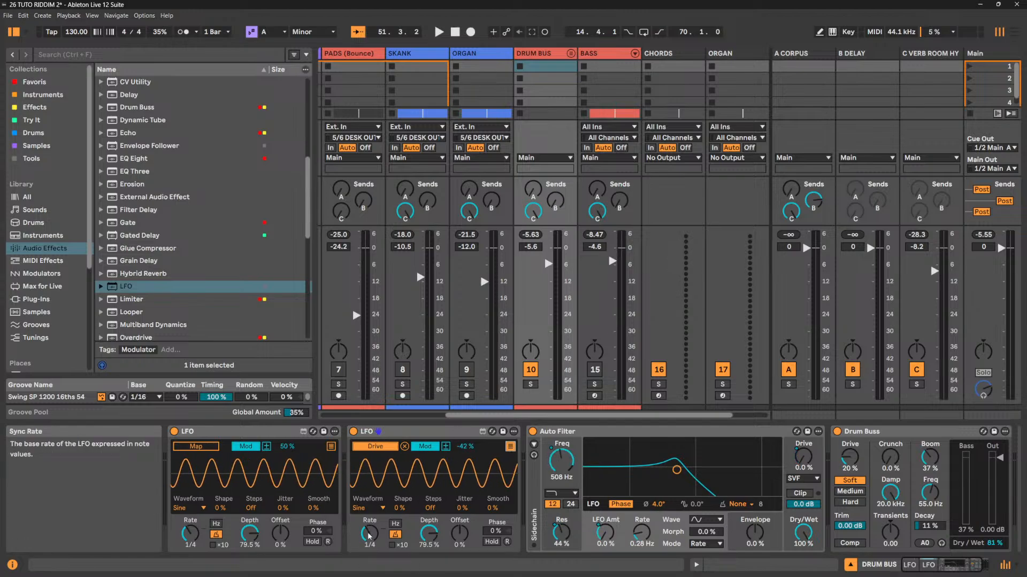
During playback, try the second LFO at a synced 1/8 rate, and switch it to Hz at 2.23 Hz.
{"action": "key", "text": "space"}
{"action": "mouse_move", "coordinate": [368, 534]}
{"action": "left_mouse_down"}
{"action": "mouse_move", "coordinate": [368, 521]}
{"action": "mouse_move", "coordinate": [368, 540]}
{"action": "left_mouse_up"}
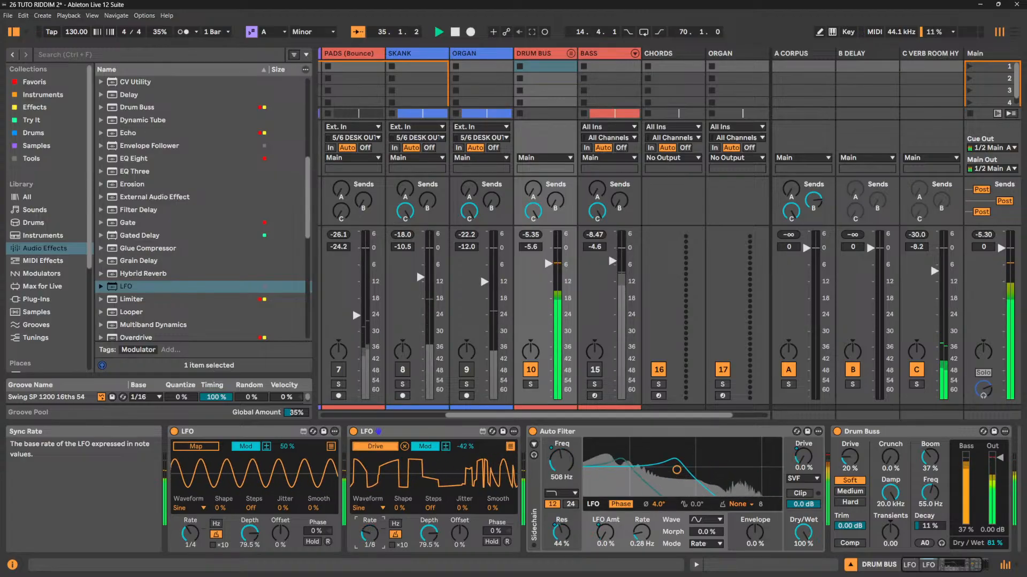
{"action": "left_click", "coordinate": [395, 523]}
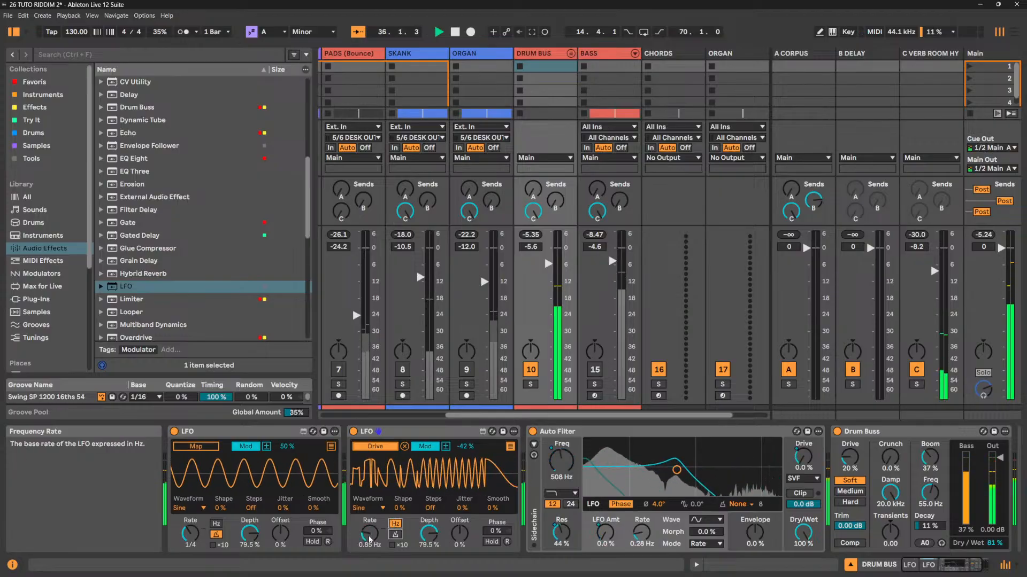
{"action": "mouse_move", "coordinate": [370, 539]}
{"action": "left_mouse_down"}
{"action": "mouse_move", "coordinate": [370, 508]}
{"action": "mouse_move", "coordinate": [371, 527]}
{"action": "left_mouse_up"}
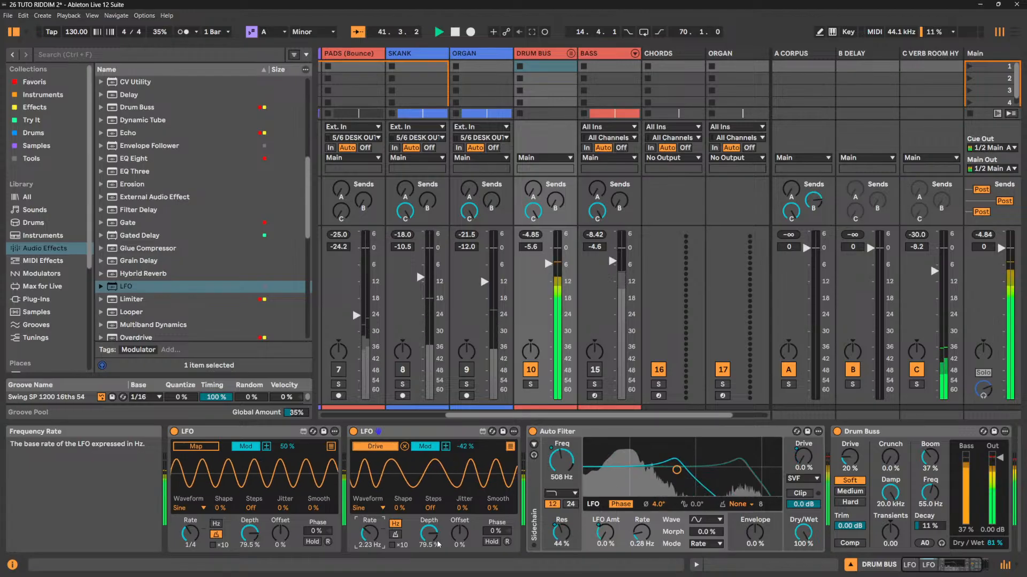
{"action": "key", "text": "space"}
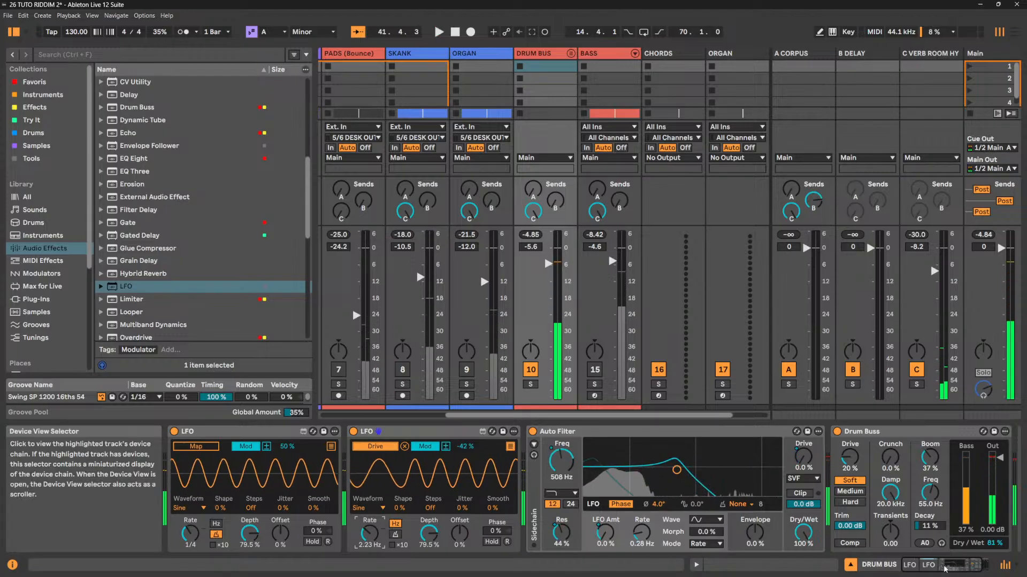
Delete both LFOs and the Auto Filter from the DRUM BUS, keeping only the Drum Buss.
{"action": "left_click", "coordinate": [320, 432]}
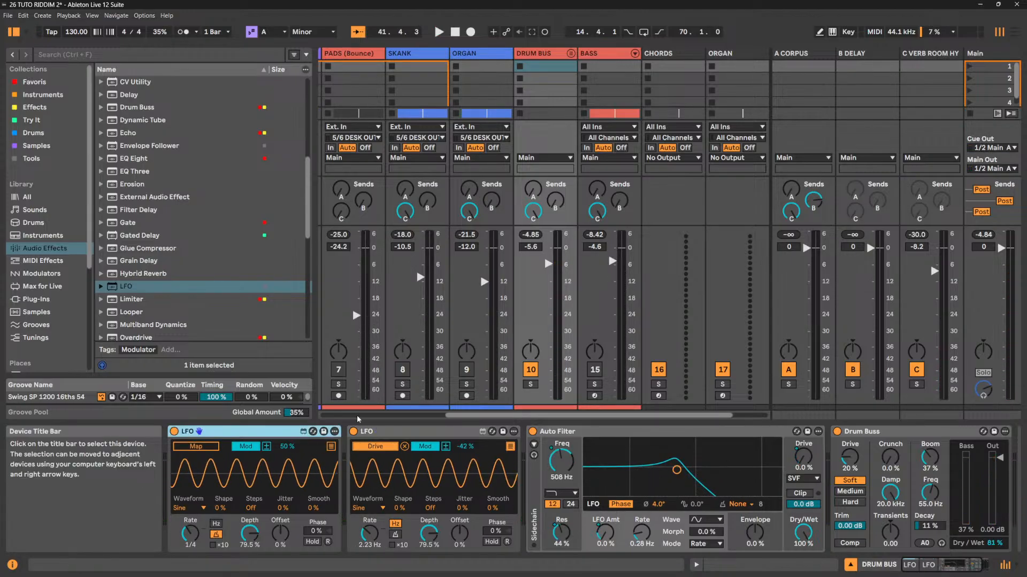
{"action": "key", "text": "Delete"}
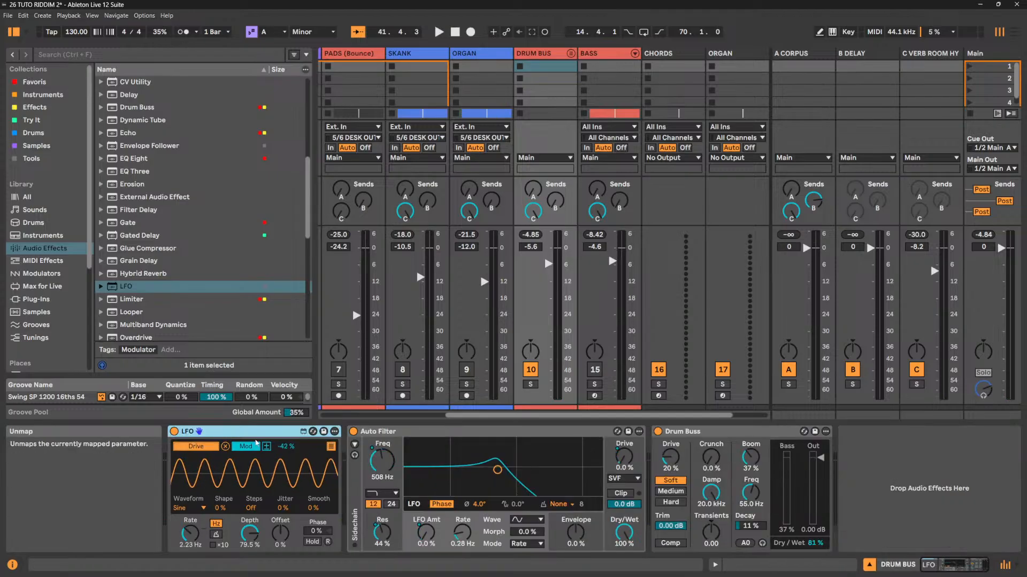
{"action": "key", "text": "Delete"}
{"action": "key", "text": "Delete"}
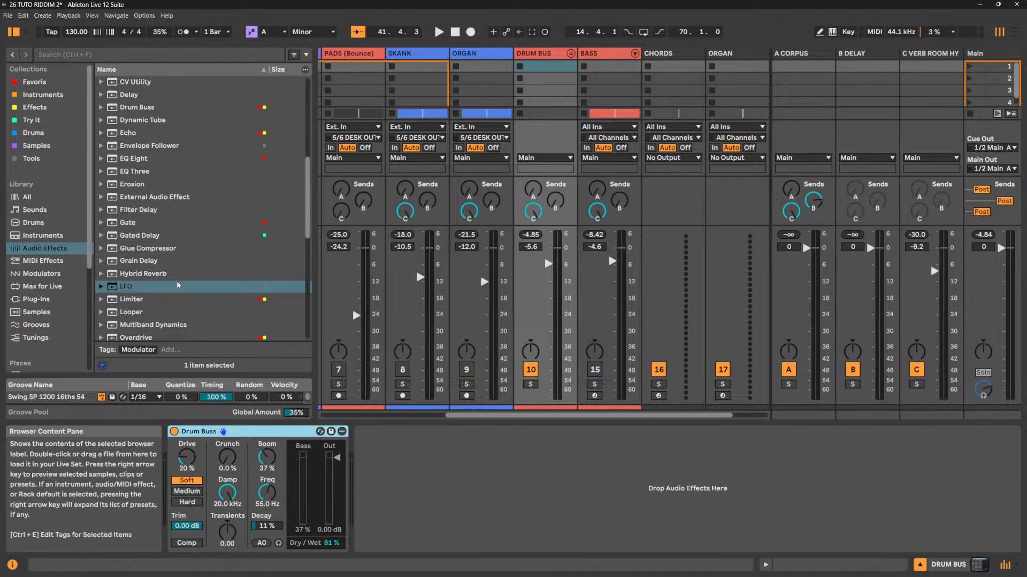
Add an EQ Eight before the Drum Buss, place an Envelope Follower ahead of it and unfold the follower's Audio Routing section.
{"action": "scroll", "coordinate": [177, 283], "scroll_direction": "up", "scroll_amount": 4}
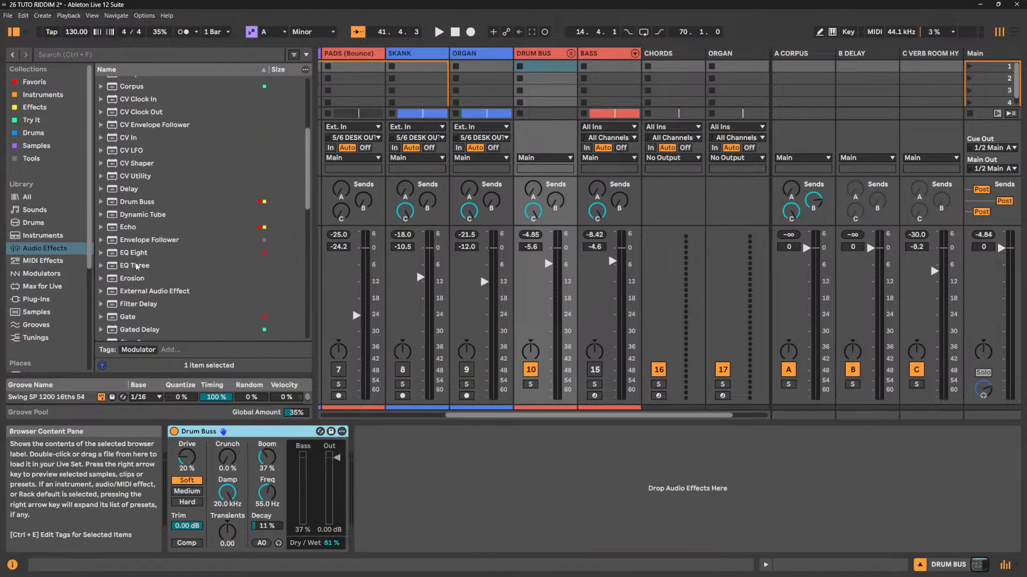
{"action": "left_click", "coordinate": [148, 242]}
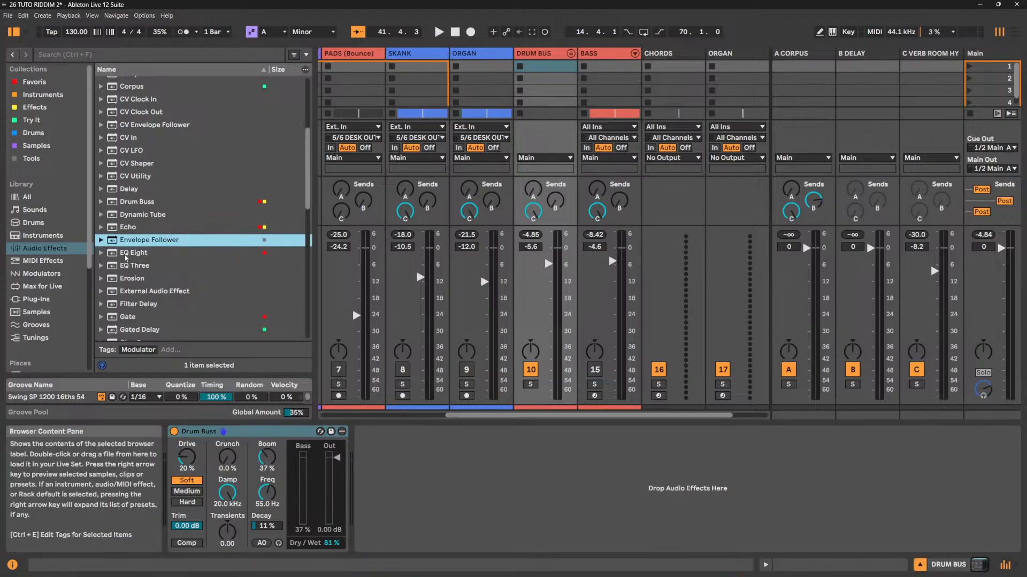
{"action": "left_click_drag", "start_coordinate": [128, 253], "coordinate": [203, 488]}
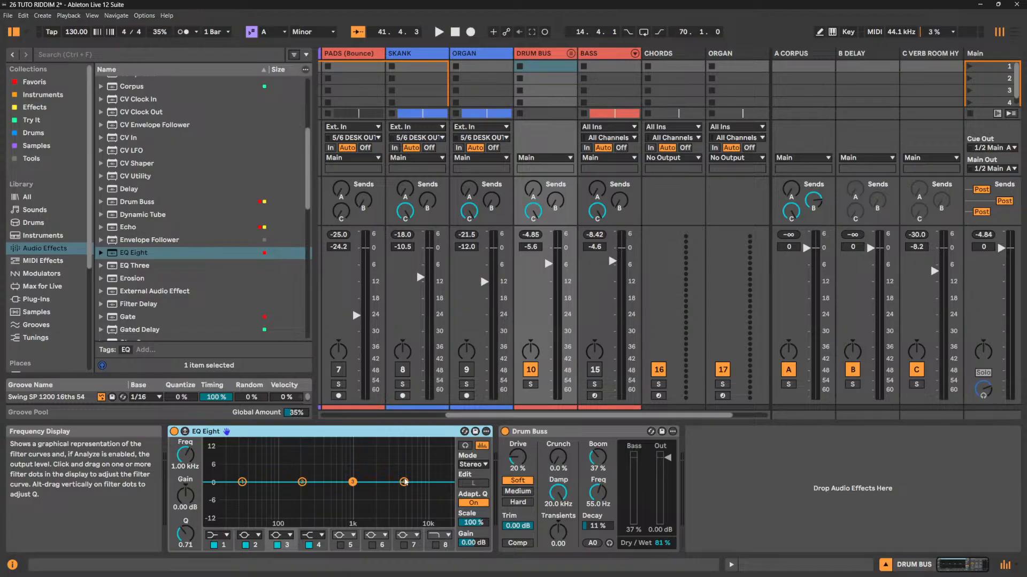
{"action": "left_click", "coordinate": [169, 241]}
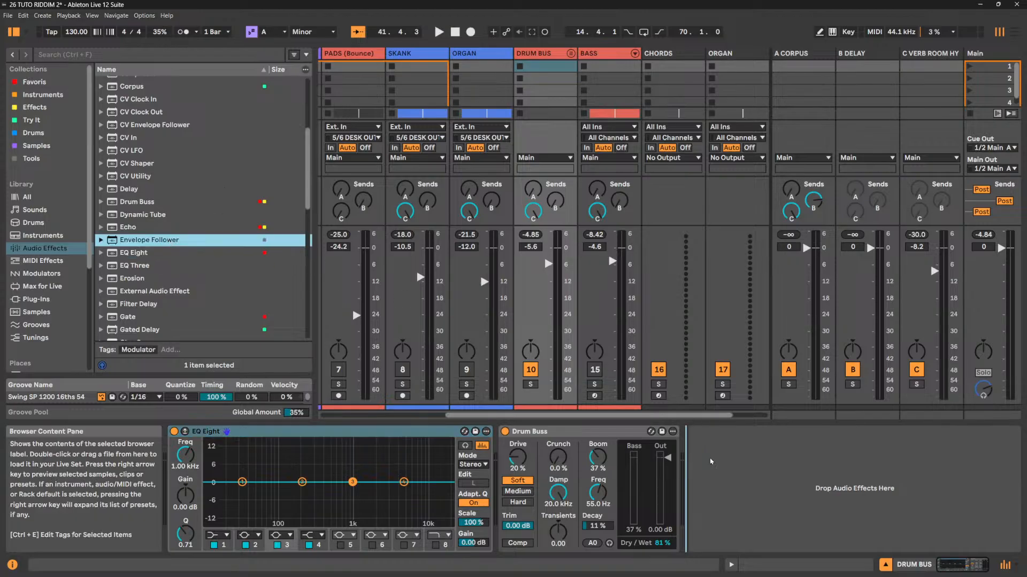
{"action": "mouse_move", "coordinate": [710, 461]}
{"action": "left_mouse_down"}
{"action": "mouse_move", "coordinate": [229, 476]}
{"action": "mouse_move", "coordinate": [238, 498]}
{"action": "left_mouse_up"}
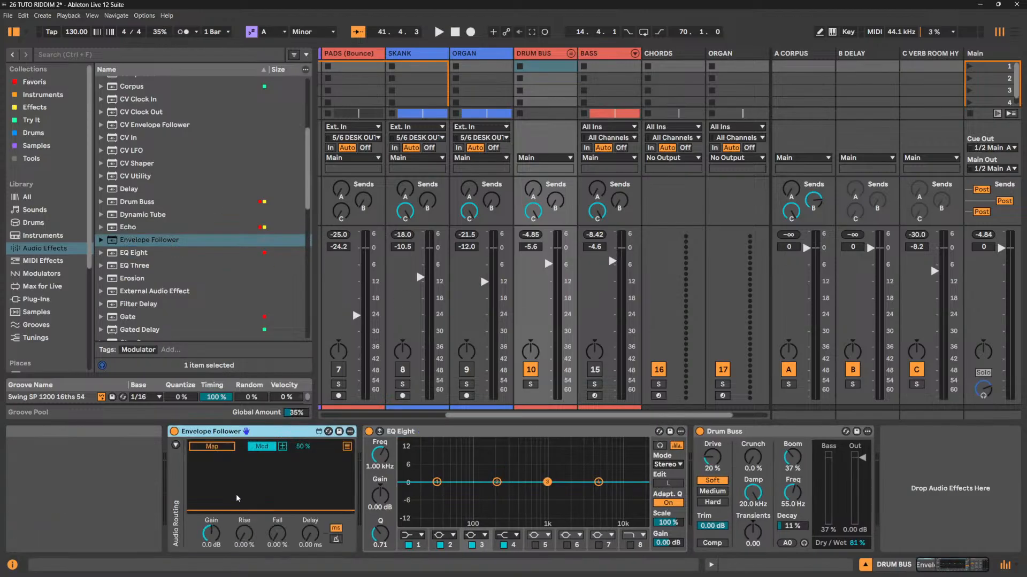
{"action": "left_click", "coordinate": [175, 445]}
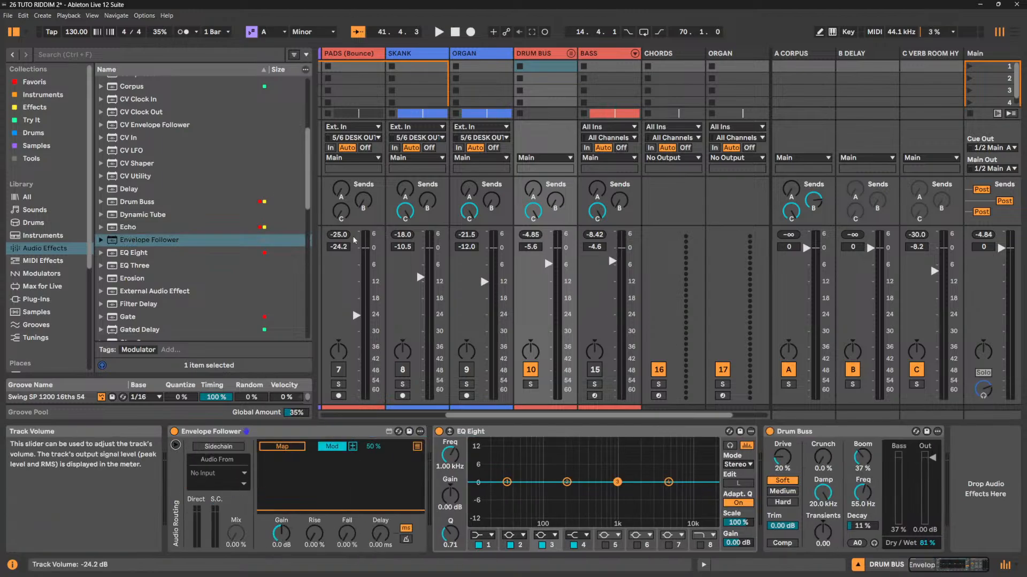
Narrow the browser, and move the Envelope Follower and the EQ Eight from the DRUM BUS to the SKANK track.
{"action": "left_click_drag", "start_coordinate": [317, 244], "coordinate": [250, 248]}
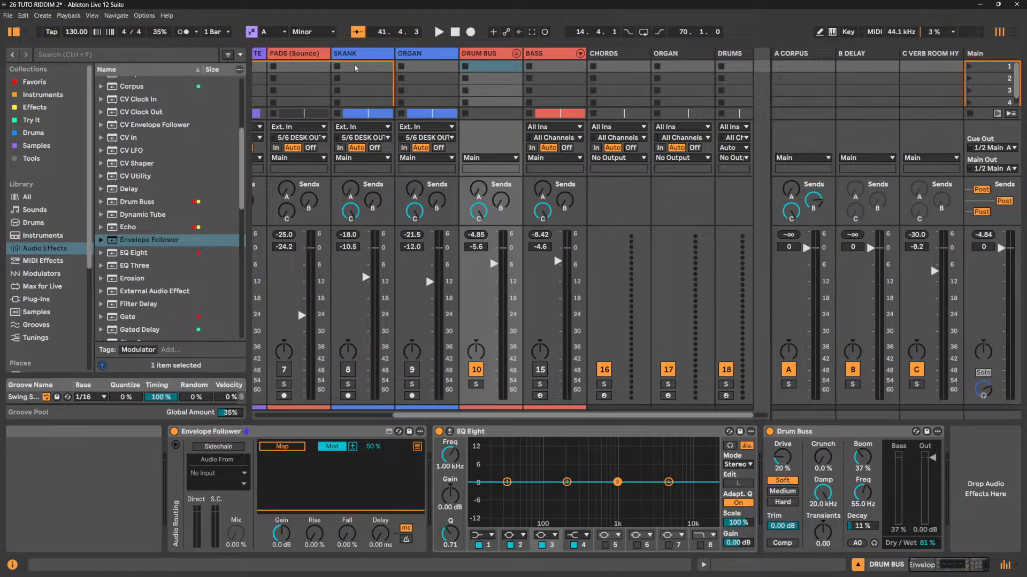
{"action": "left_click", "coordinate": [338, 435]}
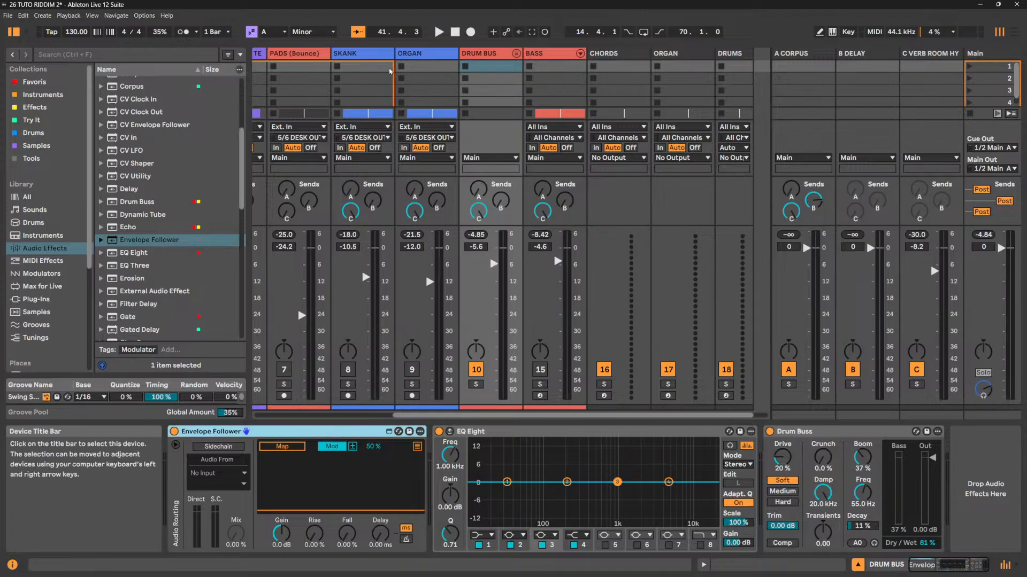
{"action": "left_click", "coordinate": [373, 60]}
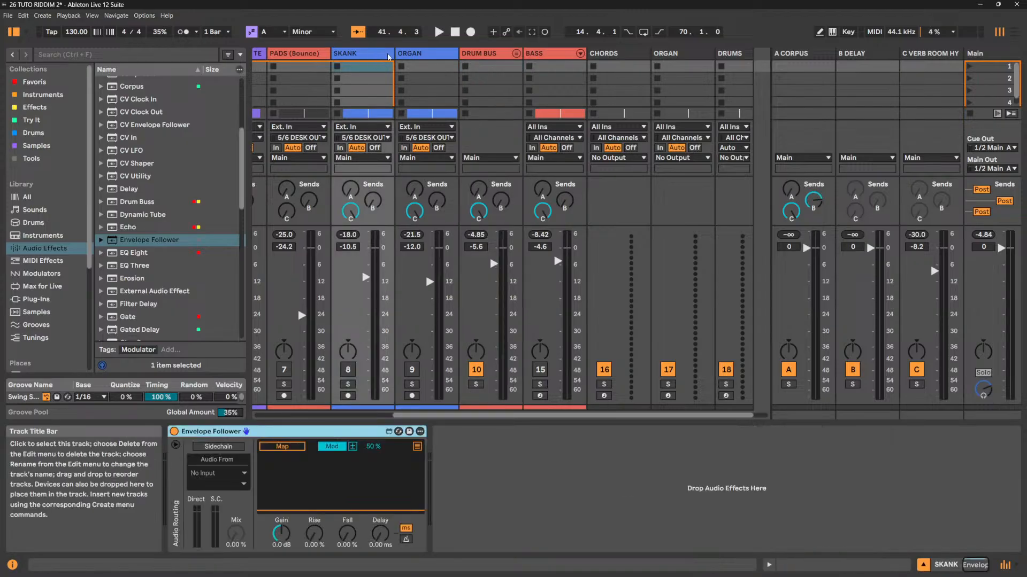
{"action": "left_click", "coordinate": [419, 53]}
{"action": "left_click", "coordinate": [487, 58]}
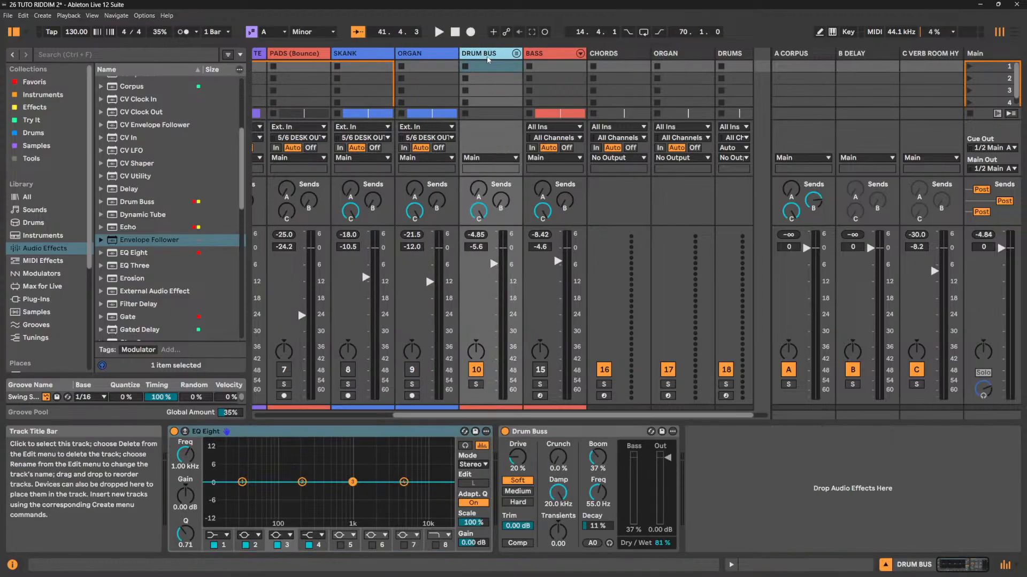
{"action": "left_click", "coordinate": [320, 431]}
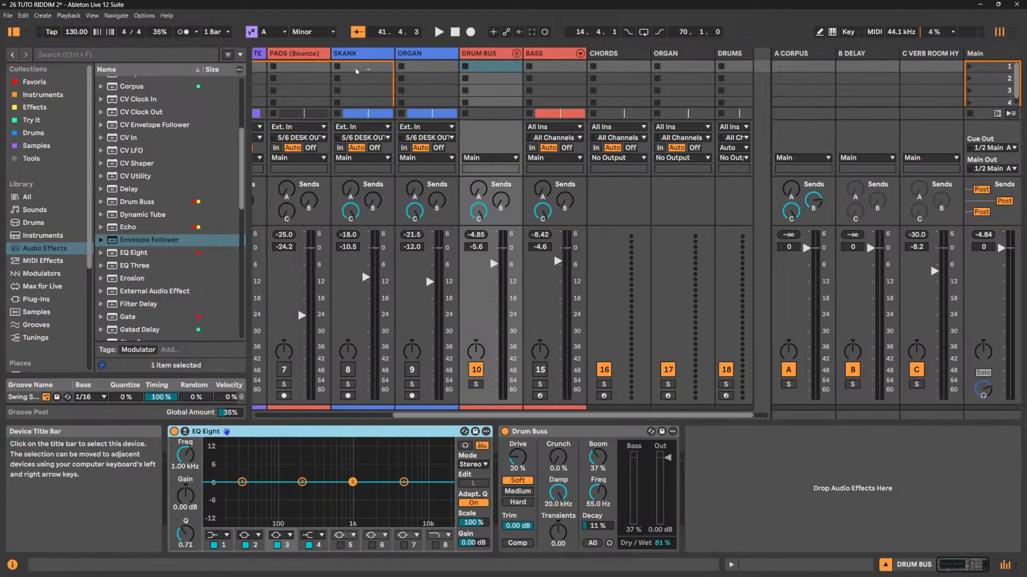
{"action": "left_click_drag", "start_coordinate": [373, 61], "coordinate": [371, 59]}
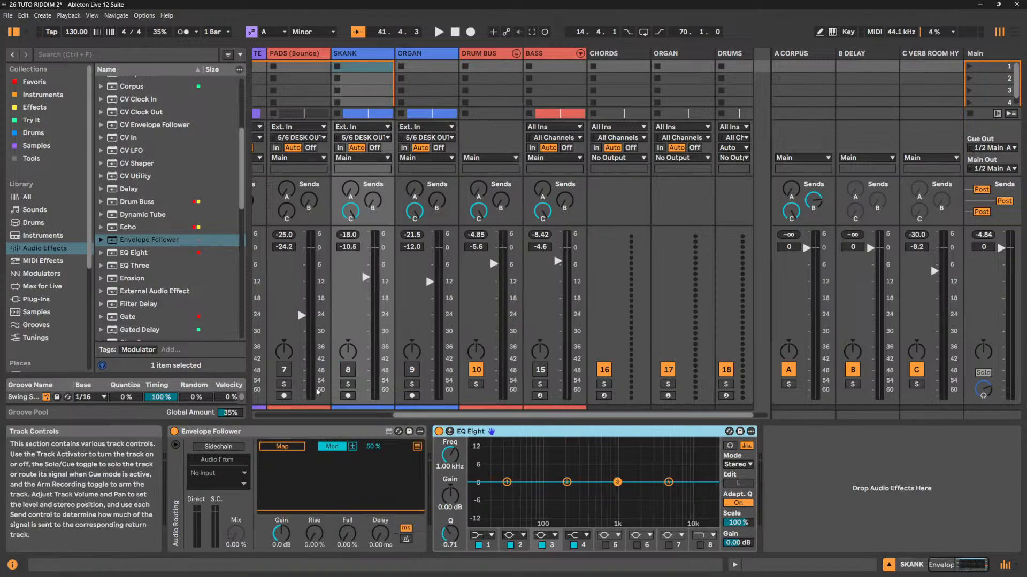
Open the EQ Eight's expanded view on SKANK and play the song briefly to examine the spectrum.
{"action": "left_click", "coordinate": [450, 432]}
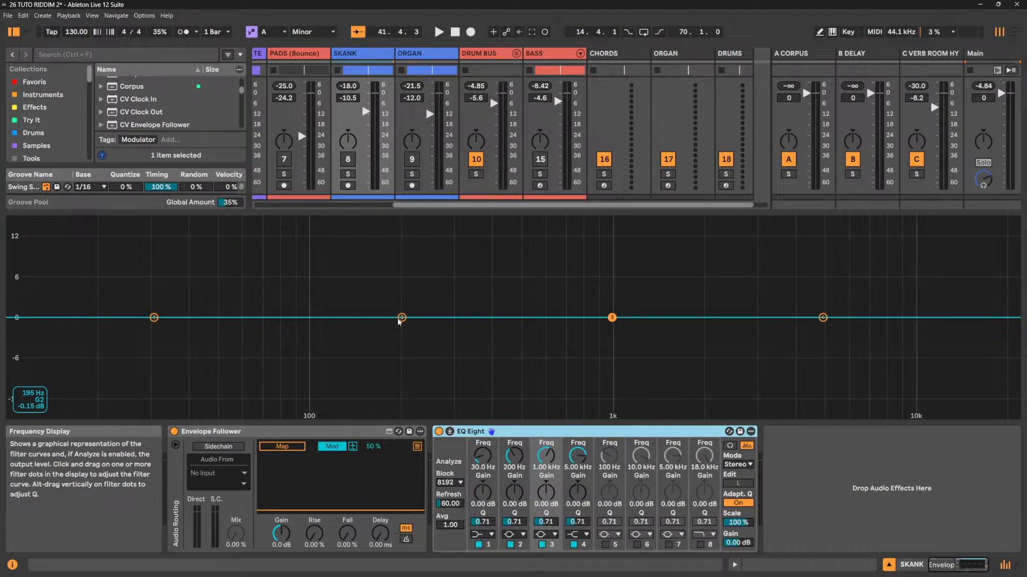
{"action": "key", "text": "space"}
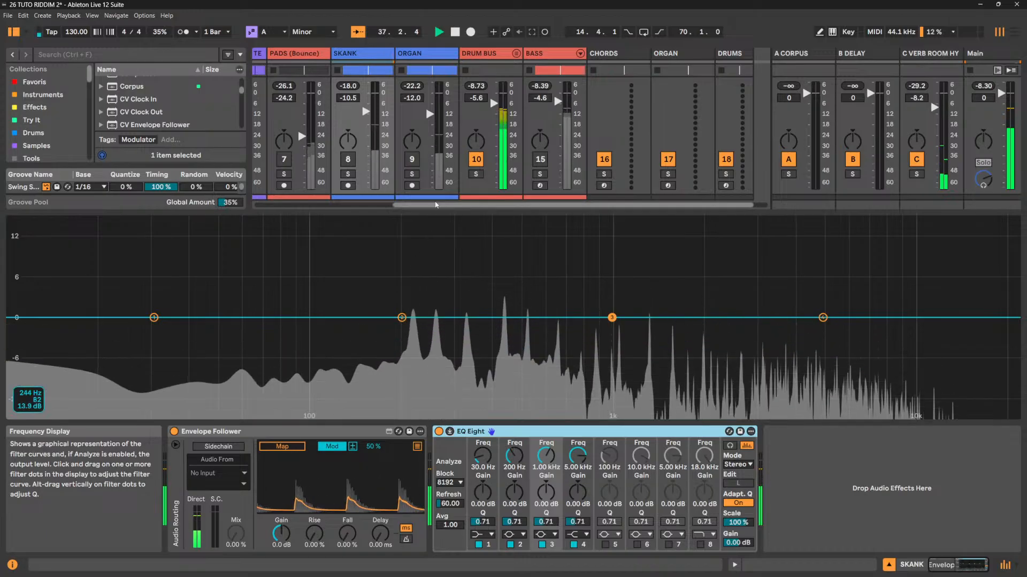
{"action": "key", "text": "space"}
Deactivate the DRUM BUS, activate the SKANK track and play it to examine its spectrum, closing the expanded EQ view at the end.
{"action": "left_click", "coordinate": [476, 160]}
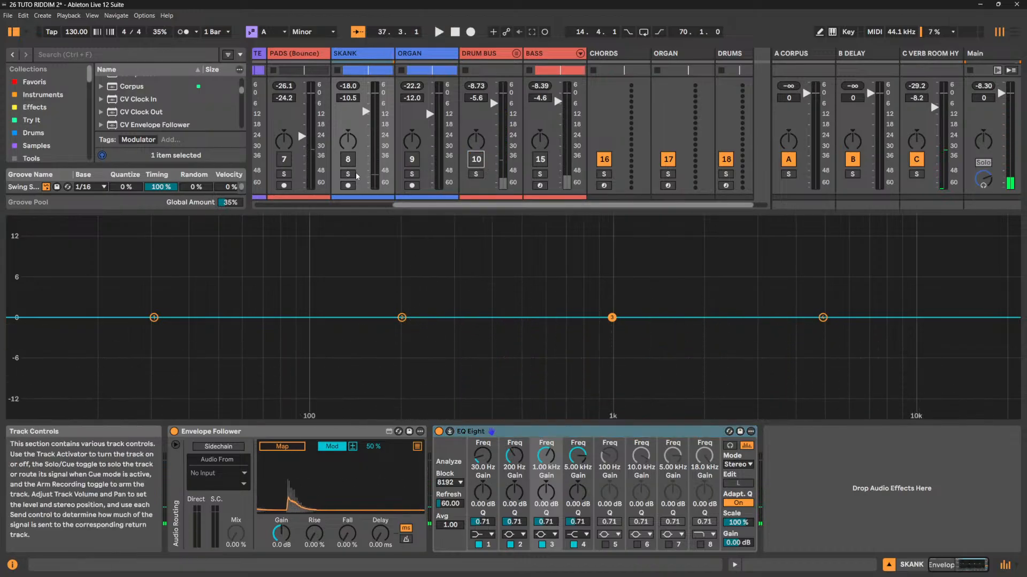
{"action": "left_click", "coordinate": [347, 159]}
{"action": "key", "text": "space"}
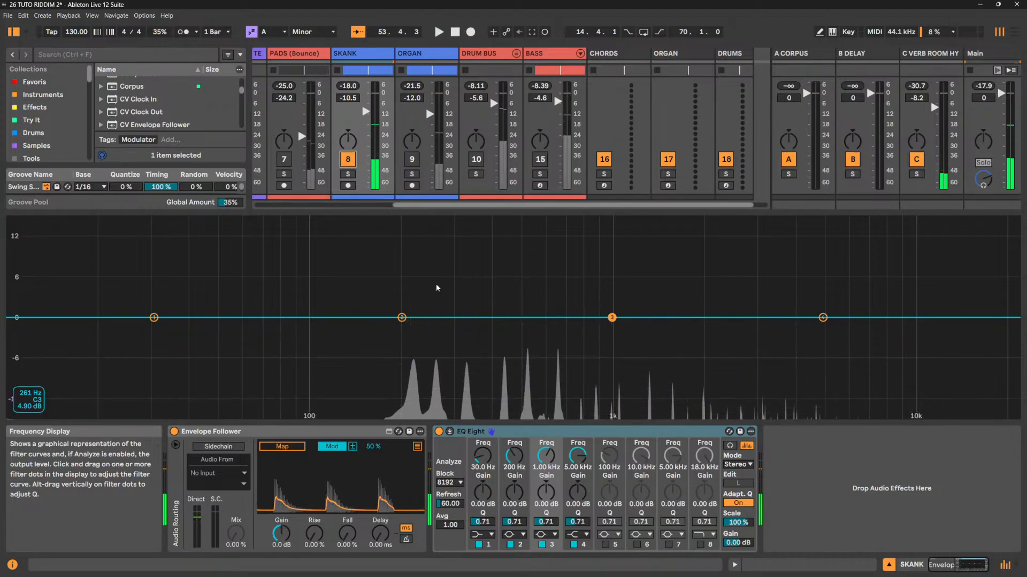
{"action": "key", "text": "space"}
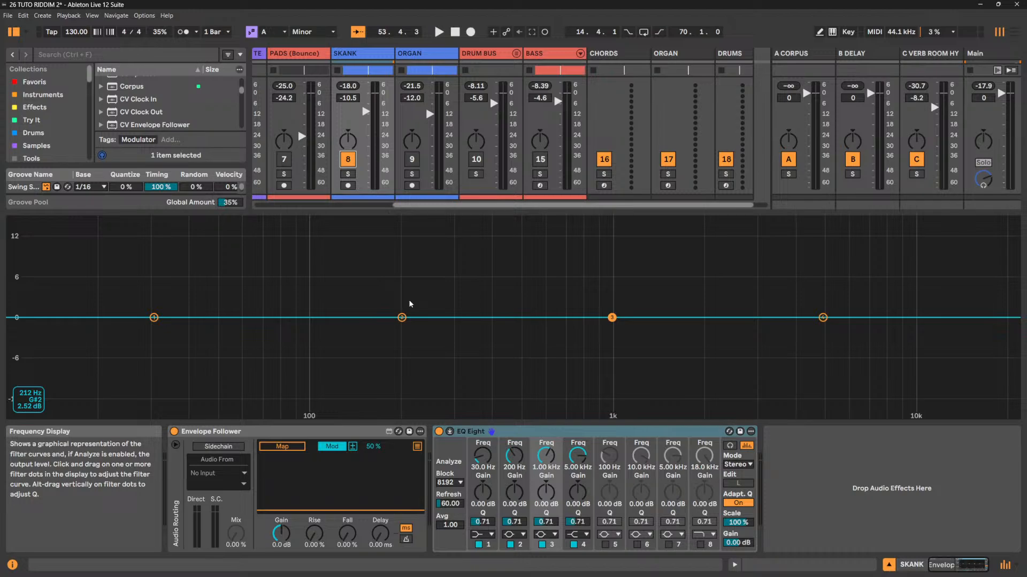
{"action": "key", "text": "space"}
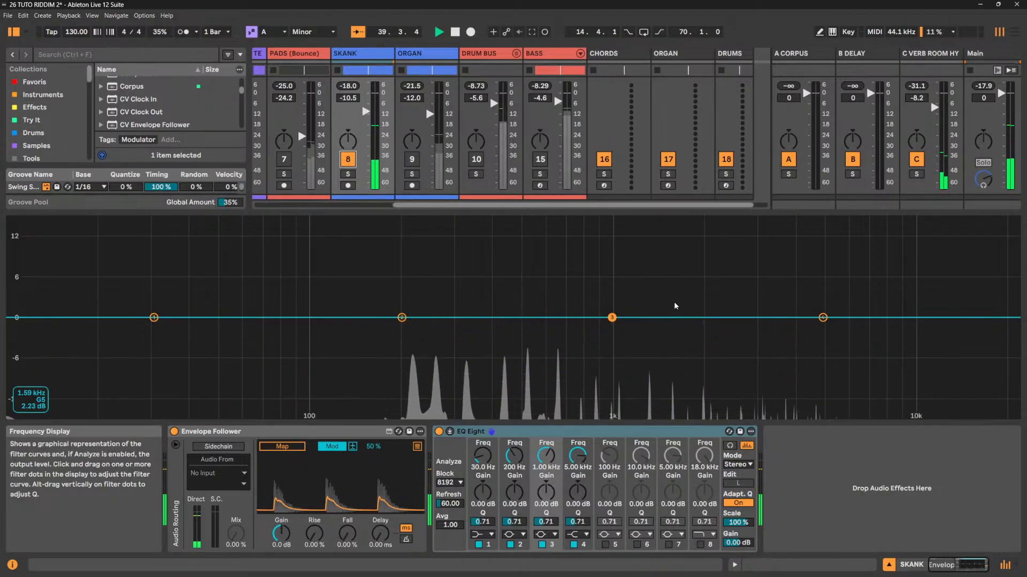
{"action": "key", "text": "space"}
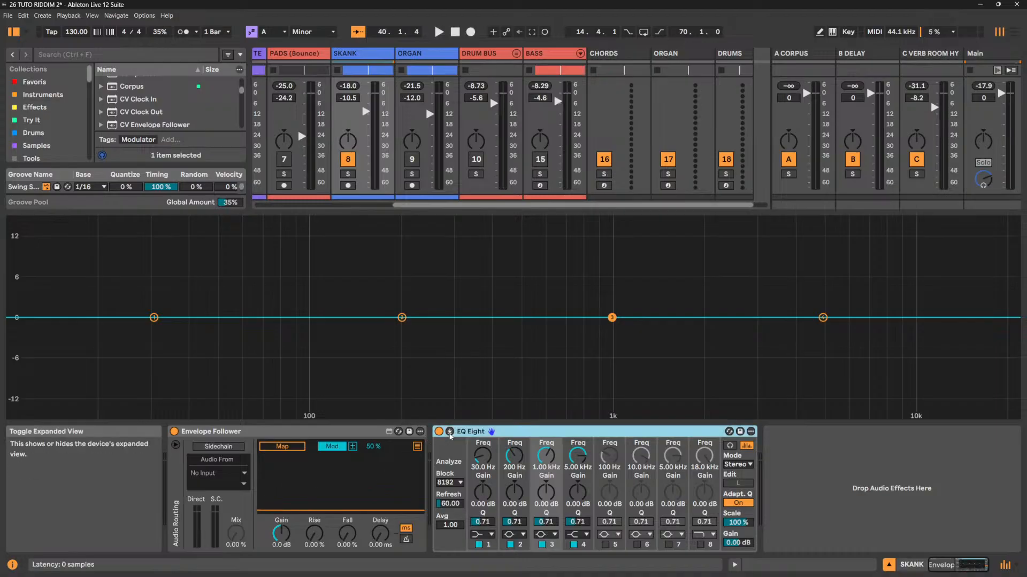
{"action": "left_click", "coordinate": [729, 446]}
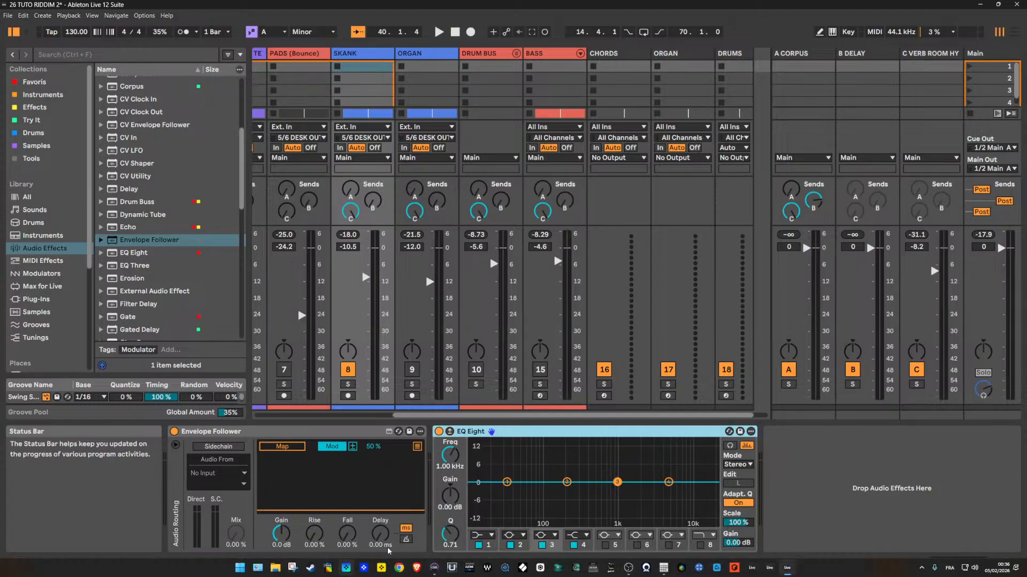
During playback, shape the EQ Eight curve by raising bands 2 and 4, lowering band 3, and setting band 1 to -3.35 dB at 30.3 Hz.
{"action": "key", "text": "space"}
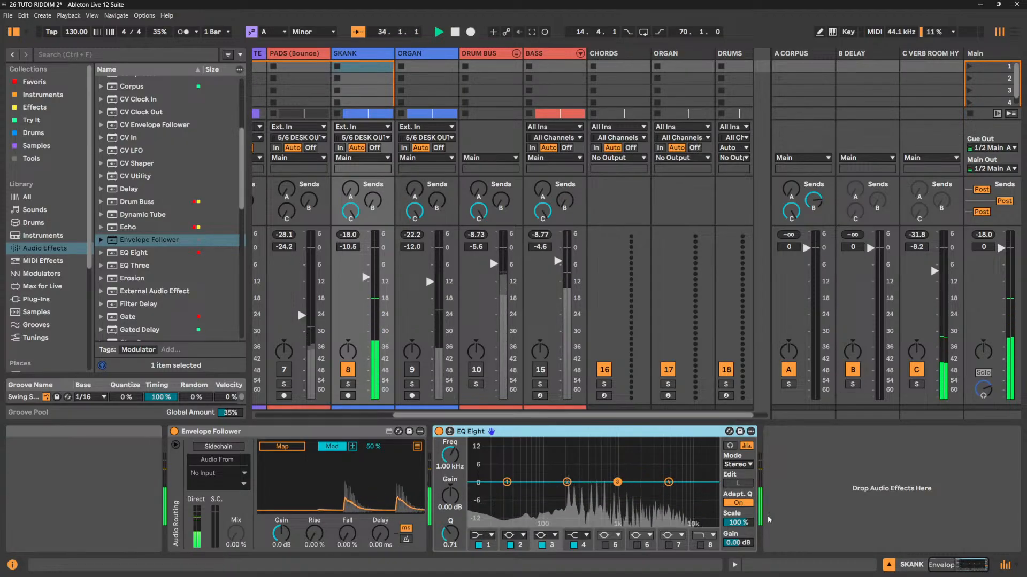
{"action": "left_click_drag", "start_coordinate": [668, 482], "coordinate": [507, 492]}
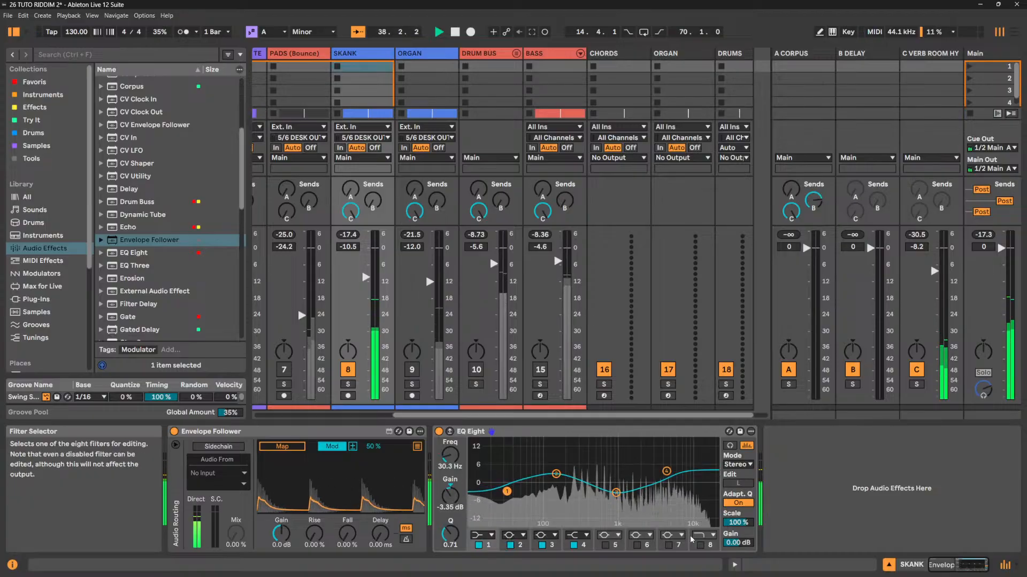
{"action": "key", "text": "space"}
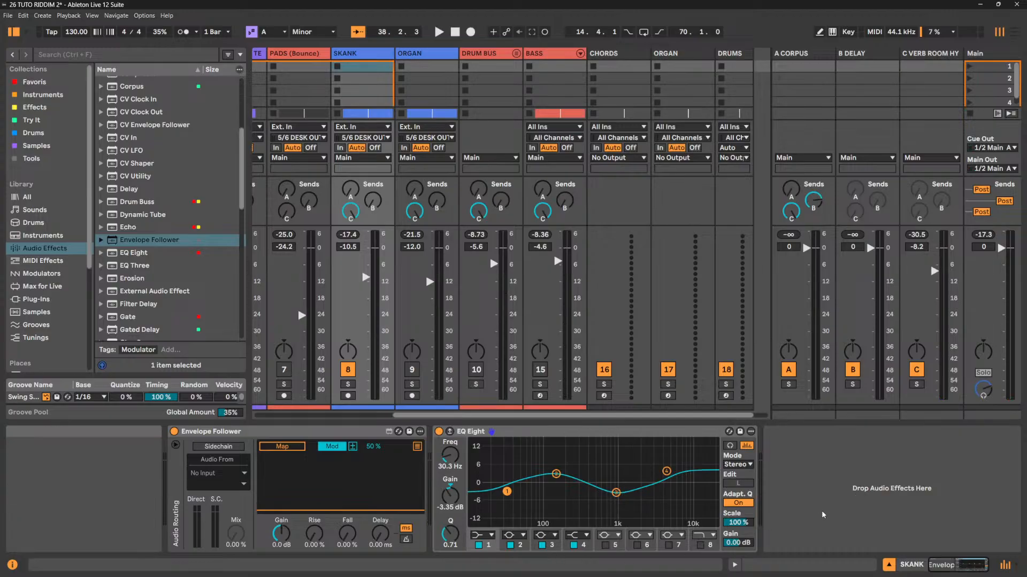
Set the EQ Eight's Scale to -200 %.
{"action": "left_click", "coordinate": [741, 526]}
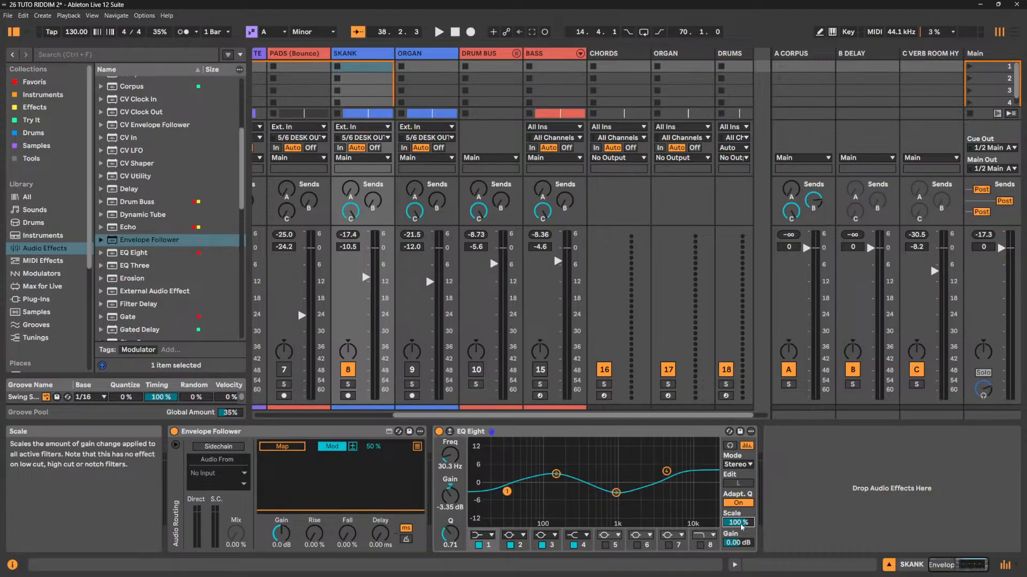
{"action": "left_click_drag", "start_coordinate": [742, 527], "coordinate": [741, 576]}
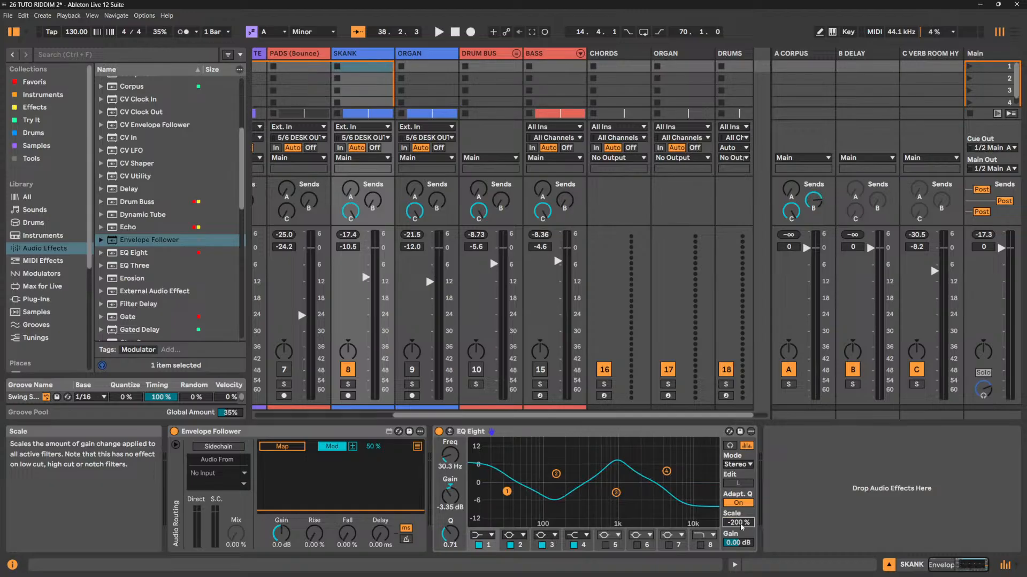
Try the EQ Eight's Scale on SKANK at -100 %, 100 % and 200 %, resetting it to 100 %.
{"action": "left_click_drag", "start_coordinate": [741, 576], "coordinate": [741, 561]}
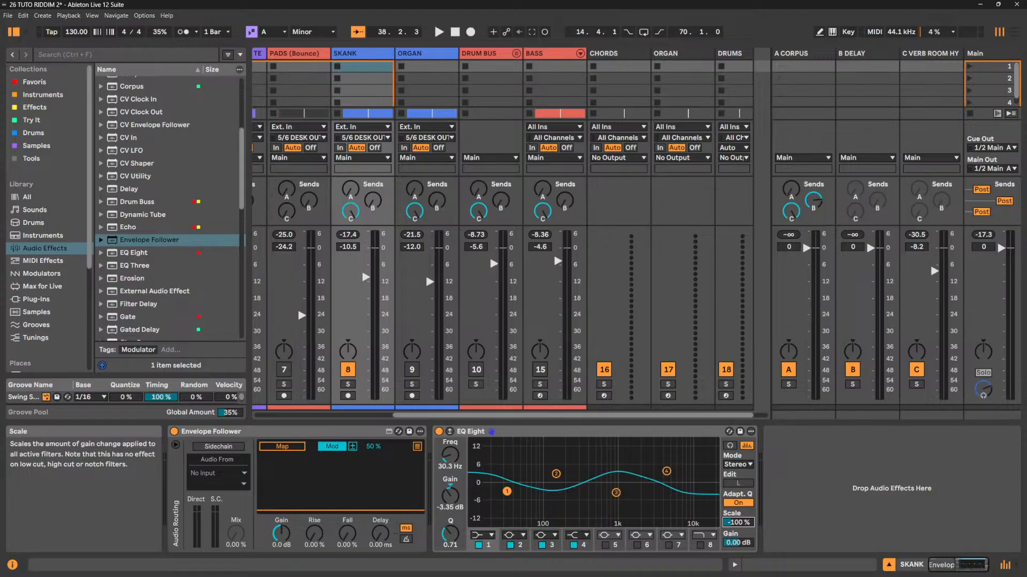
{"action": "left_click_drag", "start_coordinate": [742, 526], "coordinate": [742, 508]}
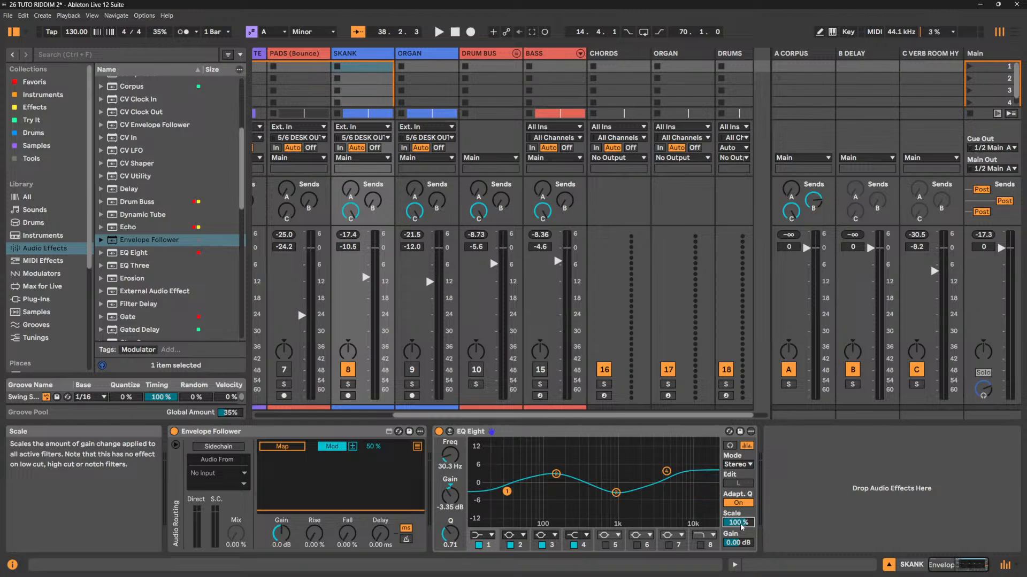
{"action": "mouse_move", "coordinate": [741, 528]}
{"action": "left_mouse_down"}
{"action": "mouse_move", "coordinate": [742, 560]}
{"action": "mouse_move", "coordinate": [739, 509]}
{"action": "left_mouse_up"}
{"action": "key", "text": "Delete"}
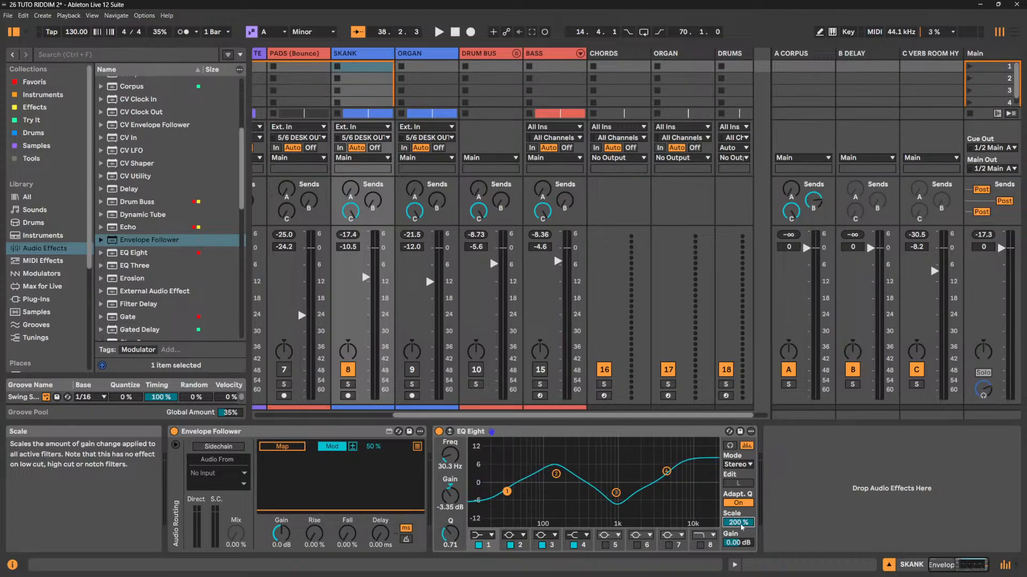
{"action": "key", "text": "Delete"}
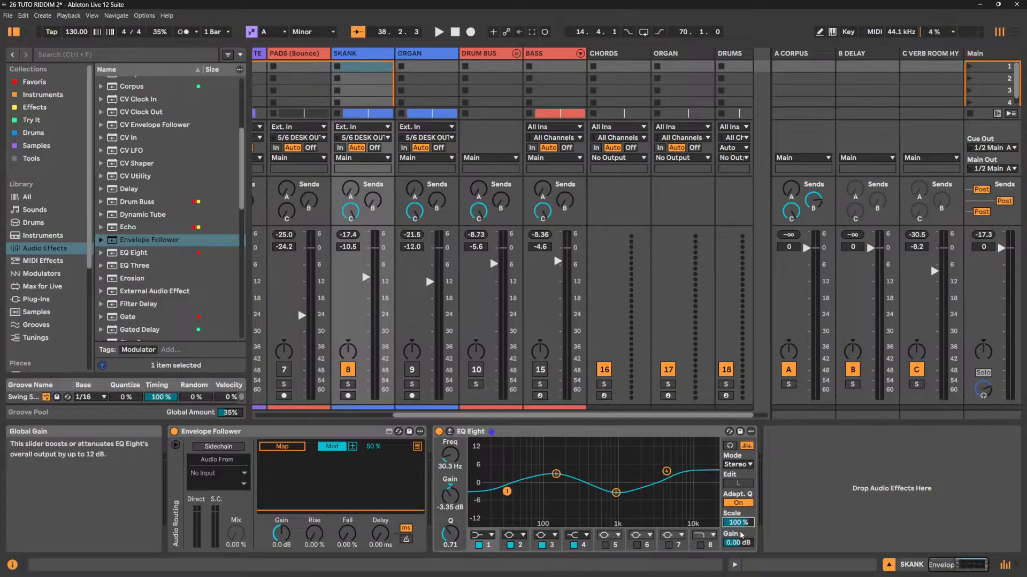
Play the song while lowering the EQ Eight's Scale to 47 %, try -3.1 % with playback stopped, and reset it to 100 %.
{"action": "key", "text": "space"}
{"action": "left_click_drag", "start_coordinate": [738, 522], "coordinate": [738, 508]}
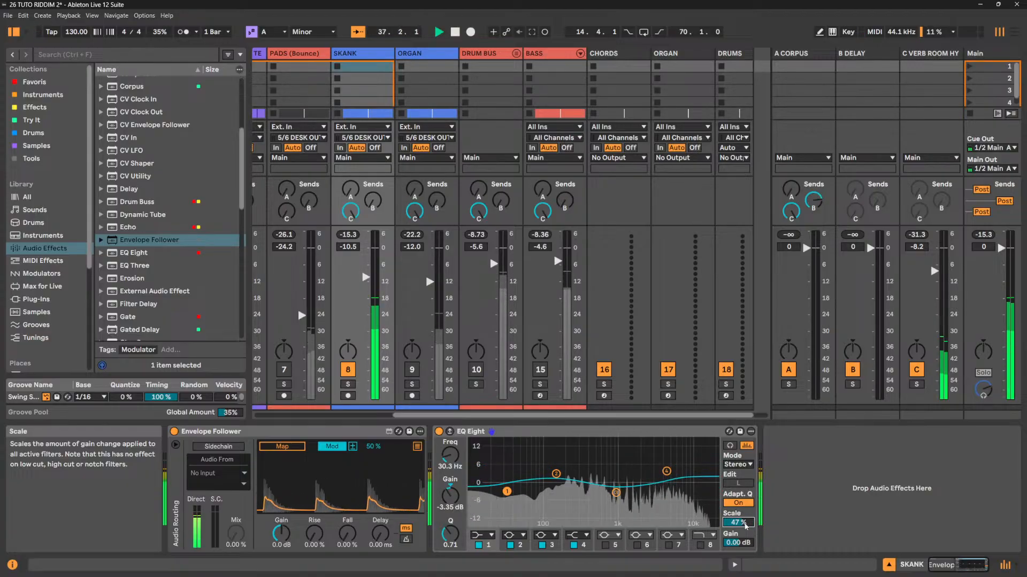
{"action": "key", "text": "space"}
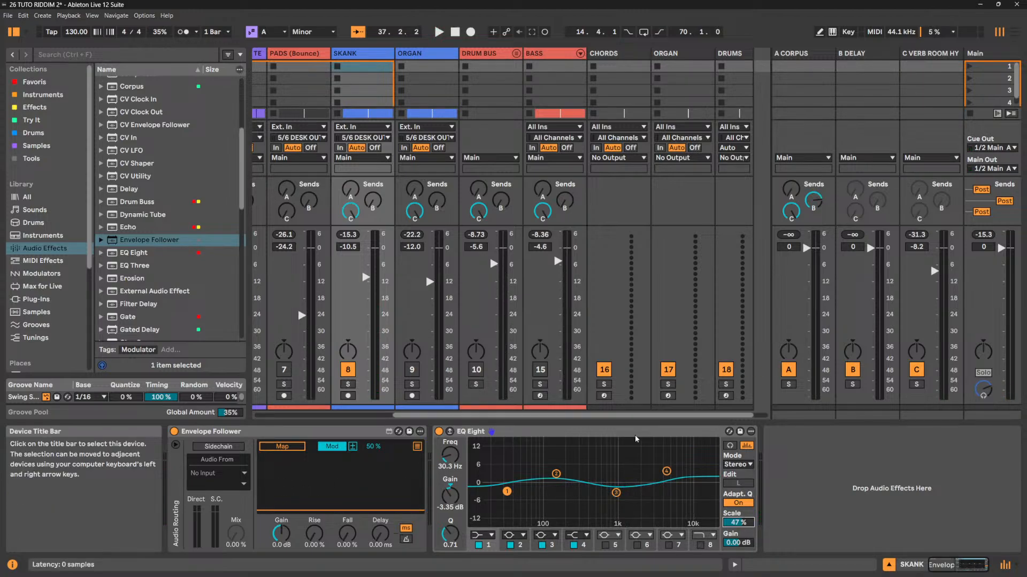
{"action": "left_click_drag", "start_coordinate": [743, 531], "coordinate": [743, 554]}
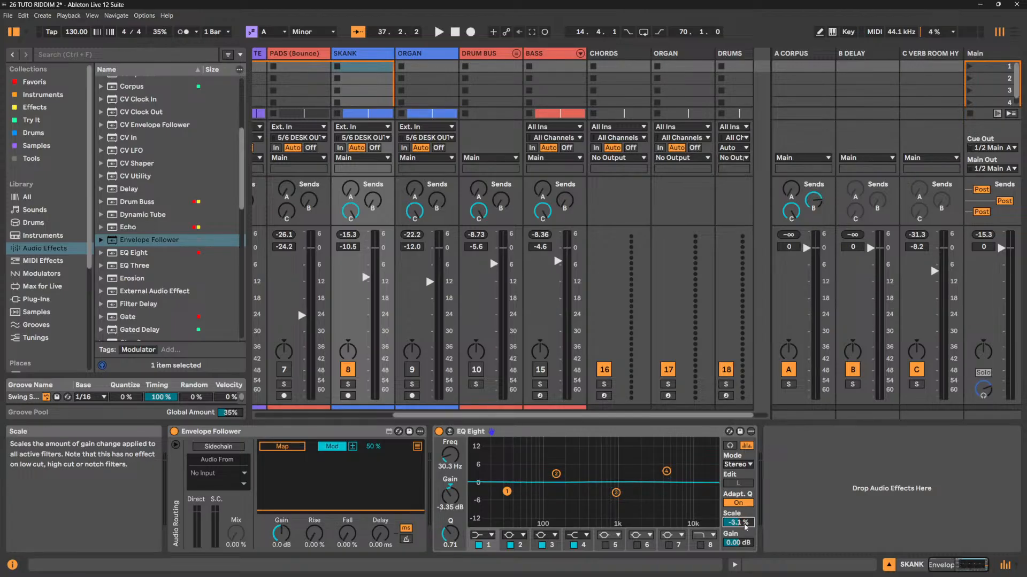
{"action": "key", "text": "Delete"}
Delete the EQ Eight on SKANK and add a fresh one after the Envelope Follower.
{"action": "left_click", "coordinate": [552, 438]}
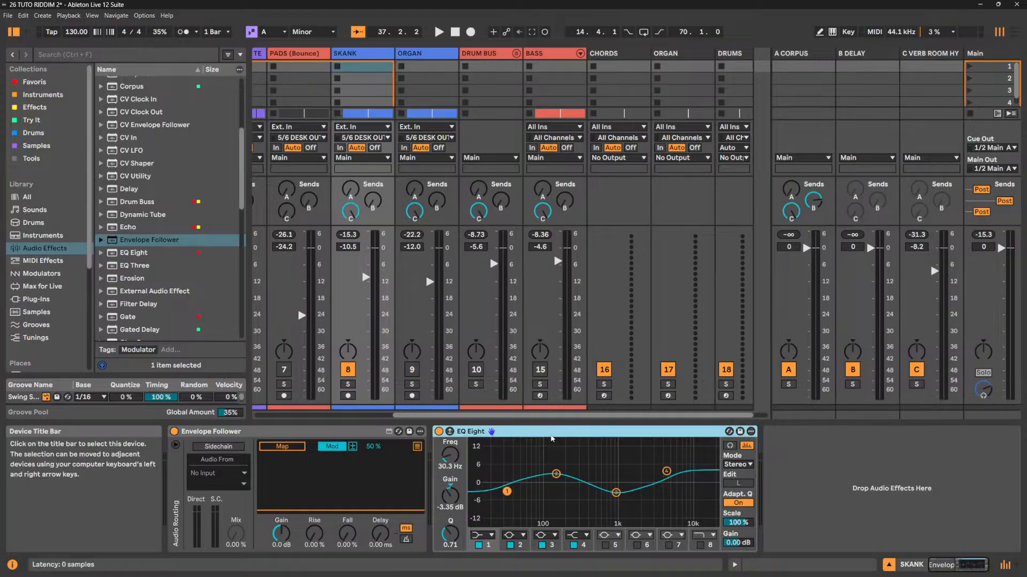
{"action": "key", "text": "Delete"}
{"action": "left_click_drag", "start_coordinate": [133, 253], "coordinate": [539, 468]}
Lower EQ Eight band 2 to -3.10 dB at 88 Hz and raise band 4 to 4.59 dB at 2.30 kHz, checking during playback.
{"action": "left_click_drag", "start_coordinate": [663, 486], "coordinate": [644, 472]}
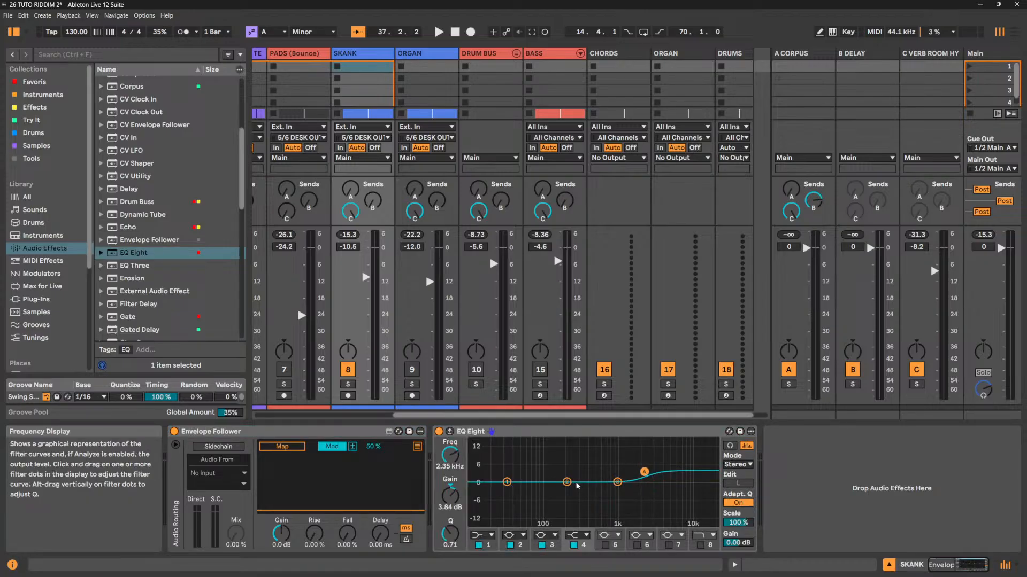
{"action": "left_click_drag", "start_coordinate": [571, 483], "coordinate": [546, 494]}
{"action": "key", "text": "space"}
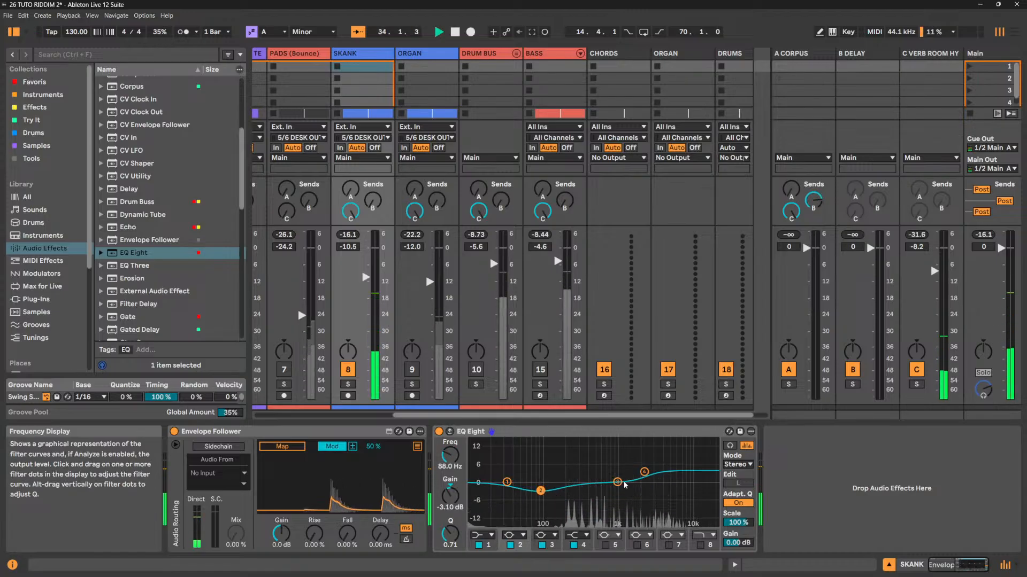
{"action": "left_click_drag", "start_coordinate": [645, 472], "coordinate": [644, 469]}
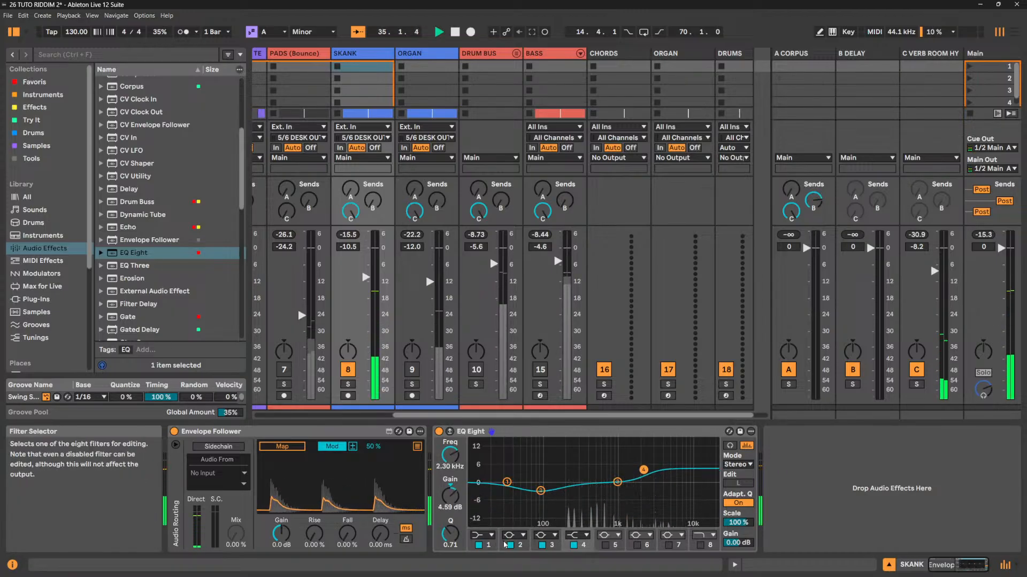
{"action": "key", "text": "space"}
Copy the EQ Eight from SKANK and paste it after the Amp on the ORGAN track.
{"action": "left_click", "coordinate": [512, 432]}
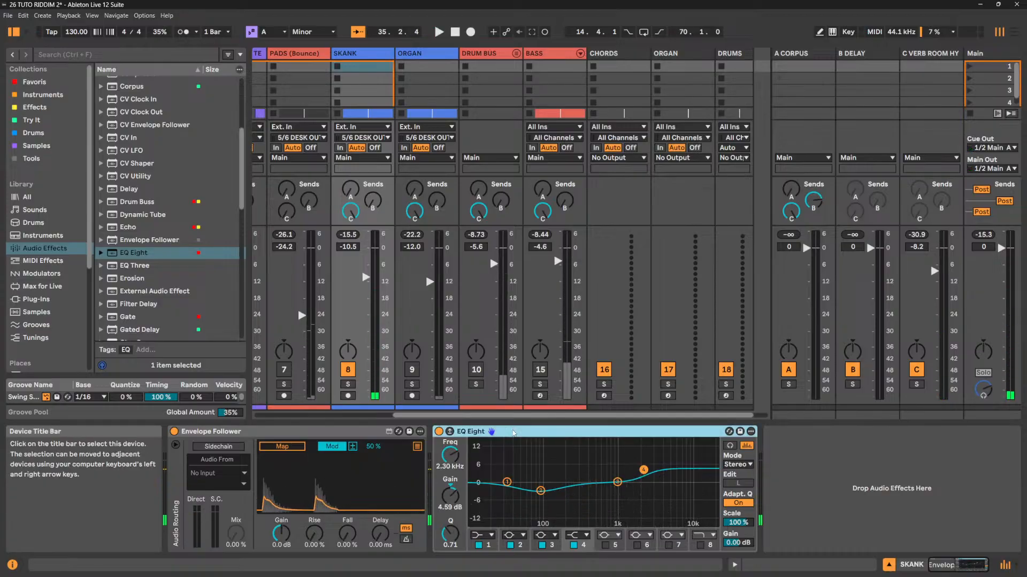
{"action": "right_click", "coordinate": [513, 432]}
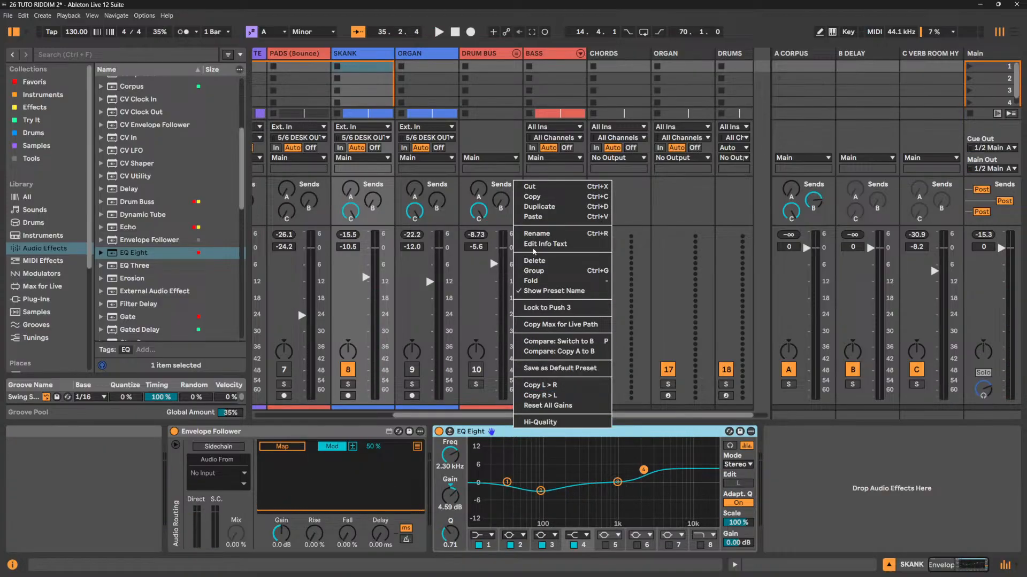
{"action": "left_click", "coordinate": [535, 198]}
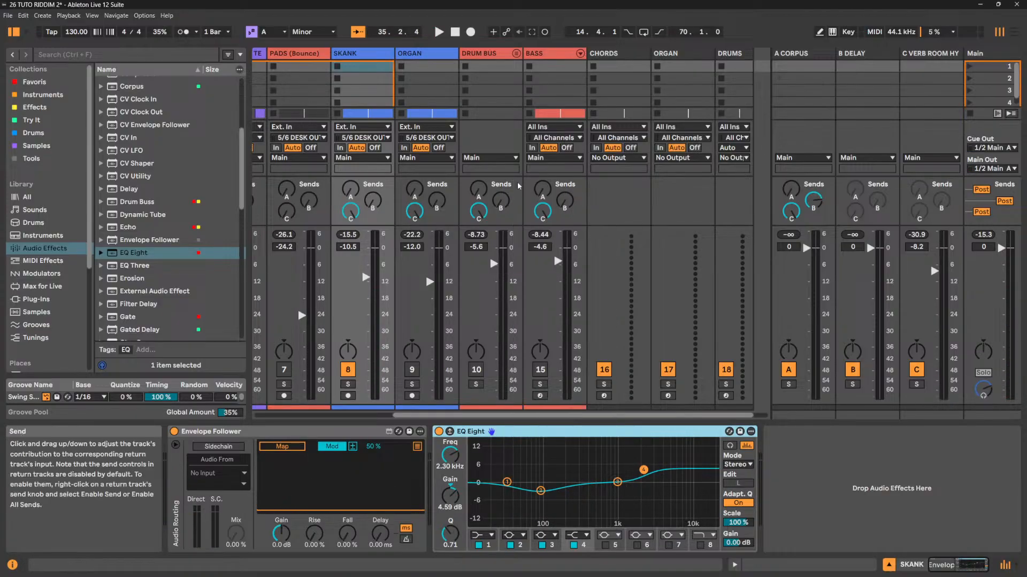
{"action": "left_click", "coordinate": [425, 56]}
{"action": "right_click", "coordinate": [599, 493]}
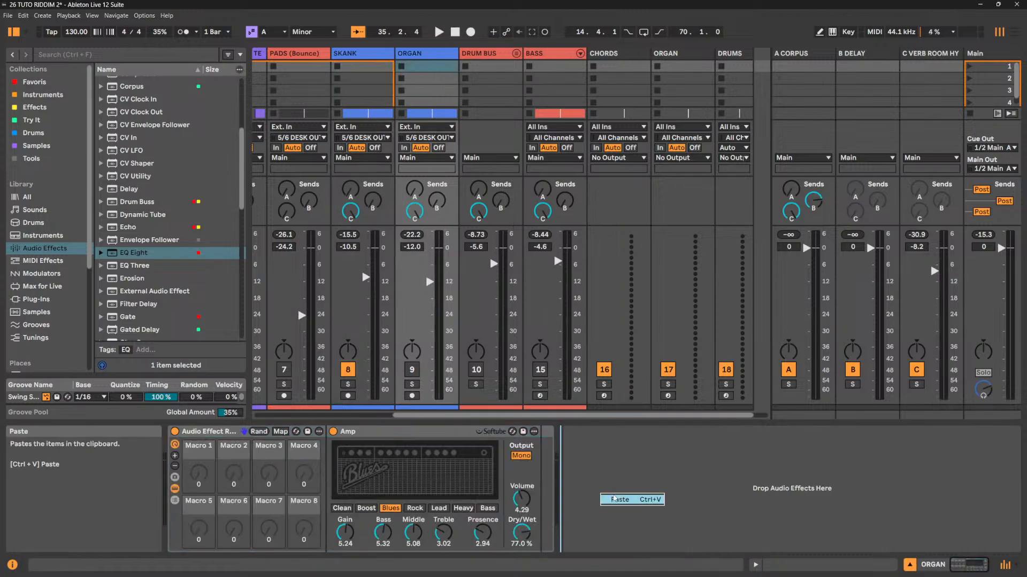
{"action": "left_click", "coordinate": [616, 501]}
Activate the ORGAN track and play the song to check its spectrum in the pasted EQ Eight.
{"action": "key", "text": "space"}
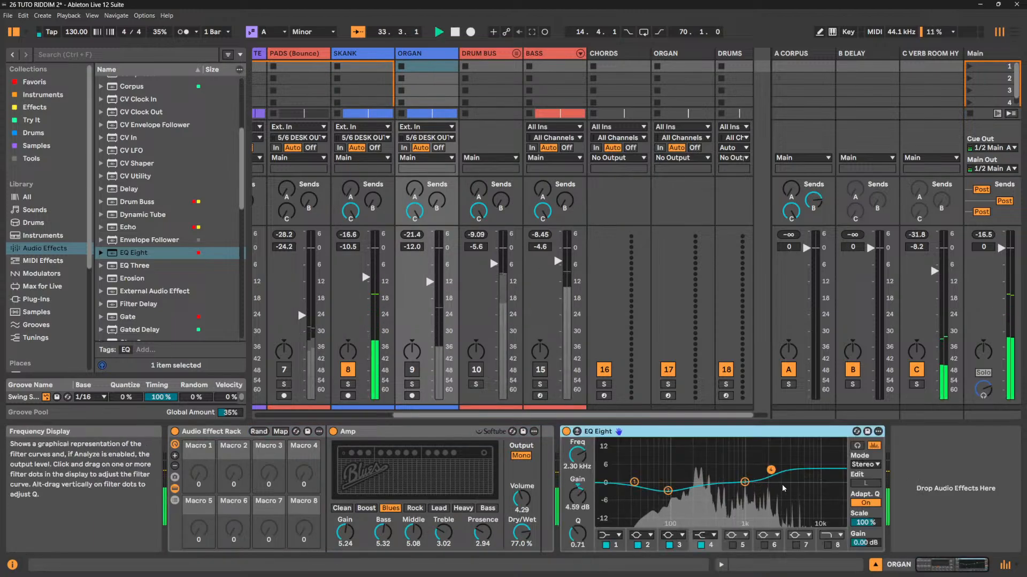
{"action": "left_click", "coordinate": [412, 372]}
{"action": "left_click", "coordinate": [412, 371]}
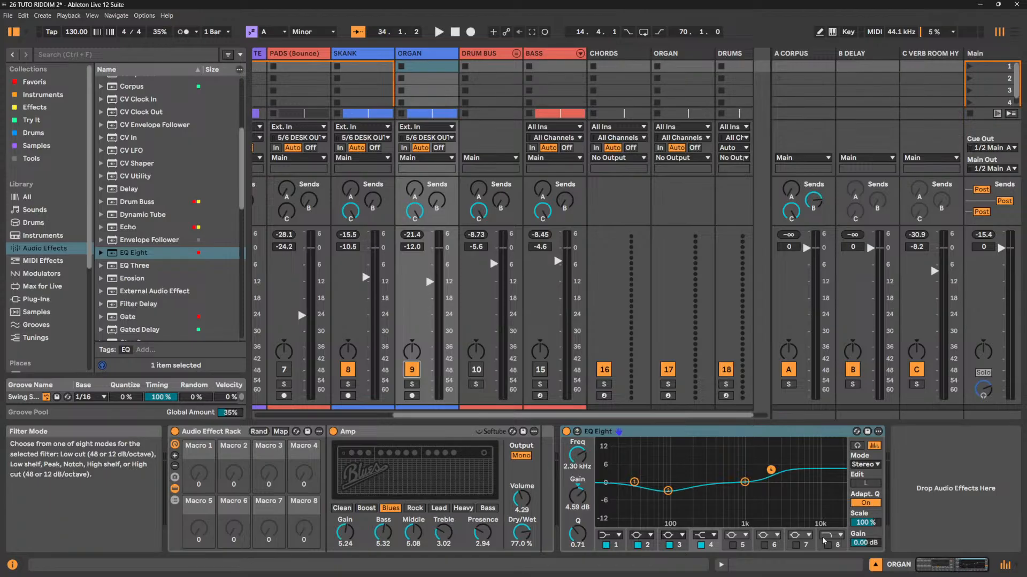
{"action": "key", "text": "space"}
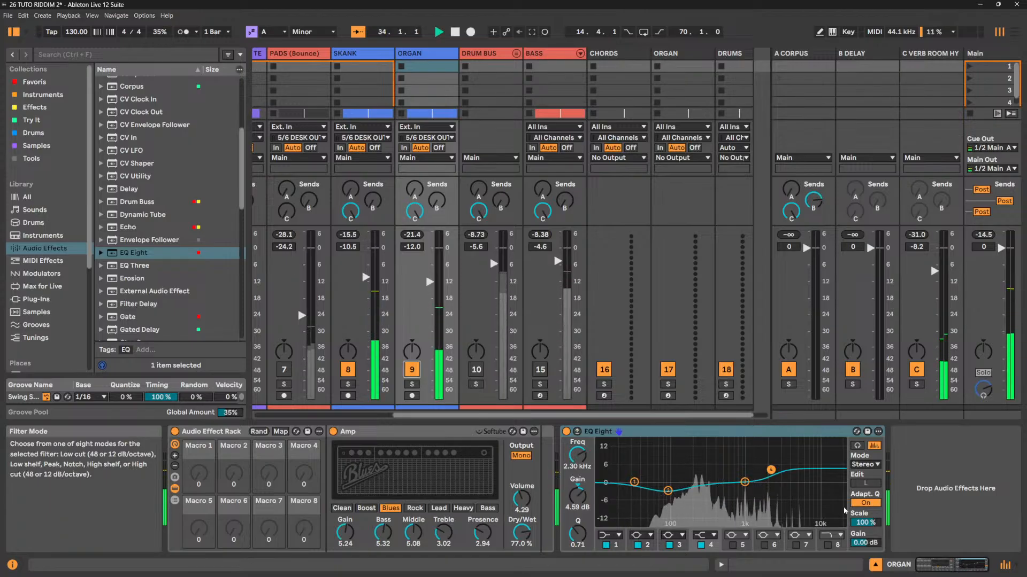
{"action": "key", "text": "space"}
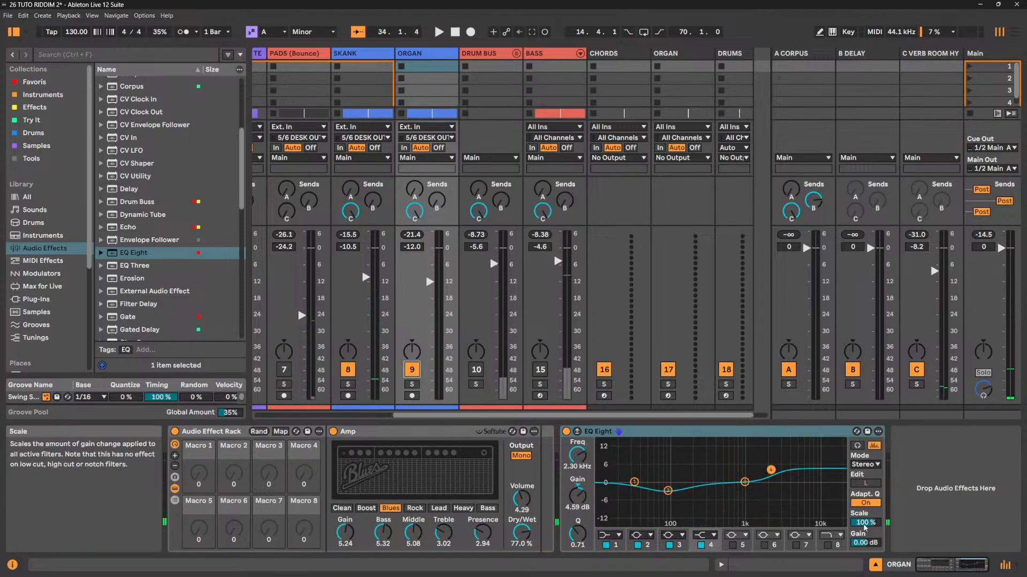
Invert the ORGAN EQ Eight's curve by setting Scale to -103 %, and adjust it to -122 % during playback.
{"action": "left_click_drag", "start_coordinate": [864, 528], "coordinate": [864, 571]}
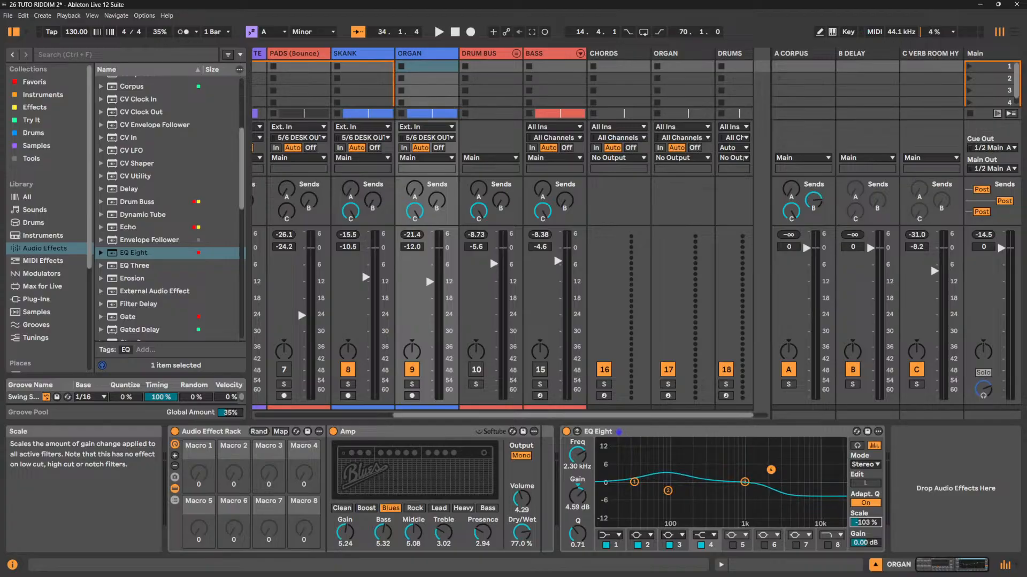
{"action": "key", "text": "space"}
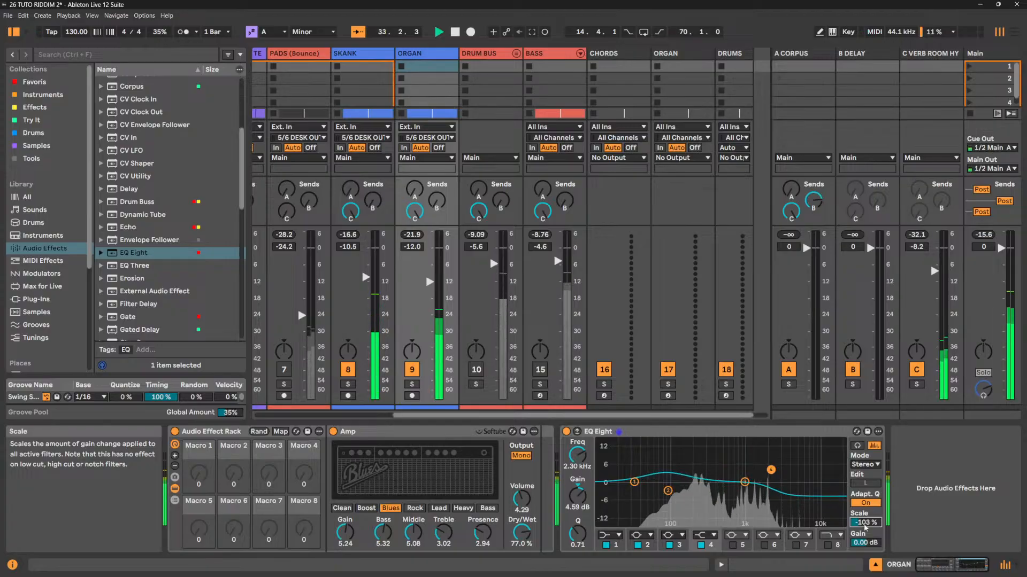
{"action": "left_click_drag", "start_coordinate": [862, 527], "coordinate": [859, 526]}
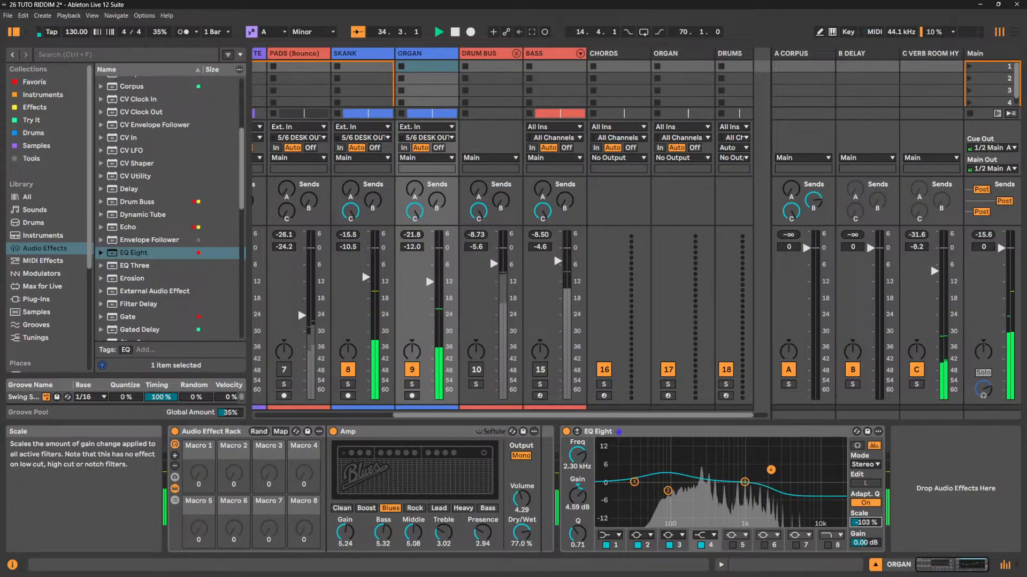
{"action": "key", "text": "space"}
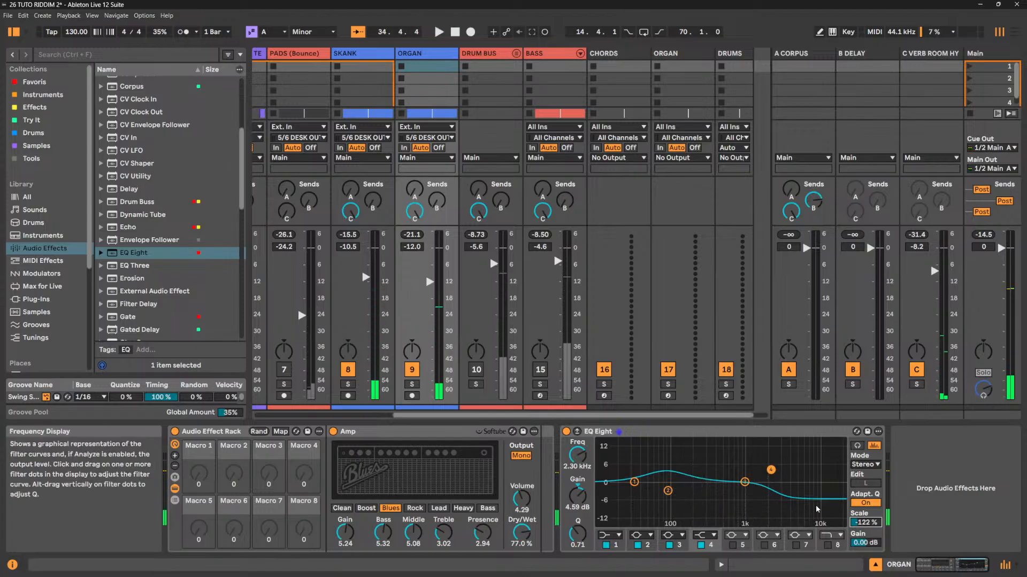
Compare the EQ Eight curves on SKANK and ORGAN, set ORGAN's Scale to -141 %, and play the song to hear it.
{"action": "left_click", "coordinate": [369, 59]}
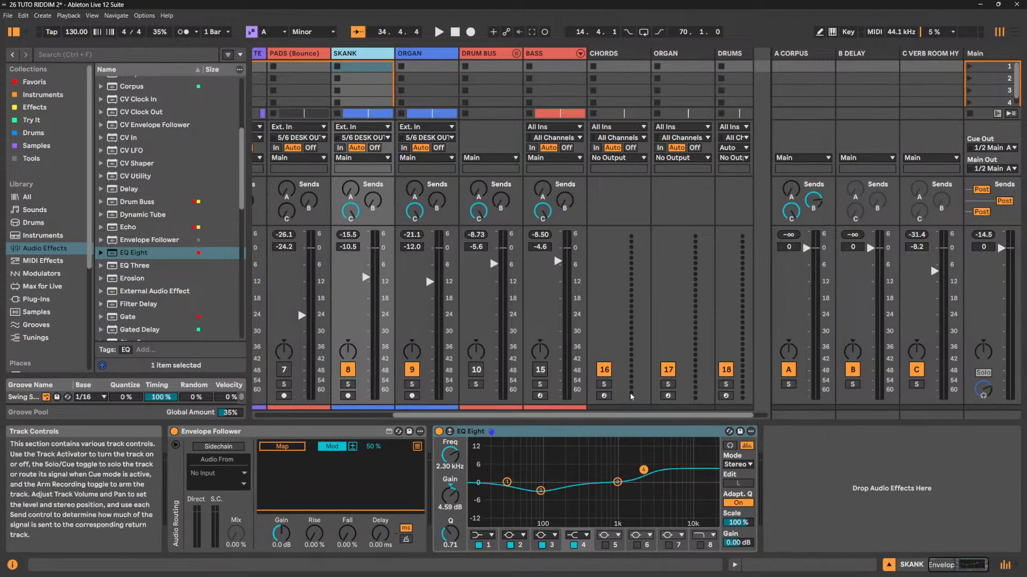
{"action": "left_click", "coordinate": [433, 58]}
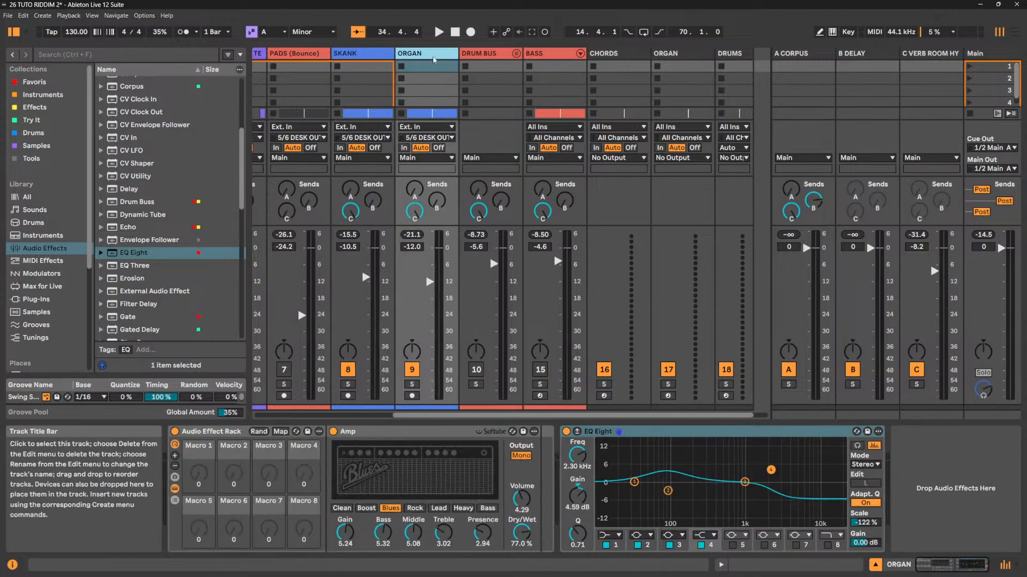
{"action": "left_click", "coordinate": [388, 56]}
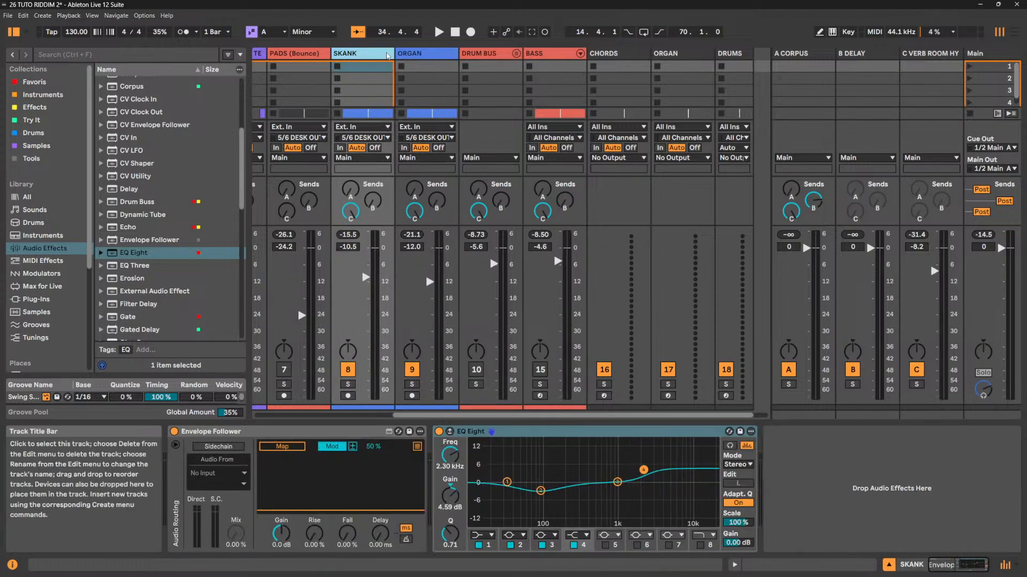
{"action": "left_click", "coordinate": [425, 56]}
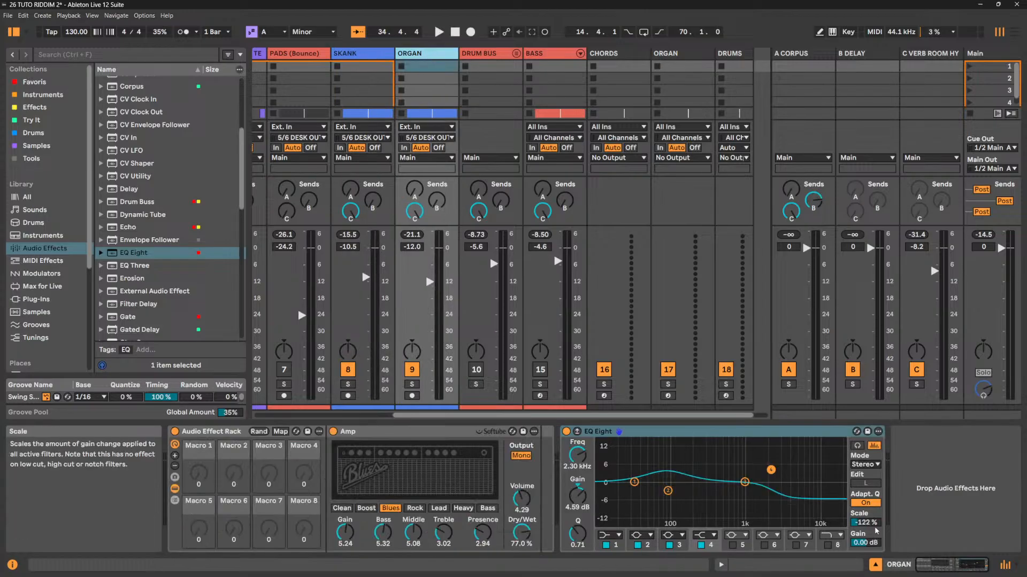
{"action": "left_click_drag", "start_coordinate": [876, 527], "coordinate": [875, 567]}
{"action": "key", "text": "space"}
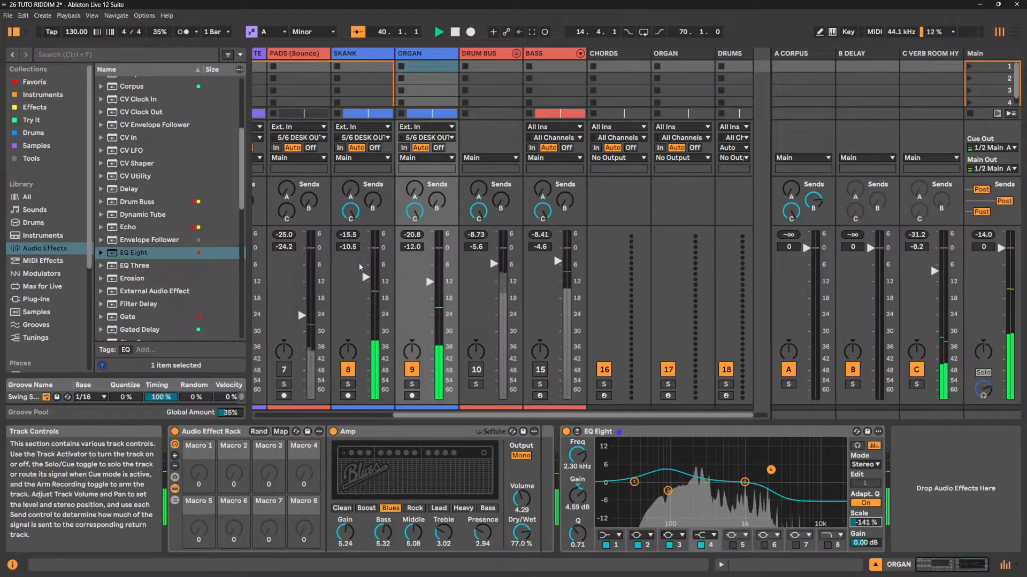
{"action": "key", "text": "space"}
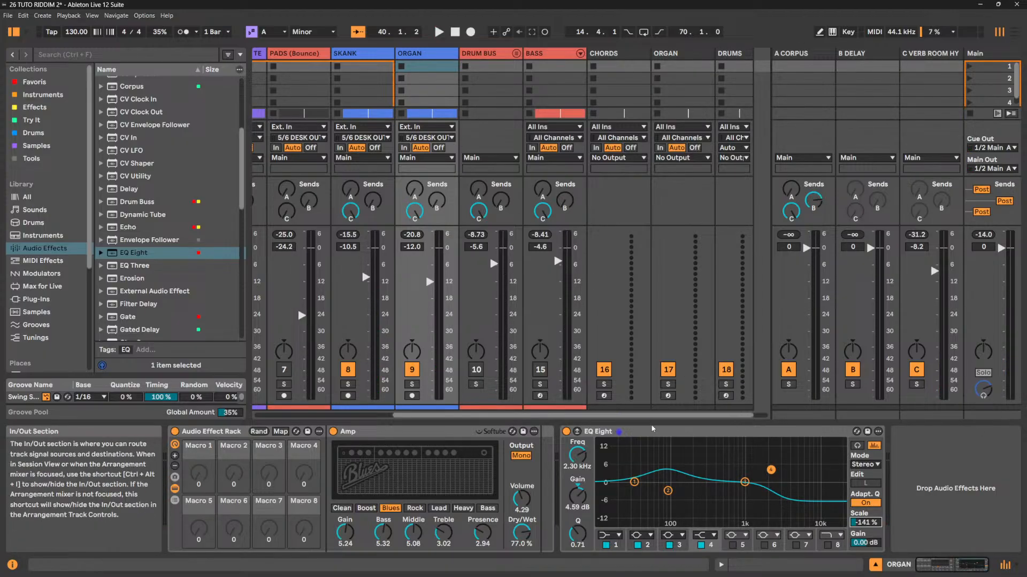
Activate the PADS (Bounce) track and raise its volume to -17.1 dB during playback.
{"action": "left_click", "coordinate": [354, 53]}
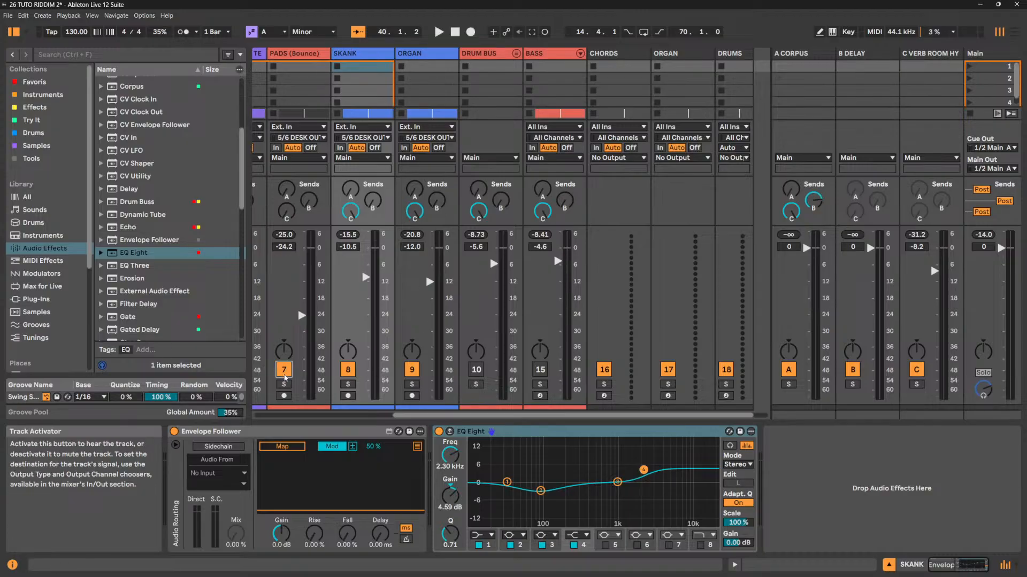
{"action": "key", "text": "space"}
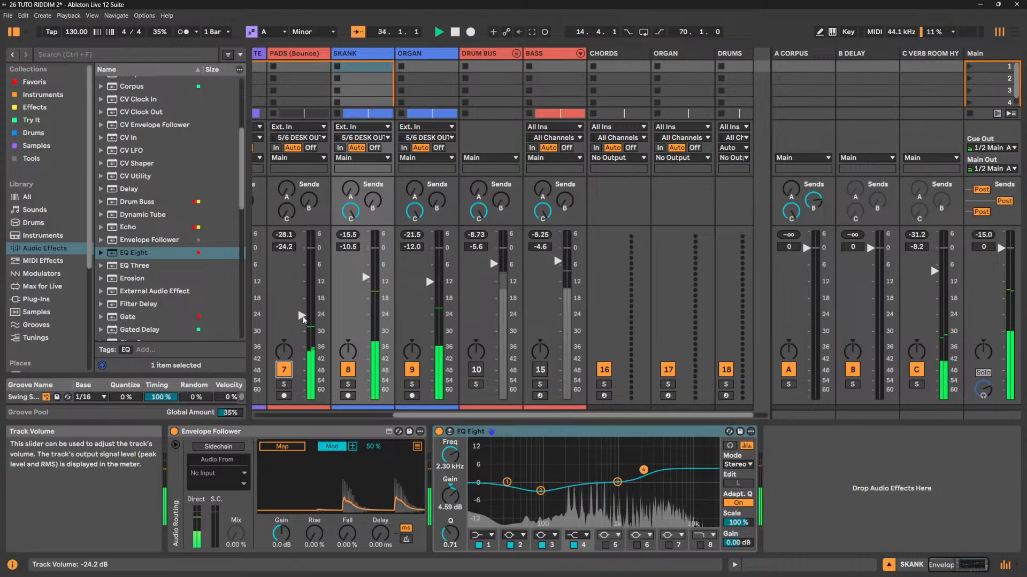
{"action": "left_click_drag", "start_coordinate": [302, 319], "coordinate": [303, 299]}
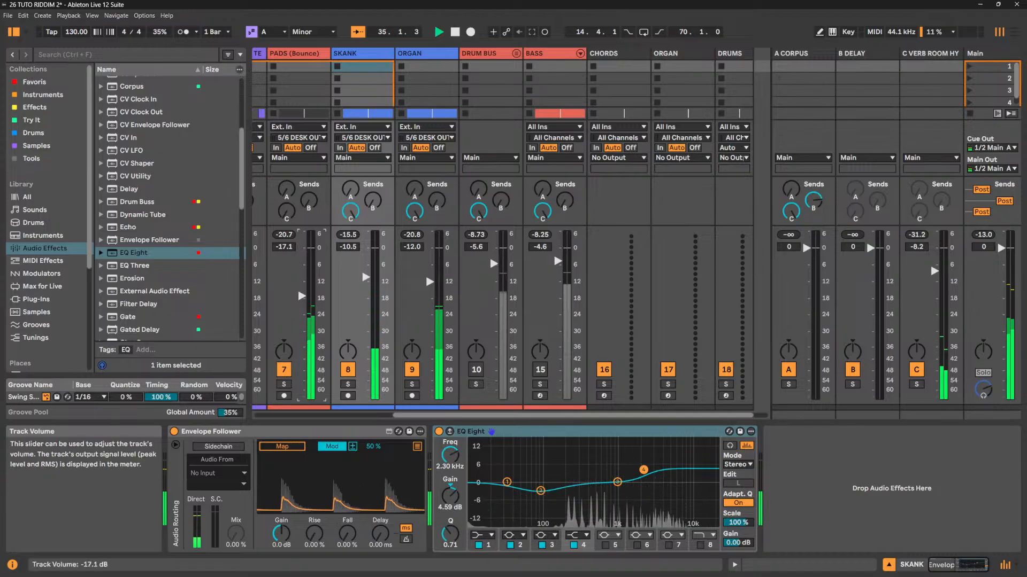
{"action": "key", "text": "space"}
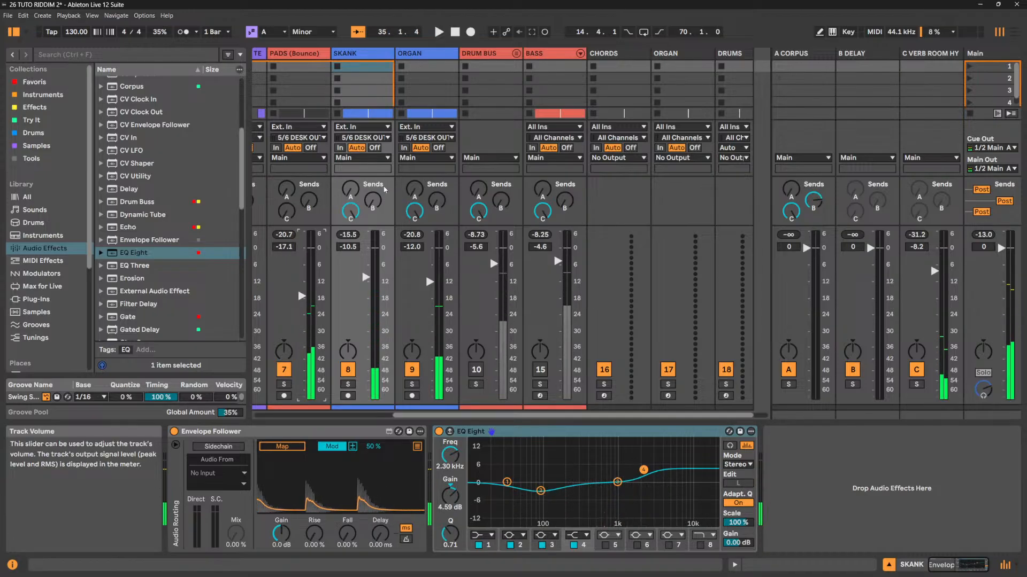
Paste the copied EQ Eight at the end of the PADS (Bounce) device chain.
{"action": "left_click", "coordinate": [303, 54]}
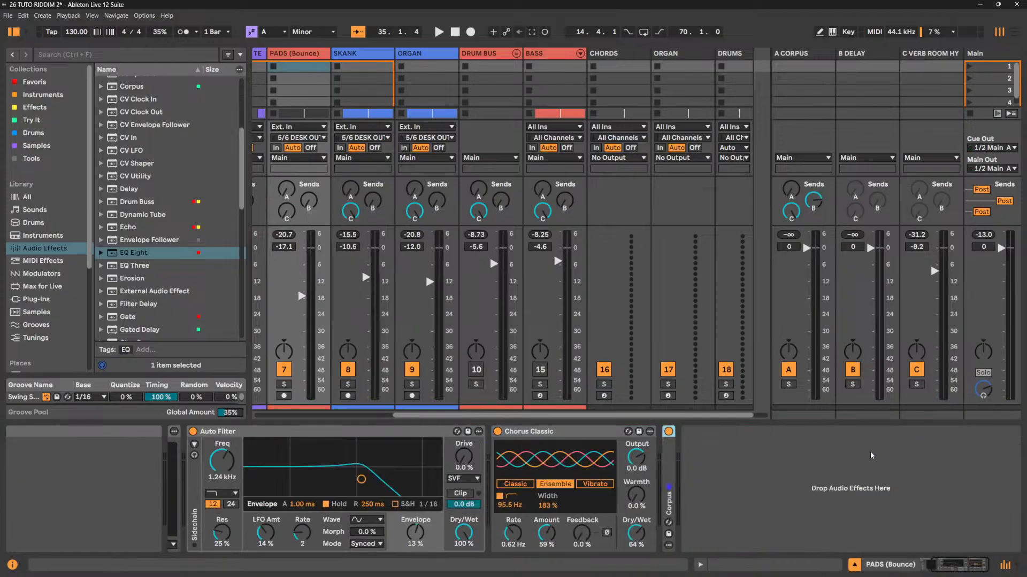
{"action": "left_click_drag", "start_coordinate": [871, 455], "coordinate": [872, 459]}
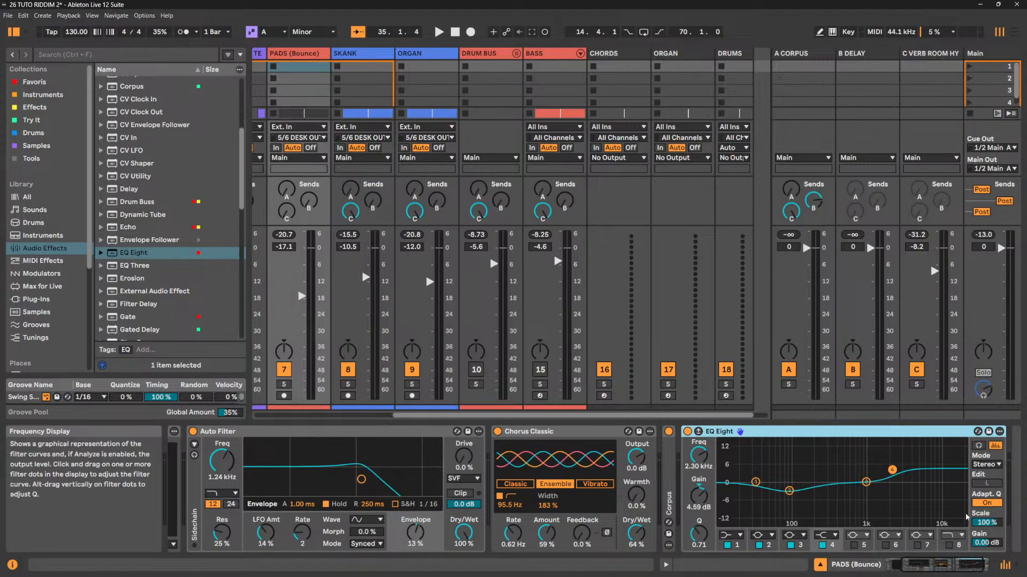
Set Scale to -78 % on the PADS (Bounce) EQ Eight during playback, and unfold Corpus with its Dry/Wet at 50 %.
{"action": "key", "text": "space"}
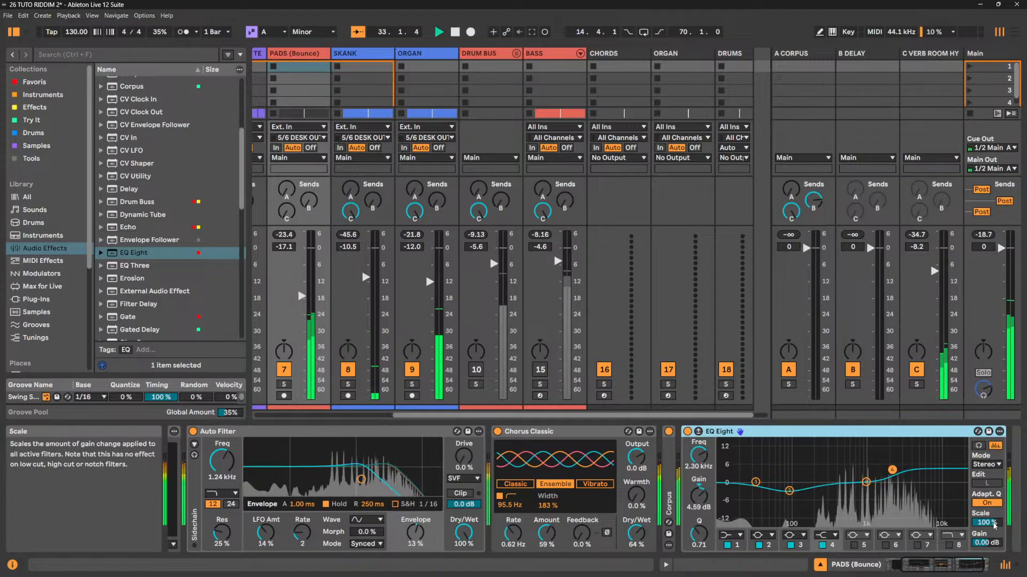
{"action": "left_click_drag", "start_coordinate": [995, 526], "coordinate": [995, 547]}
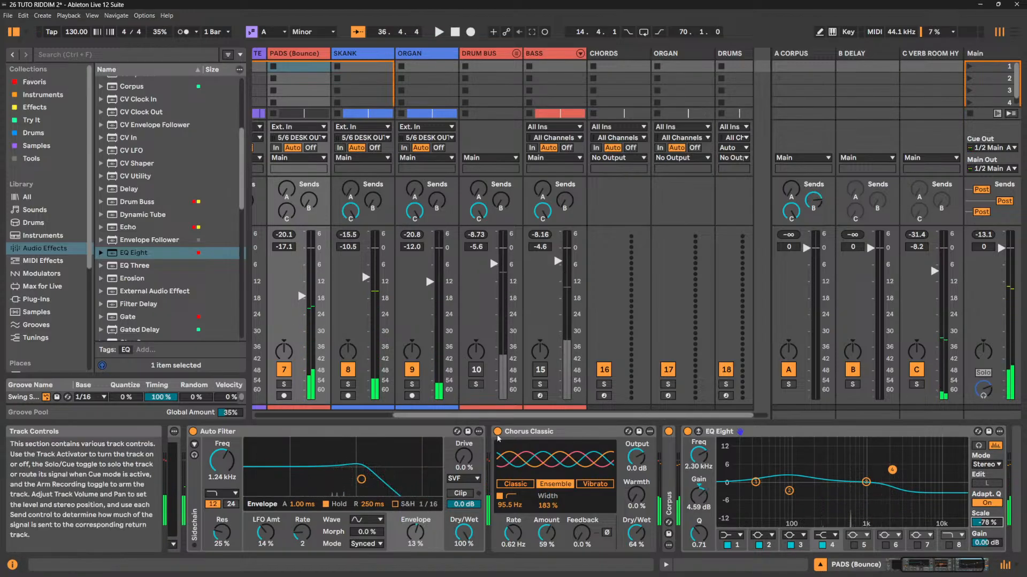
{"action": "left_click", "coordinate": [671, 452]}
{"action": "double_click", "coordinate": [672, 452]}
{"action": "left_click_drag", "start_coordinate": [994, 540], "coordinate": [994, 553]}
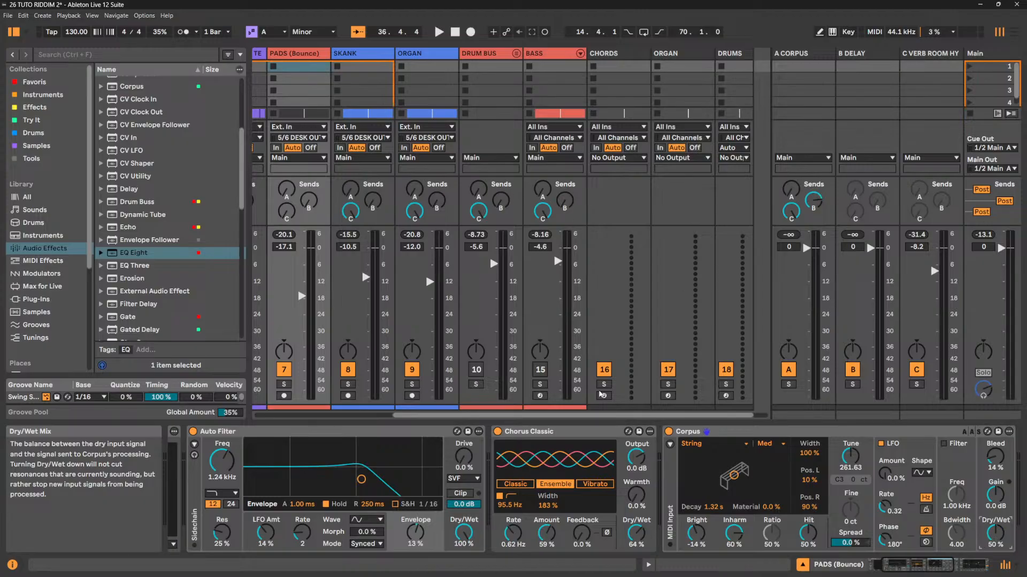
Move band 2 of the PADS EQ Eight to 141 Hz at -1.12 dB and set Scale to -91 %.
{"action": "left_click", "coordinate": [943, 575]}
{"action": "left_click_drag", "start_coordinate": [943, 575], "coordinate": [960, 576]}
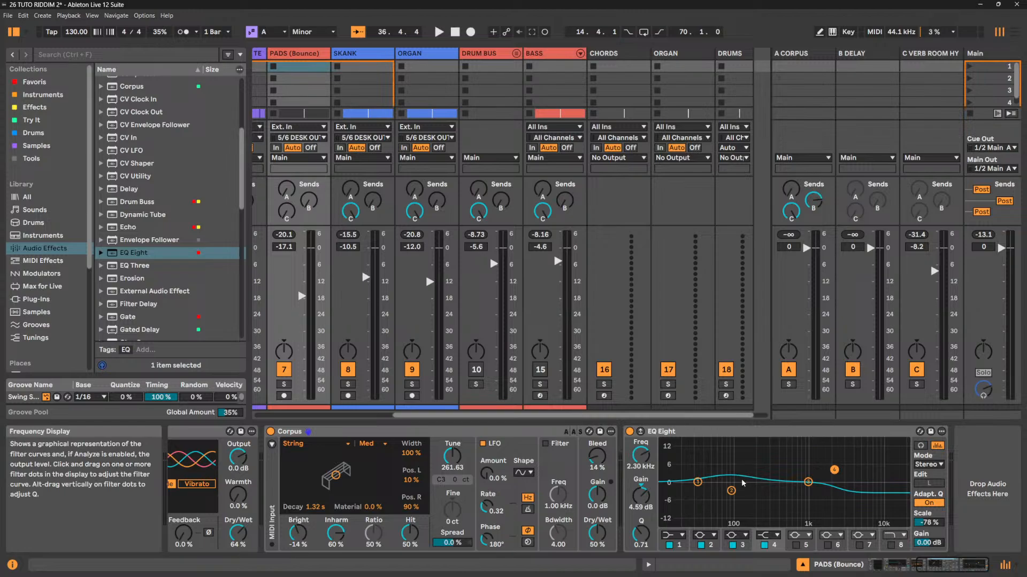
{"action": "mouse_move", "coordinate": [731, 490]}
{"action": "left_mouse_down"}
{"action": "mouse_move", "coordinate": [738, 476]}
{"action": "mouse_move", "coordinate": [737, 490]}
{"action": "left_mouse_up"}
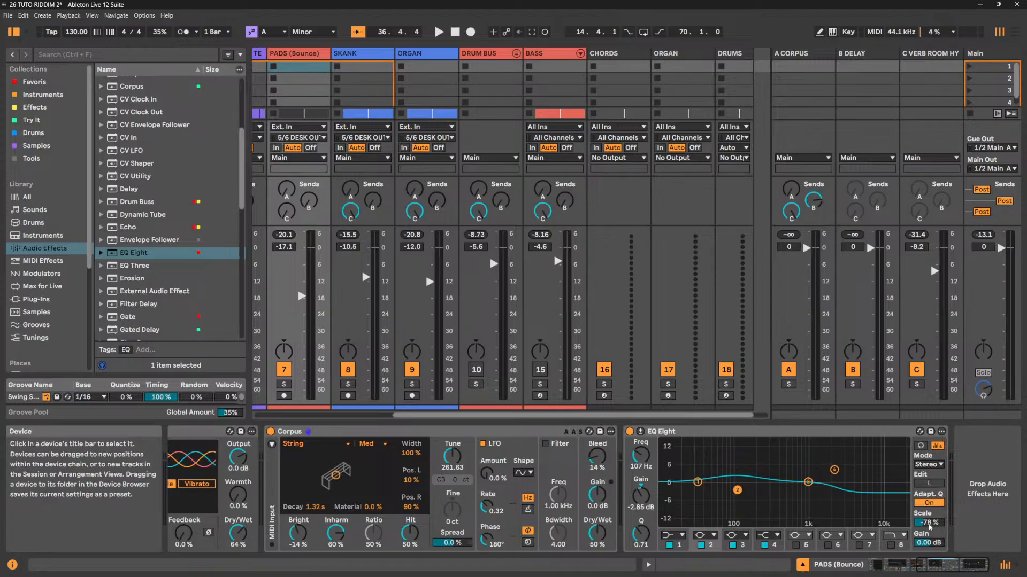
{"action": "mouse_move", "coordinate": [930, 522]}
{"action": "left_mouse_down"}
{"action": "mouse_move", "coordinate": [931, 540]}
{"action": "mouse_move", "coordinate": [930, 529]}
{"action": "left_mouse_up"}
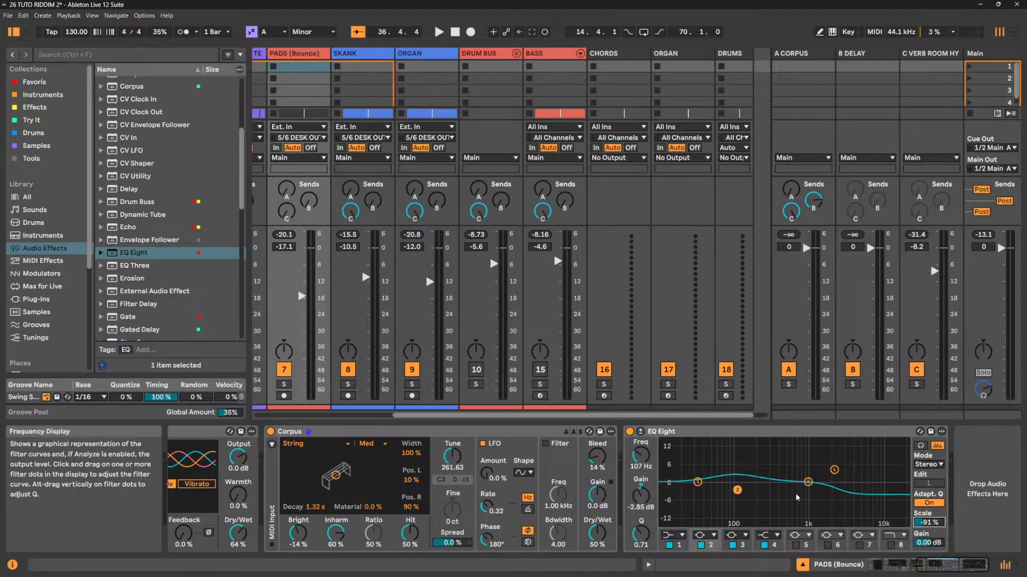
{"action": "mouse_move", "coordinate": [741, 491]}
{"action": "left_mouse_down"}
{"action": "mouse_move", "coordinate": [746, 453]}
{"action": "mouse_move", "coordinate": [748, 499]}
{"action": "mouse_move", "coordinate": [747, 477]}
{"action": "mouse_move", "coordinate": [746, 485]}
{"action": "left_mouse_up"}
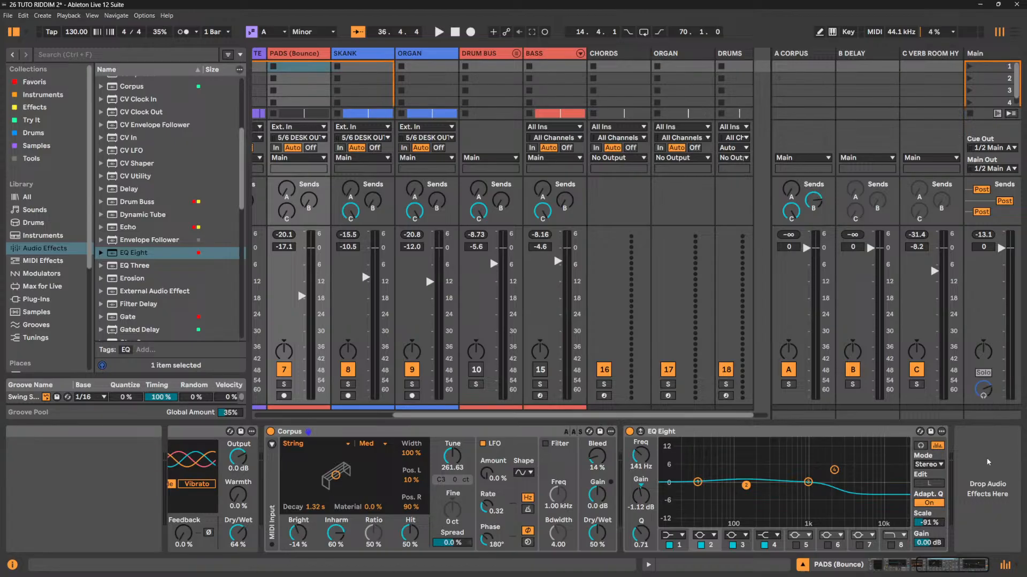
Reset all gains in the PADS EQ Eight, return Scale to 100 %, and play the song briefly.
{"action": "right_click", "coordinate": [714, 432]}
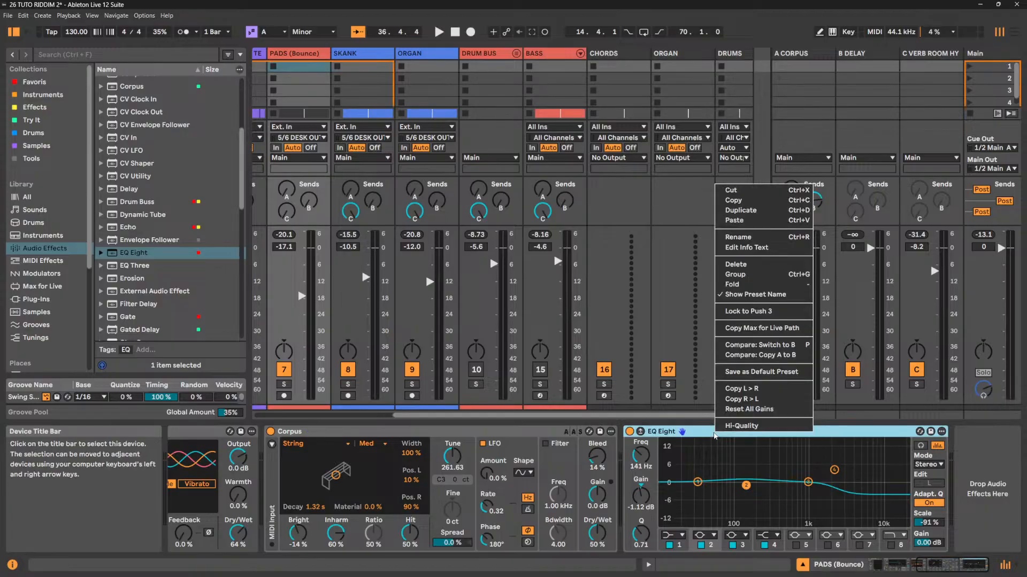
{"action": "left_click", "coordinate": [772, 410]}
{"action": "double_click", "coordinate": [931, 523]}
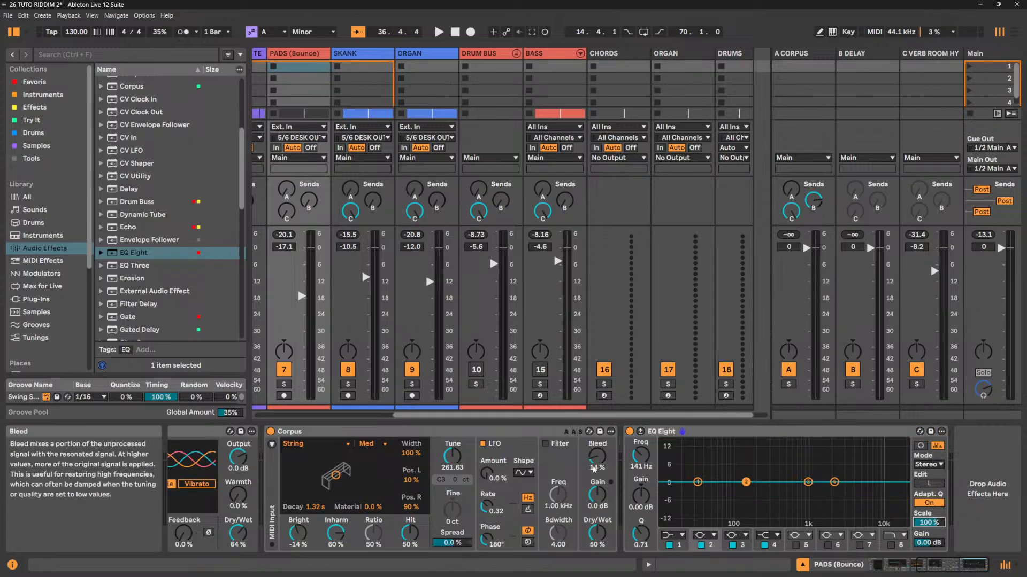
{"action": "key", "text": "space"}
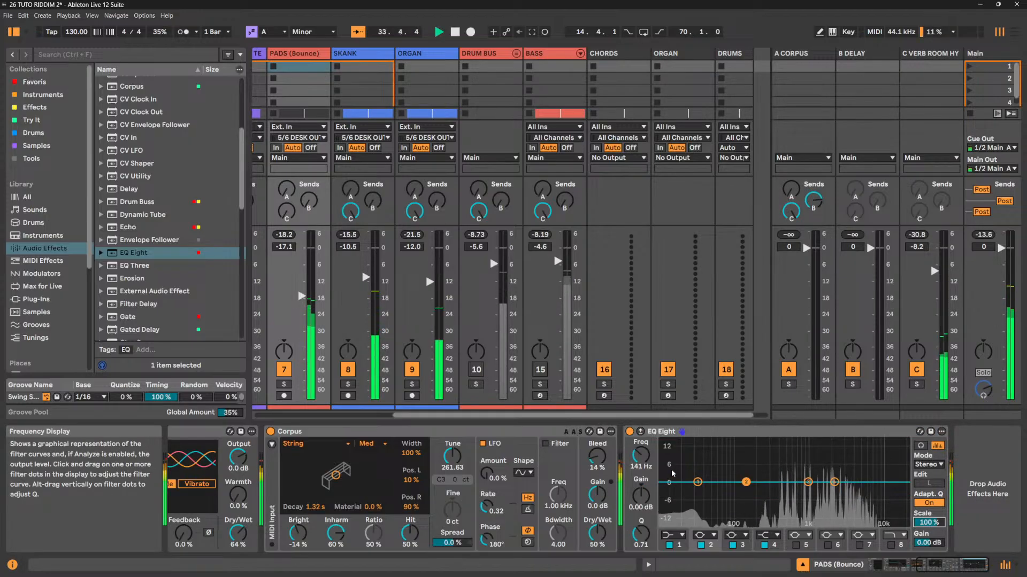
{"action": "key", "text": "space"}
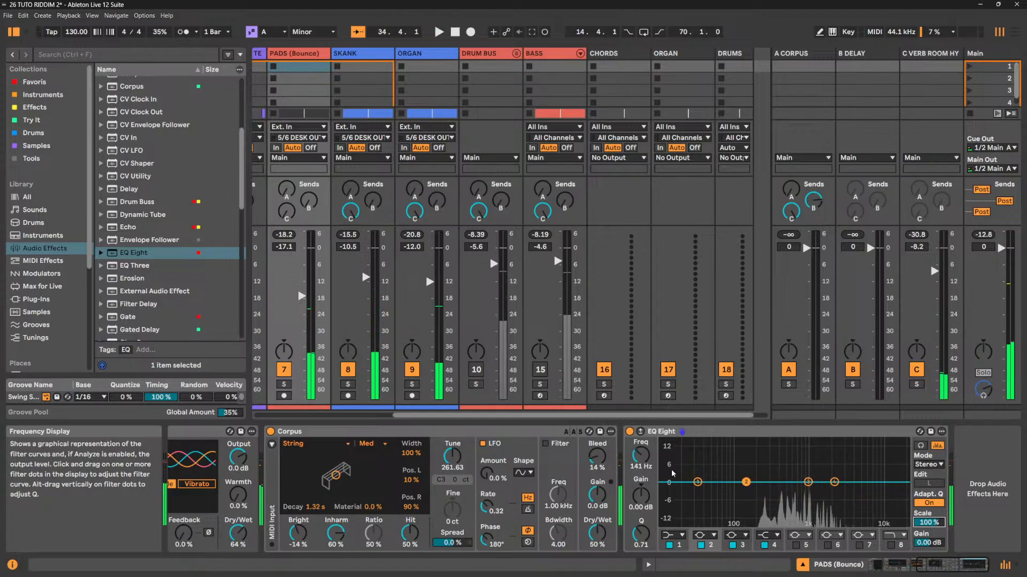
Turn off bands 1 to 4 of the PADS EQ Eight, leaving band 5 inactive.
{"action": "left_click", "coordinate": [669, 545]}
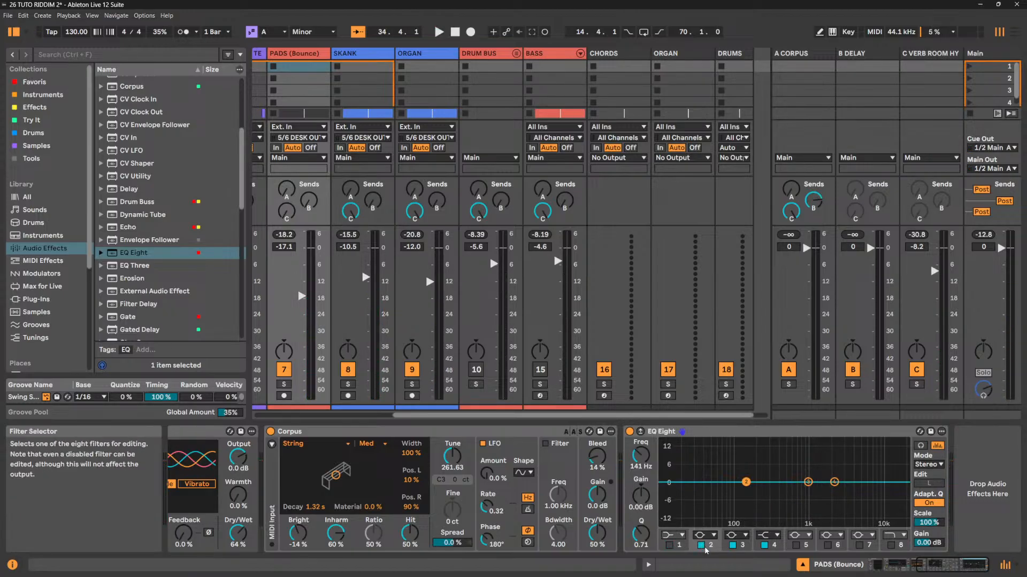
{"action": "left_click", "coordinate": [702, 546]}
{"action": "left_click", "coordinate": [733, 545]}
{"action": "left_click", "coordinate": [764, 545]}
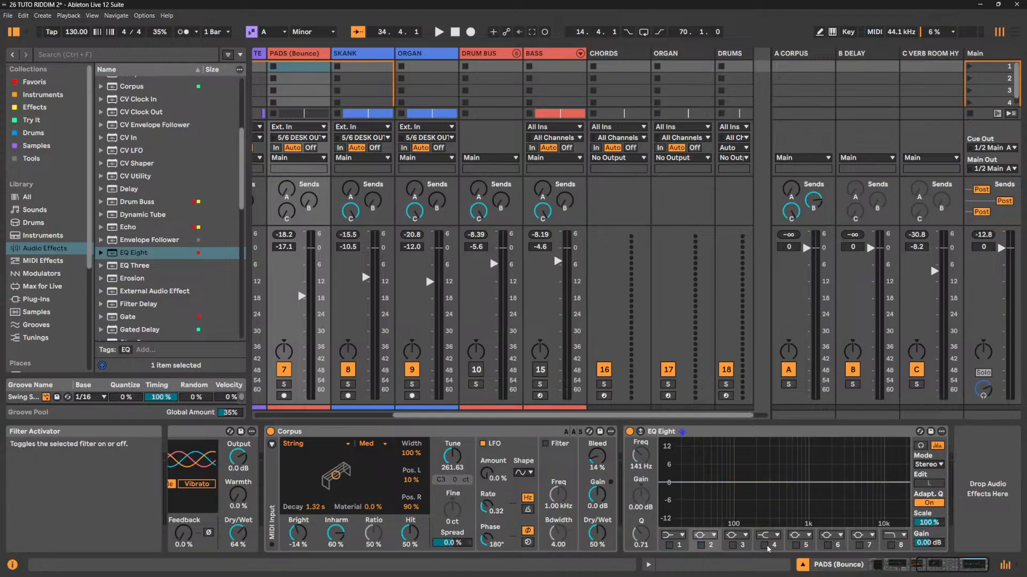
{"action": "left_click", "coordinate": [796, 545]}
{"action": "left_click", "coordinate": [796, 546]}
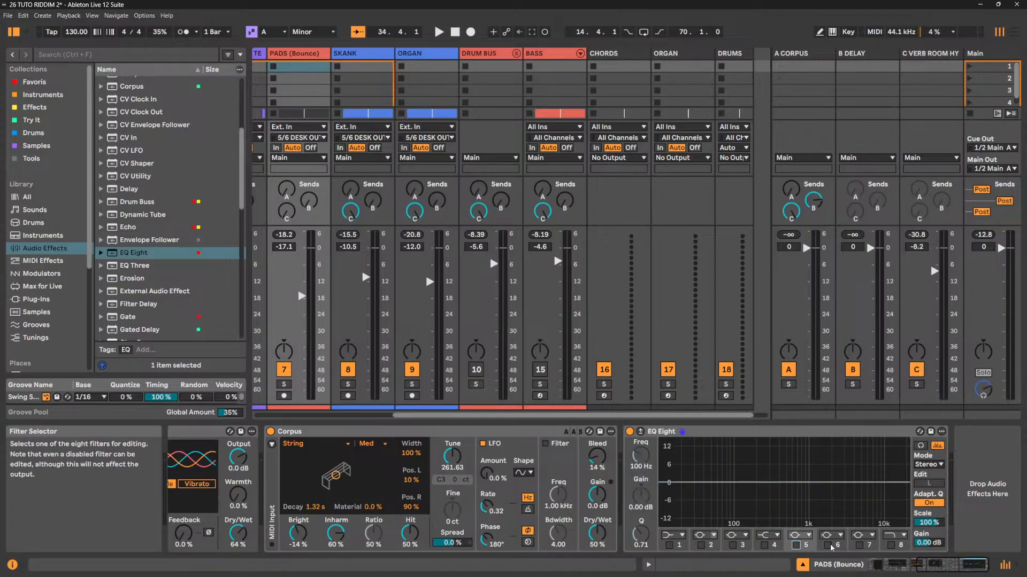
Change EQ Eight band 1 to the 48 dB low cut, activate band 8's high cut, and switch band 1 on and off.
{"action": "left_click", "coordinate": [681, 535]}
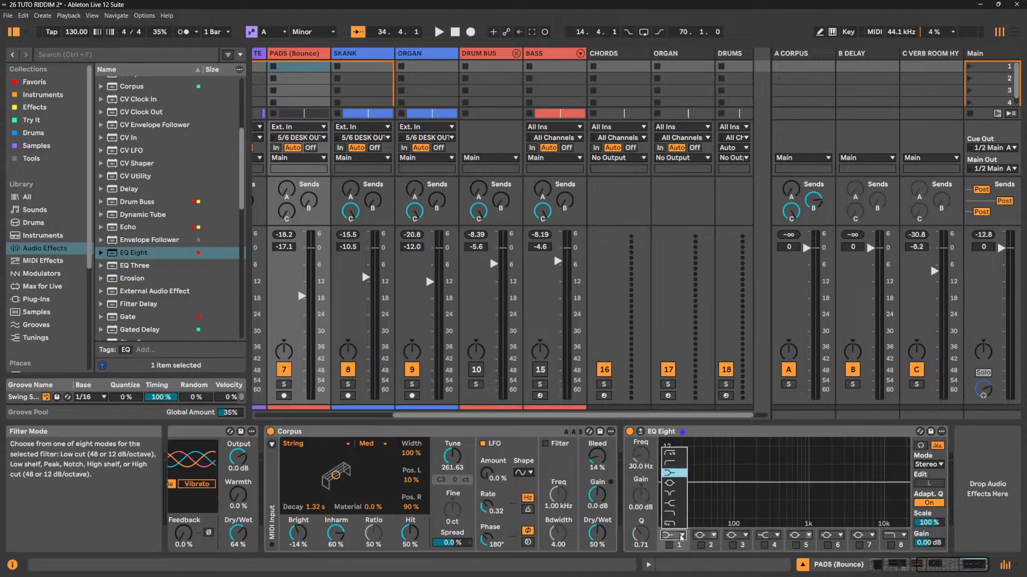
{"action": "left_click", "coordinate": [670, 454]}
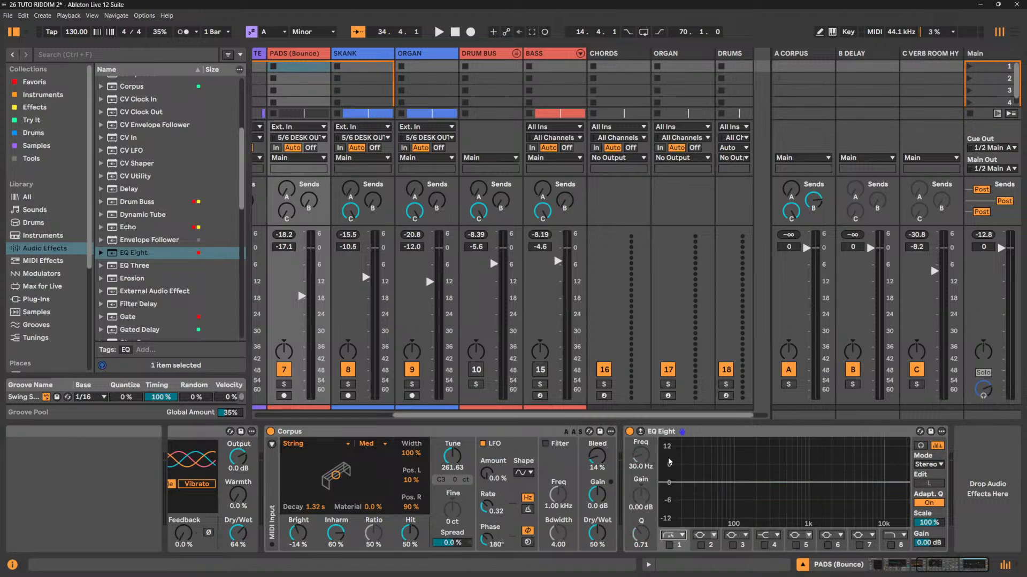
{"action": "left_click", "coordinate": [891, 545]}
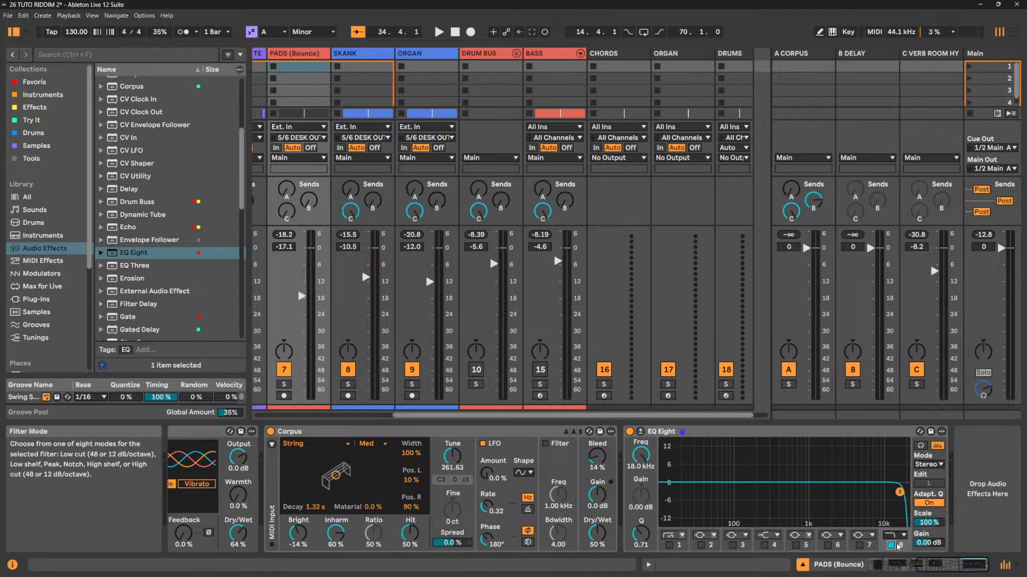
{"action": "left_click", "coordinate": [670, 546]}
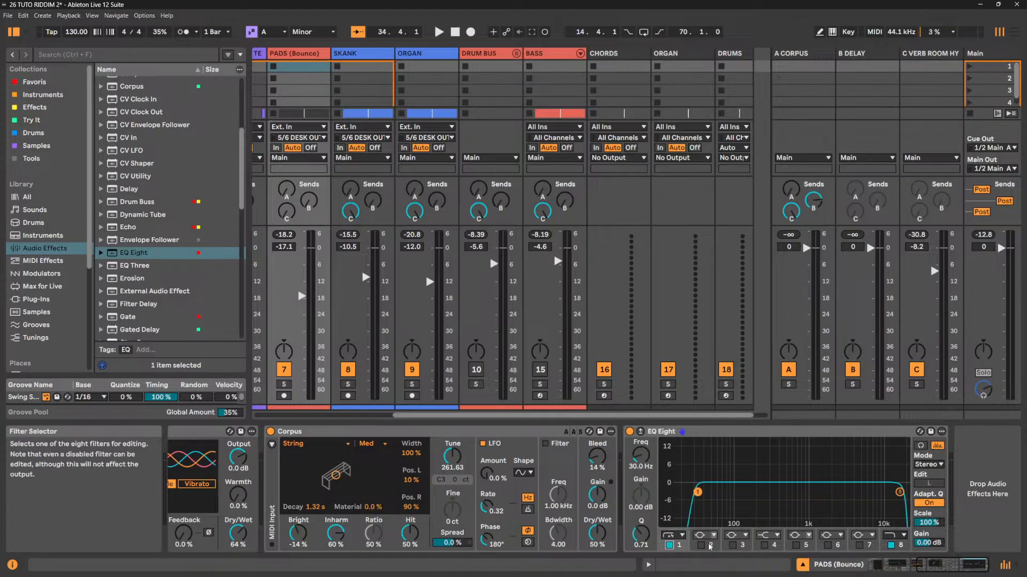
{"action": "left_click", "coordinate": [669, 546]}
Change EQ Eight band 2 to a low shelf, activate it, and move it to 337 Hz at 1.61 dB.
{"action": "left_click", "coordinate": [710, 539]}
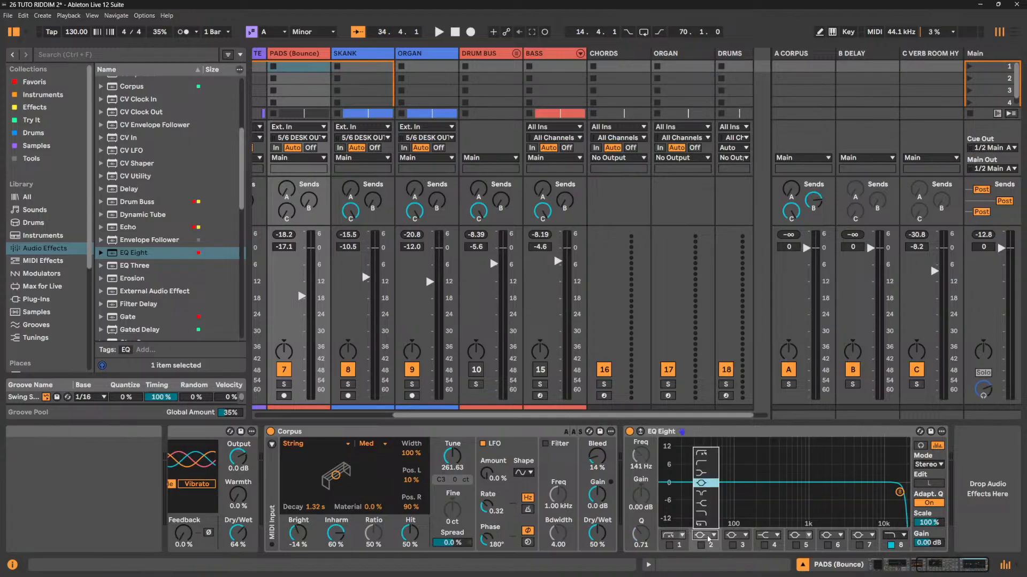
{"action": "left_click", "coordinate": [702, 473]}
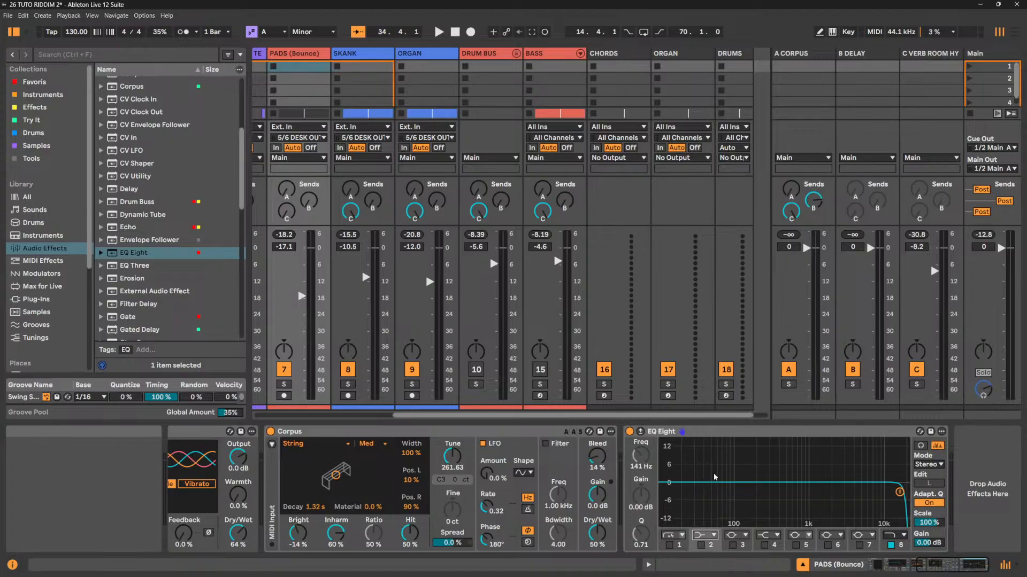
{"action": "left_click", "coordinate": [700, 546]}
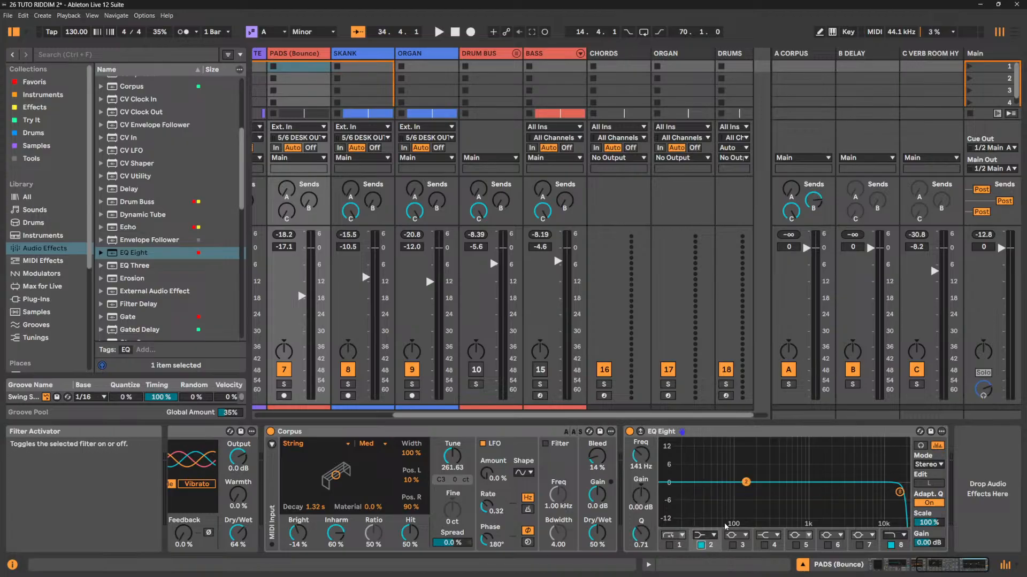
{"action": "left_click_drag", "start_coordinate": [747, 482], "coordinate": [774, 483]}
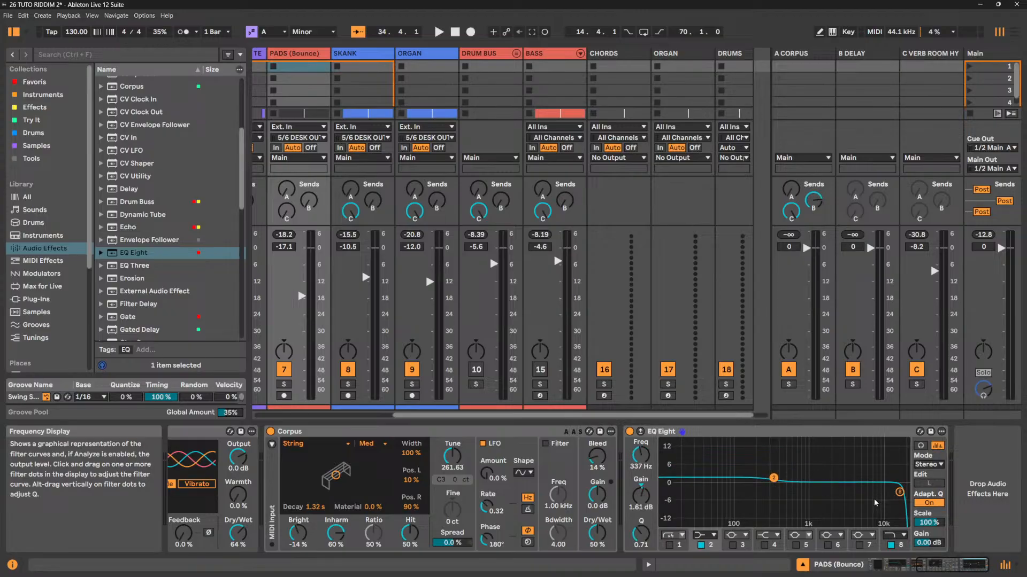
Turn off EQ Eight bands 2 and 8, and look through band 1's filter types and the device's options.
{"action": "left_click", "coordinate": [701, 545]}
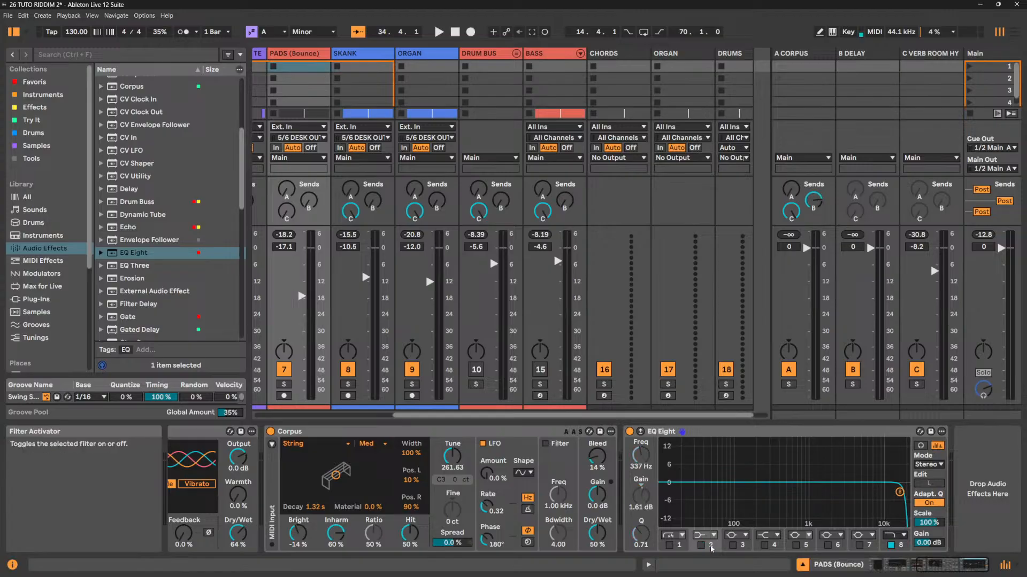
{"action": "left_click", "coordinate": [891, 545]}
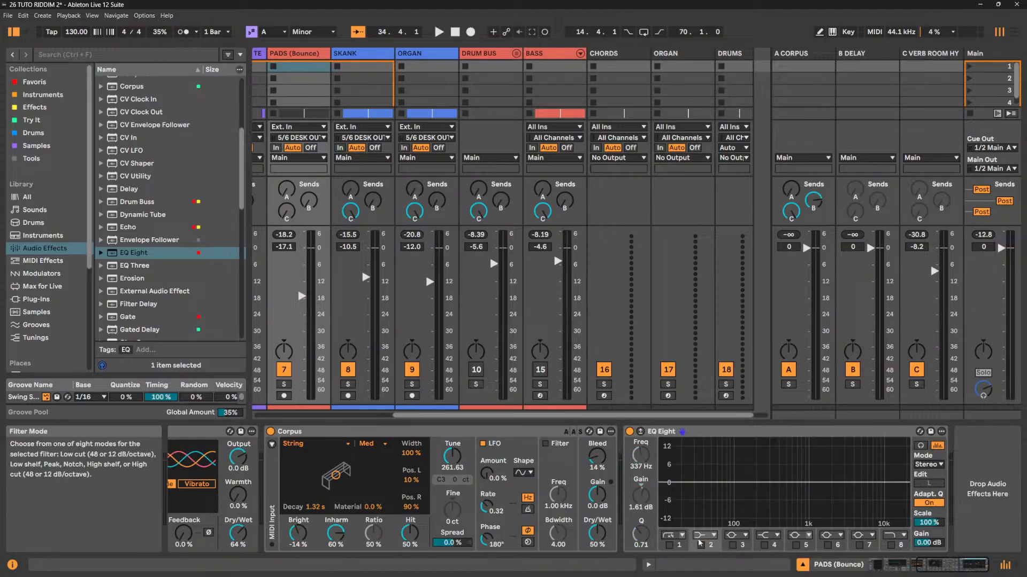
{"action": "left_click", "coordinate": [673, 537]}
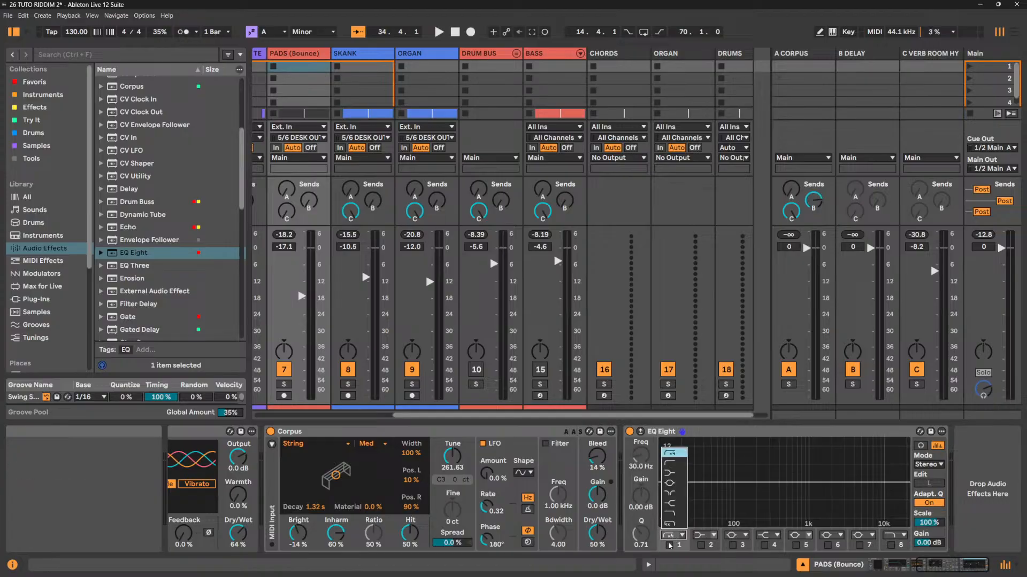
{"action": "left_click", "coordinate": [659, 546]}
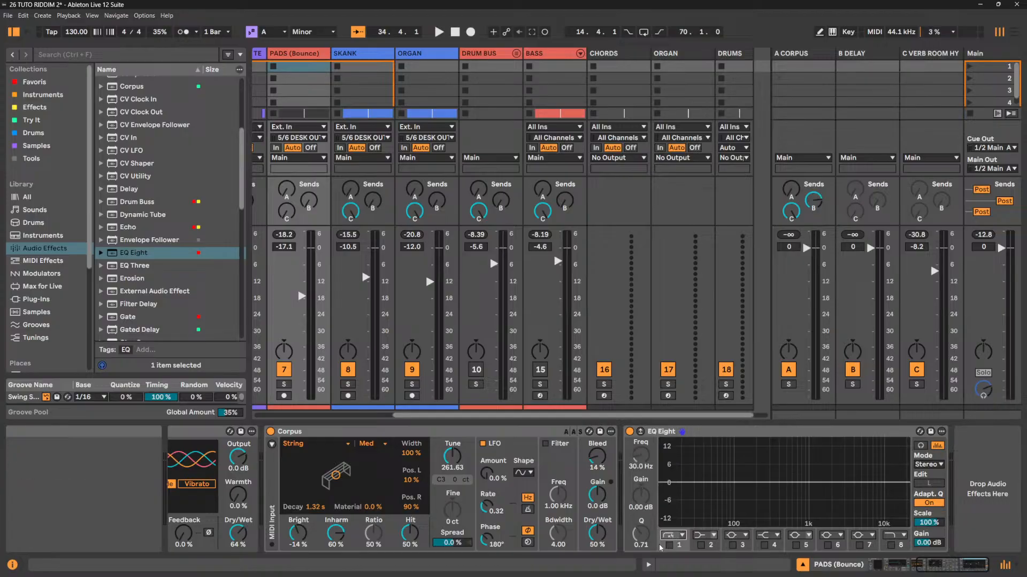
{"action": "right_click", "coordinate": [862, 432]}
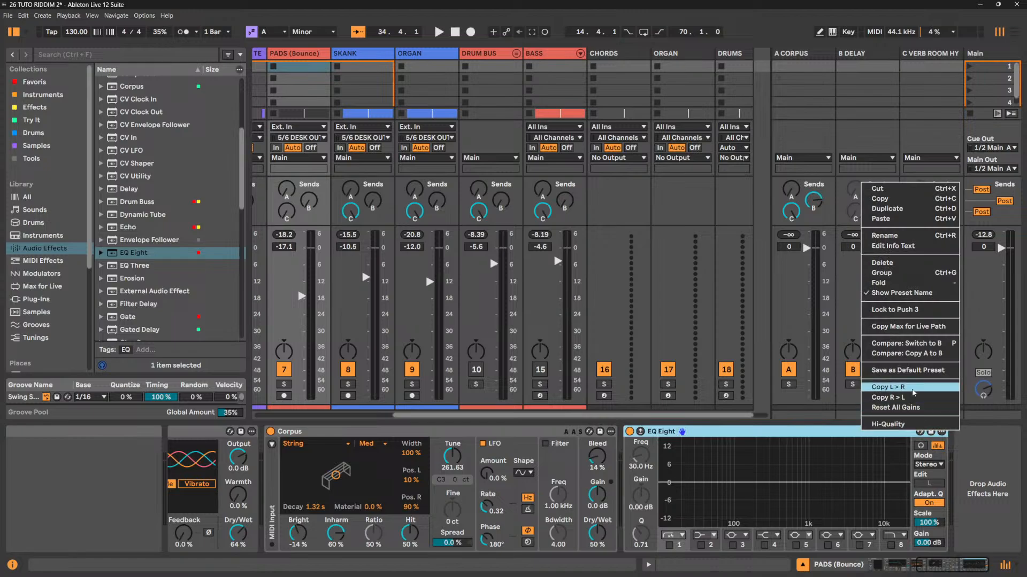
{"action": "left_click", "coordinate": [872, 422]}
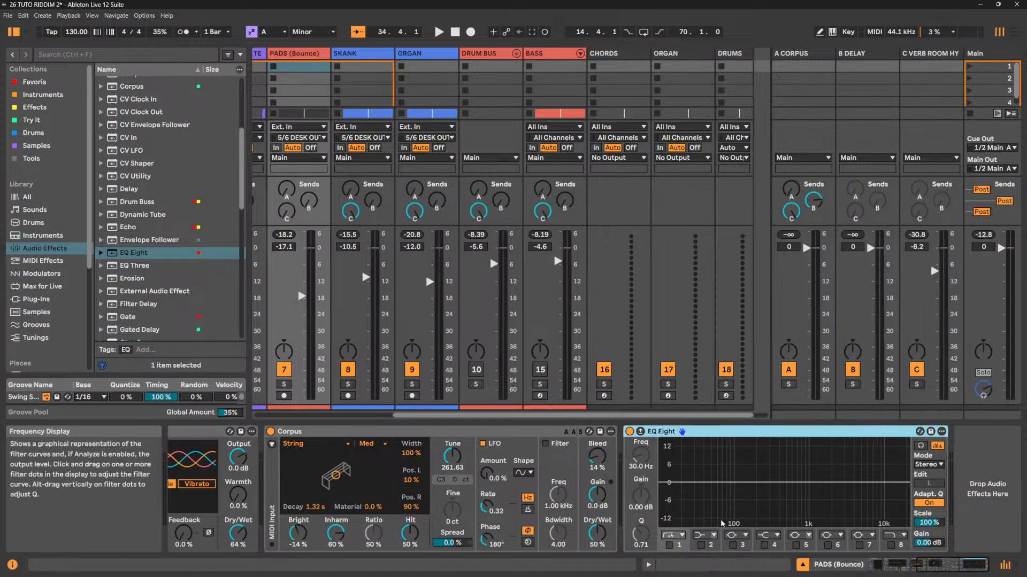
Reactivate EQ Eight band 2 as a low shelf and set it to 918 Hz, 5.71 dB gain and Q 1.09.
{"action": "left_click", "coordinate": [701, 545]}
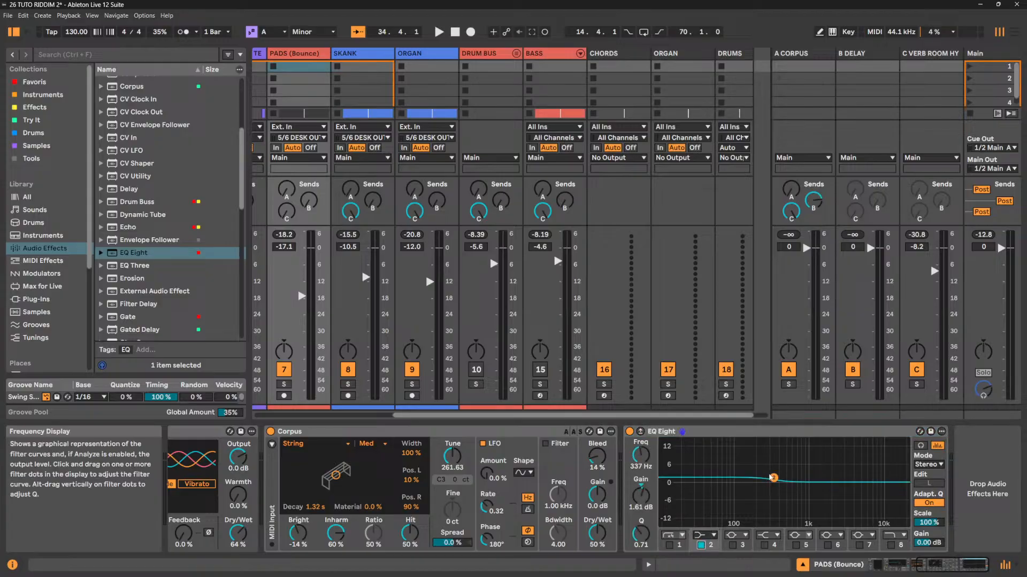
{"action": "left_click_drag", "start_coordinate": [778, 481], "coordinate": [777, 467]}
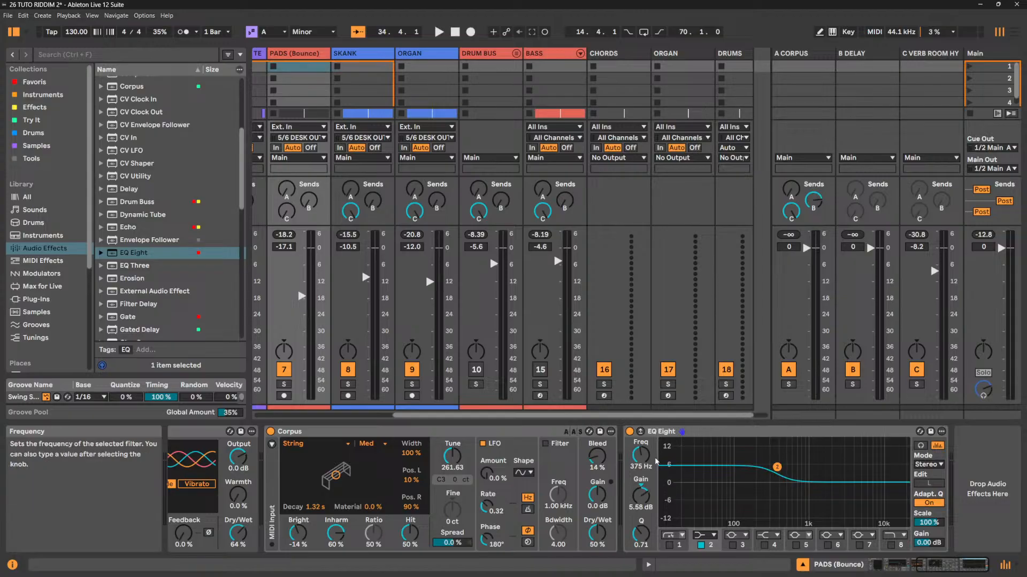
{"action": "left_click_drag", "start_coordinate": [640, 454], "coordinate": [640, 511]}
{"action": "left_click_drag", "start_coordinate": [647, 441], "coordinate": [647, 420]}
{"action": "left_click_drag", "start_coordinate": [637, 493], "coordinate": [636, 479]}
{"action": "left_click_drag", "start_coordinate": [640, 534], "coordinate": [640, 556]}
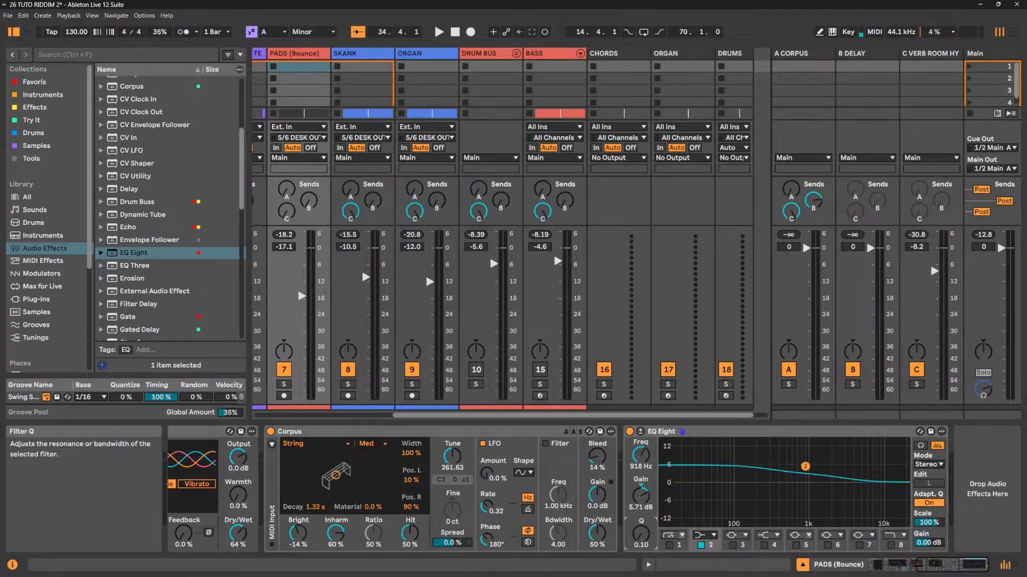
{"action": "left_click_drag", "start_coordinate": [640, 557], "coordinate": [641, 537]}
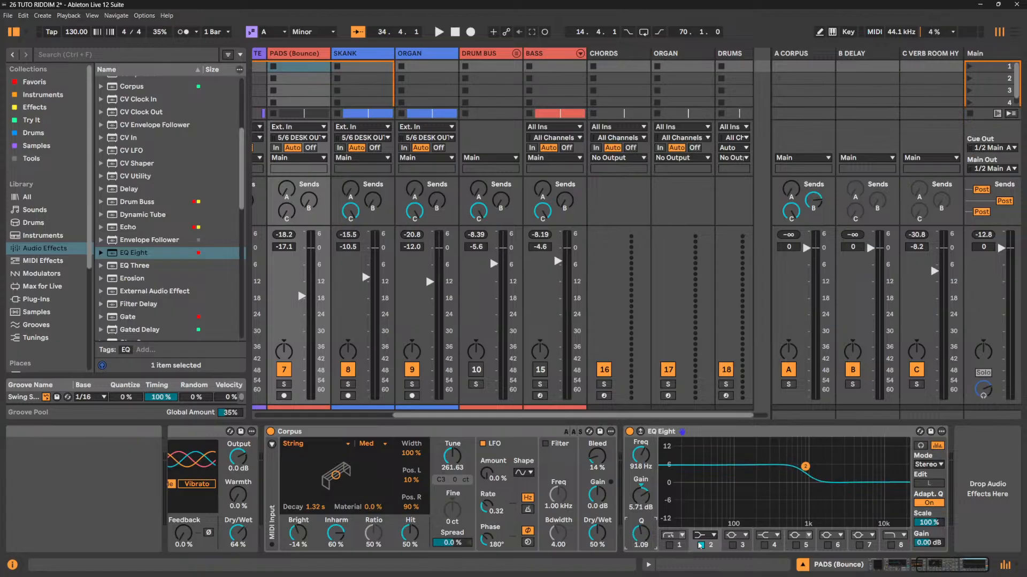
Change EQ Eight band 2 to a peak filter and narrow it to Q 4.81.
{"action": "left_click", "coordinate": [705, 535]}
{"action": "left_click", "coordinate": [712, 486]}
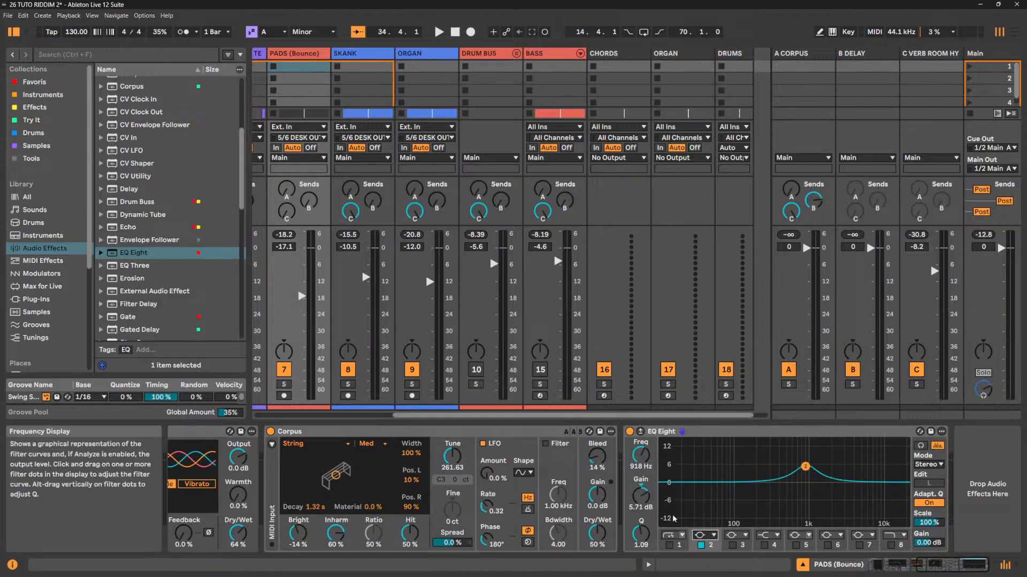
{"action": "mouse_move", "coordinate": [641, 535]}
{"action": "left_mouse_down"}
{"action": "mouse_move", "coordinate": [640, 502]}
{"action": "mouse_move", "coordinate": [641, 514]}
{"action": "left_mouse_up"}
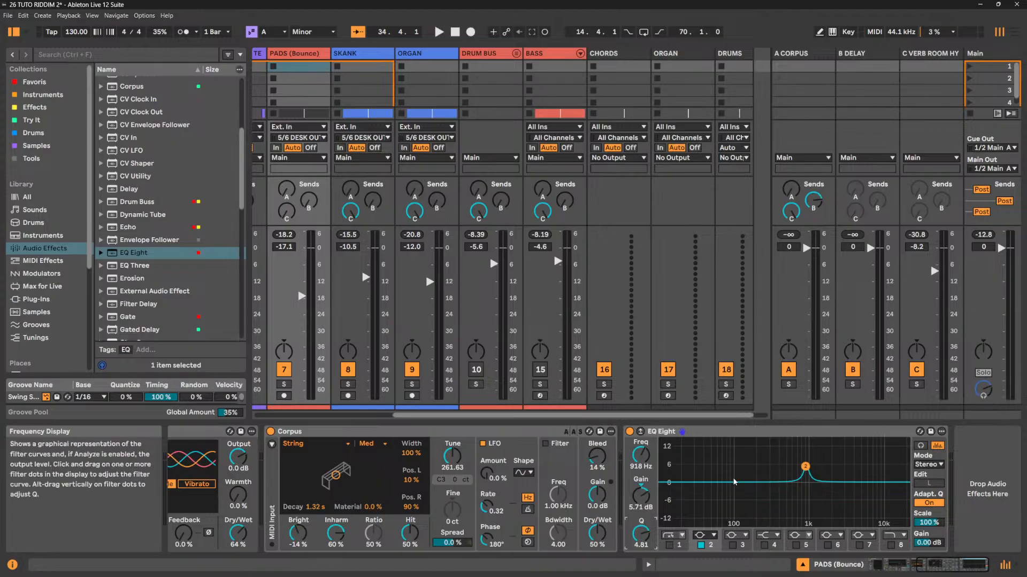
Activate EQ Eight band 3 and shape it into a peak at 4.08 kHz with 7.81 dB gain and Q 3.61.
{"action": "left_click", "coordinate": [734, 546]}
{"action": "left_click_drag", "start_coordinate": [807, 484], "coordinate": [852, 461]}
{"action": "scroll", "coordinate": [731, 483], "scroll_direction": "up", "scroll_amount": 5}
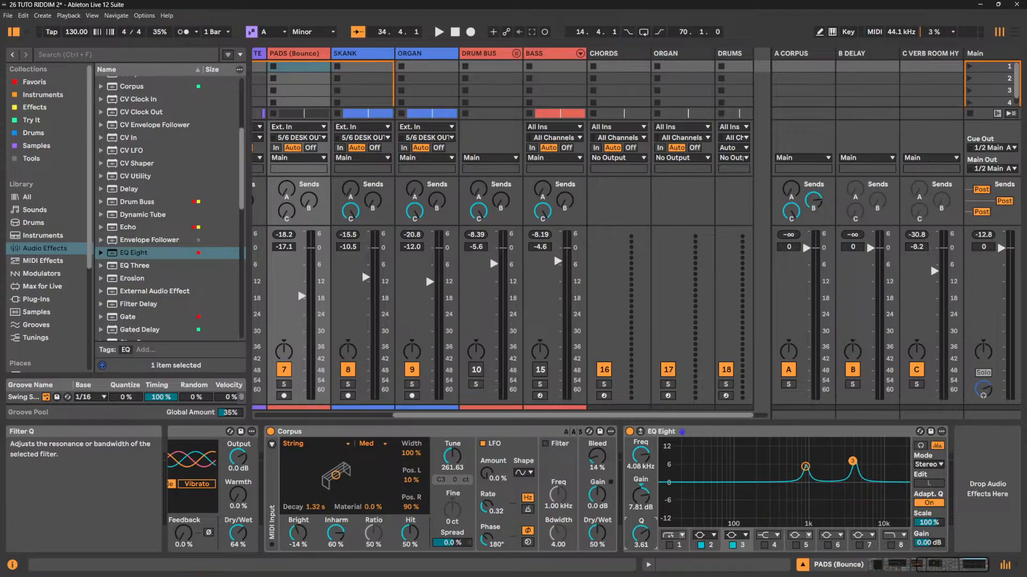
Retune EQ Eight band 2 to 612 Hz with 7.56 dB gain, and insert an Envelope Follower between Corpus and EQ Eight on PADS (Bounce).
{"action": "left_click_drag", "start_coordinate": [805, 465], "coordinate": [793, 461]}
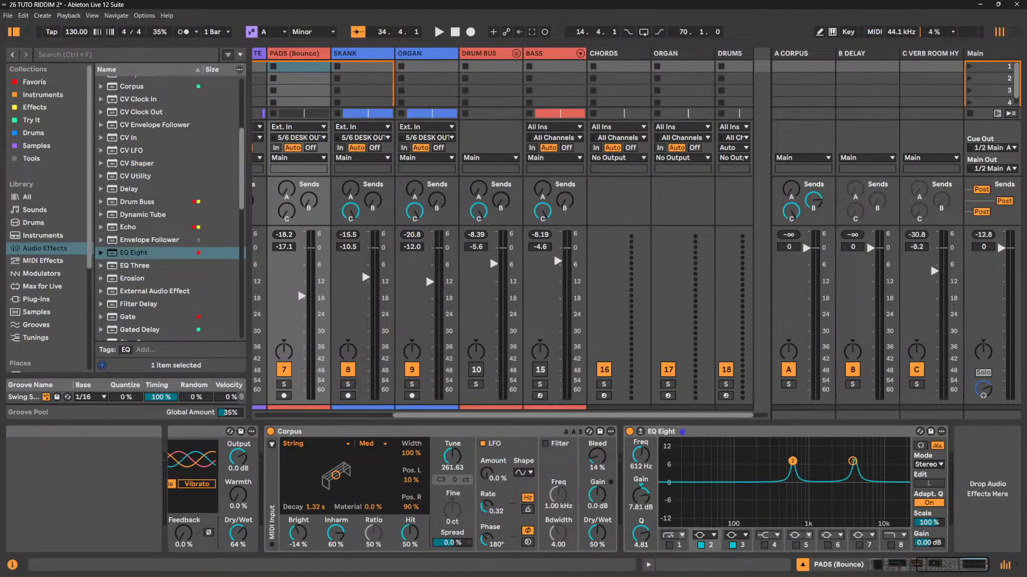
{"action": "mouse_move", "coordinate": [945, 571]}
{"action": "left_mouse_down"}
{"action": "mouse_move", "coordinate": [890, 567]}
{"action": "mouse_move", "coordinate": [943, 564]}
{"action": "left_mouse_up"}
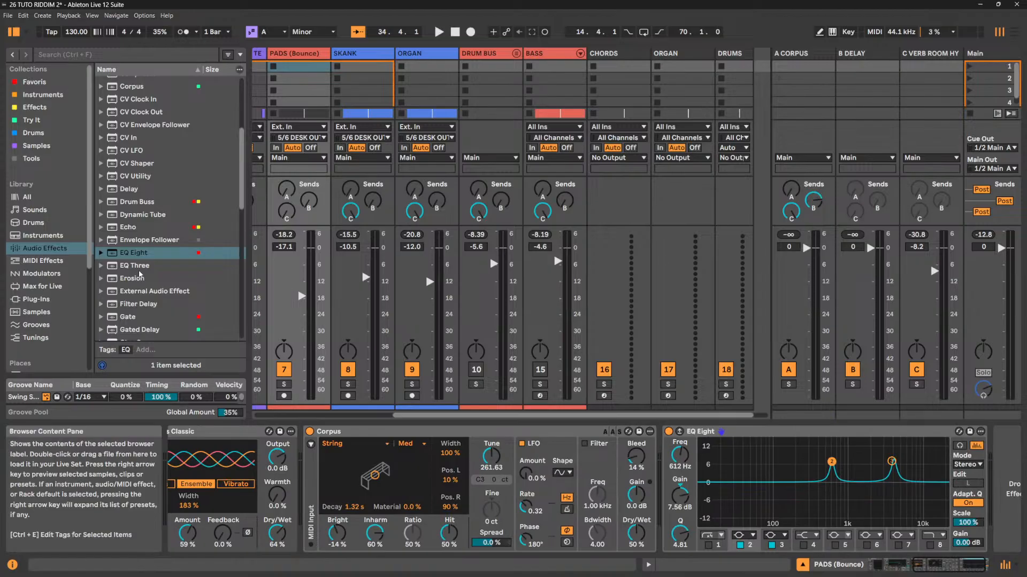
{"action": "left_click", "coordinate": [165, 241]}
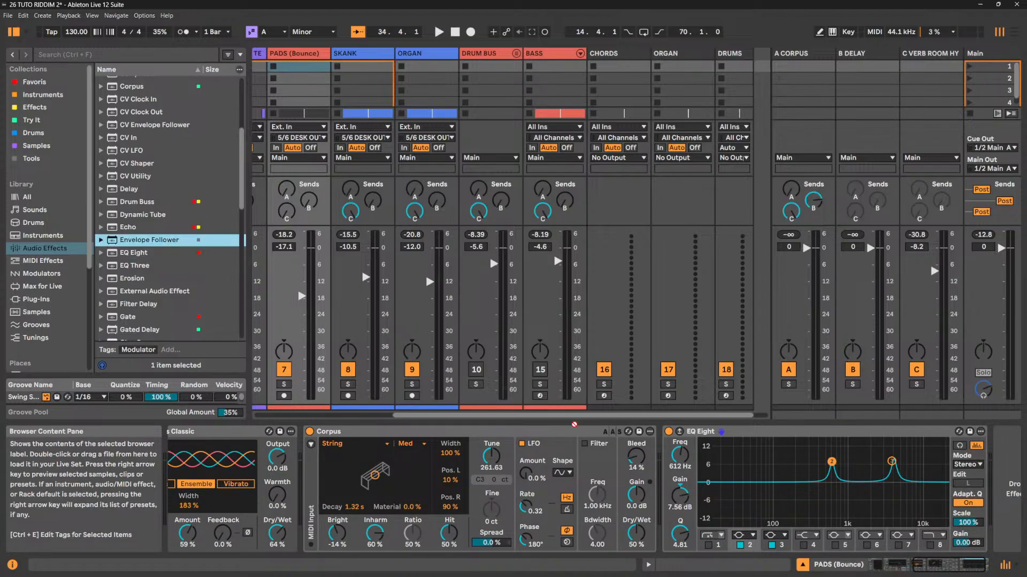
{"action": "left_click_drag", "start_coordinate": [574, 425], "coordinate": [653, 479]}
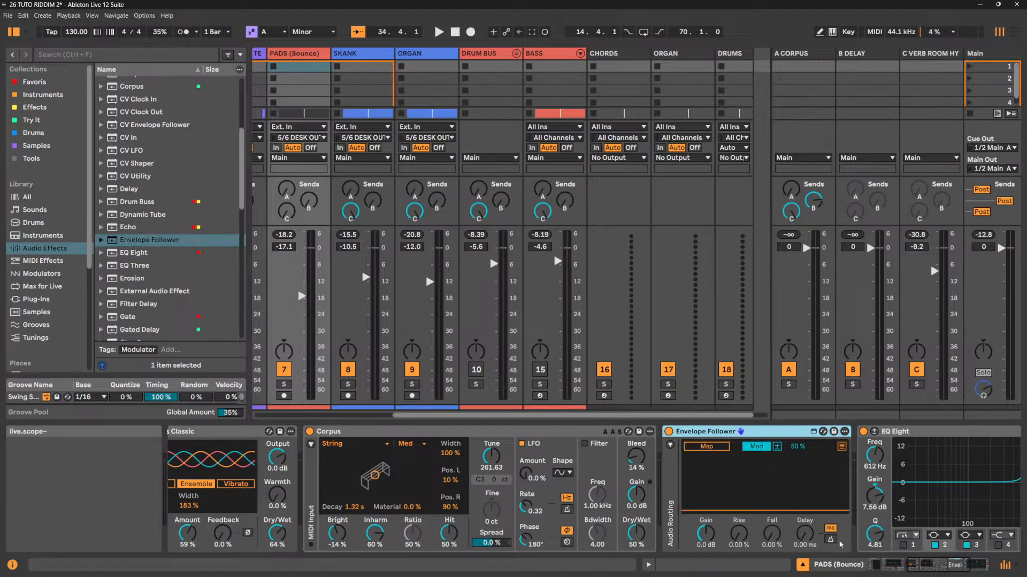
{"action": "left_click", "coordinate": [964, 565]}
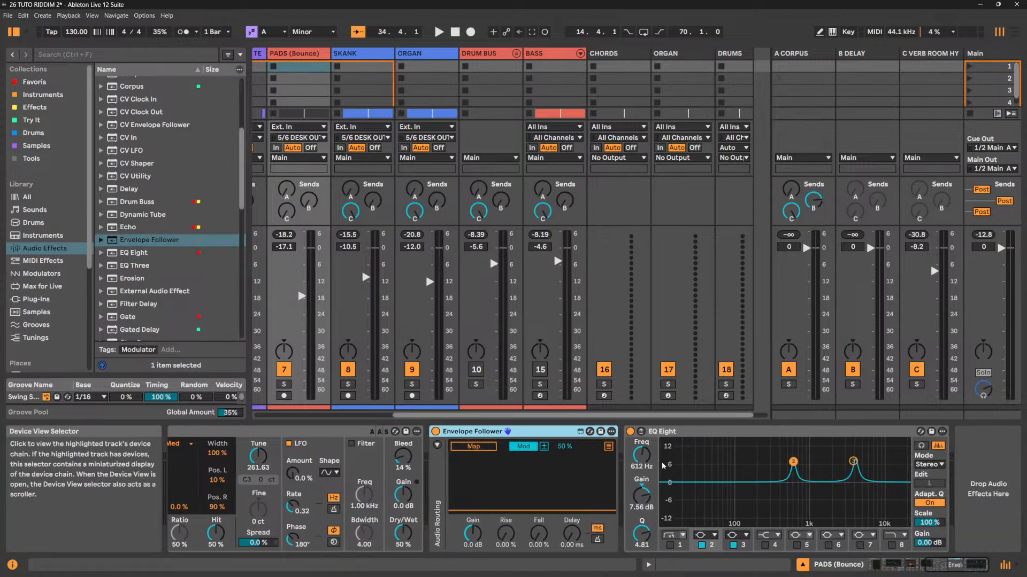
Map the Envelope Follower to the frequencies of EQ Eight bands 2 and 3.
{"action": "left_click", "coordinate": [474, 447]}
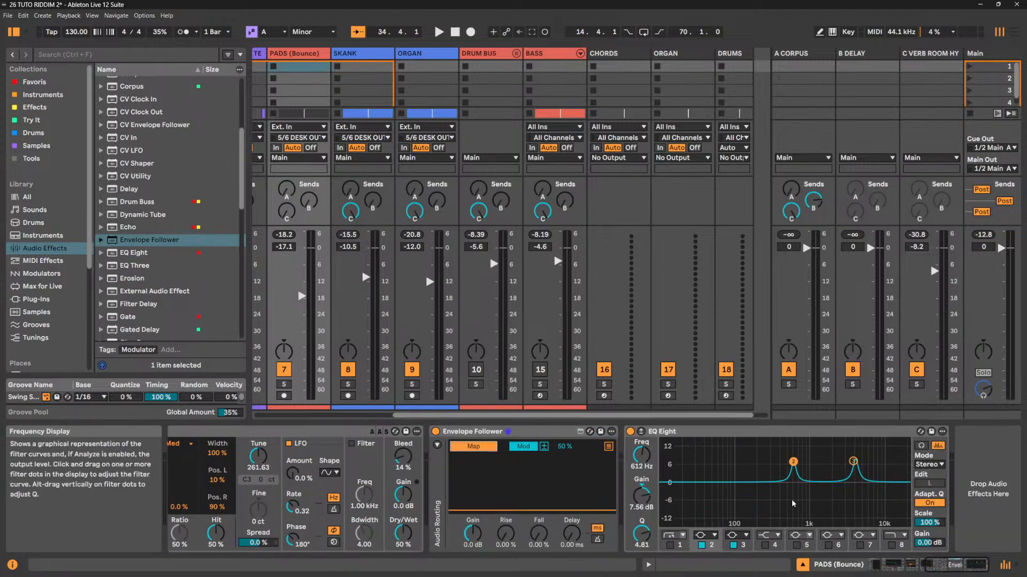
{"action": "left_click", "coordinate": [641, 455]}
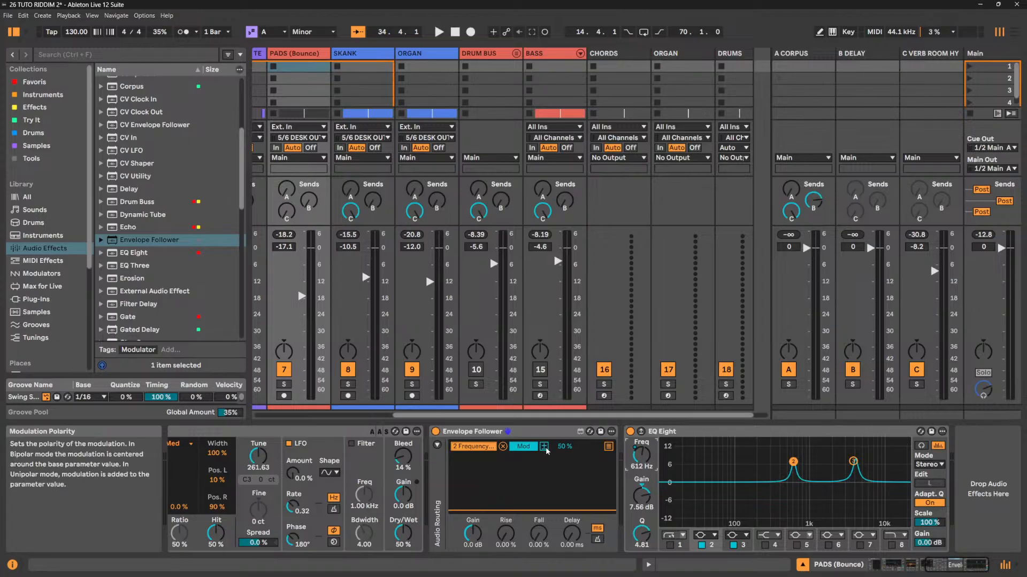
{"action": "left_click", "coordinate": [609, 446]}
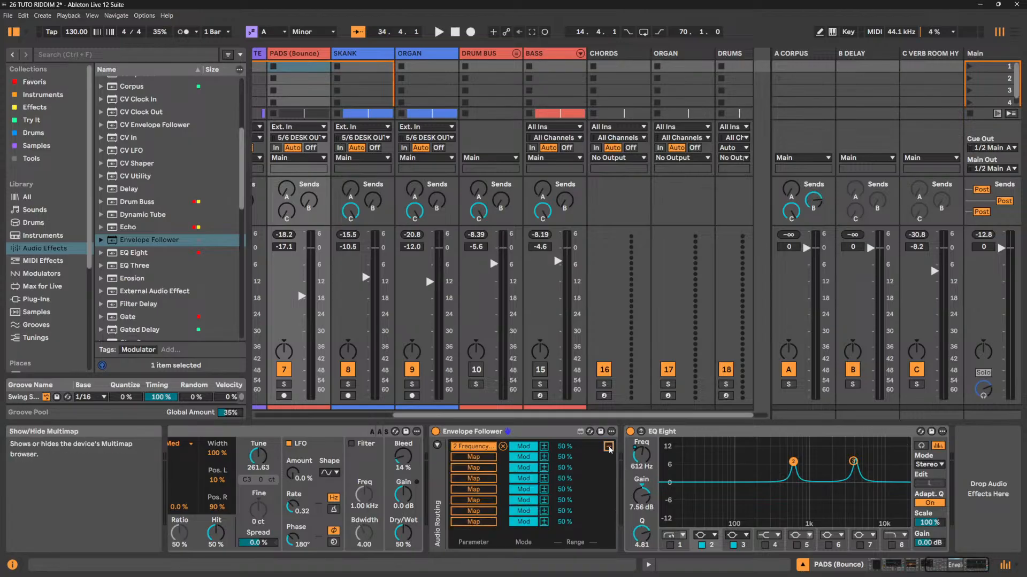
{"action": "left_click", "coordinate": [494, 457]}
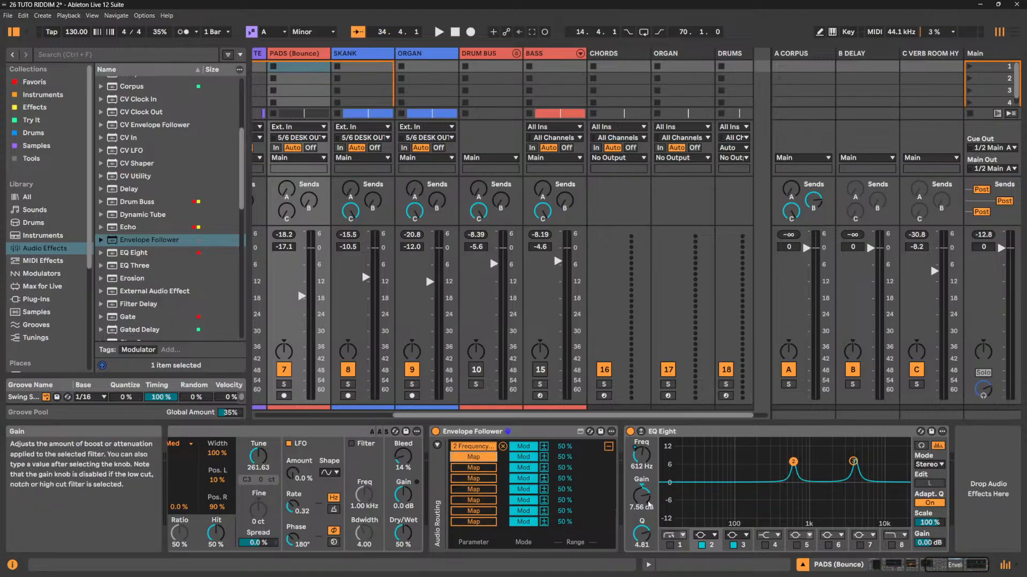
{"action": "left_click", "coordinate": [468, 457]}
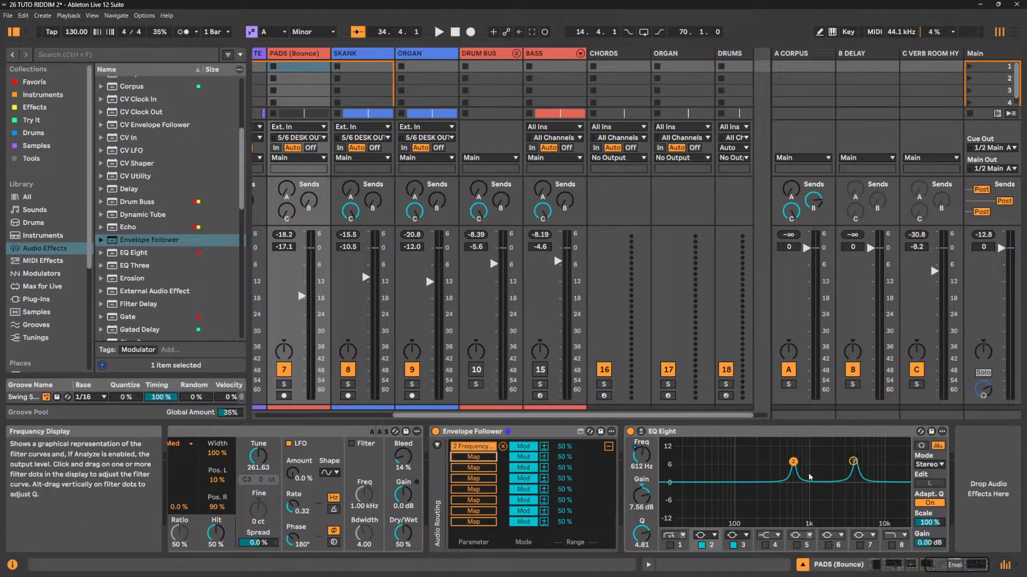
{"action": "left_click", "coordinate": [854, 462]}
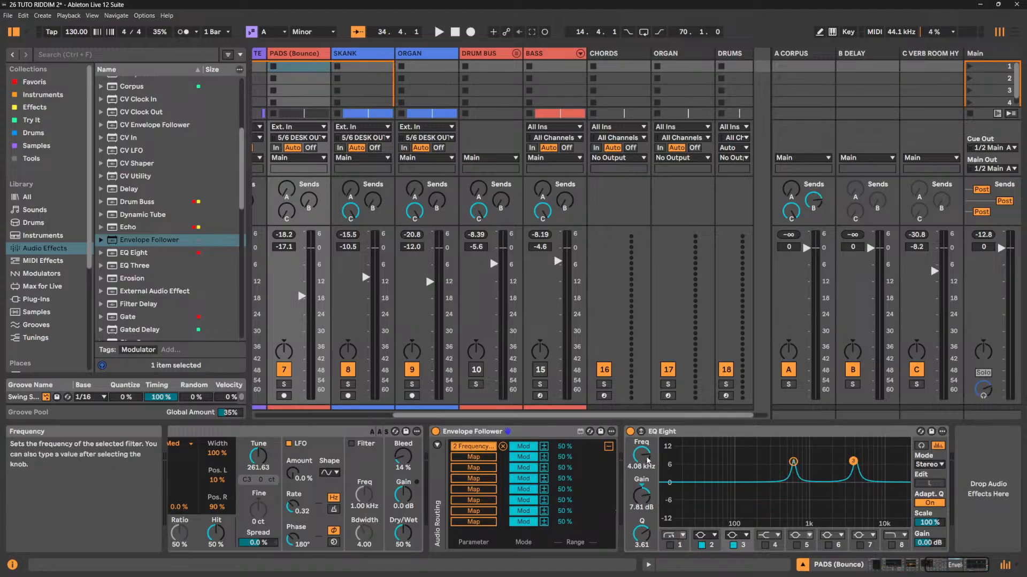
{"action": "left_click", "coordinate": [481, 458]}
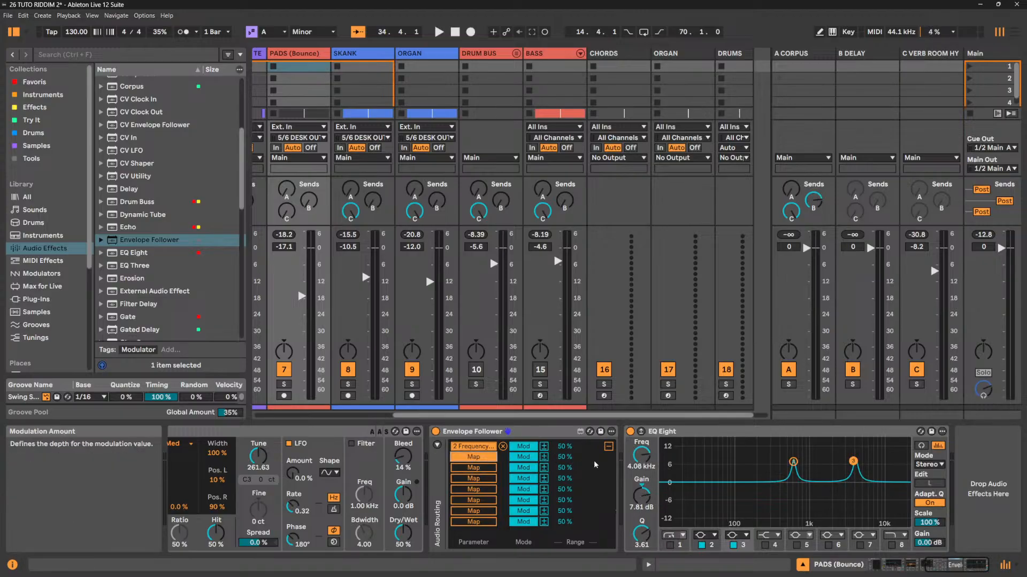
{"action": "left_click", "coordinate": [644, 457]}
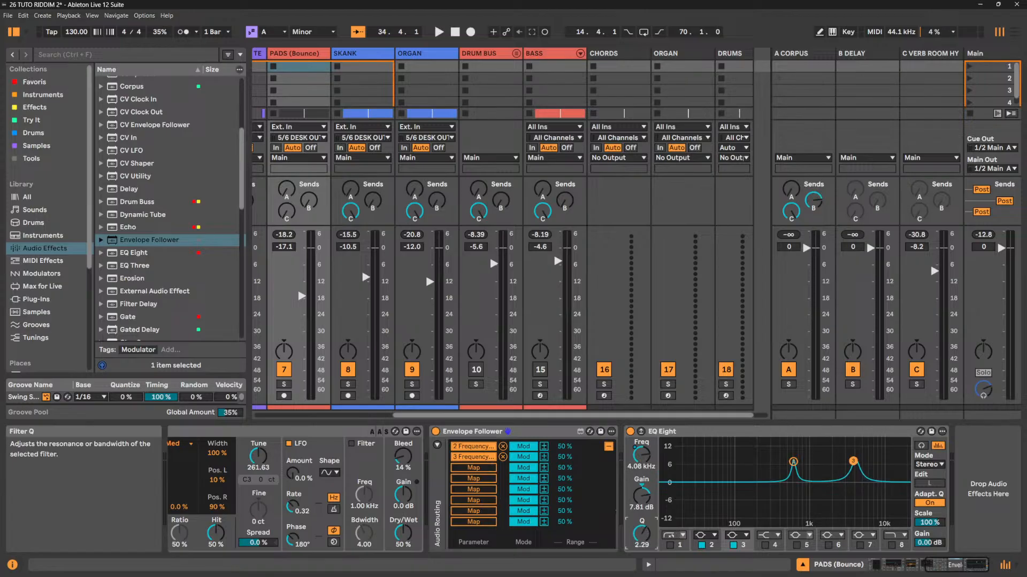
Widen the EQ Eight peaks to Q 1.79 on band 2 and Q 2.11 on band 3, and return the Envelope Follower to its graph view.
{"action": "left_click", "coordinate": [794, 463]}
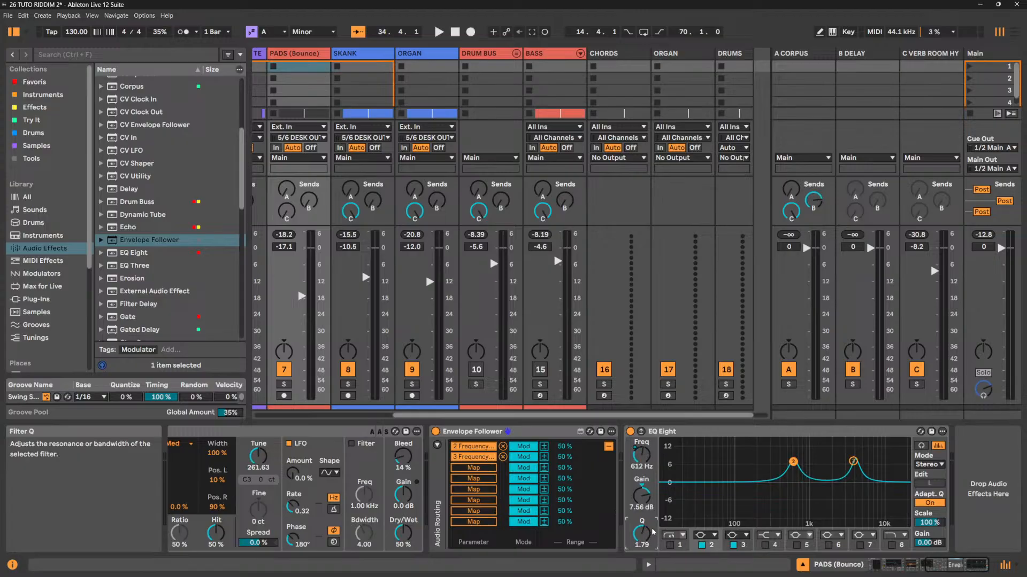
{"action": "left_click", "coordinate": [436, 446]}
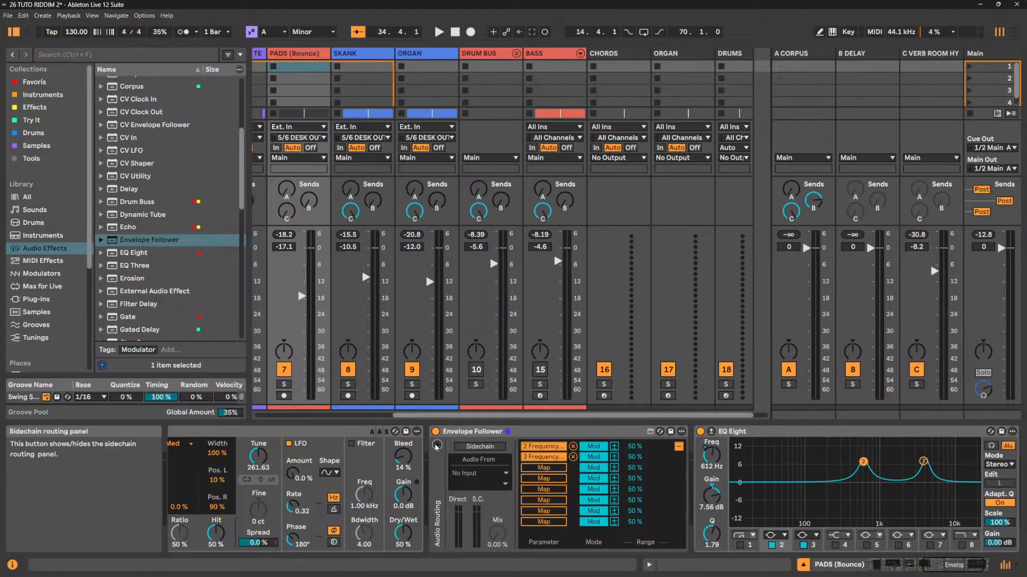
{"action": "left_click", "coordinate": [437, 446]}
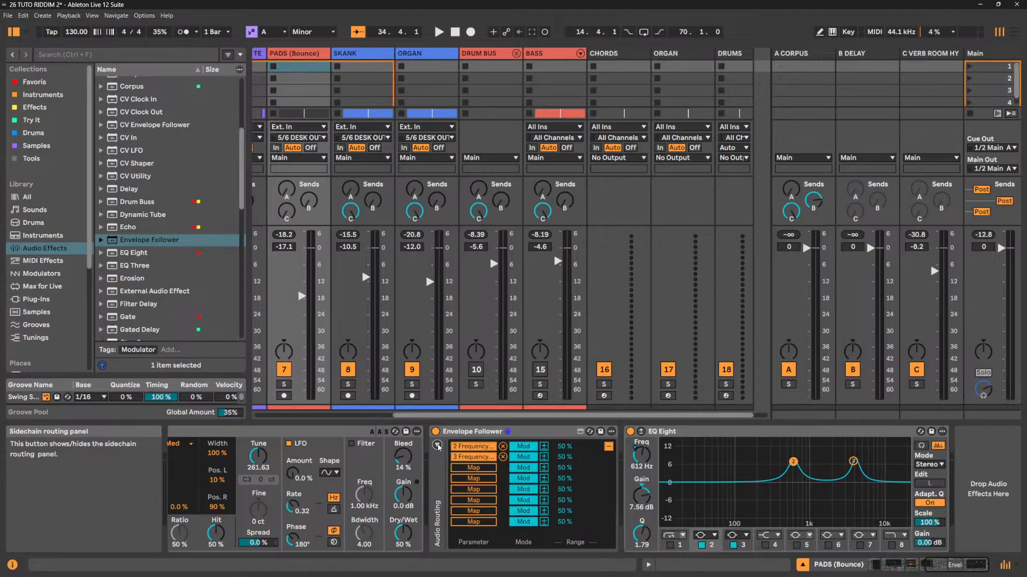
{"action": "left_click", "coordinate": [609, 446]}
During playback, move EQ Eight band 2 to 550 Hz with 8.80 dB gain and raise band 3 at about 4.95 kHz.
{"action": "key", "text": "space"}
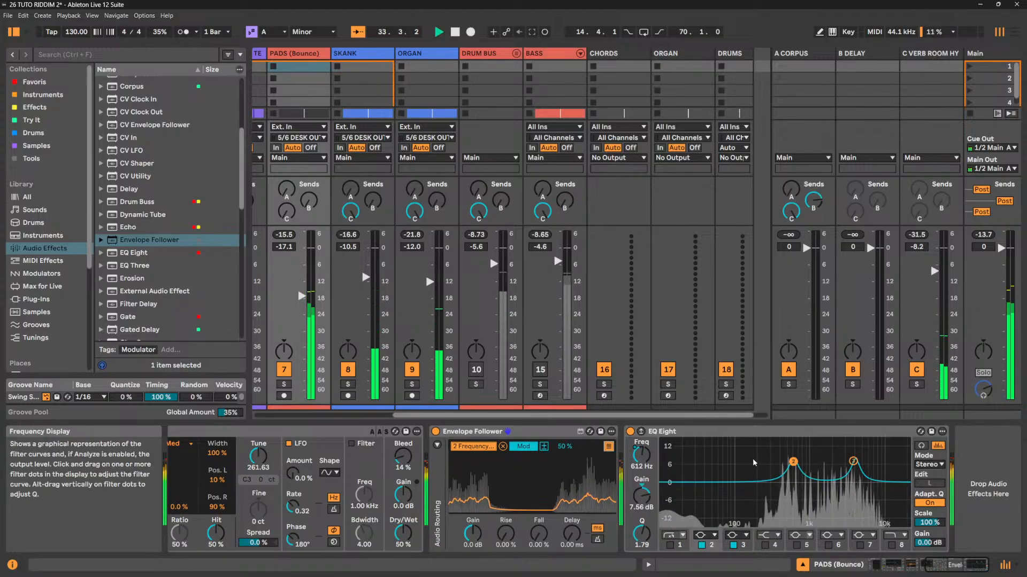
{"action": "left_click_drag", "start_coordinate": [794, 463], "coordinate": [788, 450]}
{"action": "left_click_drag", "start_coordinate": [853, 460], "coordinate": [858, 455]}
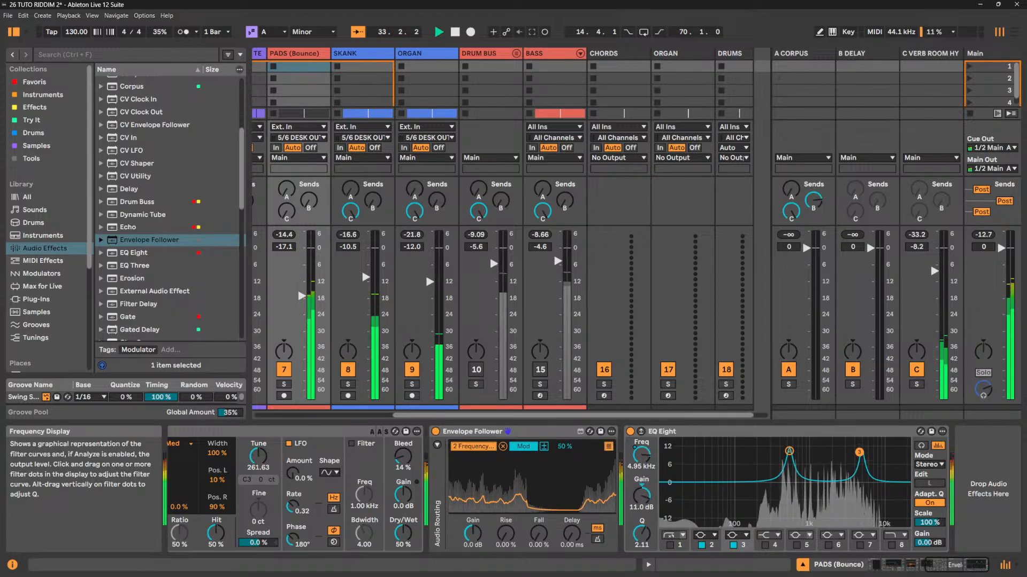
{"action": "left_click_drag", "start_coordinate": [788, 455], "coordinate": [789, 461]}
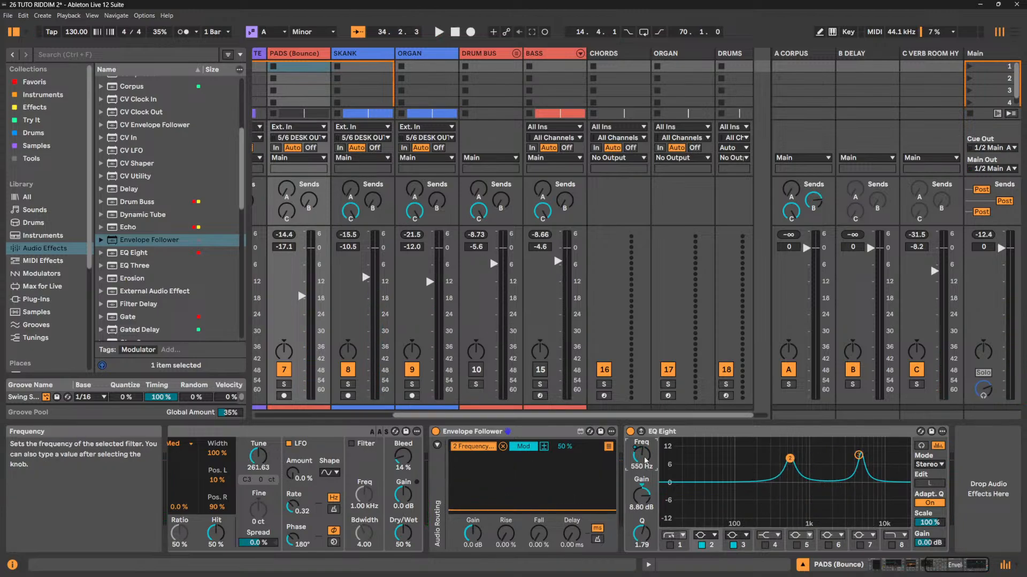
Raise the Envelope Follower's gain to 8.6 dB during playback and compare the sound with EQ Eight bypassed and active.
{"action": "key", "text": "space"}
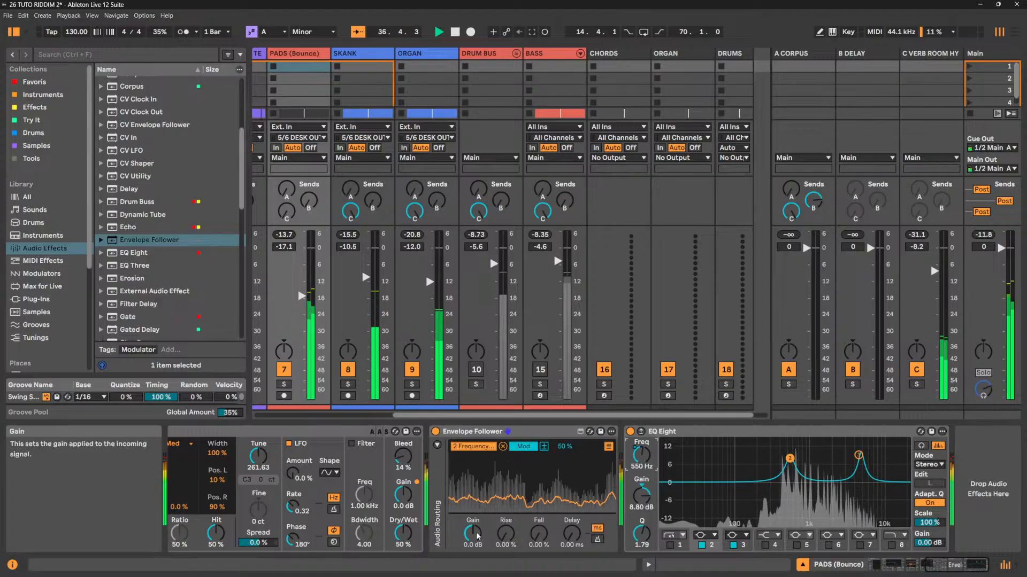
{"action": "mouse_move", "coordinate": [473, 533]}
{"action": "left_mouse_down"}
{"action": "mouse_move", "coordinate": [472, 497]}
{"action": "mouse_move", "coordinate": [473, 516]}
{"action": "left_mouse_up"}
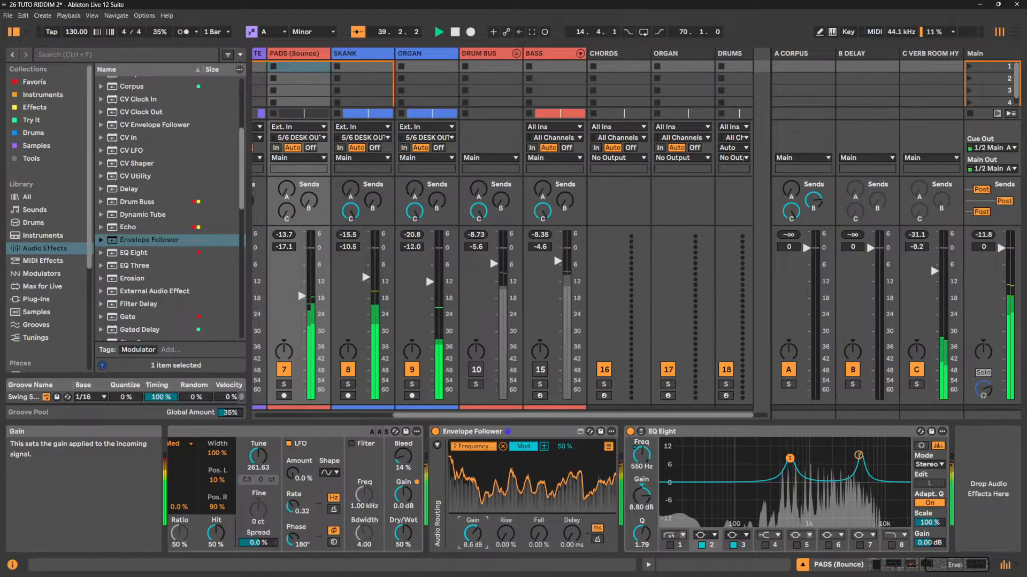
{"action": "left_click", "coordinate": [629, 432]}
{"action": "left_click", "coordinate": [628, 432]}
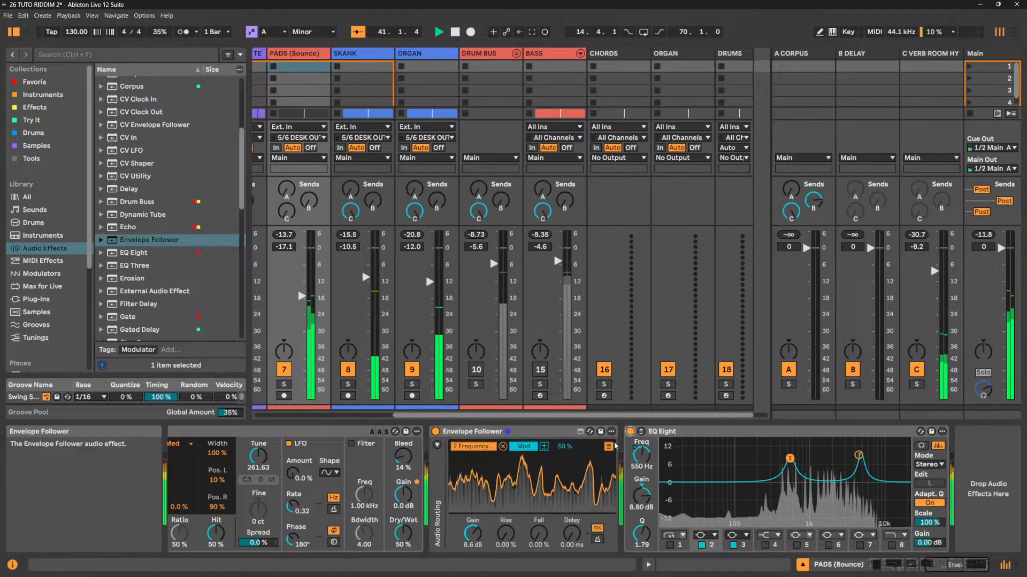
Activate EQ Eight band 5 as a peak at 44.5 Hz with 8.80 dB gain and Q 2.20.
{"action": "left_click", "coordinate": [610, 447]}
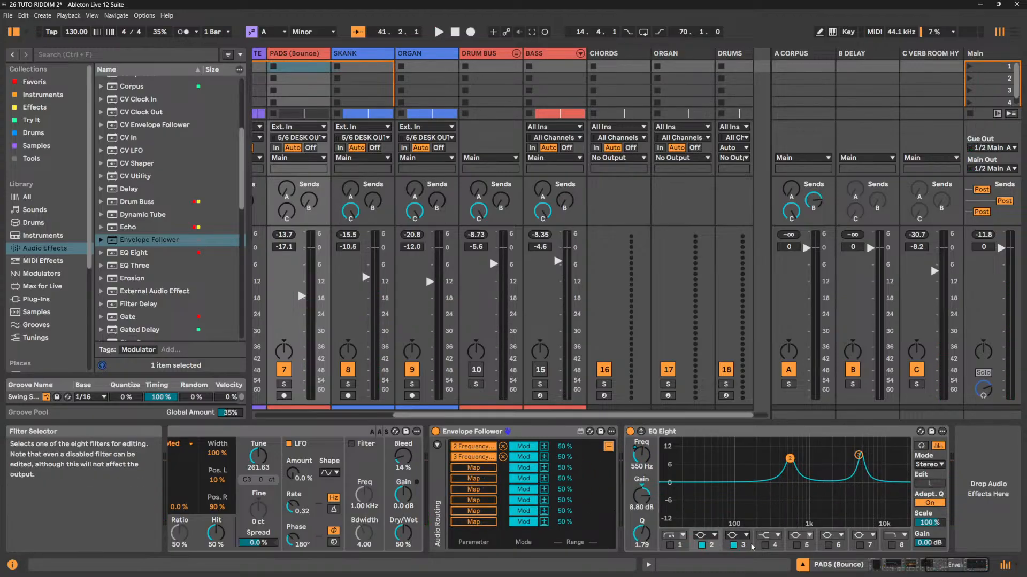
{"action": "left_click", "coordinate": [796, 545]}
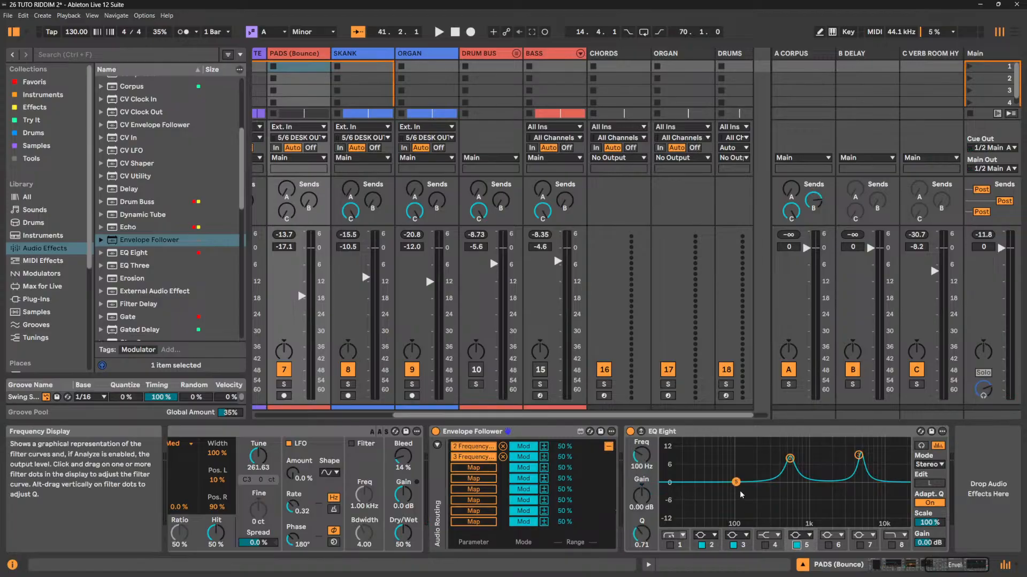
{"action": "left_click_drag", "start_coordinate": [736, 482], "coordinate": [710, 458]}
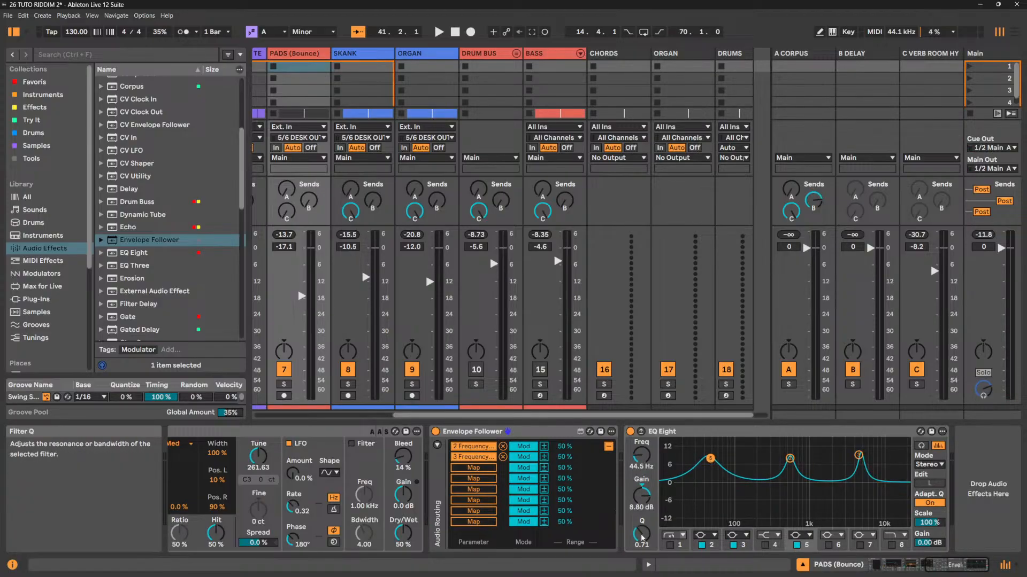
{"action": "left_click_drag", "start_coordinate": [641, 534], "coordinate": [641, 508]}
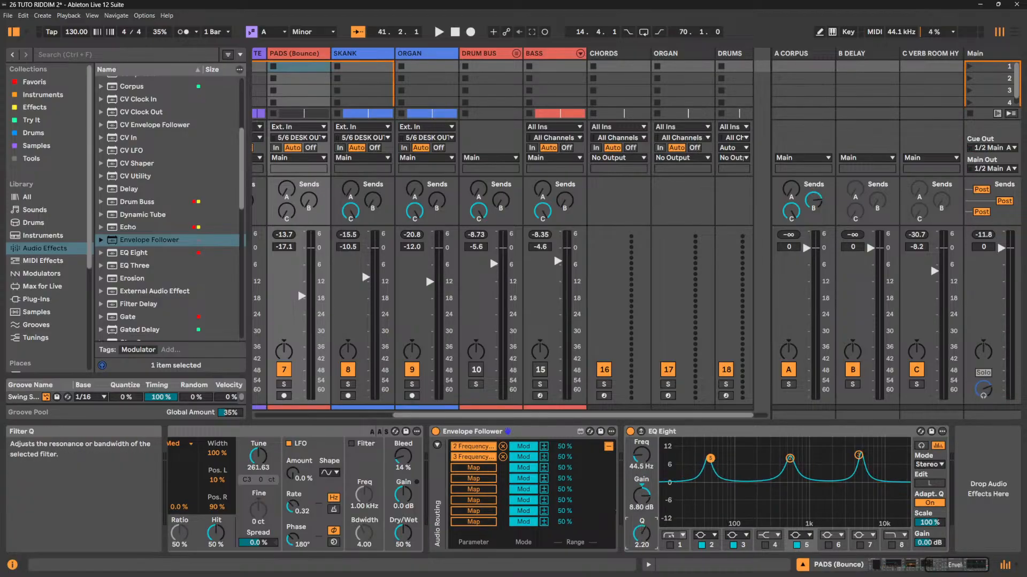
Map the Envelope Follower to band 5's frequency, set modulation amounts of 80 %, 26 % and 88 % for bands 2, 3 and 5, and audition it.
{"action": "left_click", "coordinate": [491, 470]}
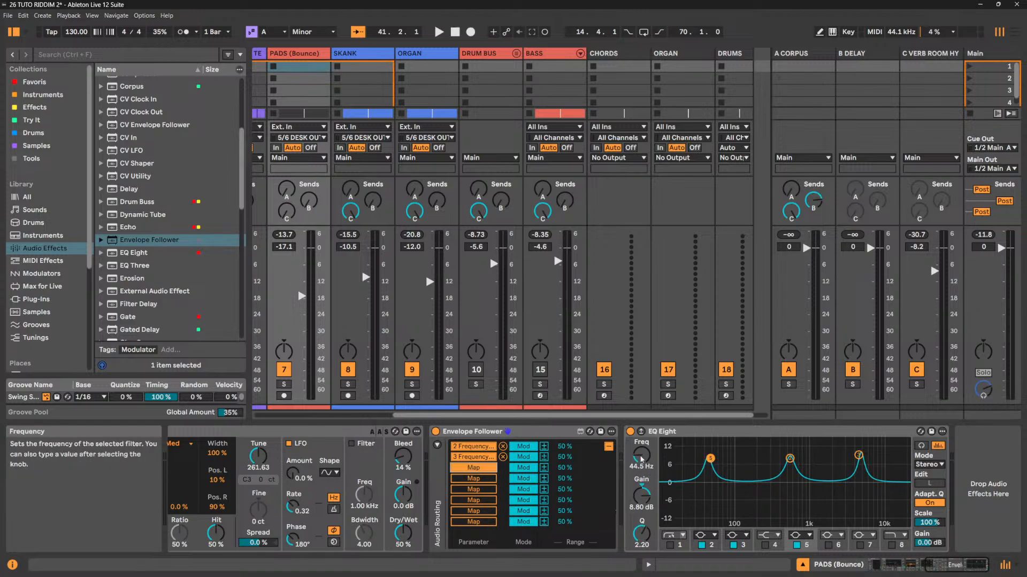
{"action": "left_click", "coordinate": [642, 457]}
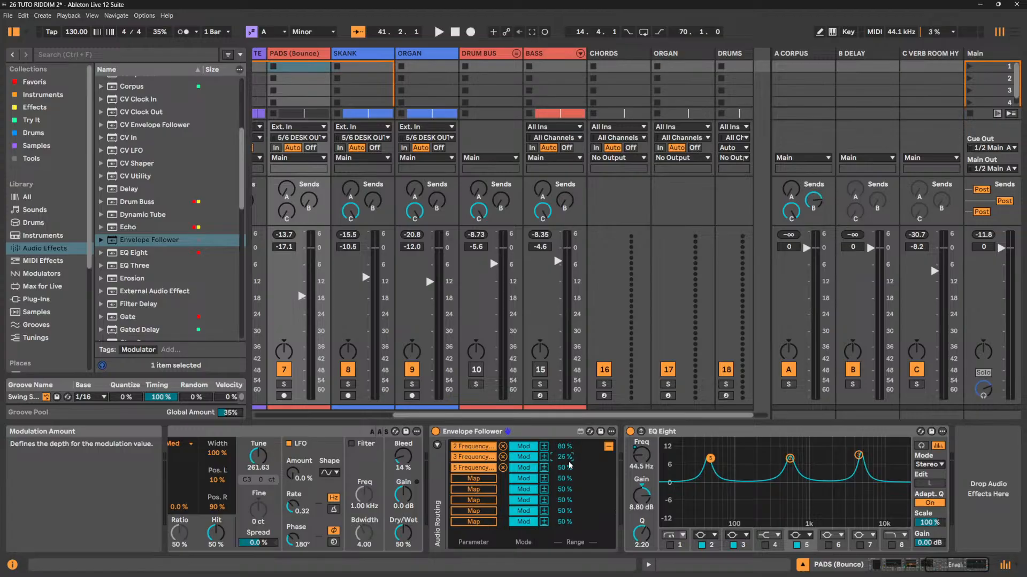
{"action": "left_click_drag", "start_coordinate": [569, 463], "coordinate": [569, 455]}
{"action": "key", "text": "space"}
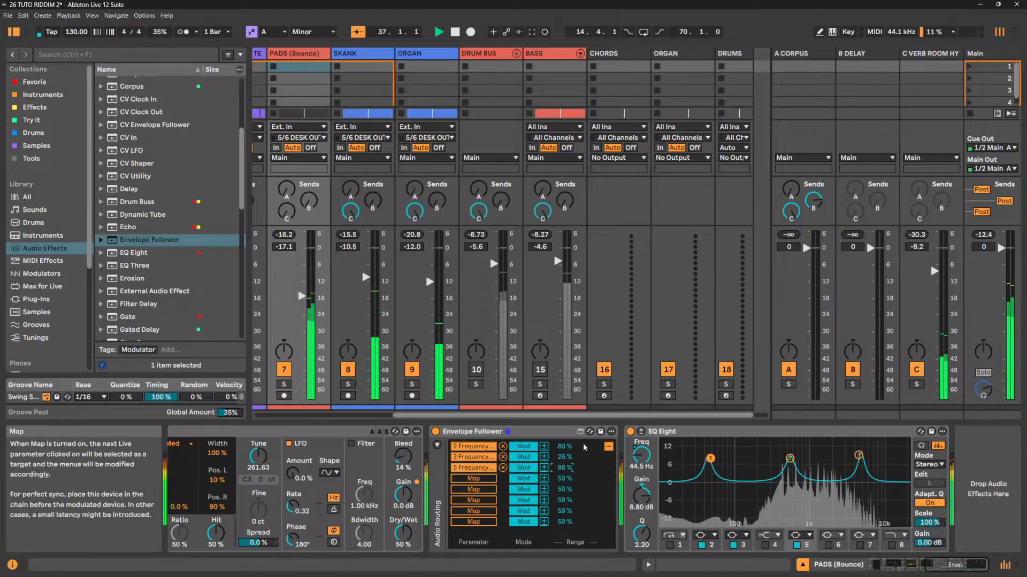
{"action": "left_click", "coordinate": [613, 446]}
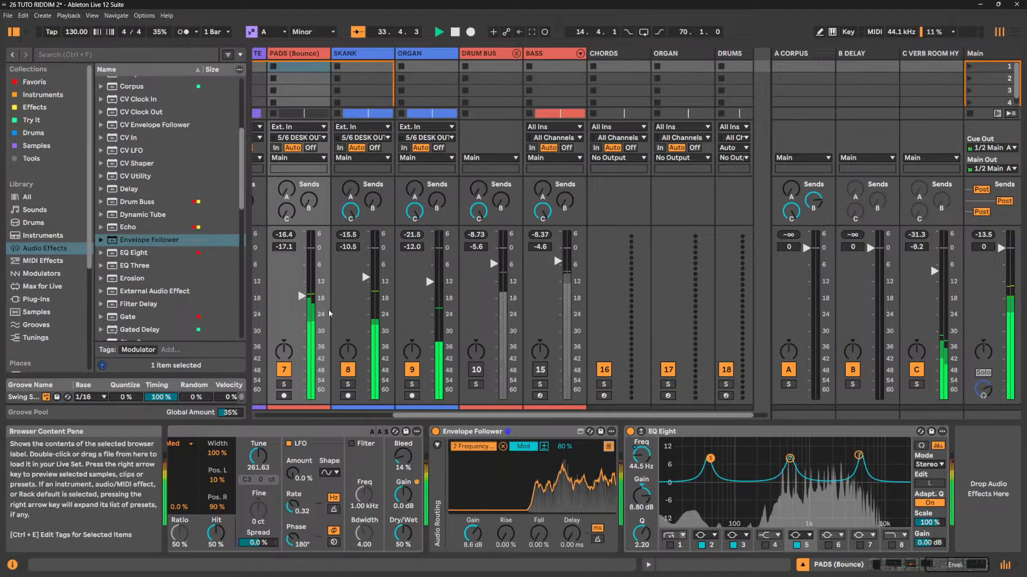
{"action": "key", "text": "space"}
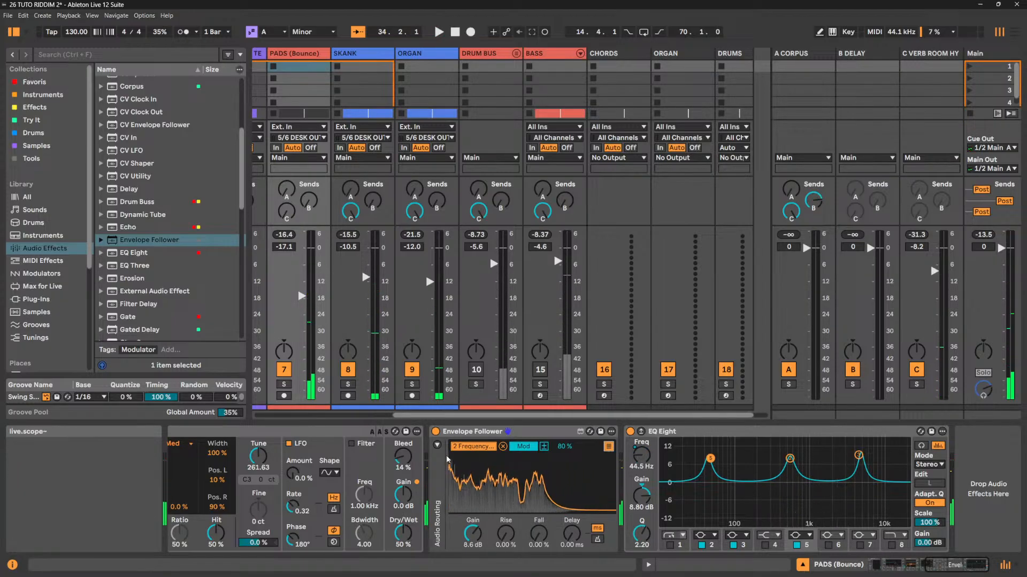
Enable the Envelope Follower's sidechain and route its audio from DRUM BUS, tapped Post FX.
{"action": "left_click", "coordinate": [437, 445]}
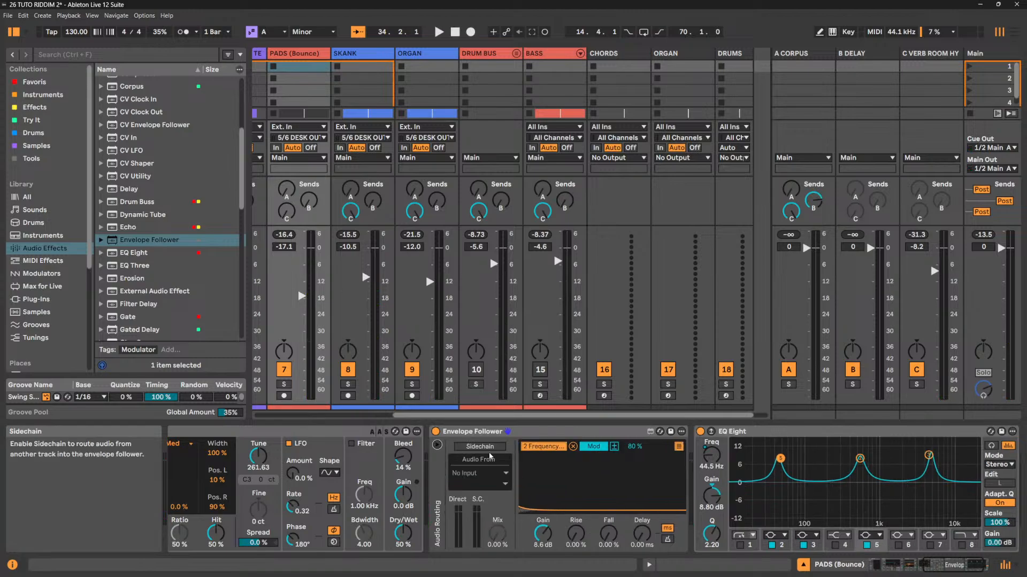
{"action": "left_click", "coordinate": [487, 449]}
{"action": "left_click", "coordinate": [489, 474]}
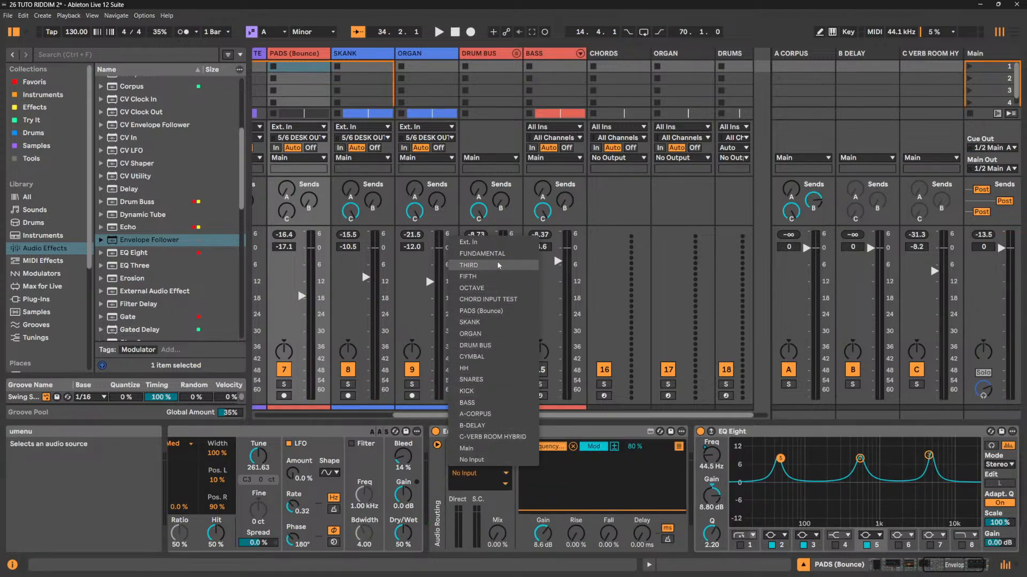
{"action": "left_click", "coordinate": [481, 347]}
{"action": "left_click", "coordinate": [473, 485]}
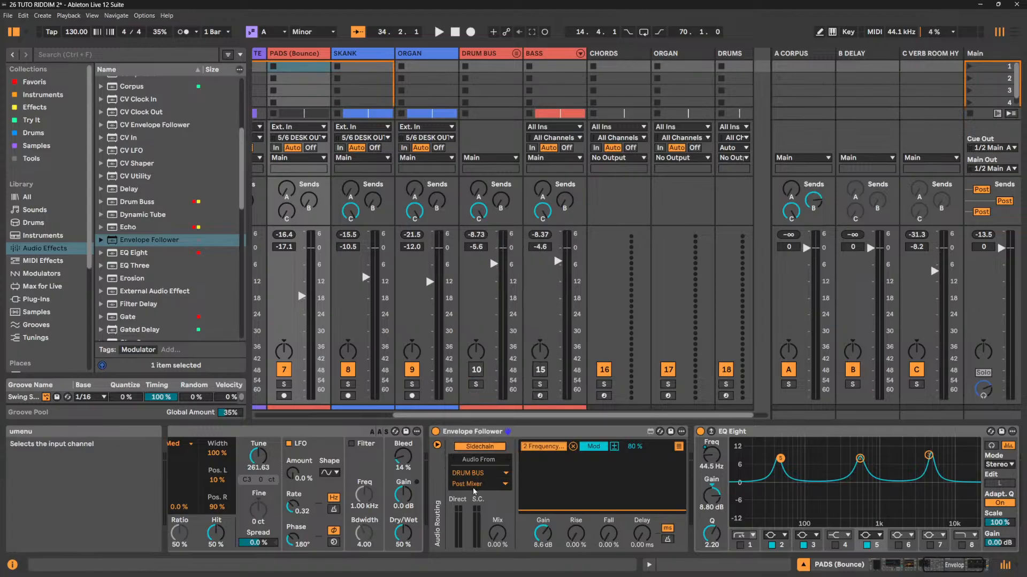
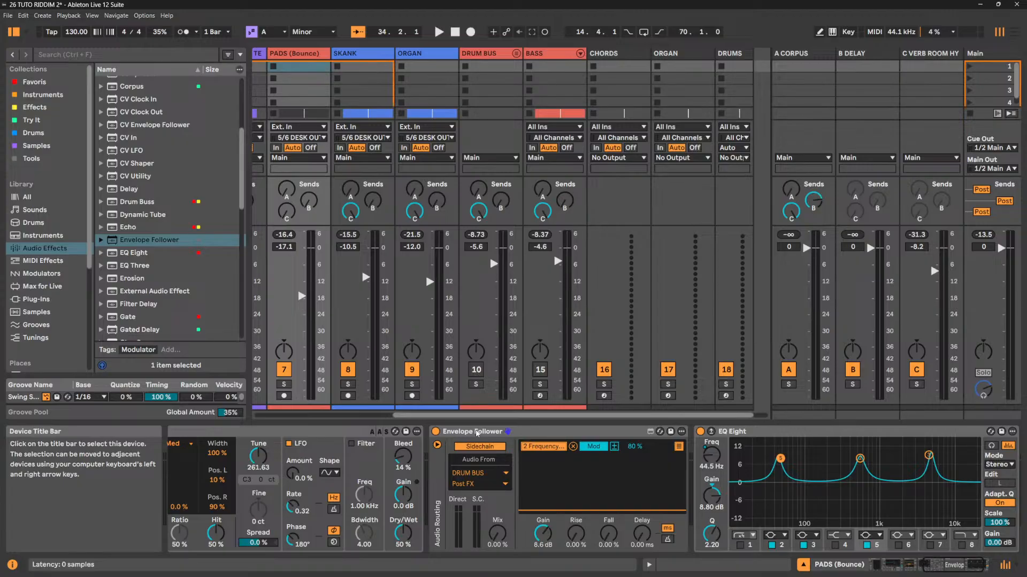
Audition the Envelope Follower during playback with its sidechain mix at 100 % and 37.8 %.
{"action": "key", "text": "space"}
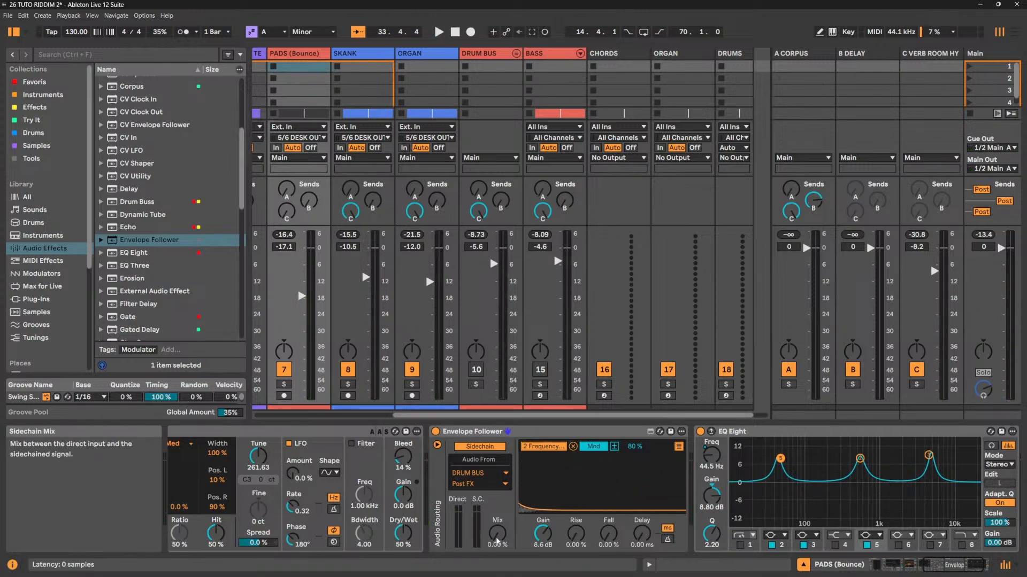
{"action": "key", "text": "space"}
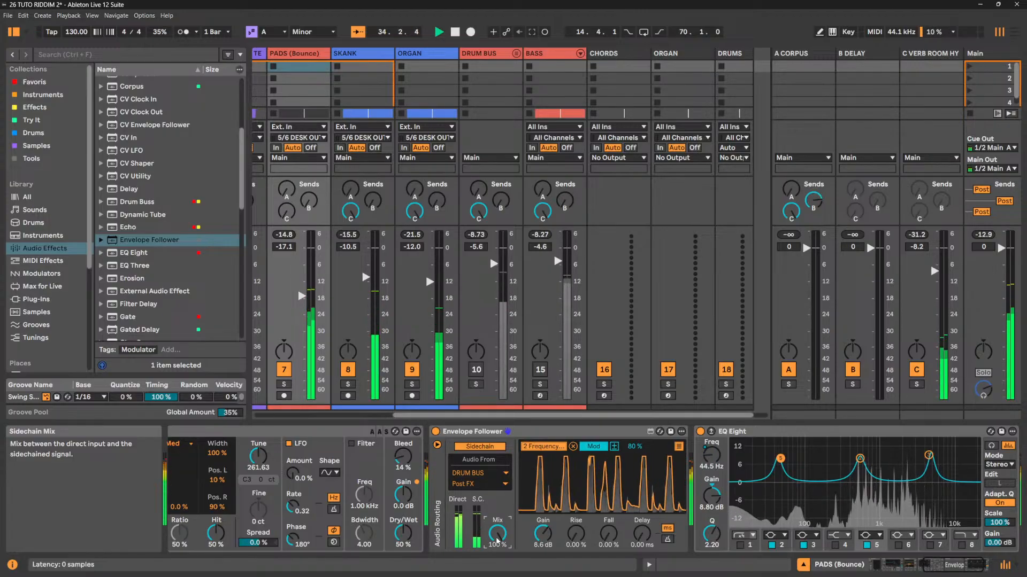
{"action": "left_click_drag", "start_coordinate": [497, 542], "coordinate": [497, 575]}
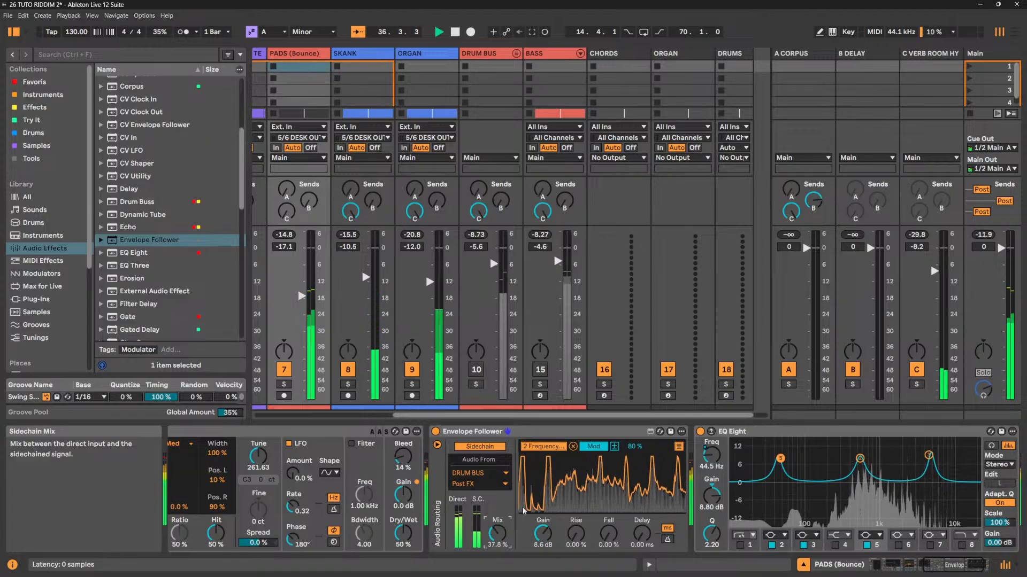
Remove the Envelope Follower and EQ Eight from PADS and add a fresh EQ Eight after Corpus.
{"action": "left_click", "coordinate": [531, 437]}
{"action": "key", "text": "space"}
{"action": "key", "text": "Delete"}
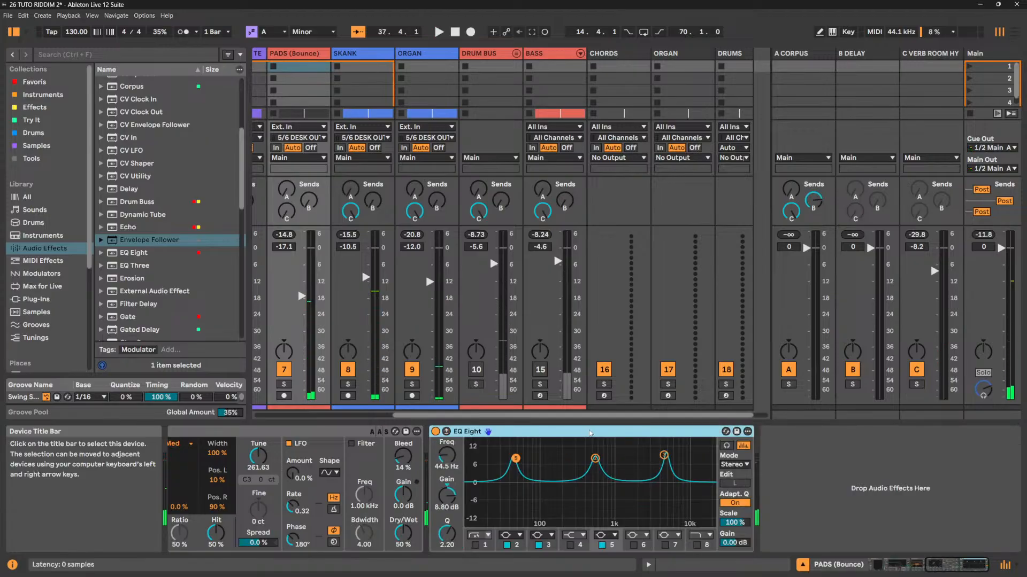
{"action": "key", "text": "Delete"}
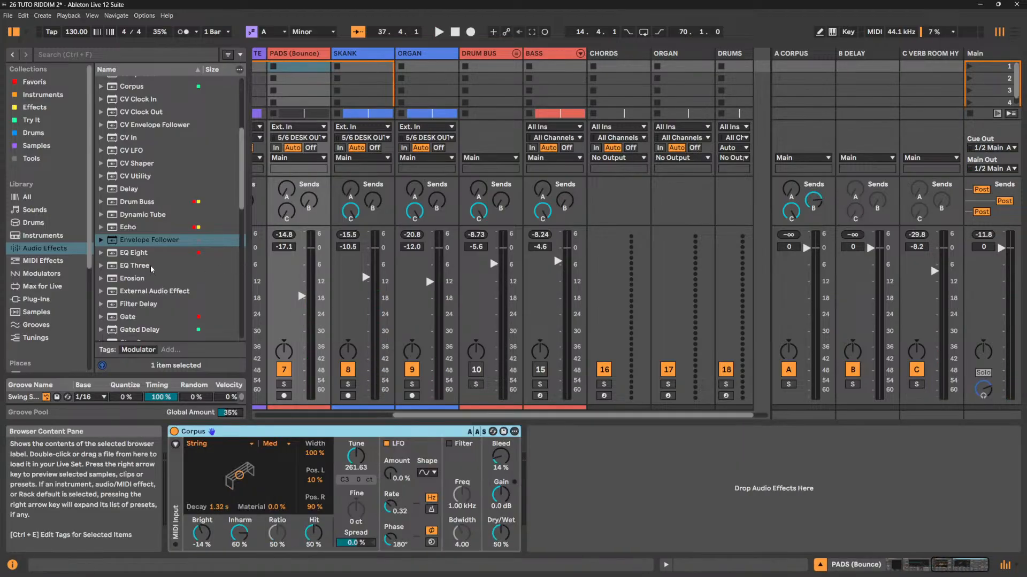
{"action": "left_click_drag", "start_coordinate": [145, 259], "coordinate": [602, 499]}
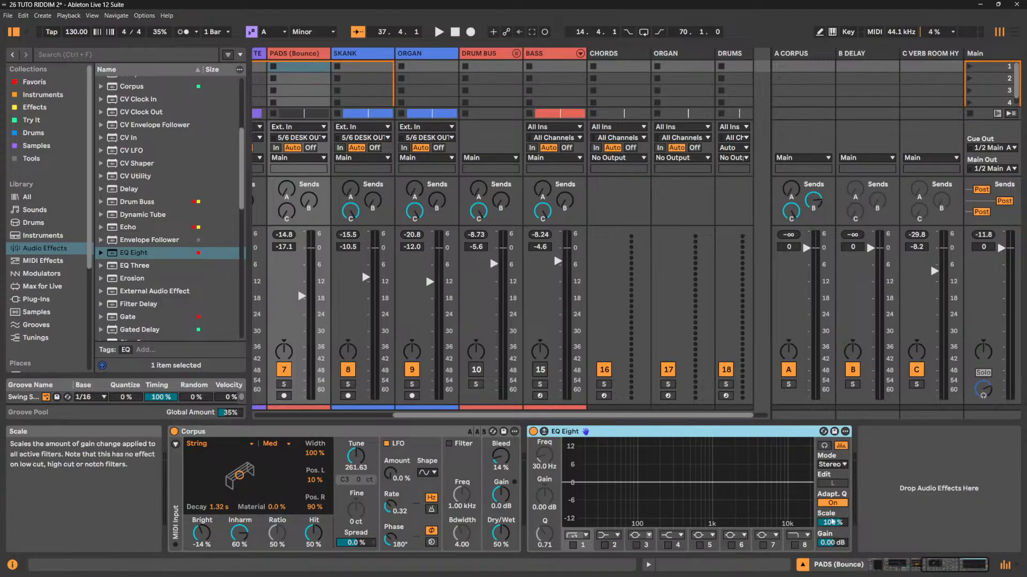
Toggle EQ Eight's Adaptive Q off and on, and activate band 3 as a peak at 791 Hz with 9.55 dB gain.
{"action": "left_click", "coordinate": [843, 503]}
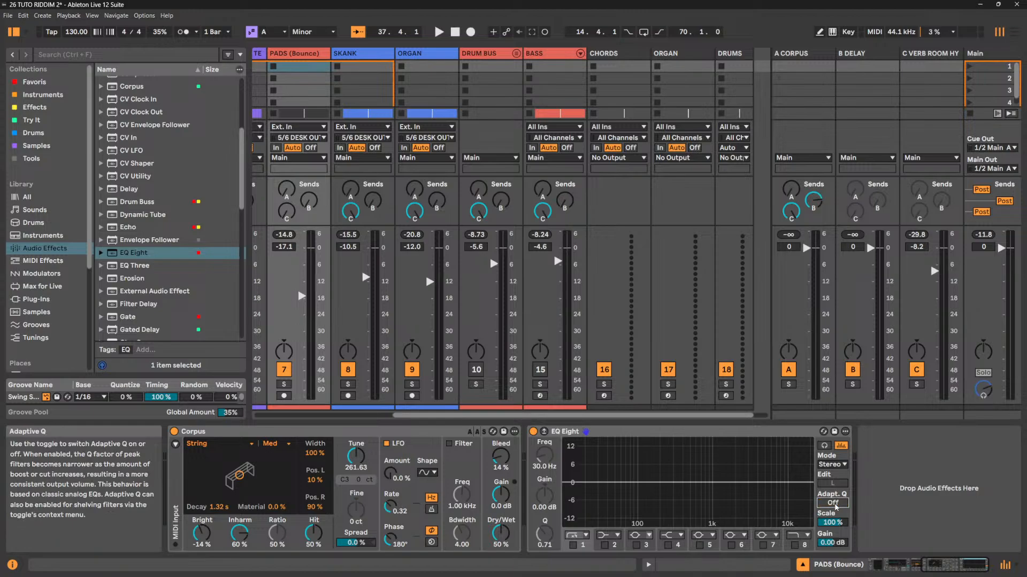
{"action": "left_click", "coordinate": [833, 504]}
{"action": "left_click", "coordinate": [636, 545]}
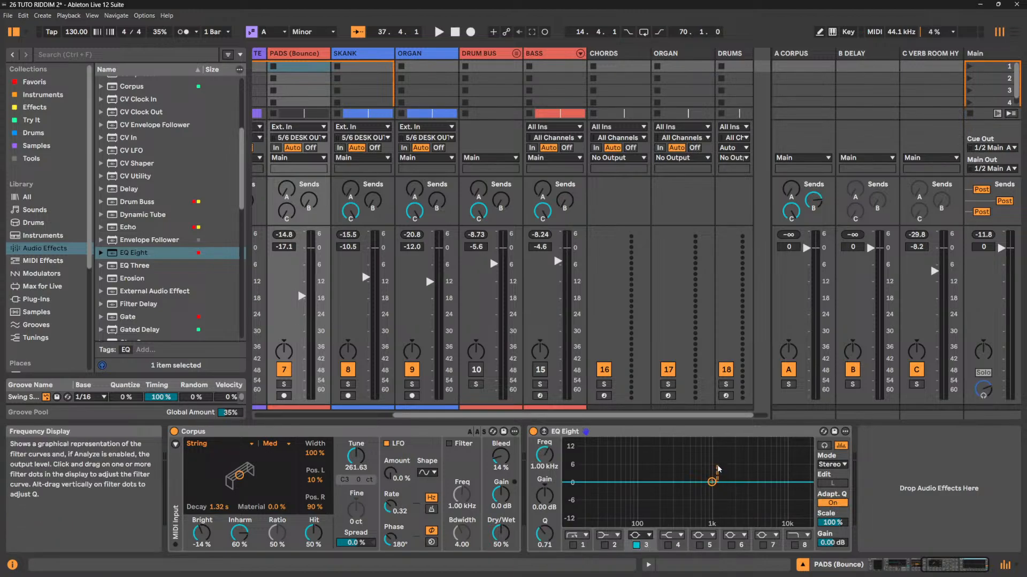
{"action": "left_click_drag", "start_coordinate": [711, 483], "coordinate": [704, 456]}
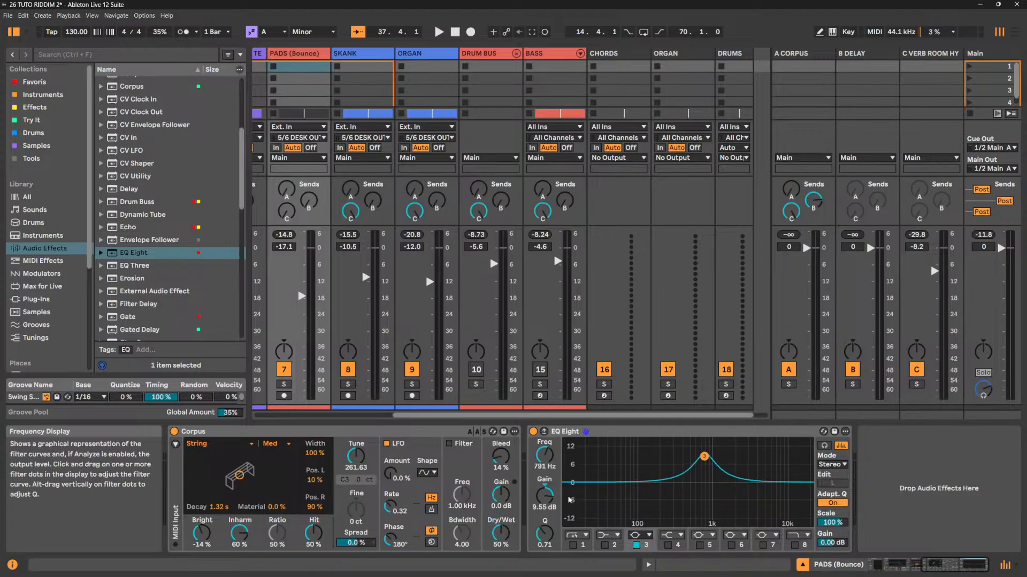
Compare band 3 at 15.0 dB gain with Adaptive Q off and on, and reset its gain to 0 dB with the band deactivated.
{"action": "mouse_move", "coordinate": [545, 495]}
{"action": "left_mouse_down"}
{"action": "mouse_move", "coordinate": [544, 466]}
{"action": "mouse_move", "coordinate": [544, 509]}
{"action": "left_mouse_up"}
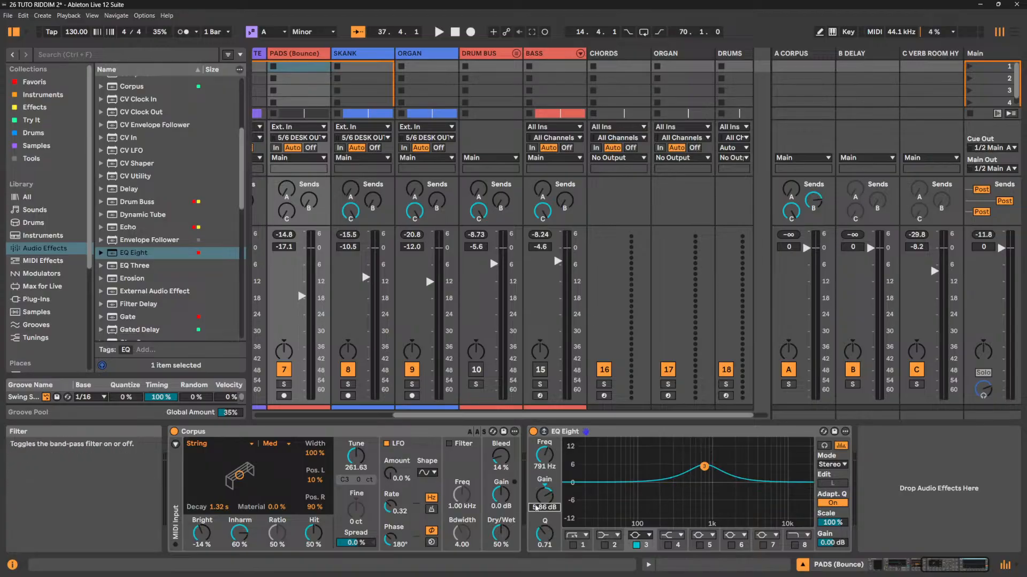
{"action": "left_click_drag", "start_coordinate": [544, 496], "coordinate": [544, 475]}
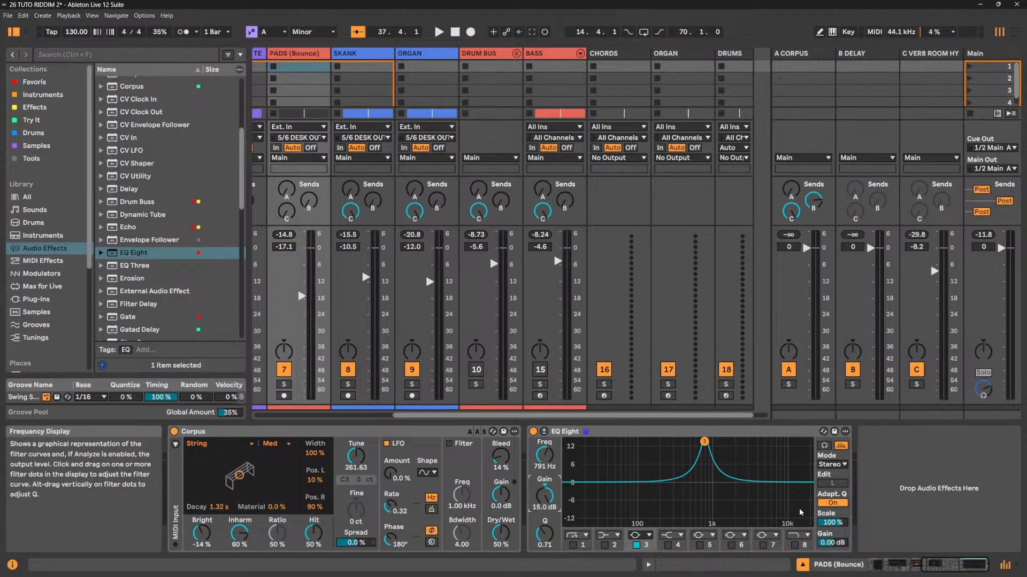
{"action": "left_click", "coordinate": [829, 504]}
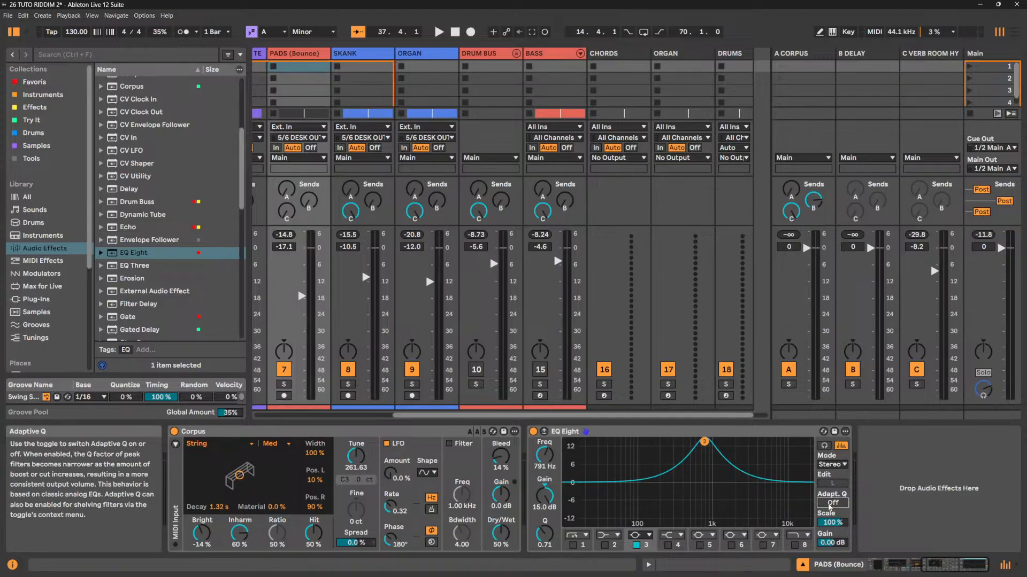
{"action": "left_click", "coordinate": [830, 503]}
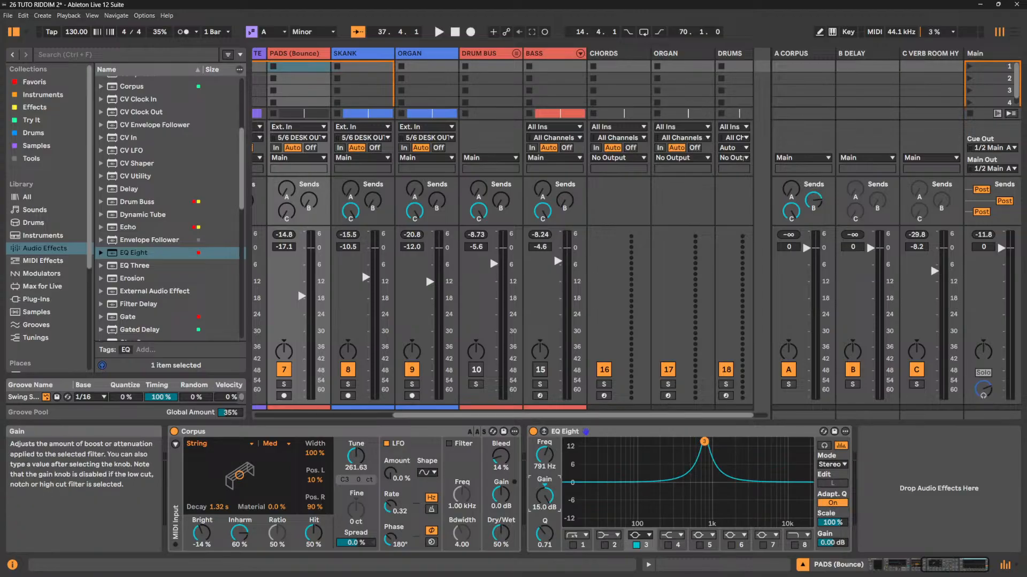
{"action": "double_click", "coordinate": [545, 496]}
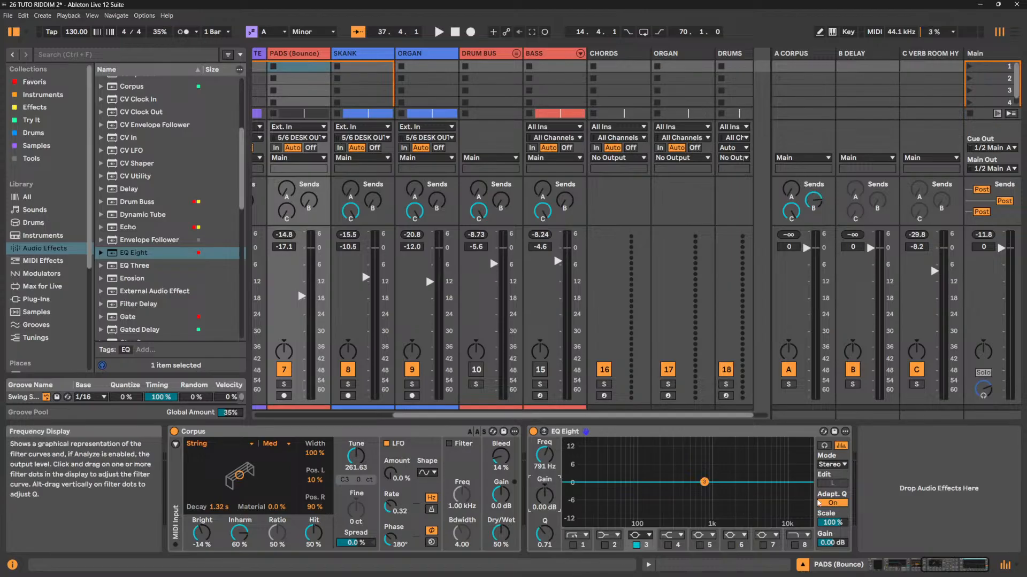
{"action": "left_click", "coordinate": [636, 545]}
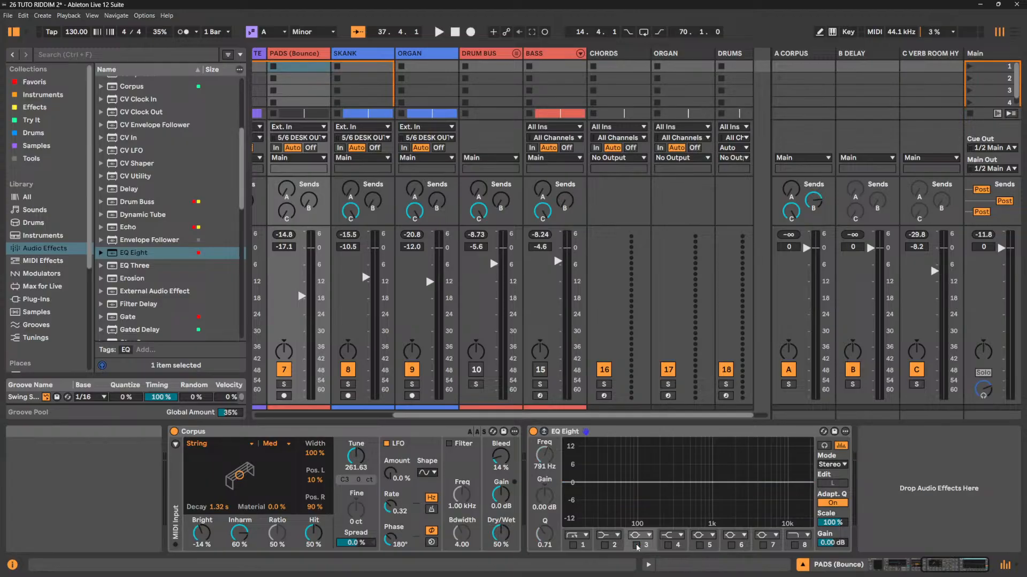
Enable EQ Eight's Audition Mode and reactivate band 3.
{"action": "key", "text": "space"}
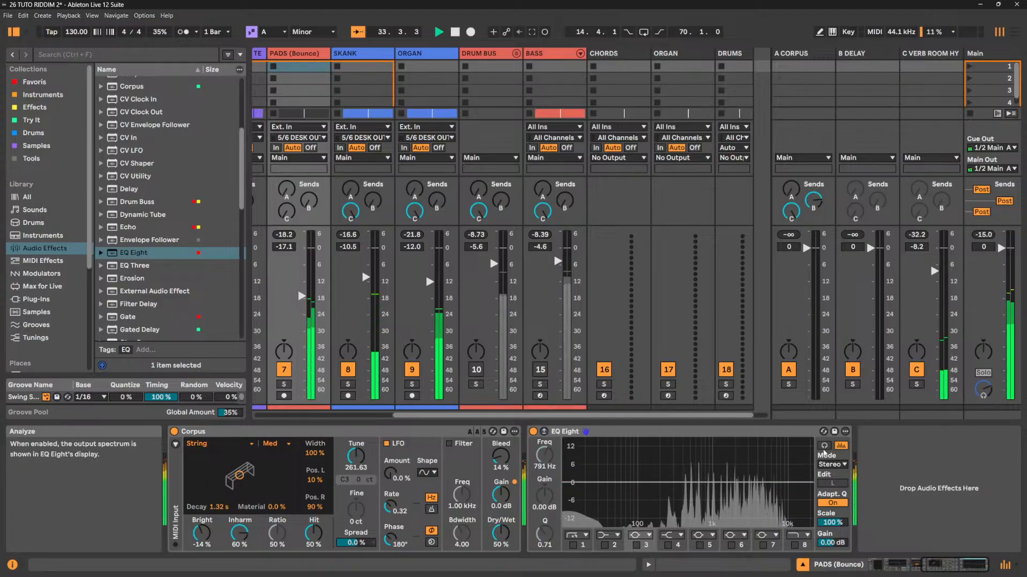
{"action": "left_click", "coordinate": [823, 447]}
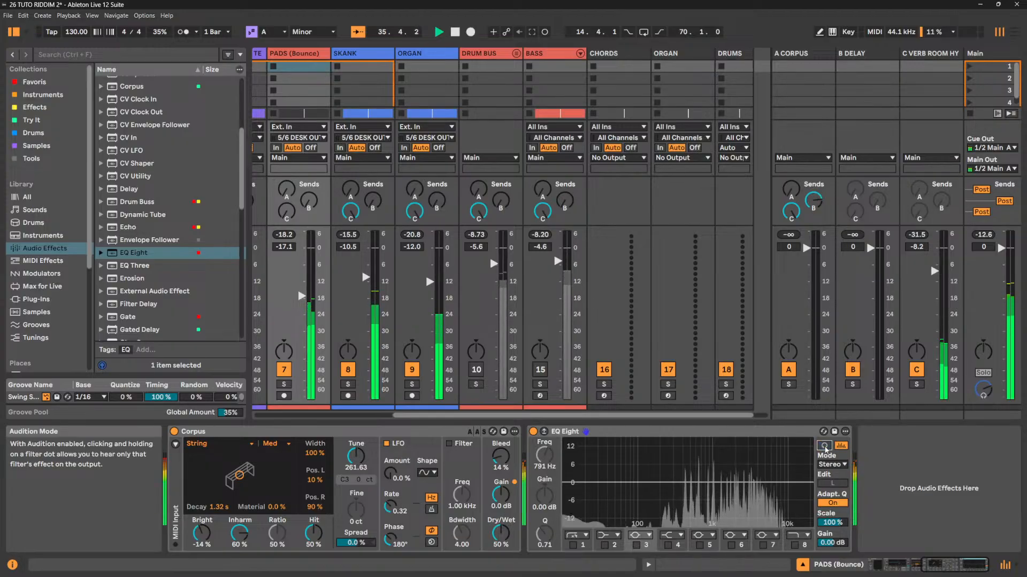
{"action": "left_click", "coordinate": [824, 447]}
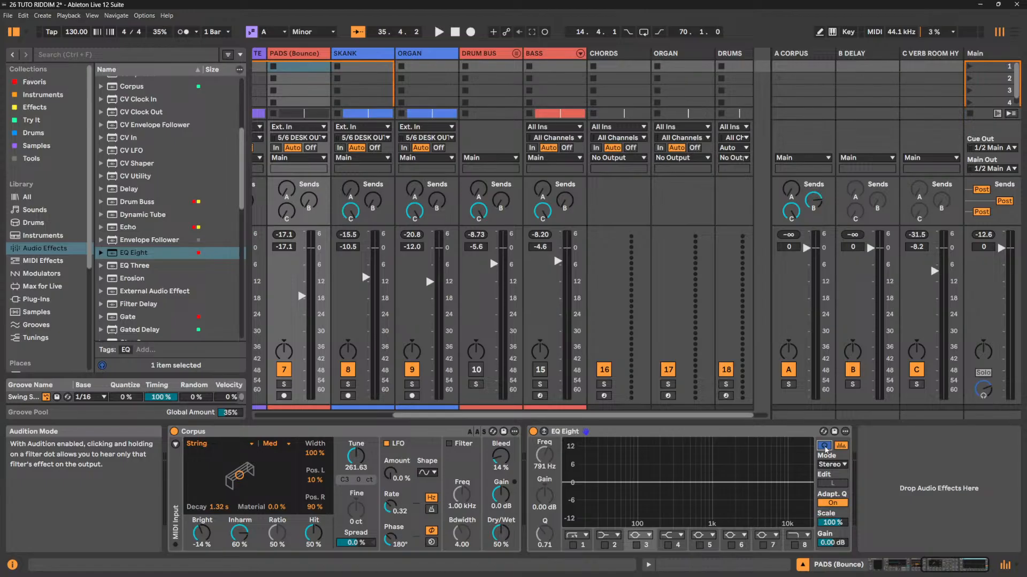
{"action": "left_click", "coordinate": [636, 546]}
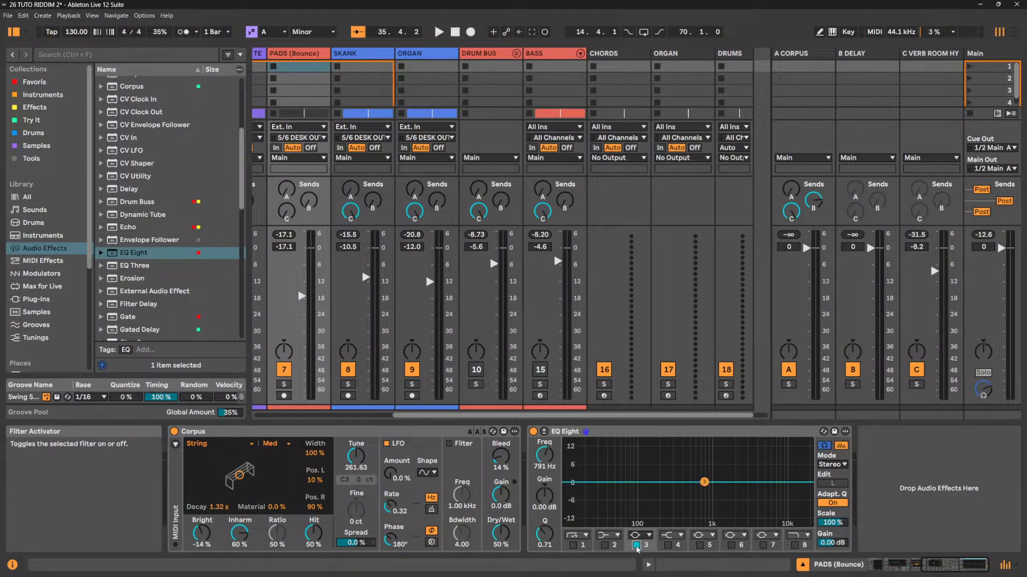
{"action": "left_click", "coordinate": [827, 448]}
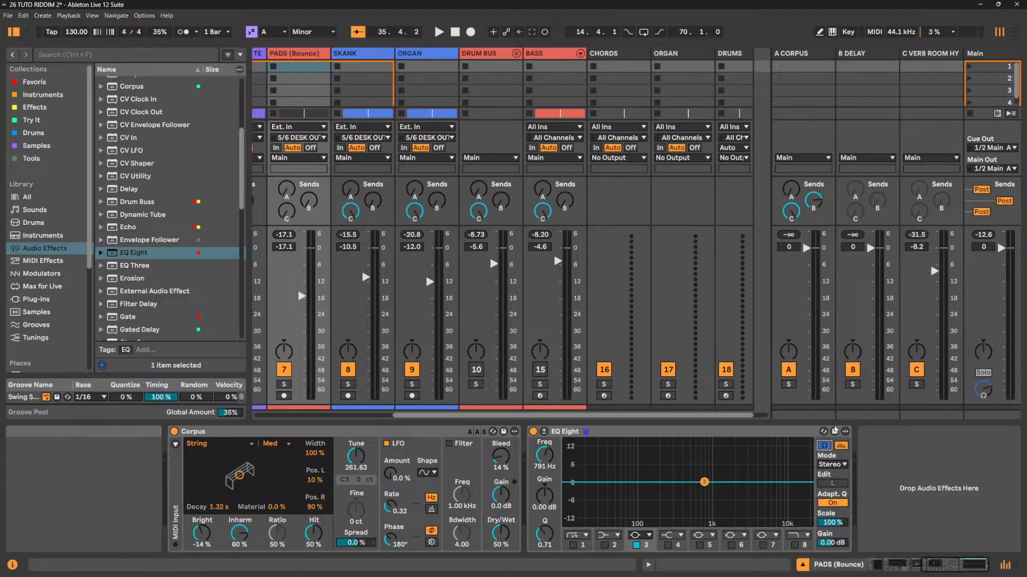
Audition band 3 in isolation during playback while moving it to 2.84 kHz with 2.11 dB gain.
{"action": "key", "text": "space"}
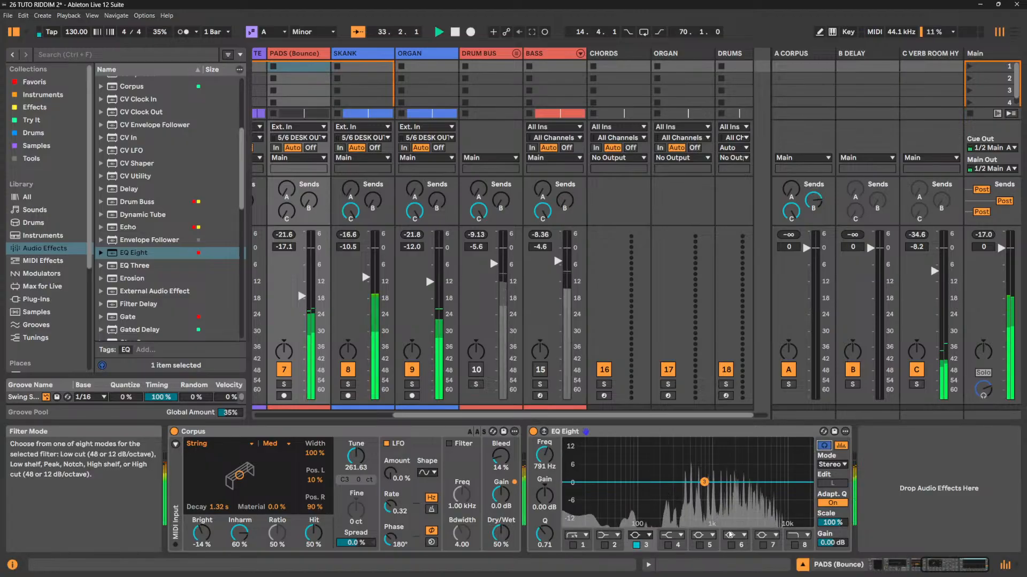
{"action": "key", "text": "space"}
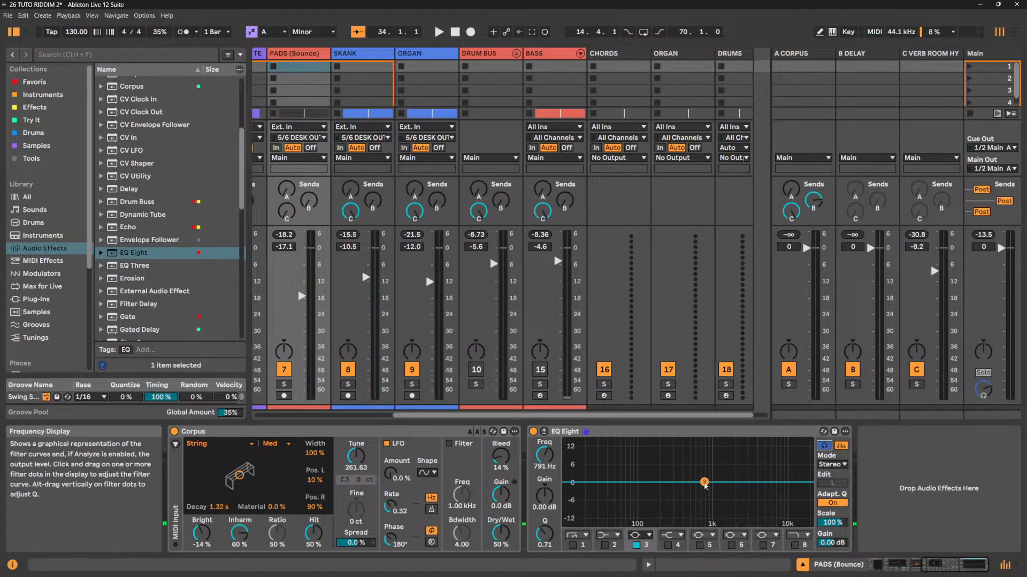
{"action": "key", "text": "space"}
{"action": "left_click_drag", "start_coordinate": [704, 484], "coordinate": [744, 476]}
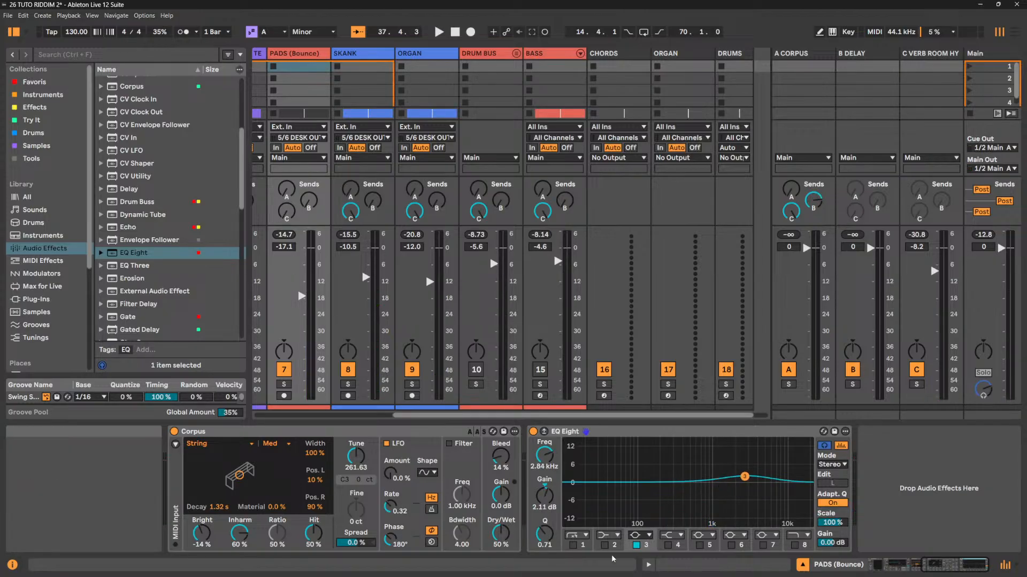
Activate band 2 as a low shelf at 587 Hz with 6.32 dB gain and audition it during playback.
{"action": "left_click", "coordinate": [605, 545]}
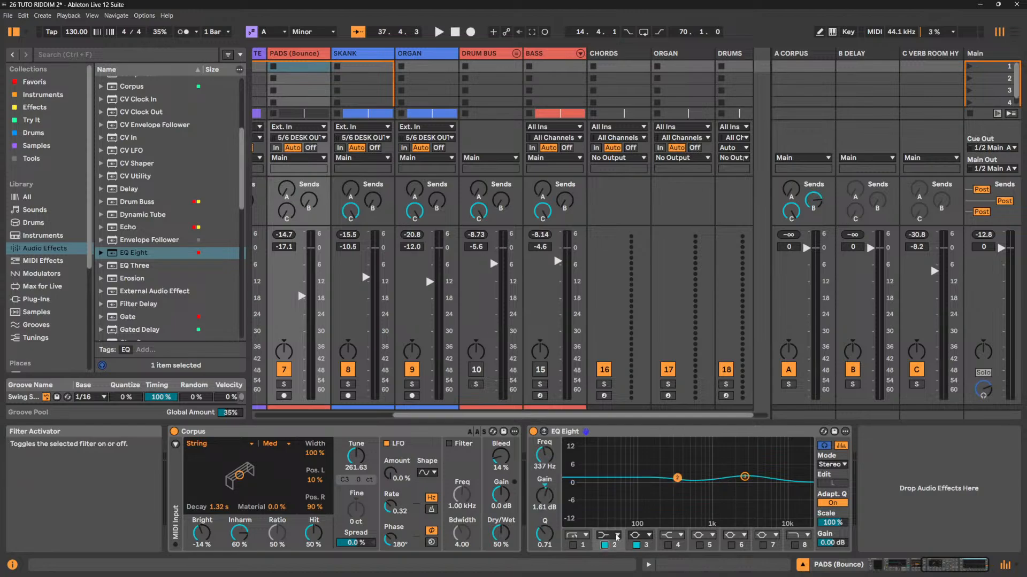
{"action": "left_click_drag", "start_coordinate": [676, 480], "coordinate": [695, 465]}
{"action": "key", "text": "space"}
{"action": "key", "text": "space"}
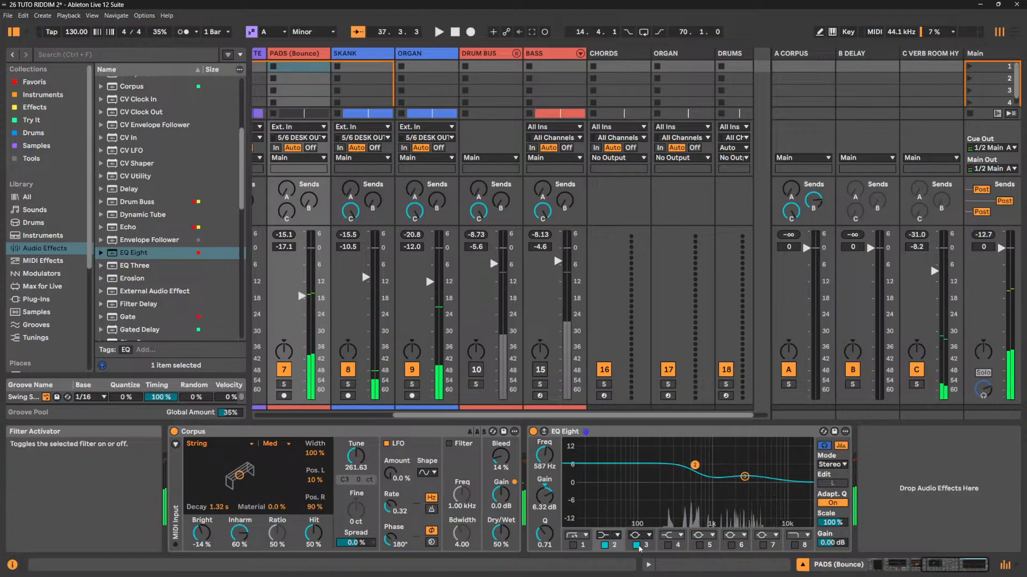
Deactivate bands 2 and 3 and Audition Mode, and toggle the Analyze spectrum off and on during playback.
{"action": "left_click", "coordinate": [635, 545]}
{"action": "left_click", "coordinate": [605, 546]}
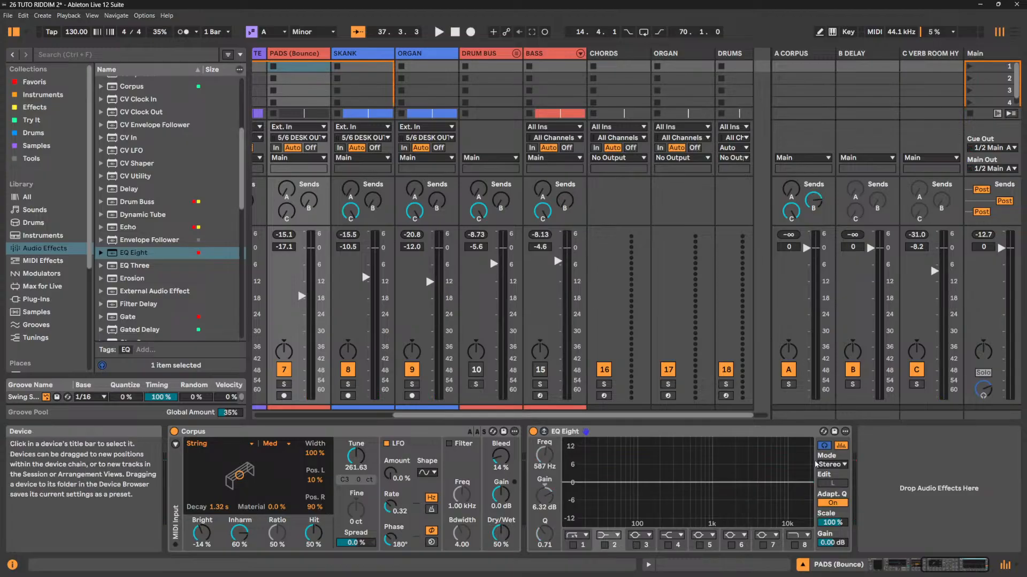
{"action": "key", "text": "space"}
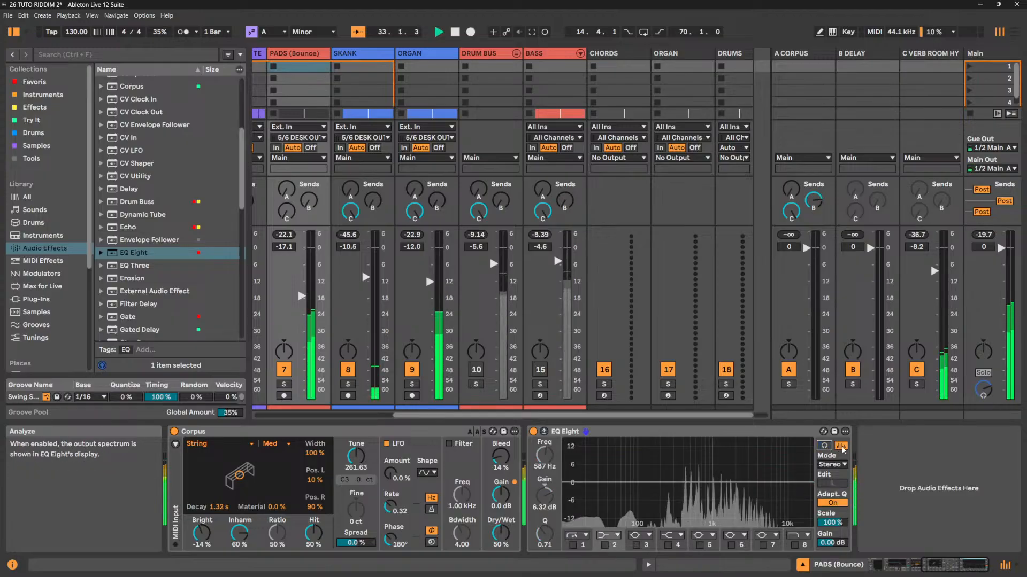
{"action": "left_click", "coordinate": [841, 447]}
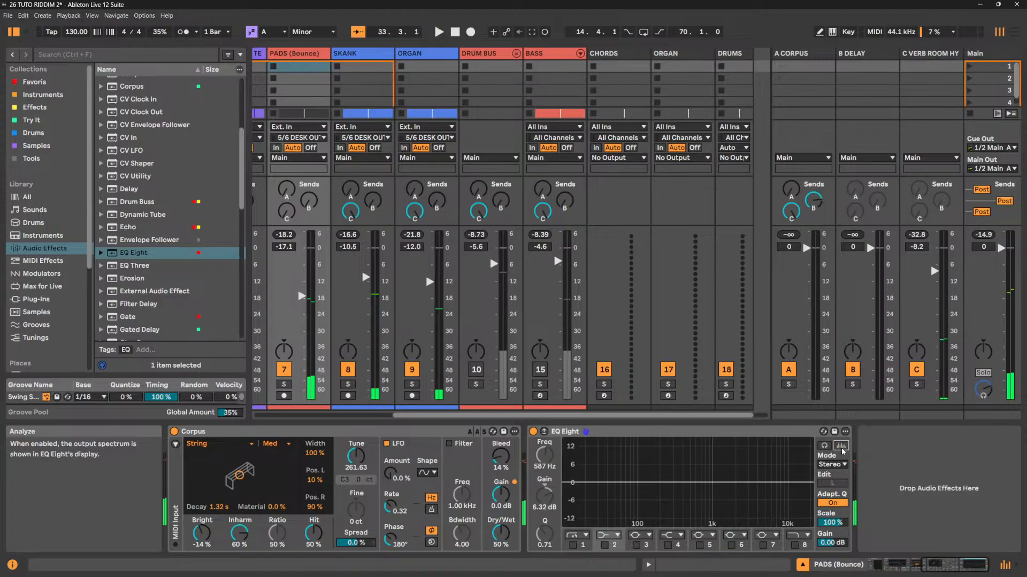
{"action": "key", "text": "space"}
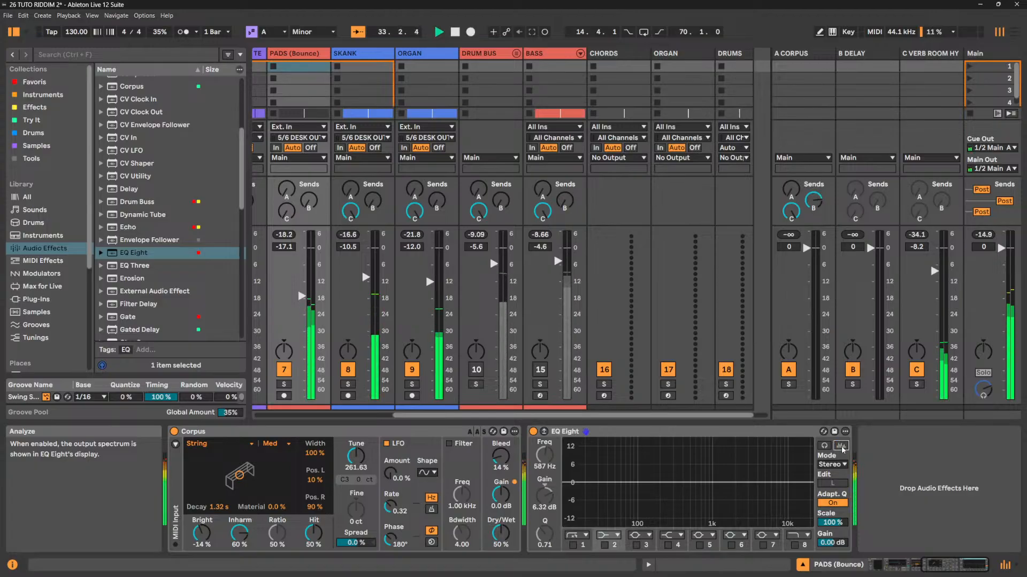
{"action": "left_click", "coordinate": [841, 447]}
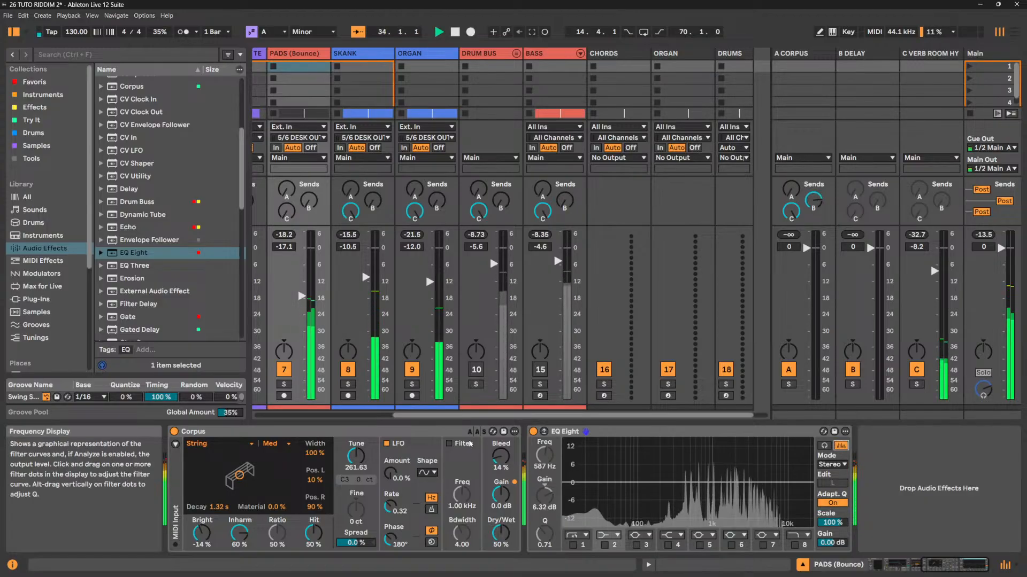
Delete Corpus from the PADS device chain and turn off EQ Eight's Analyze display during playback.
{"action": "key", "text": "space"}
{"action": "left_click", "coordinate": [352, 431]}
{"action": "key", "text": "Delete"}
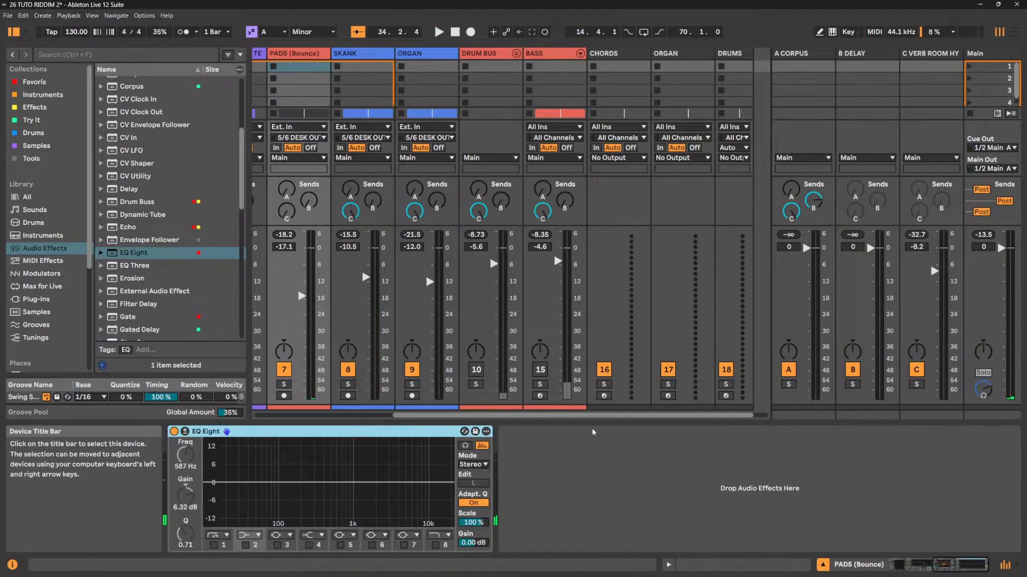
{"action": "key", "text": "space"}
{"action": "key", "text": "ctrl+z"}
{"action": "key", "text": "ctrl+z"}
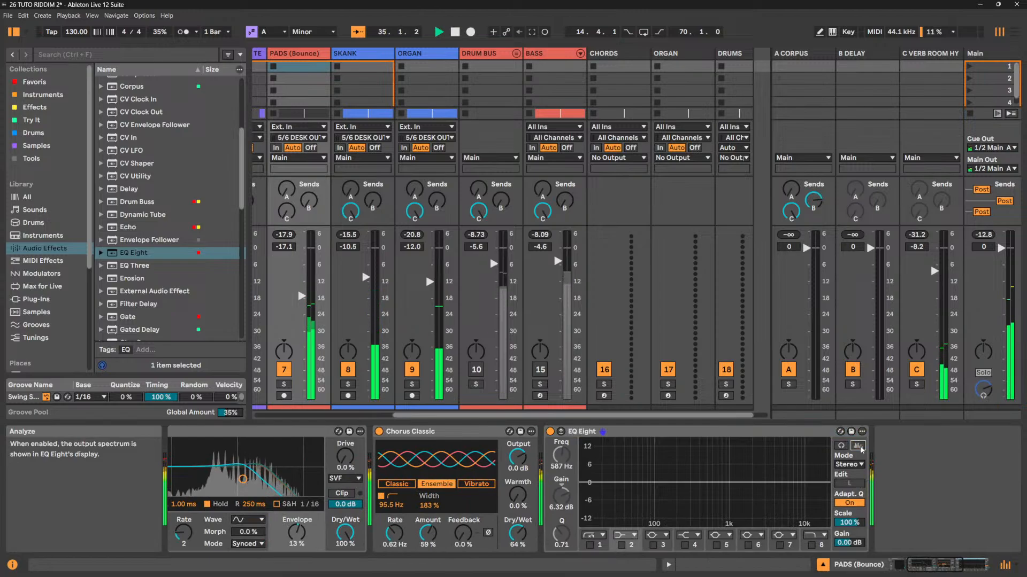
{"action": "left_click", "coordinate": [860, 447]}
{"action": "key", "text": "space"}
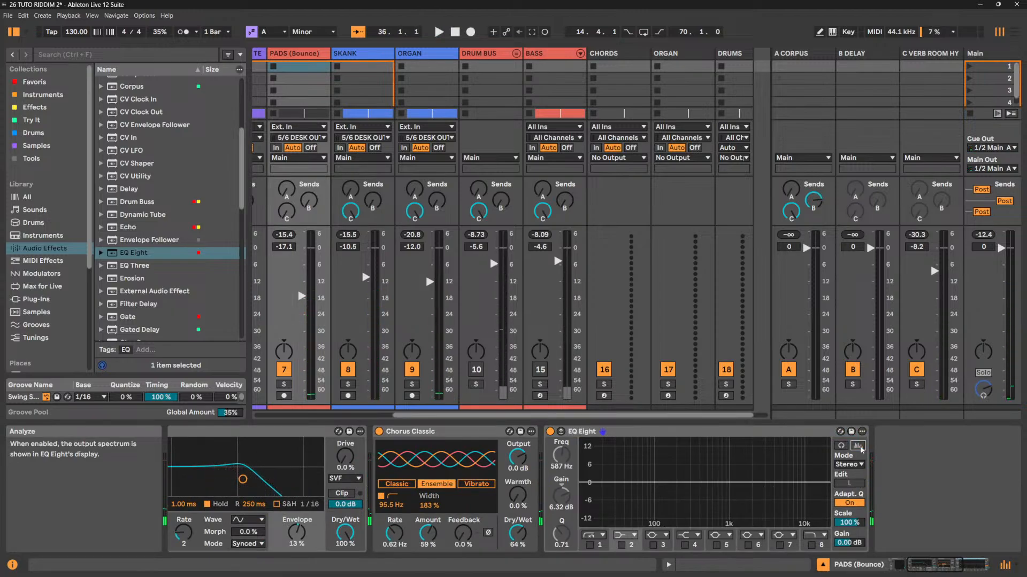
Switch EQ Eight's processing mode from Stereo to L/R.
{"action": "left_click", "coordinate": [850, 465]}
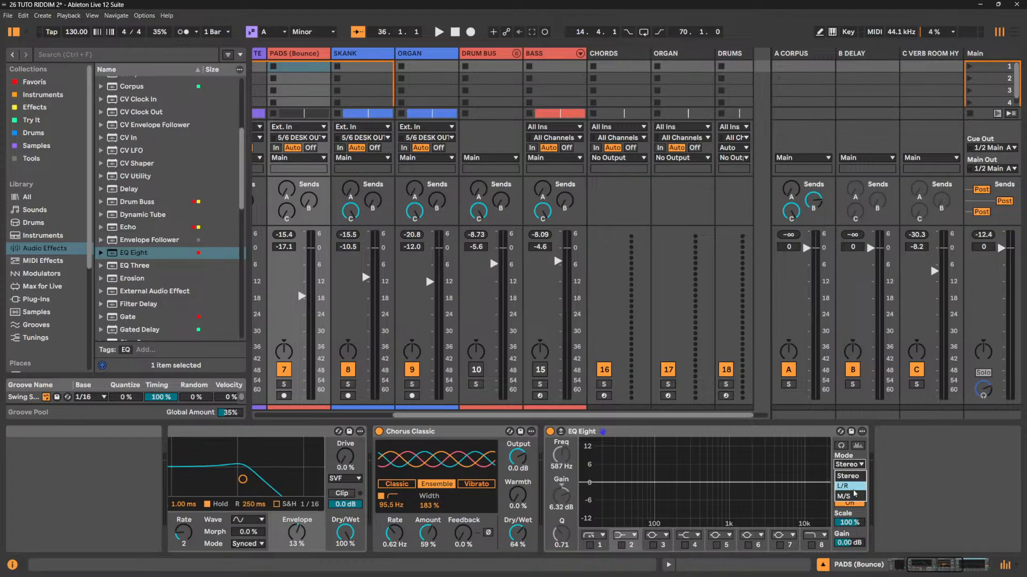
{"action": "left_click", "coordinate": [854, 492]}
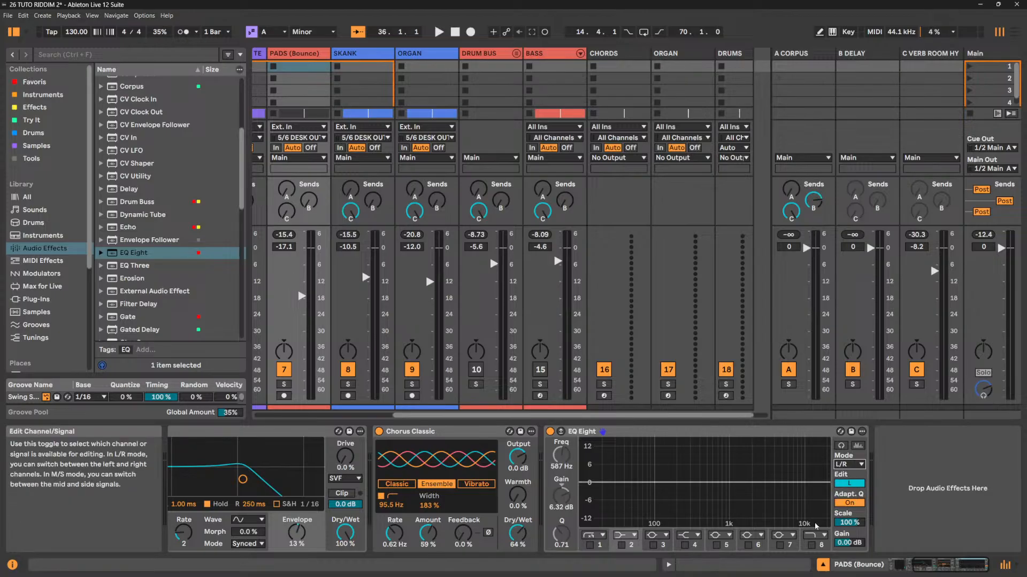
Activate band 3 of the PADS EQ Eight, and switch its mode to Stereo and back to L/R.
{"action": "left_click", "coordinate": [661, 545]}
{"action": "left_click", "coordinate": [653, 546]}
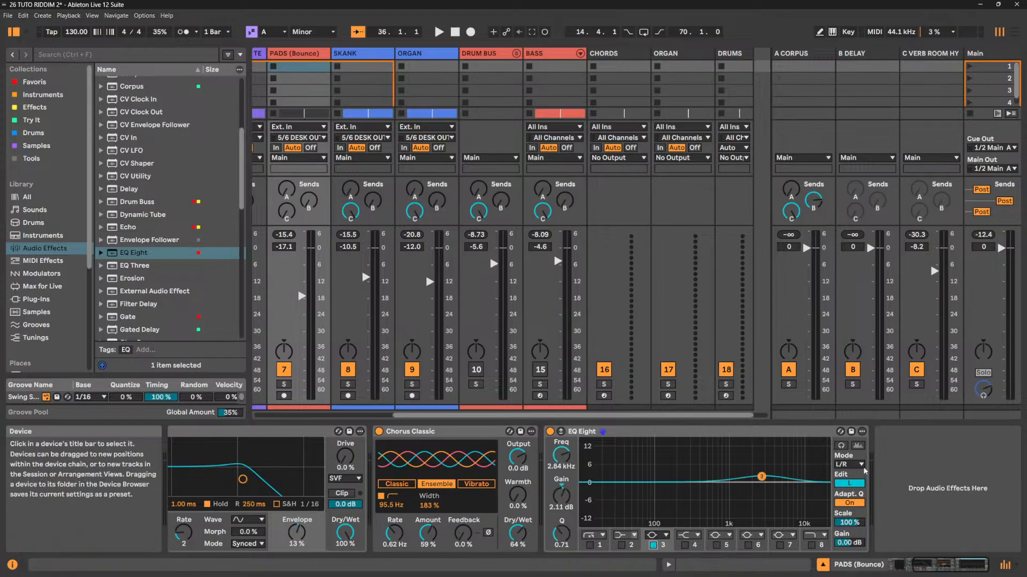
{"action": "left_click", "coordinate": [849, 465]}
{"action": "left_click", "coordinate": [850, 465]}
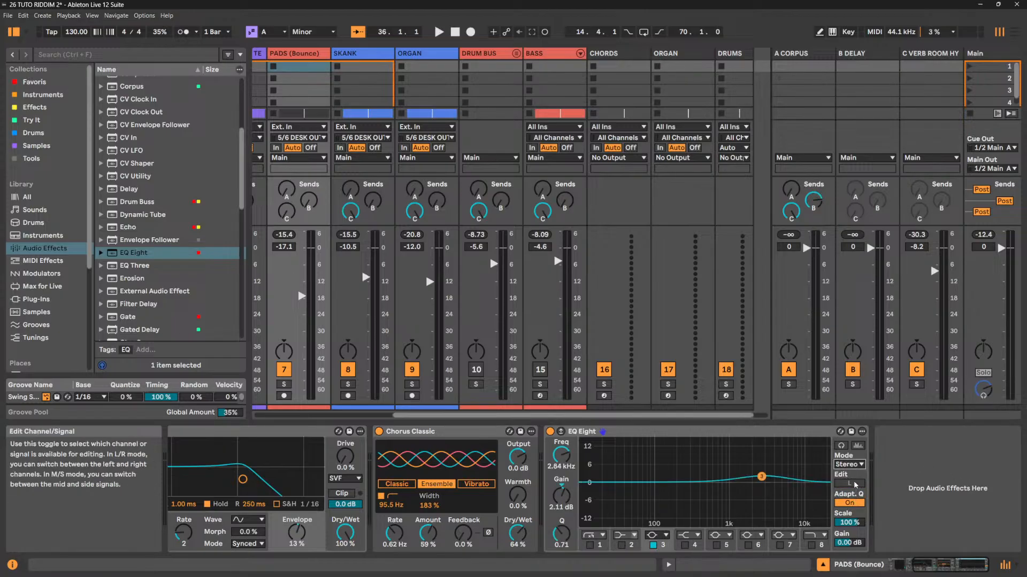
{"action": "left_click", "coordinate": [850, 465]}
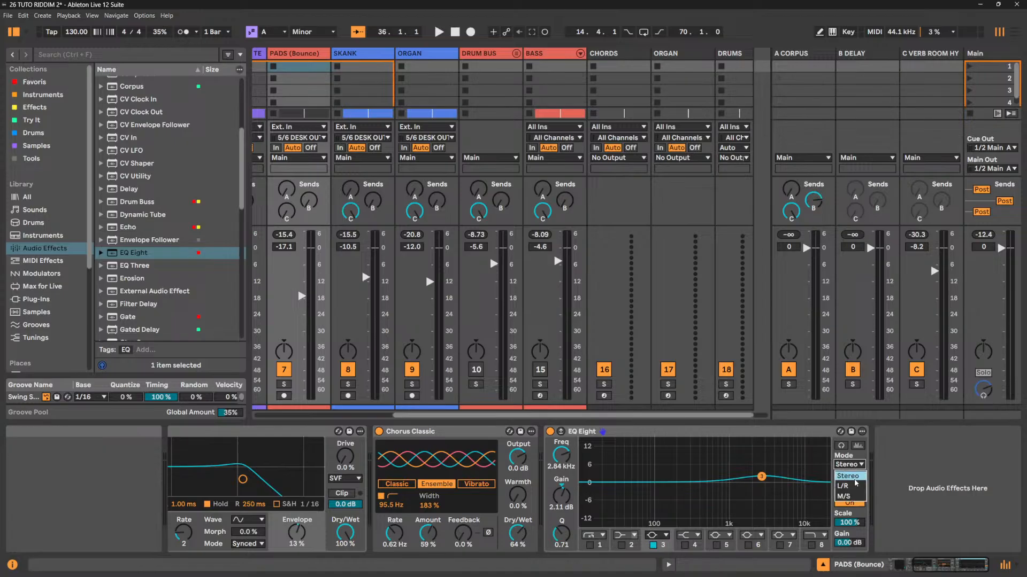
{"action": "left_click", "coordinate": [854, 488]}
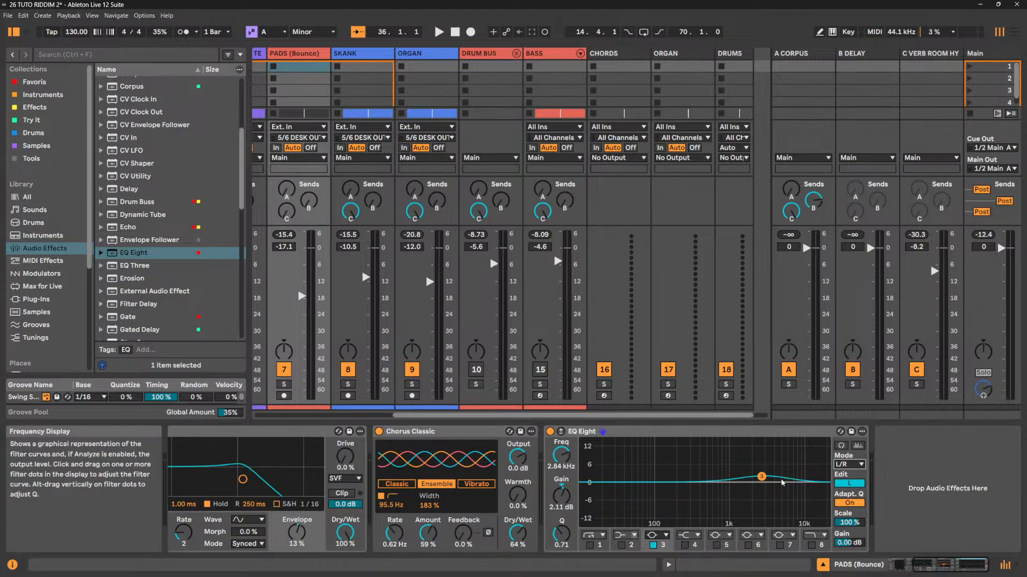
During playback, set the left channel's band 3 to 3.30 kHz with 7.81 dB gain and a Q of 0.37.
{"action": "key", "text": "space"}
{"action": "mouse_move", "coordinate": [762, 476]}
{"action": "left_mouse_down"}
{"action": "mouse_move", "coordinate": [776, 453]}
{"action": "mouse_move", "coordinate": [766, 461]}
{"action": "left_mouse_up"}
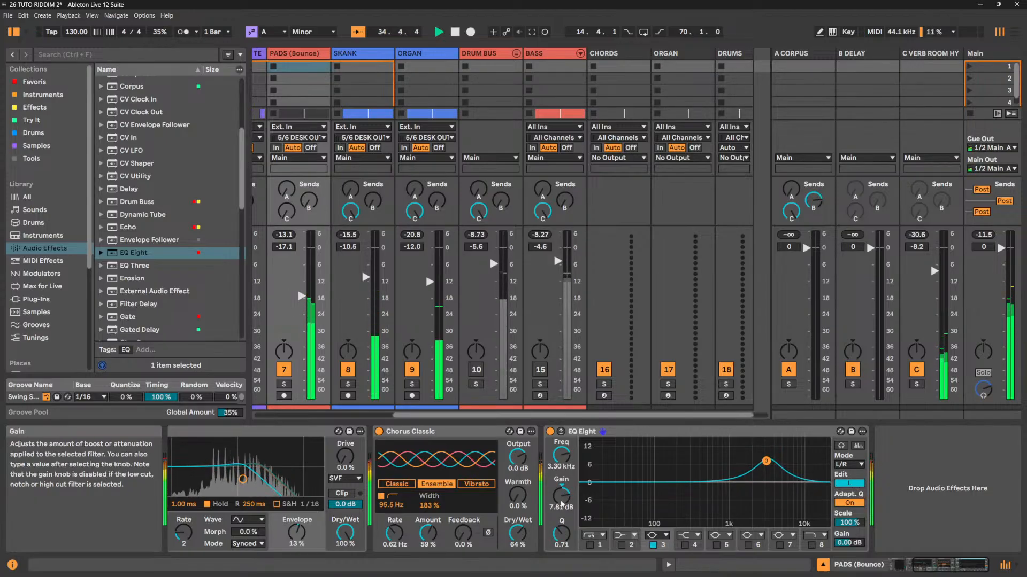
{"action": "mouse_move", "coordinate": [561, 533]}
{"action": "left_mouse_down"}
{"action": "mouse_move", "coordinate": [561, 519]}
{"action": "mouse_move", "coordinate": [561, 538]}
{"action": "left_mouse_up"}
Switch editing to the right channel, set its band 3 to 464 Hz with 7.81 dB gain during playback, and turn on Analyze.
{"action": "left_click", "coordinate": [849, 484]}
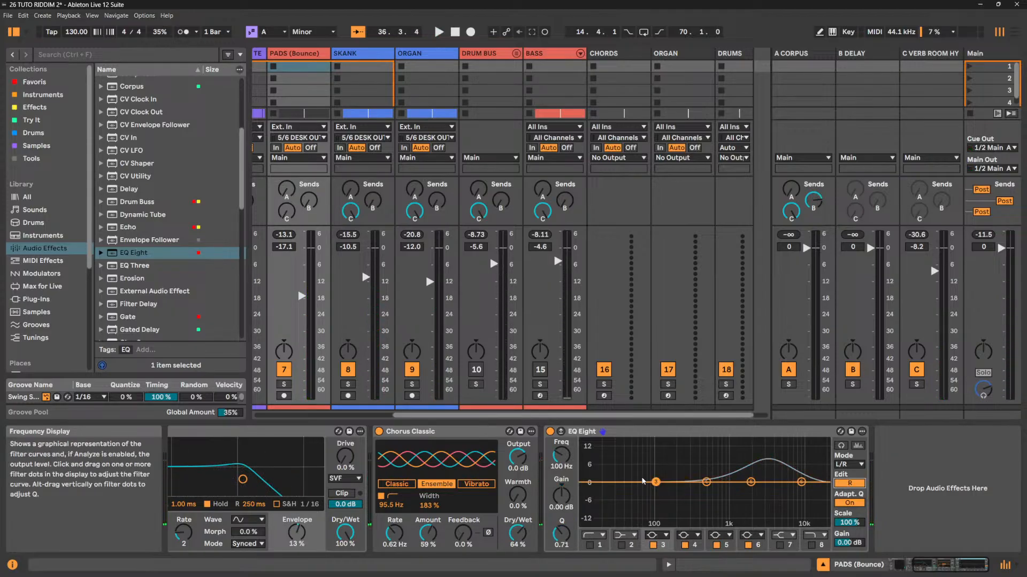
{"action": "key", "text": "space"}
{"action": "left_click_drag", "start_coordinate": [656, 482], "coordinate": [704, 461]}
{"action": "left_click", "coordinate": [857, 446]}
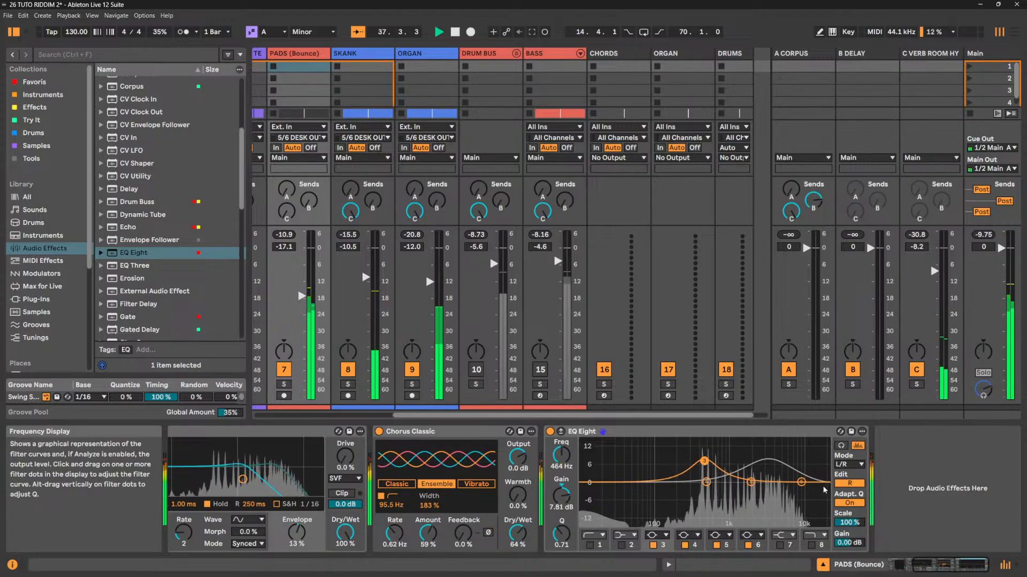
Toggle editing between the left and right channels to compare their filter curves, ending on the left channel.
{"action": "left_click", "coordinate": [854, 484]}
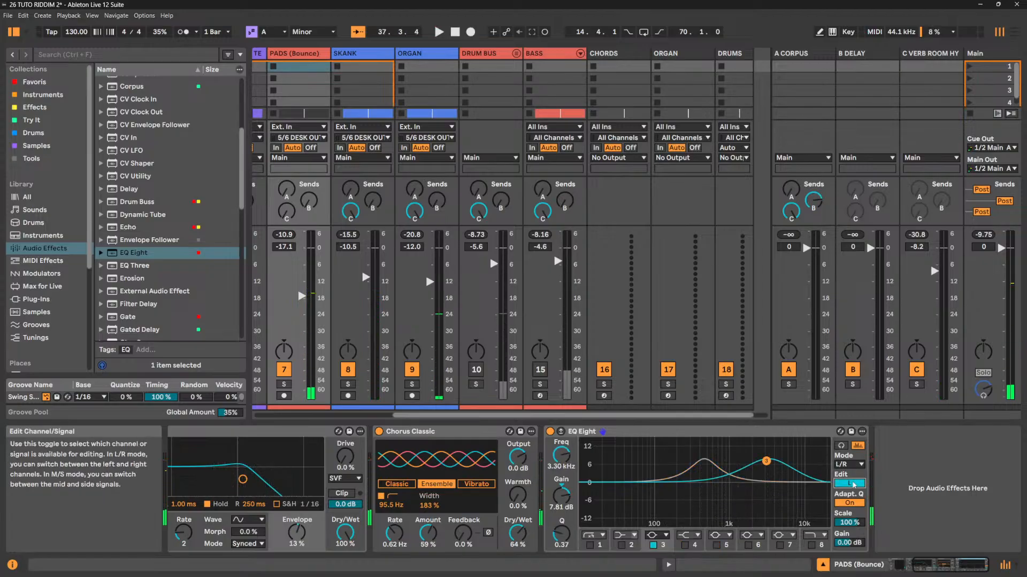
{"action": "left_click", "coordinate": [853, 484]}
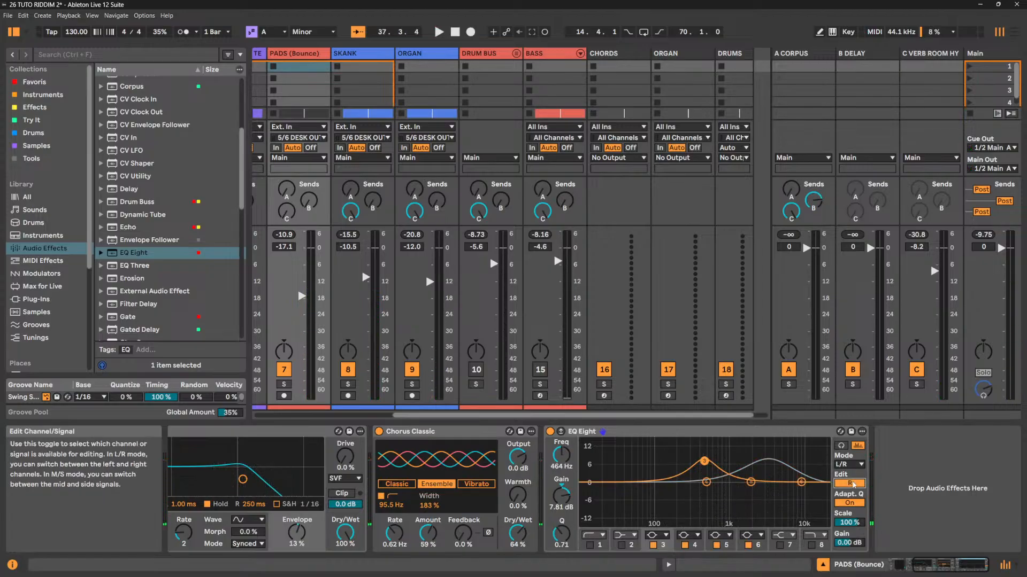
{"action": "left_click", "coordinate": [853, 485]}
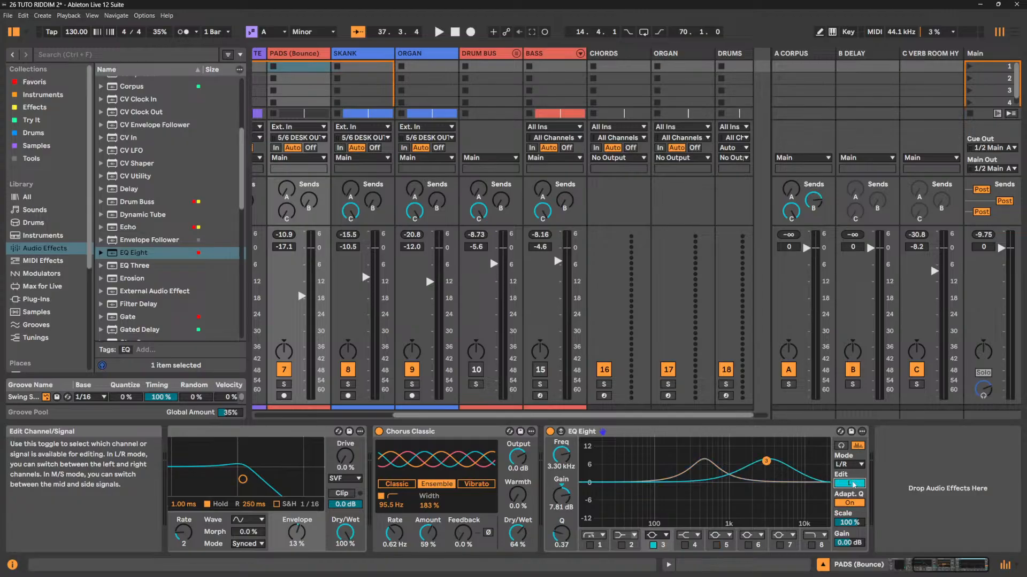
Switch the PADS EQ Eight's mode from L/R to M/S and play the project briefly.
{"action": "left_click", "coordinate": [858, 464]}
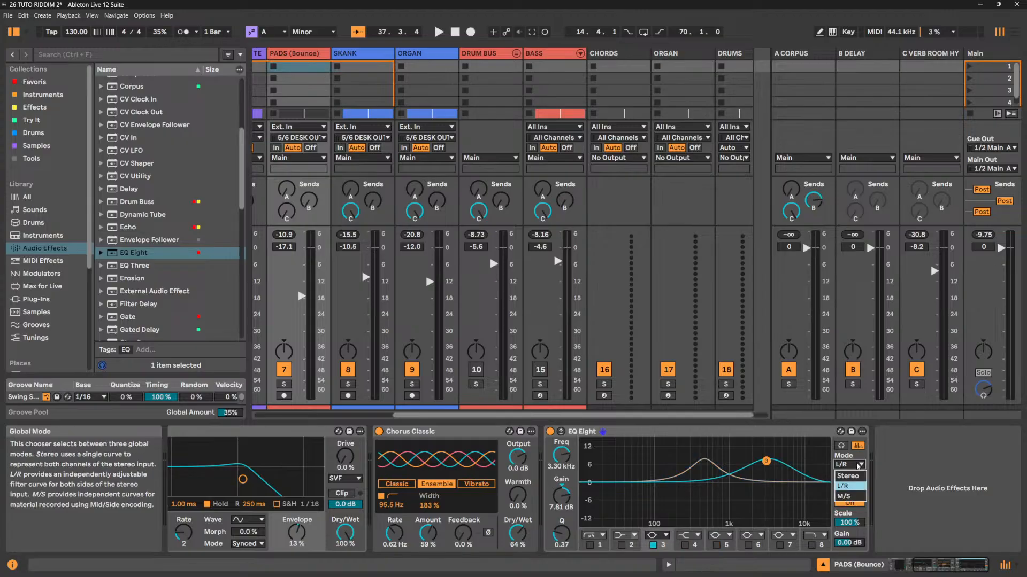
{"action": "left_click", "coordinate": [848, 497]}
{"action": "key", "text": "space"}
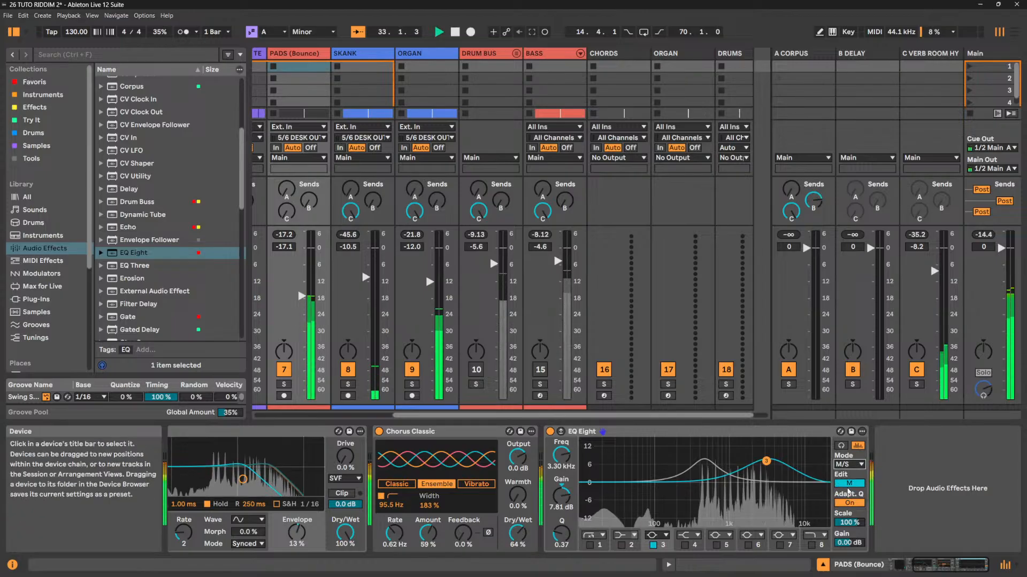
{"action": "key", "text": "space"}
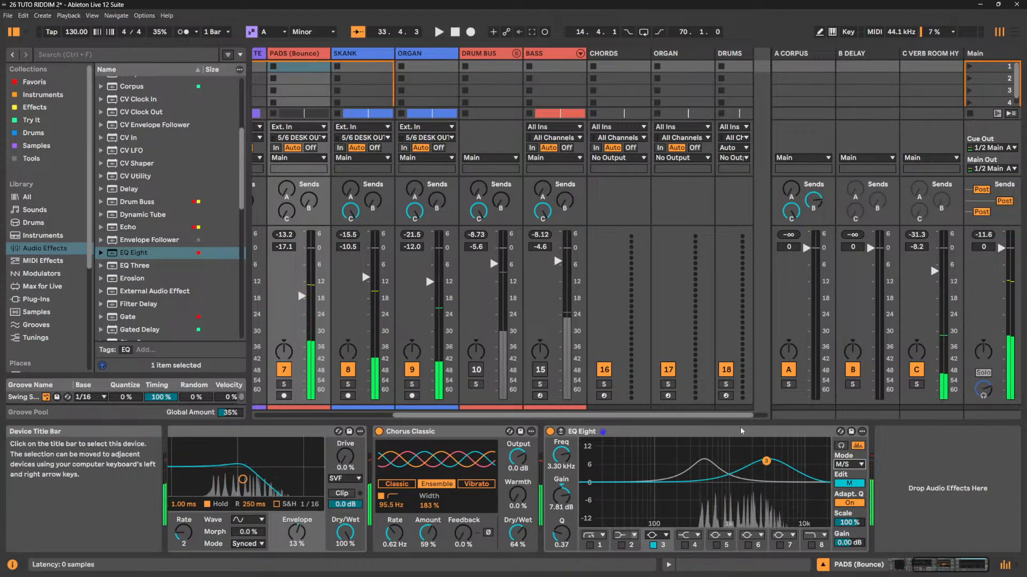
Delete EQ Eight from the PADS track and insert a new EQ Eight before Drum Buss on the DRUM BUS track.
{"action": "left_click", "coordinate": [741, 432]}
{"action": "key", "text": "Delete"}
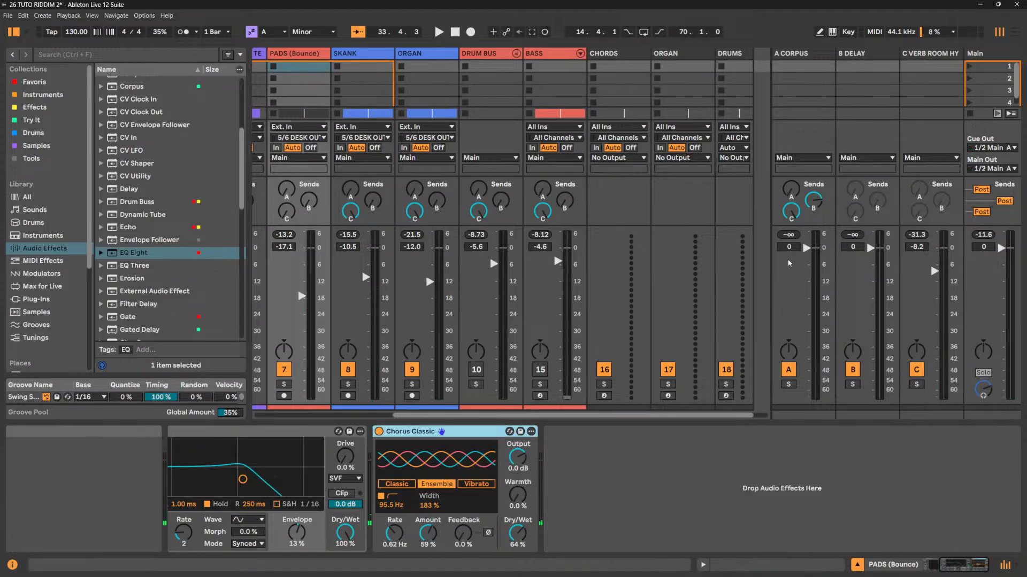
{"action": "left_click", "coordinate": [472, 54]}
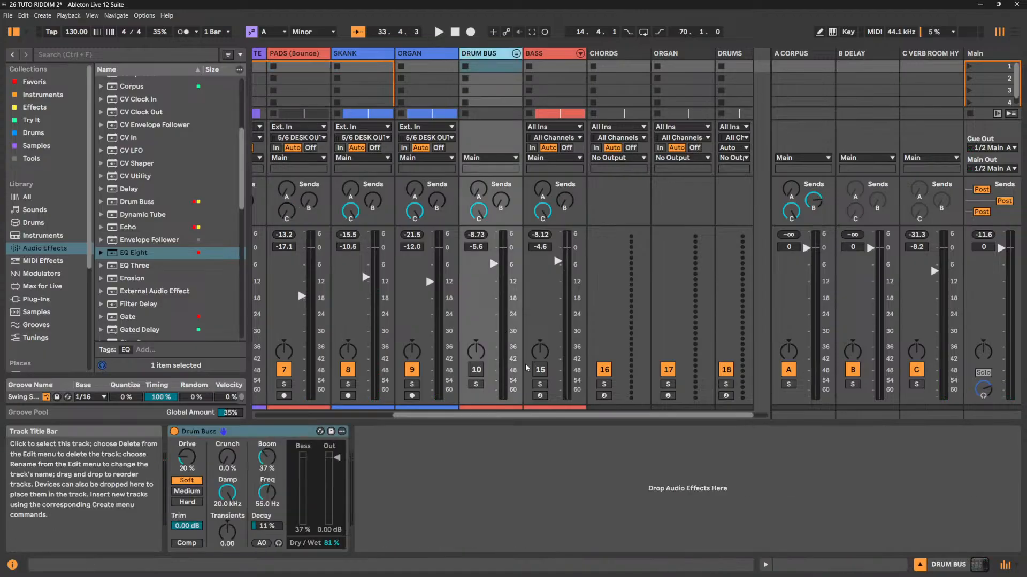
{"action": "mouse_move", "coordinate": [150, 255]}
{"action": "left_mouse_down"}
{"action": "mouse_move", "coordinate": [220, 489]}
{"action": "mouse_move", "coordinate": [195, 497]}
{"action": "left_mouse_up"}
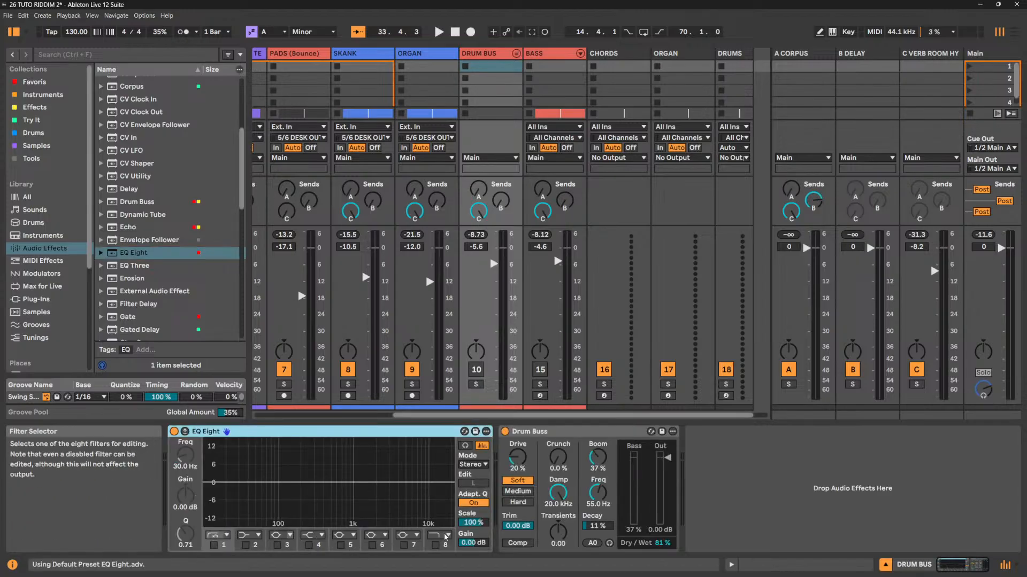
Set the DRUM BUS EQ Eight to M/S mode and switch editing to the side signal.
{"action": "left_click", "coordinate": [473, 464]}
{"action": "left_click", "coordinate": [468, 501]}
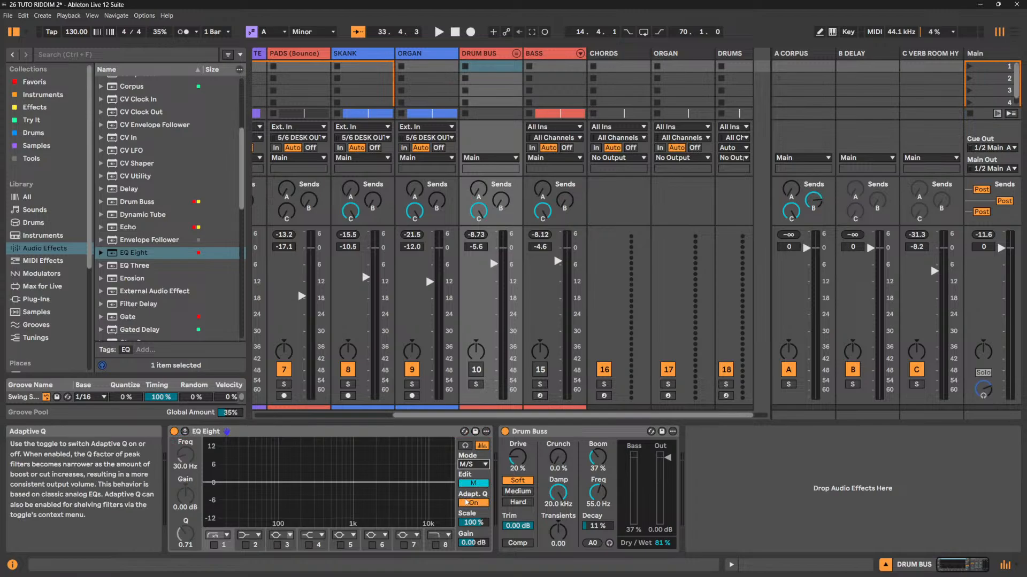
{"action": "left_click", "coordinate": [474, 483]}
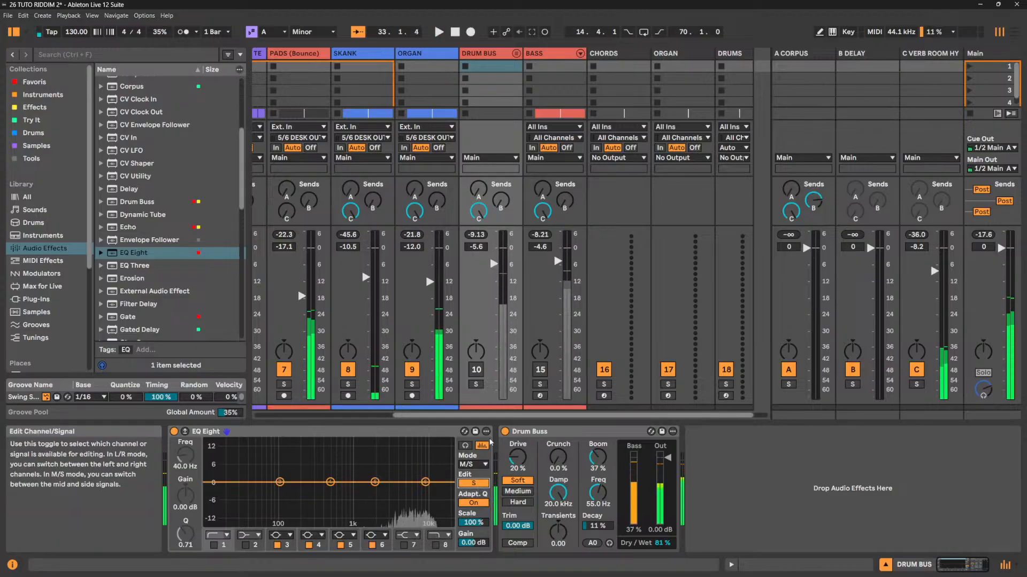
Unmute the DRUM BUS track and mute the PADS, SKANK and ORGAN tracks around playback.
{"action": "left_click", "coordinate": [476, 369]}
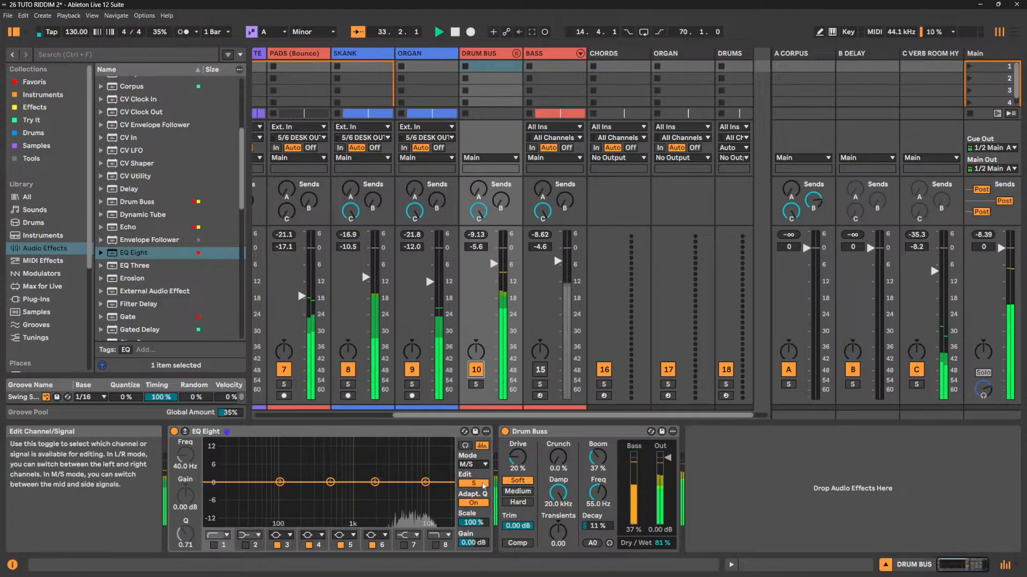
{"action": "key", "text": "space"}
{"action": "left_click", "coordinate": [284, 370]}
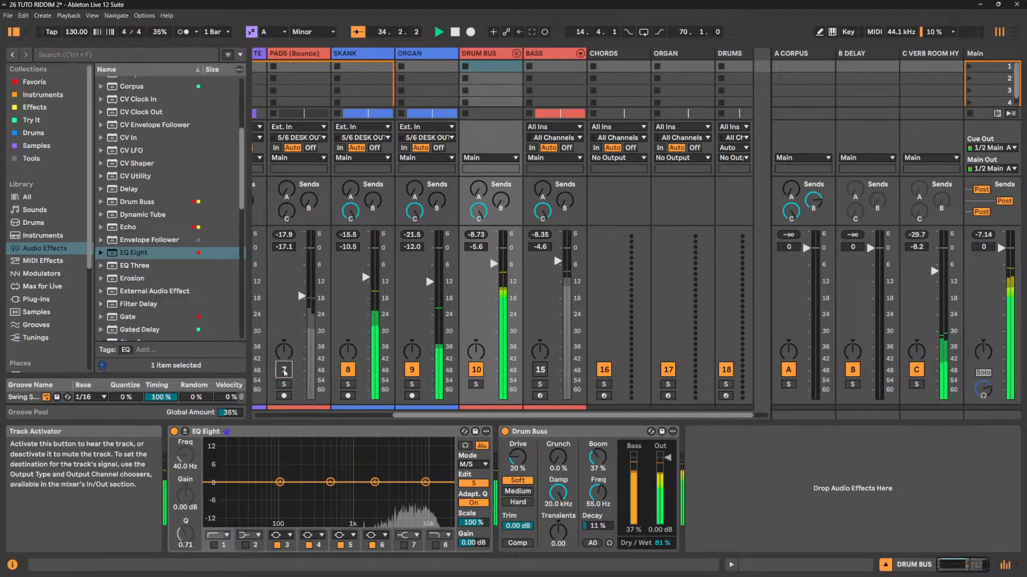
{"action": "left_click", "coordinate": [347, 369]}
{"action": "left_click", "coordinate": [412, 369]}
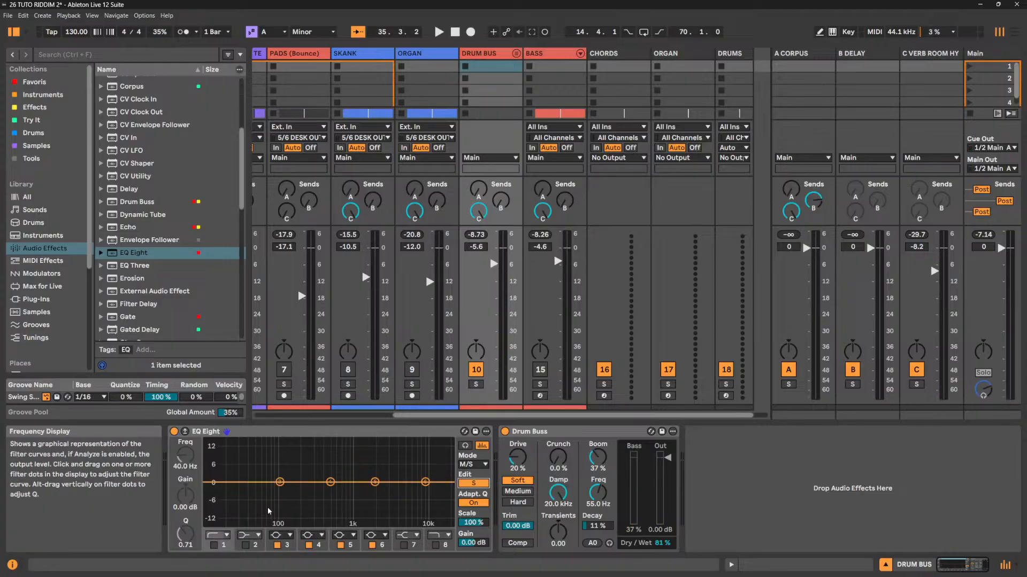
Activate the side signal's band 1 low cut, set it to 271 Hz and play the drums.
{"action": "left_click", "coordinate": [213, 545]}
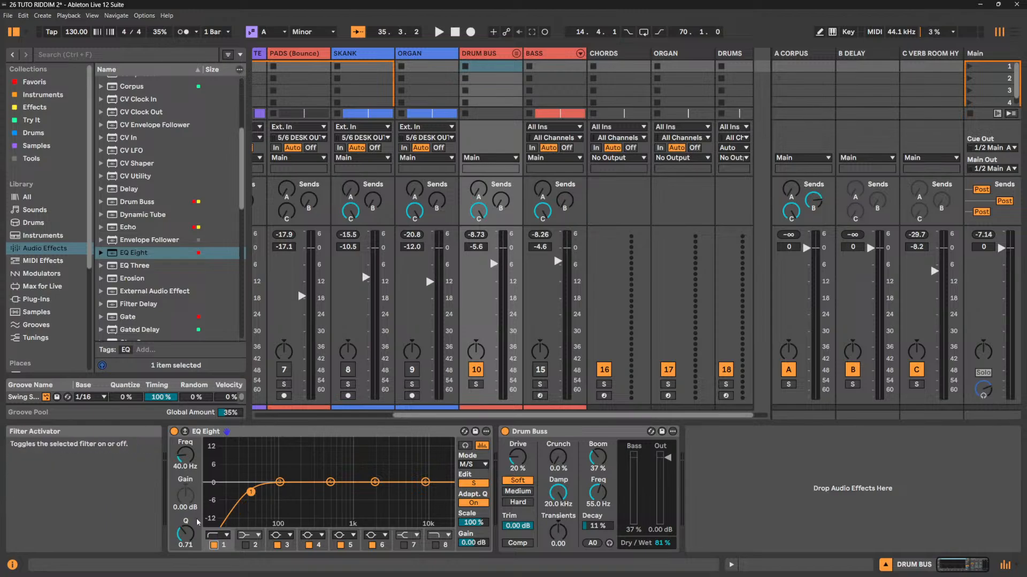
{"action": "left_click_drag", "start_coordinate": [185, 455], "coordinate": [185, 423]}
{"action": "key", "text": "space"}
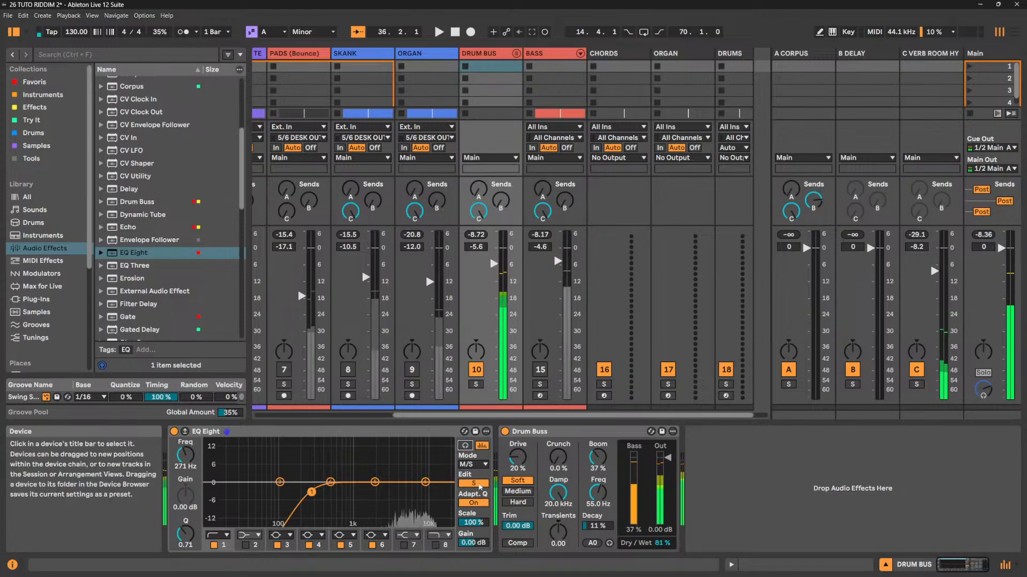
Switch editing to the mid signal and set band 6 to a -3.60 dB cut at 11.6 kHz during playback.
{"action": "left_click", "coordinate": [473, 484]}
{"action": "key", "text": "space"}
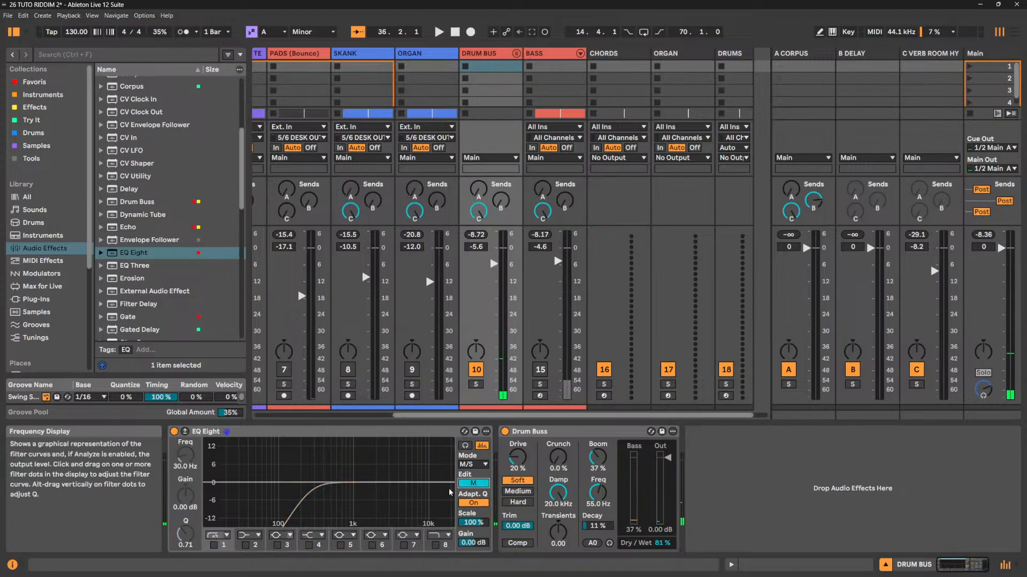
{"action": "key", "text": "space"}
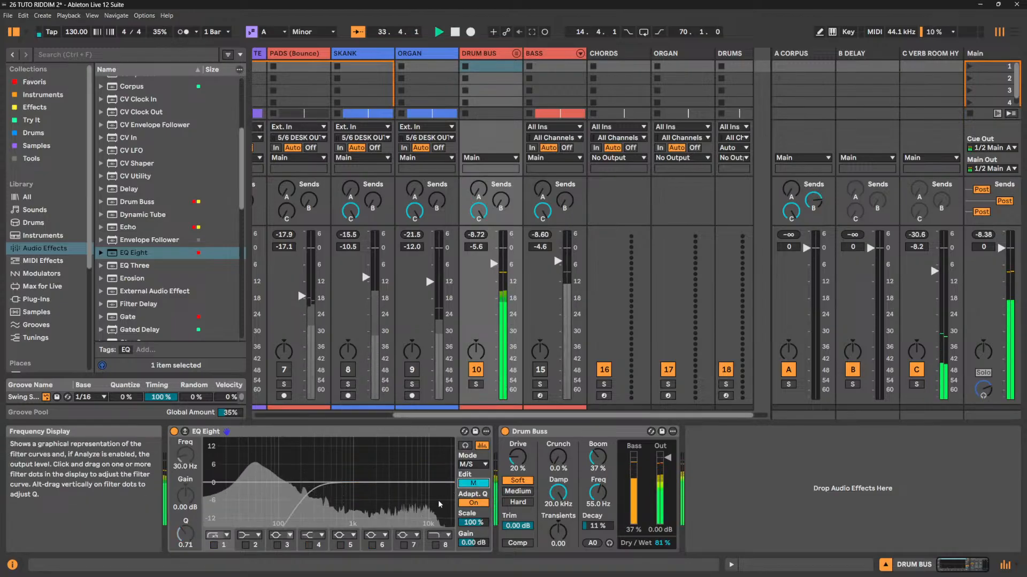
{"action": "left_click", "coordinate": [372, 545]}
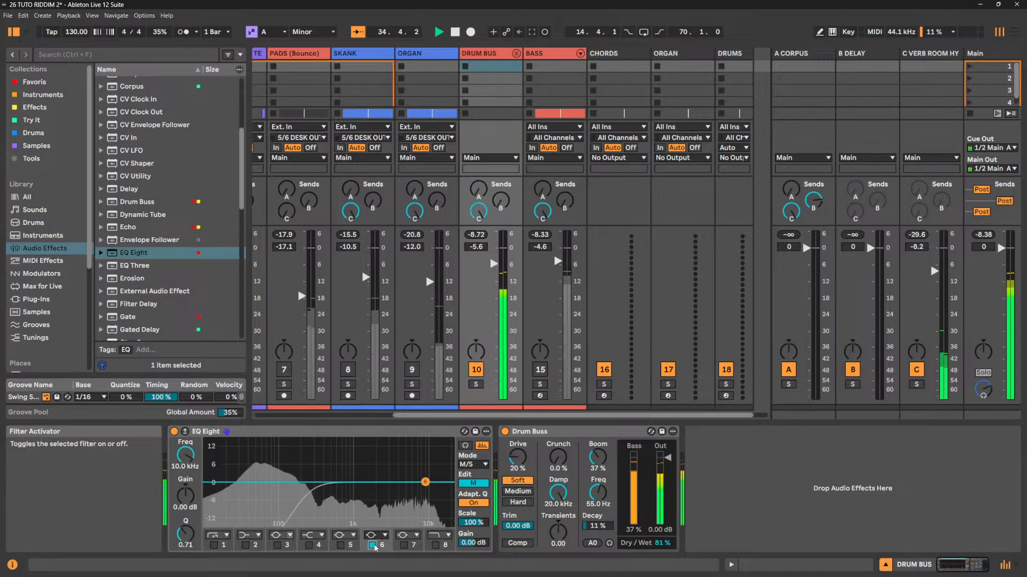
{"action": "left_click_drag", "start_coordinate": [423, 483], "coordinate": [424, 489]}
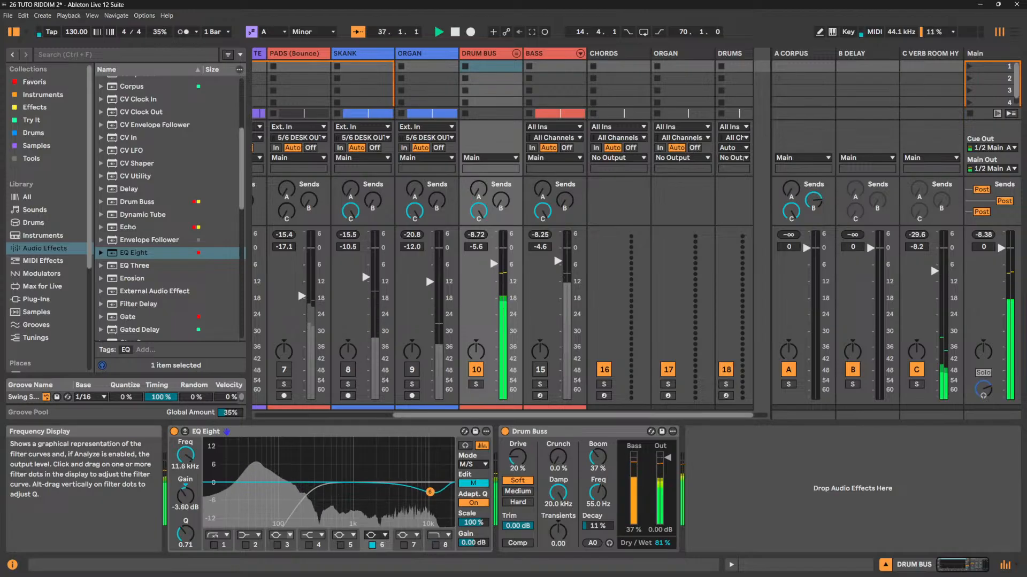
Switch editing to the side signal and make band 6 a high shelf at 2.06 kHz with 10.3 dB gain during playback.
{"action": "left_click", "coordinate": [471, 483]}
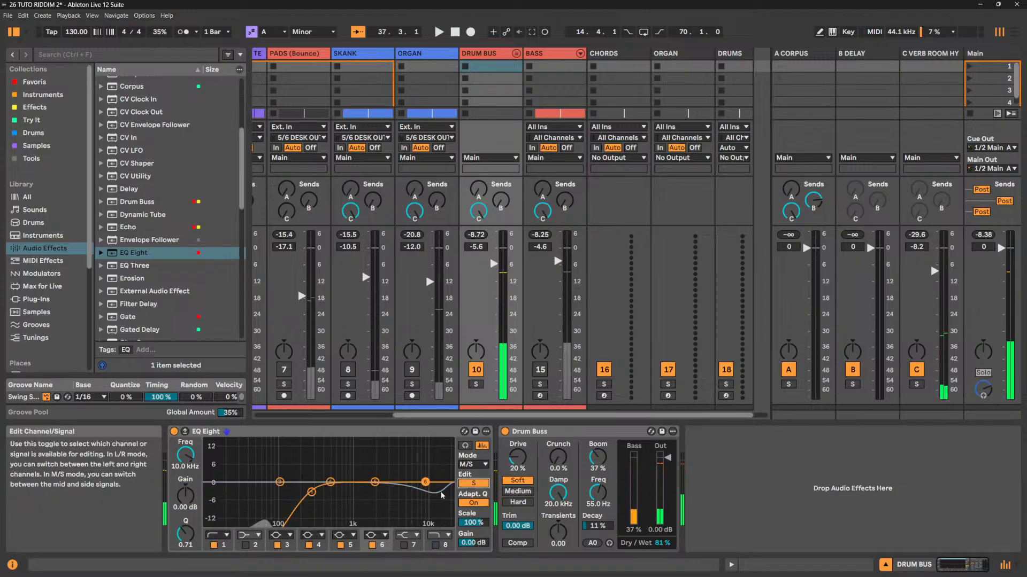
{"action": "left_click_drag", "start_coordinate": [425, 482], "coordinate": [410, 460]}
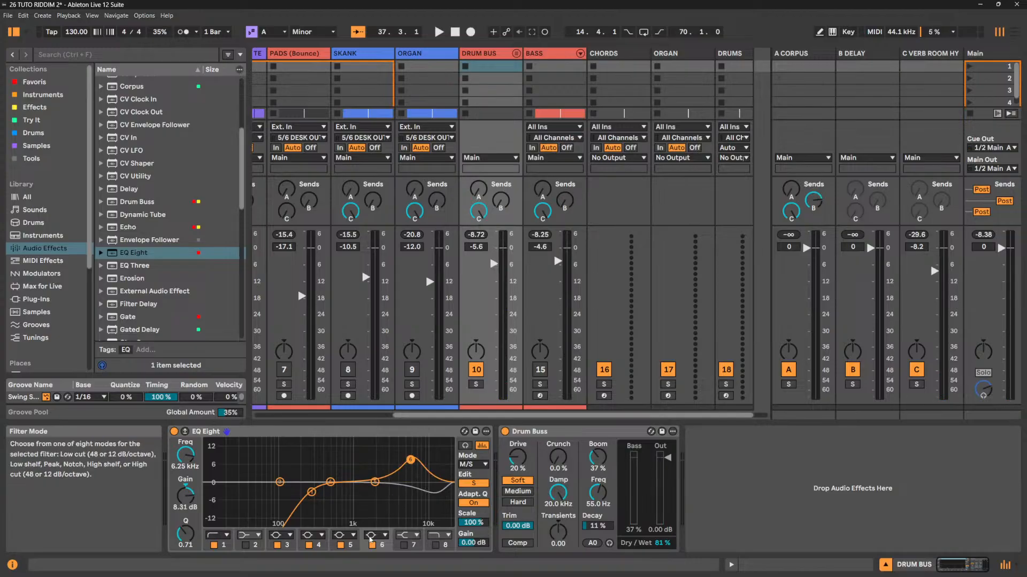
{"action": "left_click", "coordinate": [377, 535]}
{"action": "left_click", "coordinate": [380, 503]}
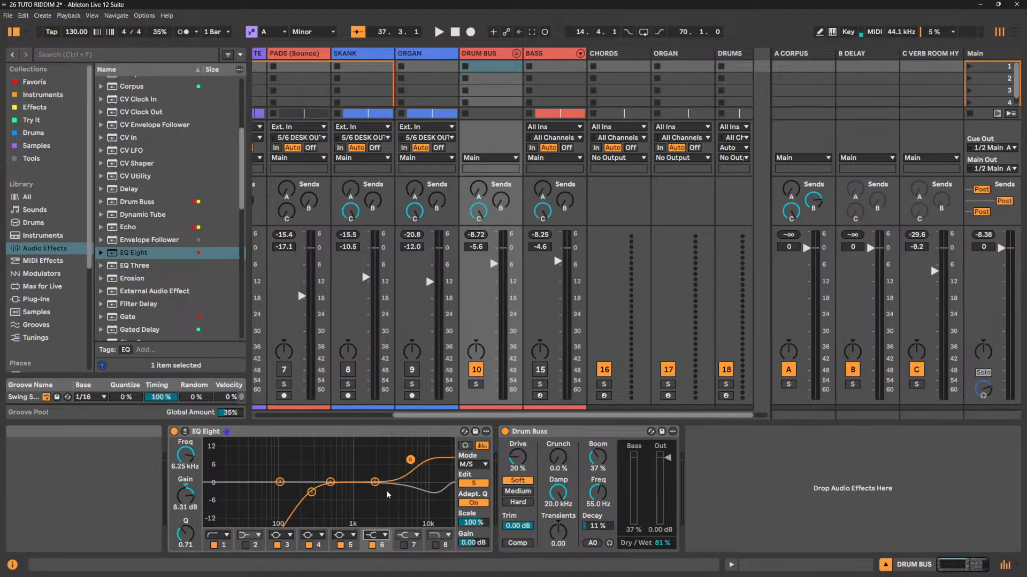
{"action": "key", "text": "space"}
{"action": "left_click_drag", "start_coordinate": [410, 460], "coordinate": [376, 455]}
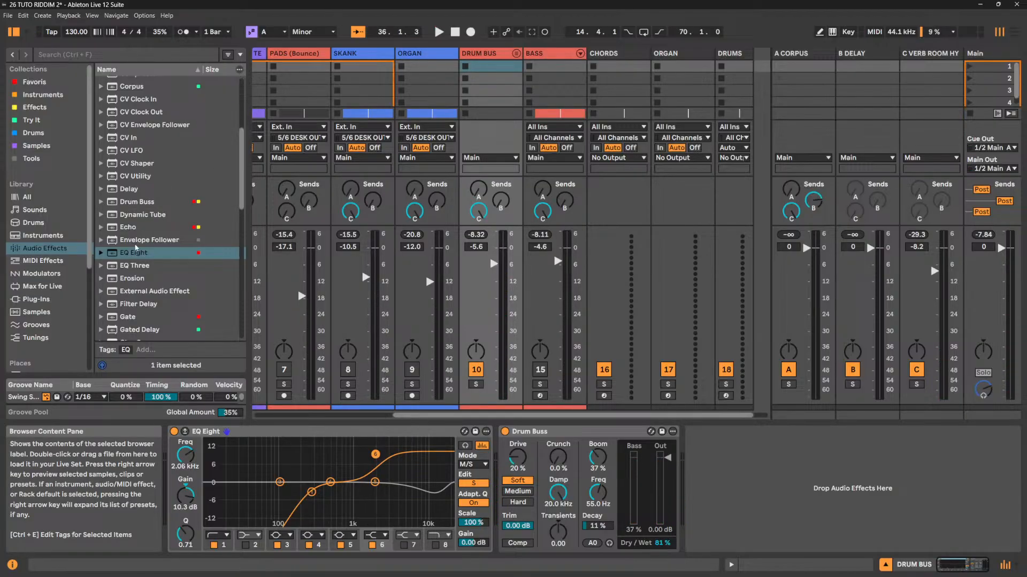
Find Utility among the audio effects and add it after Drum Buss on the DRUM BUS track.
{"action": "scroll", "coordinate": [137, 247], "scroll_direction": "down", "scroll_amount": 5}
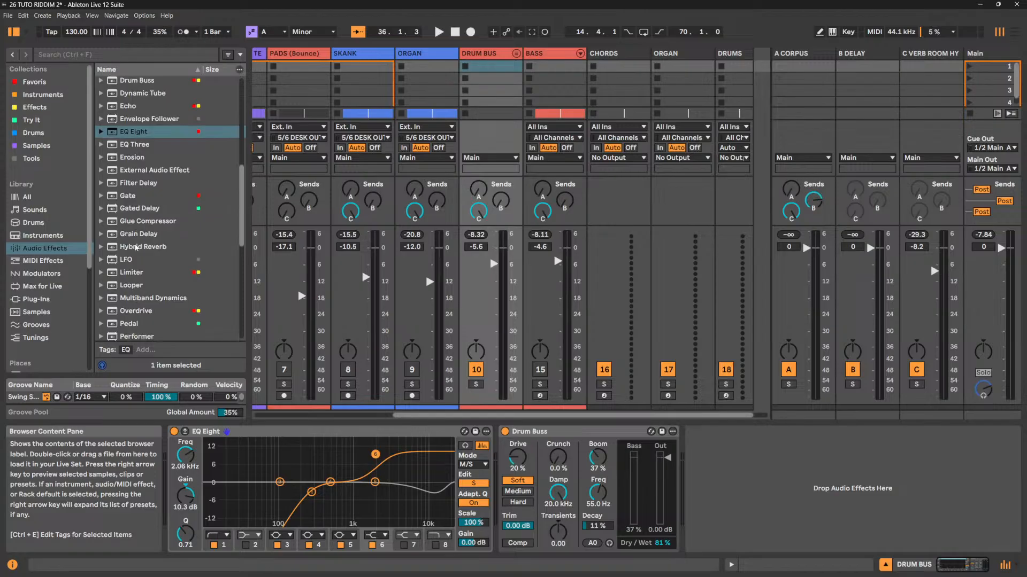
{"action": "scroll", "coordinate": [137, 247], "scroll_direction": "down", "scroll_amount": 10}
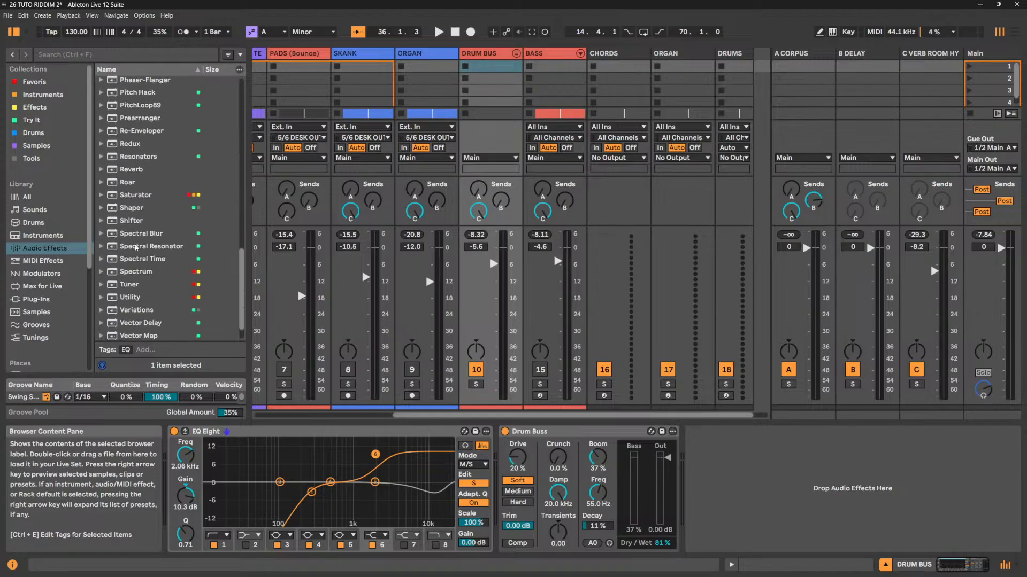
{"action": "scroll", "coordinate": [136, 247], "scroll_direction": "down", "scroll_amount": 1}
{"action": "left_click", "coordinate": [139, 270]}
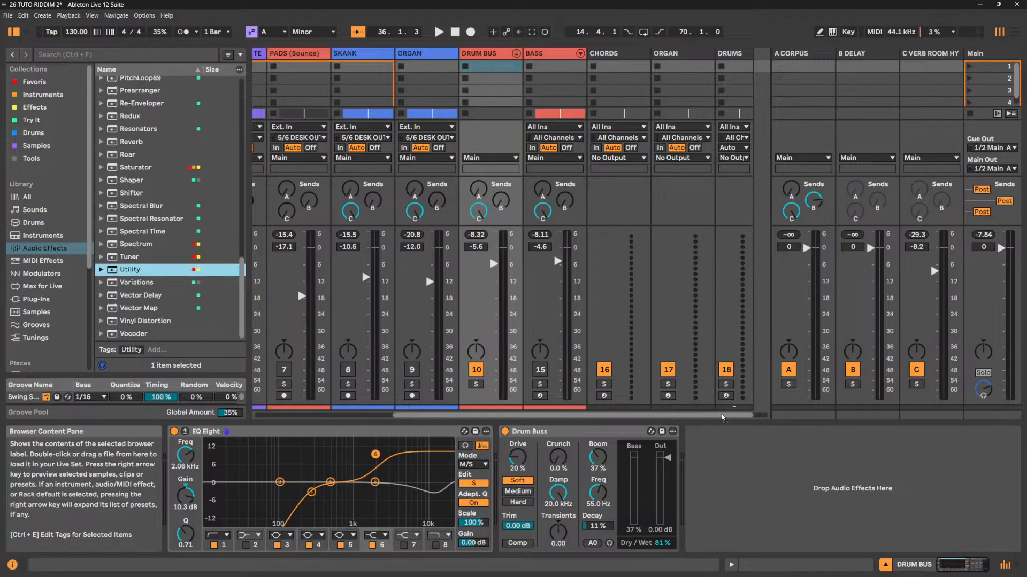
{"action": "key", "text": "Return"}
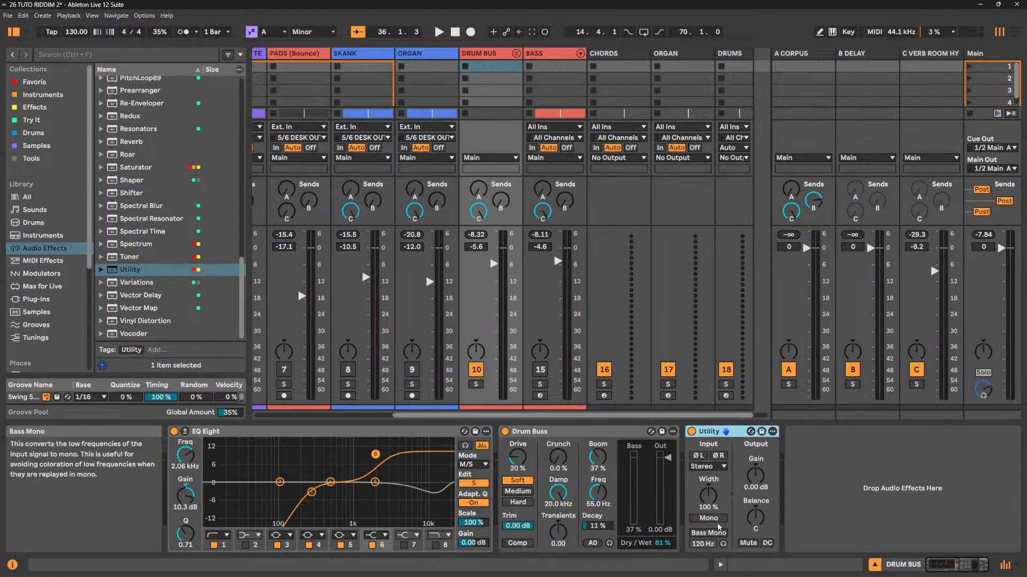
Switch Utility's width control on DRUM BUS to Mid/Side Mode and set it to 100S.
{"action": "right_click", "coordinate": [710, 487]}
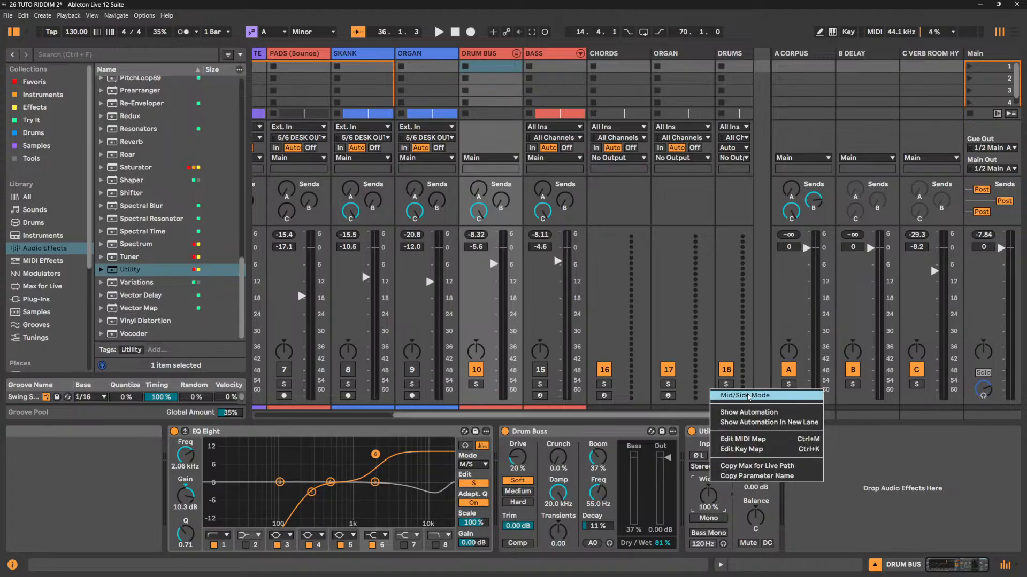
{"action": "left_click", "coordinate": [746, 396]}
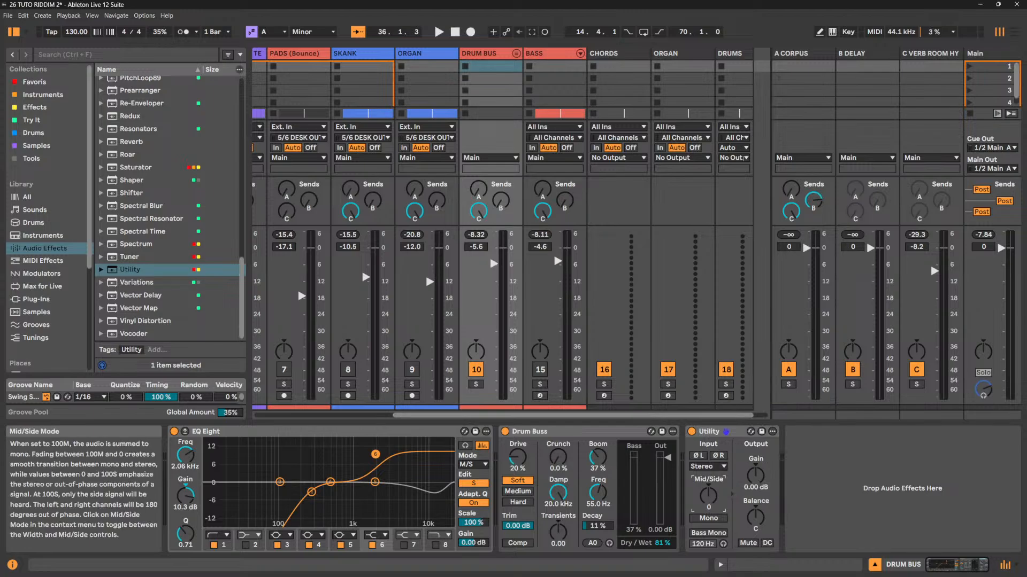
{"action": "left_click_drag", "start_coordinate": [710, 505], "coordinate": [709, 465]}
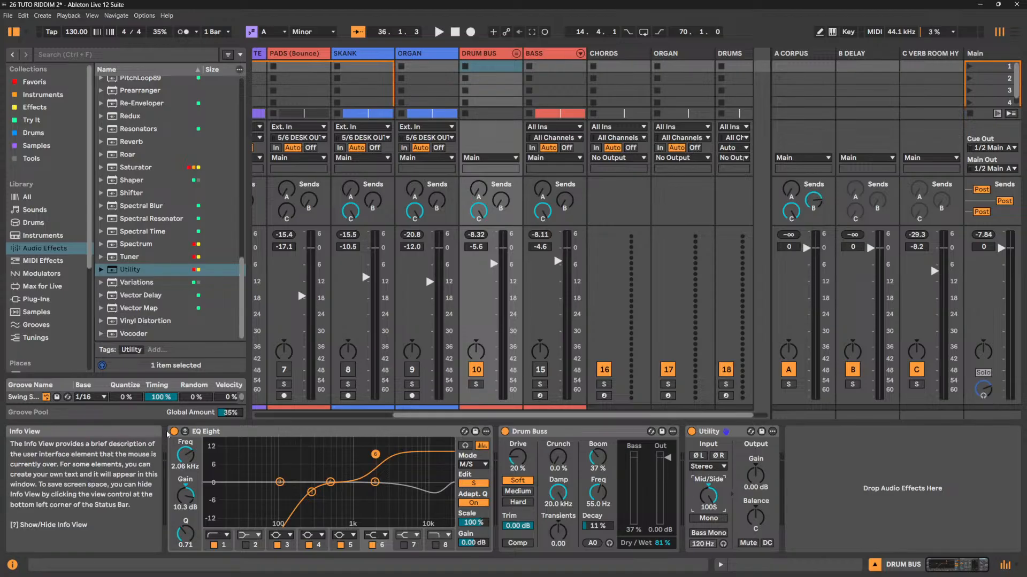
Bypass EQ Eight and play the drums, comparing Utility's Mid/Side control at 100M and 100S.
{"action": "left_click", "coordinate": [174, 431]}
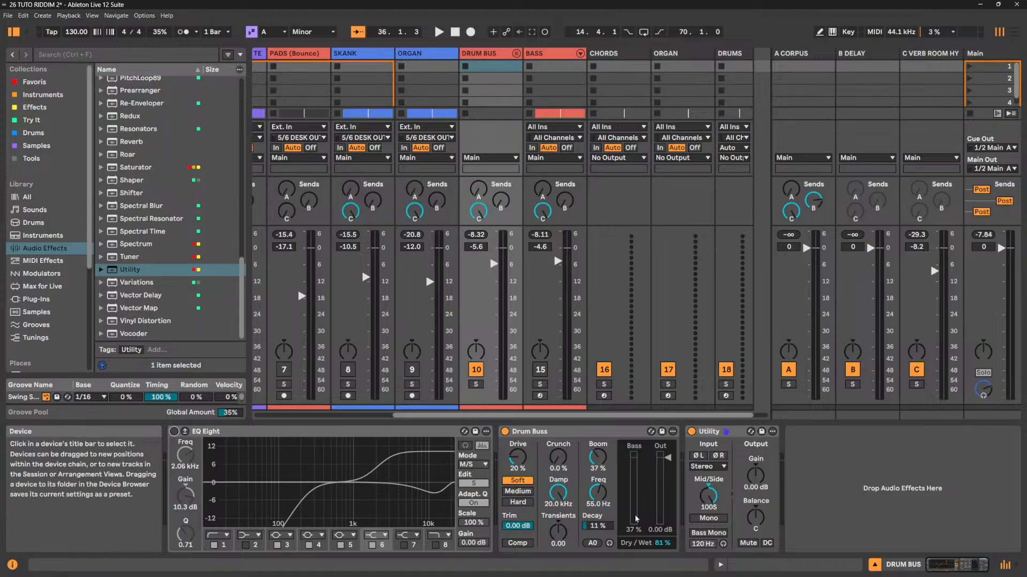
{"action": "left_click_drag", "start_coordinate": [709, 494], "coordinate": [709, 516]}
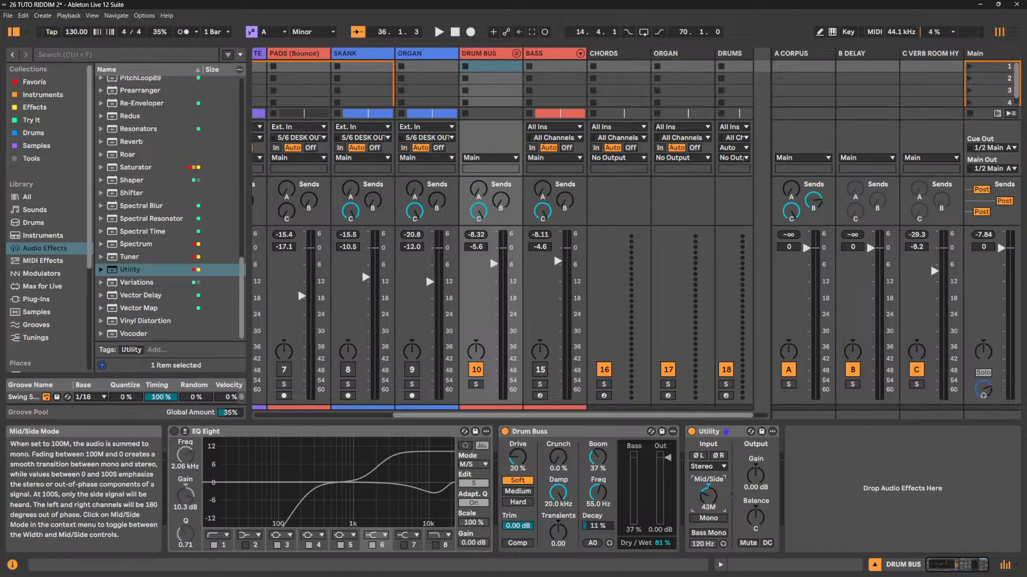
{"action": "key", "text": "space"}
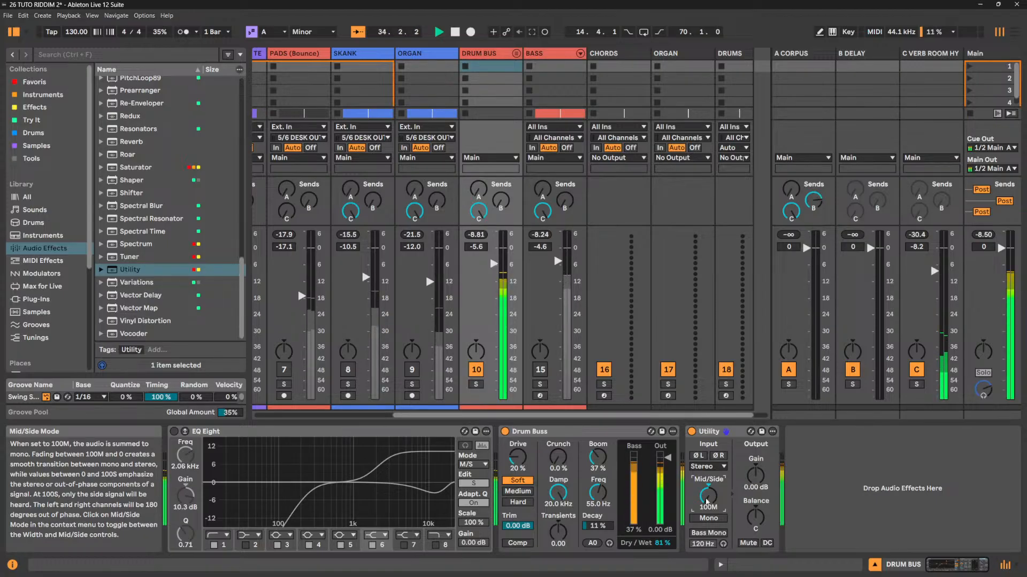
{"action": "left_click_drag", "start_coordinate": [707, 501], "coordinate": [707, 460]}
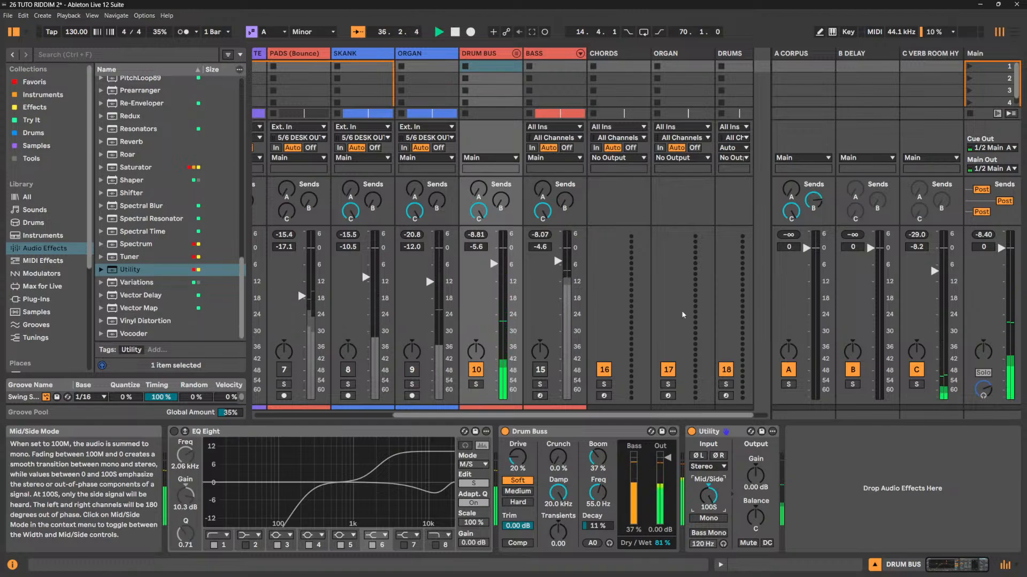
Unfold the DRUM BUS group and try panning HH to 30L and SNARES to the opposite side during playback.
{"action": "left_click", "coordinate": [517, 53]}
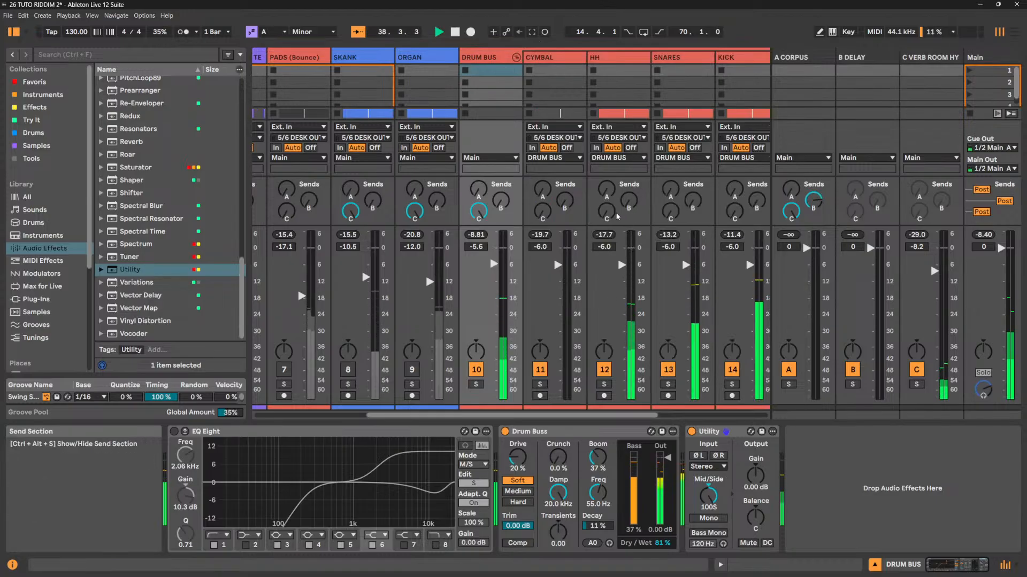
{"action": "left_click_drag", "start_coordinate": [604, 354], "coordinate": [603, 370]}
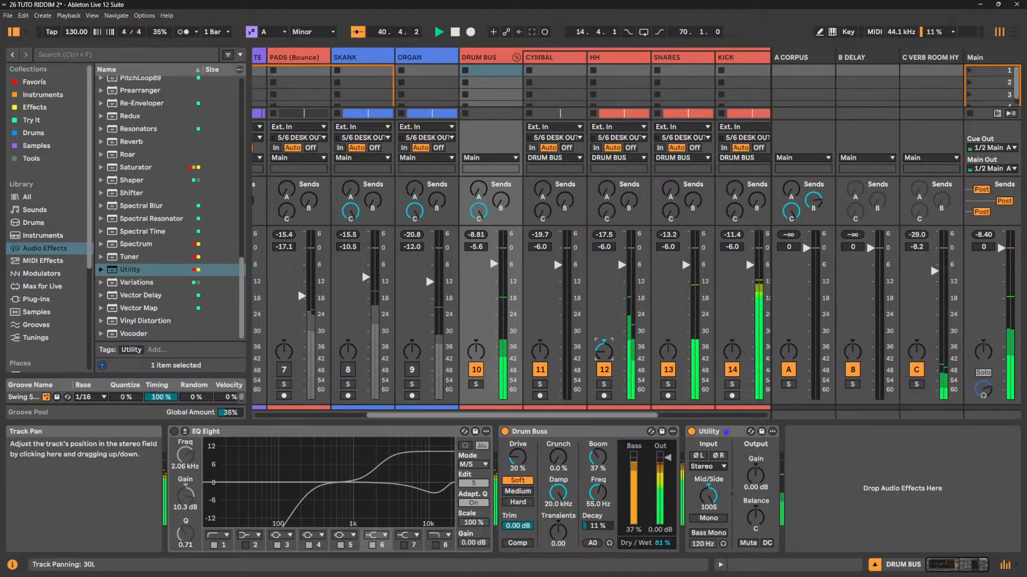
{"action": "left_click_drag", "start_coordinate": [668, 351], "coordinate": [668, 334]}
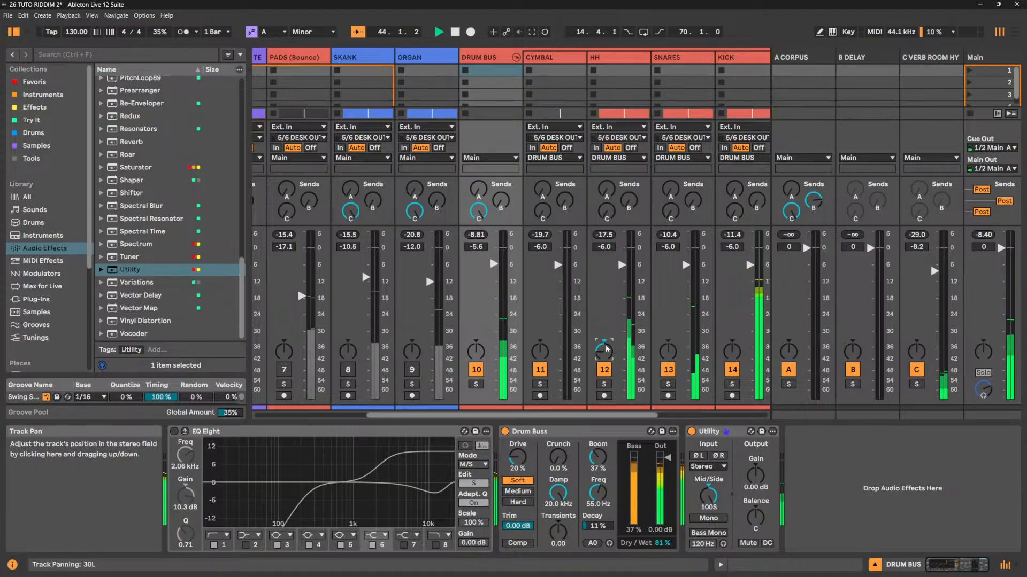
Reset Utility's Mid/Side control to 0, and remove Utility and EQ Eight from the DRUM BUS track.
{"action": "double_click", "coordinate": [709, 496]}
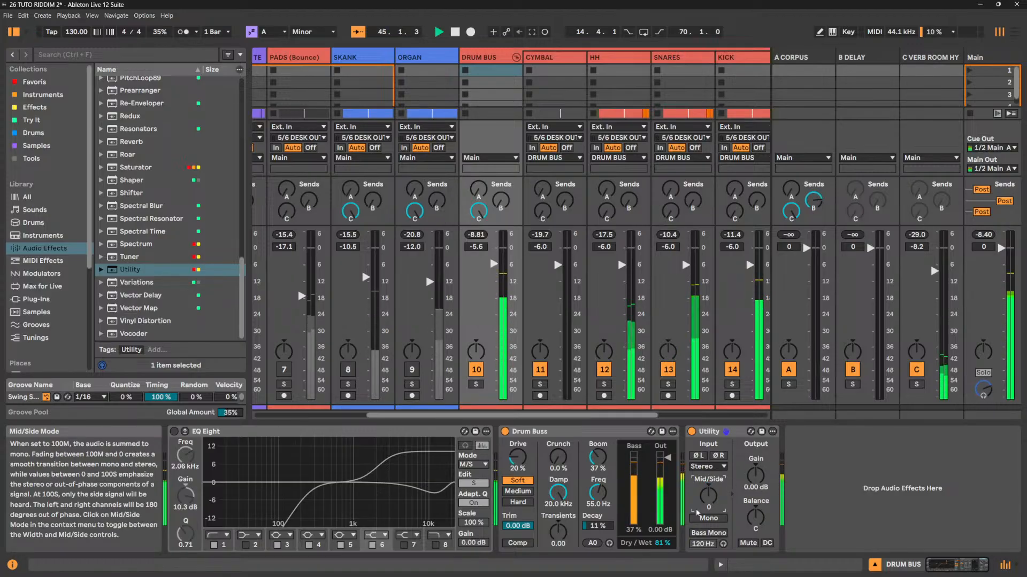
{"action": "left_click", "coordinate": [719, 432]}
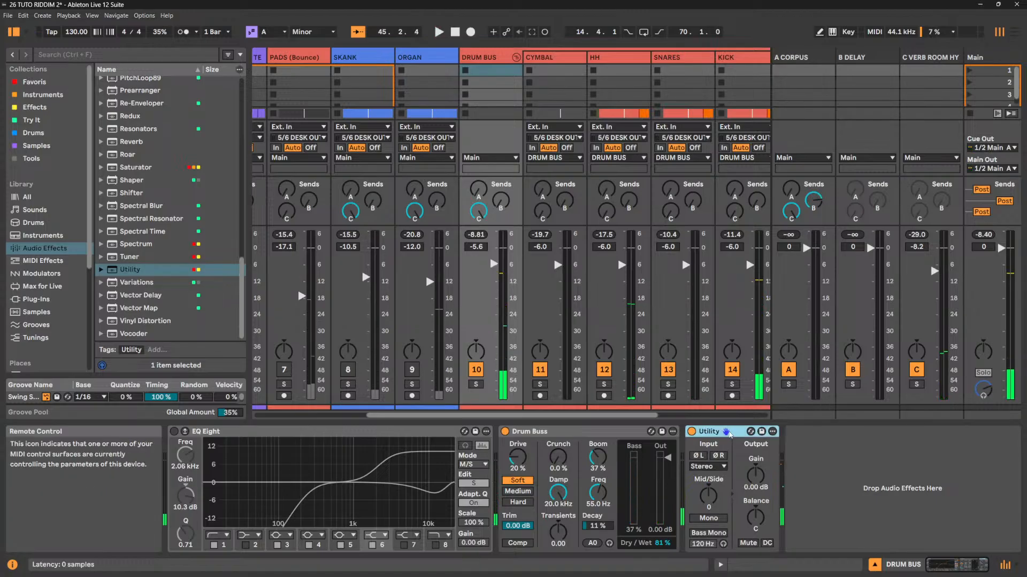
{"action": "key", "text": "Delete"}
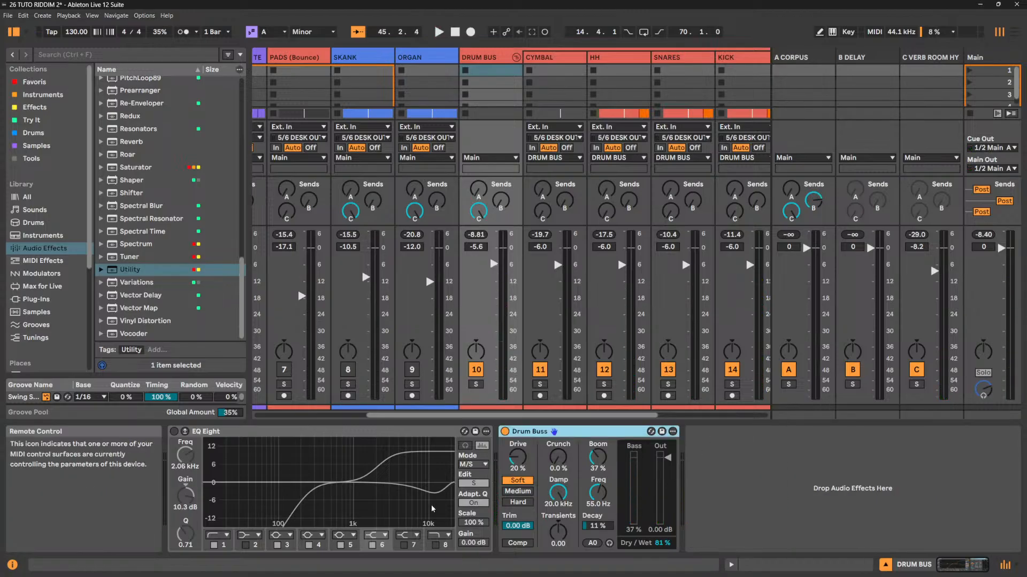
{"action": "left_click", "coordinate": [428, 436]}
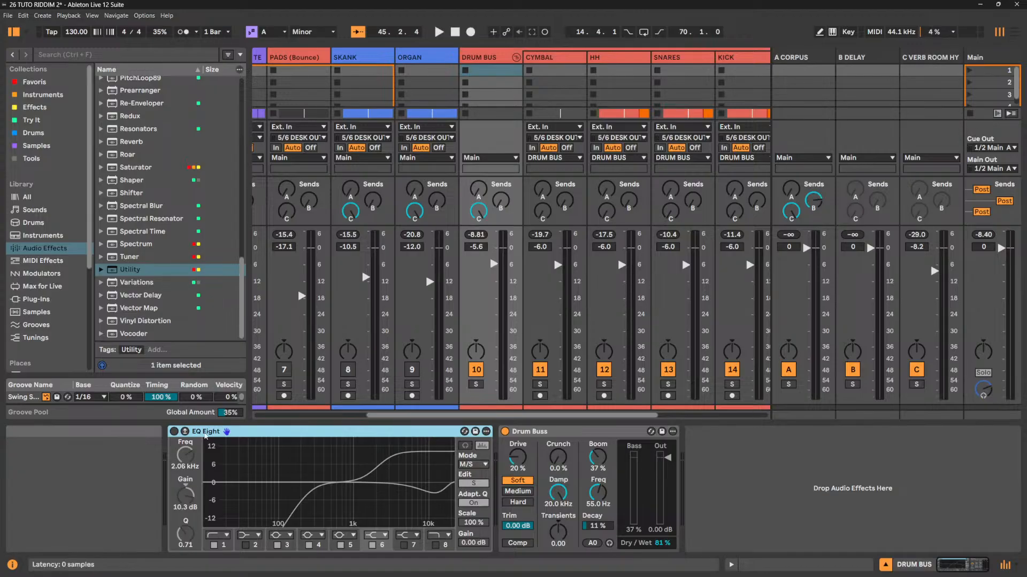
{"action": "key", "text": "Delete"}
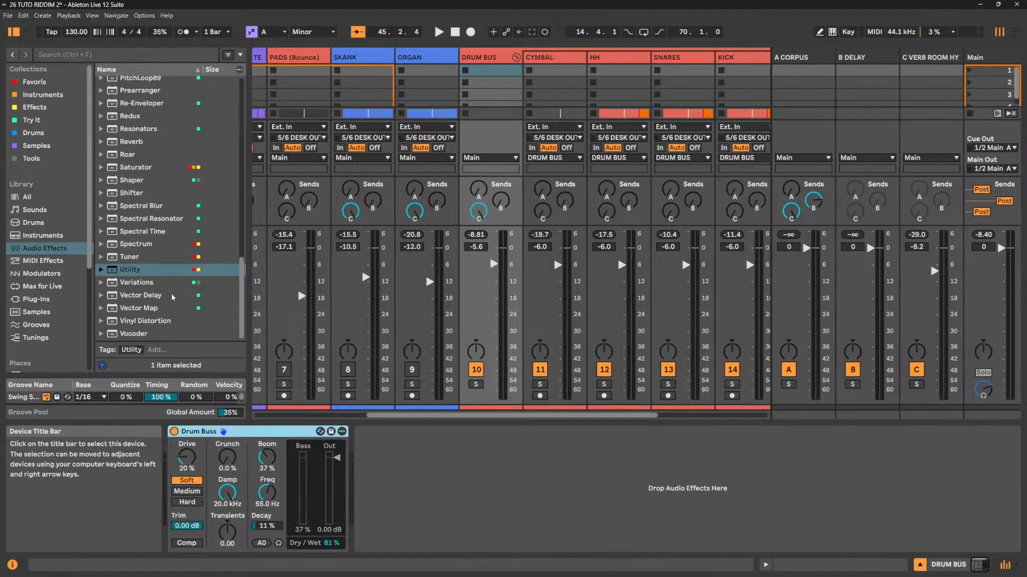
Add a fresh EQ Eight followed by EQ Three in front of Drum Buss on the DRUM BUS track.
{"action": "scroll", "coordinate": [153, 278], "scroll_direction": "up", "scroll_amount": 5}
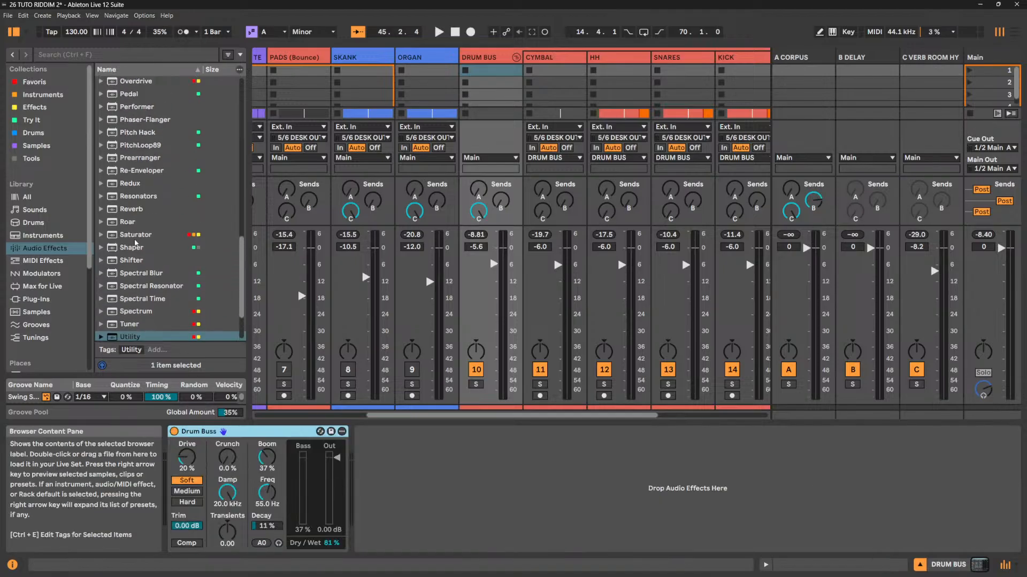
{"action": "scroll", "coordinate": [136, 243], "scroll_direction": "up", "scroll_amount": 2}
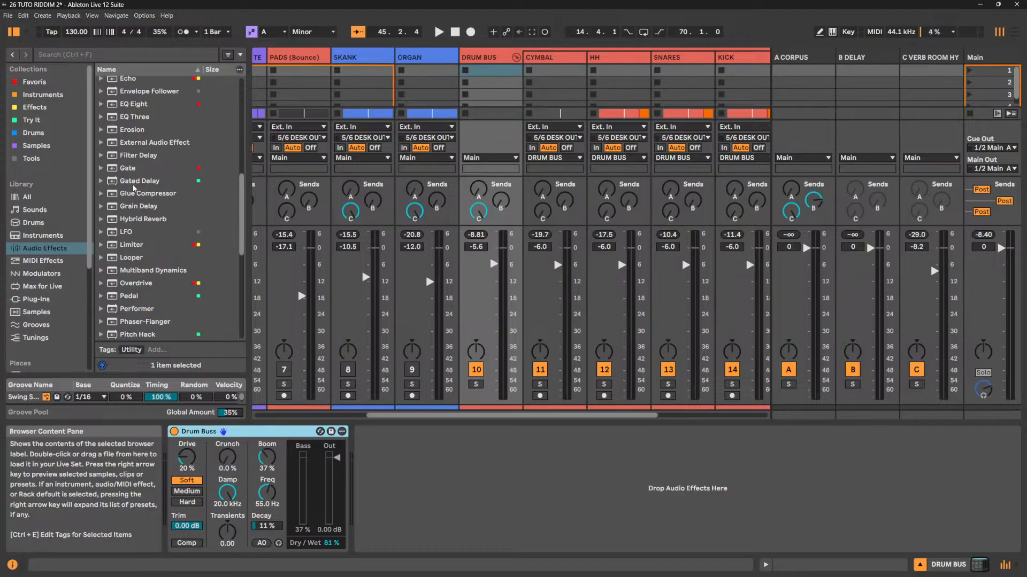
{"action": "scroll", "coordinate": [134, 188], "scroll_direction": "up", "scroll_amount": 2}
{"action": "left_click", "coordinate": [134, 131]}
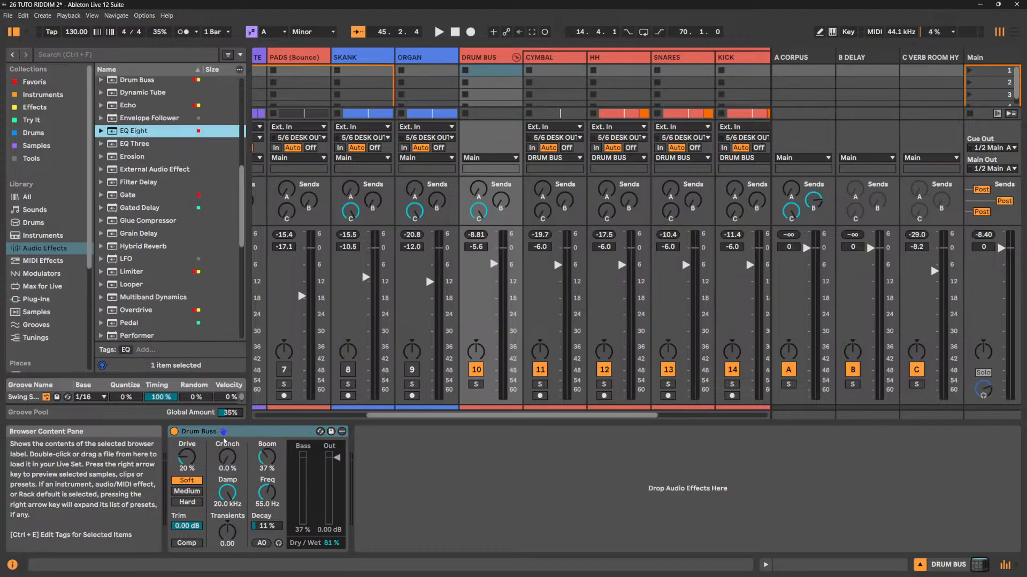
{"action": "key", "text": "Return"}
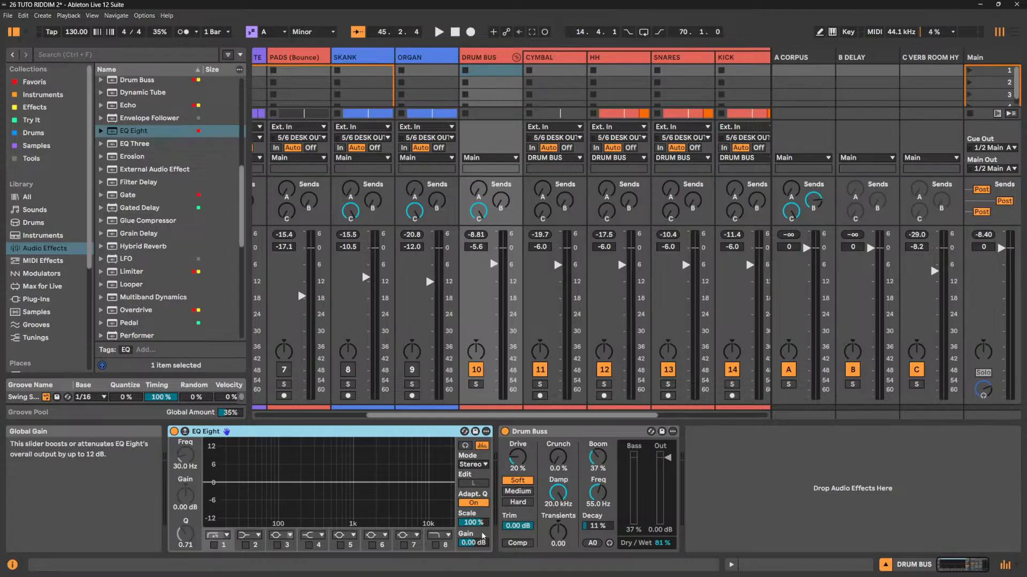
{"action": "left_click", "coordinate": [134, 143]}
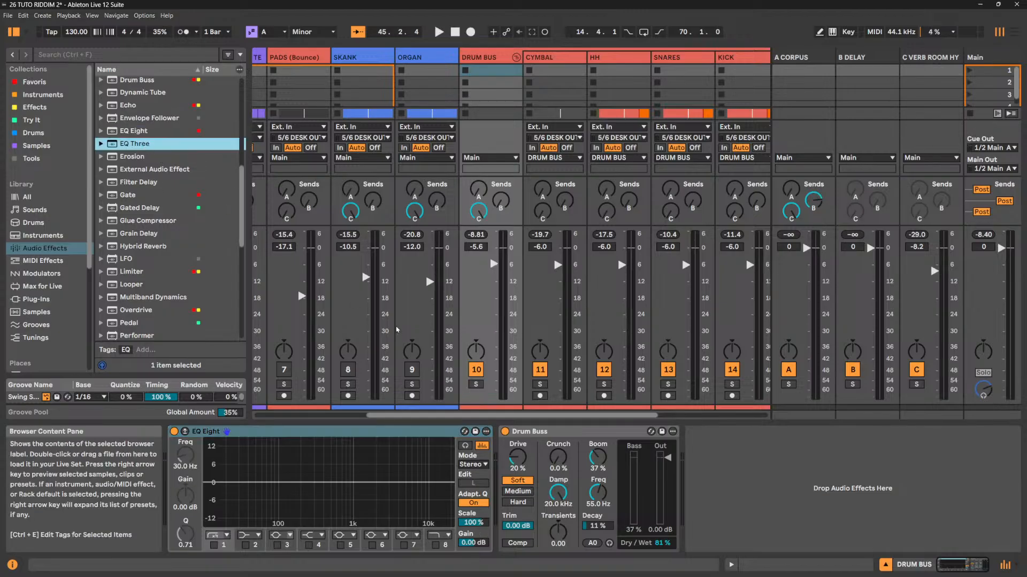
{"action": "left_click_drag", "start_coordinate": [396, 330], "coordinate": [554, 453]}
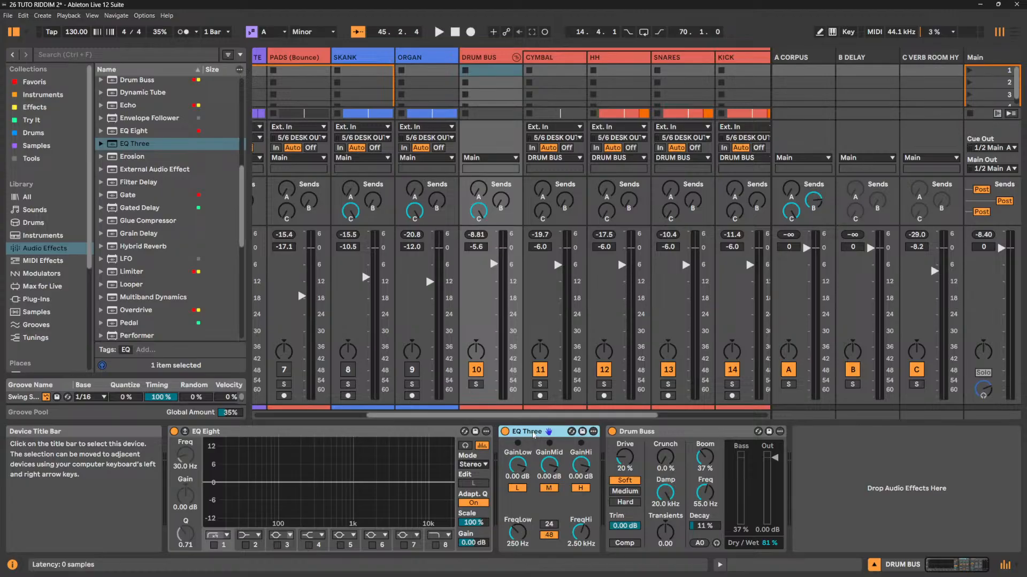
Look through the audio effects listed after EQ Three, from Erosion to Glue Compressor.
{"action": "left_click", "coordinate": [131, 157]}
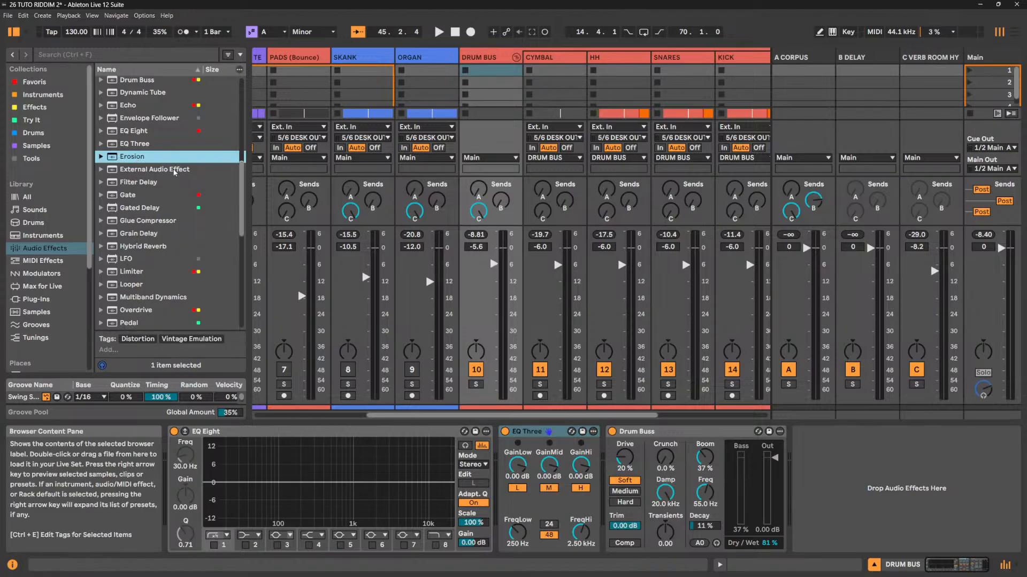
{"action": "left_click", "coordinate": [174, 170]}
{"action": "left_click", "coordinate": [151, 182]}
{"action": "left_click", "coordinate": [133, 195]}
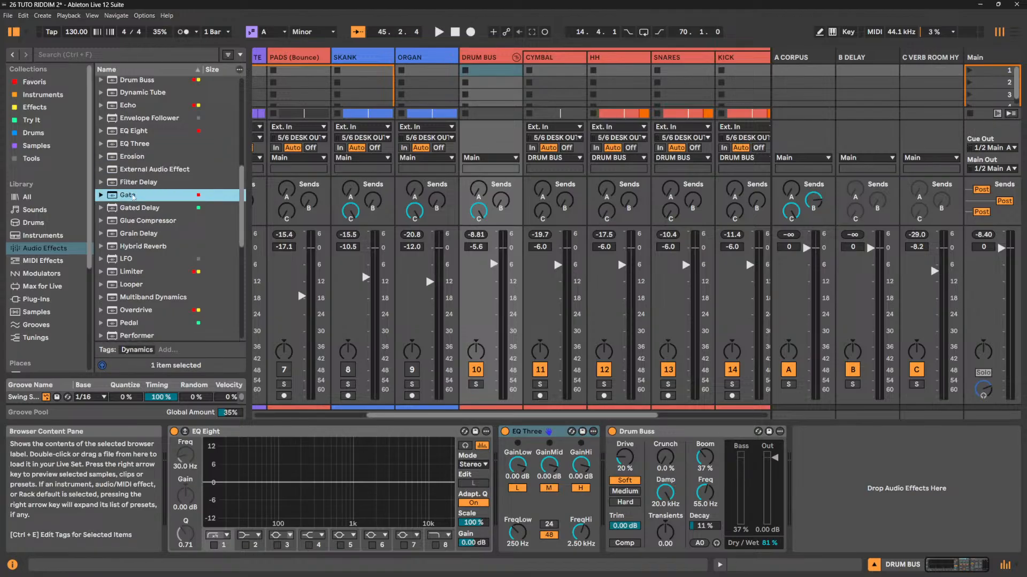
{"action": "left_click", "coordinate": [137, 207]}
{"action": "left_click", "coordinate": [145, 222]}
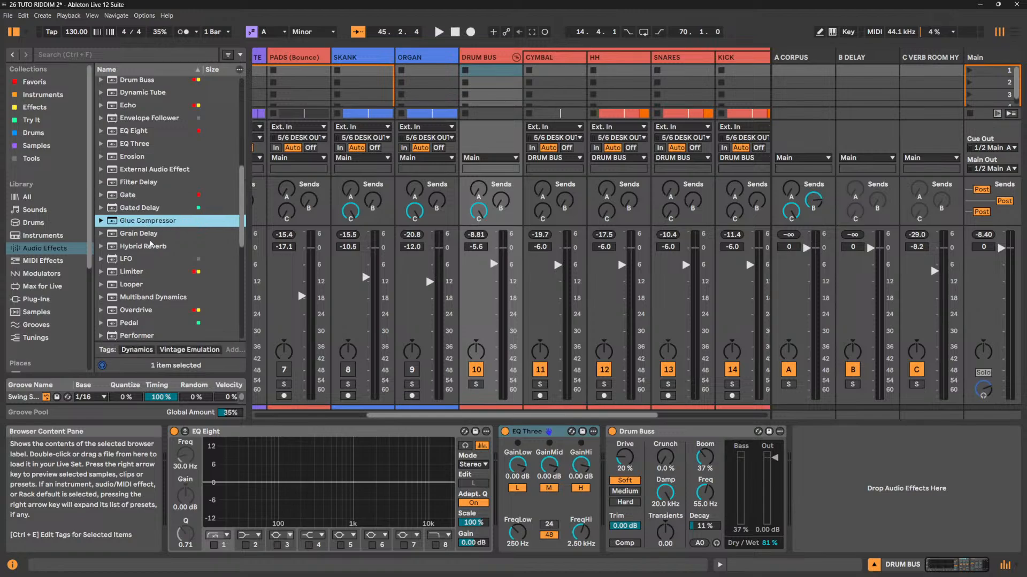
{"action": "scroll", "coordinate": [152, 246], "scroll_direction": "down", "scroll_amount": 2}
{"action": "scroll", "coordinate": [157, 262], "scroll_direction": "up", "scroll_amount": 3}
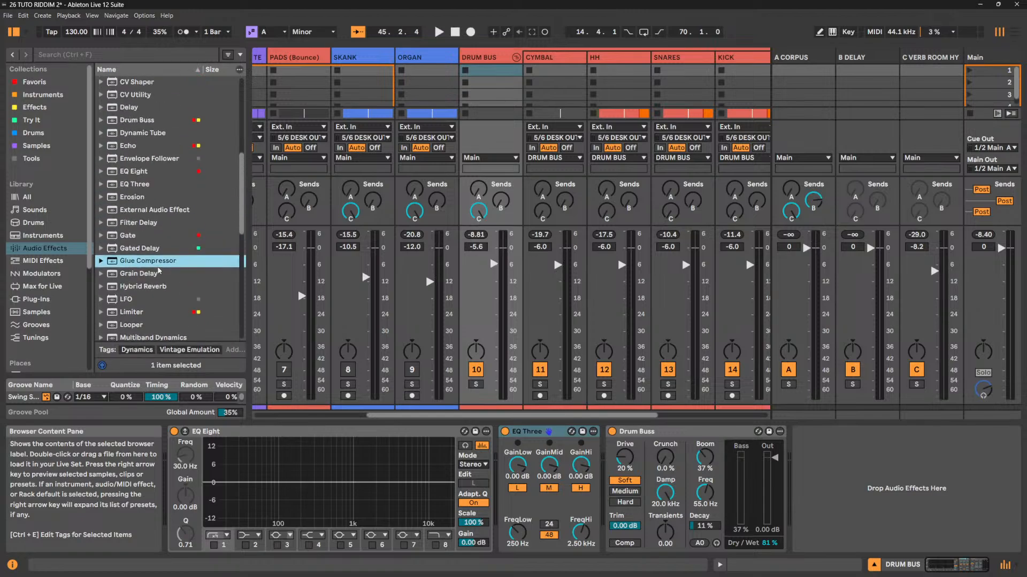
{"action": "left_click", "coordinate": [153, 213]}
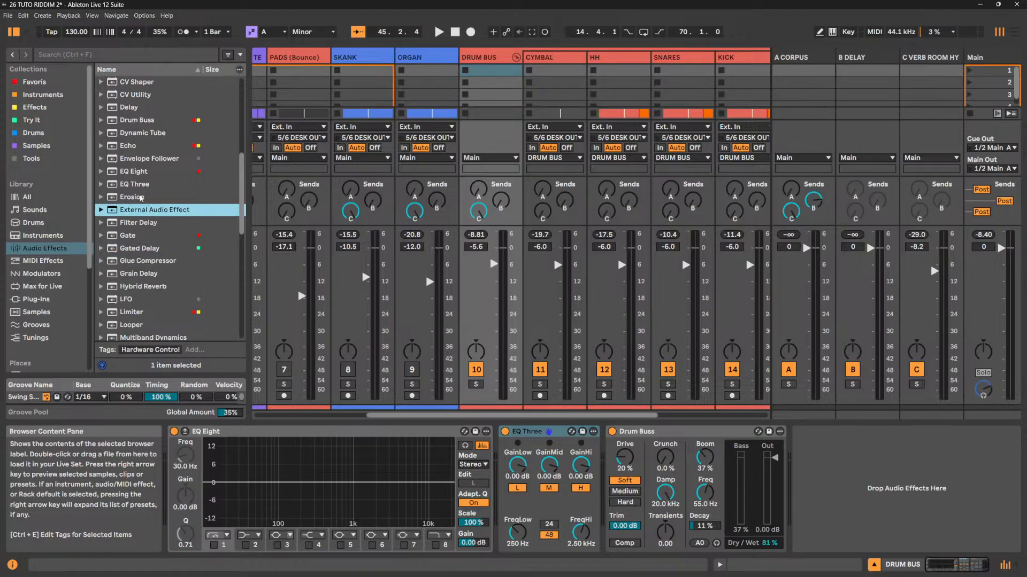
{"action": "left_click", "coordinate": [141, 197]}
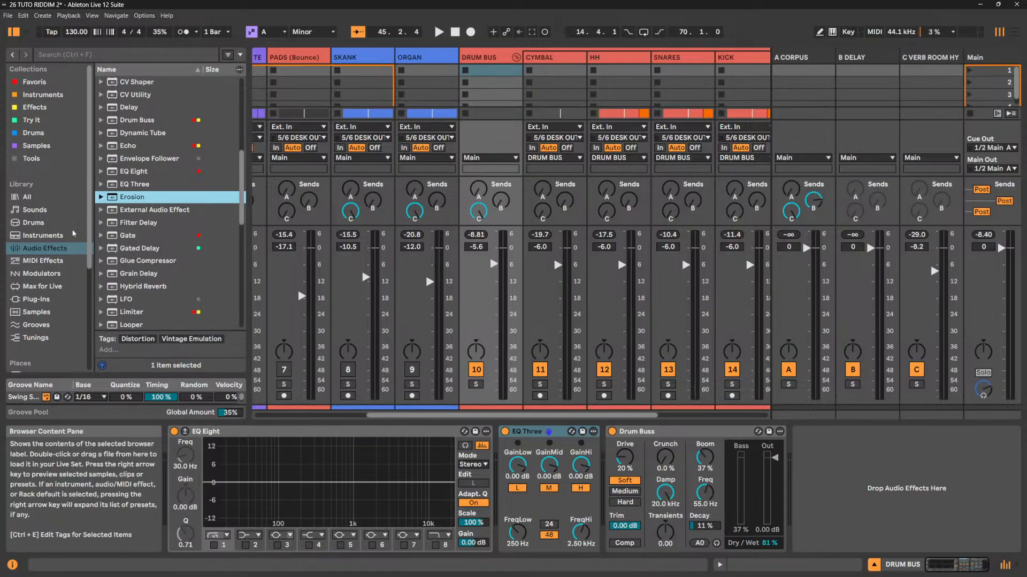
Remove EQ Three from the DRUM BUS track and play the Arrangement View from the HH clip at bar 49.
{"action": "left_click", "coordinate": [531, 436]}
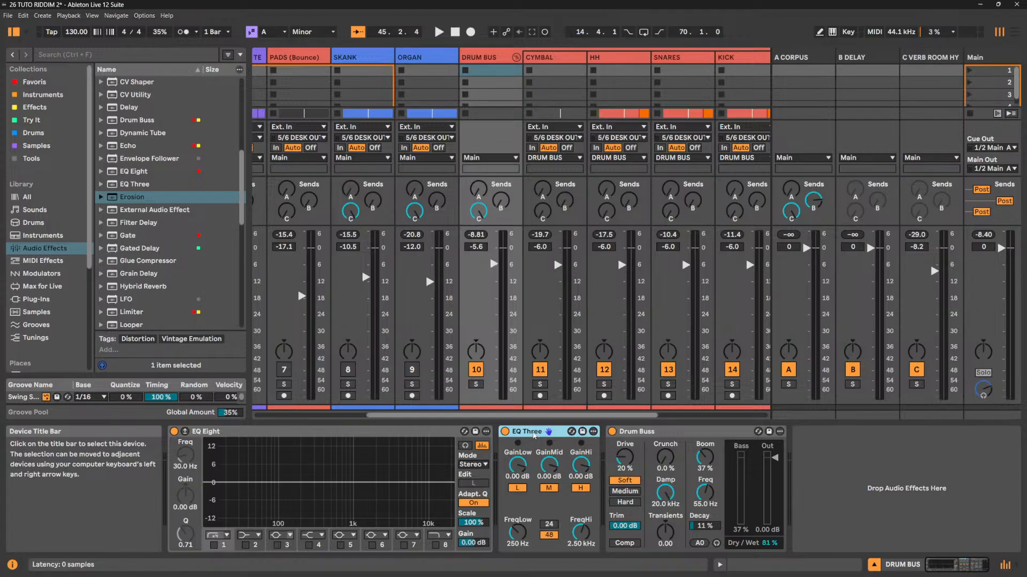
{"action": "key", "text": "Delete"}
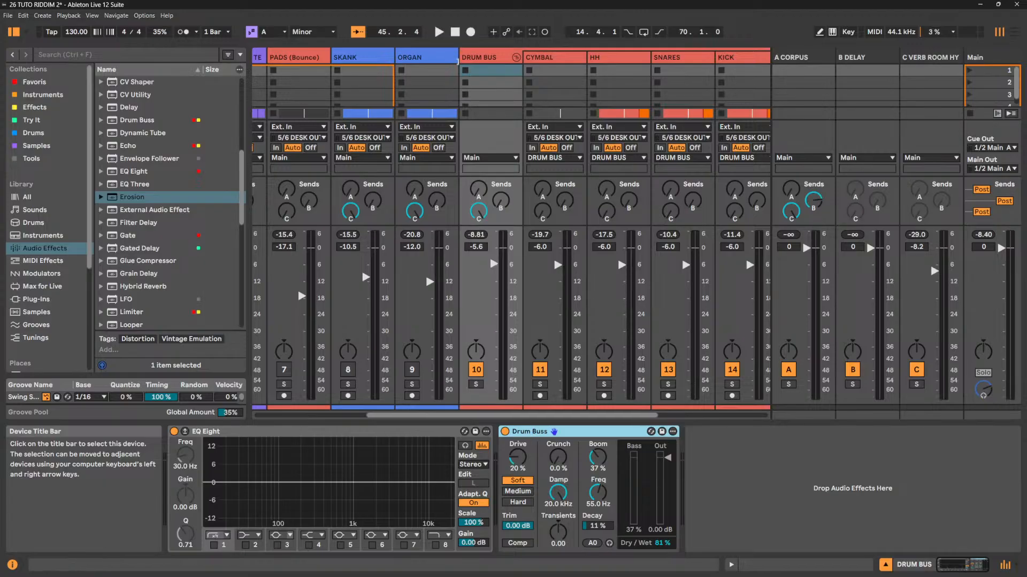
{"action": "key", "text": "Tab"}
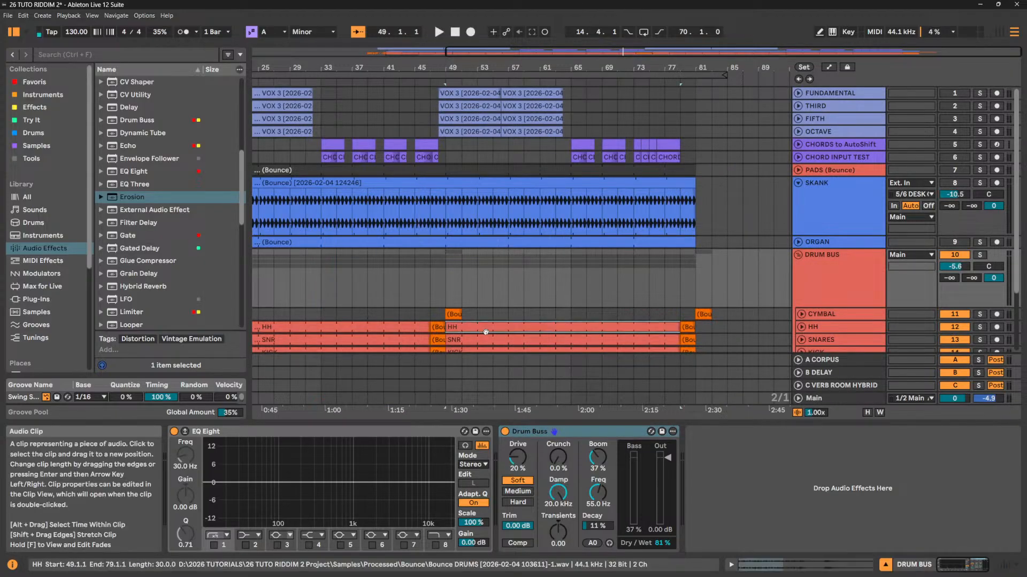
{"action": "left_click", "coordinate": [478, 332]}
{"action": "key", "text": "space"}
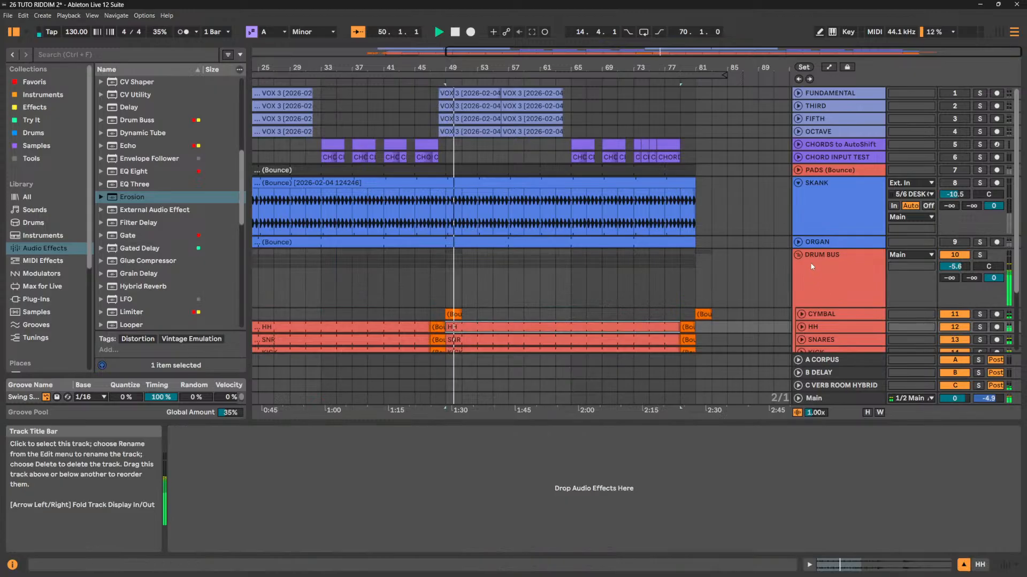
Unmute the BASS track and delete Drum Buss from its device chain during playback.
{"action": "scroll", "coordinate": [946, 292], "scroll_direction": "down", "scroll_amount": 4}
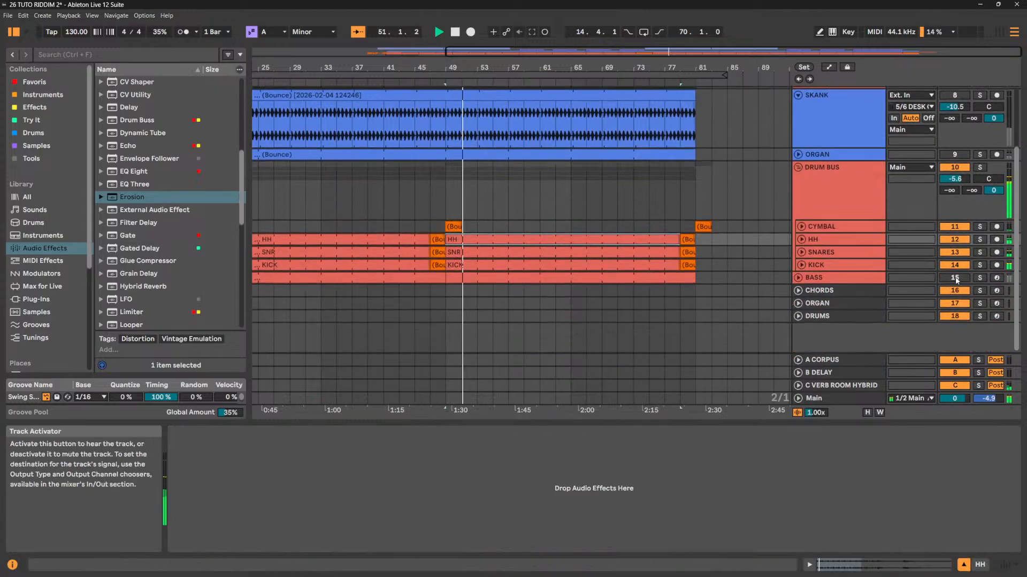
{"action": "left_click", "coordinate": [954, 278]}
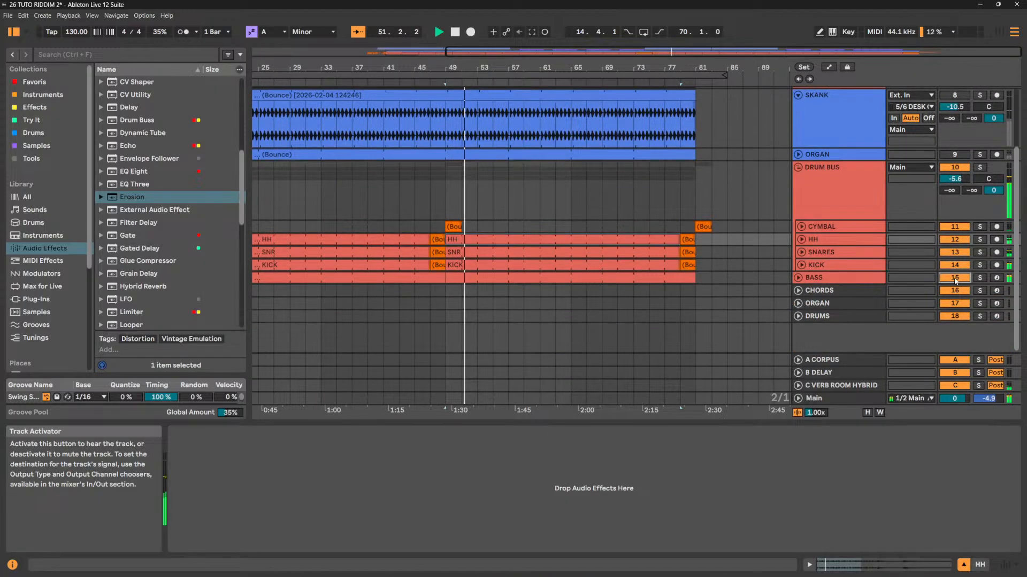
{"action": "left_click", "coordinate": [857, 279]}
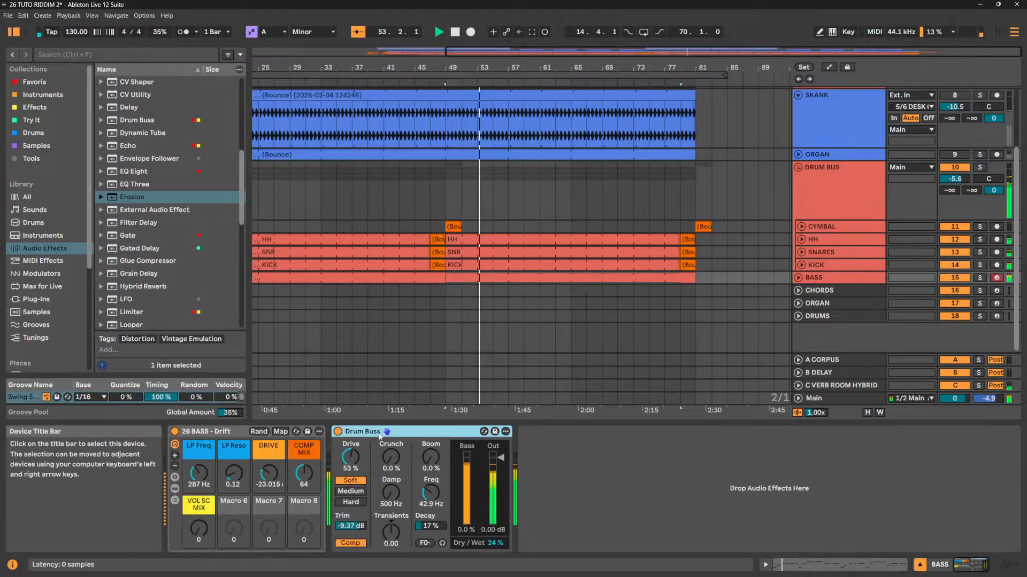
{"action": "key", "text": "Delete"}
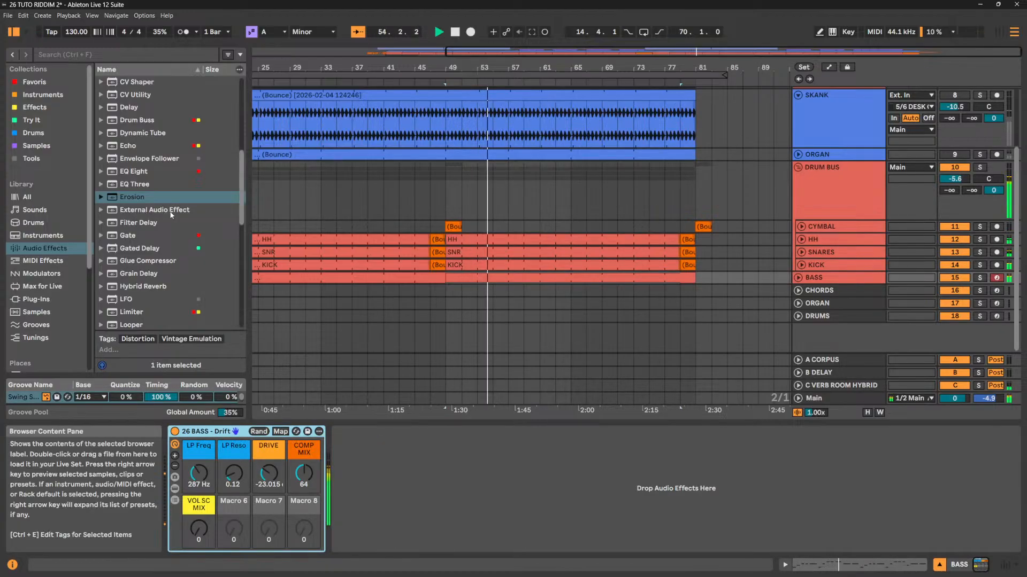
Add a Compressor after the 26 BASS - Drift rack on the BASS track.
{"action": "scroll", "coordinate": [176, 207], "scroll_direction": "up", "scroll_amount": 5}
{"action": "scroll", "coordinate": [175, 202], "scroll_direction": "down", "scroll_amount": 2}
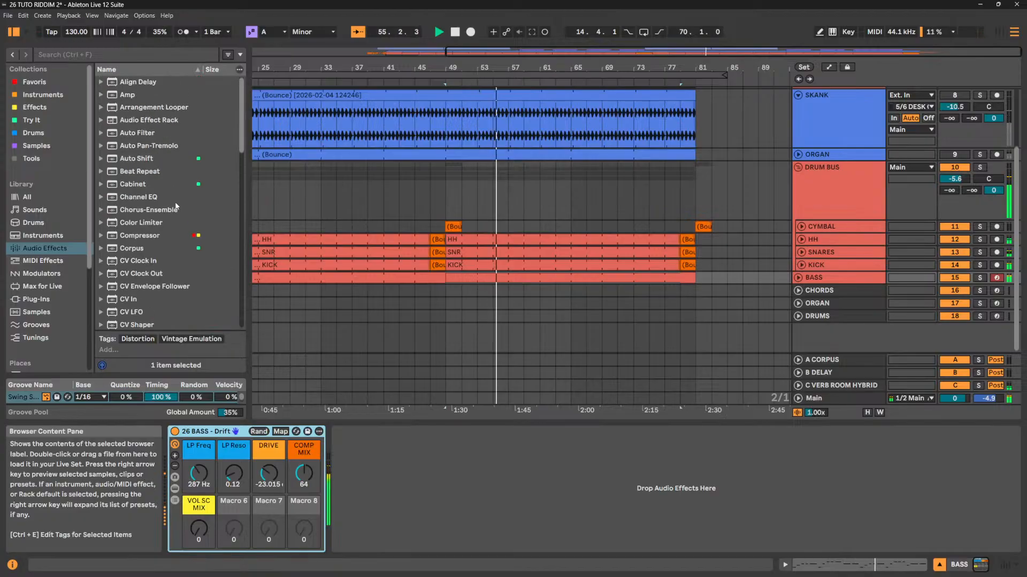
{"action": "scroll", "coordinate": [153, 116], "scroll_direction": "down", "scroll_amount": 1}
{"action": "scroll", "coordinate": [153, 116], "scroll_direction": "down", "scroll_amount": 4}
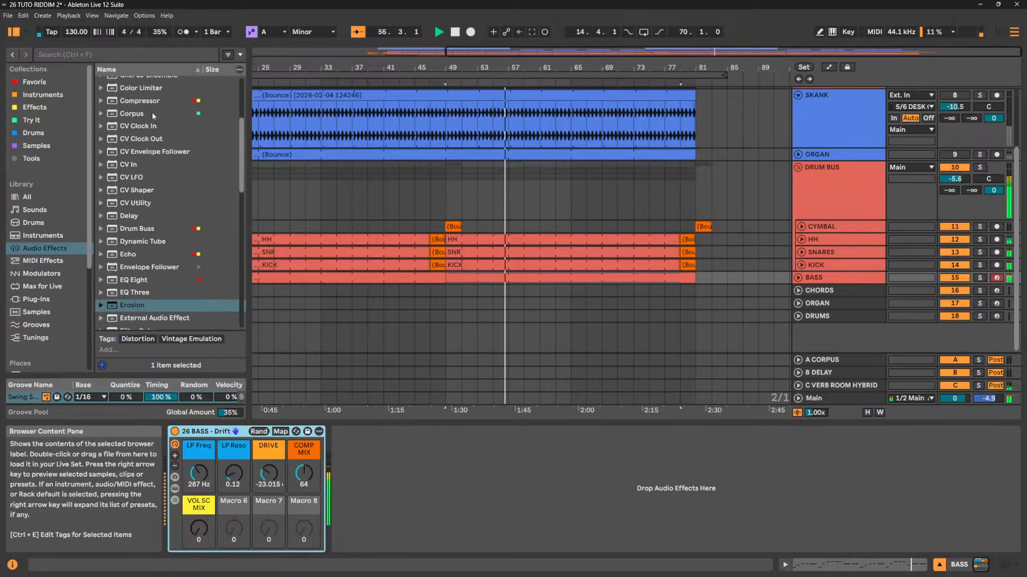
{"action": "left_click", "coordinate": [152, 102]}
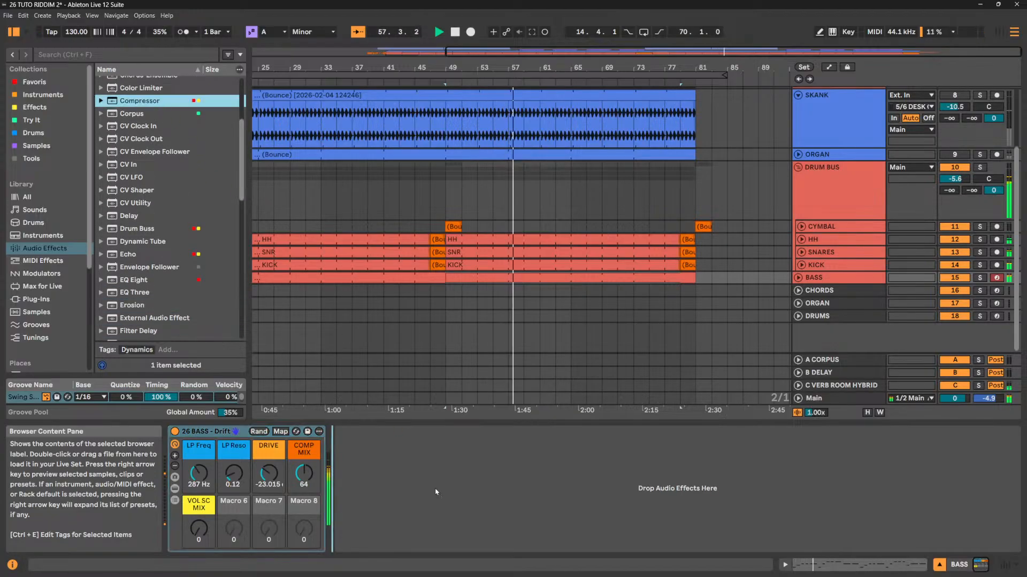
{"action": "key", "text": "Return"}
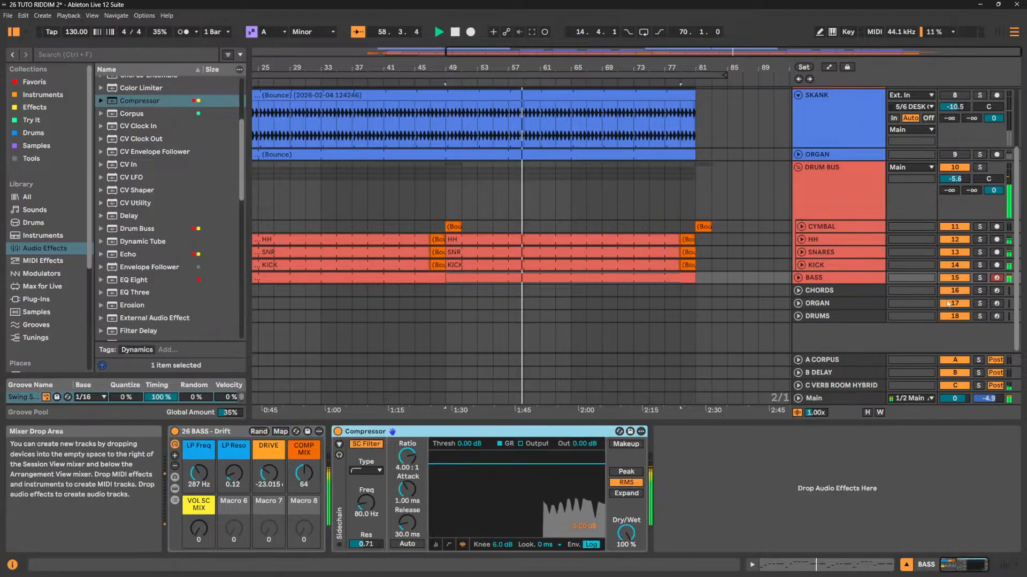
With the BASS track temporarily soloed, set the Compressor's threshold to -23.8 dB and its output gain to 3 dB.
{"action": "left_click", "coordinate": [980, 278]}
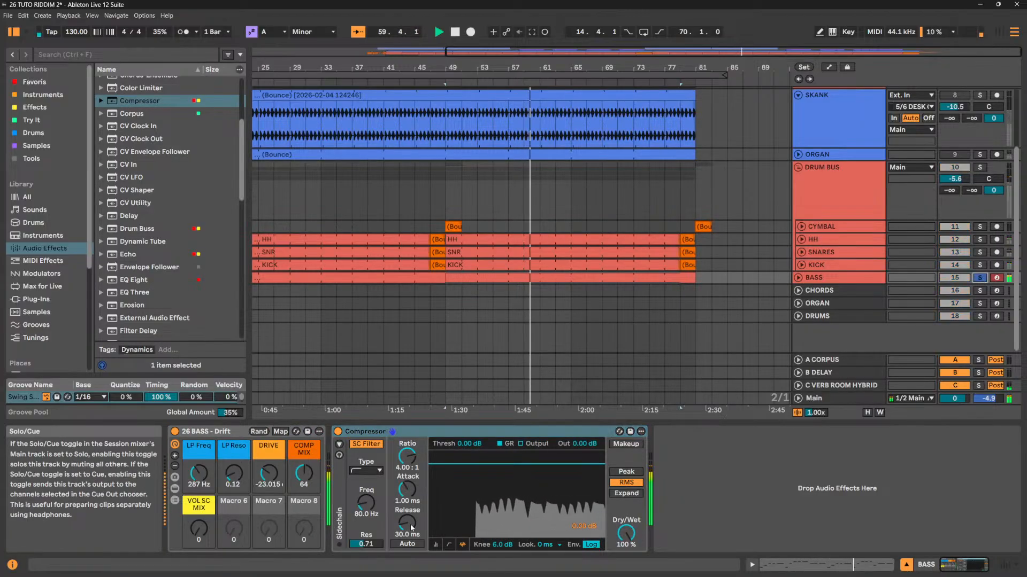
{"action": "left_click_drag", "start_coordinate": [472, 447], "coordinate": [472, 497]}
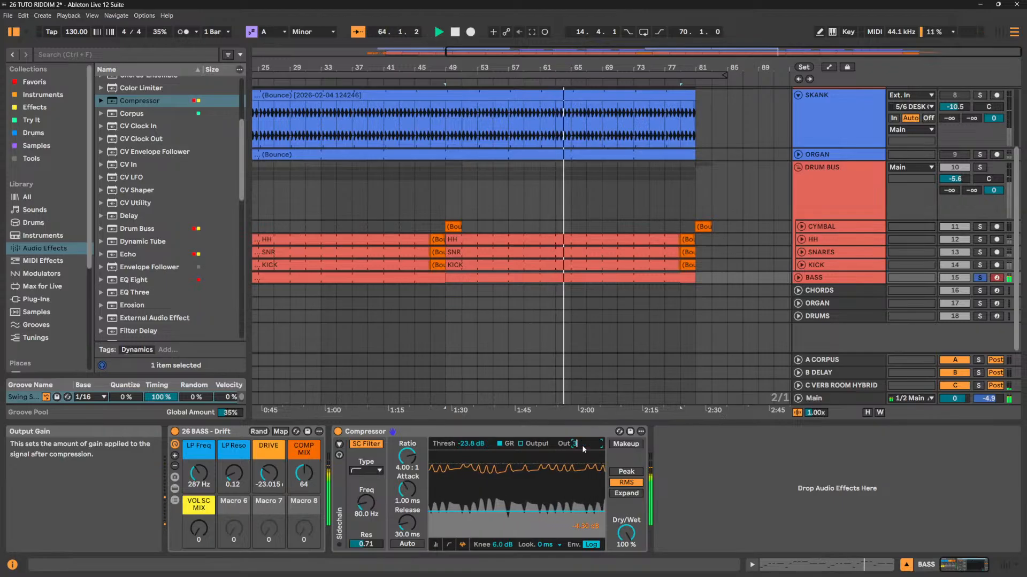
{"action": "type", "text": "3"}
{"action": "key", "text": "Return"}
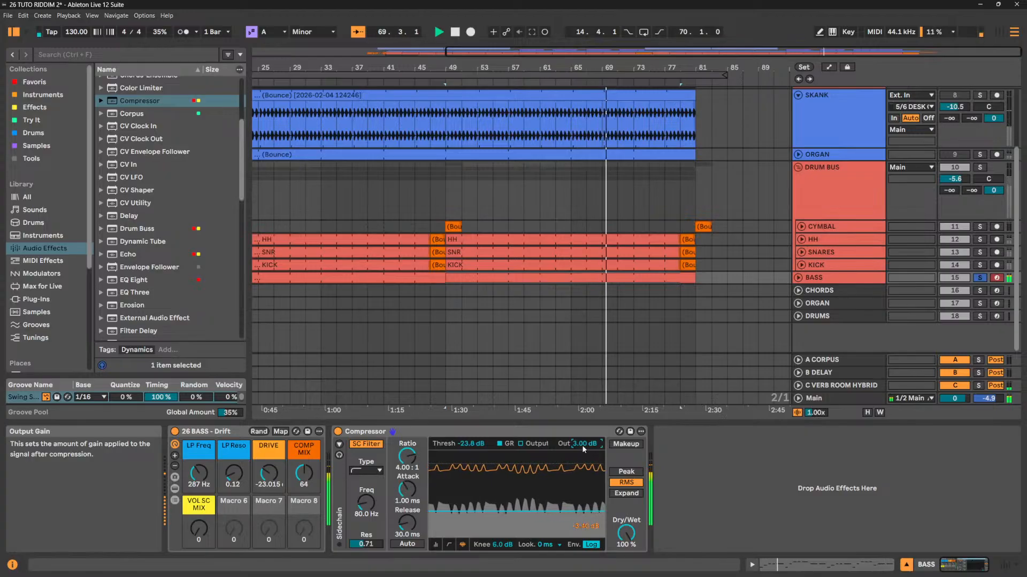
{"action": "left_click", "coordinate": [980, 278]}
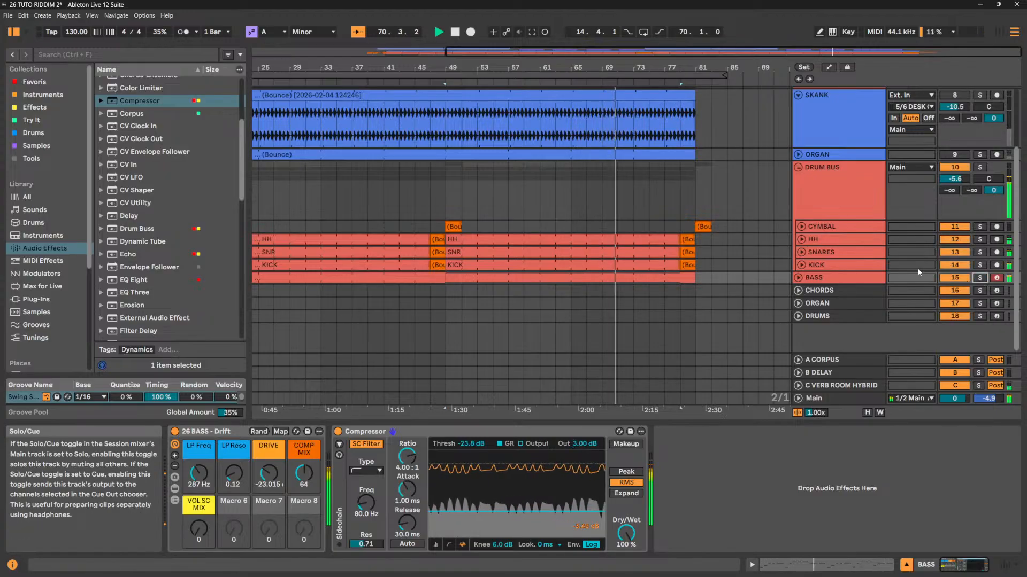
Fold the DRUM BUS group to hide its drum tracks and stop playback.
{"action": "left_click", "coordinate": [801, 168]}
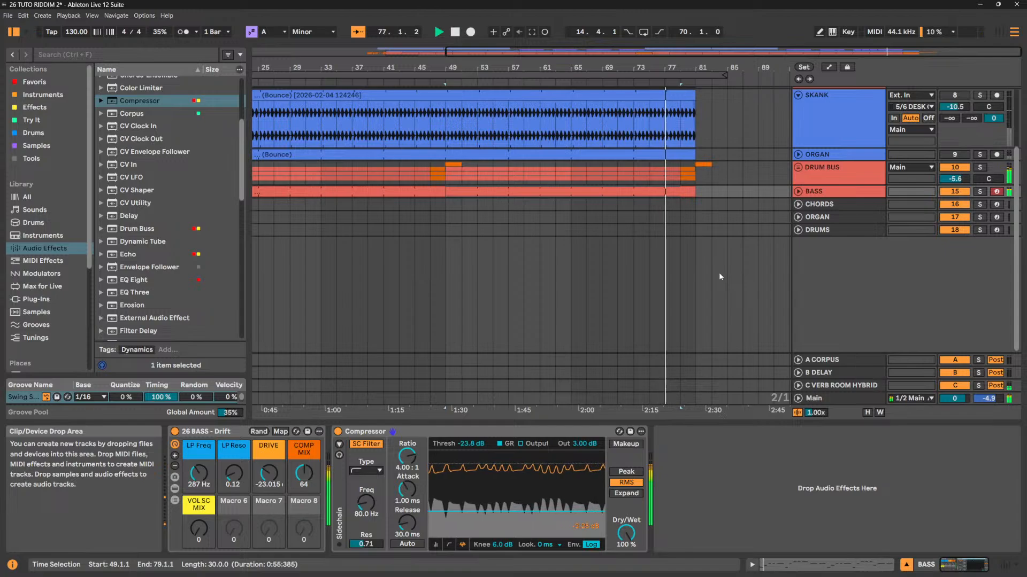
{"action": "key", "text": "space"}
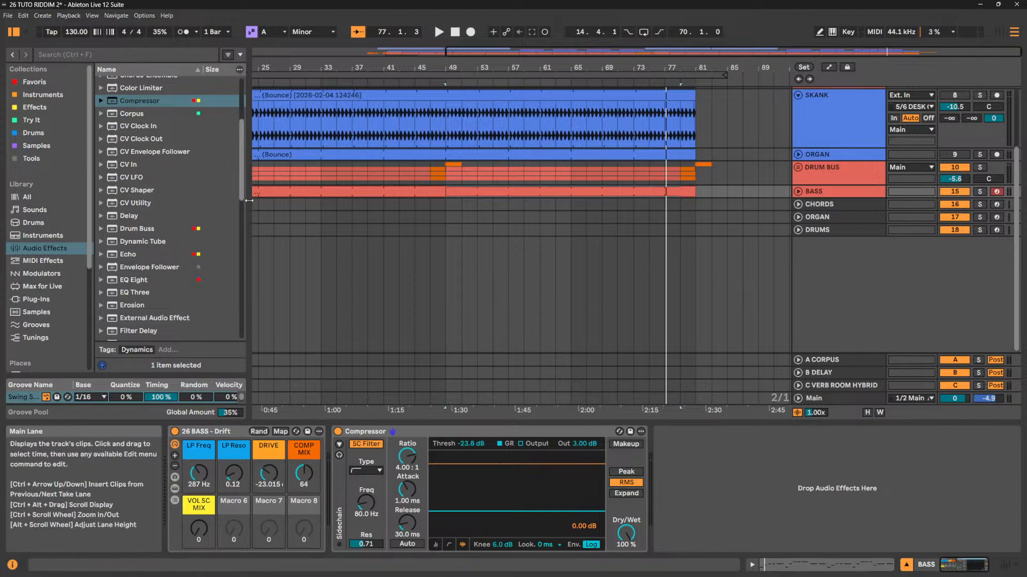
Look through the audio effects list around EQ Three and select Erosion.
{"action": "left_click_drag", "start_coordinate": [241, 200], "coordinate": [241, 236]}
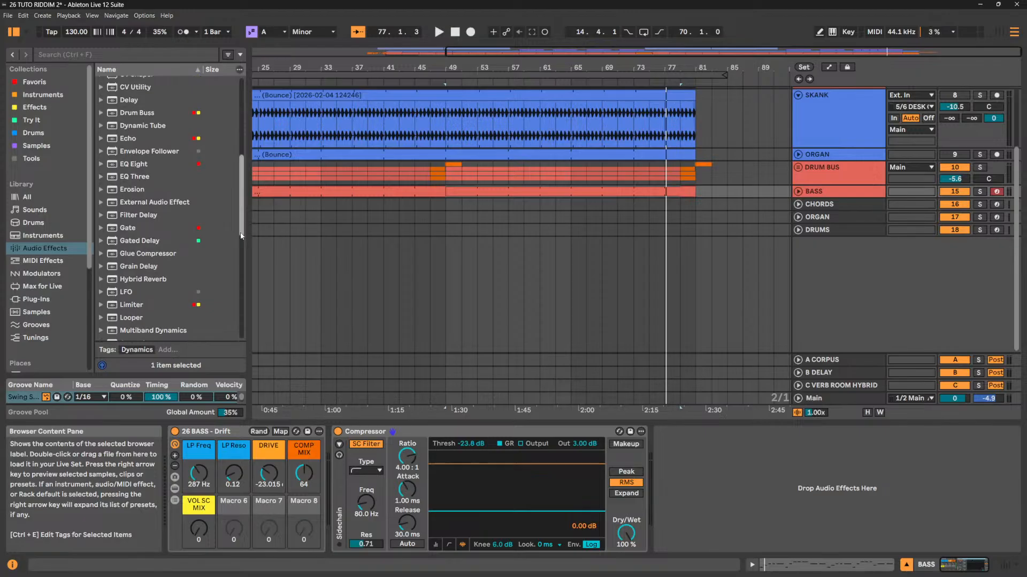
{"action": "left_click_drag", "start_coordinate": [241, 236], "coordinate": [242, 227]}
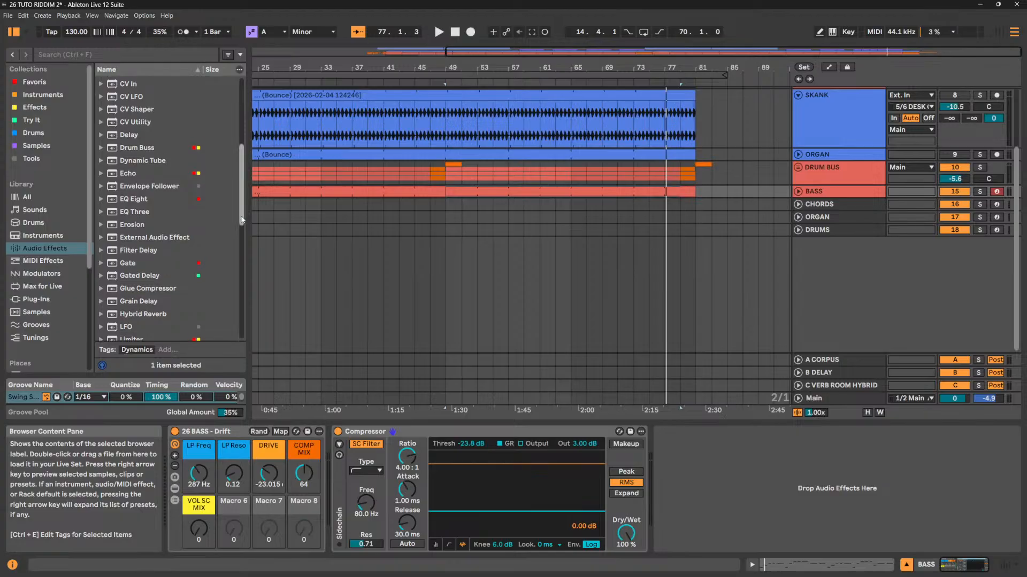
{"action": "mouse_move", "coordinate": [242, 226]}
{"action": "left_mouse_down"}
{"action": "mouse_move", "coordinate": [243, 142]}
{"action": "mouse_move", "coordinate": [238, 216]}
{"action": "left_mouse_up"}
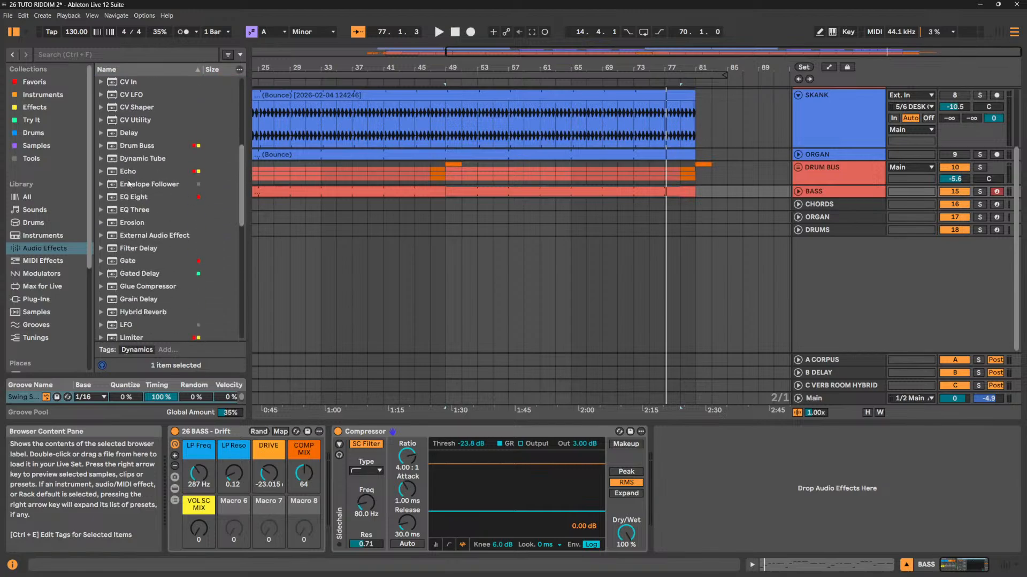
{"action": "left_click", "coordinate": [141, 211]}
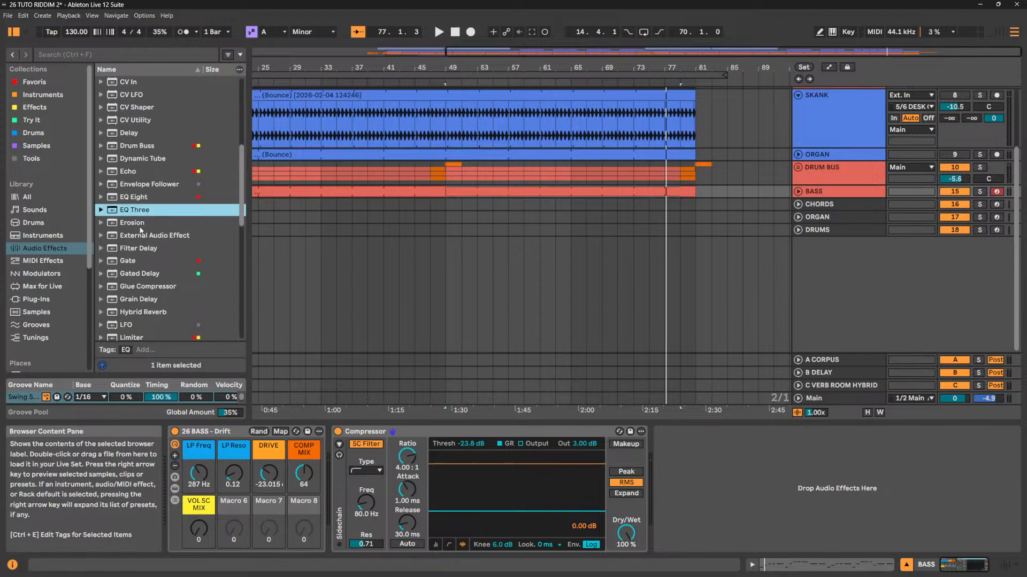
{"action": "left_click", "coordinate": [142, 226]}
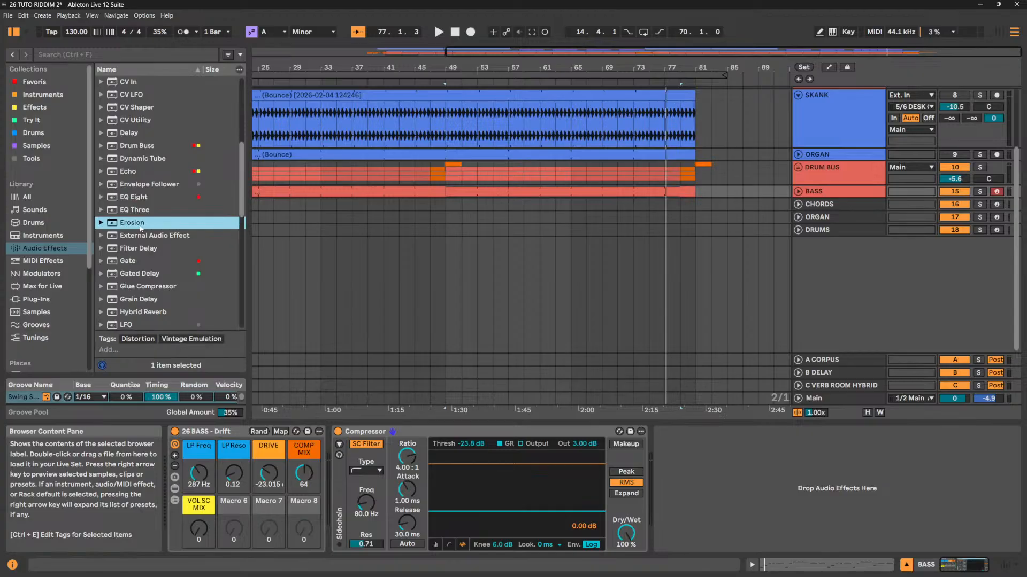